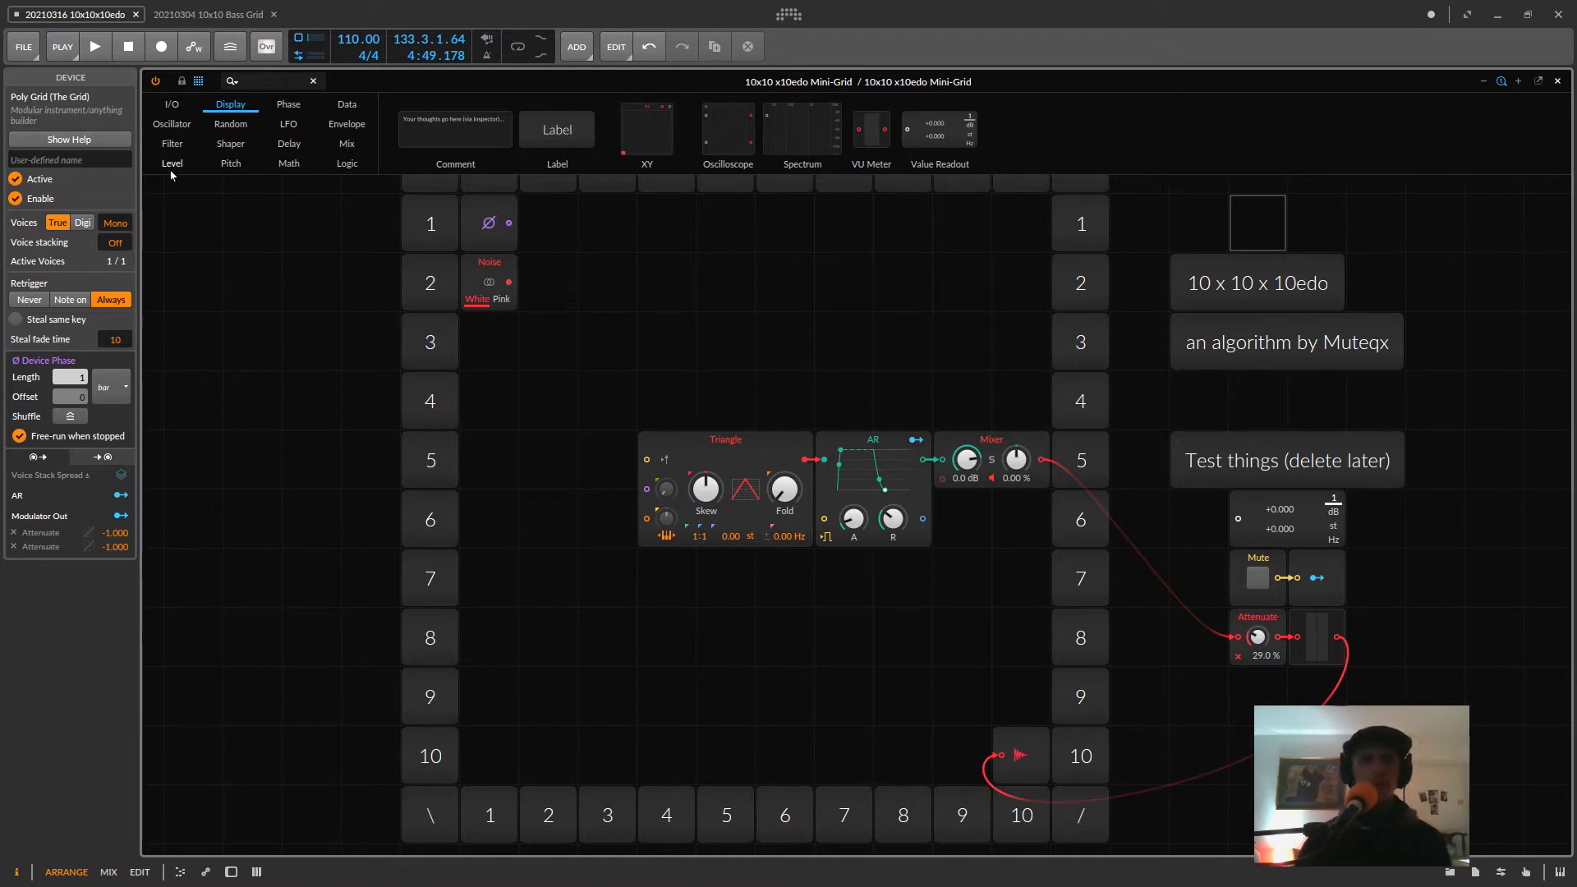
- Add a Pitch Quantize module in row 2 at column 4 and a Quantize module in row 3 at column 3
left_click(231, 164)
left_click_drag(675, 138, 675, 317)
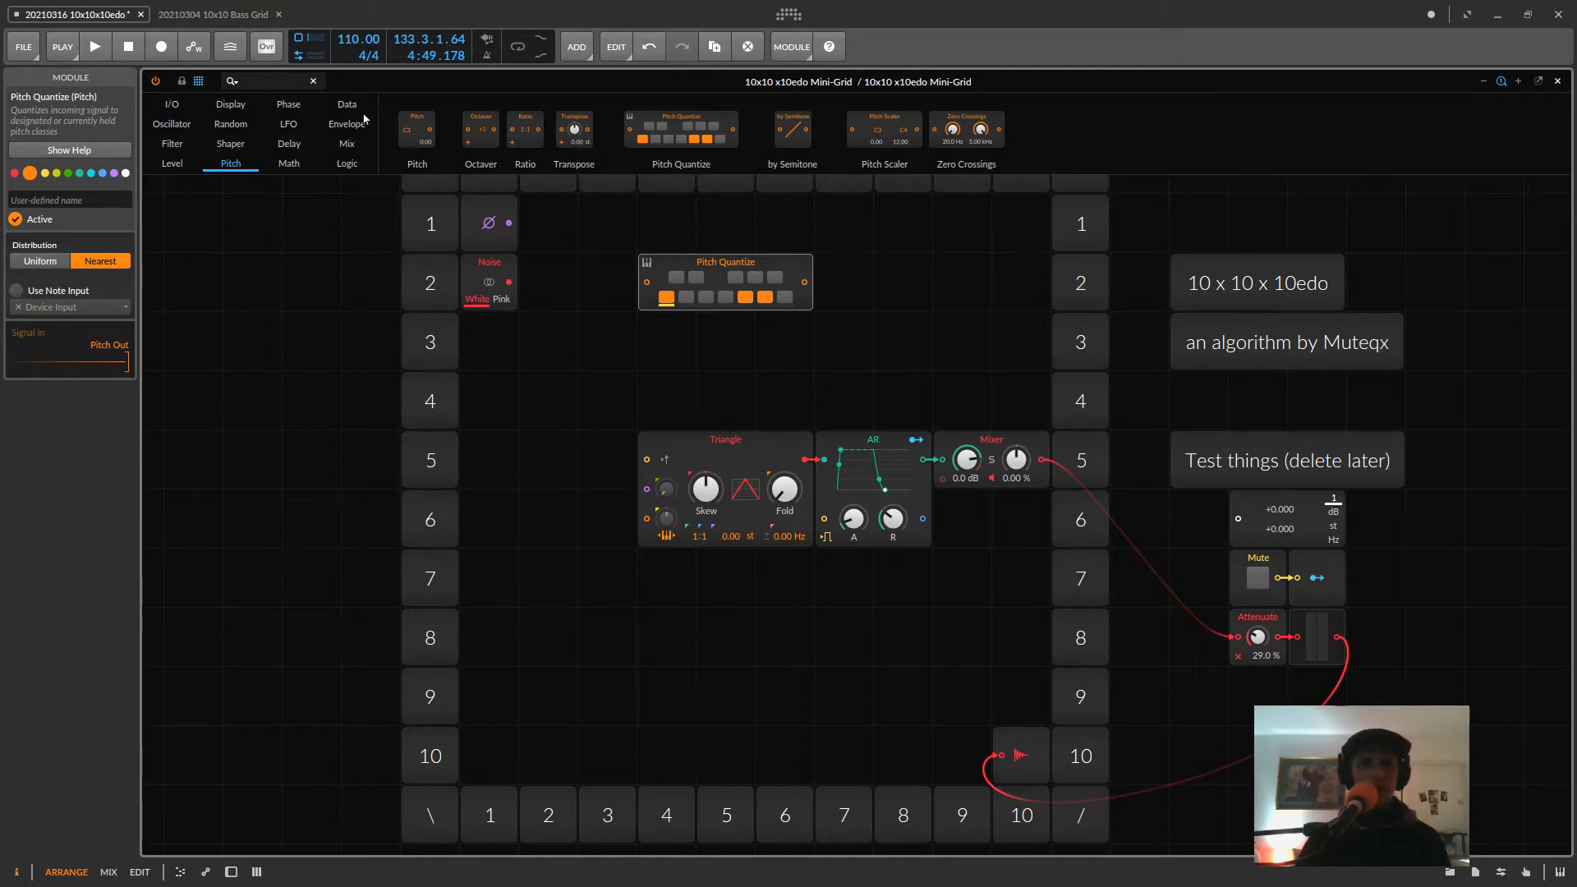
left_click(289, 163)
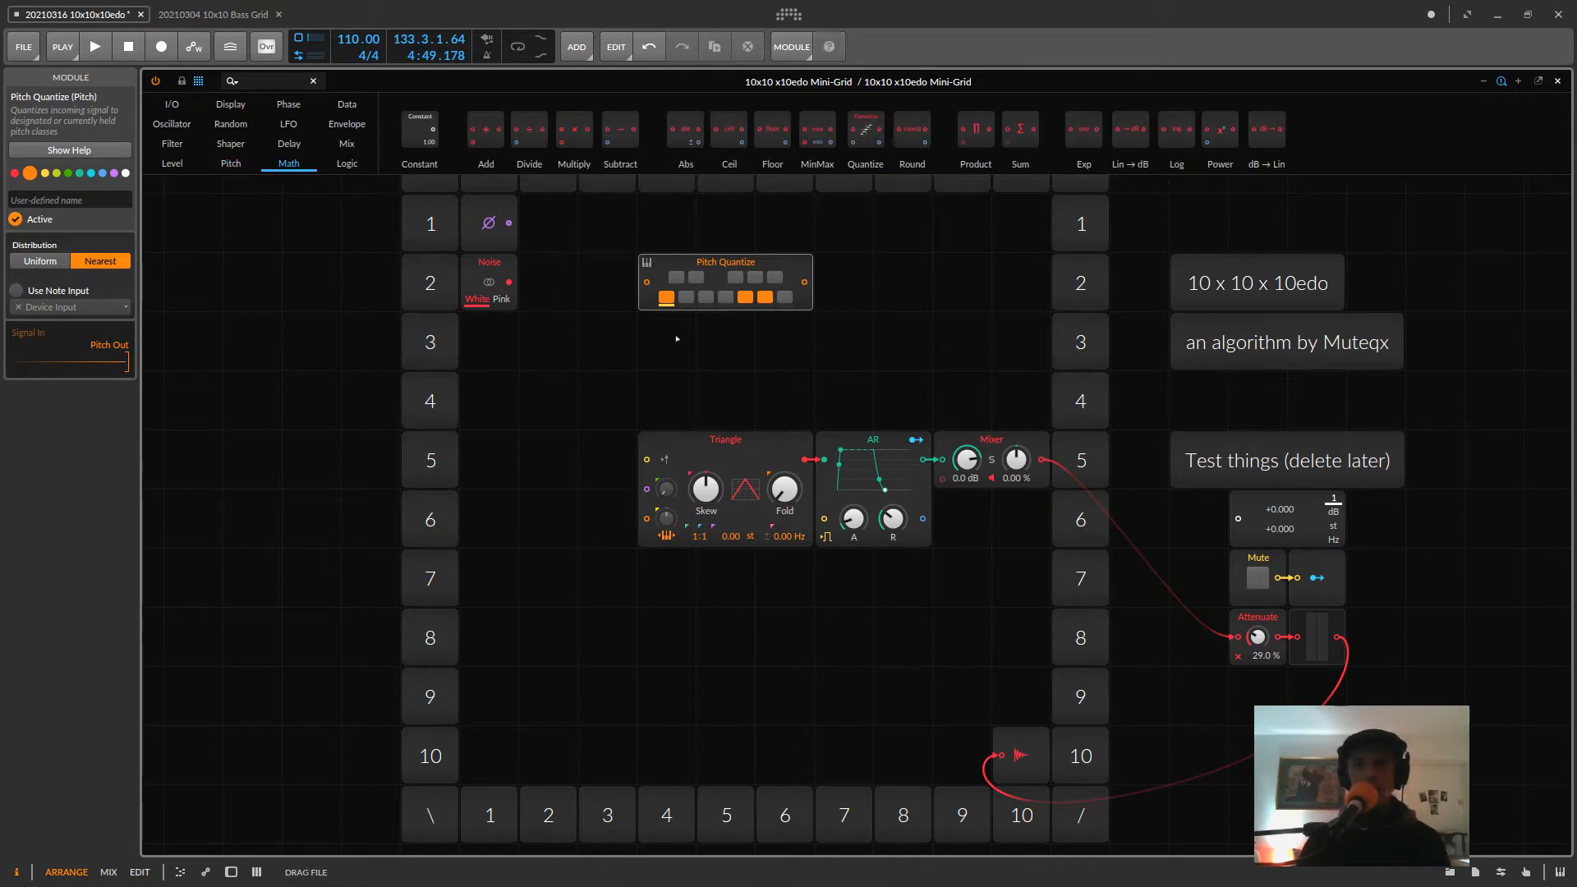
left_click_drag(677, 338, 607, 340)
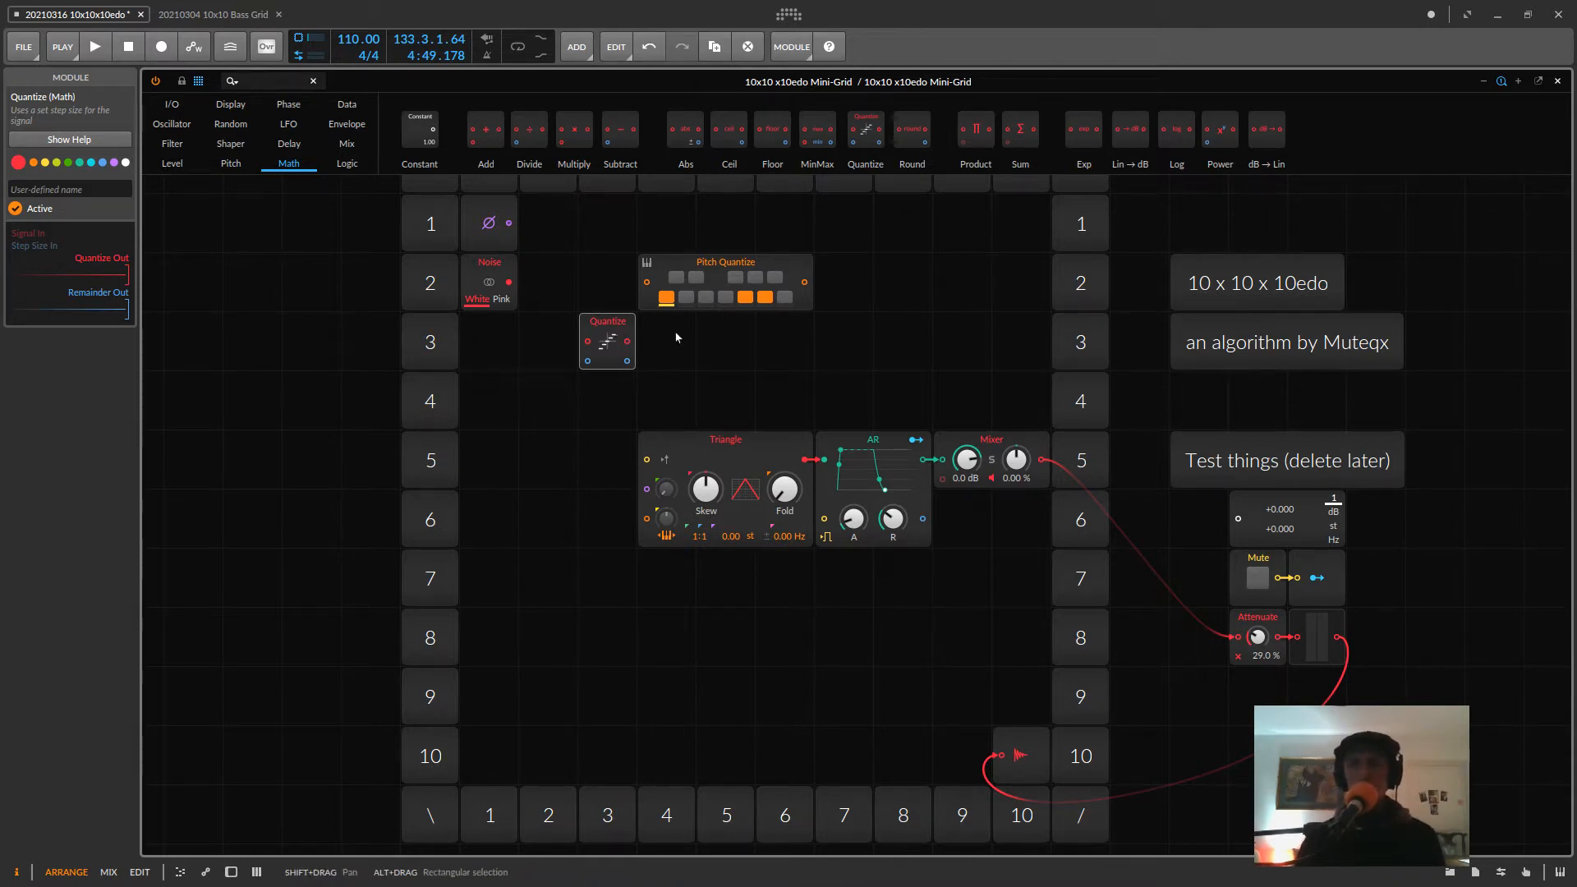
left_click(722, 264)
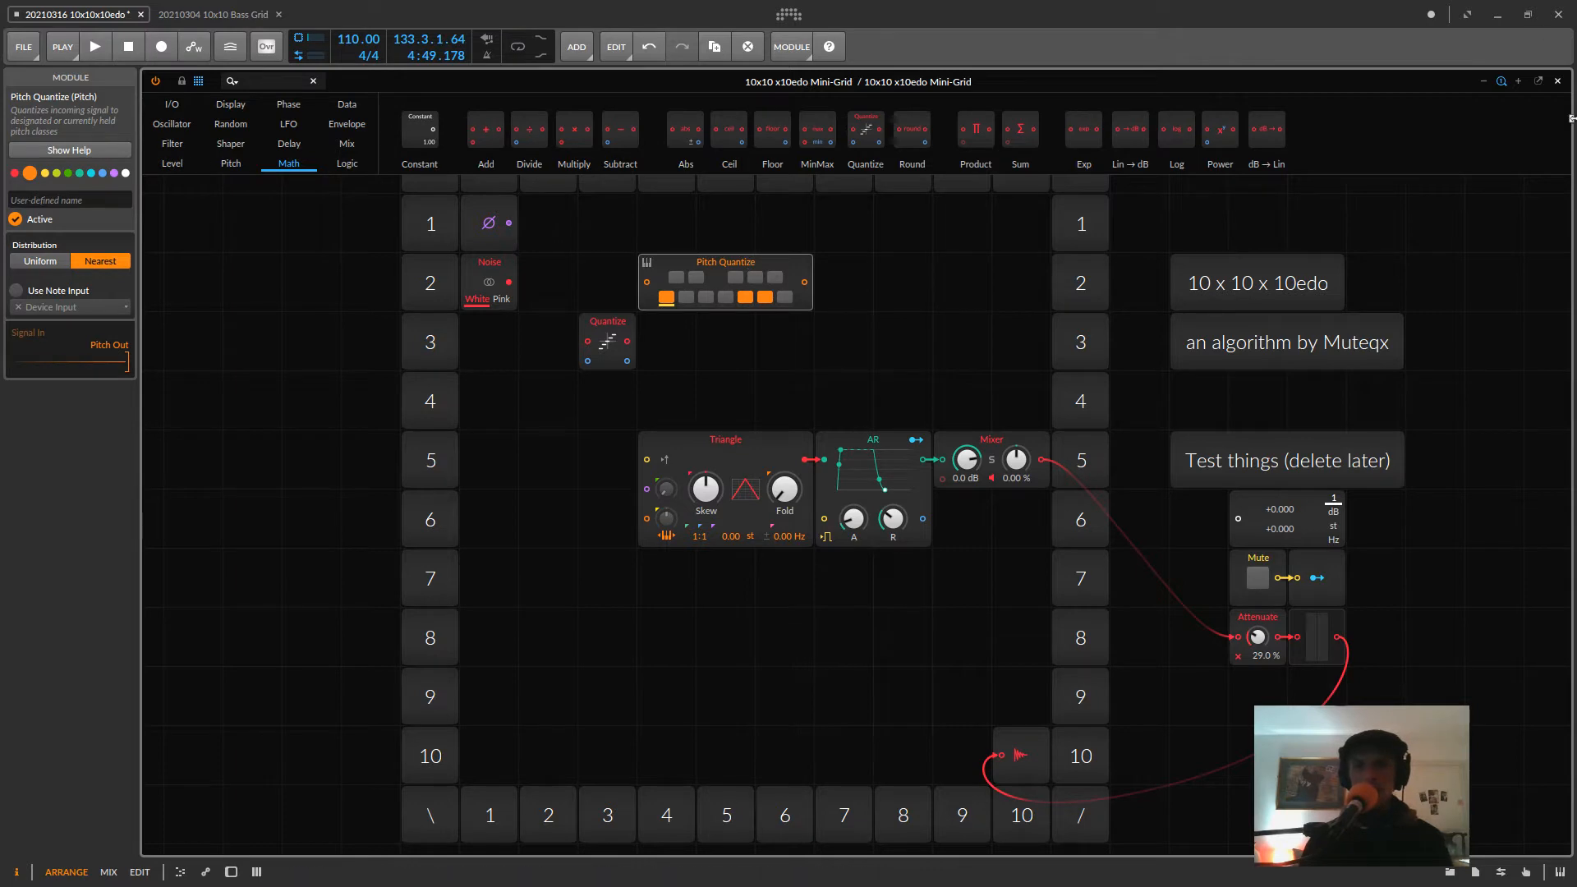
- Close the grid editor, switch to Chromium and look through the Reddit 10x10 Grid Challenge post and its comments
left_click(1558, 81)
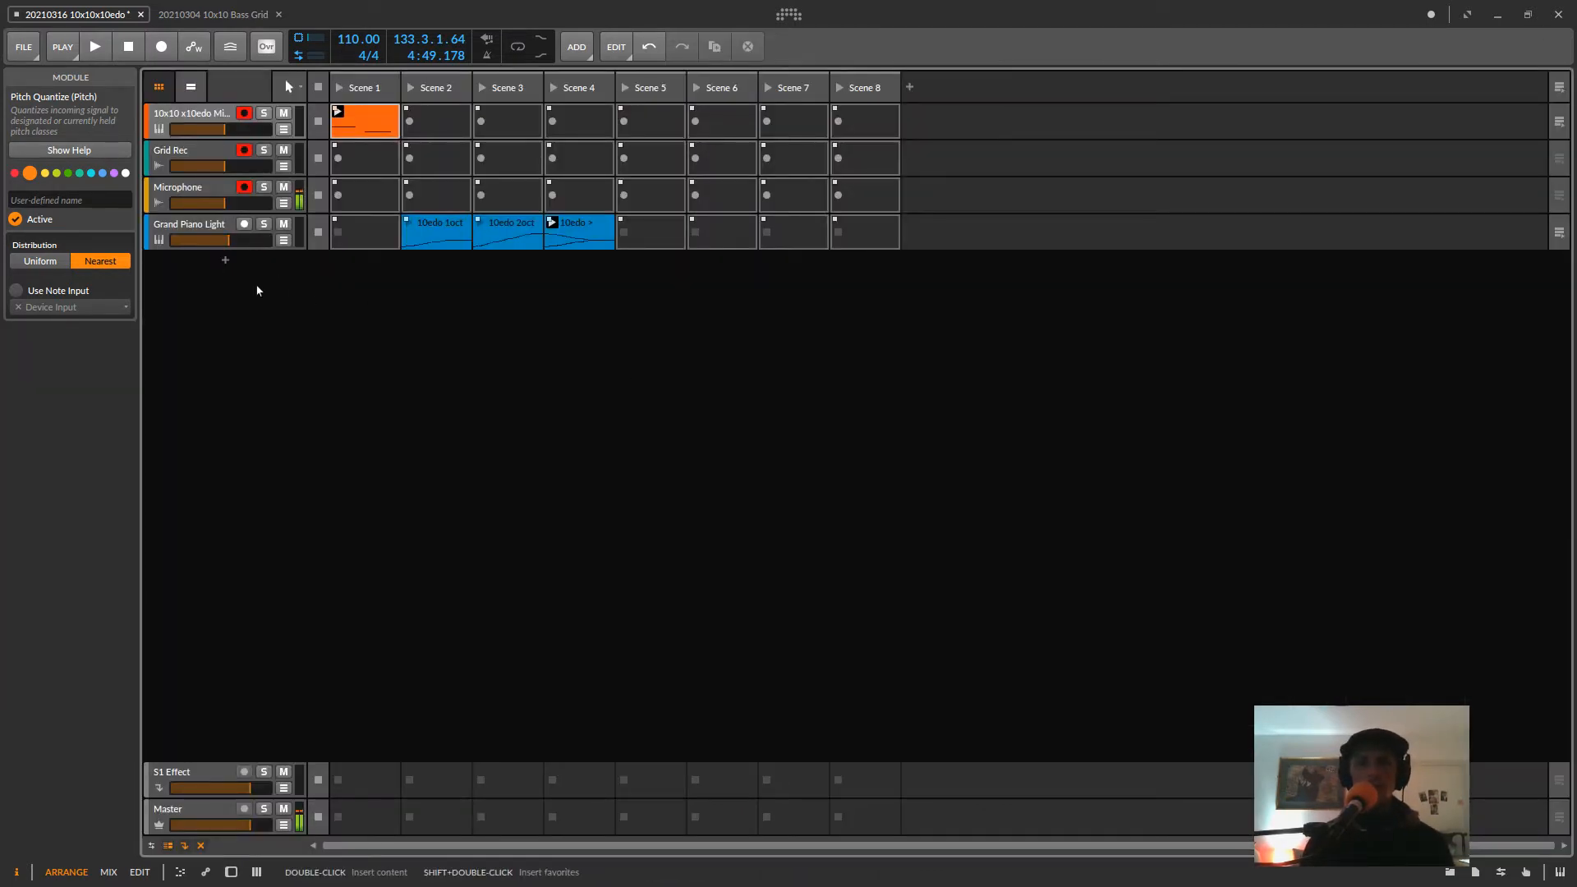
key("alt+Tab")
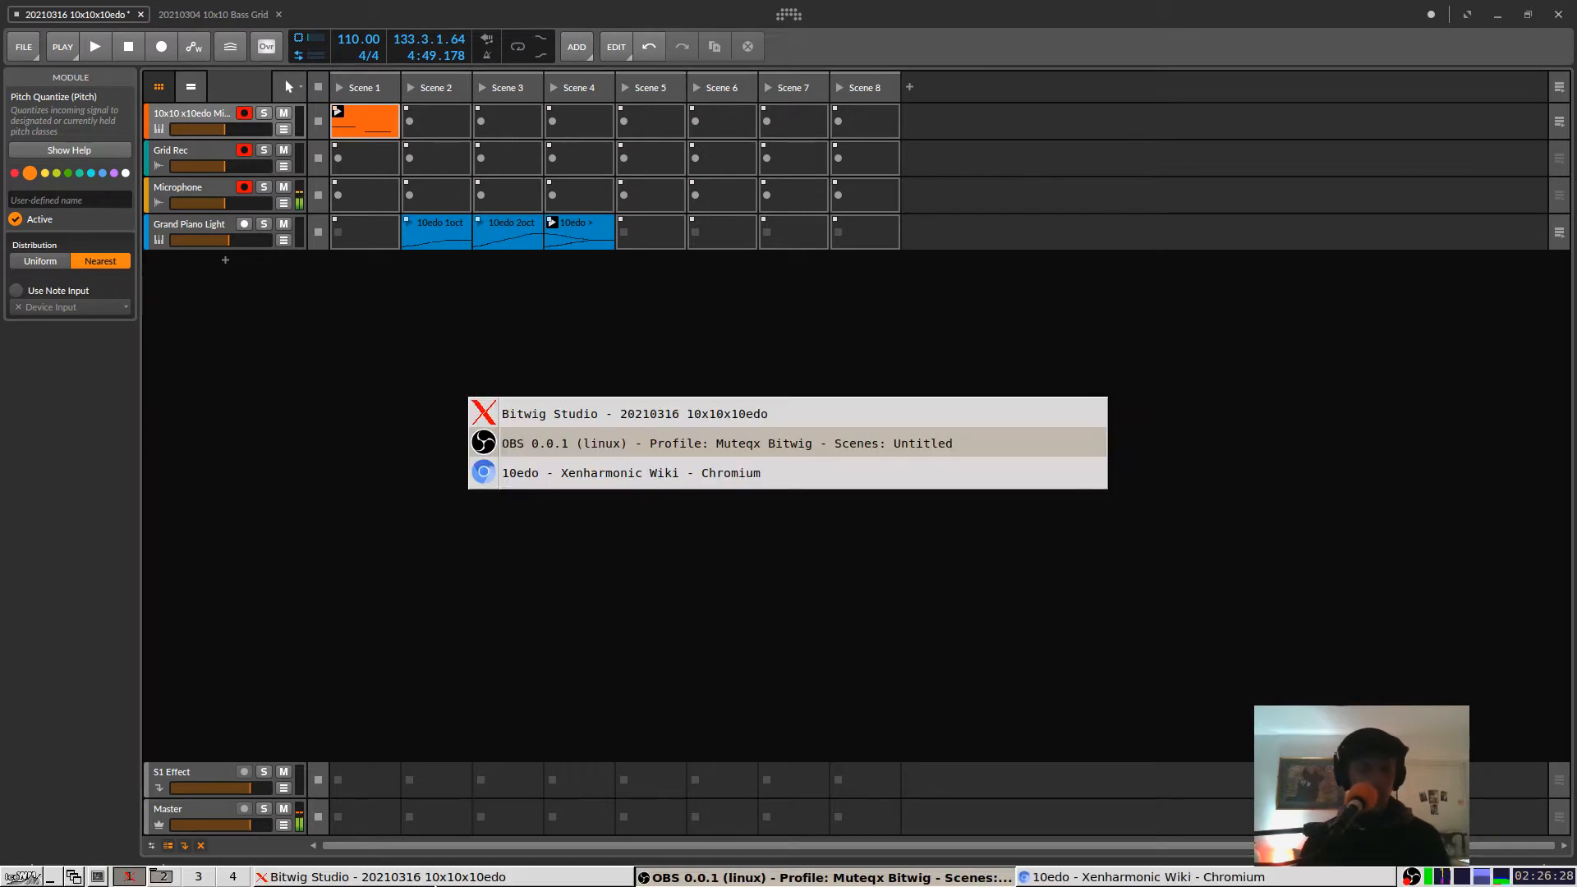
key("alt+Tab")
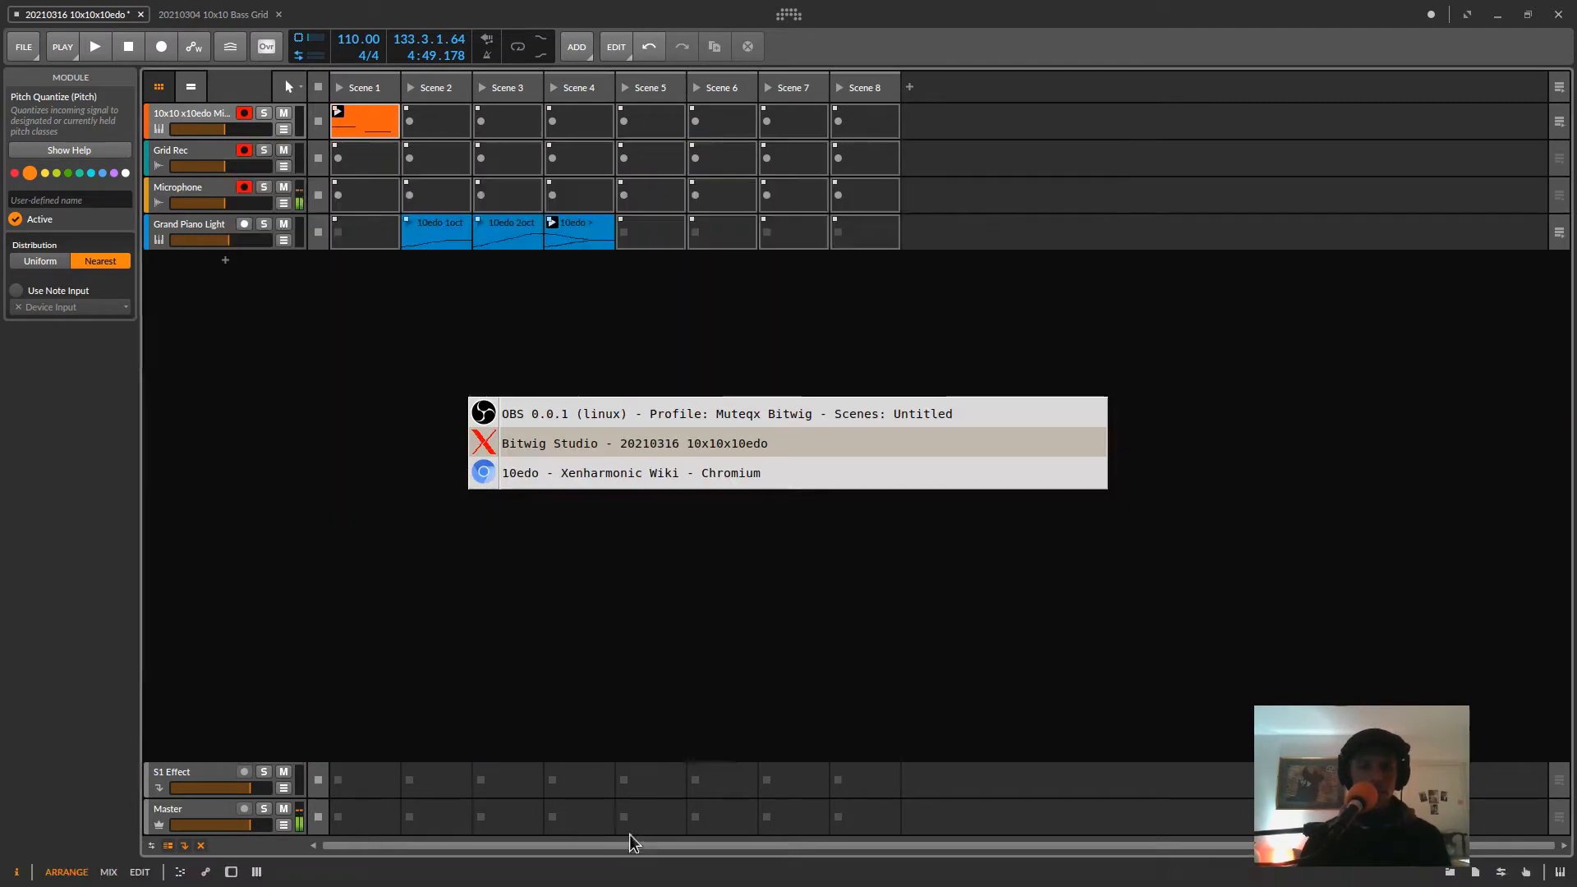
key("alt+Tab")
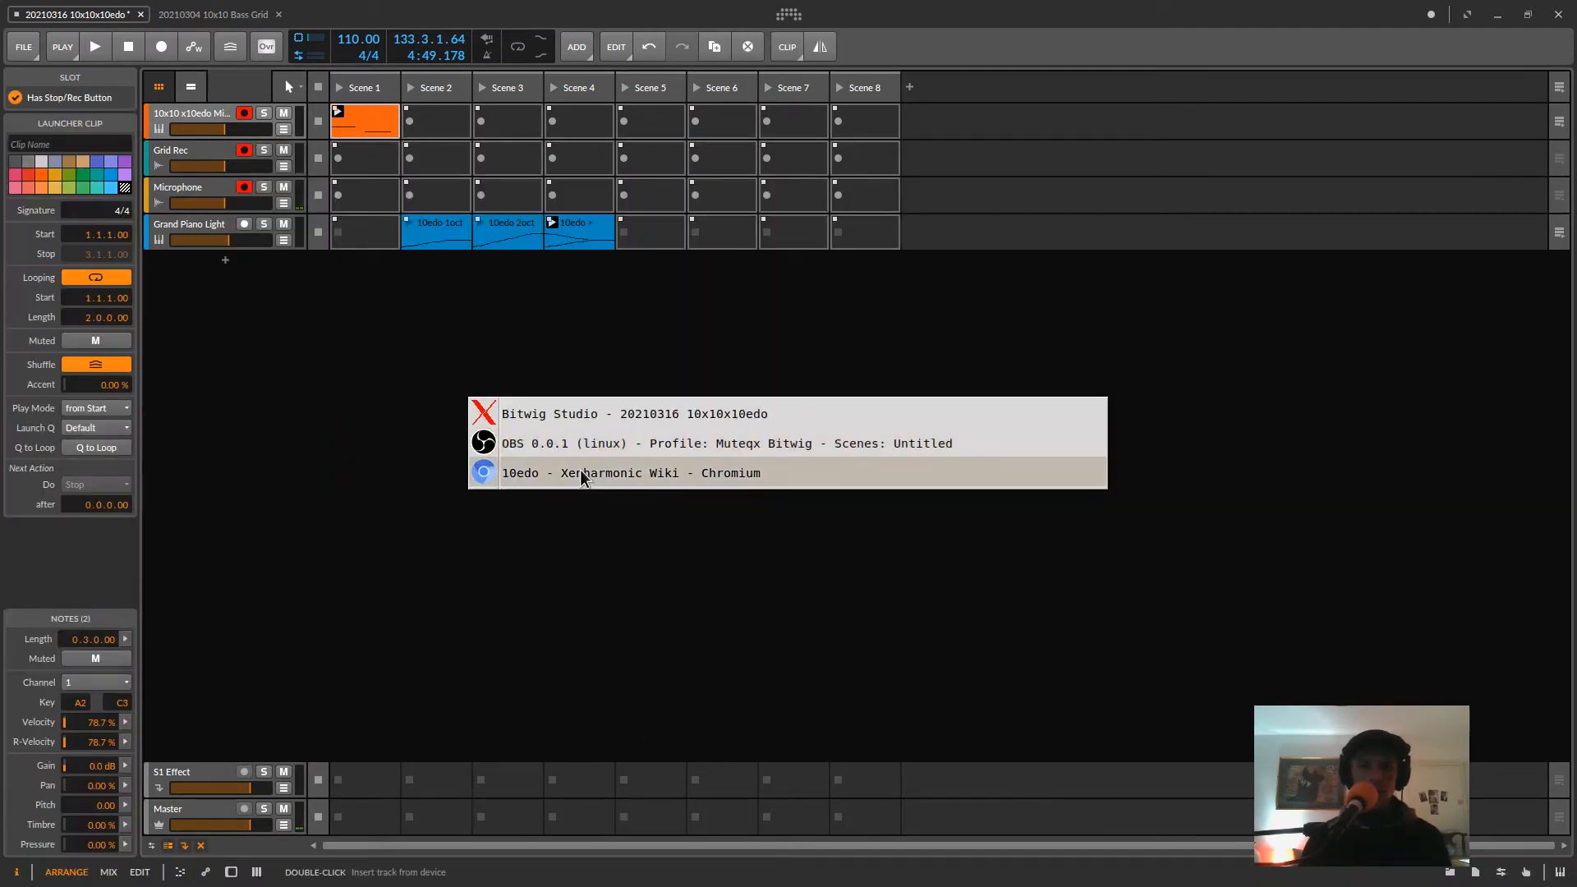
left_click(485, 32)
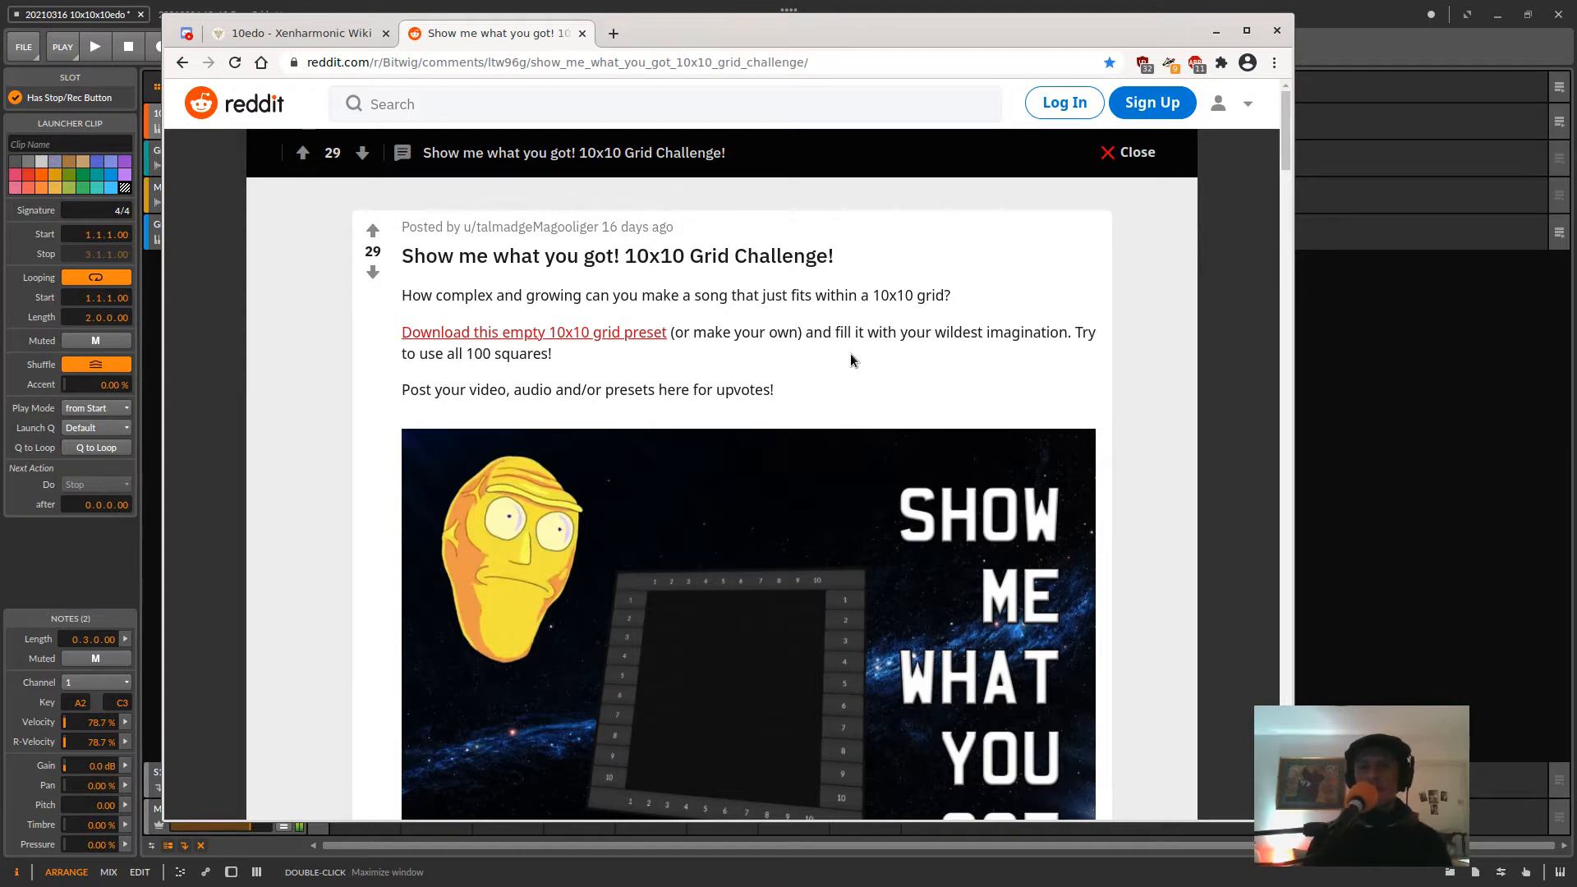
scroll(851, 359, "down", 5)
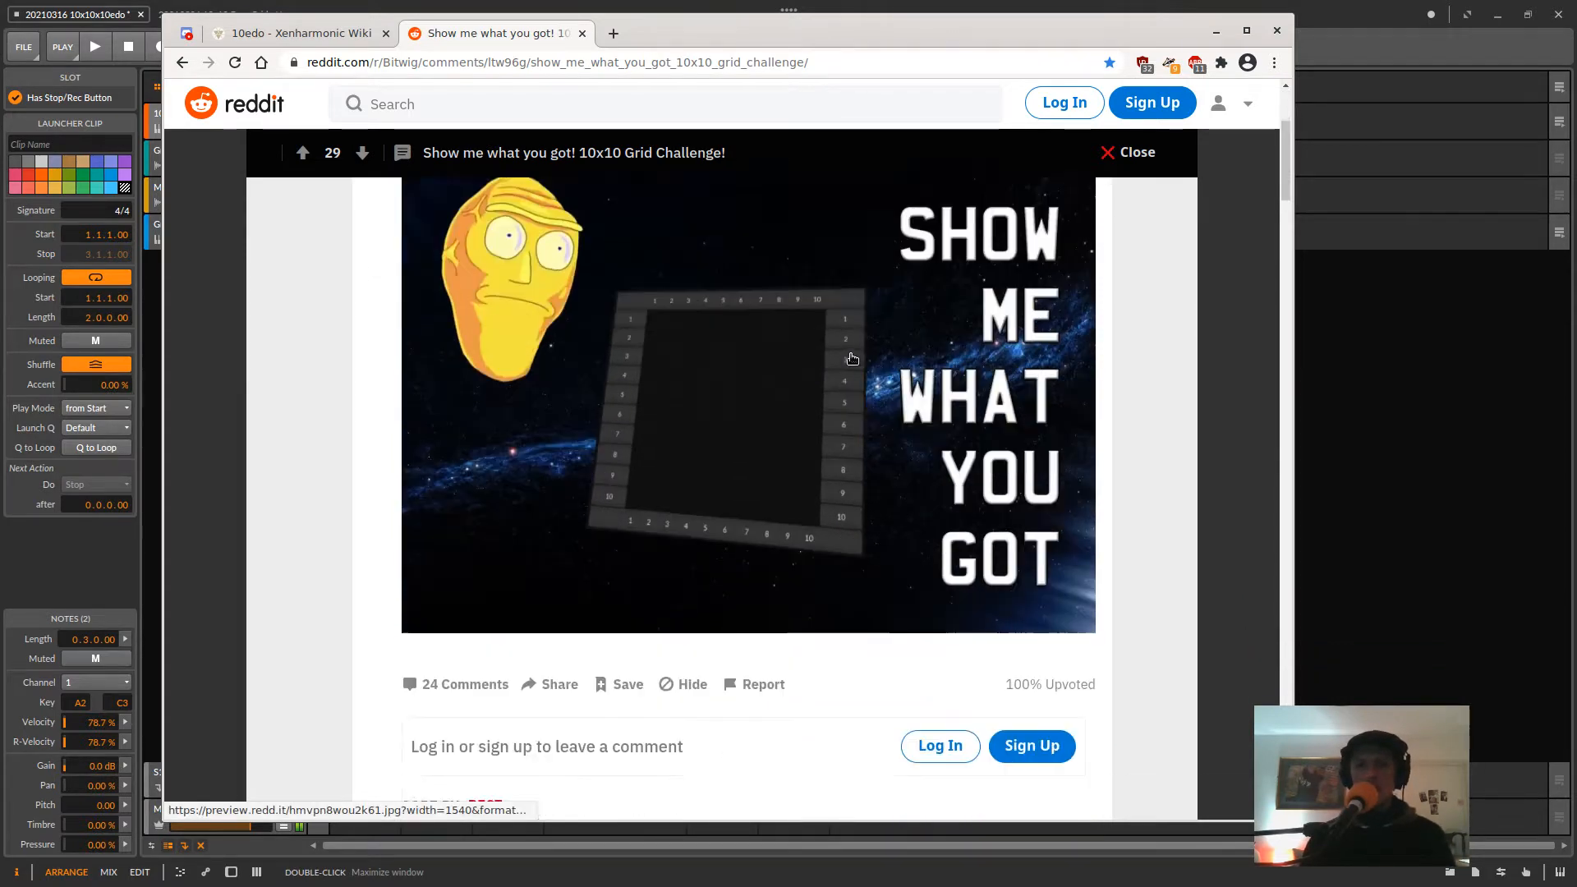
scroll(850, 359, "down", 5)
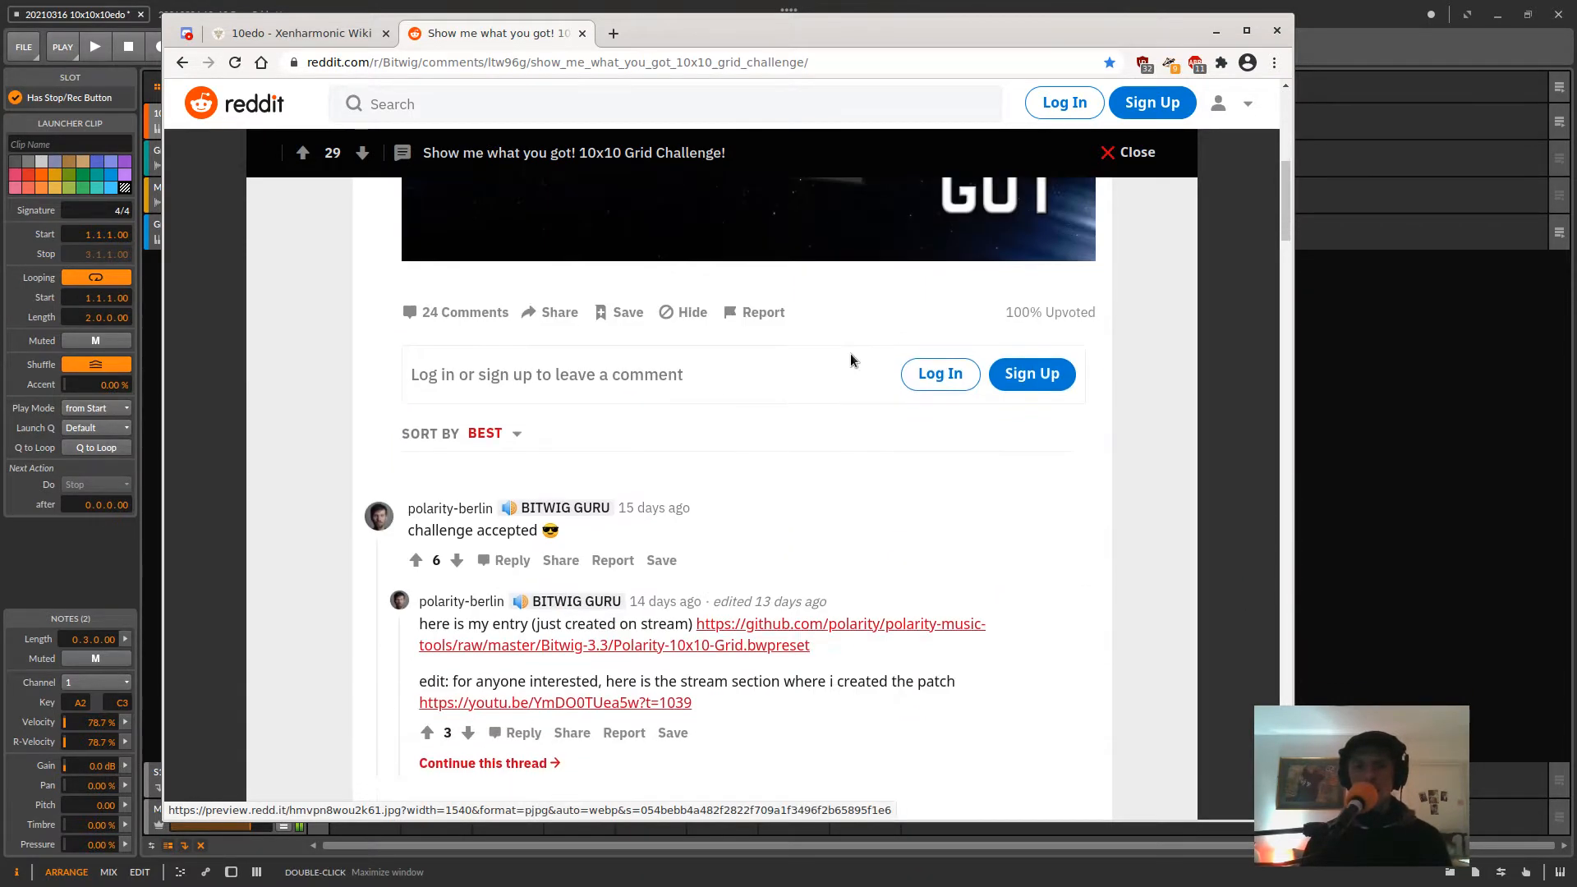
scroll(850, 354, "down", 4)
scroll(850, 353, "up", 10)
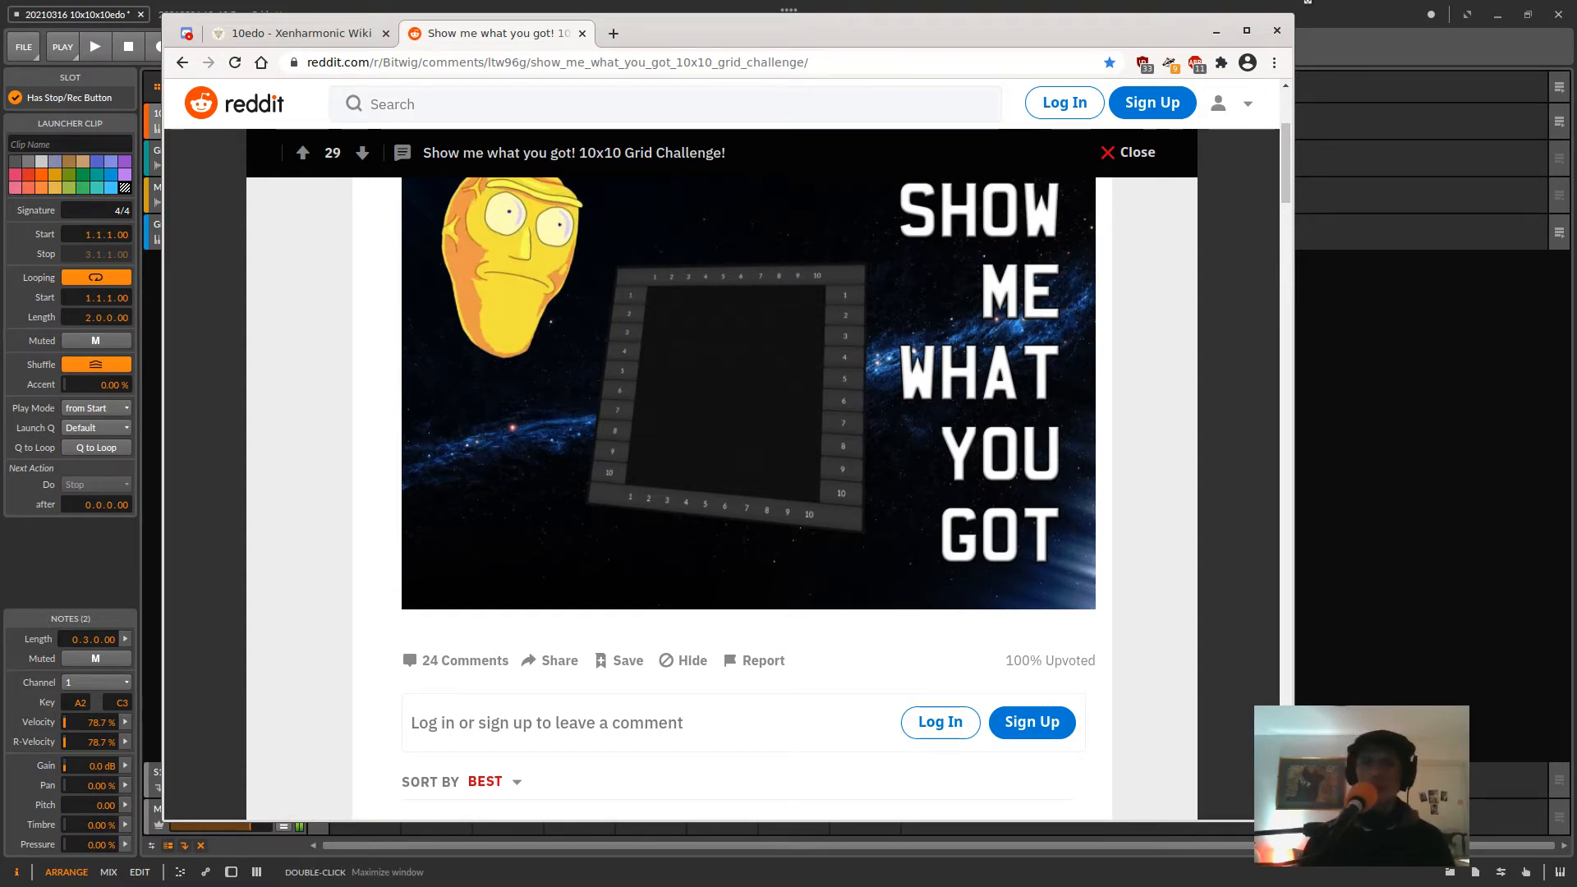
- View the 10edo article on the Xenharmonic Wiki and return to Bitwig Studio
left_click(313, 34)
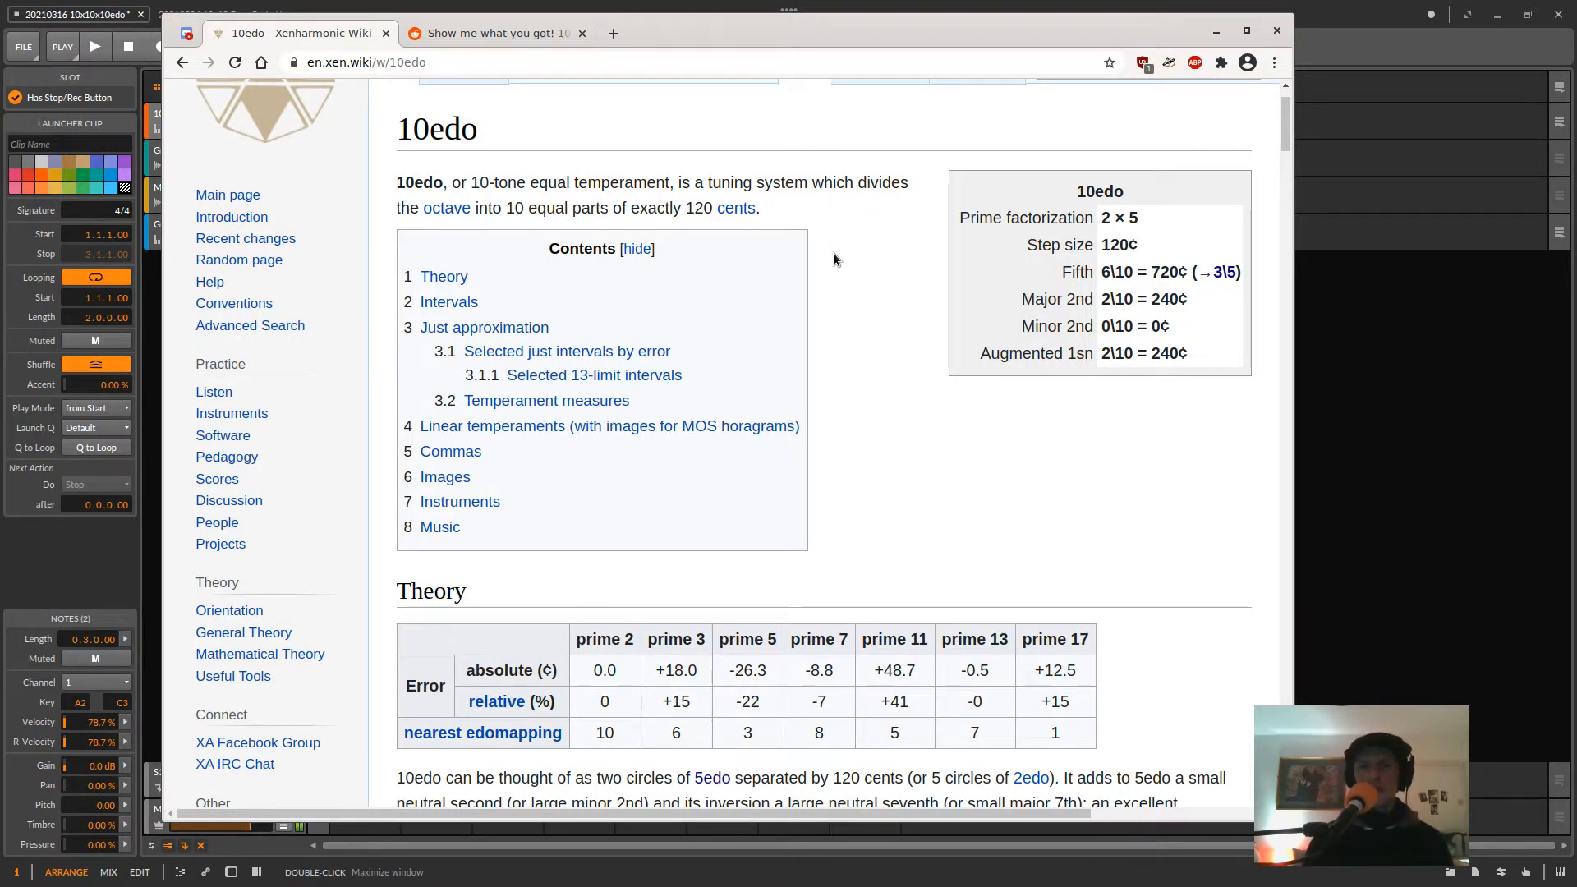
left_click(1323, 13)
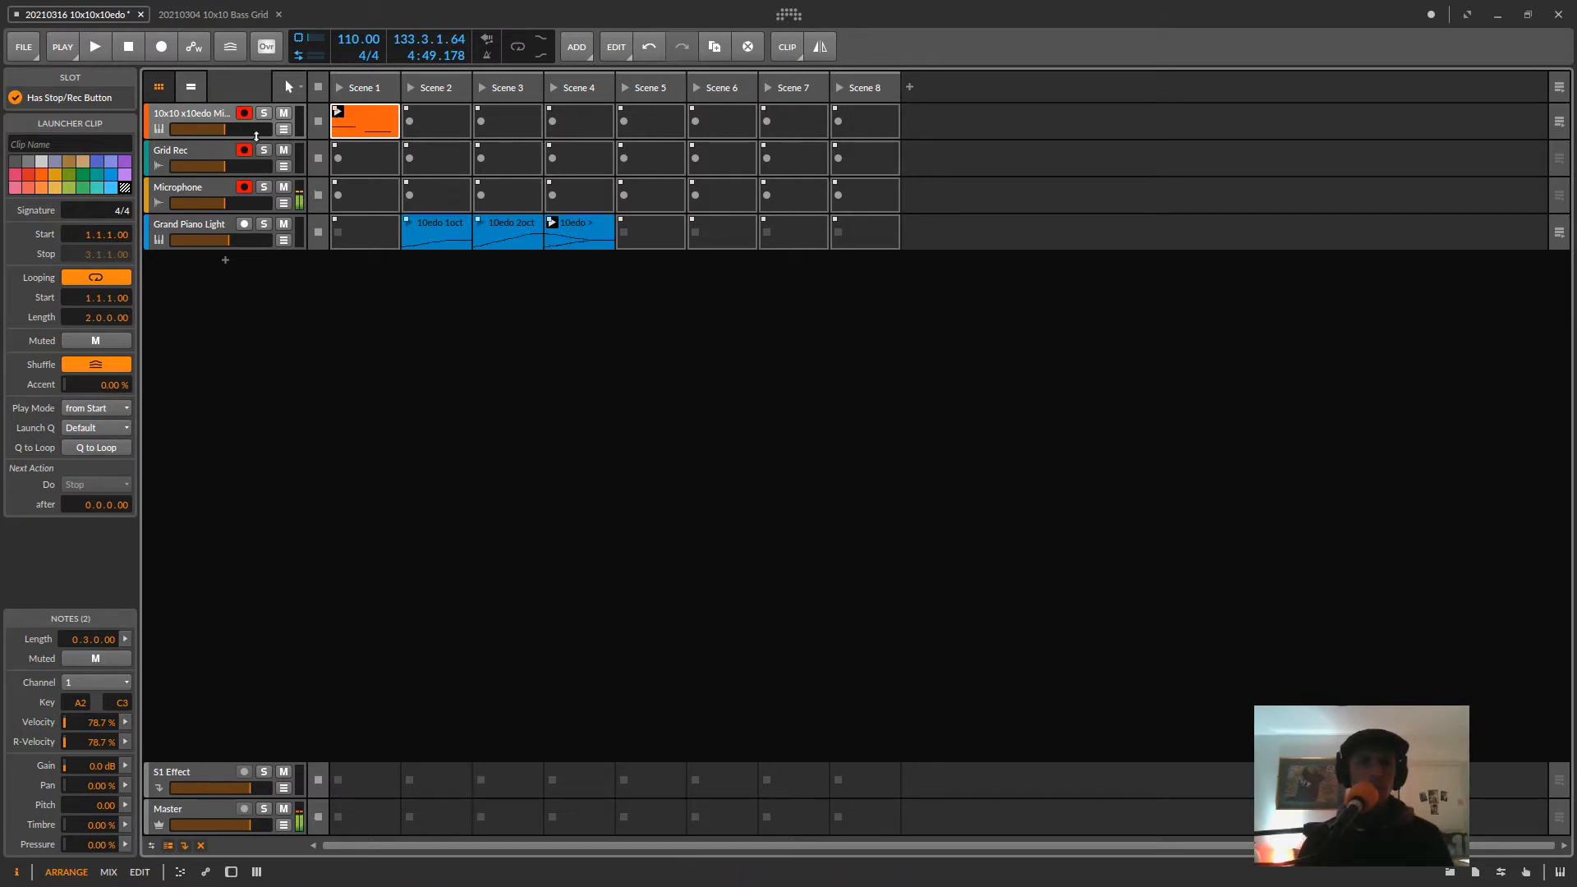
- Set the Grid Rec track's input to Poly Grid Out of the 10x10 x10edo Mini-Grid track
left_click(246, 152)
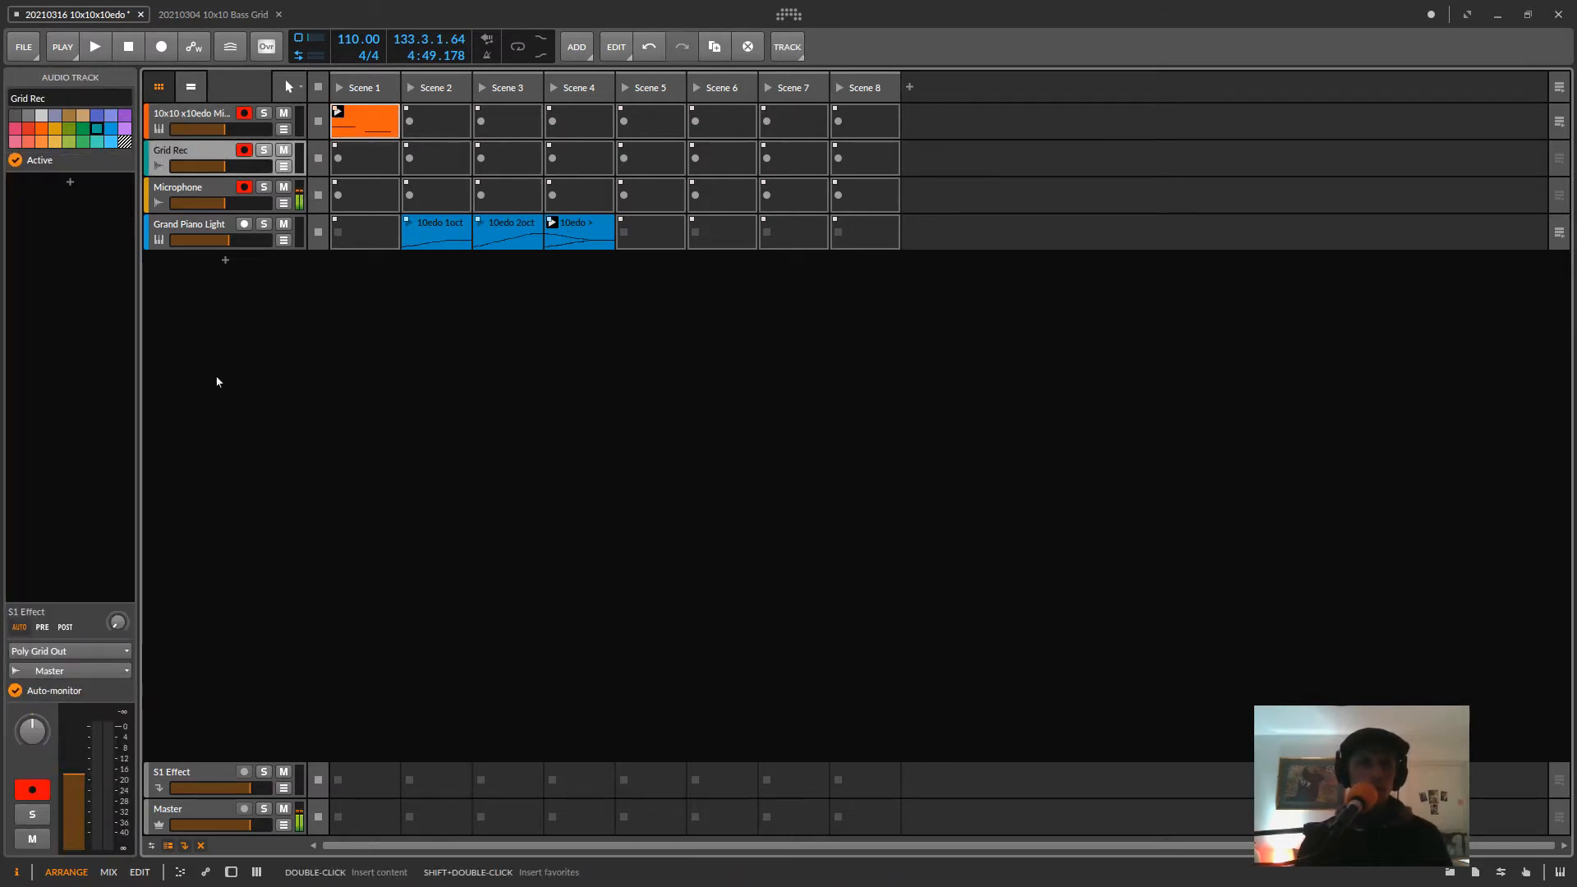
left_click(90, 653)
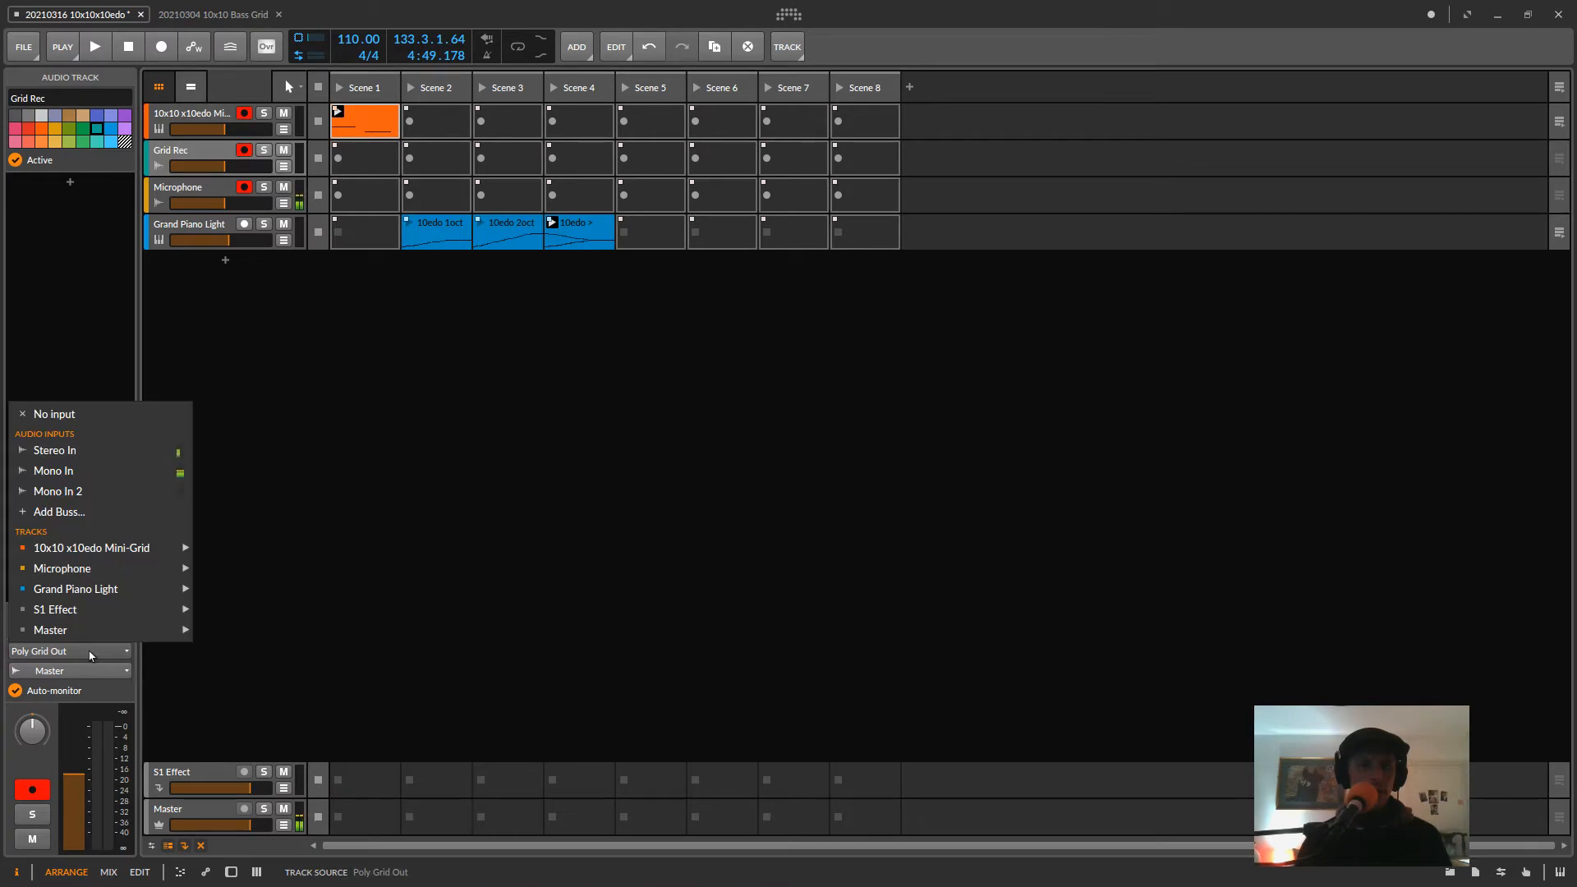
mouse_move(181, 548)
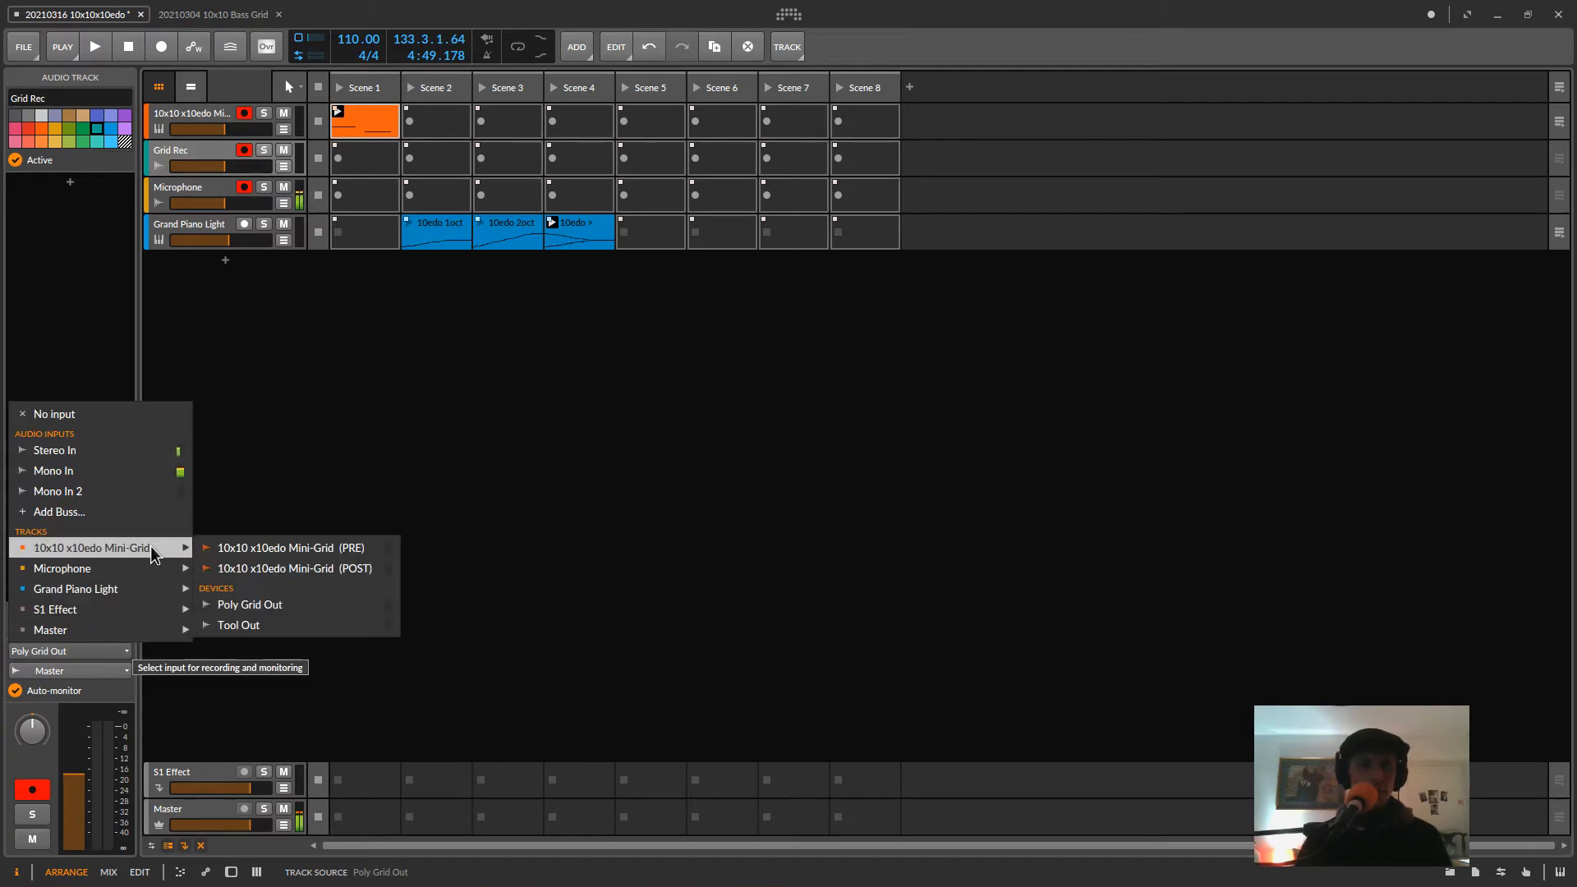
left_click(279, 606)
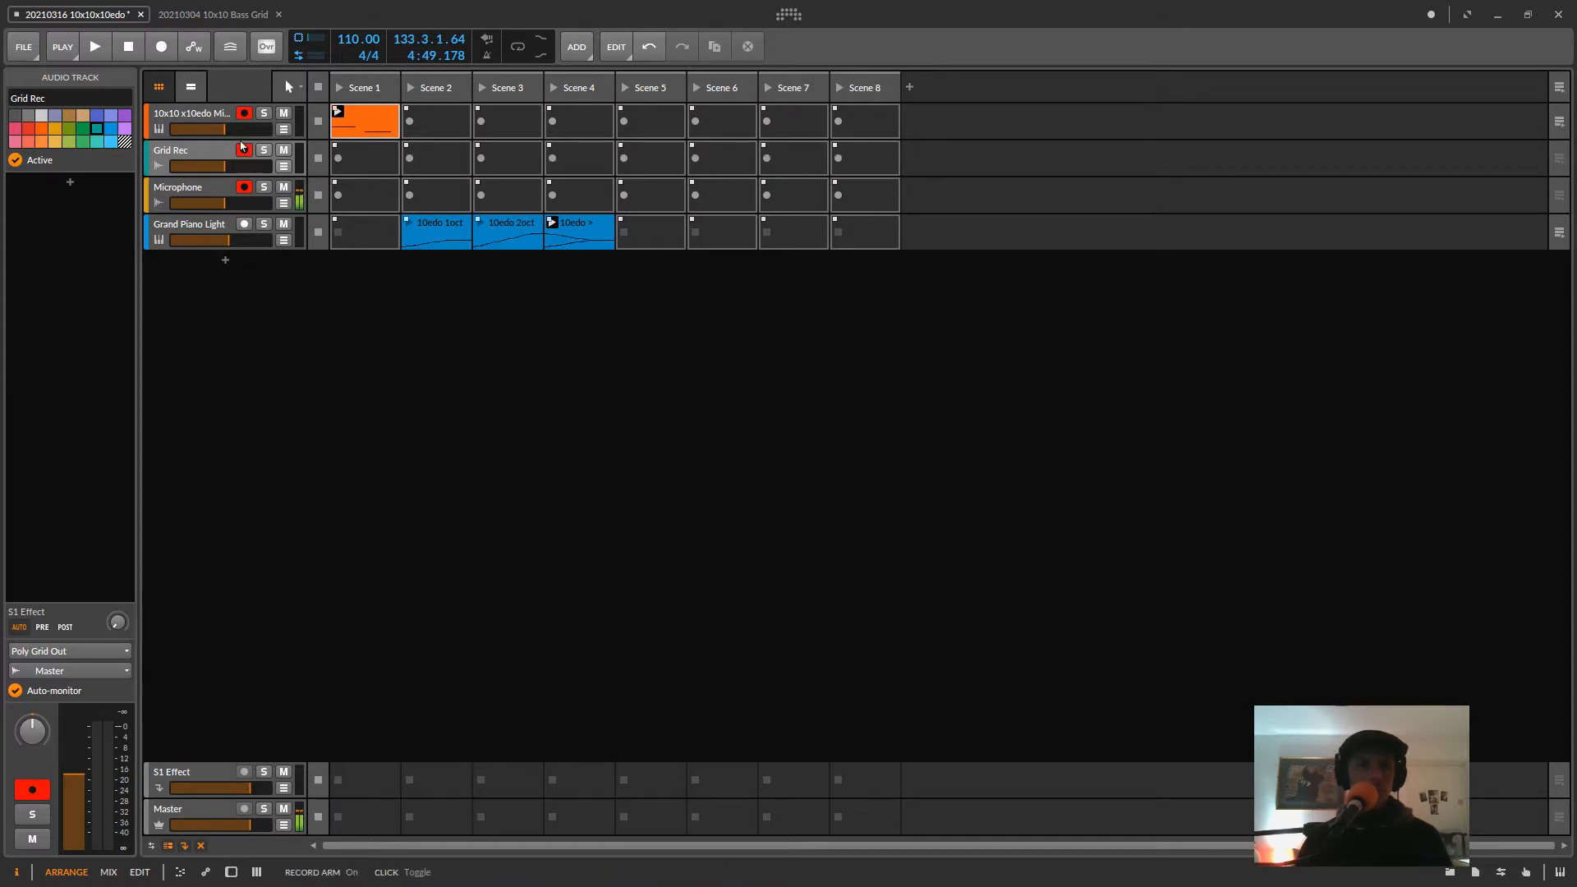
- Open the 10x10 x10edo Mini-Grid track's Poly Grid and delete the Pitch Quantize and Quantize modules
left_click(194, 115)
double_click(194, 114)
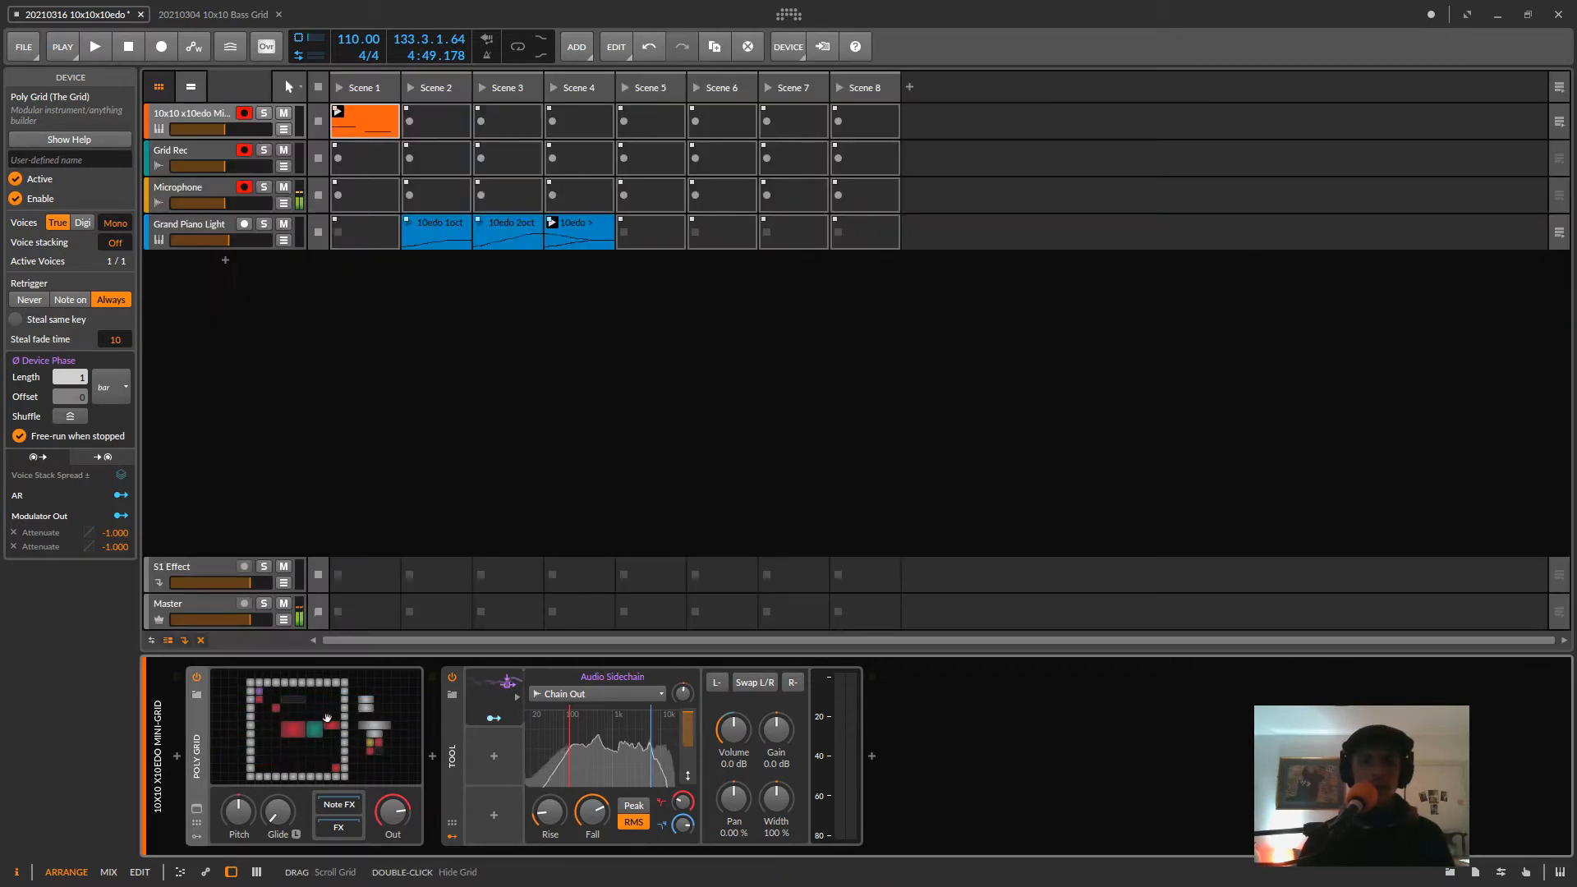
double_click(366, 725)
left_click(231, 872)
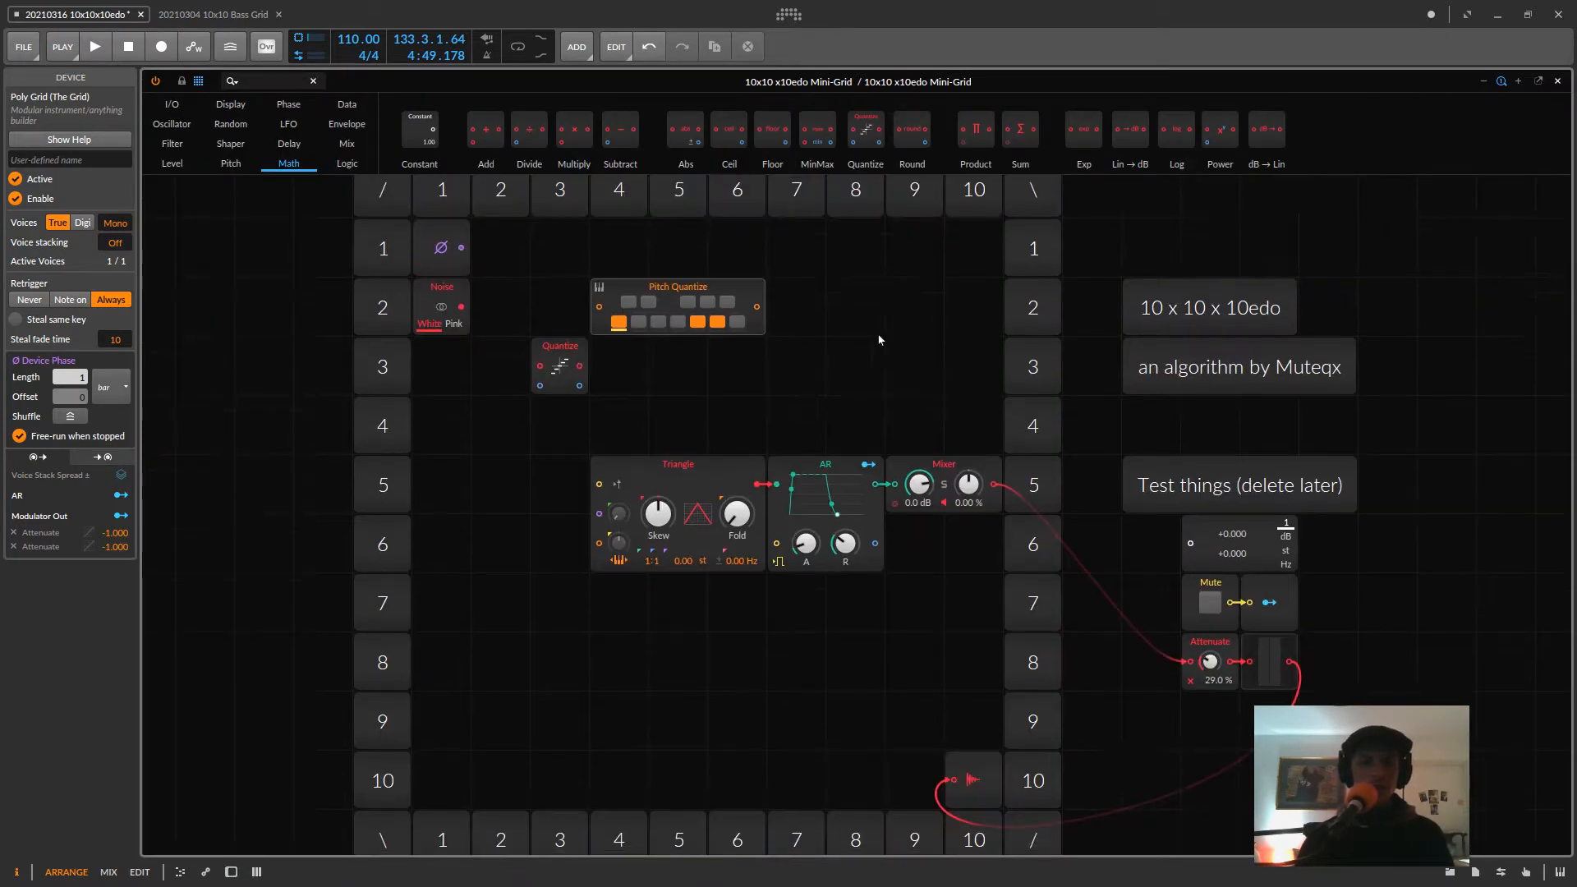
scroll(841, 371, "up", 3)
scroll(841, 370, "down", 1)
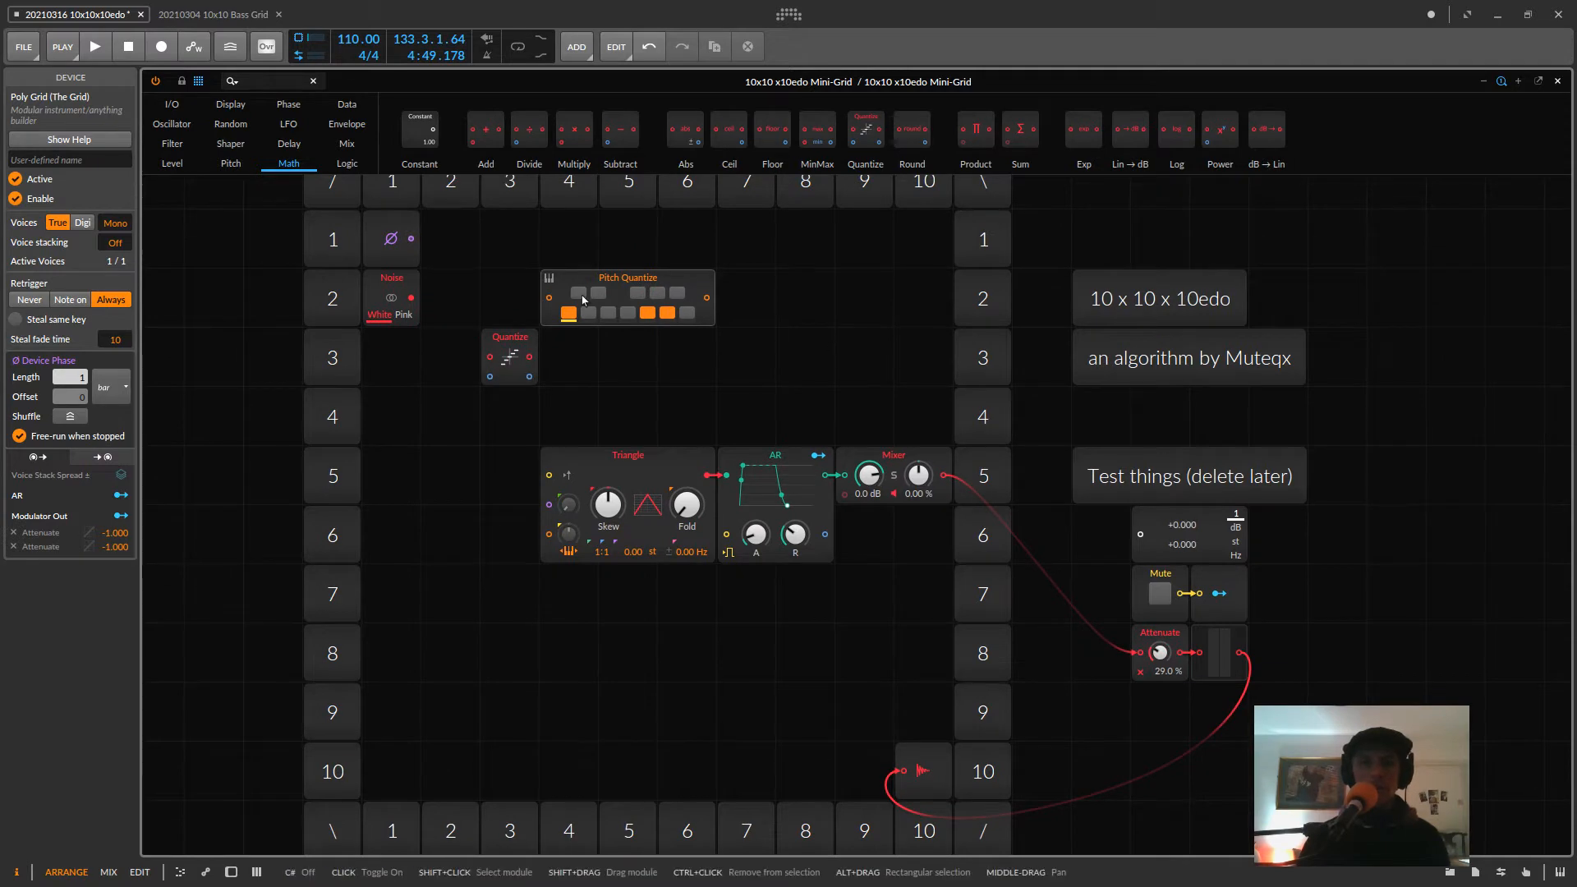
left_click(606, 283)
key("Delete")
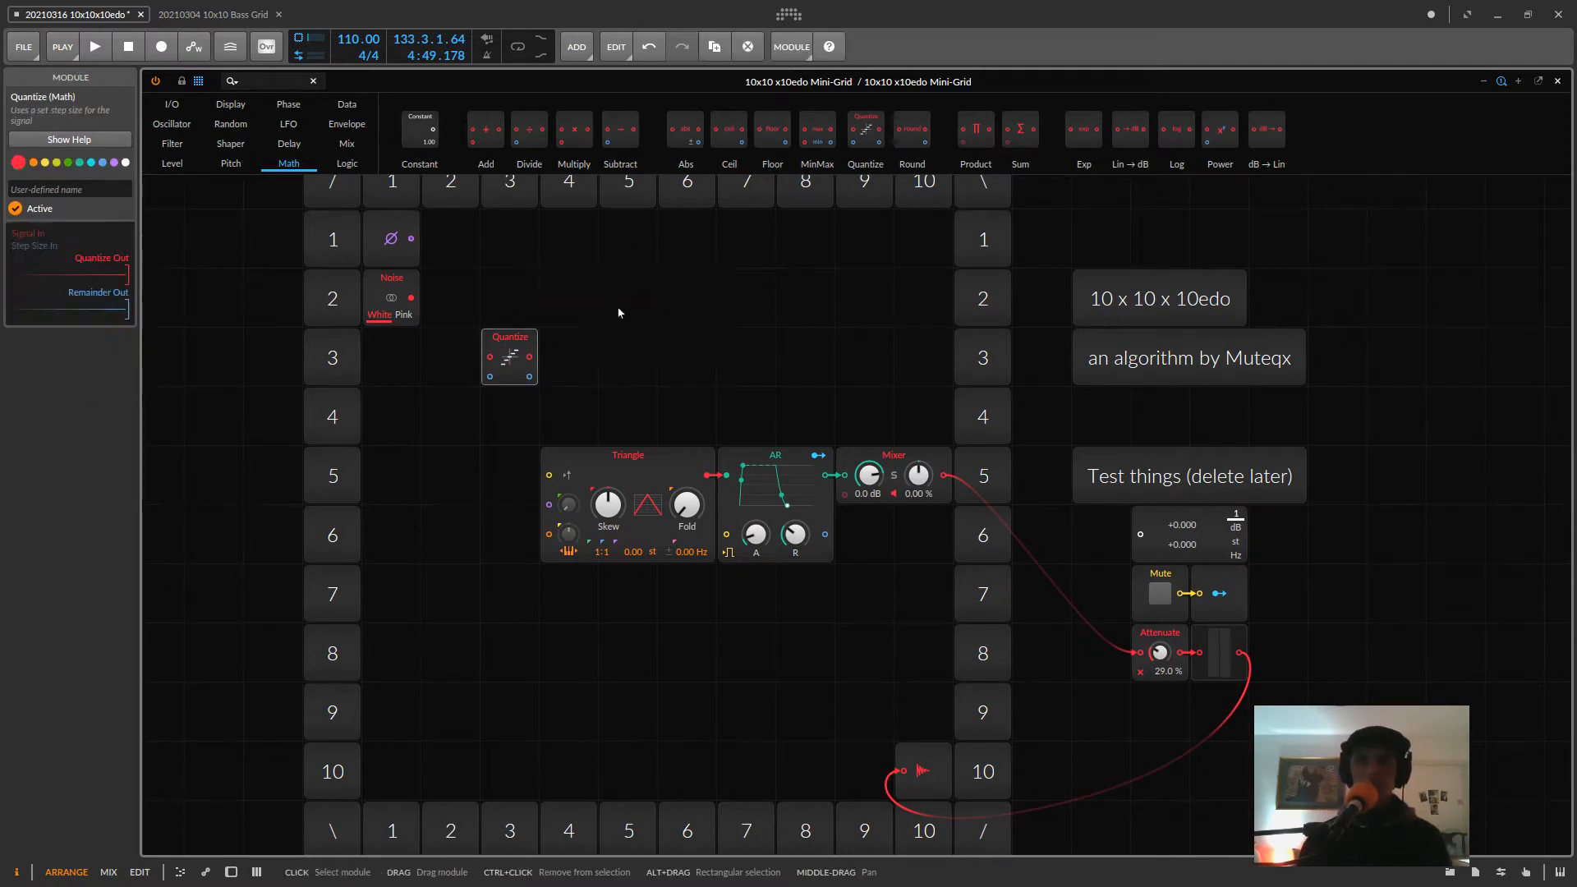
key("Delete")
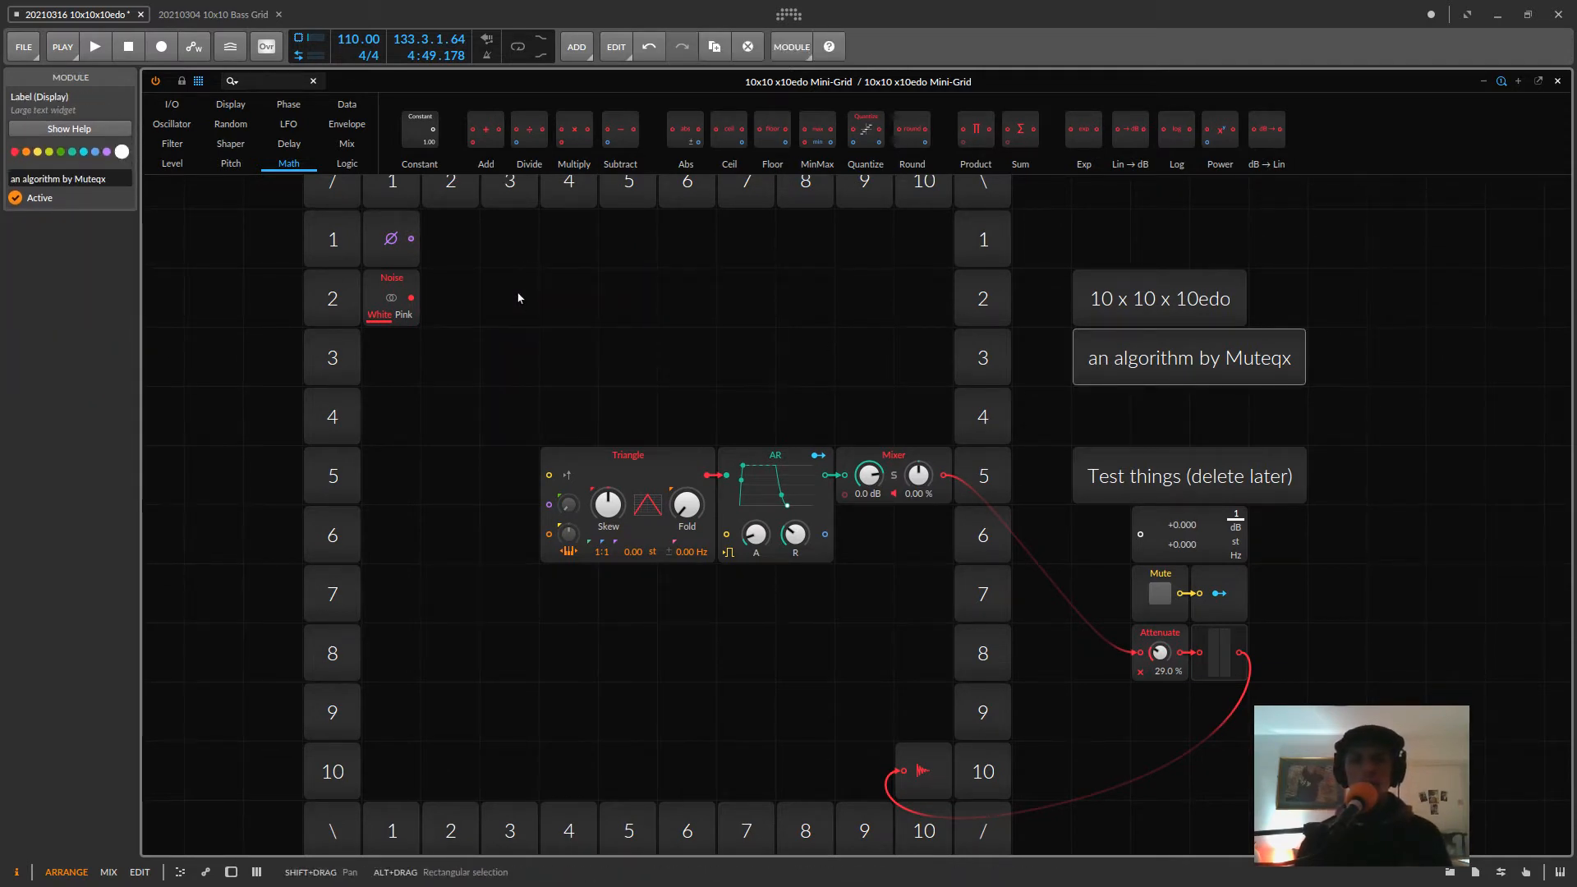
- Return to the clip launcher, start playback, and launch and open the Mini-Grid track's Scene 1 clip
left_click(397, 237)
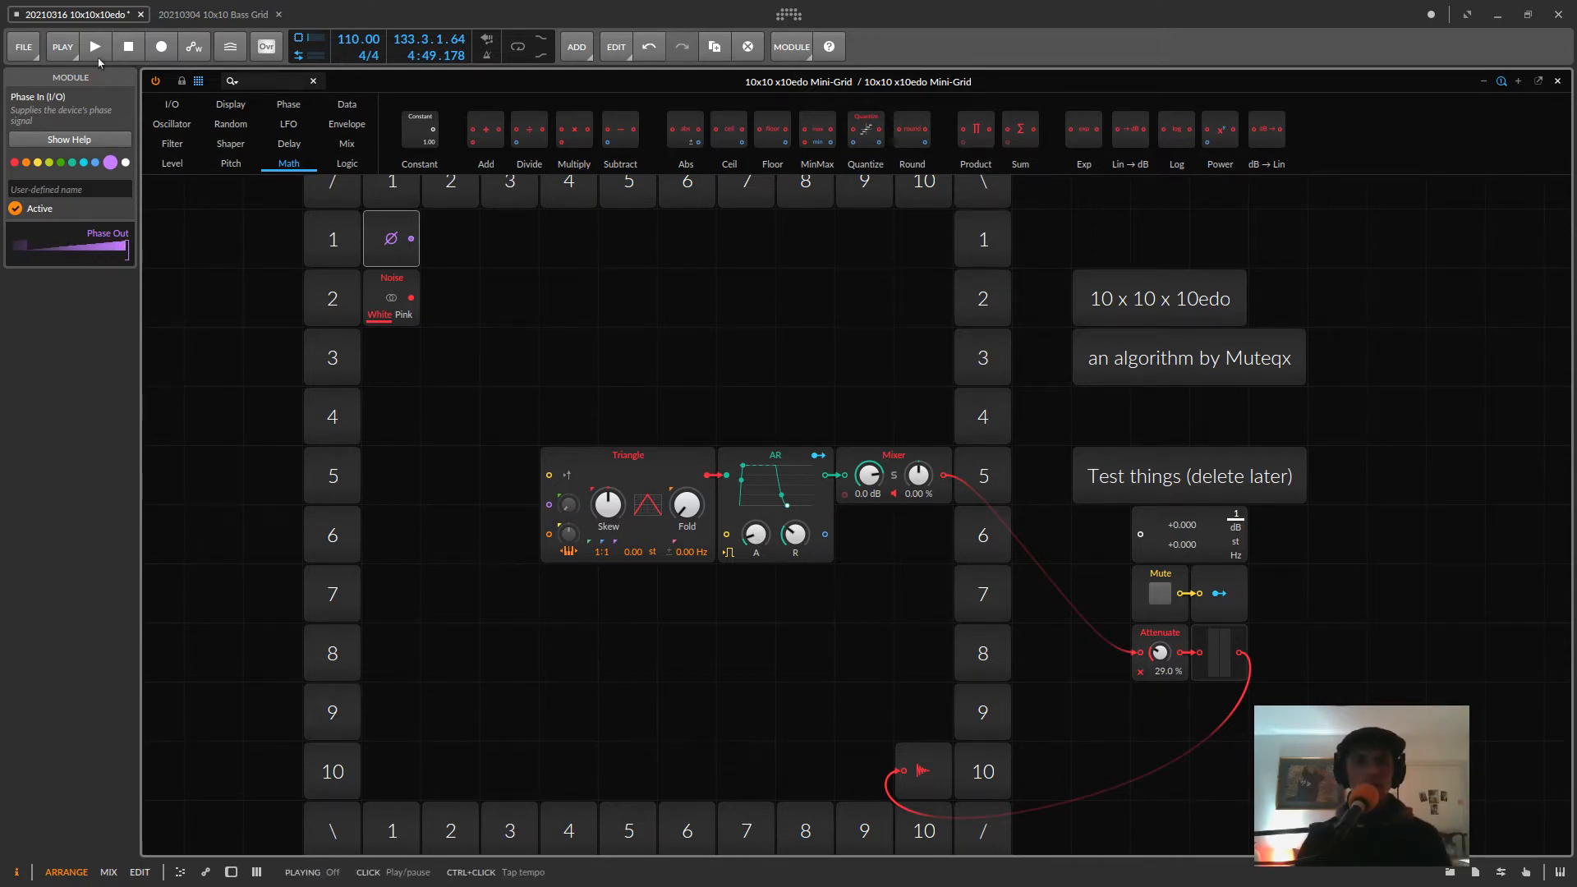
left_click(1557, 81)
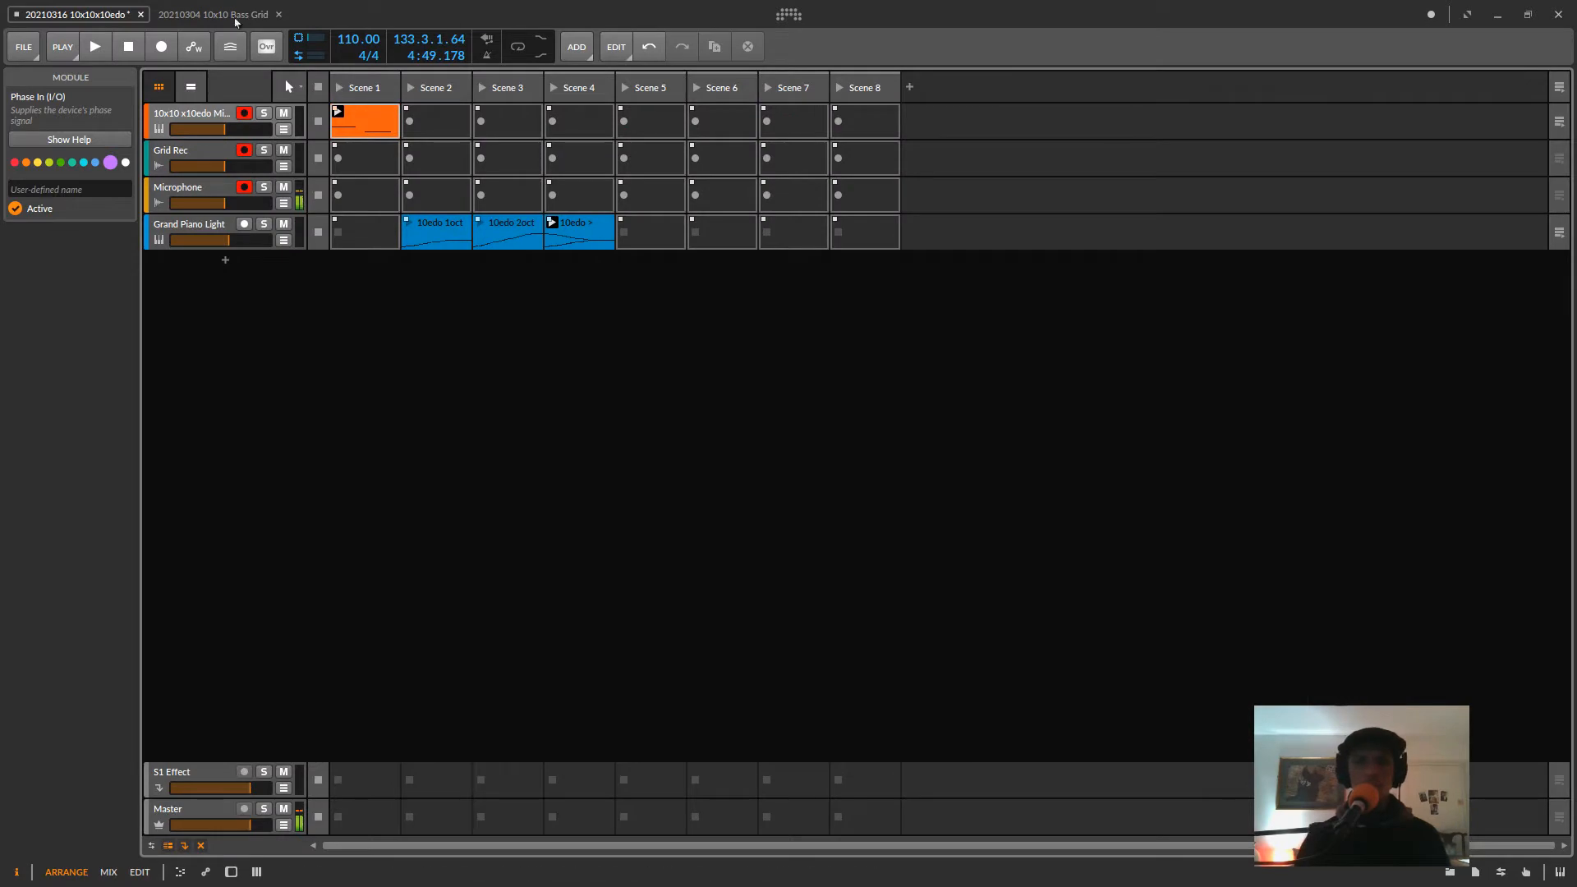
left_click(96, 47)
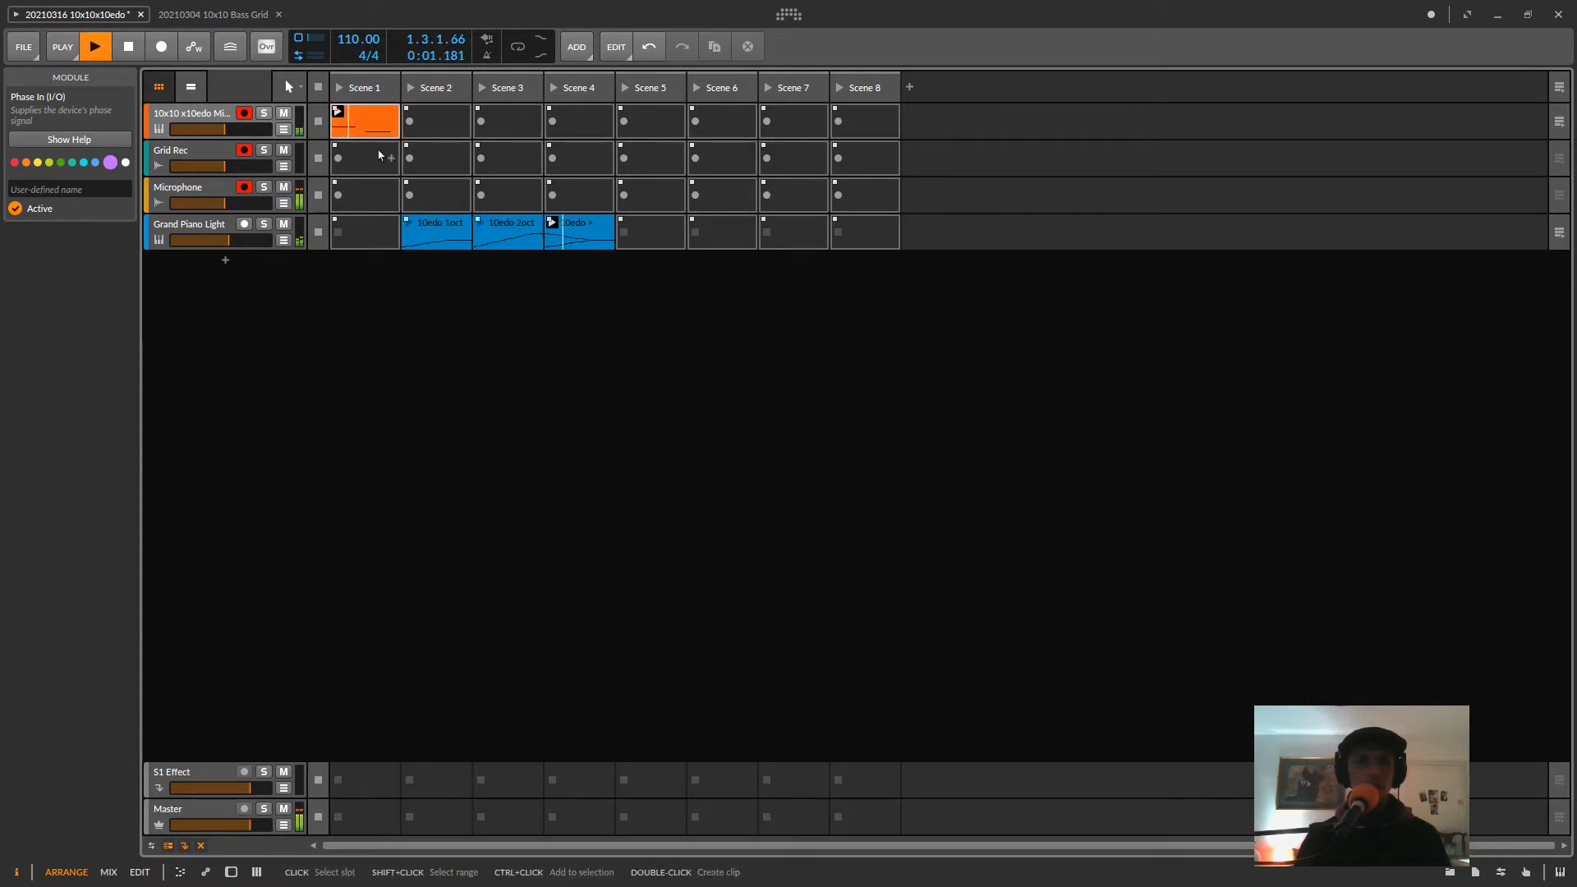
left_click(335, 112)
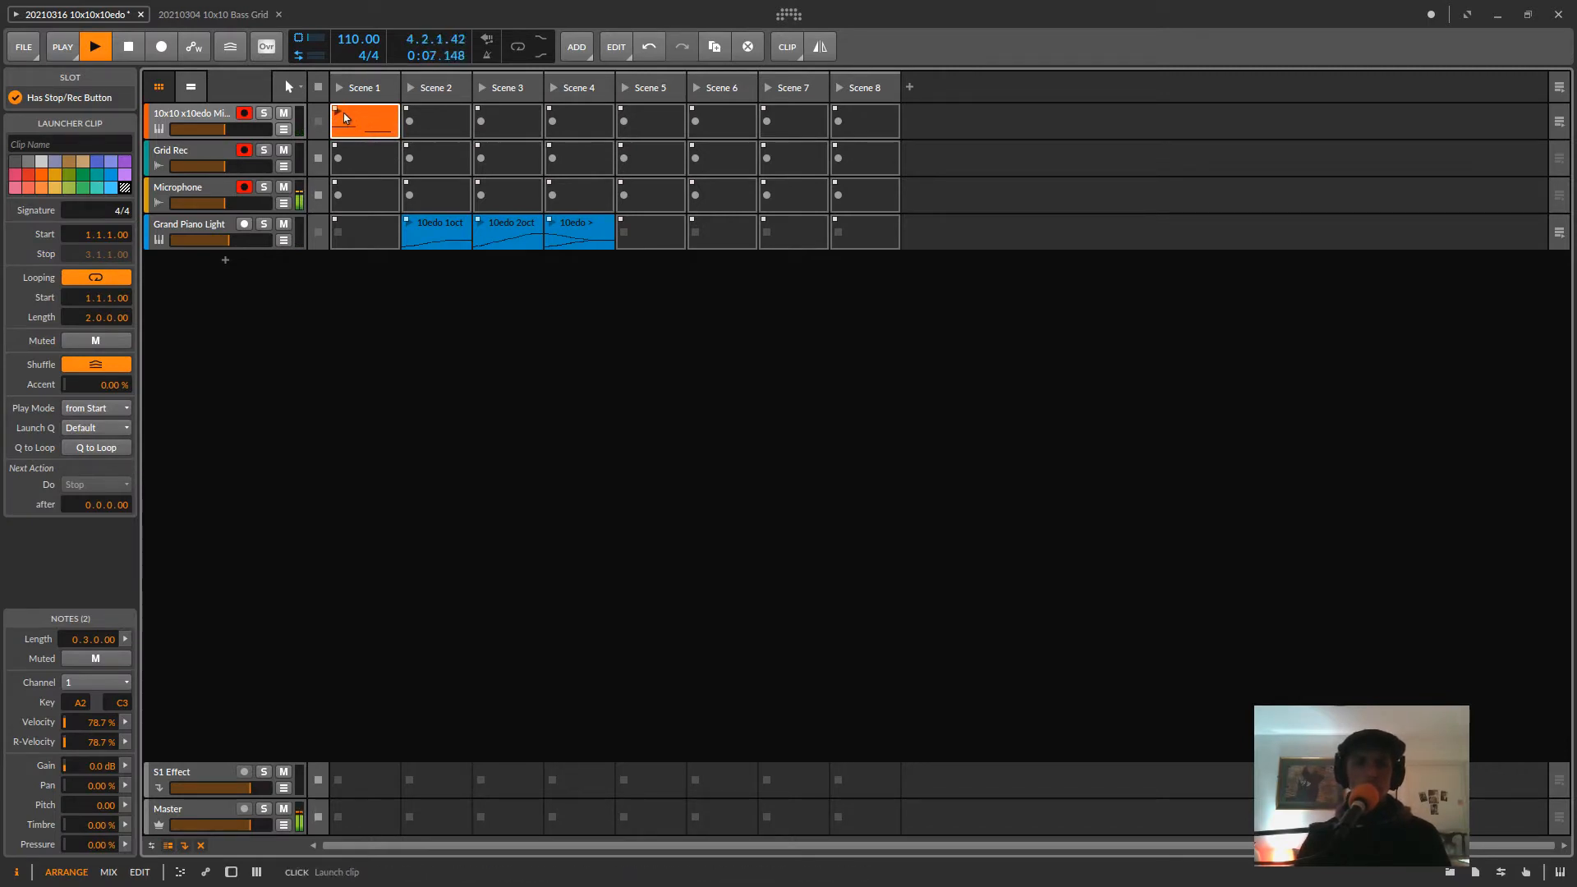
double_click(355, 121)
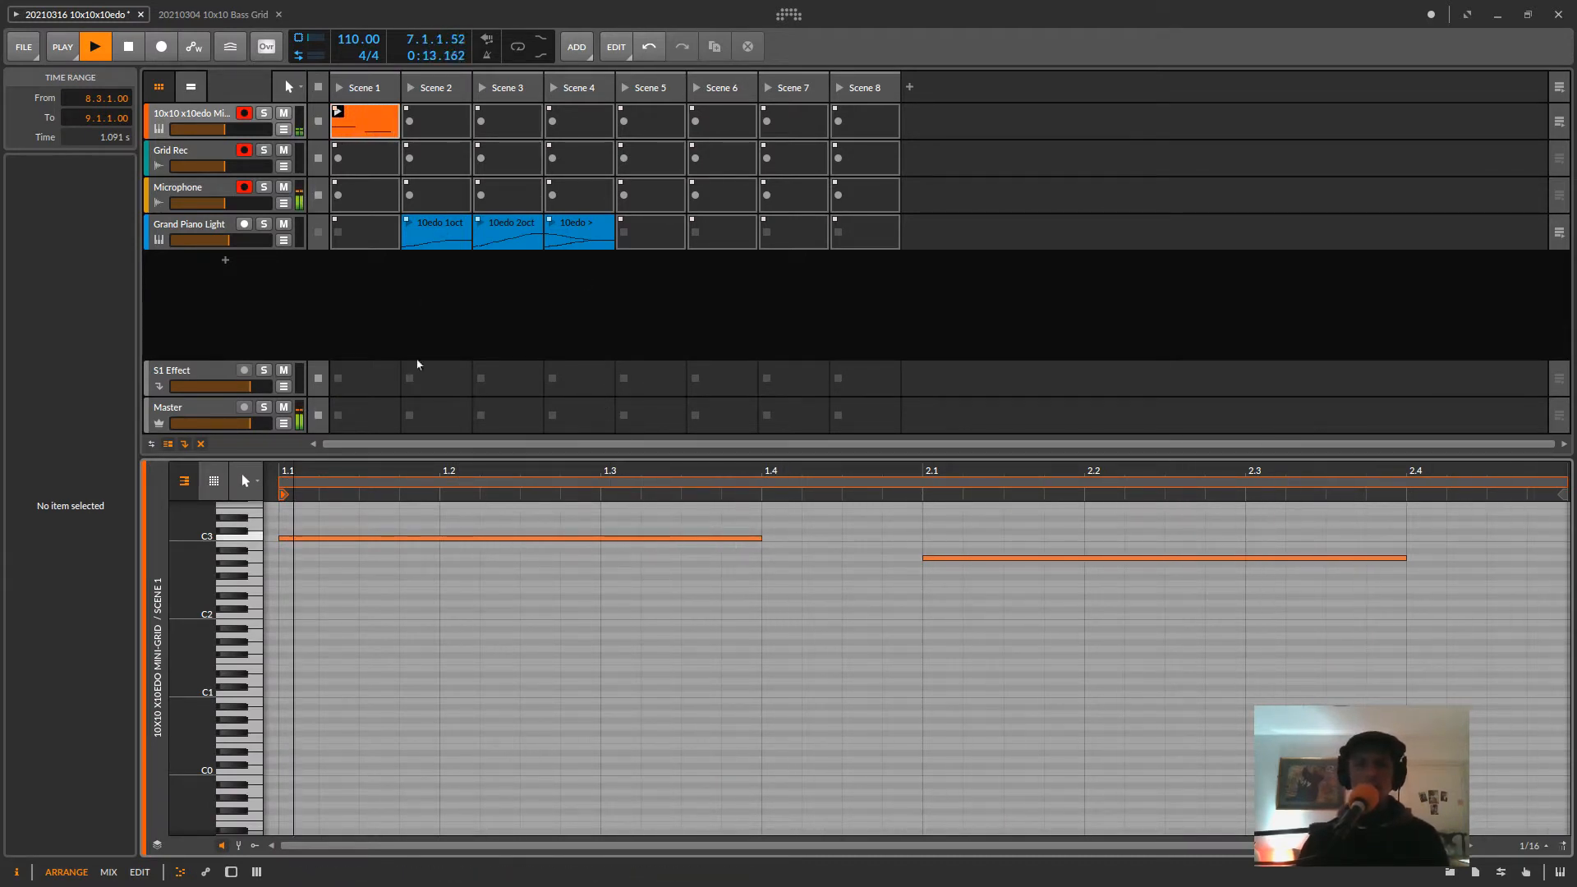
- Mute the Scene 1 clip of the Mini-Grid track, stop it and hide the note editor
left_click(354, 119)
right_click(354, 119)
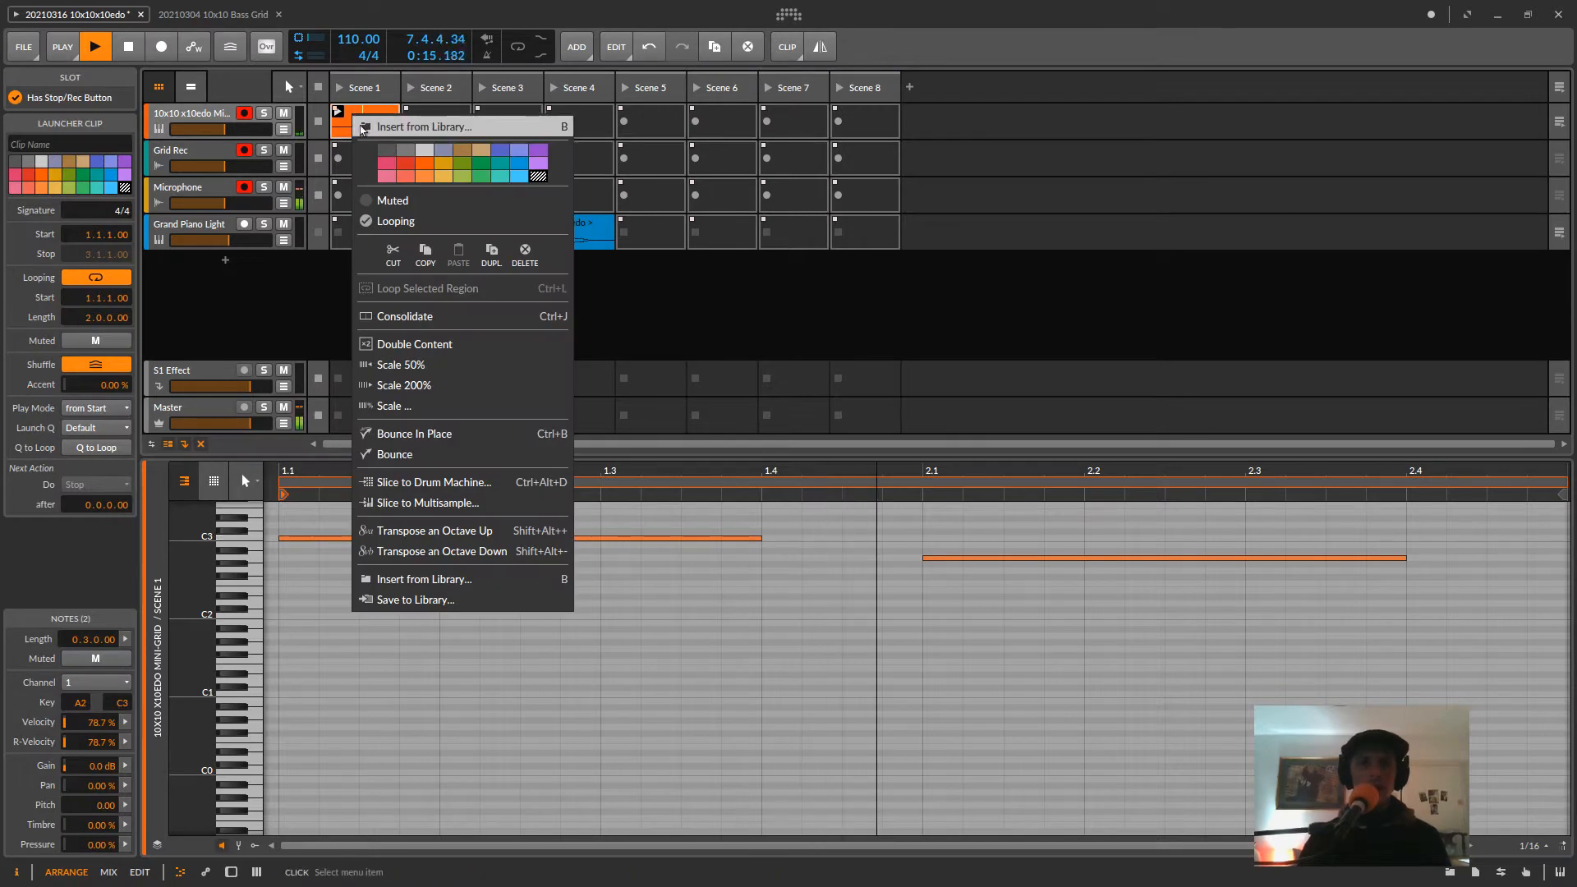
left_click(405, 202)
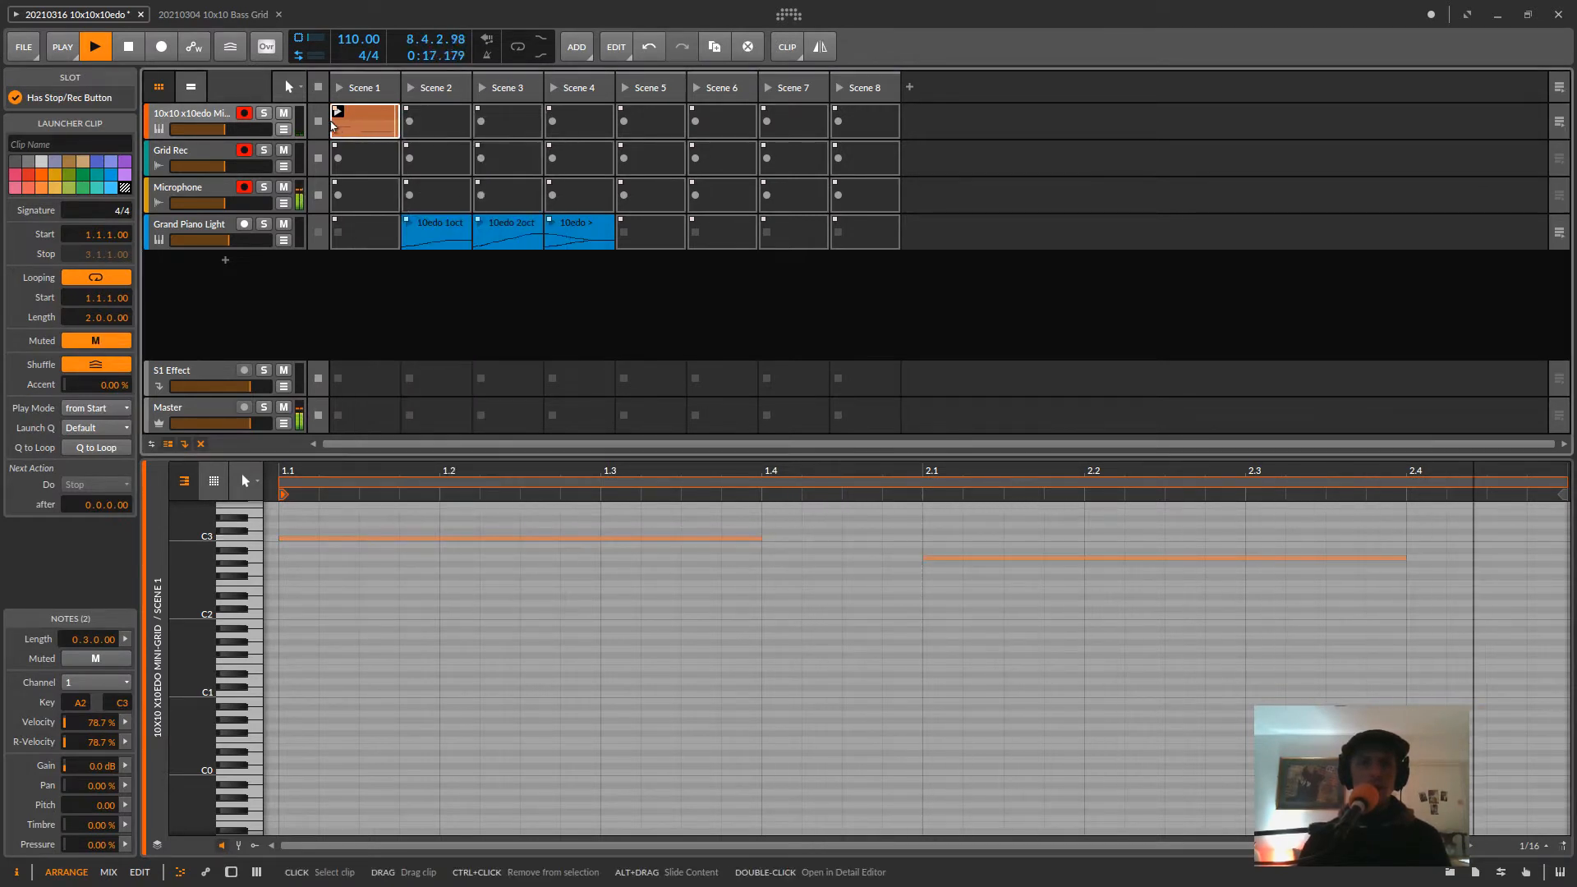
left_click(317, 123)
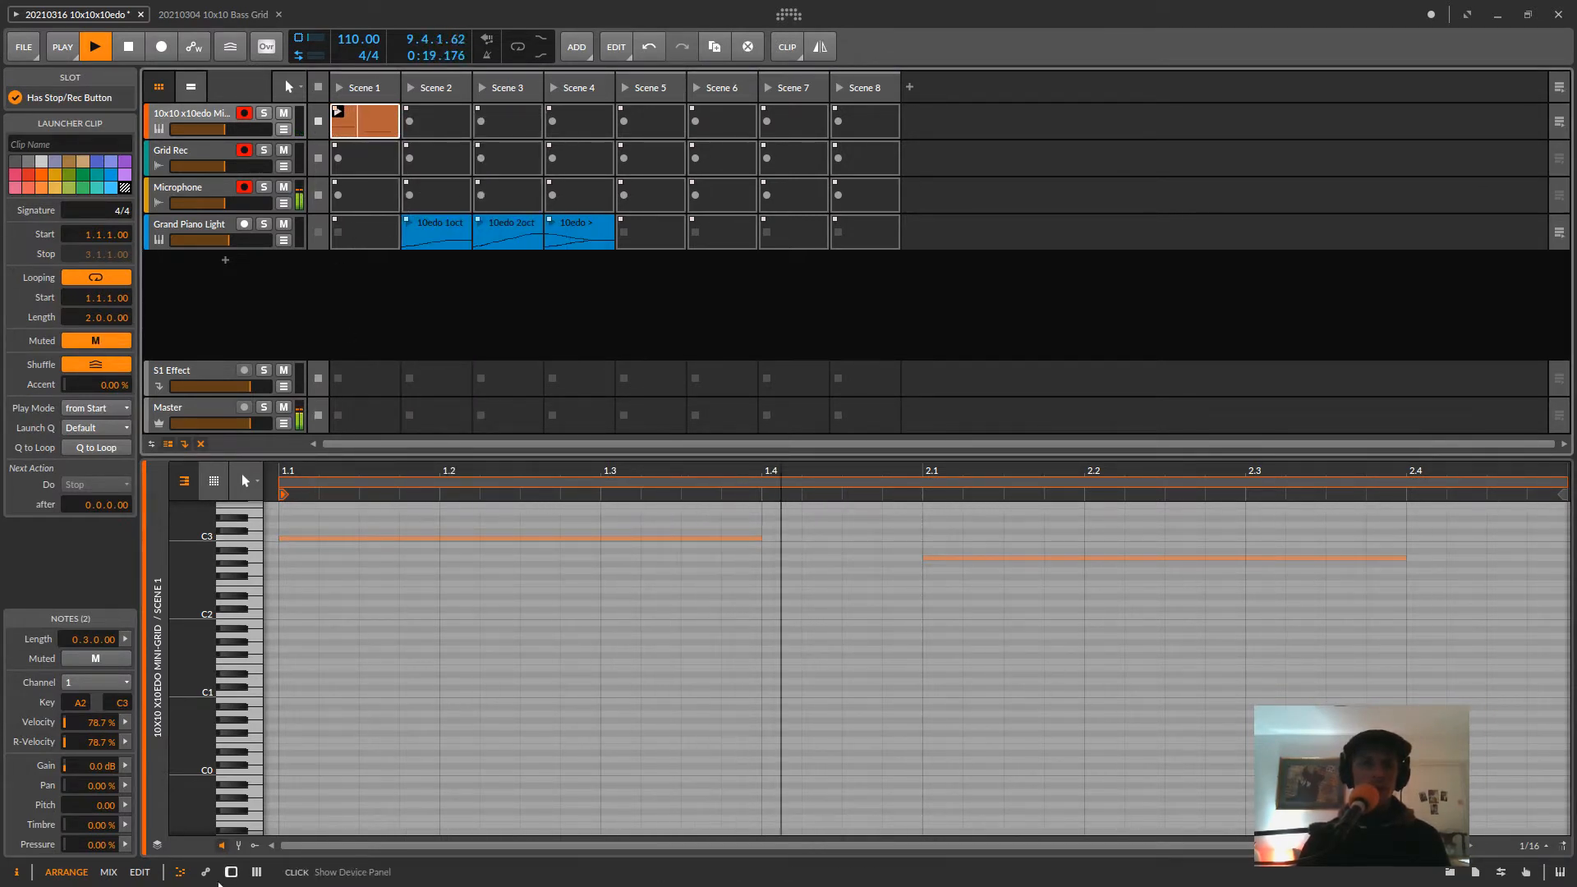
key("e")
- Reopen the Mini-Grid track's Poly Grid full size and connect the Phase In output to the AR module's gate input
double_click(301, 119)
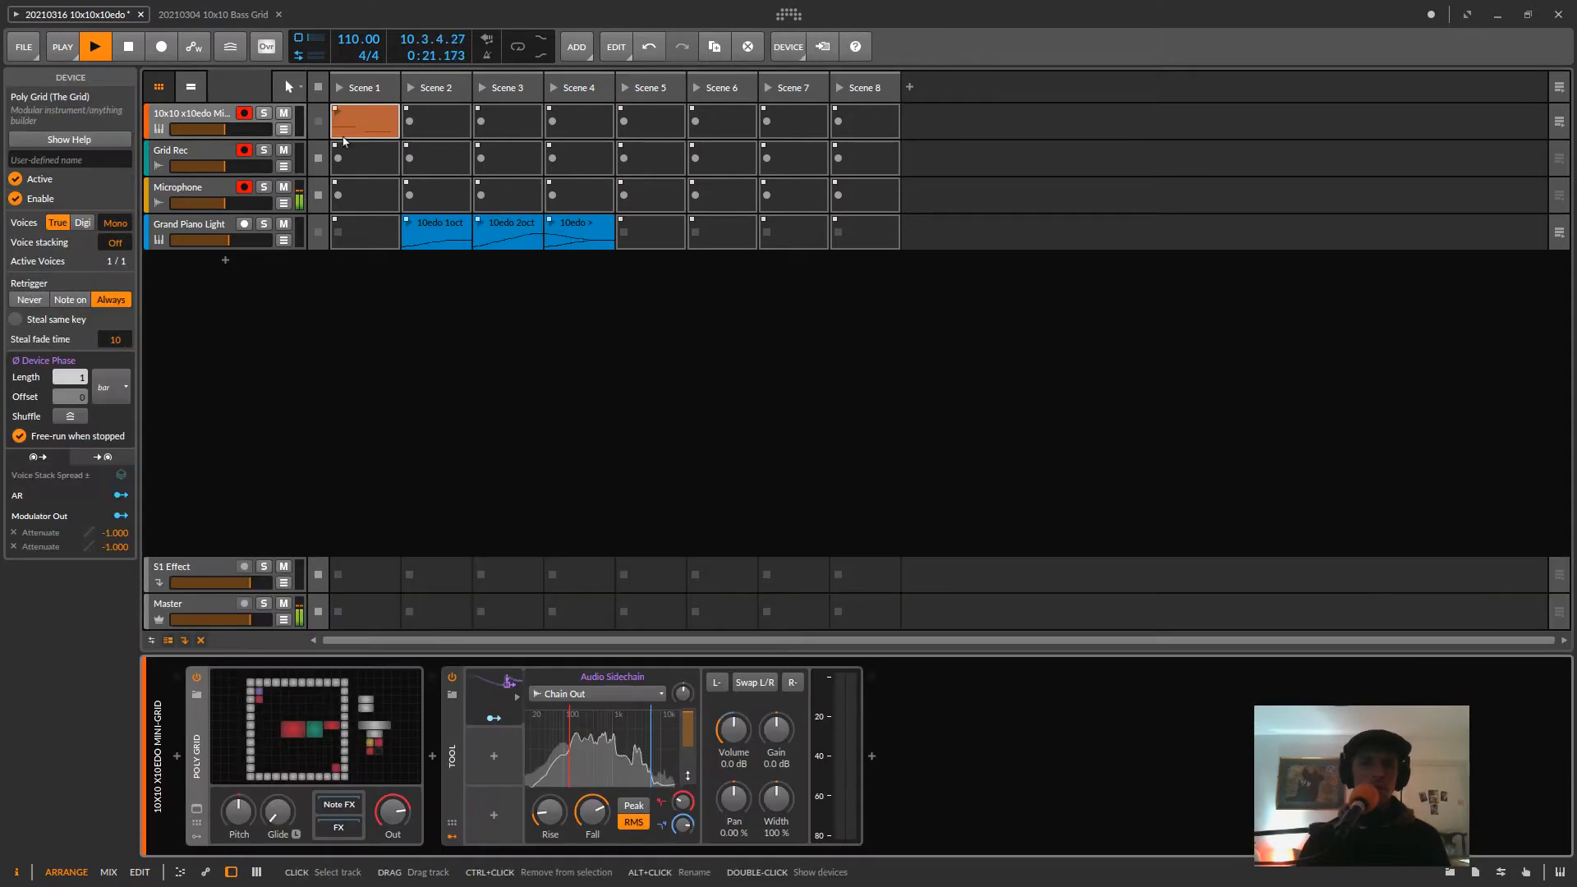
double_click(306, 728)
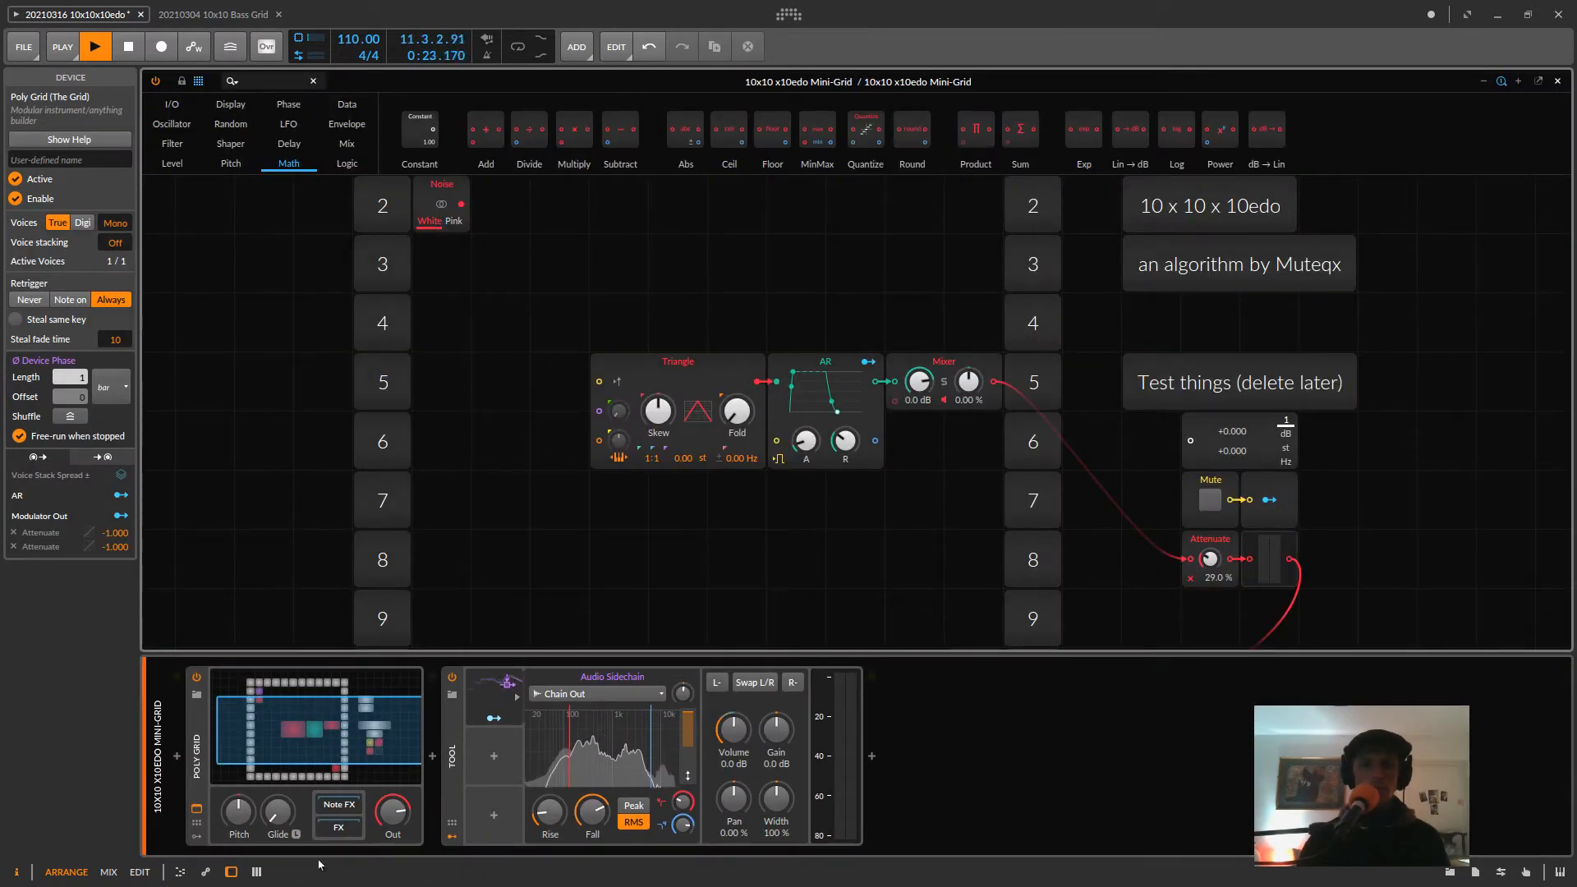
key("d")
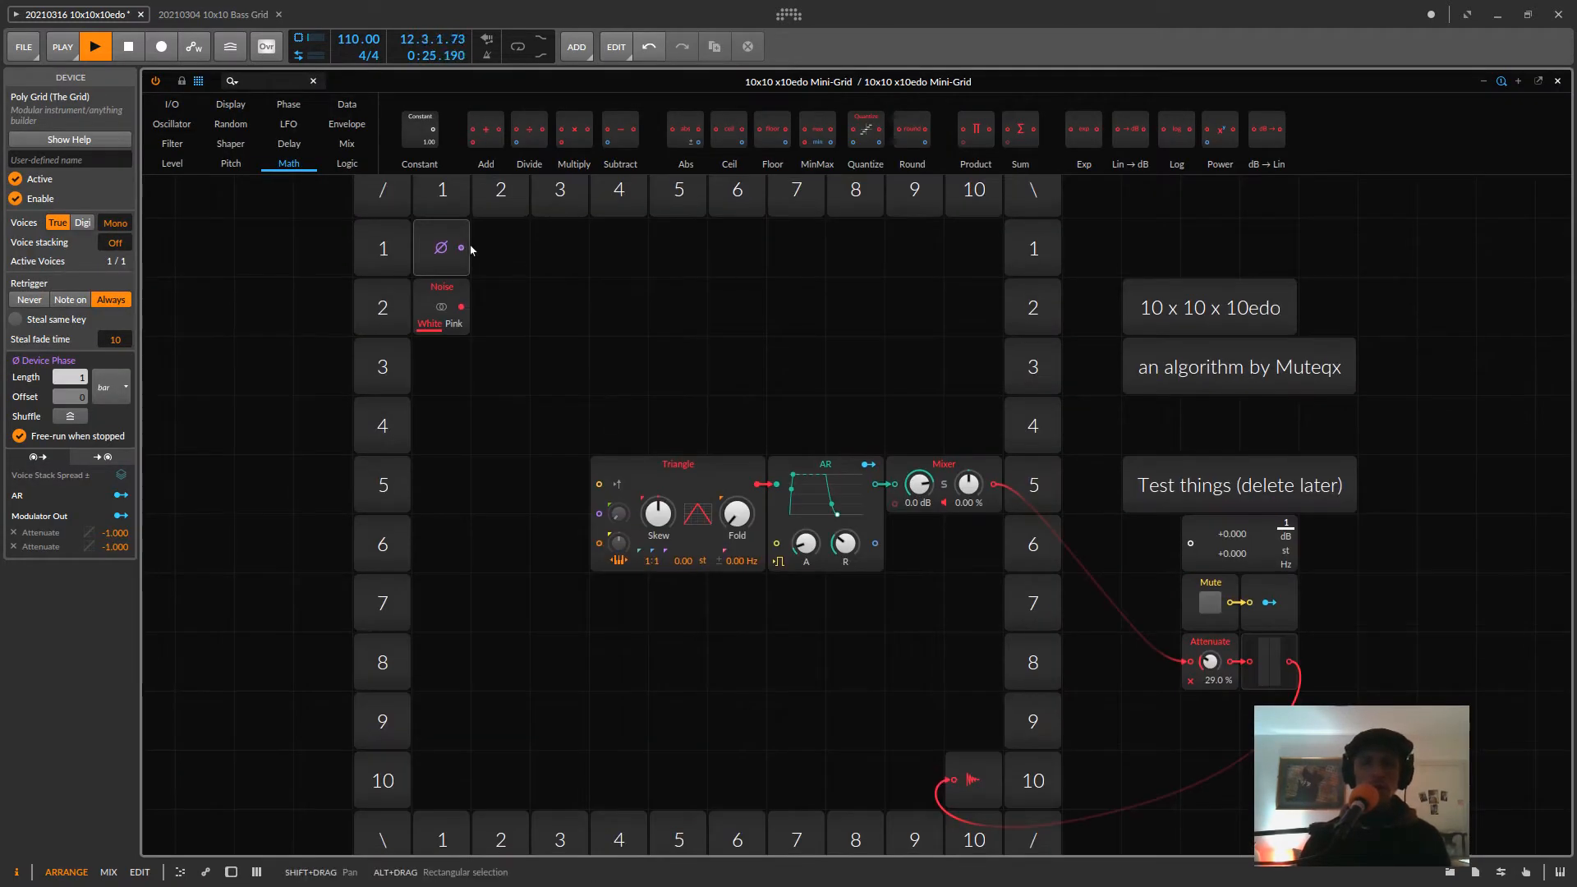
left_click_drag(462, 247, 773, 547)
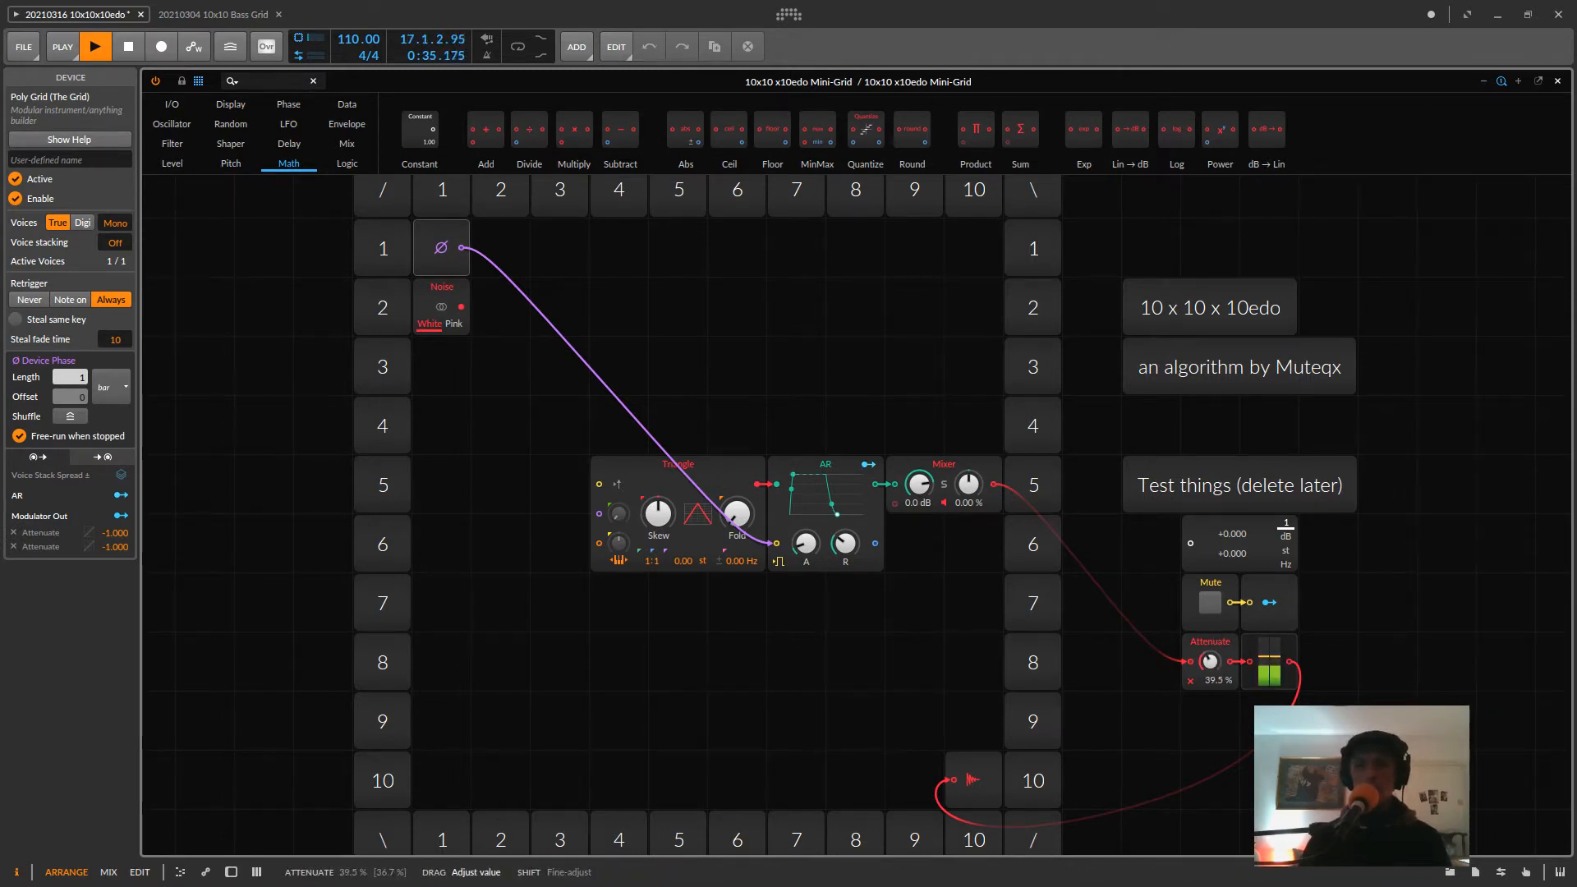
- Toggle the Mute button on and off again, and set the Attenuate module to 76.5 %
scroll(1316, 620, "down", 1)
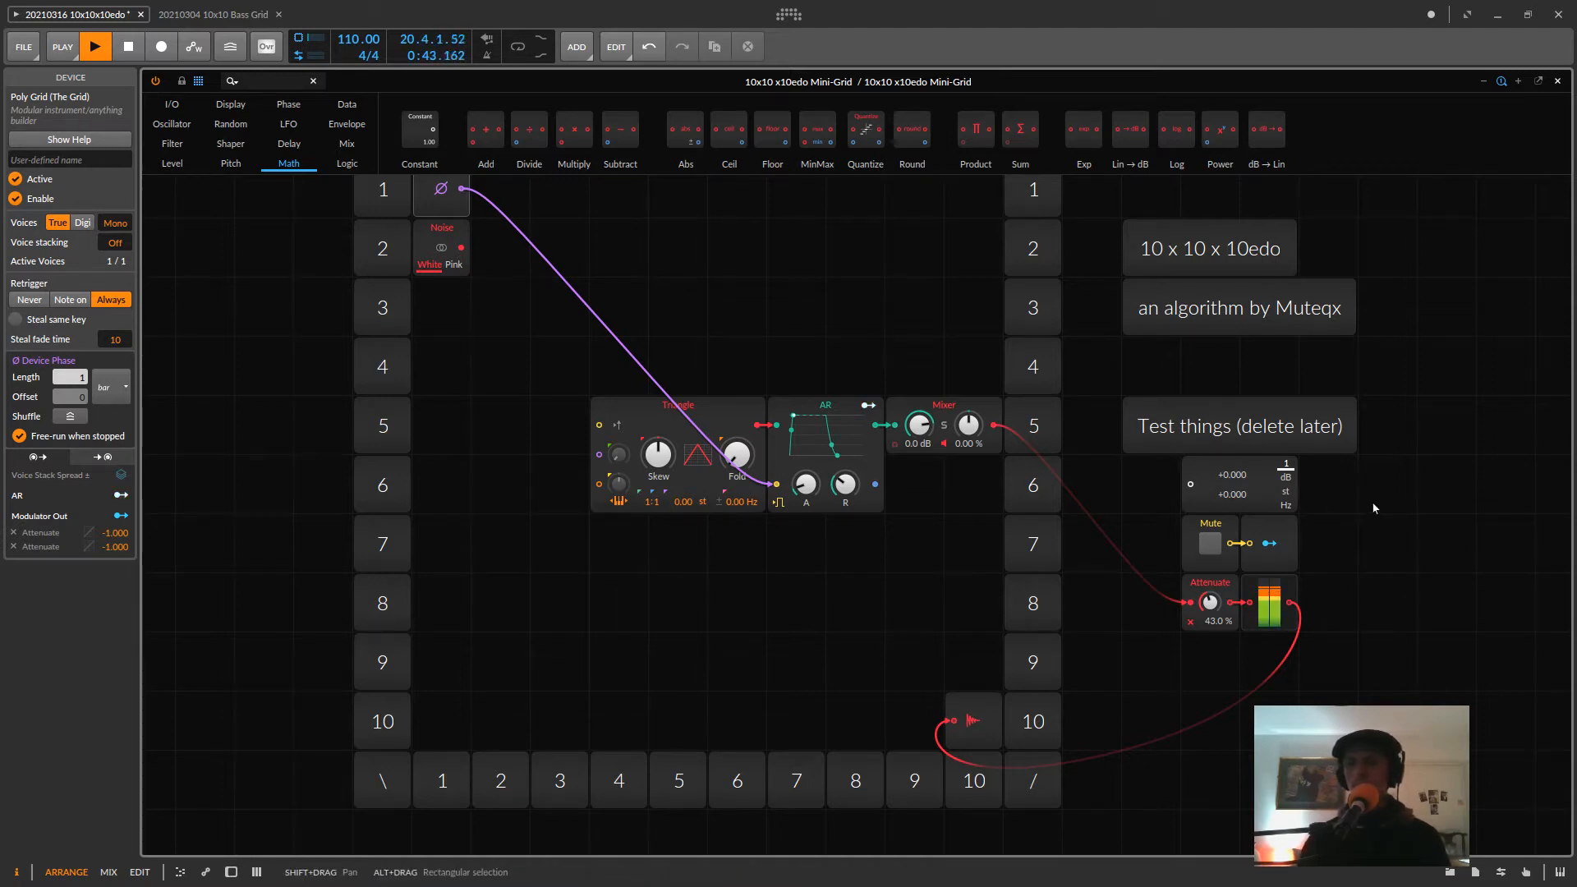
scroll(1373, 505, "up", 1)
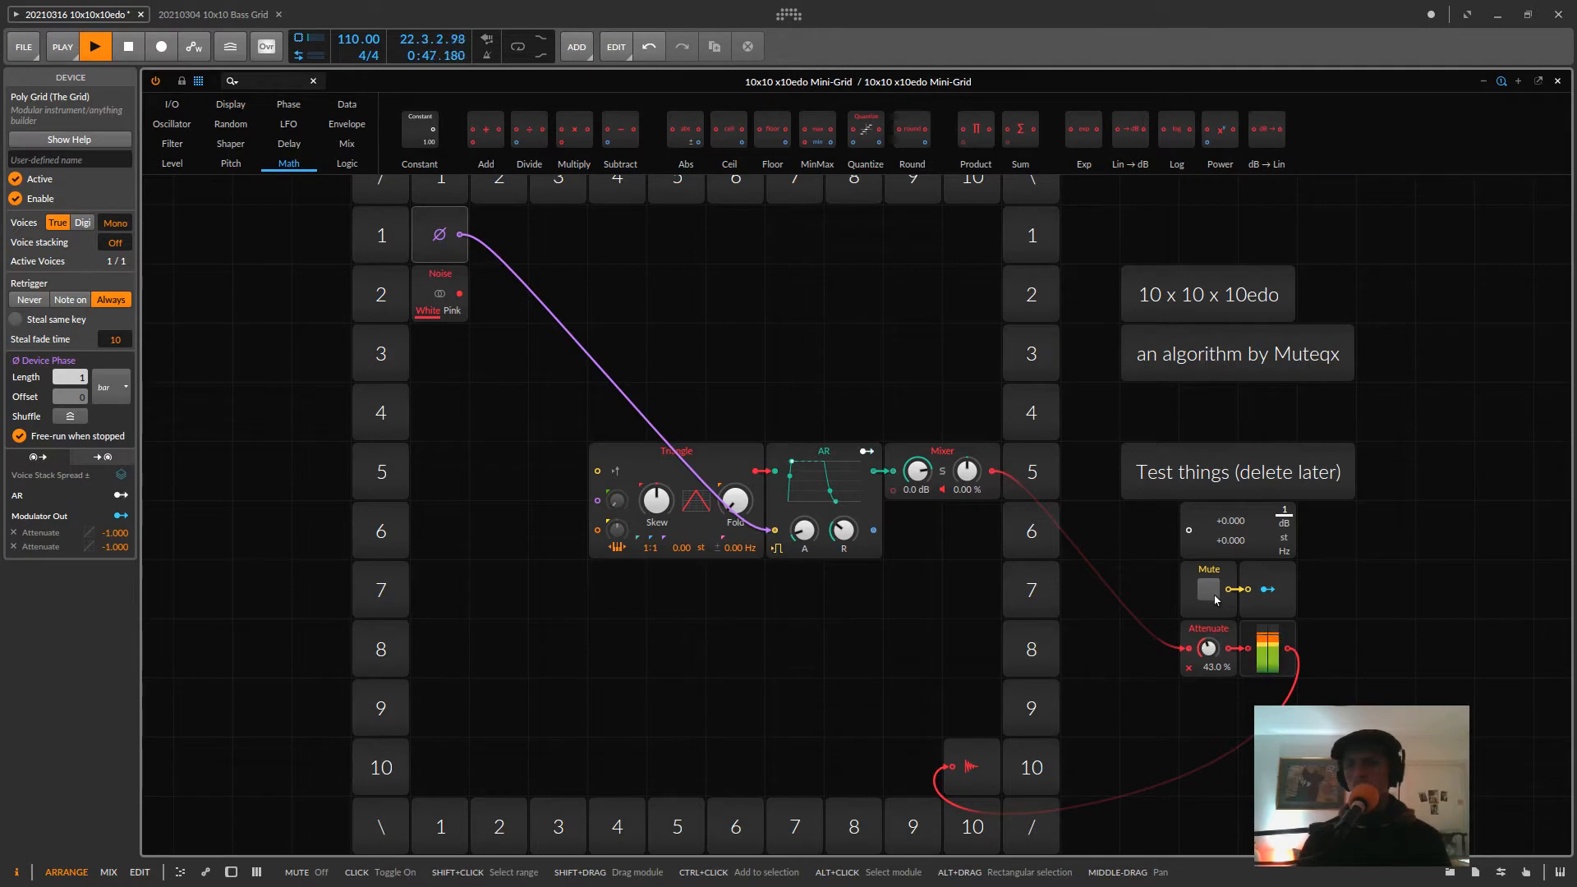
left_click(1209, 590)
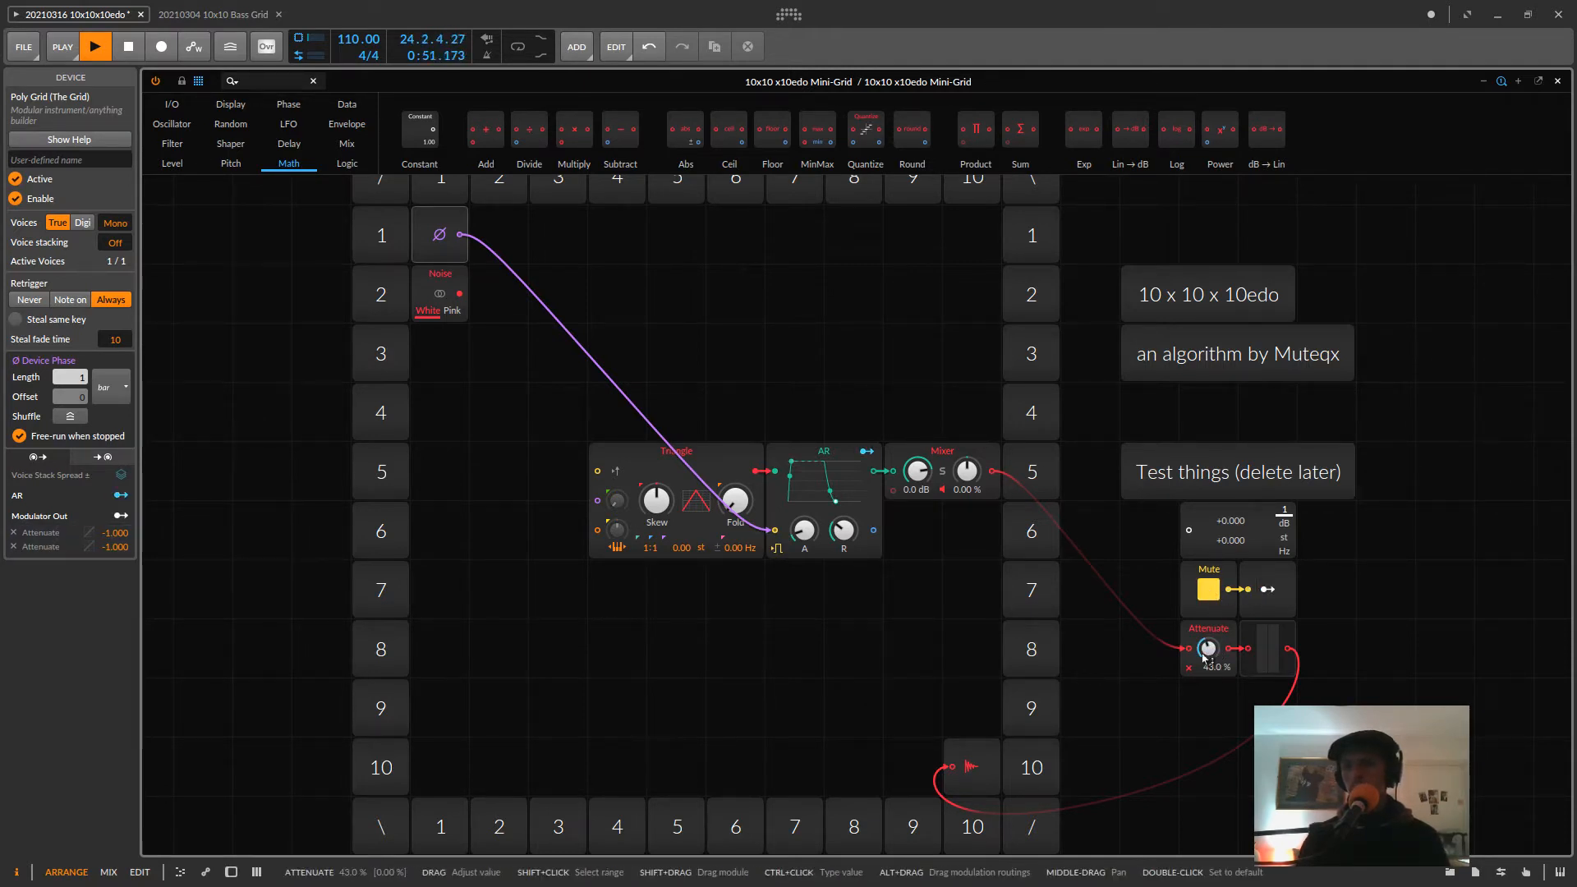
left_click(1207, 590)
left_click_drag(1208, 649, 1361, 629)
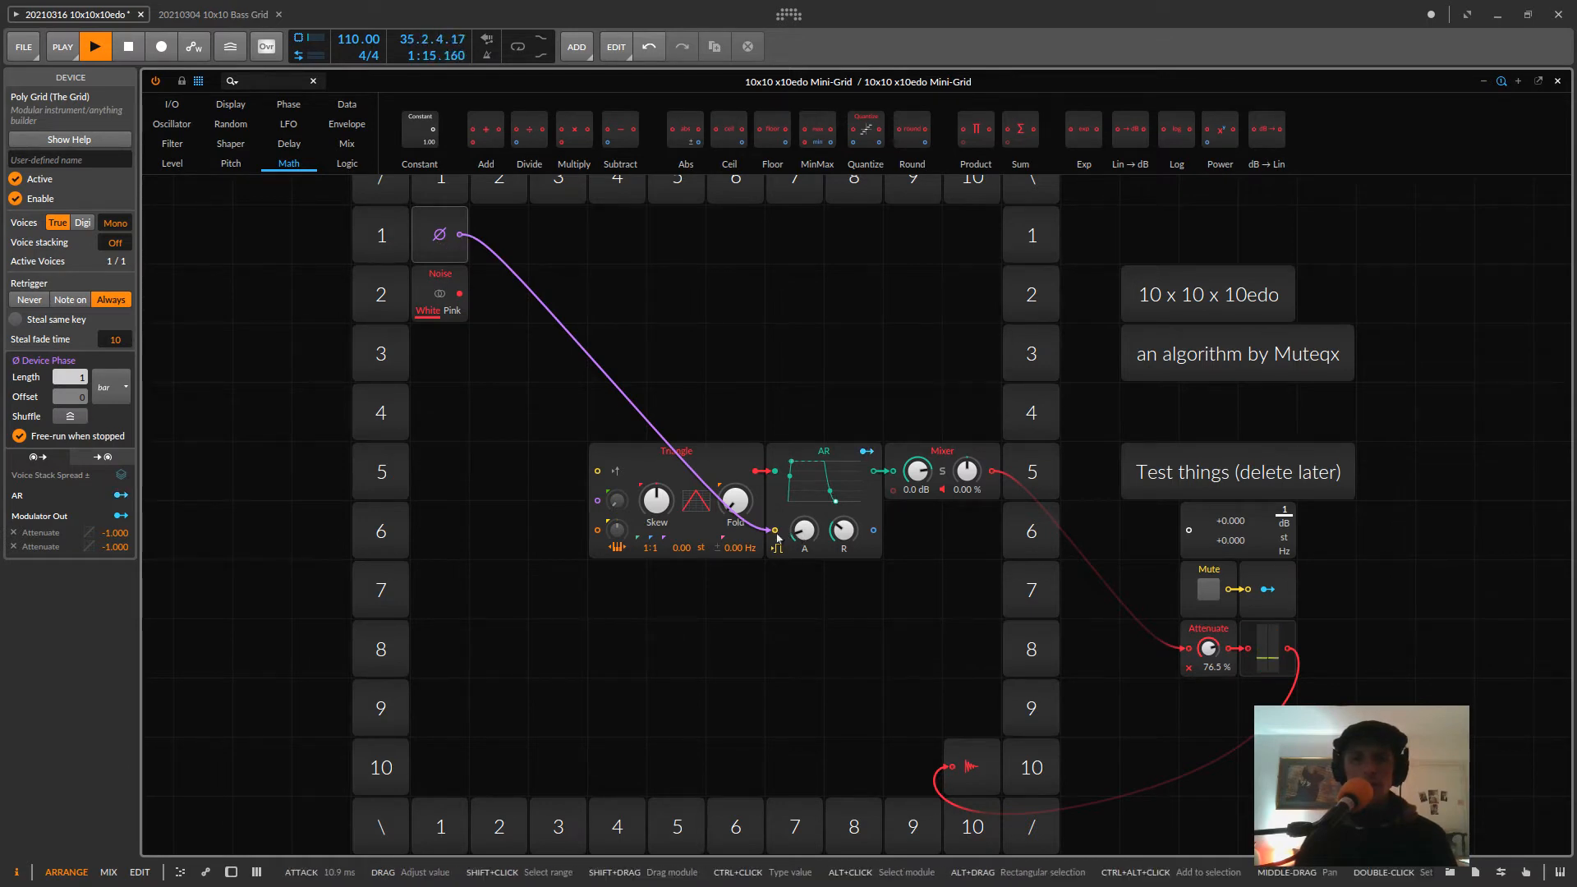
- Disconnect Phase In from the AR gate, add a Sample / Hold module and connect Phase In to its trigger input
left_click_drag(775, 530, 742, 442)
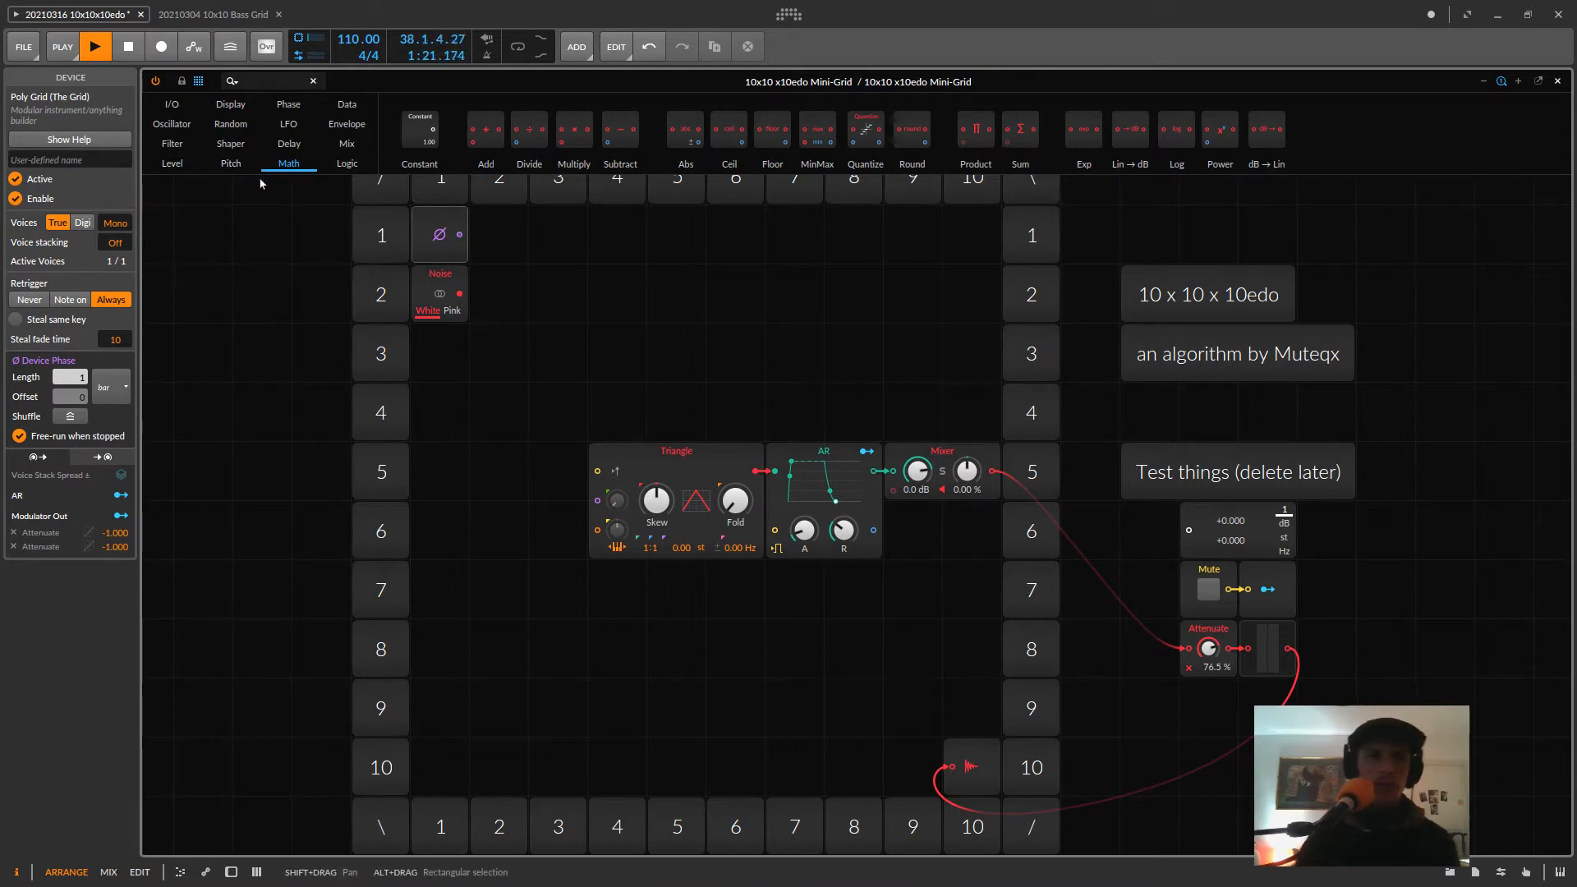
left_click(174, 165)
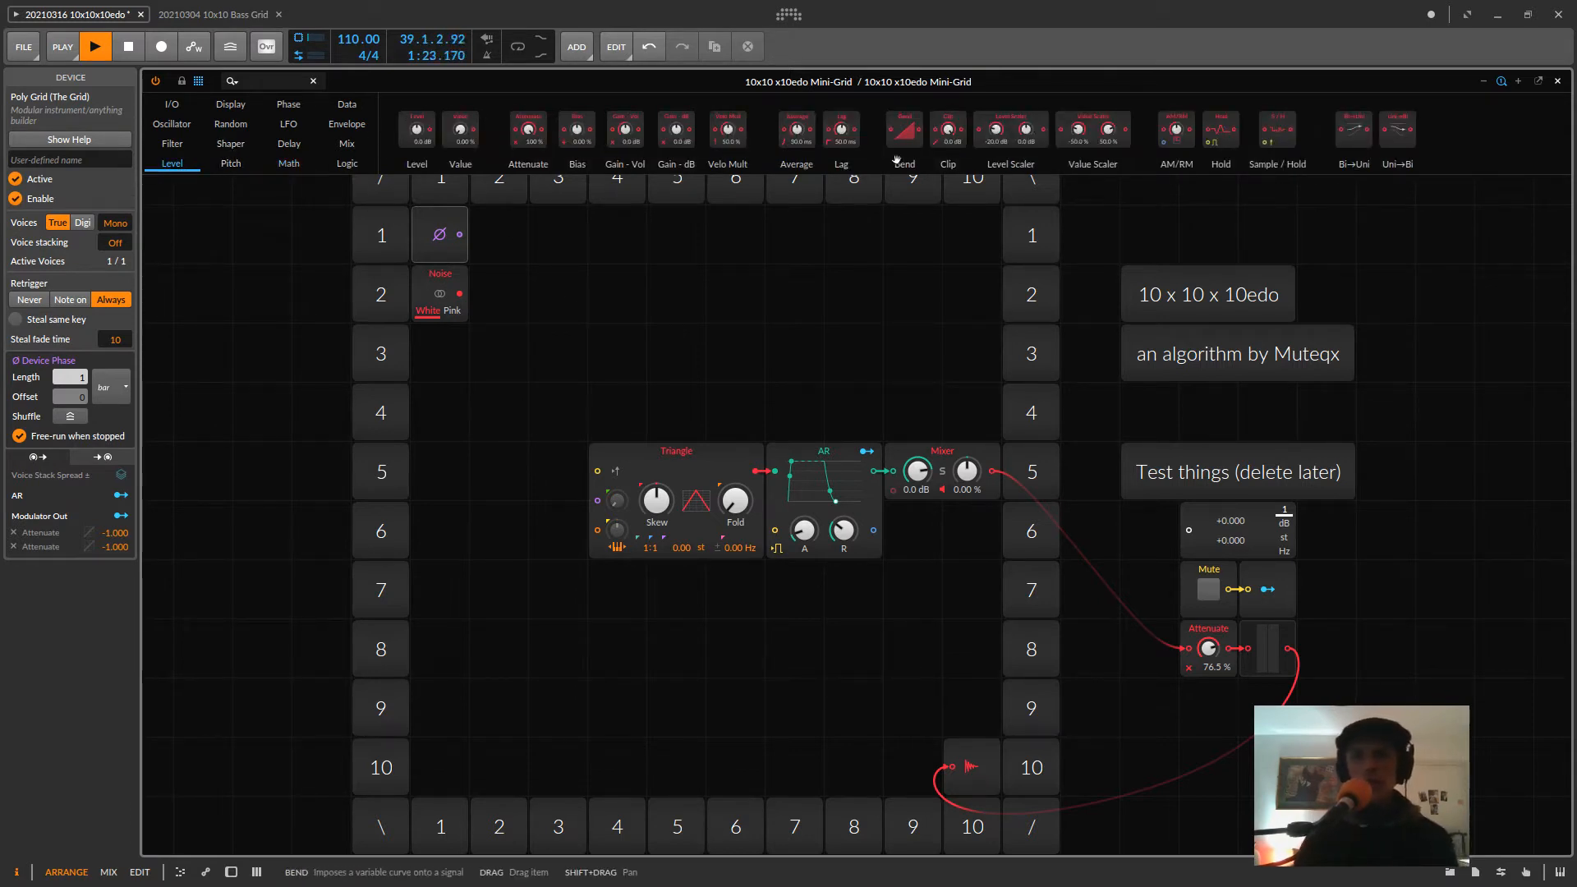
left_click_drag(1284, 138, 575, 289)
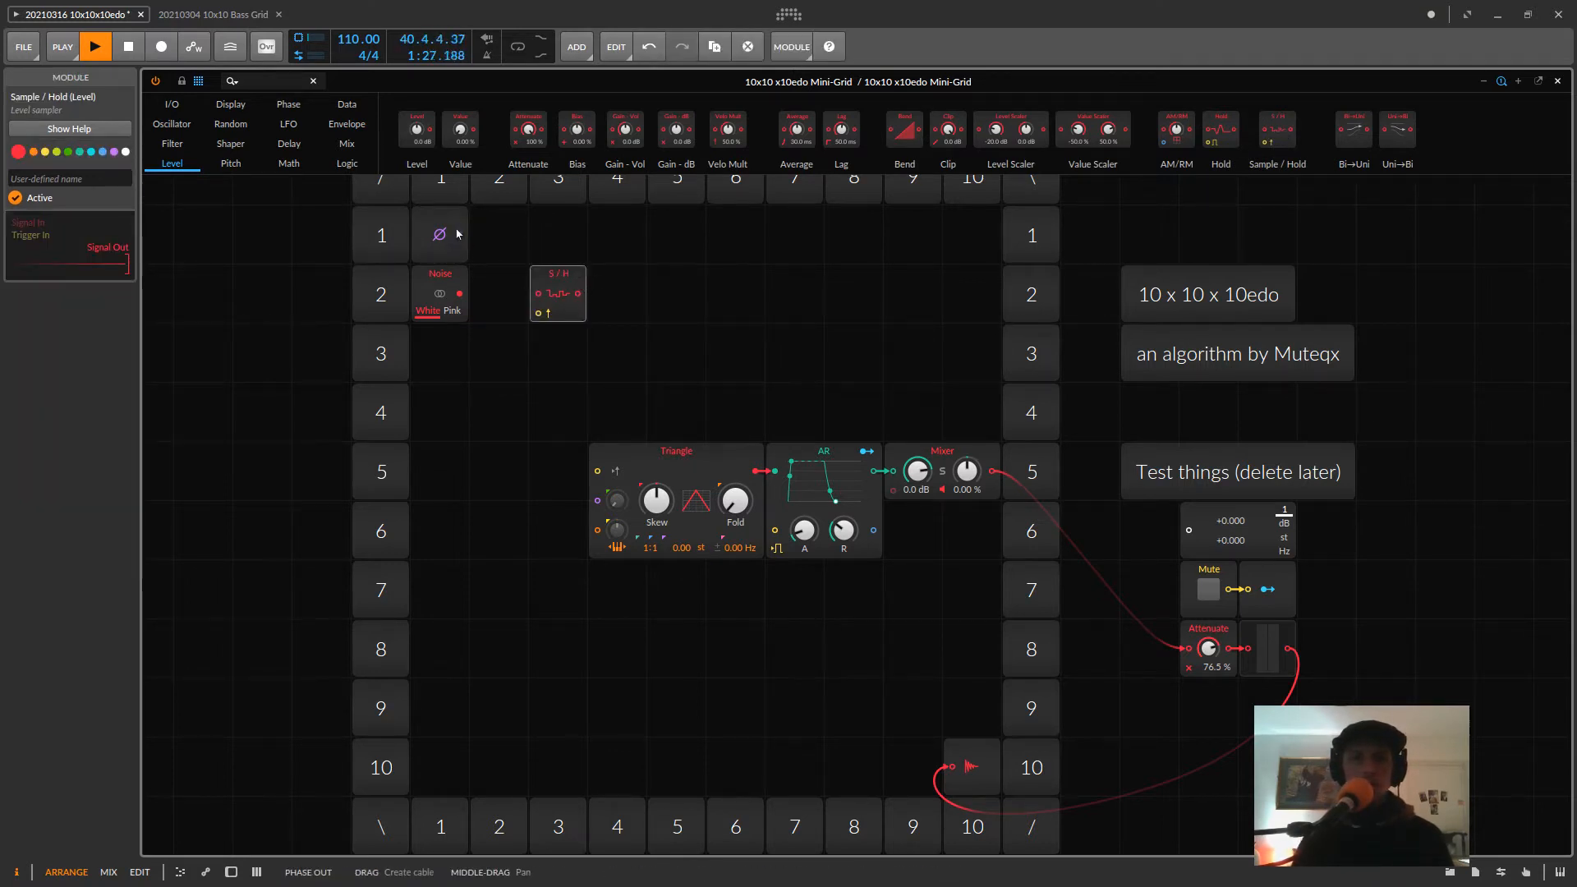
left_click_drag(458, 236, 623, 303)
left_click_drag(447, 239, 538, 313)
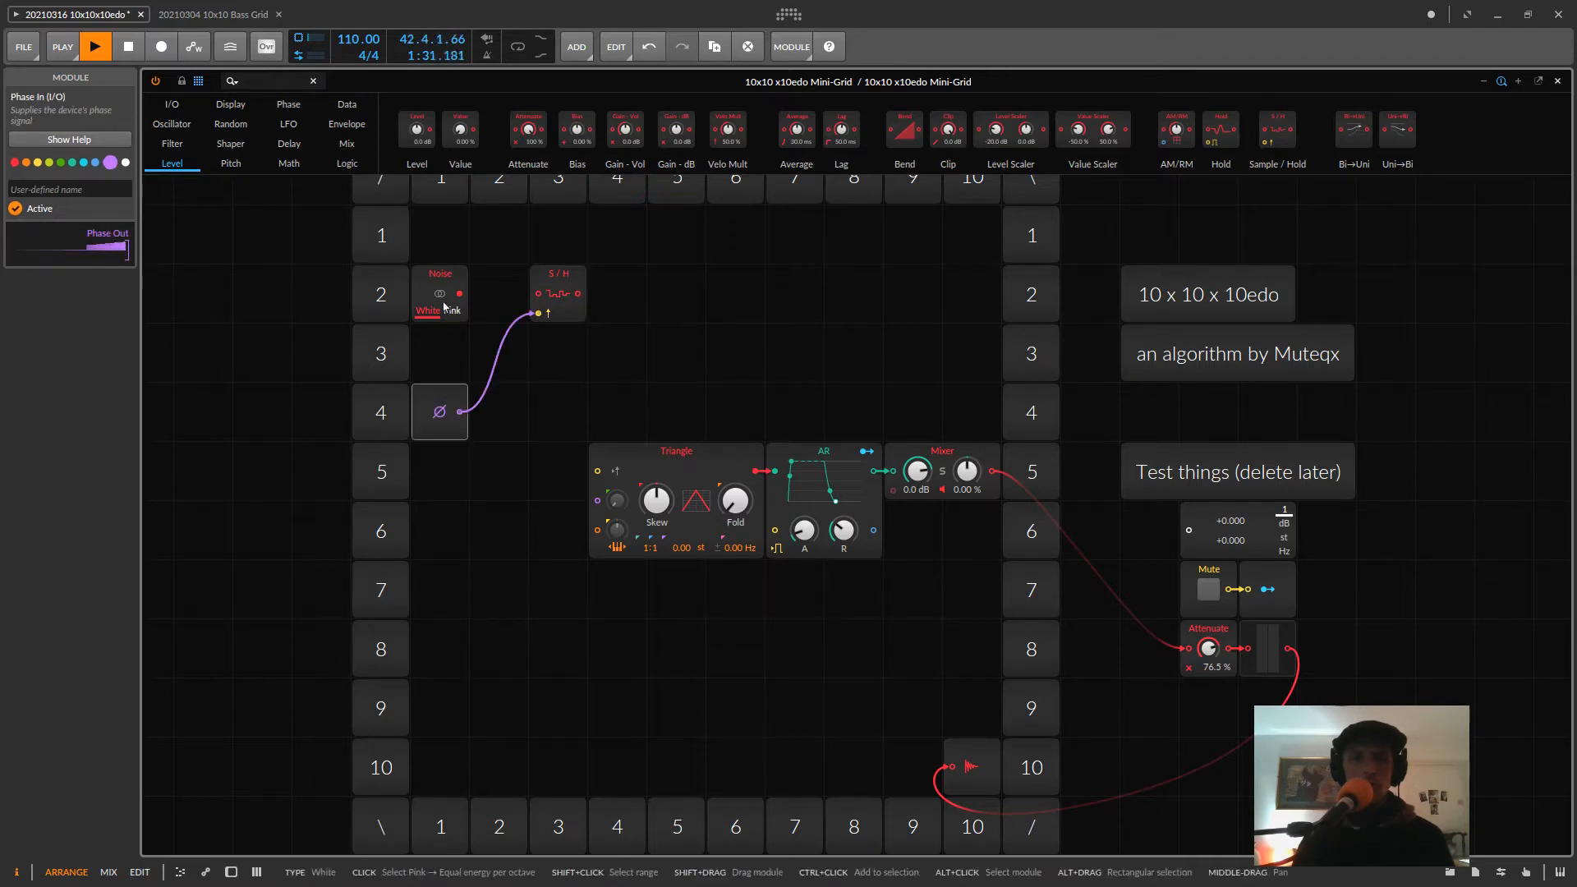
- Place Noise in row 1 with the Sample / Hold beside it taking its signal, and Phase In below Noise in row 2
left_click_drag(443, 292, 444, 231)
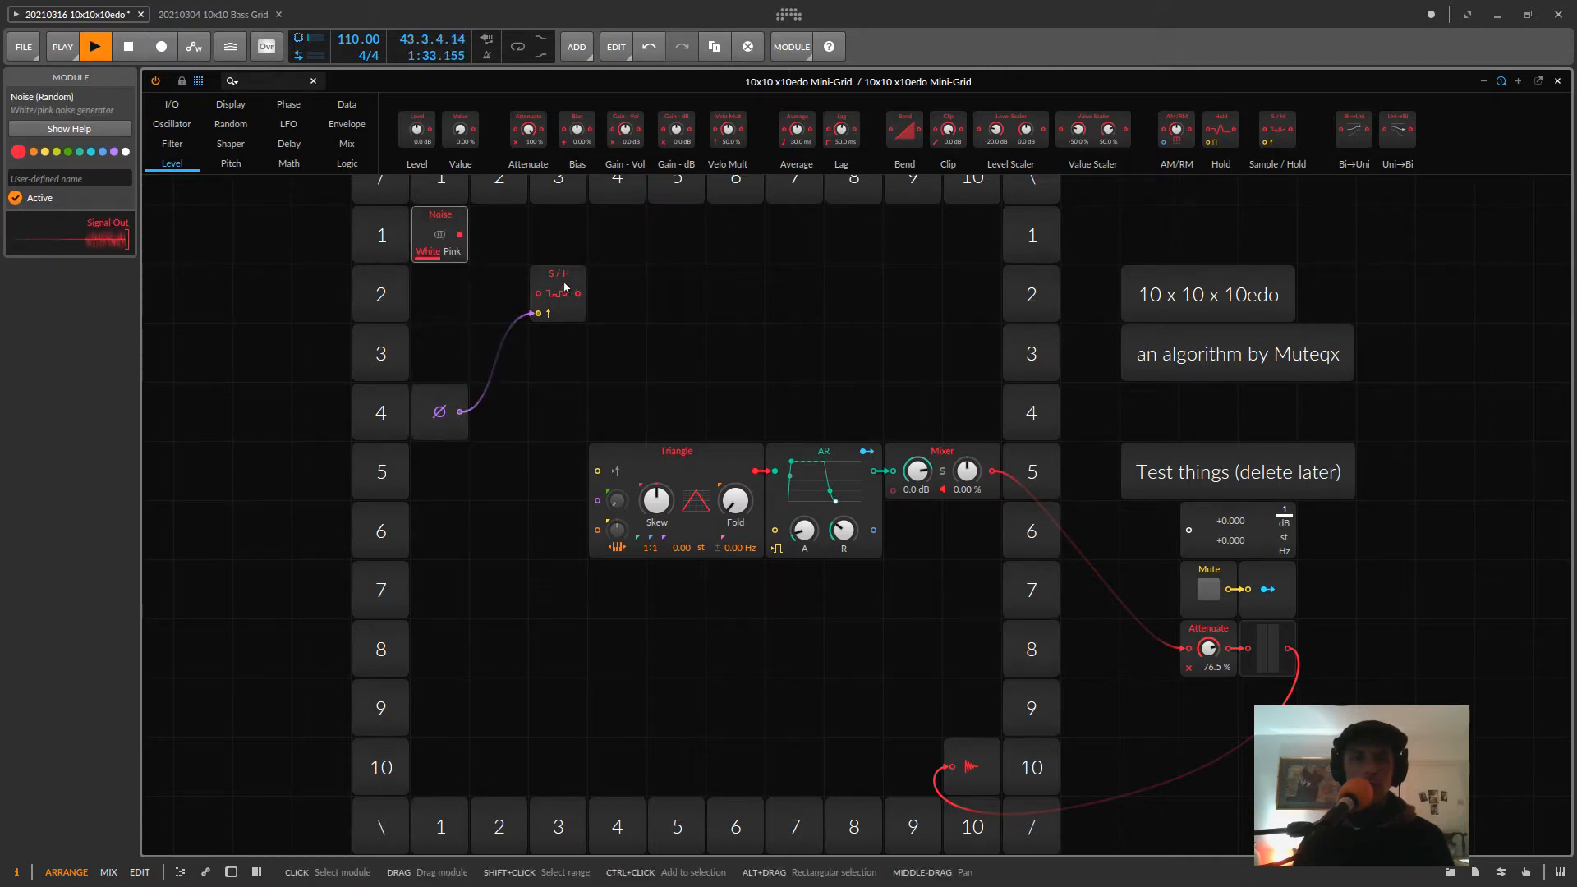
left_click_drag(557, 283, 497, 224)
left_click_drag(440, 404, 442, 316)
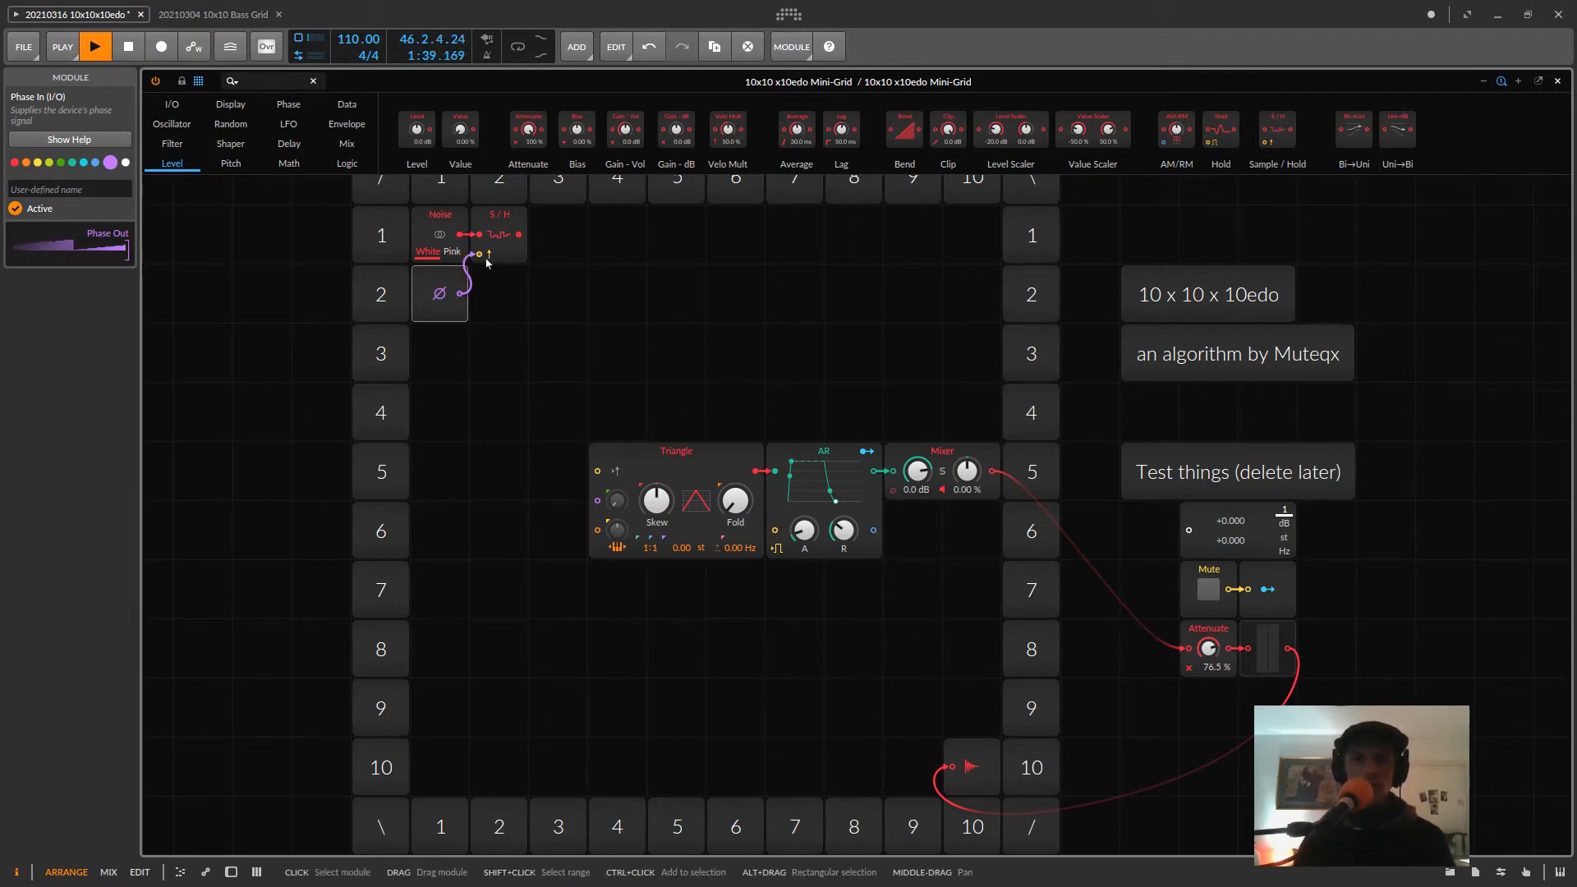
- Connect the Sample / Hold output to the Triangle's pitch input and Phase In to the AR module's gate input
left_click(507, 236)
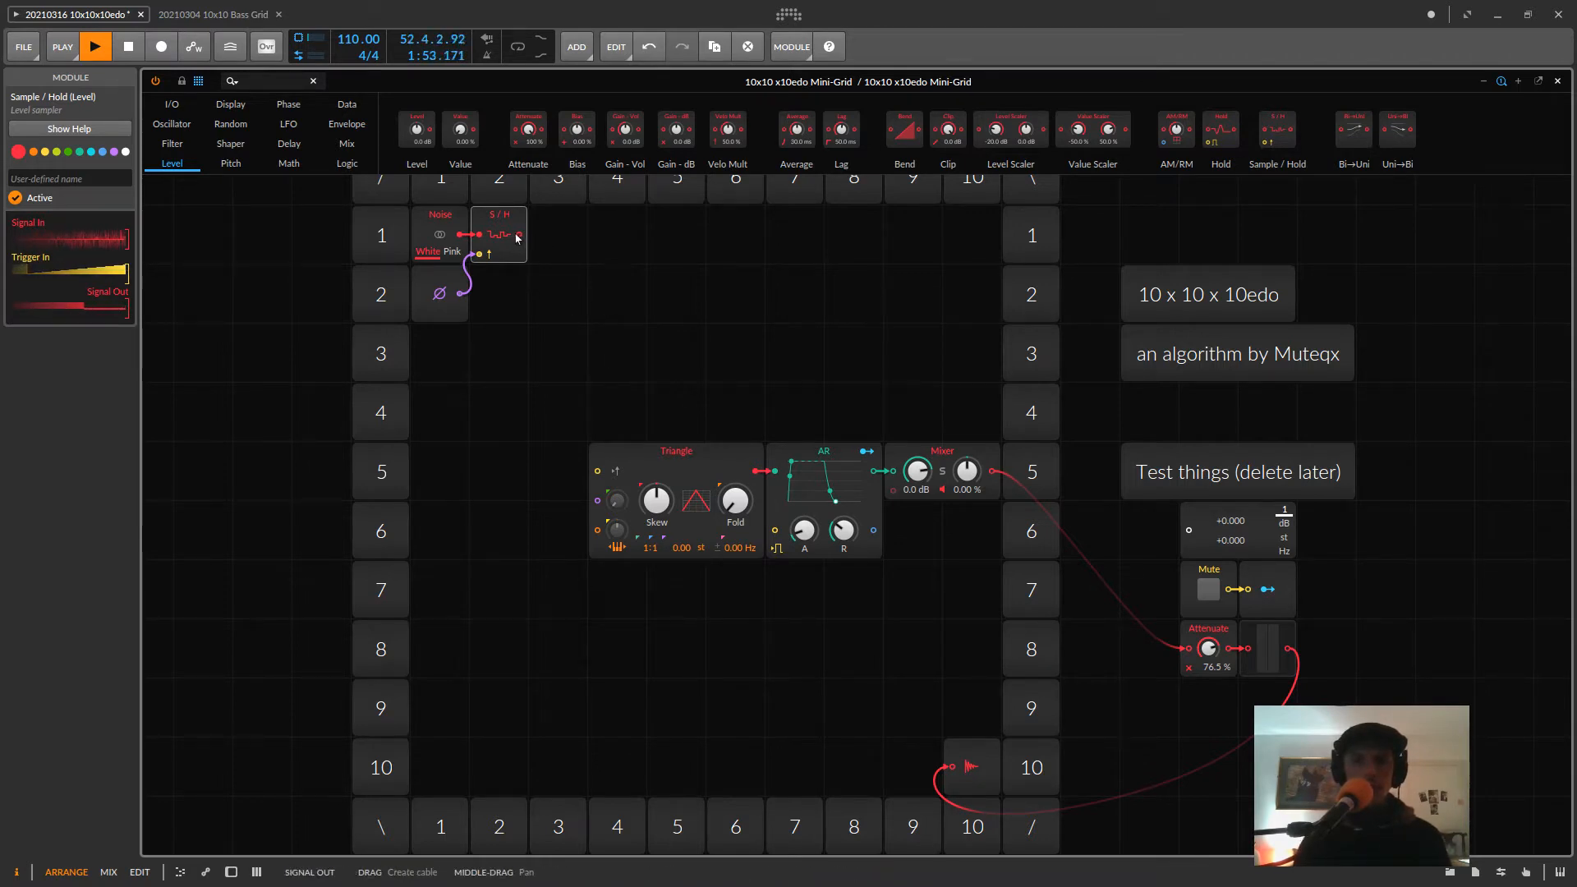
left_click_drag(520, 235, 597, 530)
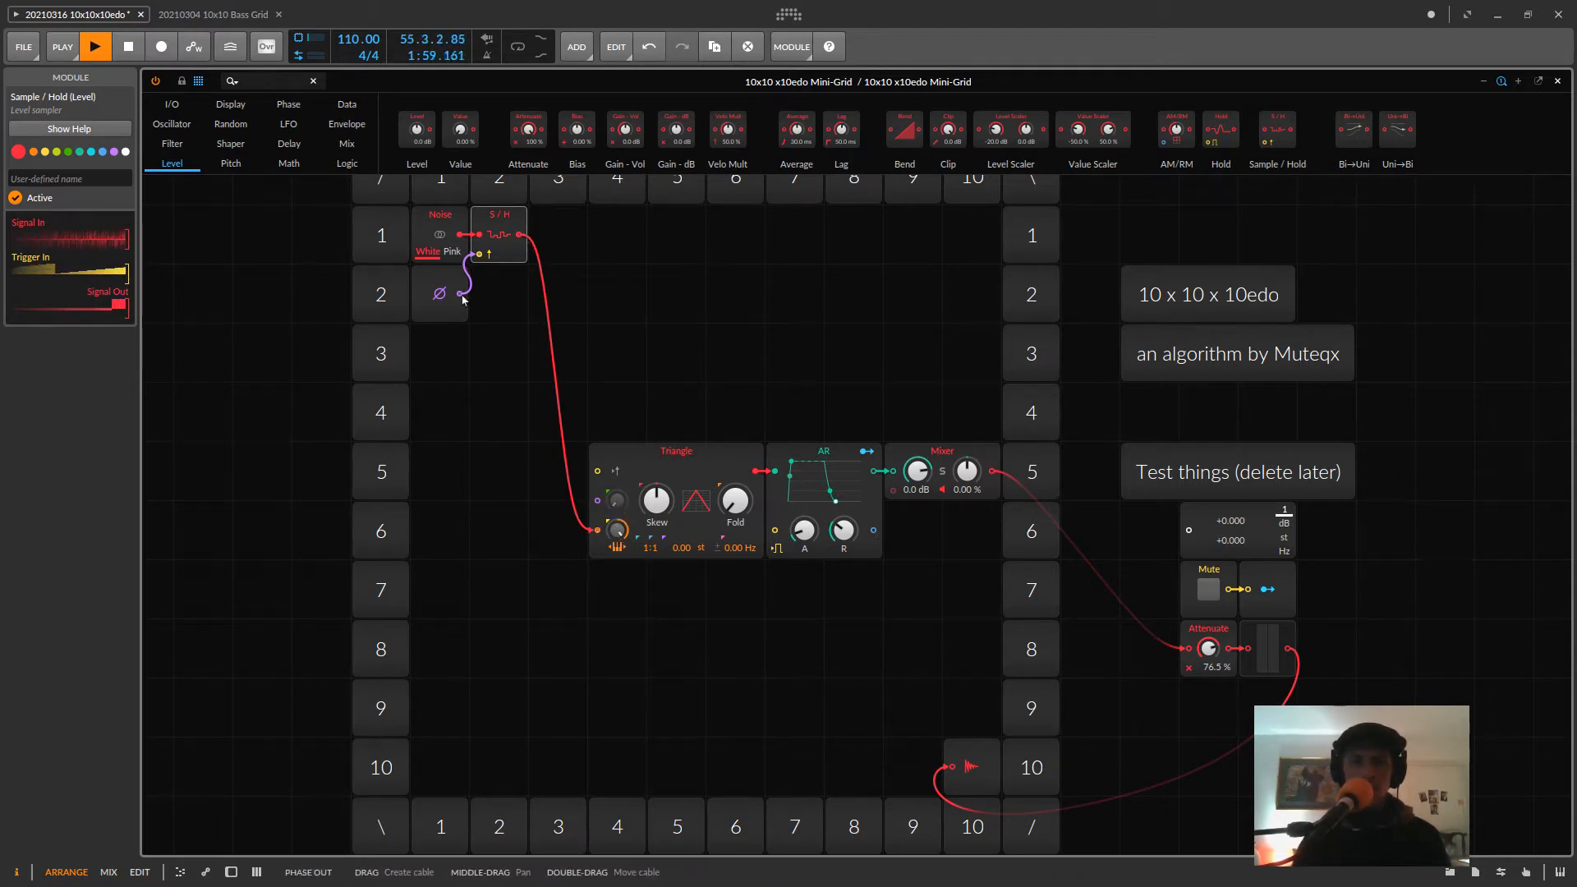
left_click_drag(459, 293, 774, 530)
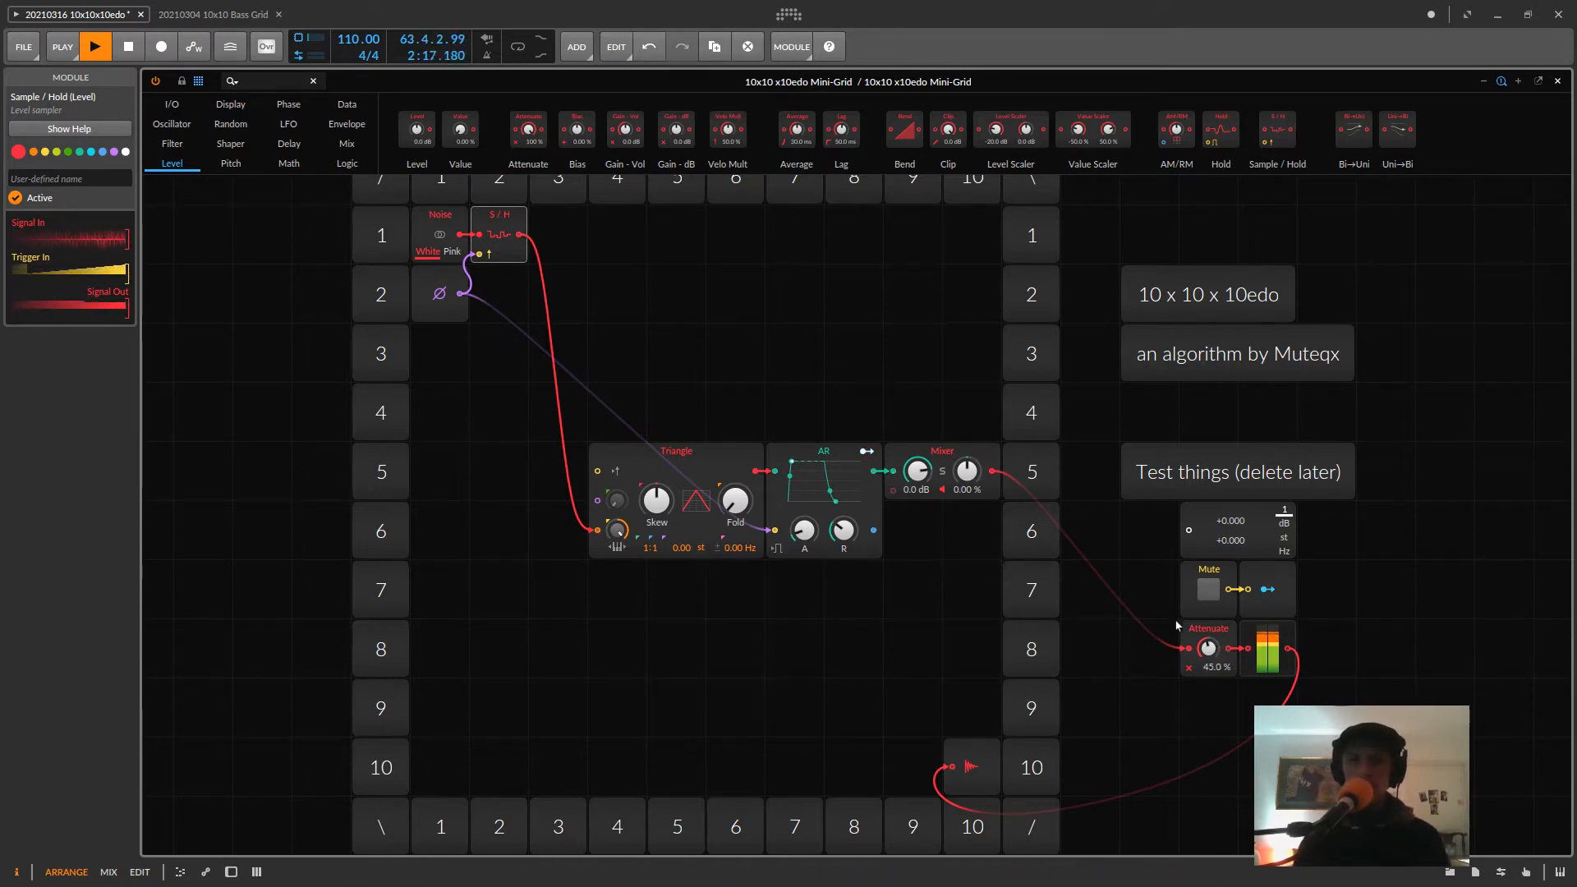
- Lower Attenuate to 22.5 %, shift the Sample / Hold to column 3 and mute the output
left_click_drag(1208, 647, 1207, 667)
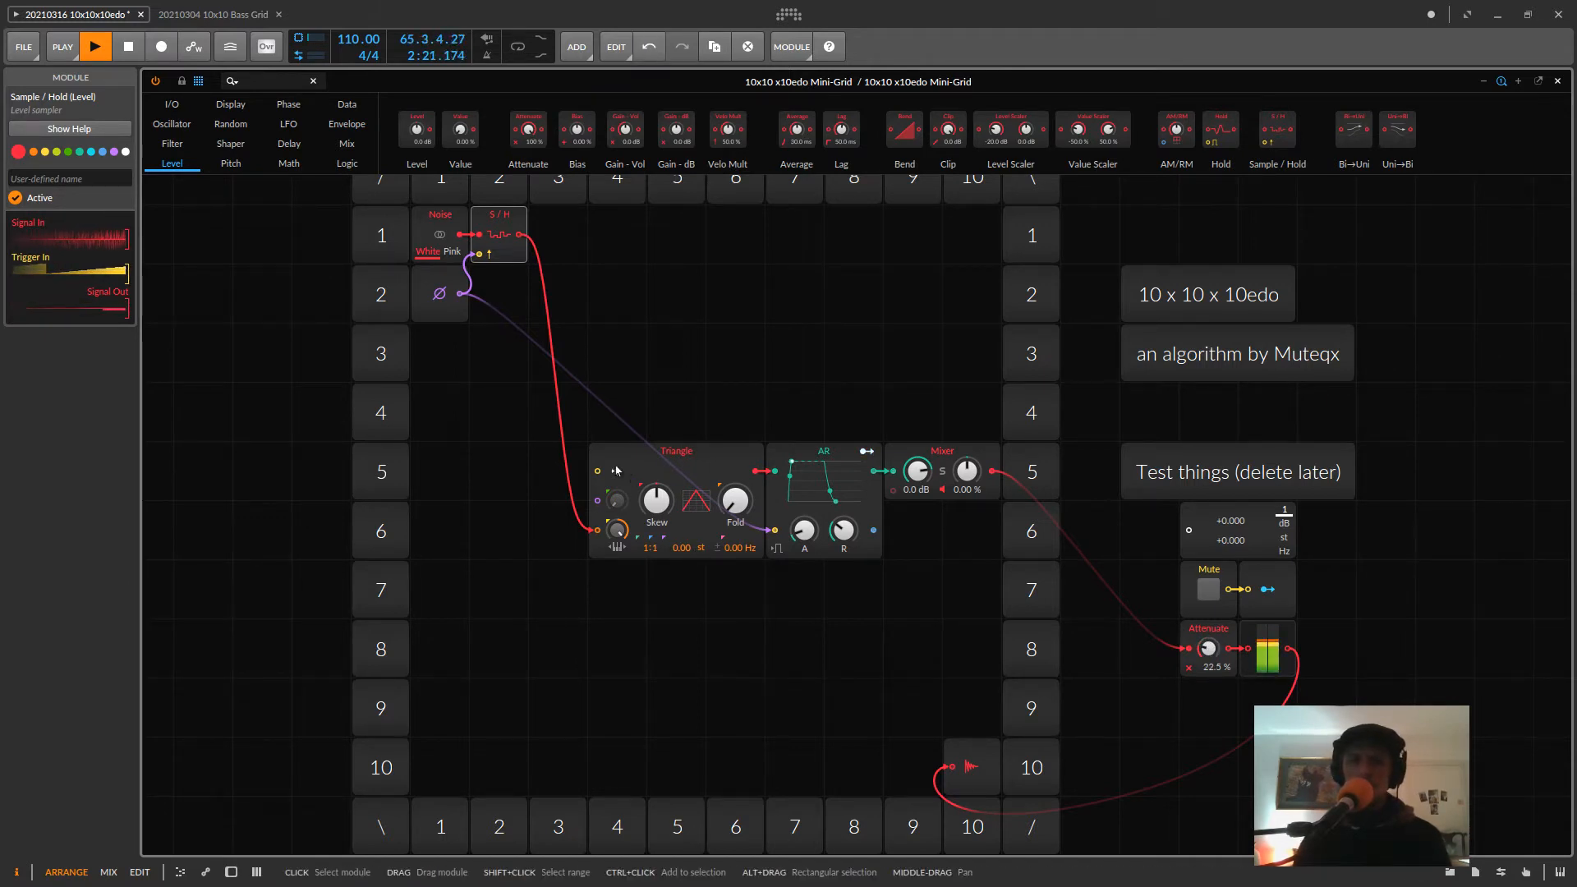
left_click_drag(512, 222, 573, 221)
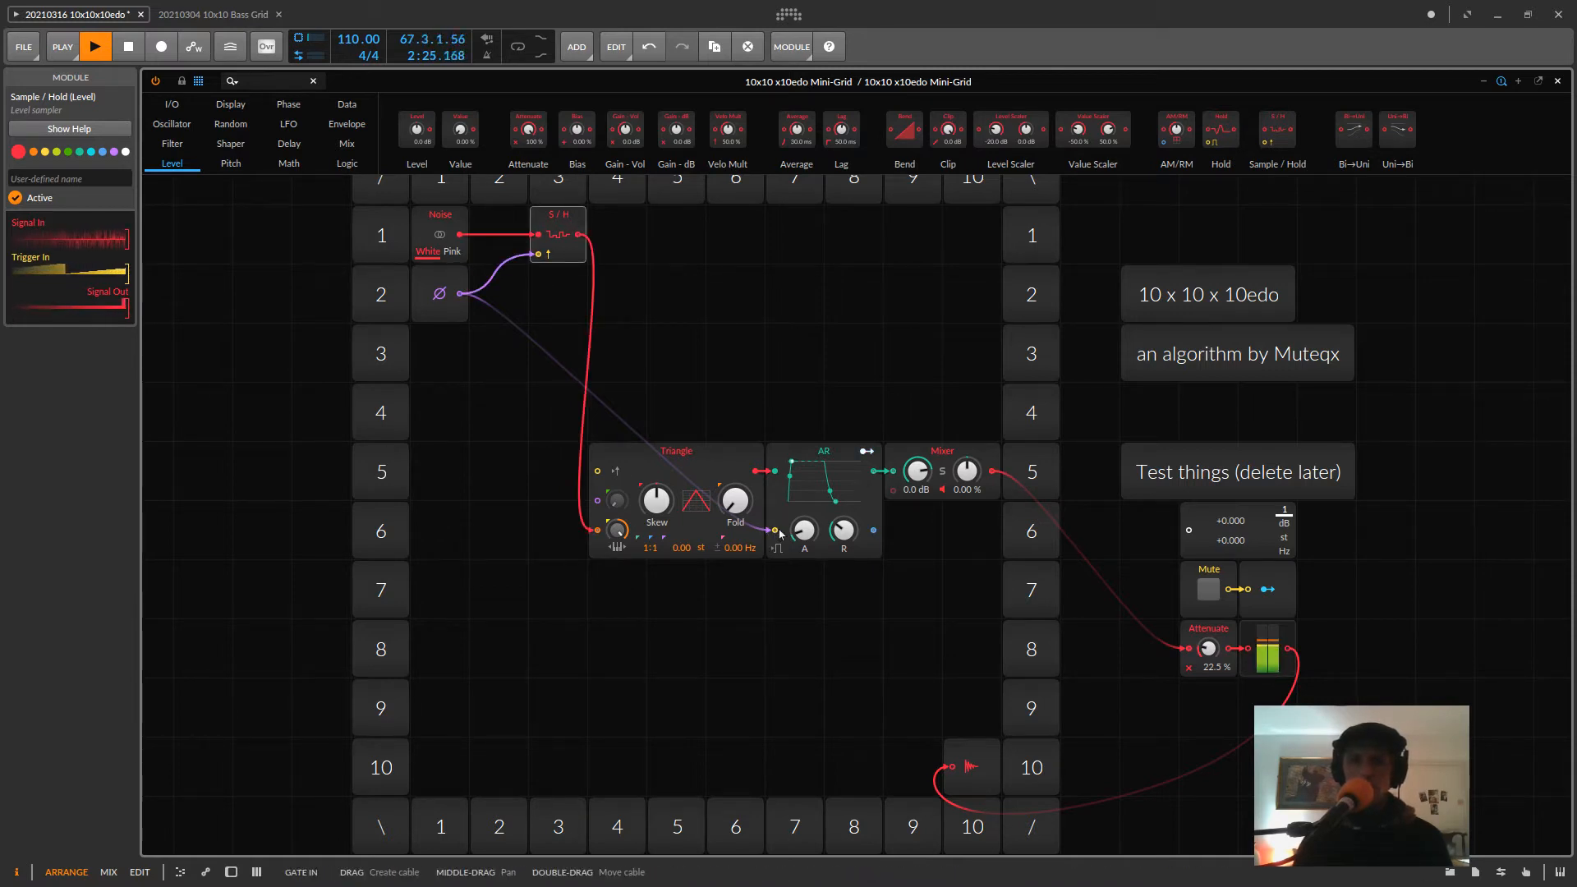
left_click(1209, 589)
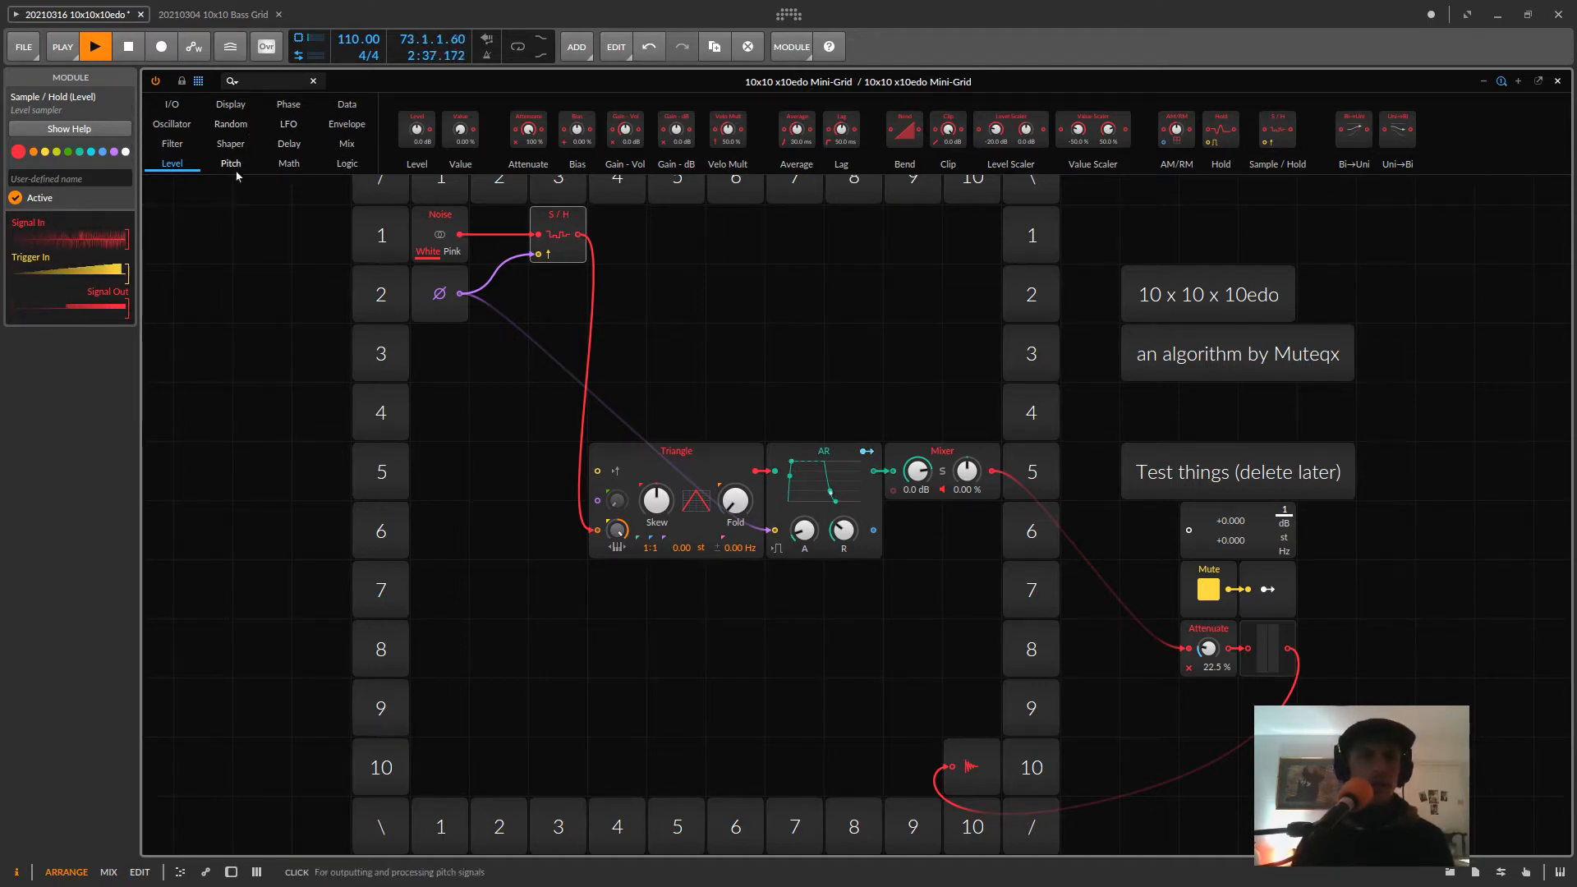
left_click(285, 115)
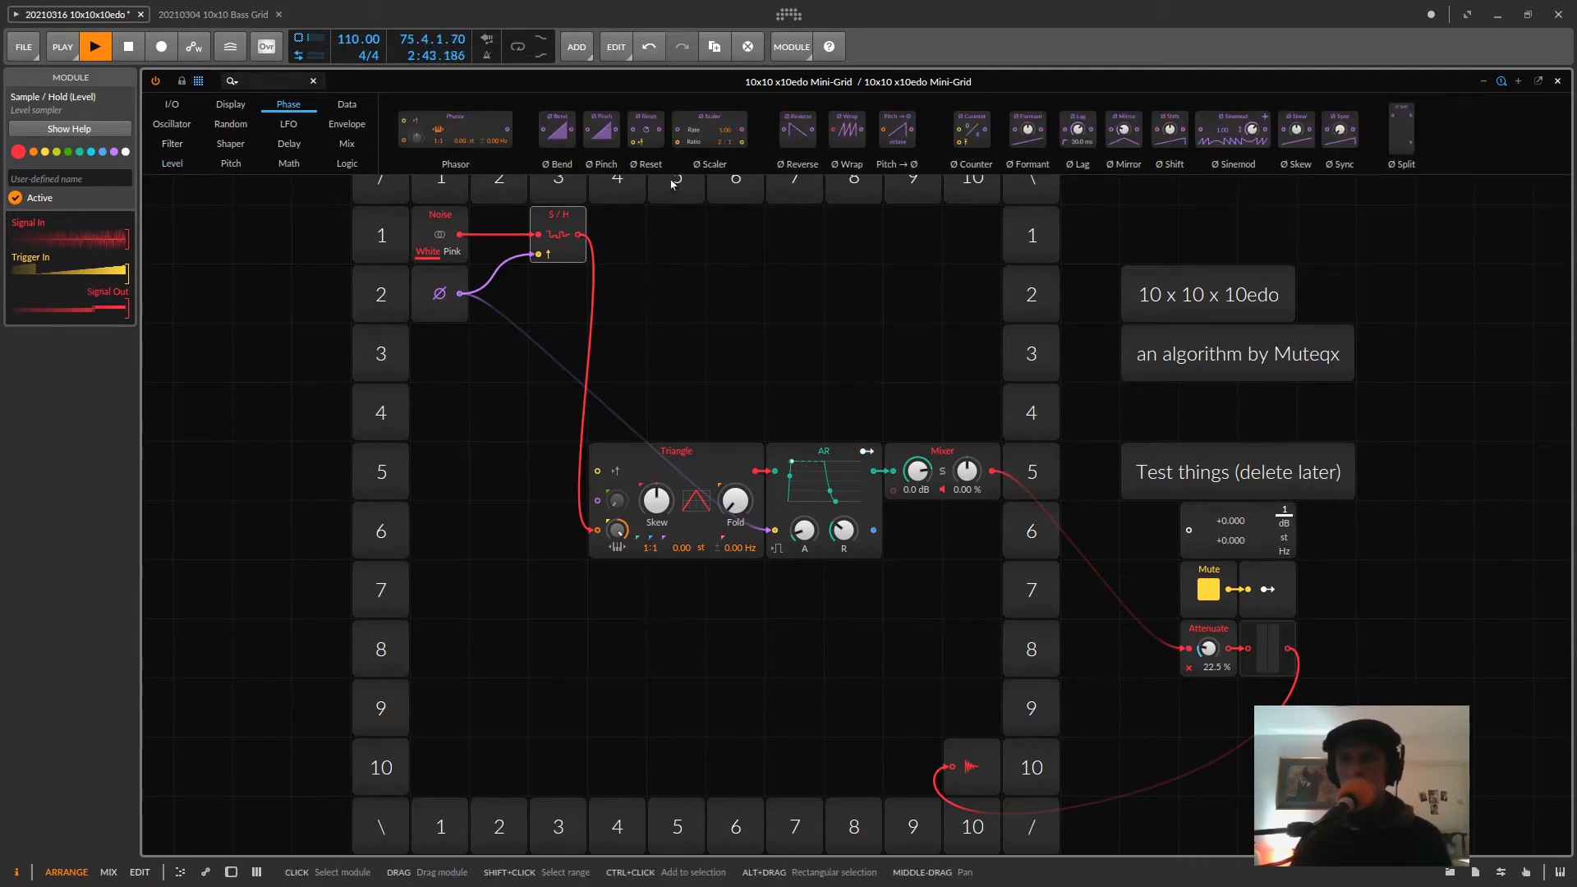
left_click_drag(456, 131, 604, 288)
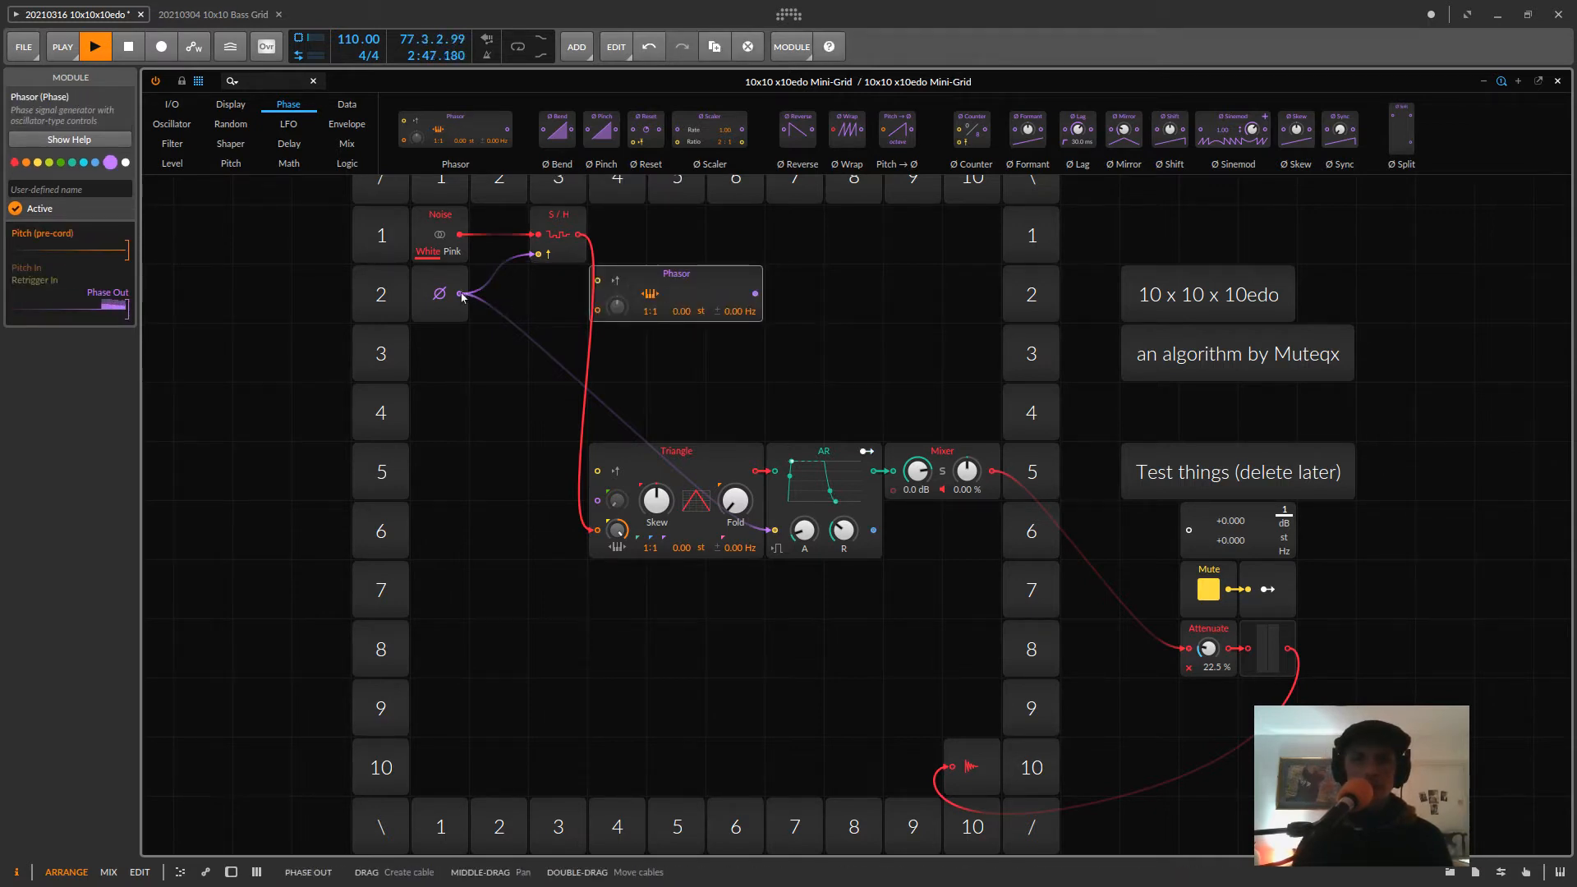
left_click_drag(463, 298, 597, 310)
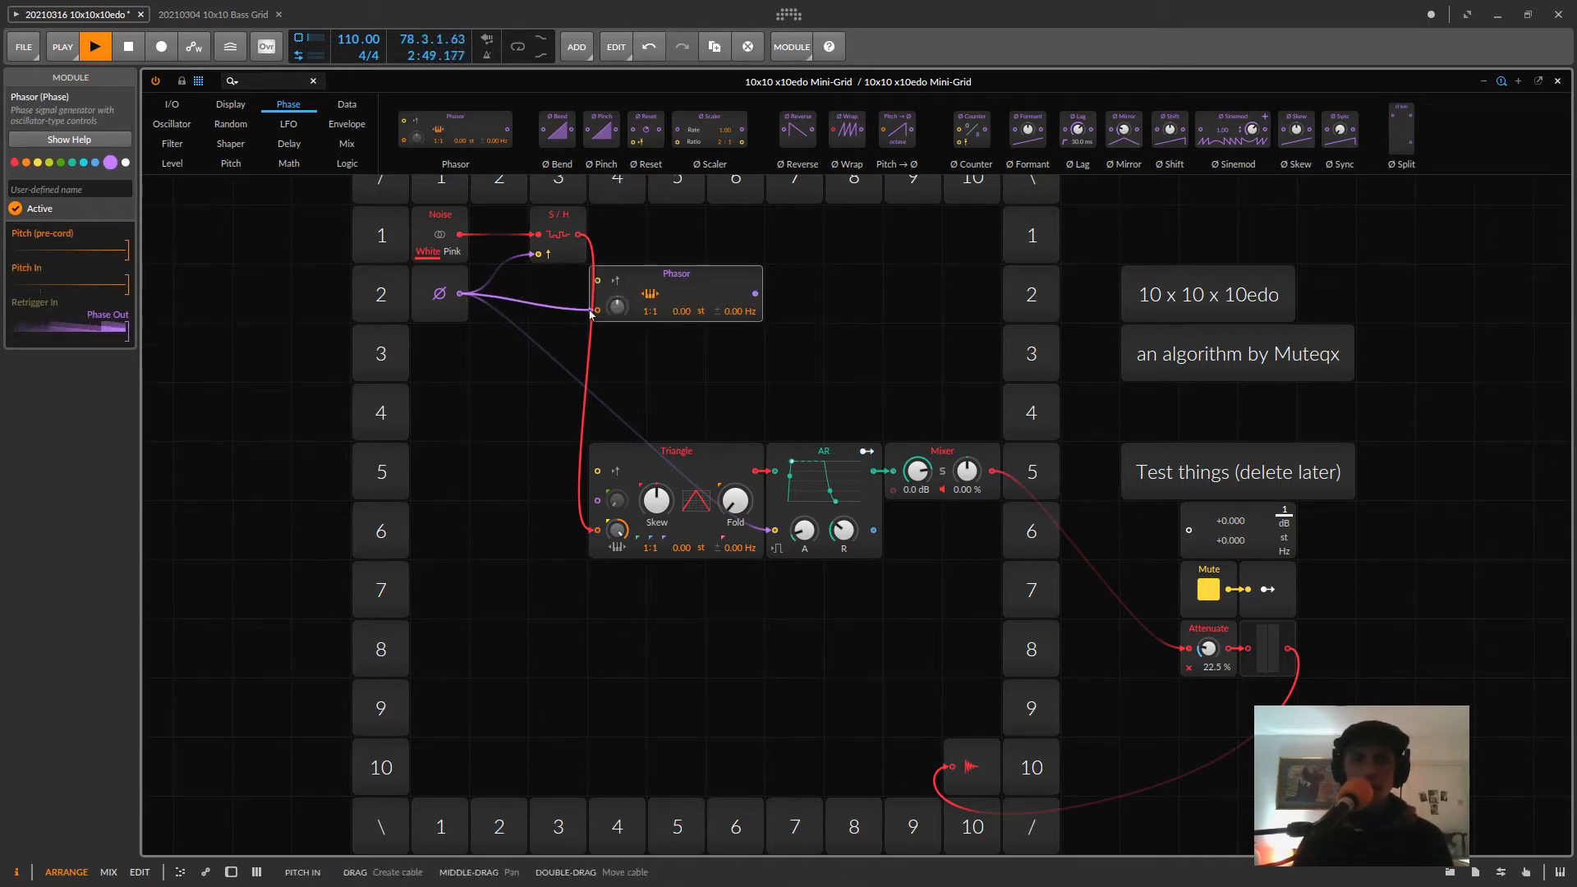
left_click_drag(706, 290, 658, 288)
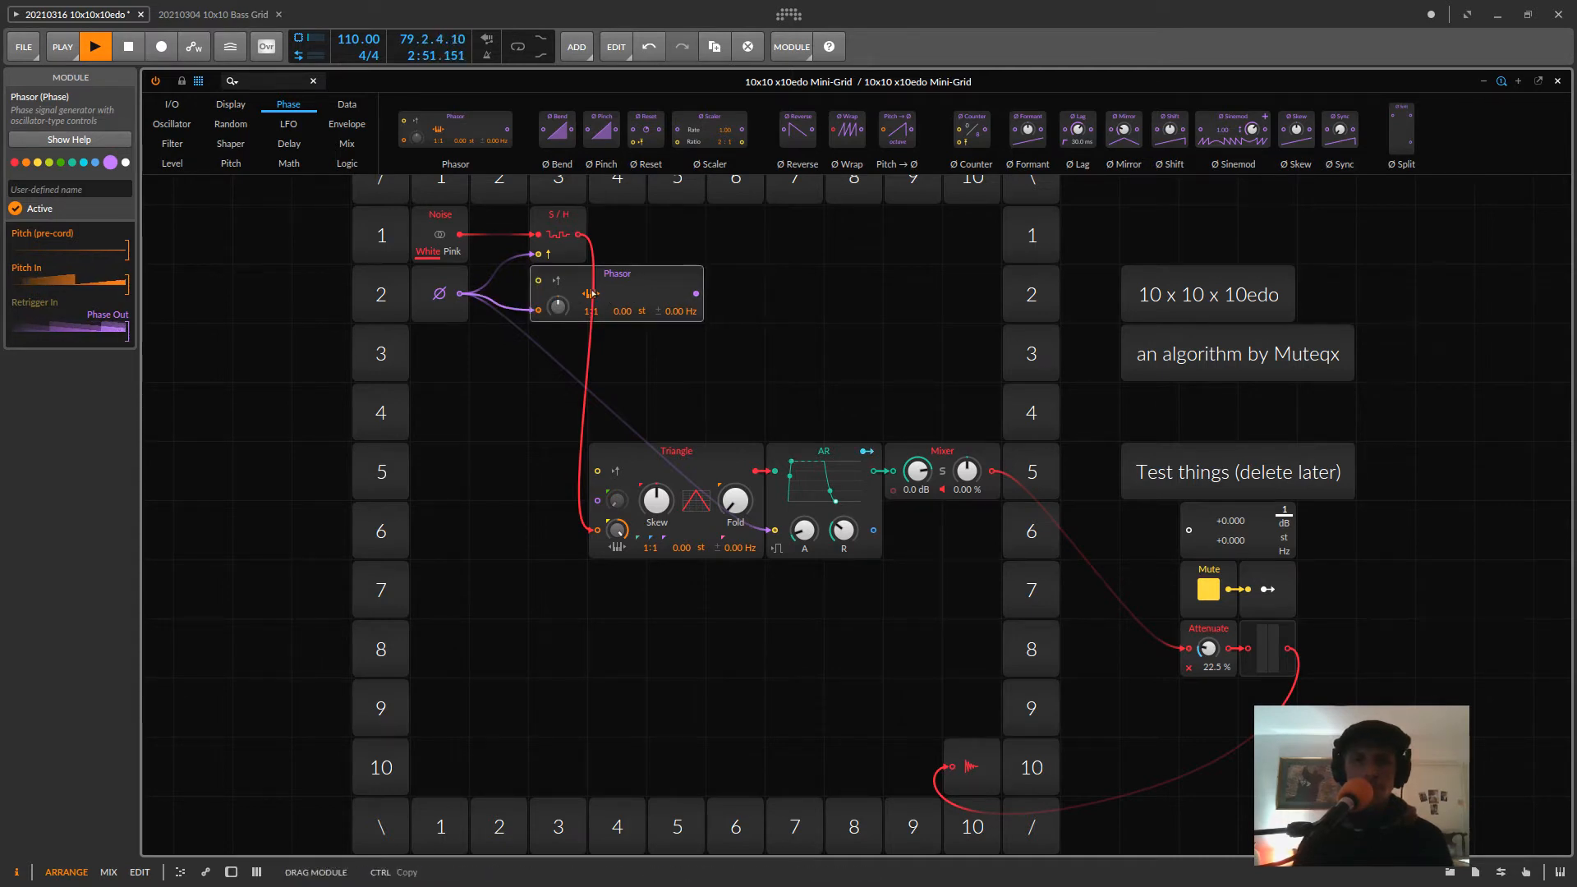
- Insert a Ø Scaler after Phase In and route its phase output to the Sample / Hold trigger and the AR gate, with Sample / Hold in column 4
left_click_drag(710, 129, 568, 283)
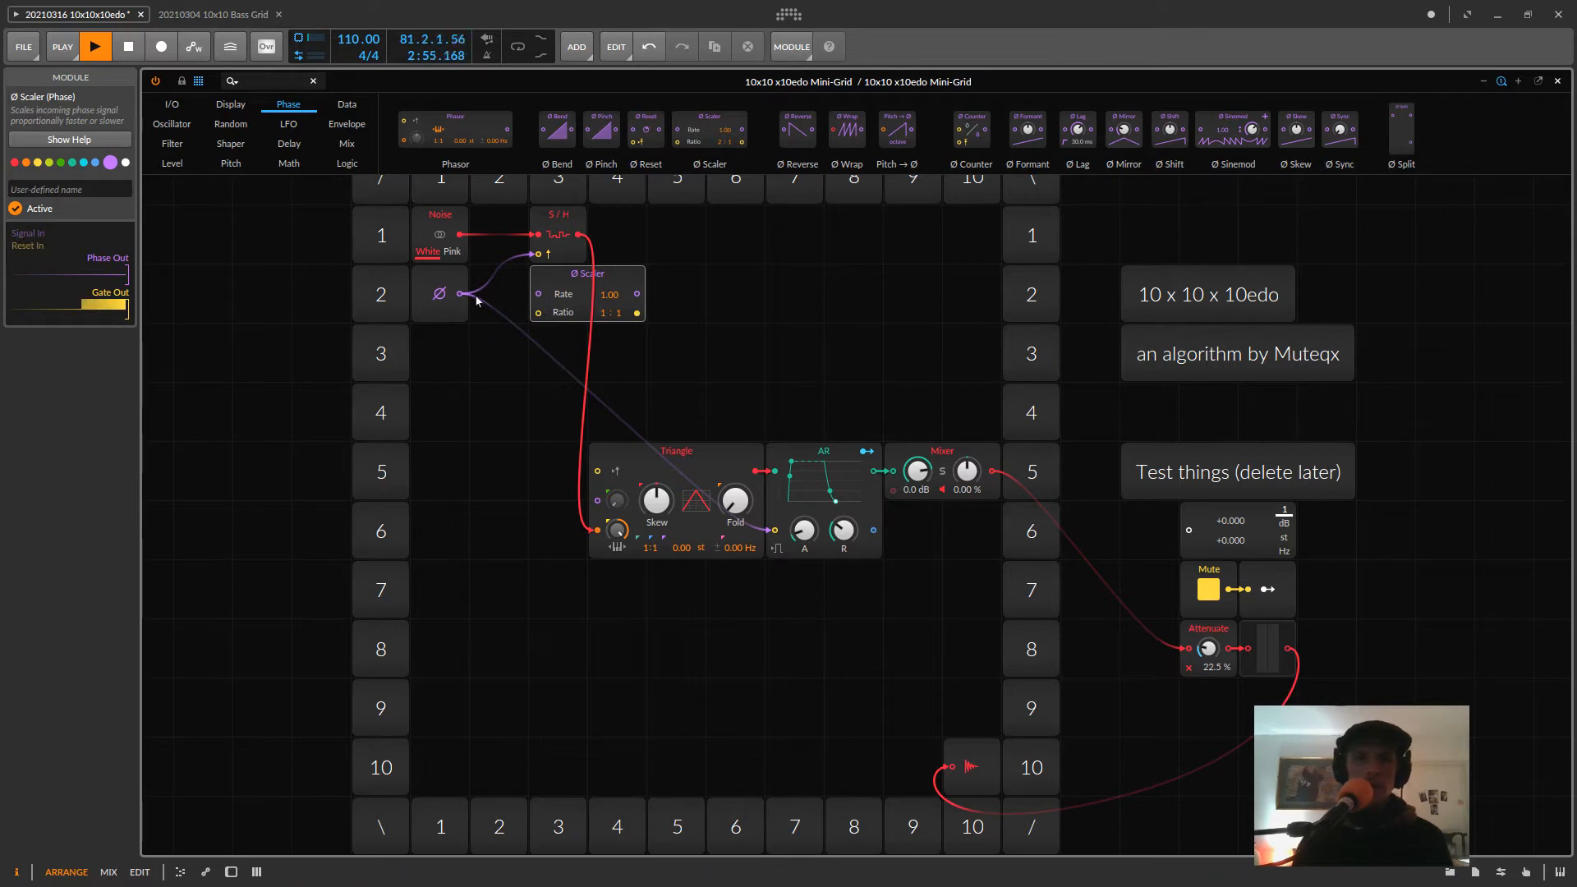
left_click_drag(460, 293, 538, 293)
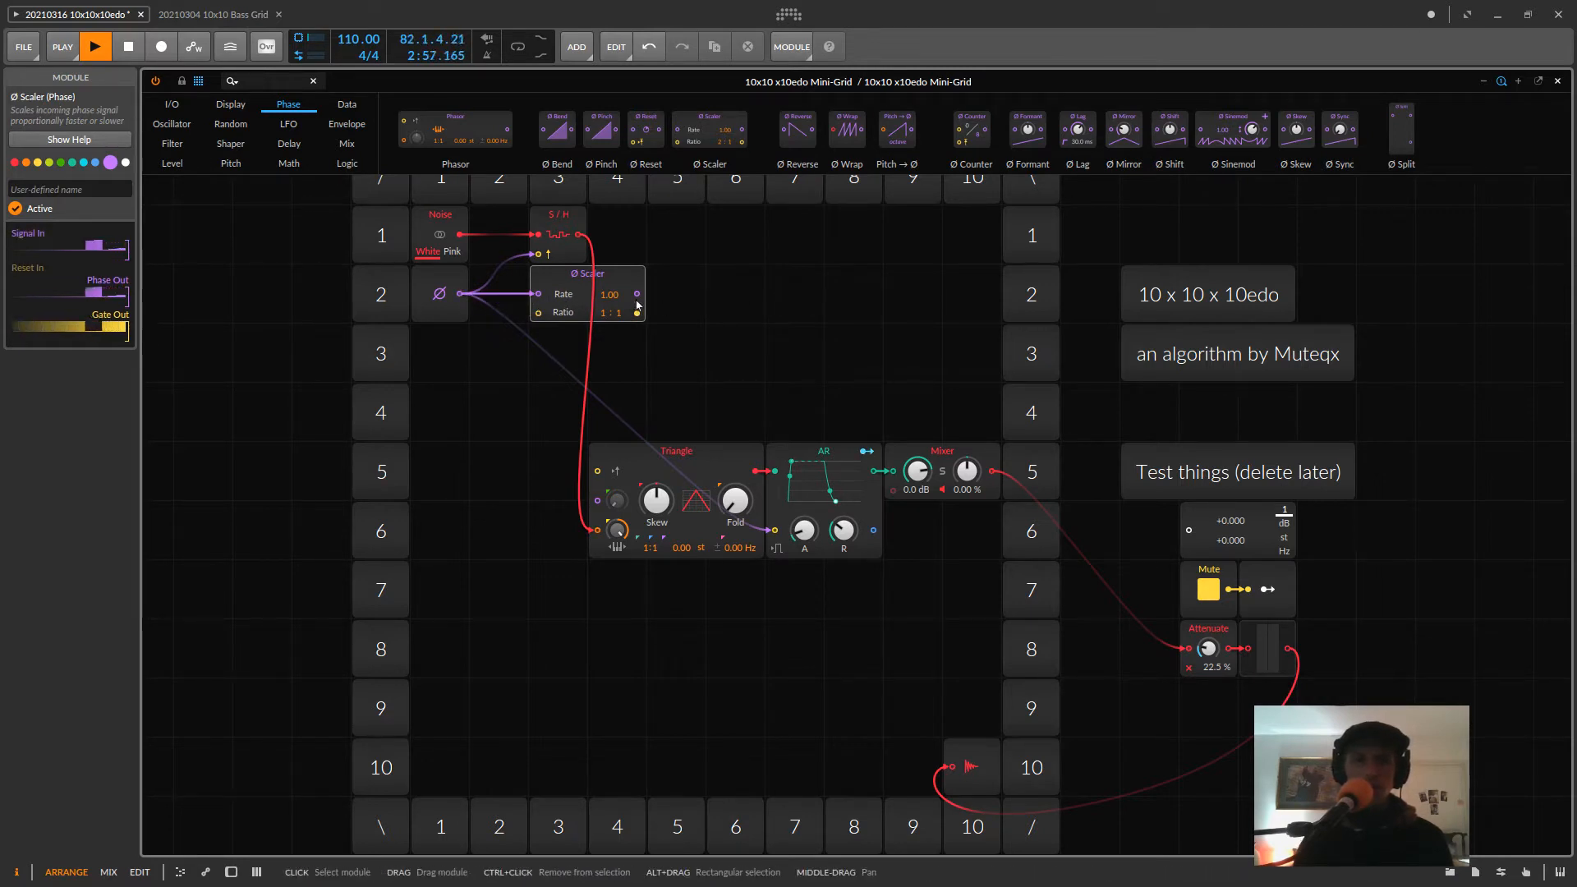
left_click_drag(637, 293, 567, 281)
left_click_drag(574, 226, 633, 229)
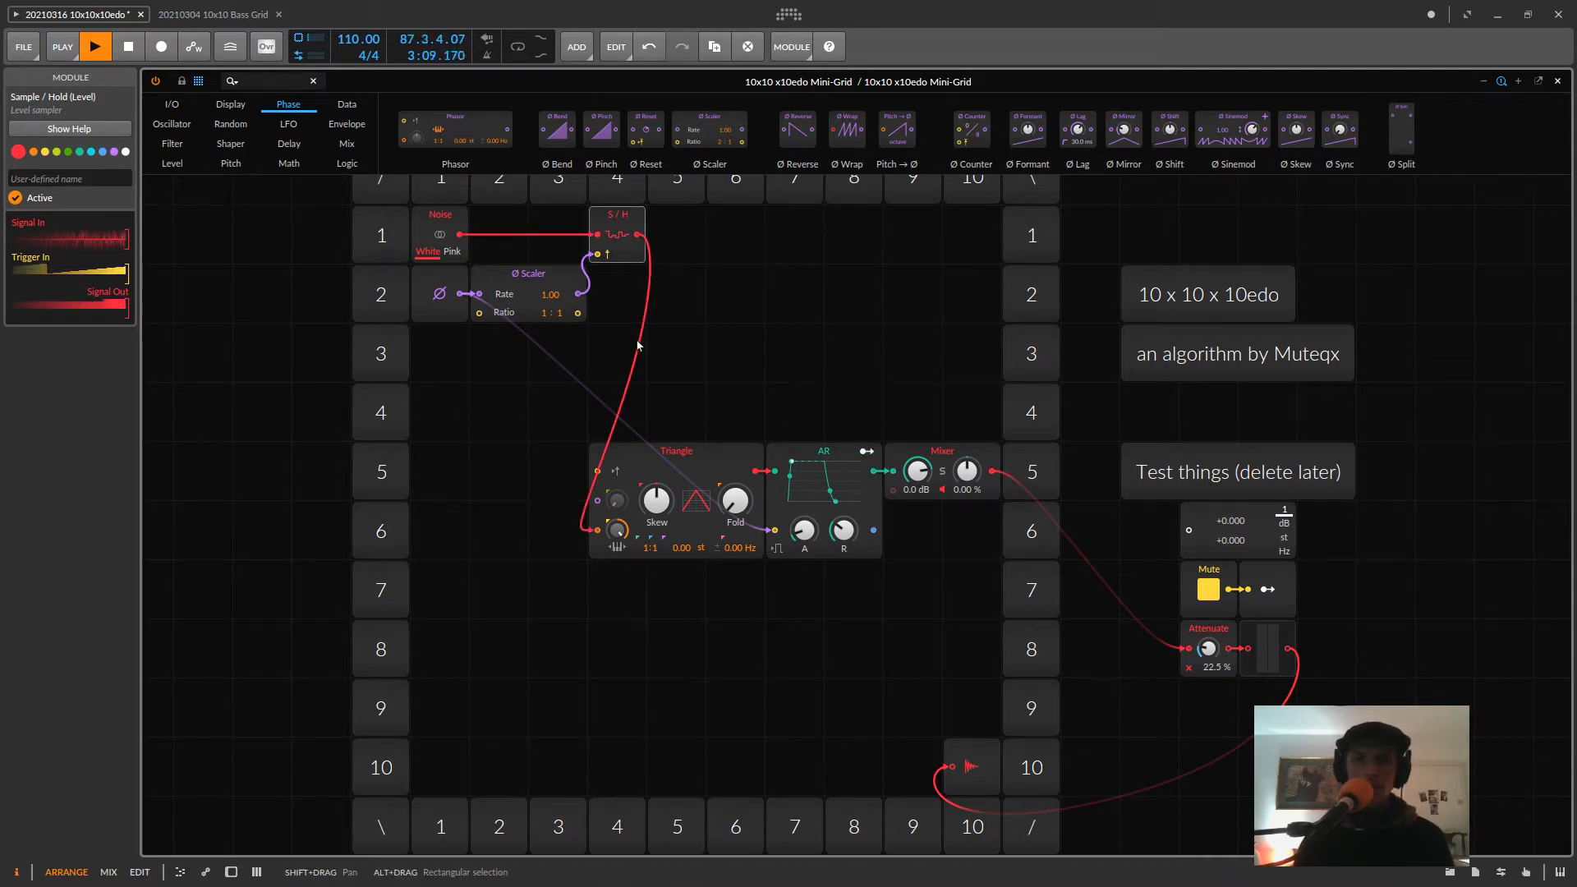
left_click_drag(581, 293, 776, 531)
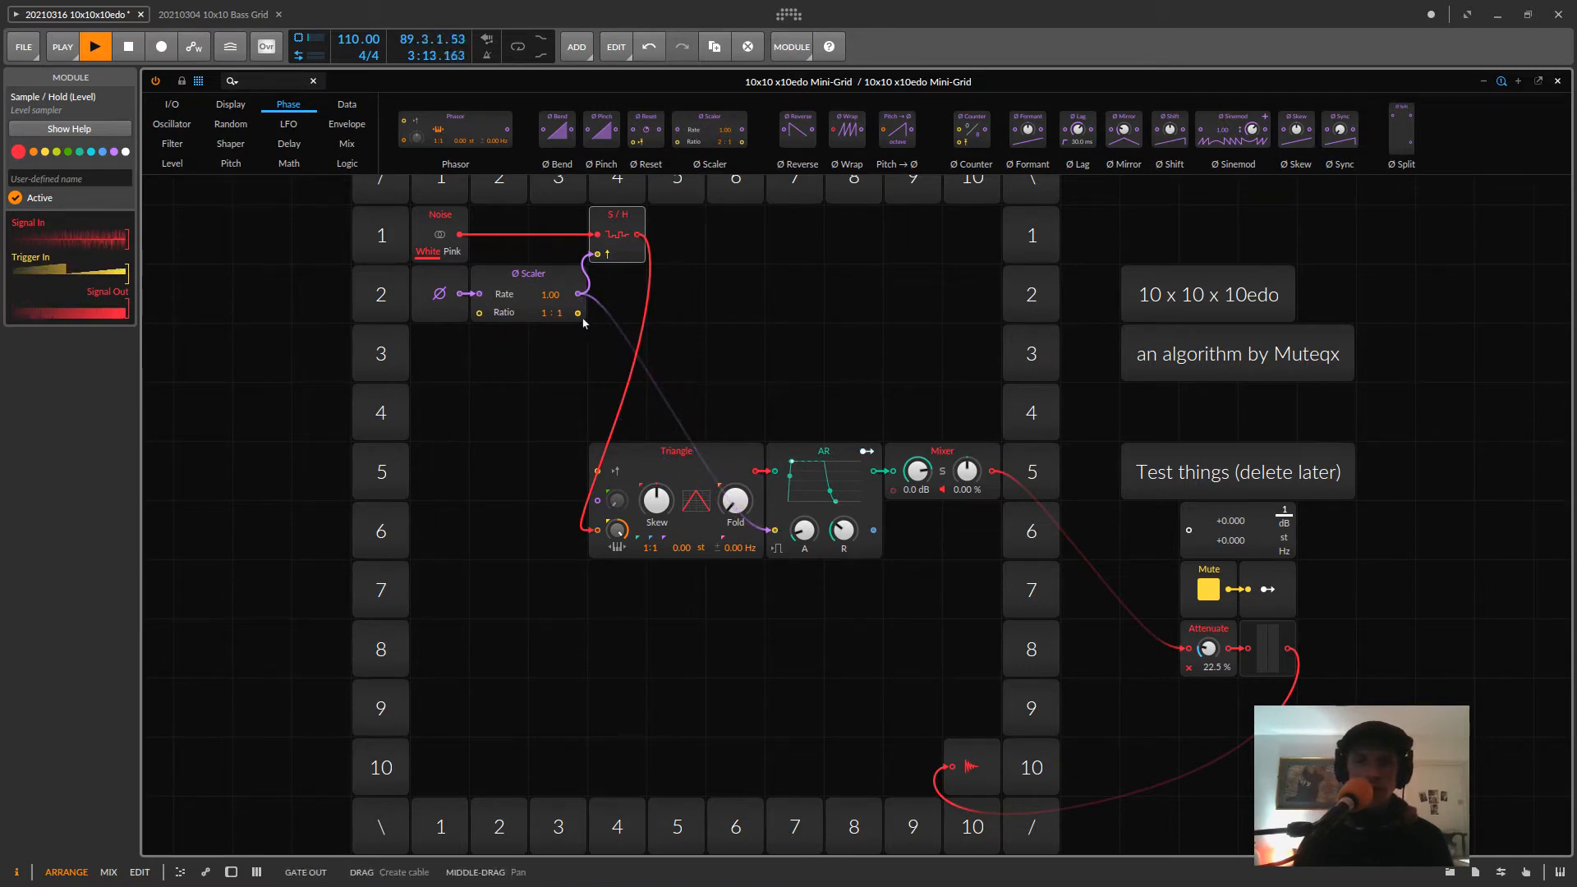
- Unmute the output with Attenuate at 22.0 %, set the Ø Scaler's rate to 4.00 and mute the output again
left_click(1208, 589)
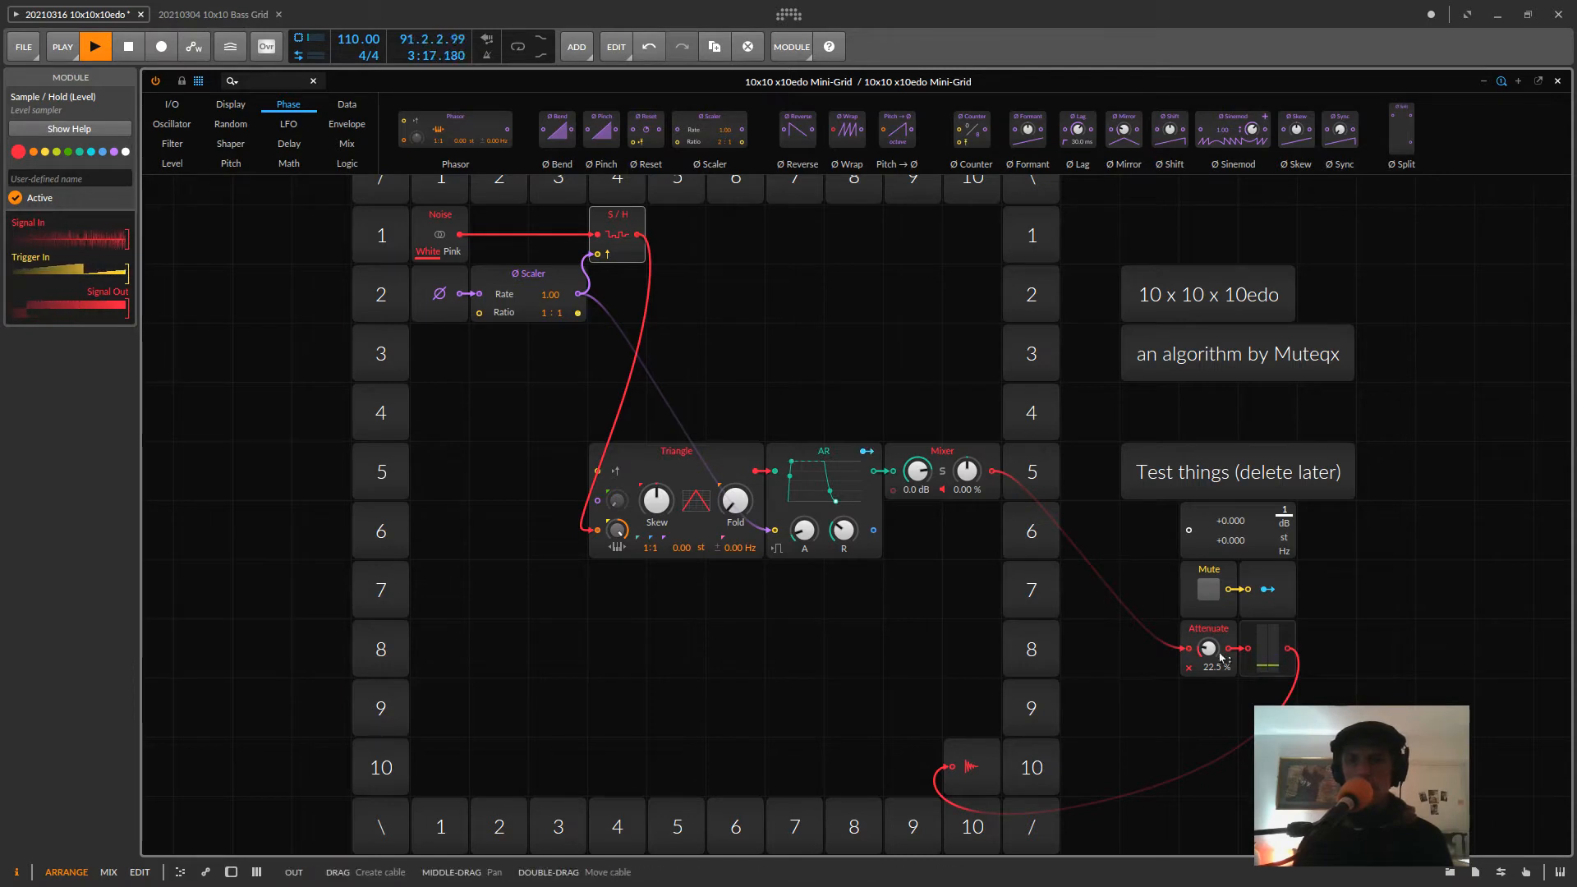
left_click_drag(1209, 648, 1208, 651)
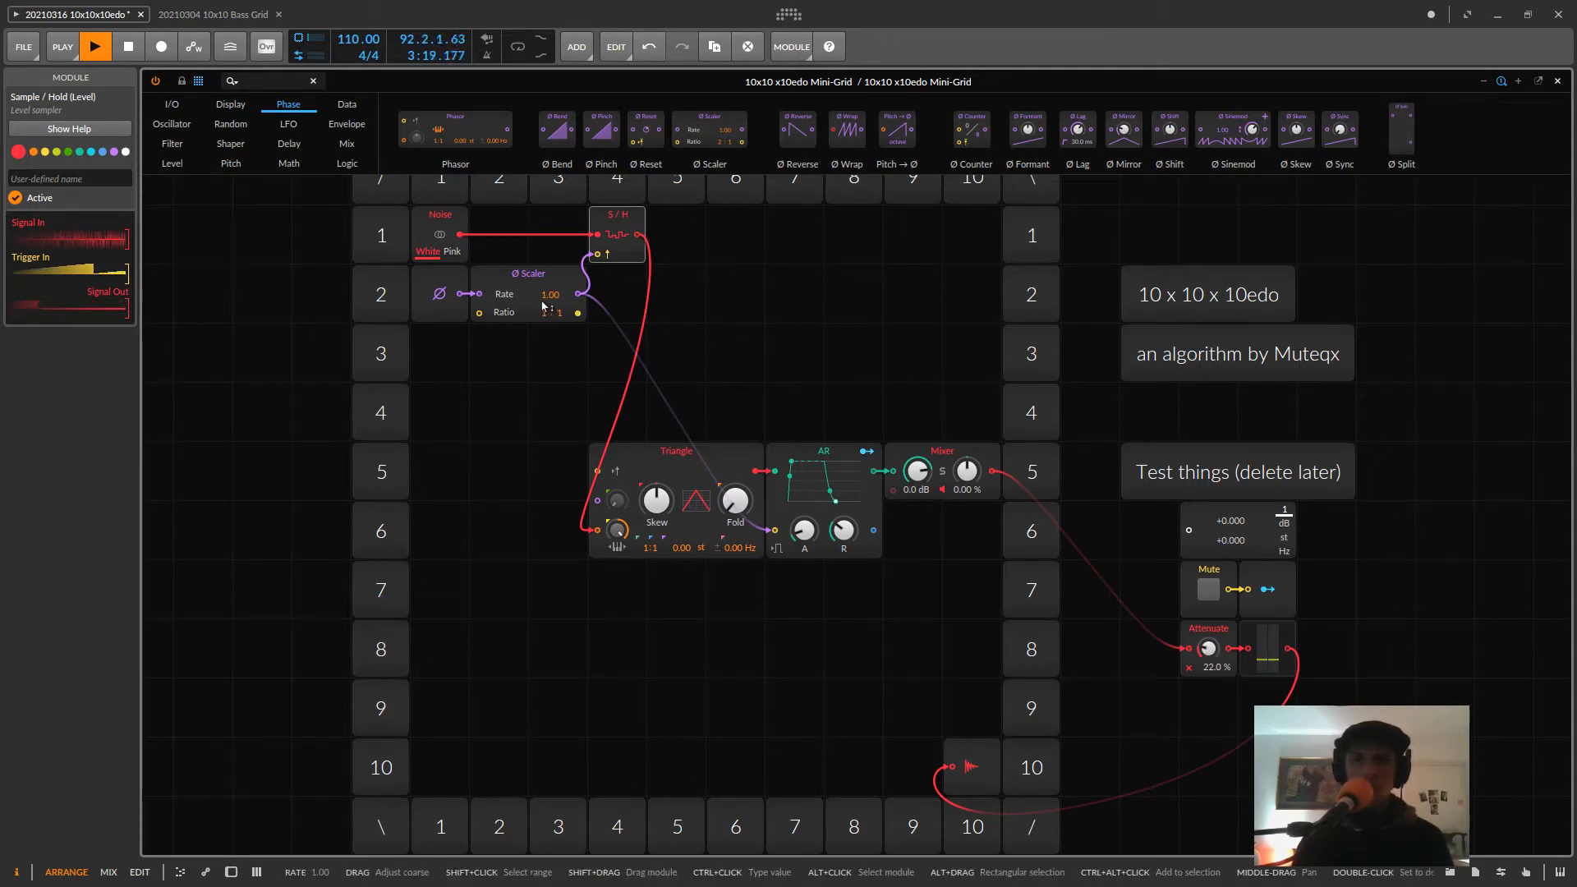
mouse_move(546, 296)
left_mouse_down()
mouse_move(546, 271)
mouse_move(546, 287)
left_mouse_up()
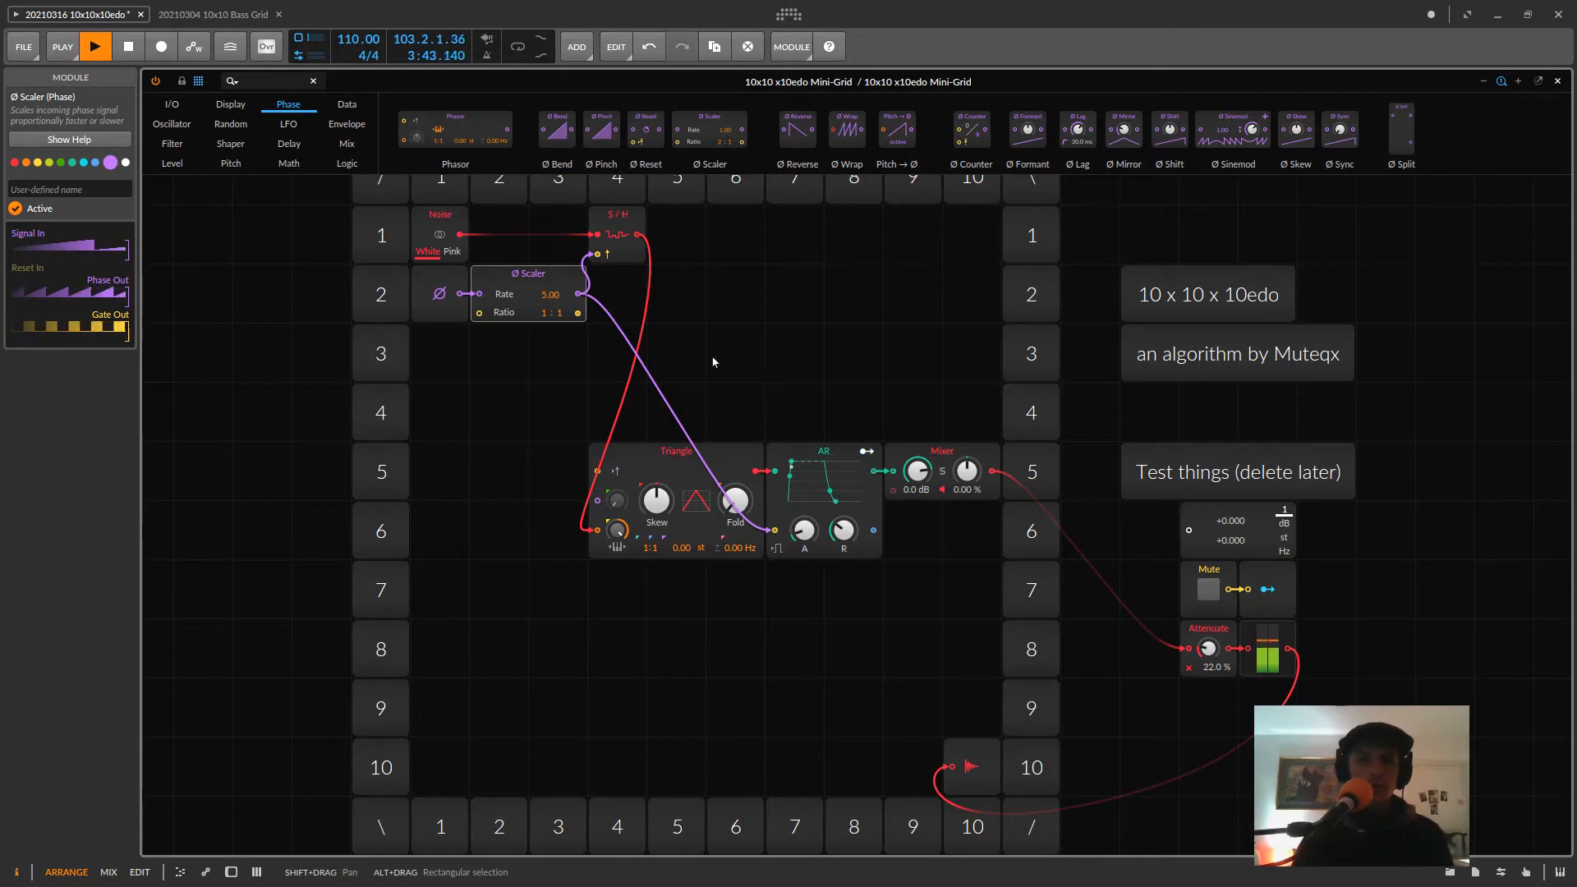
scroll(549, 298, "down", 1)
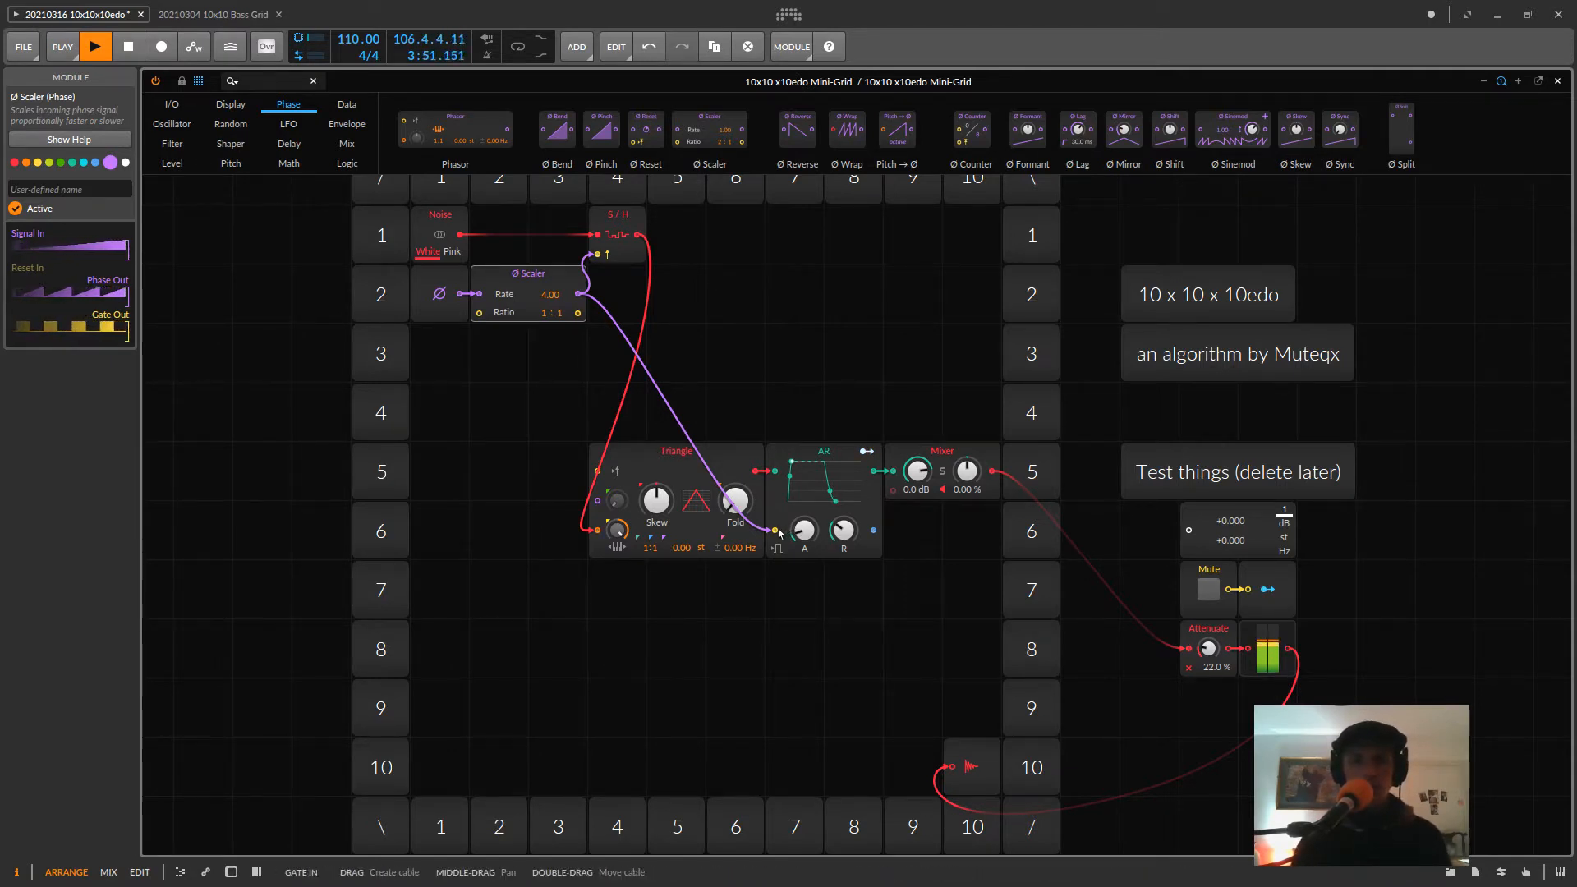
left_click(1208, 588)
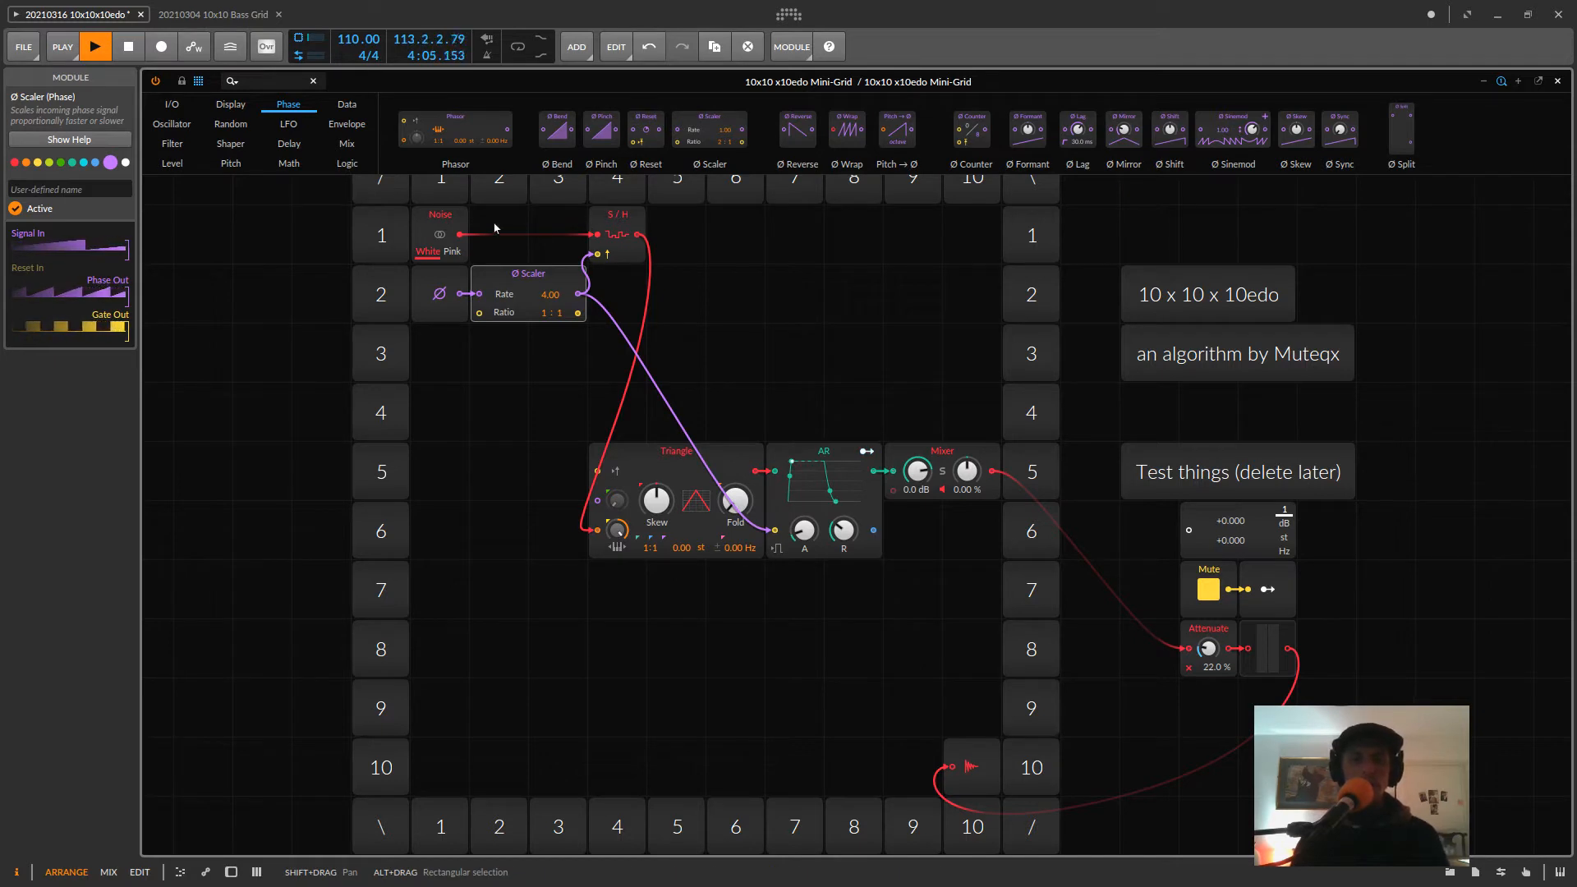
- Insert a Pitch Quantize in row 1 between the Sample / Hold and the Triangle's pitch input, directly beside the Sample / Hold, and unmute the output
left_click(627, 224)
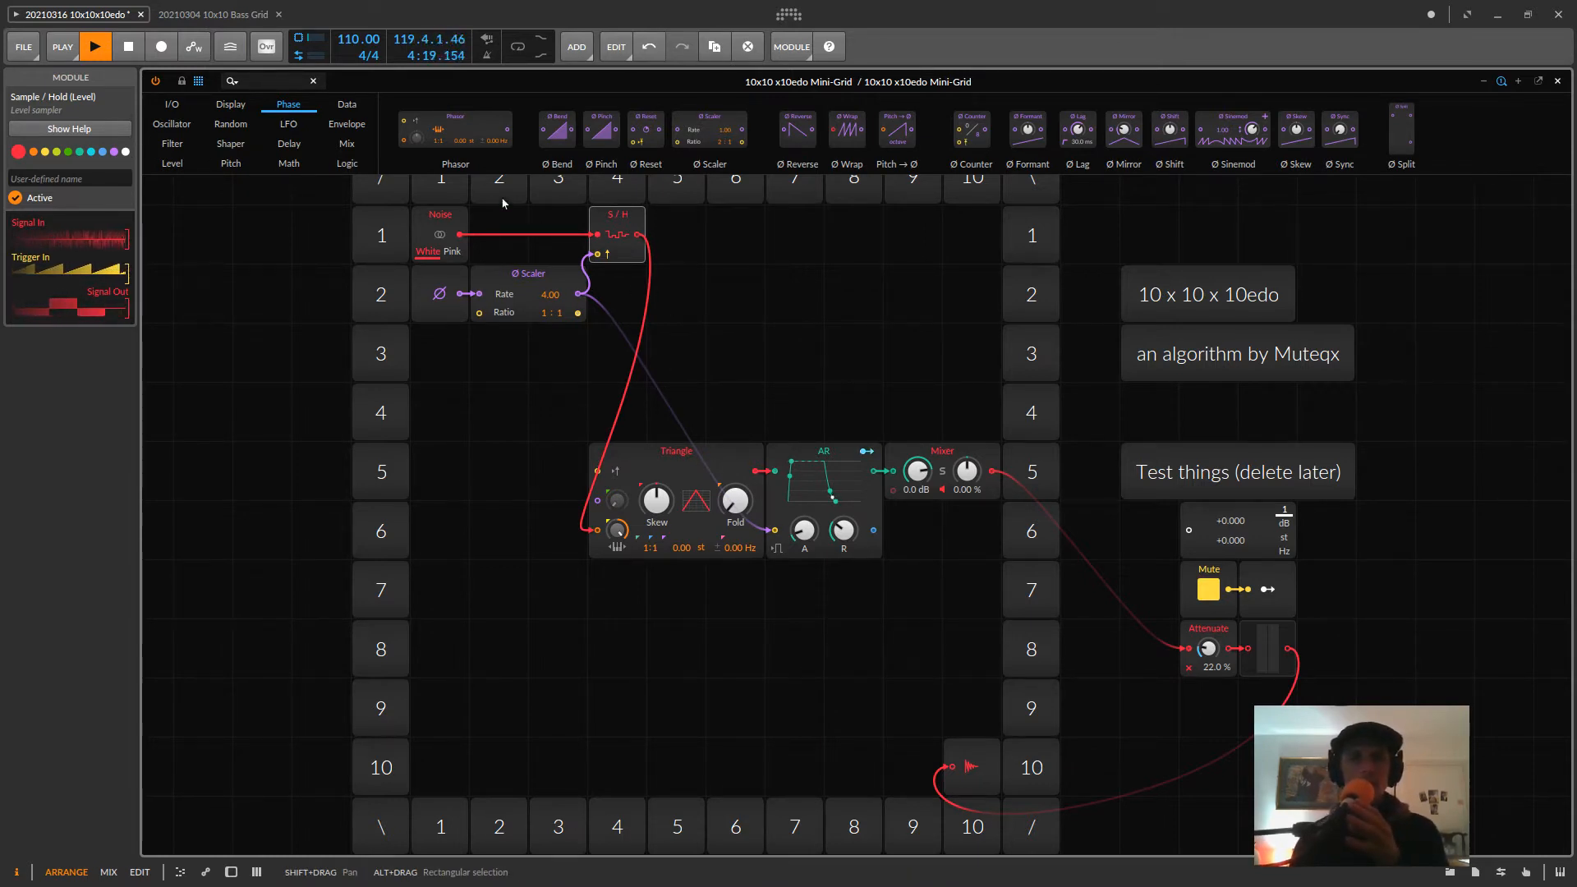
left_click(234, 163)
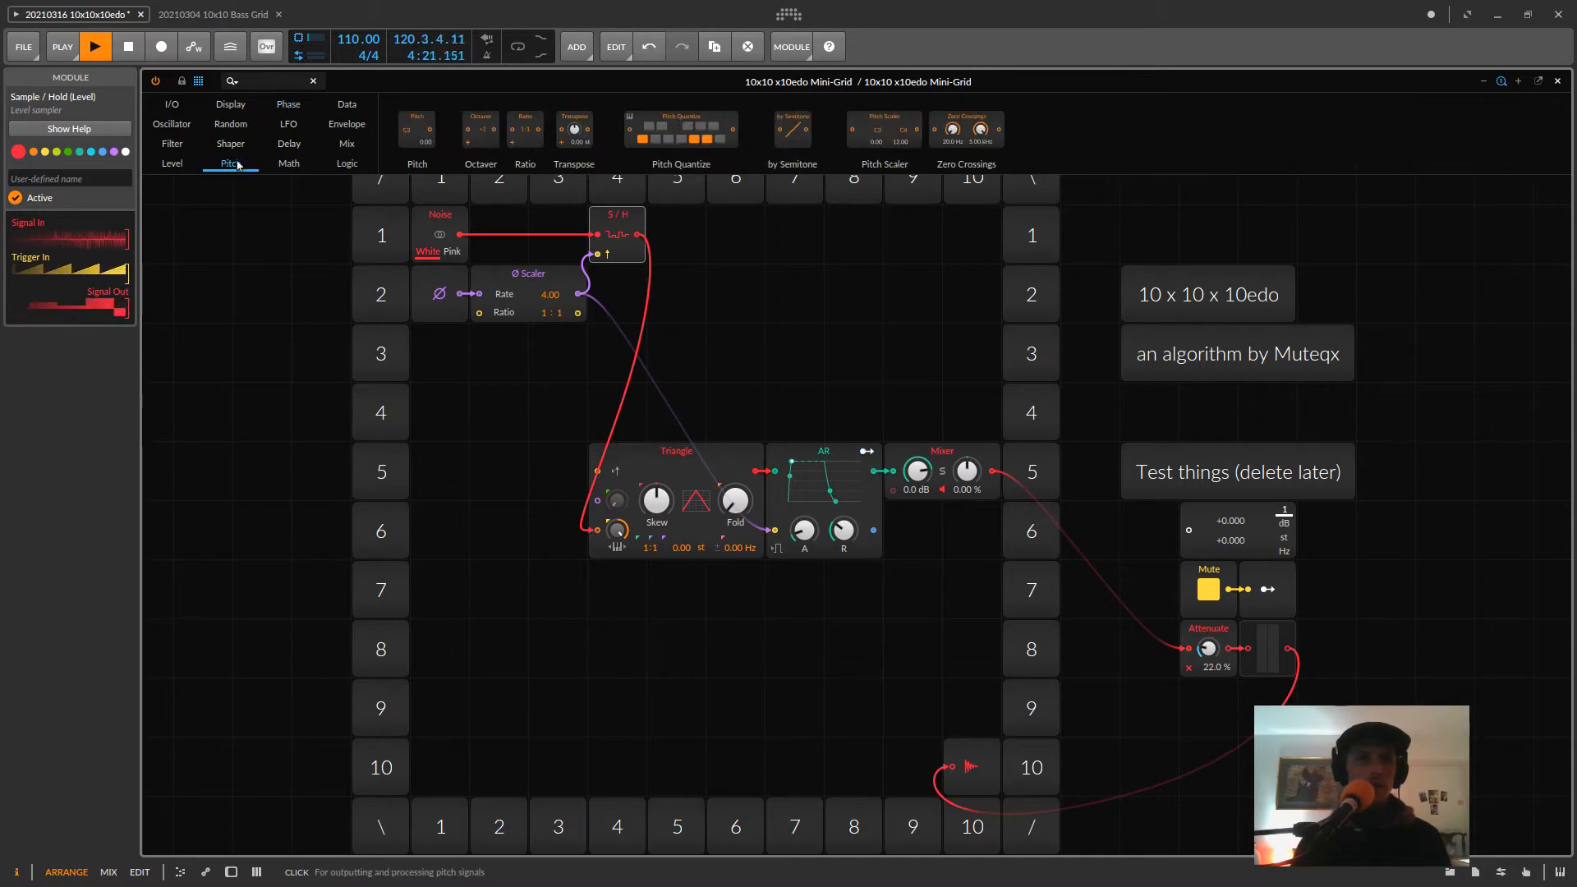
left_click_drag(681, 130, 735, 222)
left_click_drag(638, 234, 715, 235)
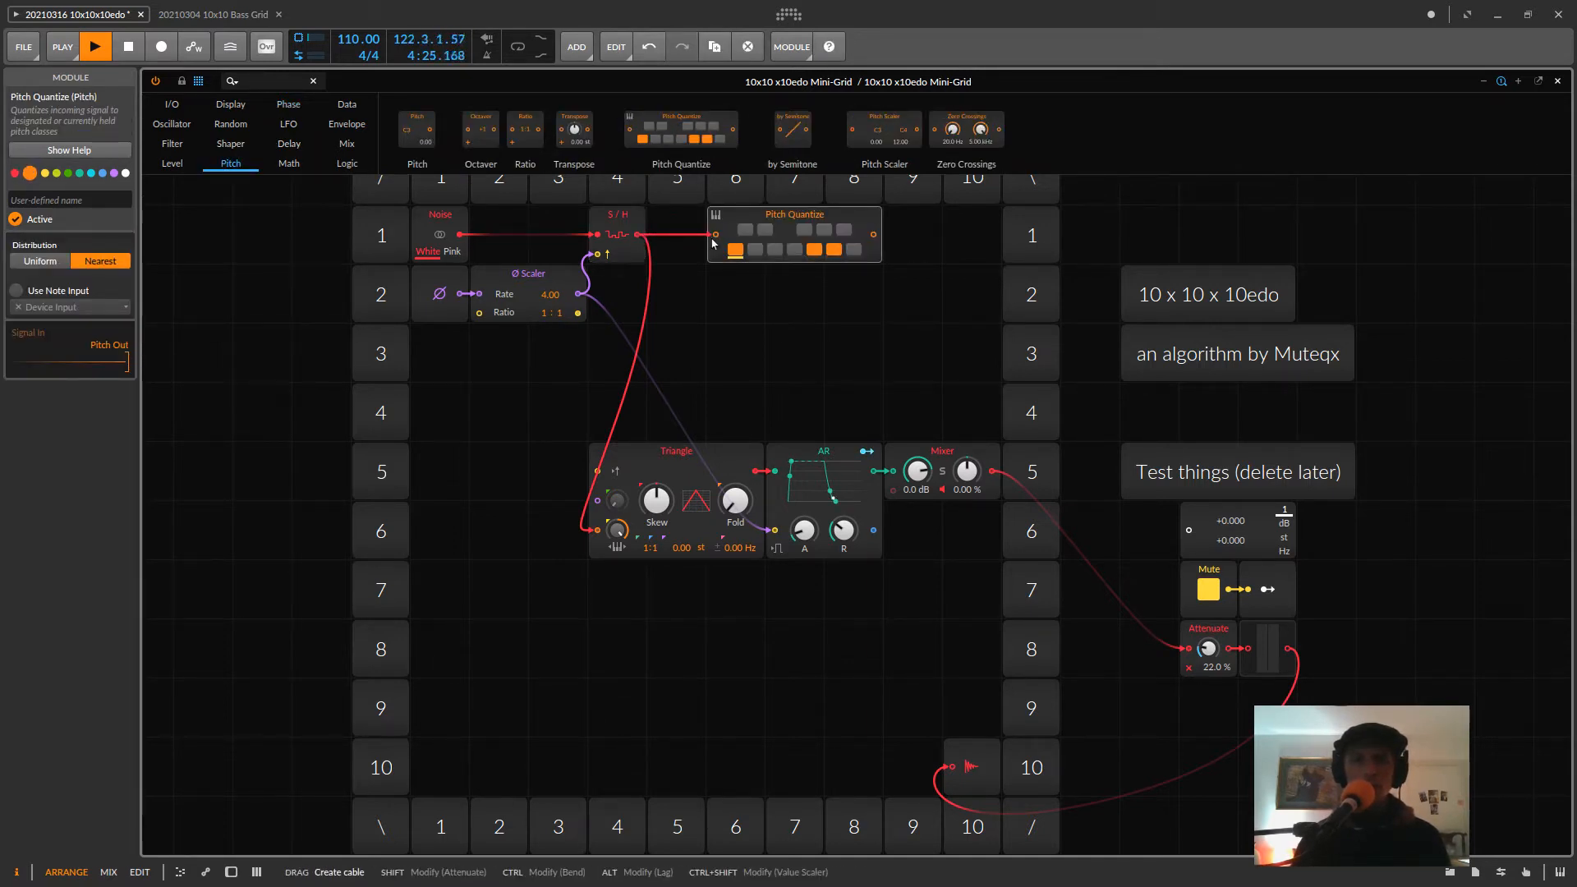
left_click_drag(874, 235, 604, 545)
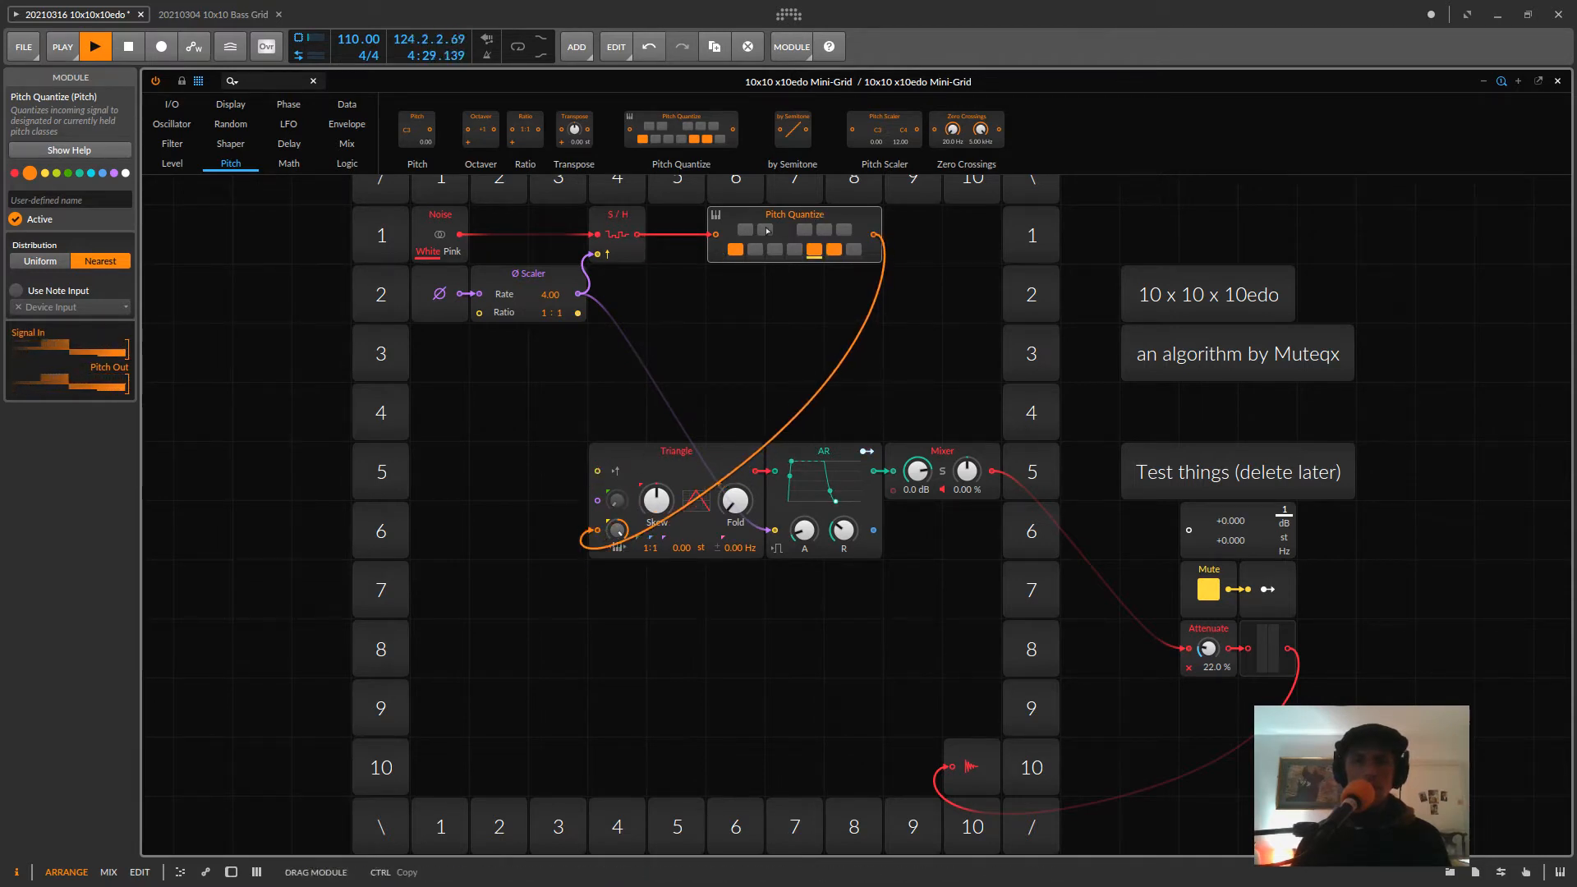
left_click_drag(767, 231, 708, 231)
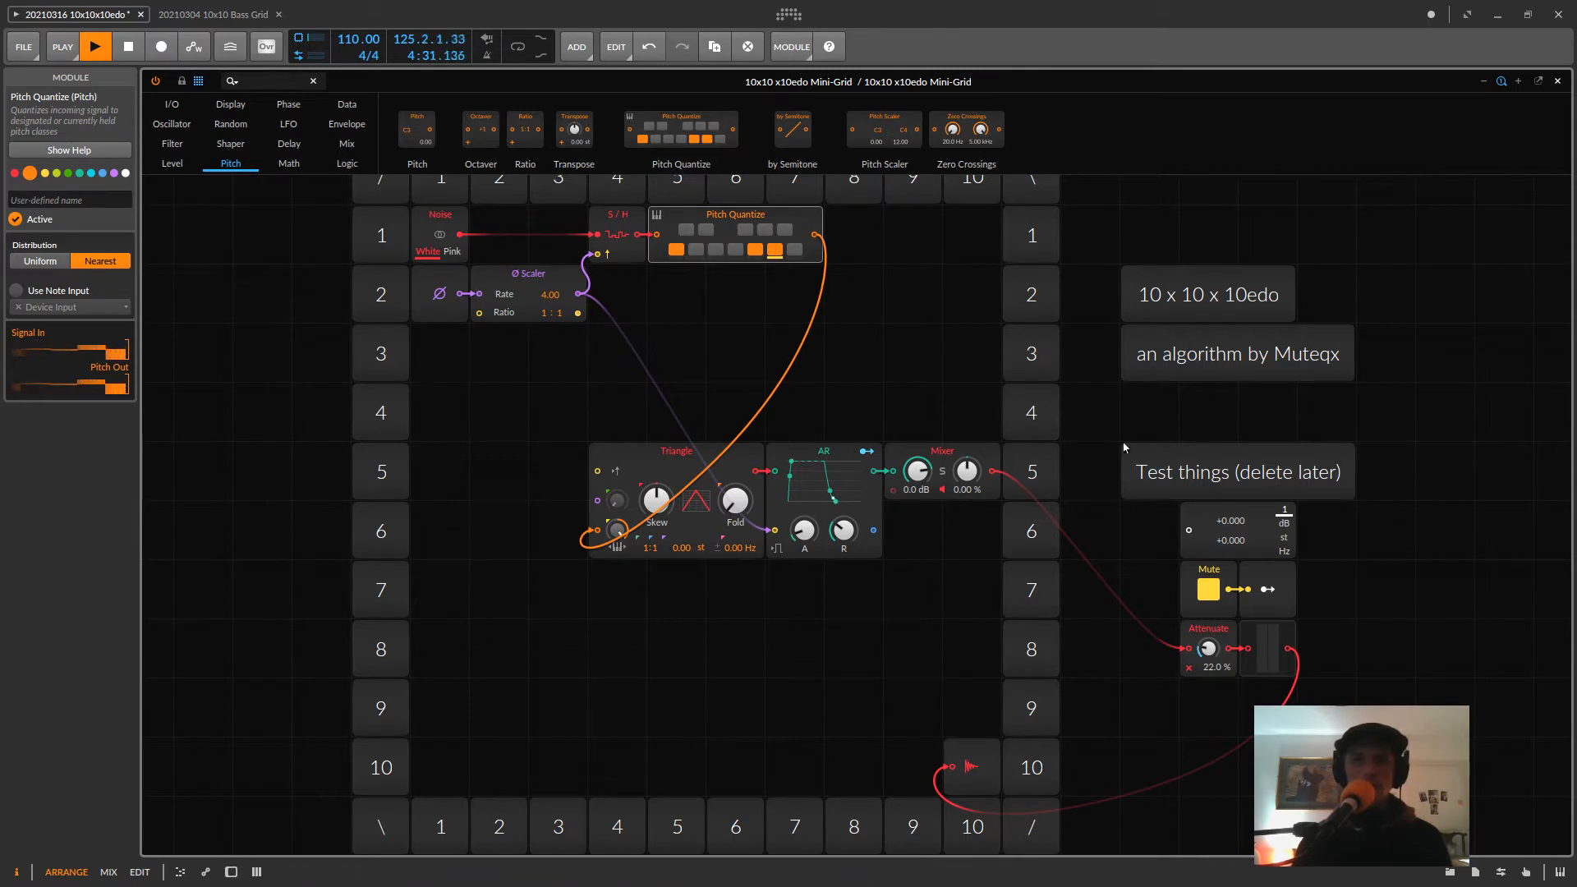
left_click(1209, 589)
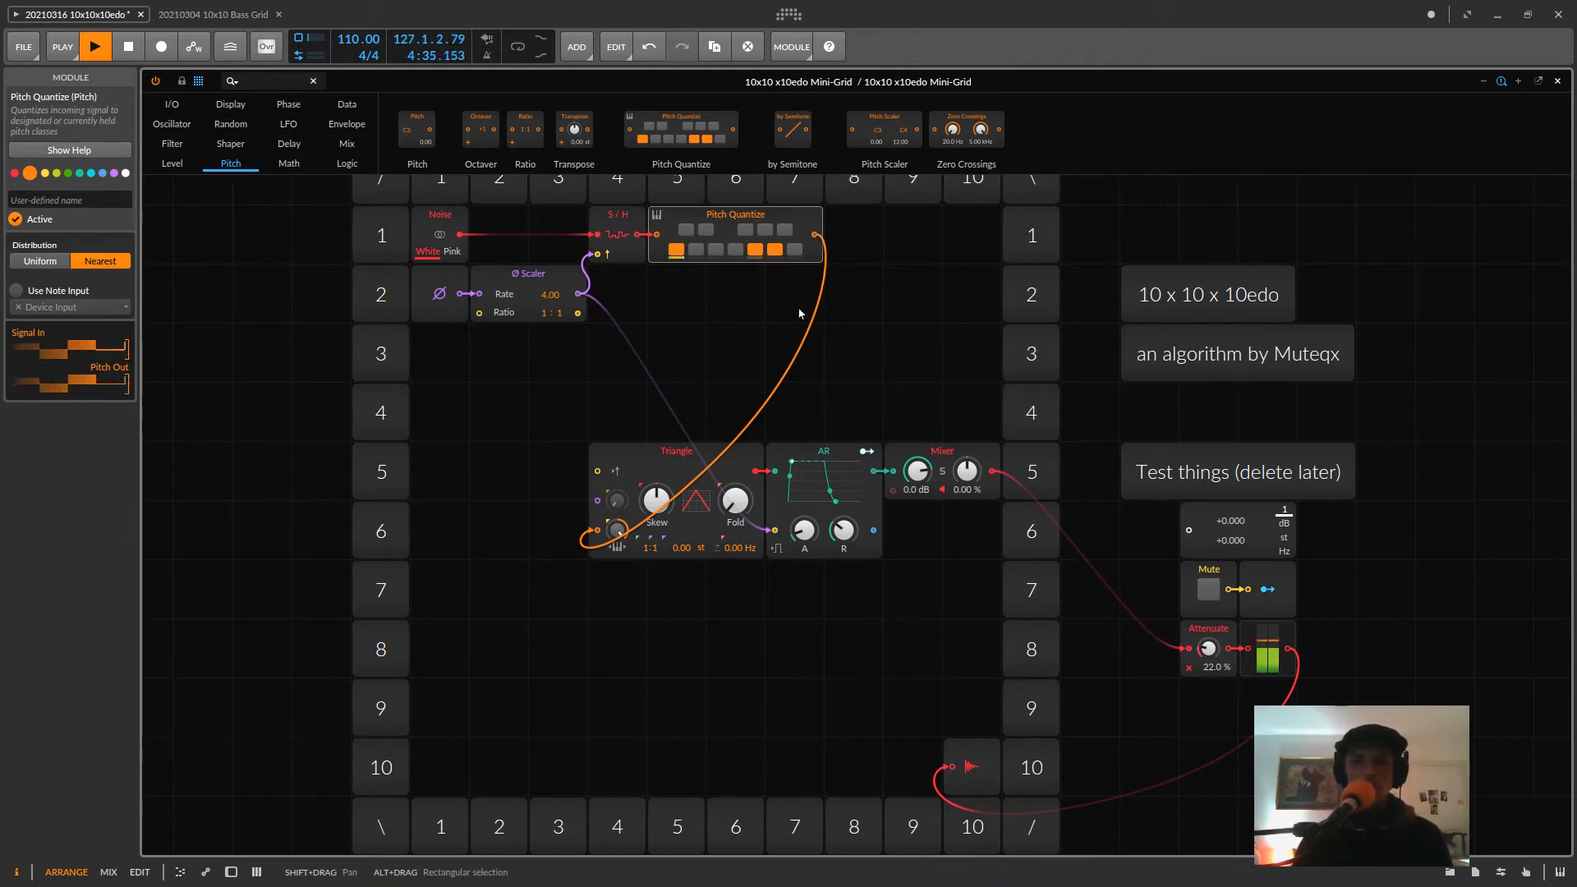
- Enable the D, E, F and B pitch classes in the Pitch Quantize so all seven natural notes are active
left_click(695, 250)
left_click(716, 249)
left_click(735, 250)
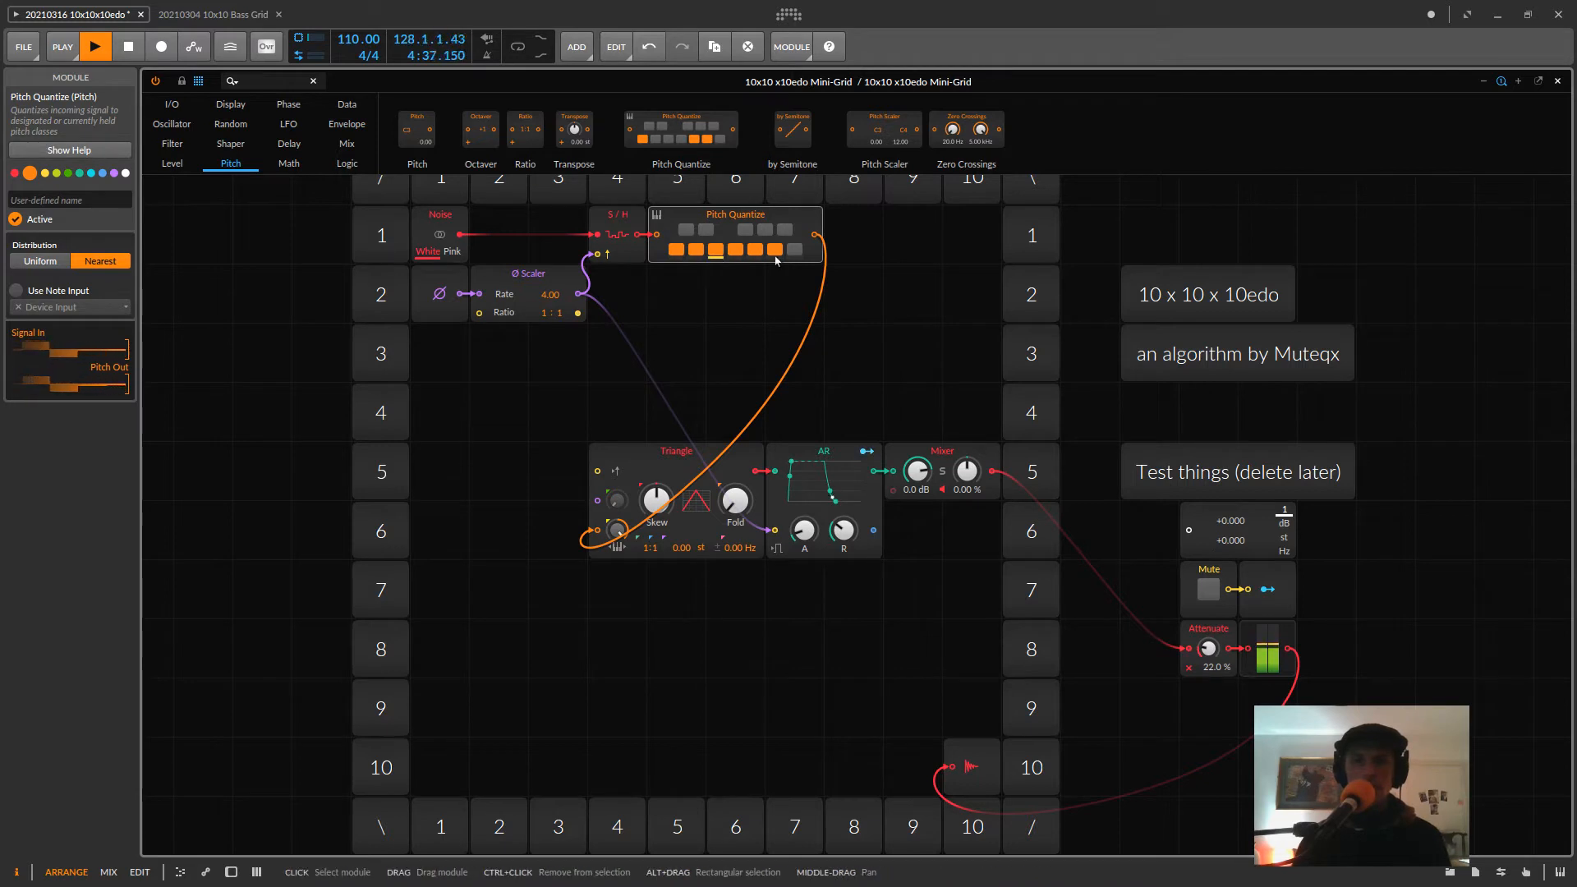
left_click(794, 250)
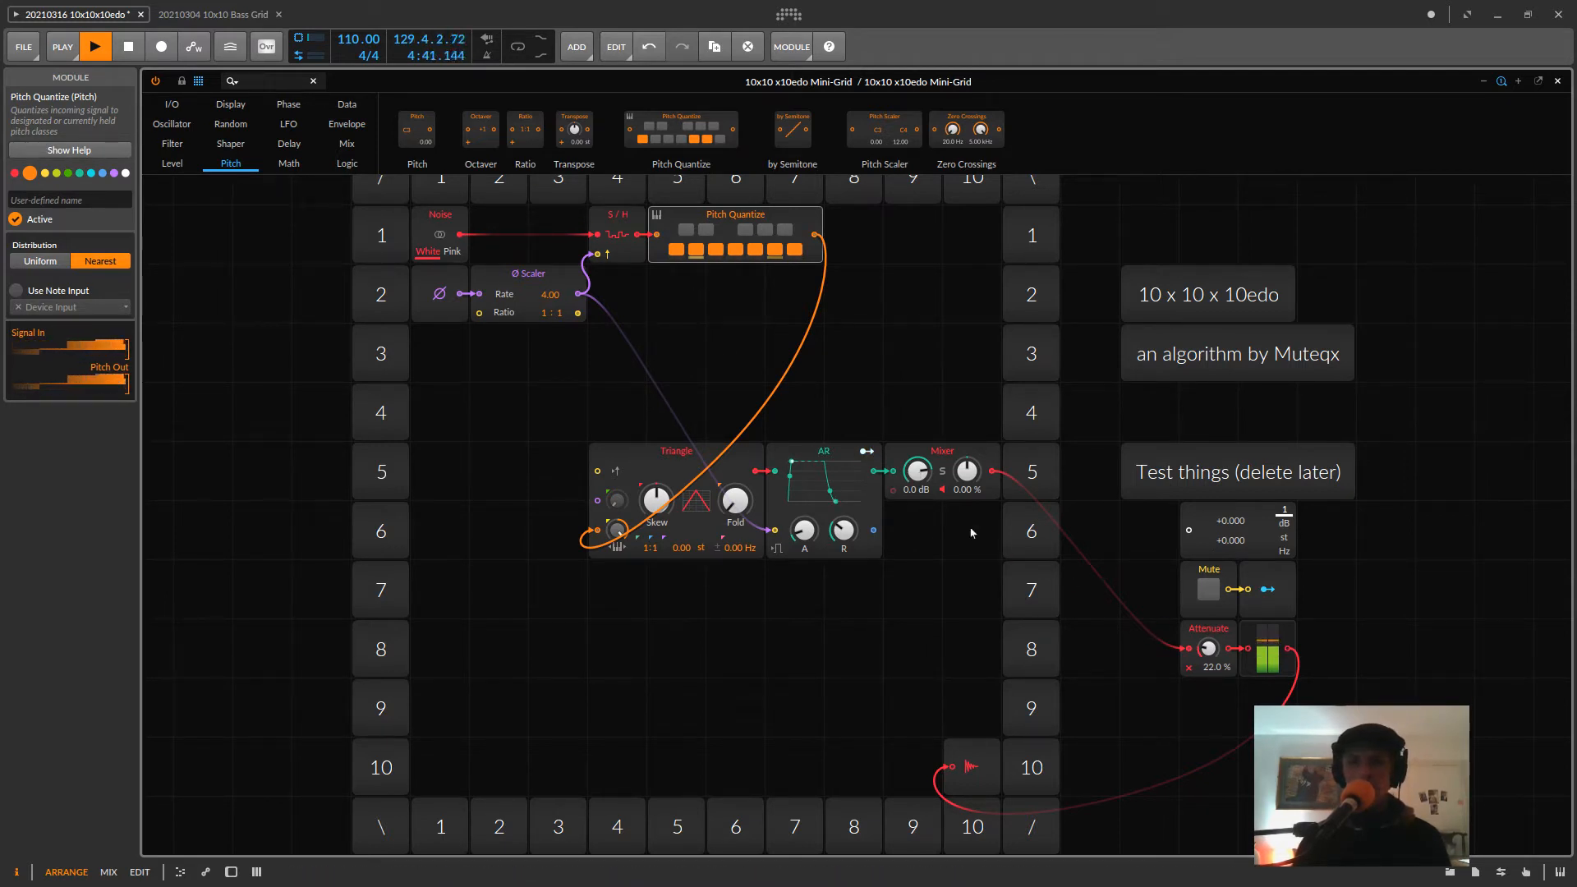
- Mute the output and move the Pitch Quantize out of row 1 to row 3, columns 7 to 9
left_click_drag(731, 227, 790, 227)
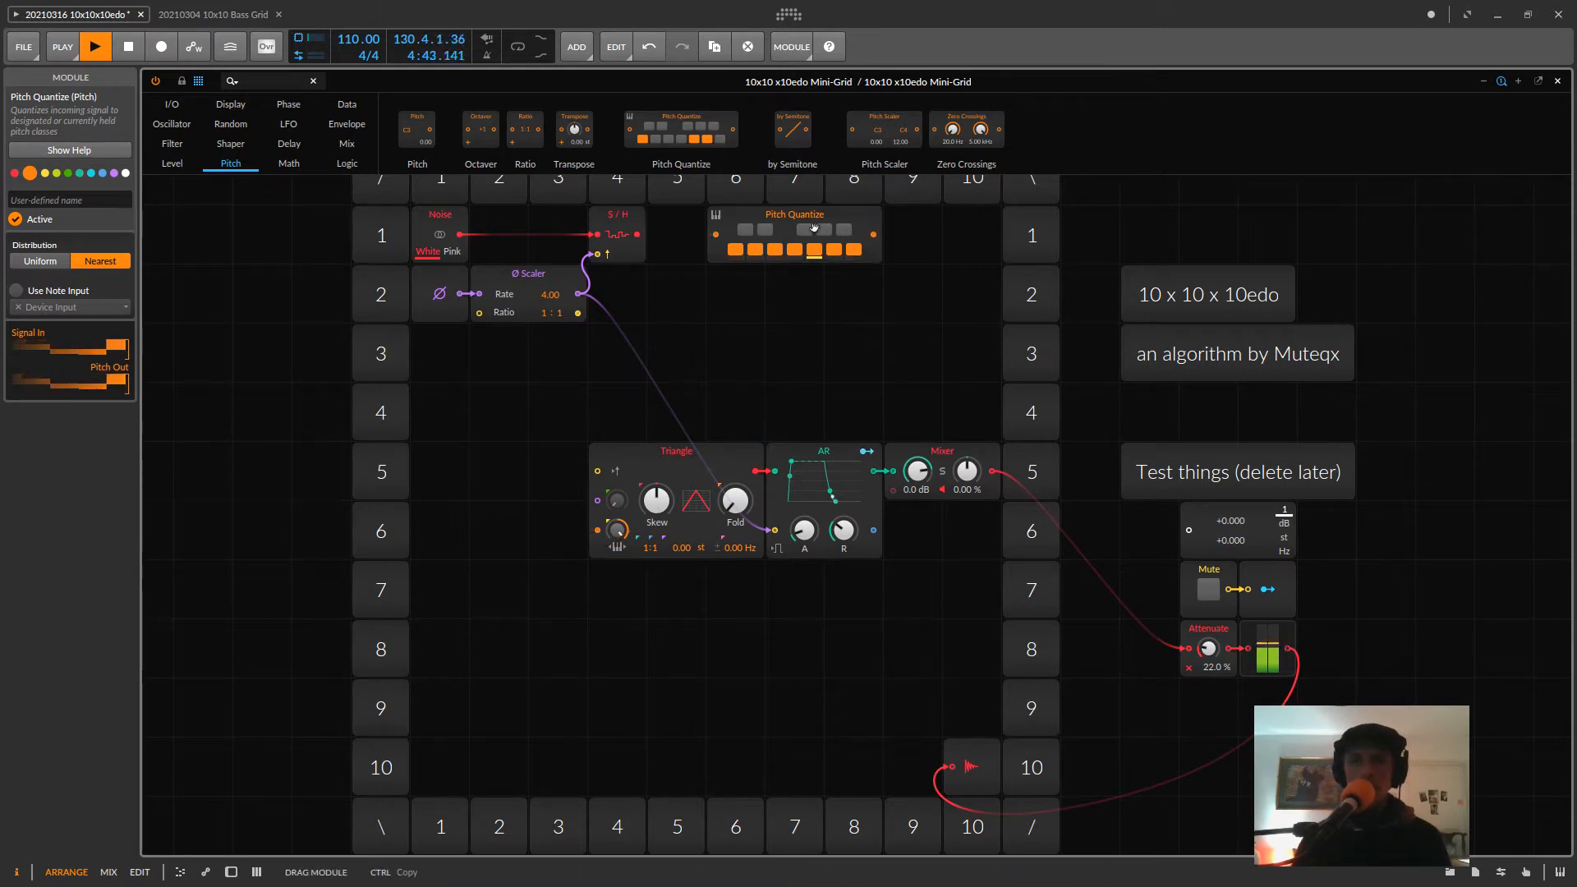
left_click(1208, 573)
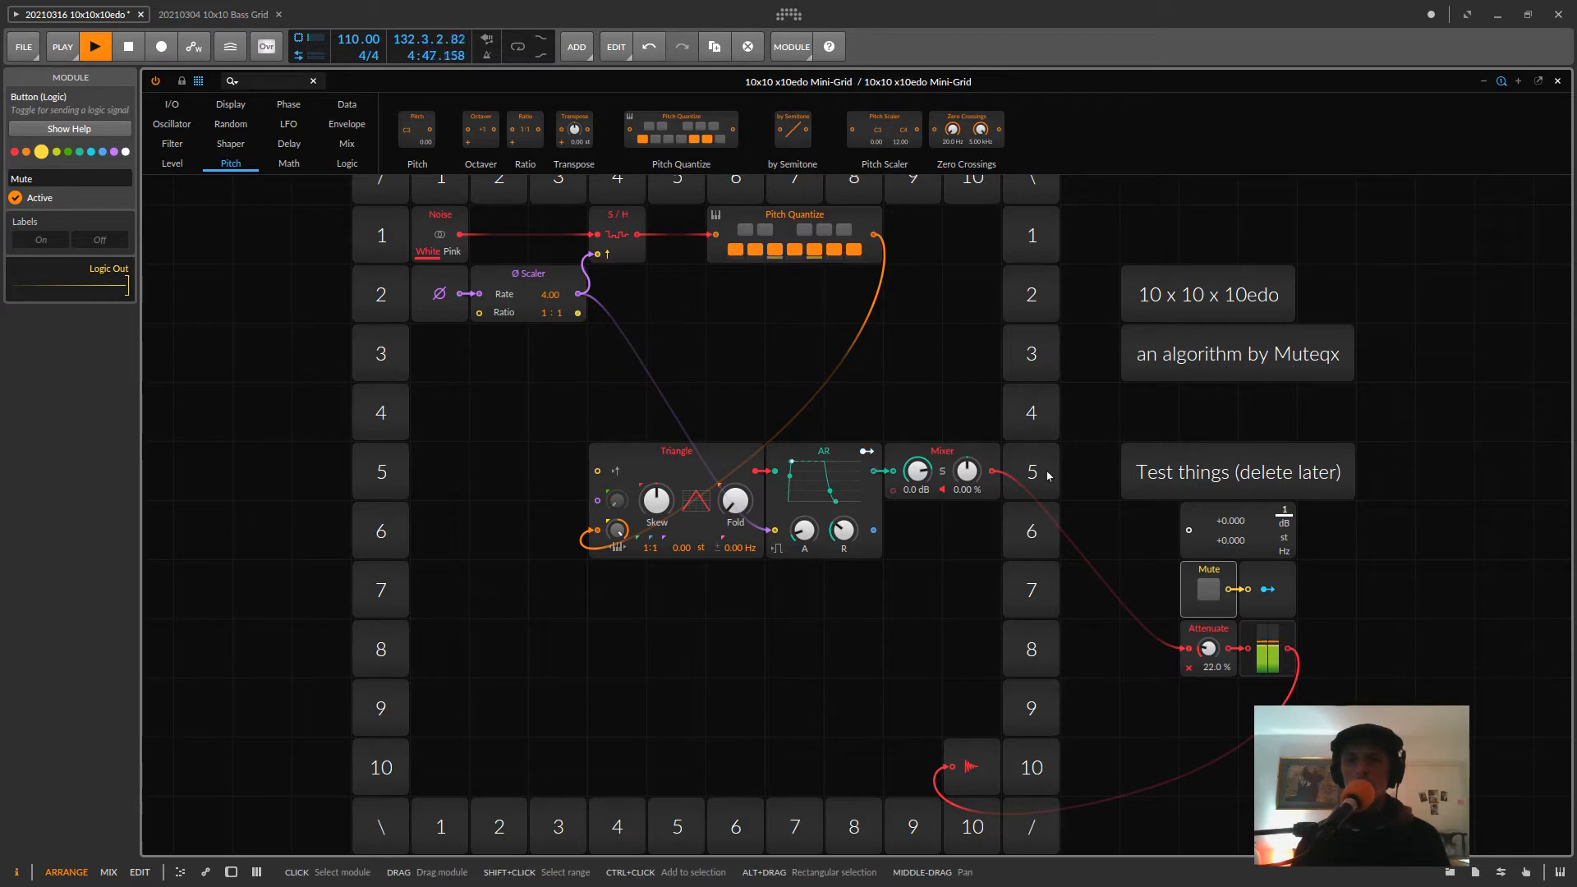
left_click(1208, 592)
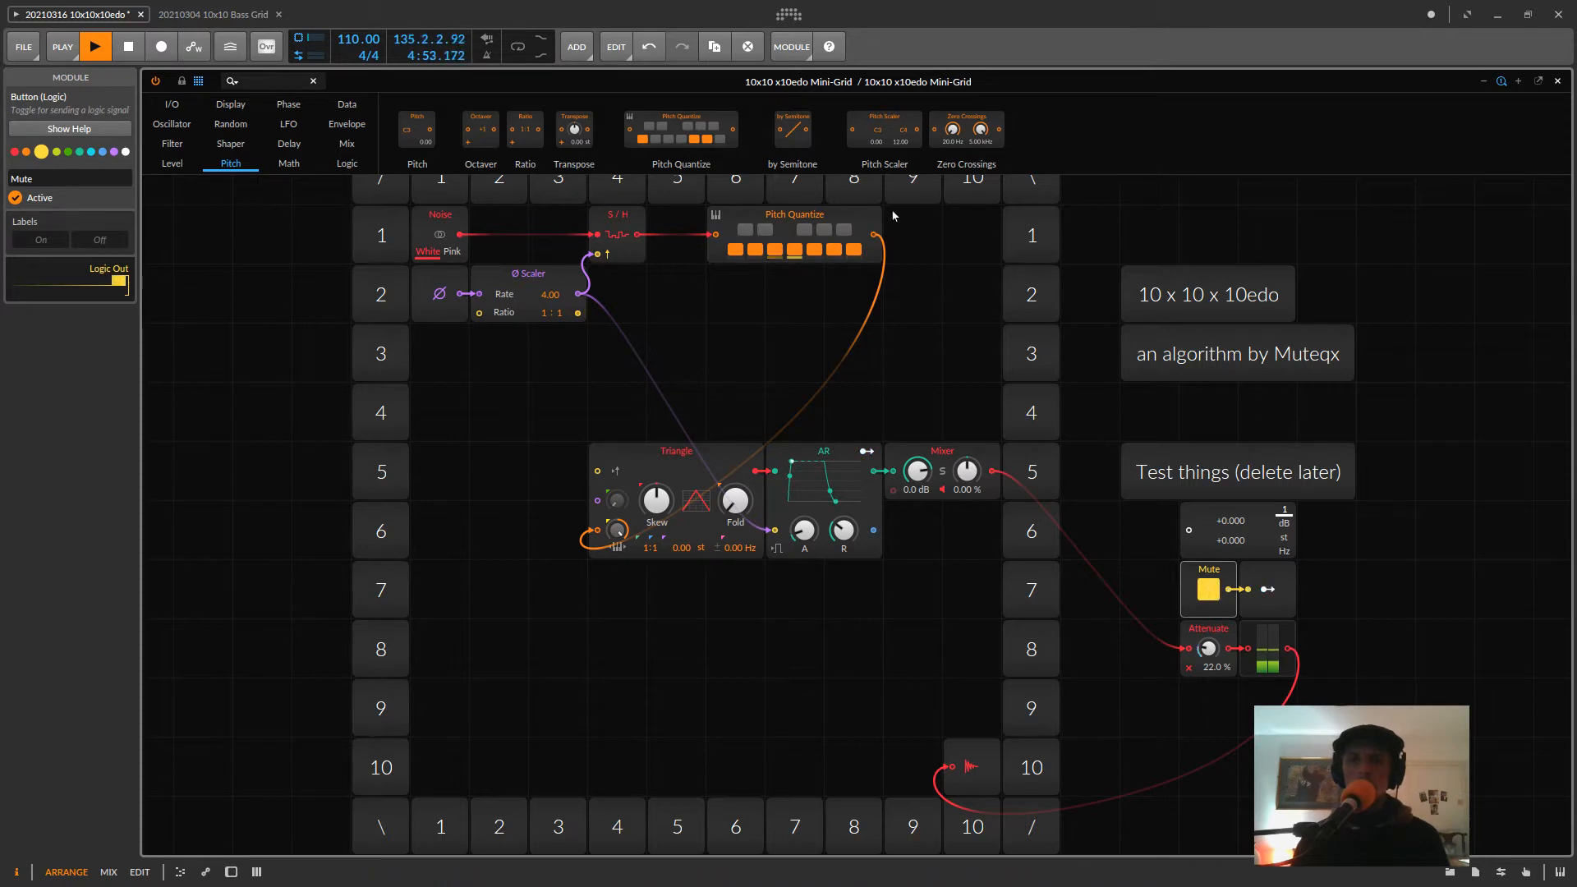
left_click_drag(808, 237, 866, 355)
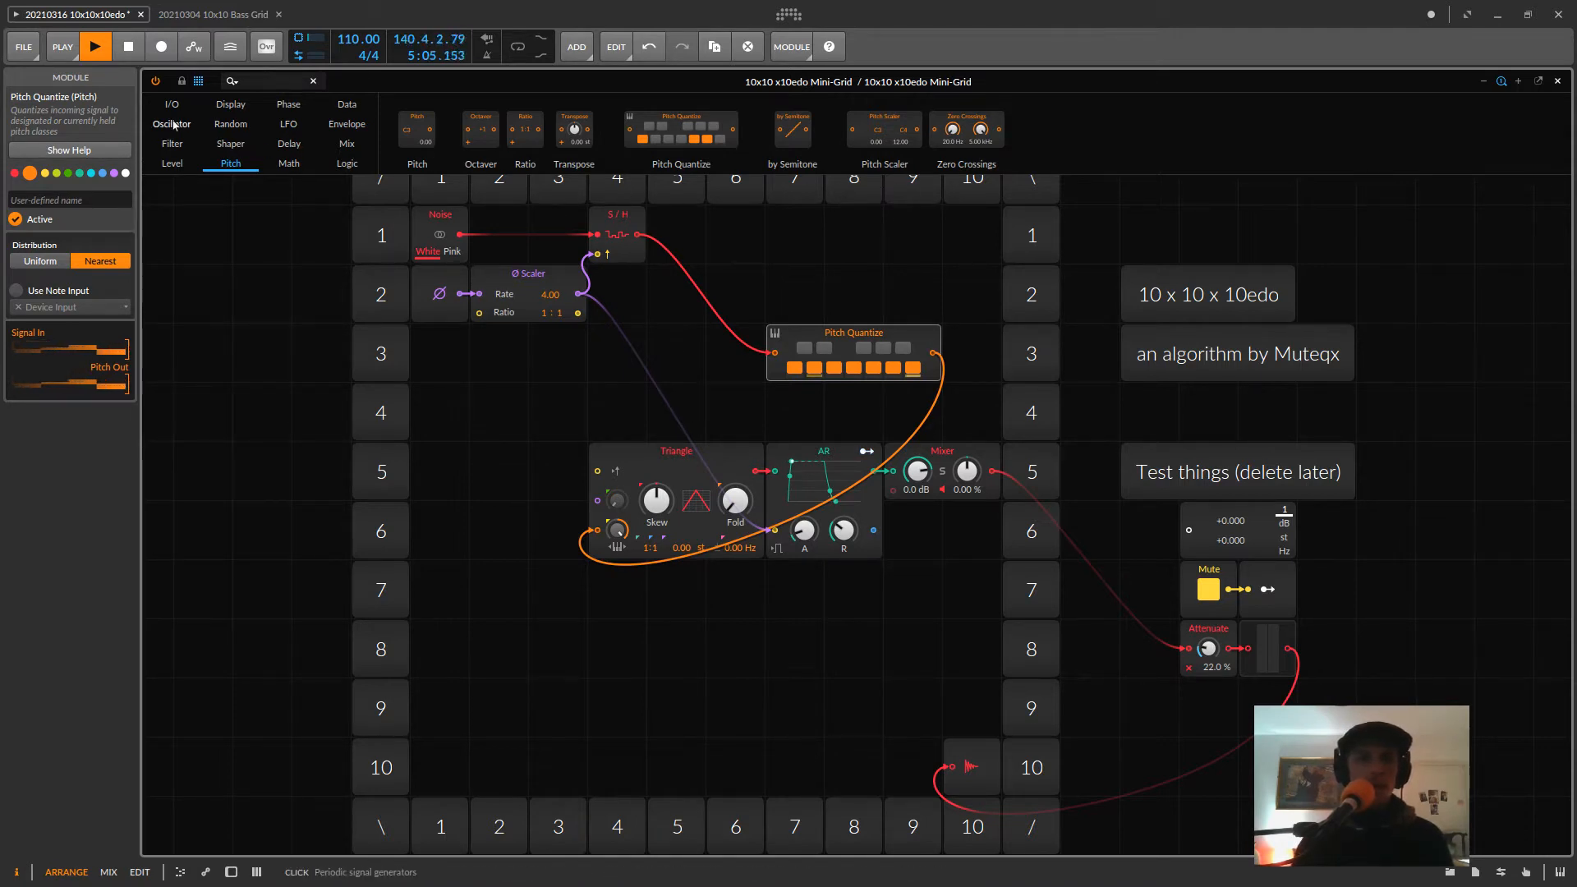
- Insert a Value Scaler in row 1 directly beside the Sample / Hold and patch it between the Sample / Hold output and the Pitch Quantize
left_click(172, 163)
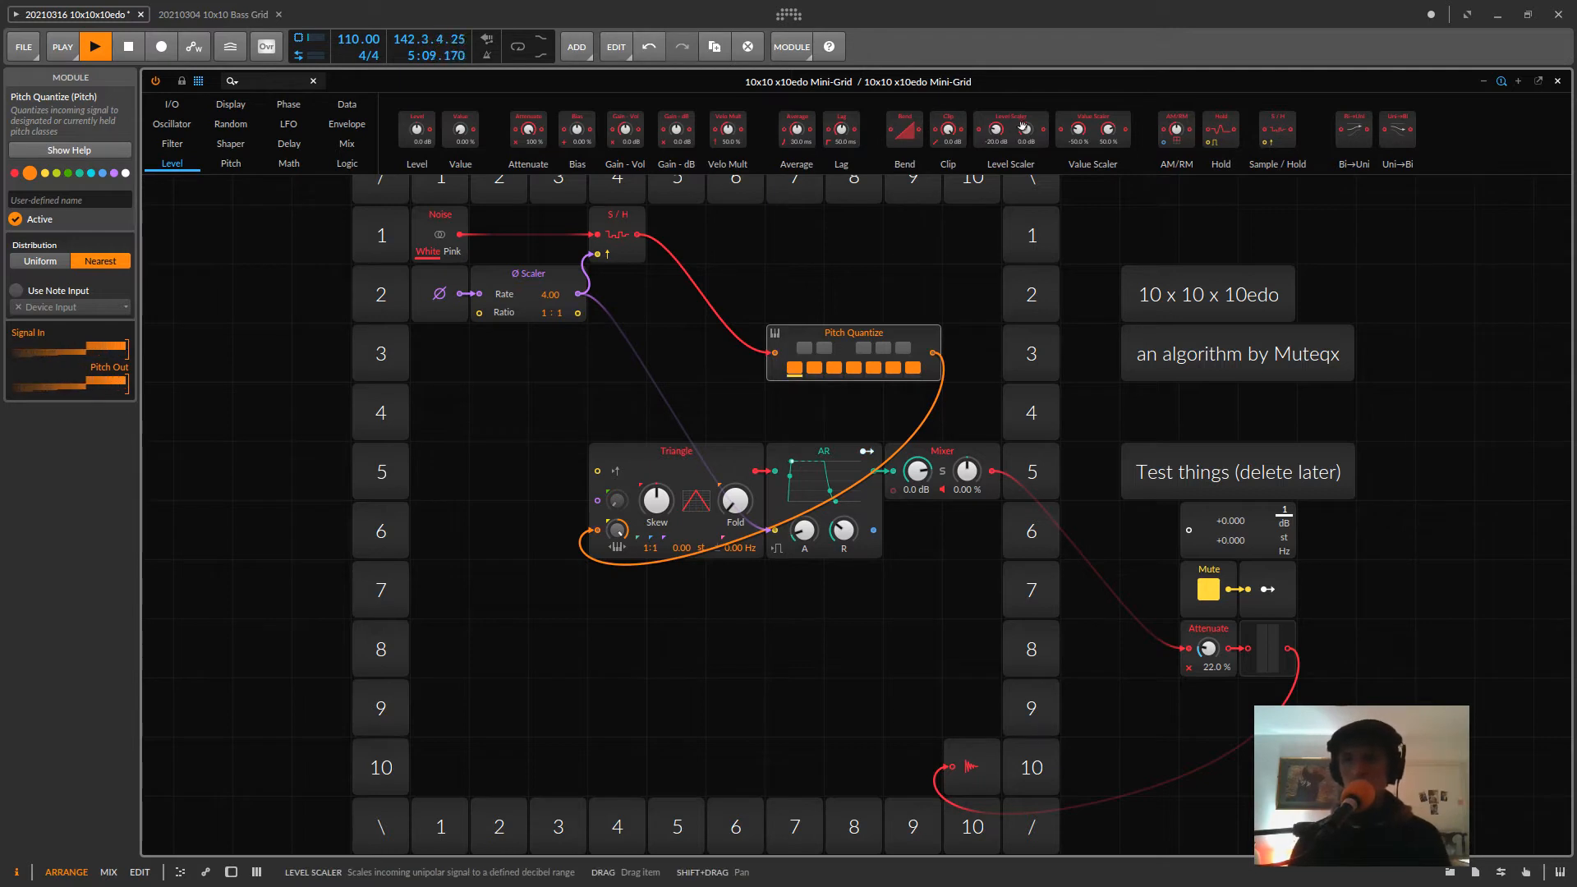
left_click_drag(1007, 118, 883, 222)
key("Delete")
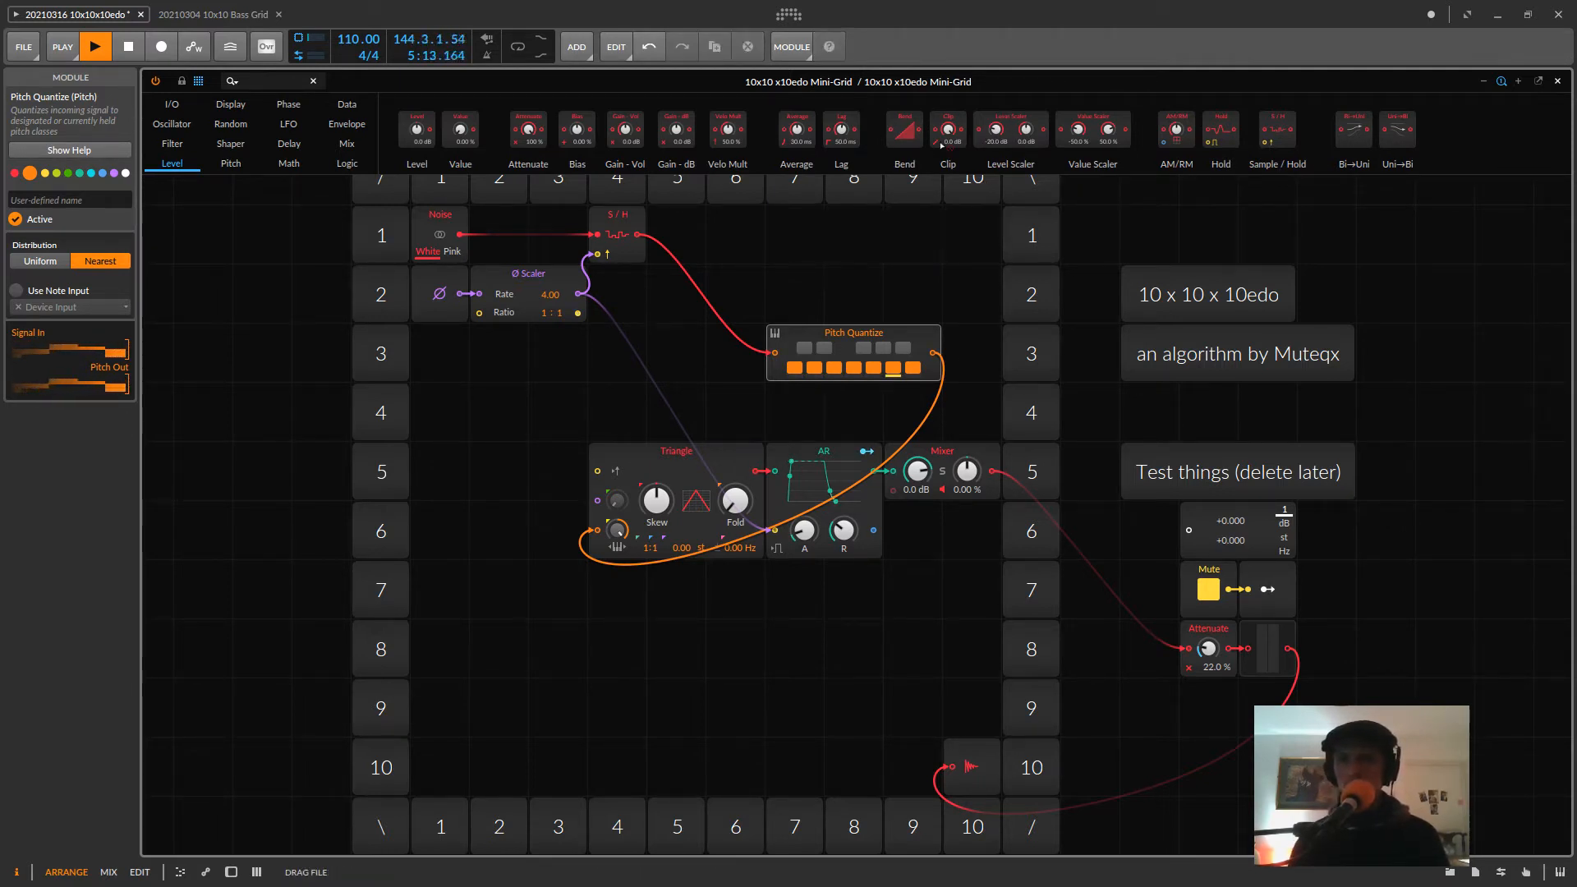
left_click_drag(1092, 129, 710, 243)
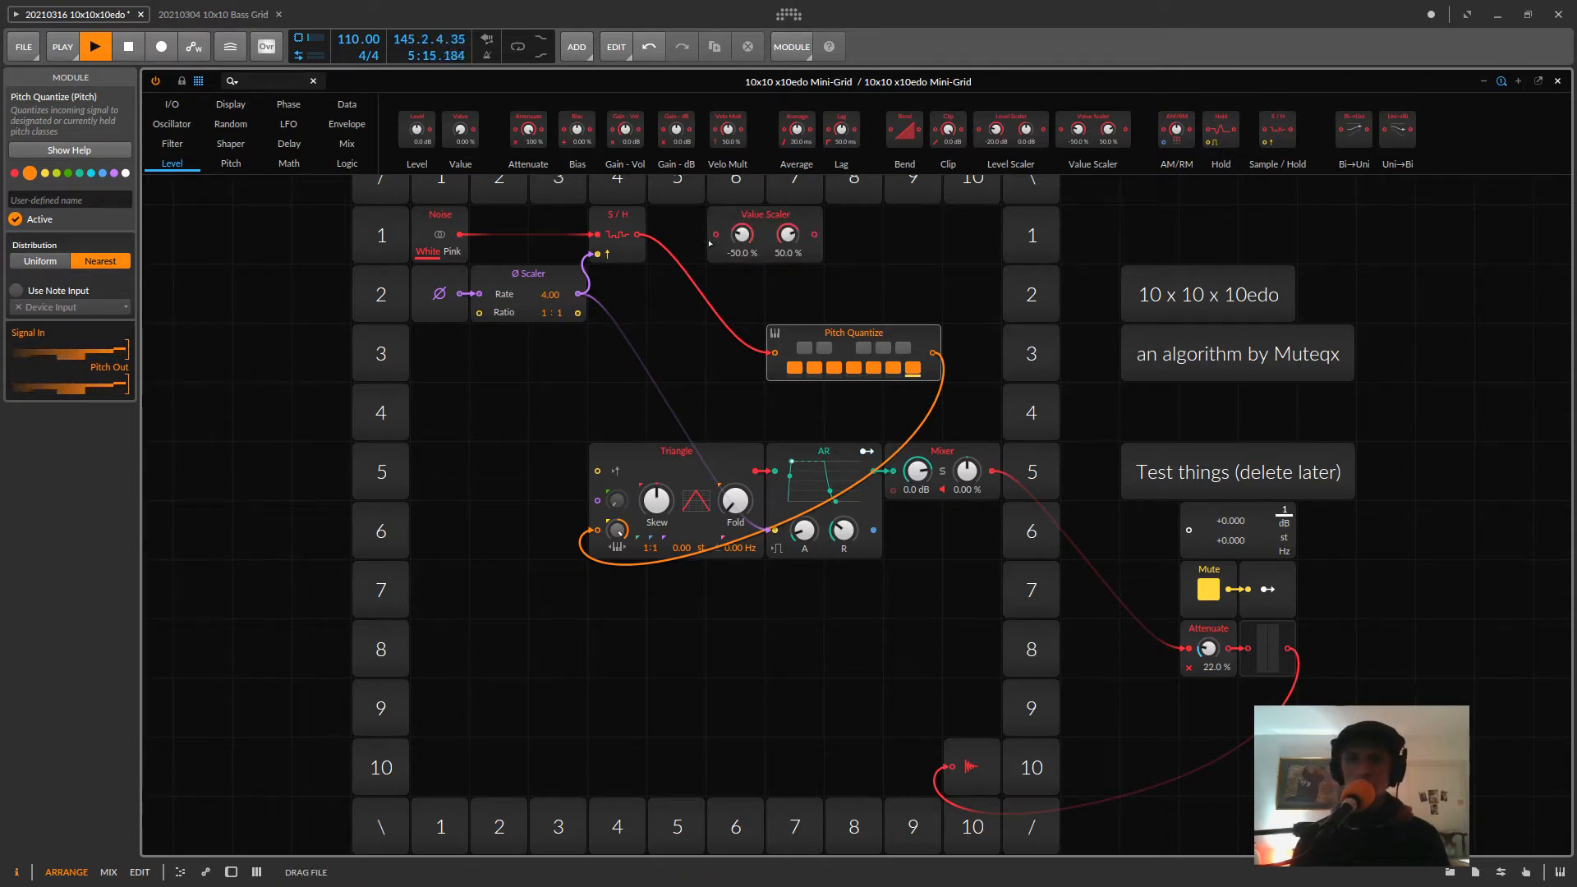
left_click(713, 241)
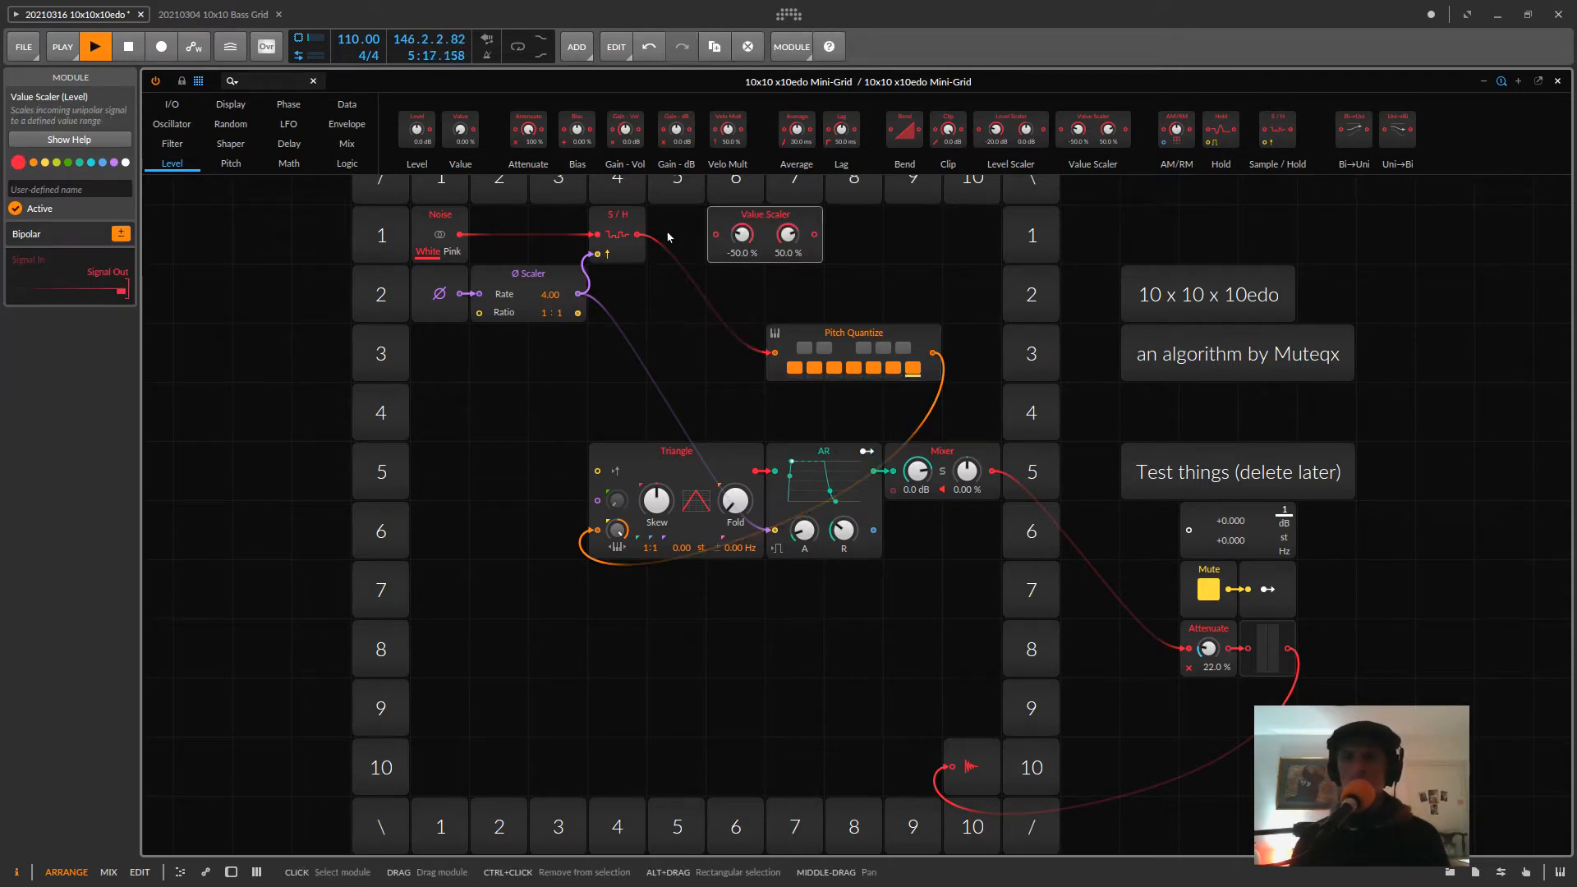
left_click_drag(651, 238, 715, 235)
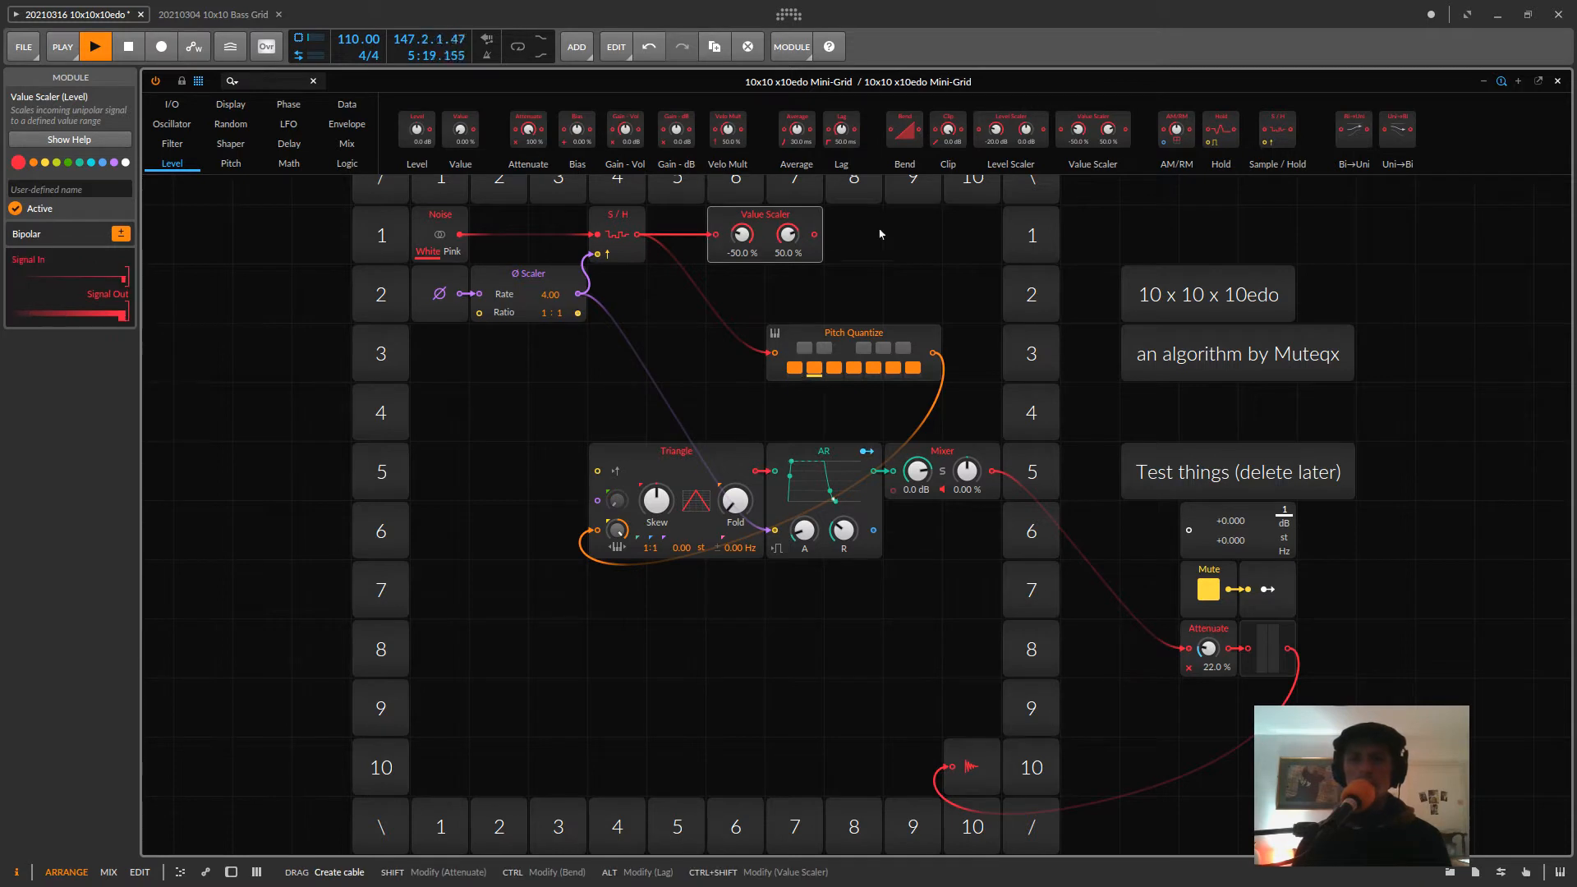
left_click_drag(815, 235, 774, 354)
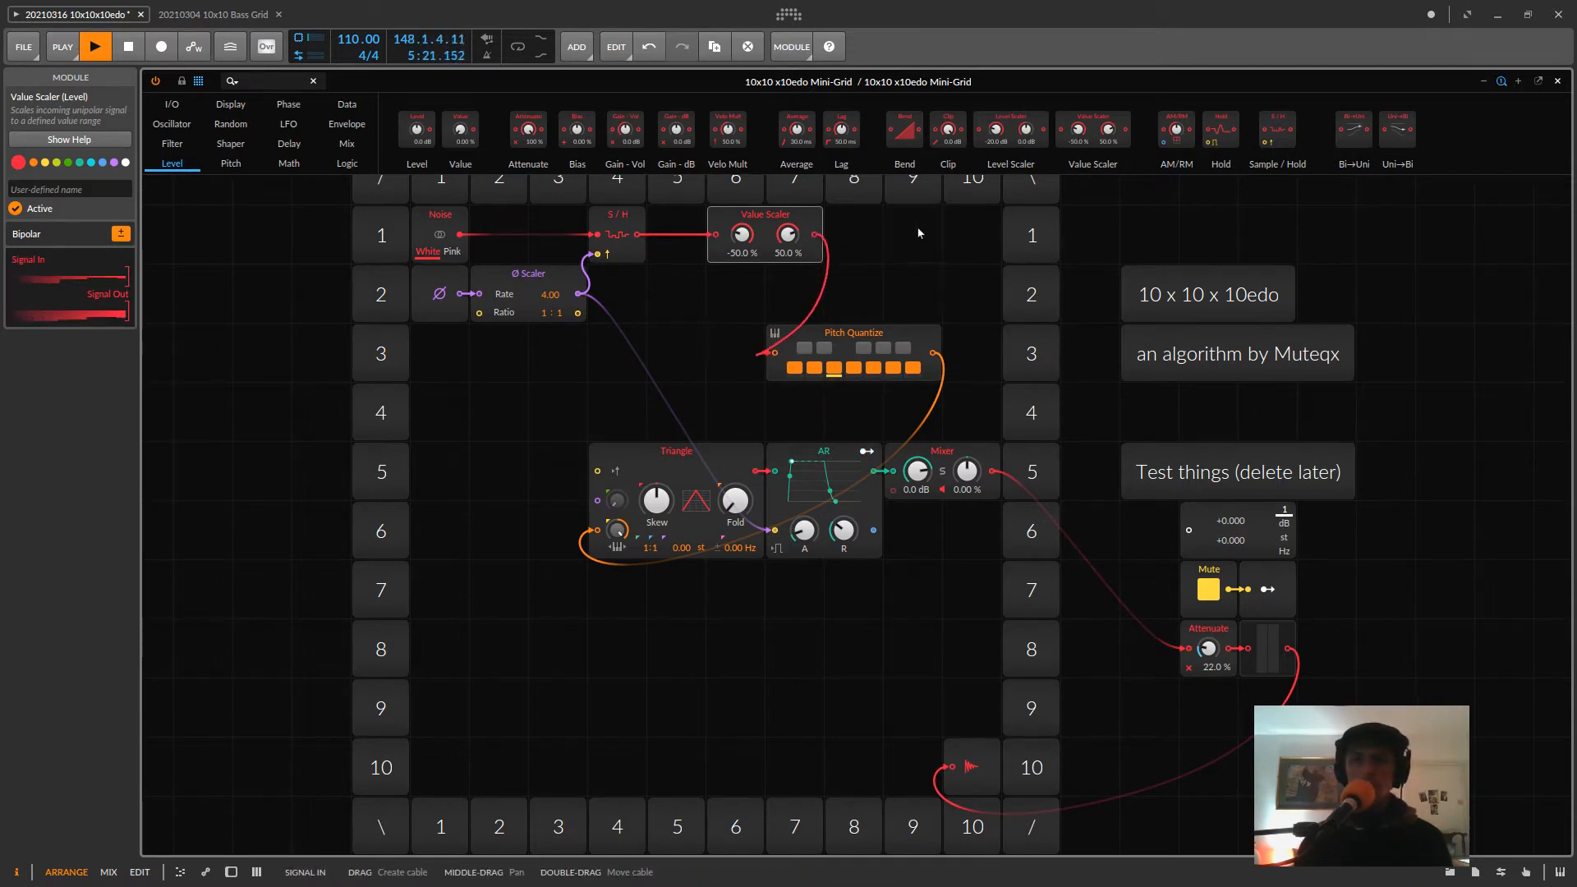
left_click_drag(781, 216, 721, 223)
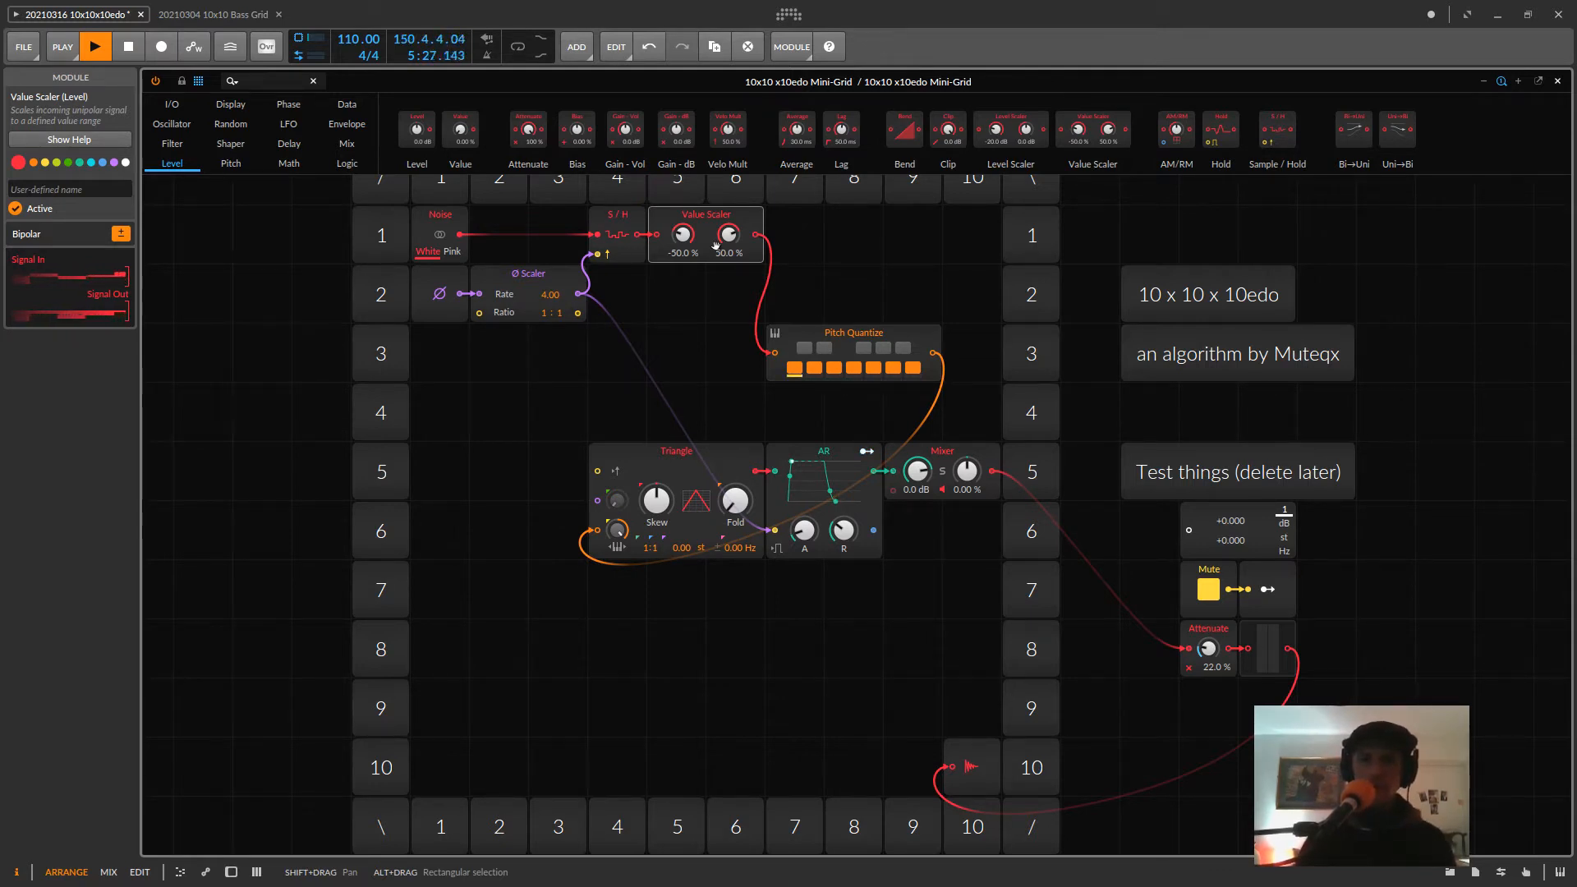
- Move the Value Scaler between the Noise and the Sample / Hold, and connect the Sample / Hold output to the Pitch Quantize
left_click_drag(715, 244, 698, 271)
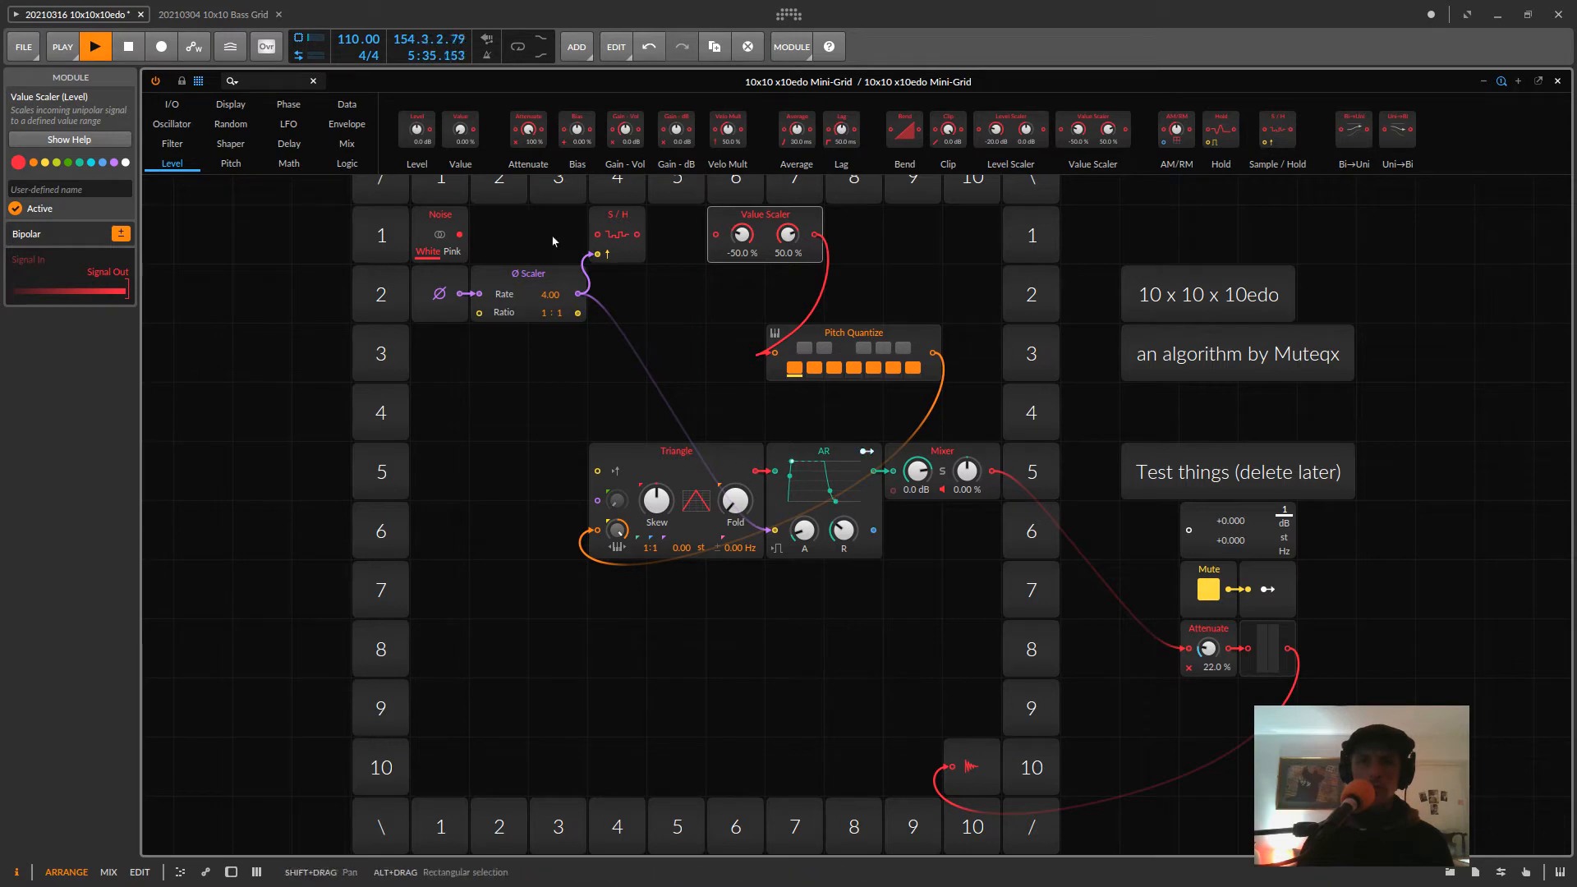
left_click_drag(721, 238, 485, 235)
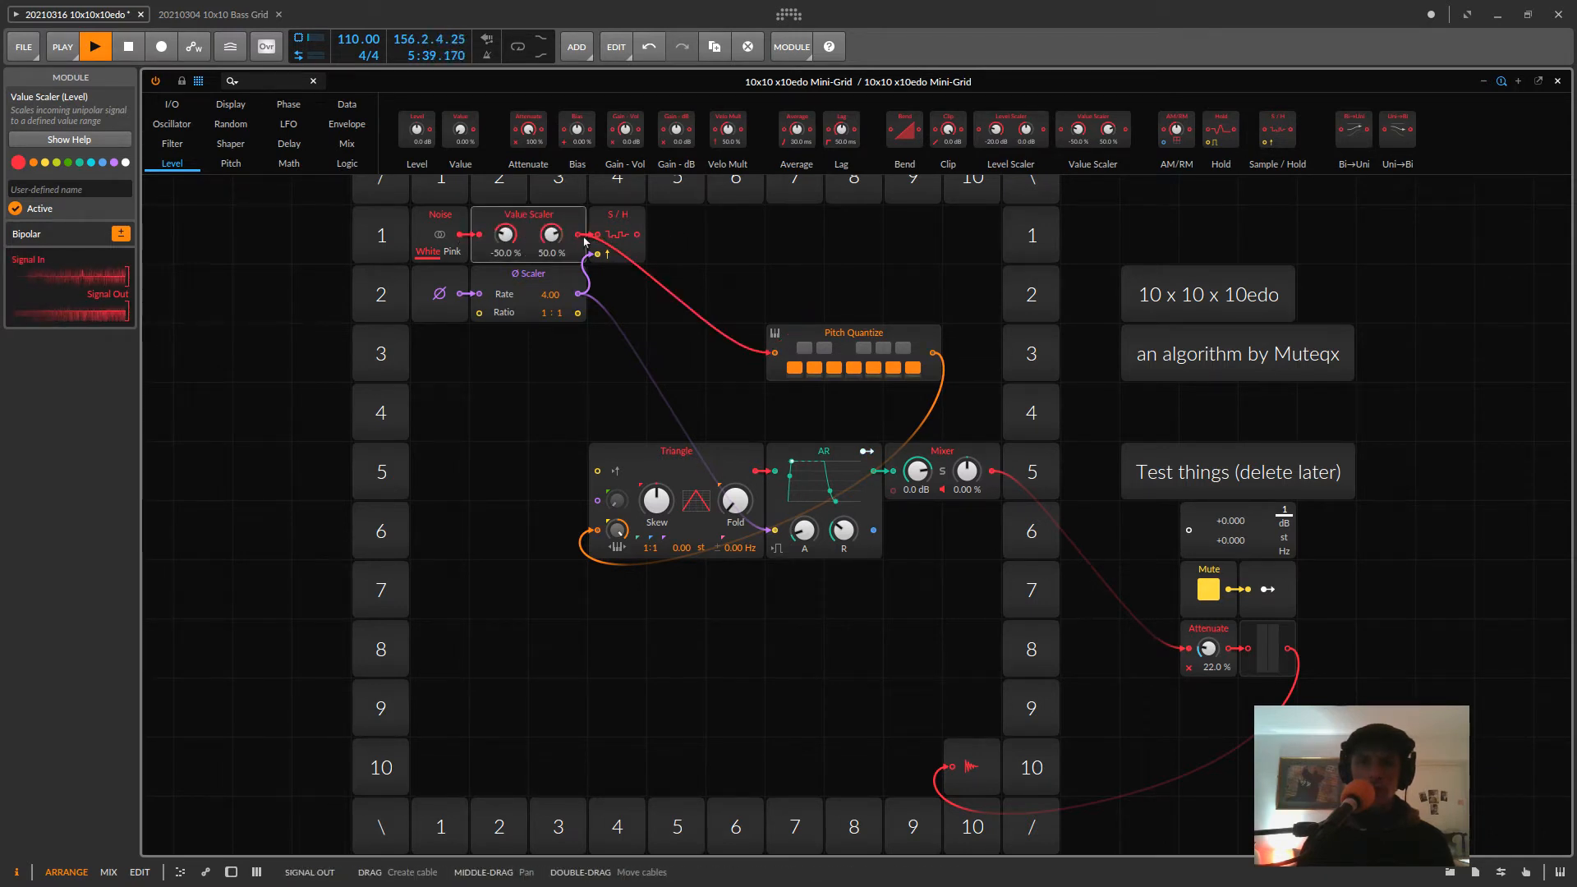
left_click_drag(637, 235, 774, 353)
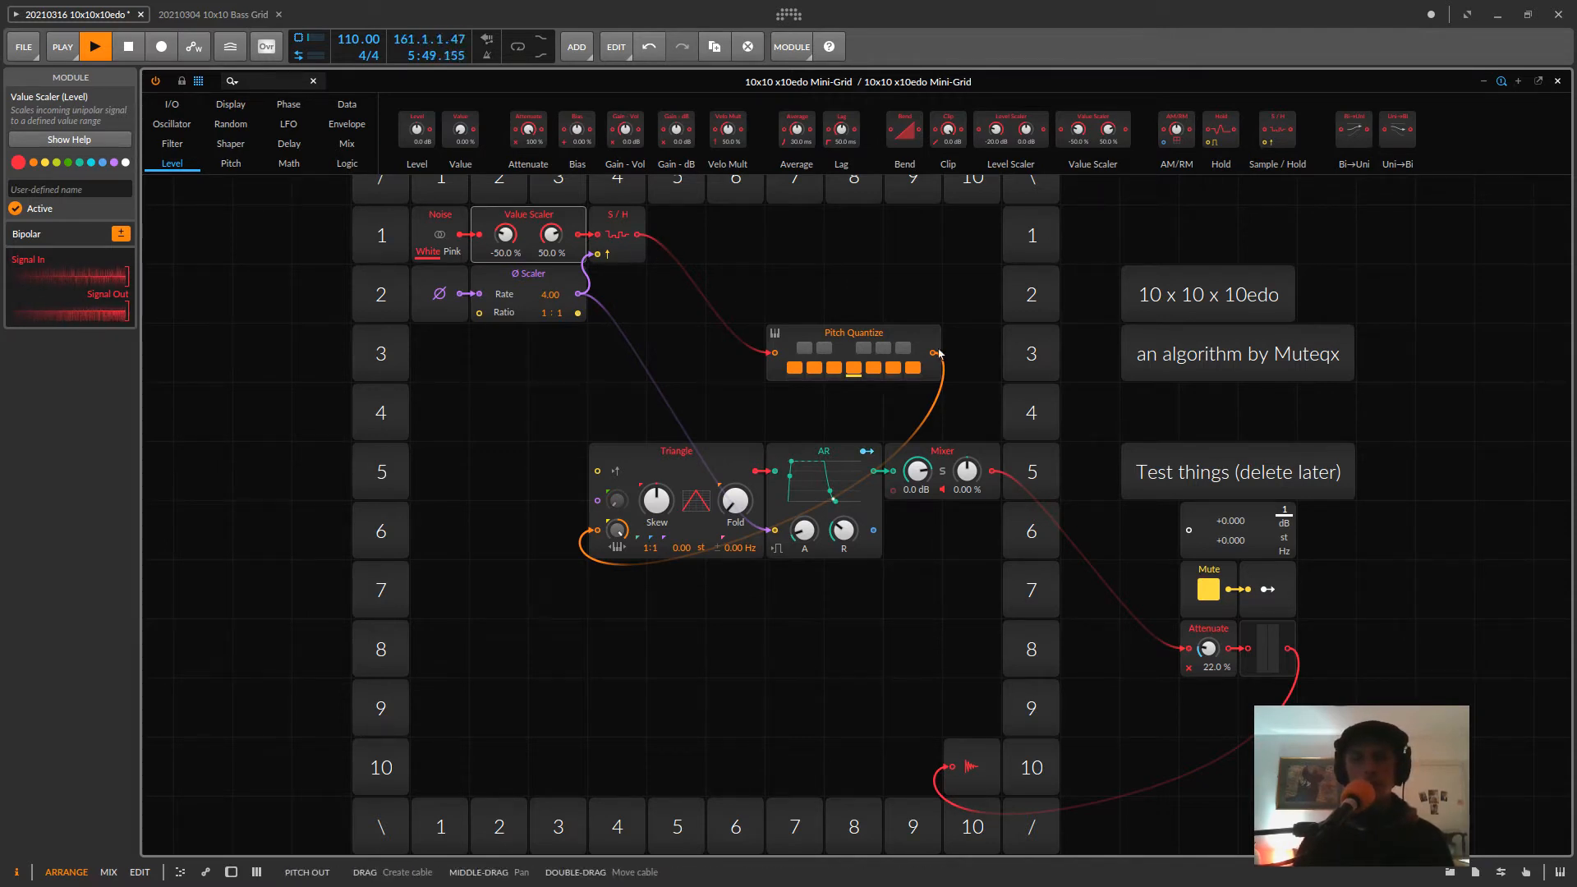
- Unmute the output and set the Value Scaler's high level to 38.0 %
left_click(1208, 589)
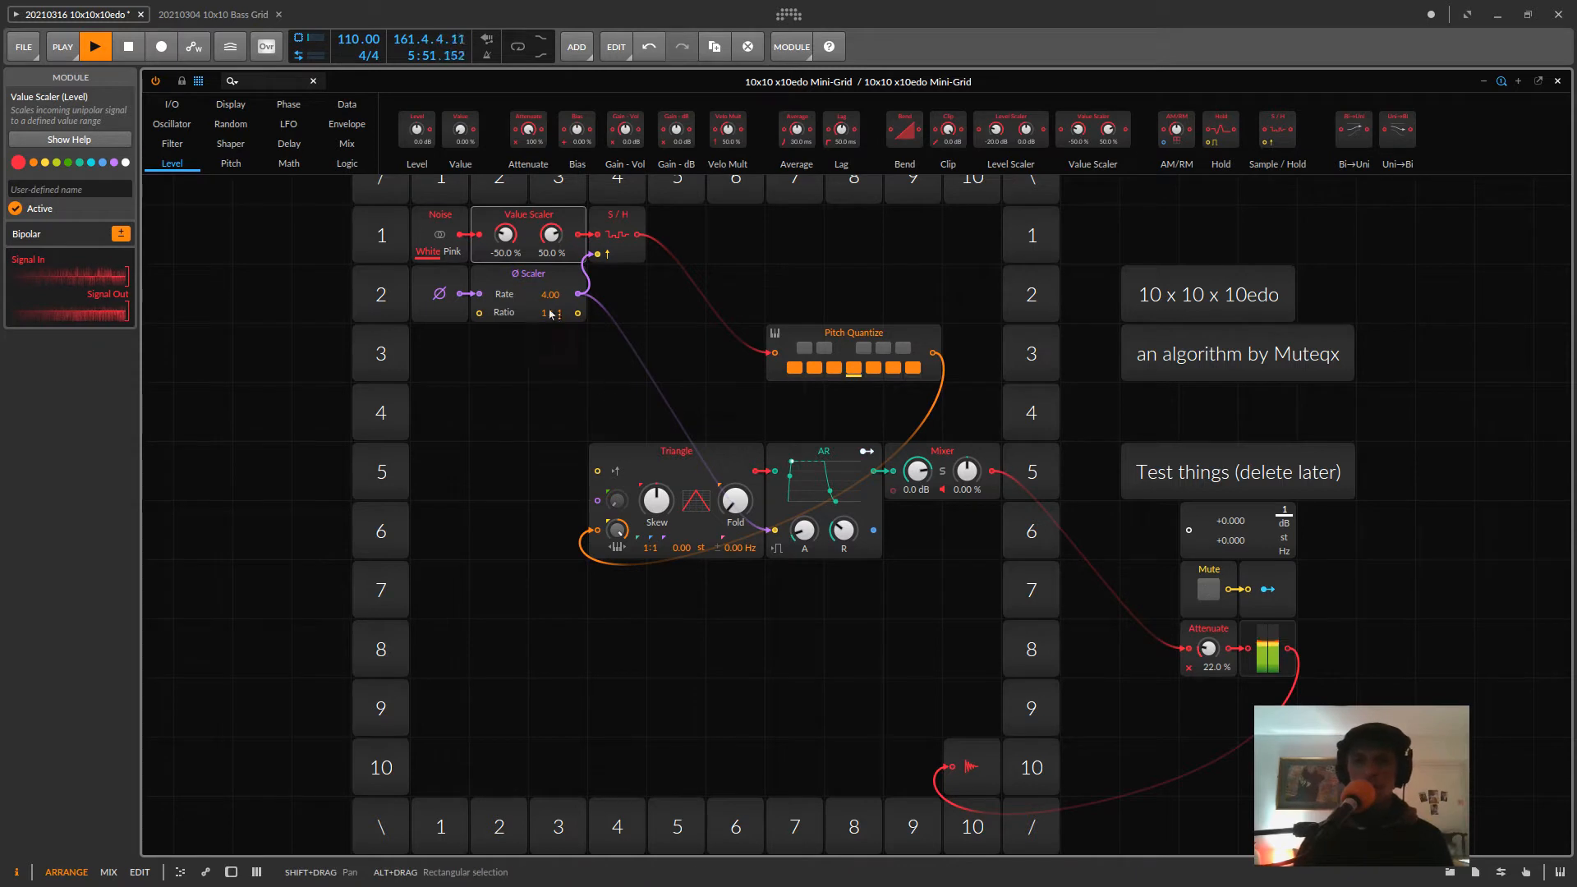
left_click_drag(552, 233, 556, 239)
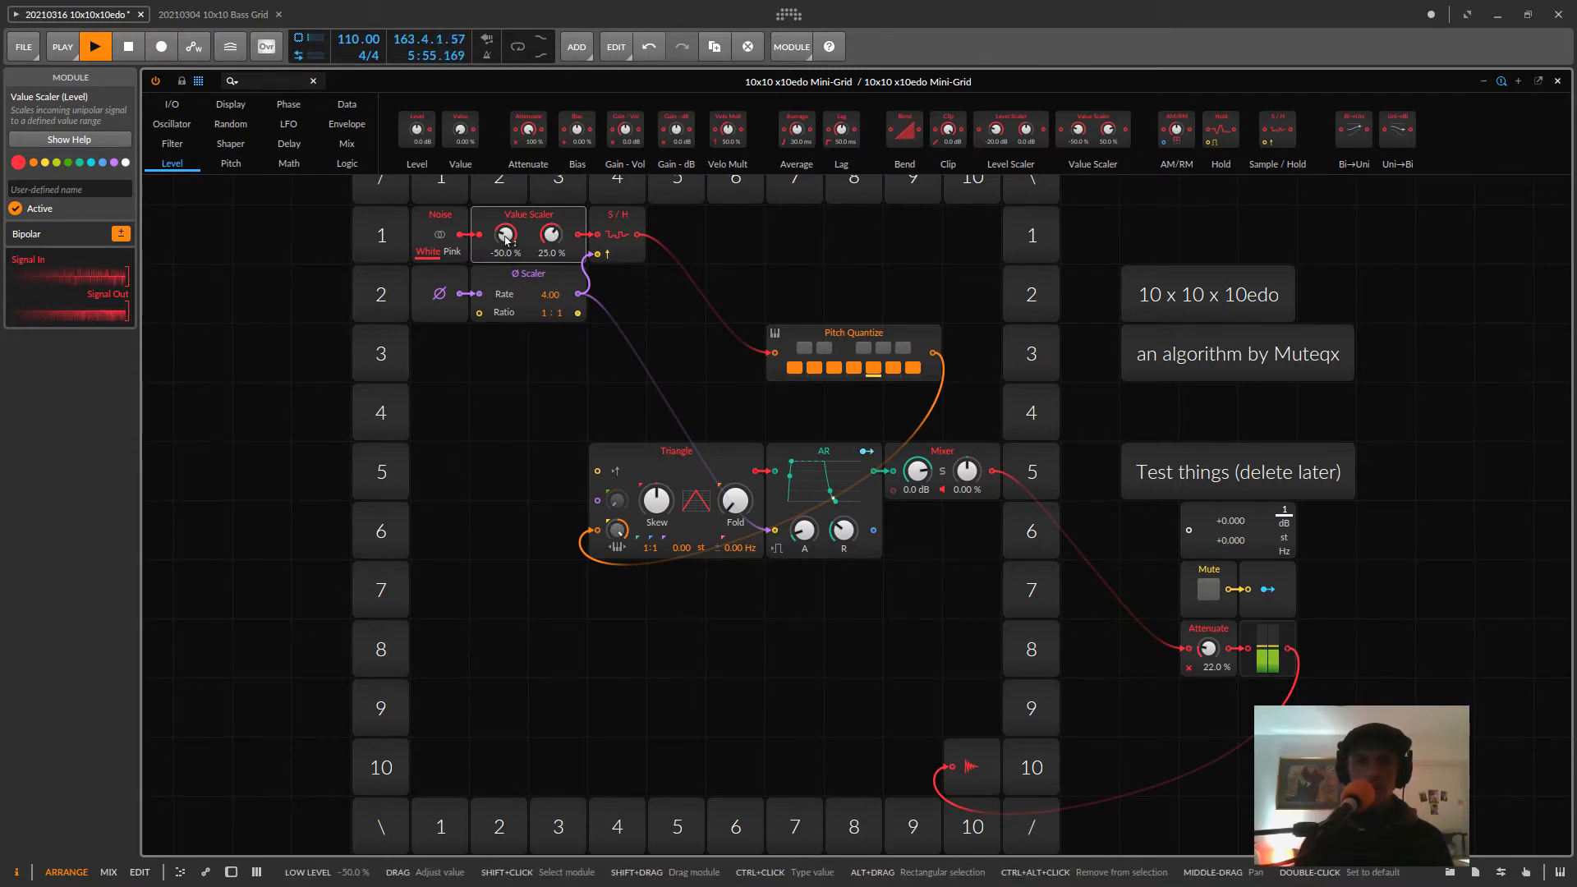
left_click_drag(555, 240, 556, 237)
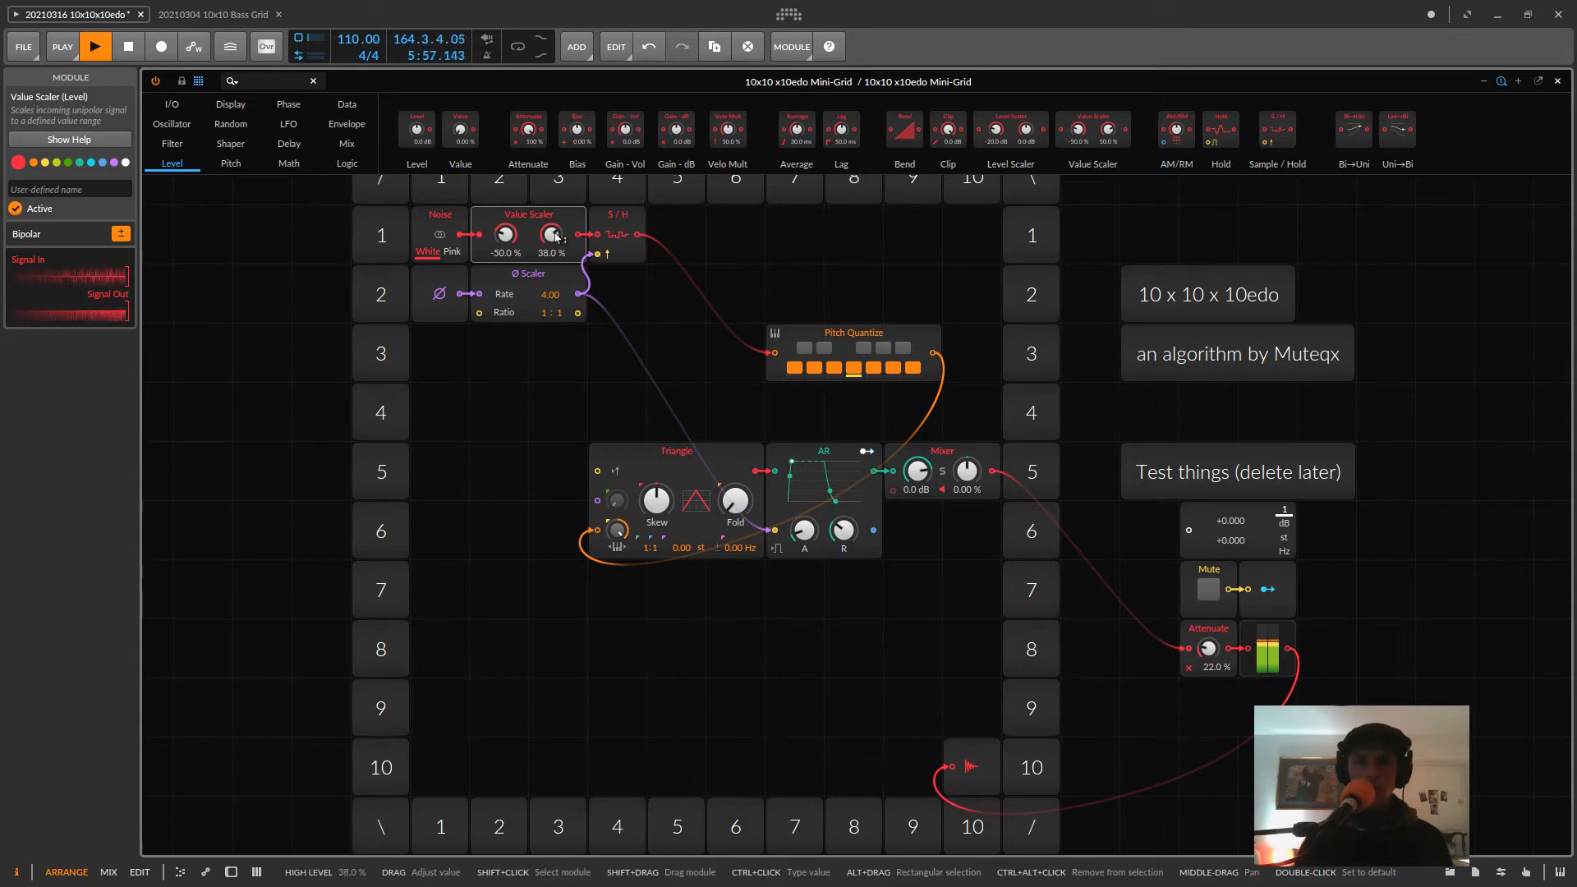
- Move the Pitch Quantize back to row 1 directly beside the Sample / Hold and raise Attenuate to 33.5 %
left_click_drag(843, 376, 728, 260)
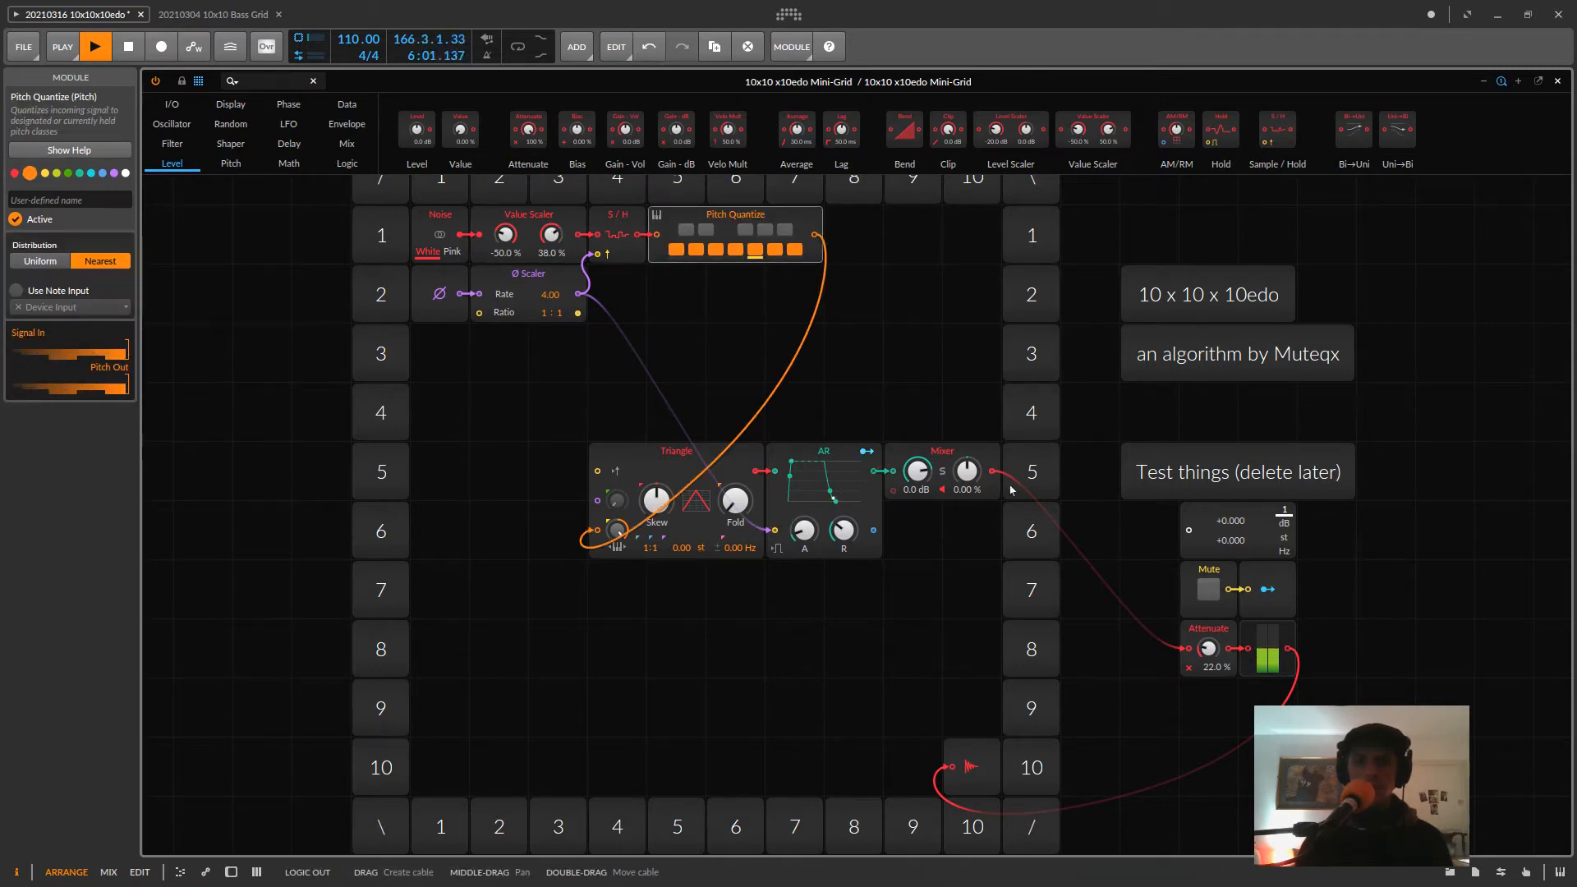
left_click_drag(1206, 648, 1215, 627)
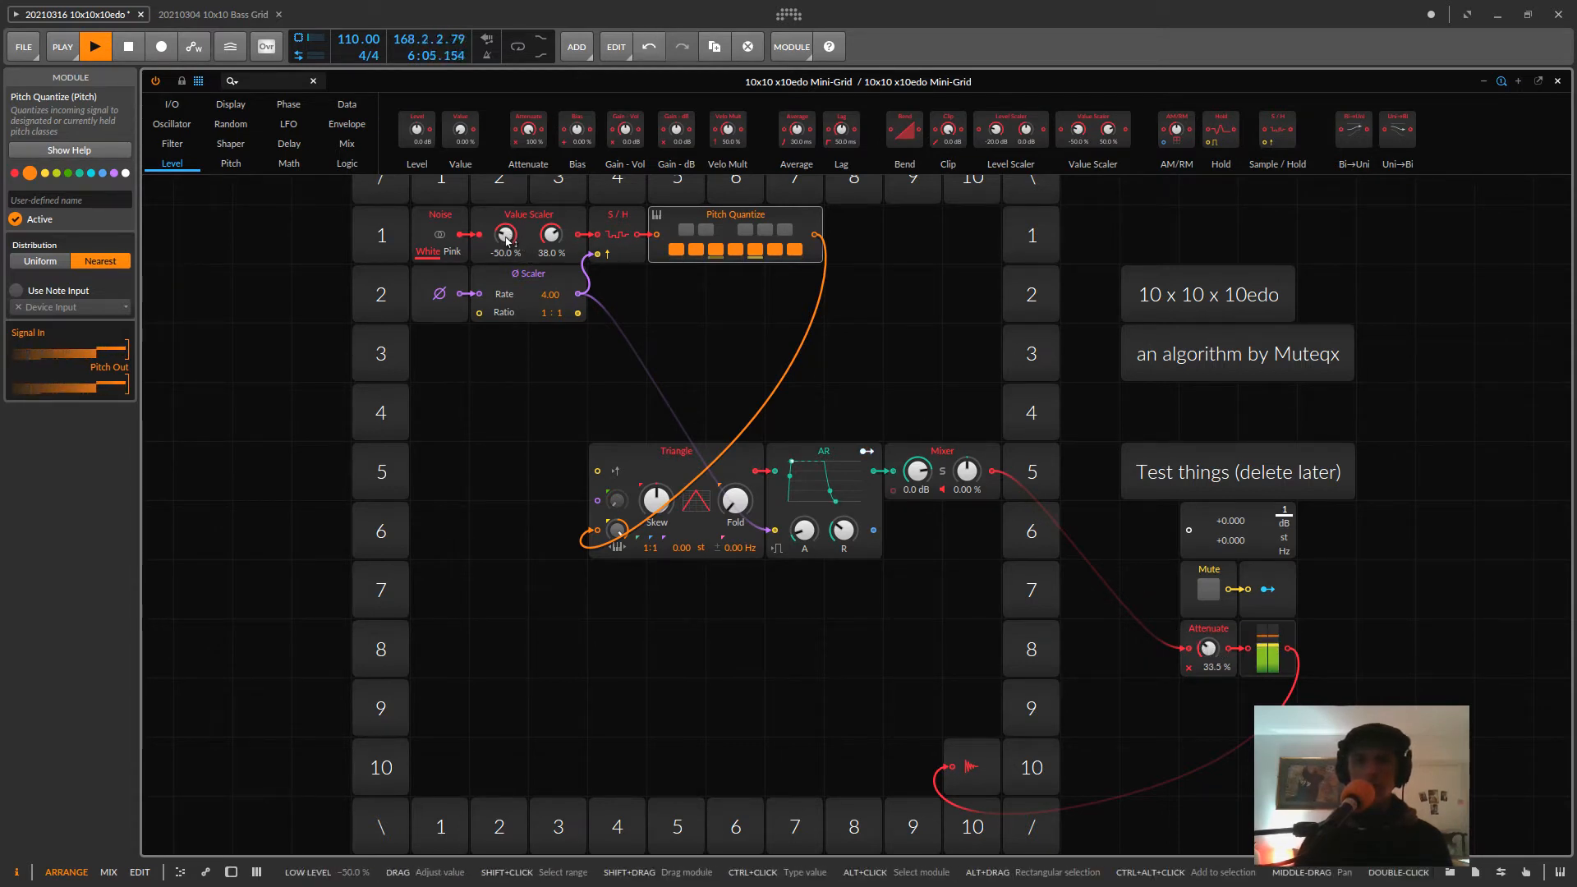
- Set the Value Scaler's low level to 10.0 % and high level to 6.00 %, and mute the output
left_click_drag(506, 246, 552, 239)
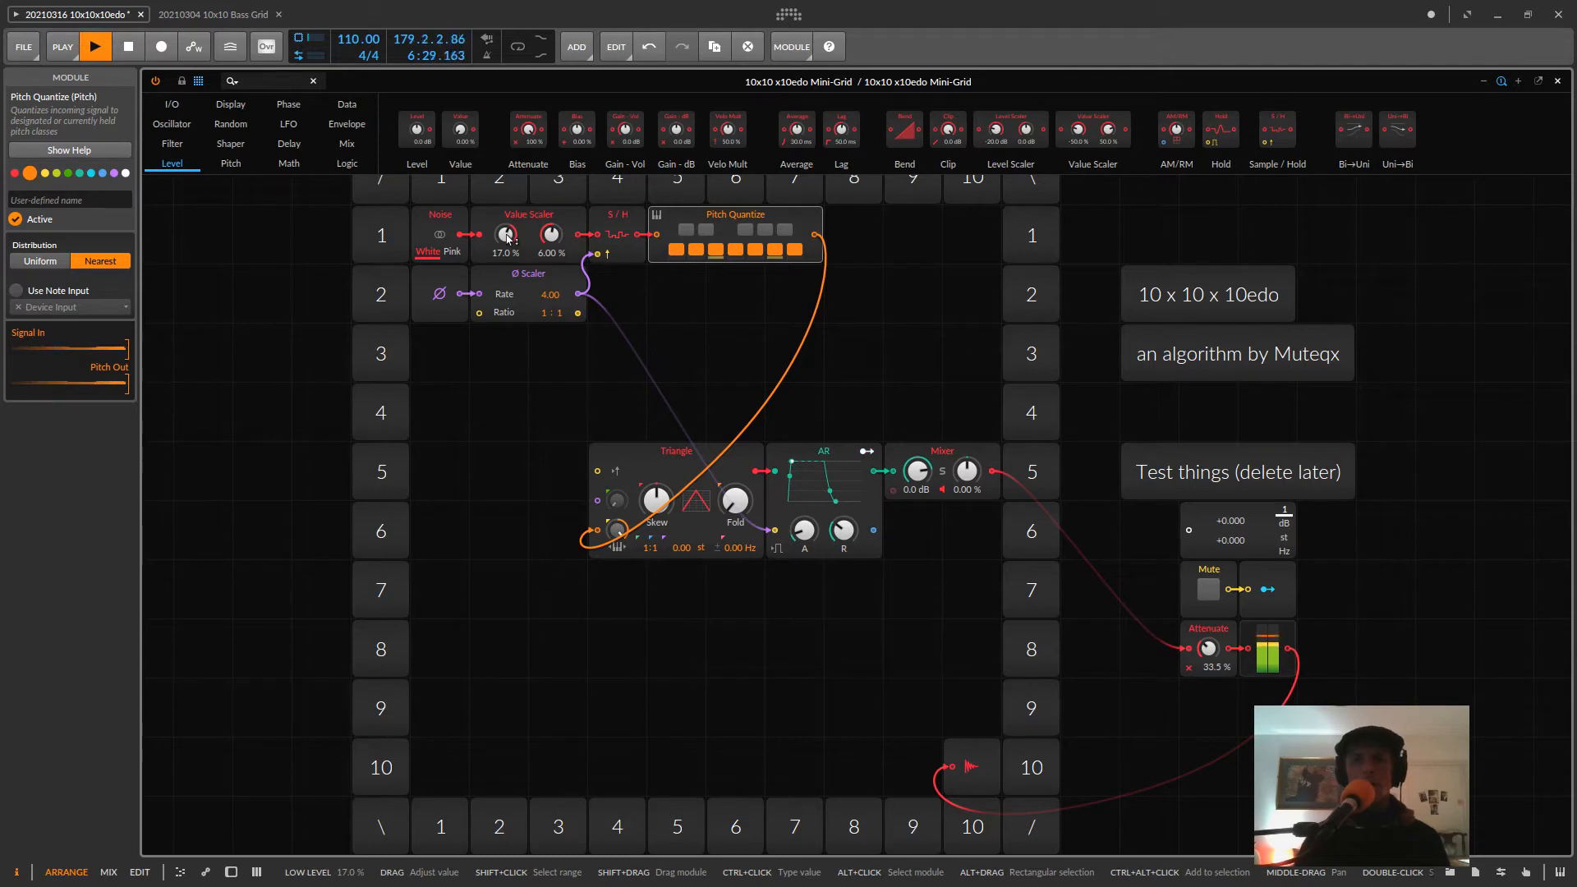
left_click_drag(507, 237, 507, 240)
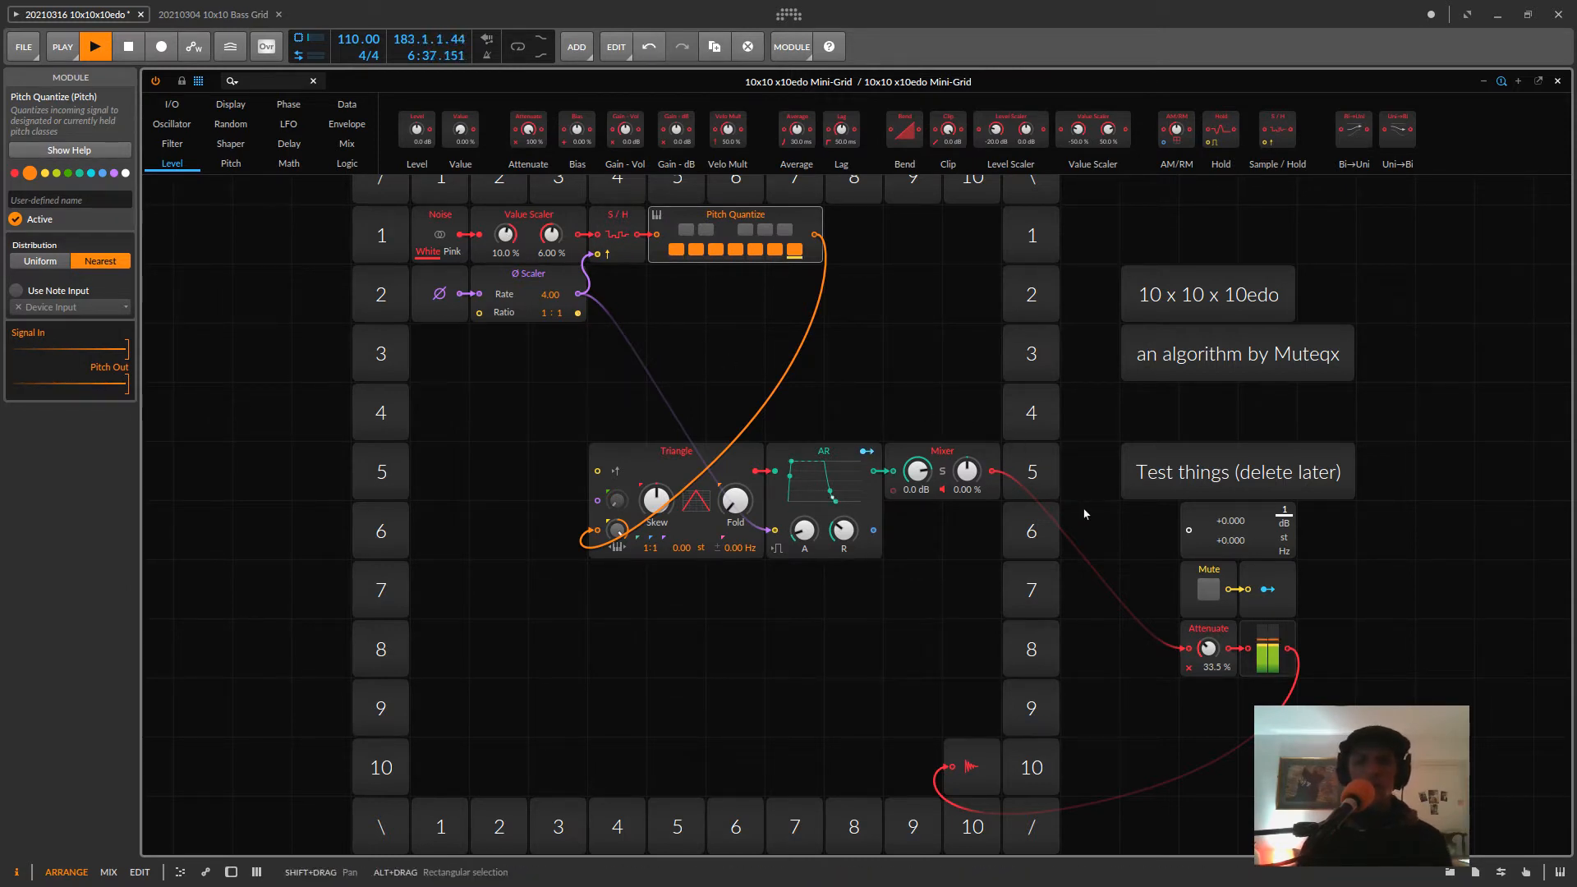
left_click(1208, 591)
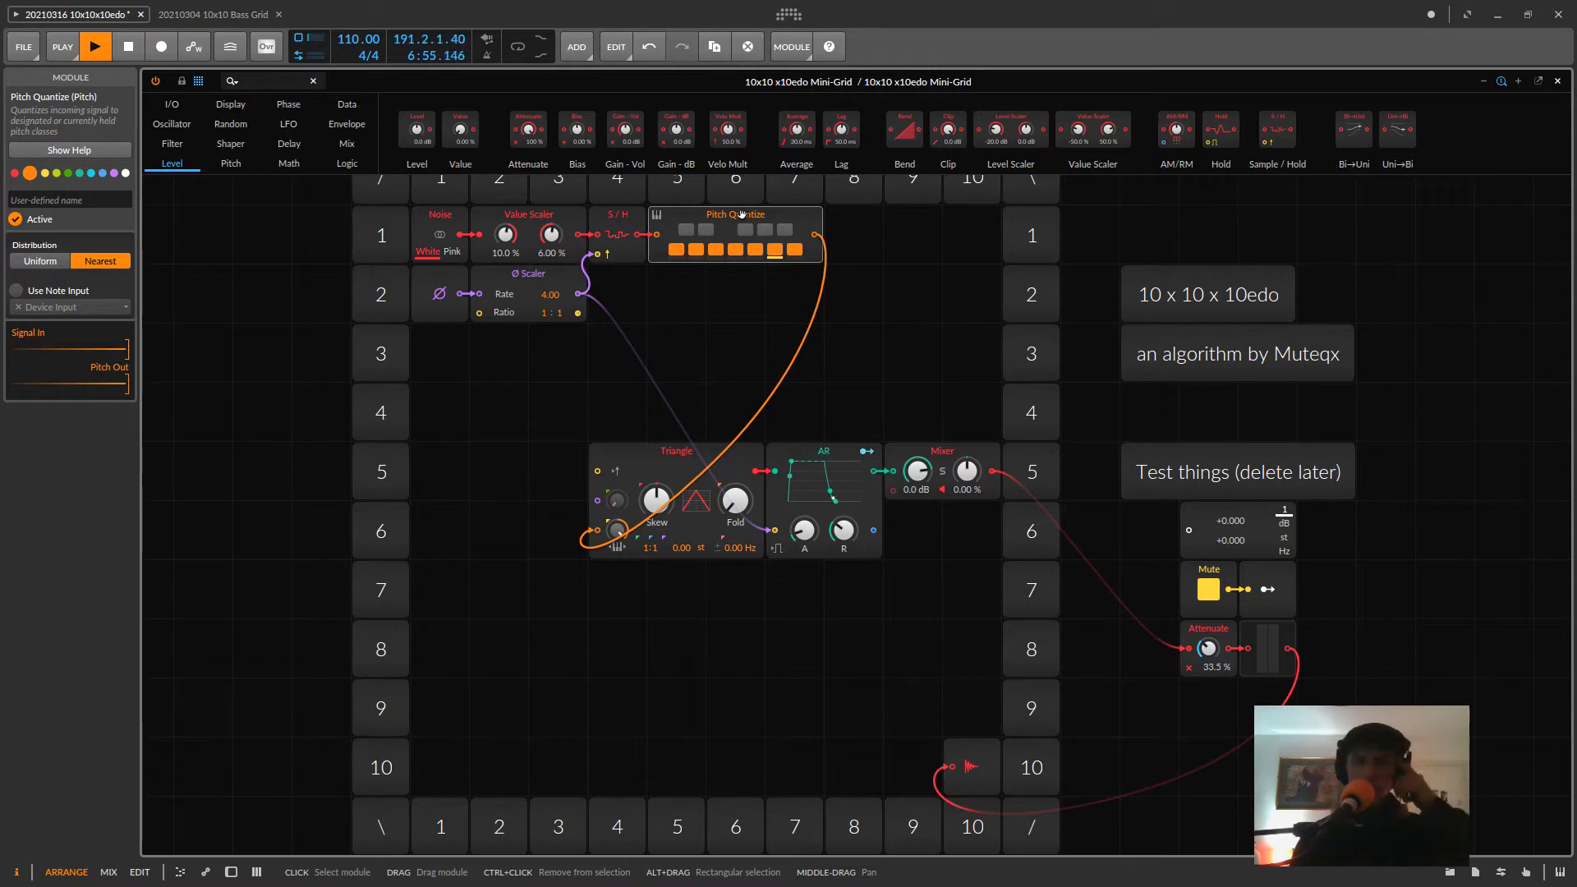
- Shift the Pitch Quantize to columns 7 to 9 of row 1 and disconnect its input from the Sample / Hold
left_click_drag(741, 215, 801, 214)
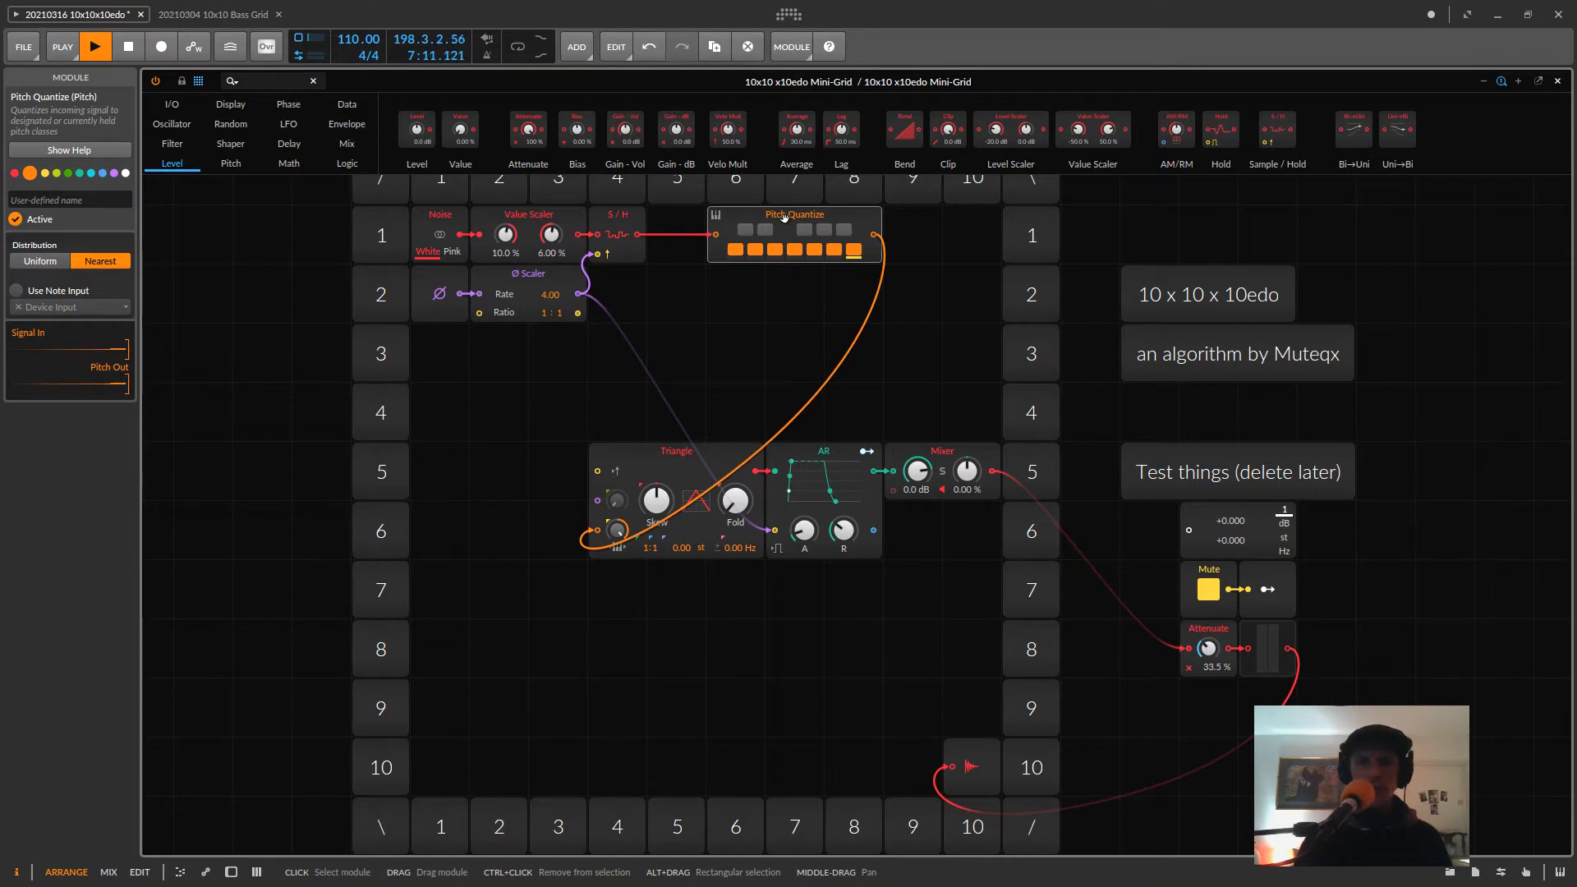
left_click_drag(783, 218, 847, 236)
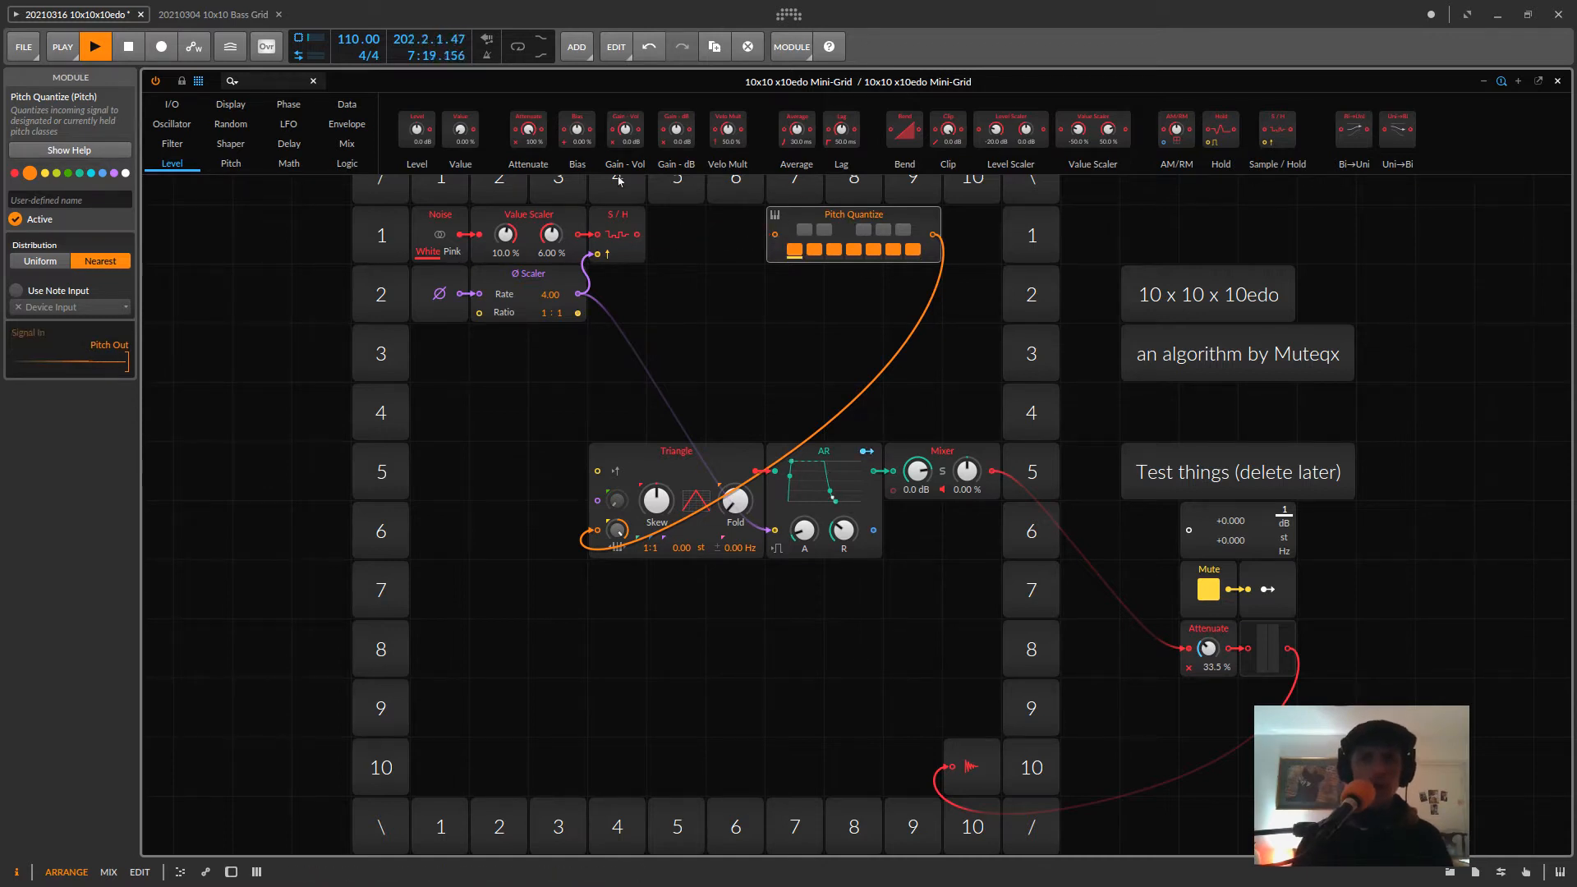
- Insert a math Quantize module in row 3, column 6, and a Constant in row 4, column 5
left_click(288, 163)
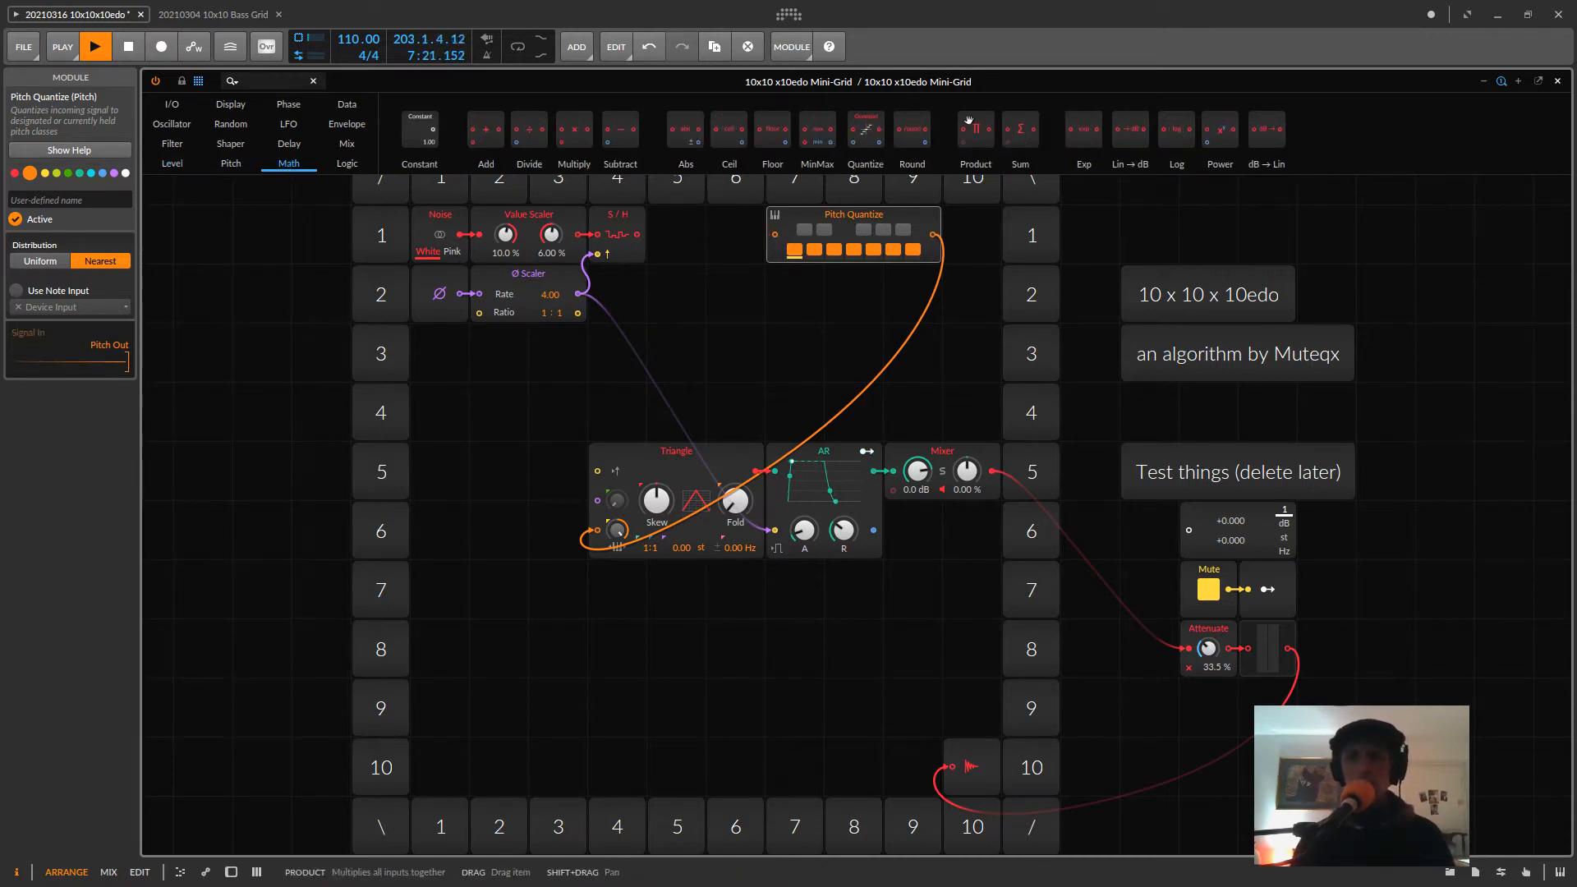
left_click_drag(866, 129, 742, 376)
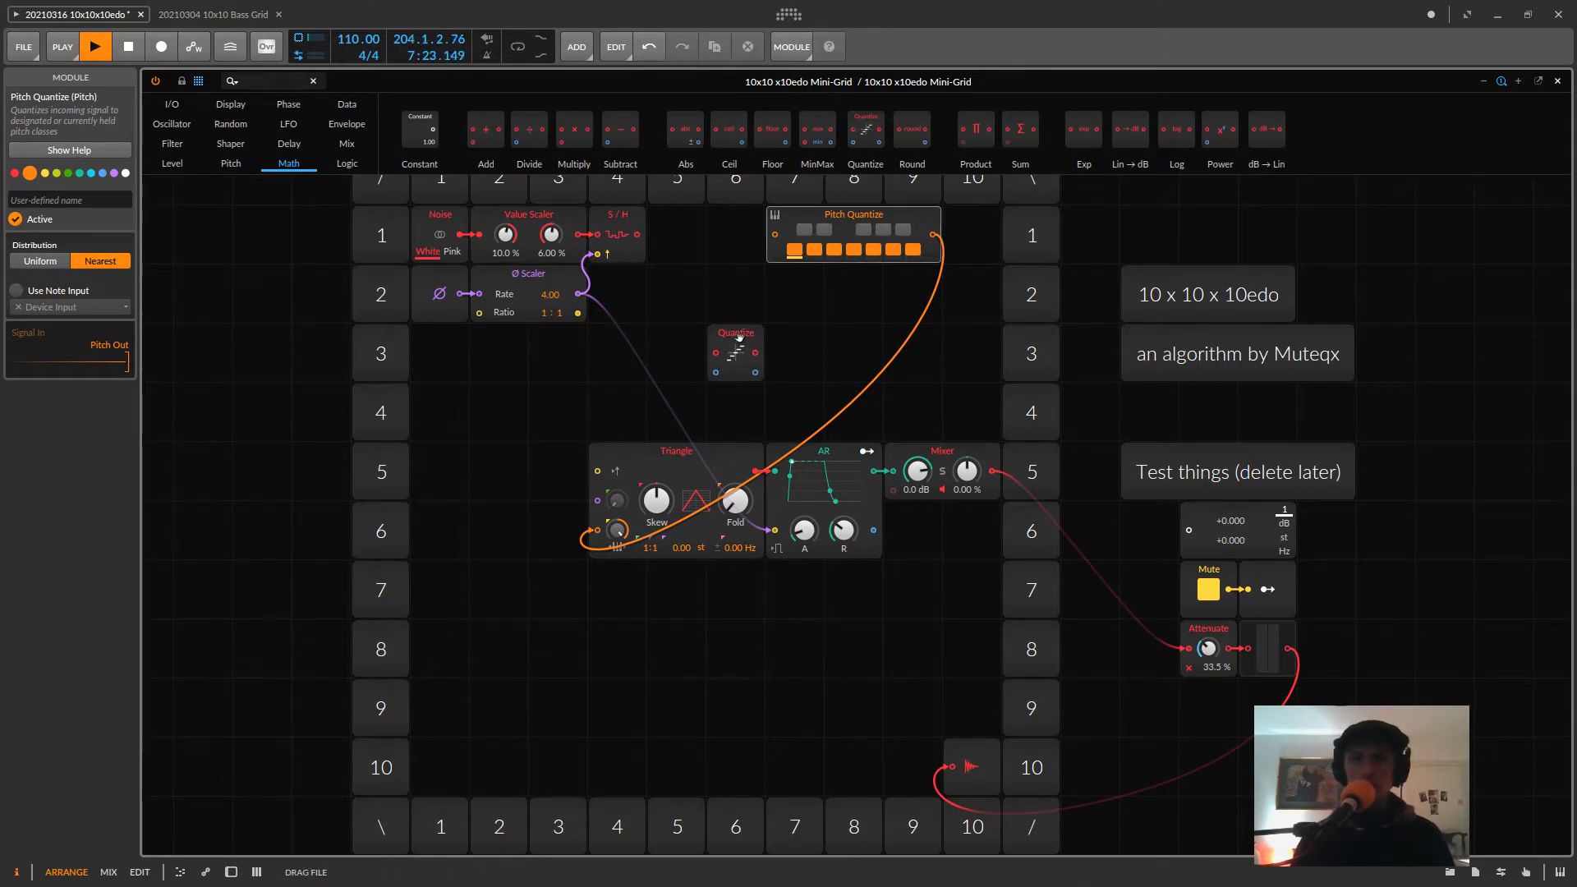
left_click_drag(415, 126, 668, 395)
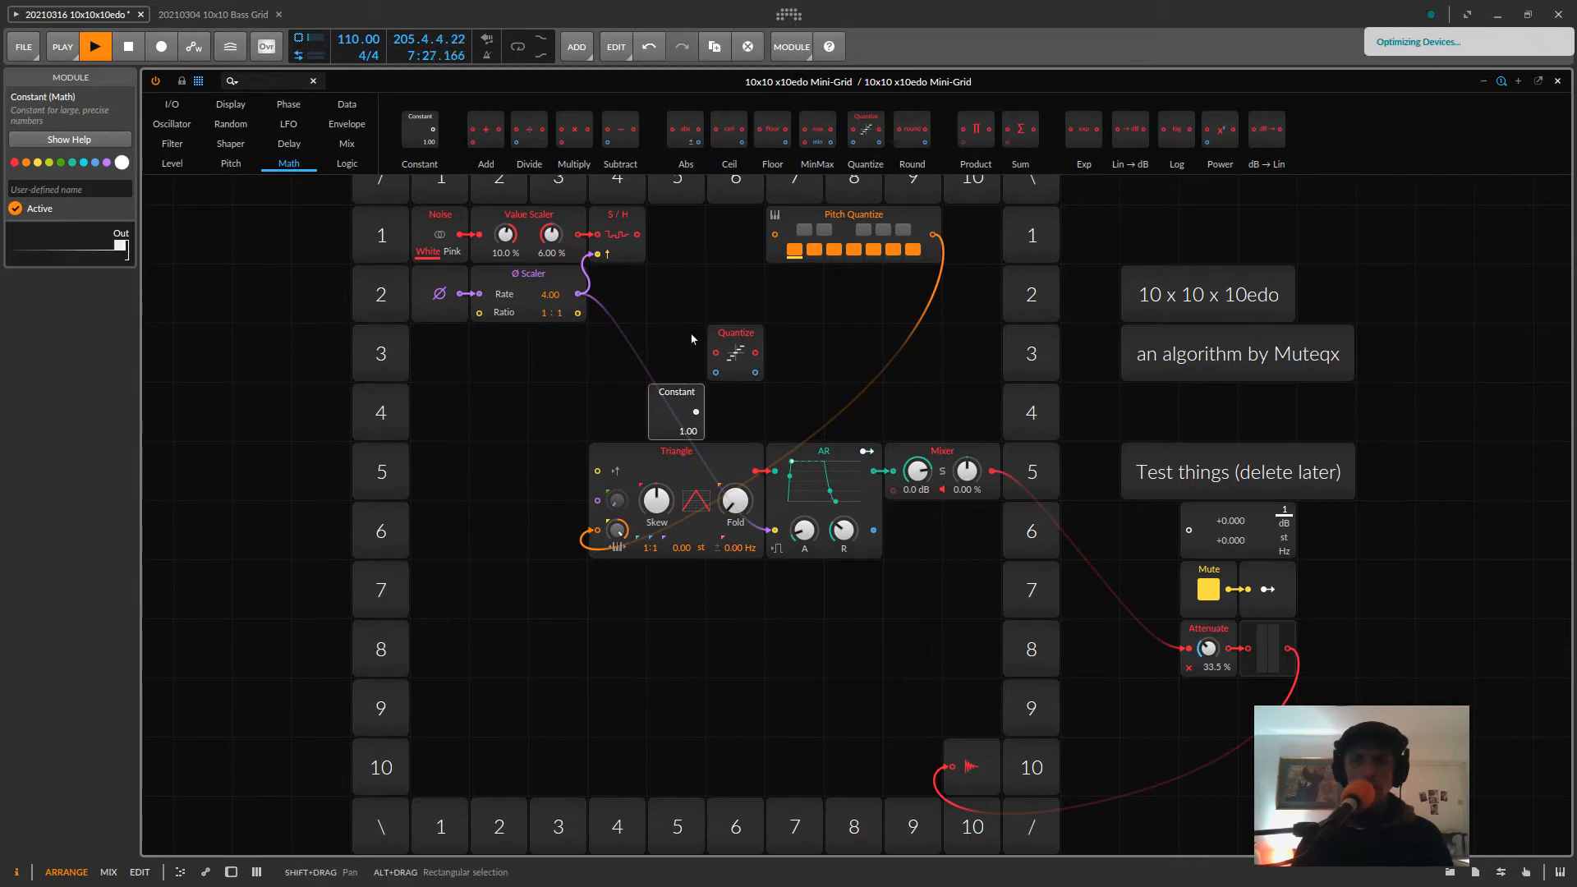
- Route the Sample / Hold through the Quantize into the Value Readout and place the readout beside the Quantize in row 3
left_click_drag(637, 235, 1190, 532)
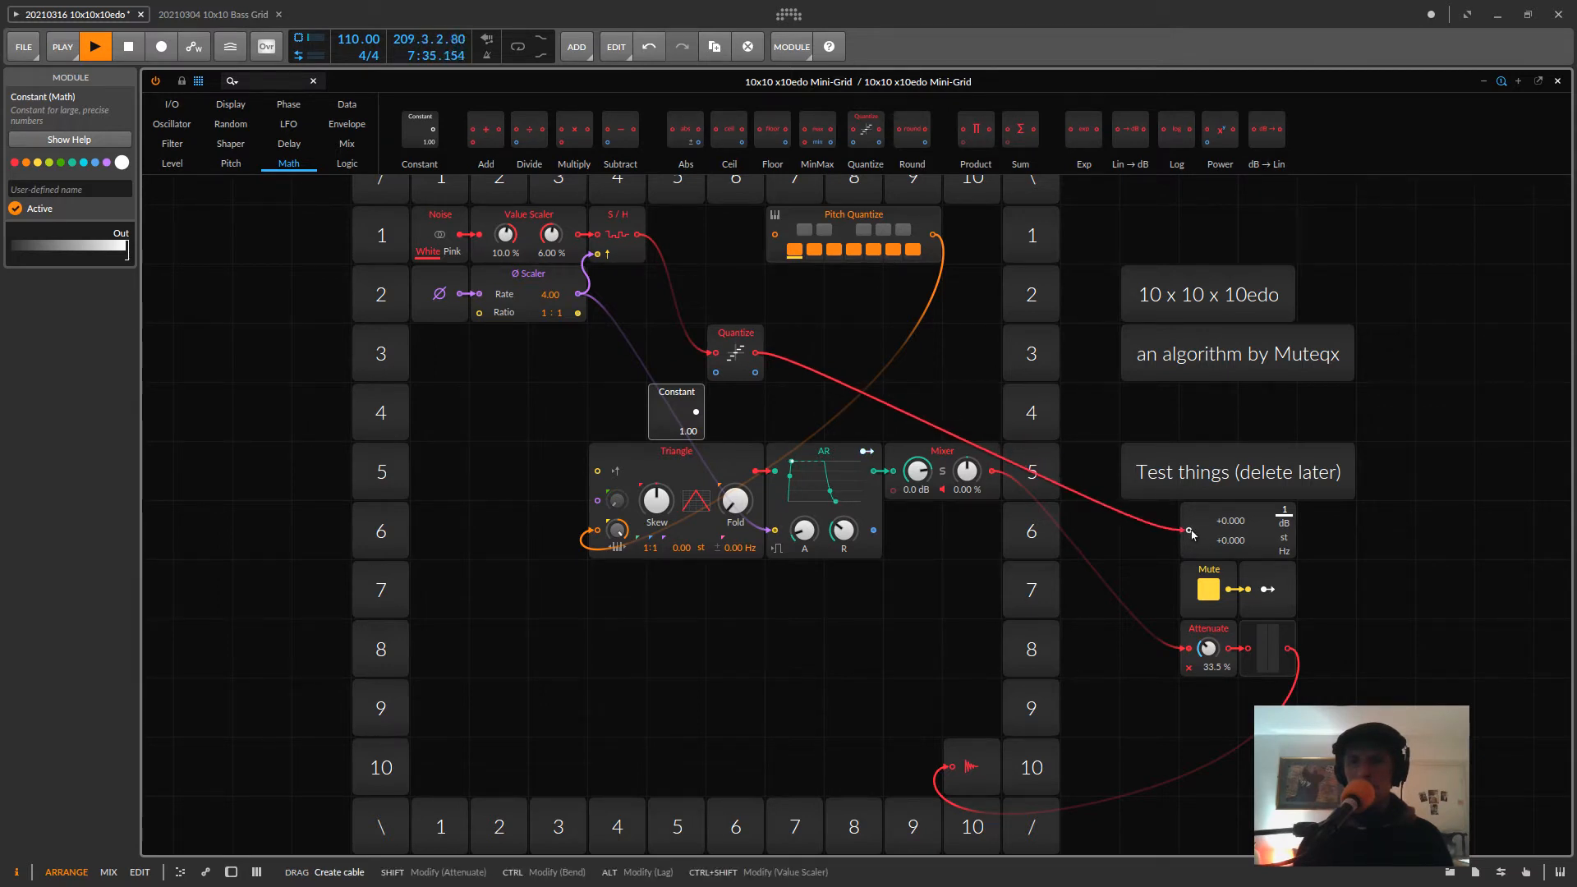
left_click_drag(1192, 534, 821, 355)
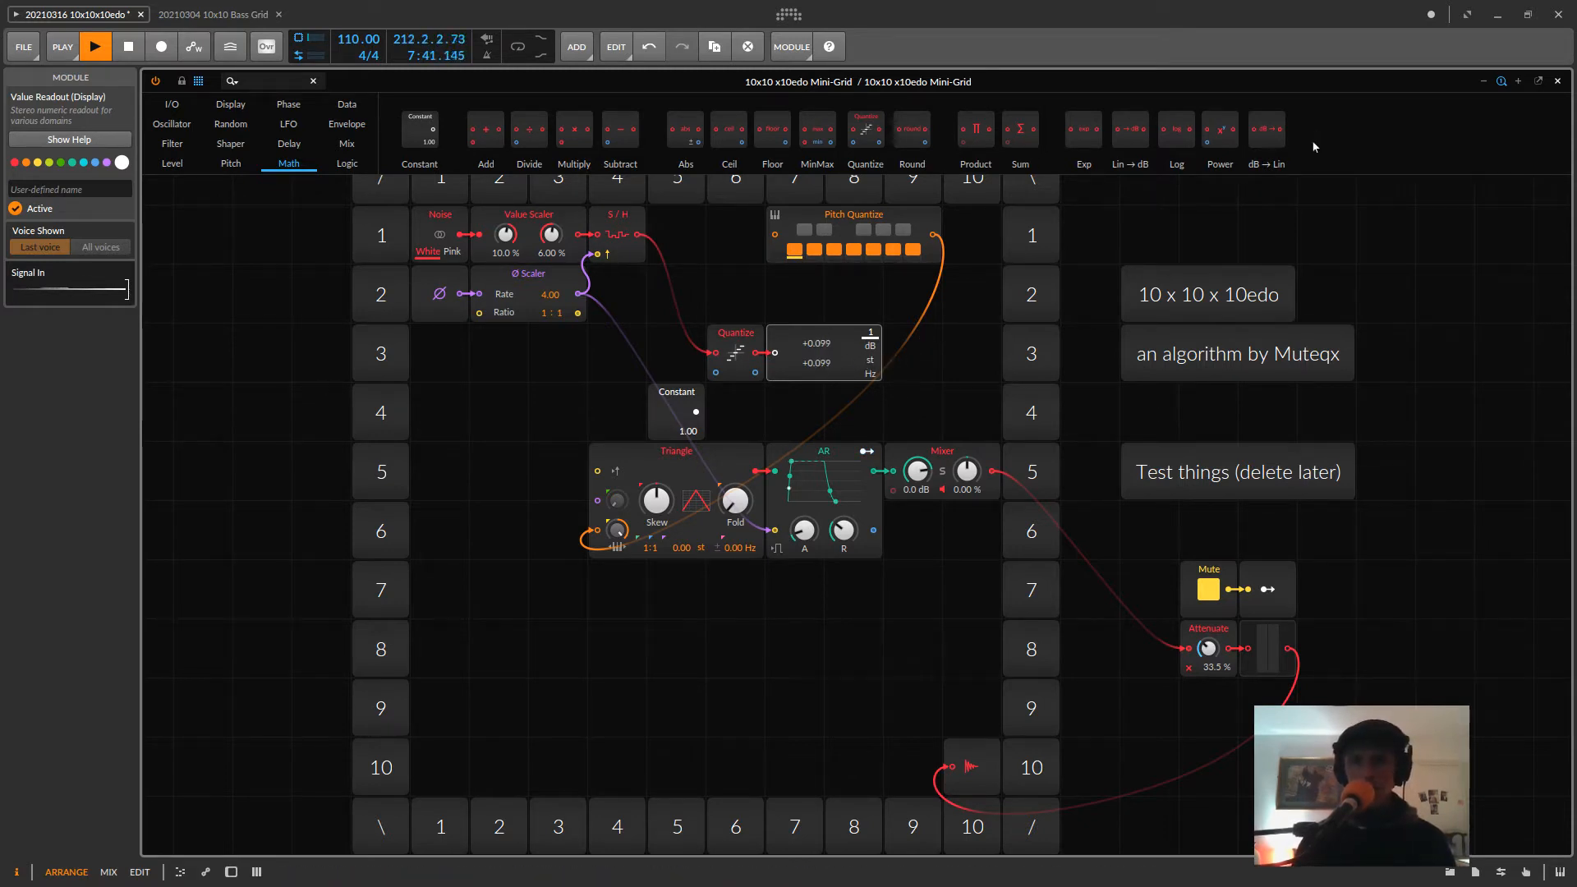
- Connect the Constant to the Quantize's second input and set the Value Scaler to -52.0 % low and 64.0 % high
left_click(1518, 82)
left_click(1517, 82)
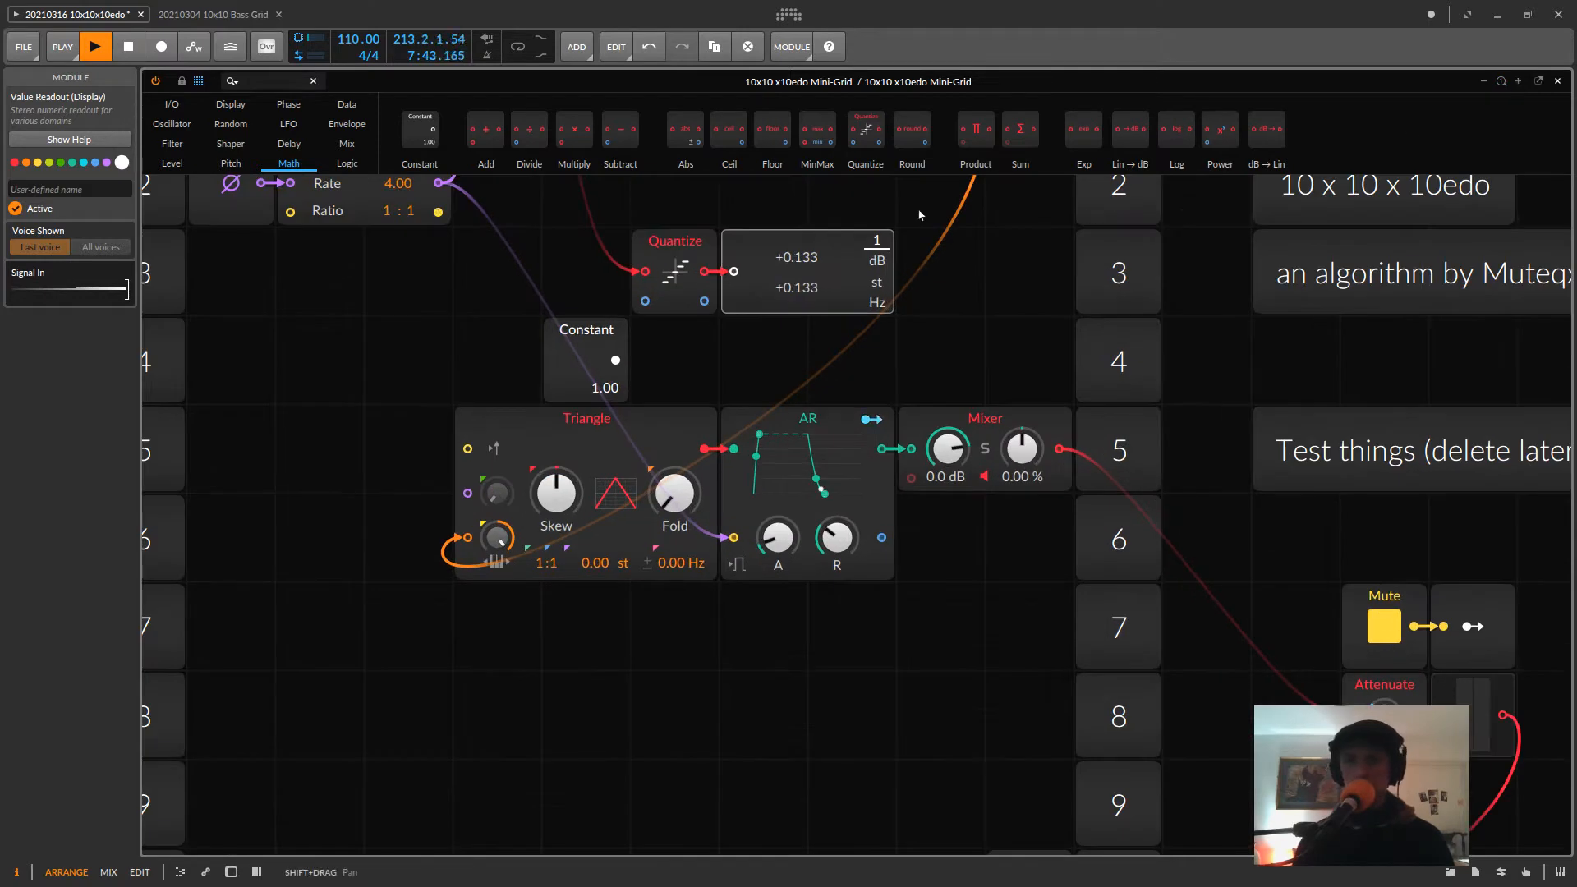
left_click_drag(999, 344, 1093, 427)
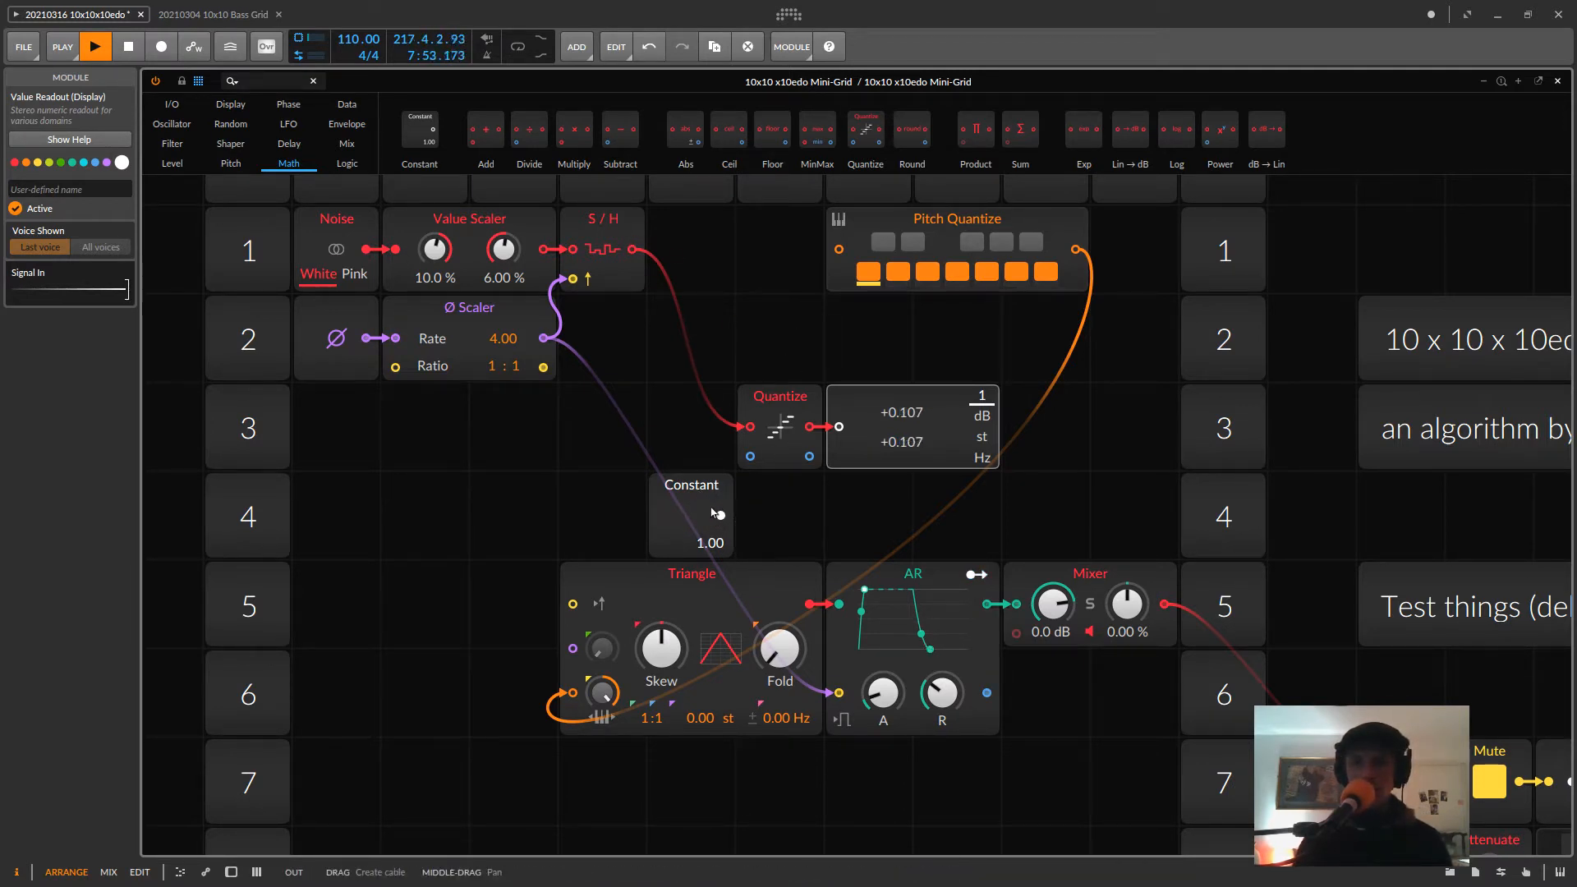
left_click_drag(722, 516, 755, 456)
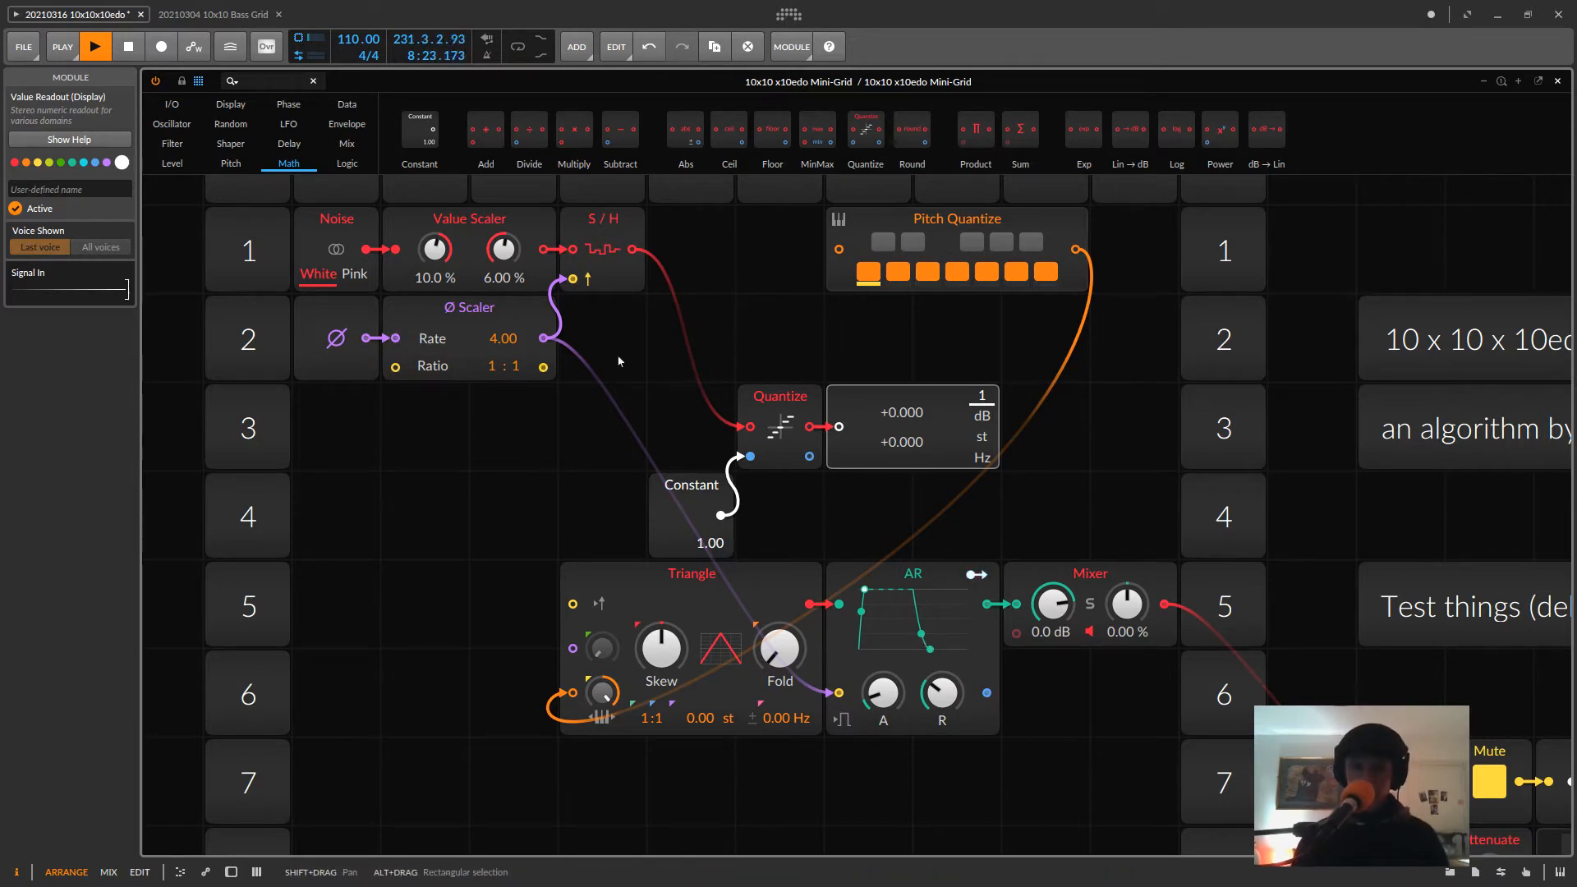
left_click_drag(435, 248, 504, 205)
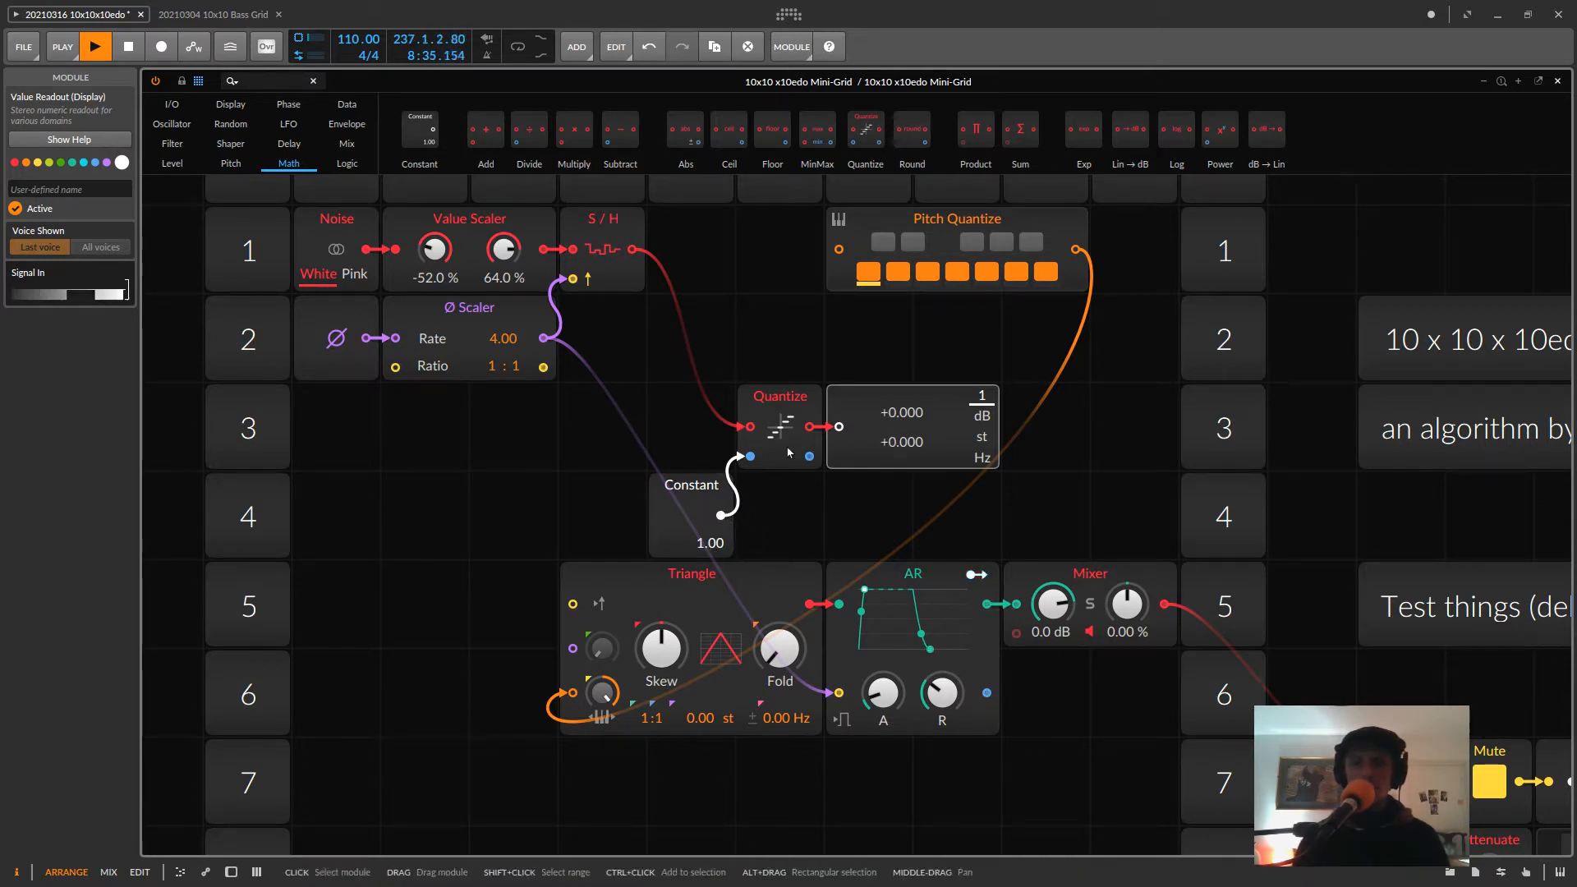
left_click(711, 542, "ctrl")
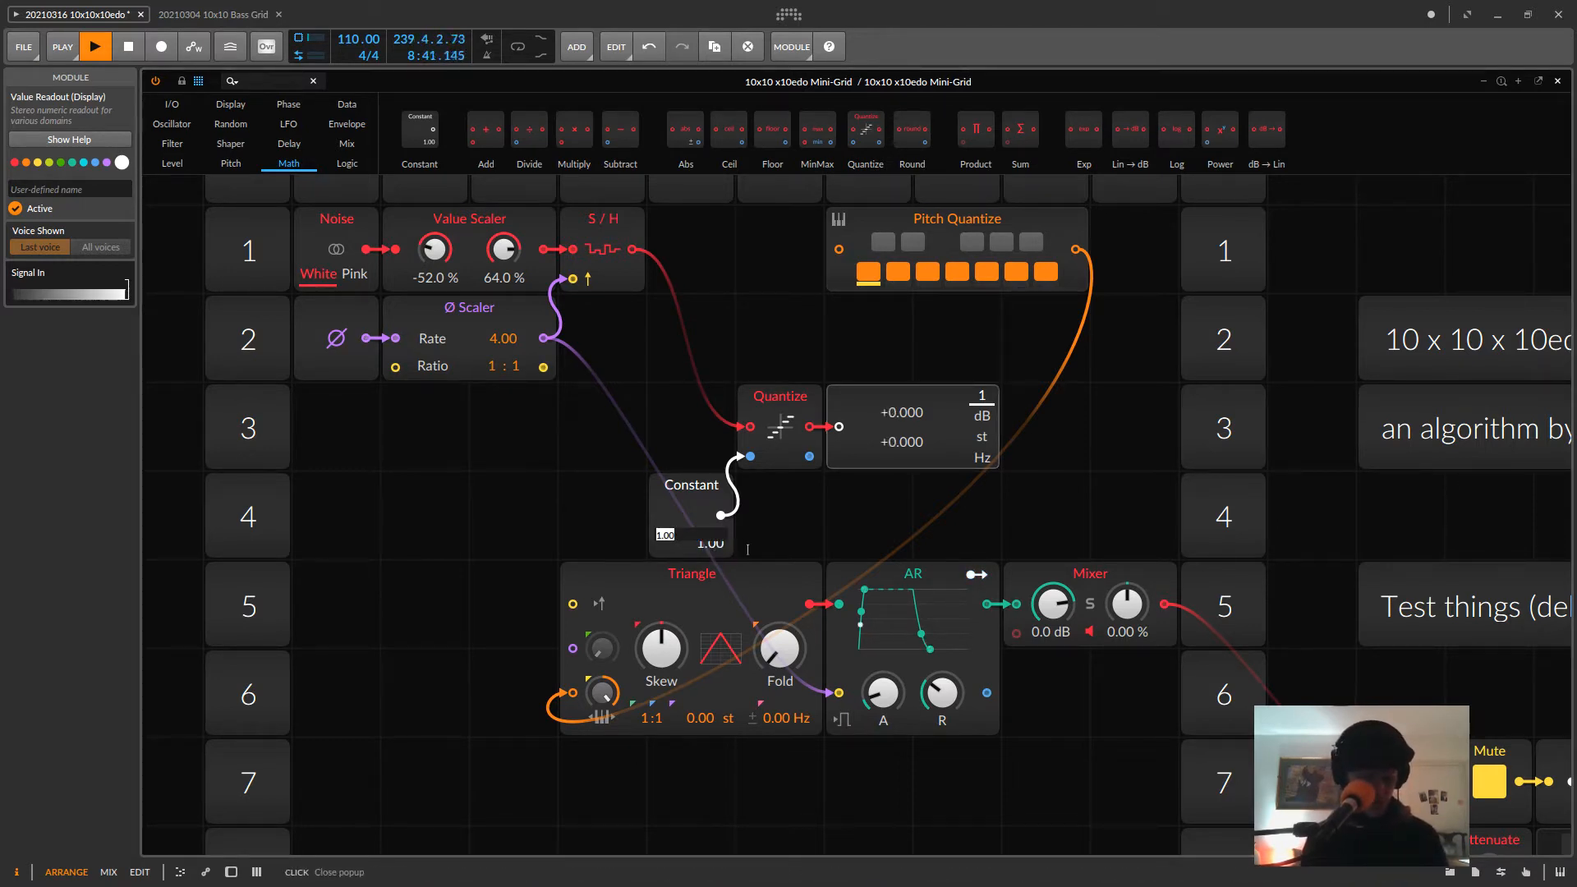
type("0")
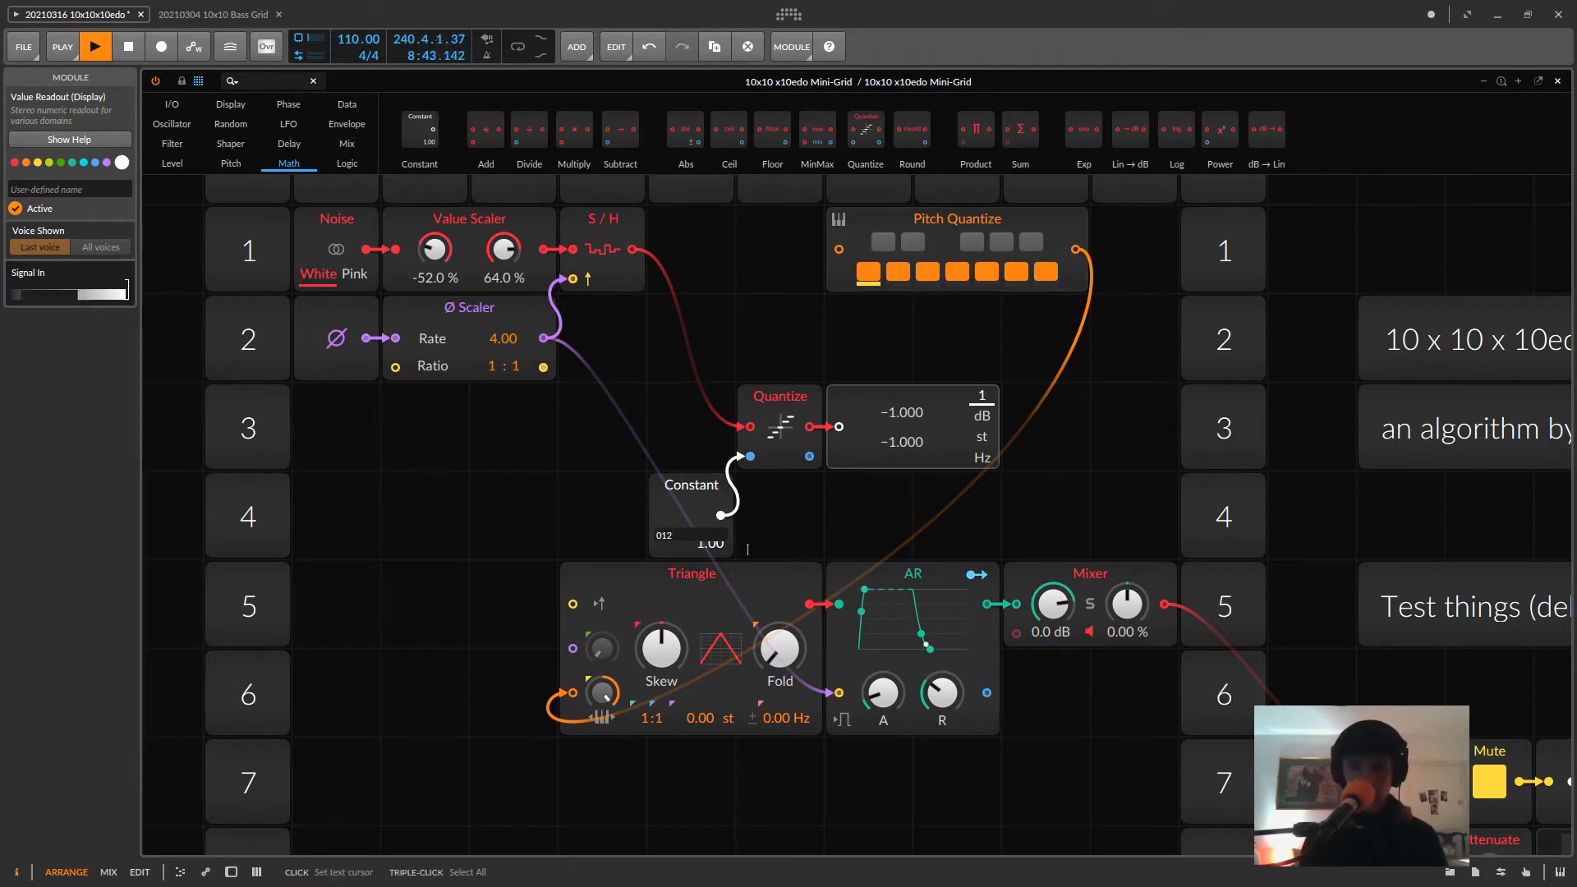
type("12")
key("Return")
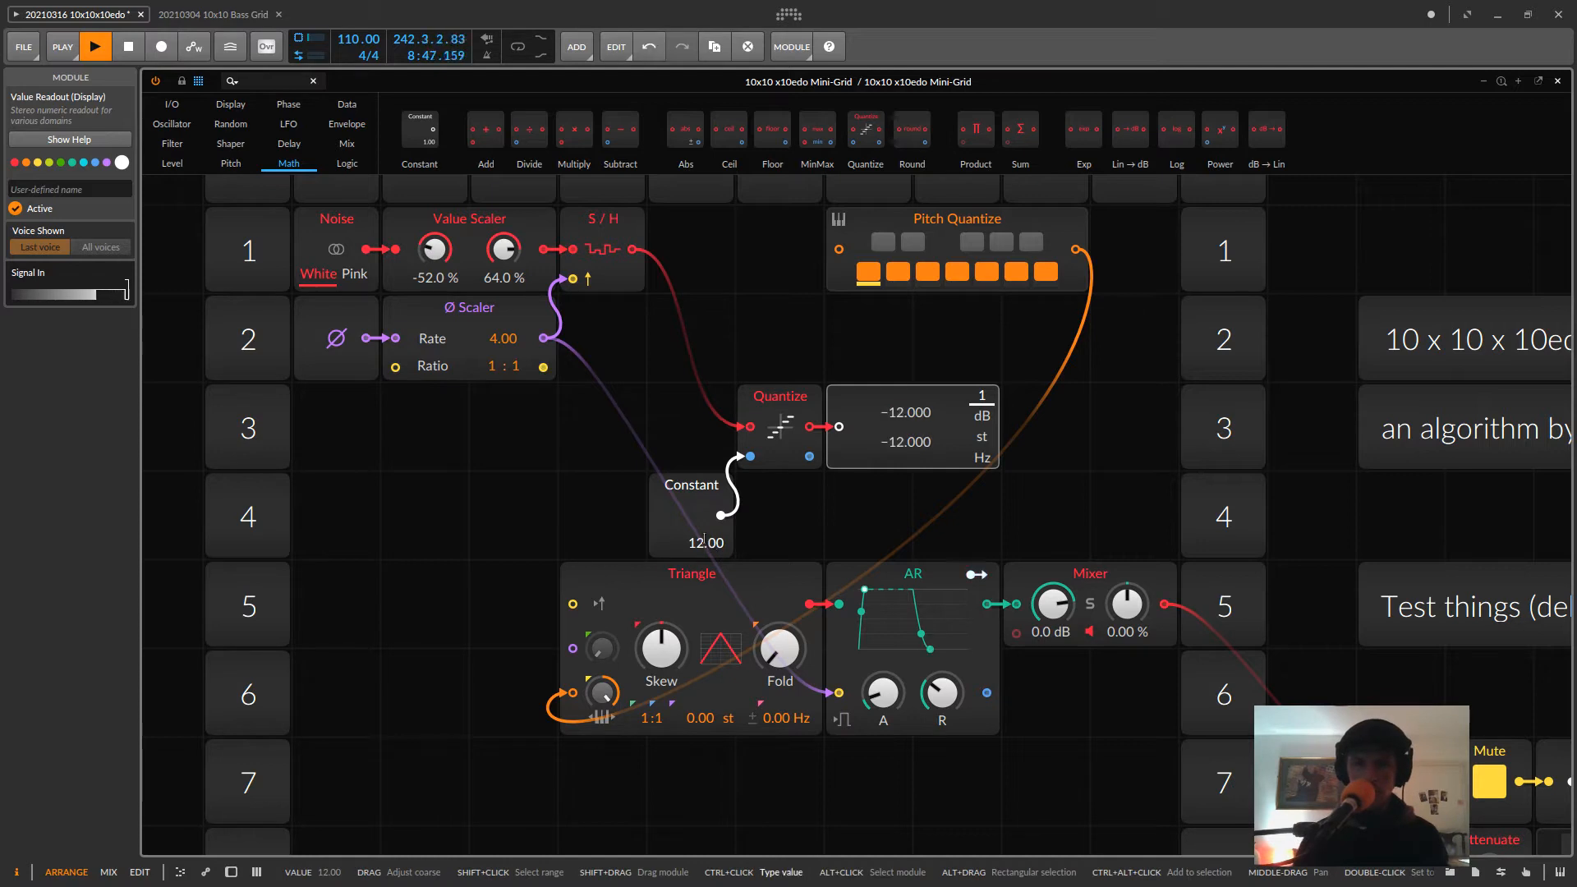
- Set the Constant feeding the Quantize's step size to 0.12
double_click(710, 543)
left_click(709, 543, "ctrl")
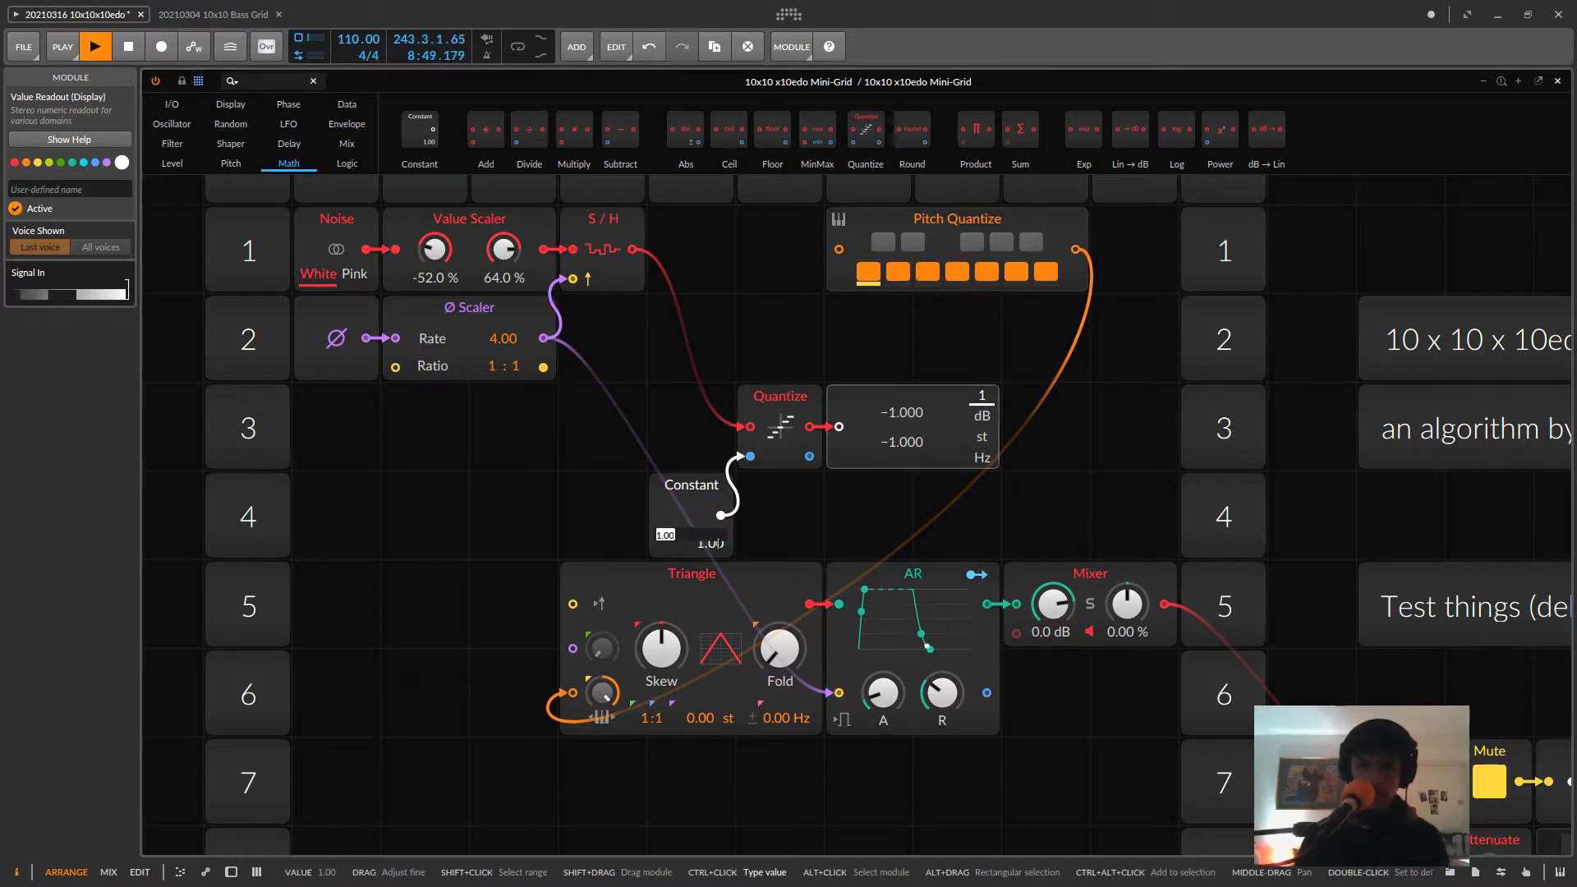
type("0.12")
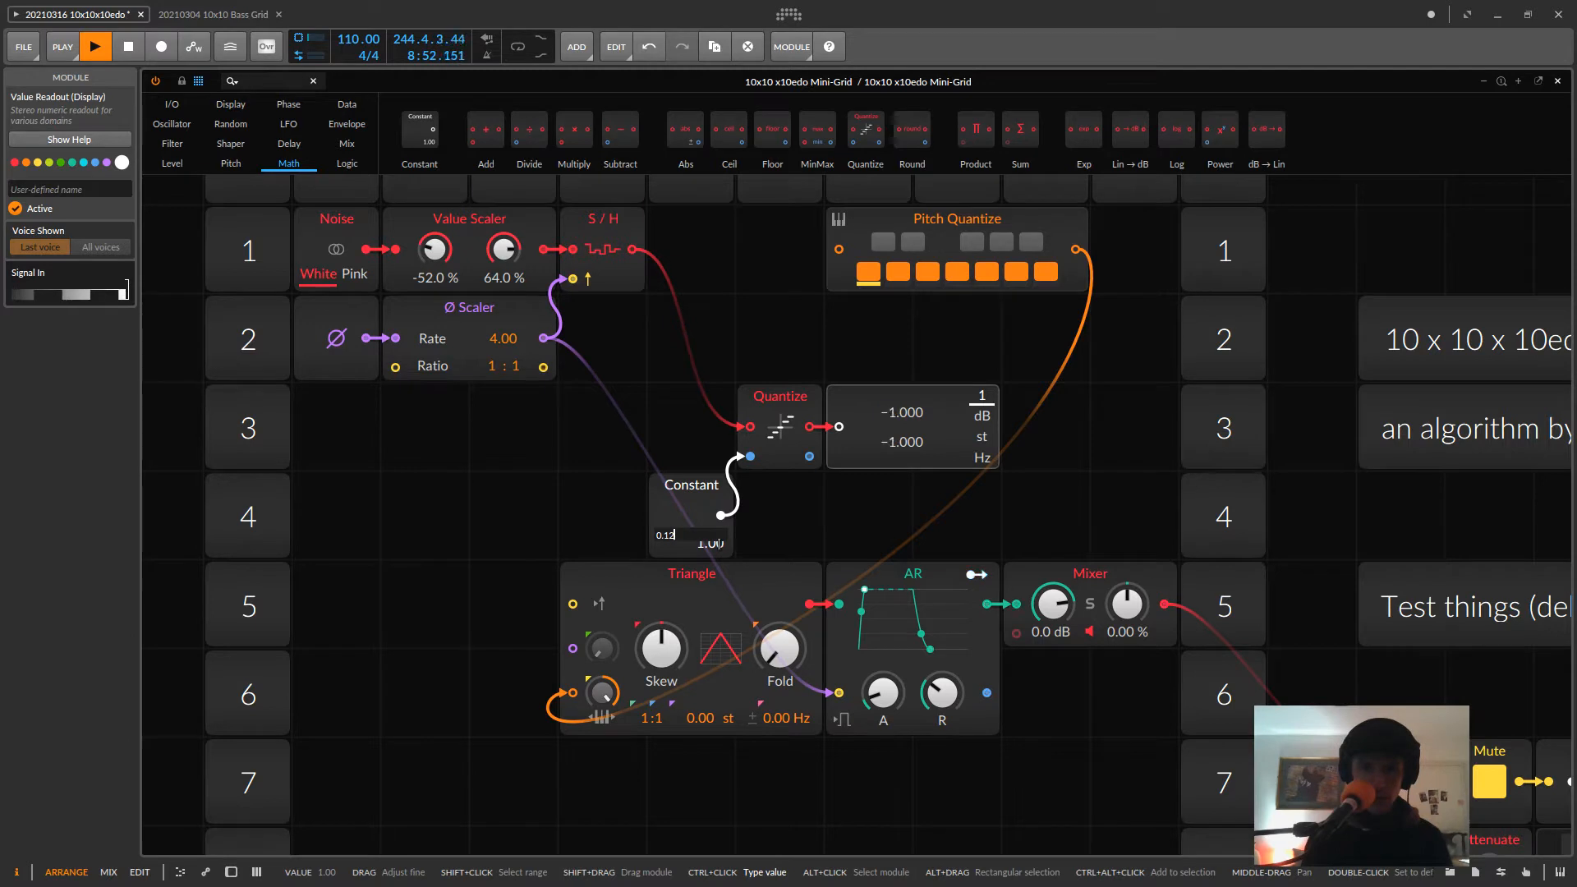
key("Return")
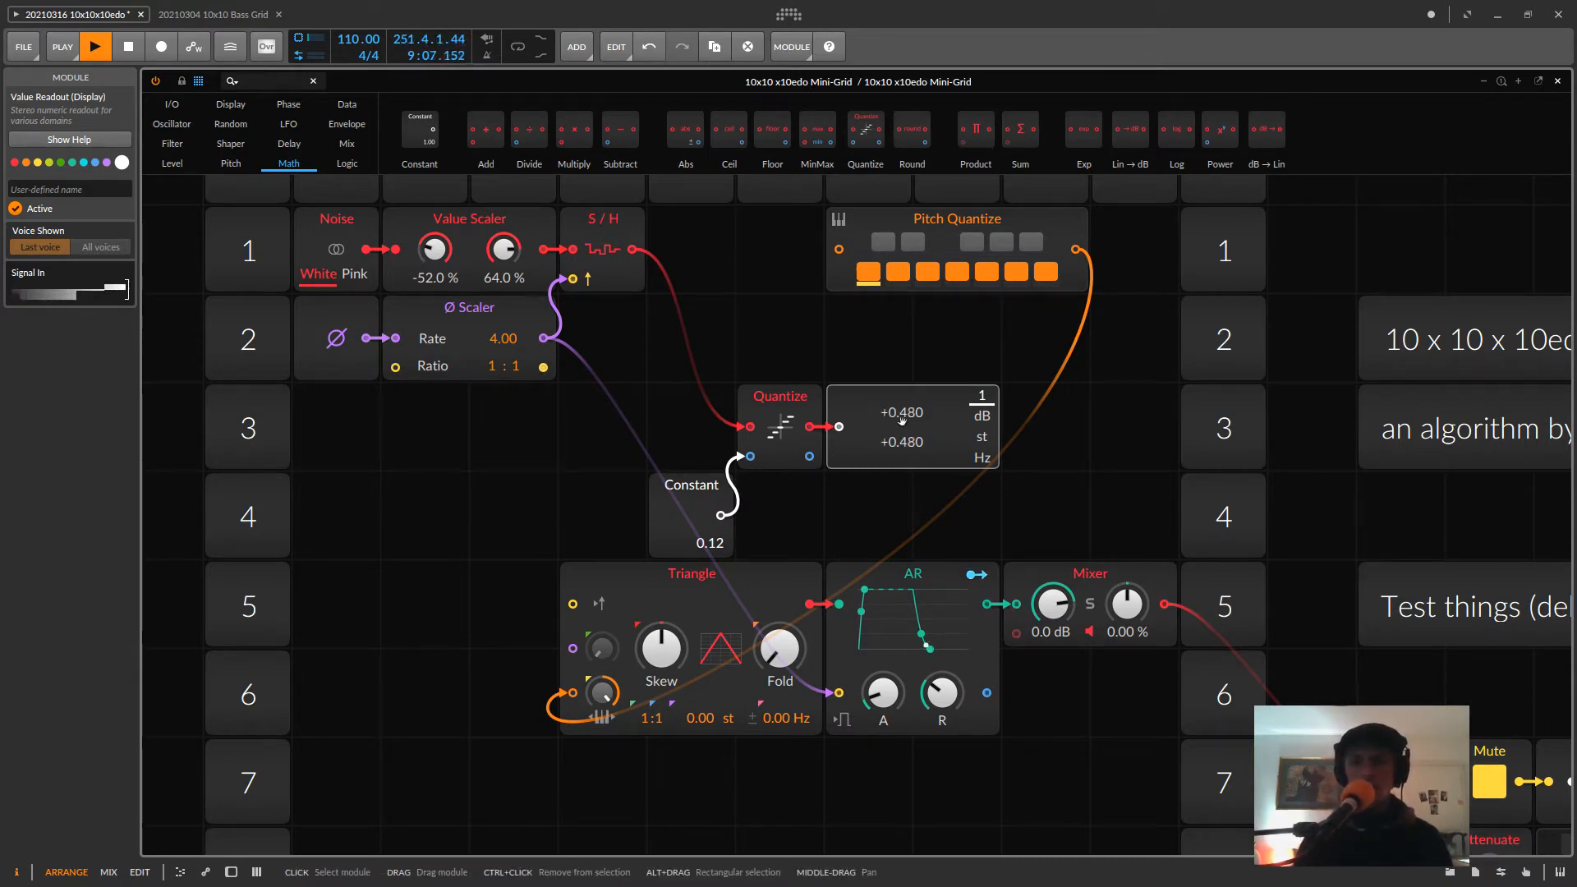
- Move the Value Readout outside the grid, disconnect it, and wire the Quantize output into the Triangle's pitch input
left_click_drag(888, 413, 1435, 694)
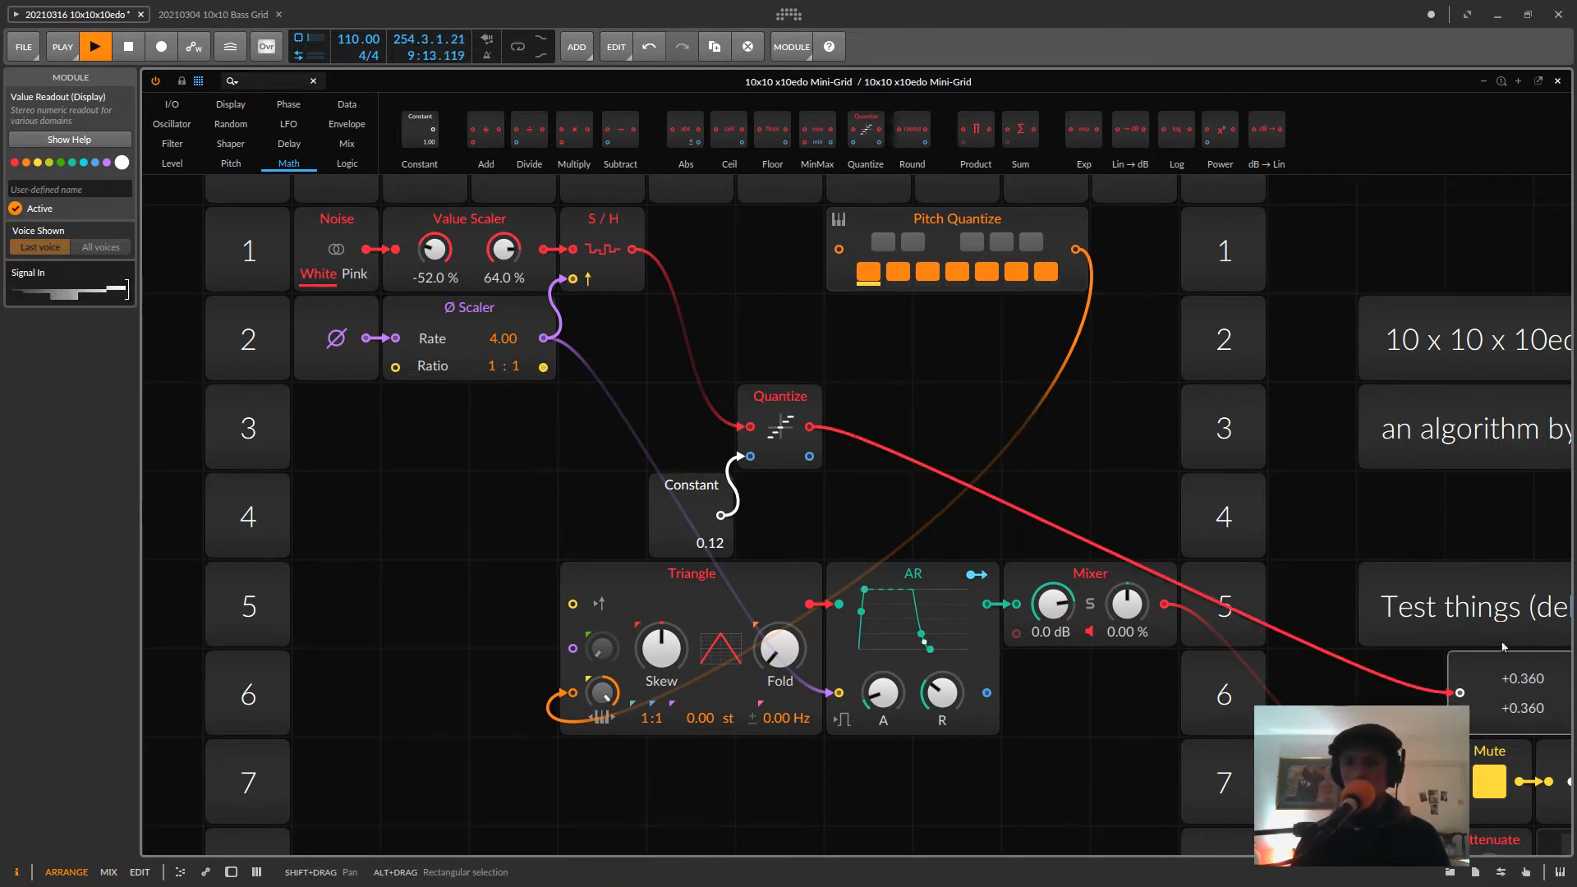
left_click_drag(1460, 693, 1191, 567)
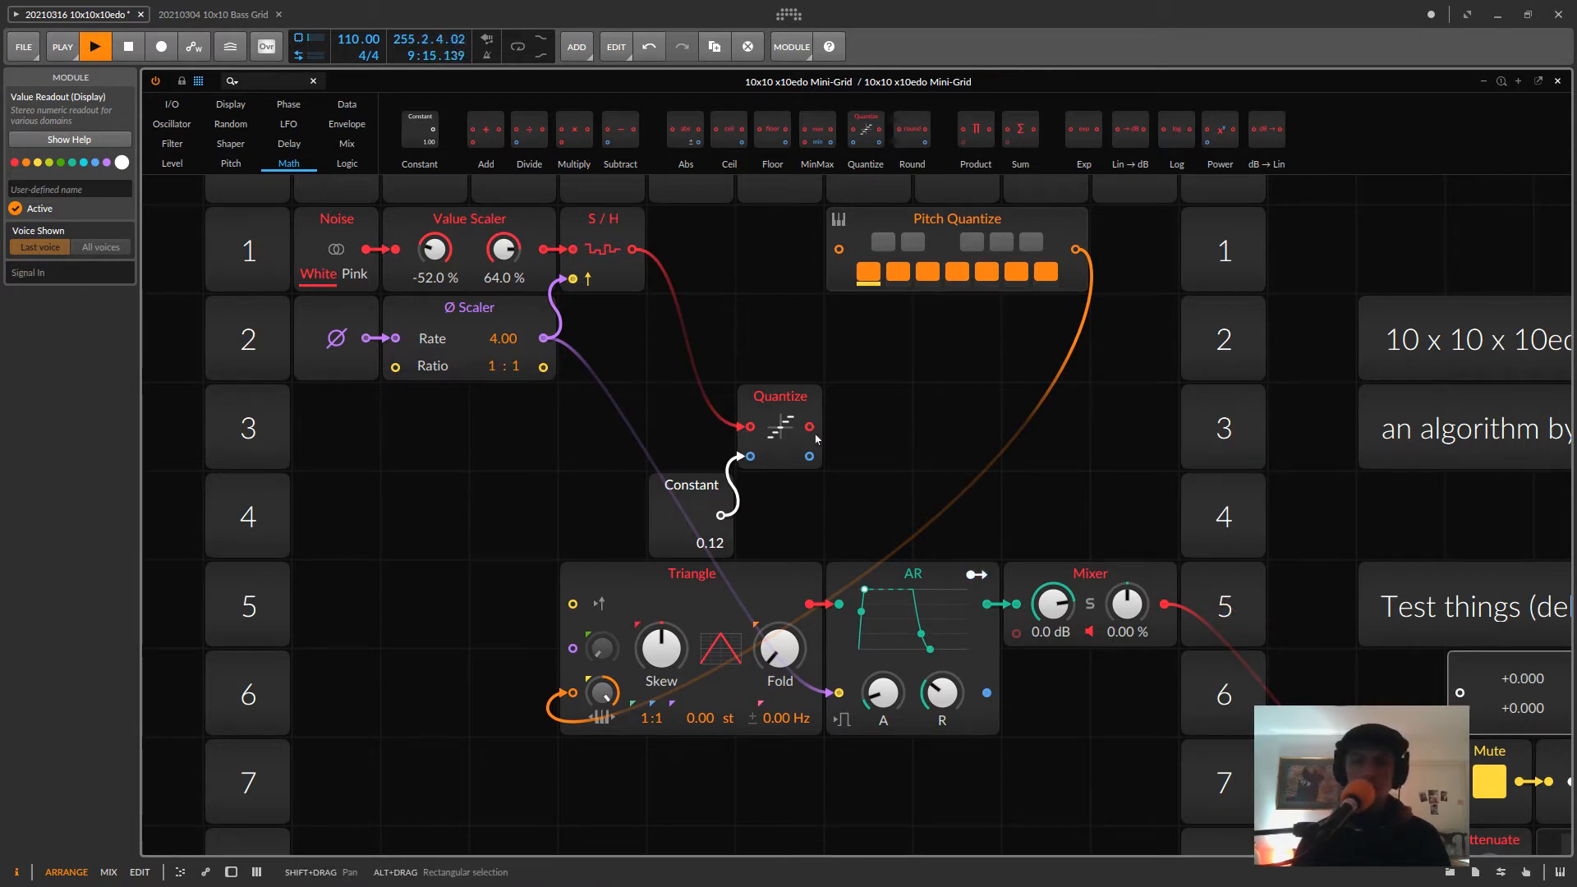
left_click_drag(810, 427, 572, 692)
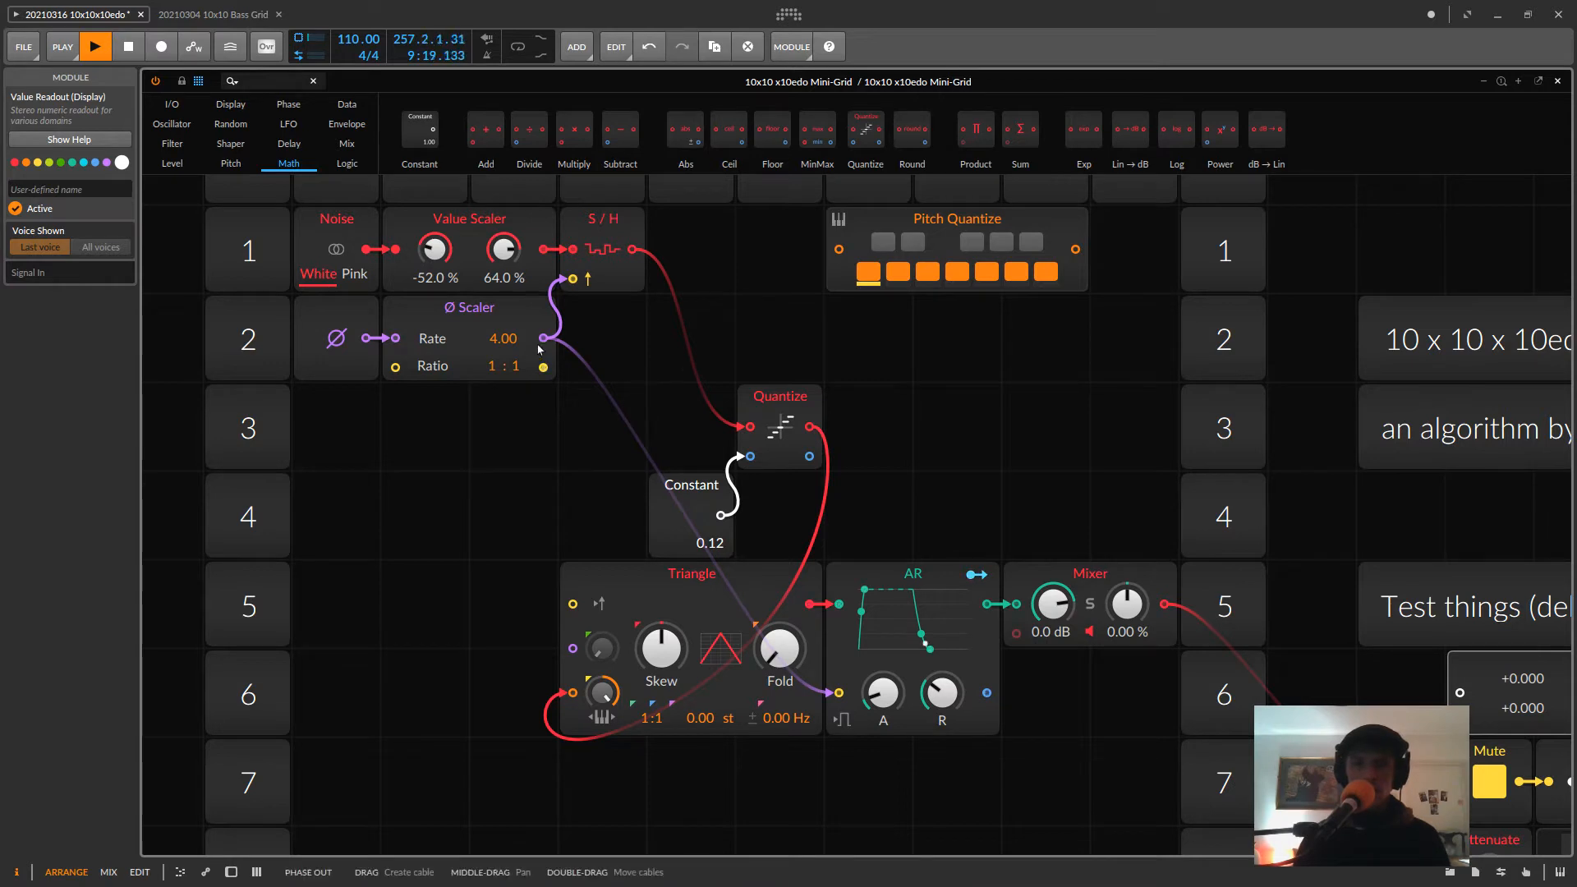
- Unmute the test output and set the Value Scaler to 1.00 % low and 20.0 % high
left_click(1483, 82)
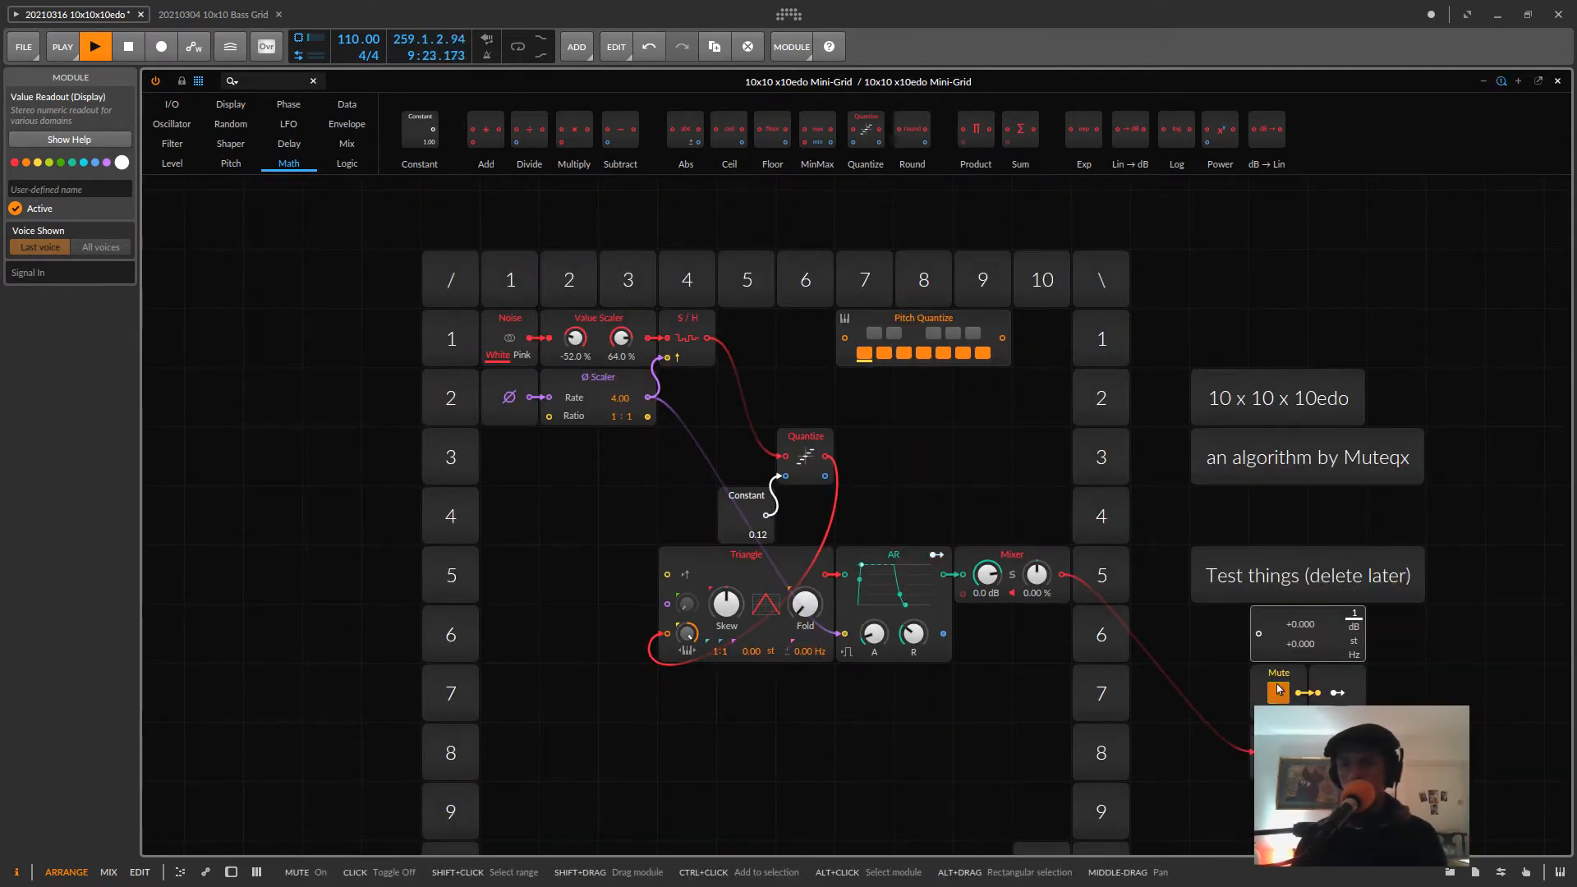
left_click_drag(968, 457, 951, 392)
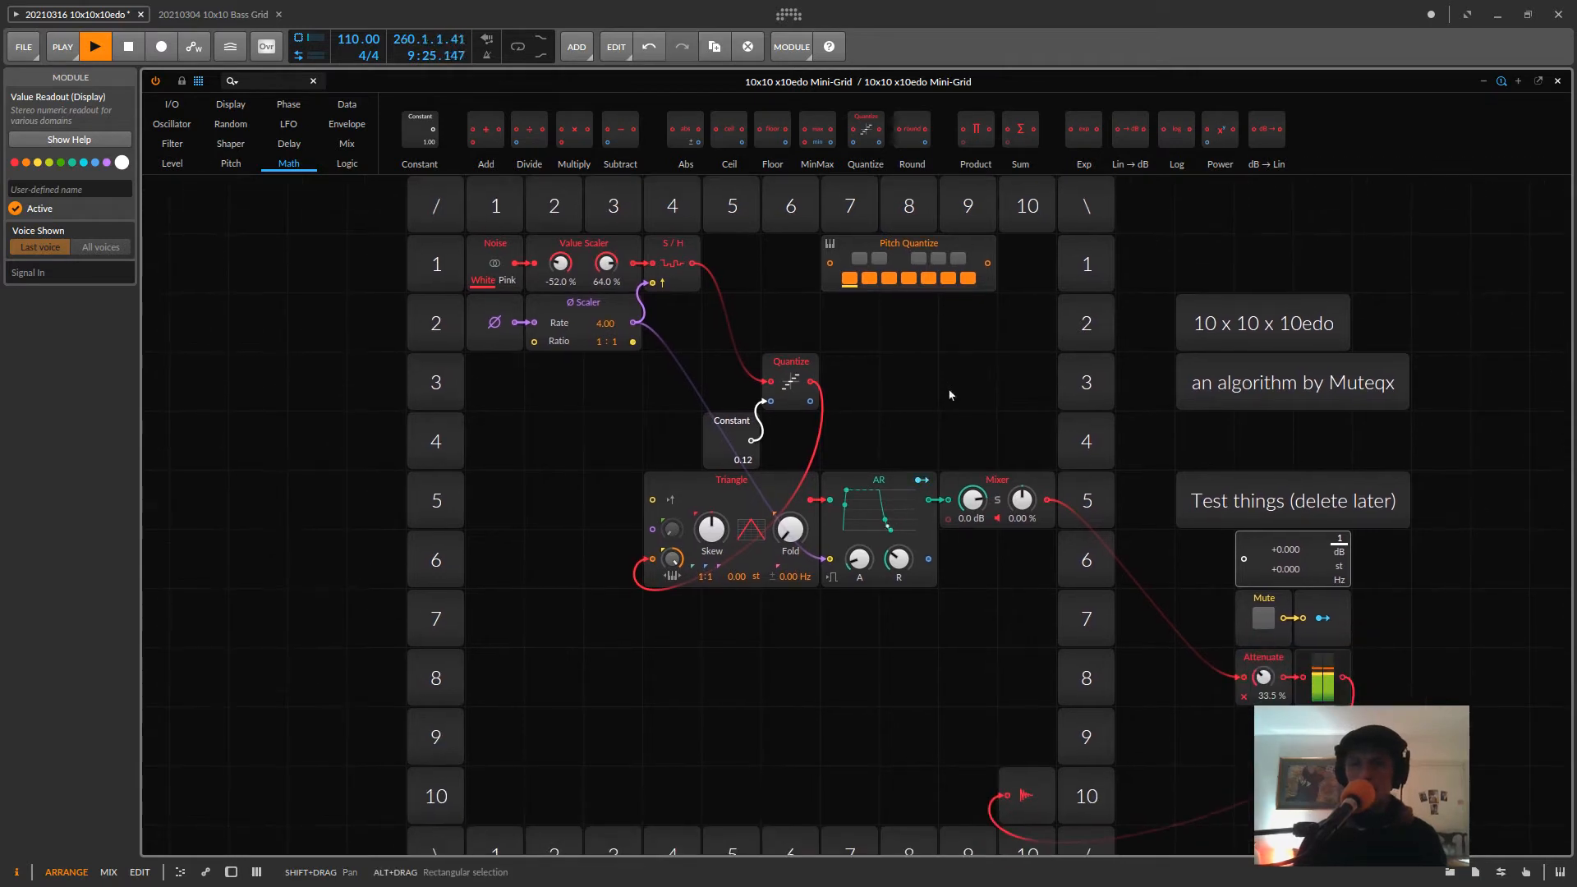
mouse_move(606, 263)
left_mouse_down()
mouse_move(606, 297)
mouse_move(561, 248)
mouse_move(606, 269)
left_mouse_up()
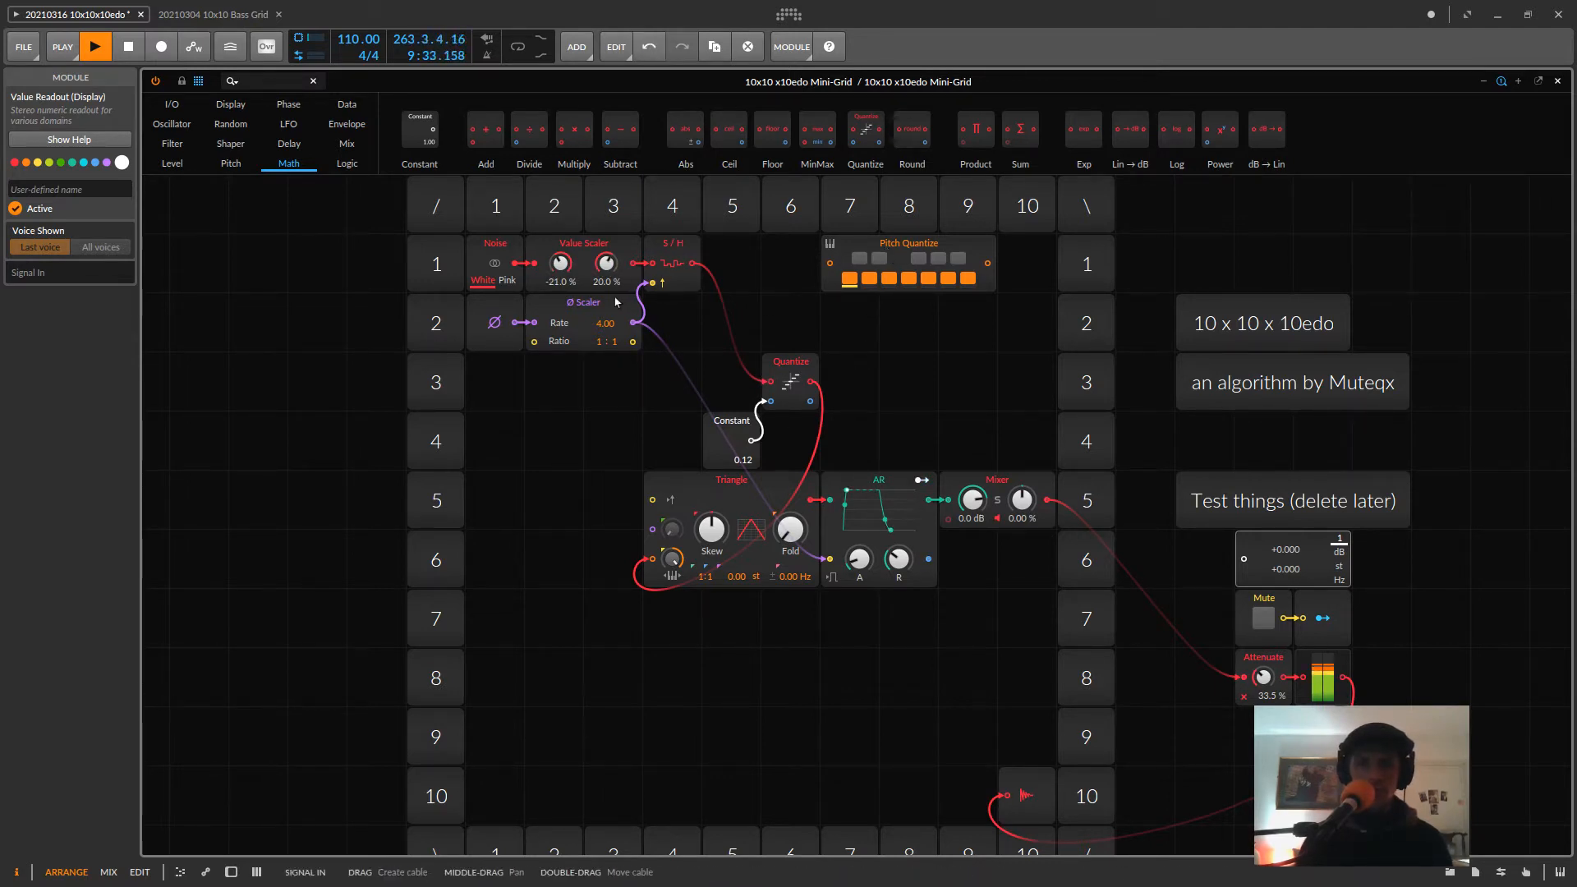
mouse_move(561, 263)
left_mouse_down()
mouse_move(561, 245)
mouse_move(561, 268)
left_mouse_up()
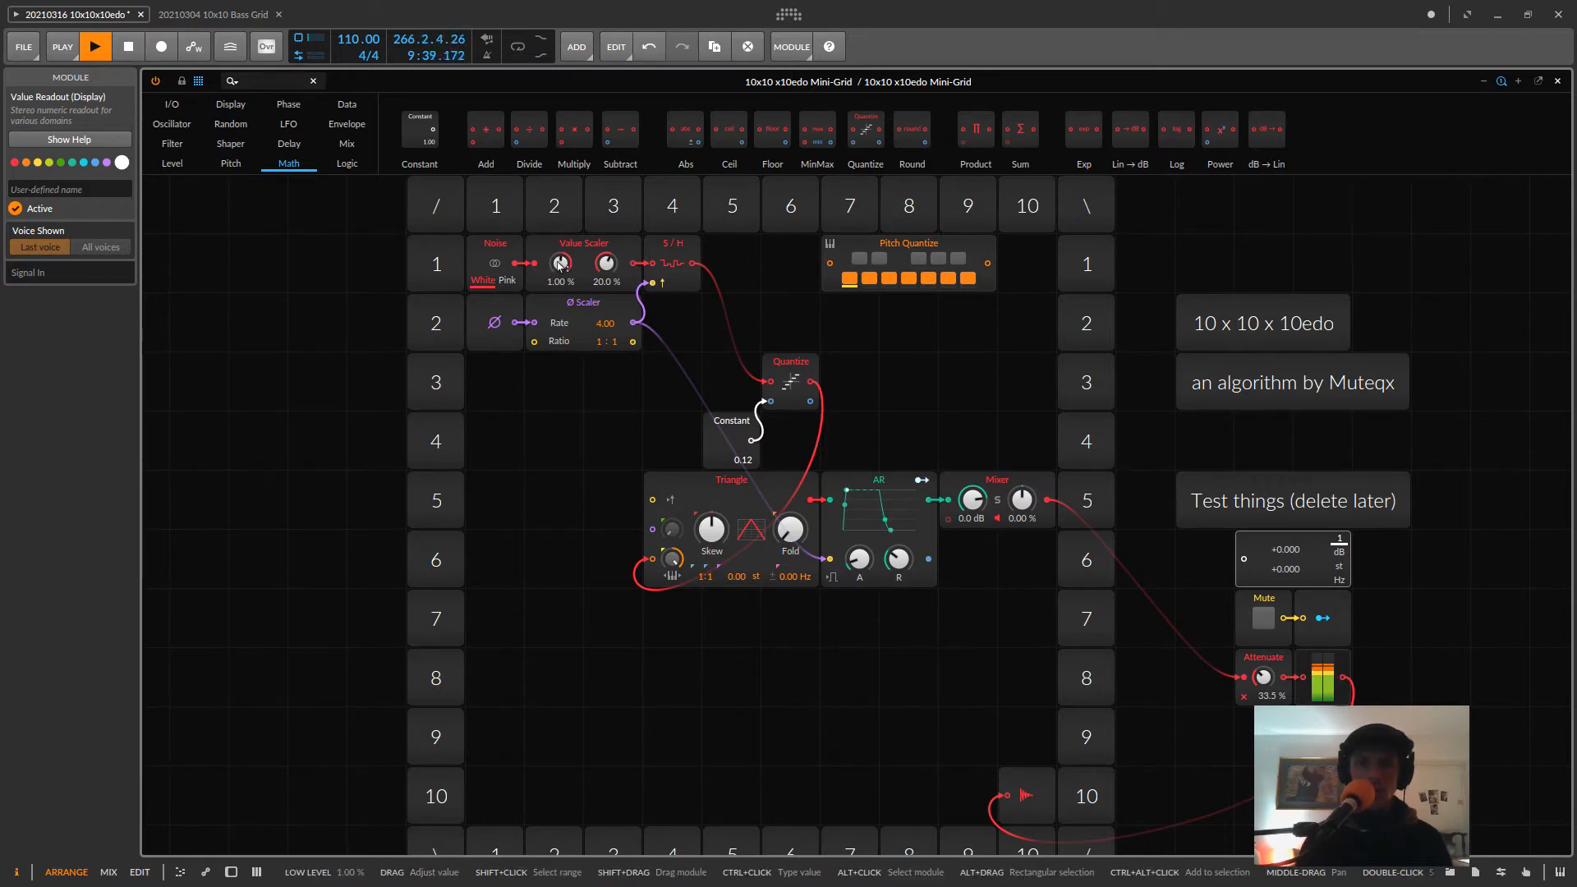
- Move the Quantize to row 3, column 7, and wire its output to the Value Readout placed in columns 9 and 10
left_click_drag(779, 371, 838, 371)
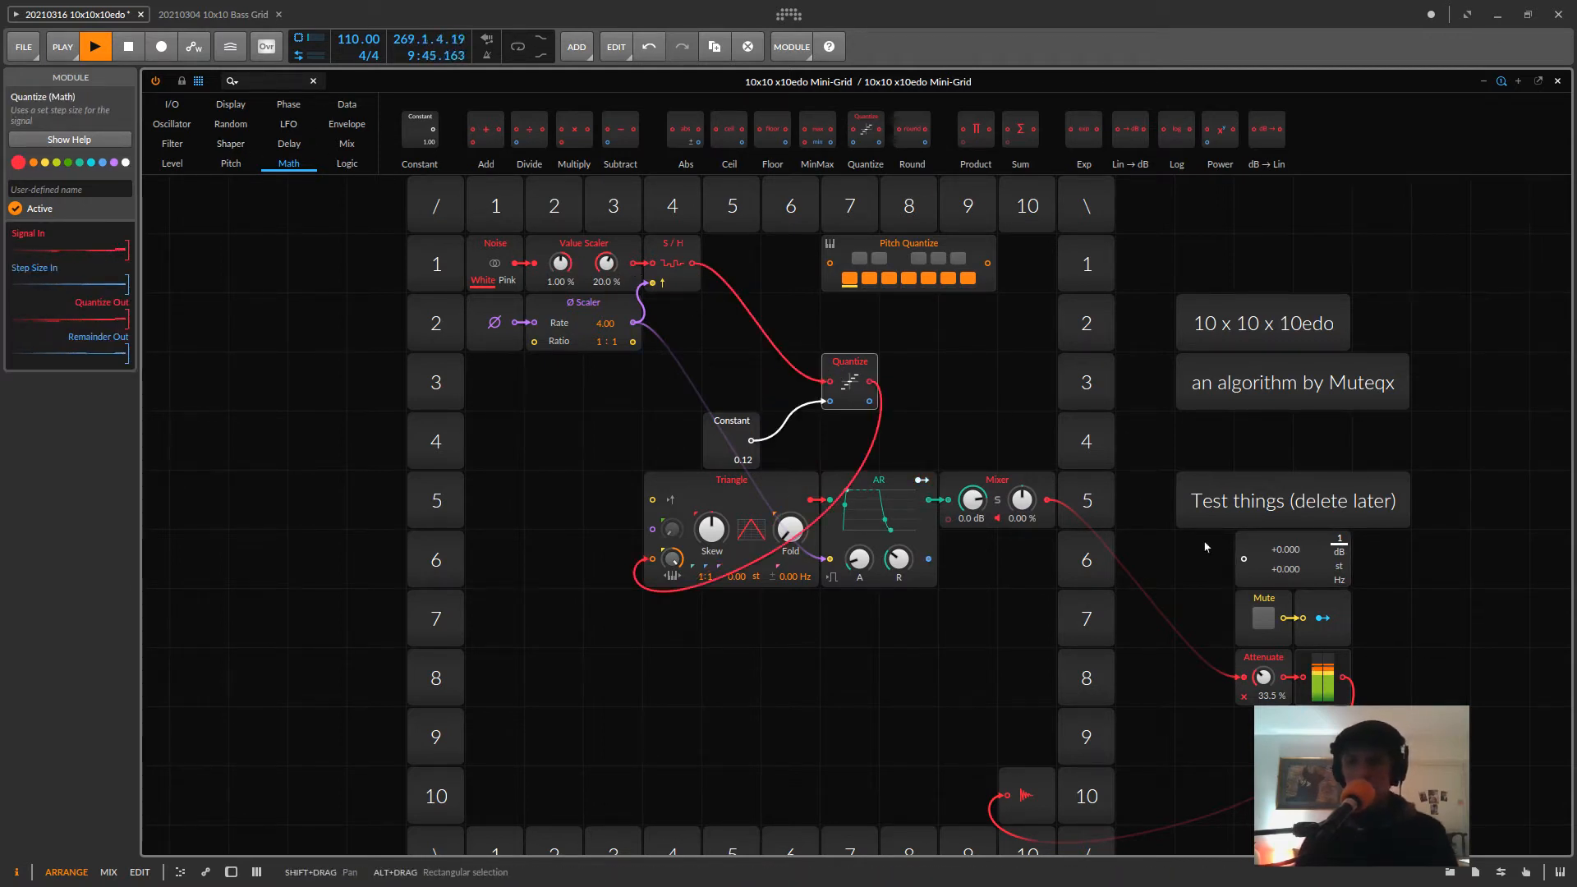
left_click_drag(1292, 563, 993, 385)
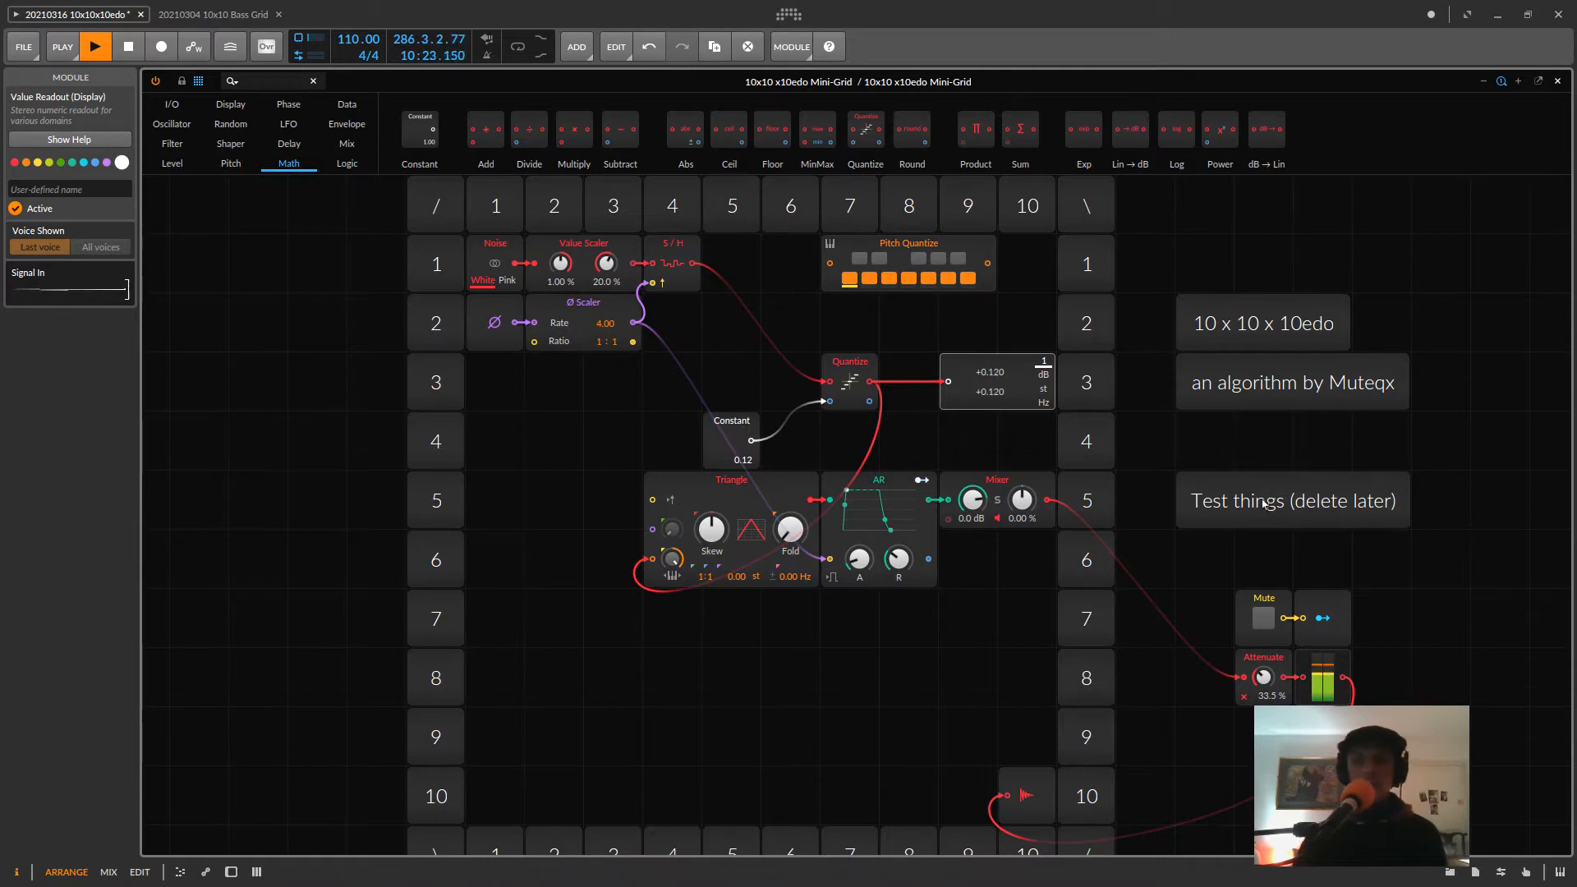
- Mute the output and, in Chromium, view the 10edo wiki, the Reddit 10x10 Grid Challenge and Discord's Analog Shift Register patch
left_click(1263, 617)
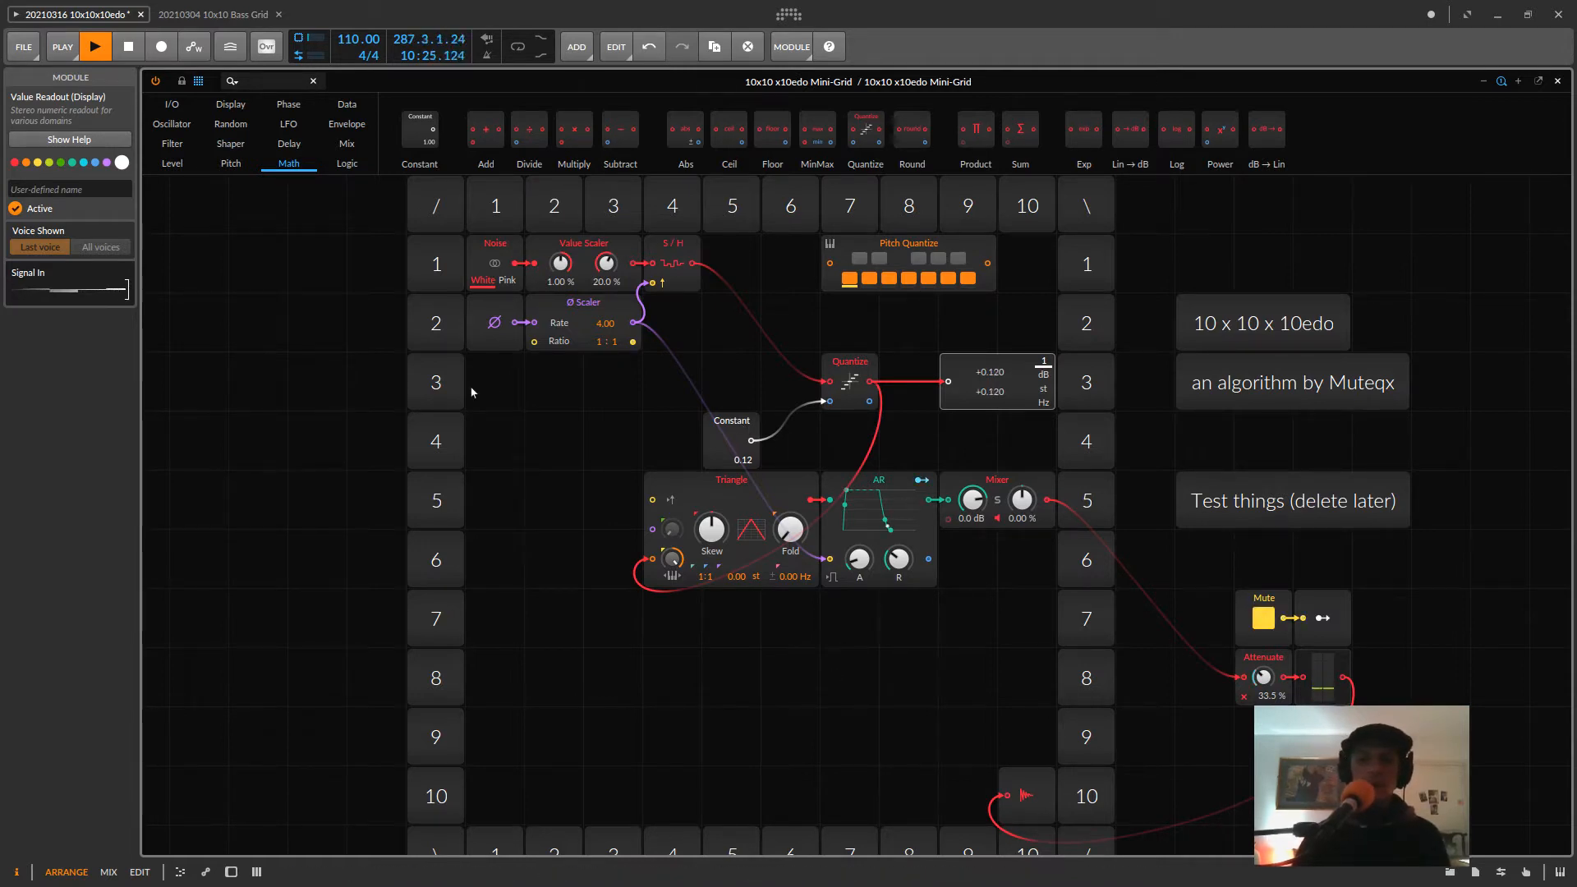
mouse_move(423, 884)
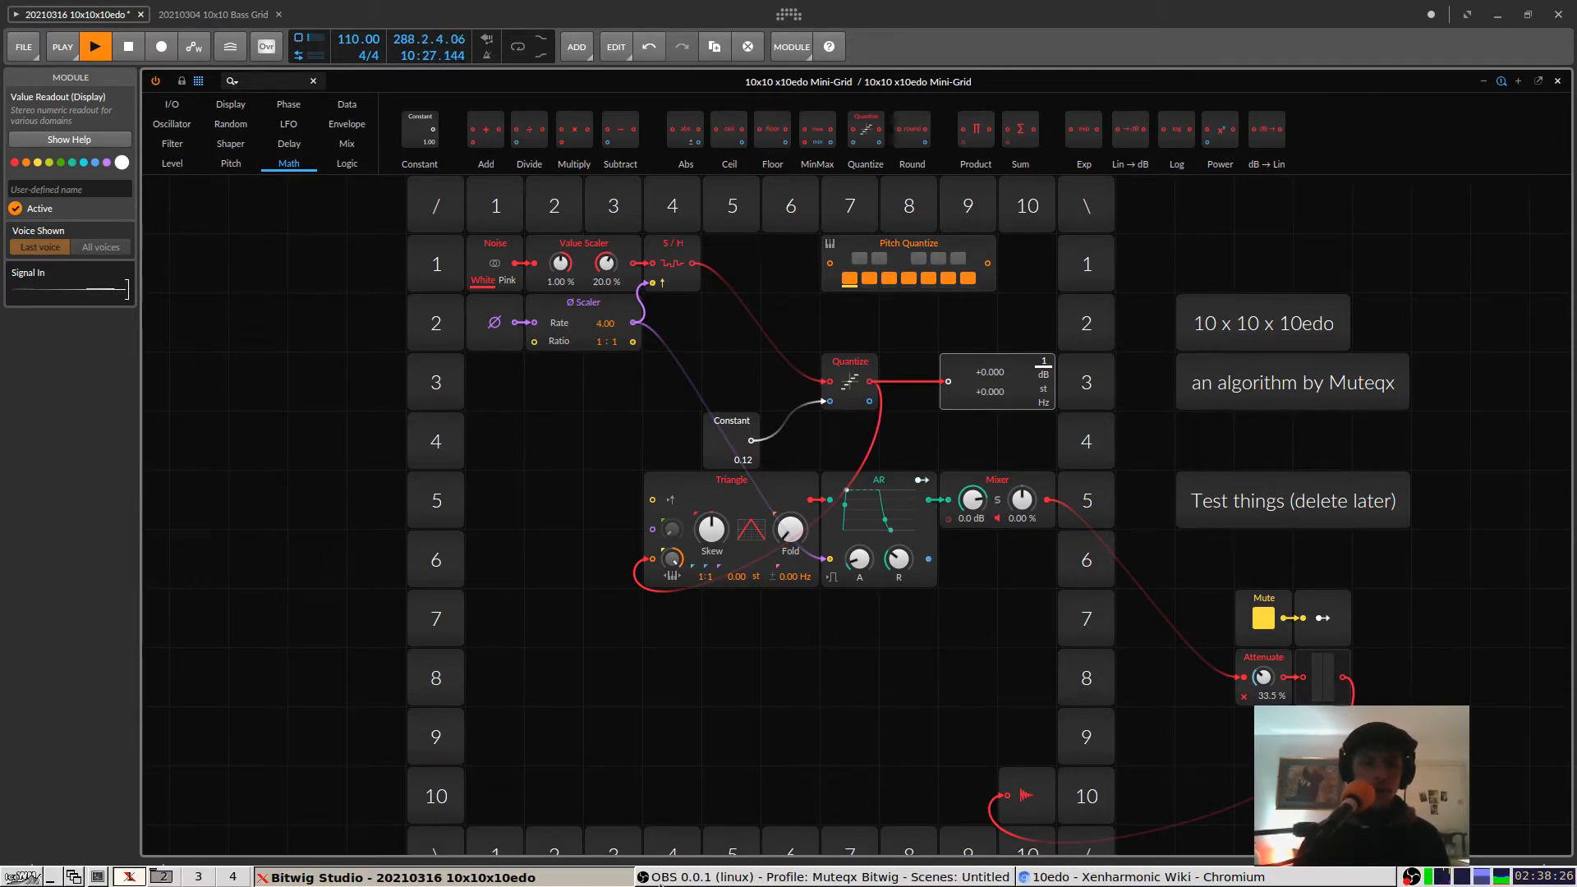
left_click(1141, 877)
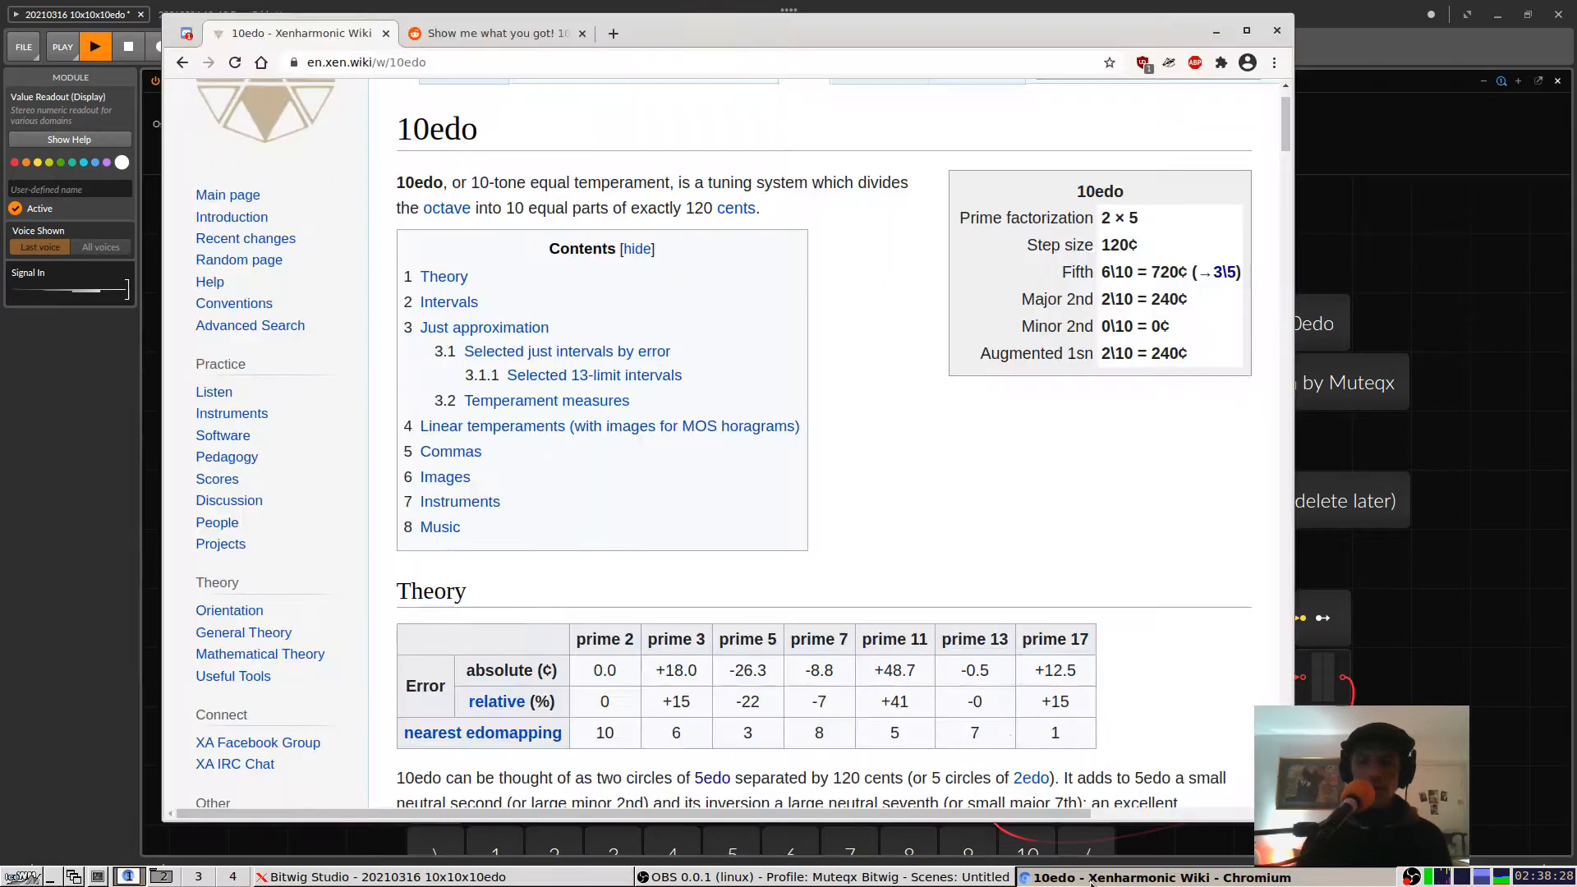
left_click(485, 32)
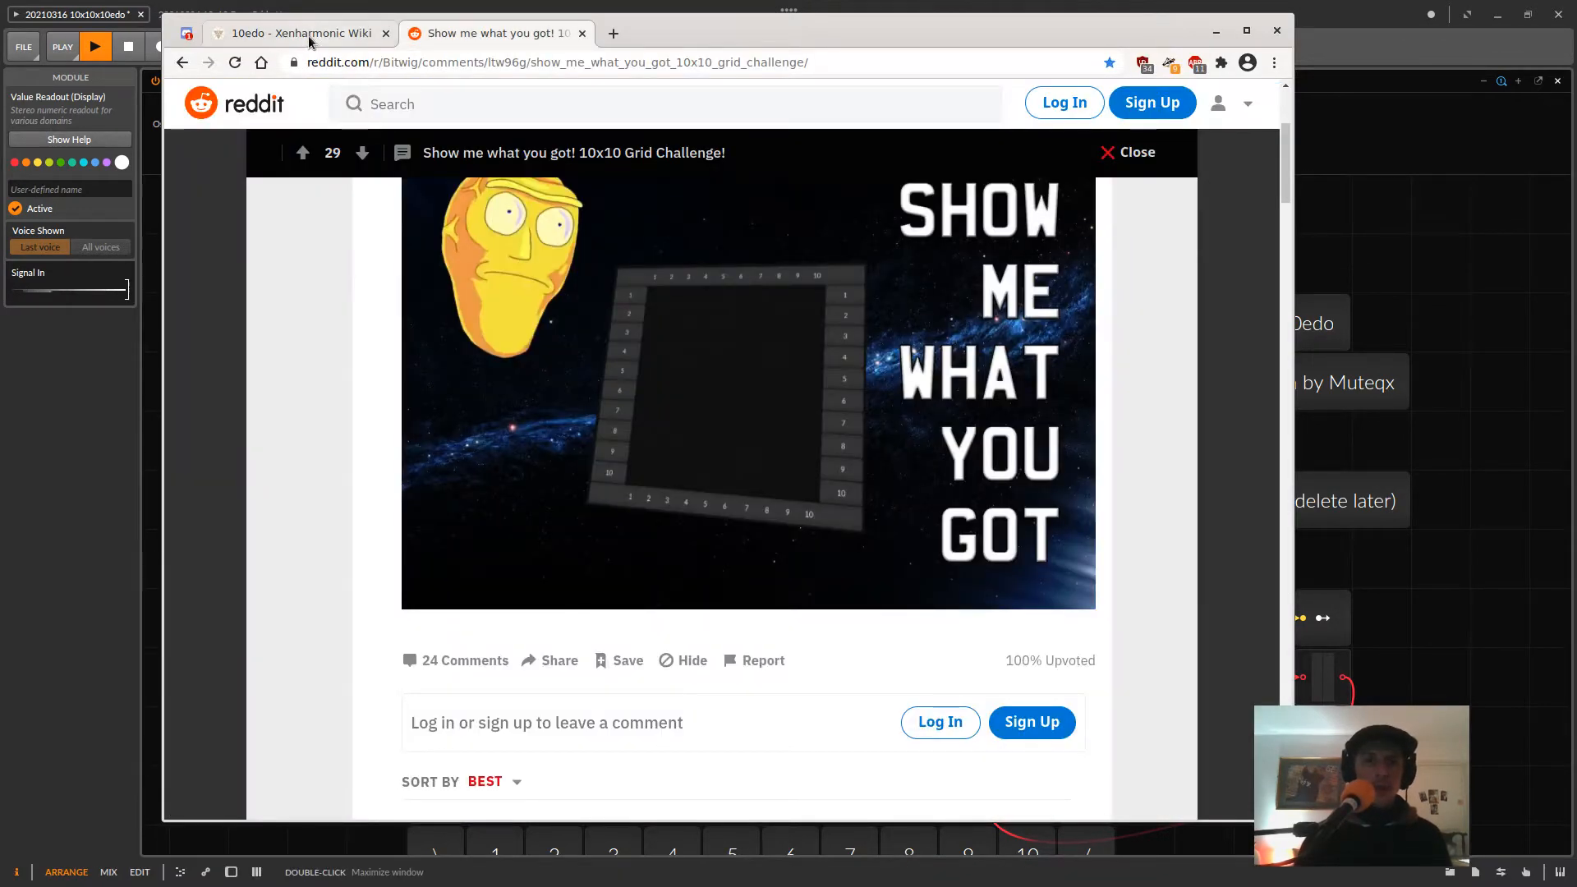
left_click(181, 33)
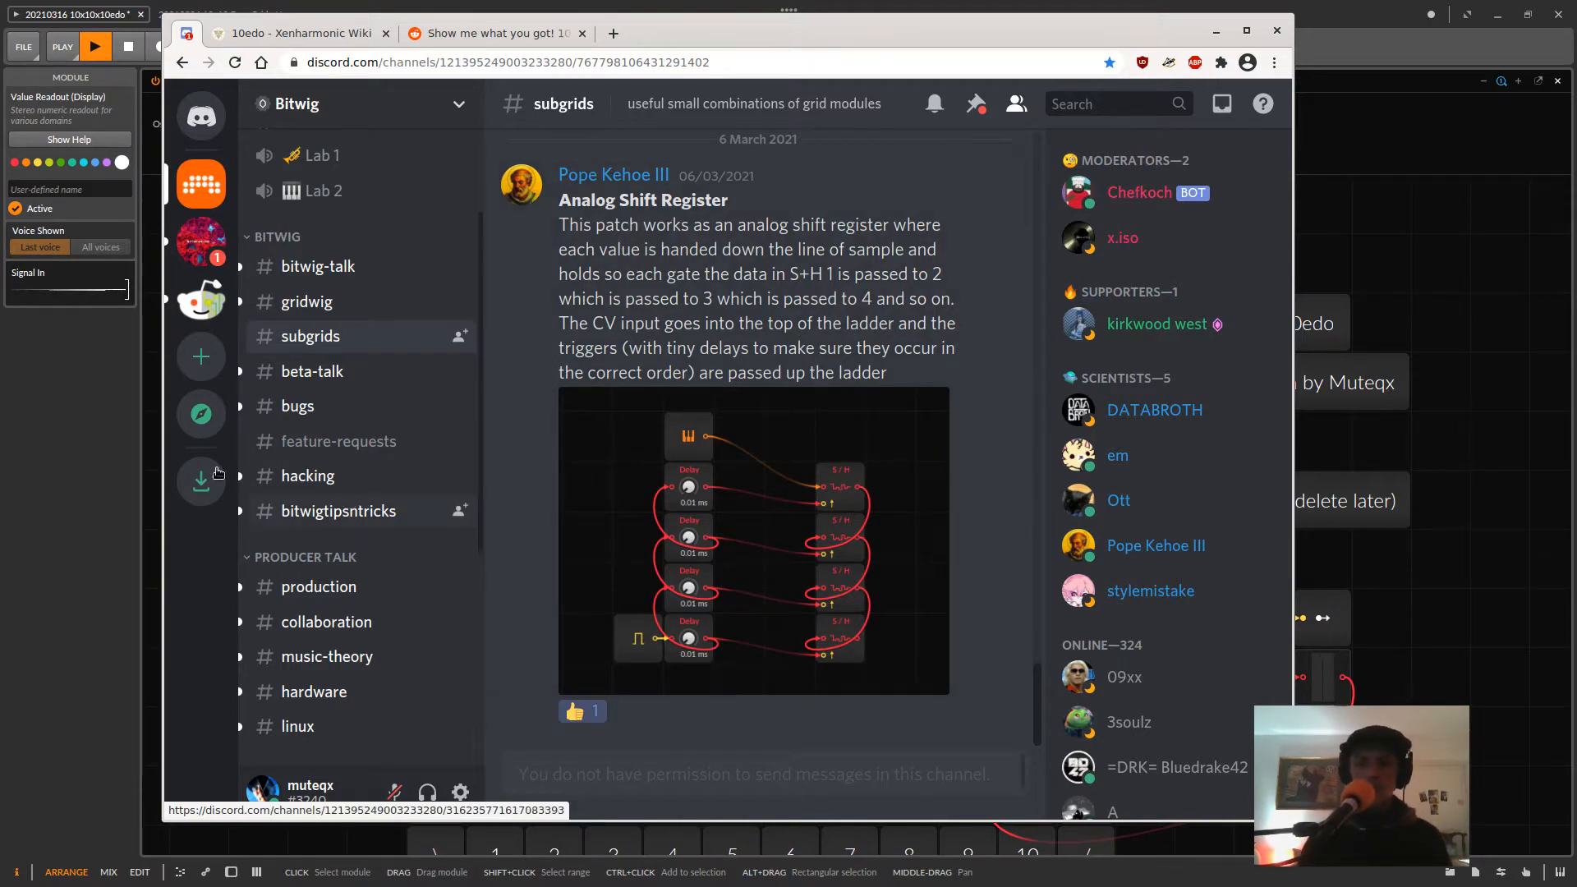
left_click(6, 441)
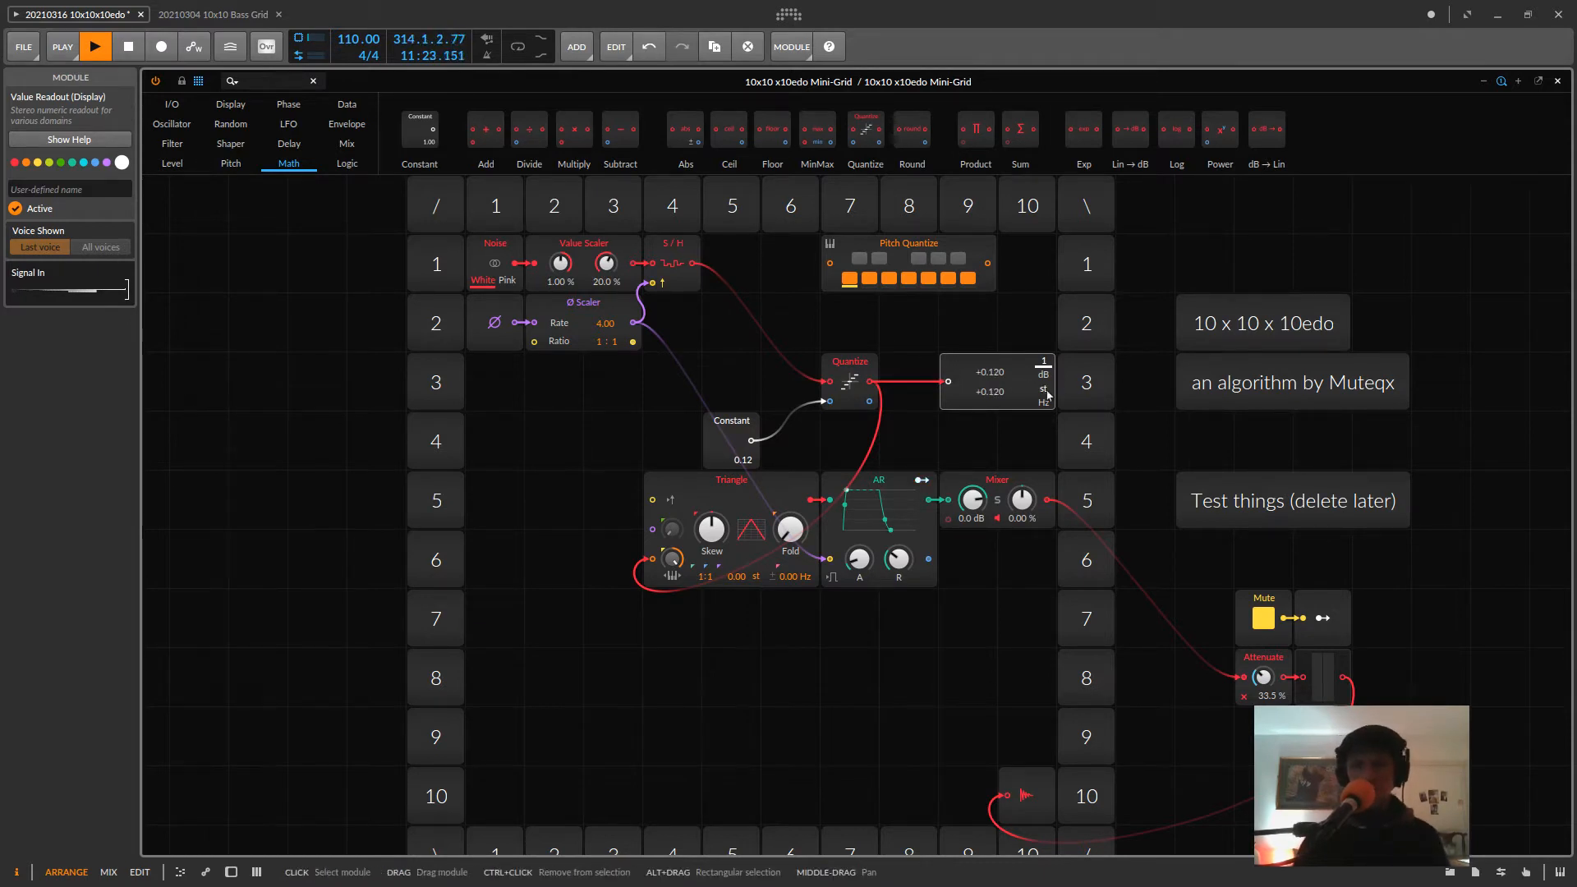
- Unmute the output to hear the pitches, mute it again and stop playback
left_click(1258, 618)
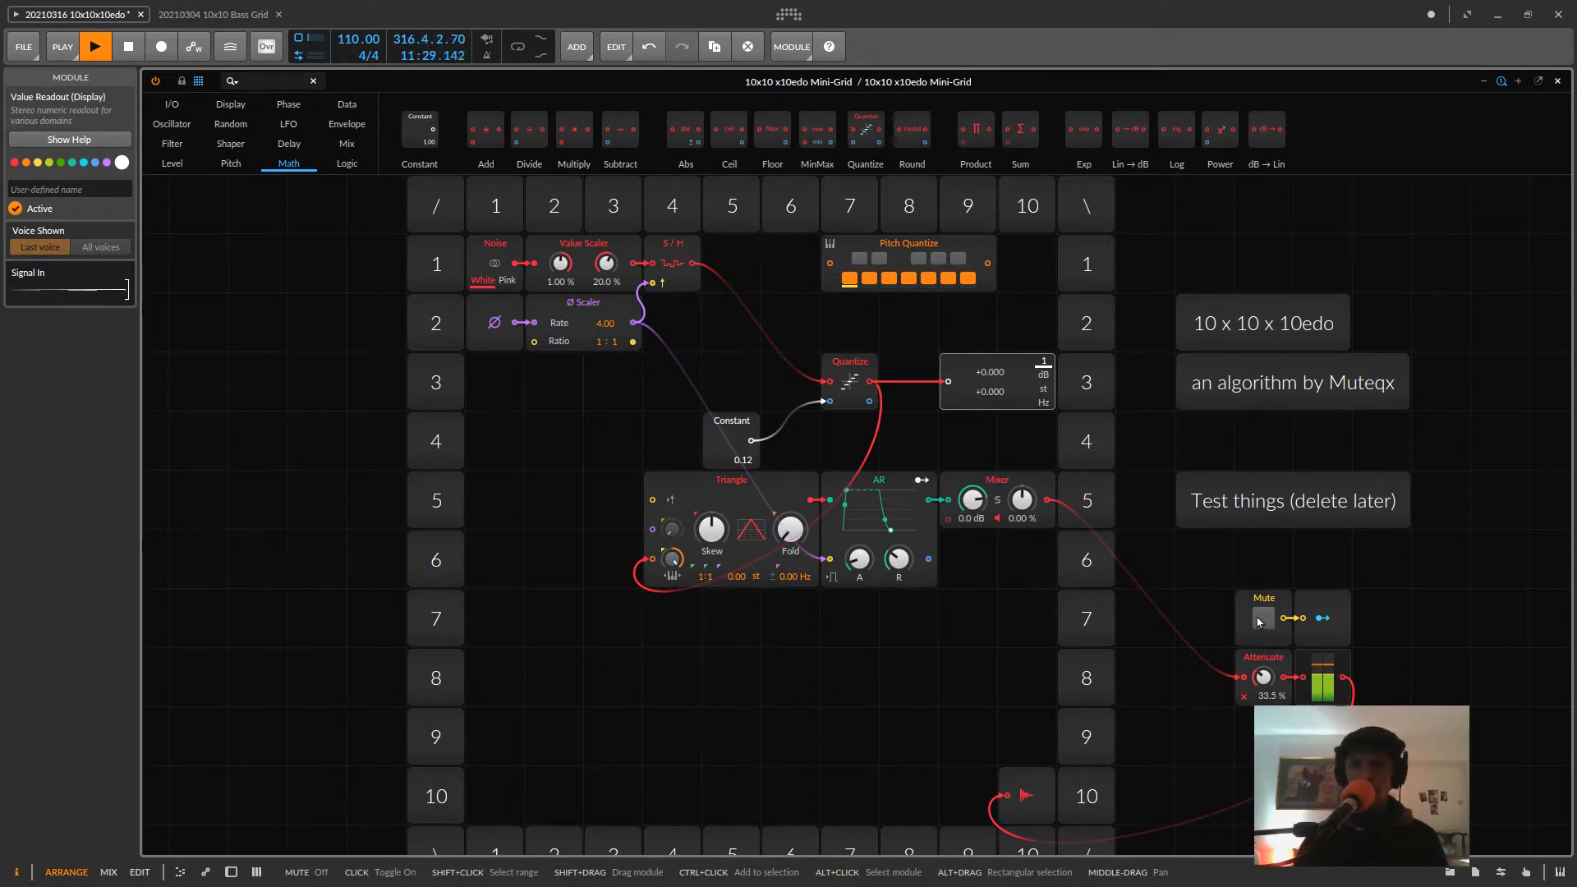
left_click(1258, 620)
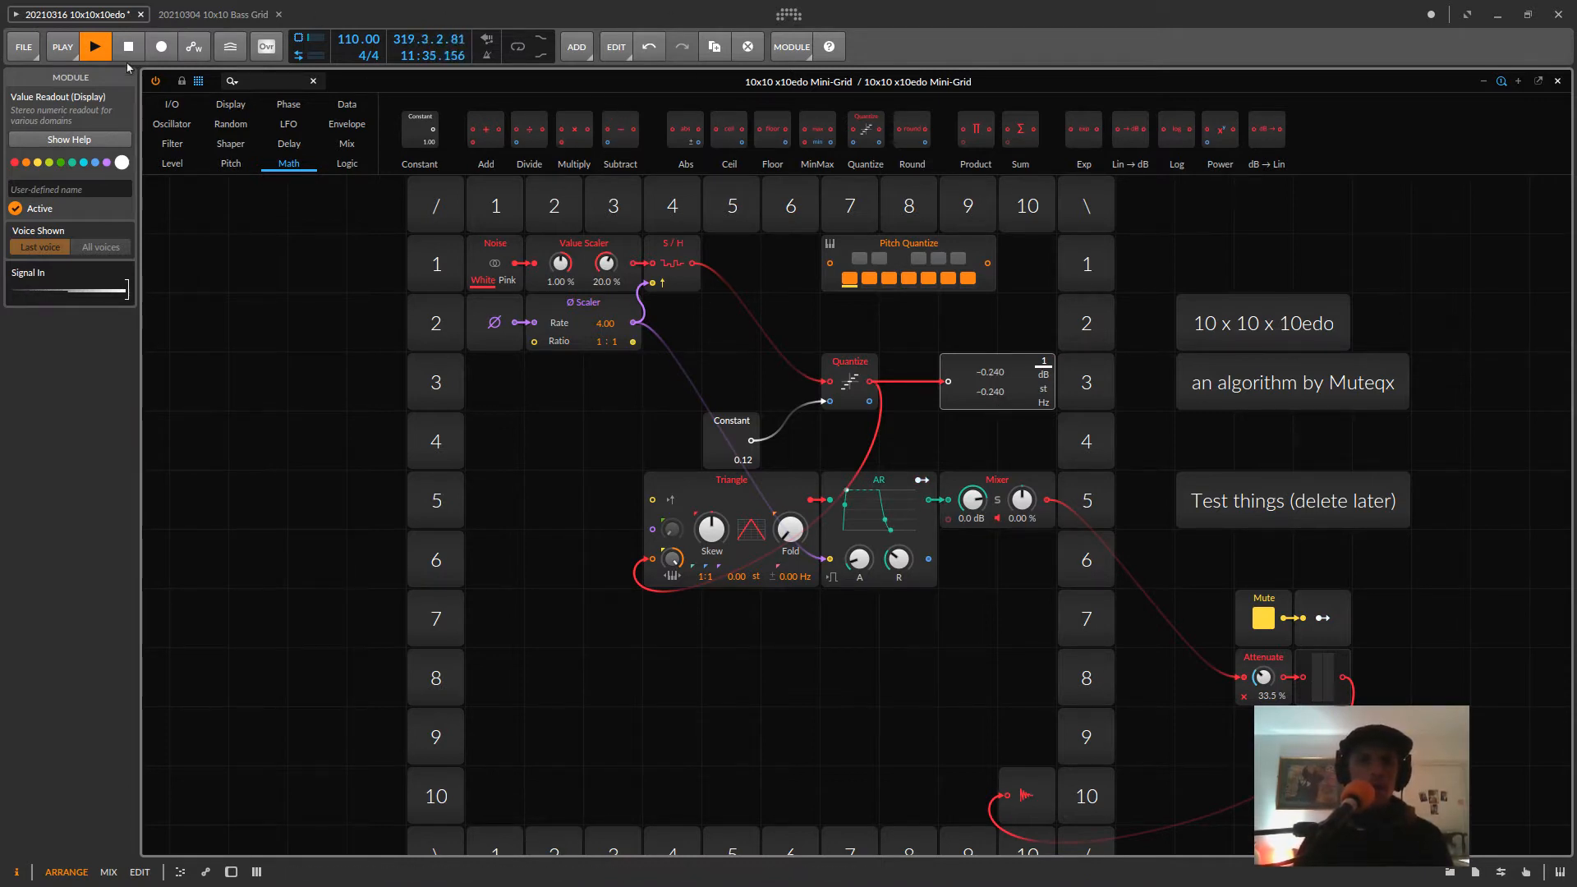
key("space")
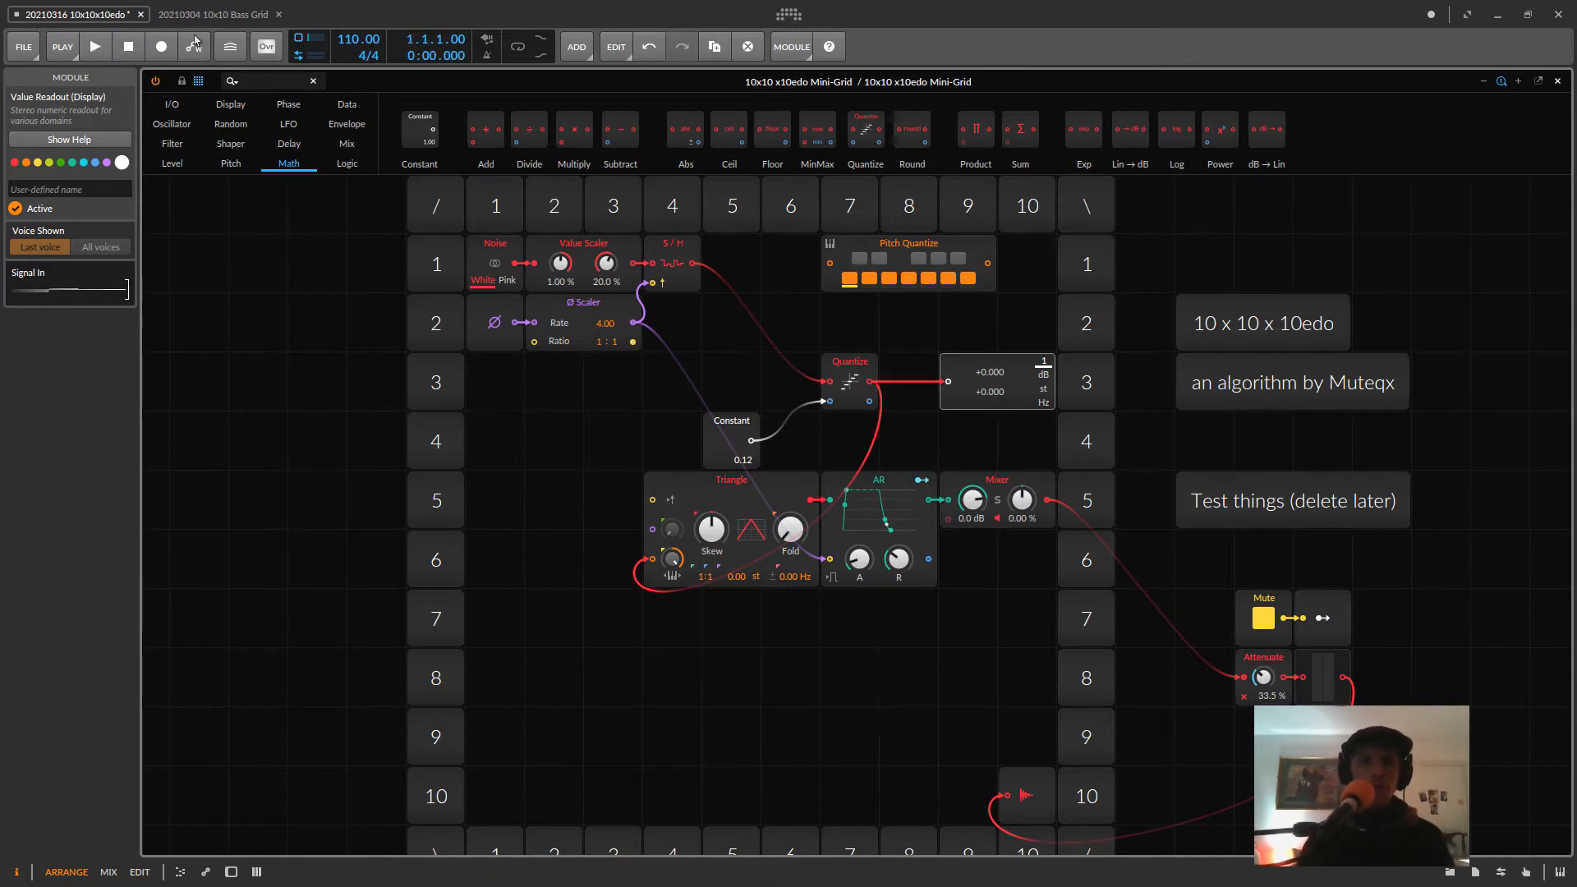
left_click(200, 16)
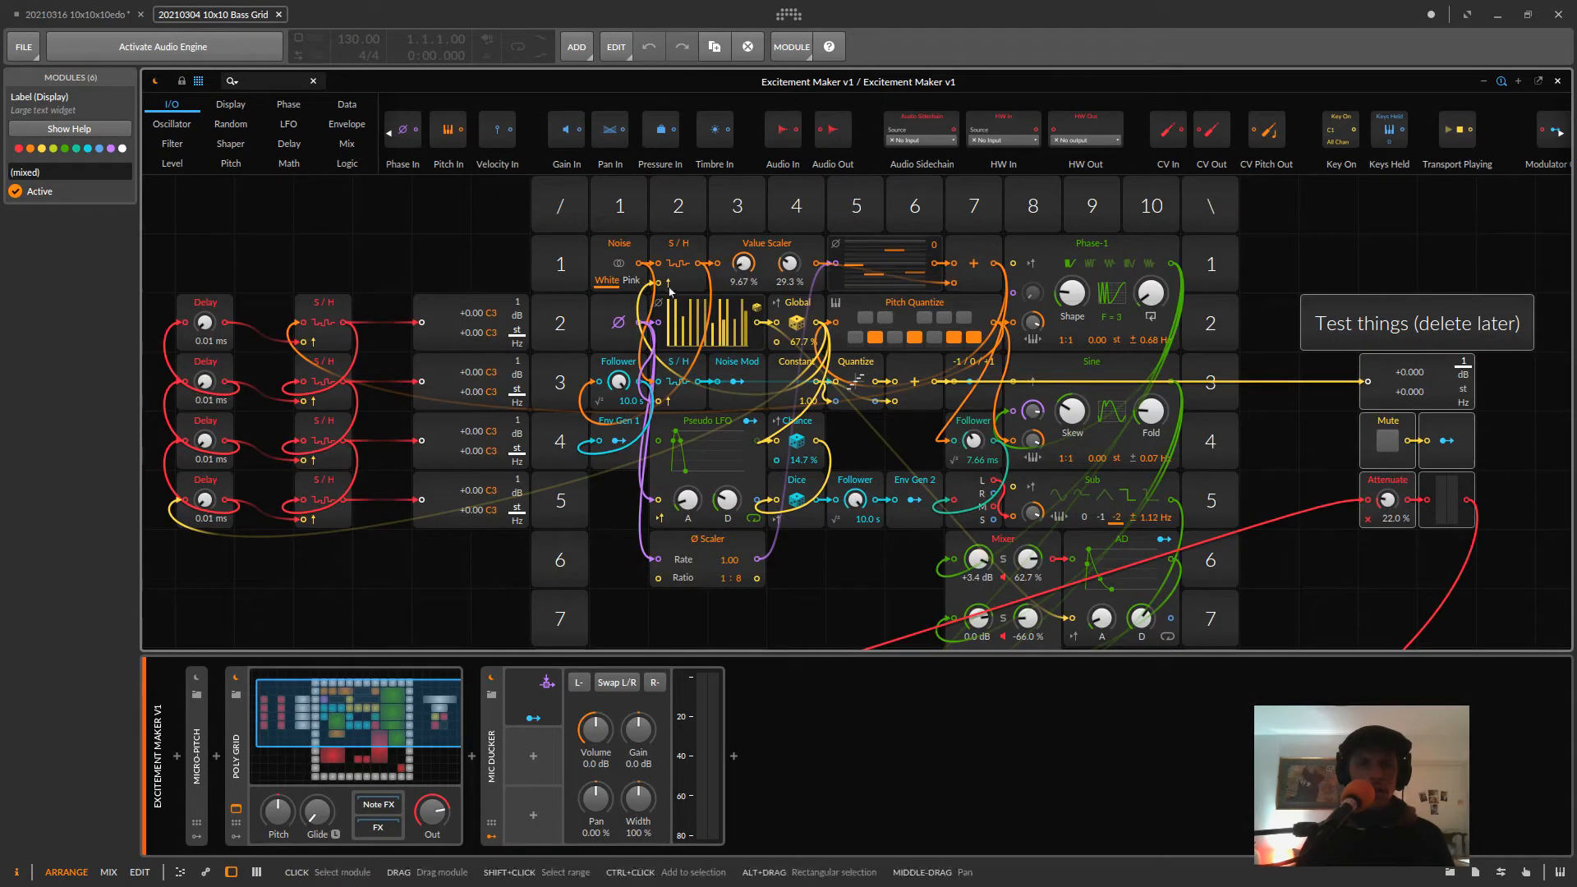
left_click(231, 871)
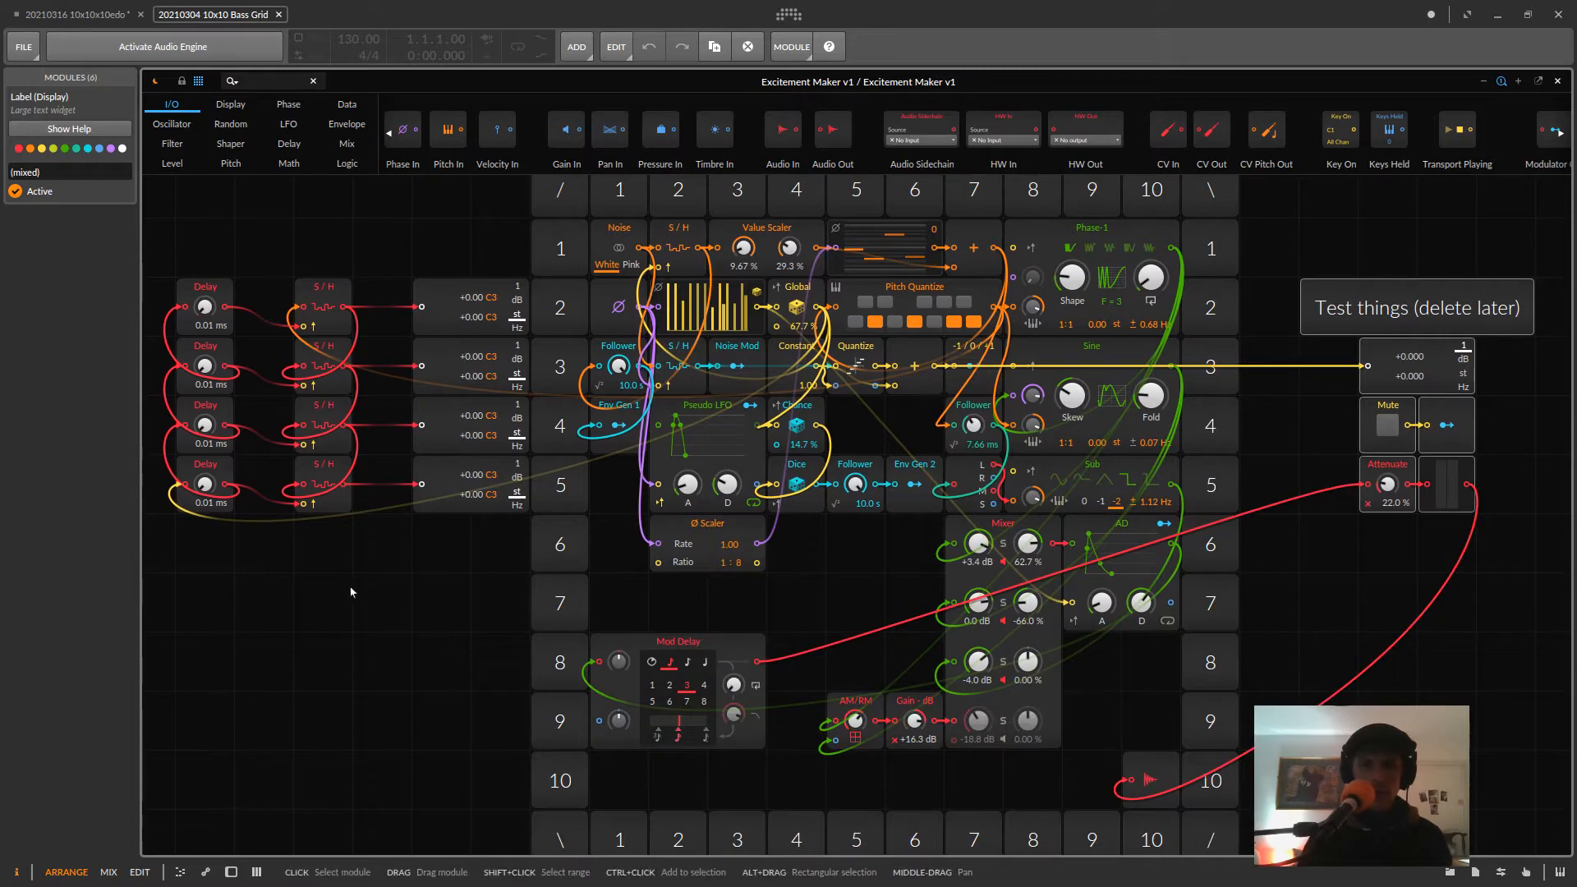
left_click(367, 638)
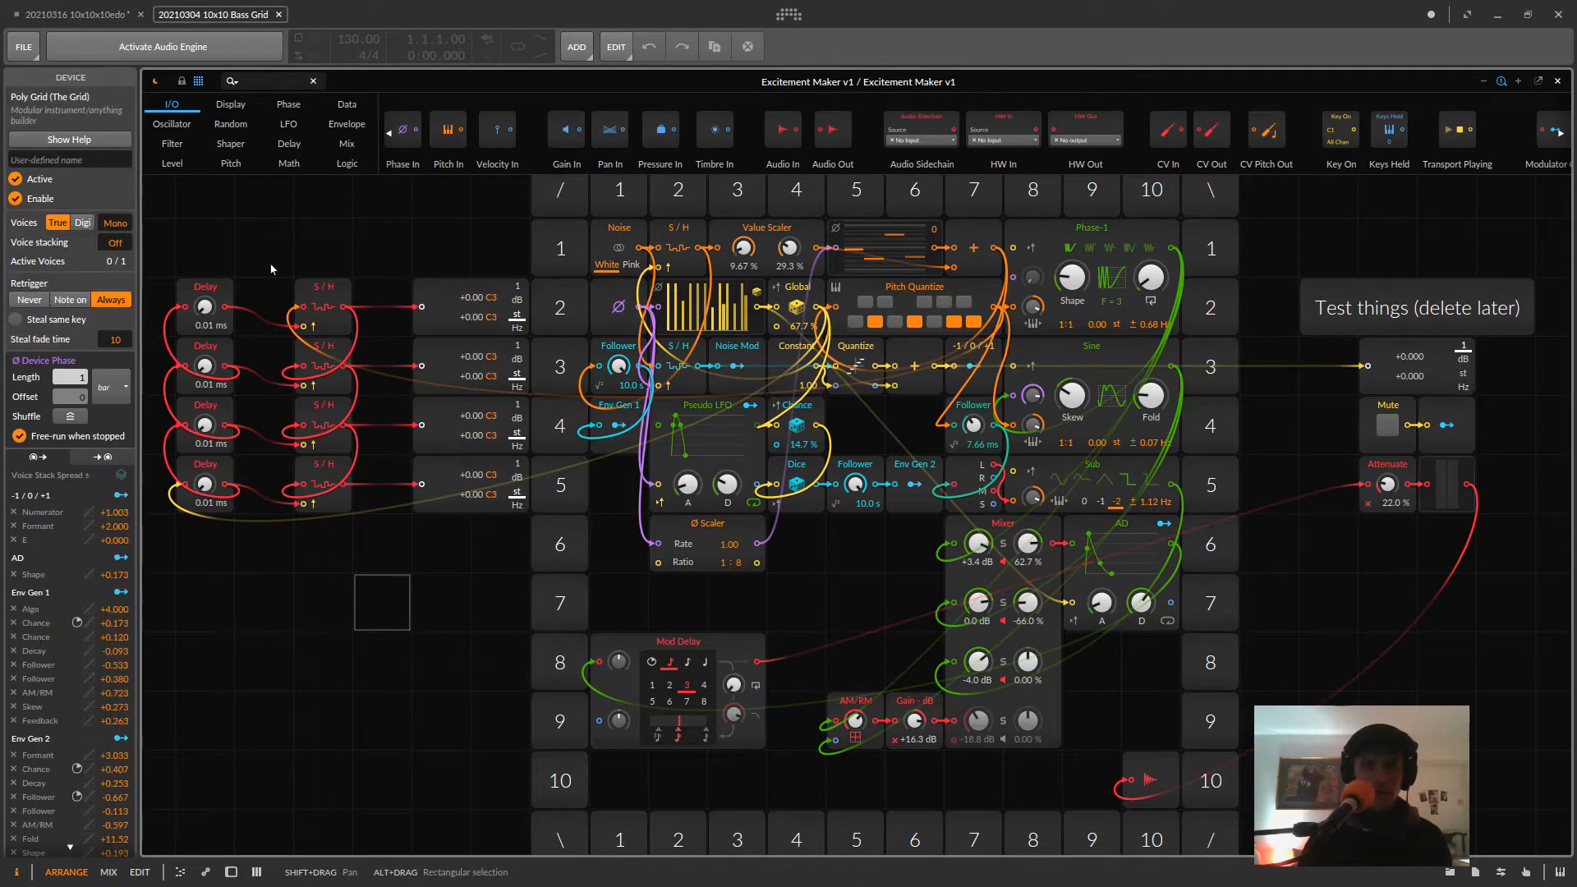
left_click_drag(162, 234, 338, 585)
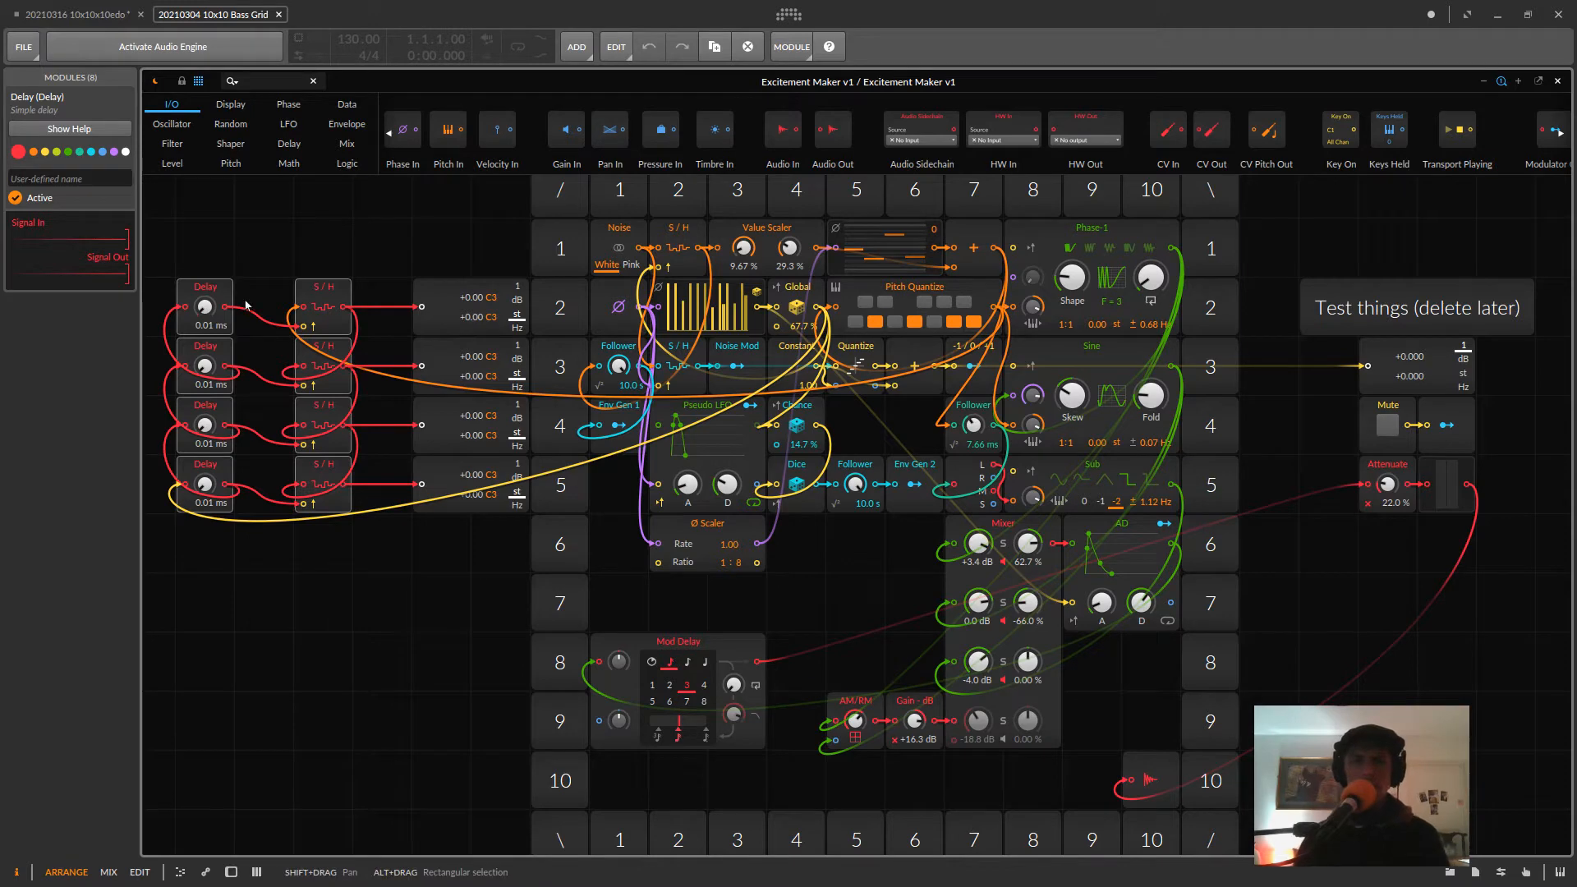
right_click(212, 291)
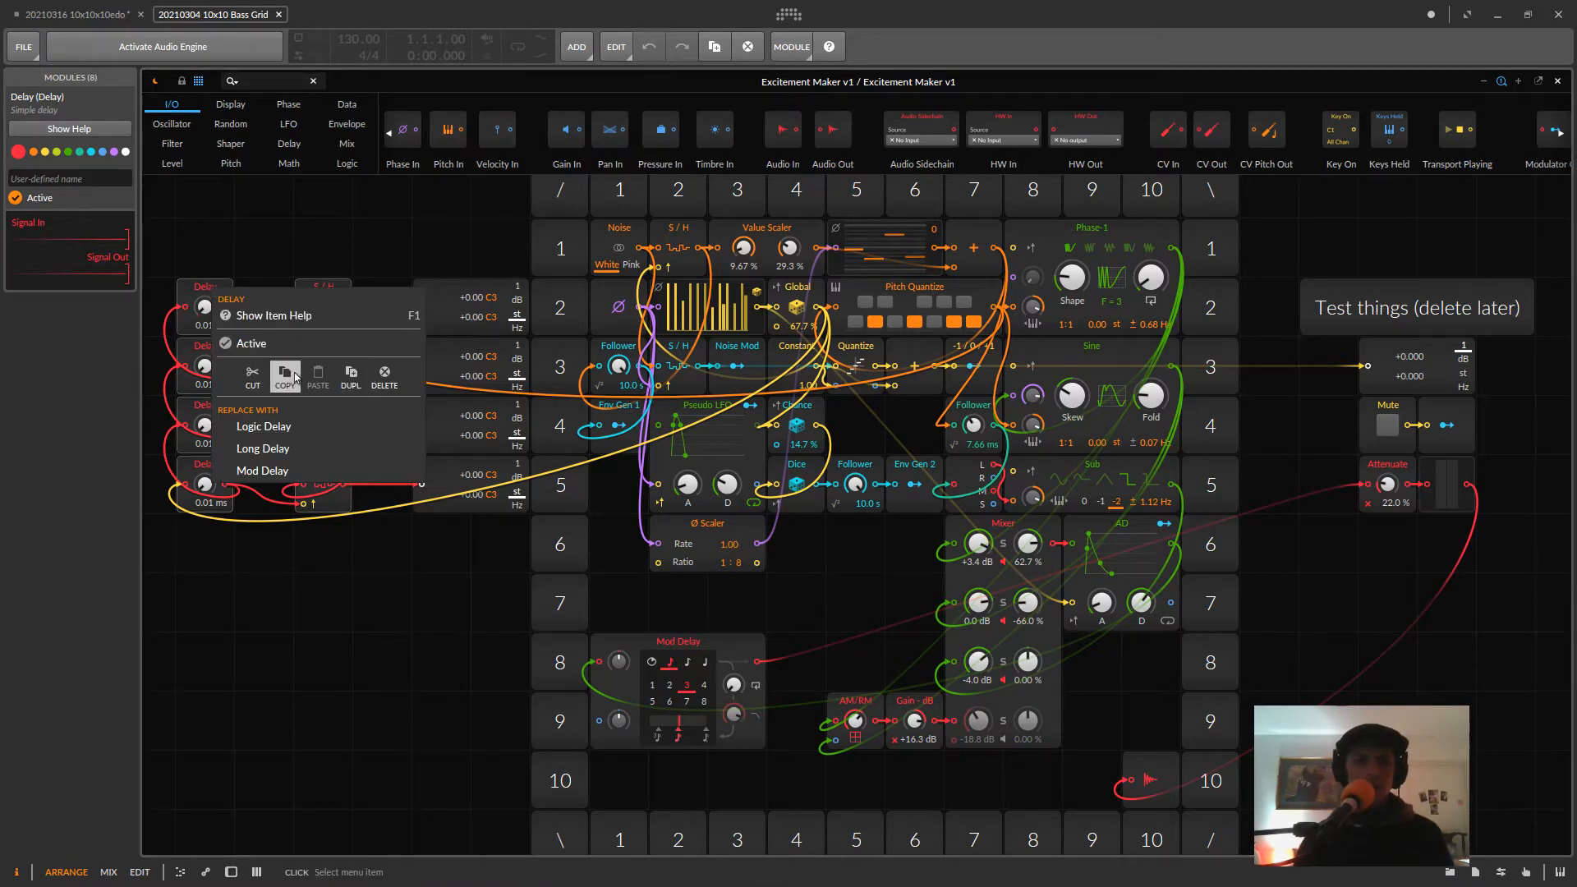
left_click(49, 14)
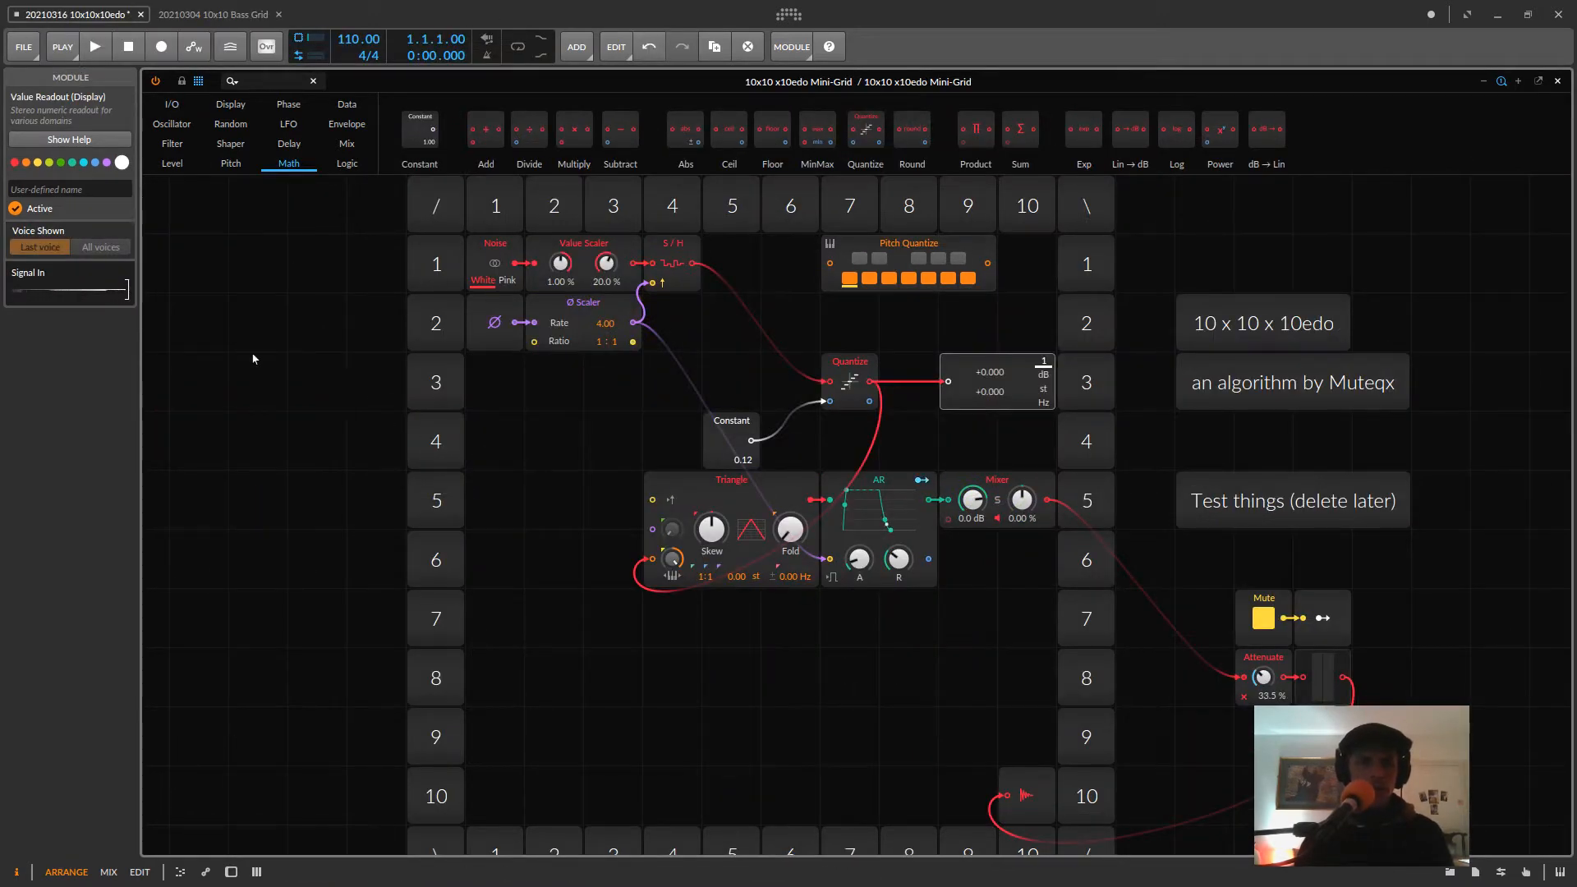
key("ctrl+v")
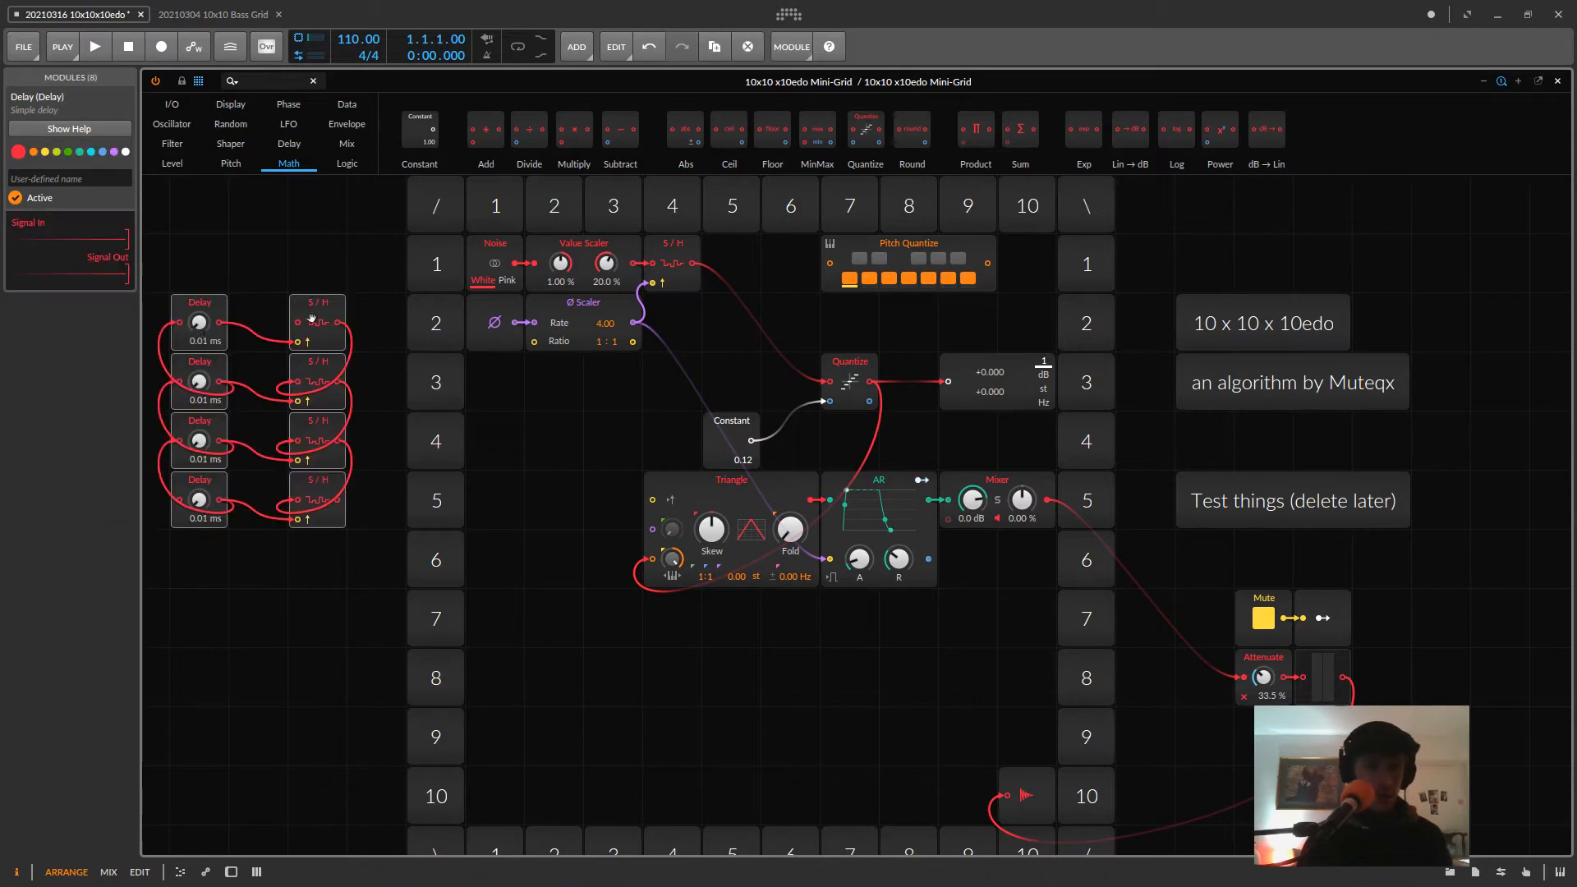
left_click(228, 262)
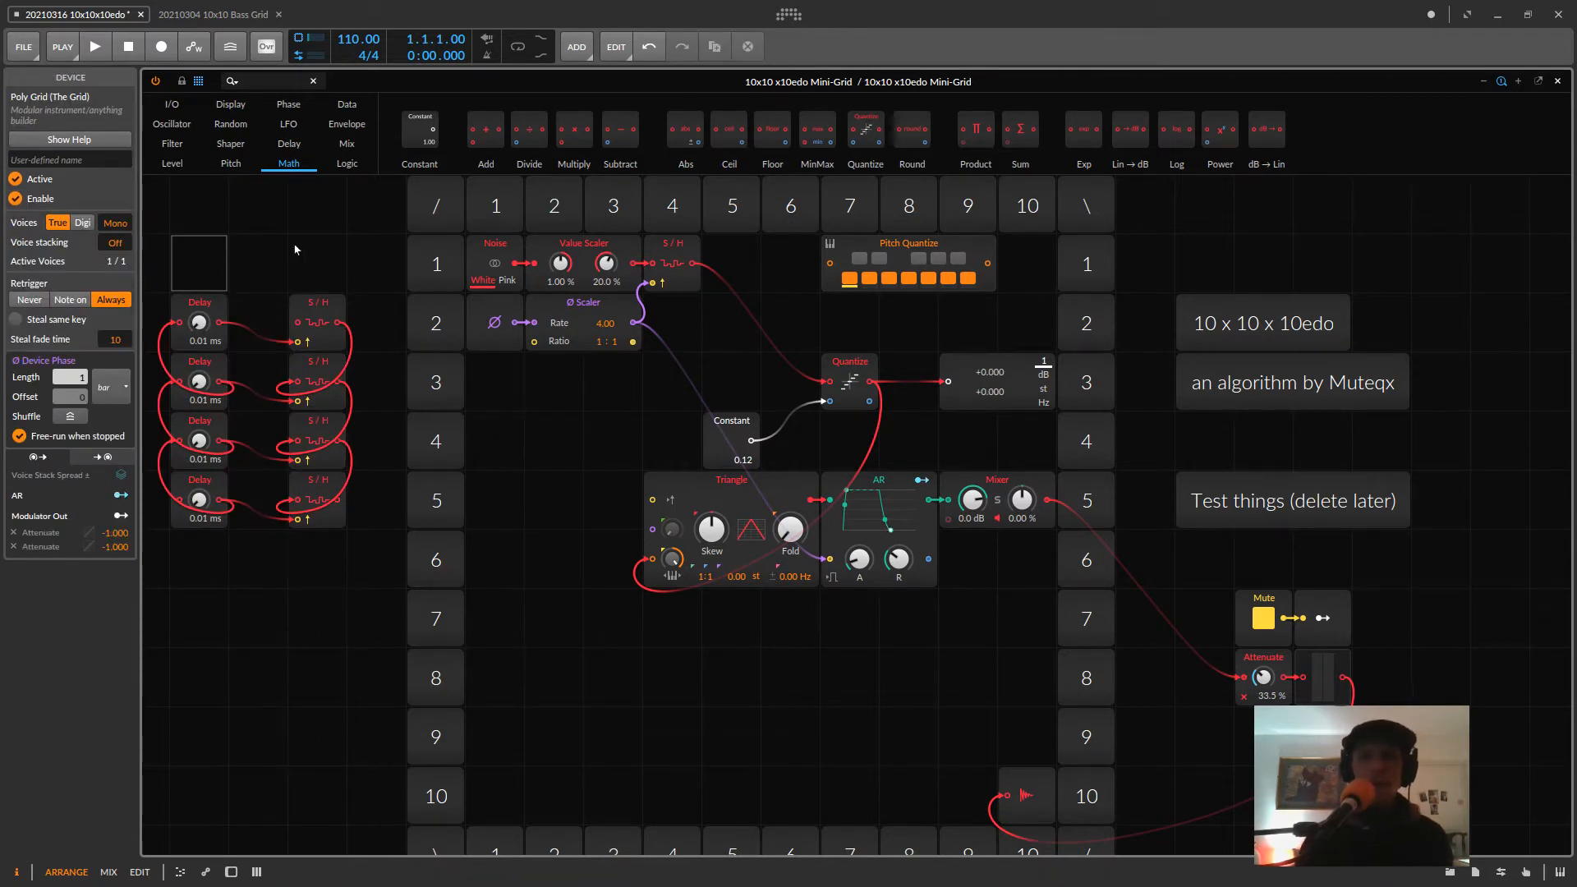
left_click_drag(164, 261, 349, 550)
left_click_drag(202, 310, 203, 429)
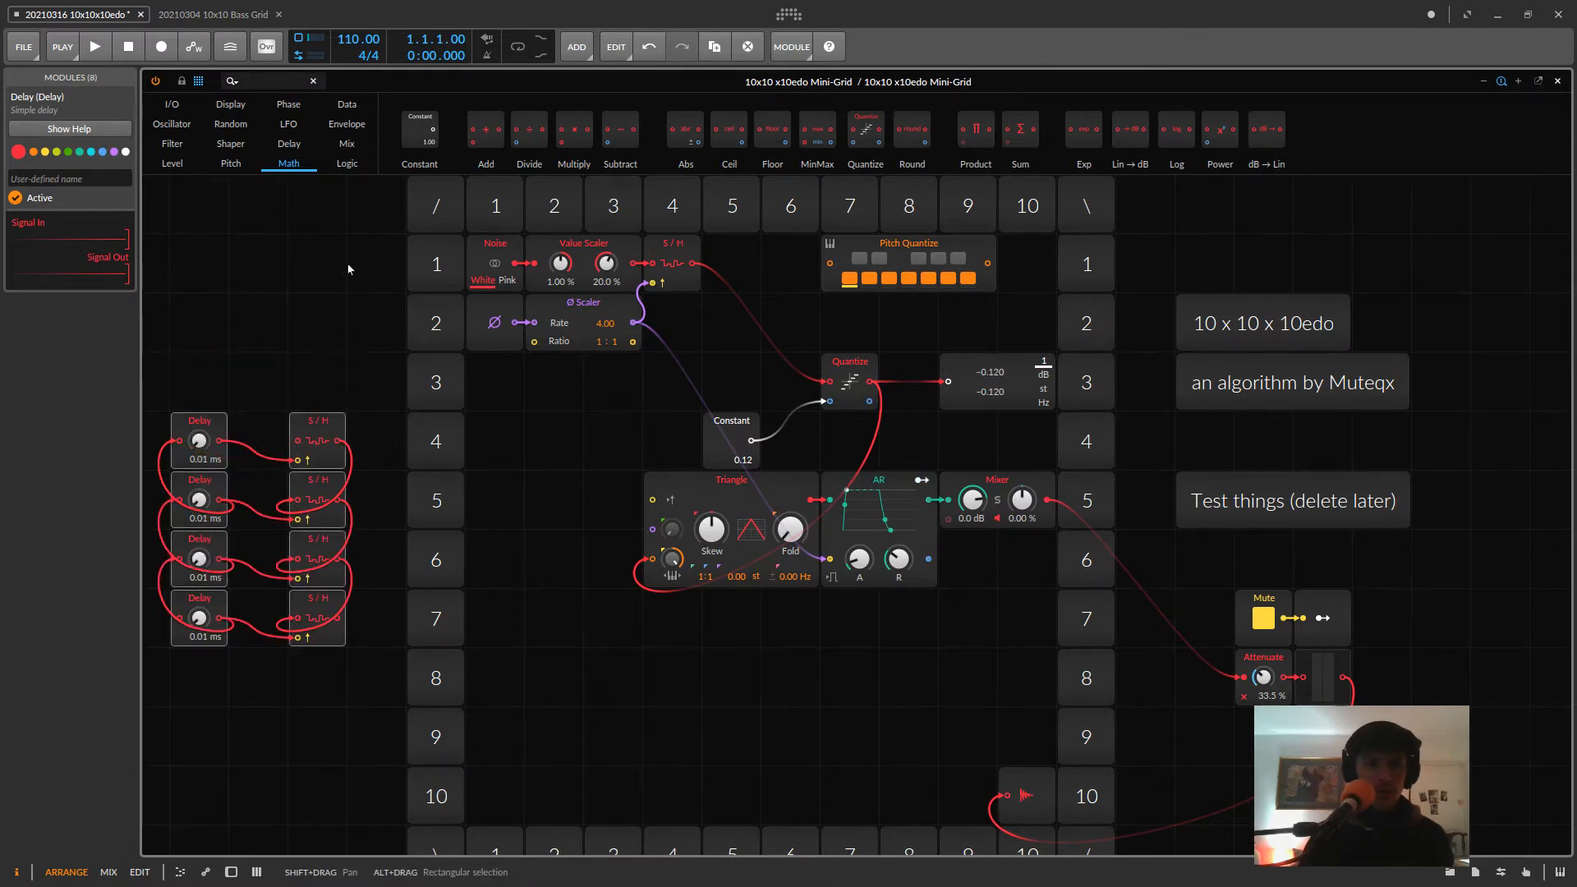
- Feed the Quantize output into the shift register's first S / H, and clock the register, row 1 S / H and AR from the Ø Scaler's gate output
left_click(328, 319)
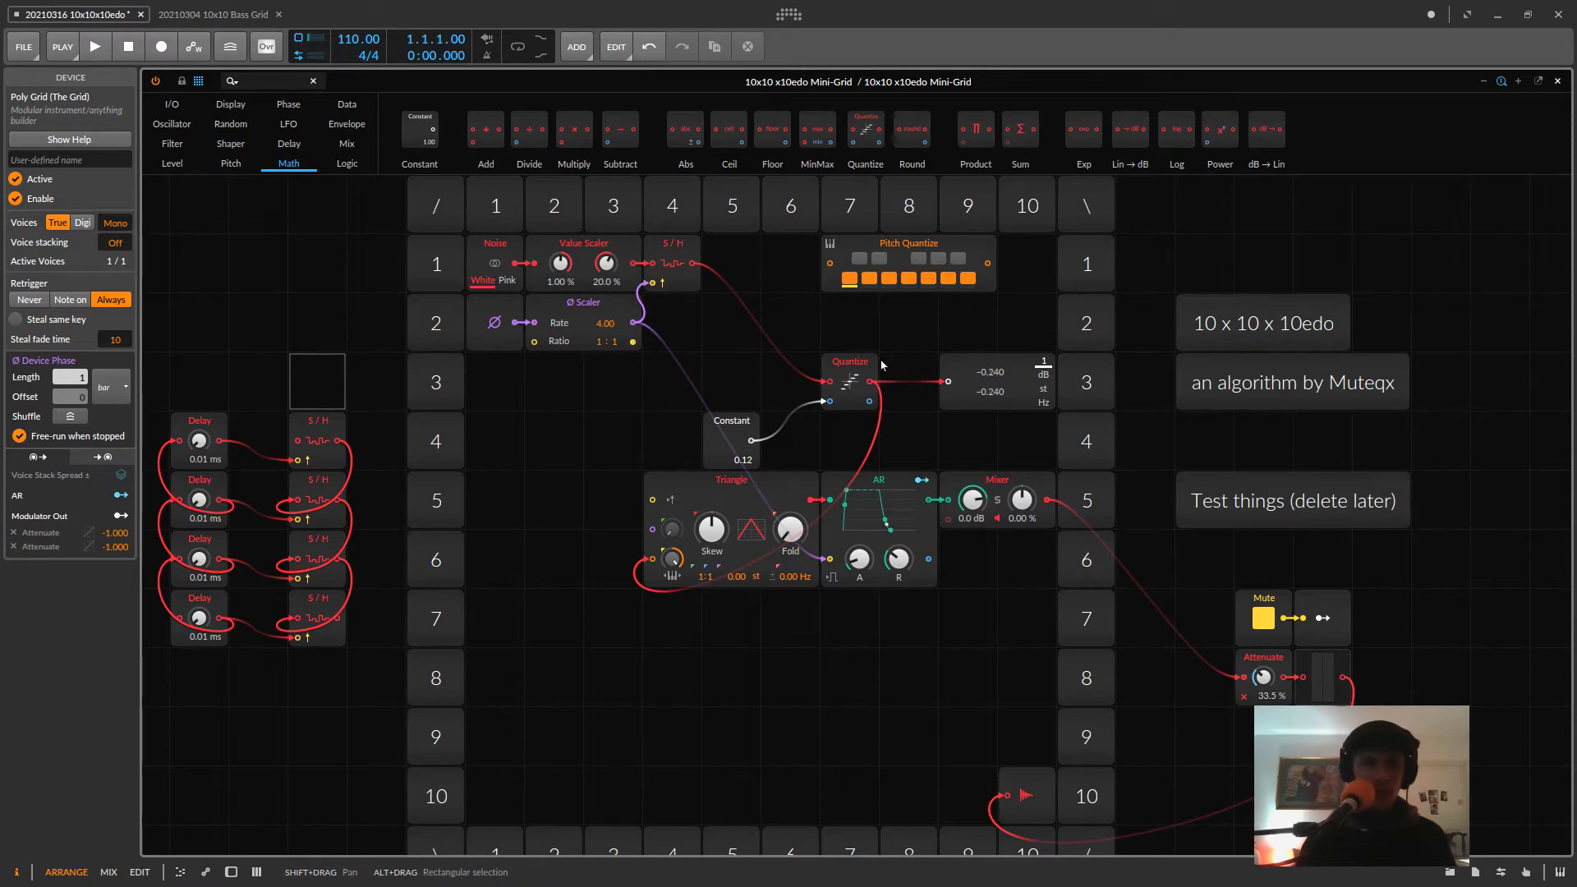
left_click_drag(877, 388, 298, 442)
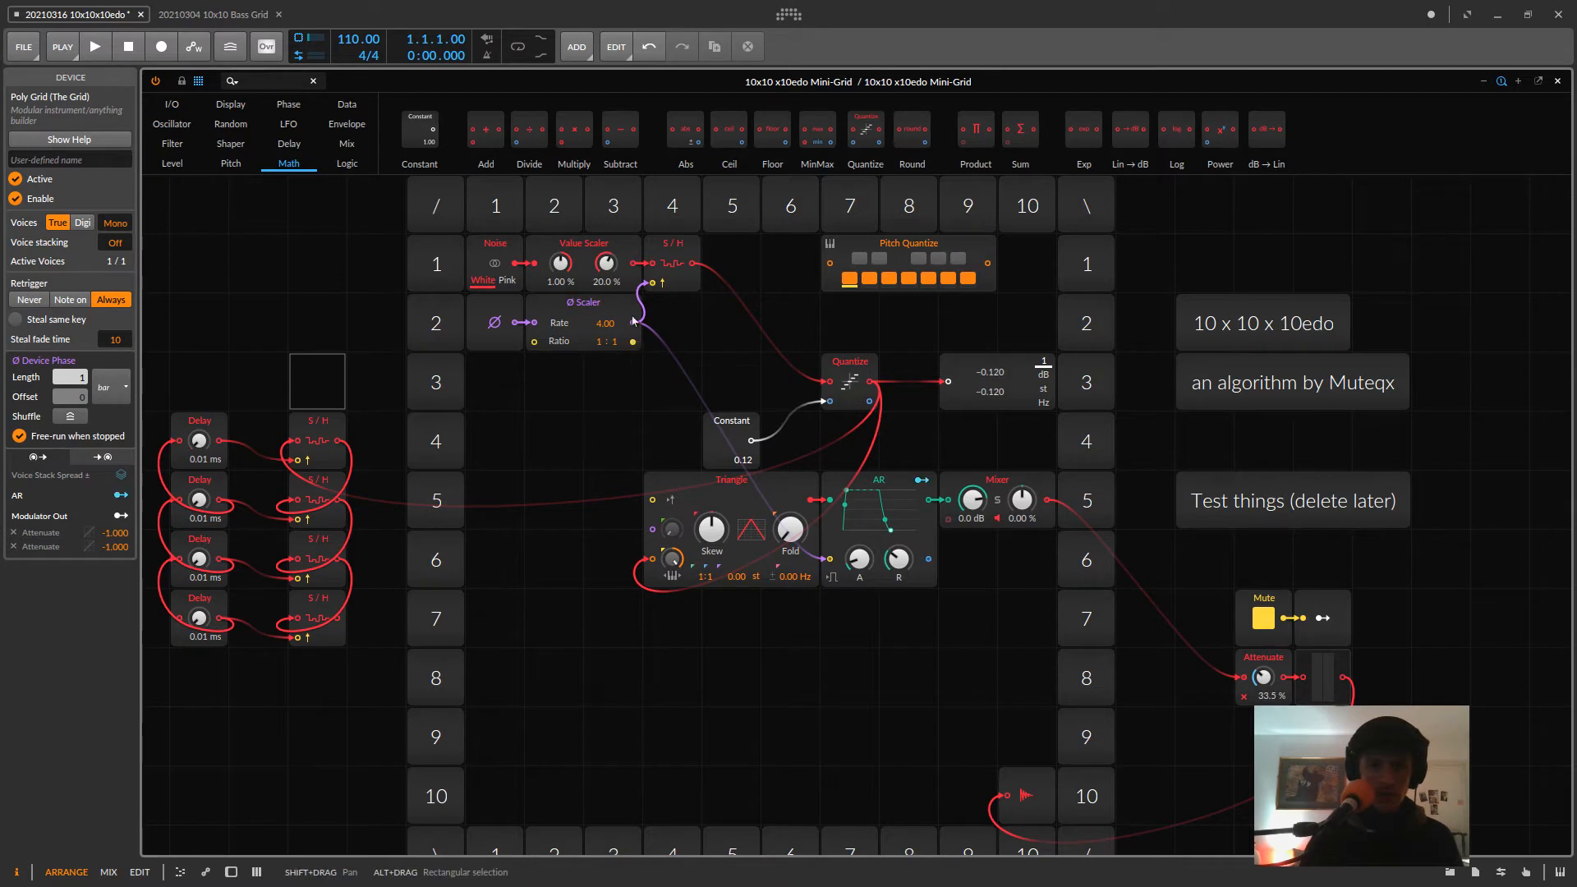
left_click_drag(634, 342, 179, 618)
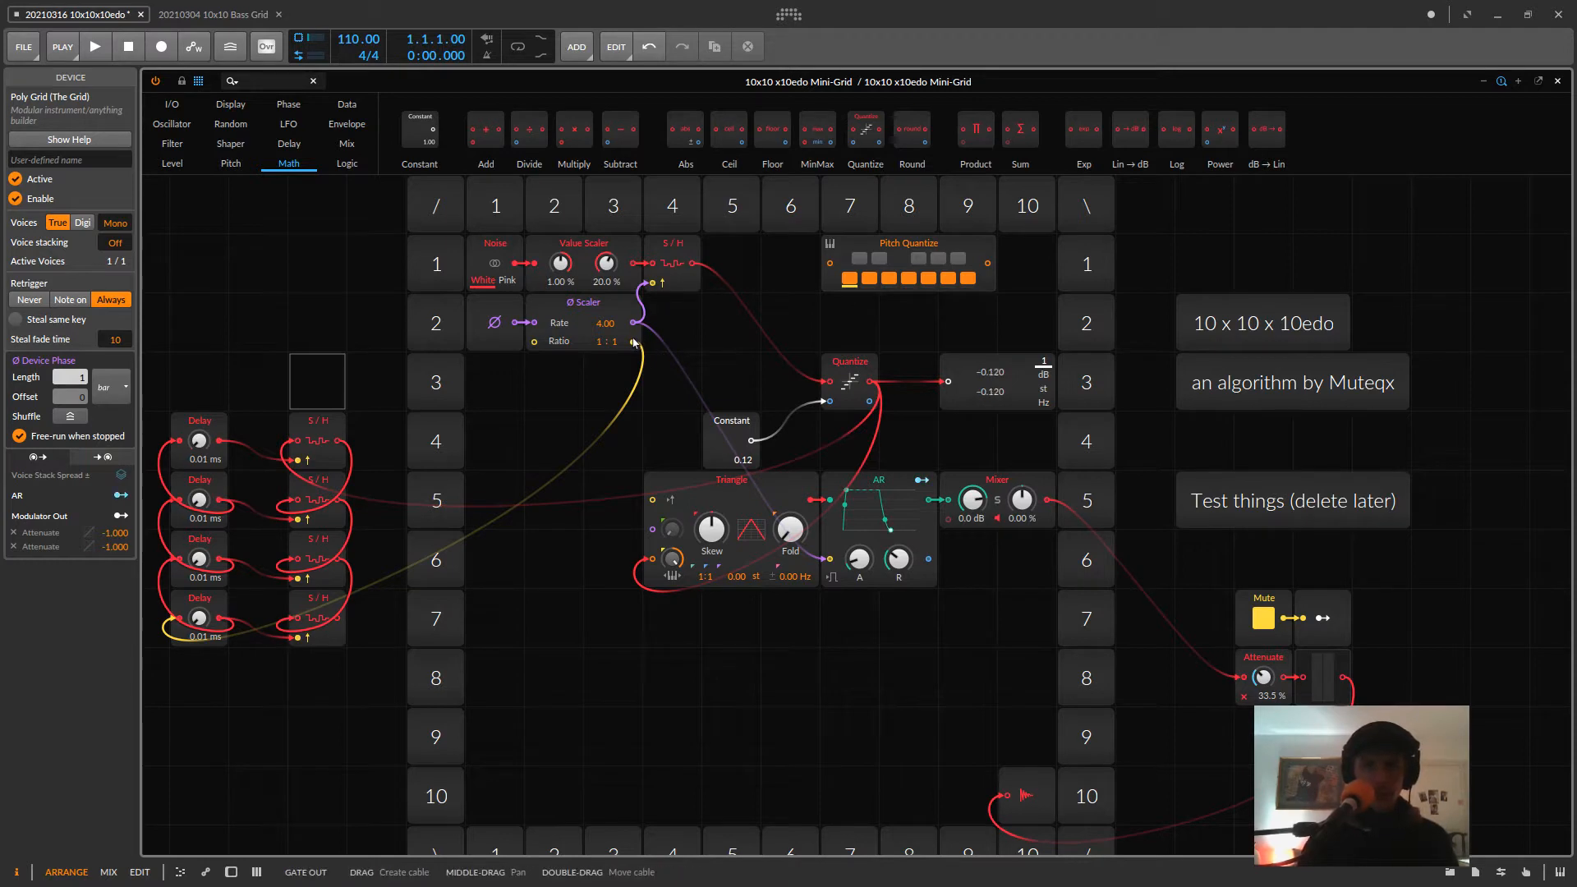
left_click_drag(634, 341, 652, 283)
left_click_drag(634, 345, 830, 558)
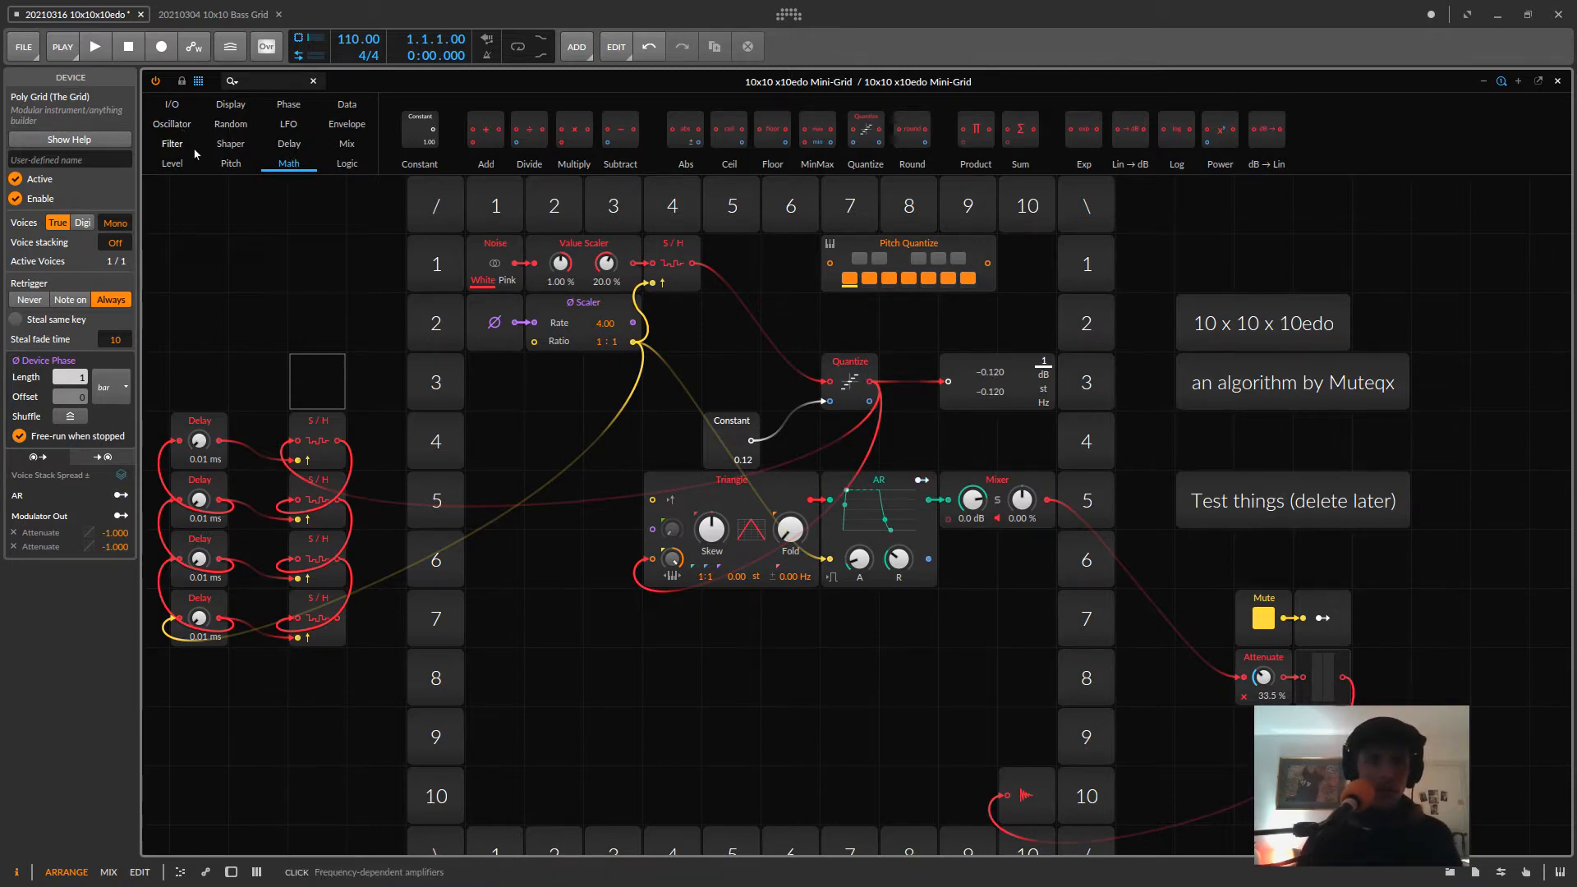
- Place four Value Readouts in rows 4 to 7 and connect each to its row's S / H output in the shift register
left_click(231, 104)
left_click_drag(940, 132, 517, 492)
key("ctrl+d")
key("ctrl+d")
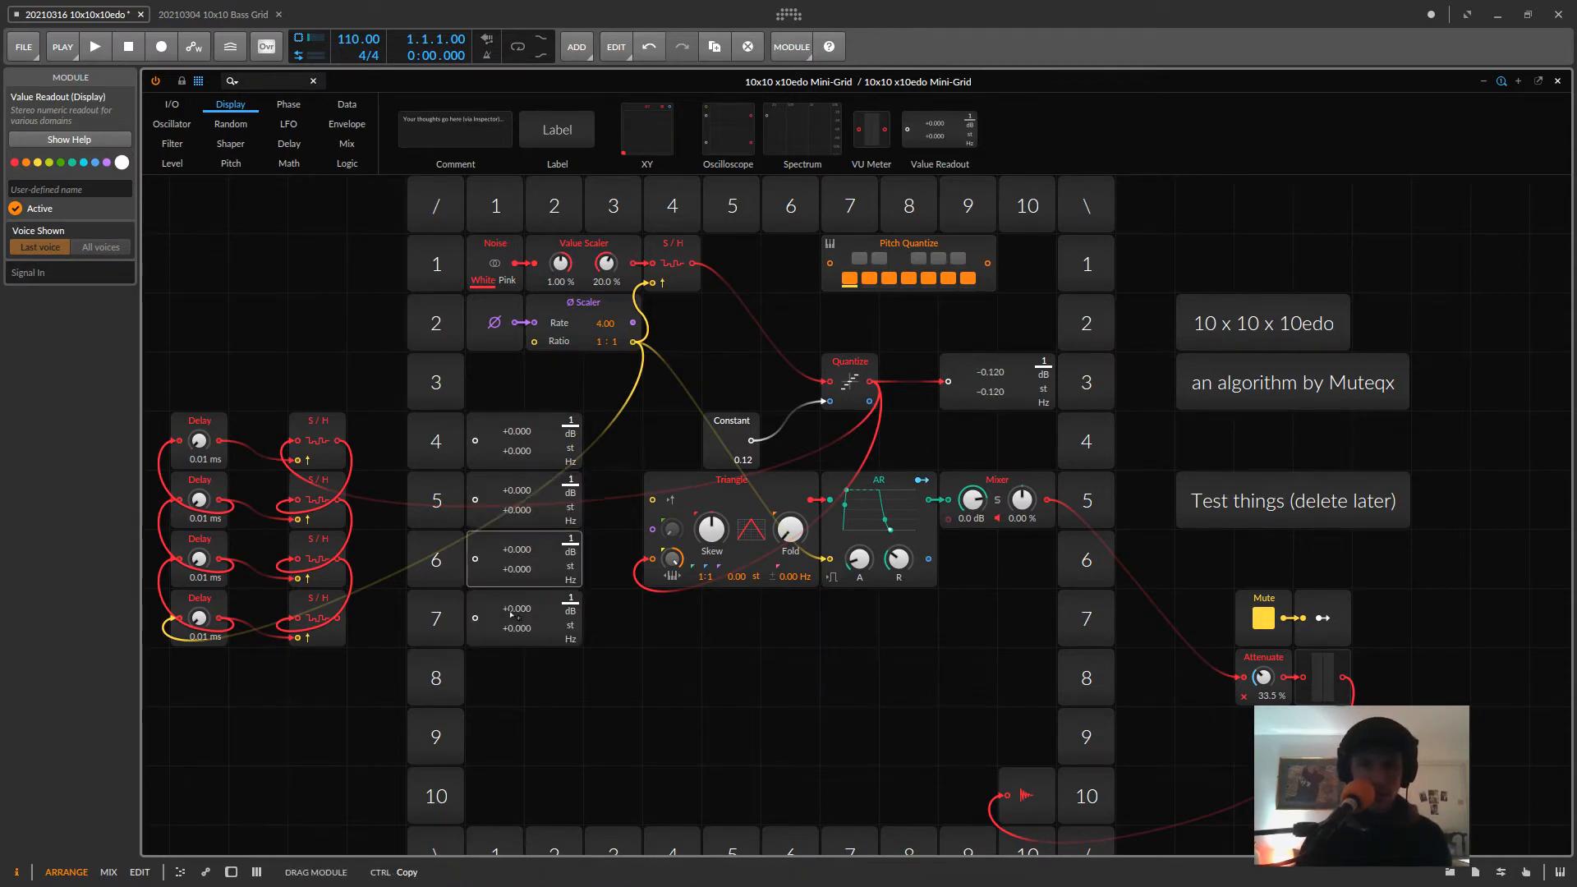
left_click_drag(339, 445, 474, 440)
left_click_drag(408, 509, 475, 500)
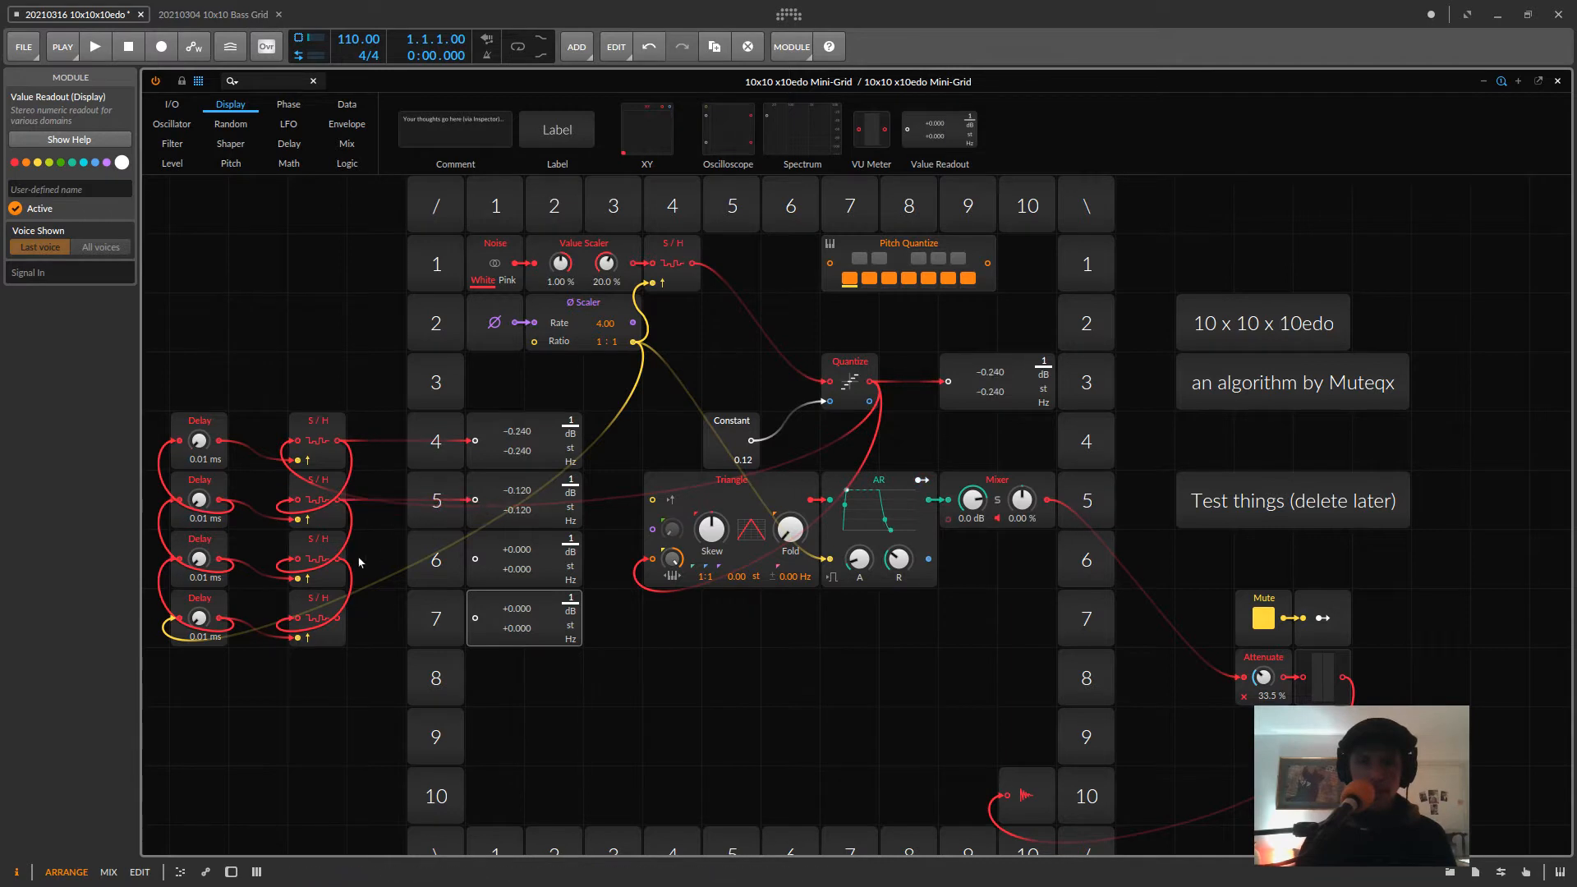
left_click_drag(339, 559, 474, 559)
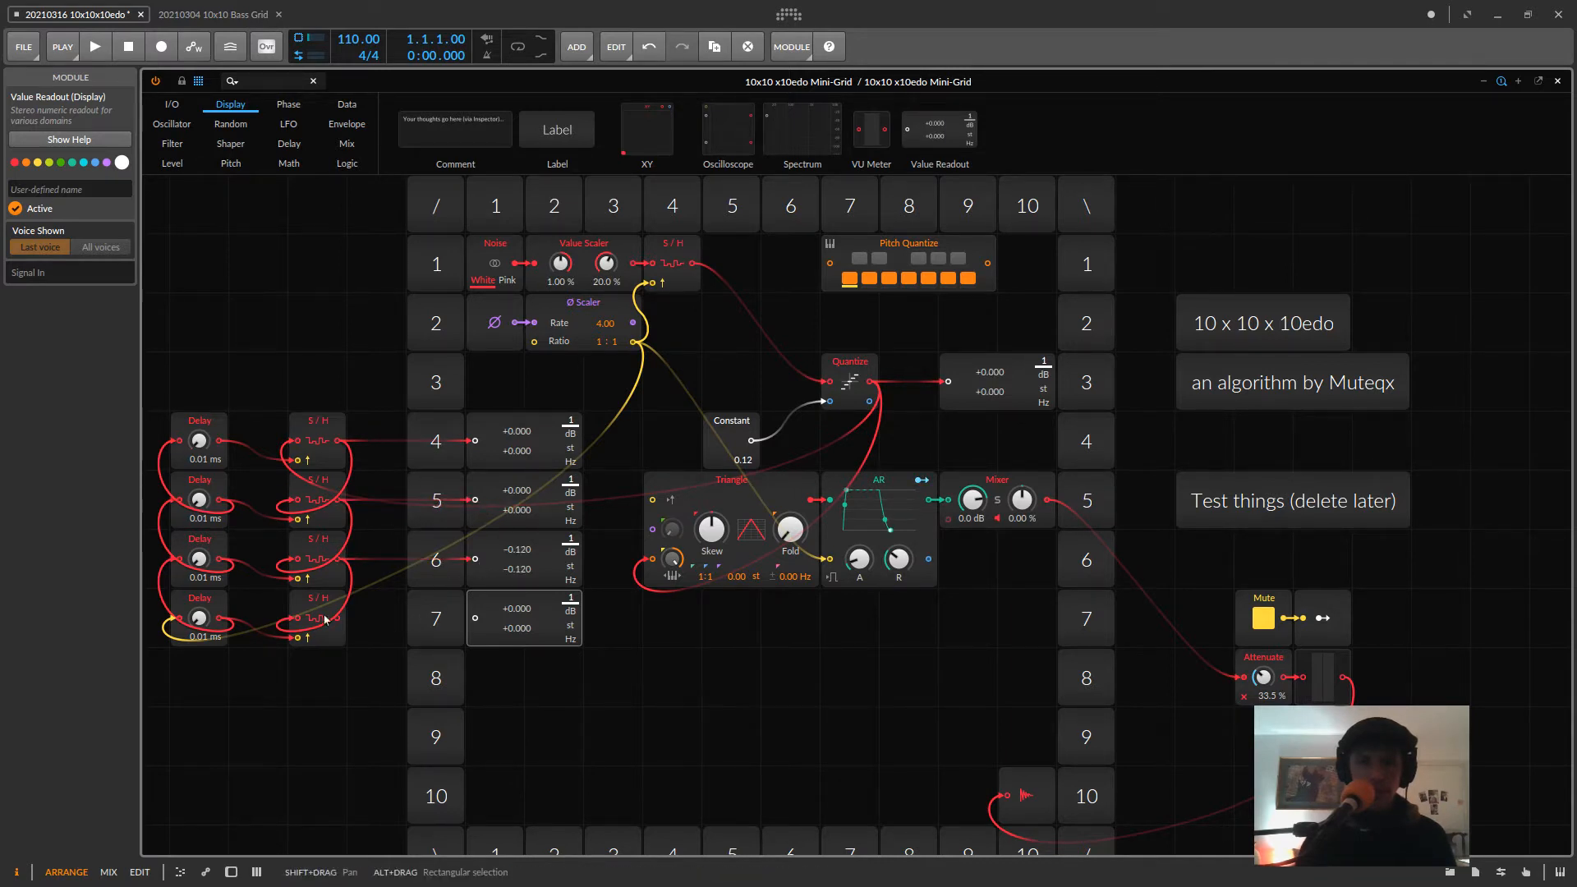
left_click_drag(339, 618, 475, 618)
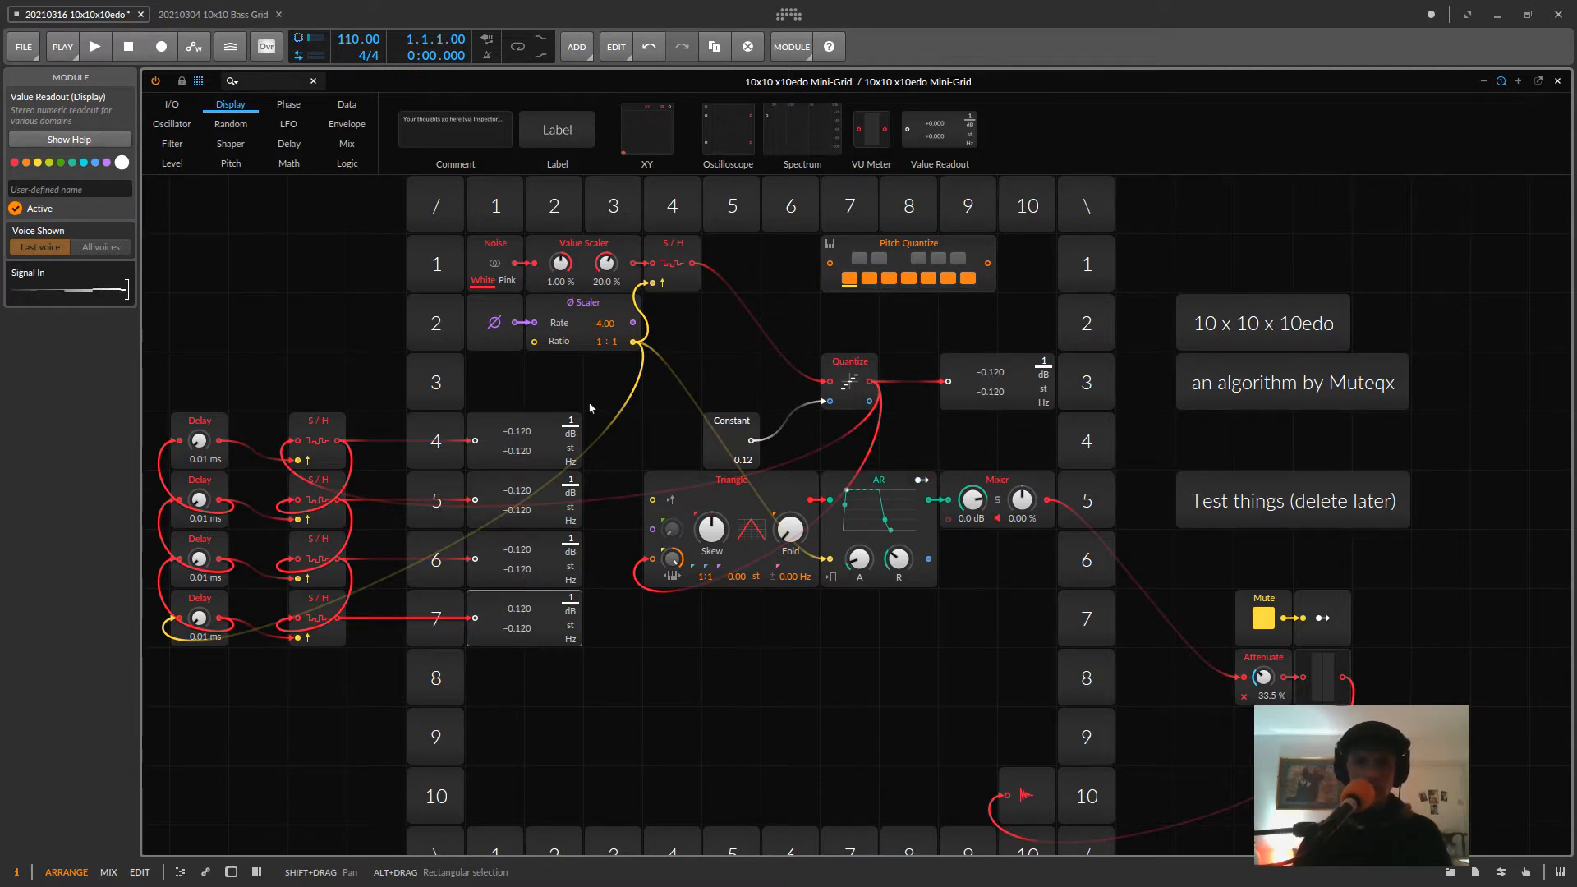
- Delete the four Value Readouts on the shift register and move the displaced row 4 S / H back in line with the others
left_click_drag(536, 393, 522, 681)
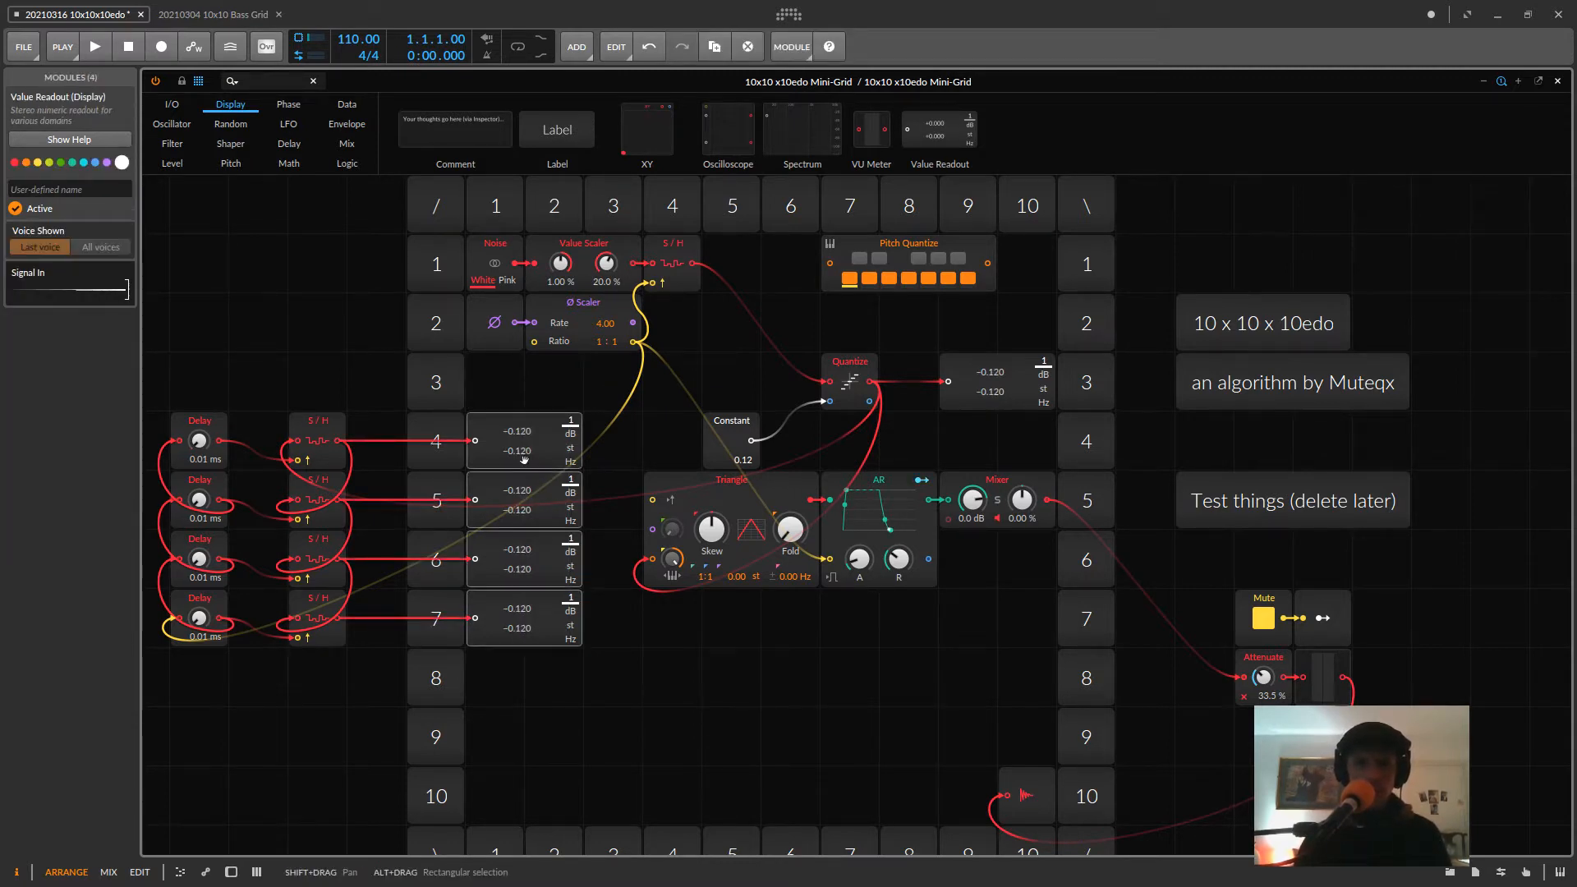
left_click_drag(509, 444, 282, 253)
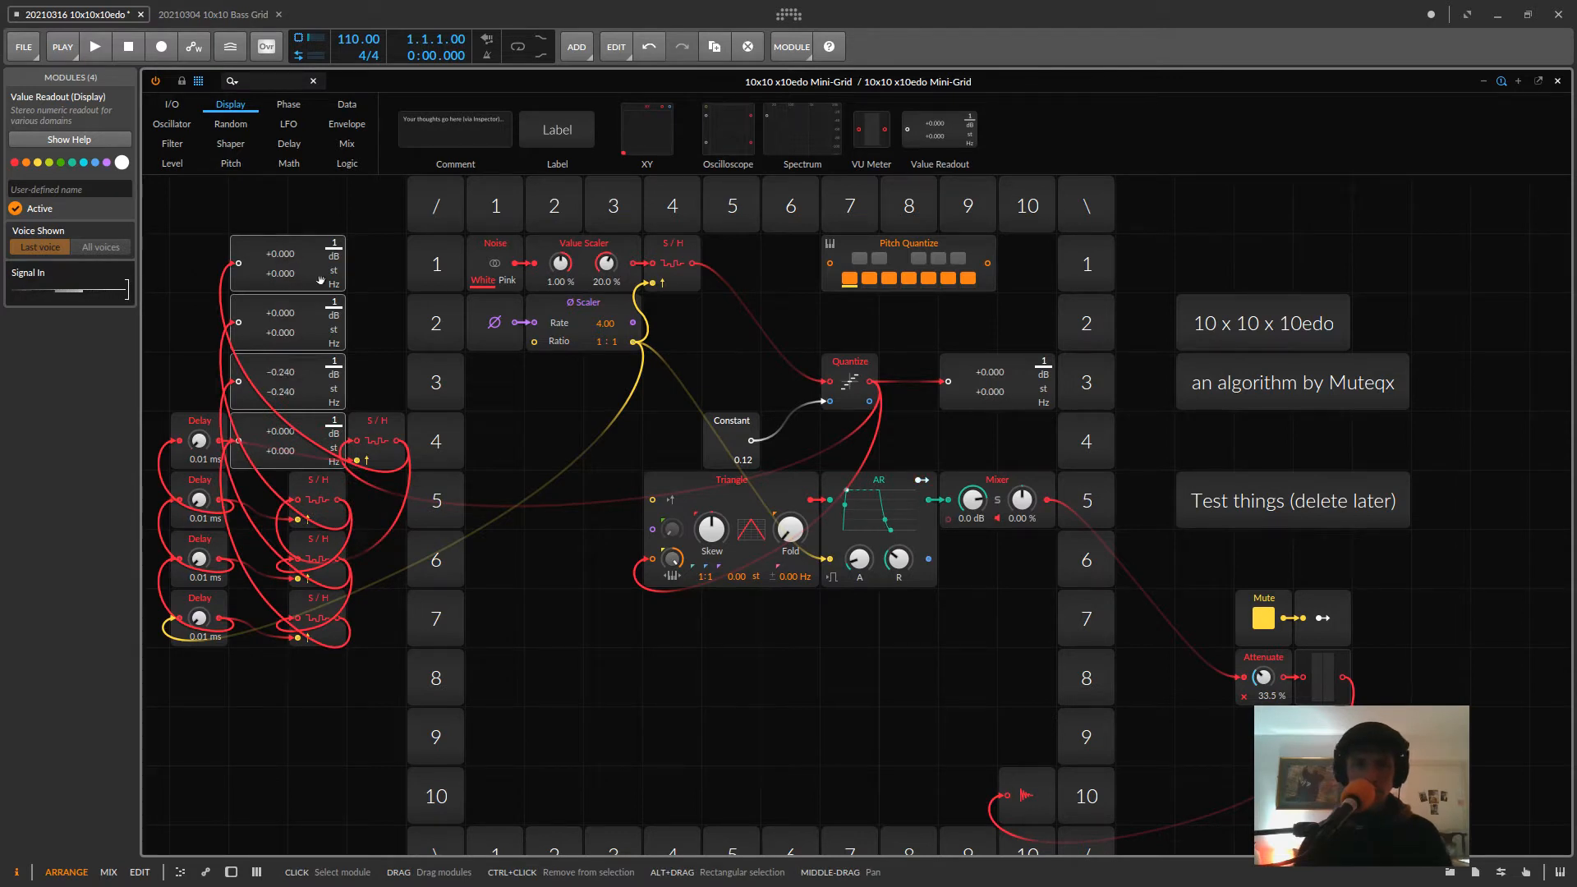
key("Delete")
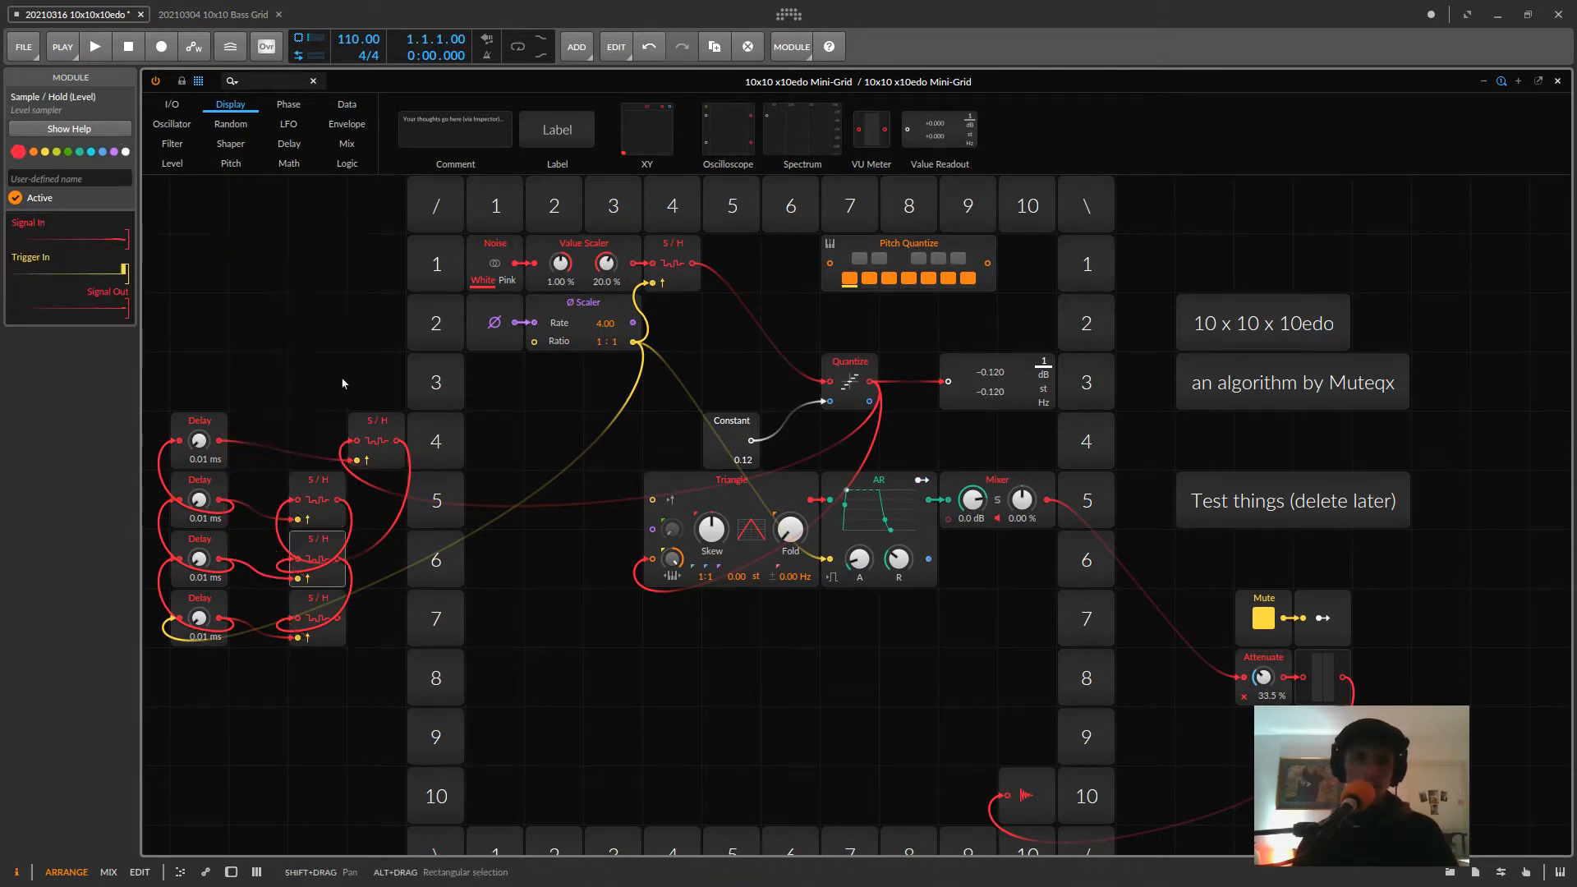
left_click_drag(374, 427, 333, 427)
left_click(338, 366)
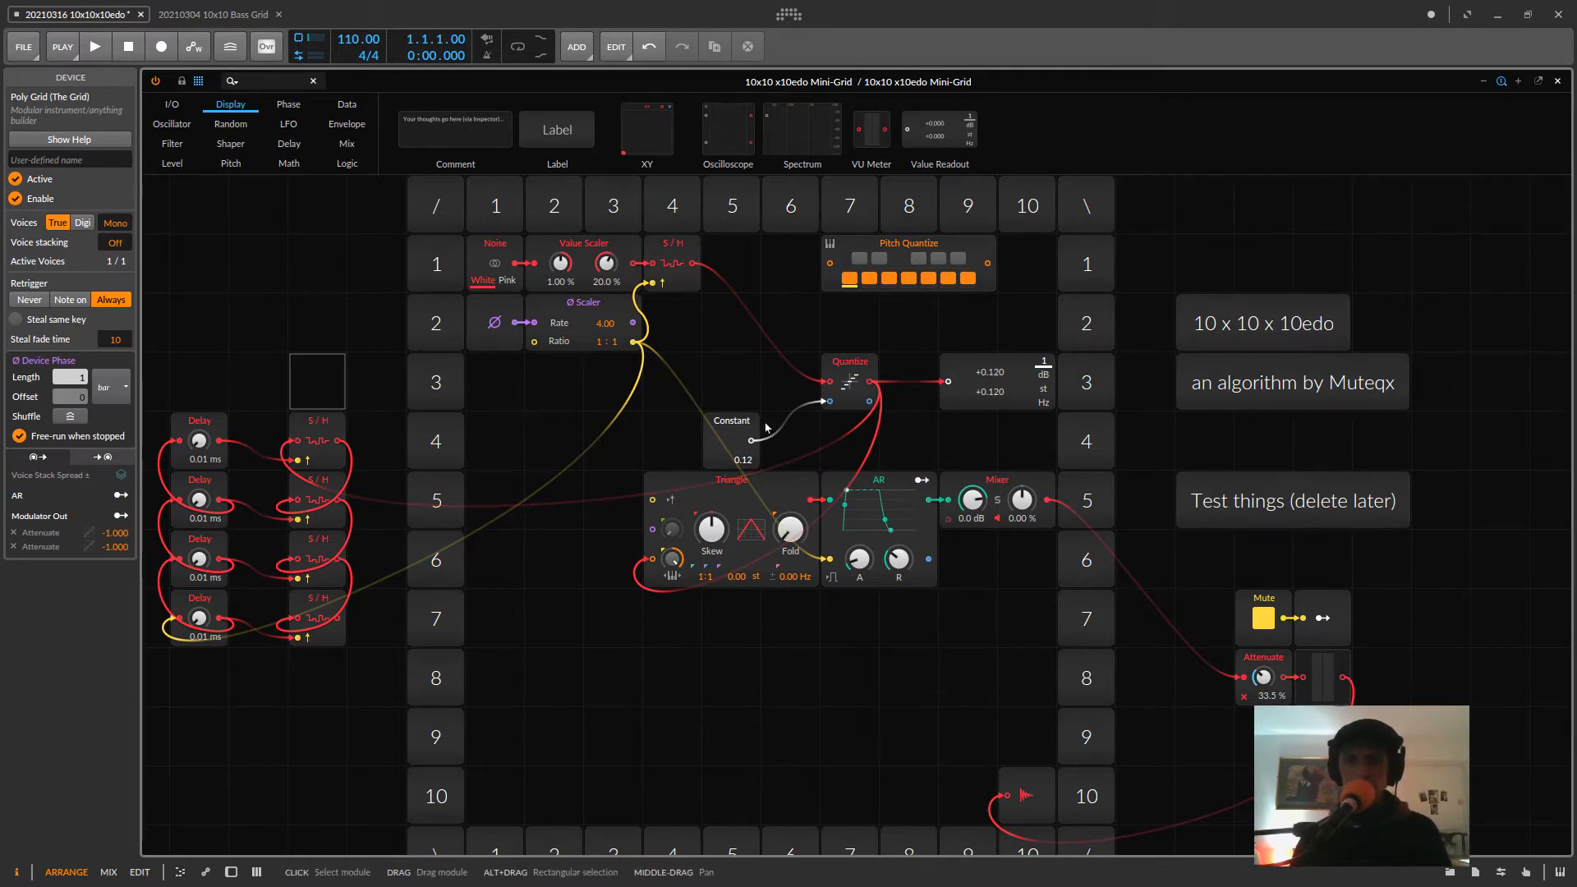
- Delete the unused Pitch Quantize, move the remaining Value Readout above the Mute button and disconnect it from Quantize
left_click(908, 243)
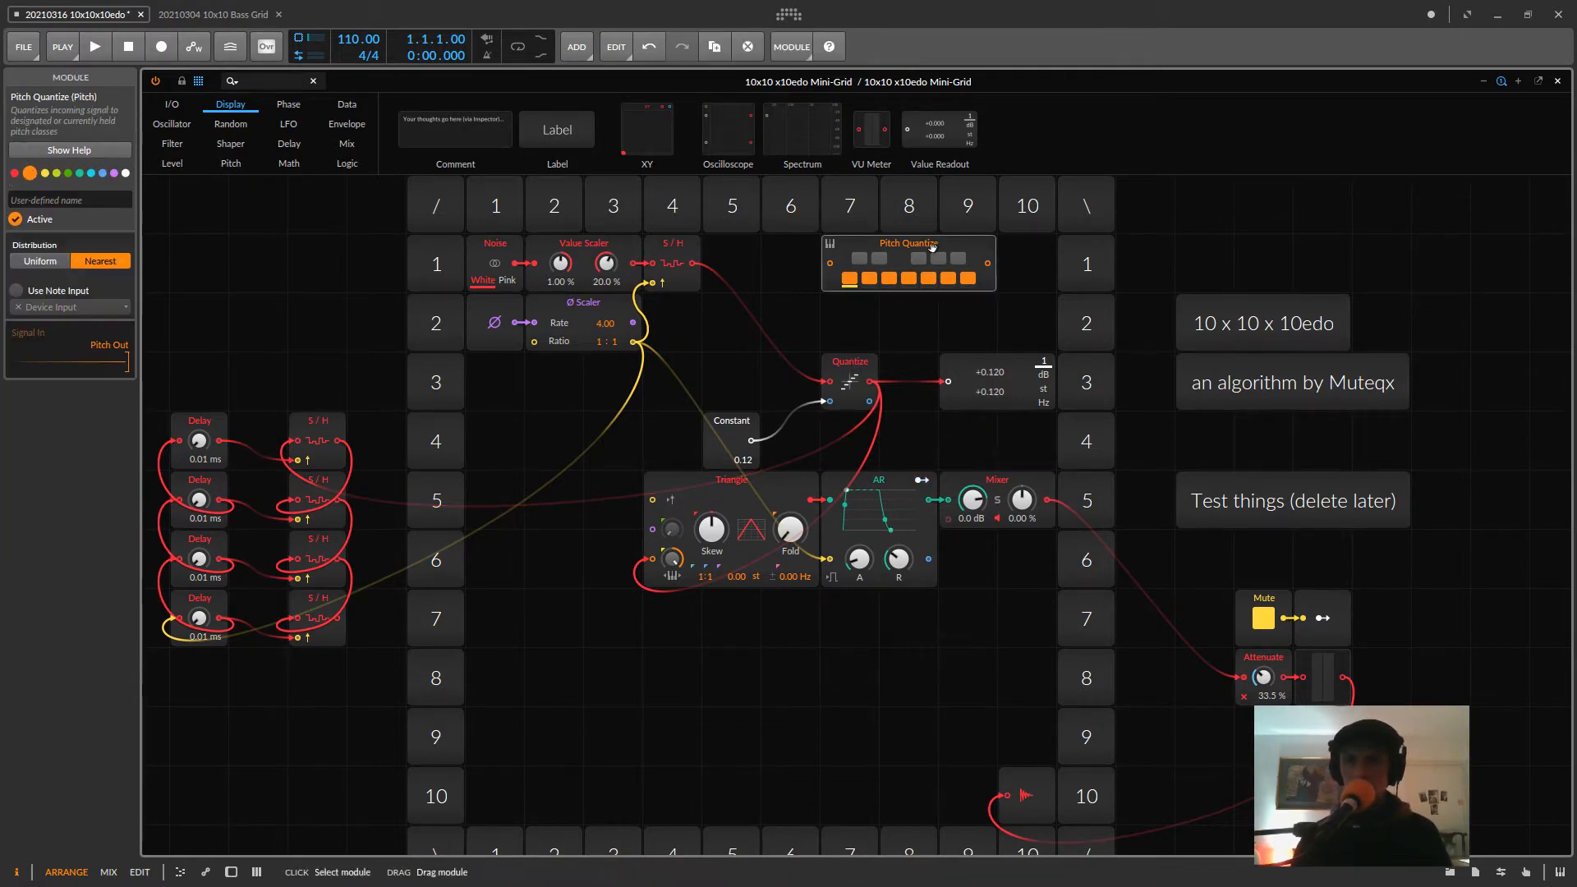
key("Delete")
left_click_drag(998, 365, 1294, 543)
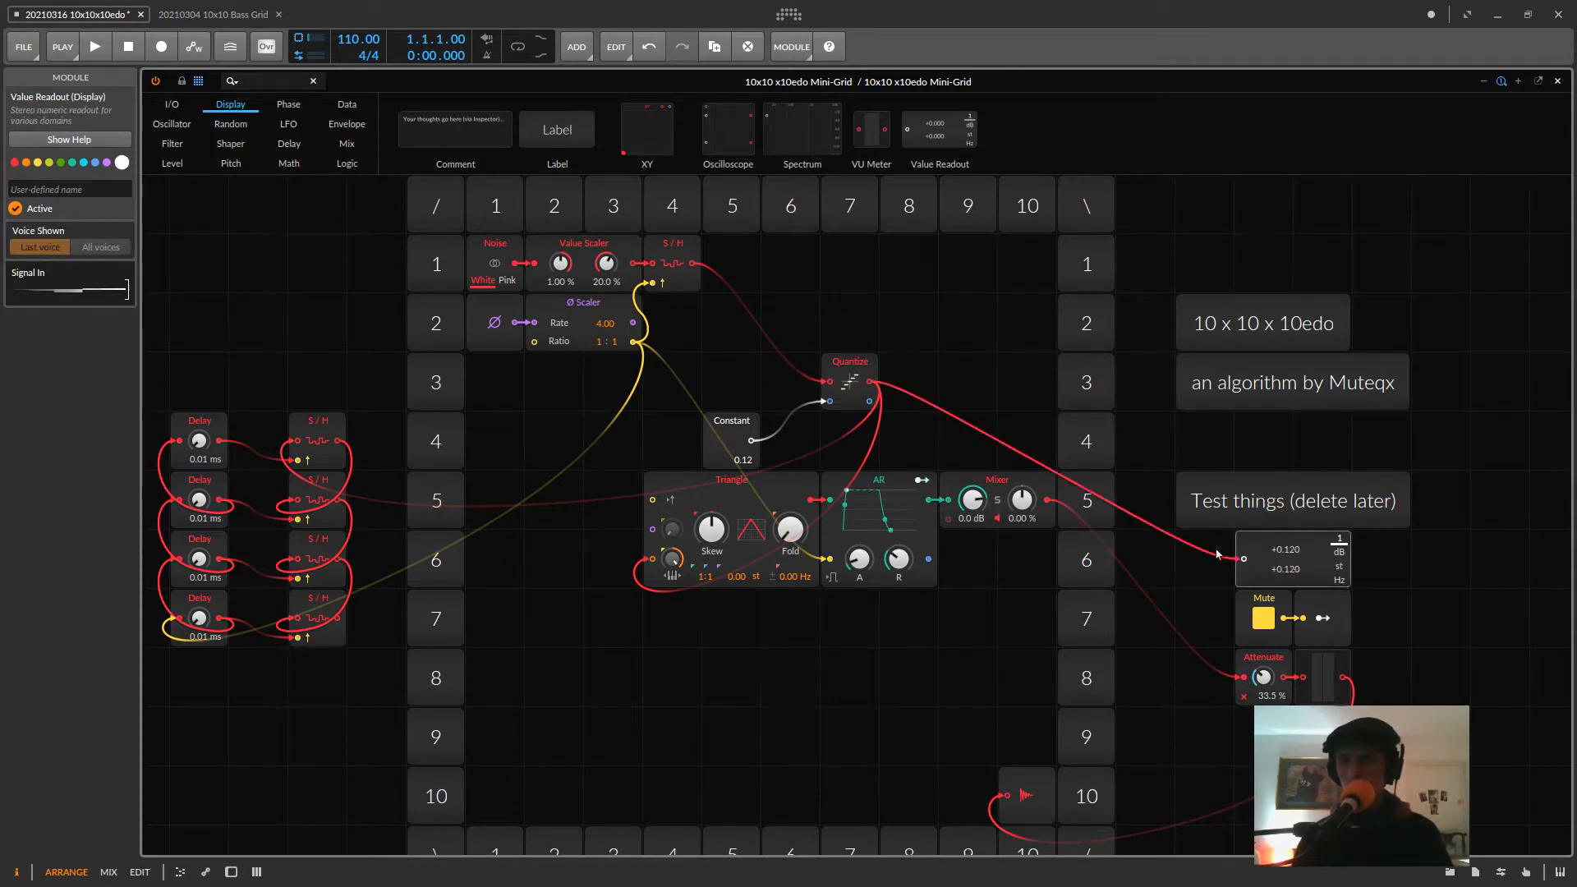
left_click(883, 378, "alt")
- Move Quantize beside the S / H in row 1 and the 0.12 Constant beside the Ø Scaler in row 2
left_click_drag(850, 366, 731, 247)
left_click_drag(728, 435, 709, 339)
left_click(844, 362)
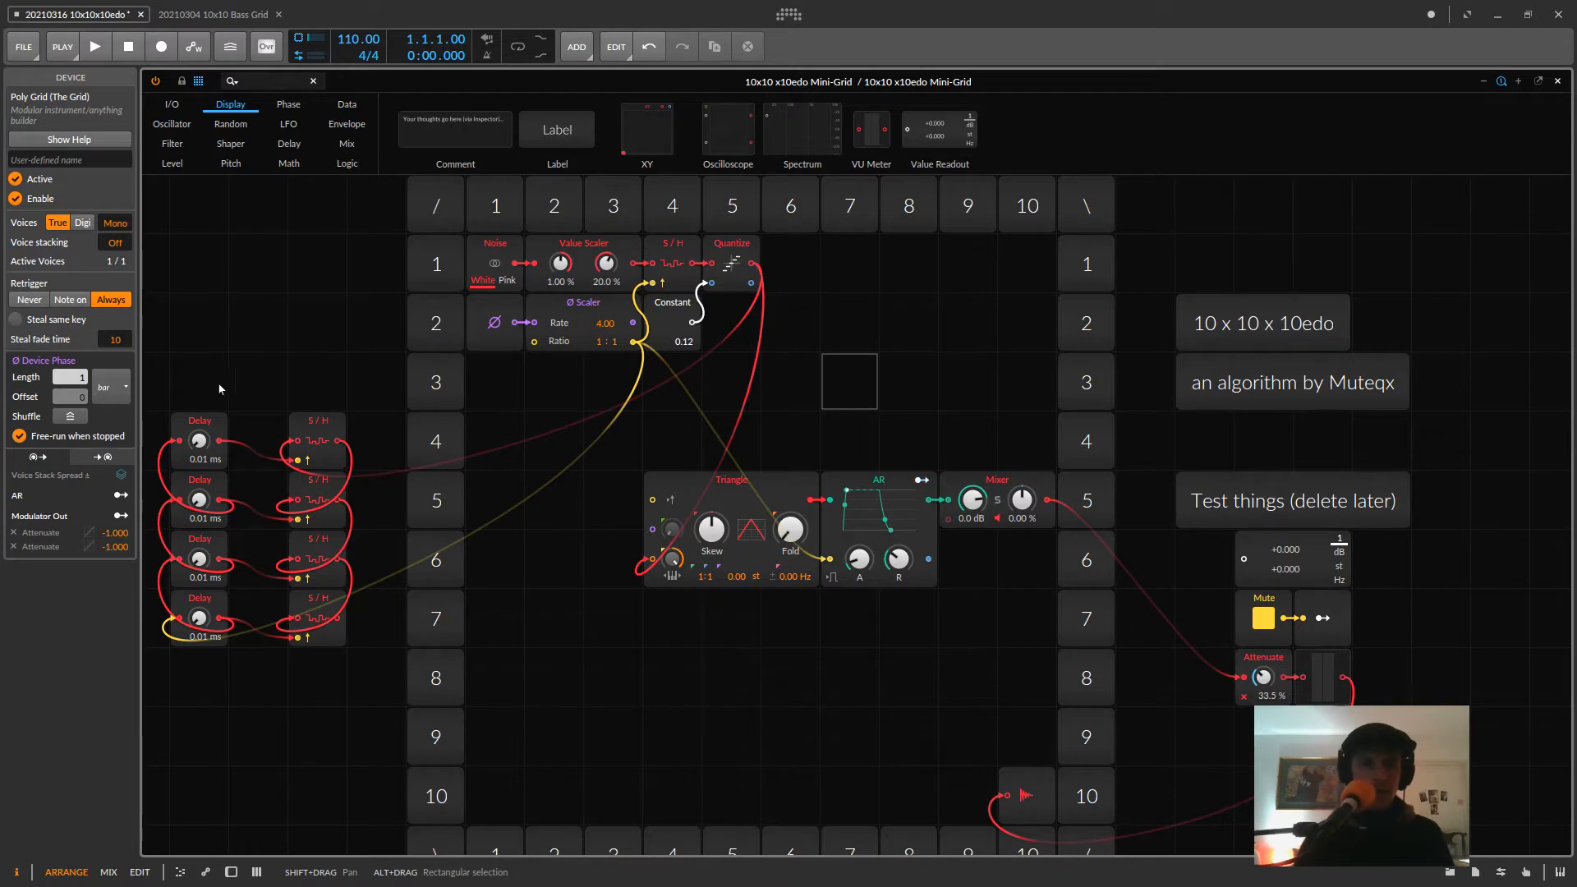
- Move the Triangle, AR and Mixer up one row, and copy the Triangle and AR pair twice beneath the original
scroll(844, 608, "down", 1)
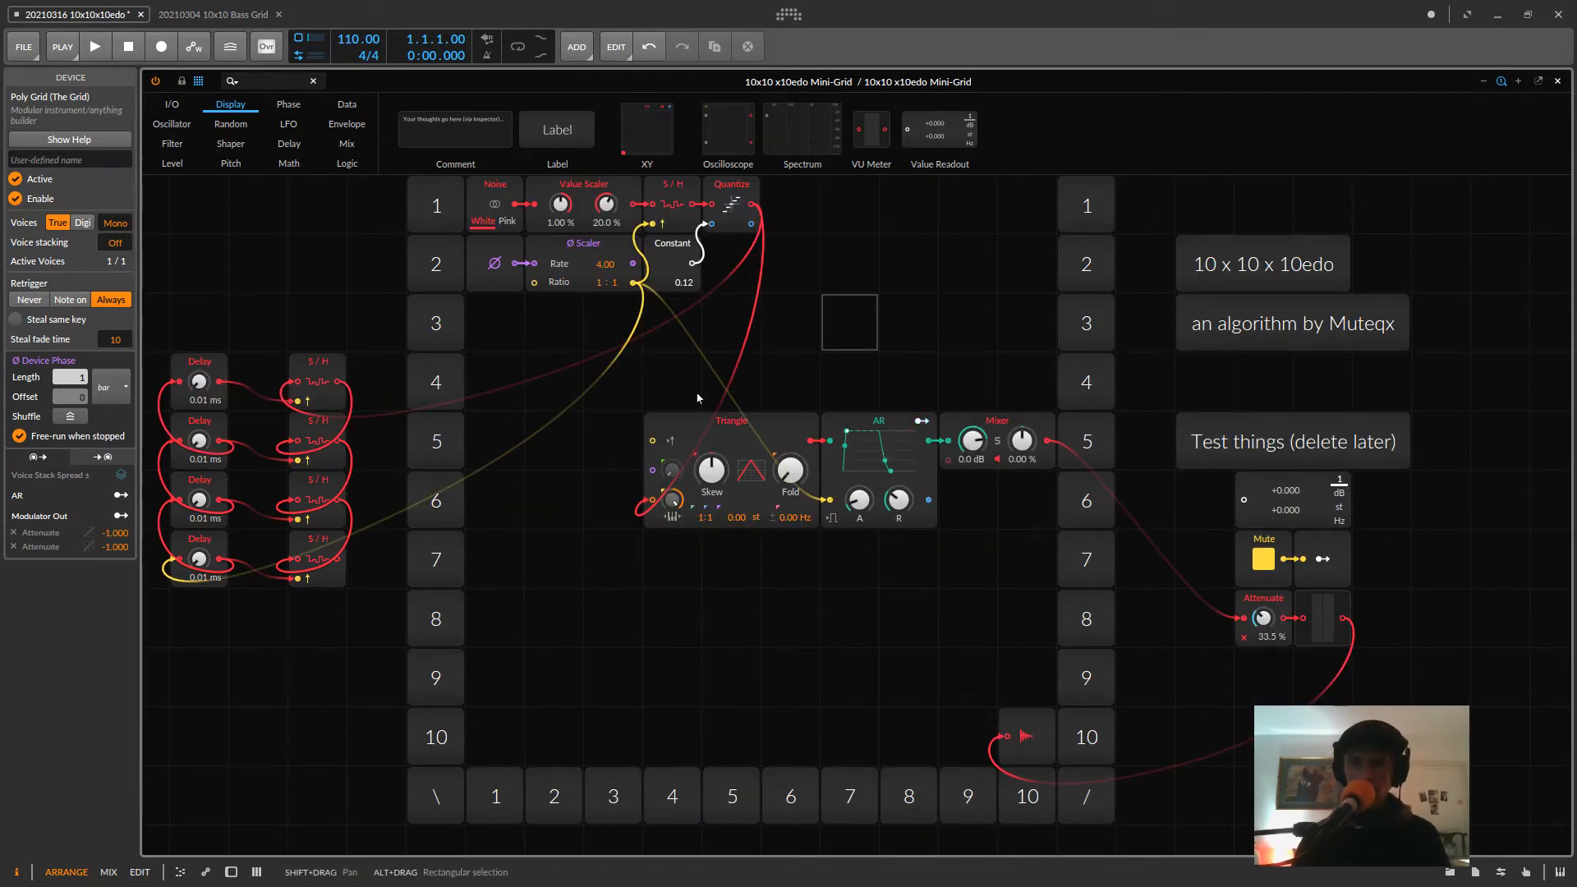
left_click_drag(693, 397, 1057, 559)
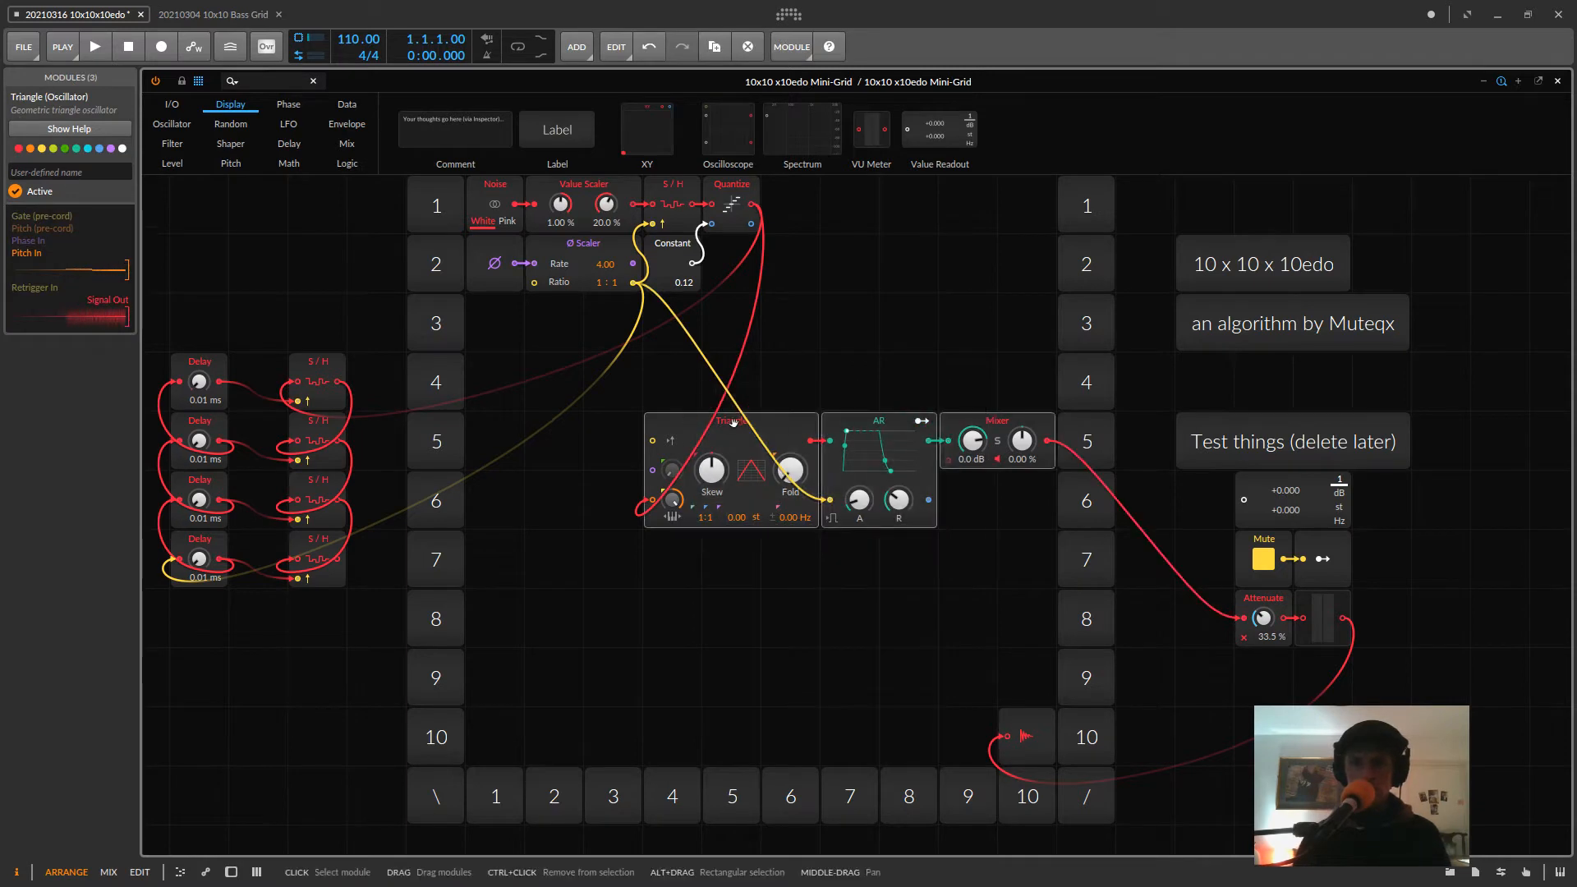
left_click_drag(744, 430, 866, 450)
left_click(715, 517)
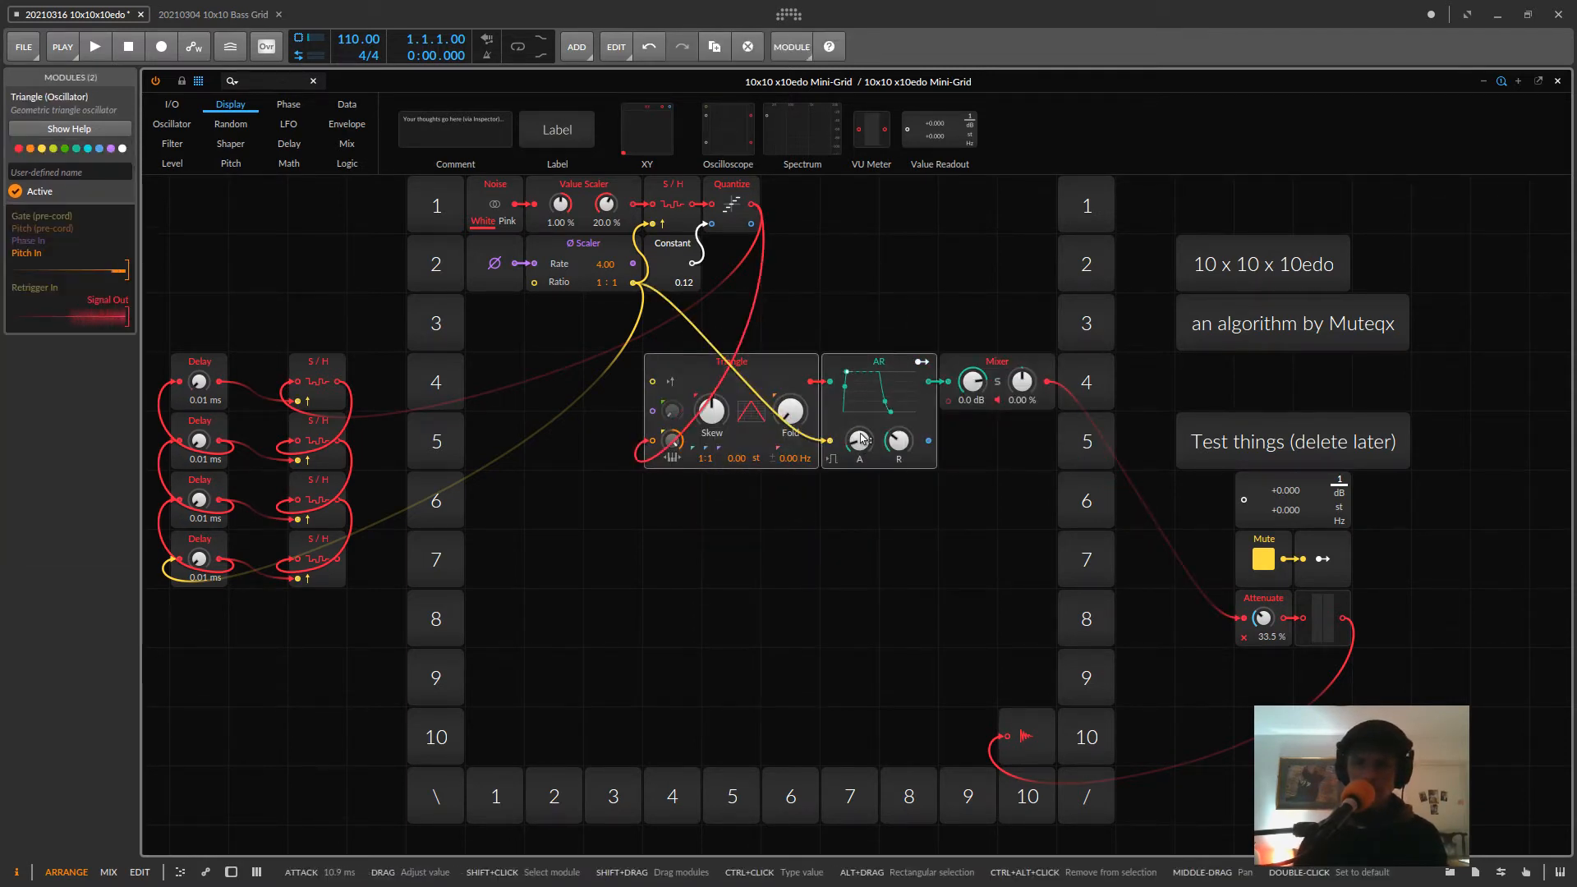
left_click_drag(745, 366, 732, 653)
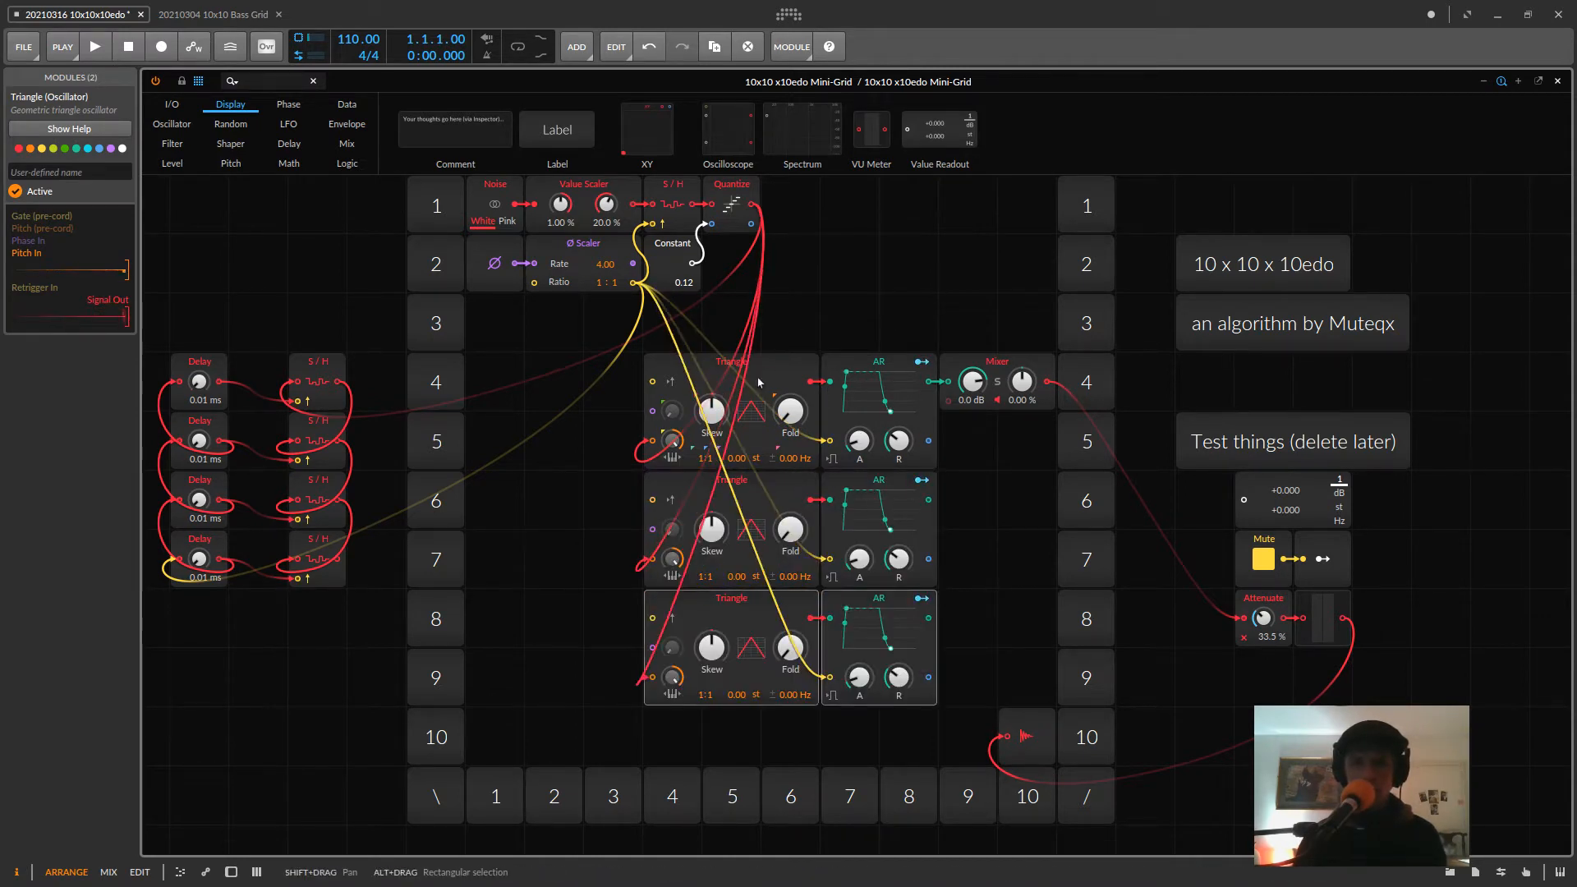
- Shift the three Triangle and AR pairs up to start at row 3 and add a fourth copy in rows 9 and 10
left_click_drag(697, 314, 869, 700)
left_click_drag(759, 381, 760, 322)
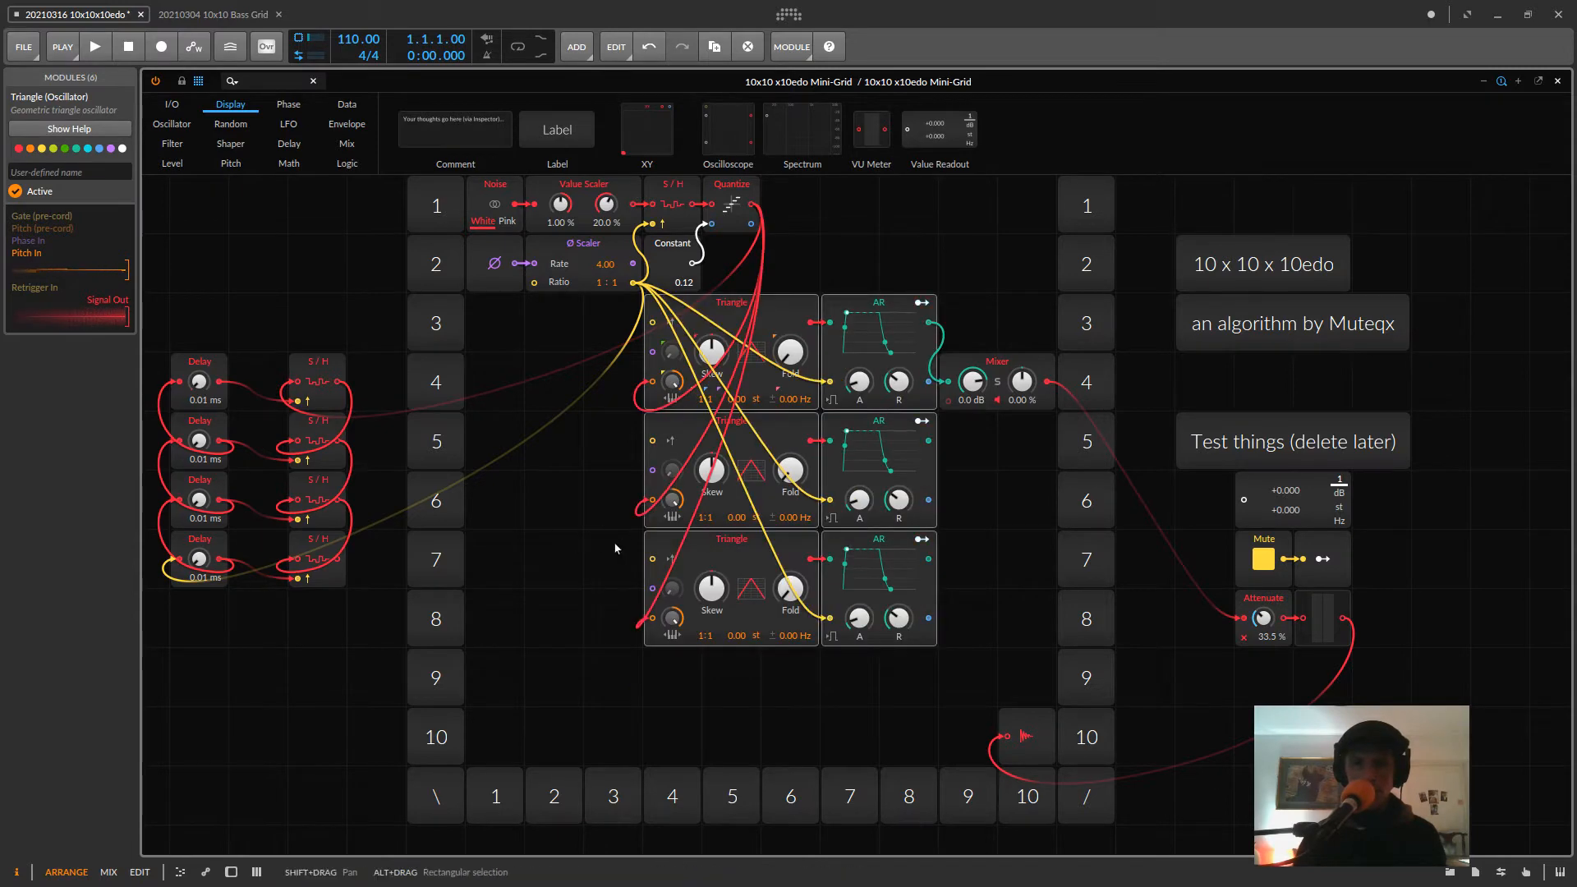
left_click_drag(615, 548, 937, 649)
left_click_drag(737, 610, 737, 728)
left_click(965, 460)
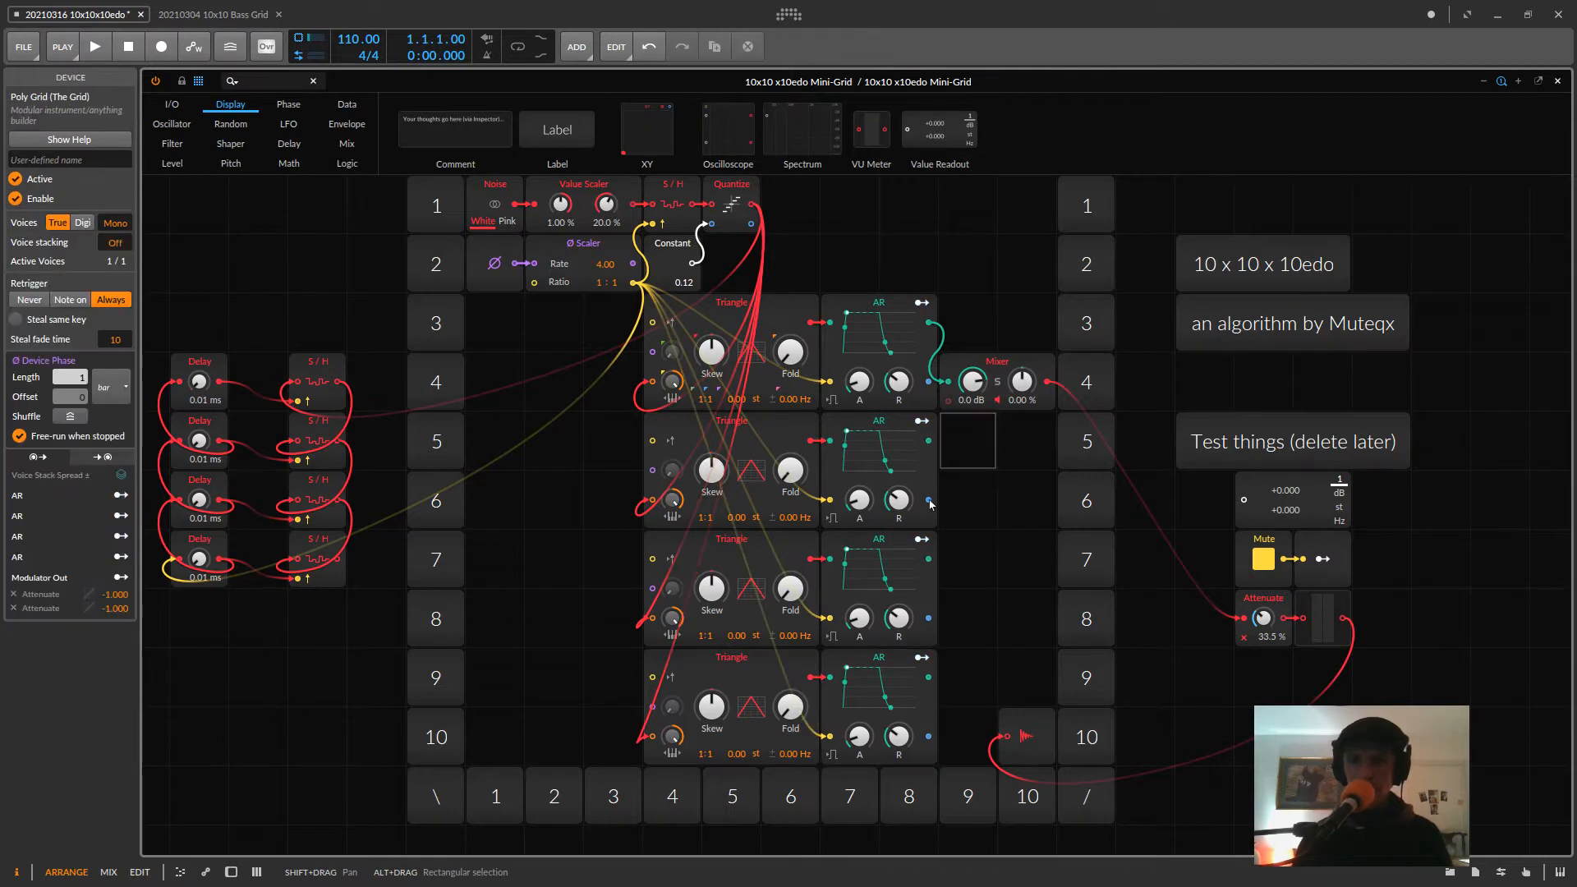
- Connect the outputs of the three copied AR modules to new Mixer channels in rows 5, 6 and 7
left_click_drag(928, 440, 968, 444)
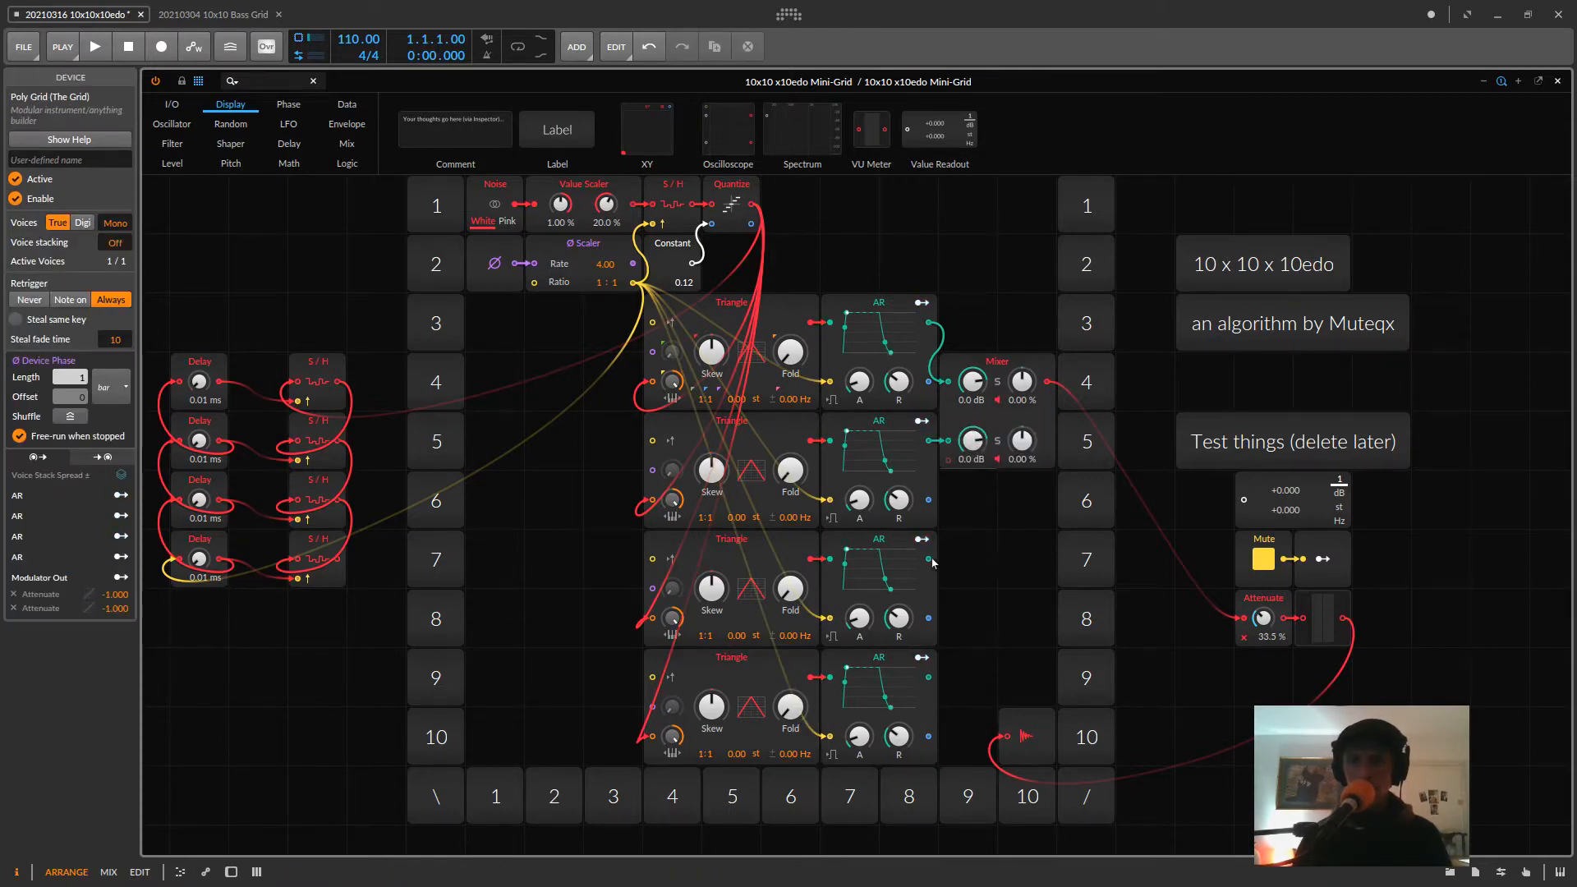
left_click_drag(928, 559, 967, 501)
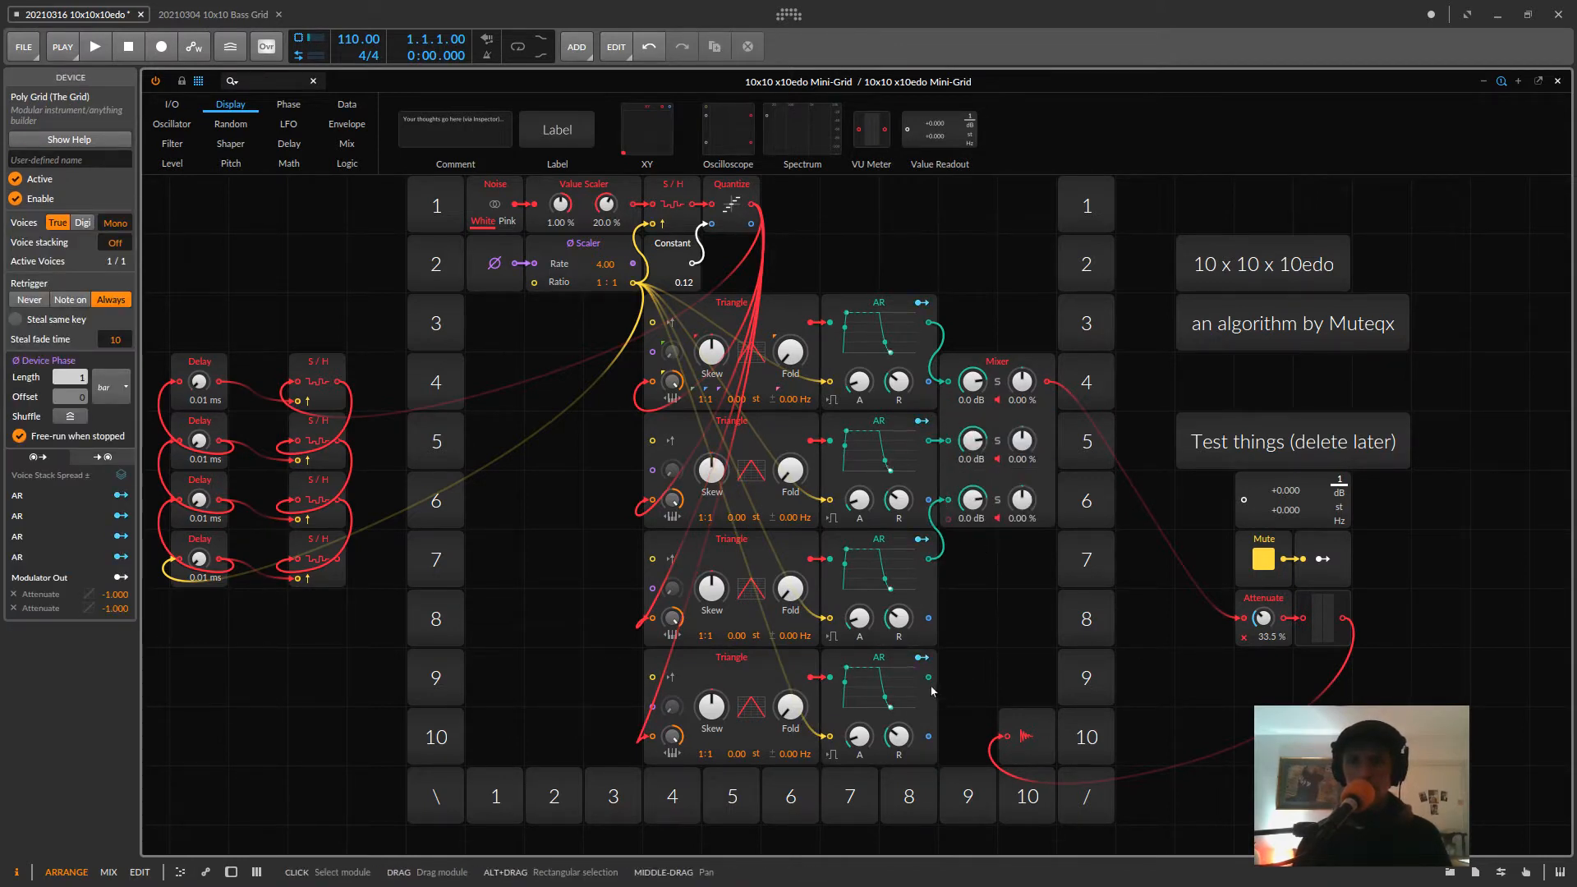
left_click_drag(928, 676, 946, 538)
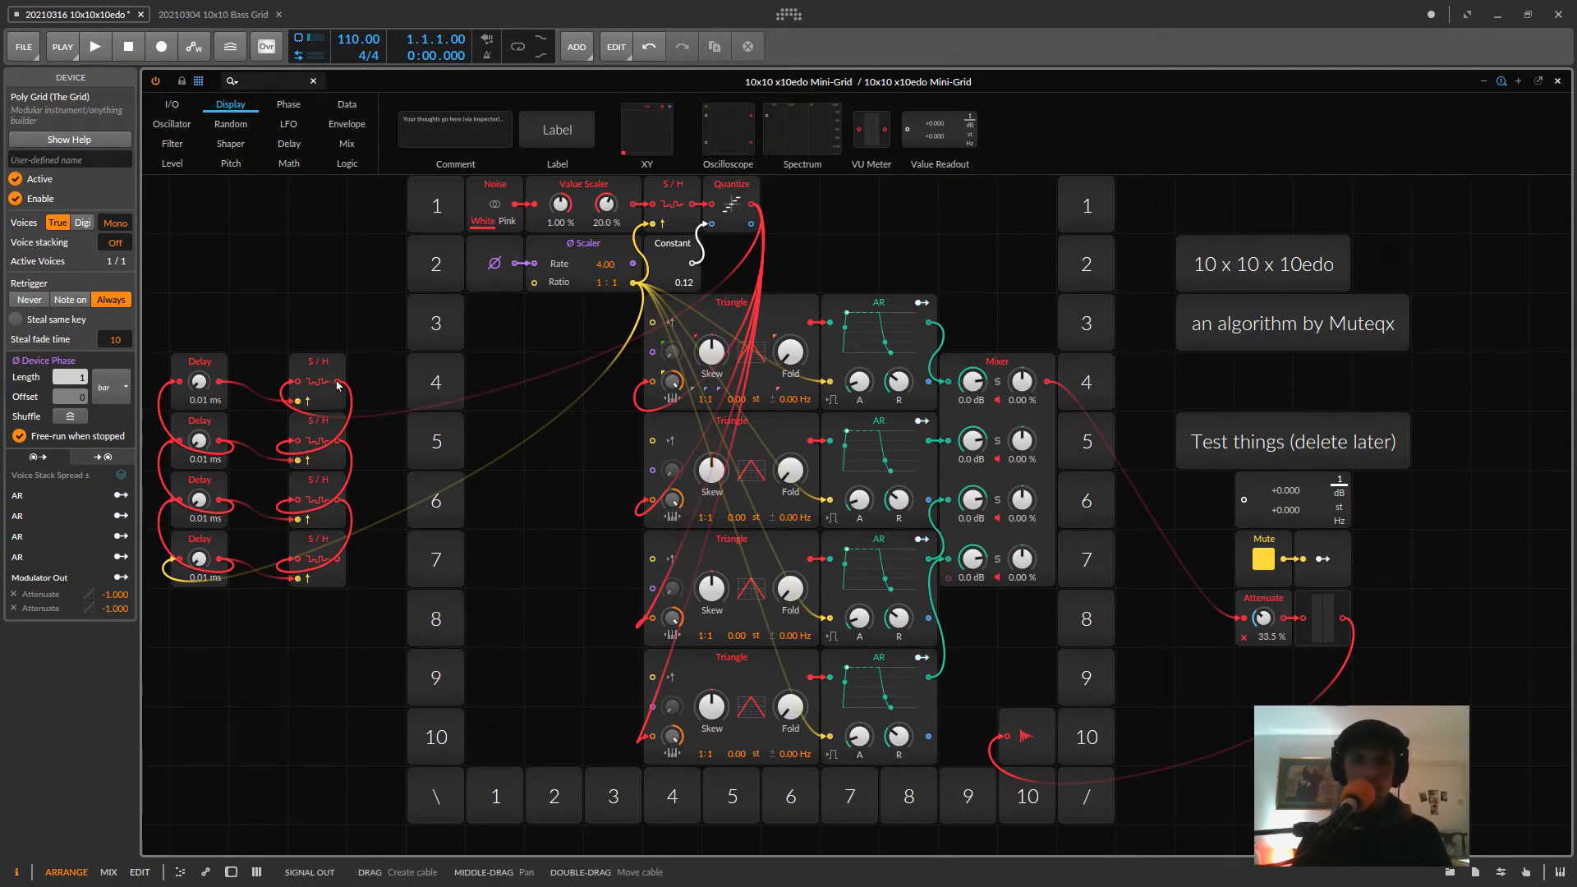
- Connect the four S / H outputs of the shift register, in order, to the pitch inputs of the four Triangle oscillators
left_click_drag(337, 382, 653, 381)
left_click_drag(337, 442, 654, 503)
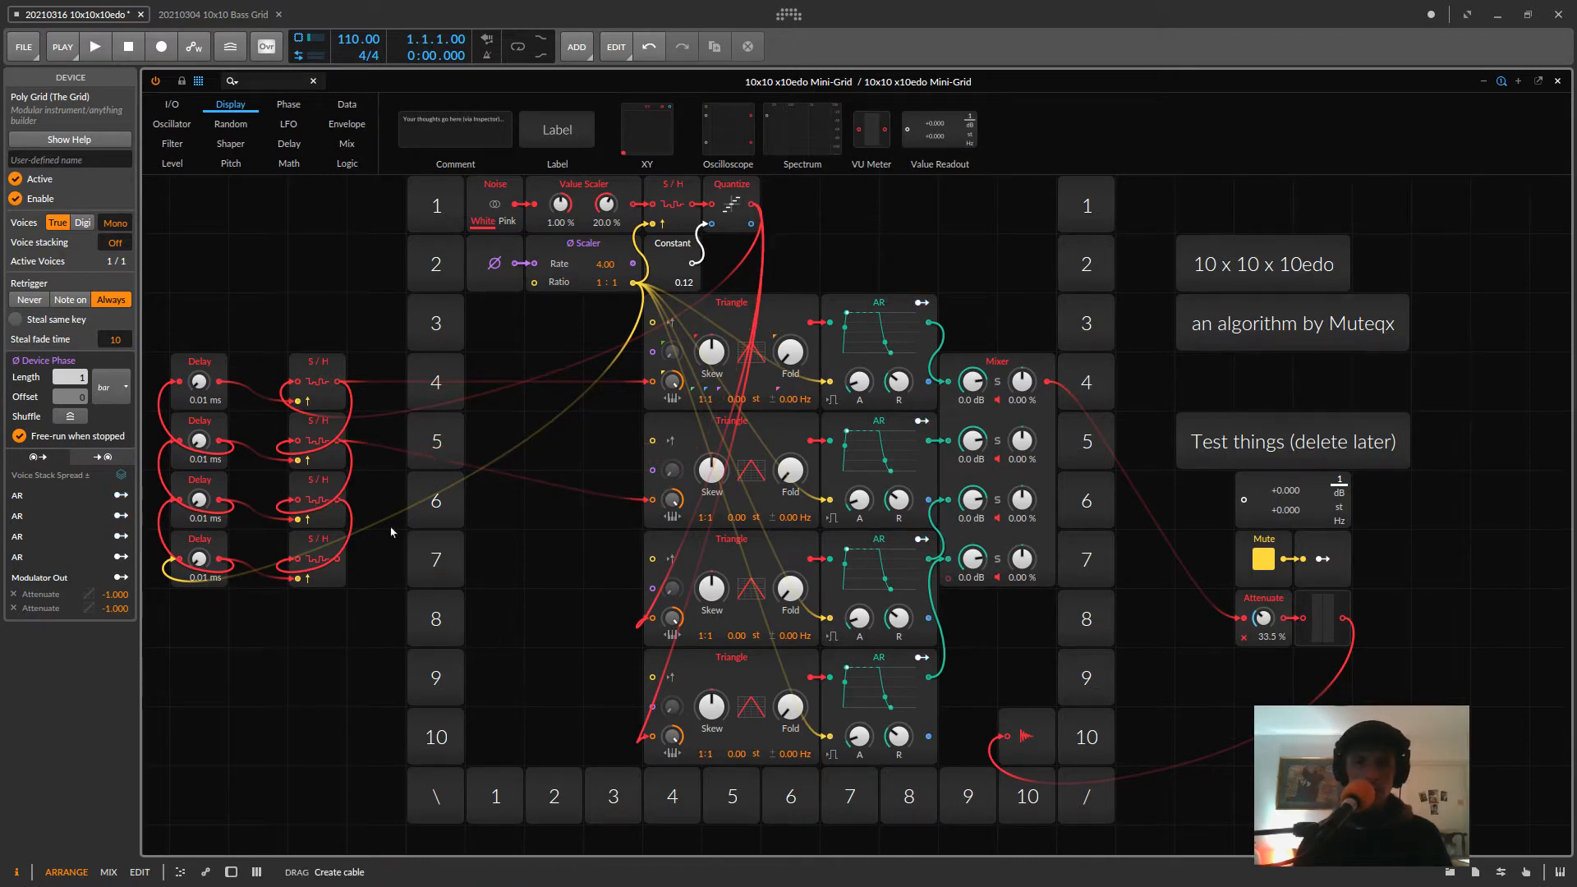
left_click_drag(337, 500, 653, 618)
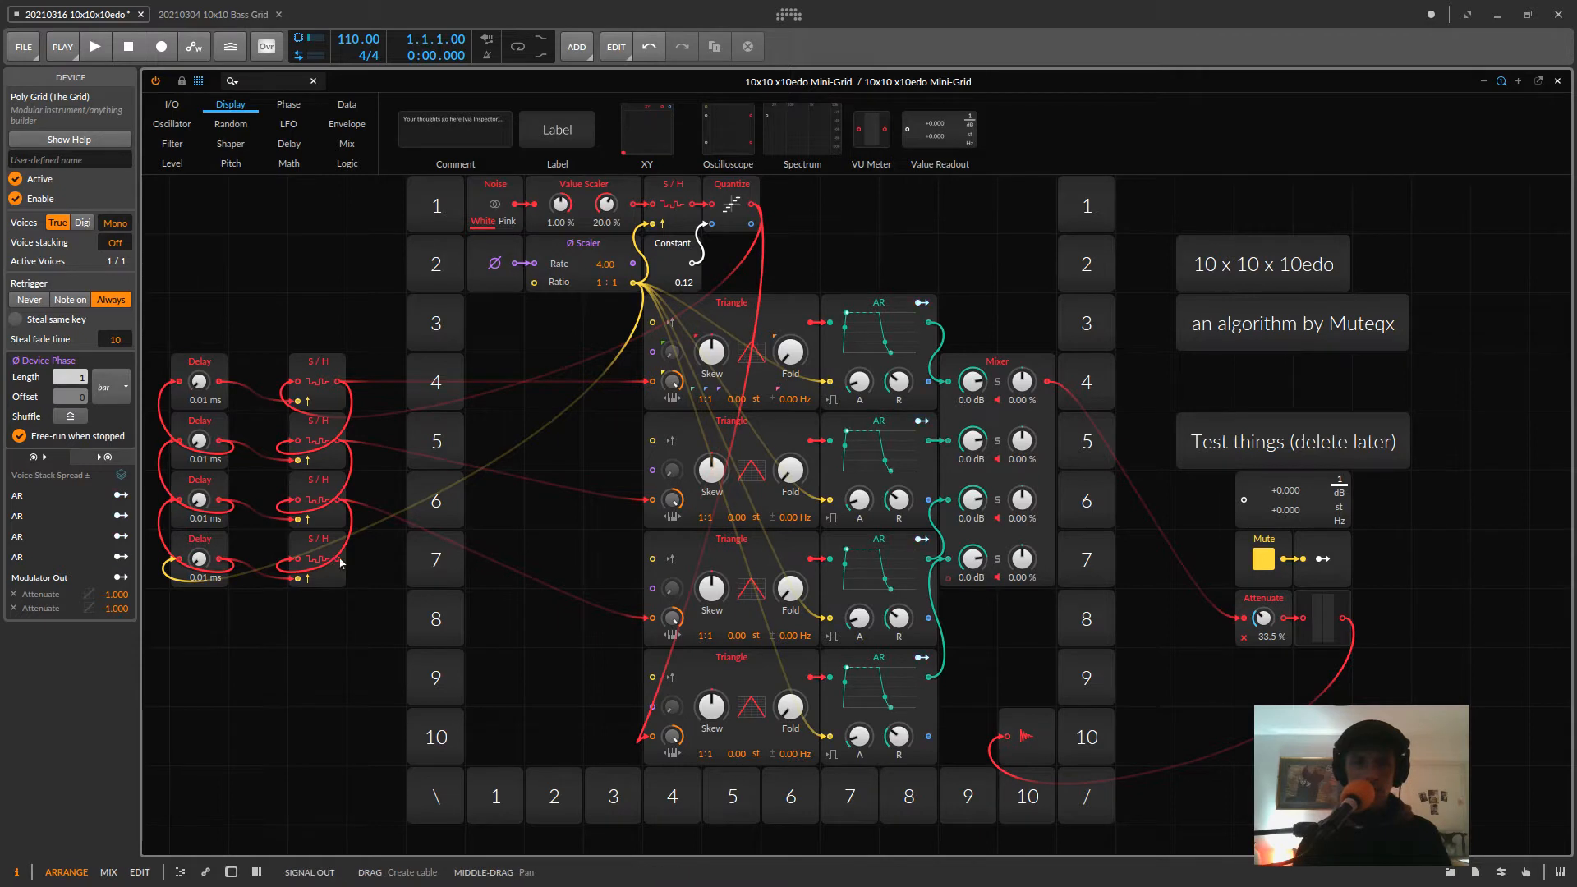
left_click_drag(337, 563, 653, 736)
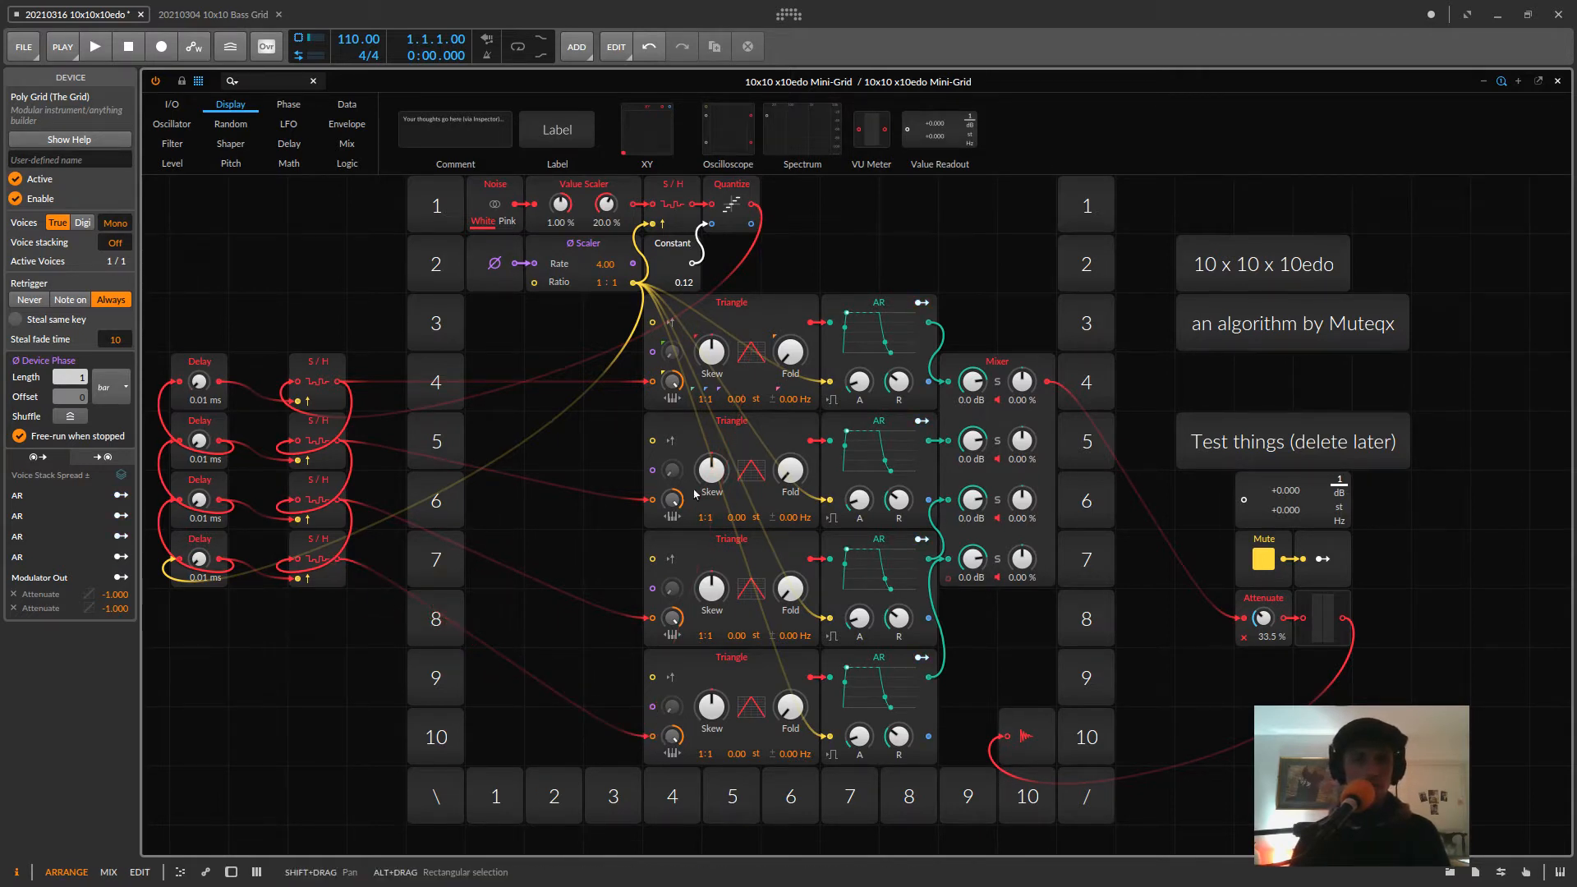
- Lower the Attenuate level to 29.0 % and unmute the output
scroll(977, 563, "up", 1)
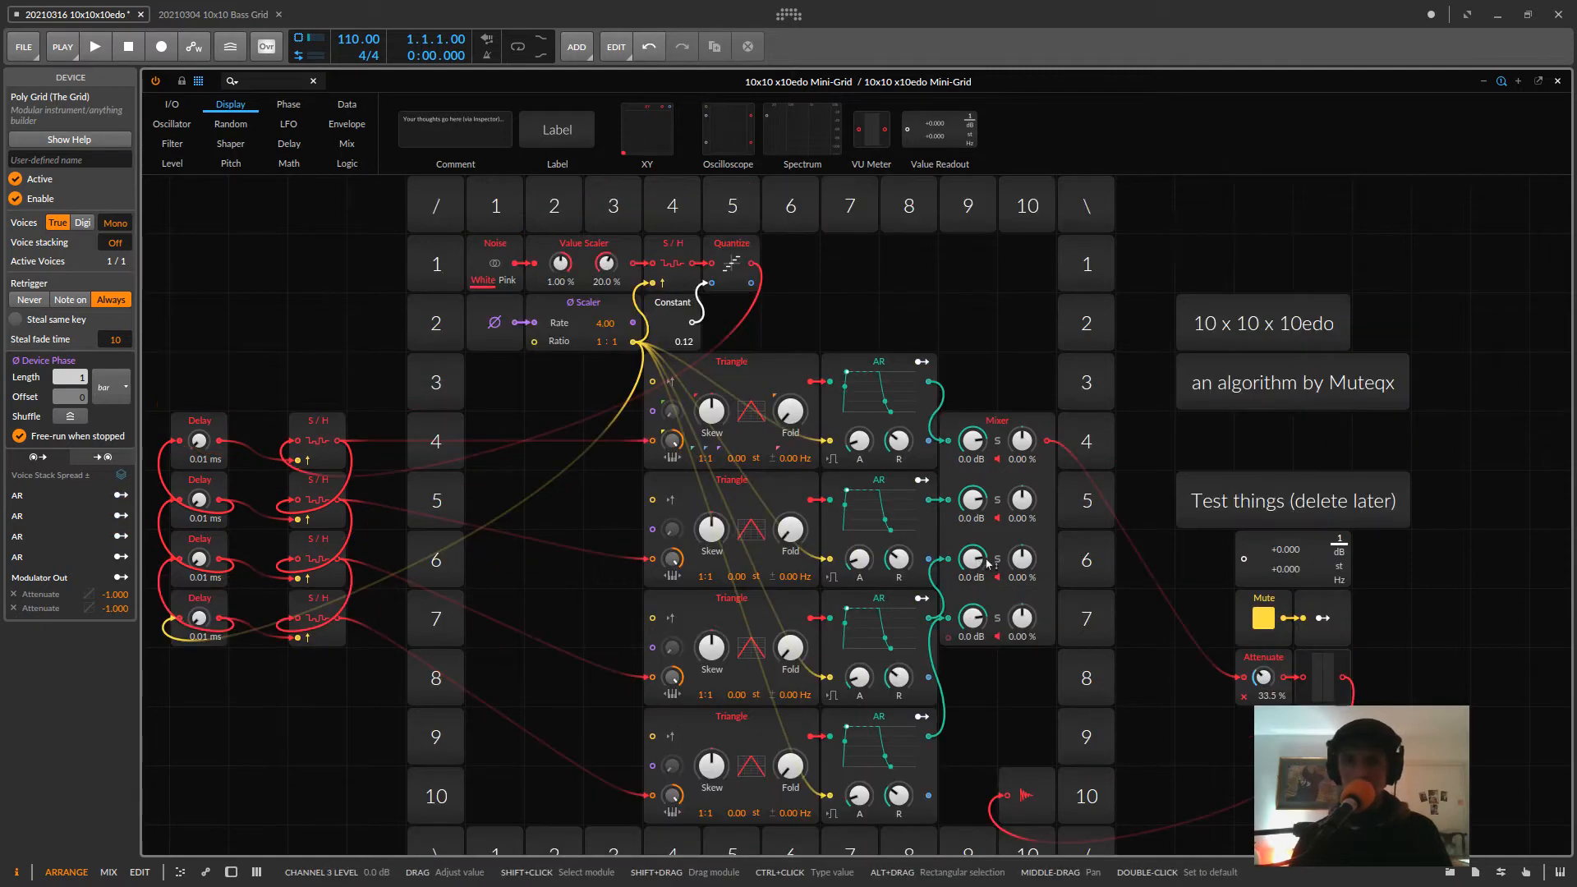
left_click_drag(1263, 676, 1262, 671)
left_click(1263, 618)
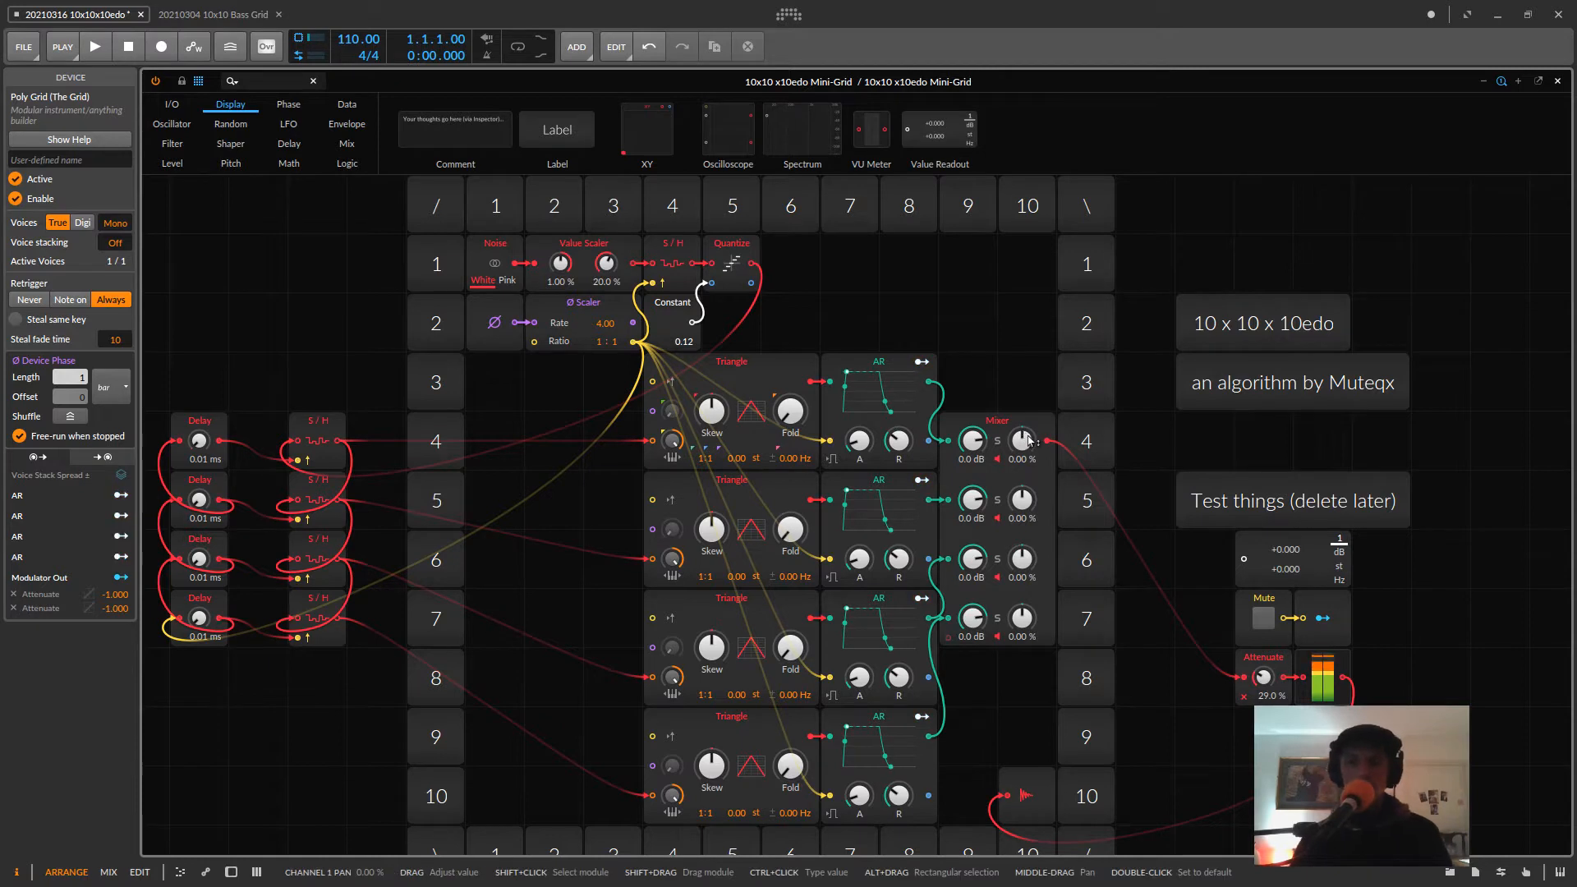
- Pan Mixer channels 1 to 4 to -100 %, -46.0 %, 42.0 % and 100 %, and save the project
left_click_drag(1024, 443, 1024, 526)
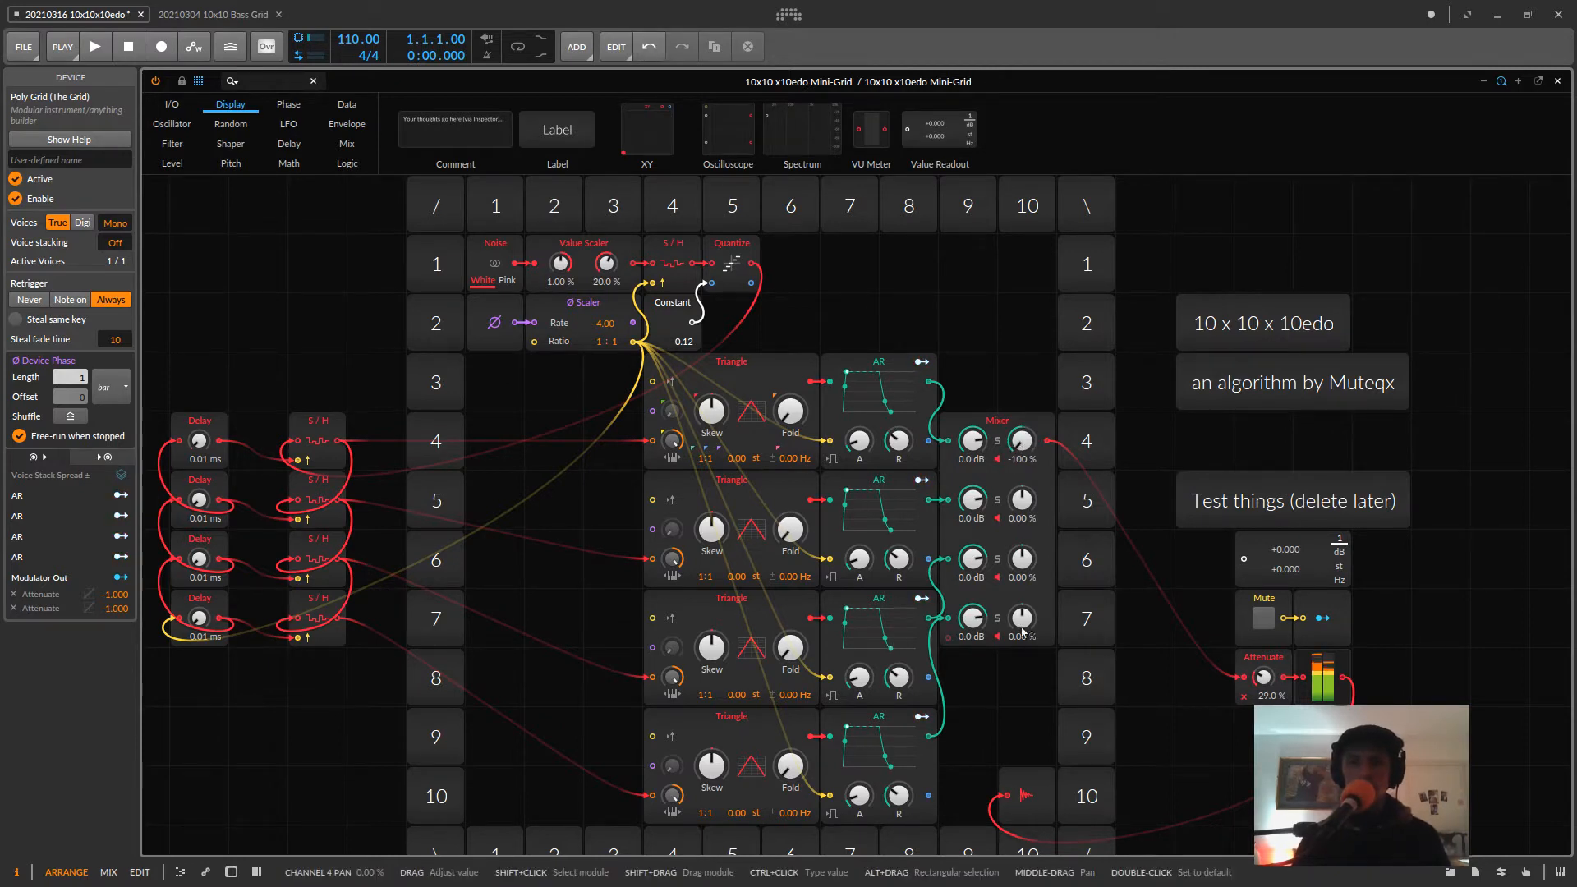
left_click_drag(1023, 618, 1022, 558)
left_click_drag(1022, 499, 1025, 565)
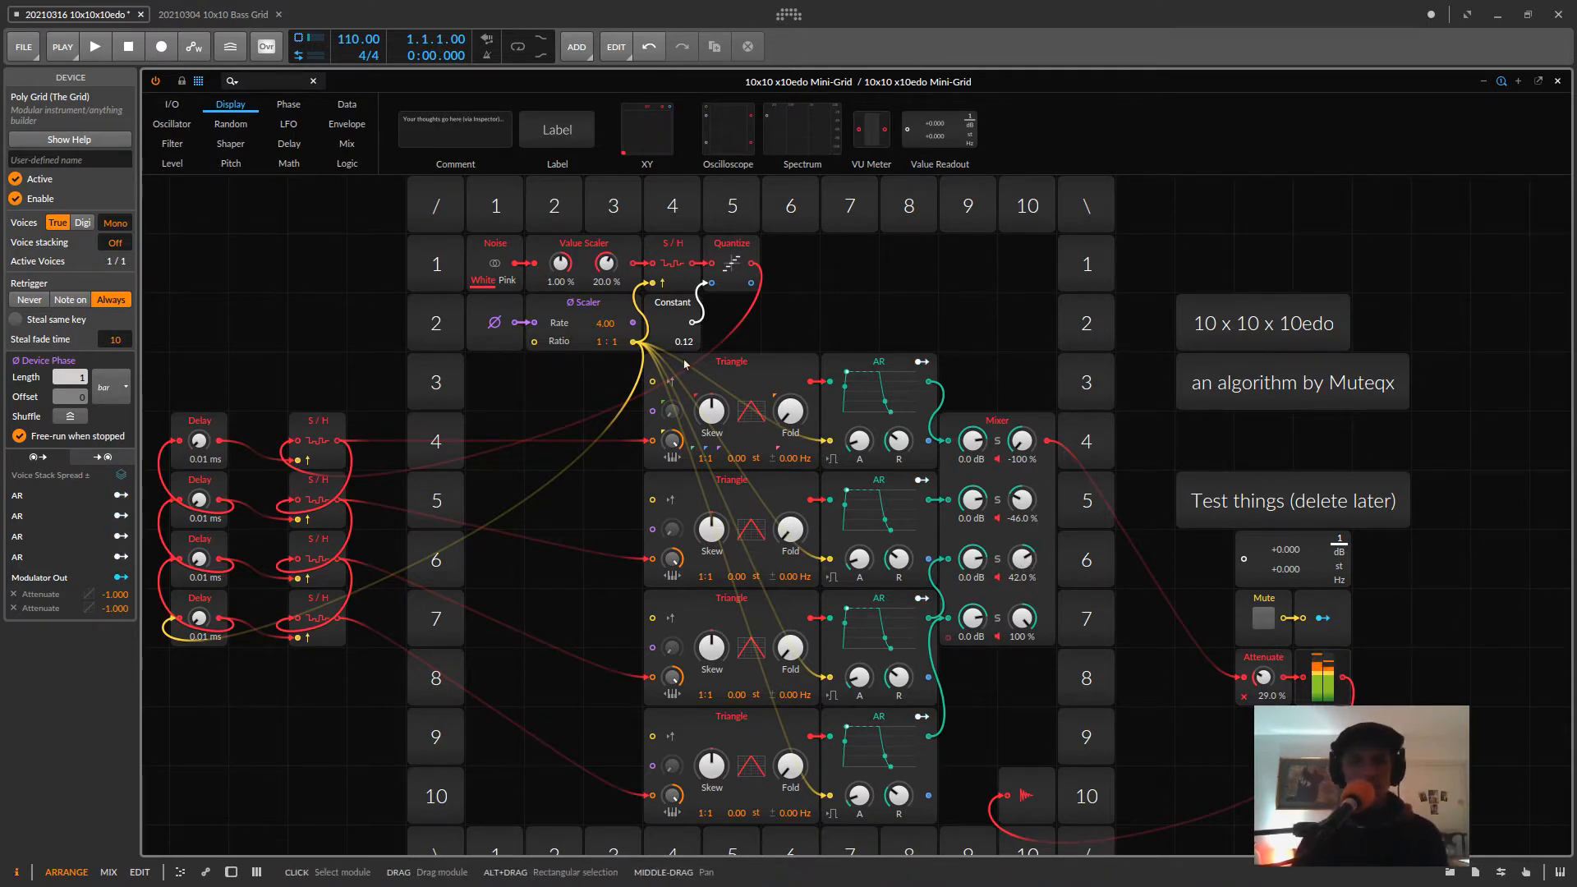
key("ctrl+s")
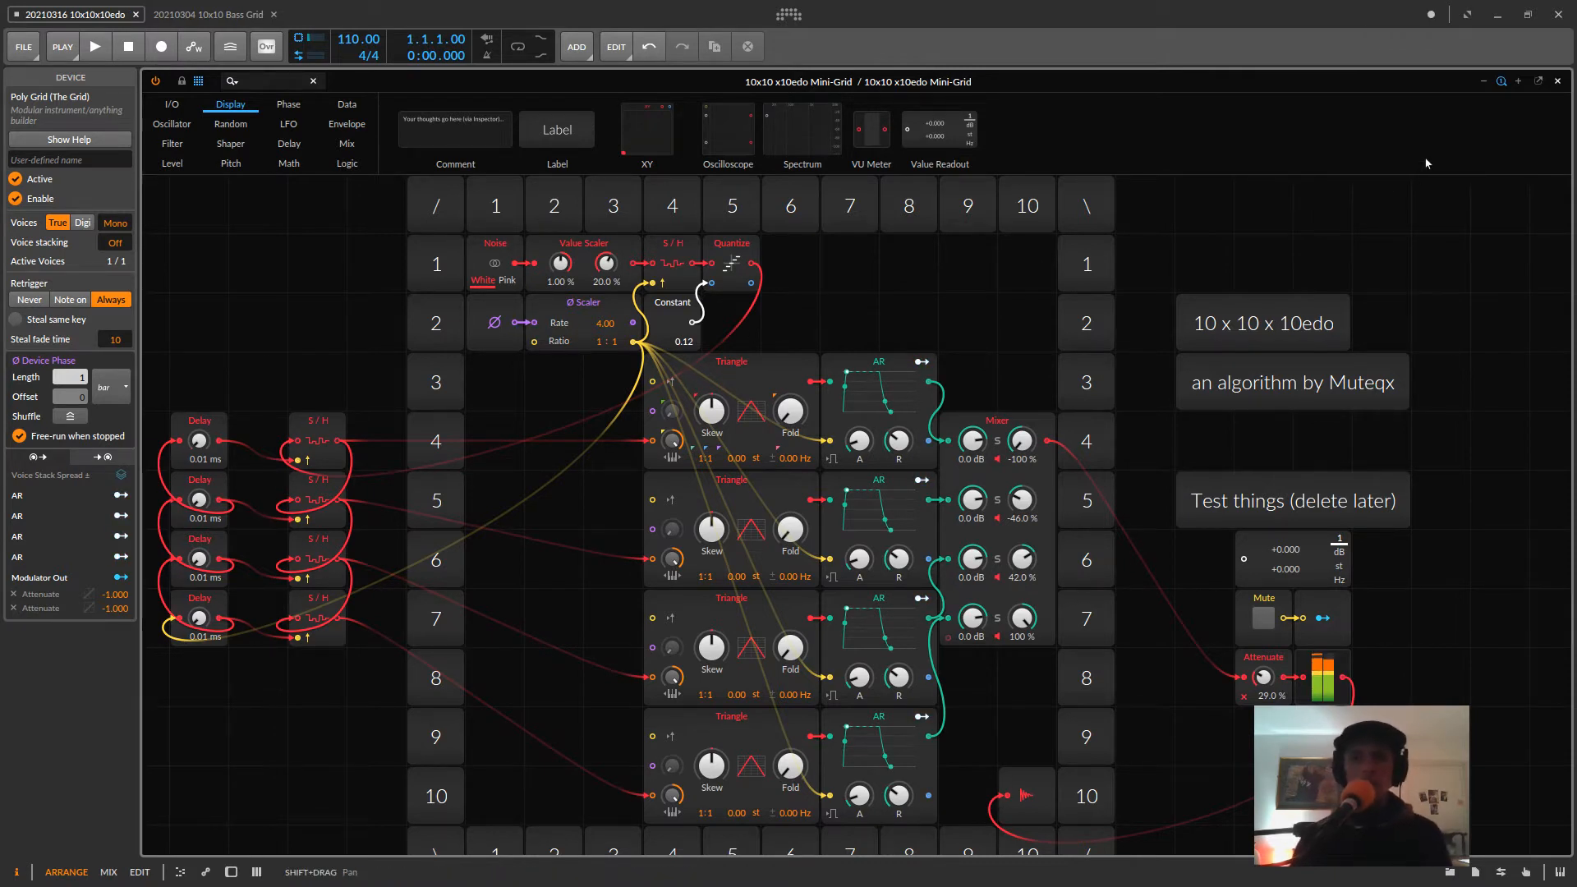
- Close the grid editor and open the device chain of the Grid Rec track
left_click(1558, 83)
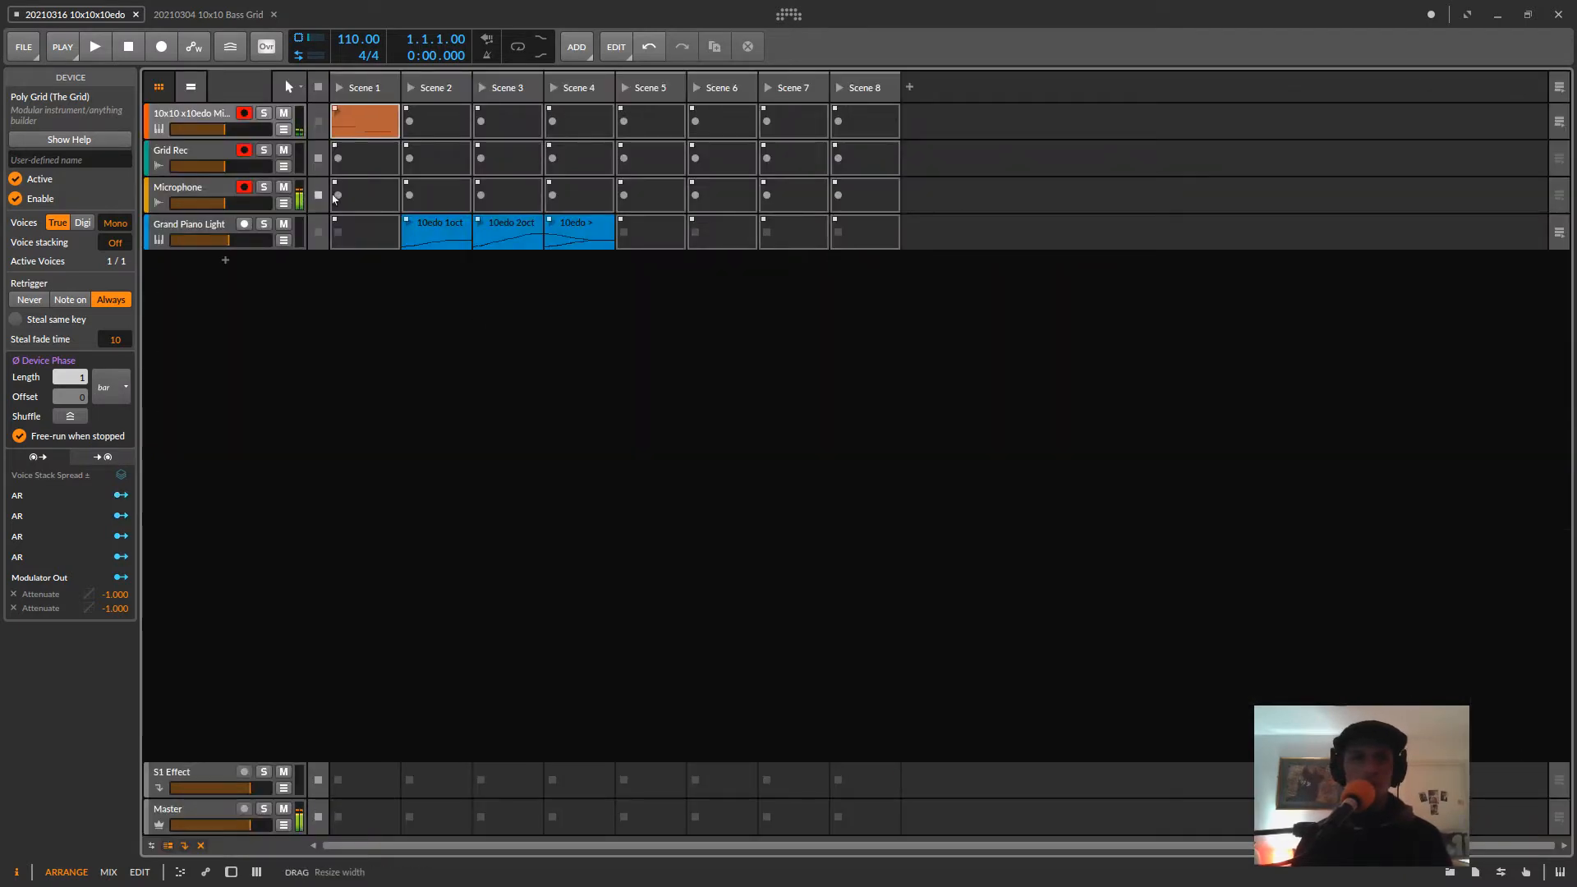
left_click(187, 151)
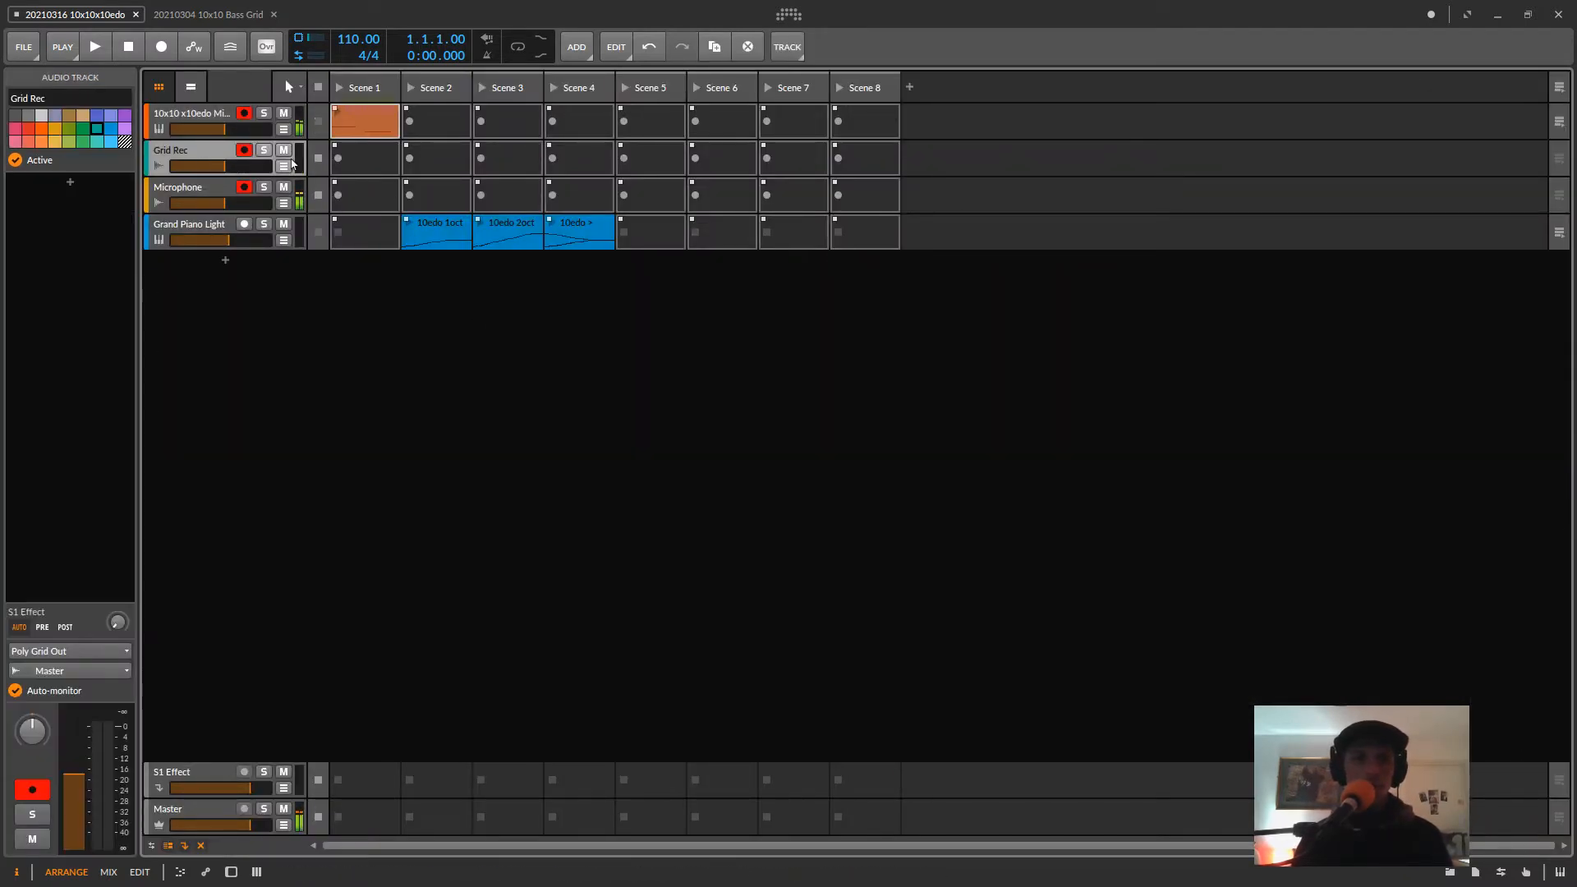
double_click(188, 150)
left_click(194, 151)
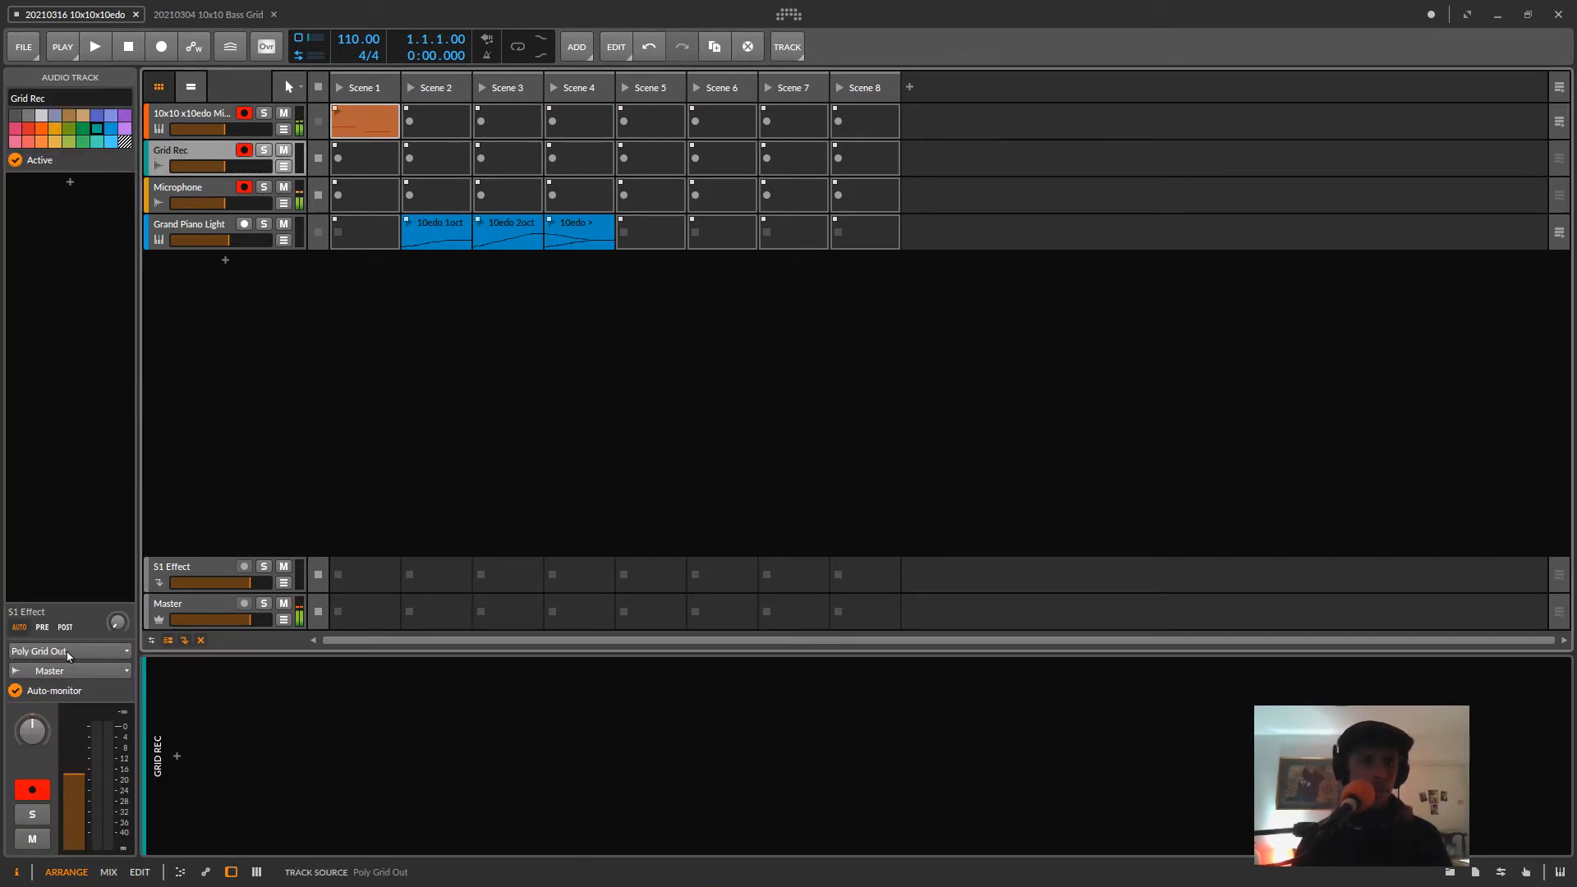
- Record a clip into the Scene 1 slot of the Grid Rec track, stop it, and move the clip to the Scene 2 slot
left_click(350, 165)
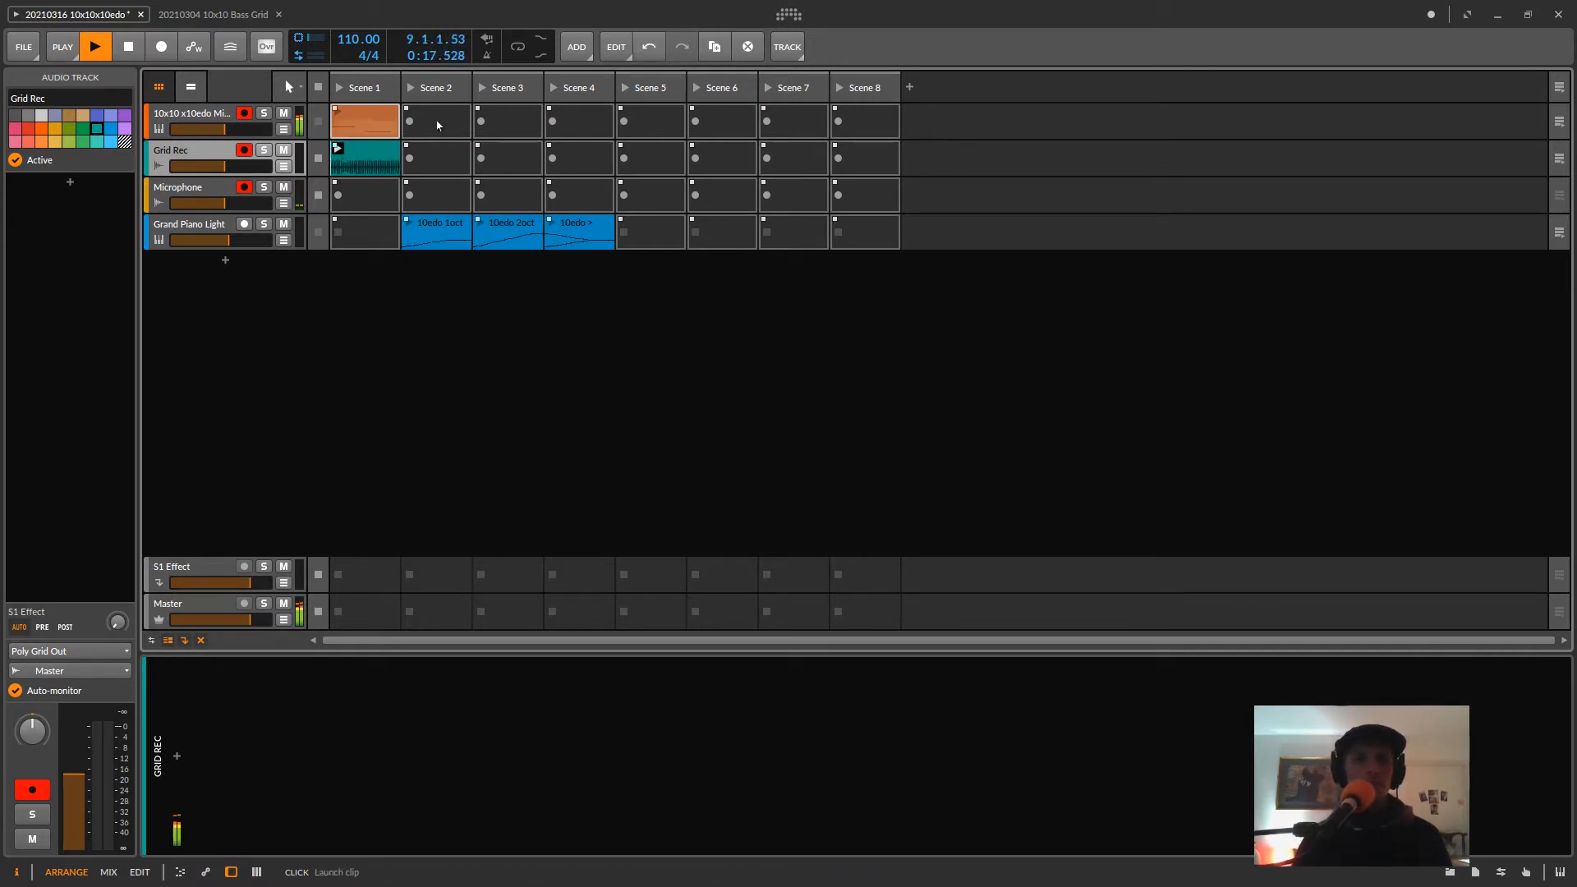
left_click(319, 160)
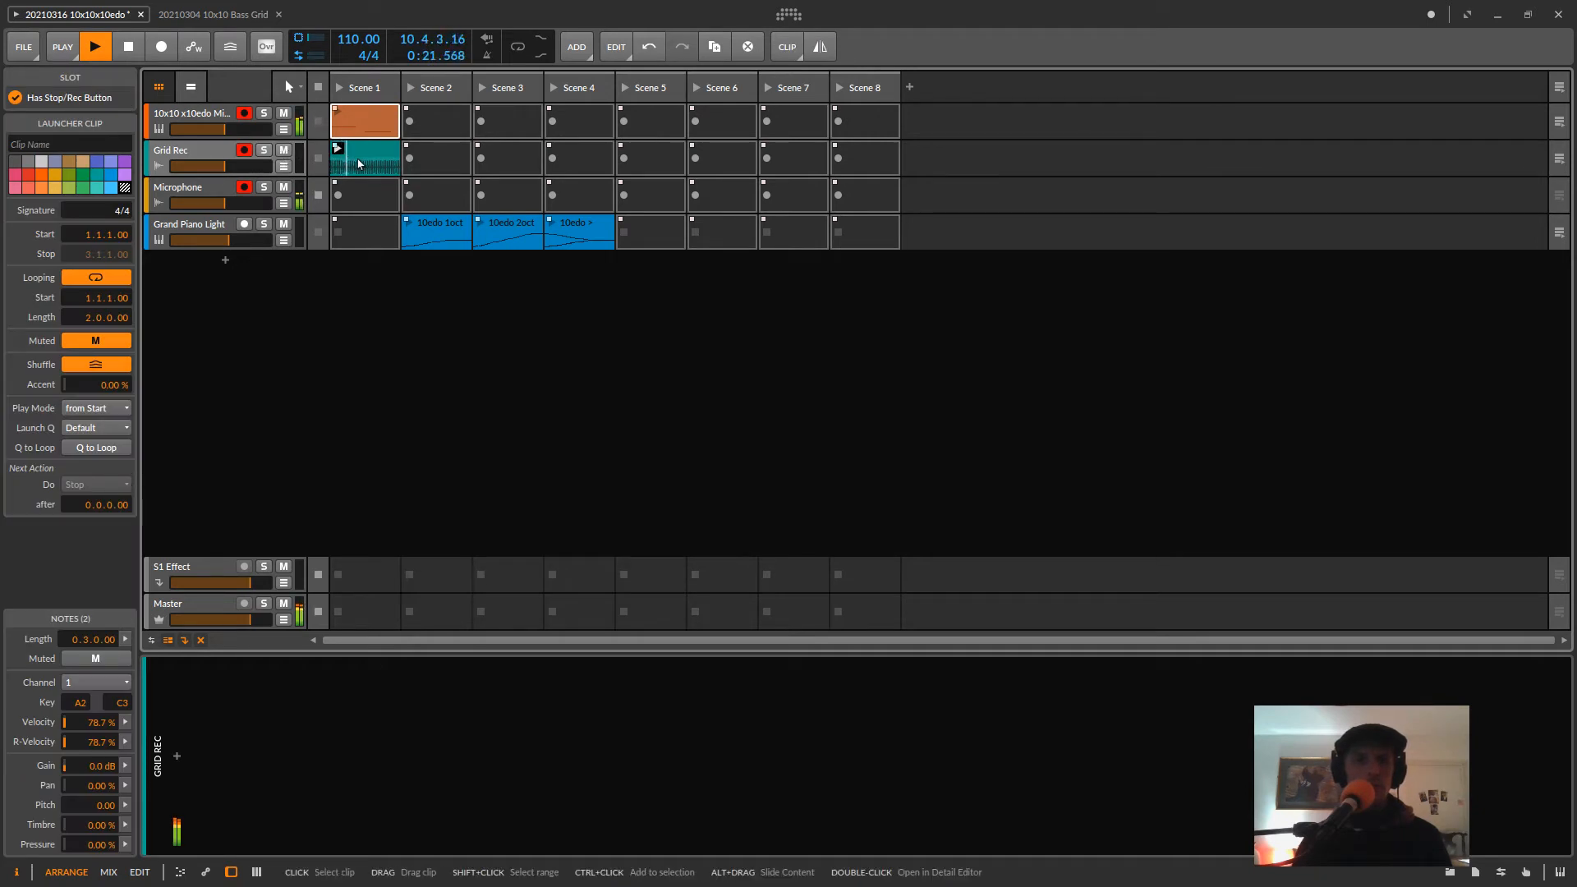
left_click_drag(359, 163, 435, 164)
- Open the Mini-Grid track's Poly Grid editor, lower the Value Scaler's high level to 16.0 %, and set the phase scaler's ratio to 4:1
left_click(205, 116)
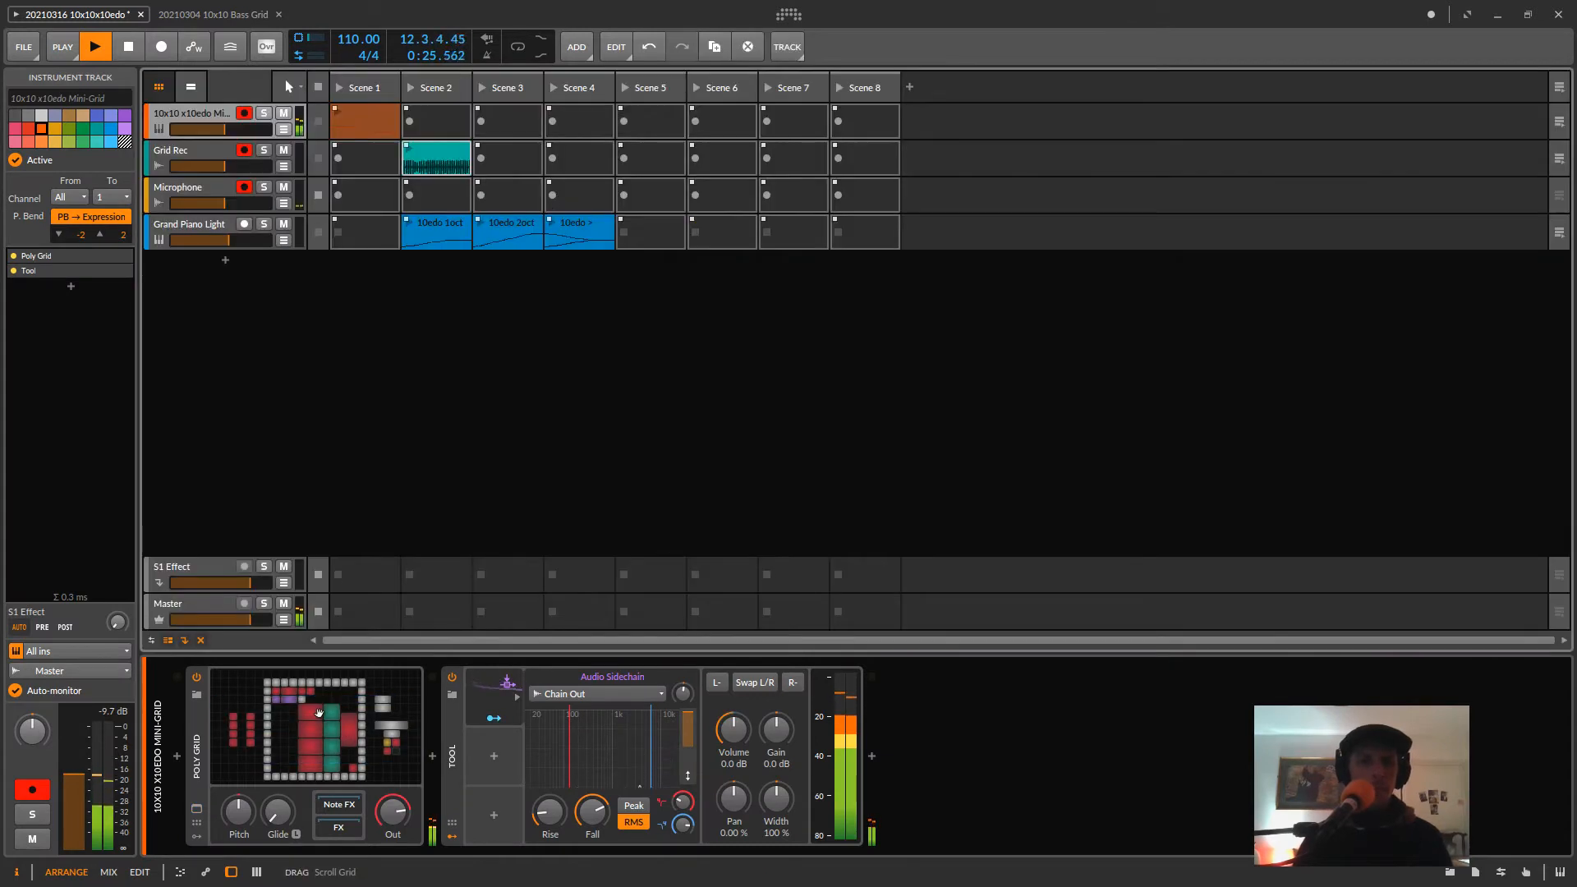
left_click(318, 713)
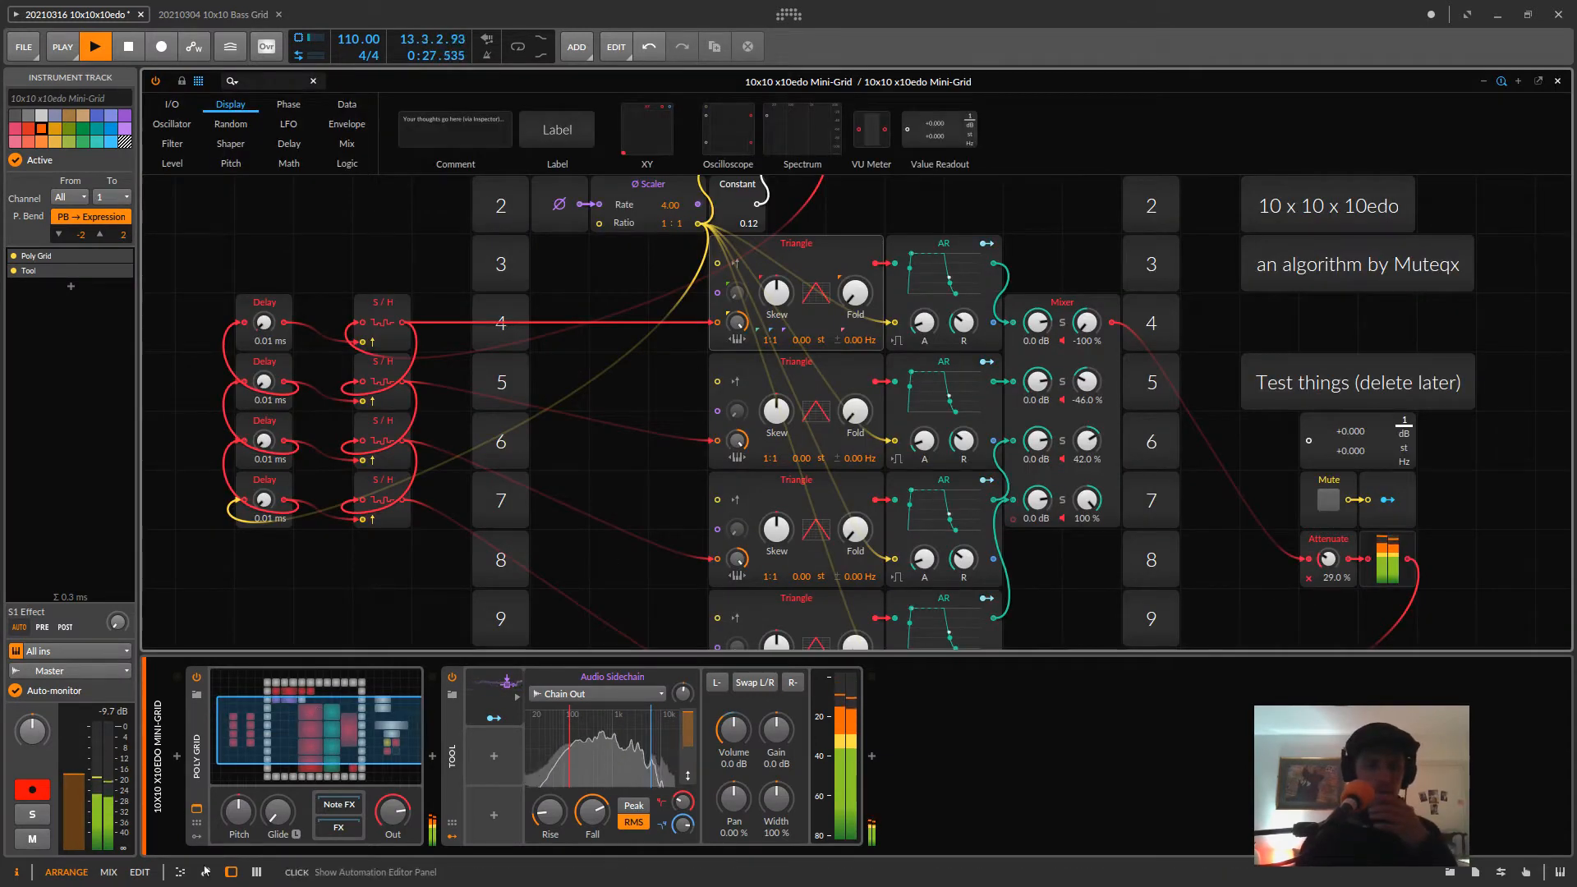
scroll(394, 774, "up", 3)
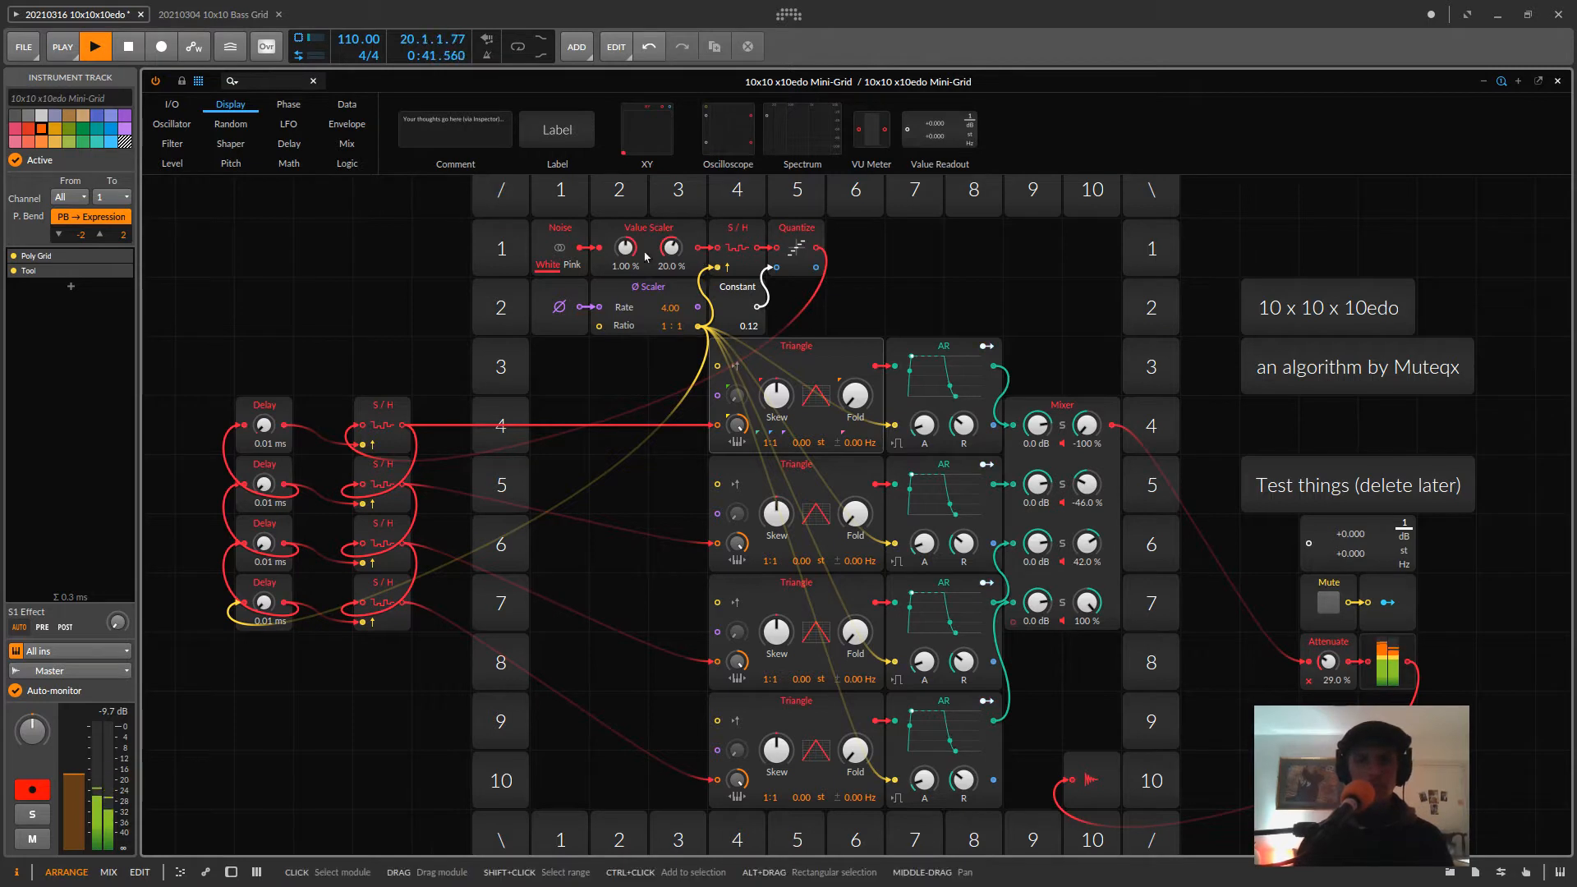
scroll(671, 255, "down", 2)
scroll(670, 254, "down", 2)
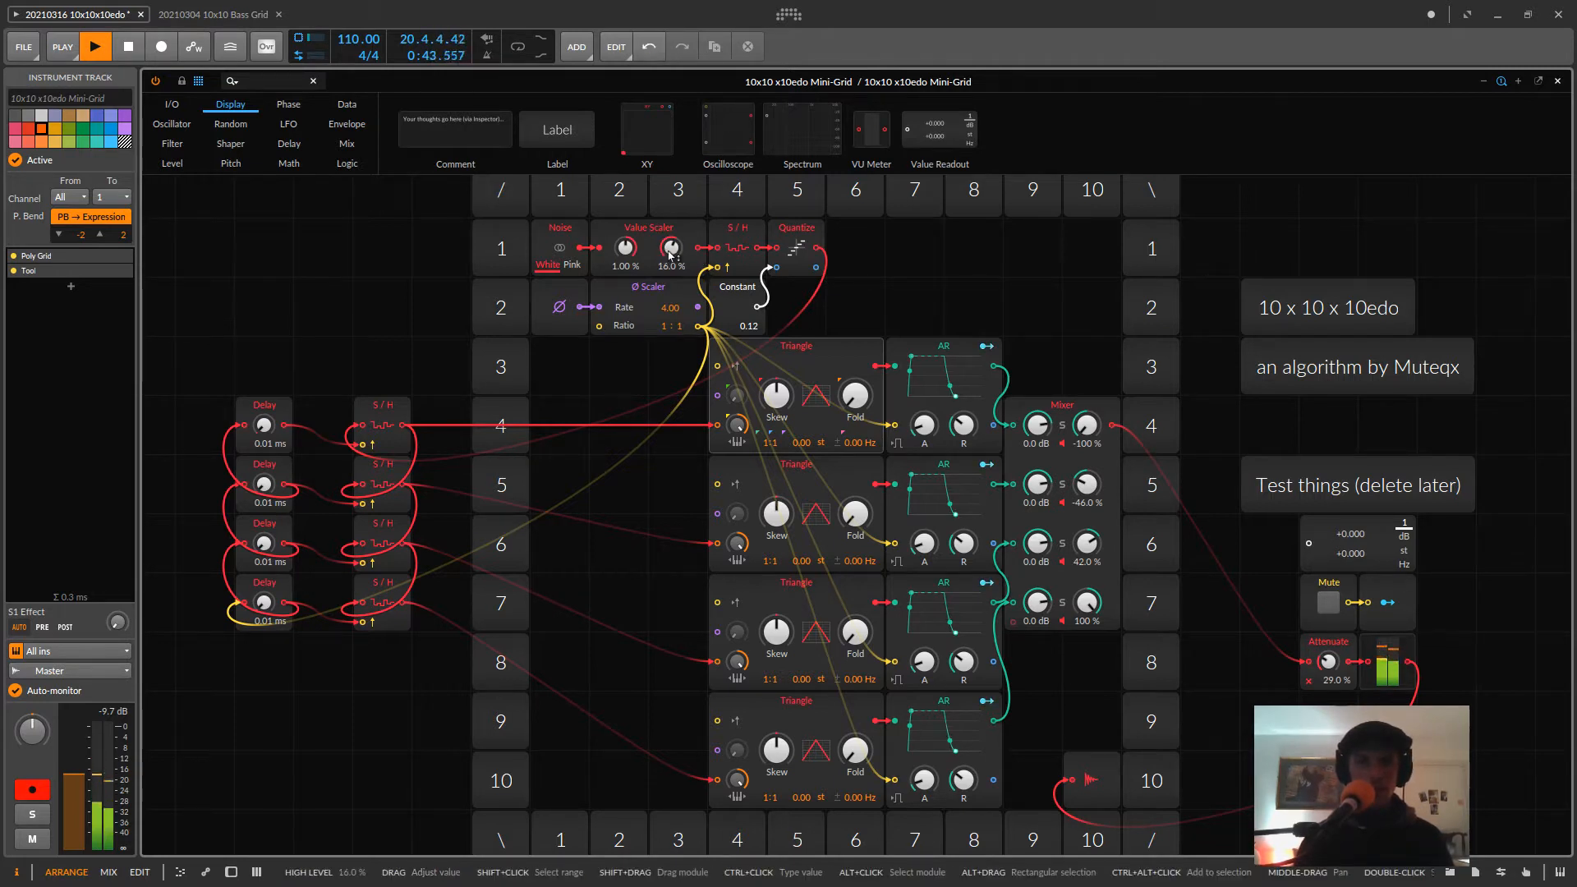
left_click_drag(666, 332, 665, 317)
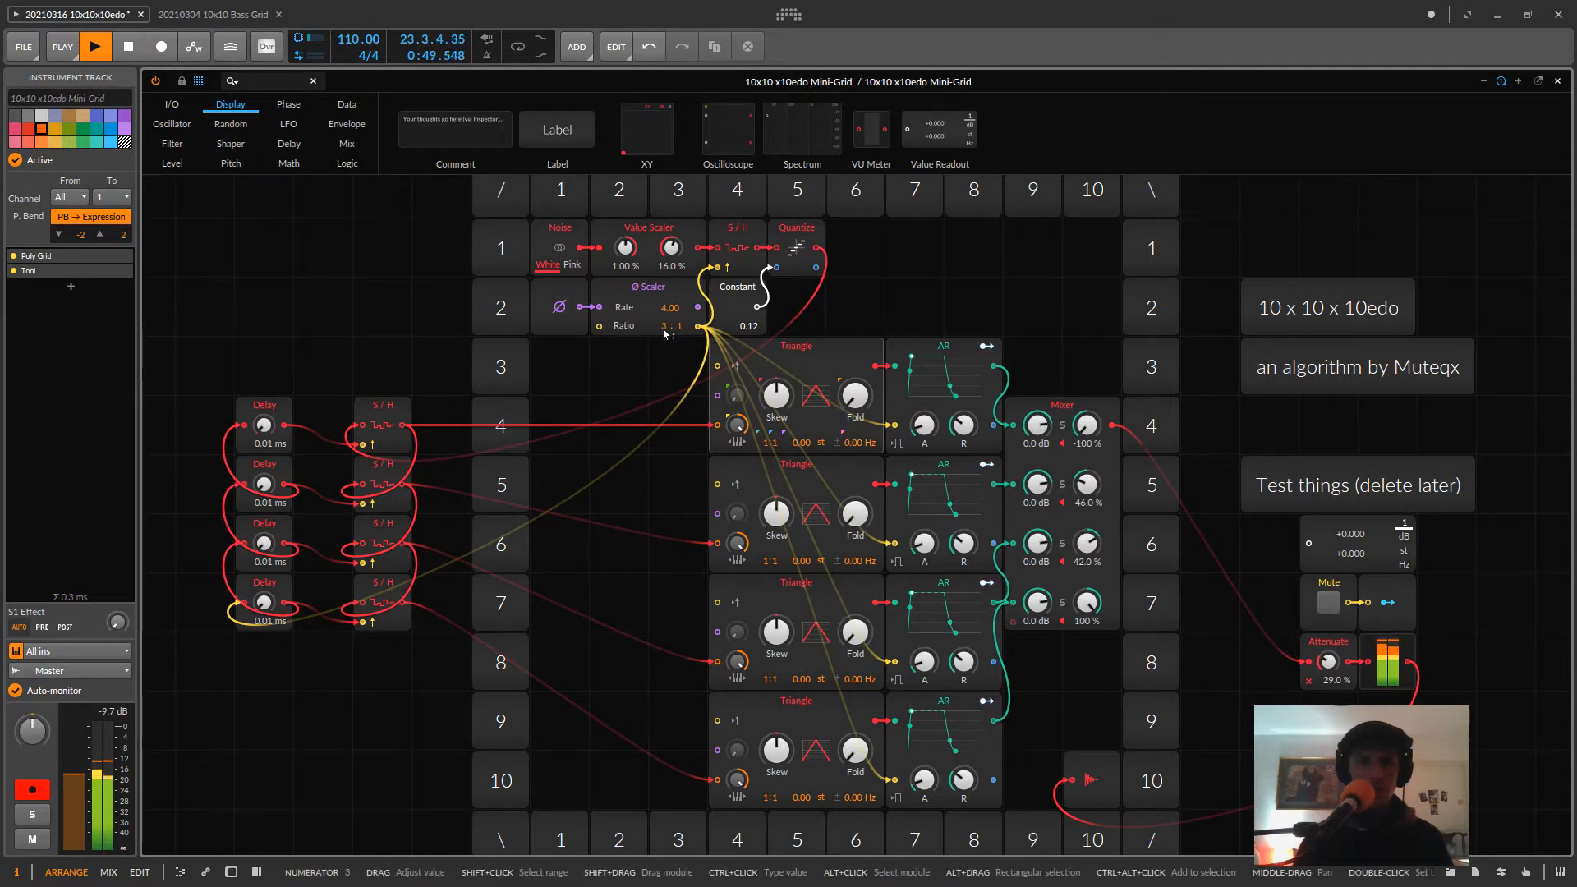
left_click_drag(665, 333, 665, 332)
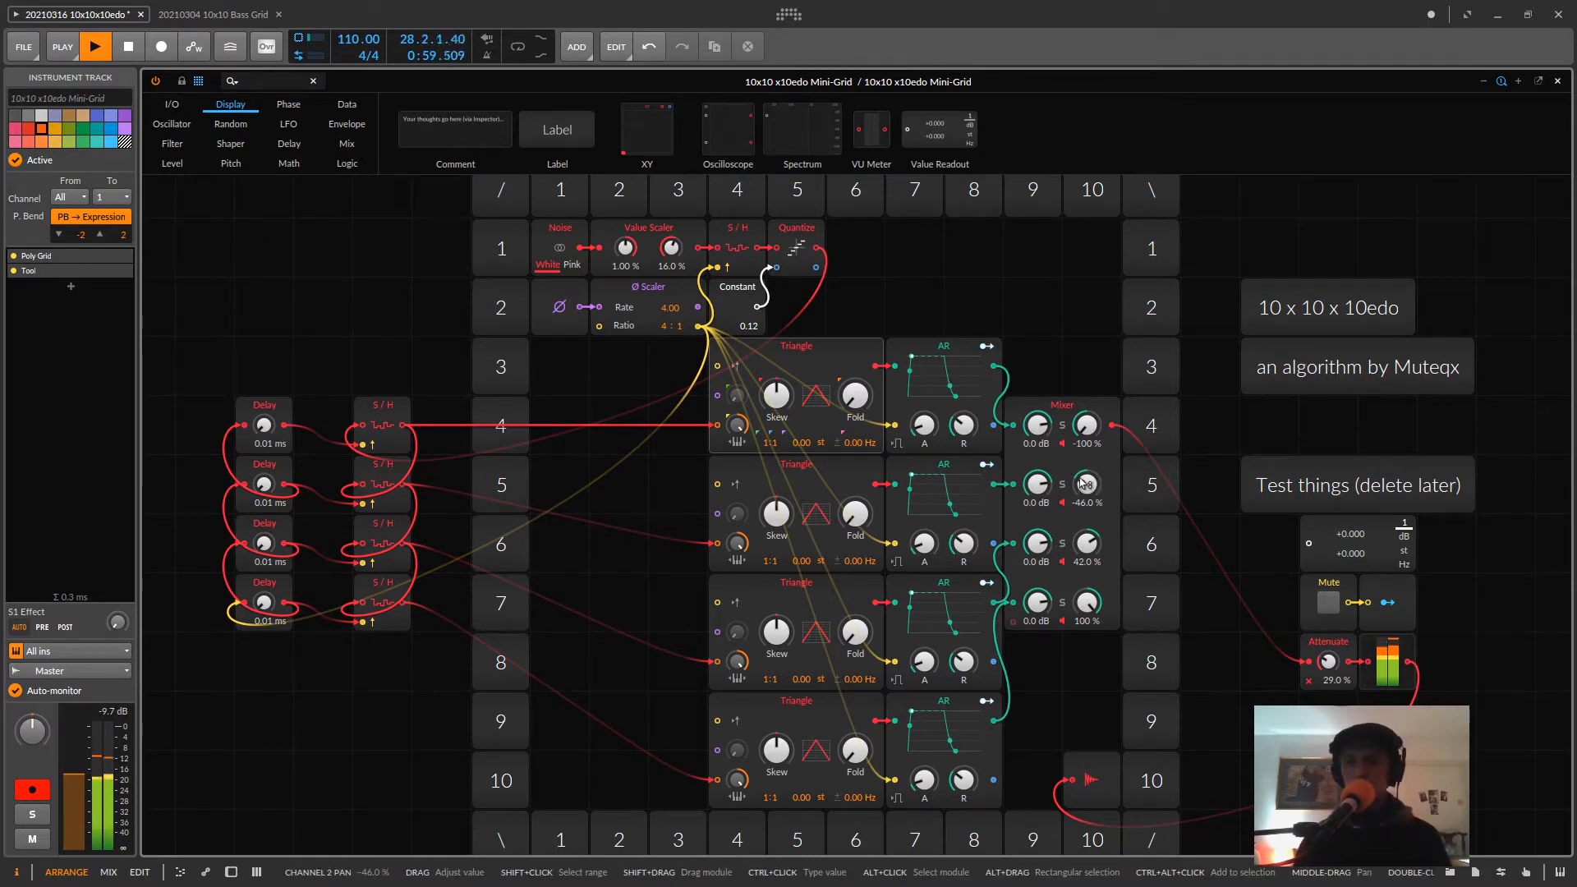
- Swap the sides of the two middle Mixer channels by panning channel 2 to 55.0 % and channel 3 to -63.0 %
left_click_drag(1086, 484, 1086, 463)
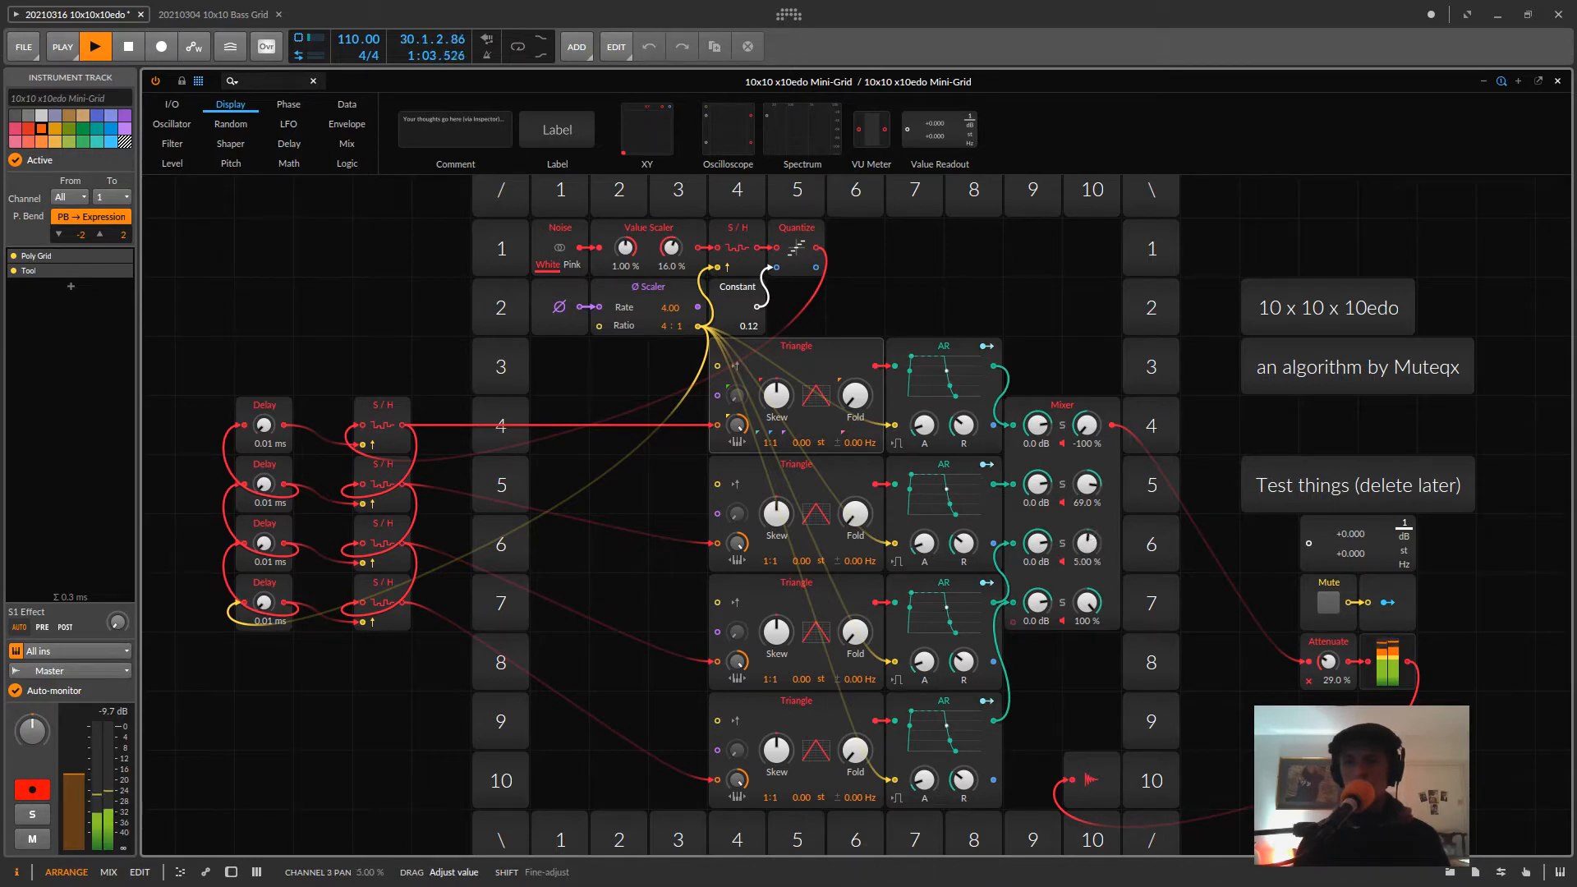
left_click_drag(1086, 543, 1085, 578)
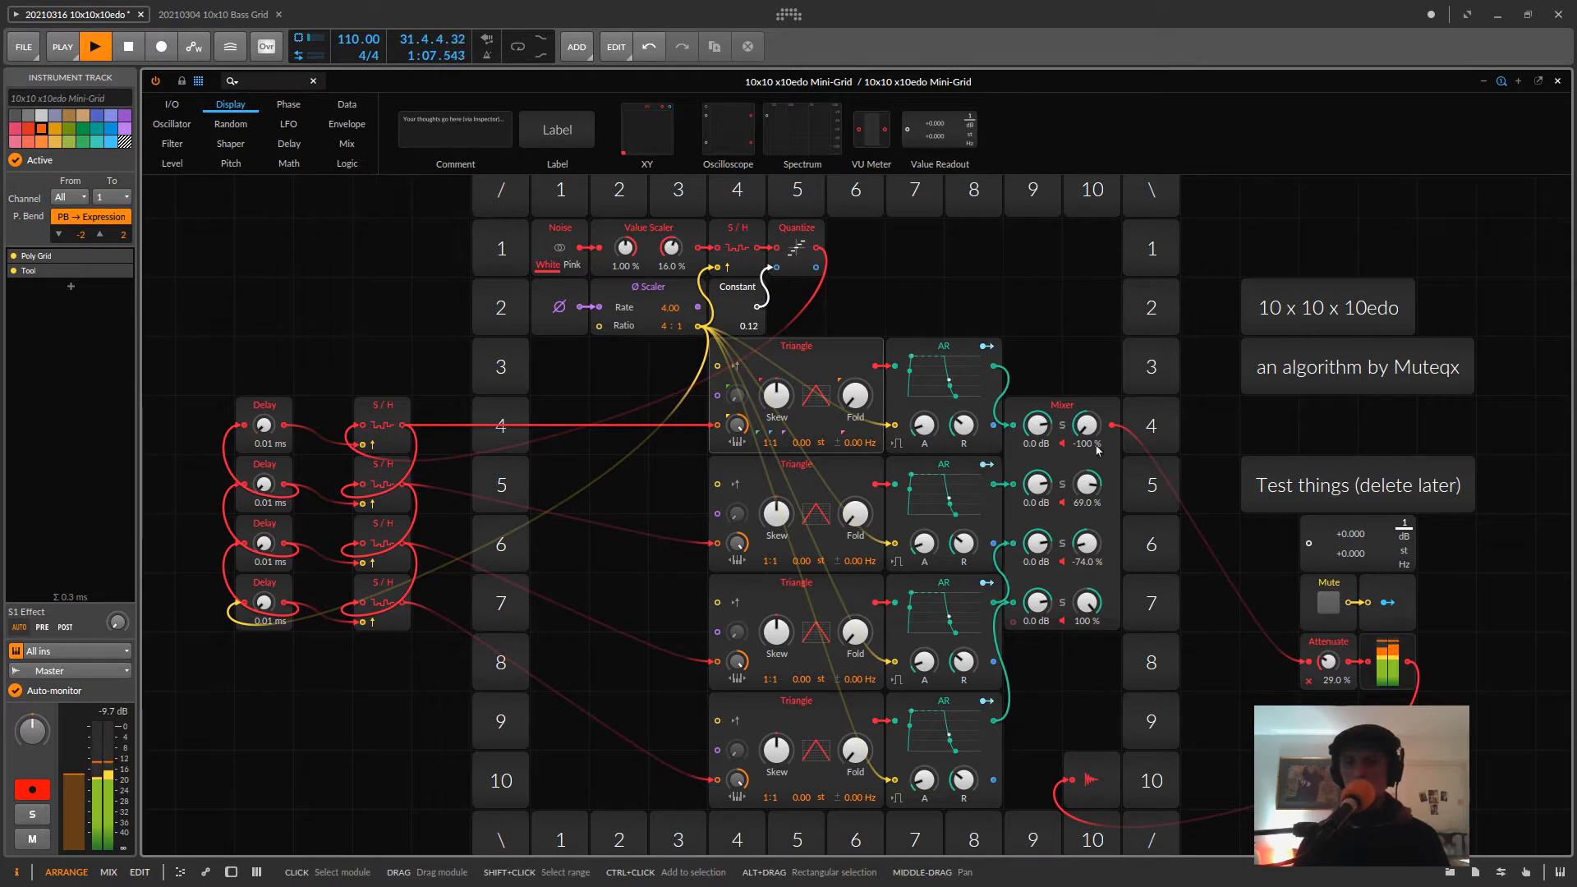
left_click_drag(1087, 484, 1086, 488)
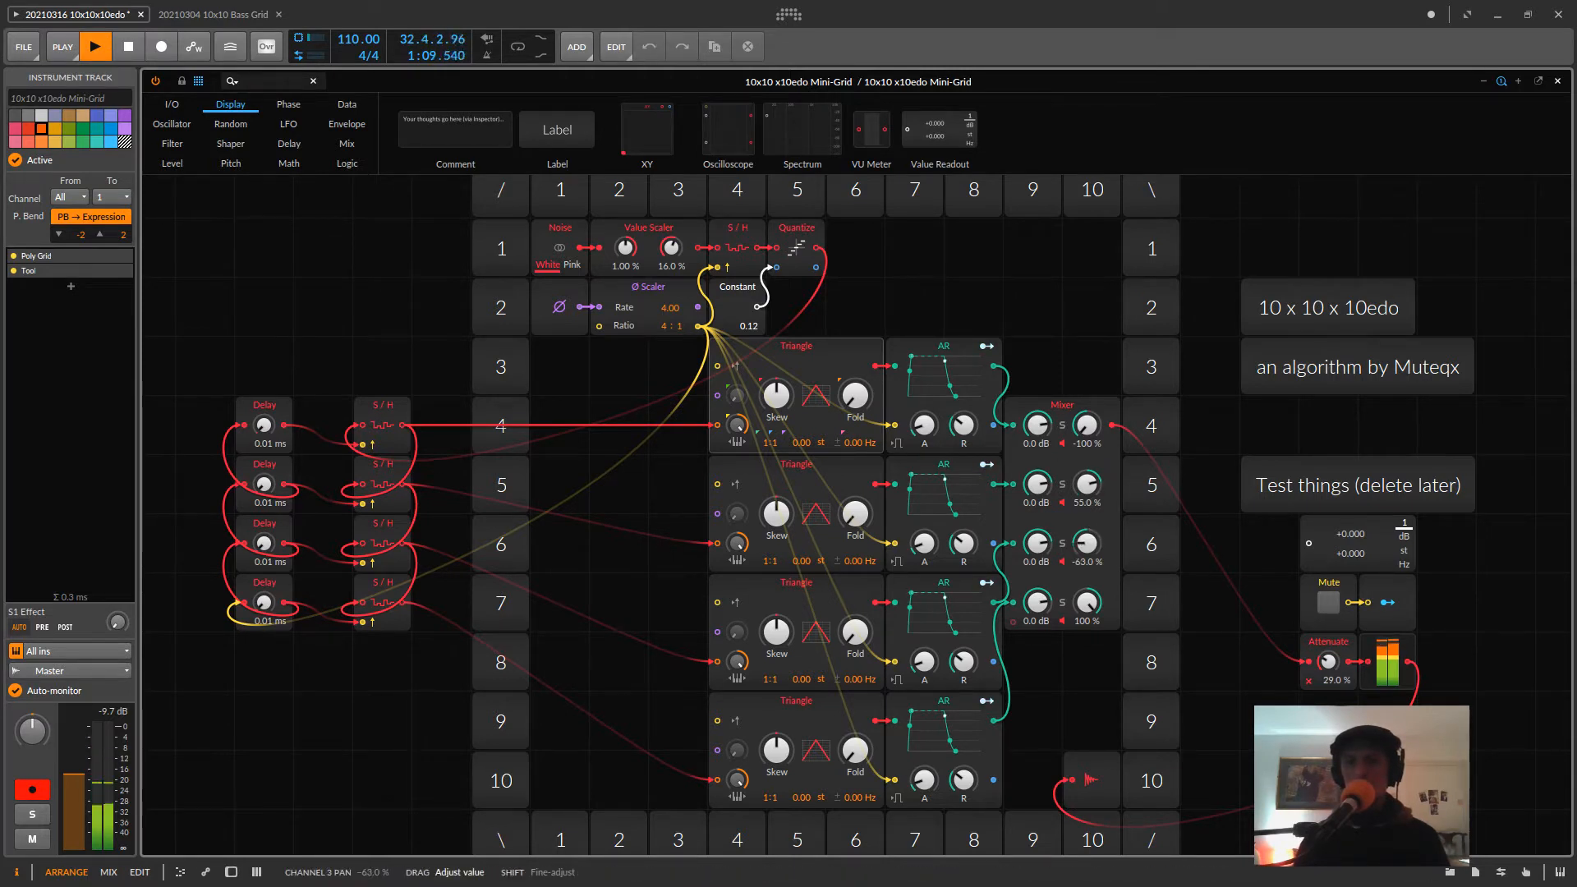
left_click_drag(1087, 547, 1086, 544)
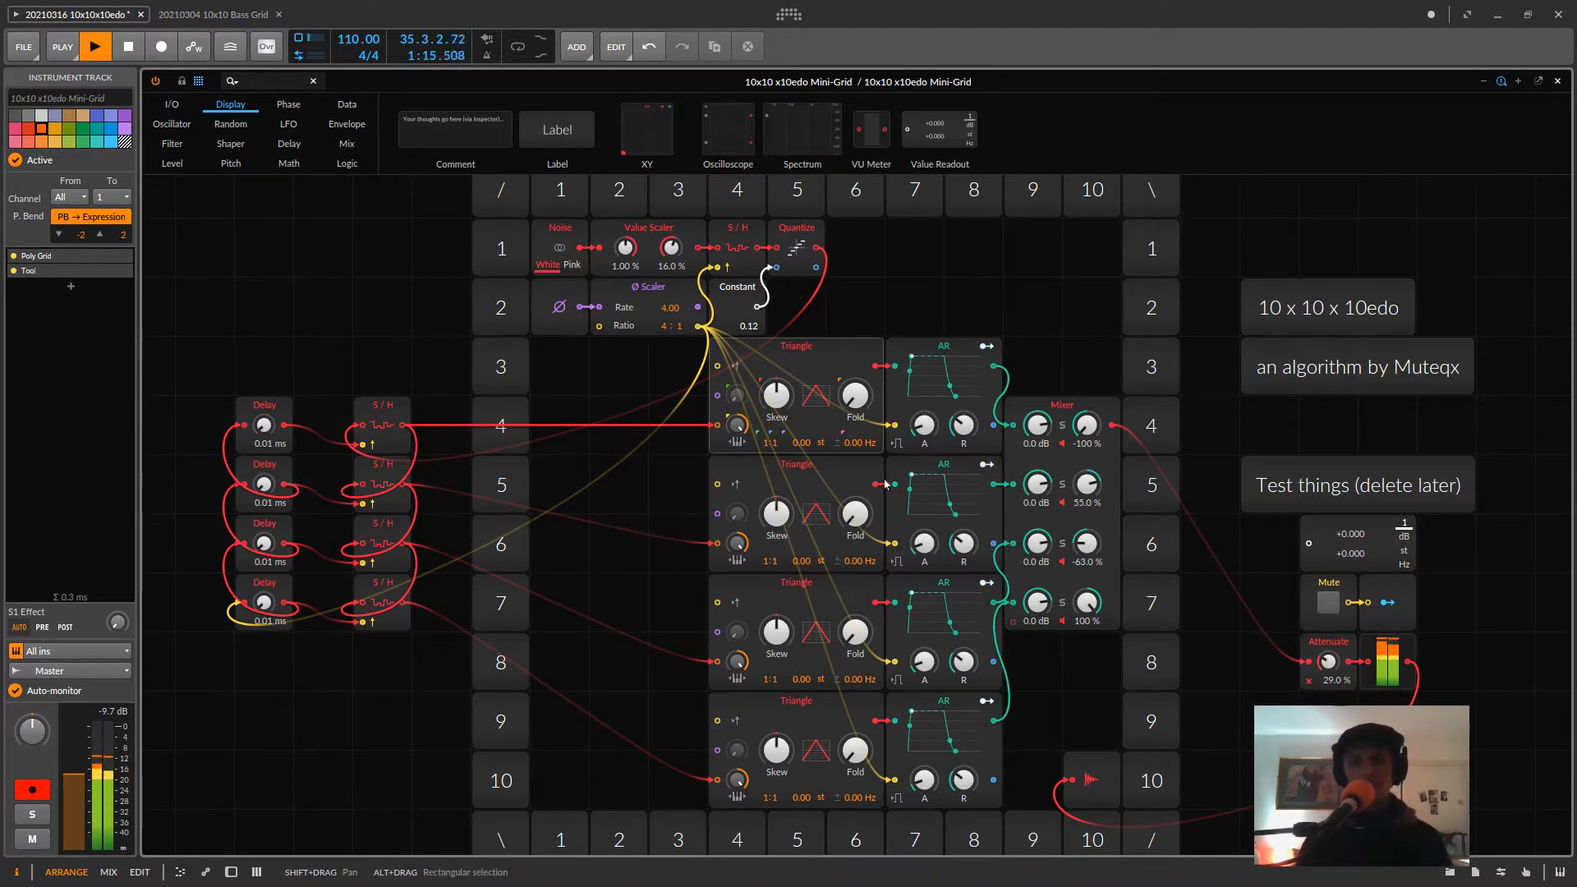
- Lower the Attenuate level to 24.5 % and set the Value Scaler's low and high levels to -8.00 % and 32.0 %
left_click(1328, 604)
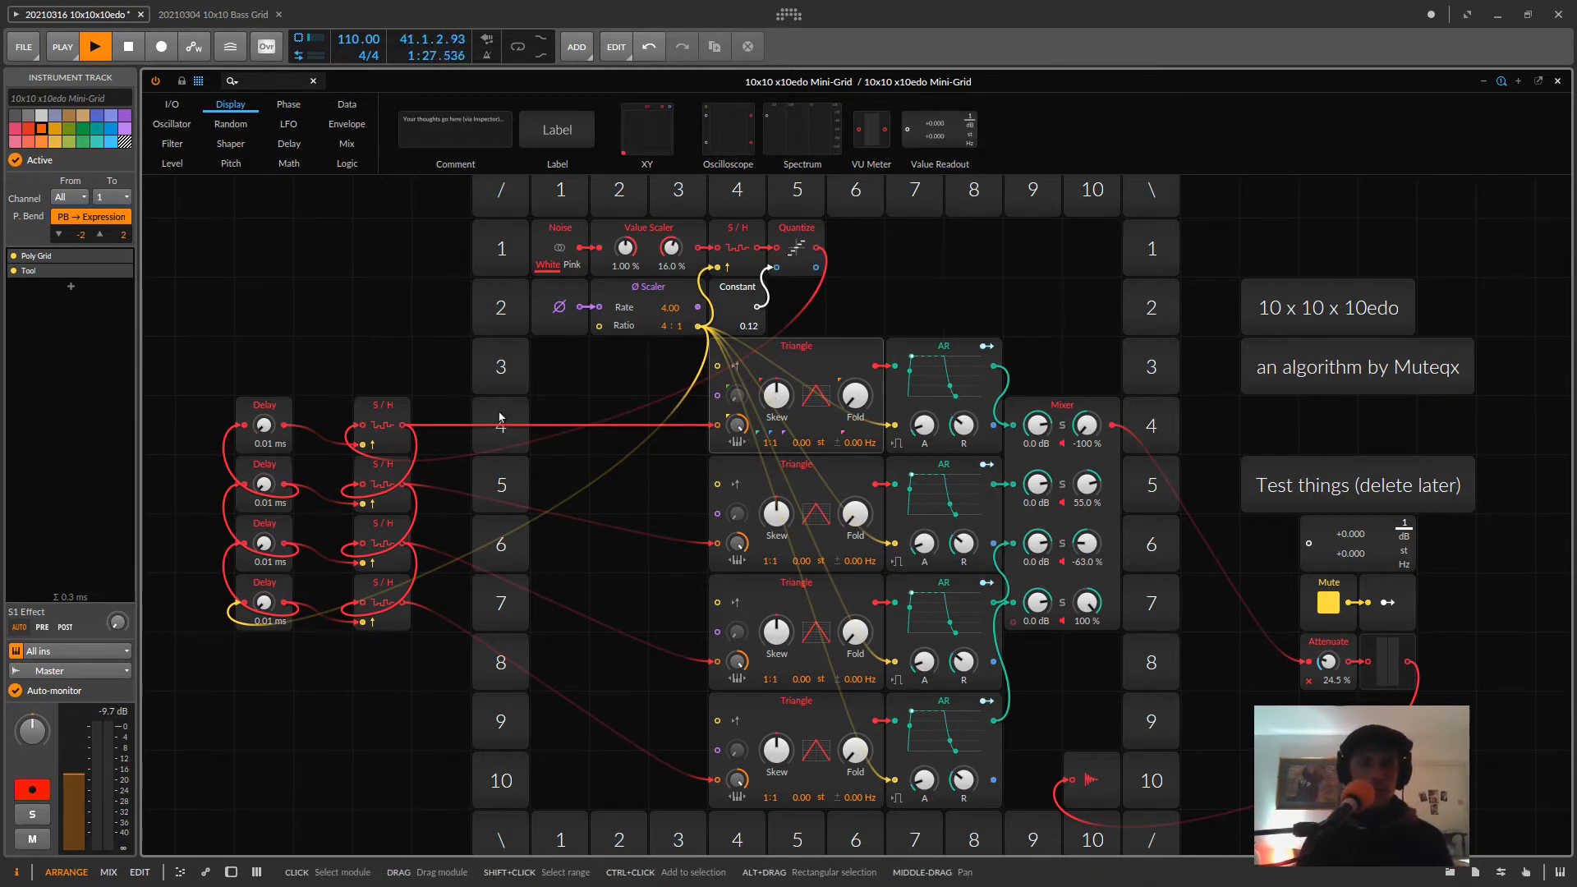
left_click(1328, 602)
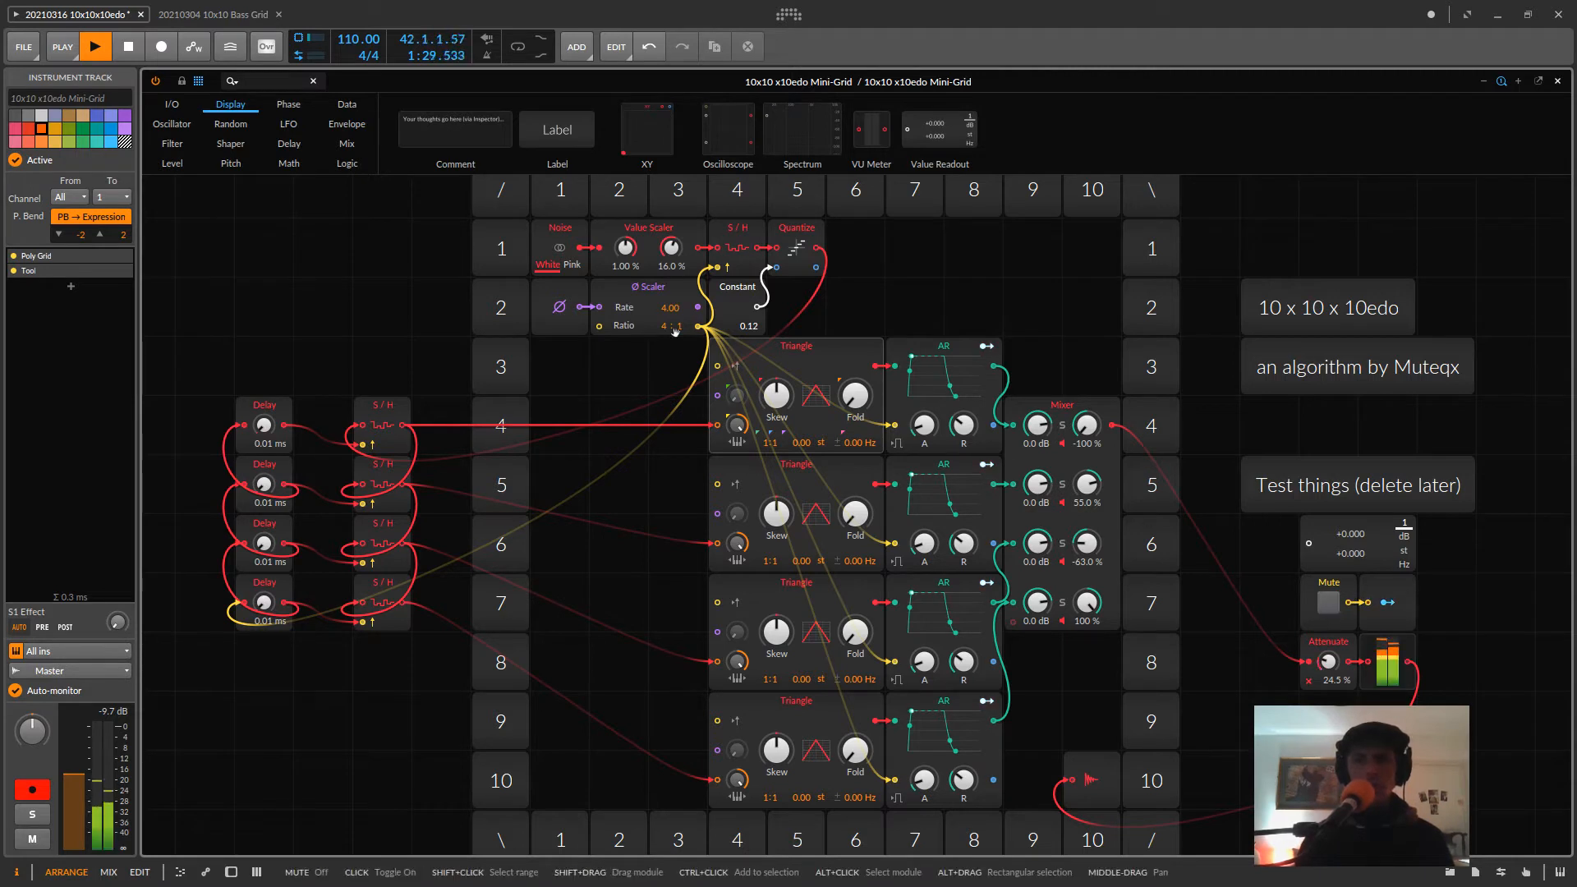
mouse_move(626, 248)
left_mouse_down()
mouse_move(626, 261)
mouse_move(625, 246)
left_mouse_up()
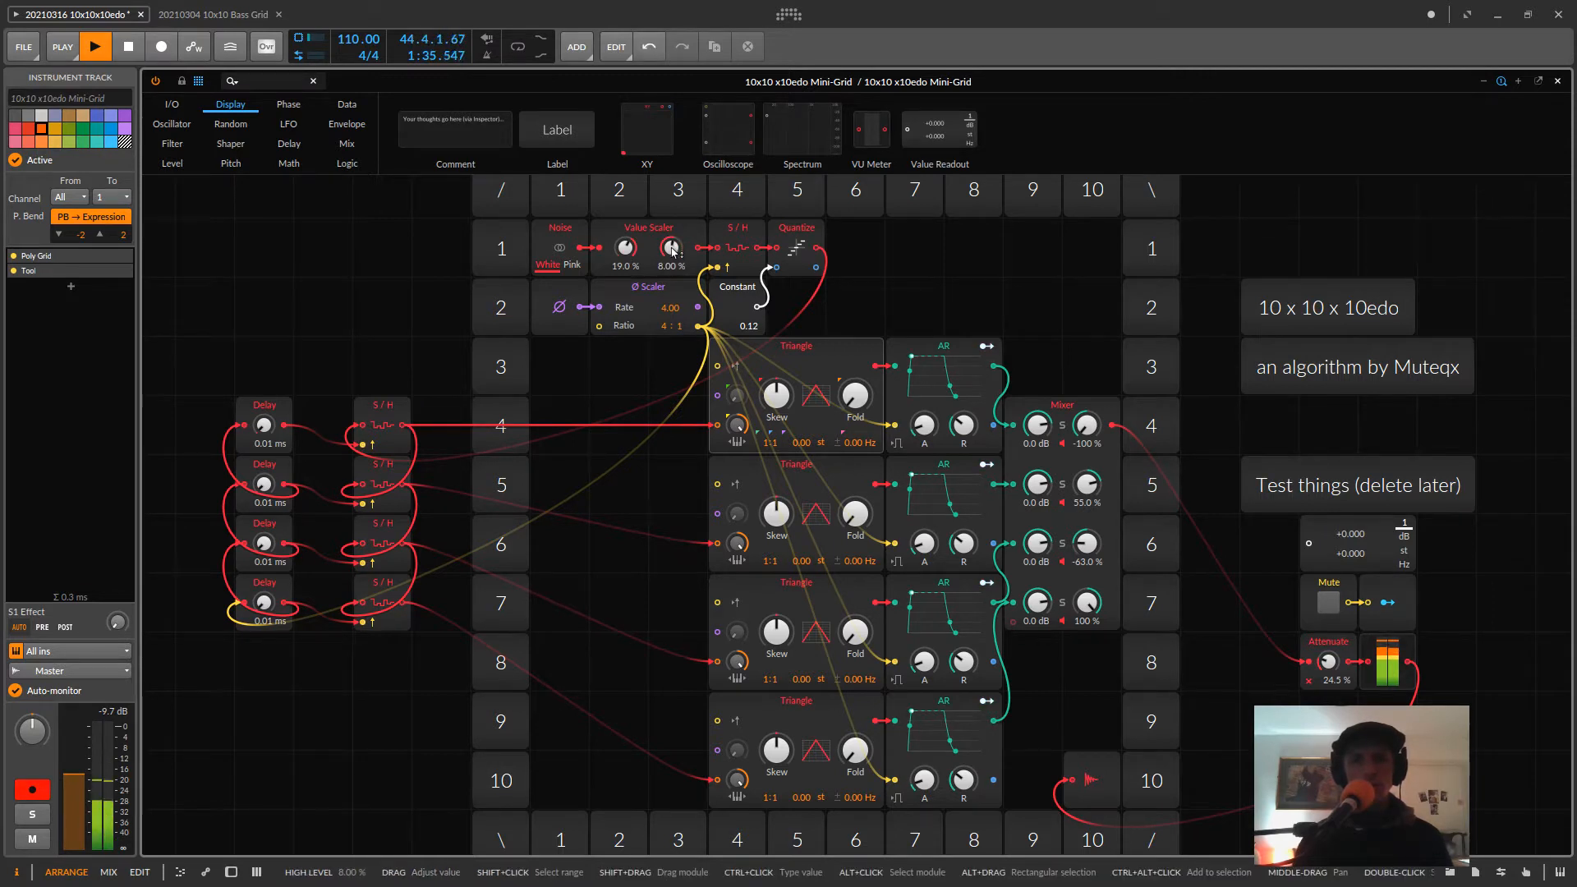
left_click_drag(679, 259, 626, 244)
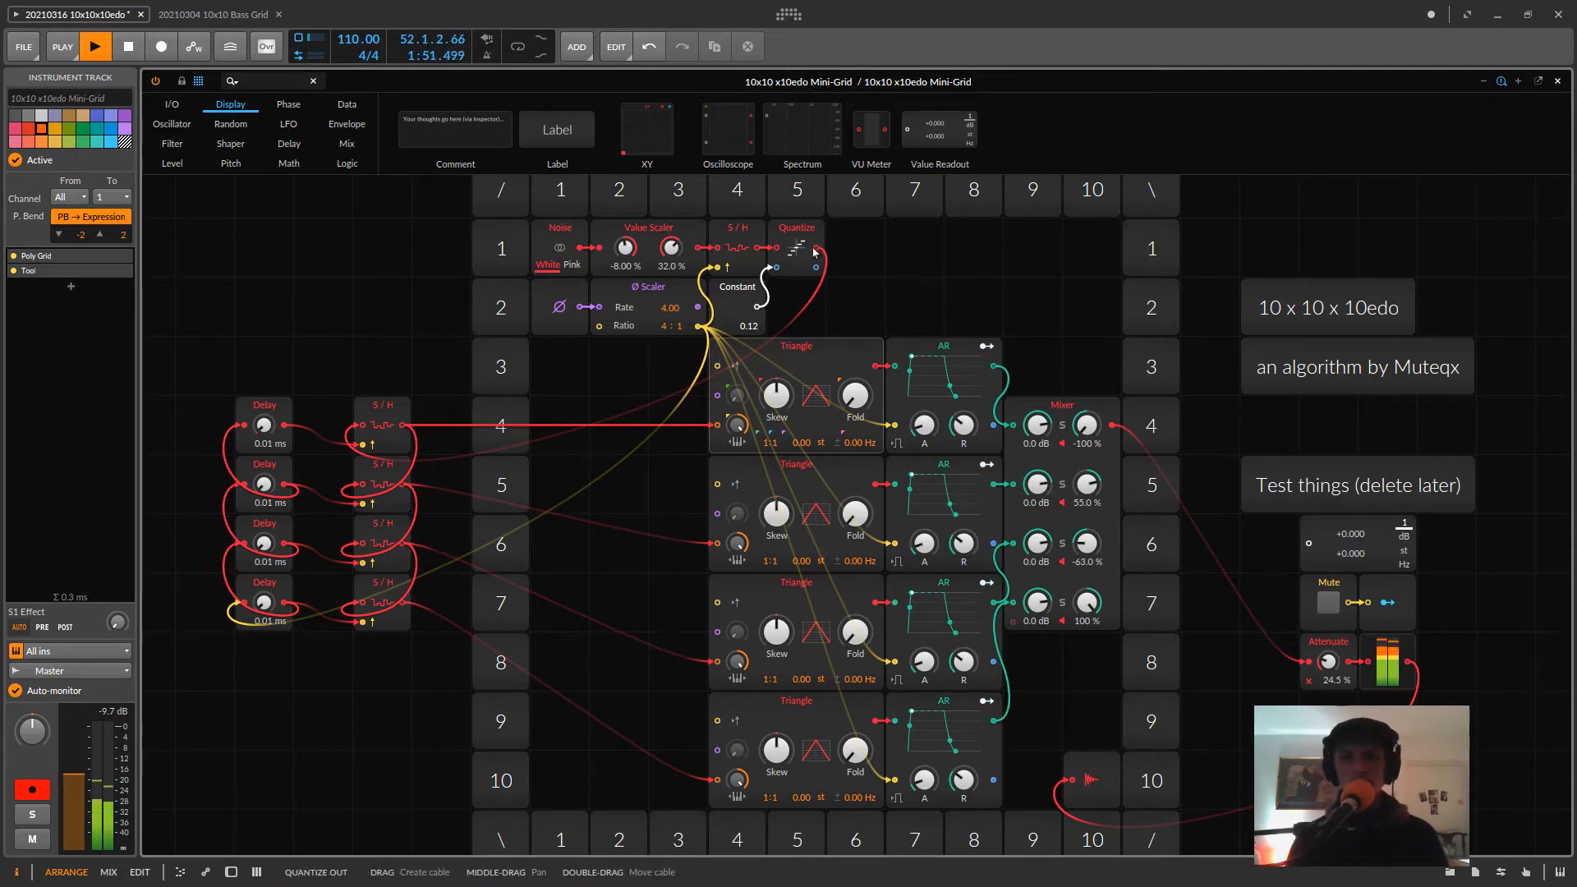
- Monitor the Quantize output with the Value Readout moved into row 1, and lower the Attenuate level to 6.50 %
left_click_drag(816, 248, 948, 262)
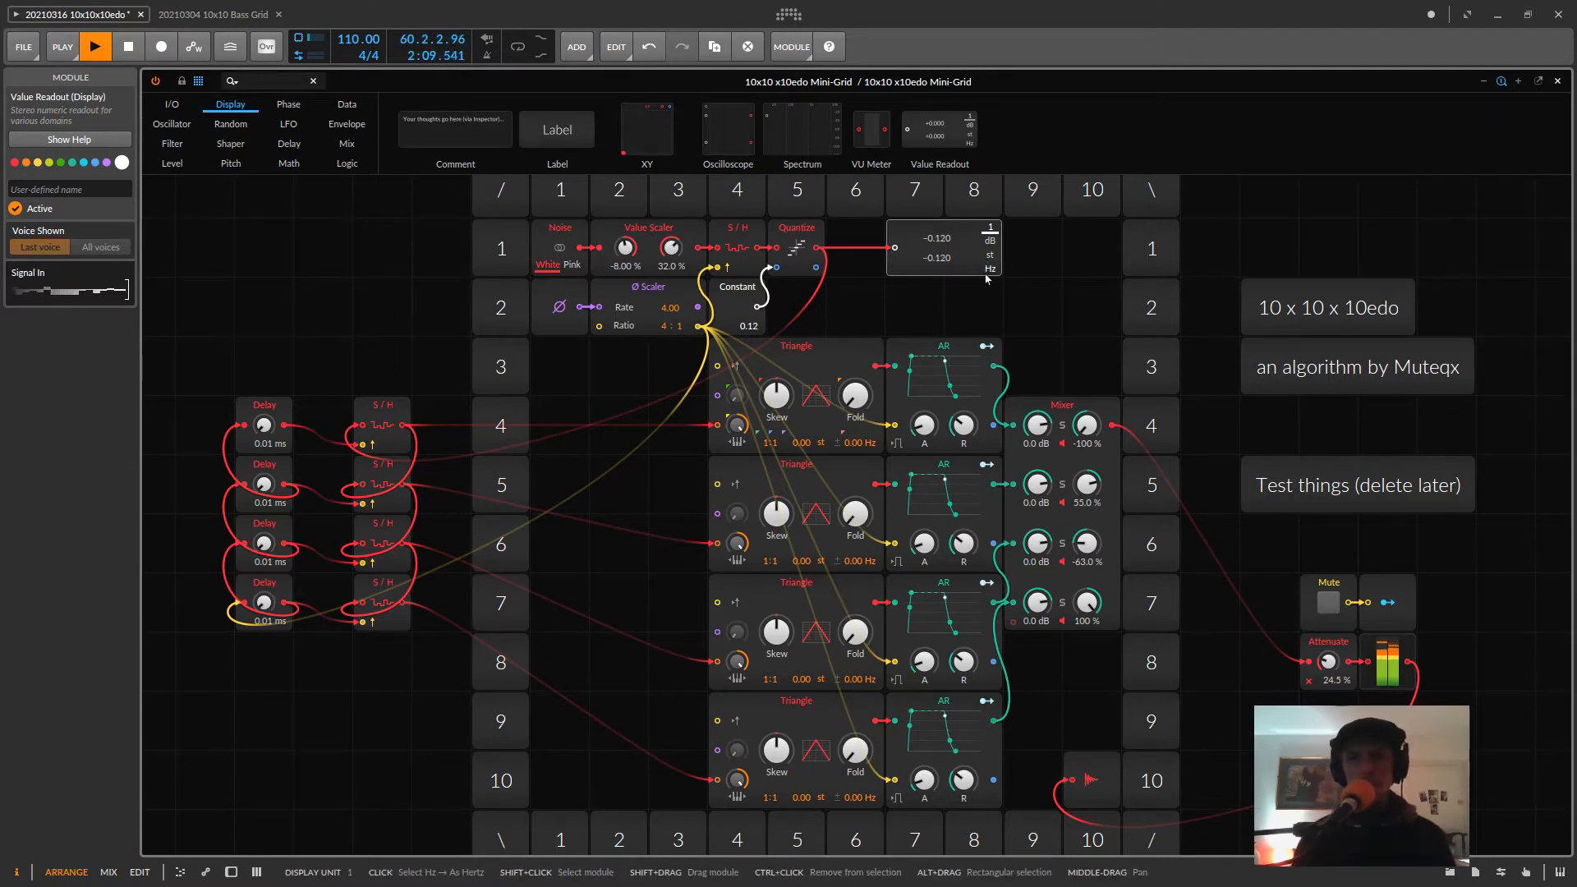
left_click(737, 291)
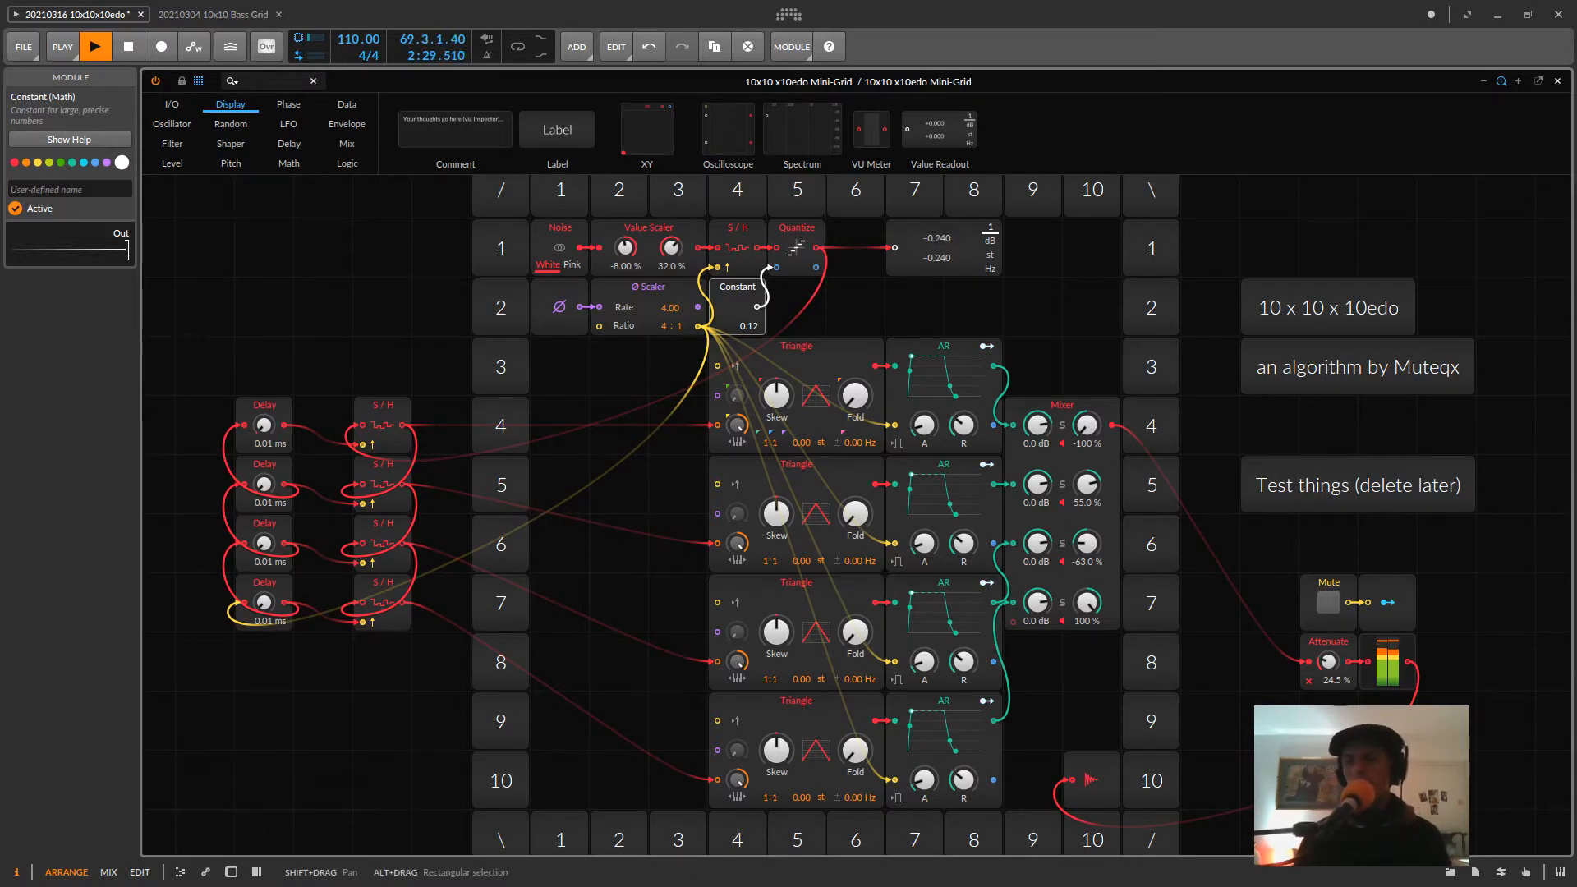
left_click_drag(1328, 657, 1322, 667)
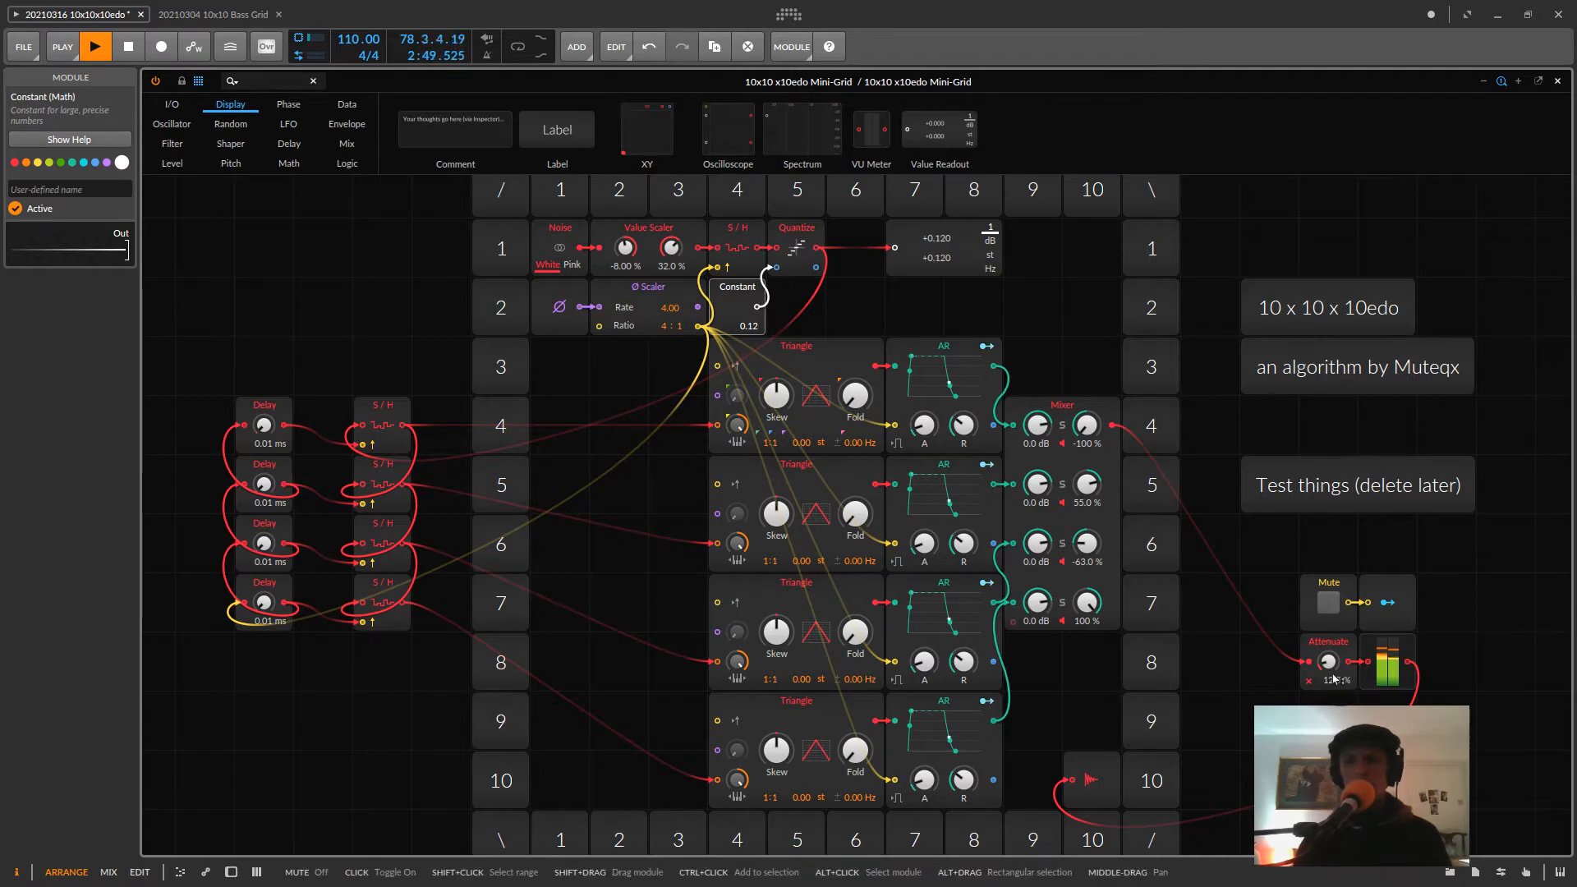
left_click_drag(1328, 661, 1328, 675)
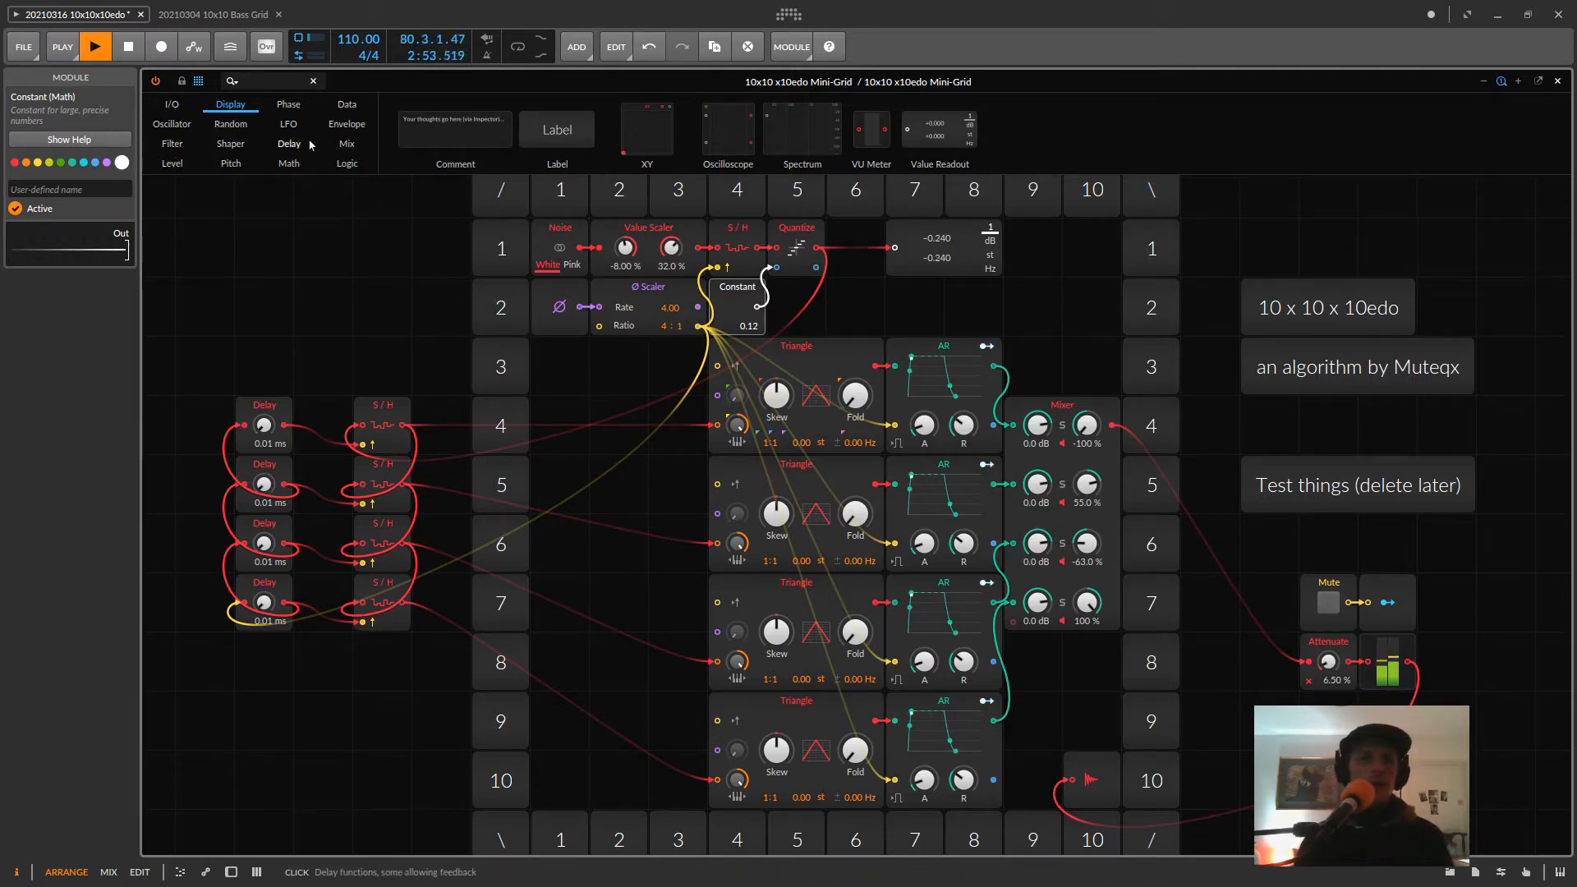
- Place a Pitch Quantize module in the empty area above the shift register, and delete it
left_click(231, 163)
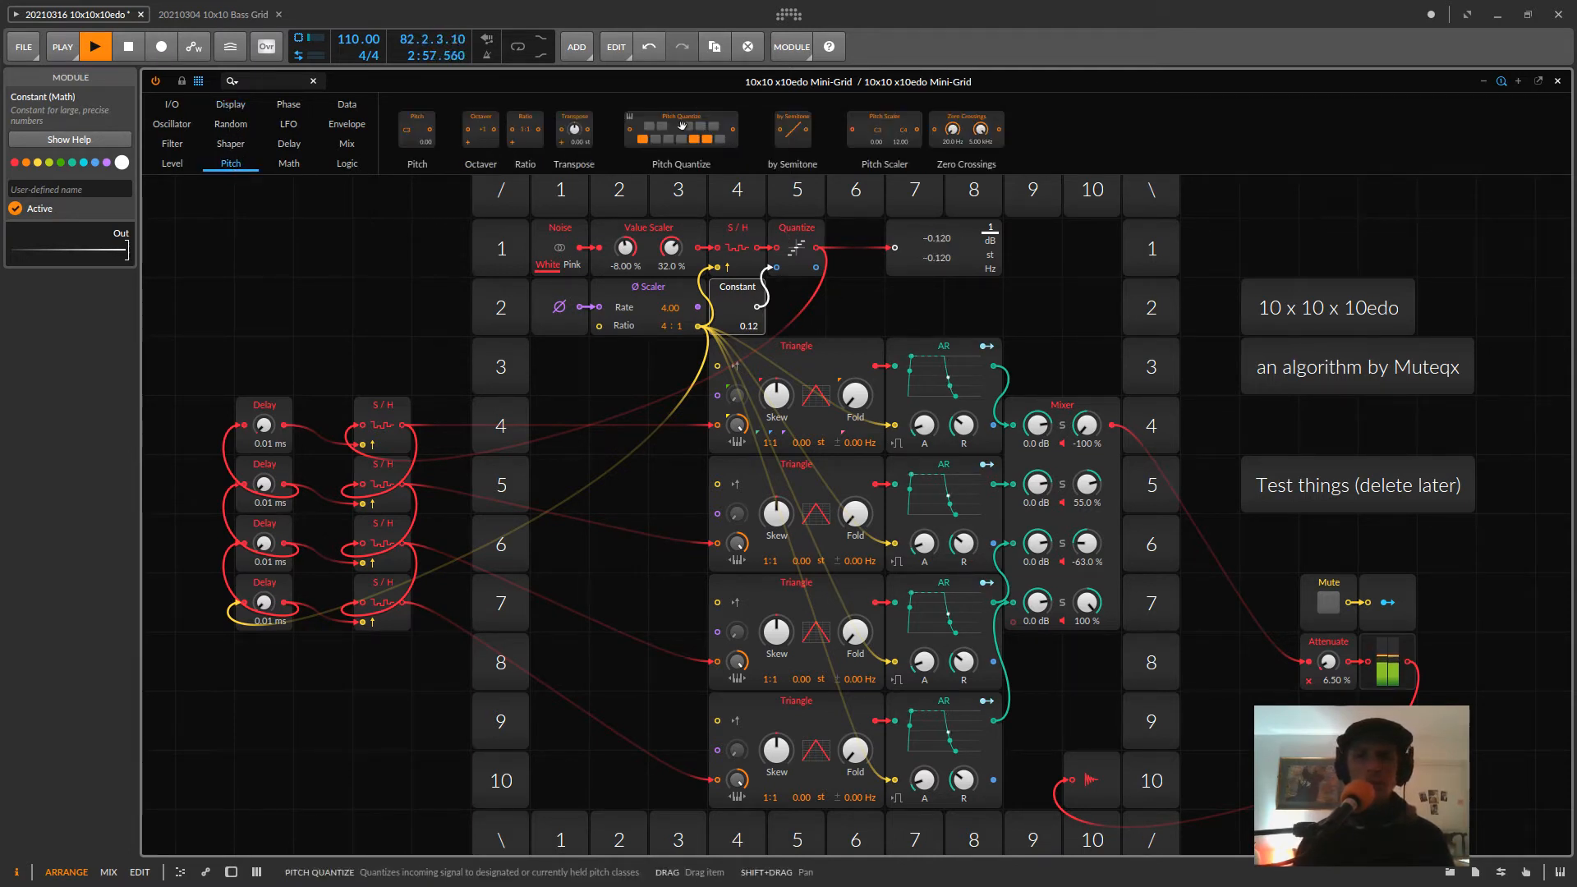
left_click_drag(681, 125, 304, 291)
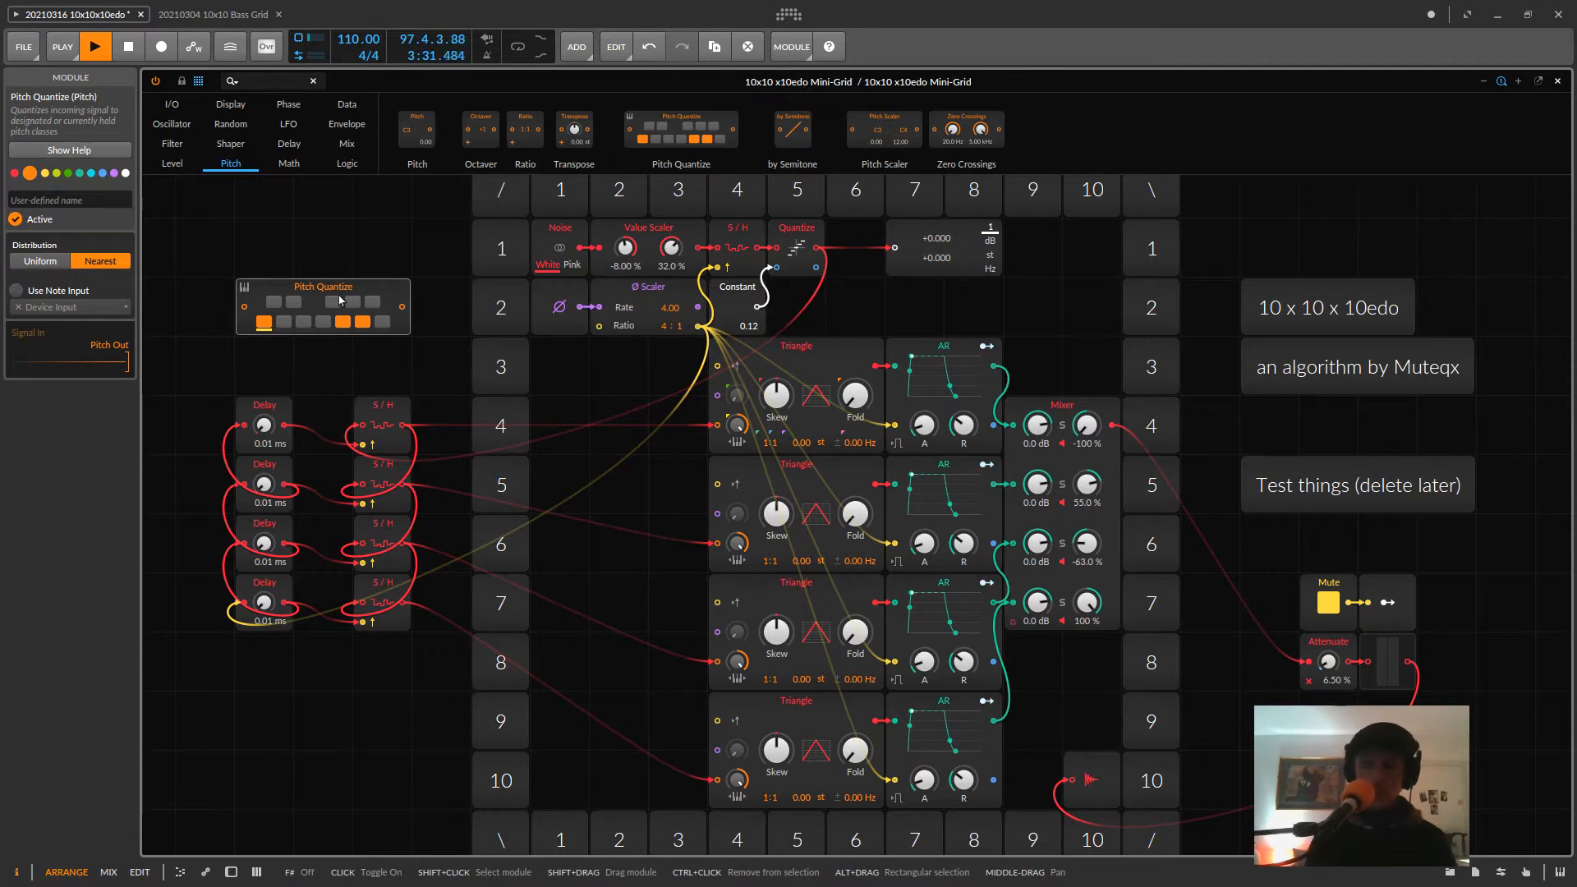
key("Delete")
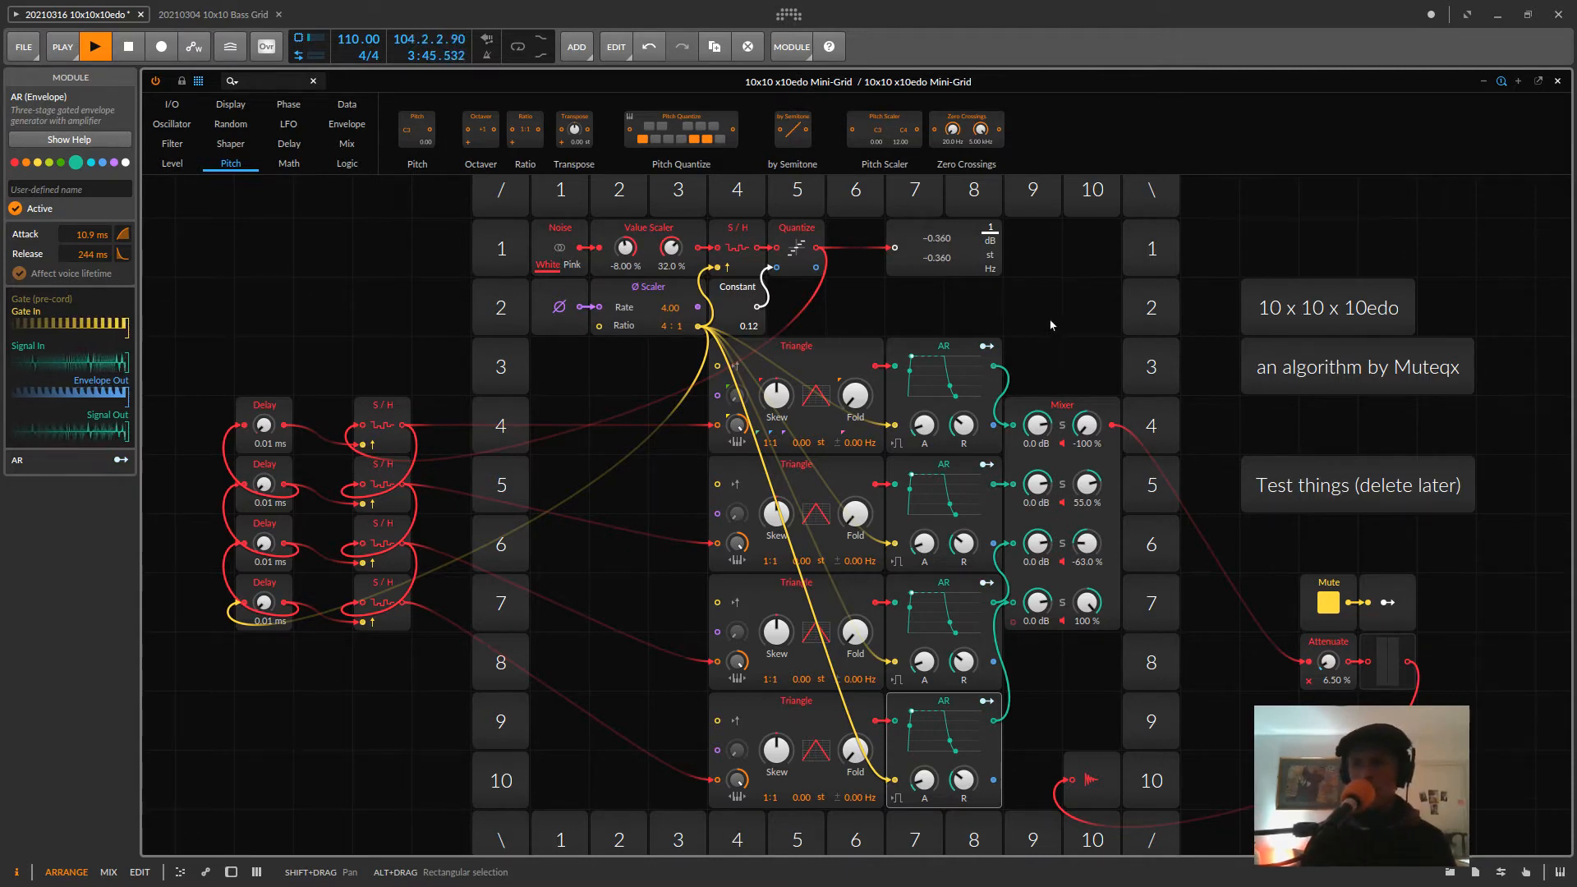
- Move the Value Readout out of row 1 back under the "Test things (delete later)" label
left_click(990, 271)
left_click_drag(1311, 526, 1314, 529)
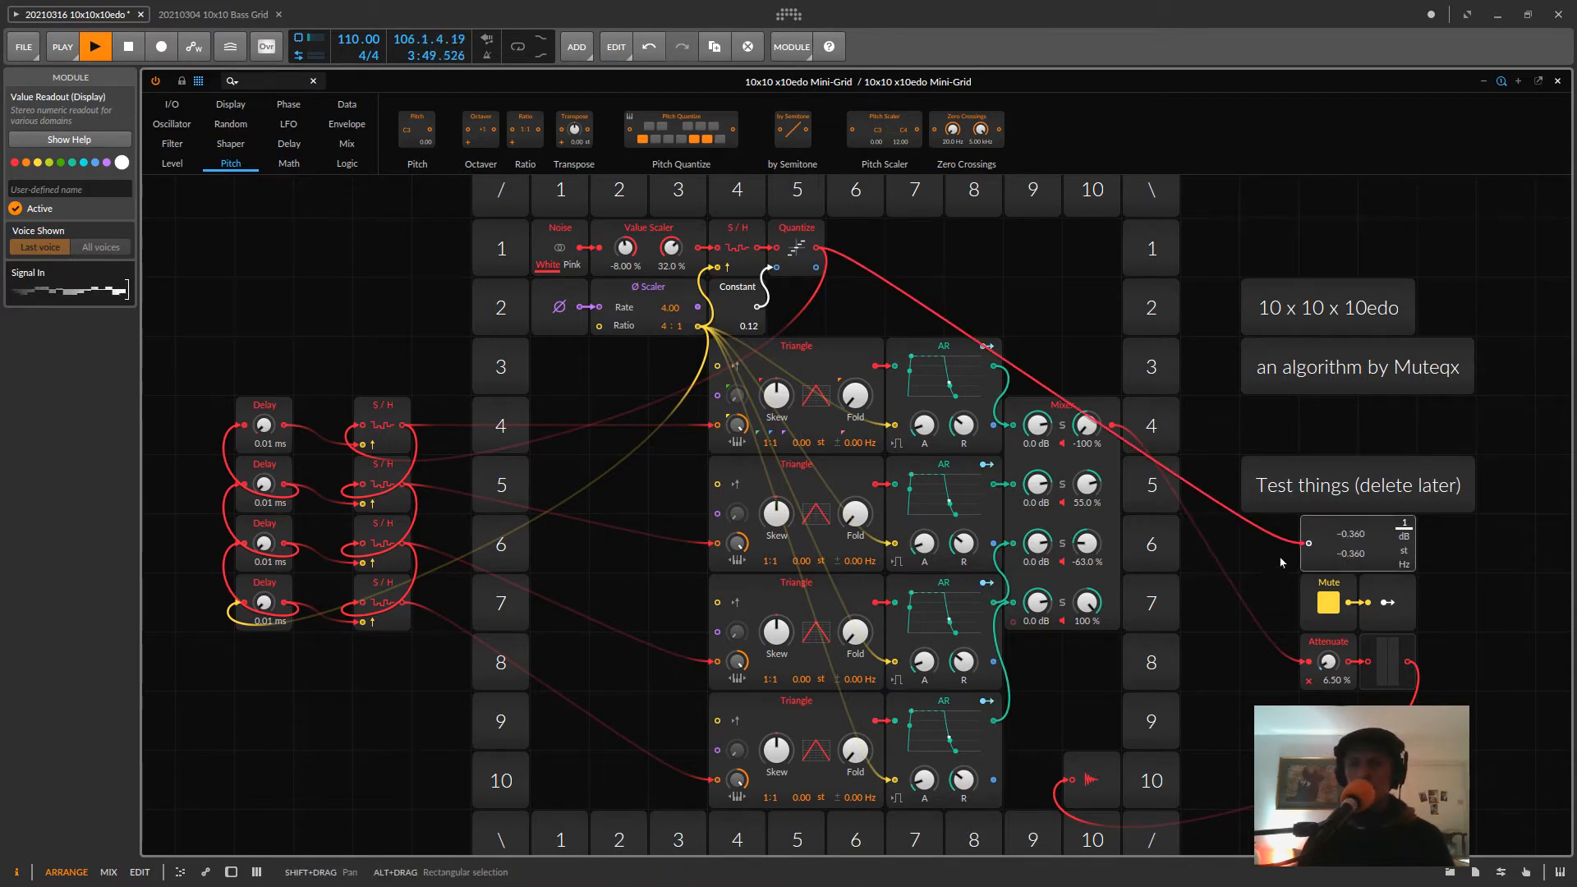
- Unmute the output with Attenuate at 12.0 %, and vary the lower Triangles' skews and ratios, using 2:1 for the second and 1:2 for the fourth
left_click(1328, 602)
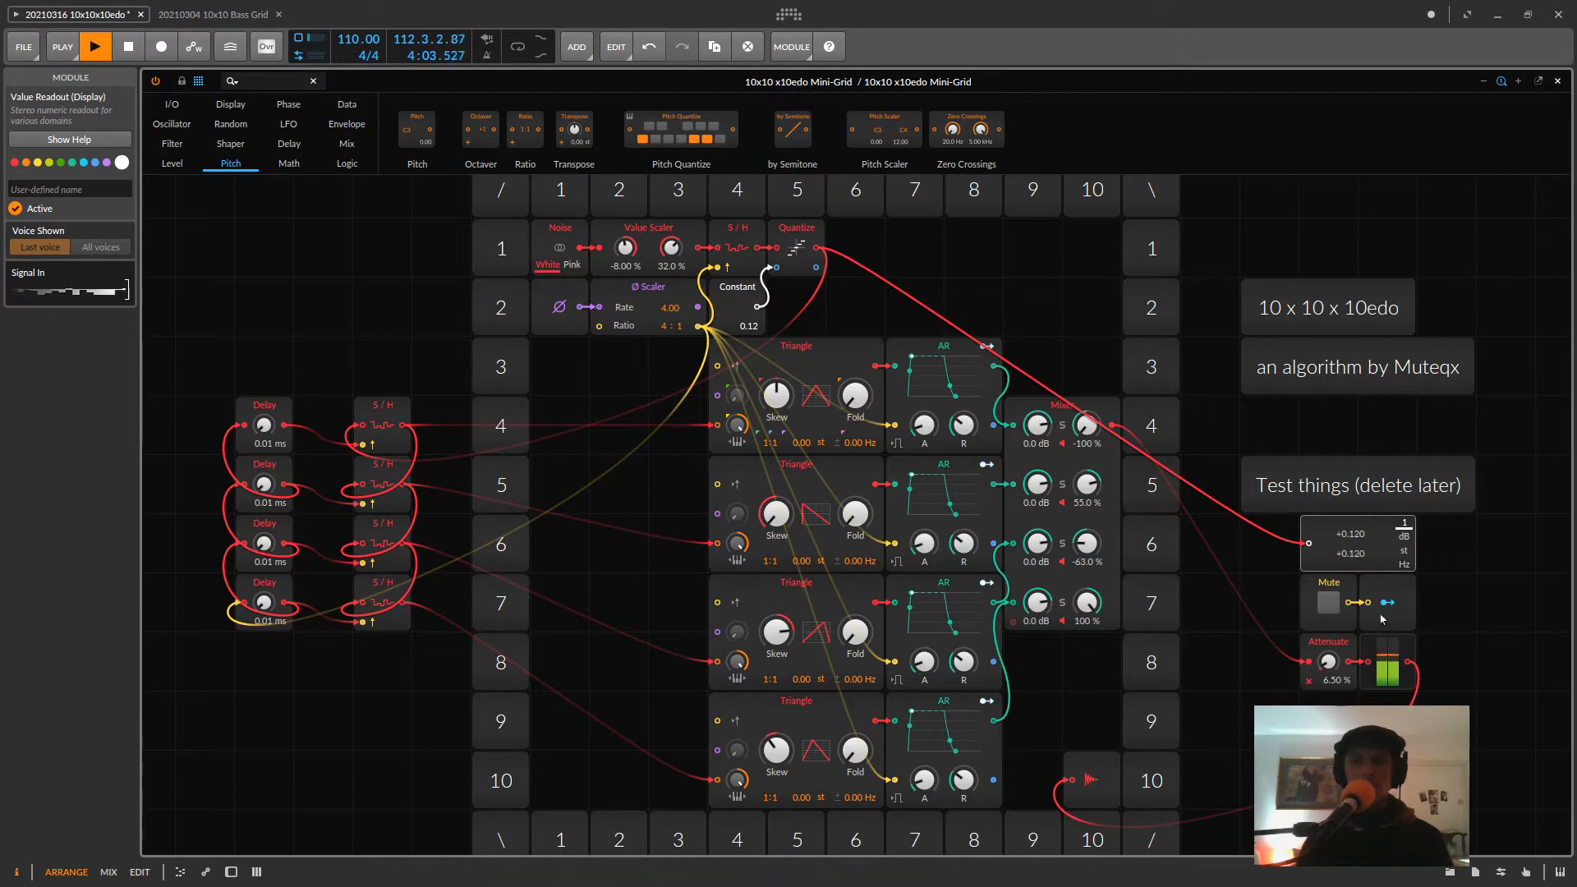
mouse_move(1328, 661)
left_mouse_down()
mouse_move(1328, 645)
mouse_move(1328, 675)
left_mouse_up()
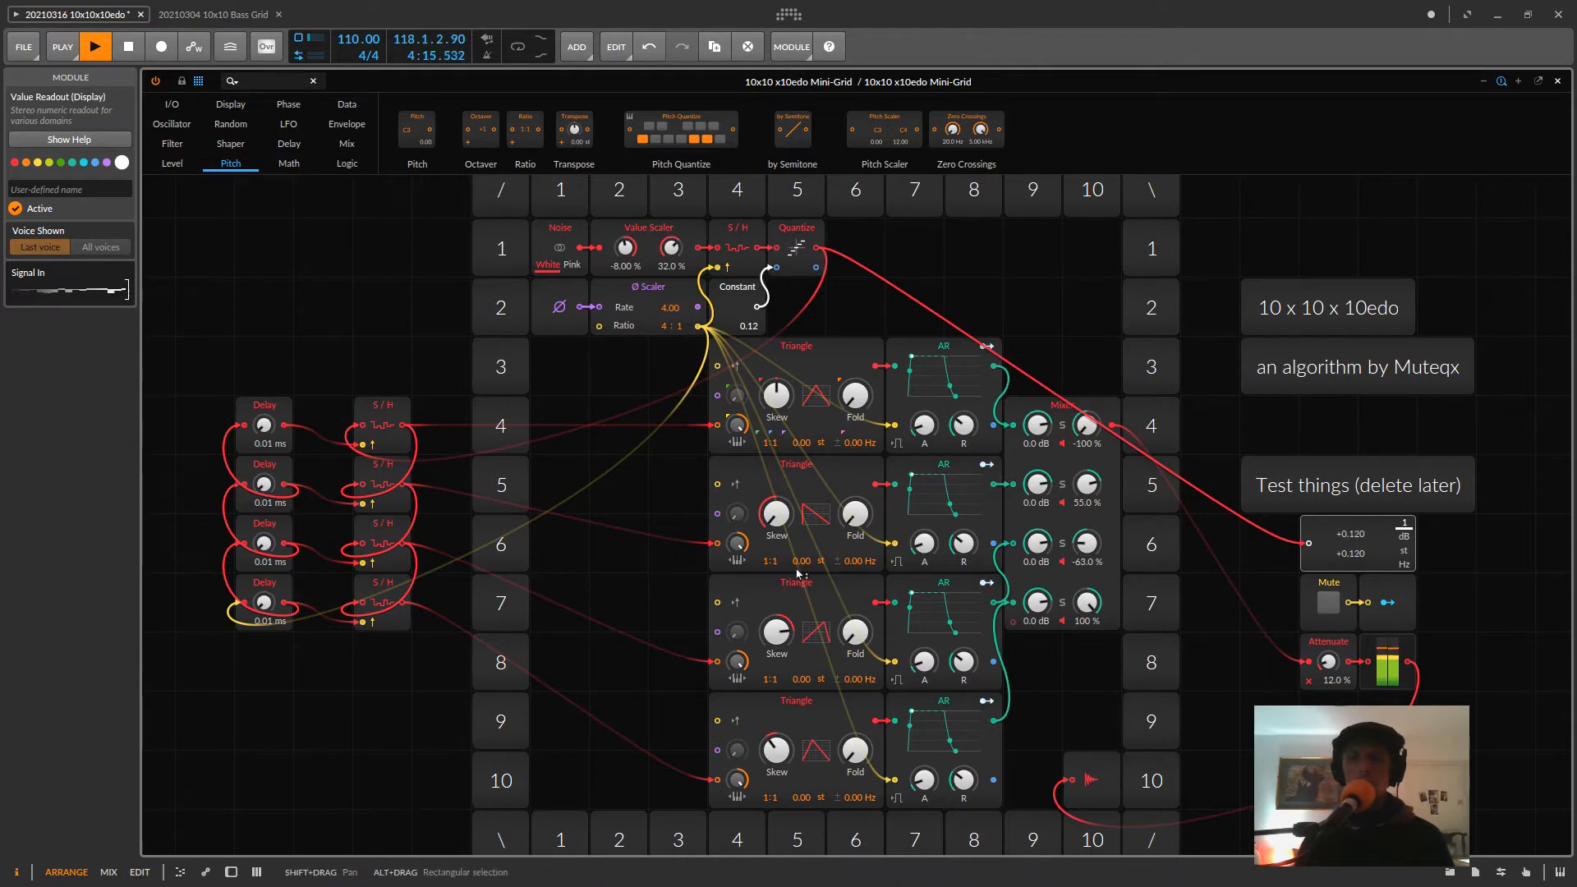
left_click_drag(766, 567, 765, 566)
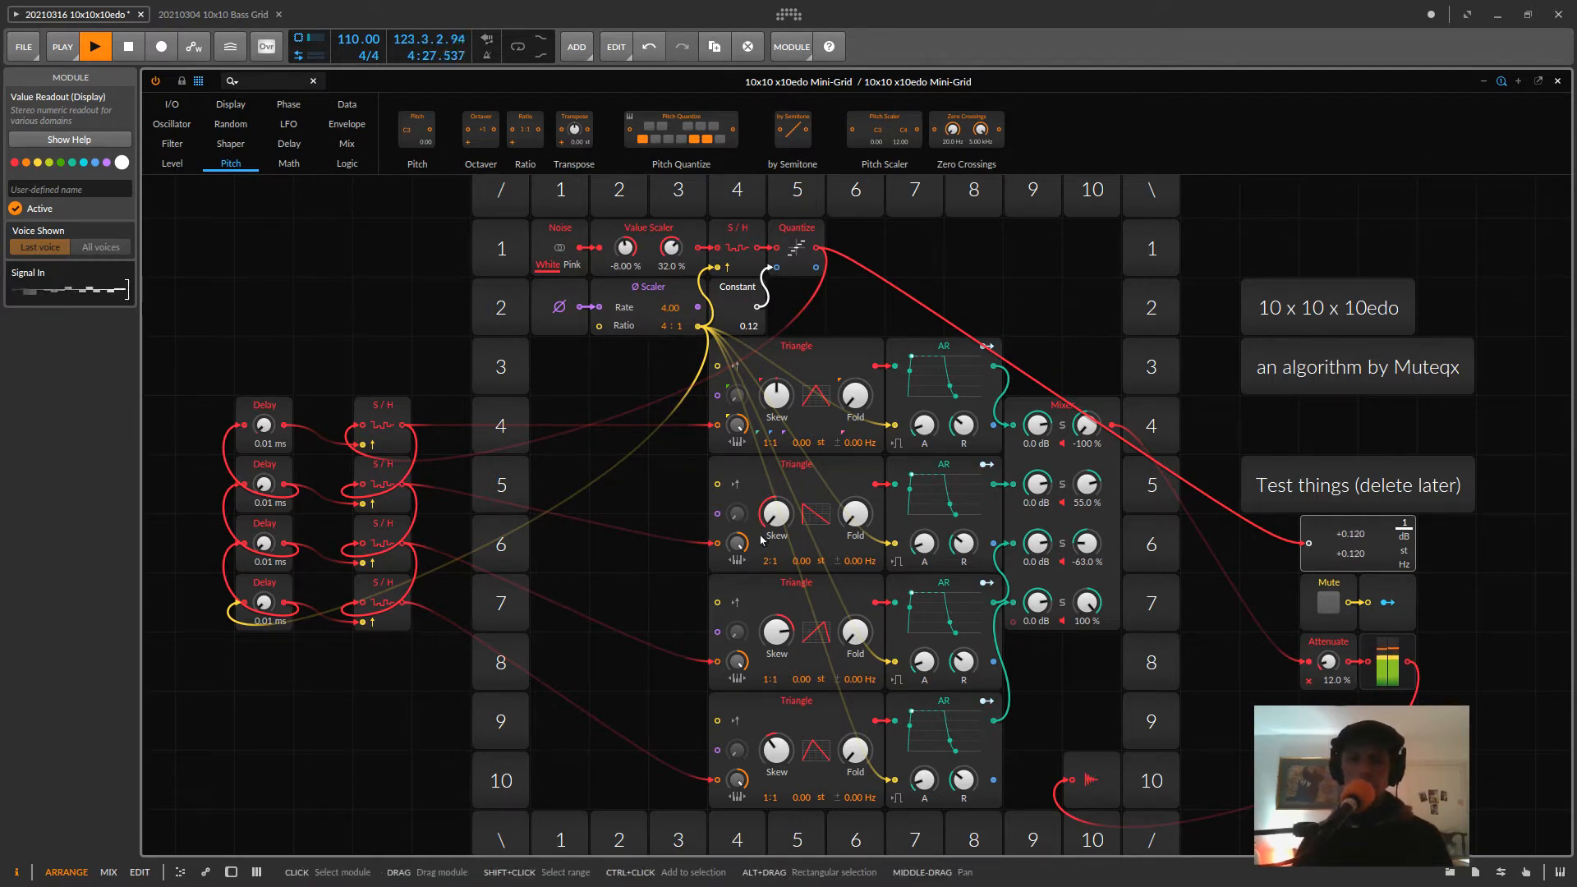
left_click_drag(772, 797, 776, 803)
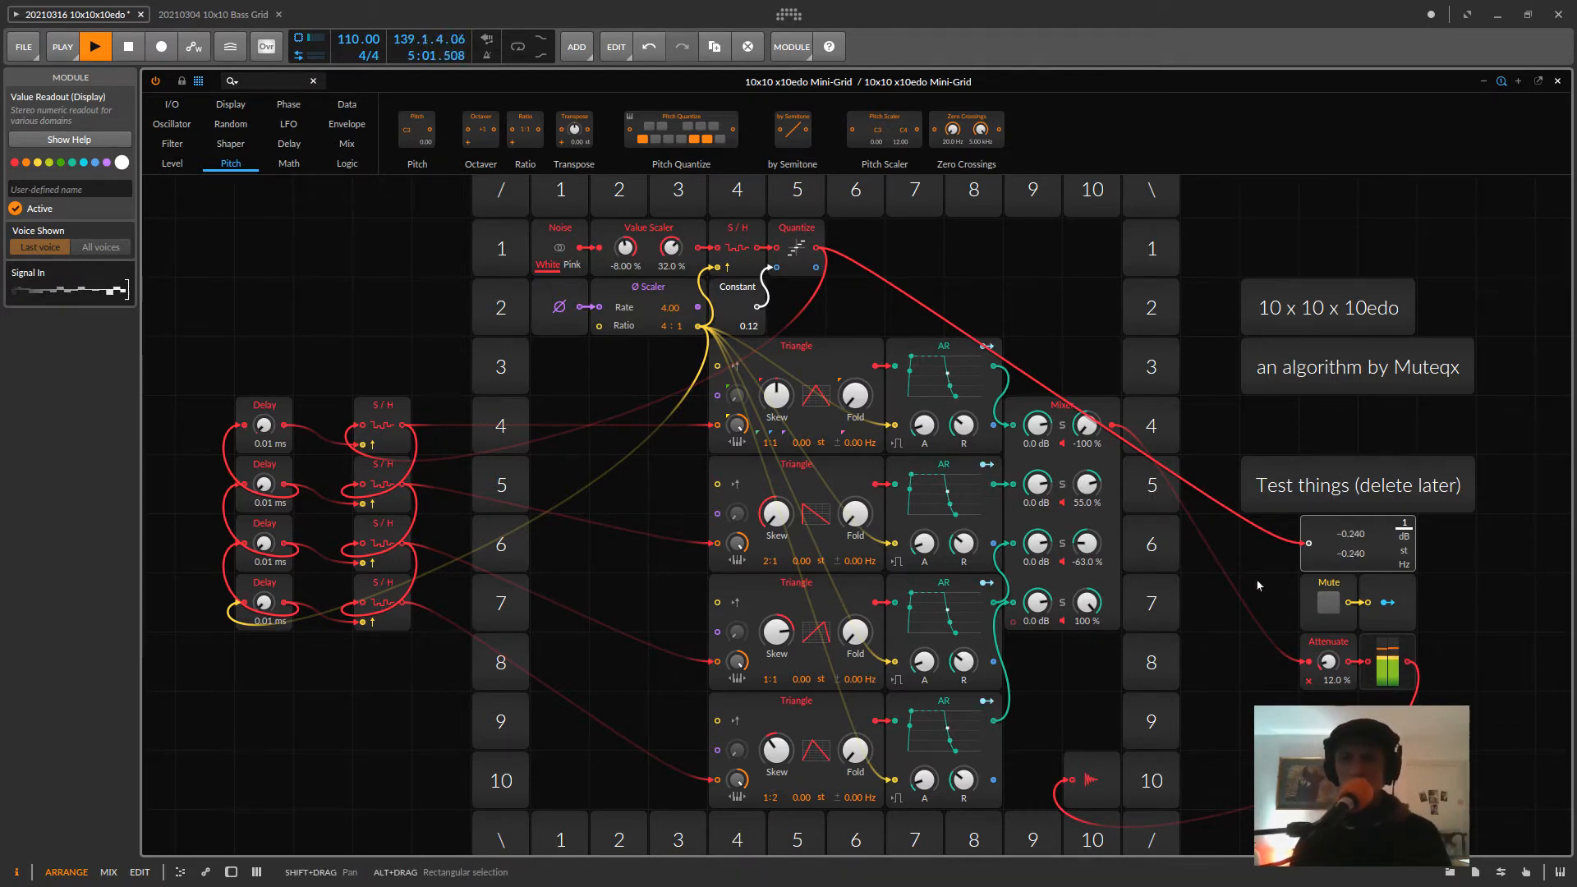
- Set the Attenuate level to 17.5 % and lengthen the attack and release of all four AR envelopes
left_click_drag(1332, 675, 1335, 667)
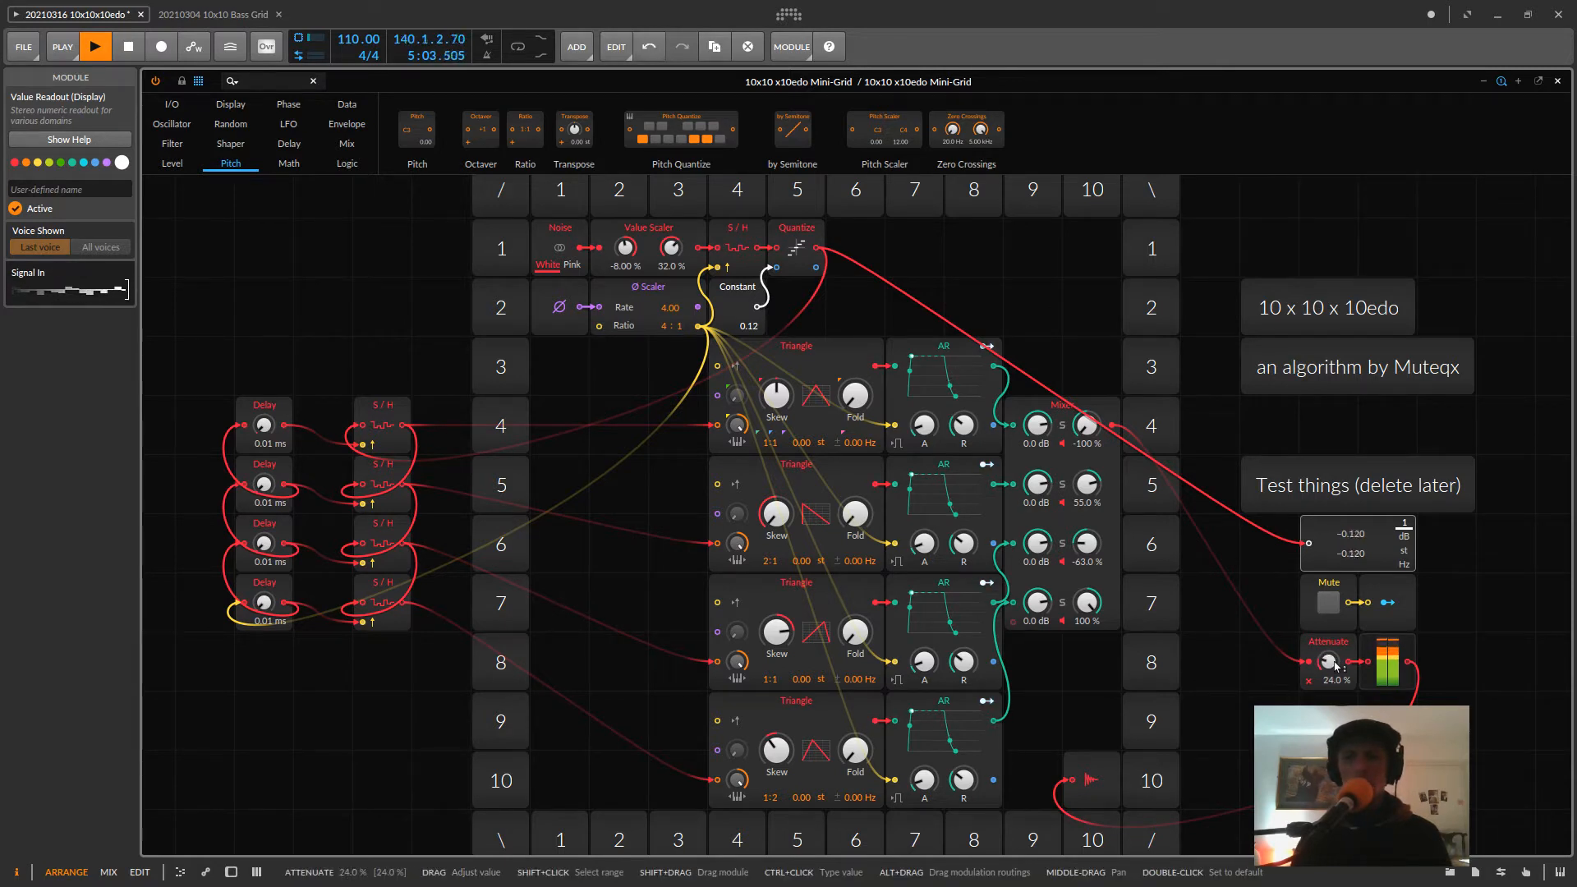
scroll(1328, 662, "down", 1)
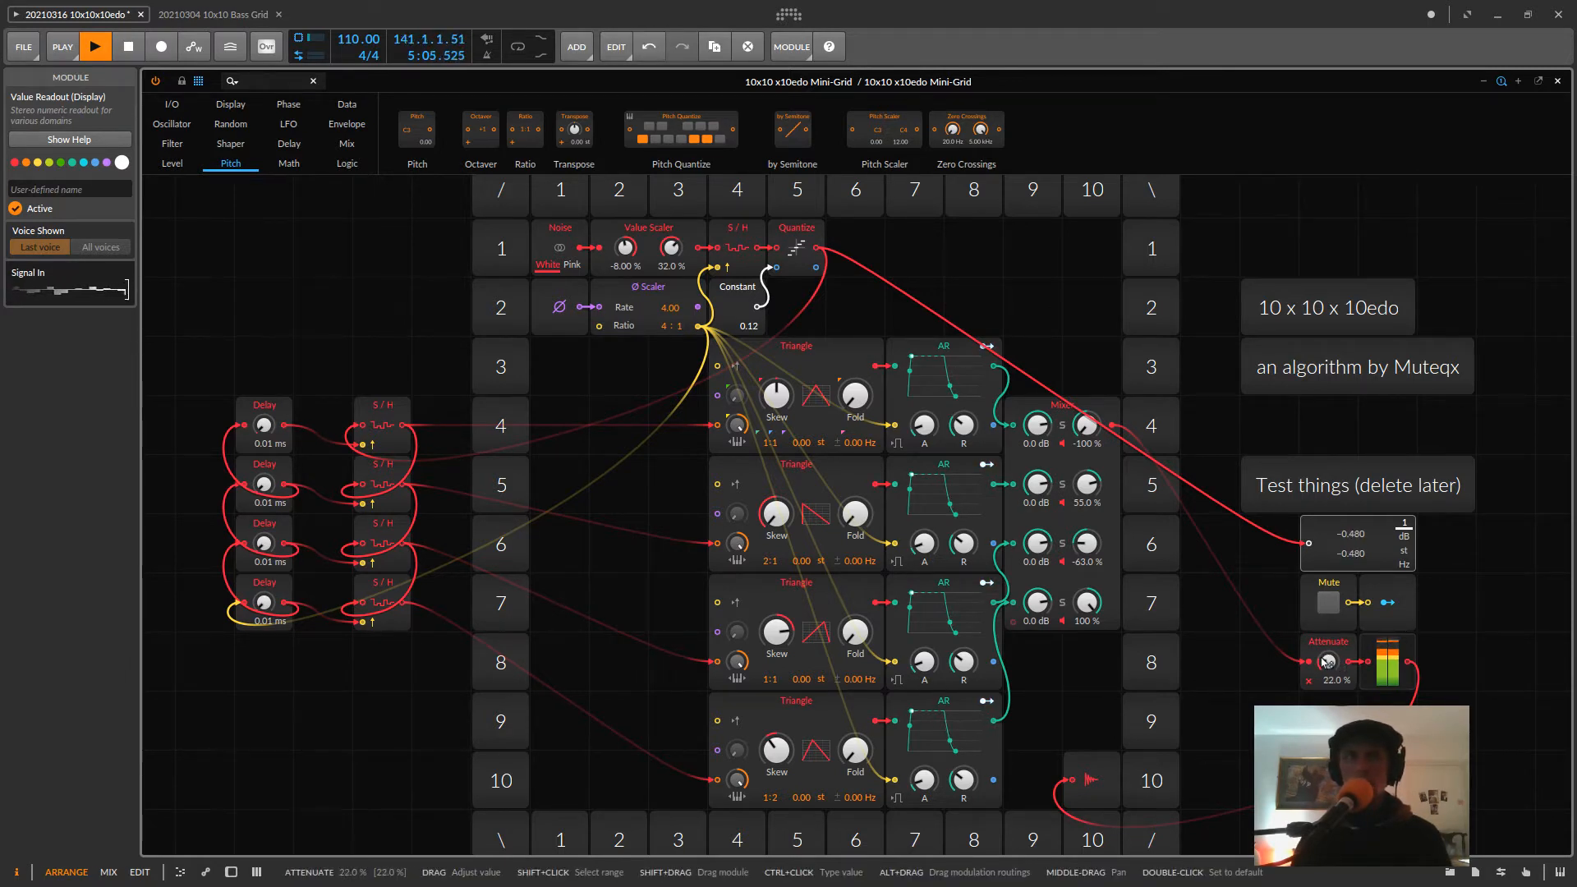
scroll(1328, 662, "down", 1)
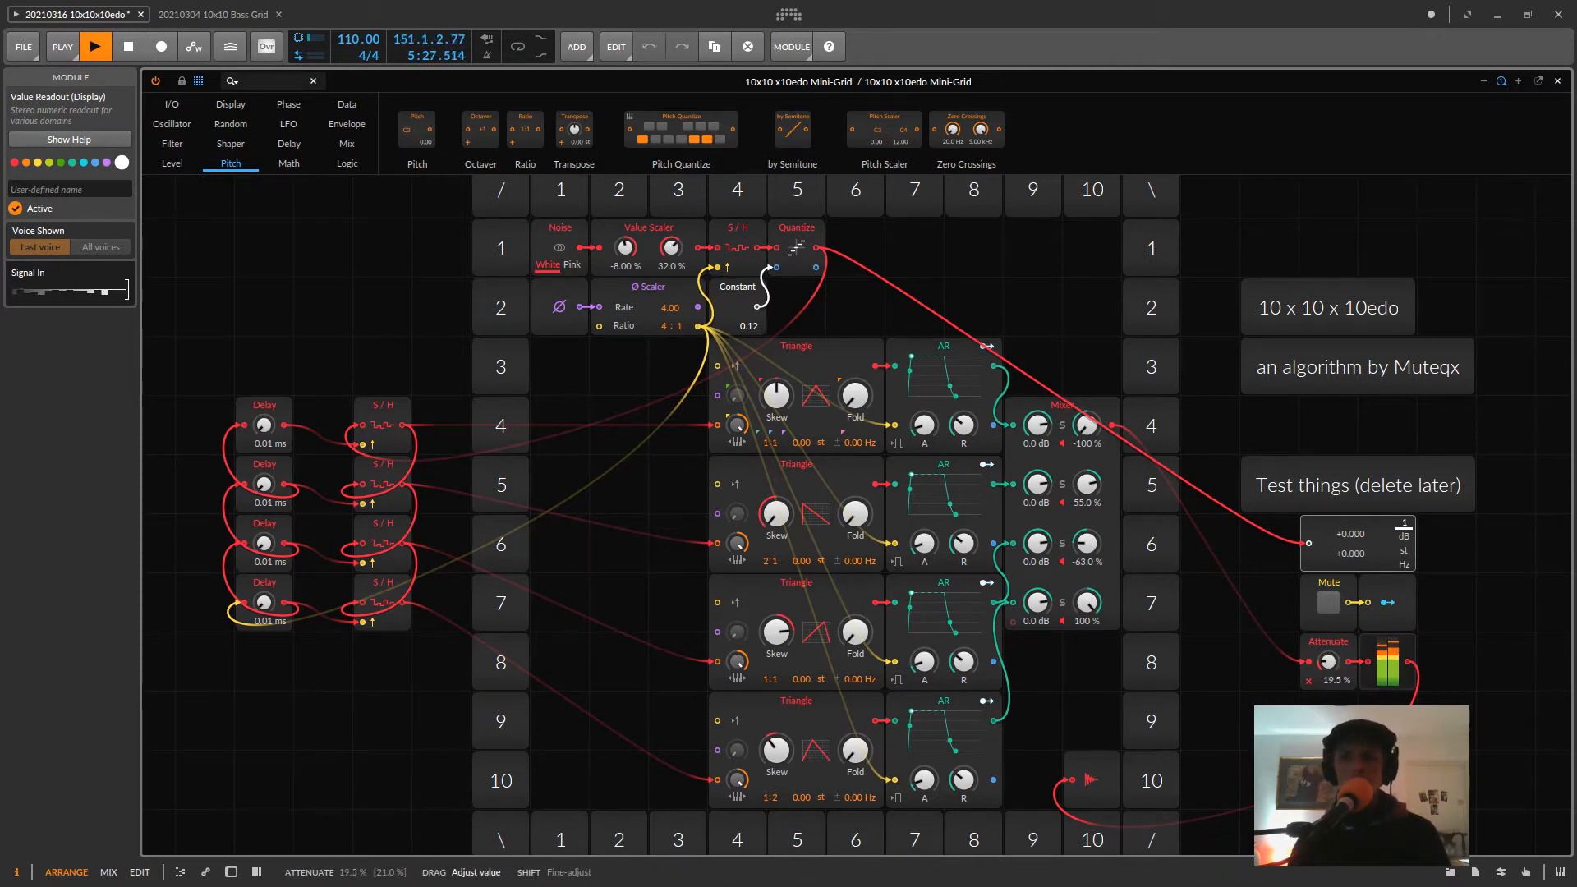
scroll(1328, 659, "down", 3)
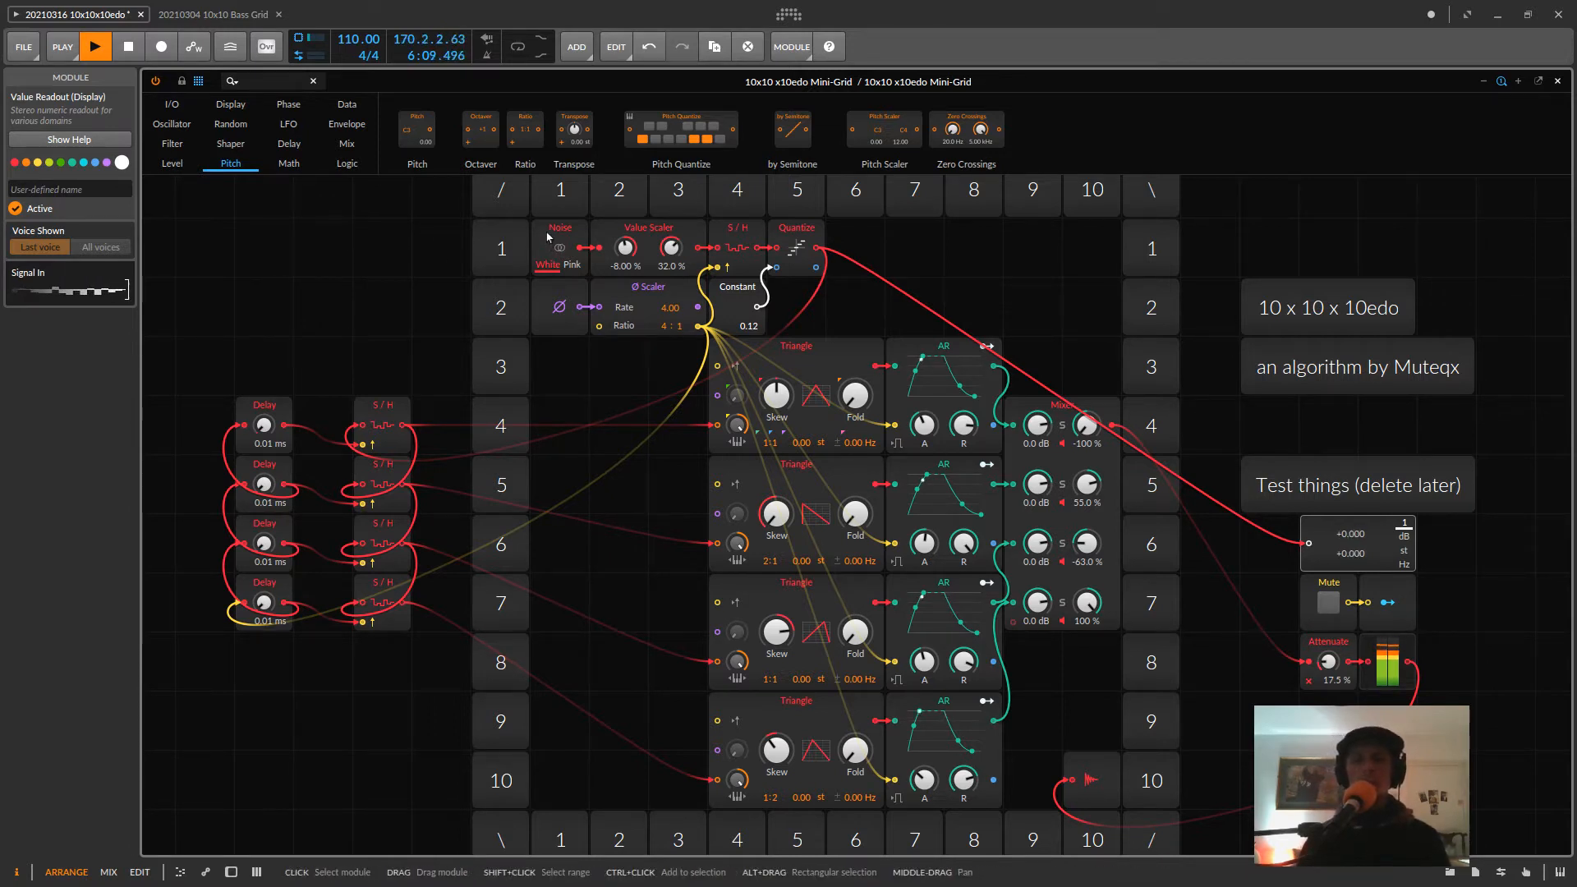
- Raise the Attenuate level to 31.5 % with the output unmuted
left_click(1326, 603)
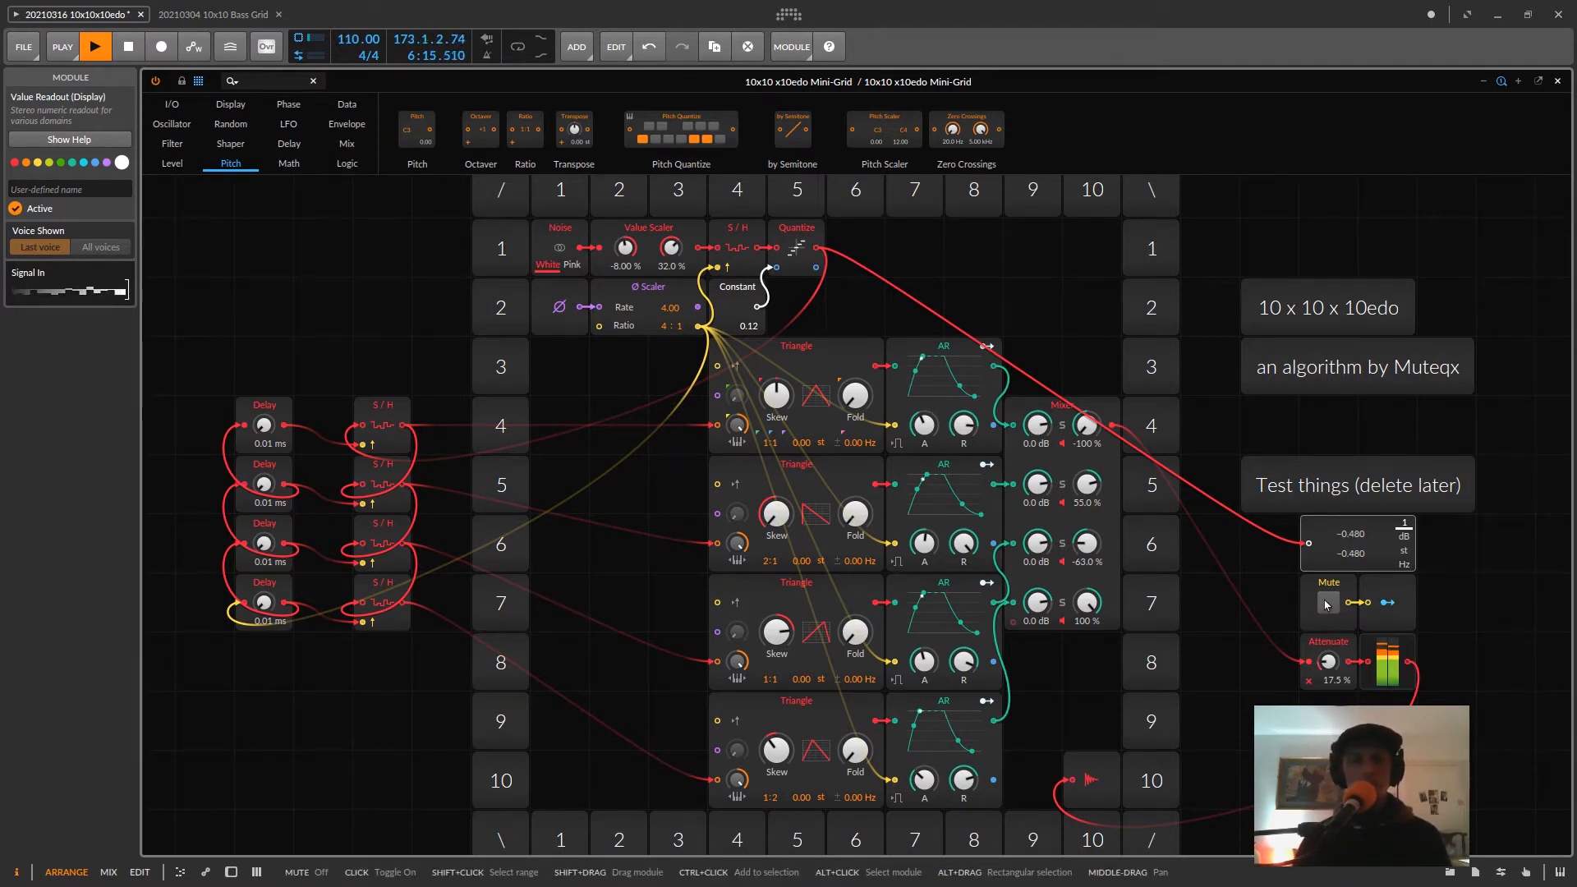
scroll(1328, 661, "up", 3)
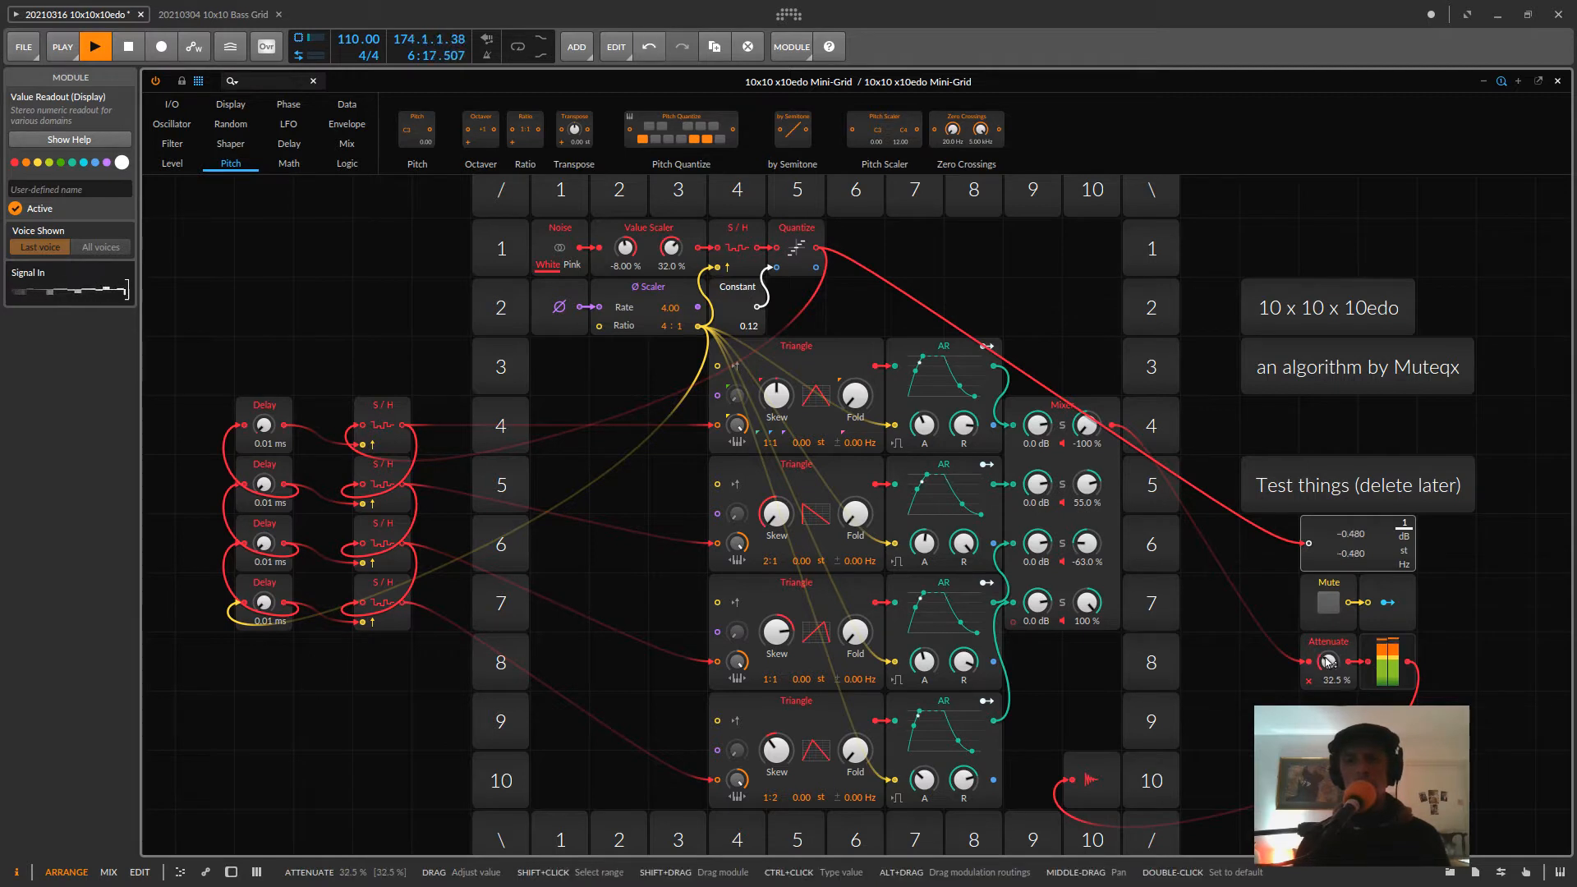
scroll(1328, 661, "down", 1)
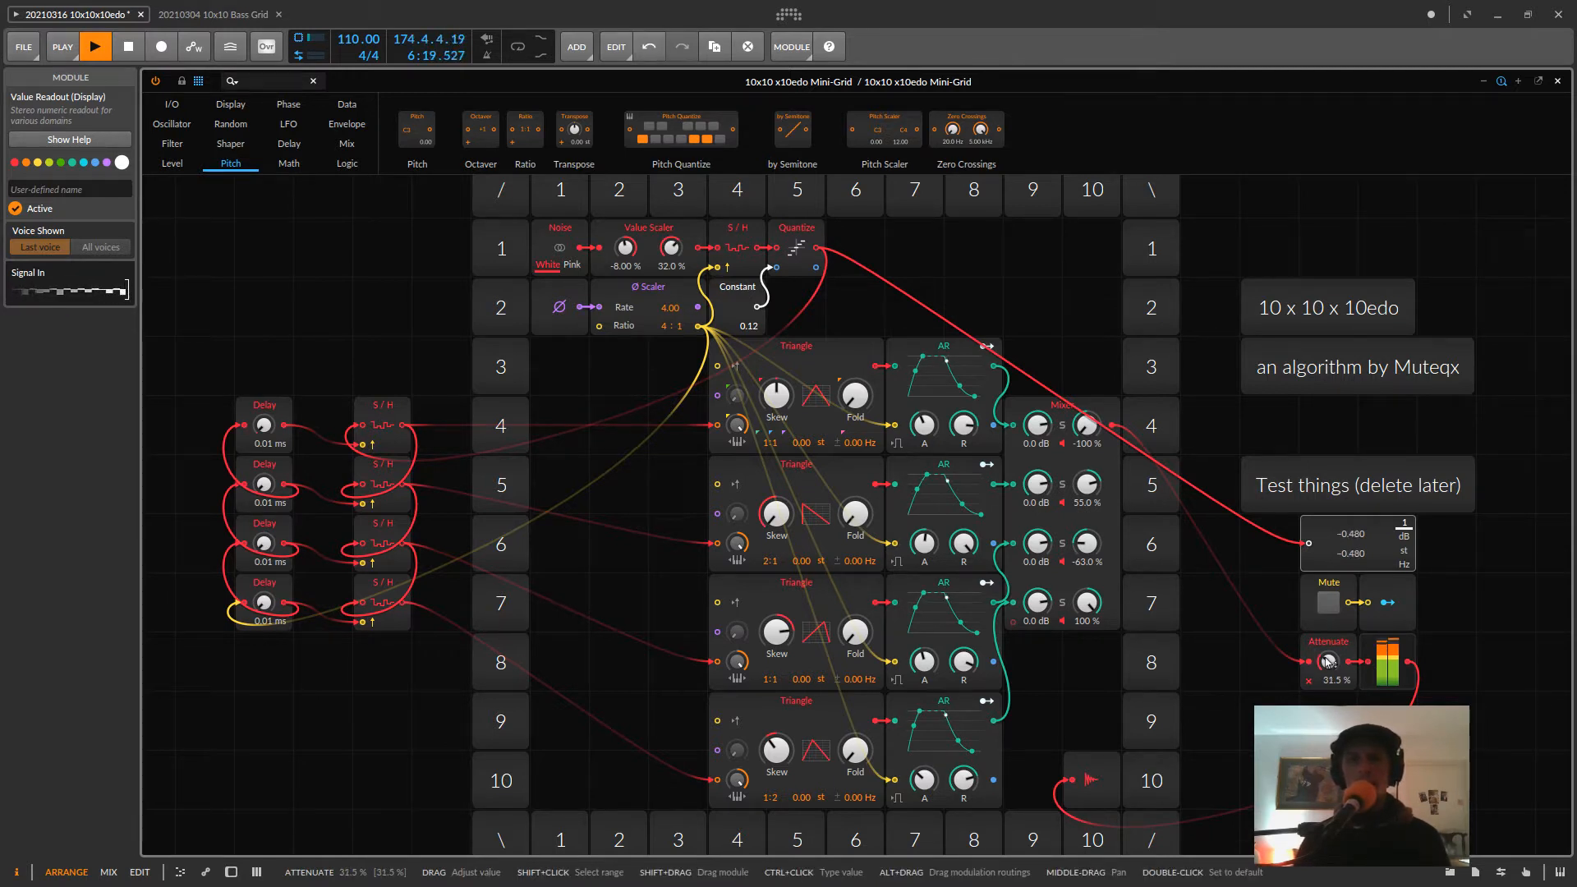
- Lower the Attenuate level to 29.5 % and mute the output
scroll(1328, 661, "down", 1)
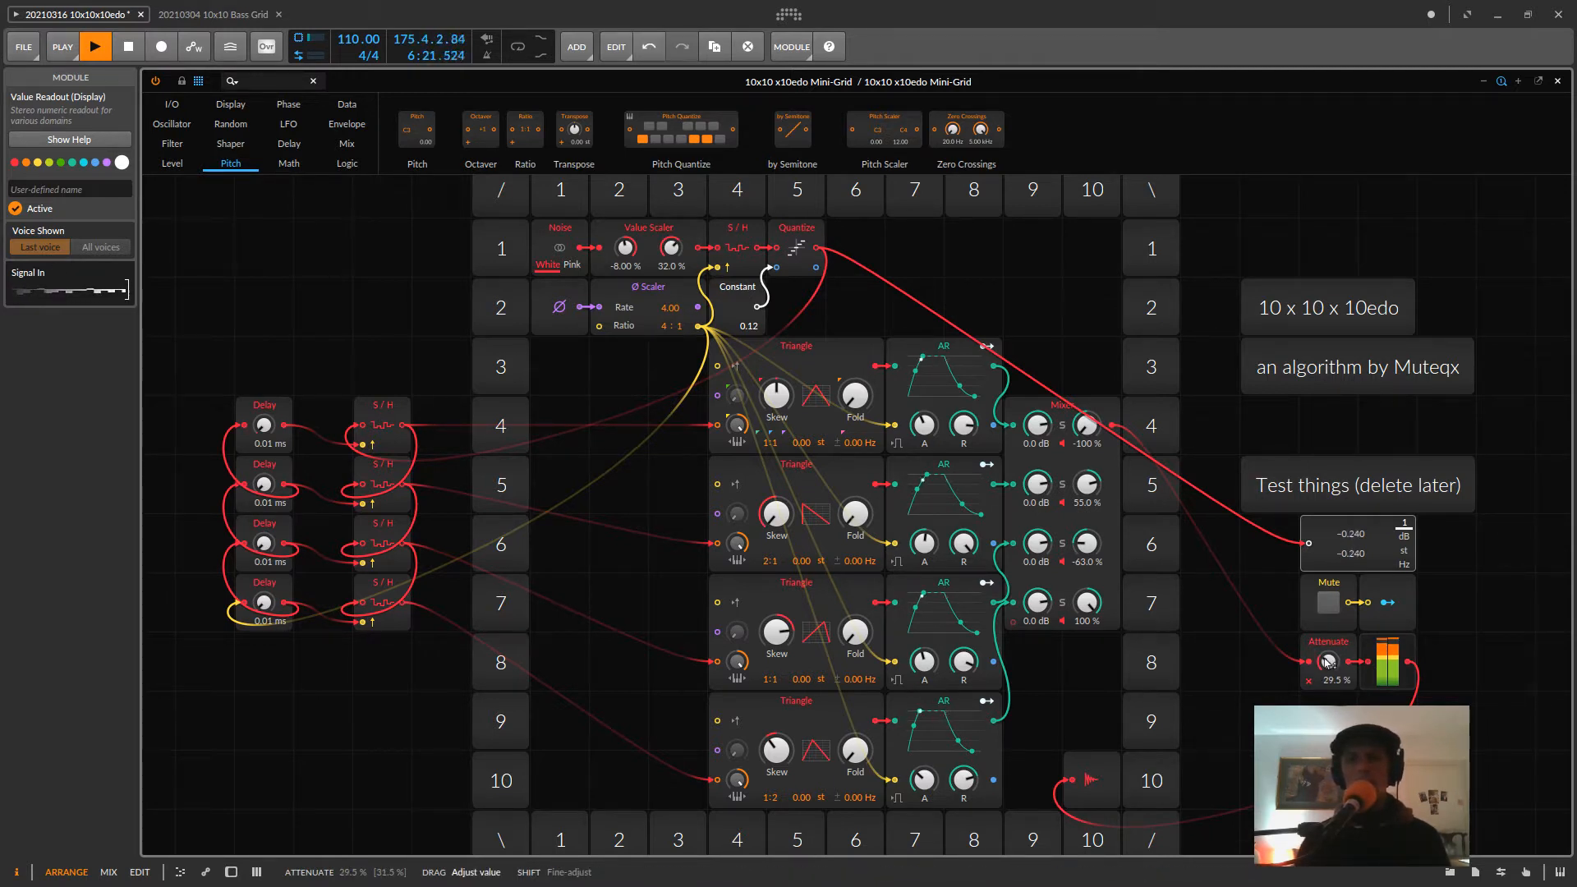
scroll(1328, 661, "down", 1)
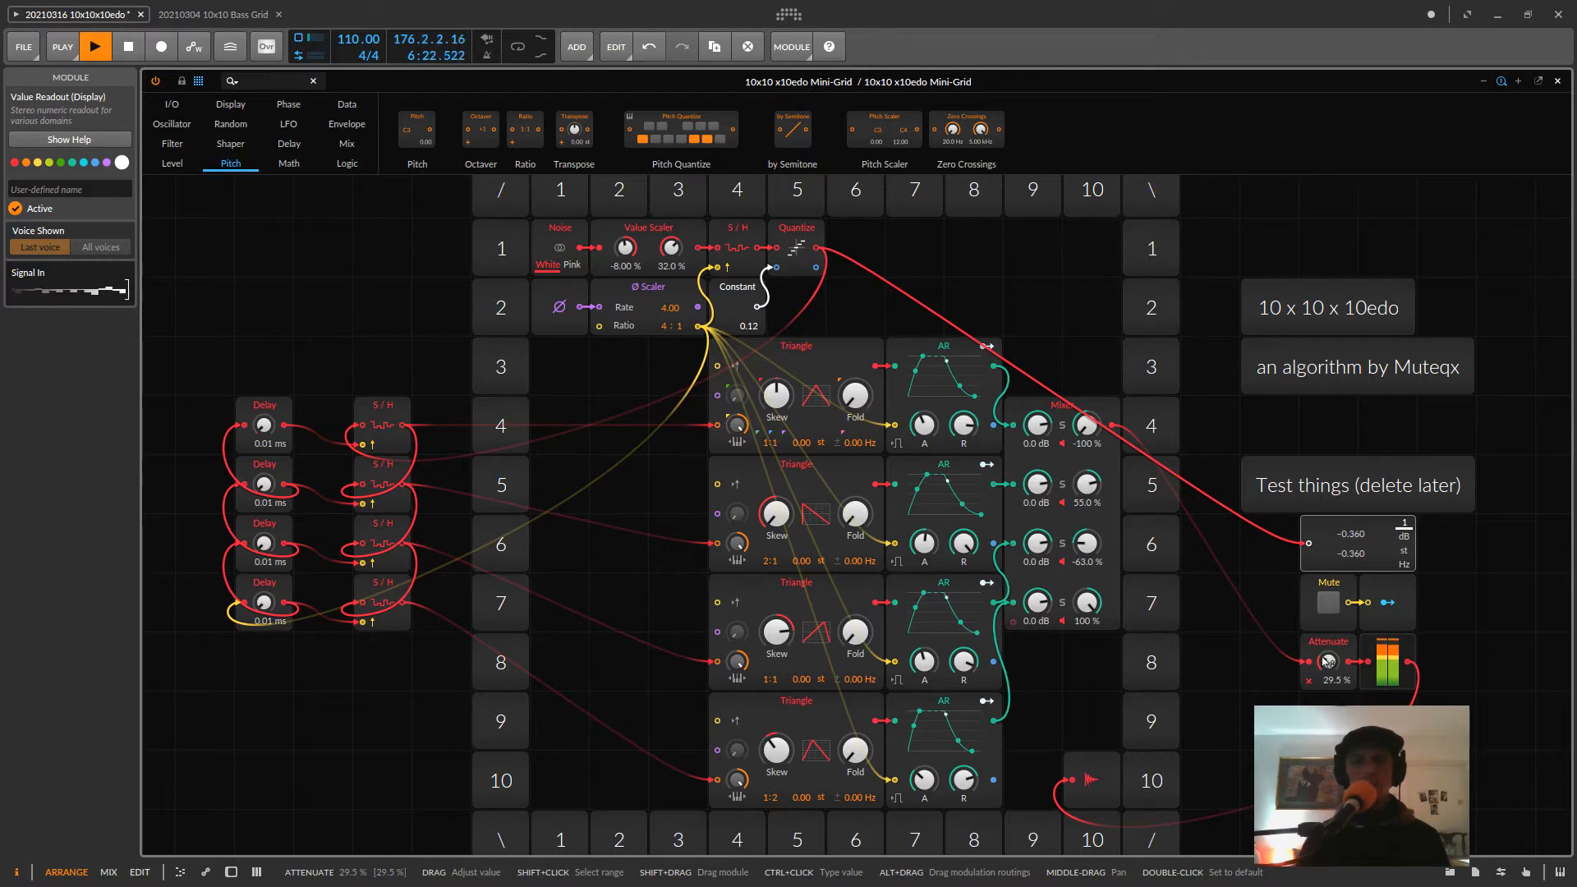
left_click(1329, 602)
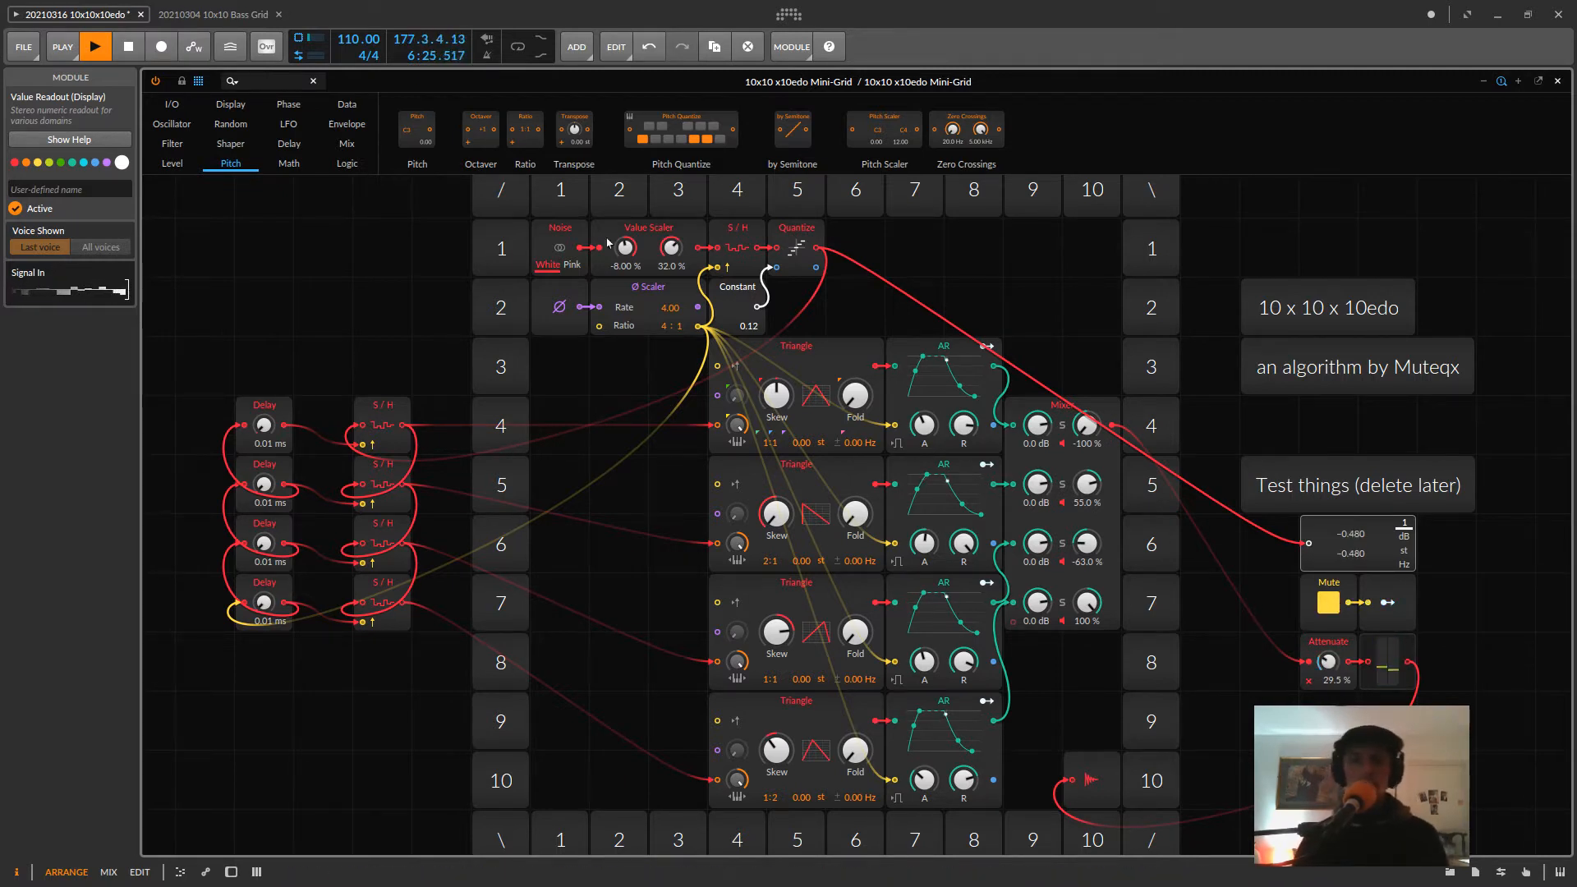
- Stop playback and add a Chance and a Dice module outside the grid's left edge, with Dice beside row 1
left_click(240, 125)
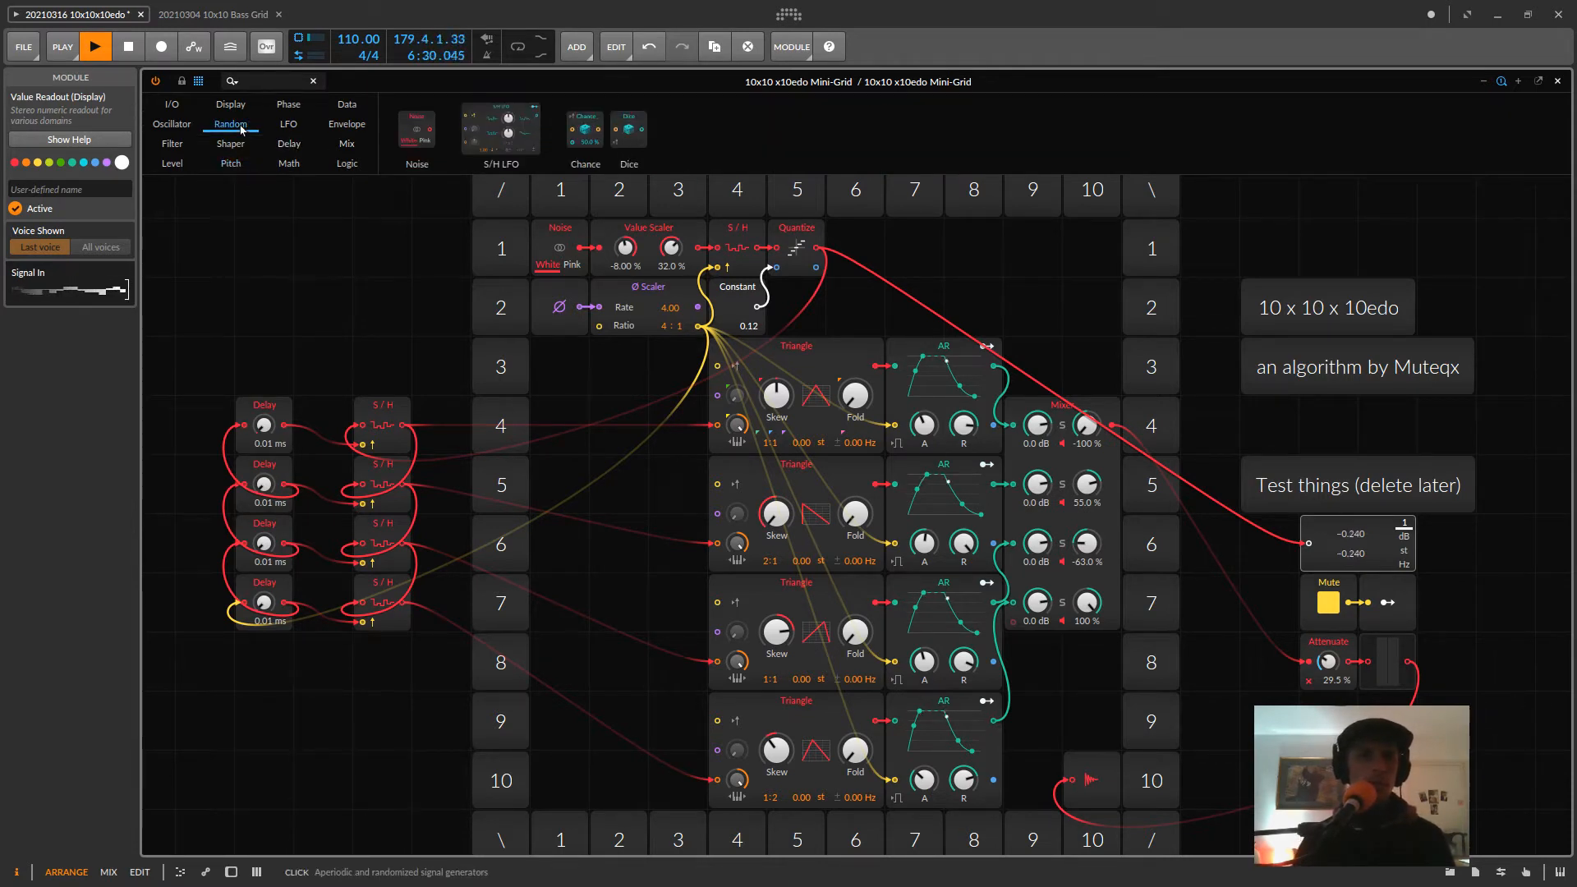
left_click(129, 47)
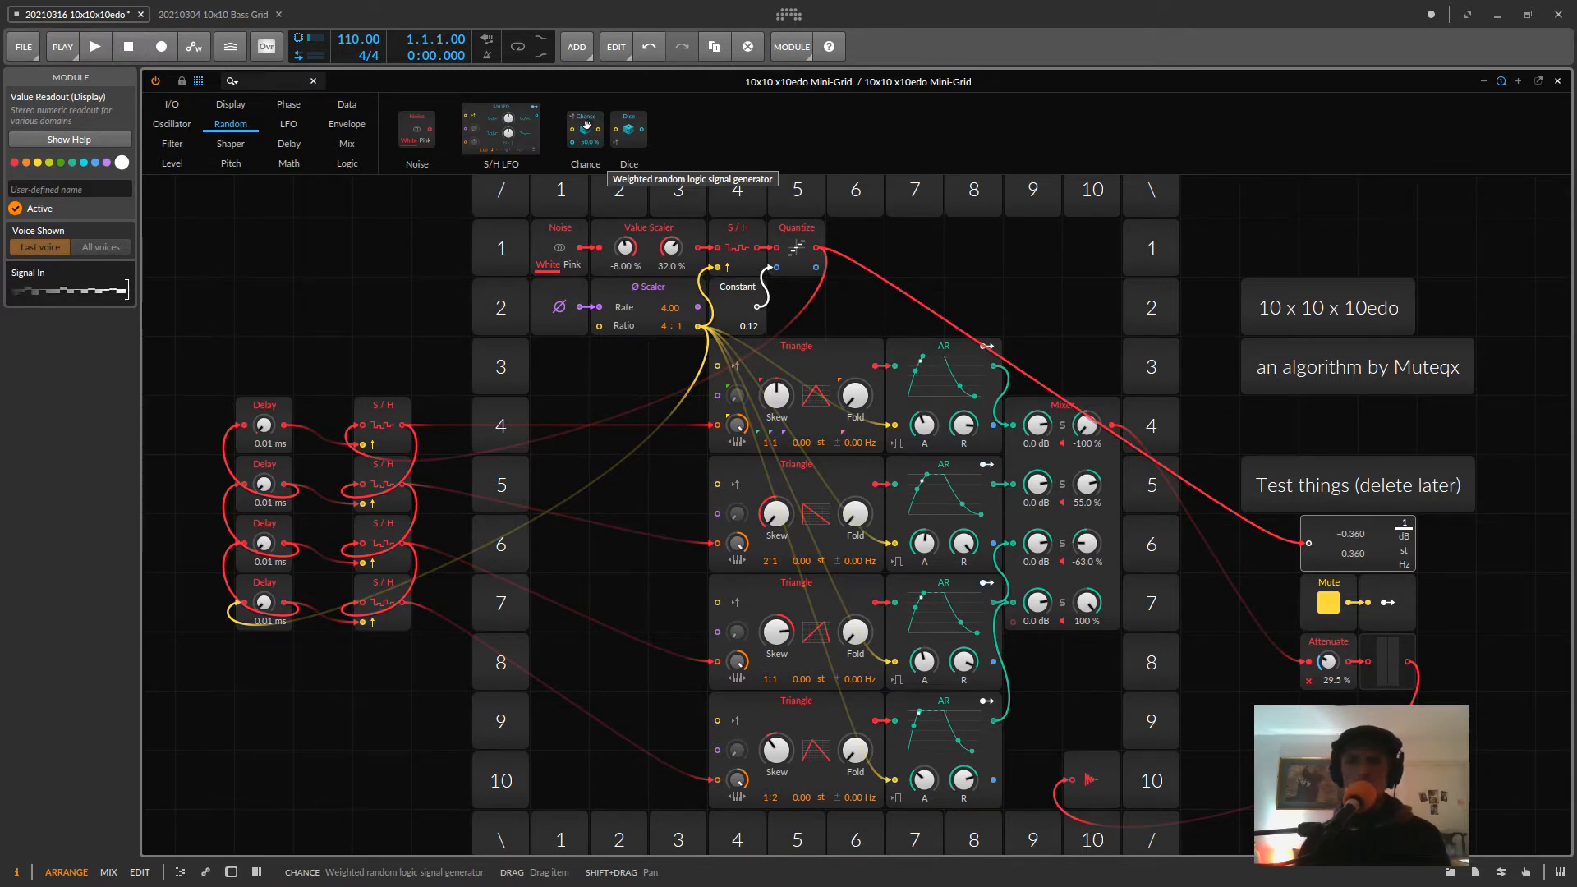
left_click_drag(586, 125, 263, 306)
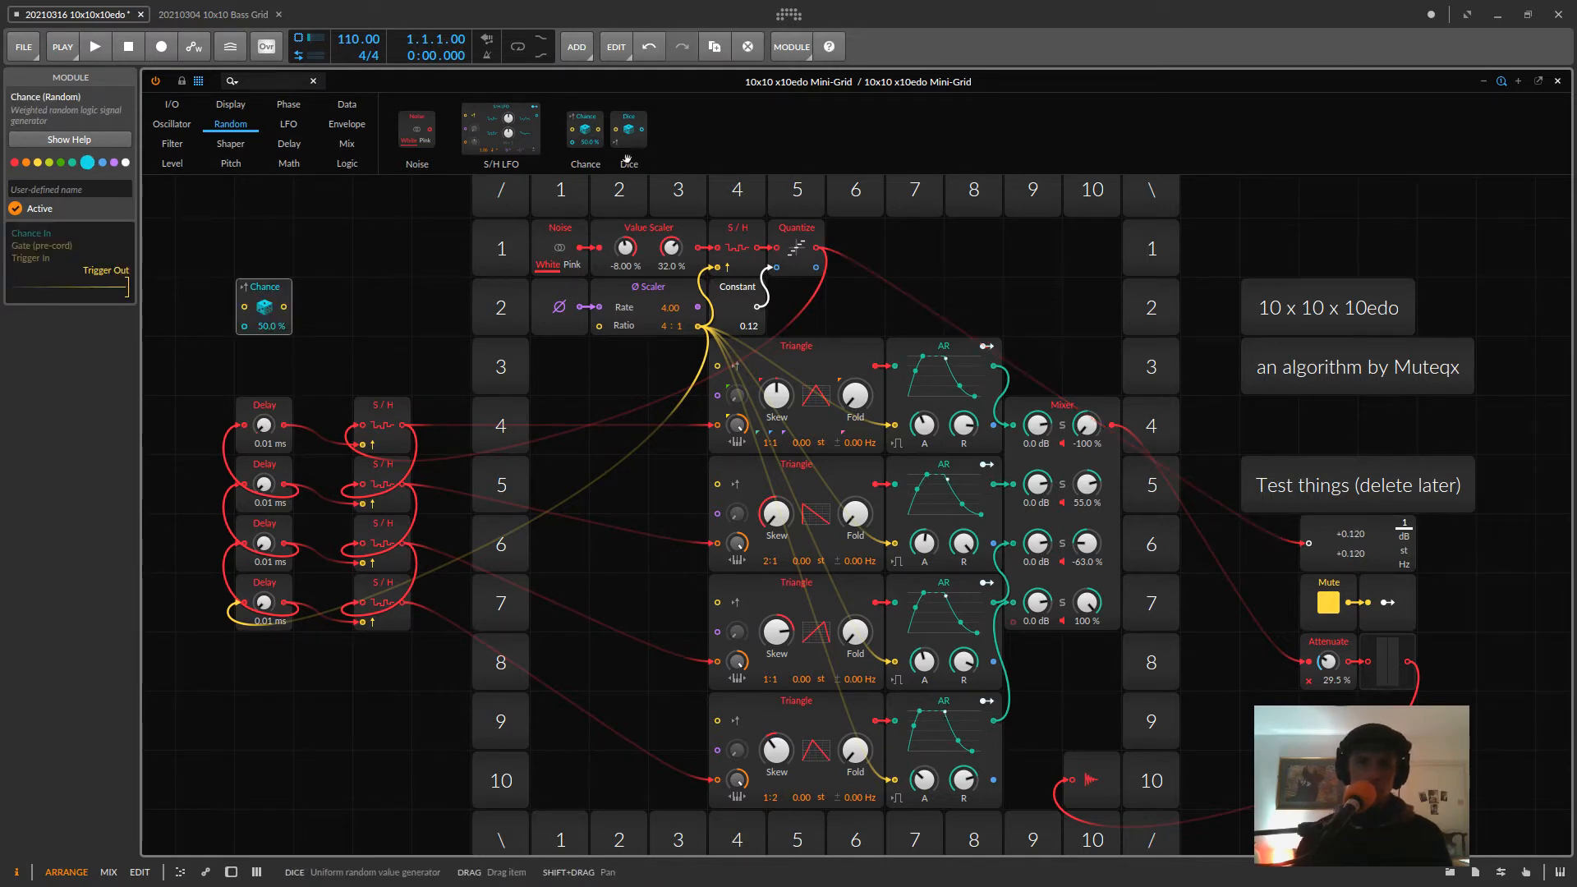
left_click_drag(628, 129, 377, 300)
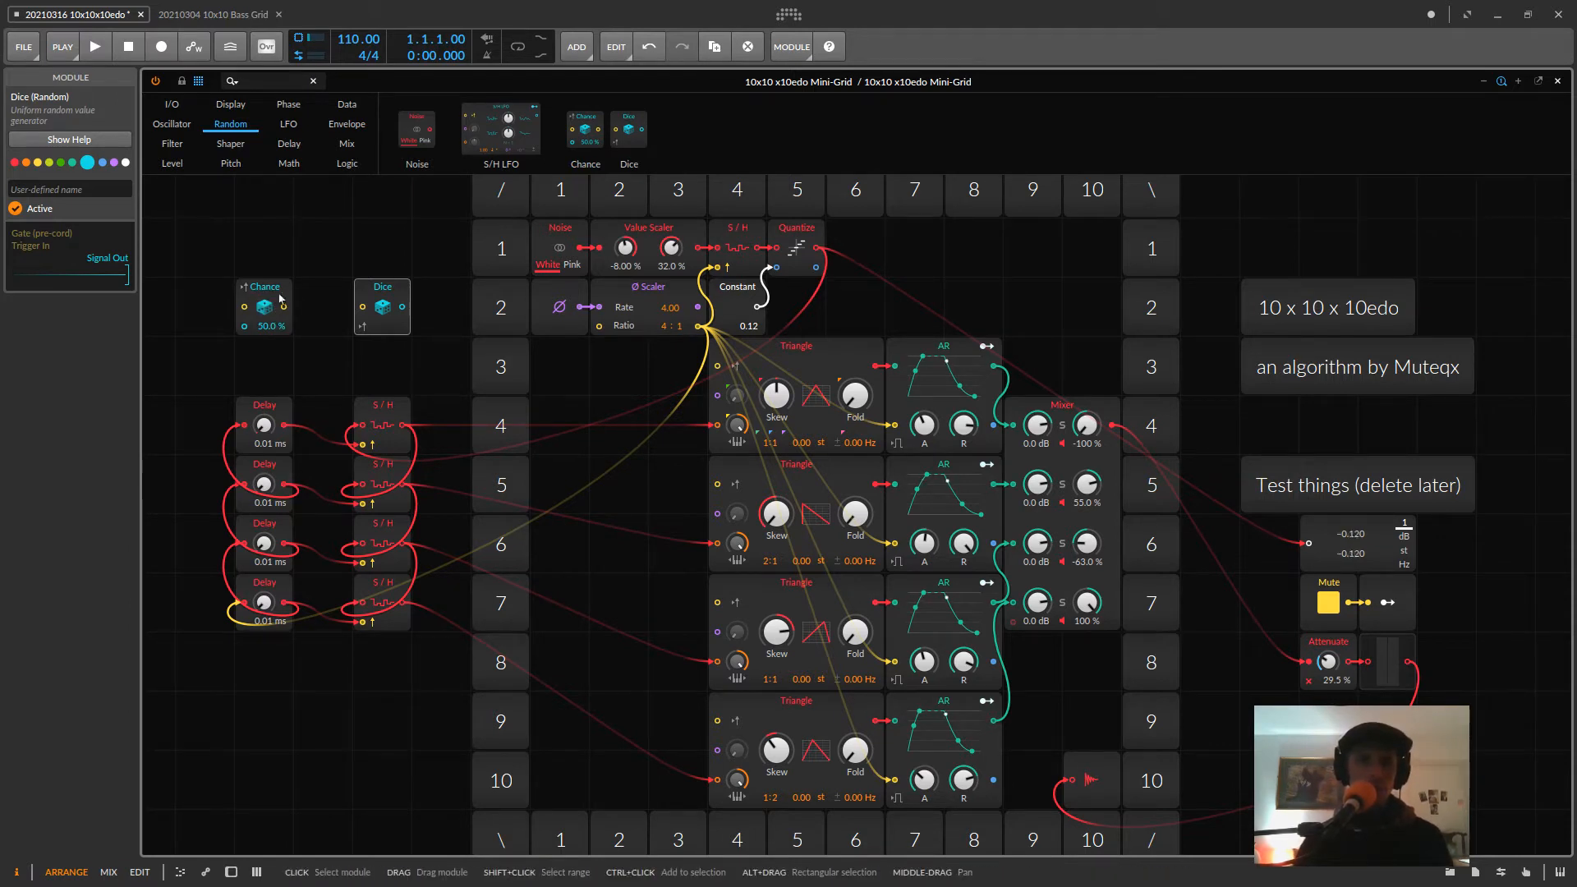
left_click_drag(355, 307, 237, 248)
- Place the Chance module at column 2, row 4 and feed its trigger input from the Ø Scaler's gate output
left_click_drag(263, 306, 618, 484)
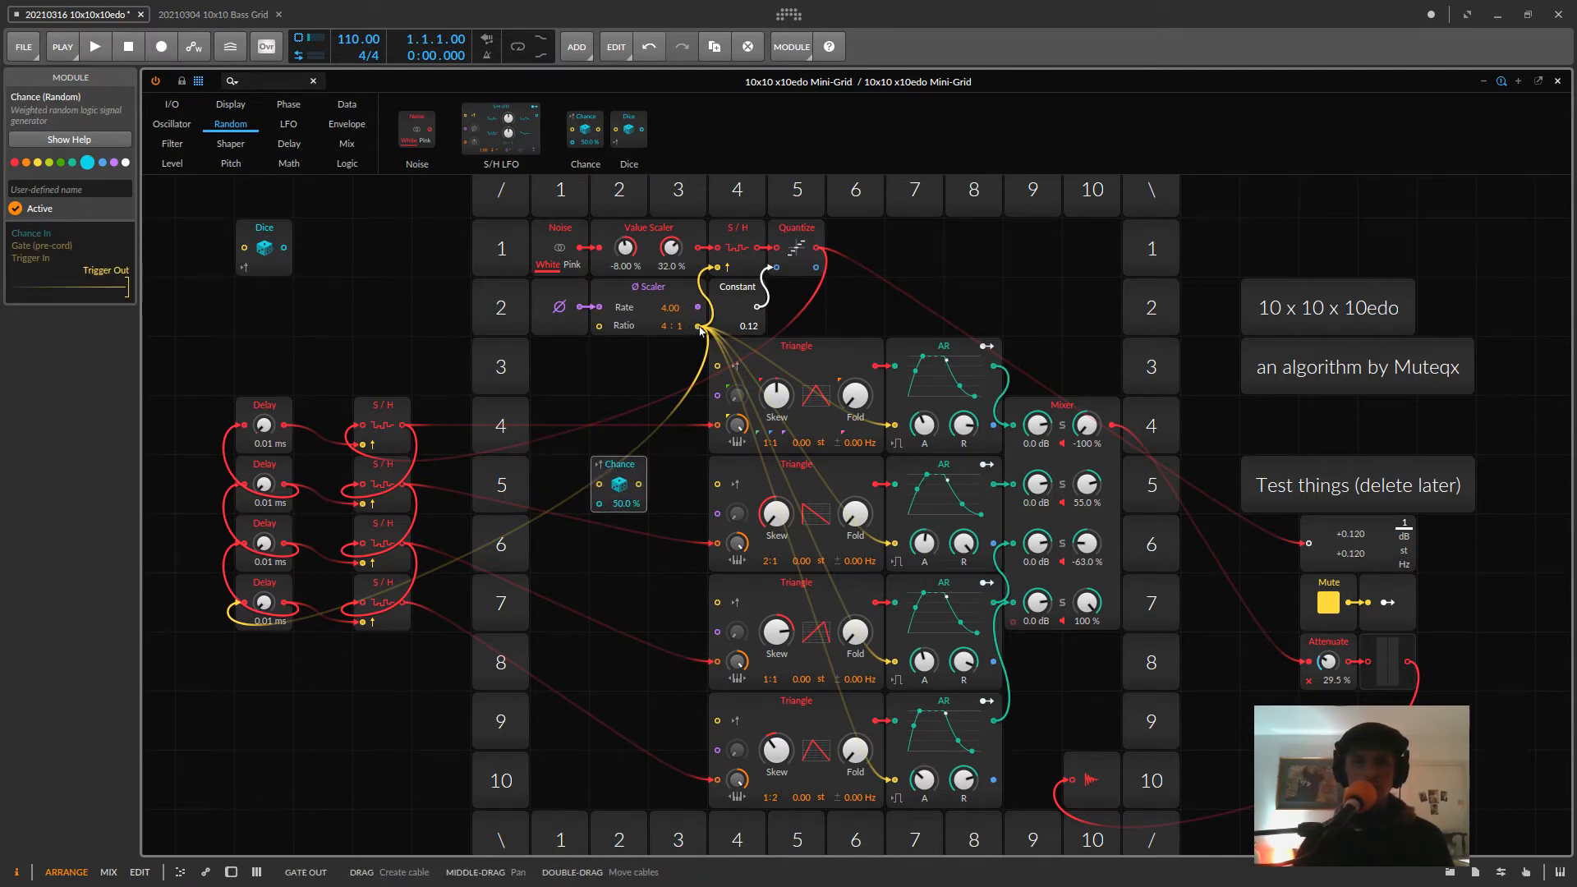
left_click_drag(699, 326, 593, 493)
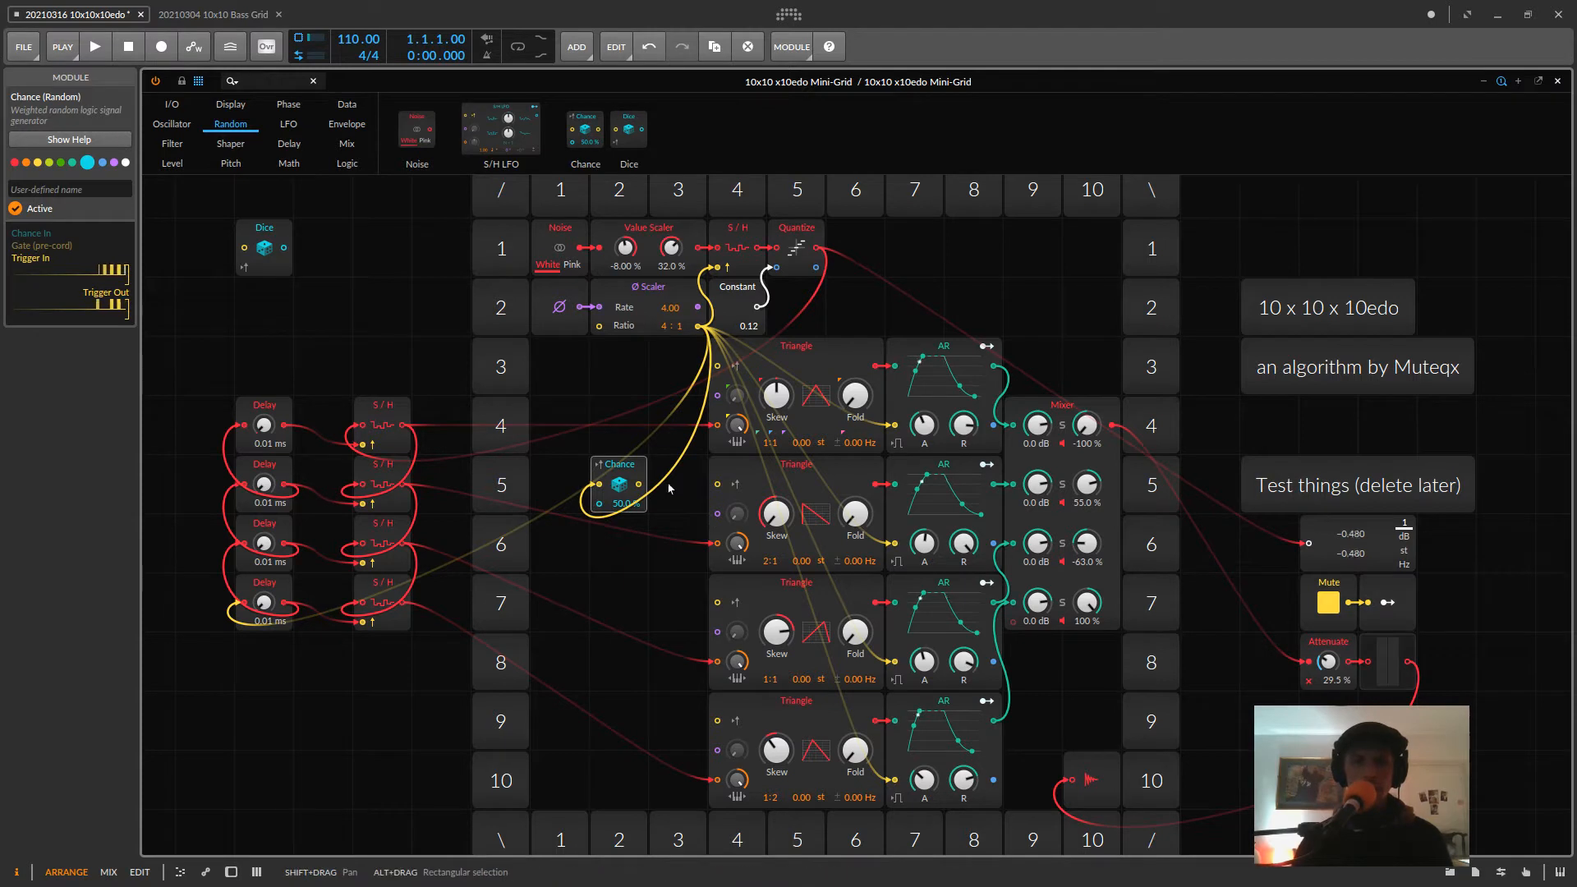
left_click_drag(632, 470, 632, 411)
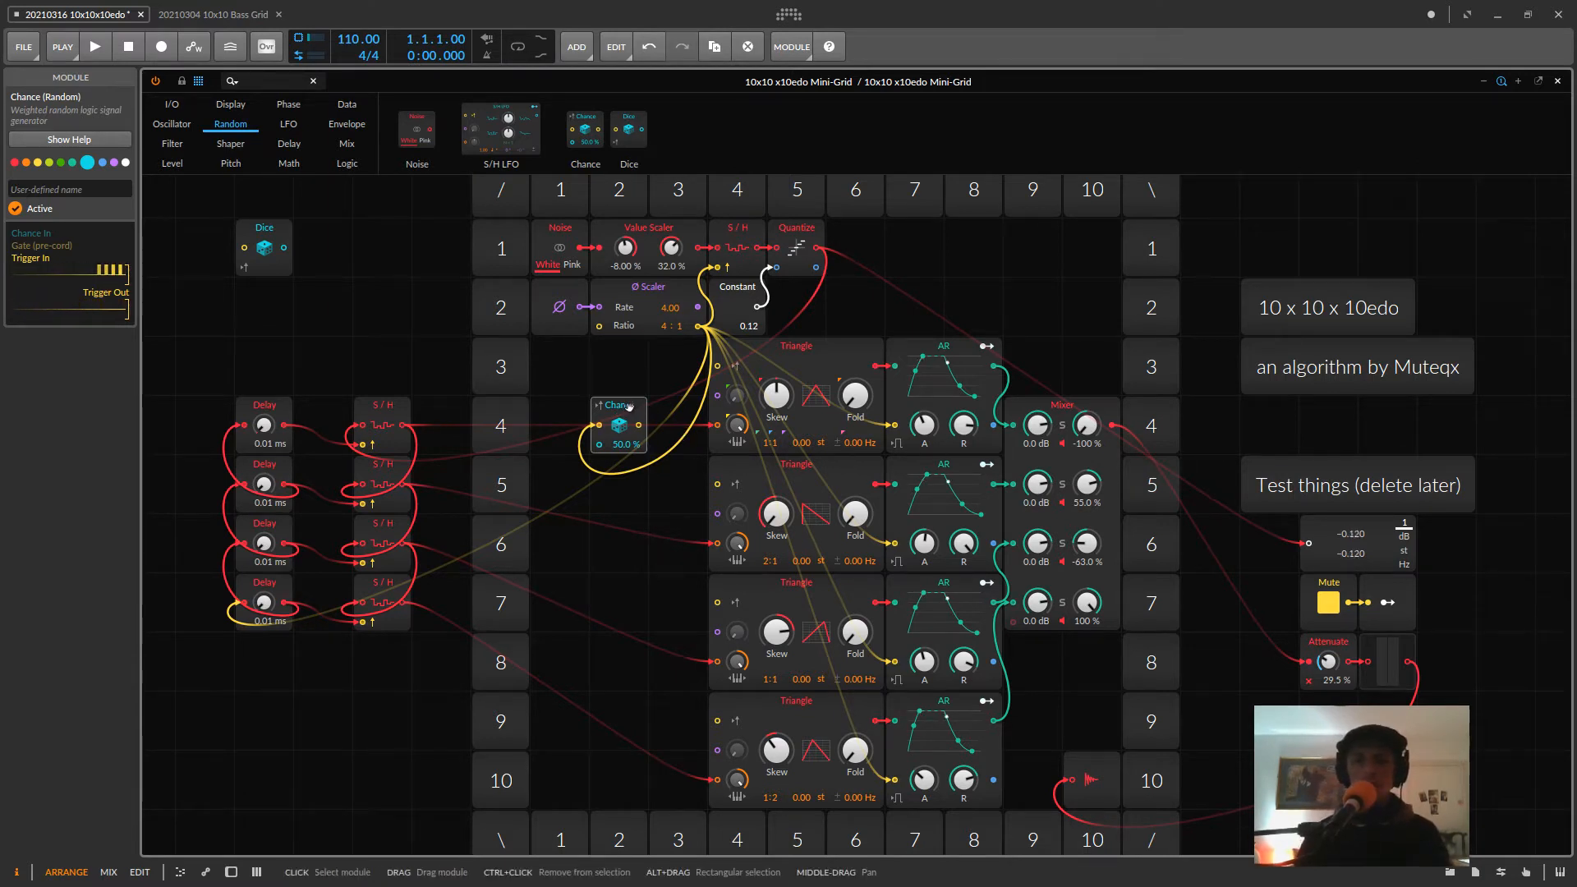
- Duplicate the Chance module three times and connect the four trigger outputs to the gate inputs of the four AR envelopes
key("ctrl+d")
key("ctrl+d")
key("ctrl+d")
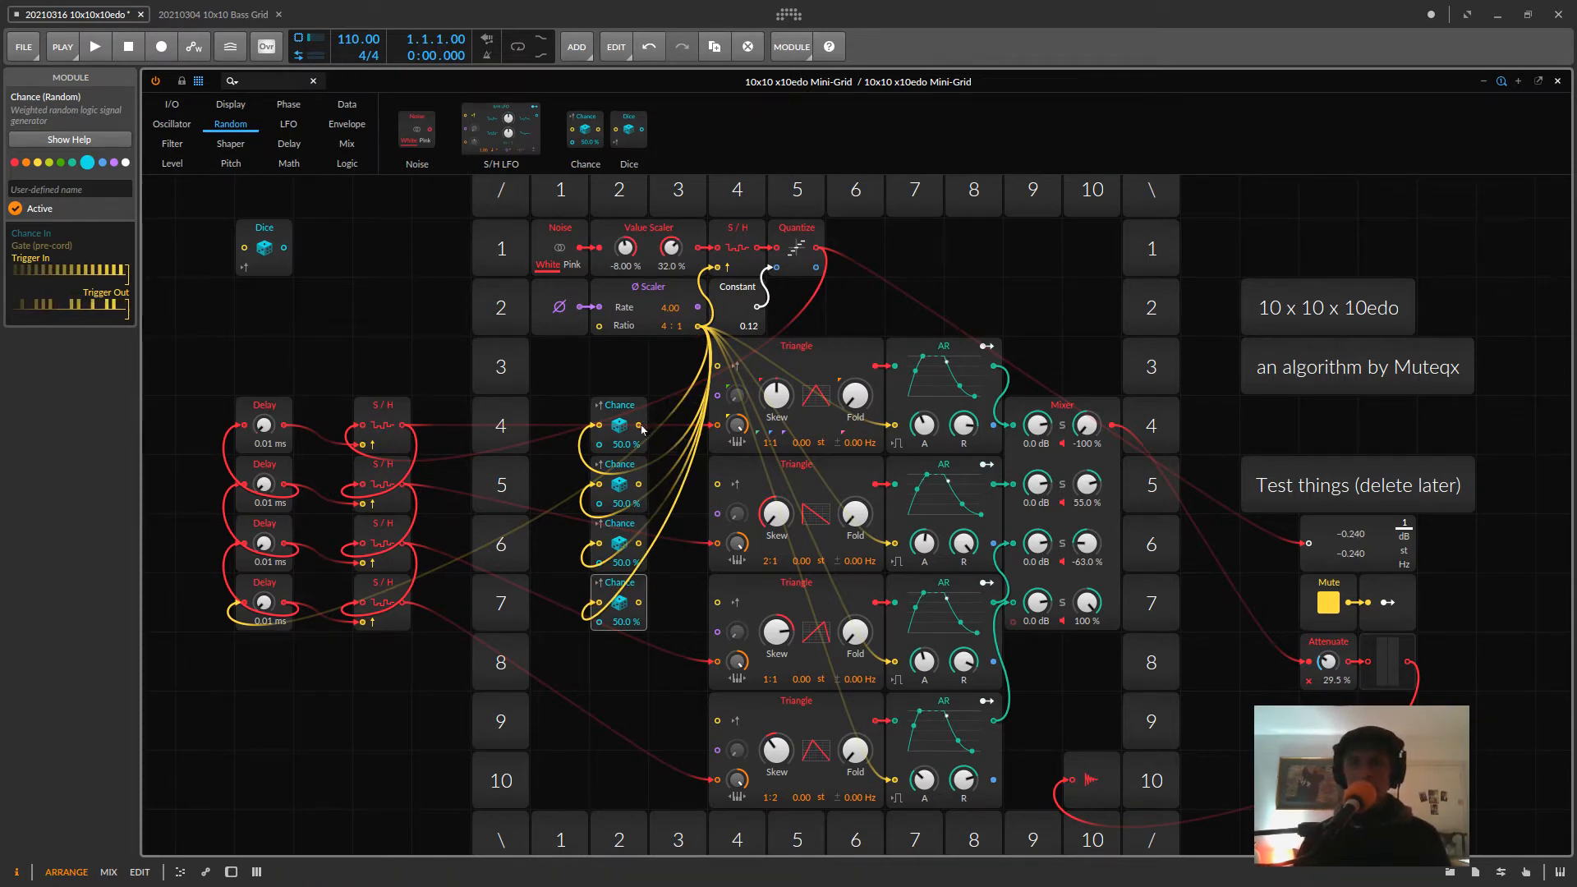
left_click_drag(638, 425, 894, 424)
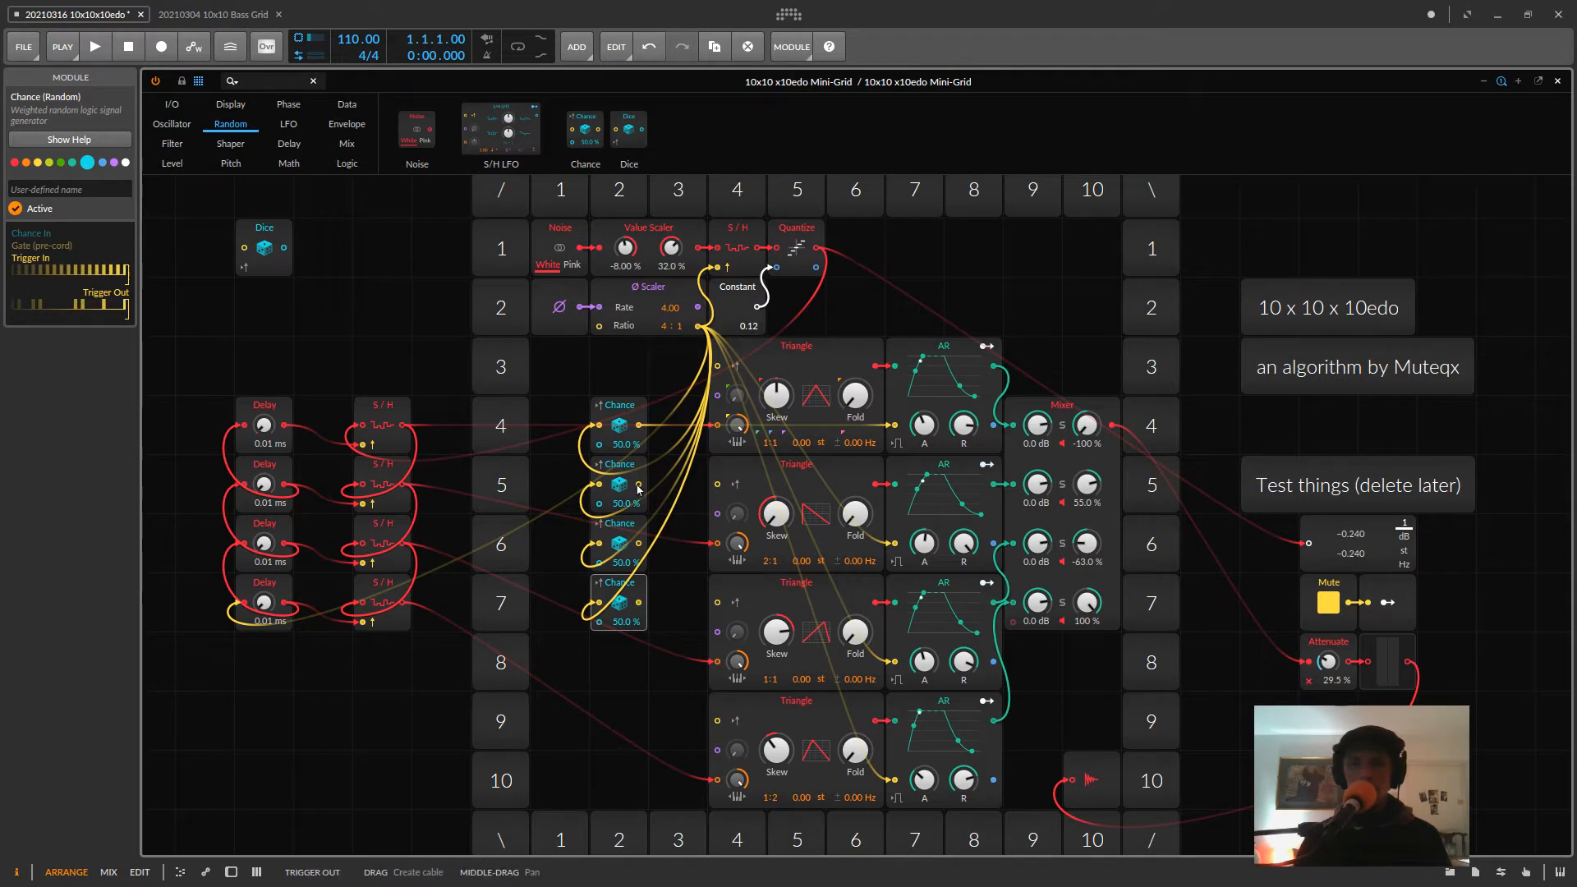
left_click_drag(638, 484, 900, 555)
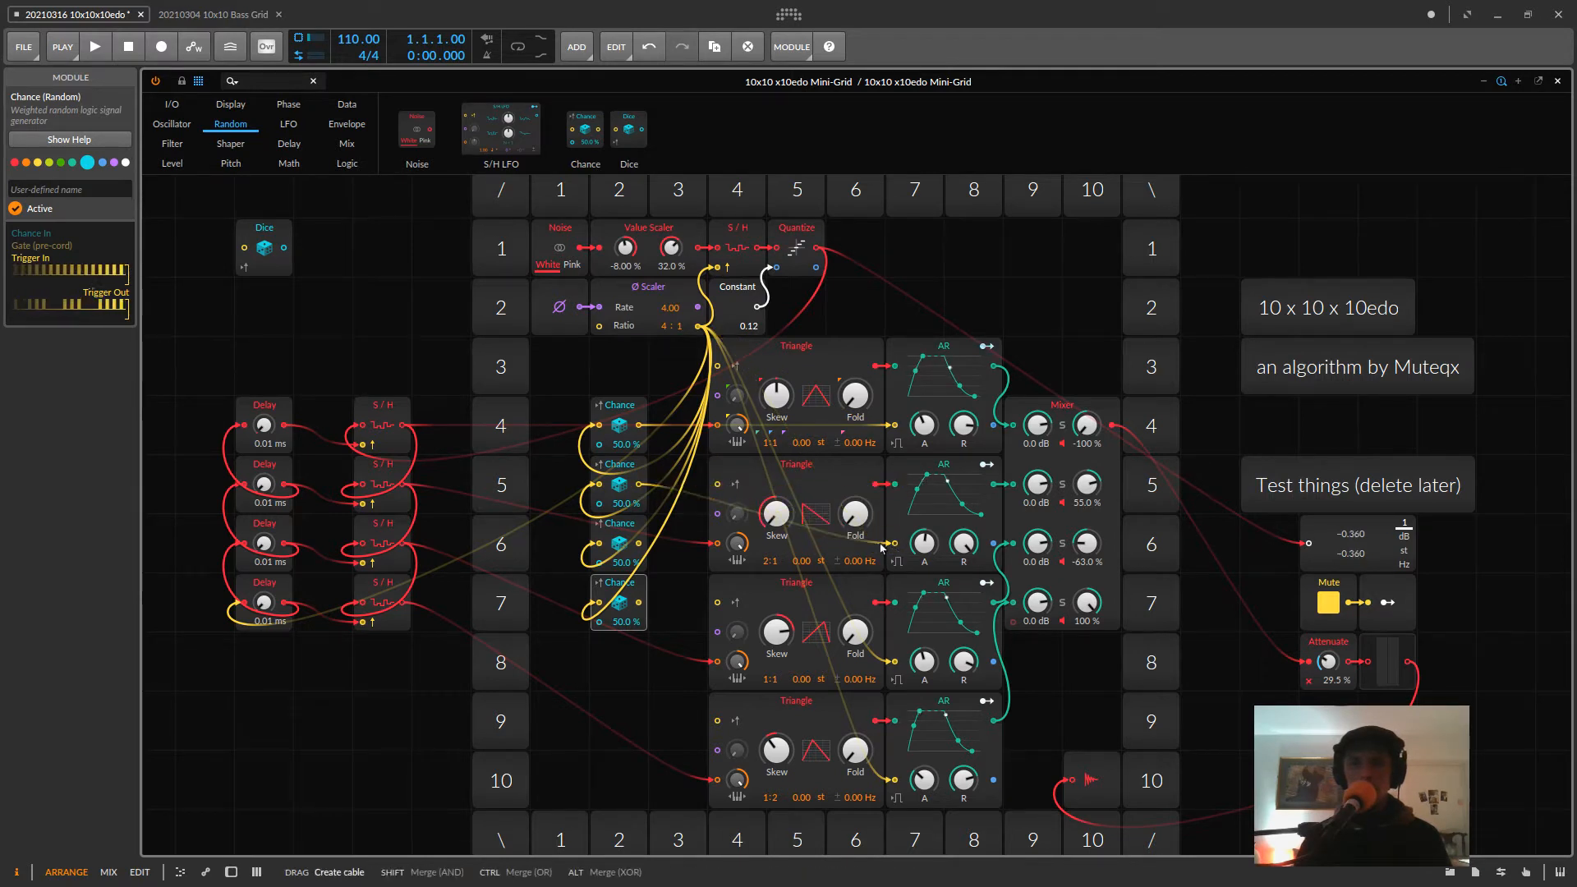
left_click_drag(638, 543, 900, 664)
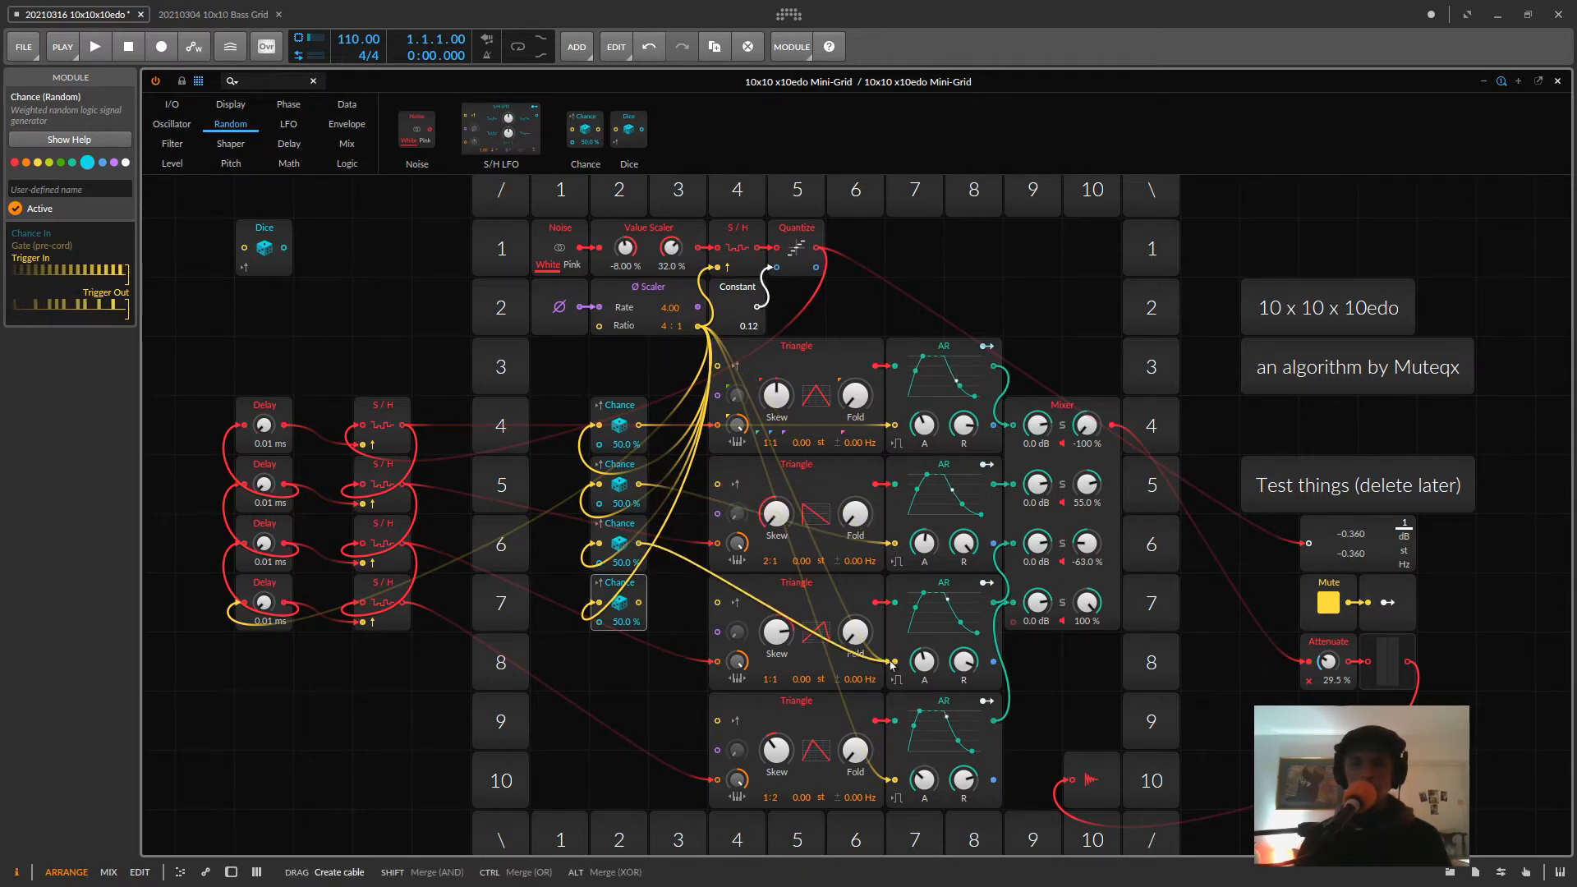
left_click_drag(639, 602, 910, 780)
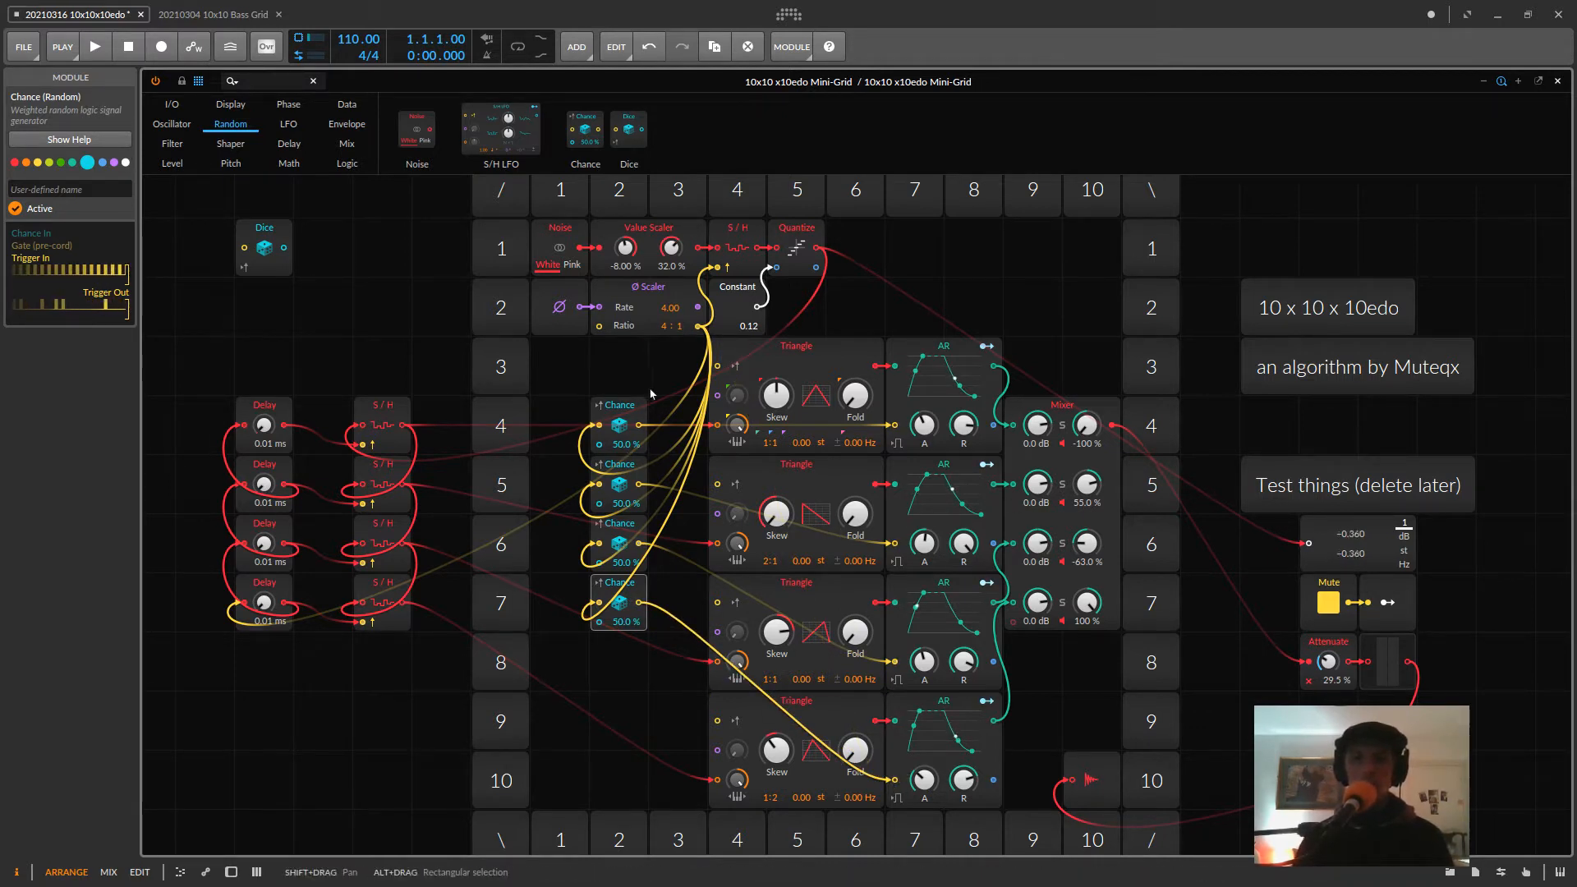
- Unmute the output and set the four Chance modules to 13.0 %, 14.0 %, 15.0 % and 8.50 %
left_click(1328, 603)
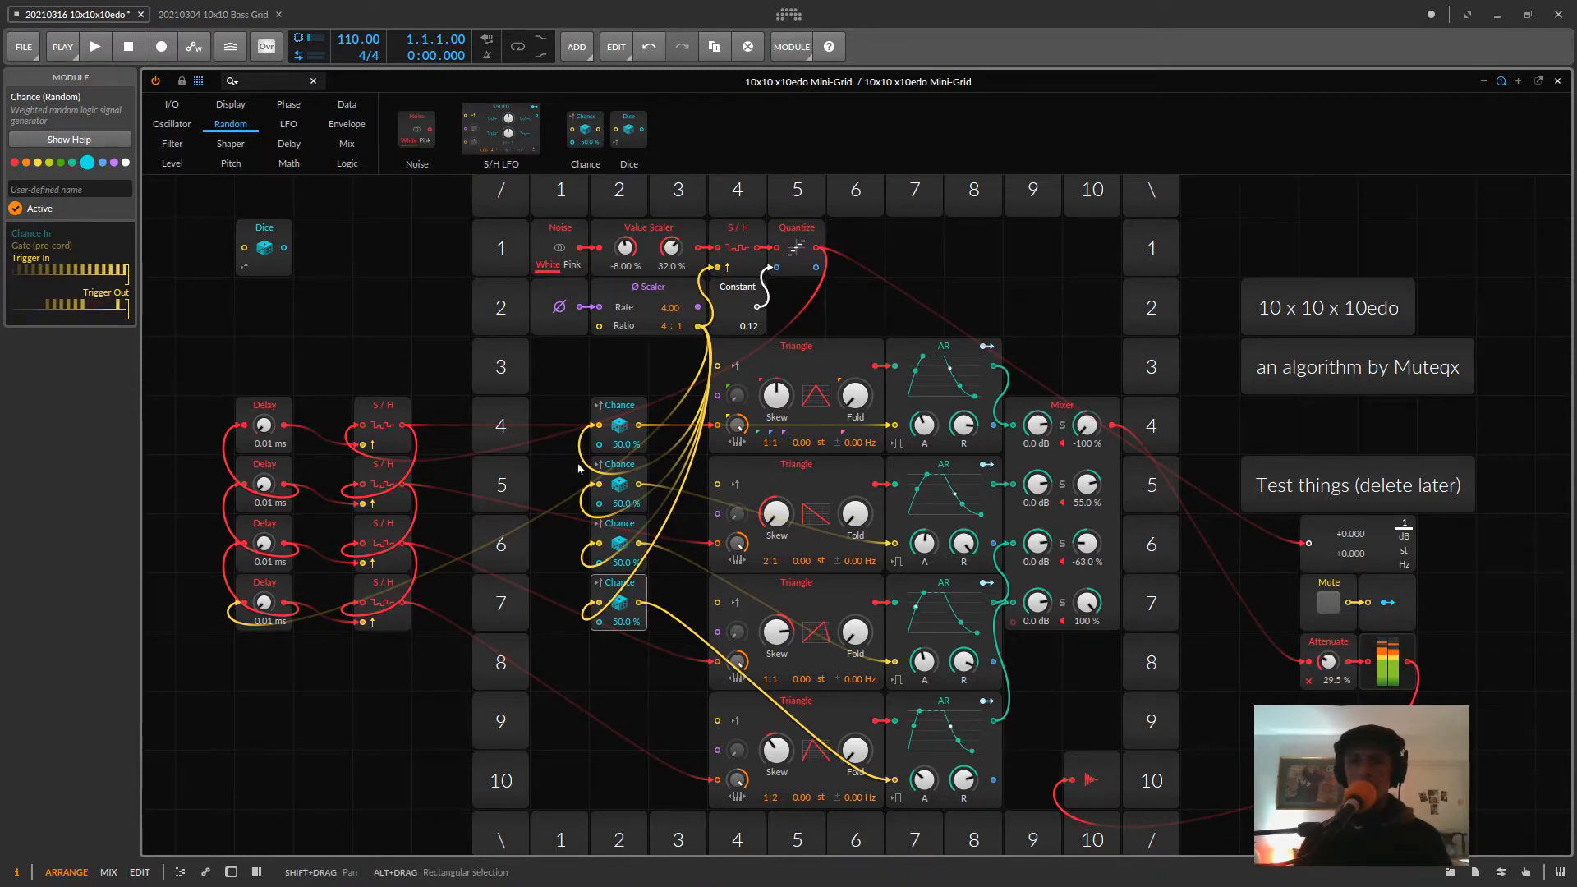
left_click_drag(622, 445, 621, 637)
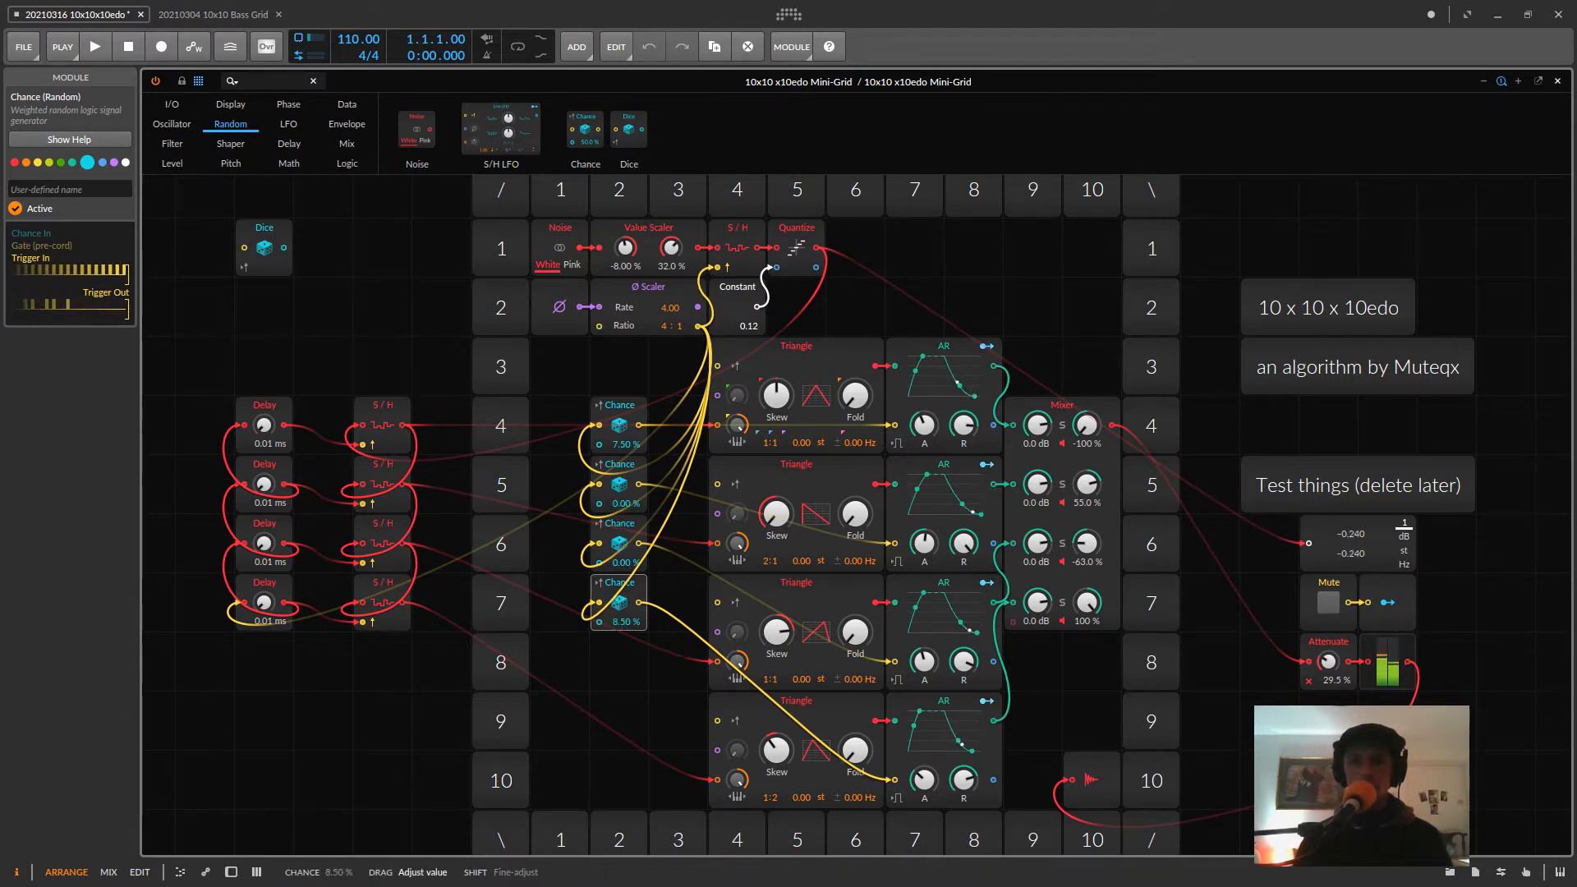
left_click_drag(623, 573, 621, 429)
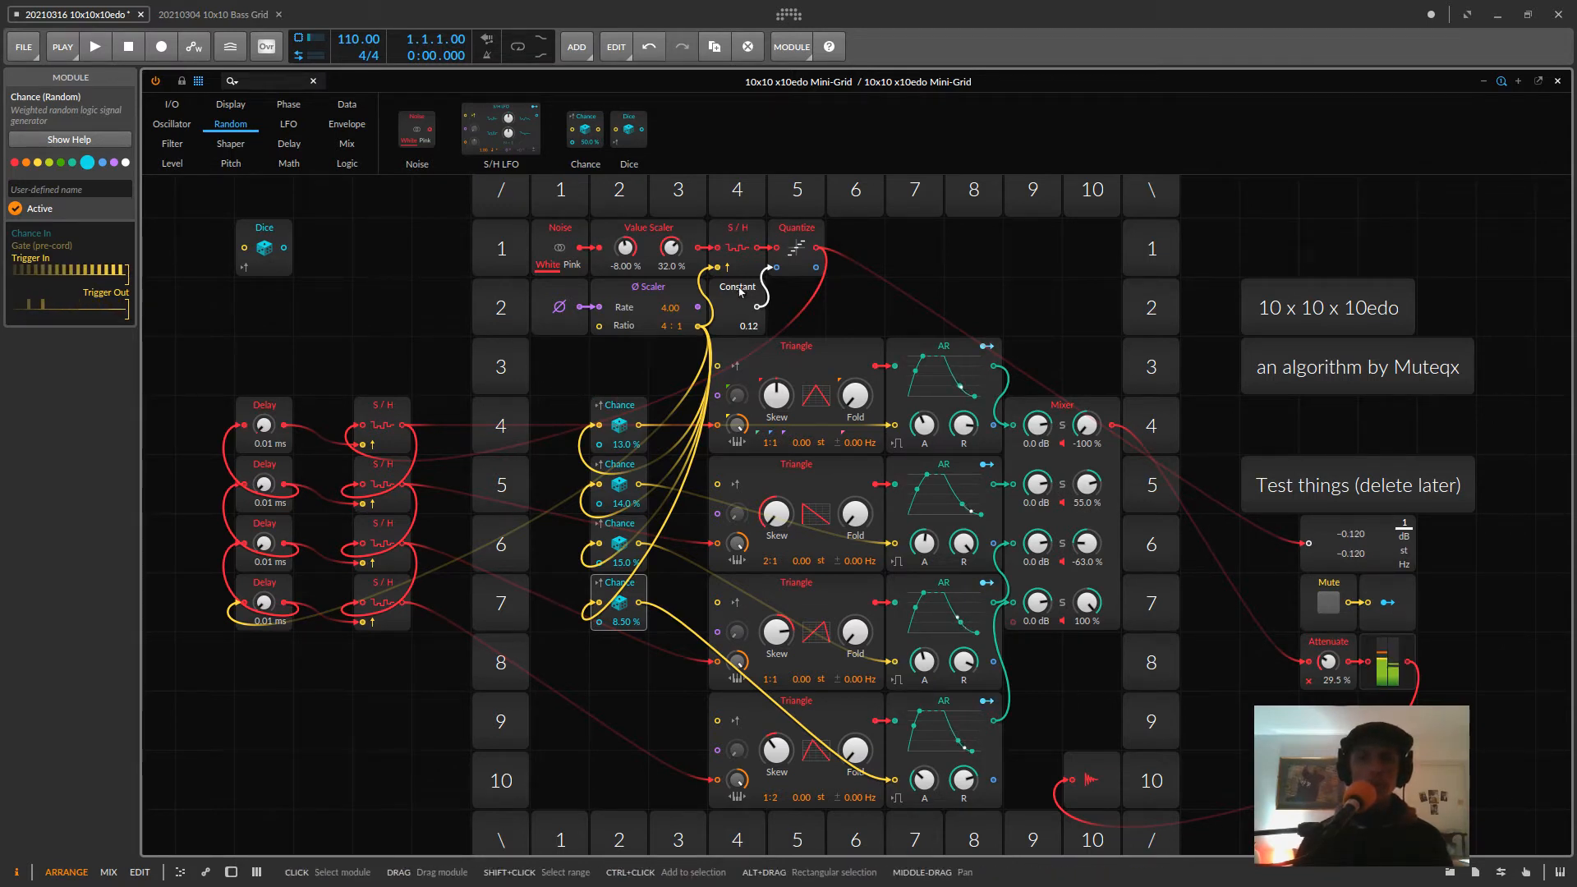
- Move the Constant below Quantize in column 5 and shift the four Chance modules down to rows 5 to 8
left_click_drag(738, 298, 796, 297)
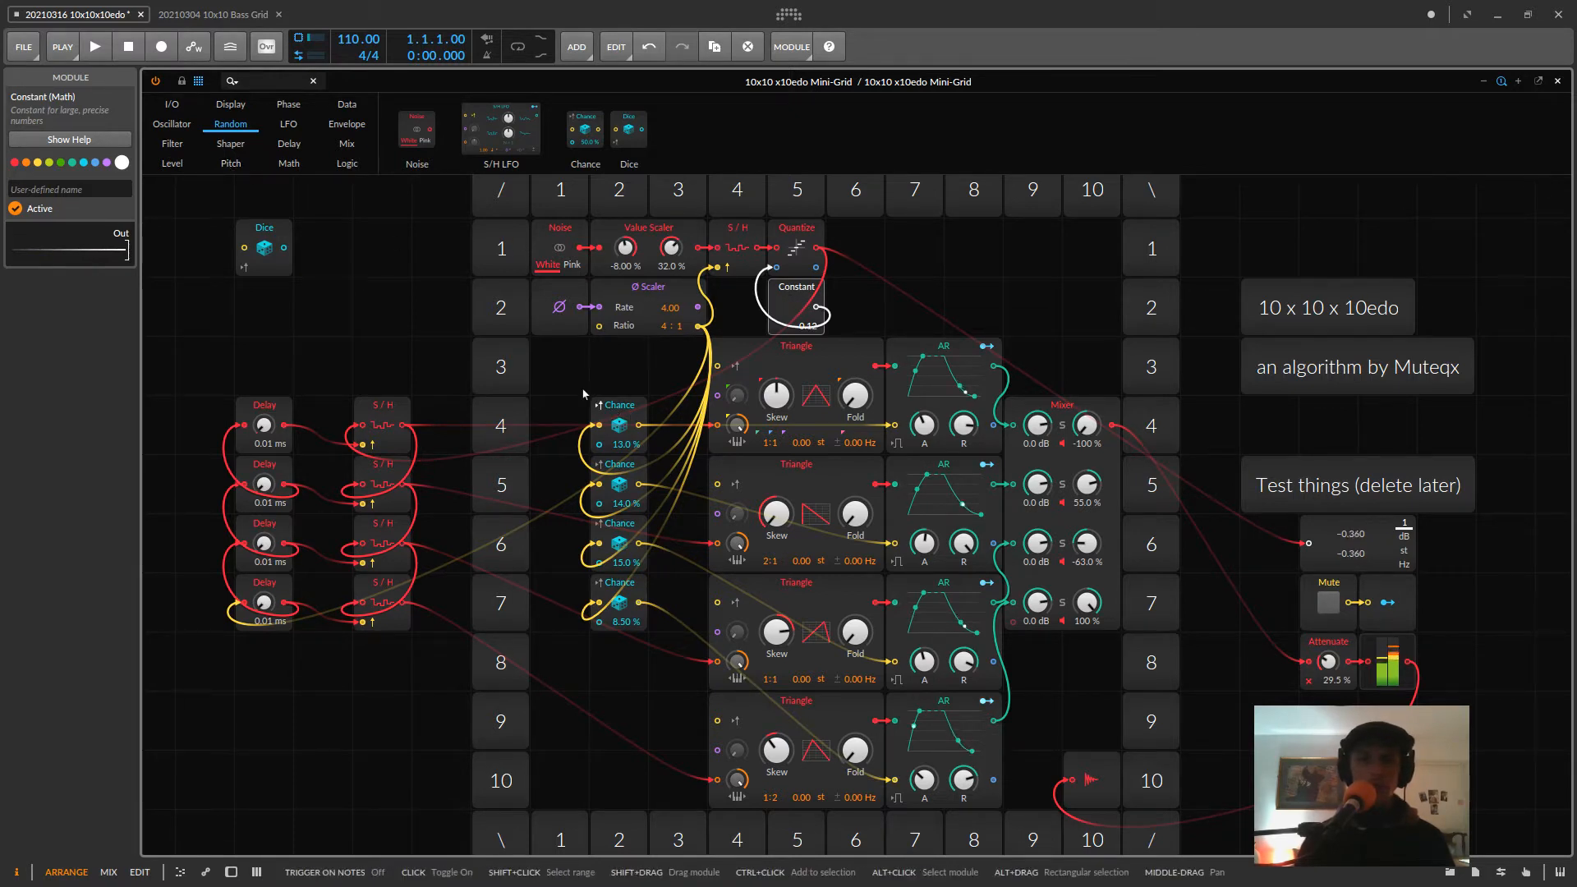
left_click_drag(626, 393, 615, 650)
left_click_drag(619, 448, 619, 507)
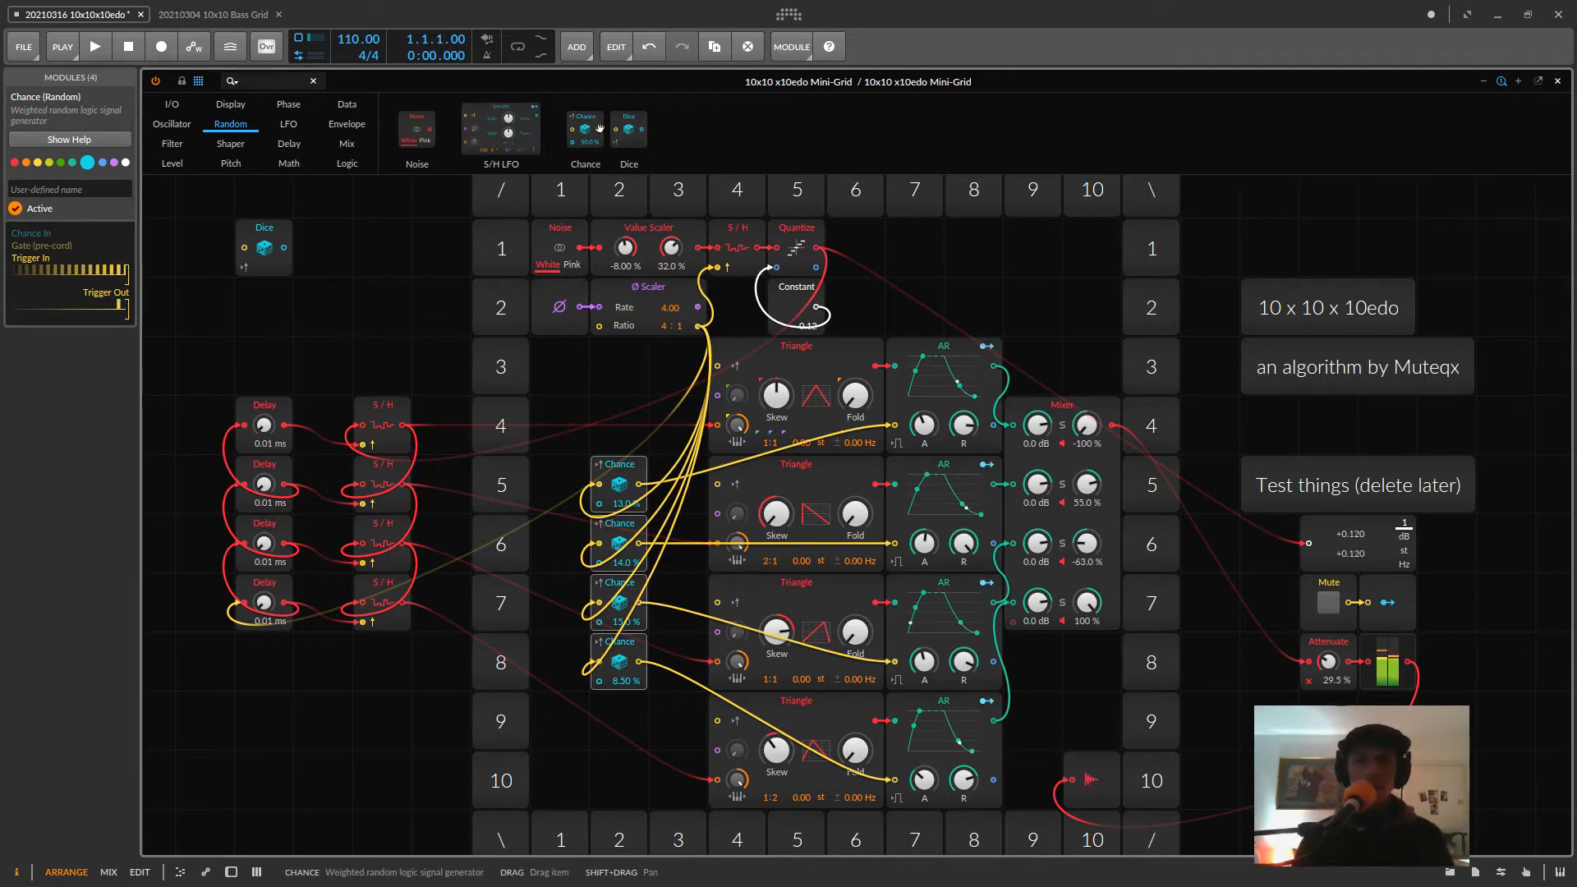
- Insert a purple Chance before the four others, wiring the top S/H and lowest Delay directly from the Ø Scaler's gate output
left_click_drag(588, 120, 604, 382)
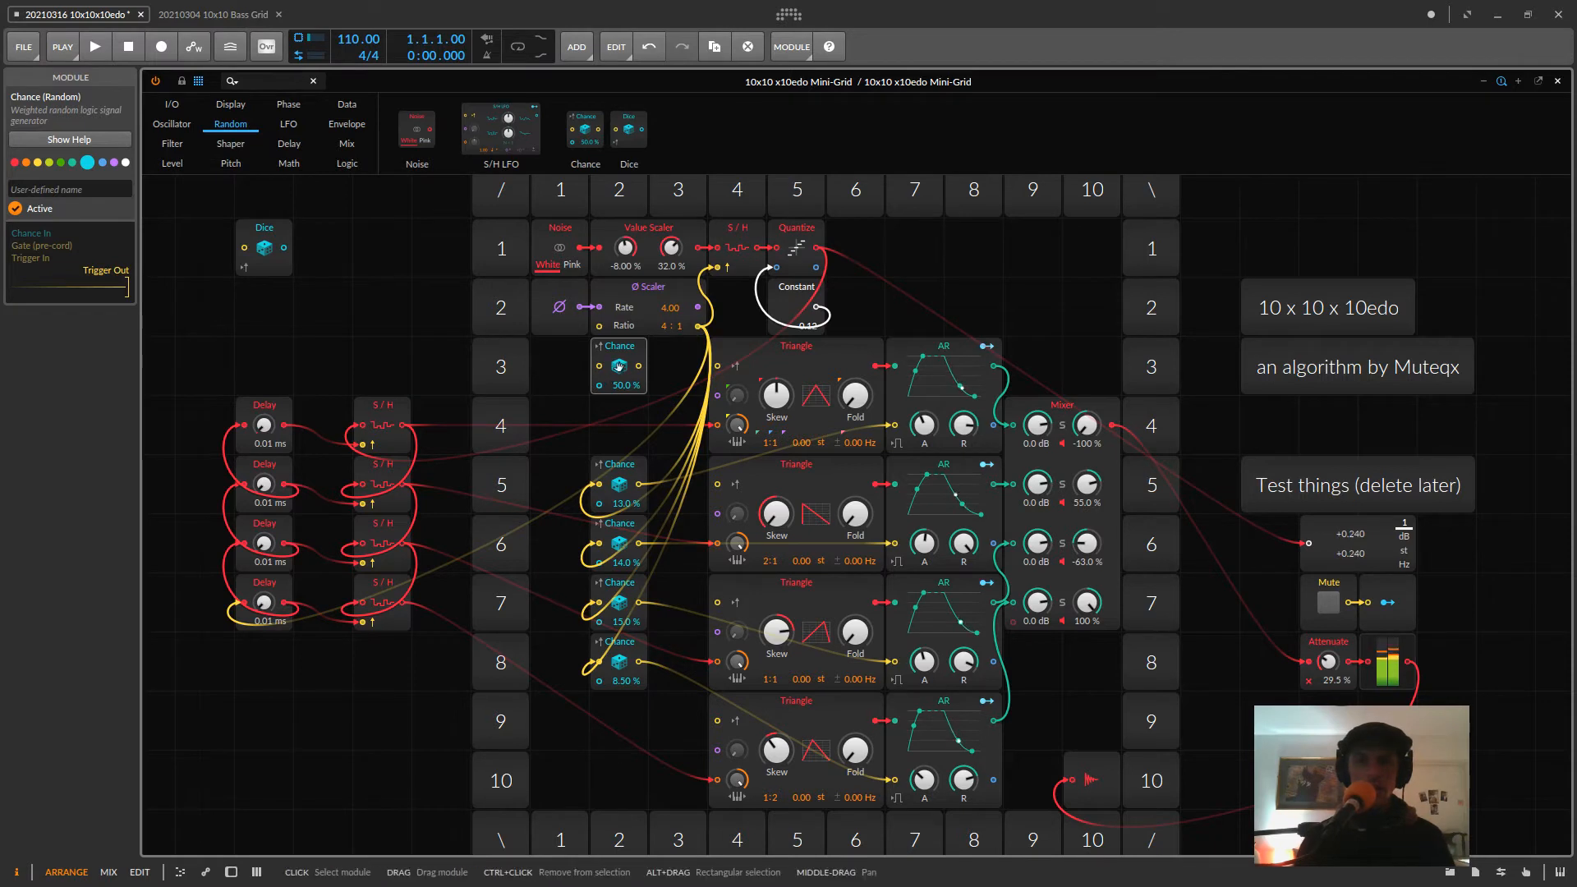
key("ctrl+z")
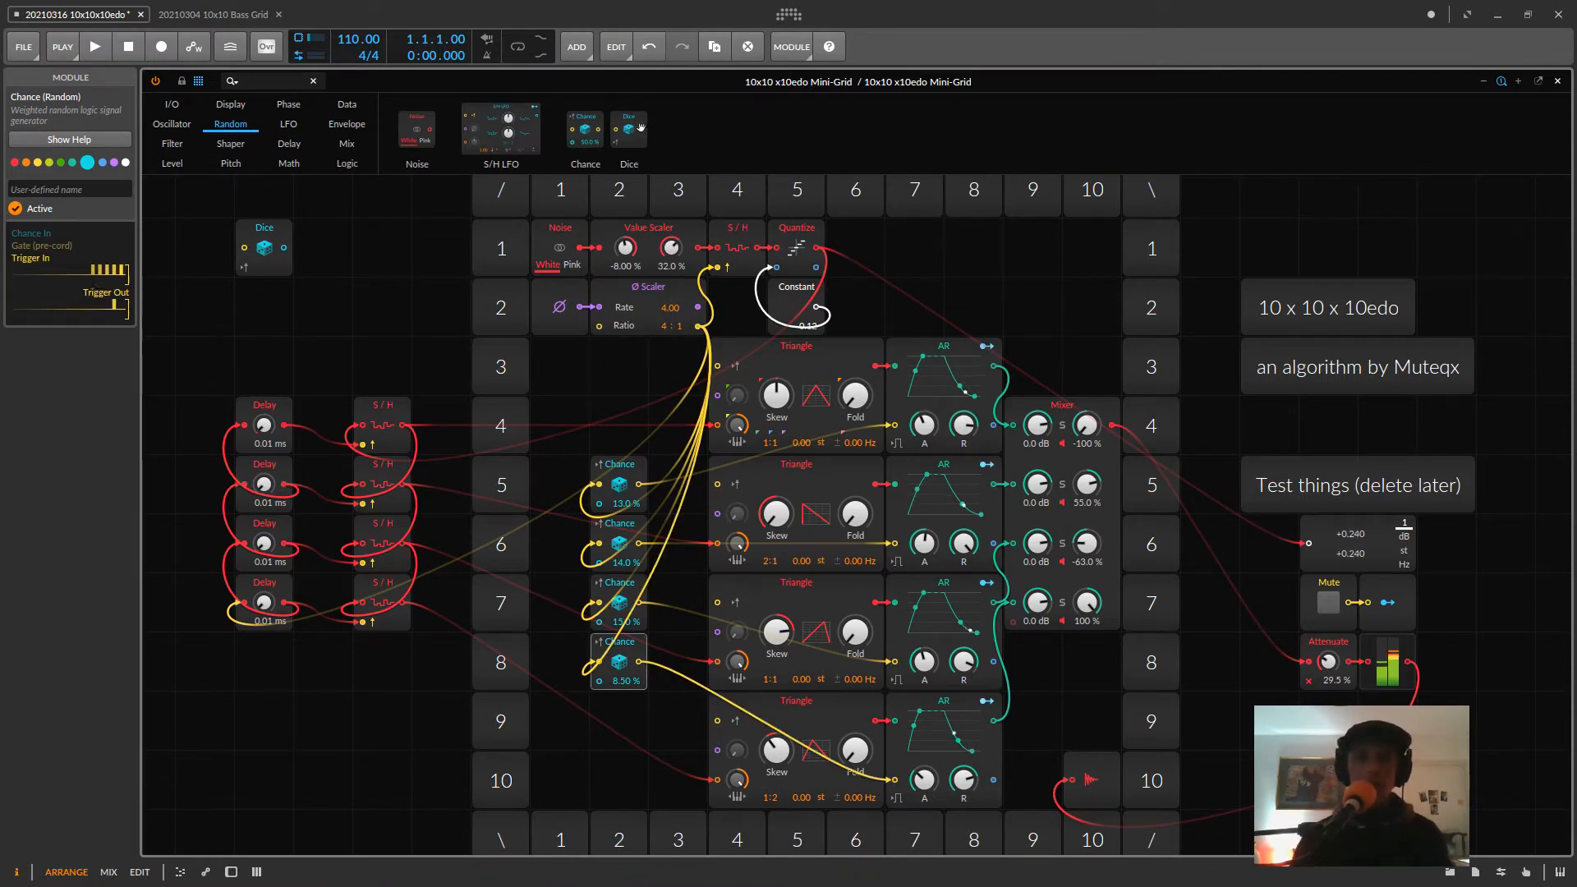
left_click_drag(582, 131, 629, 421)
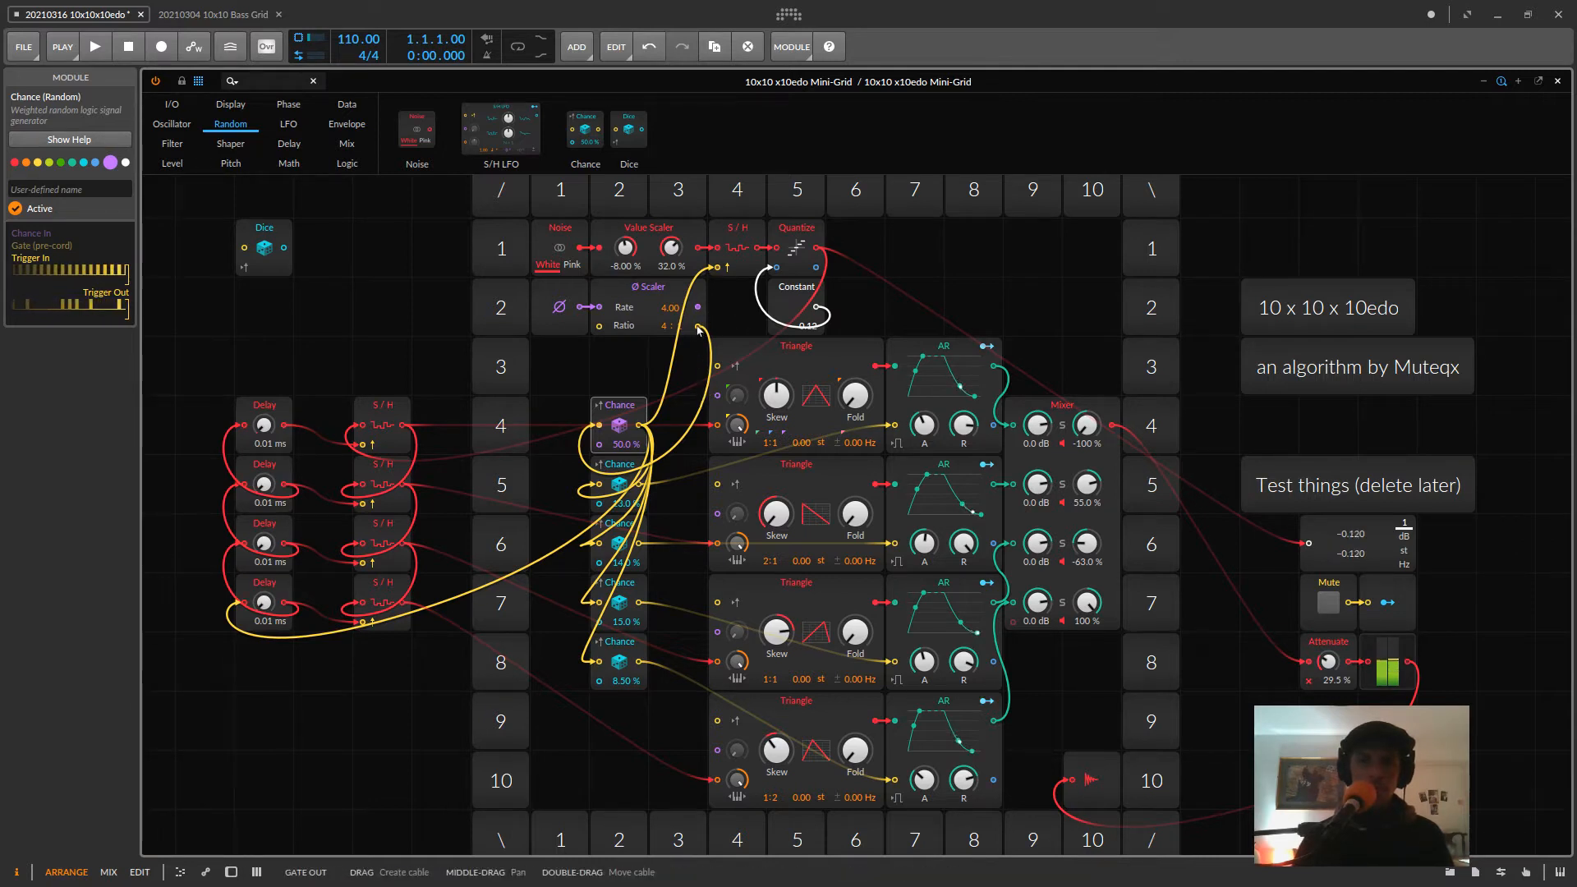
left_click_drag(698, 329, 699, 327)
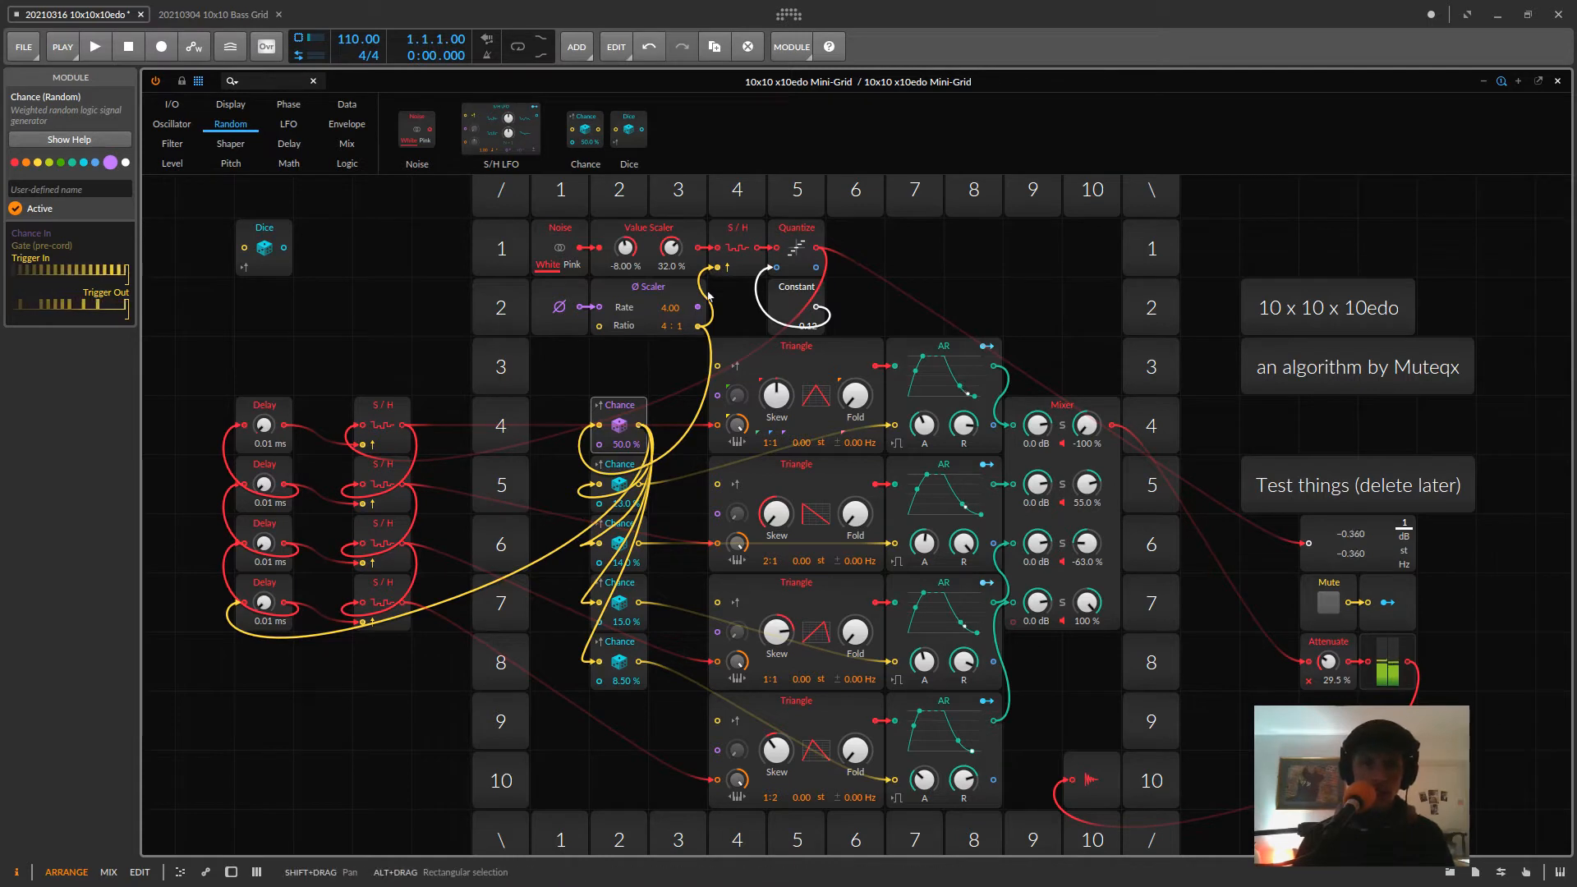
left_click_drag(698, 326, 234, 604)
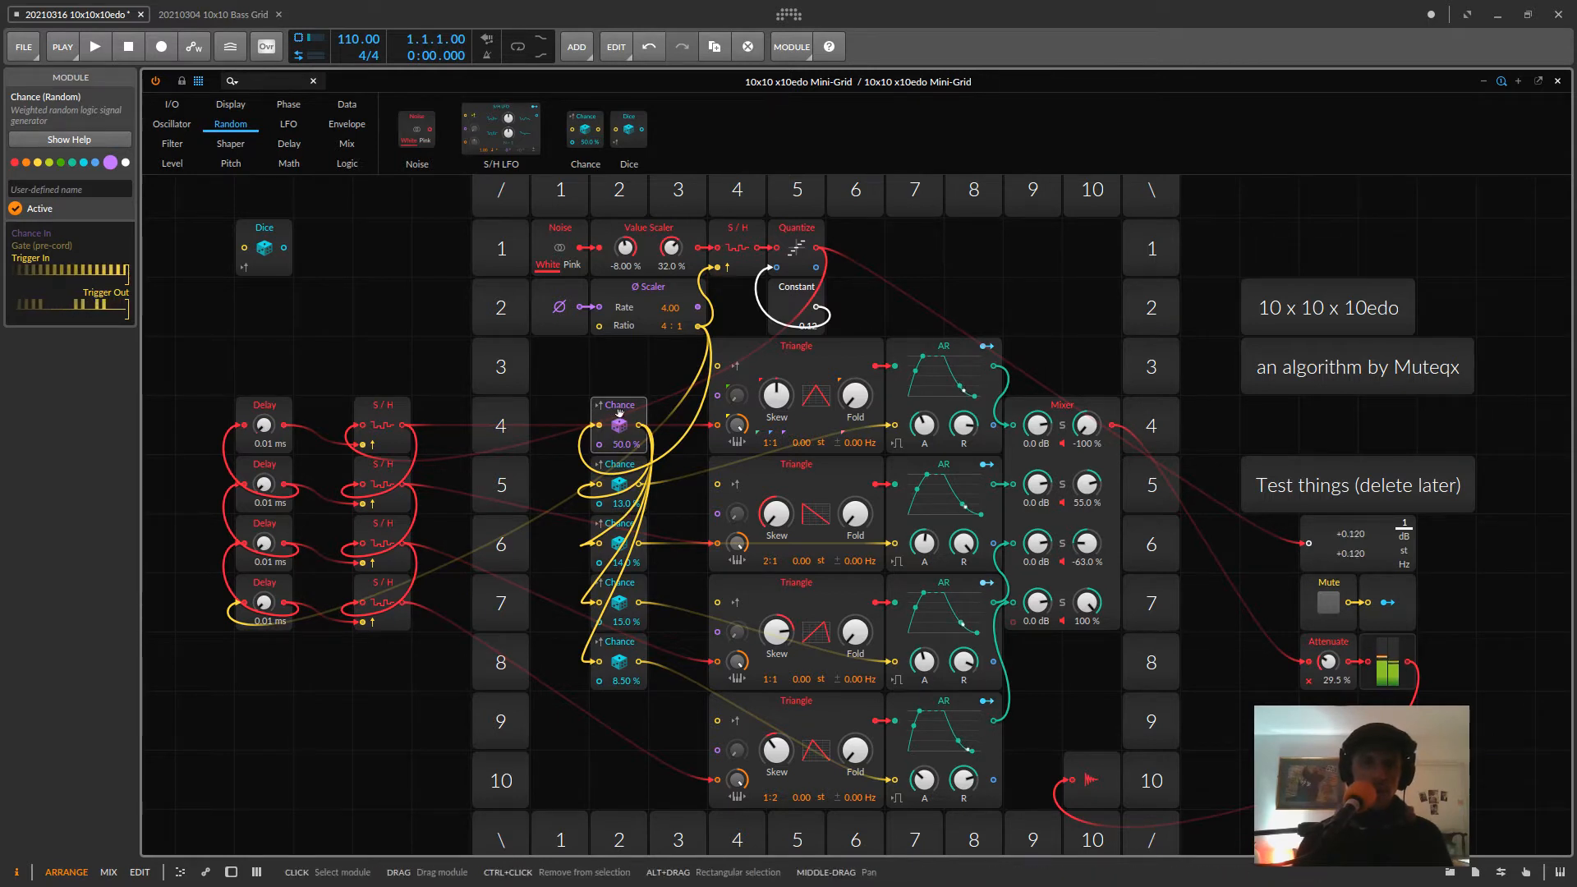
- Move the purple Chance to column 1, row 3 and set its probability to 81.0 %
left_click_drag(619, 412, 586, 389)
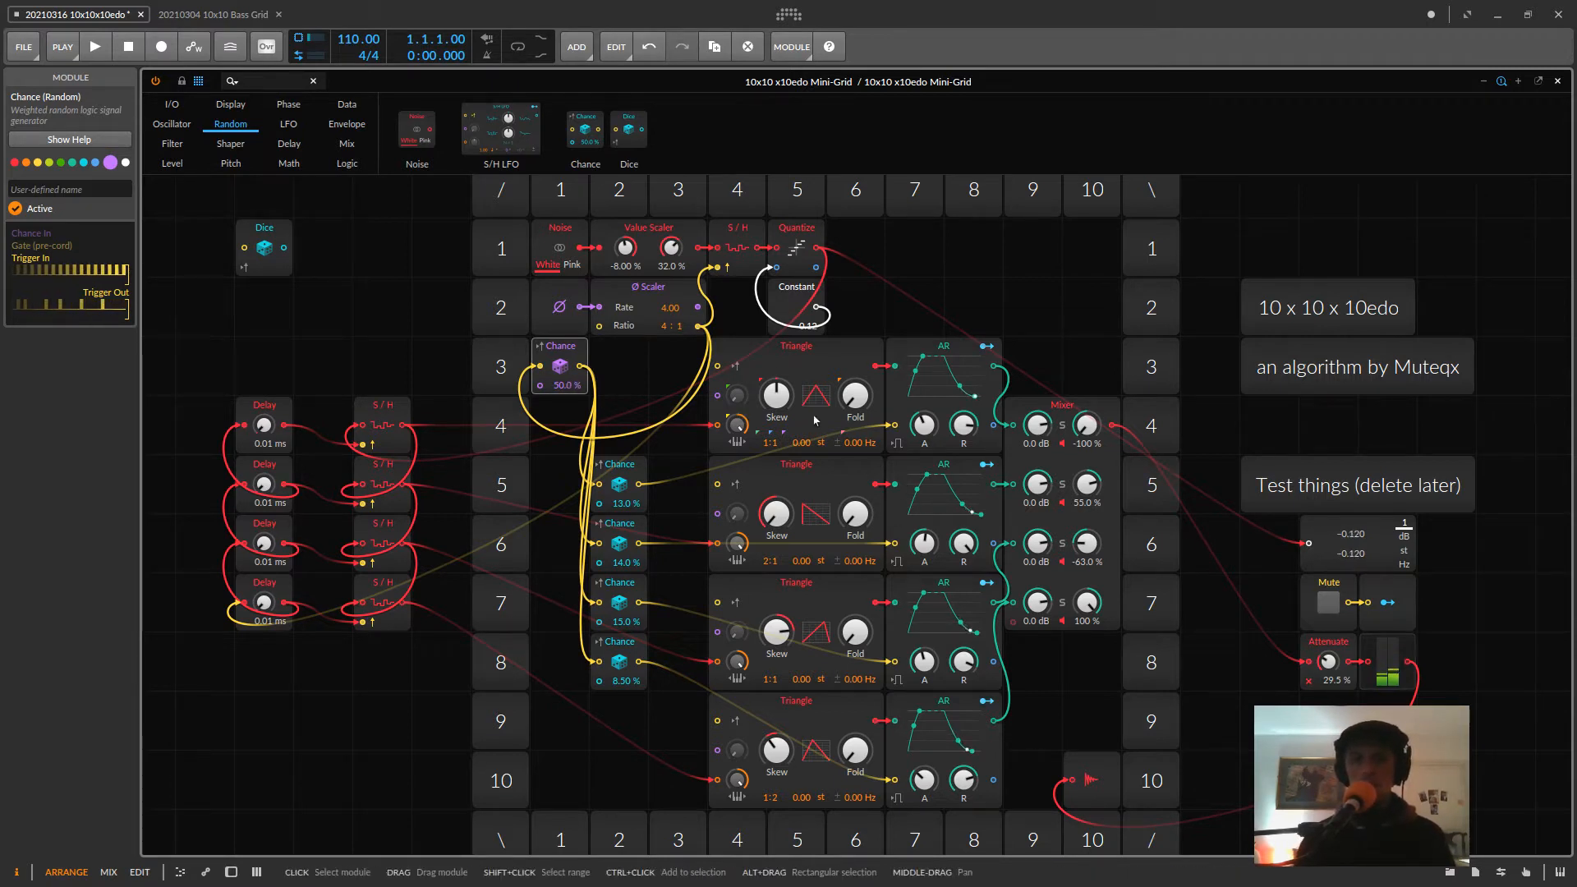
left_click_drag(577, 406, 576, 448)
left_click_drag(555, 388, 569, 391)
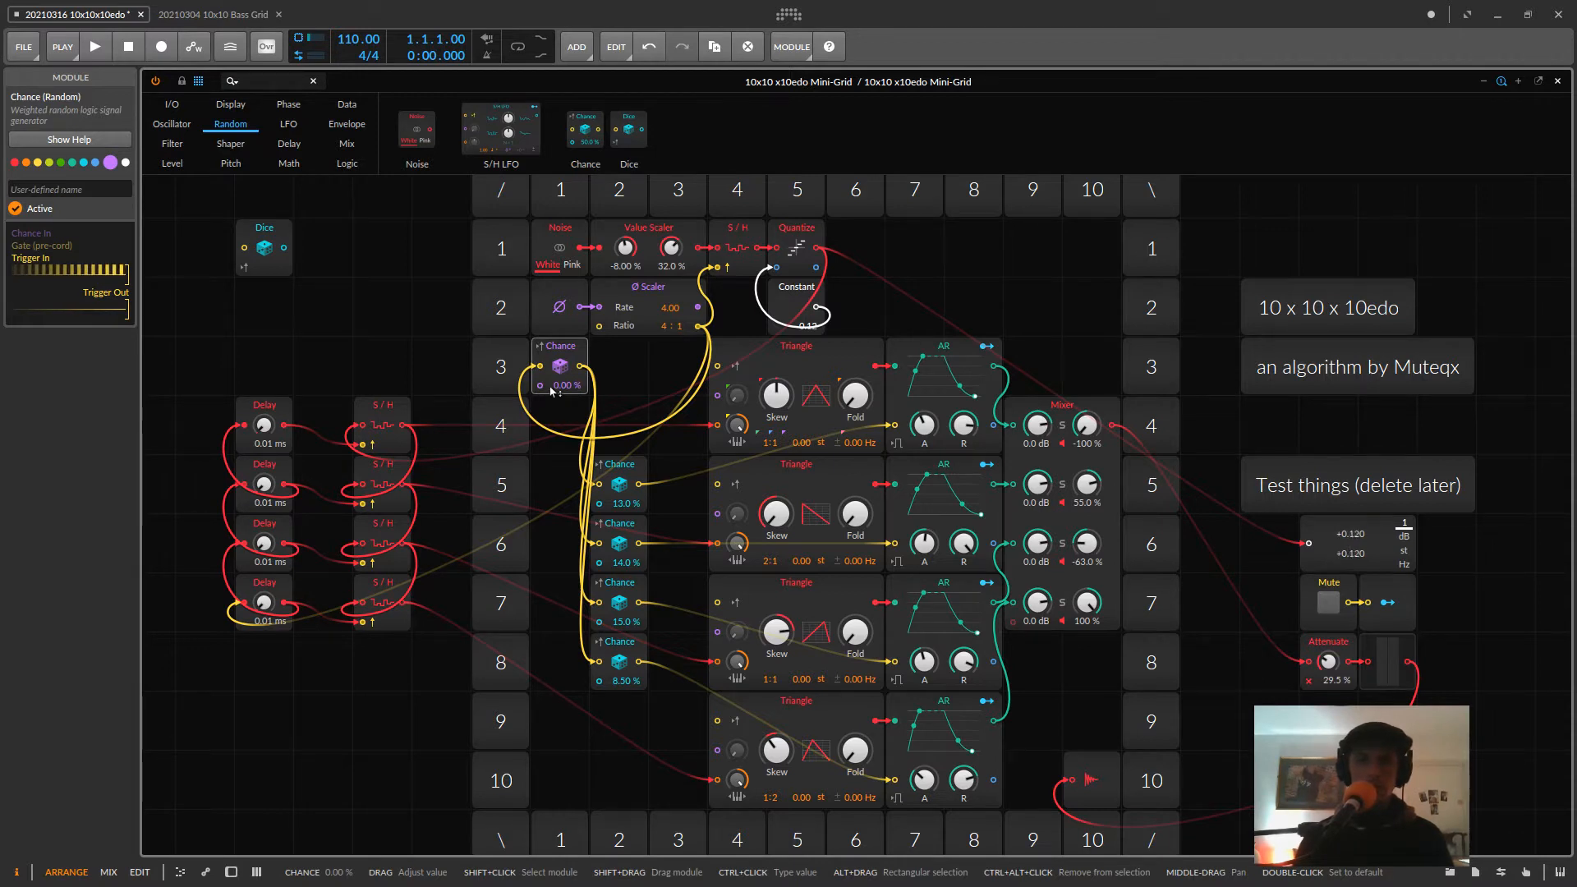
left_click_drag(552, 390, 559, 388)
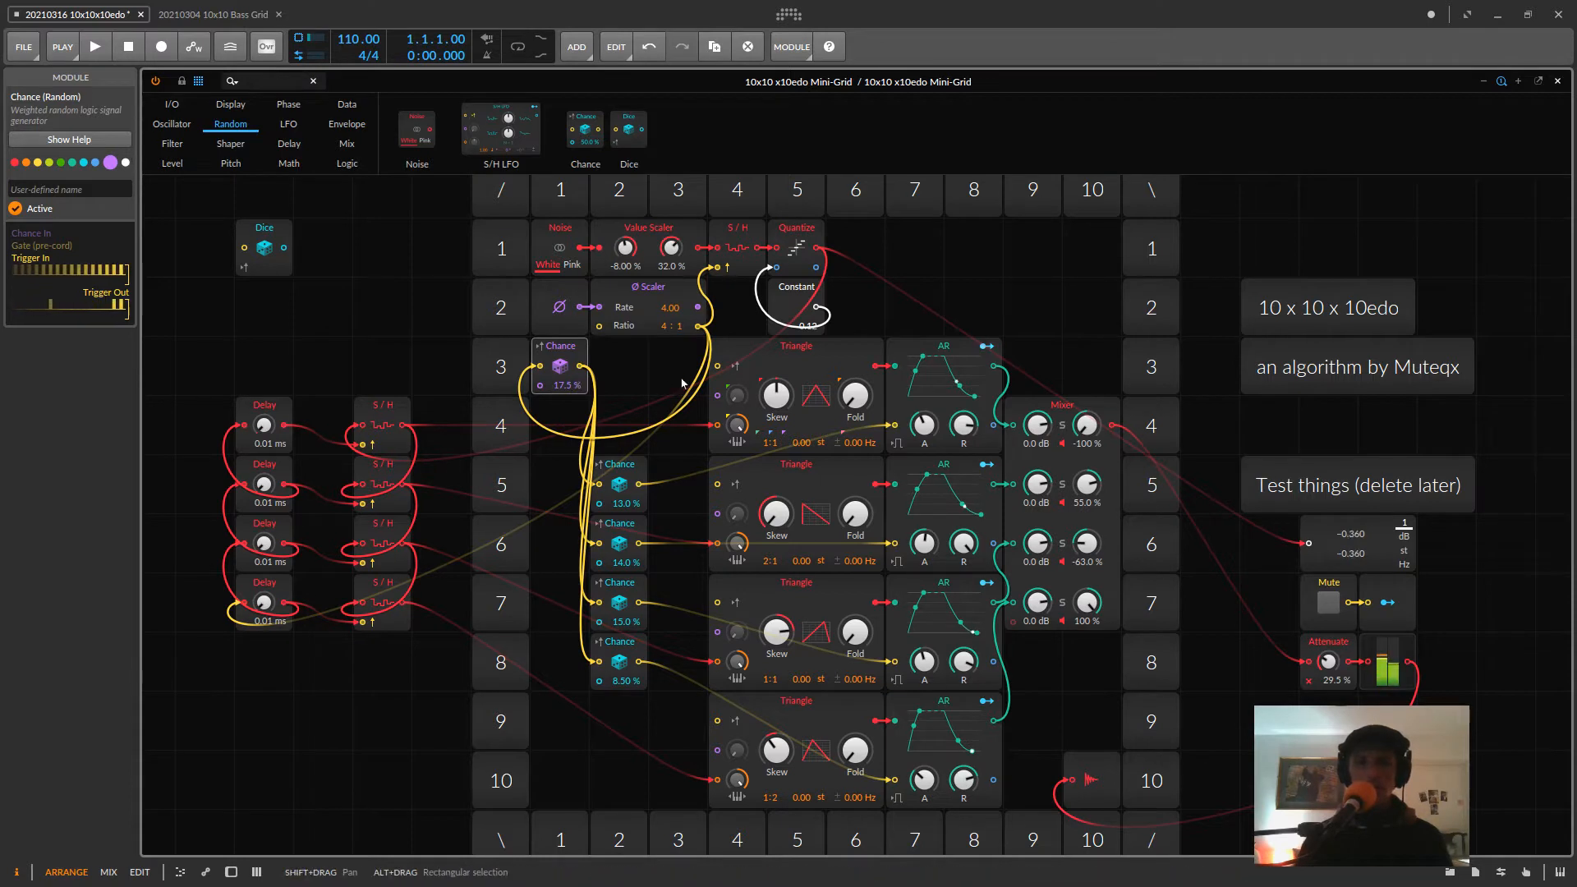
left_click_drag(565, 388, 563, 389)
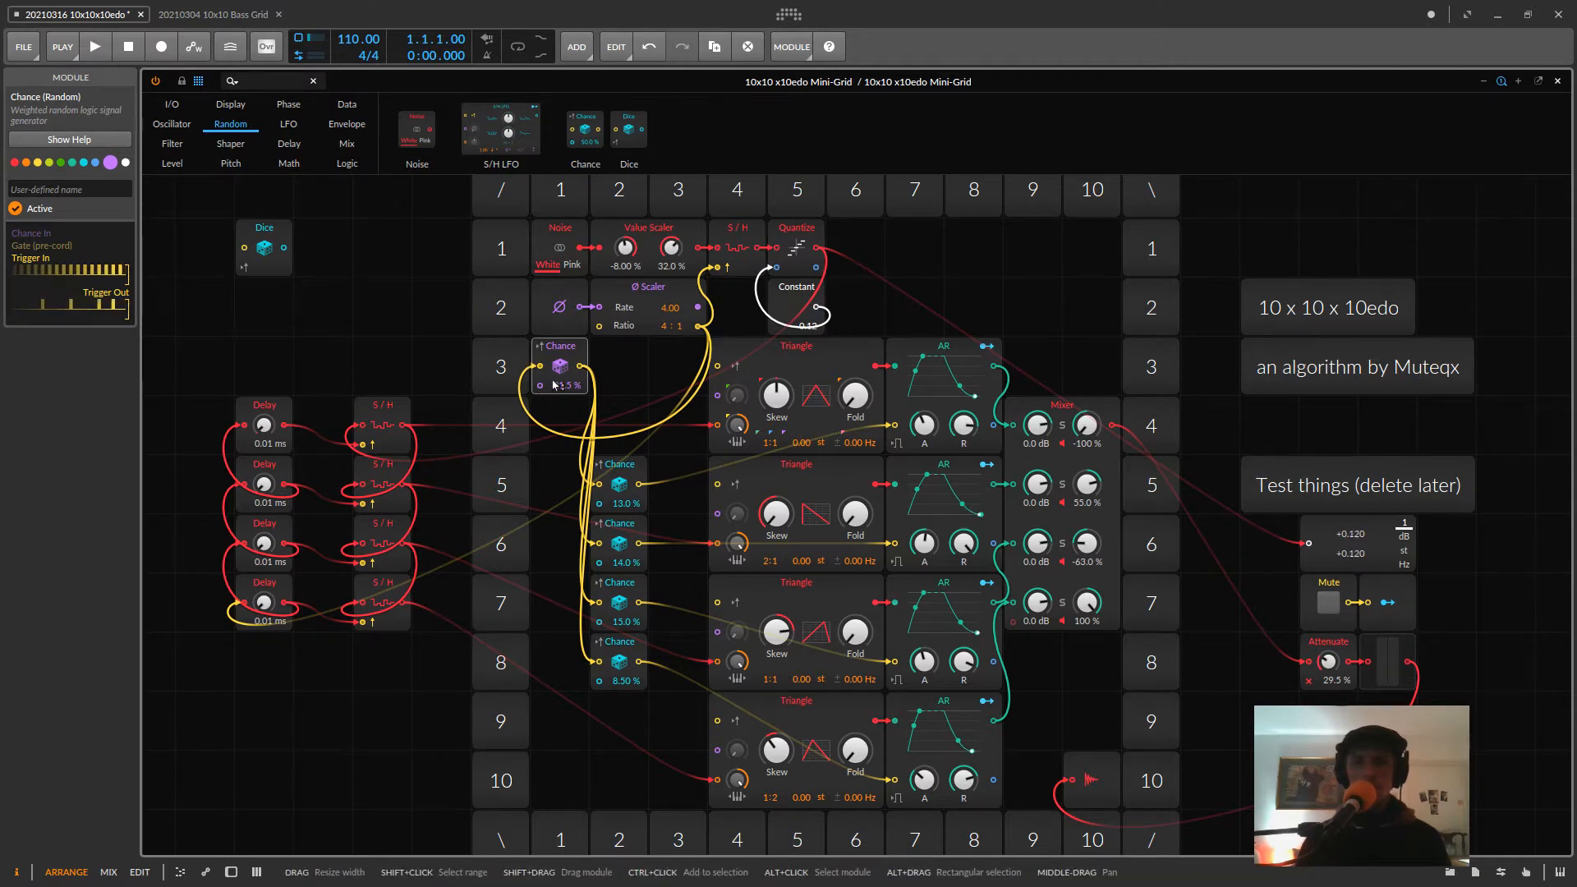
left_click_drag(560, 367, 560, 304)
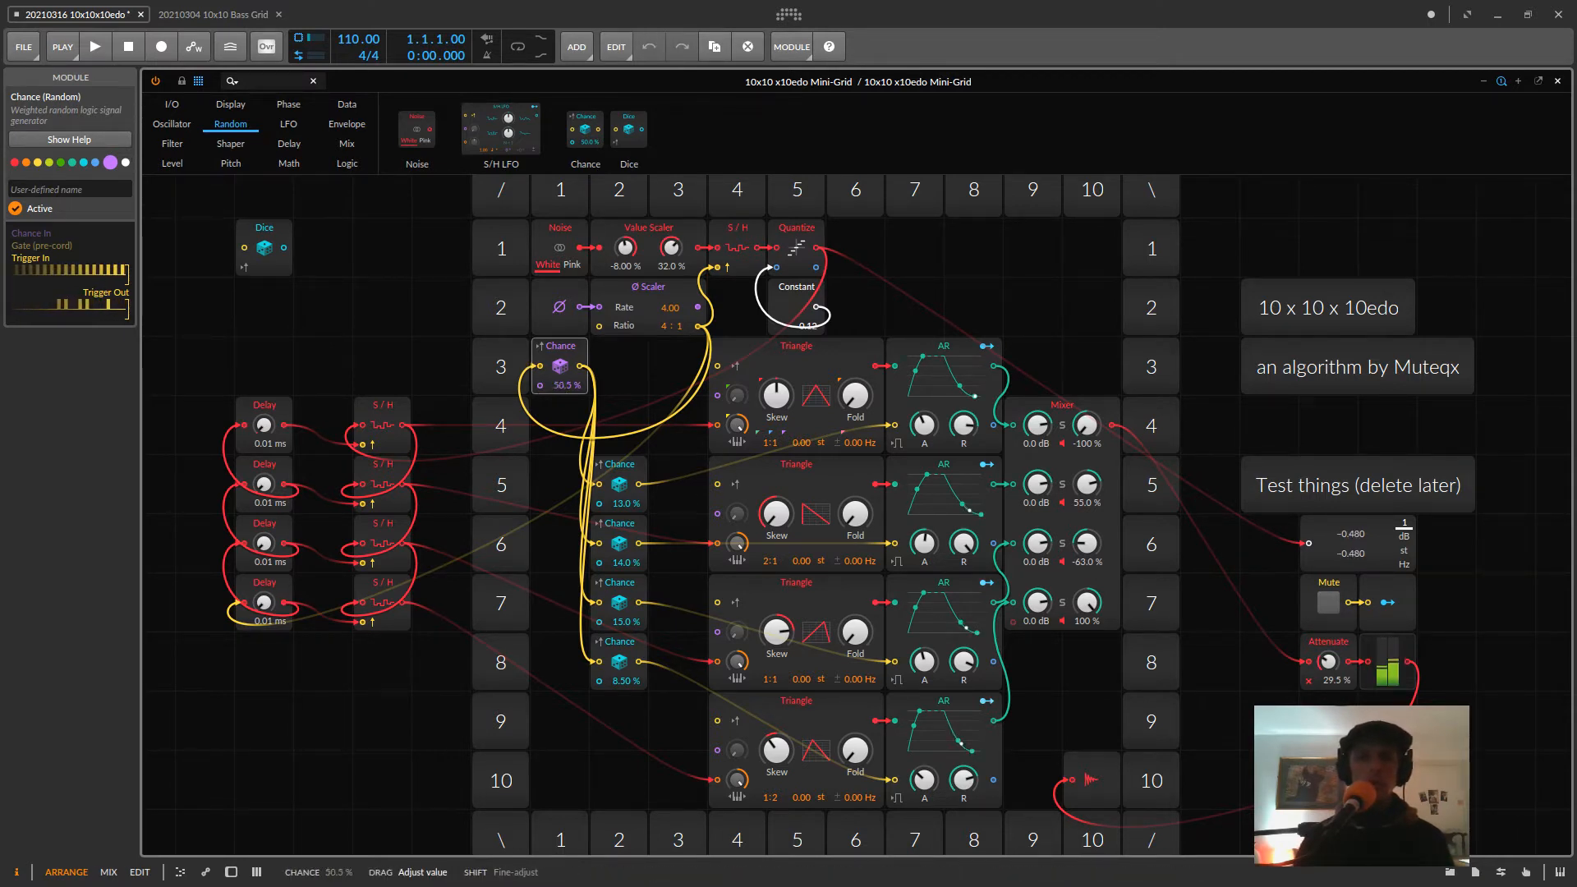
left_click_drag(557, 391, 557, 389)
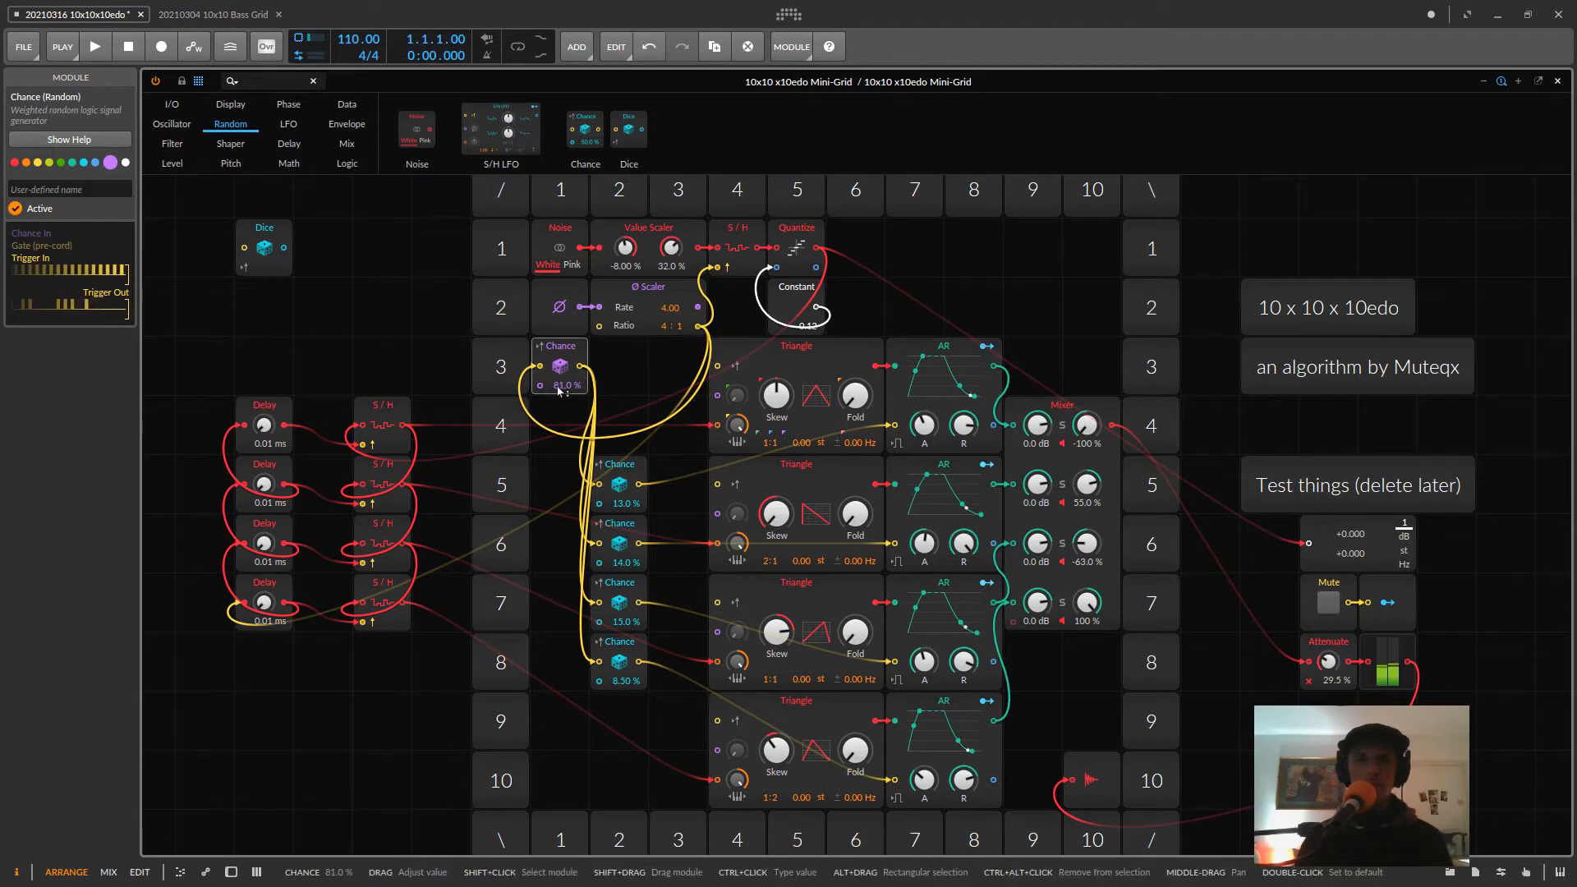
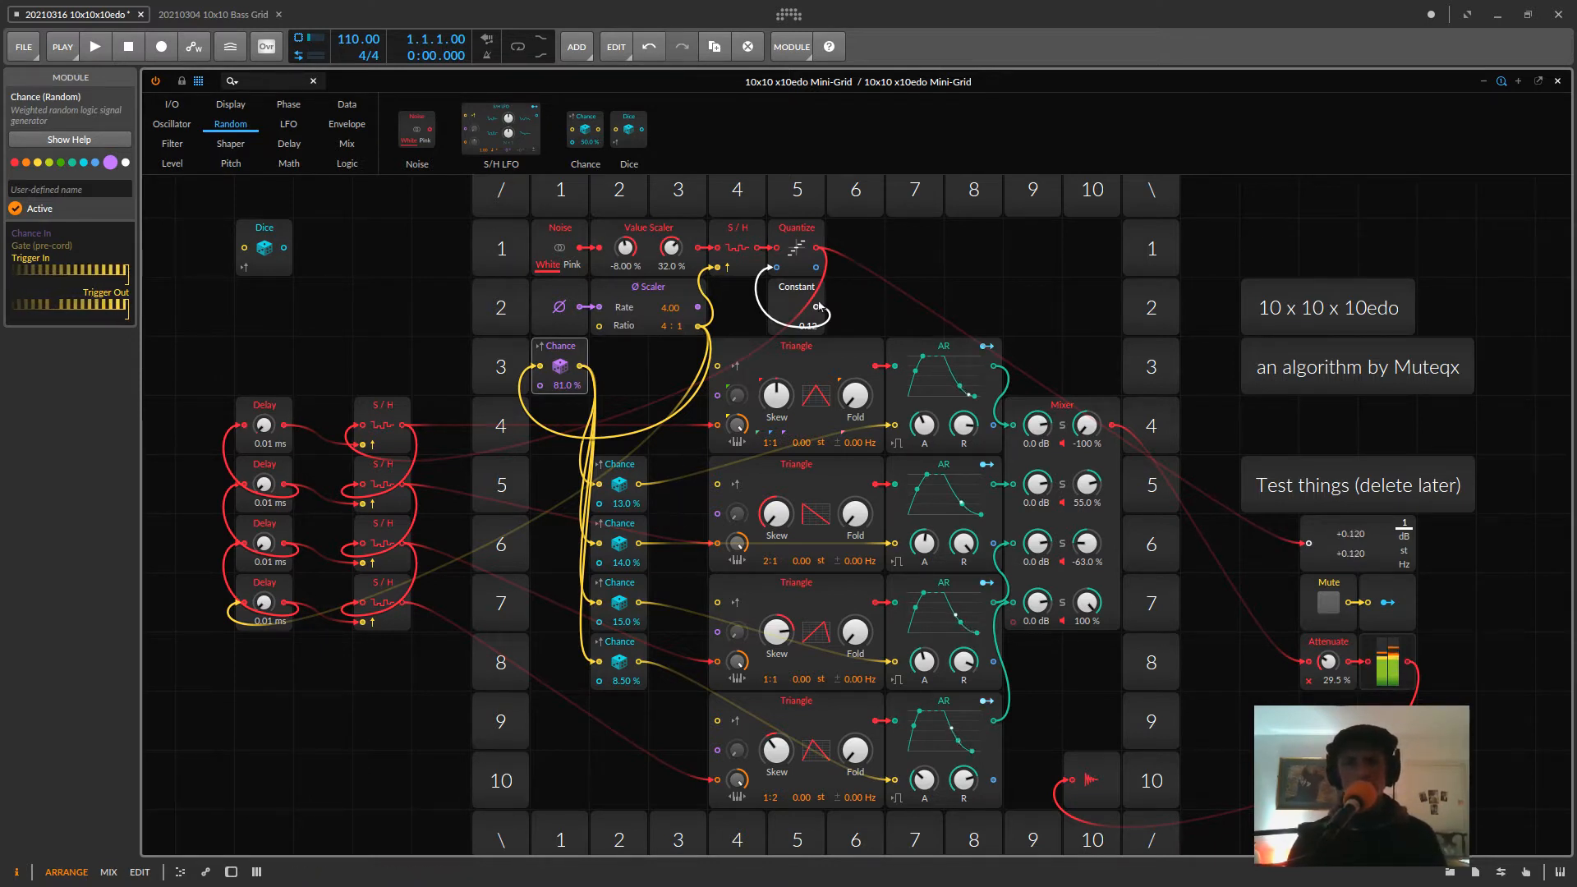
- Move the Constant back to column 4, row 2 and set its value to 0.06
left_click_drag(793, 287, 733, 287)
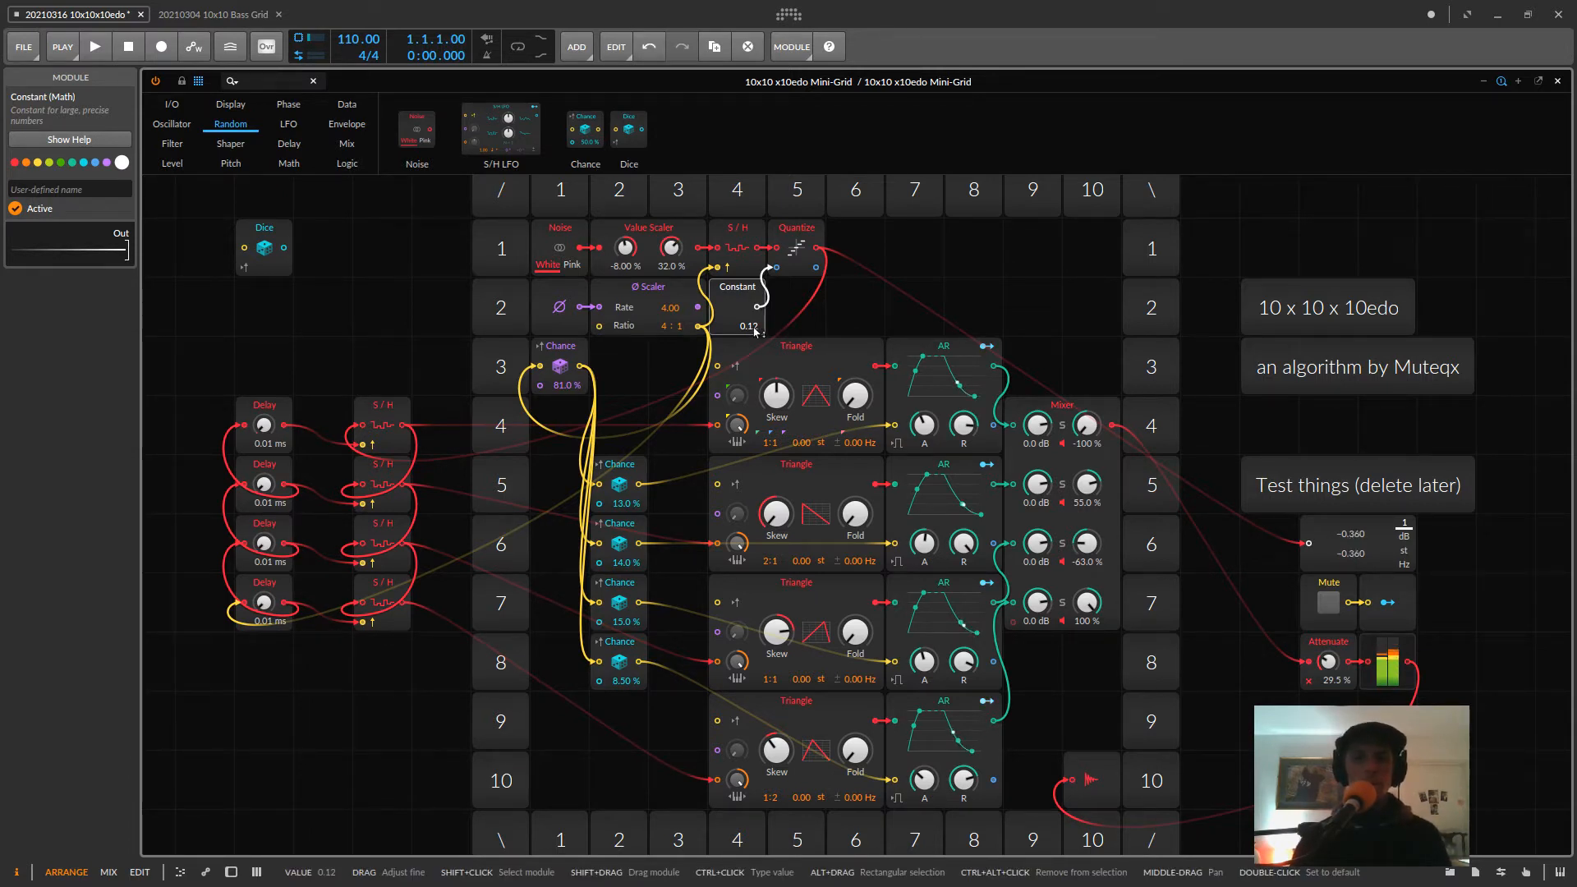
left_click_drag(754, 331, 754, 331)
left_click_drag(754, 331, 754, 332)
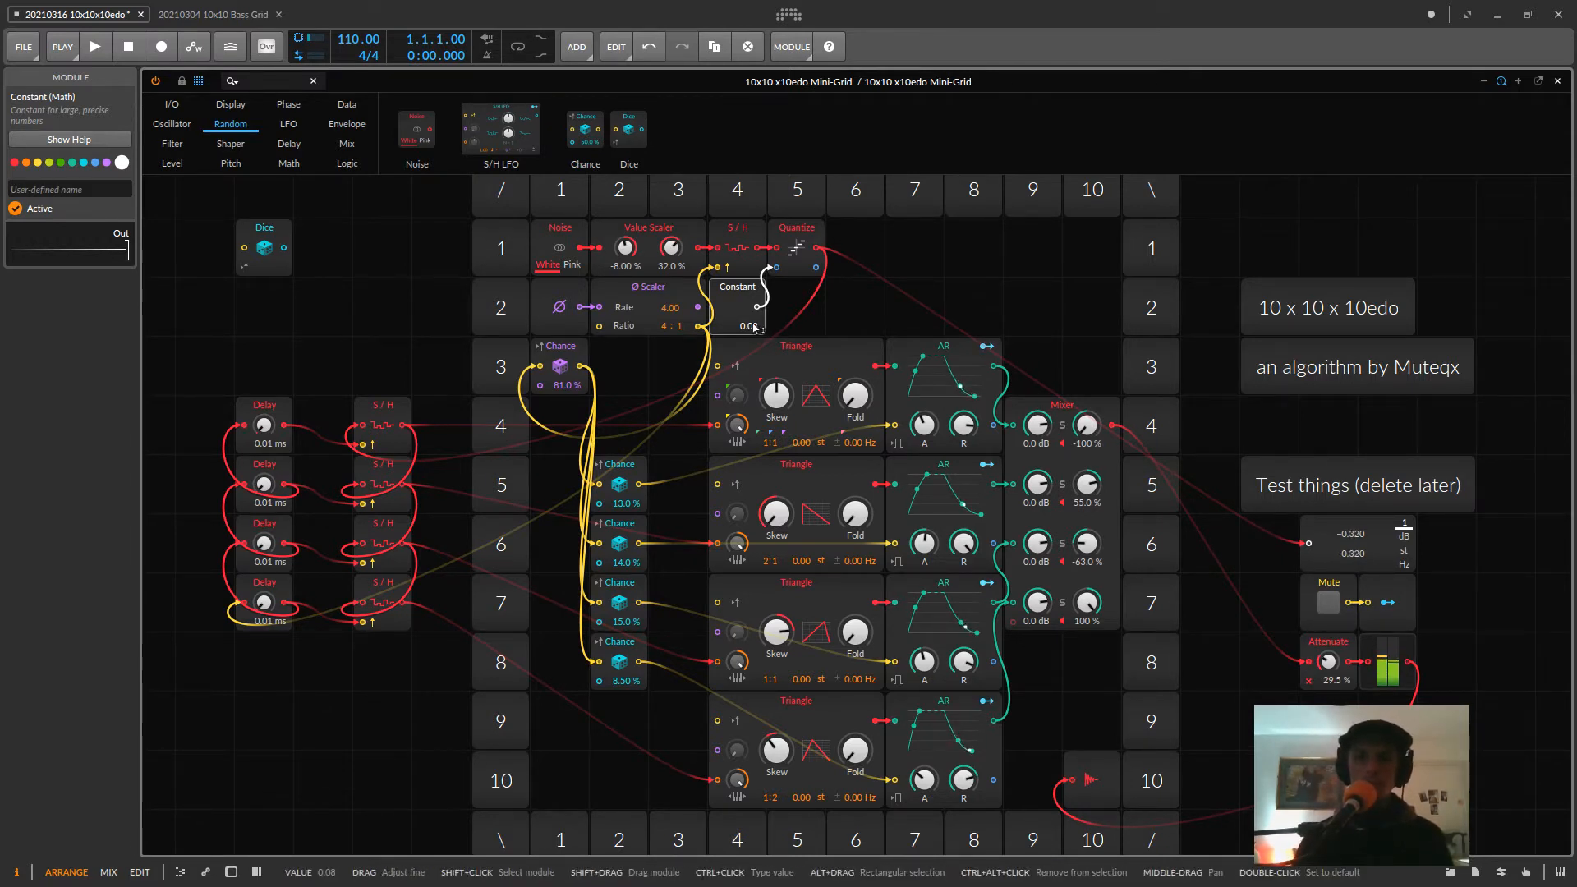
left_click_drag(757, 329, 757, 330)
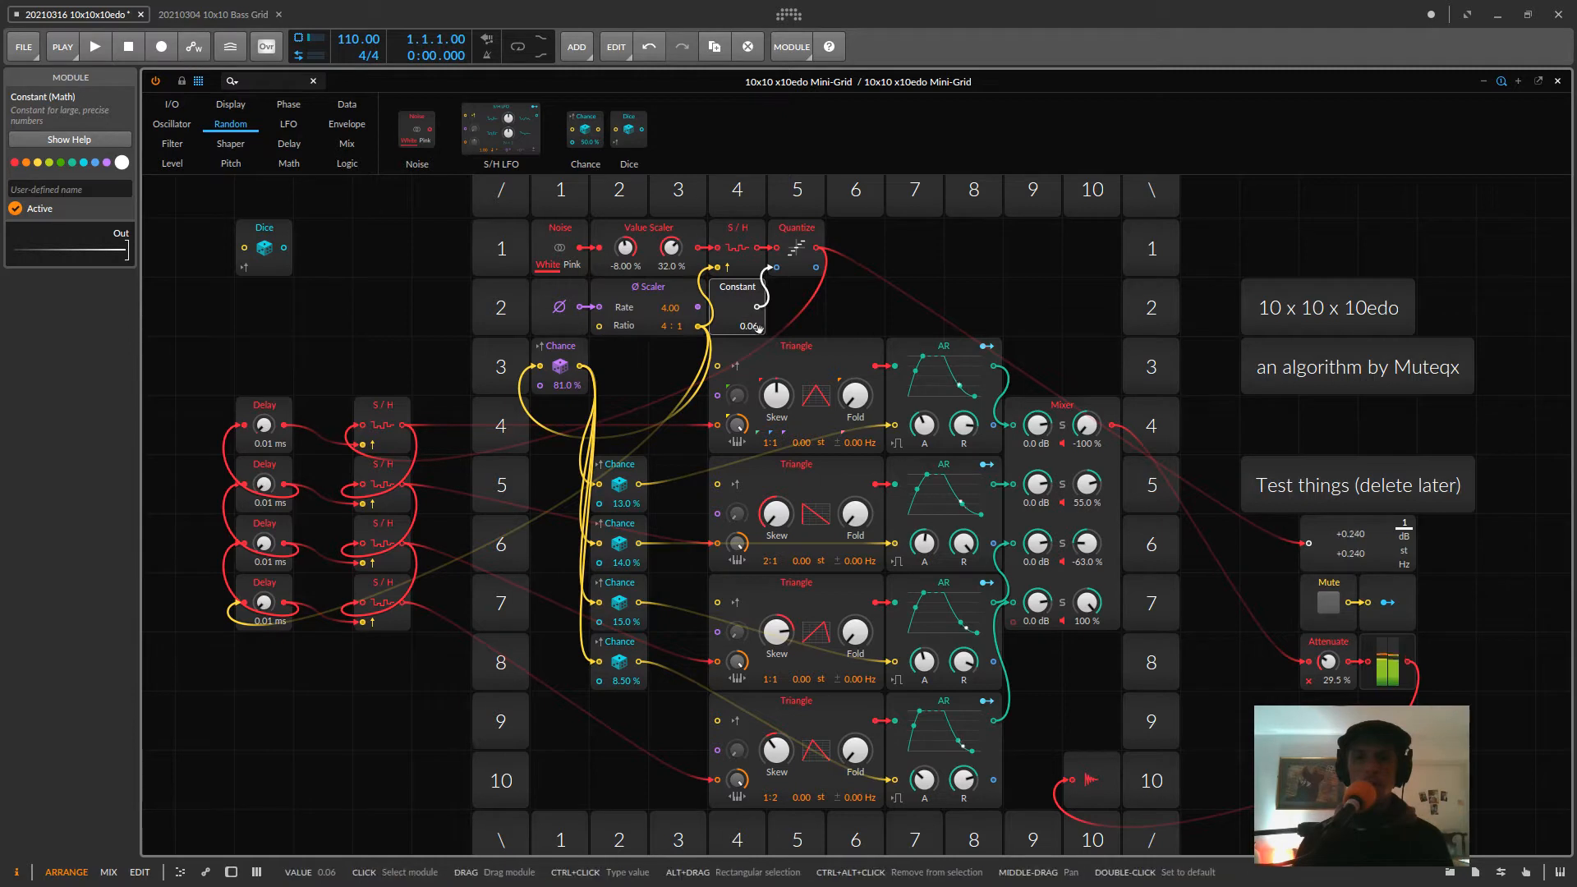
- Set the Constant feeding Quantize to 0.02
left_click_drag(755, 331, 757, 329)
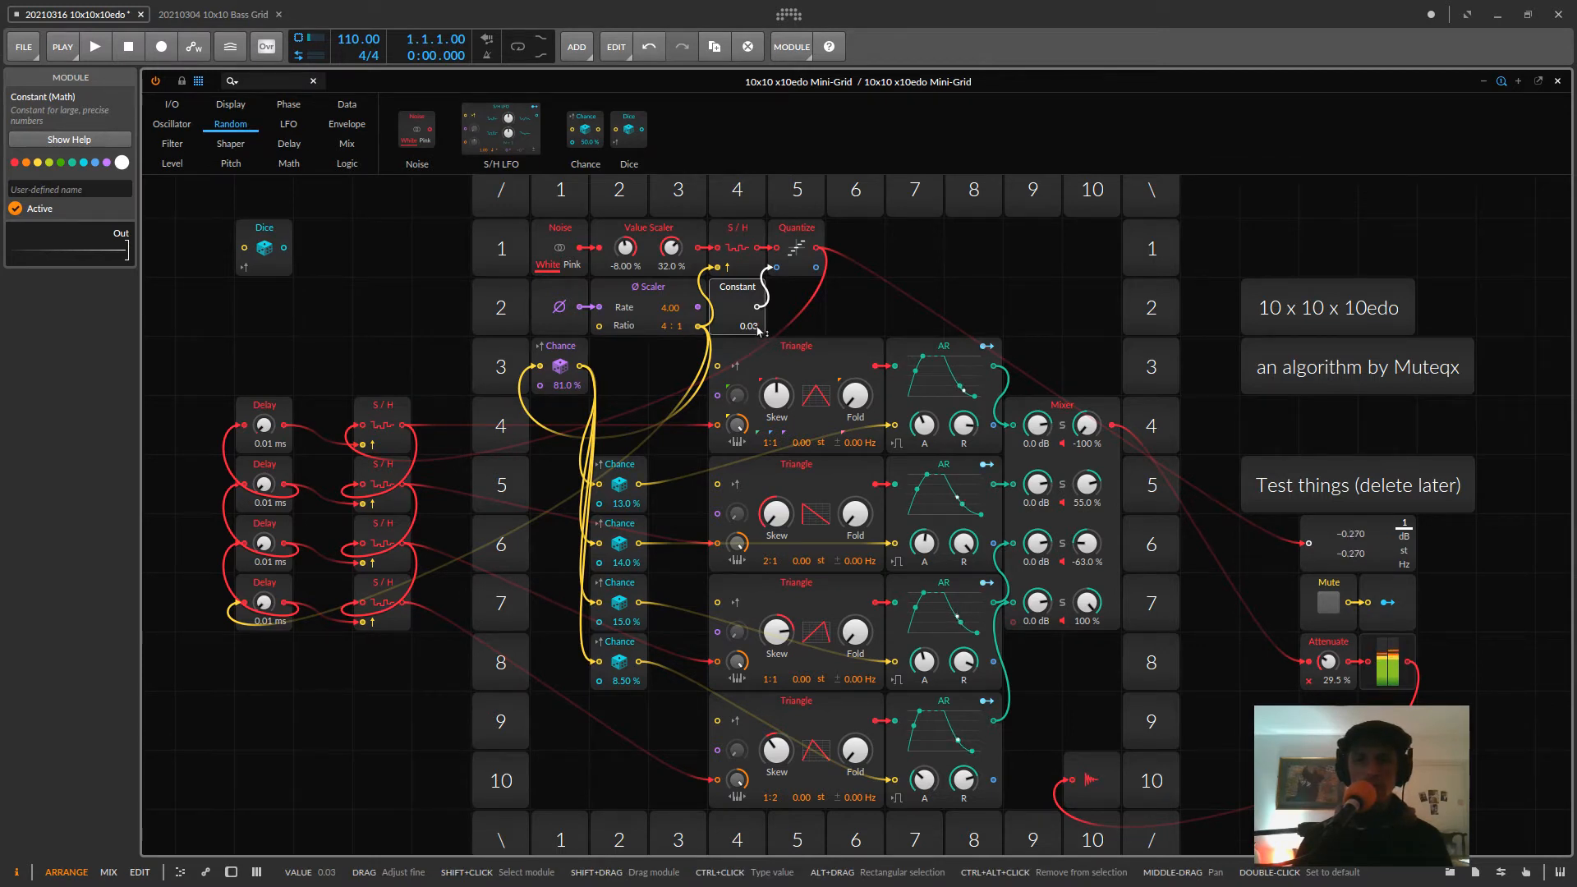
left_click_drag(757, 329, 757, 329)
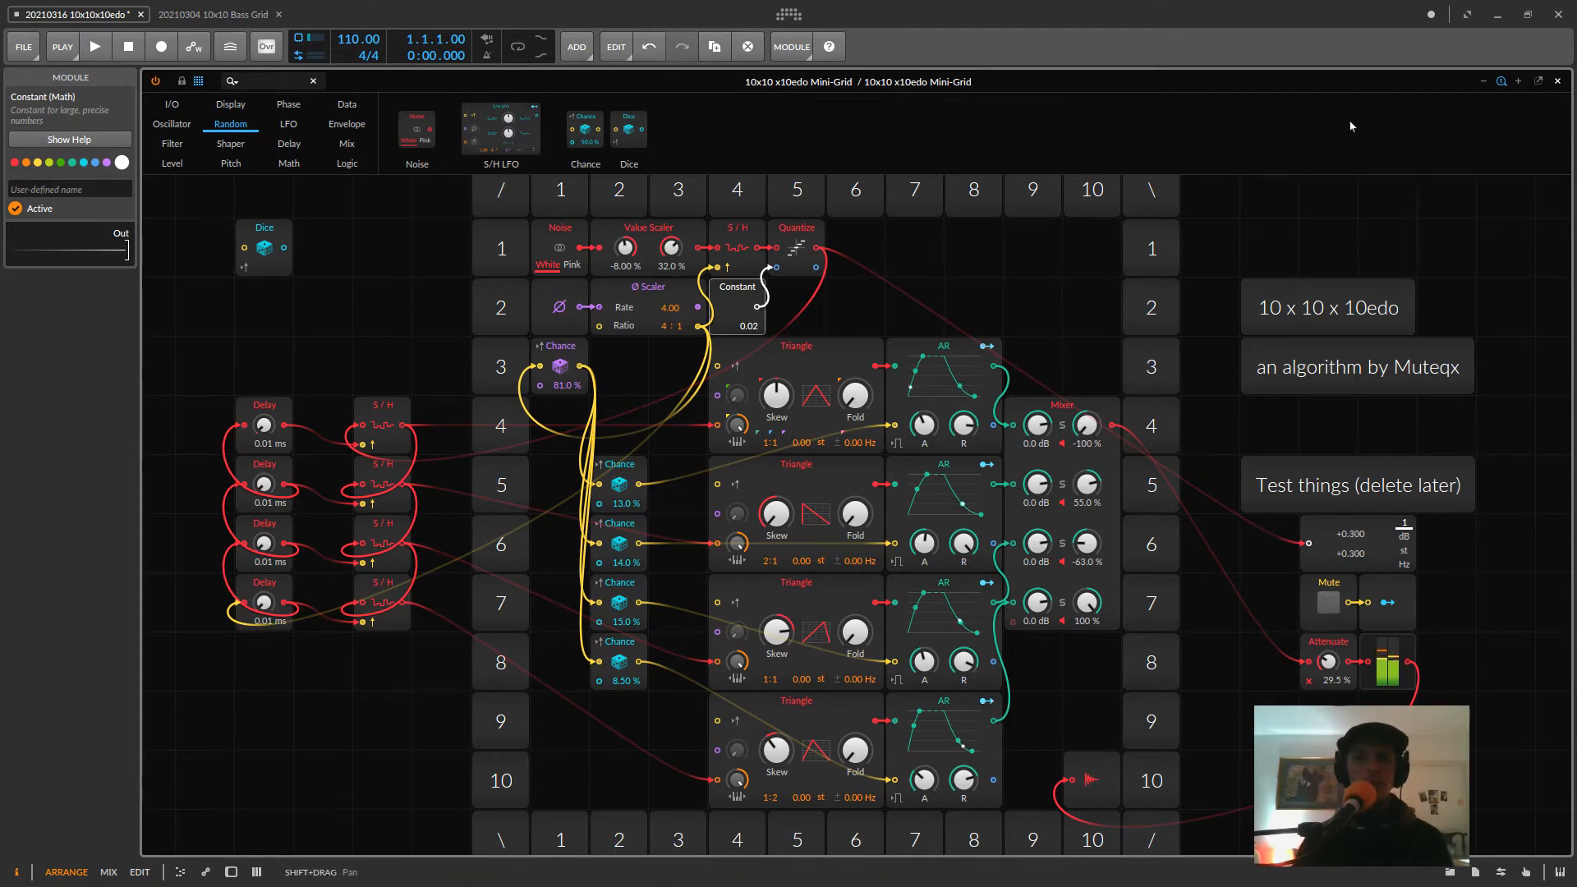
- Audition the 10edo 1oct and 2oct piano clips with the Mini-Grid track muted and the Grand Piano Light volume at -3.6 dB
left_click(1557, 82)
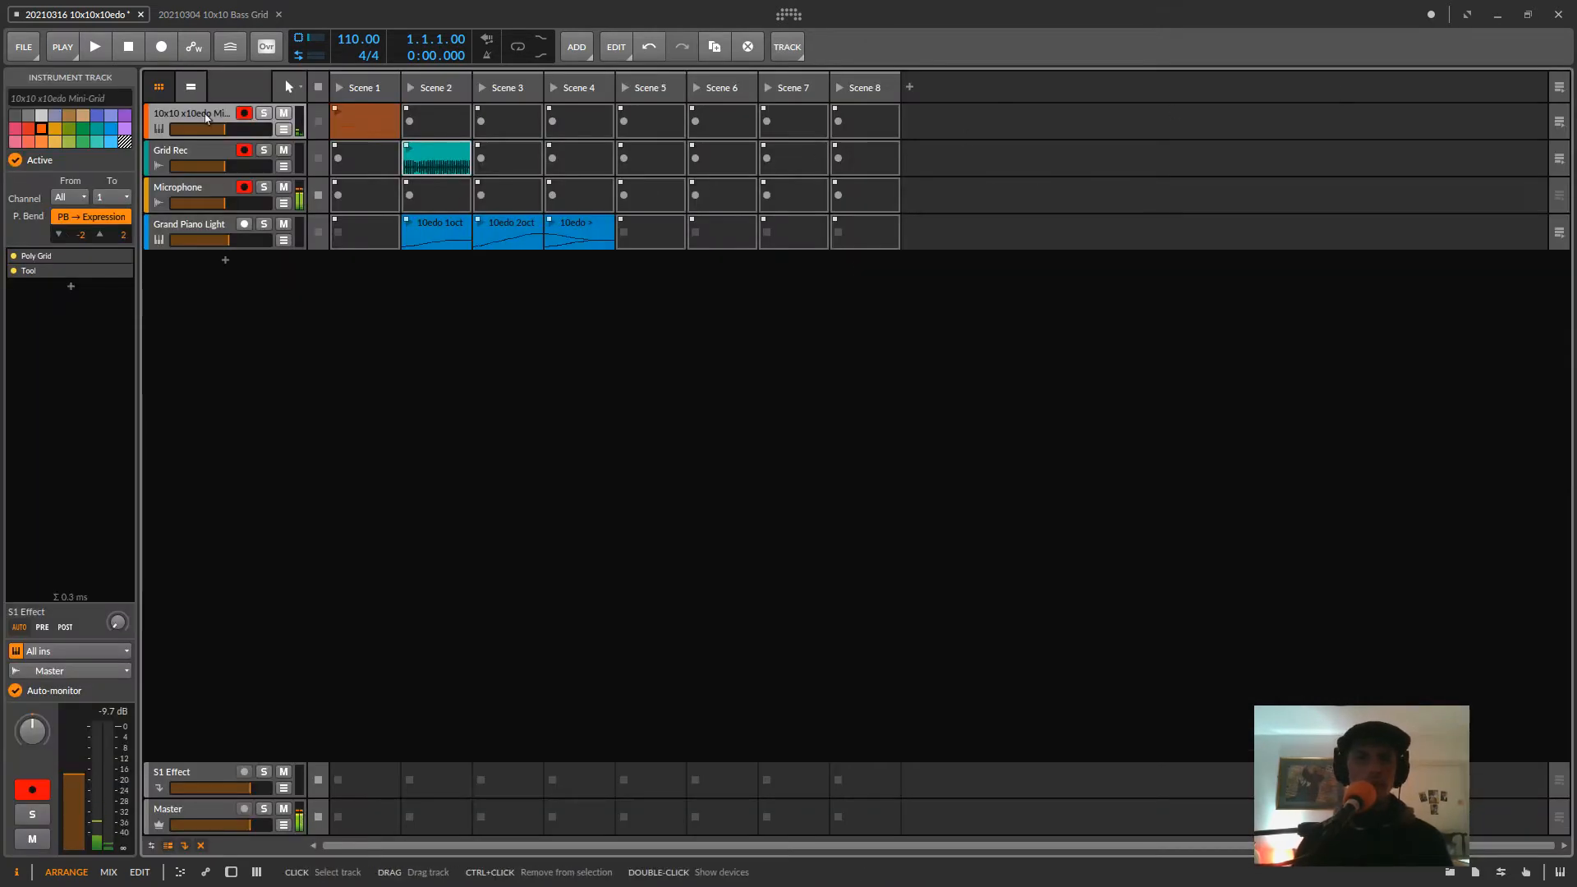
left_click(413, 226)
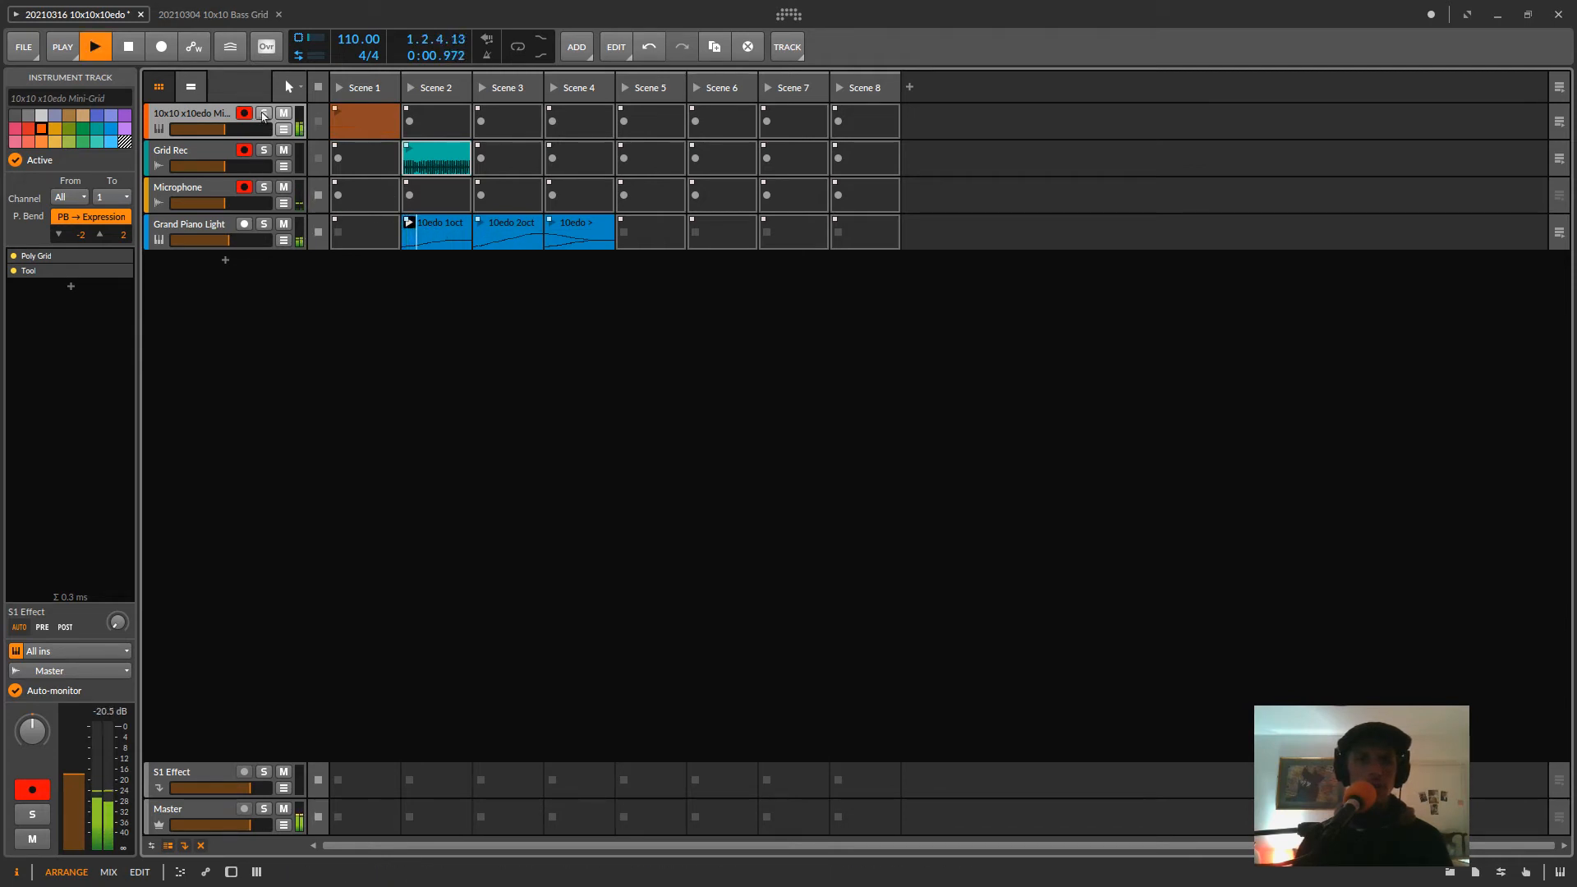
left_click(283, 112)
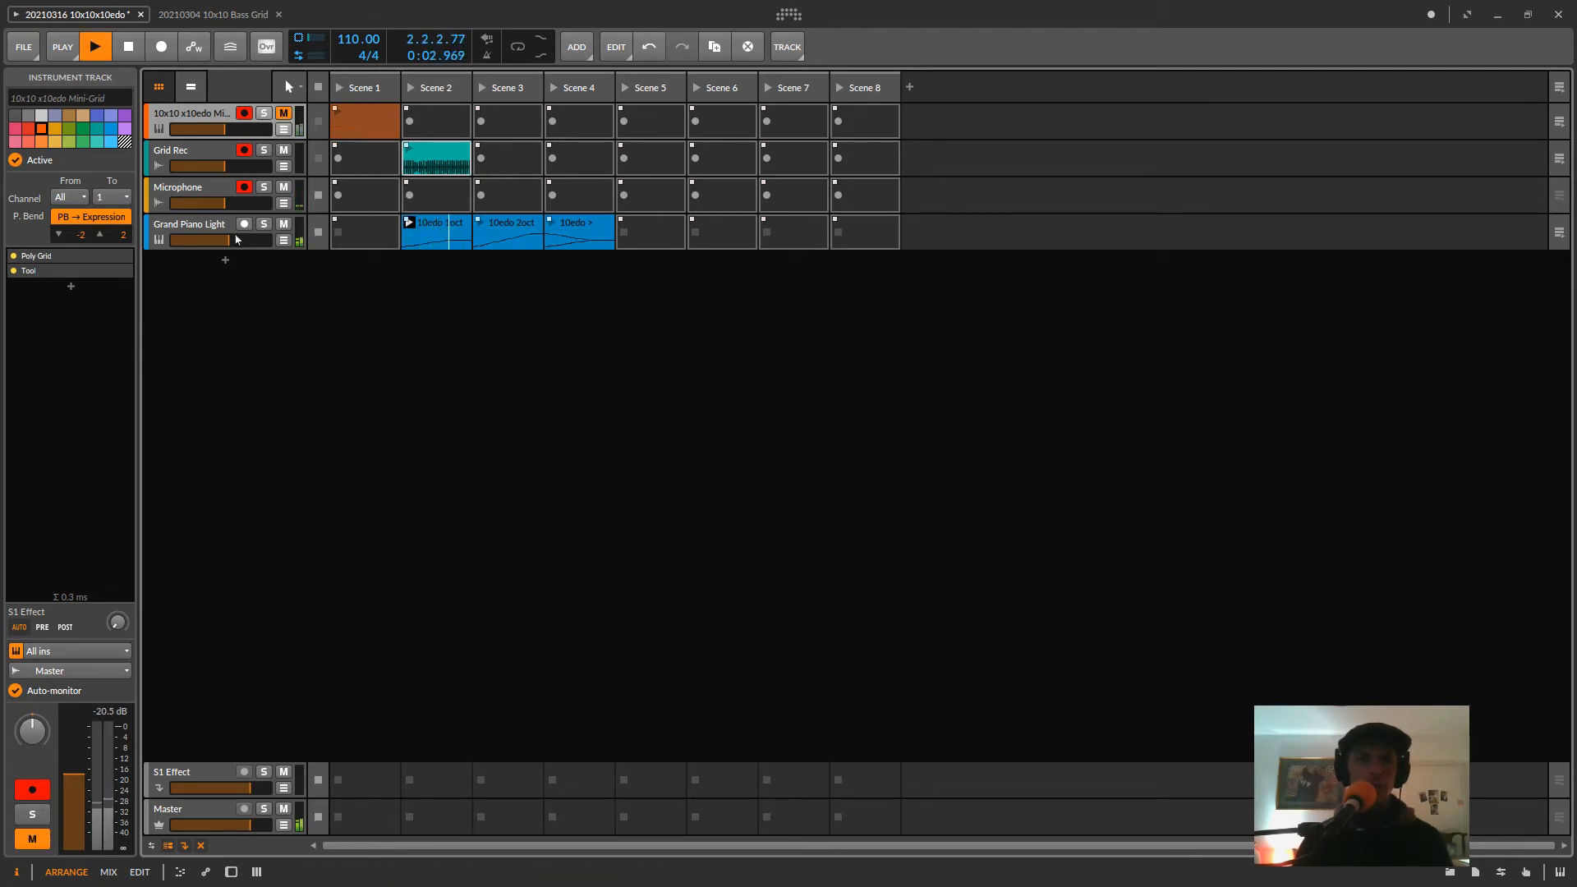
left_click_drag(237, 239, 251, 239)
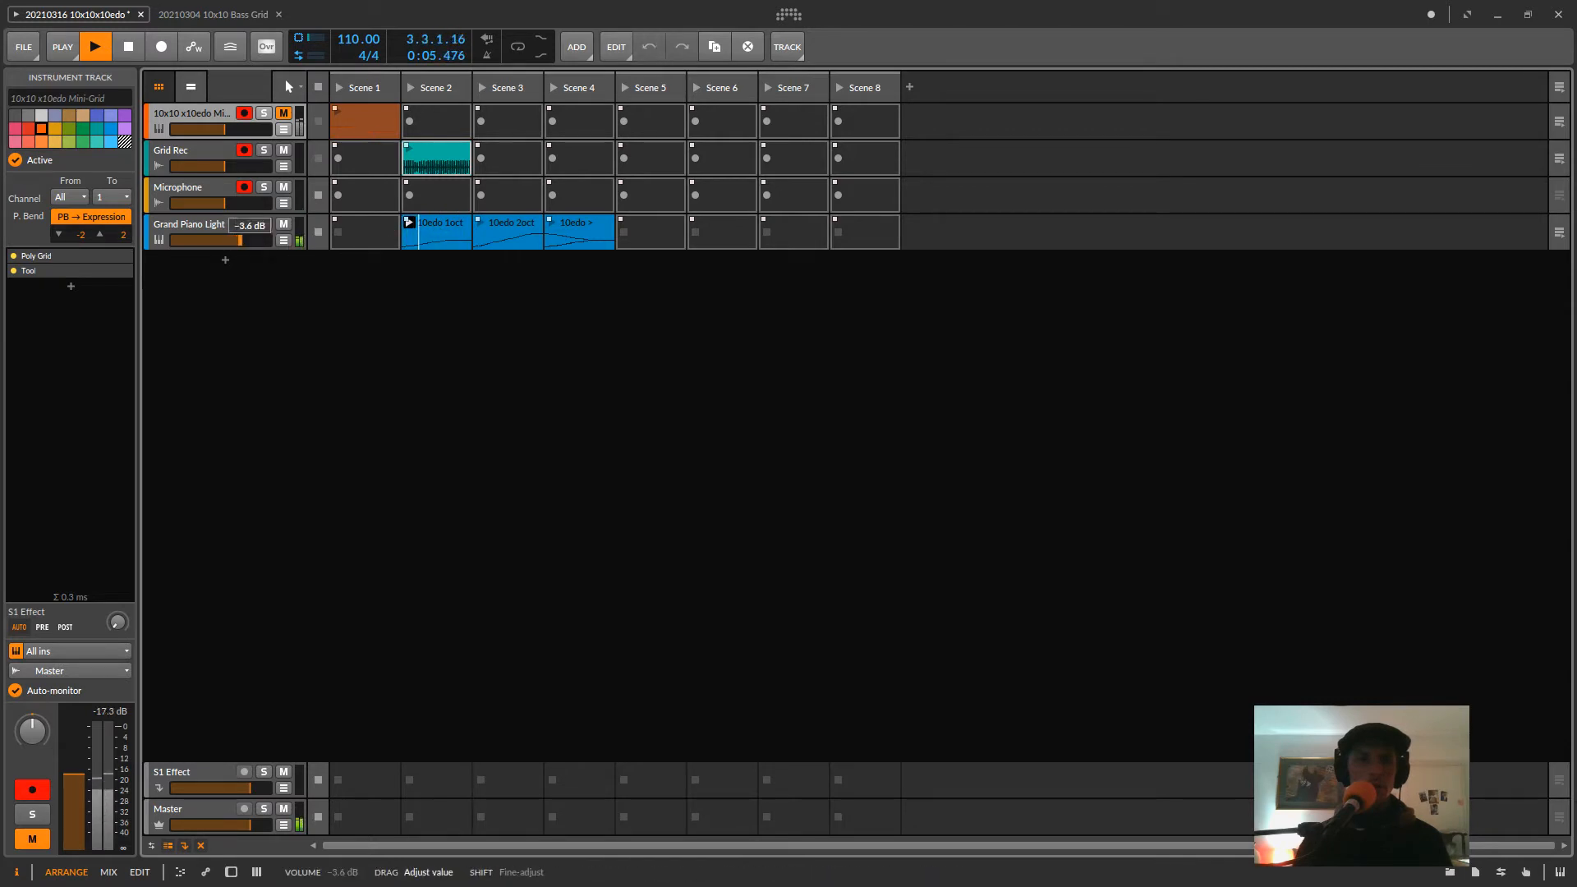
left_click(488, 228)
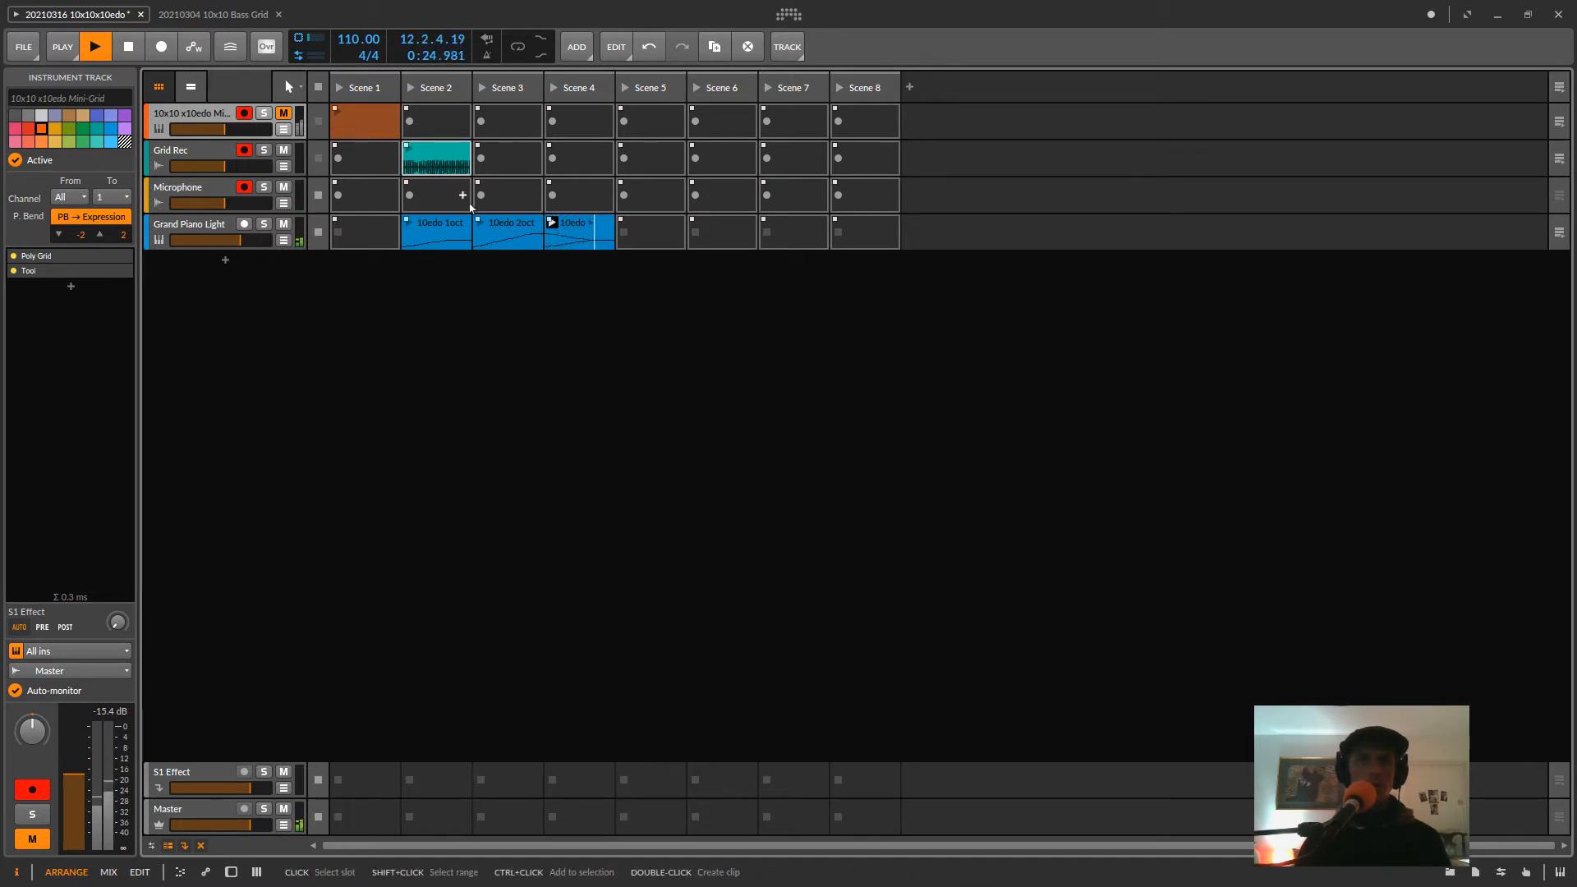
- Show the Grand Piano Light track's devices and load the 19 EDO preset into Micro-pitch
left_click(206, 235)
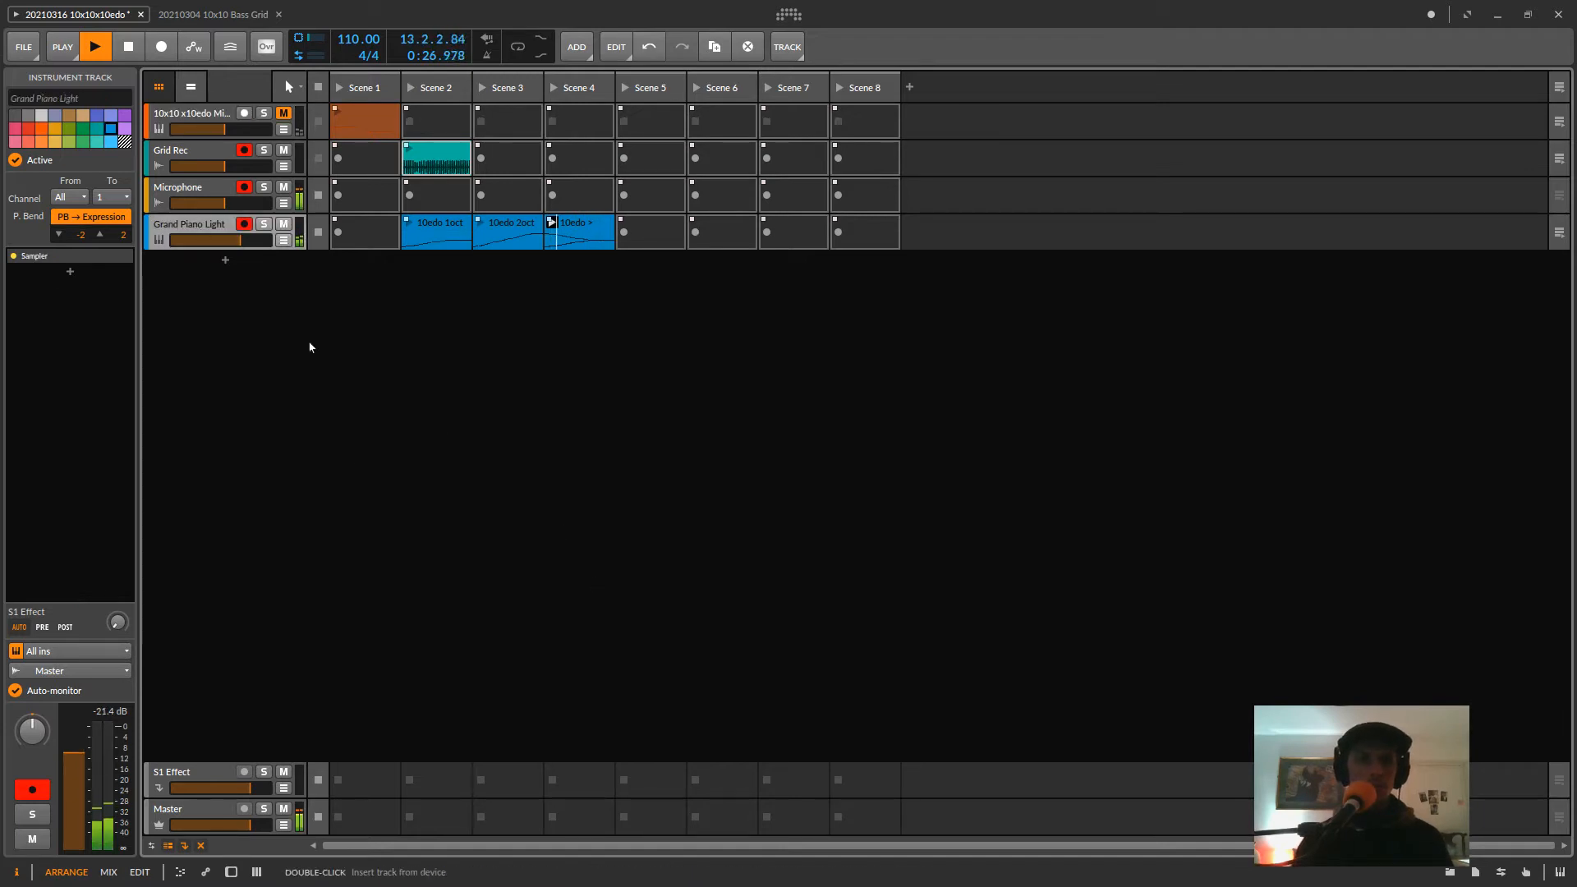
double_click(172, 232)
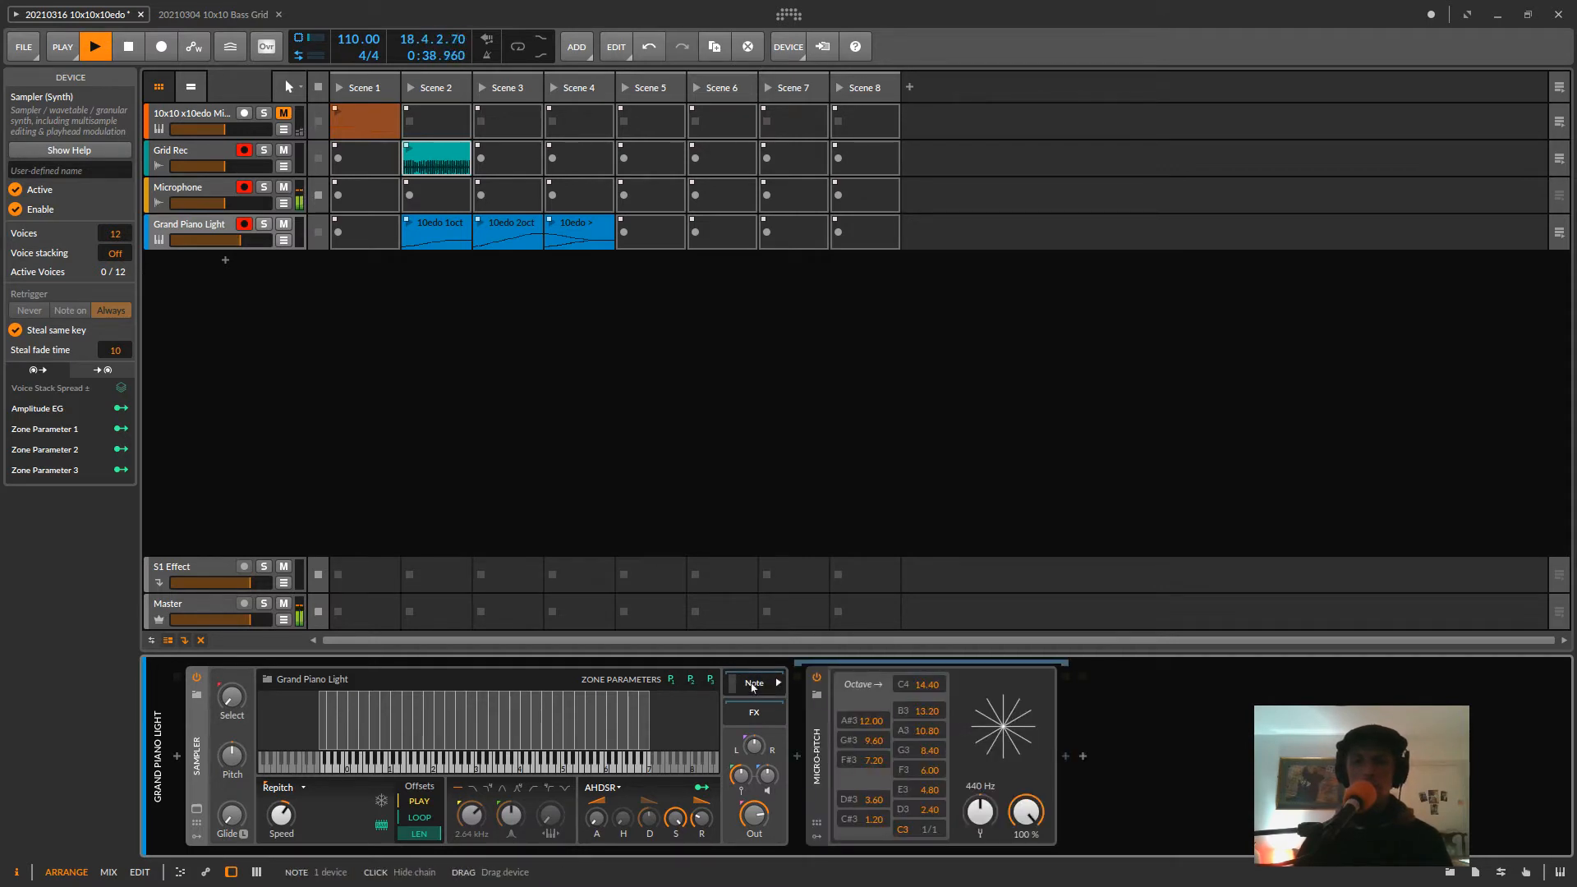
left_click(817, 698)
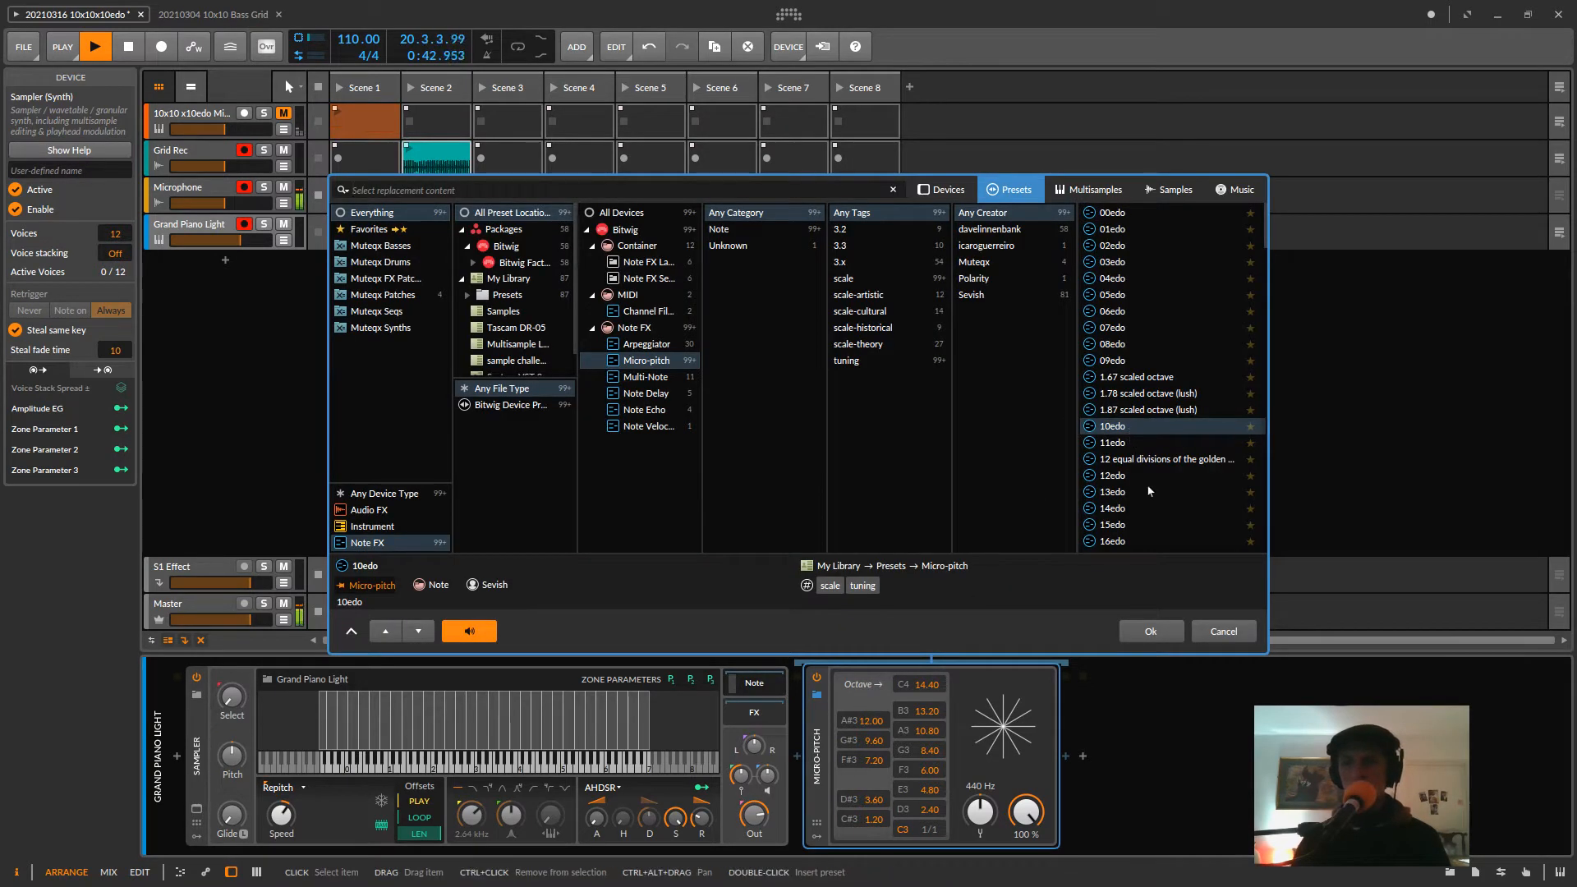
scroll(1148, 491, "down", 3)
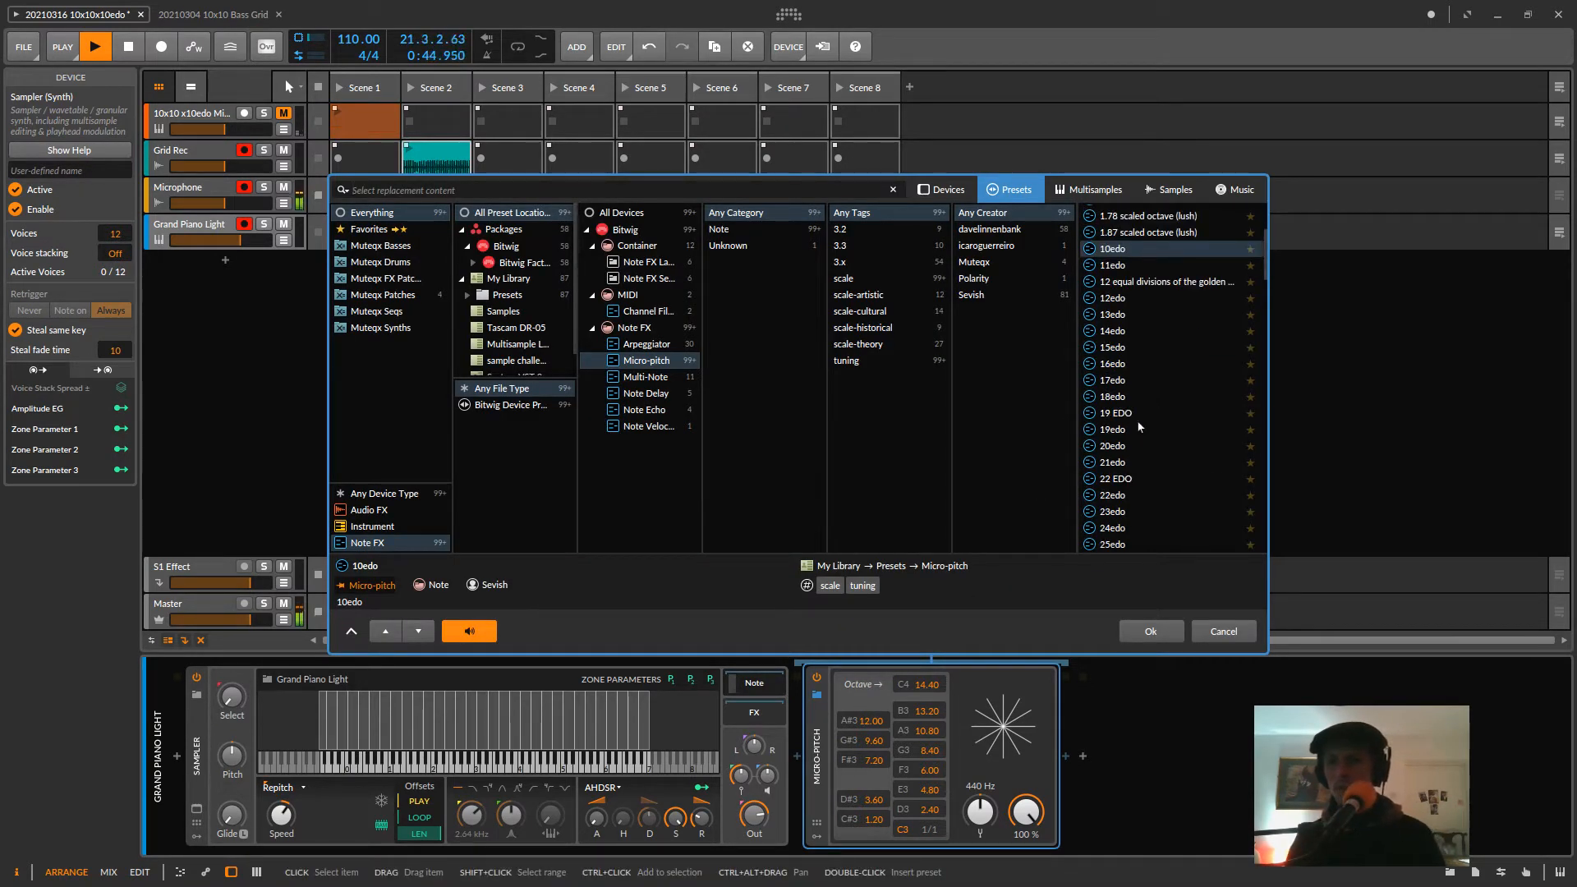
left_click(1133, 413)
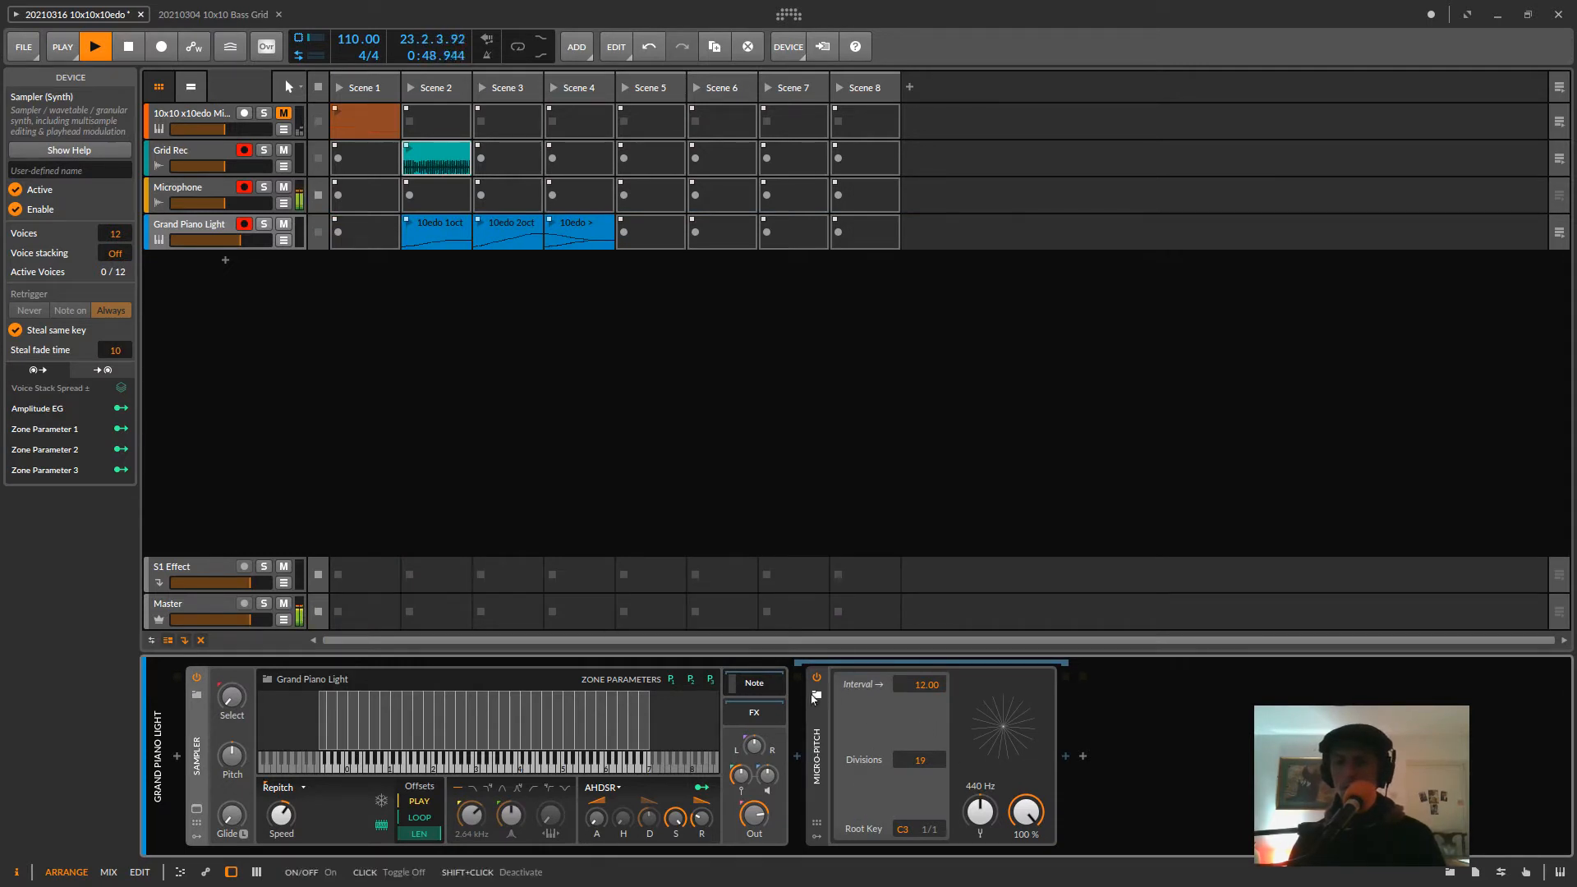
- Set Micro-pitch to 10 divisions and try the tuning with notes on the Sampler keyboard
left_click_drag(919, 760, 919, 796)
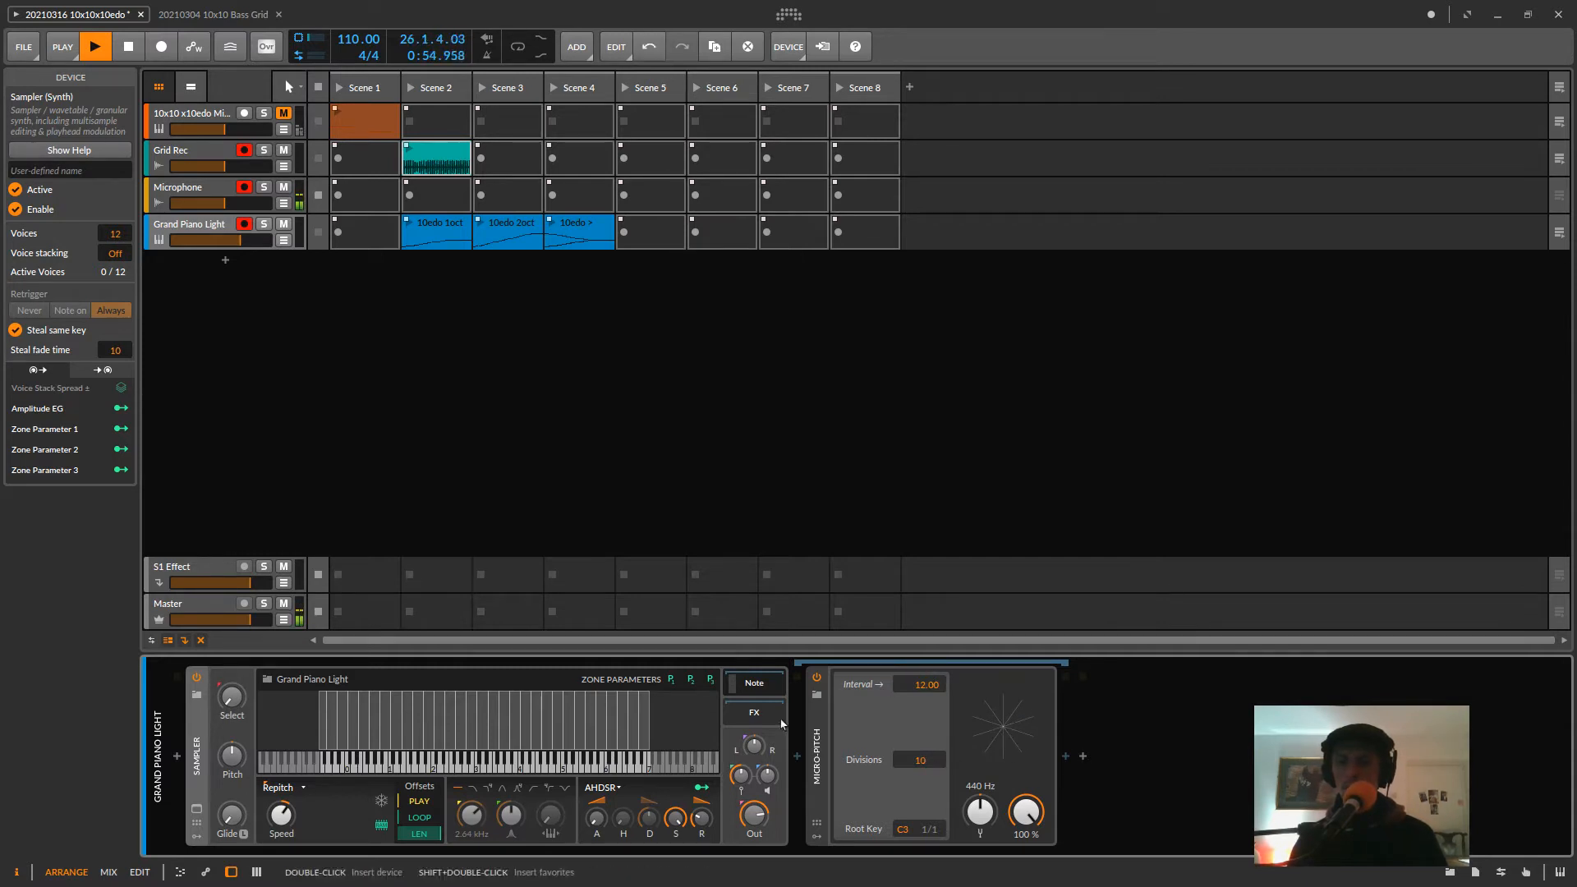
mouse_move(398, 767)
left_mouse_down()
mouse_move(521, 770)
mouse_move(493, 769)
left_mouse_up()
left_click(513, 764)
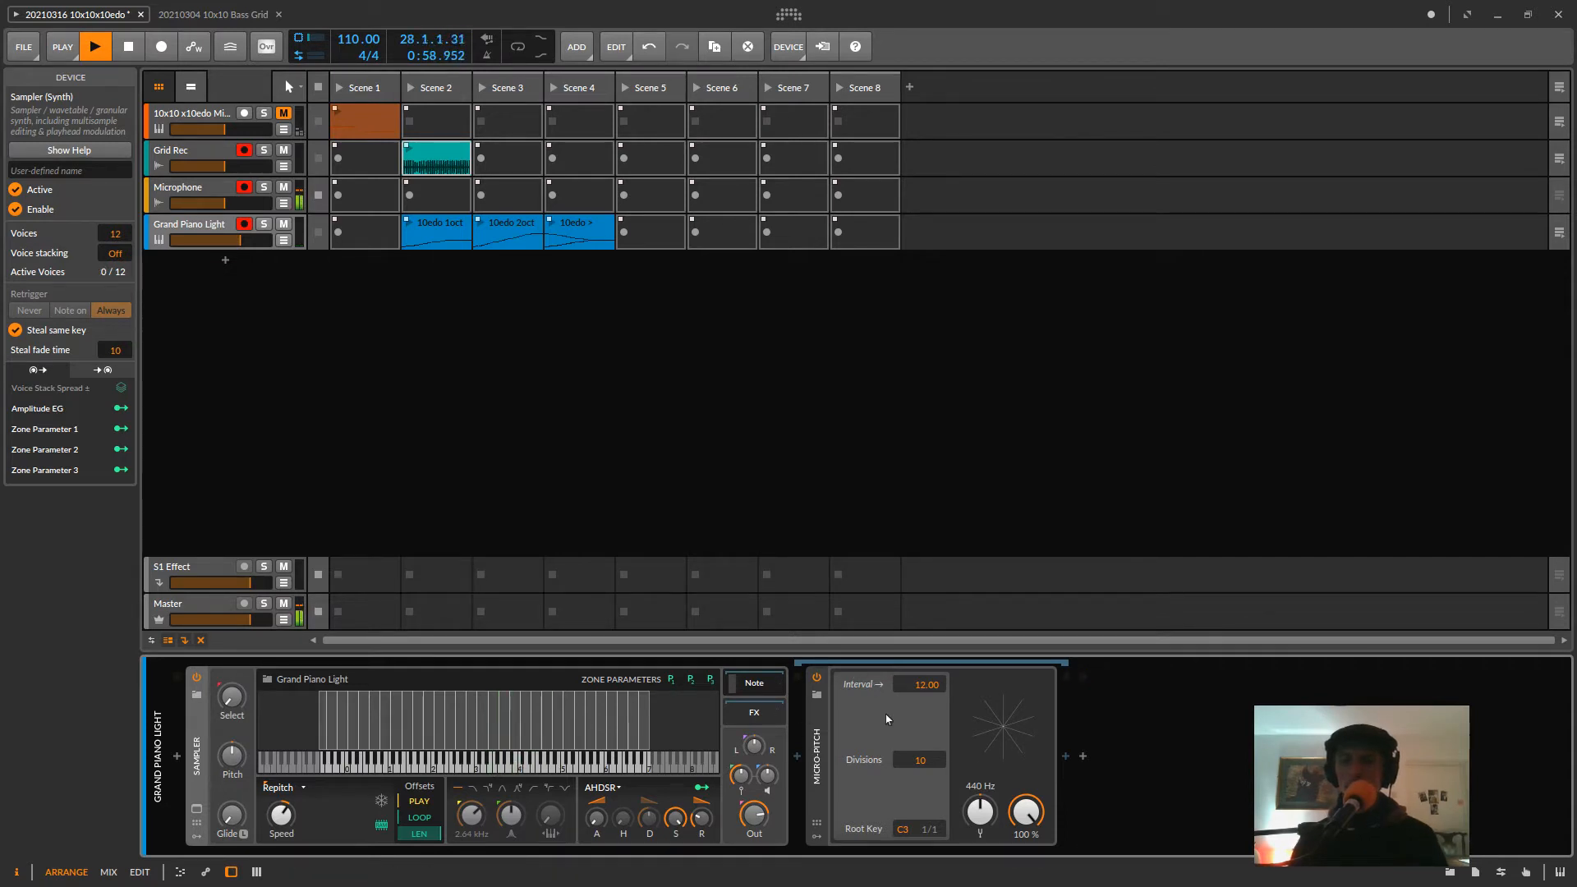
- Load the 10edo preset into Micro-pitch and launch the piano clip in Scene 4
left_click(816, 695)
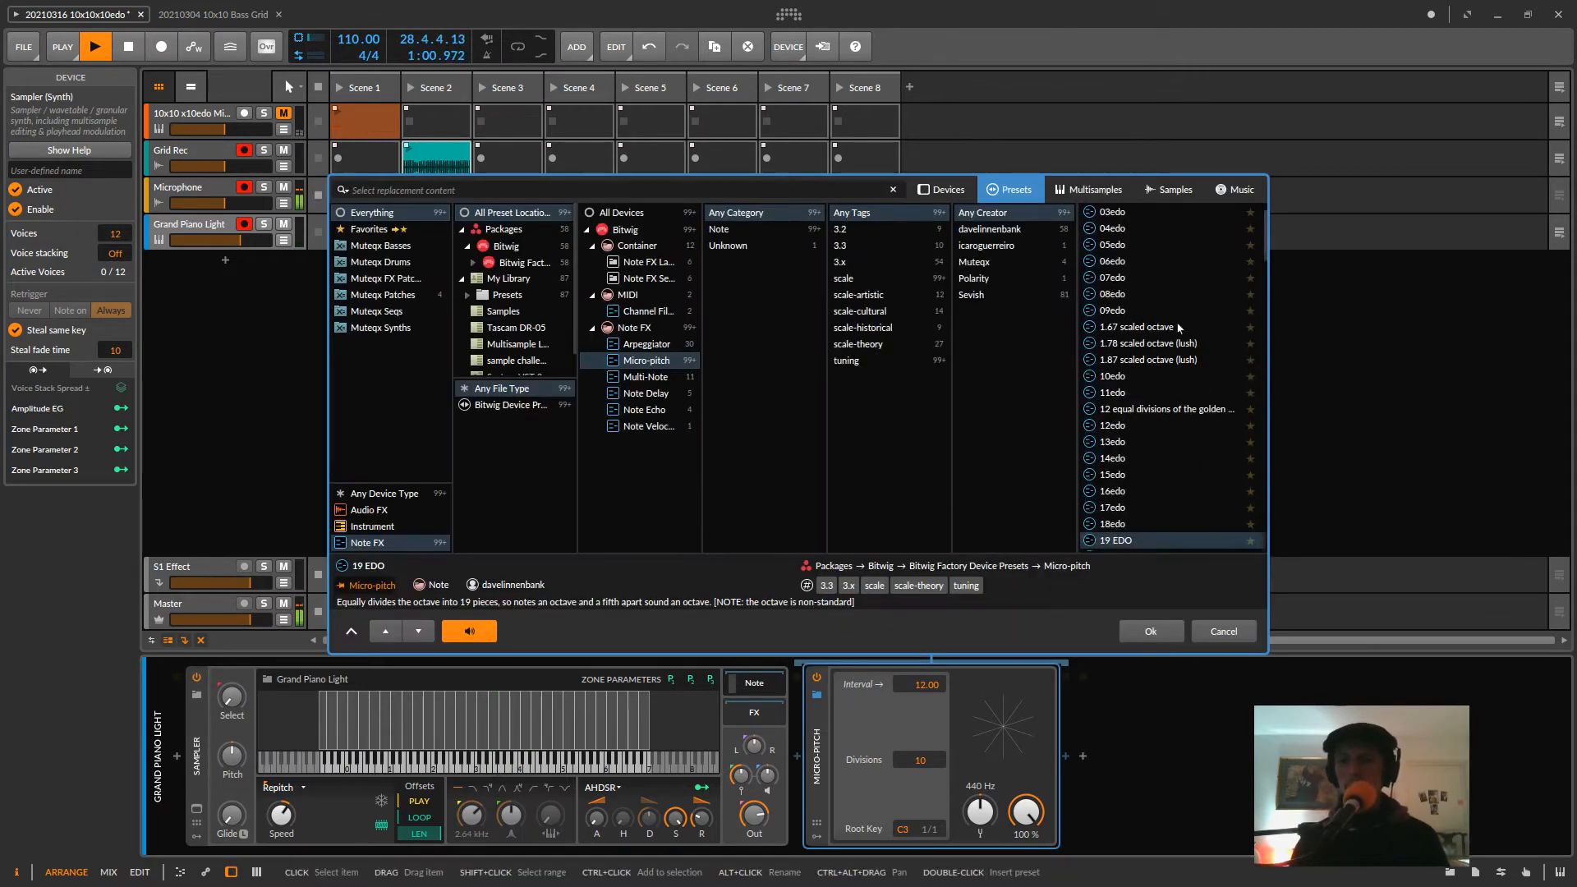
left_click(1140, 379)
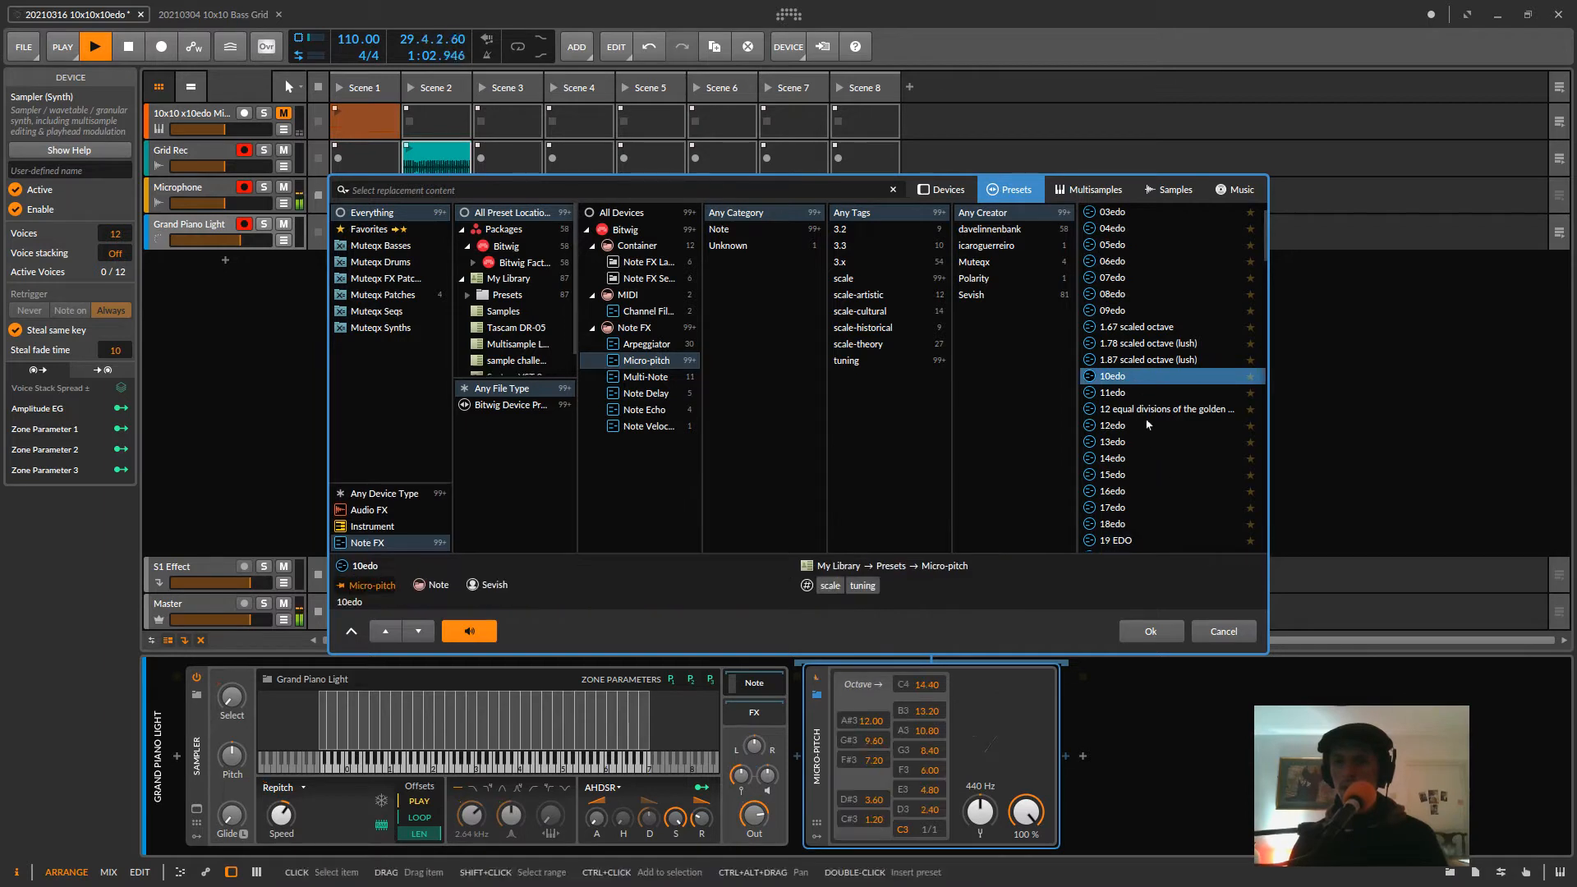
left_click(1133, 631)
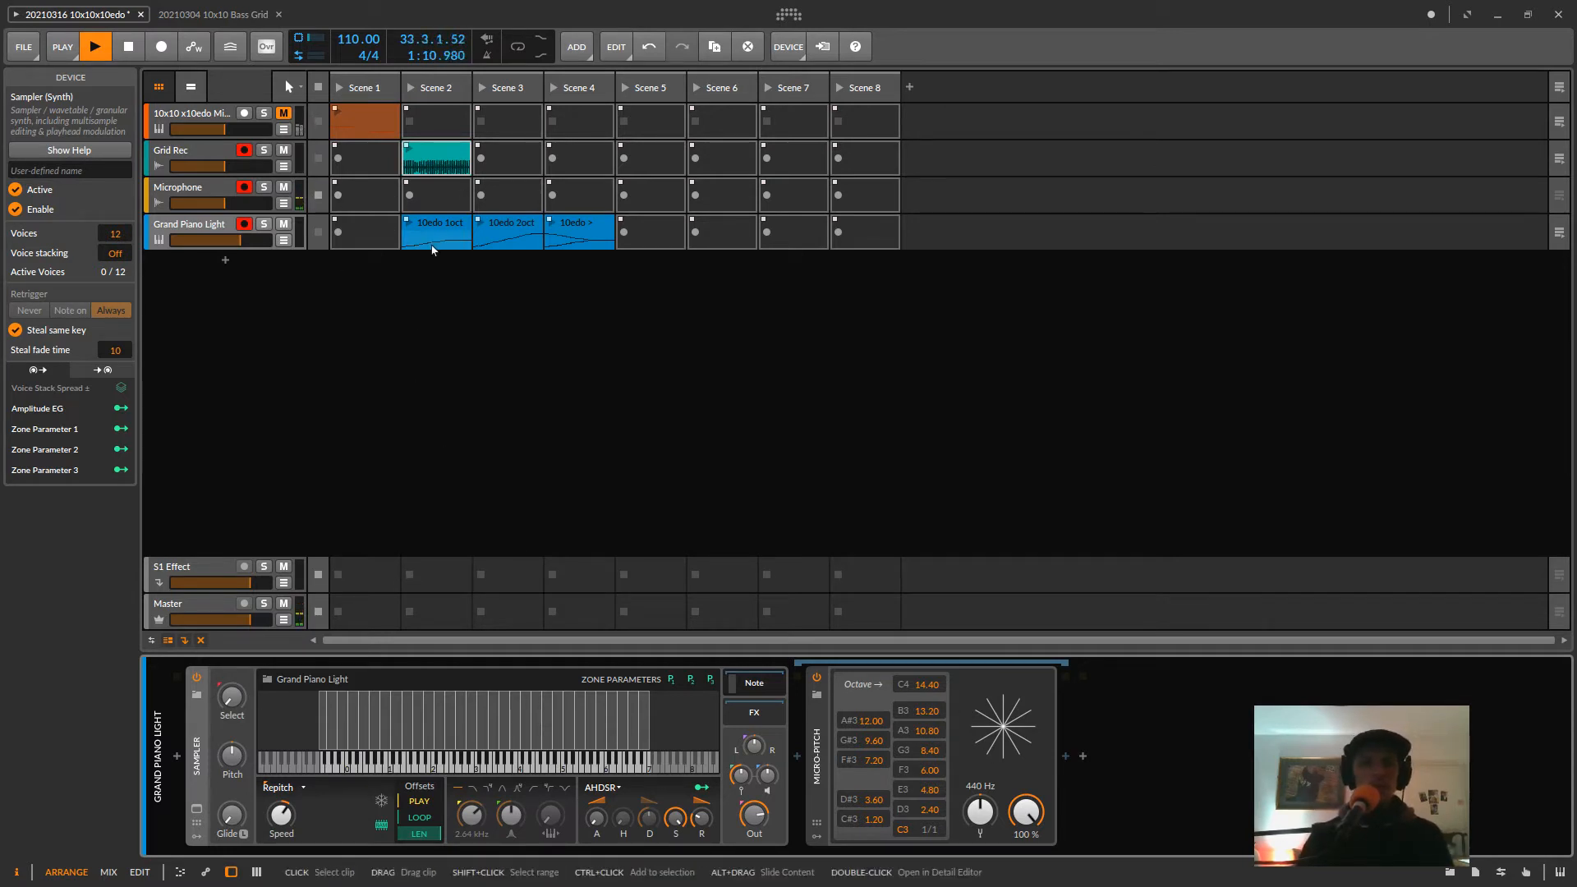
left_click(554, 225)
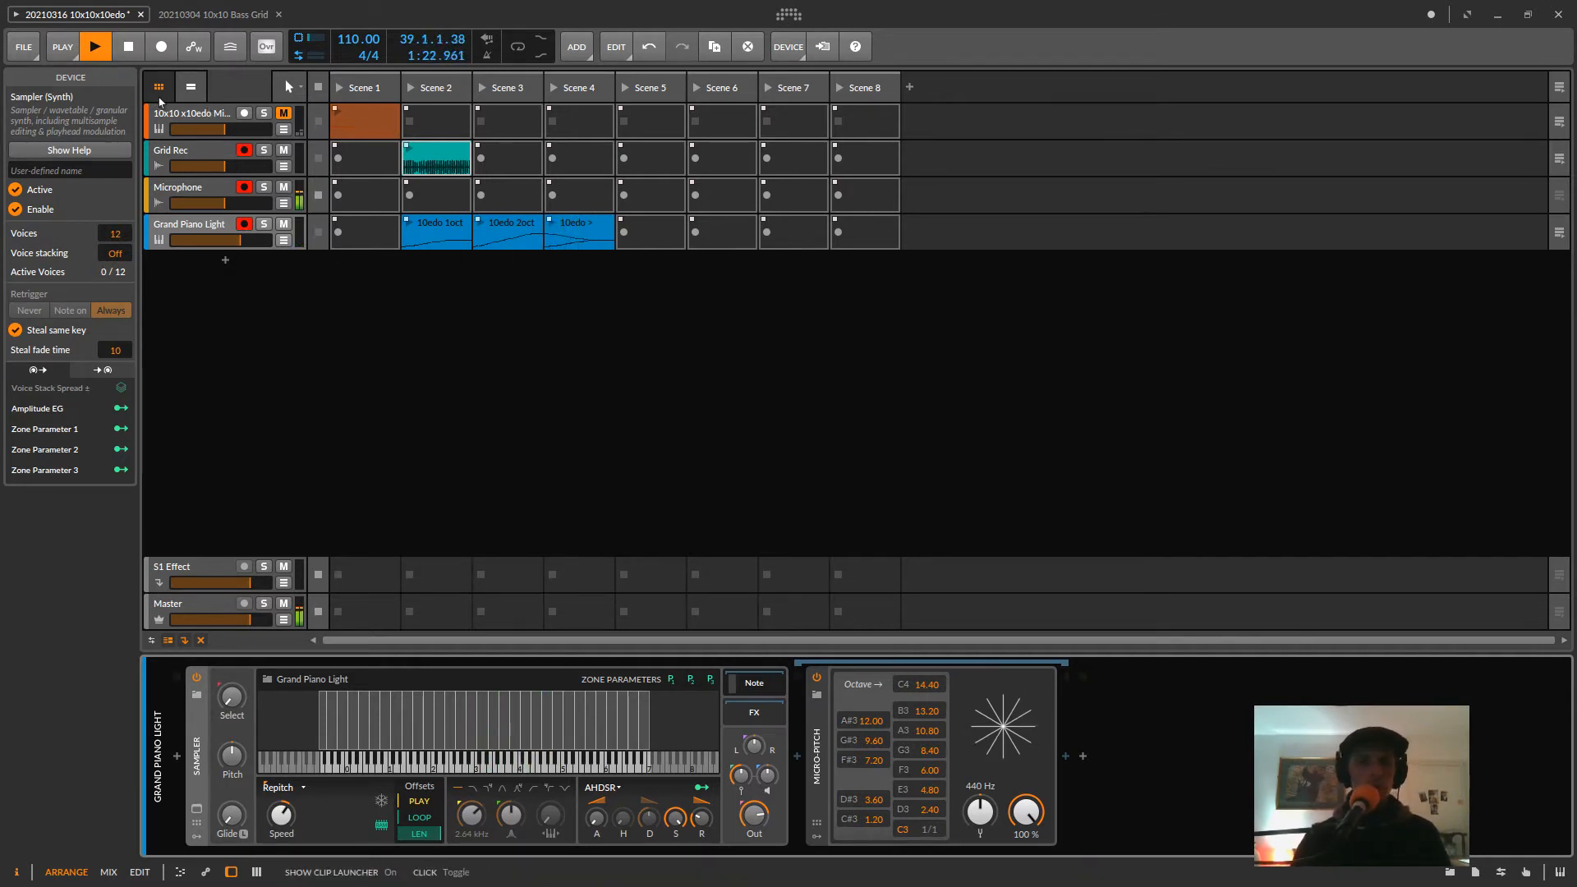
- Show the Mini-Grid track's devices and unmute the track
left_click(197, 119)
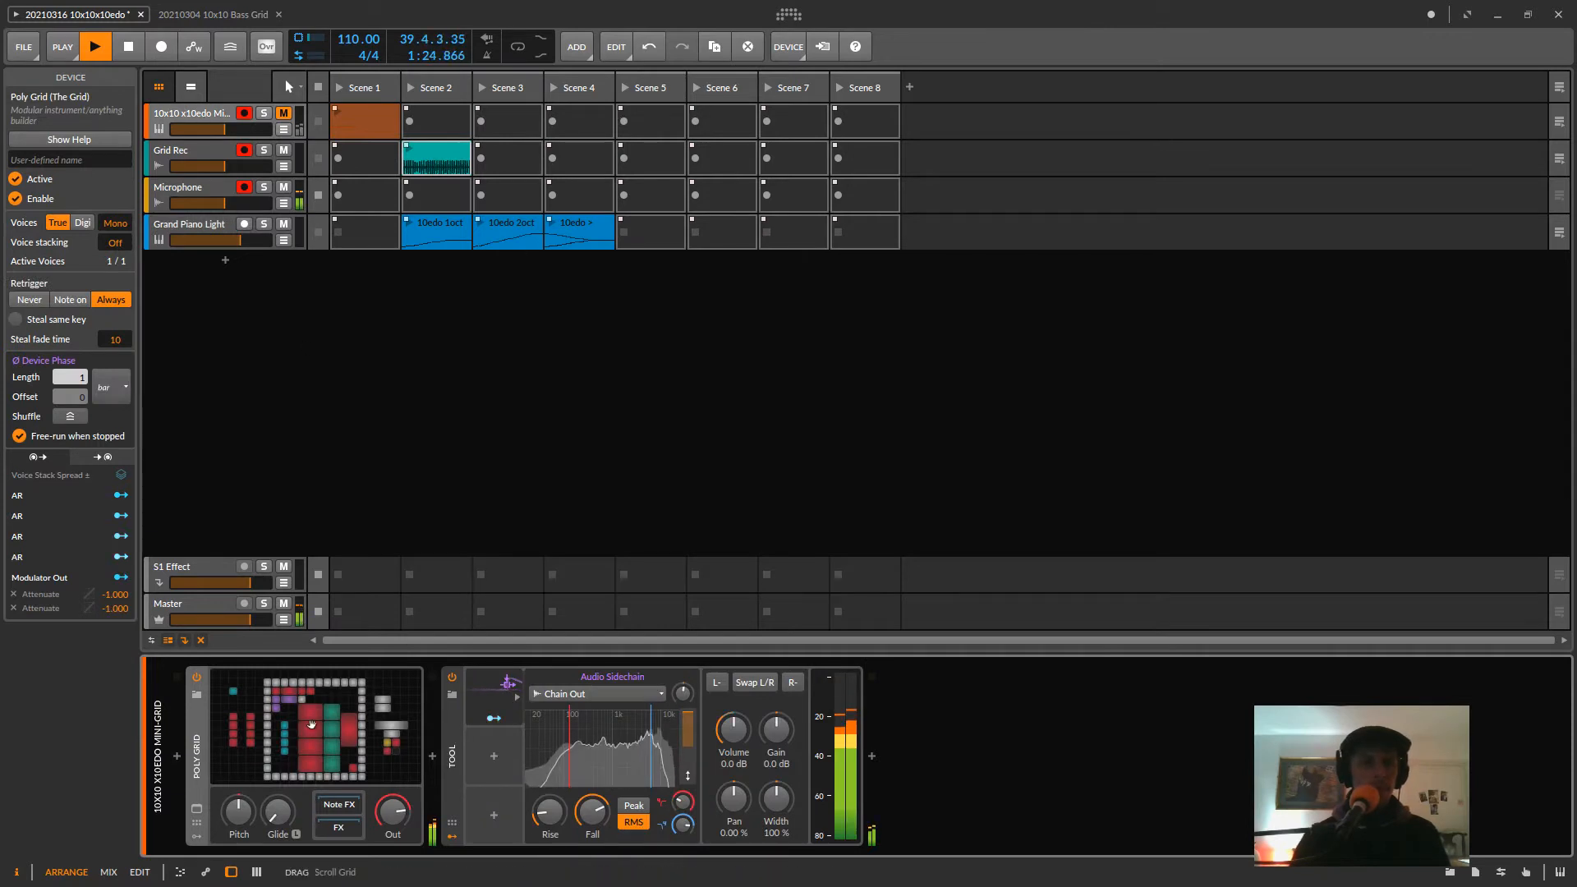
left_click(337, 726)
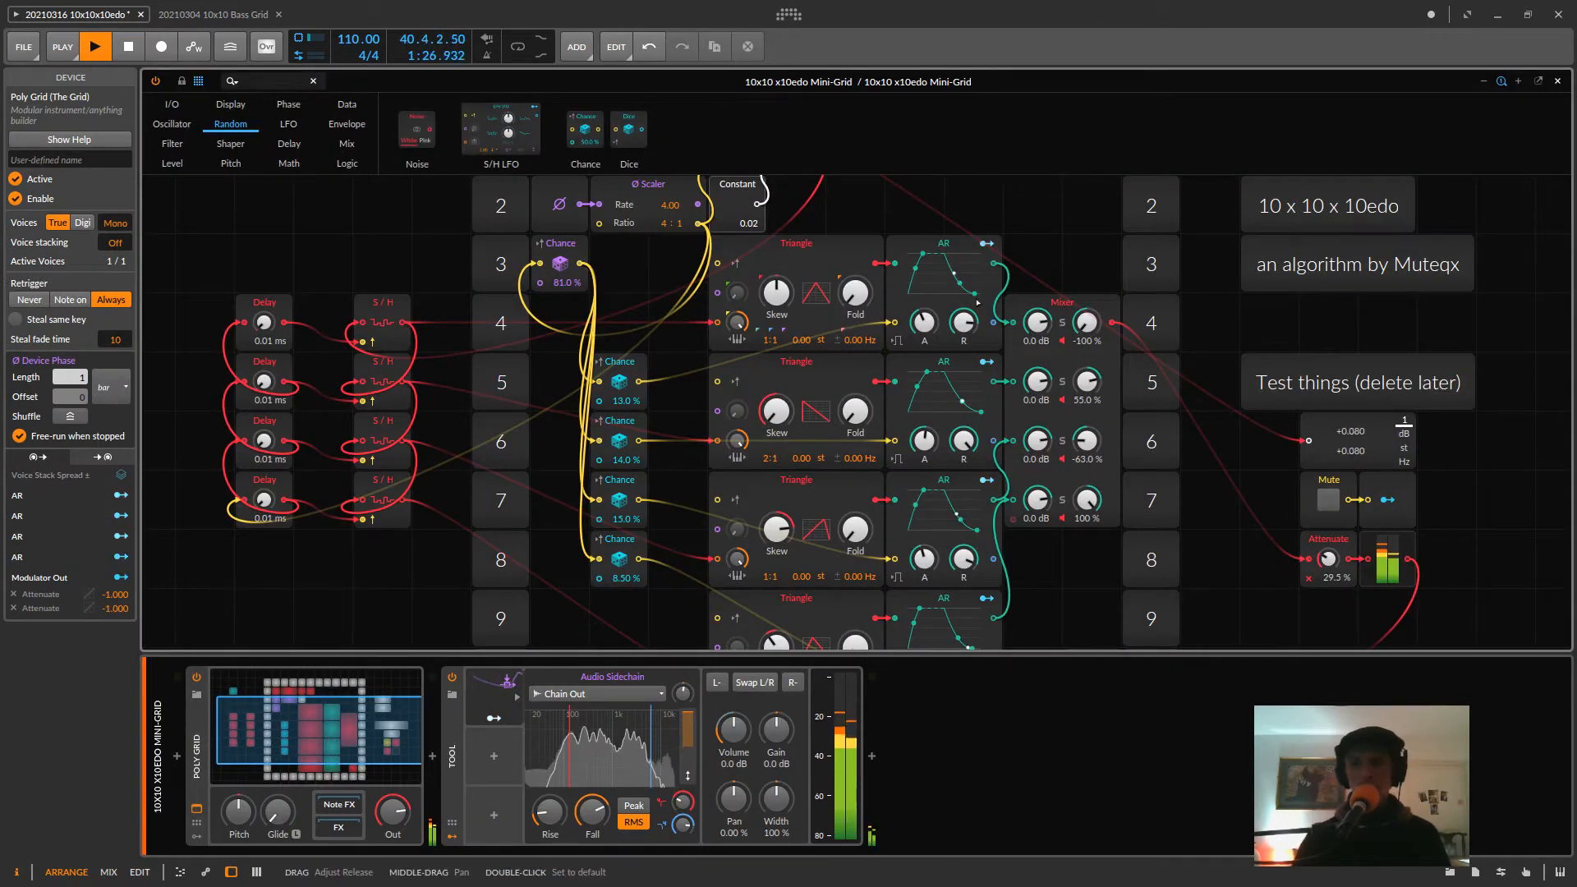
left_click(1557, 80)
left_click(285, 114)
left_click(284, 113)
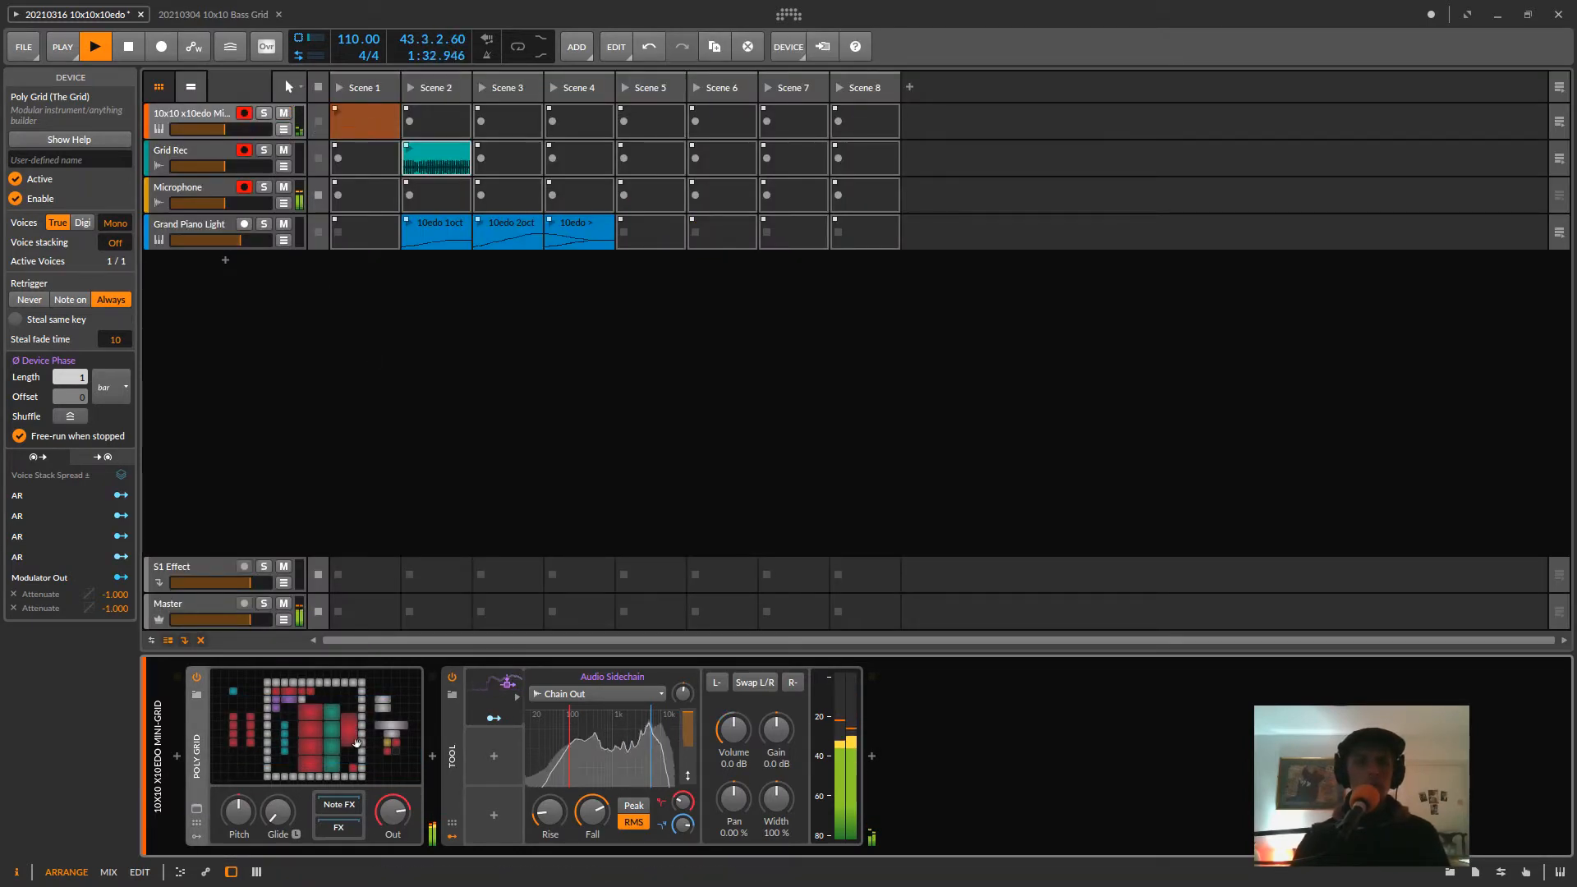
- Reopen the Poly Grid, set the Constant to 0.12 and move the Value Readout to columns 8 and 9 of row 1
left_click(353, 739)
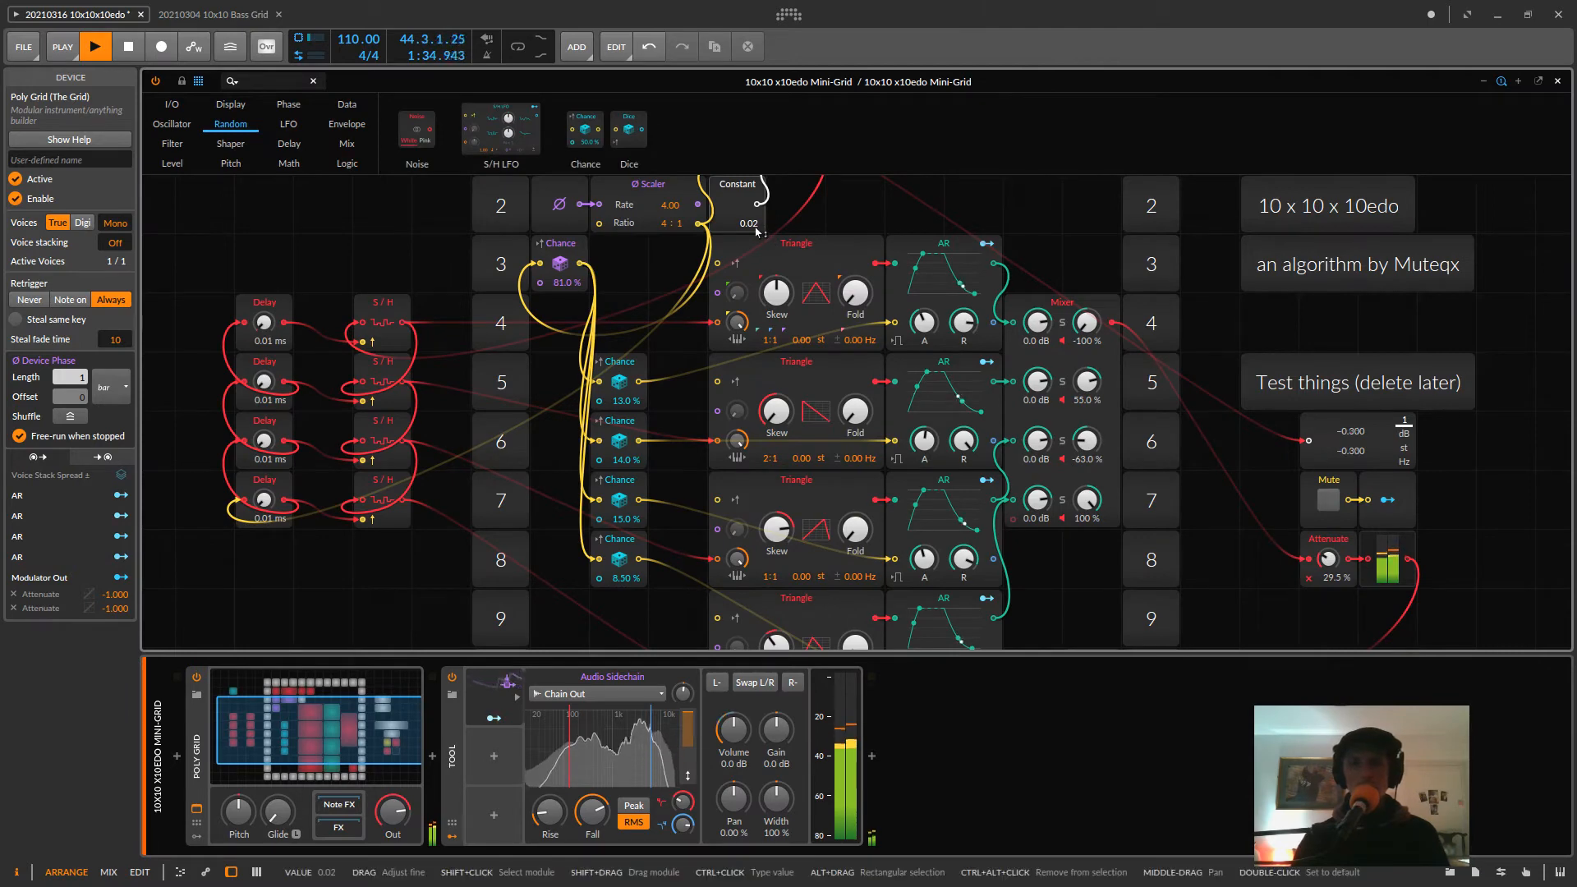
left_click_drag(748, 223, 749, 202)
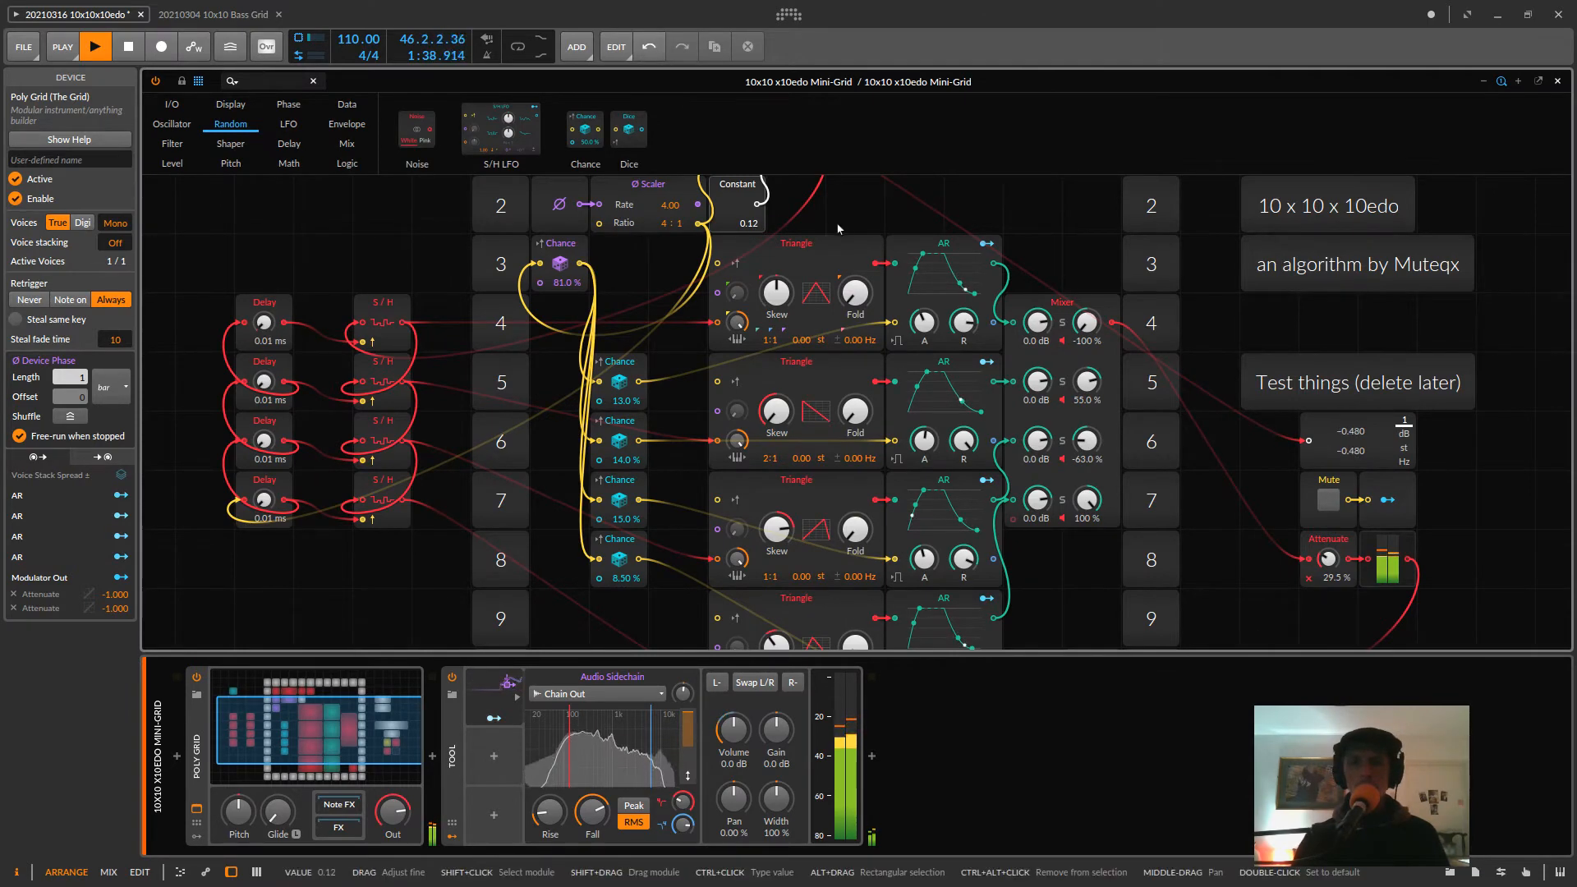
scroll(854, 247, "up", 2)
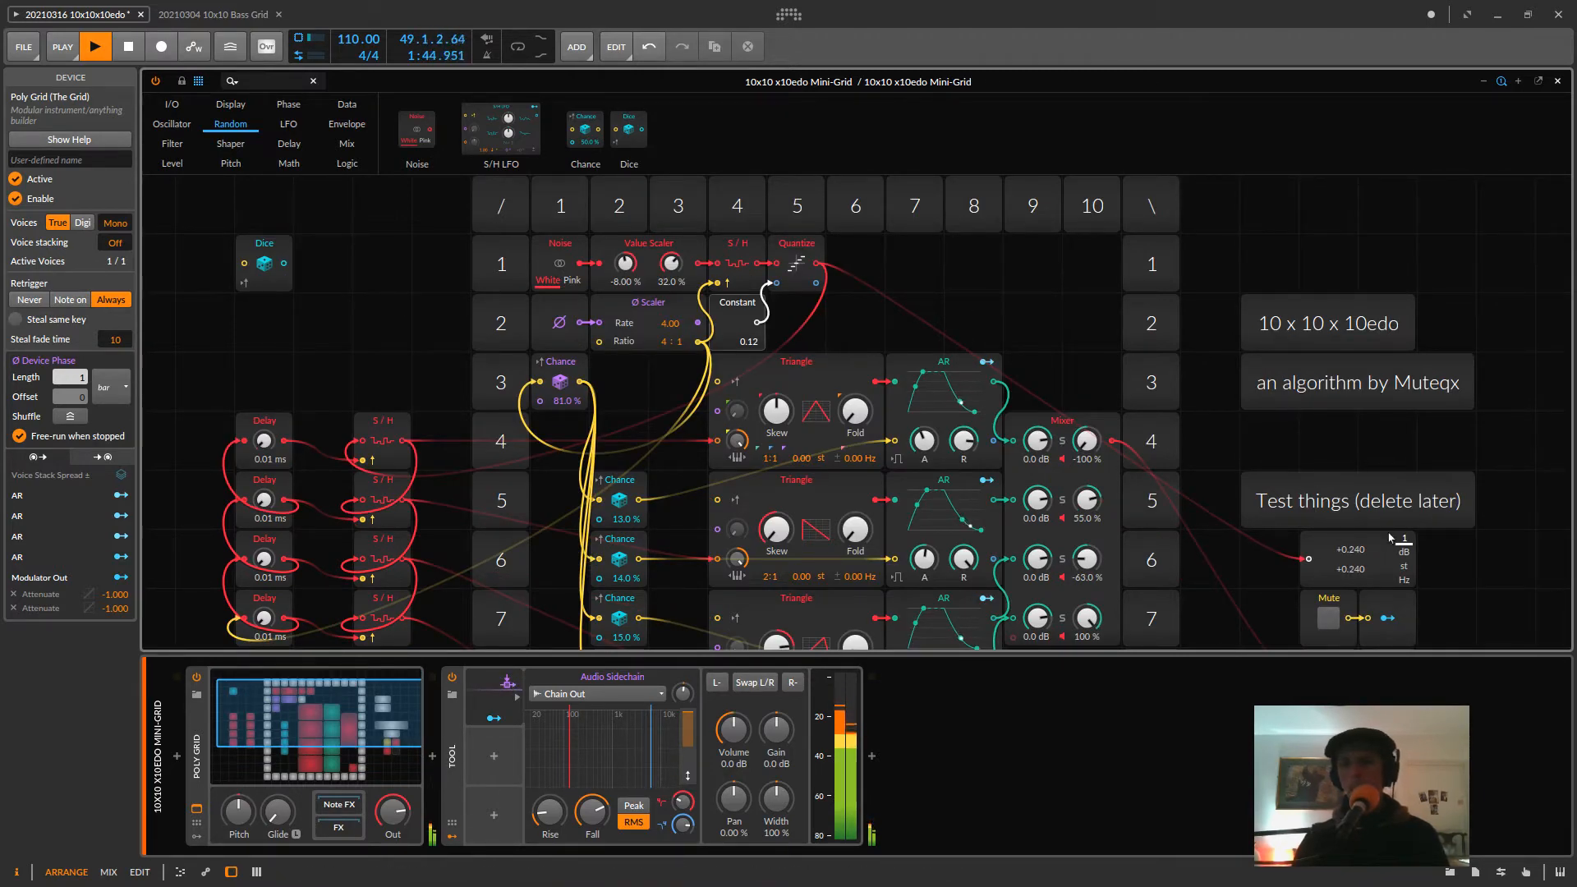
left_click_drag(1390, 538, 1002, 263)
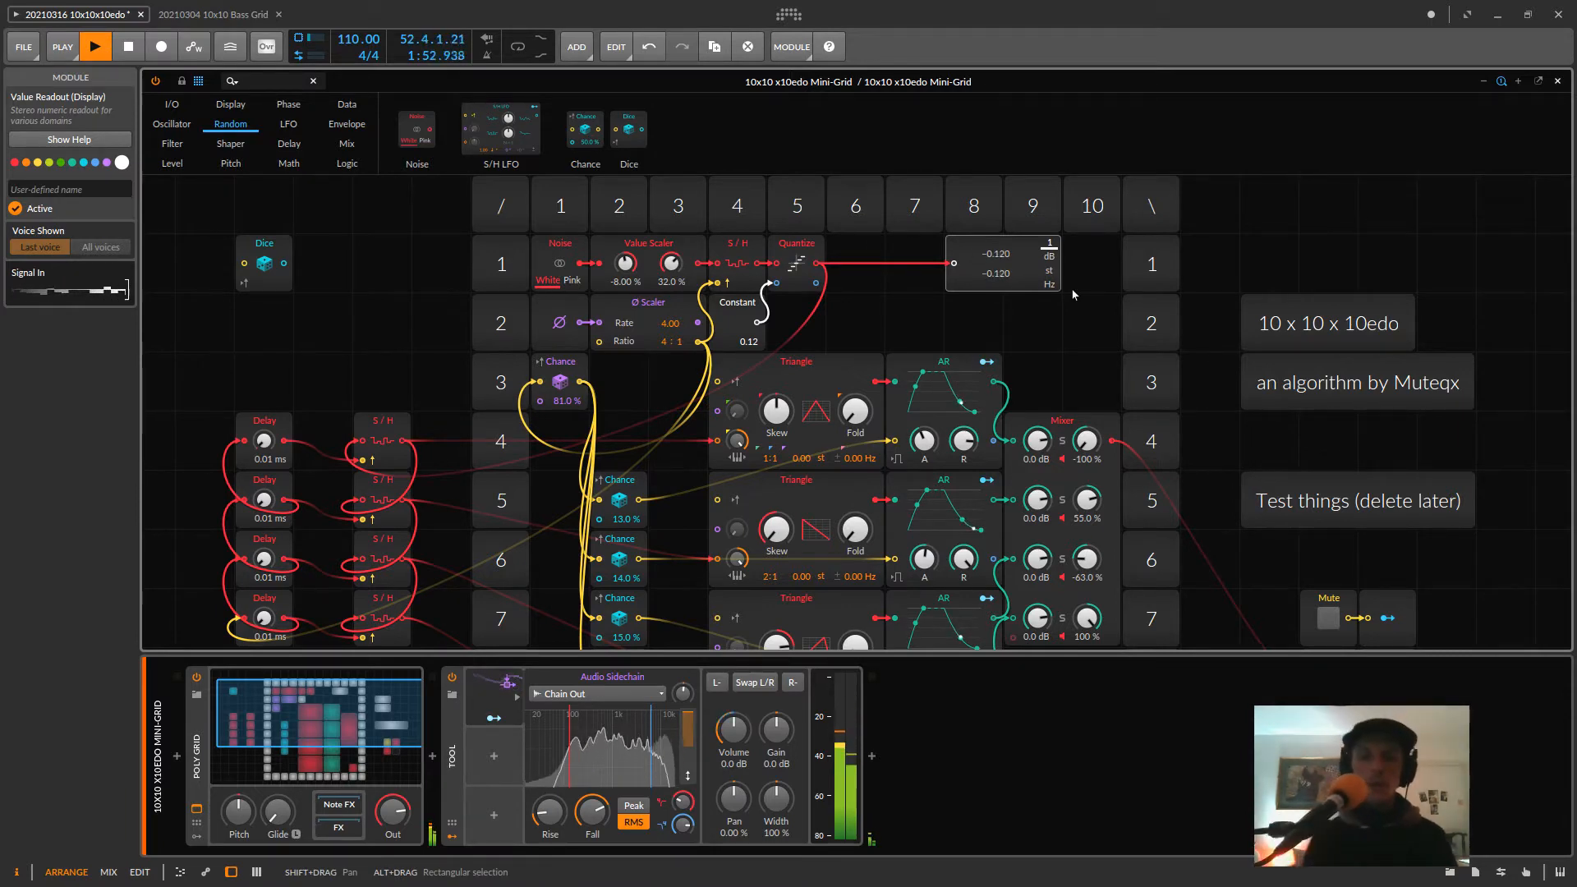
- Lower the Attenuate amount to 13.5 %
scroll(886, 435, "down", 1)
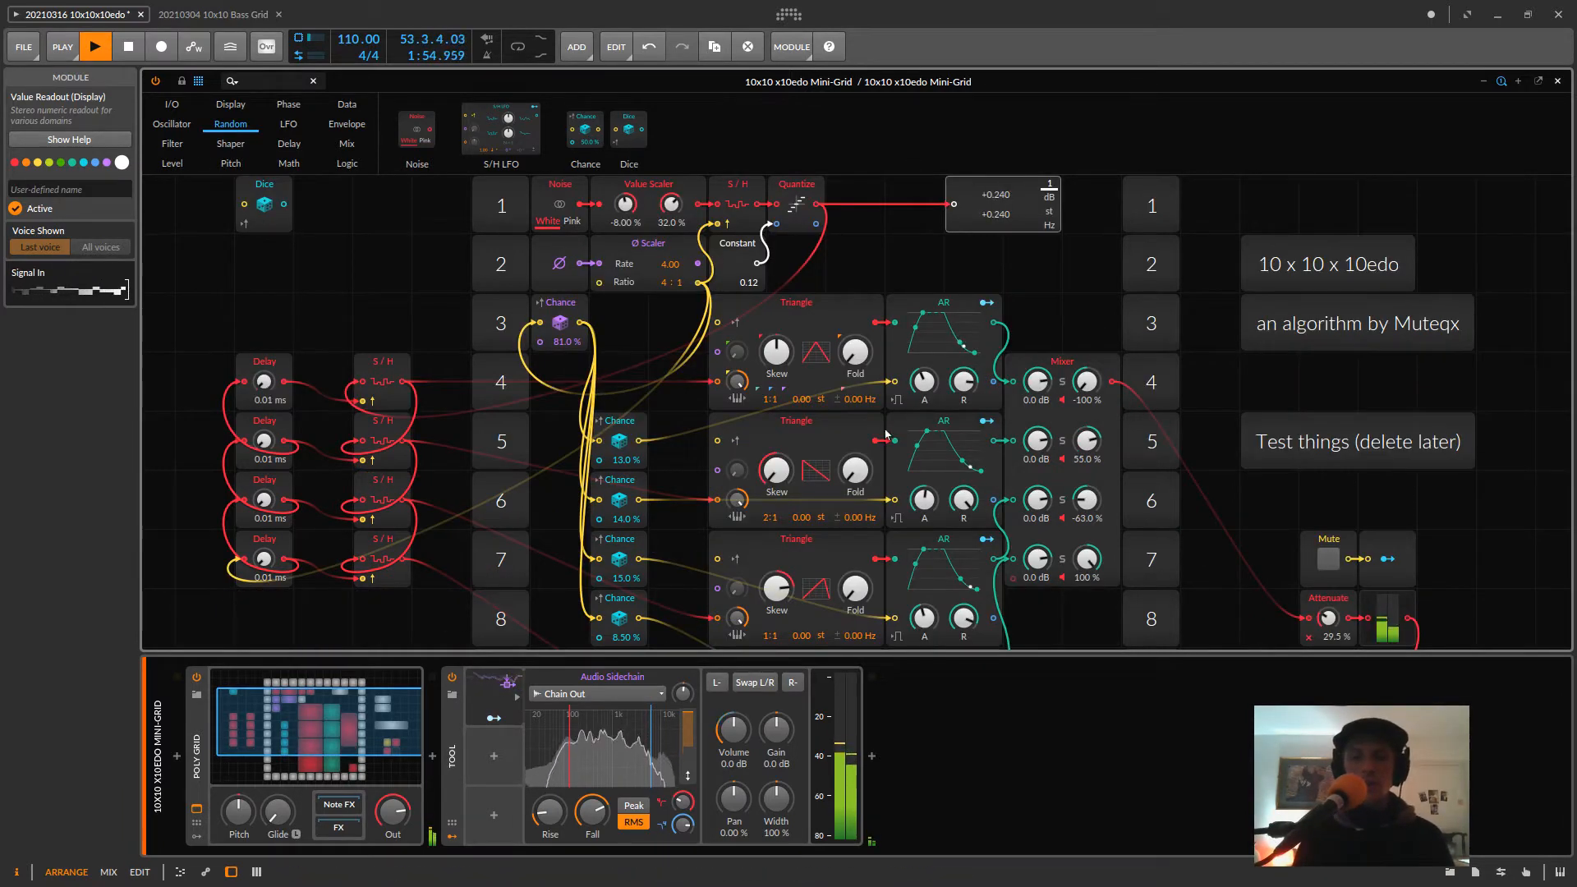
scroll(825, 422, "up", 1)
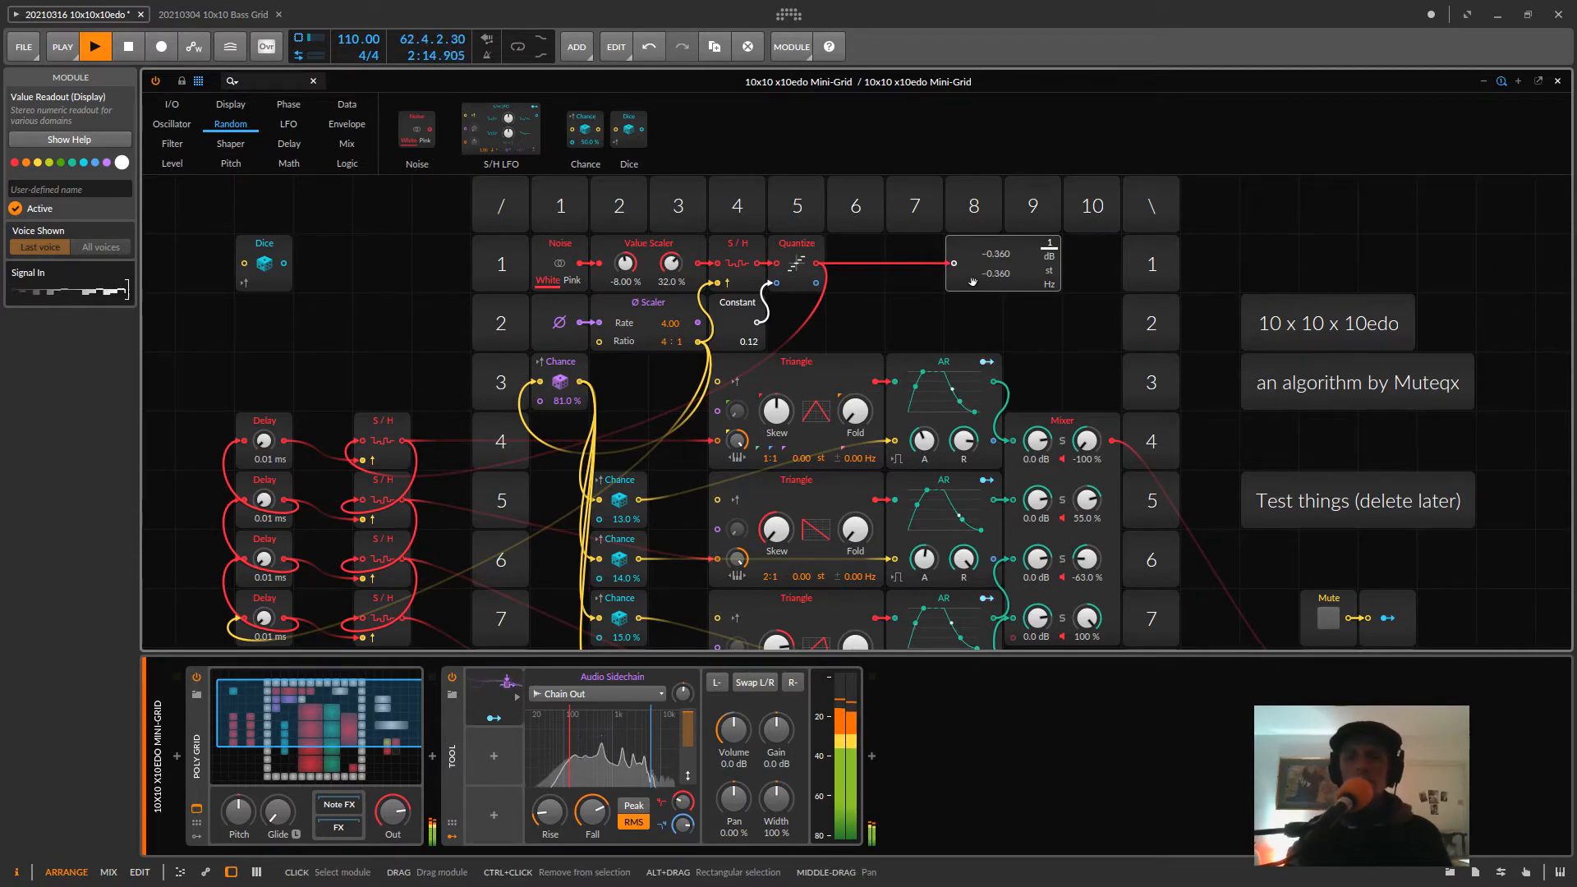
scroll(1287, 367, "down", 2)
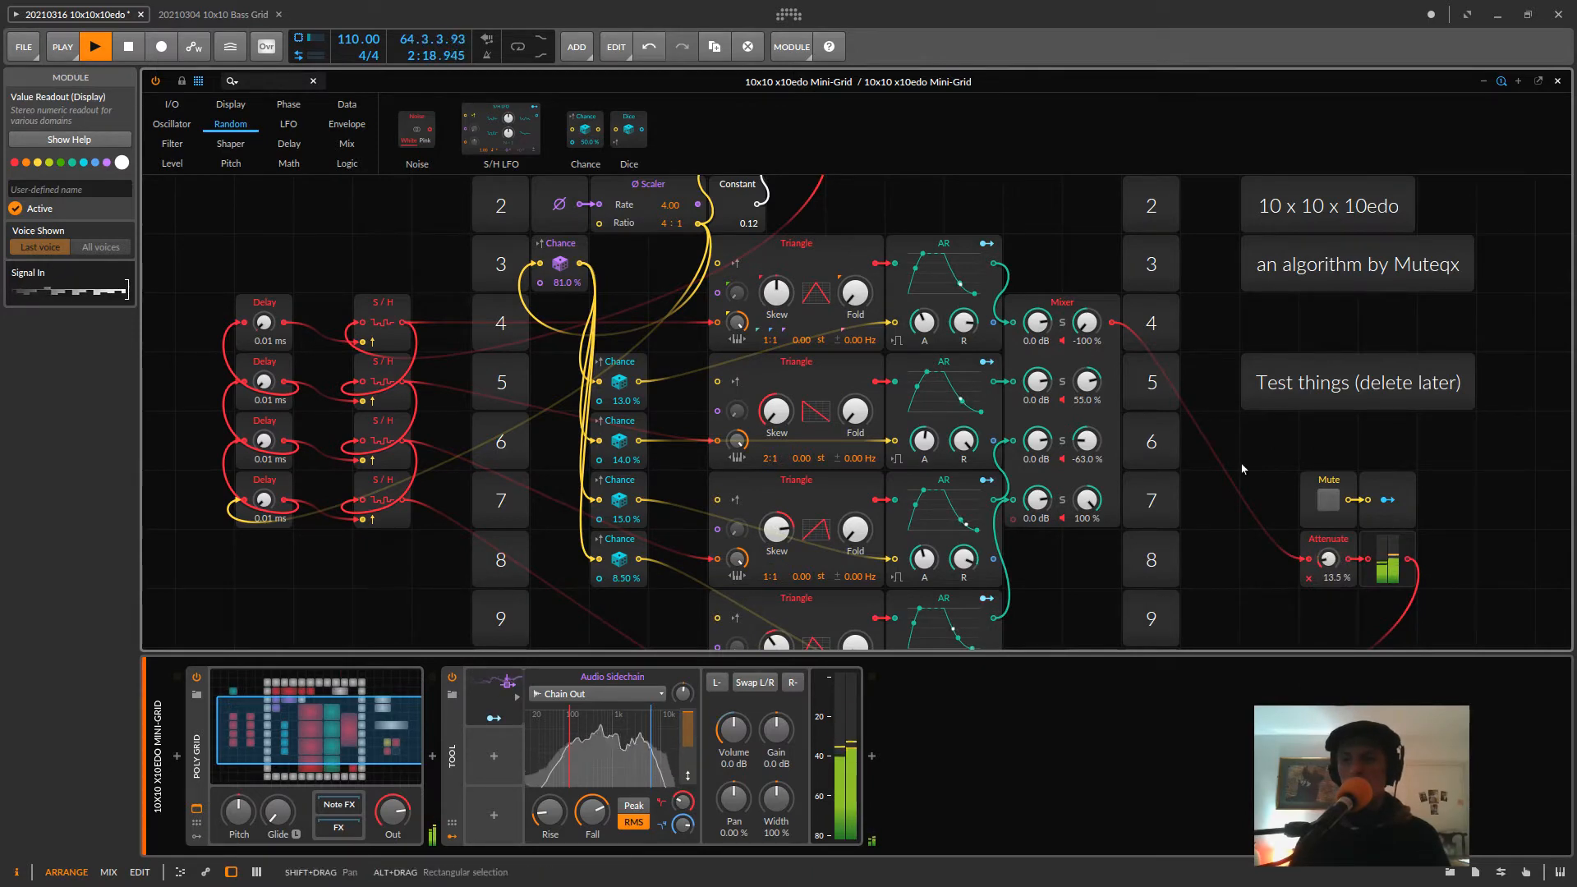
- Hide the device chain so the grid editor fills the window height
scroll(997, 267, "up", 3)
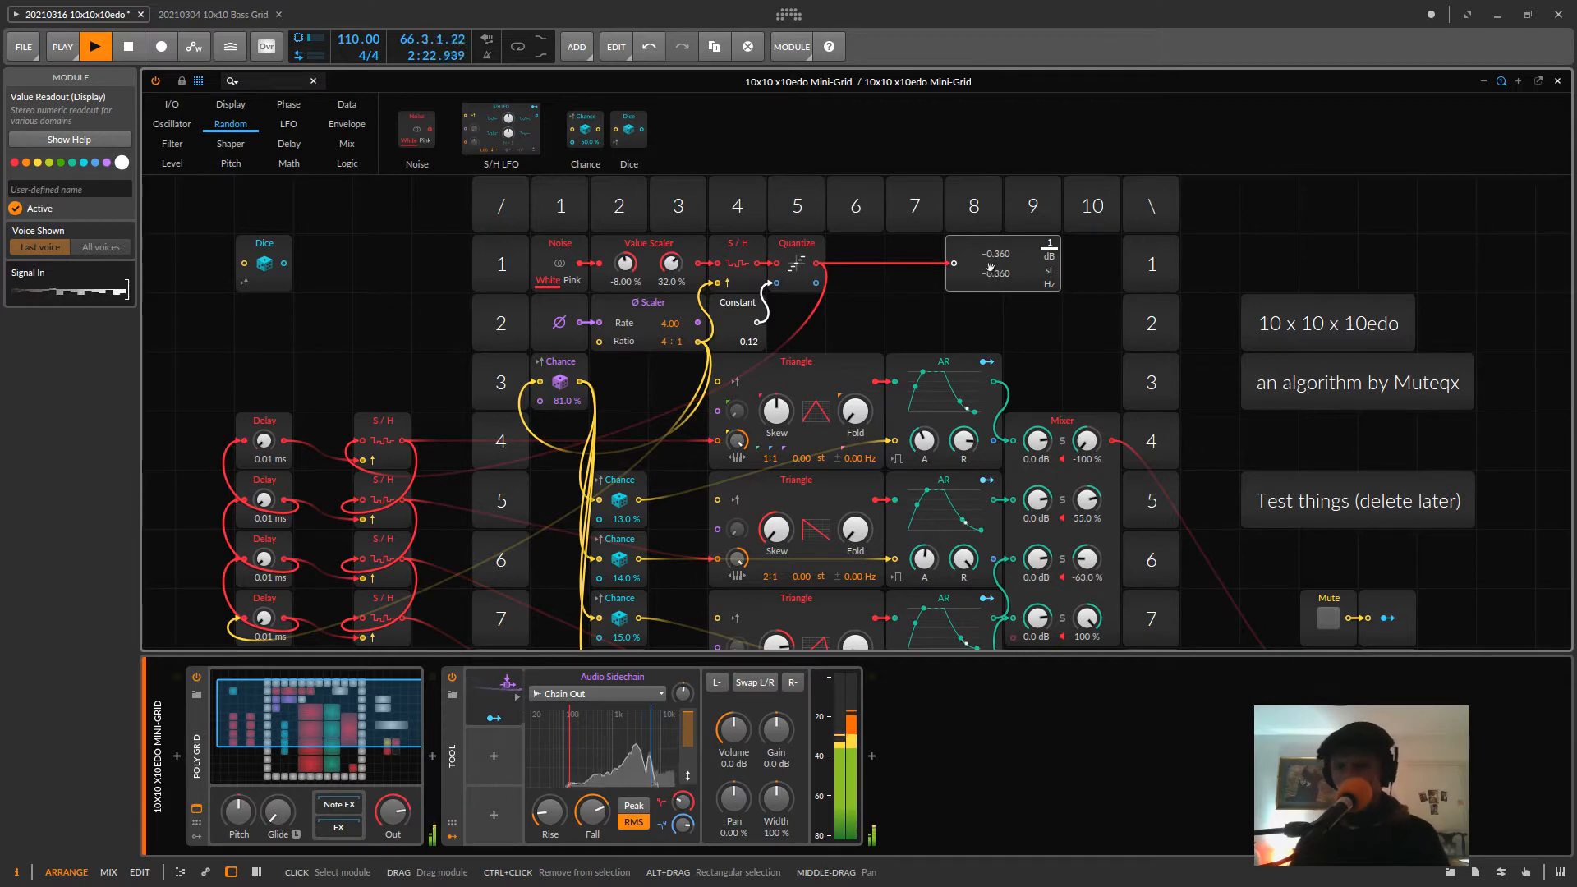
scroll(948, 285, "down", 1)
scroll(947, 285, "down", 1)
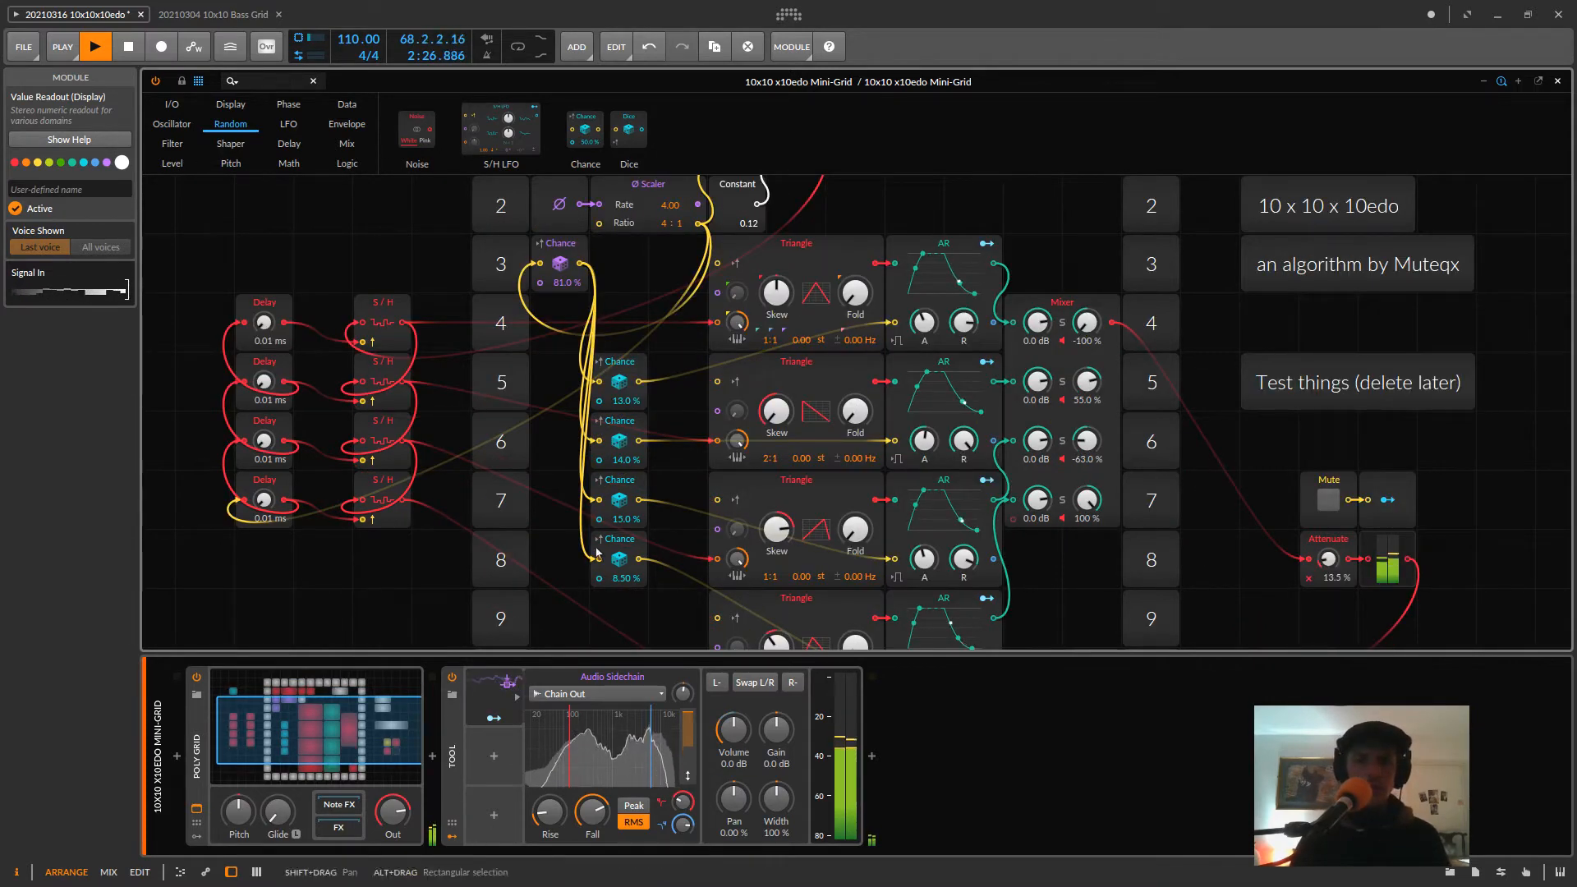
scroll(583, 565, "down", 1)
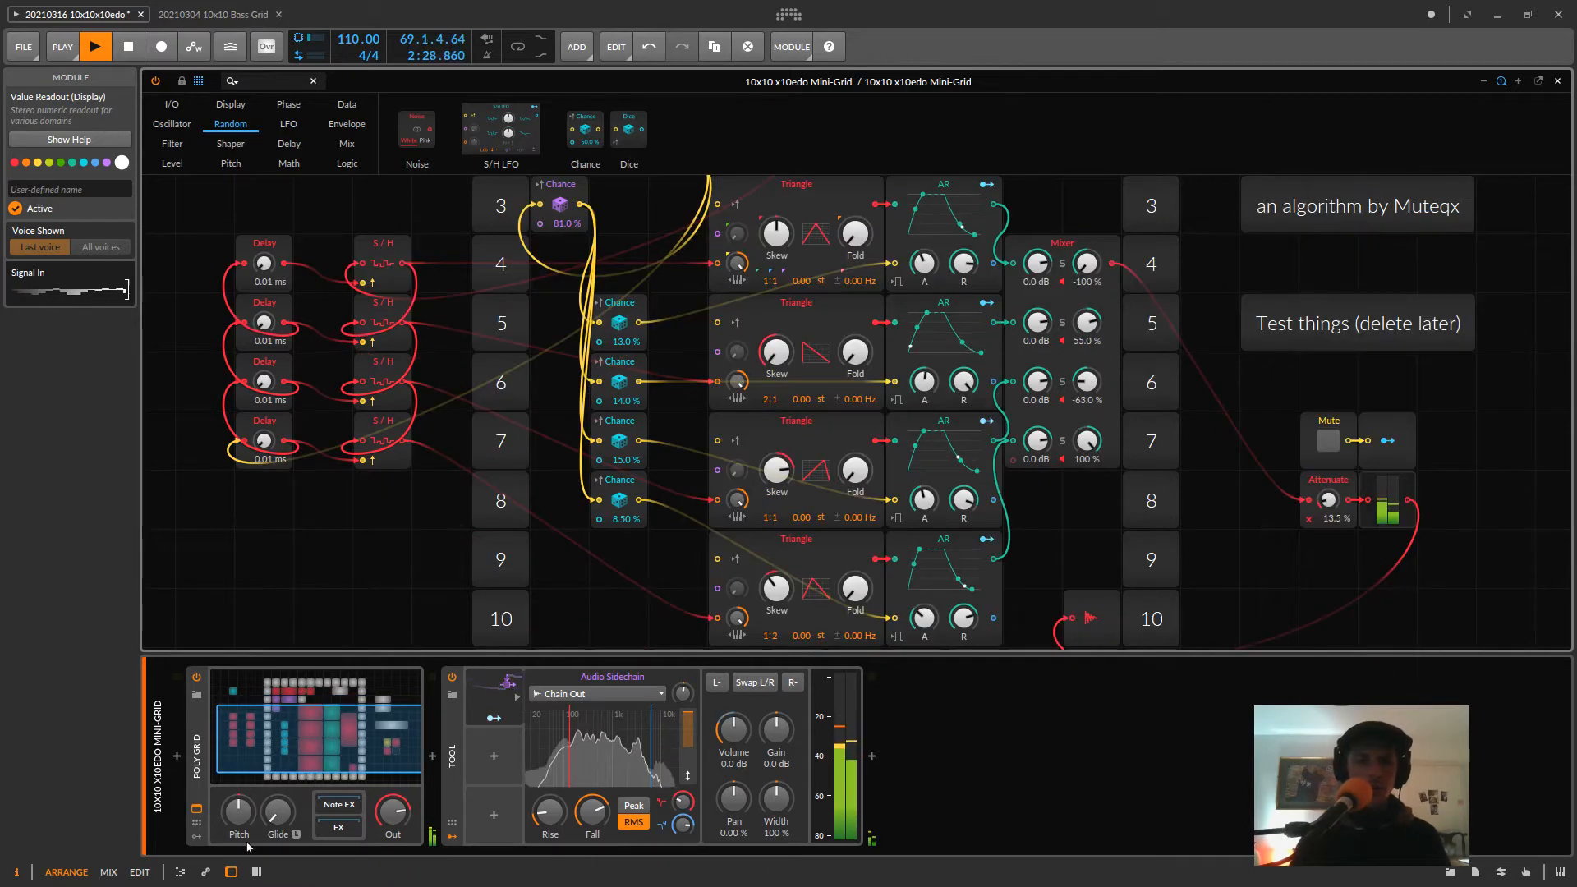
key("d")
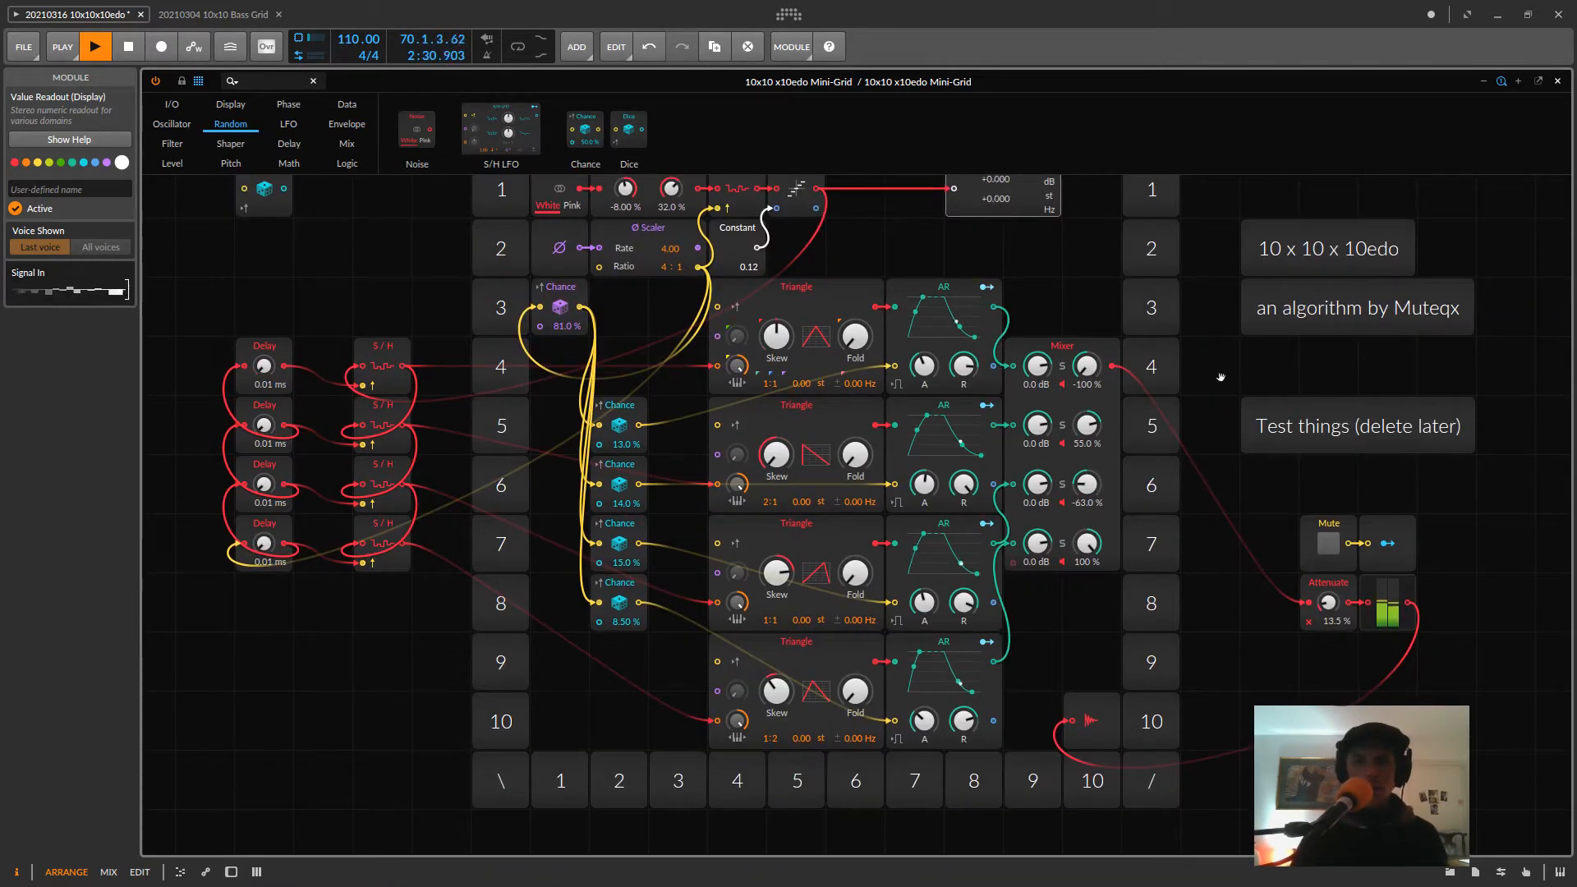
- Lower the Attenuate amount to 9.50 % and switch on the patch's Mute button module
scroll(961, 360, "up", 1)
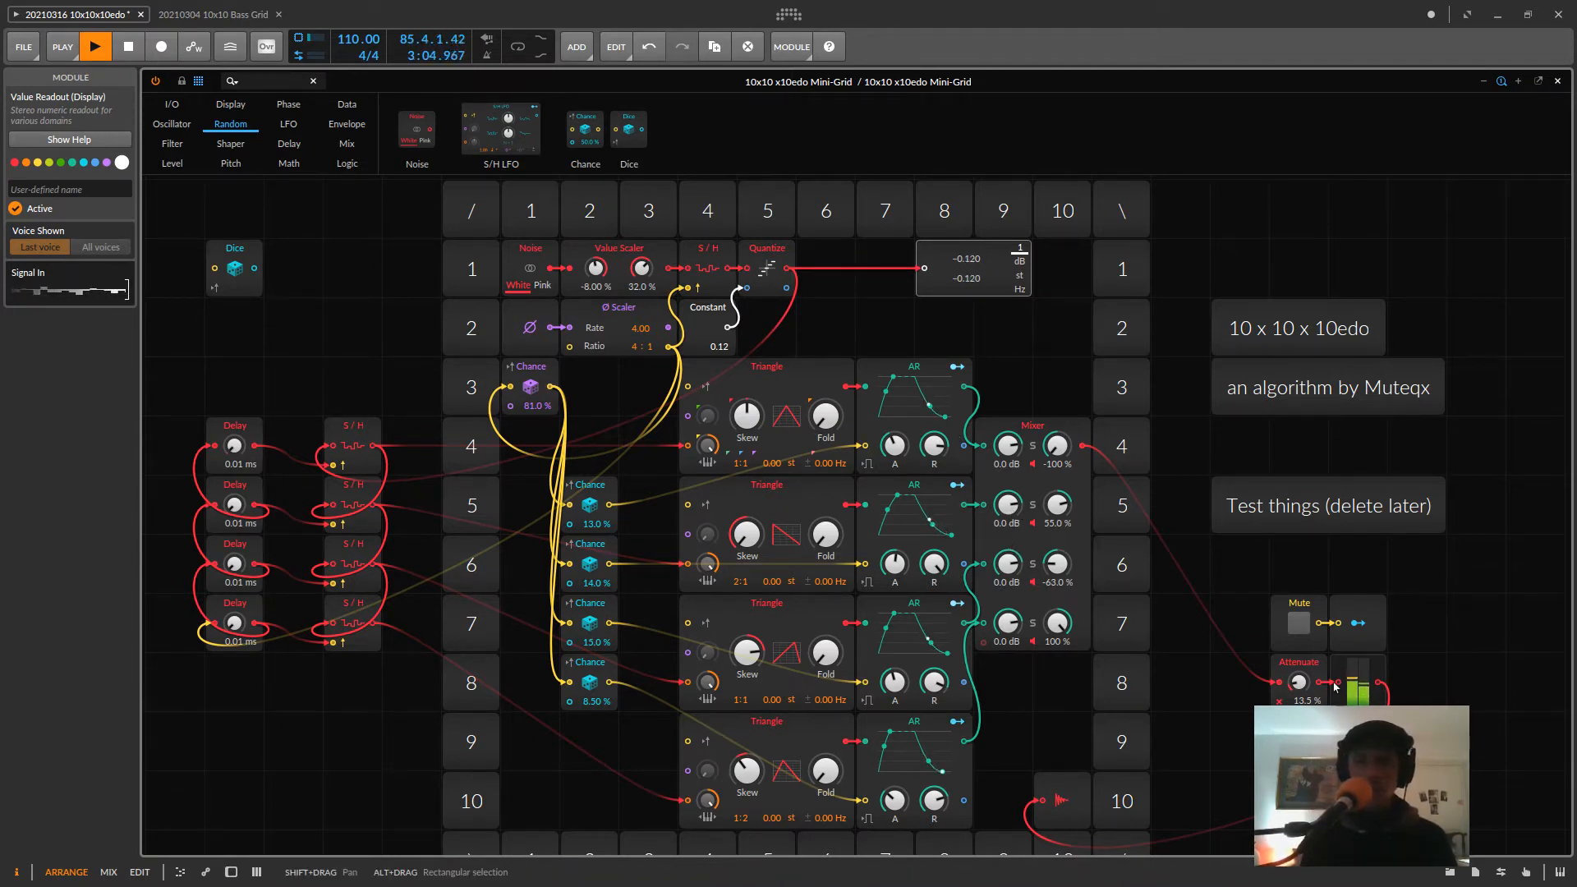
left_click_drag(1299, 682, 1299, 687)
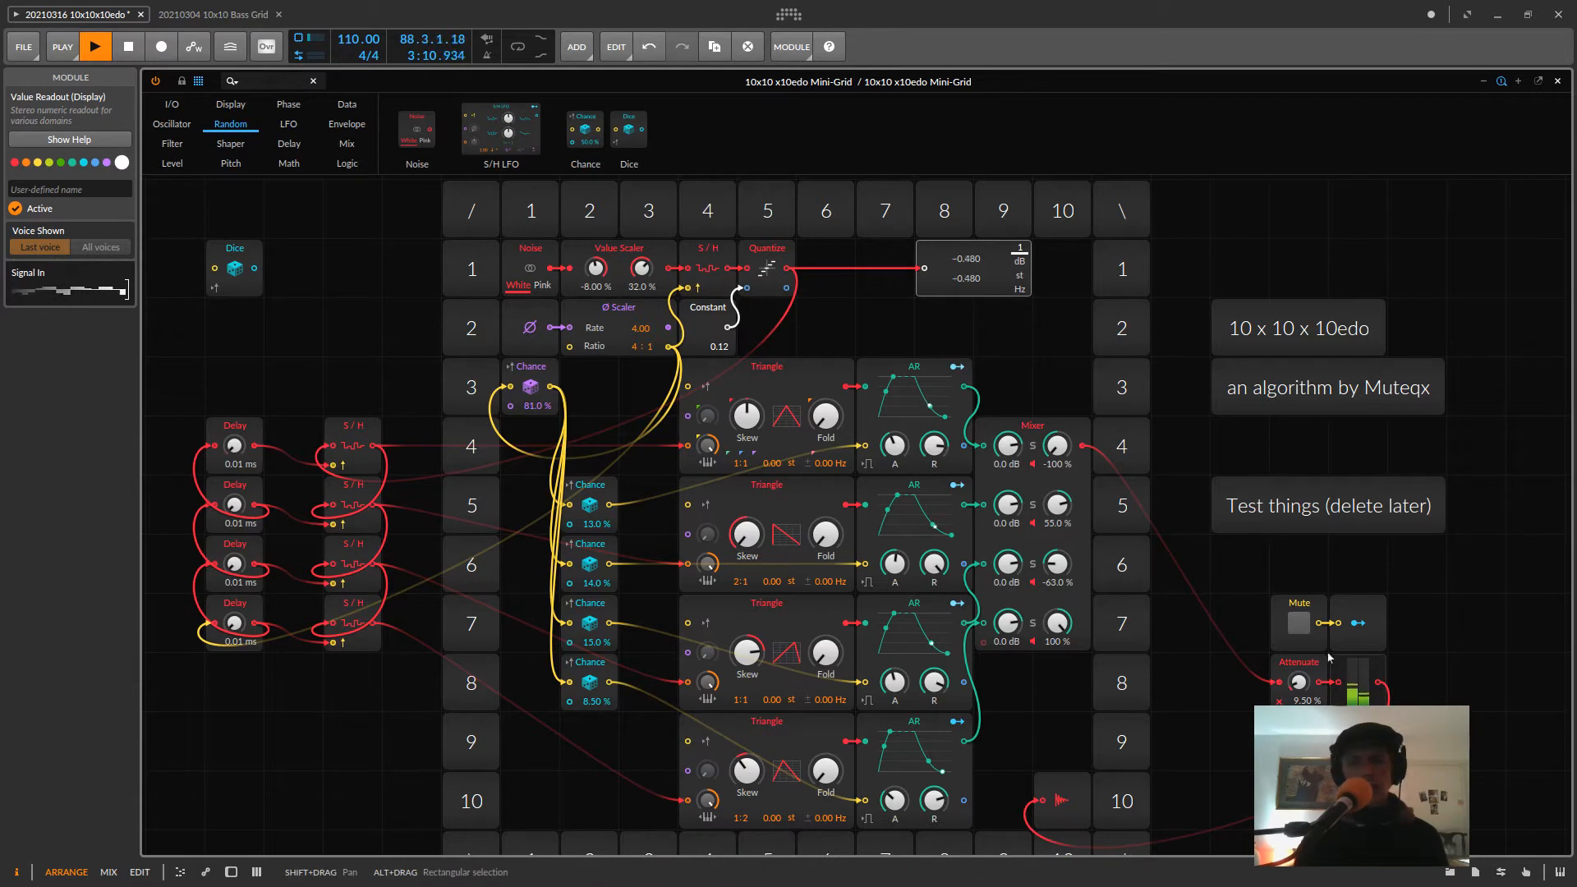
left_click(1299, 622)
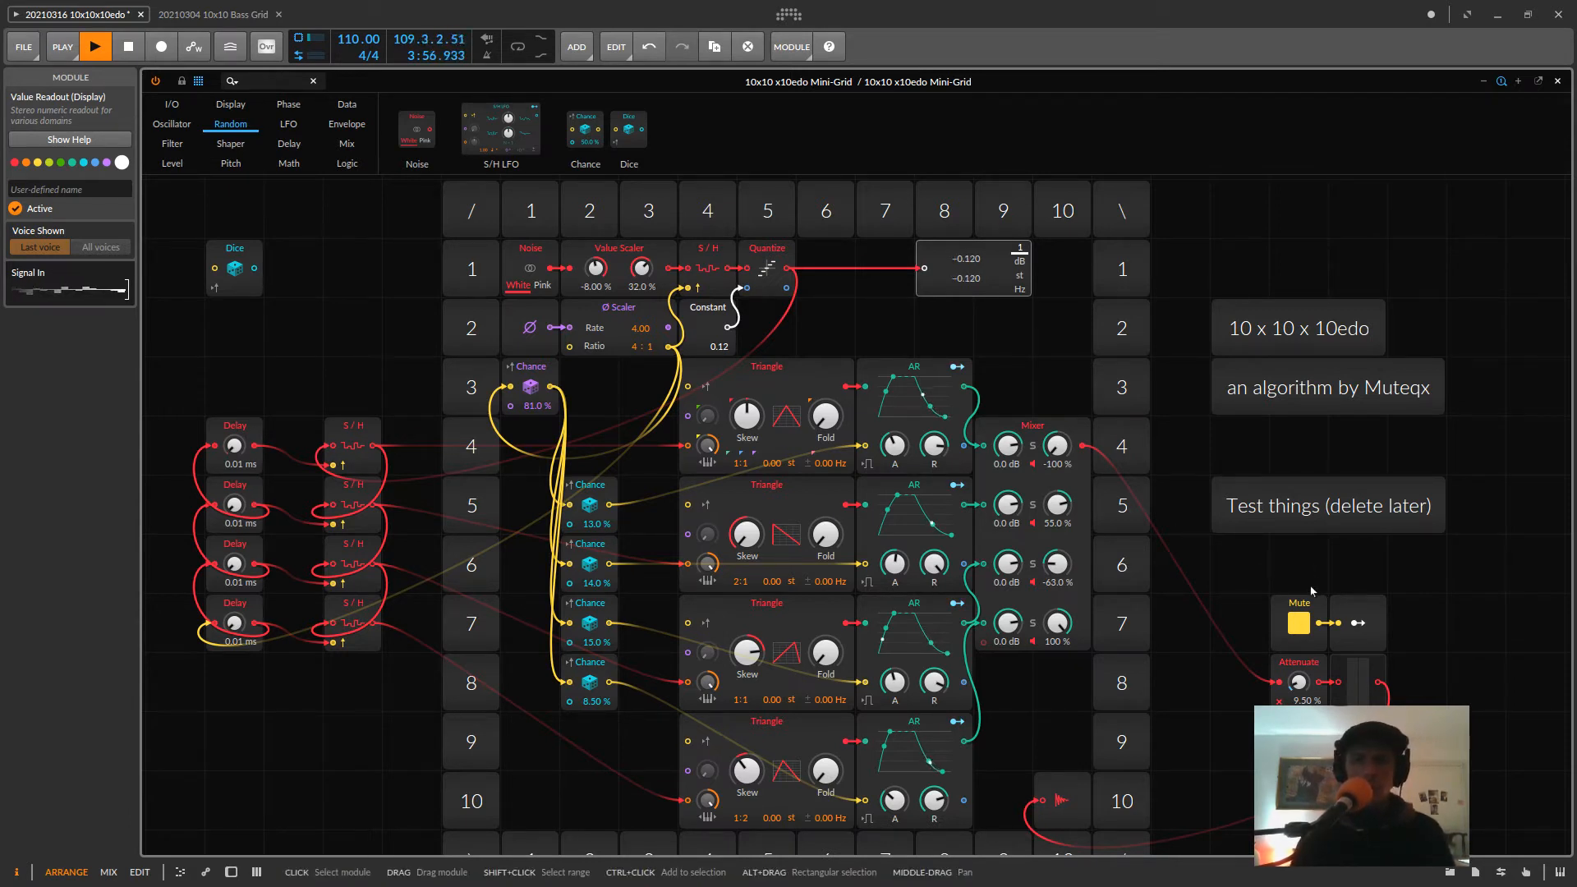
- Switch off the patch's Mute button module so the output sounds again
left_click(1298, 623)
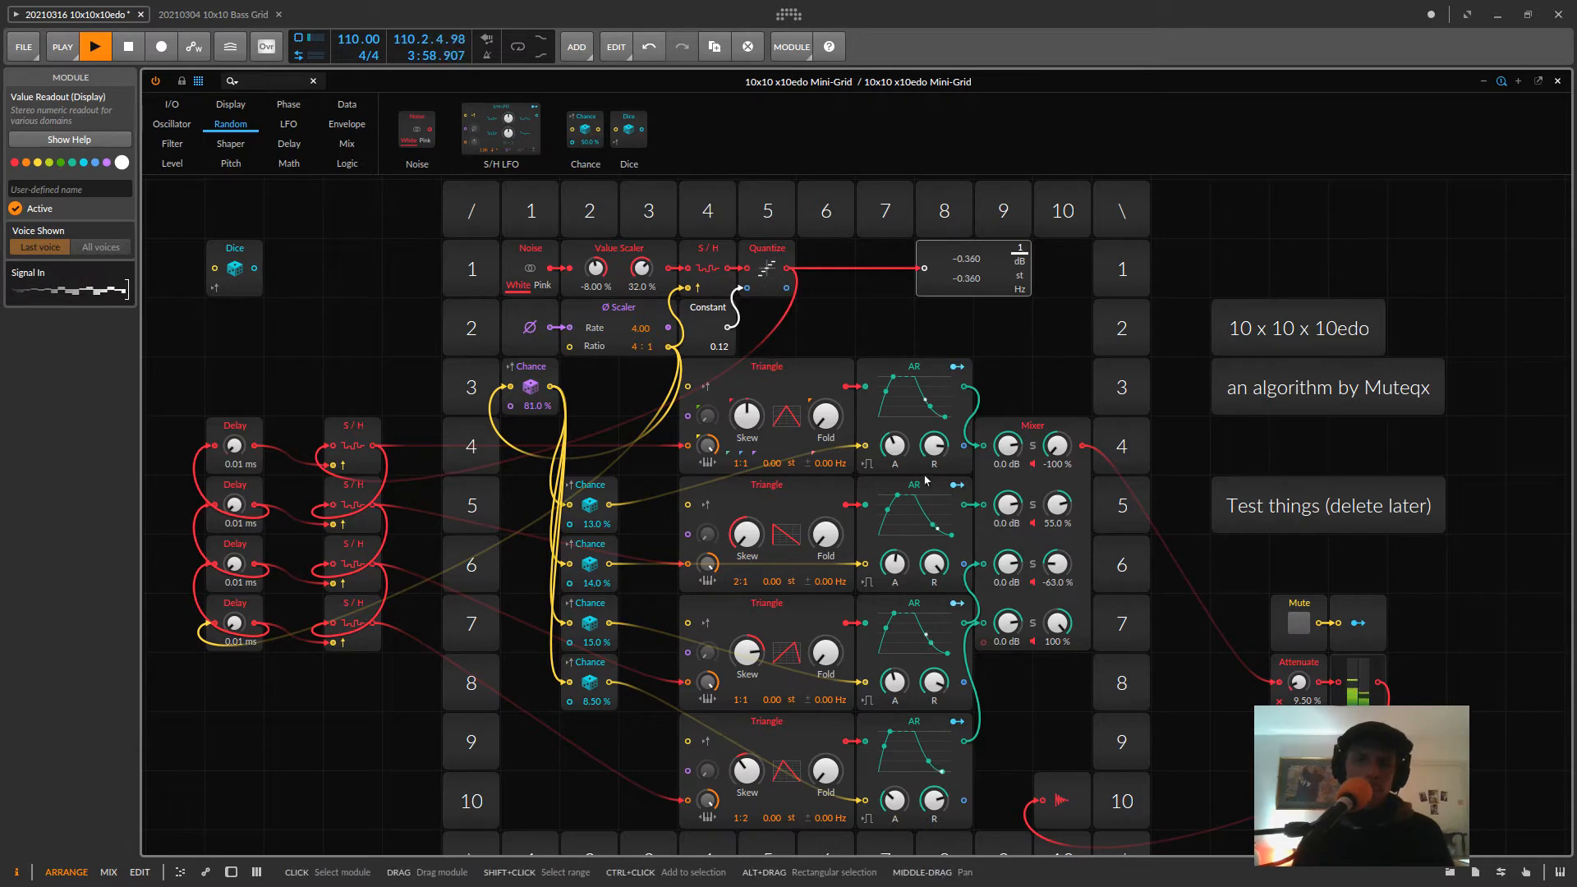
scroll(1084, 565, "down", 3)
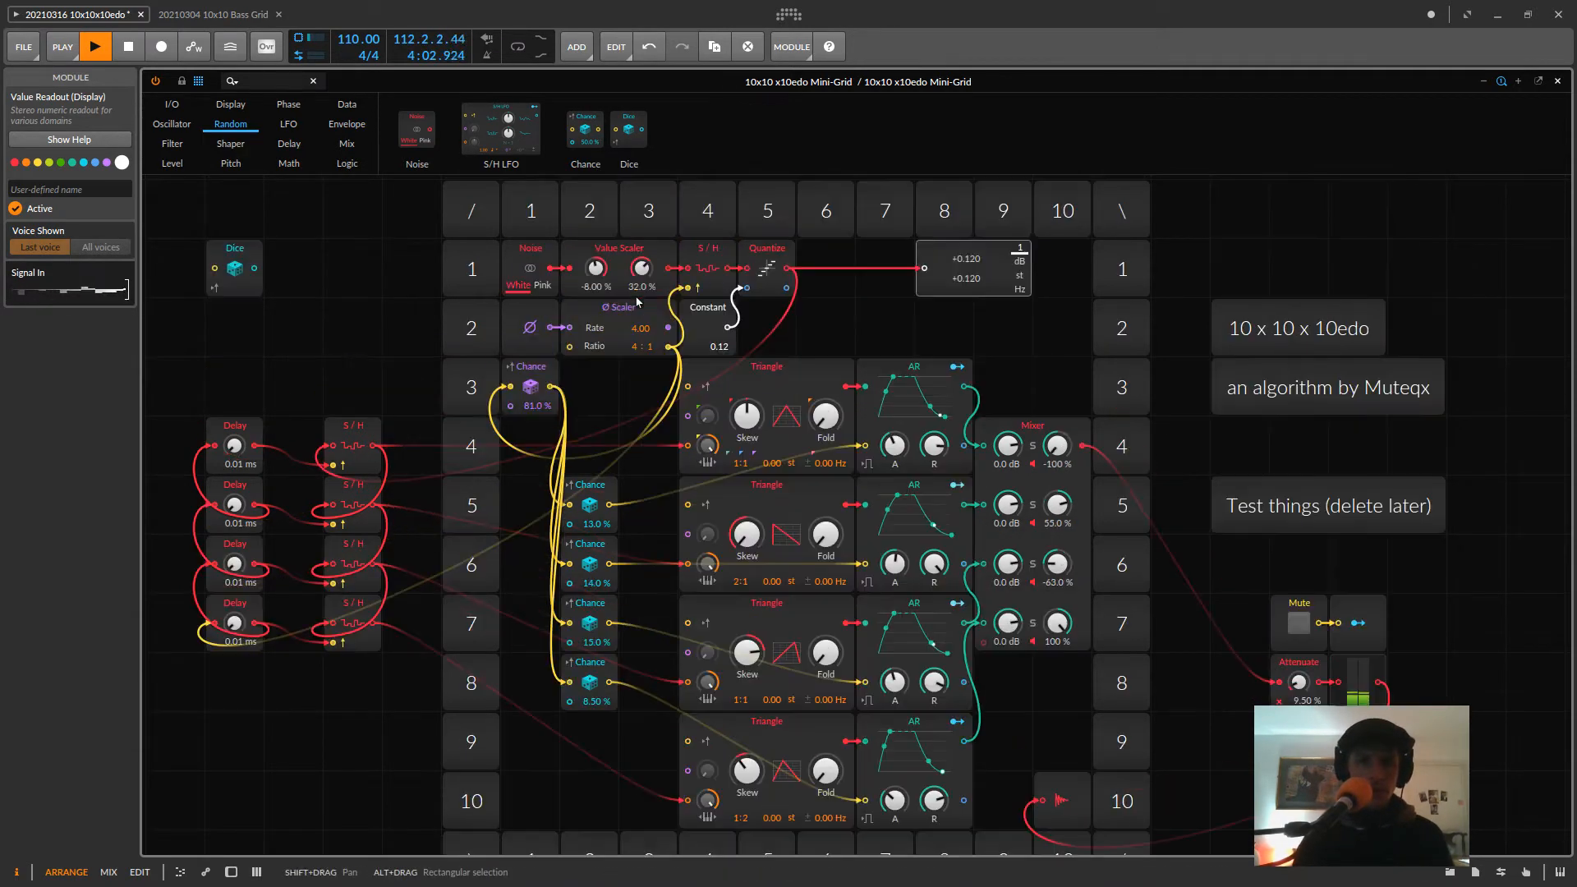
scroll(557, 344, "up", 3)
- Move the Constant to column 5 and the 81.0 % Chance to column 4 of row 2, and raise the Attenuate amount to 19.5 %
left_click(715, 320)
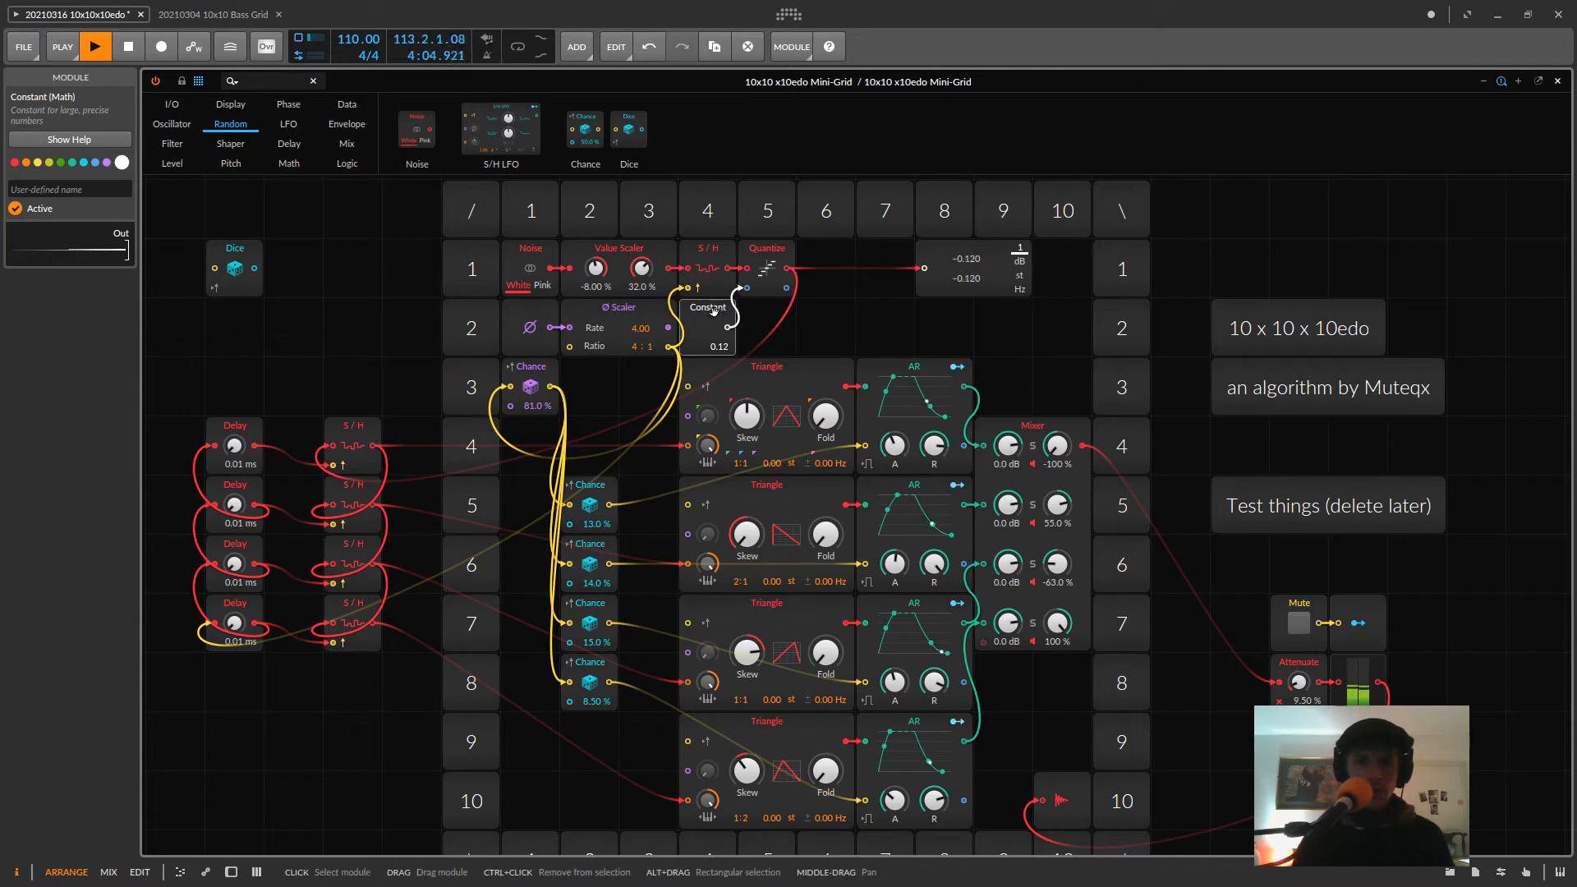
left_click_drag(769, 314, 784, 316)
left_click_drag(535, 381, 712, 321)
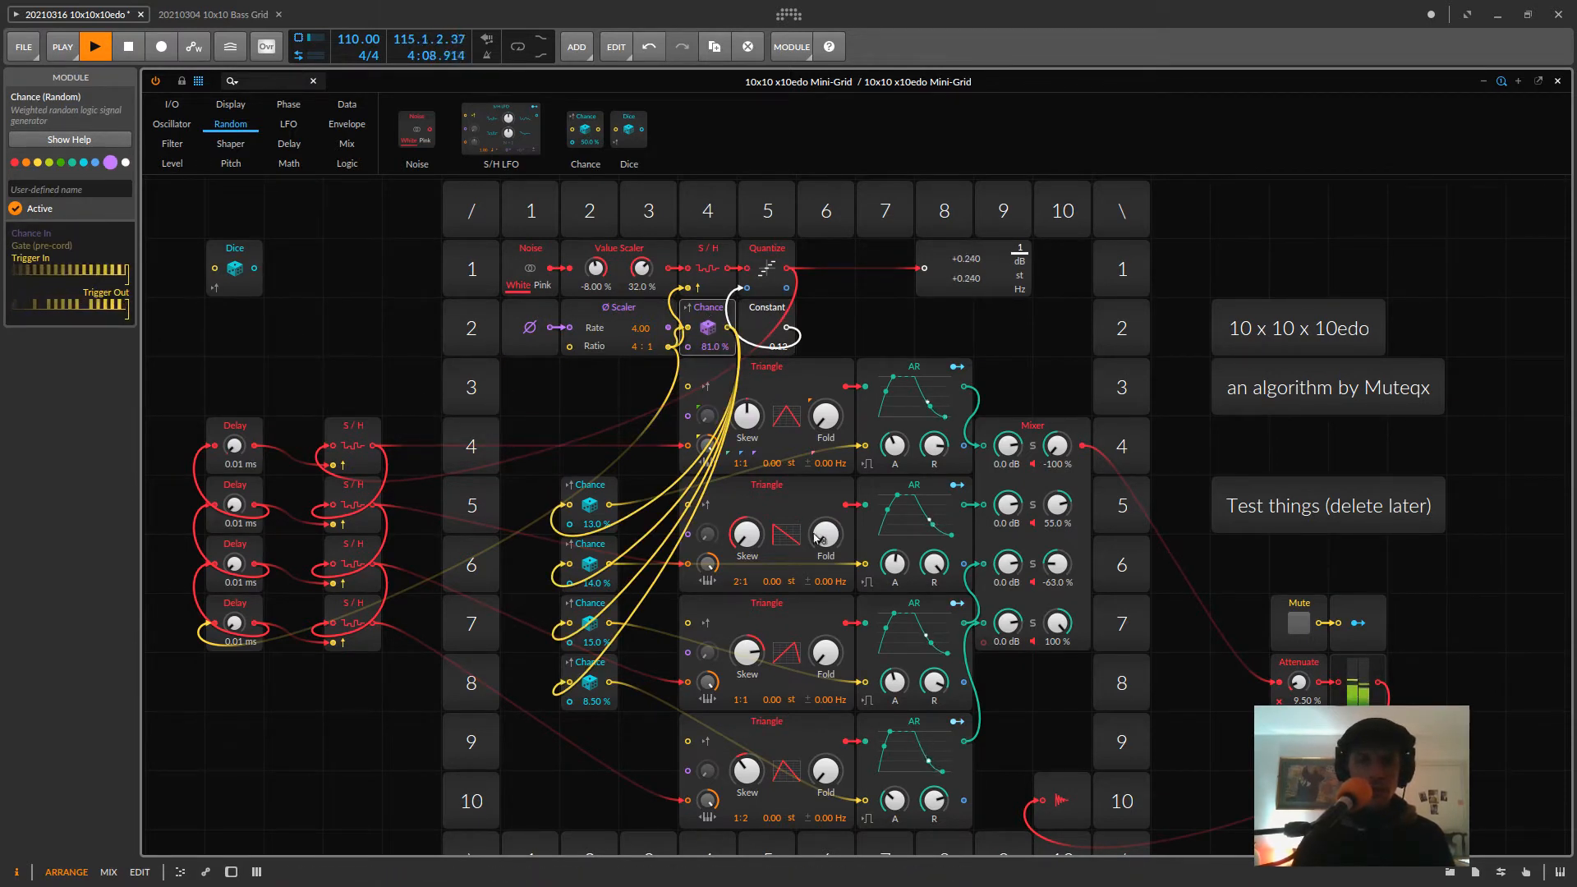
left_click_drag(1298, 682, 1297, 657)
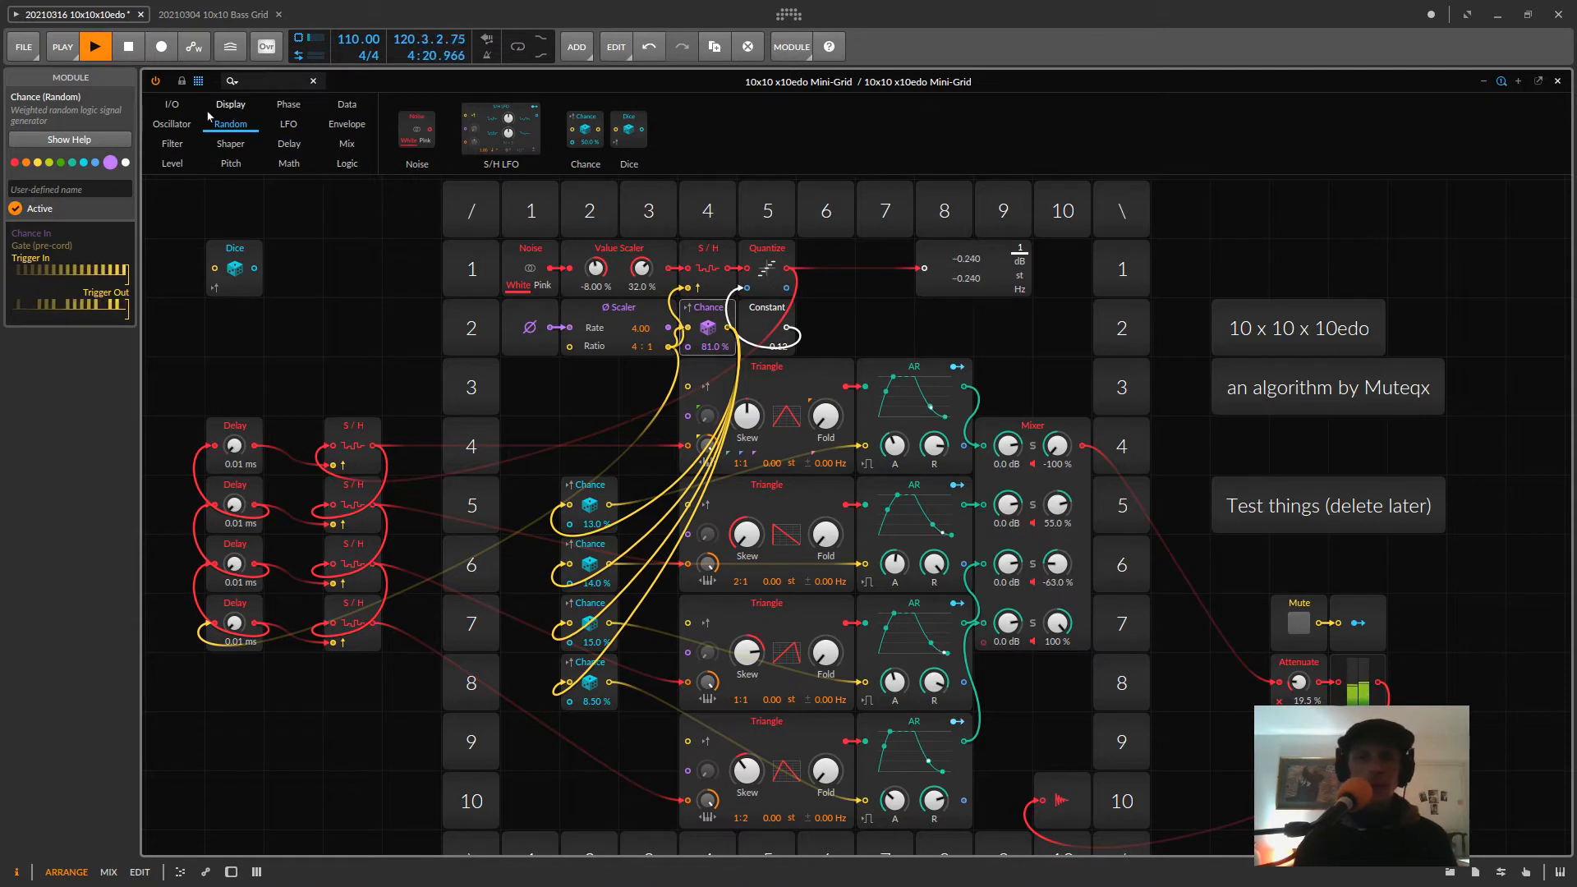
- Add a Modulator Out module in row 3, just outside the numbered frame, and feed it from the S/H in row 4
left_click(171, 105)
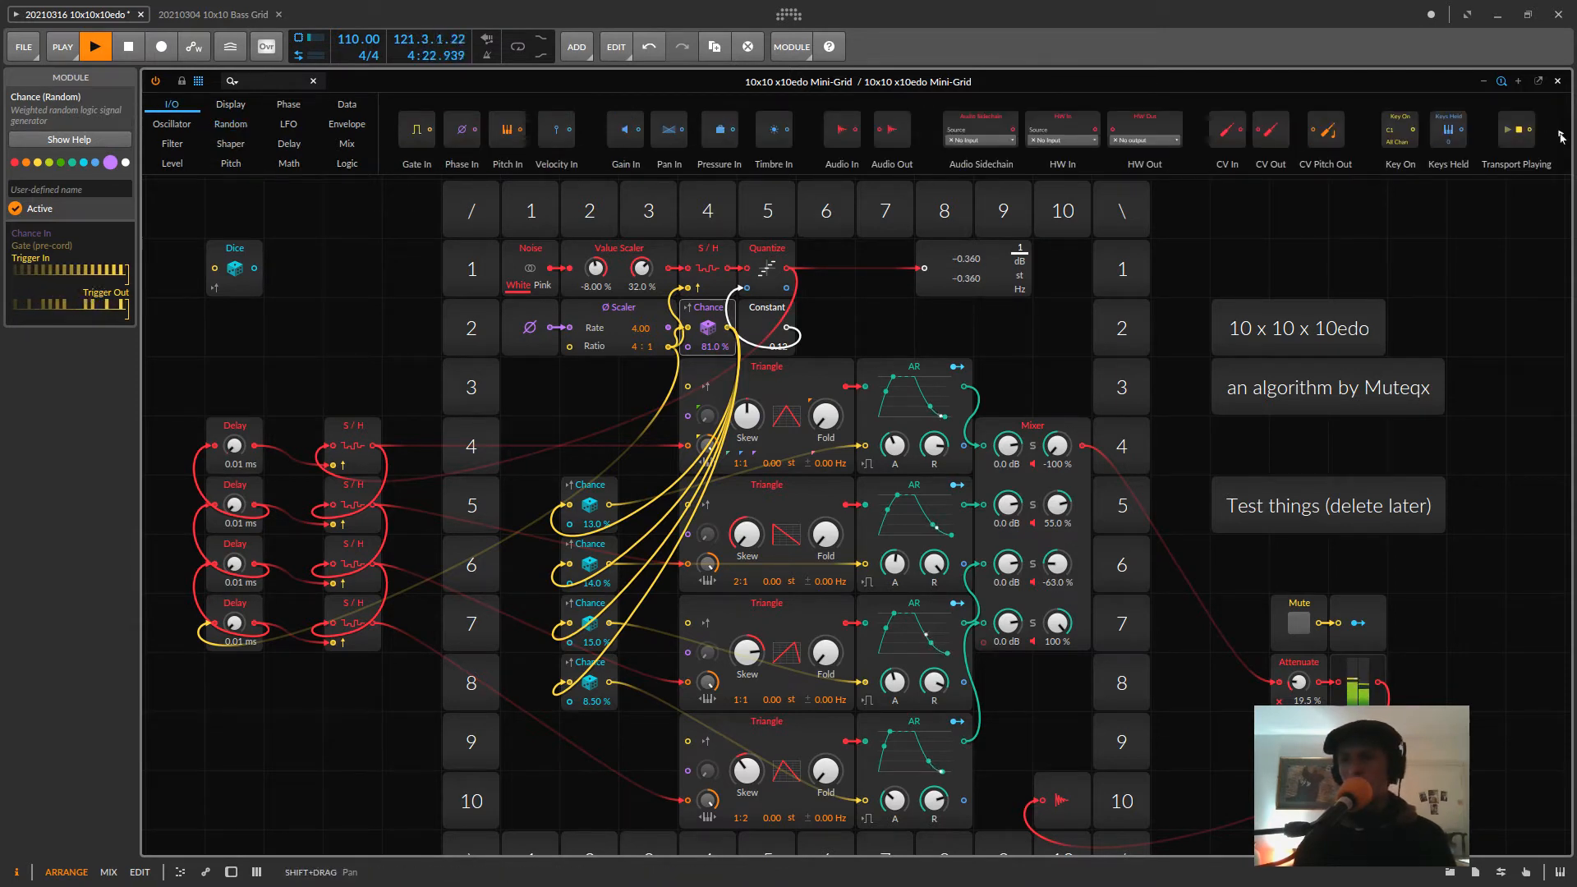
left_click(1561, 136)
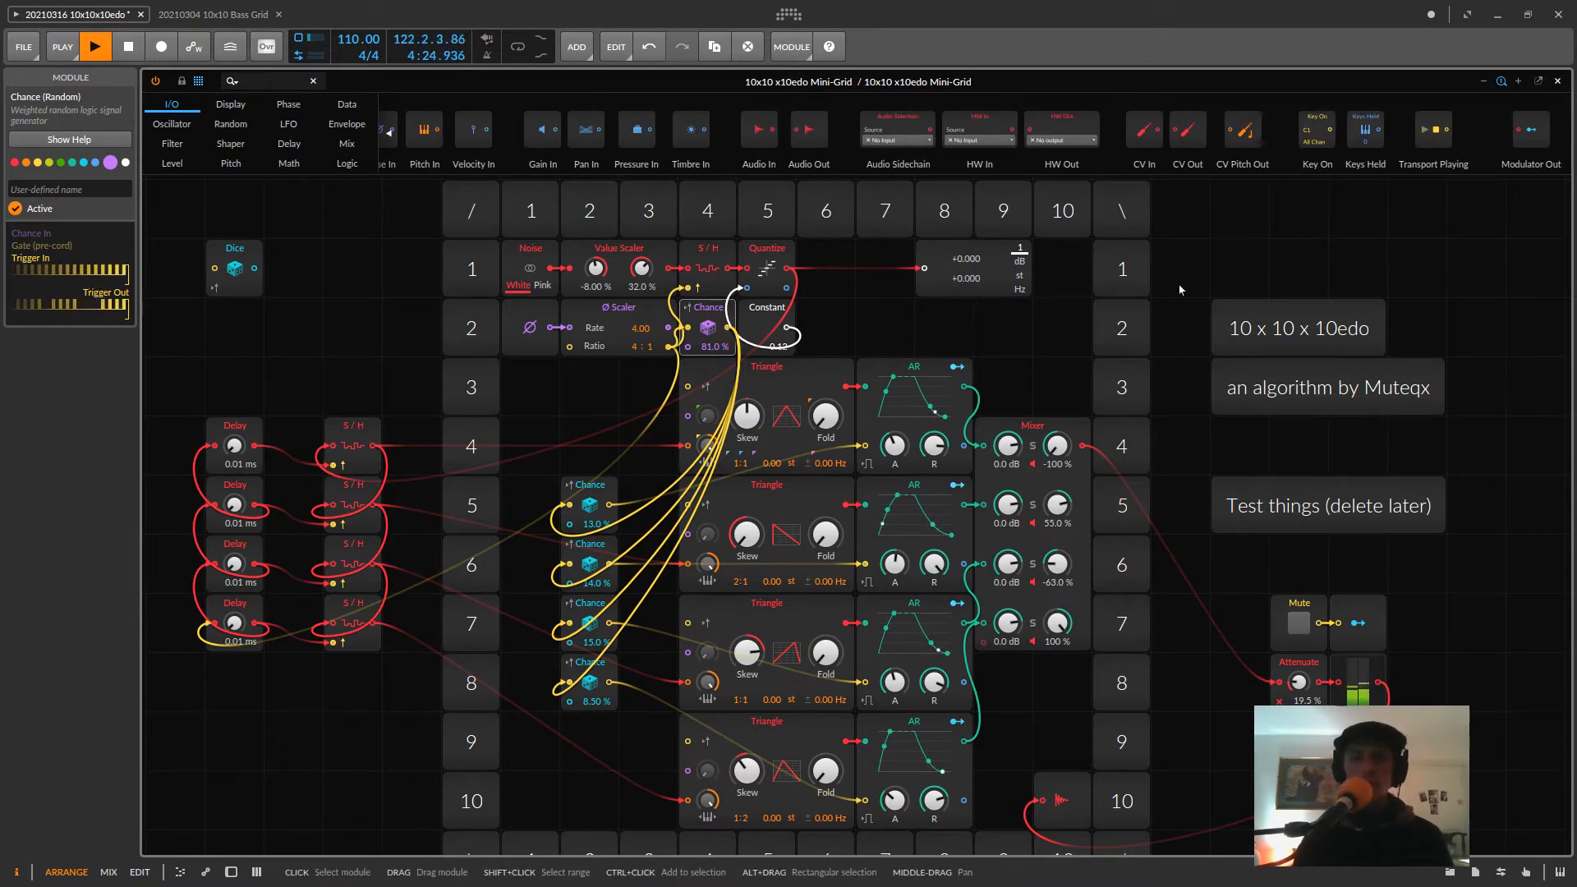
left_click_drag(1531, 129, 334, 327)
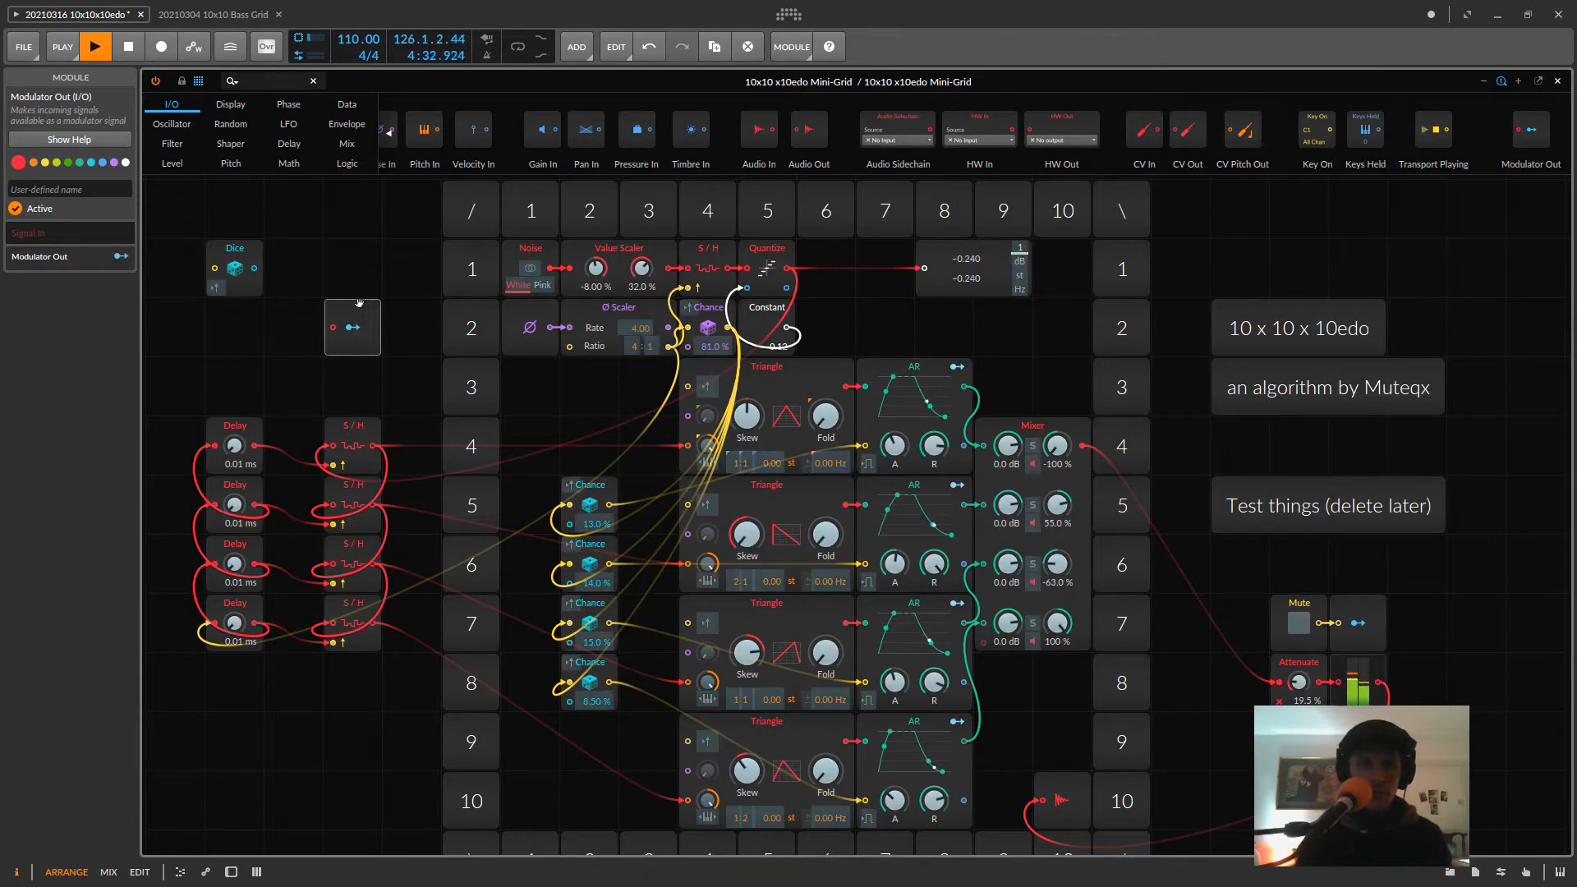
left_click(353, 327)
left_click_drag(354, 326, 414, 431)
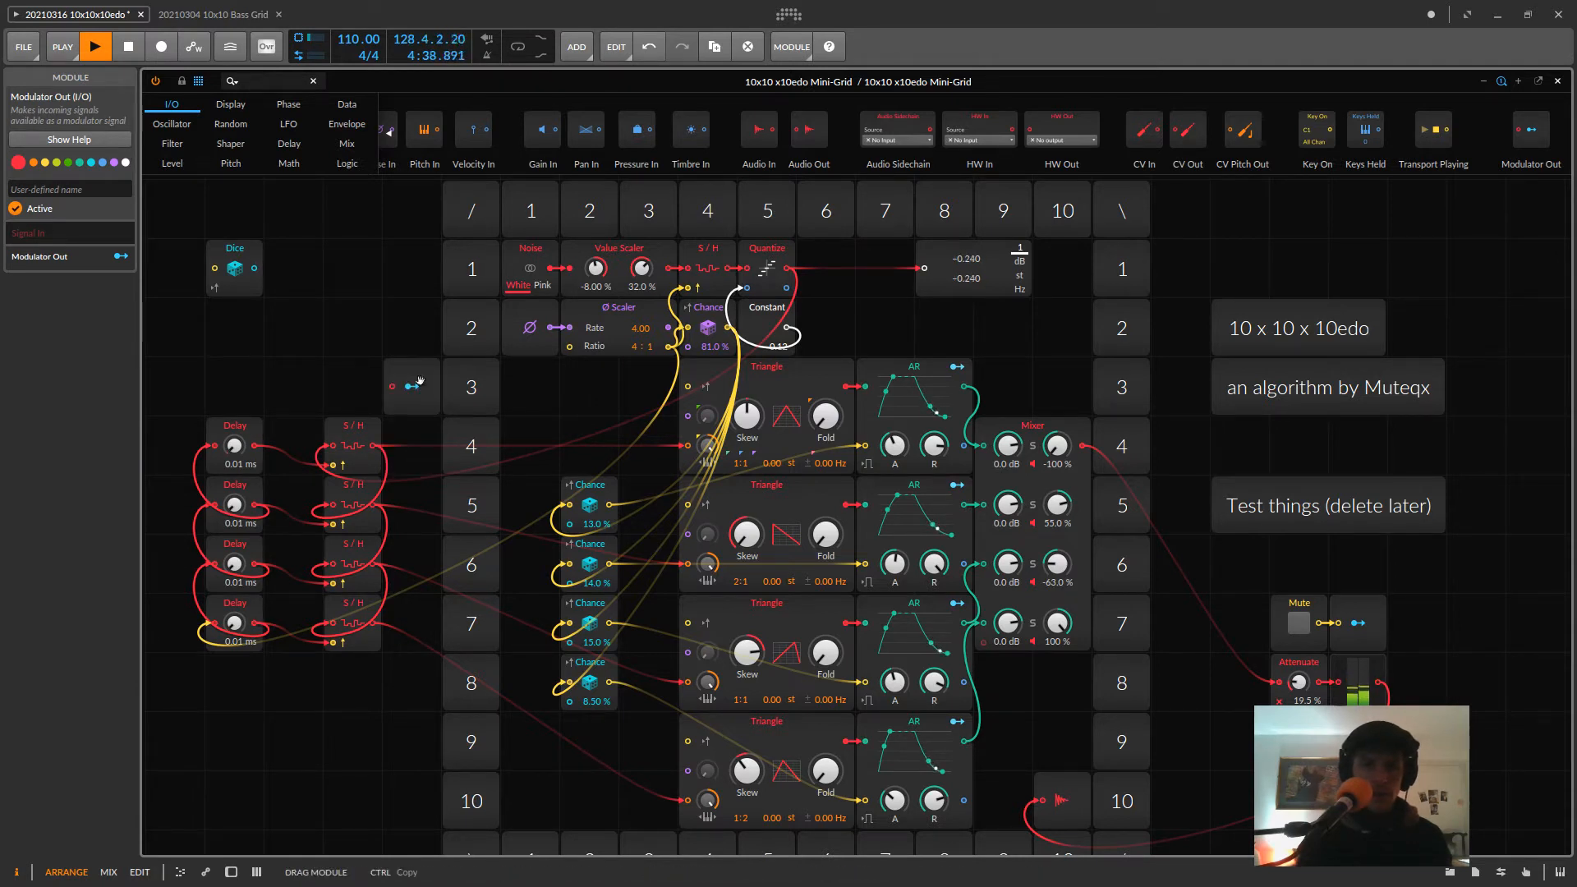
left_click_drag(414, 428, 422, 407)
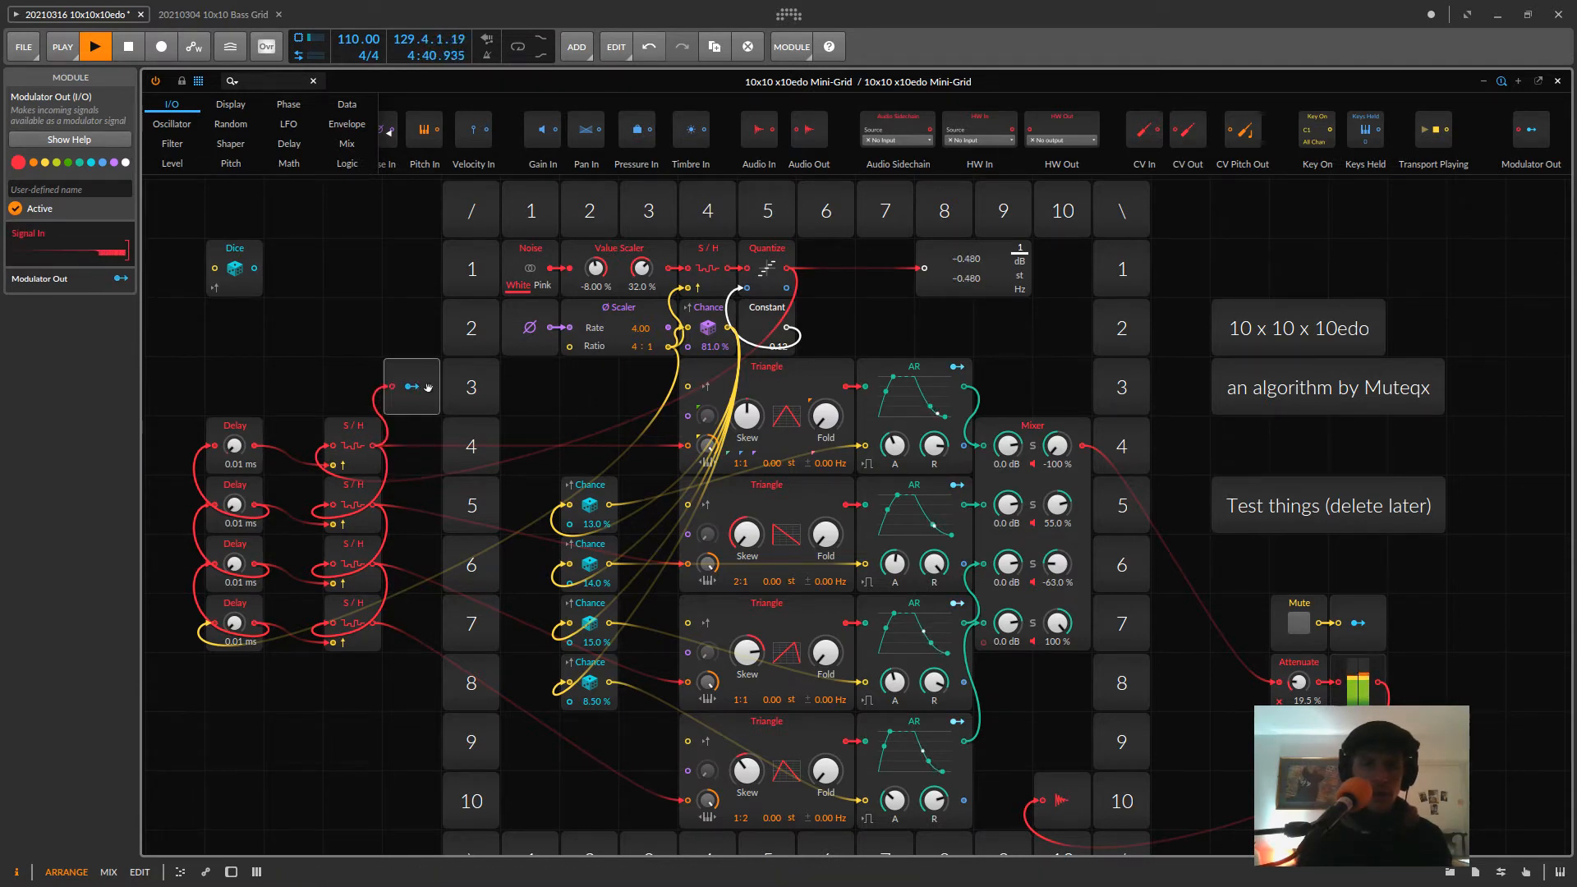
- Stack three more Modulator Out modules above the S/H column and connect them to the S/H outputs in rows 5, 6 and 7
left_click_drag(1521, 128, 354, 322)
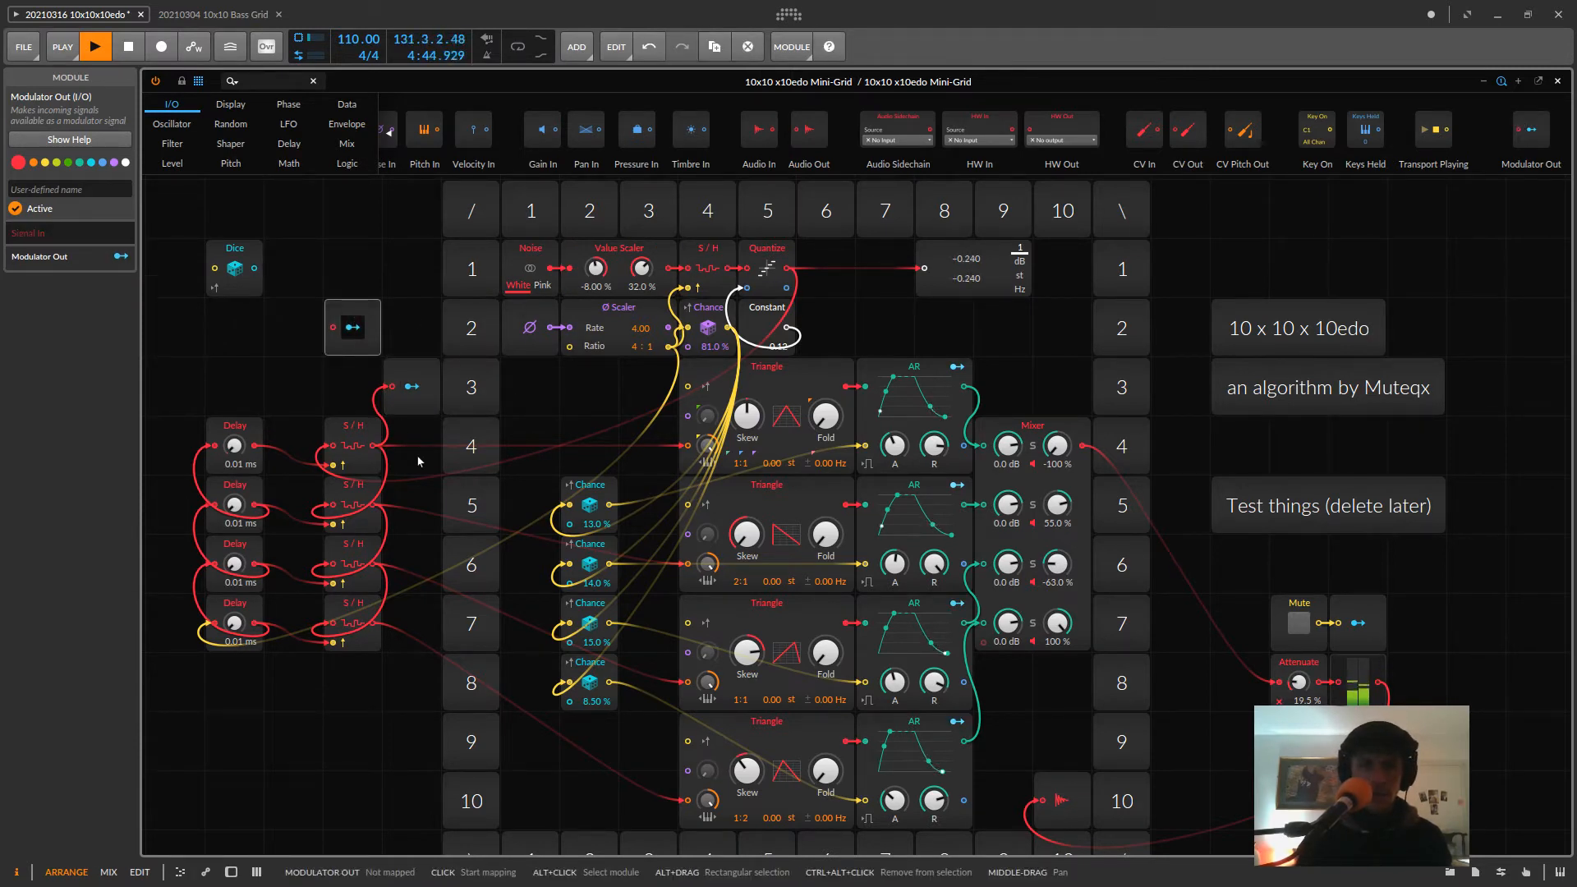
left_click(354, 327)
left_click(354, 327)
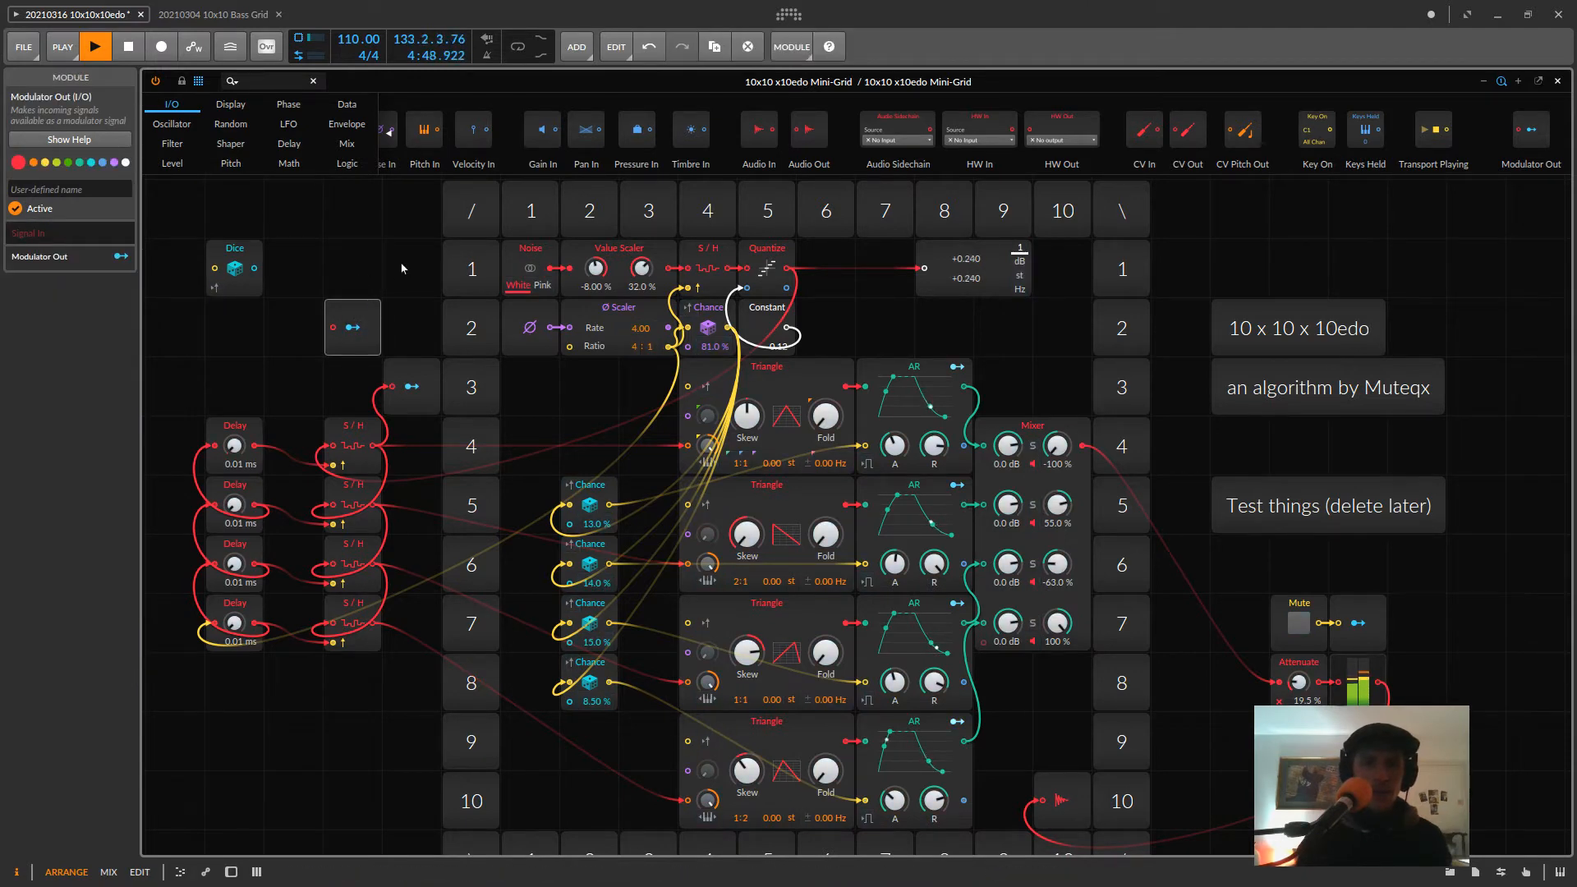
left_click(358, 323)
left_click(358, 323)
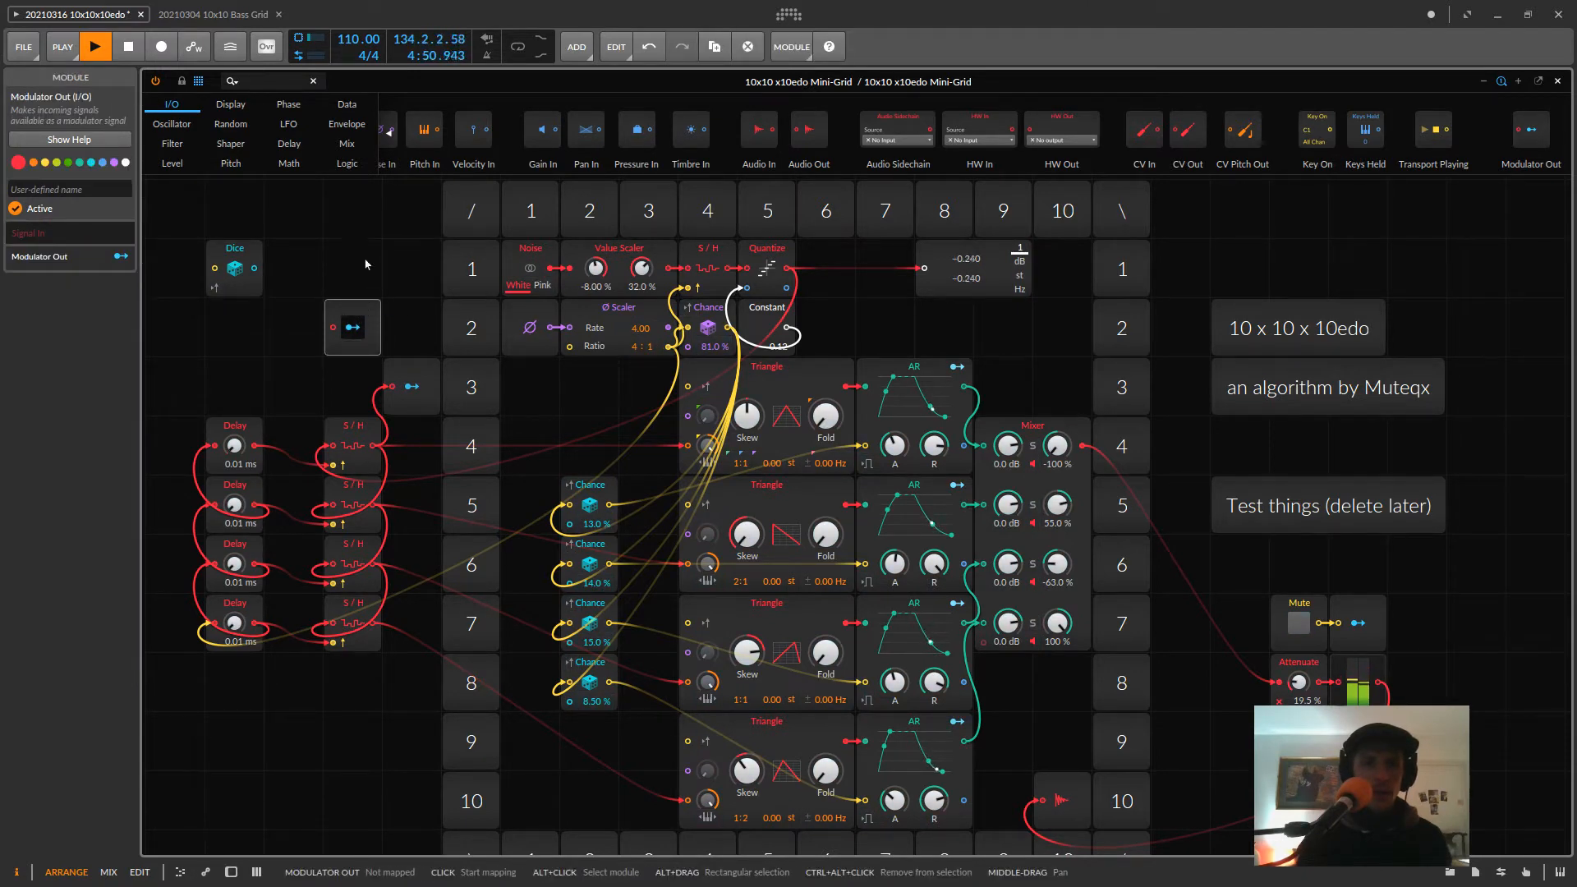
left_click_drag(355, 307, 358, 210)
left_click(353, 328)
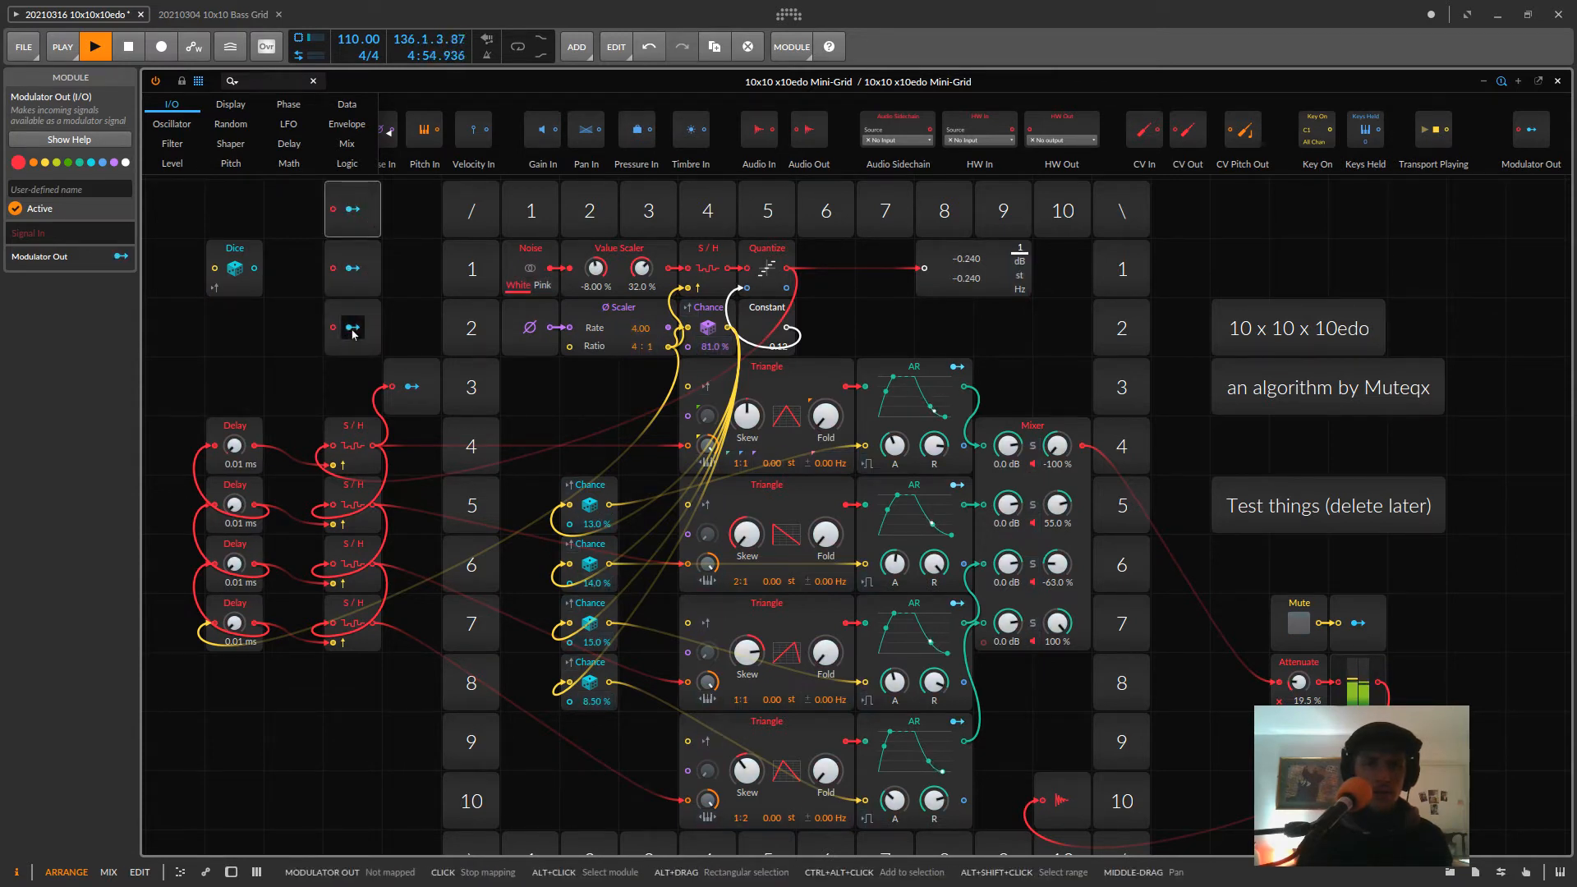
left_click_drag(375, 506, 333, 220)
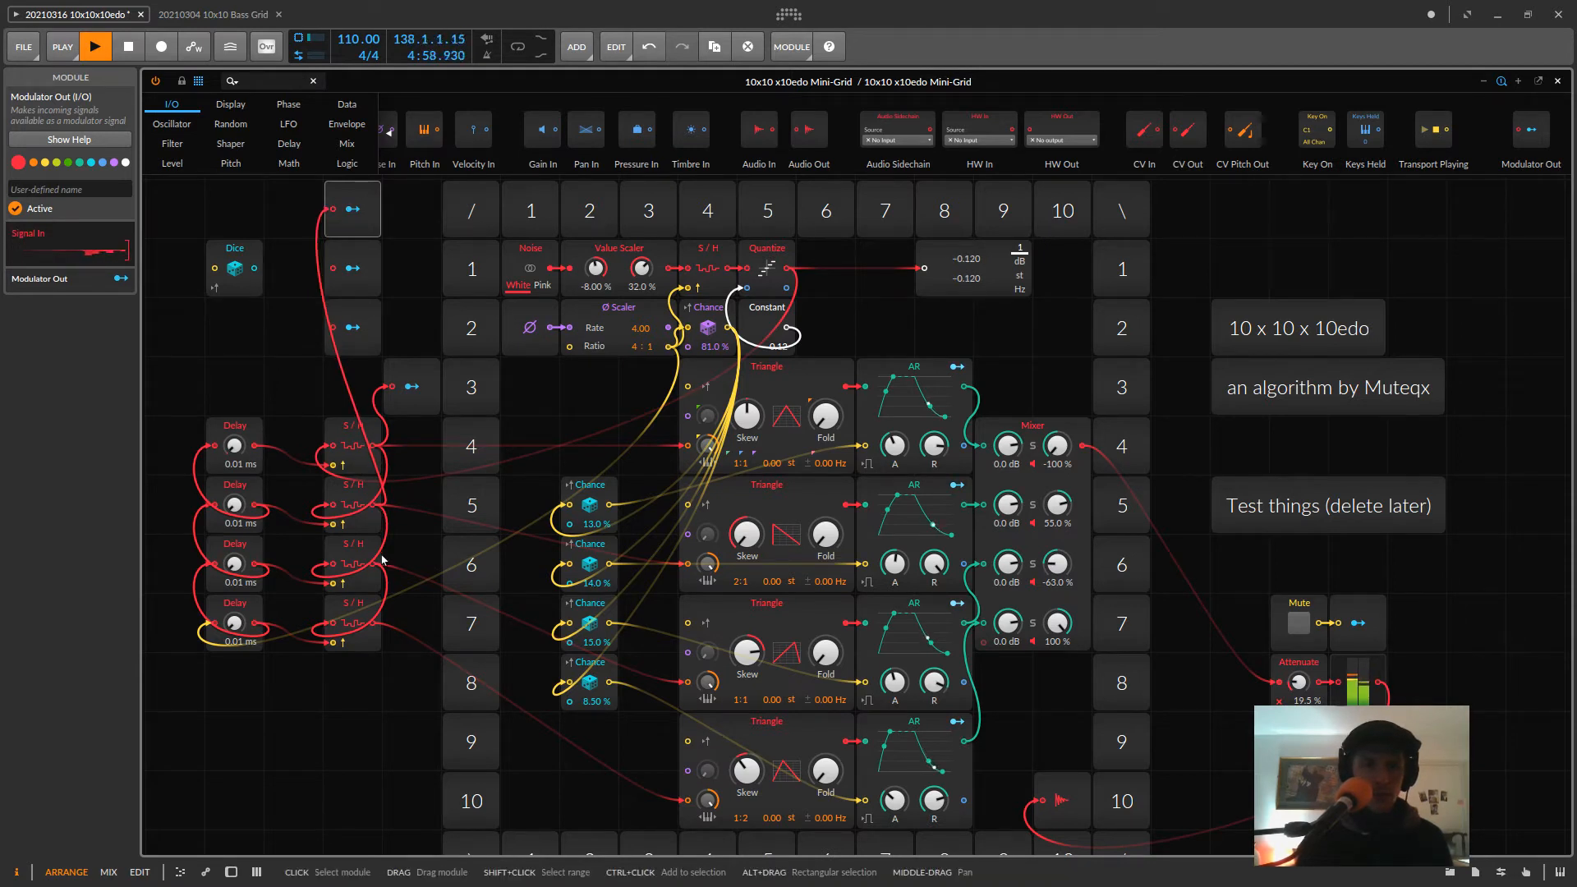
left_click_drag(375, 563, 340, 329)
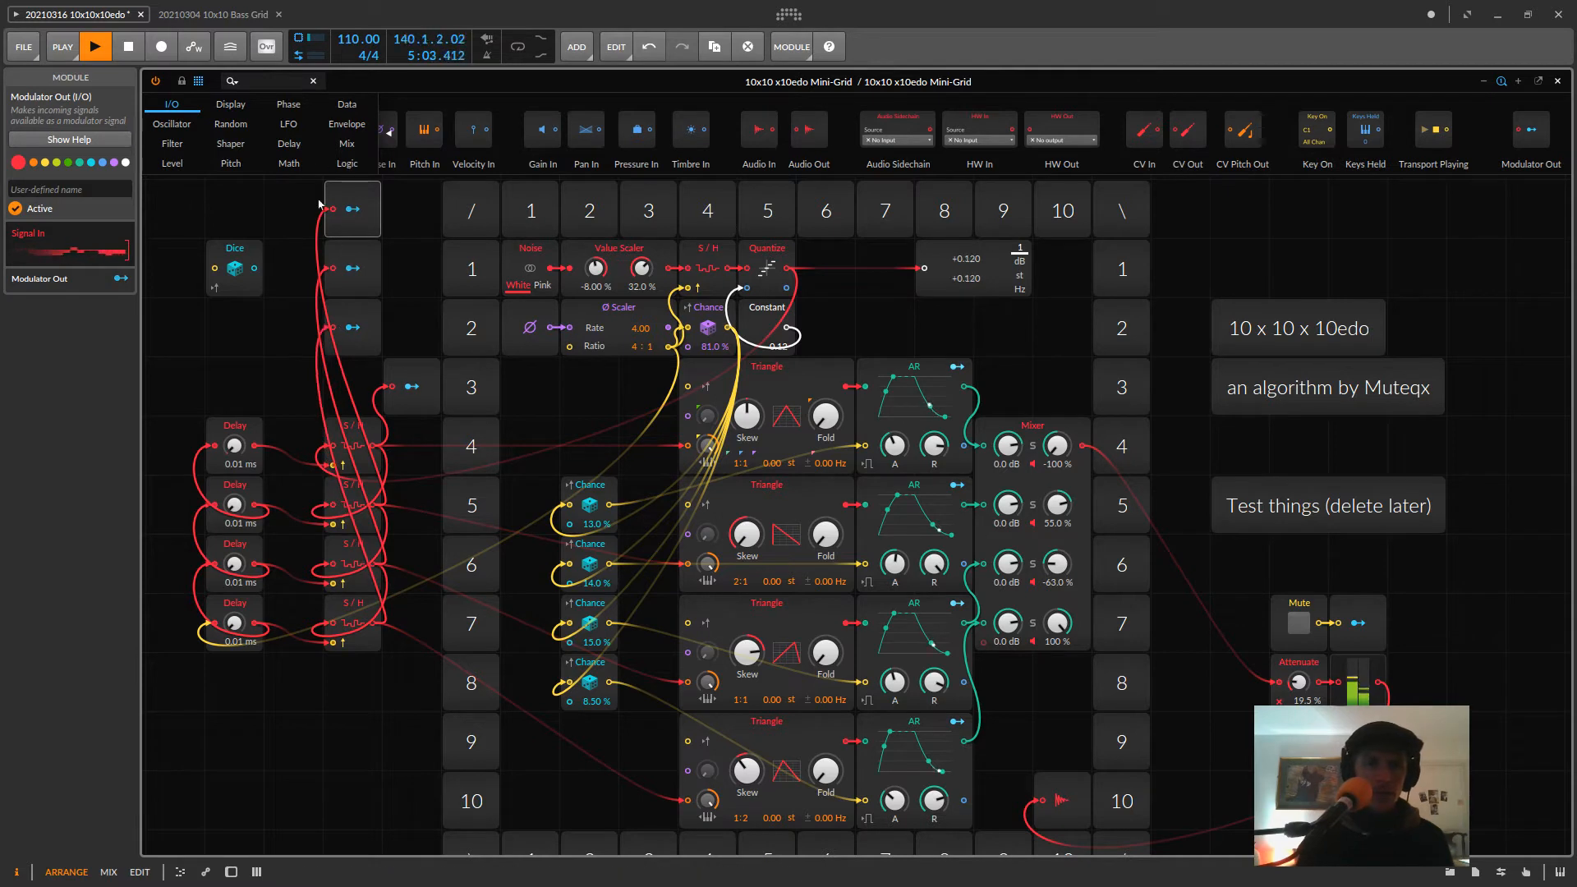
- Move the four Modulator Outs directly beside their S/H modules in rows 4 to 7
left_click(361, 264, "shift")
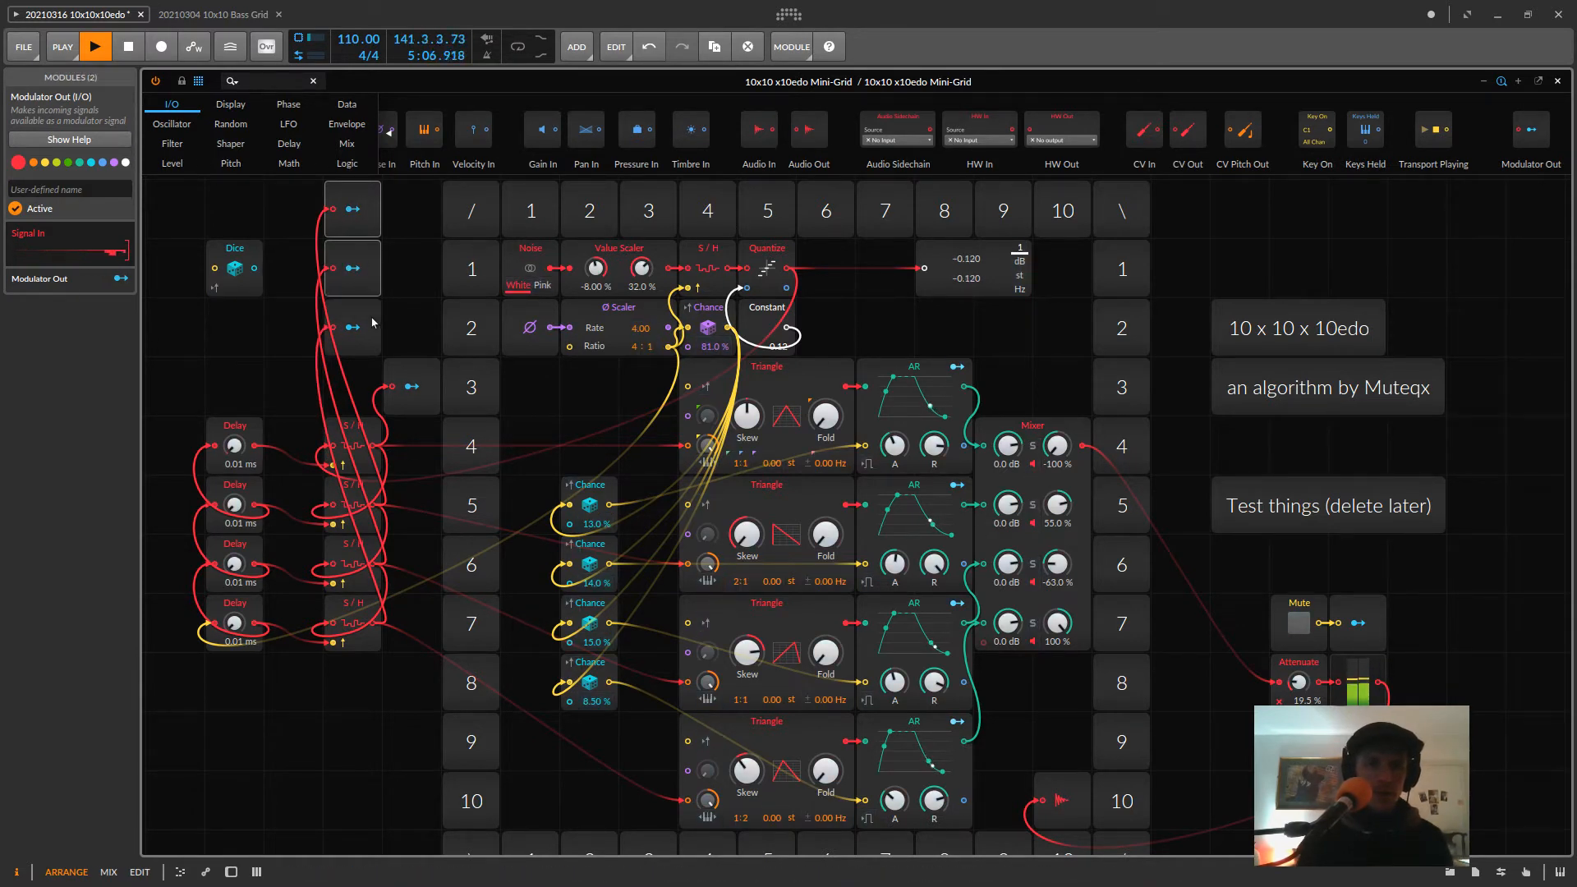
left_click(371, 325, "shift")
left_click_drag(355, 193, 413, 488)
left_click(411, 402)
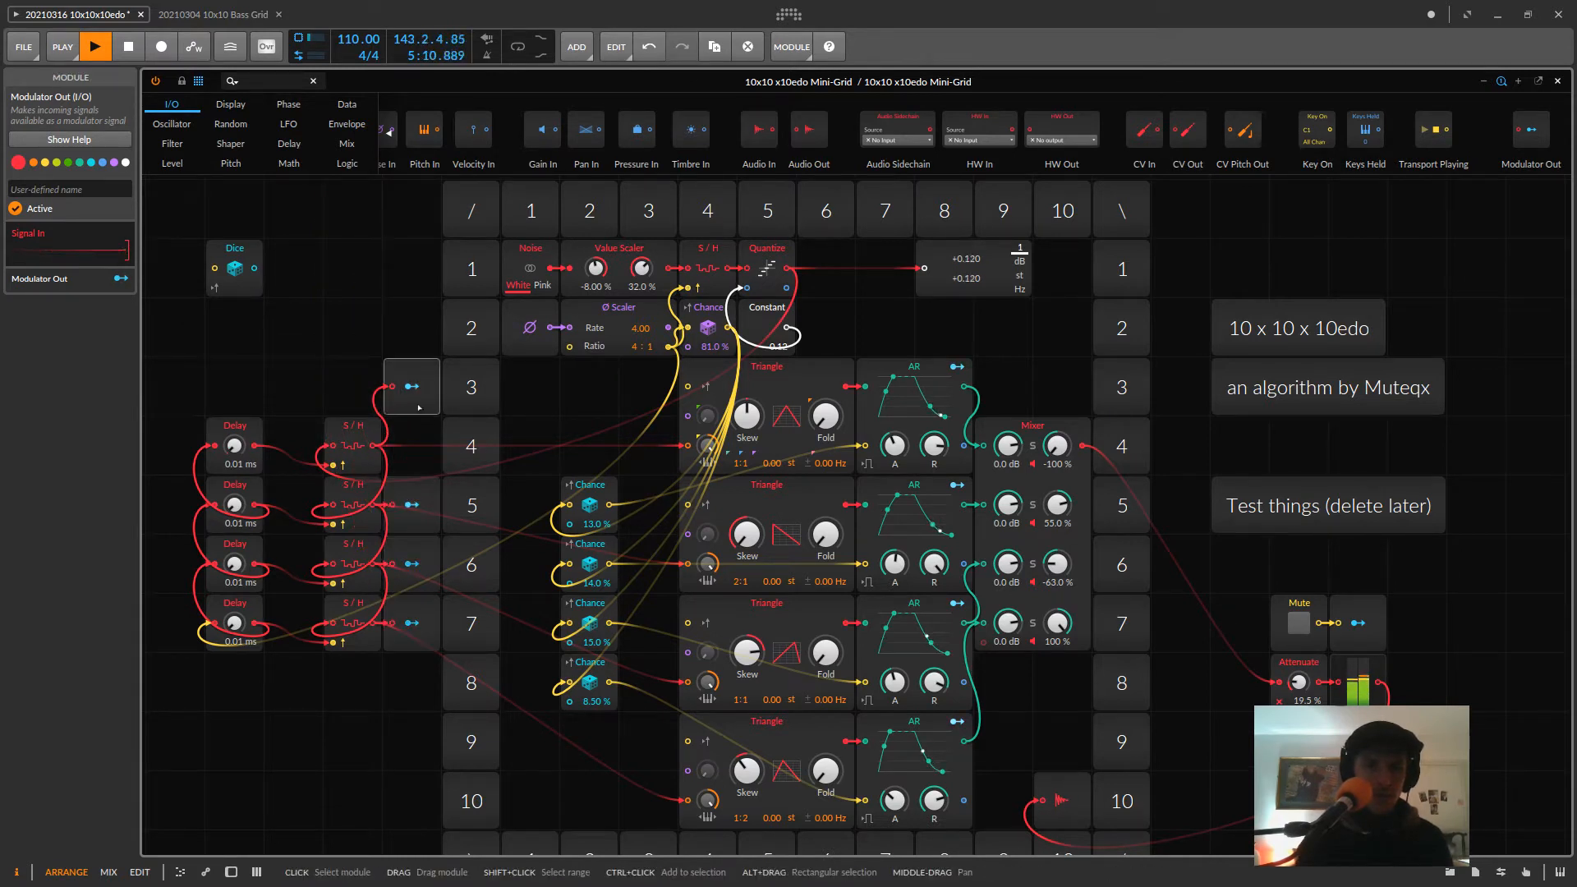
left_click_drag(410, 401, 411, 460)
left_click(394, 345)
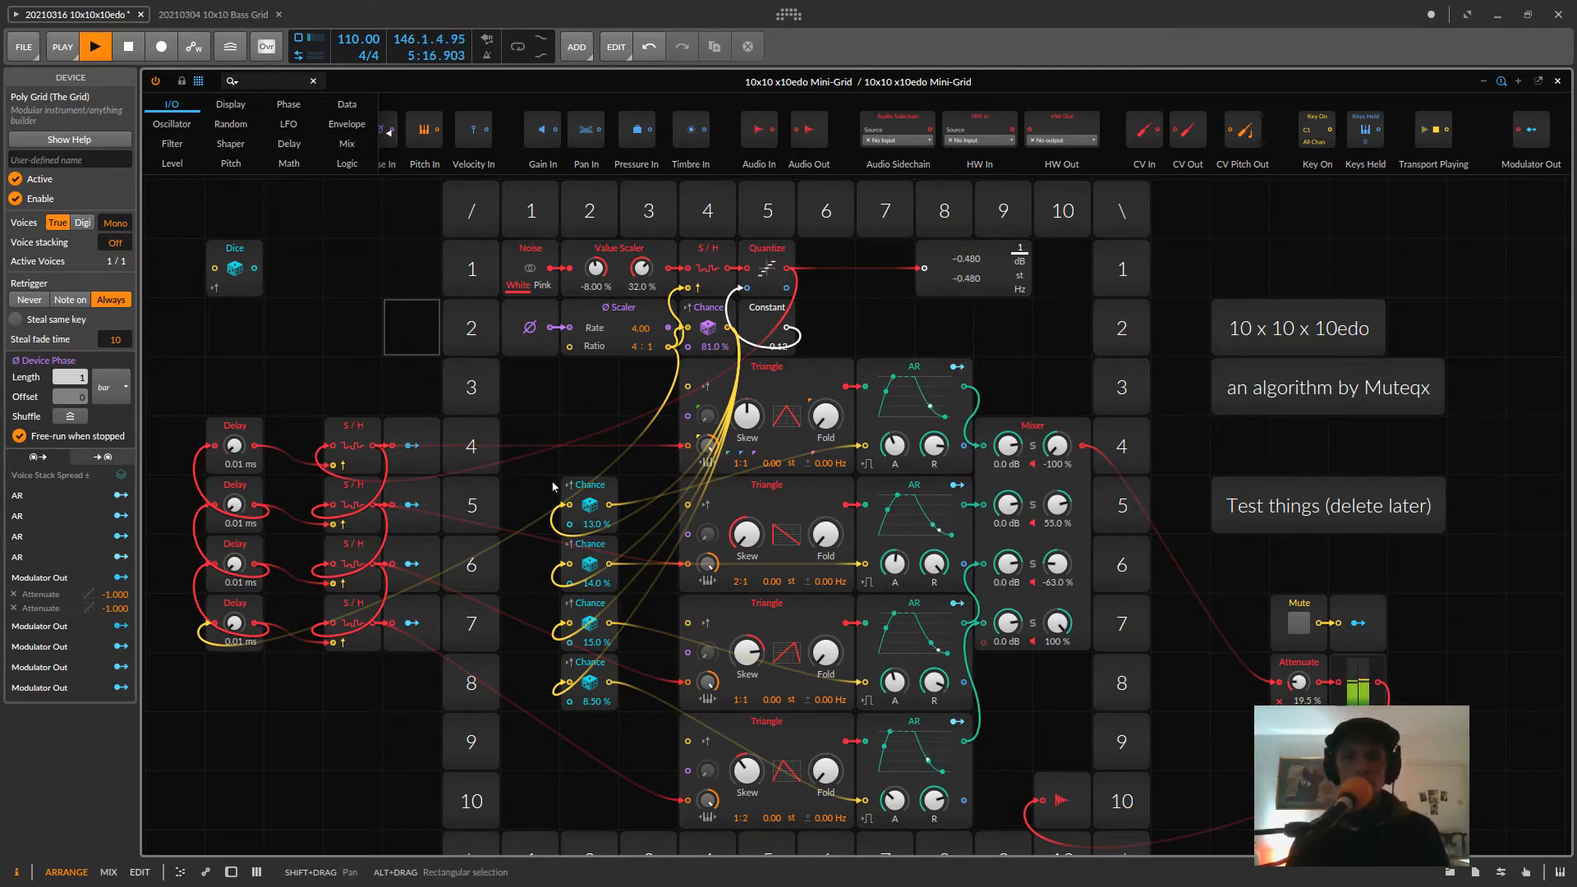
- Map the four Modulator Outs to the Skew of the four Triangle oscillators in order, with amounts +0.415, +0.970, -0.650 and +0.655
left_click(411, 446)
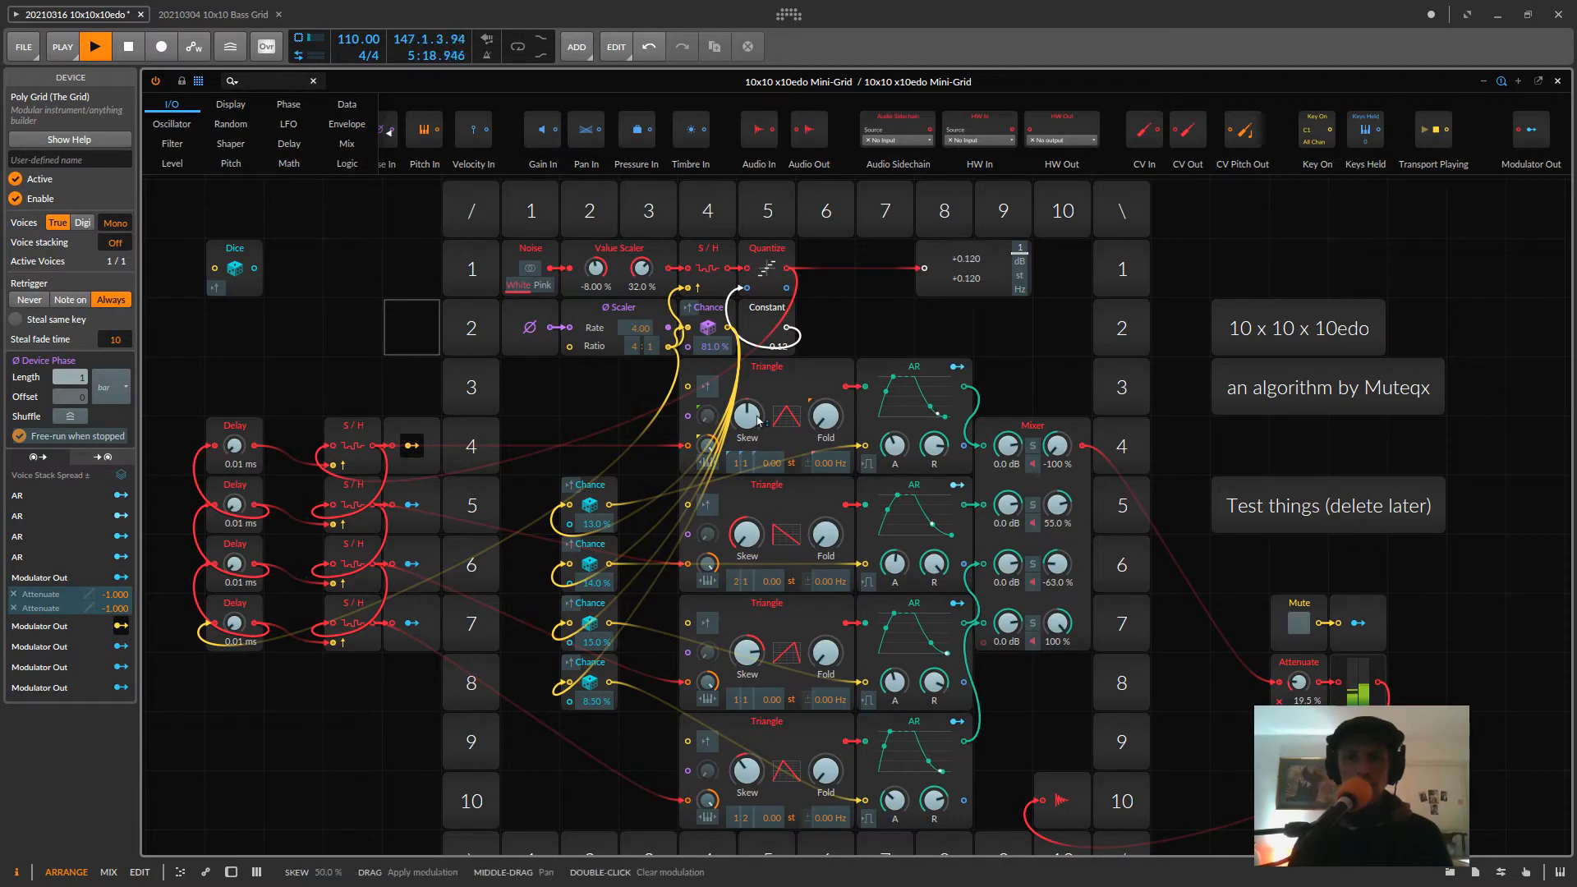
left_click_drag(747, 416, 747, 395)
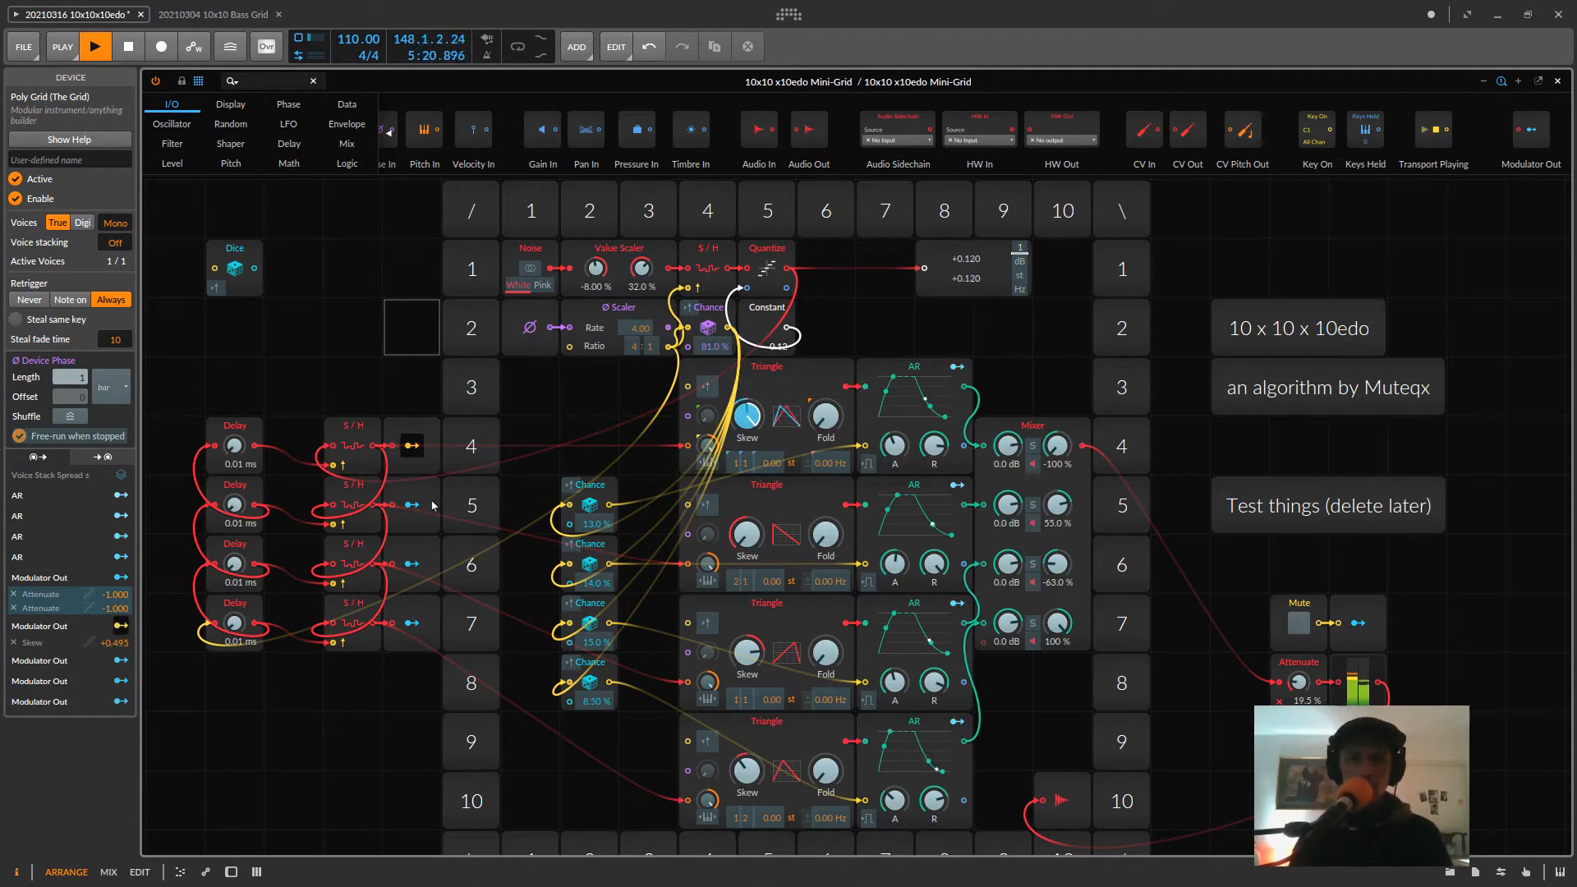
left_click_drag(745, 418, 745, 428)
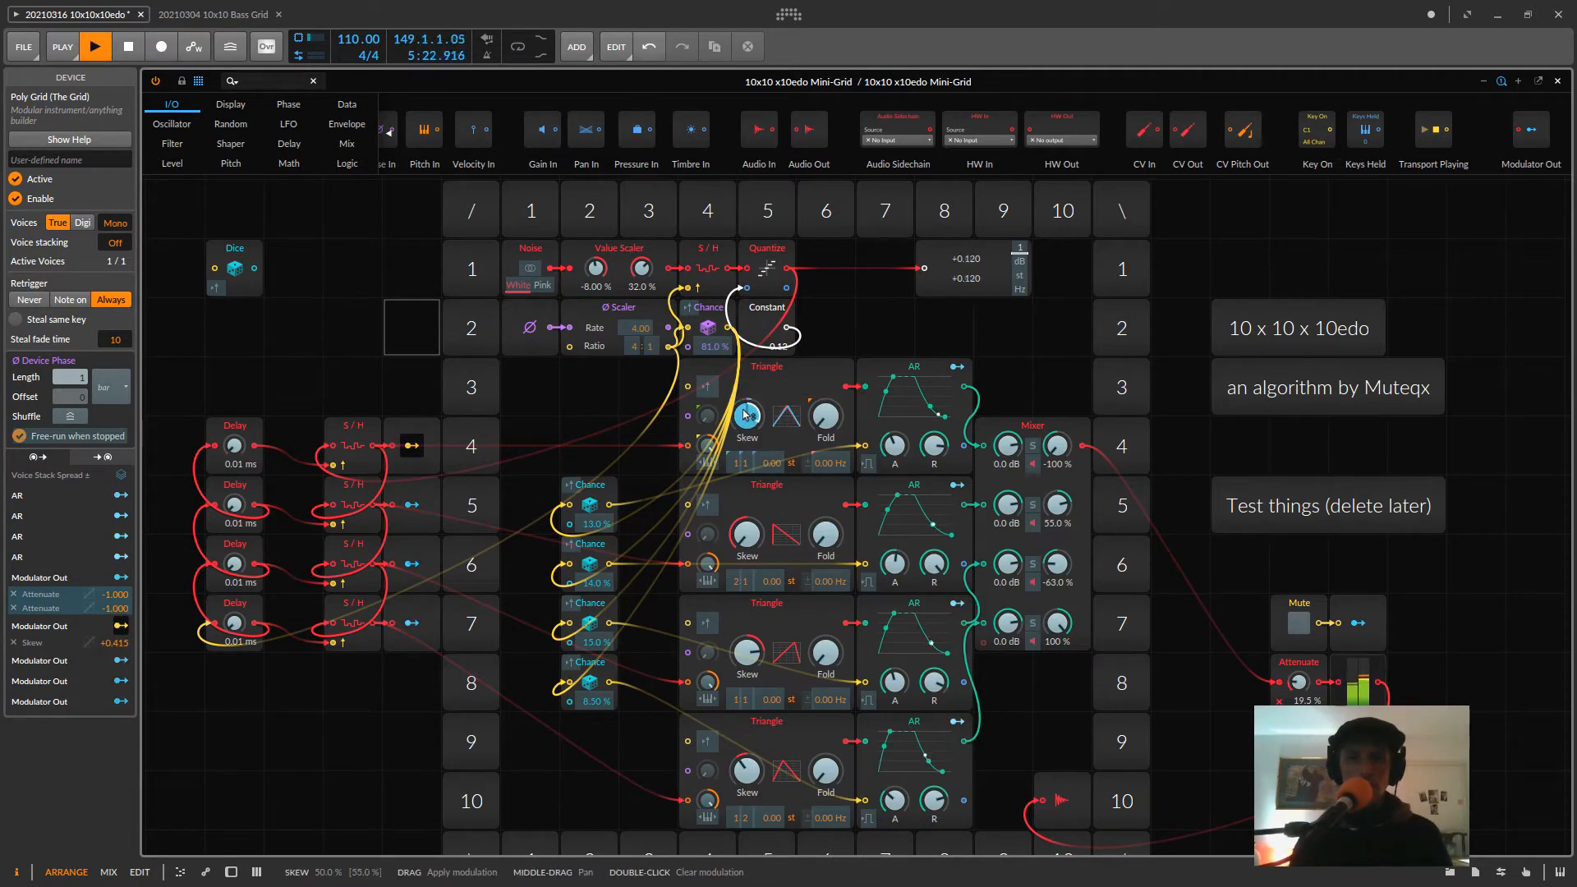
left_click_drag(745, 534, 746, 513)
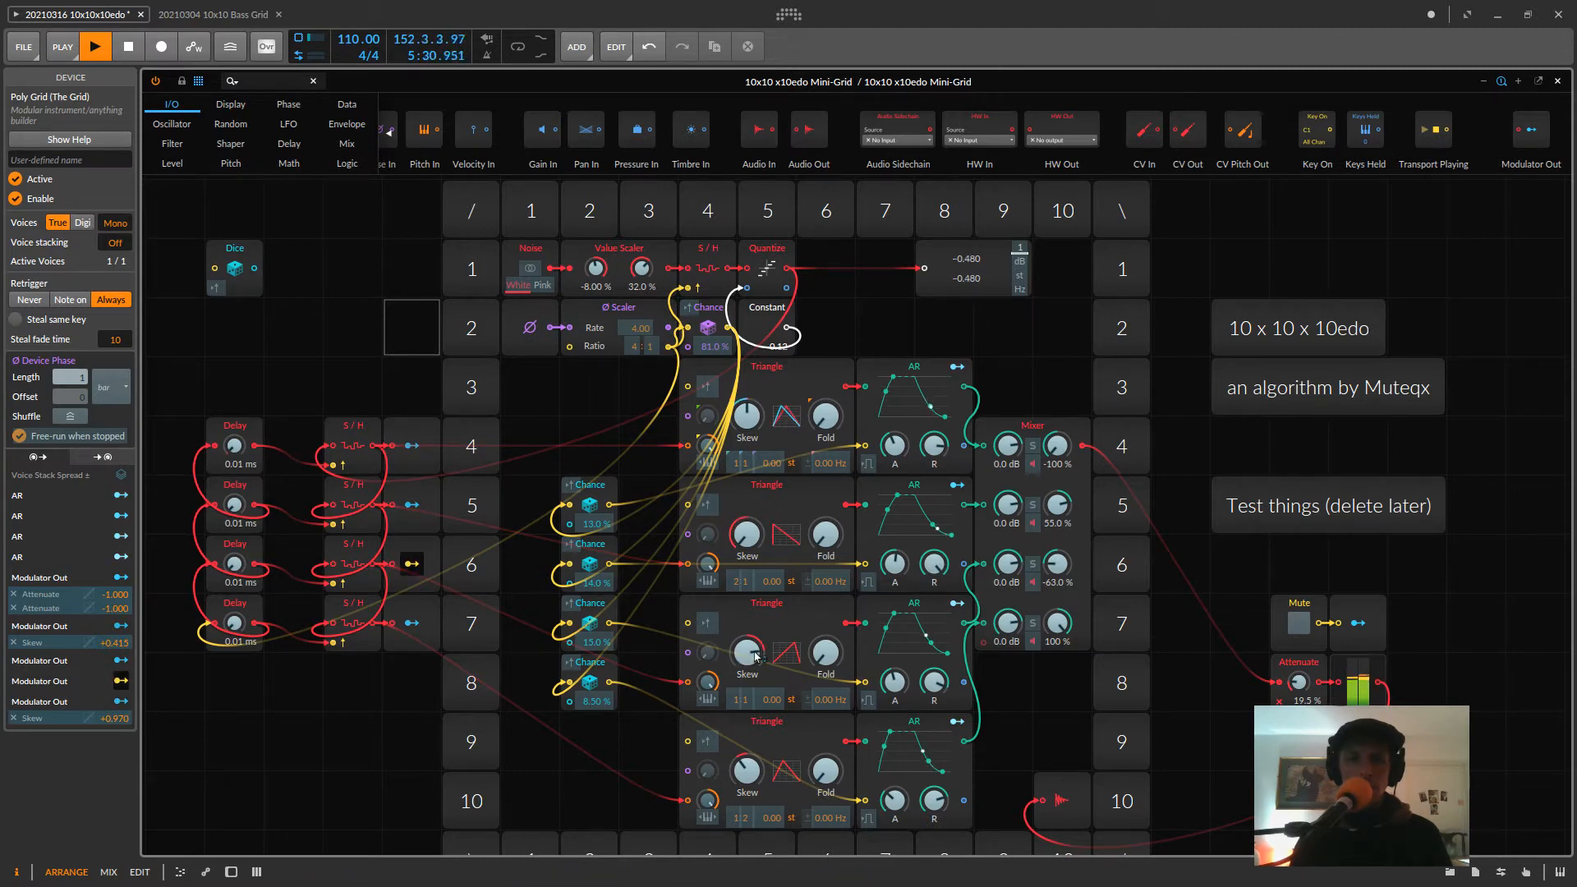
left_click_drag(746, 651, 734, 660)
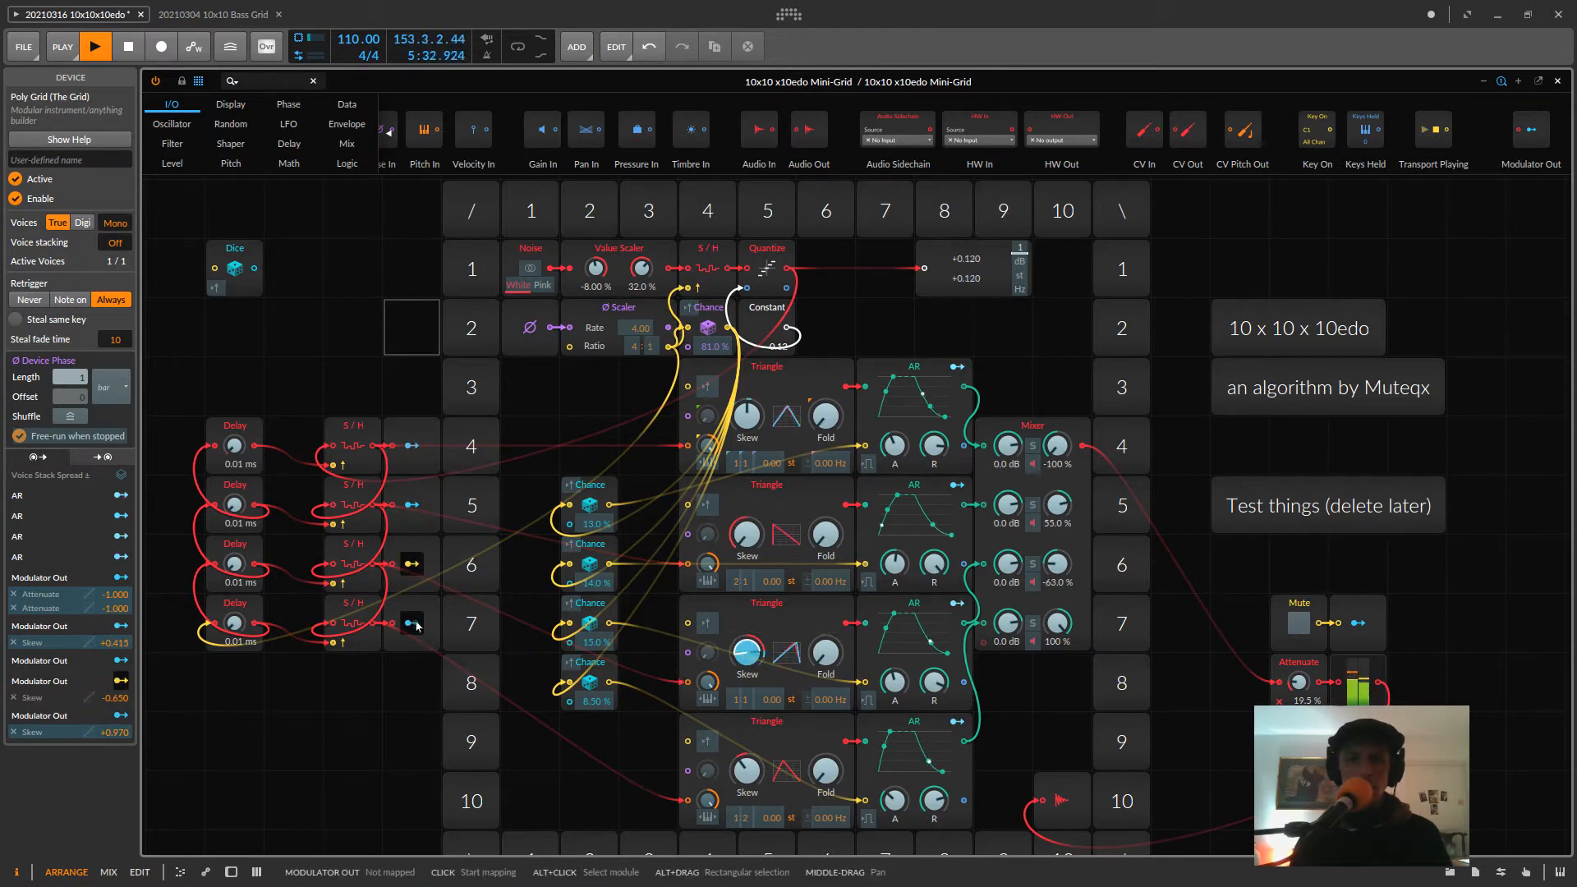
left_click_drag(746, 770, 745, 723)
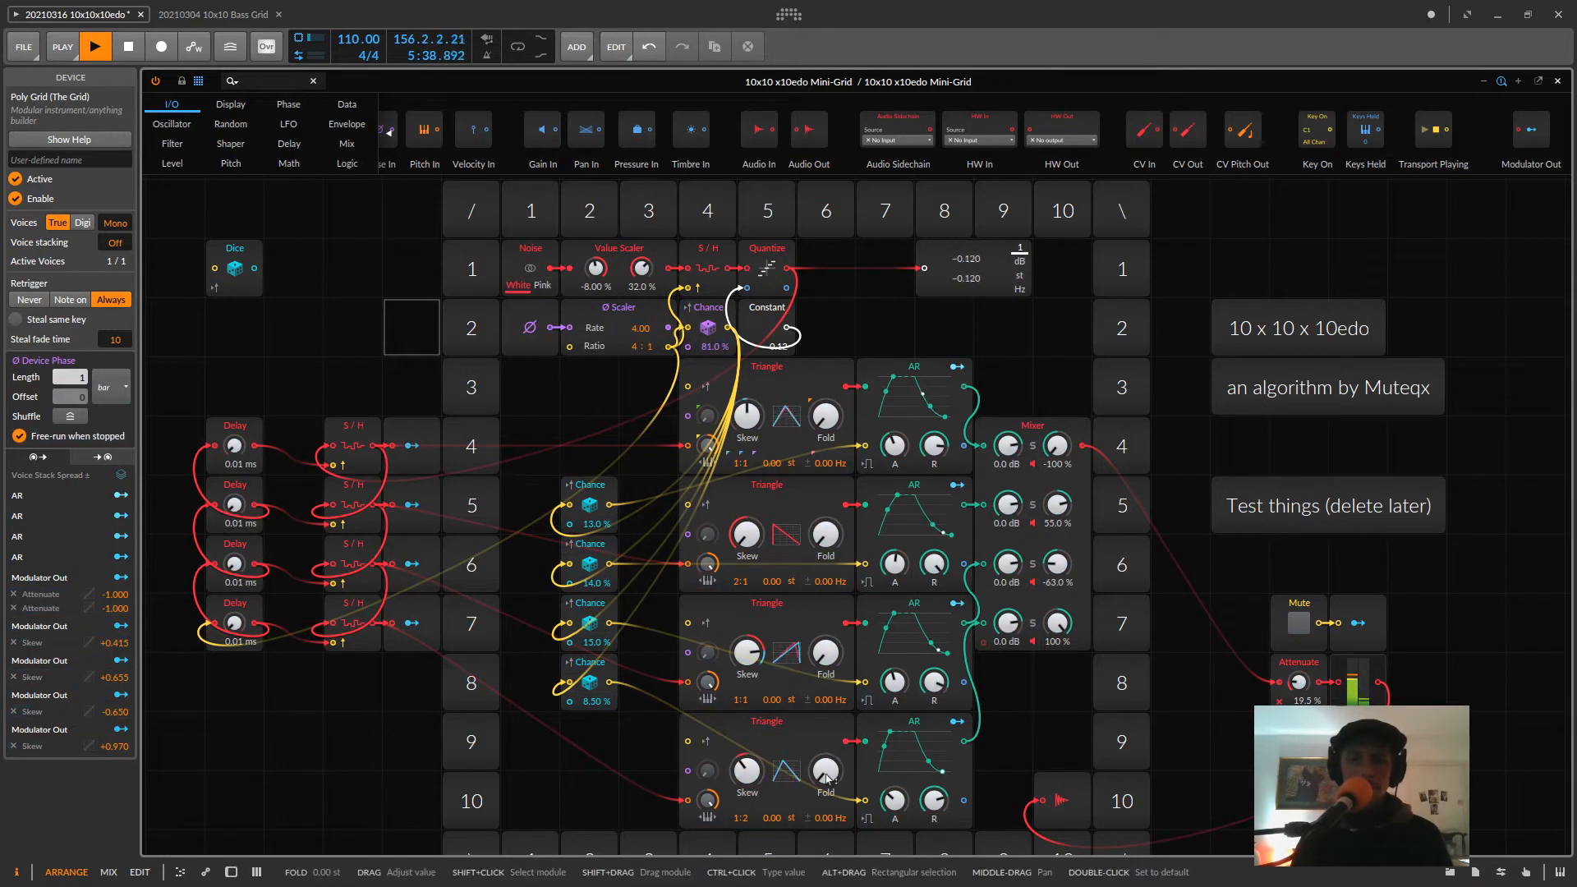
- Set the lowest Triangle oscillator's frequency ratio to 2:1 and lower the Attenuate amount to 15.5 %
double_click(744, 818)
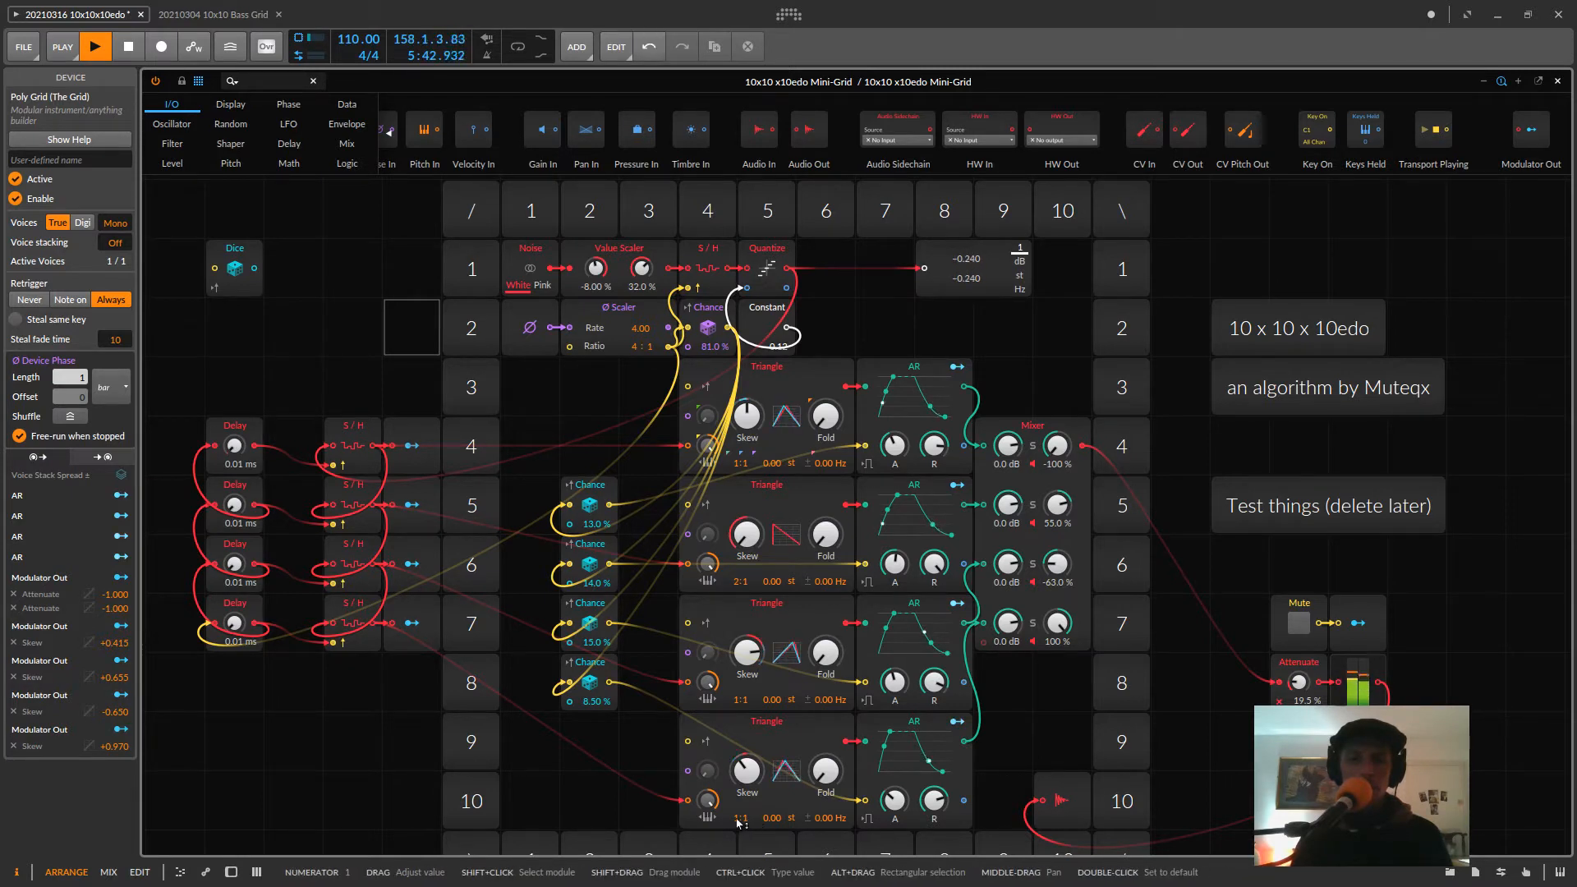
left_click_drag(761, 824, 761, 823)
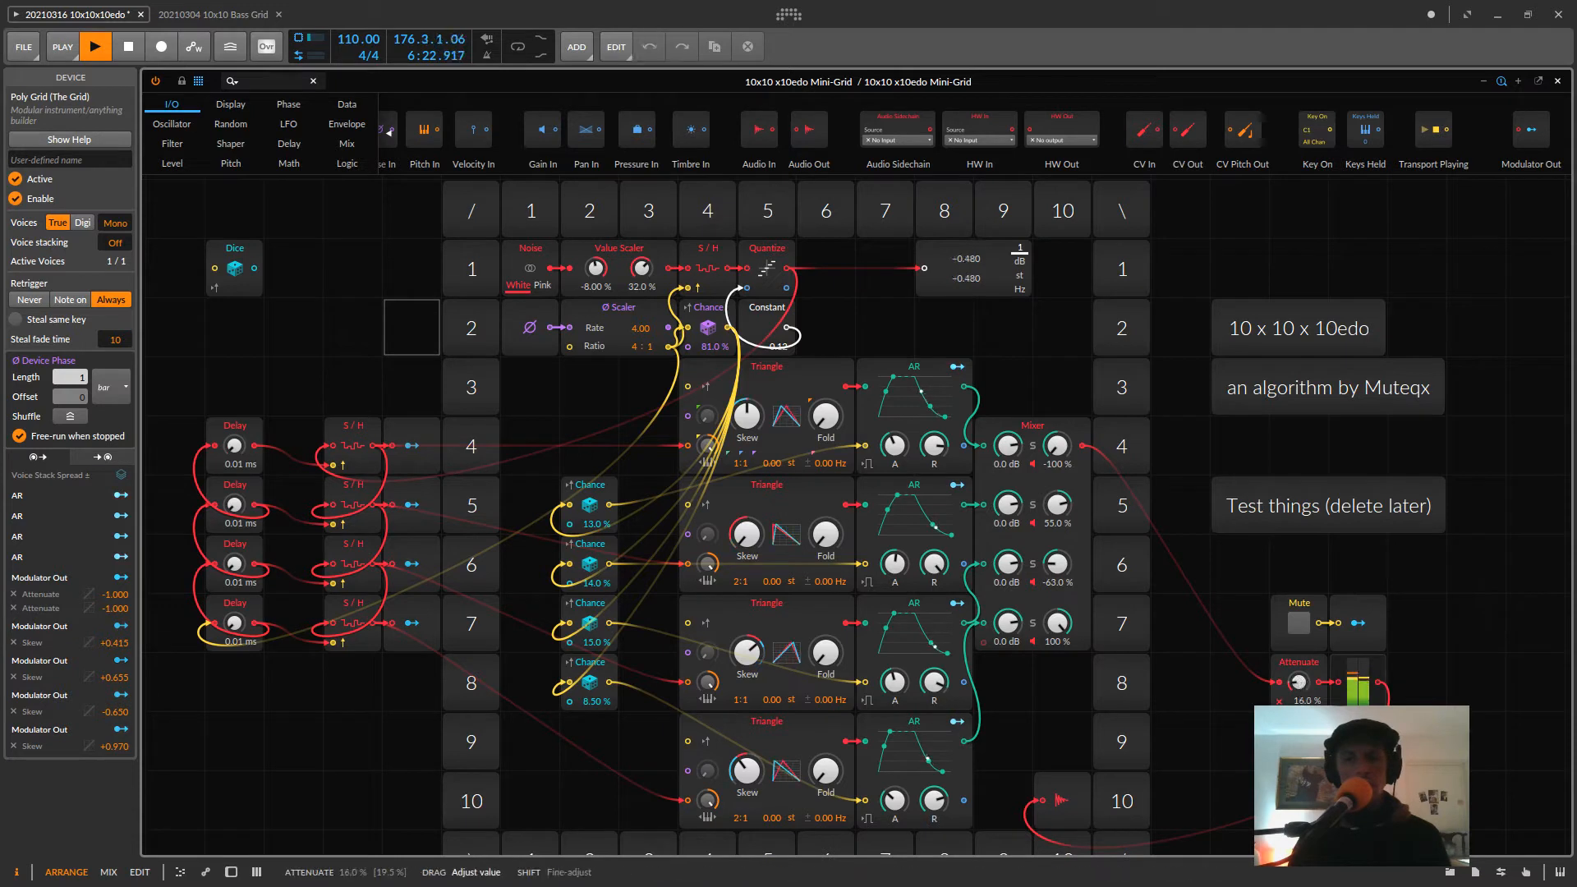
left_click_drag(1297, 680, 1297, 691)
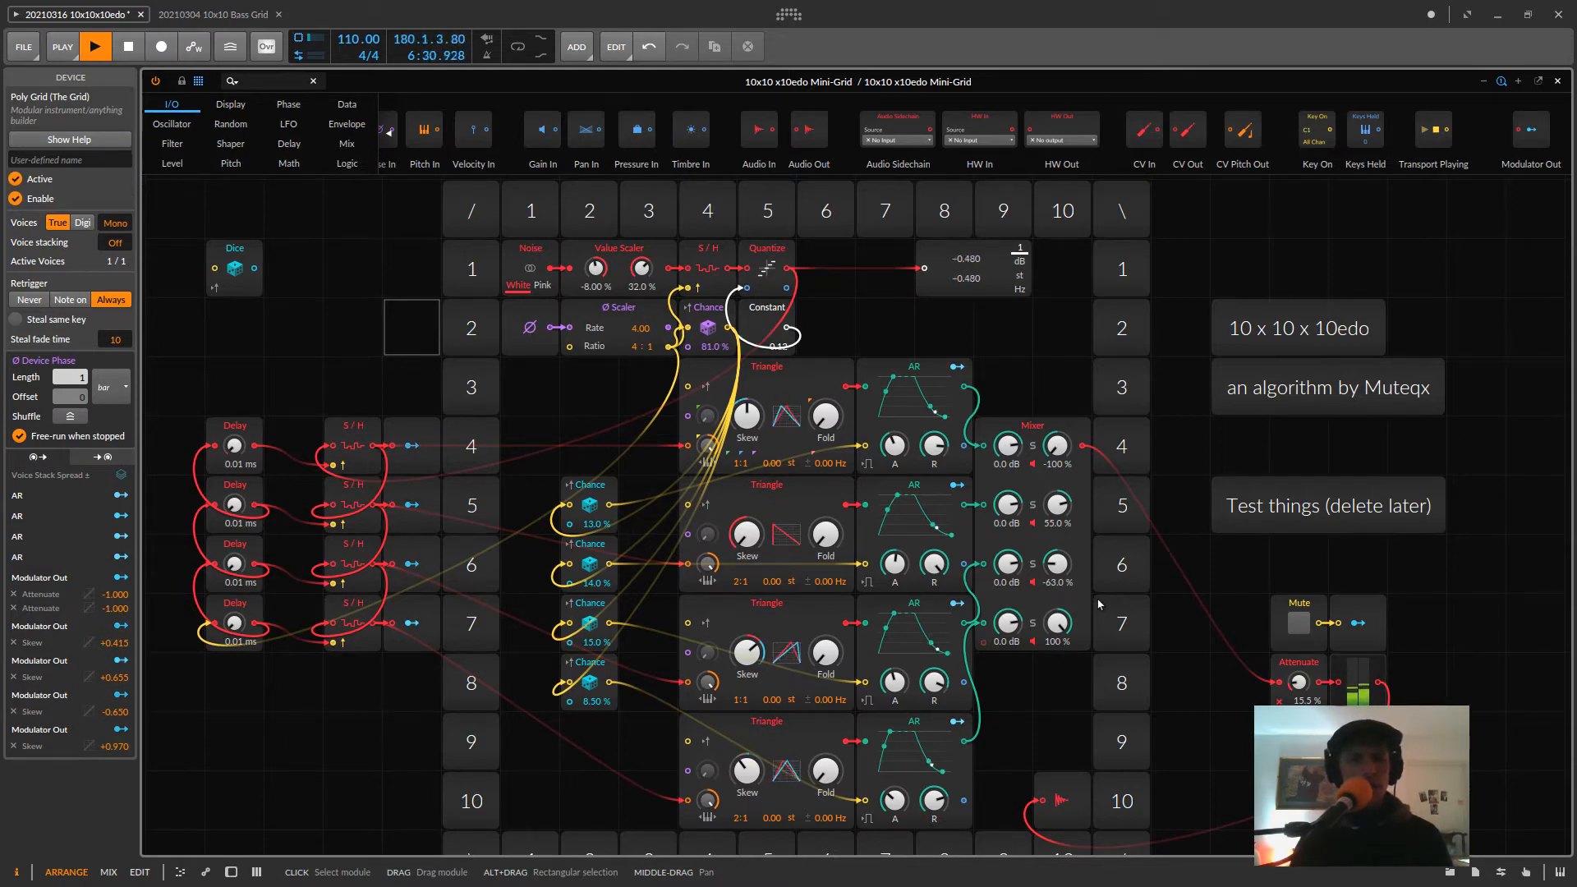
scroll(1099, 604, "down", 1)
scroll(1099, 603, "up", 1)
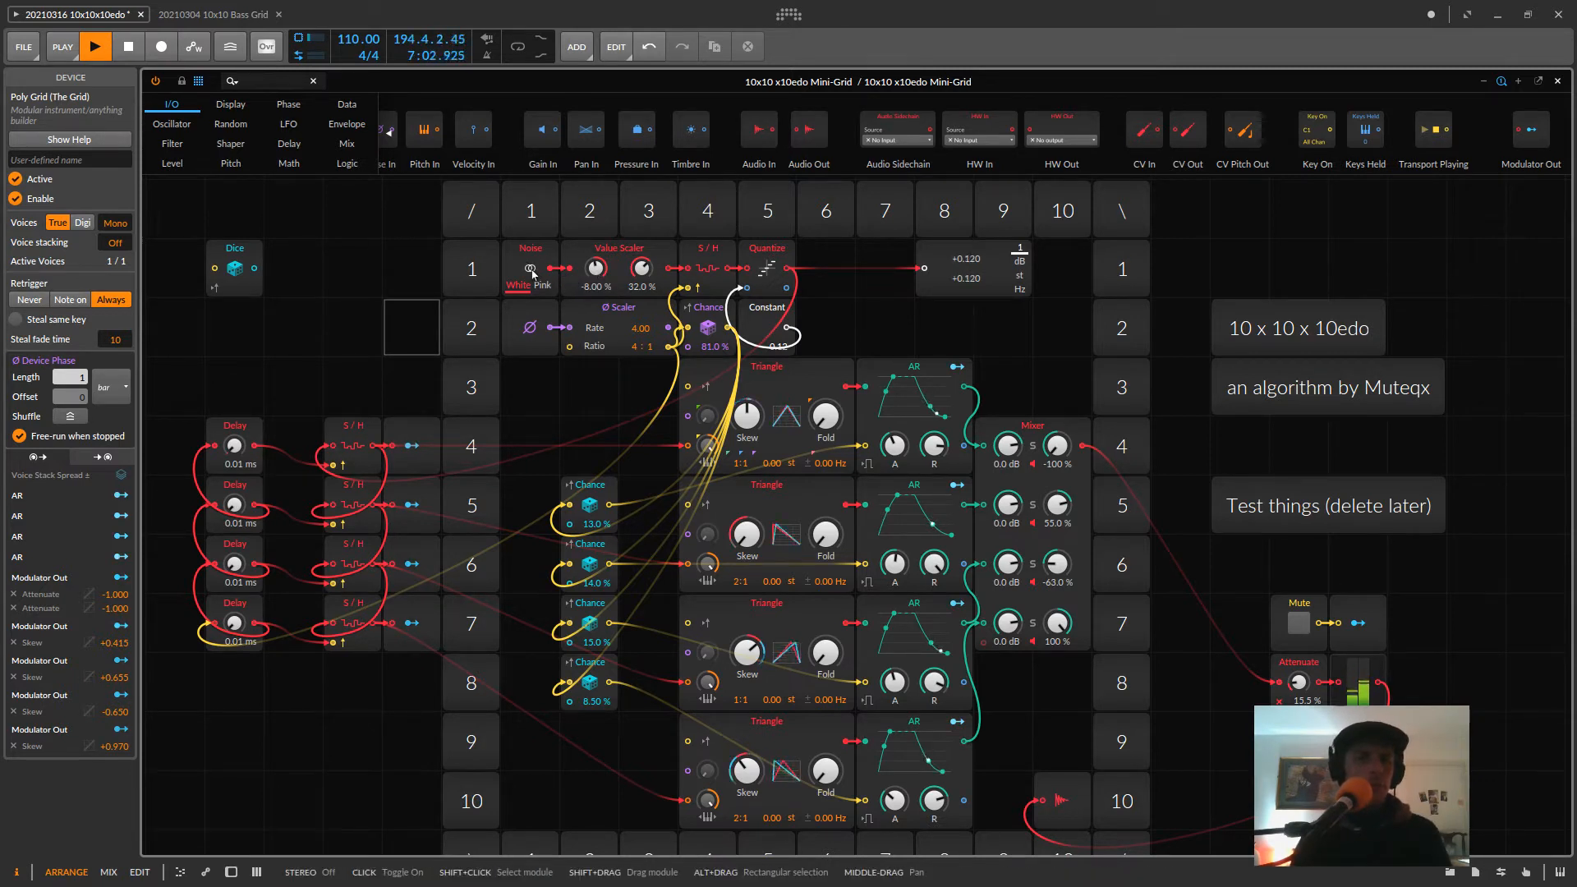
- Switch the Noise module to stereo and disable Mixer channels 2, 3 and 4 to isolate channel 1
left_click(531, 269)
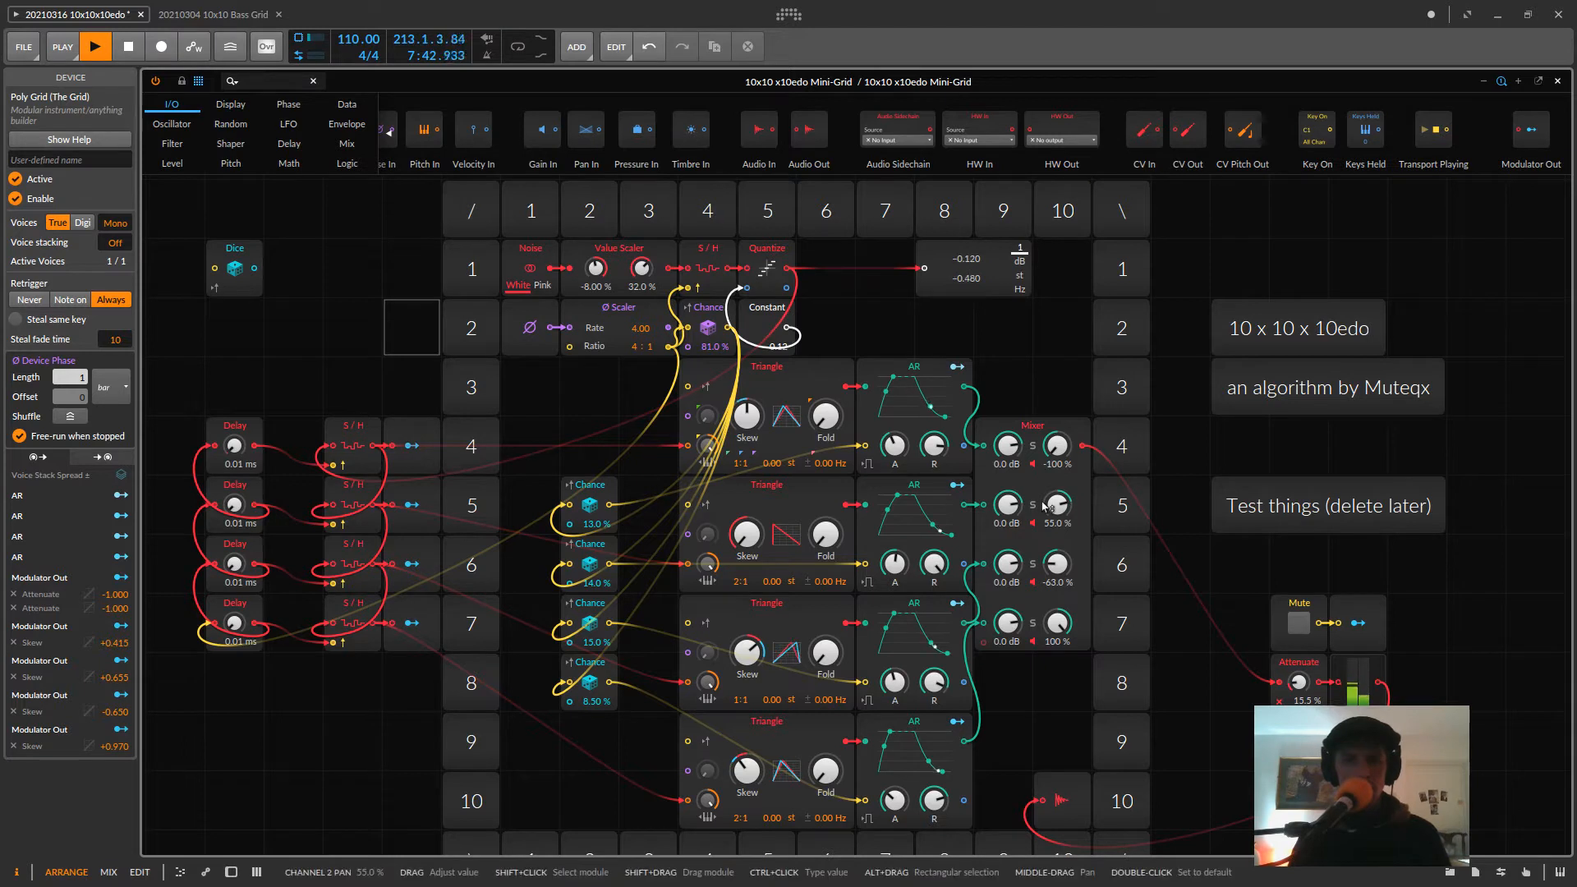
left_click(1033, 641)
left_click(1033, 583)
left_click(1032, 523)
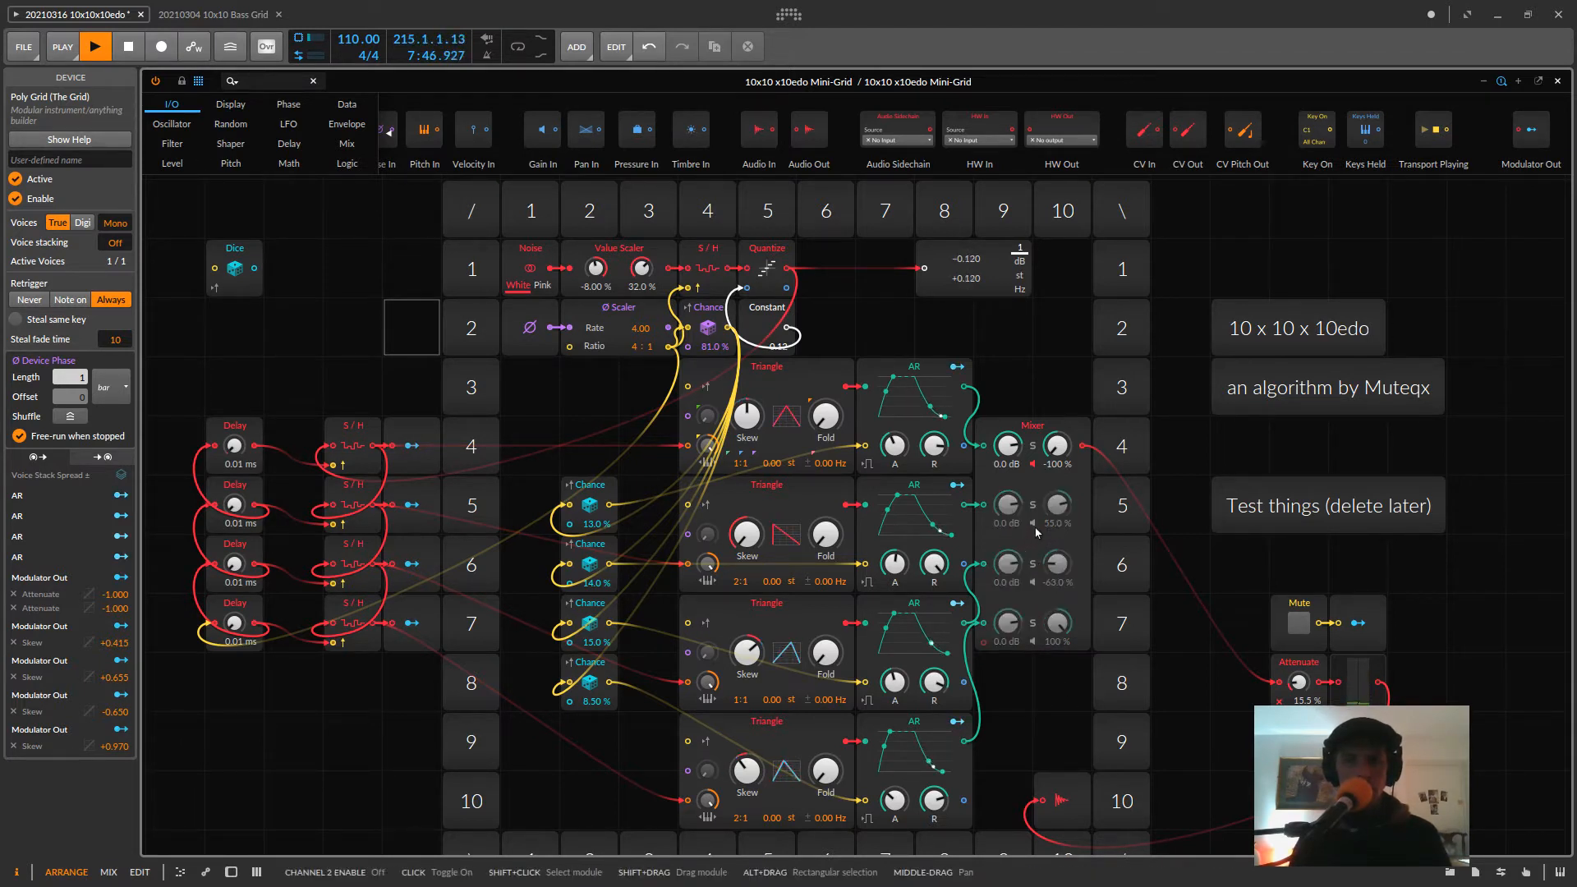
- Set Mixer channel 1's pan to 2.00 % and raise the Attenuate amount to 42.0 %
left_click_drag(1057, 445, 1057, 392)
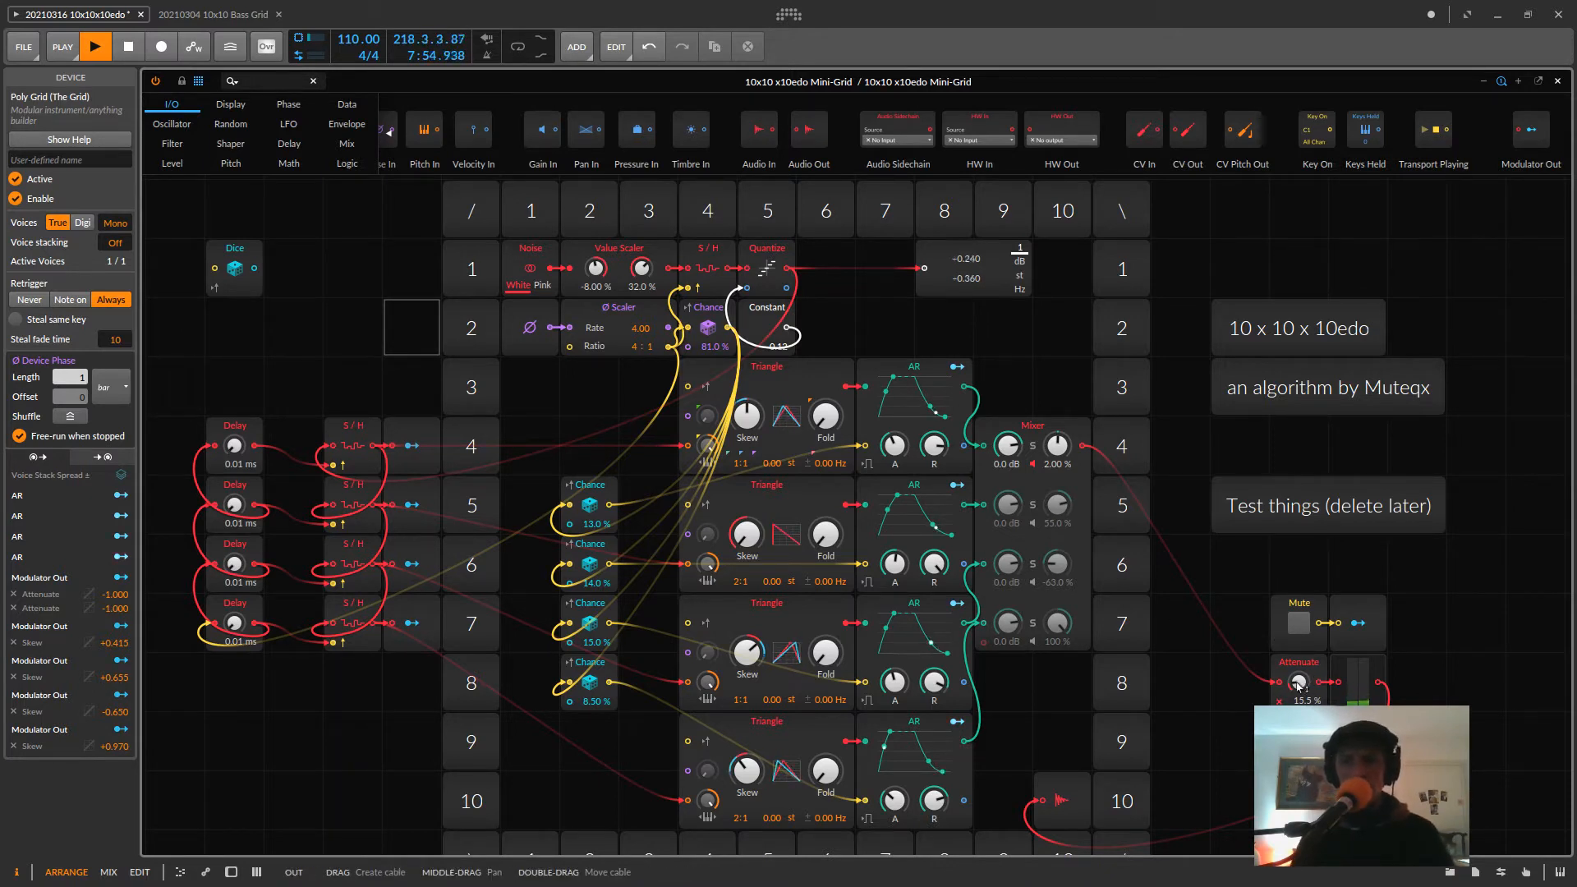
left_click_drag(1298, 683, 1298, 662)
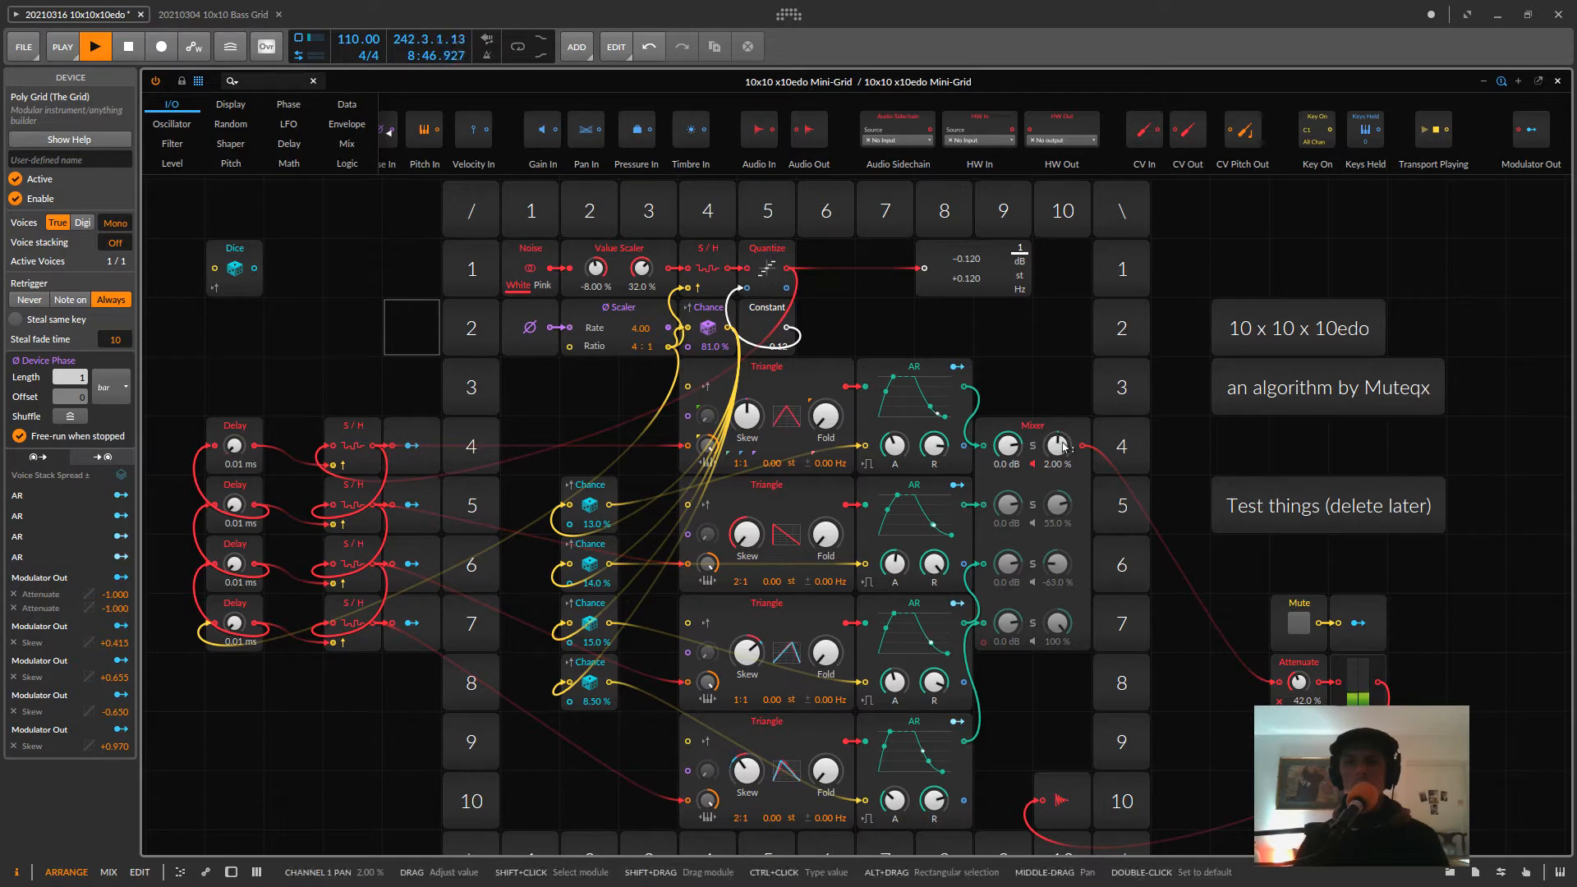
- Pan Mixer channel 1 to -100 % and switch it over to 100 % to compare both sides
left_click_drag(1060, 442, 1063, 445)
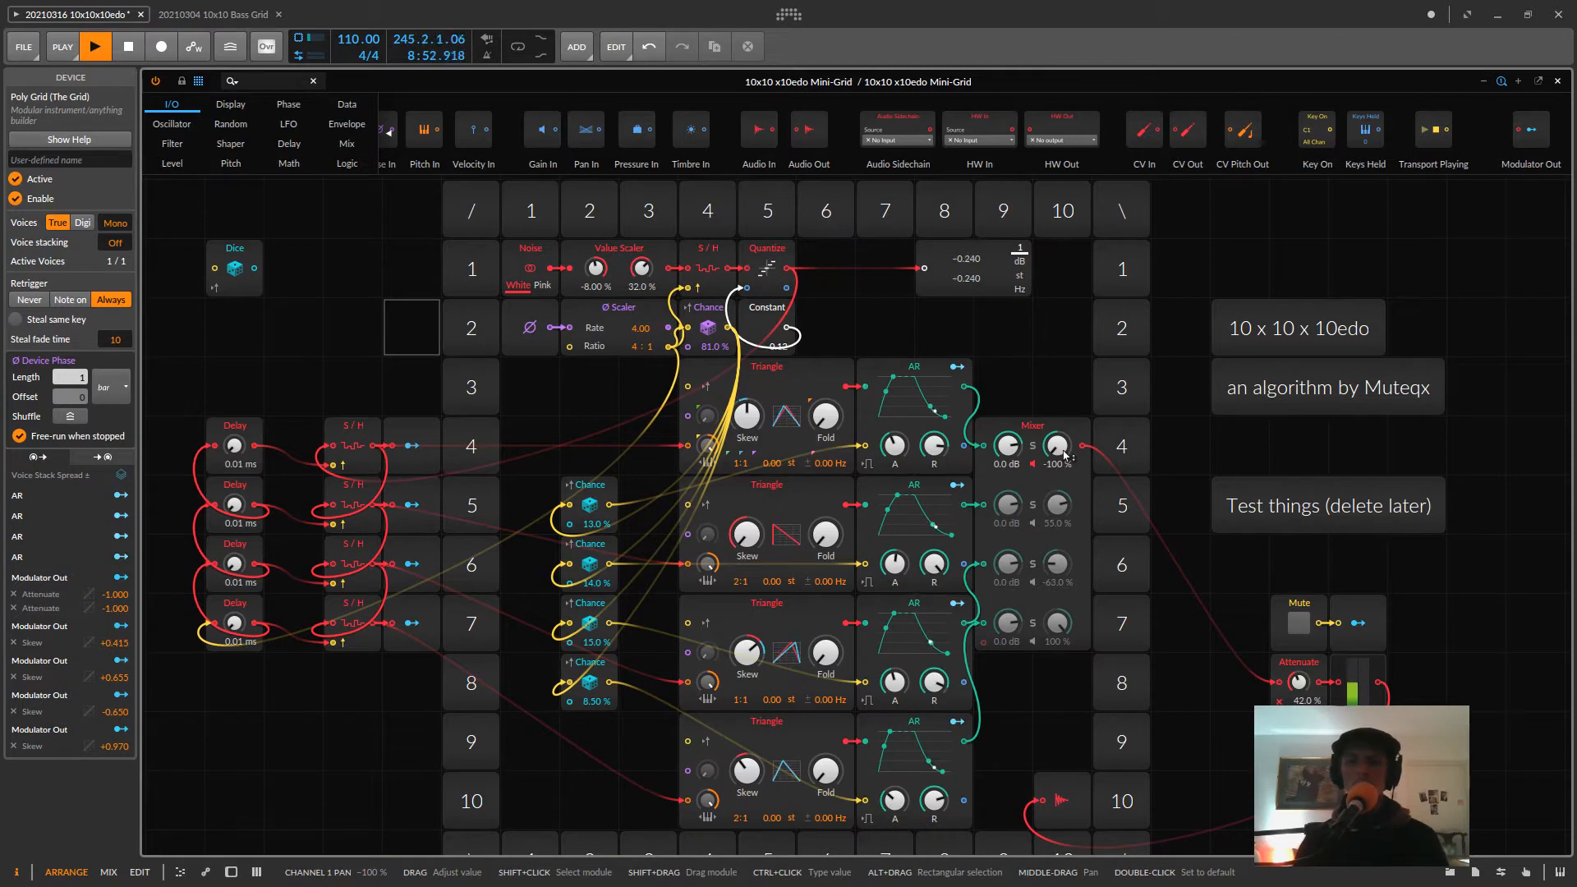
left_click_drag(1058, 453, 1059, 454)
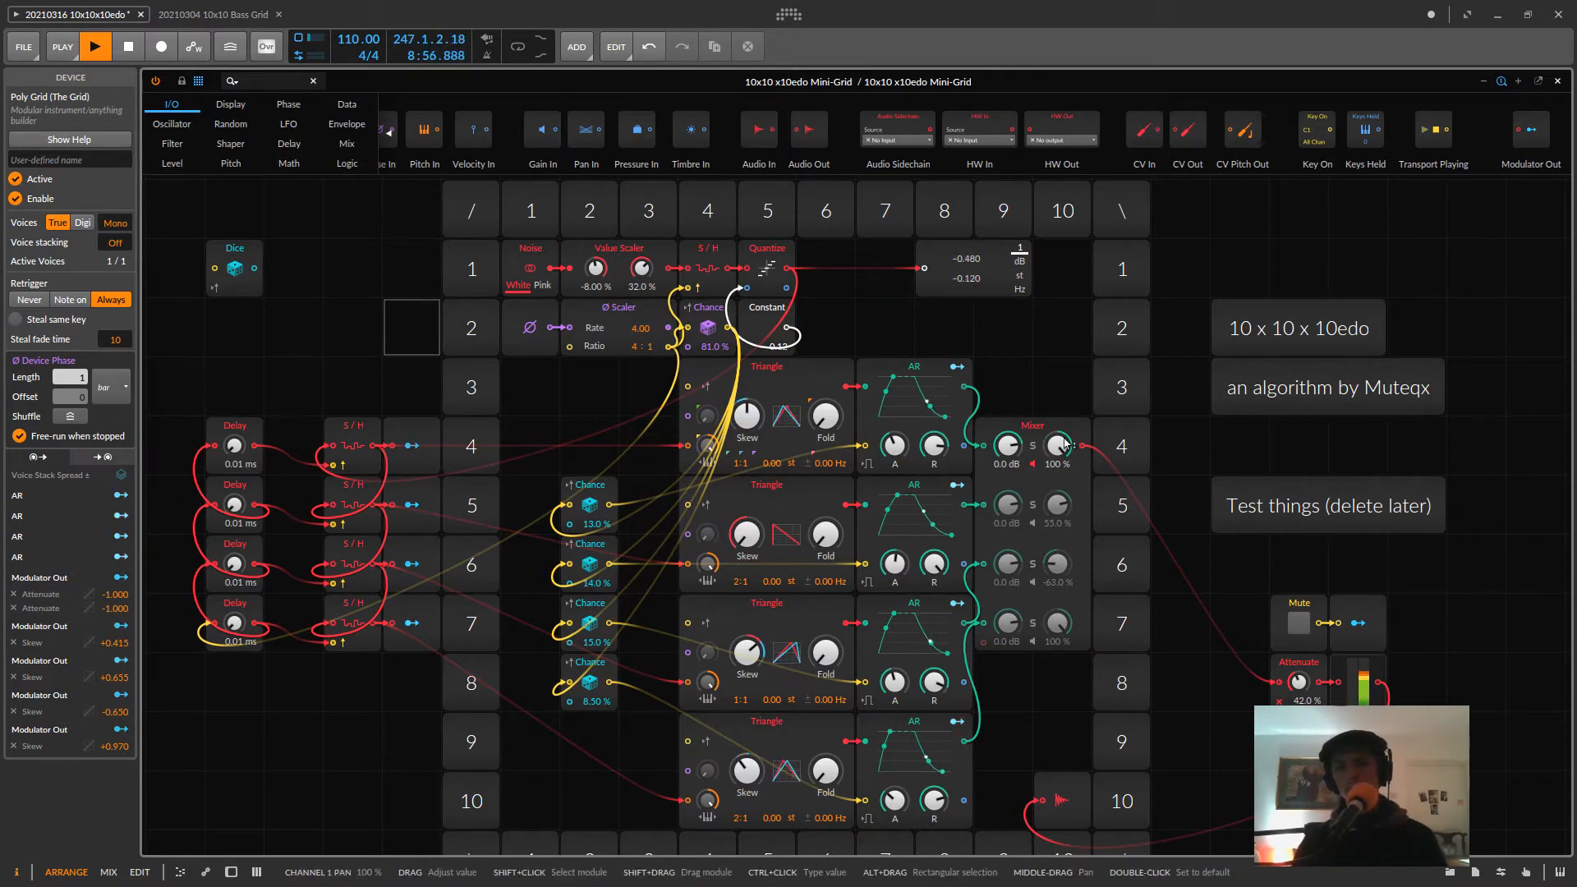
- Reduce Mixer channel 1's pan to 32.0 % and re-enable channels 2, 3 and 4
mouse_move(1066, 445)
left_mouse_down()
mouse_move(1066, 465)
mouse_move(1065, 444)
left_mouse_up()
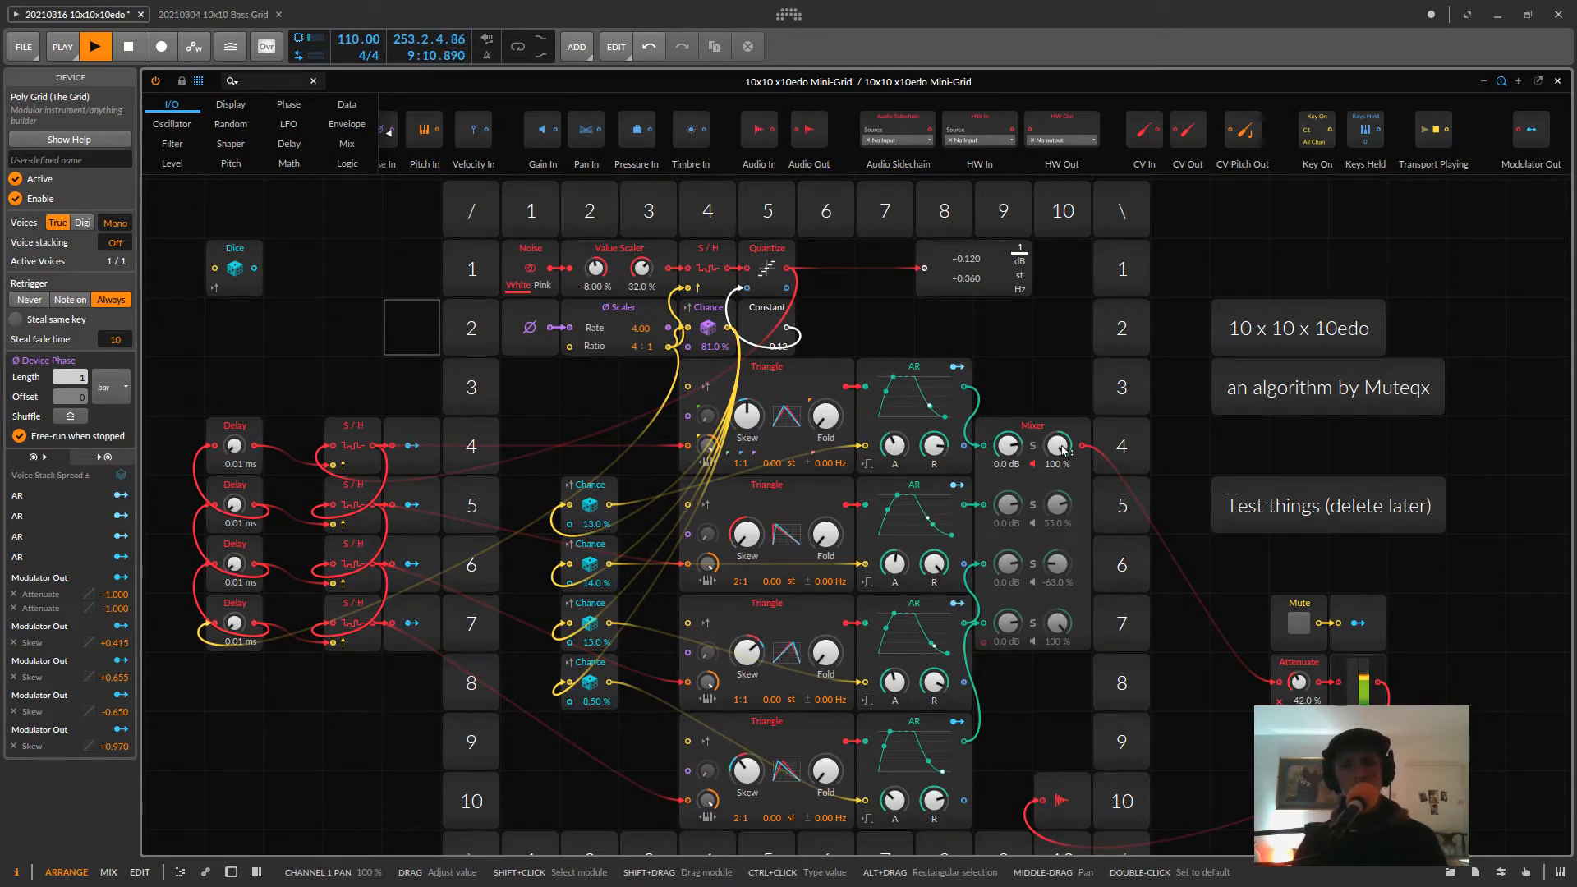
left_click_drag(1063, 451, 1064, 485)
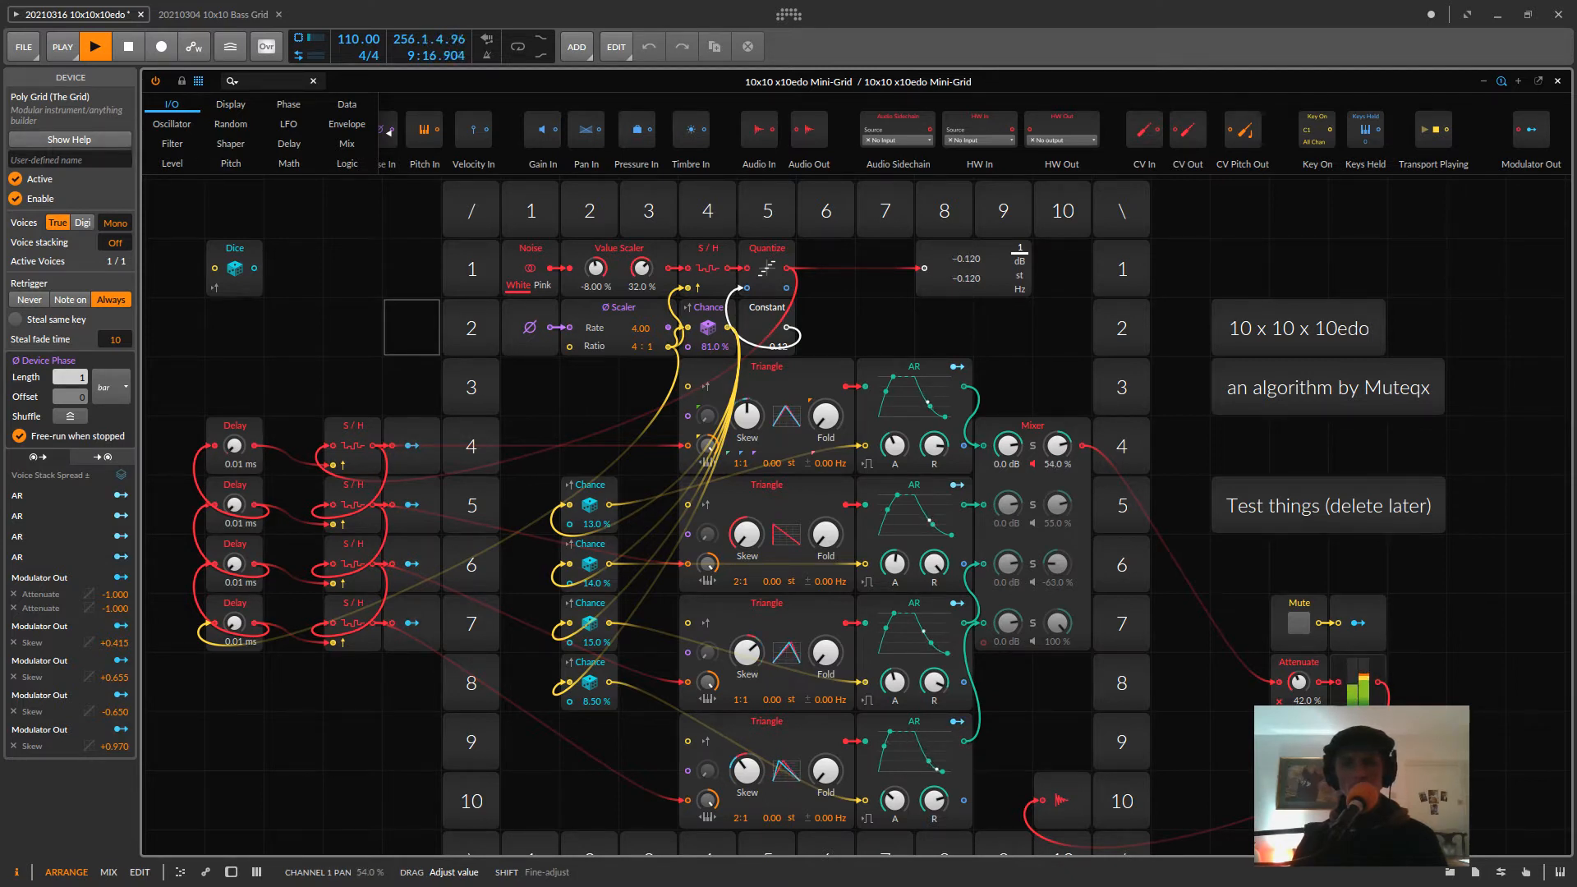
left_click_drag(1064, 484, 1061, 490)
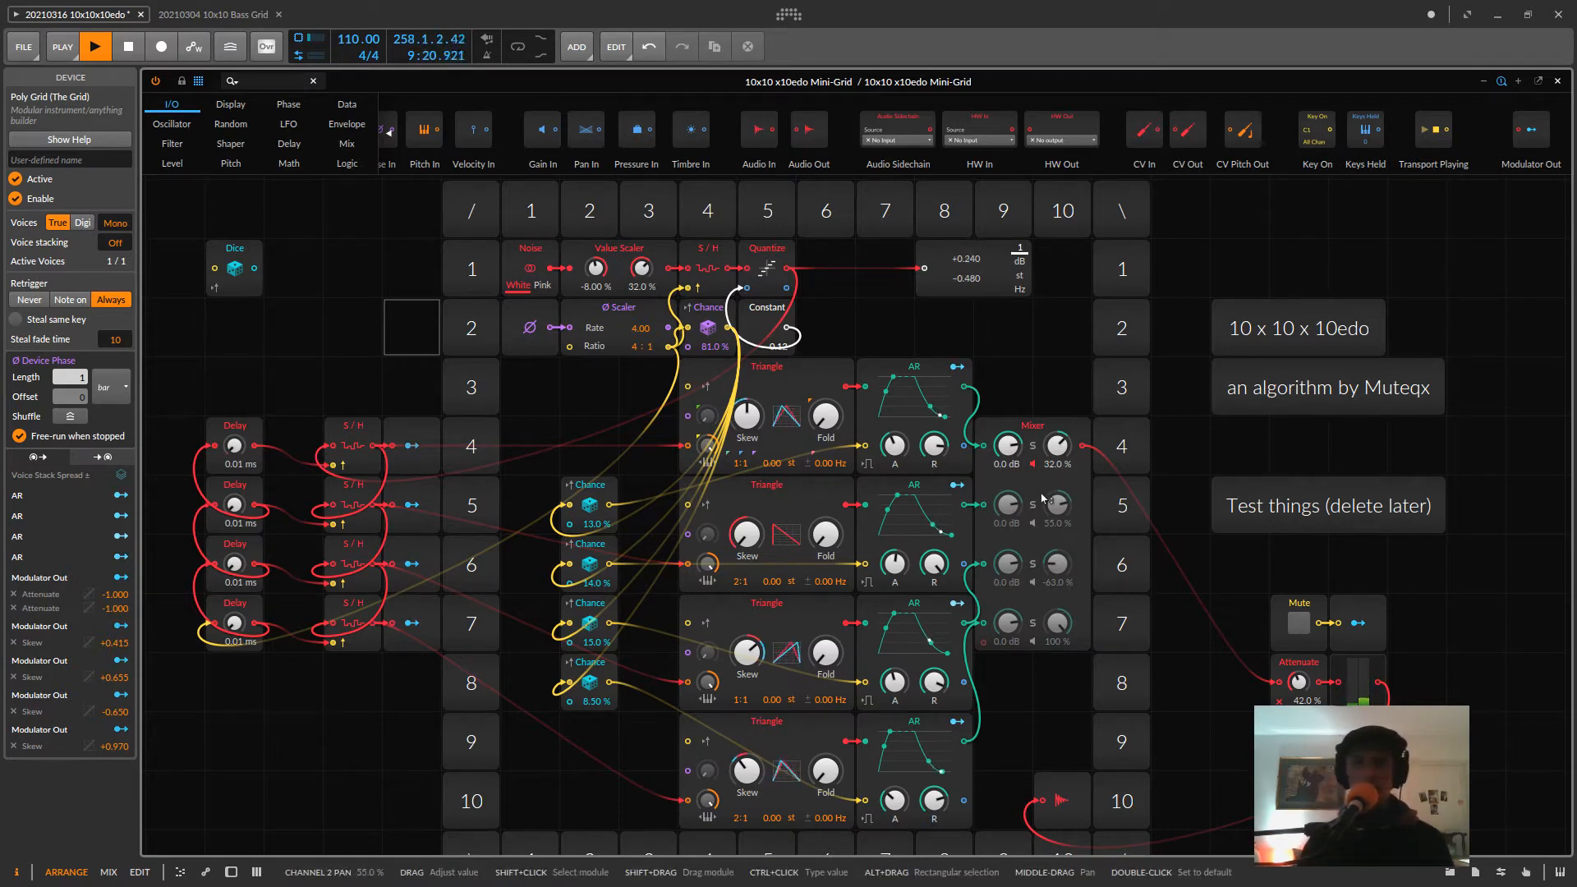
left_click(1033, 583)
left_click(1034, 642)
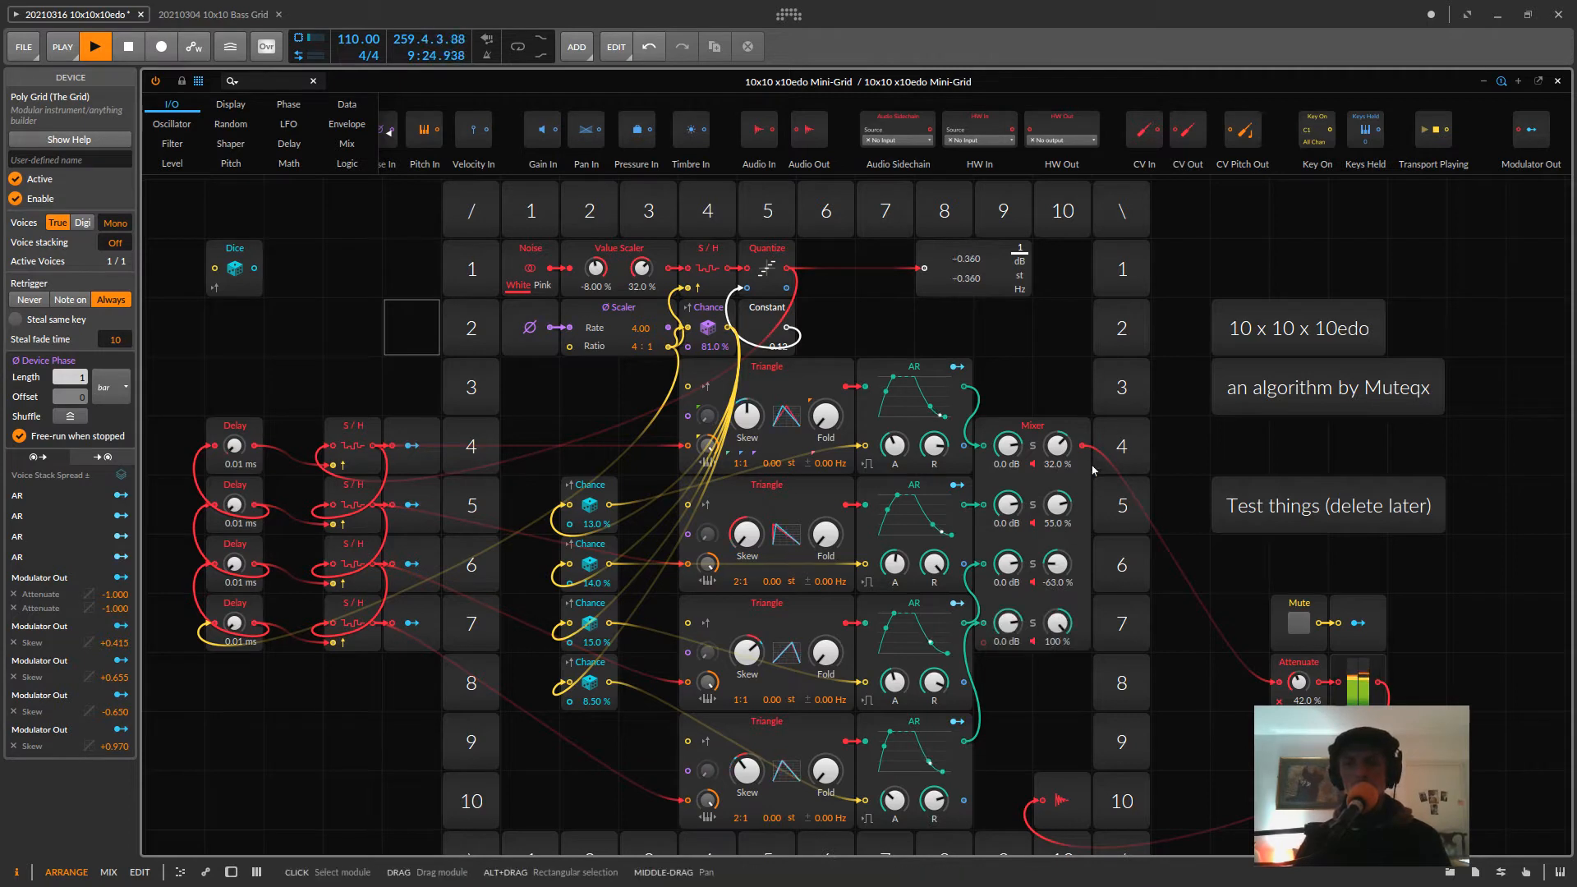
- Set the Mixer pans to 3.00 % for channel 1, 44.0 % for channel 2 and 86.0 % for channel 4
left_click_drag(1076, 481, 1057, 545)
left_click_drag(1057, 623, 1057, 582)
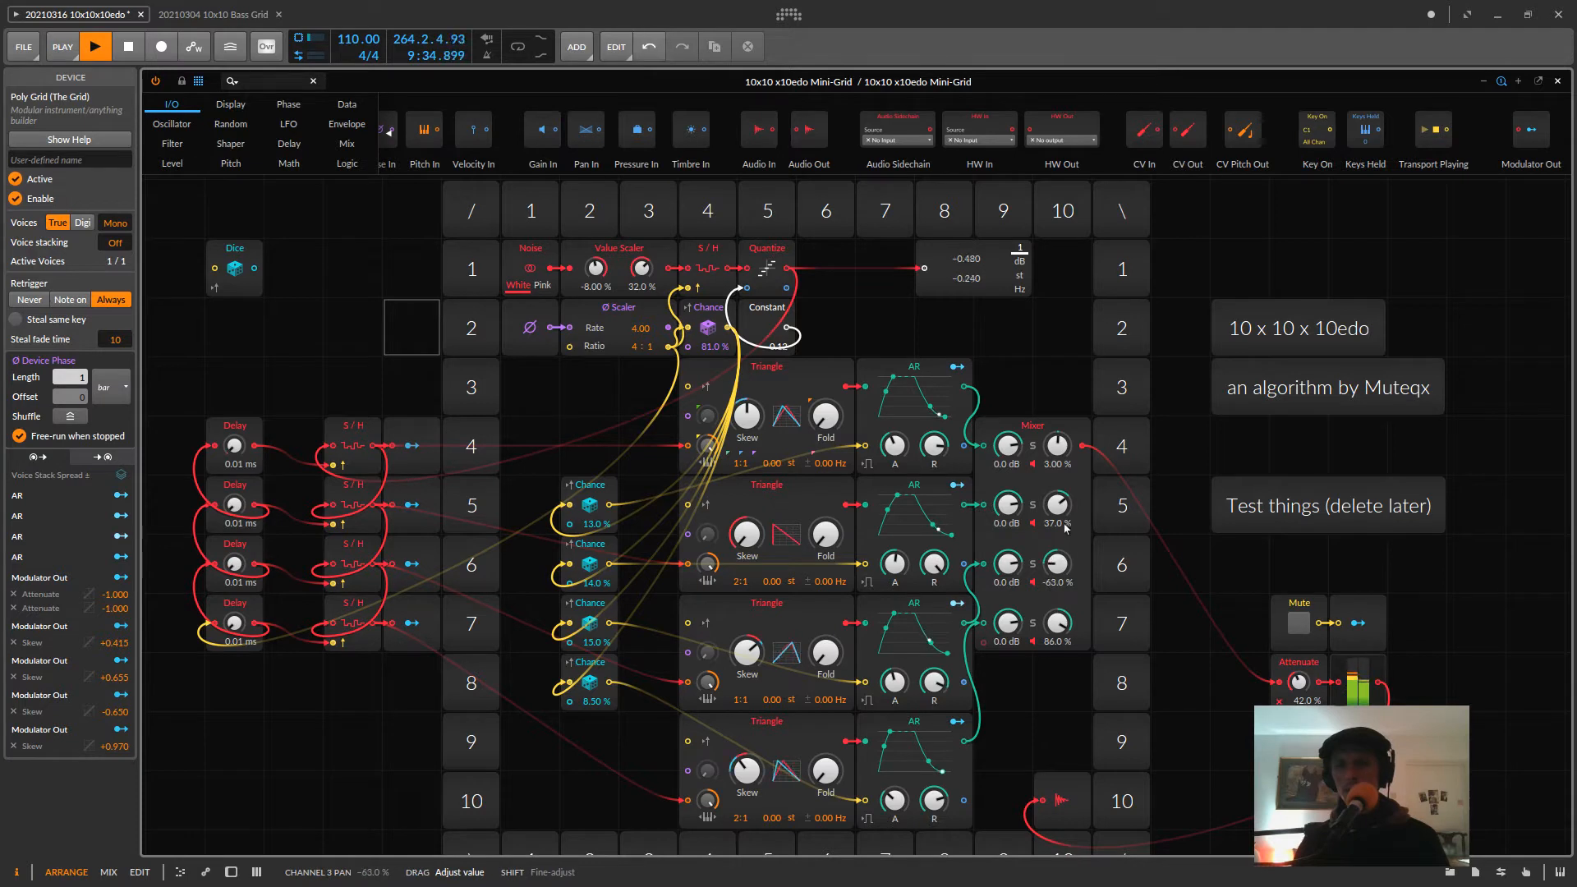
left_click_drag(1058, 504, 1057, 499)
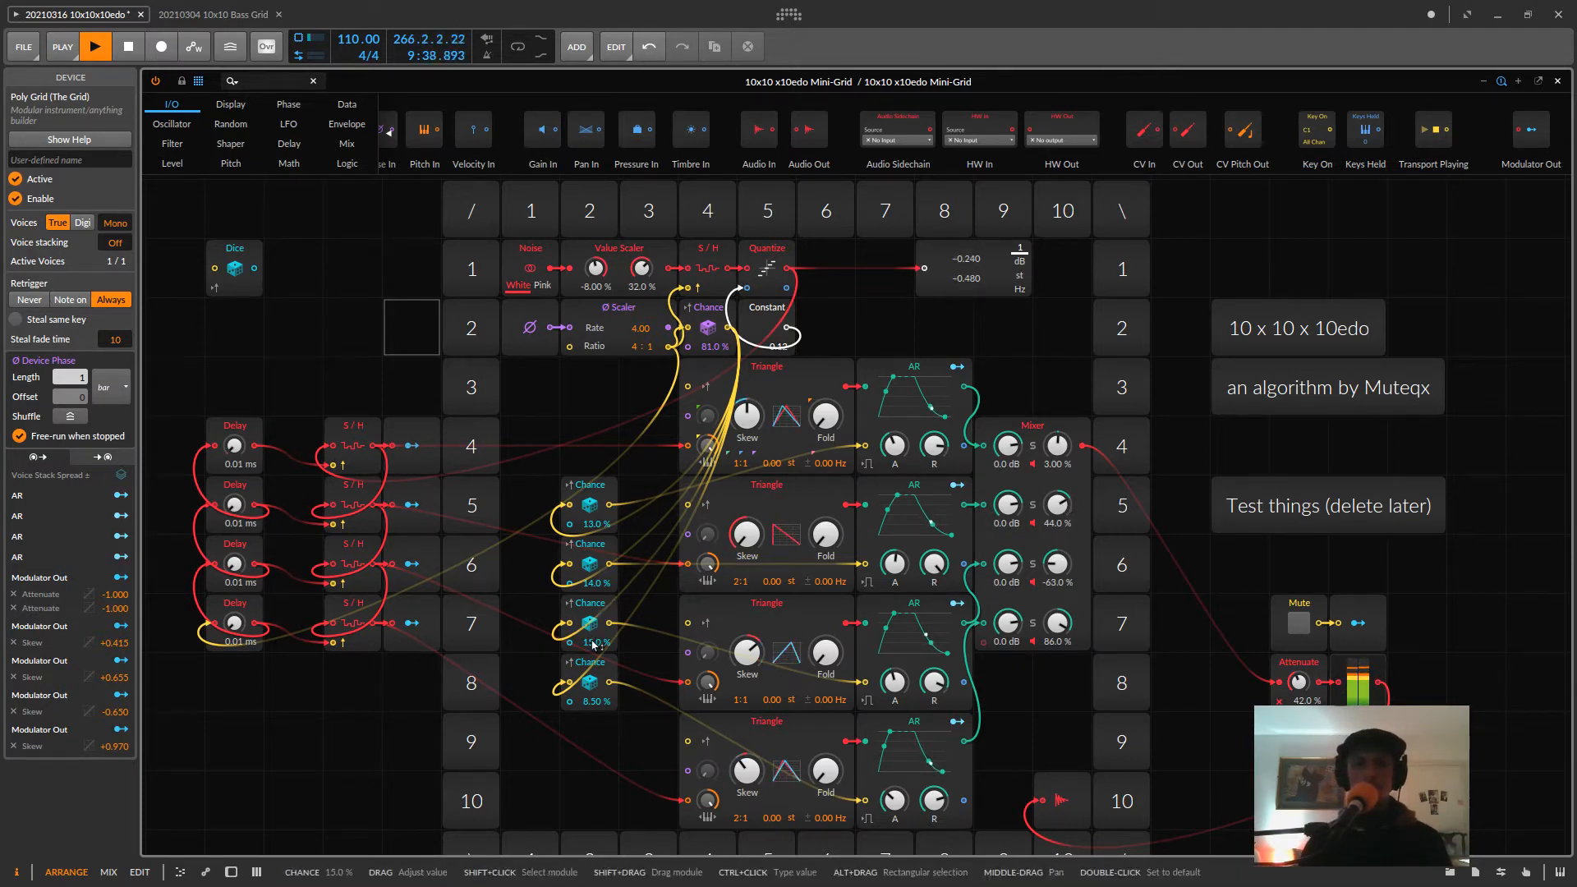
- Raise the Chance module in row 7 to 37.0 % and the one in row 5 to 37.5 %
left_click_drag(589, 622, 589, 610)
left_click_drag(593, 526, 593, 509)
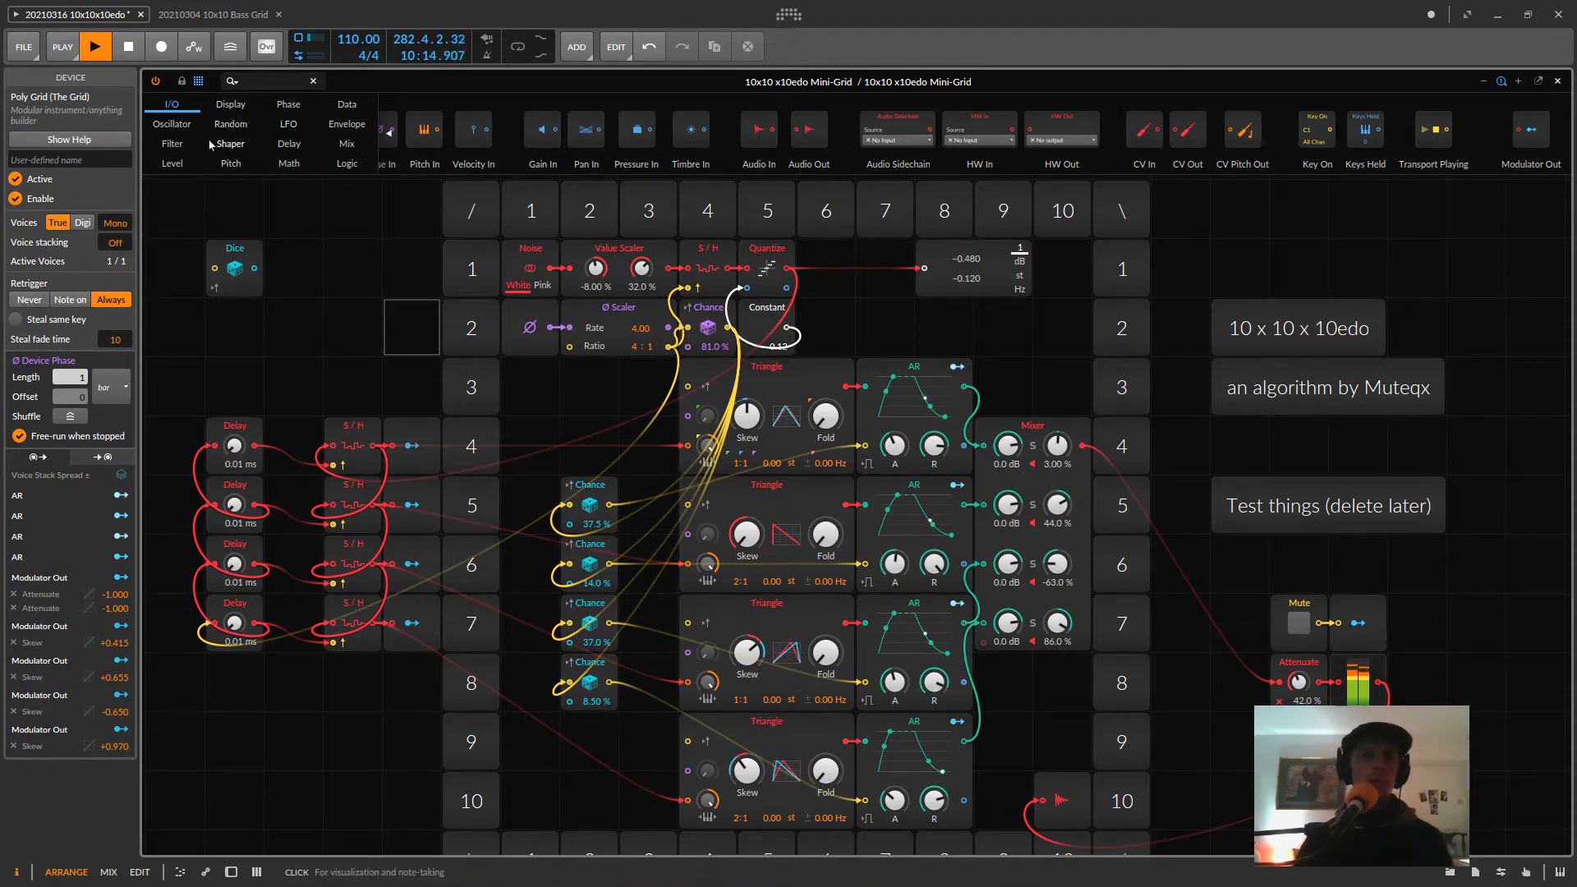
- Replace the topmost Triangle oscillator with a Wavetable oscillator and solo Mixer channel 1
left_click(172, 124)
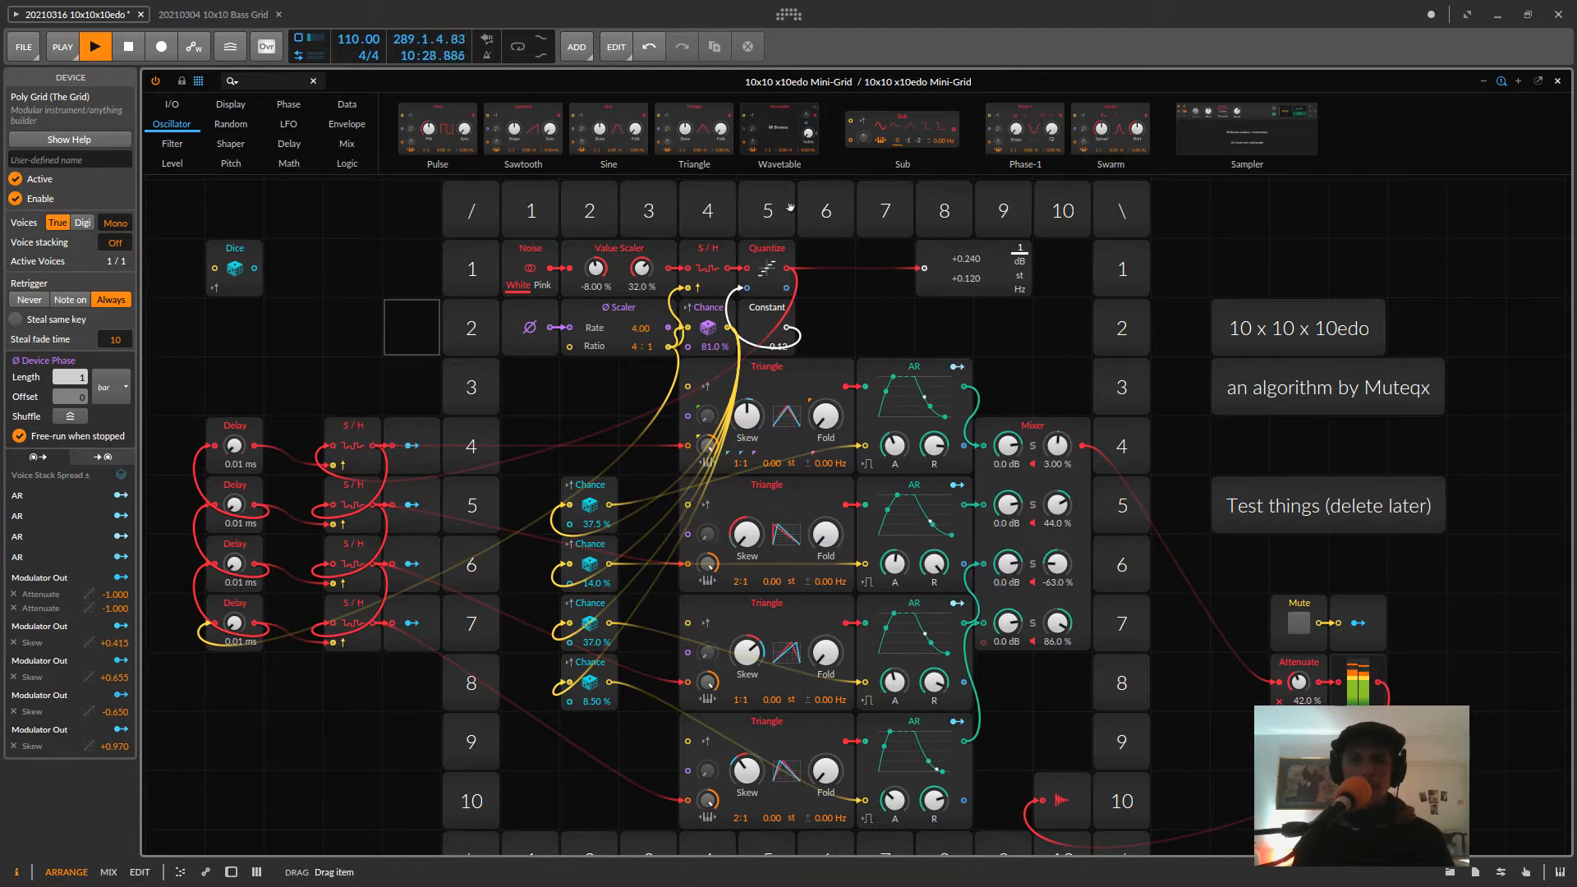
left_click_drag(786, 432, 787, 429)
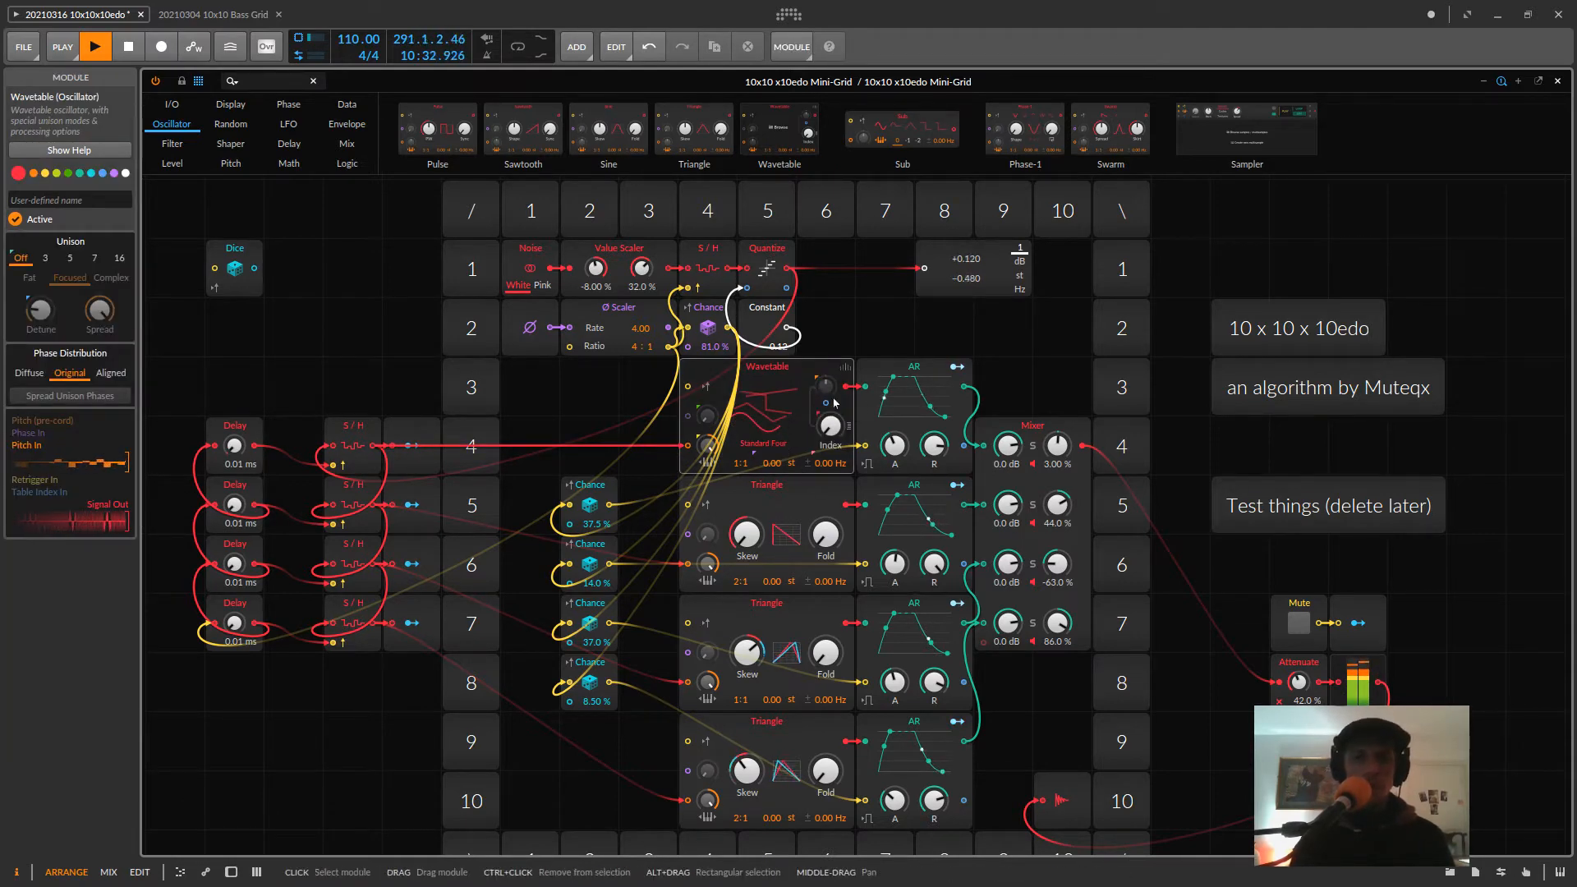
left_click_drag(725, 377, 852, 376)
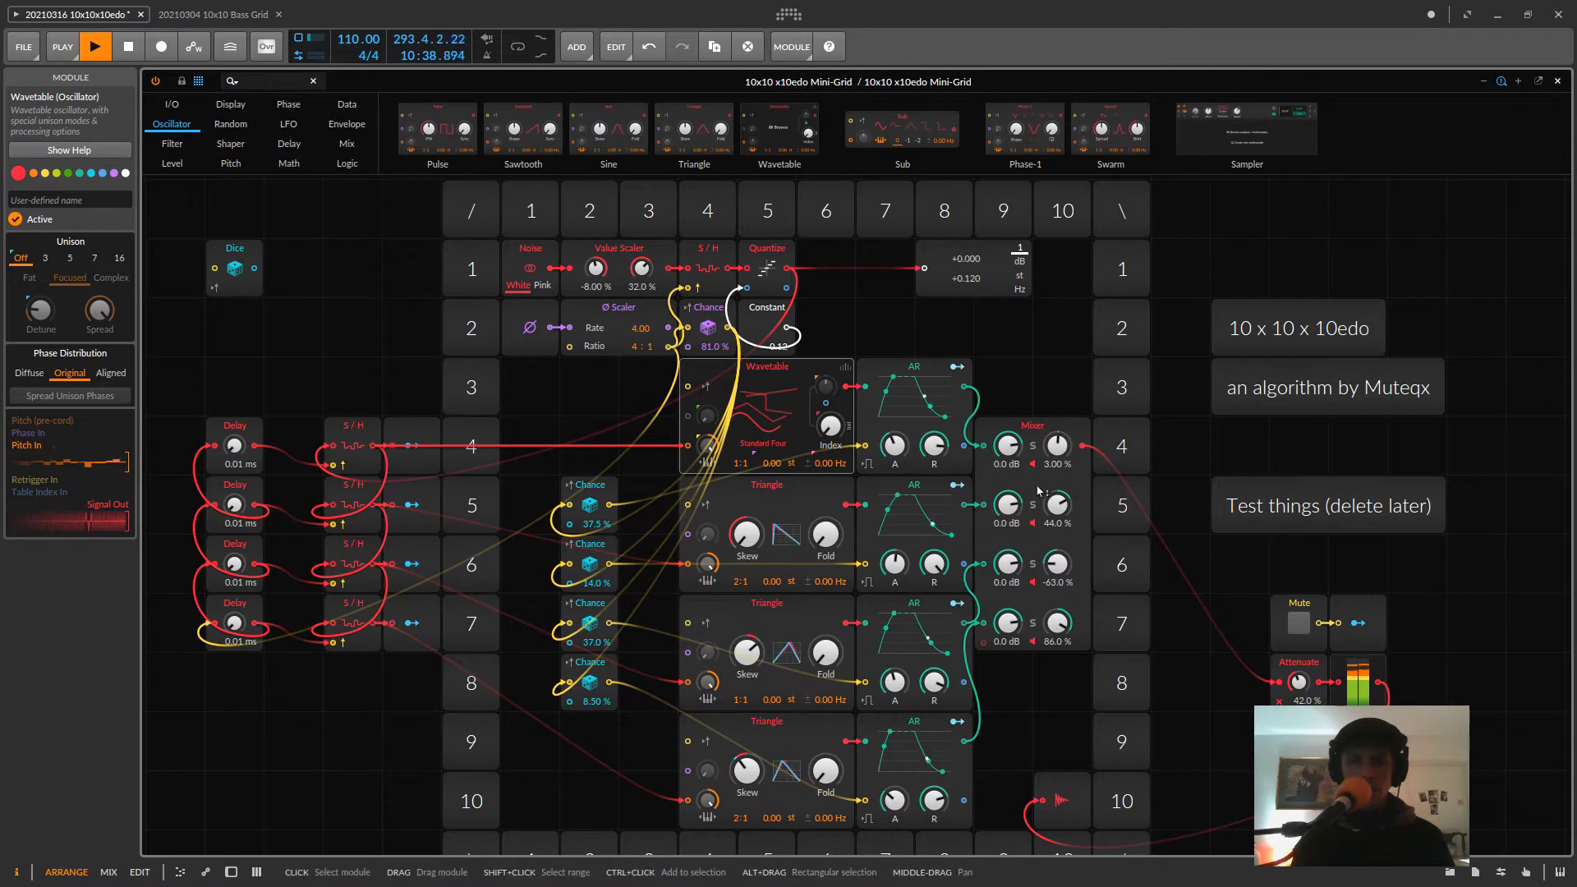
left_click(1033, 445)
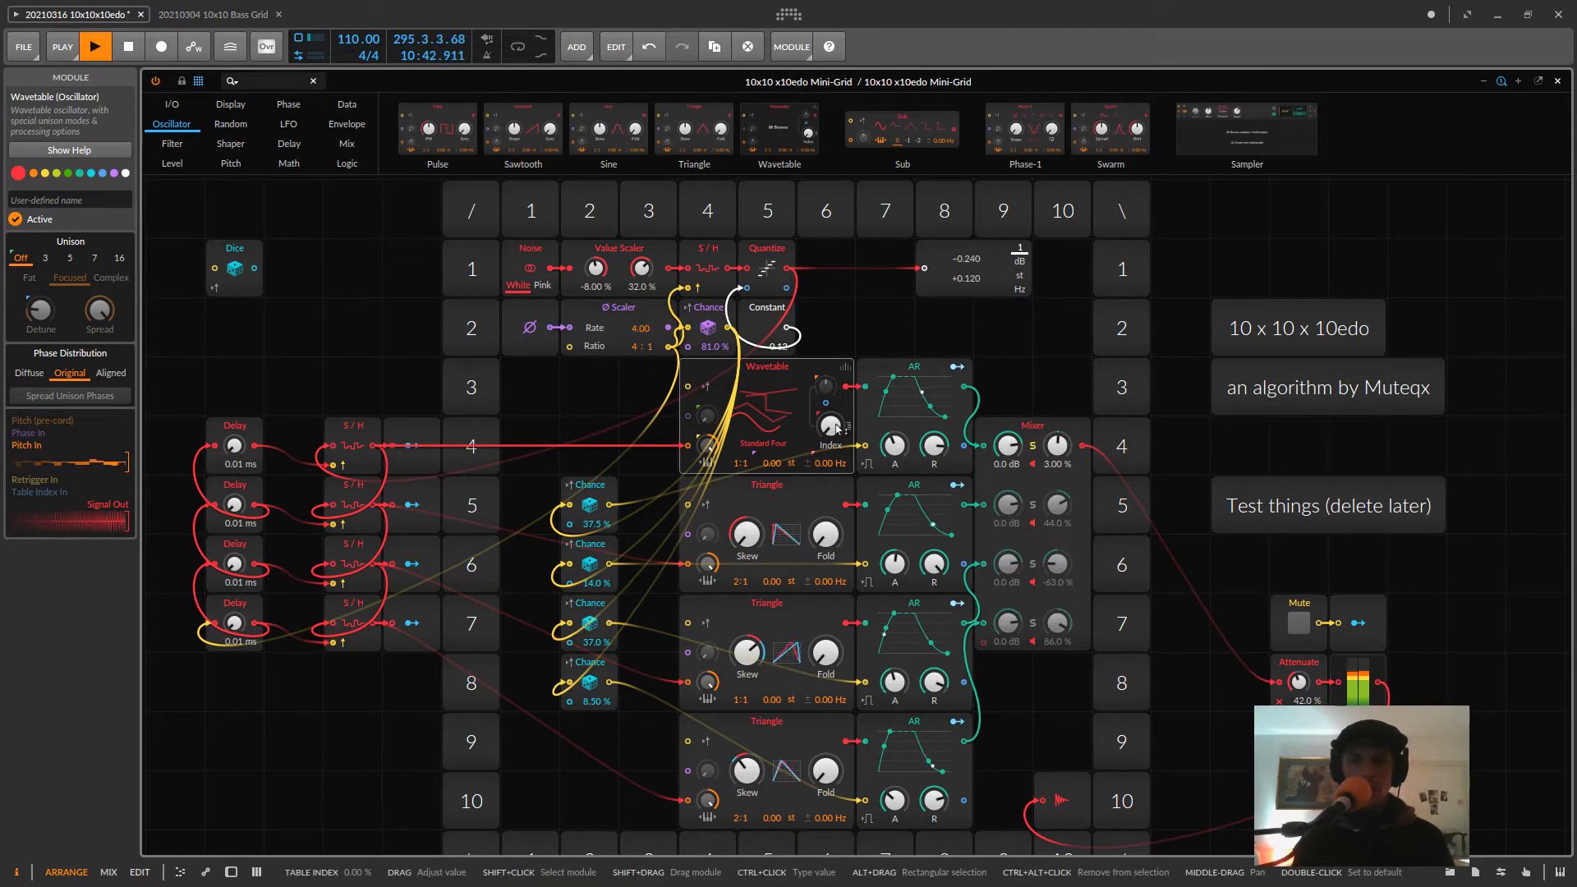
- Raise the new Wavetable oscillator's Index and load the Square Sync +1 wavetable into it
left_click_drag(832, 428, 832, 354)
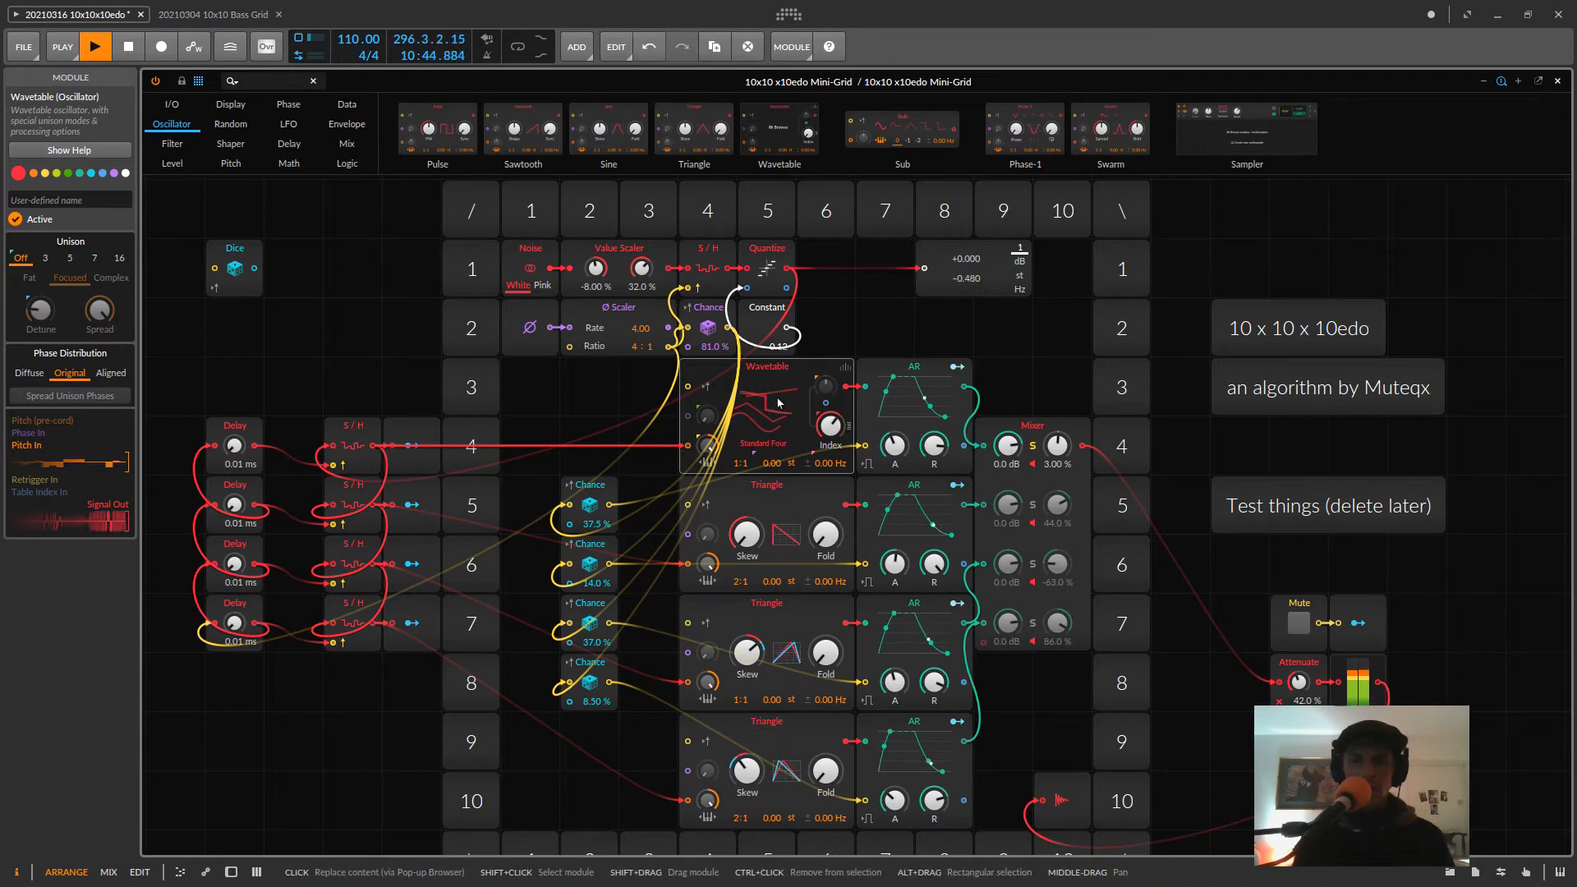
left_click(777, 402)
left_click(1160, 758)
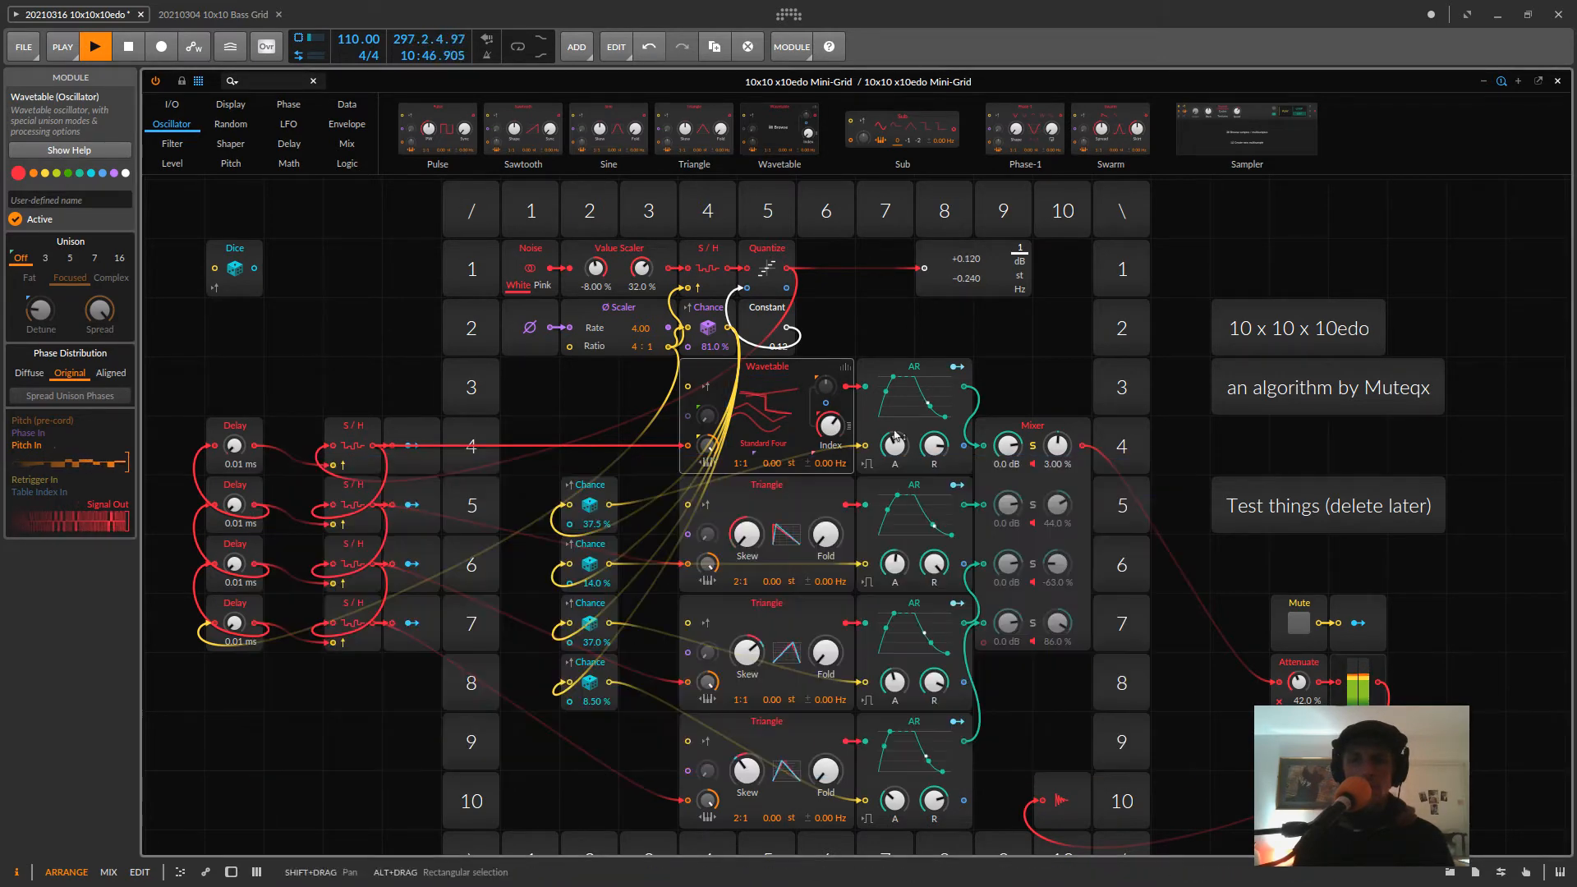
left_click(763, 407)
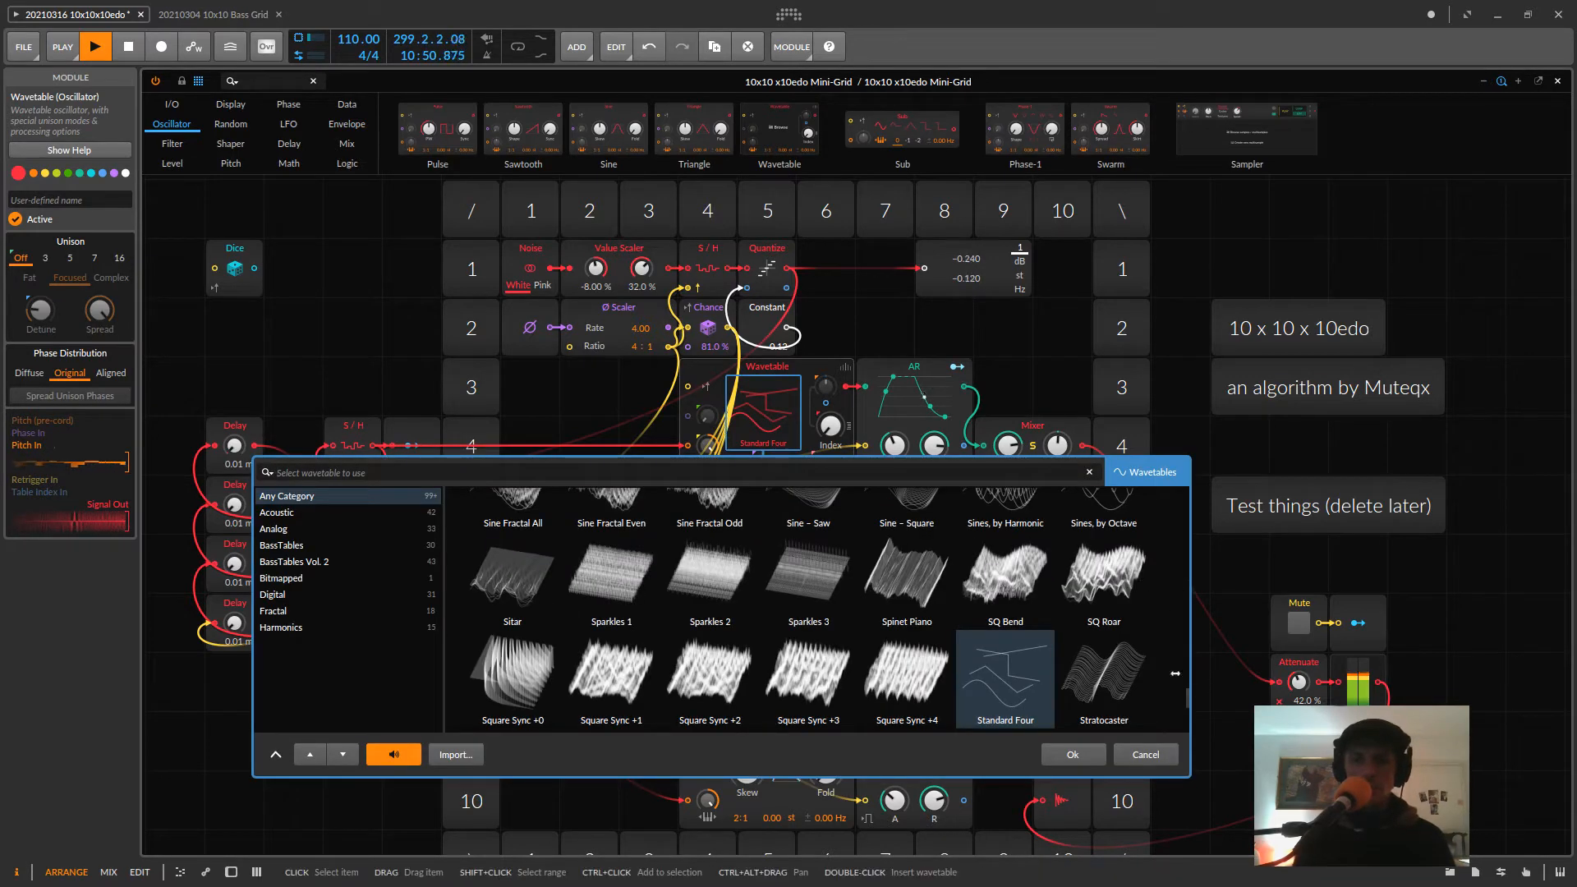
scroll(914, 598, "down", 3)
scroll(862, 614, "up", 3)
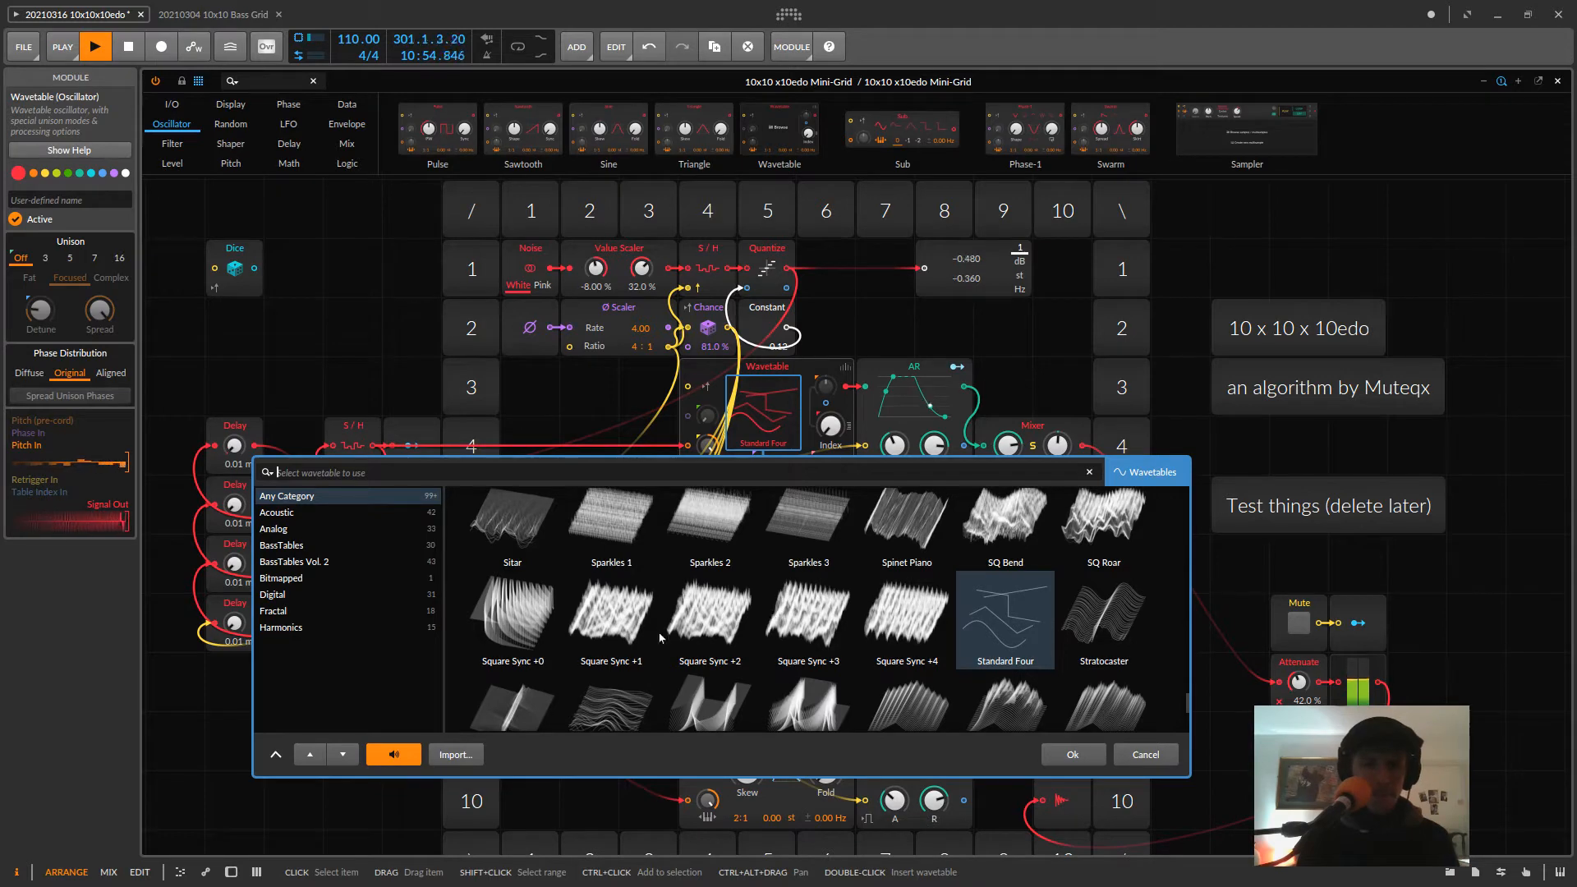
left_click(654, 631)
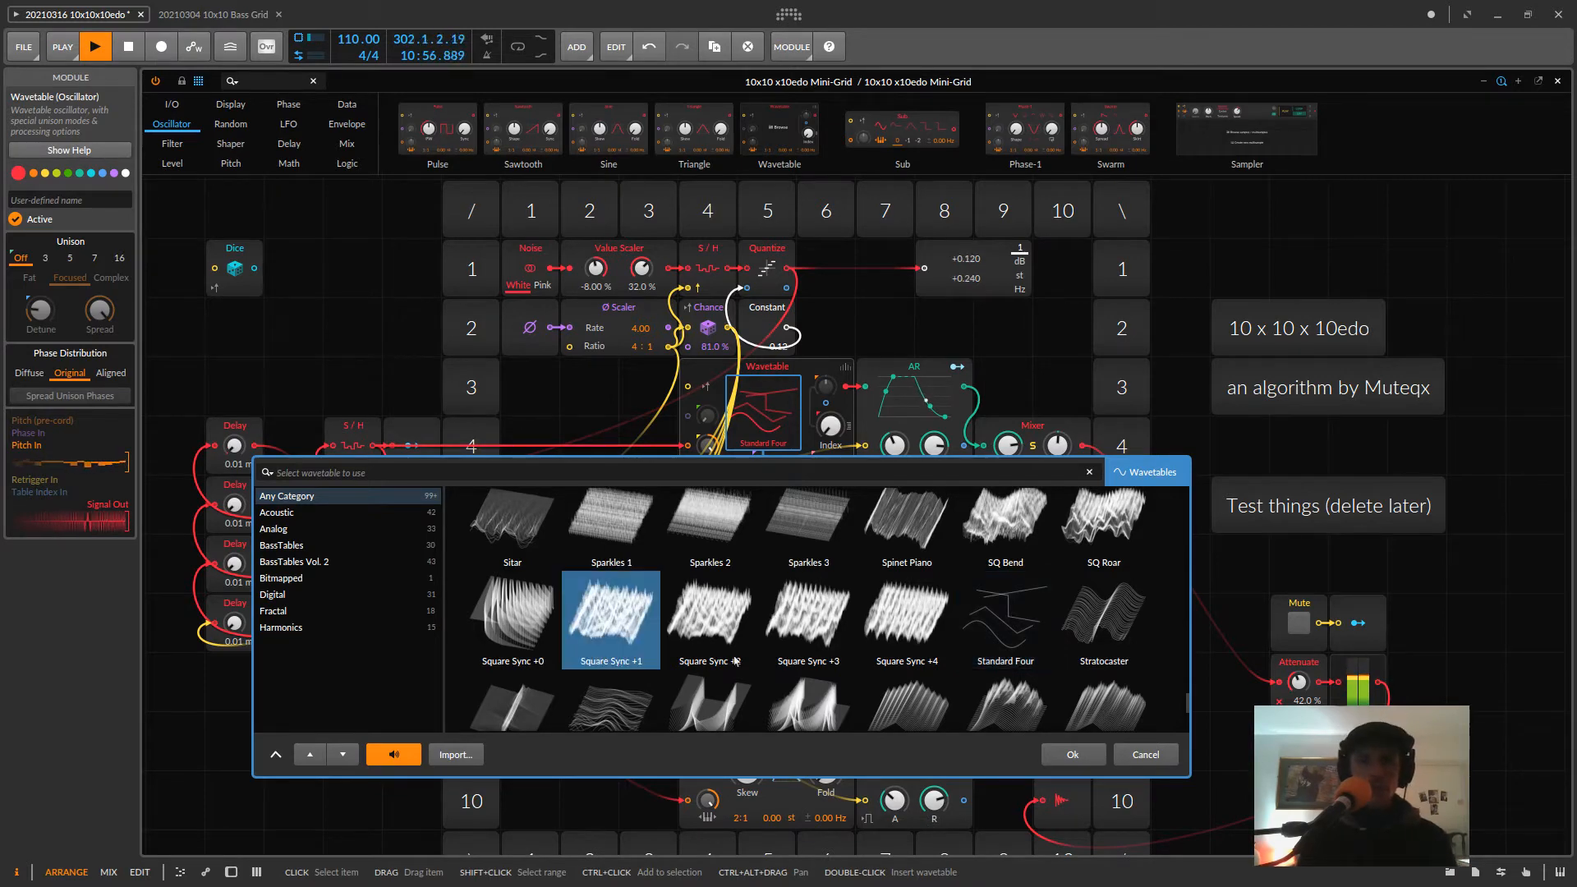
left_click(1074, 762)
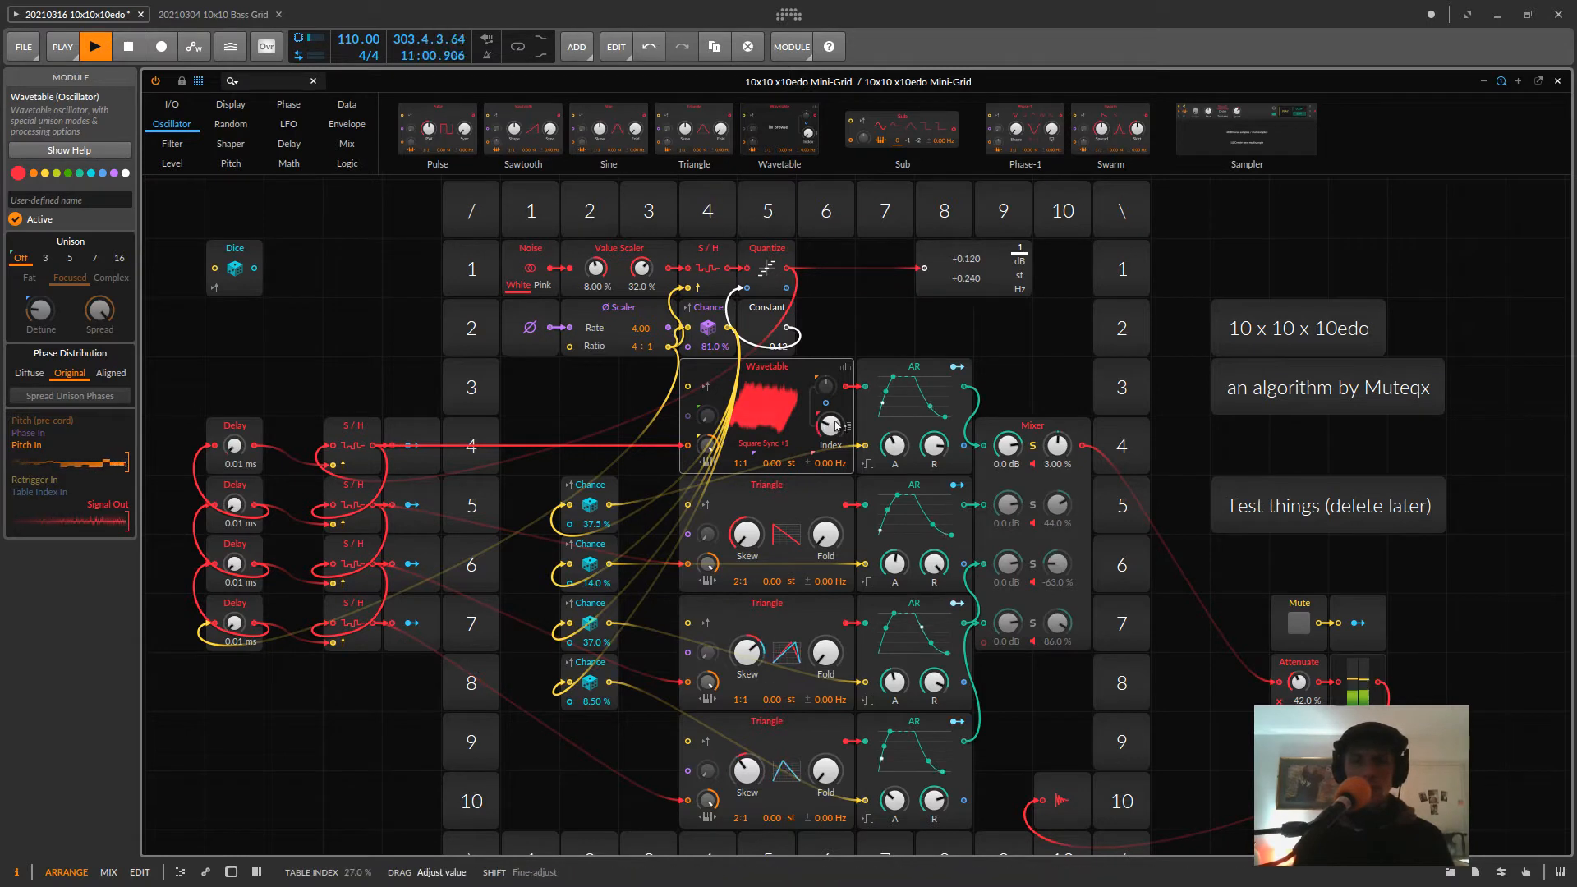
- Adjust the Square Sync +1 oscillator's Index and modulate it by +0.90 from the AR envelope beside it
left_click_drag(835, 424, 832, 414)
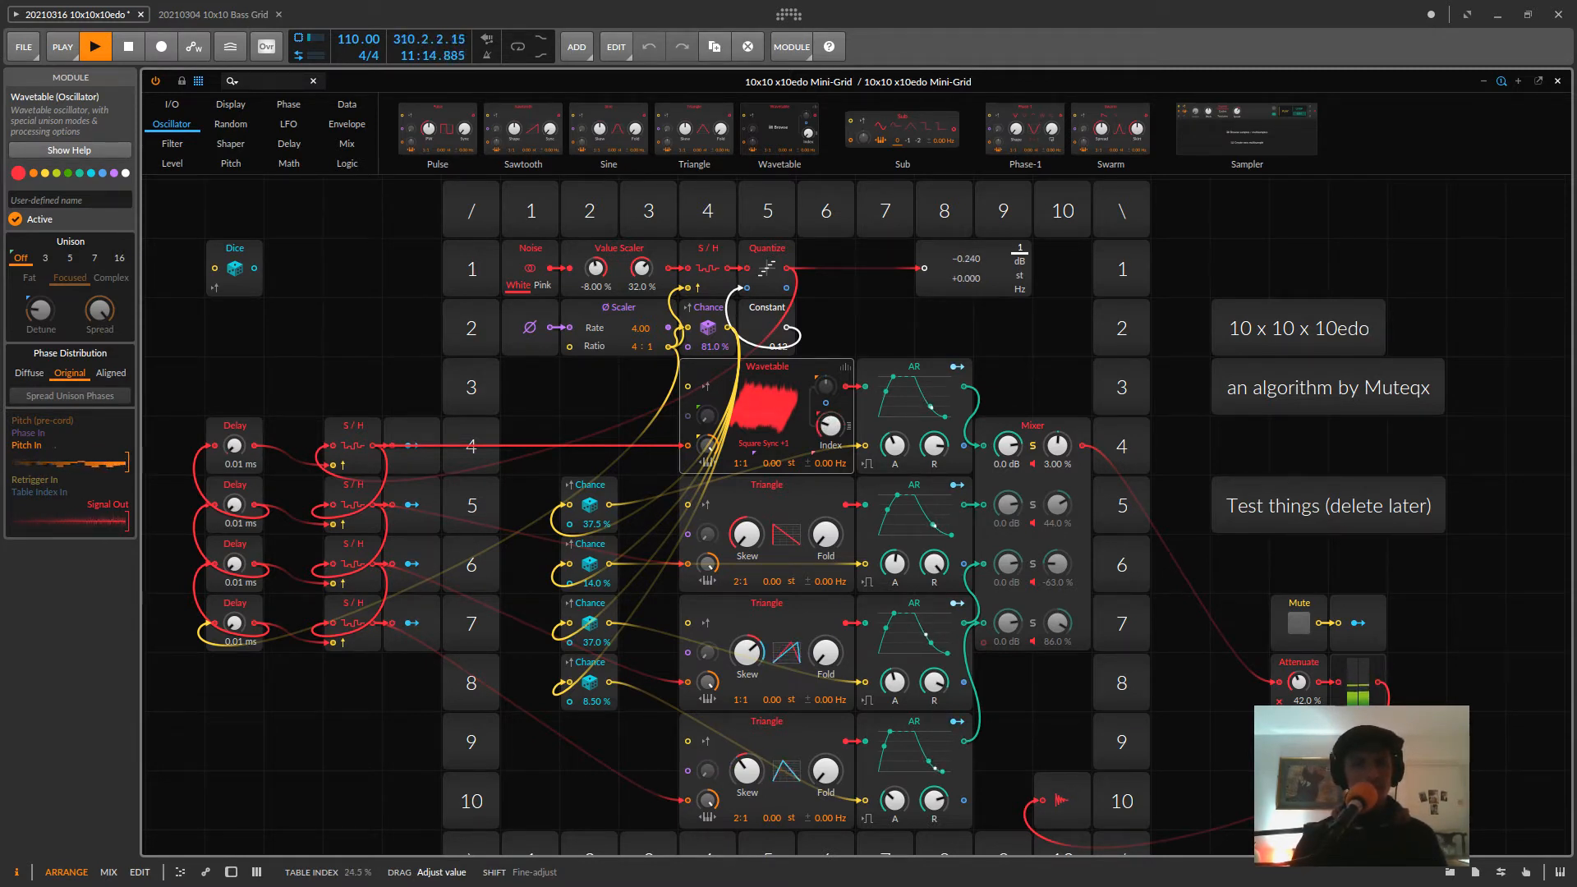
mouse_move(833, 427)
left_mouse_down()
mouse_move(833, 402)
mouse_move(831, 426)
mouse_move(795, 412)
mouse_move(832, 443)
mouse_move(831, 407)
left_mouse_up()
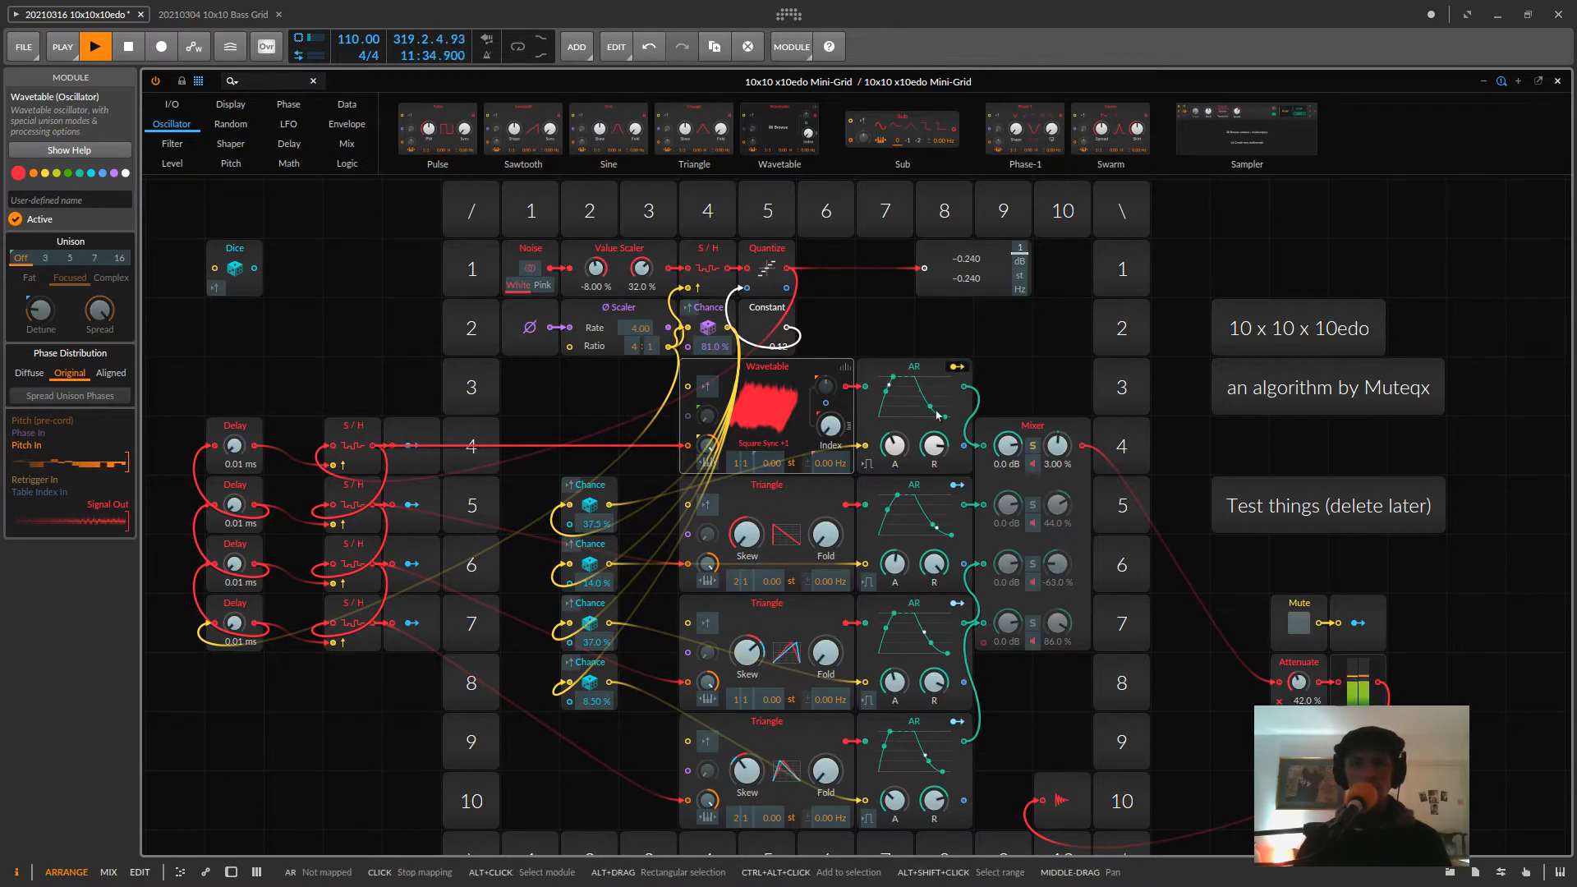
left_click_drag(834, 433, 832, 427)
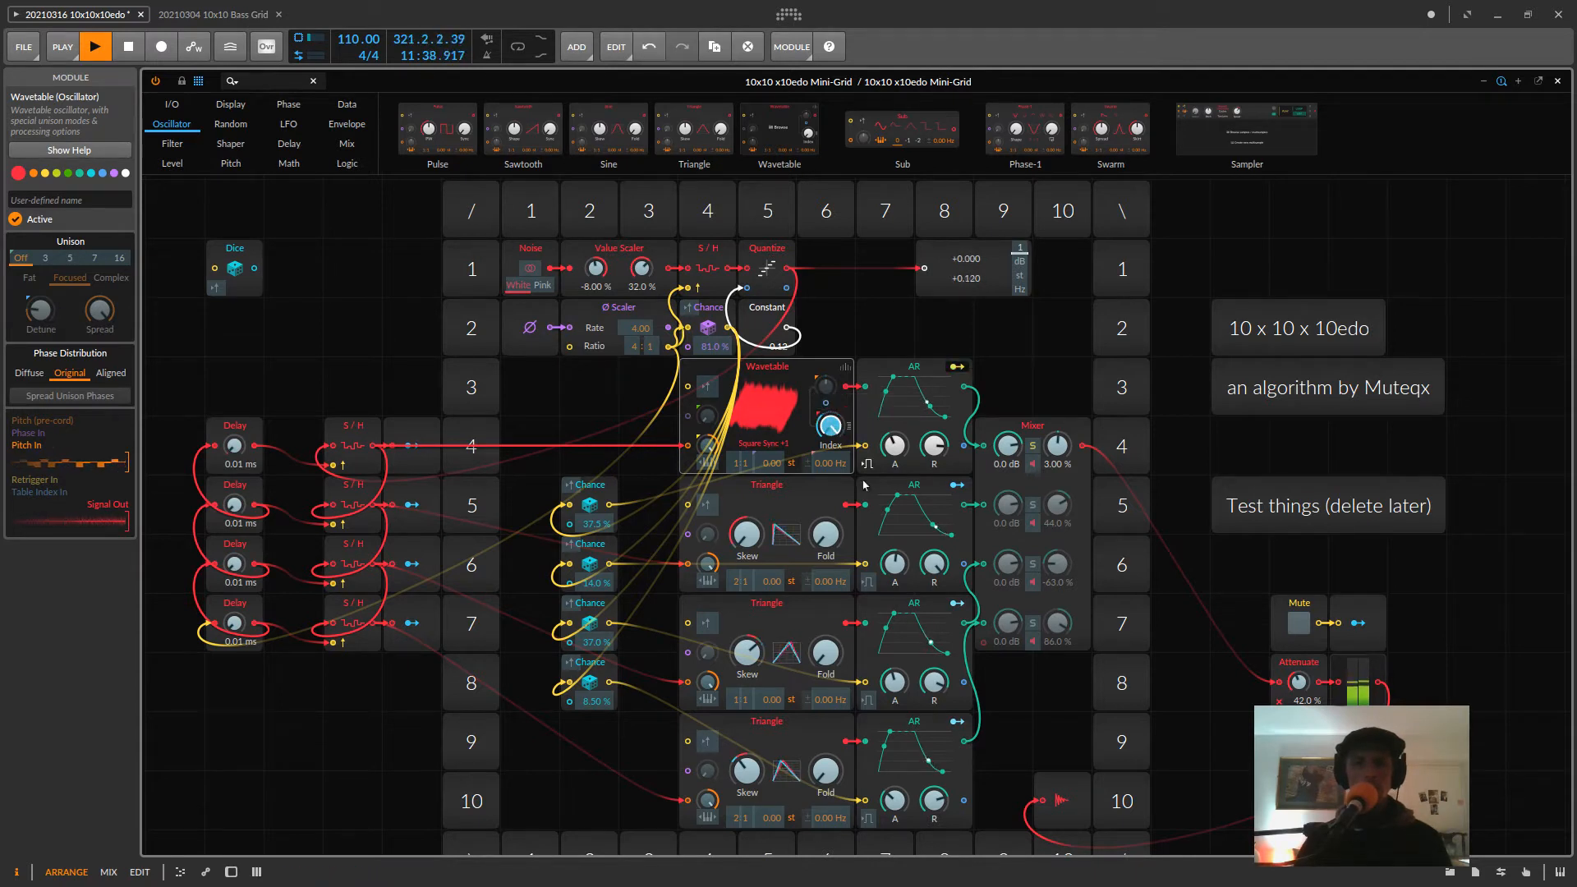
left_click(949, 366)
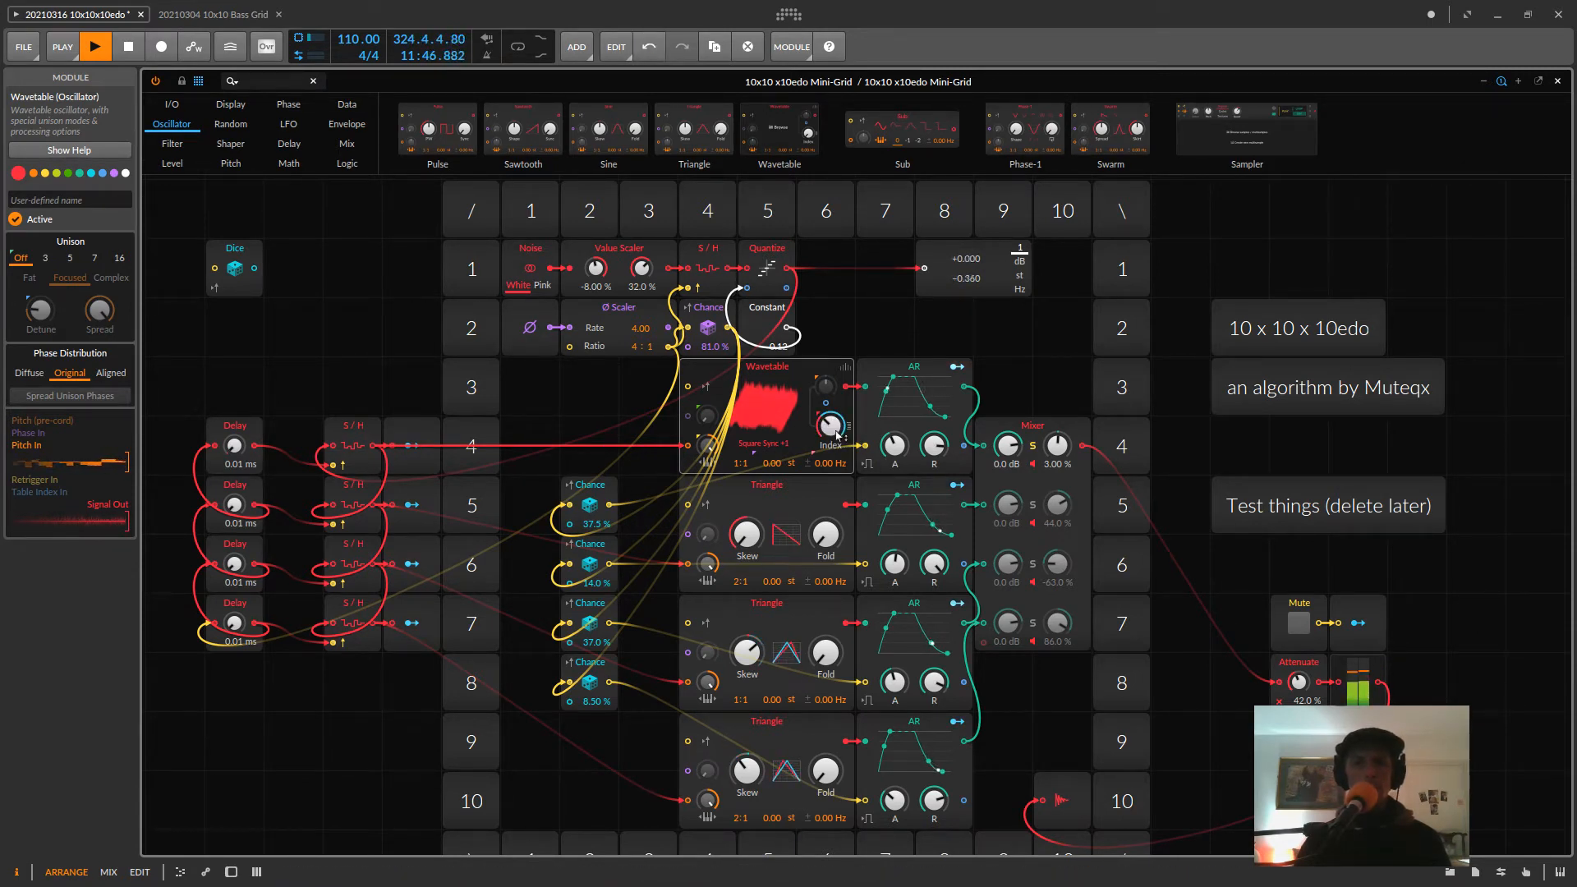
left_click(957, 367)
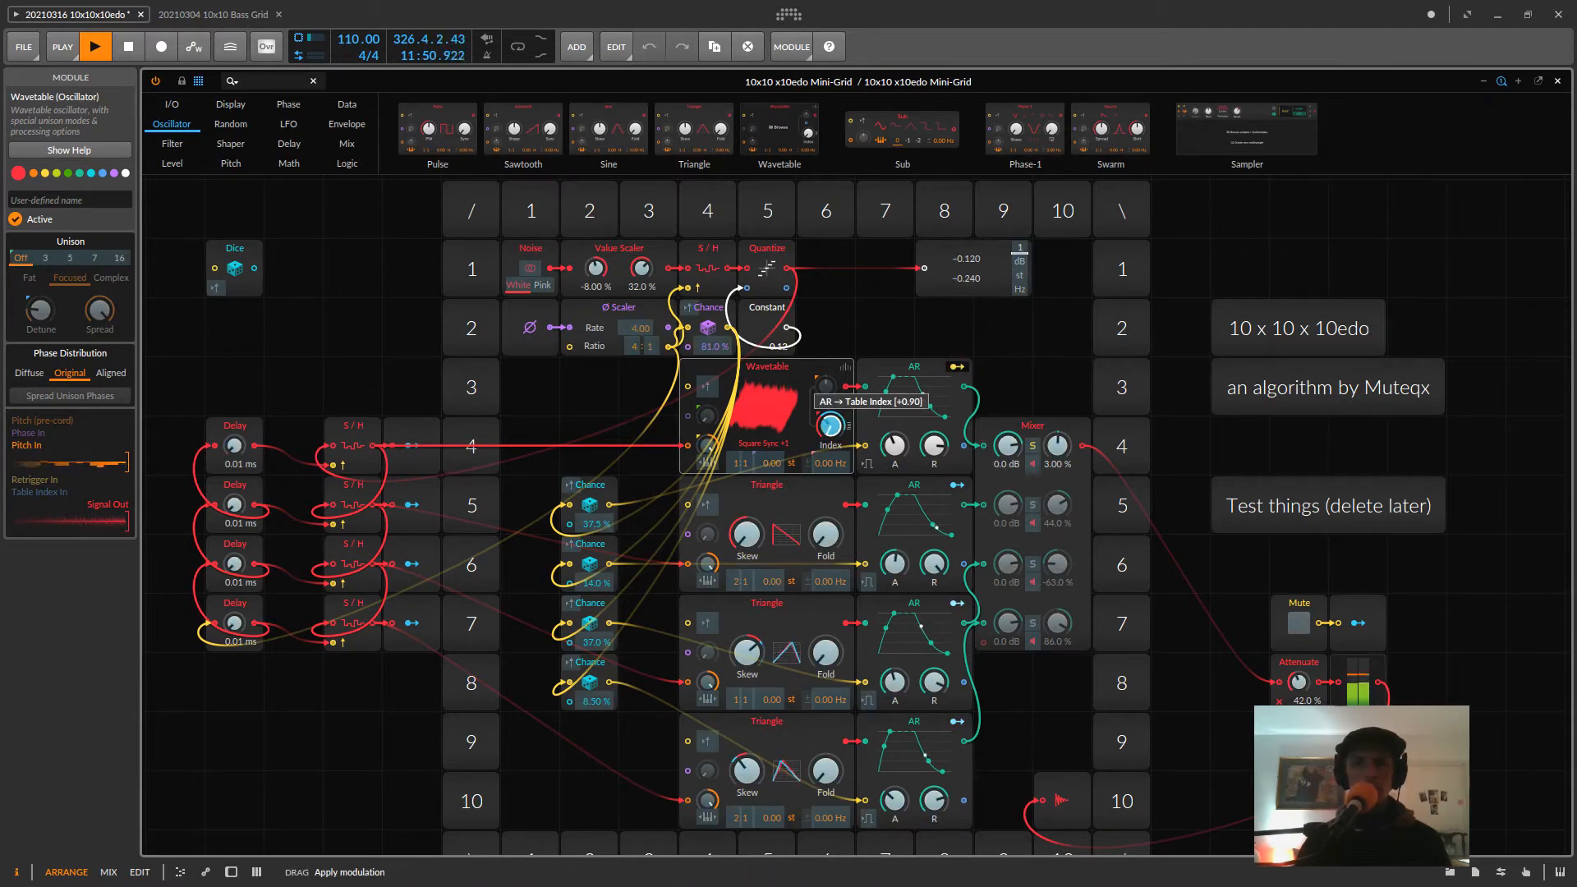
left_click(895, 404)
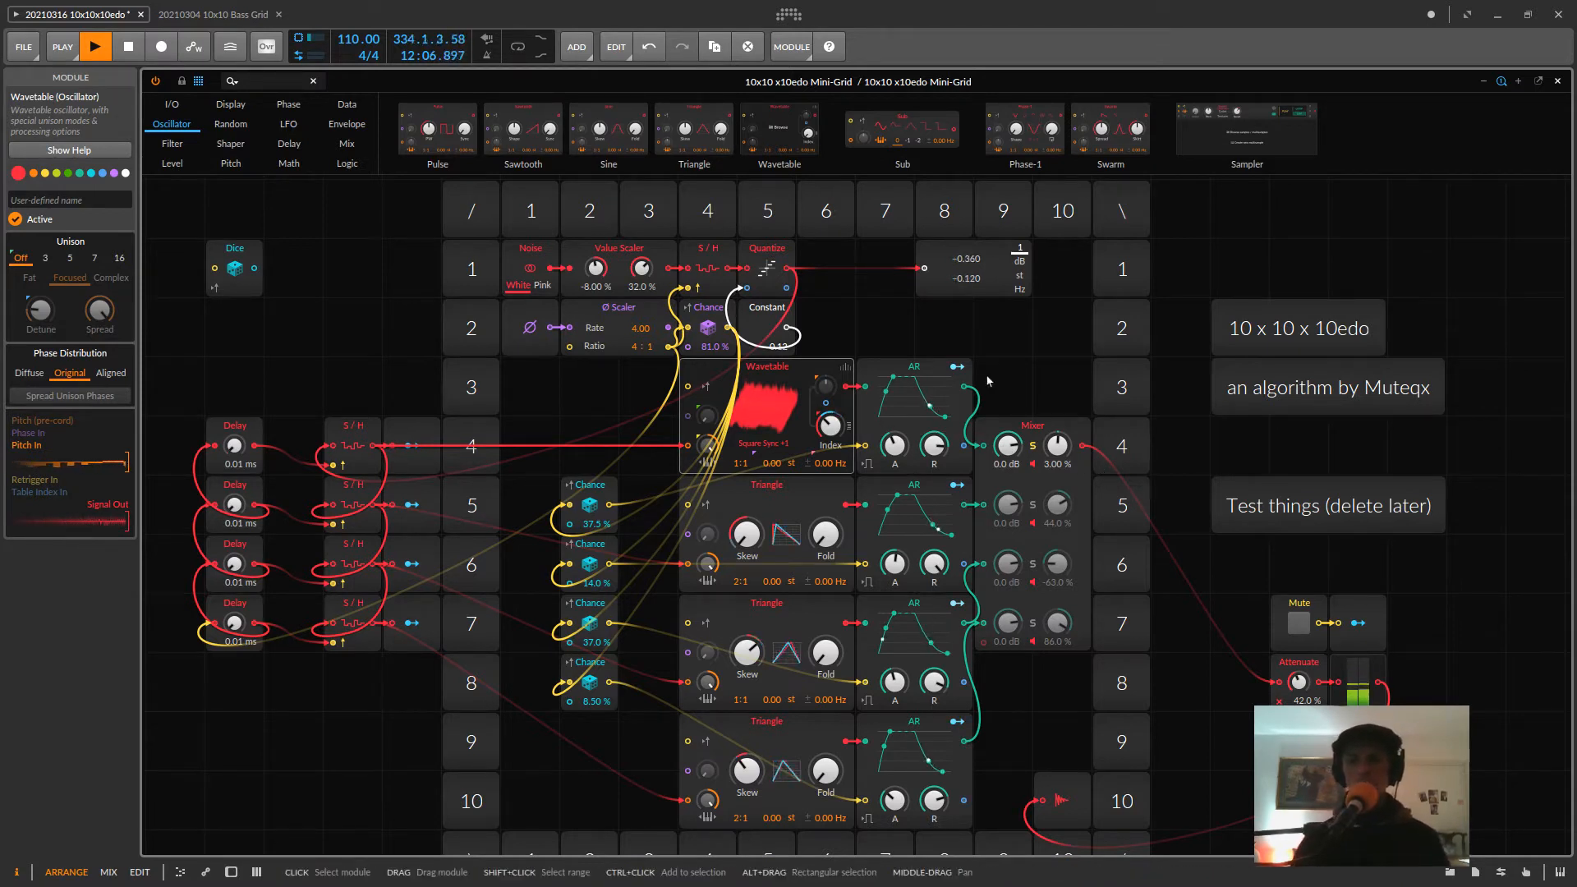
- Move the Value Readout module to the test area above Mute and set Mixer channel 1's level to -1.3 dB
left_click_drag(966, 256, 1256, 566)
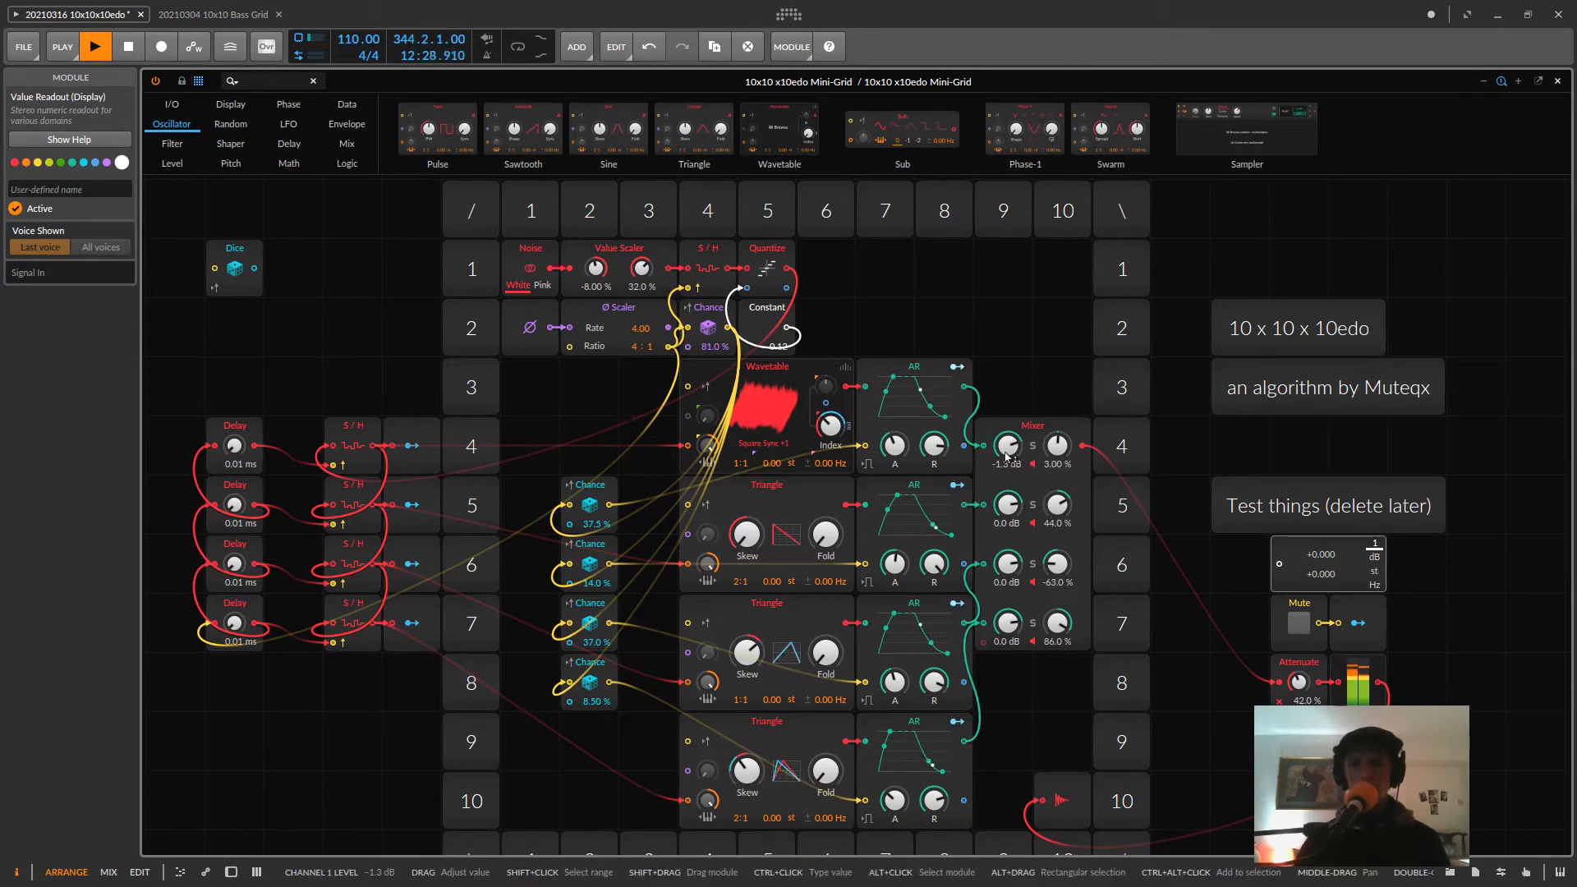
scroll(1007, 448, "down", 1)
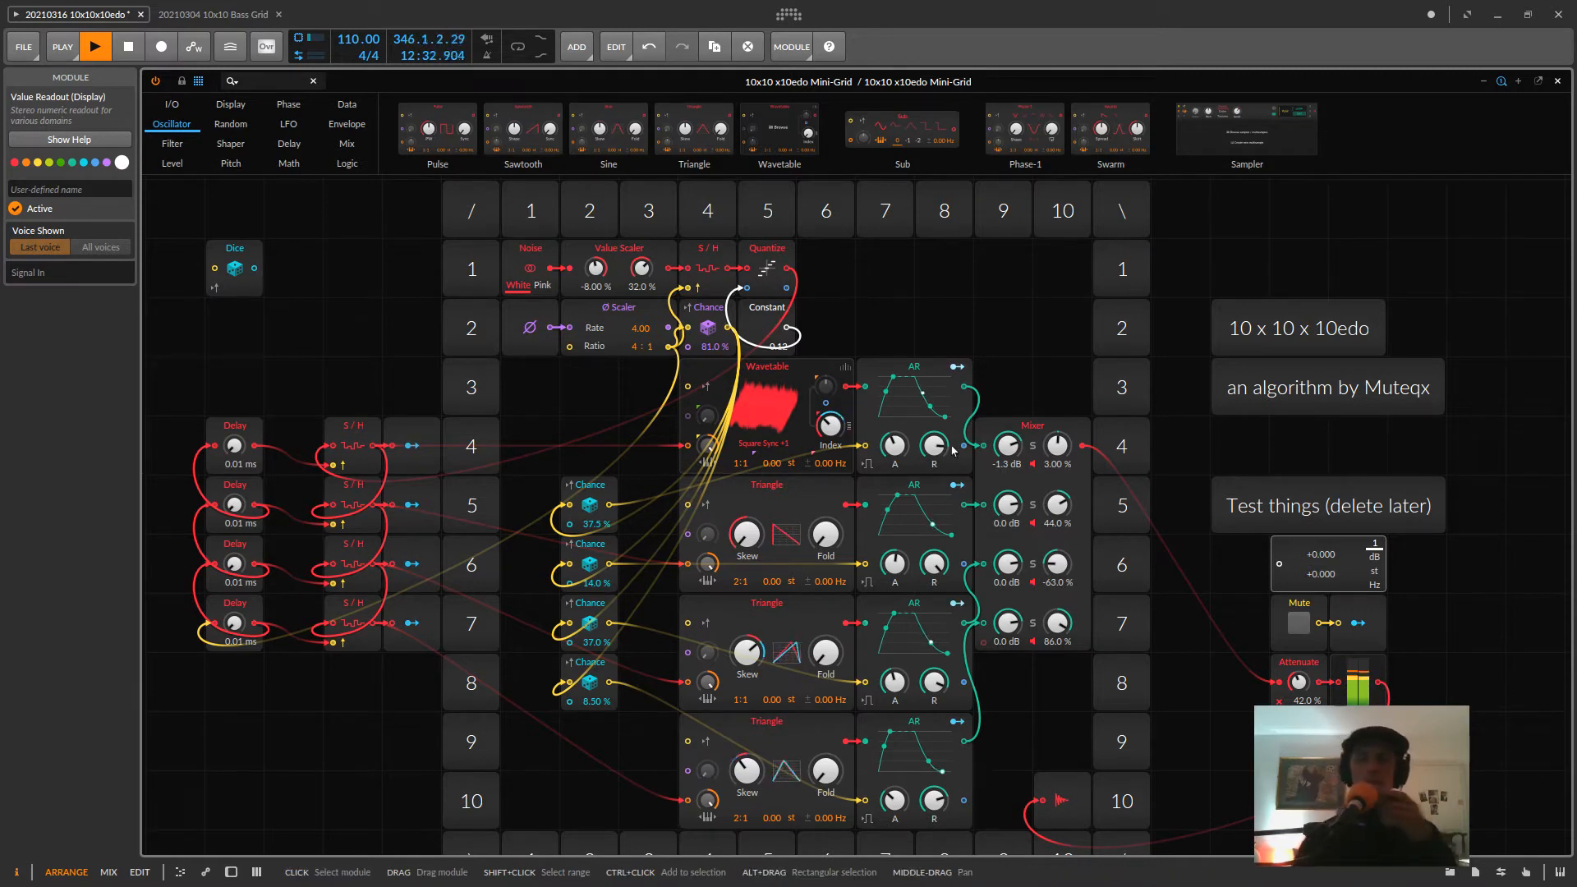
- Disable all Mixer channels and re-enable channels 1, 2 and 3 to hear the voices build up
left_click(1032, 524)
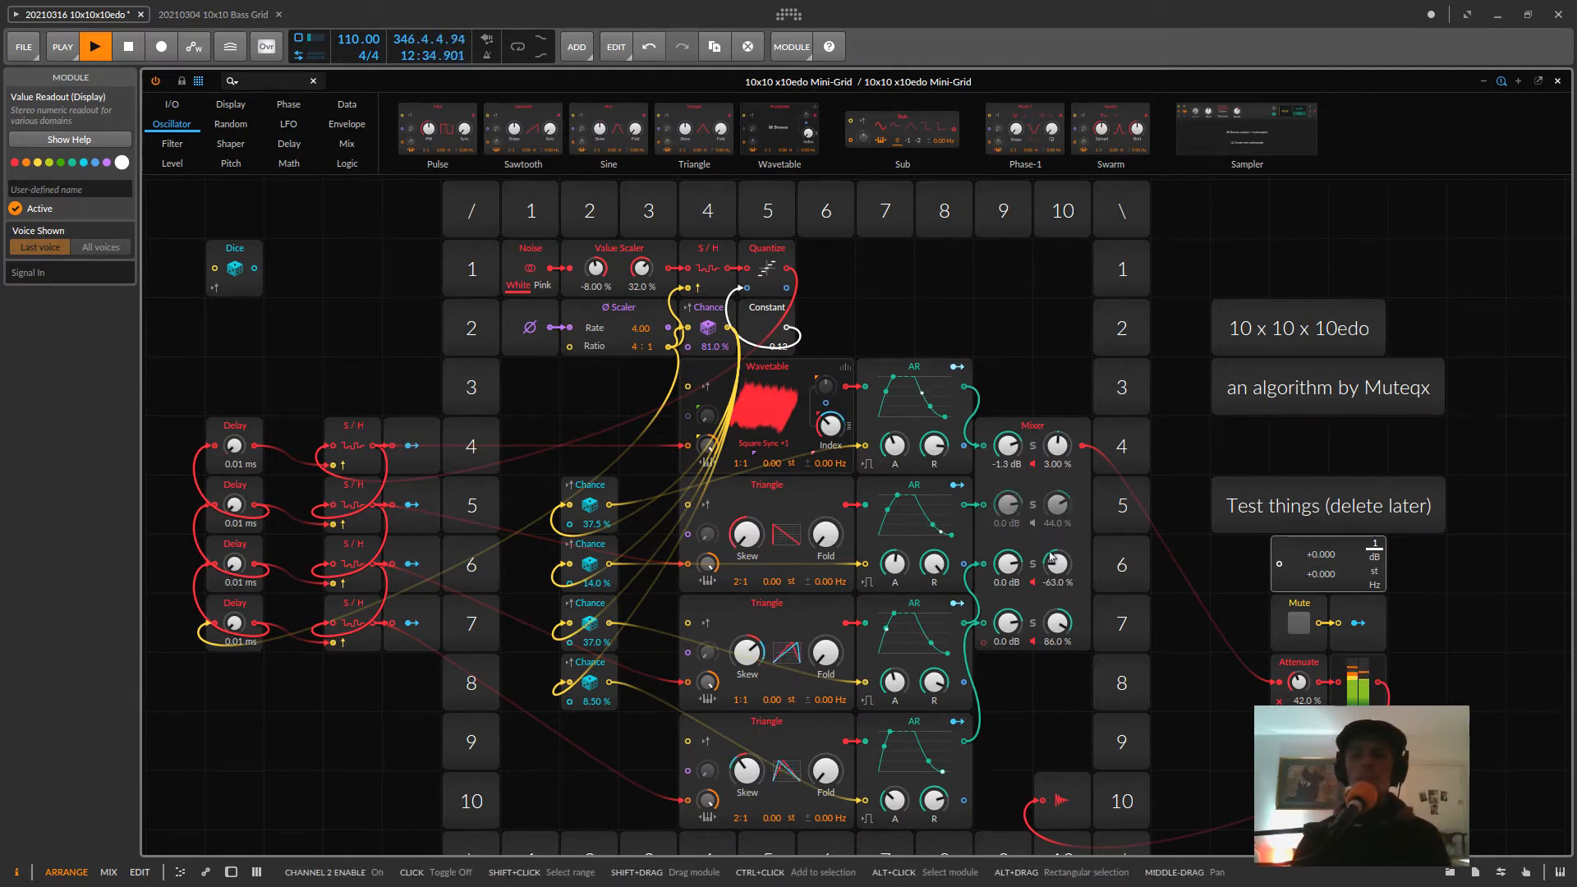
left_click(1033, 582)
left_click(1032, 643)
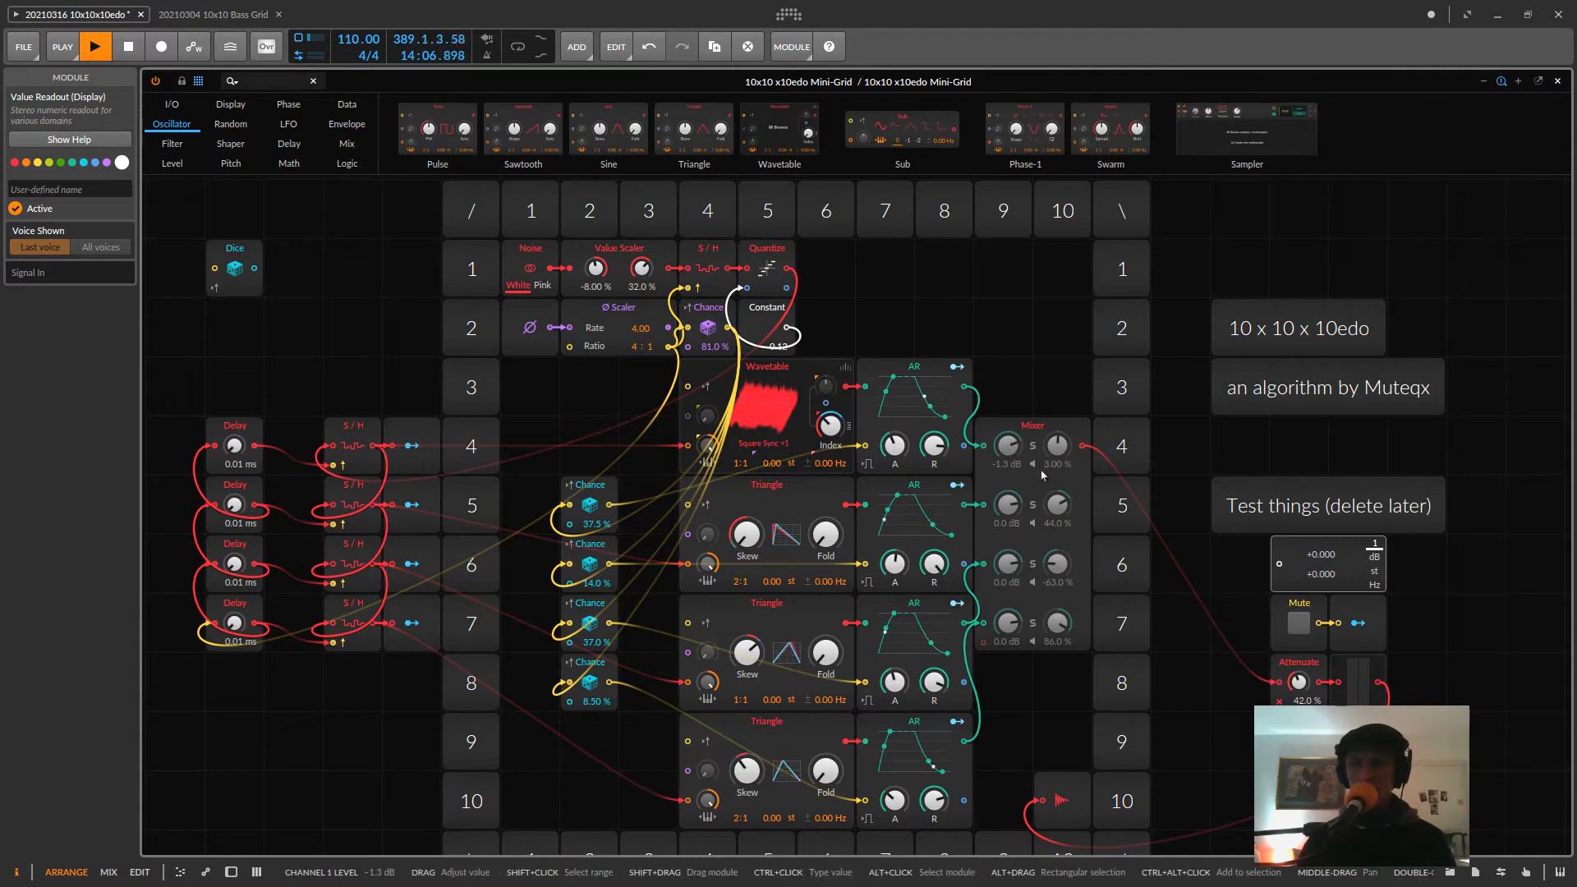
left_click(1033, 524)
left_click(1032, 583)
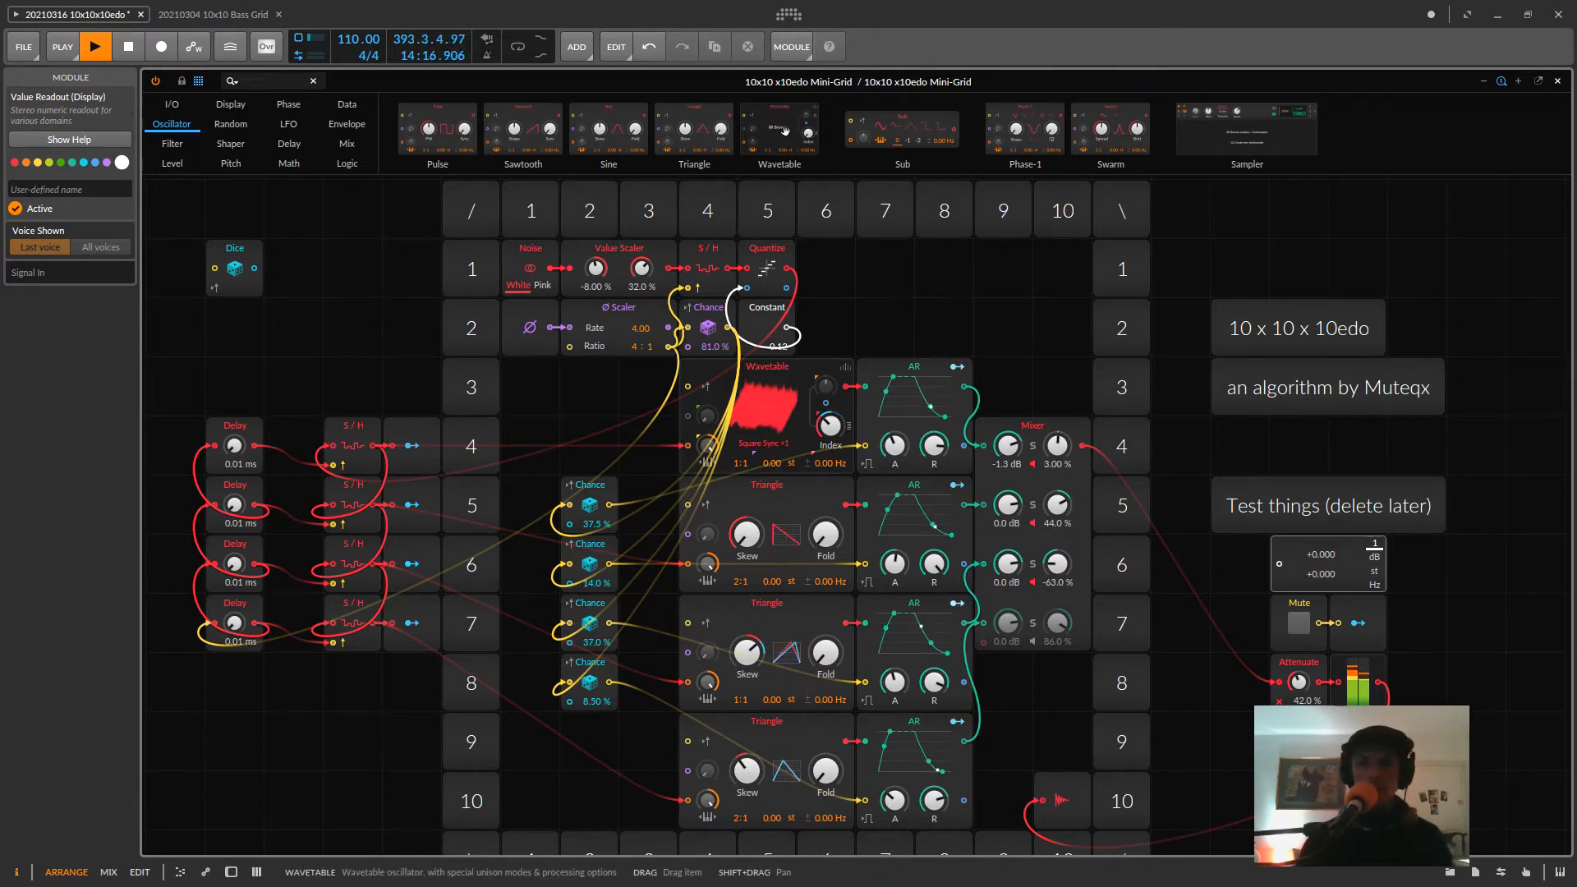
- Replace the Triangle oscillator in rows 7 and 8 with a Wavetable oscillator and load the Vowels wavetable
left_click_drag(784, 131, 772, 653)
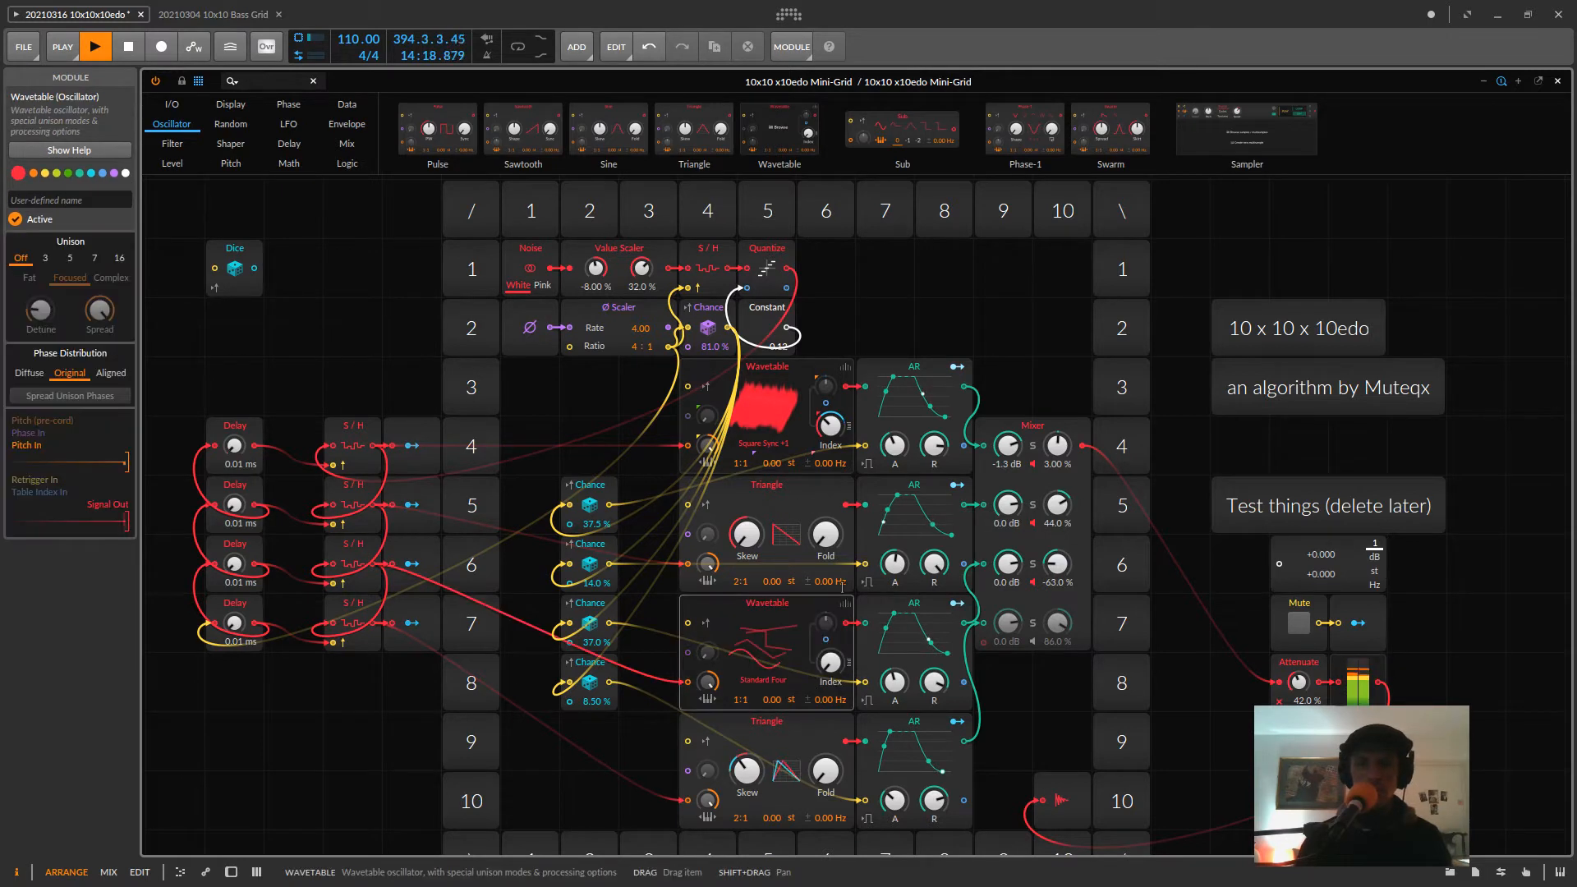
left_click(798, 657)
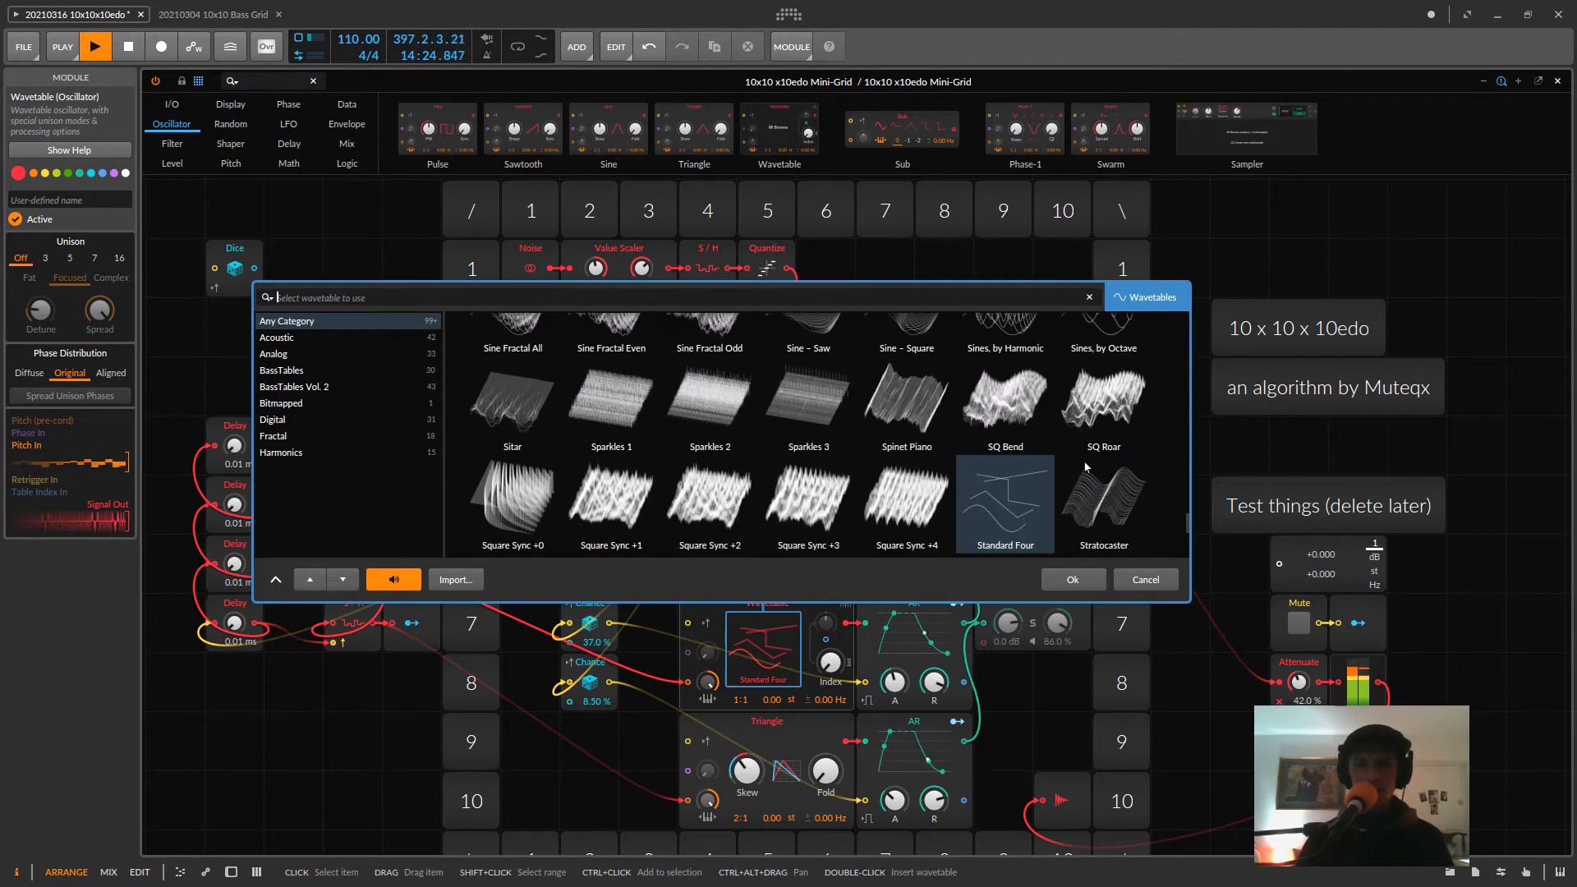
scroll(1084, 464, "down", 3)
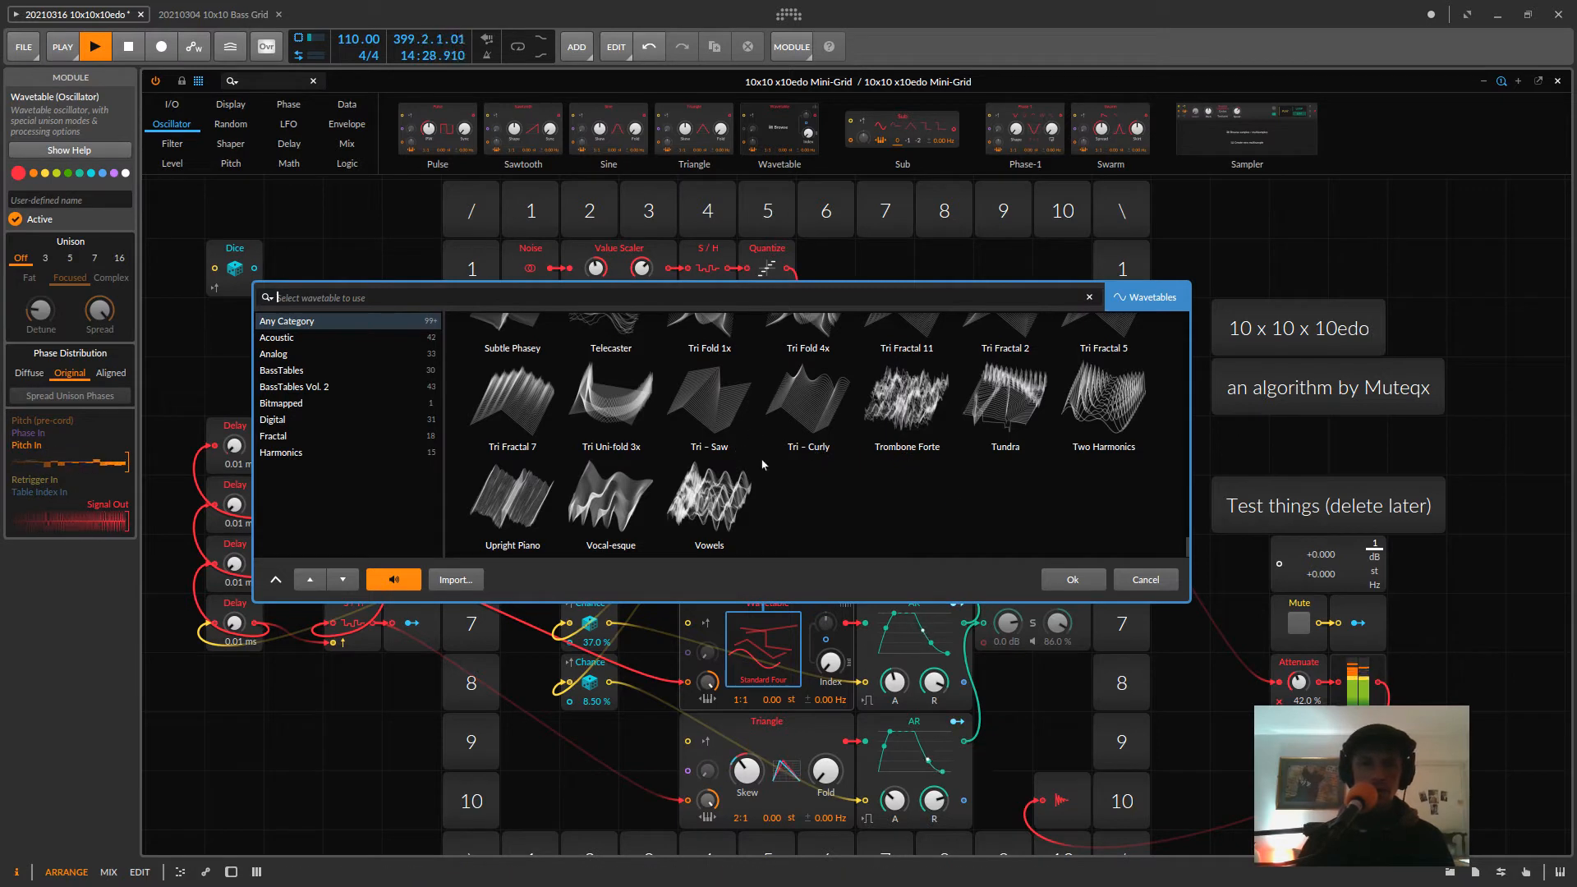
left_click(711, 502)
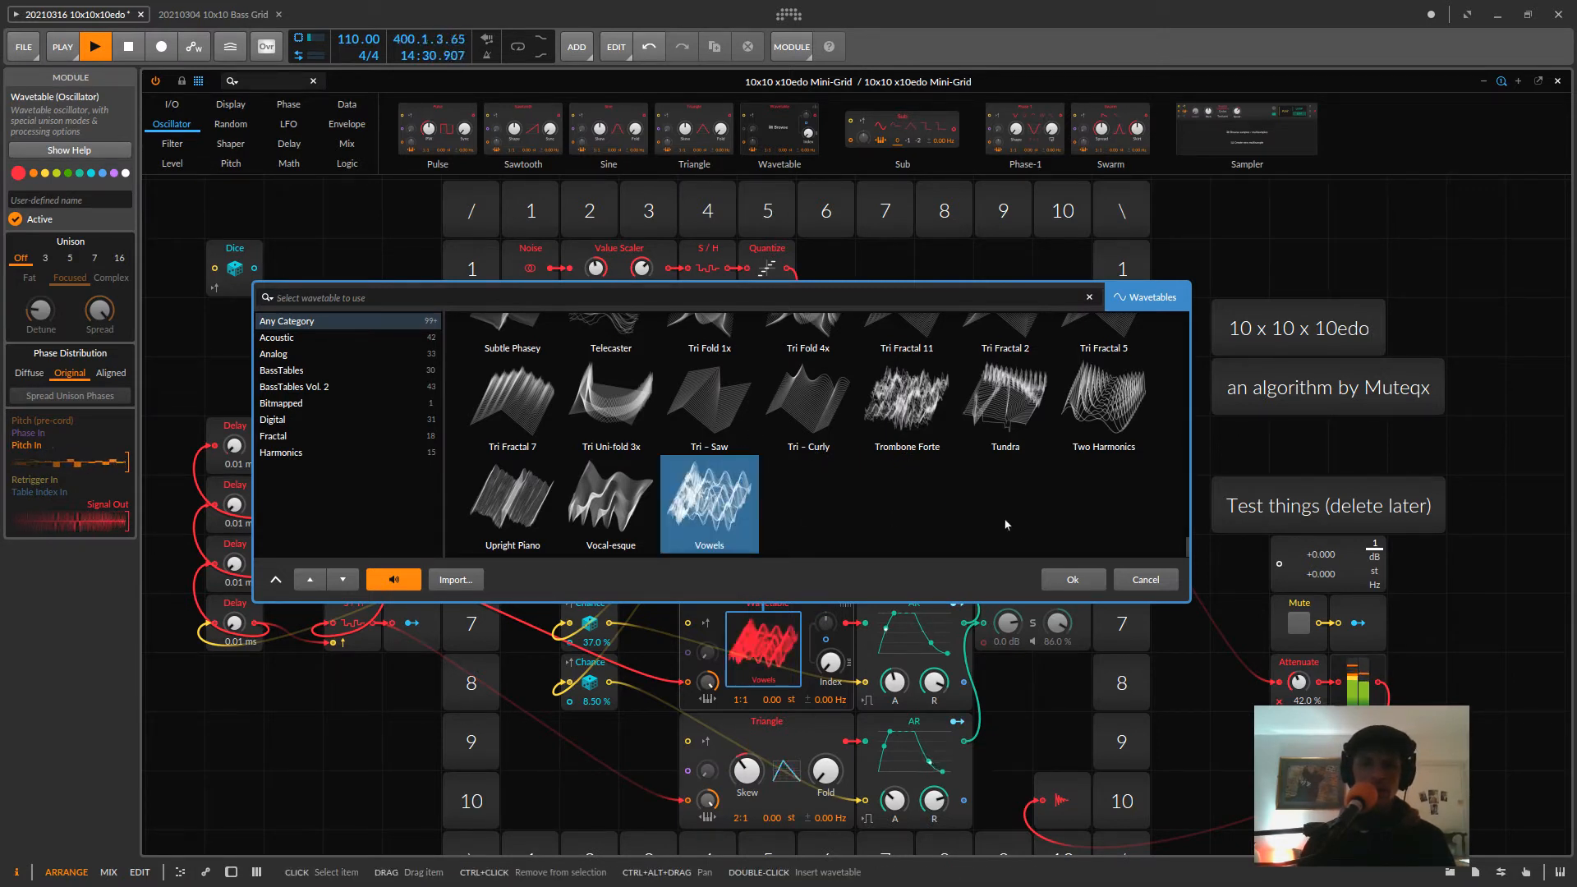
left_click(611, 495)
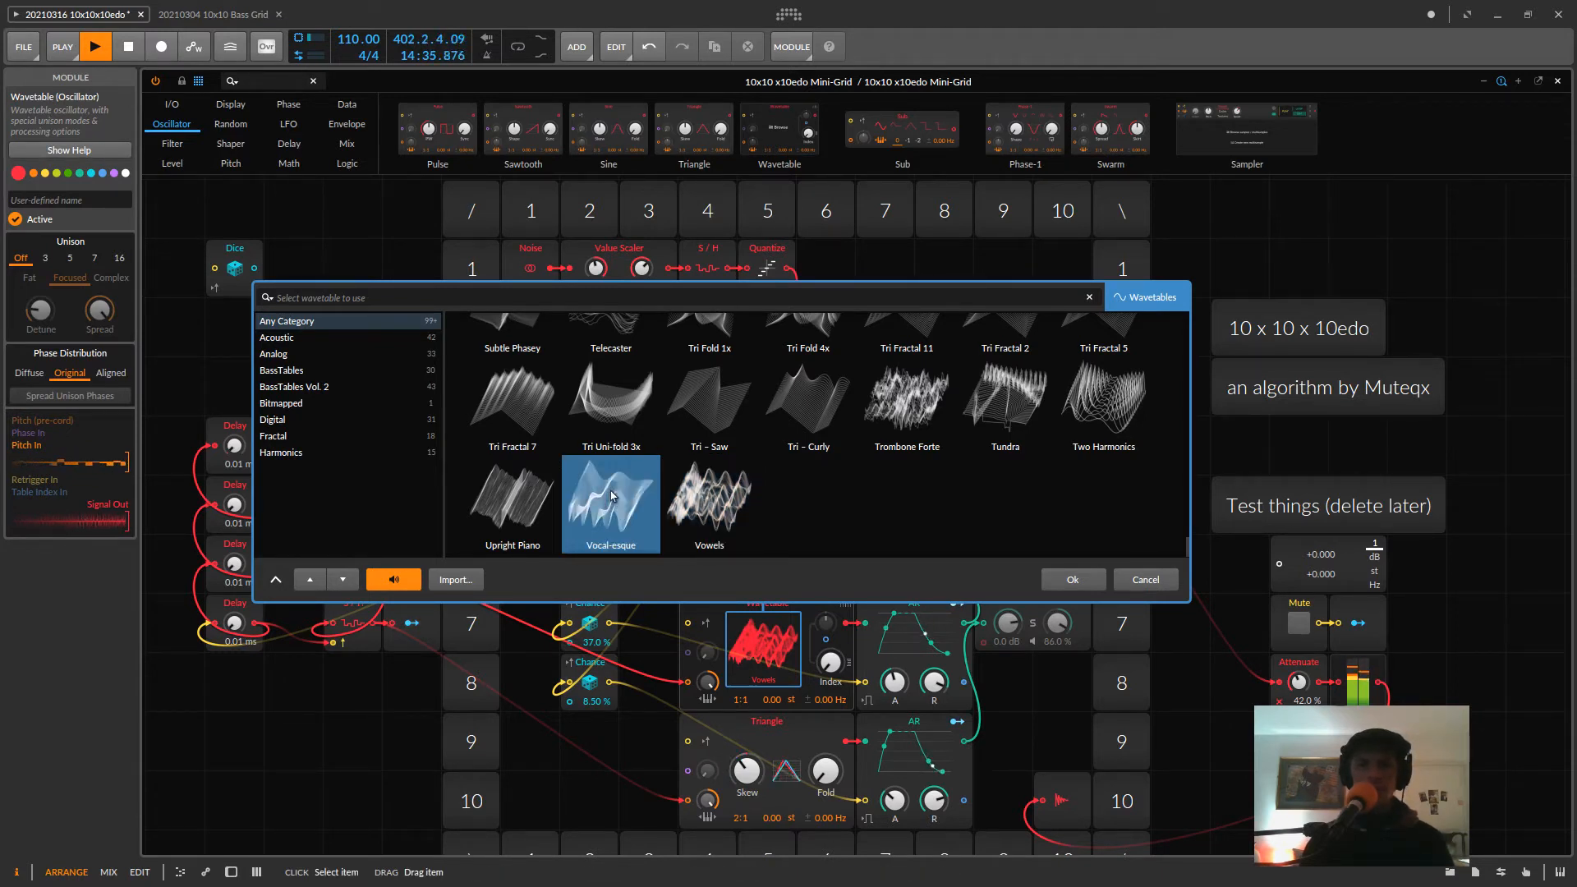
left_click(727, 511)
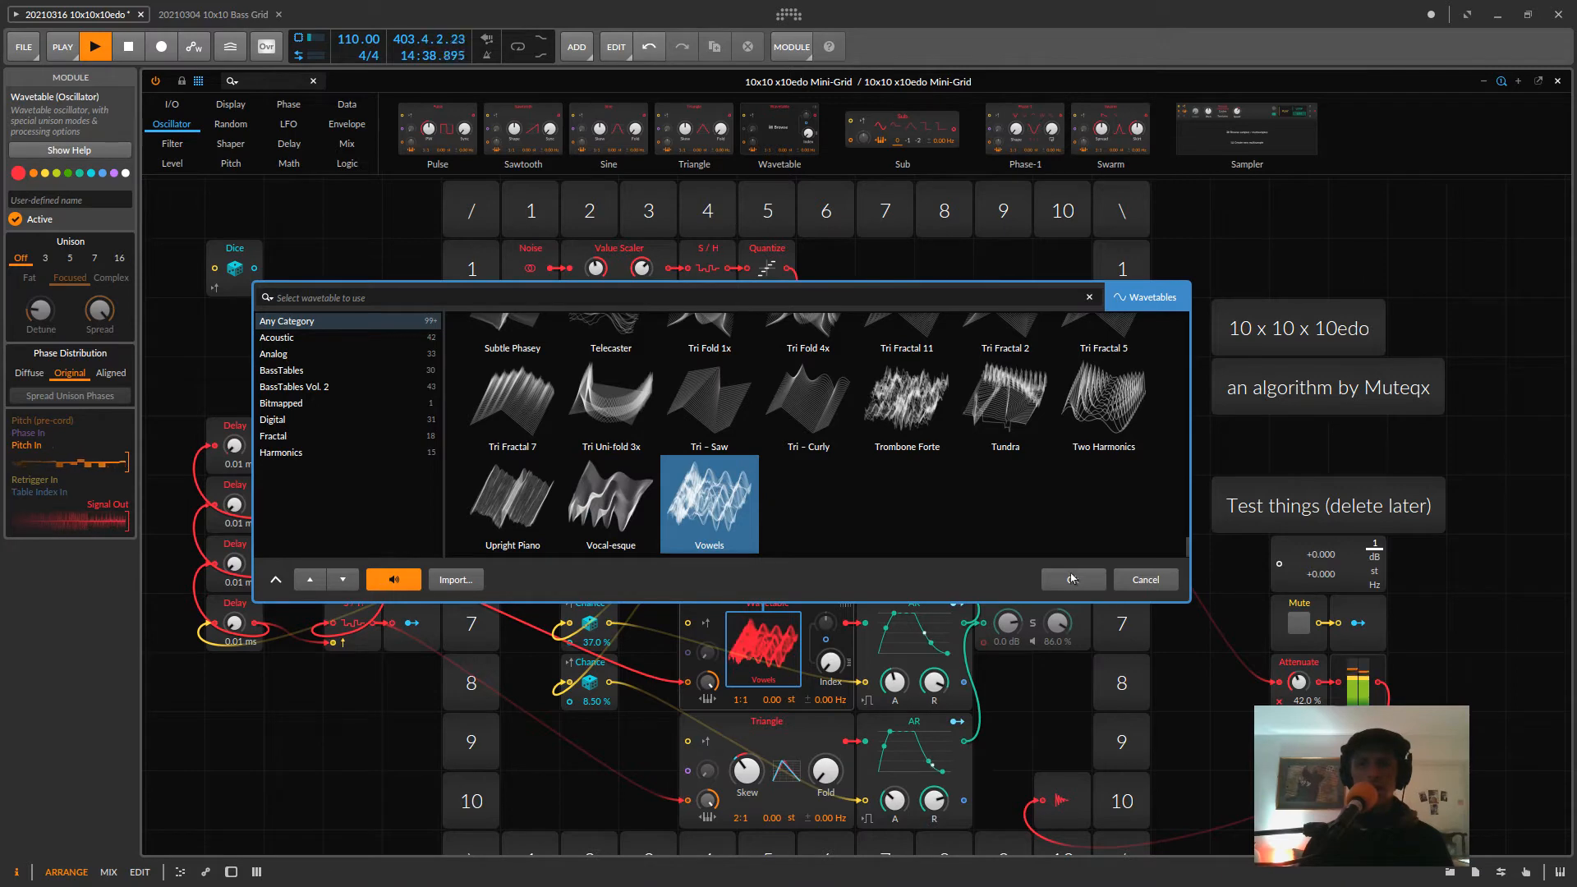
left_click(1071, 578)
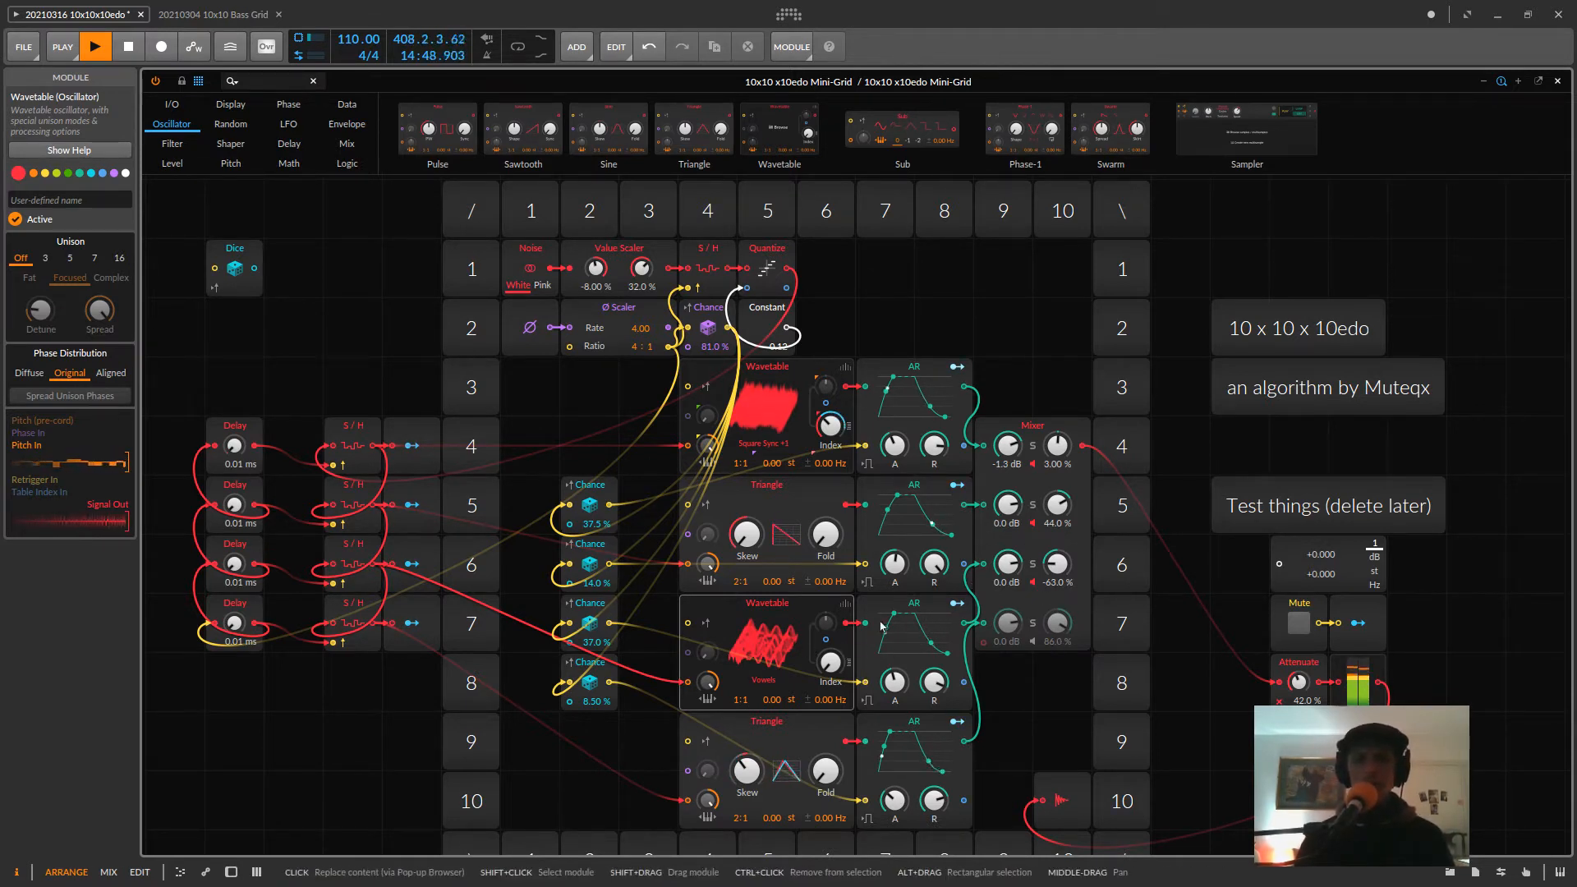
- Modulate the Vowels Wavetable oscillator's Index by +0.76 from the AR envelope beside it
left_click(954, 605)
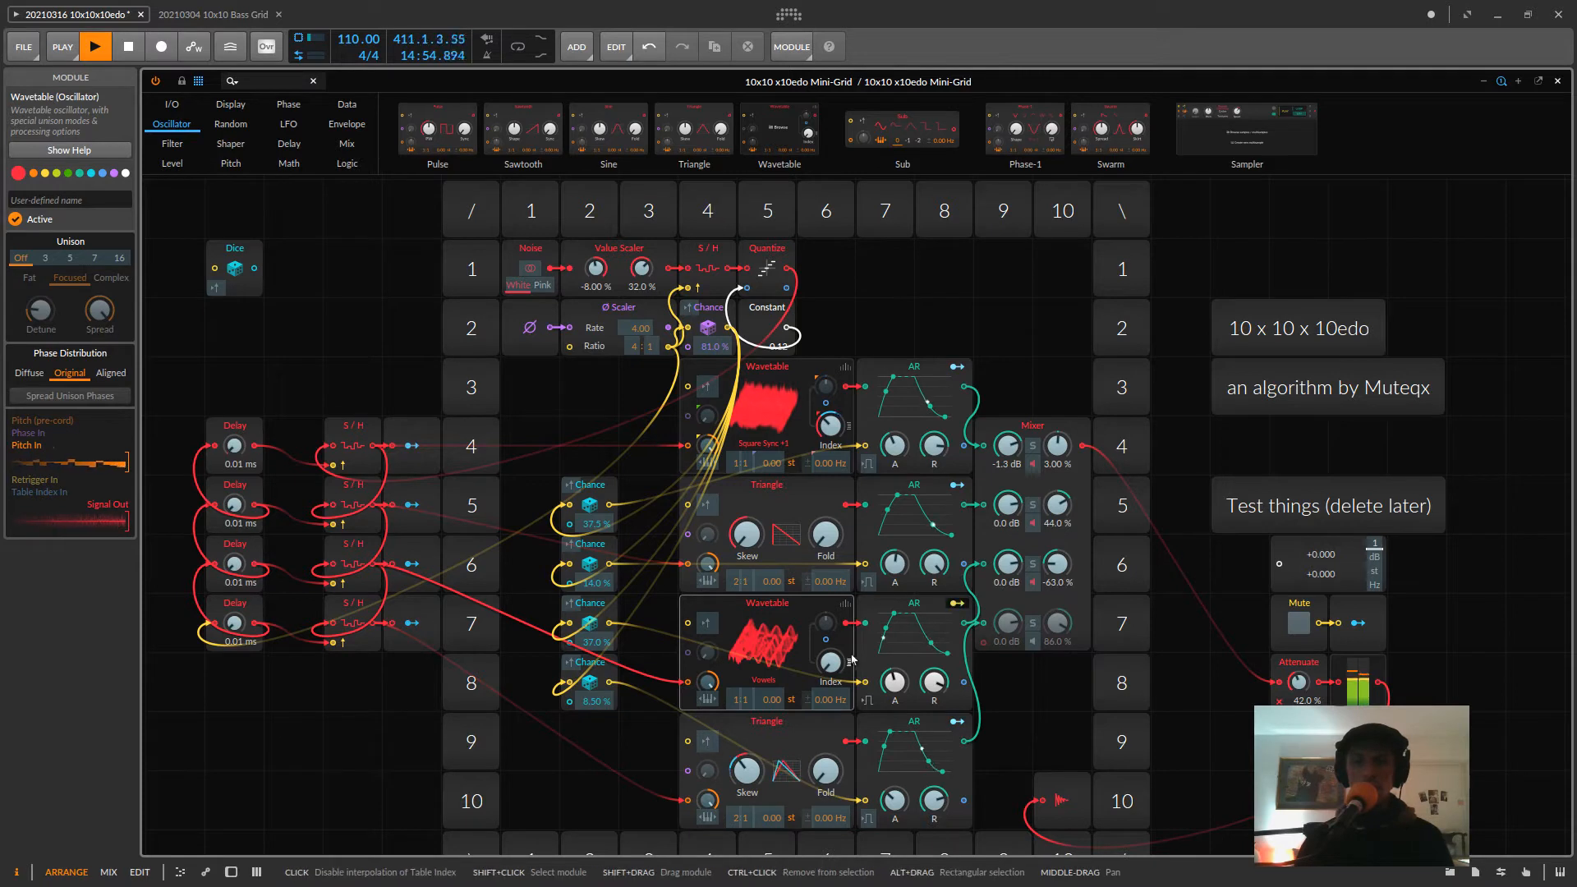
left_click_drag(830, 662, 831, 653)
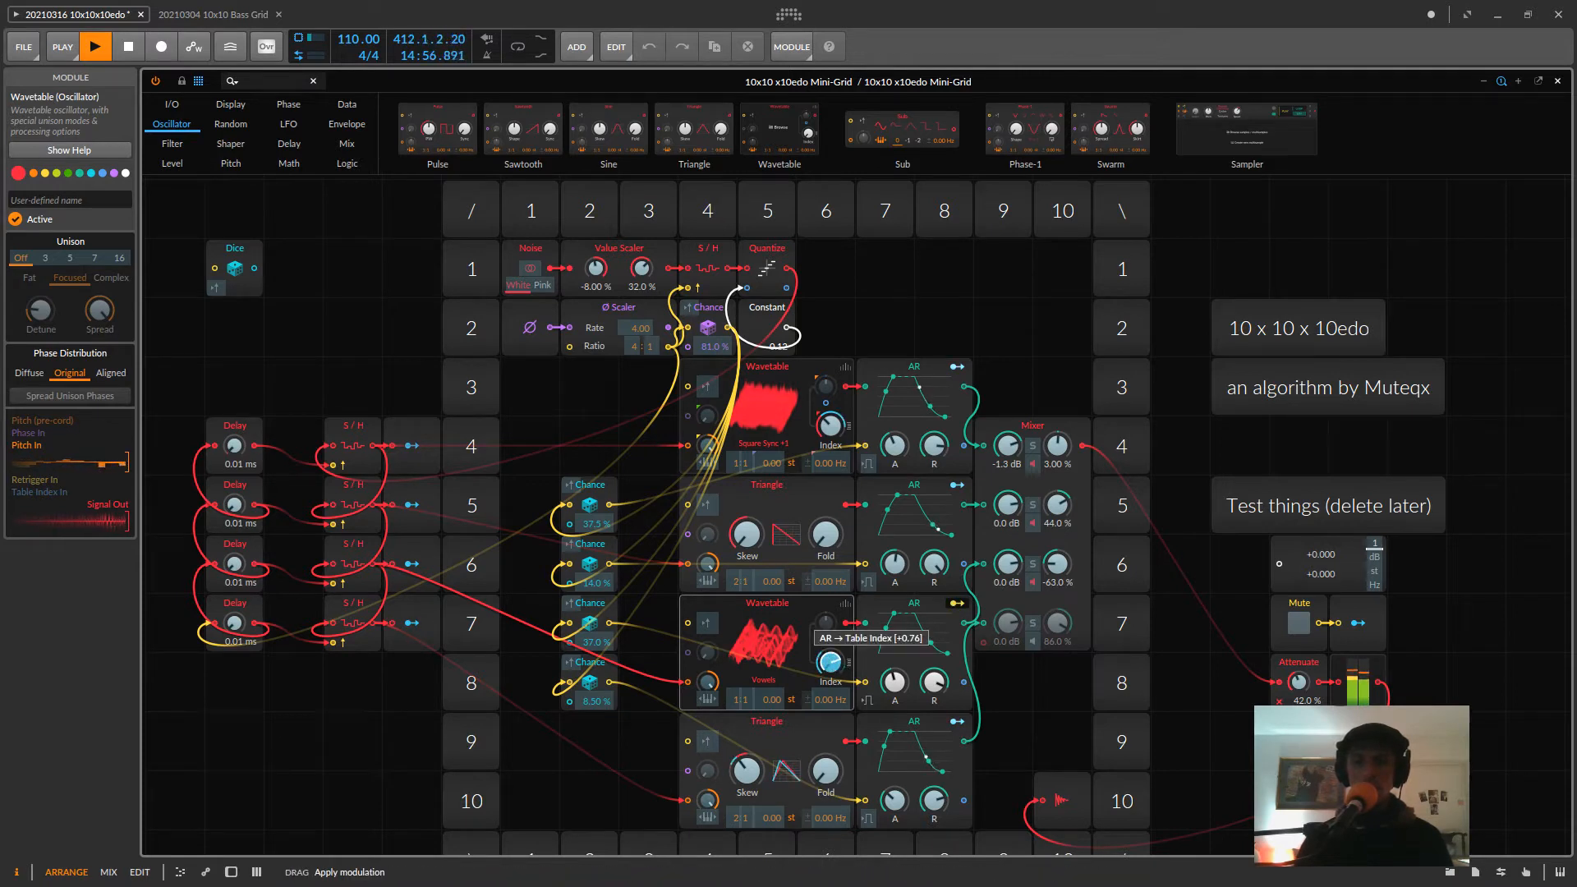
left_click(957, 602)
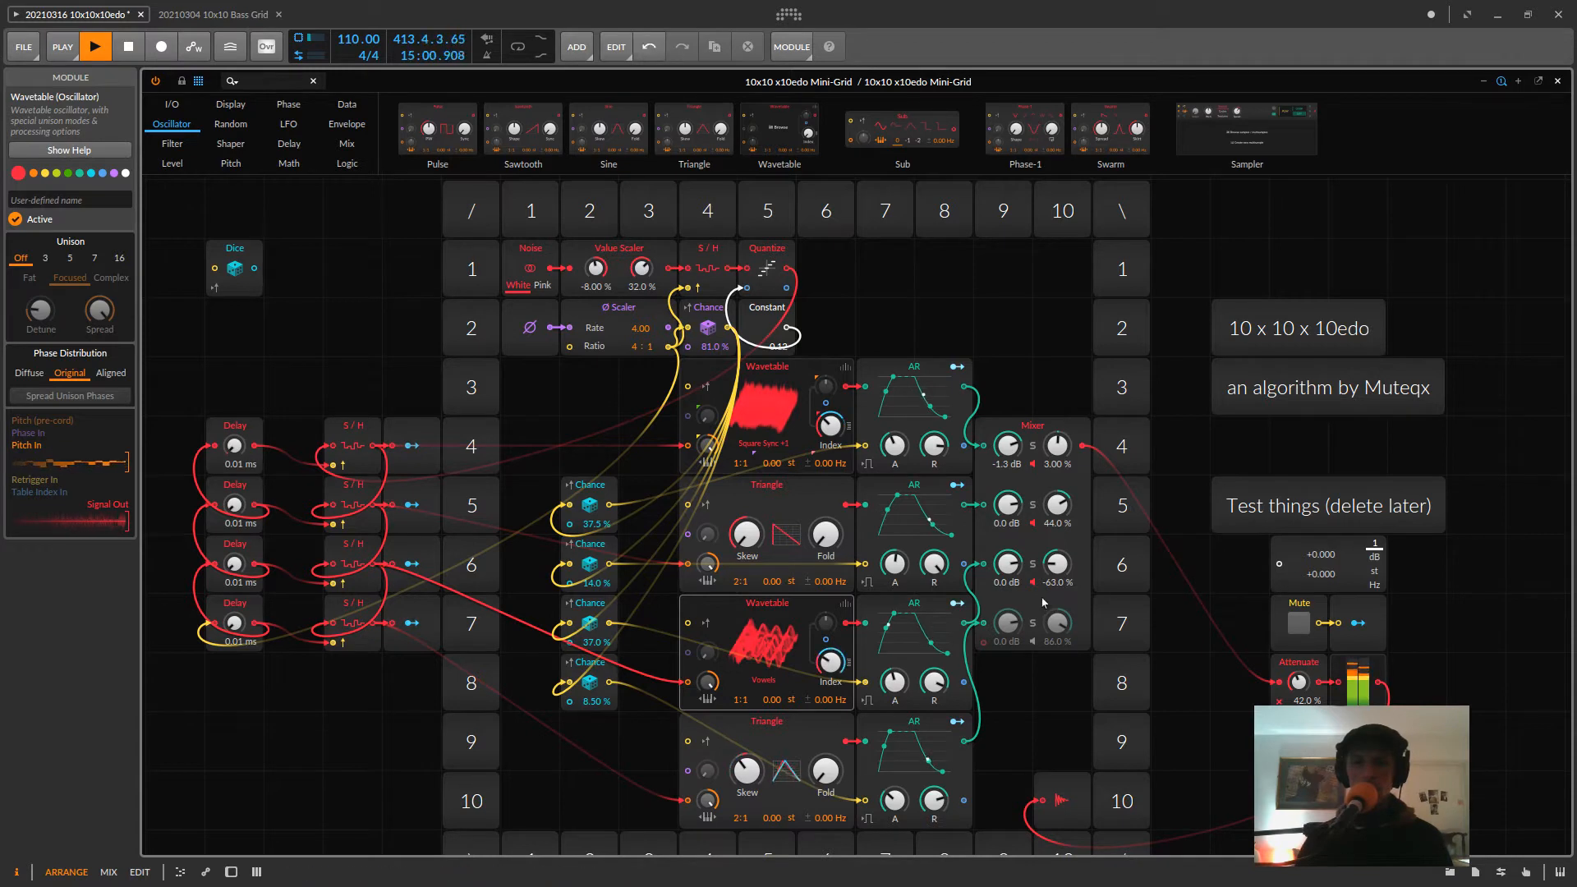
- Solo Mixer channel 3 and shorten the attack and lengthen the release of the AR envelope beside the Vowels oscillator
left_click(1032, 563)
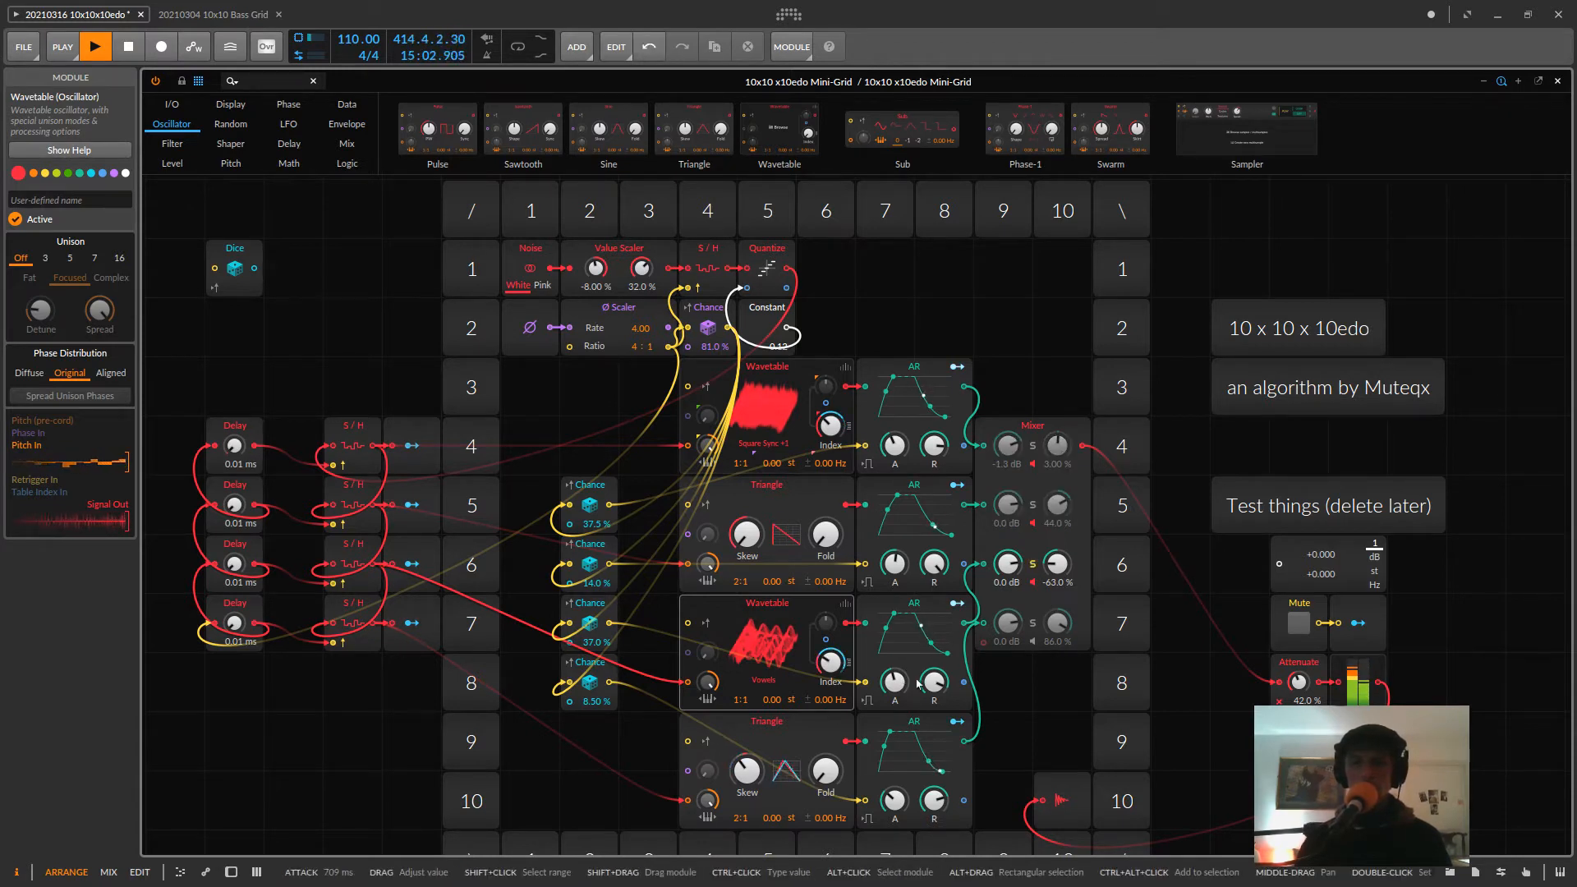
left_click_drag(895, 682, 894, 729)
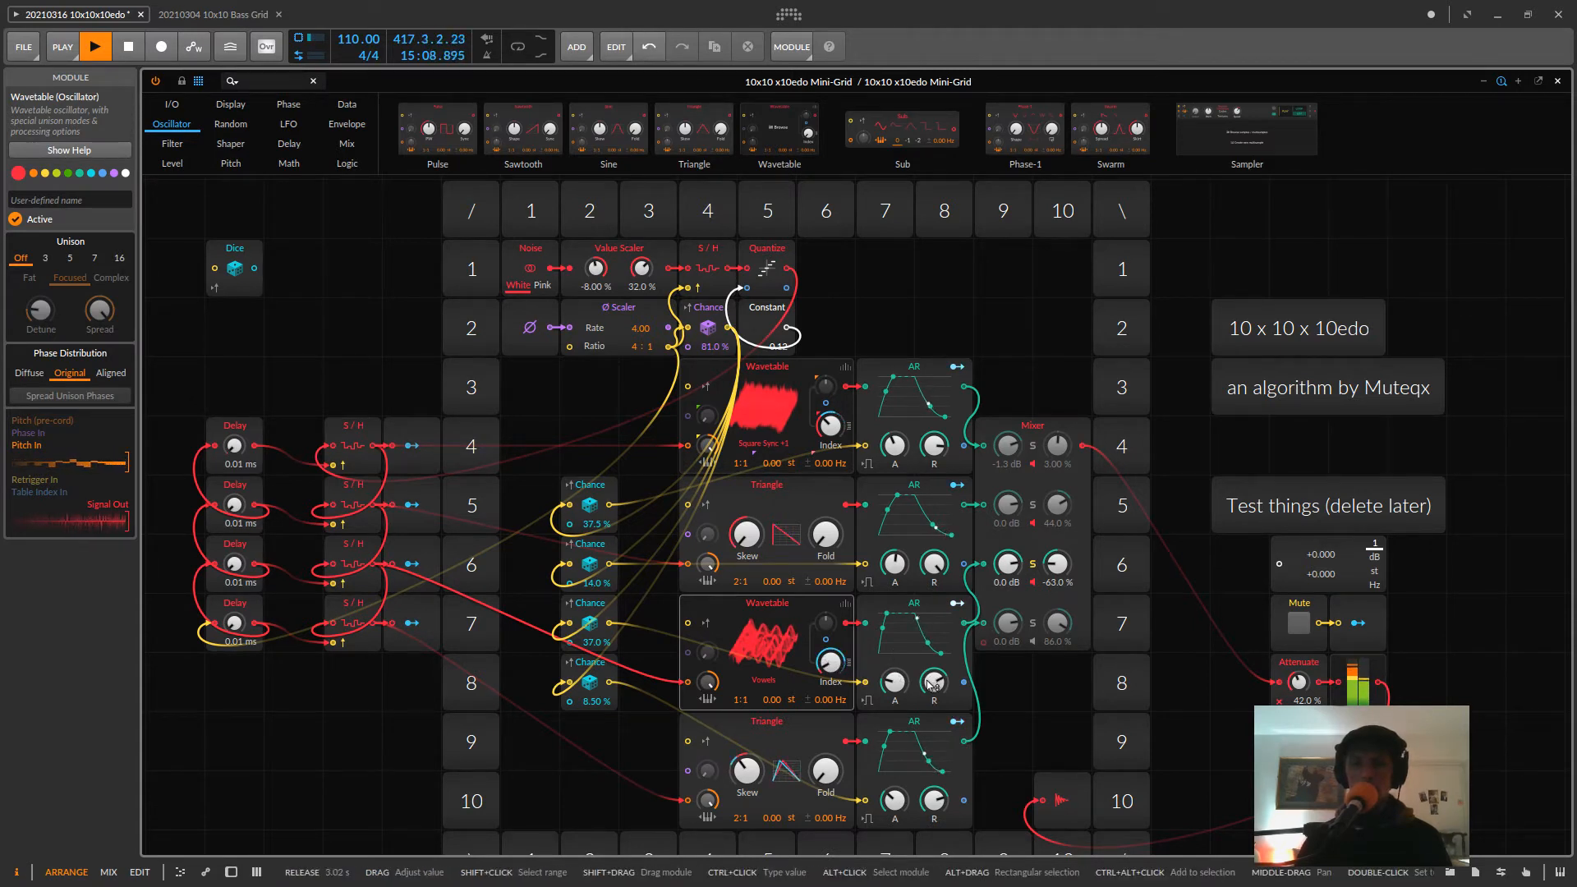
left_click_drag(933, 682, 933, 662)
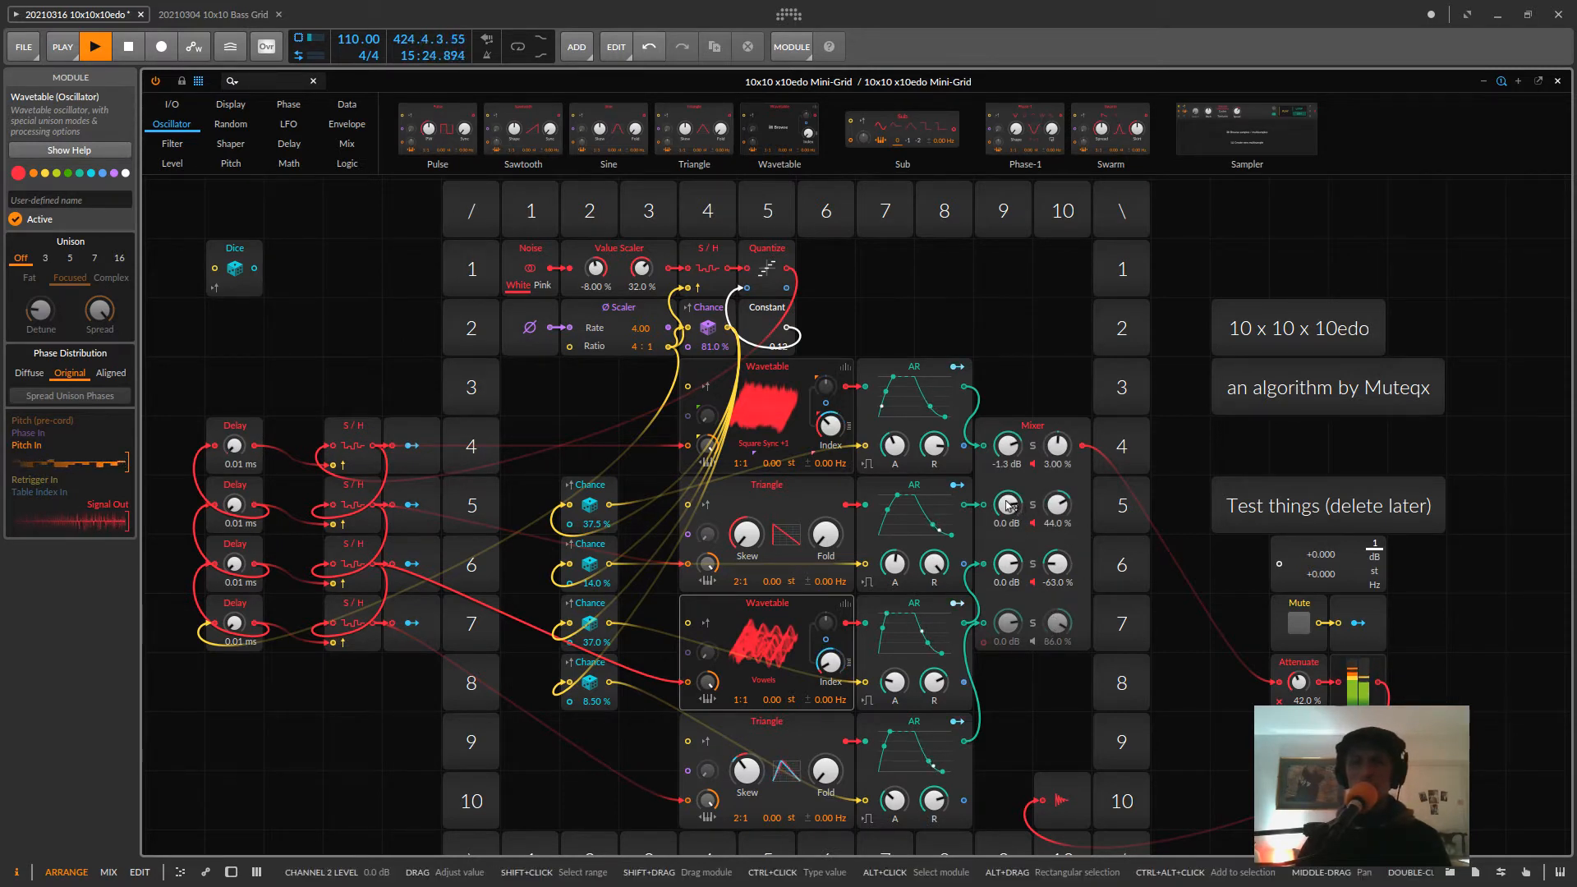
- Set mixer channel 2 to -9.6 dB and unmute channel 4 at -12.4 dB, checking channel 1 briefly in solo
left_click_drag(1003, 513, 1004, 558)
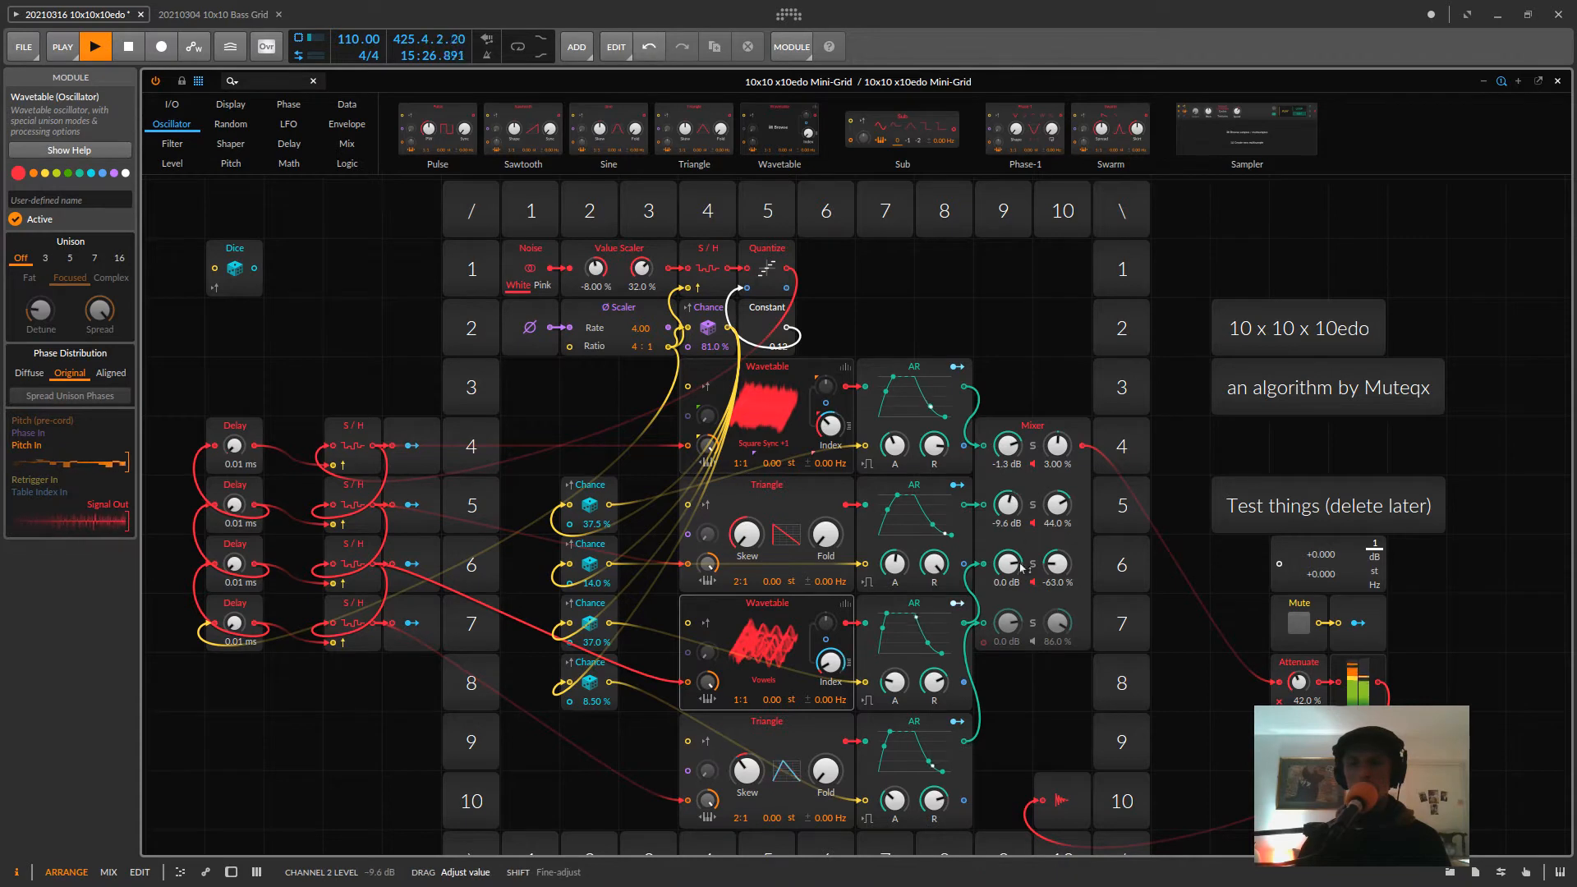
left_click(1044, 651)
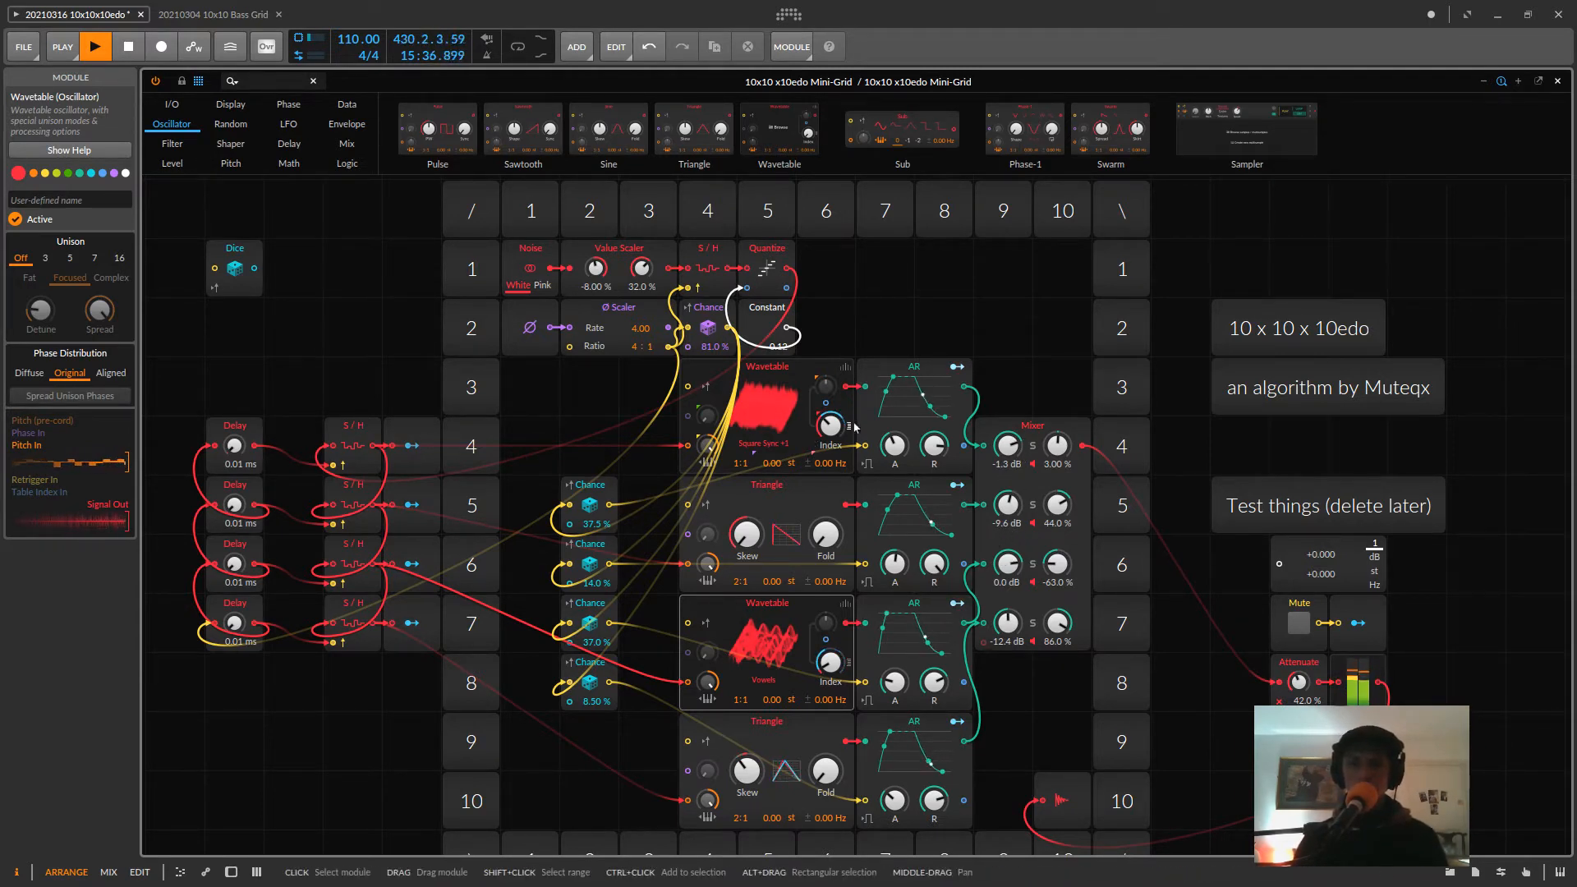
left_click(1034, 445)
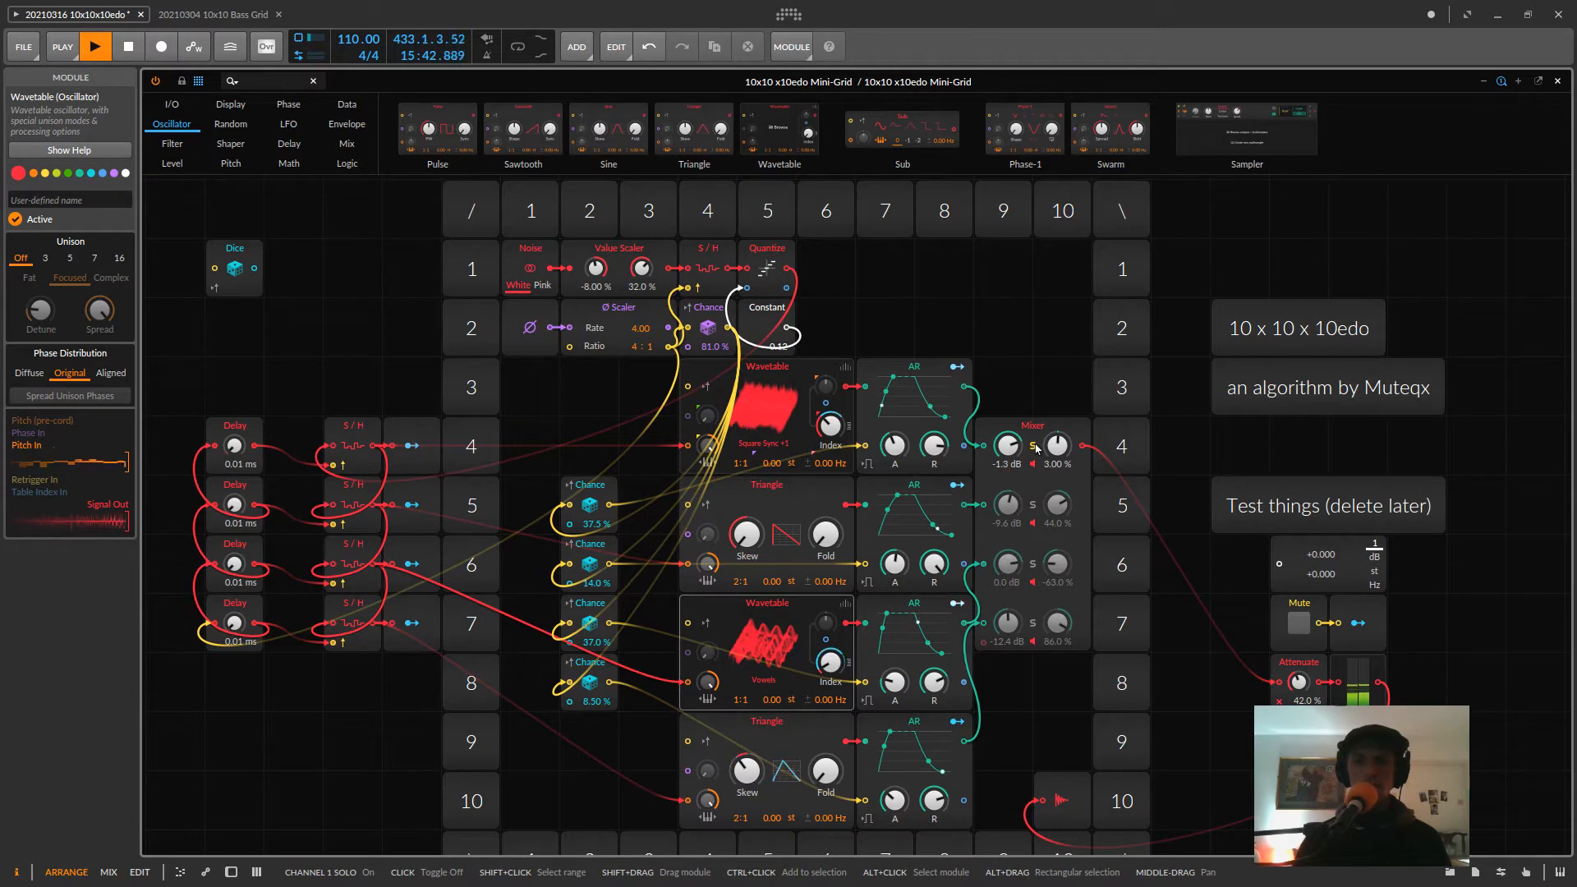
left_click(1035, 446)
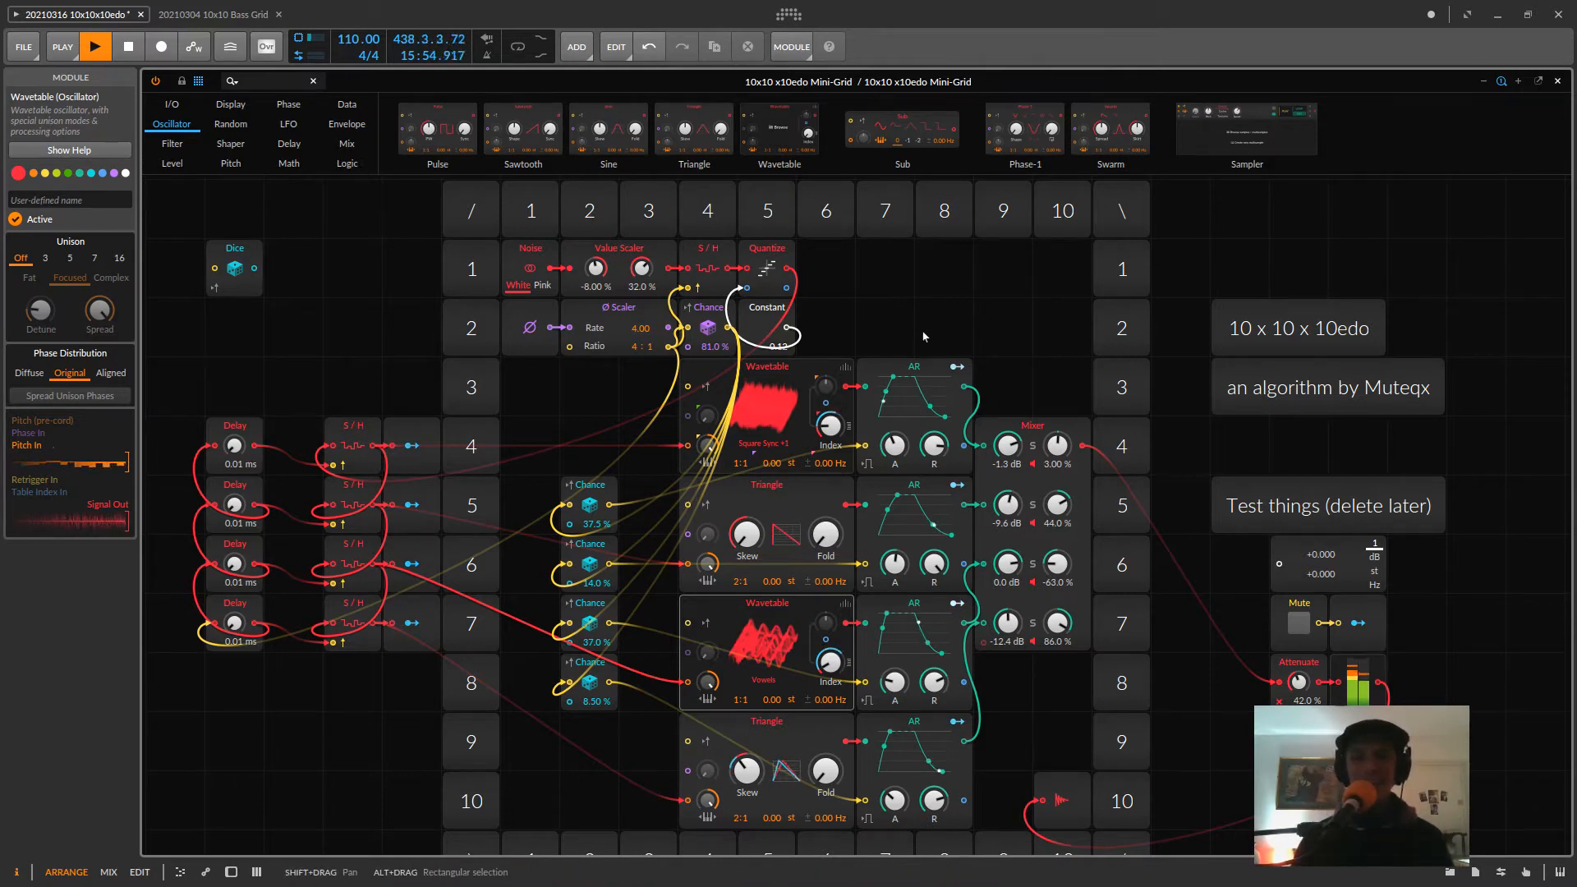
- Move the Constant module to row 2, column 6, and set the Value Scaler to -16% low level and 23% high level
left_click_drag(799, 316, 858, 317)
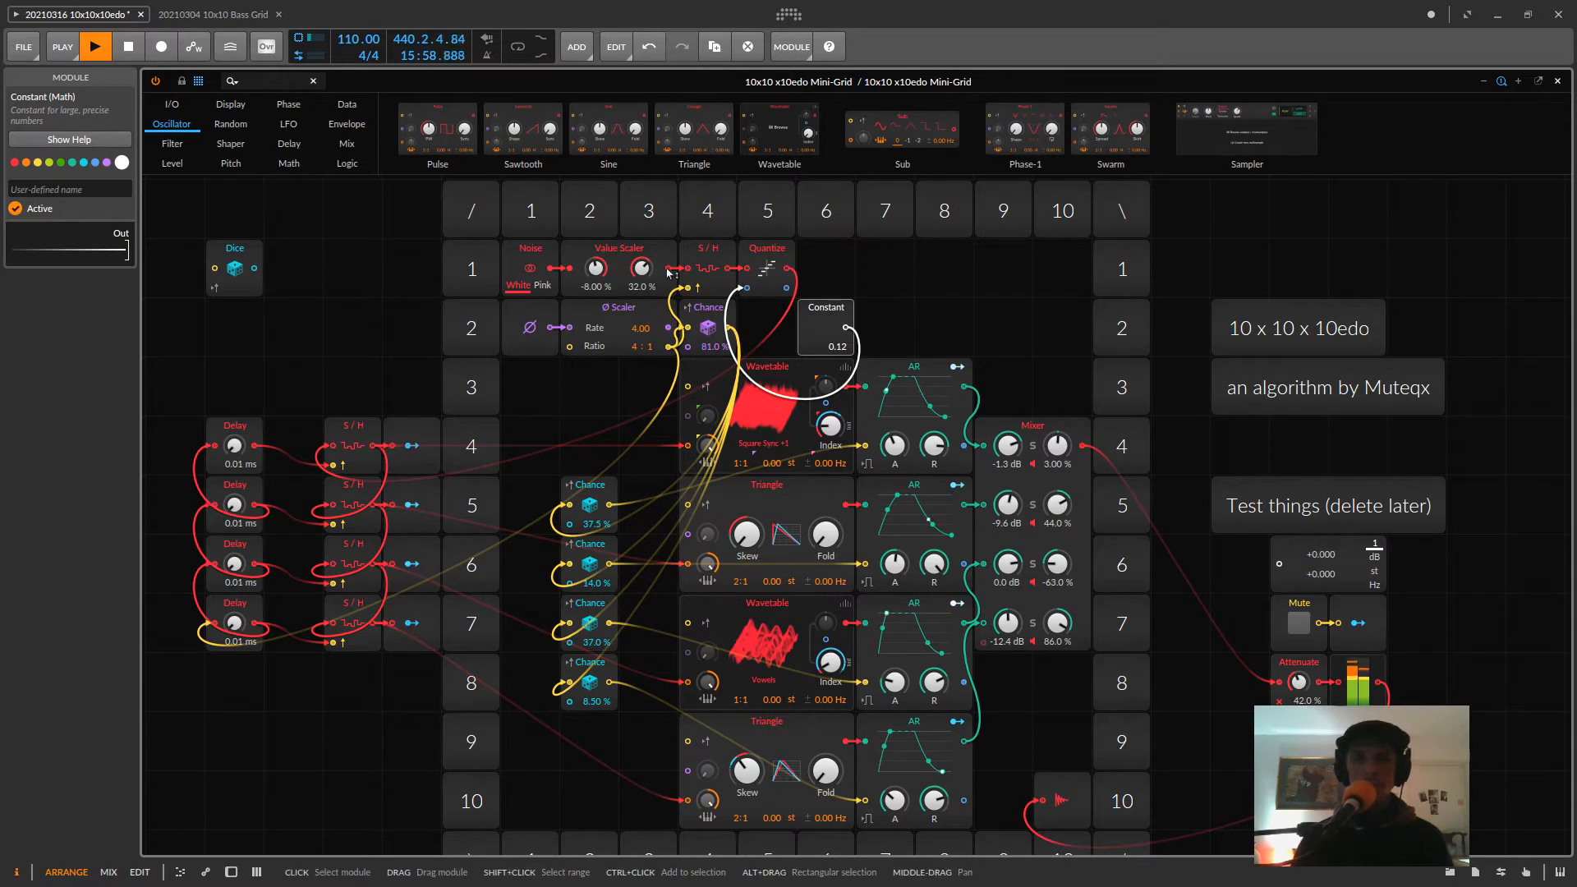
left_click_drag(641, 267, 638, 272)
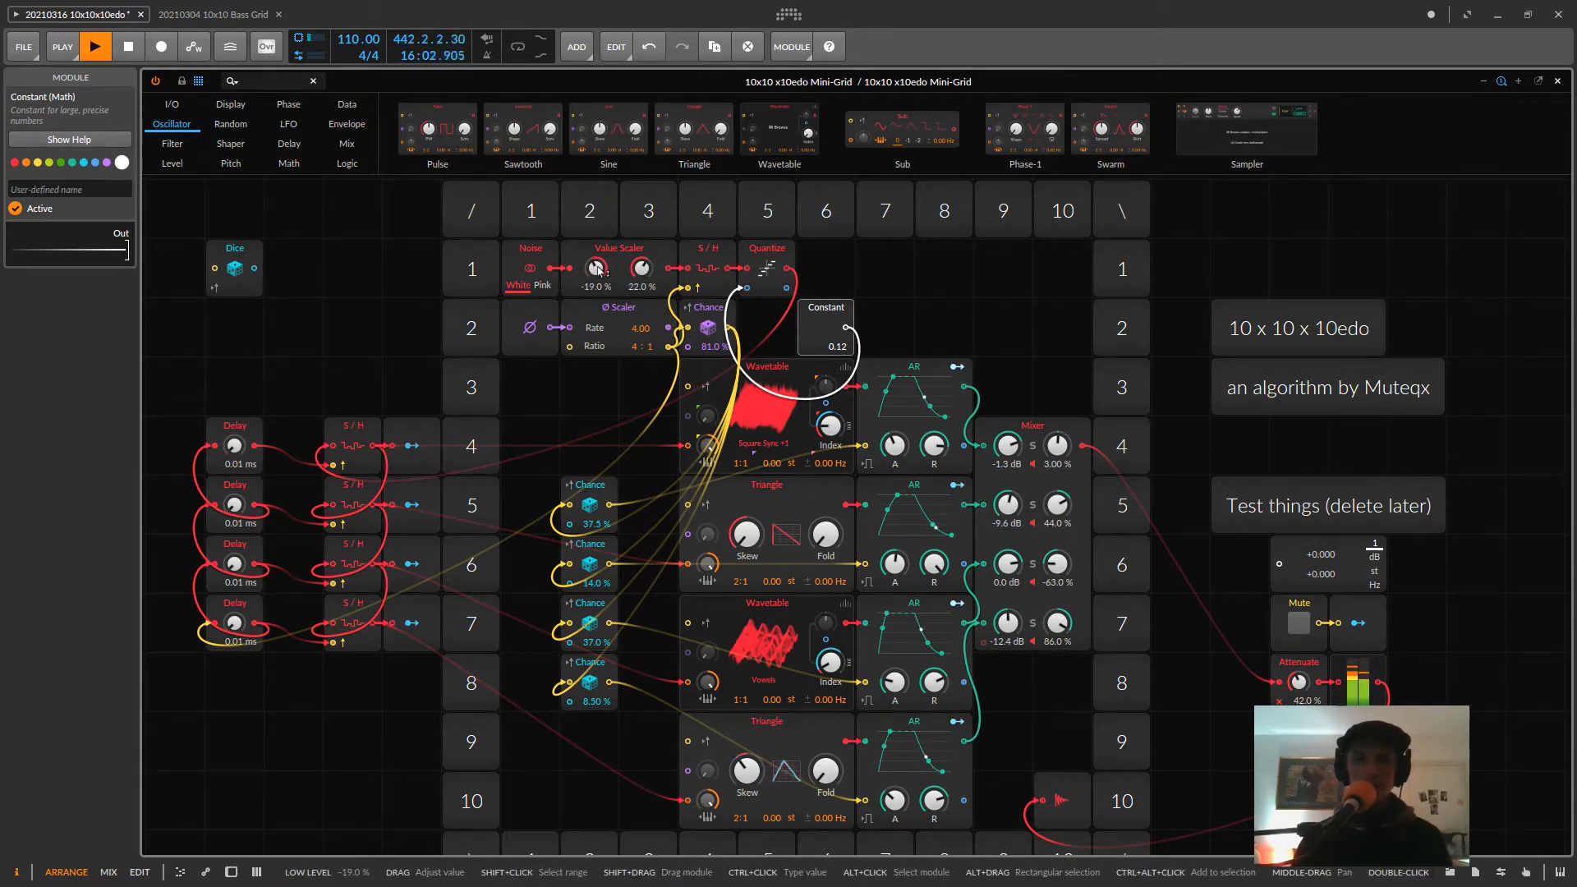
scroll(640, 269, "down", 5)
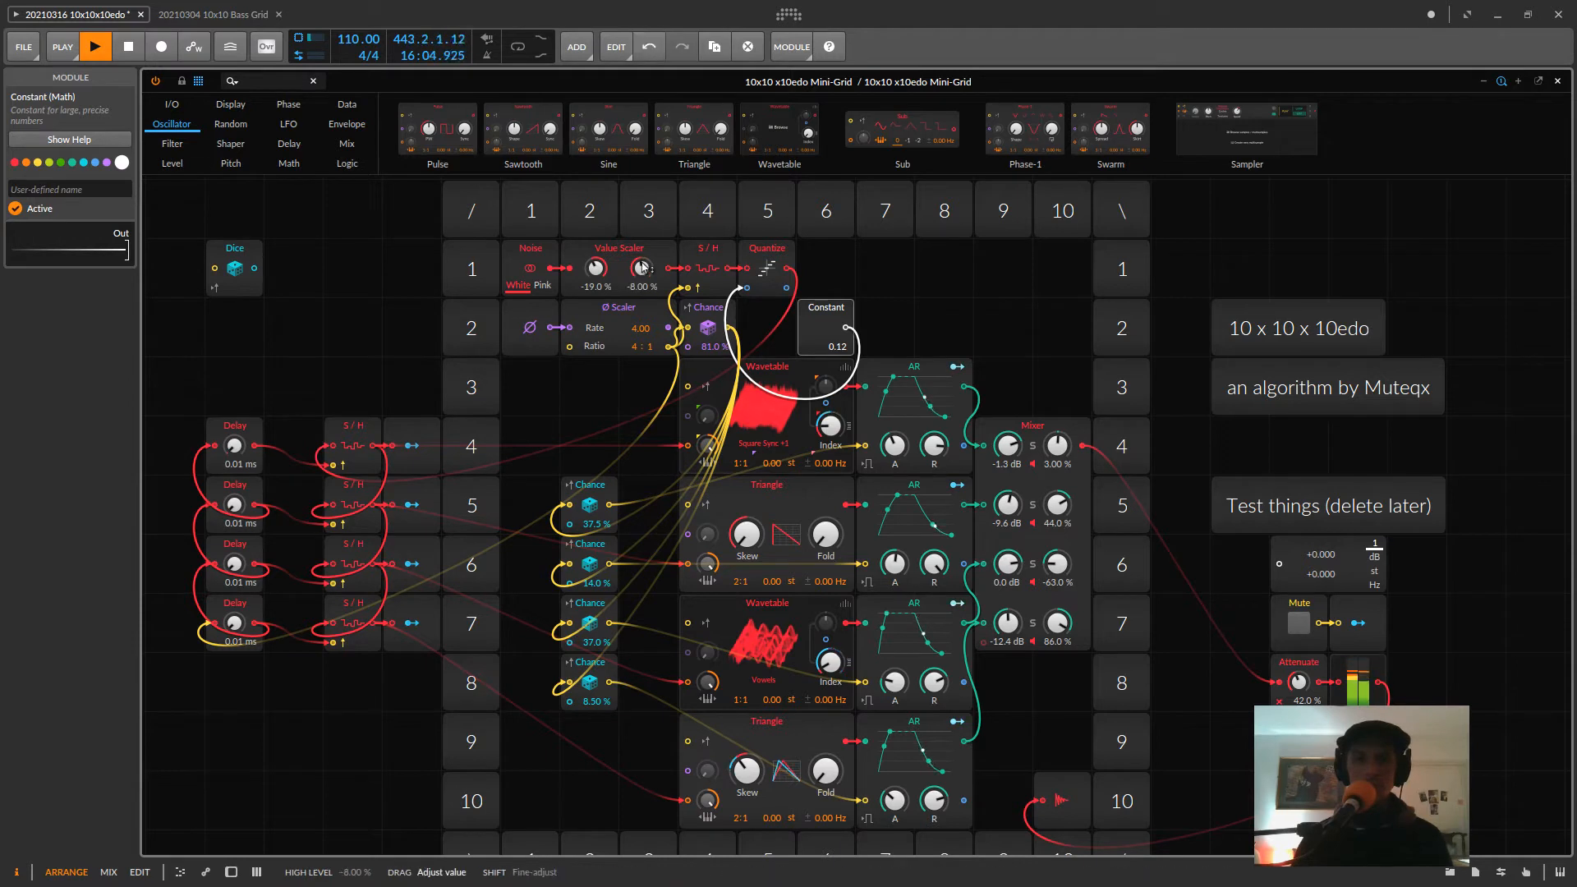
scroll(641, 268, "up", 5)
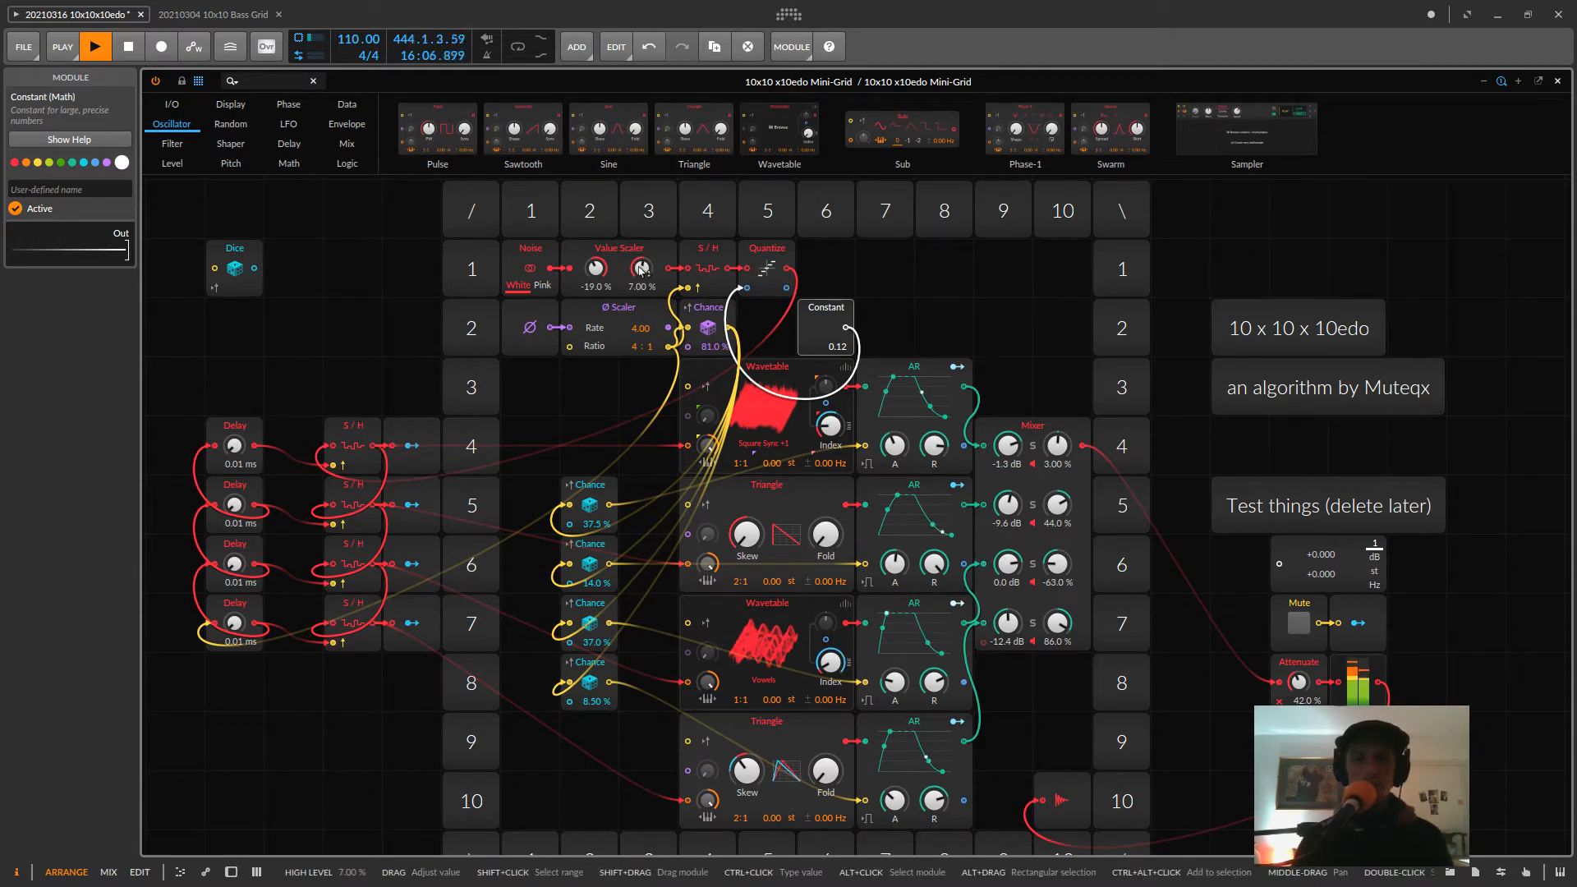
mouse_move(596, 268)
left_mouse_down()
mouse_move(595, 250)
mouse_move(596, 268)
left_mouse_up()
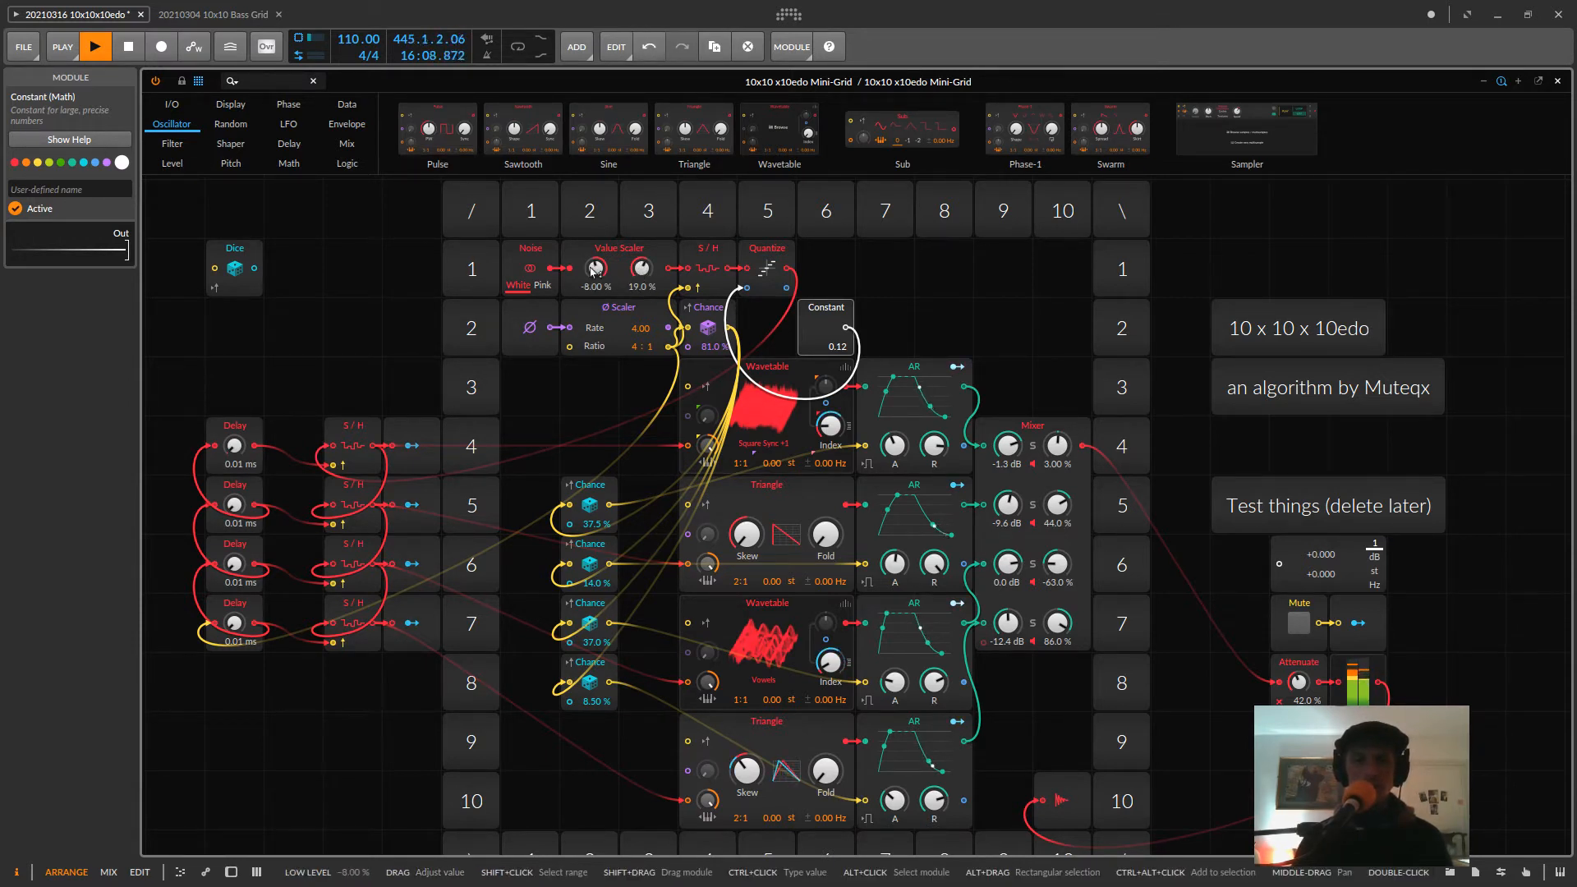
scroll(595, 270, "up", 1)
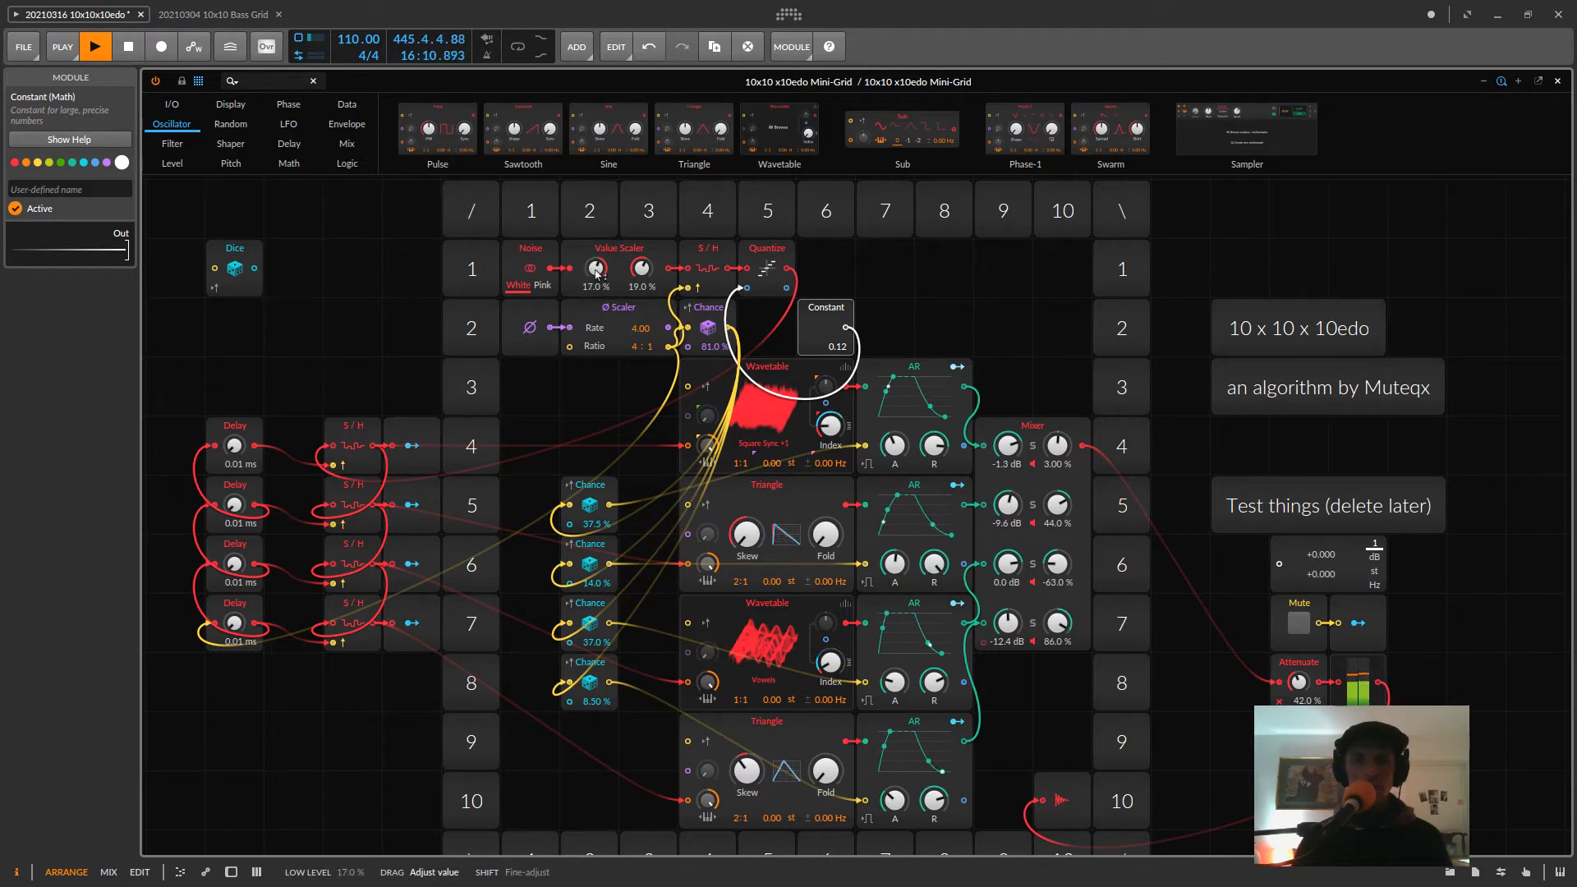
scroll(641, 267, "up", 3)
scroll(640, 268, "down", 2)
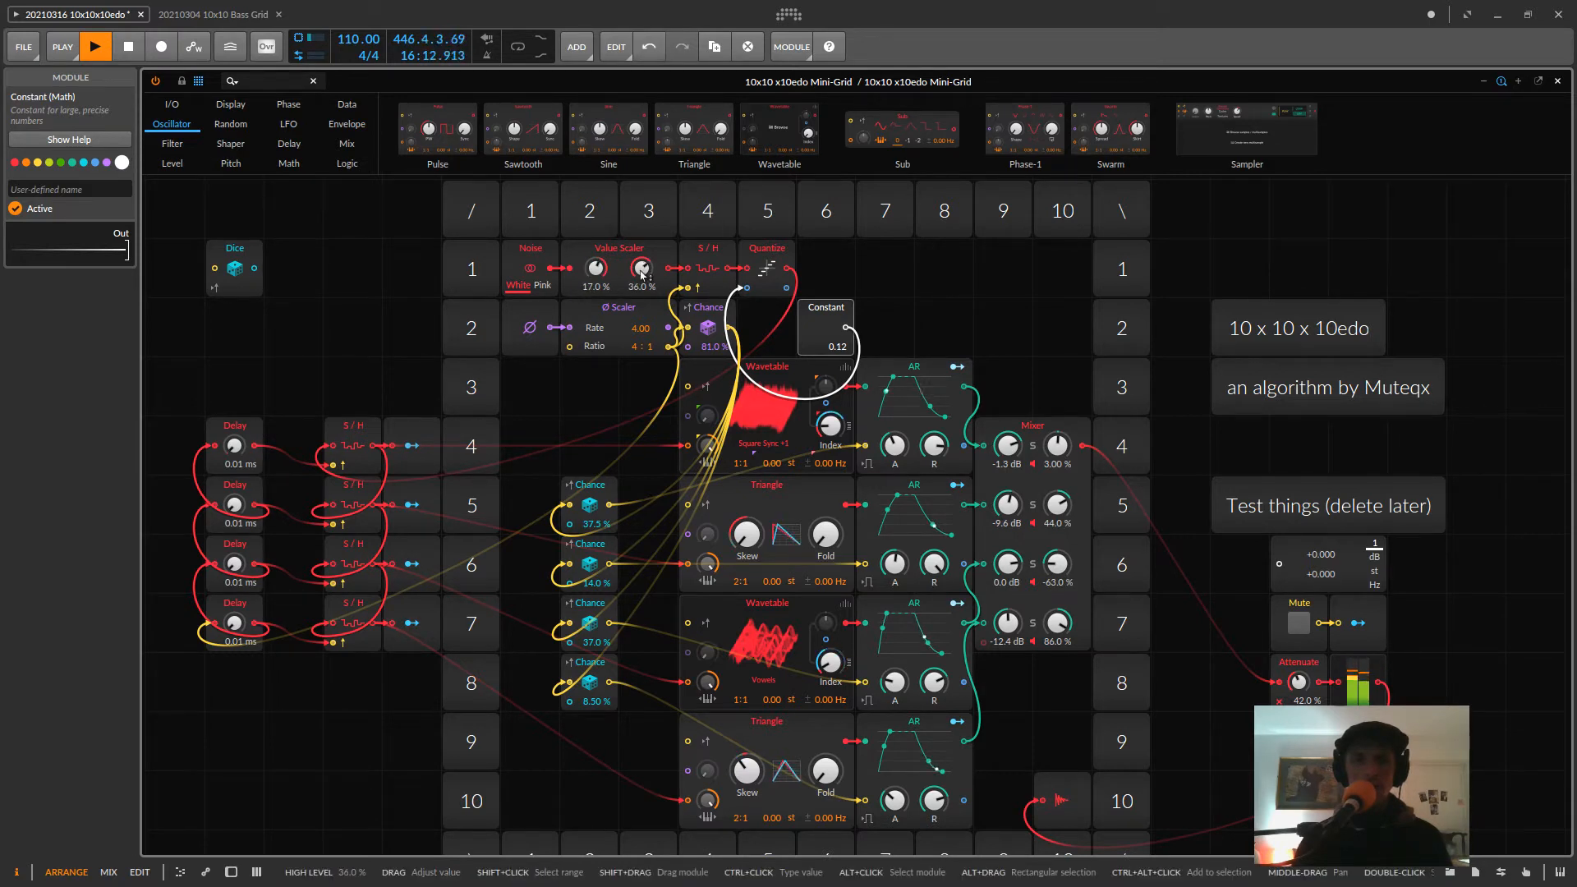
scroll(596, 270, "down", 2)
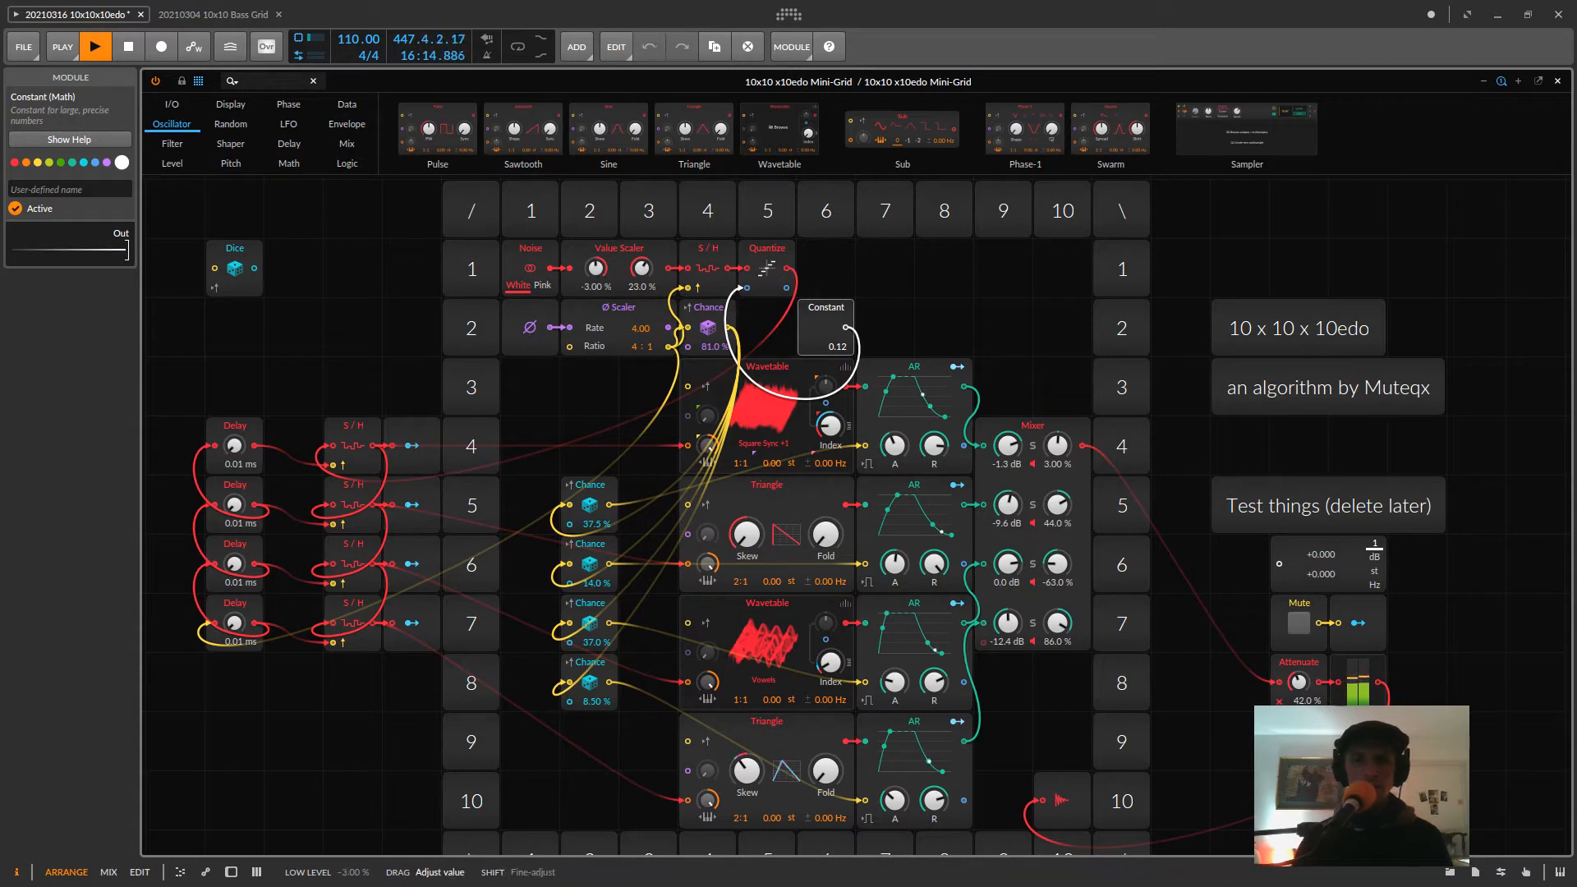
scroll(595, 269, "down", 2)
scroll(596, 269, "down", 1)
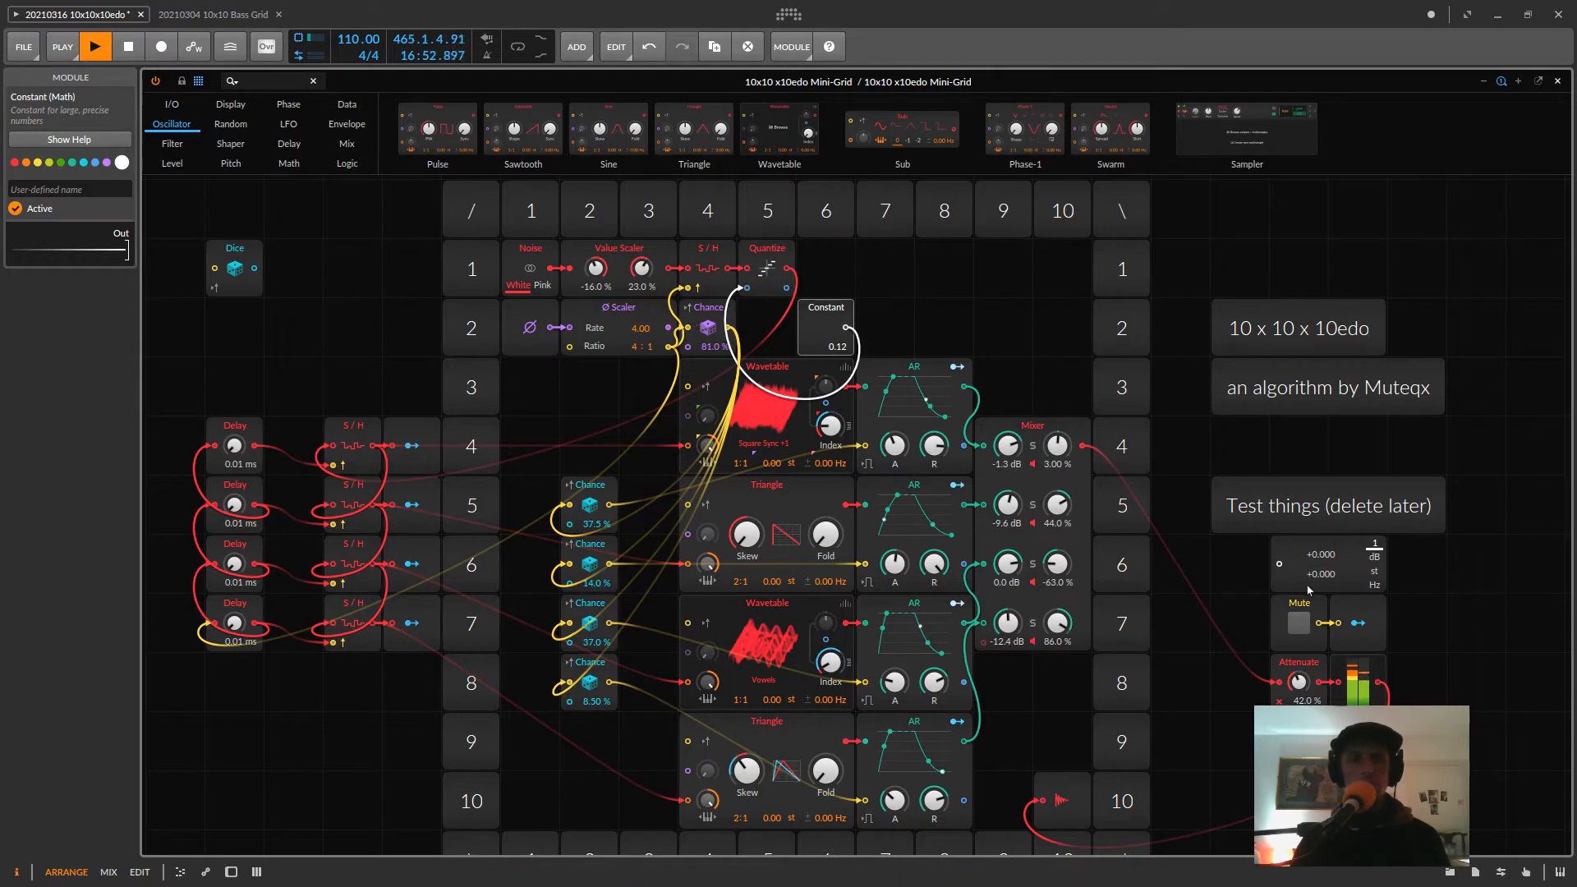
- Silence the patch with the Mute button module and unmute it again
left_click(1293, 618)
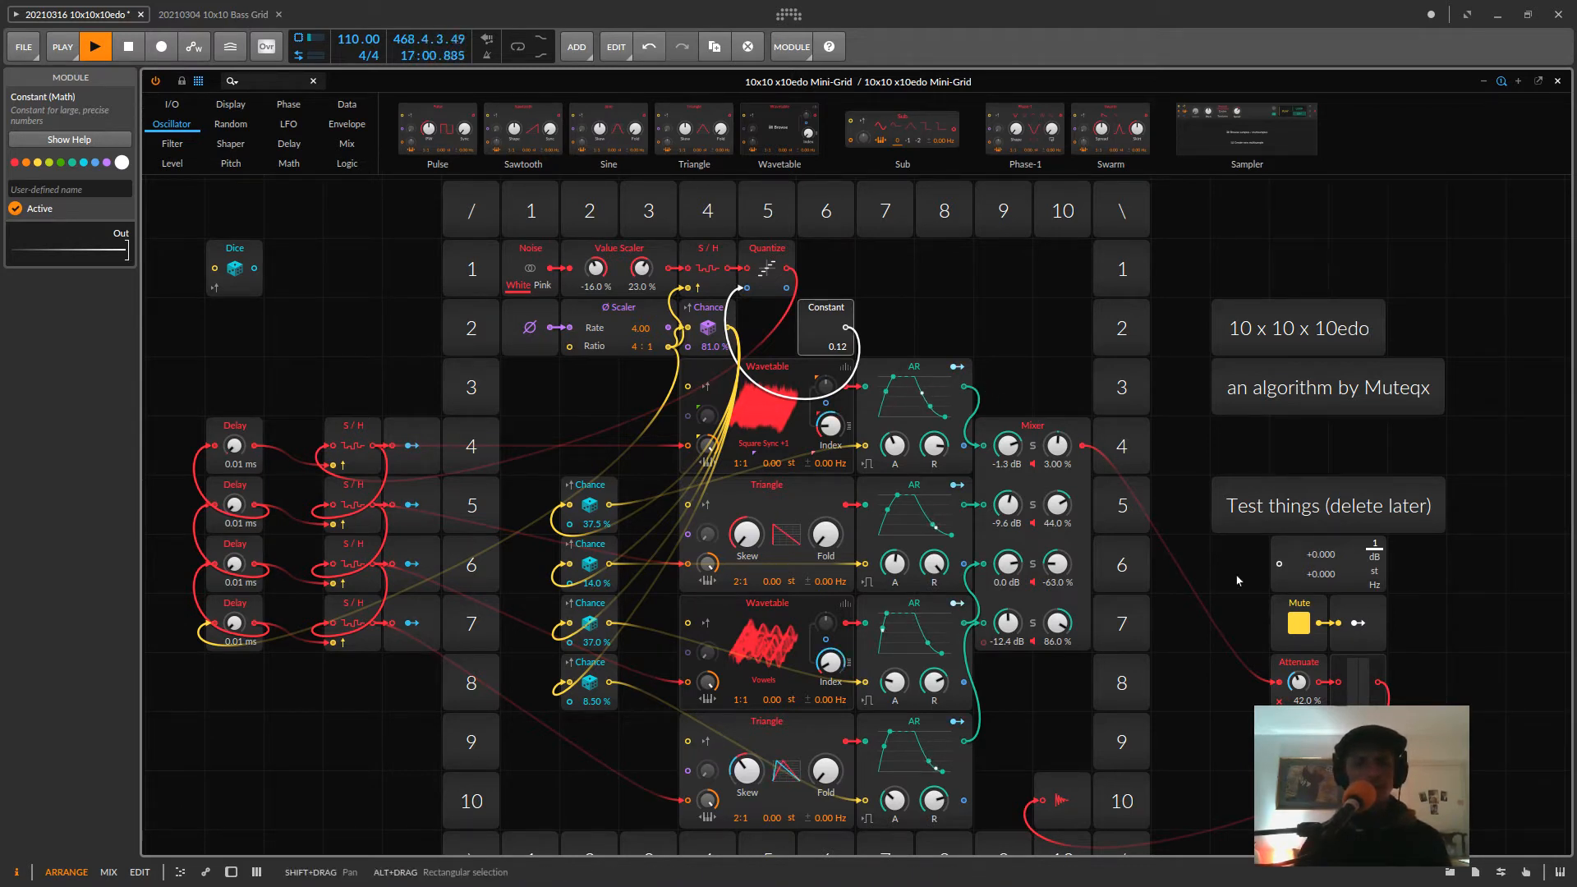
left_click(1306, 624)
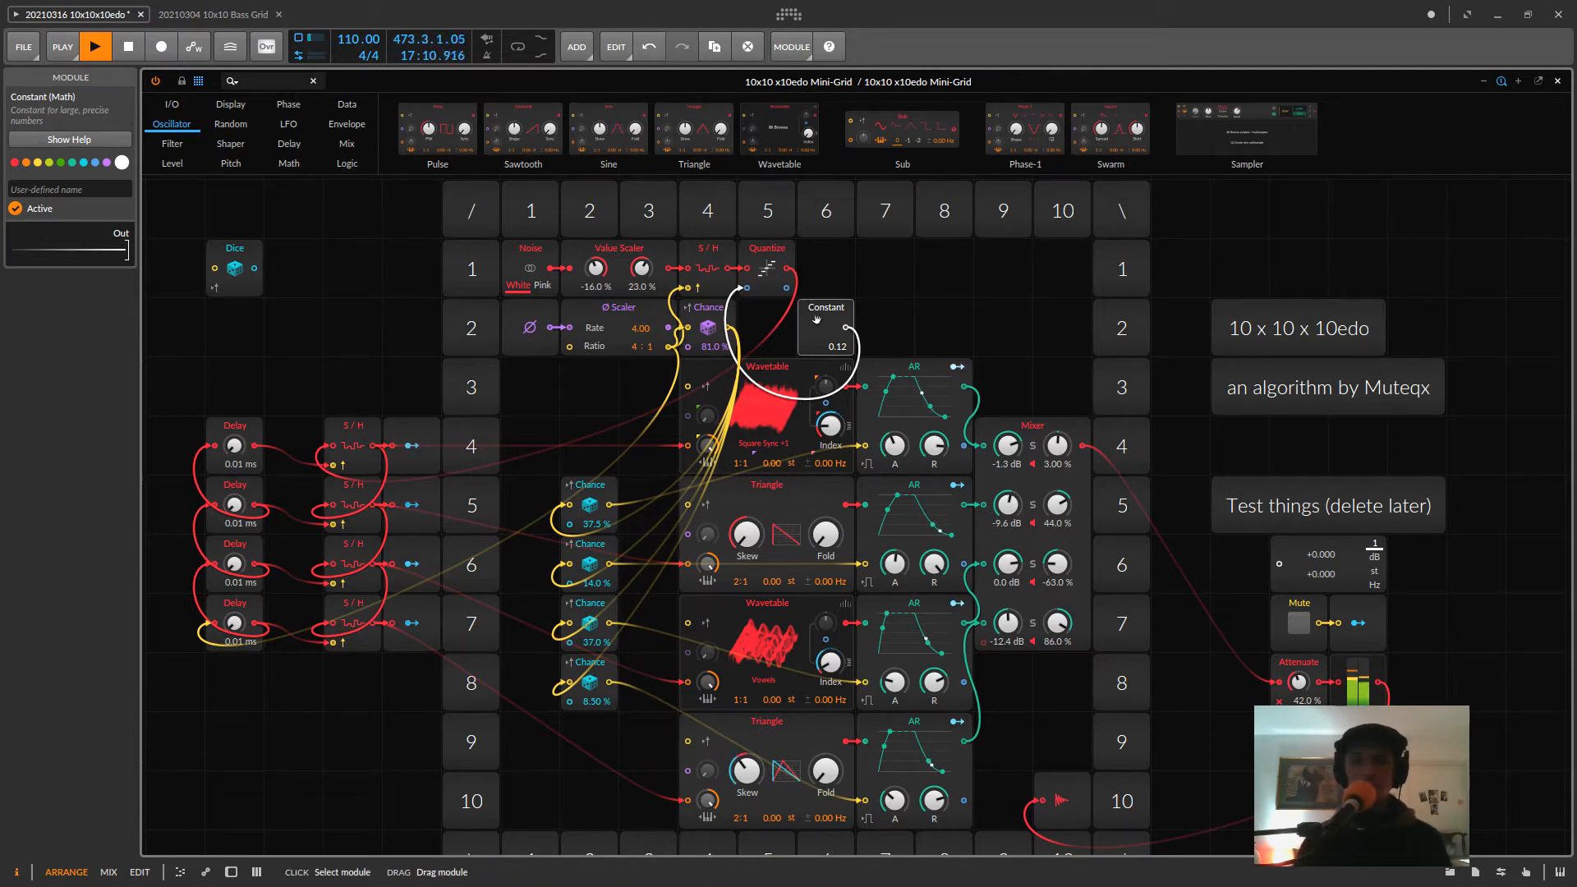
- Move the Quantize module to row 1, column 7, and the Constant module directly below it in row 2
mouse_move(776, 336)
left_mouse_down()
mouse_move(645, 382)
mouse_move(887, 324)
mouse_move(777, 327)
left_mouse_up()
left_click(888, 315)
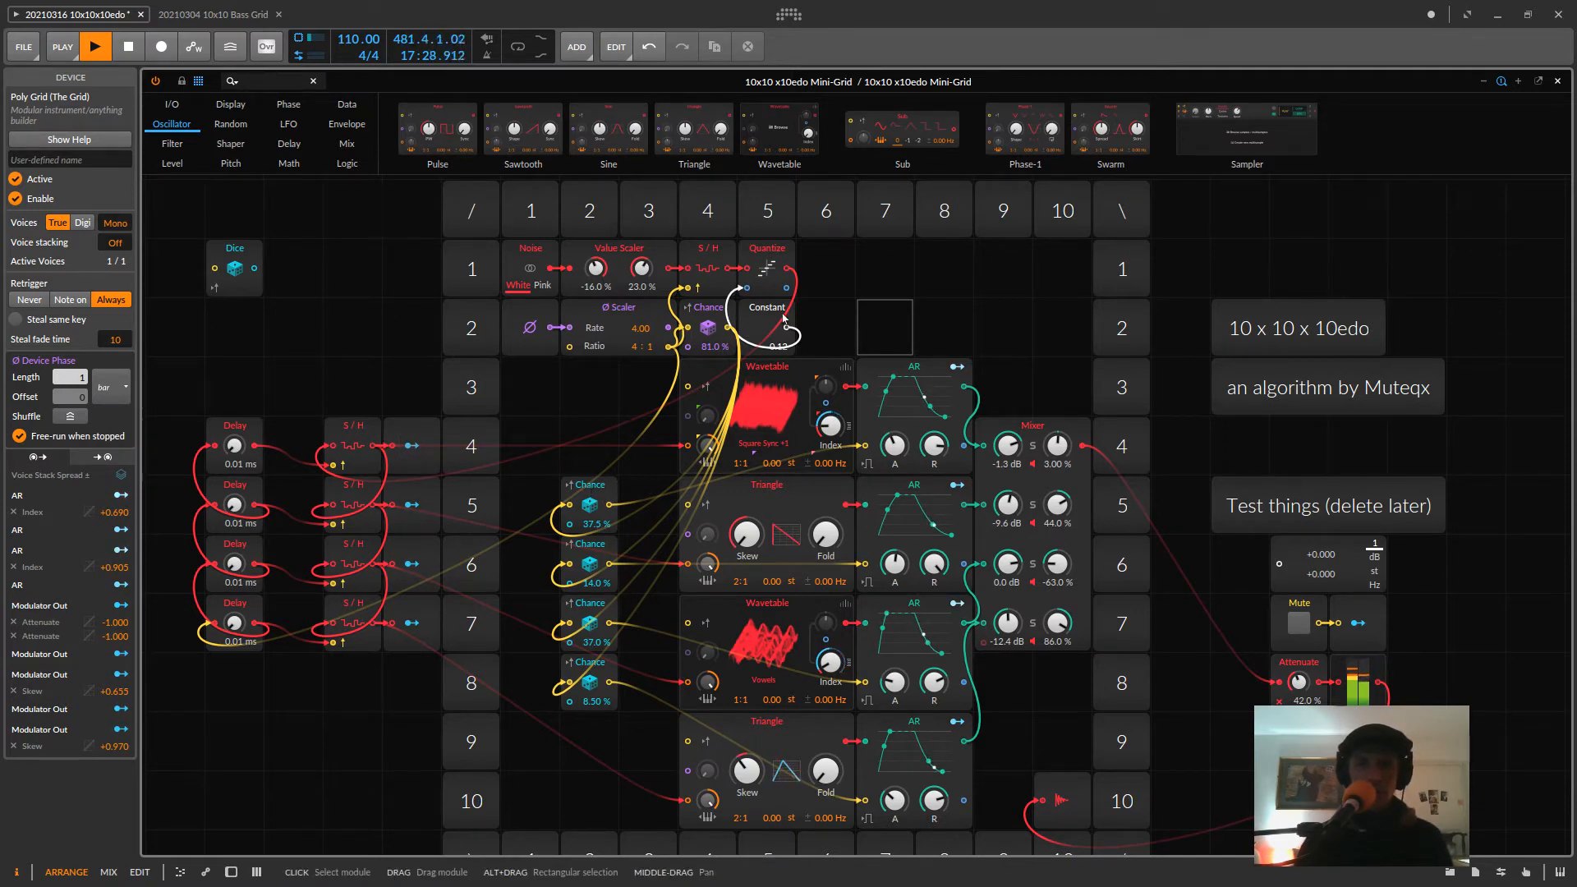
left_click(780, 259)
left_click_drag(786, 254, 904, 254)
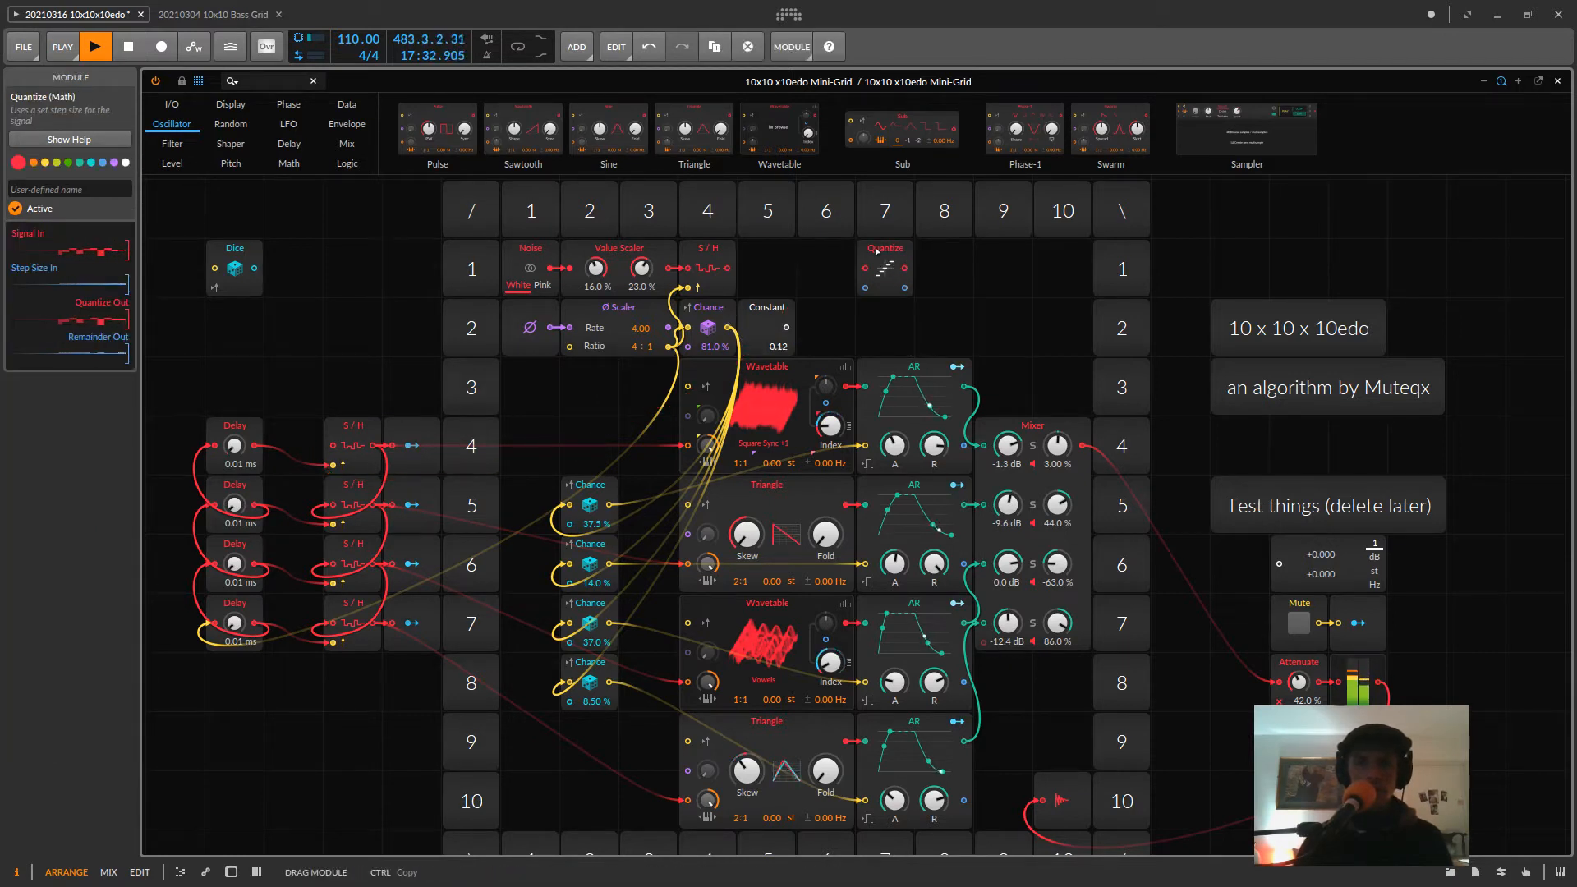
left_click(767, 320)
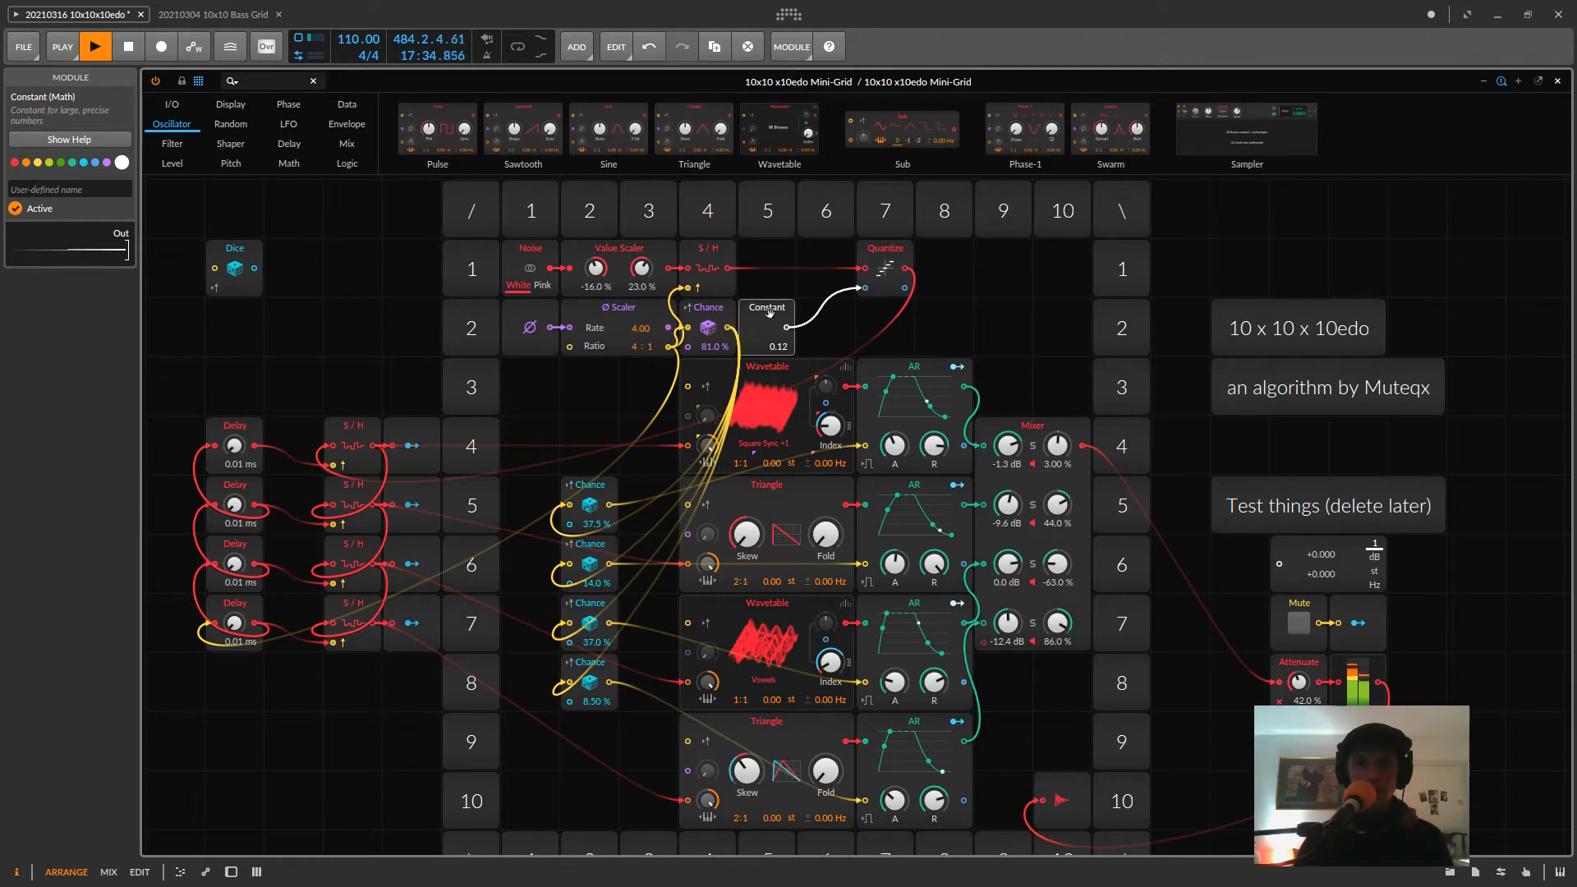
left_click_drag(768, 317, 886, 316)
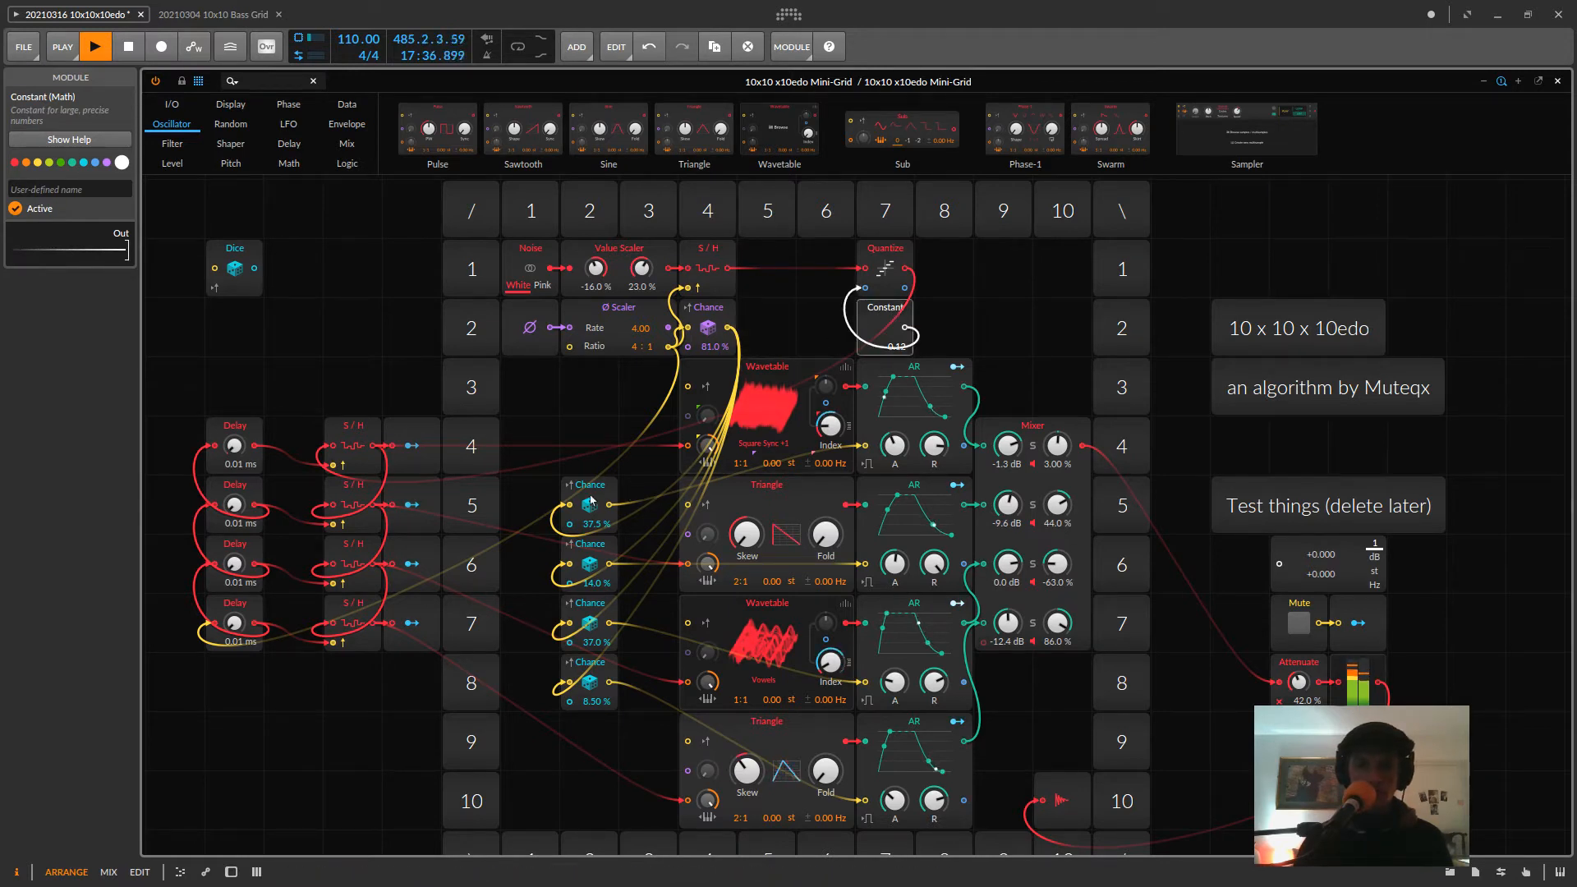
- Move the four cyan Chance modules from column 2 into a two-by-two block in columns 5 and 6 of rows 1 and 2
left_click_drag(585, 497, 741, 279)
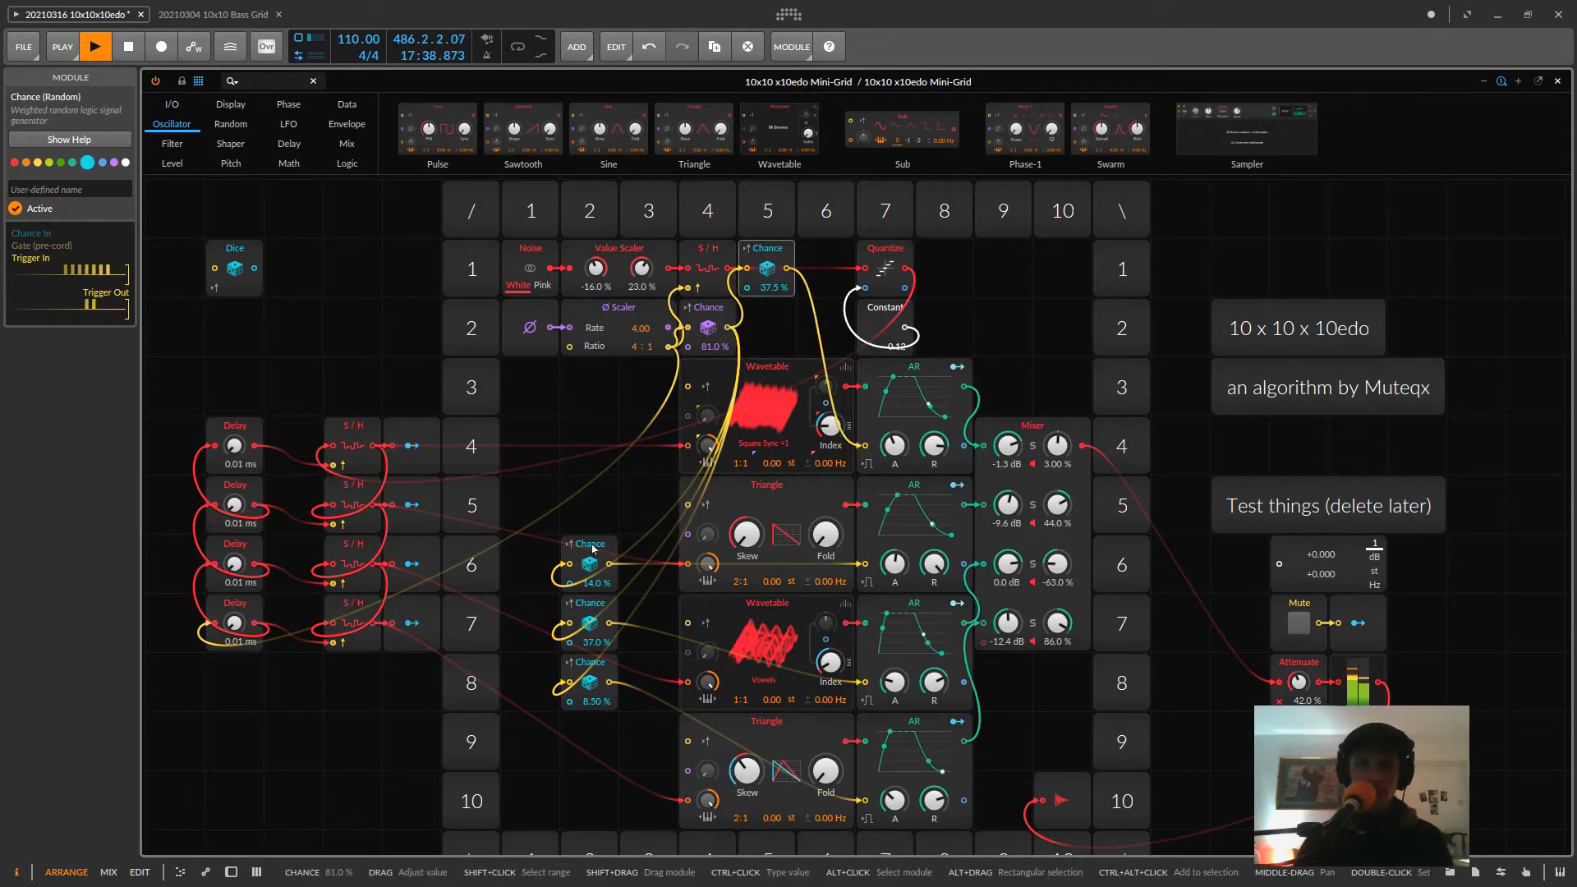
left_click_drag(585, 544, 834, 262)
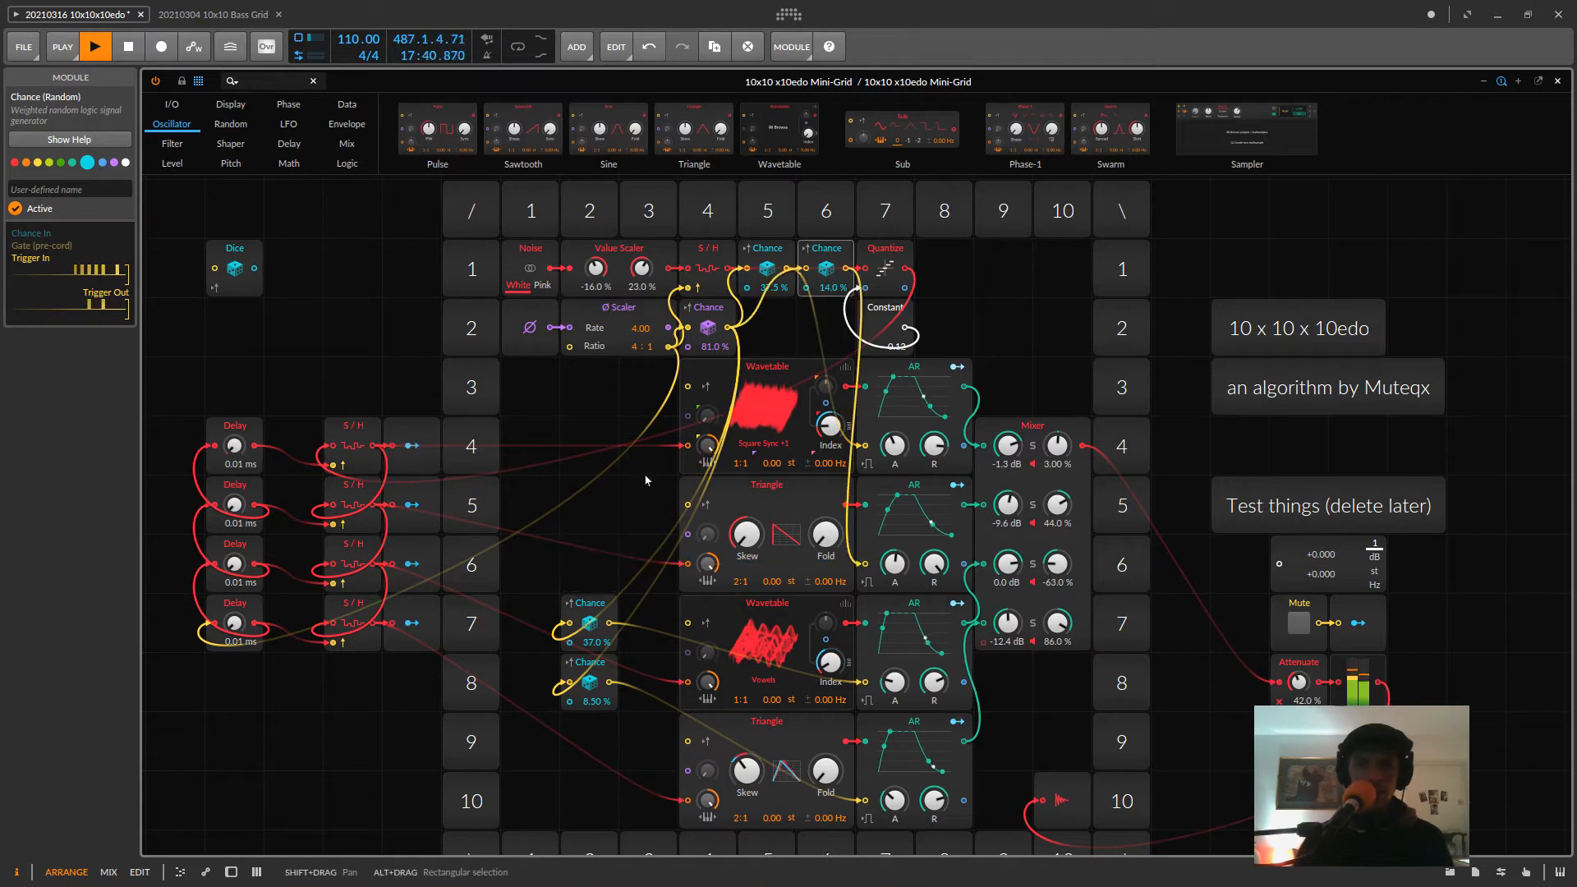
left_click_drag(590, 622, 770, 329)
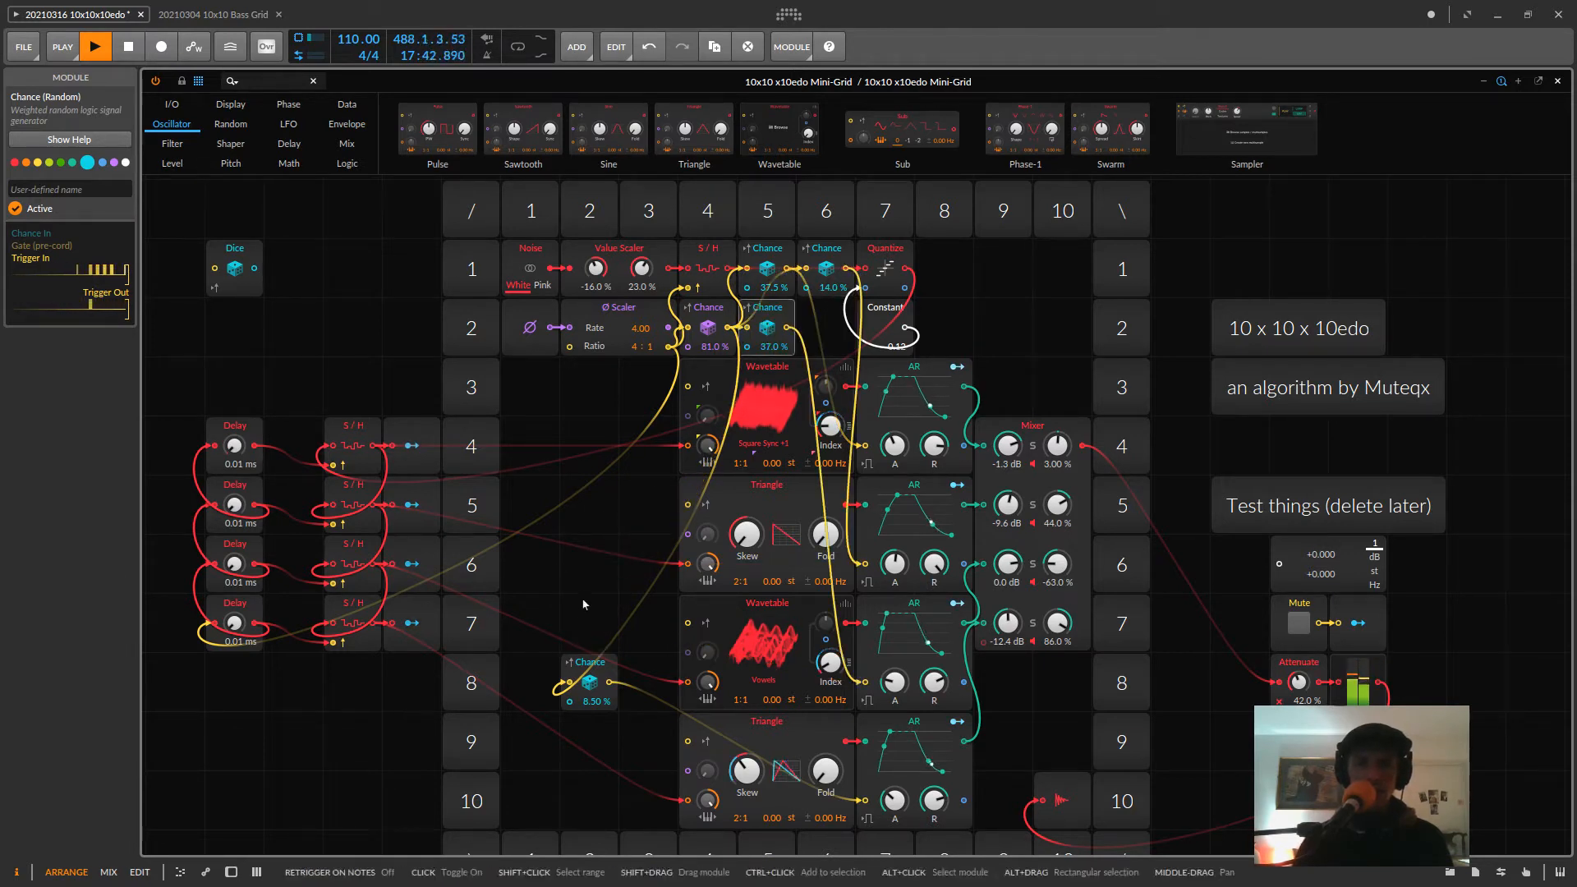
left_click(585, 670)
left_click_drag(813, 395, 822, 321)
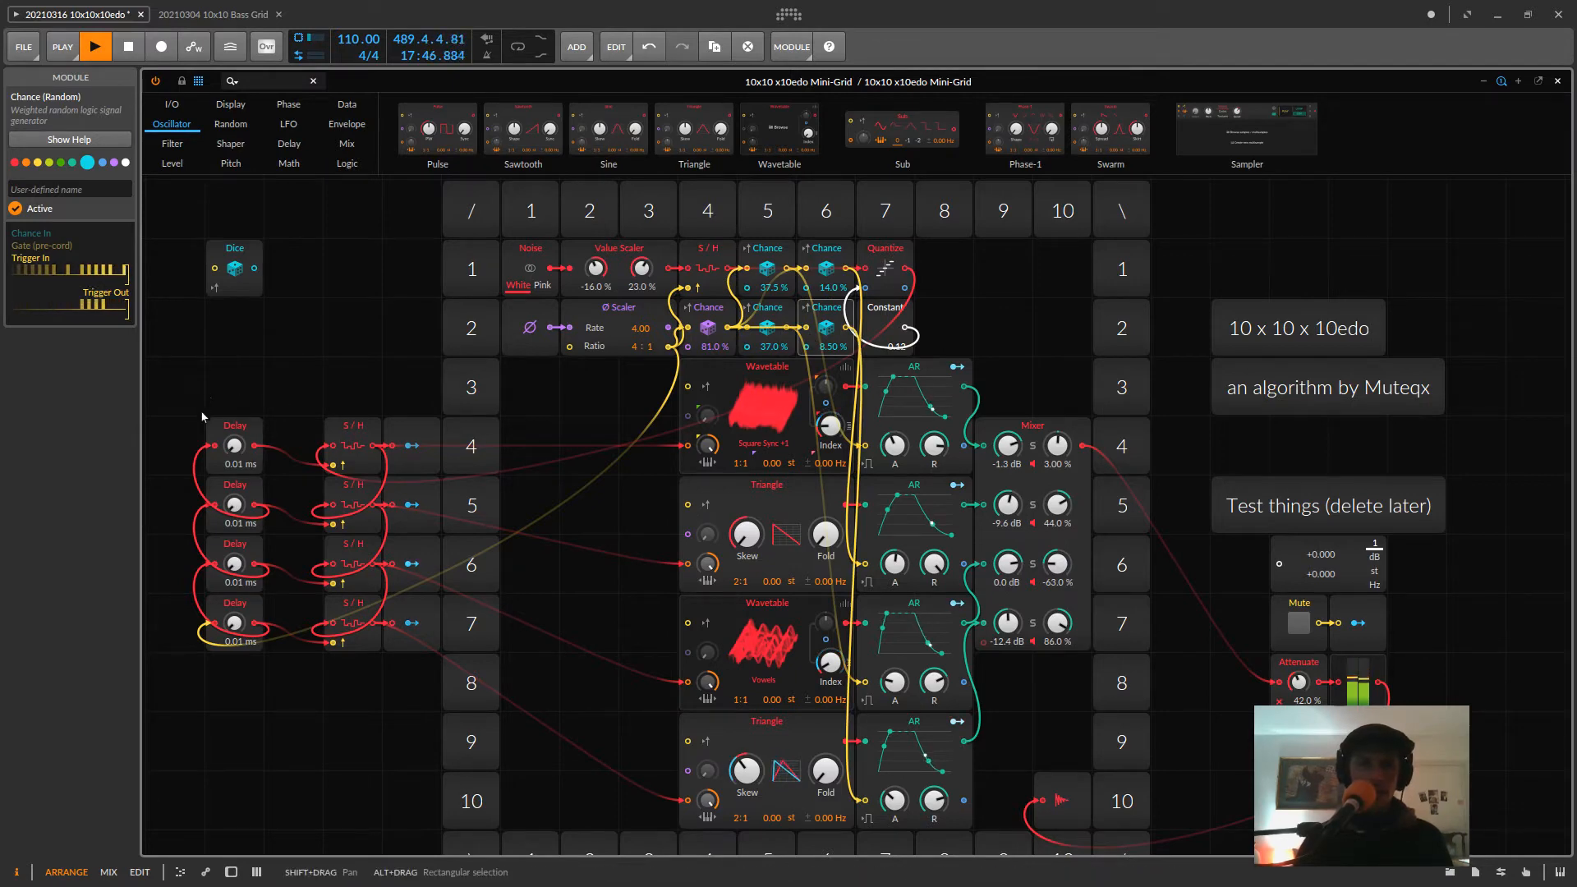
- Close the gap beside the Delay modules and move the Delay, S/H and Modulator Out block into columns 1 to 3, rows 3 to 6
left_click_drag(222, 392, 202, 717)
left_click_drag(226, 431, 285, 431)
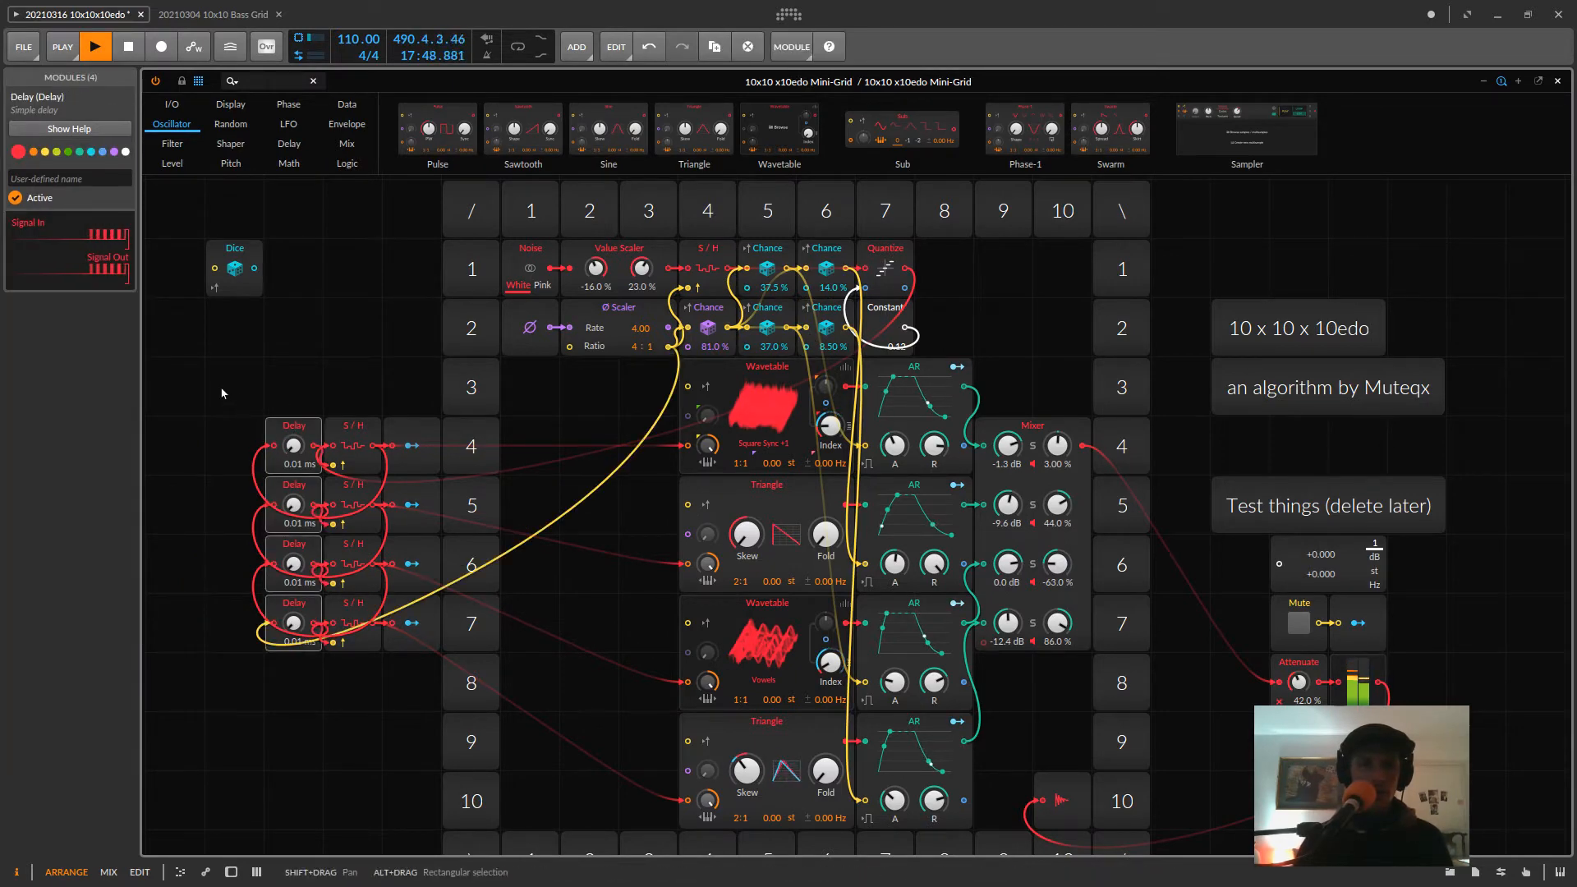
left_click_drag(219, 392, 407, 673)
left_click_drag(298, 426, 556, 392)
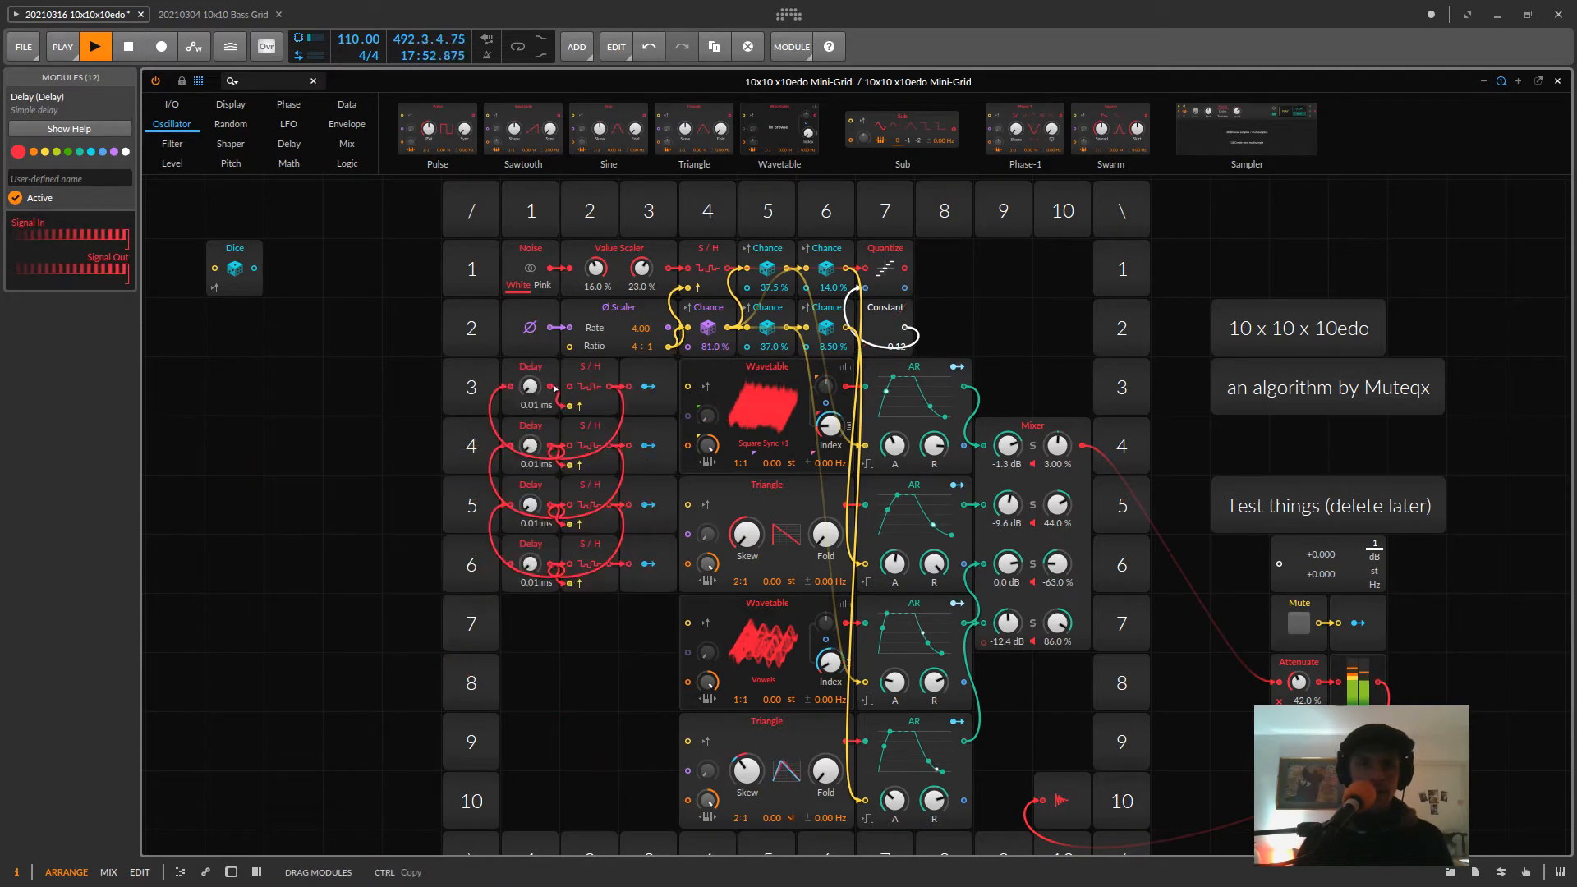
left_click(294, 509)
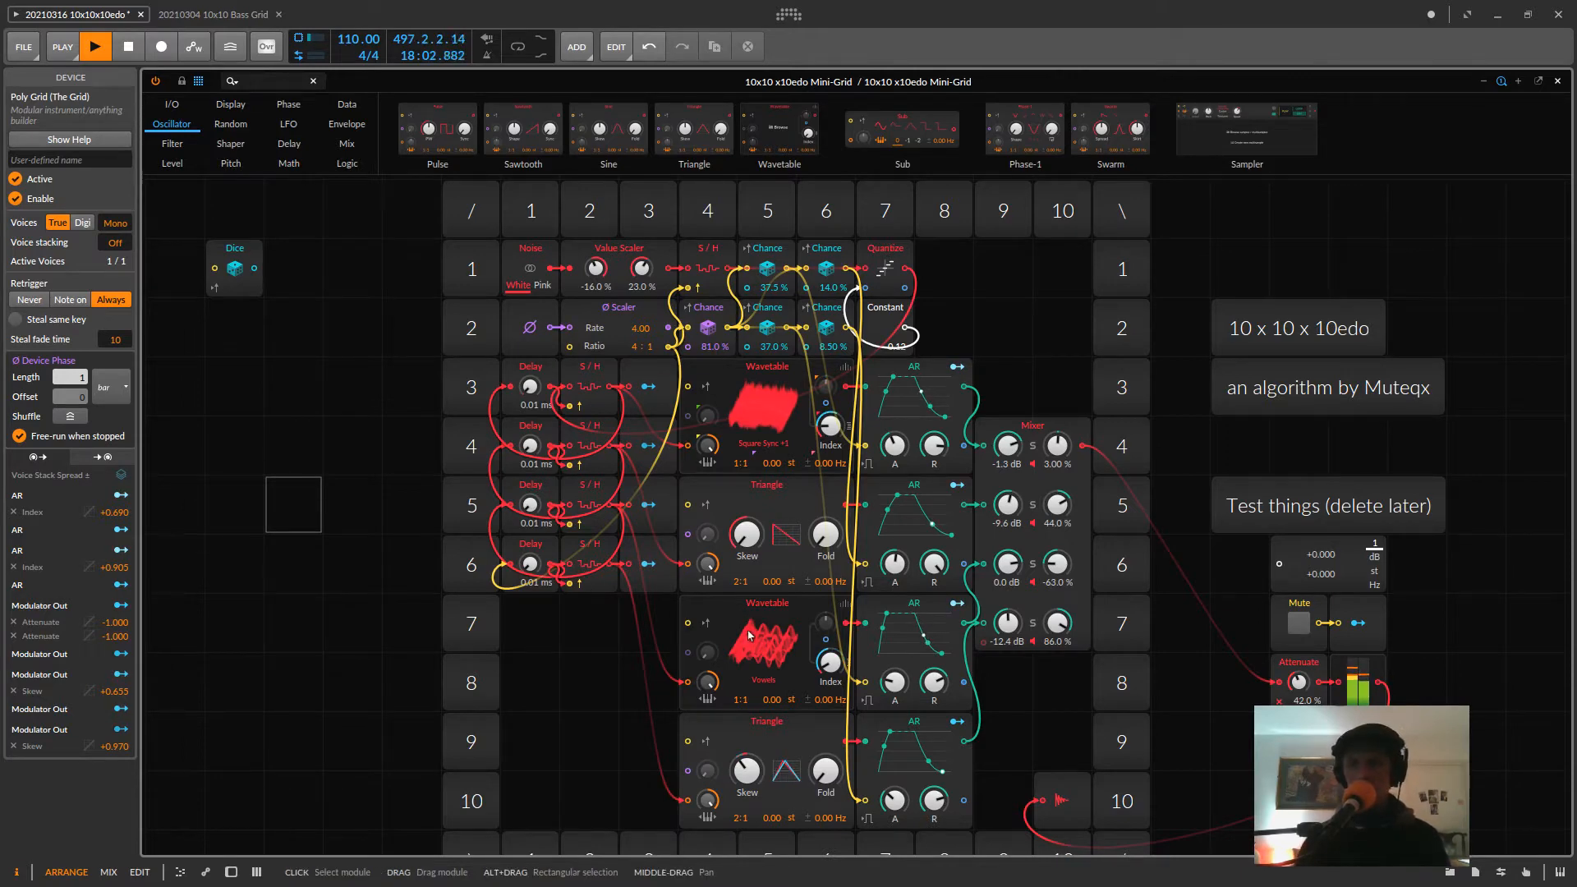
- Fade the Attenuate level down gradually to 0% and bring it back up to 26%
scroll(776, 629, "down", 1)
scroll(776, 629, "up", 1)
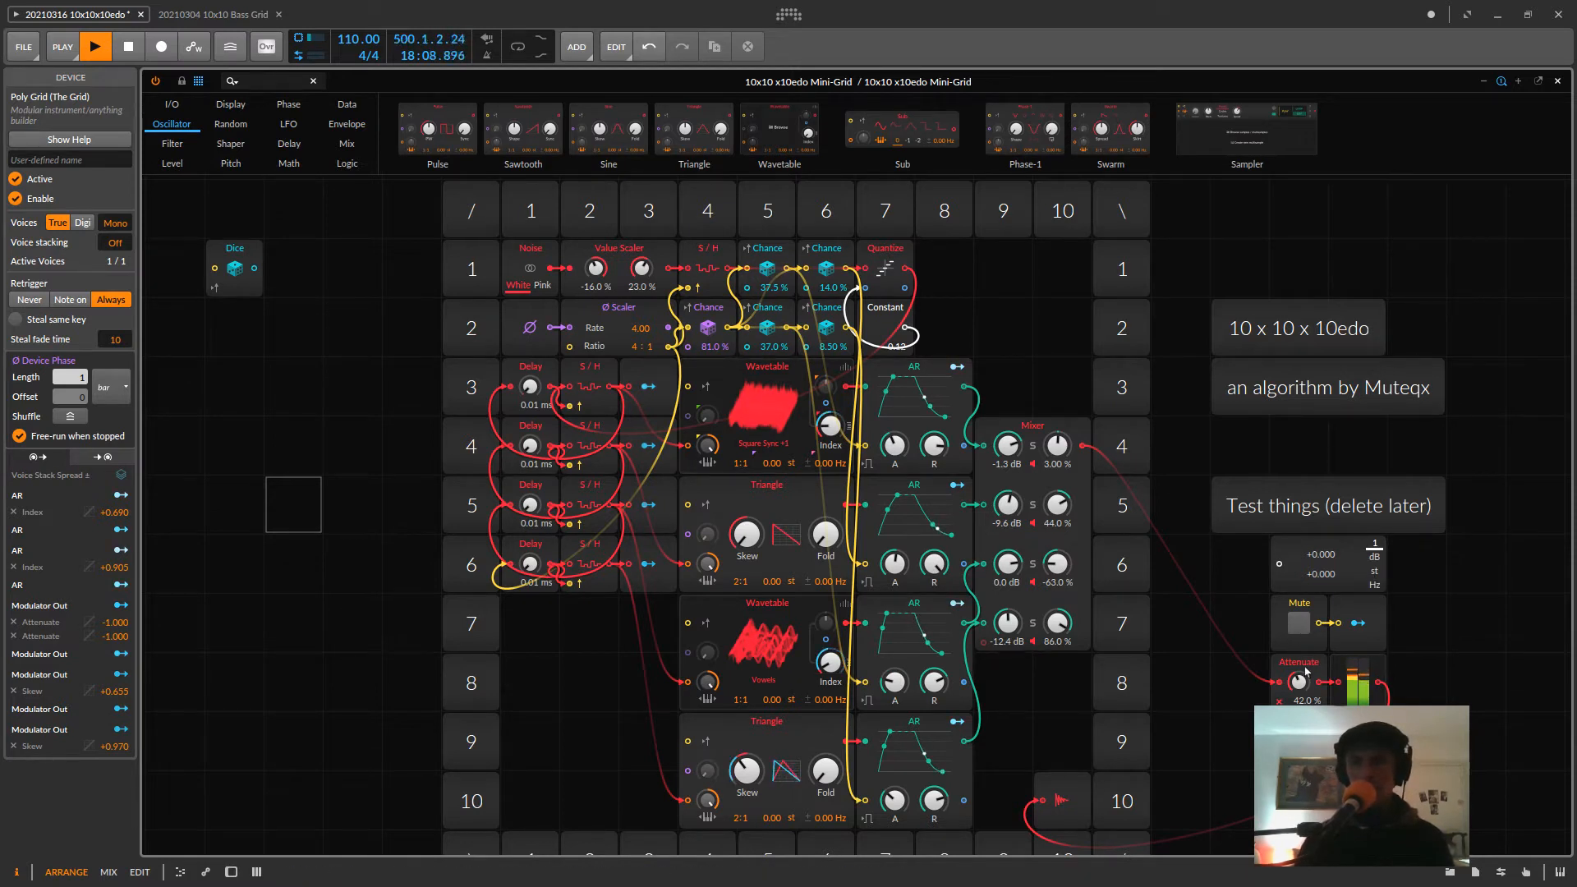
mouse_move(1298, 678)
left_mouse_down()
mouse_move(1298, 707)
mouse_move(1296, 674)
left_mouse_up()
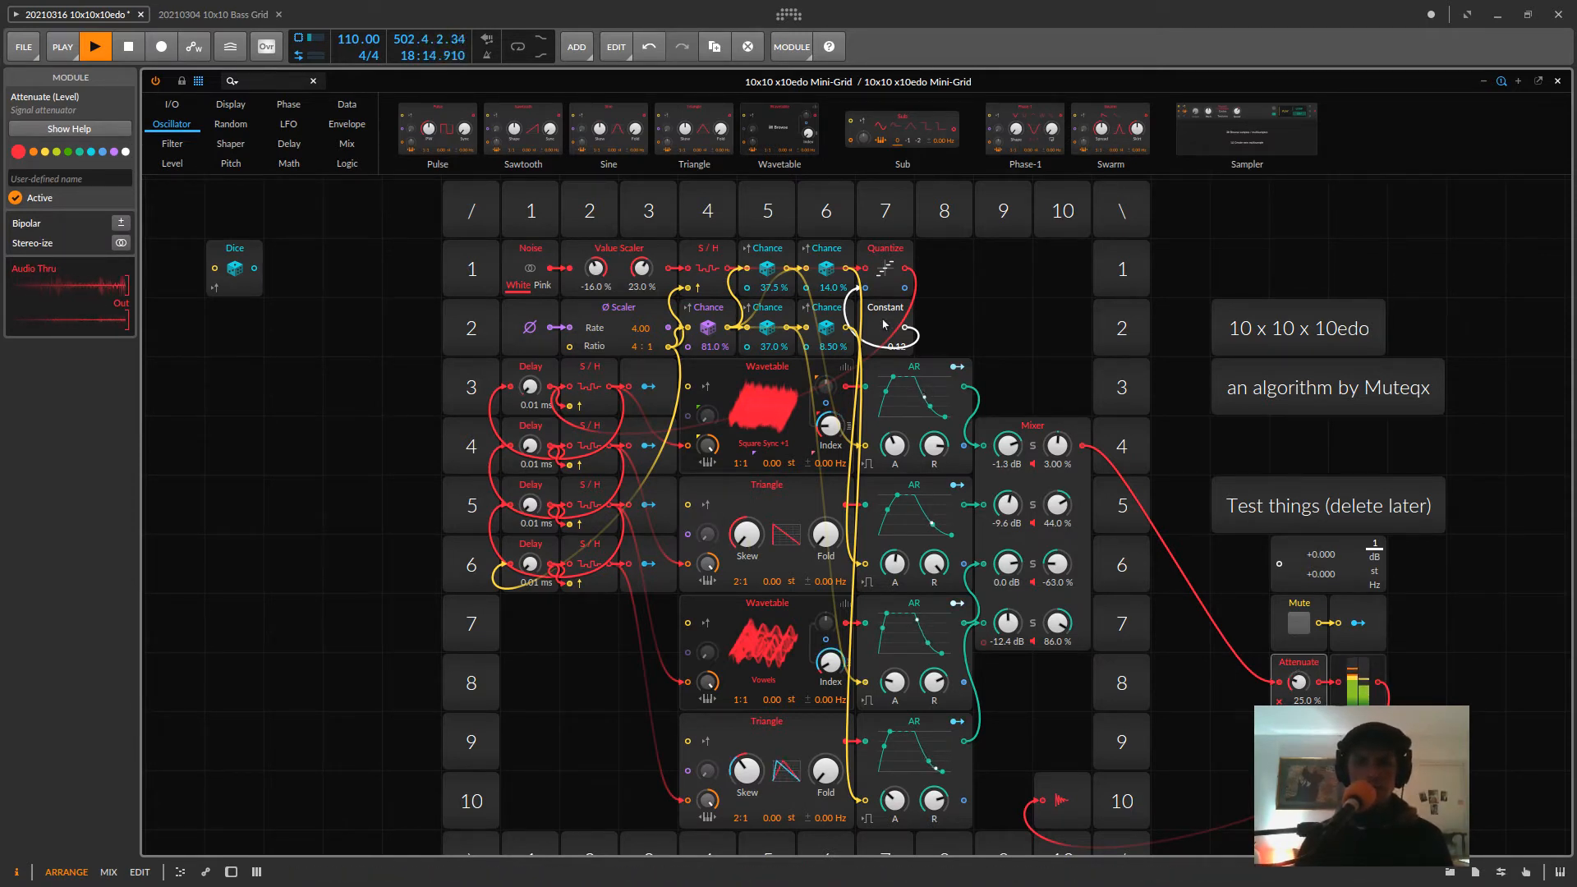
left_click_drag(1297, 678, 1296, 681)
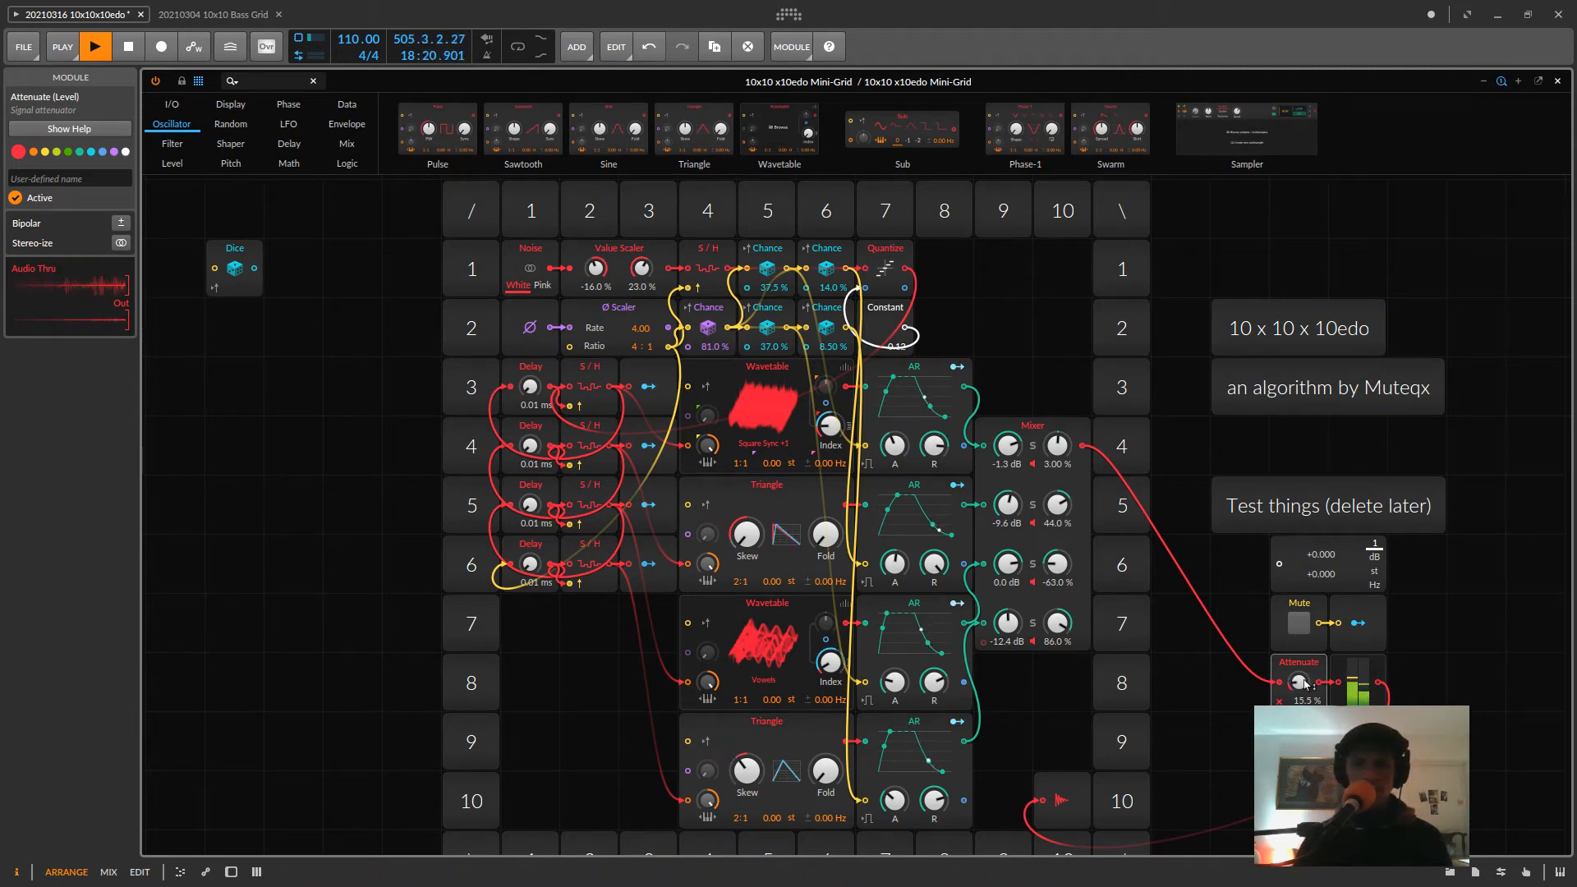
left_click_drag(1303, 680, 1304, 683)
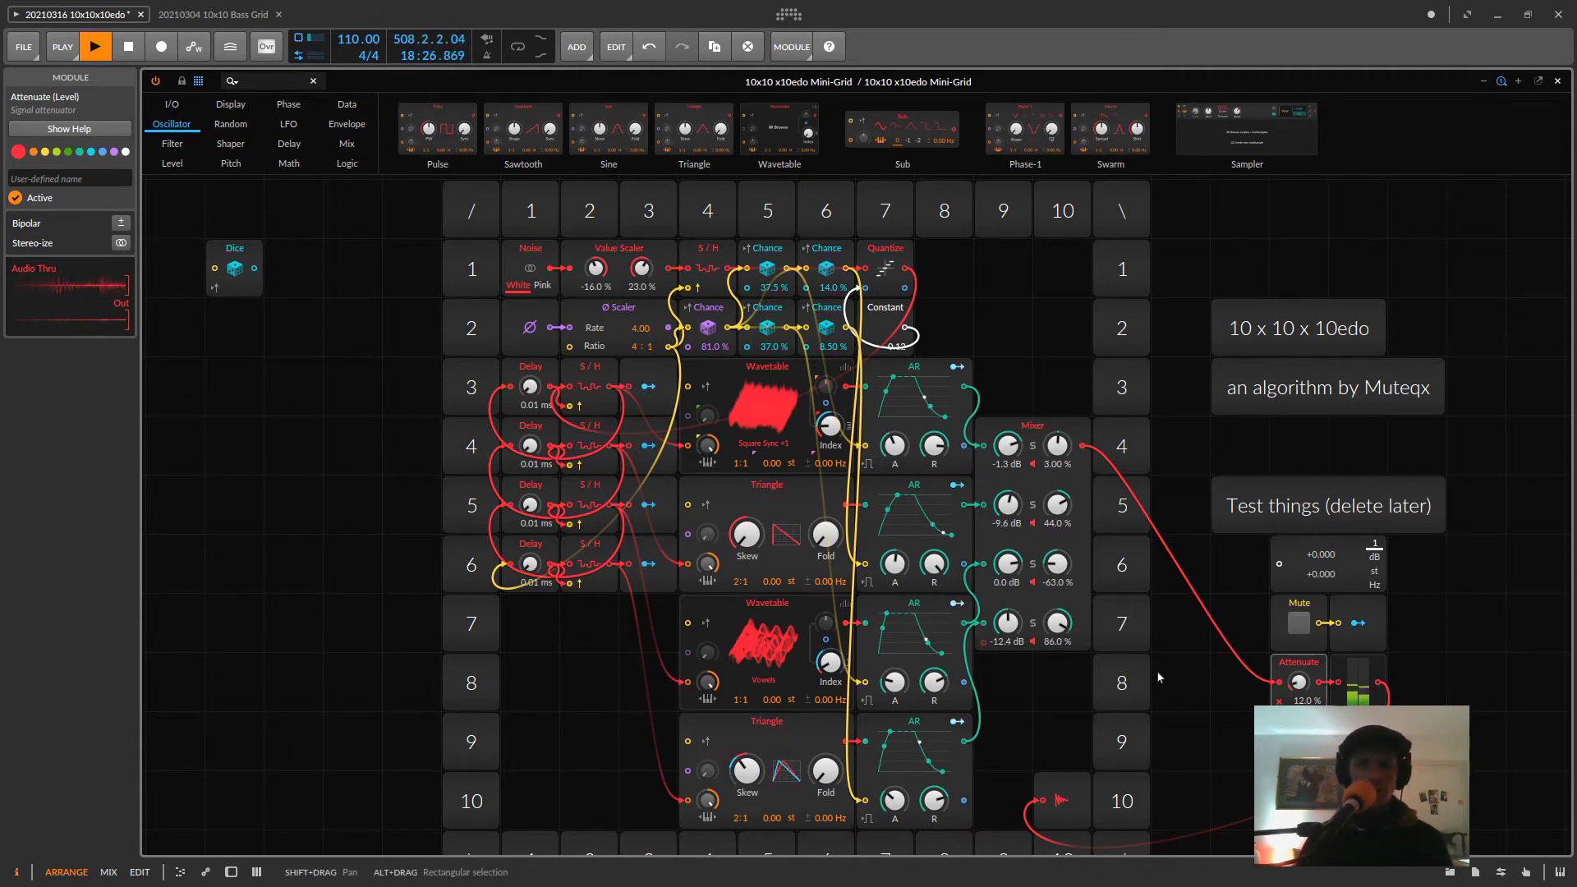
left_click_drag(1302, 673, 1300, 689)
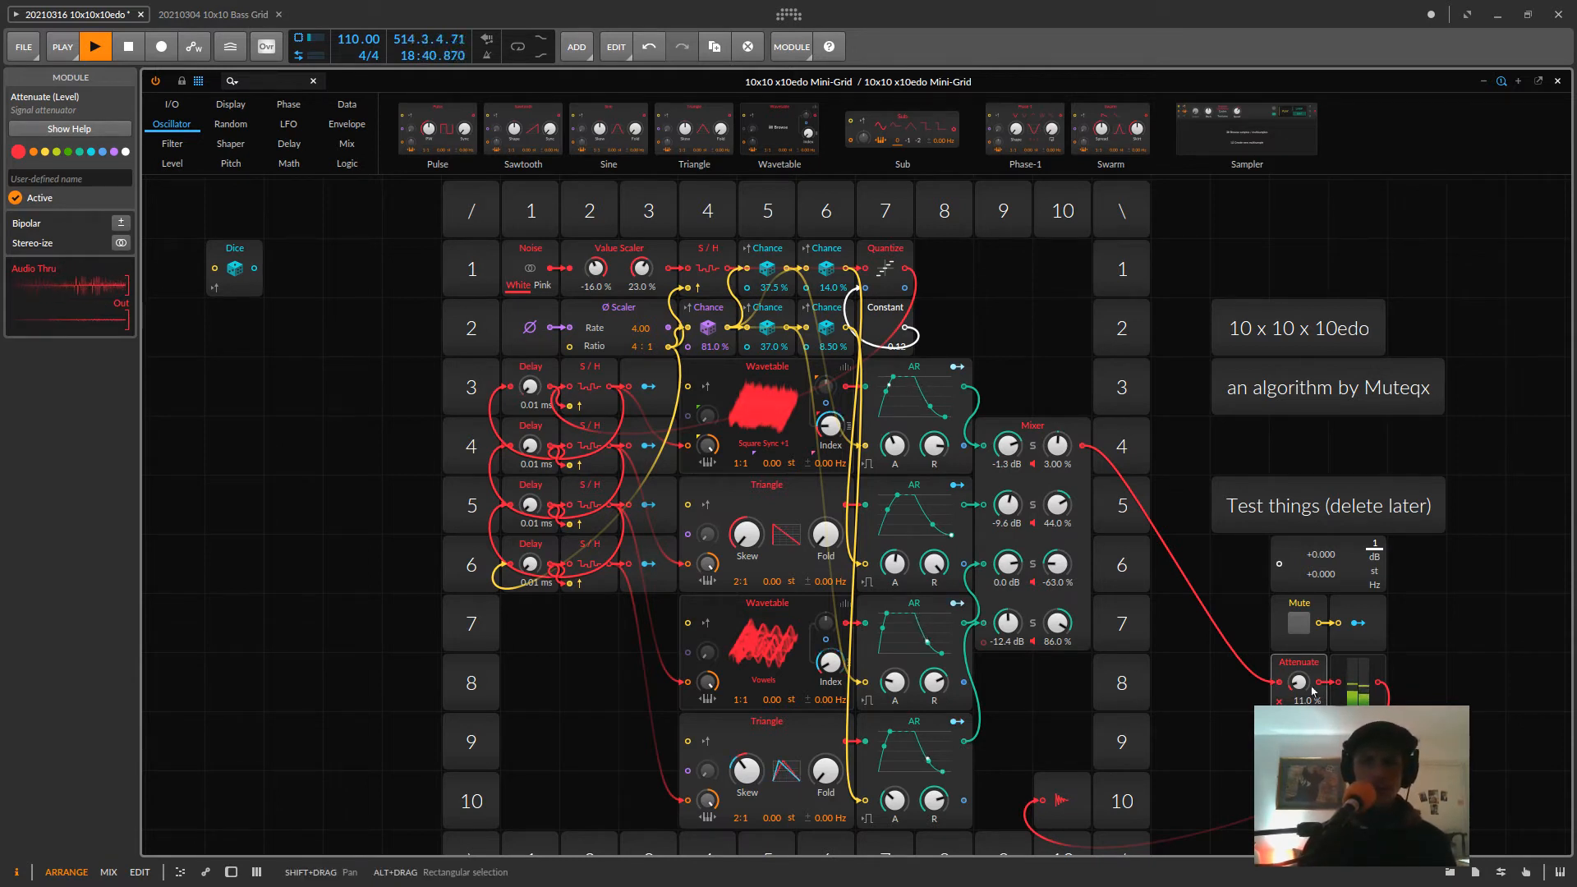
left_click_drag(1298, 681, 1299, 708)
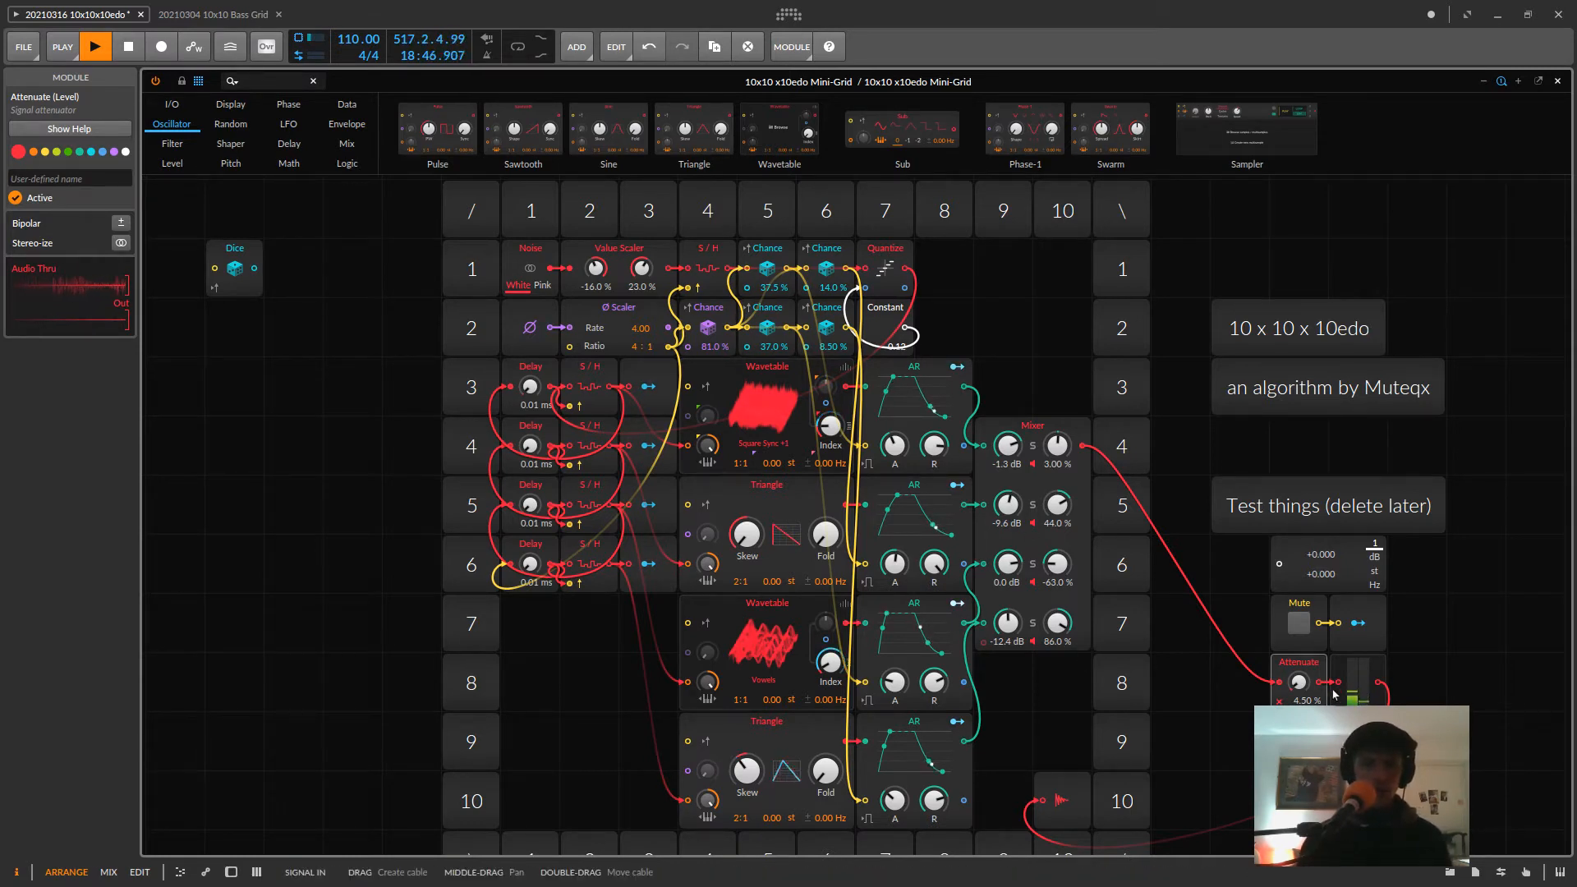
left_click_drag(1298, 682, 1305, 692)
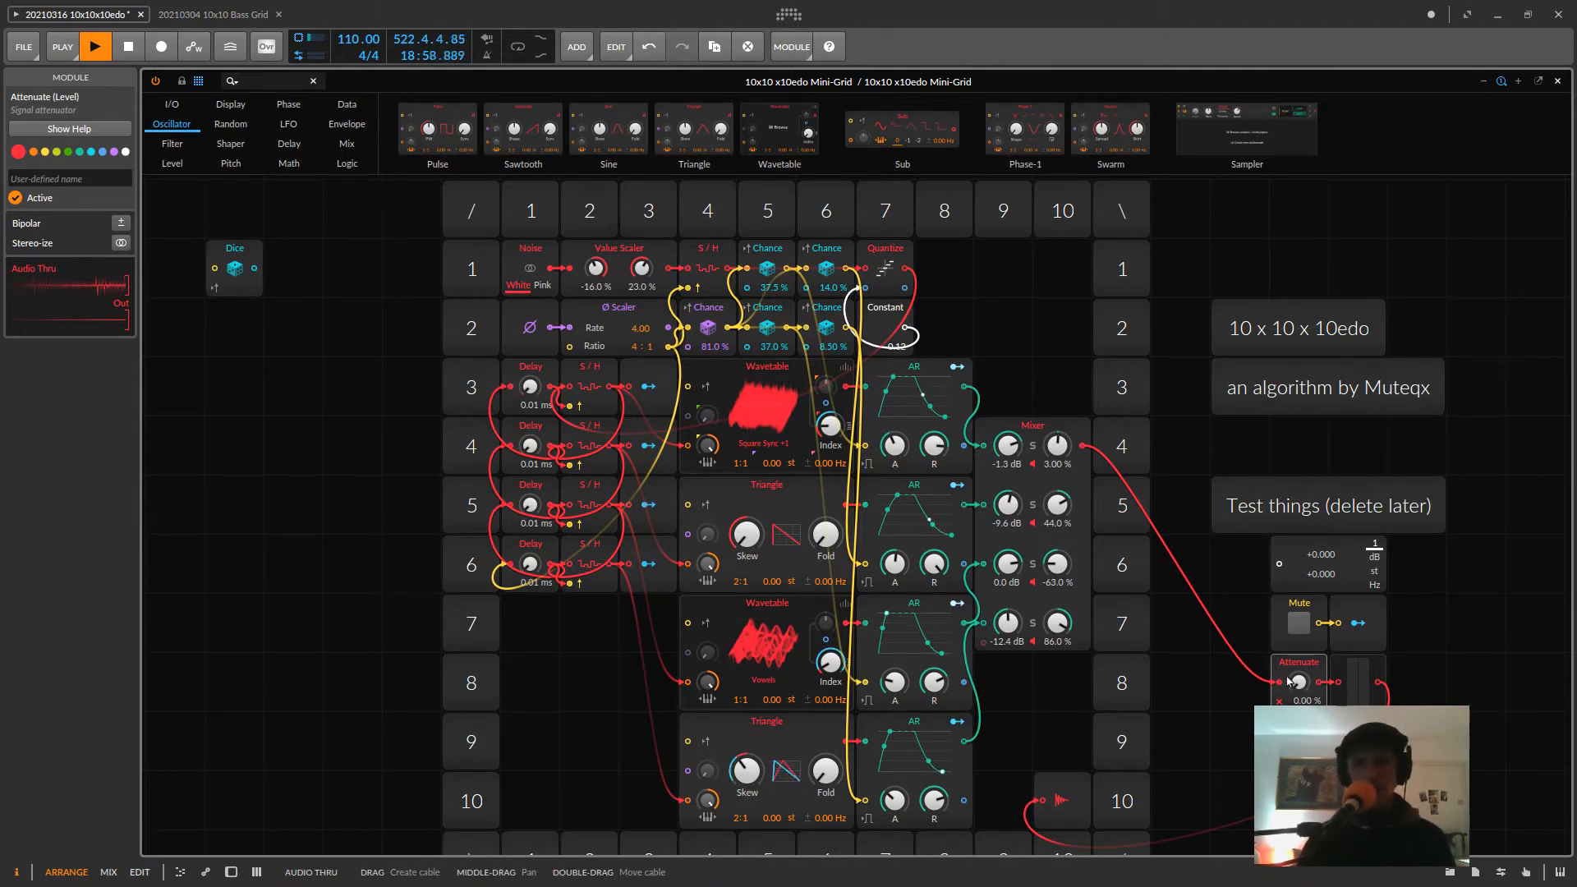
left_click_drag(1308, 688, 1308, 632)
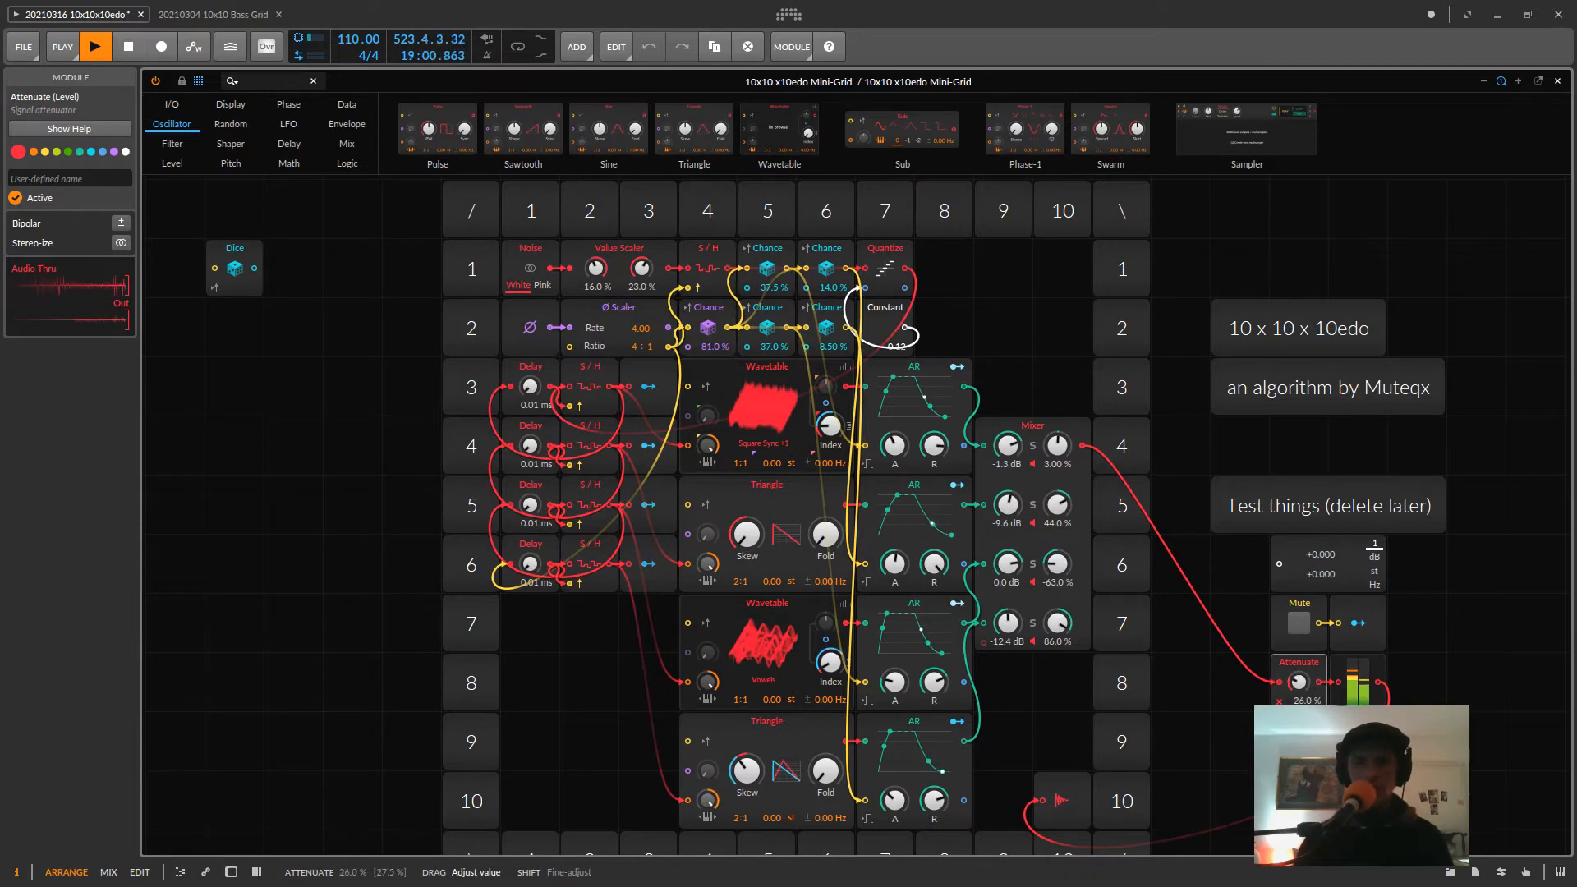
- Switch to OBS to check the recording and its audio levels, and return to Bitwig Studio
key("alt+Tab")
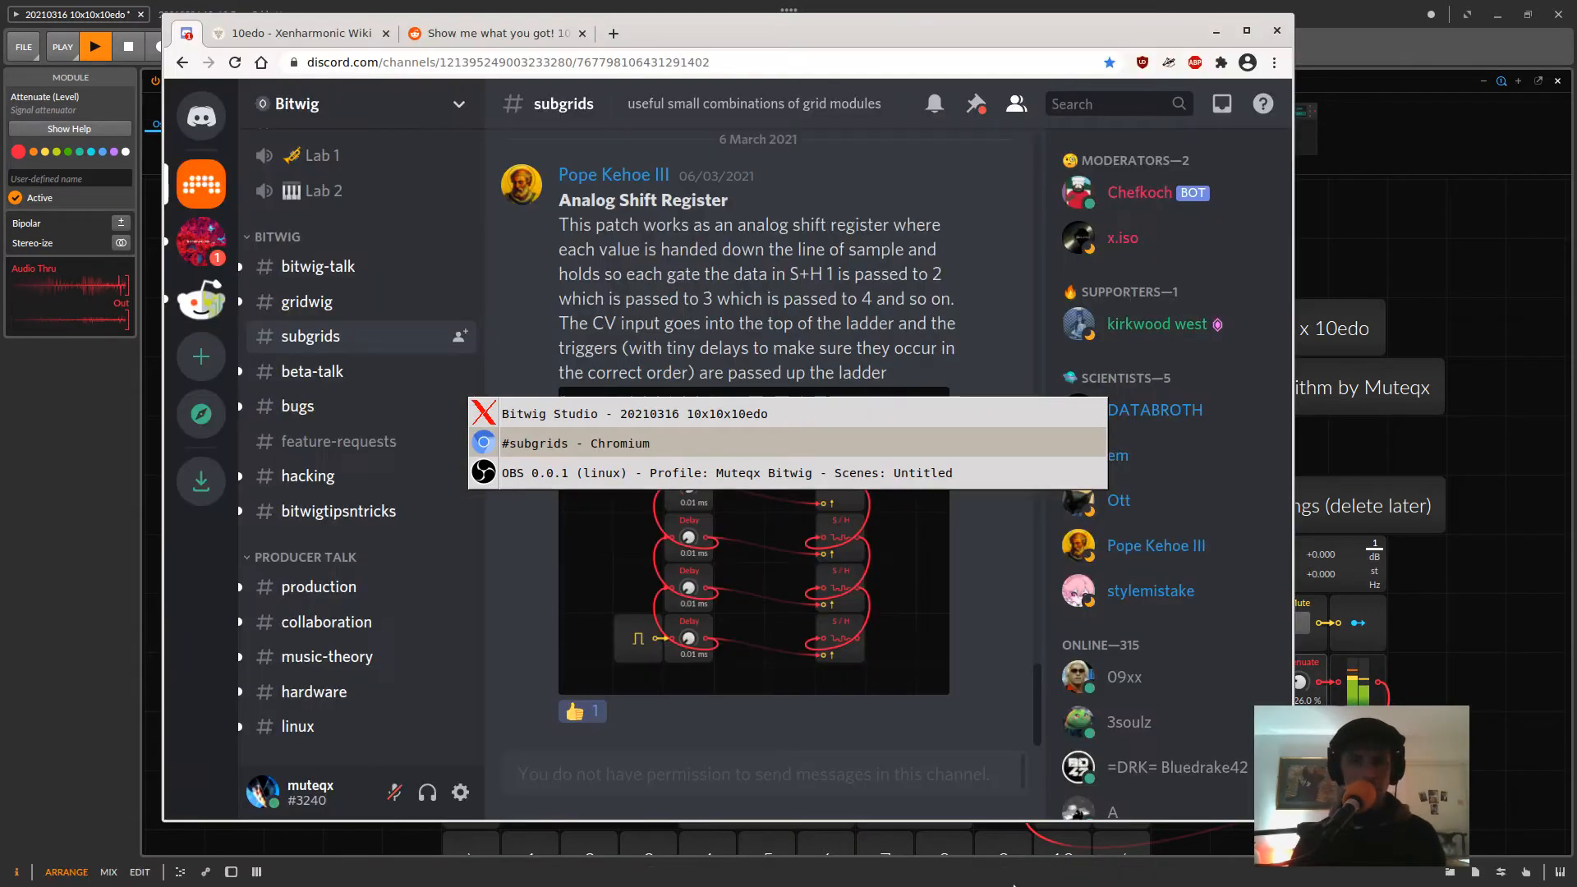
key("alt+Tab")
key("alt+Tab")
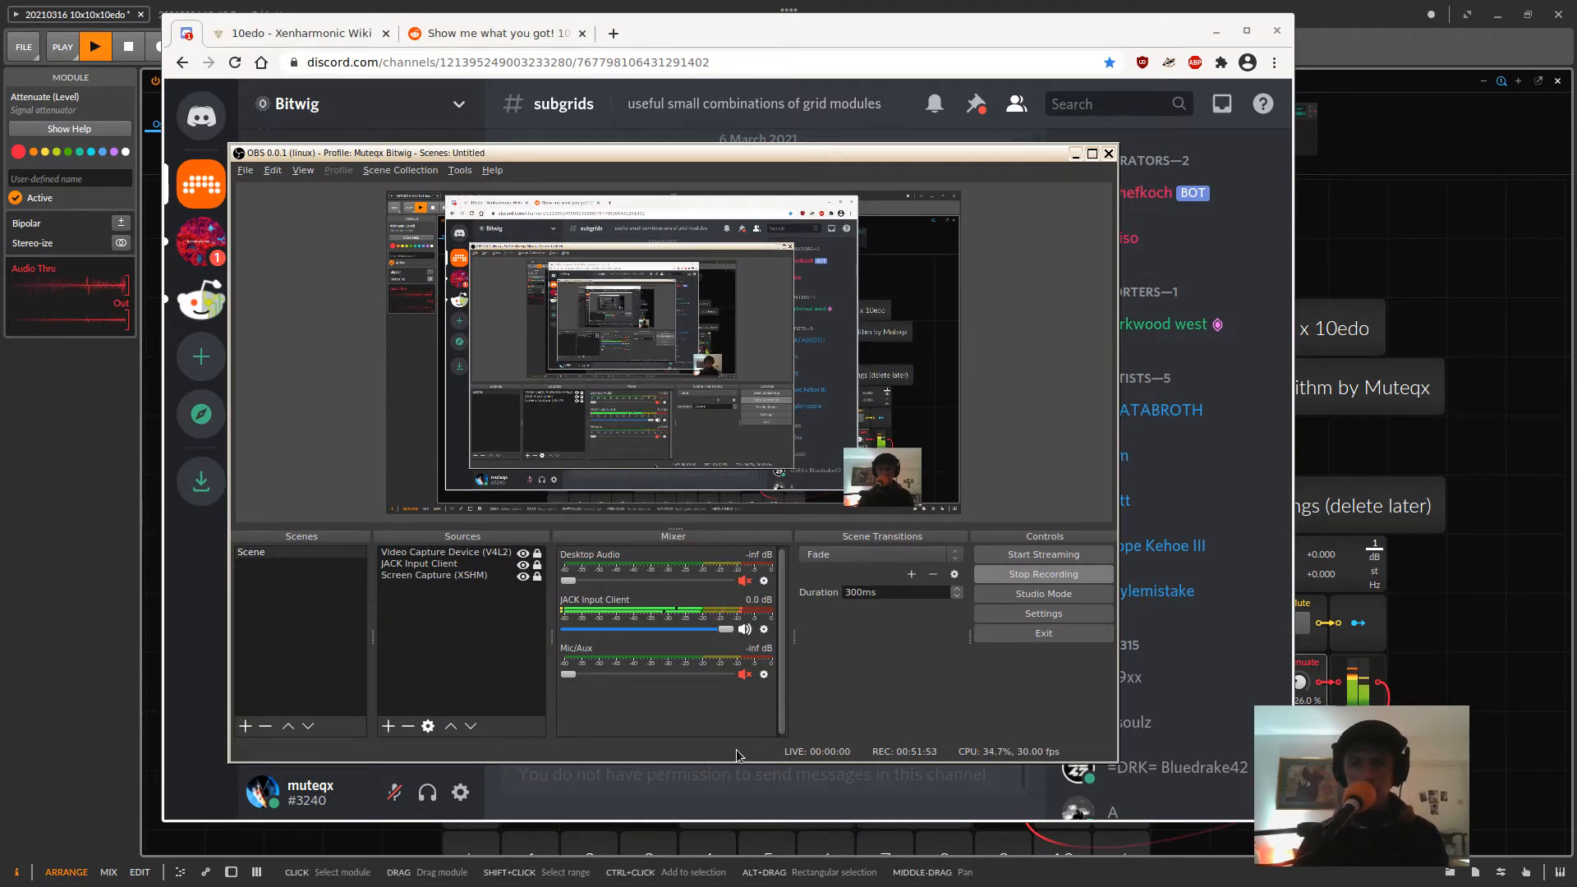
left_click(11, 544)
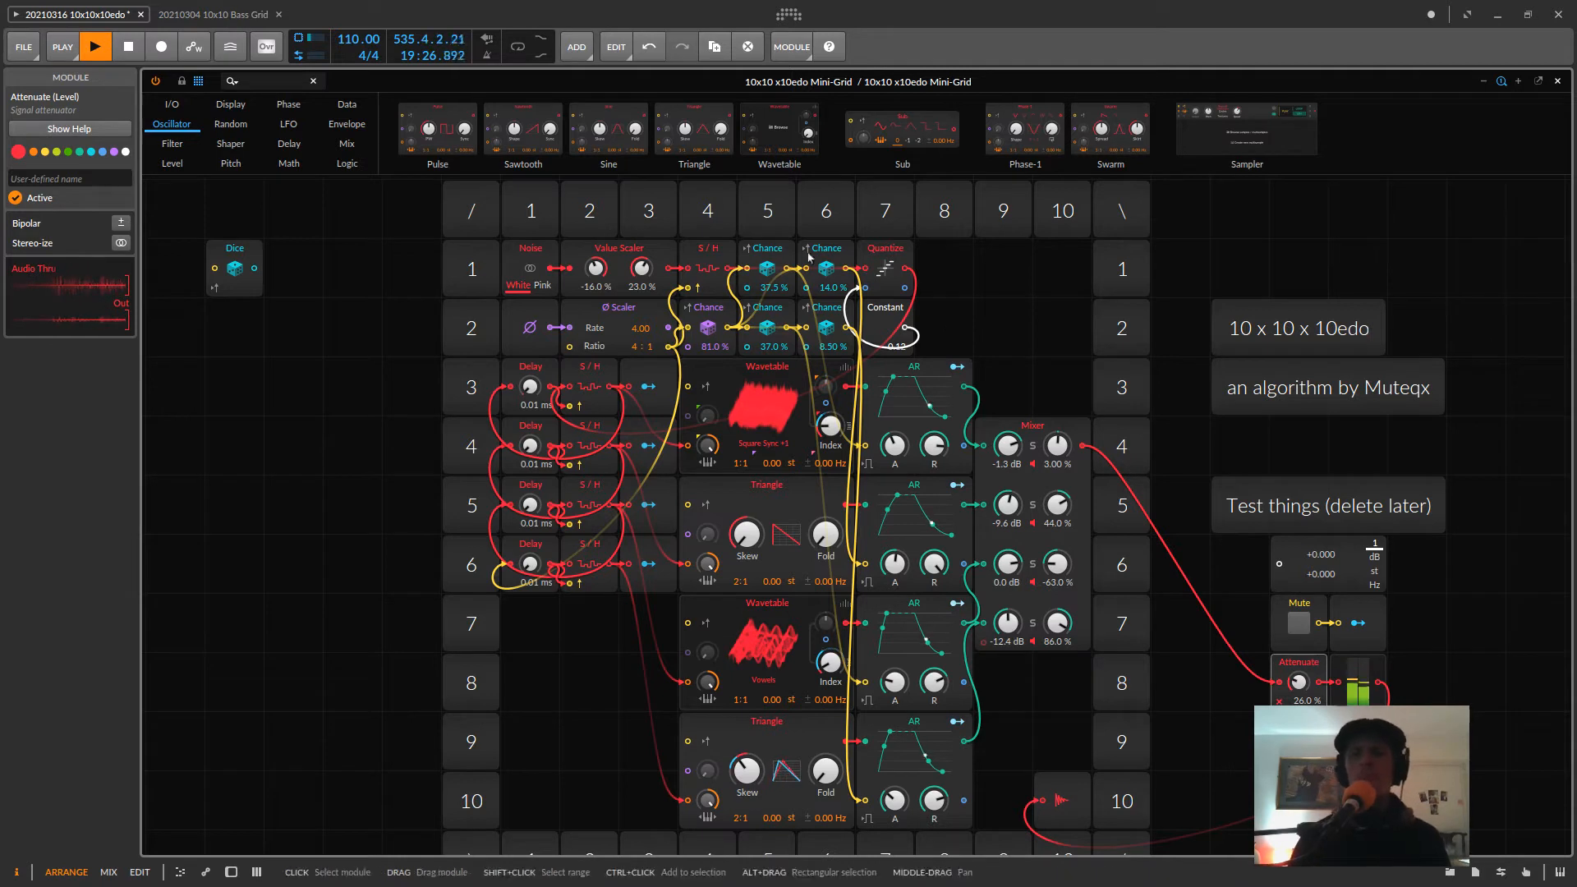
- Add an All-pass delay module and place it in row 9, columns 9 and 10
left_click(289, 143)
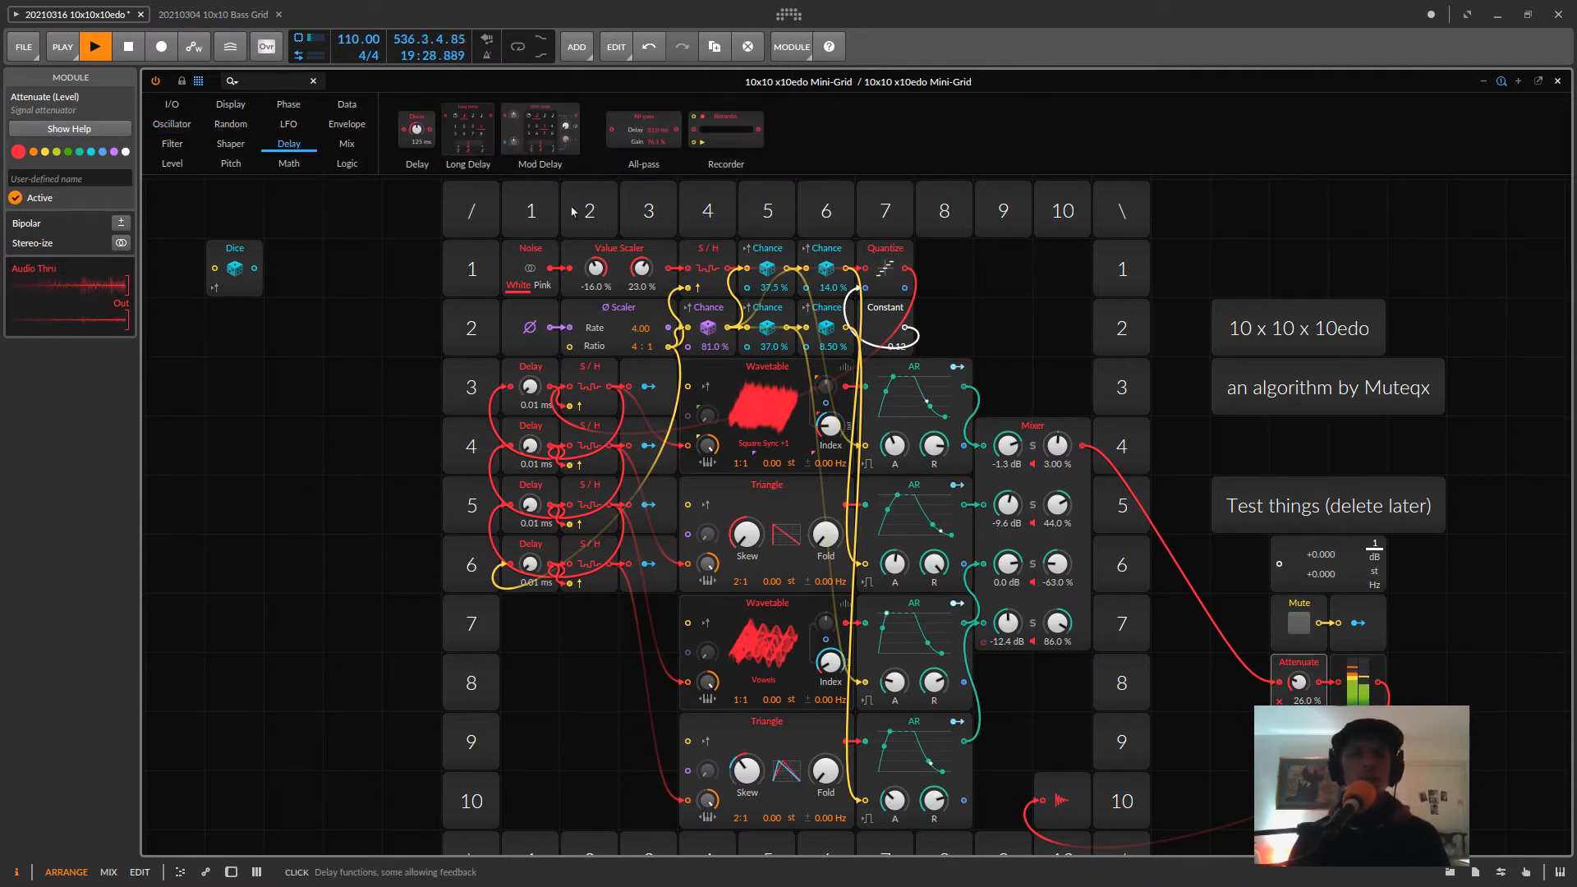
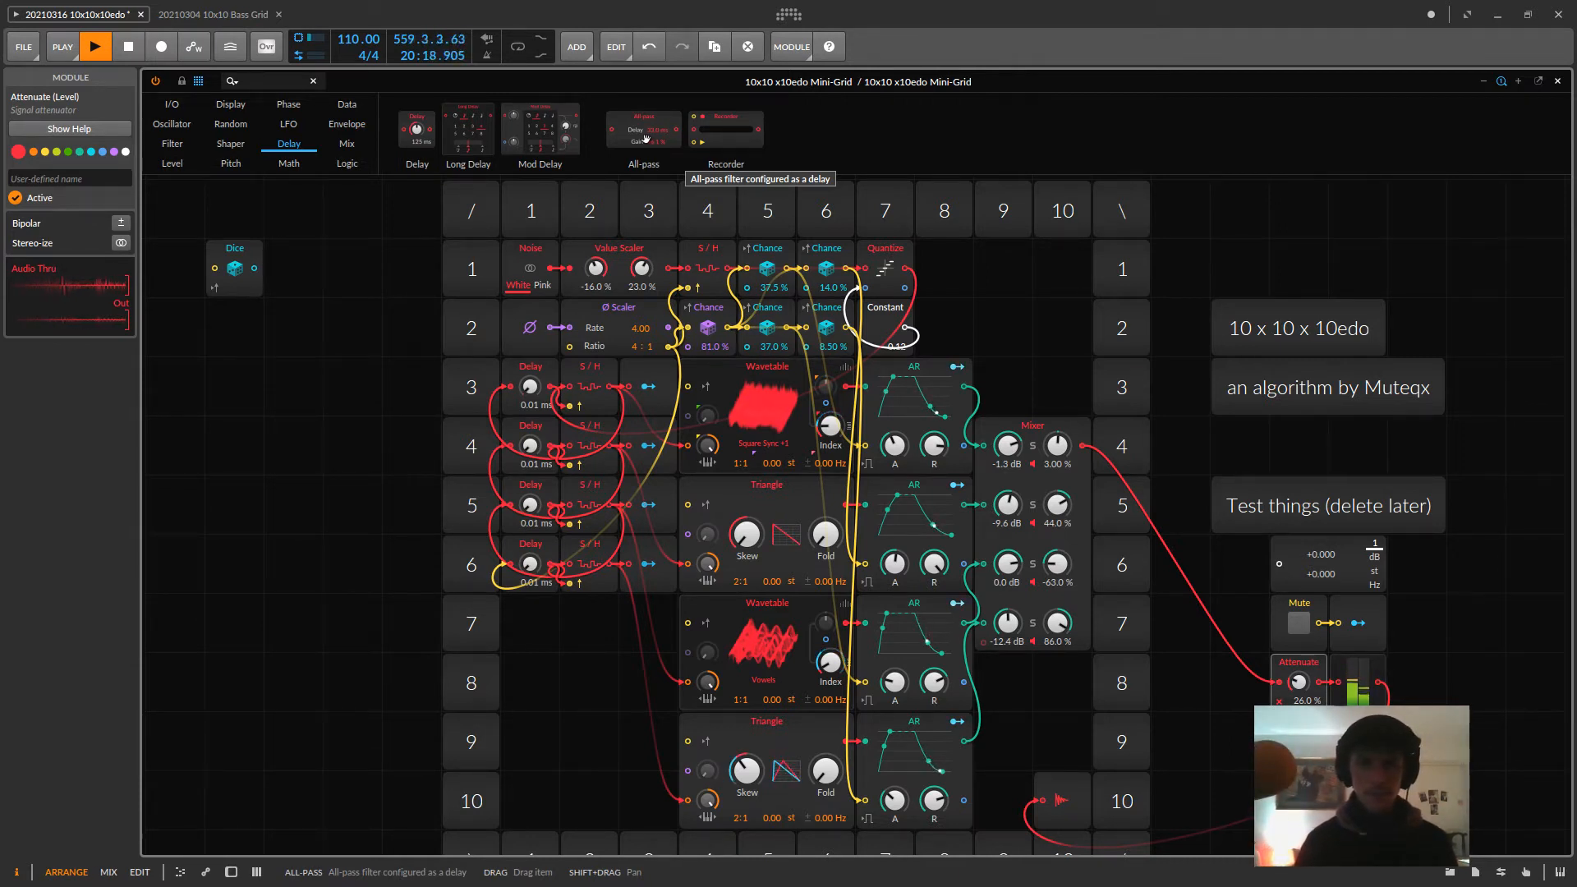
left_click_drag(645, 138, 576, 735)
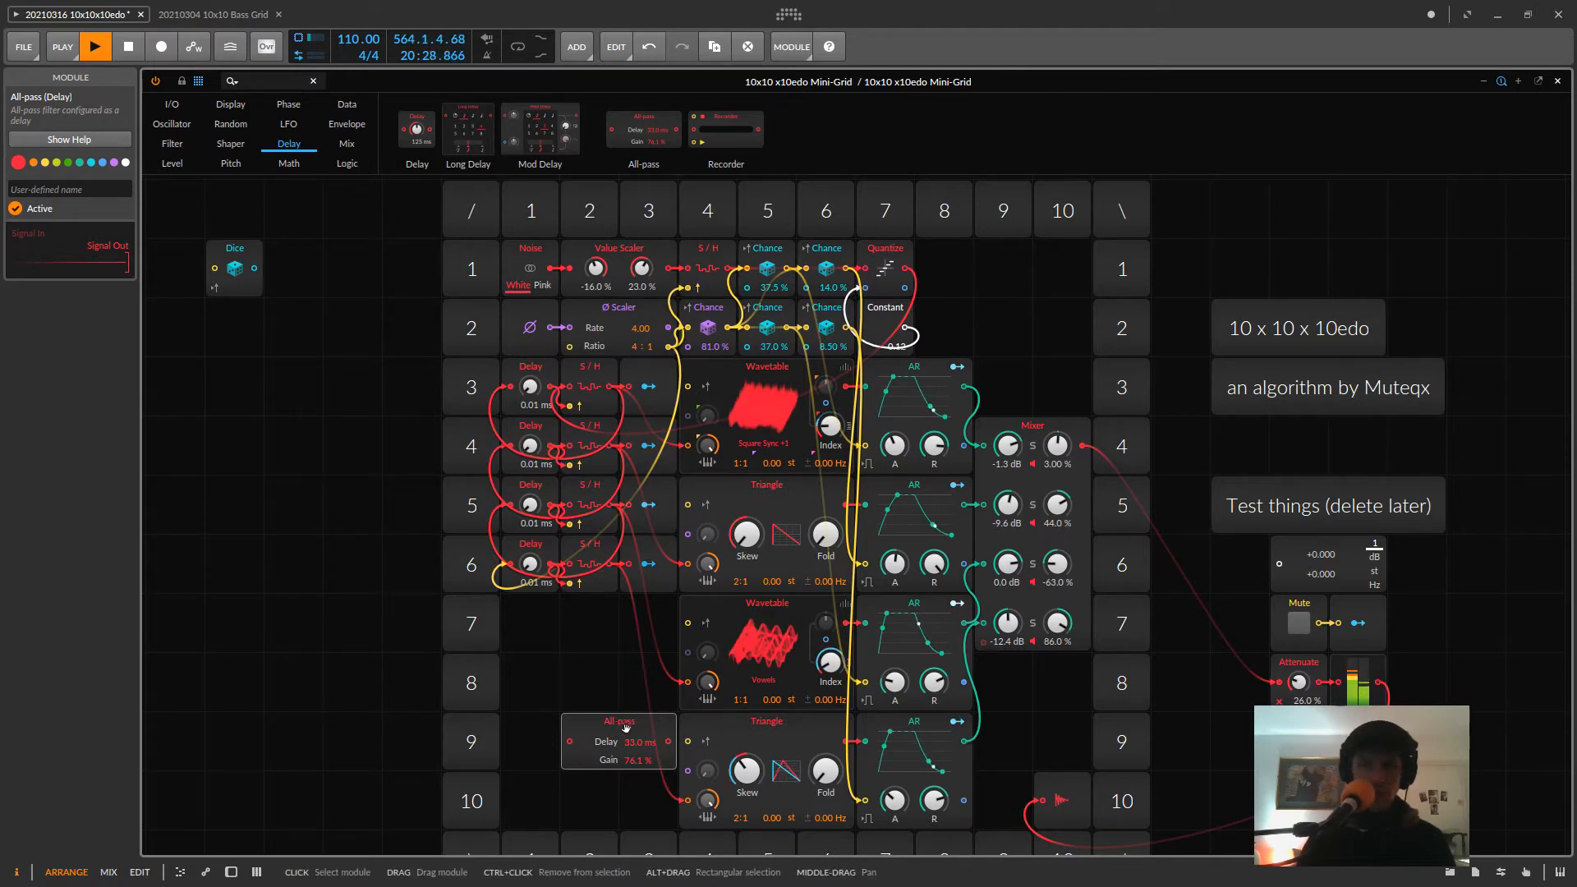
left_click_drag(626, 728, 539, 723)
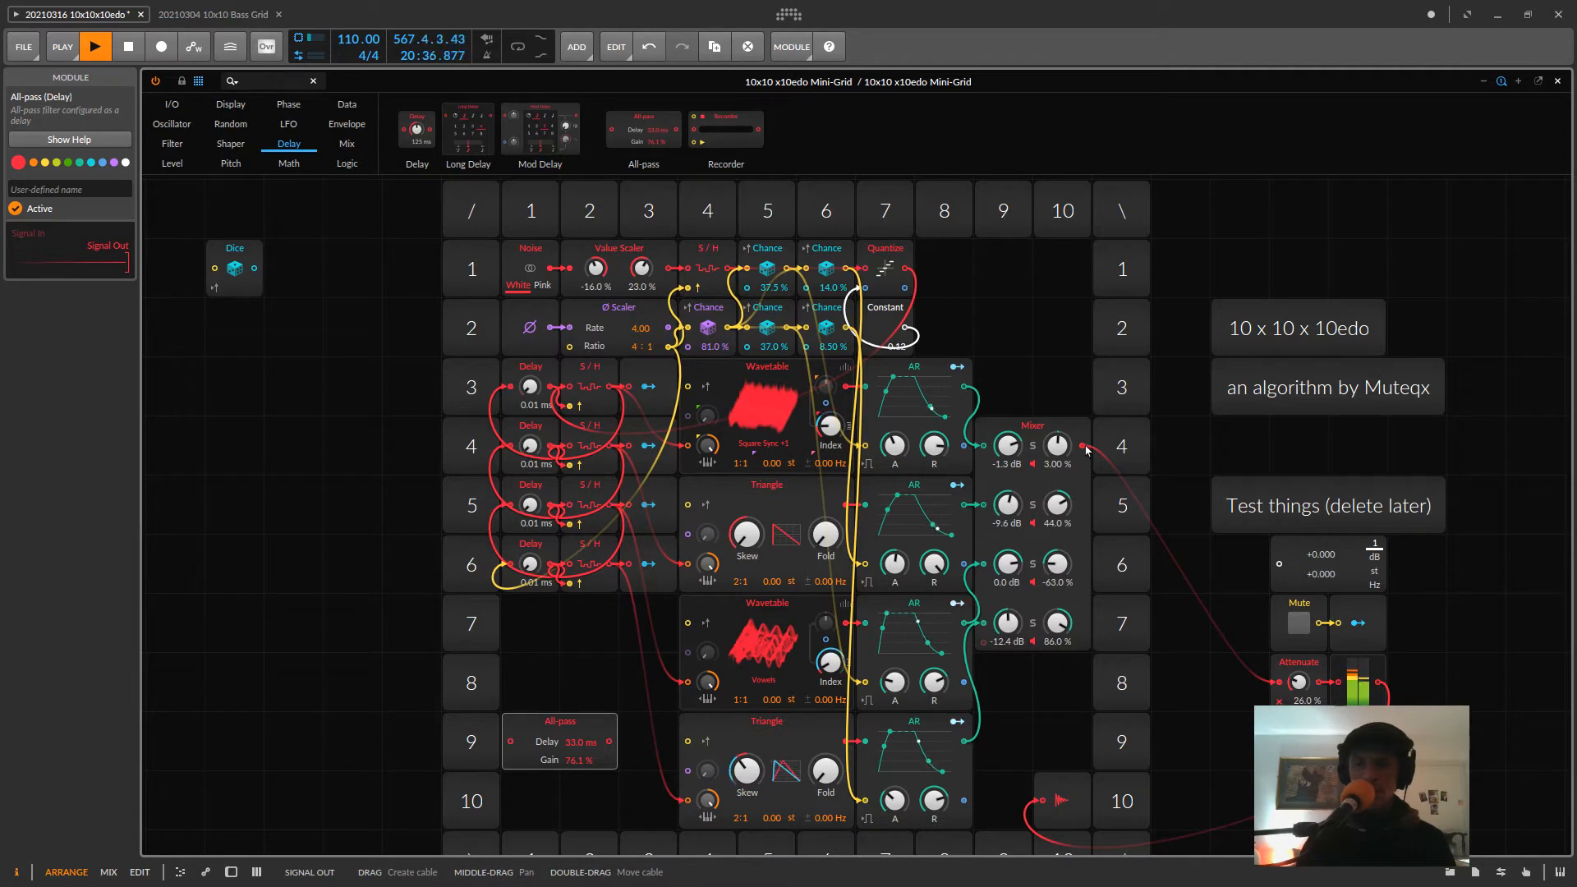
left_click_drag(530, 731, 1006, 752)
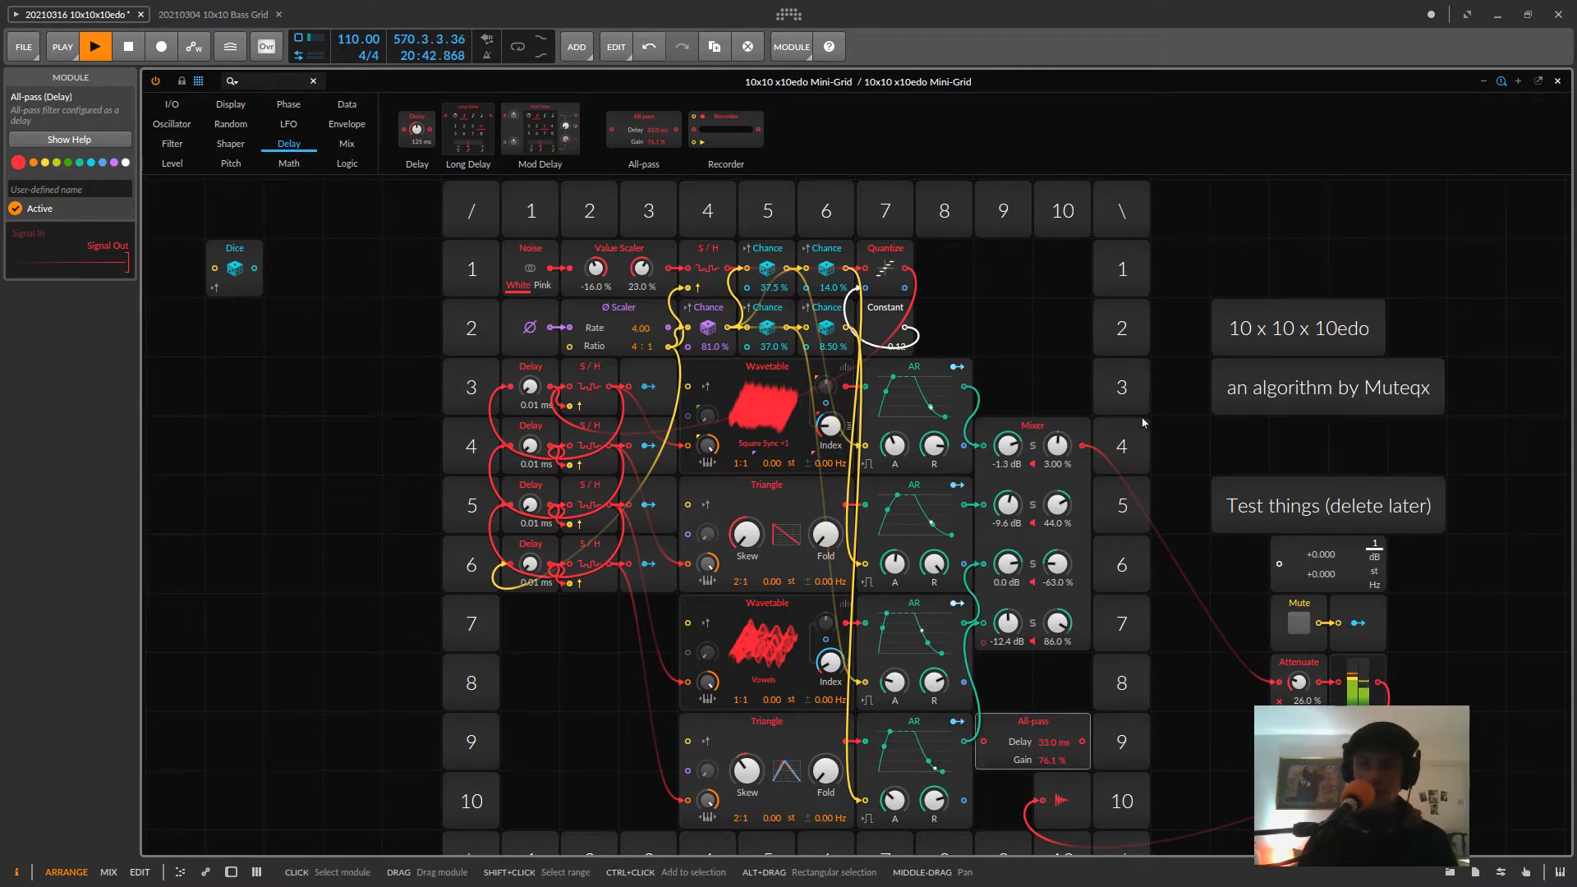
- Route the Mixer output through All-pass into Attenuate and set the All-pass delay to 89.0 ms
left_click_drag(1085, 448, 1088, 752)
left_click_drag(1083, 743, 1281, 686)
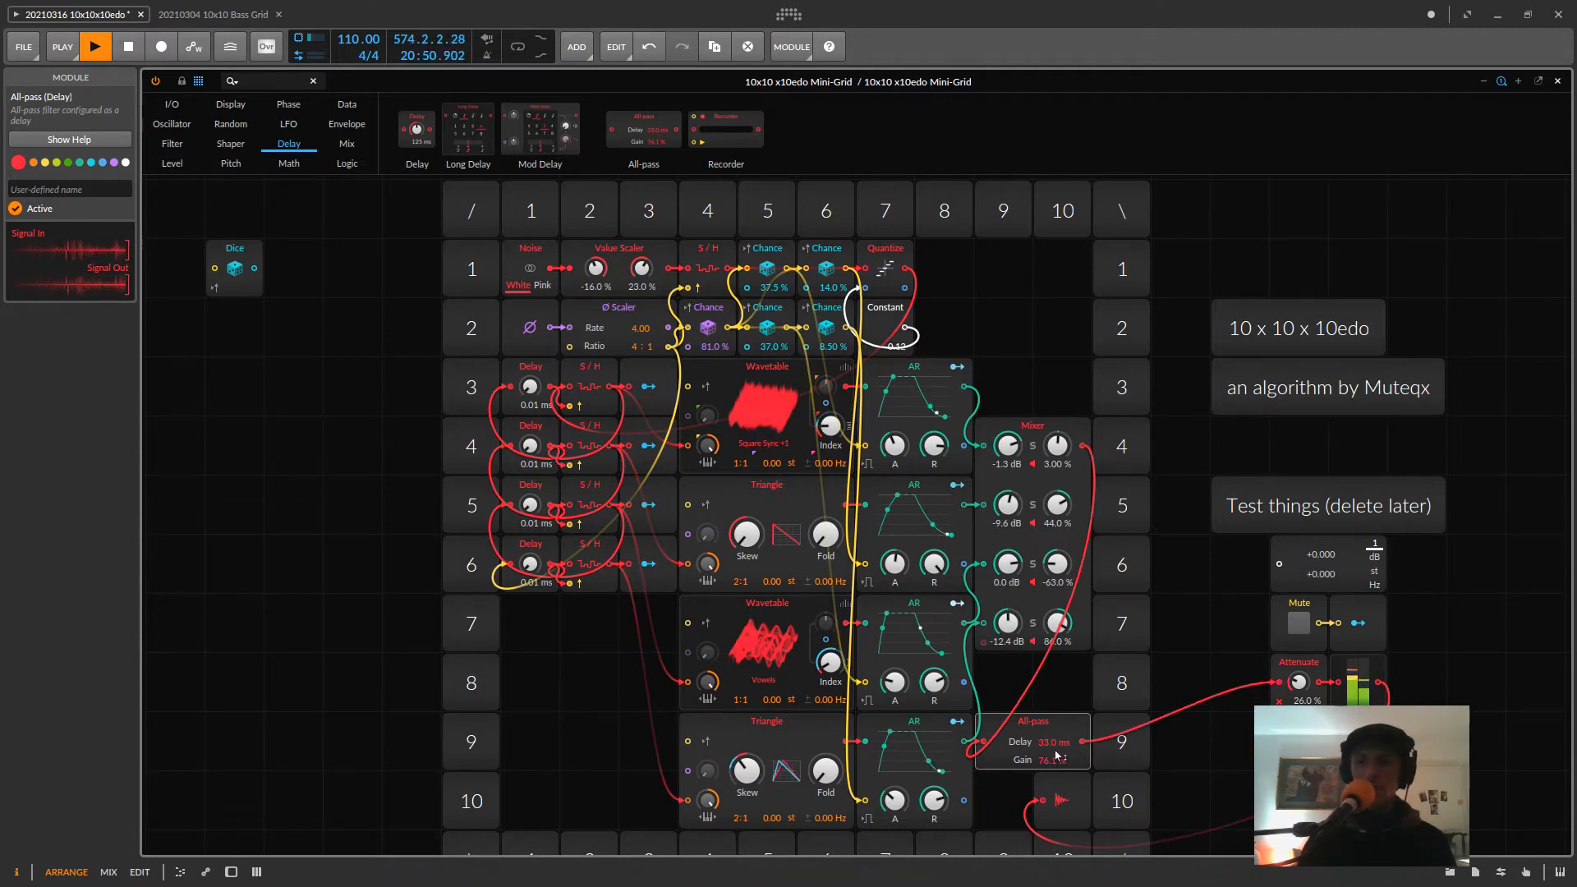
left_click_drag(1043, 743, 1045, 731)
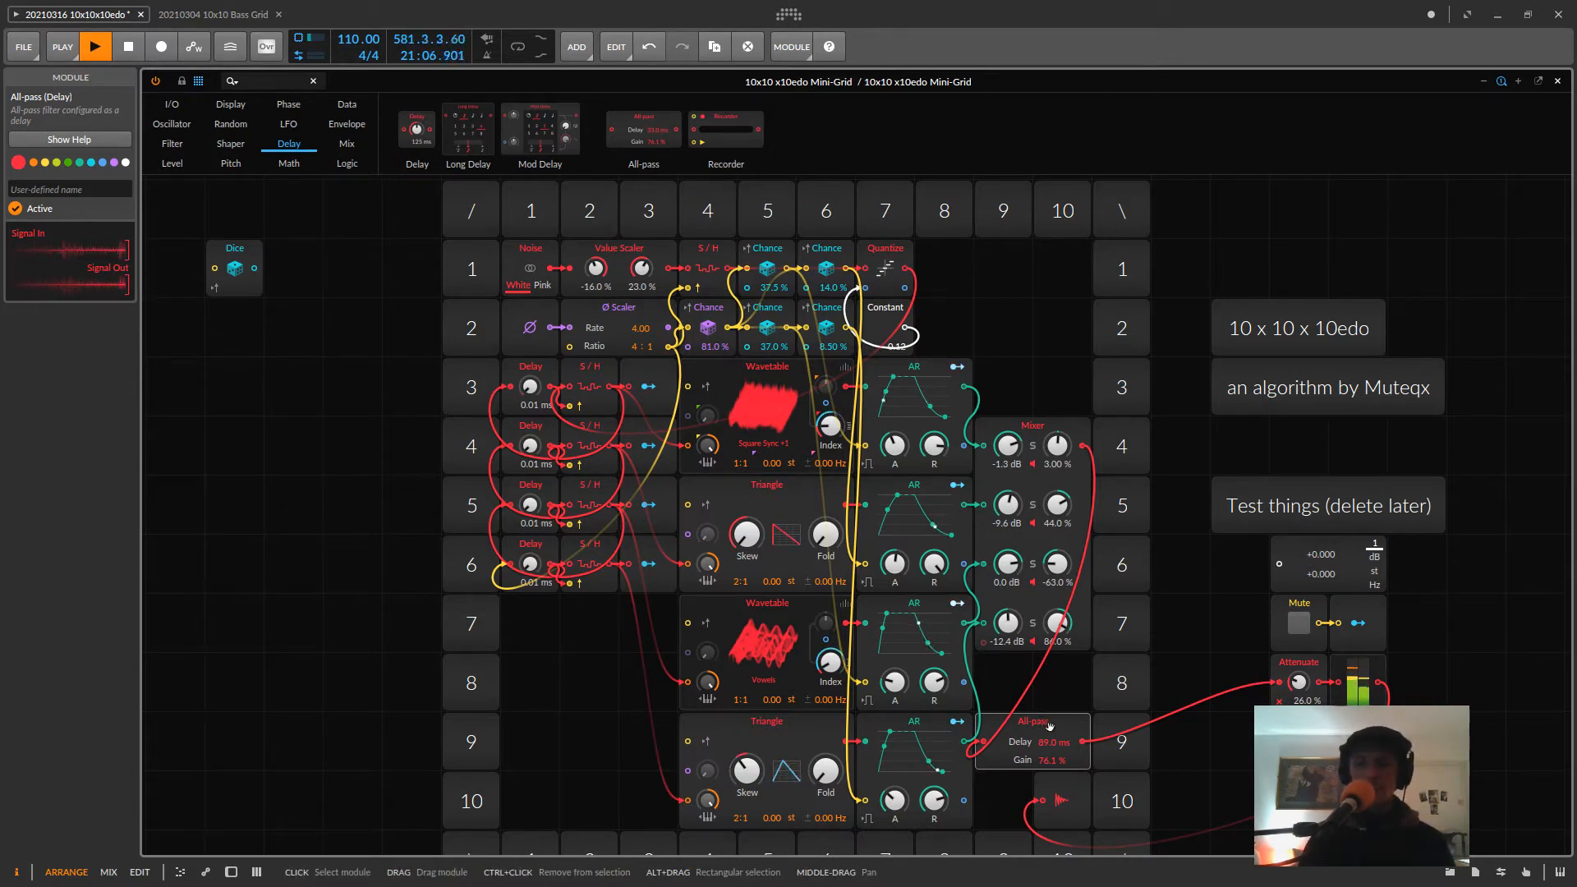
- Add a Blend module beside row 7, feed it the direct Mixer signal and the All-pass output, and send it to Attenuate
left_click_drag(1058, 730, 1226, 749)
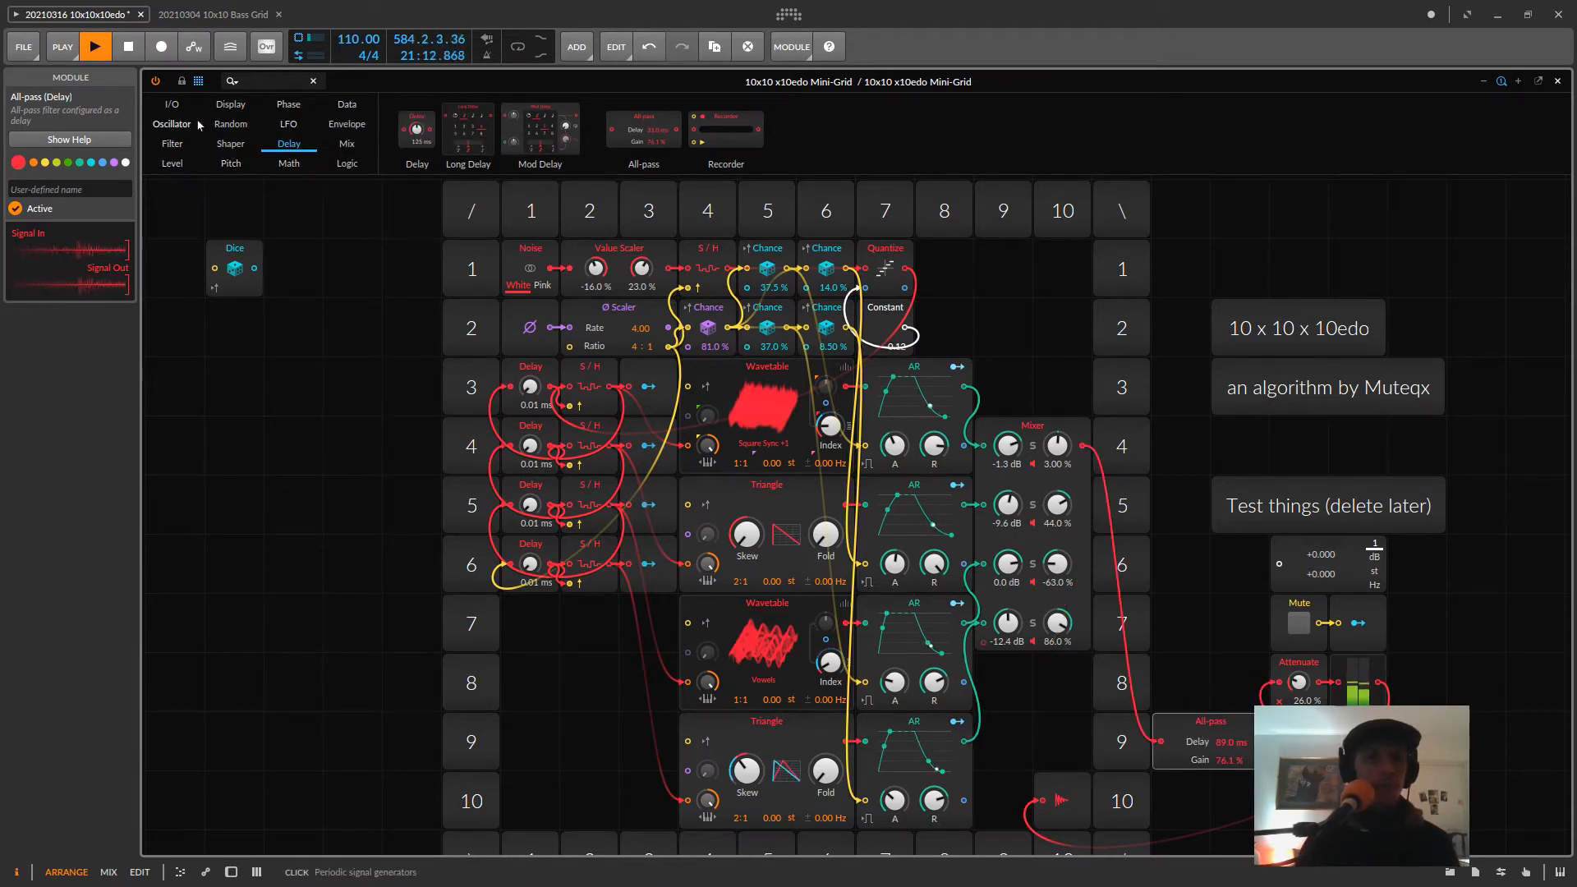
left_click(346, 144)
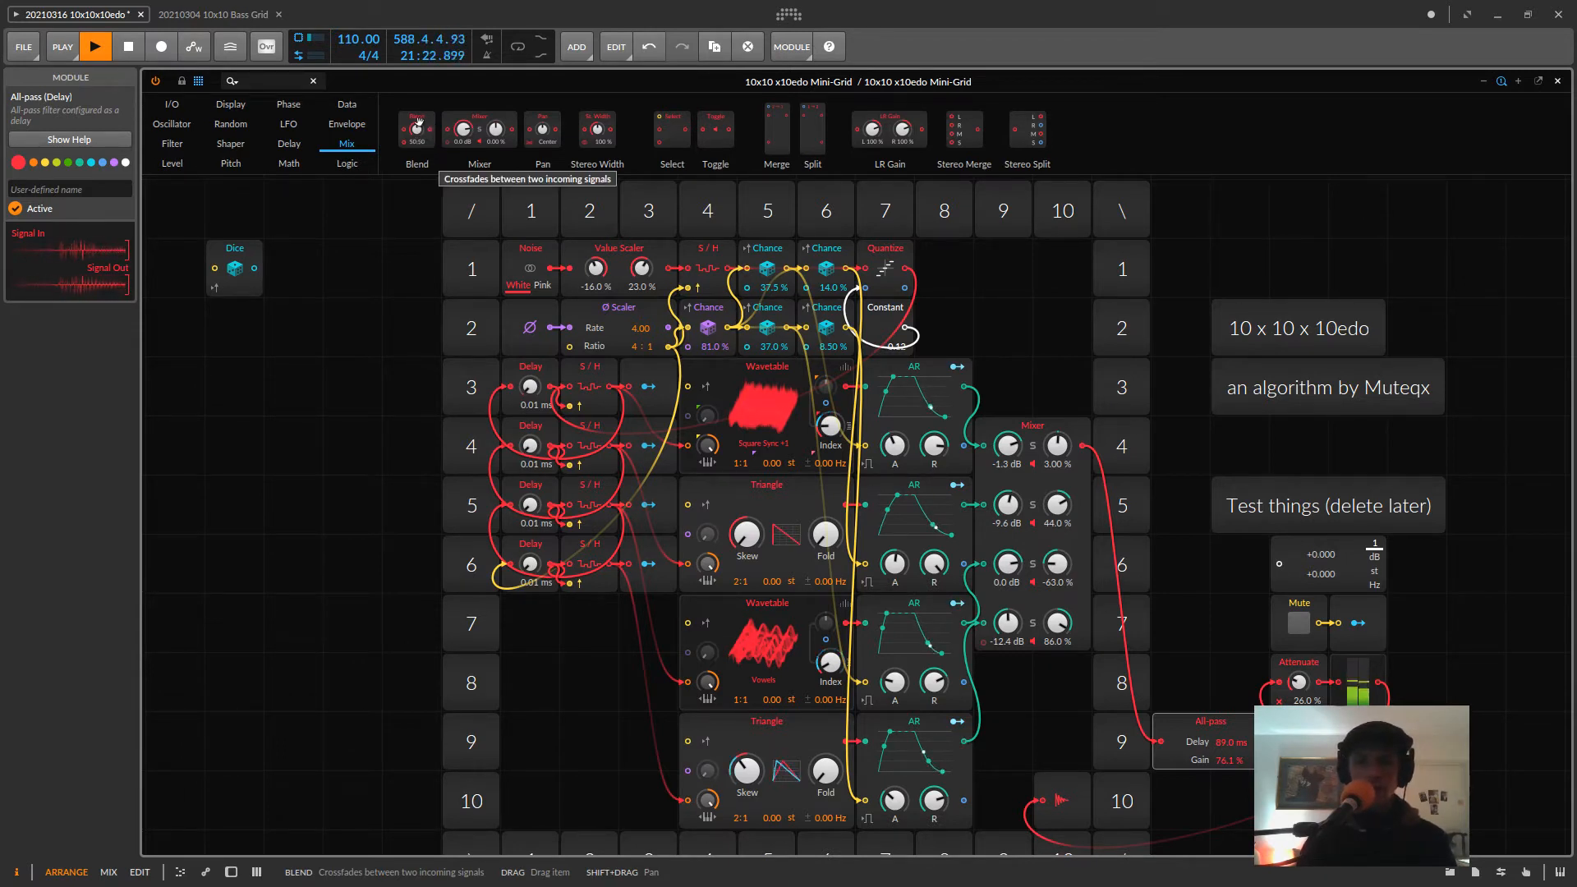
left_click_drag(419, 123, 1184, 626)
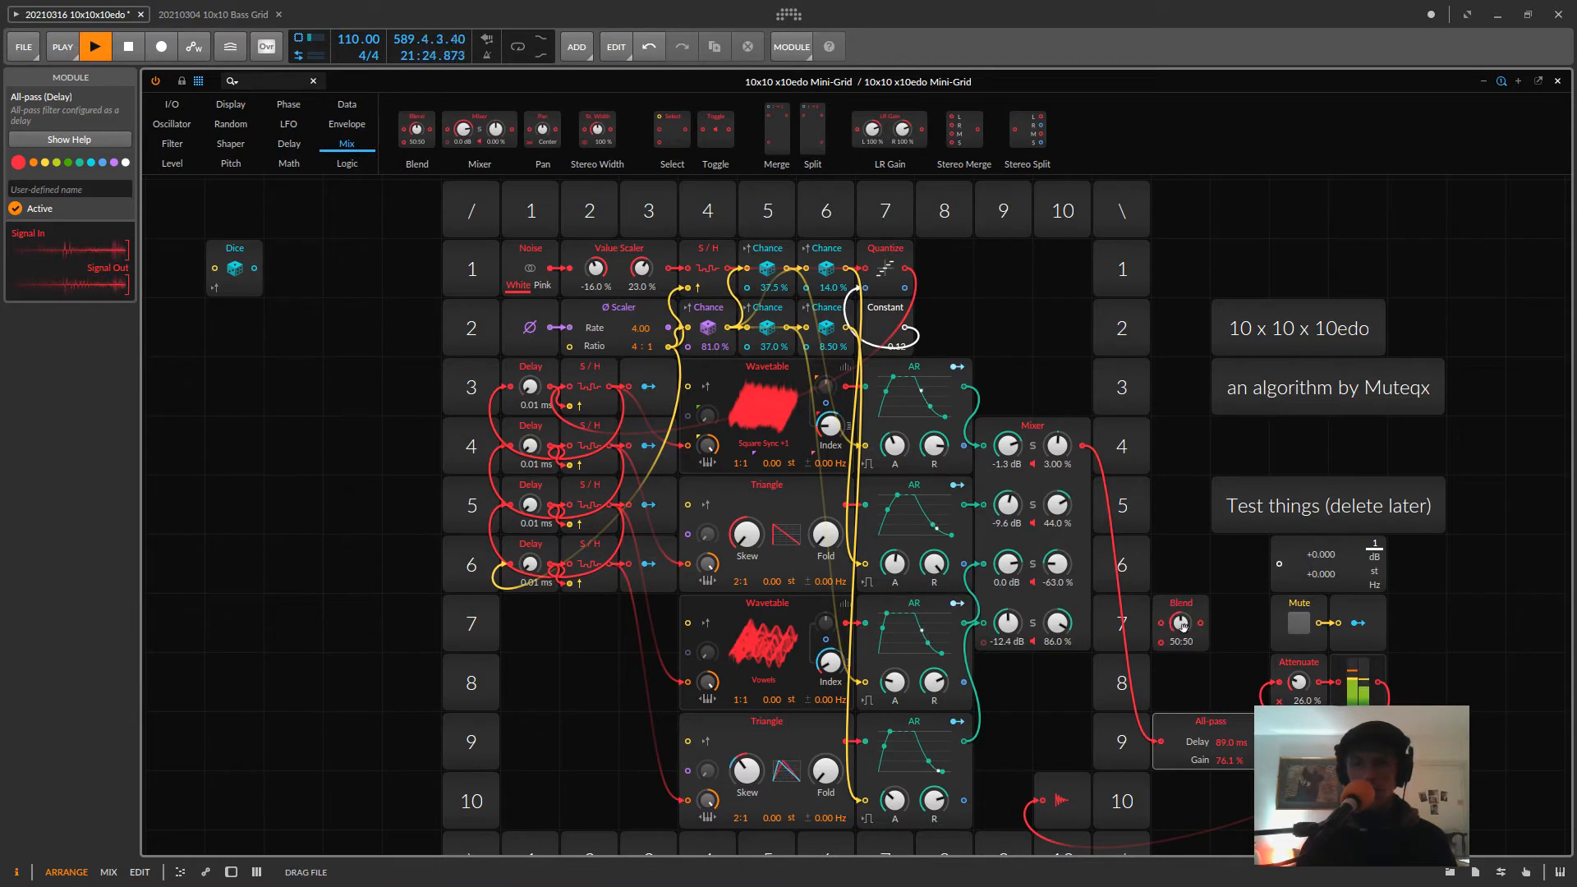
left_click(1160, 622)
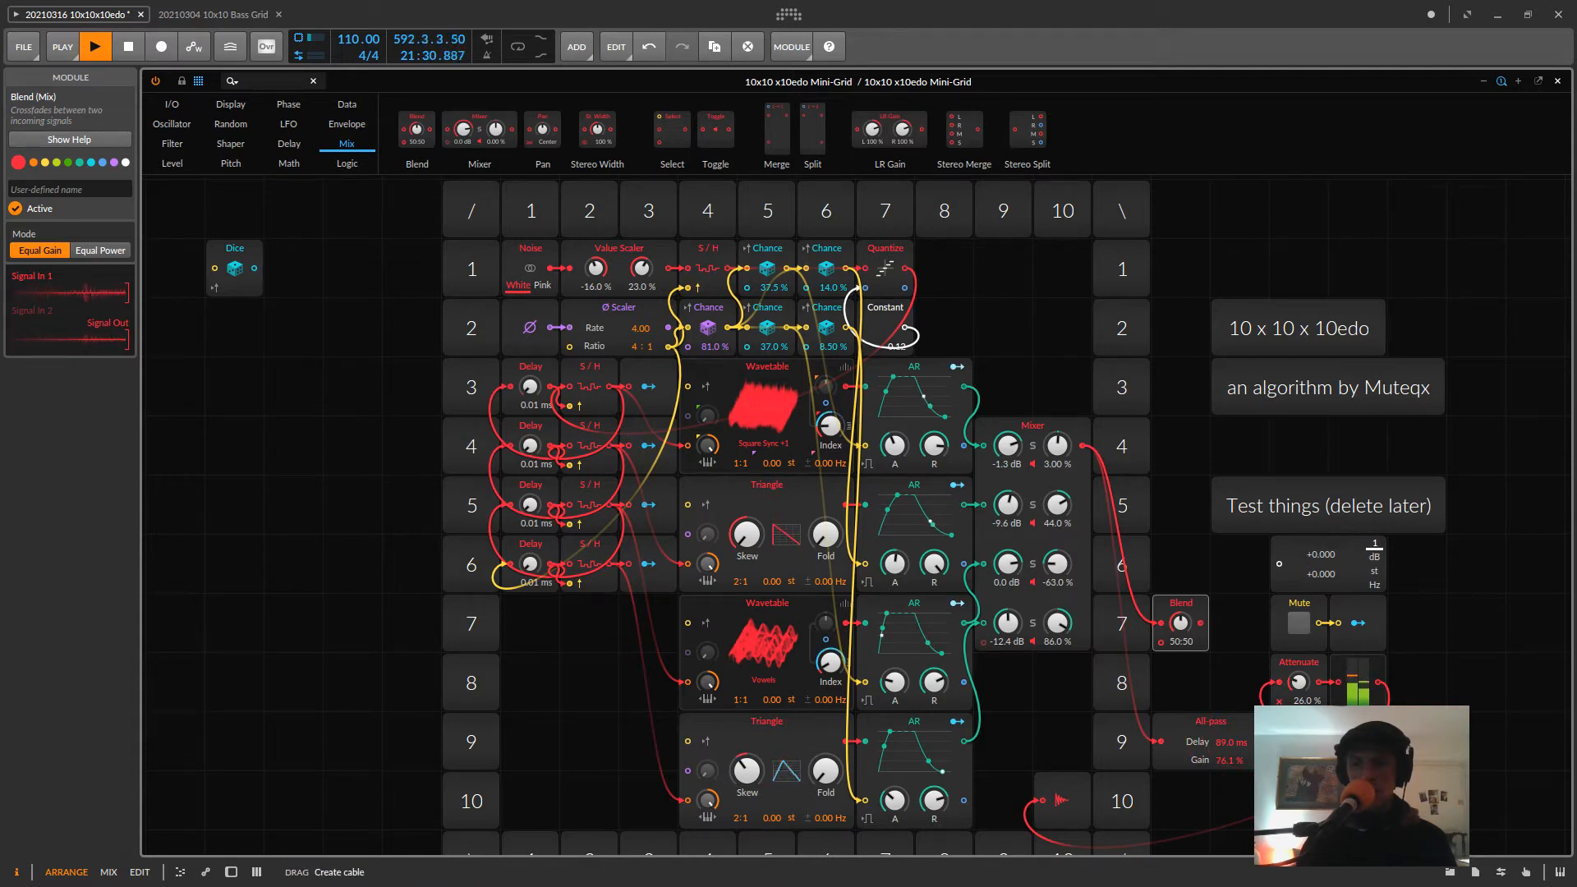
left_click_drag(1257, 742, 1033, 721)
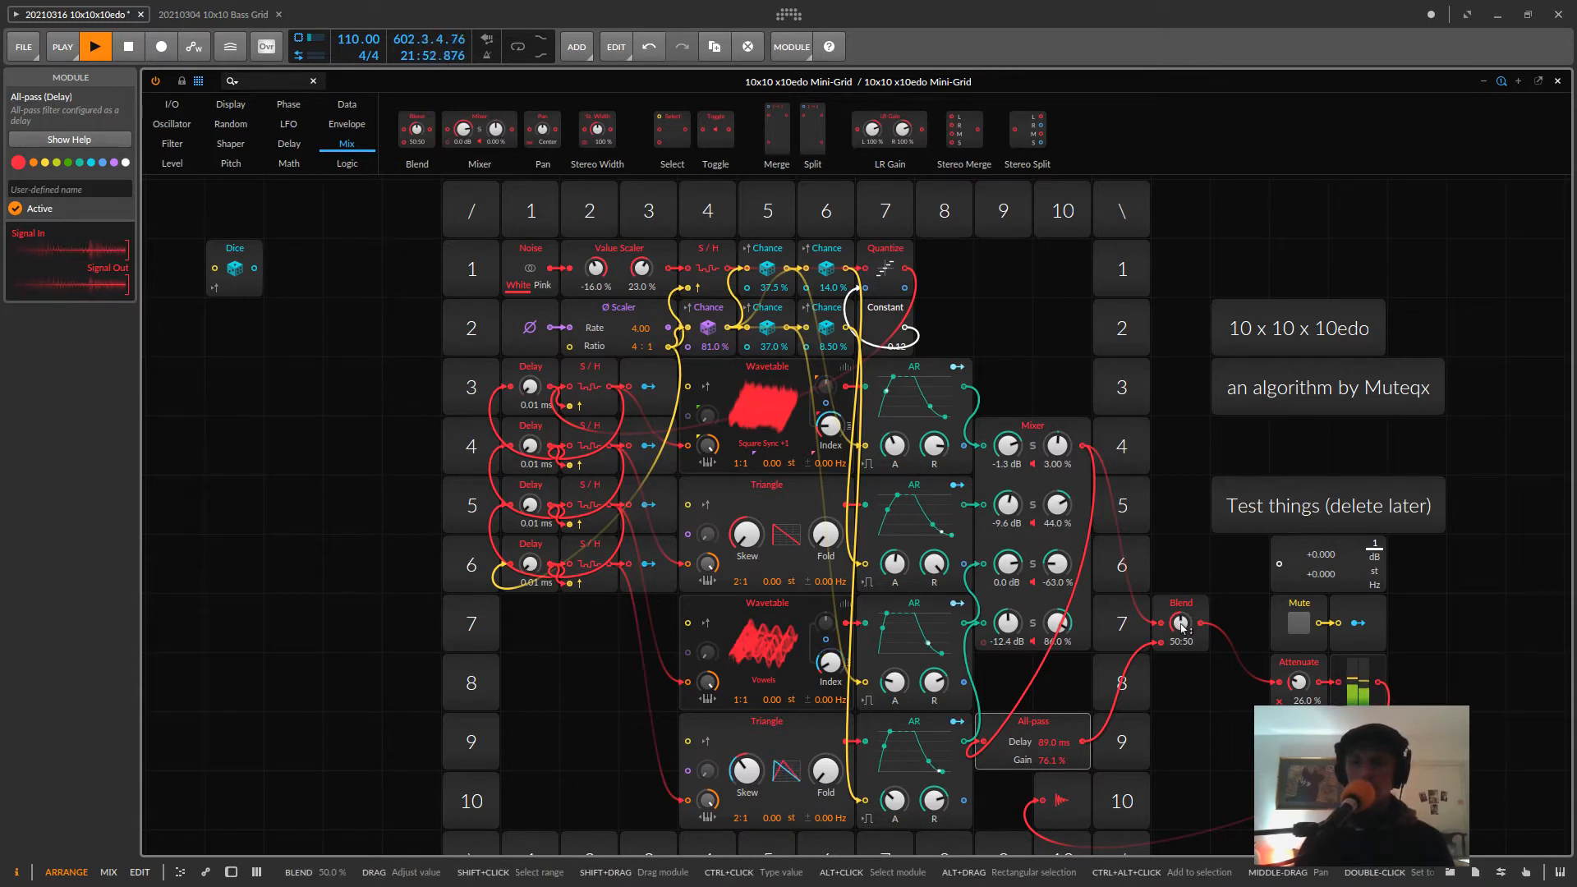
- Compare Blend fully on In 1 and In 2, and set its balance to 63:37
left_click_drag(1180, 625, 1180, 690)
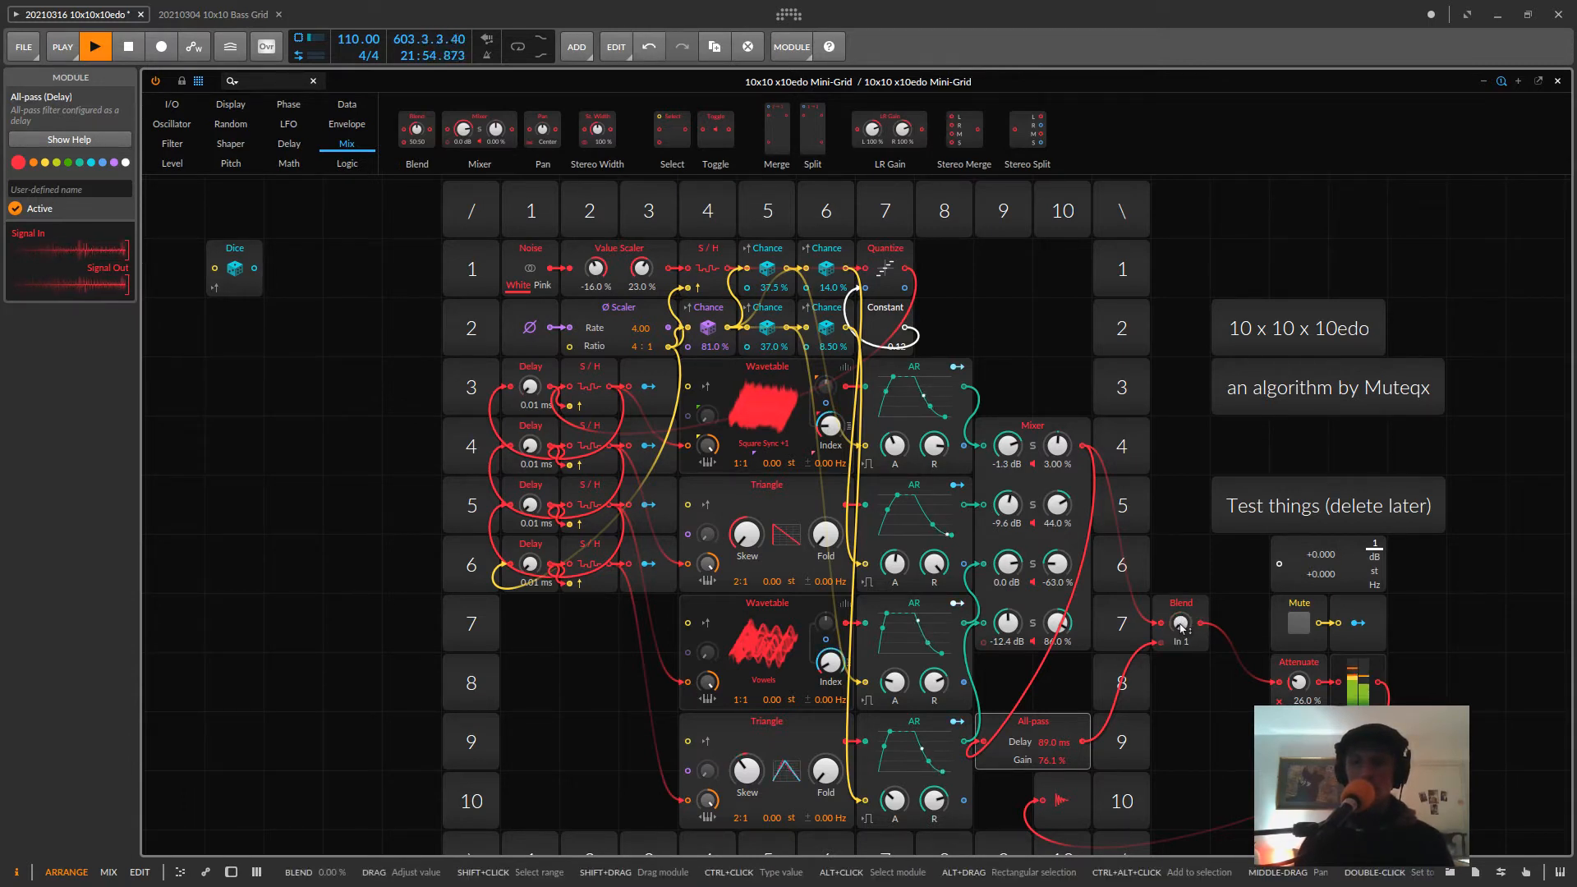
left_click_drag(1180, 625, 1180, 495)
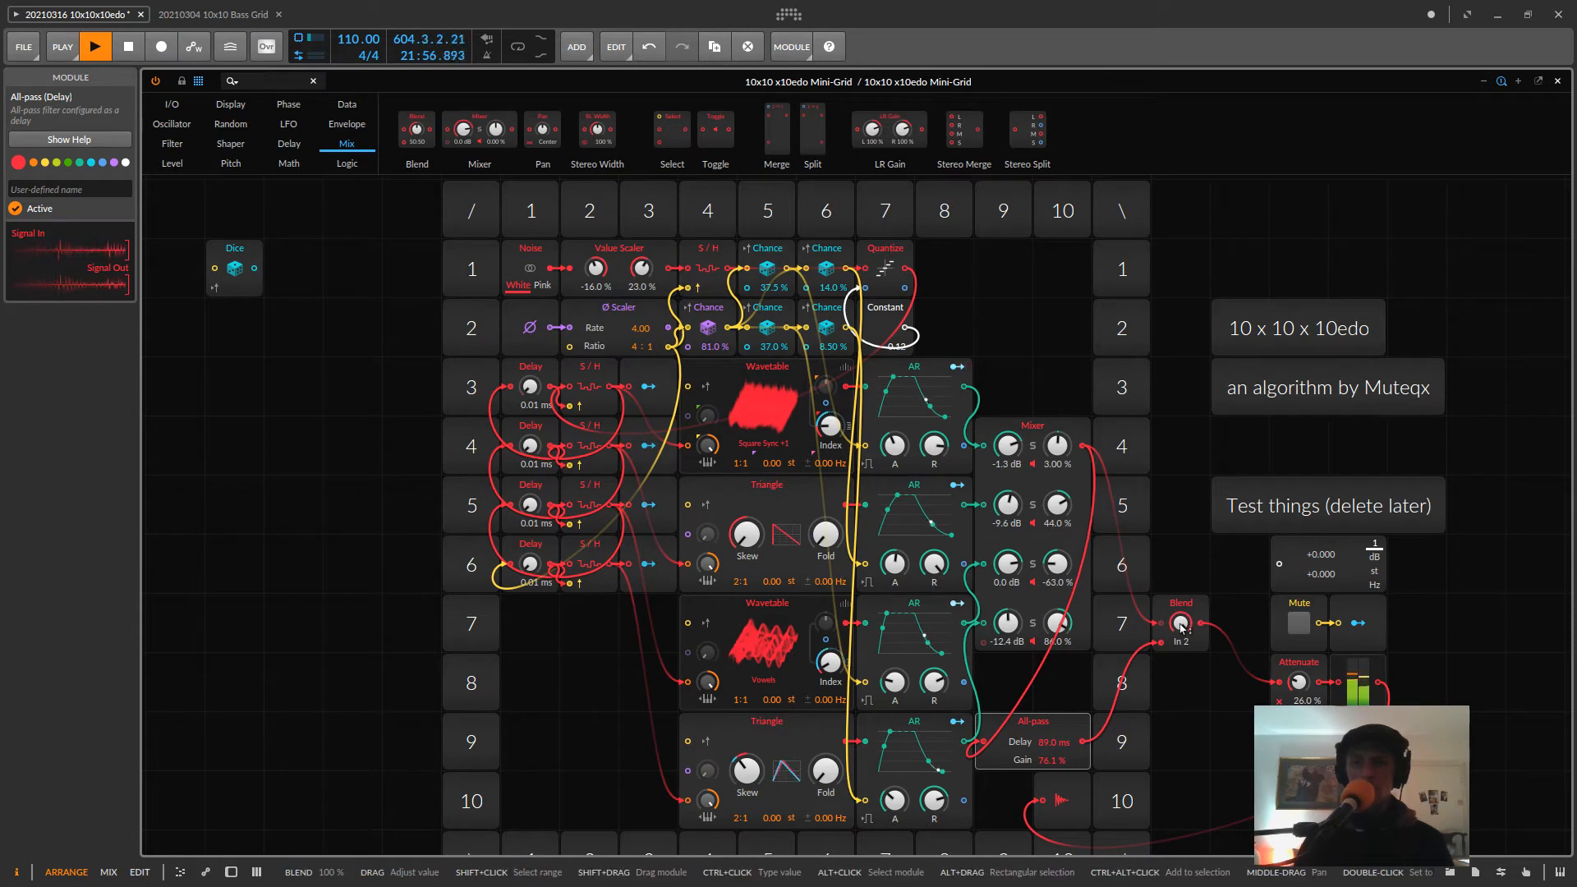
left_click_drag(1180, 625, 1180, 697)
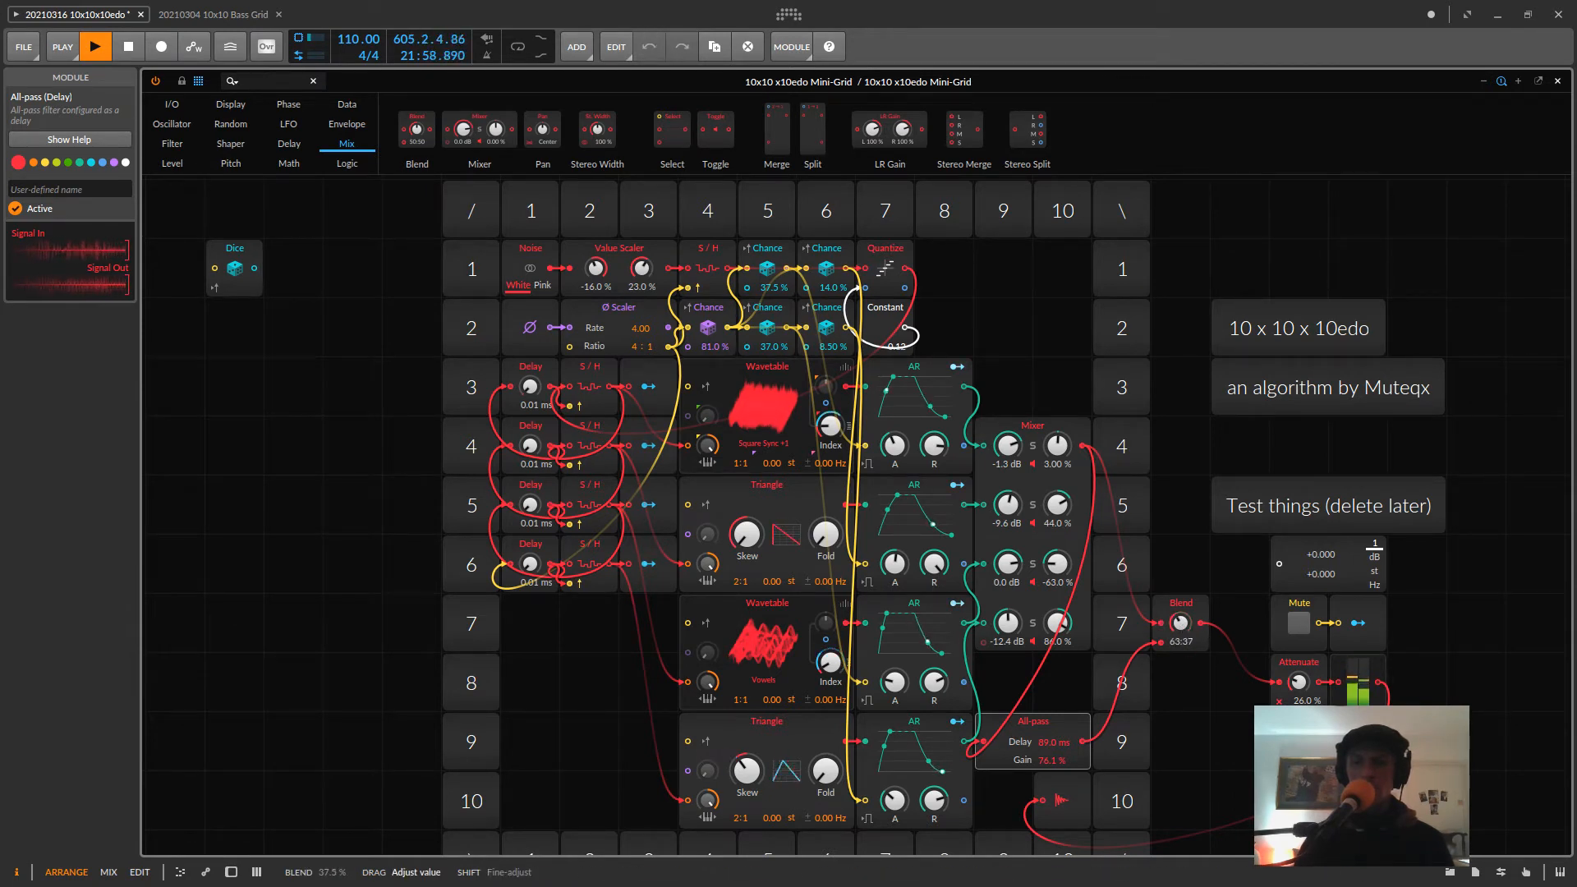
left_click_drag(1180, 625, 1181, 625)
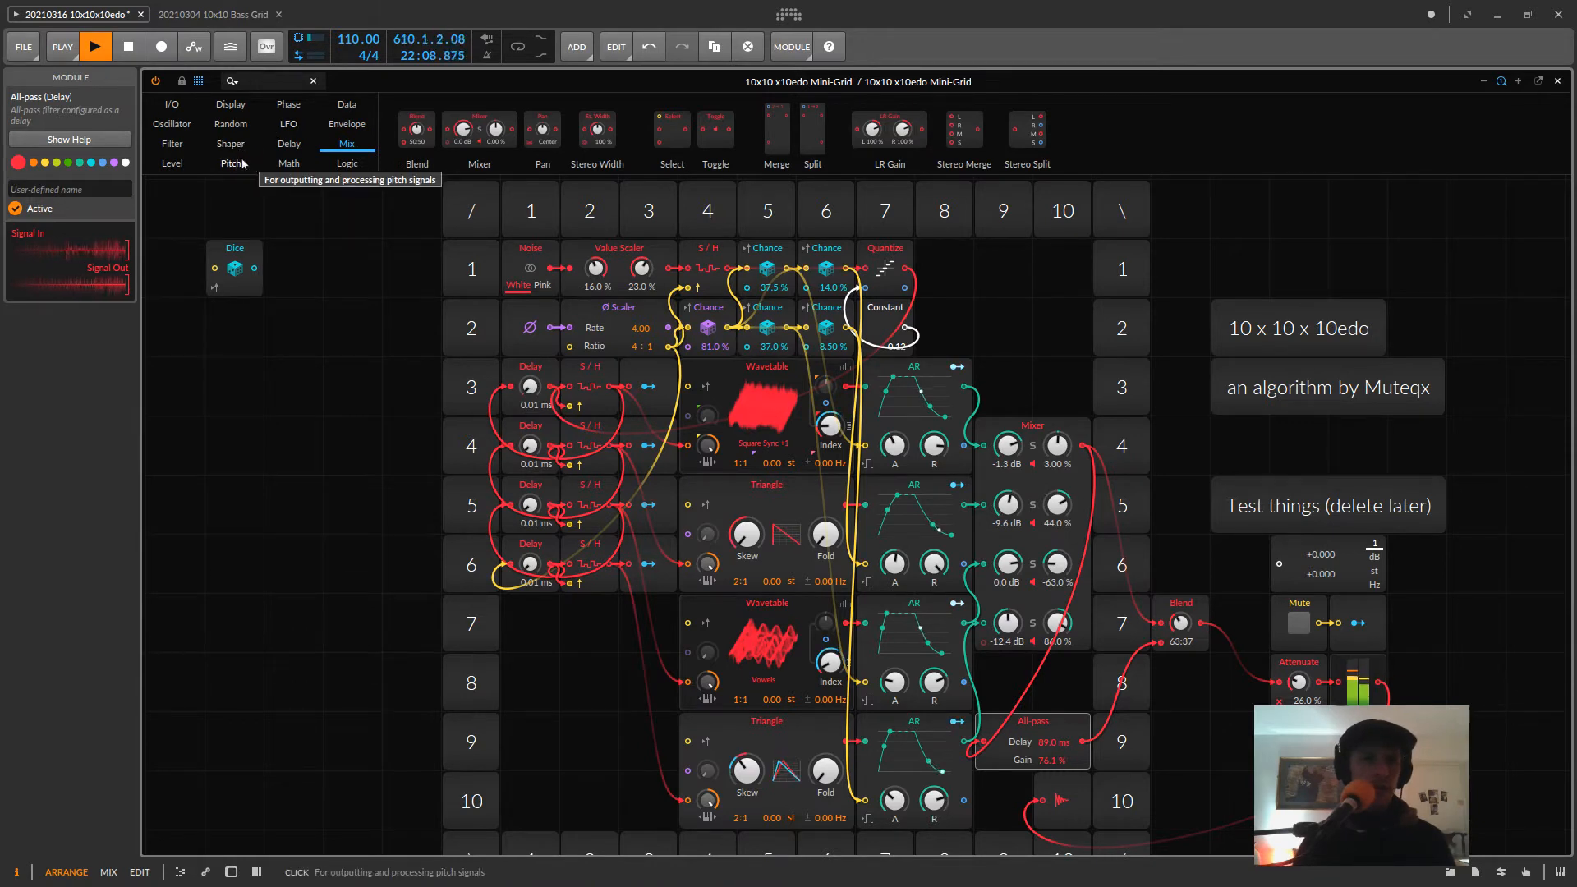
- Insert a Low-pass filter between All-pass and Blend, and move All-pass to row 8, columns 9 and 10
left_click(171, 144)
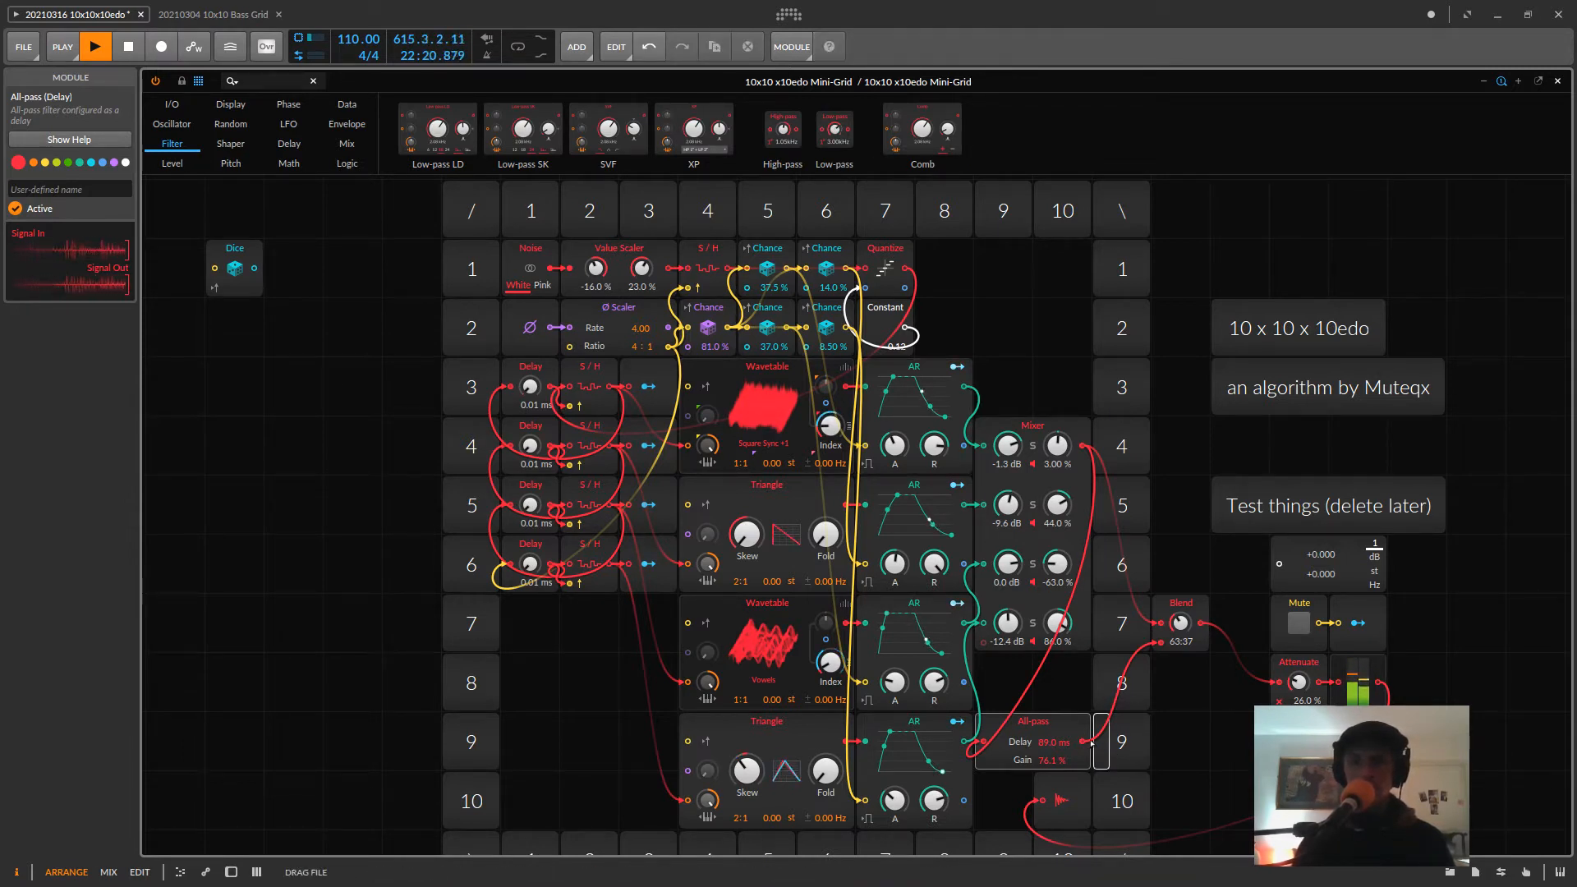
left_click_drag(1092, 743, 1096, 743)
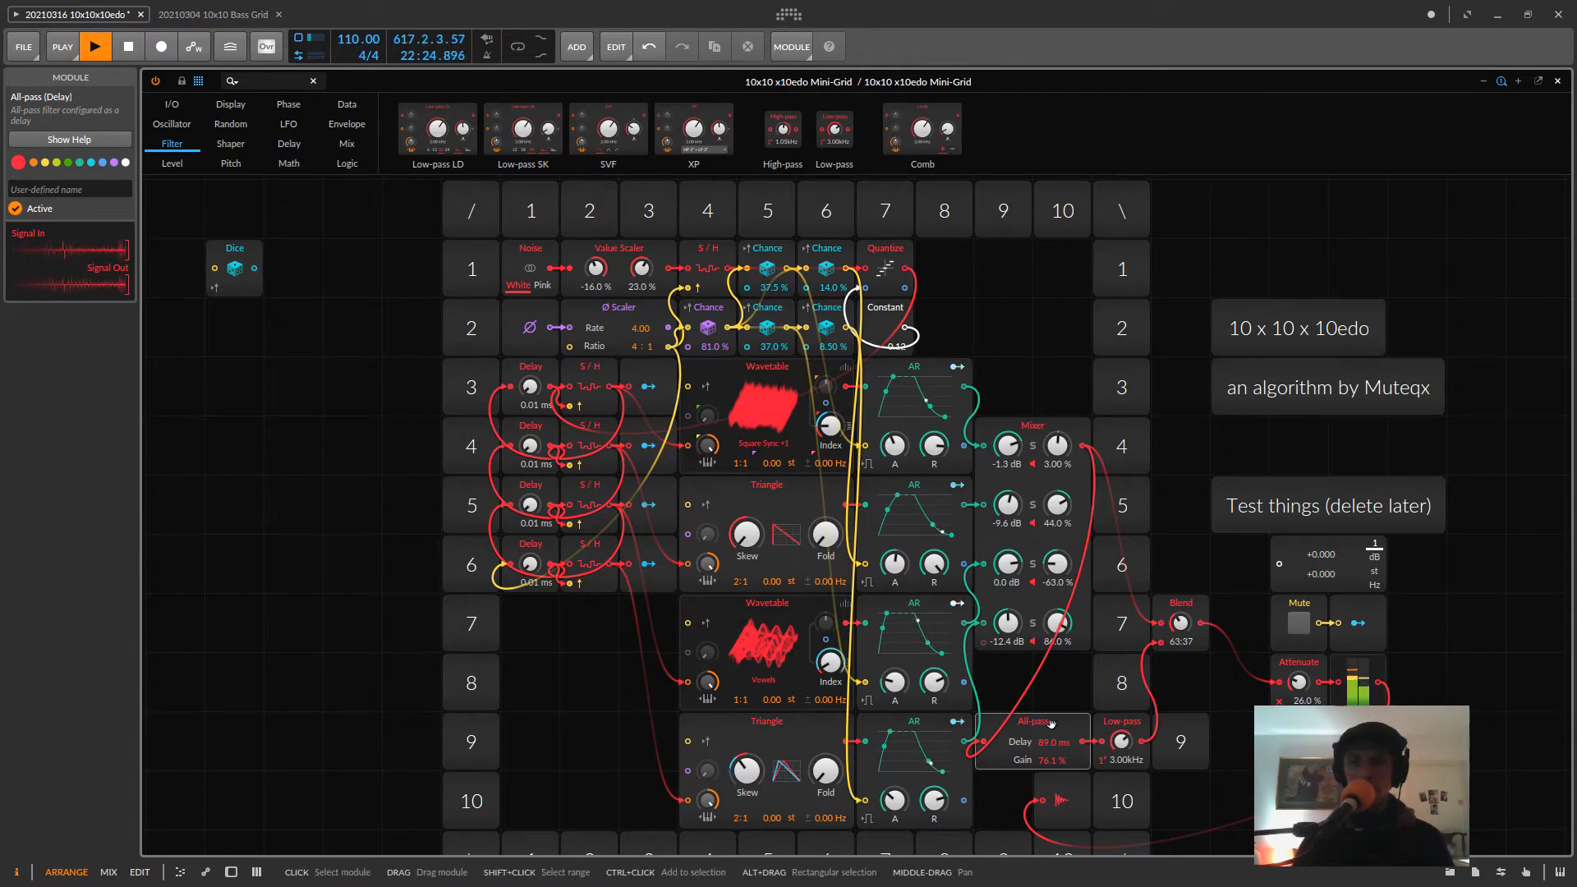
left_click(1051, 723)
left_click_drag(1051, 723, 1053, 664)
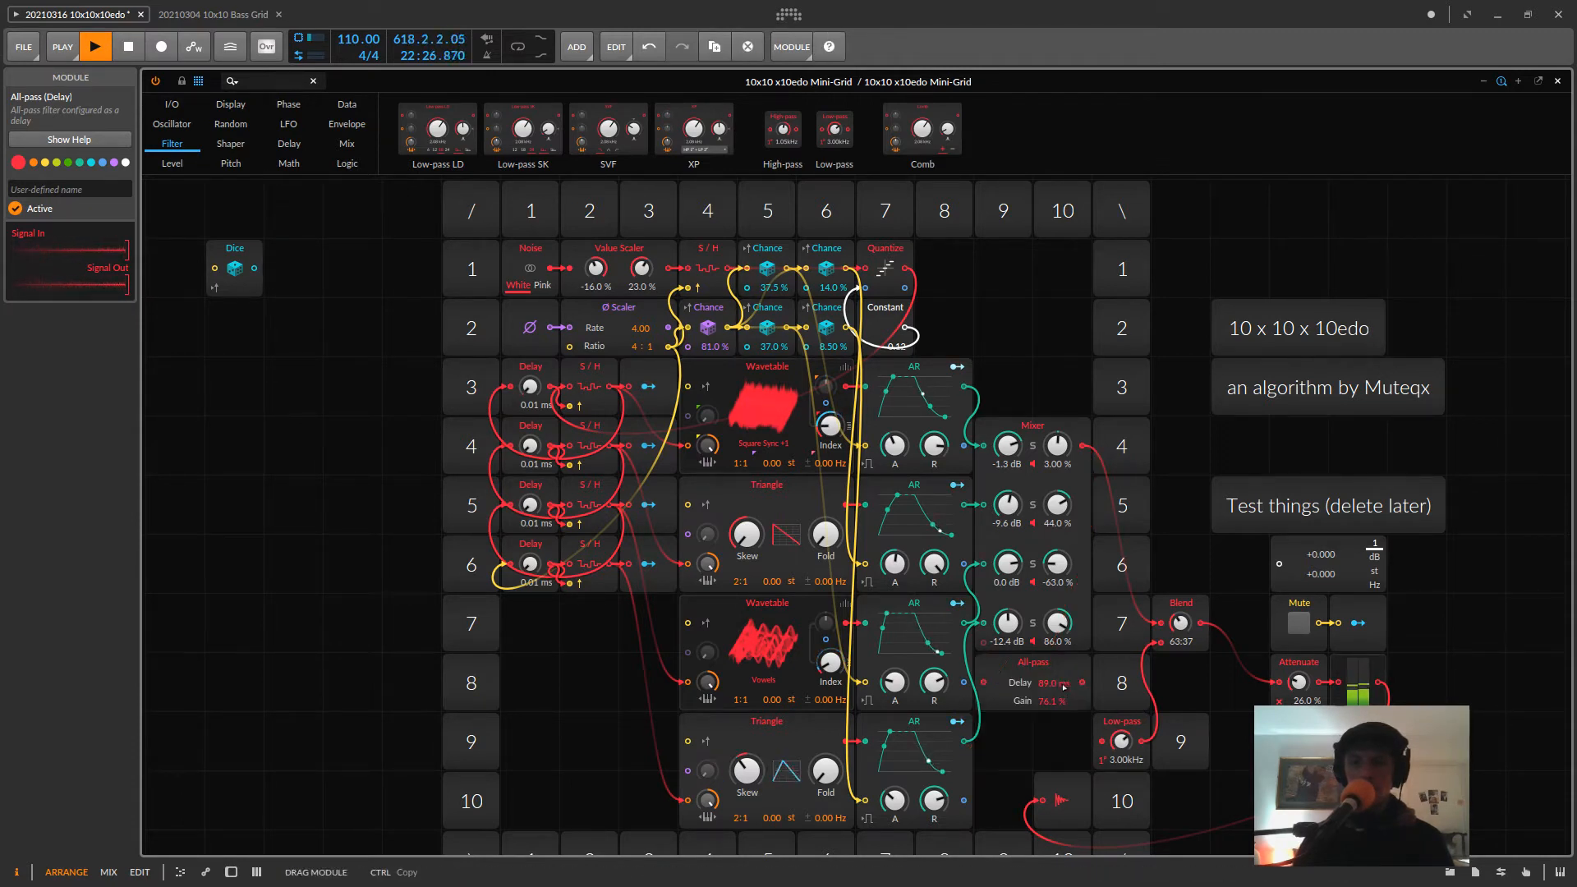
- Move Low-pass and Blend to row 9, columns 9 and 10, and put the displaced 9 label back beside them
left_click(1114, 727)
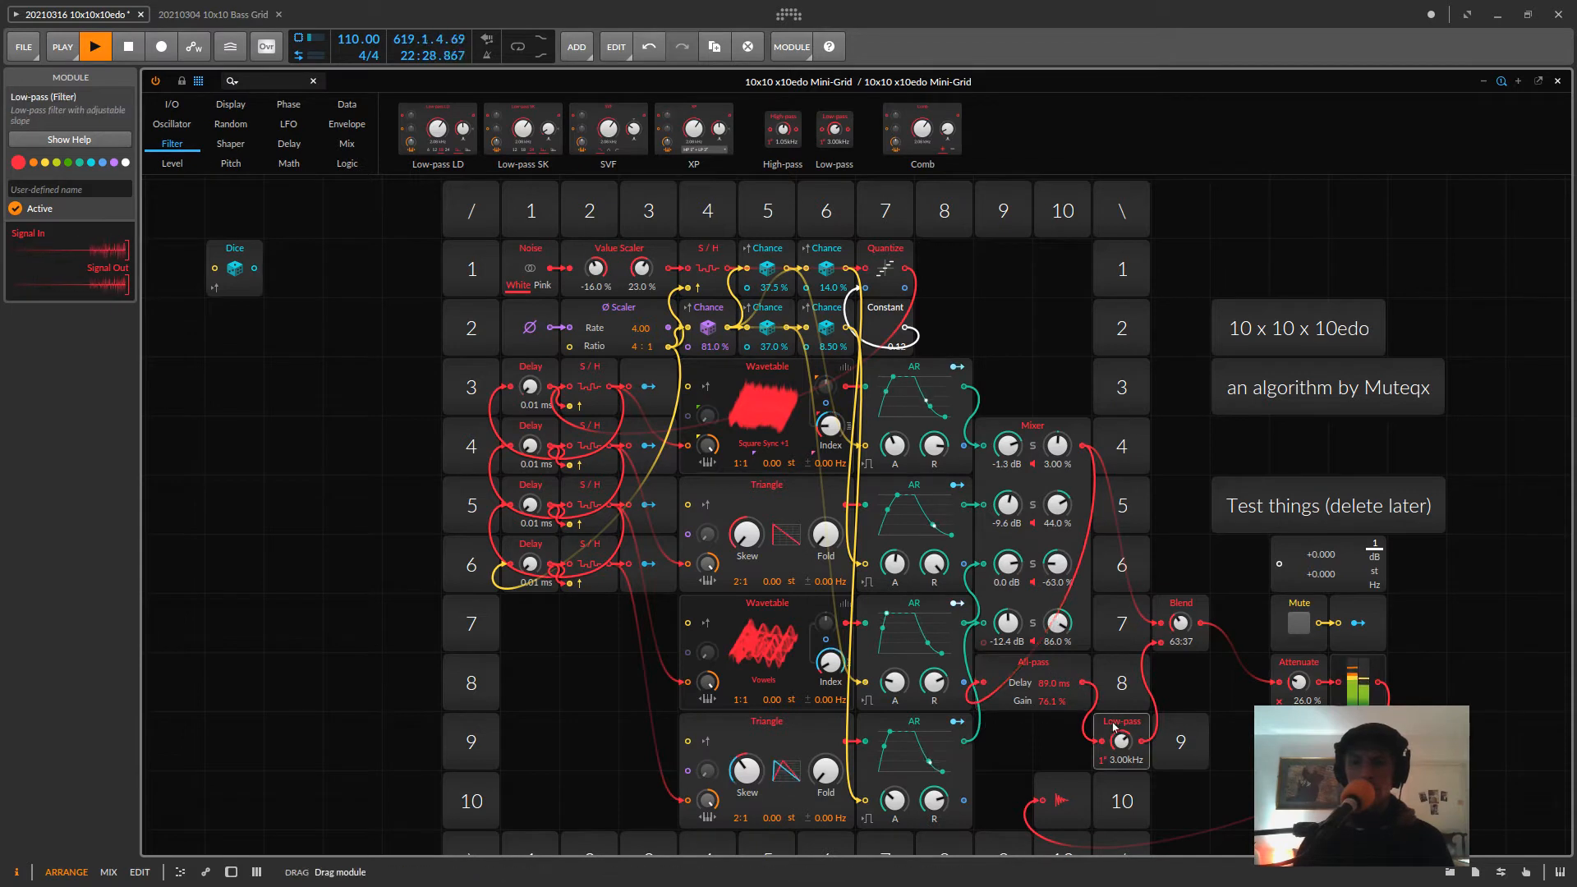
left_click_drag(1114, 727, 996, 729)
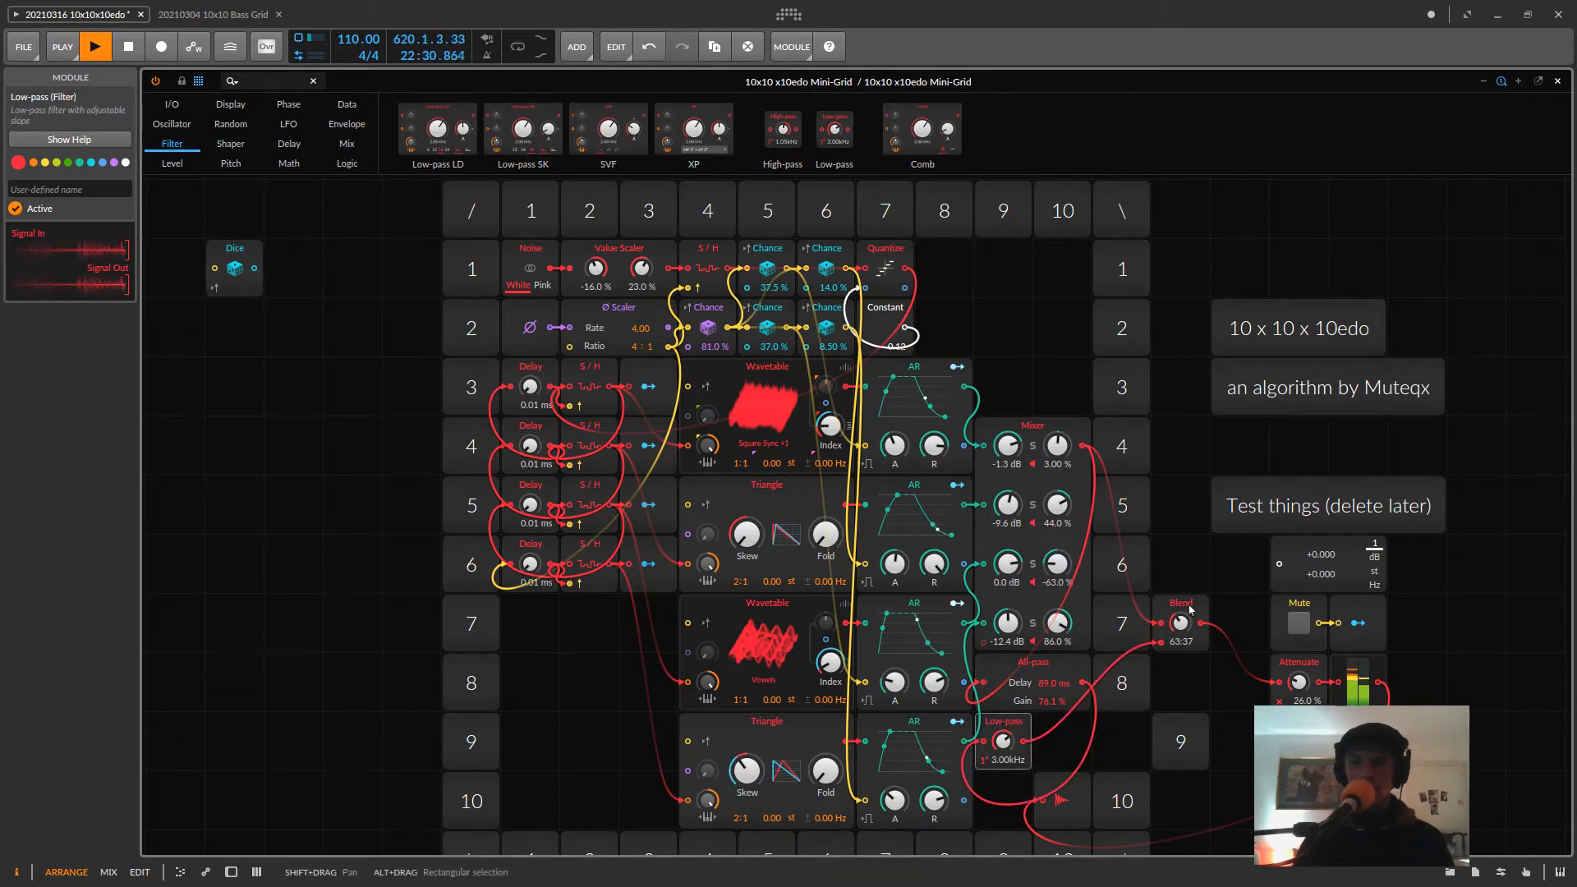
left_click_drag(1190, 608, 1093, 740)
left_click(1153, 739)
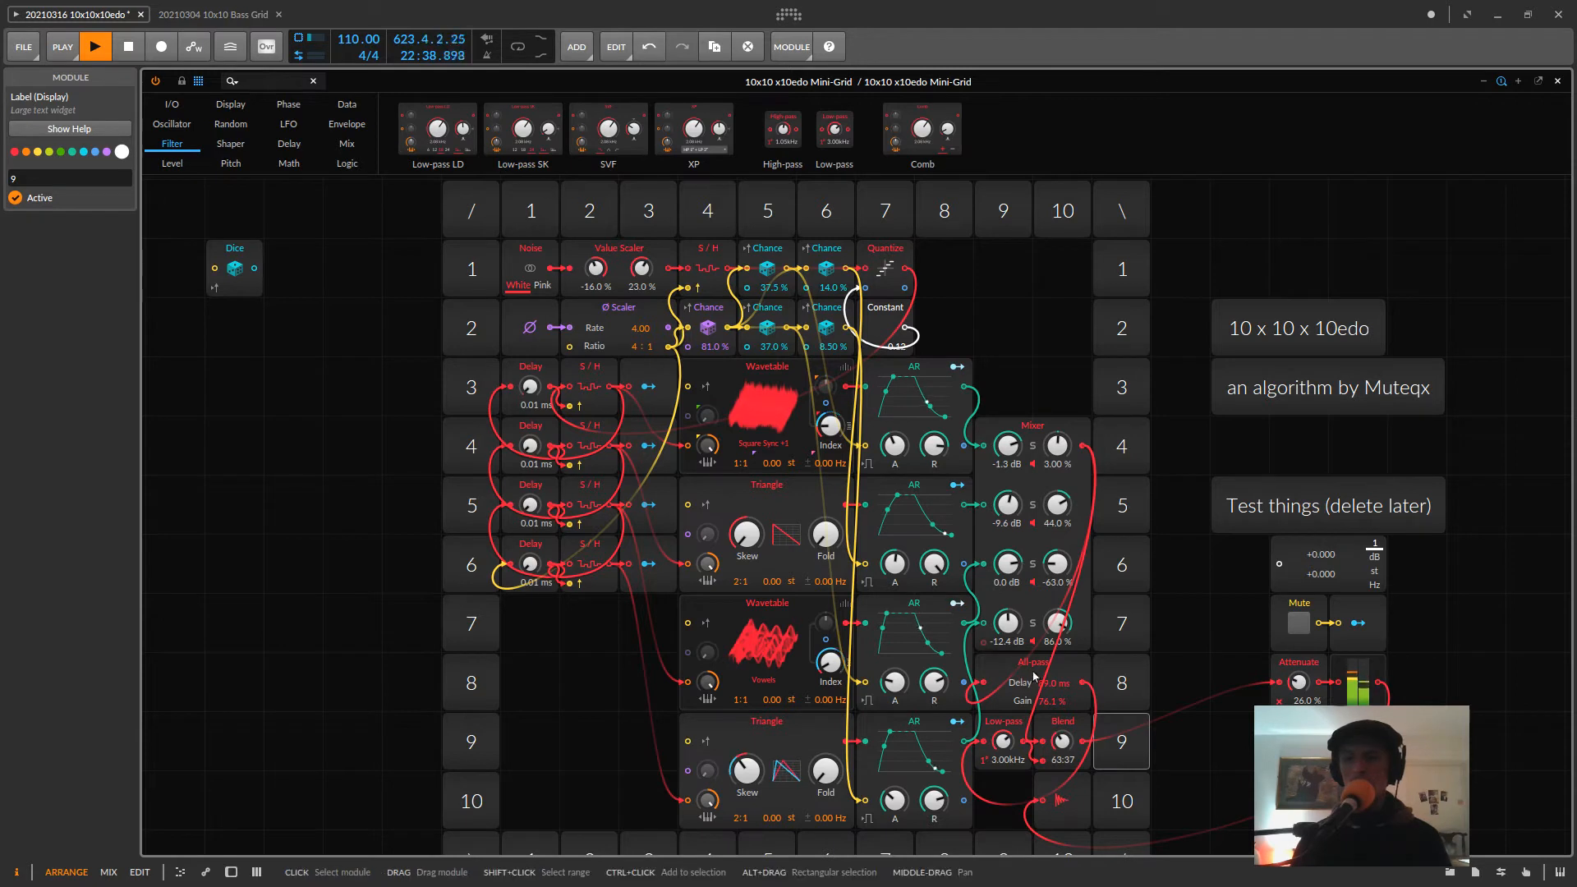
- Set the Low-pass cutoff to 3.52 kHz while Blend passes only In 2, and set Blend to 52:48
left_click(1036, 701)
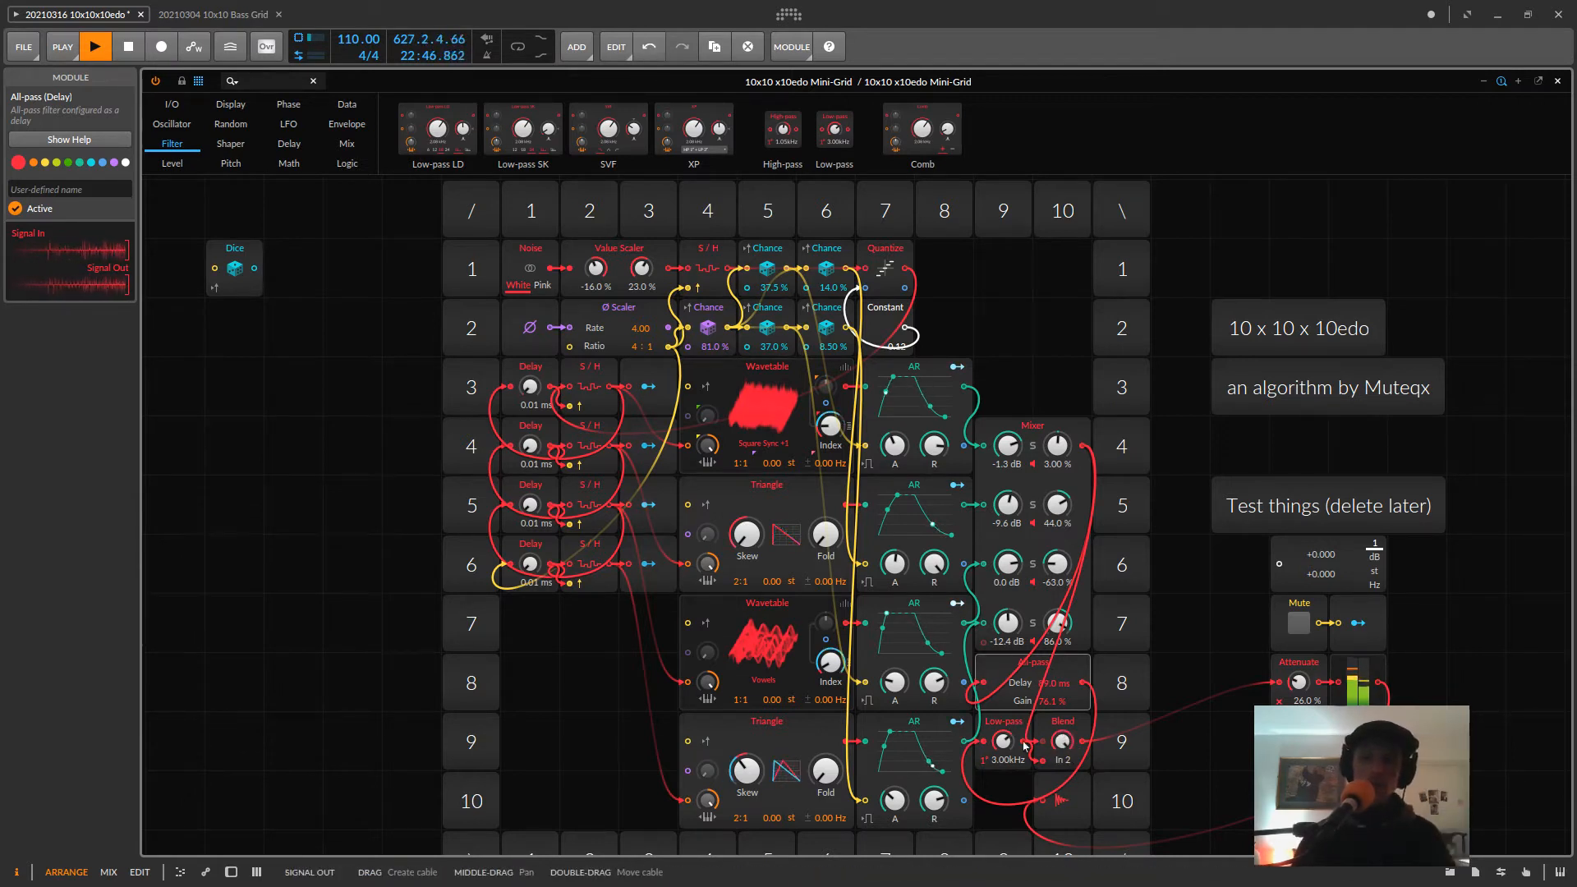
mouse_move(1003, 741)
left_mouse_down()
mouse_move(1003, 711)
mouse_move(1003, 800)
mouse_move(1003, 750)
left_mouse_up()
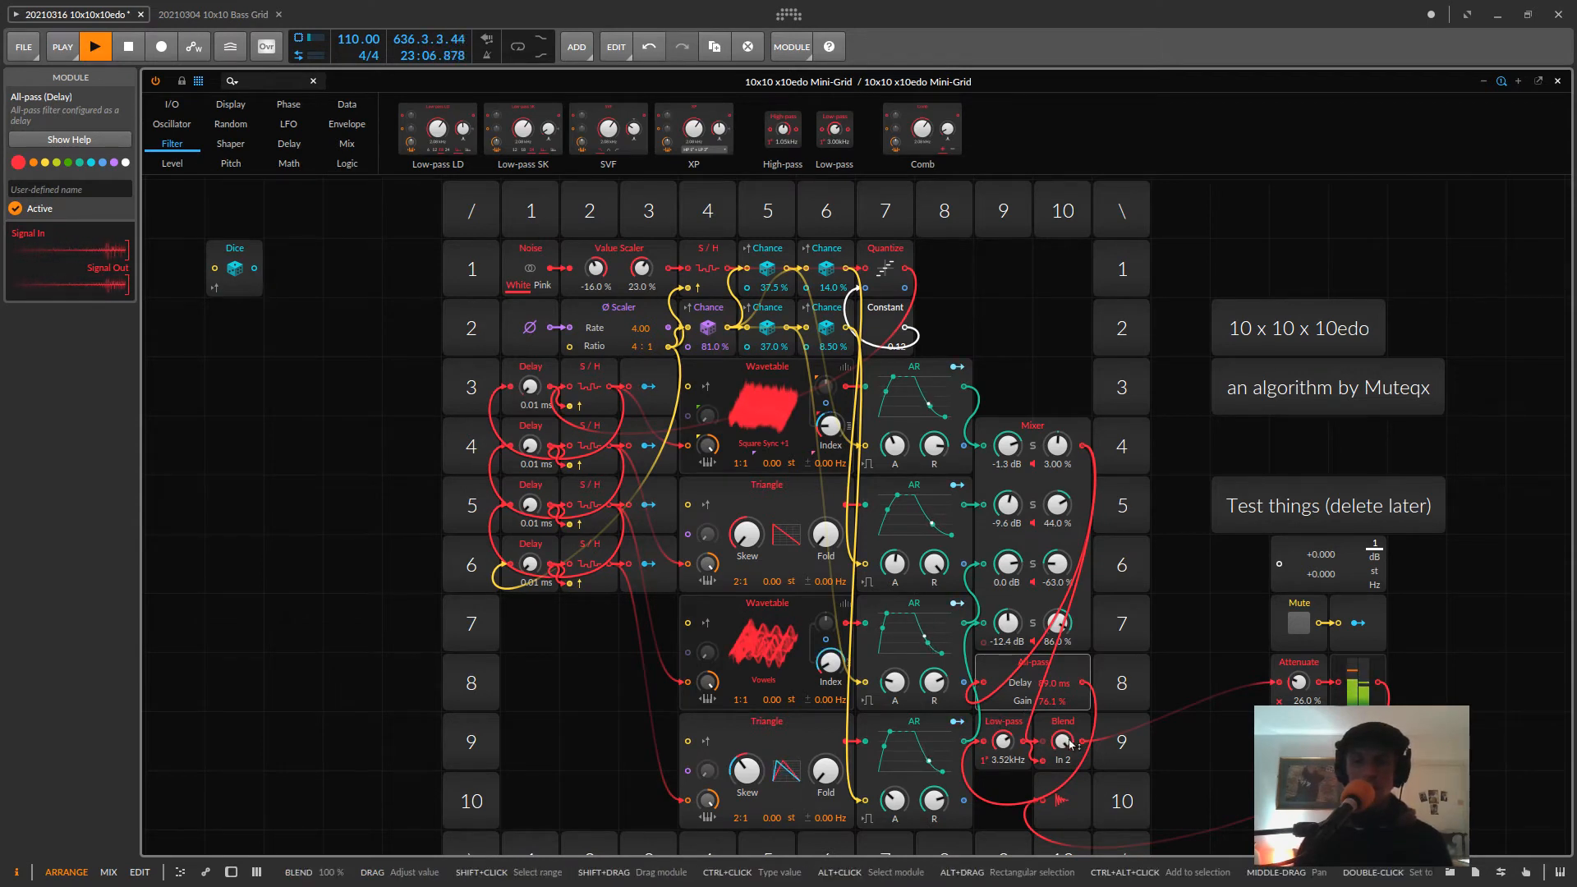
mouse_move(1068, 742)
left_mouse_down()
mouse_move(1062, 782)
mouse_move(1065, 745)
left_mouse_up()
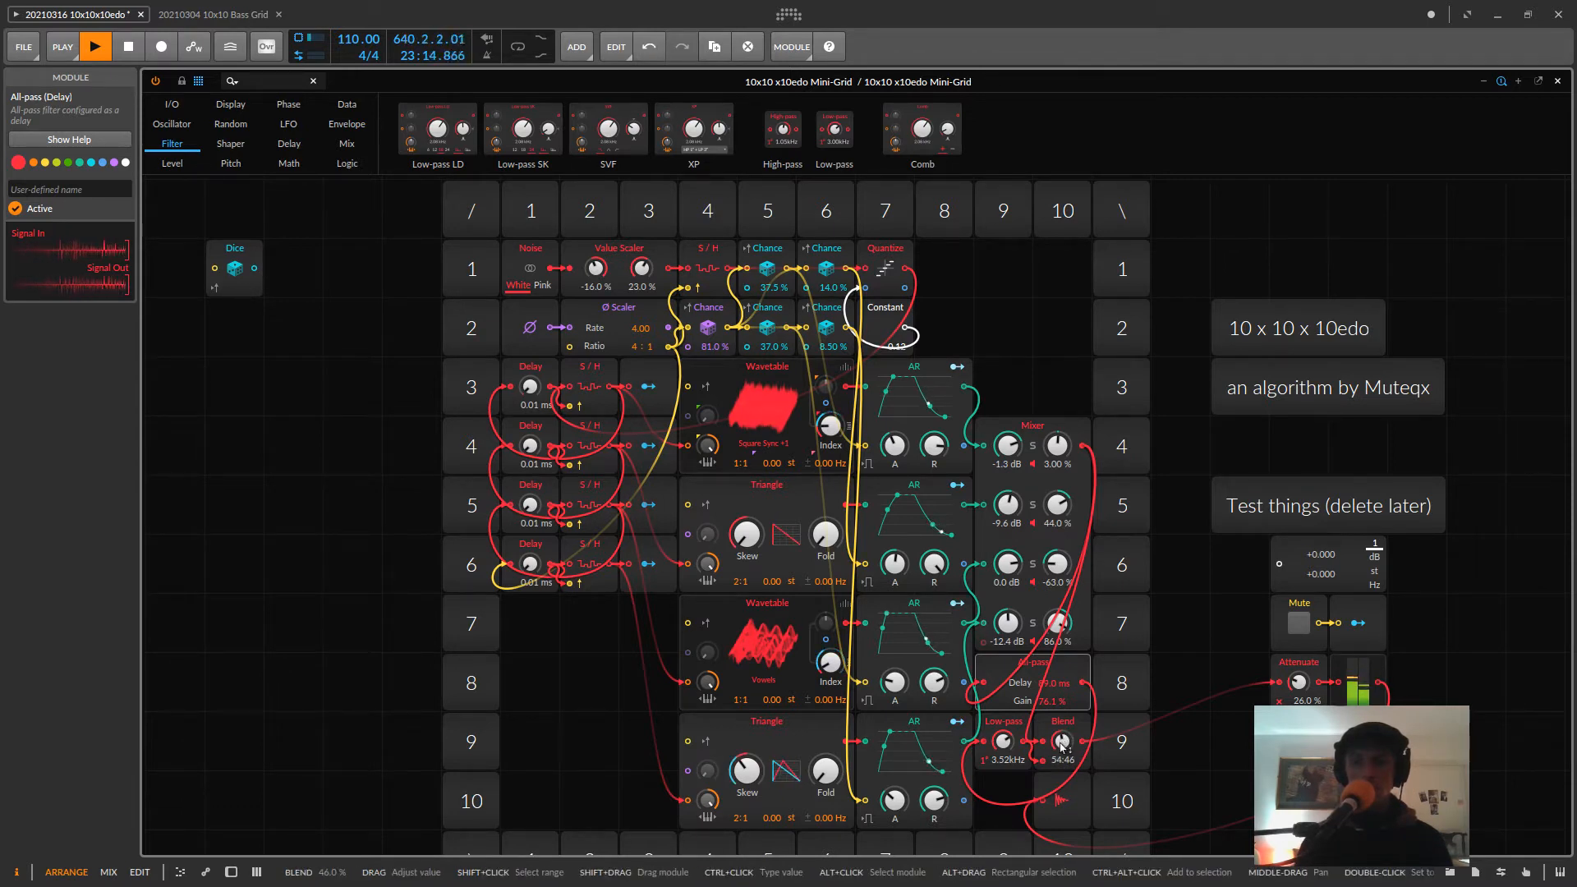
left_click_drag(1062, 745, 1061, 744)
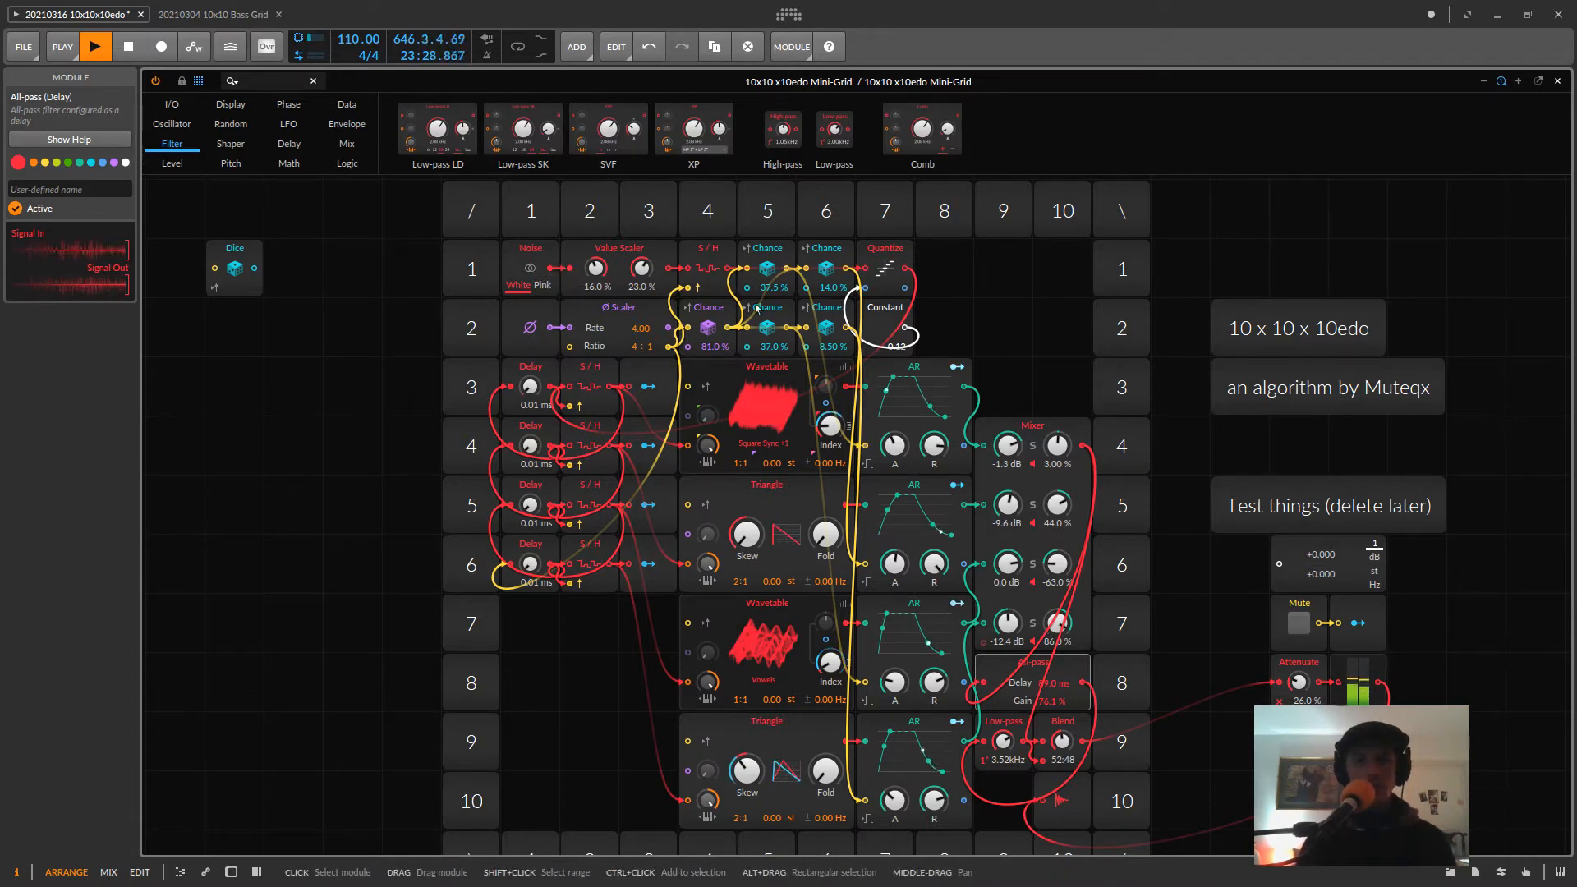
- Switch the Noise module in row 1 to stereo
left_click(529, 270)
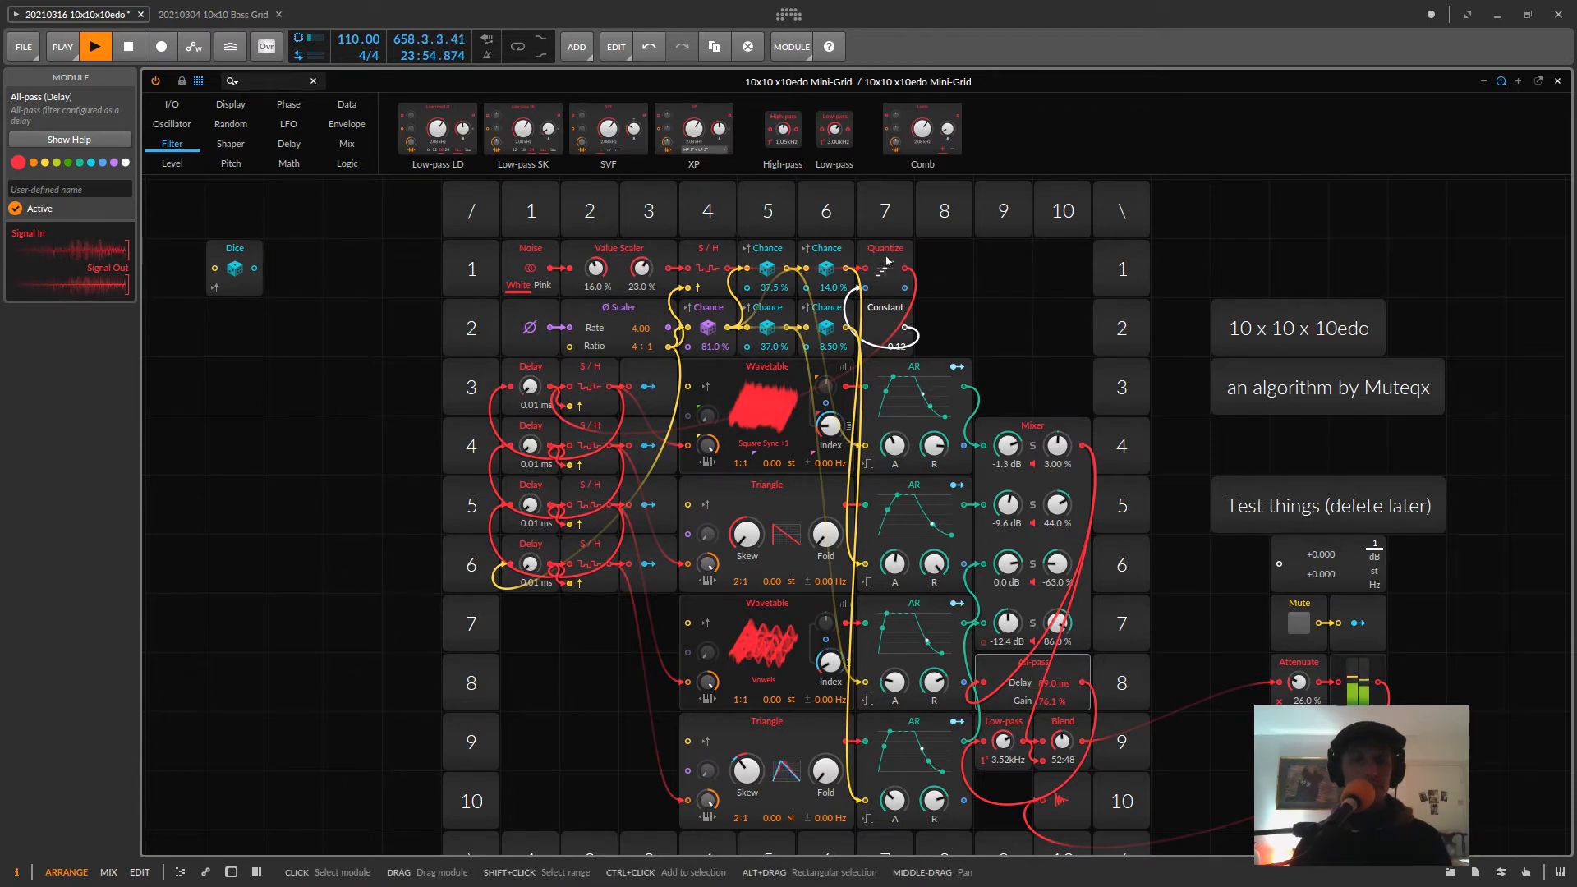
- Move Quantize to row 1, column 8, and add a Pitch Quantize module in the empty space above the grid
left_click_drag(904, 260, 960, 258)
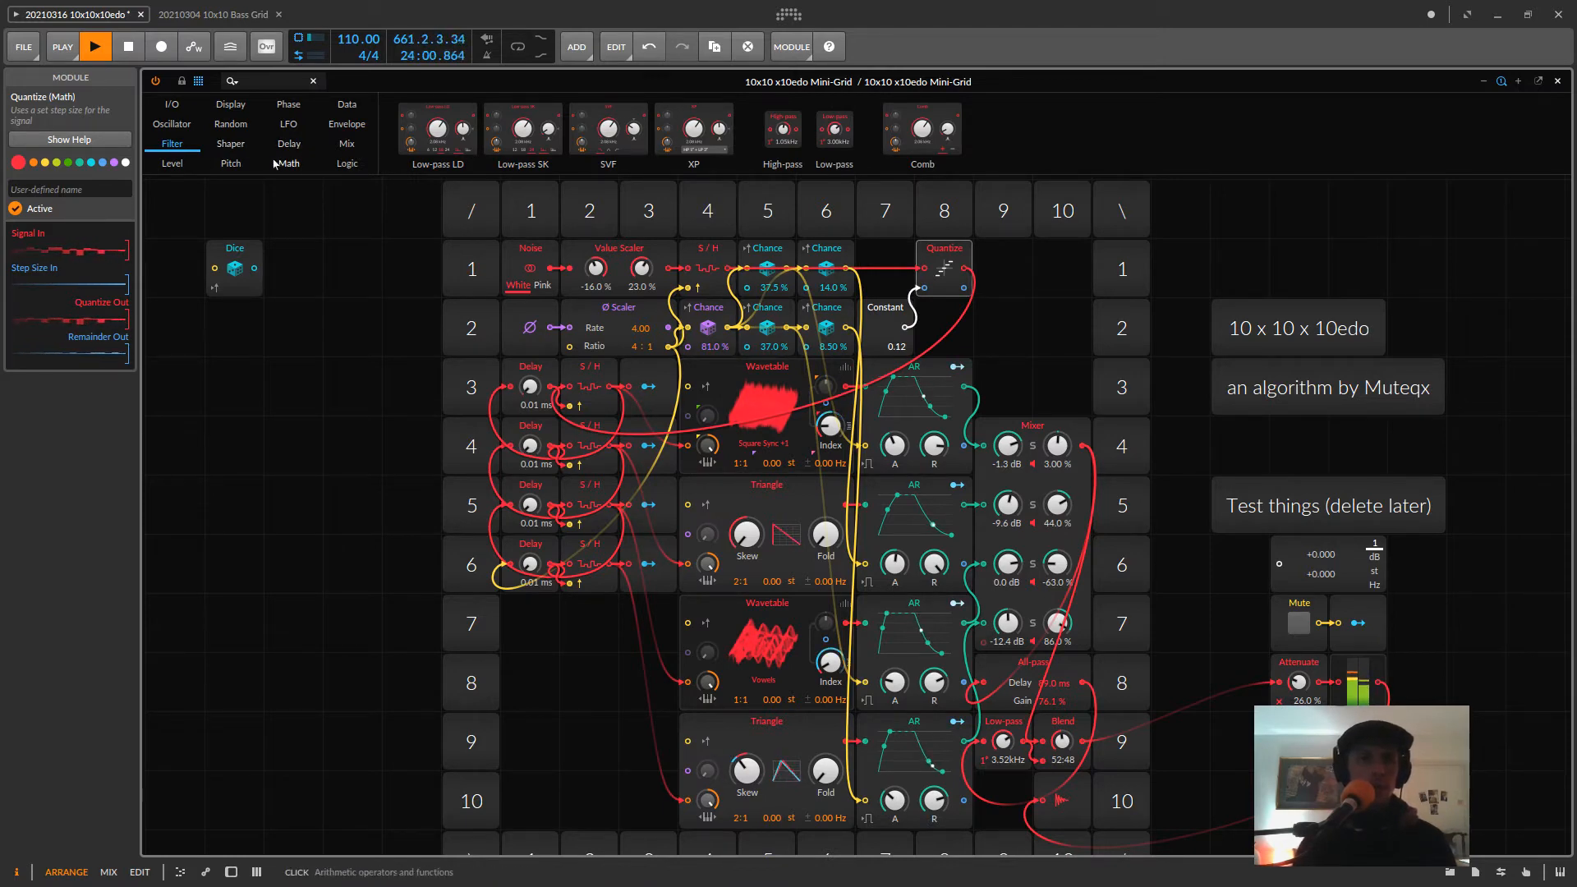
left_click(233, 164)
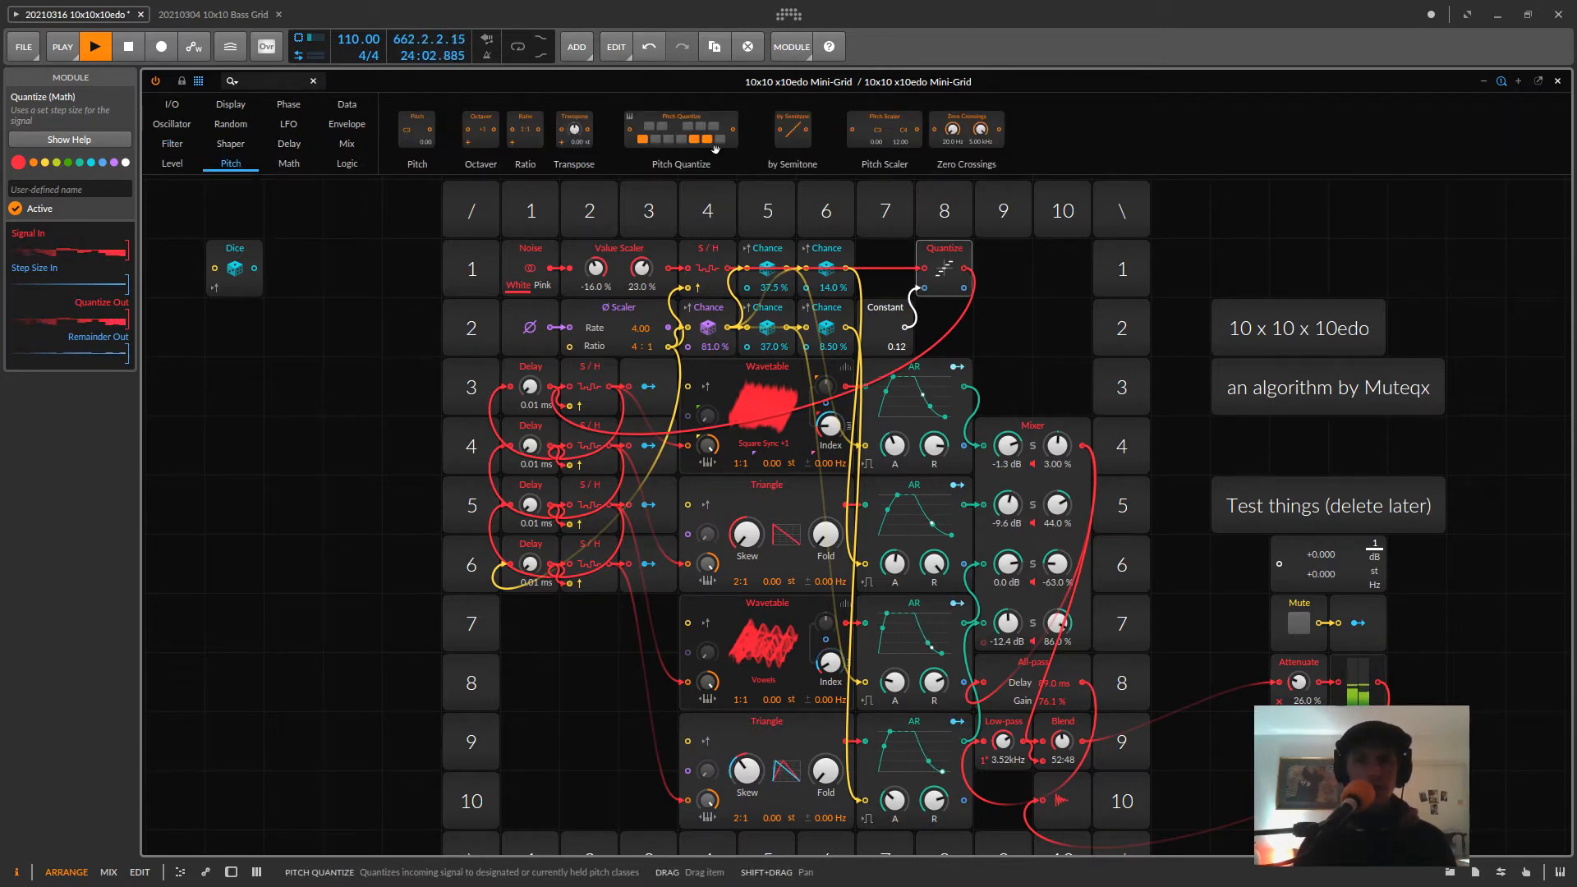
scroll(1051, 335, "up", 2)
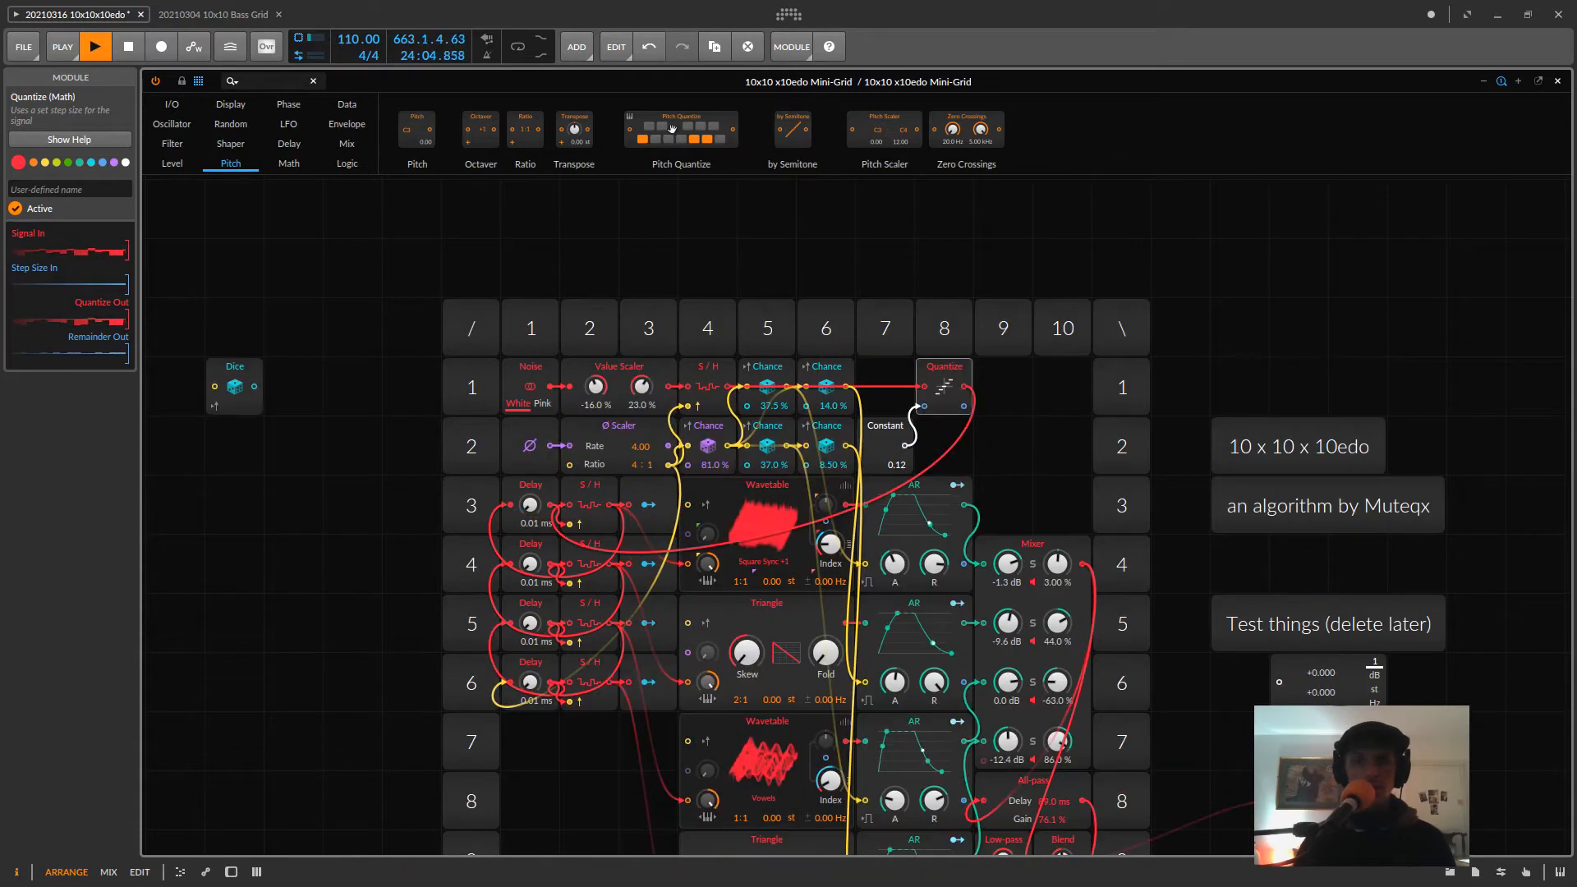
left_click_drag(672, 129, 924, 248)
left_click(910, 233)
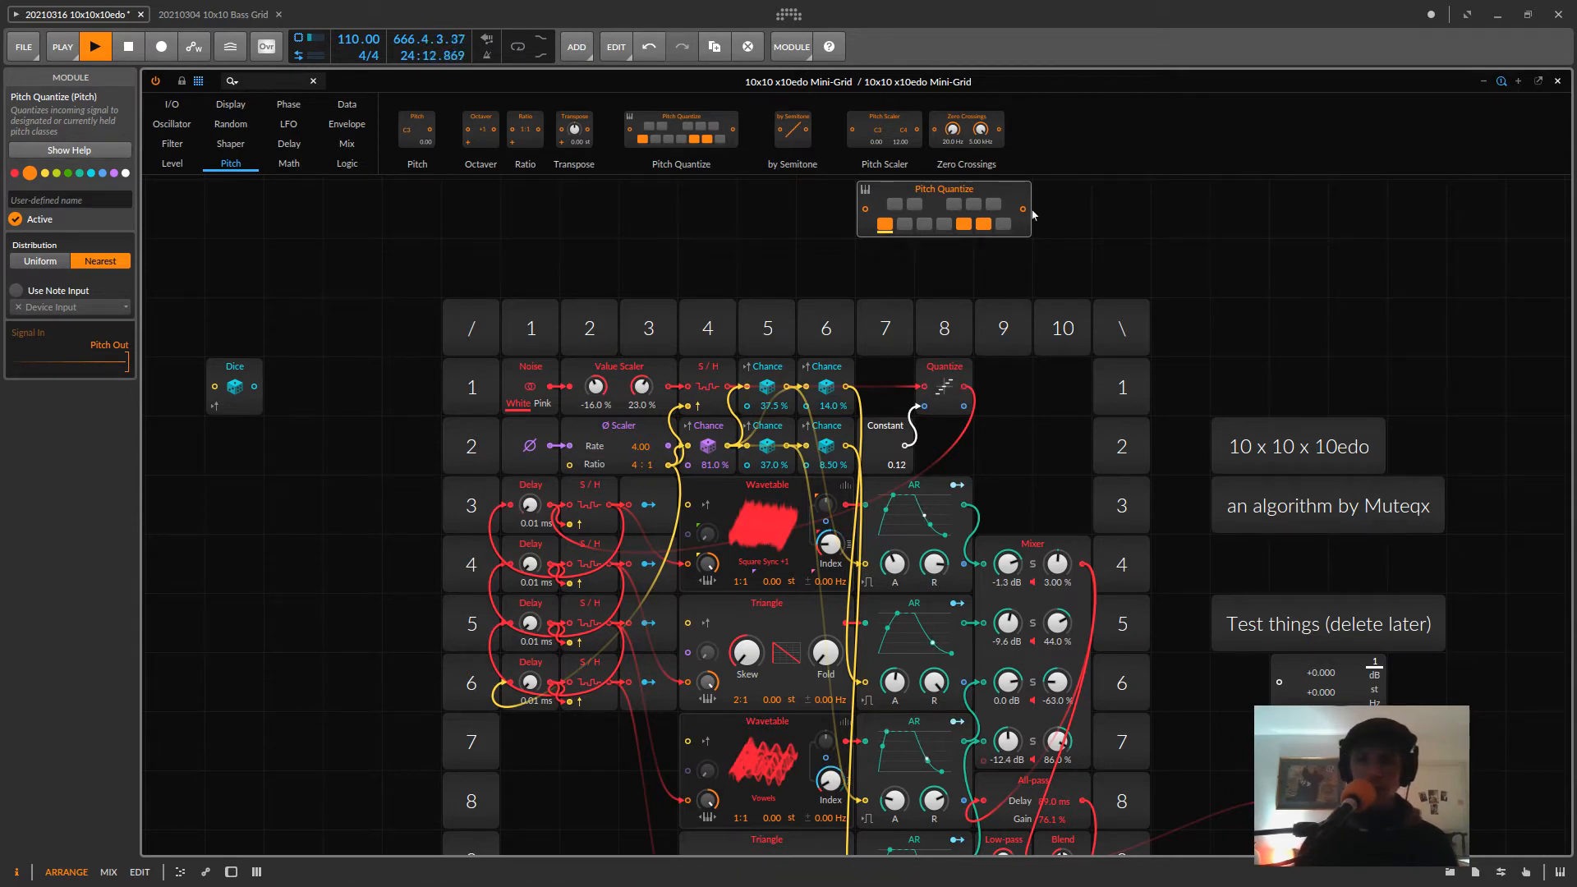
- Connect the row 1 S/H output to Pitch Quantize and the Pitch Quantize output to the S/H in row 3
left_click_drag(1024, 209, 578, 511)
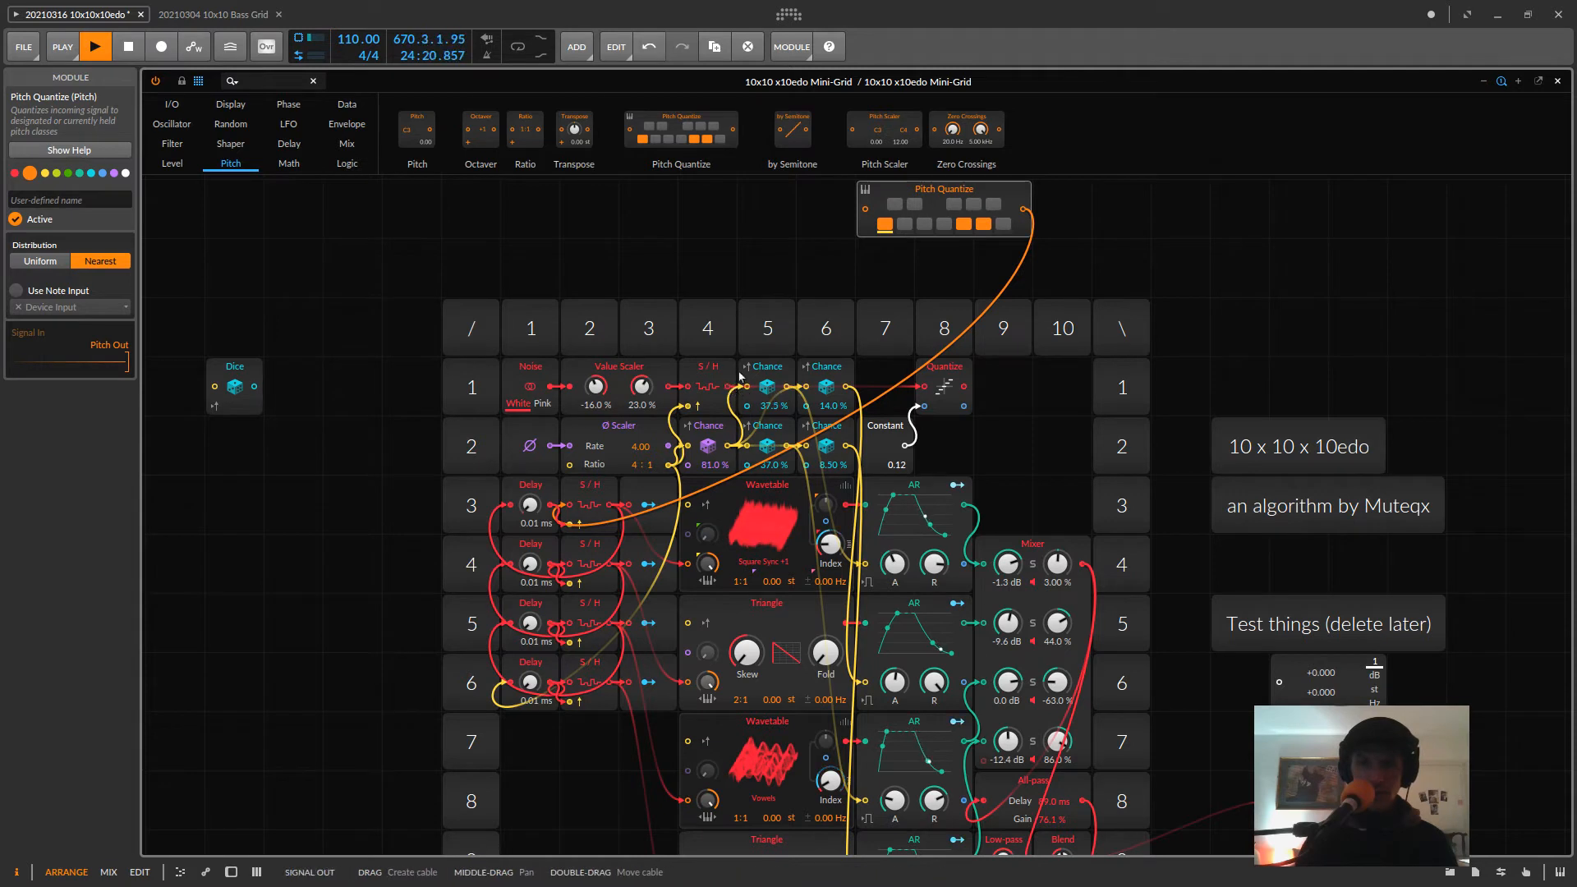
left_click_drag(741, 376, 866, 209)
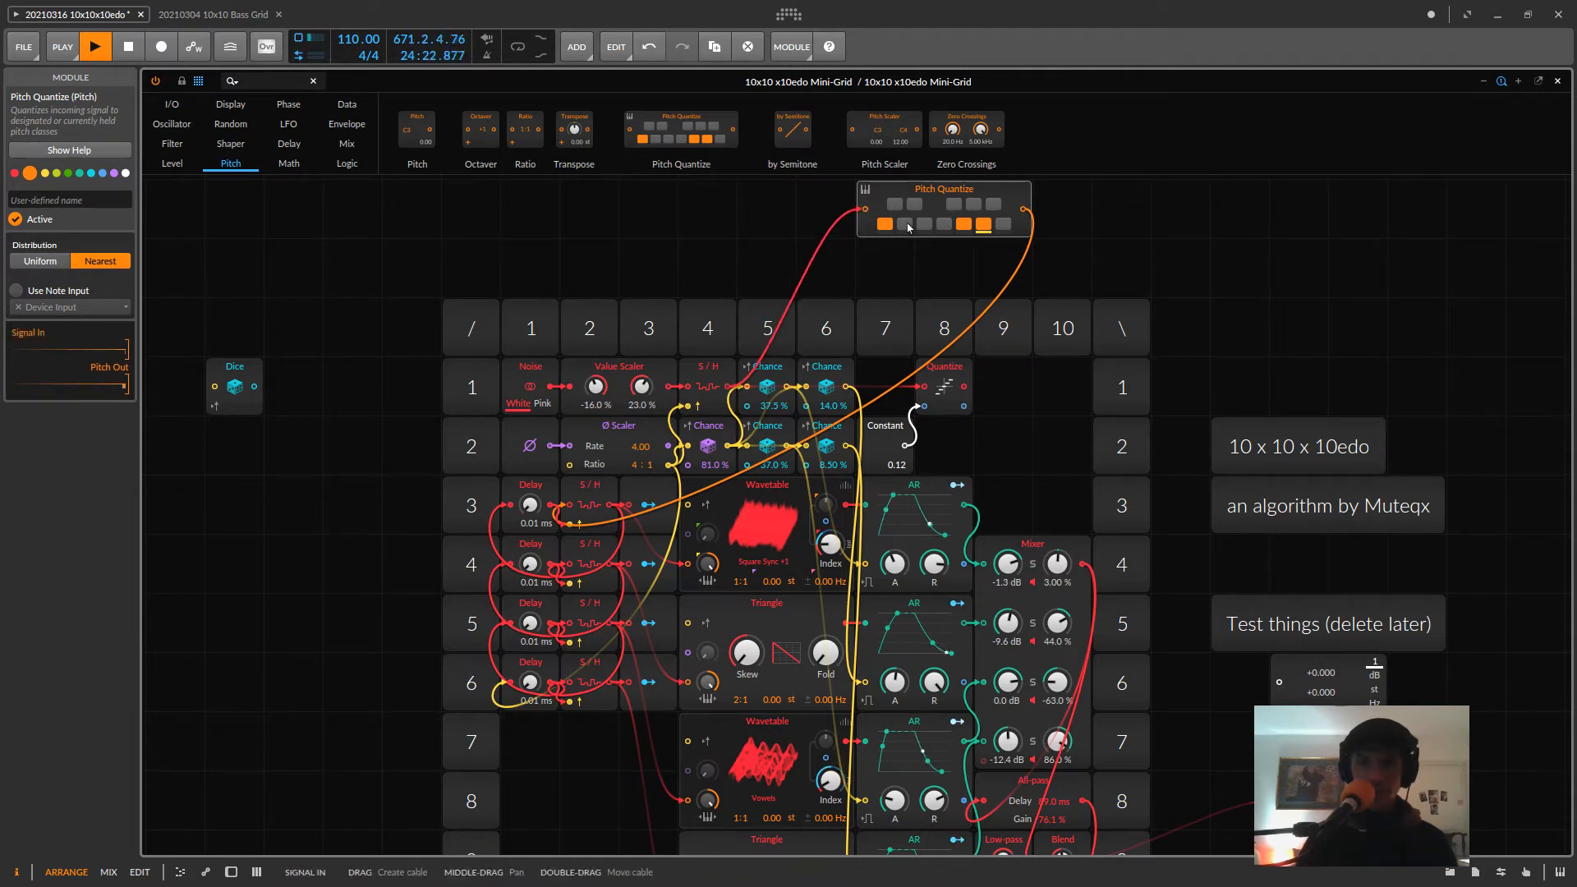
- Enable all seven natural notes, C to B, in Pitch Quantize
left_click(926, 227)
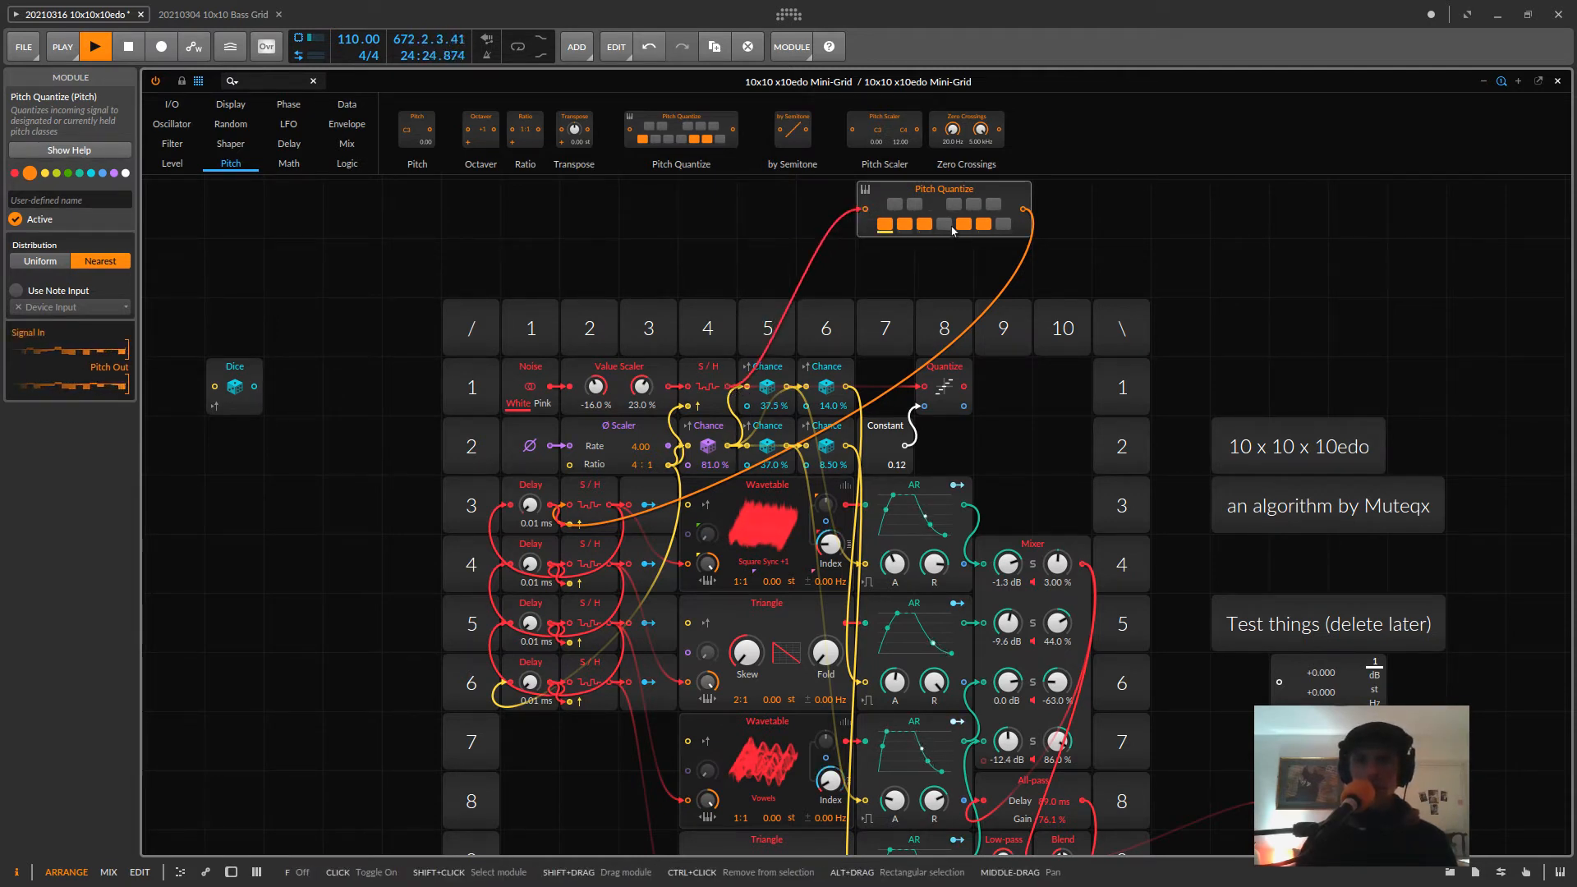
left_click(951, 228)
left_click(1003, 225)
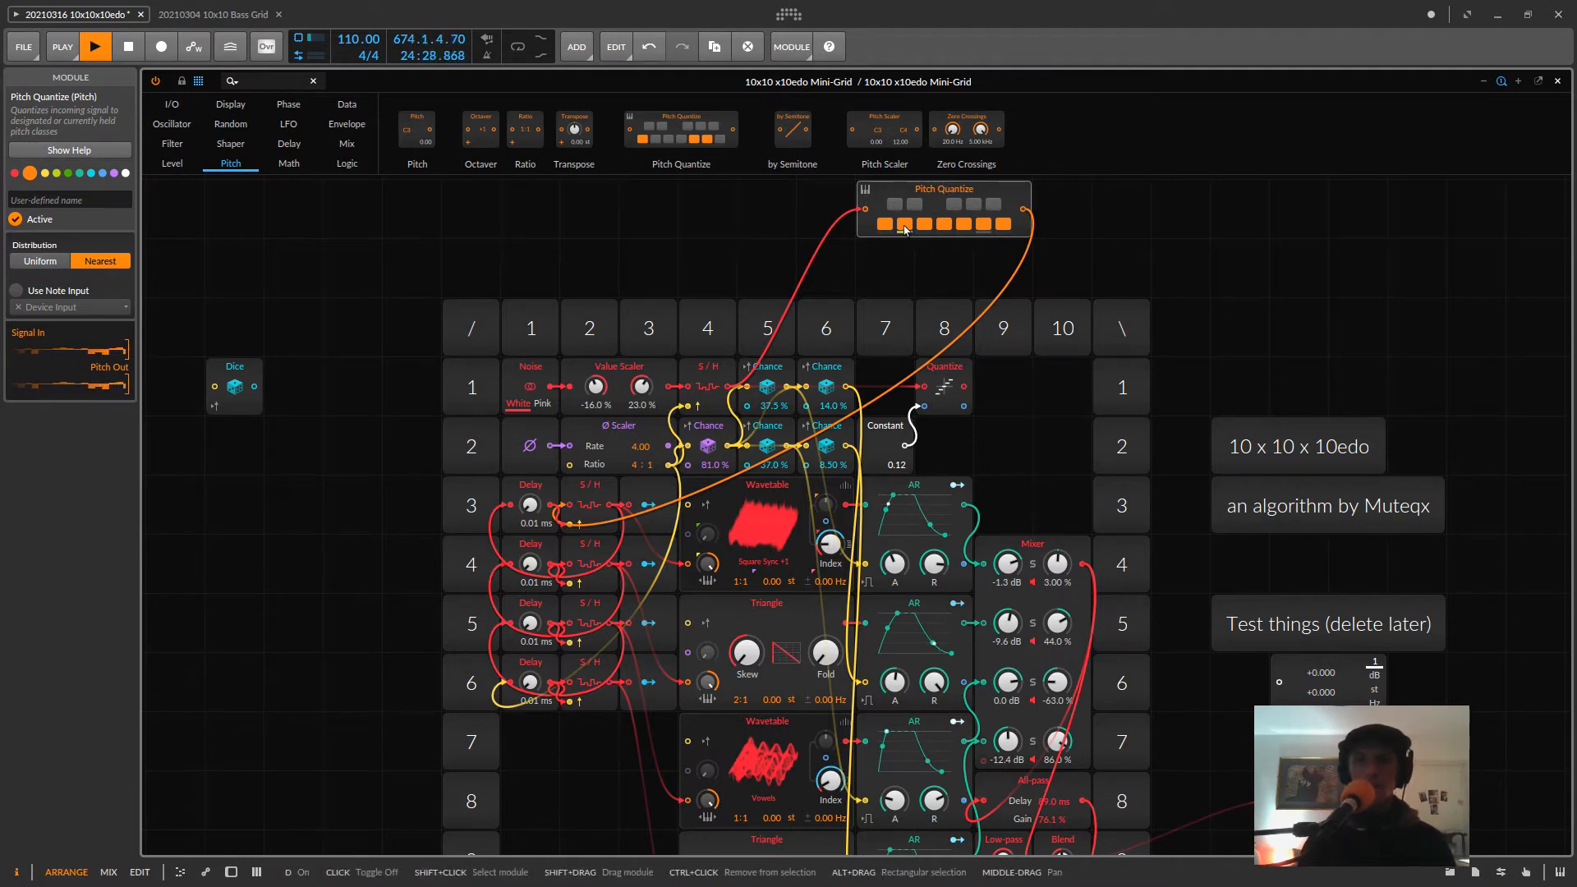
- Restrict the Pitch Quantize notes to C, D#, E, G, G# and B
left_click(905, 227)
left_click(944, 227)
left_click(983, 226)
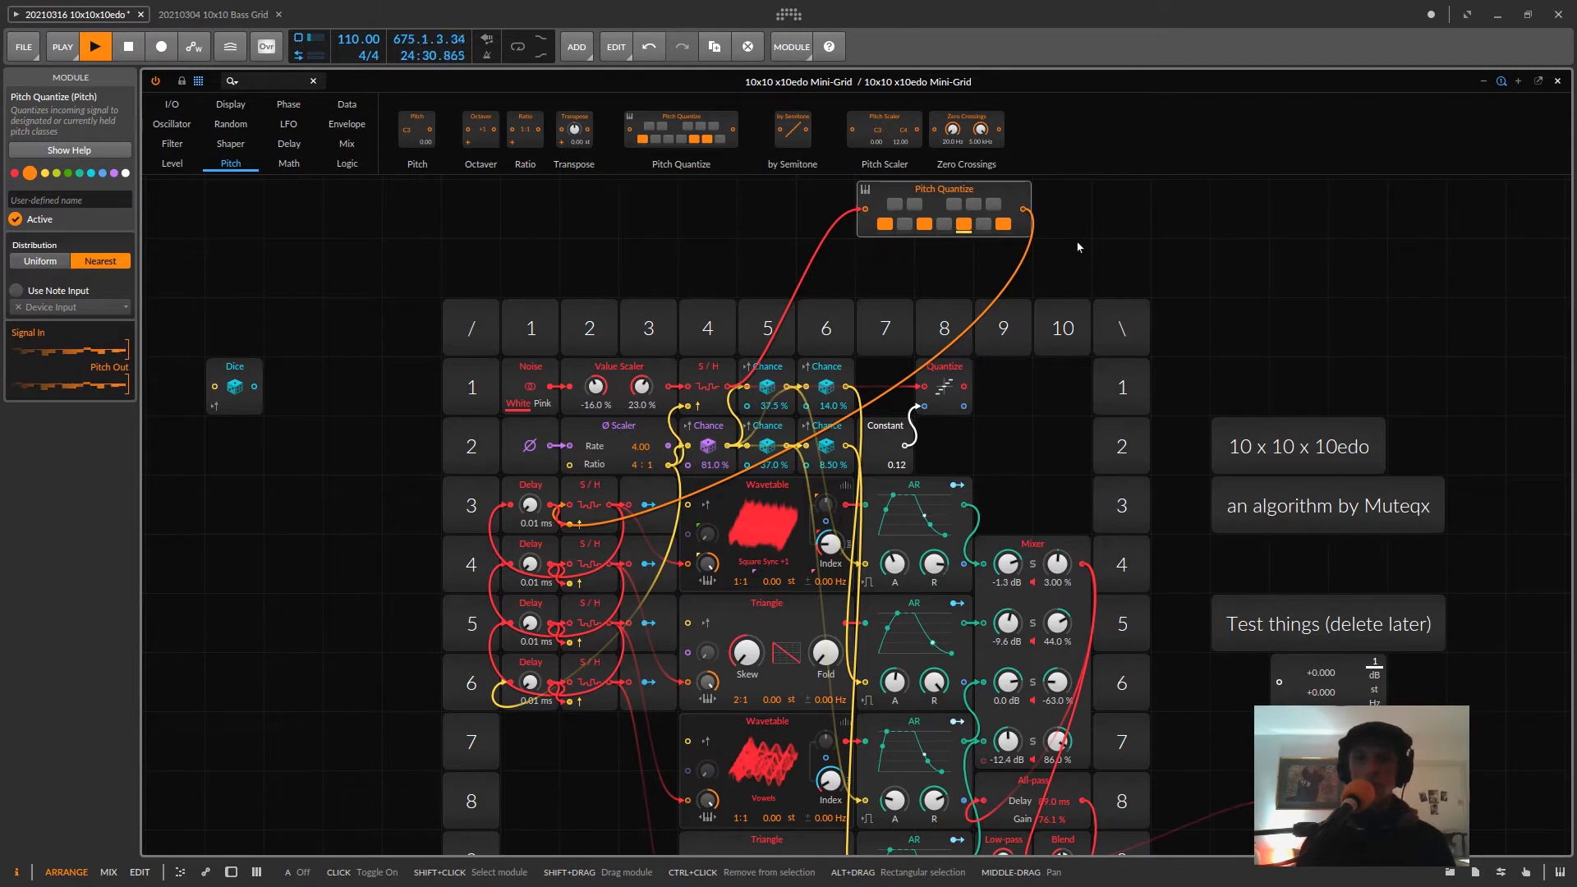
left_click(914, 204)
left_click(924, 224)
left_click(975, 204)
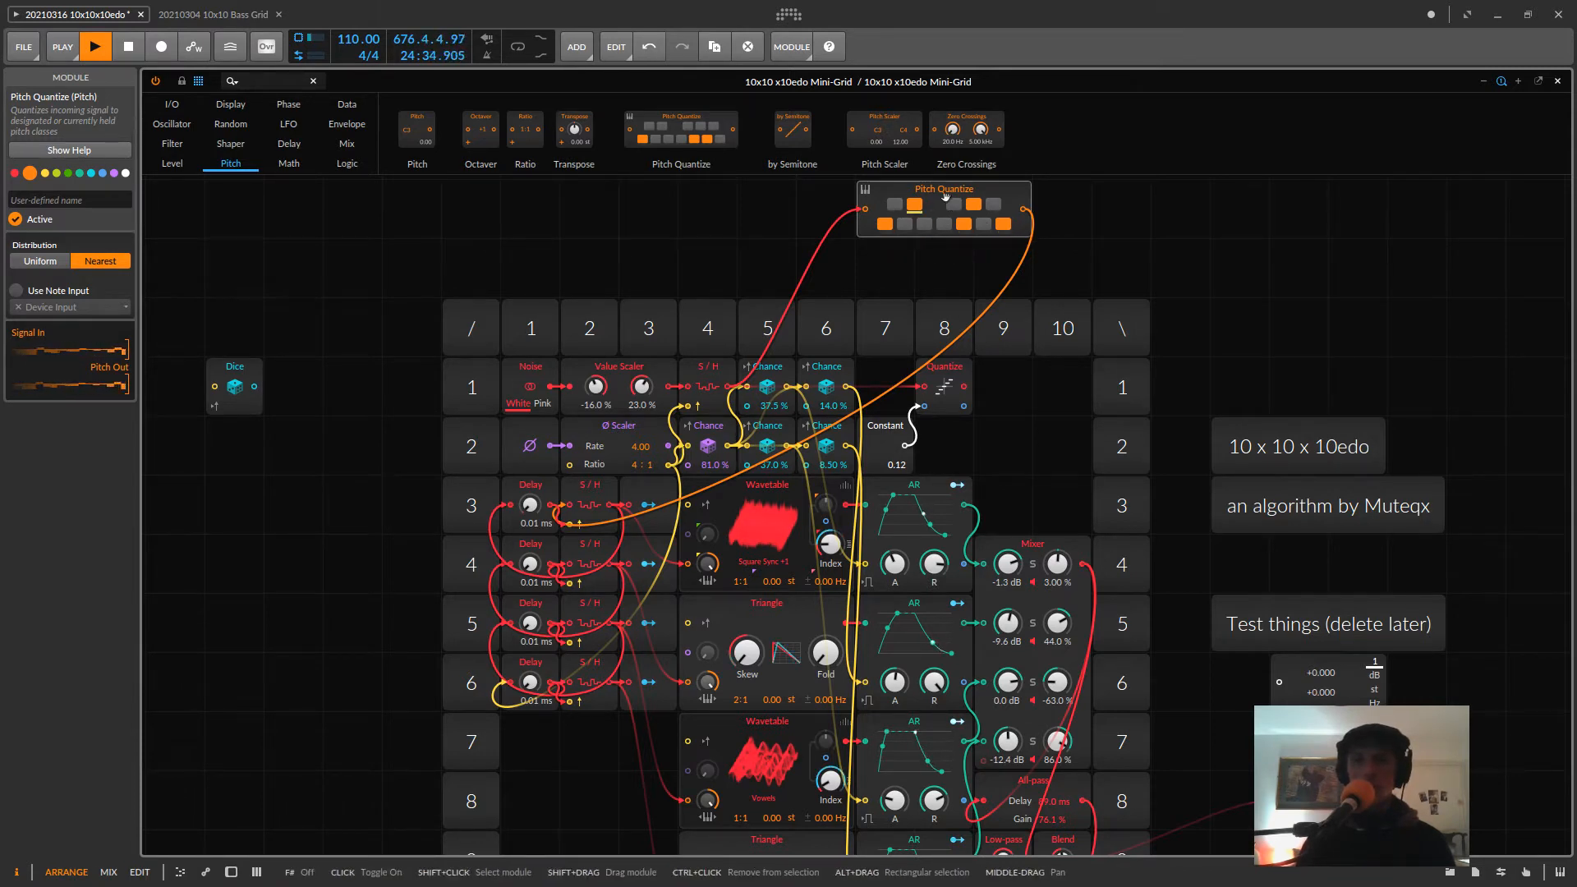
- Place Pitch Quantize directly above columns 7 to 9, and route the Quantize output back to the row 3 S/H
left_click_drag(920, 209, 894, 262)
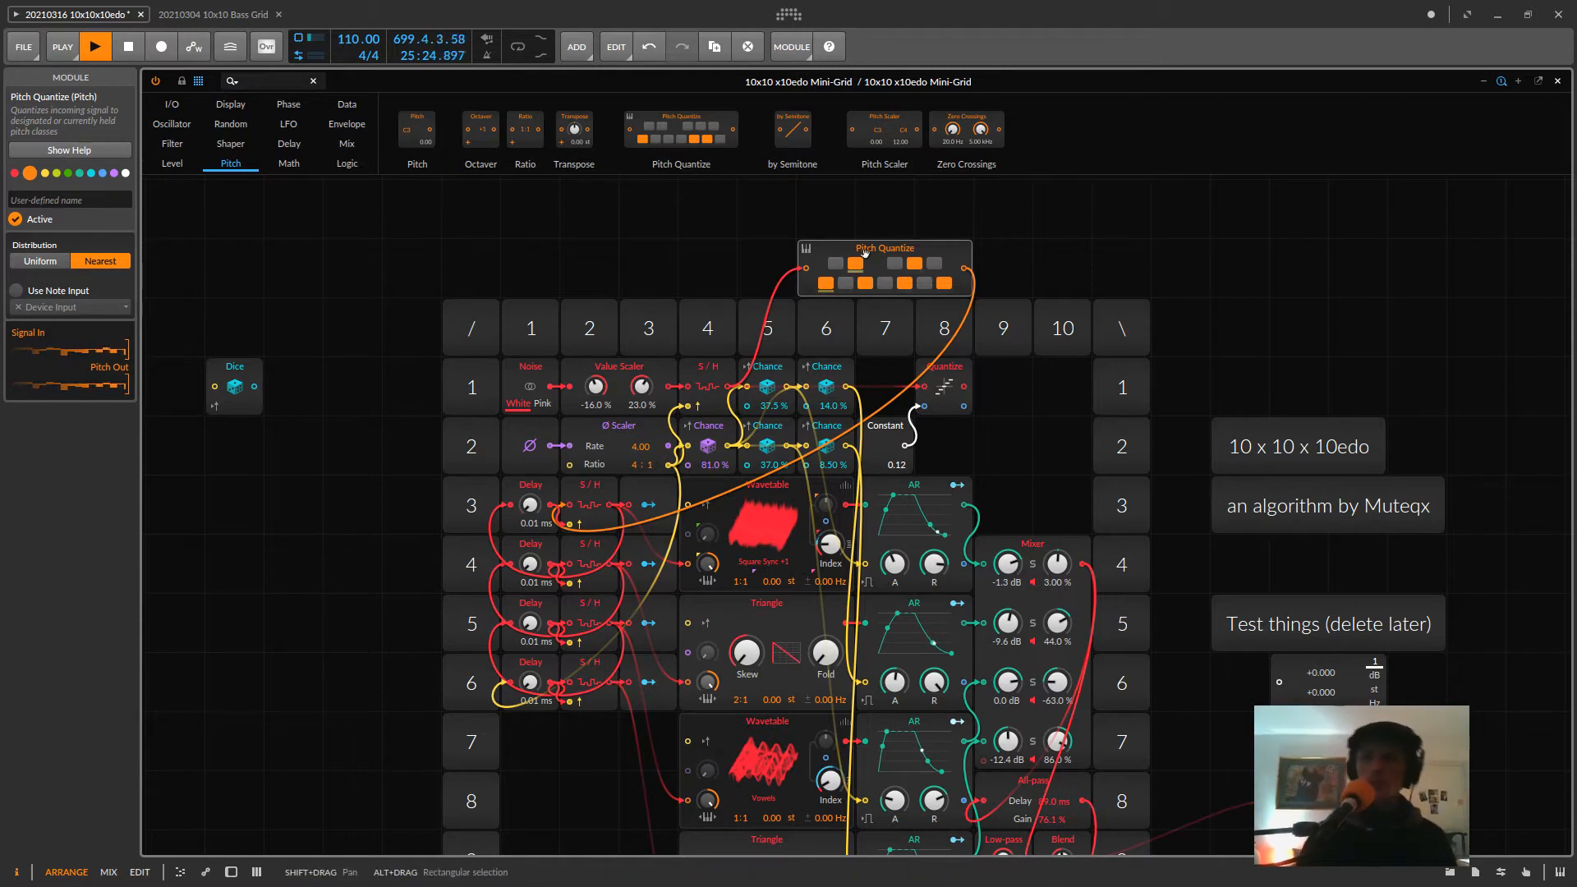
left_click_drag(841, 252, 1018, 251)
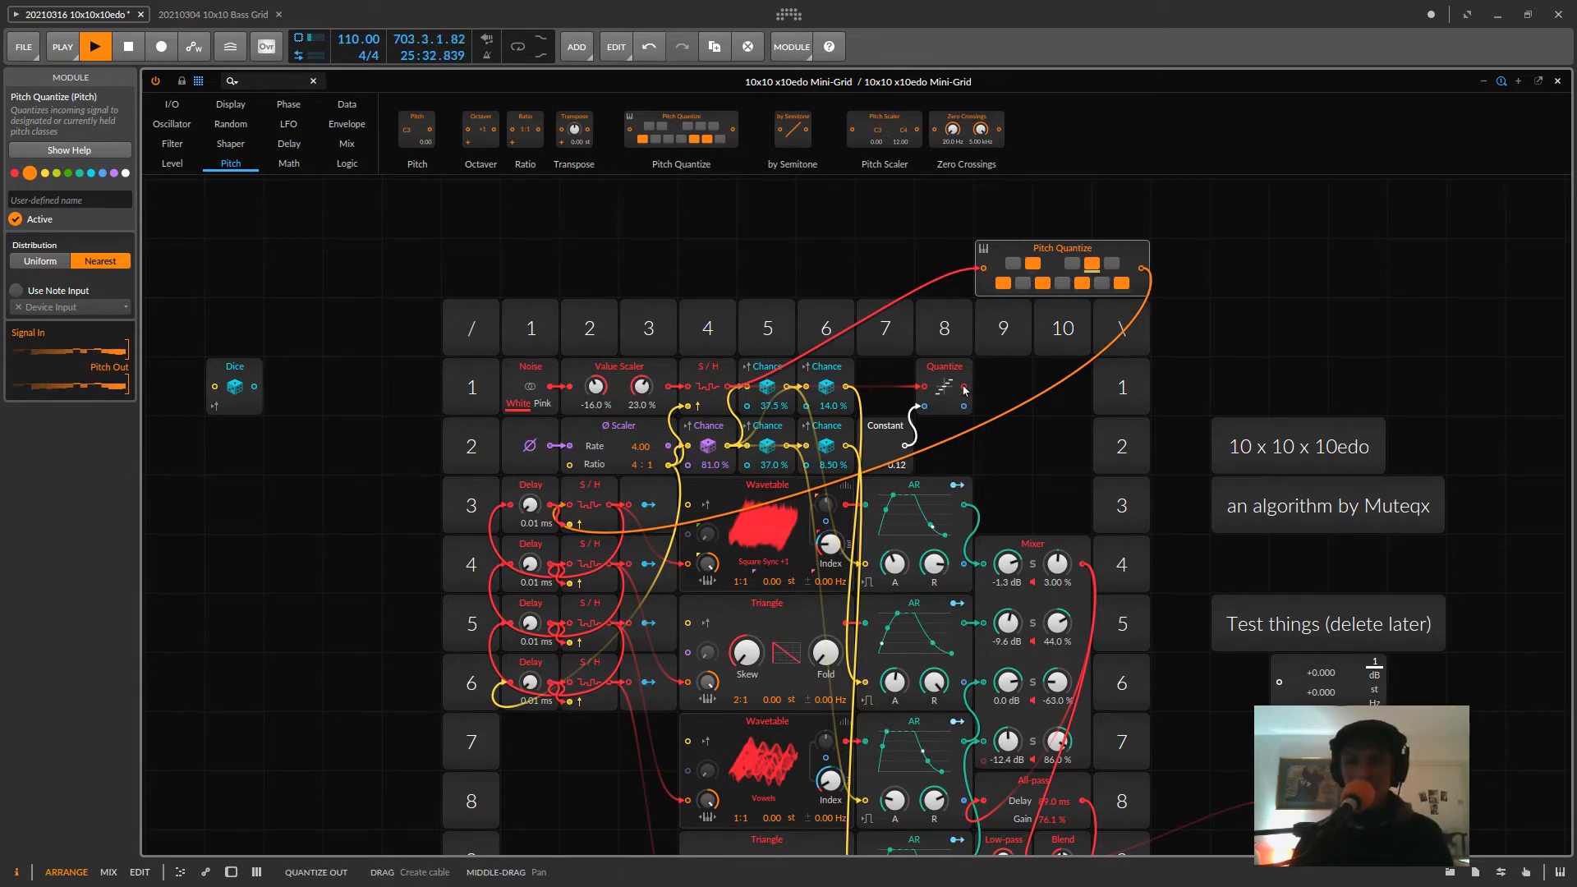
left_click_drag(965, 386, 566, 510)
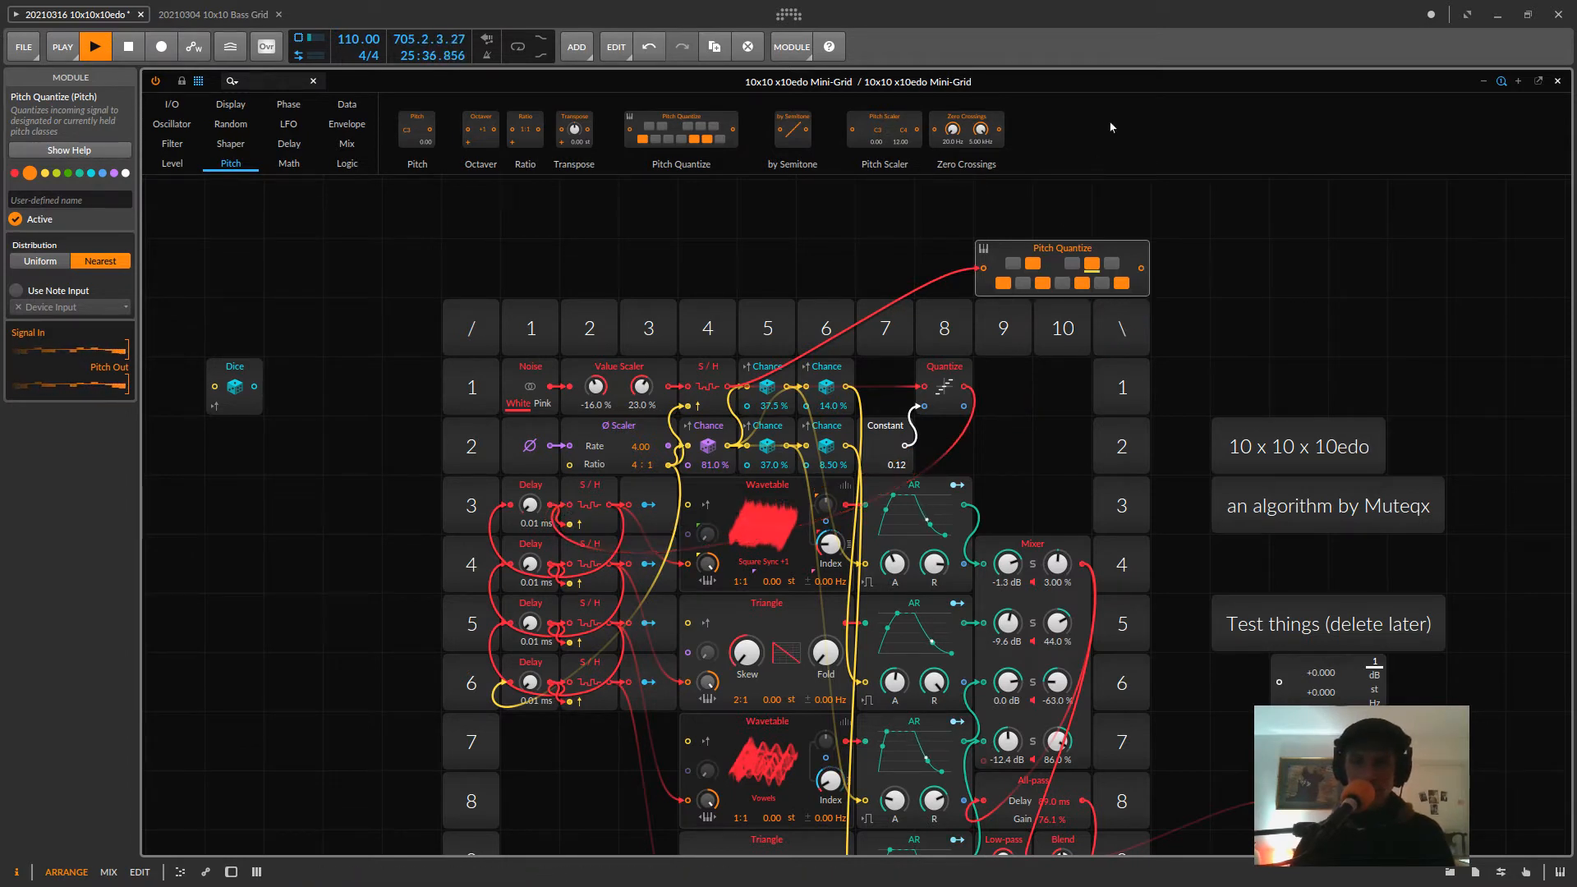
left_click_drag(1064, 256, 963, 245)
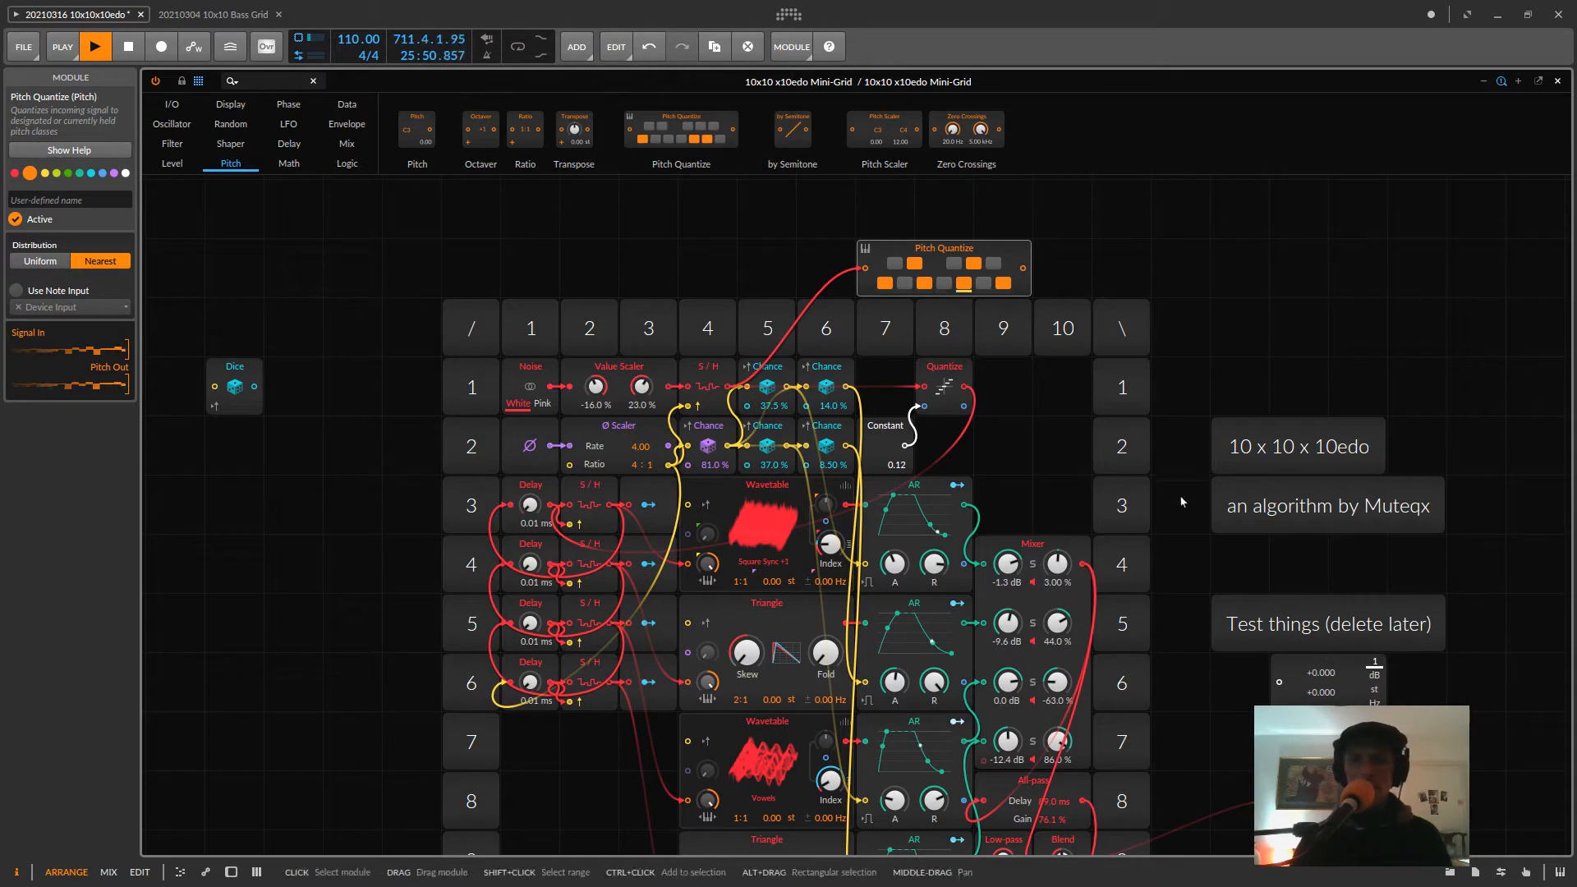
- Route Pitch Quantize to the row 3 S/H again and also to the Value Readout, moved up level with it
left_click_drag(1332, 679, 1289, 284)
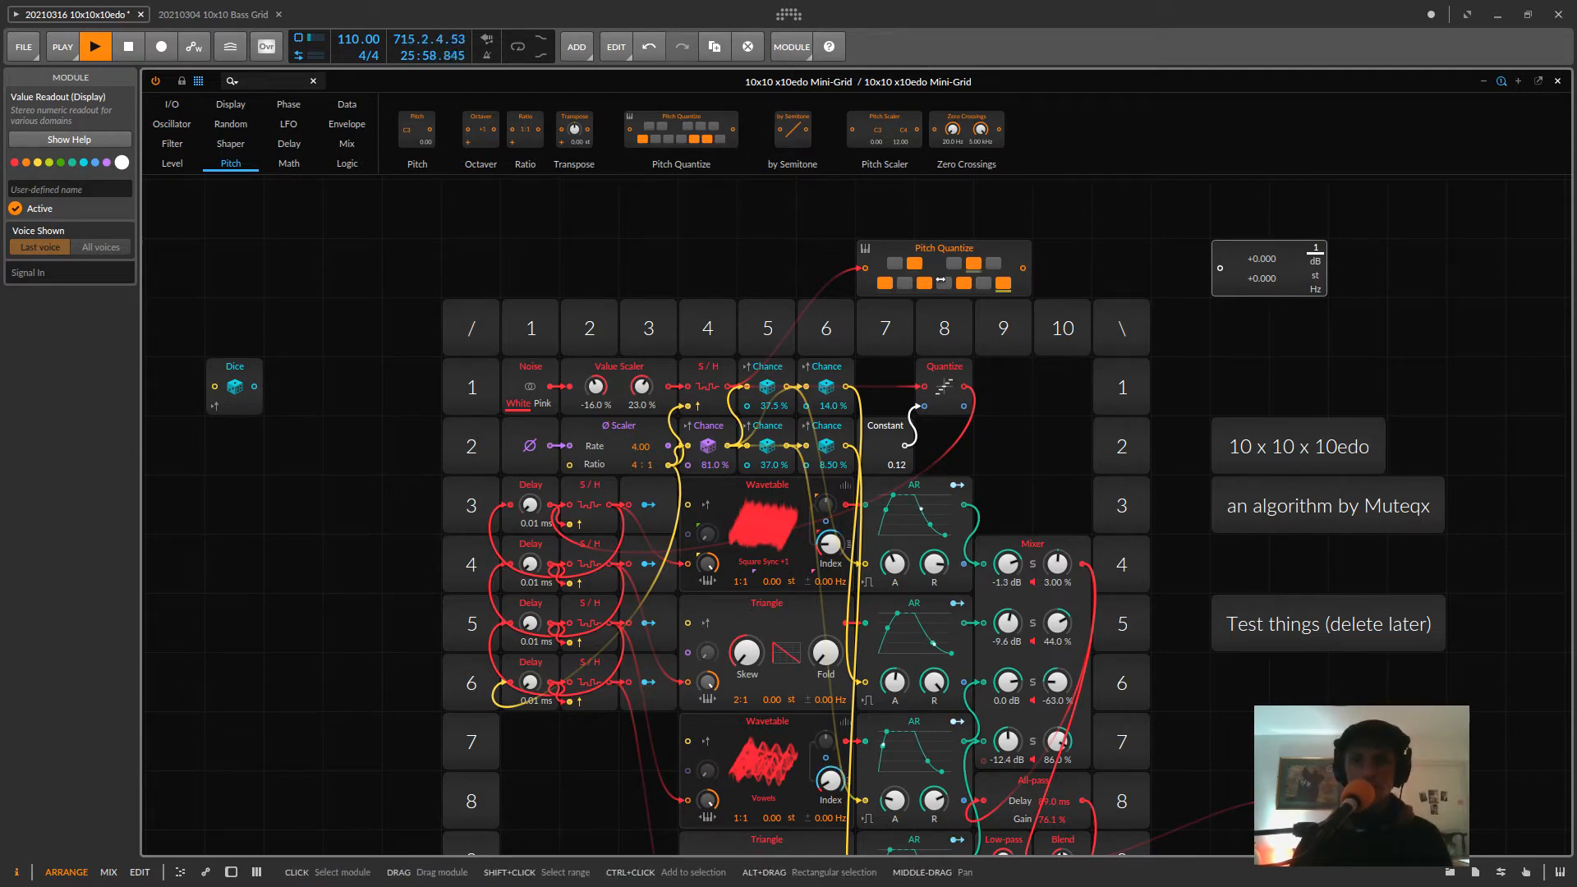
left_click_drag(1023, 268, 572, 522)
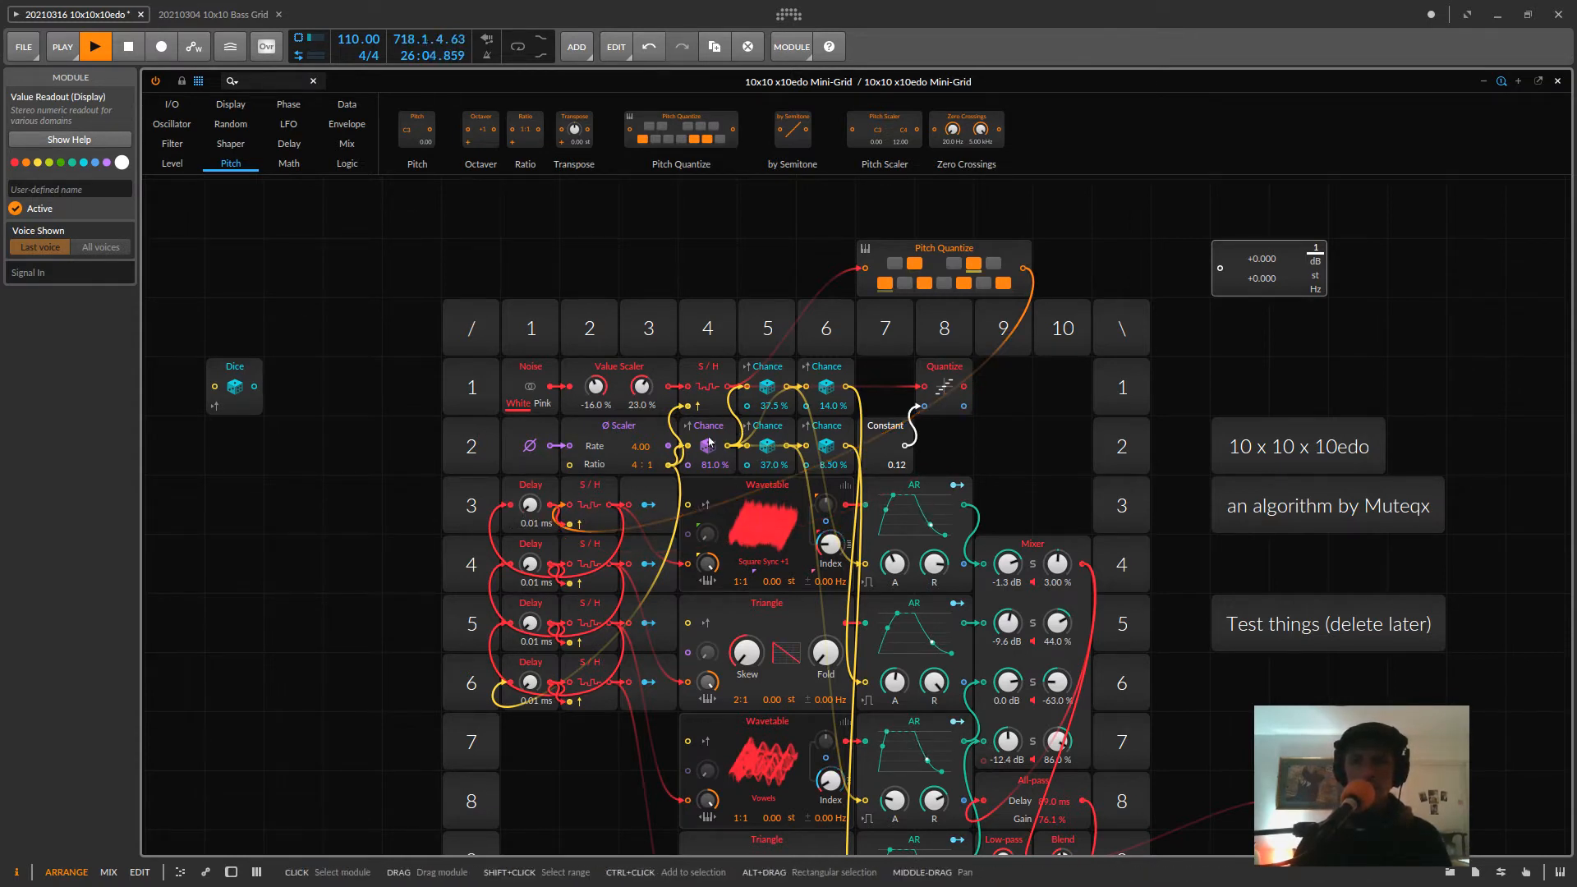
left_click_drag(1219, 268, 1028, 271)
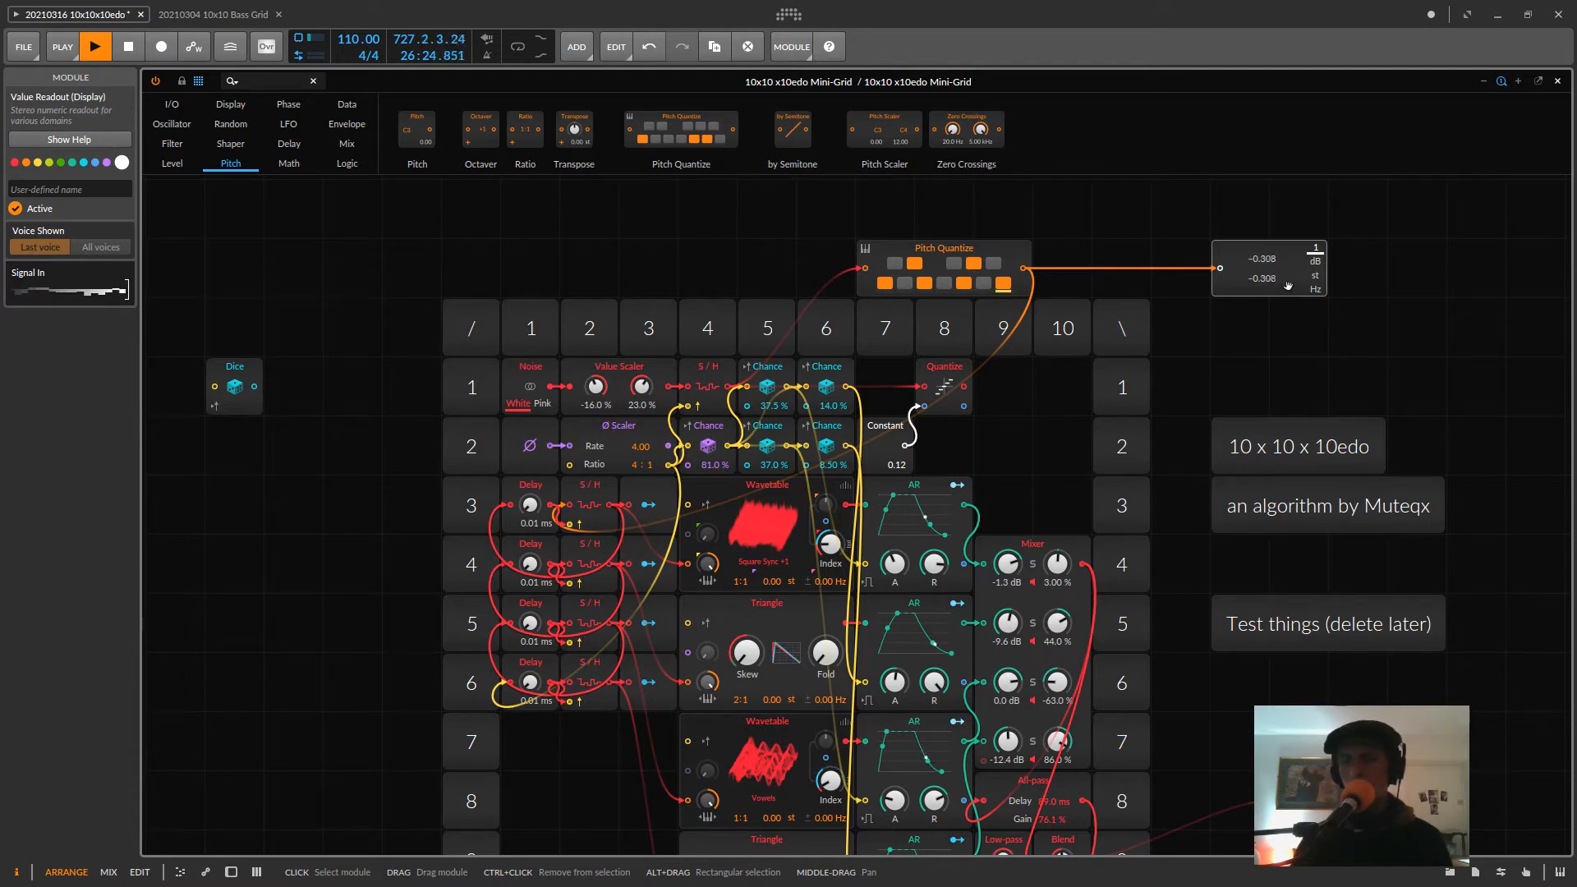
- Examine the Pitch Quantize output in the Value Readout as semitones, hertz and plain signal value
left_click(1314, 277)
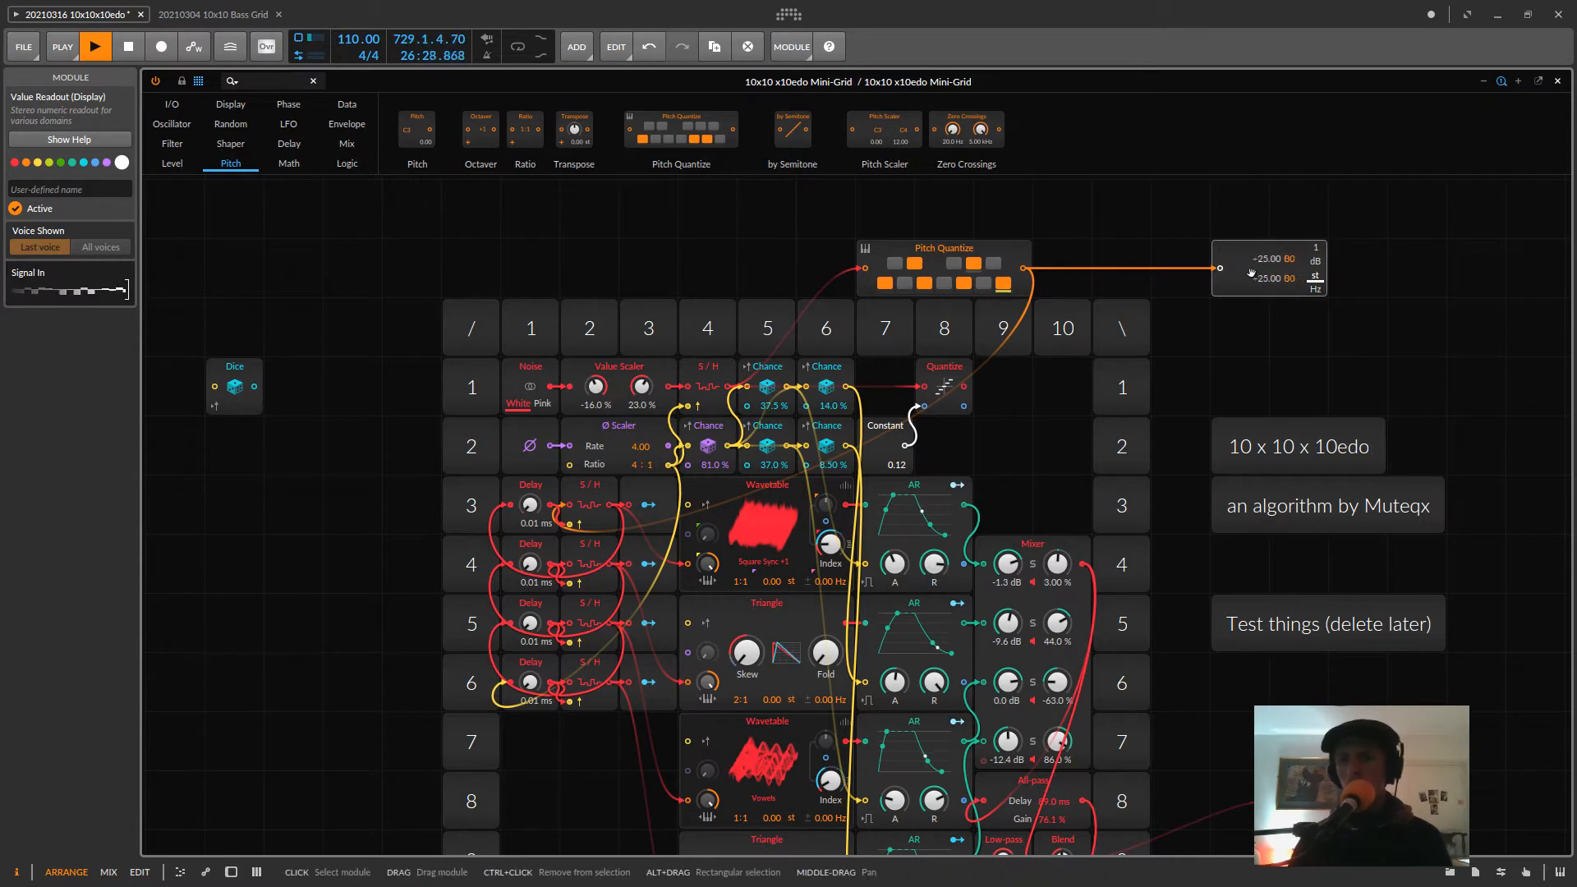
left_click(1315, 261)
left_click(1320, 291)
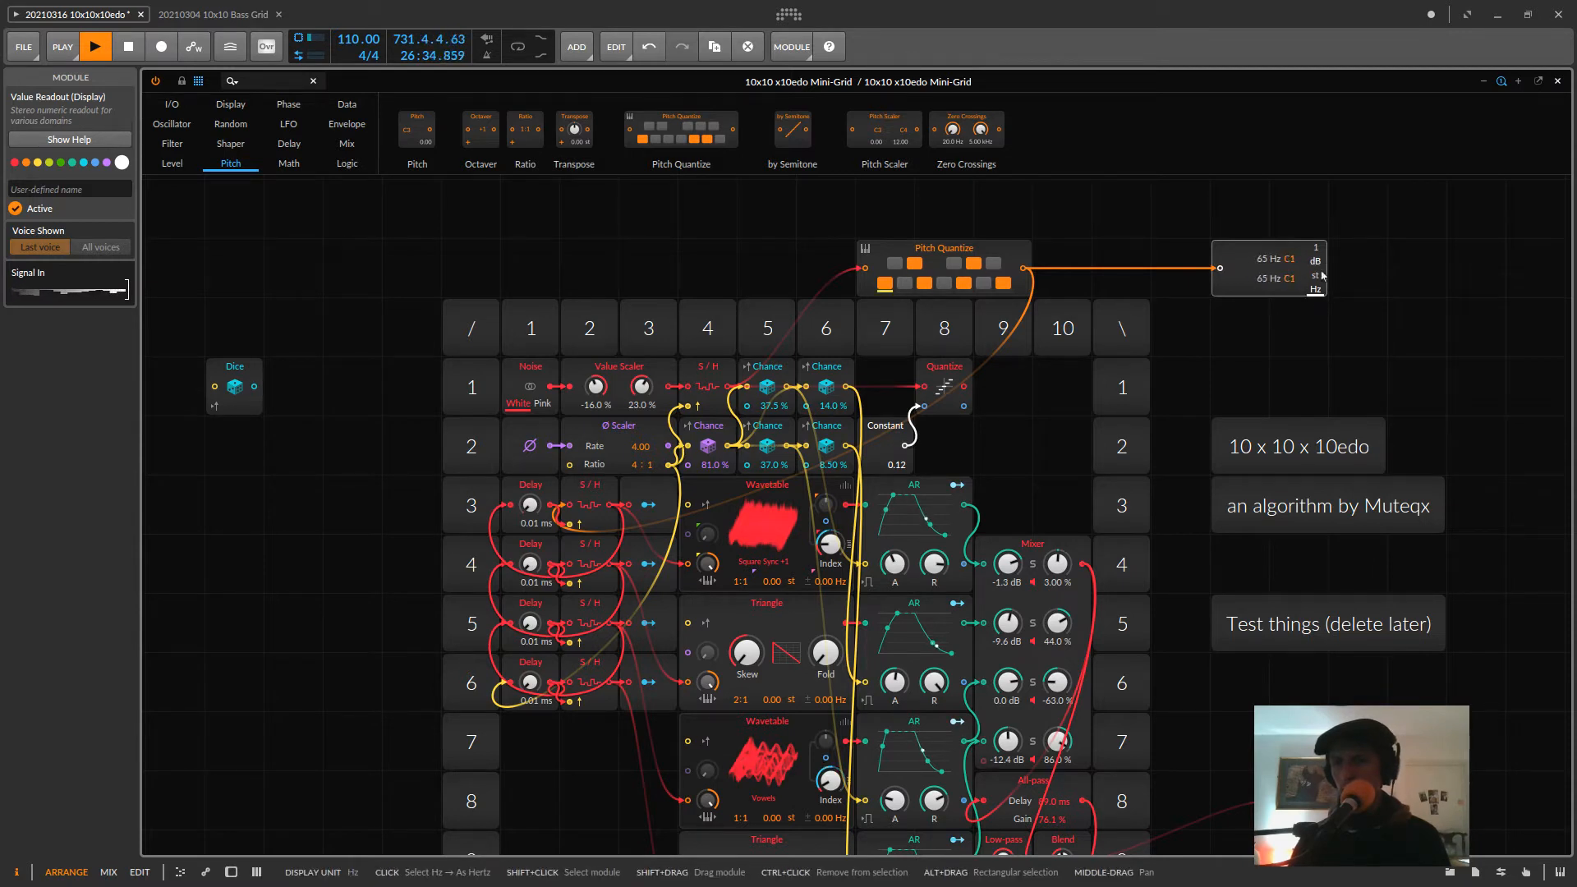
left_click(1315, 277)
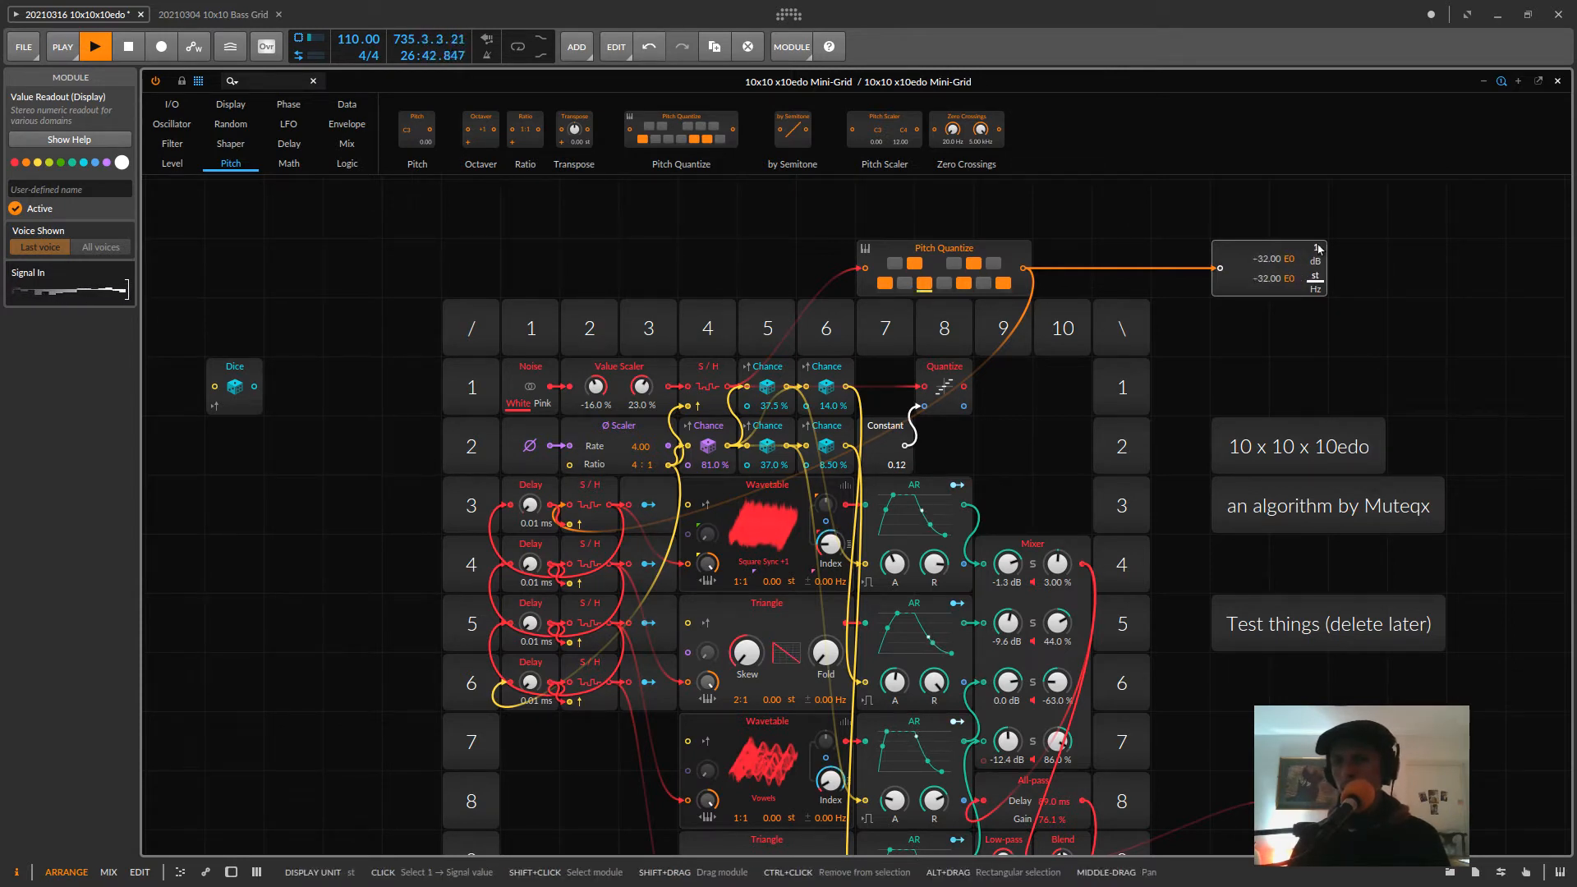
left_click(1316, 249)
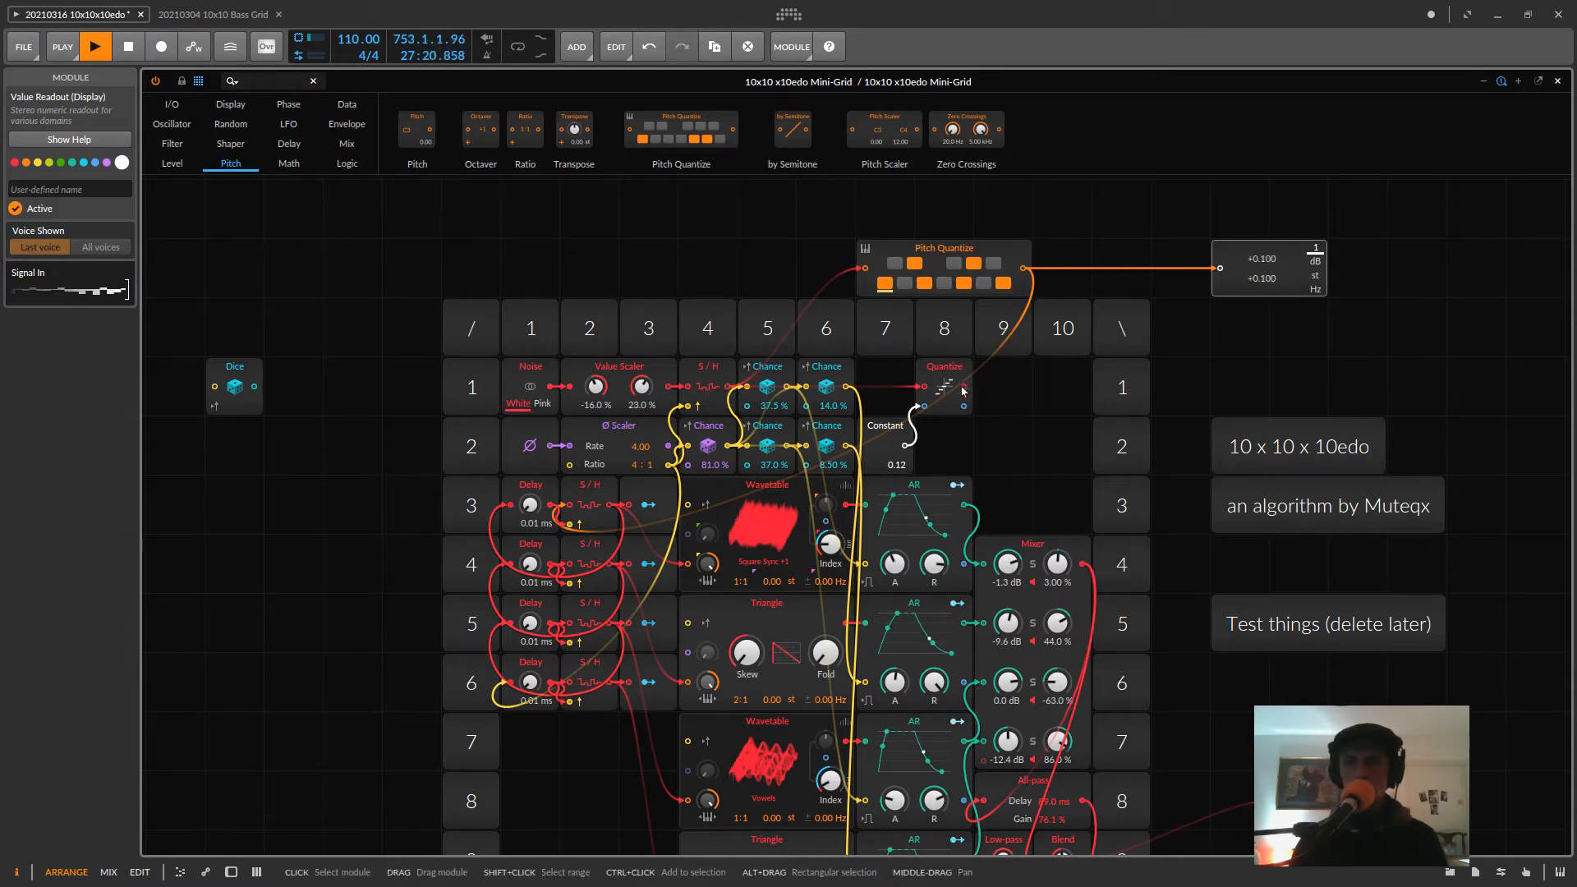
- Duplicate the Value Readout directly below the first and feed the copy from the Quantize output
left_click_drag(963, 386, 1224, 273)
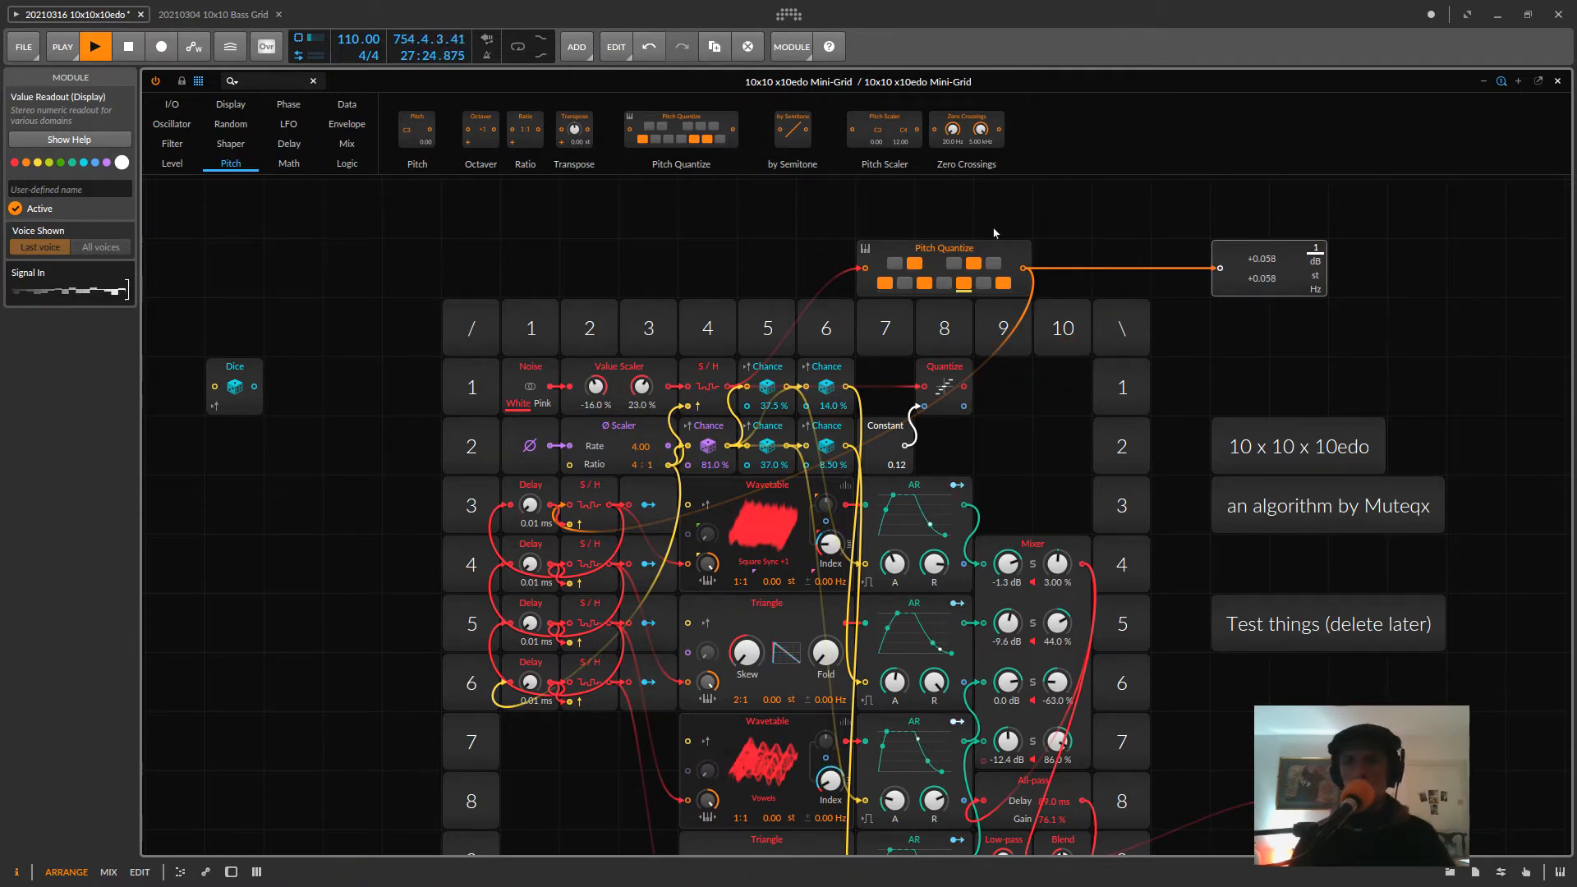
left_click_drag(1266, 260, 1247, 333)
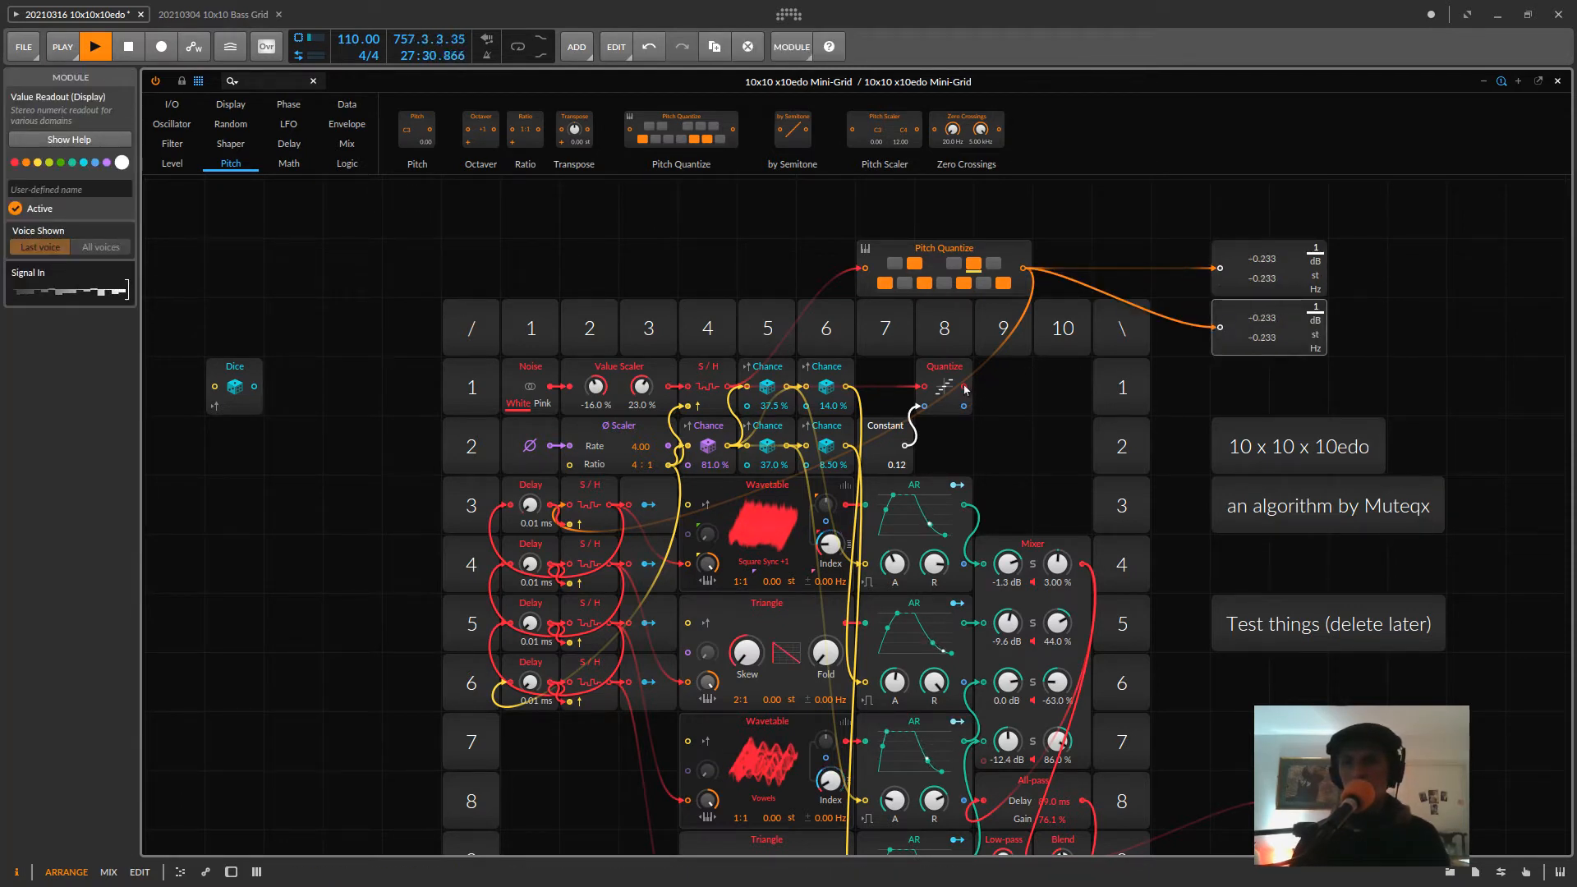
left_click_drag(965, 389, 1221, 327)
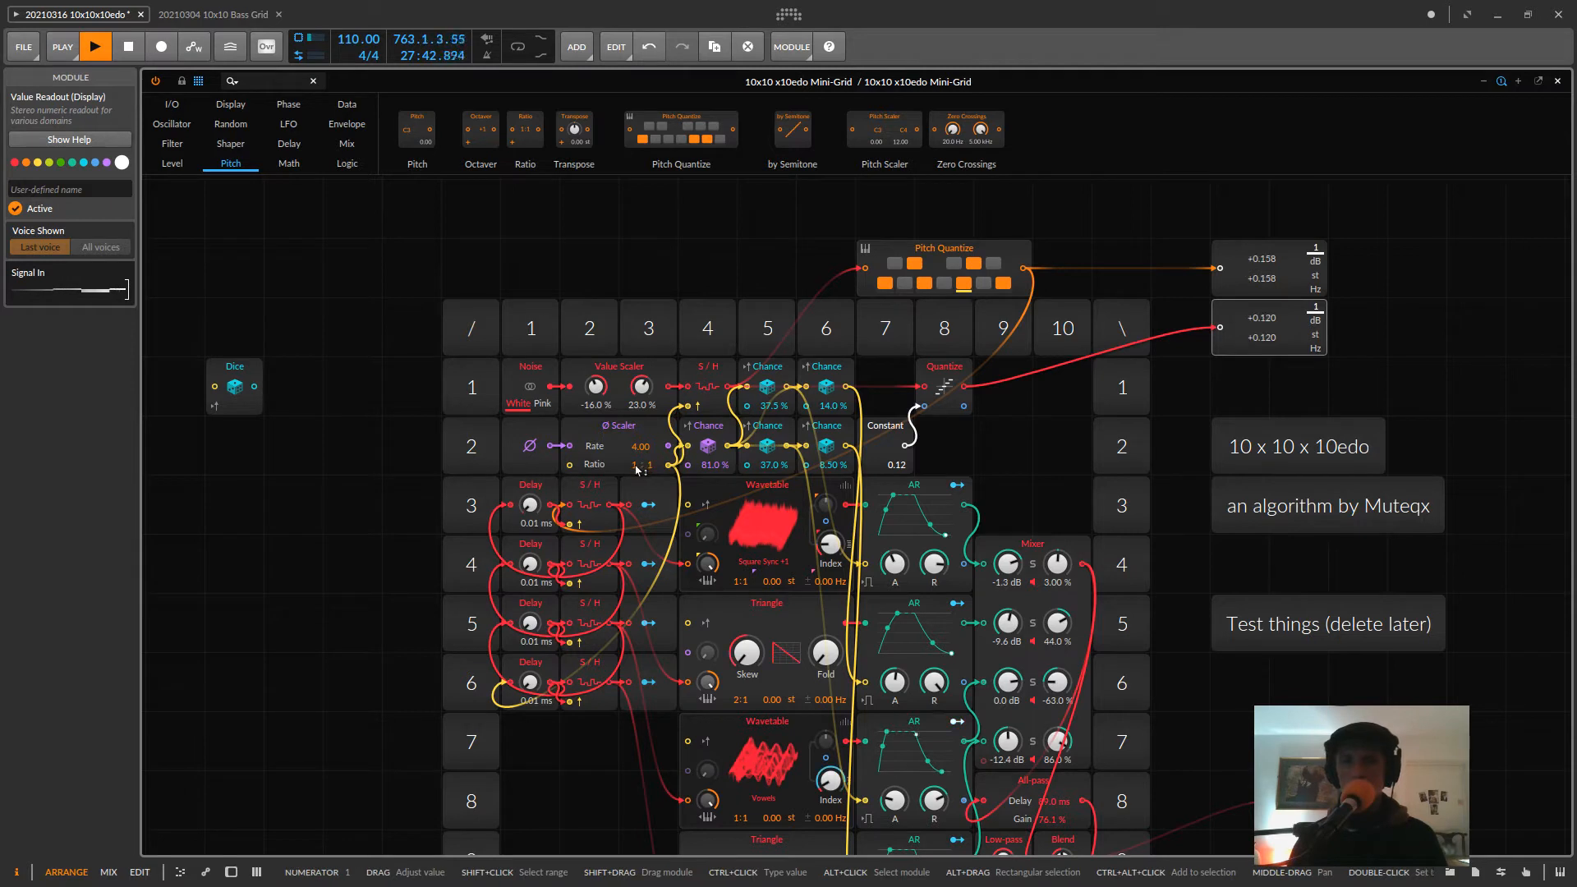
- Set the Ø Scaler ratio to 2:1, and try 0.01 for the Constant feeding Quantize before setting it to 0.08
left_click_drag(636, 465, 636, 453)
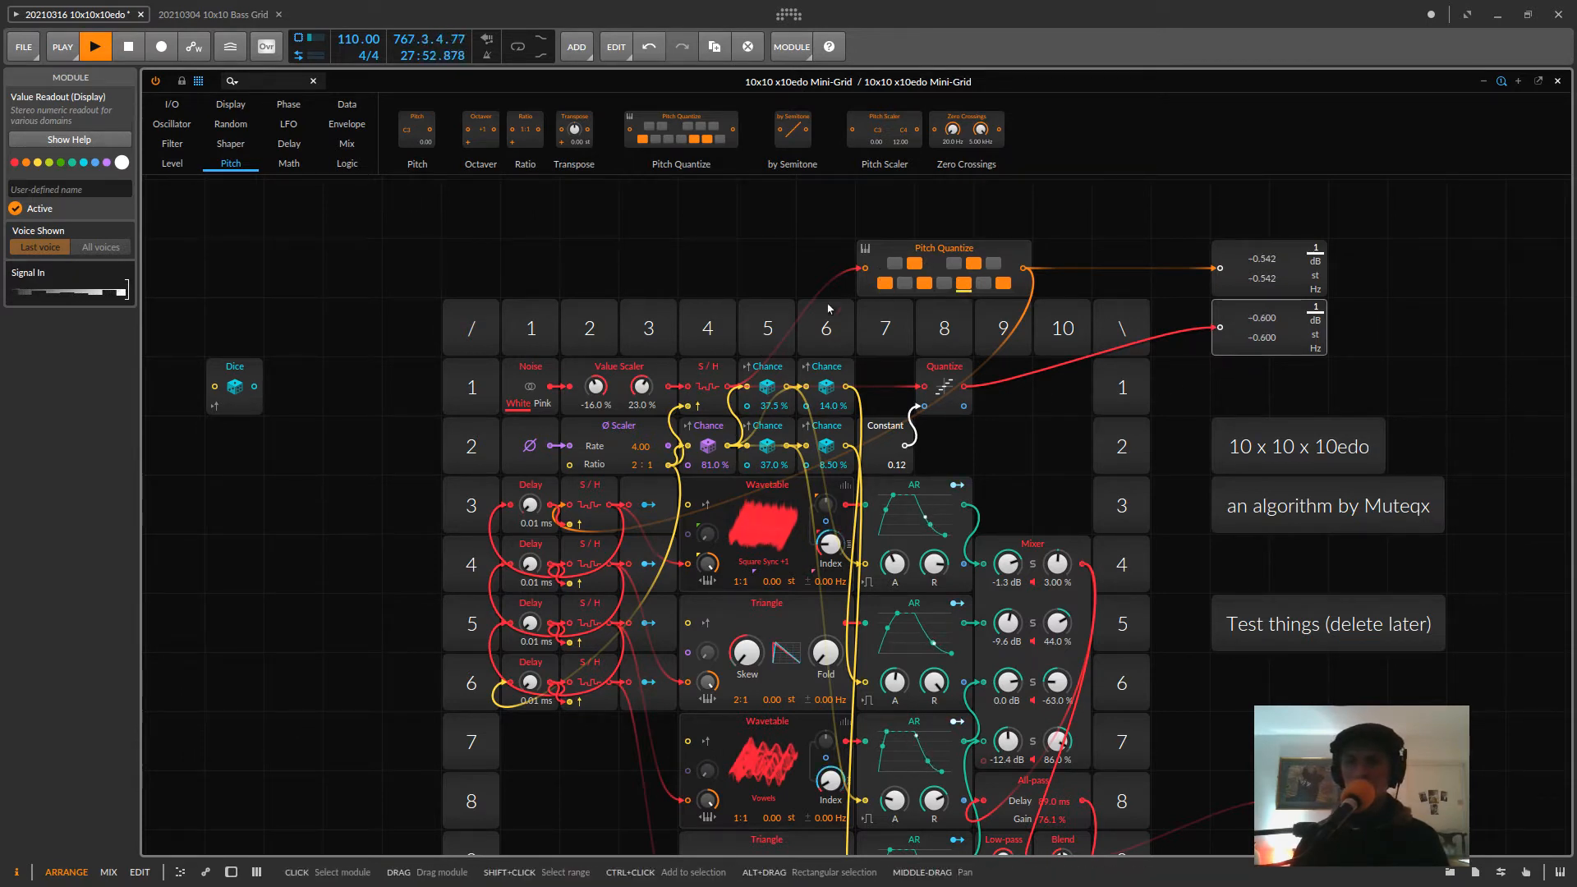
left_click(944, 368)
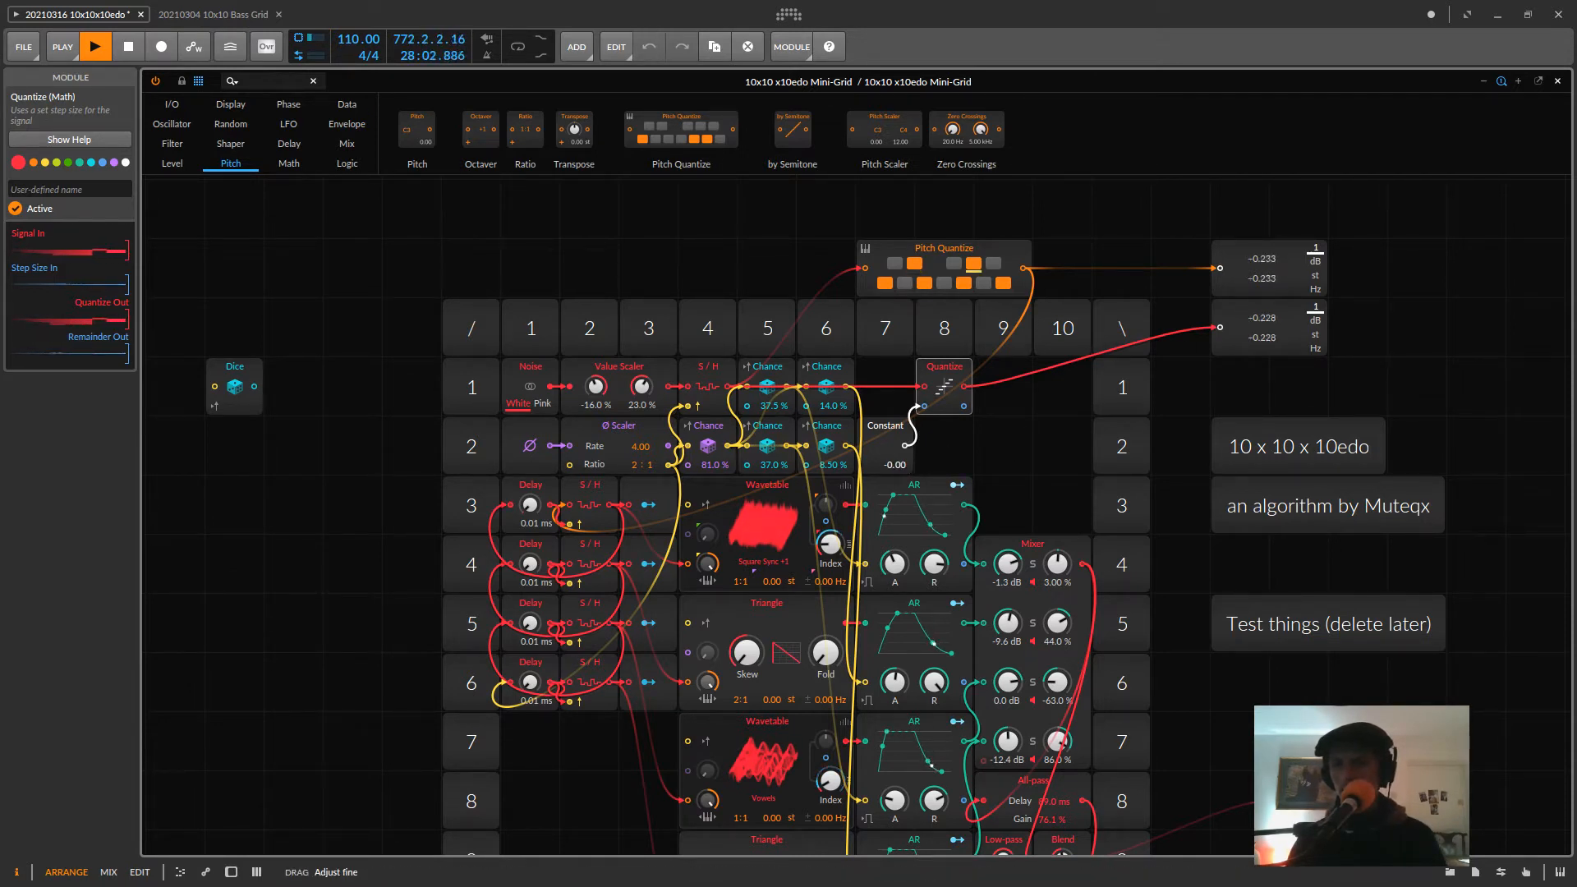
left_click_drag(897, 465, 900, 467)
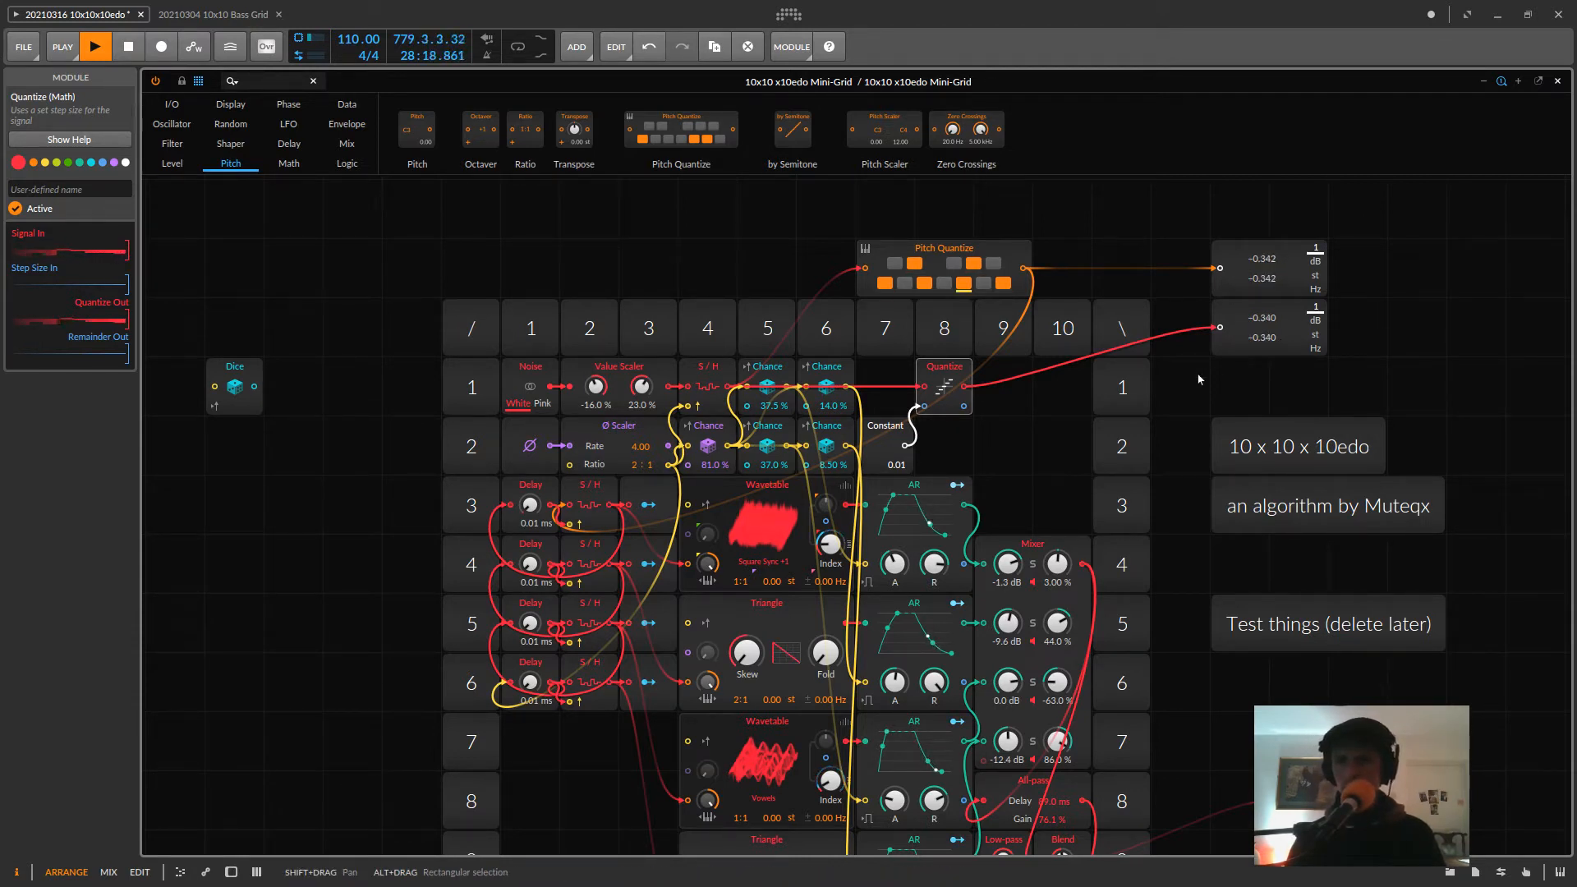
mouse_move(949, 397)
left_mouse_down()
mouse_move(1008, 397)
mouse_move(974, 380)
left_mouse_up()
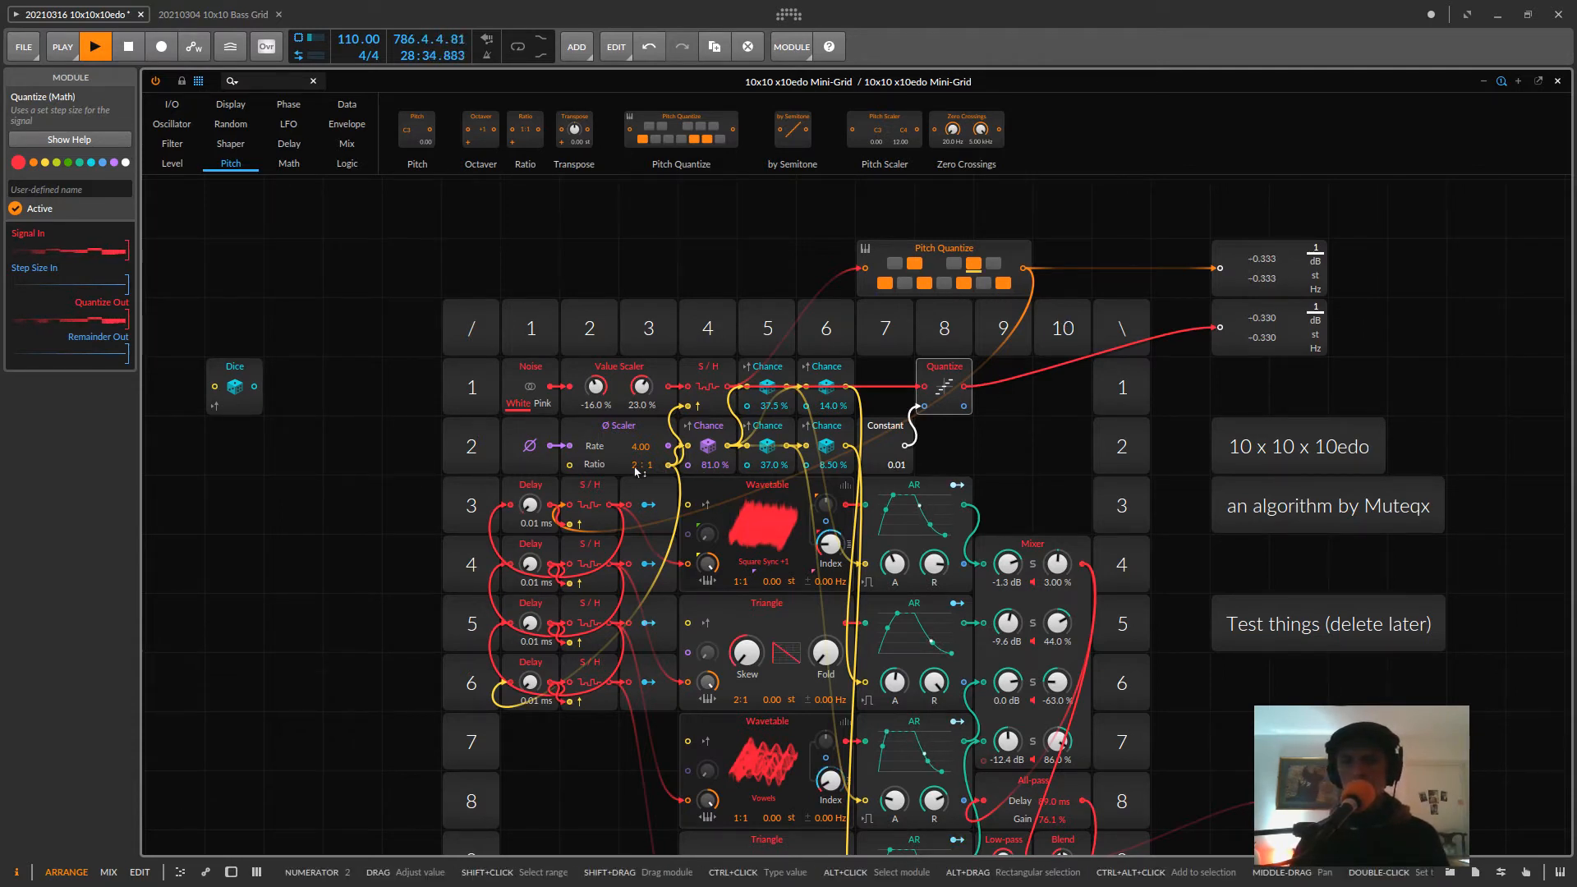
left_click_drag(772, 510, 772, 510)
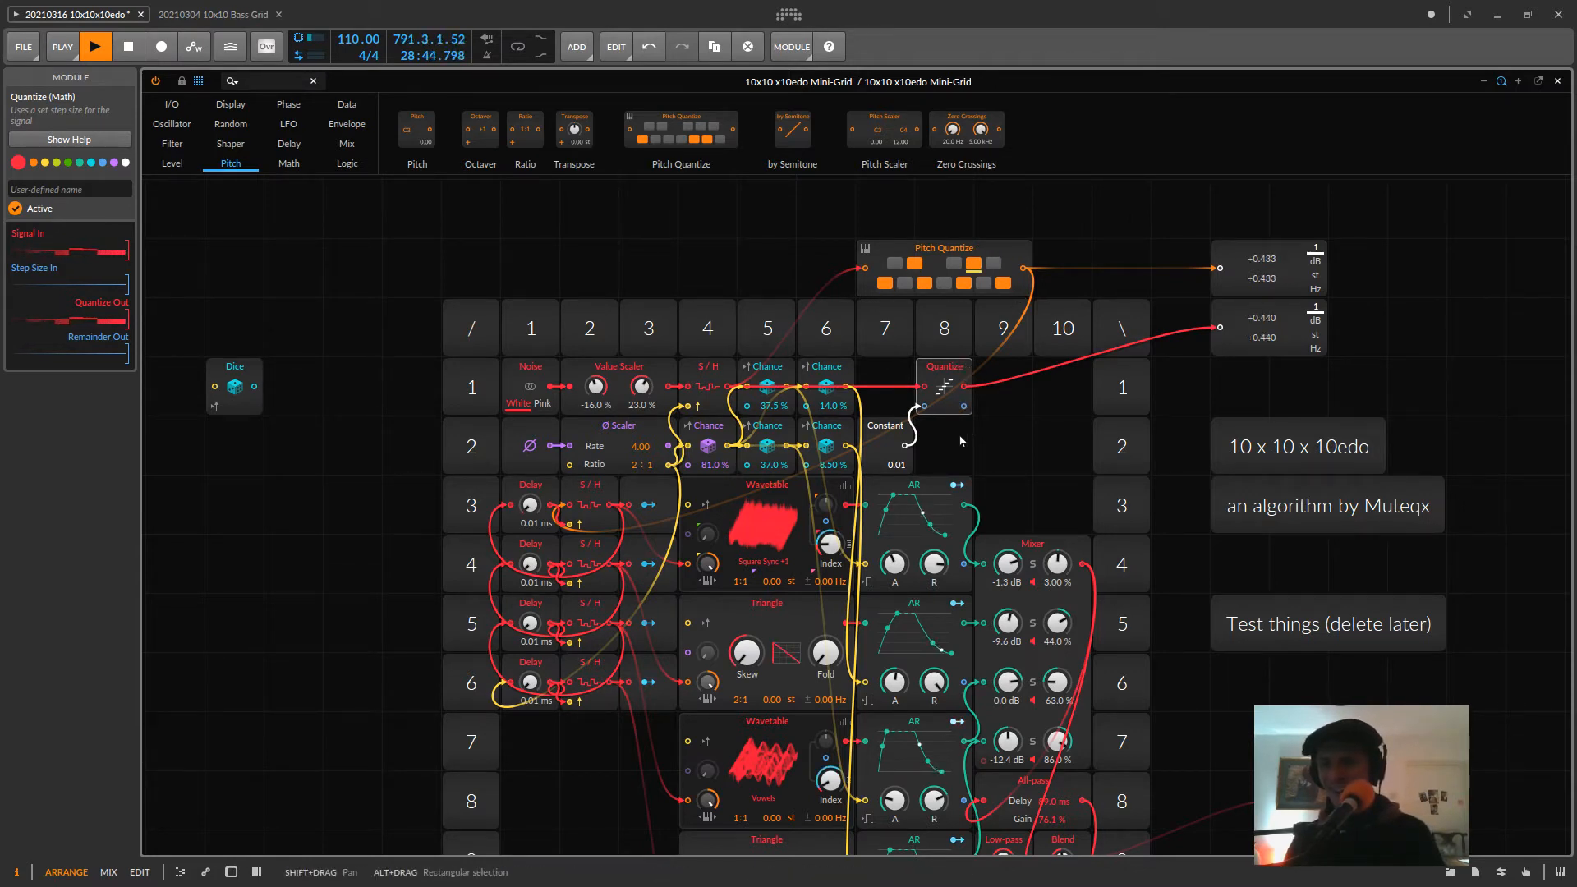
left_click_drag(897, 465, 901, 457)
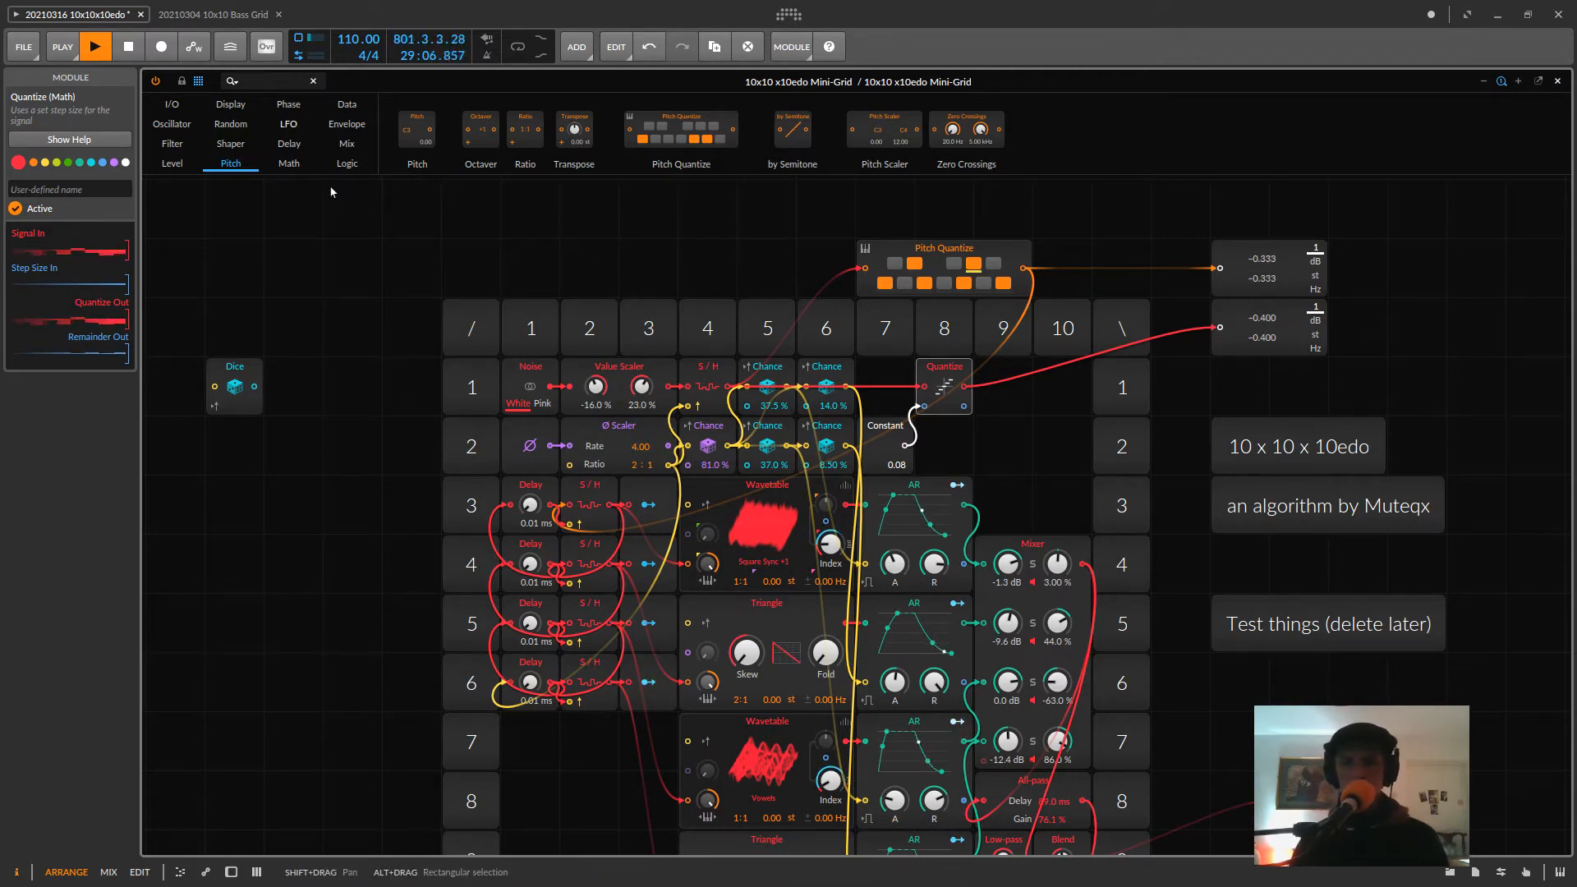
- Add a Sawtooth oscillator in the empty space well above the grid
scroll(554, 290, "up", 1)
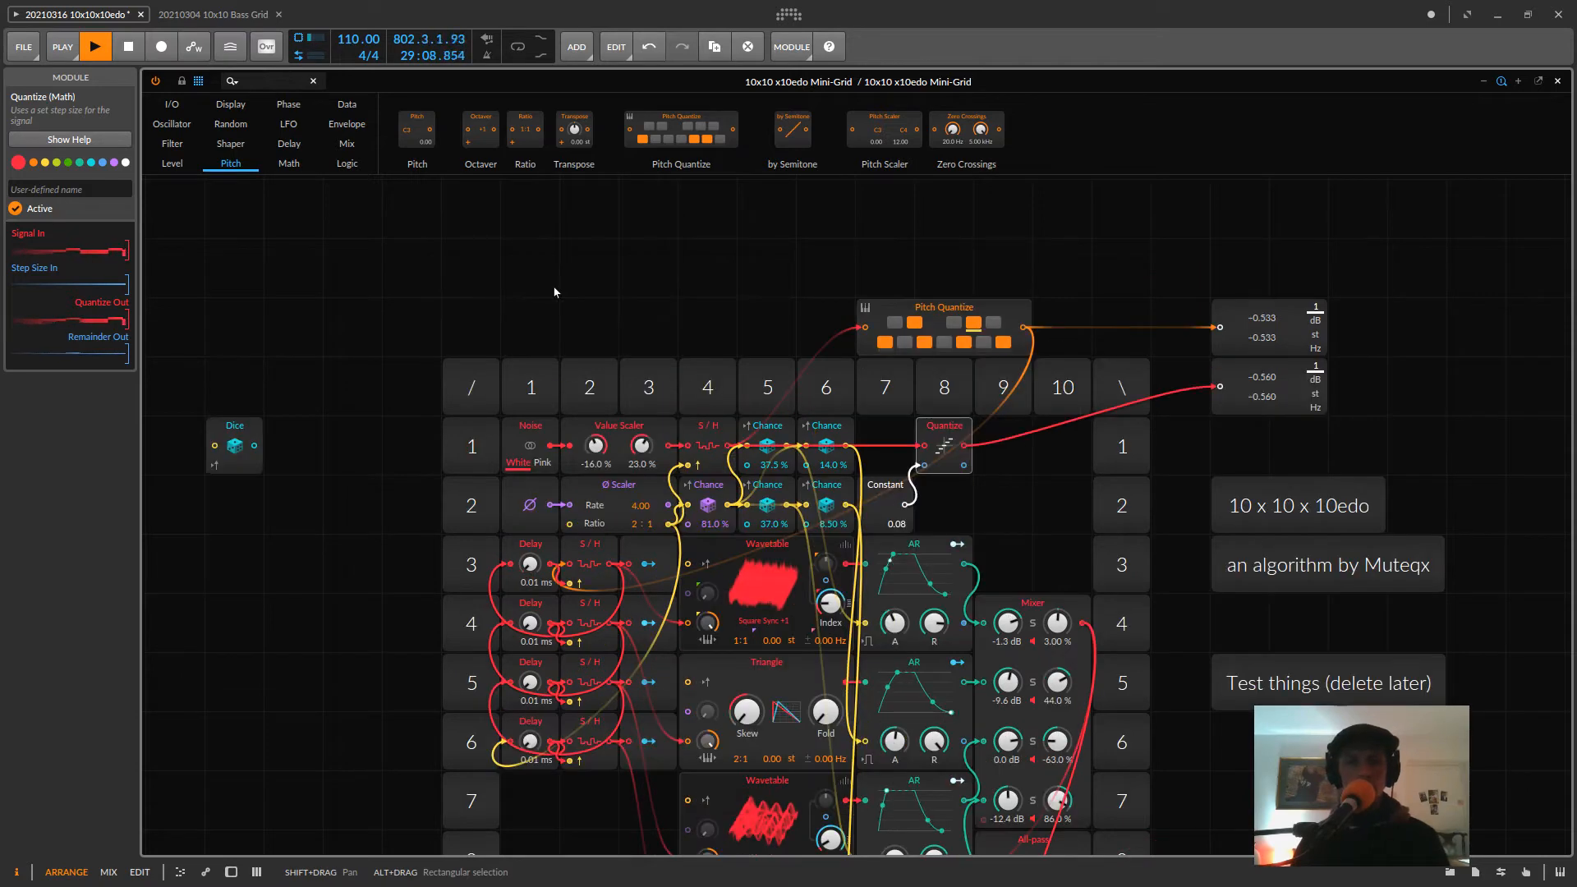
scroll(554, 292, "up", 5)
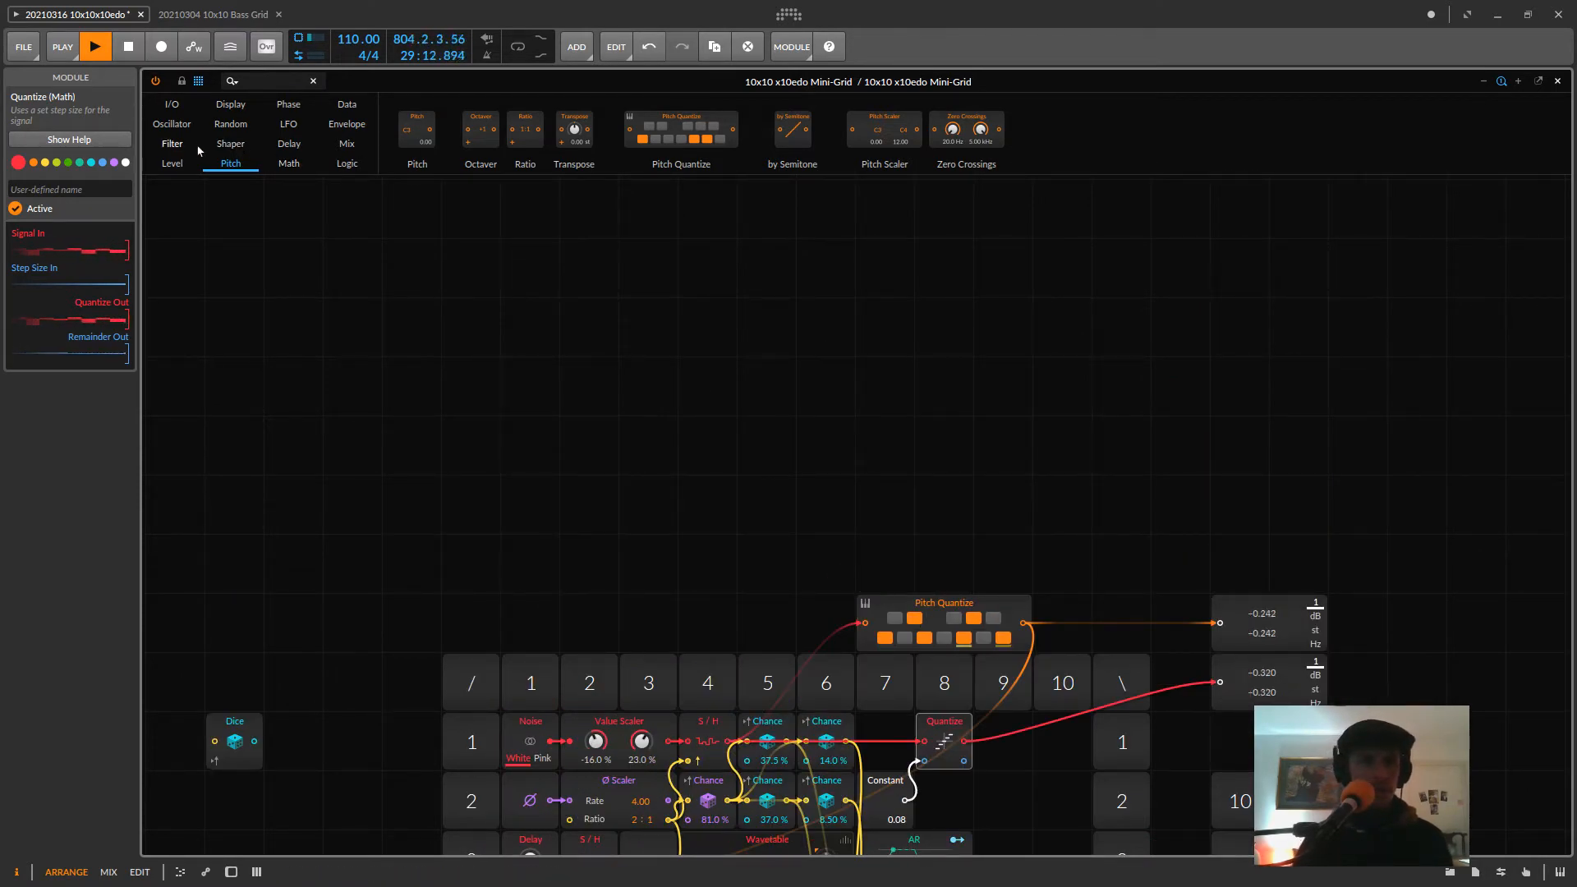
left_click(173, 127)
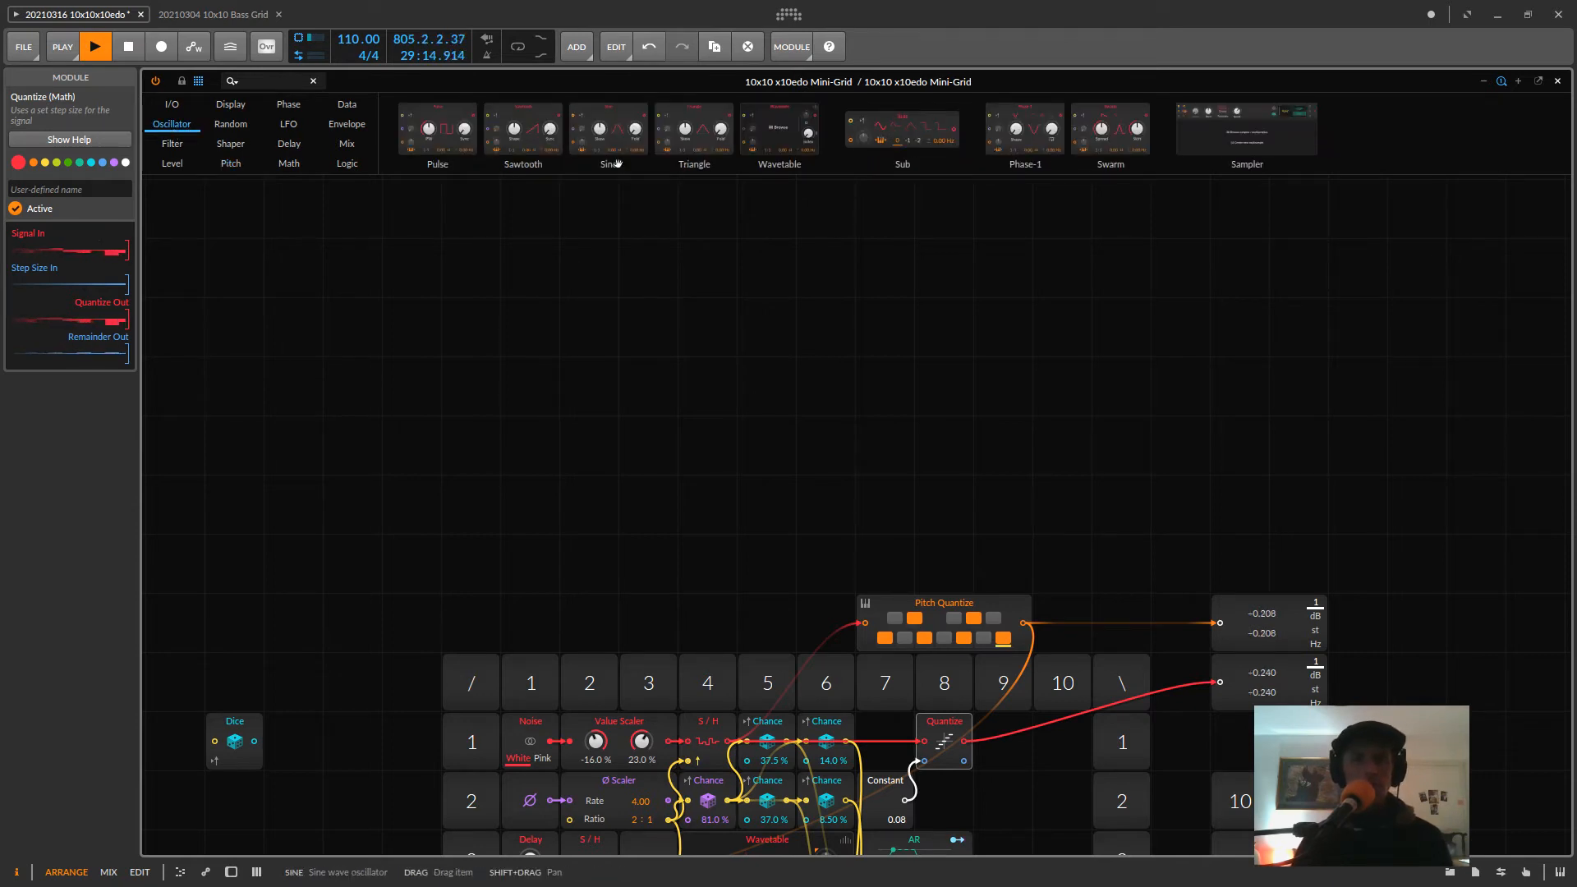
left_click_drag(523, 132, 589, 355)
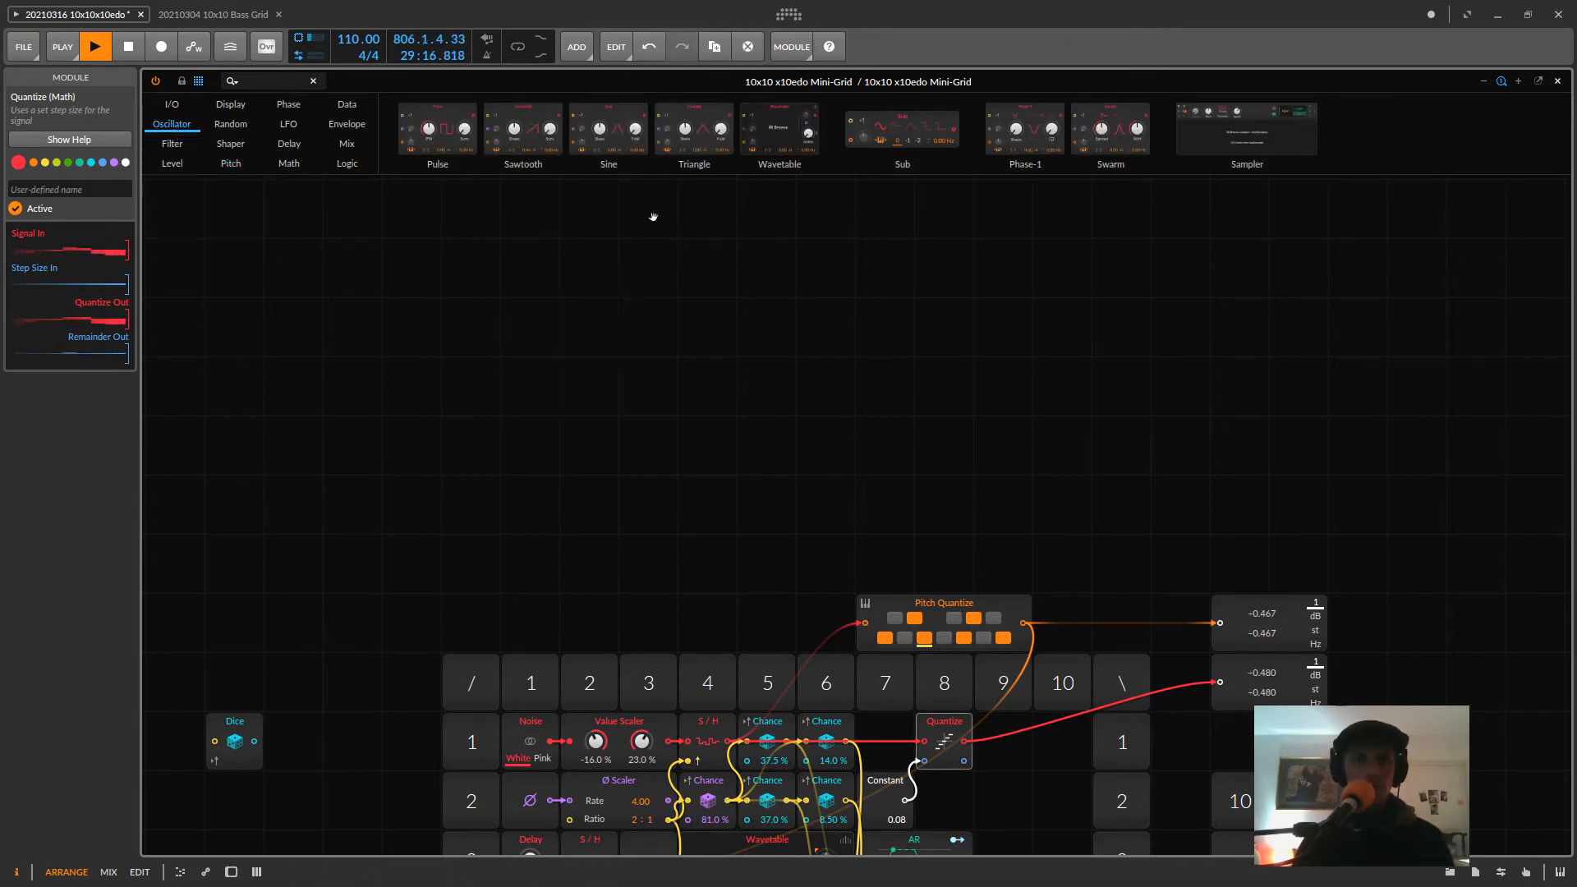
scroll(1140, 620, "down", 5)
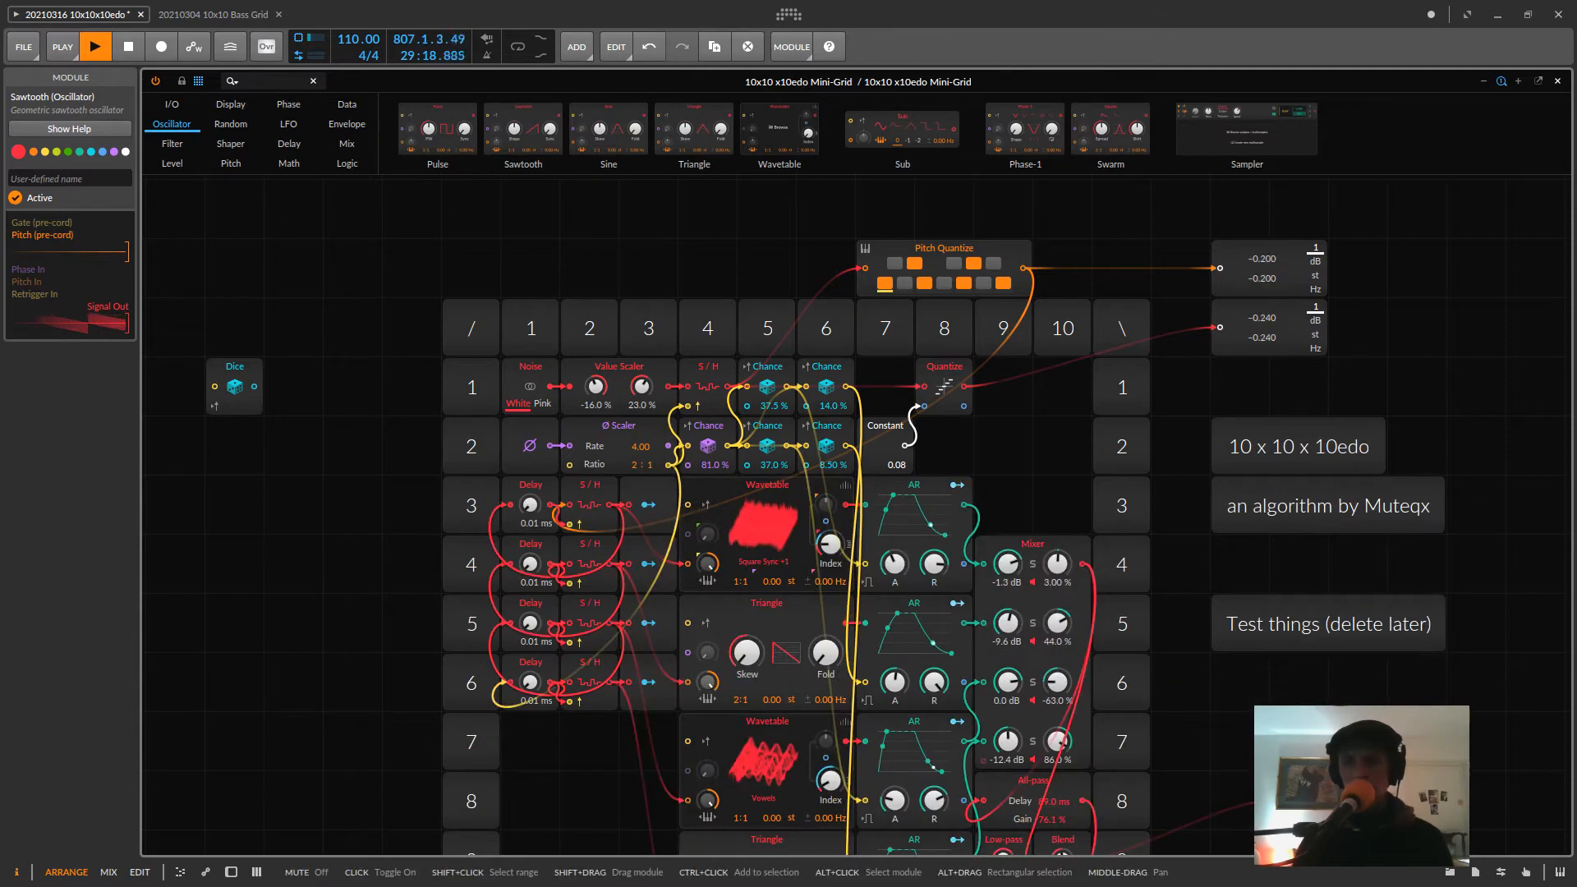
- Place an Audio Out module a short distance to the right of the Sawtooth above the grid
scroll(1140, 620, "up", 7)
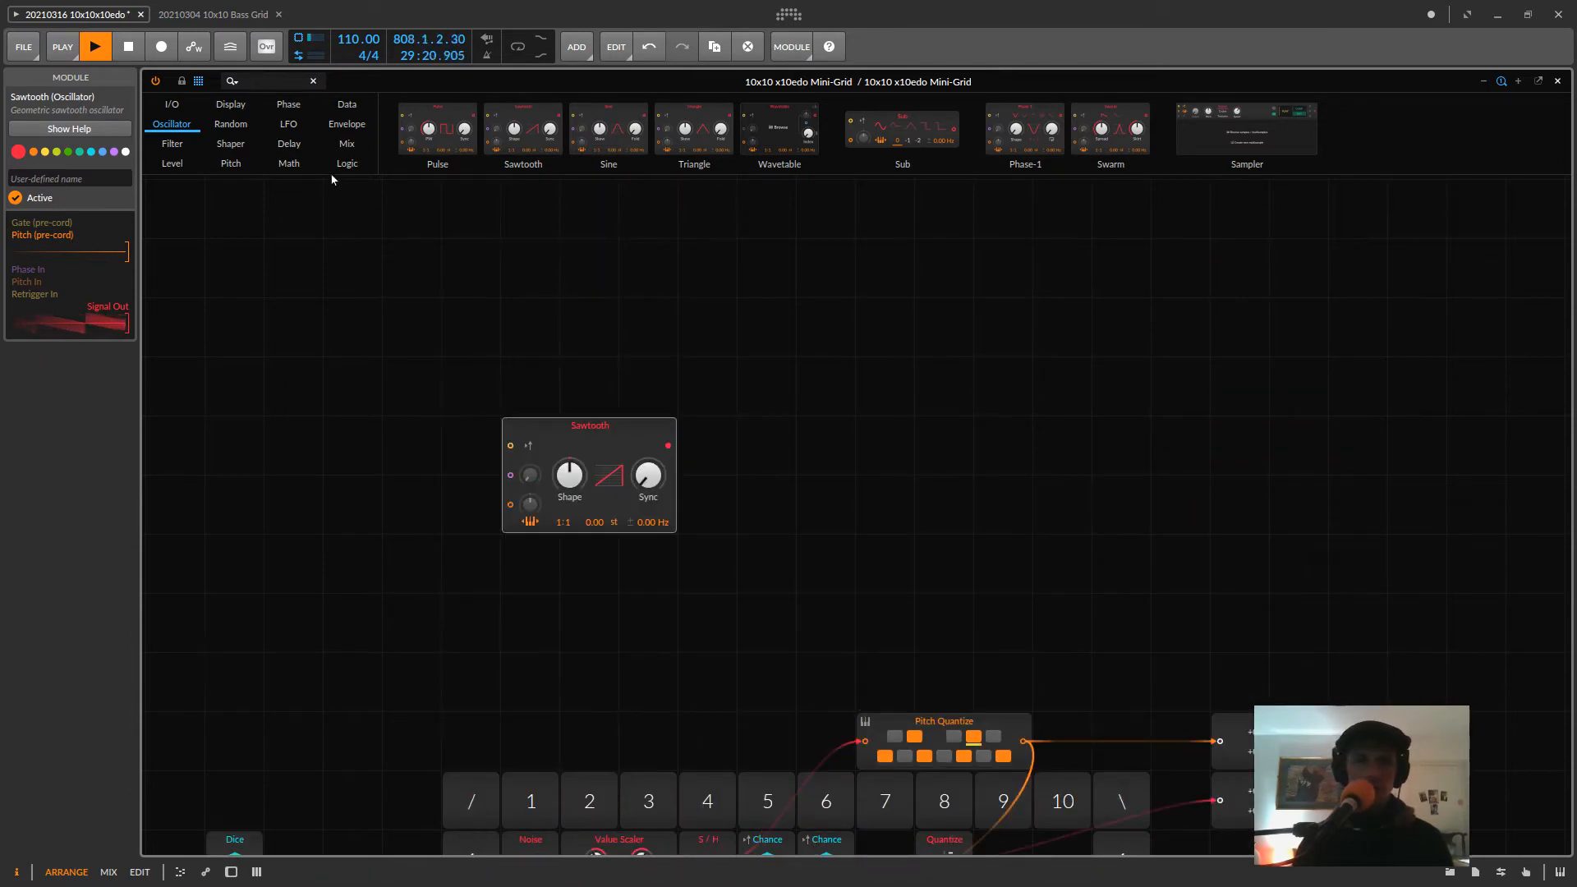
left_click(197, 109)
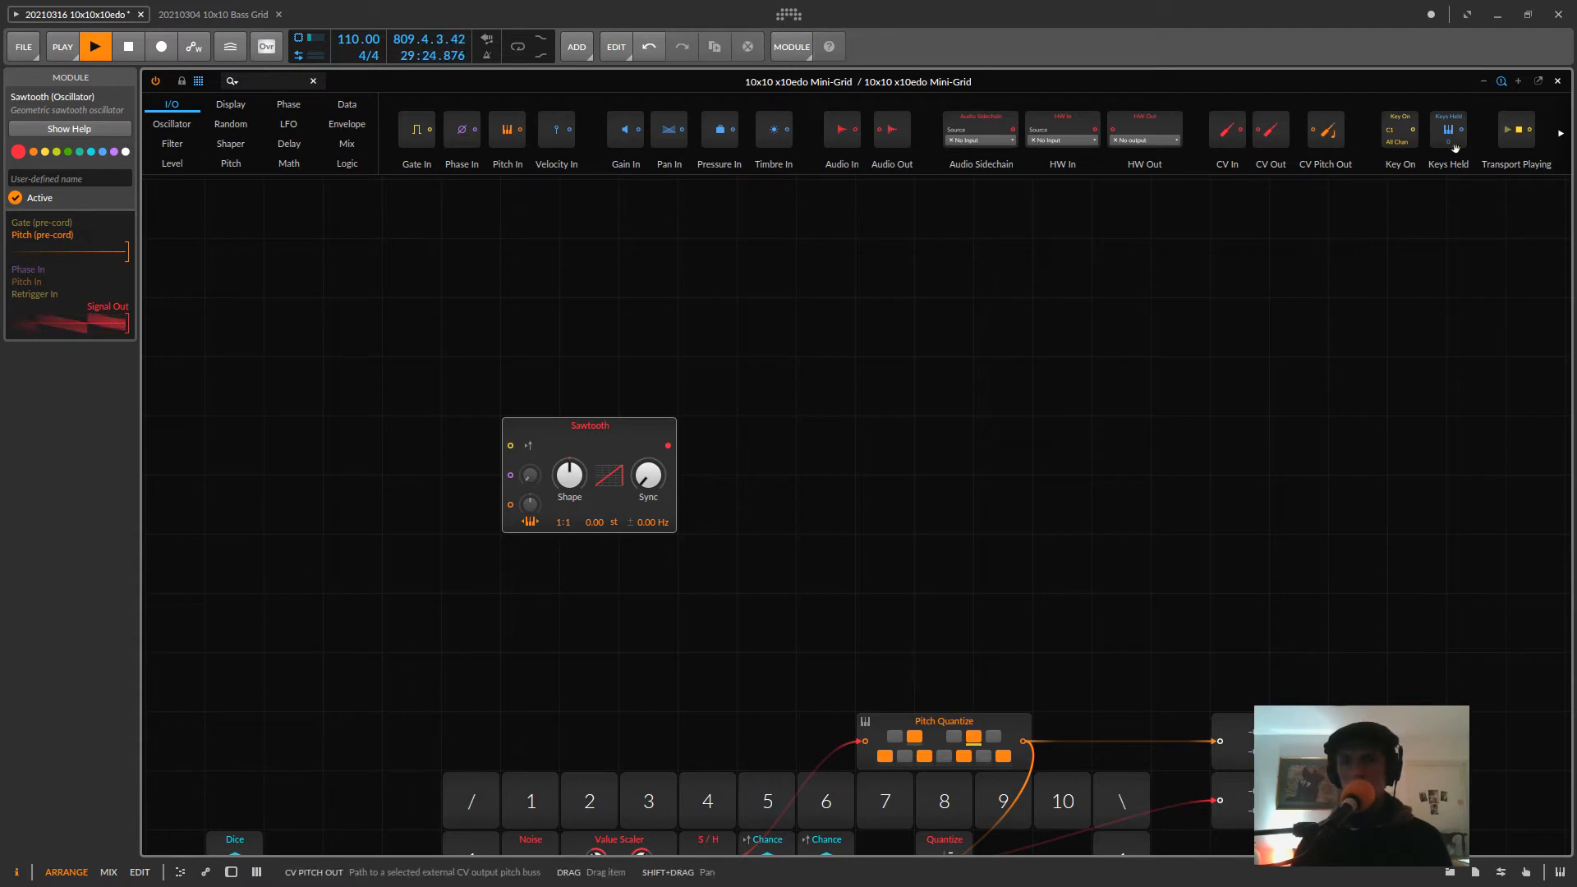
left_click(1561, 133)
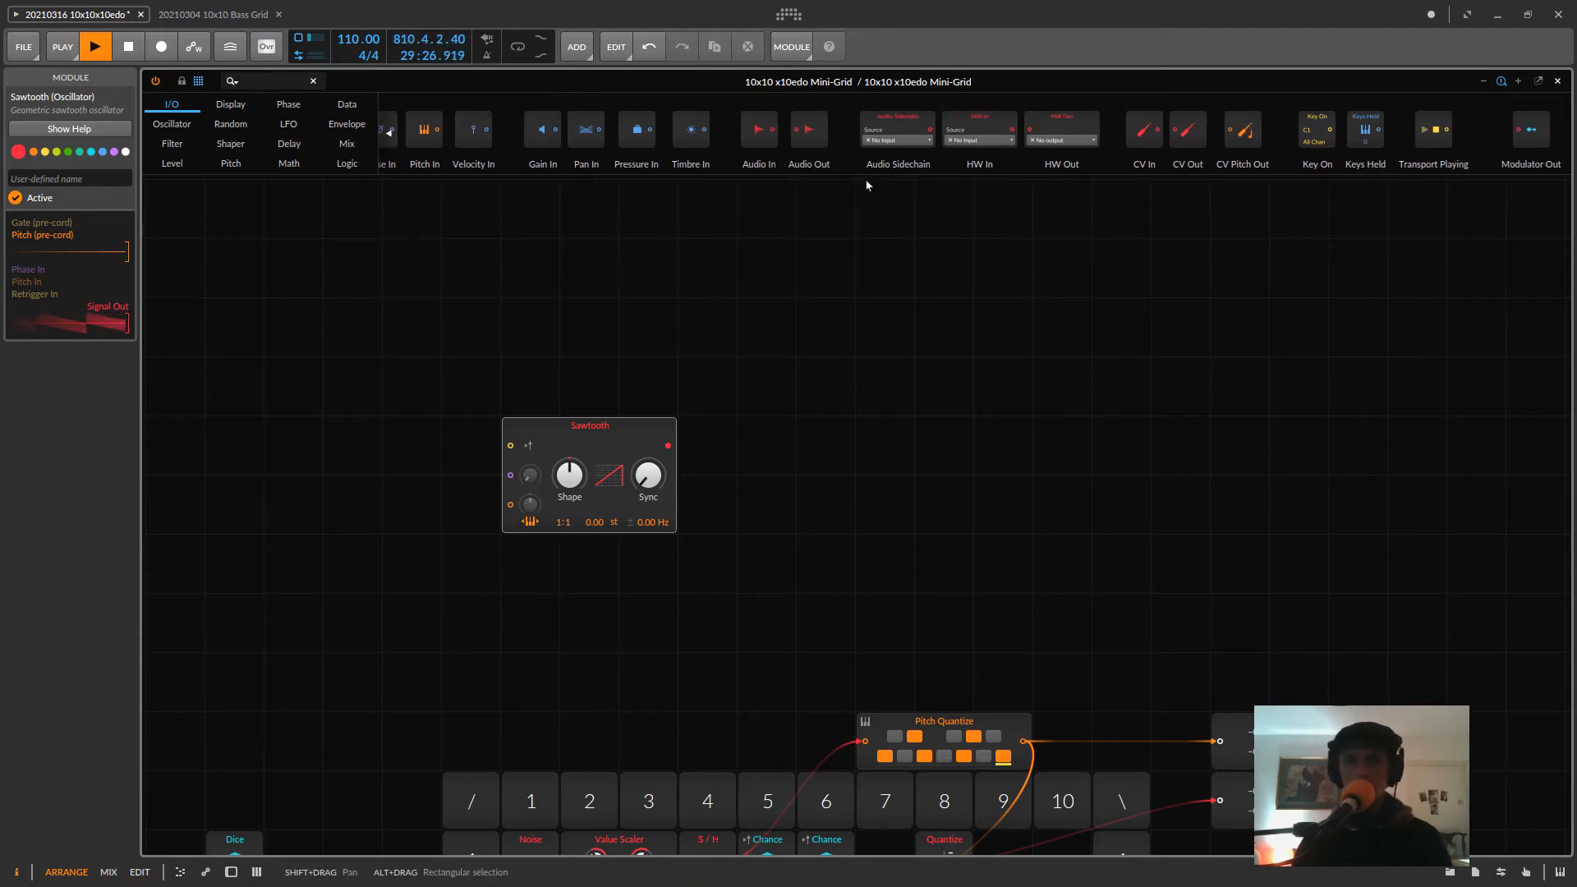
left_click_drag(809, 129, 755, 448)
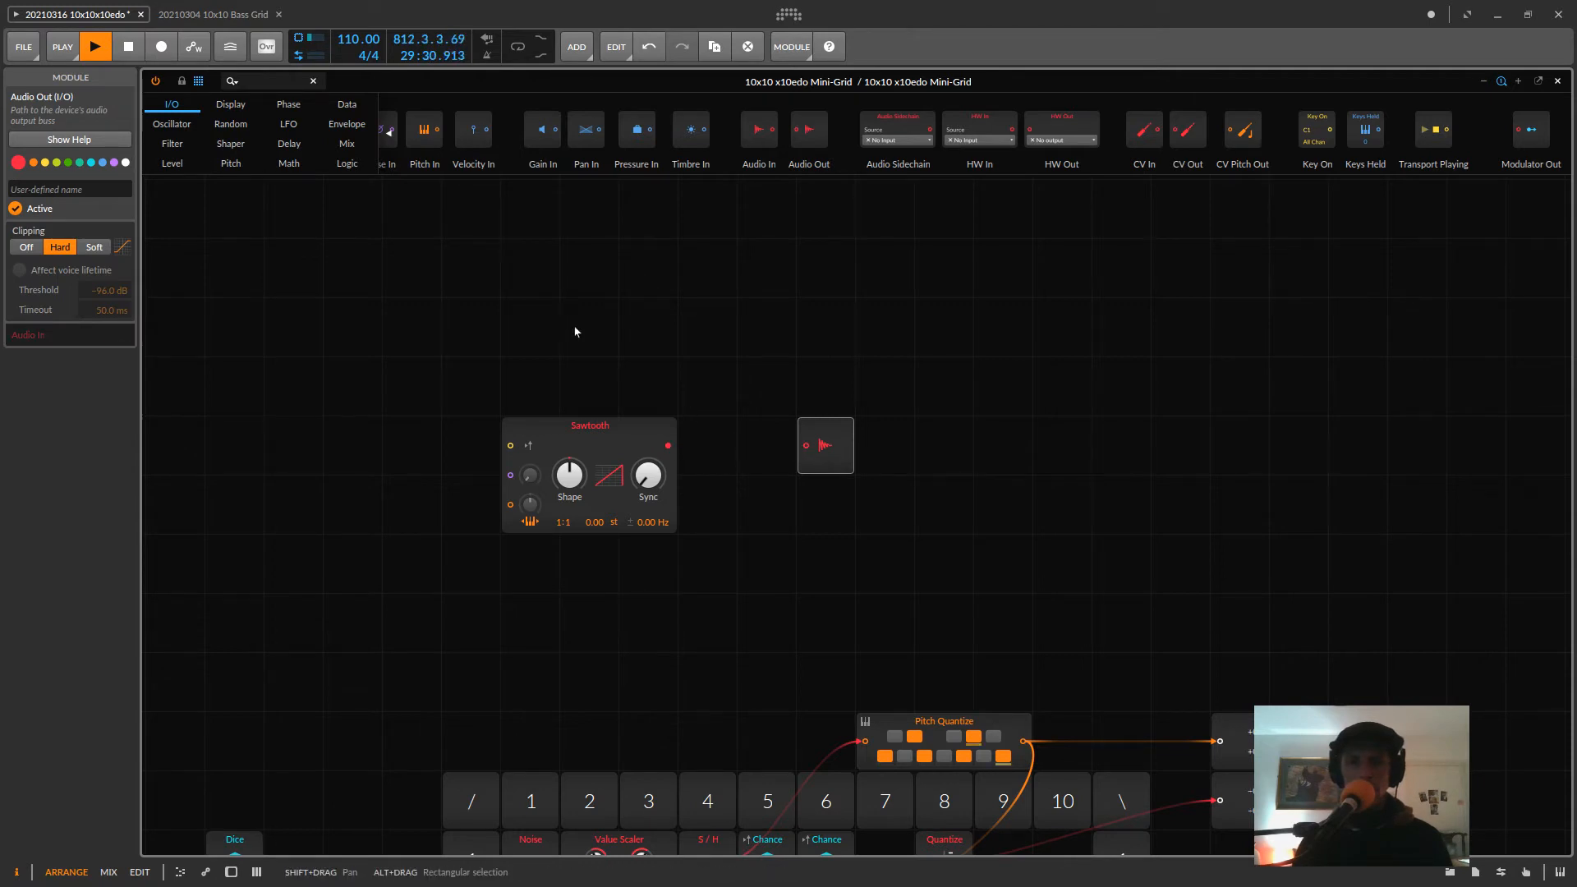
left_click_drag(589, 426, 649, 425)
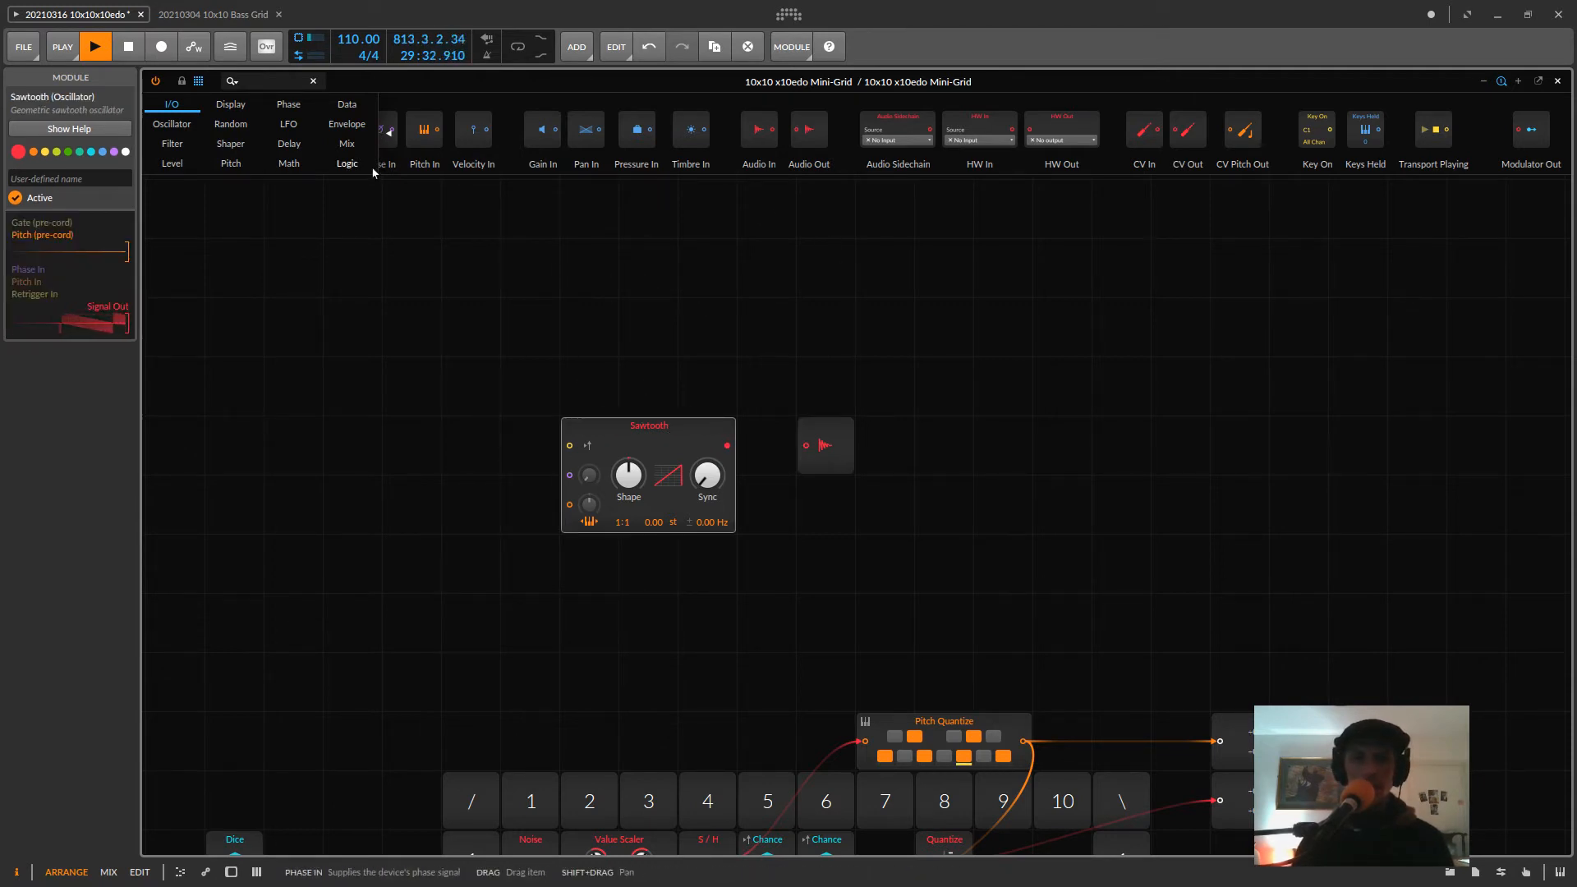
left_click(346, 144)
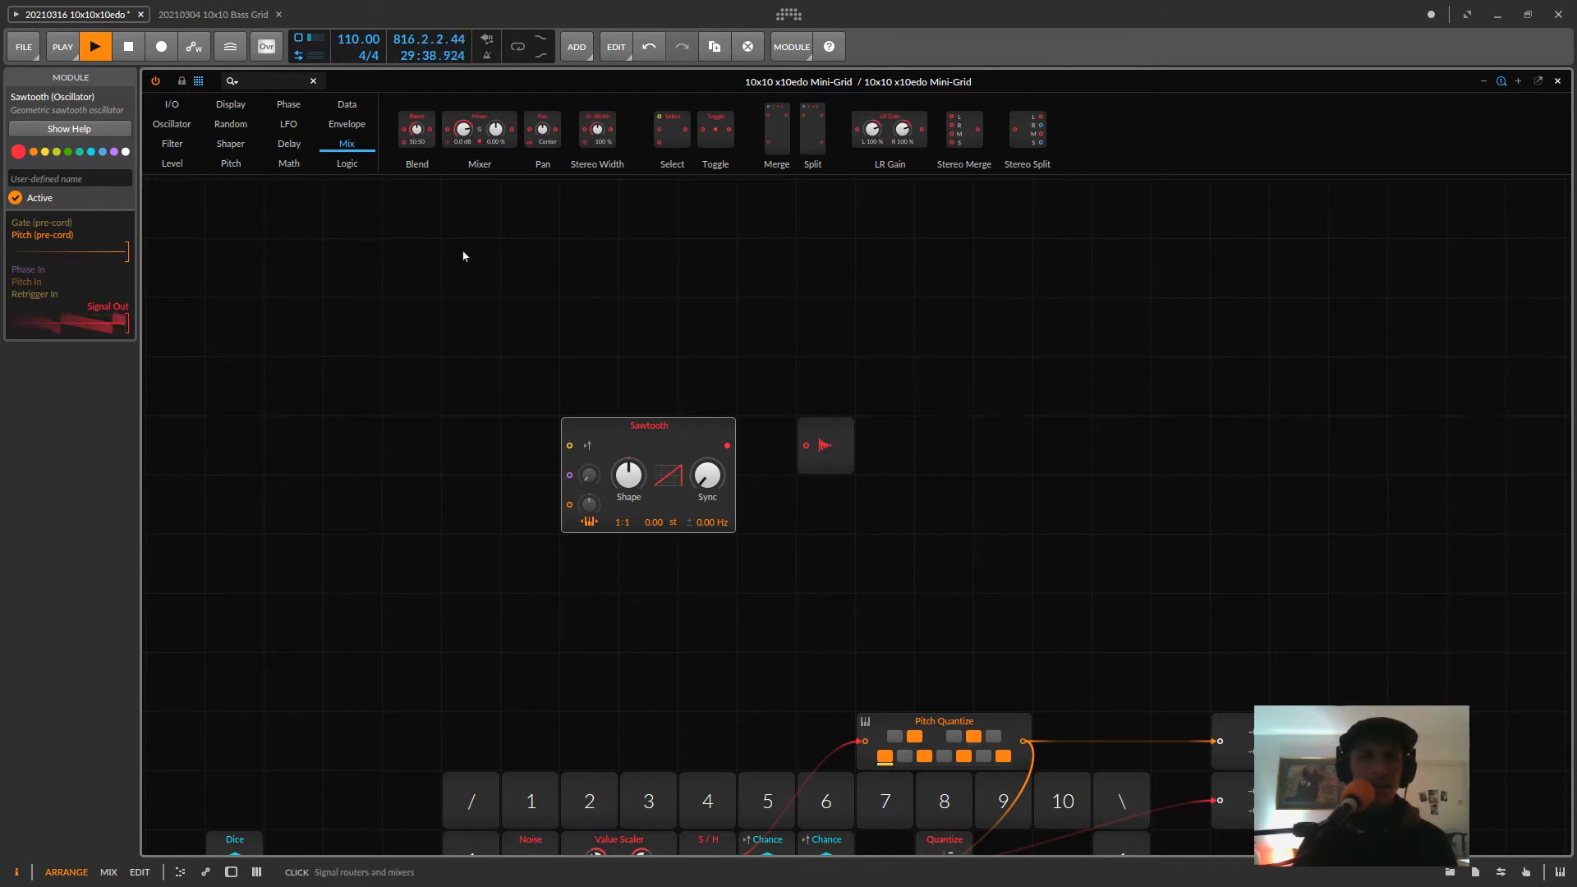
left_click_drag(686, 425, 627, 424)
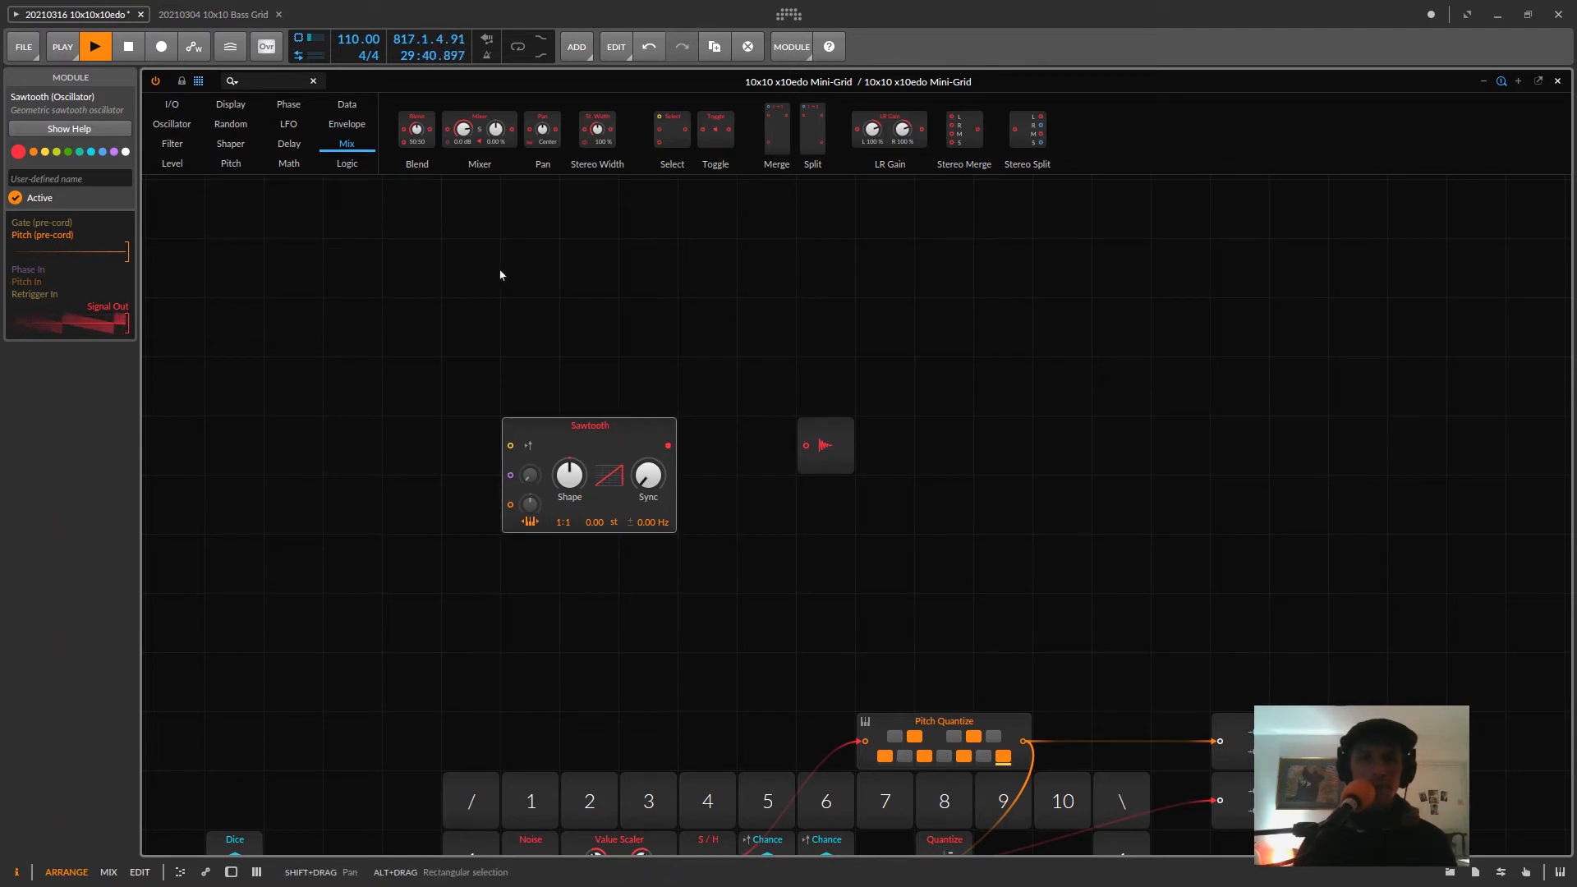
- Insert an Attenuate module directly before the Audio Out, lower it to 0 %, and feed it from the Sawtooth output
left_click(173, 165)
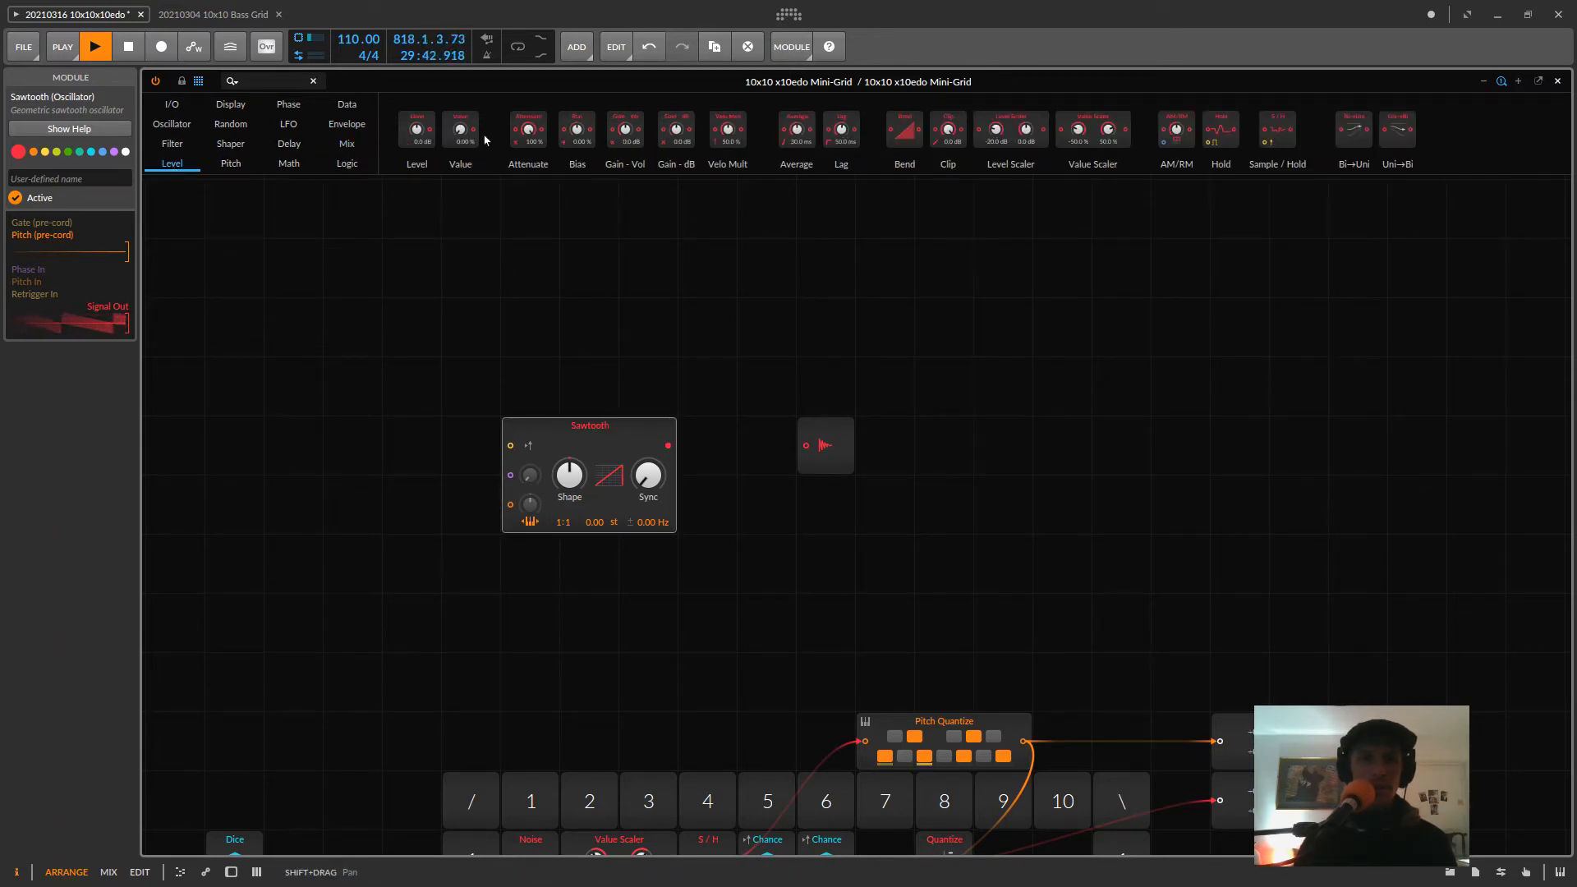
left_click_drag(529, 129, 806, 445)
scroll(1038, 559, "down", 10)
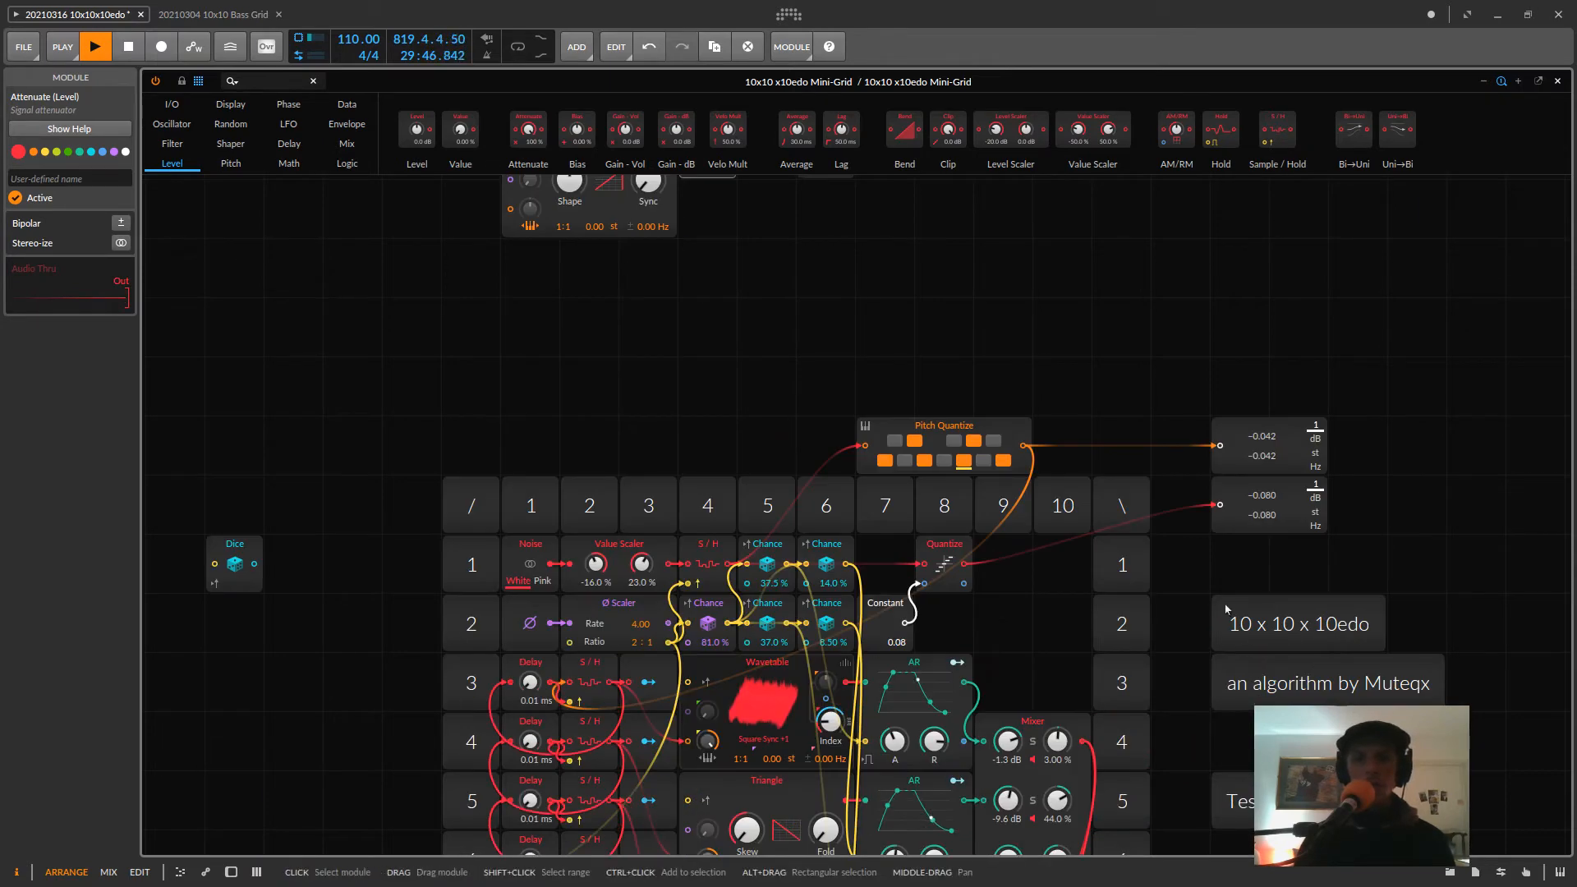
scroll(1038, 559, "up", 10)
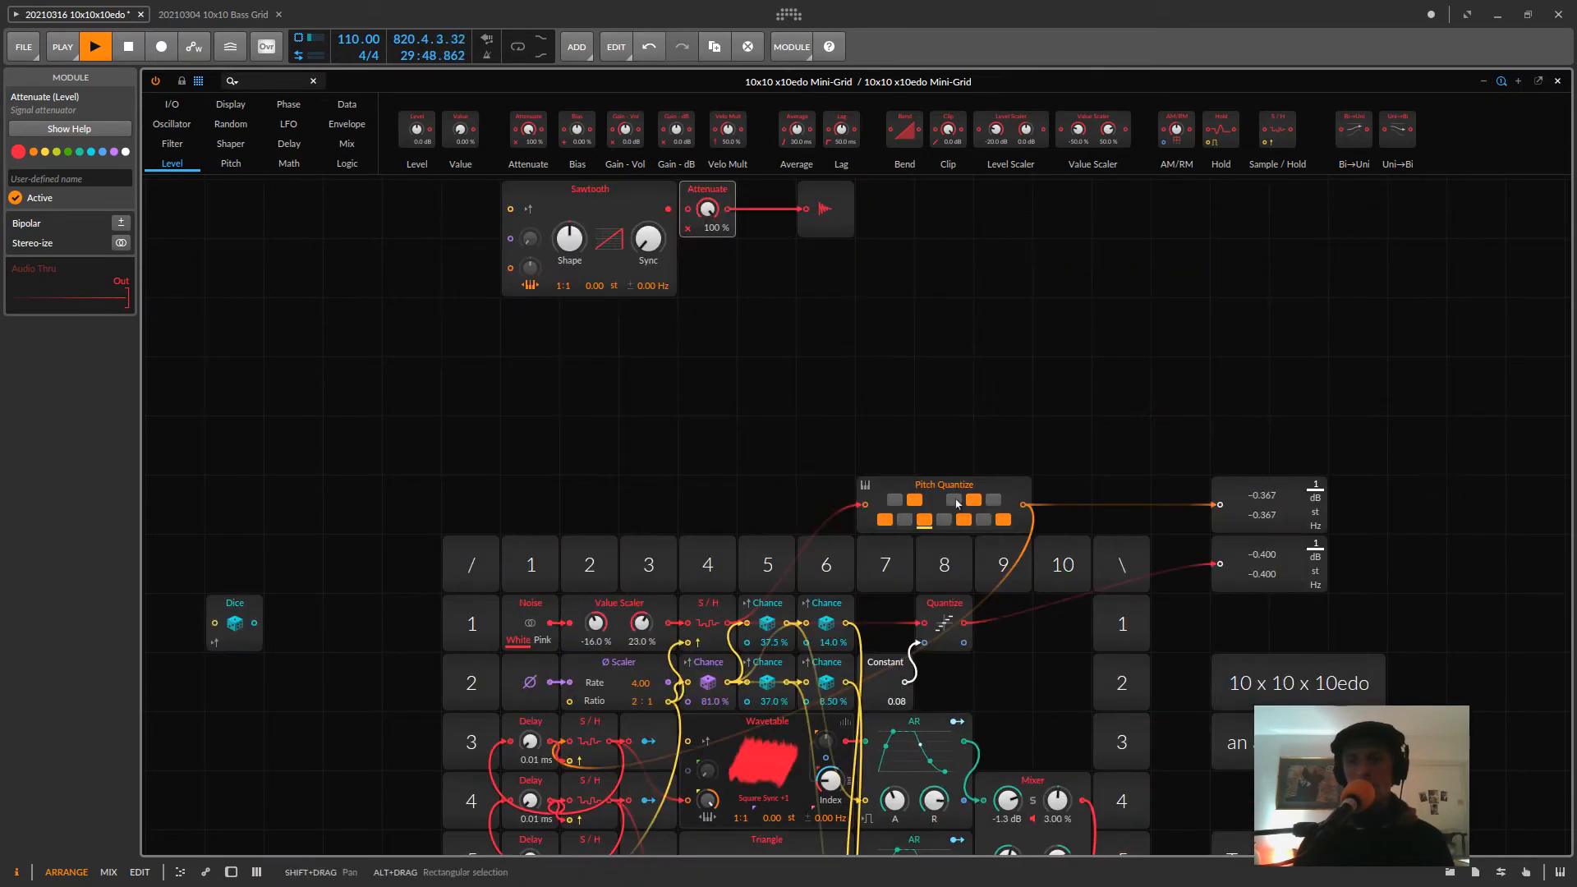
left_click_drag(707, 307, 765, 355)
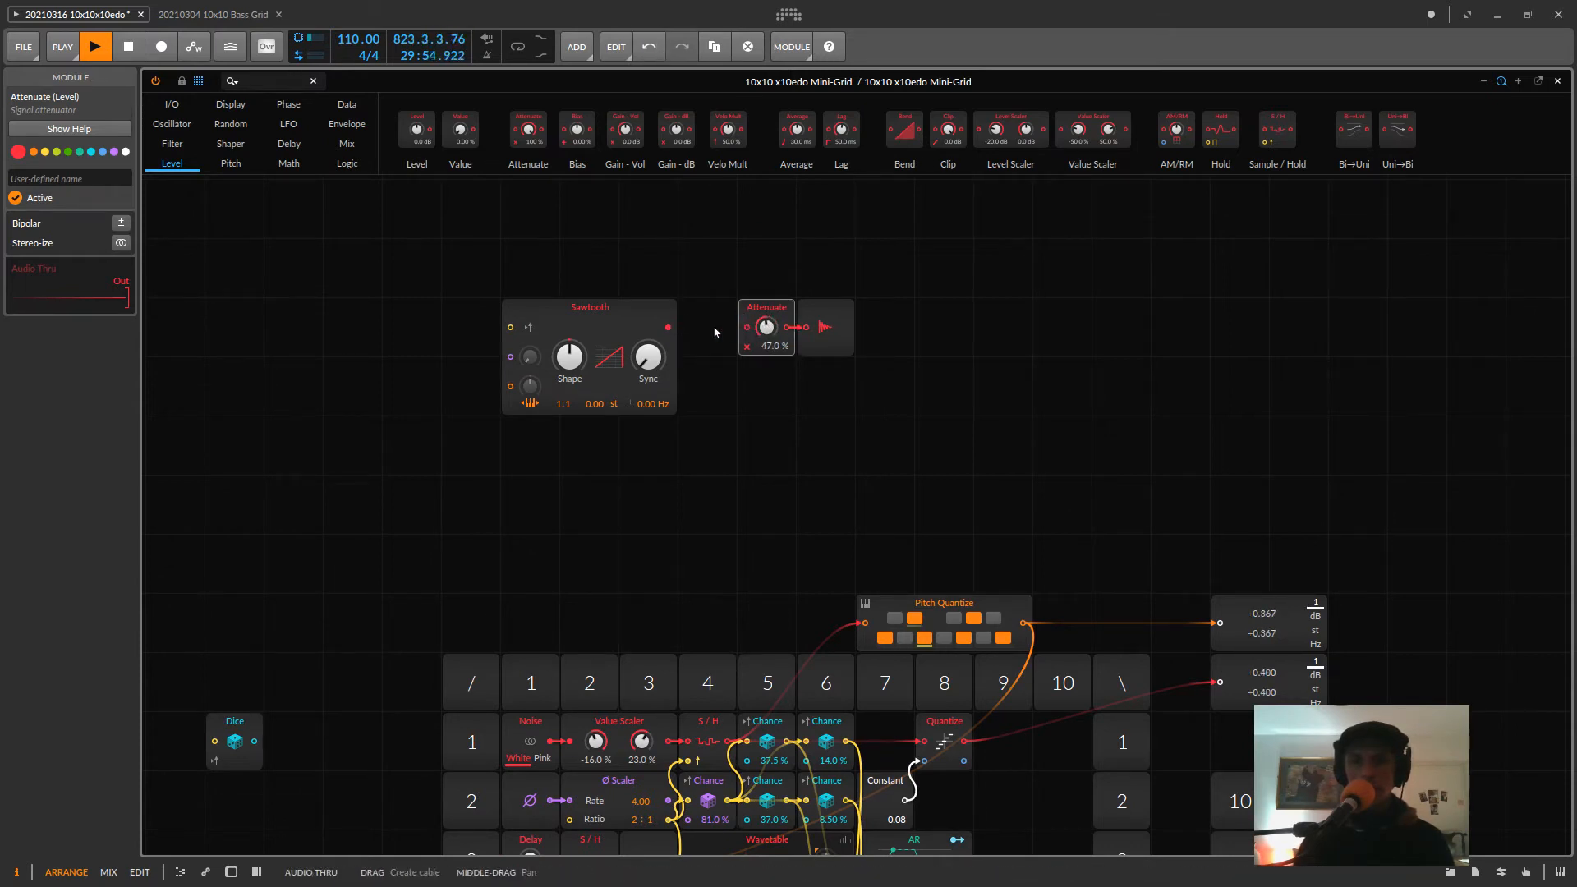
left_click_drag(667, 327, 766, 395)
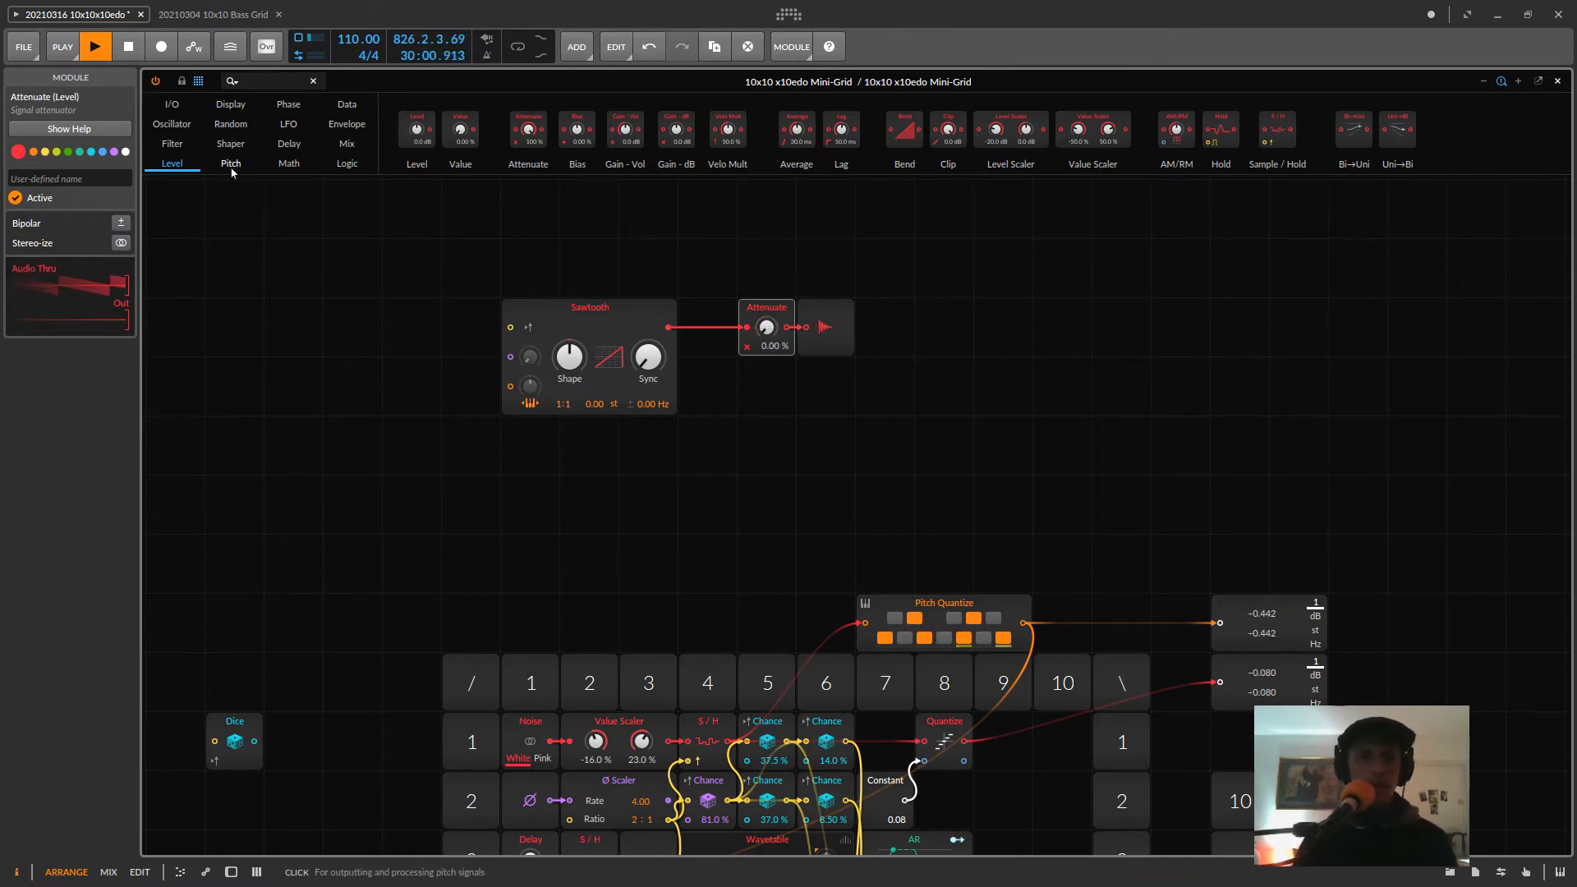
- Feed the Sawtooth's pitch input from a new Constant beside it, with the pitch modulation amount at 120 st
left_click(289, 163)
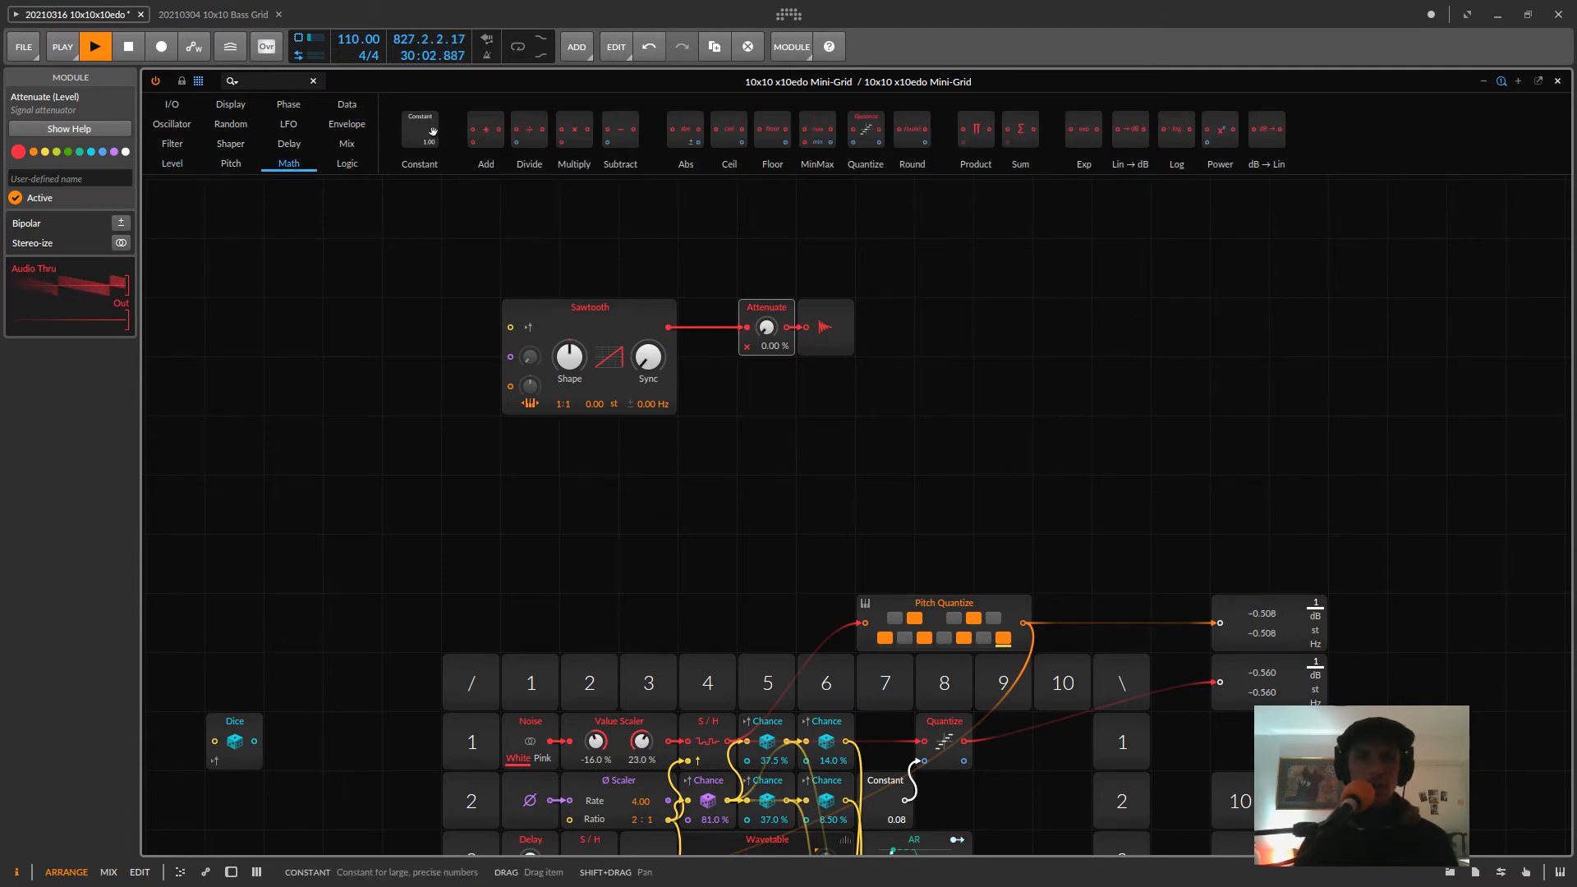
left_click_drag(420, 131, 380, 435)
left_click_drag(510, 386, 405, 399)
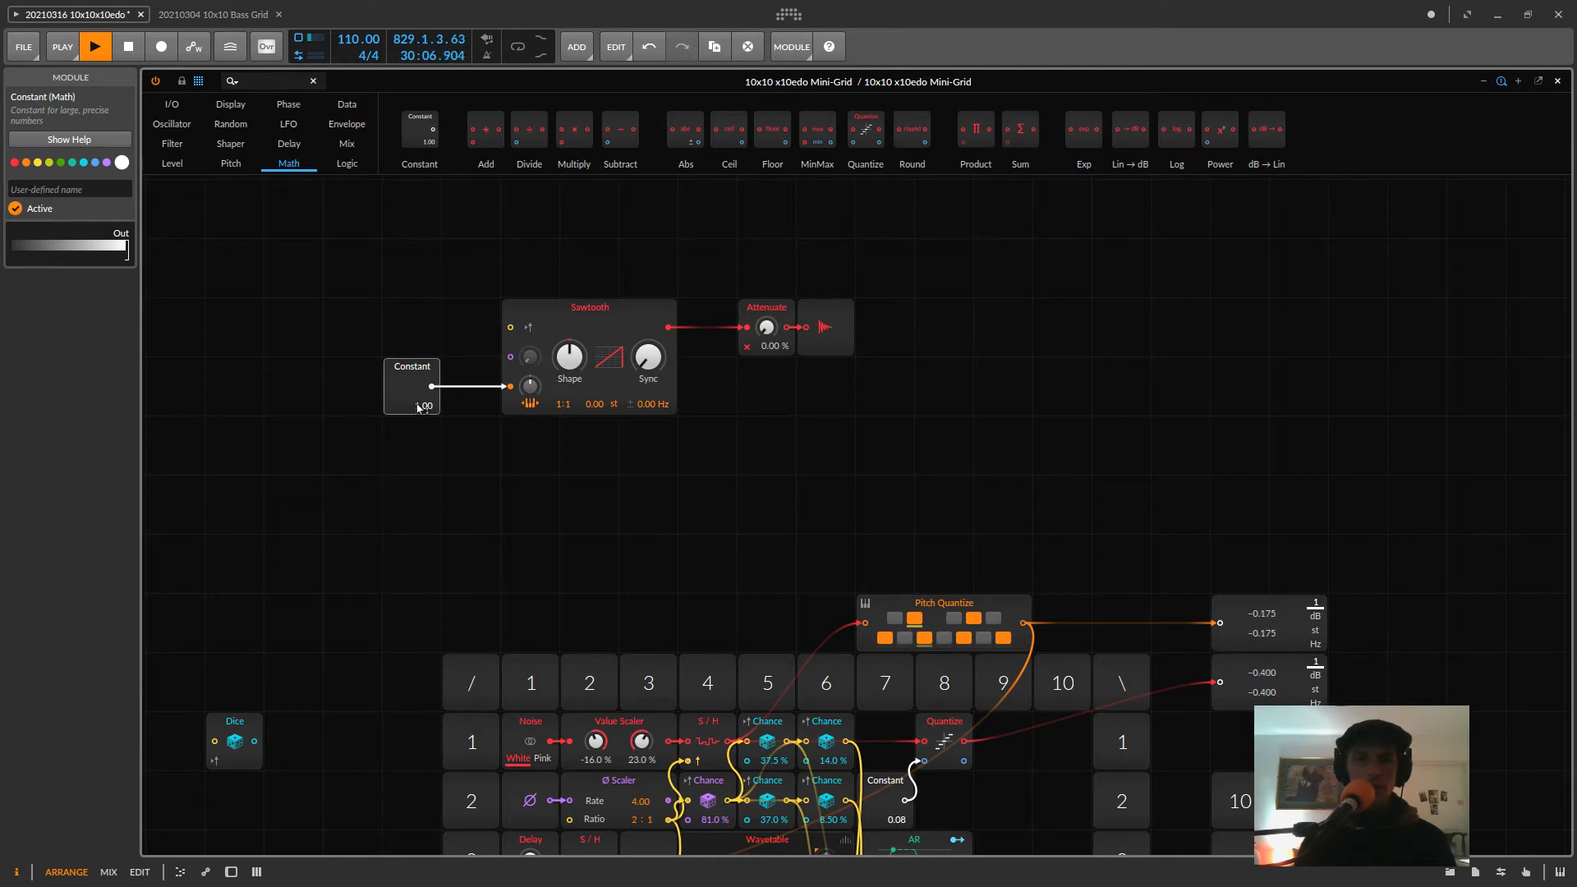
left_click_drag(523, 392, 530, 386)
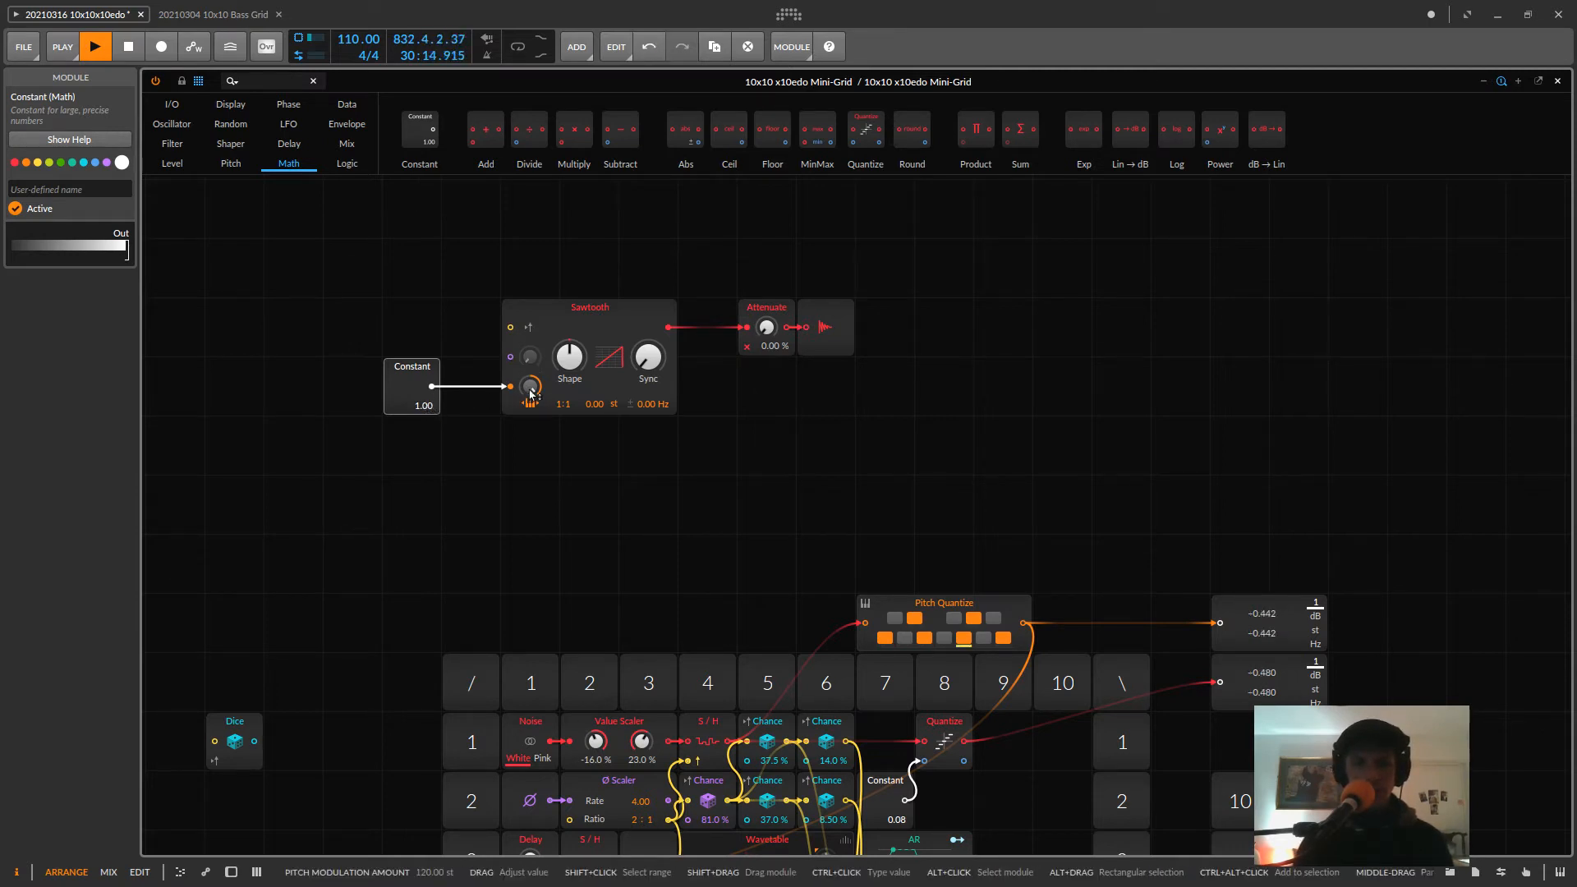
left_click_drag(529, 386, 529, 386)
- Audition the Sawtooth with the Constant at -11, -3 and -1, ending at 0.00 with Attenuate at 11.5 %
left_click_drag(766, 327, 767, 327)
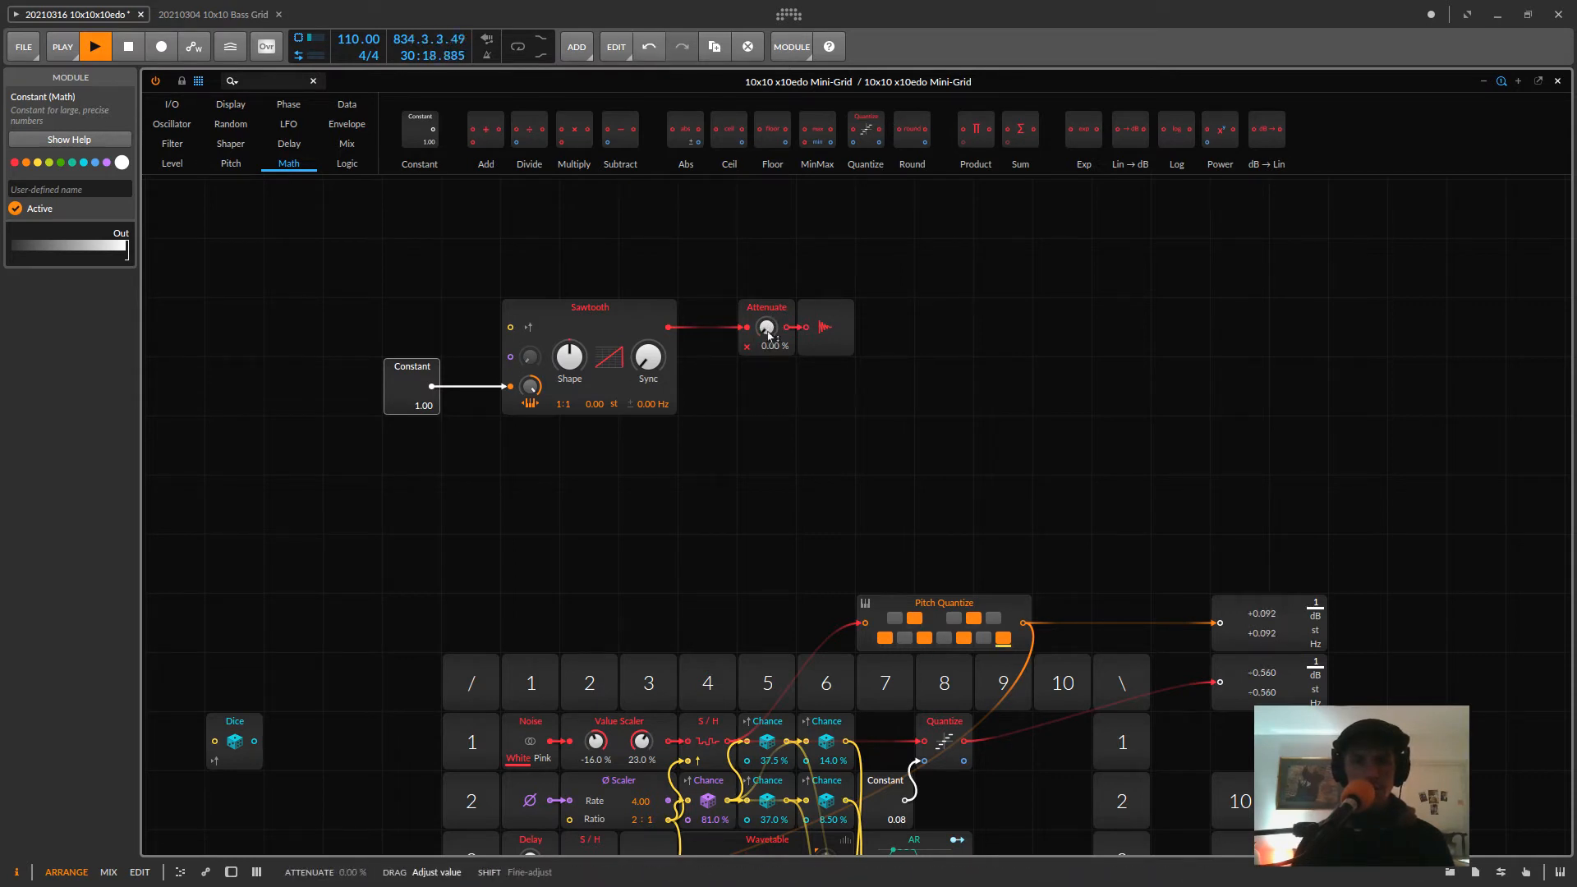
left_click_drag(424, 406, 423, 406)
left_click_drag(766, 327, 766, 326)
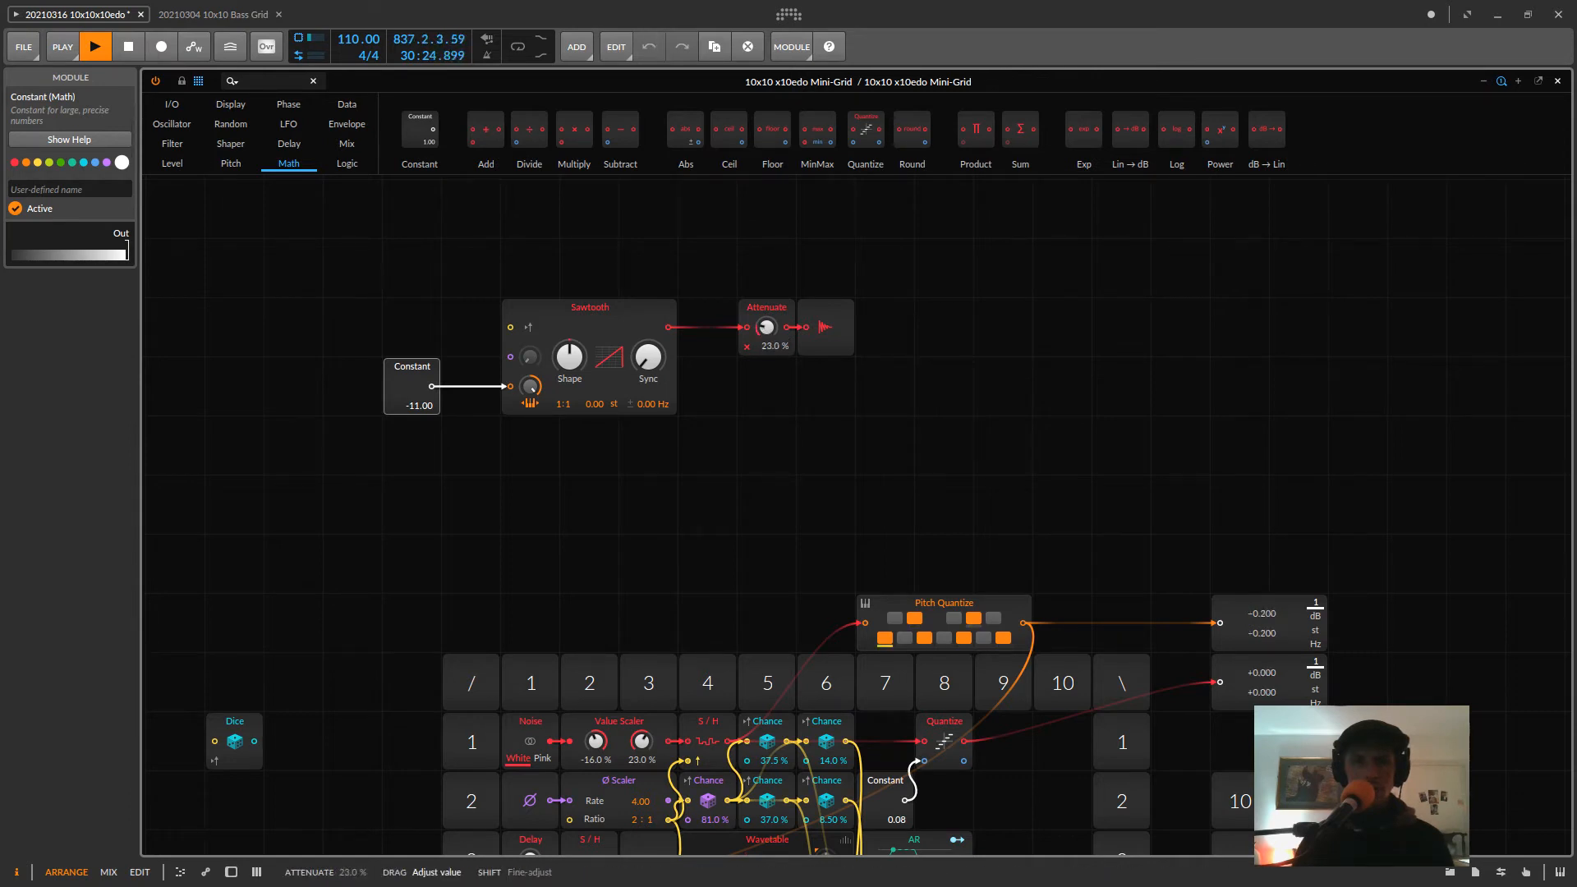
left_click_drag(765, 327, 765, 326)
left_click_drag(423, 406, 424, 406)
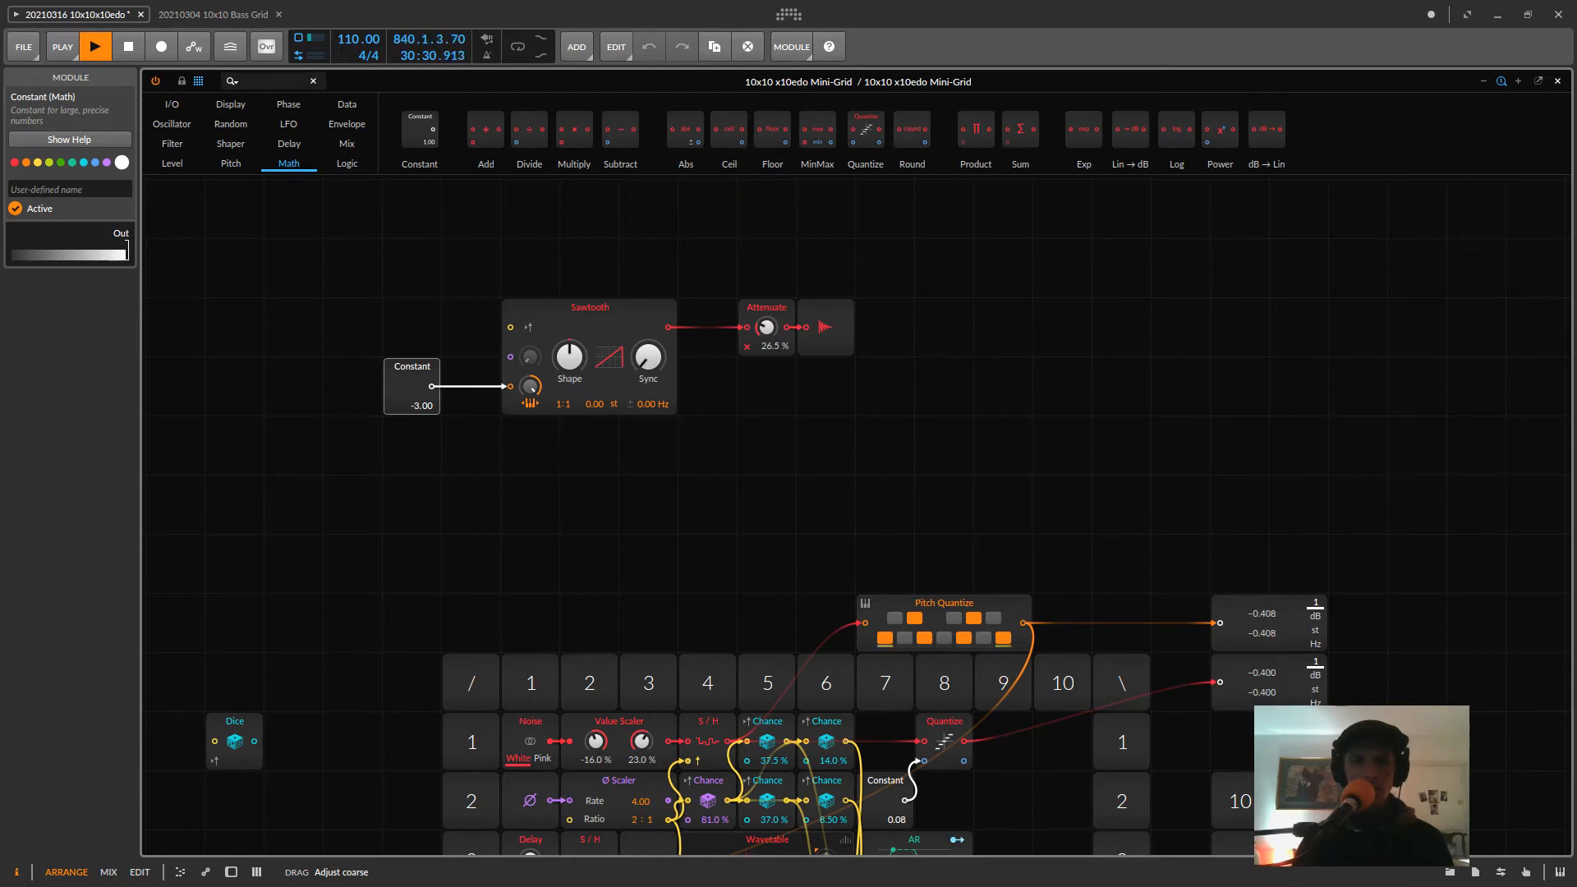
left_click_drag(424, 406, 422, 411)
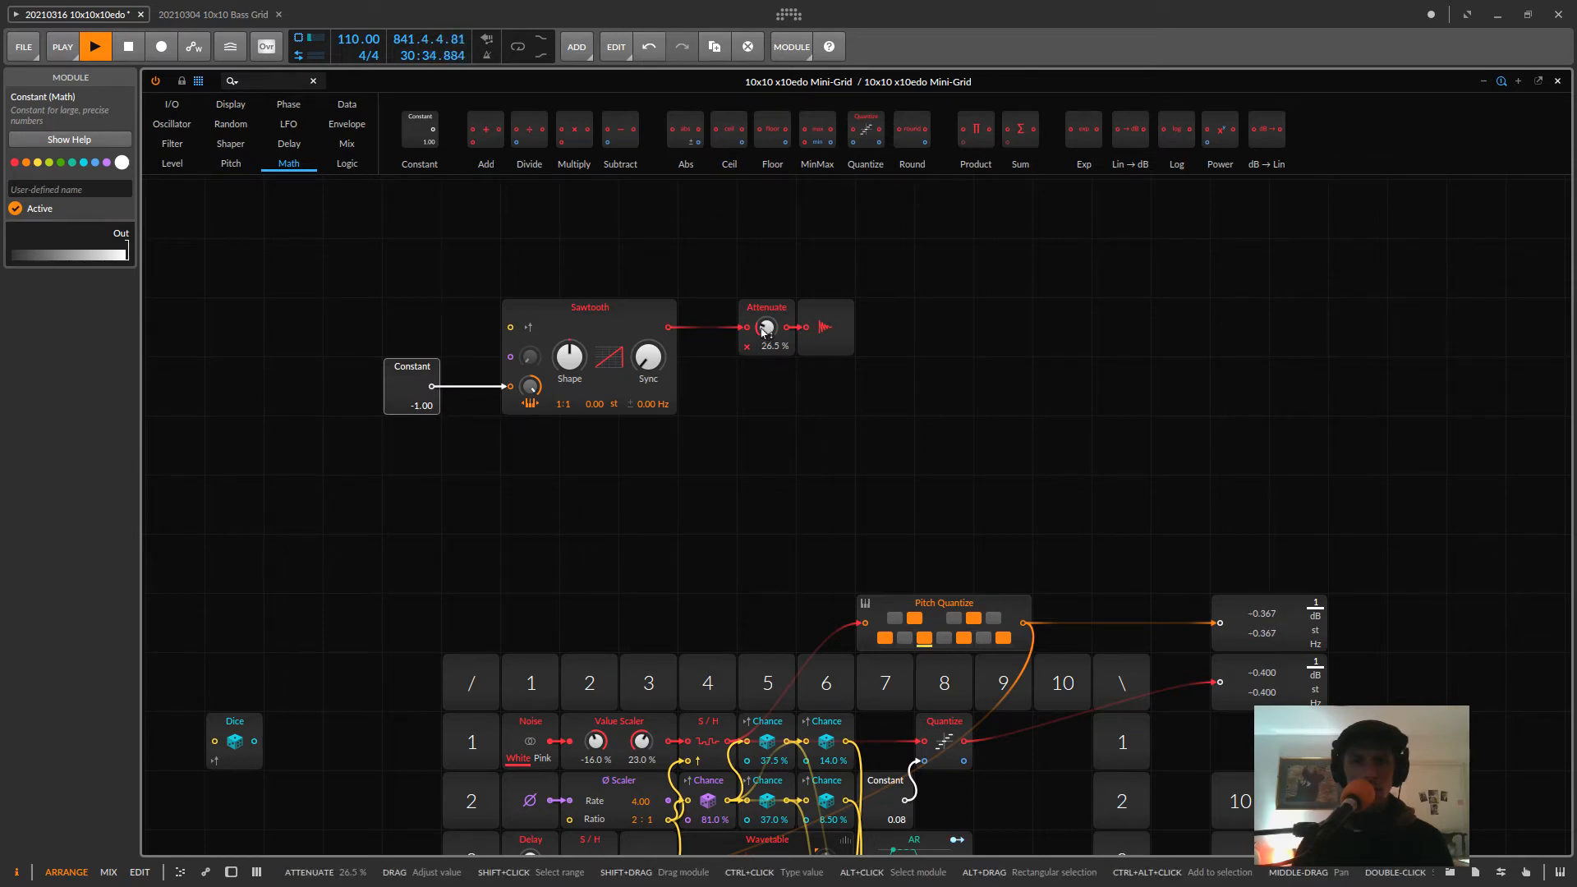
left_click_drag(766, 327, 765, 345)
left_click_drag(422, 403, 422, 394)
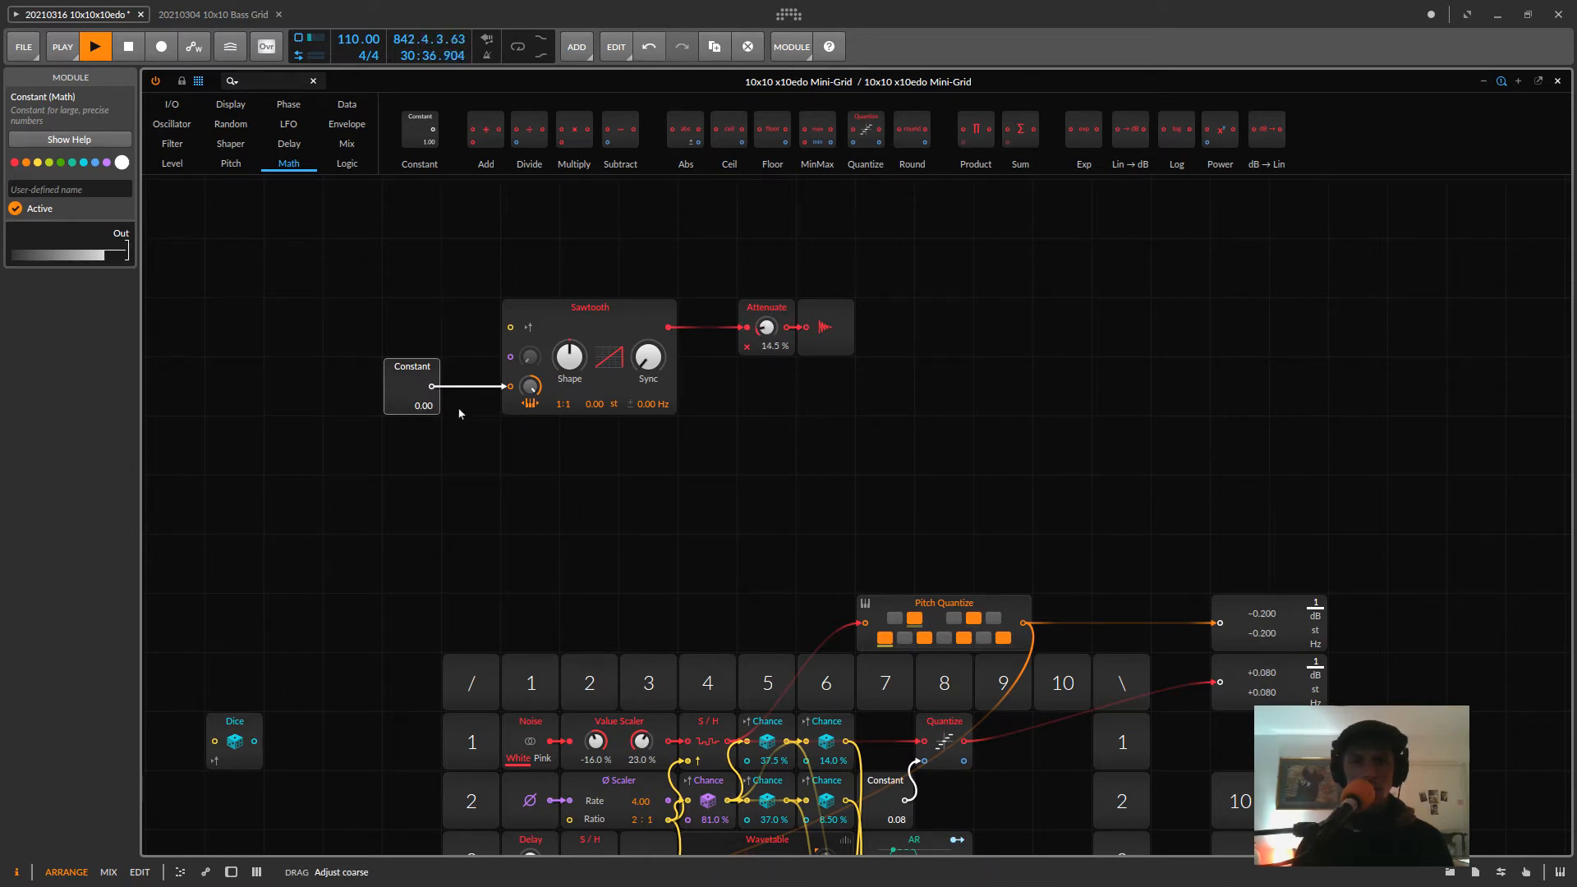
left_click_drag(766, 327, 766, 331)
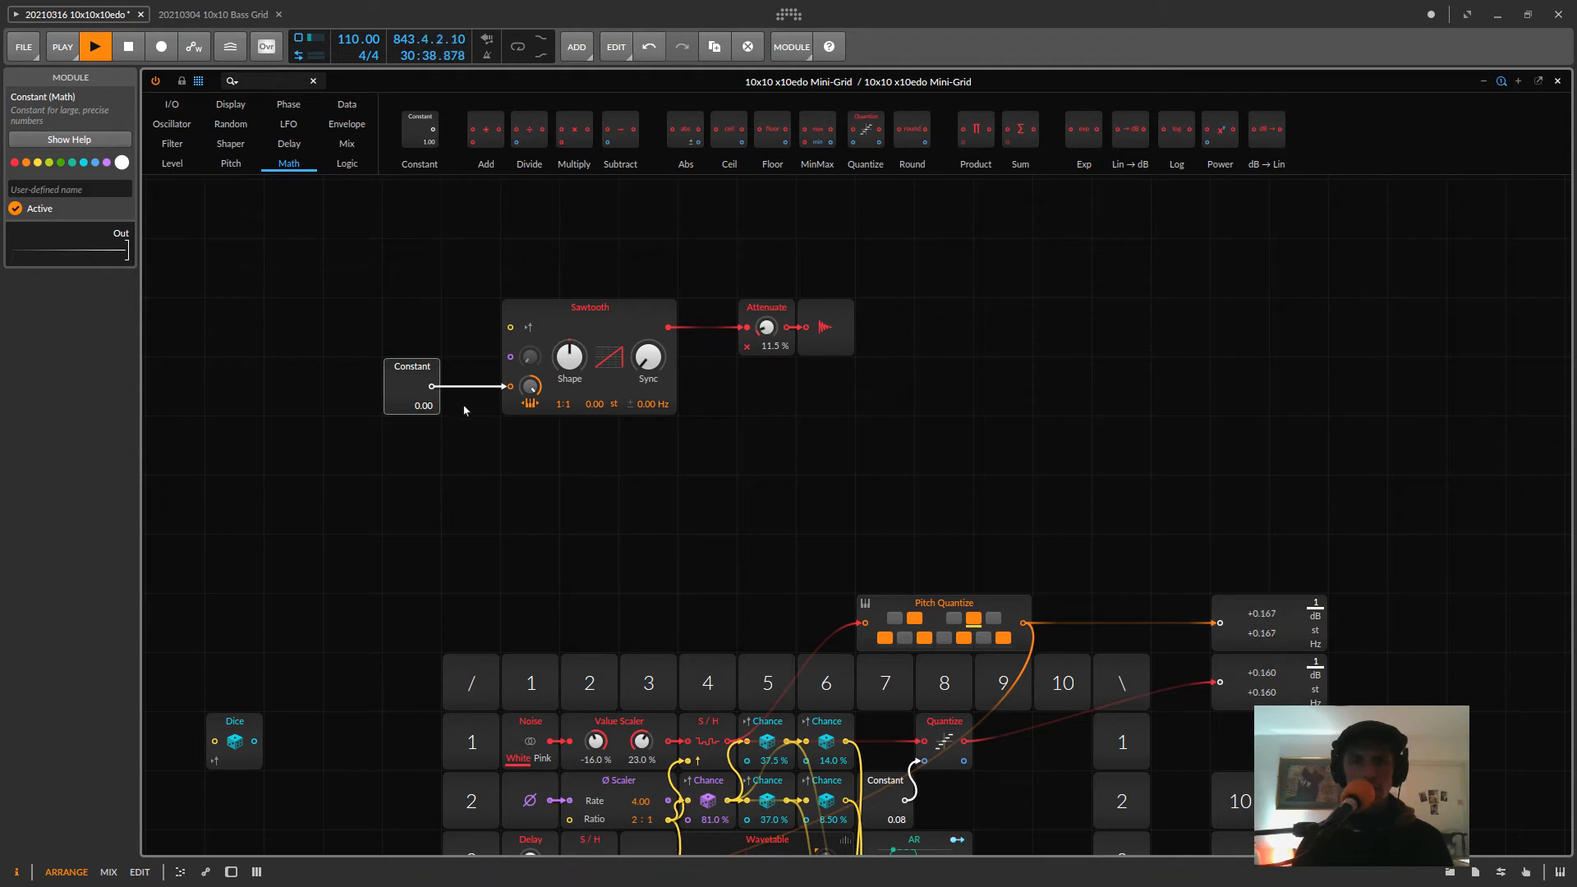
left_click_drag(423, 407, 422, 411)
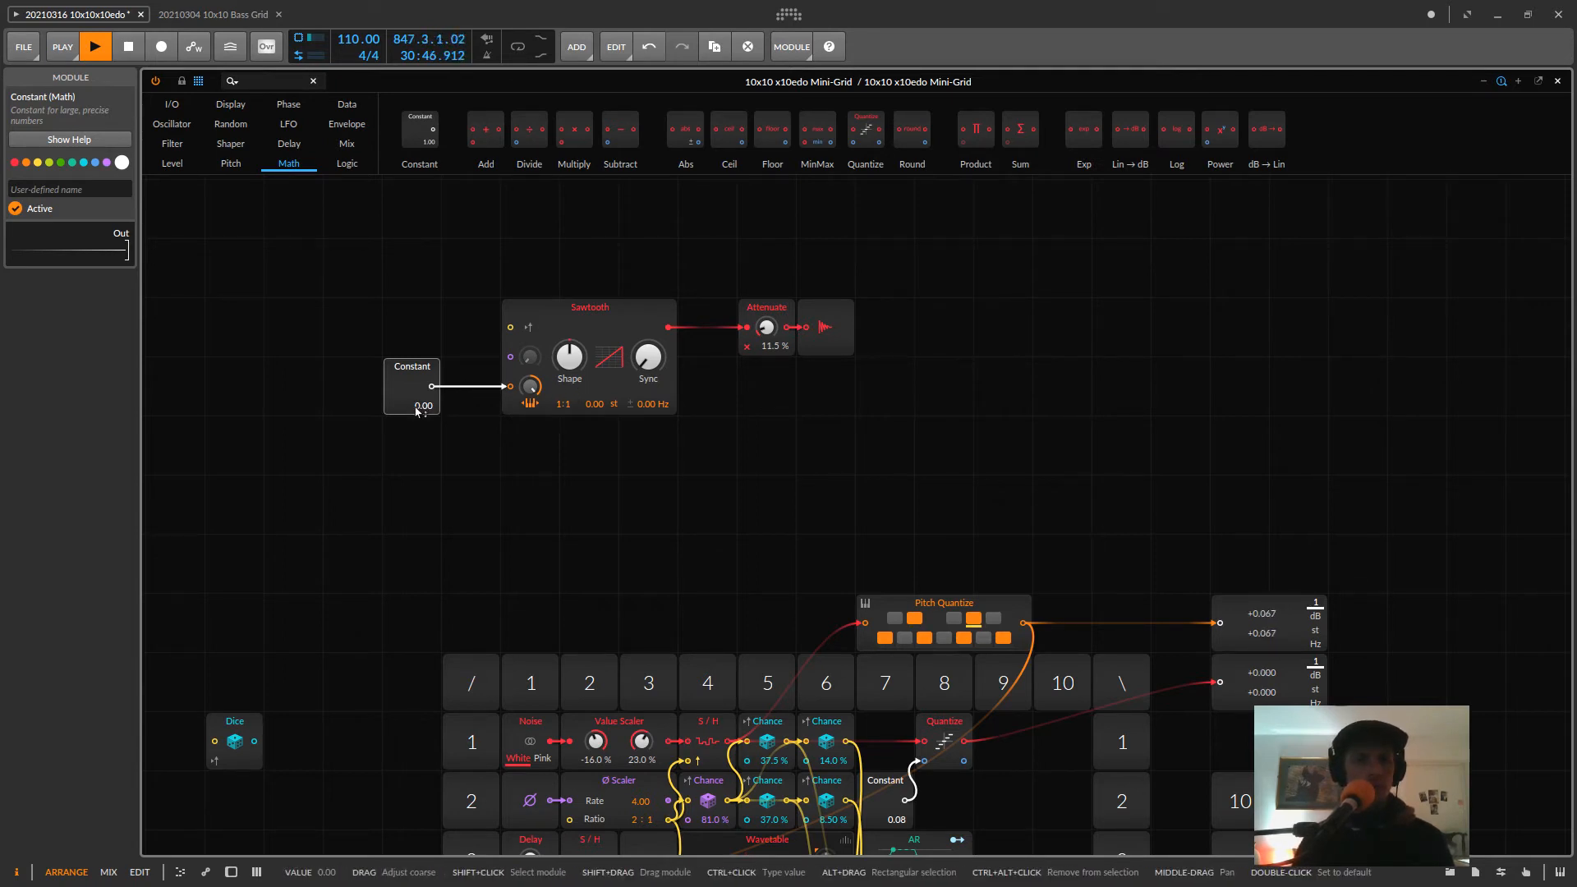
- Finely adjust the Constant feeding the Sawtooth through 0.01 and 0.08, and leave it at 0.10
key("shift")
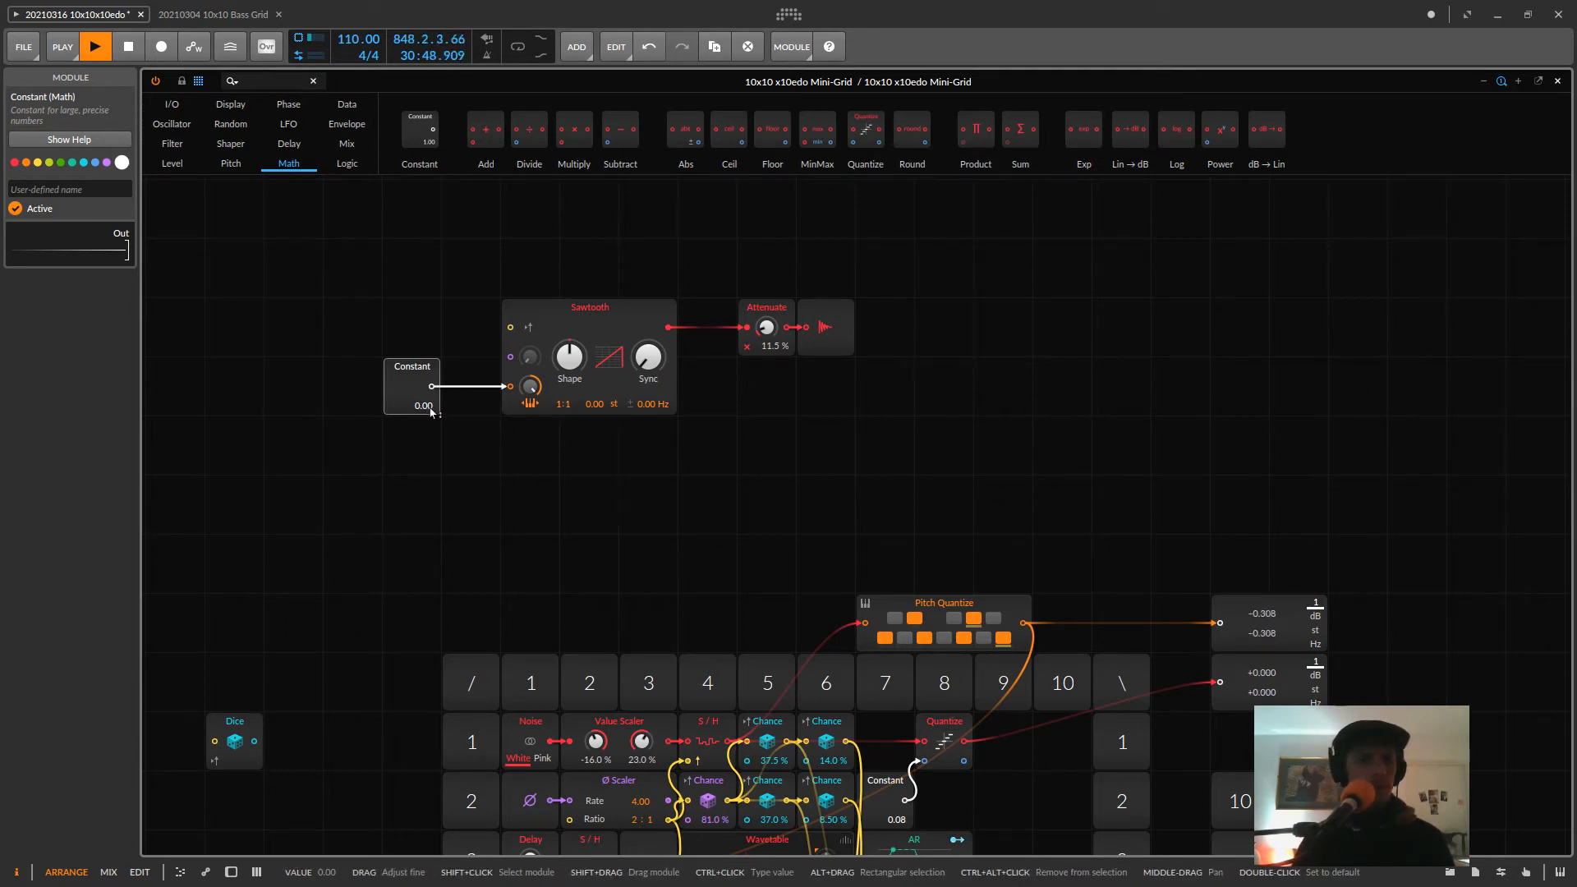
left_click_drag(432, 413, 432, 409)
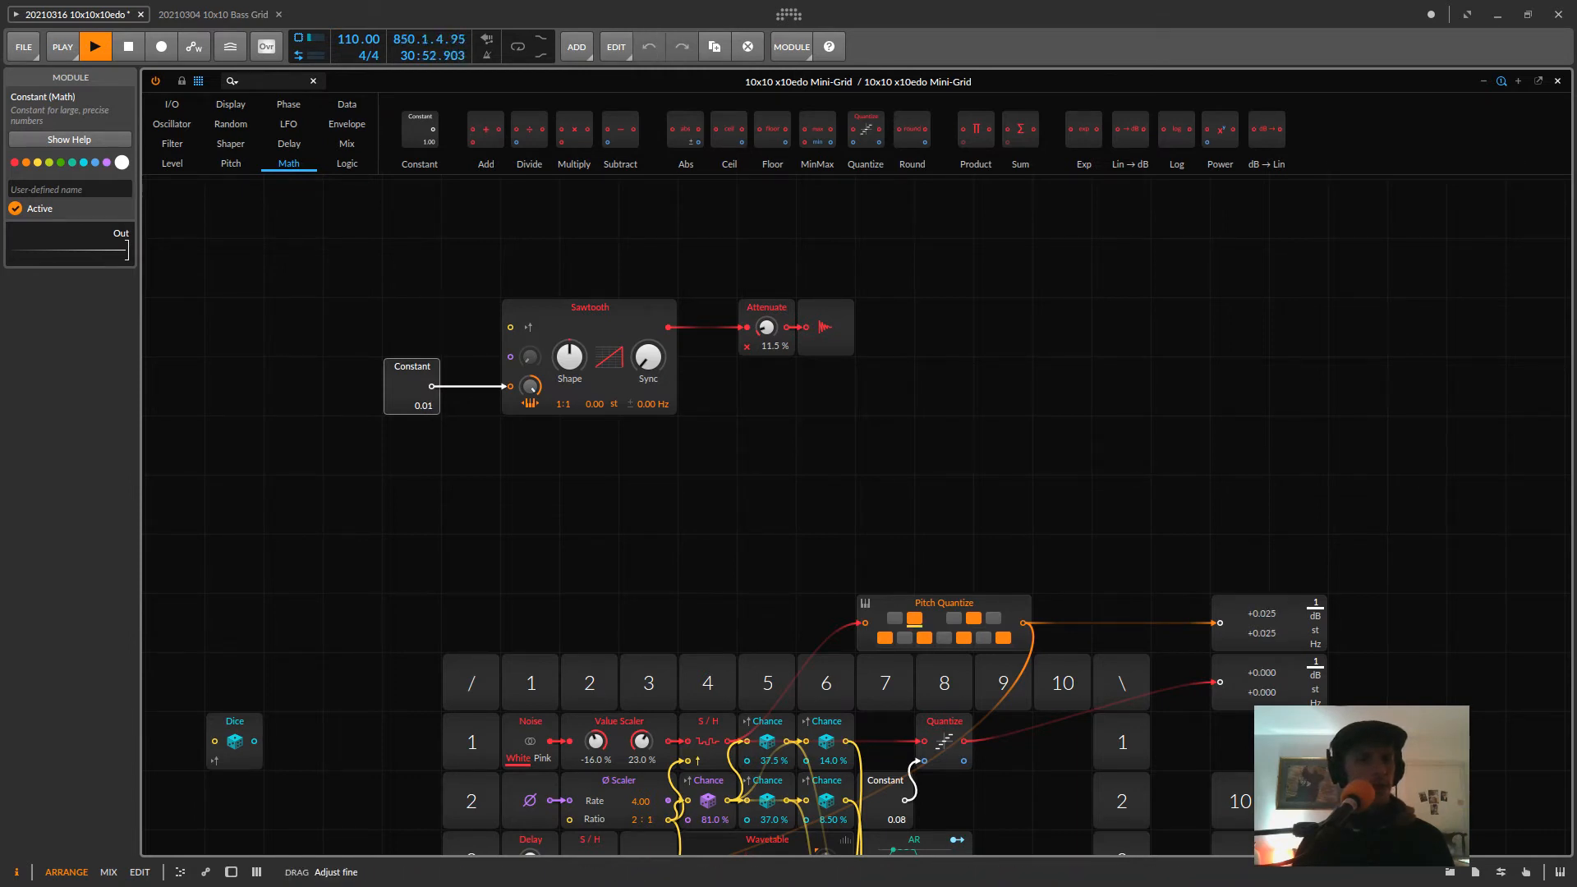
left_click_drag(432, 408, 432, 410)
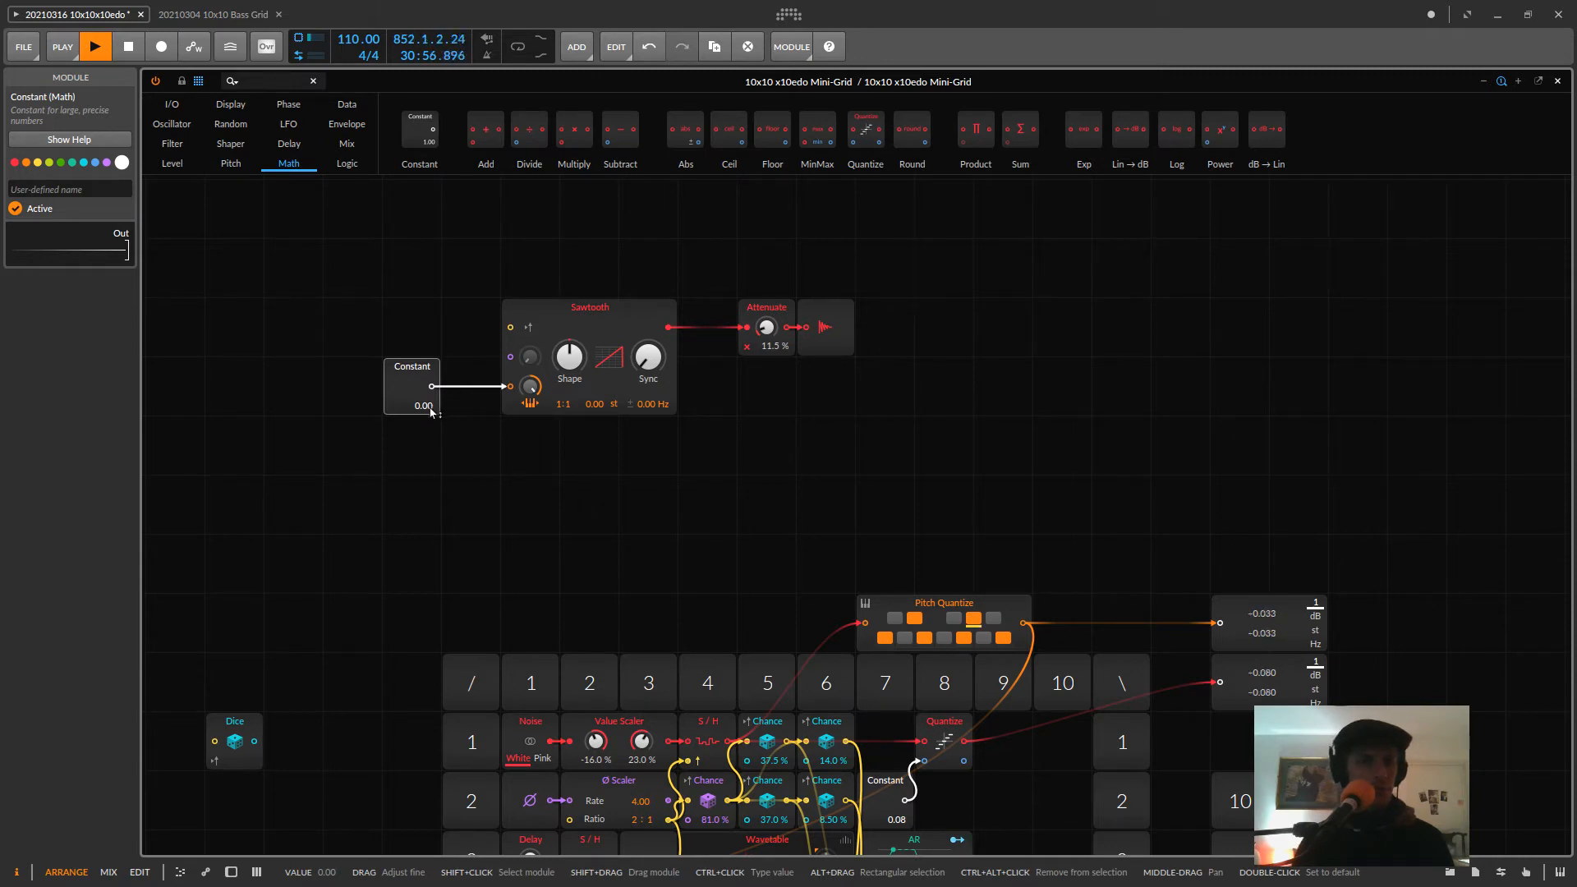
left_click_drag(432, 412, 432, 412)
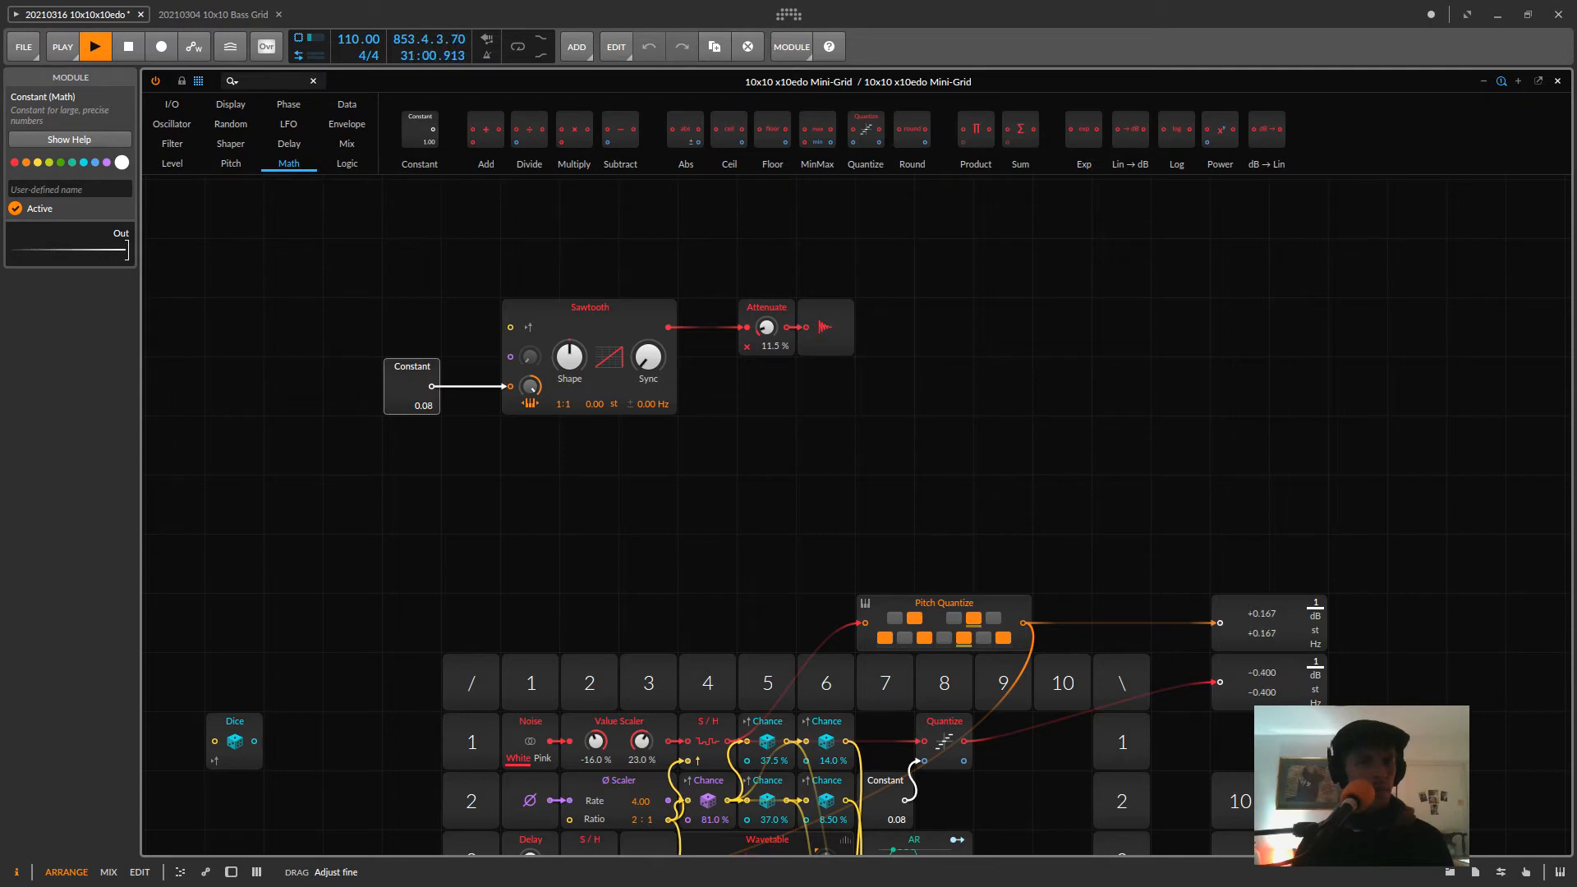
left_click_drag(432, 412, 432, 410)
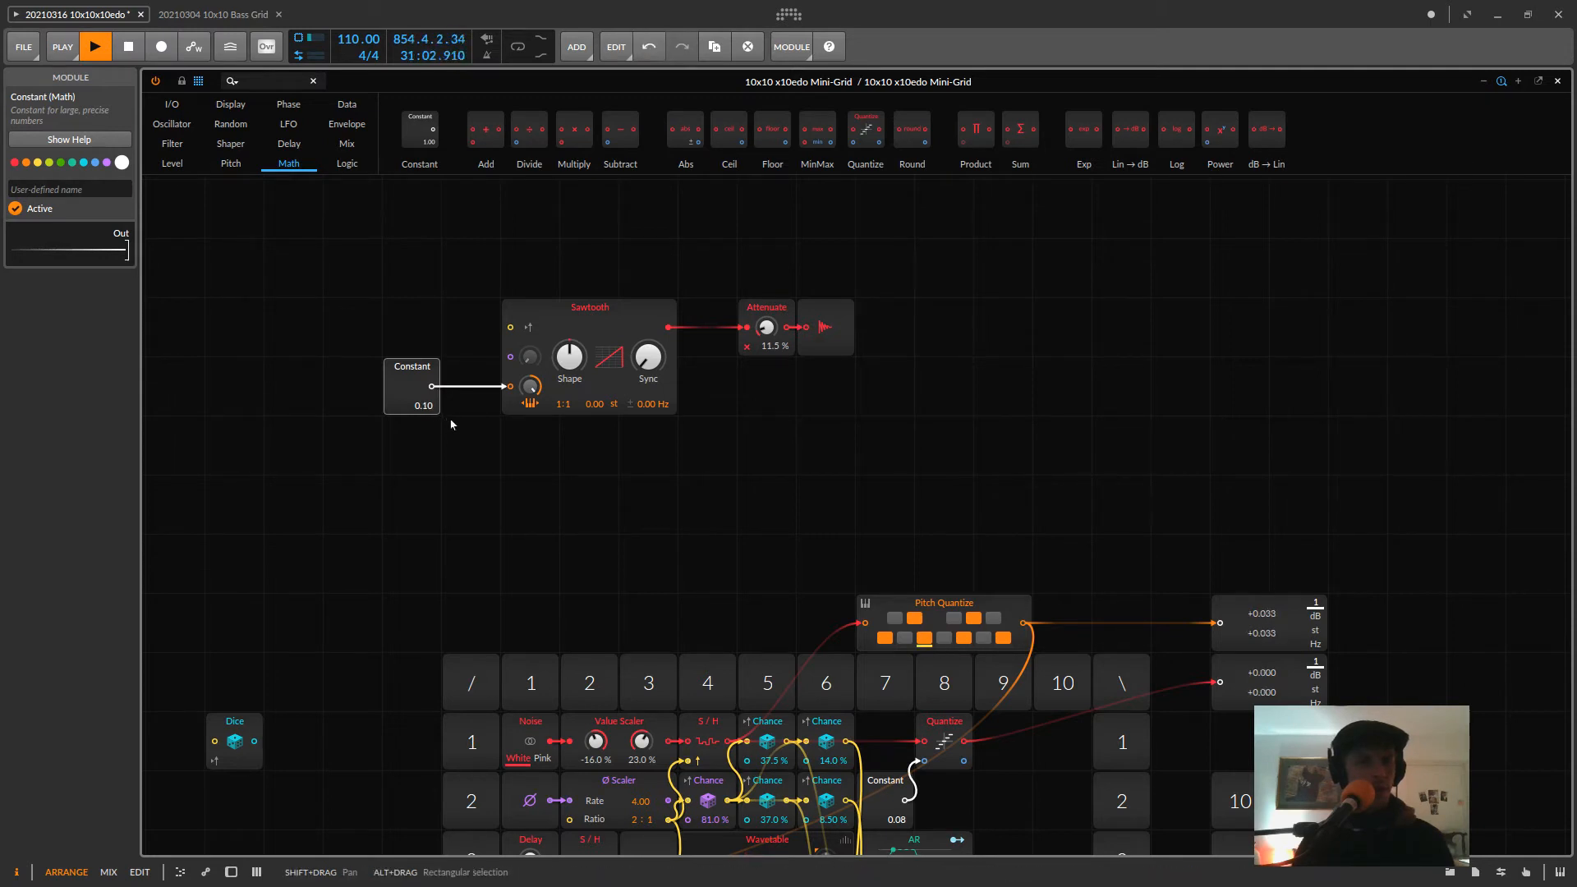
- Set Attenuate to 5.50 % and audition the Sawtooth with the Constant at 0.20, ending at 0.06
left_click_drag(766, 328, 765, 338)
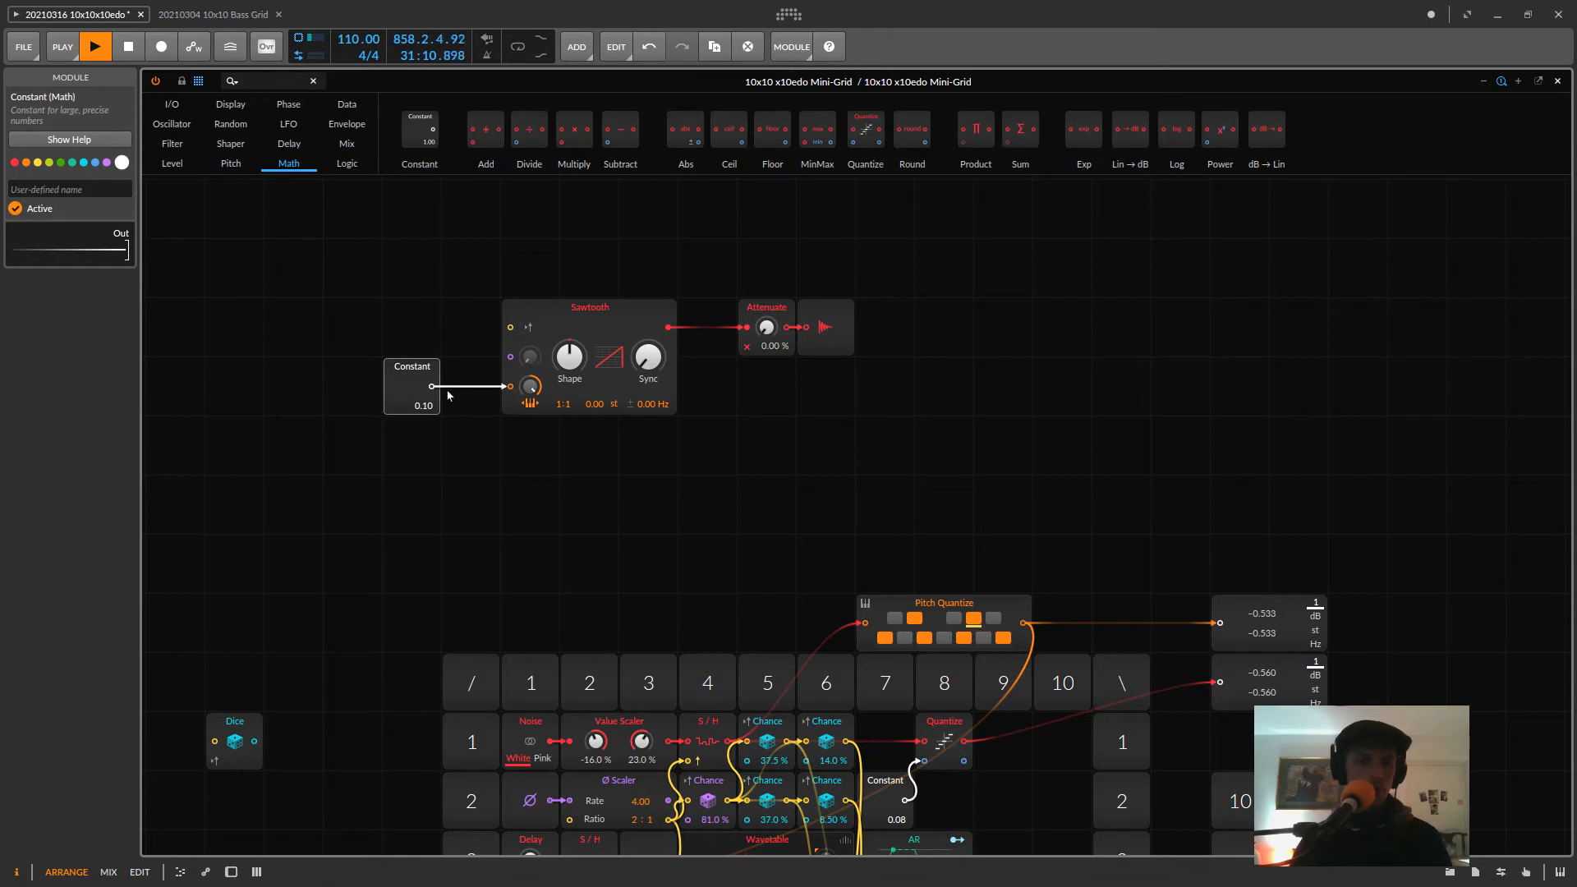
left_click_drag(765, 327, 766, 327)
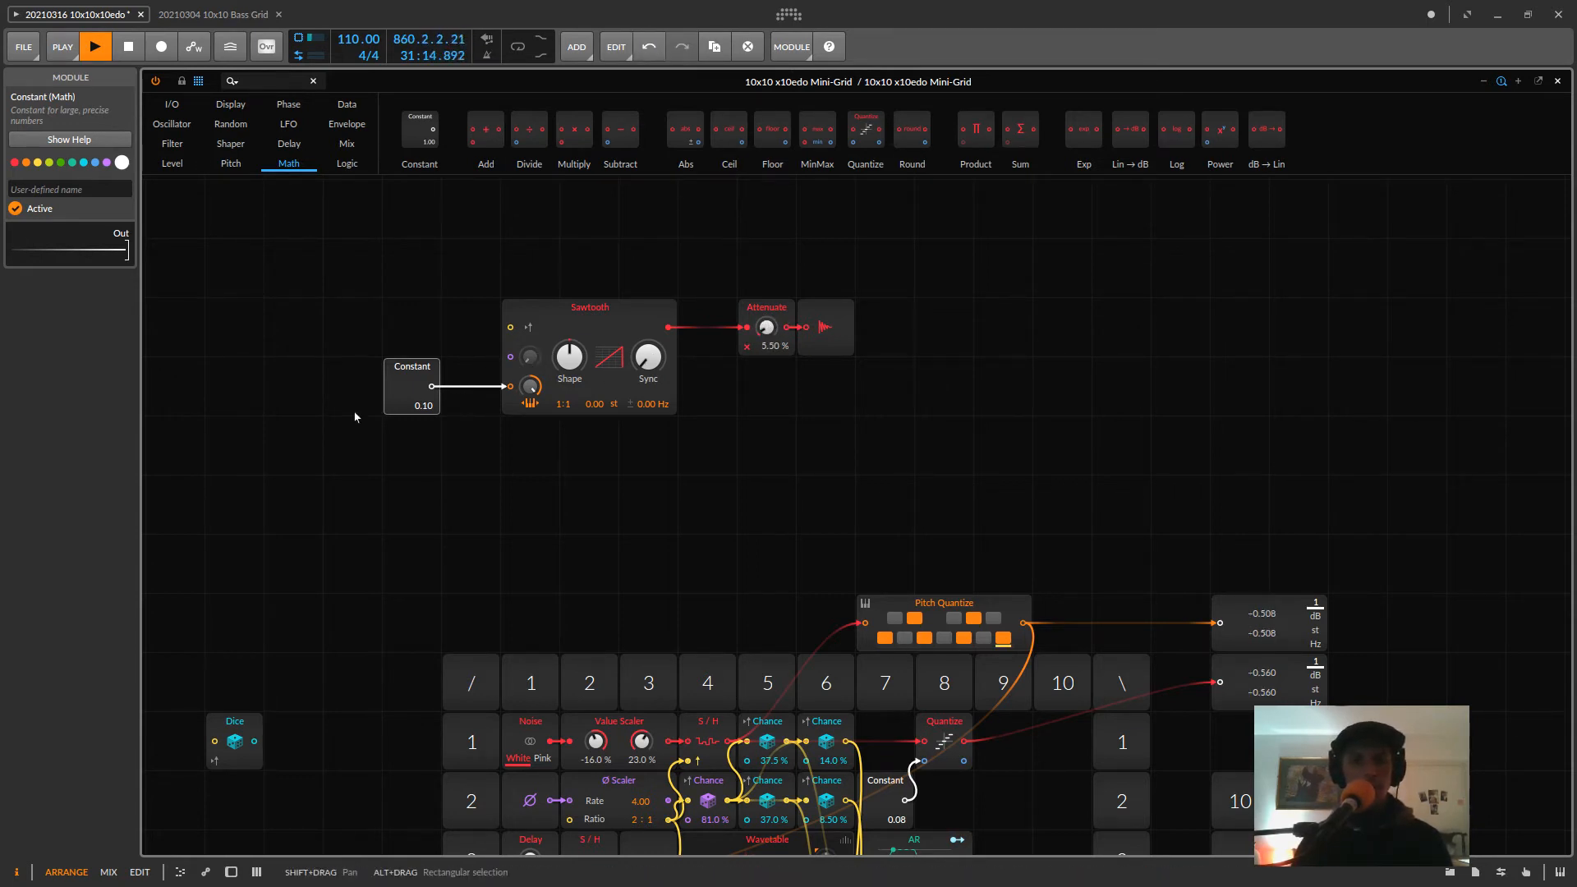
left_click_drag(423, 404, 422, 408)
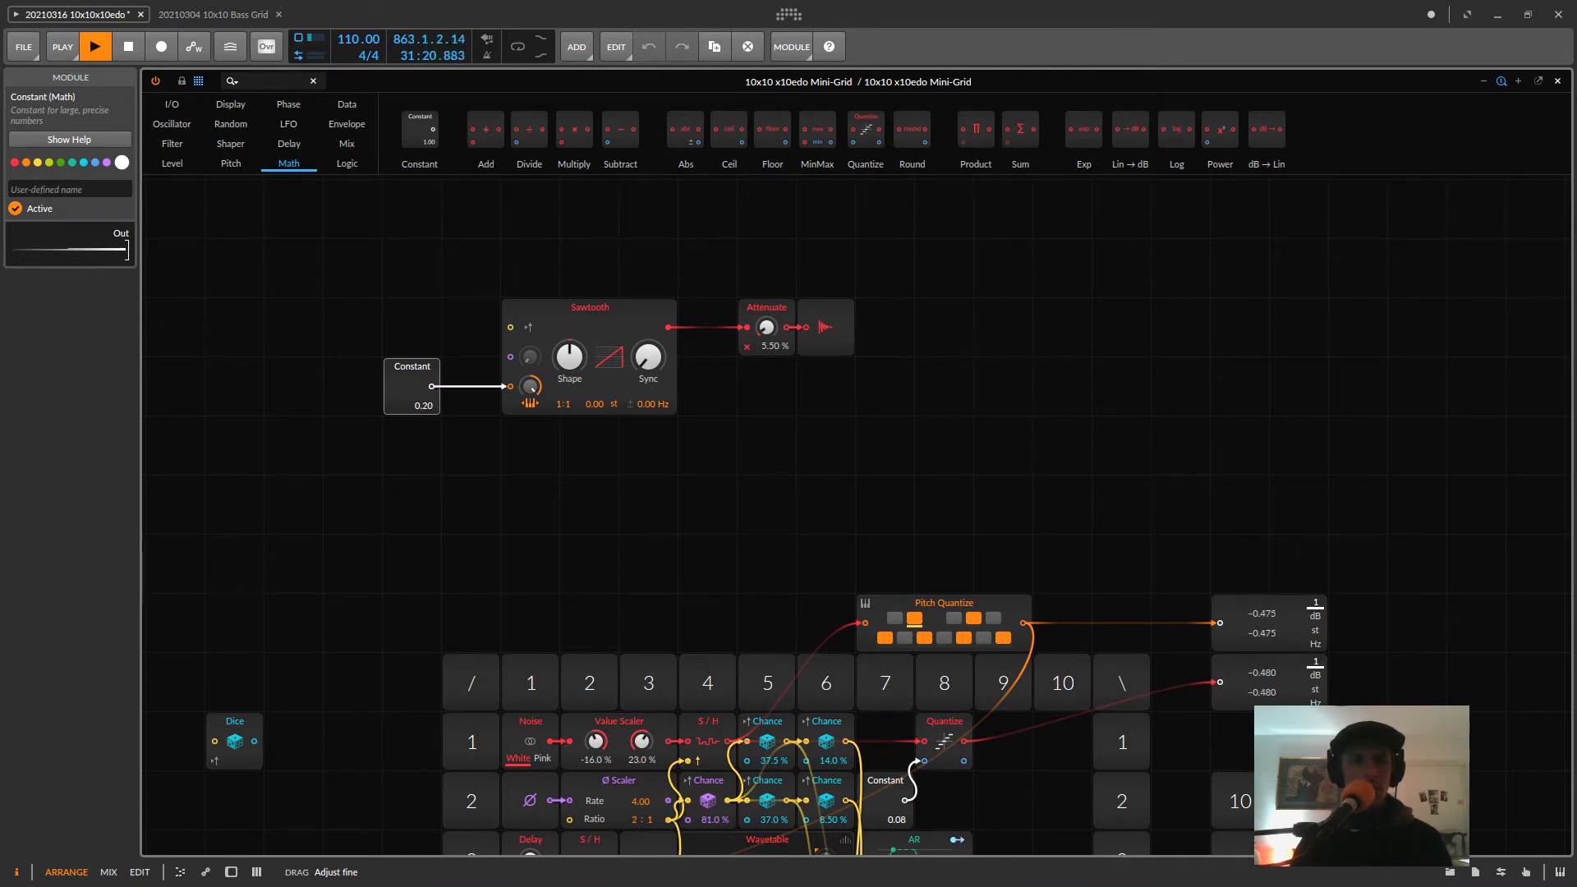
left_click_drag(422, 404, 422, 402)
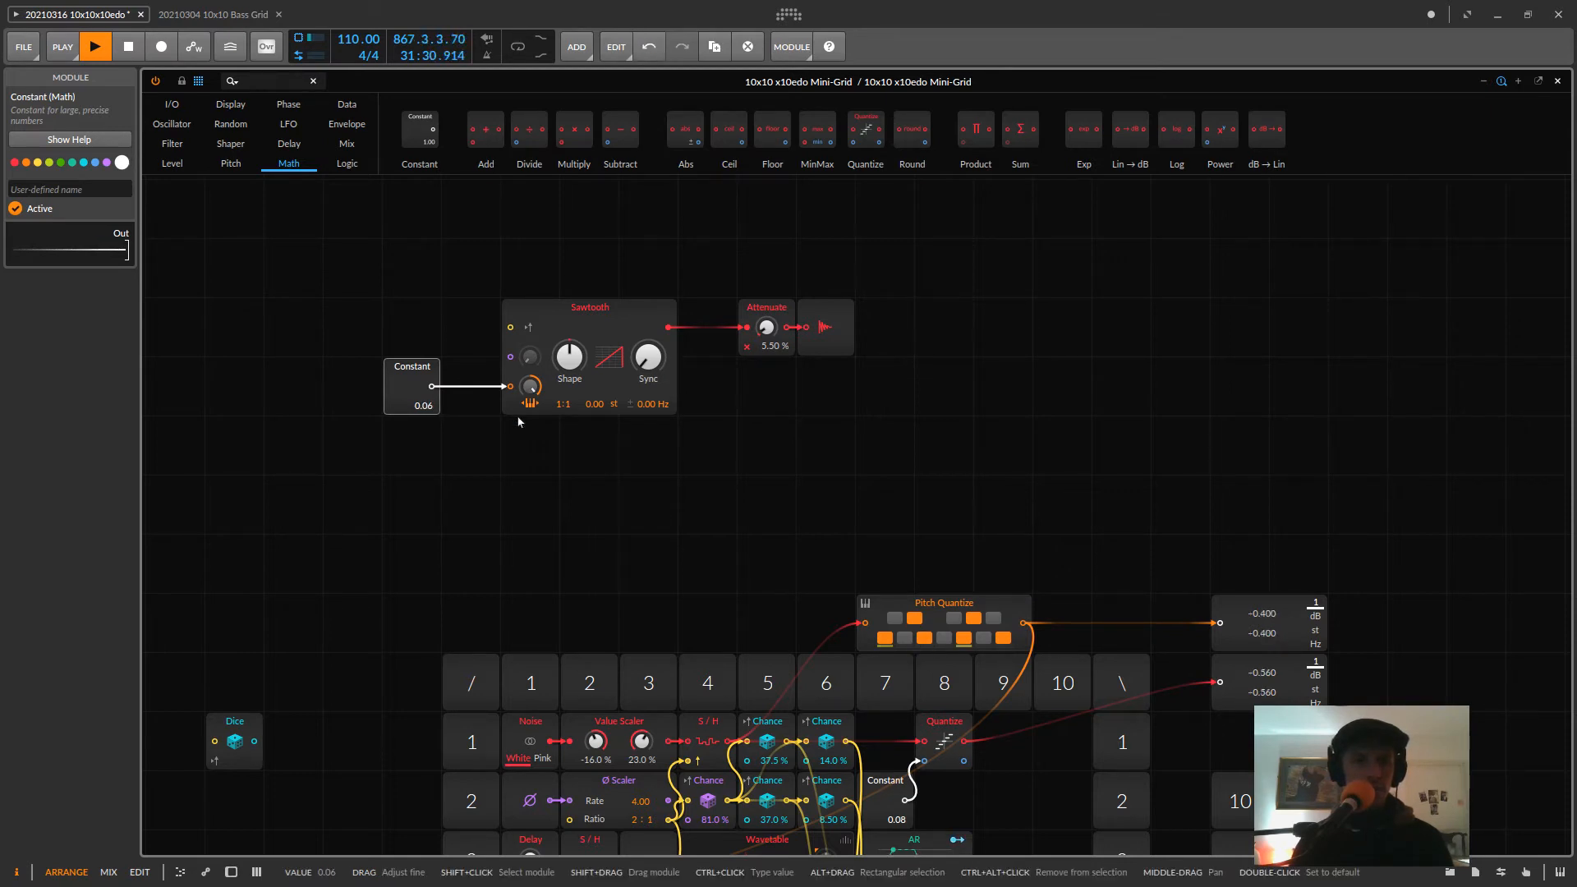
- Lower Attenuate to 0 % and detach the test Audio Out, moving it one cell further right
left_click(822, 341)
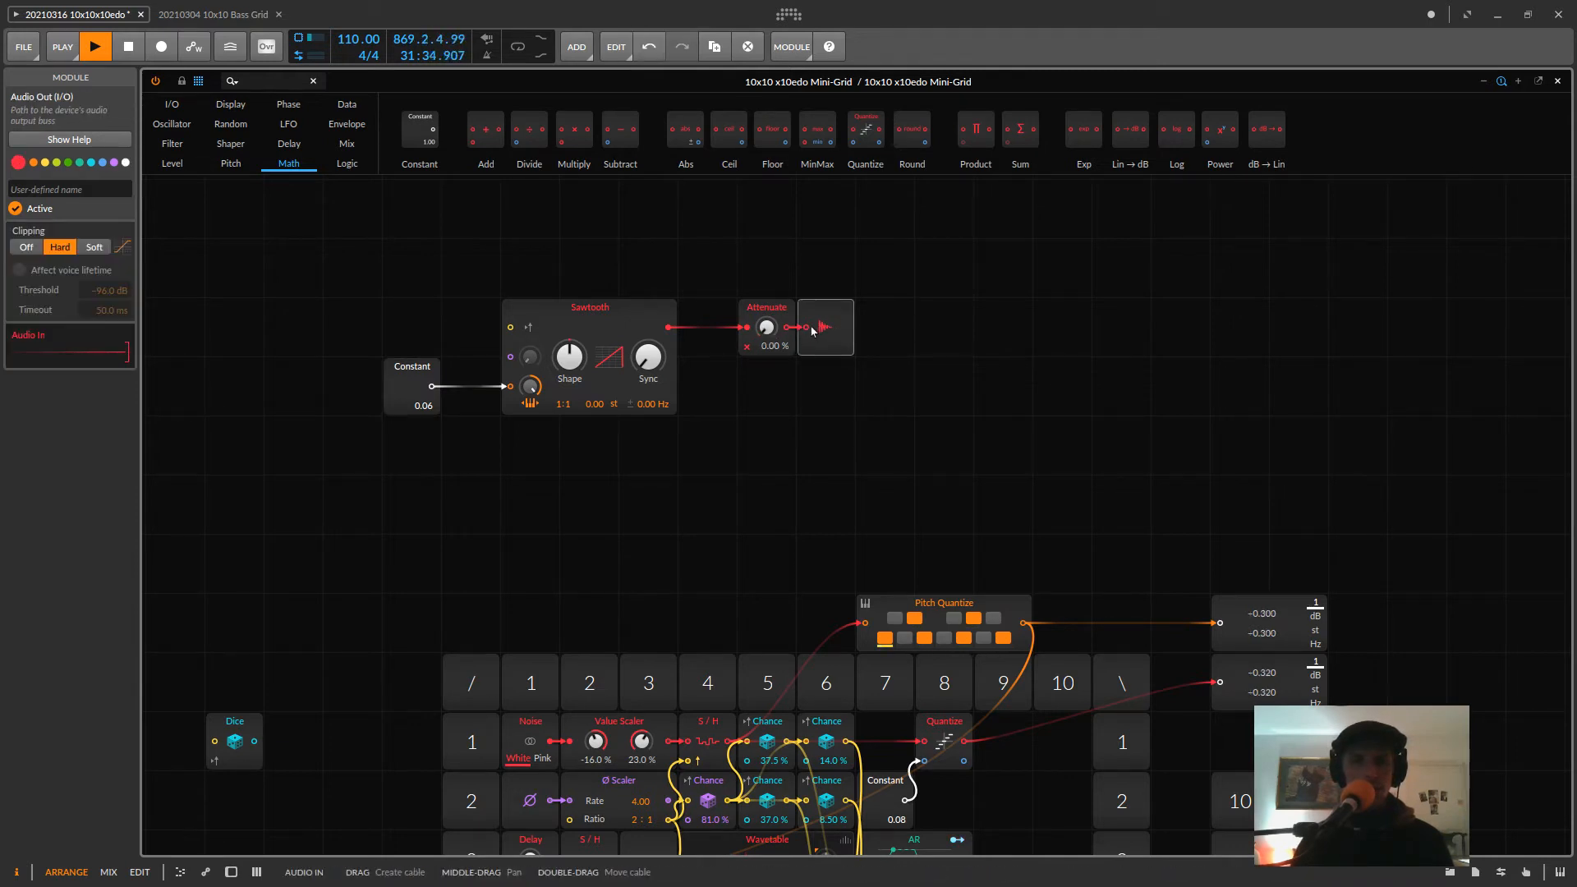
left_click_drag(821, 341, 879, 341)
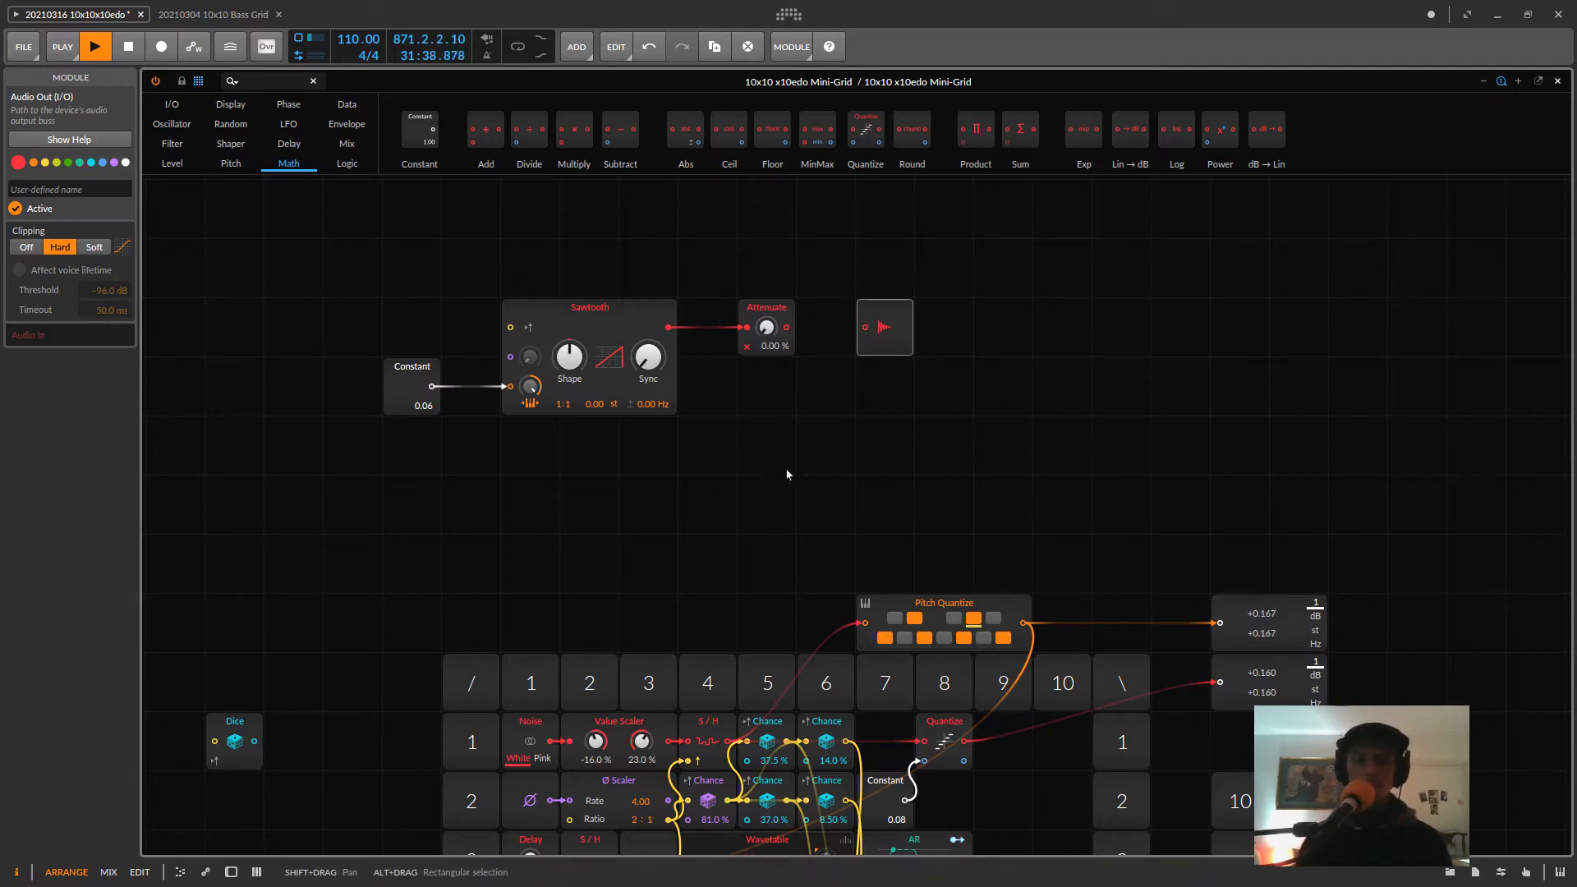
- Switch on the Mute button module outside the grid beside row 7
scroll(810, 398, "down", 4)
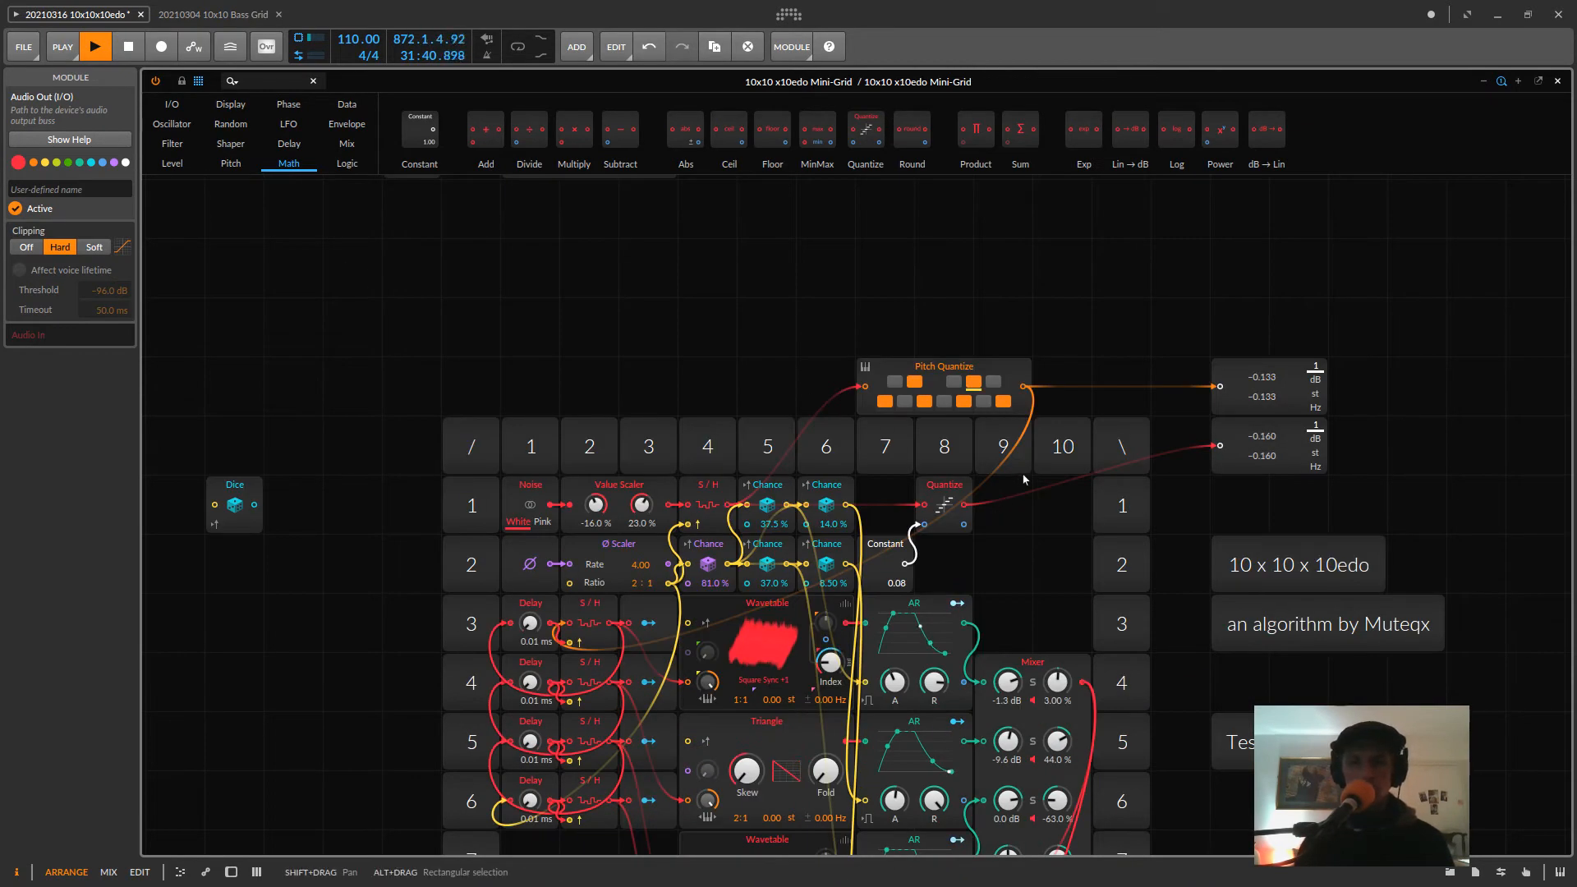
scroll(999, 513, "down", 6)
left_click(1306, 507)
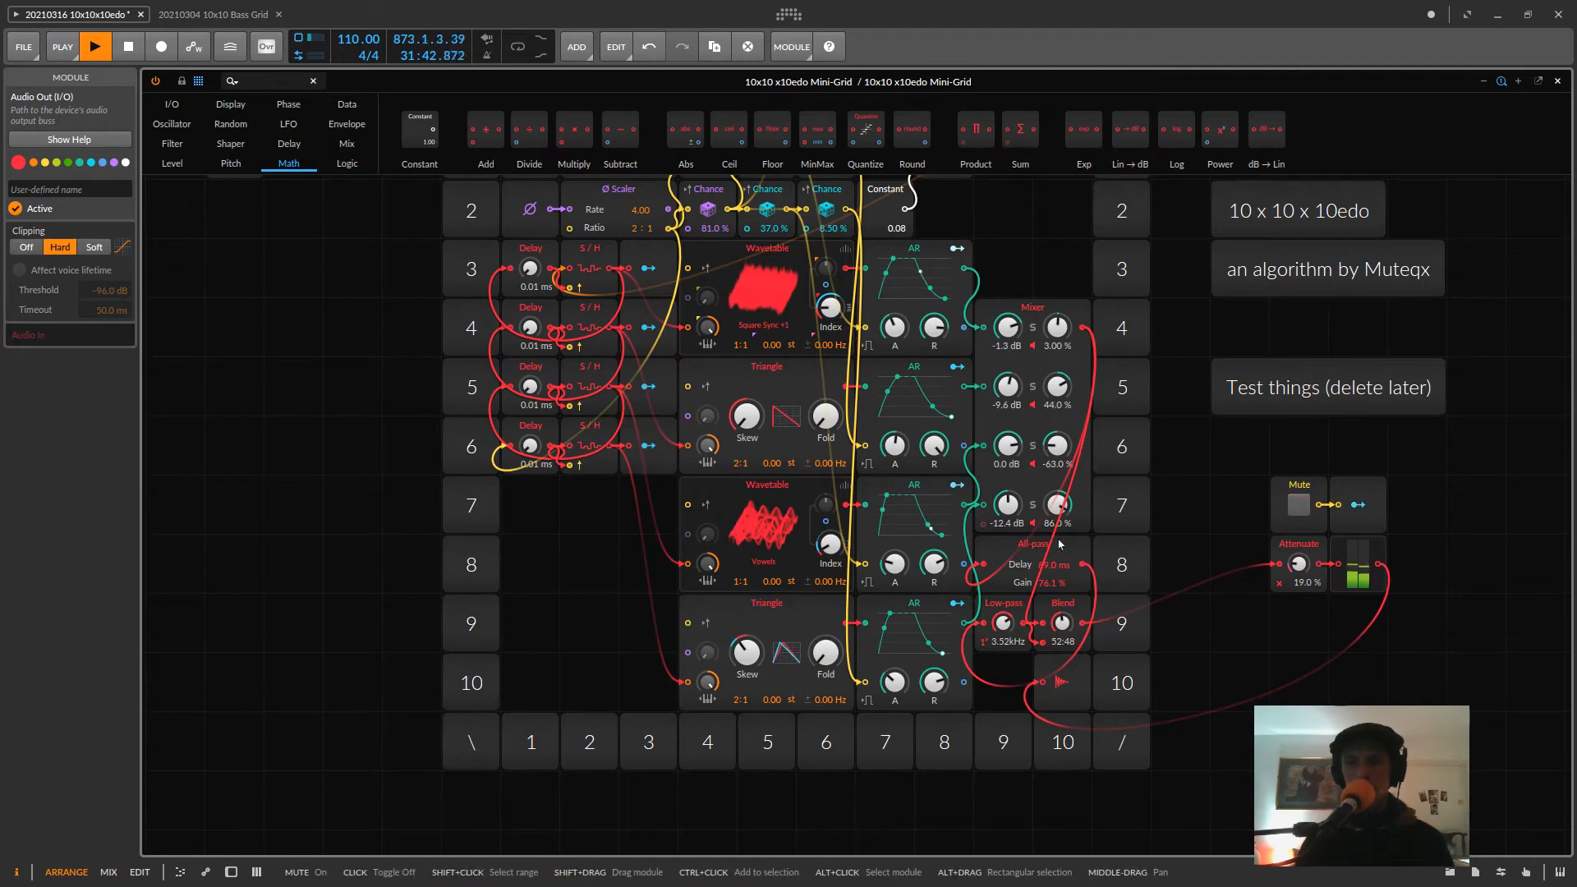
- Set the Constant feeding the Quantize module in row 1 to 0.01
scroll(1008, 448, "up", 2)
scroll(1007, 448, "up", 5)
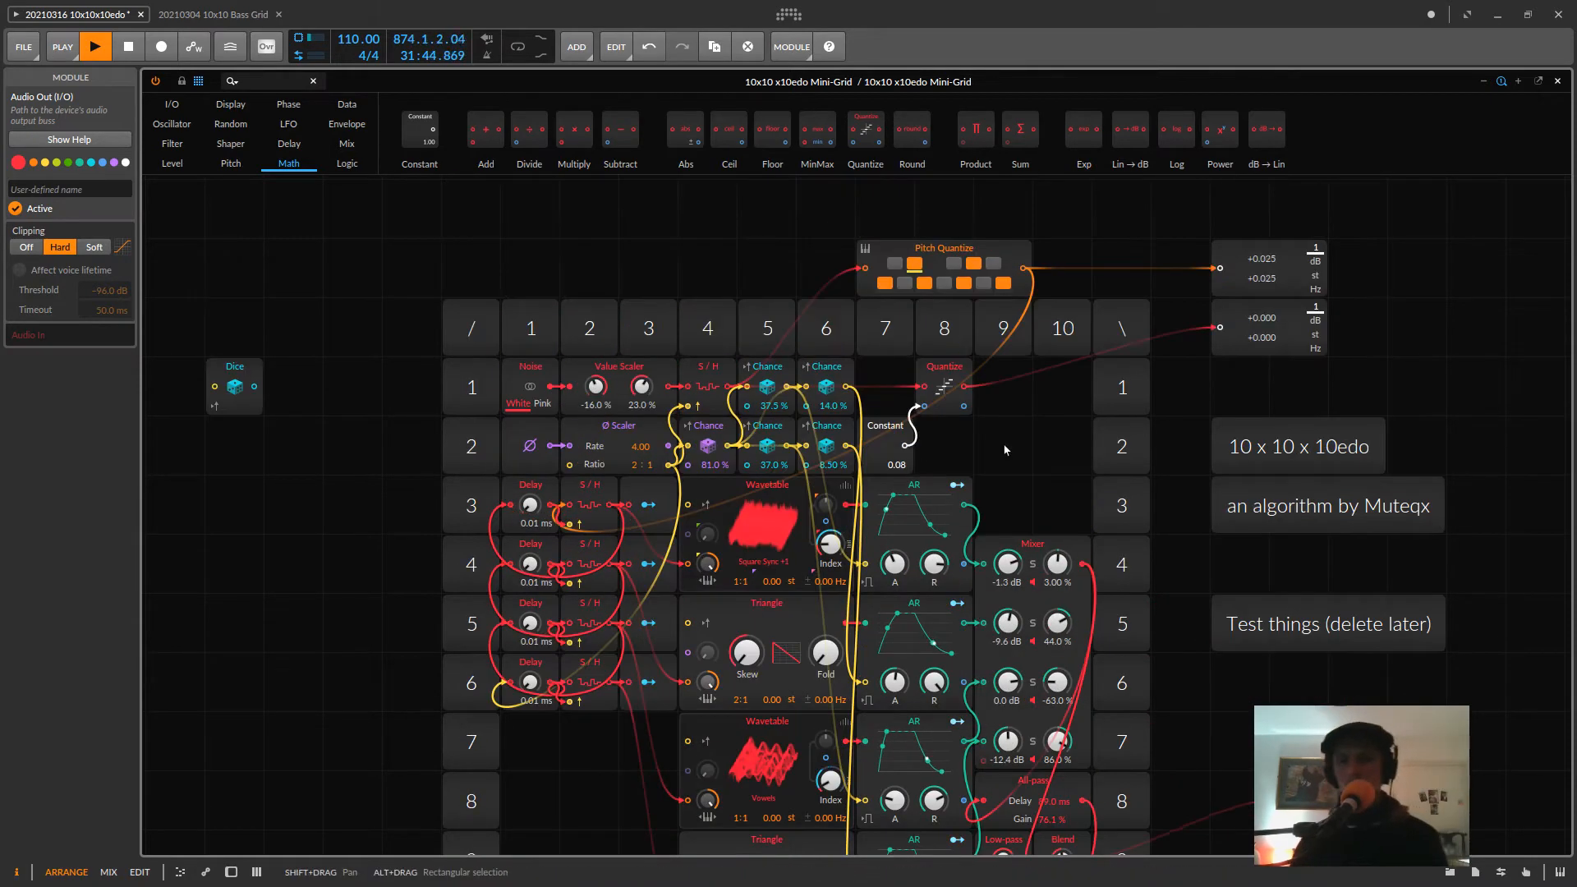
scroll(1004, 476, "up", 3)
scroll(1002, 495, "down", 3)
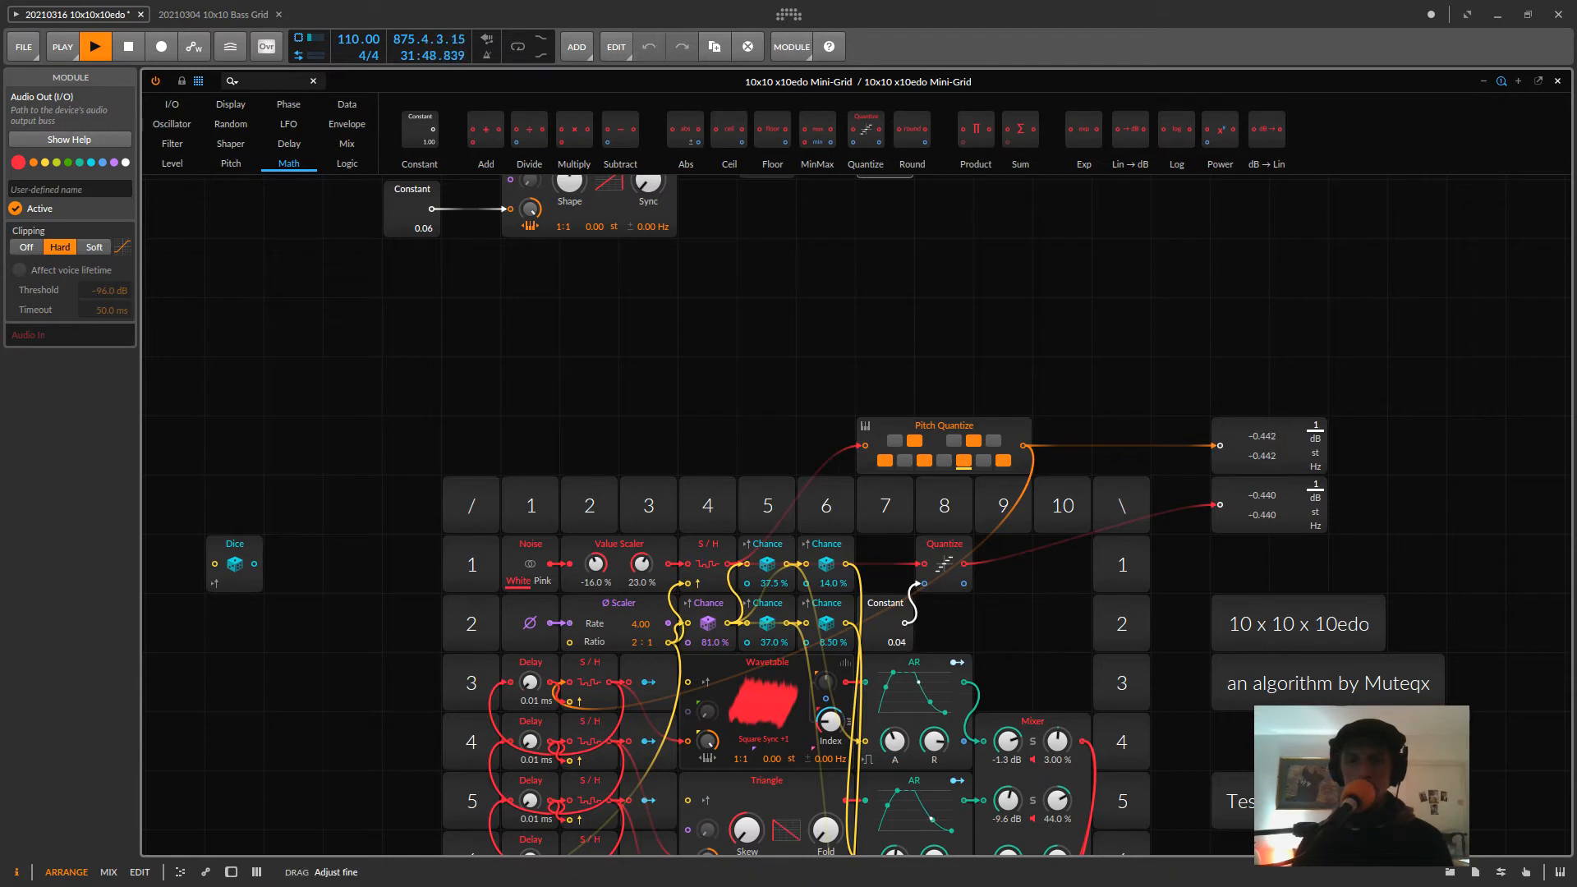
left_click_drag(896, 642, 896, 649)
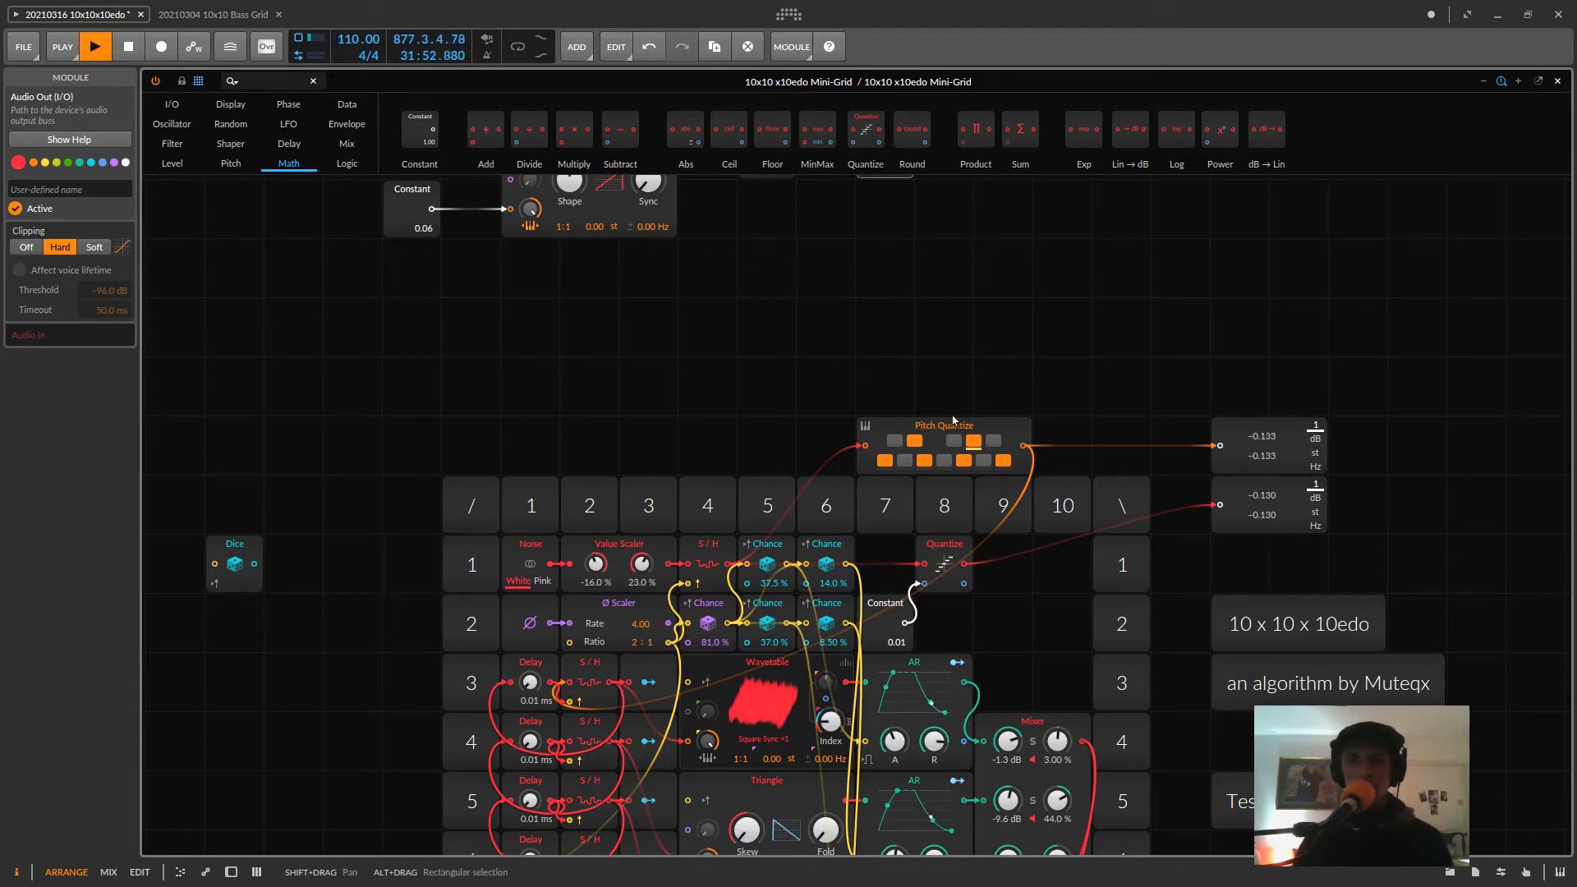
- Move Pitch Quantize further from the grid, disconnect its input and its value readout, and delete that readout
left_click_drag(965, 435, 846, 376)
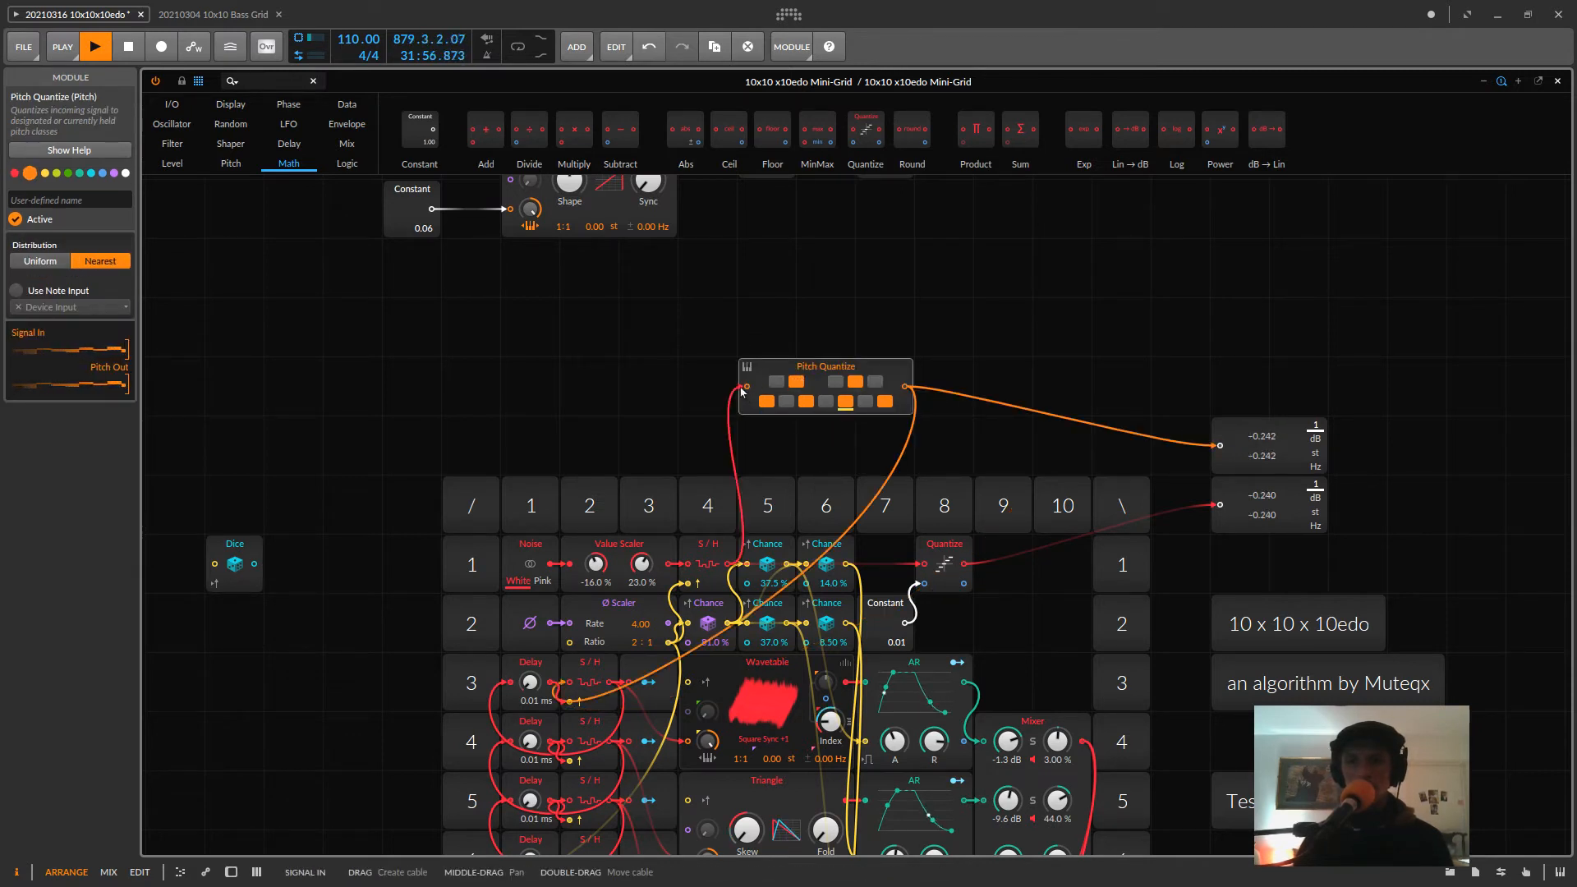
left_click_drag(746, 388, 945, 427)
left_click_drag(1219, 448, 1221, 446)
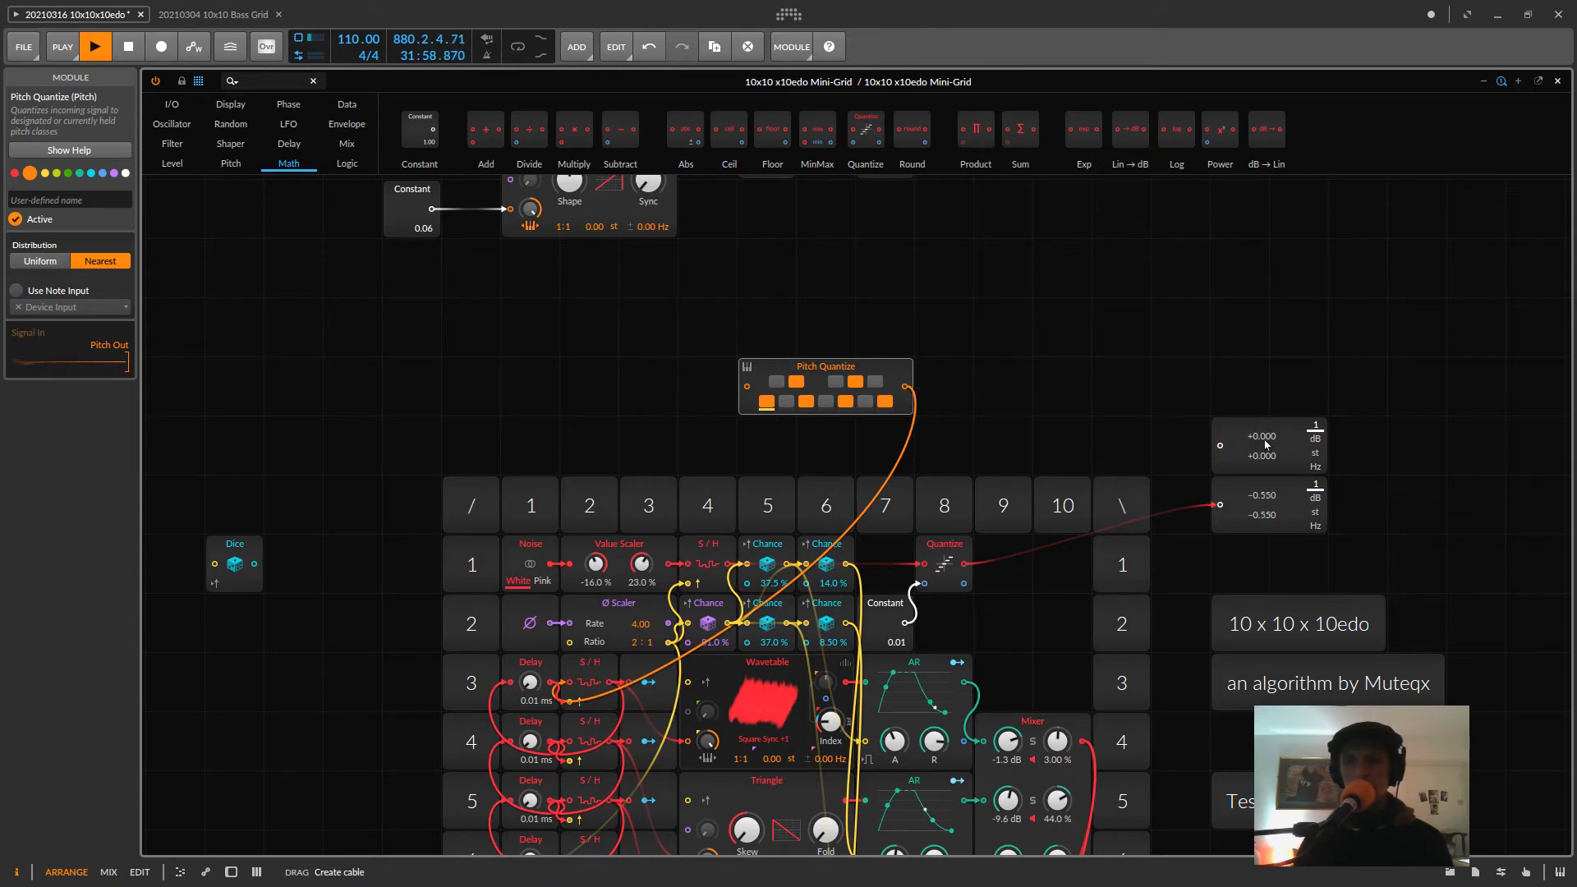
left_click(1265, 437)
key("Delete")
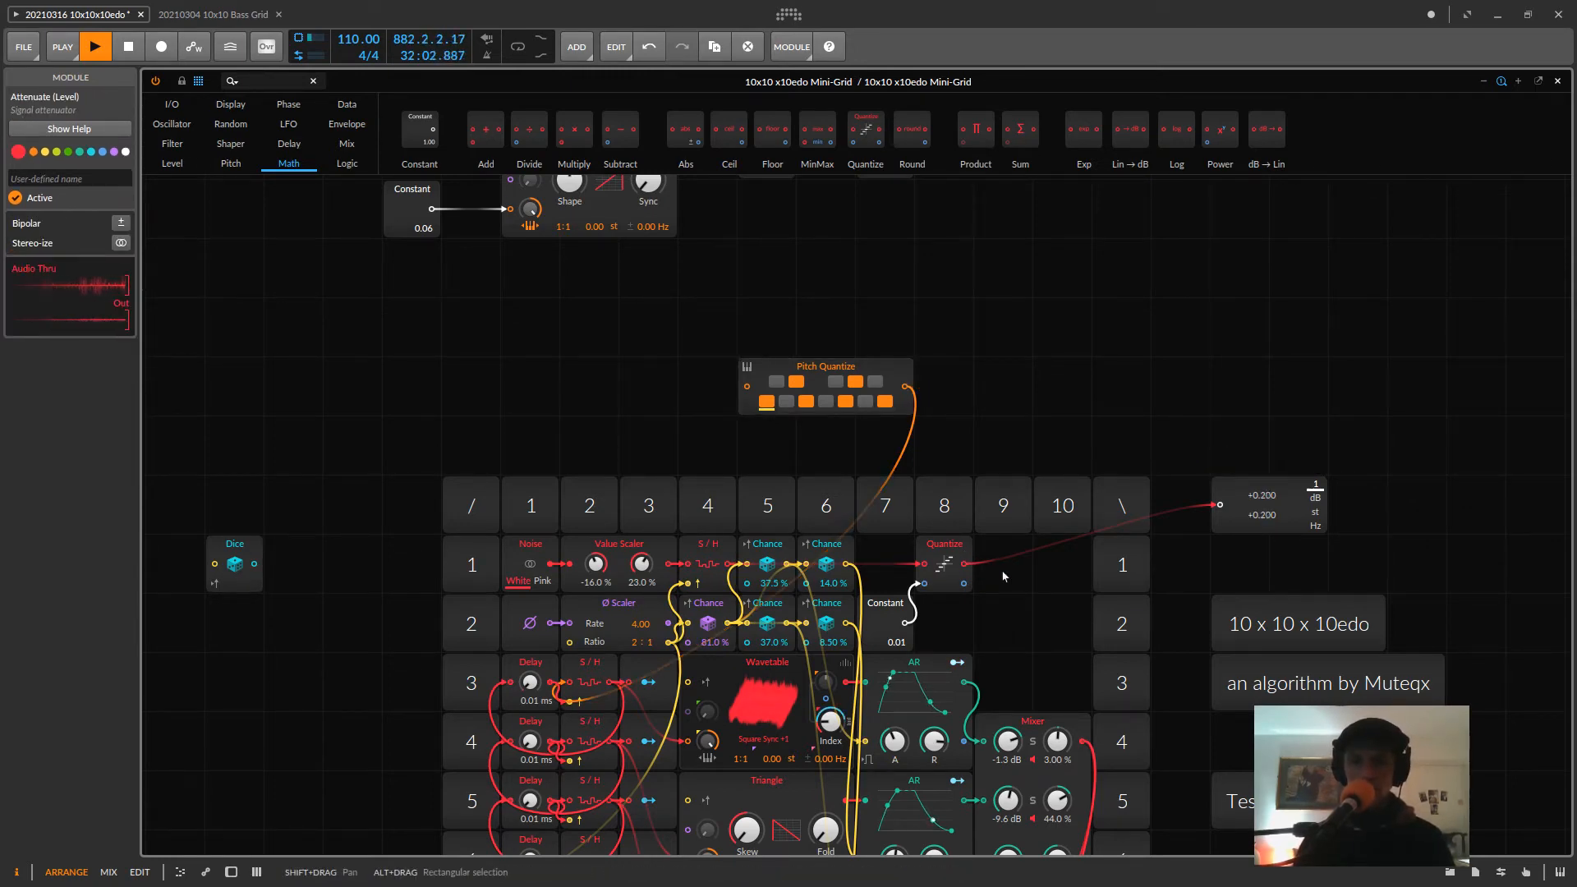
- Connect the Quantize output in row 1 to the S/H input in row 3, replacing the Pitch Quantize cable
scroll(990, 567, "down", 3)
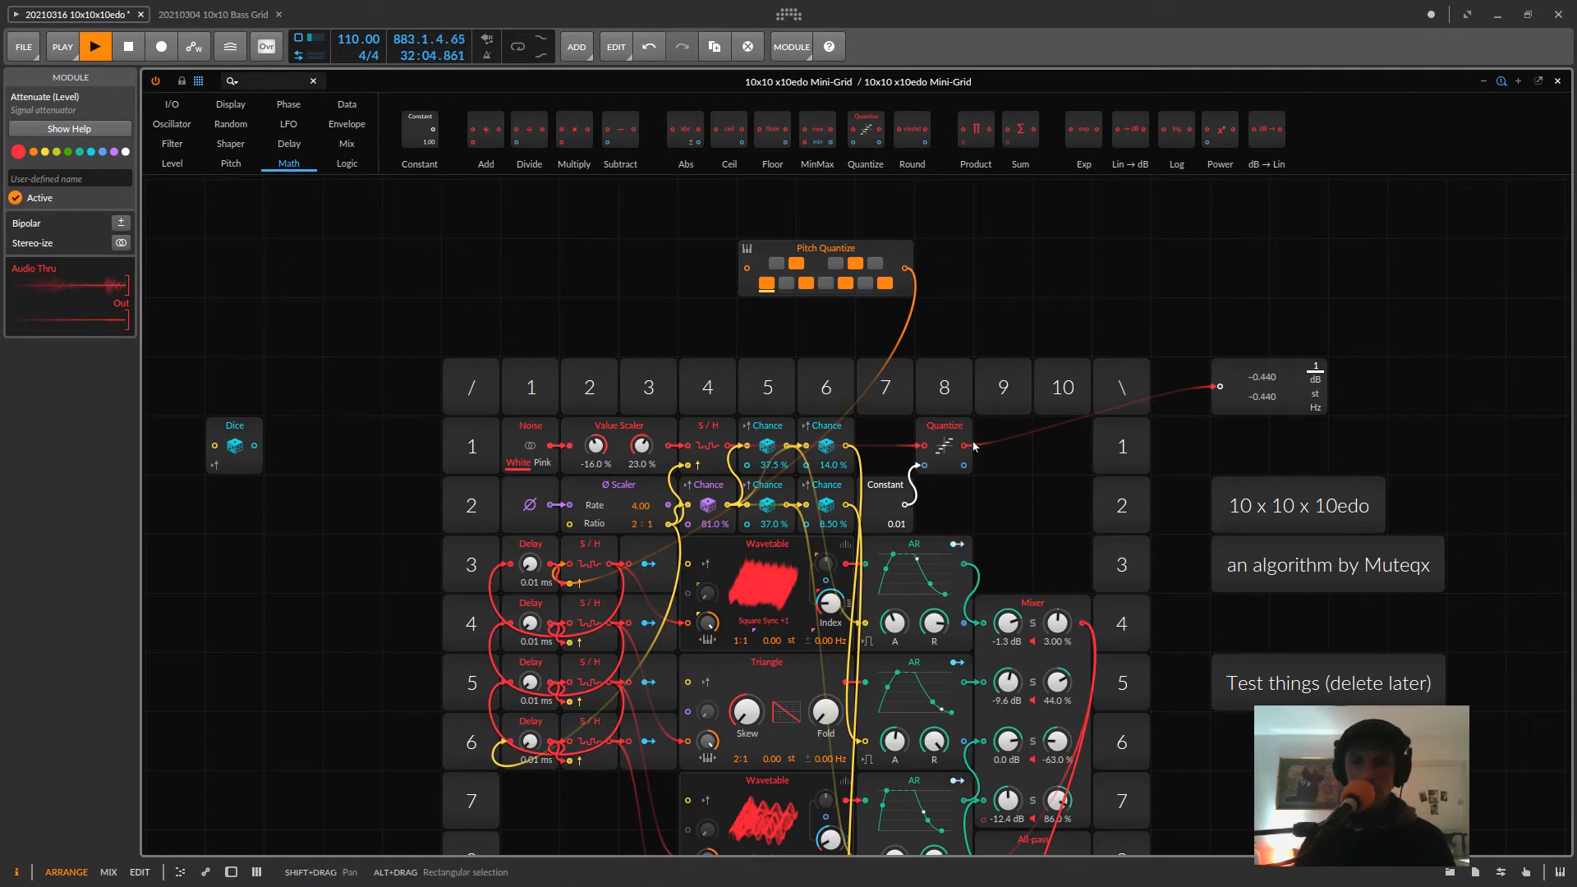
left_click_drag(966, 445, 571, 565)
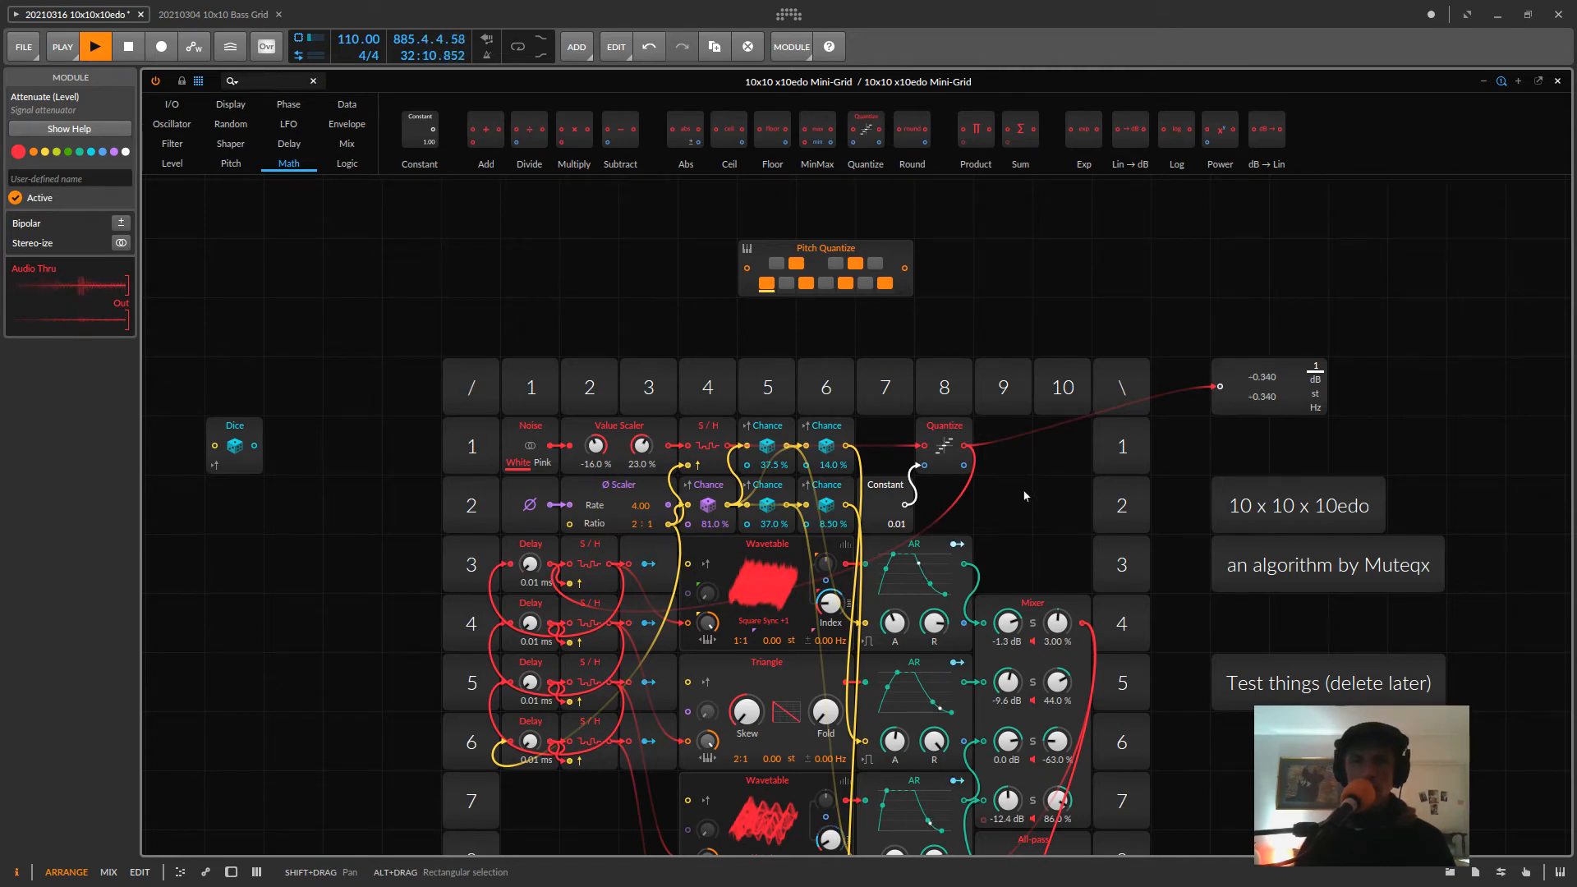
scroll(1024, 496, "down", 1)
scroll(1025, 495, "up", 2)
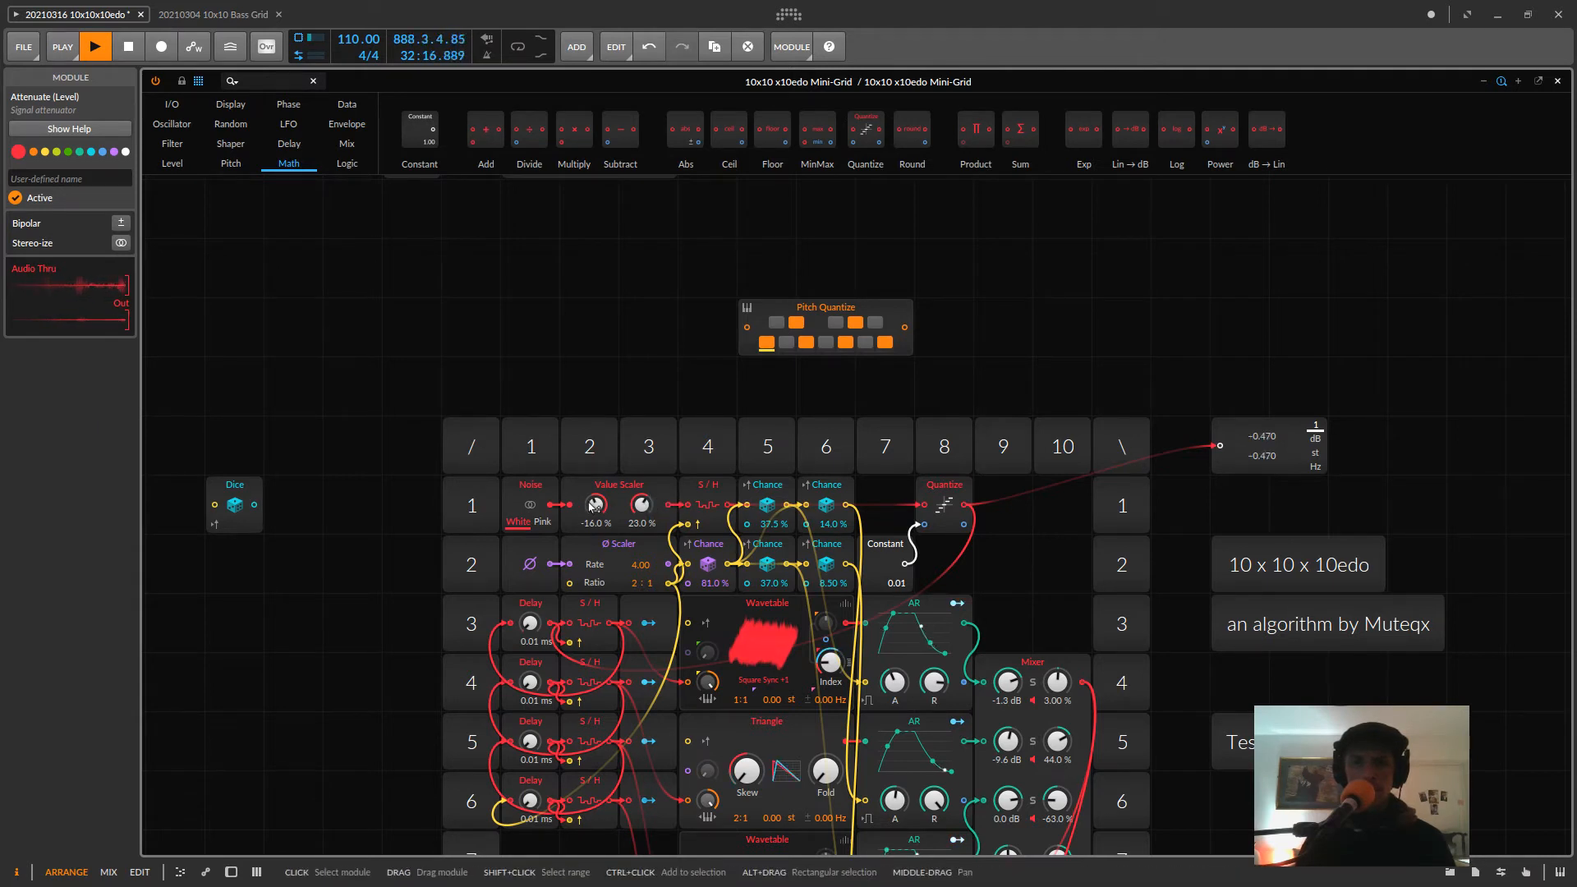
- Set the Value Scaler to a low level of -14.0 % and a high level of 32.0 %, and the Ø Scaler ratio to 4:1
left_click_drag(594, 504, 642, 493)
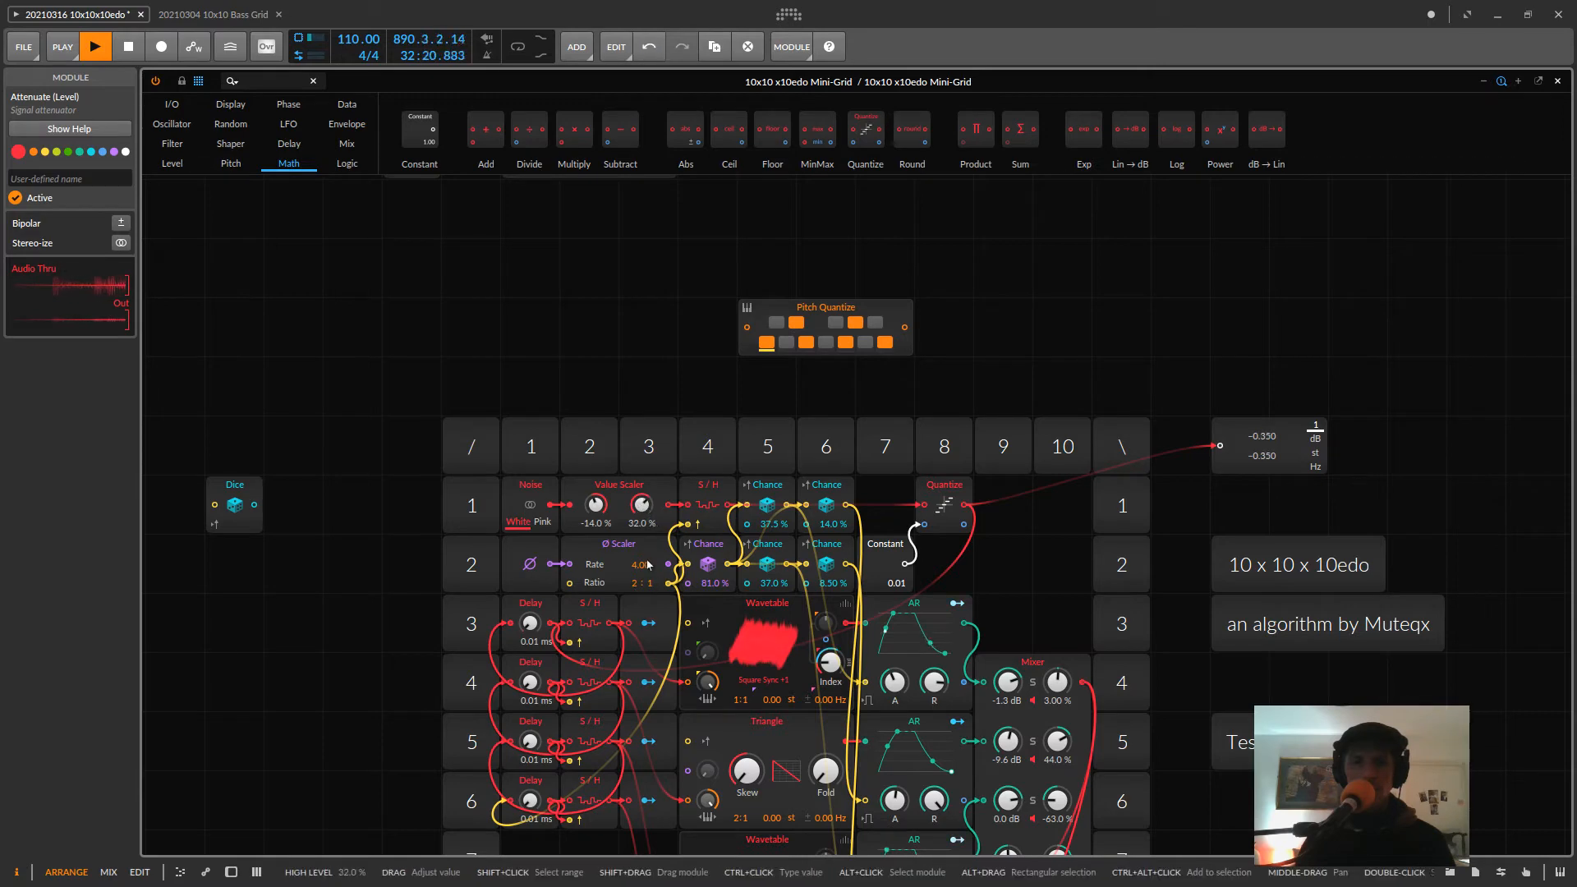
left_click_drag(648, 564, 648, 564)
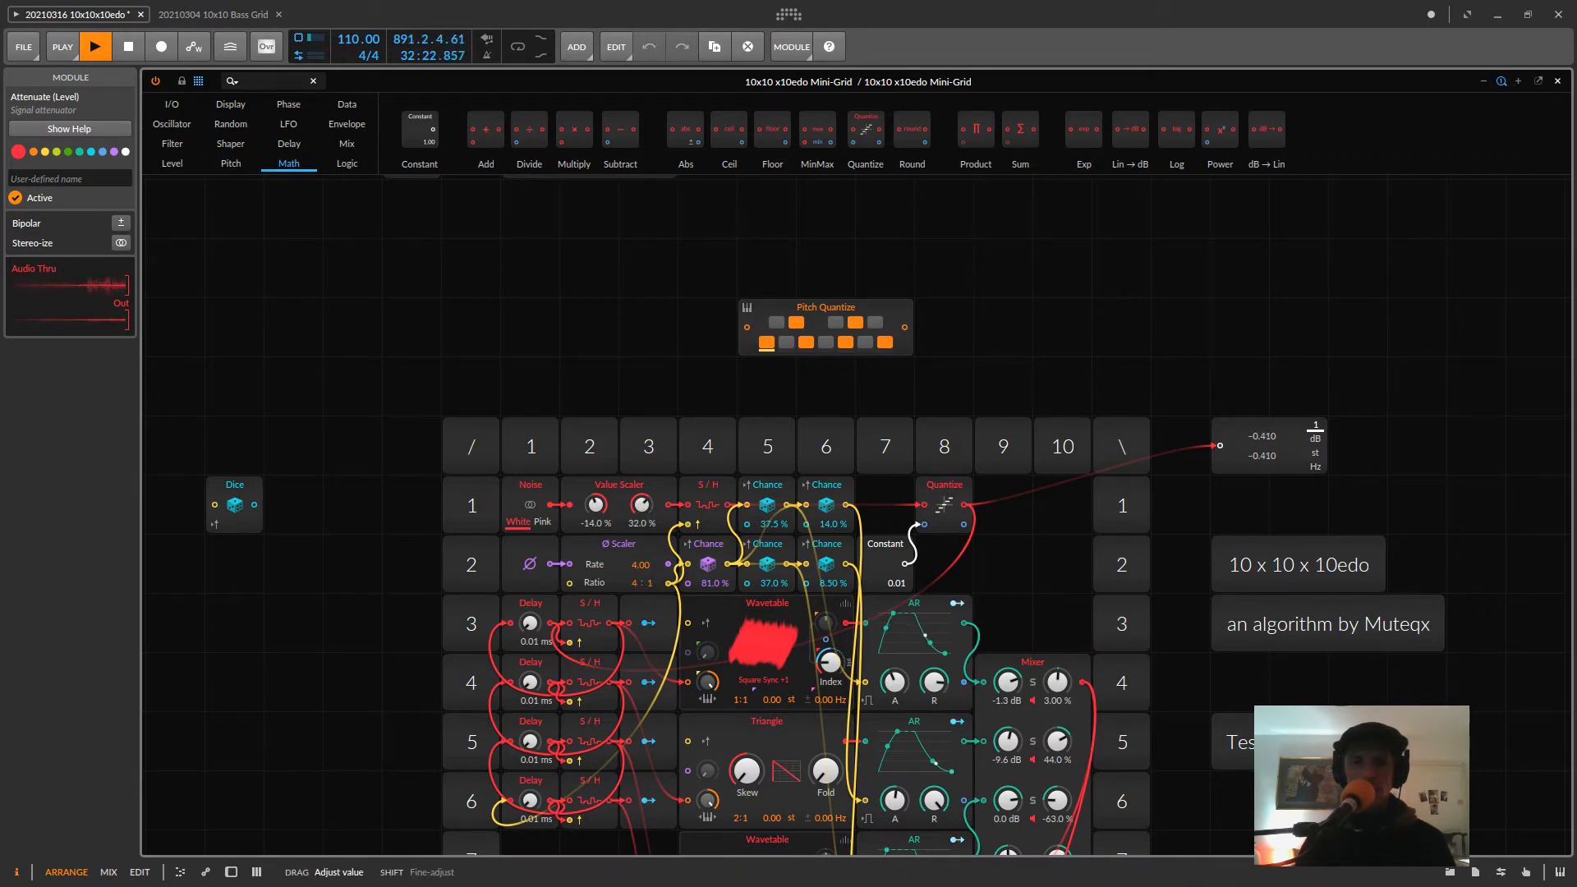
scroll(836, 243, "down", 1)
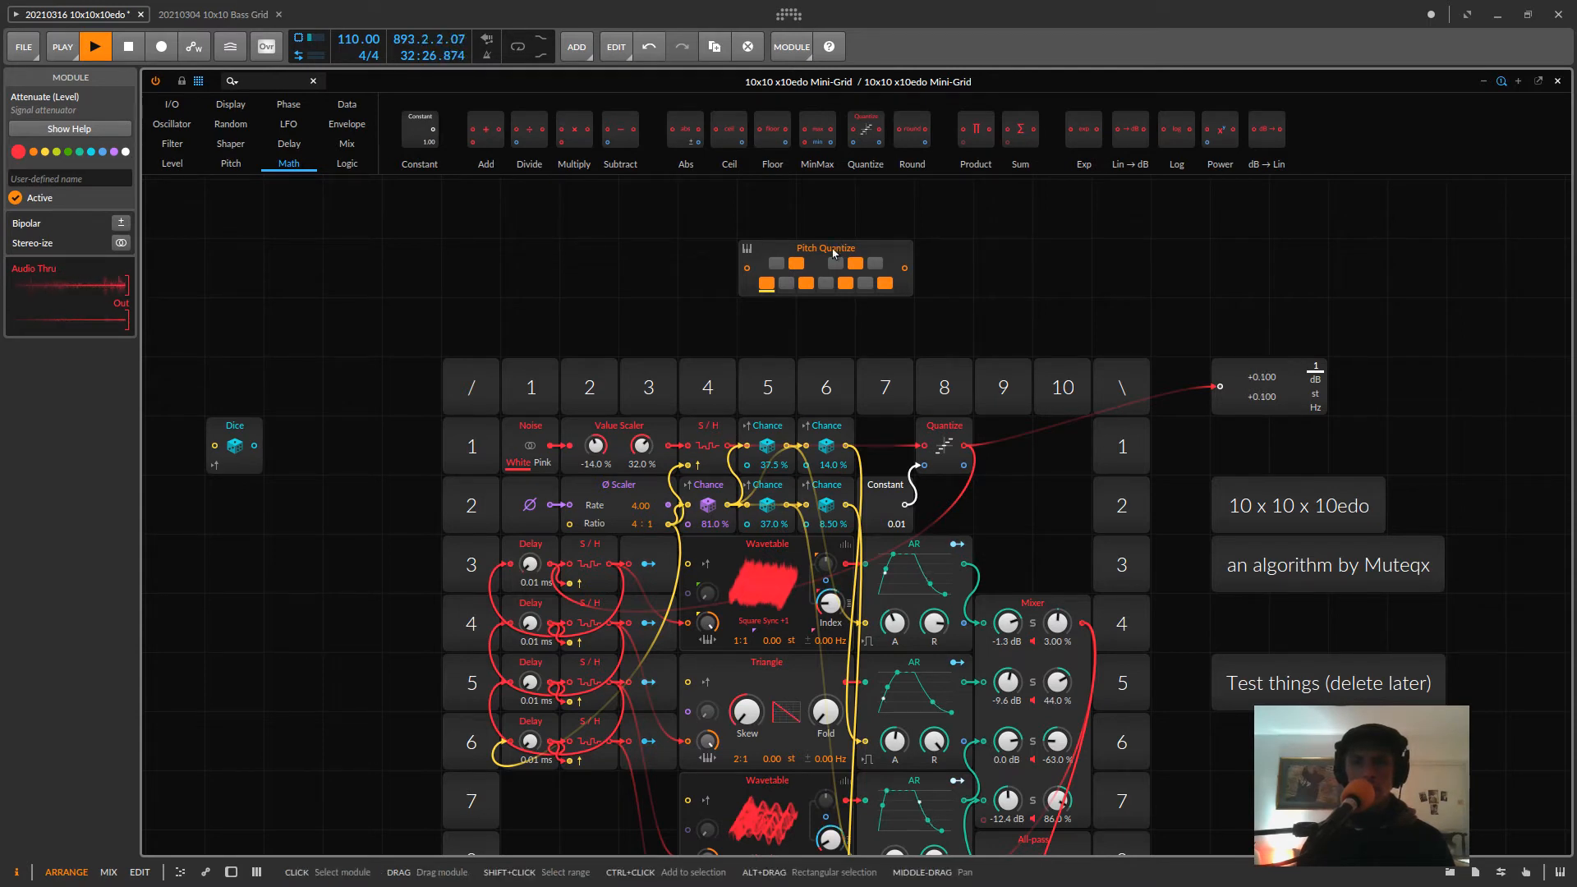
left_click(791, 294)
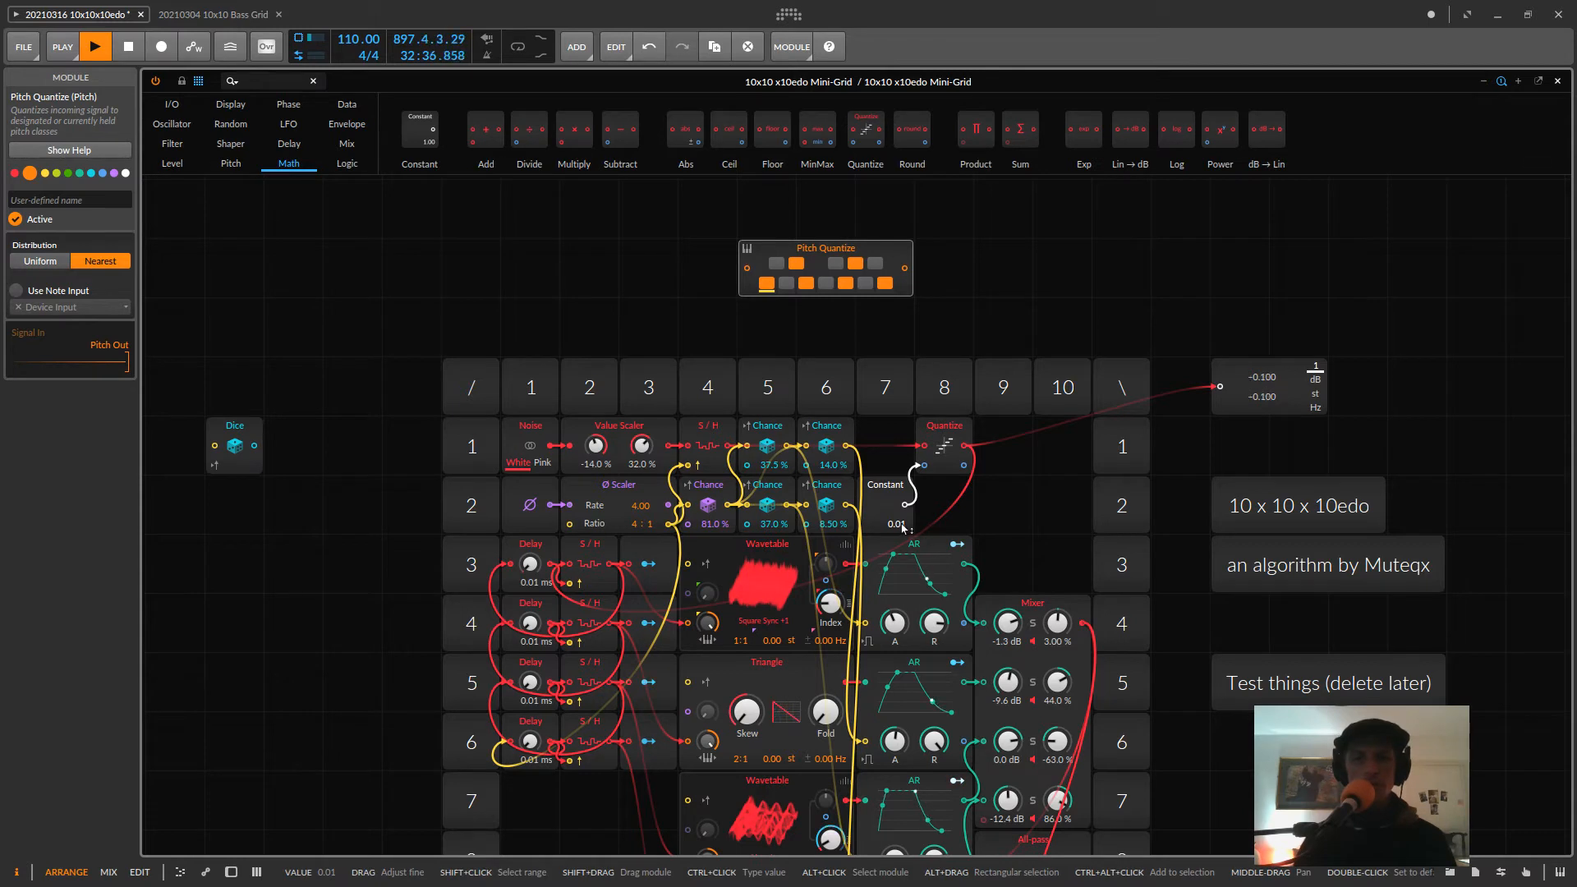
- Set the Constant feeding Quantize to 0.02 and raise Attenuate before the main output to 30.5 %
scroll(902, 527, "up", 2)
key("ctrl+z")
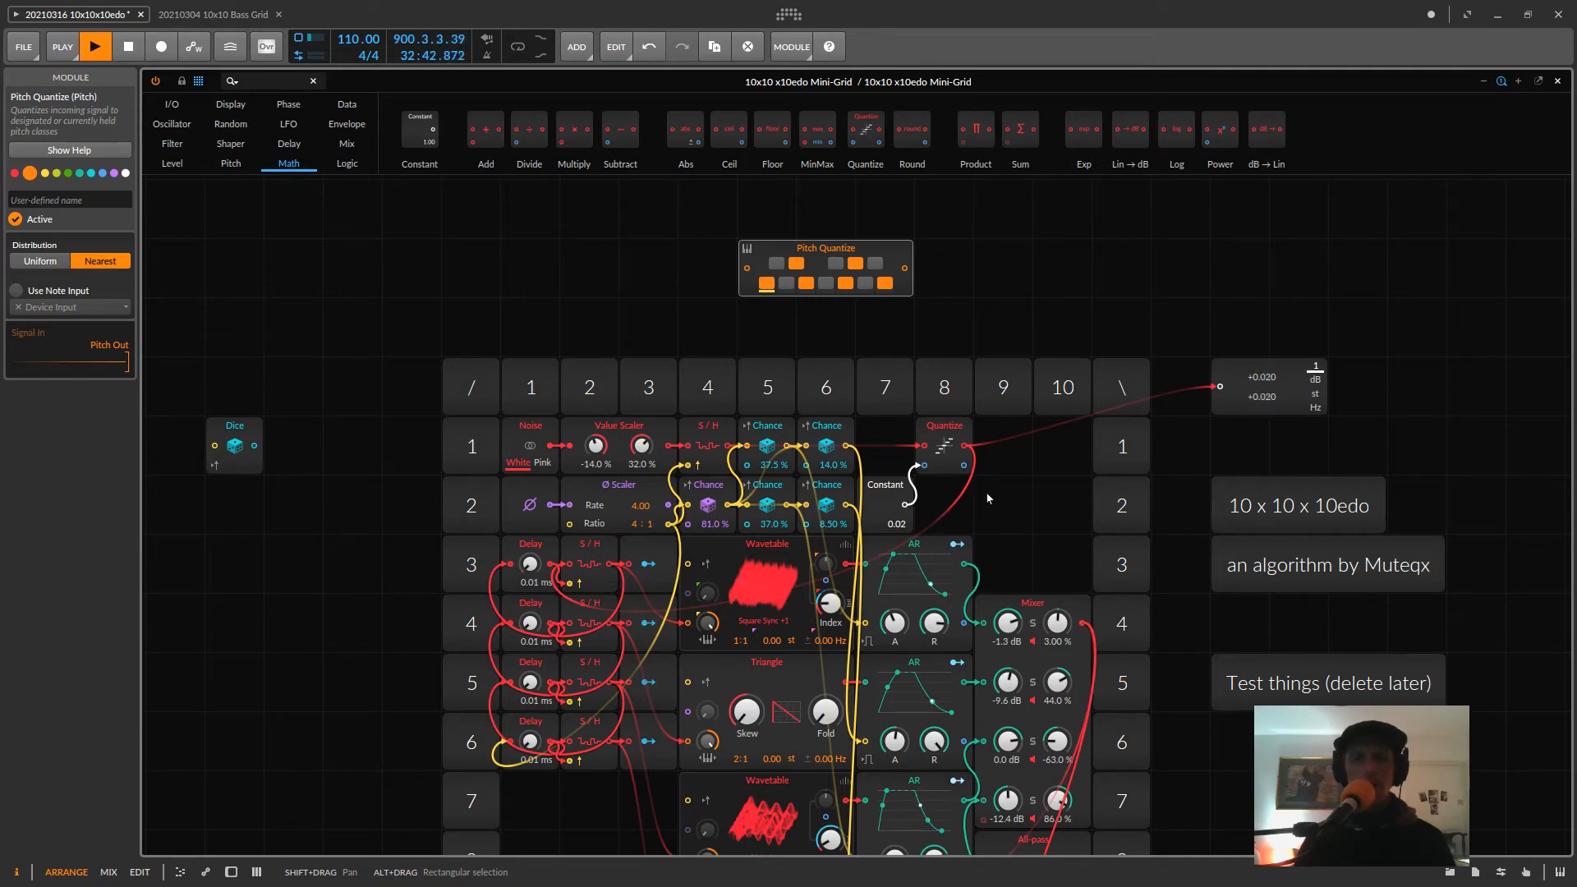
scroll(988, 499, "down", 3)
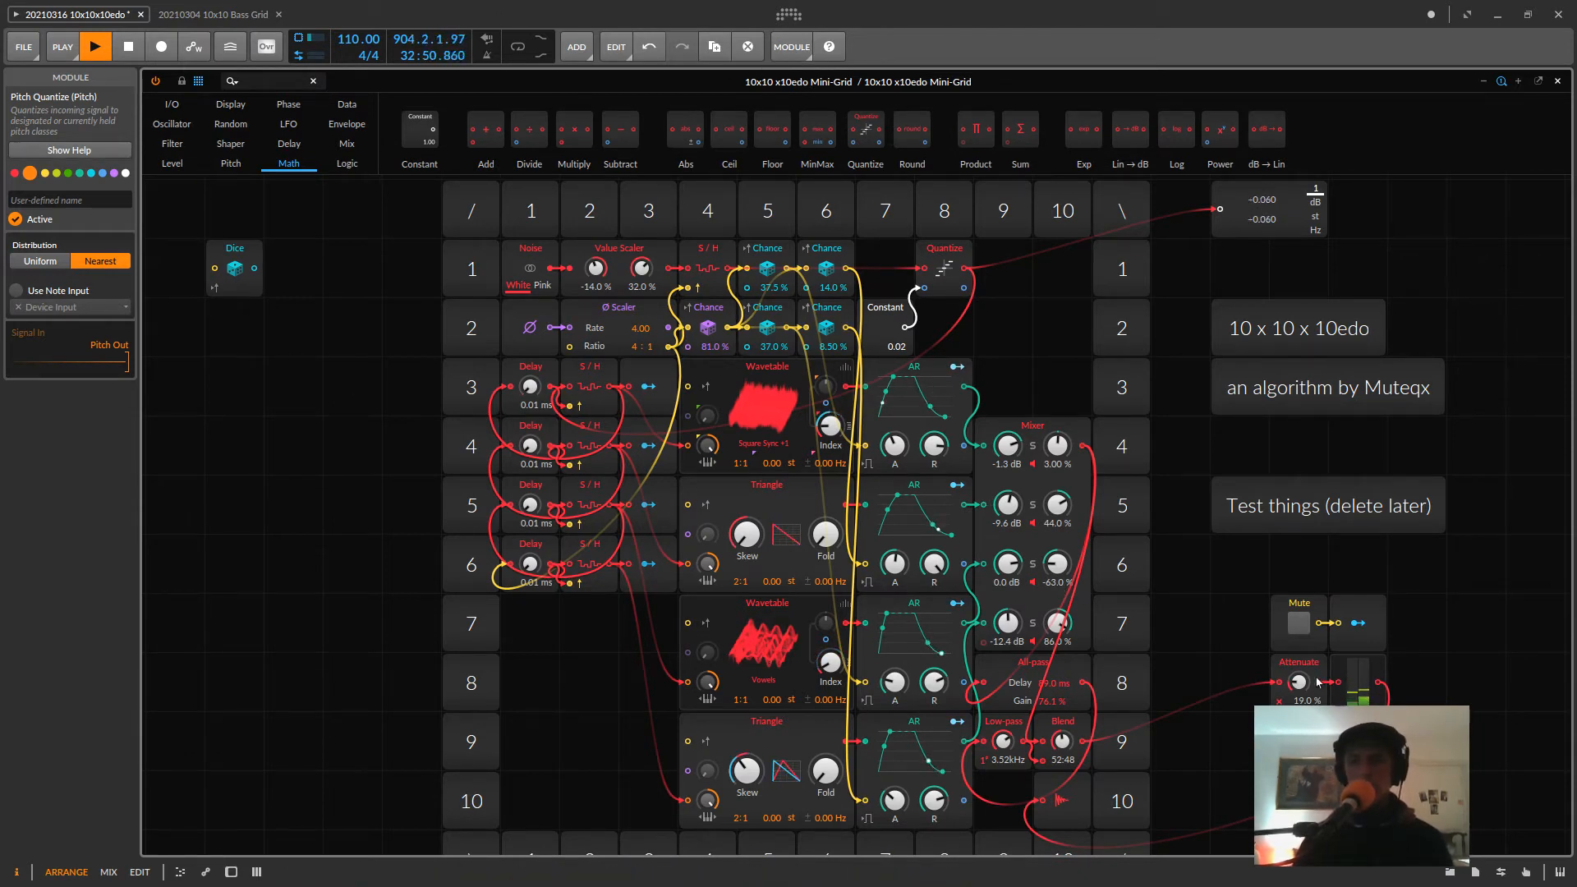
left_click_drag(1299, 682, 1299, 661)
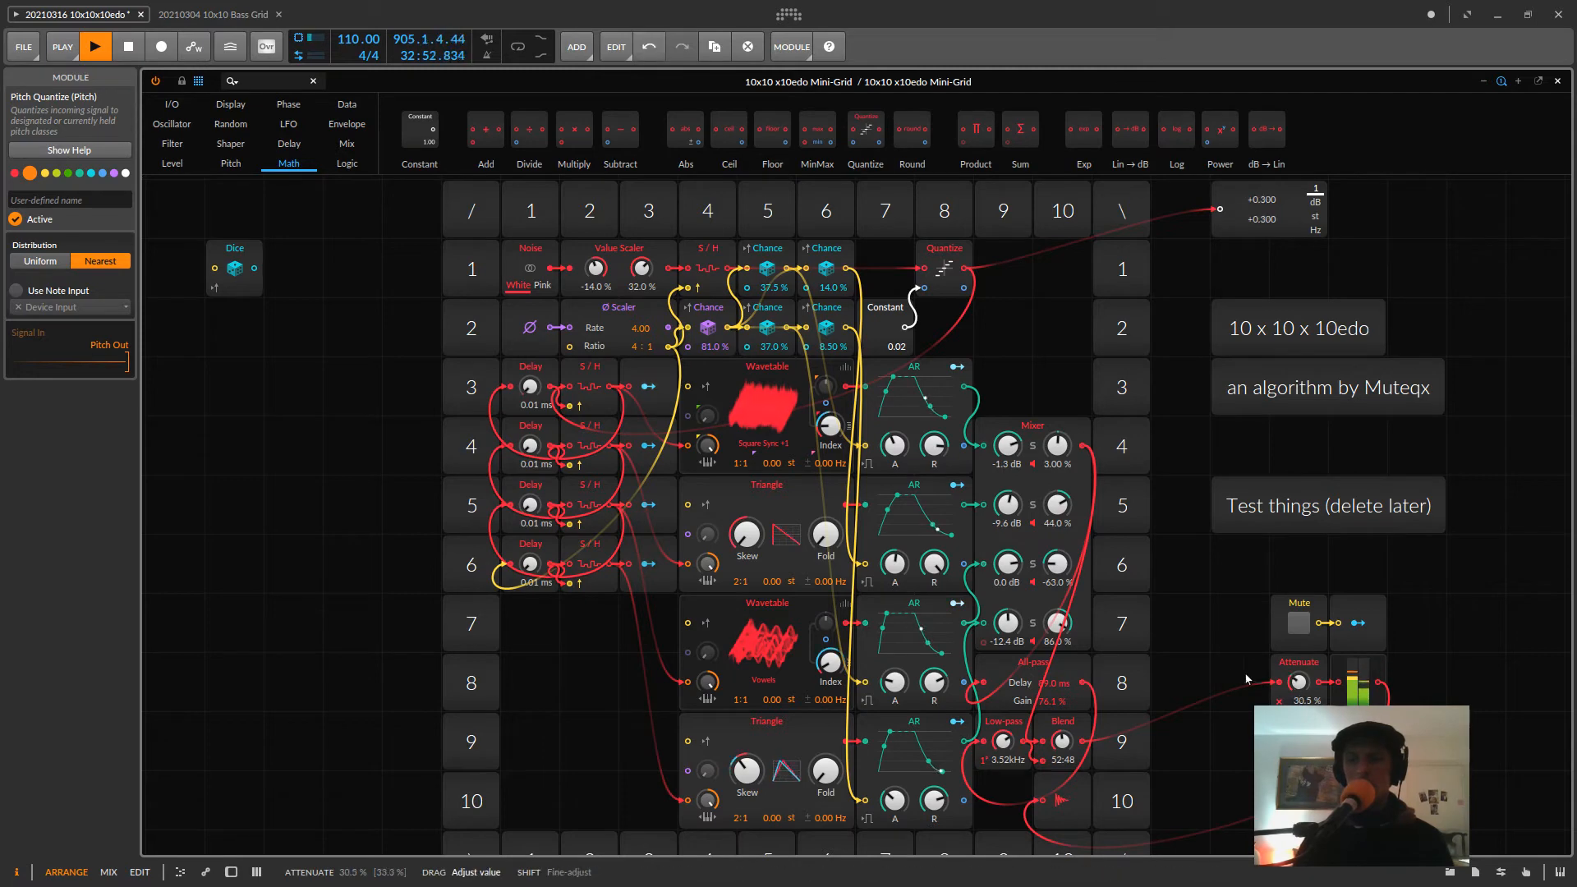
- Audition Quantize step sizes of 0.06, 0.10 and -0.01, and leave the Constant at 0.01
scroll(1215, 673, "up", 1)
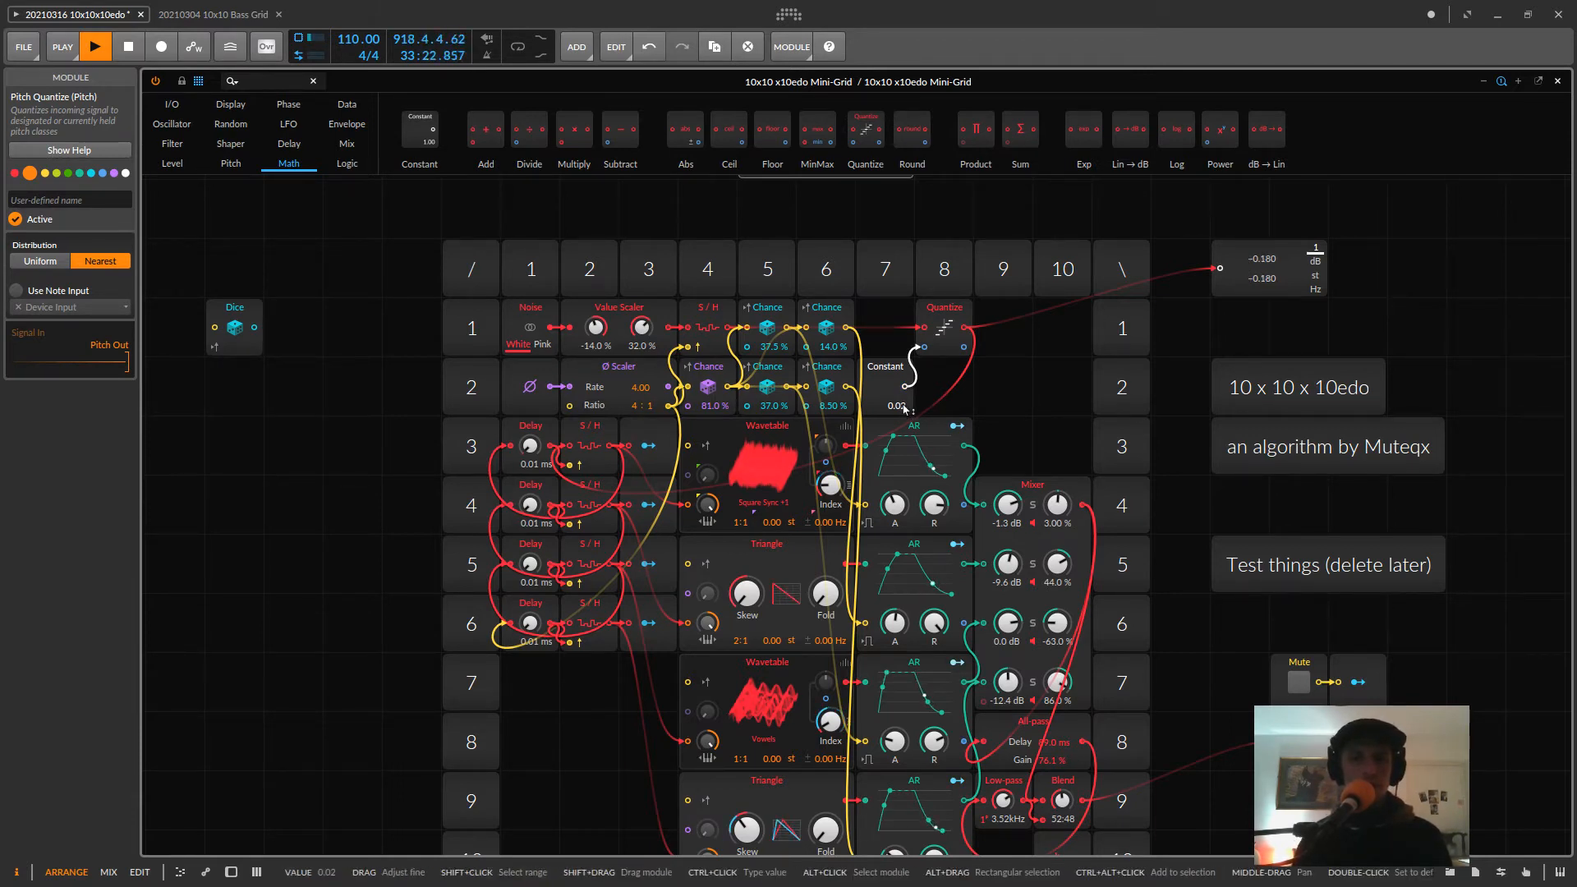
left_click_drag(904, 408, 904, 401)
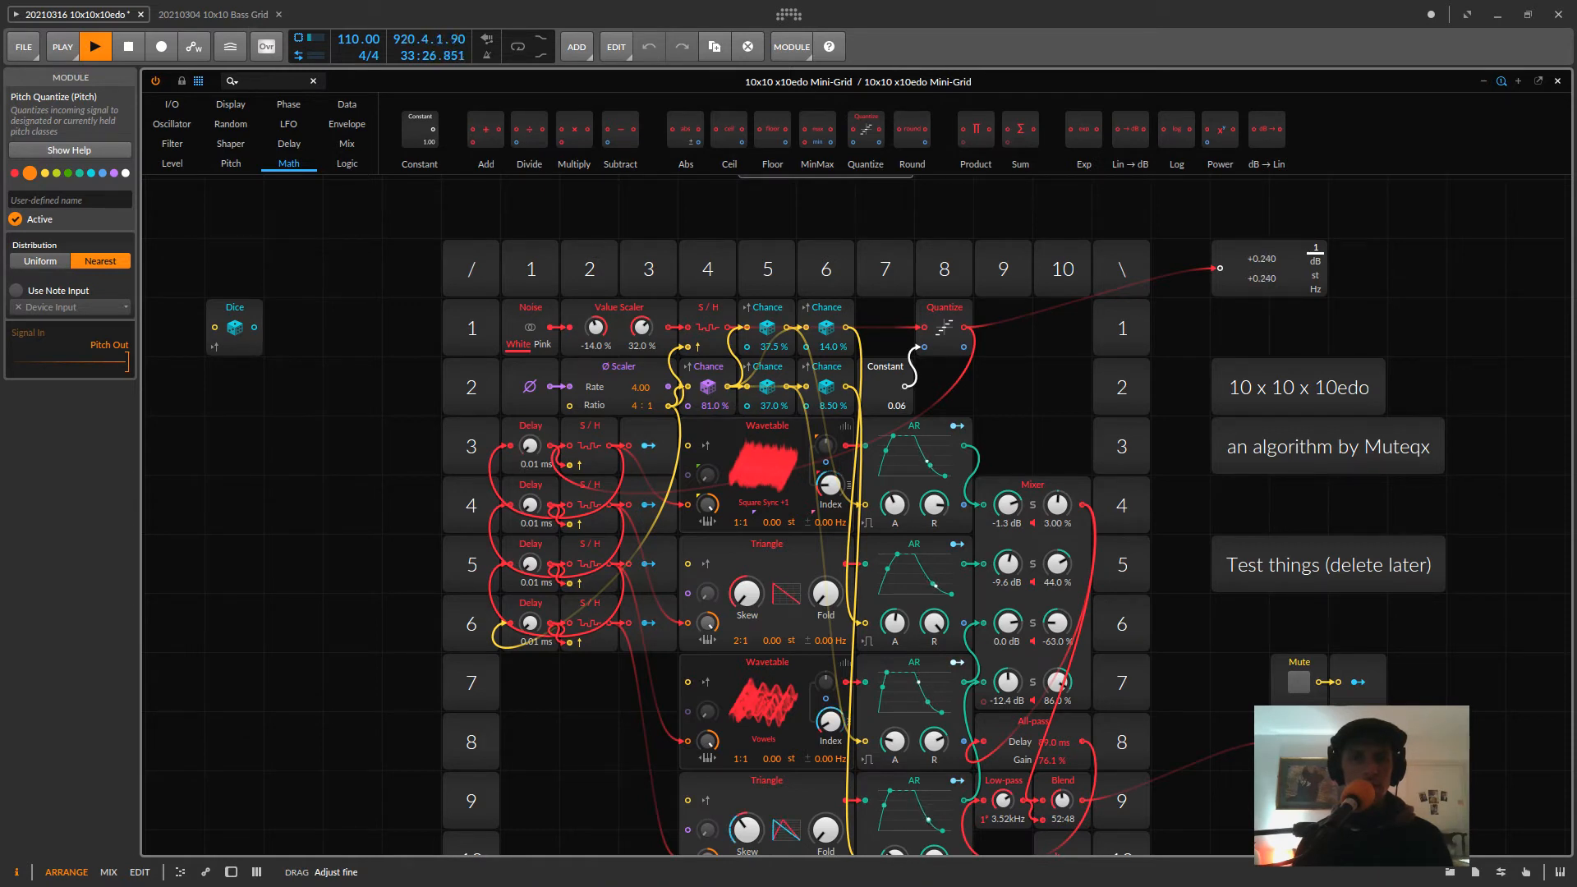
left_click_drag(904, 405, 904, 406)
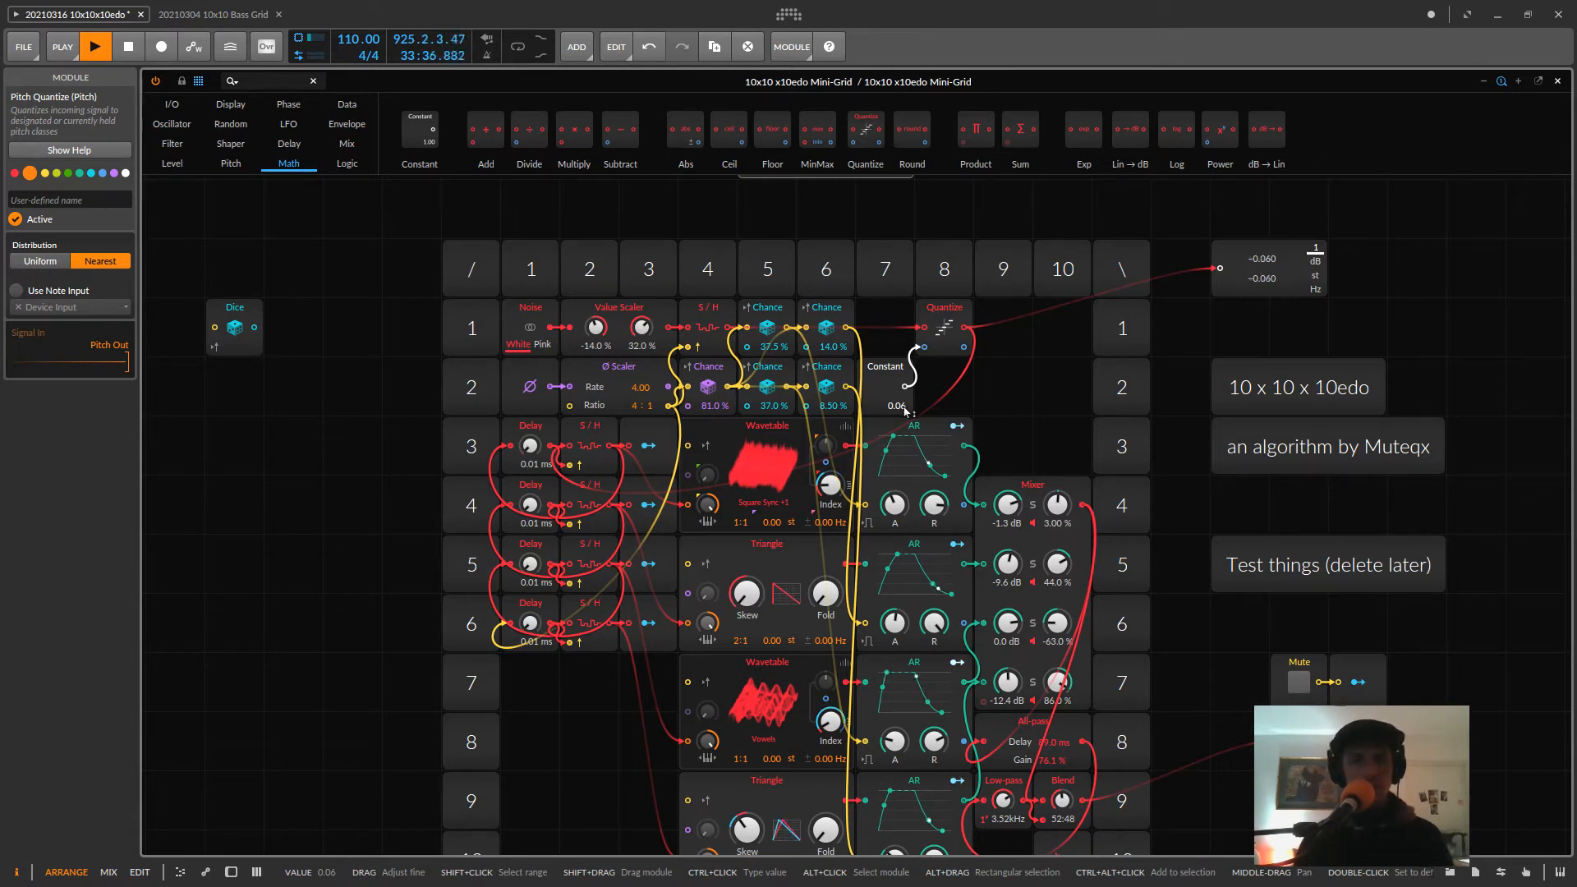
left_click_drag(901, 408, 901, 415)
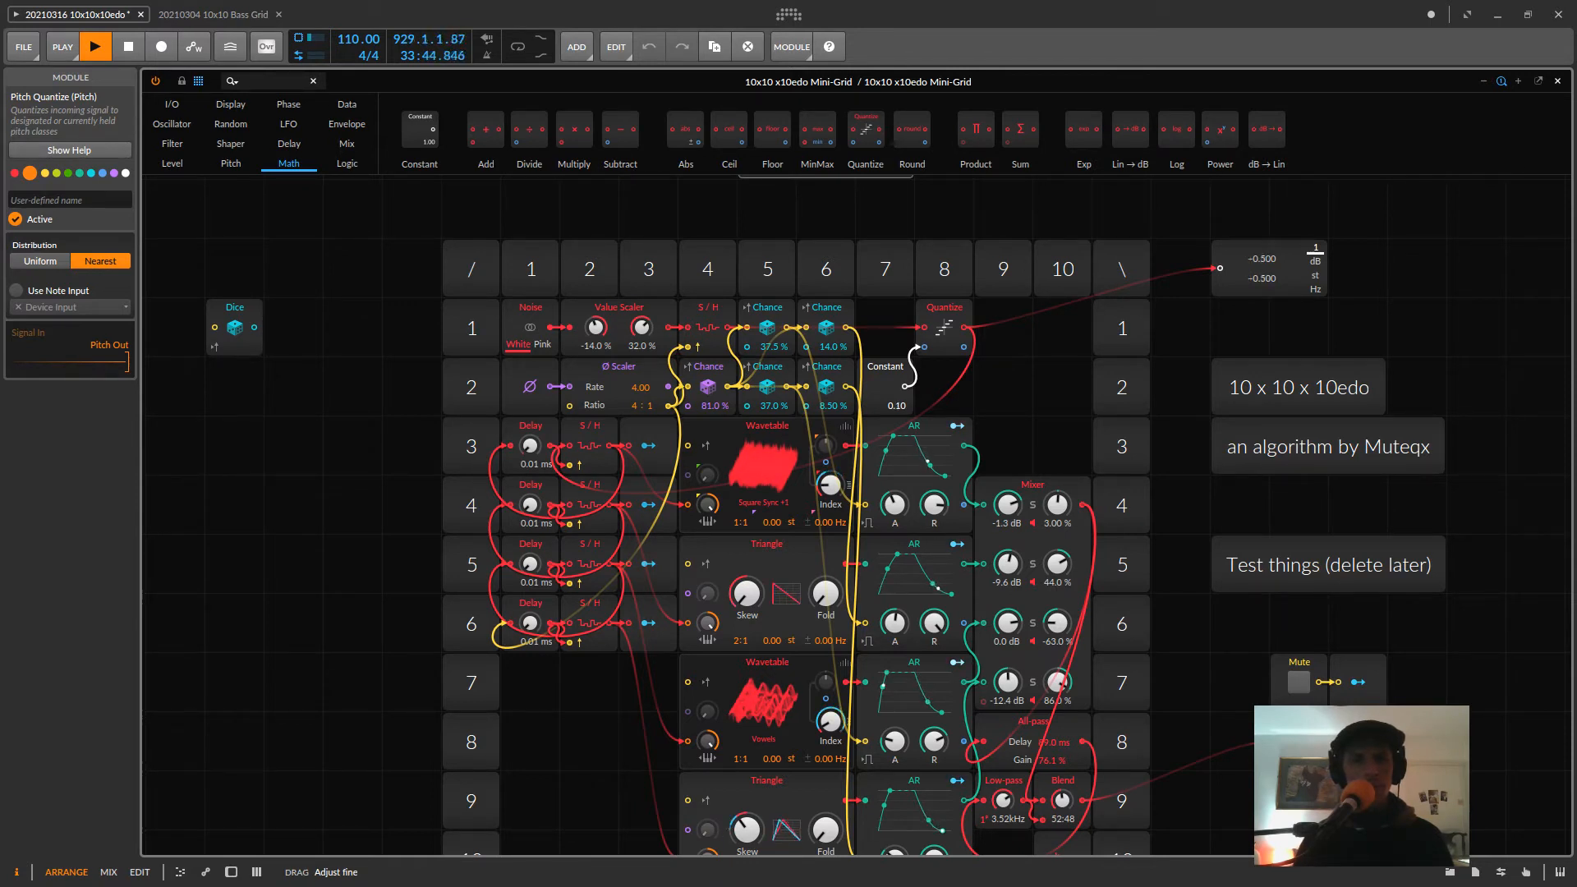
left_click_drag(904, 408, 904, 409)
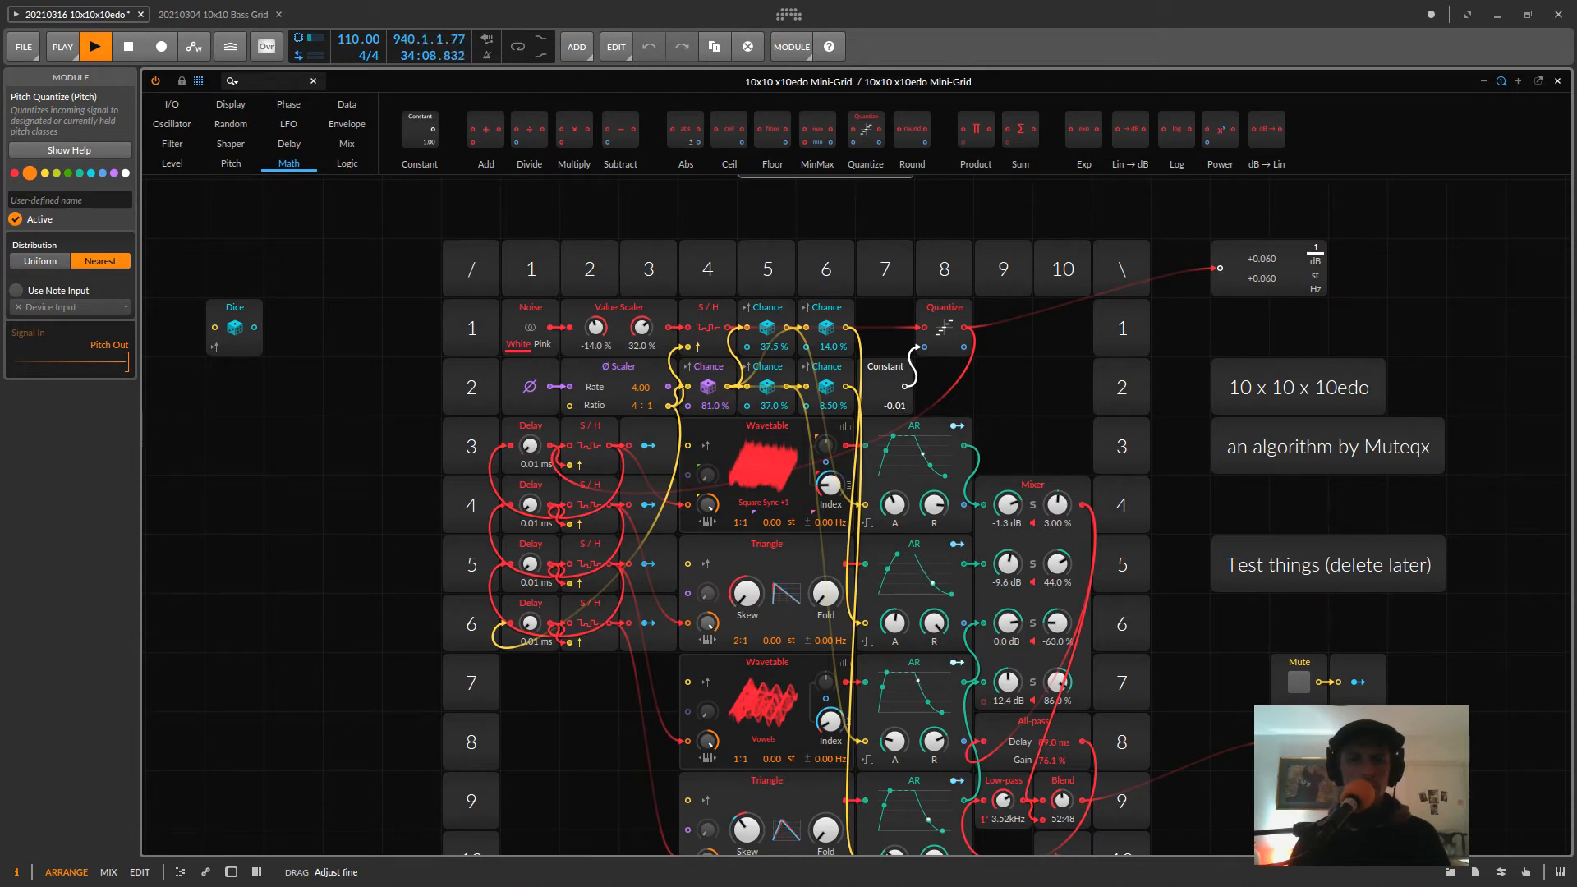
left_click_drag(896, 406, 896, 408)
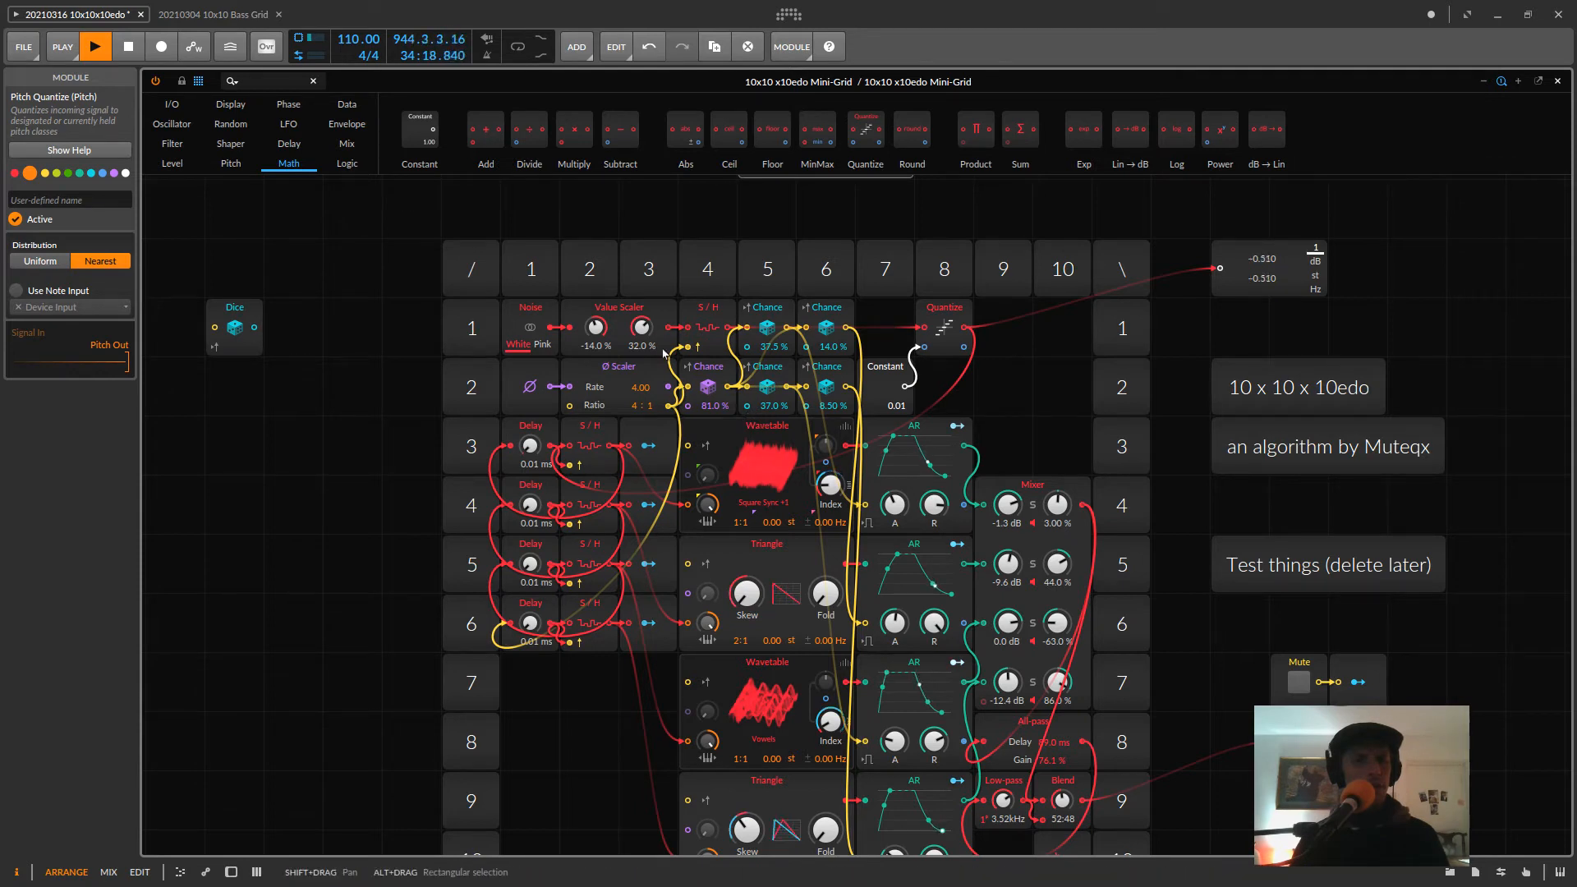
- Set the Value Scaler to -22.0 % low and 14.0 % high, and replace it with a Level Scaler
left_click_drag(642, 328, 642, 341)
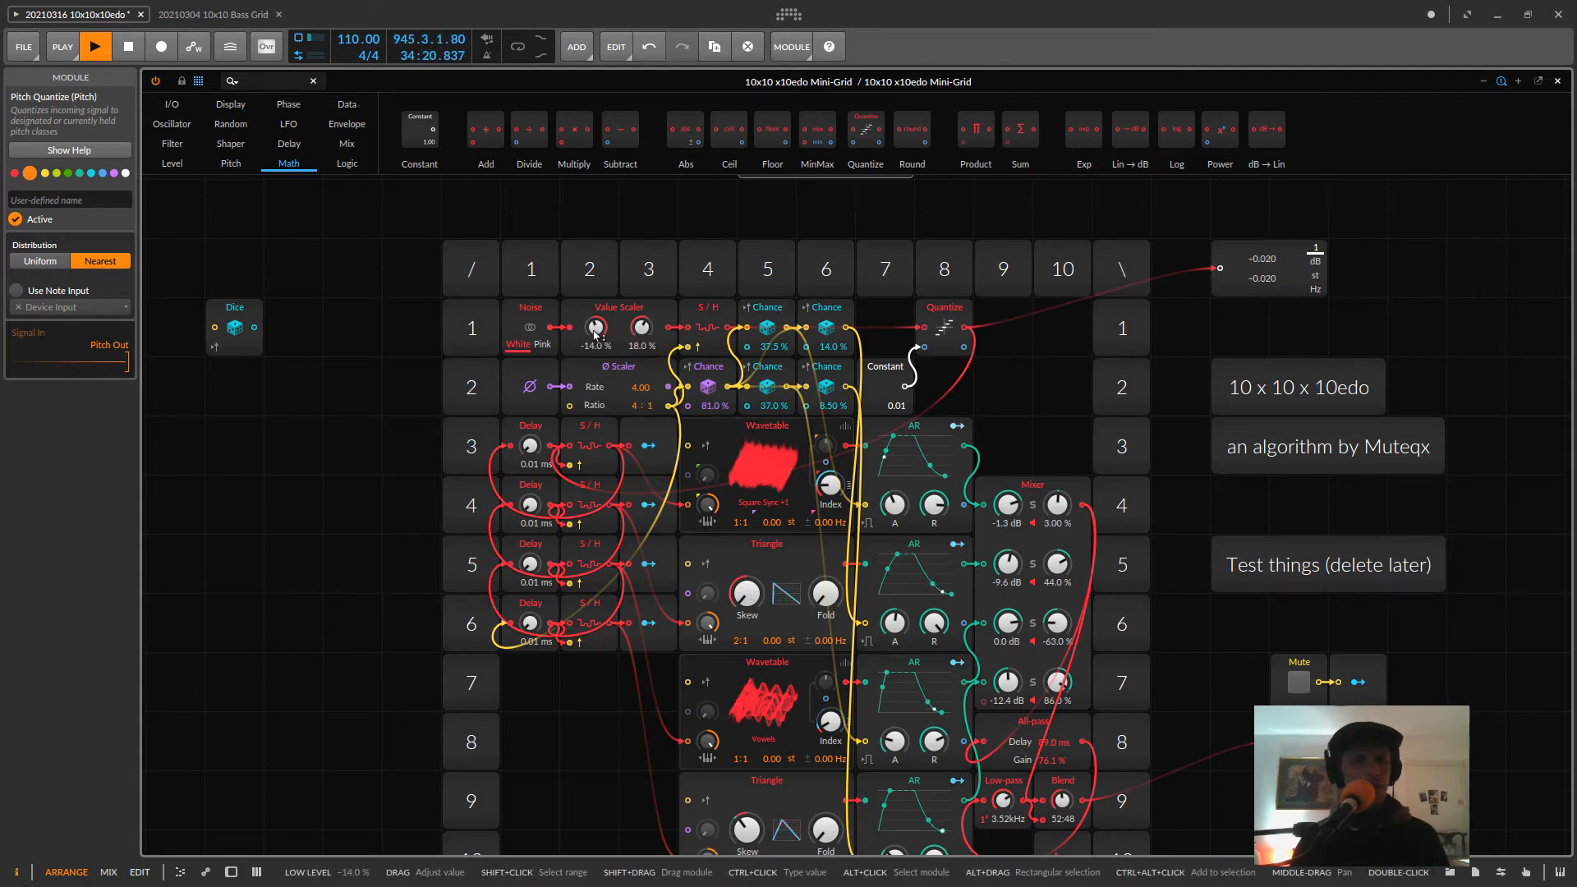
left_click_drag(597, 332, 599, 332)
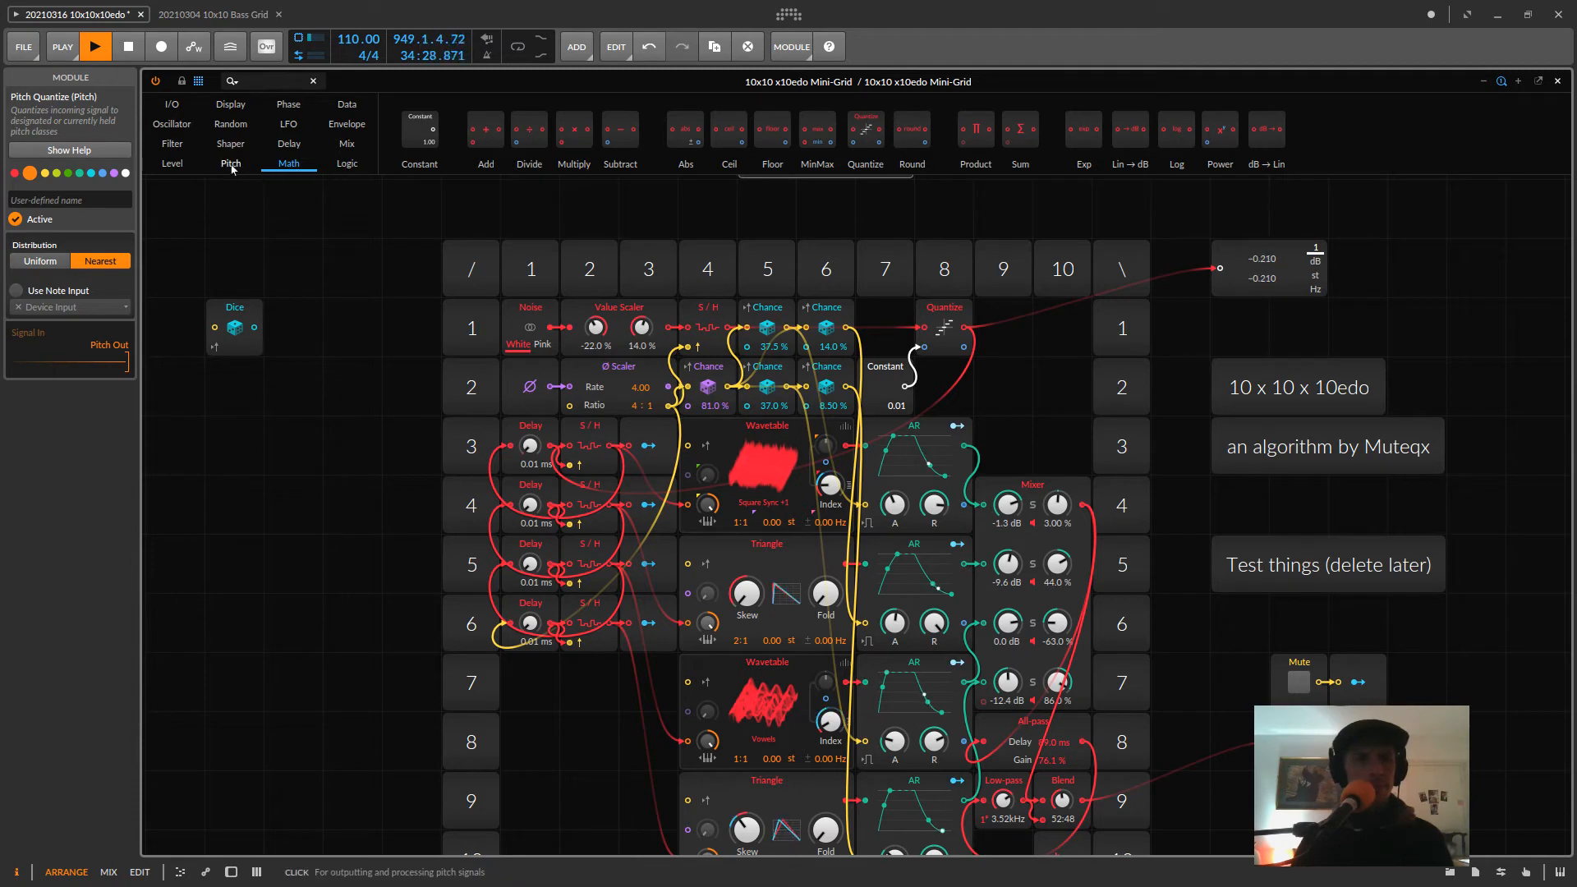
left_click(178, 167)
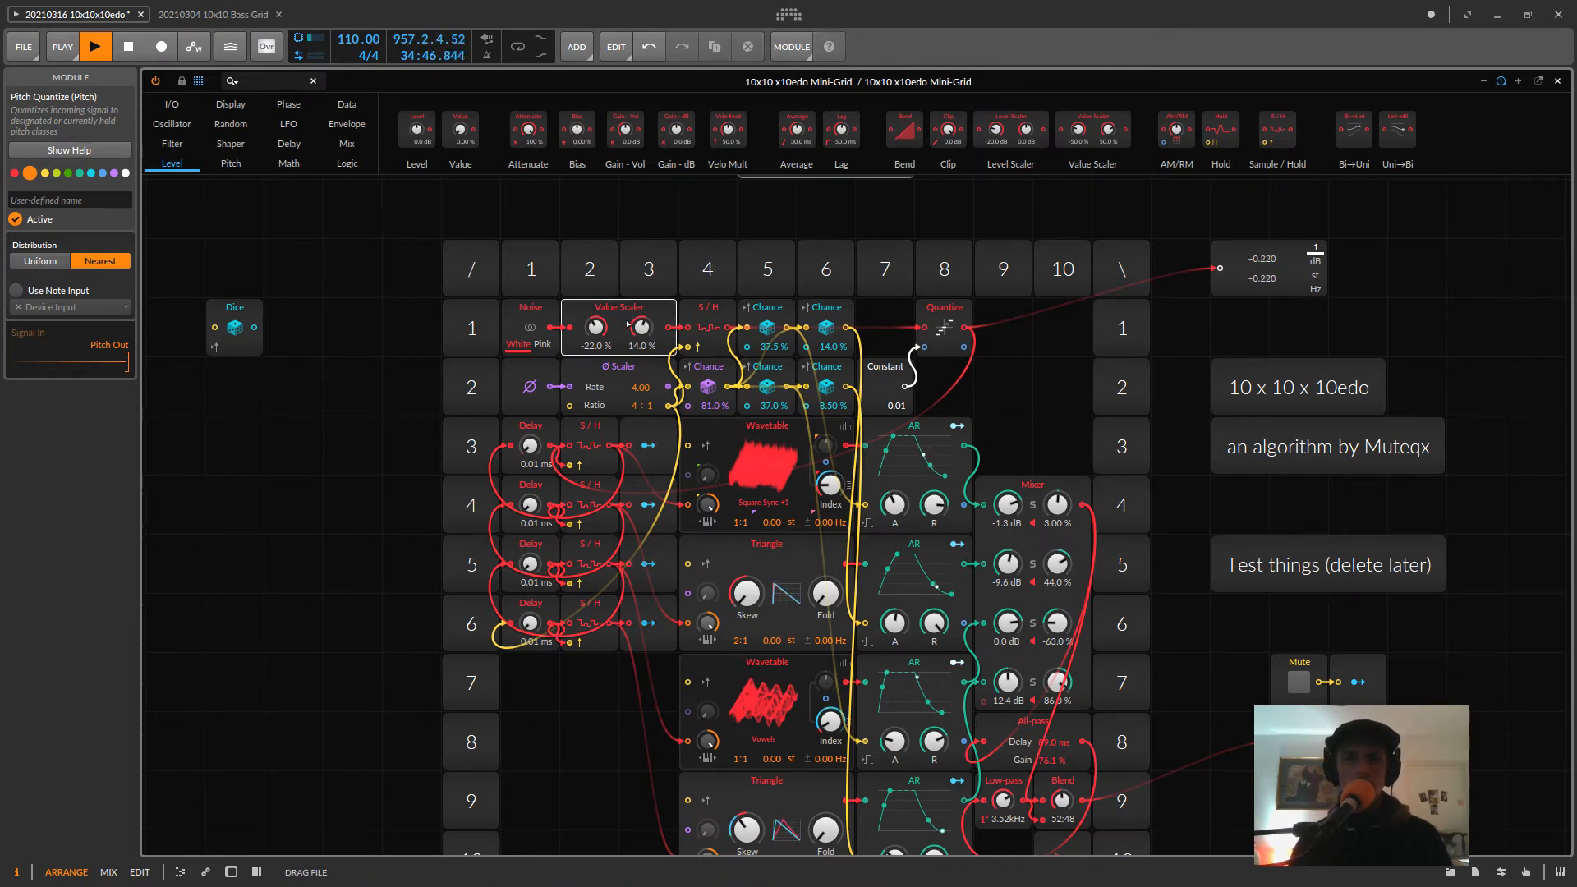
mouse_move(628, 324)
left_mouse_down()
mouse_move(607, 327)
mouse_move(607, 304)
mouse_move(644, 312)
left_mouse_up()
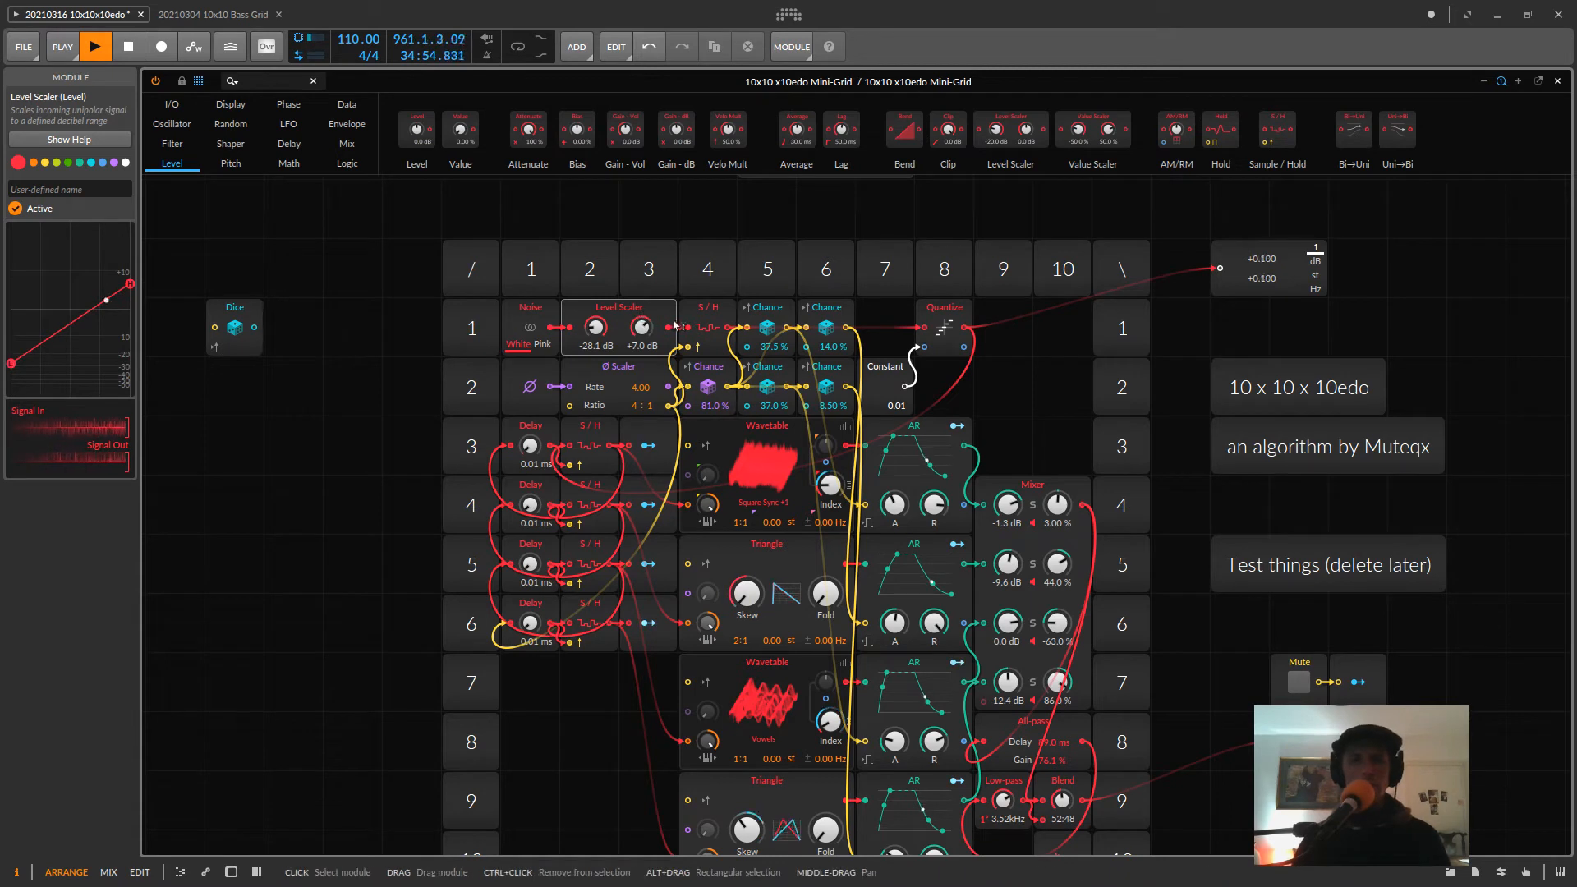
- Adjust the Level Scaler to a low level of -24.5 dB and a high level of -3.9 dB
left_click_drag(640, 326, 637, 331)
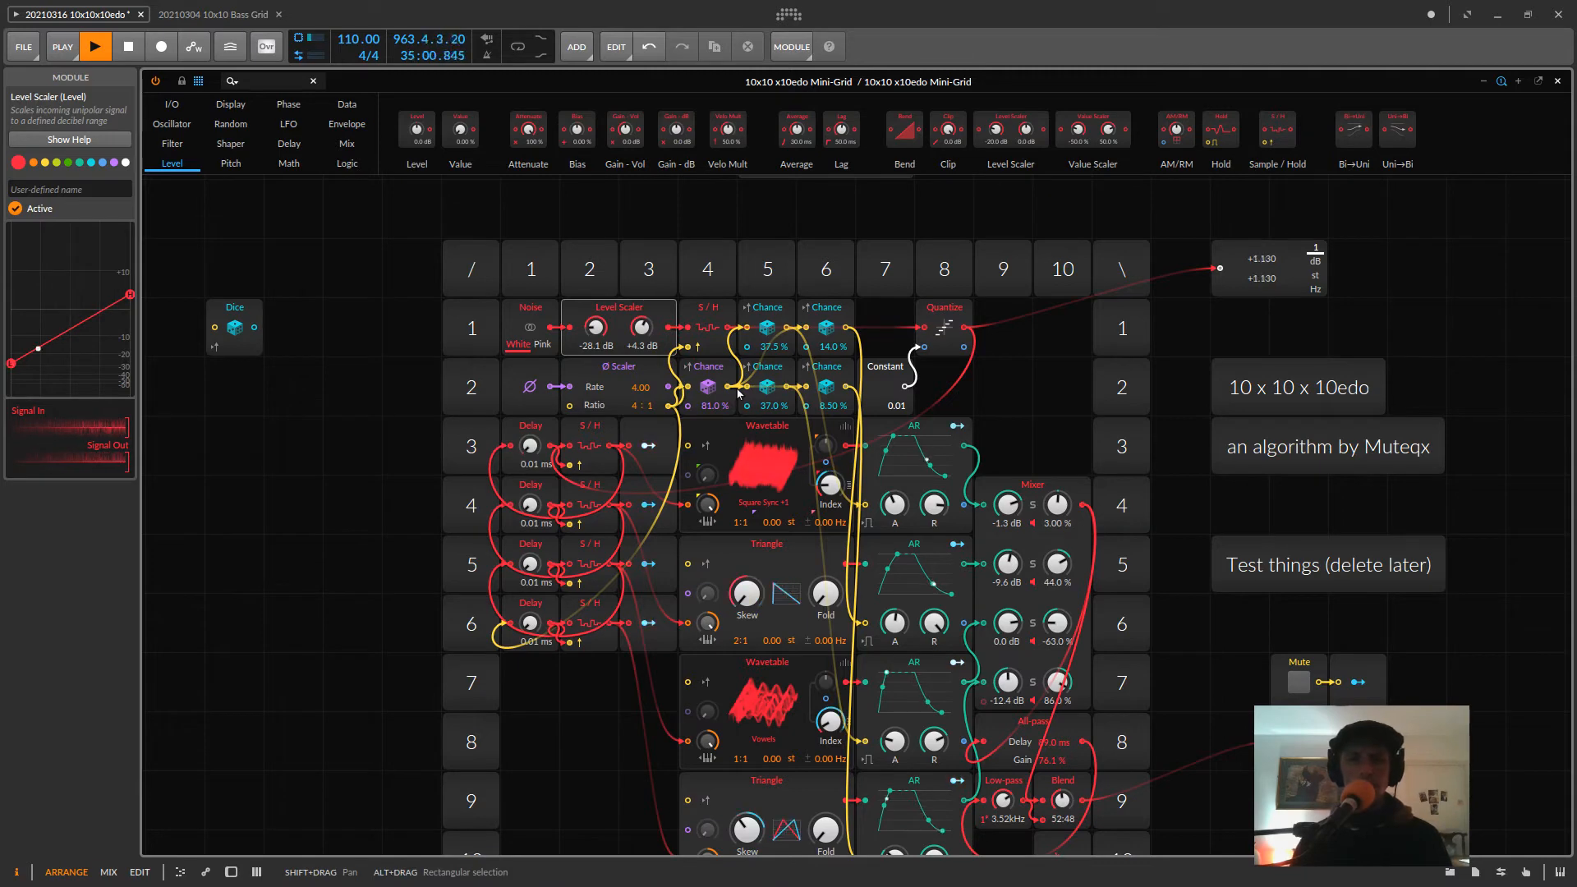
scroll(738, 393, "down", 1)
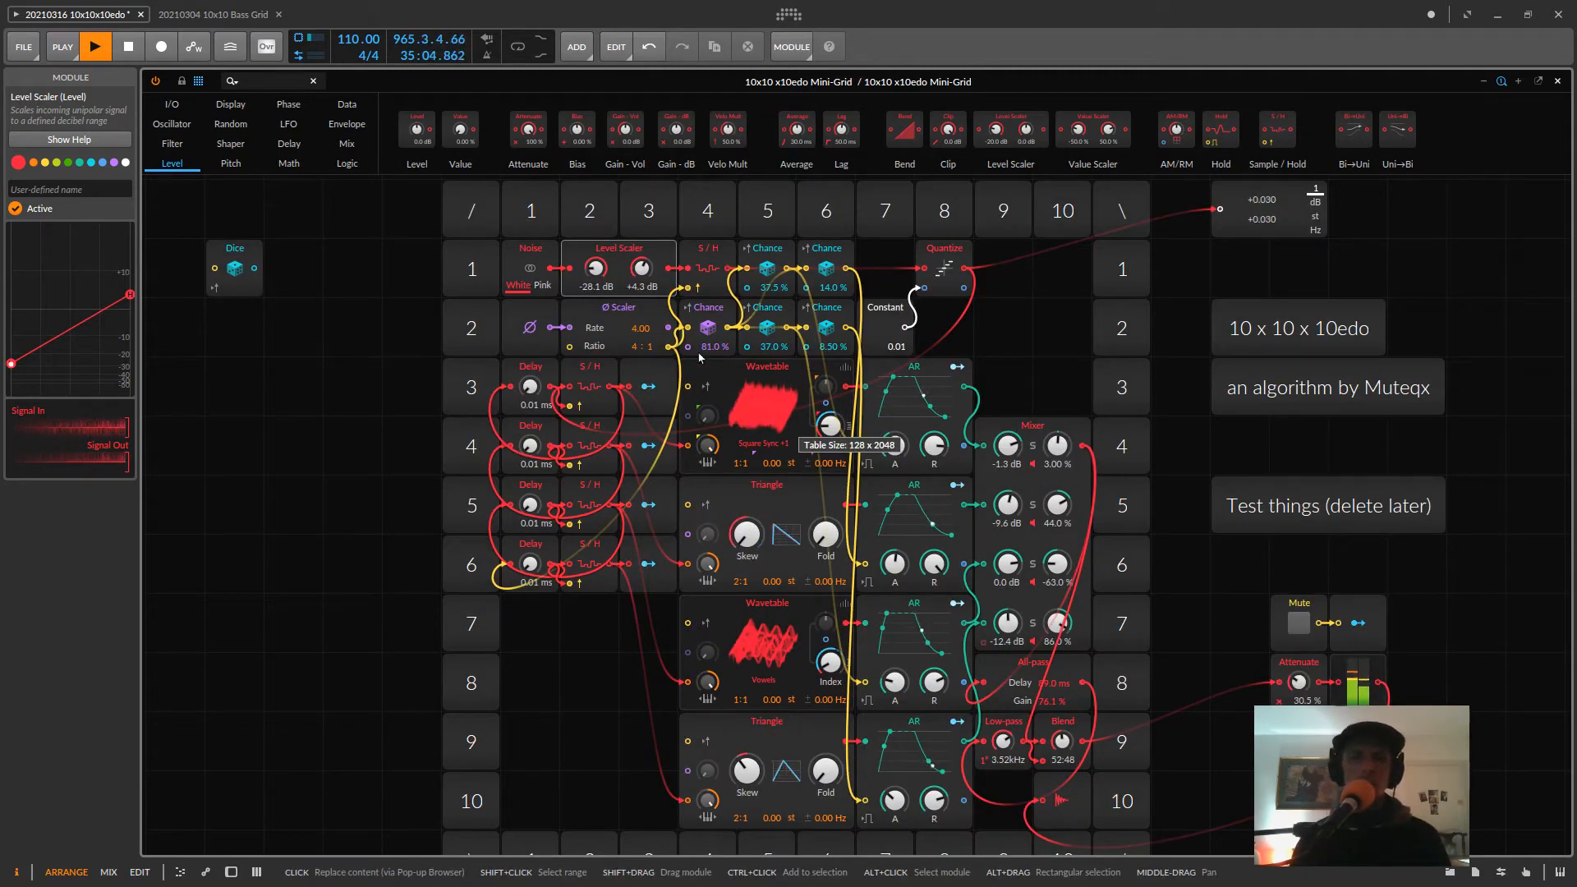
mouse_move(595, 268)
left_mouse_down()
mouse_move(595, 247)
mouse_move(641, 278)
mouse_move(595, 282)
left_mouse_up()
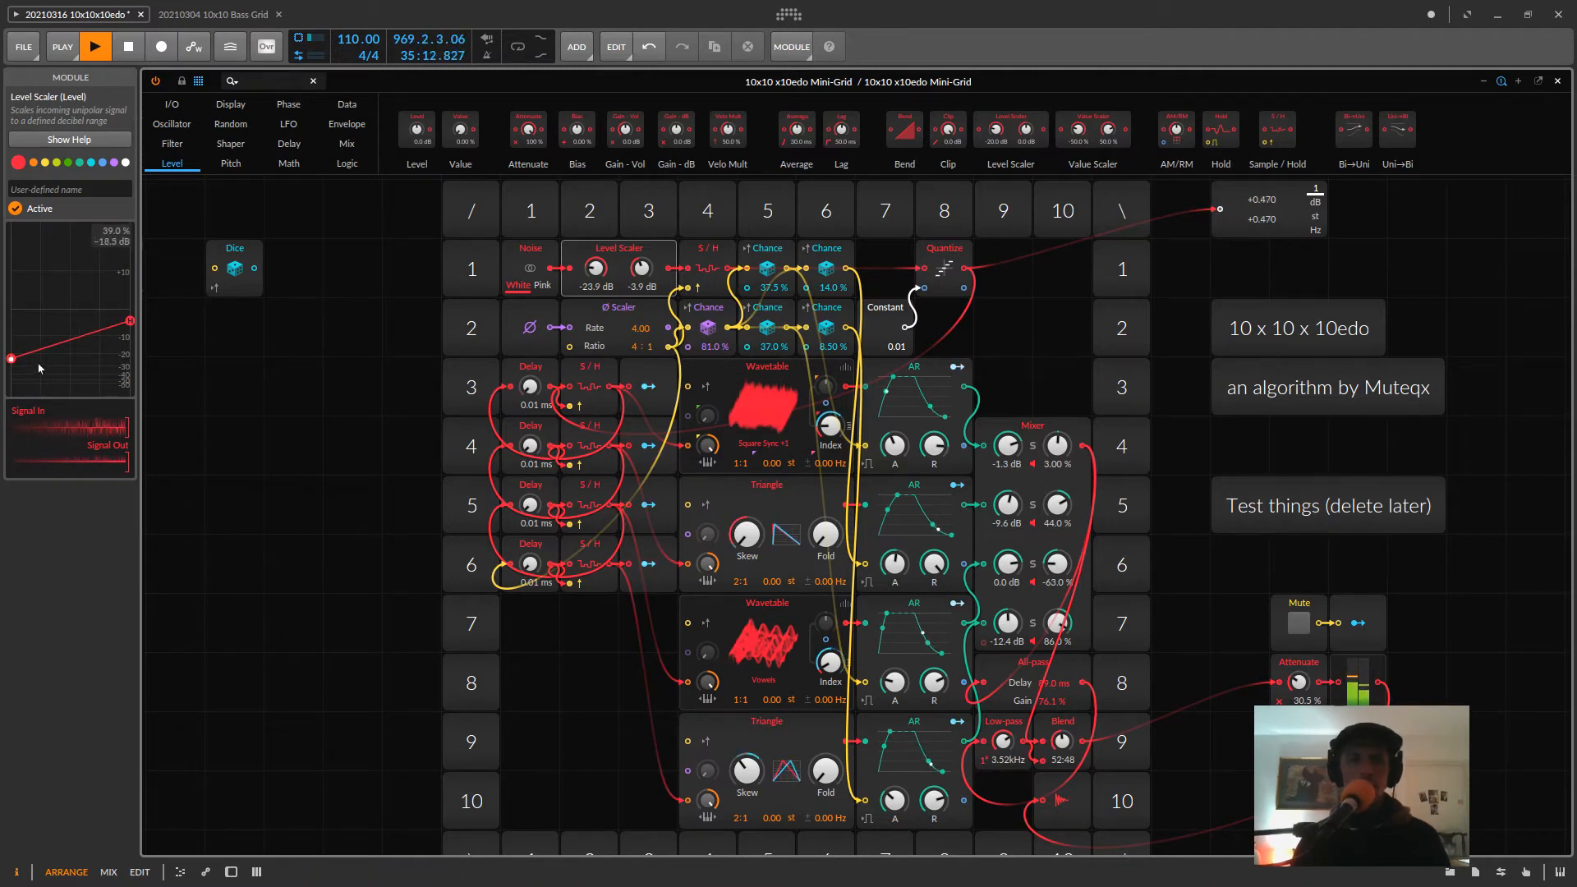
left_click_drag(52, 345, 53, 346)
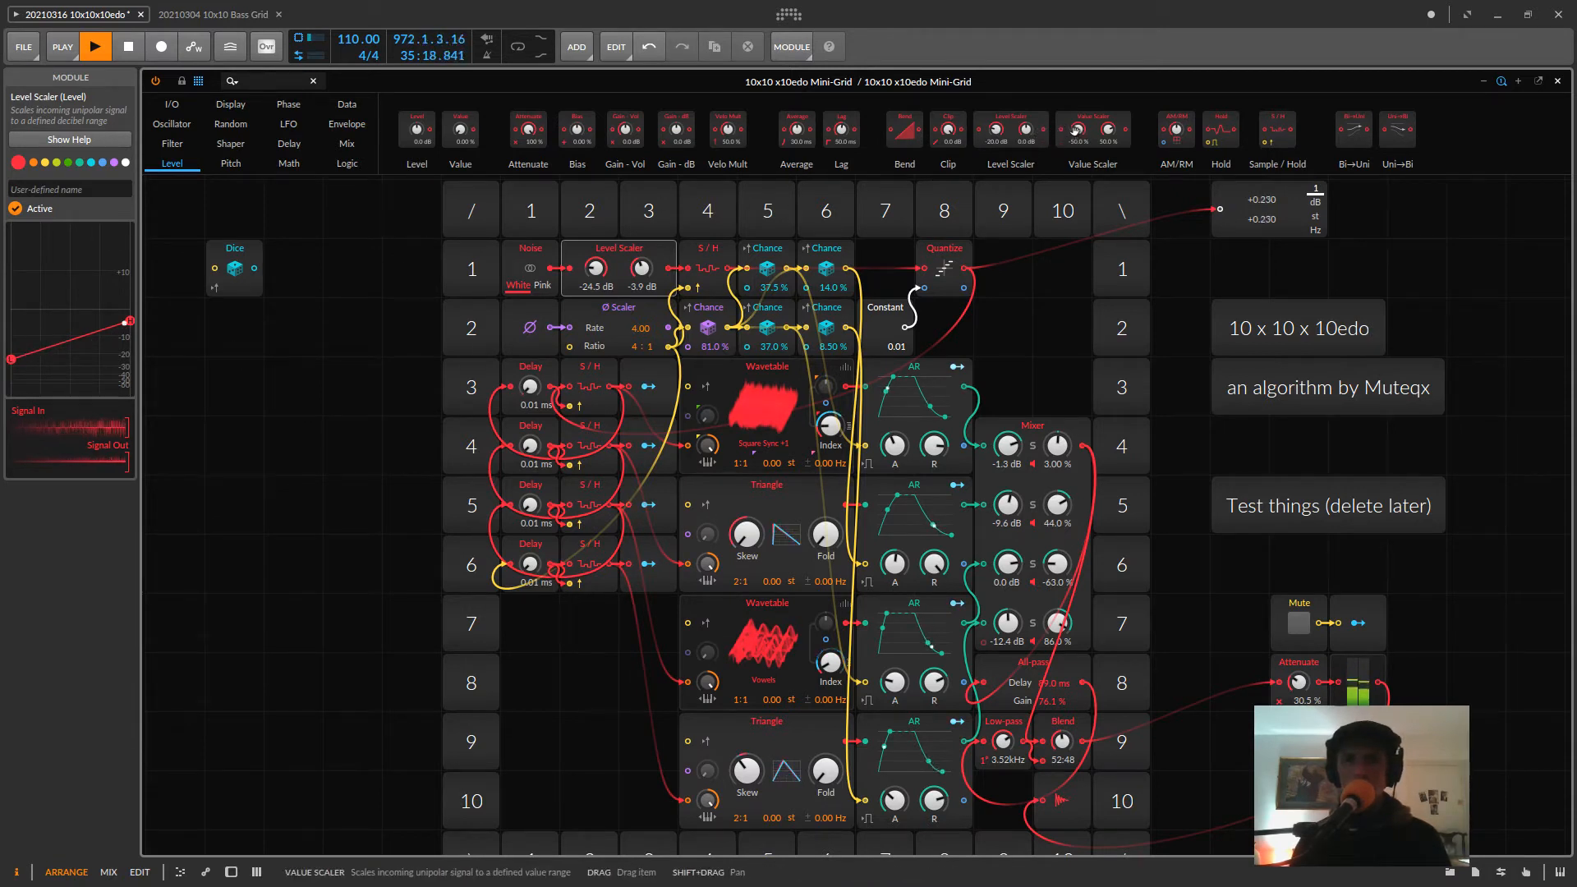
- Try a Value Scaler in place of the Level Scaler in row 1, and return to the Level Scaler
left_click_drag(1100, 127, 632, 252)
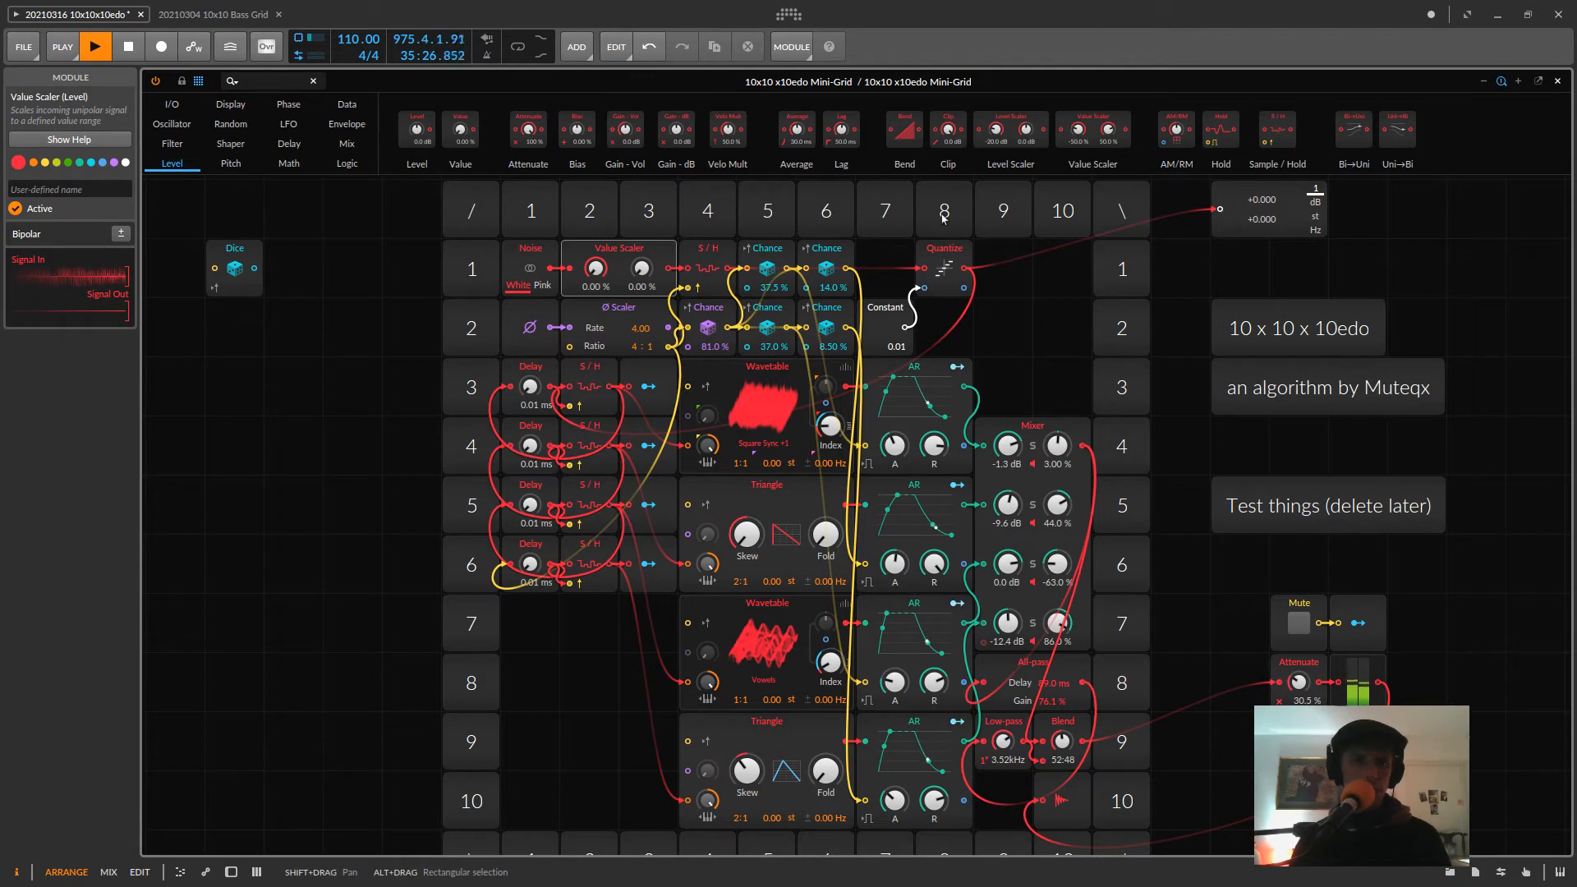
left_click(647, 254)
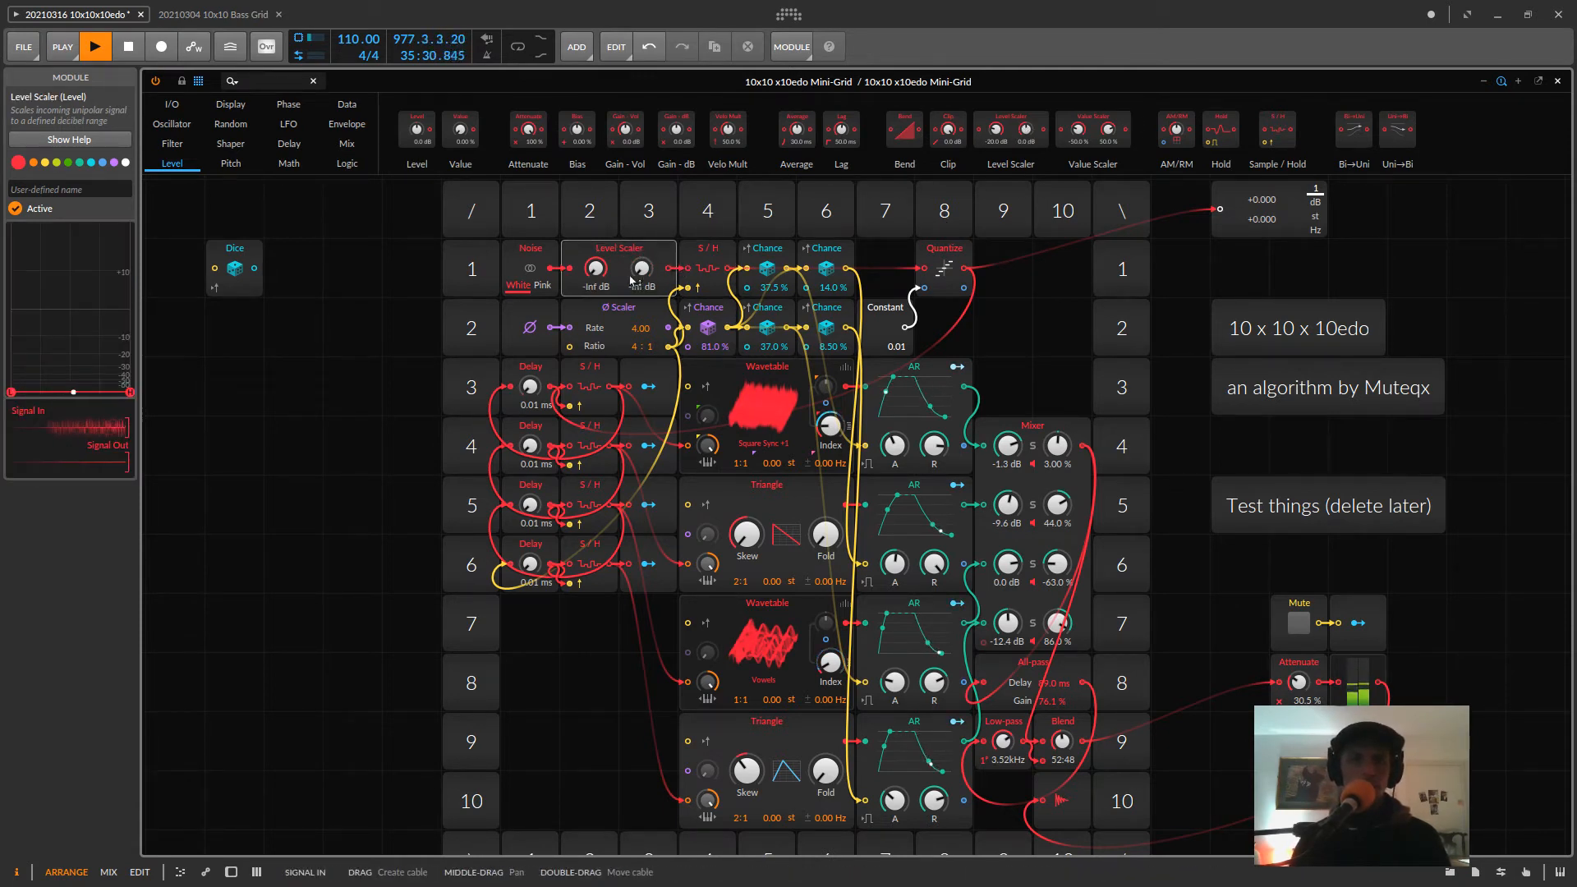
- Set the Level Scaler's high level to -14.2 dB and its low level to -25.2 dB
mouse_move(636, 273)
left_mouse_down()
mouse_move(639, 253)
mouse_move(599, 271)
mouse_move(646, 276)
mouse_move(597, 280)
mouse_move(646, 274)
left_mouse_up()
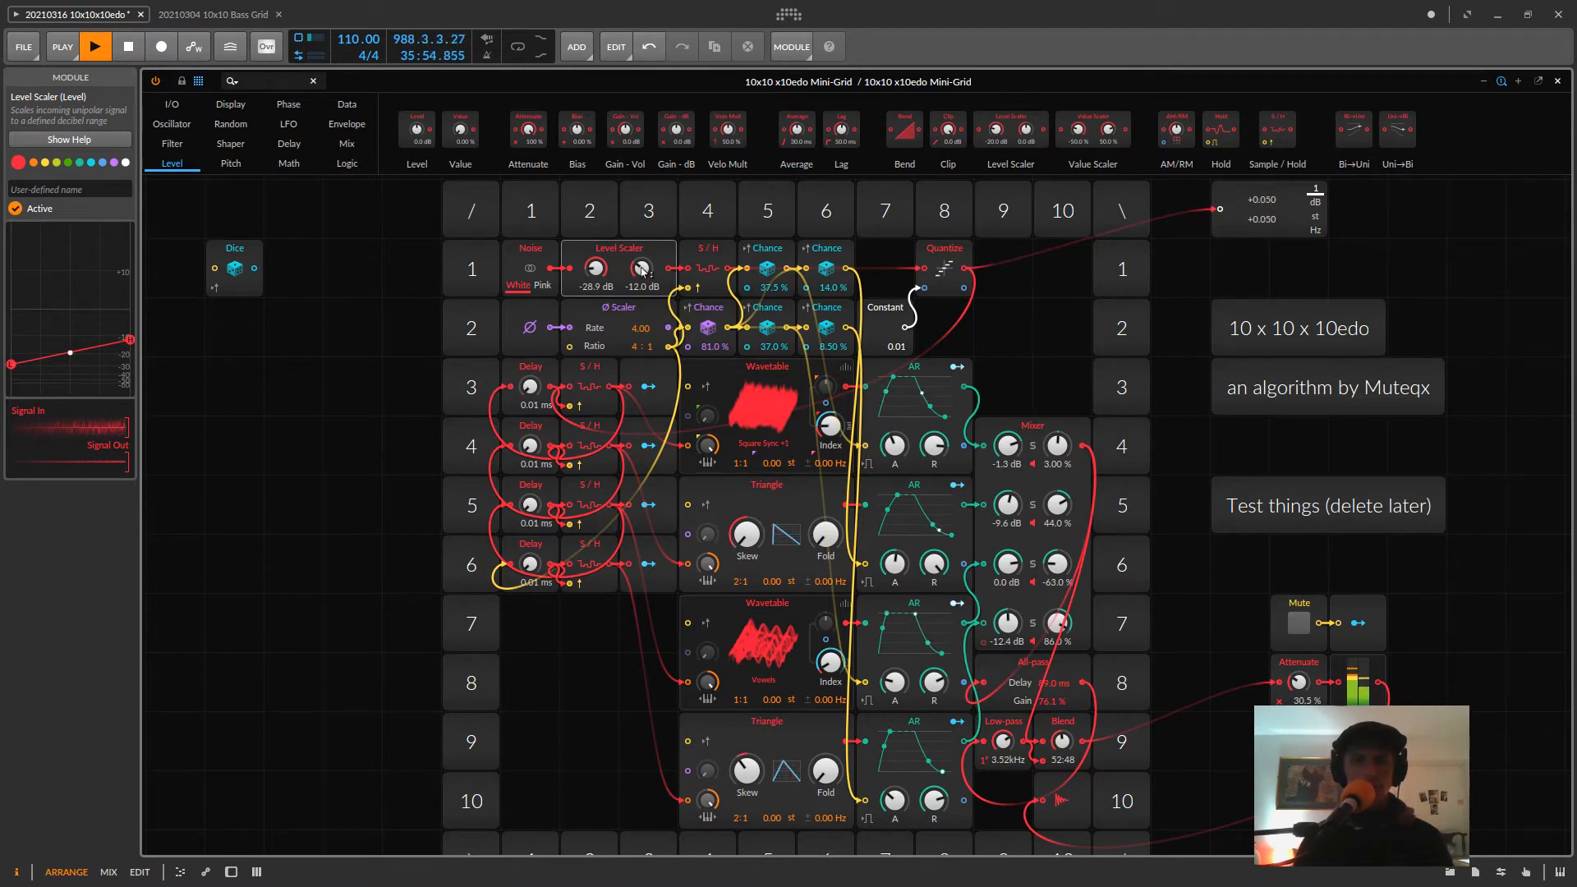
scroll(641, 271, "down", 2)
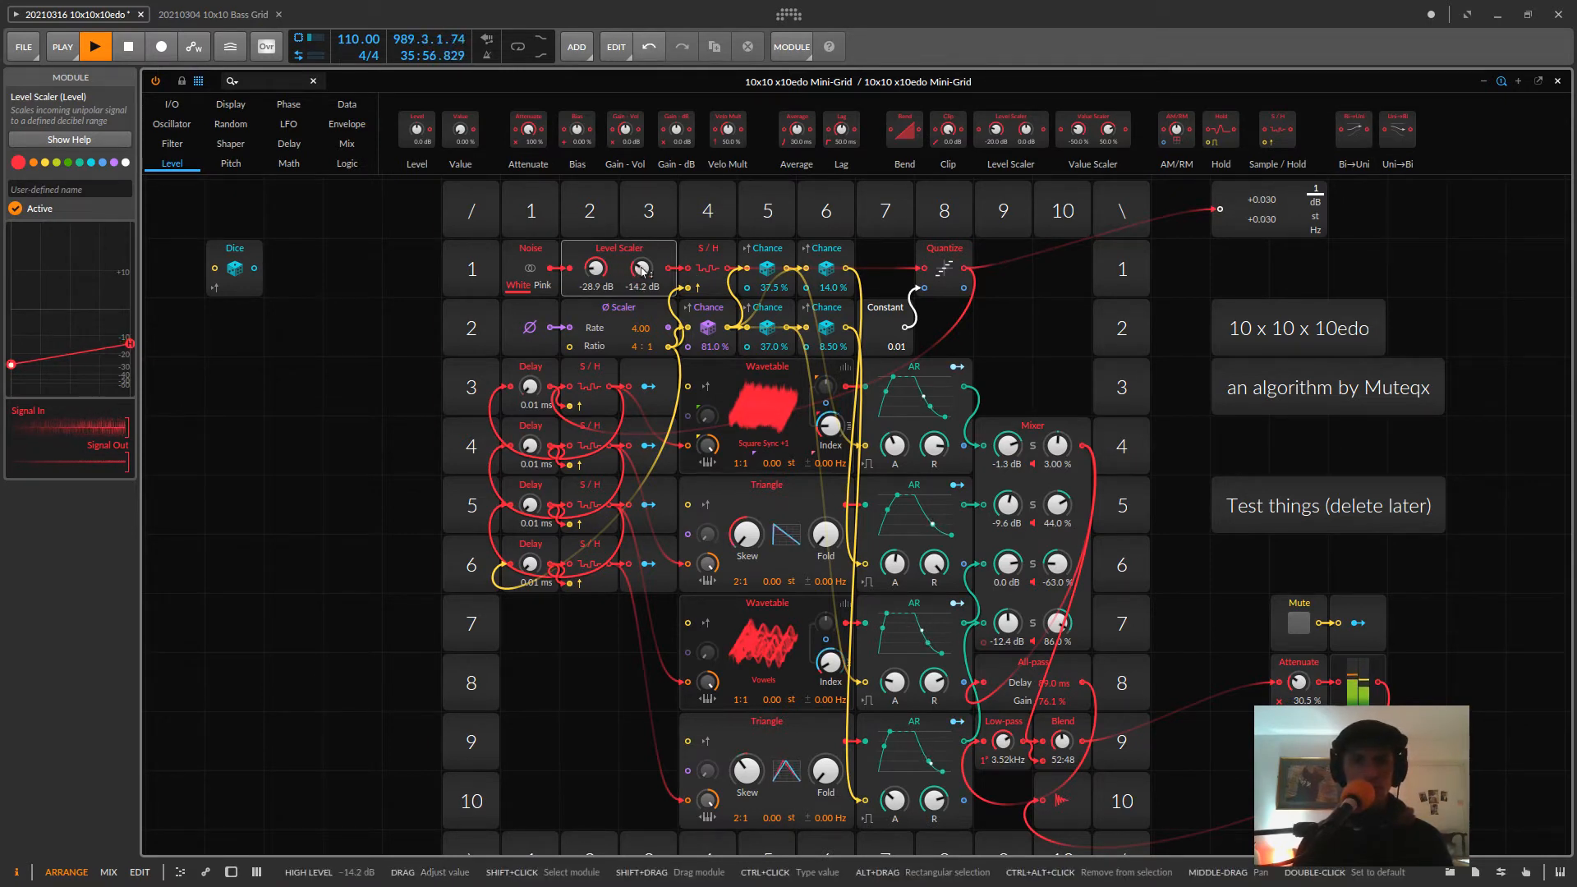
mouse_move(594, 268)
left_mouse_down()
mouse_move(594, 250)
mouse_move(597, 272)
left_mouse_up()
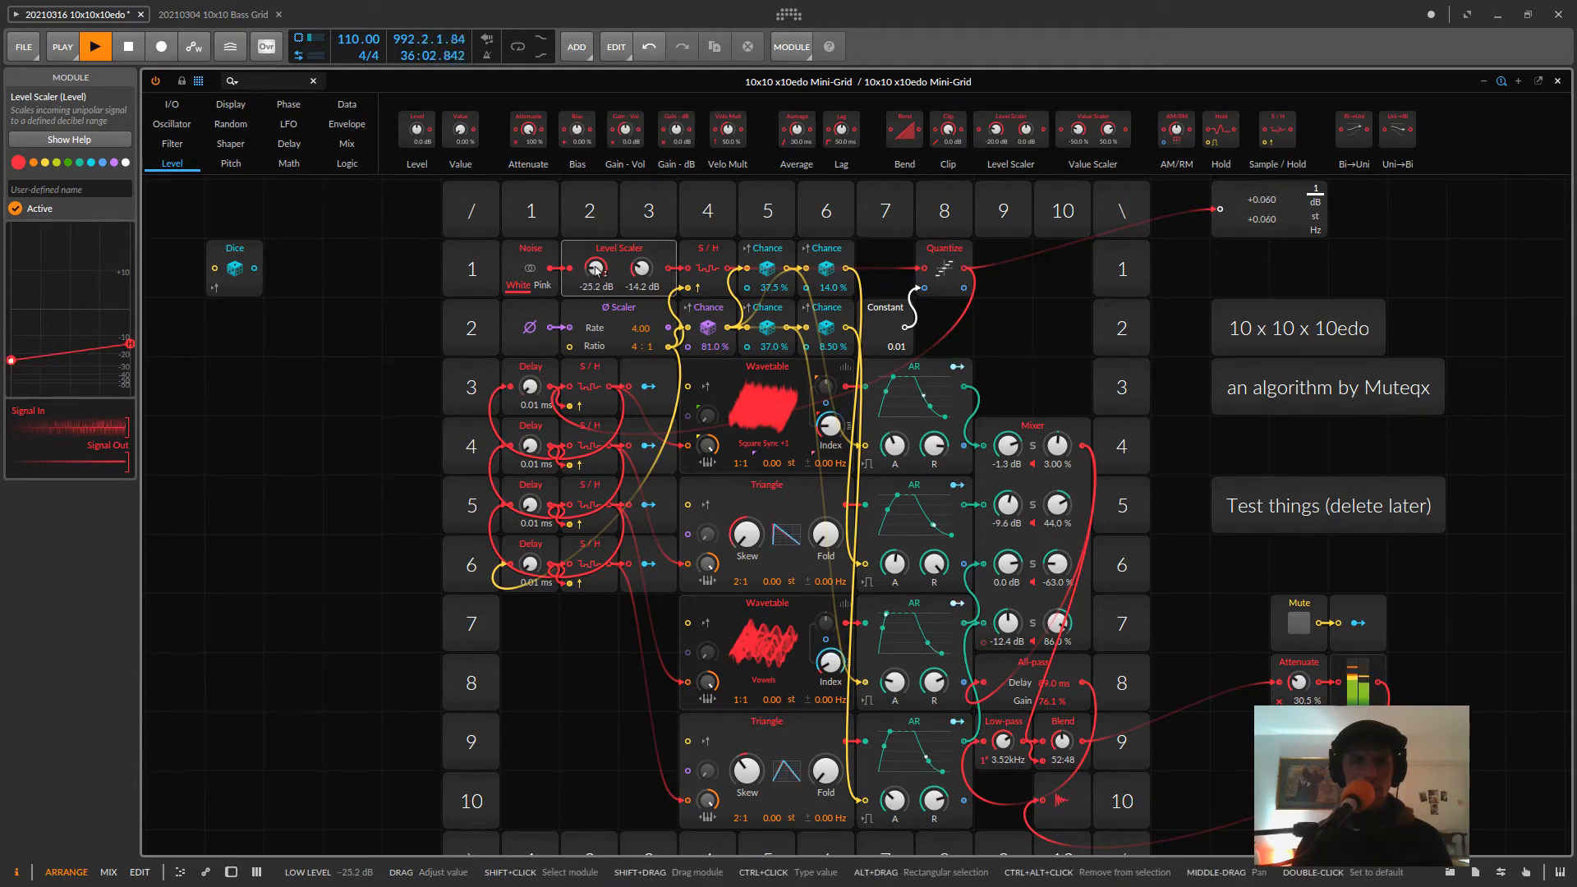
- Fine-tune the Level Scaler to a high level of -13.3 dB and a low level of -23.9 dB
scroll(597, 271, "up", 1)
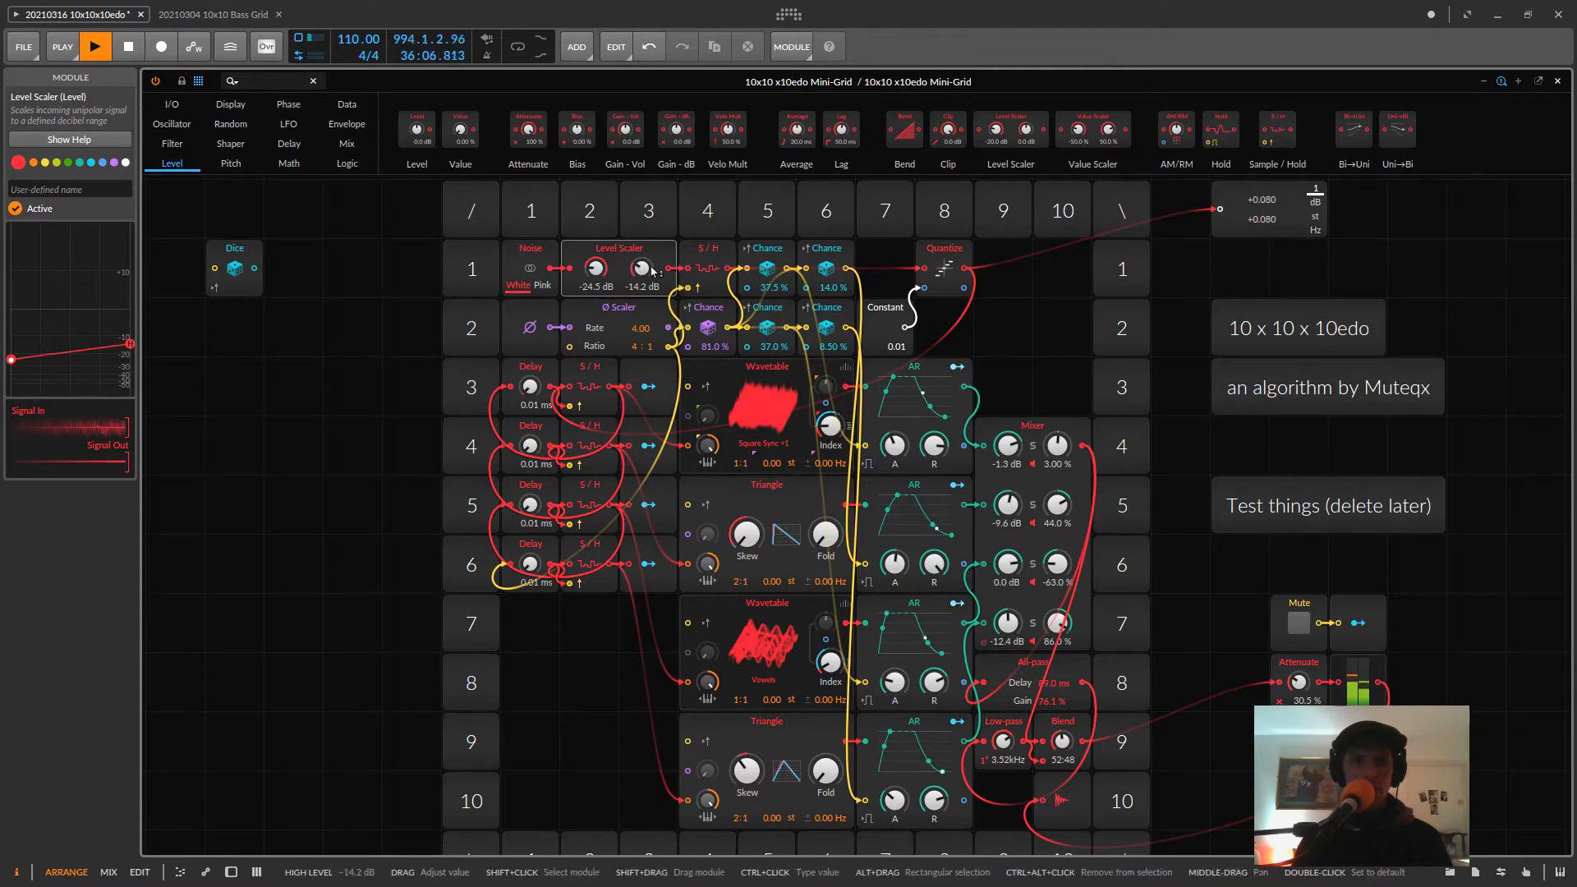
mouse_move(633, 268)
left_mouse_down()
mouse_move(634, 253)
mouse_move(641, 276)
left_mouse_up()
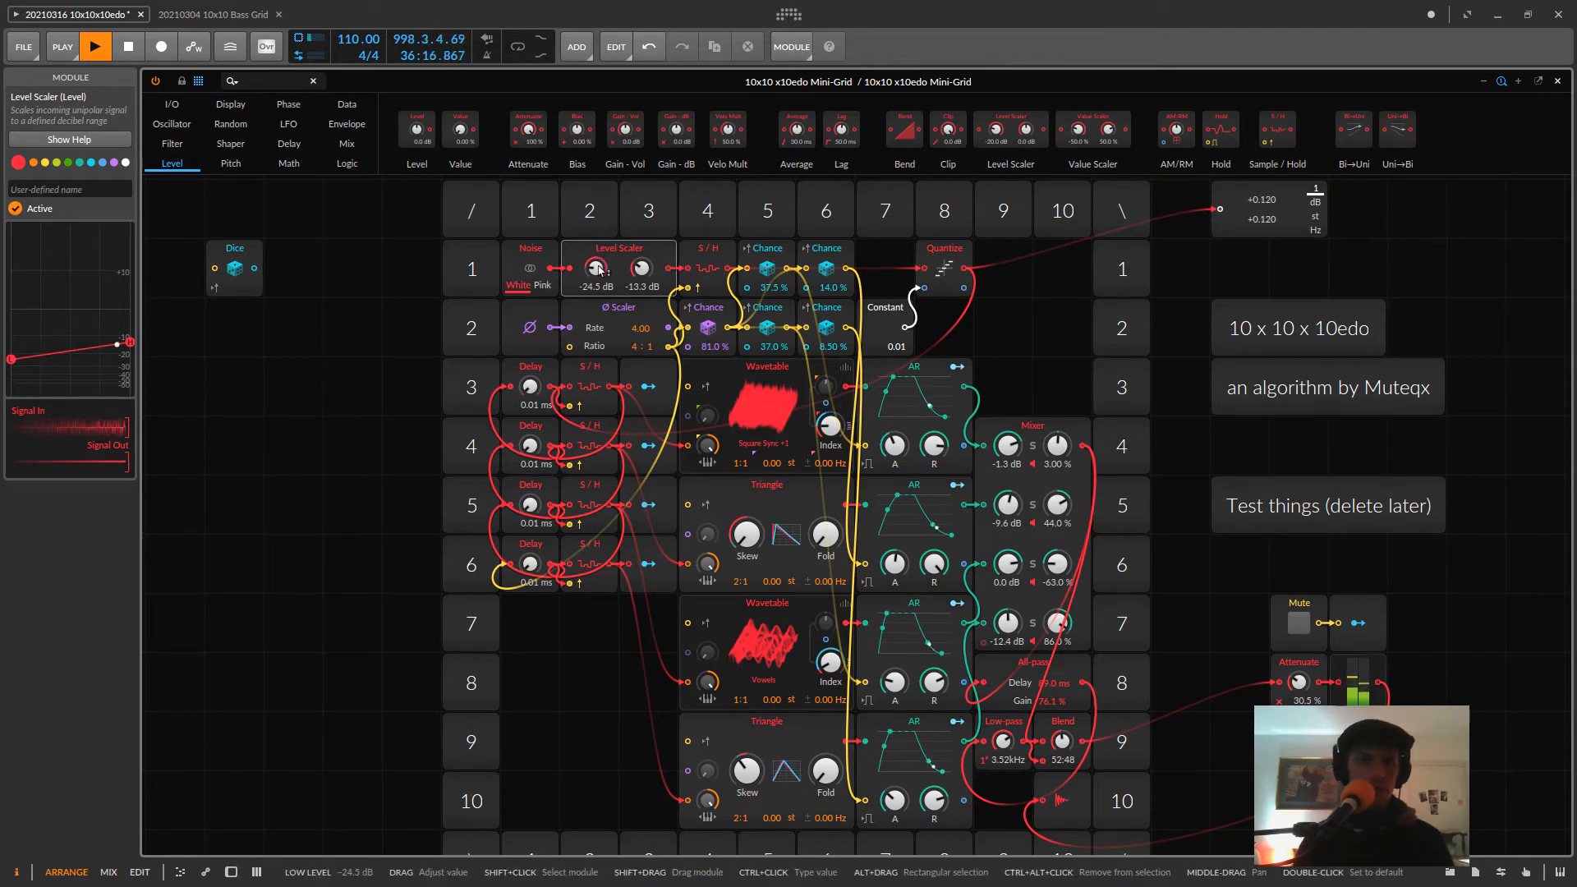
left_click_drag(600, 269, 599, 268)
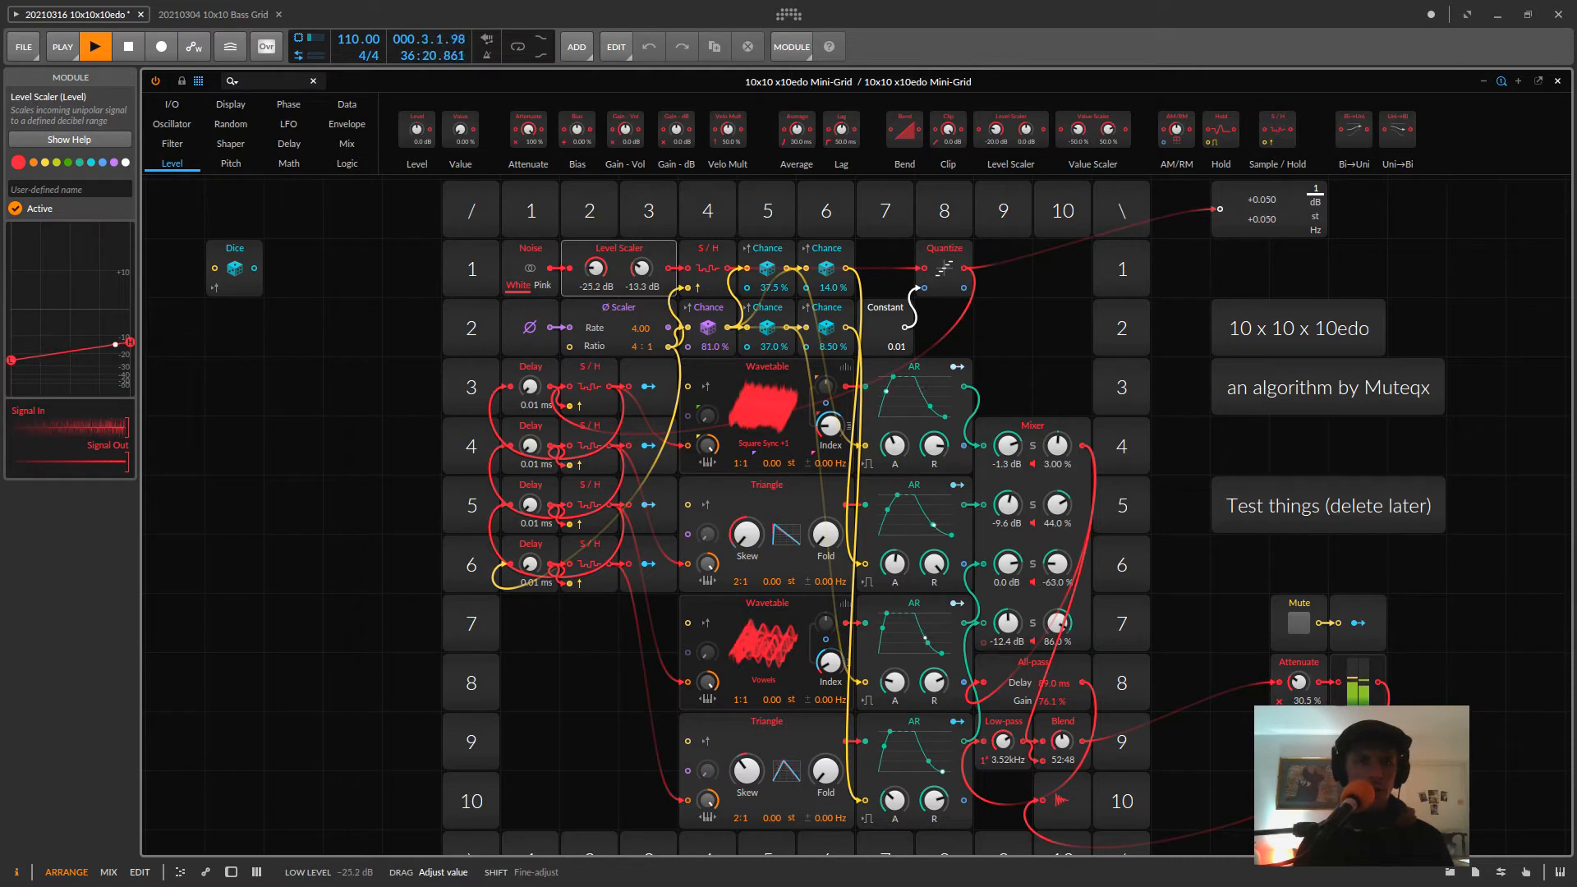
left_click_drag(599, 270, 599, 271)
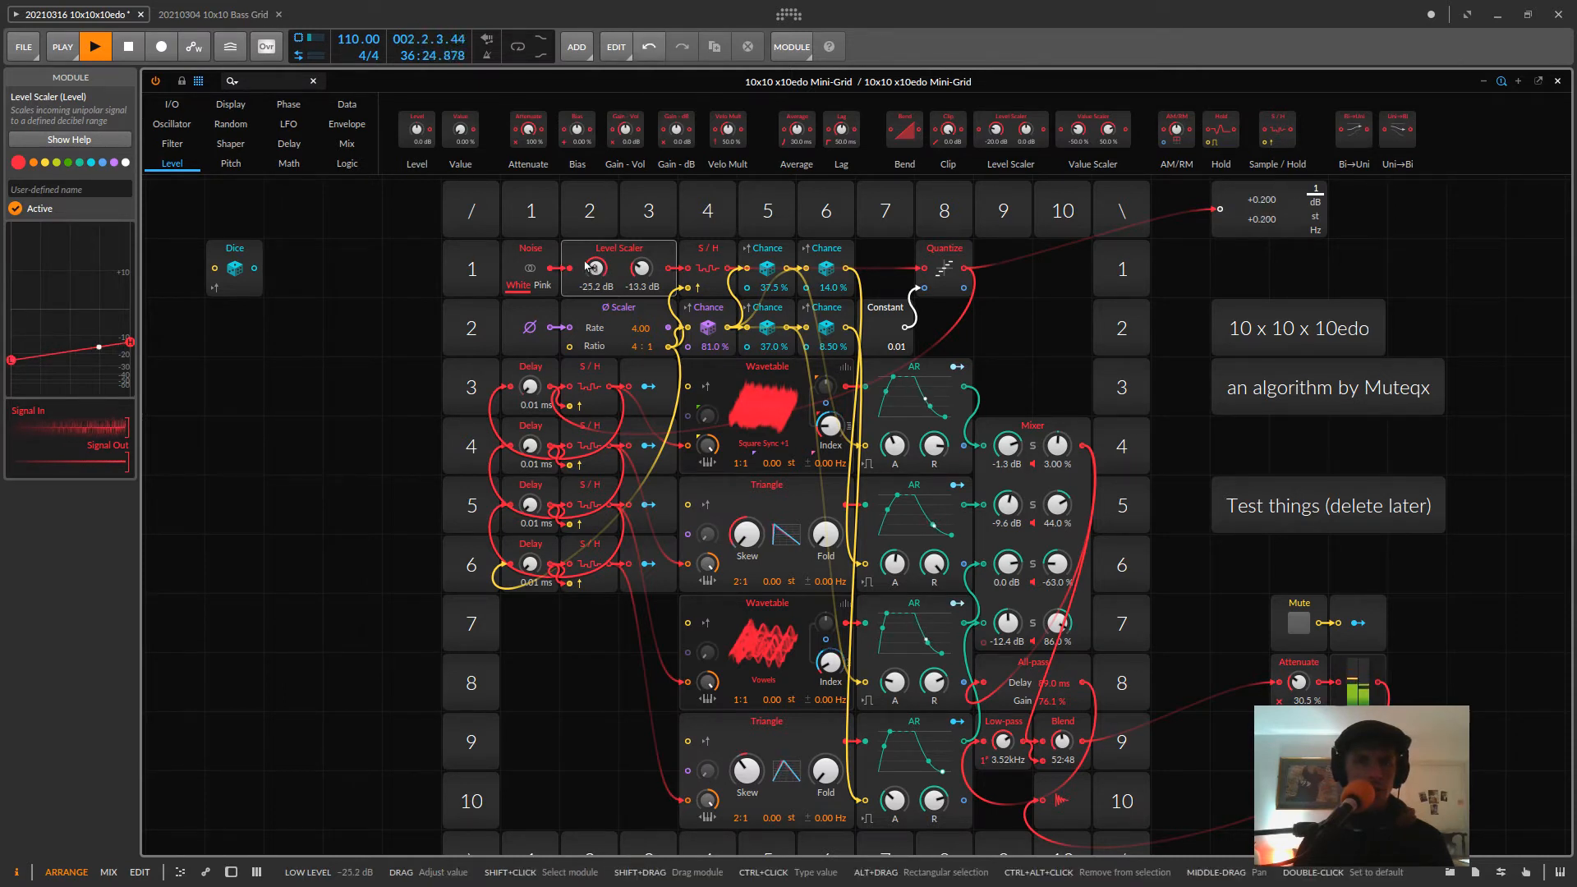
key("ctrl+z")
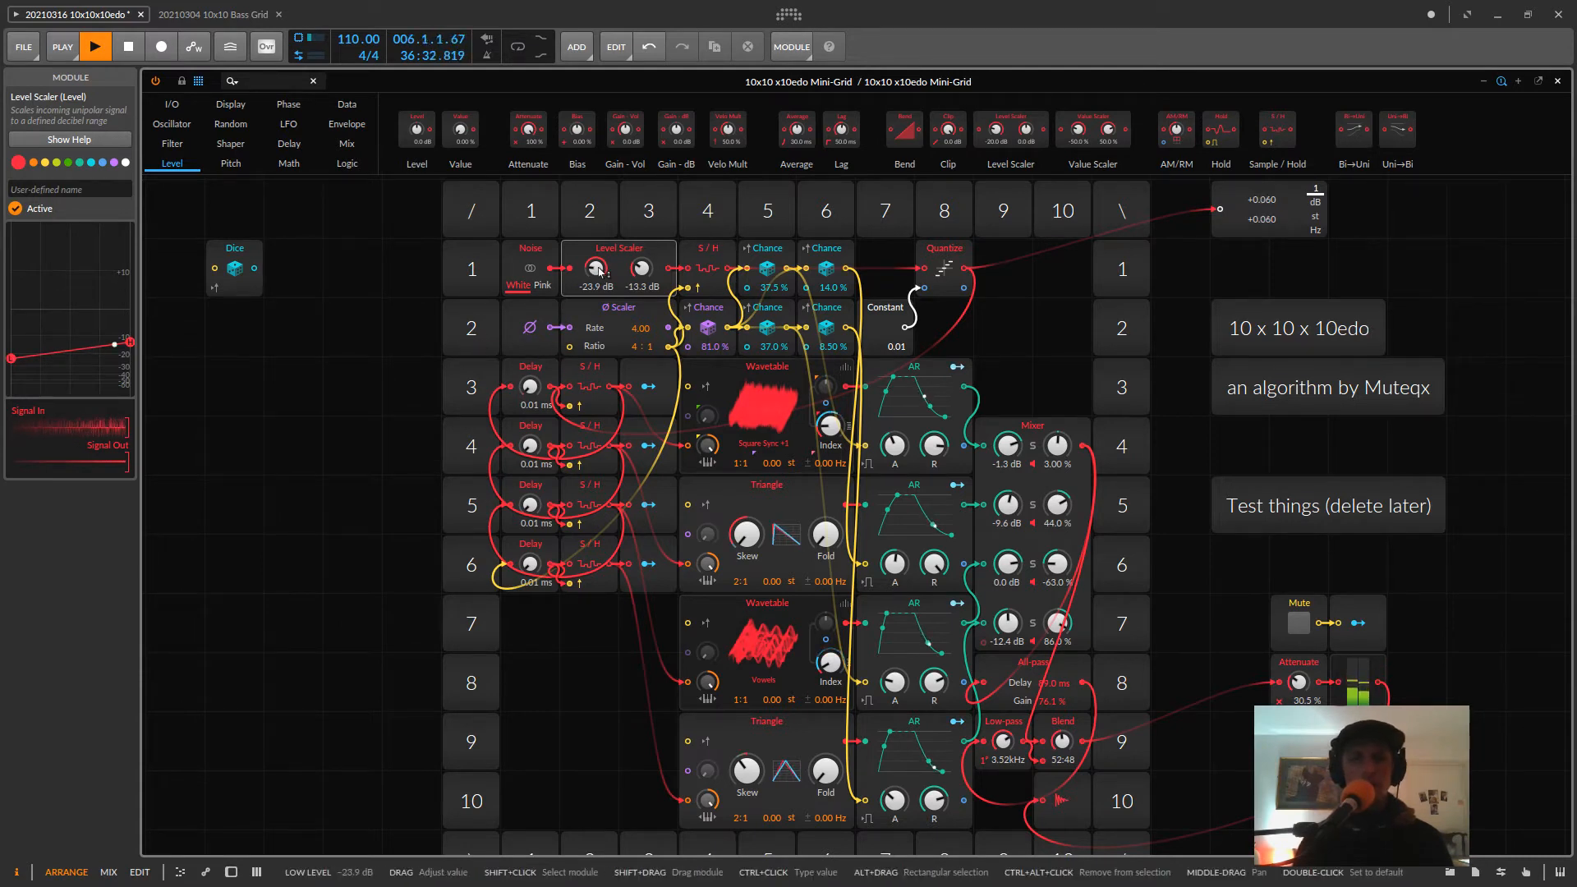
- Lower the Level Scaler's low level to -44.7 dB, and compare the sound with the module deactivated and reactivated
left_click_drag(596, 268, 596, 345)
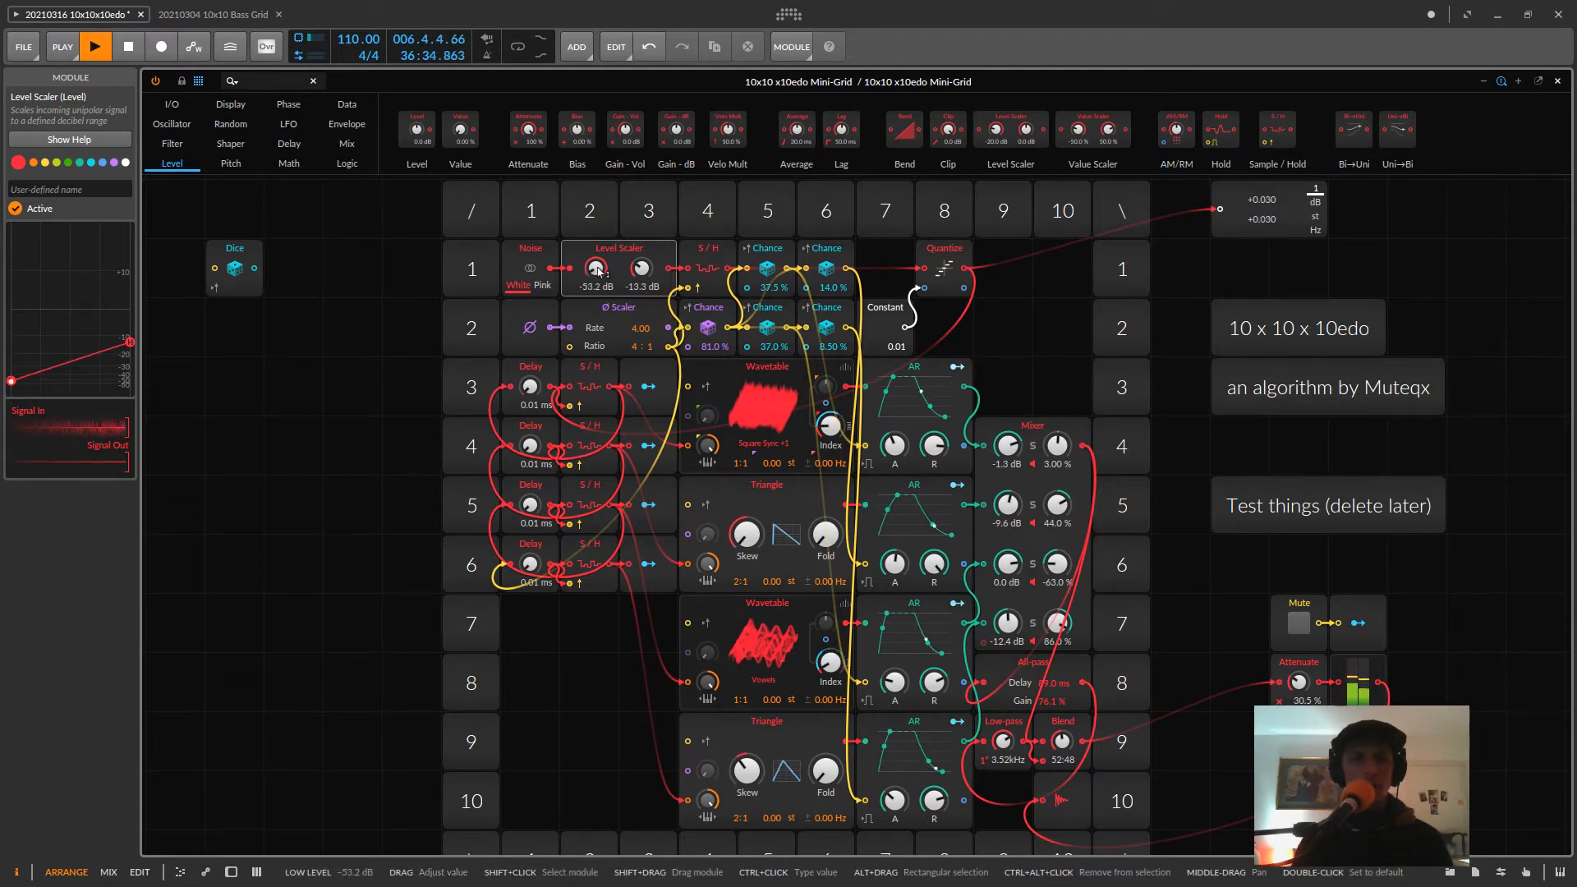
scroll(591, 273, "up", 3)
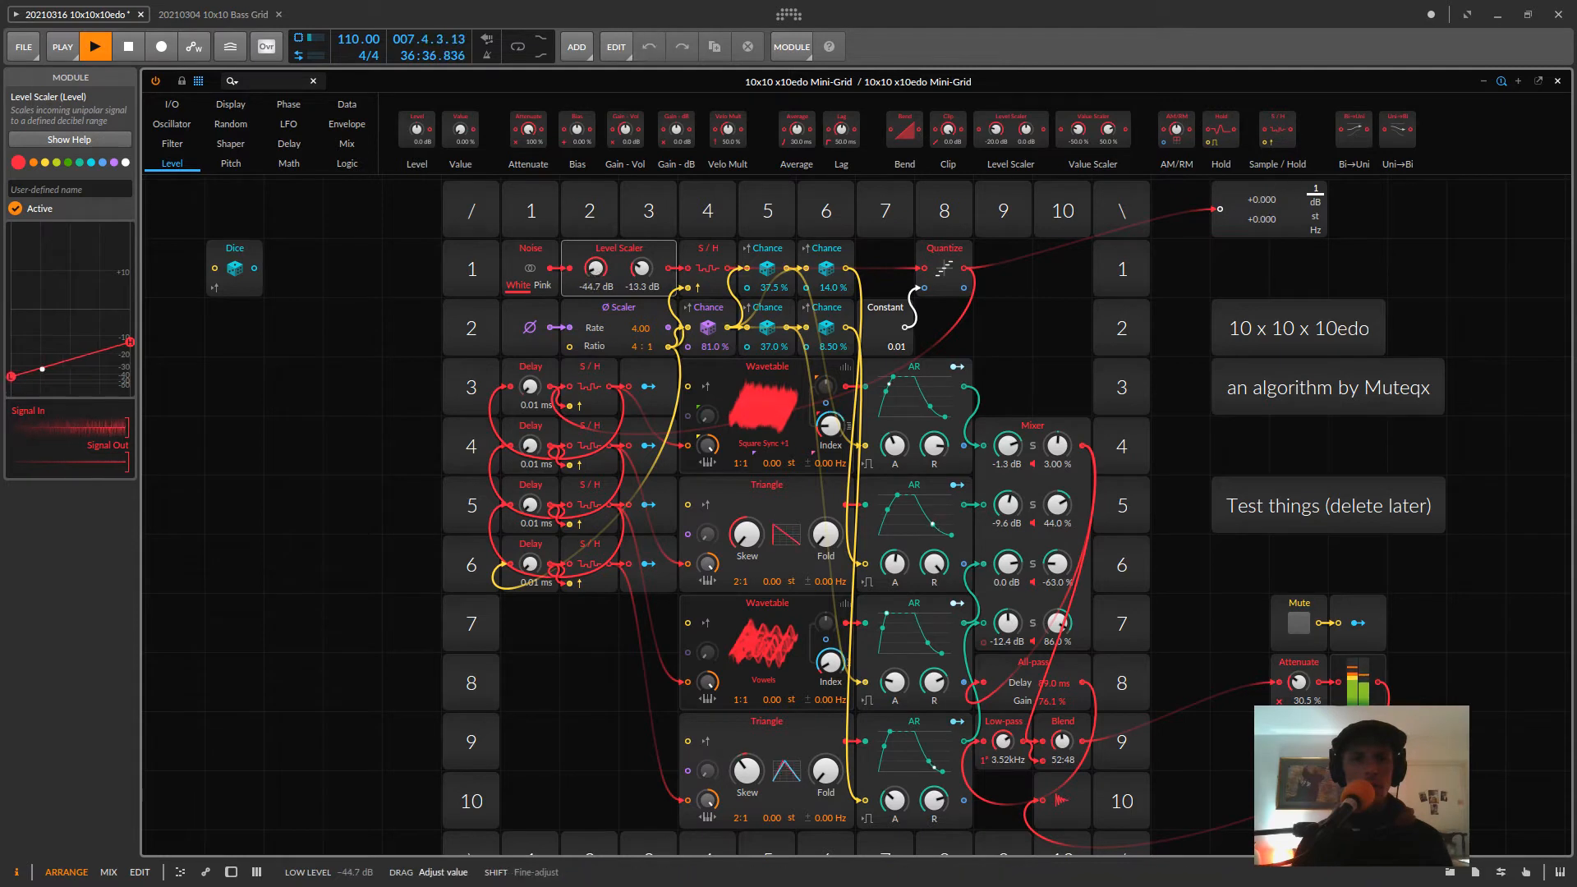
right_click(626, 270)
left_click(688, 313)
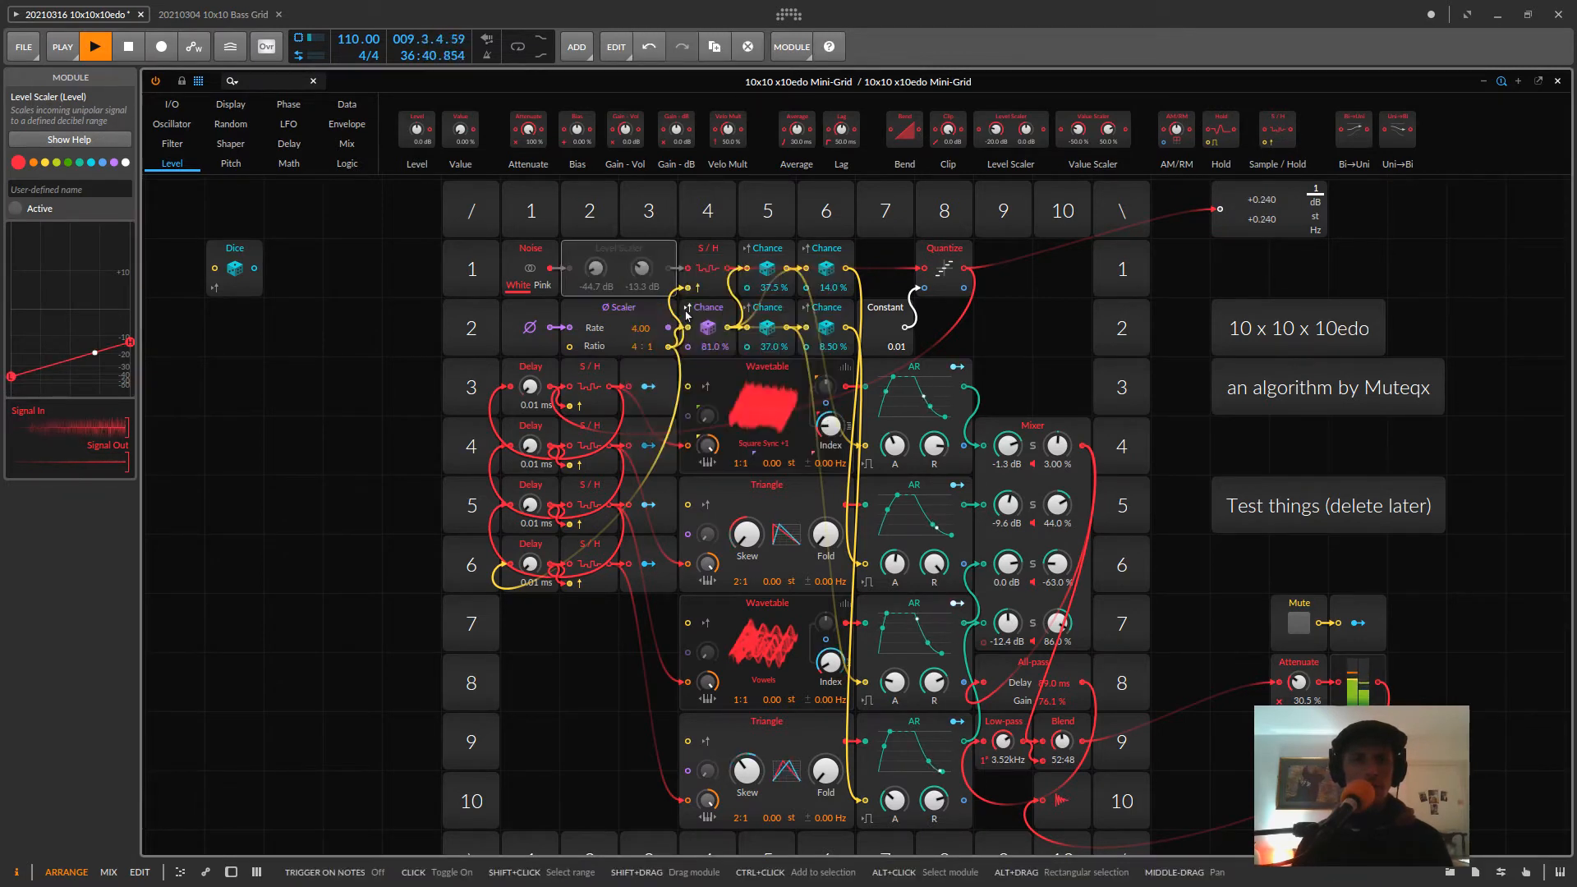
right_click(612, 253)
left_click(625, 309)
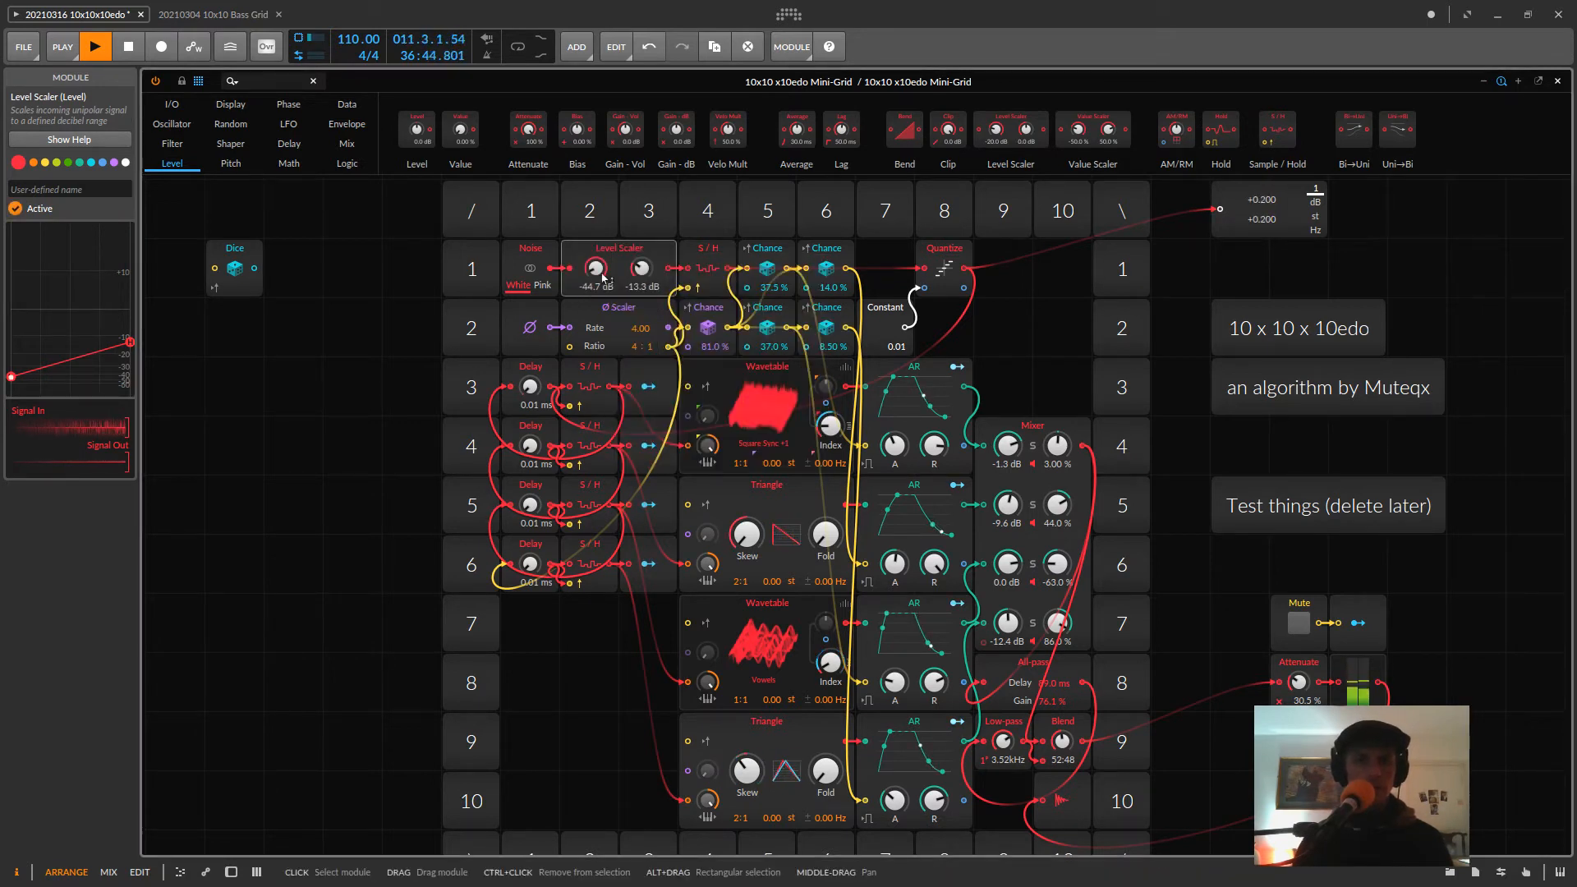
- Reduce both Level Scaler levels to -Inf dB, and compare the sound with the module deactivated and reactivated
left_click_drag(604, 277, 641, 305)
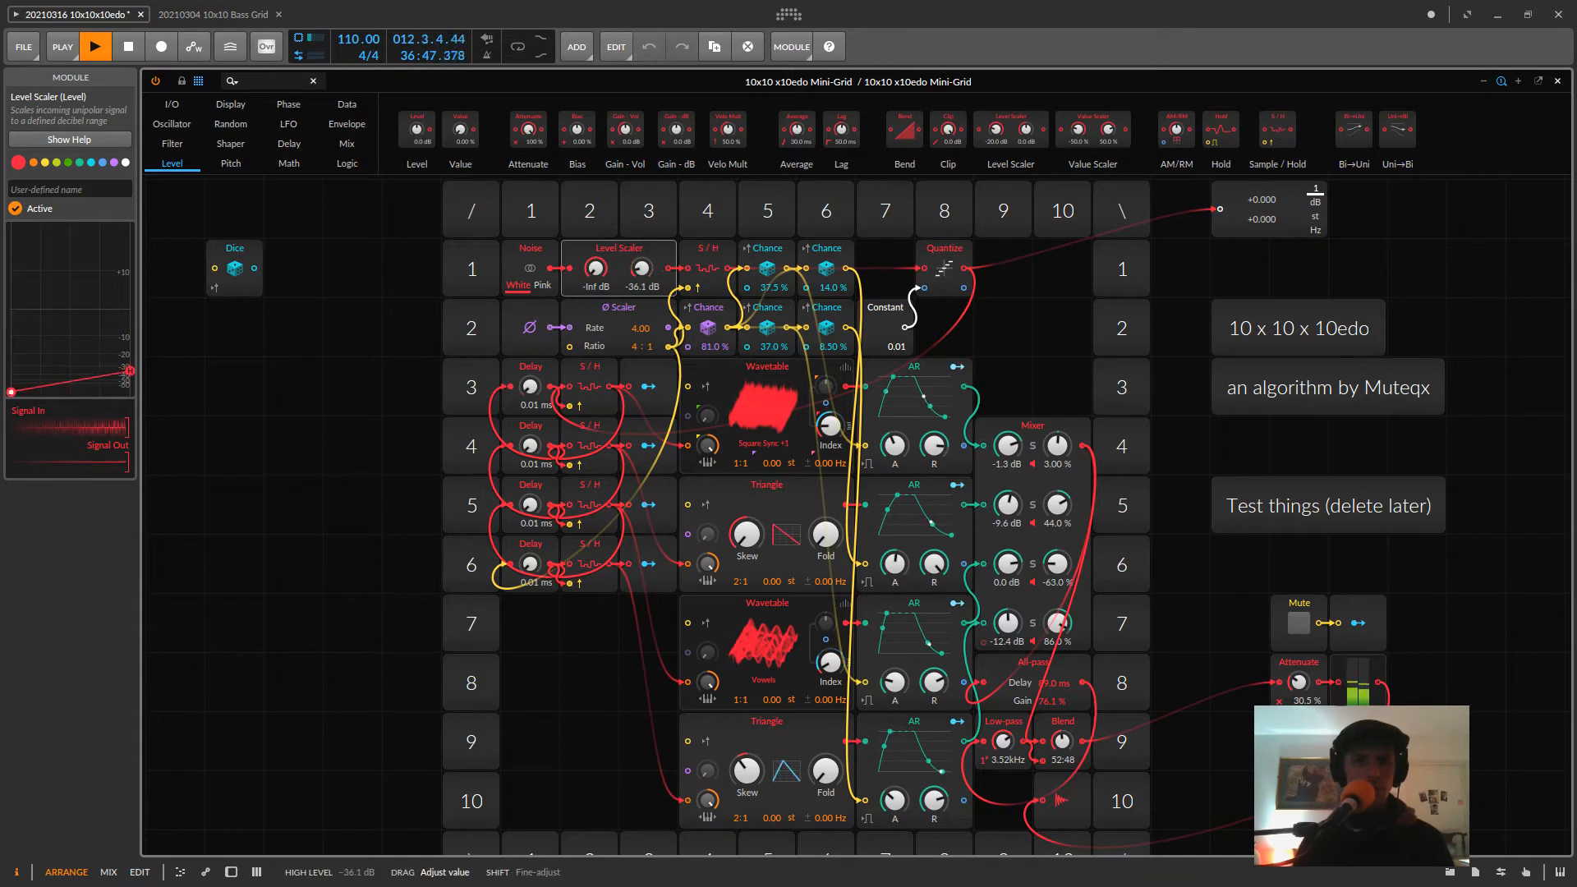
right_click(631, 255)
left_click(682, 306)
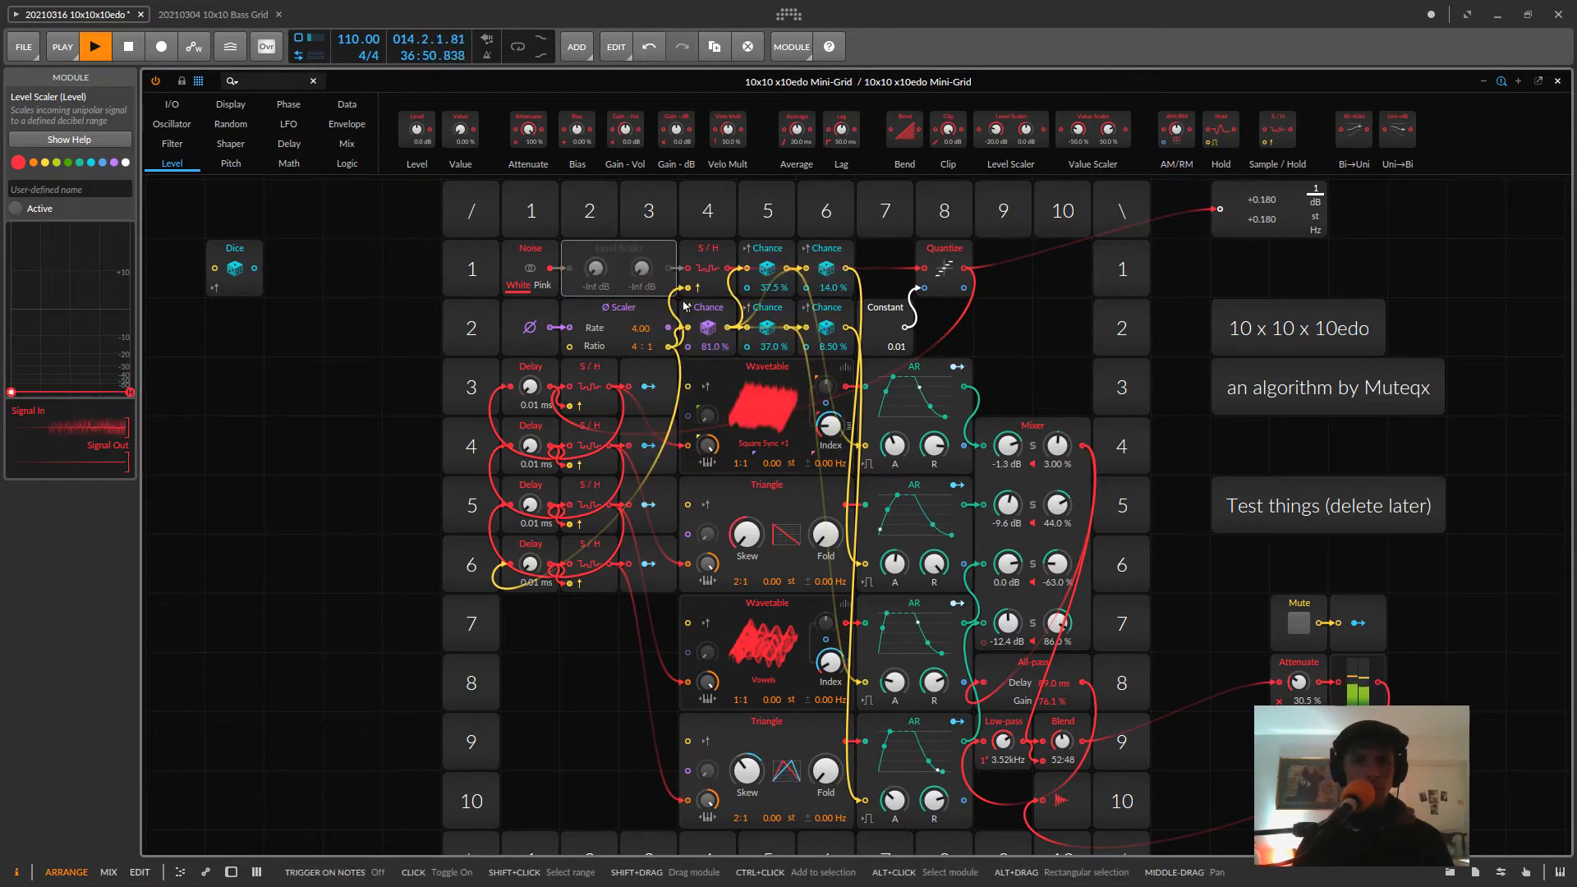
right_click(628, 261)
left_click(682, 305)
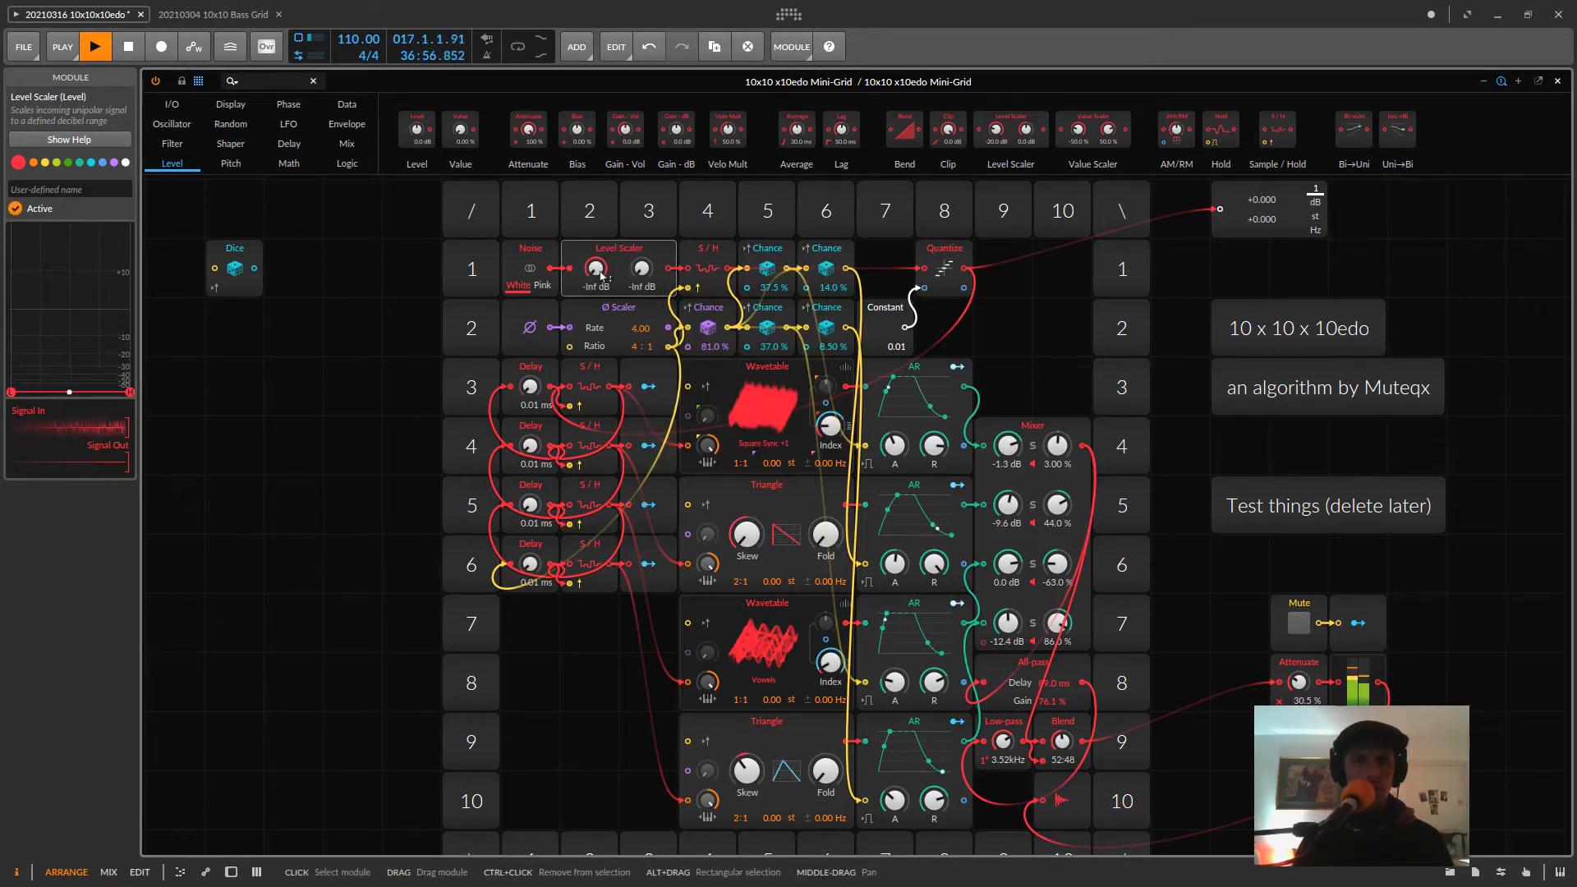
left_click_drag(602, 275, 602, 270)
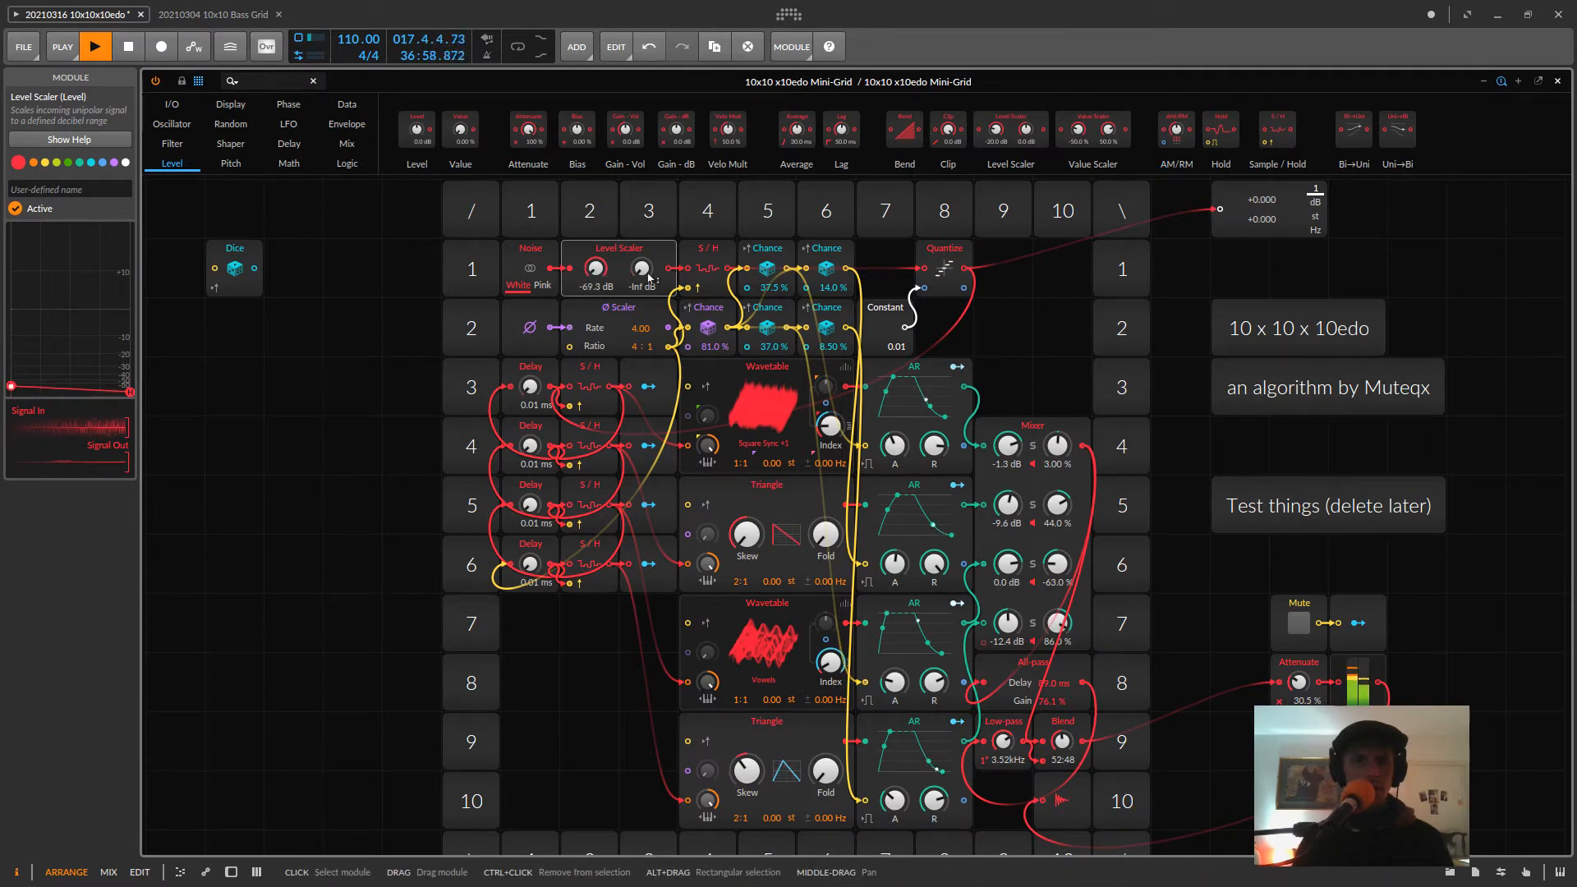
key("ctrl+z")
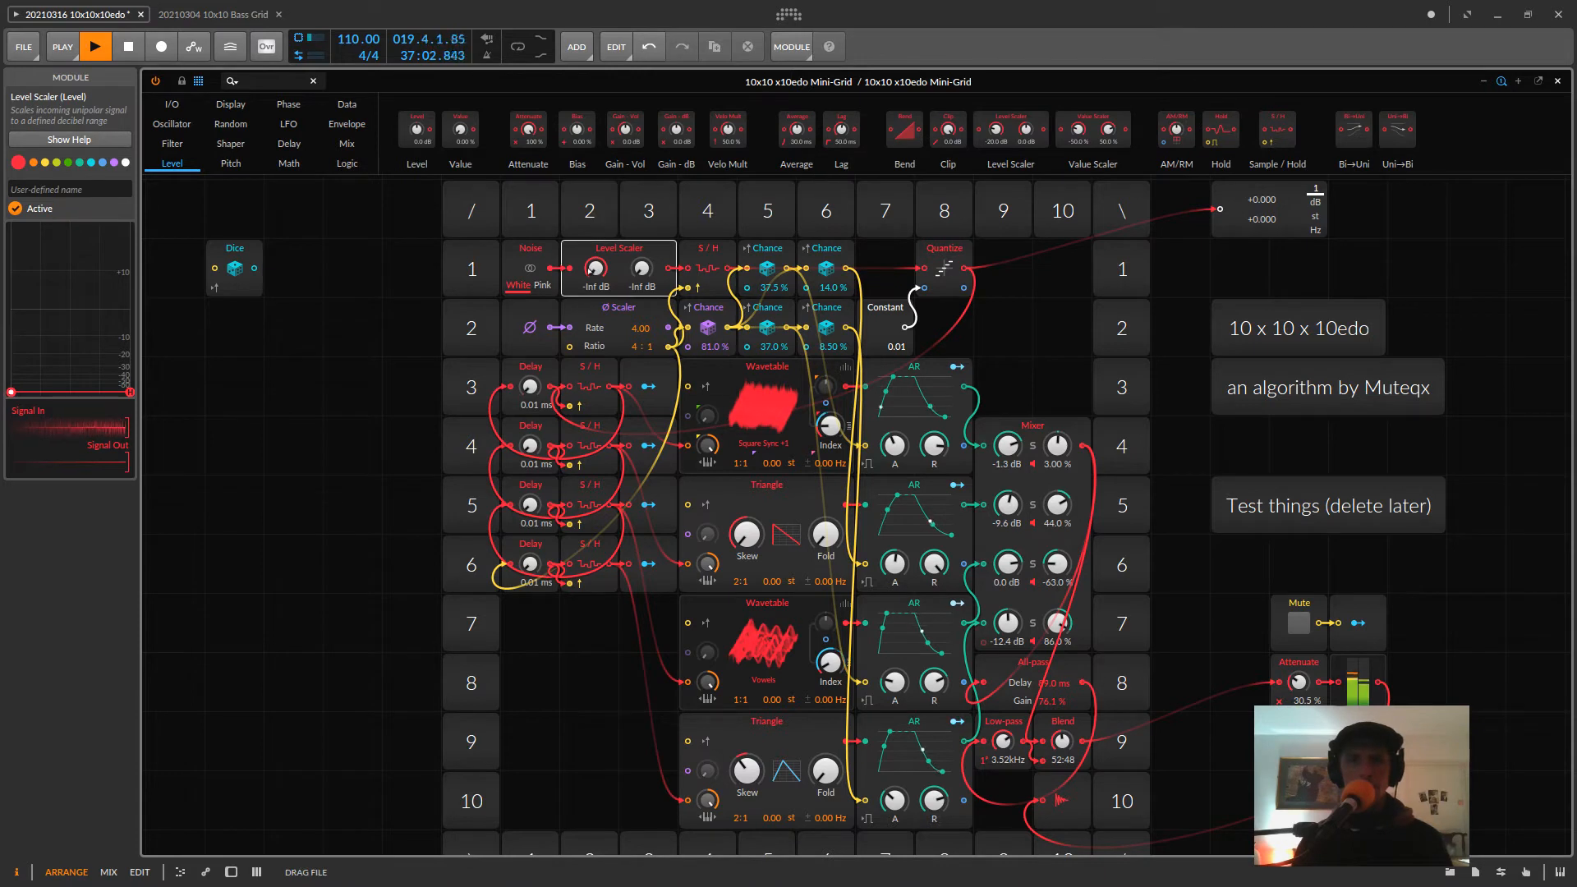
- Swap the row 1 Level Scaler for a Value Scaler with a low level of 19.0 % and a high level of 64.0 %
key("ctrl+z")
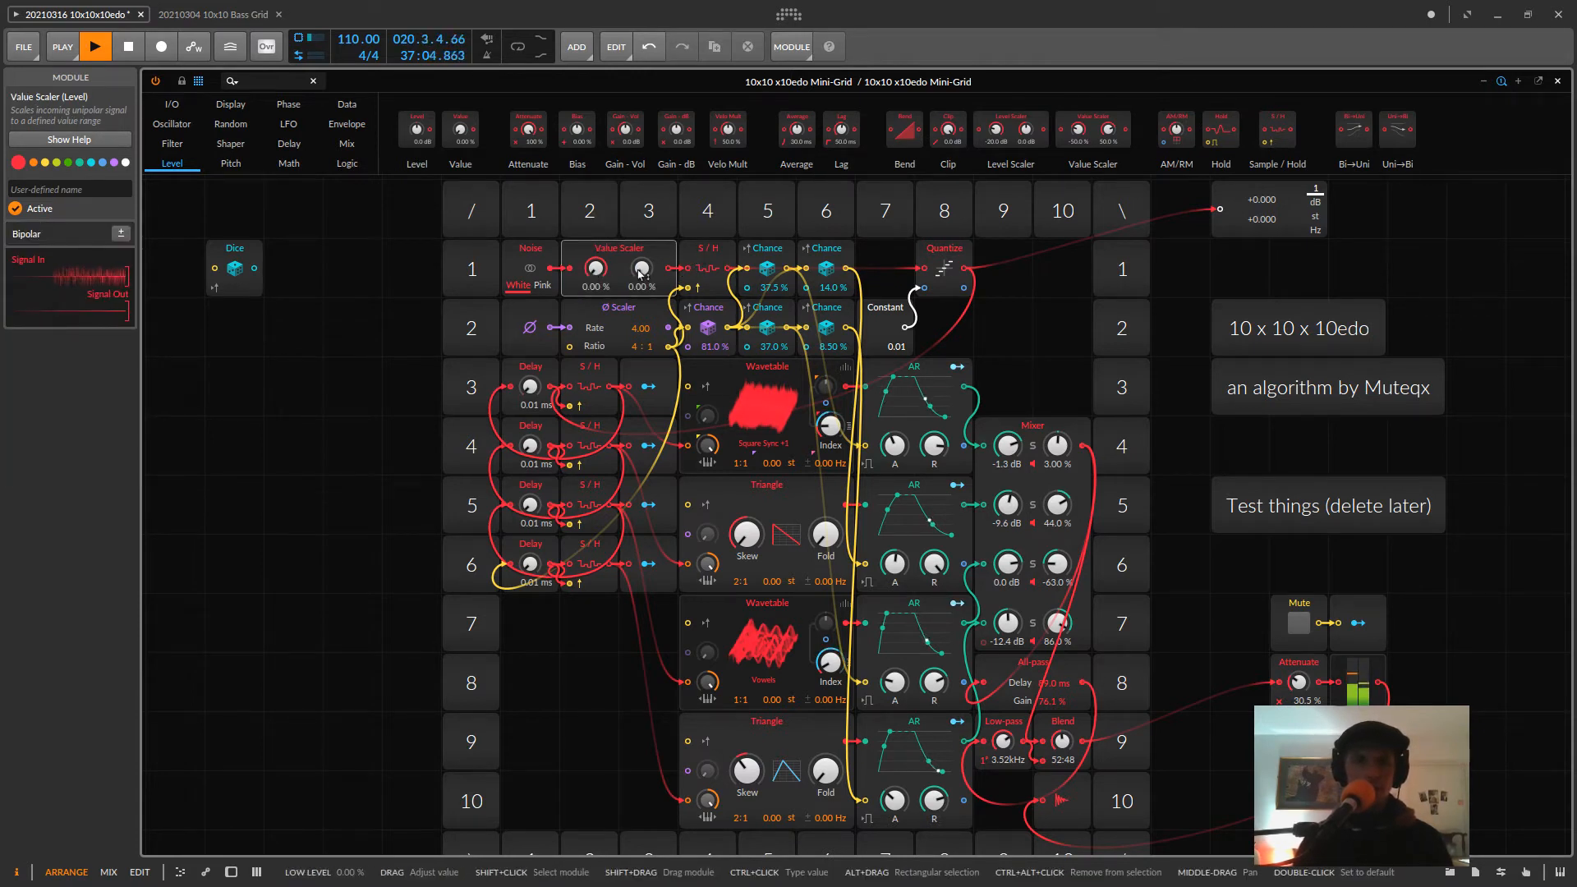
key("ctrl+z")
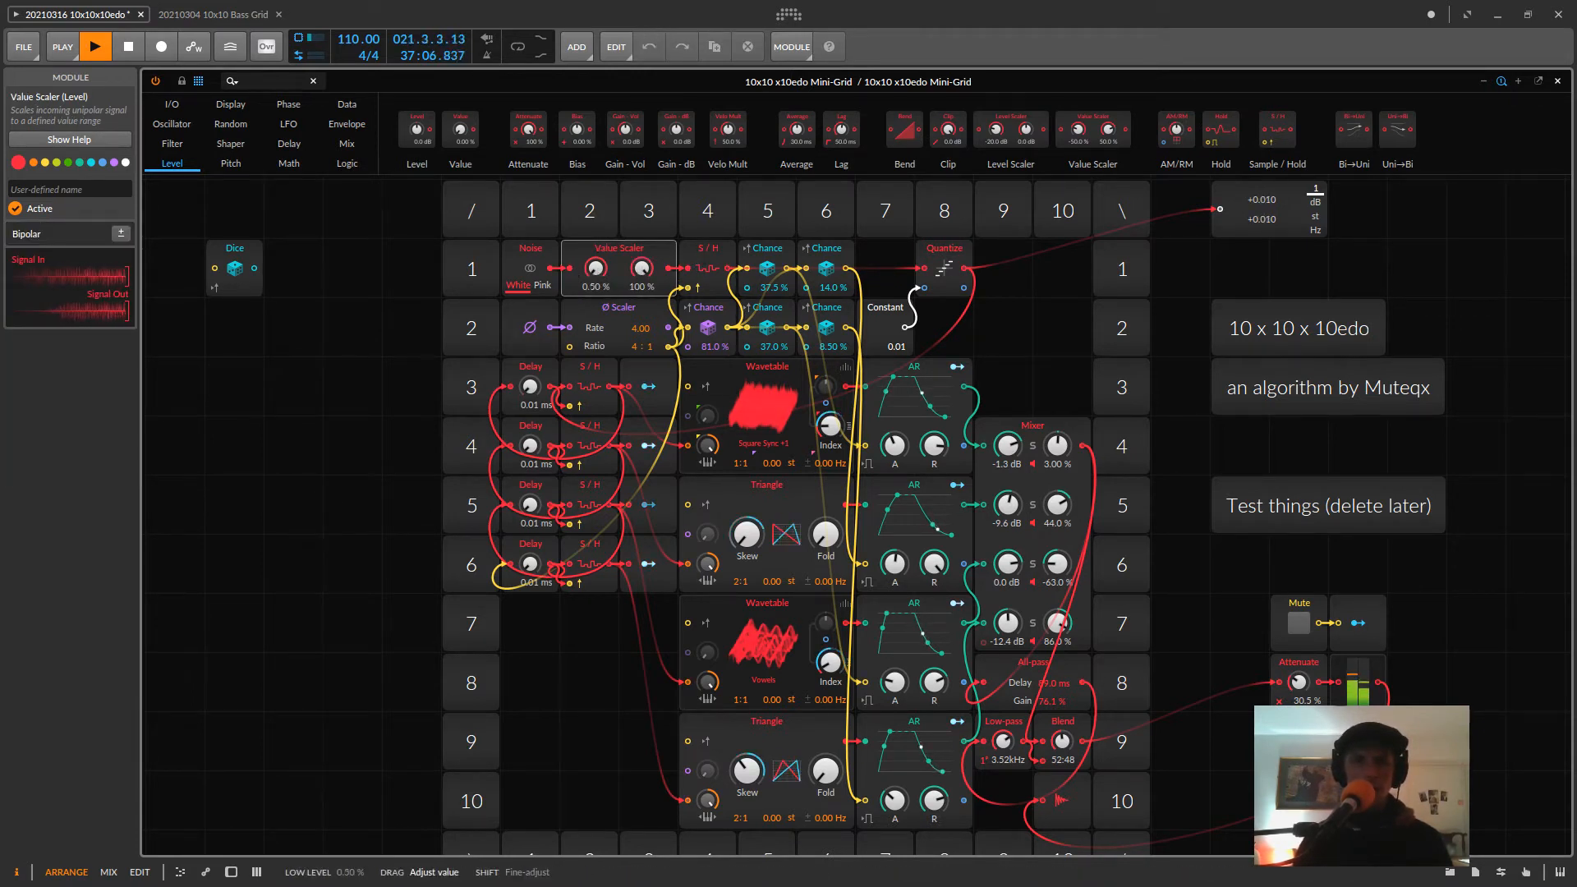
mouse_move(600, 268)
left_mouse_down()
mouse_move(641, 279)
mouse_move(641, 301)
mouse_move(590, 274)
left_mouse_up()
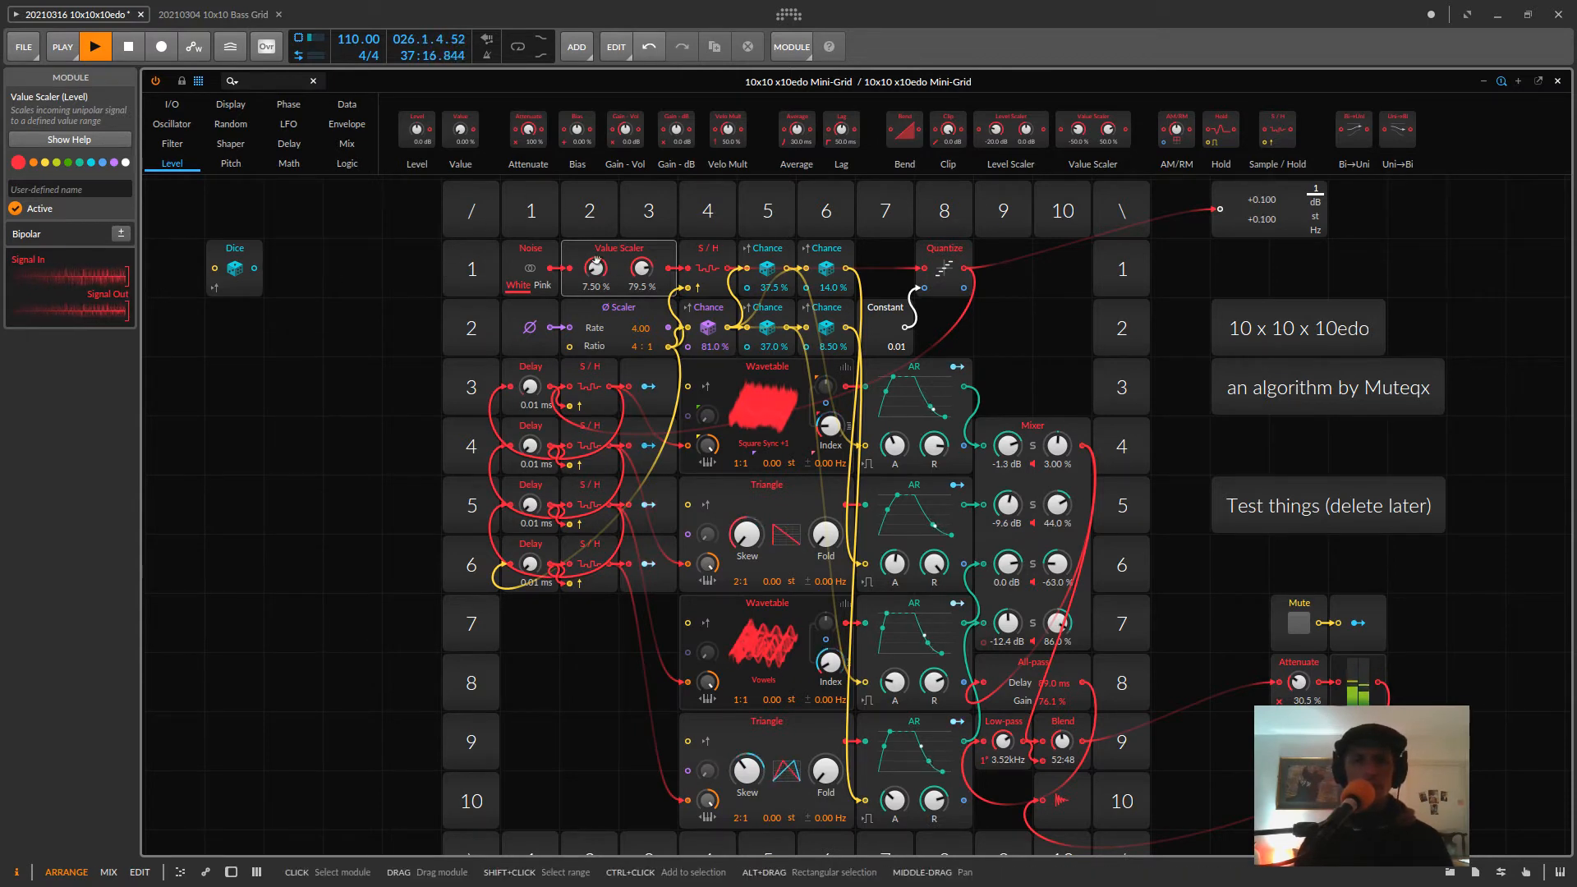
left_click_drag(595, 269, 644, 267)
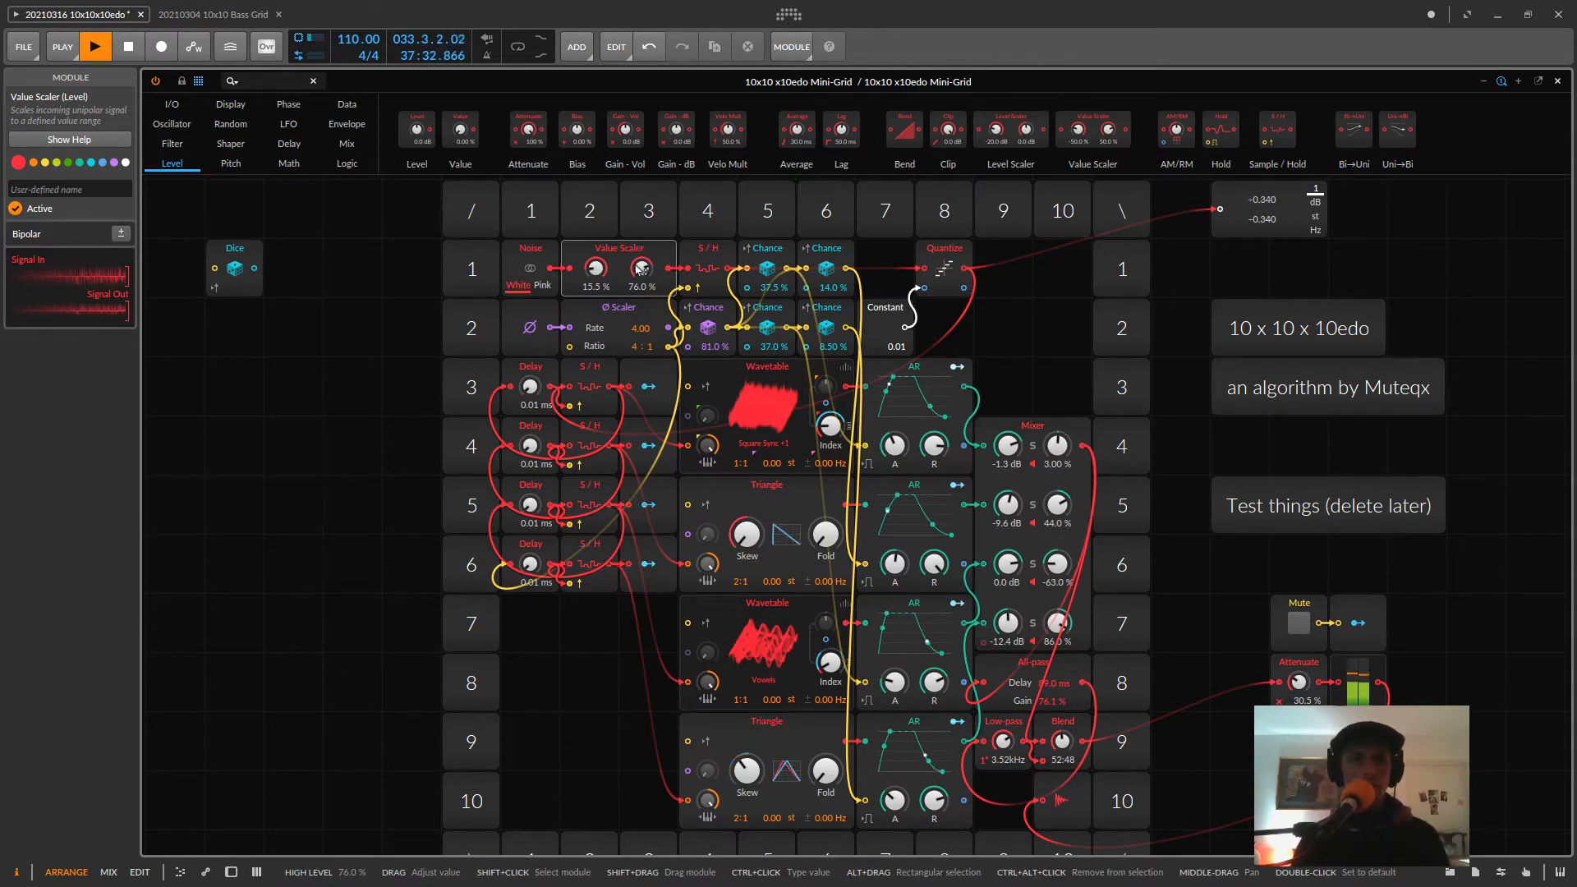
left_click_drag(639, 267, 639, 273)
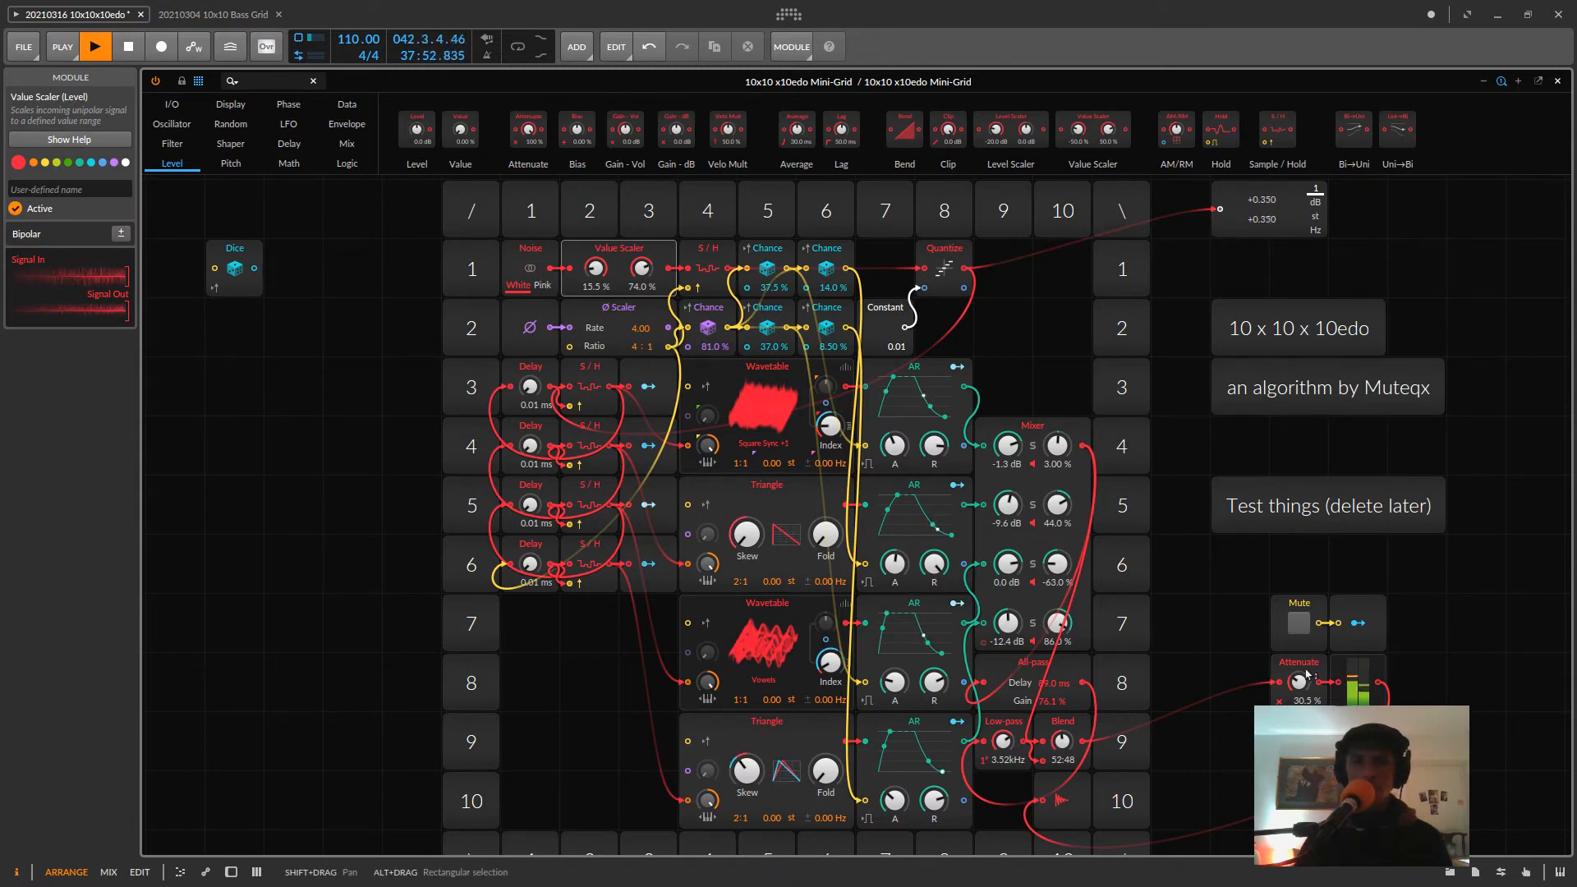
mouse_move(642, 268)
left_mouse_down()
mouse_move(595, 253)
mouse_move(595, 272)
mouse_move(641, 275)
left_mouse_up()
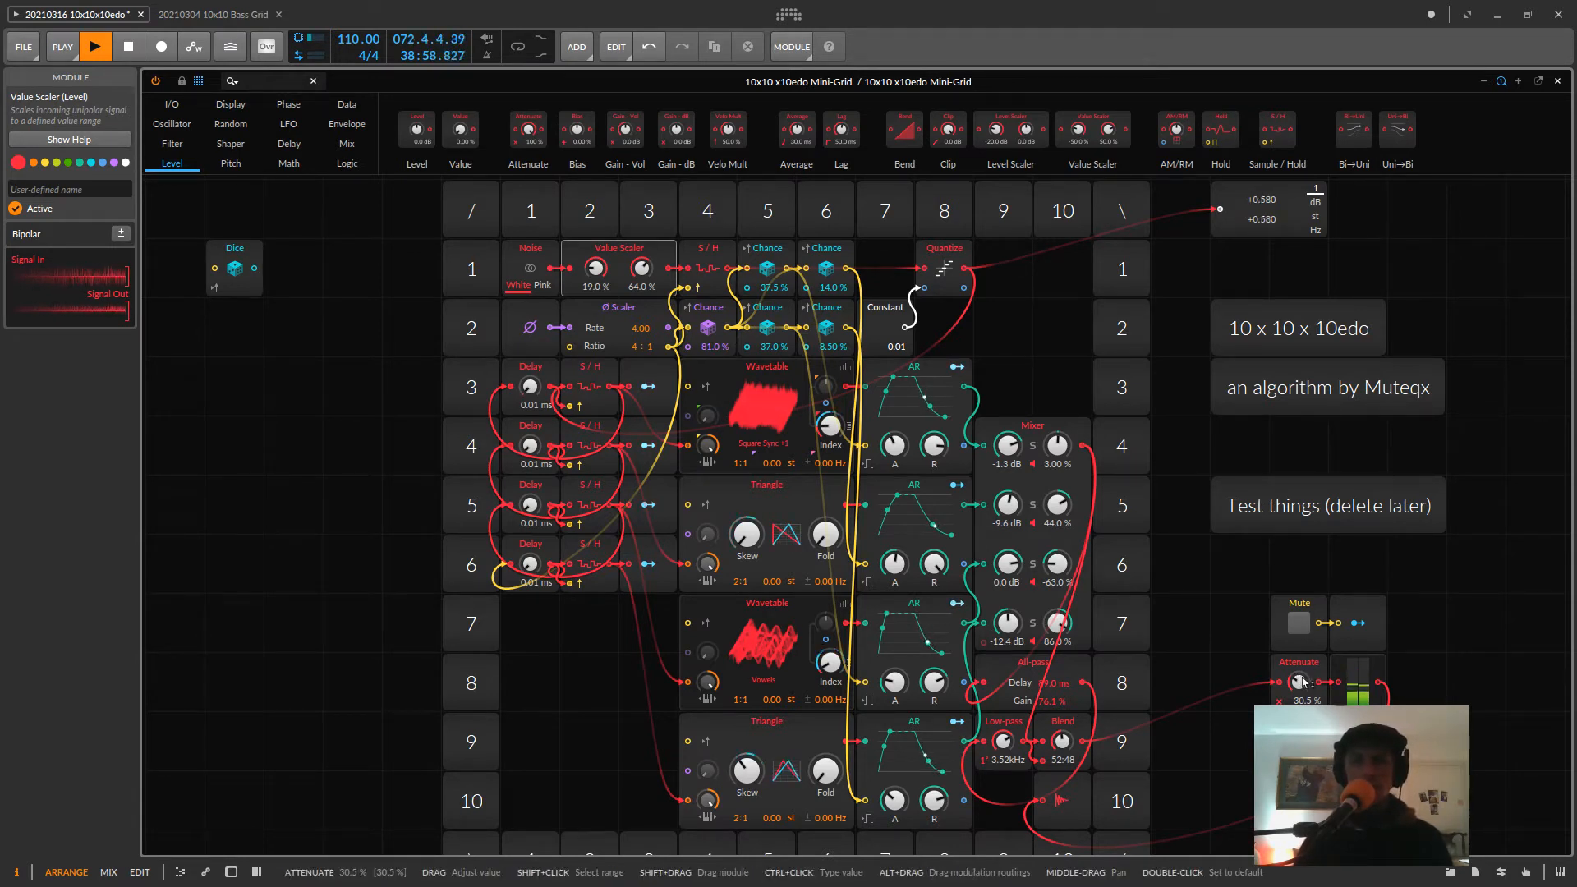
- Bring the output Attenuate to 15.5 % and set the phase scaler's ratio in row 2 to 2 : 1
mouse_move(1304, 681)
left_mouse_down()
mouse_move(1304, 704)
mouse_move(1299, 681)
left_mouse_up()
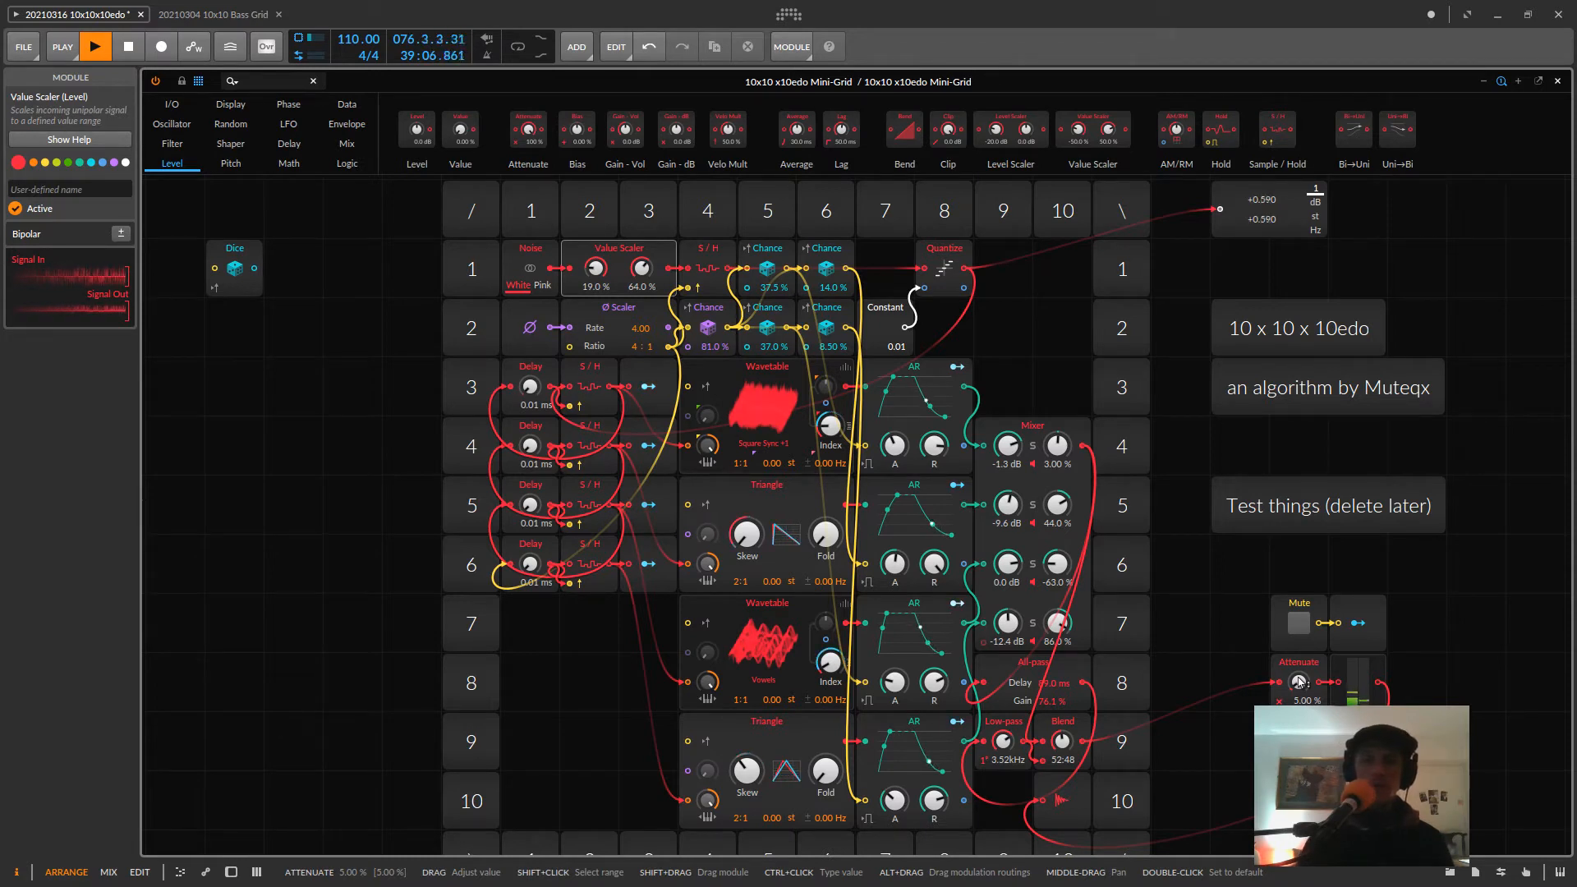
left_click_drag(1299, 681, 1281, 667)
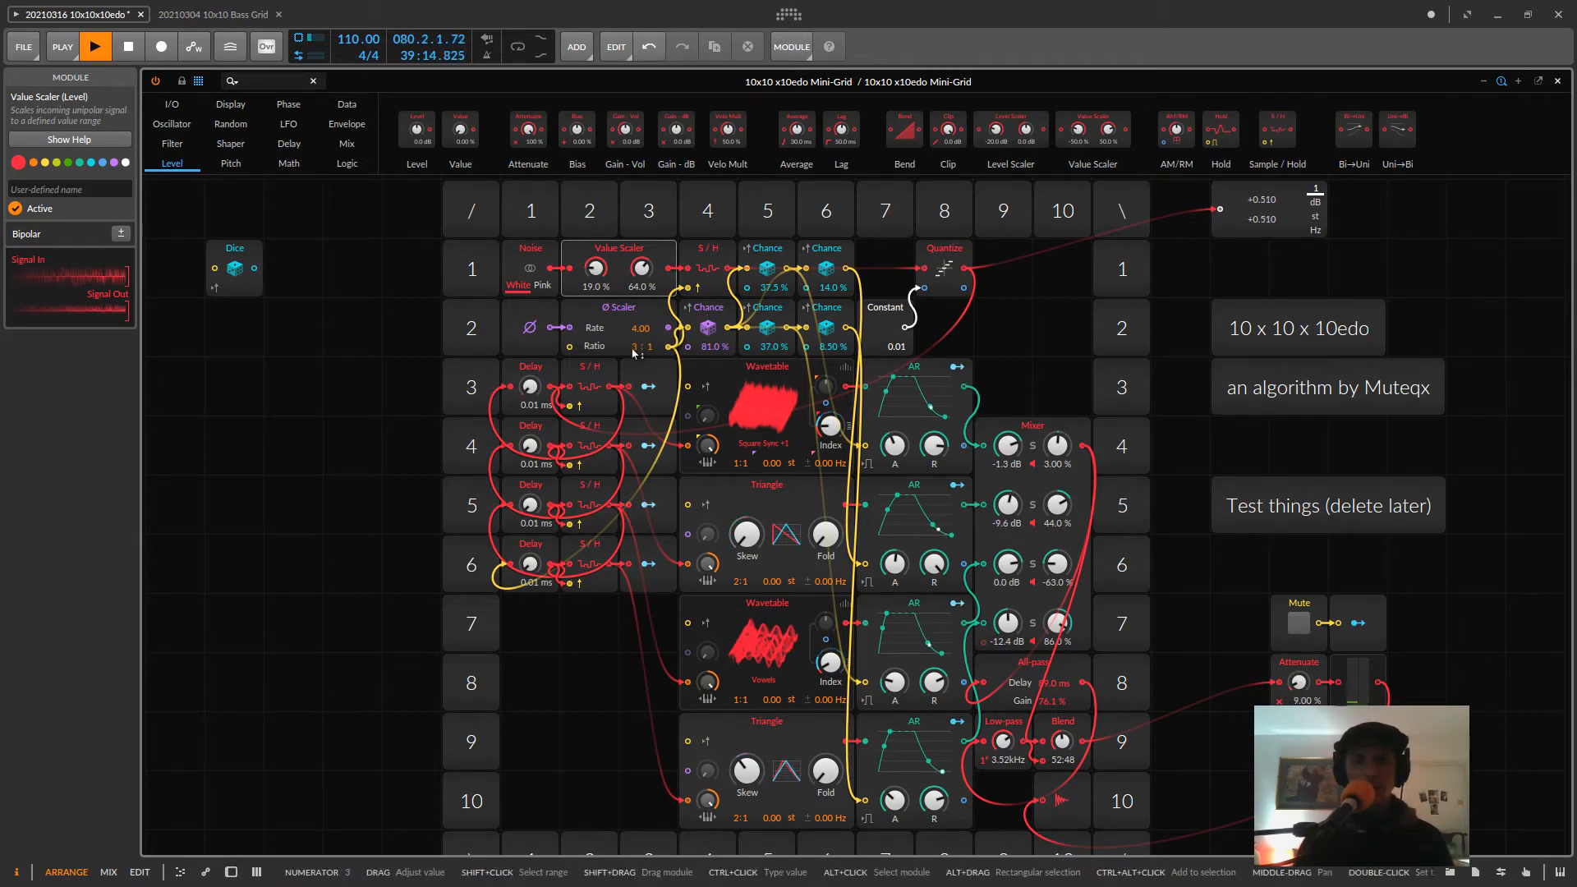
left_click_drag(1304, 688, 1303, 678)
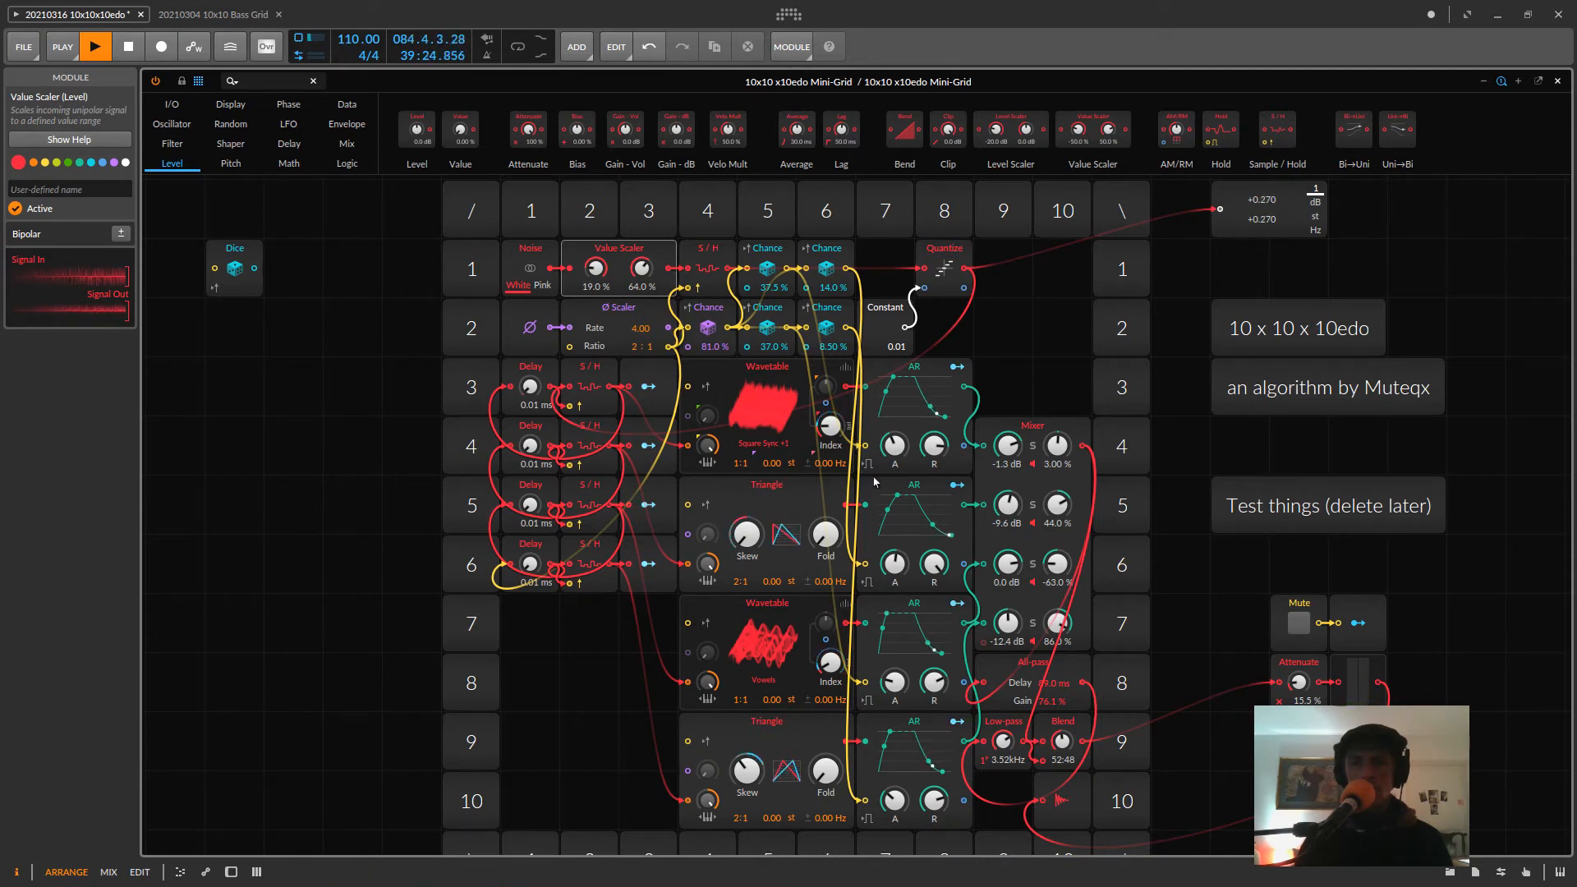
- Set the pitch ratio of both Wavetable and both Triangle oscillators to 1:2
left_click_drag(741, 462, 741, 460)
mouse_move(745, 584)
left_mouse_down()
mouse_move(737, 596)
mouse_move(736, 575)
left_mouse_up()
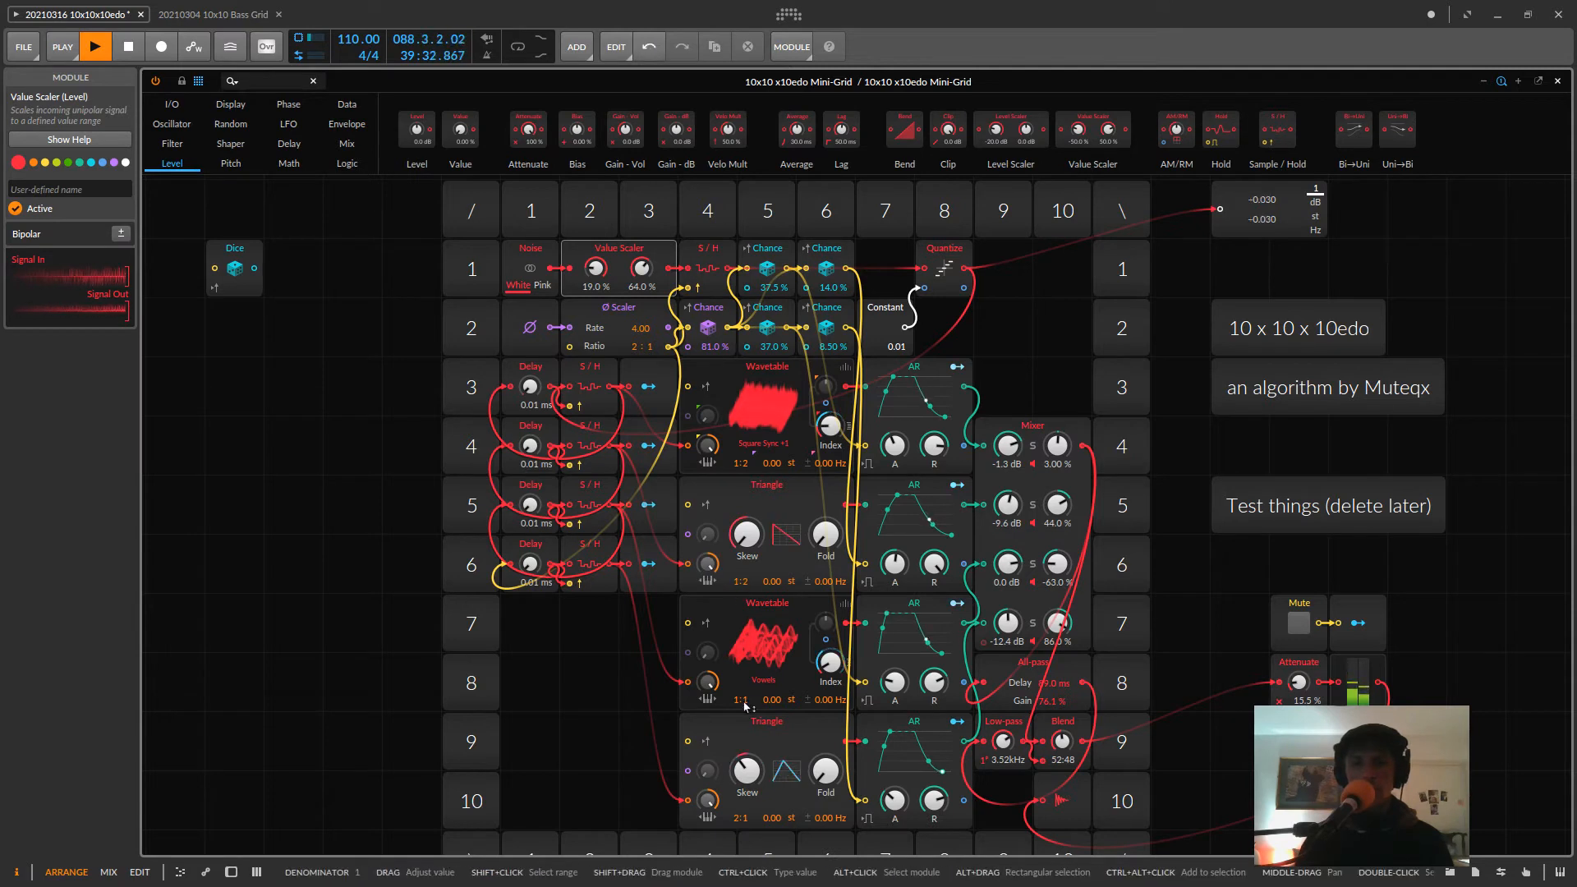
left_click_drag(745, 699, 745, 690)
left_click_drag(755, 821, 755, 816)
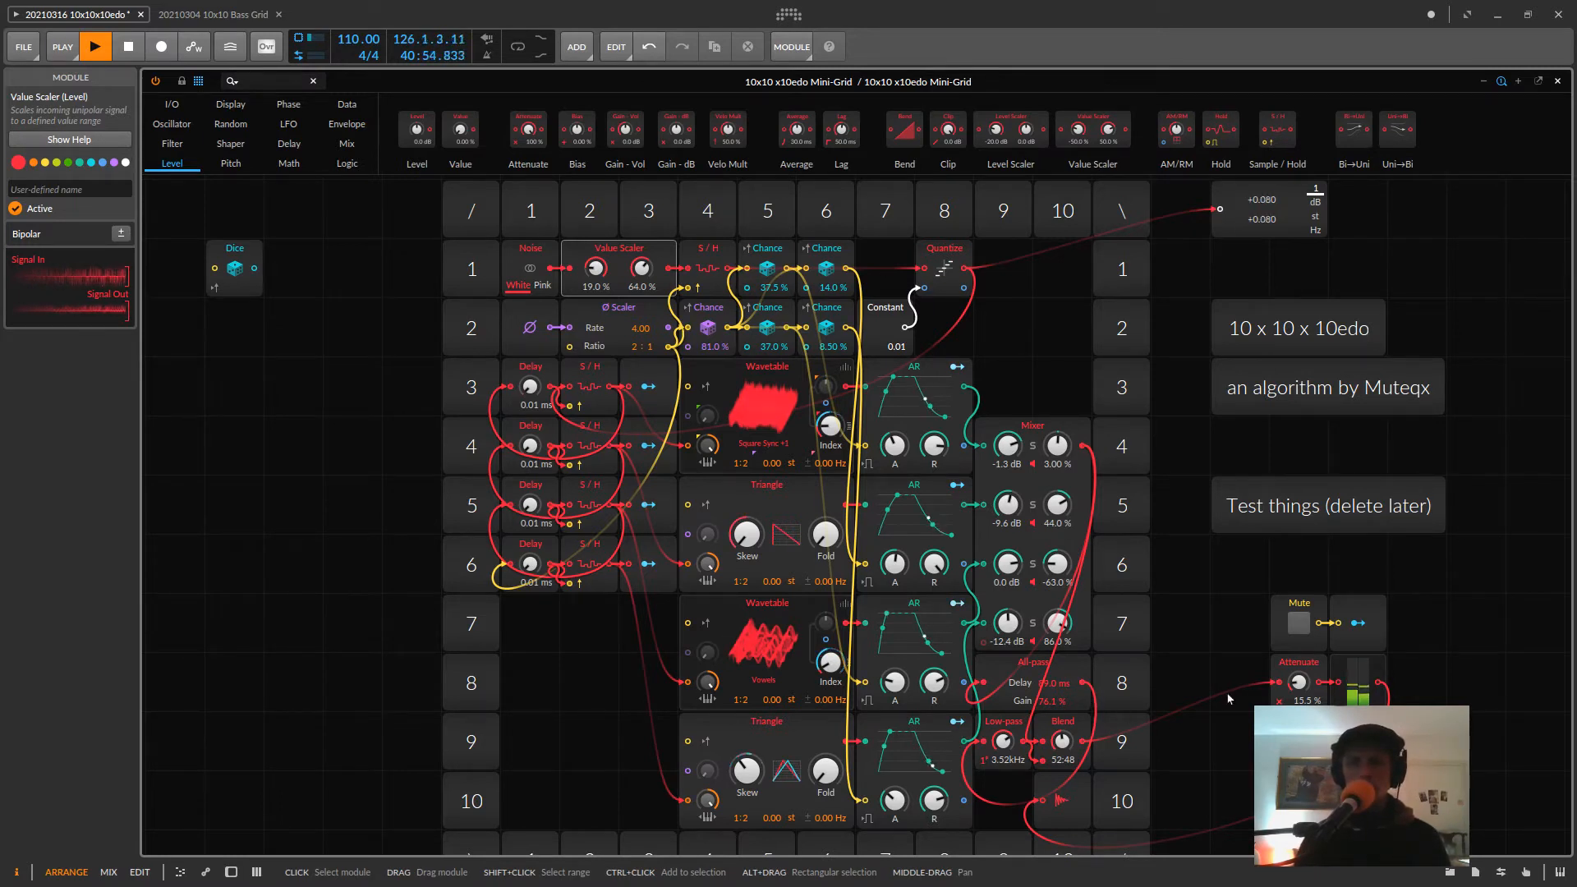
- Adjust the output Attenuate to 16.0 % and set the Constant feeding Quantize to 0.02
left_click_drag(1298, 680, 1299, 688)
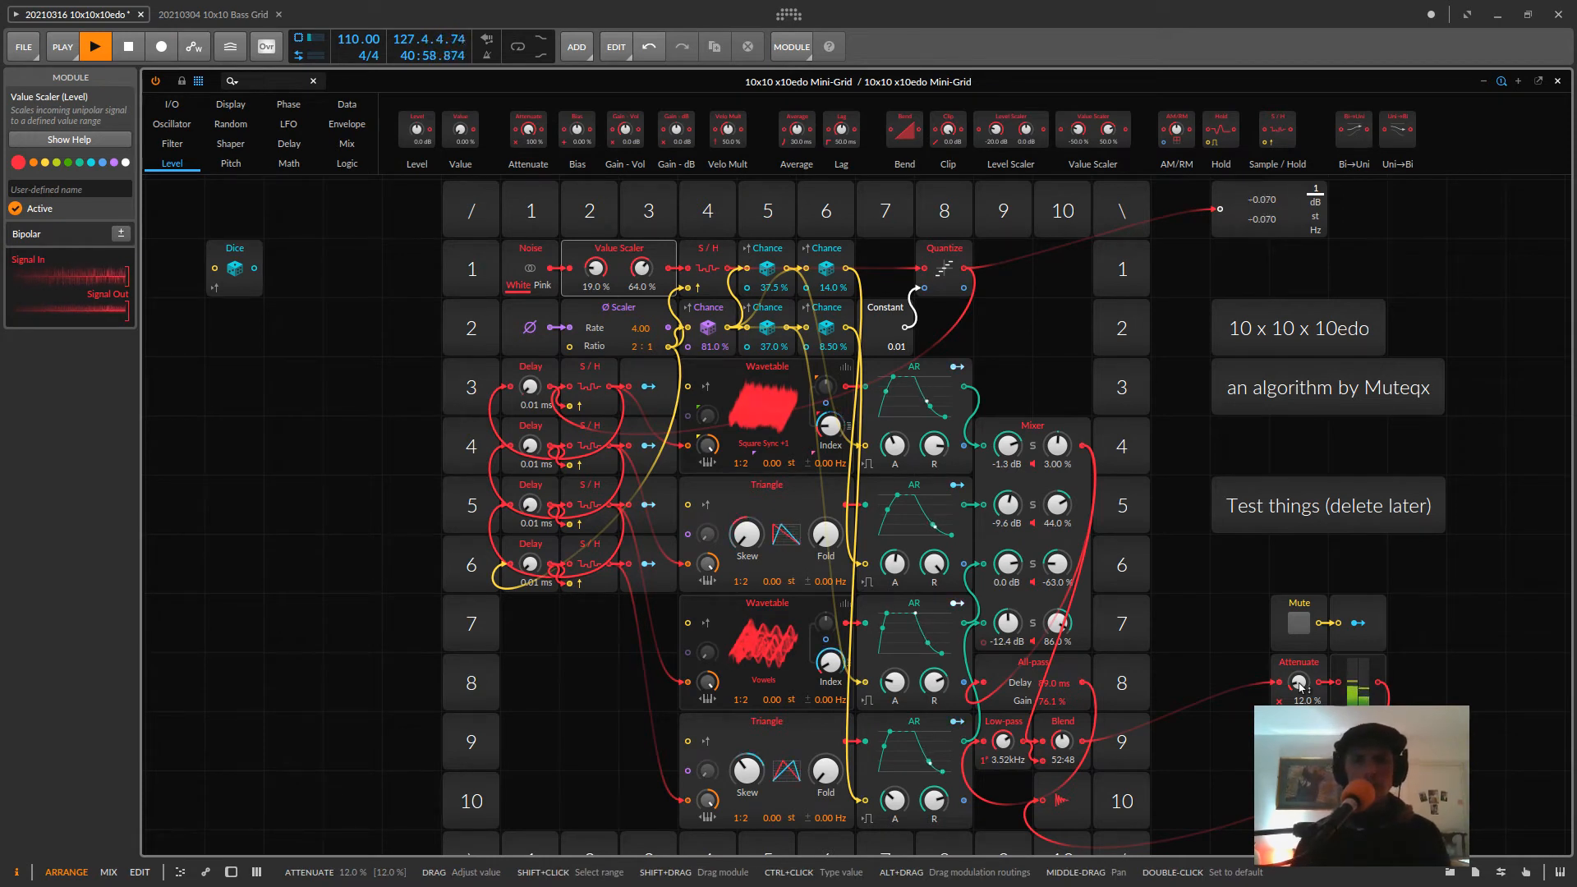
left_click_drag(1296, 686, 1296, 689)
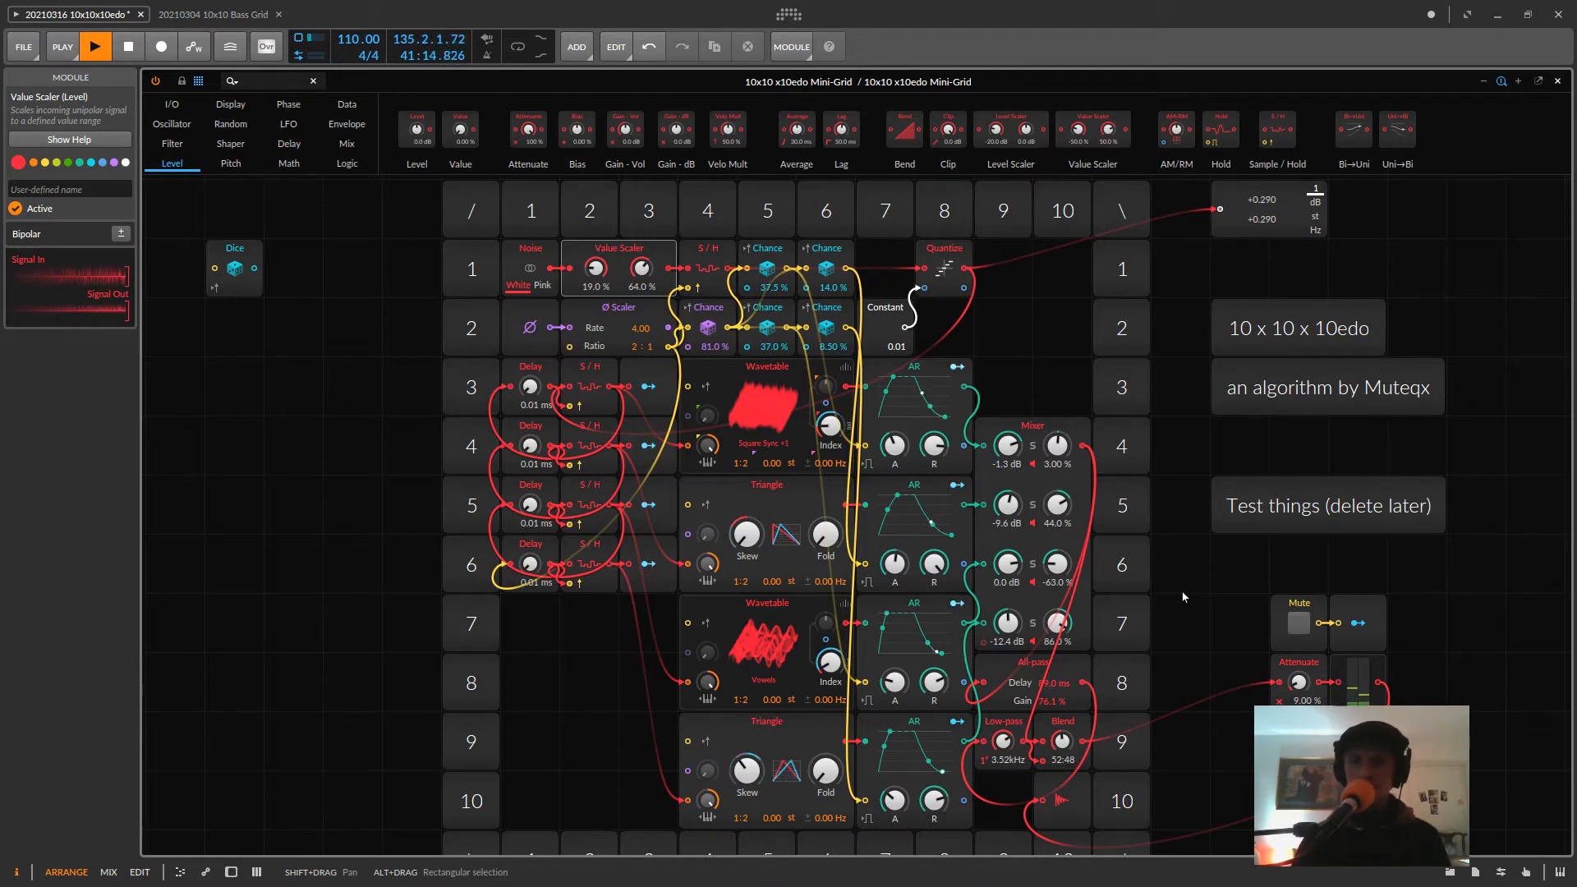
left_click_drag(1297, 691, 1296, 685)
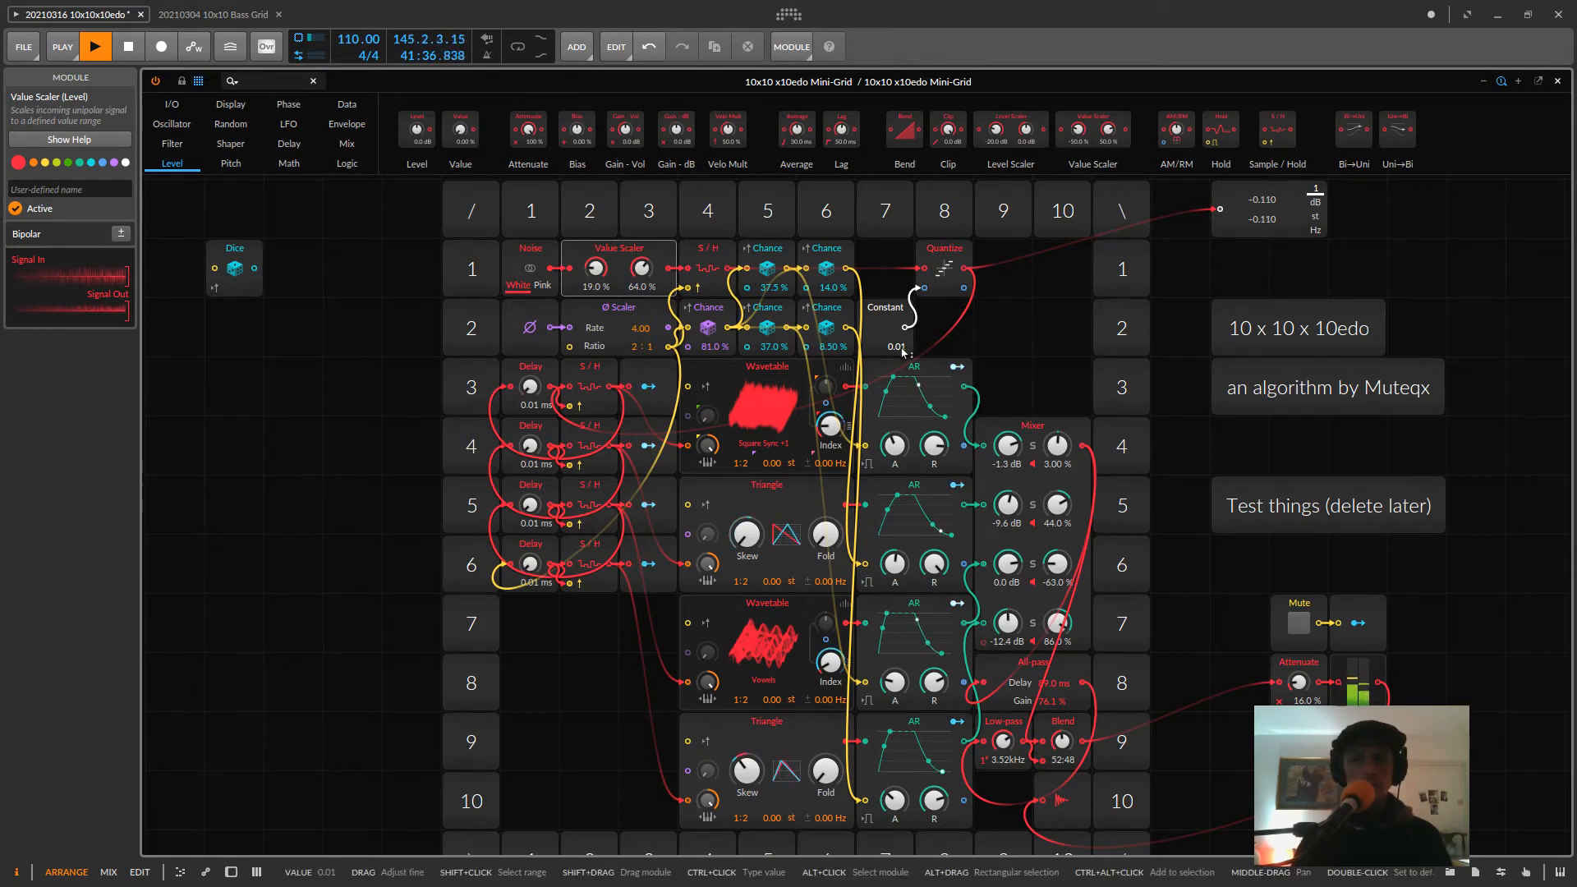
left_click_drag(904, 351, 903, 343)
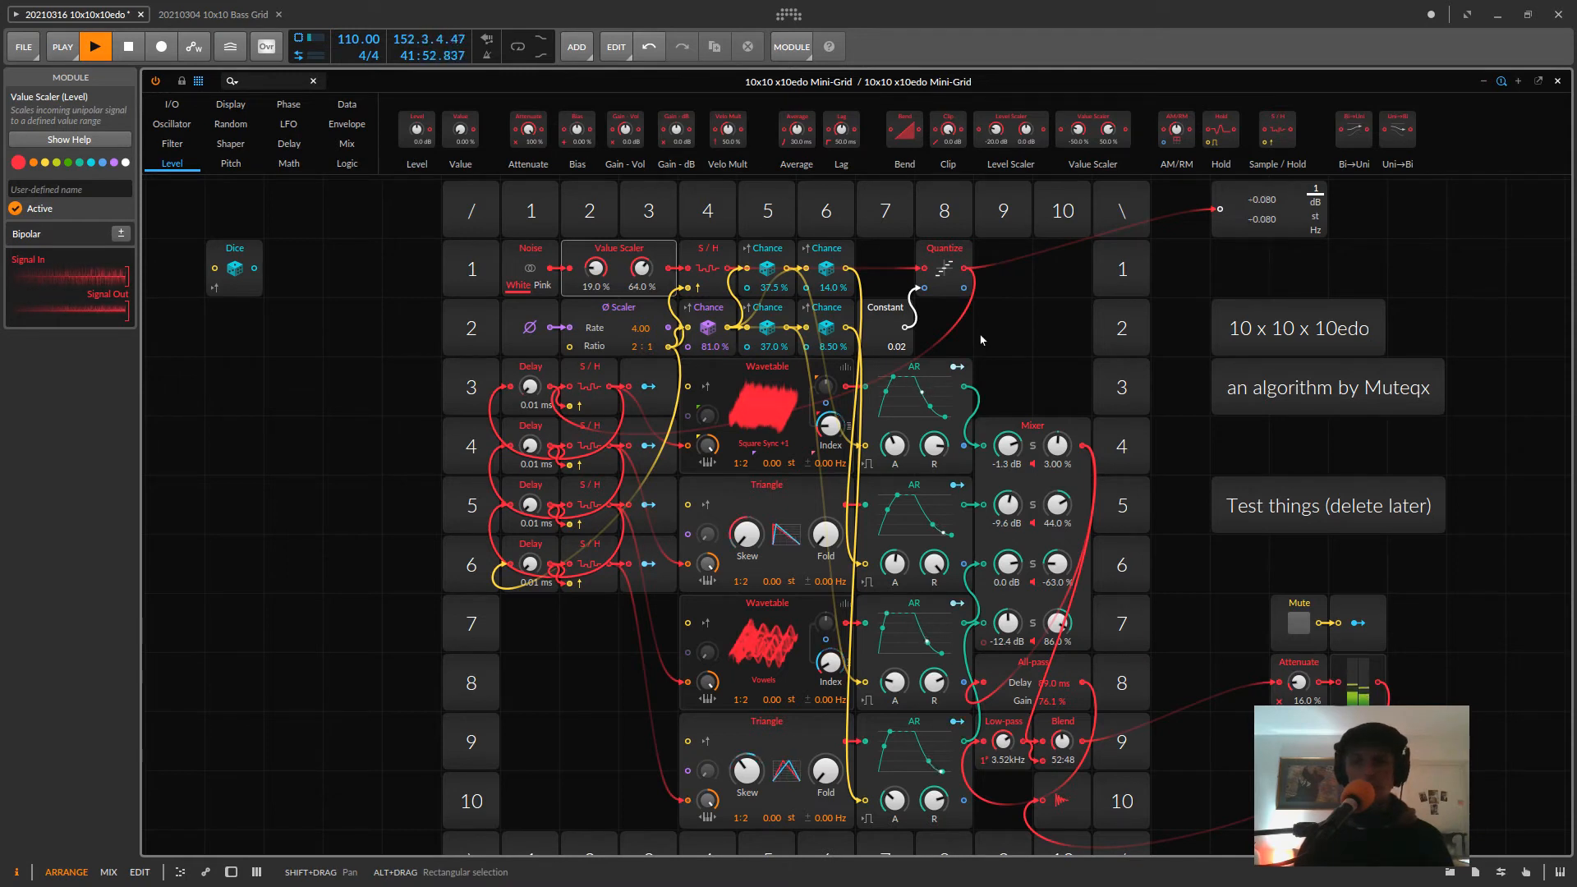
- Raise the output Attenuate to 30.5 %, lower it gradually to 11.0 %, and bring it back up to 26.0 %
left_click_drag(1298, 682, 1297, 665)
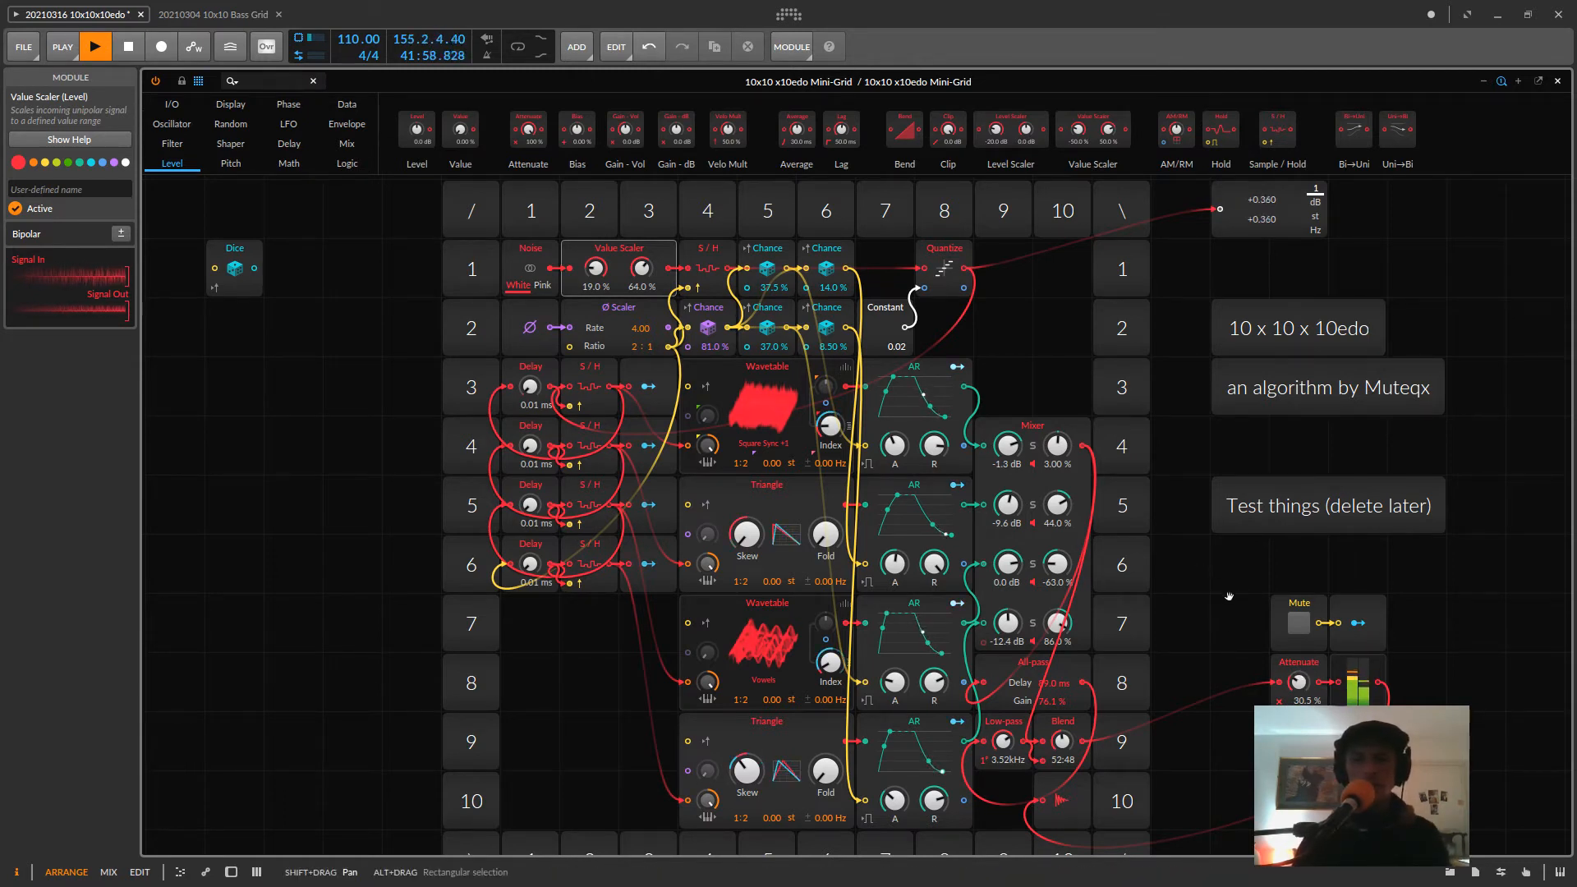
left_click_drag(1227, 603, 1204, 581)
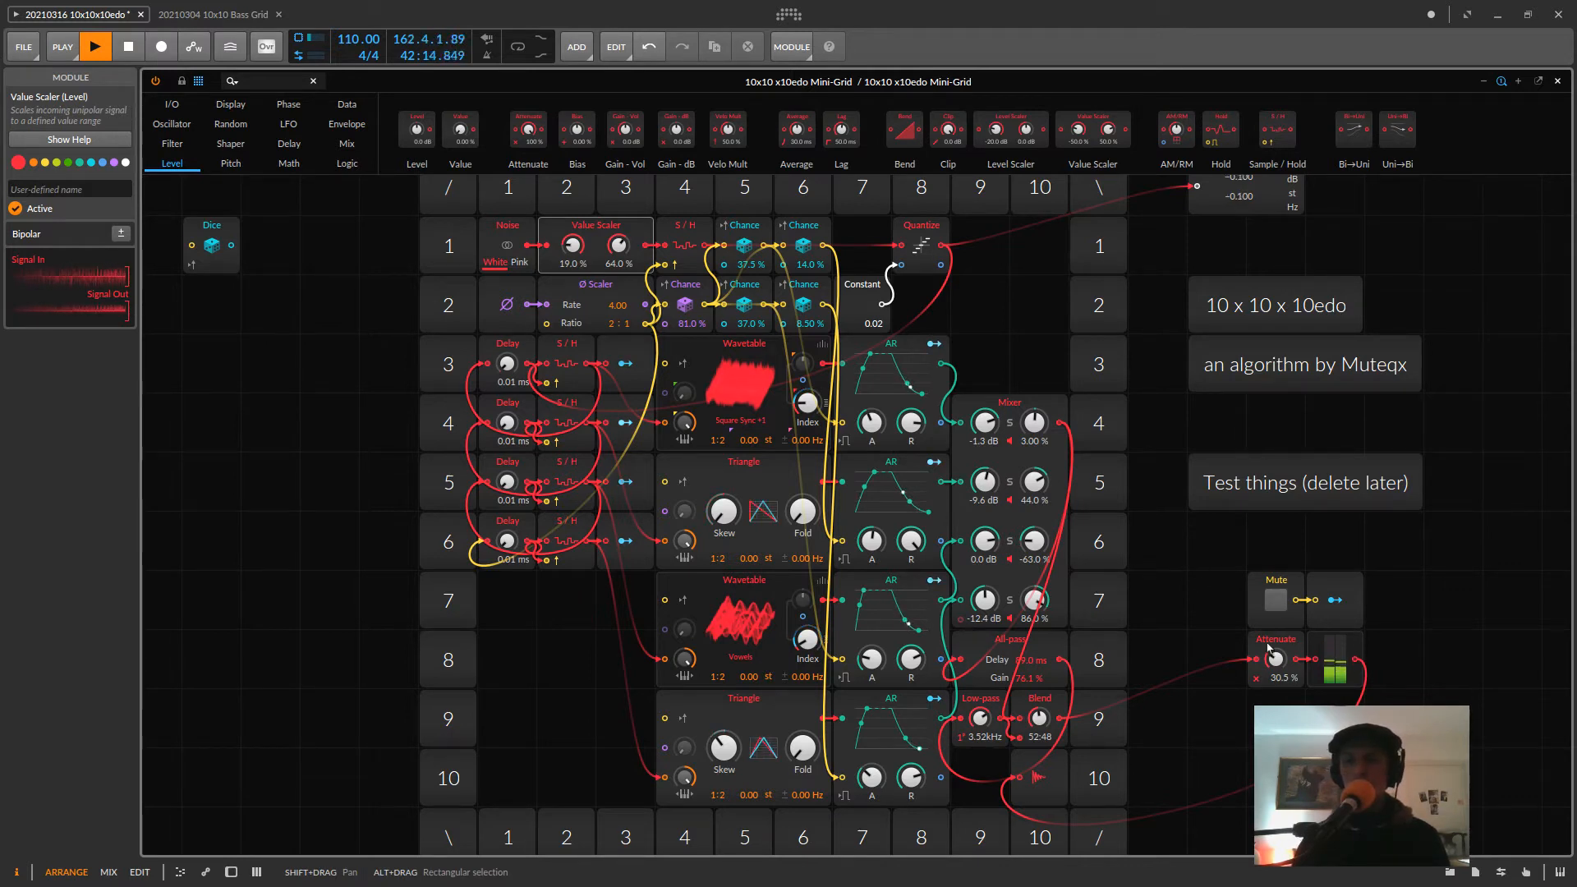
scroll(1273, 655, "down", 3)
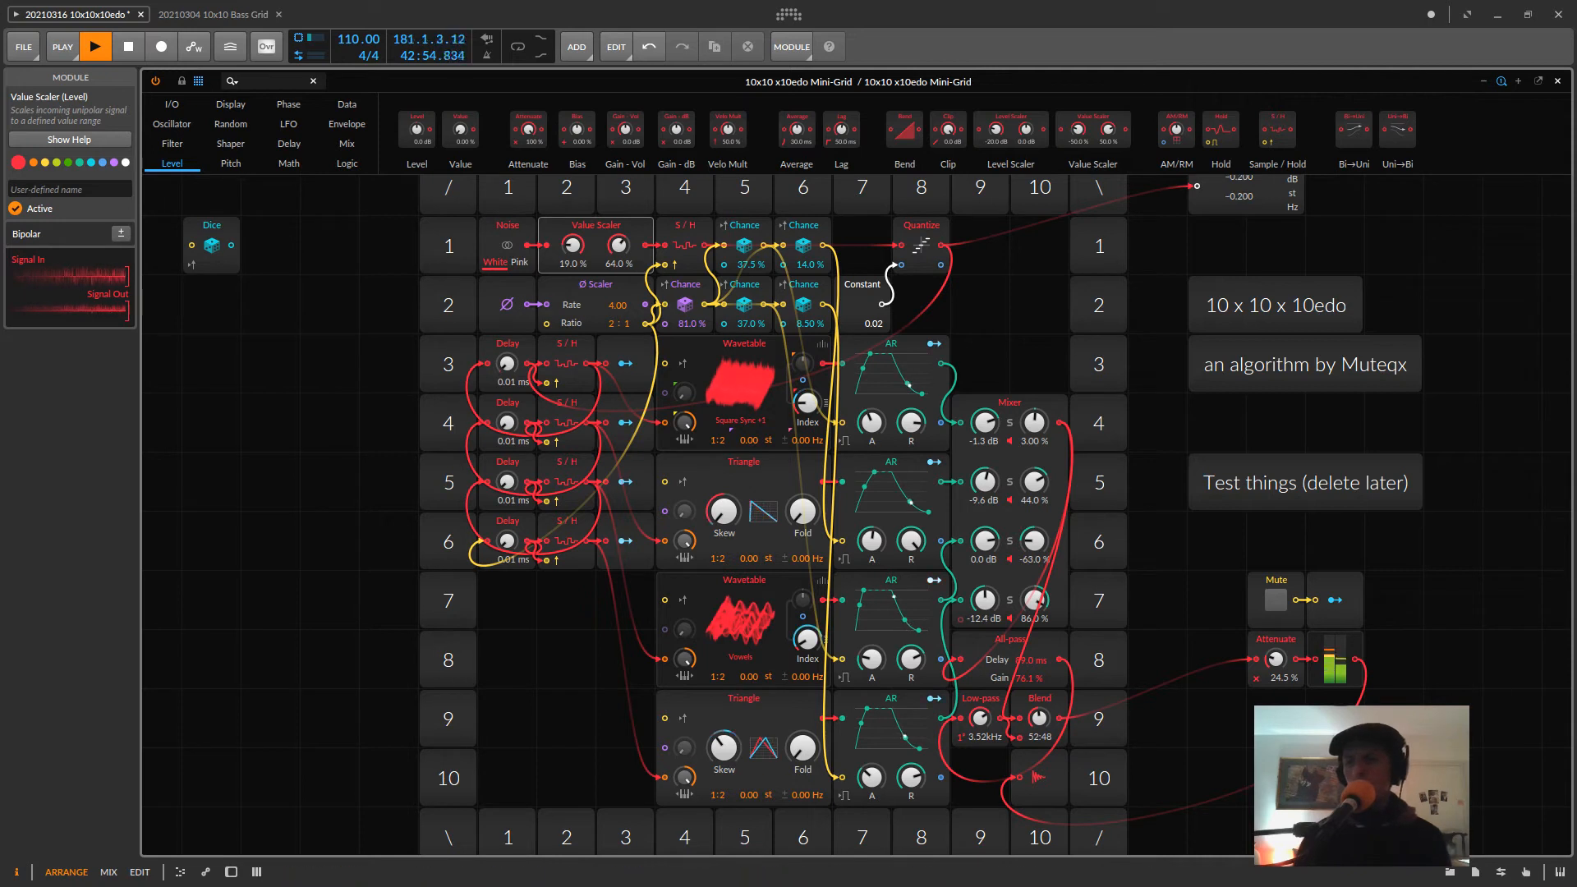
scroll(1274, 659, "down", 5)
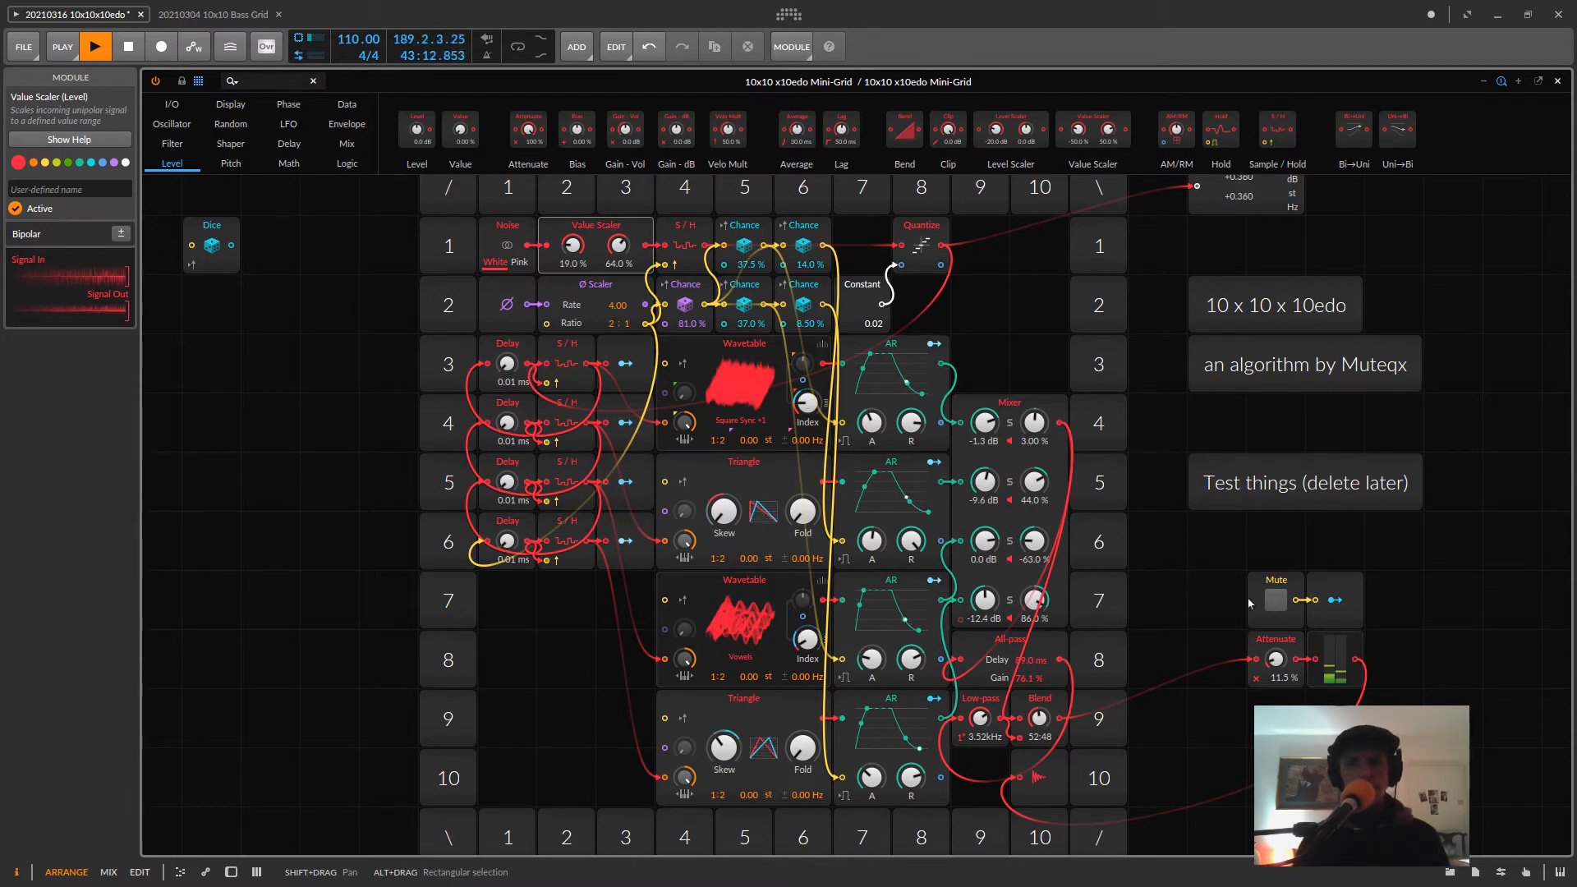
left_click_drag(1275, 659, 1275, 661)
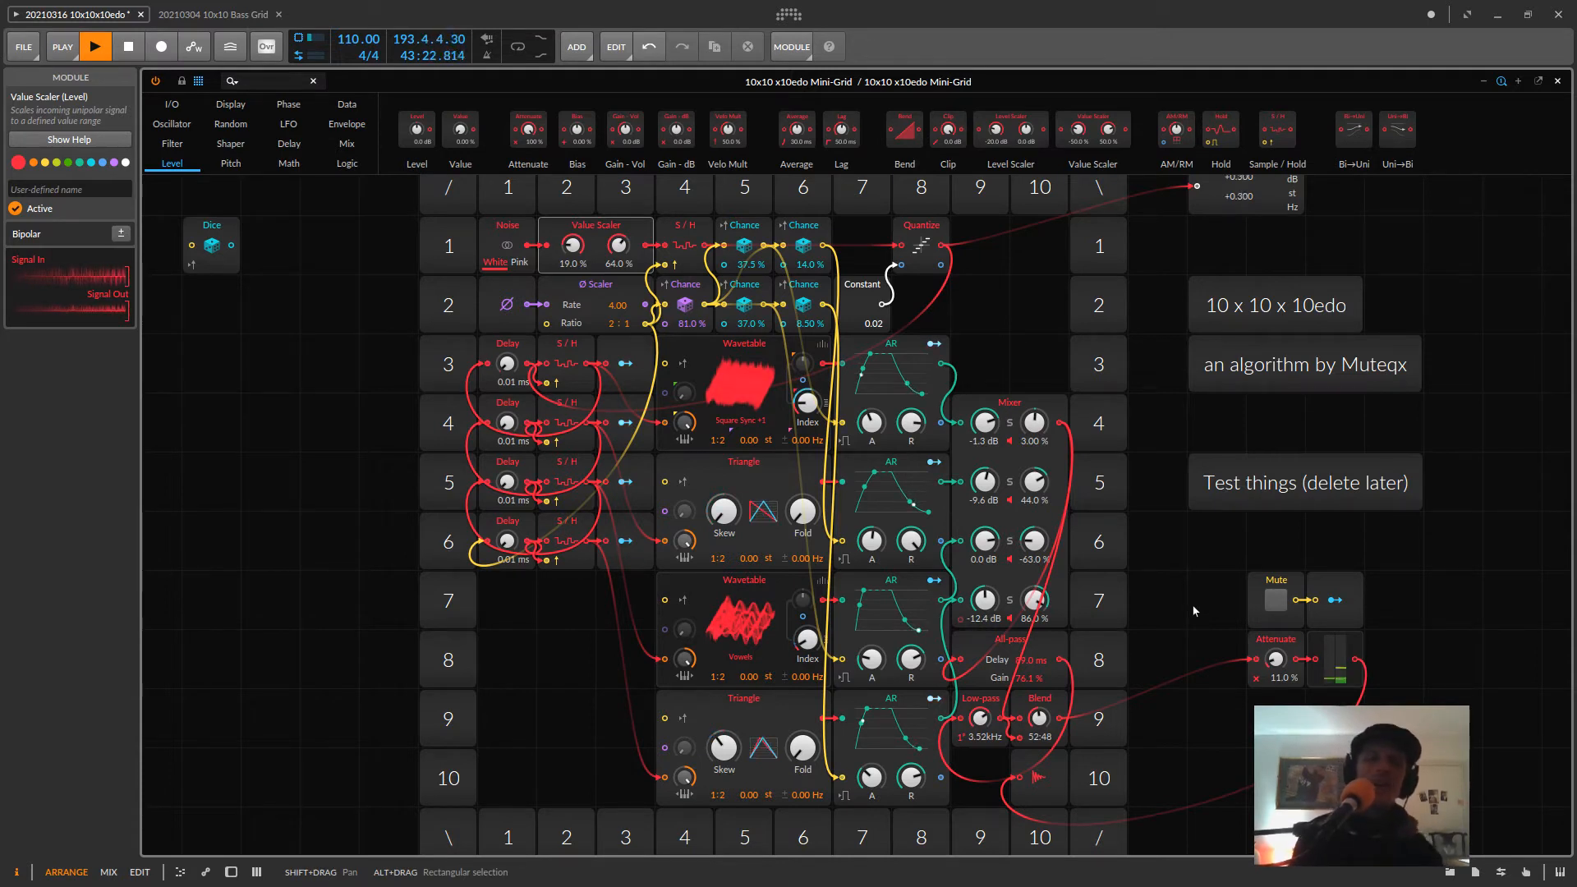
left_click_drag(1275, 658, 1275, 645)
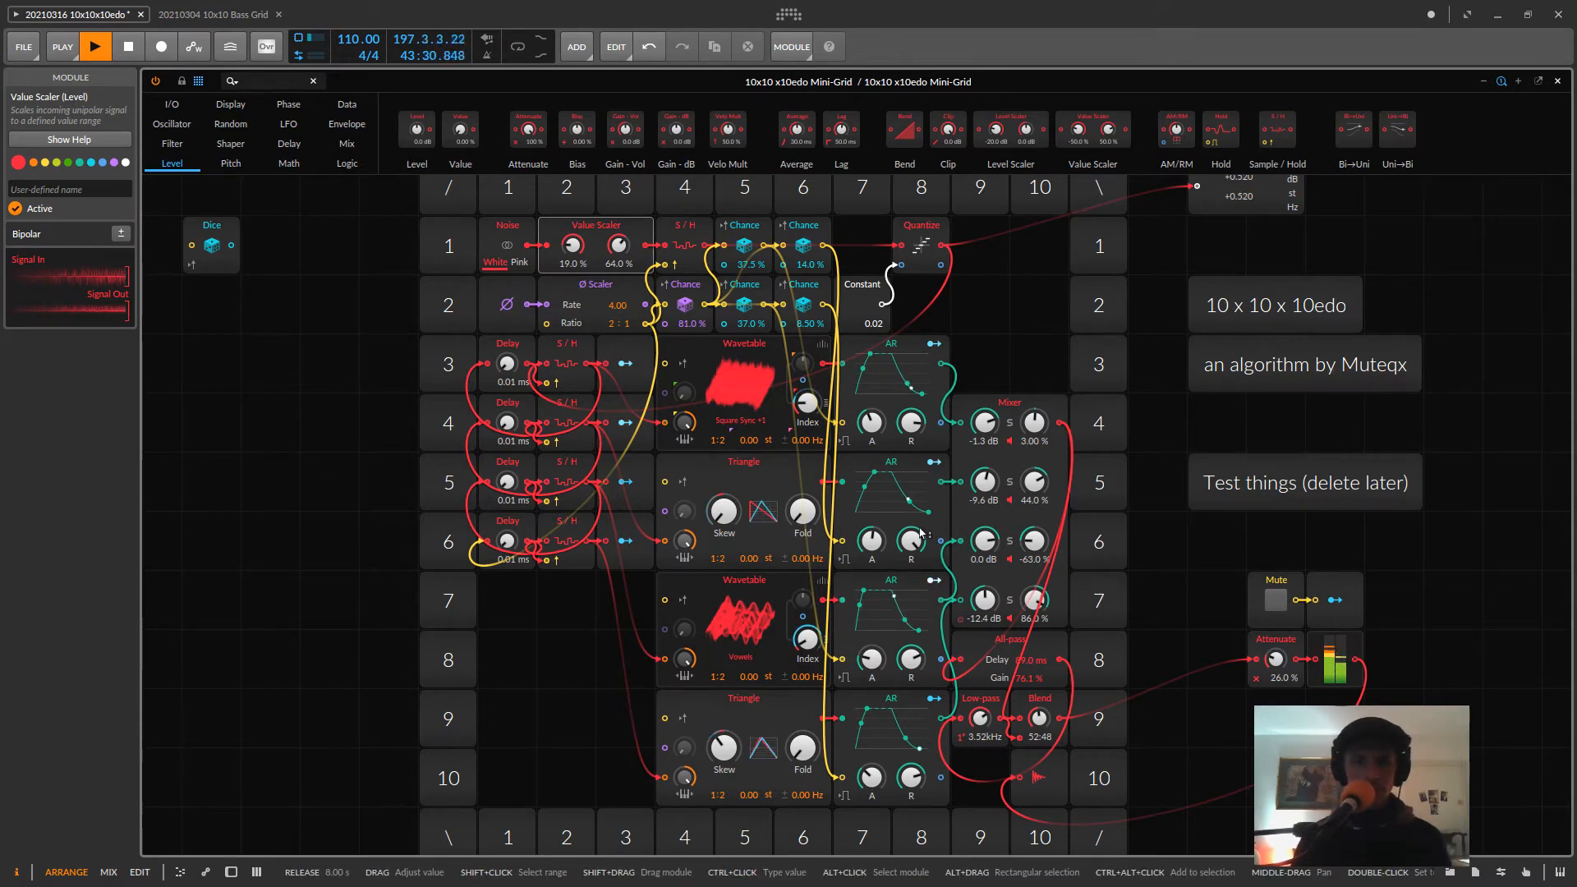
- Close the grid editor and start recording a clip in the Grid Rec track's Scene 3 slot
left_click(1557, 82)
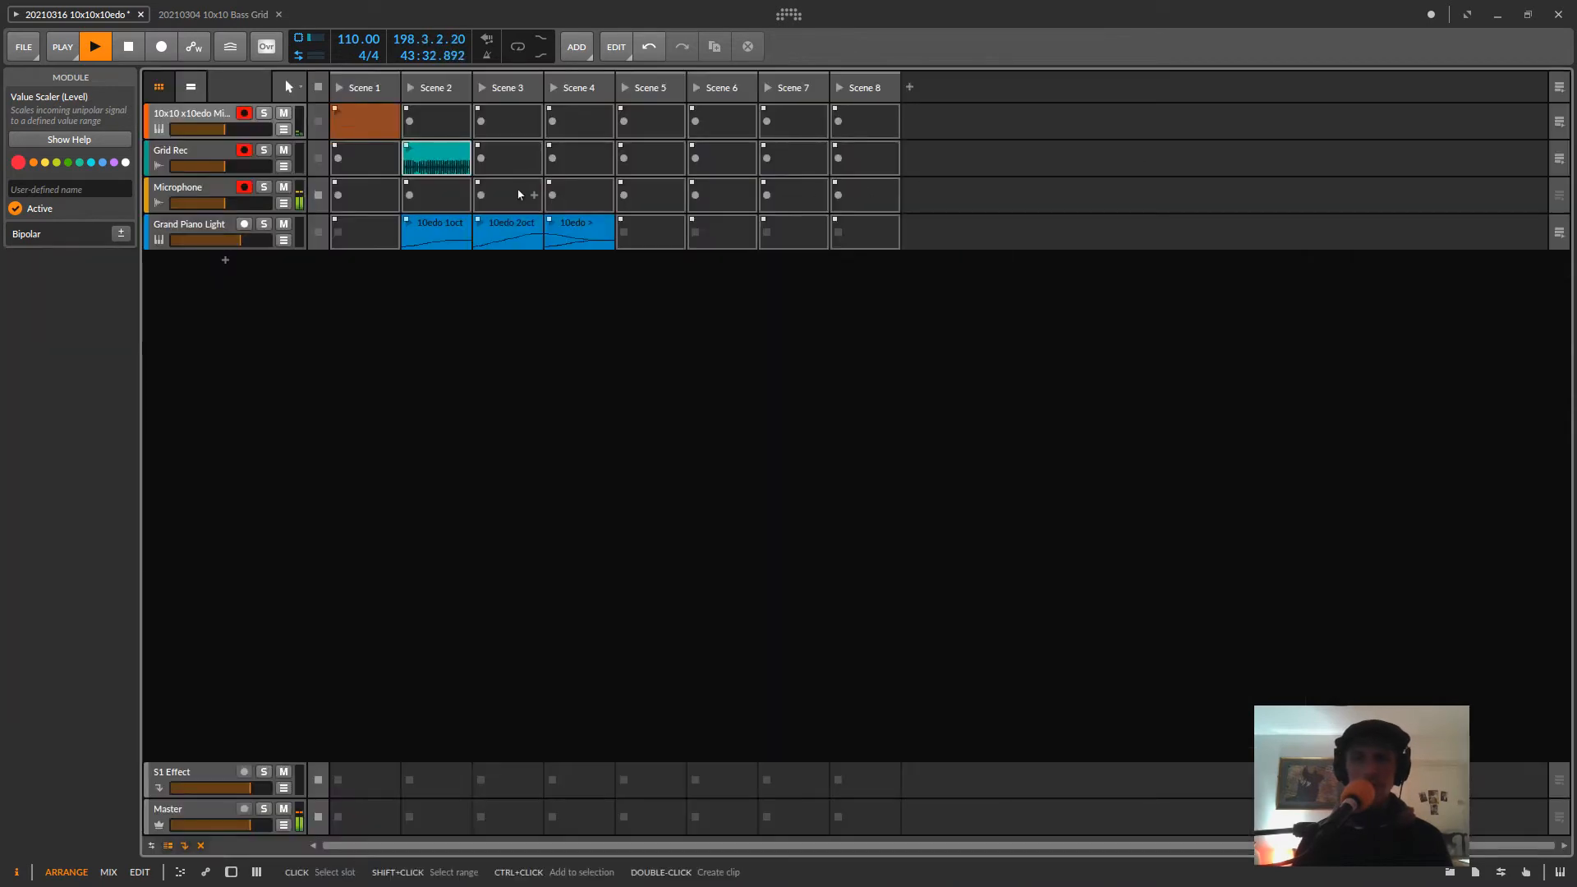
left_click(482, 158)
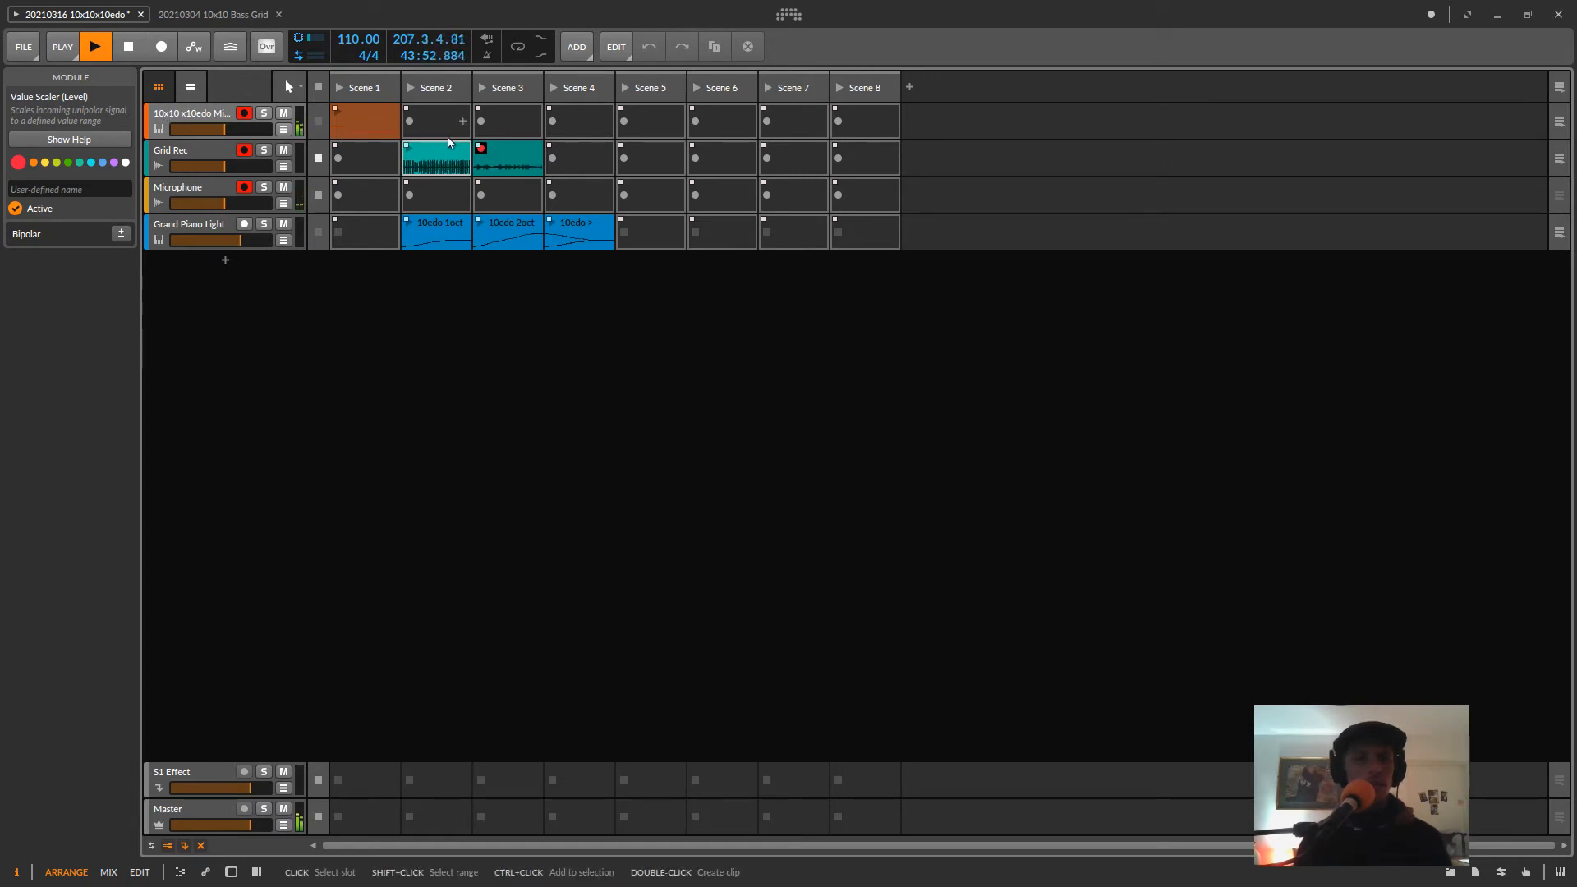
- Reopen the 10x10 x10edo Mini-Grid patch in the grid editor and hide the device chain below it
double_click(199, 118)
left_click(315, 733)
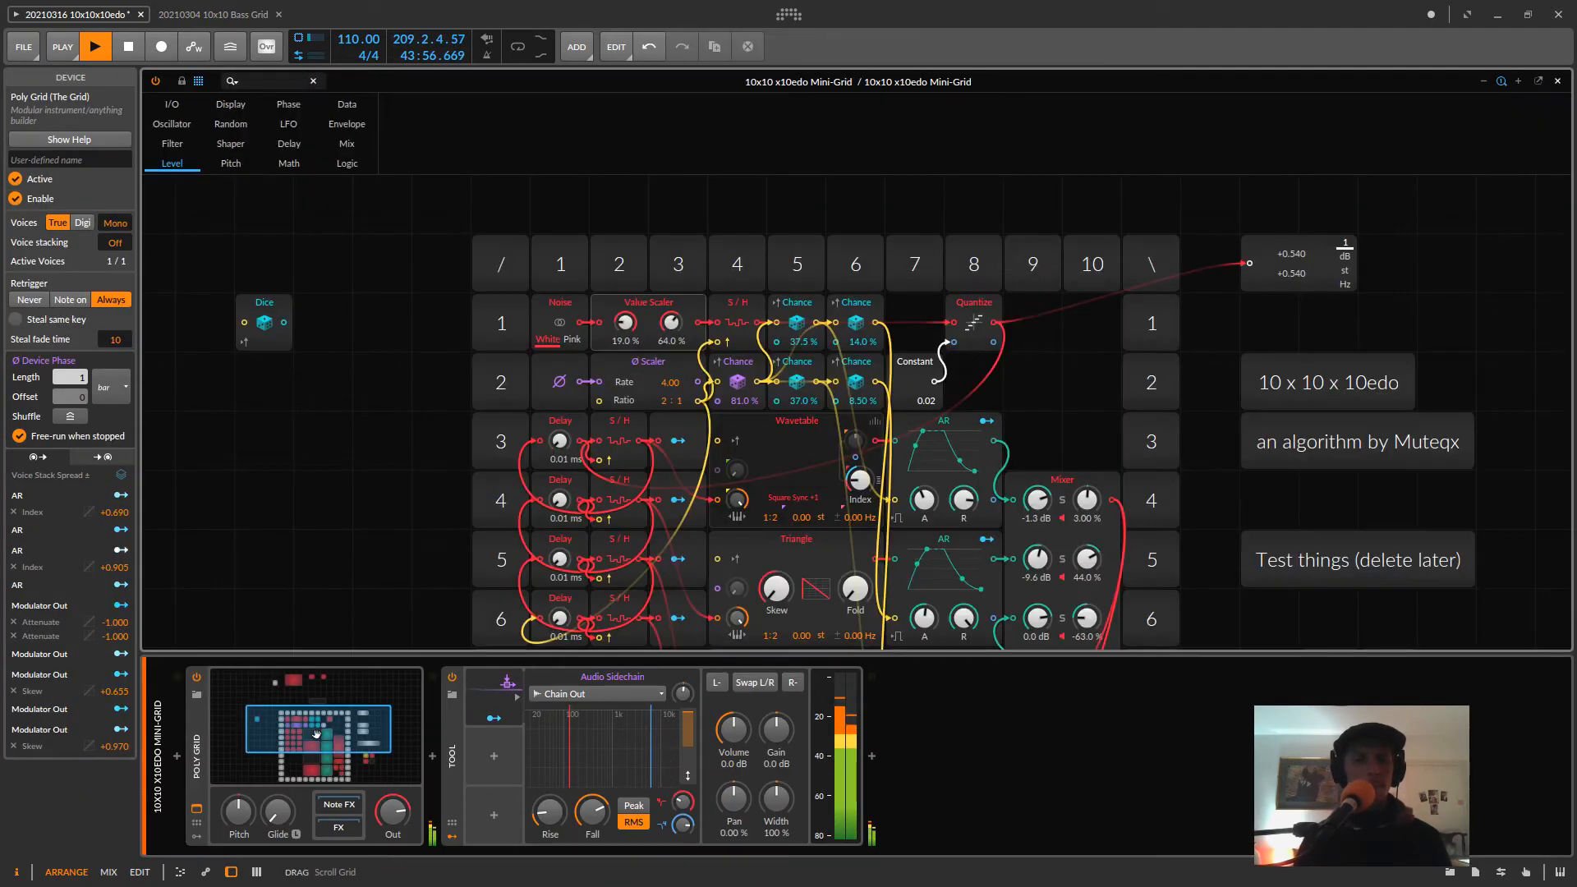
scroll(682, 355, "down", 4)
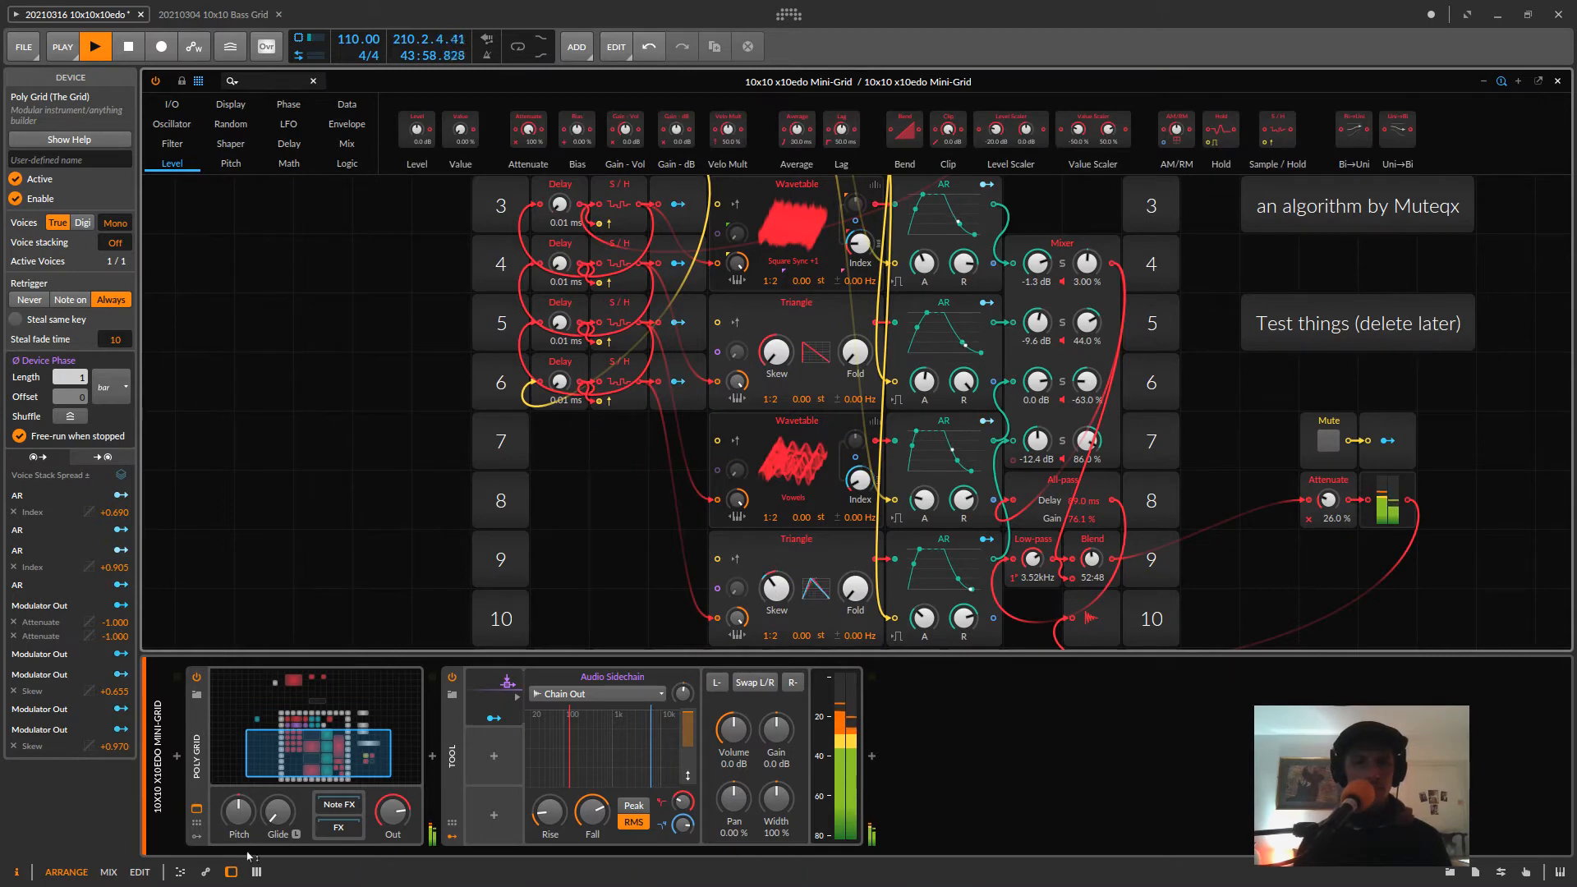
left_click(231, 872)
left_click_drag(1232, 470, 1133, 567)
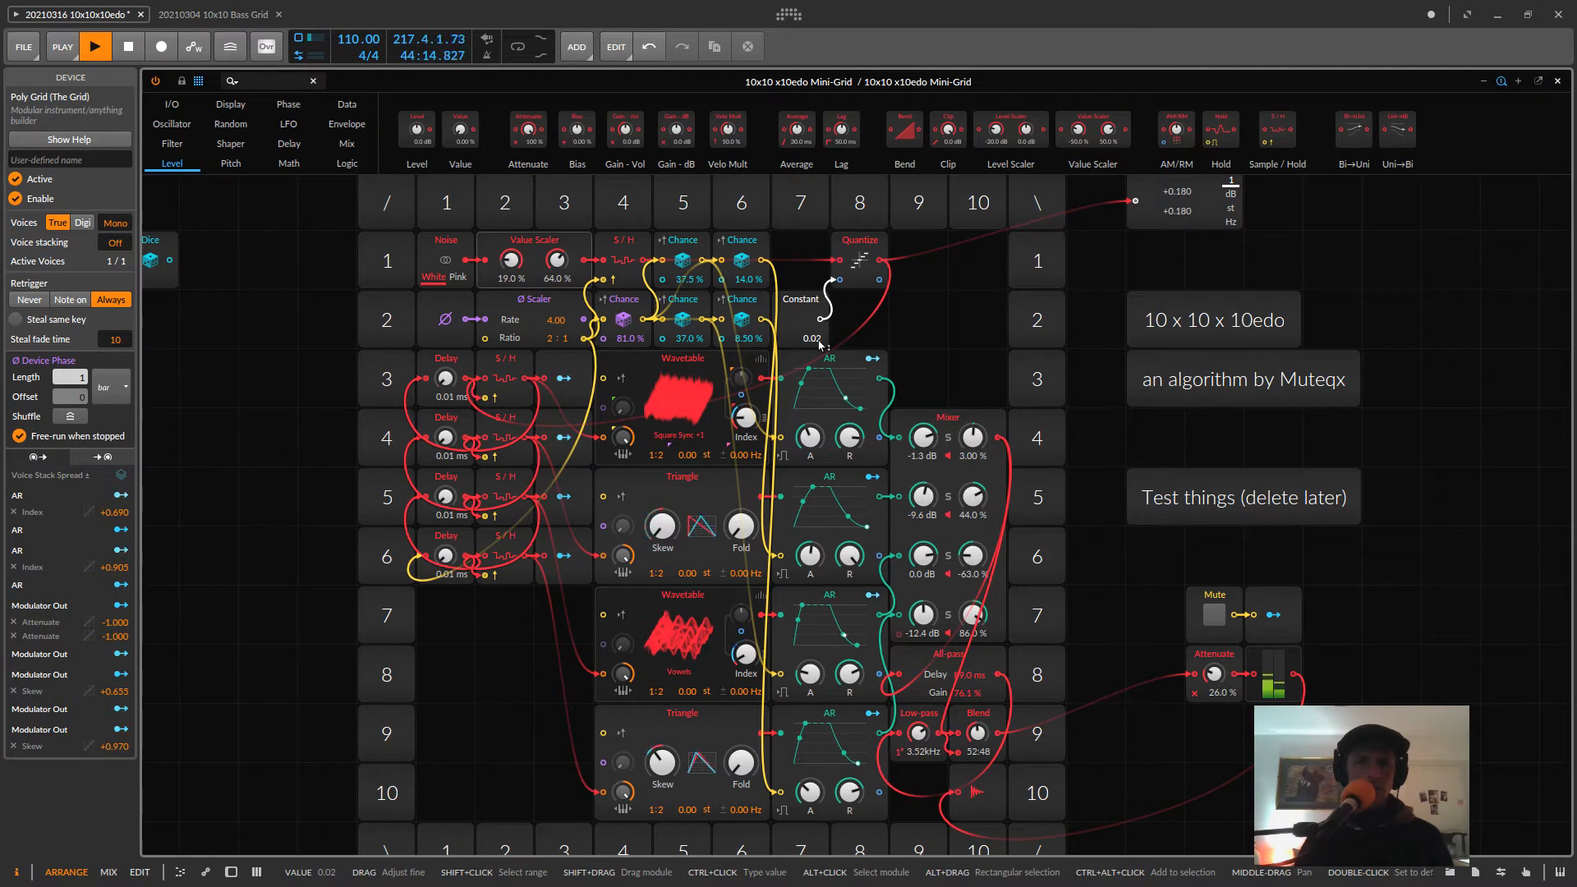
- Lower the Constant feeding Quantize to 0.01 and bring it back up to 0.02
left_click_drag(820, 345, 820, 358)
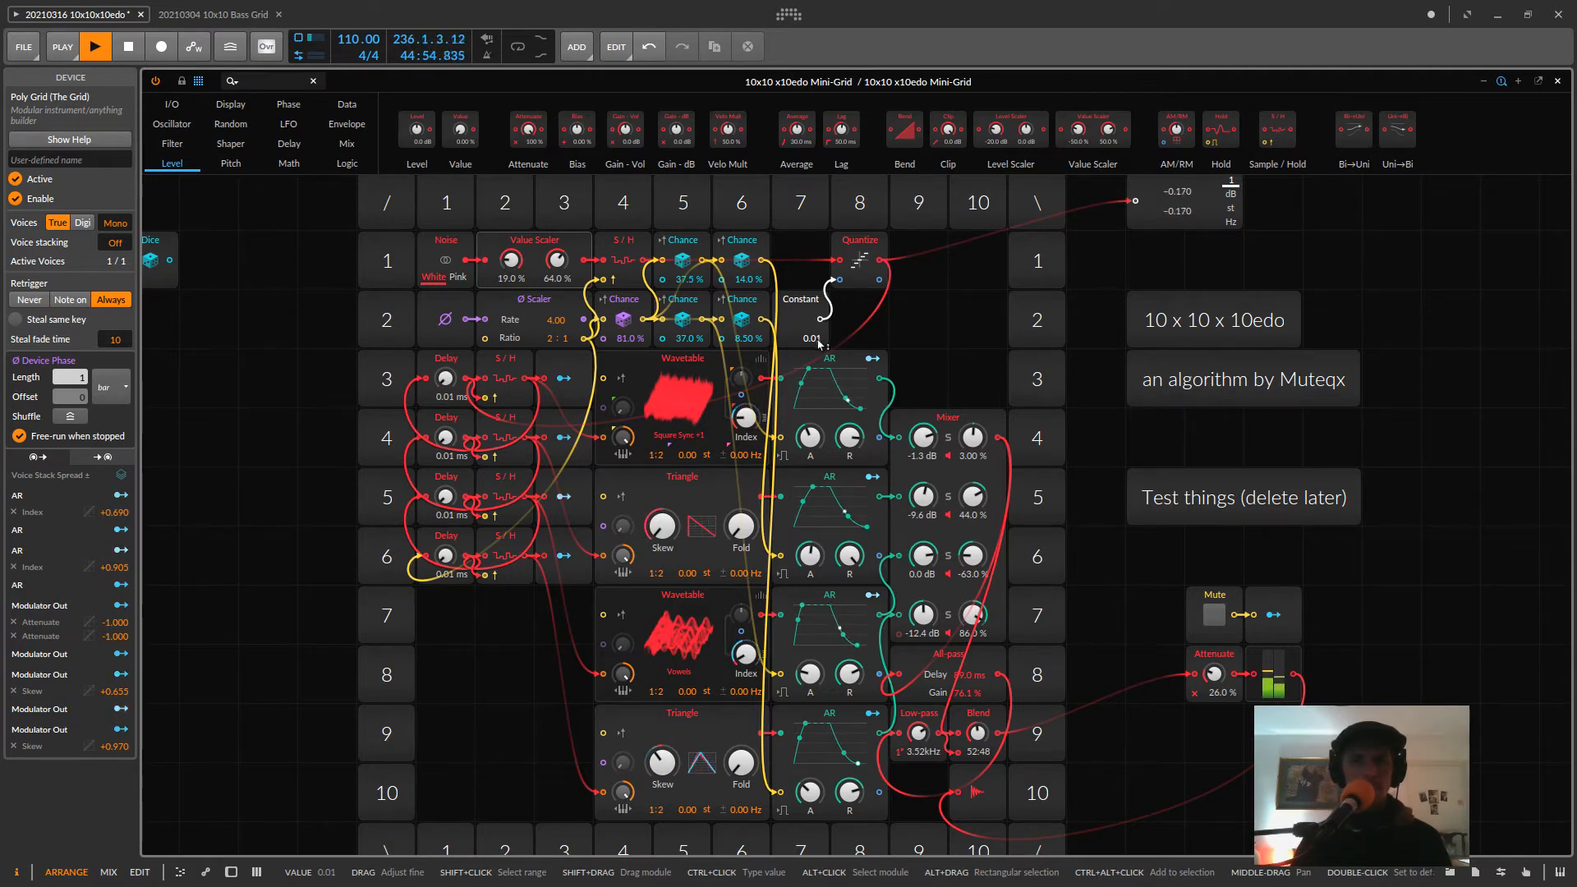
left_click_drag(819, 343, 834, 337)
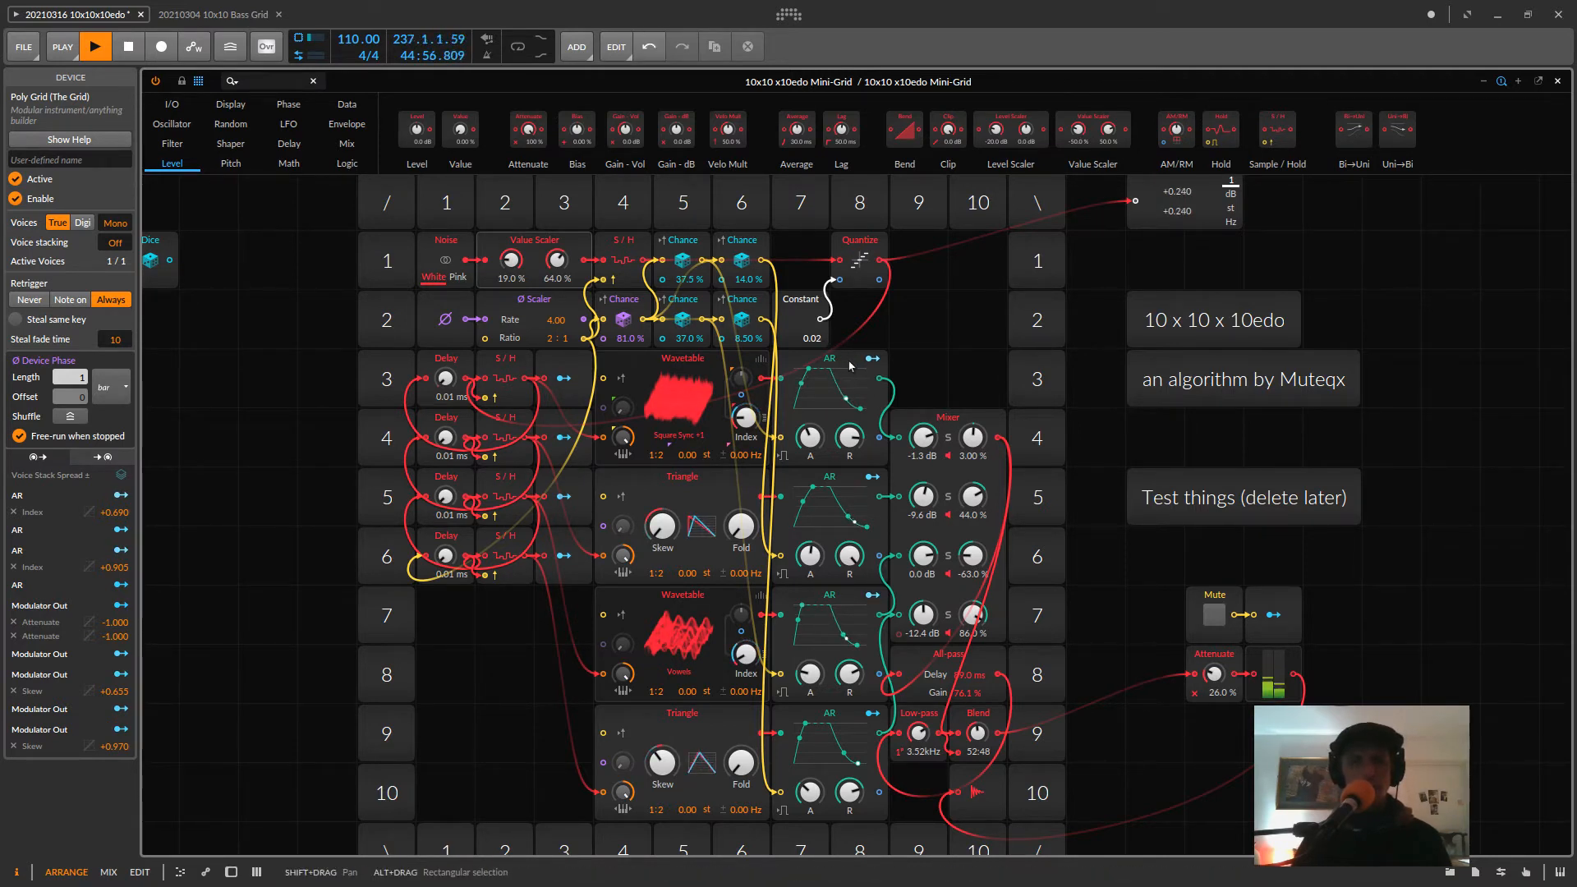
- Change the "10 x 10 x 10edo" label text to "10 x 10 x 5edo" and save the project
left_click(1257, 329)
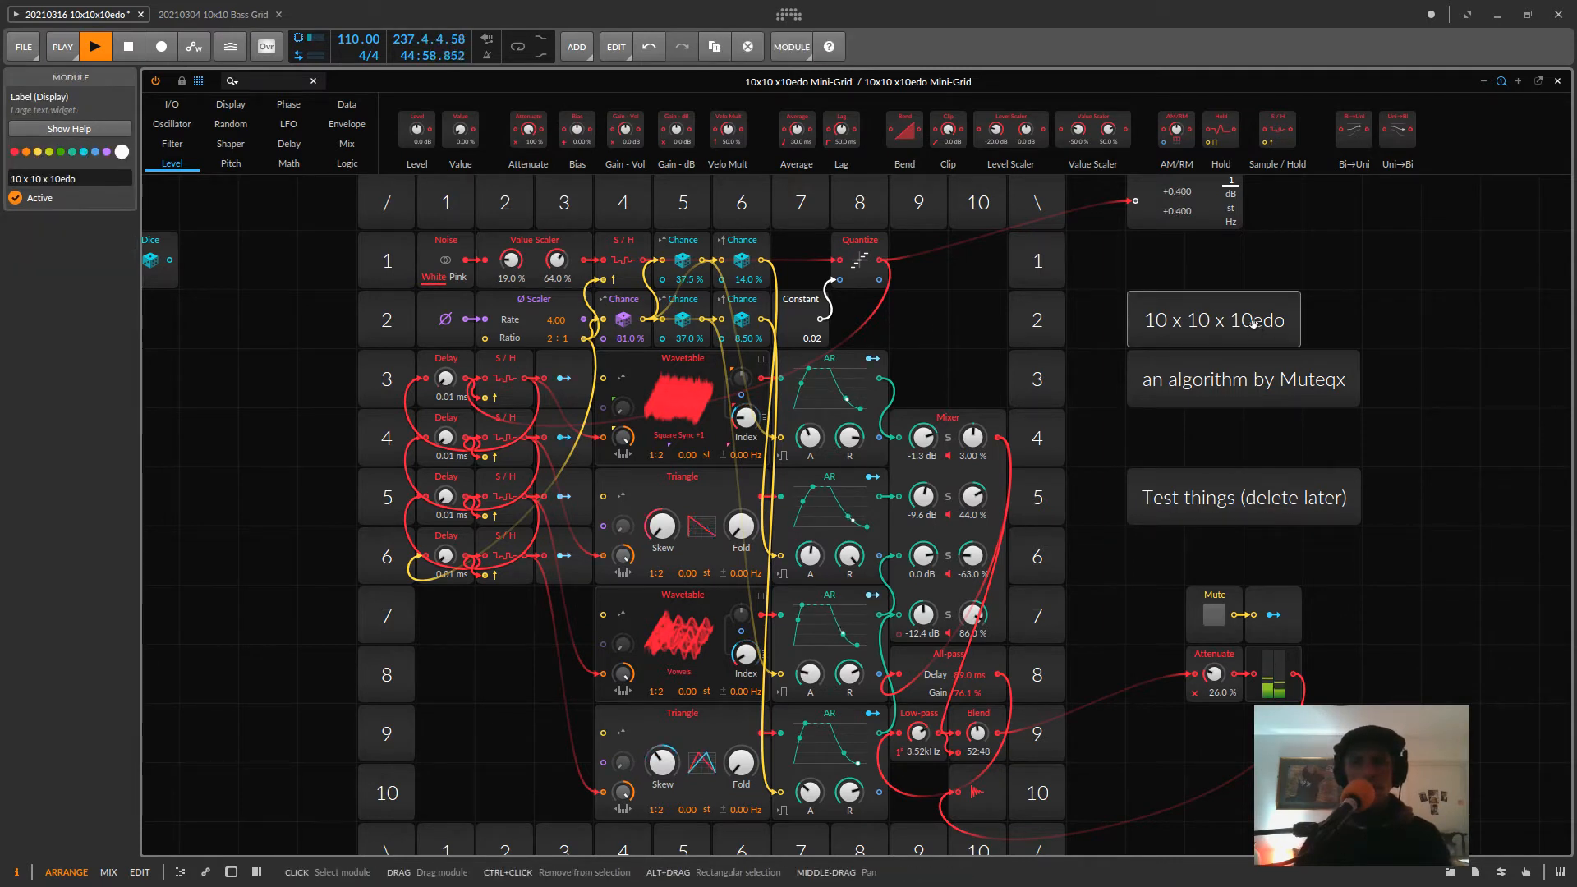
left_click(55, 180)
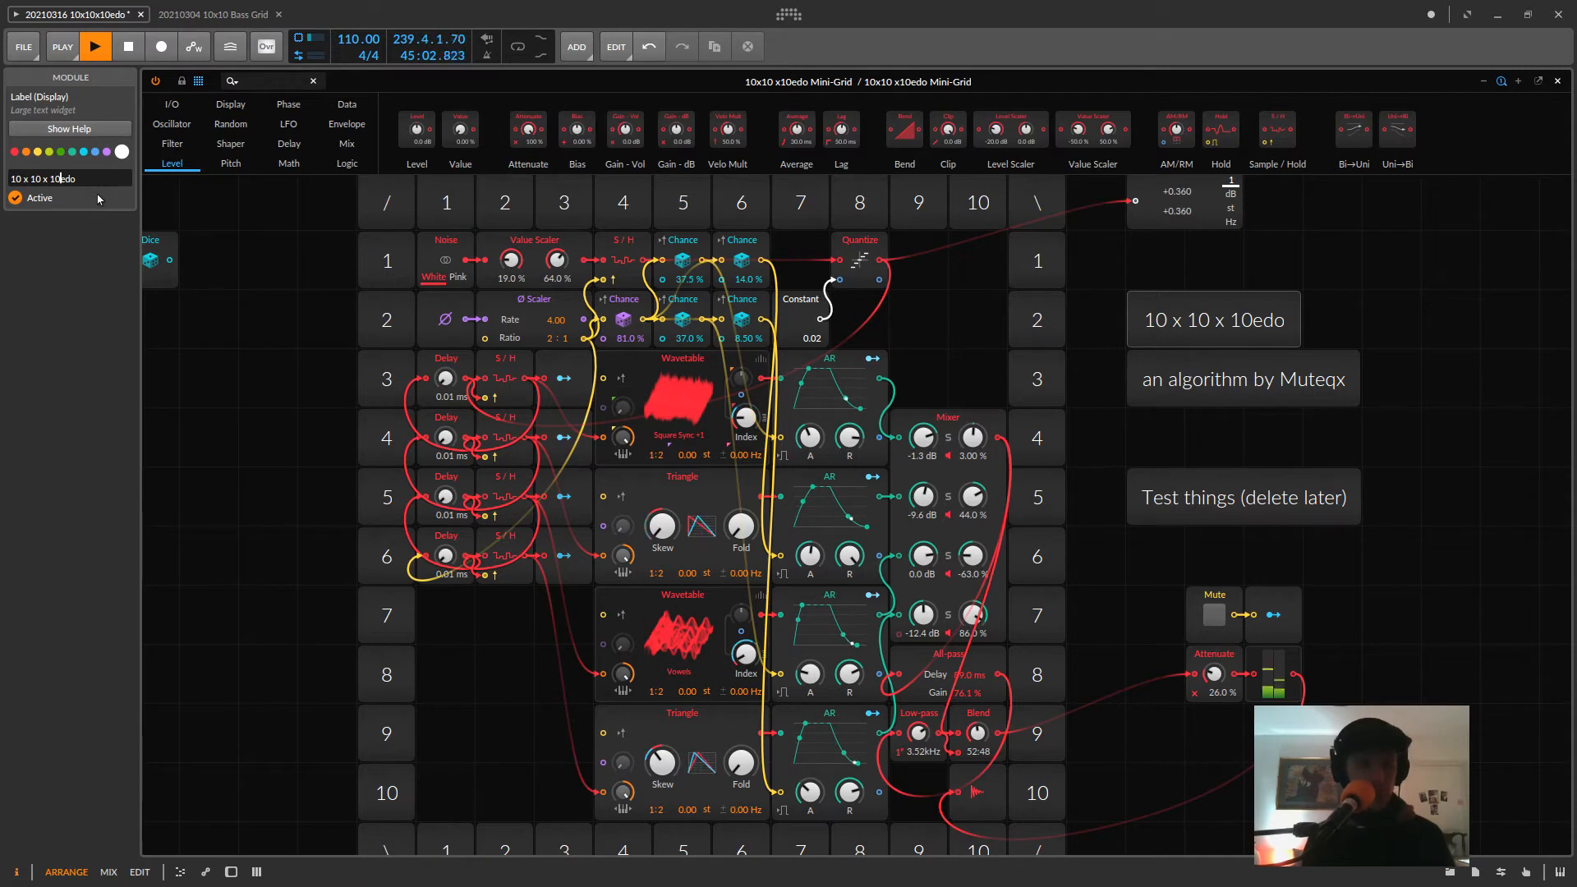
key("BackSpace")
key("Delete")
type("5")
left_click(1370, 359)
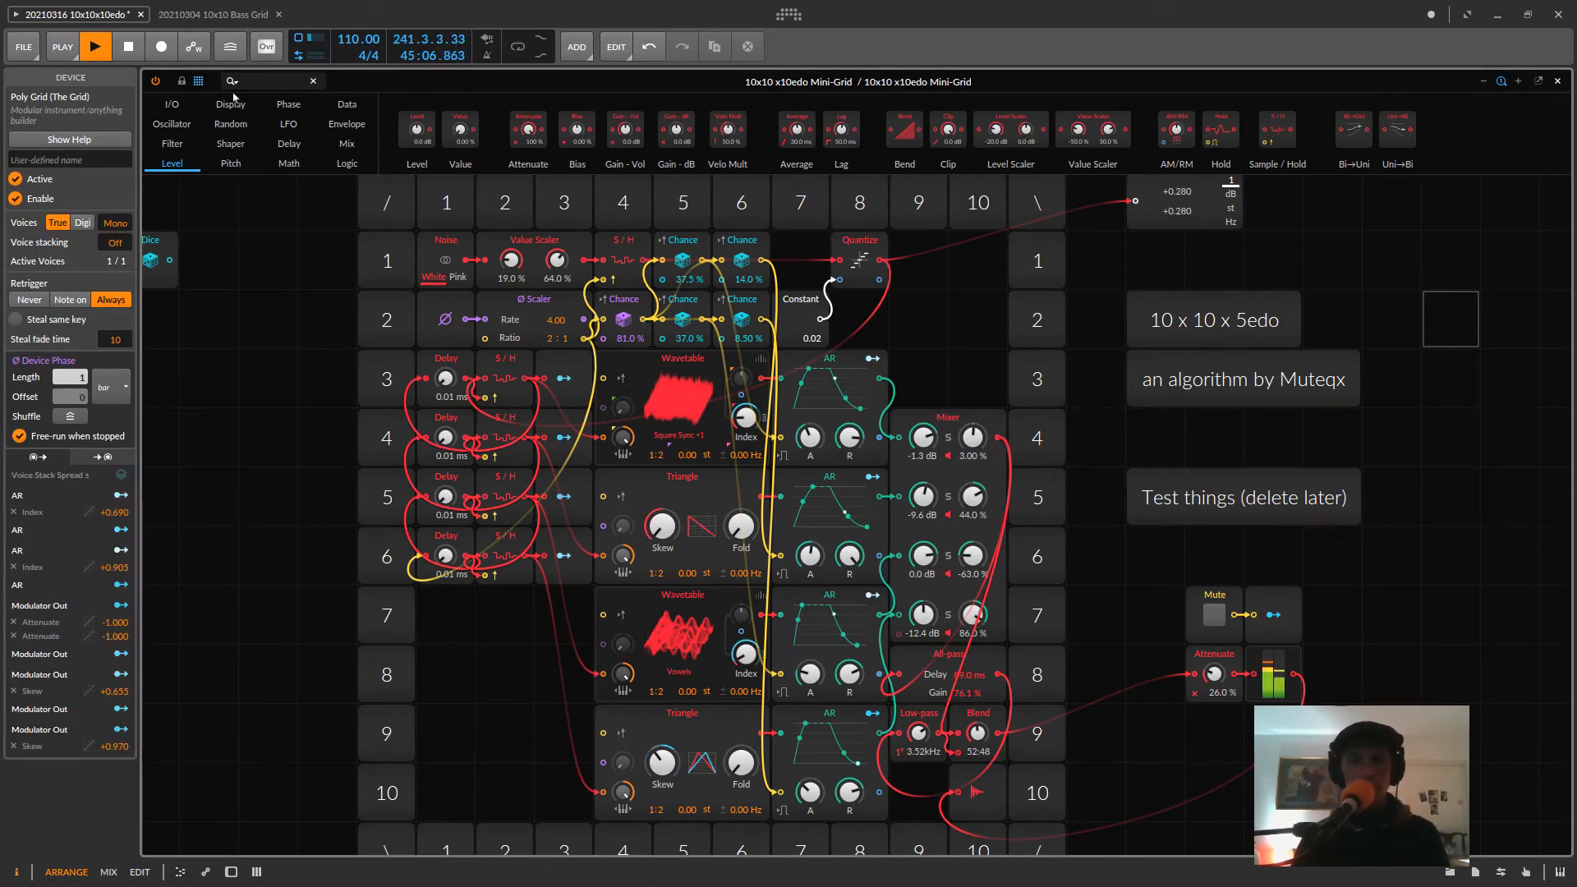
left_click(23, 47)
left_click(82, 152)
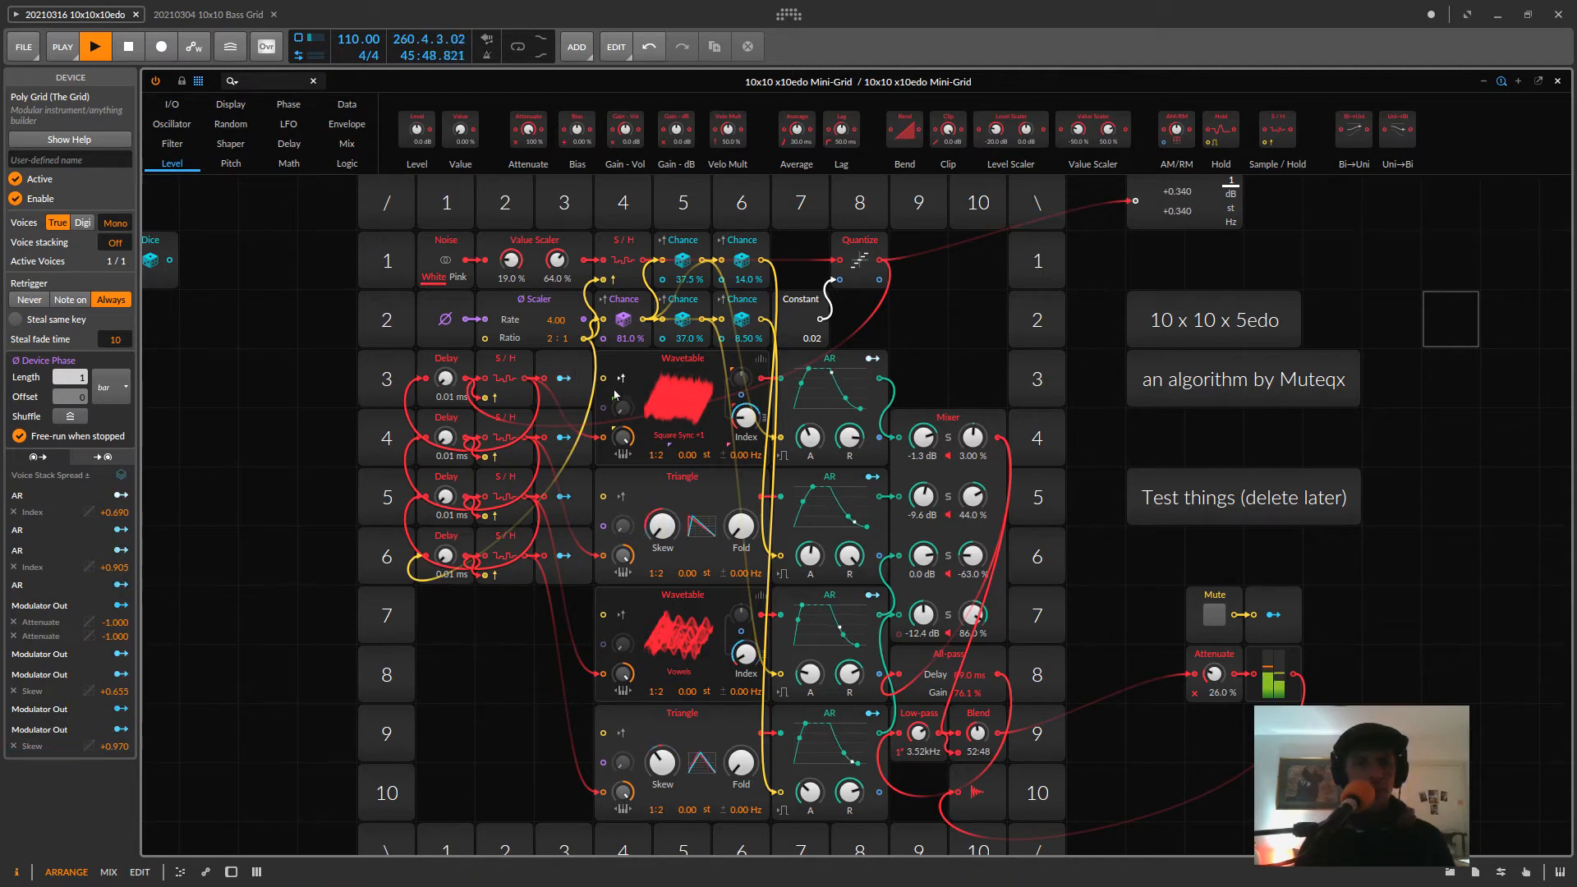
- Map row 3's Modulator Out to the phase scaler's ratio numerator, first at +1.005, and raise the modulation amount to +4.000
left_click(564, 378)
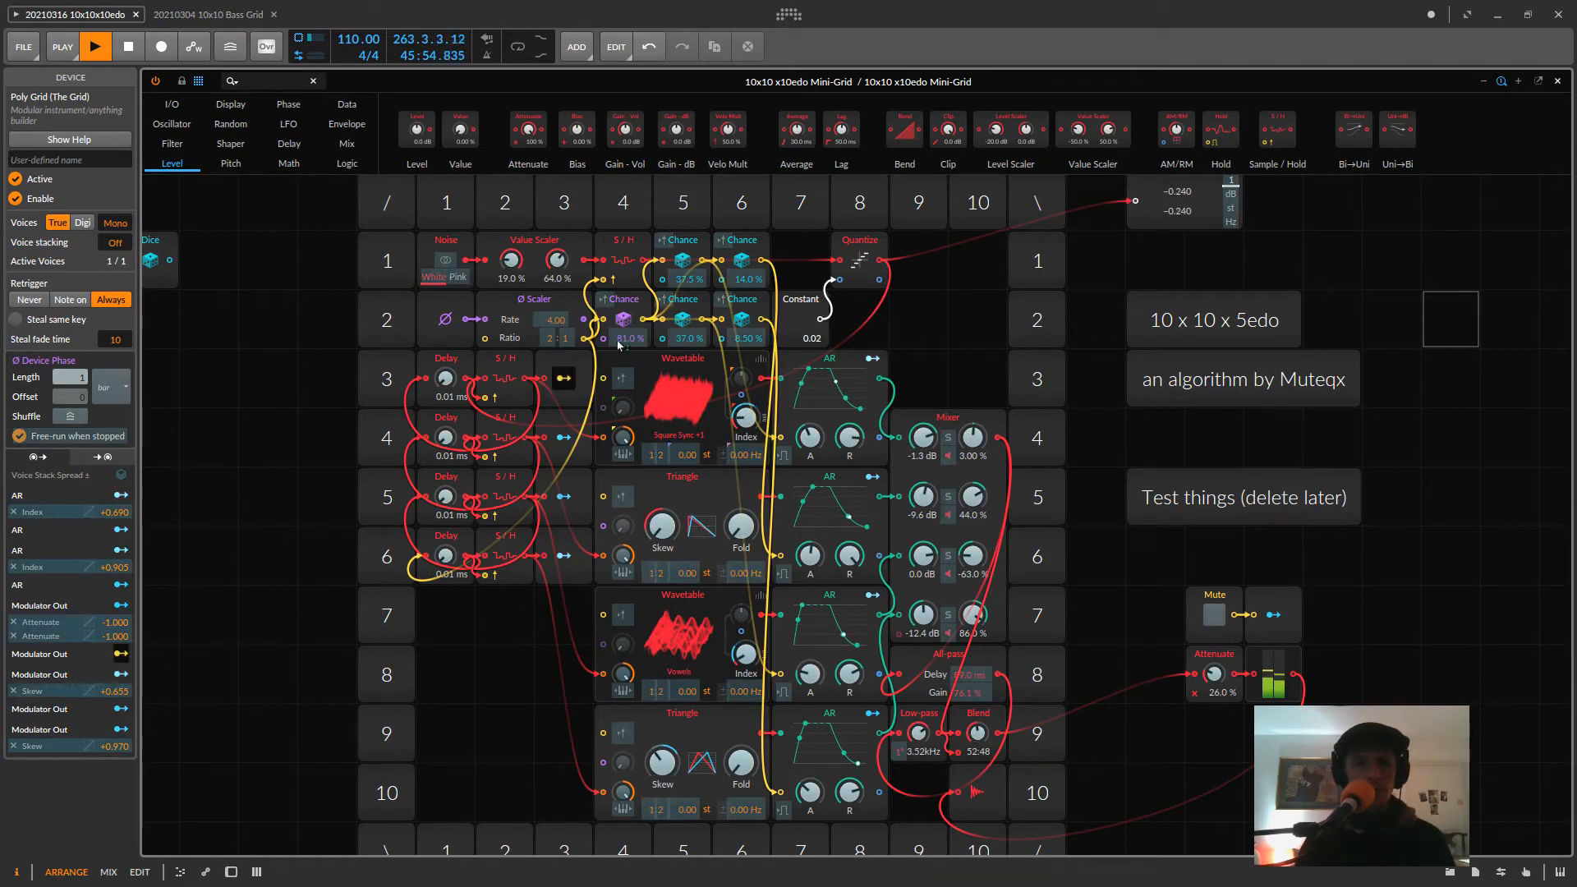
left_click(550, 337)
mouse_move(550, 338)
left_mouse_down()
mouse_move(550, 288)
mouse_move(550, 344)
left_mouse_up()
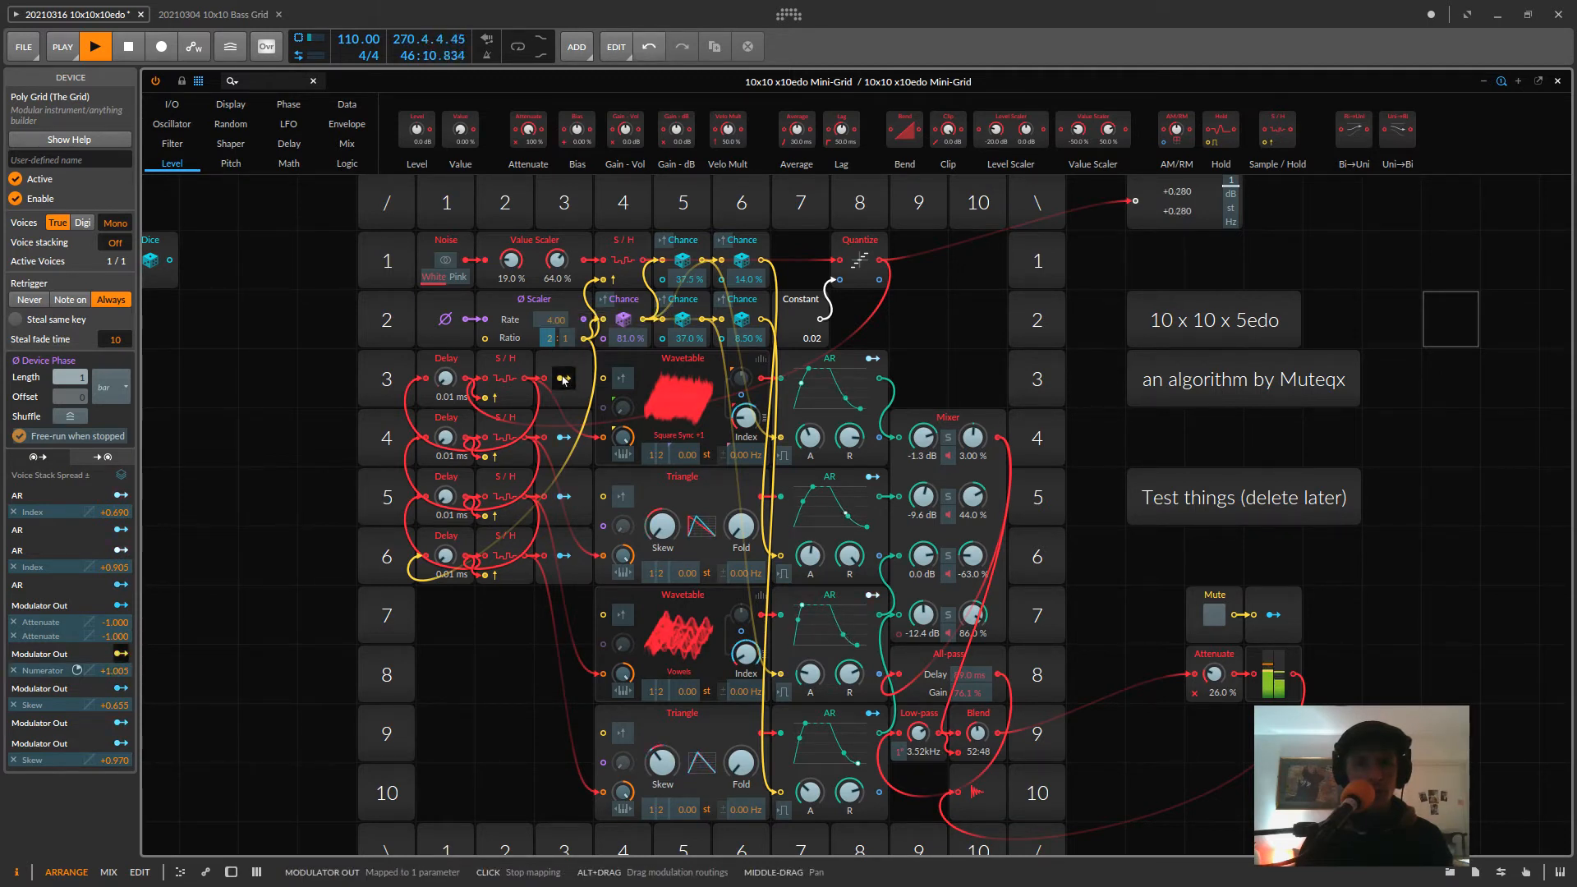
left_click(564, 379)
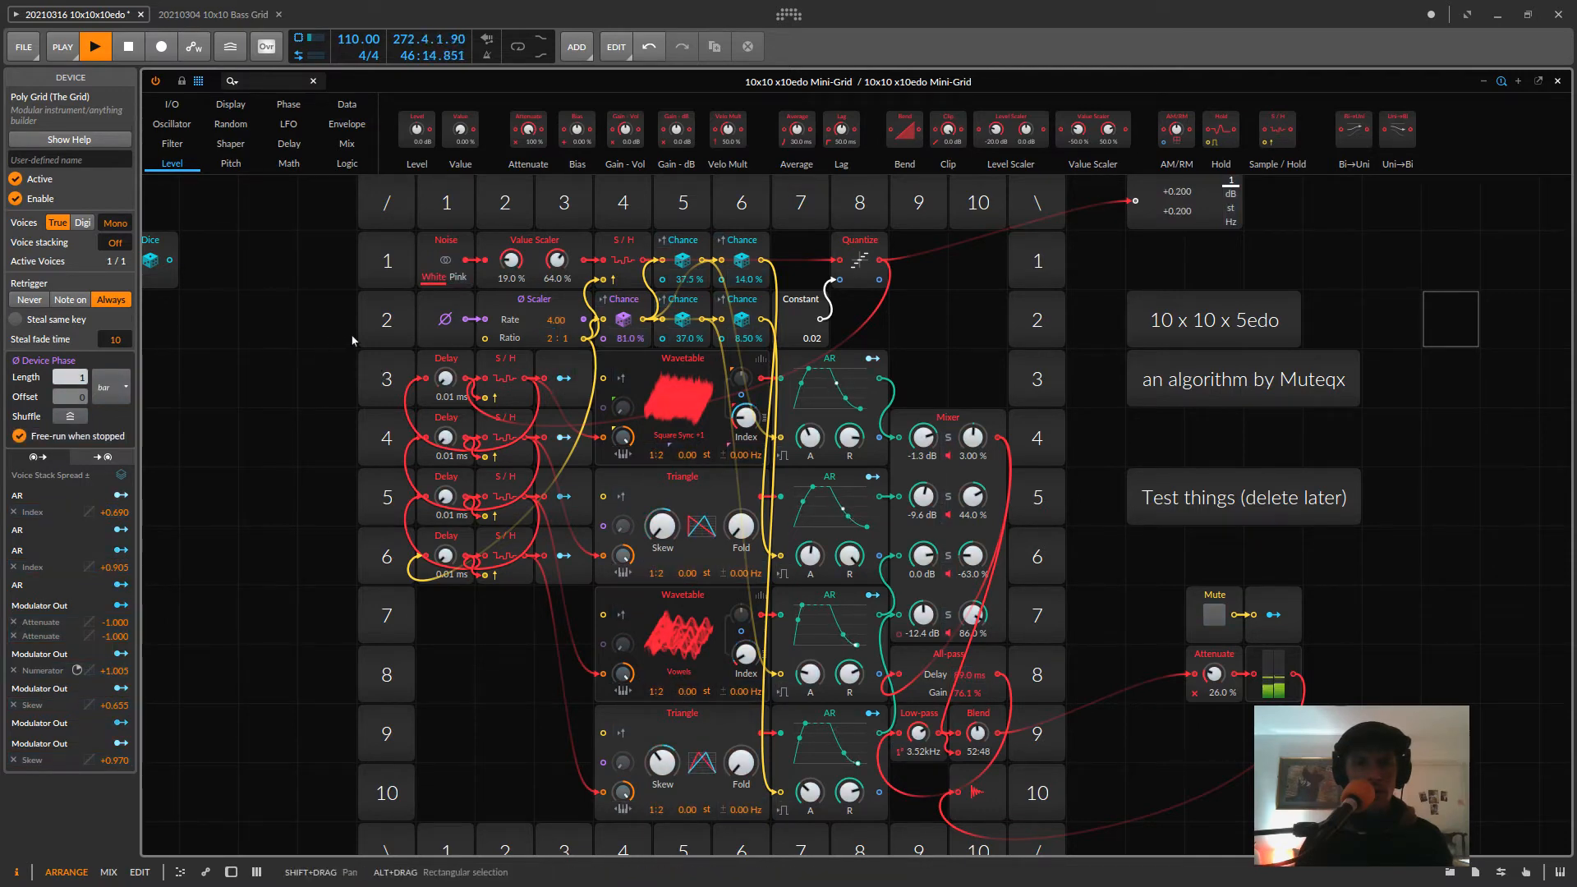
left_click(564, 379)
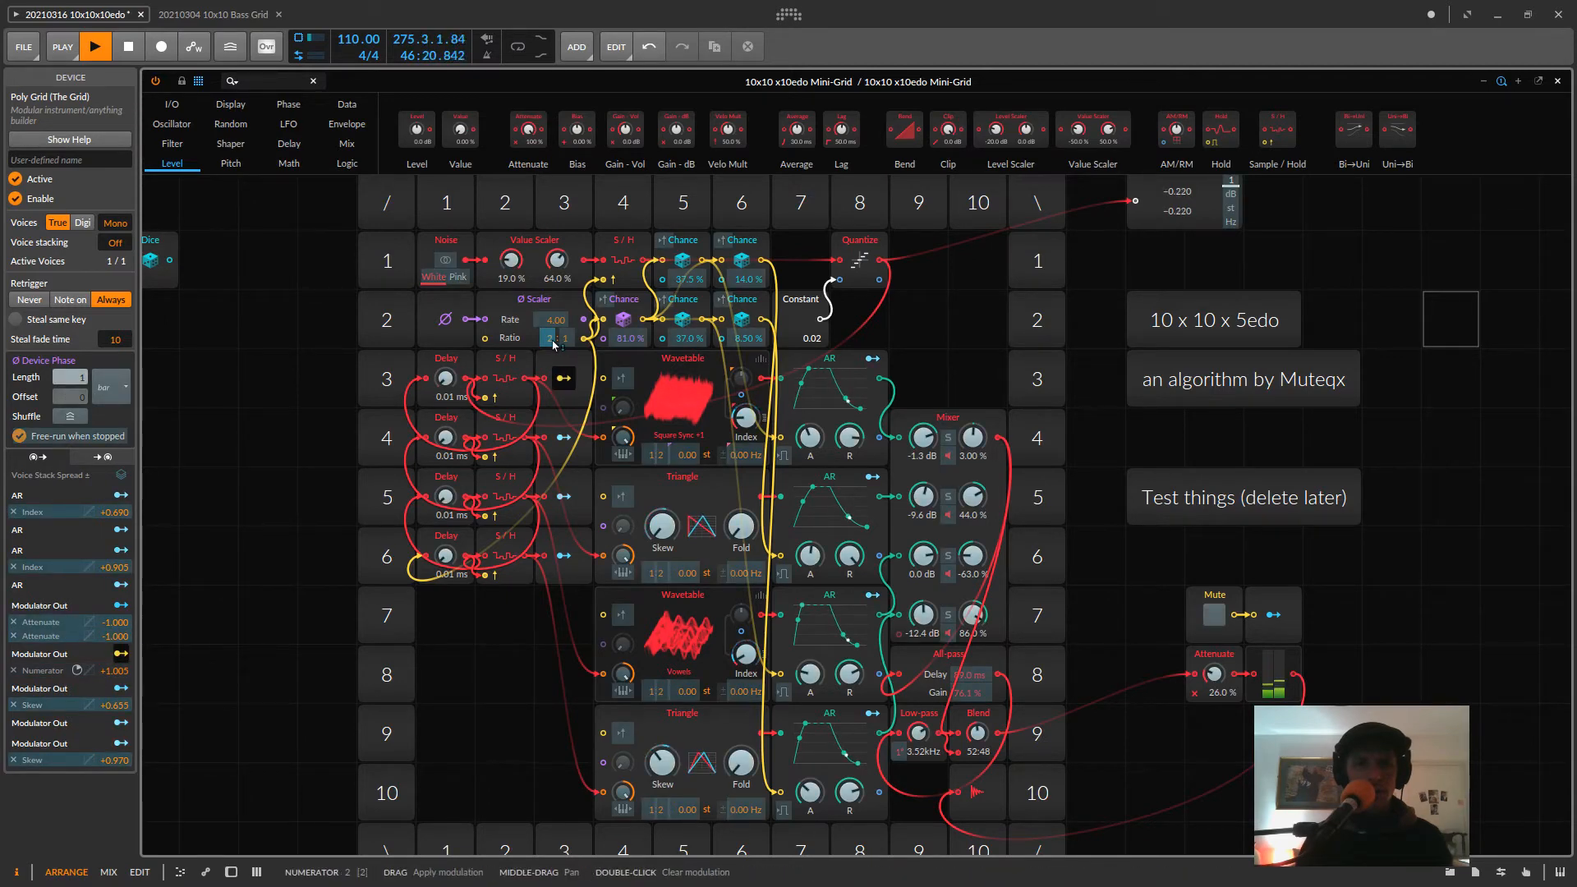
mouse_move(553, 345)
left_mouse_down()
mouse_move(553, 311)
mouse_move(554, 343)
left_mouse_up()
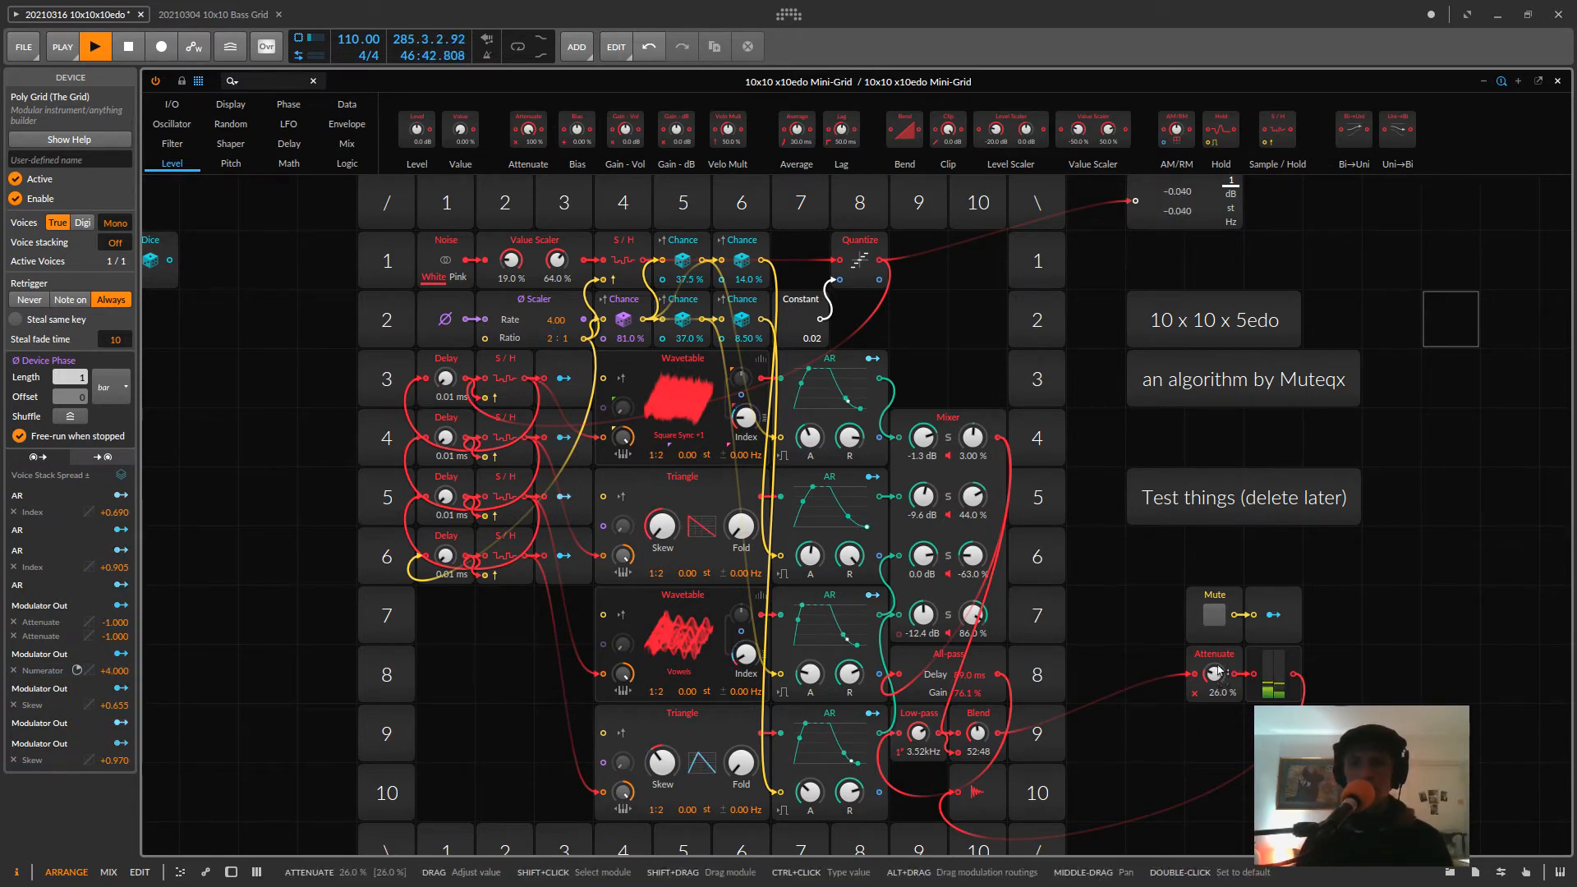
- Raise the output Attenuate in stages through 47.5 % and 57.0 % to 58.5 %
scroll(1217, 678, "up", 5)
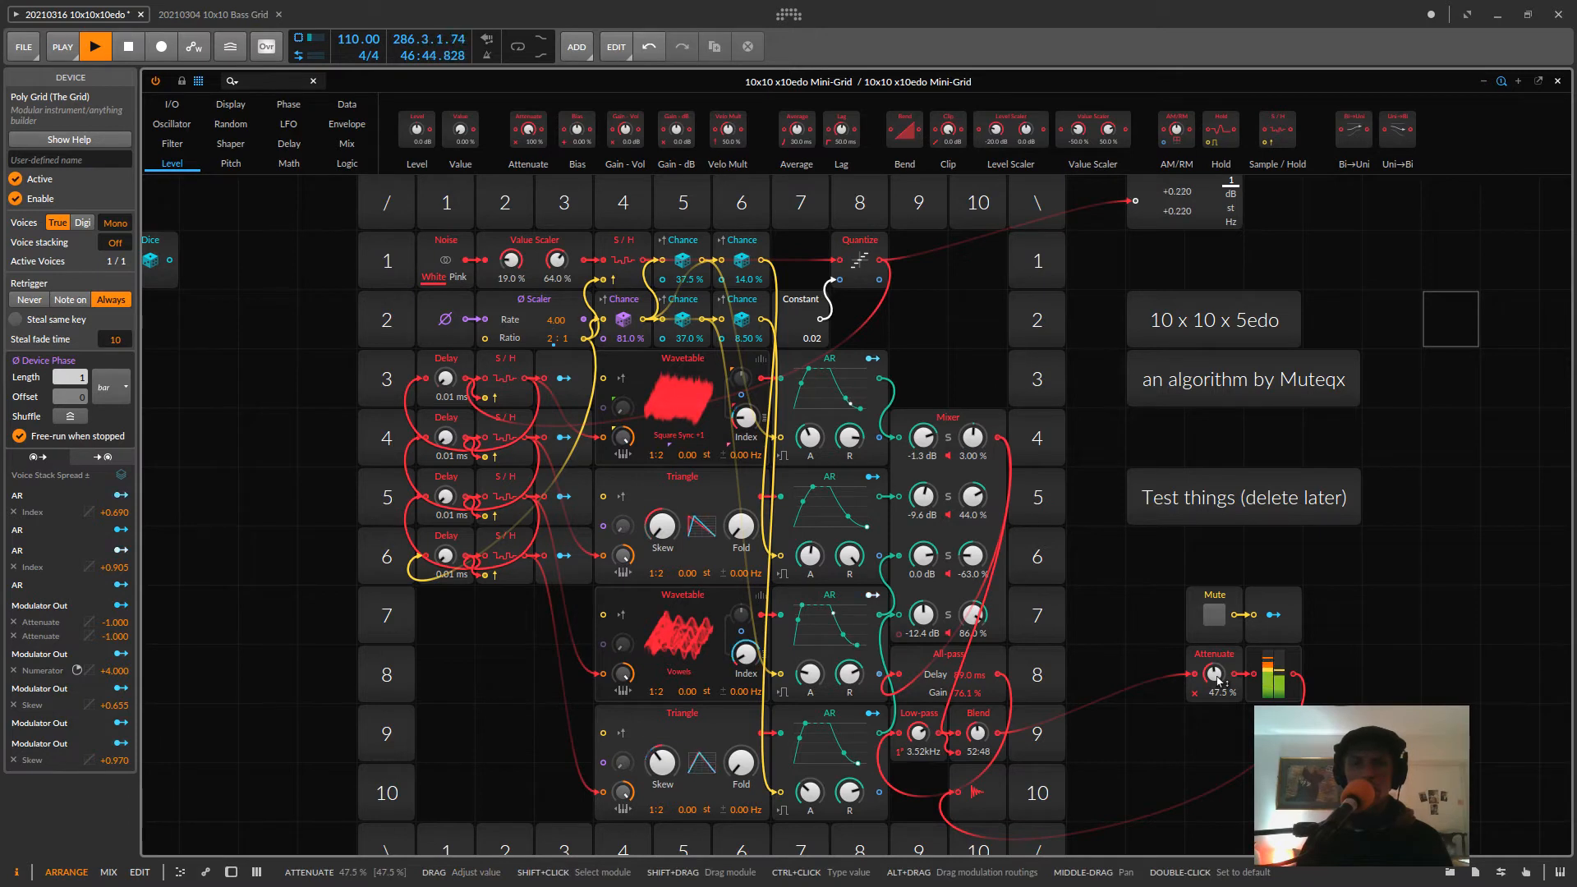
scroll(1220, 680, "up", 2)
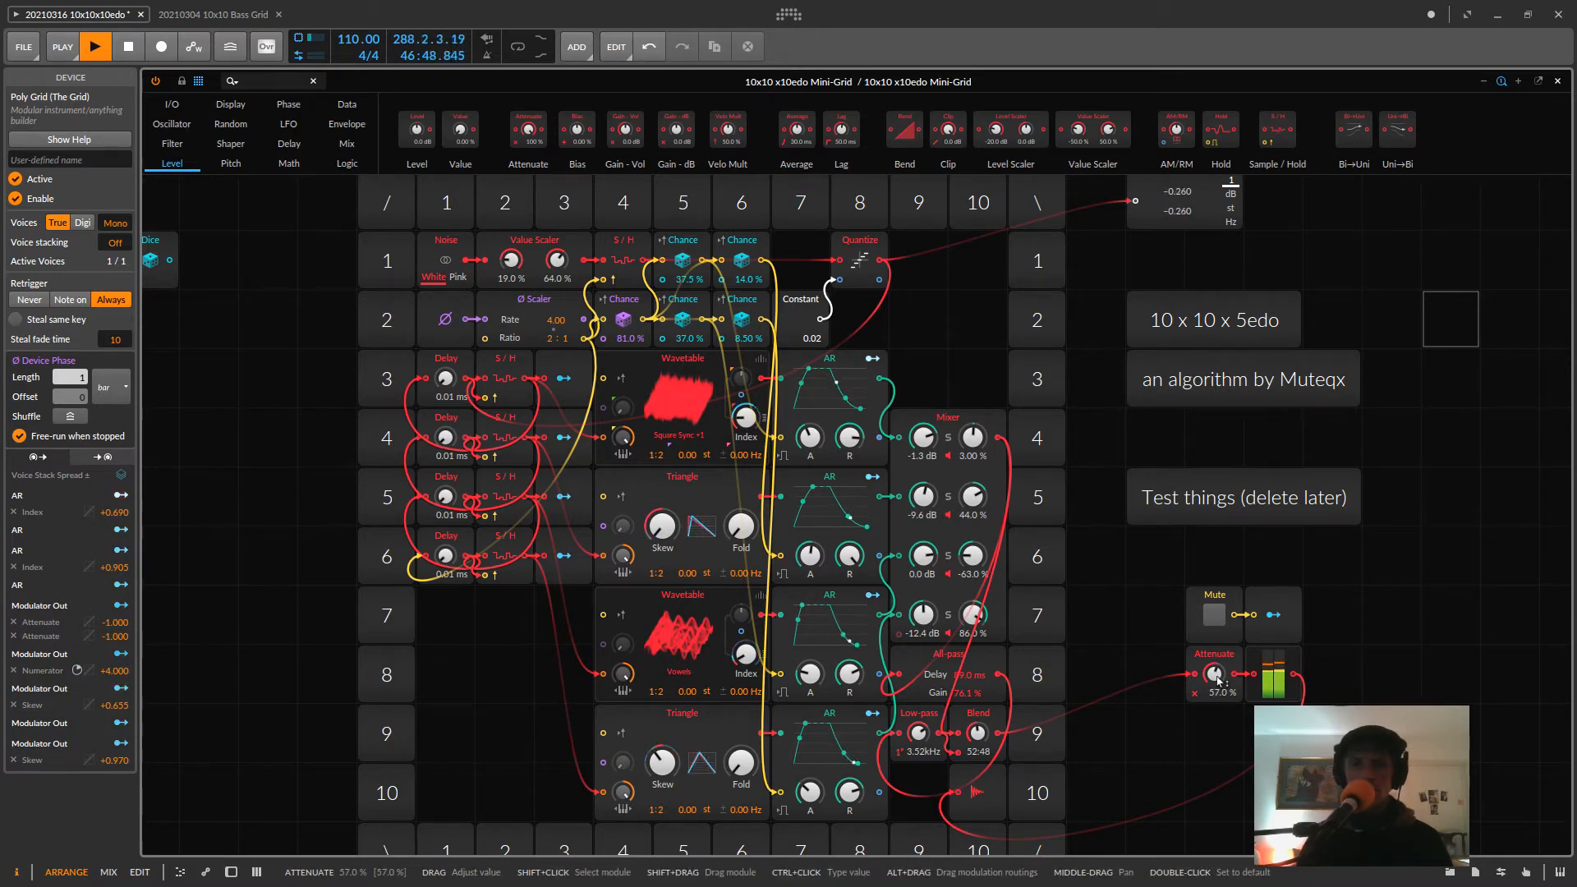
left_click_drag(1220, 680, 1218, 675)
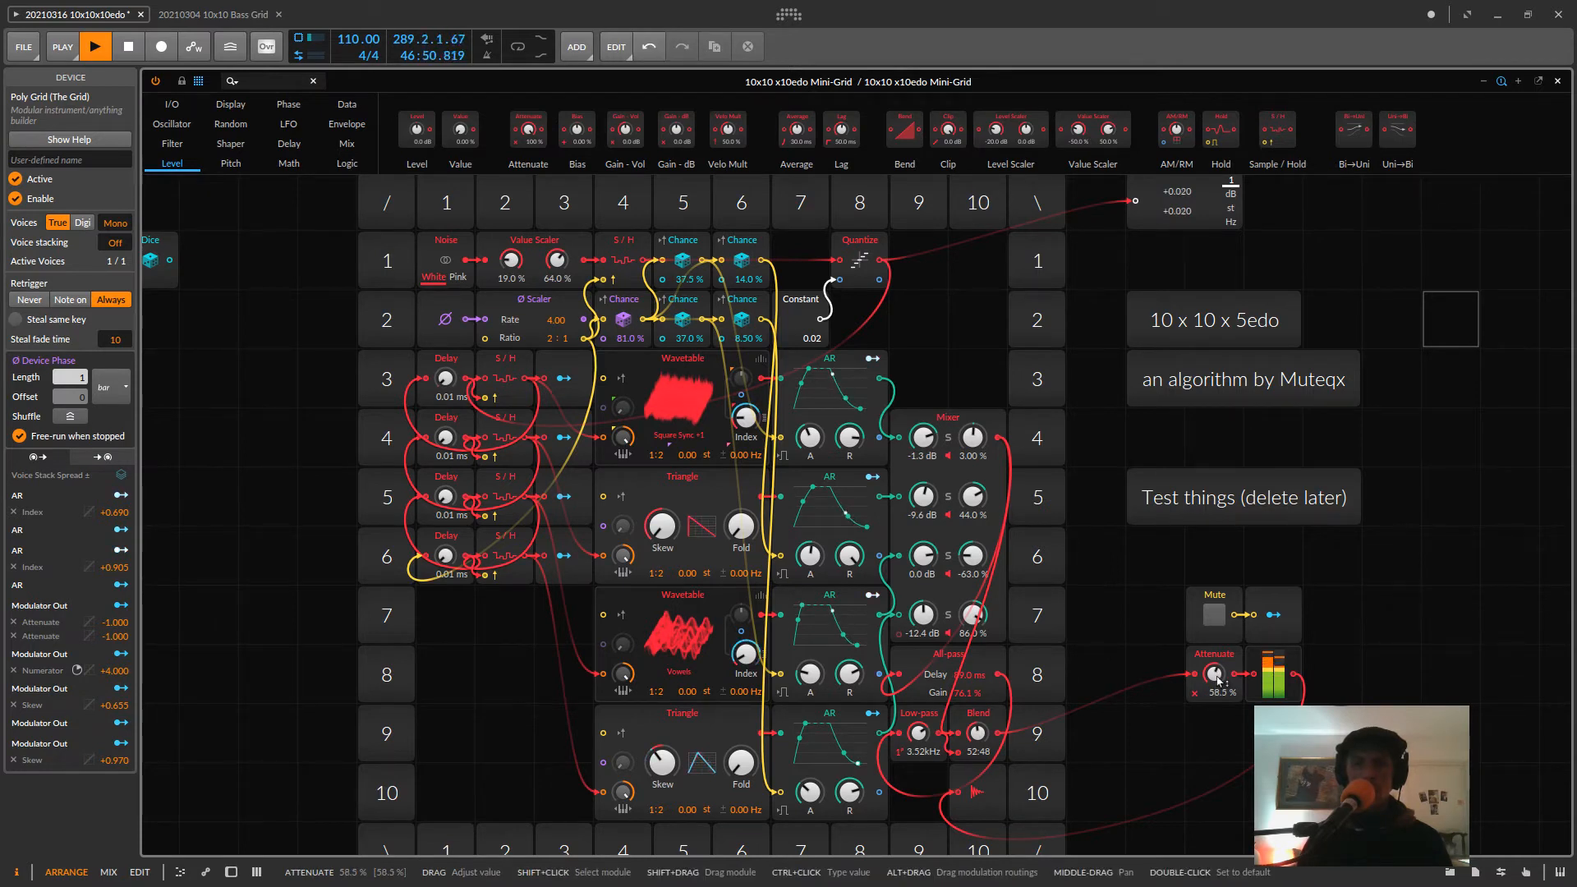
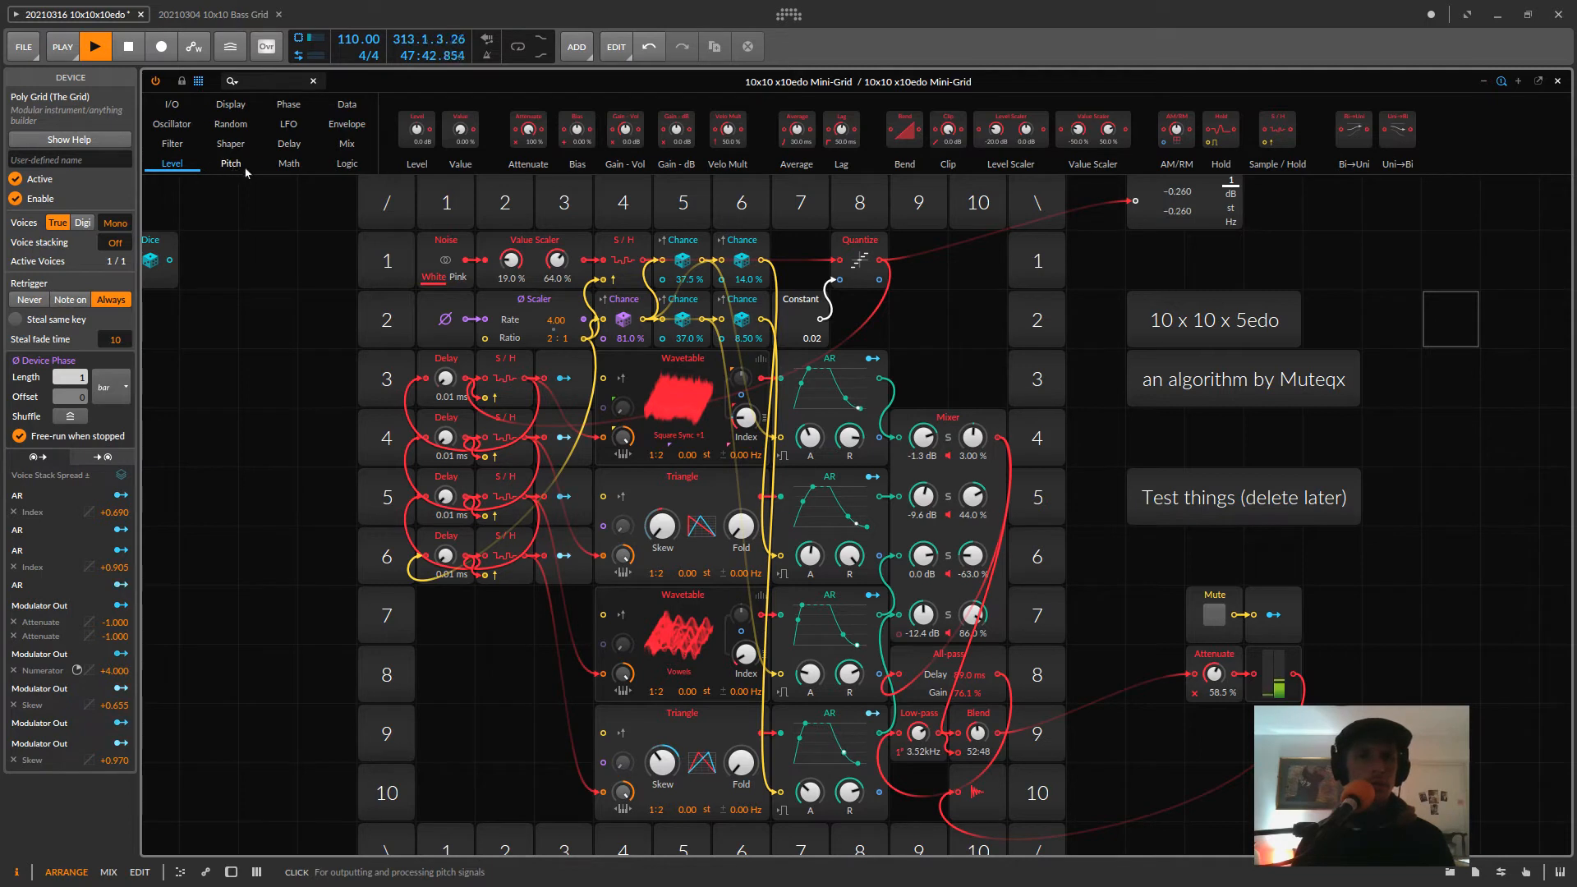
- Insert a Stereo Width module ahead of the output Attenuate and set its width to 0.00 %
left_click(347, 144)
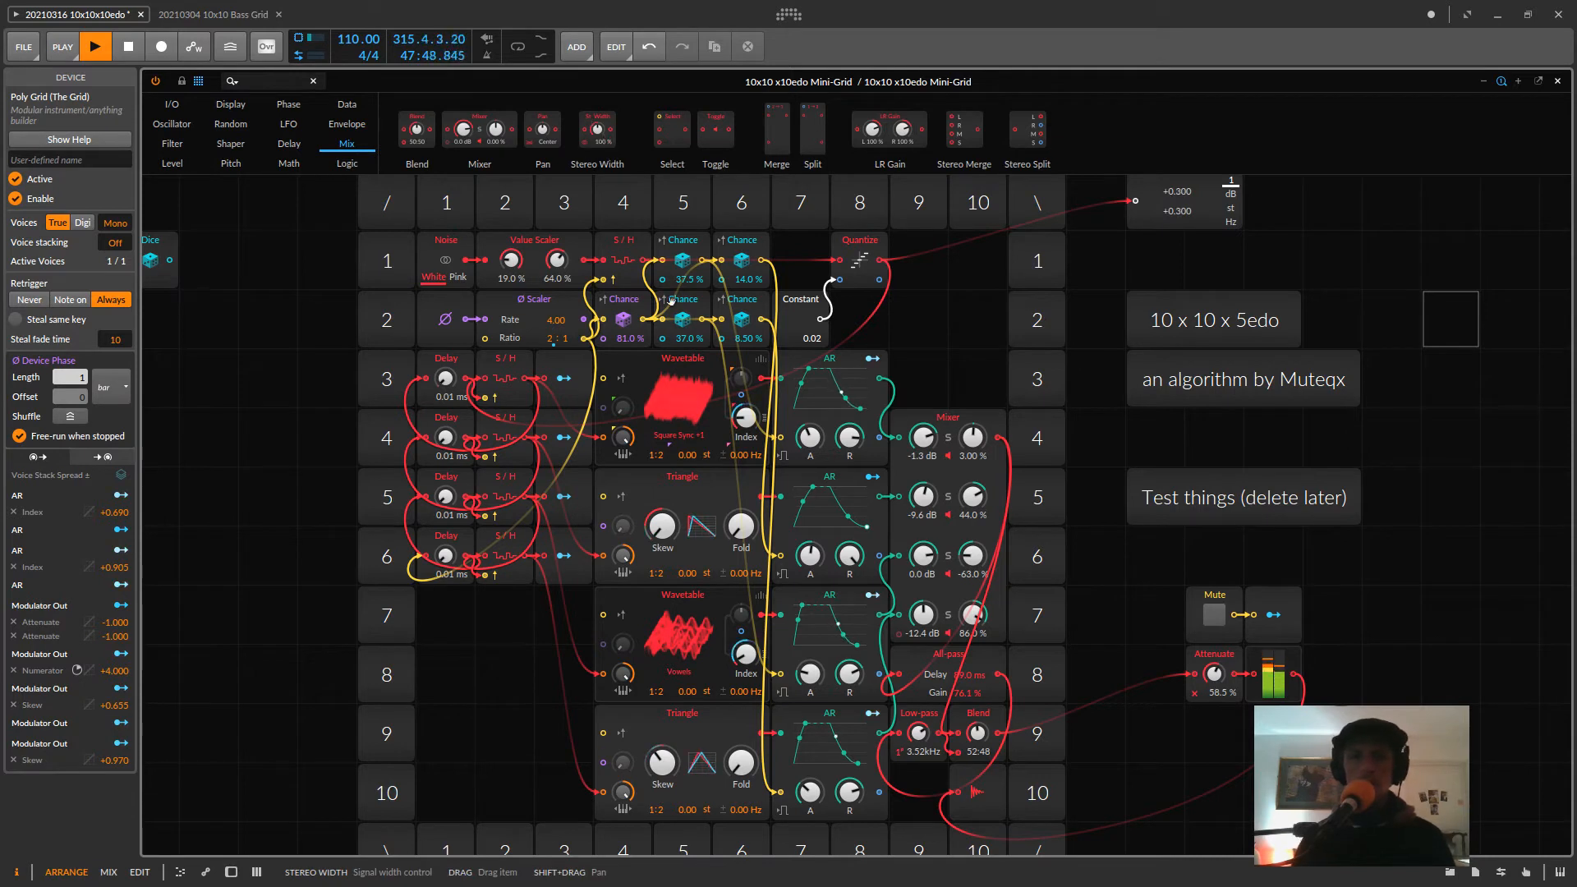
left_click_drag(1196, 675, 1195, 675)
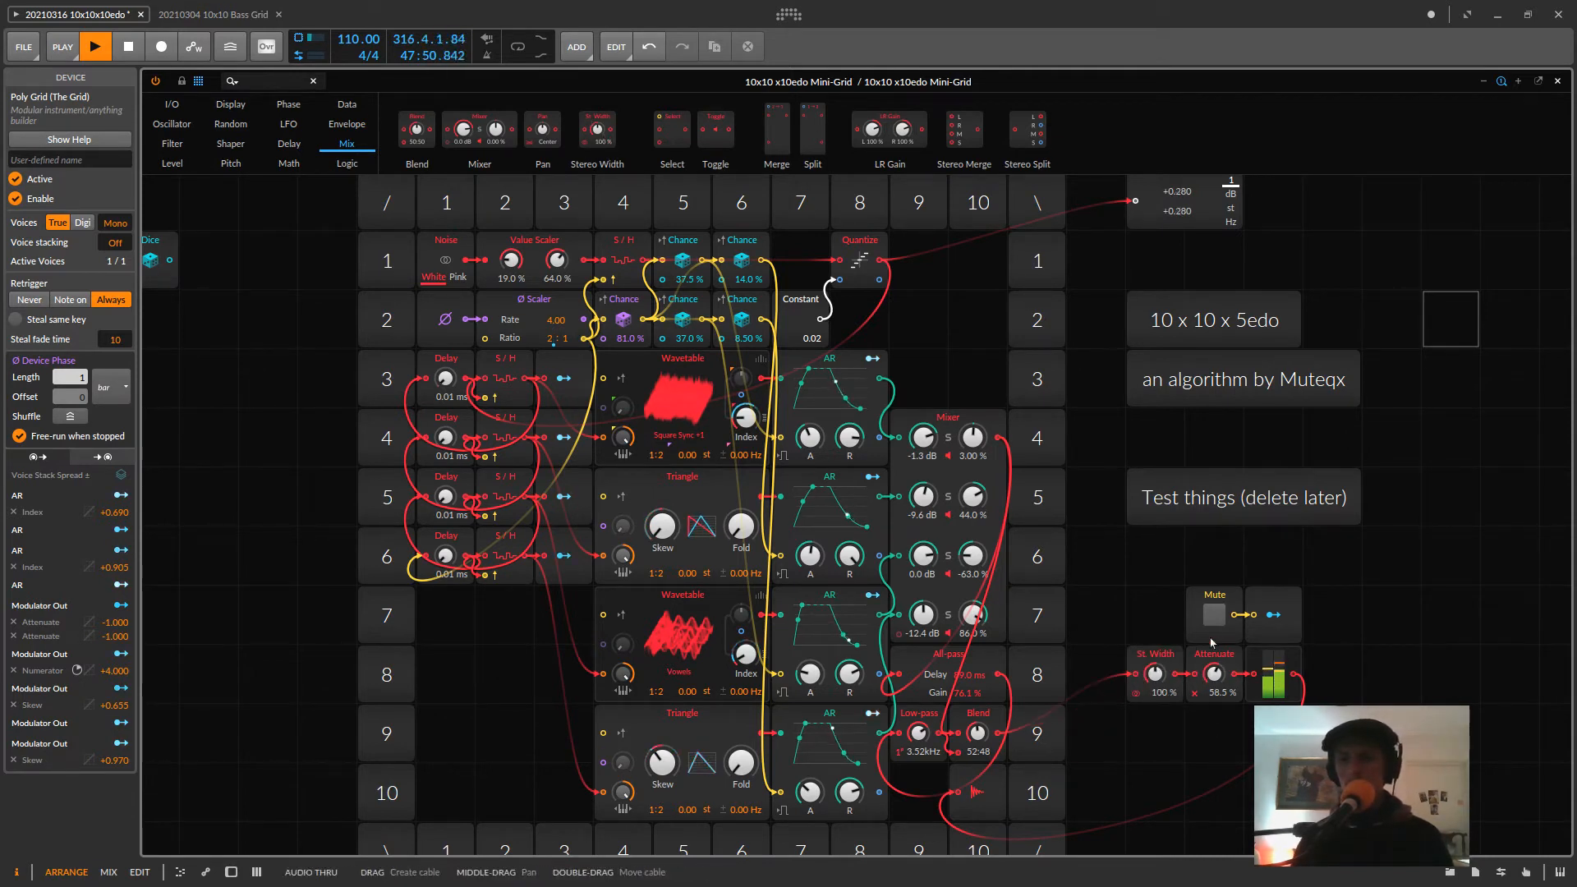
double_click(1167, 675)
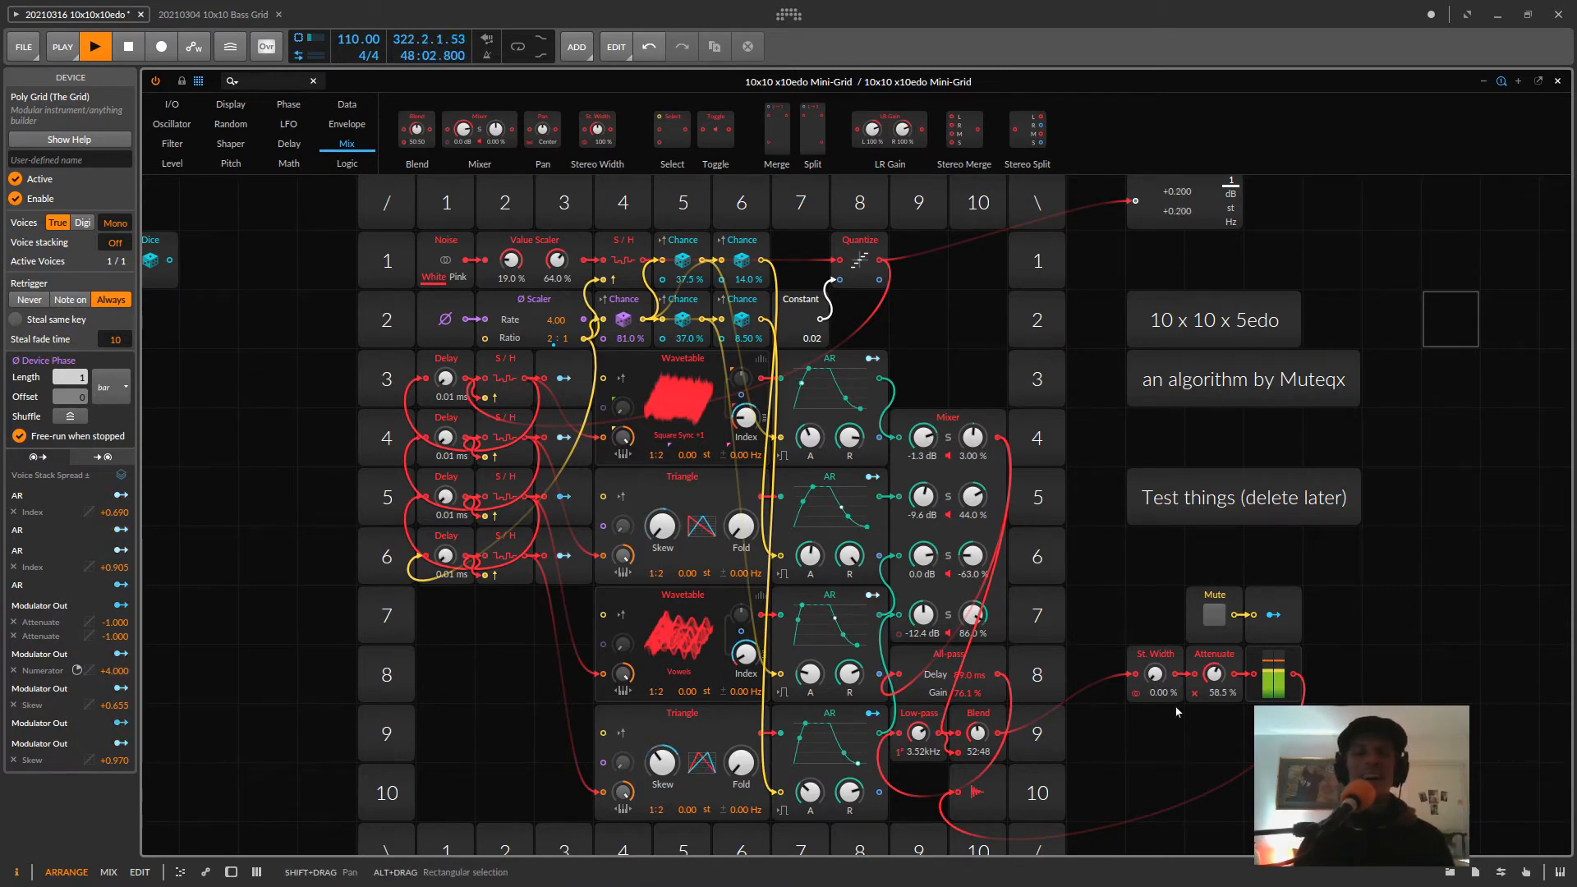
- Vary the stereo width through 35.0 %, 200 % and 120 %, and delete the Stereo Width module
left_click_drag(1155, 675, 1154, 649)
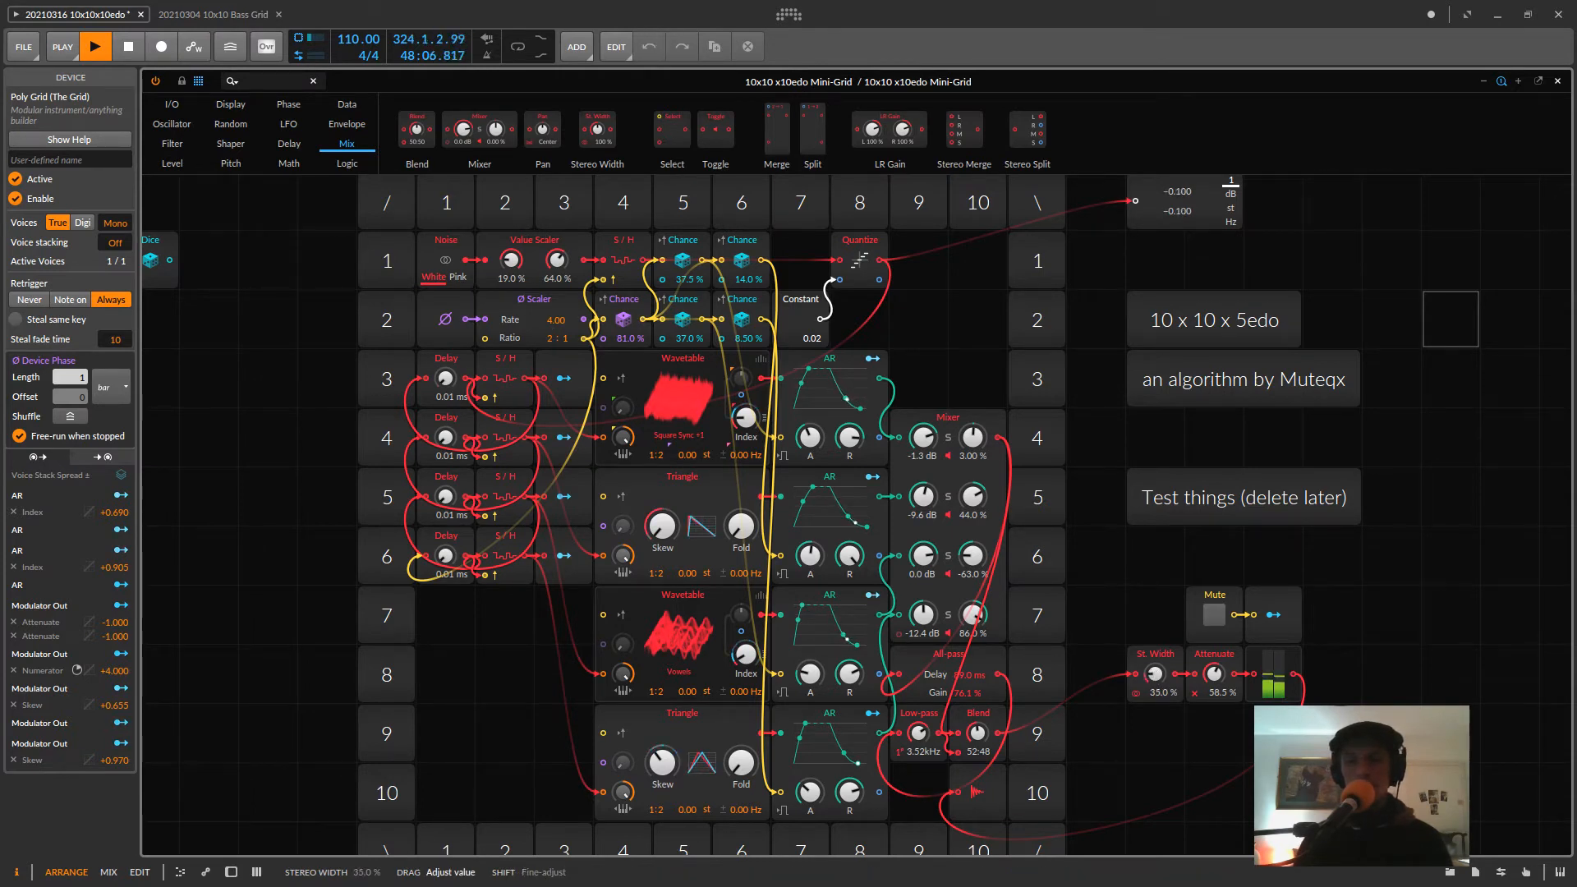
mouse_move(1155, 649)
left_mouse_down()
mouse_move(1155, 624)
mouse_move(1153, 678)
left_mouse_up()
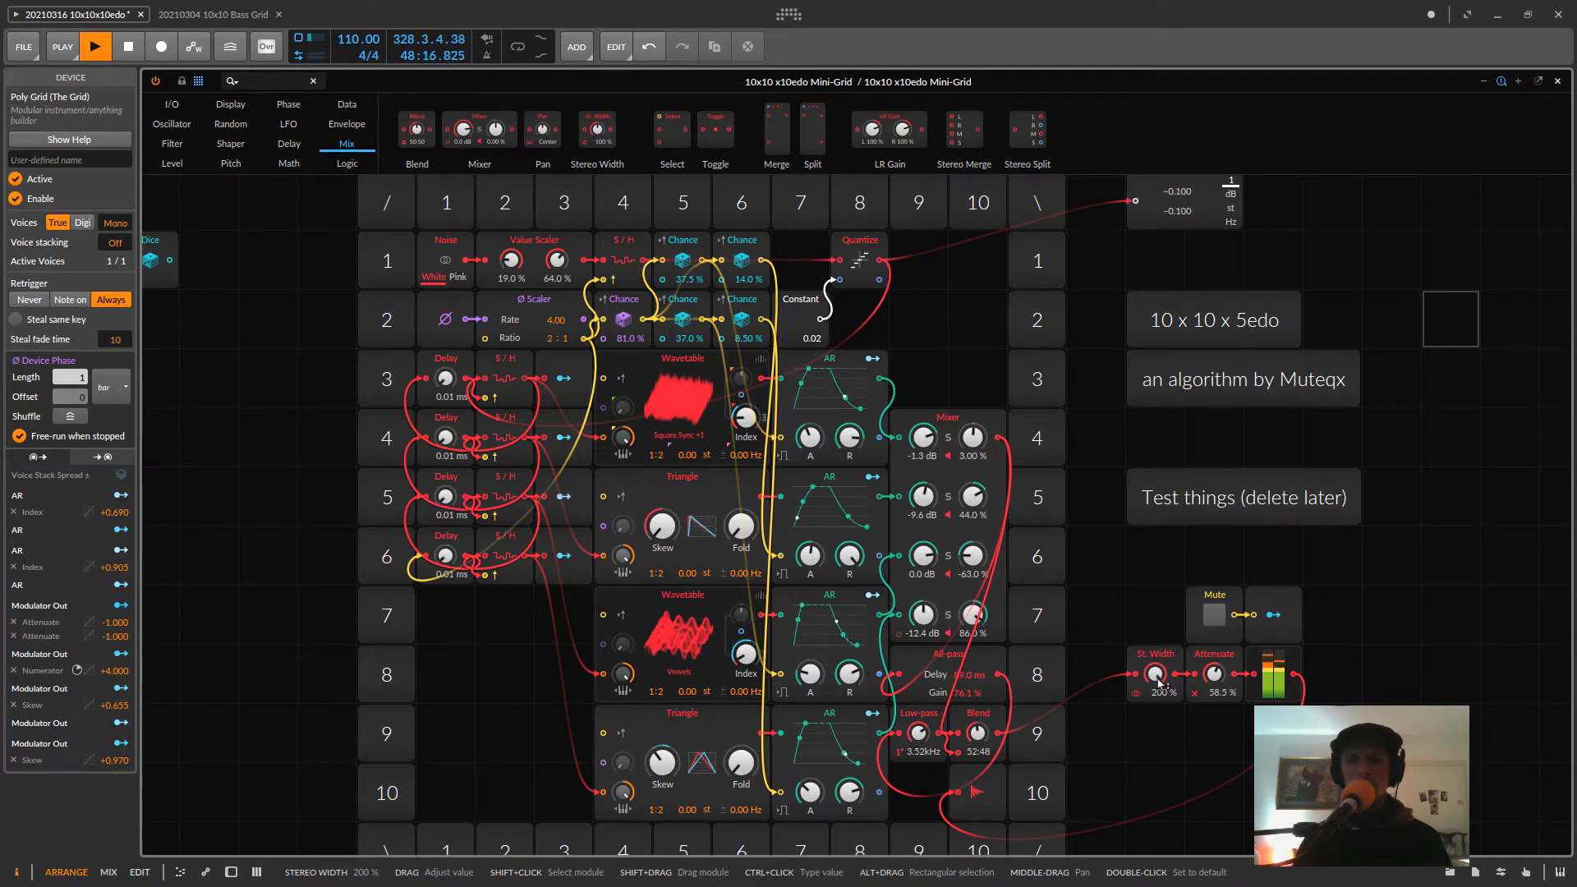
left_click_drag(1159, 683, 1159, 707)
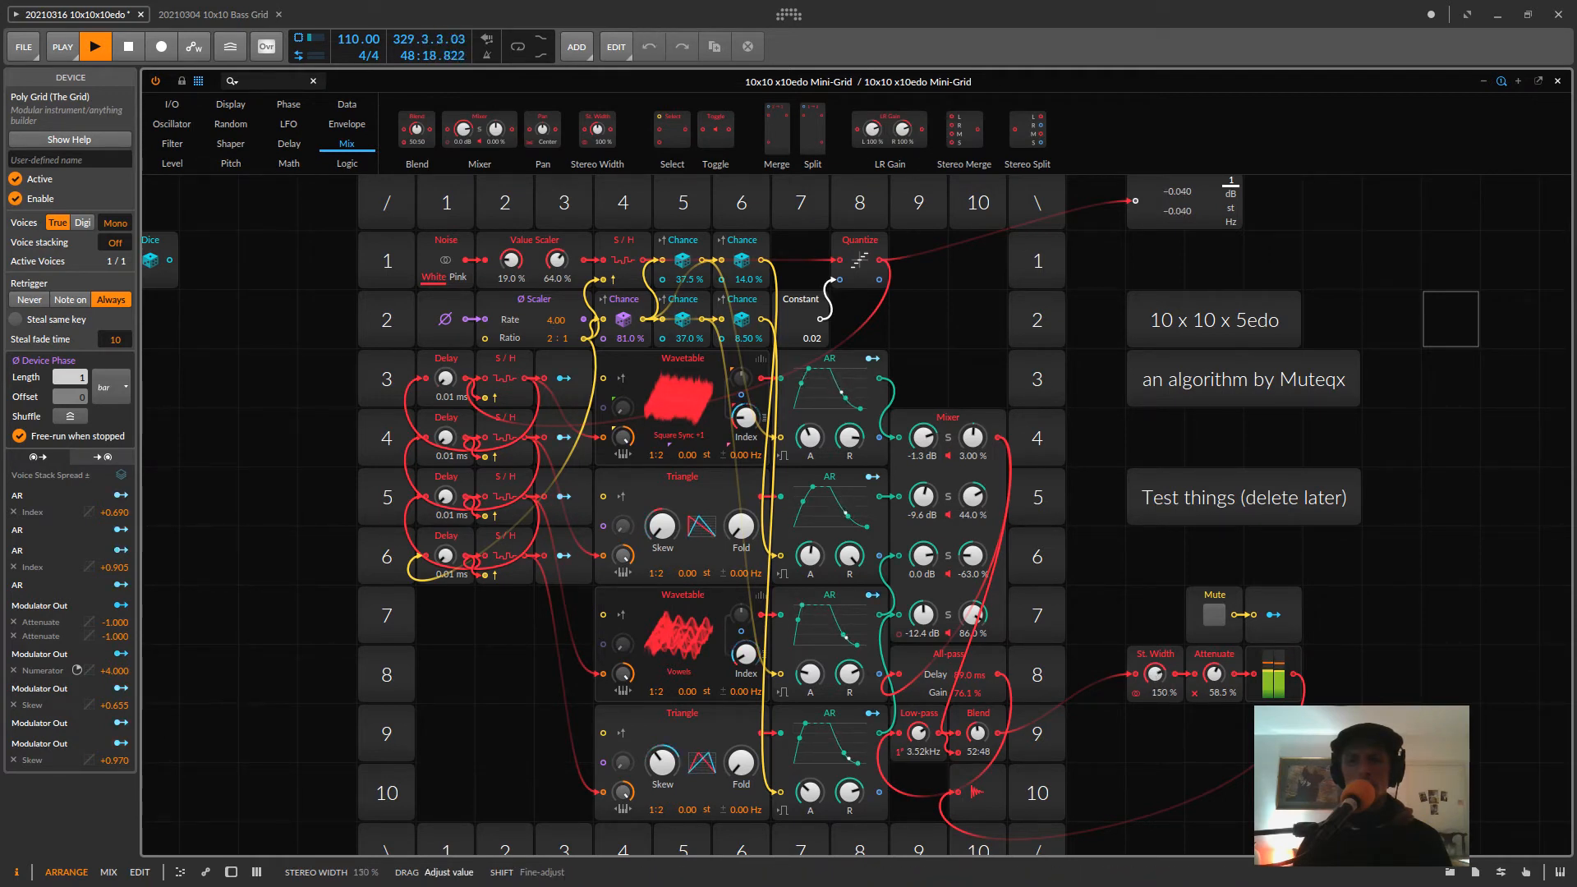
left_click(1155, 655)
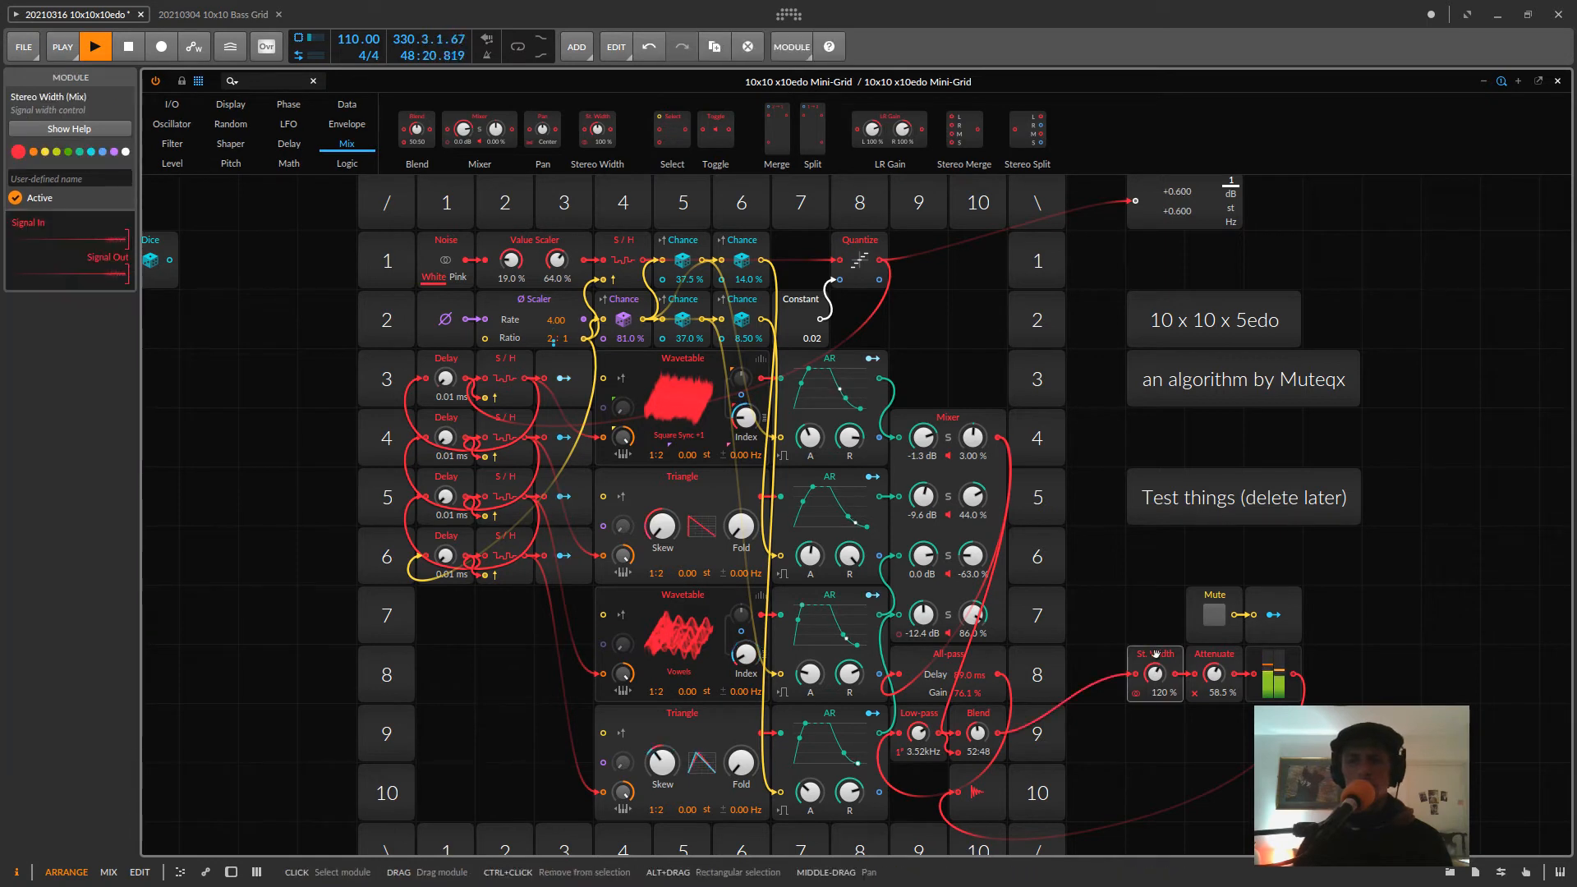
key("Delete")
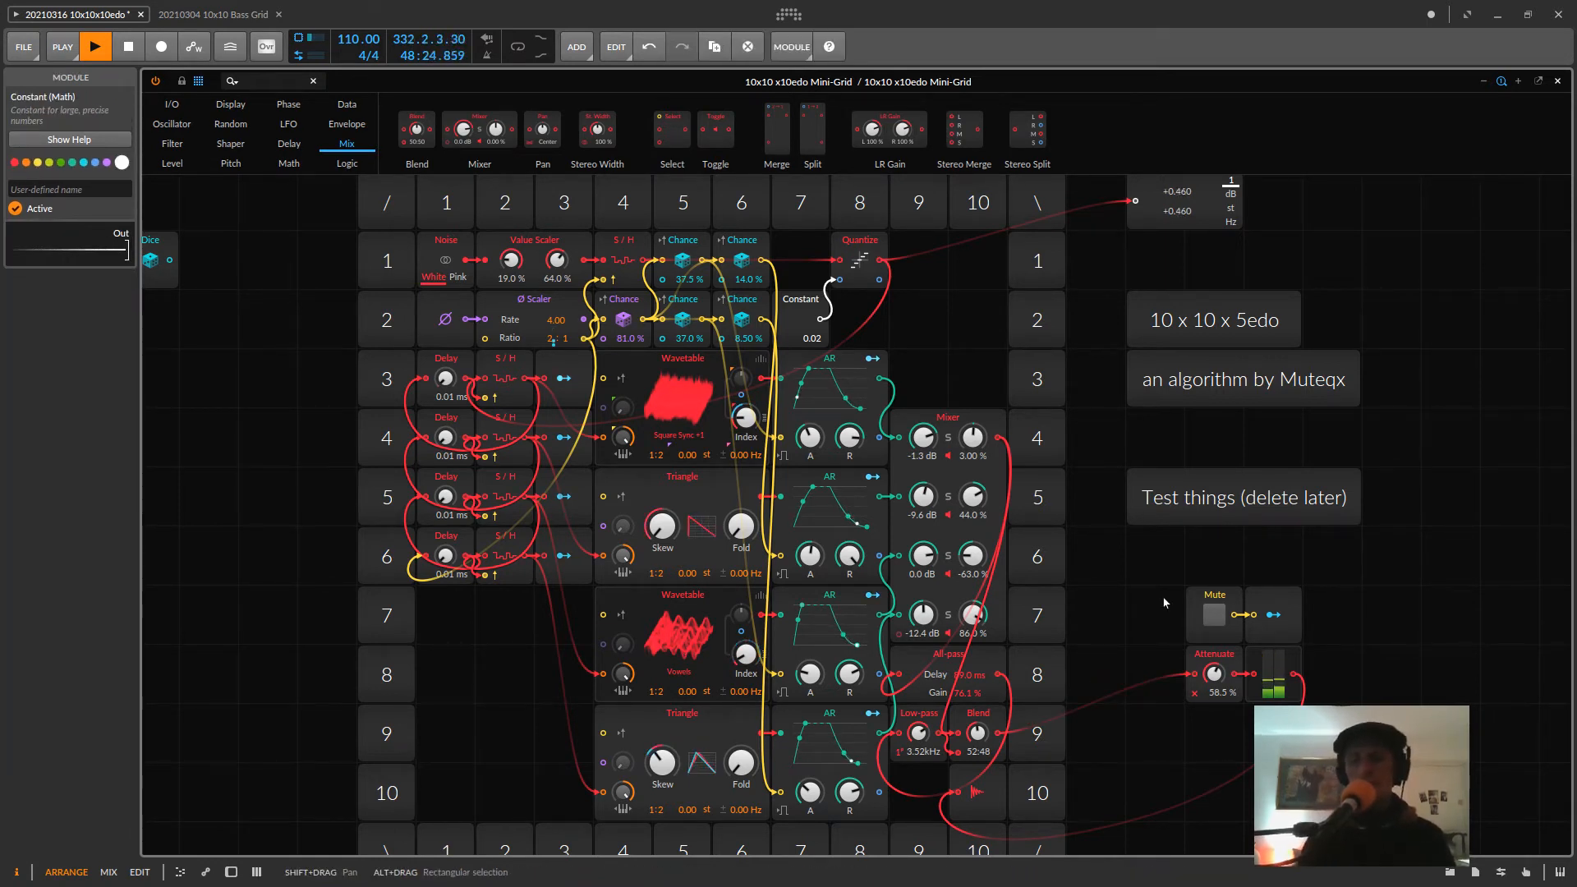
- Move the four-channel Mixer out beside the text labels and back into columns 9 and 10, occupying rows 3 to 6
scroll(1158, 616, "up", 1)
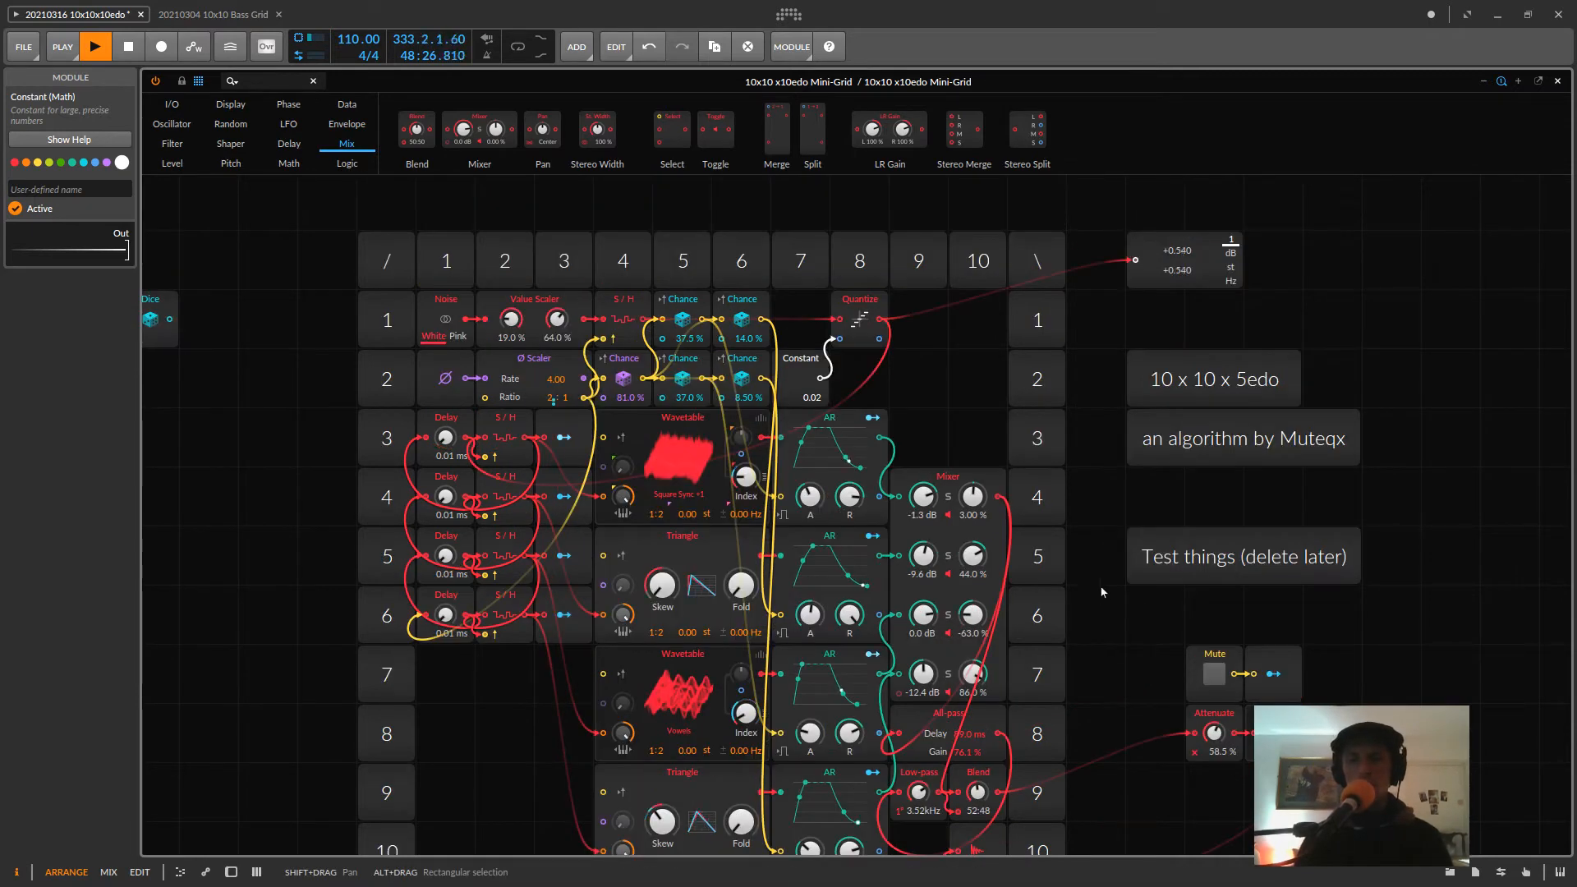
scroll(949, 528, "down", 1)
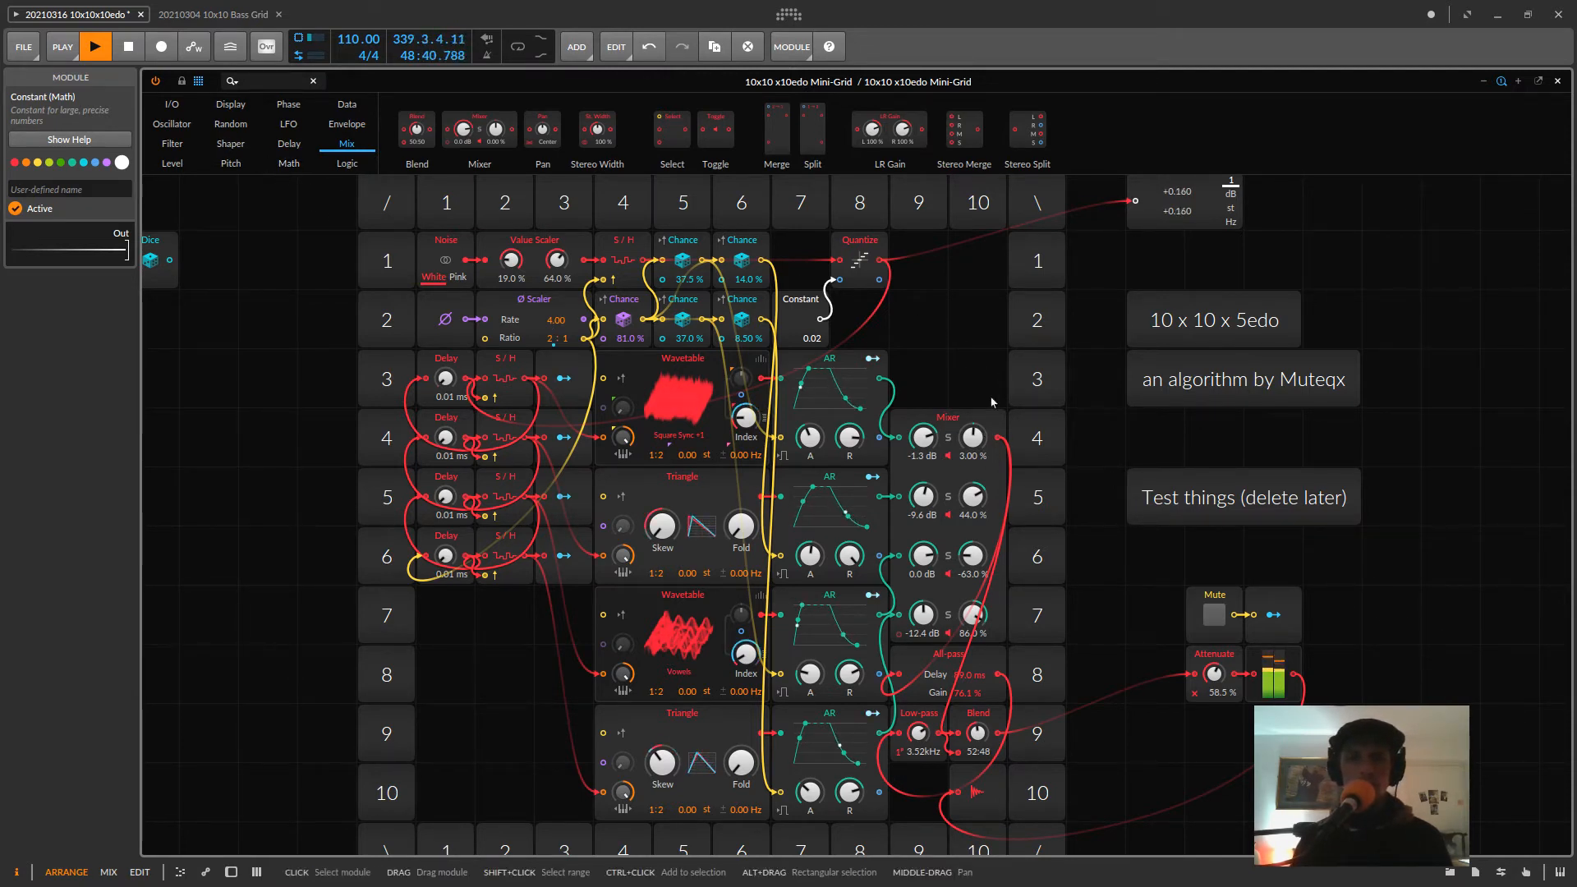
left_click(953, 423)
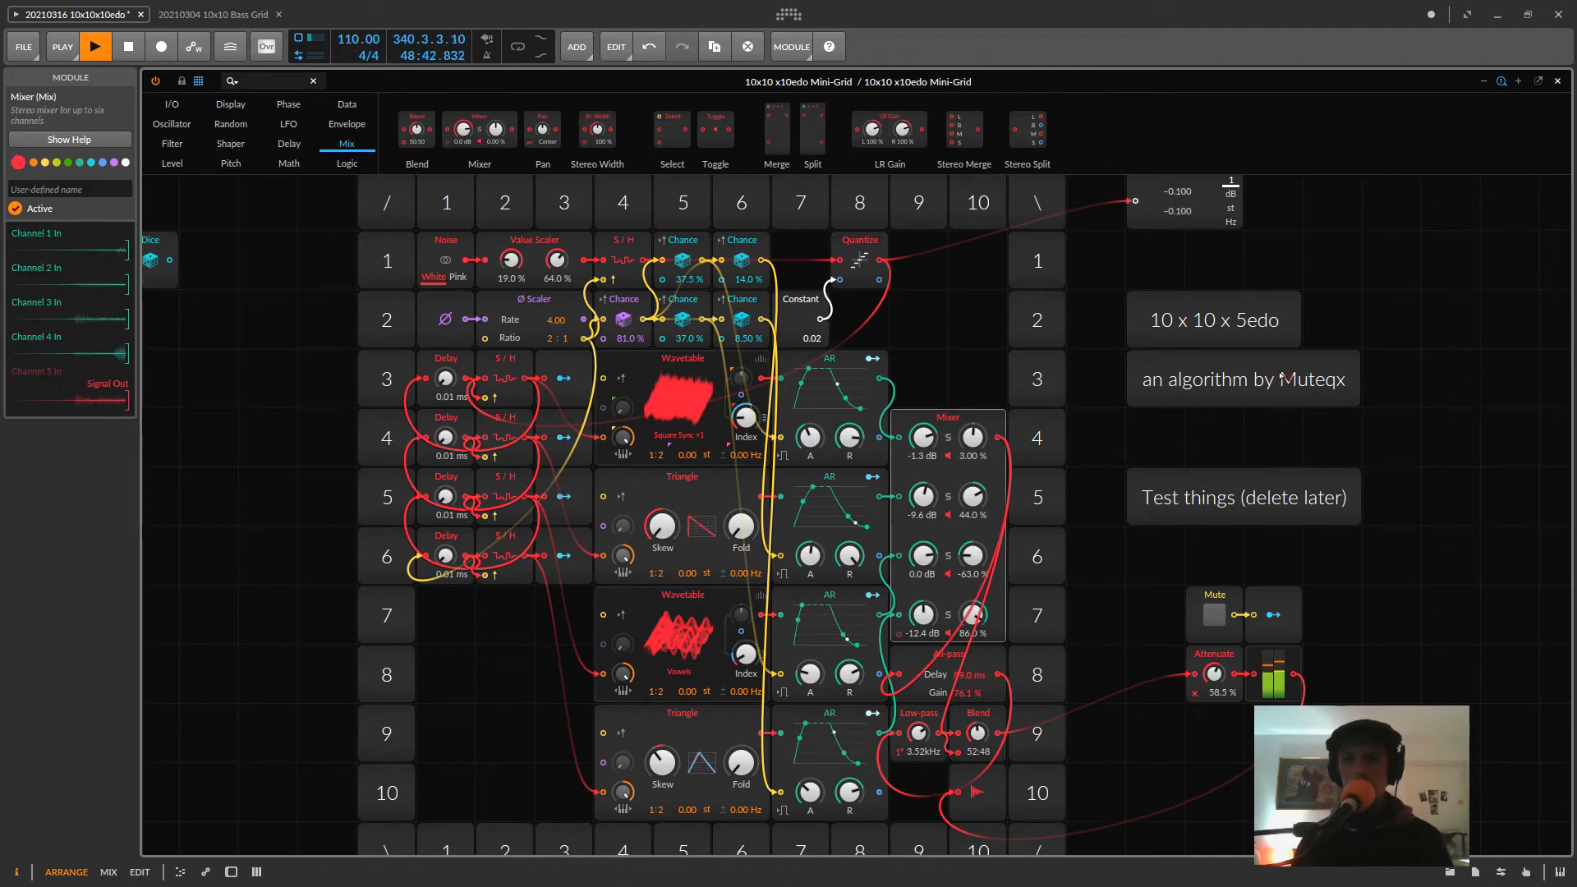
left_click_drag(904, 484, 1347, 367)
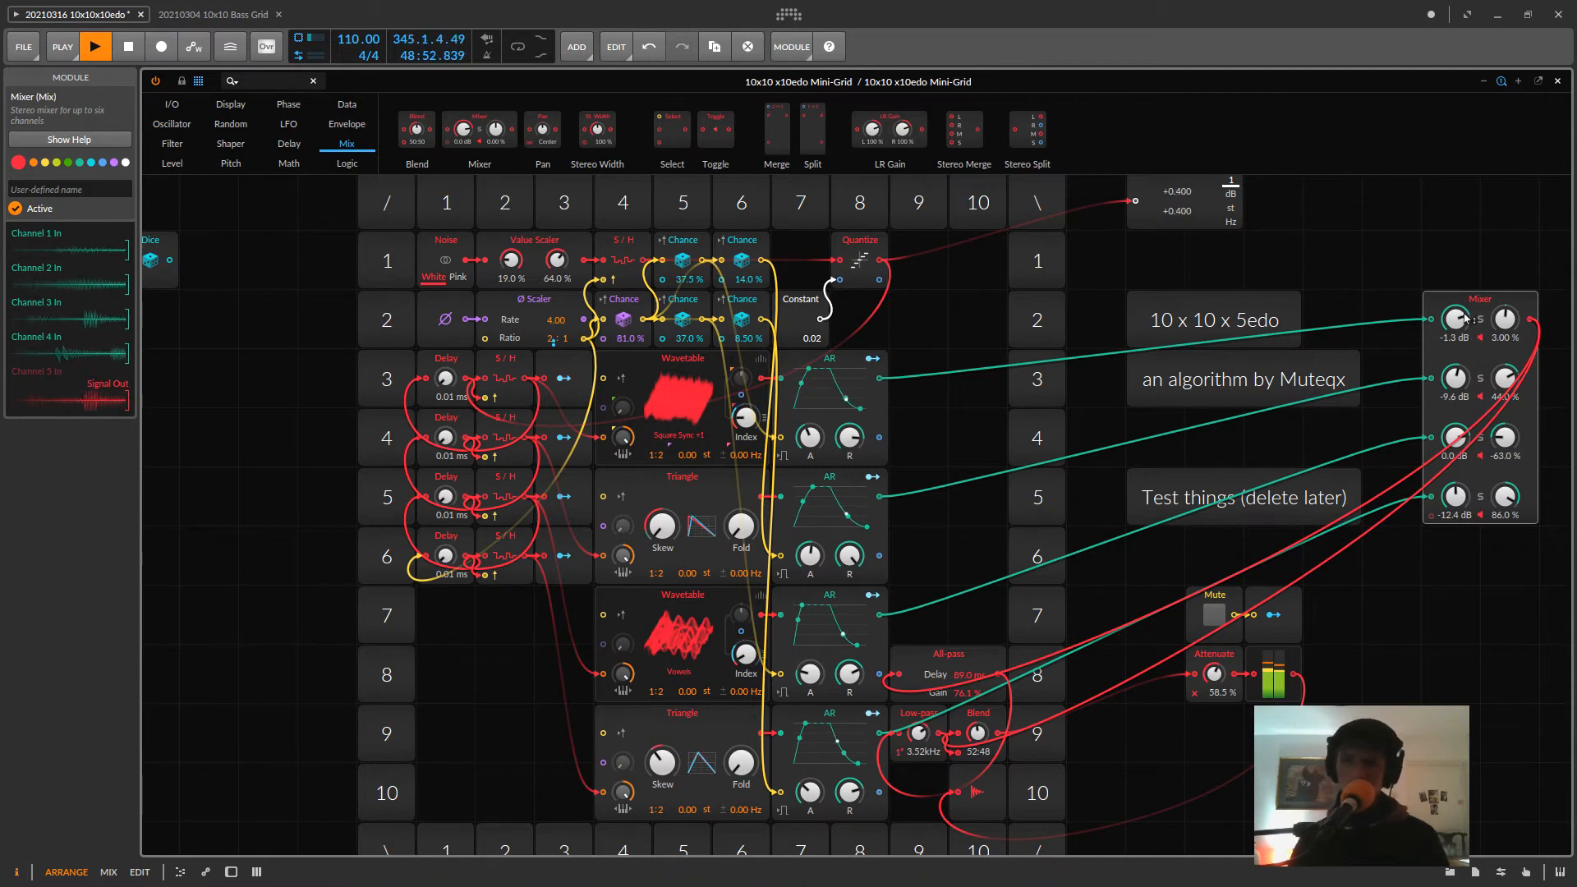
left_click_drag(1466, 318, 912, 395)
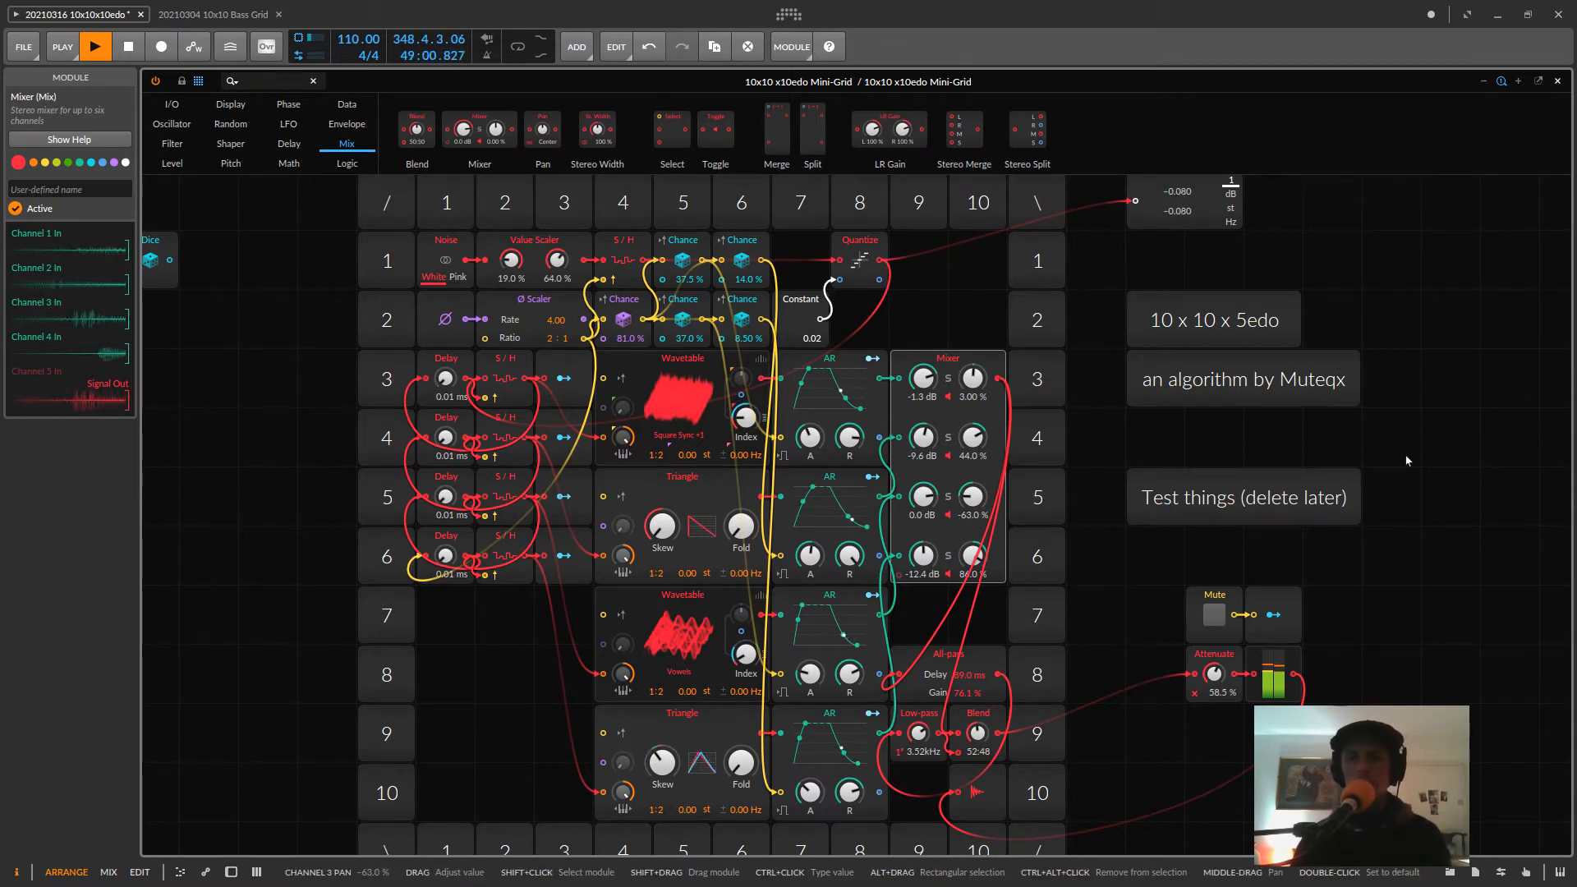
- Add a second Mixer module in the empty grid area beyond the text labels
scroll(1191, 491, "right", 3)
scroll(1149, 476, "right", 8)
scroll(1090, 454, "down", 1)
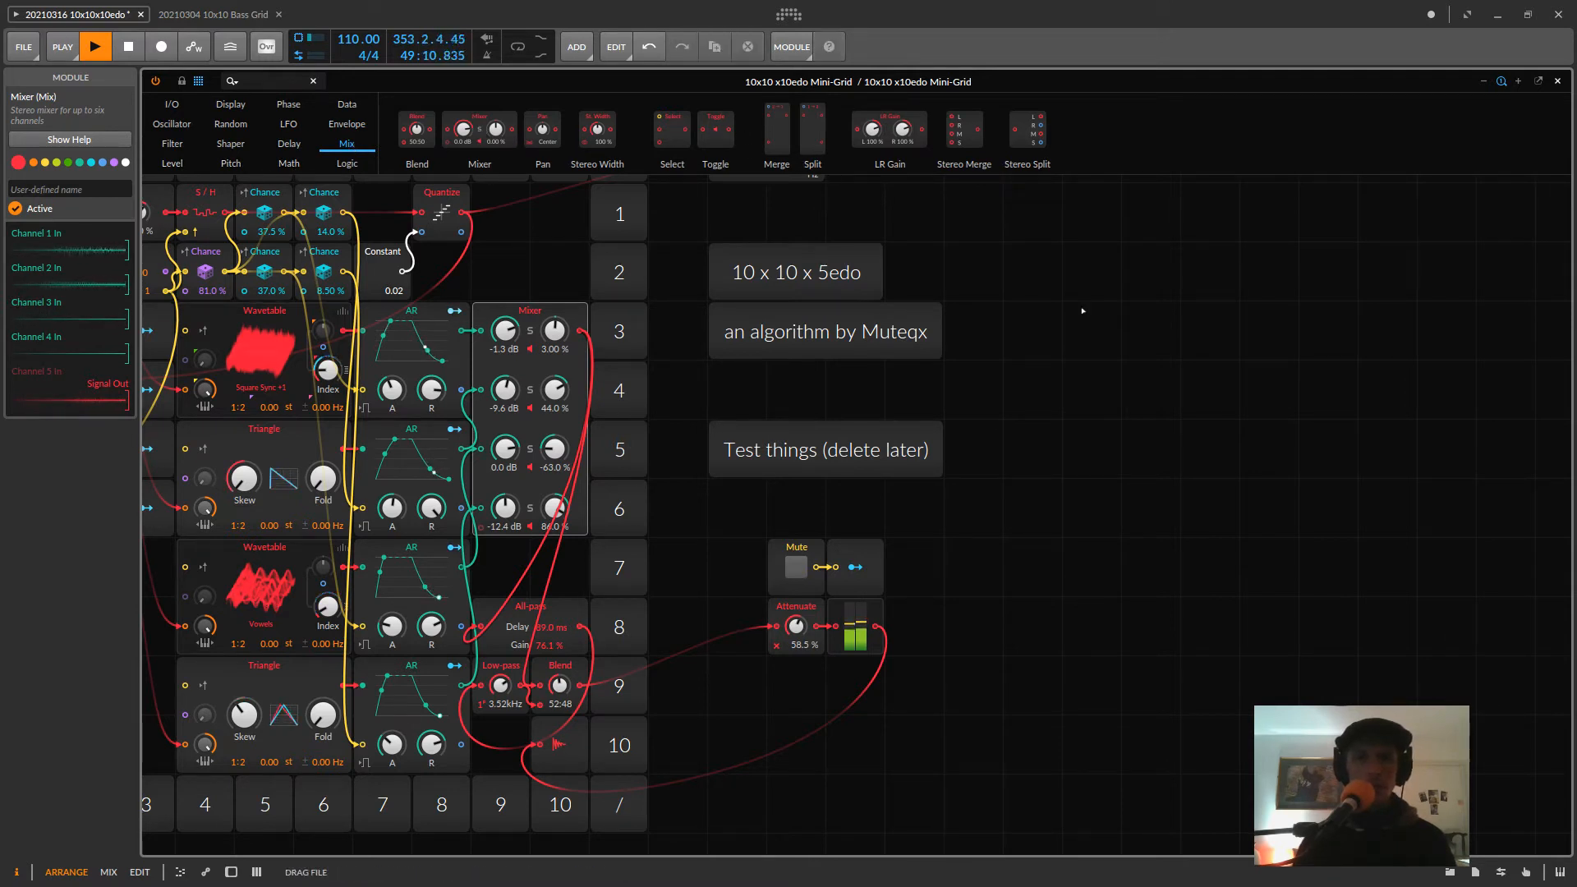
double_click(1162, 389)
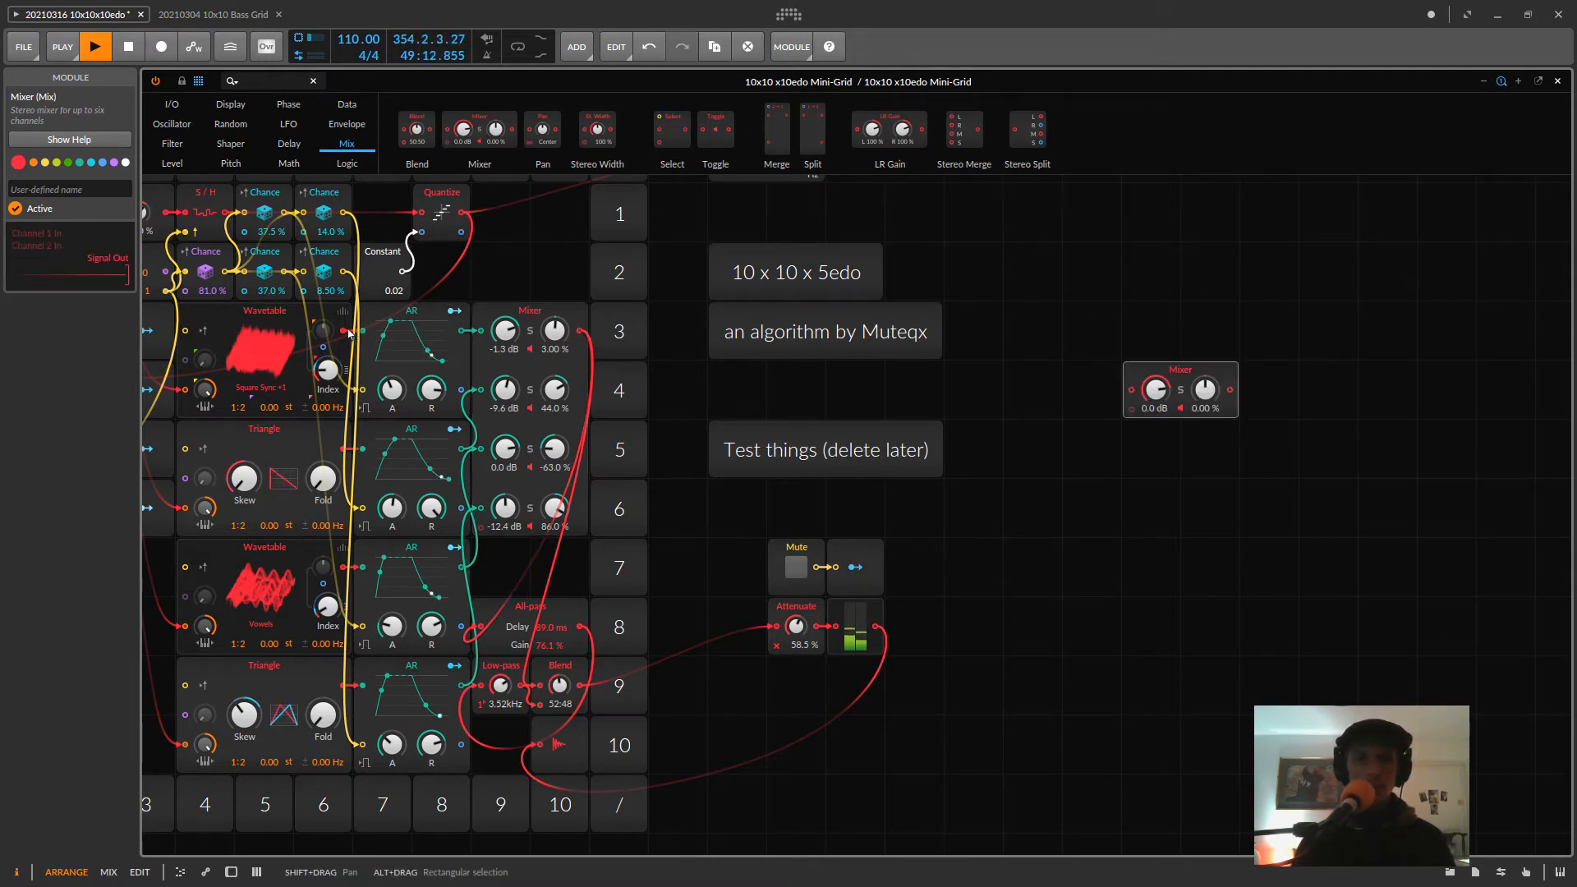
- Connect the outputs of both Wavetable and both Triangle oscillators to four separate channels of the new Mixer beyond the text labels
left_click_drag(750, 371, 1138, 393)
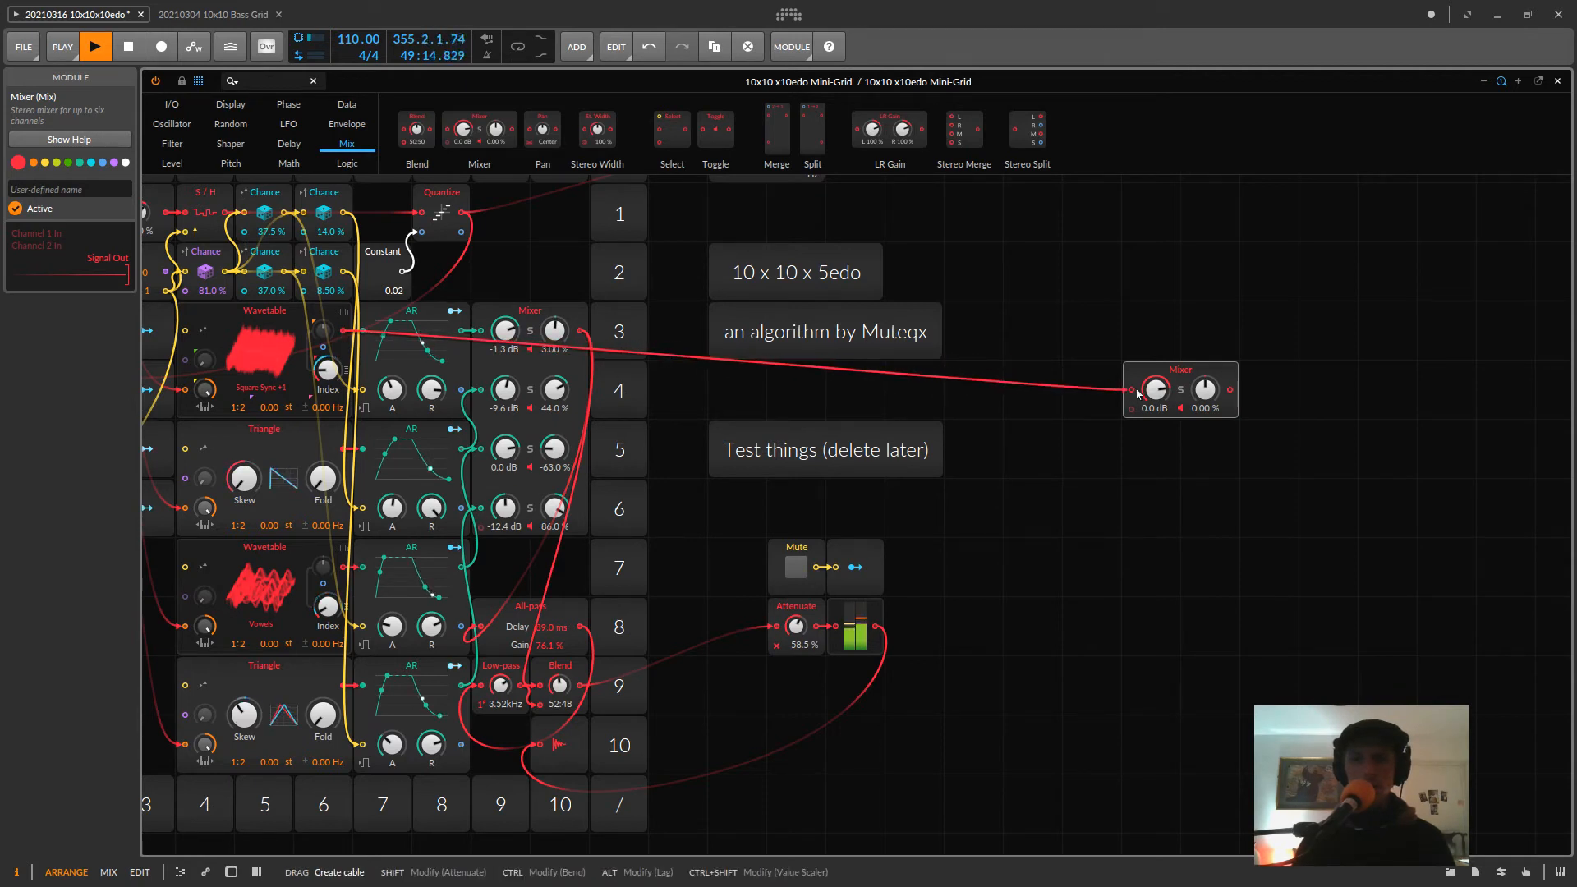
left_click_drag(343, 448, 1131, 412)
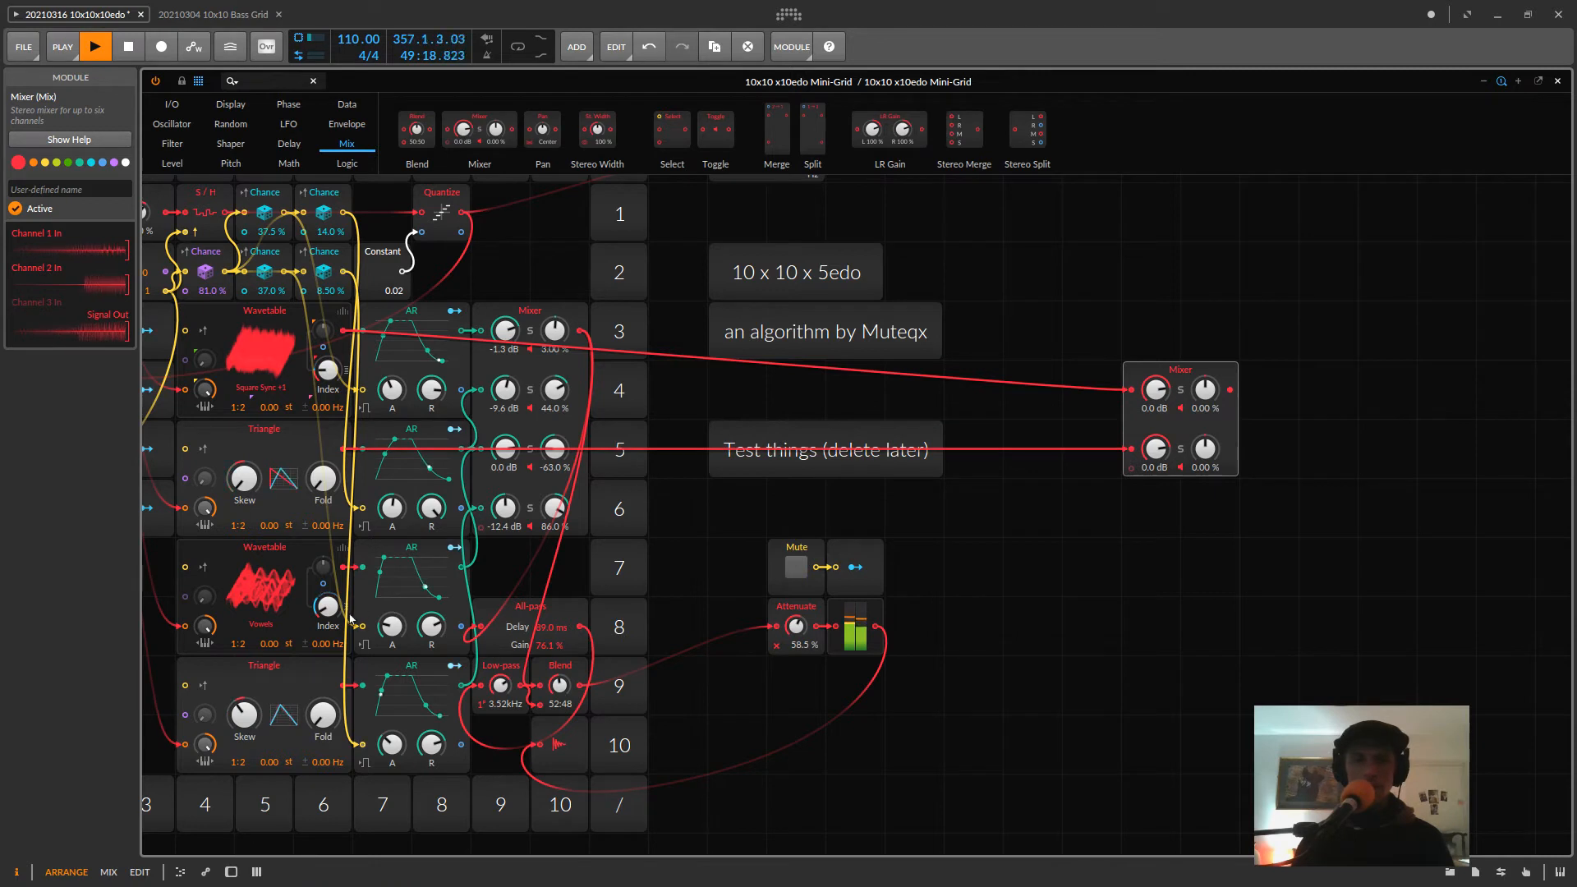
left_click_drag(343, 567, 1131, 508)
left_click_drag(342, 685, 1135, 542)
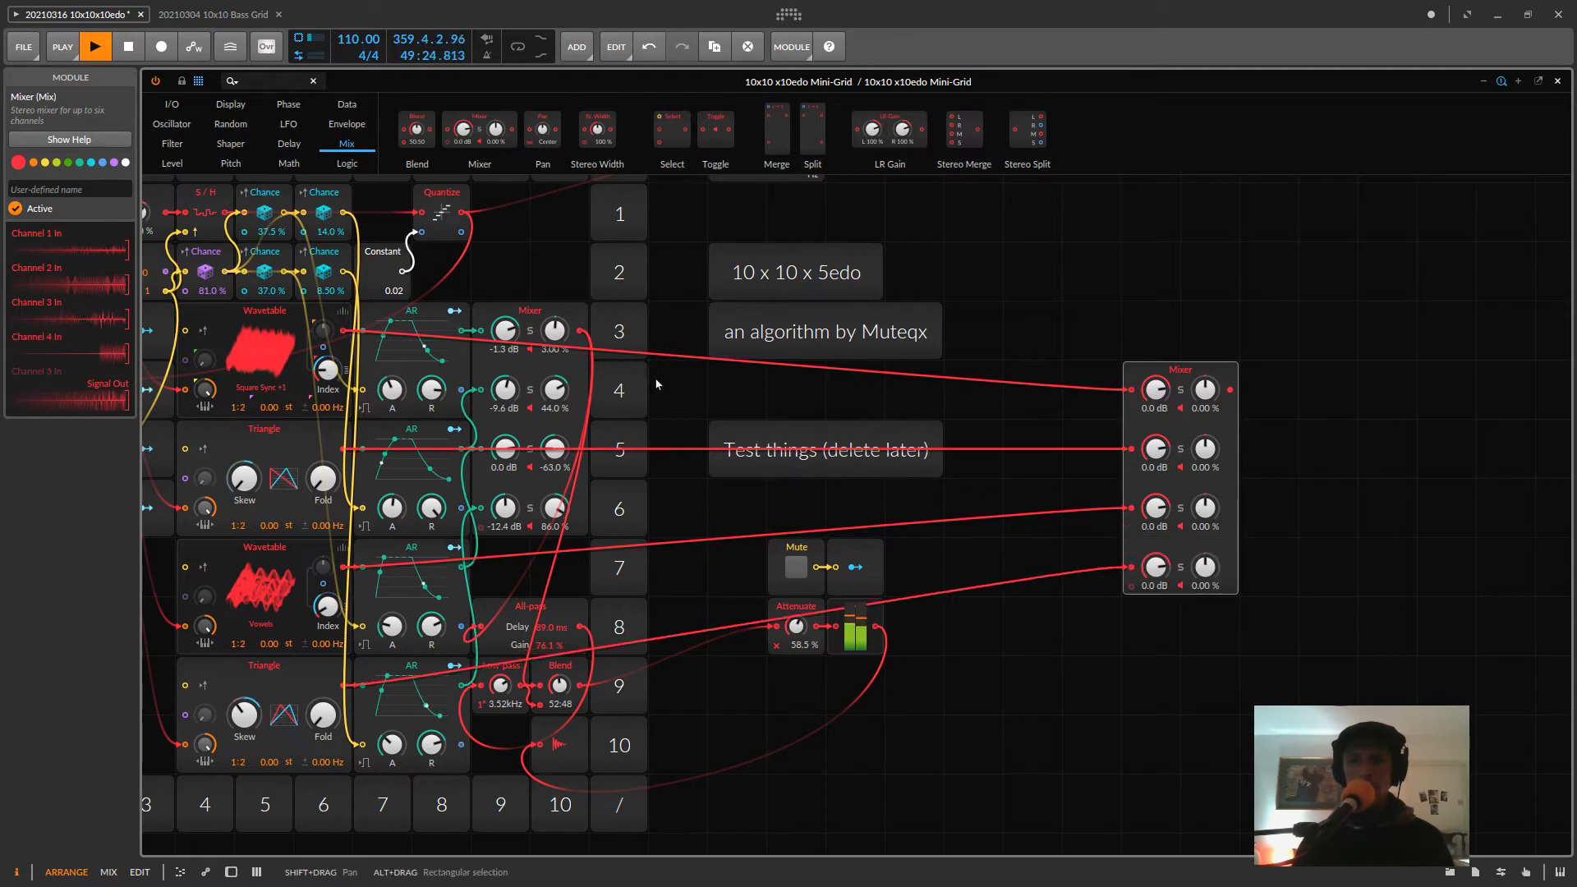
left_click(1056, 324)
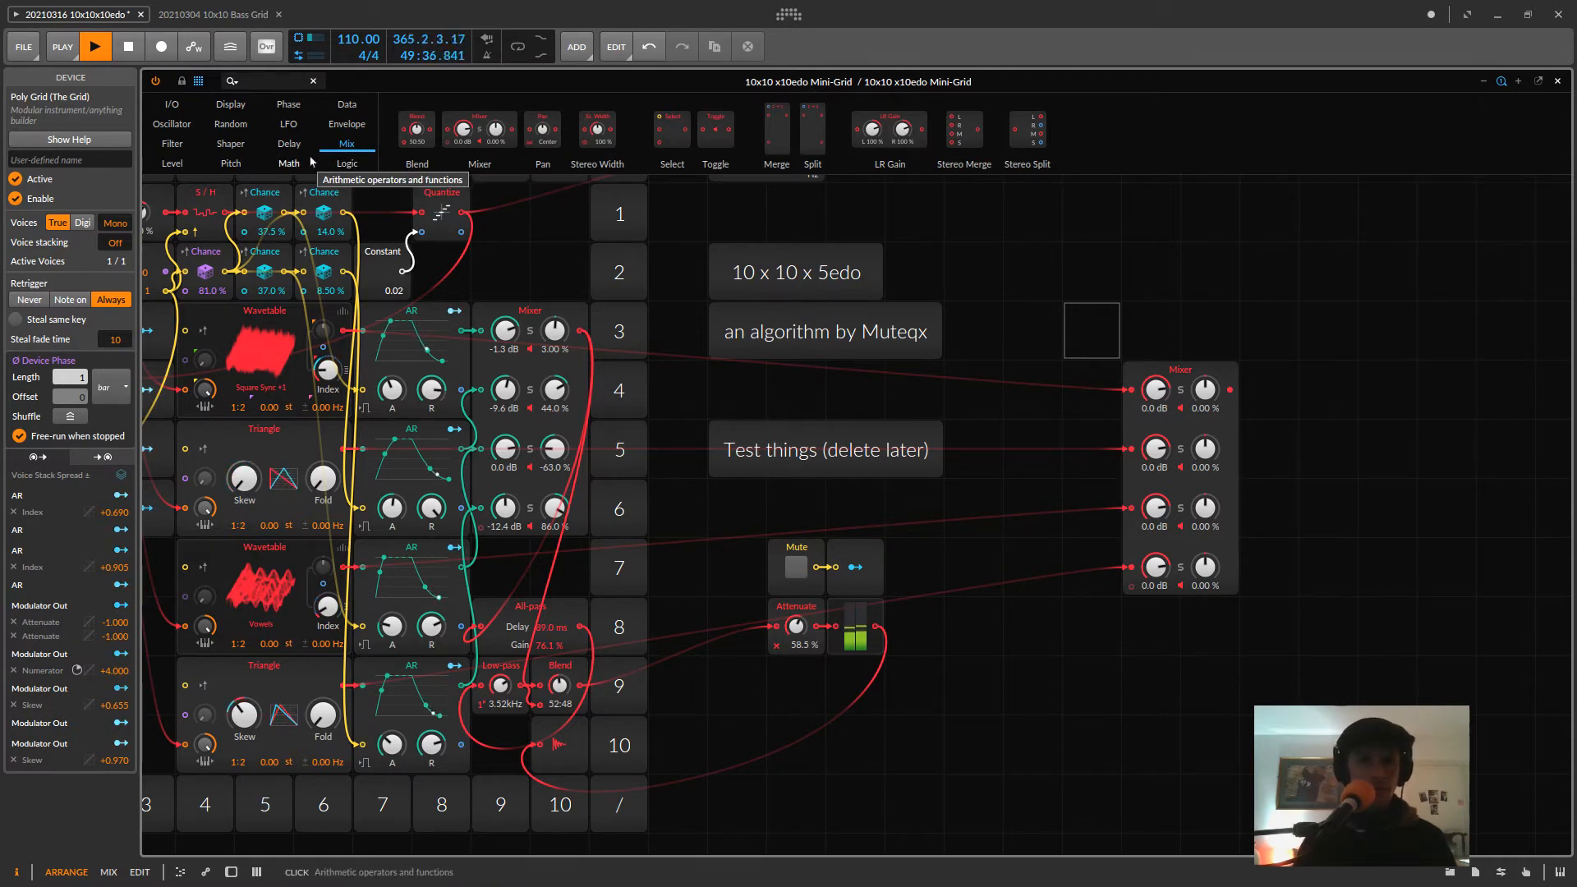
- Insert an AD envelope directly after the new Mixer and trigger it from the row 2 Chance module in column 4
left_click(345, 124)
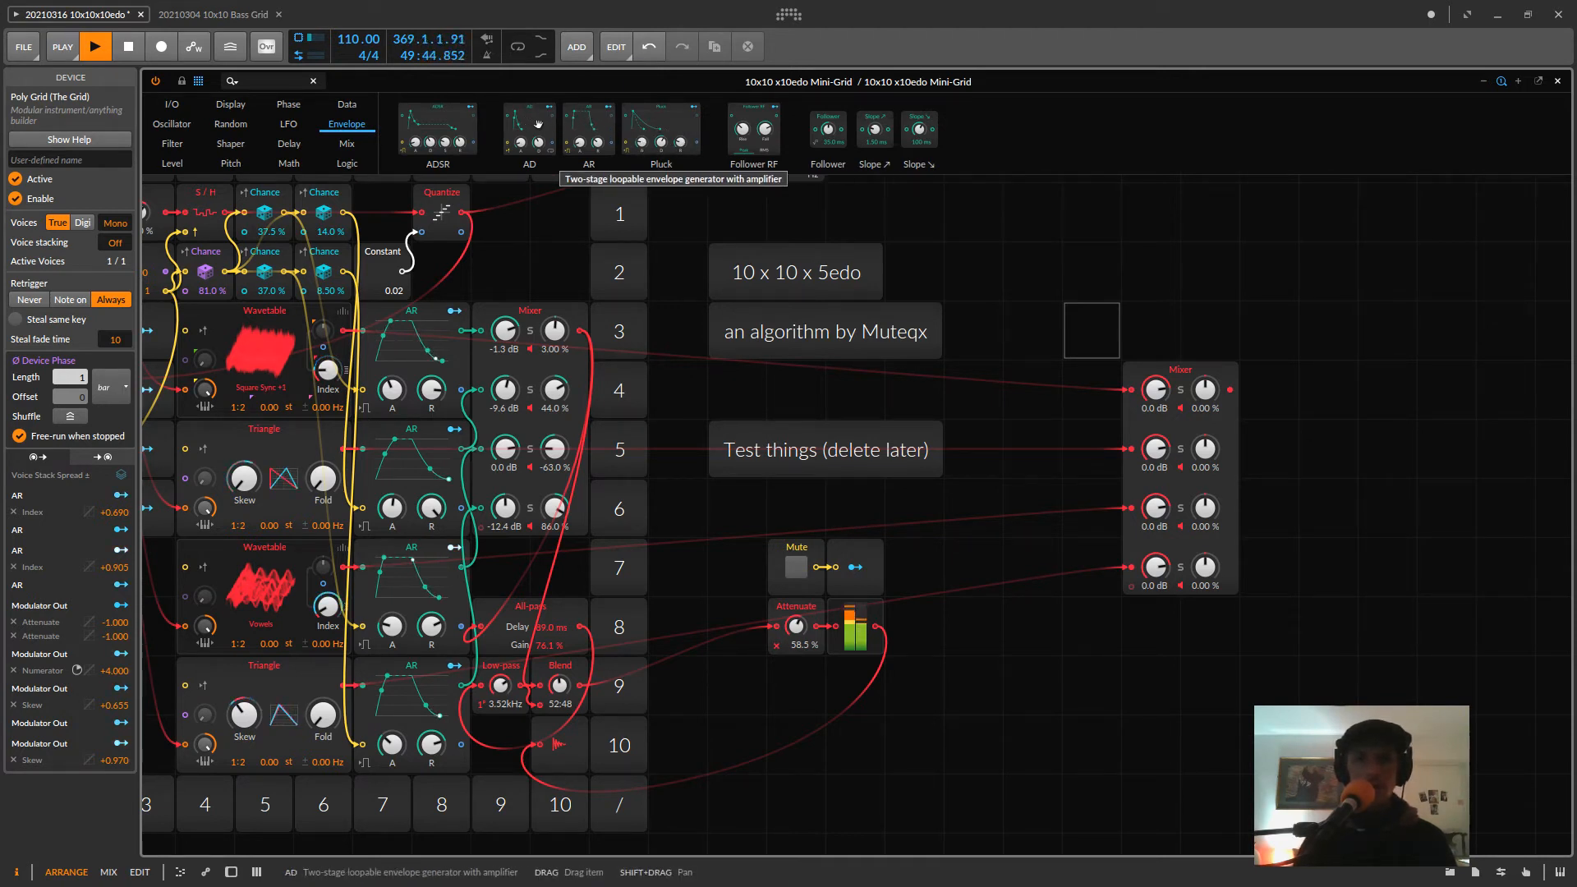
left_click_drag(538, 124, 1249, 389)
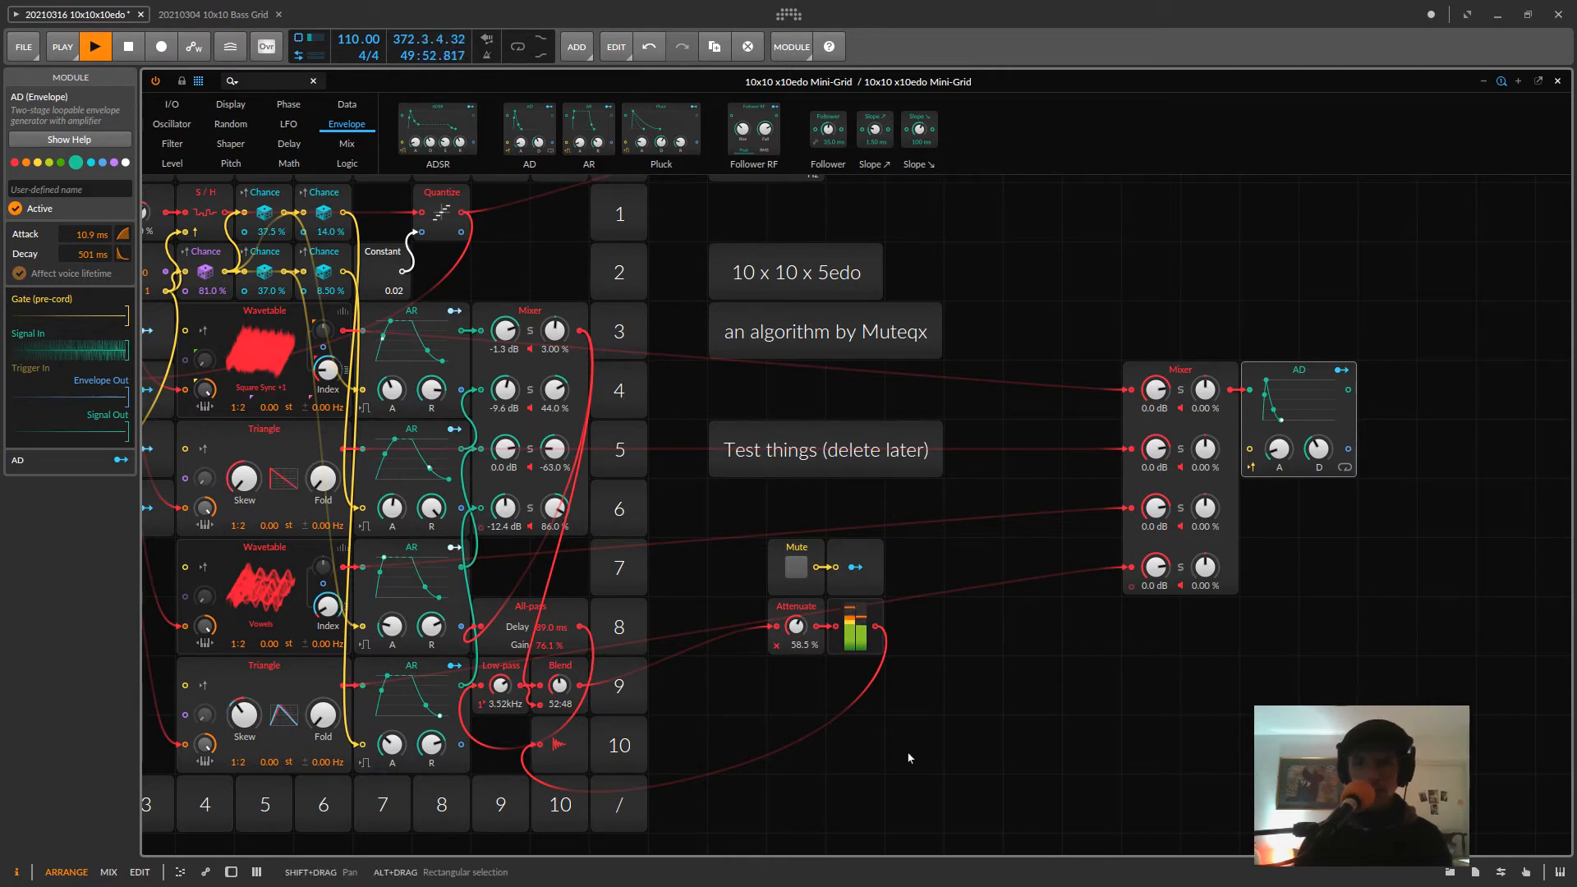
scroll(910, 757, "left", 4)
scroll(910, 757, "down", 1)
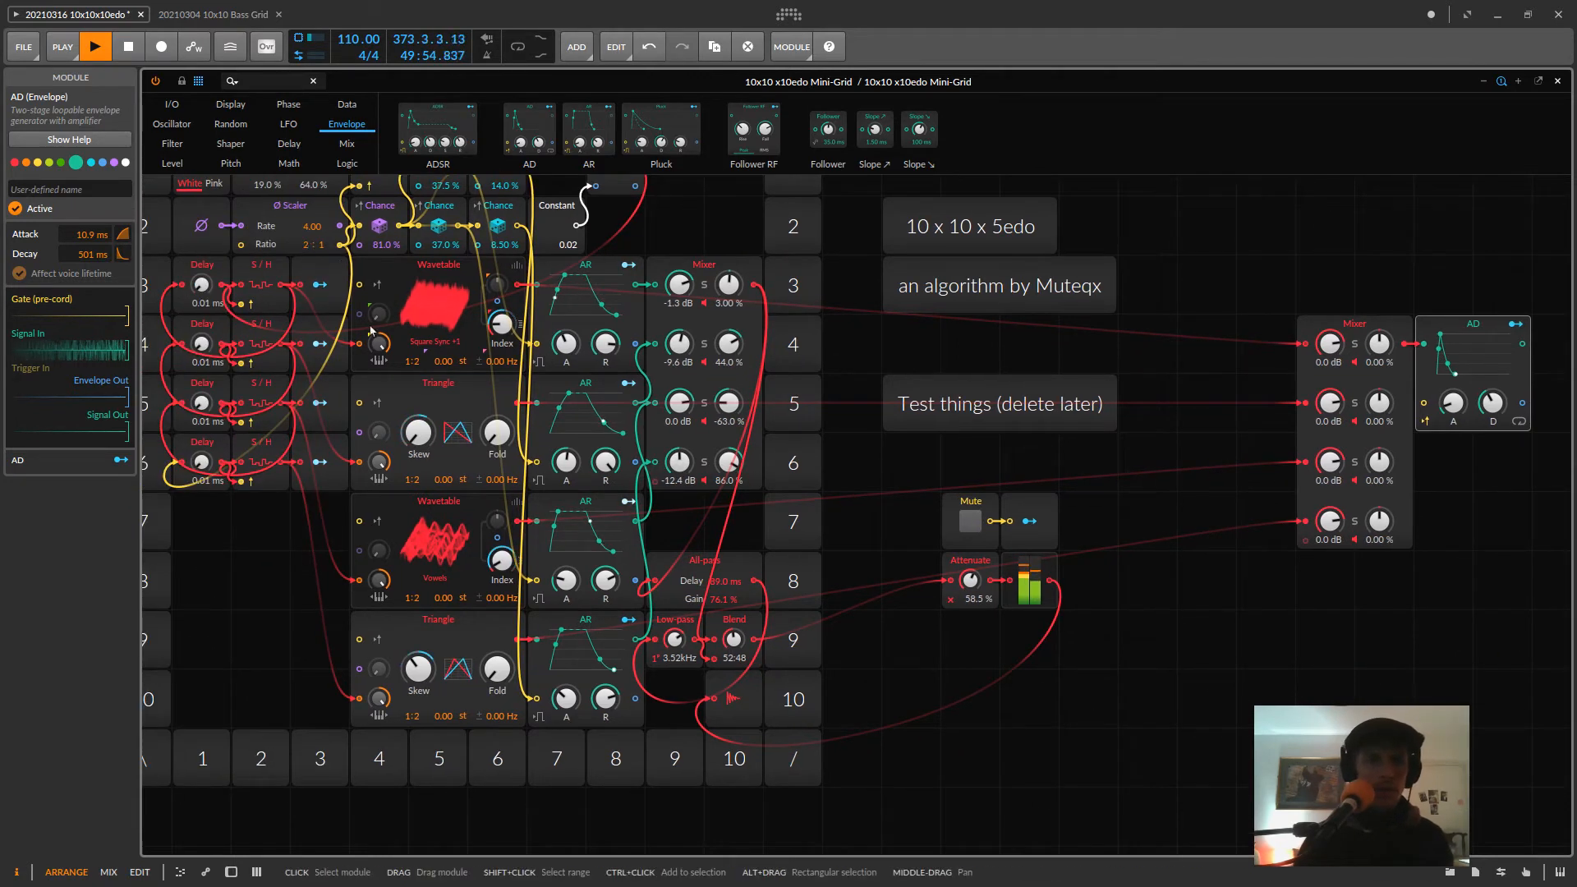
scroll(344, 478, "up", 1)
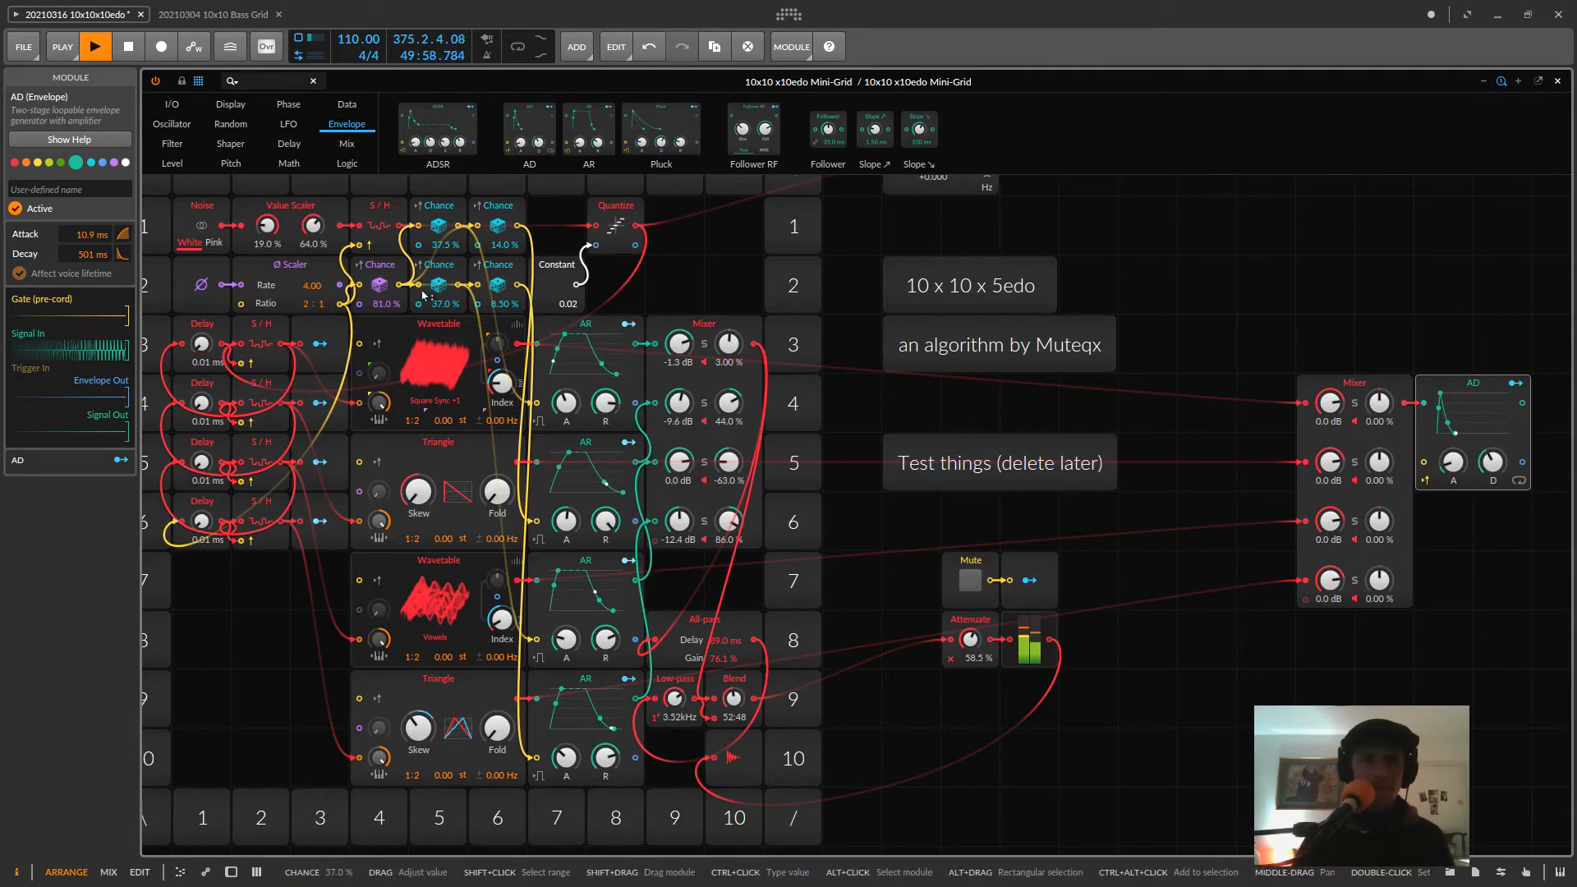
left_click_drag(400, 284, 1423, 462)
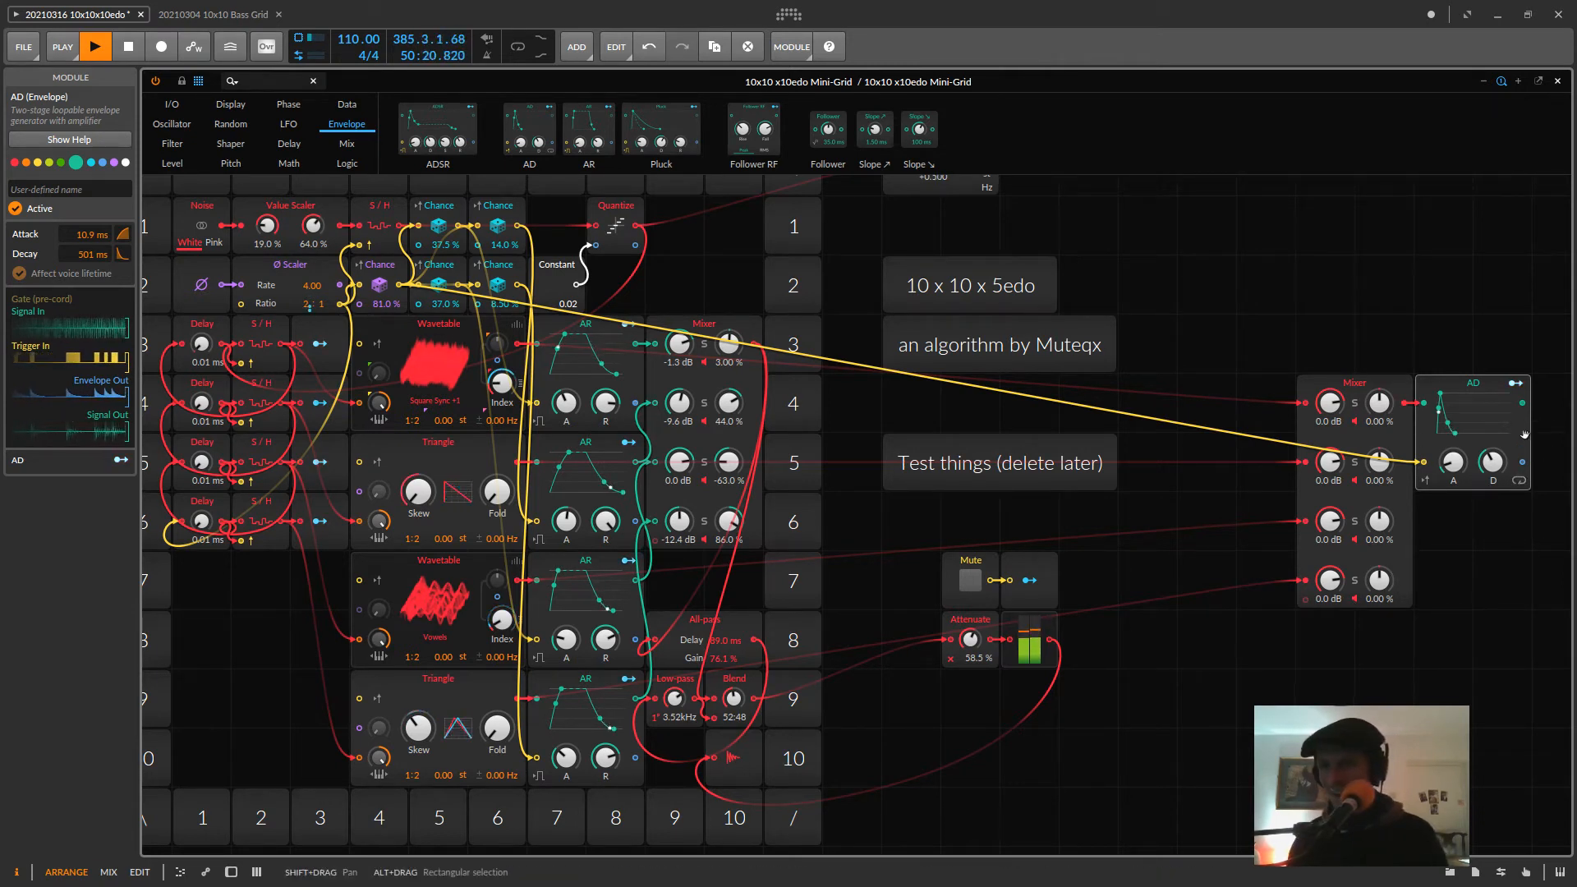
- Audition the AD output through the Attenuate at 62.5 %, and reconnect the Blend output to the Attenuate input
left_click_drag(1522, 403, 975, 644)
scroll(975, 643, "up", 3)
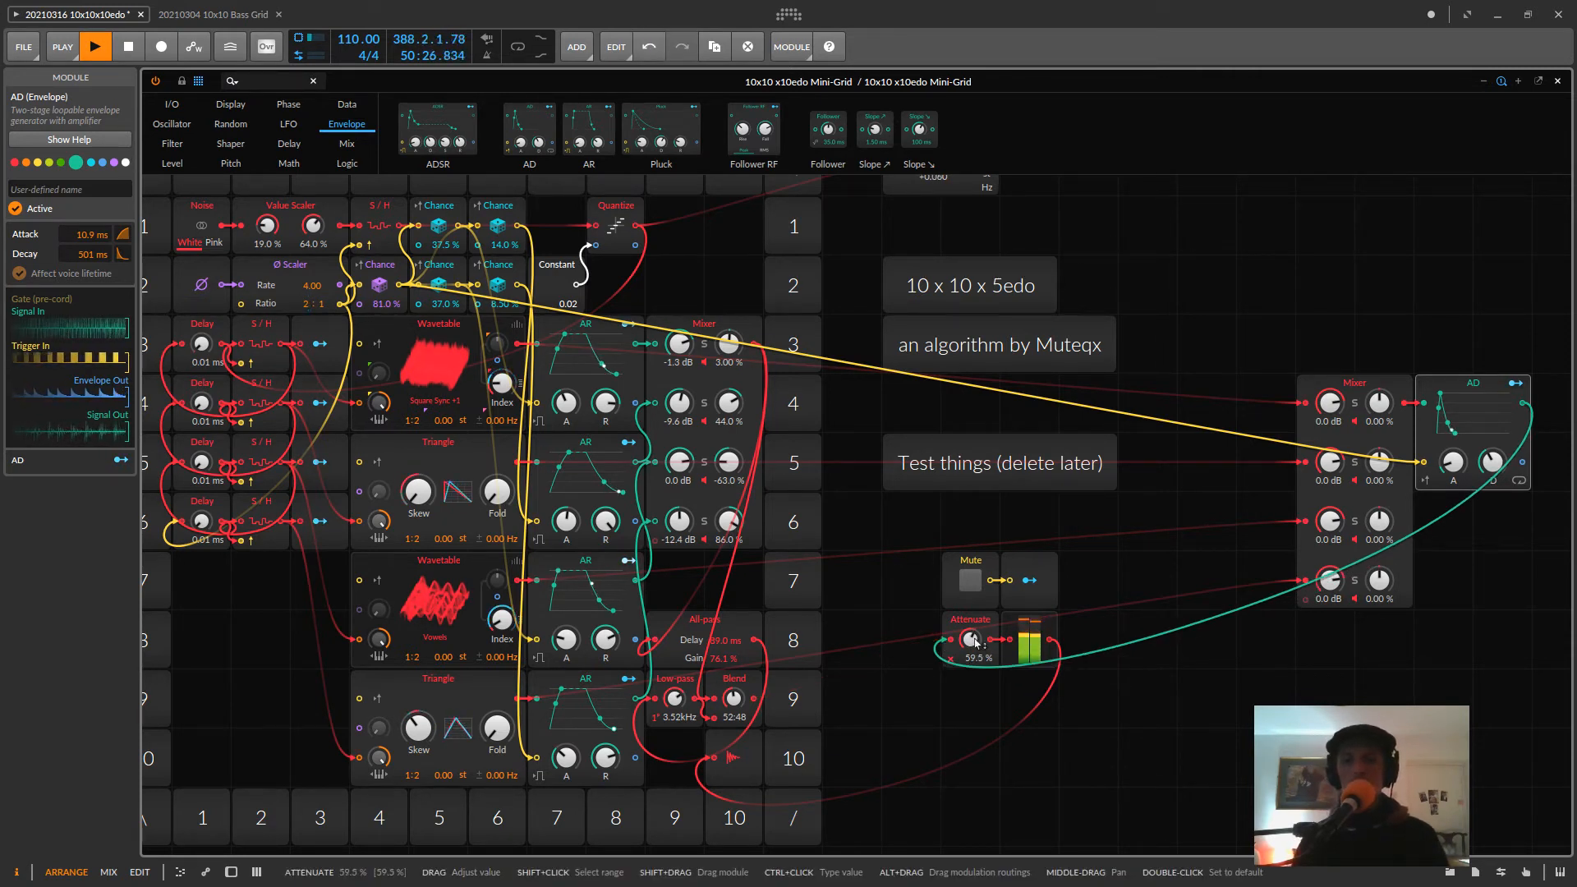
scroll(975, 643, "up", 1)
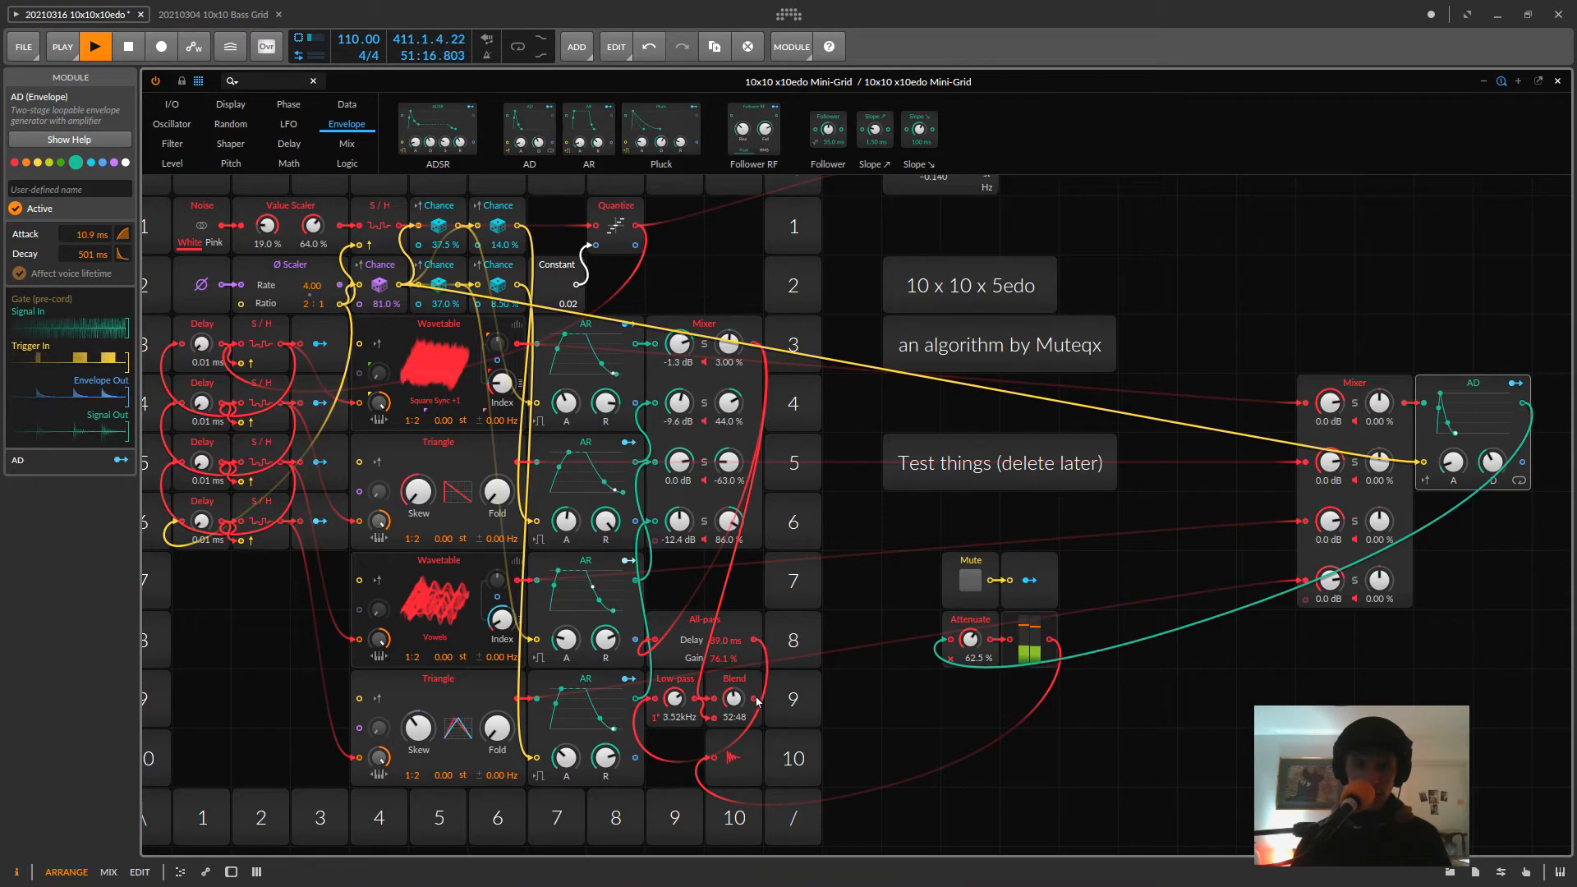
left_click_drag(754, 698, 950, 639)
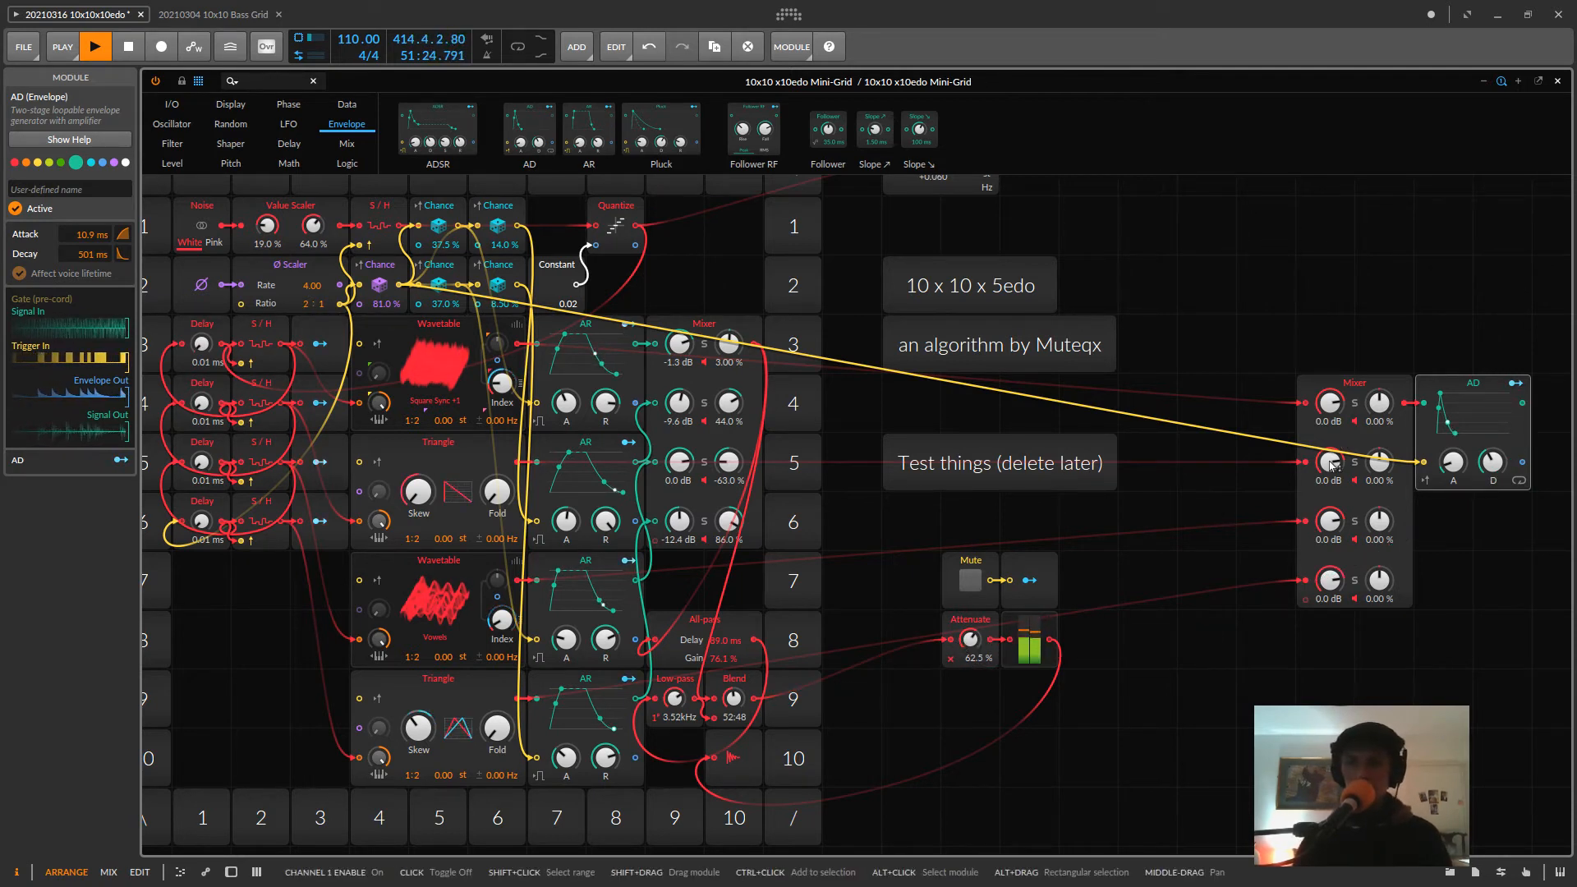
- Feed the AD output into the All-pass, setting its delay to 48.0 ms and the Blend to 43:57
left_click_drag(1522, 402, 693, 647)
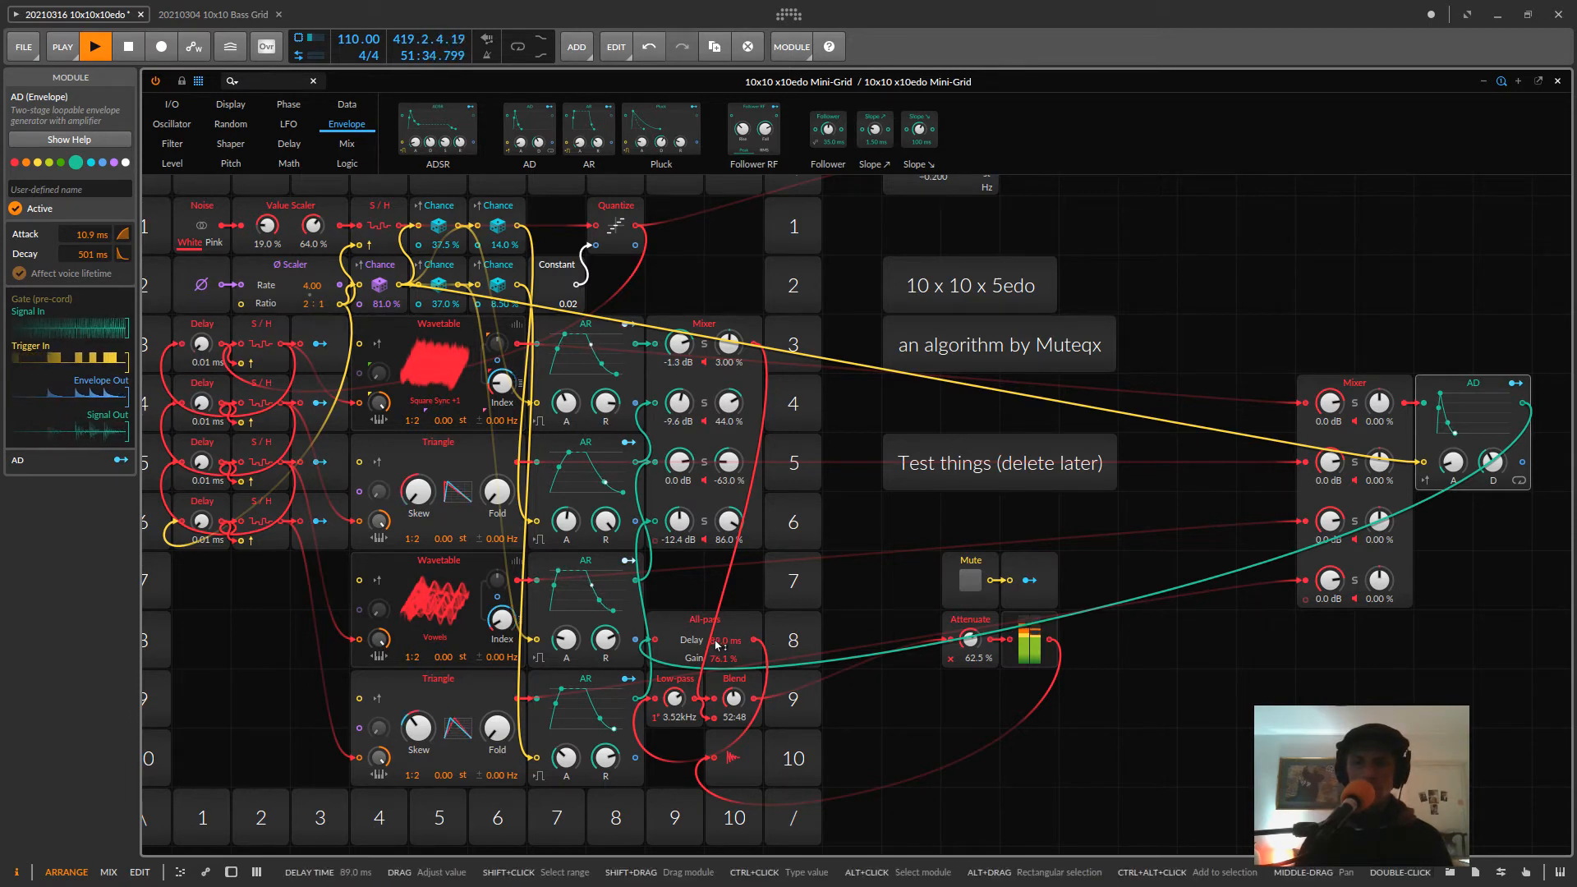
left_click_drag(716, 644, 716, 641)
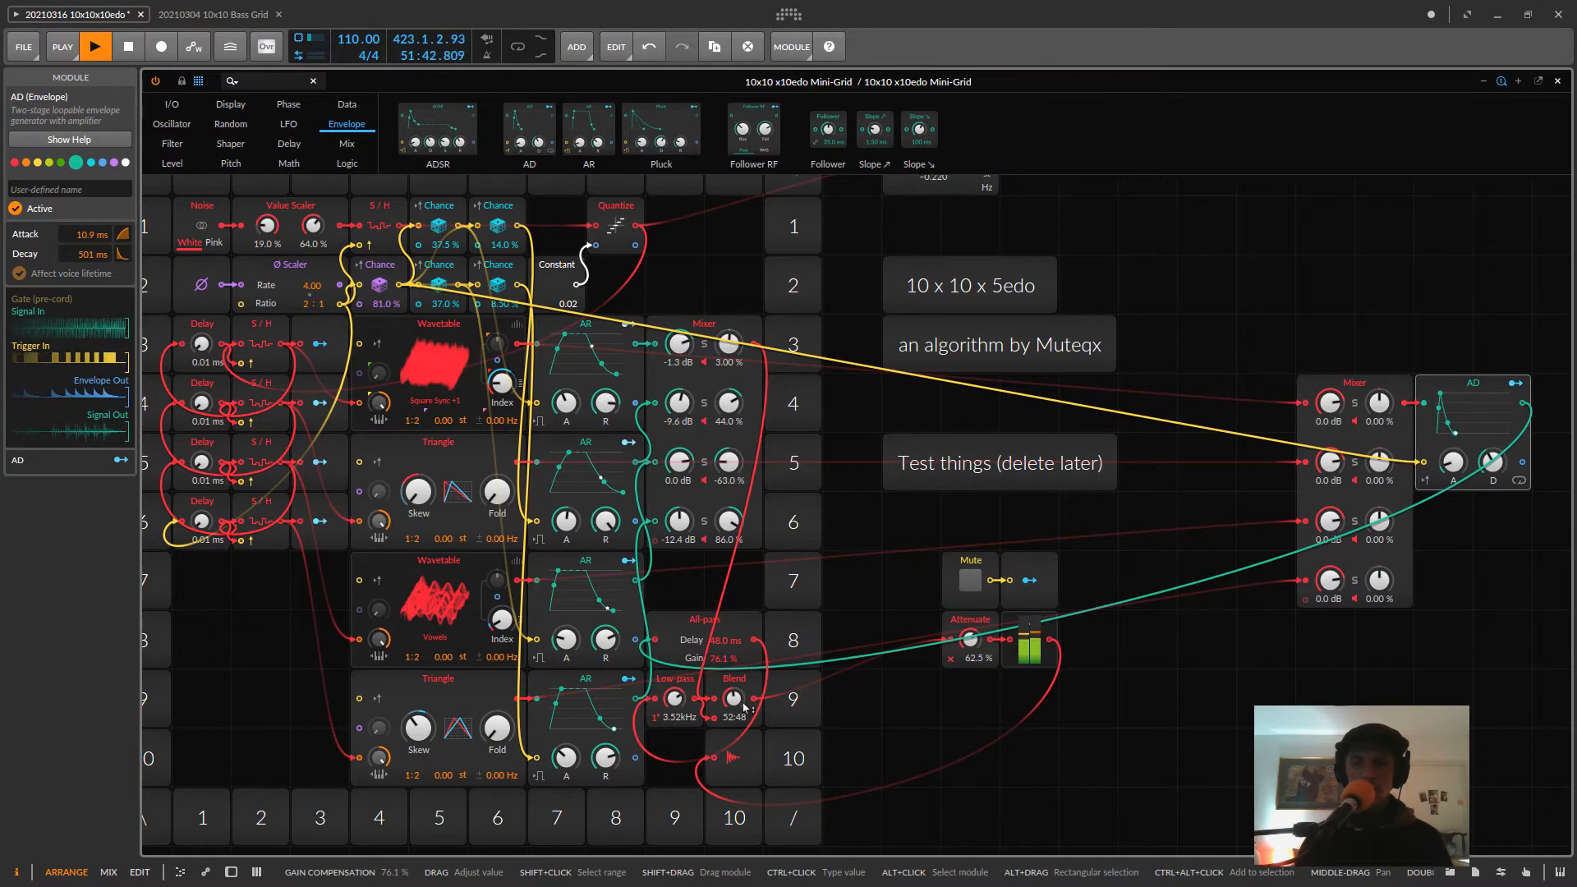
left_click_drag(732, 699, 733, 692)
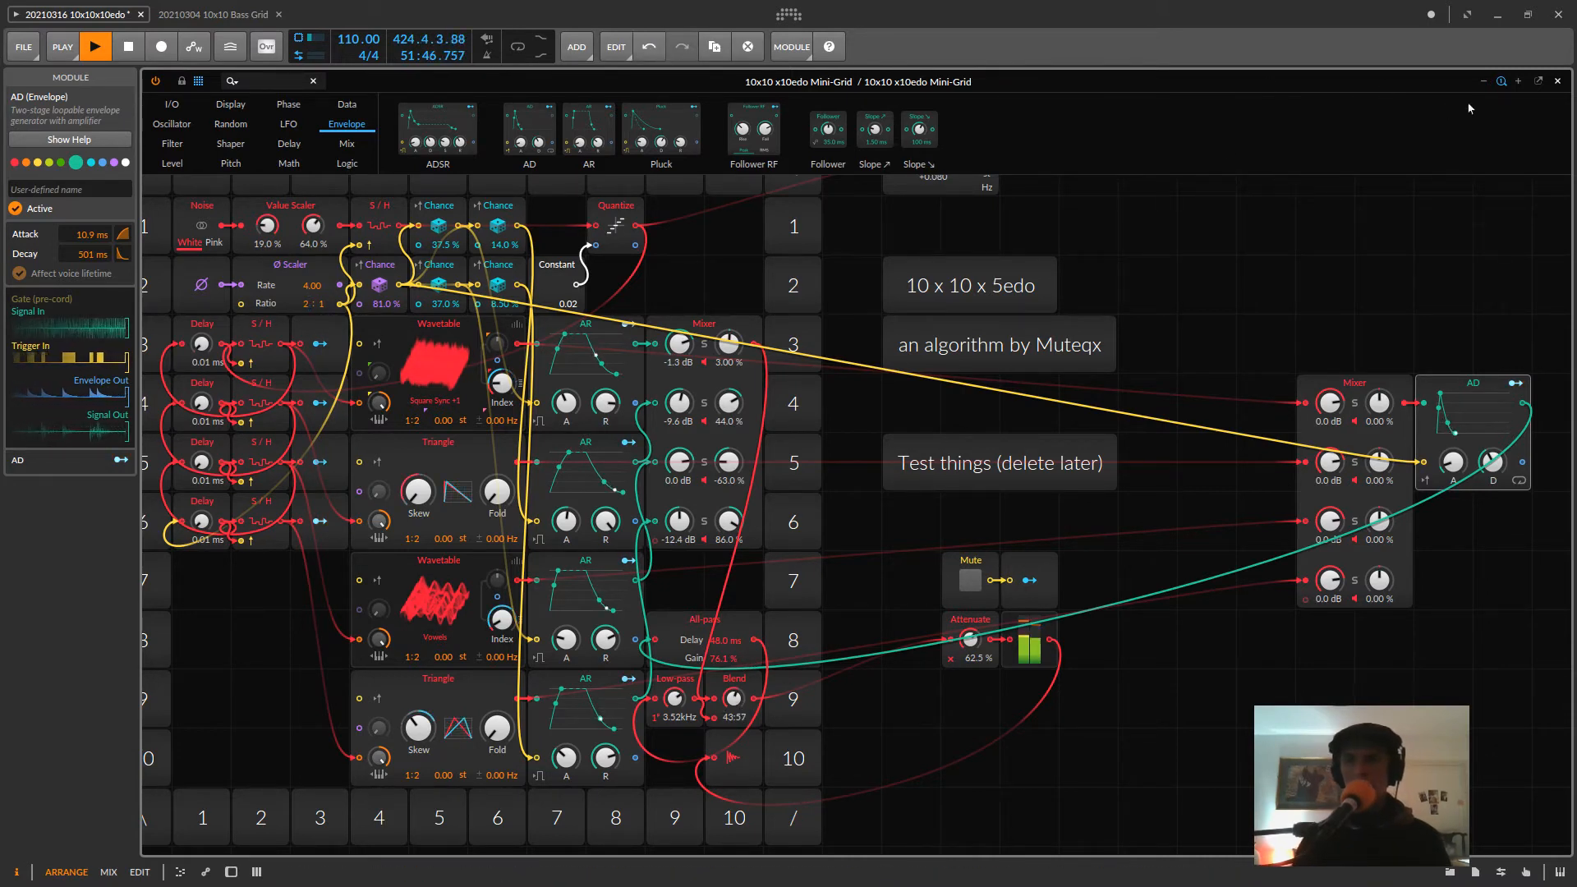
- Close the Grid editor, record a clip in the Grid Rec track's Scene 4 slot, and stop the recording
left_click(1555, 83)
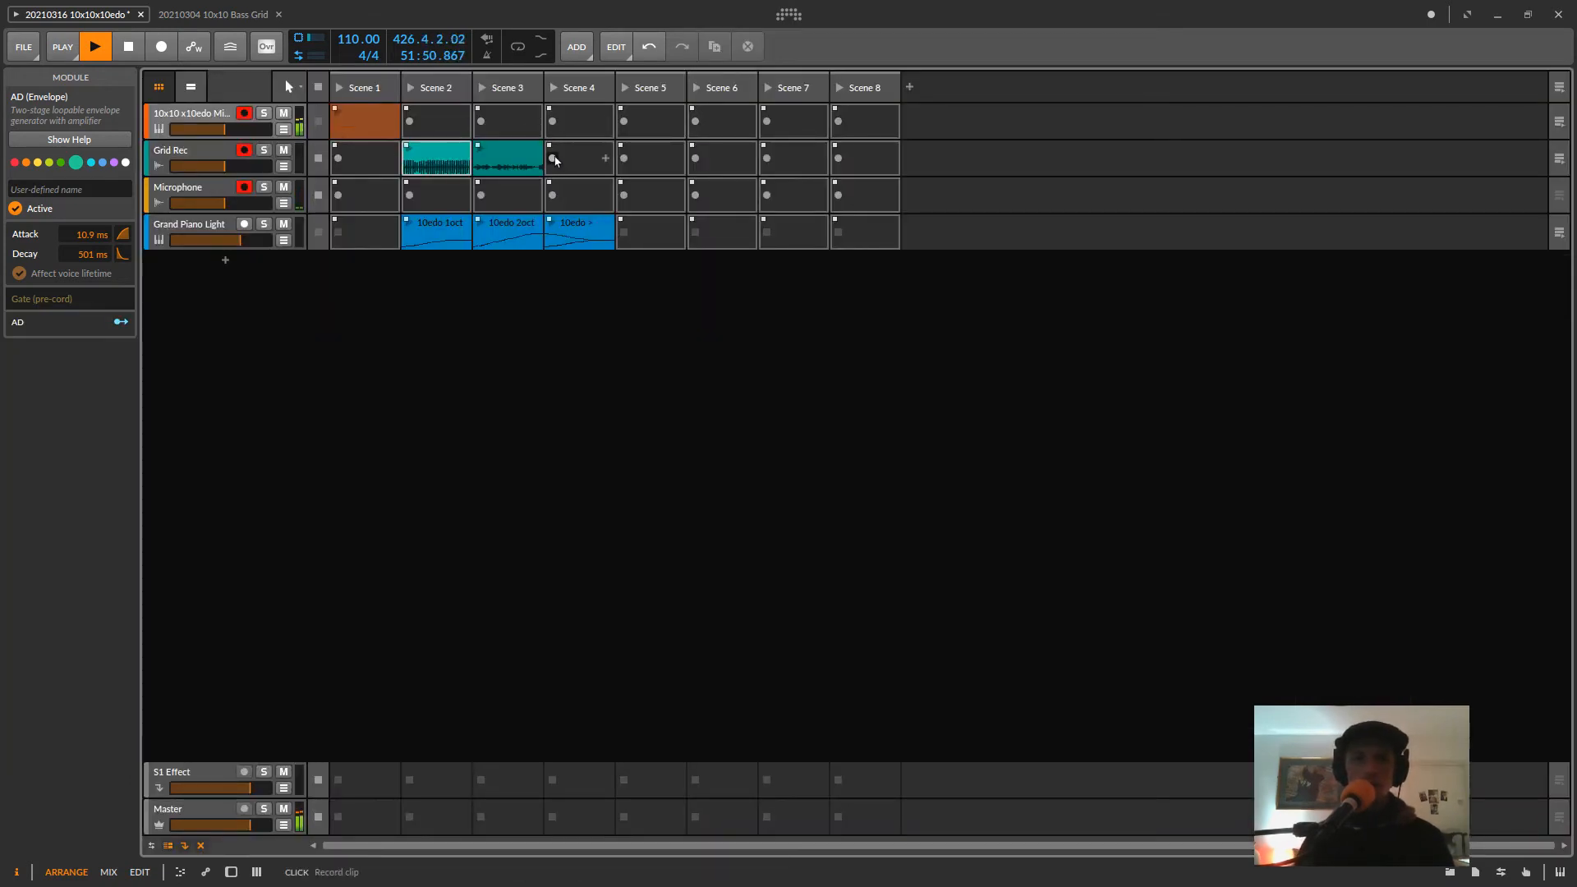
left_click(552, 159)
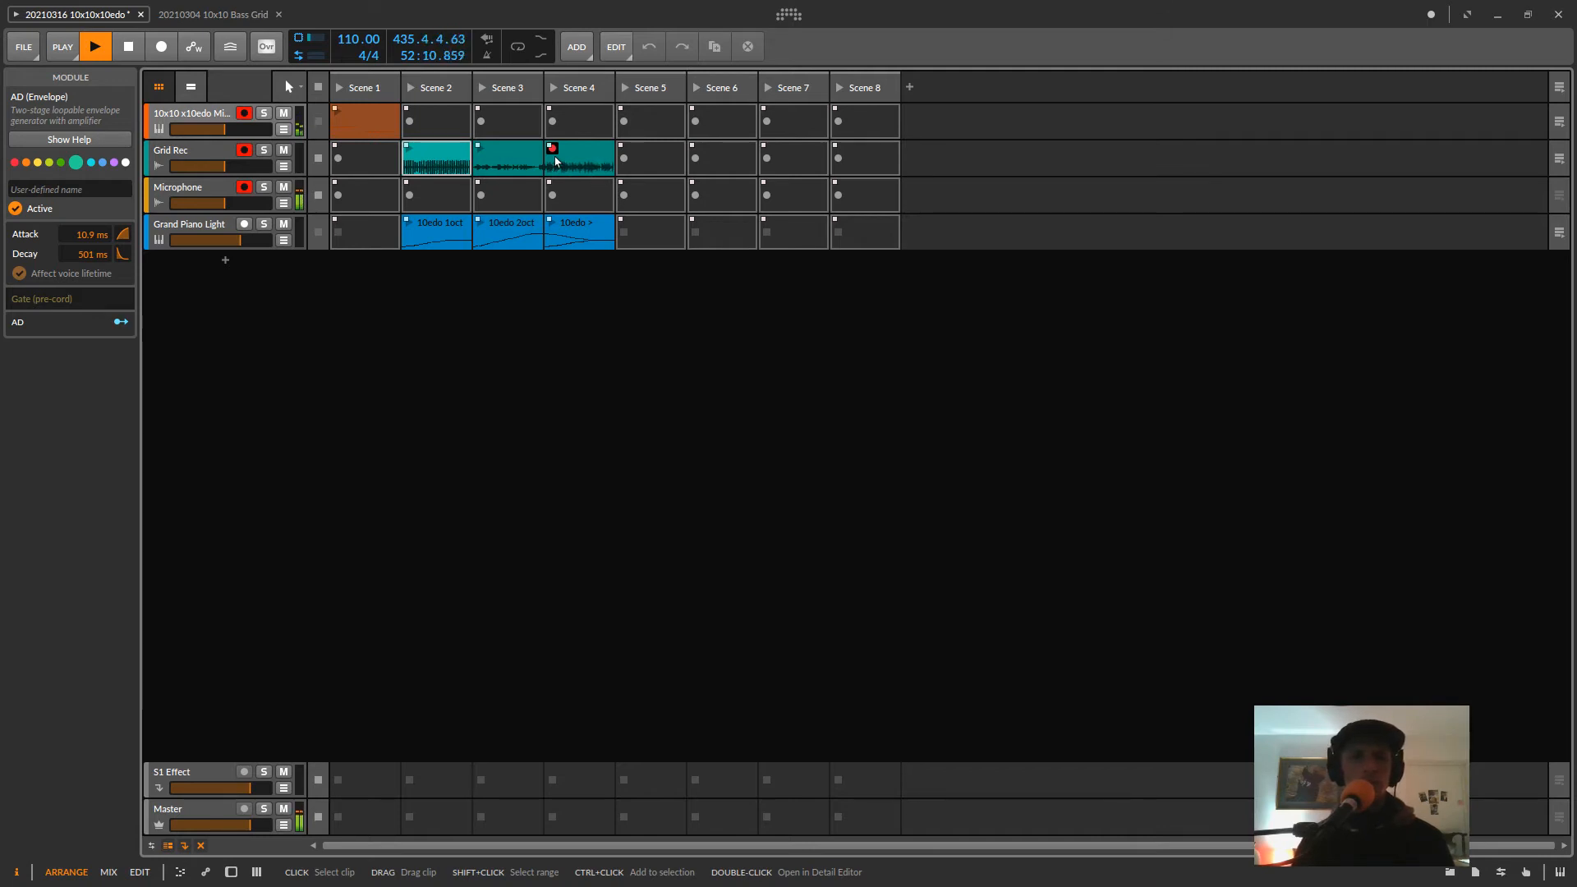
left_click(320, 159)
- Reopen the Poly Grid patch of the 10x10 x10edo Mini-Grid track and hide the device chain beneath it
left_click(190, 121)
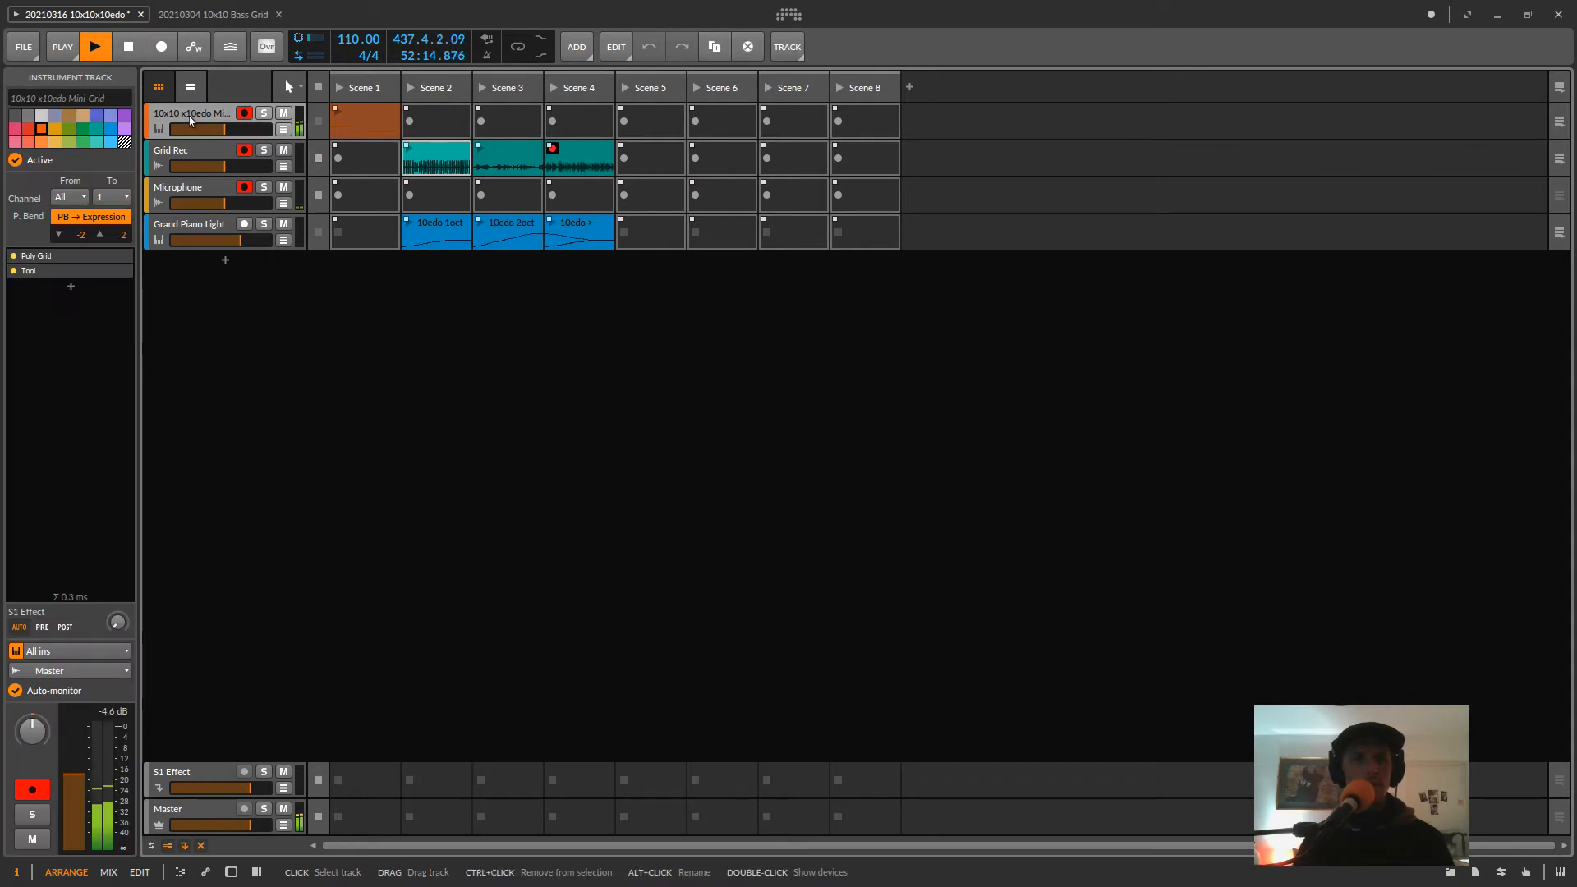
double_click(190, 120)
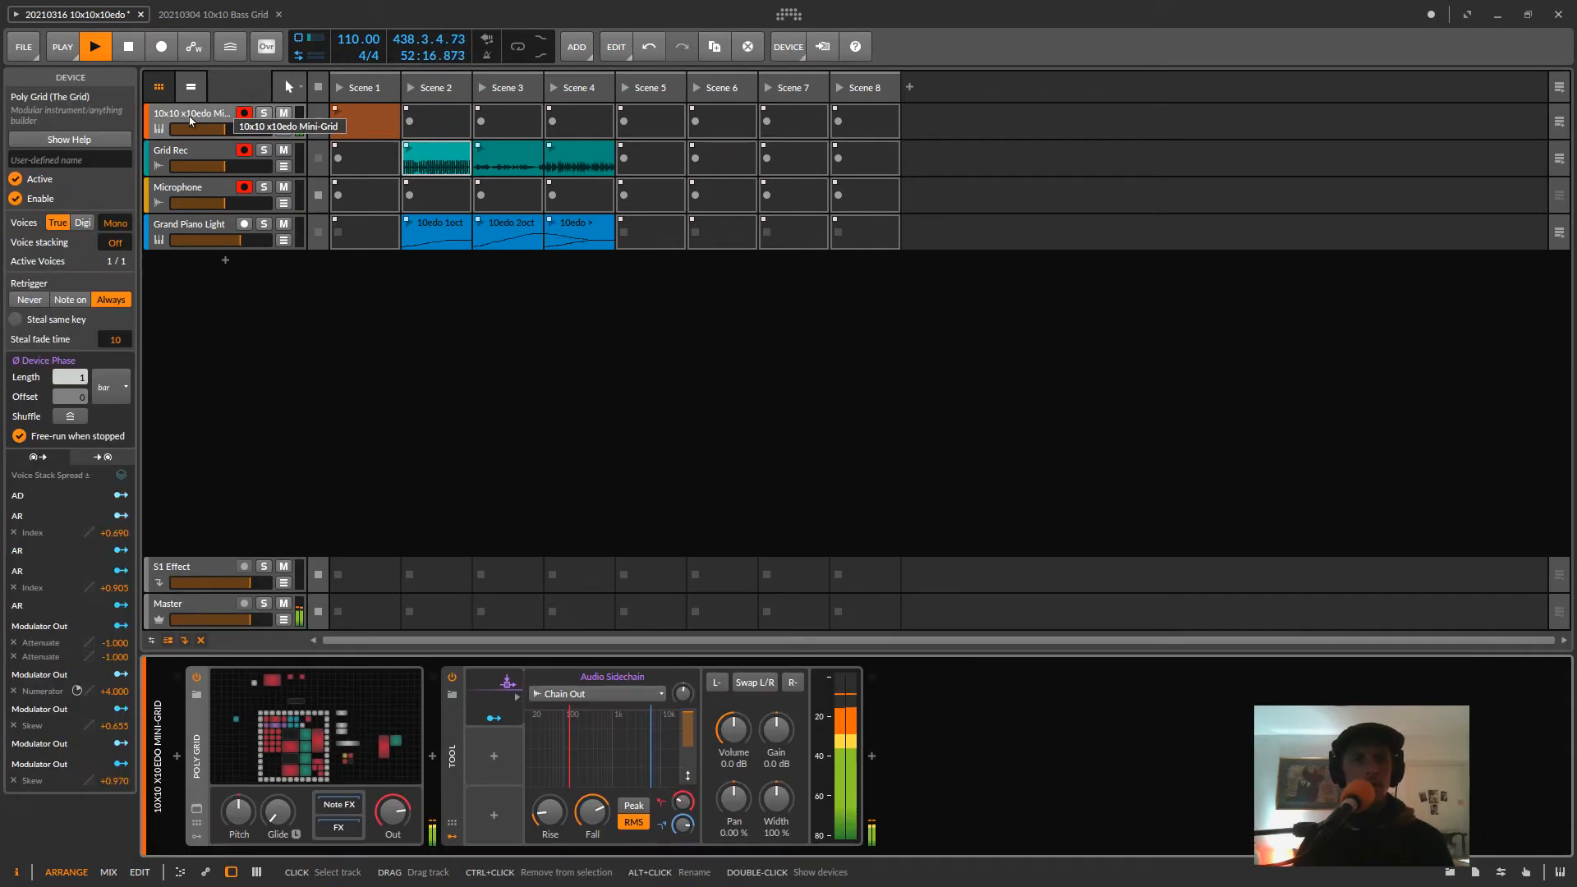
left_click(281, 715)
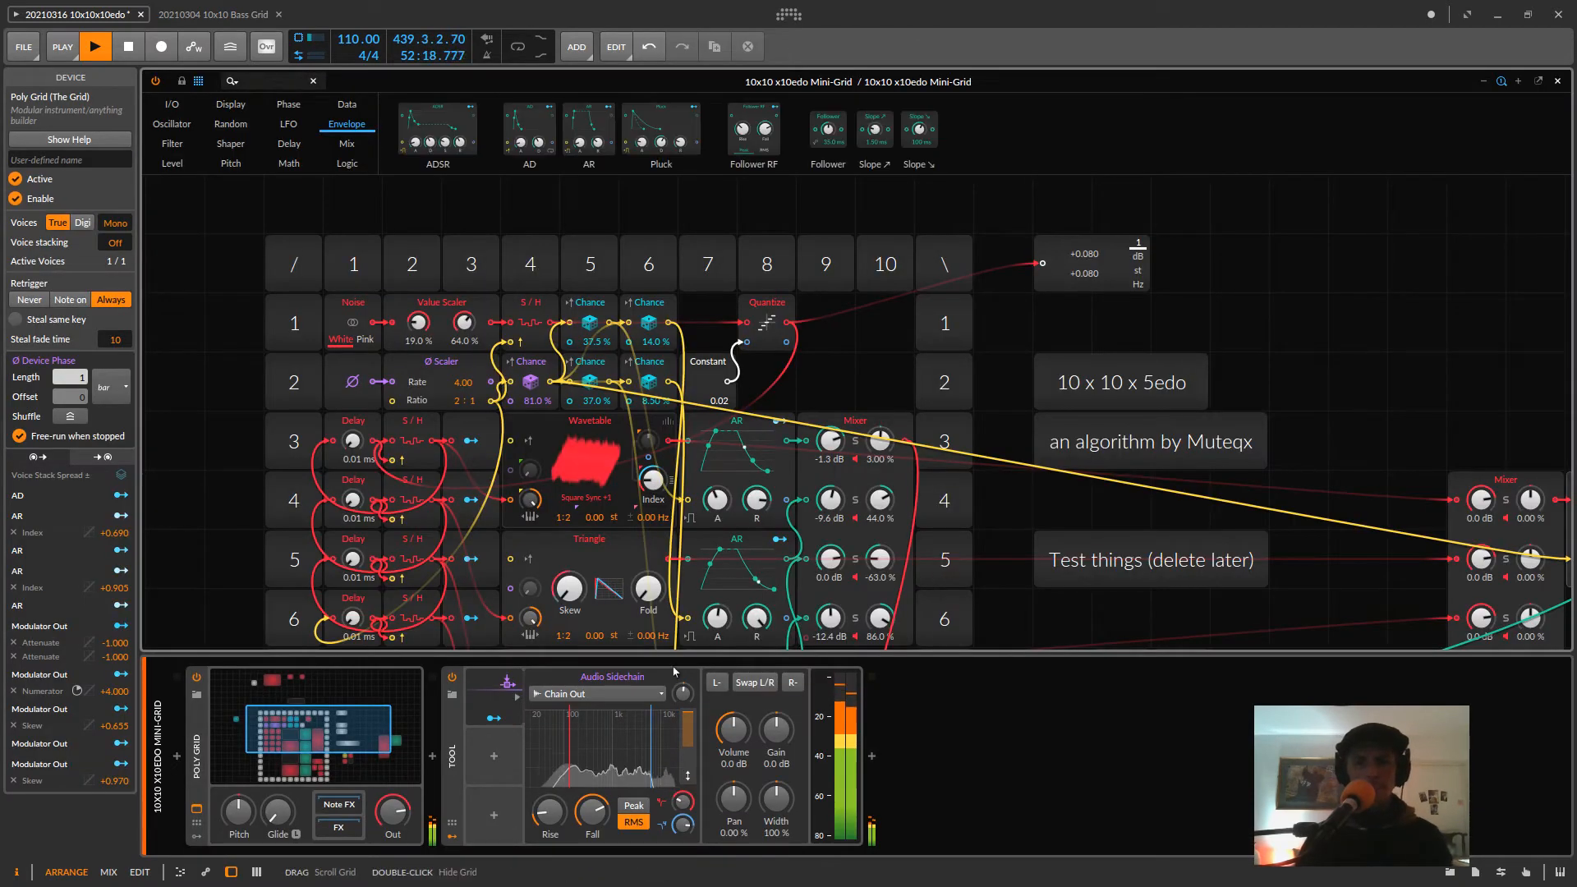
key("d")
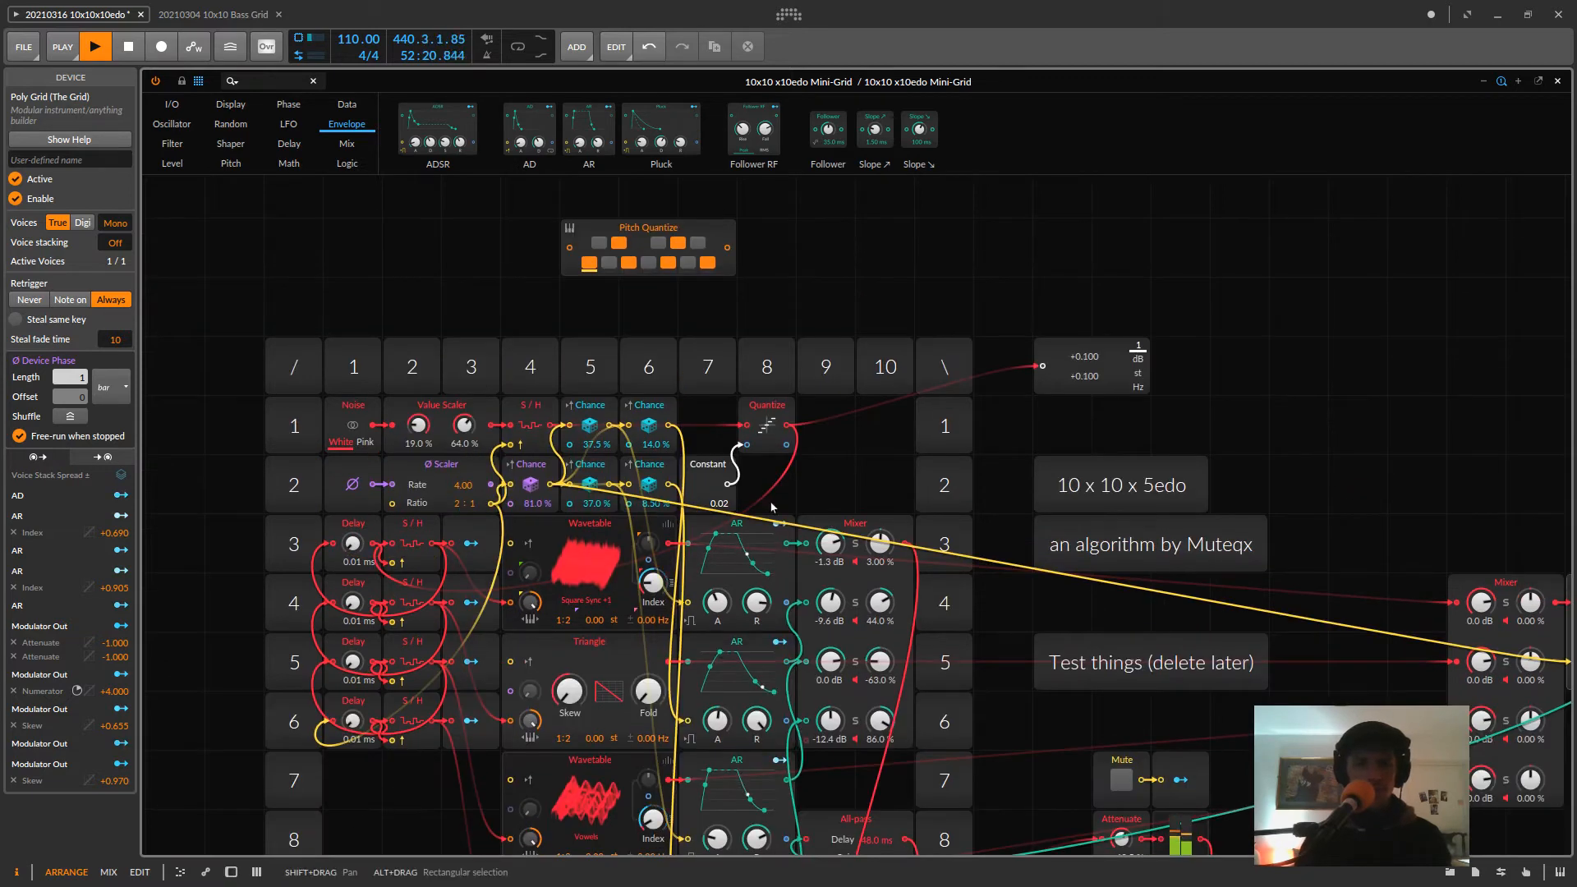
- Patch the AD output into a fifth channel of the original Mixer, and detach it from both that channel and the All-pass
scroll(1183, 409, "down", 2)
scroll(792, 349, "up", 2)
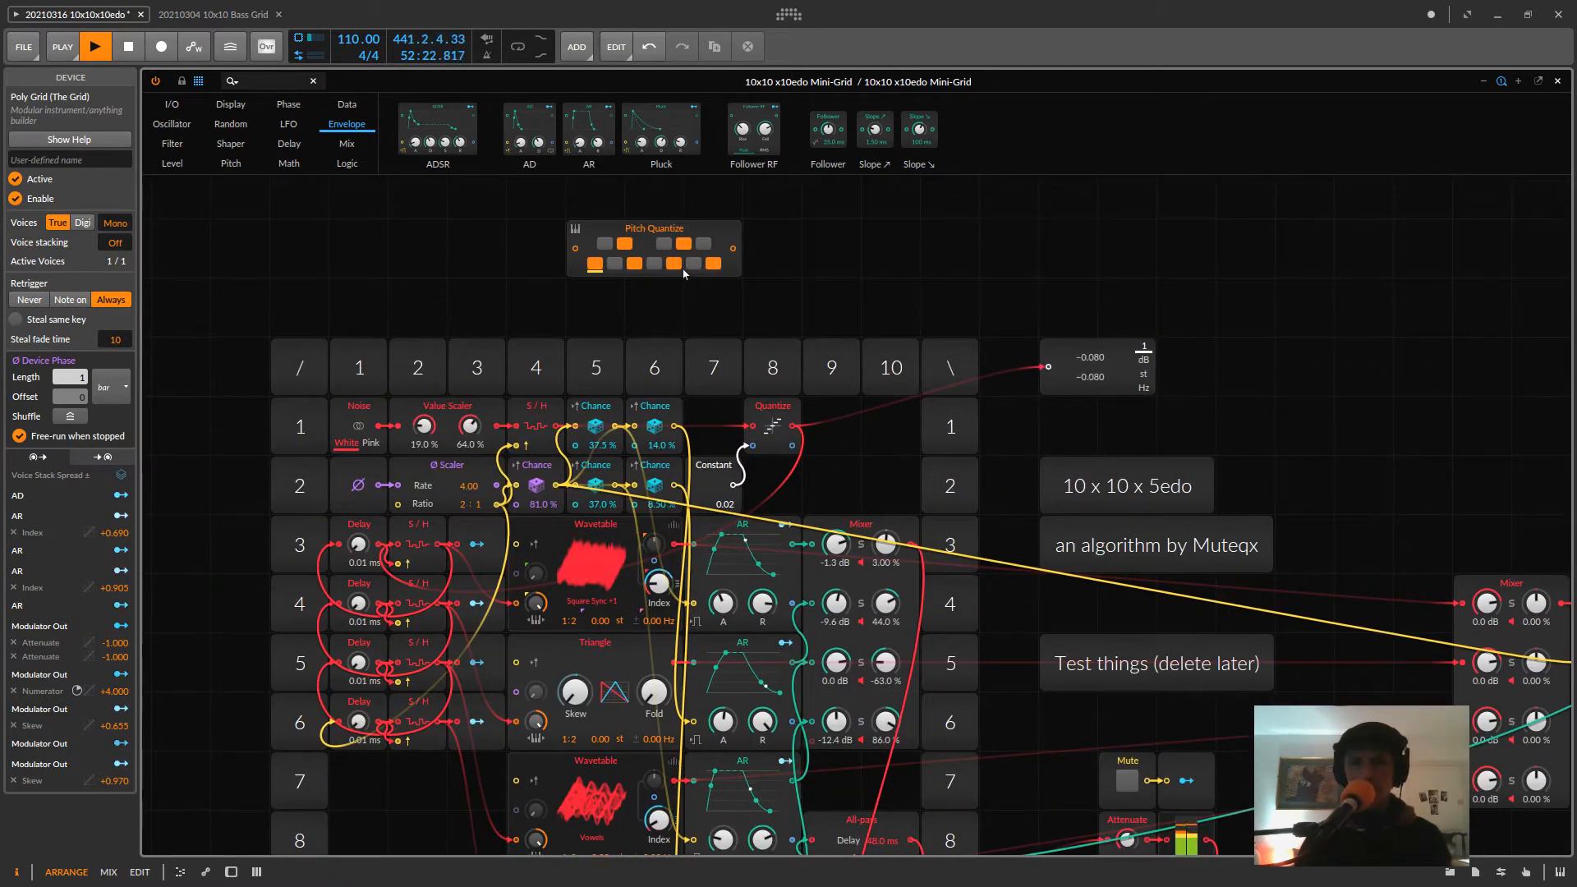
scroll(1347, 315, "down", 3)
scroll(1347, 315, "down", 2)
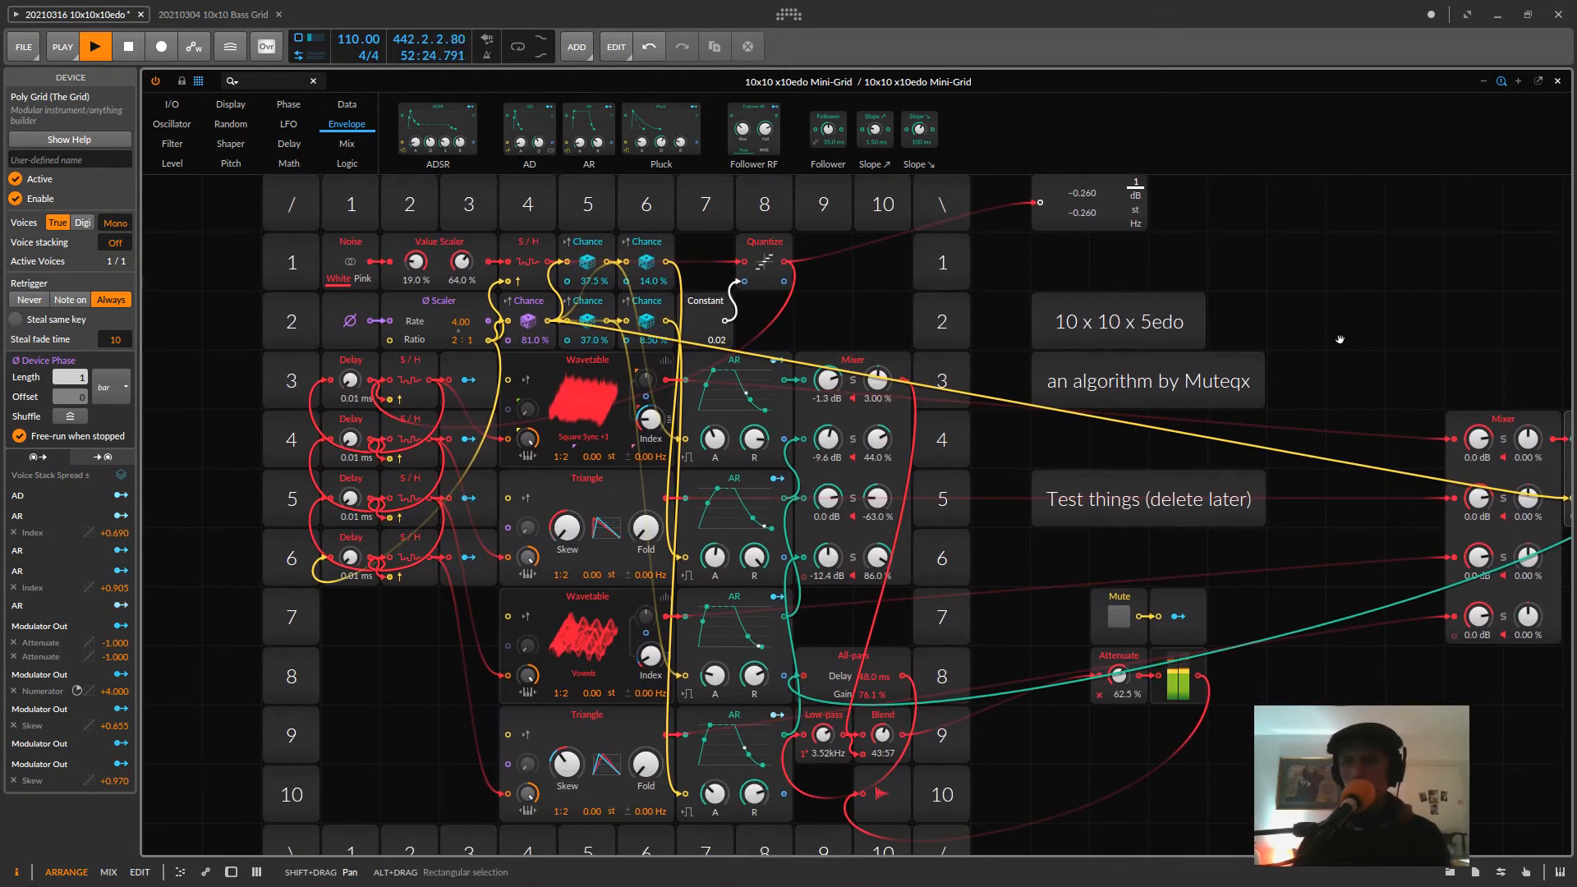
scroll(1347, 314, "up", 1)
left_click_drag(1327, 295, 1180, 285)
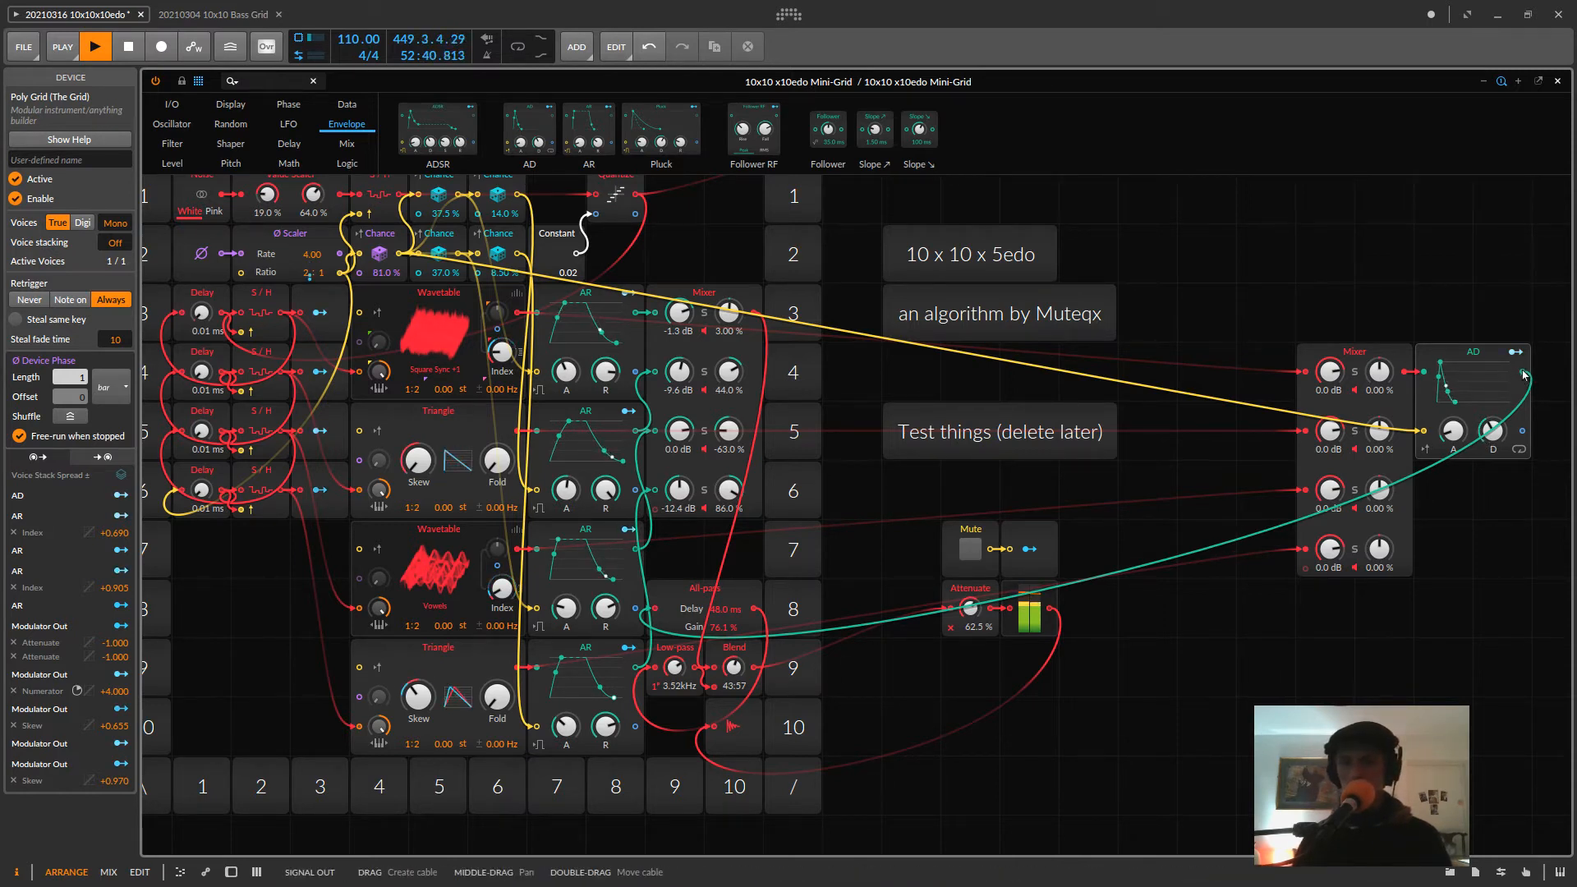
left_click_drag(1524, 375, 656, 547)
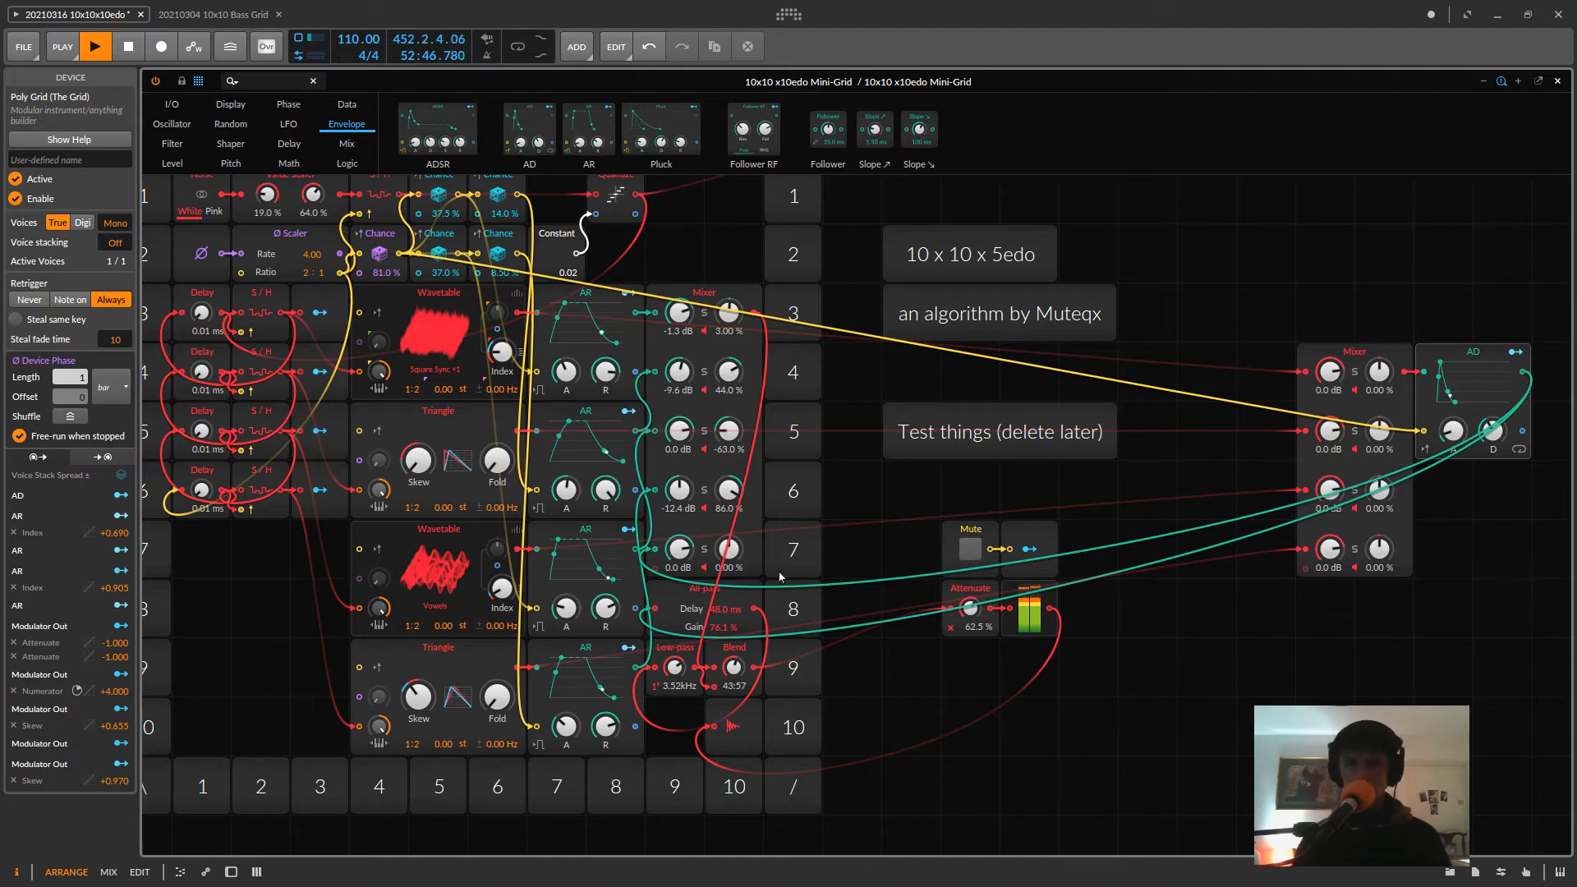
left_click_drag(649, 549, 750, 555)
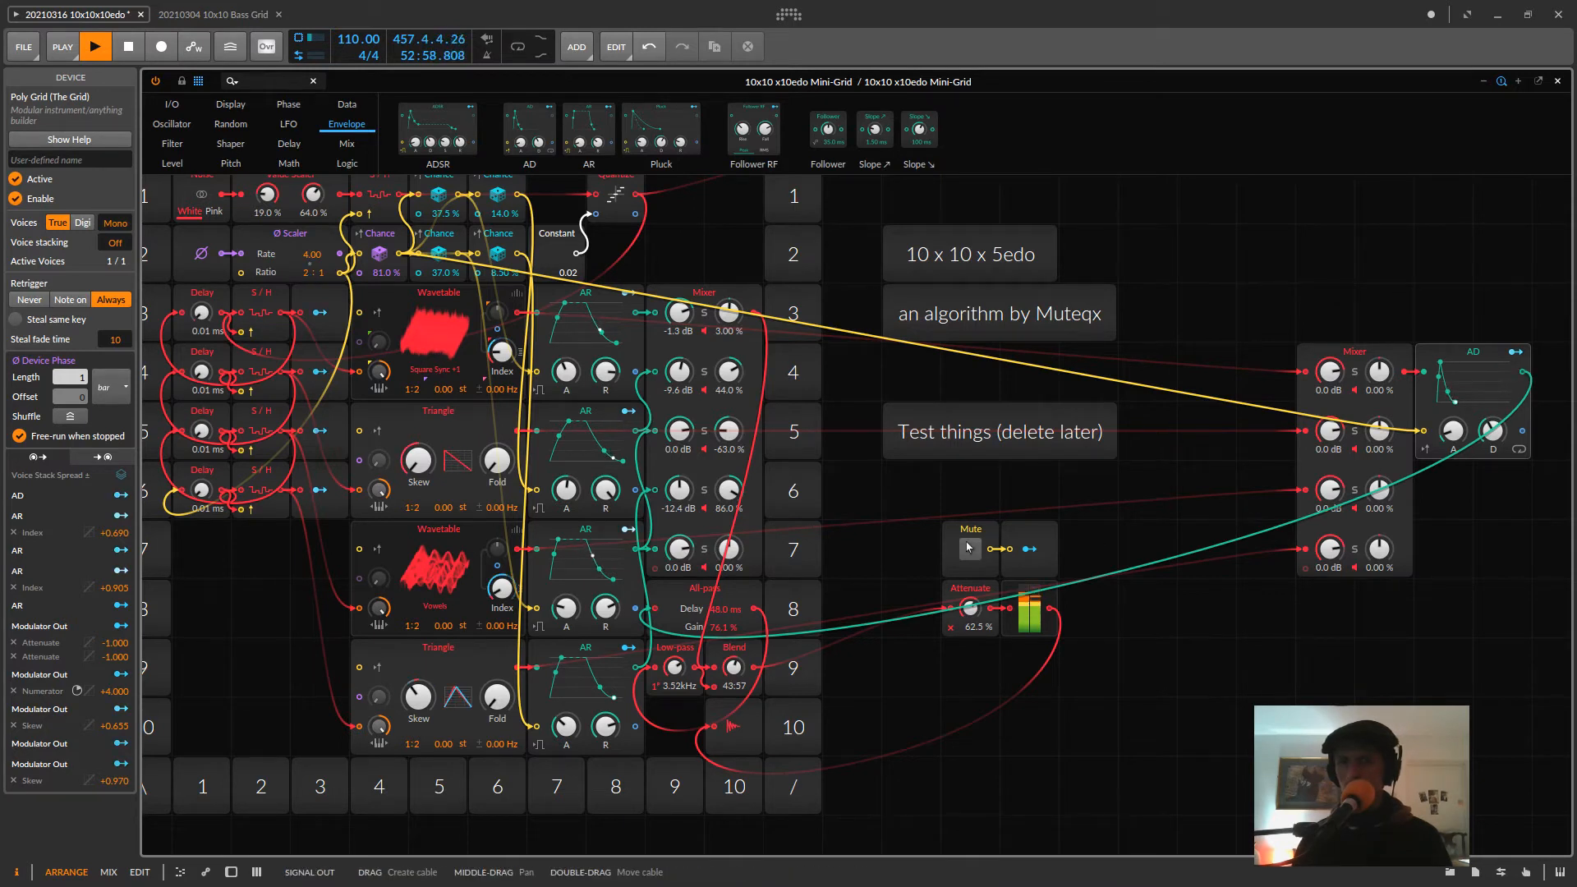
left_click_drag(650, 609, 682, 632)
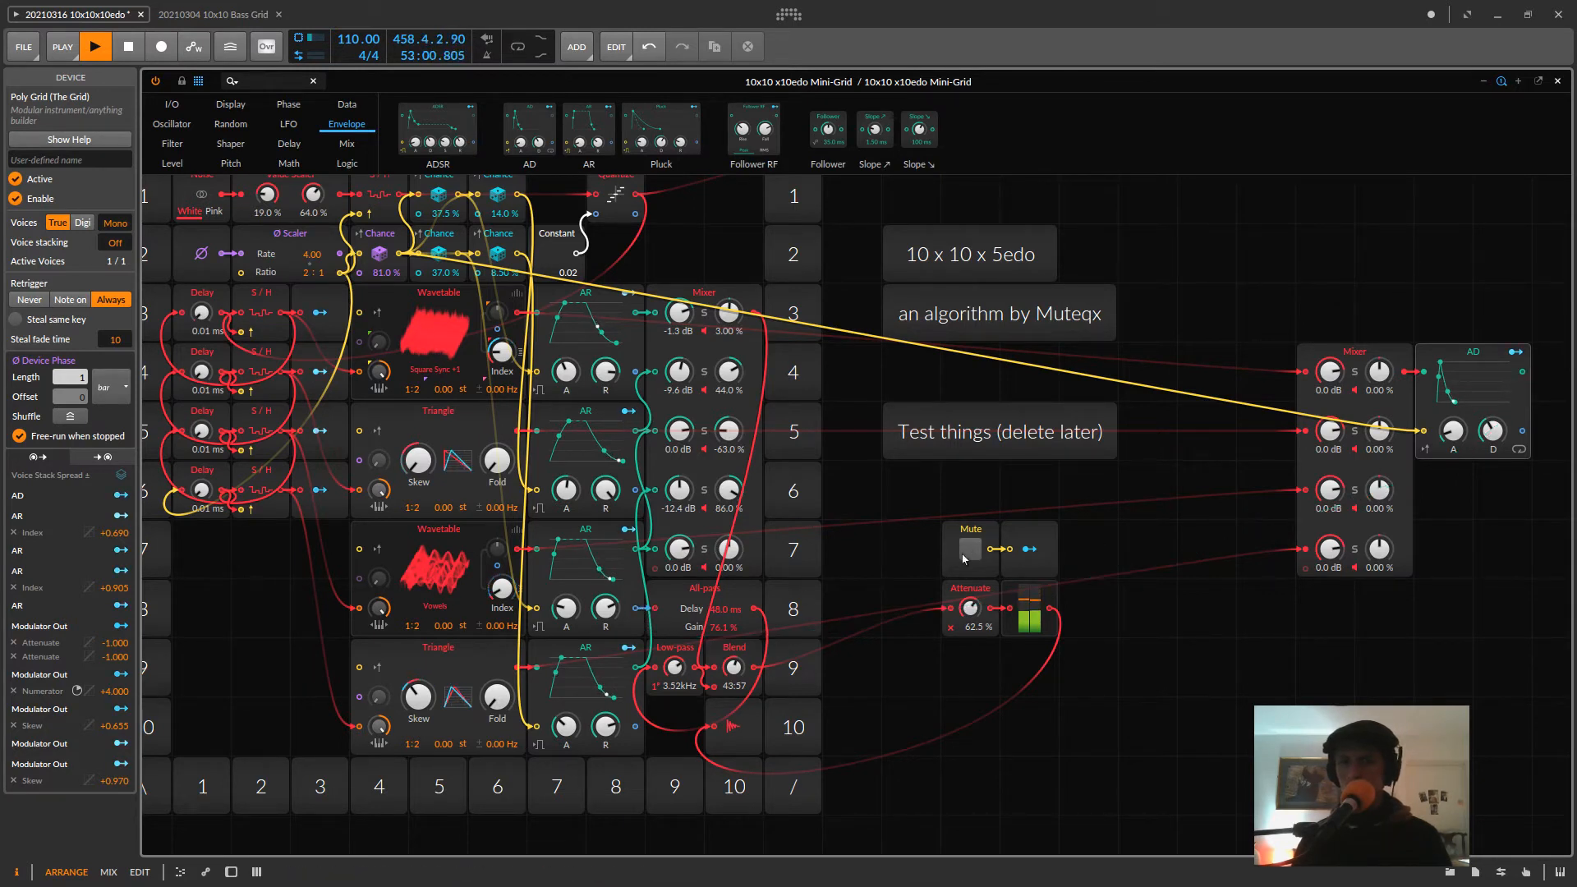
- Try patching the AD output into a sixth channel of the original Mixer, and undo it
mouse_move(1523, 371)
left_mouse_down()
mouse_move(1060, 604)
mouse_move(659, 576)
left_mouse_up()
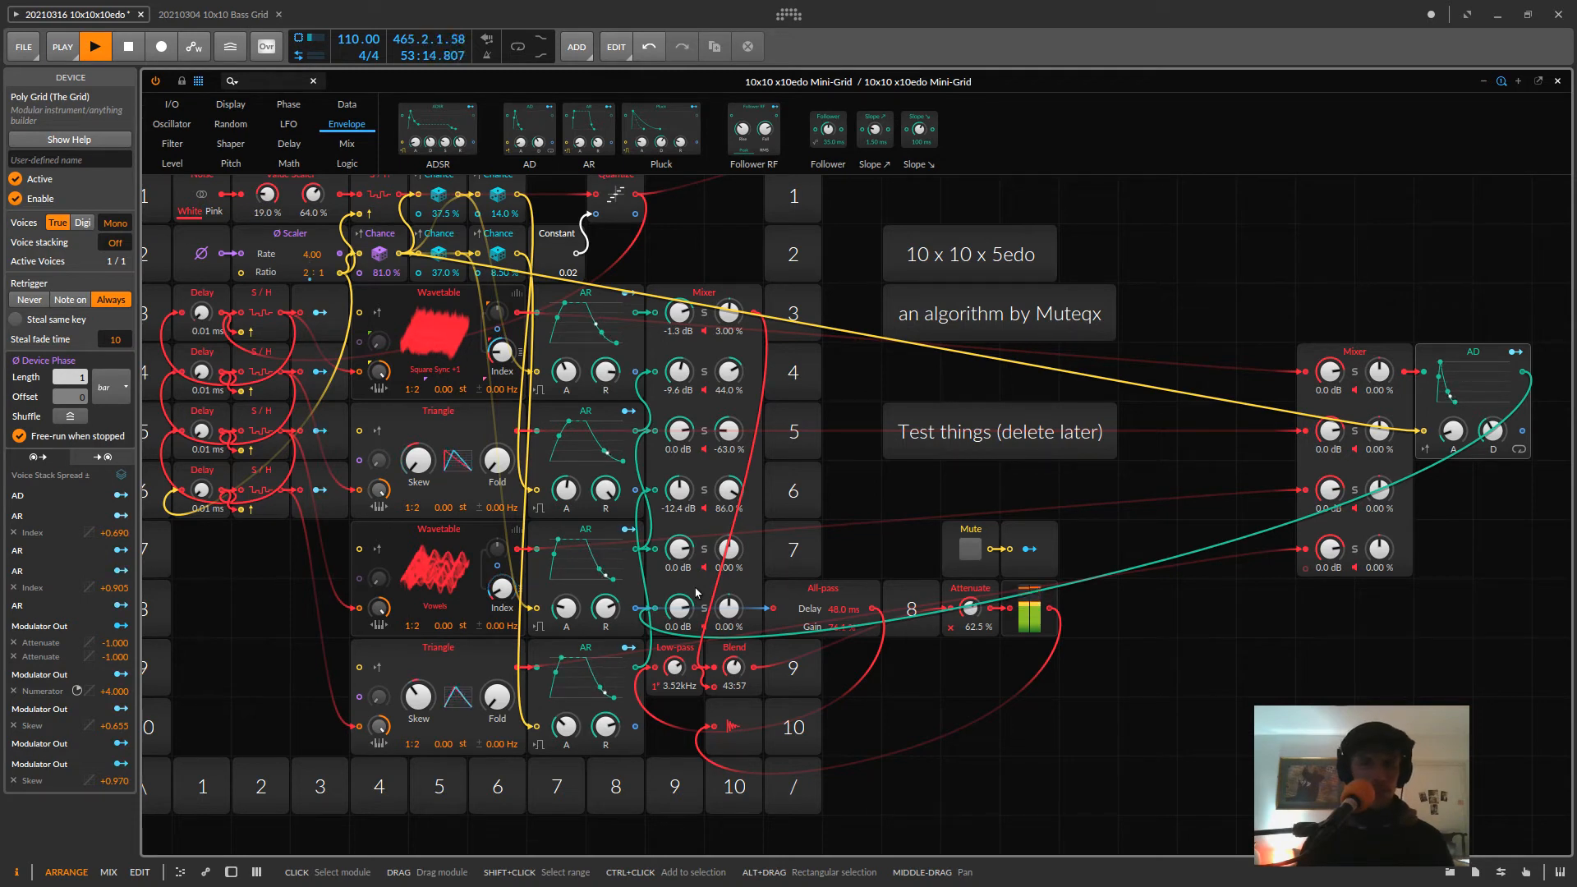
key("ctrl+z")
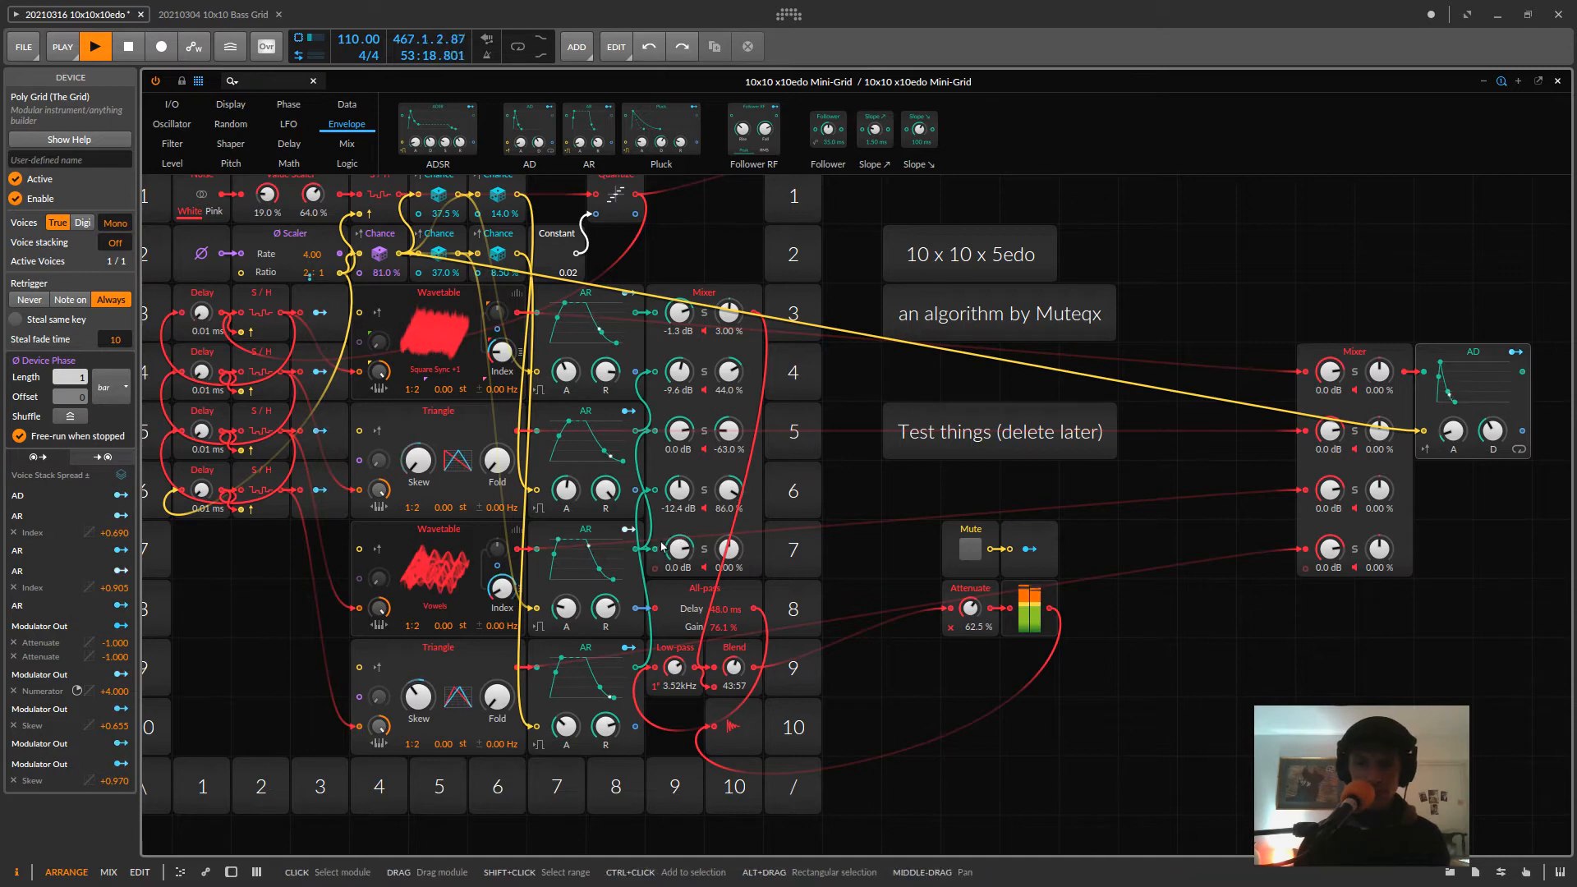
- Move the original Mixer out of columns 9 and 10 into the free area between the Attenuate meter and the second Mixer
left_click(702, 294)
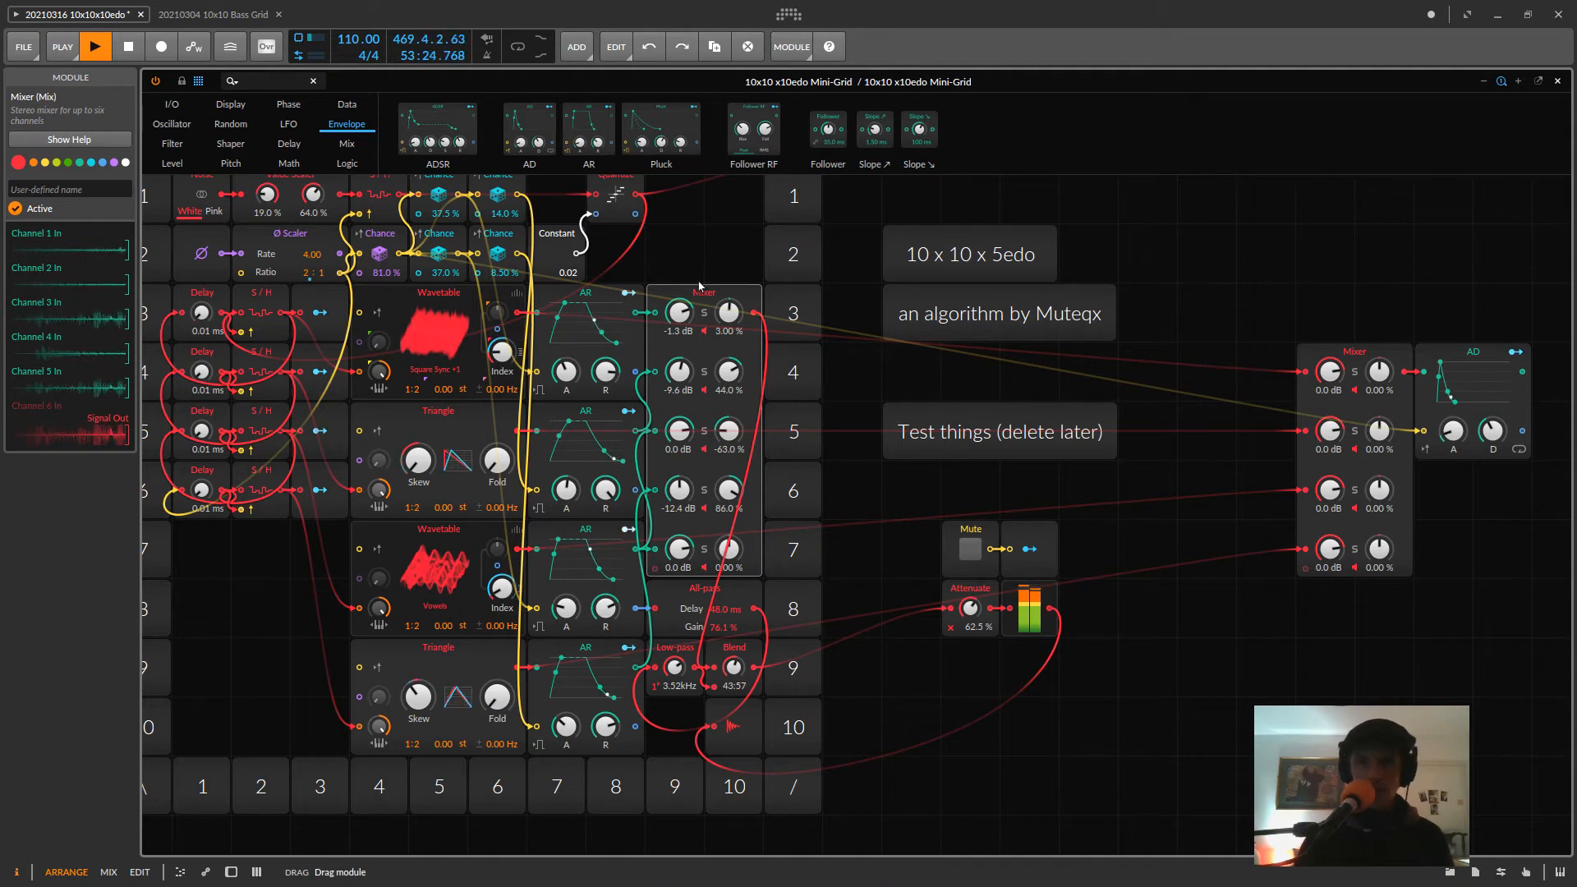
left_click_drag(699, 285, 702, 230)
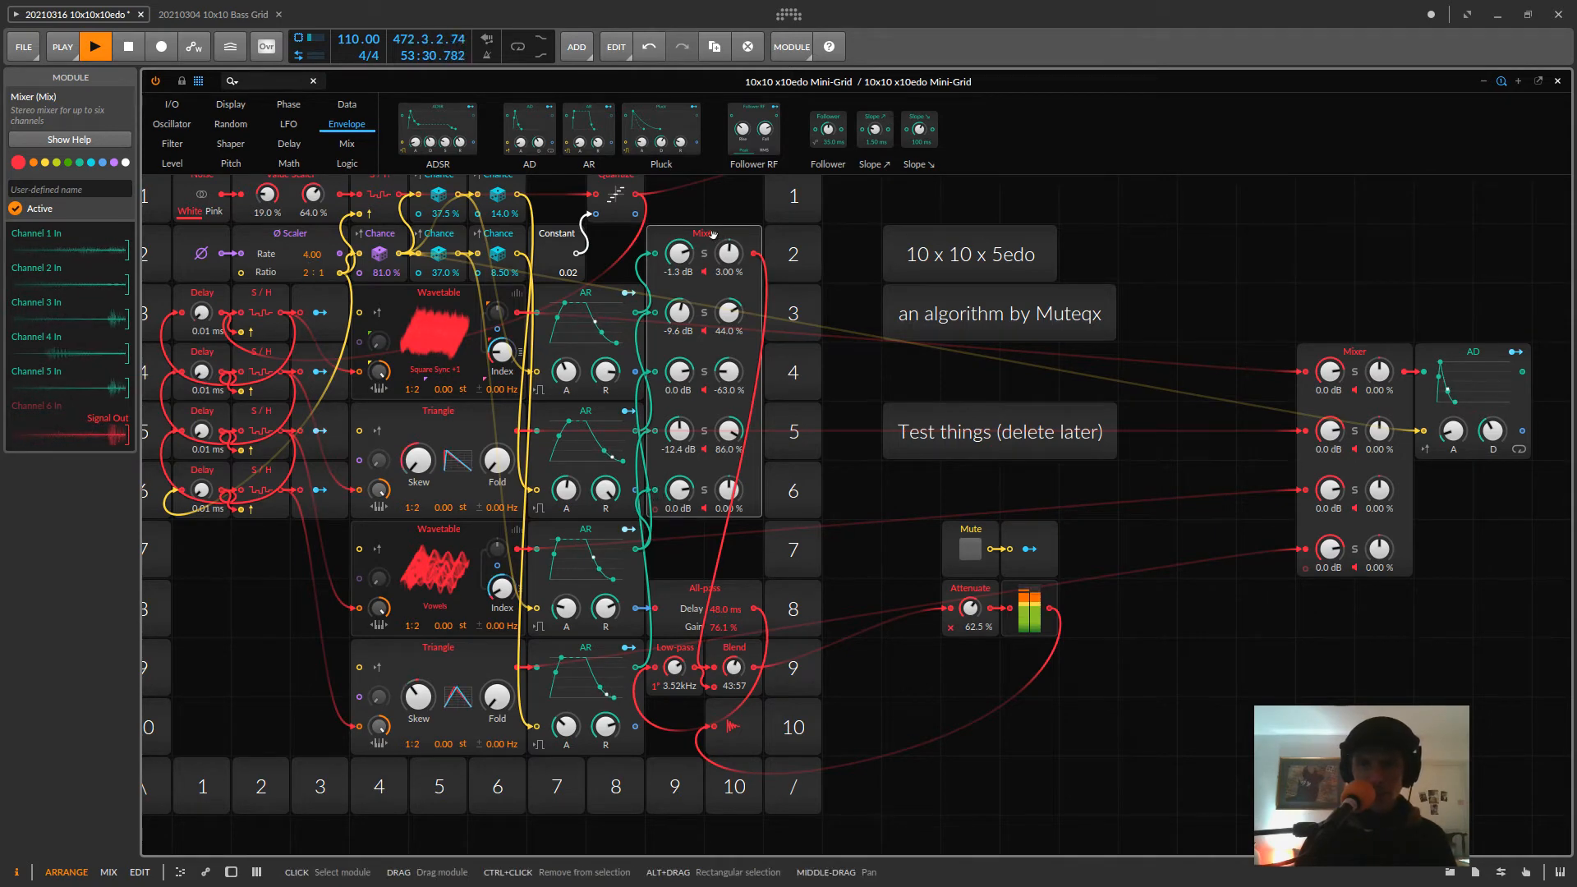
left_click_drag(716, 240, 1185, 503)
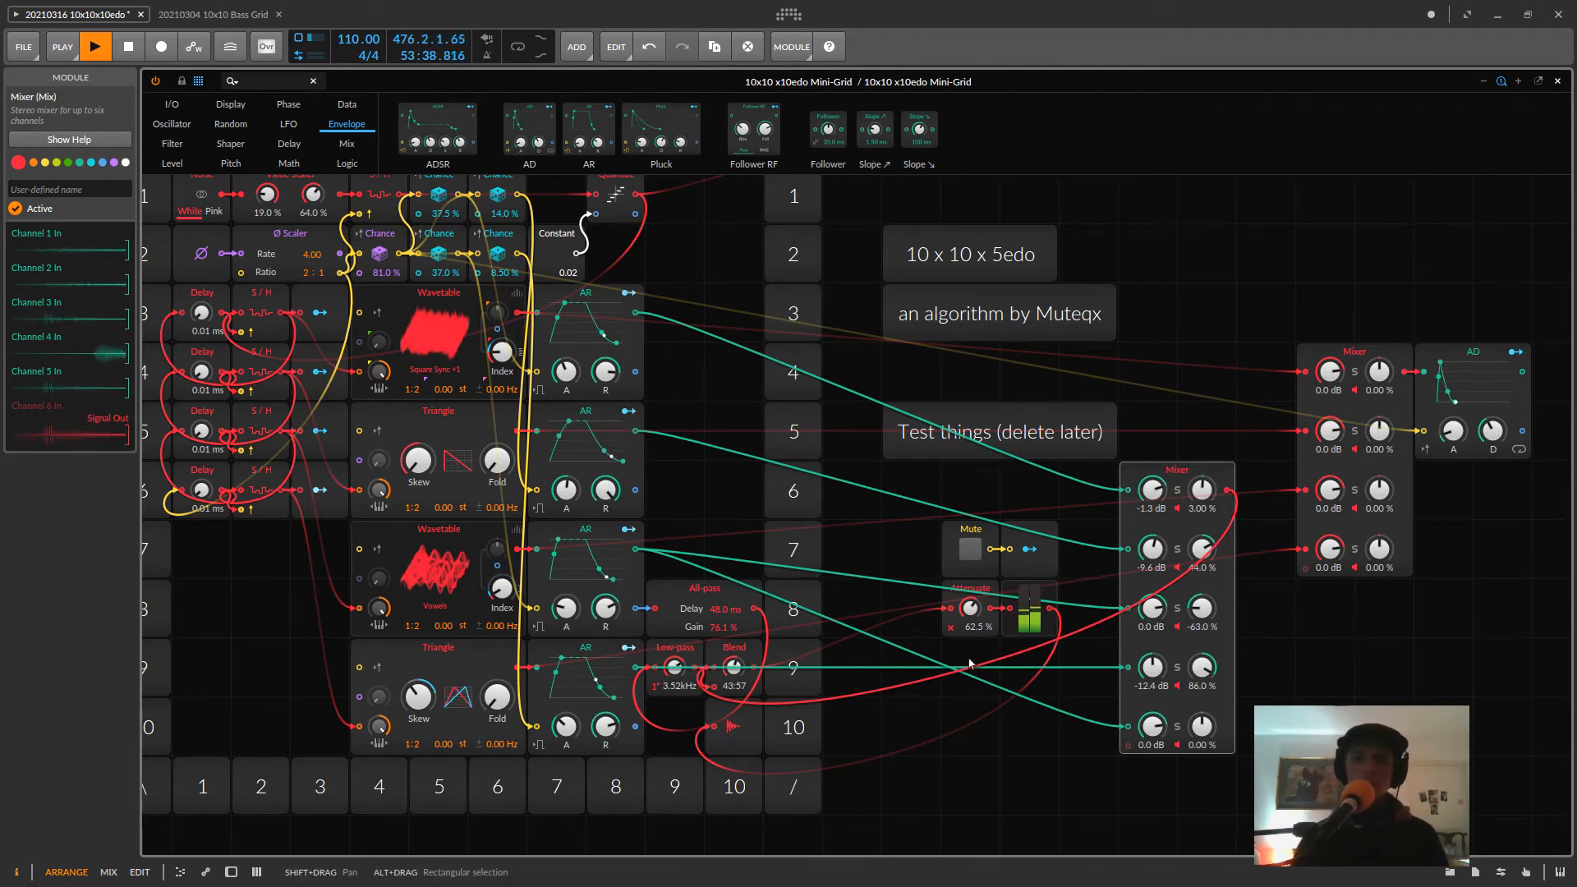
- Disconnect the row 7 AR from the original Mixer's fifth channel and patch the AD output there at +1.0 dB
left_click(1132, 730)
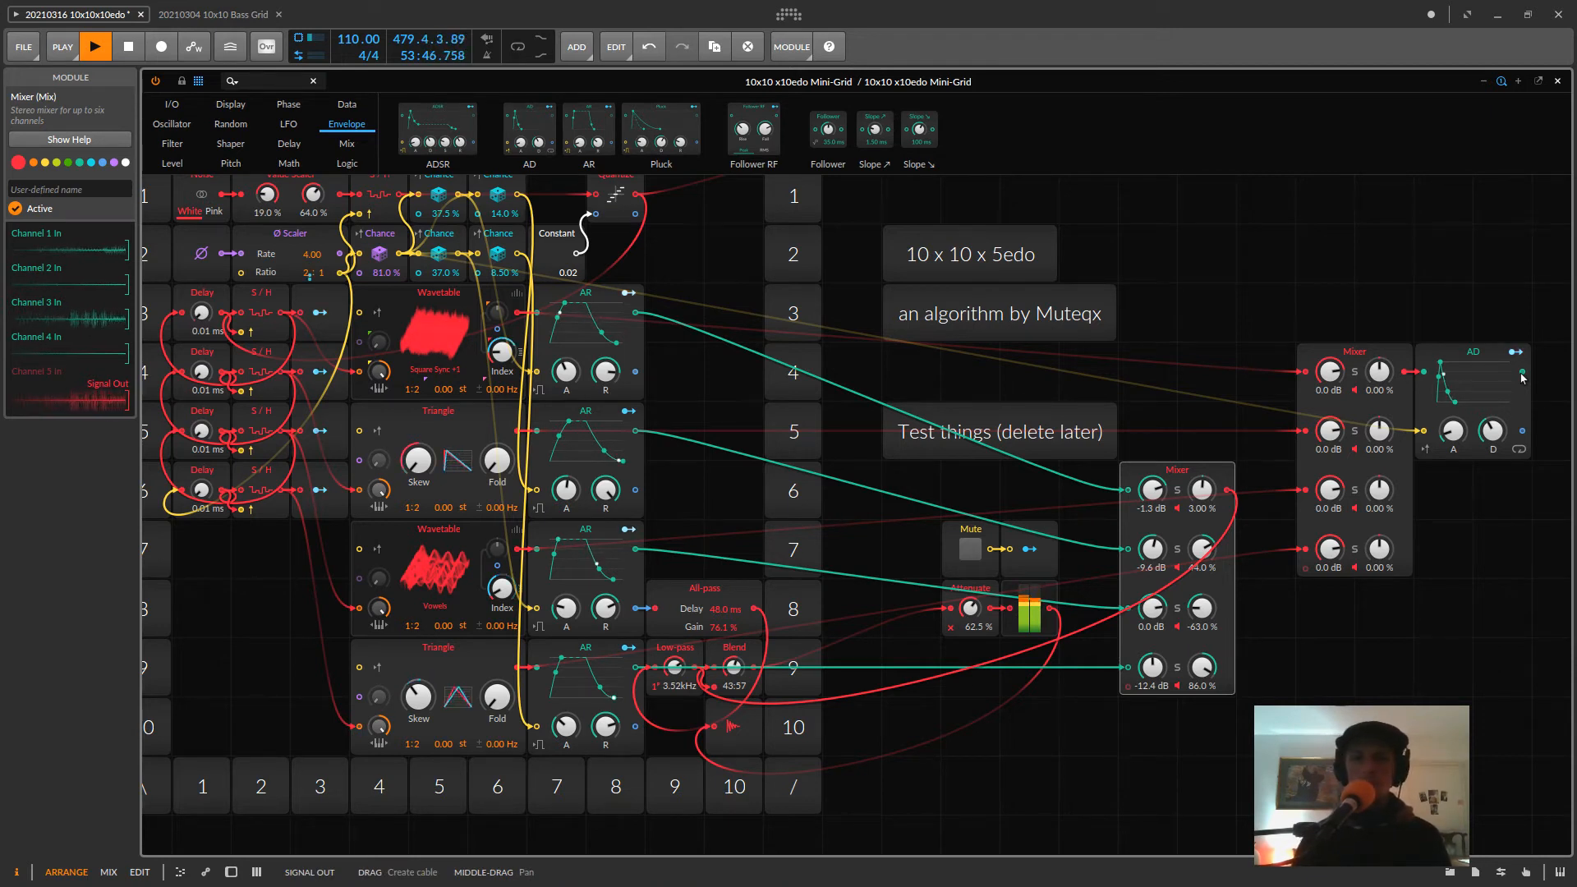
left_click_drag(1522, 376, 1152, 728)
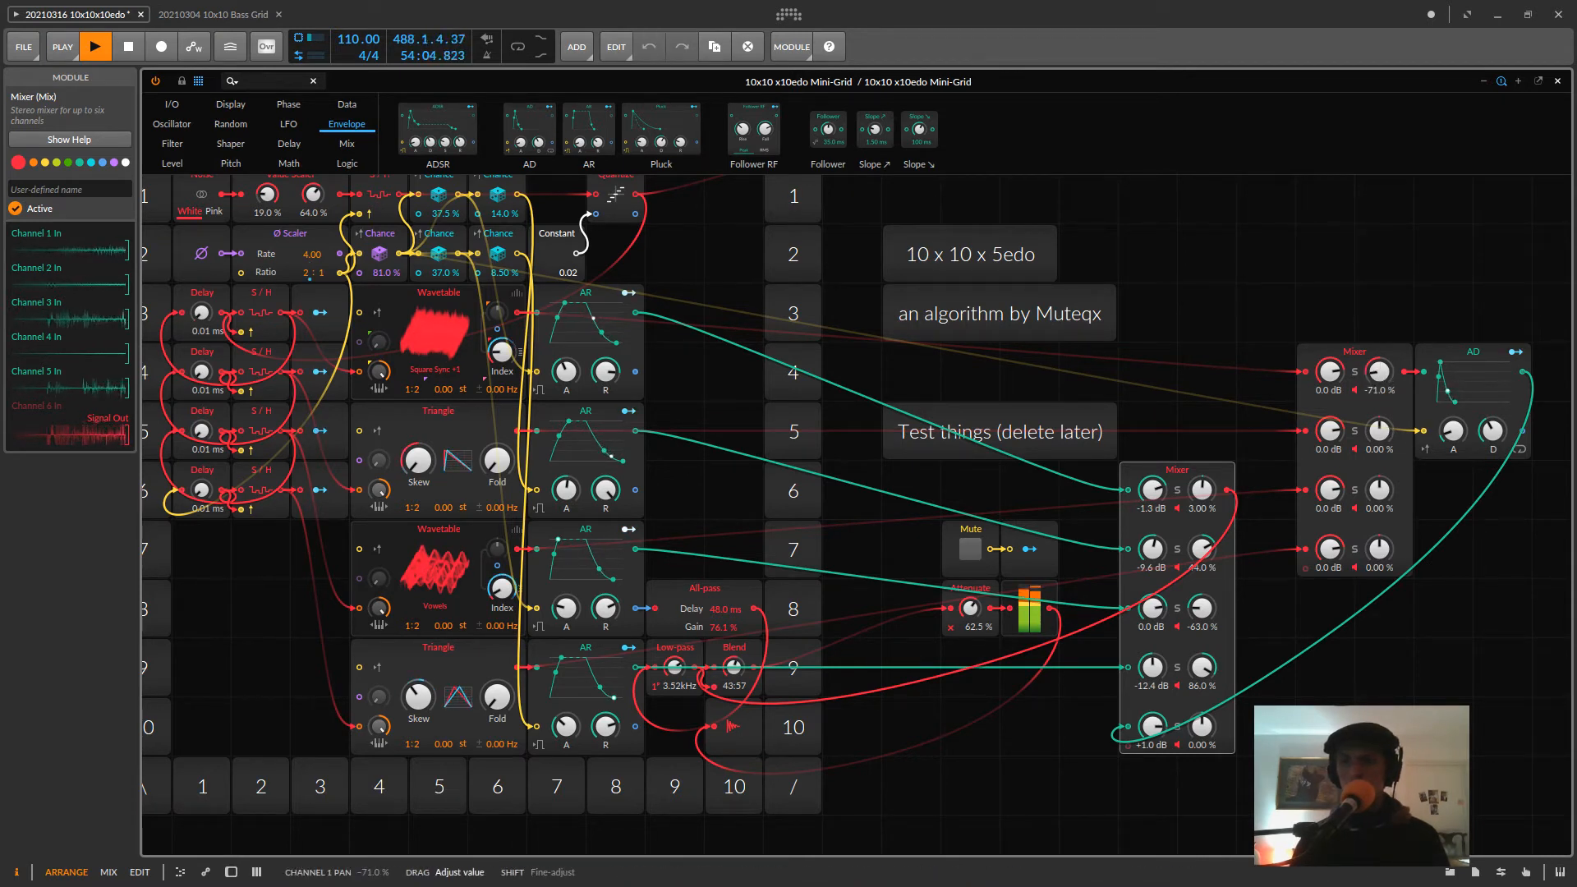
- Pan the second Mixer's four channels to -36%, 31%, -42% and 54%
left_click_drag(1381, 372, 1380, 414)
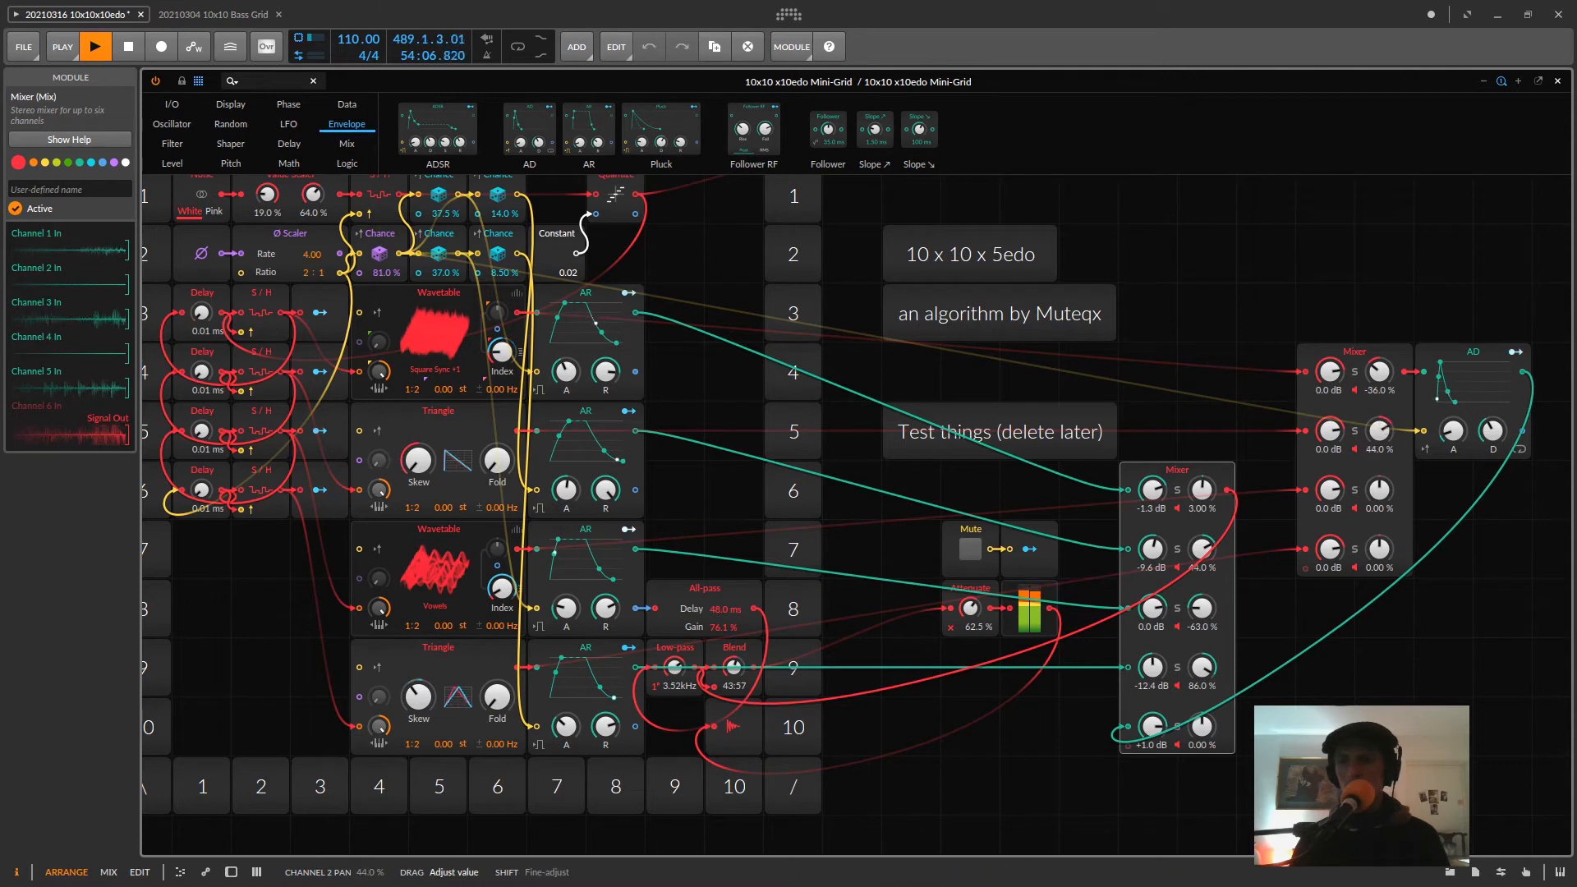
left_click_drag(1387, 423, 1378, 559)
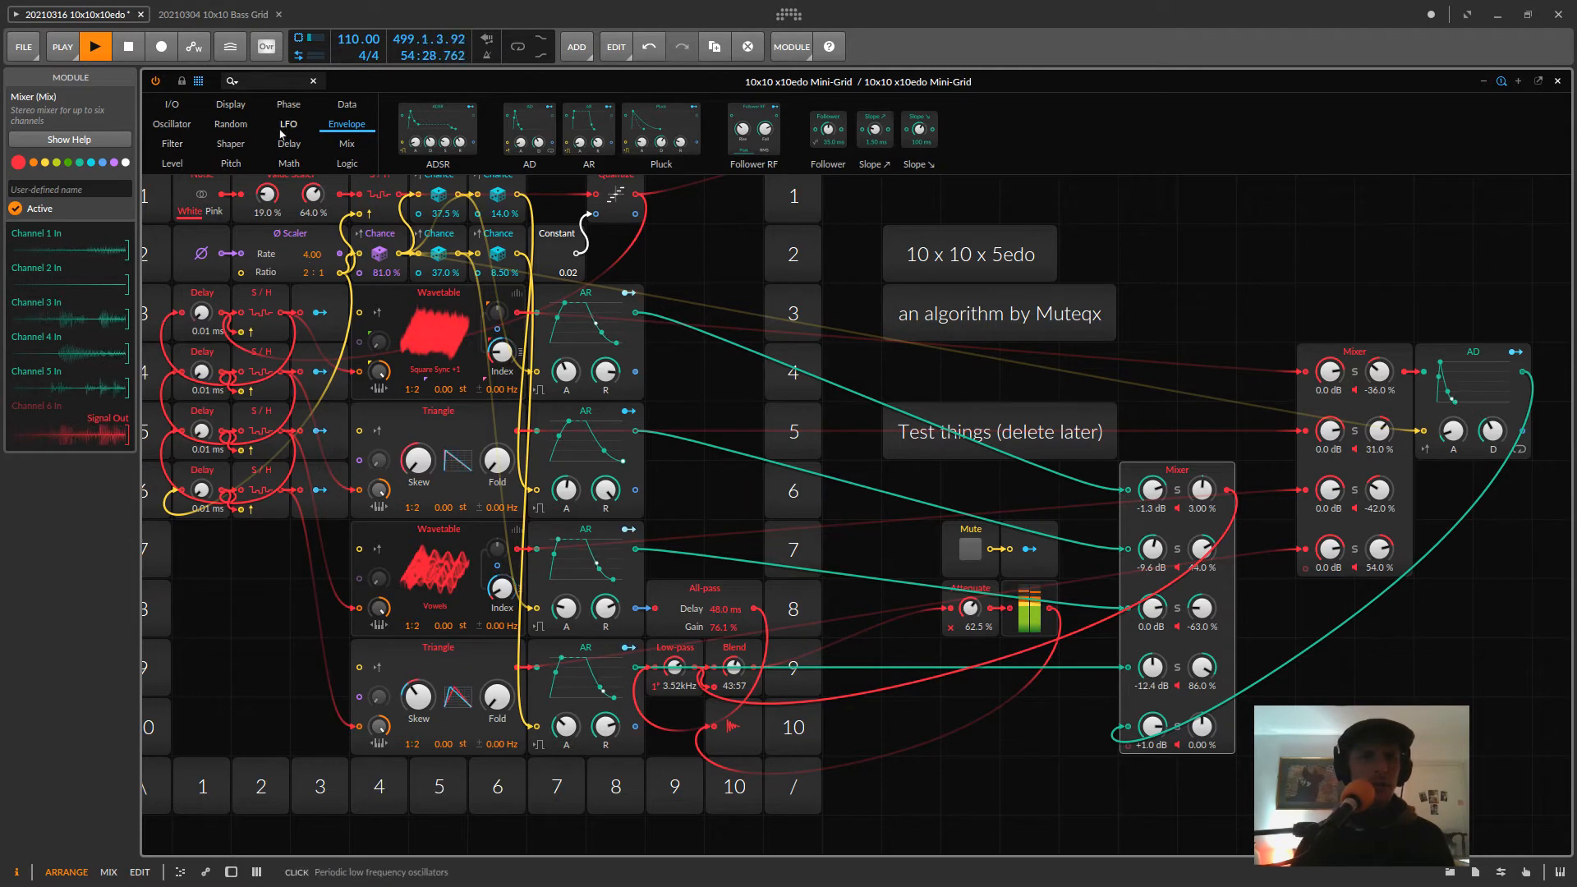
- Add three Blend modules above the second Mixer: one with a copy beneath it and another copy beside it
left_click(346, 144)
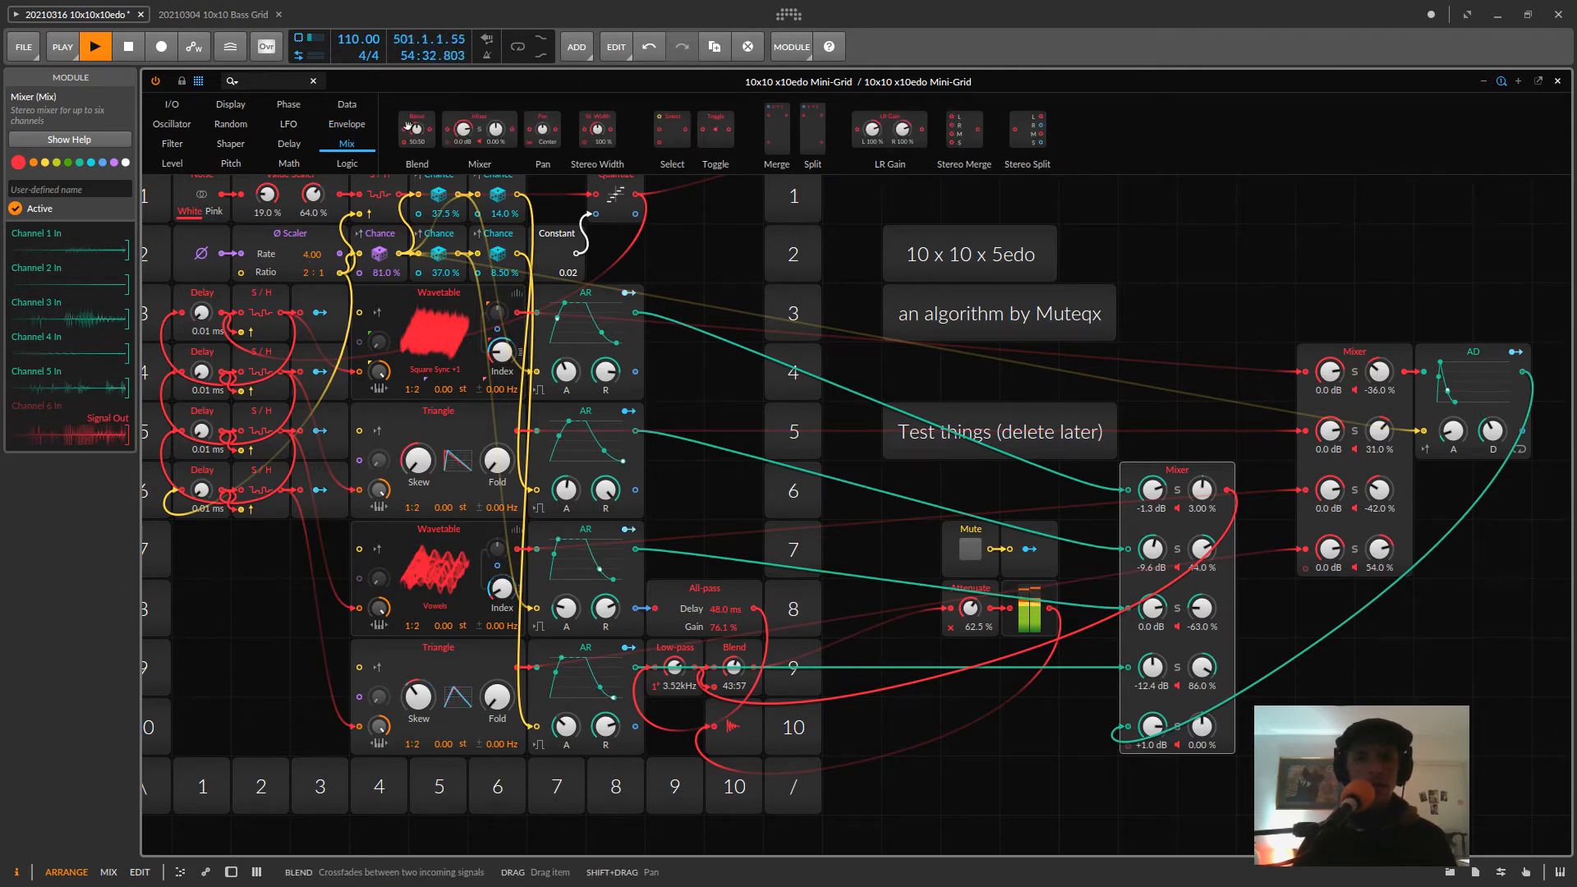
left_click_drag(433, 128, 1265, 259)
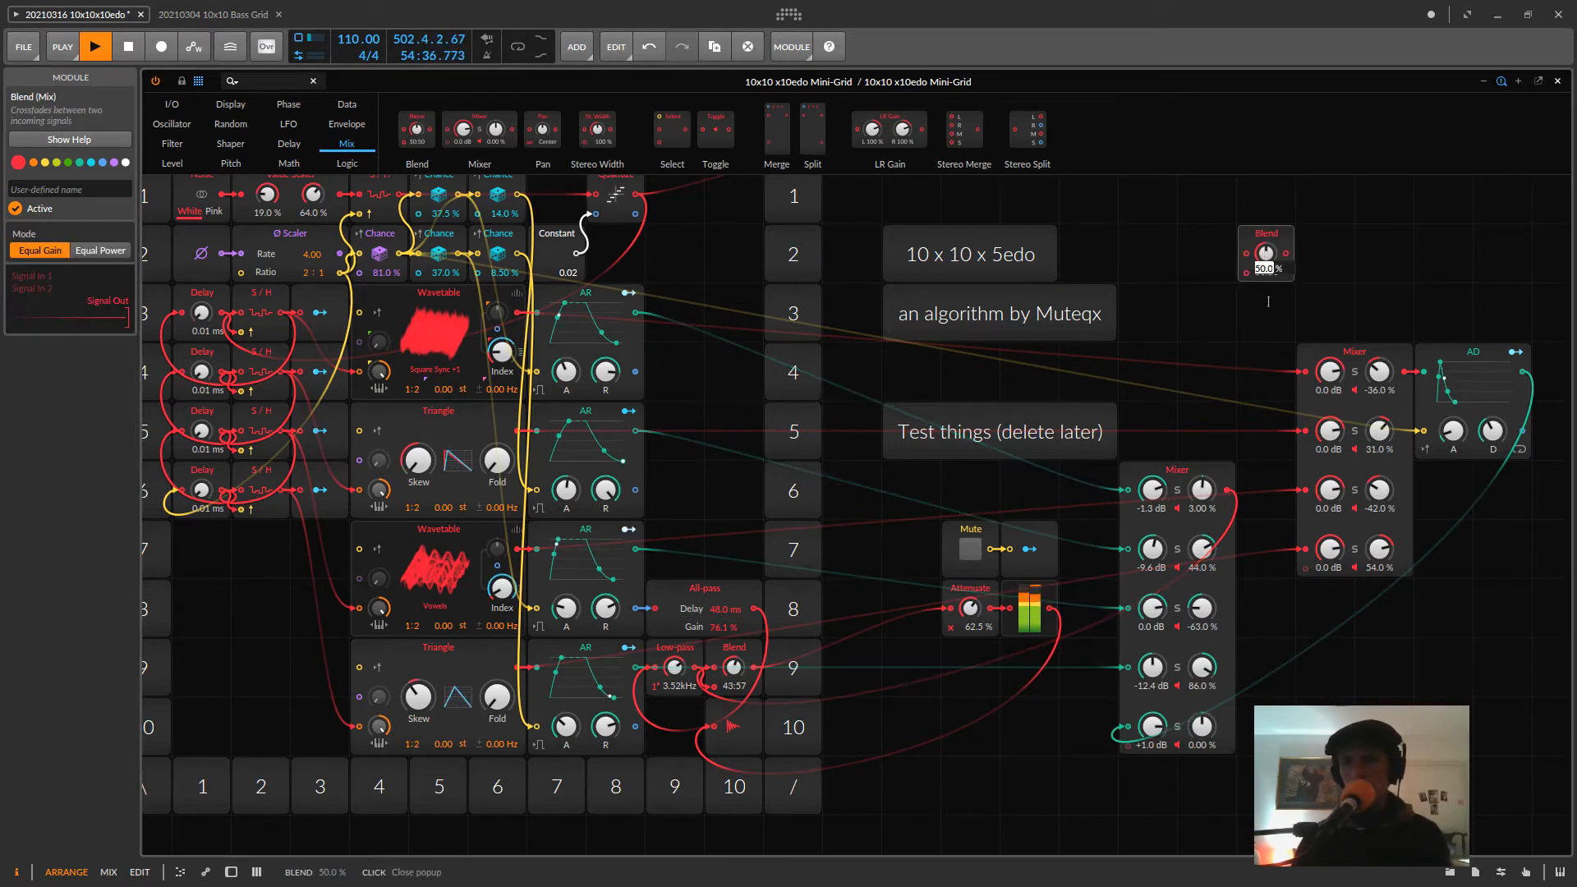
left_click(1354, 257)
left_click_drag(1276, 235, 1276, 294)
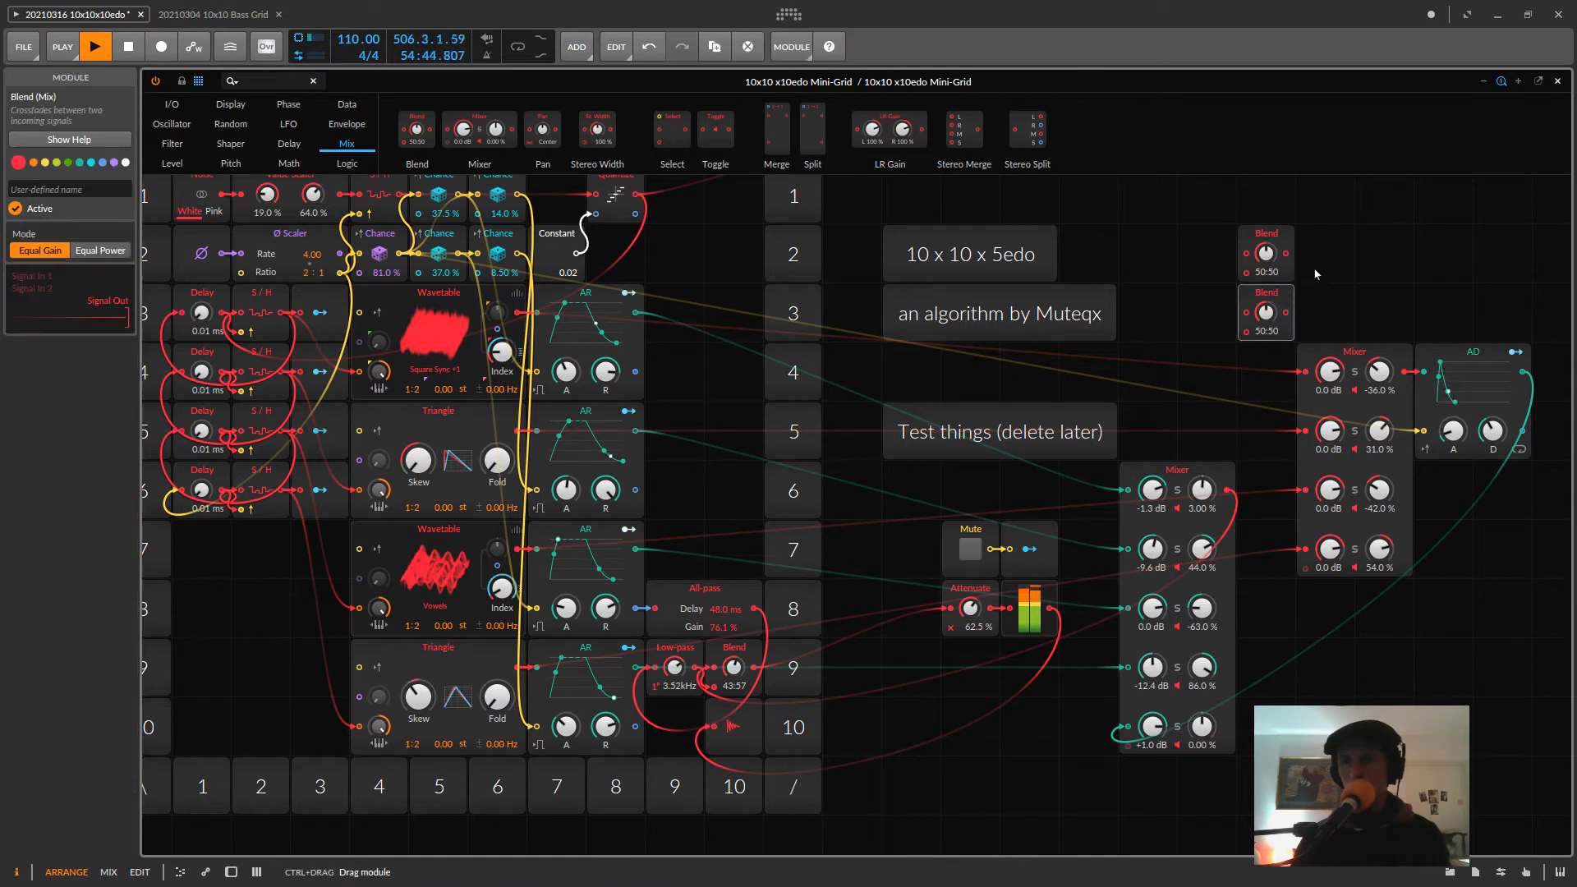
left_click_drag(1266, 253, 1326, 255)
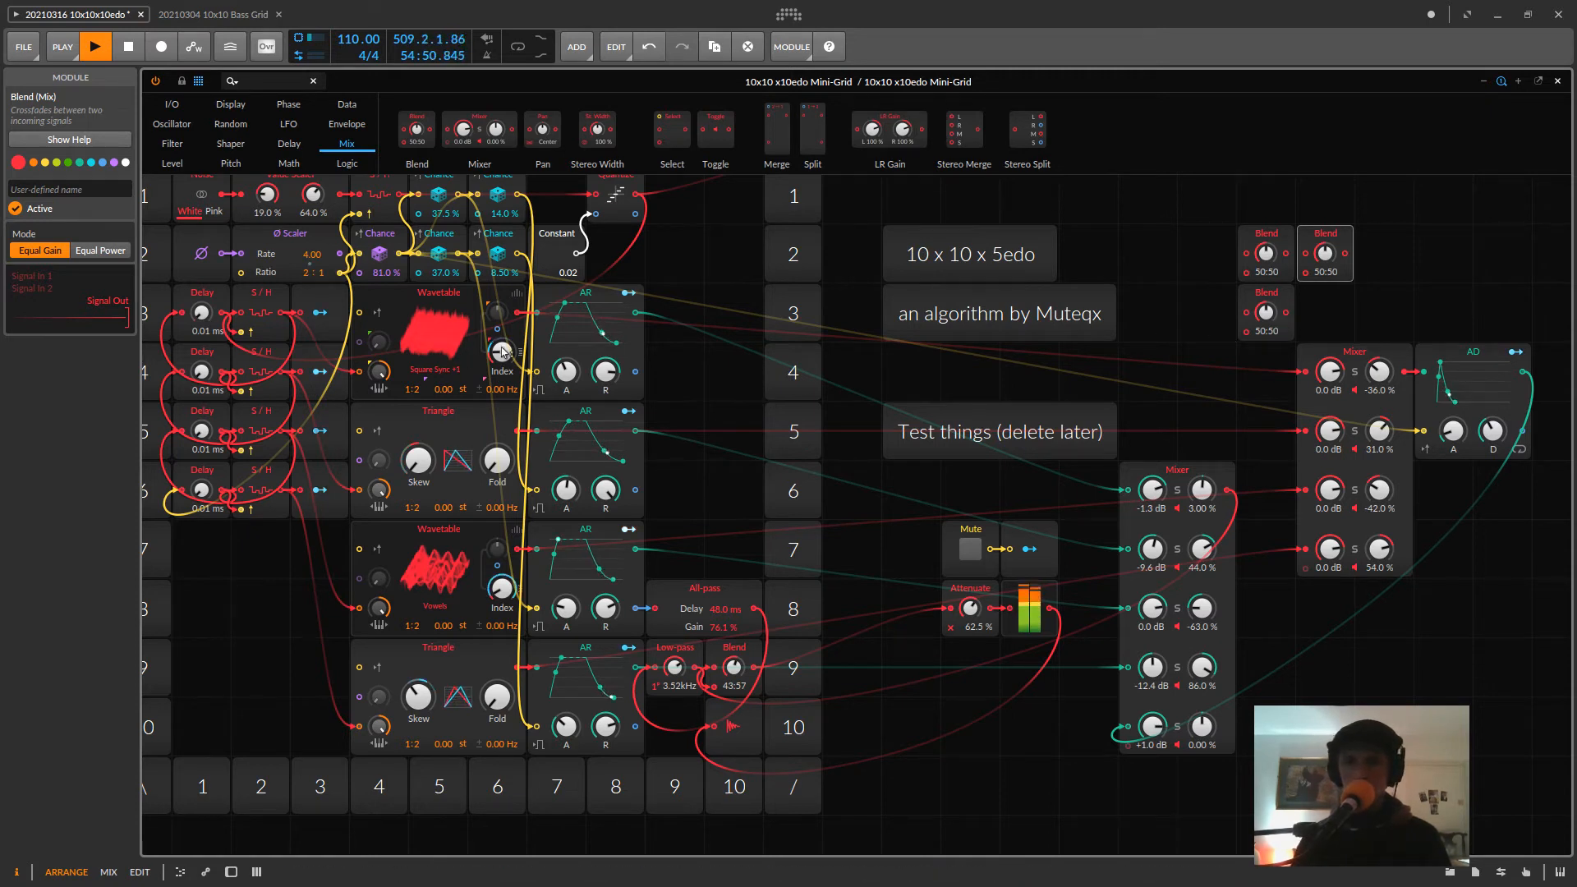
- Patch the upper two oscillators into the first Blend, the lower two into the Blend beneath, and both Blend outputs into the third
left_click_drag(855, 323, 1245, 253)
left_click_drag(519, 434, 1246, 272)
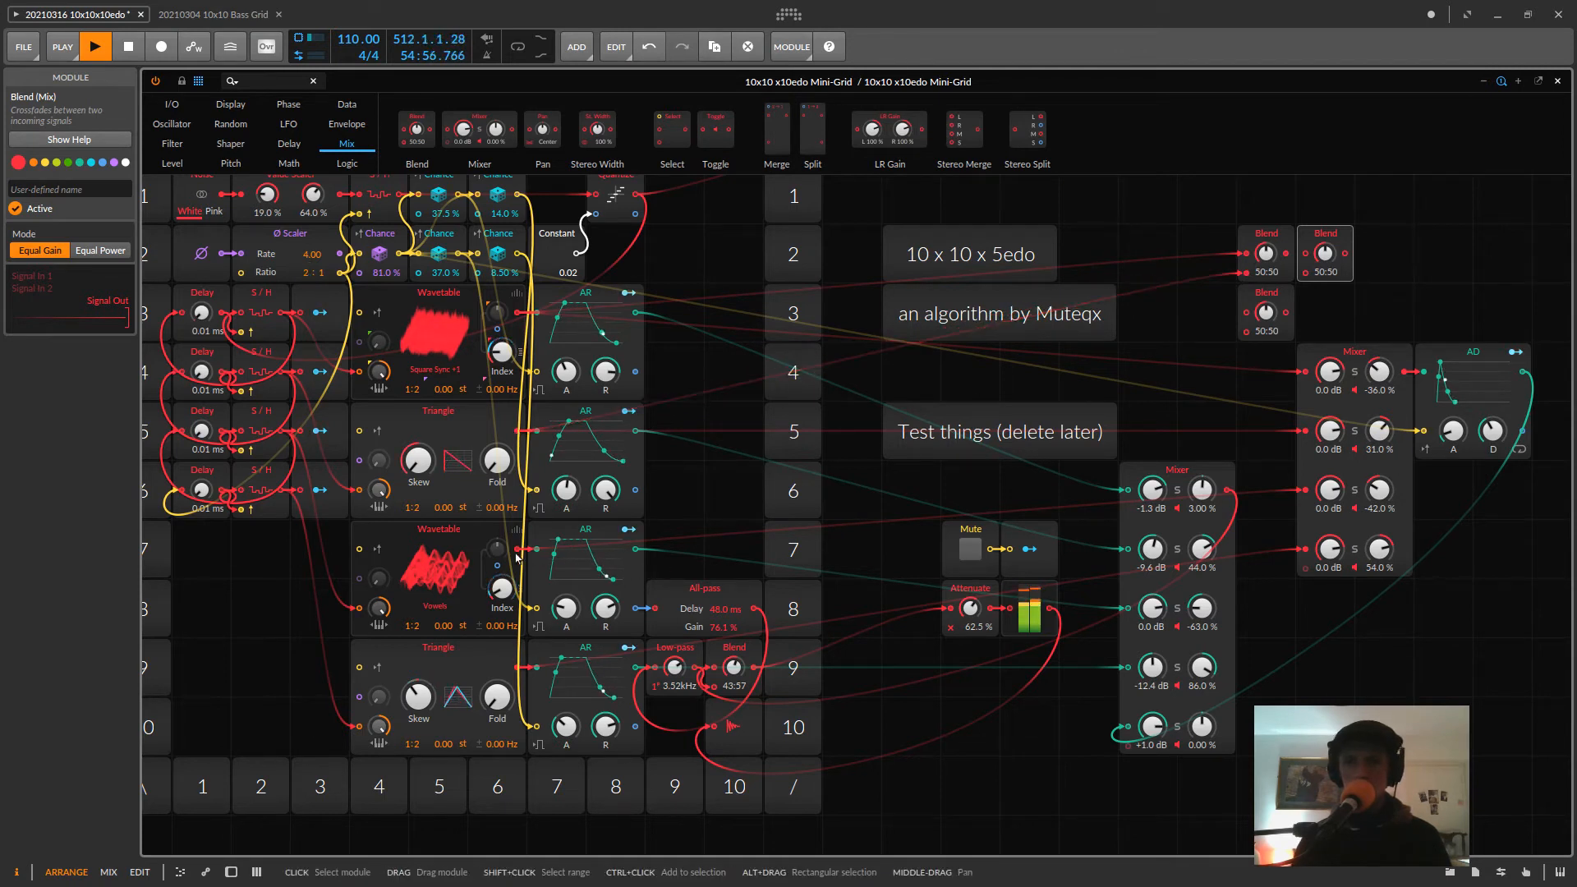
left_click_drag(519, 549, 1263, 313)
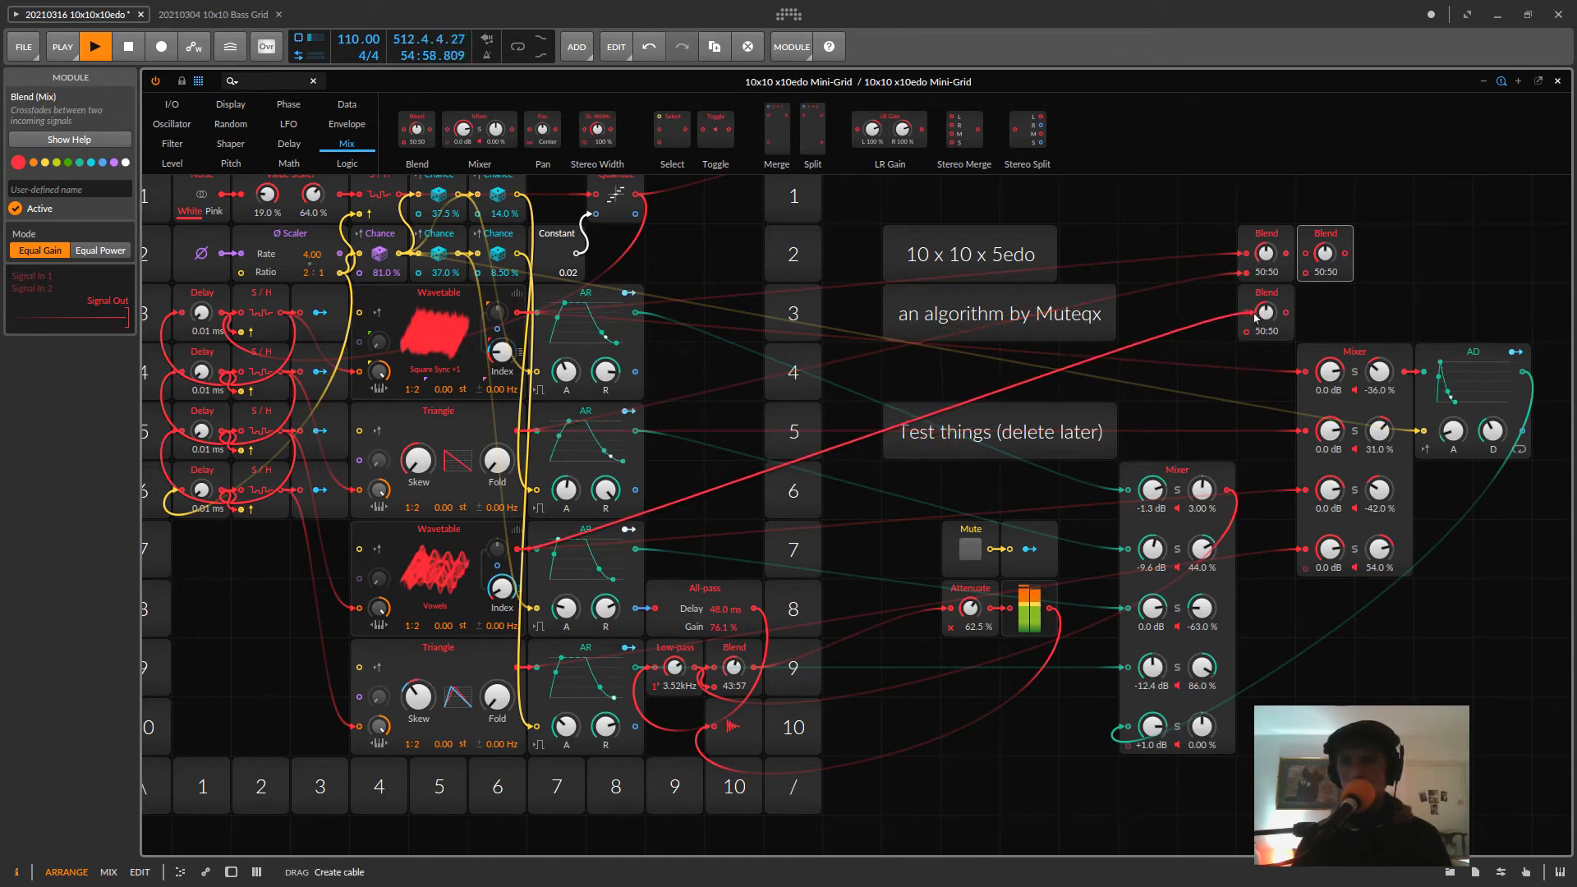
left_click_drag(519, 672, 1249, 342)
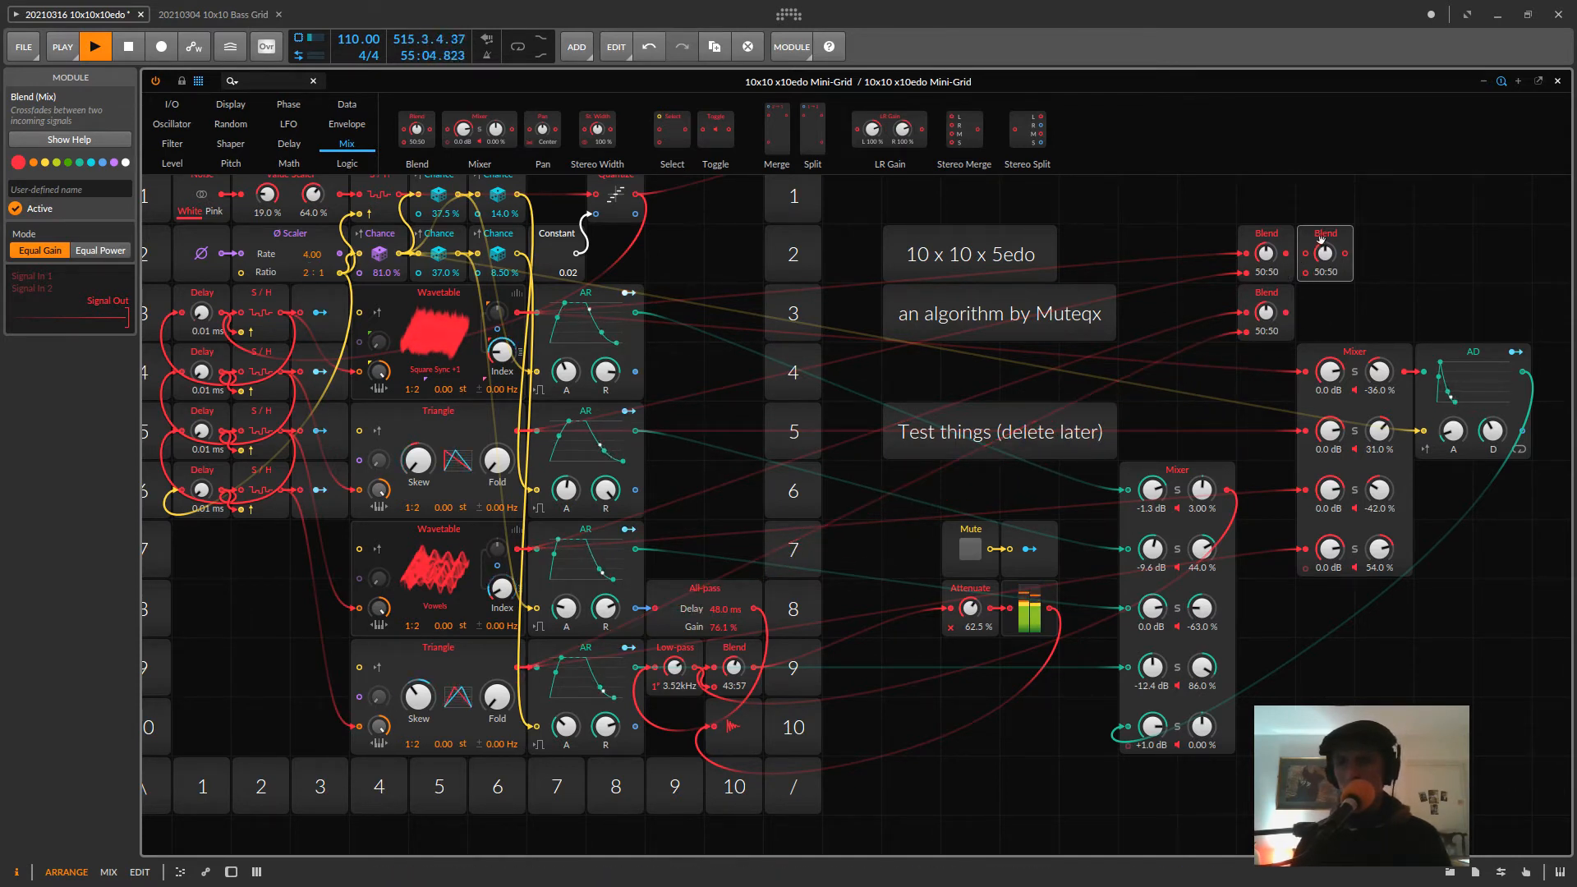
left_click_drag(1306, 243, 1363, 253)
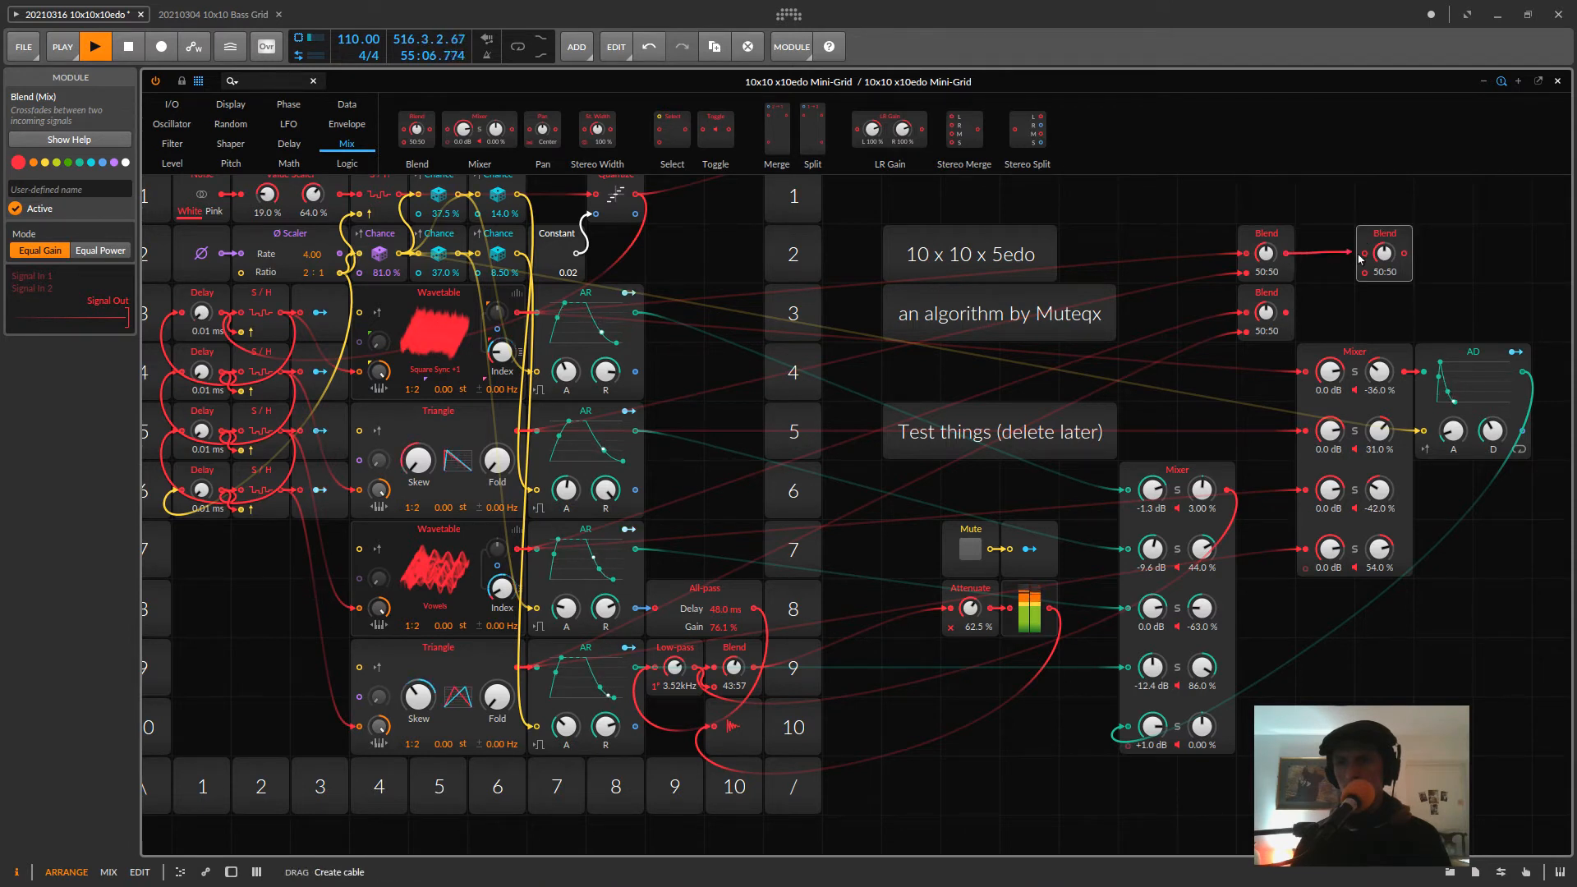
left_click_drag(1286, 312, 1321, 235)
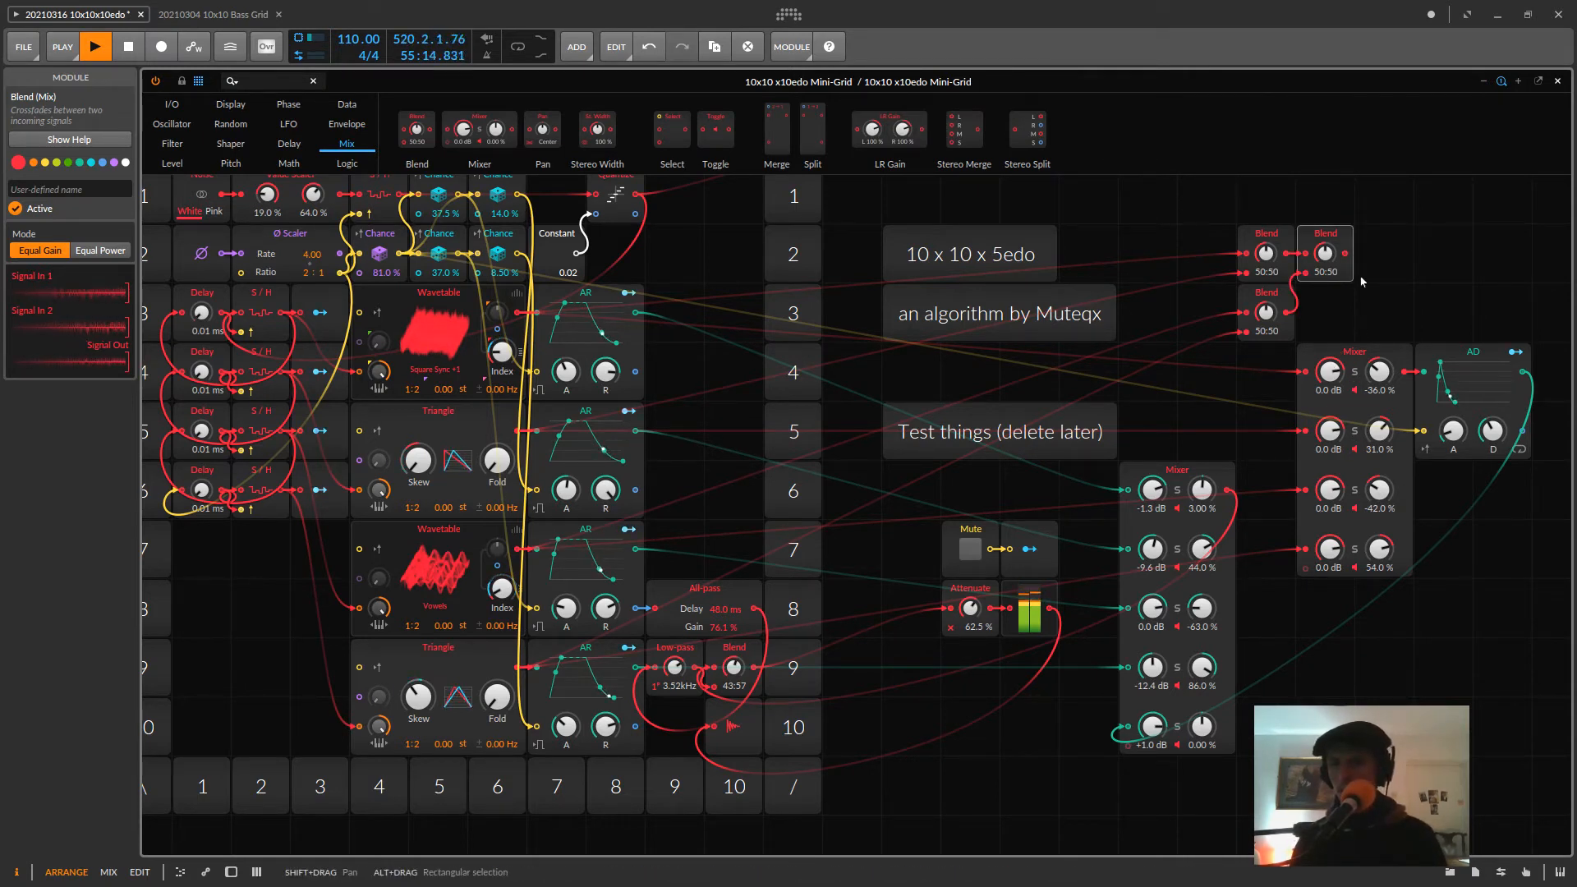
- Patch the third Blend's output into the AD signal input and delete the second Mixer
left_click_drag(1346, 255, 1422, 378)
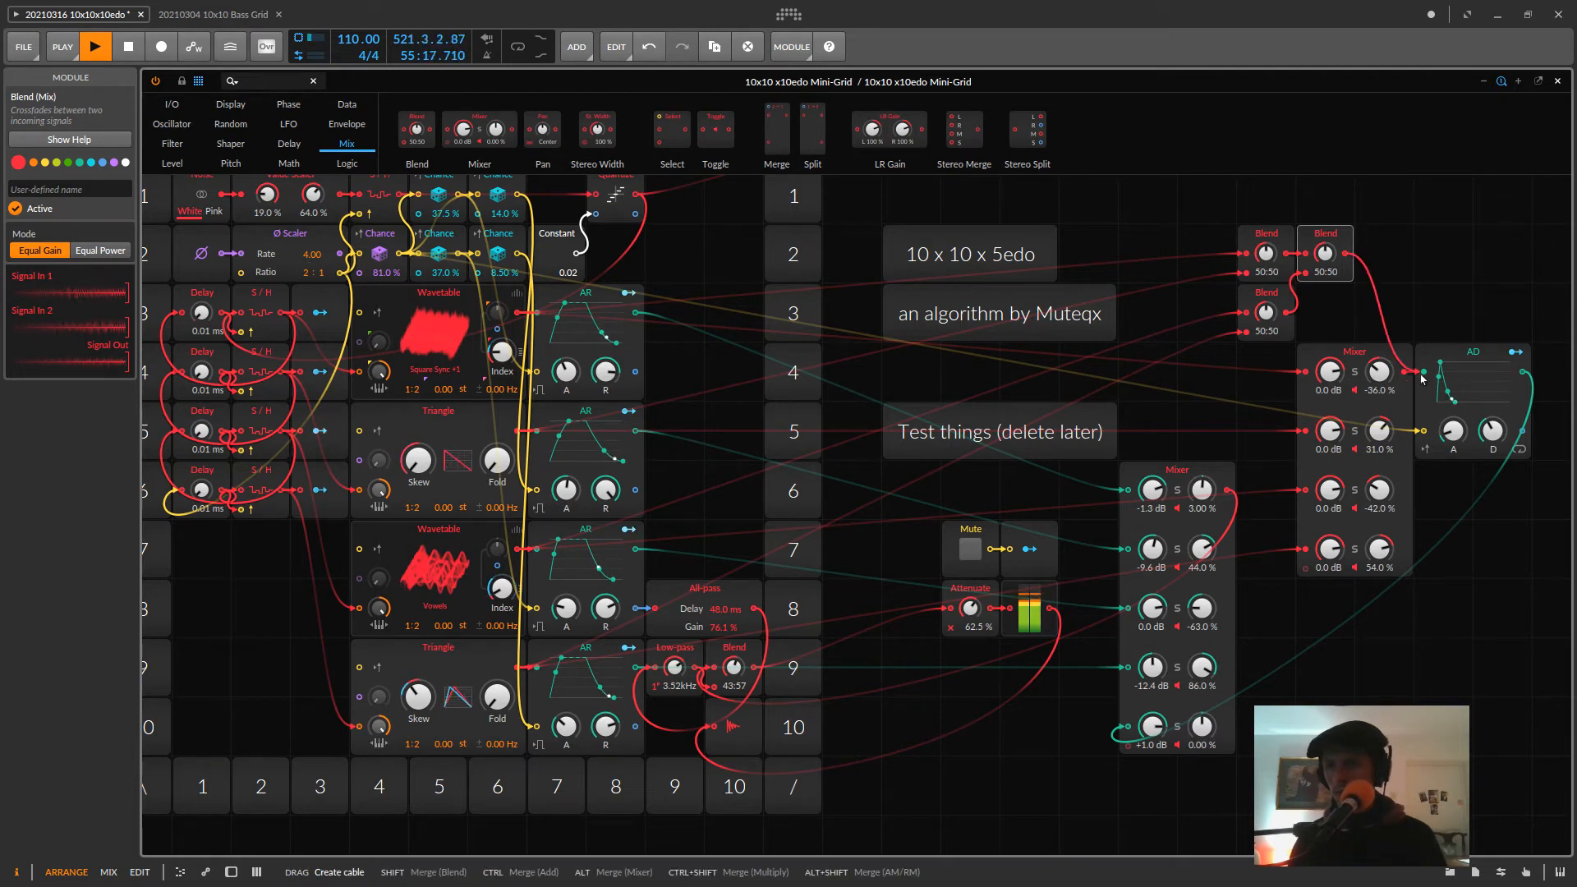
left_click(1357, 350)
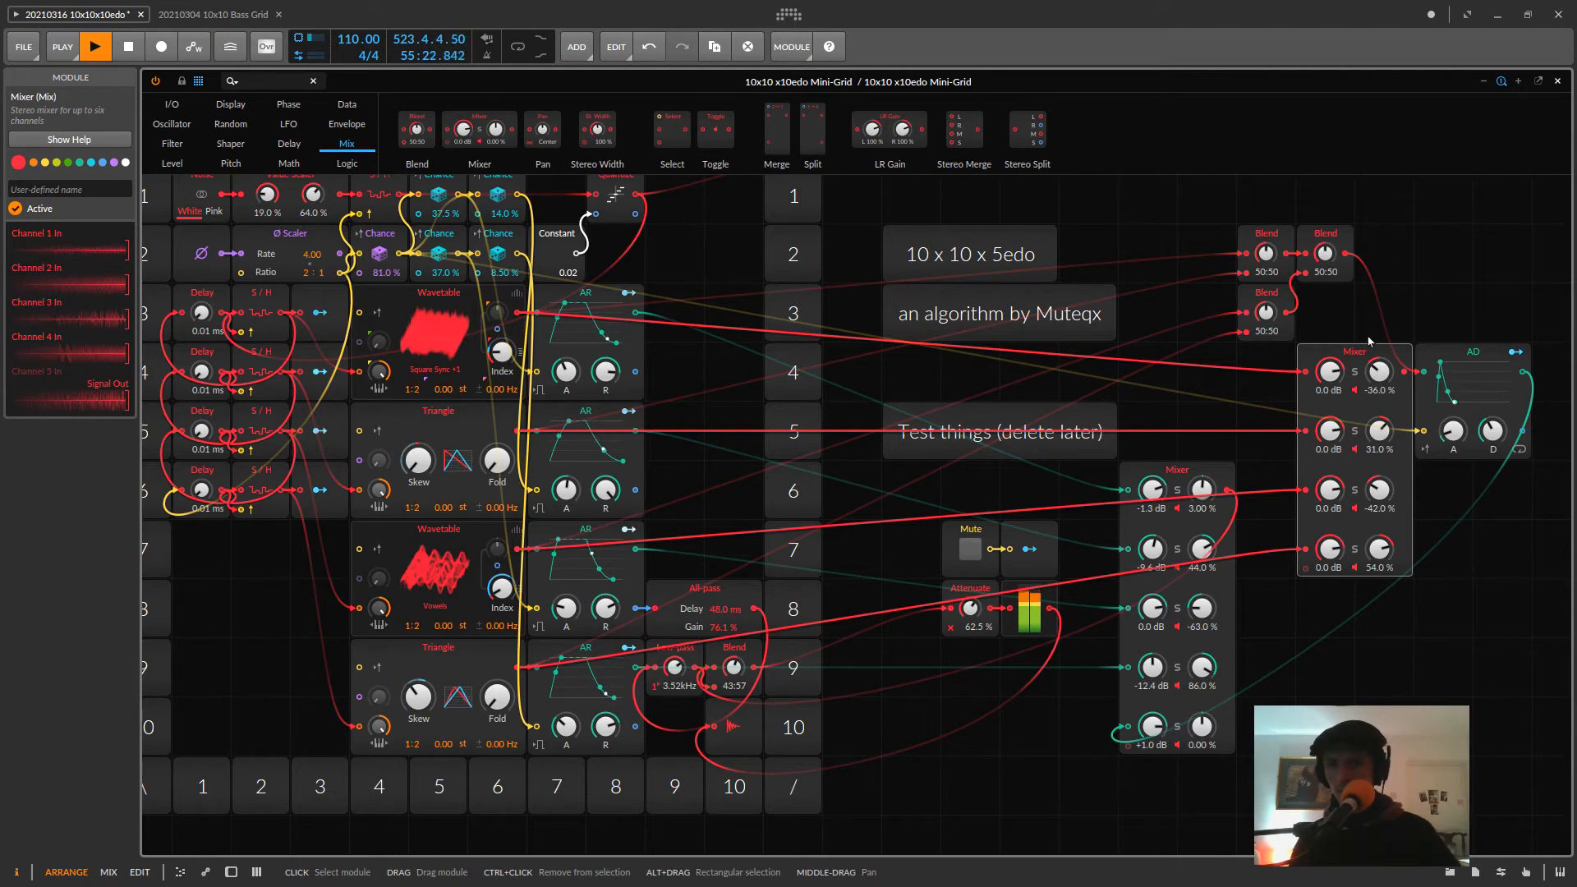
key("Delete")
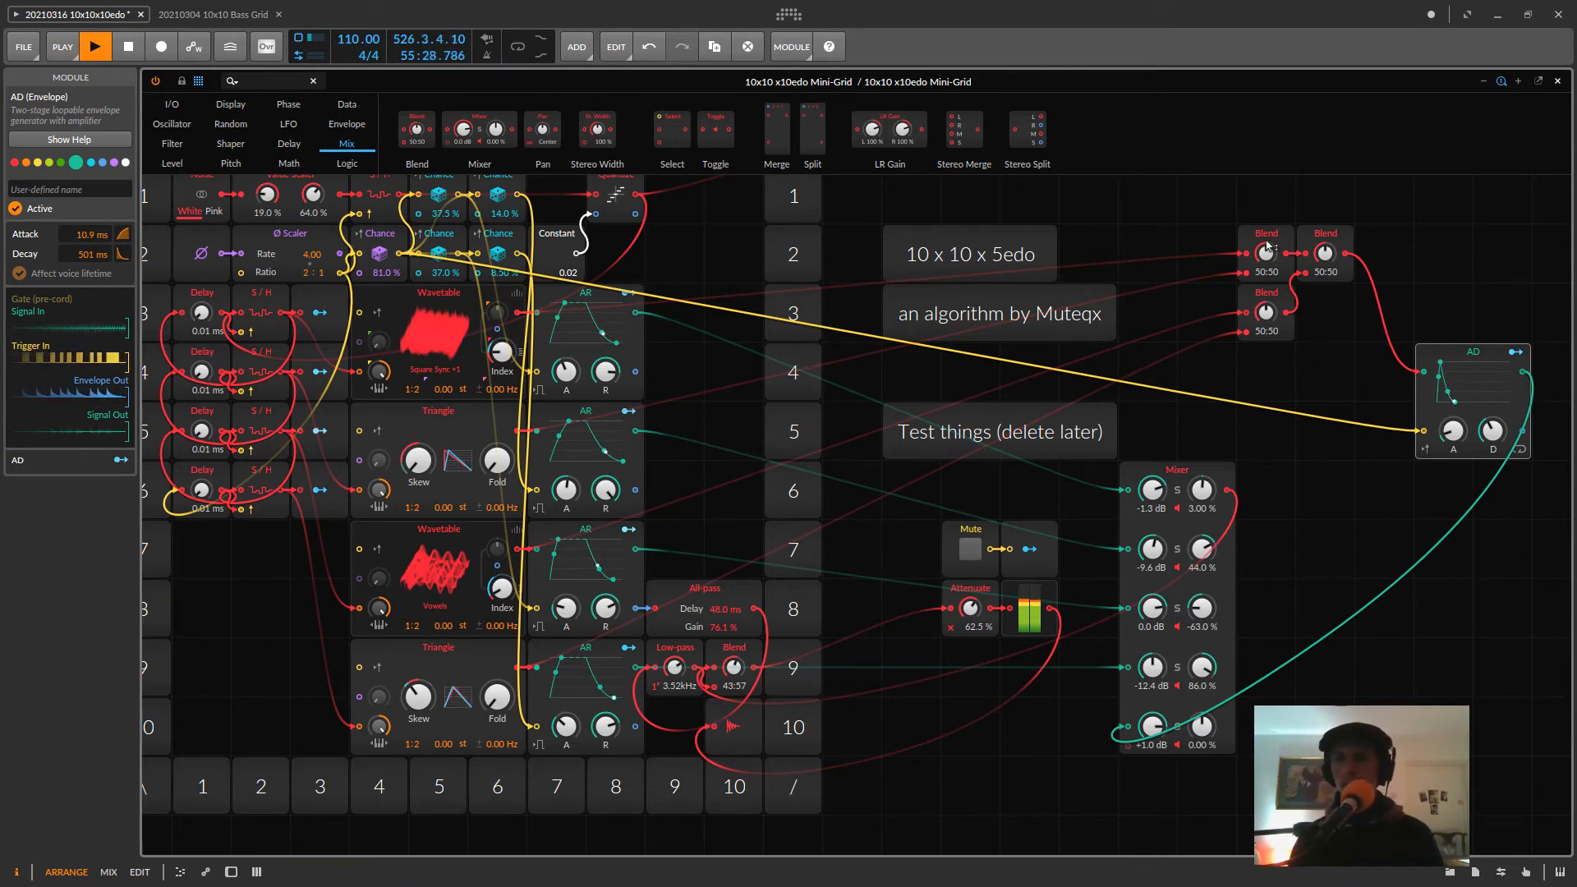
- Set the balance of the first Blend to 71:29, the Blend beneath it to 75:25 and the third Blend to 79:21
left_click_drag(1262, 254, 1264, 259)
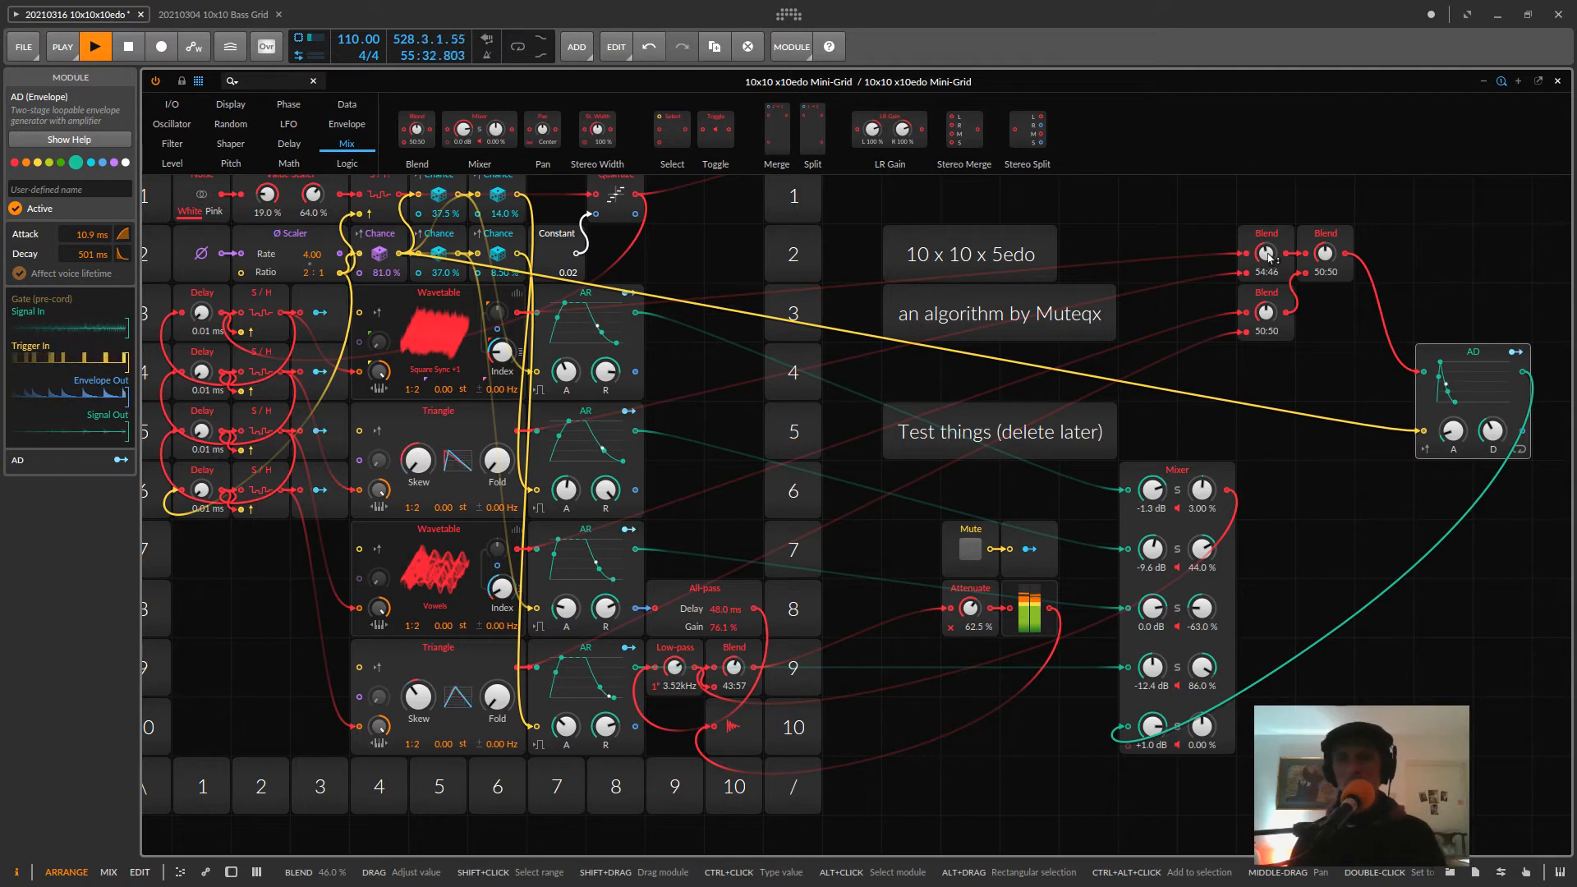
left_click_drag(1269, 257, 1268, 252)
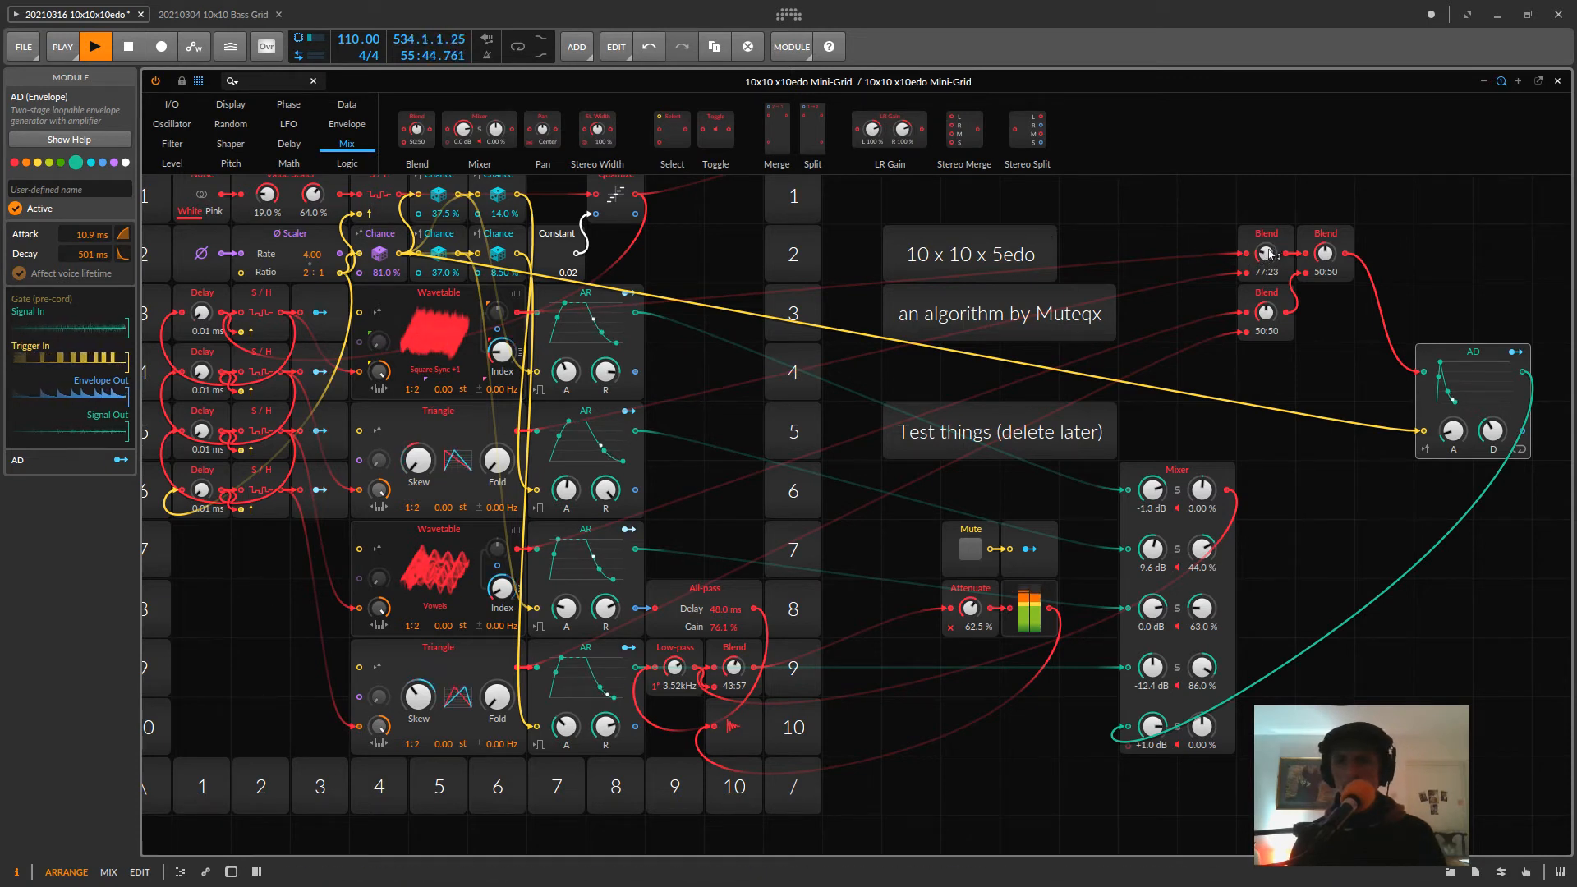
scroll(1266, 253, "down", 2)
scroll(1267, 253, "down", 2)
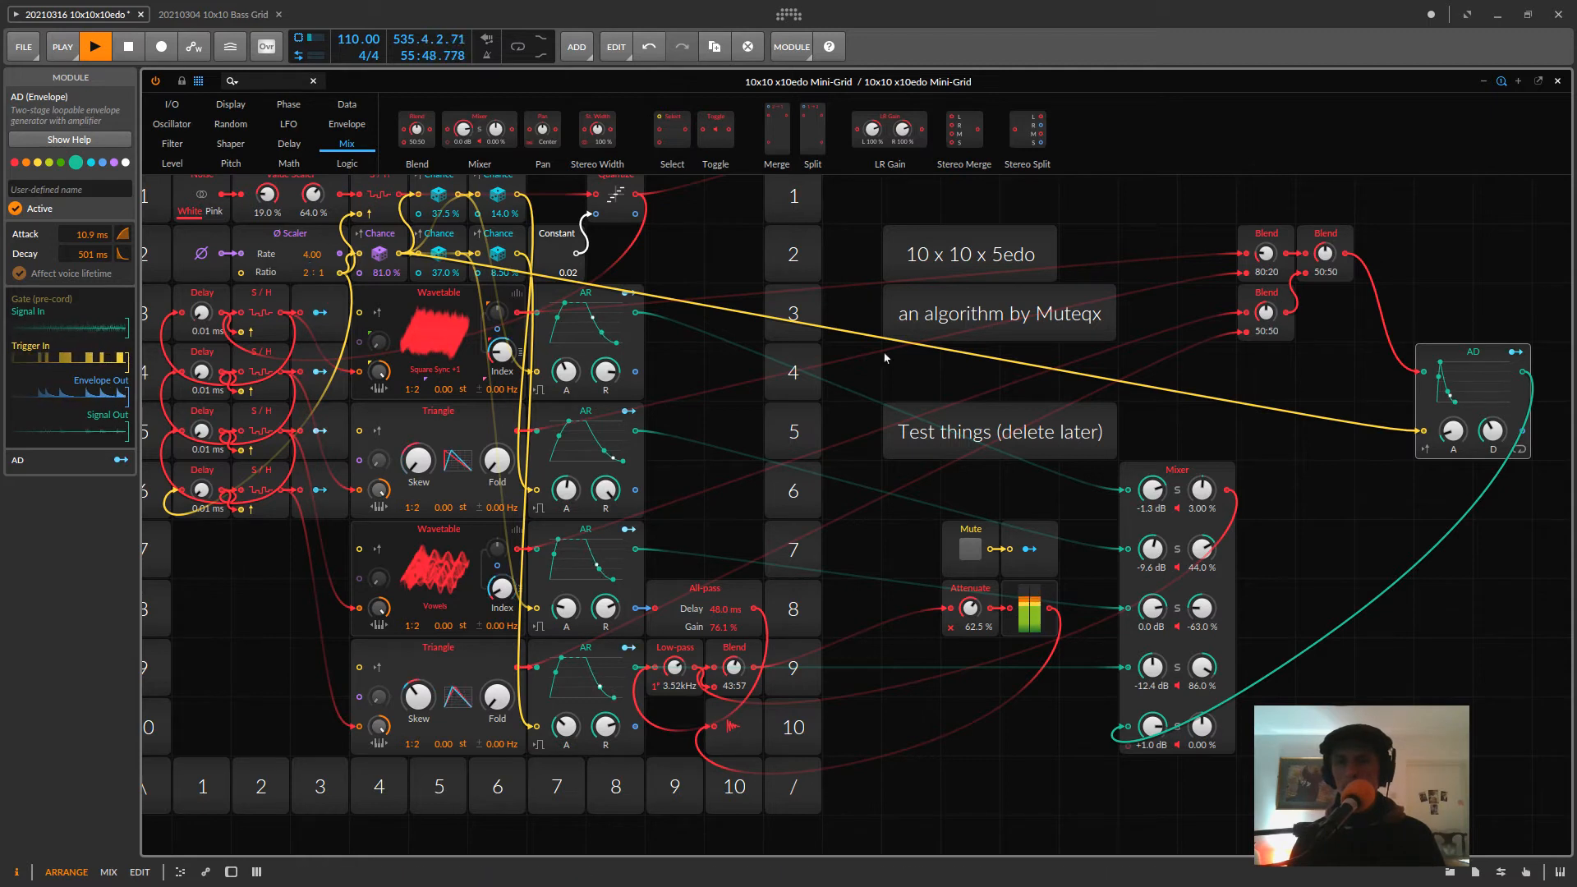
scroll(1266, 253, "up", 1)
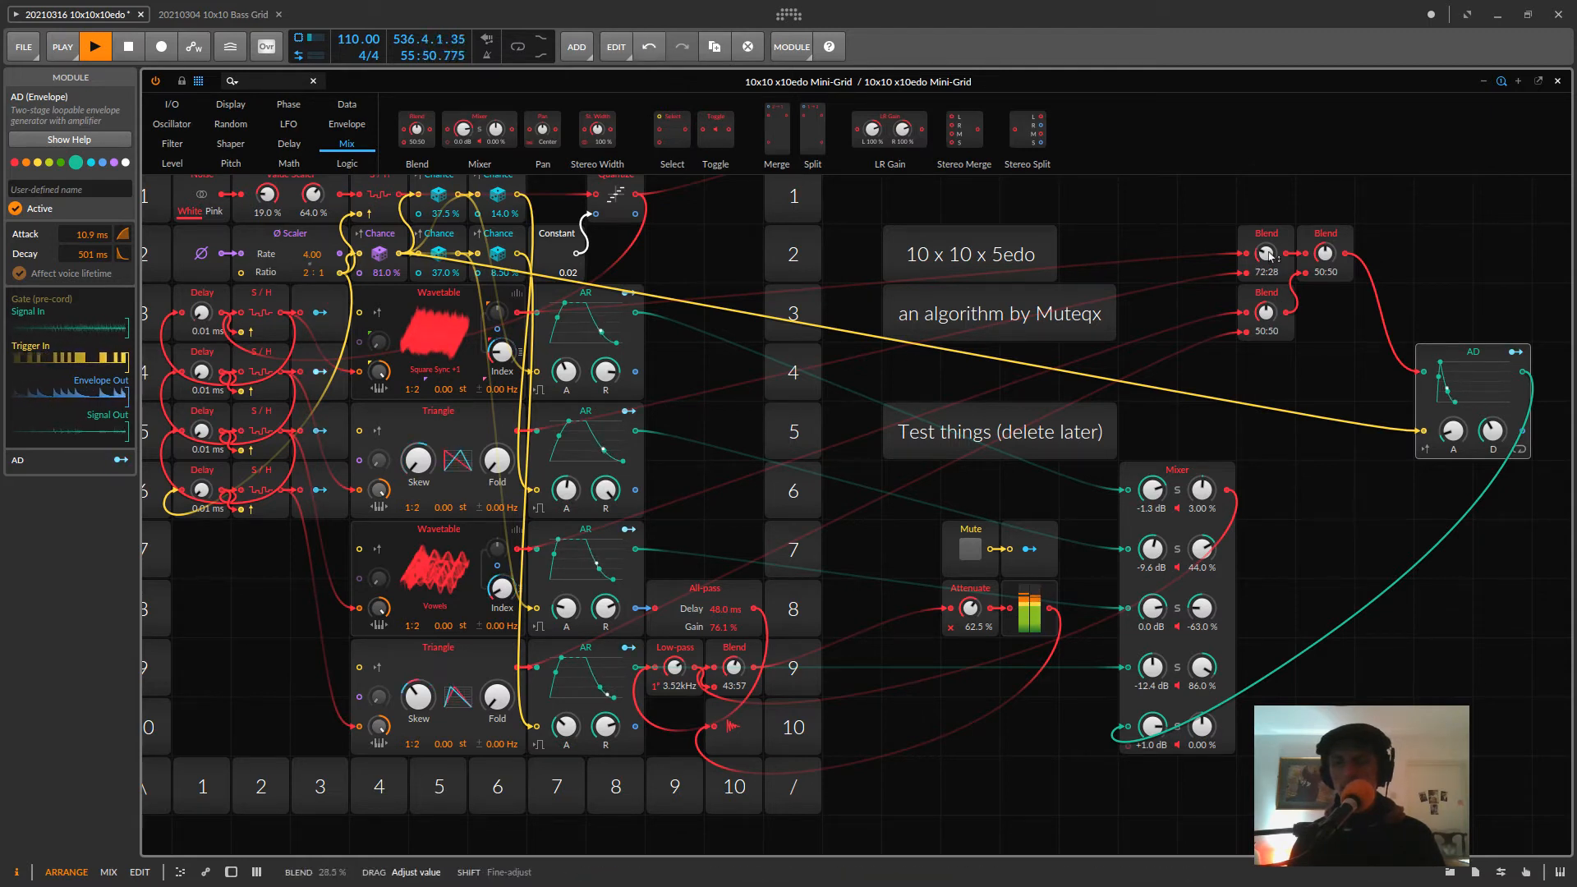
scroll(1267, 253, "up", 2)
scroll(1267, 312, "down", 10)
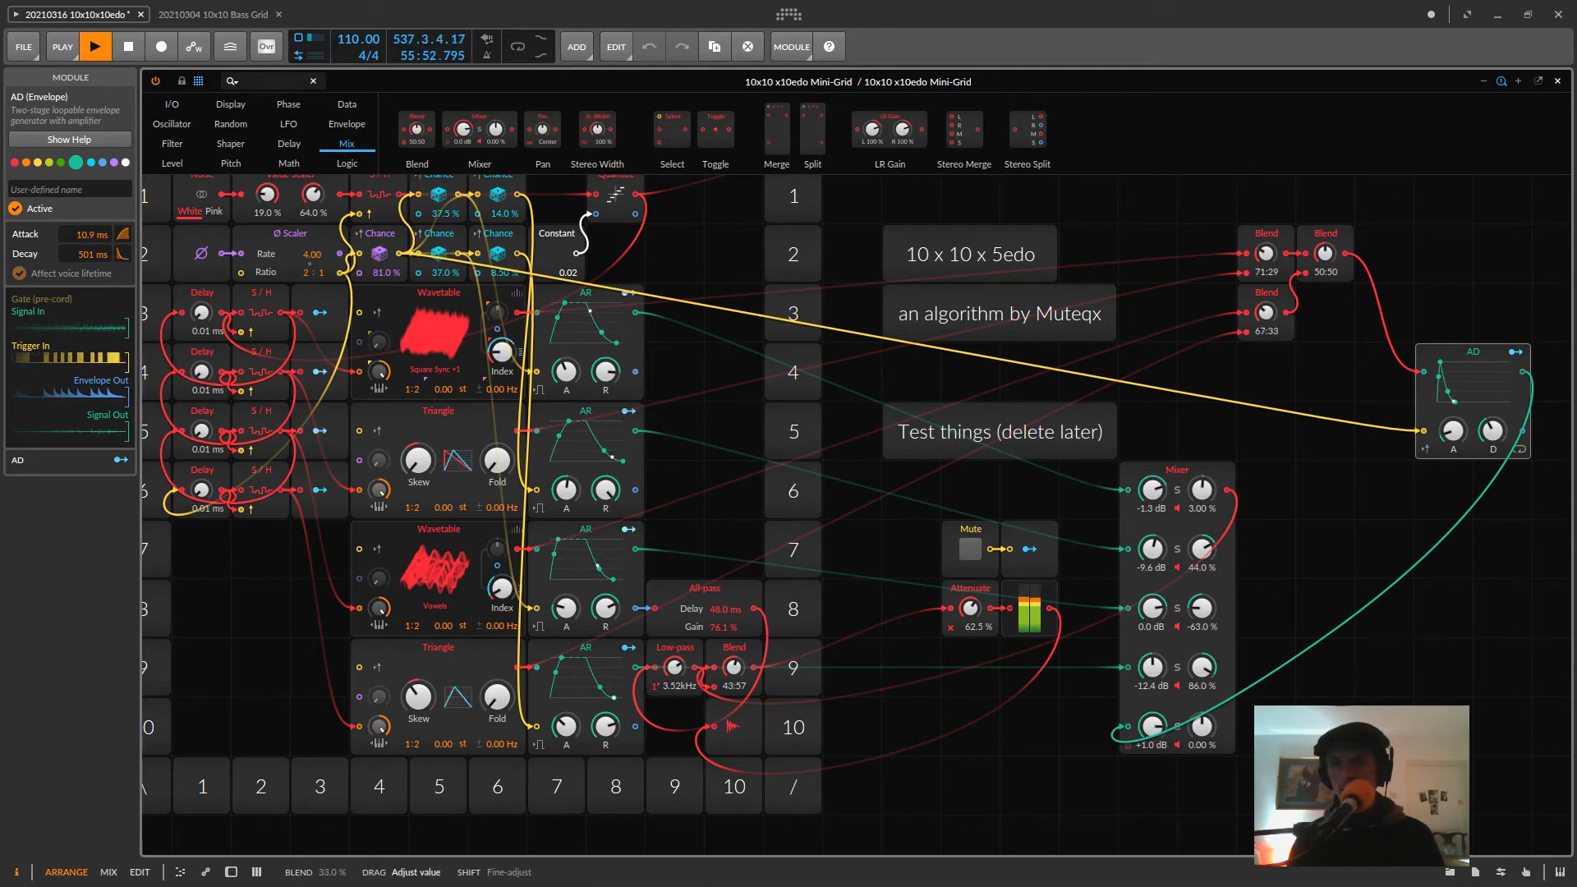
scroll(1265, 312, "down", 1)
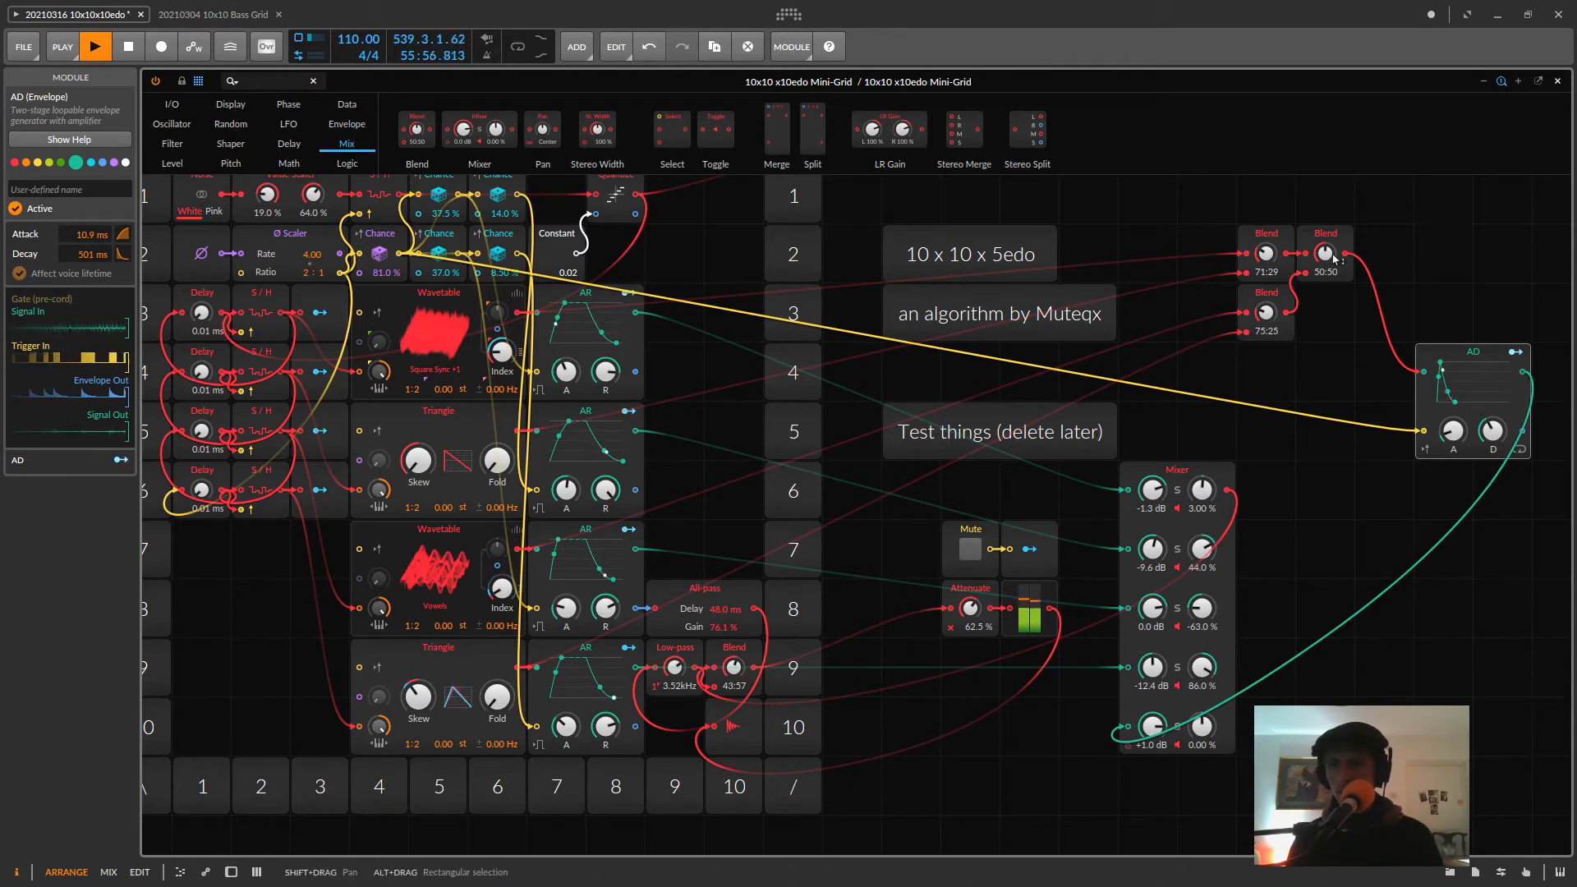
left_click_drag(1326, 253, 1331, 255)
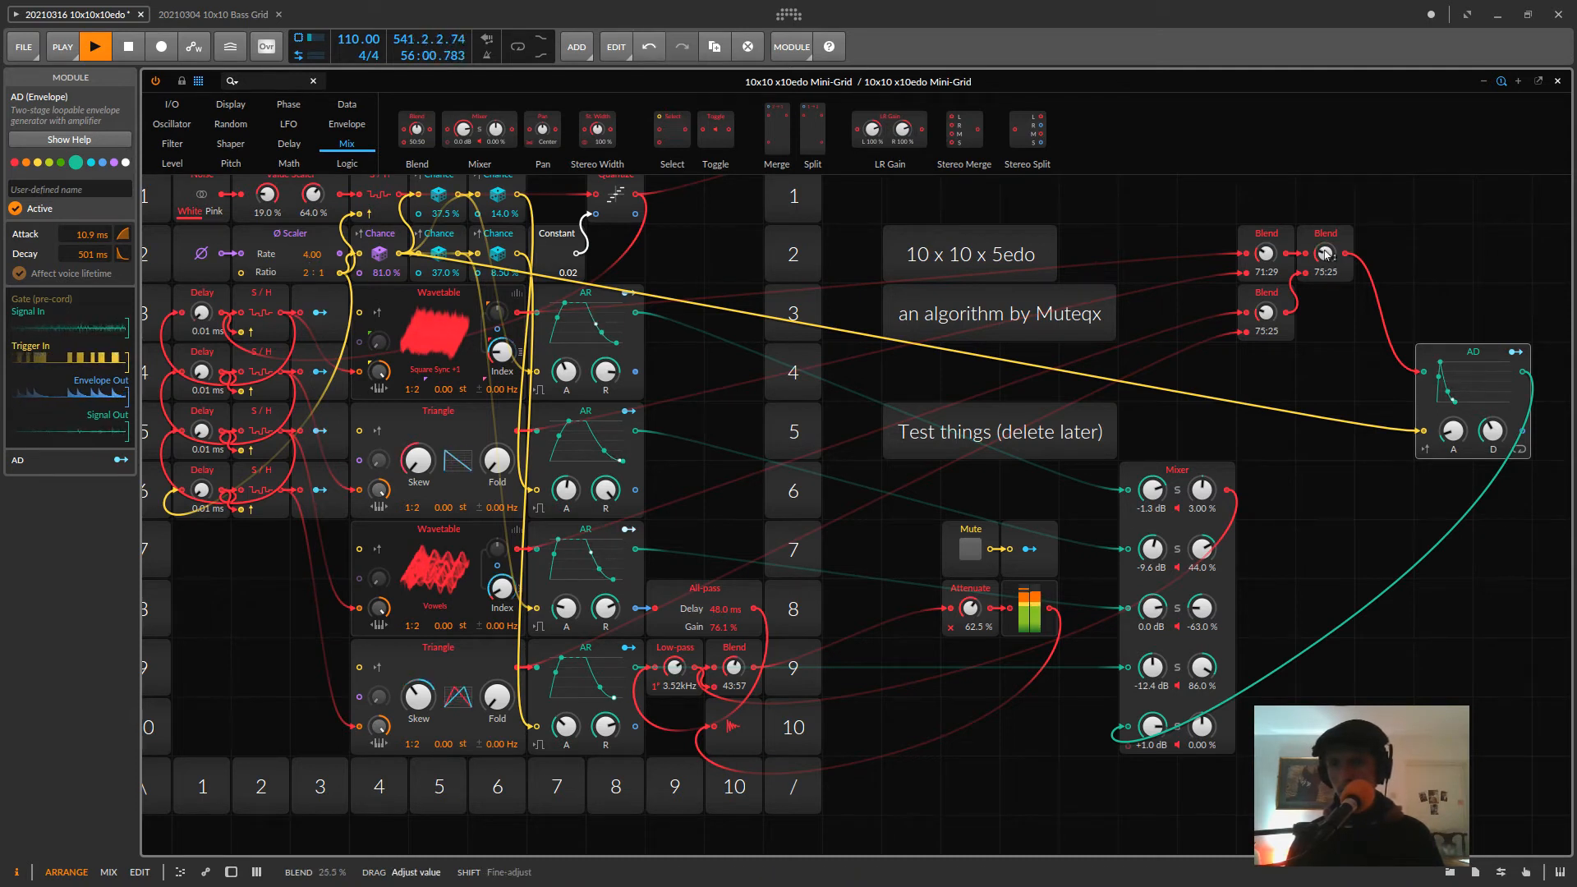
scroll(1325, 253, "down", 2)
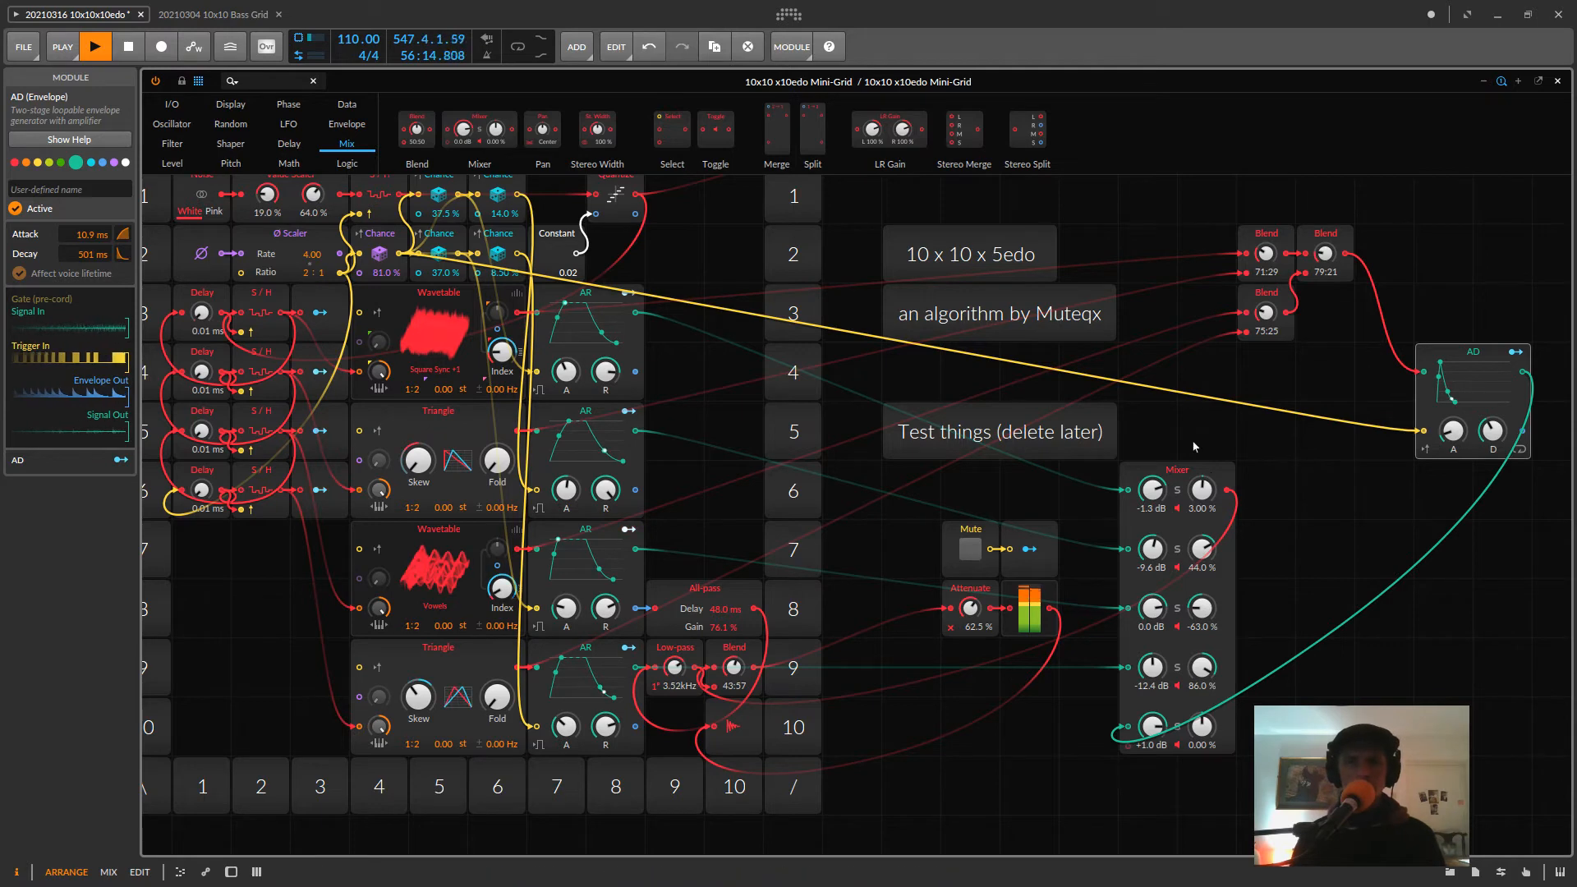
- Switch the remaining Mixer's fifth channel off and back on to compare the mix with and without the AD signal
scroll(1195, 448, "up", 3)
scroll(1194, 446, "down", 1)
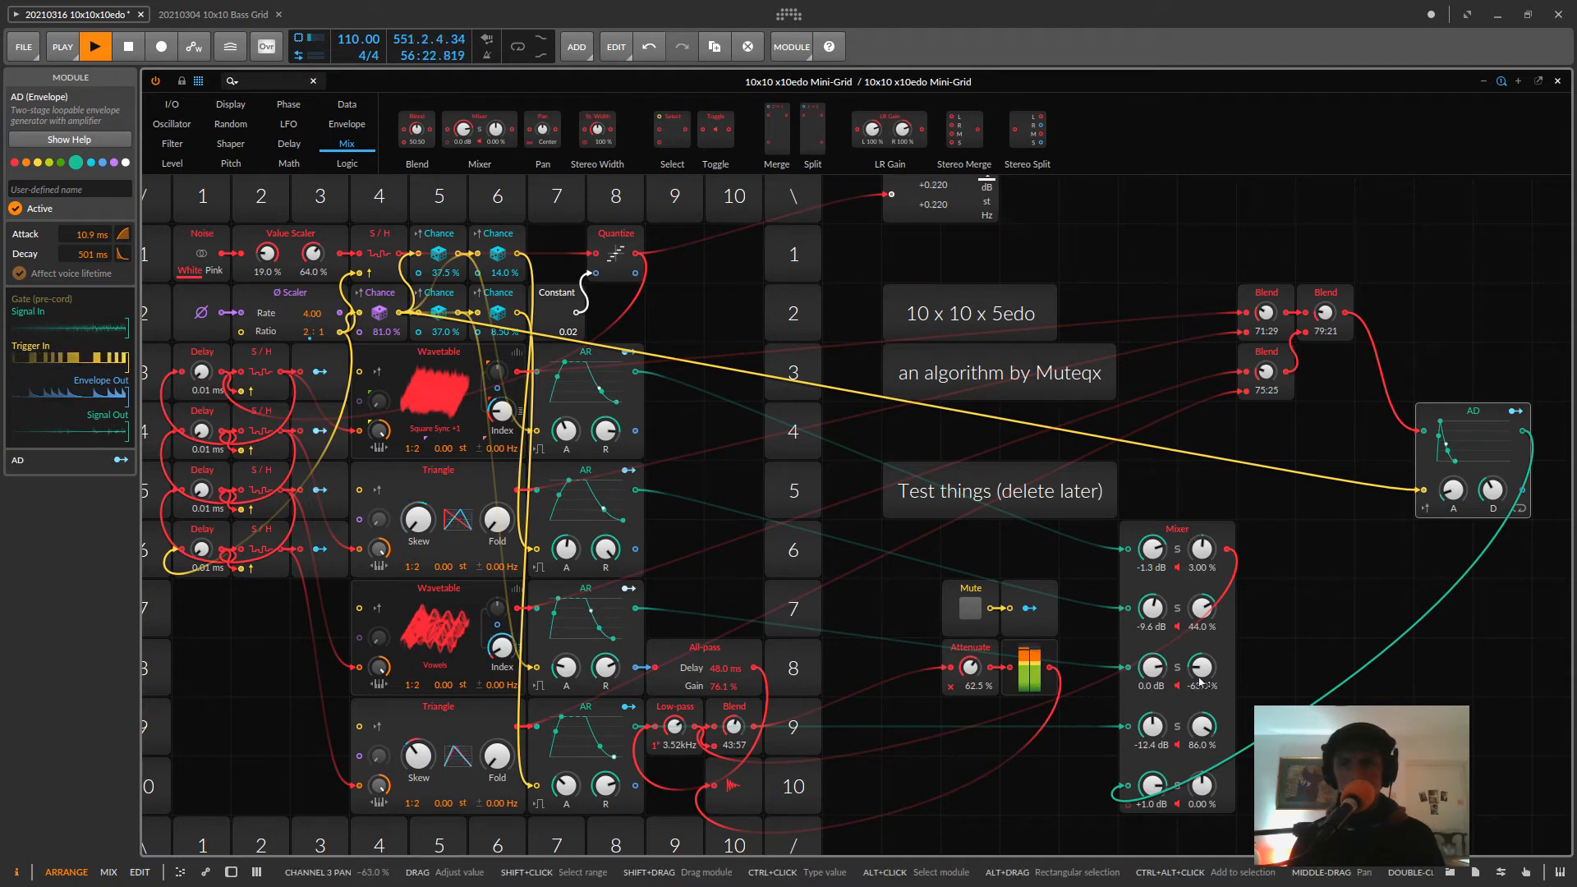
left_click(1179, 805)
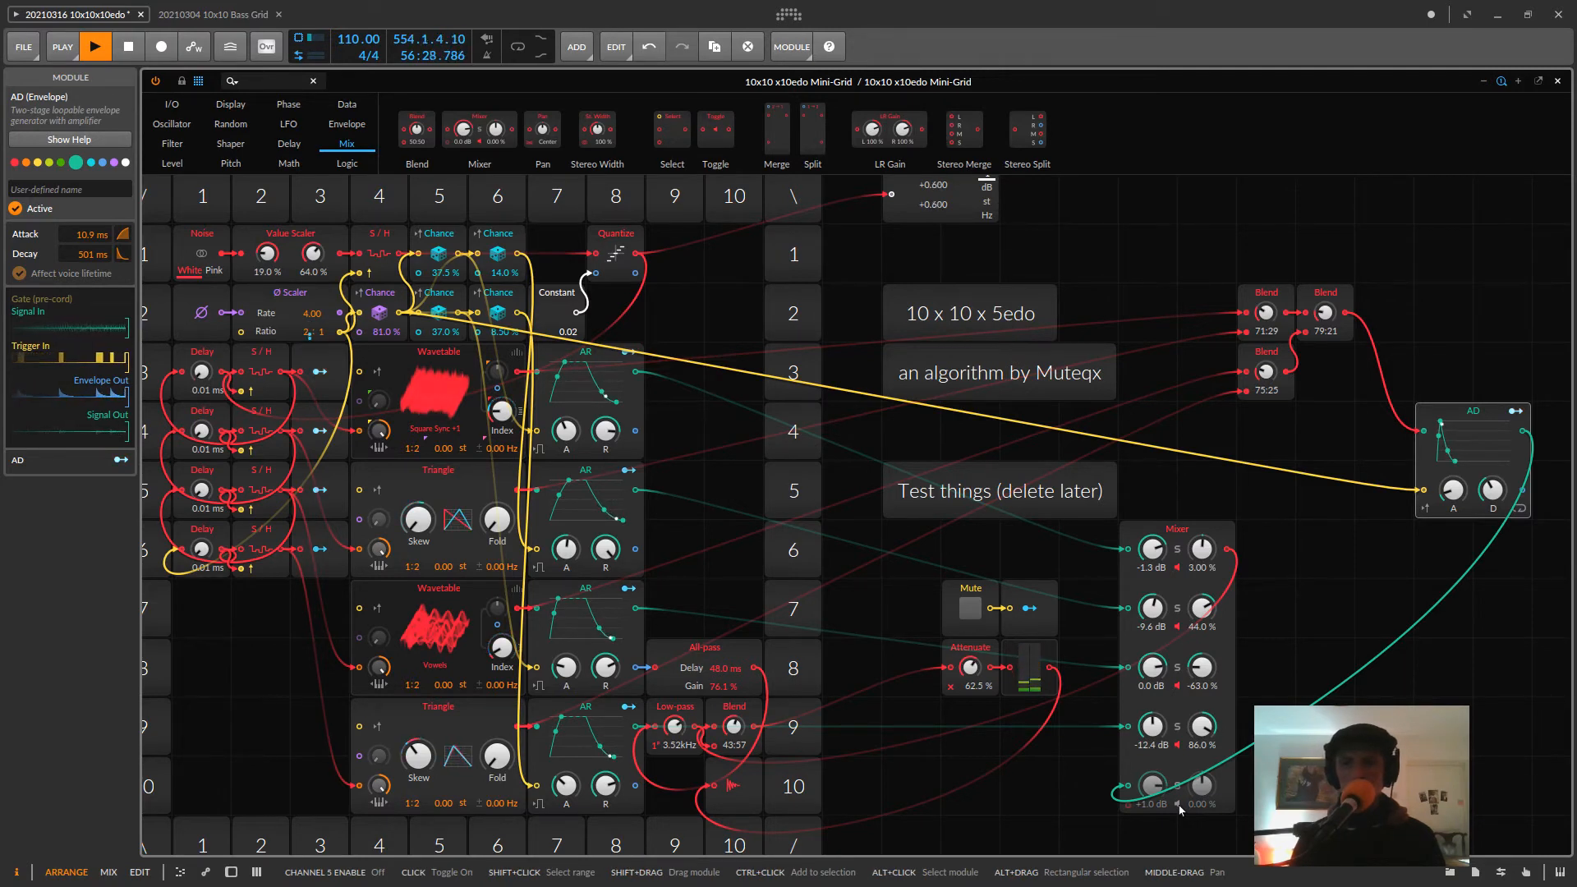
left_click(1179, 805)
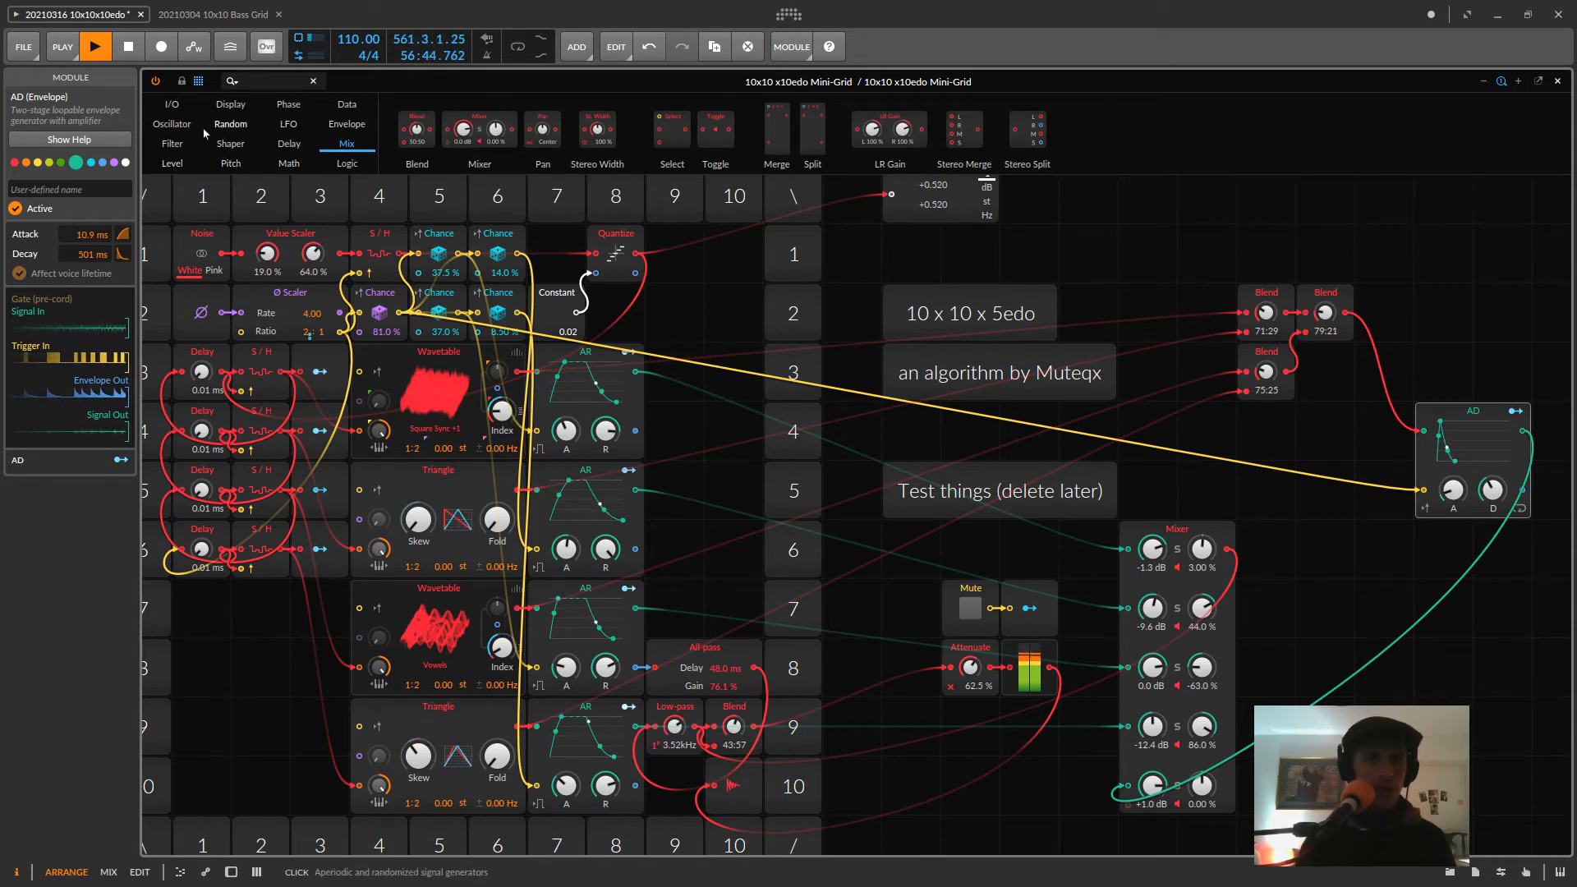
- Insert a Delay module between the AD output and the Mixer's fifth channel
left_click(289, 144)
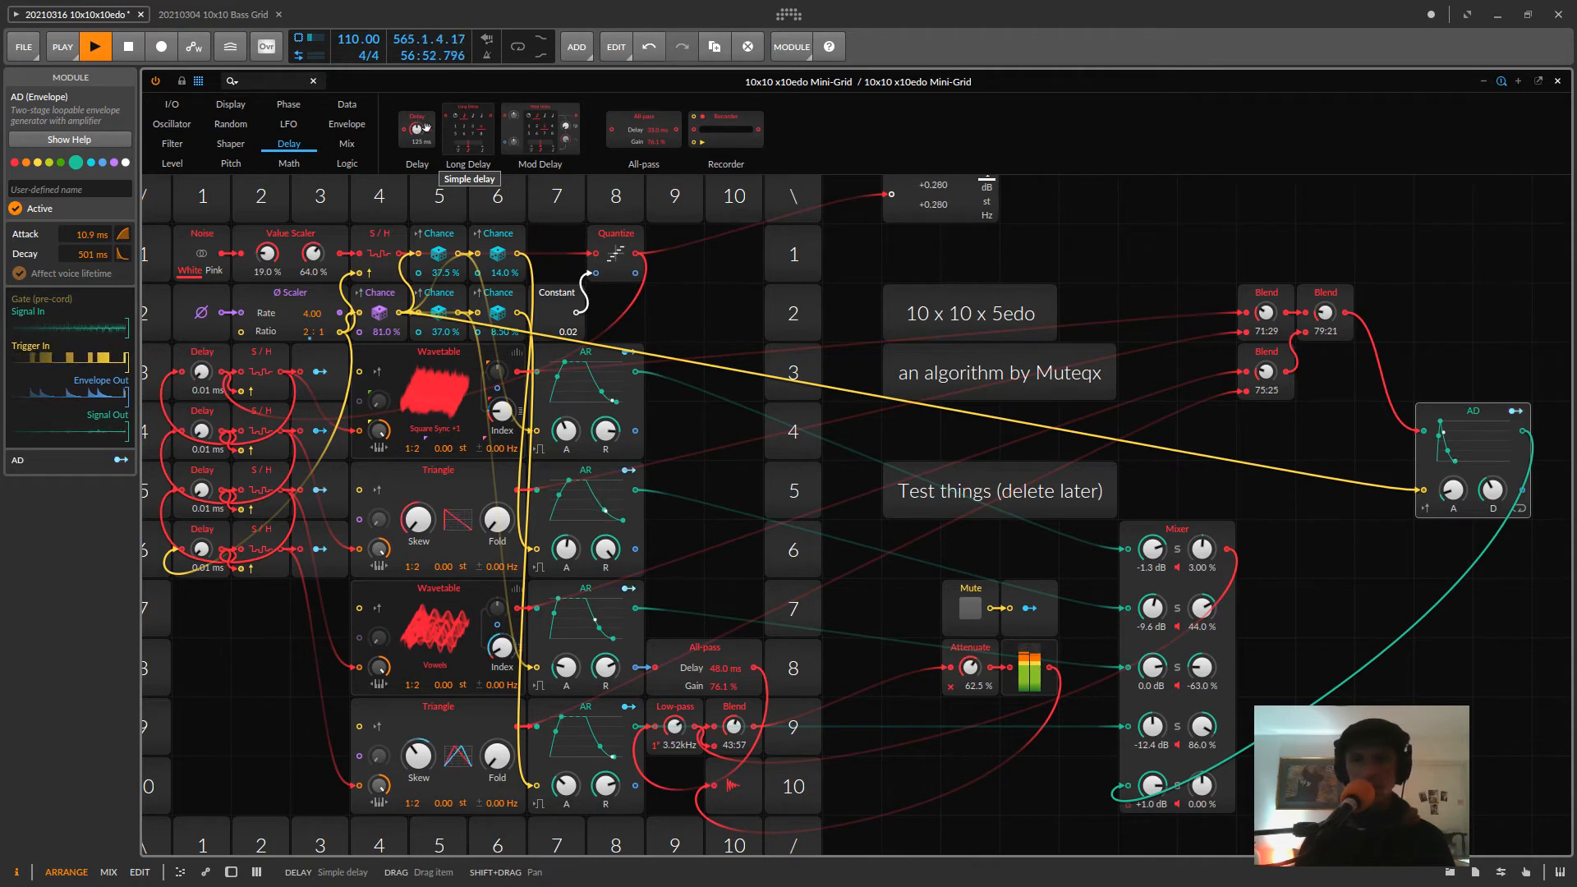
left_click_drag(416, 129, 1351, 599)
key("ctrl+z")
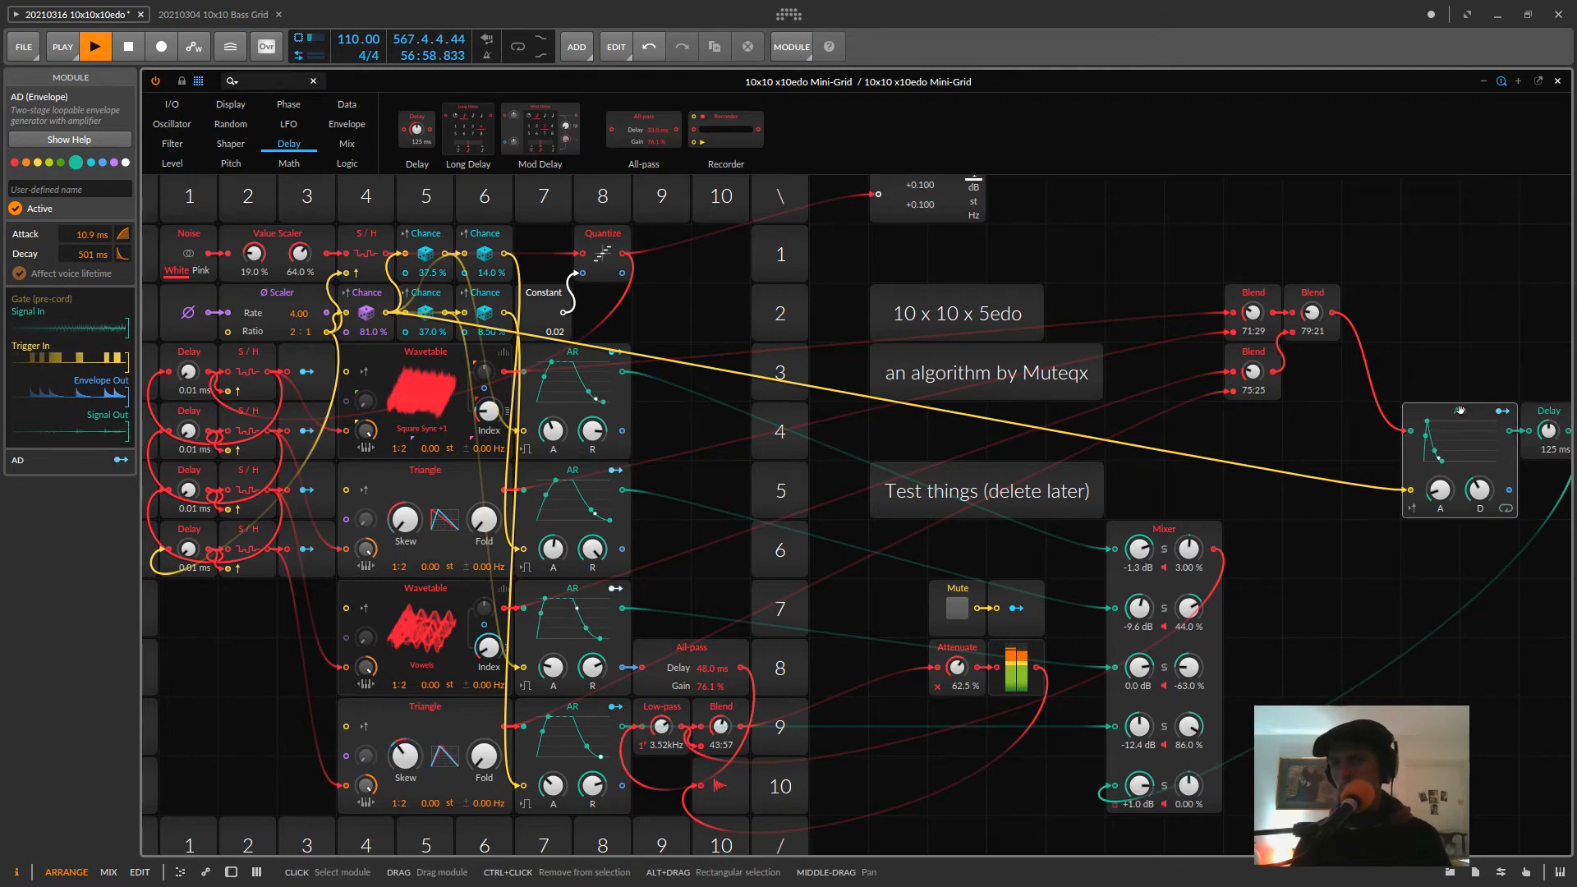
- Move the AD directly beside the third Blend and place the Delay right after it
left_click_drag(1462, 410, 1365, 413)
key("ctrl+z")
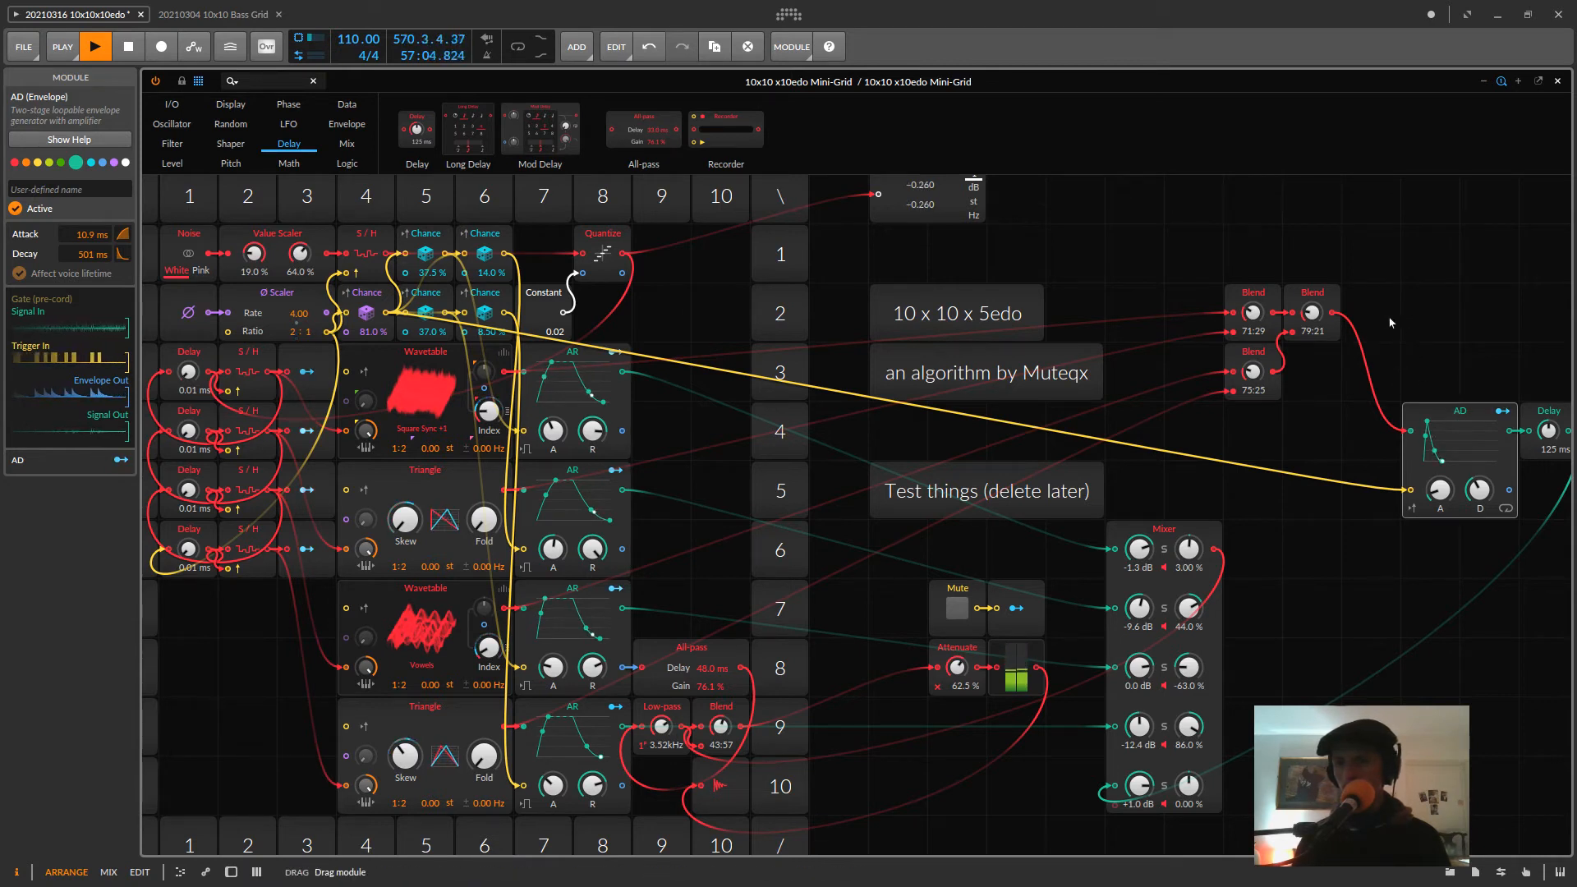
left_click_drag(1452, 418, 1385, 323)
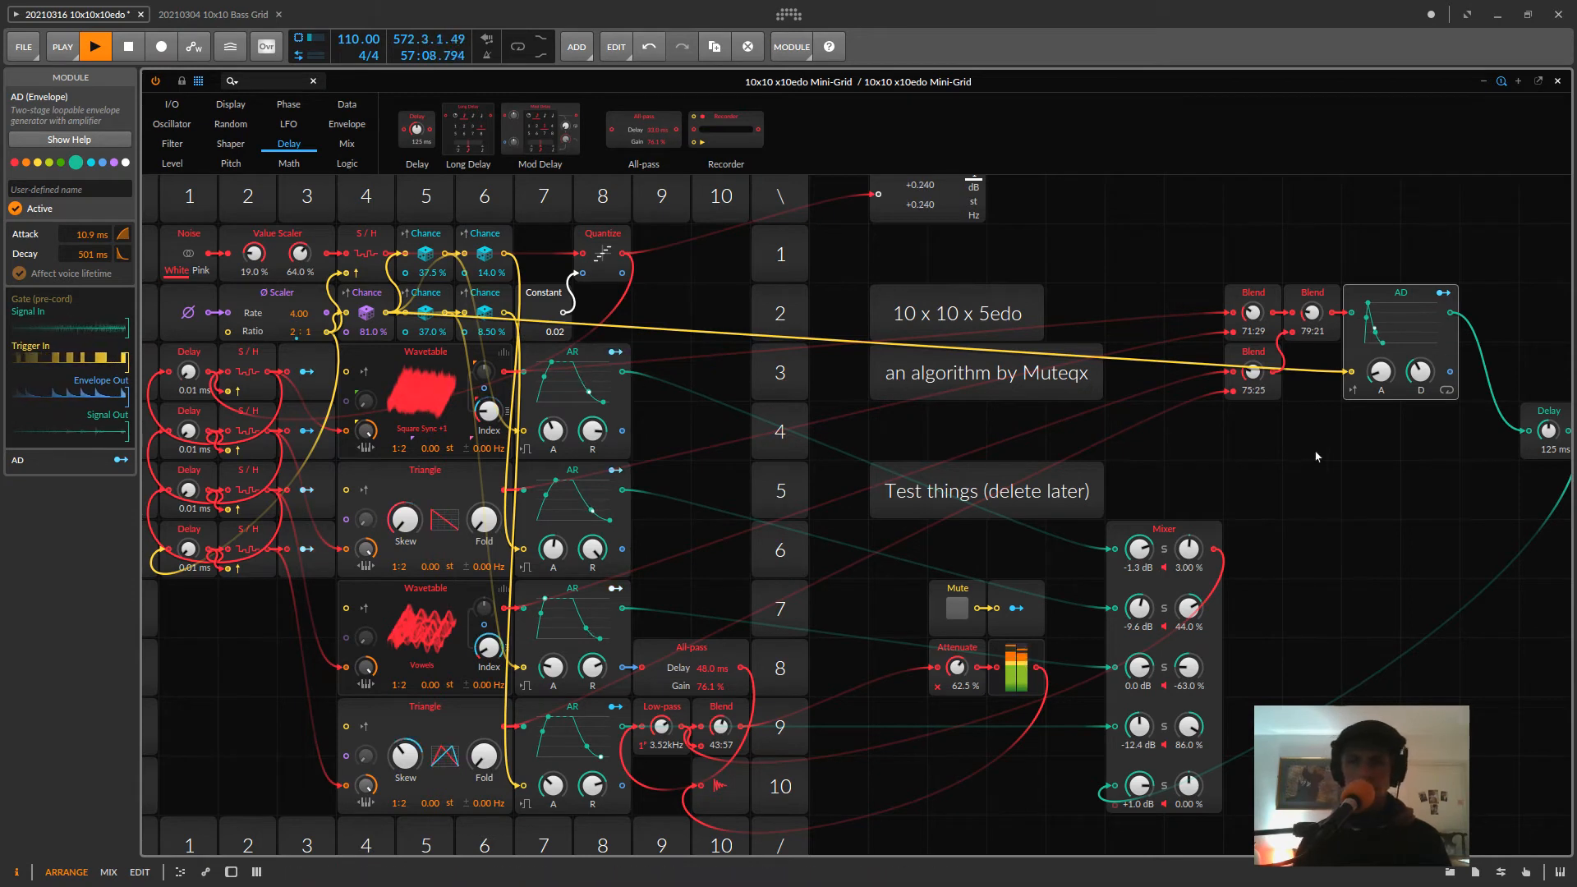
left_click_drag(1528, 419, 1489, 296)
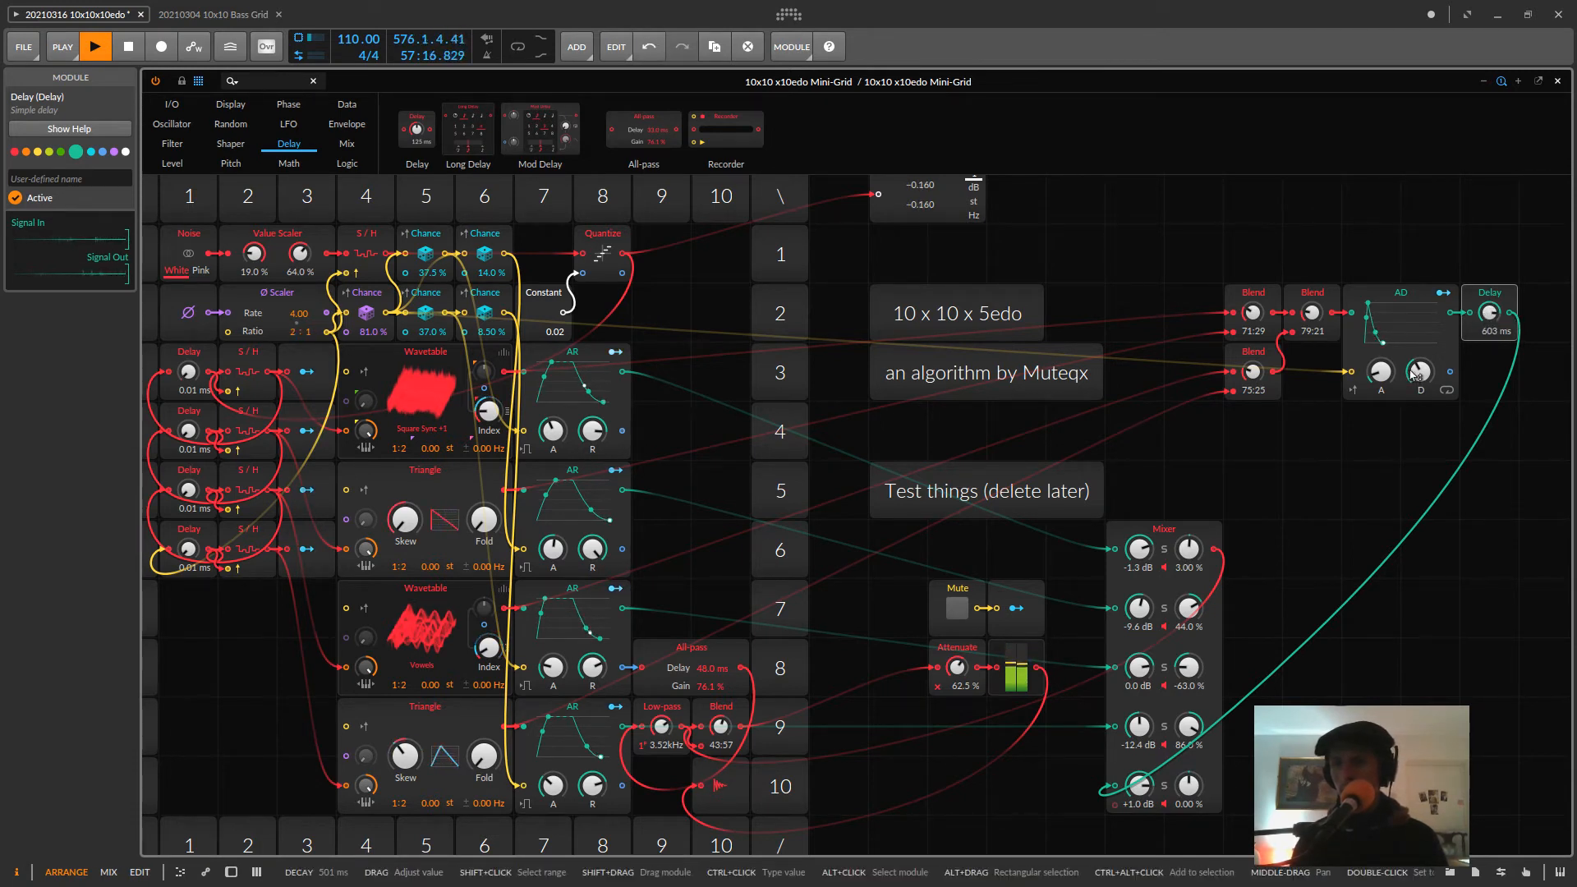
- Lengthen the AD envelope's decay and attack, and set the Delay after it to 441 ms
mouse_move(1420, 371)
left_mouse_down()
mouse_move(1420, 353)
mouse_move(1400, 394)
left_mouse_up()
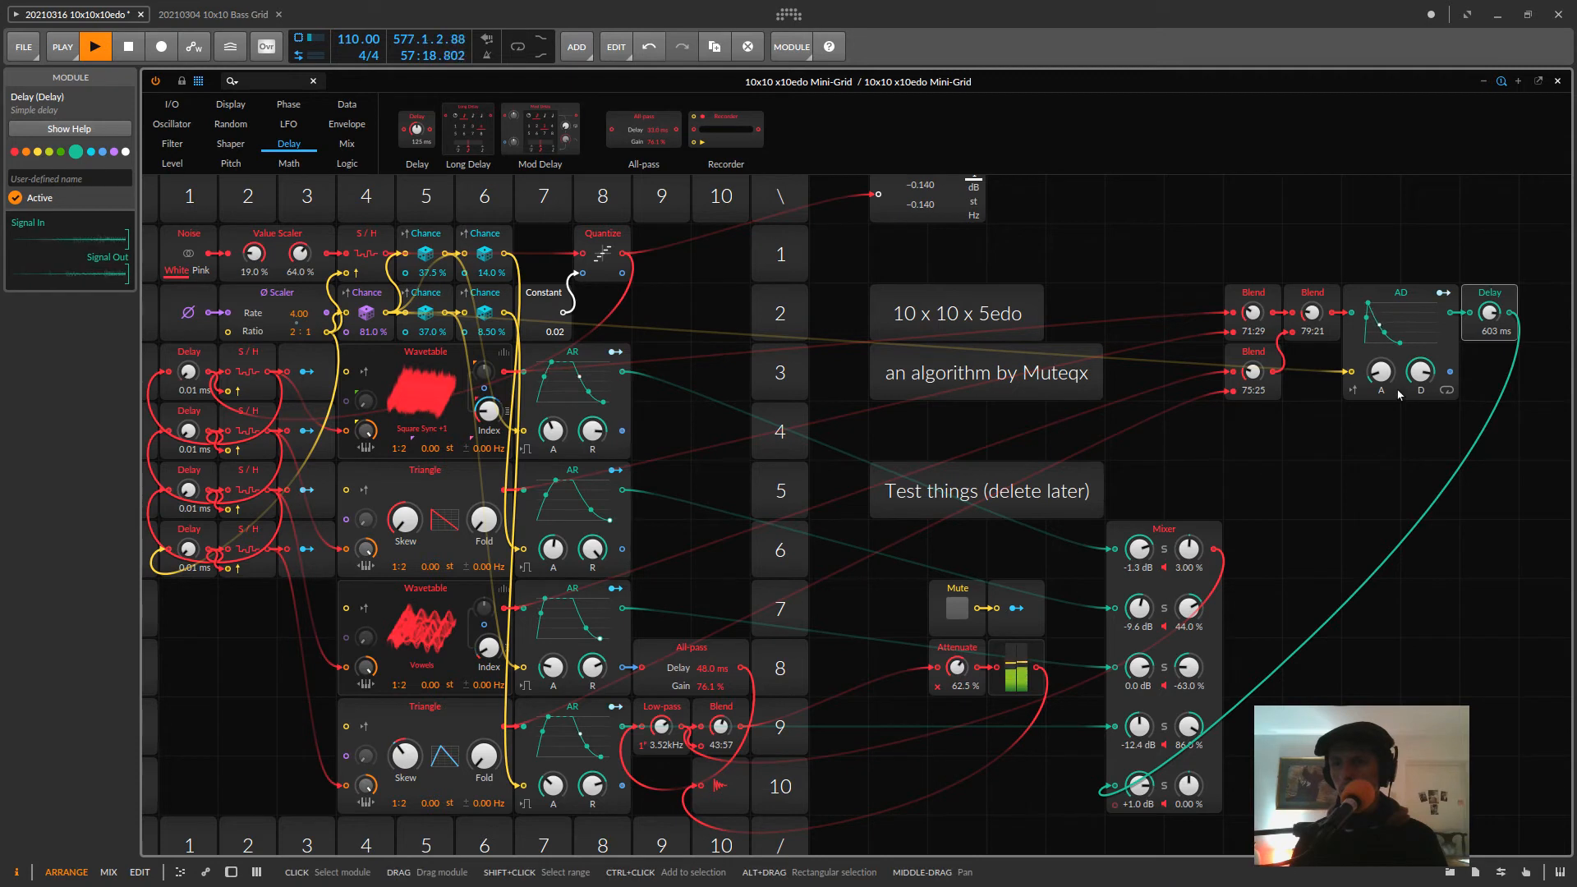
left_click_drag(1489, 312, 1489, 337)
left_click_drag(1380, 371, 1380, 353)
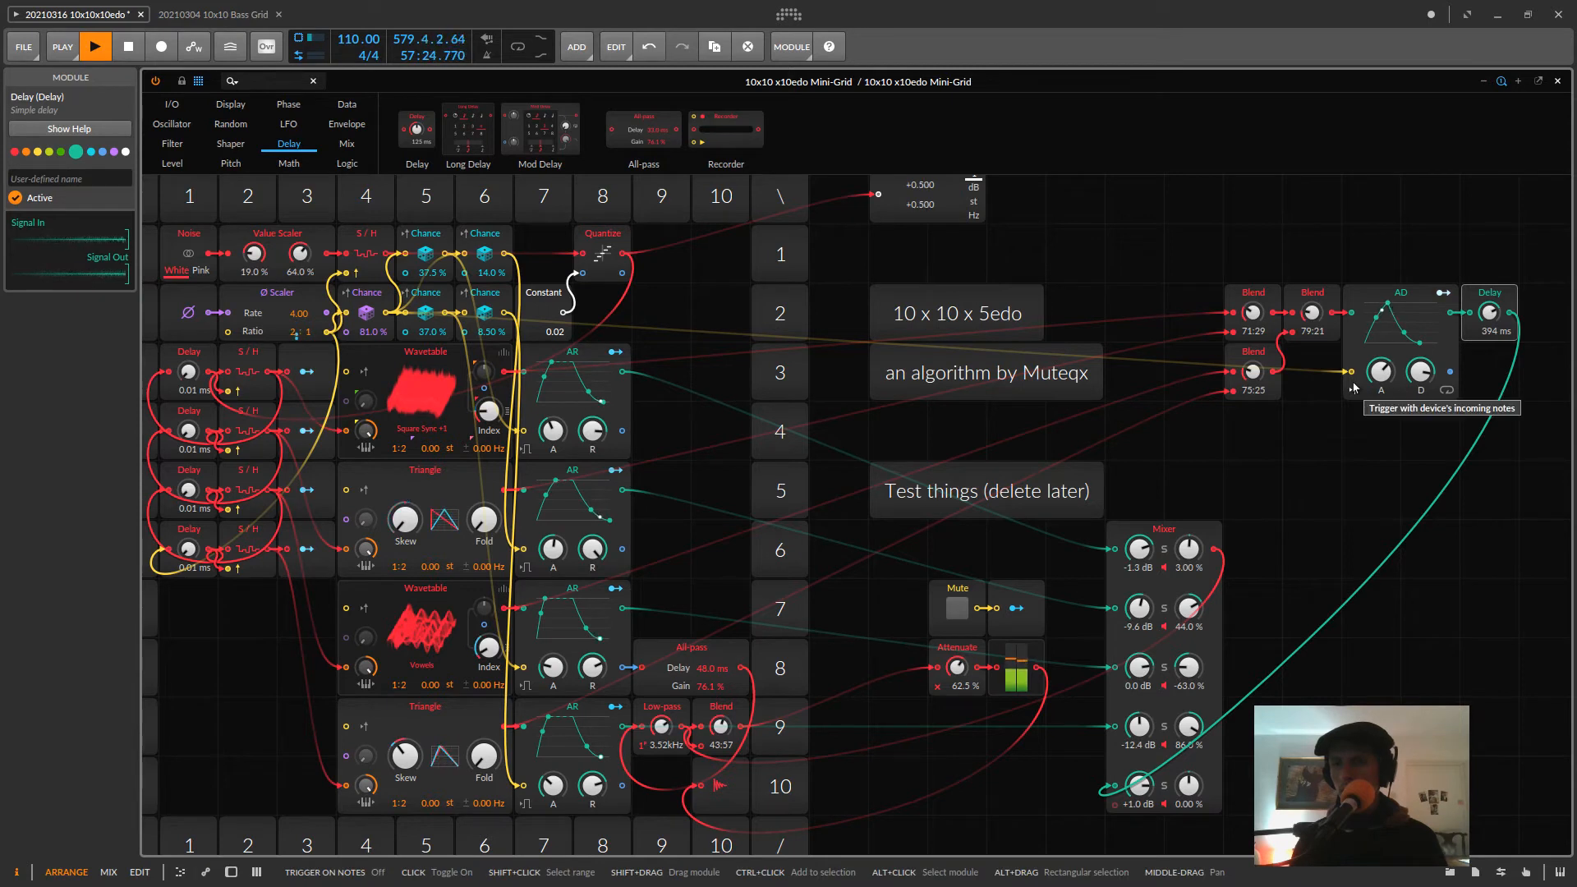
left_click_drag(1489, 312, 1489, 309)
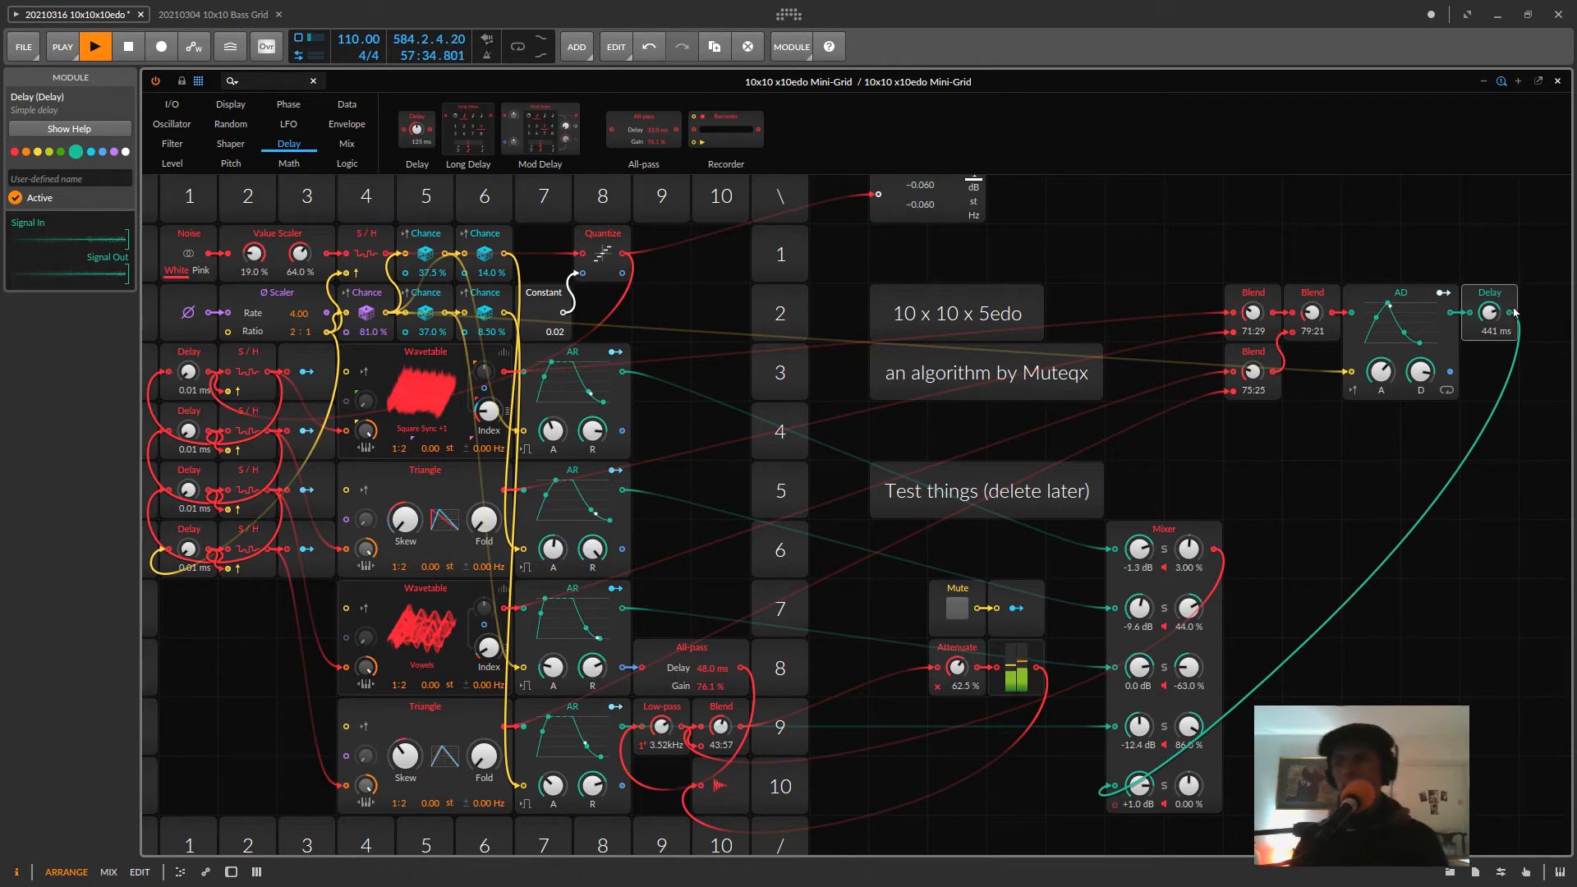
- Set the Delay after the AD to 557 ms and move the Value Readout two cells further from the numbered grid
left_click_drag(1498, 316, 1490, 316)
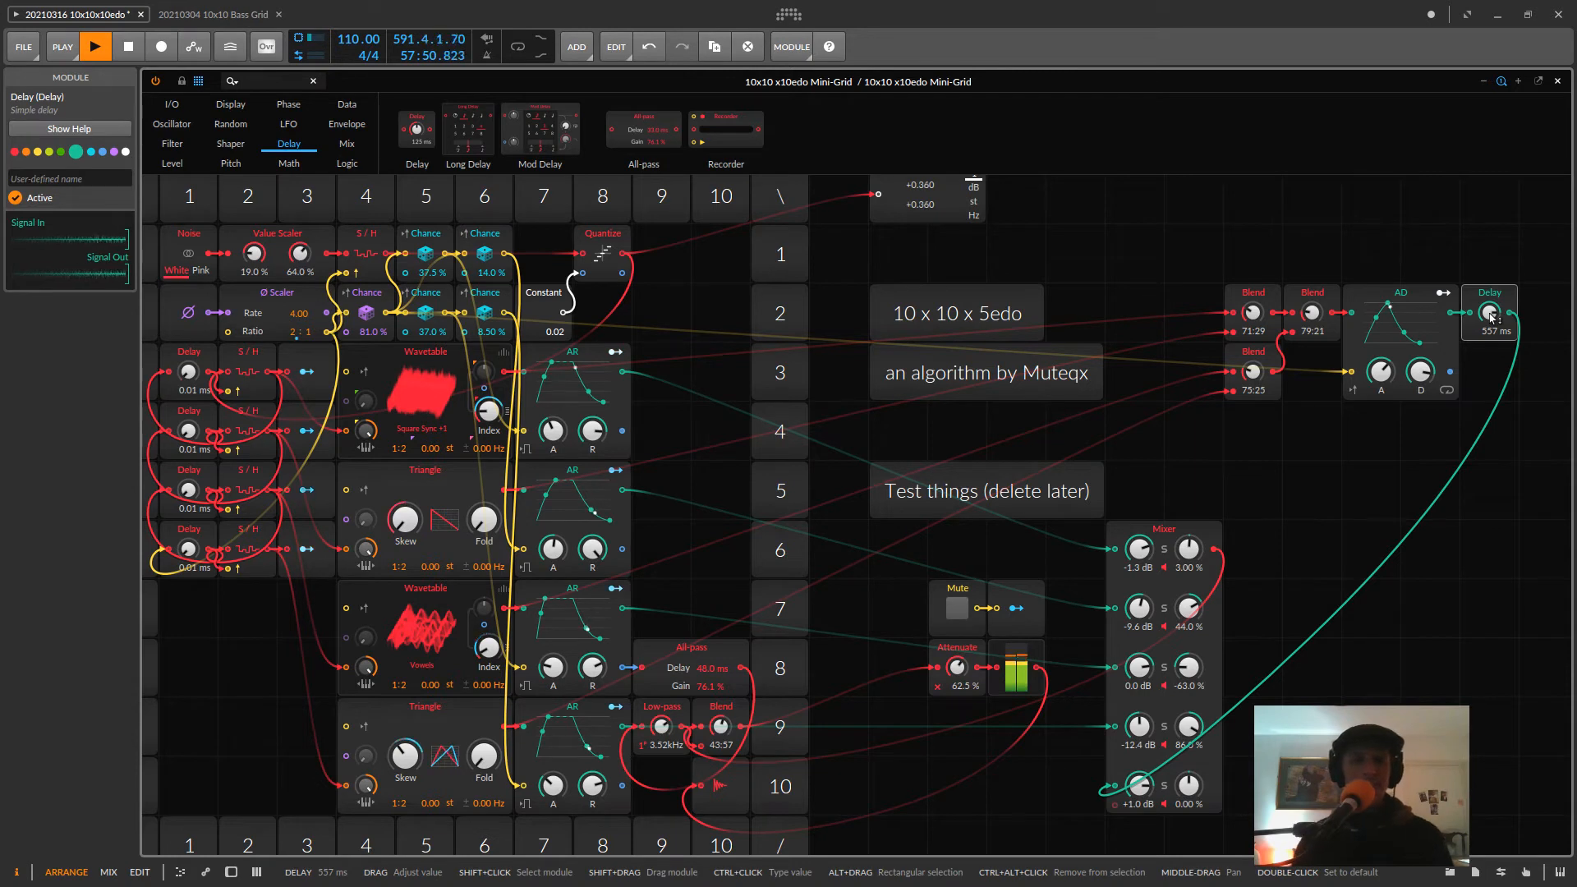
left_click(907, 203)
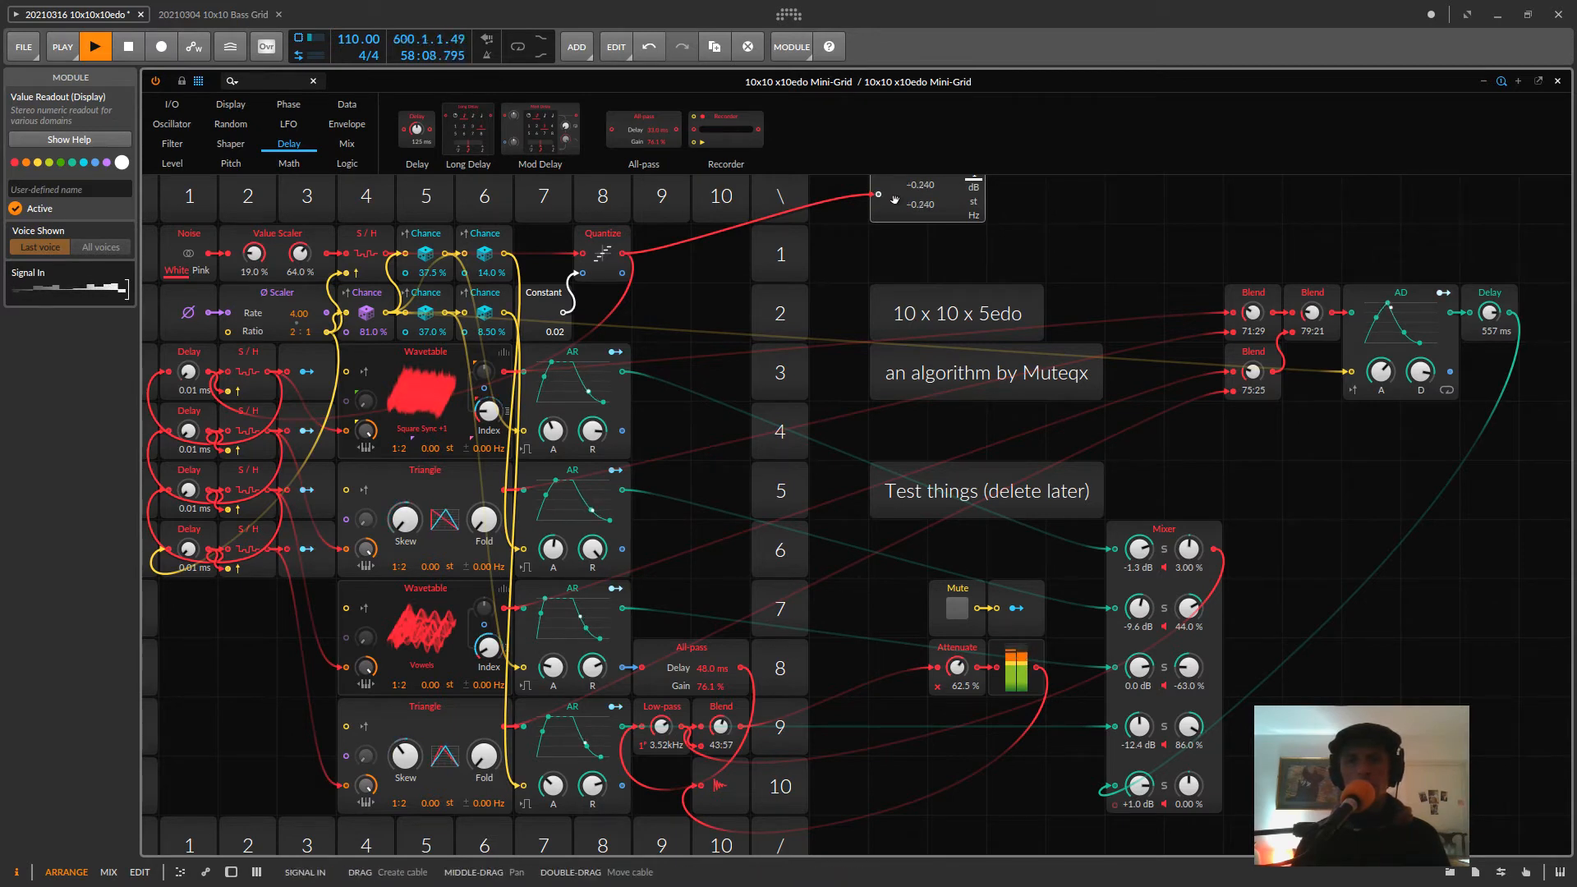
left_click_drag(895, 199, 1011, 199)
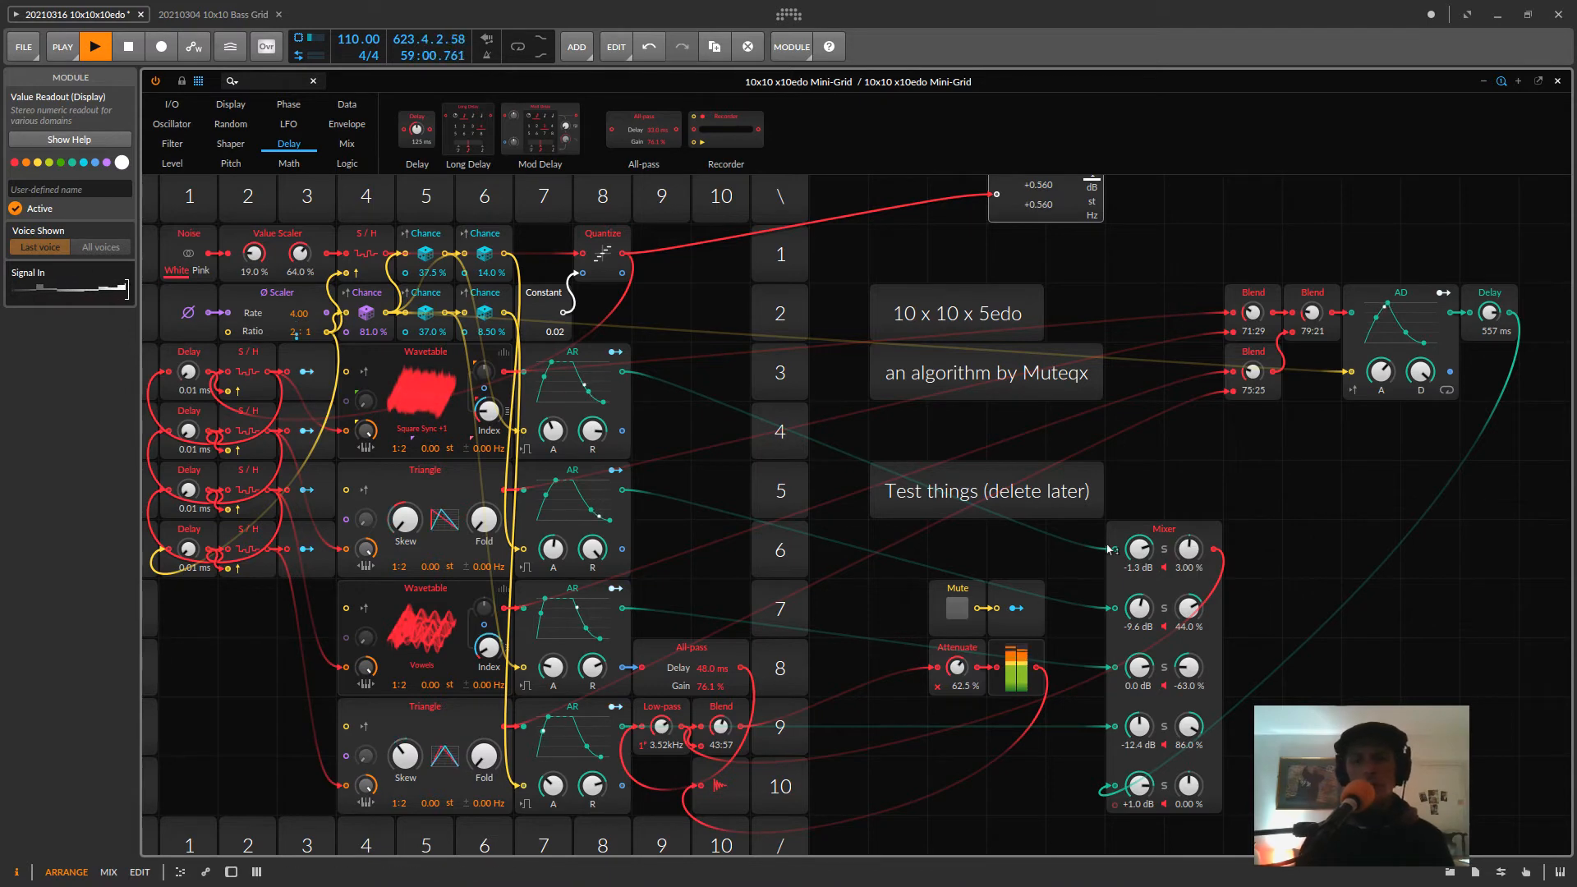
- Move the Mixer inside the numbered grid, into columns 9 and 10 across rows 3 to 7
scroll(1059, 676, "left", 5)
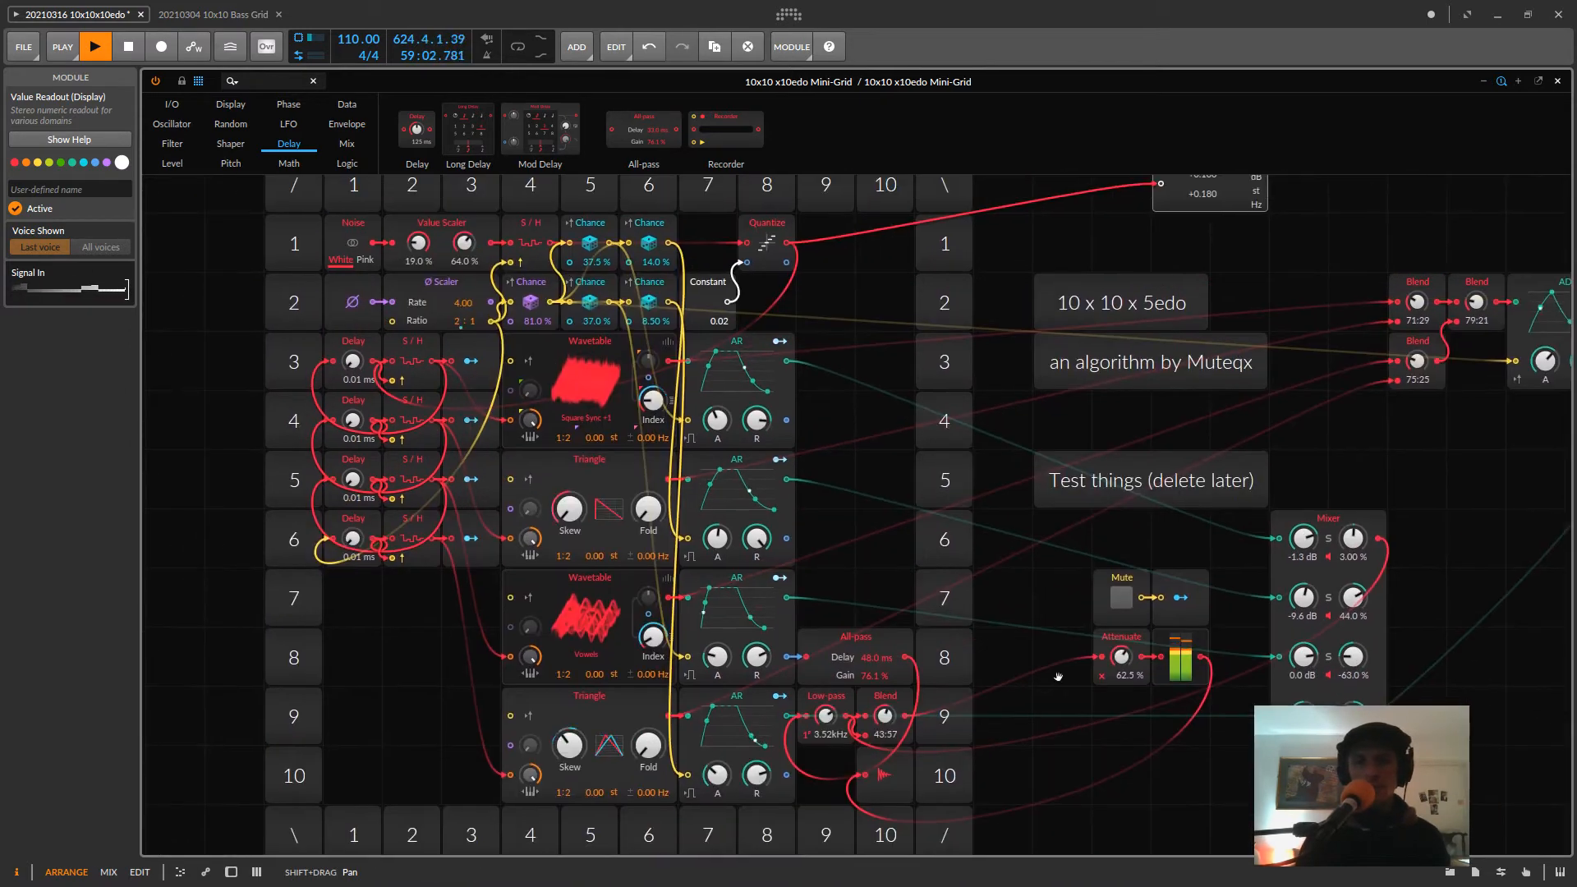
left_click_drag(1059, 676, 1060, 653)
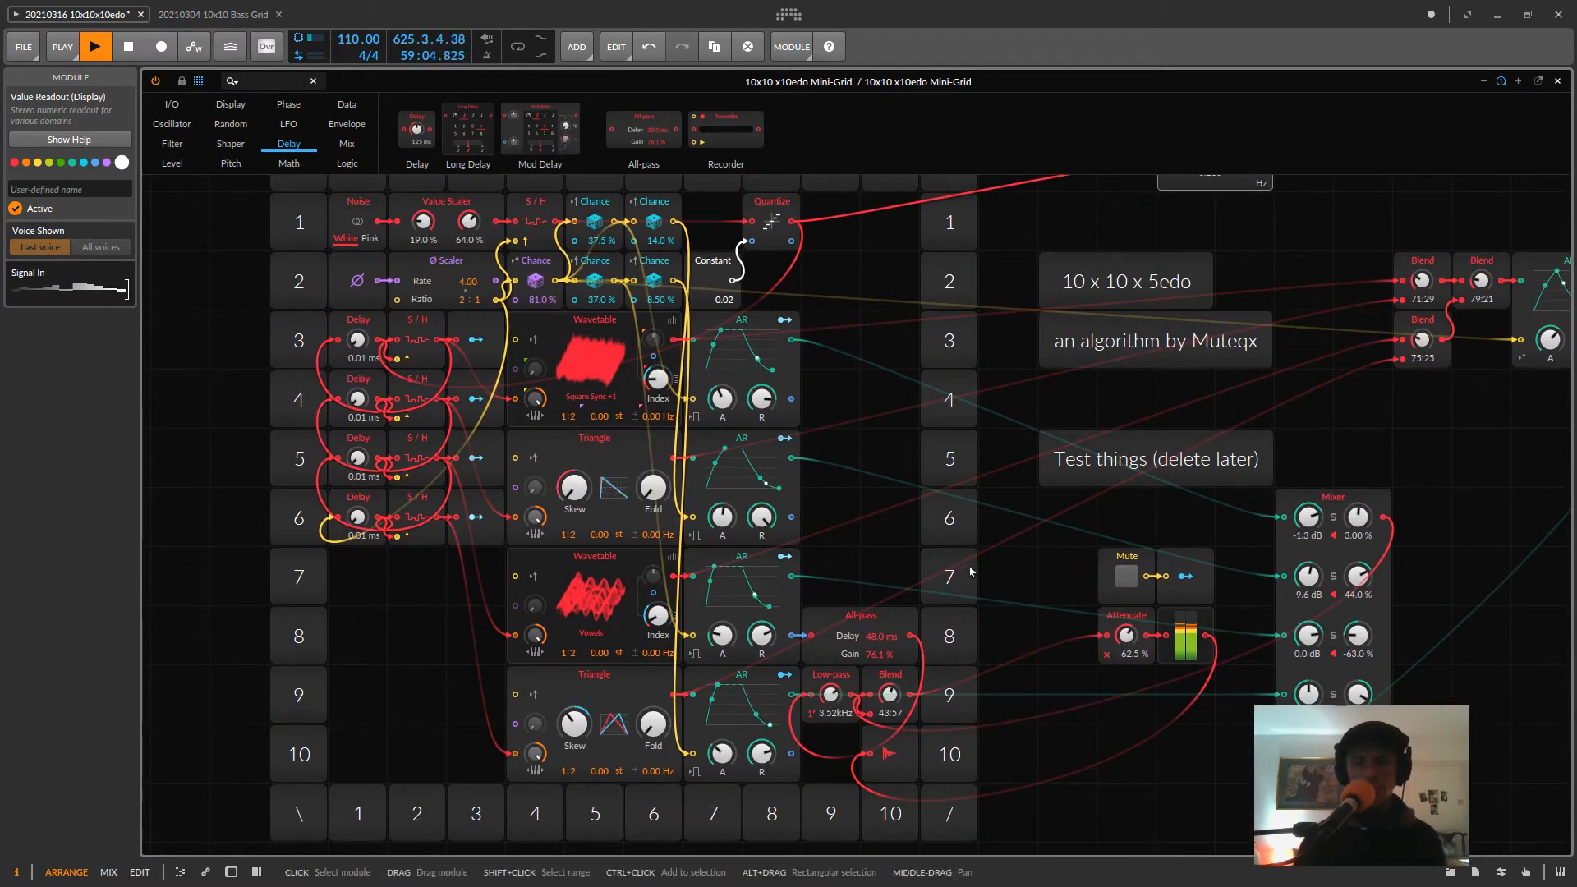
scroll(1080, 605, "right", 3)
scroll(1080, 605, "up", 2)
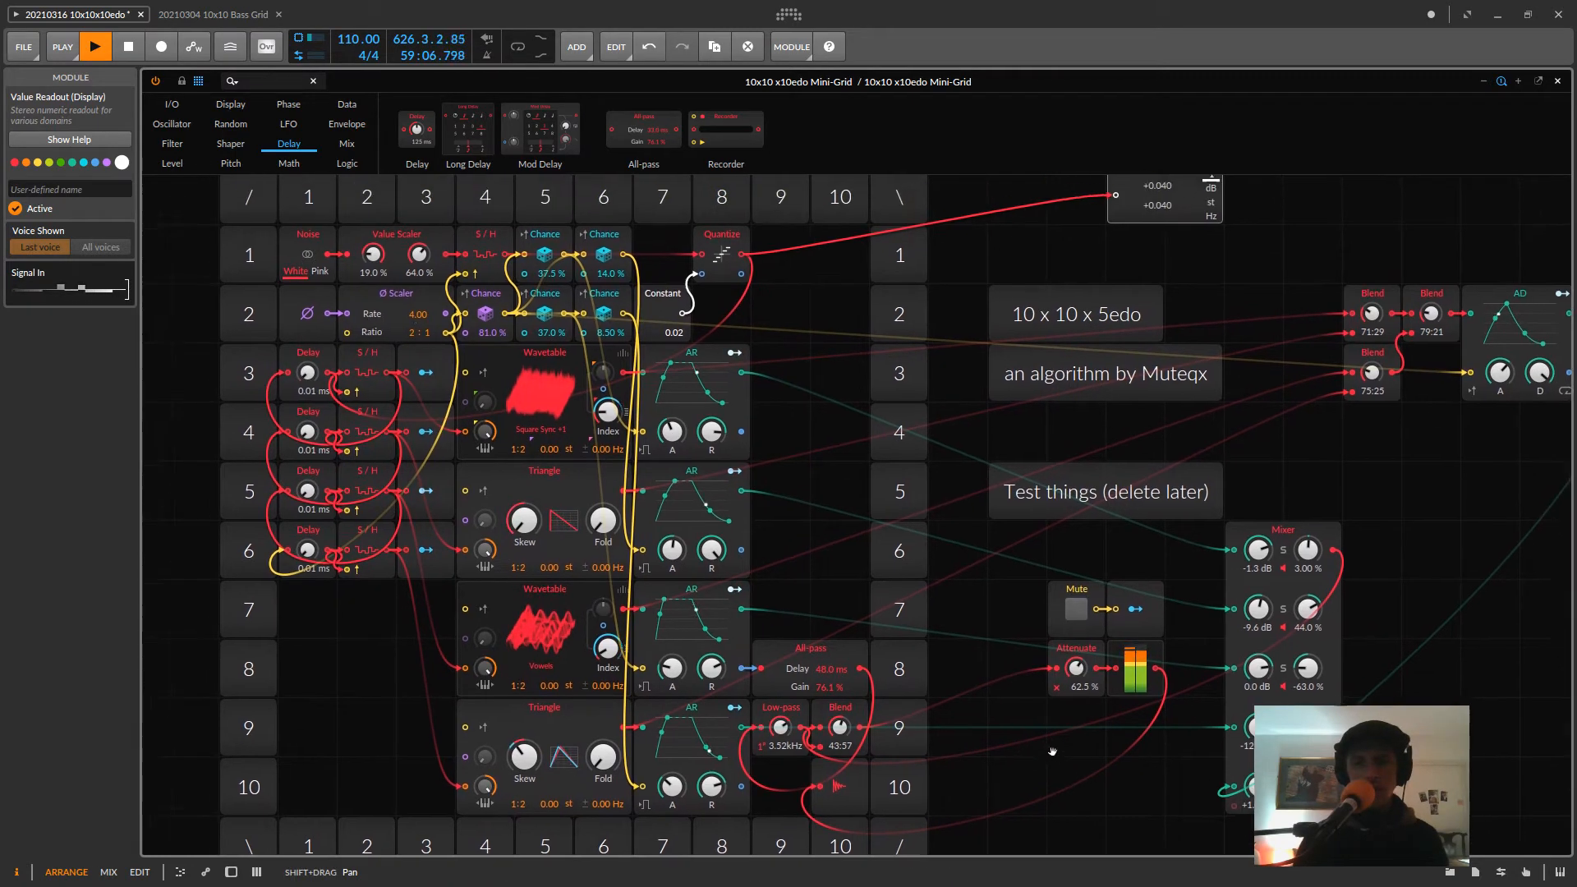
scroll(1052, 751, "left", 1)
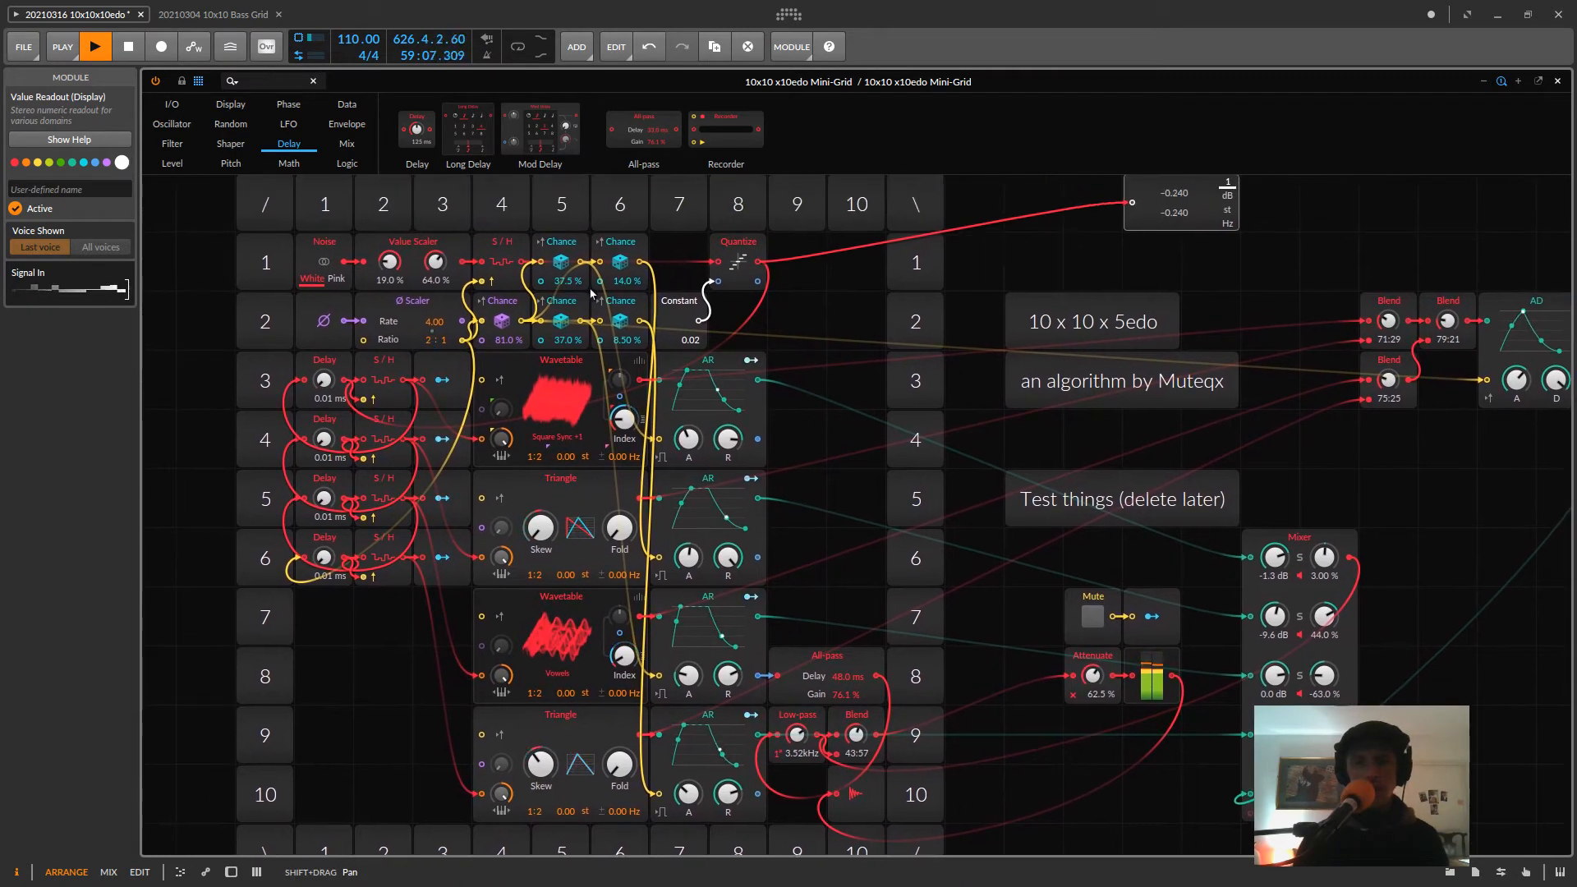
left_click(321, 263)
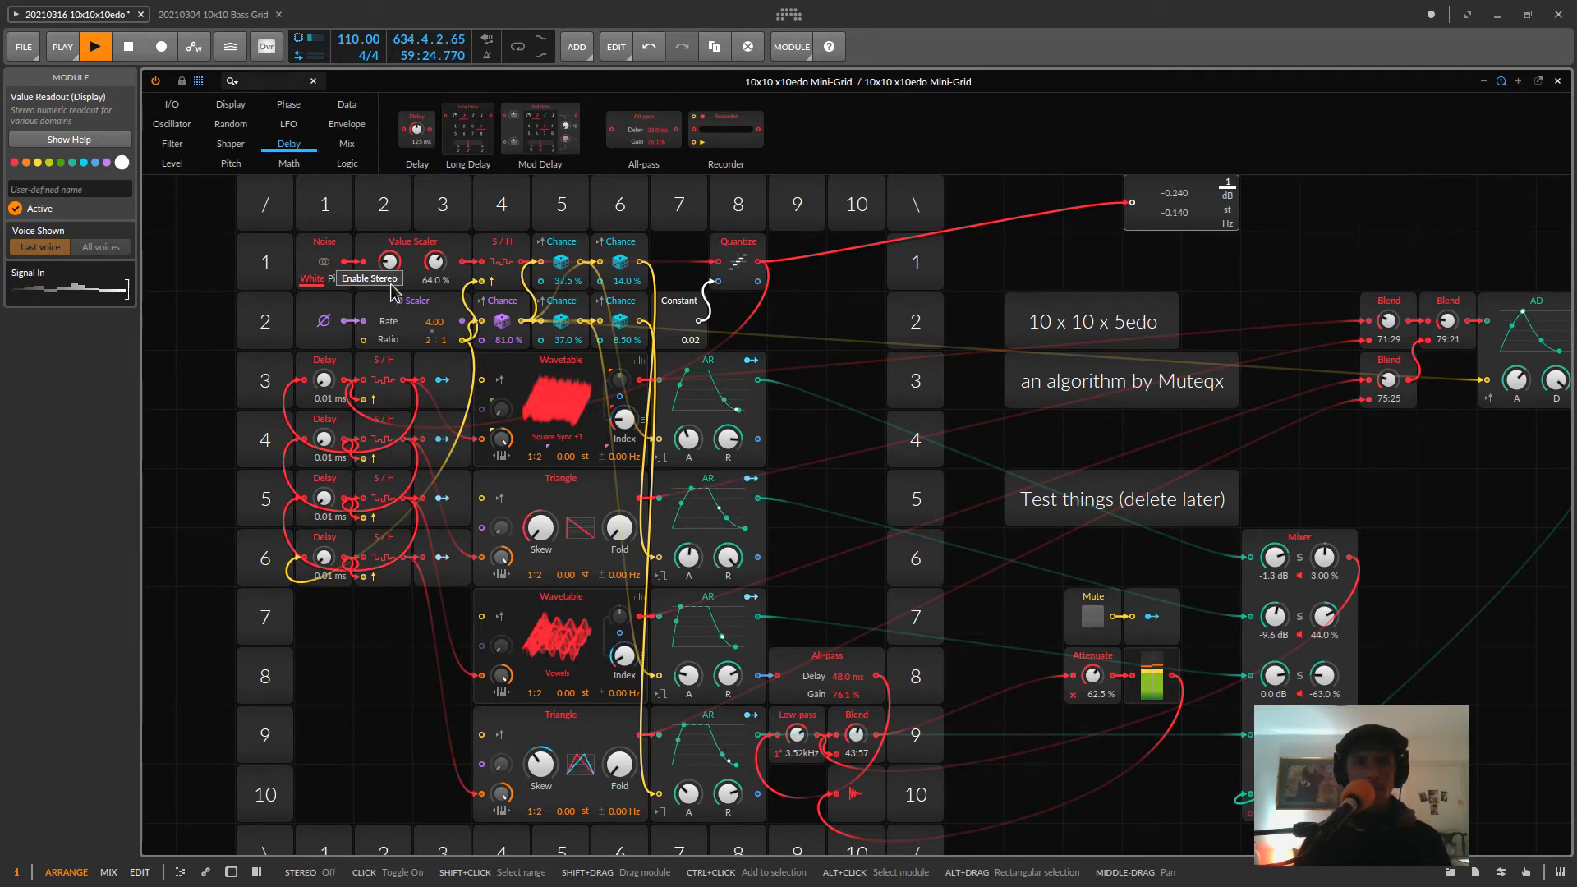
left_click_drag(1384, 442, 1183, 486)
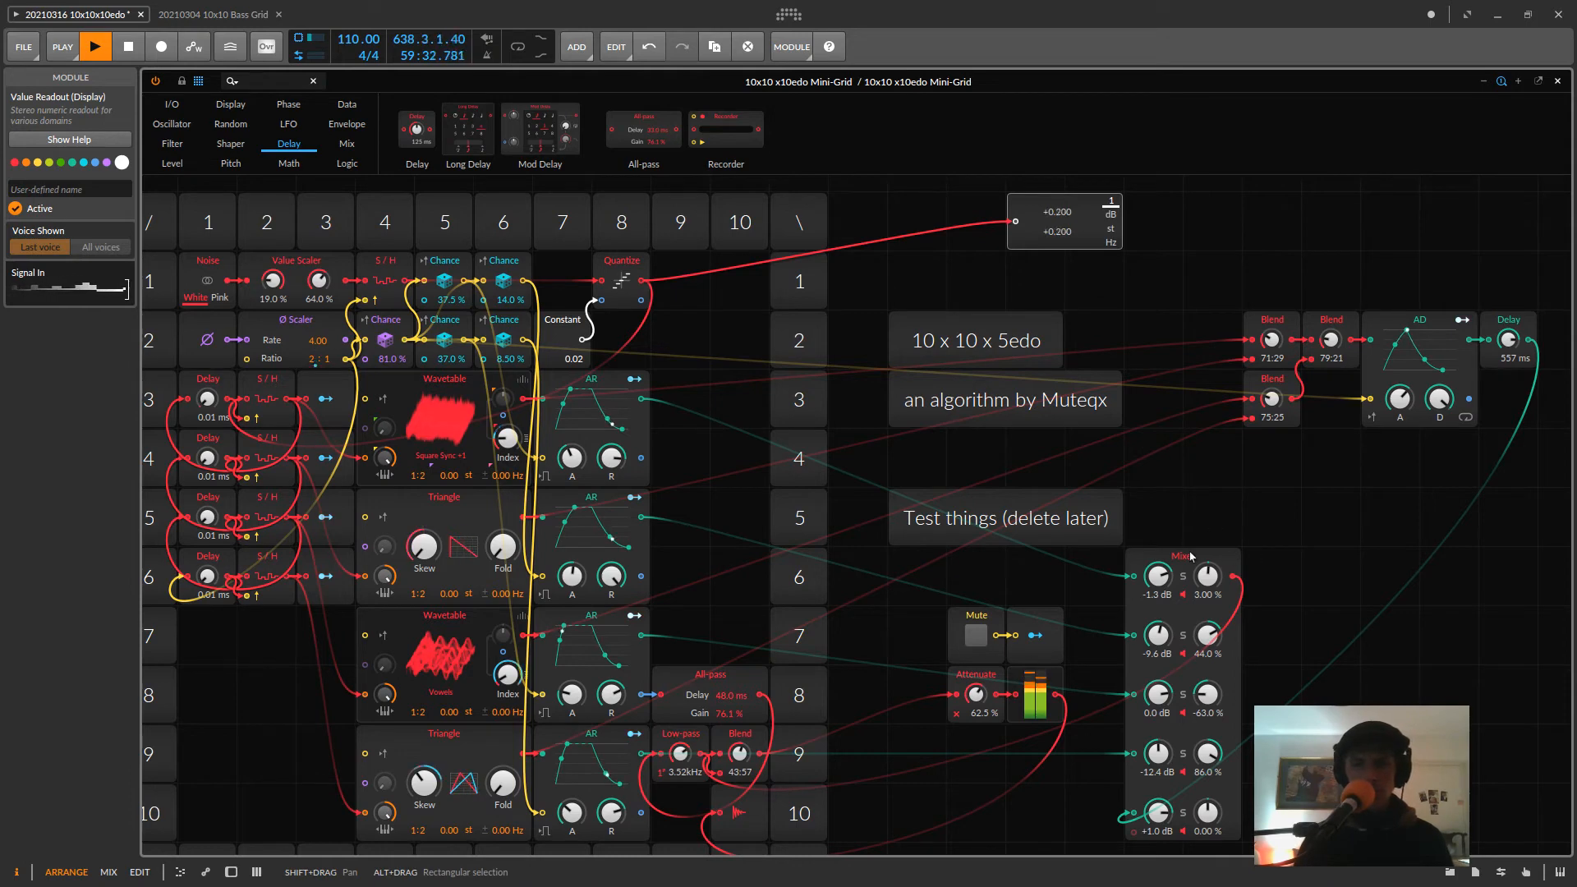
left_click_drag(1232, 567, 726, 392)
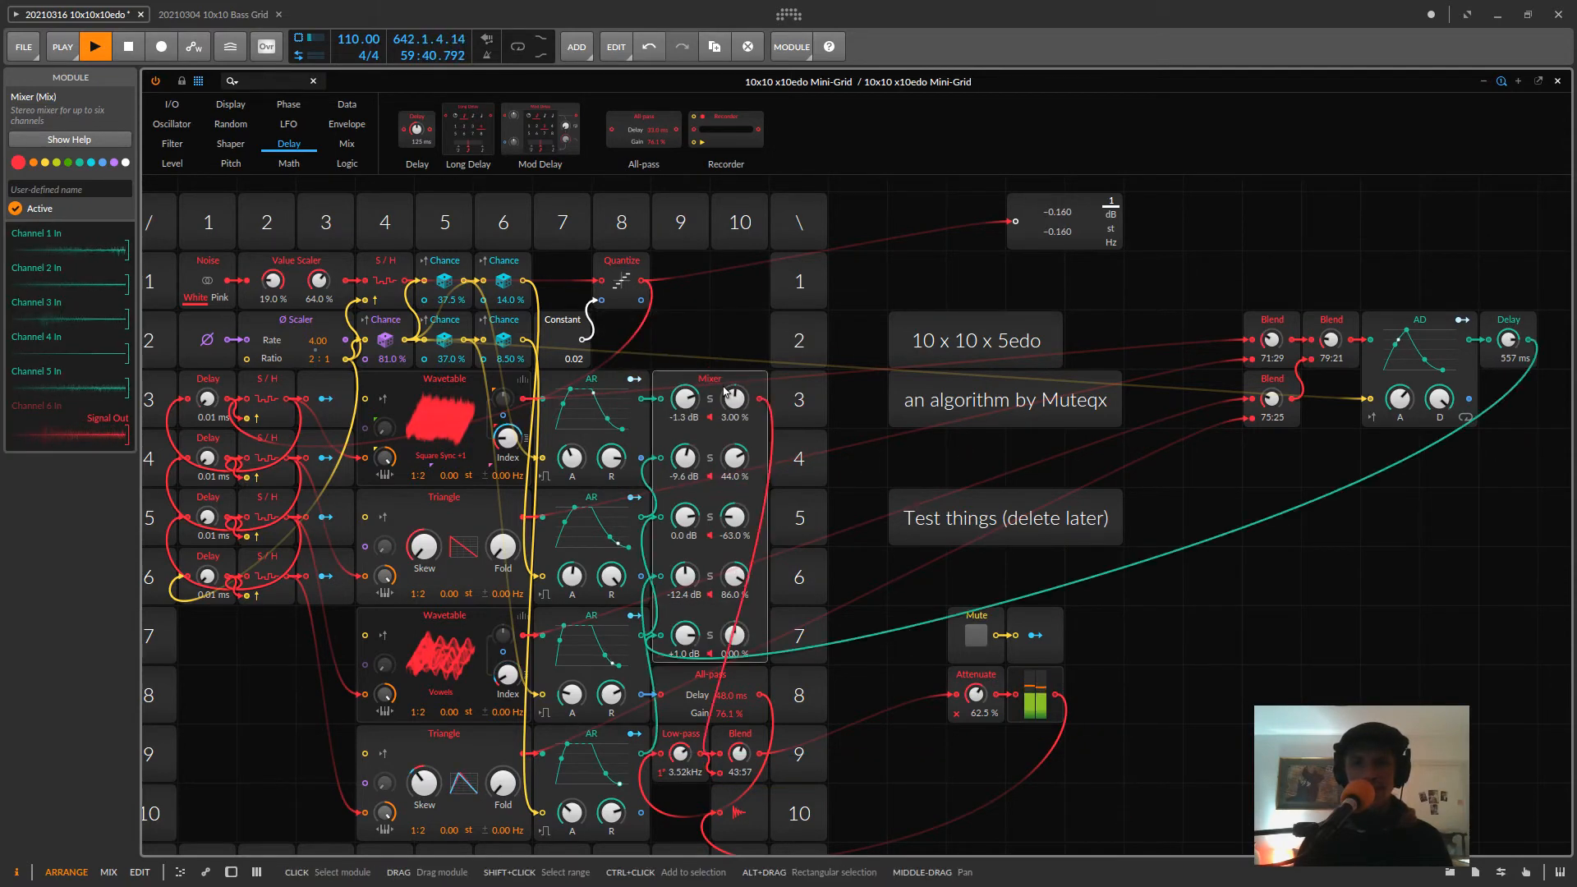
left_click(1367, 579)
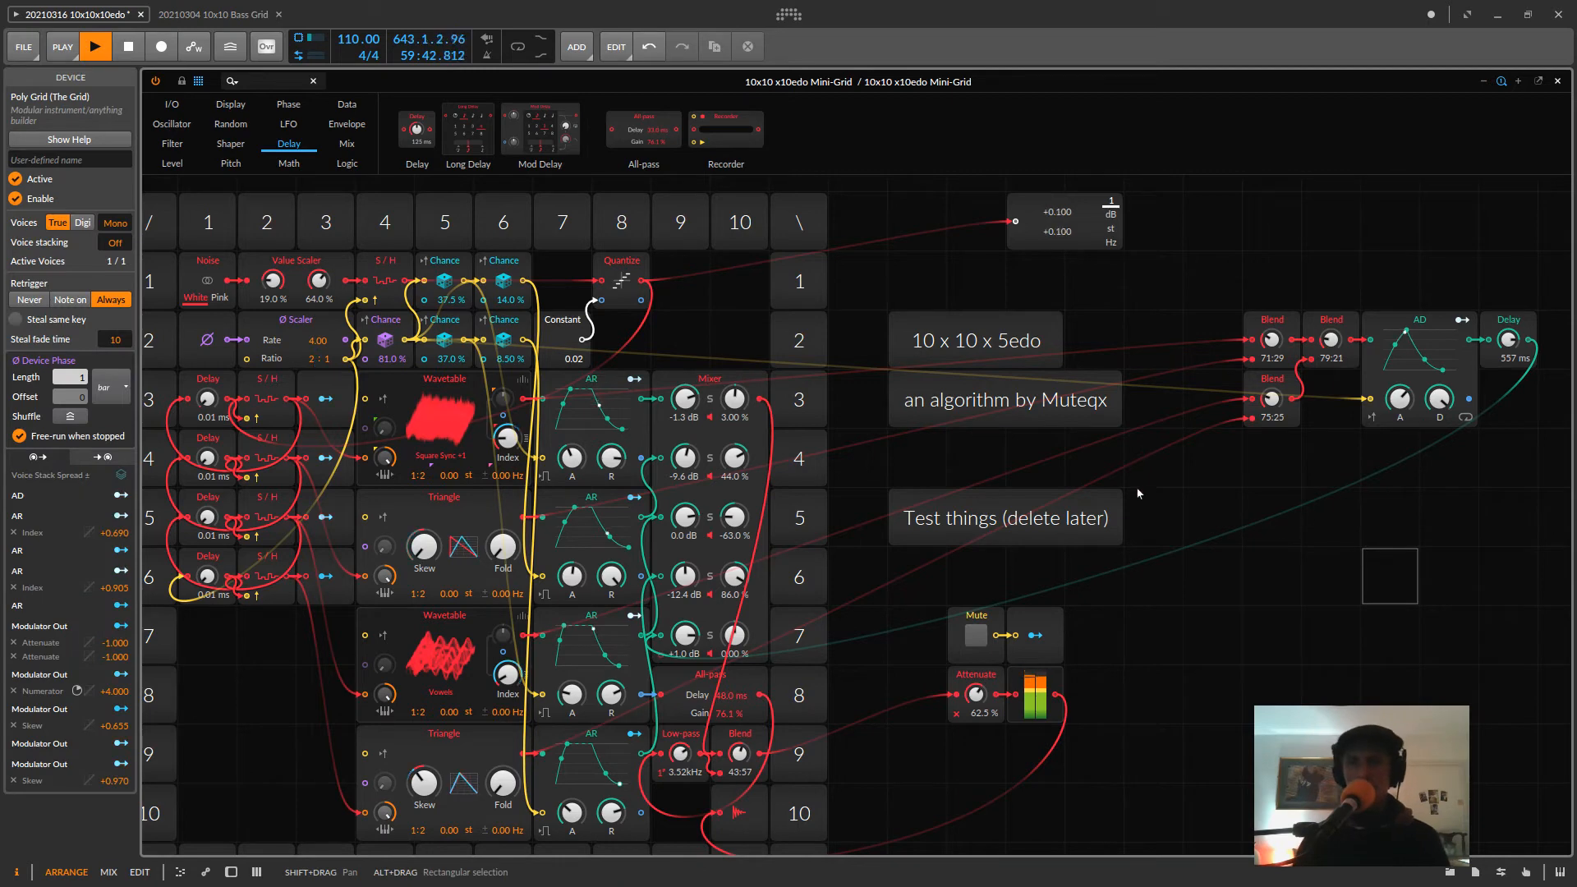
- Disconnect the Value Readout from the Quantize and place it between the "Test things (delete later)" label and the Mute
scroll(1248, 633, "down", 1)
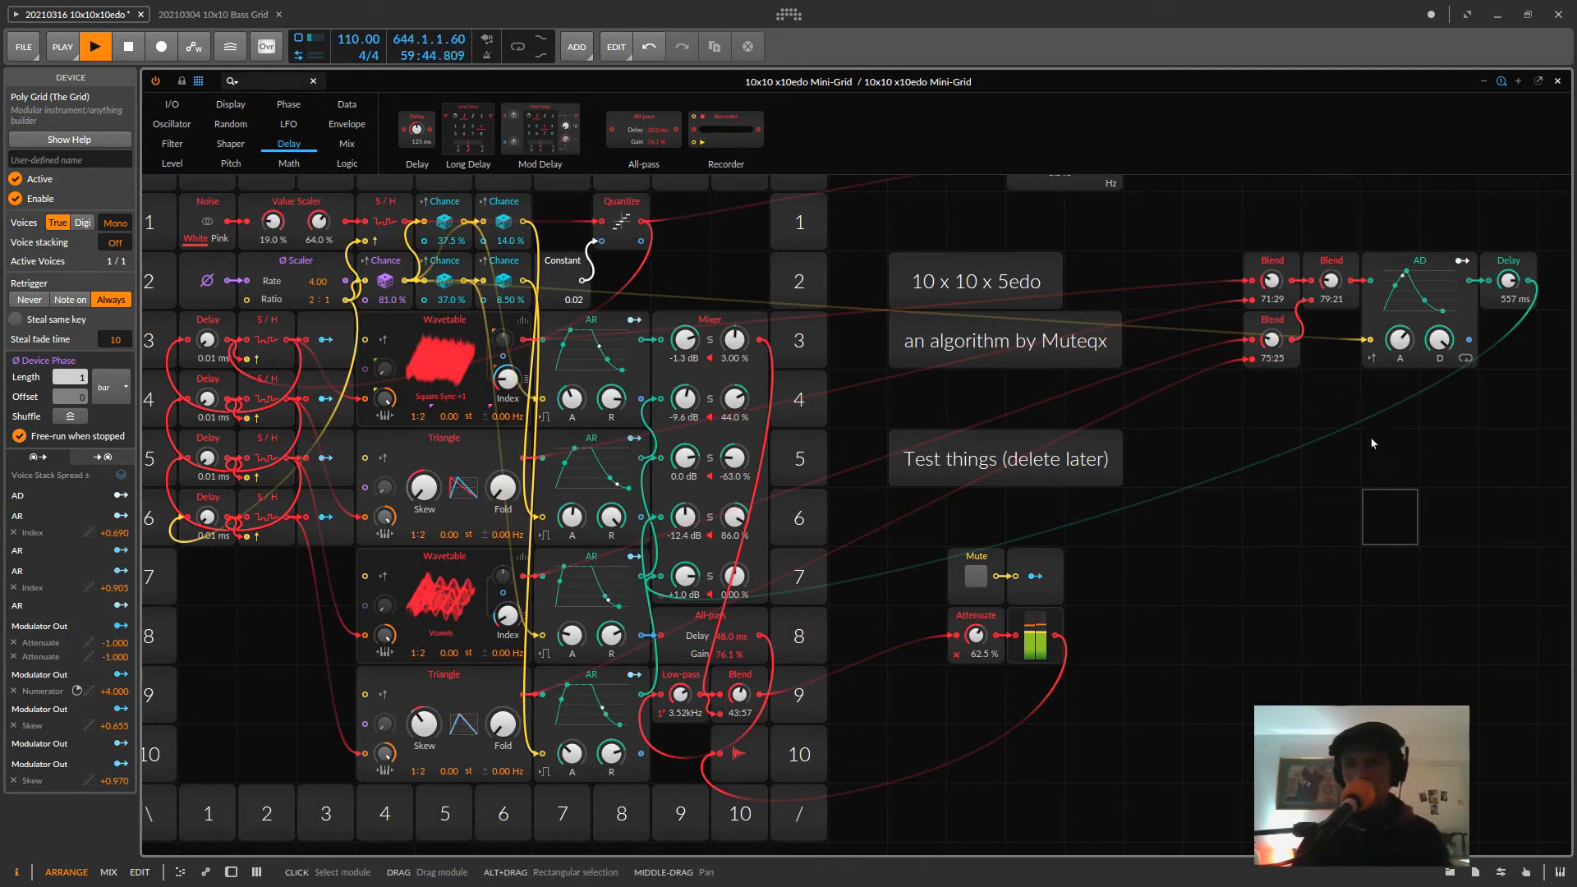
scroll(1372, 444, "up", 1)
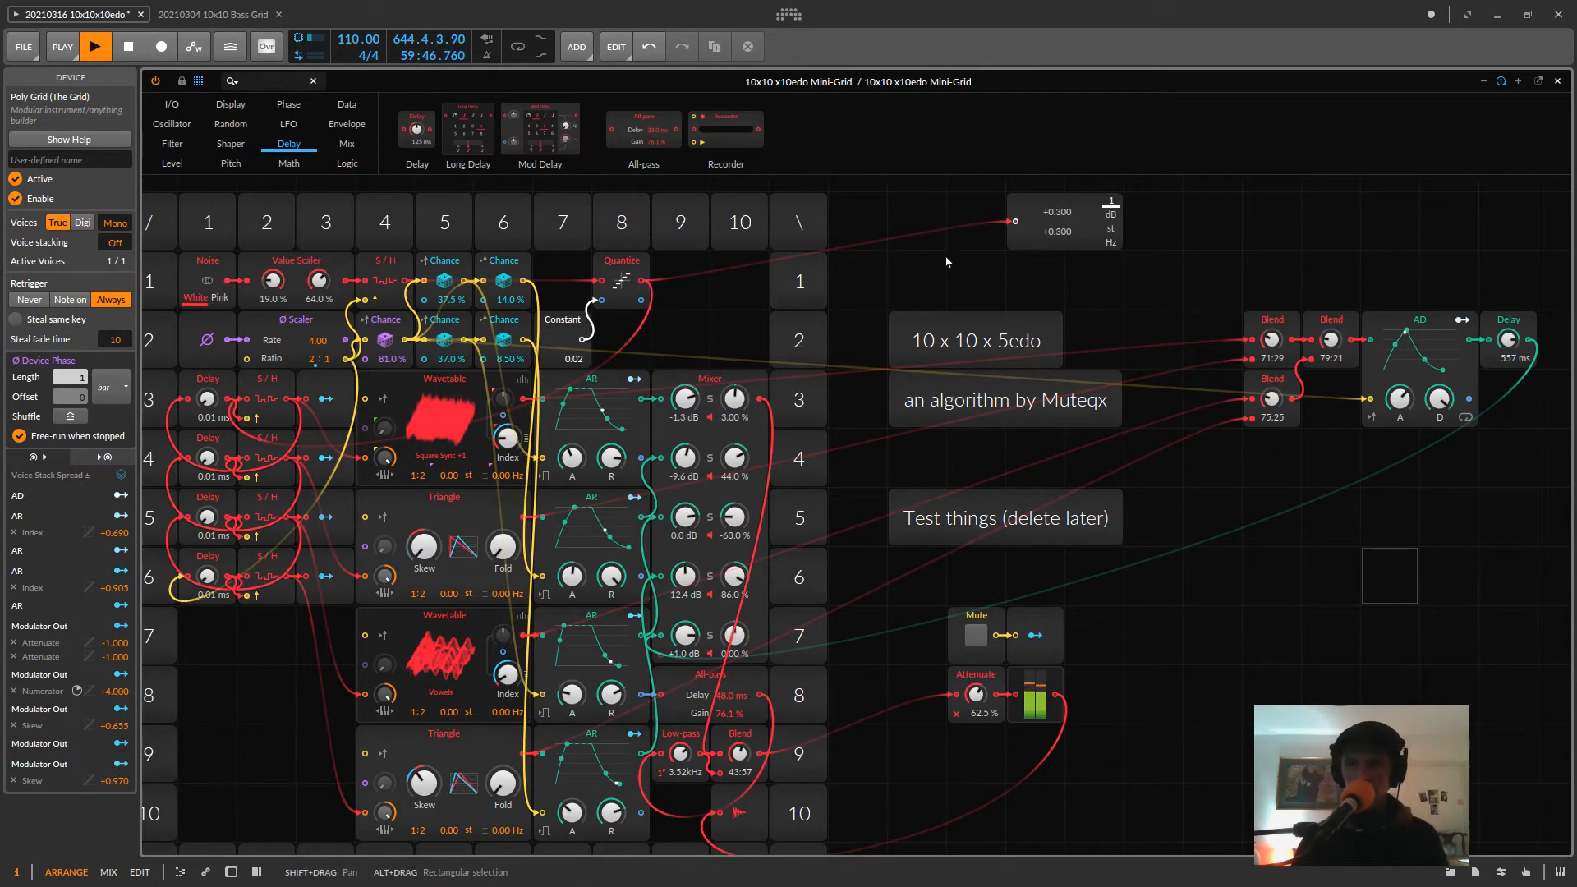
left_click_drag(1058, 211, 945, 526)
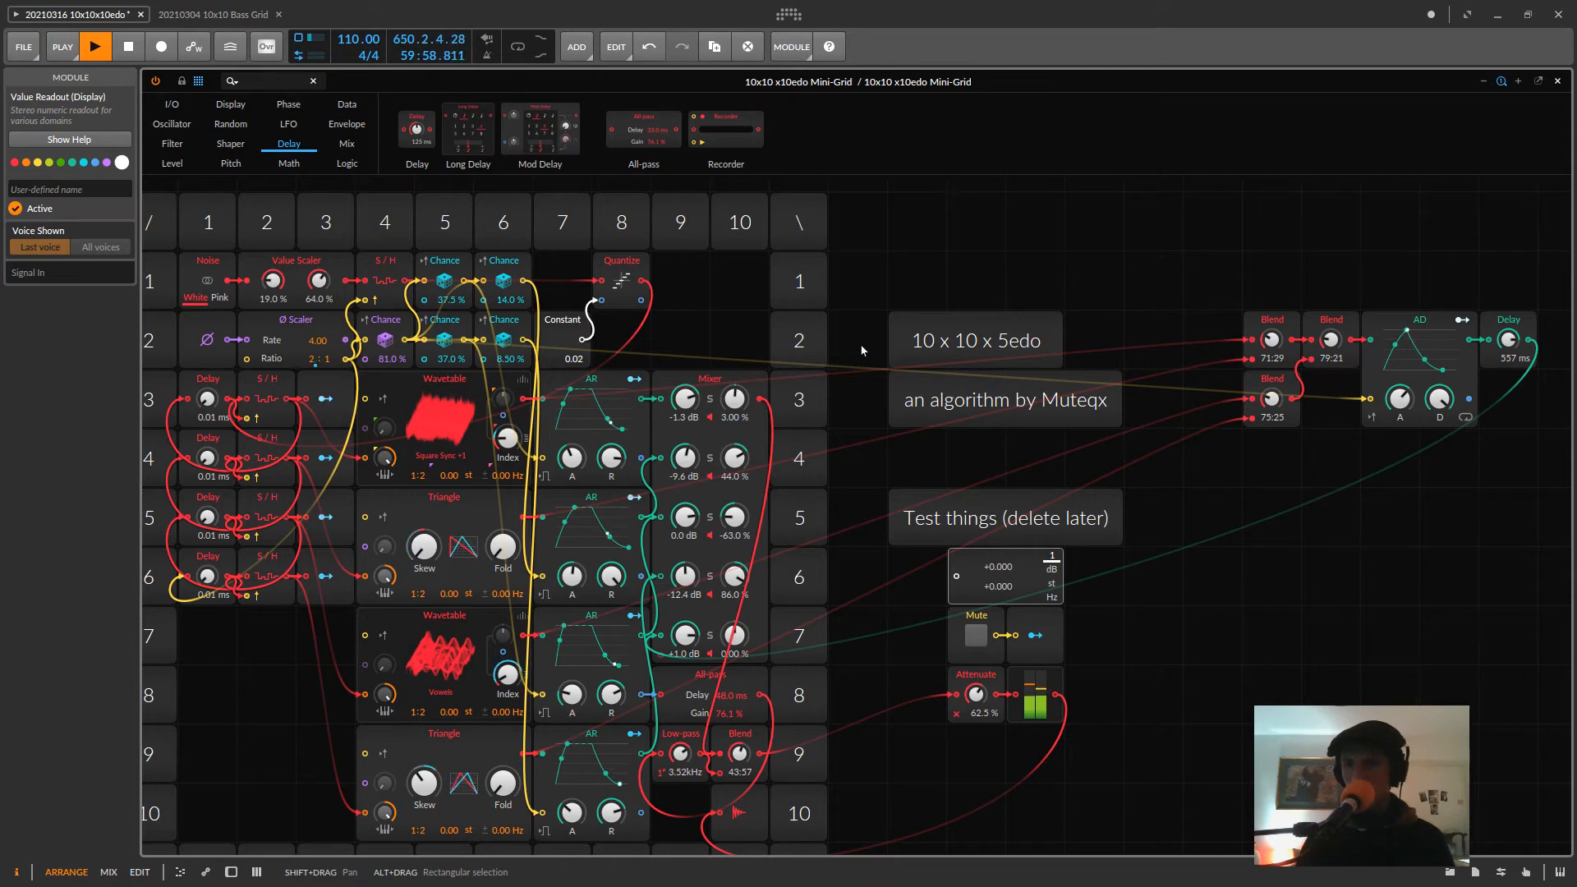
- Set the Attenuate before the level meter to 72.5 %
scroll(860, 343, "down", 3)
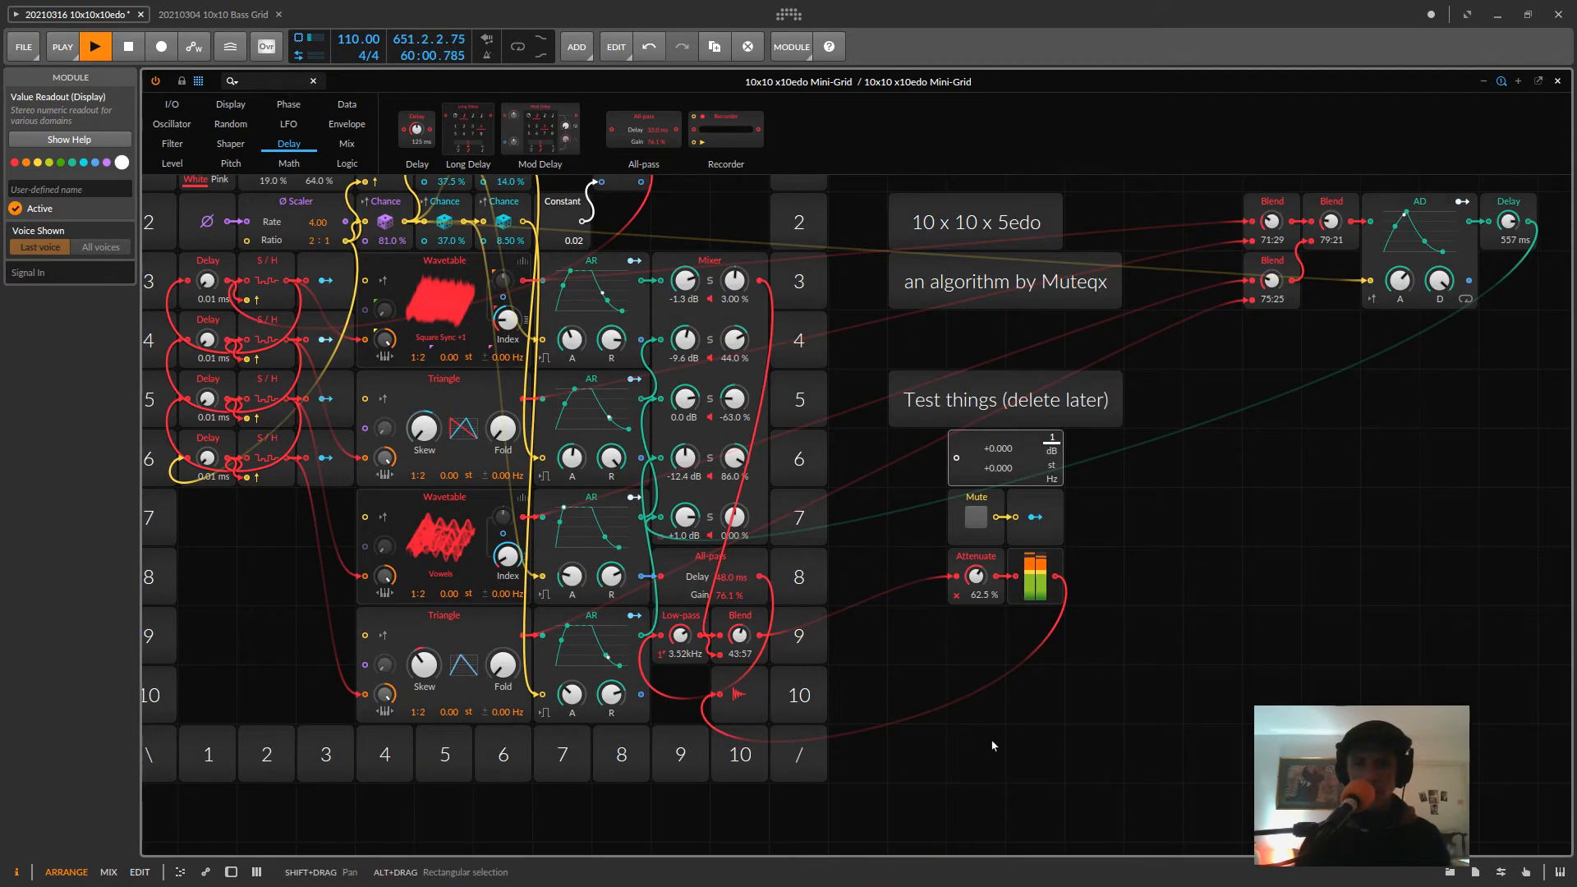
scroll(982, 708, "left", 3)
scroll(982, 708, "up", 1)
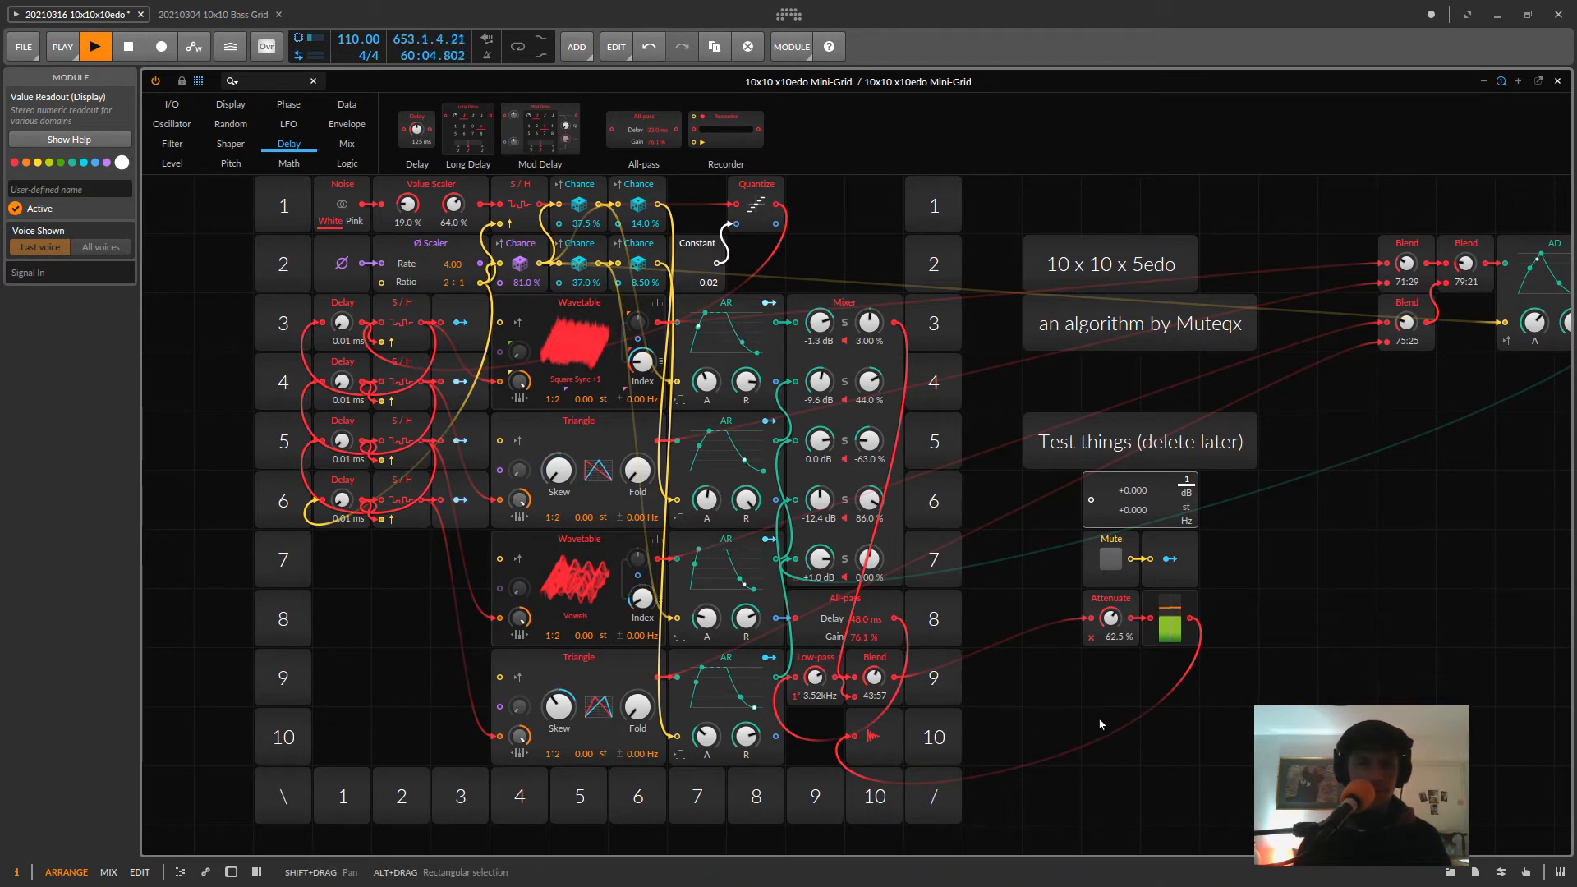
scroll(1112, 728, "up", 2)
scroll(1112, 729, "right", 1)
scroll(1162, 609, "right", 2)
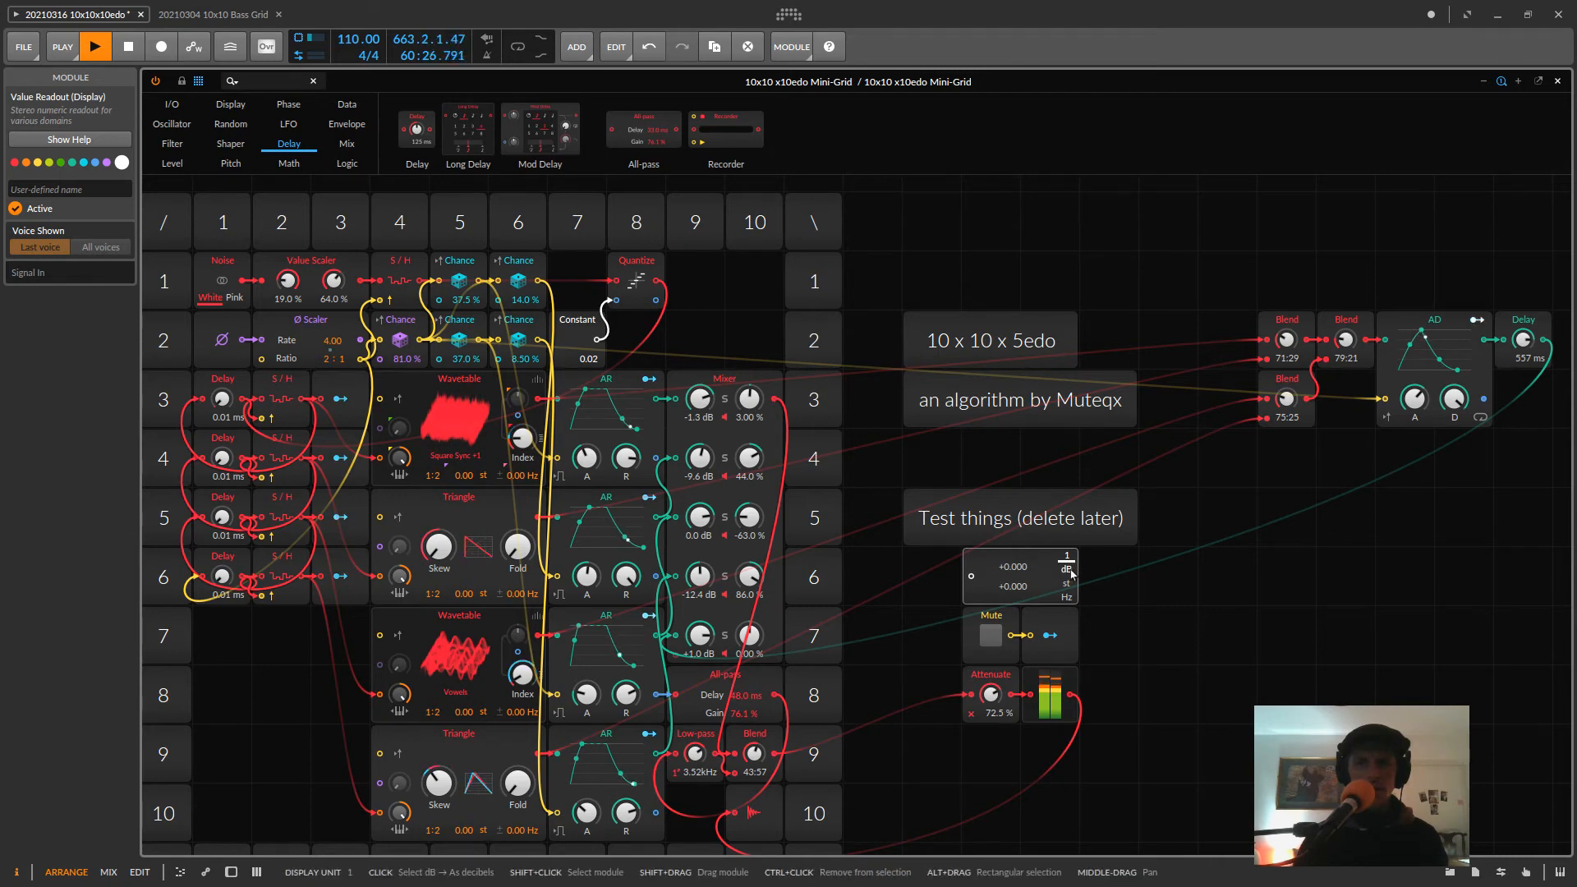
- Move the AD into columns 1 and 2 across rows 8 and 9, and its Delay beside it in column 3 of row 8
scroll(992, 490, "down", 1)
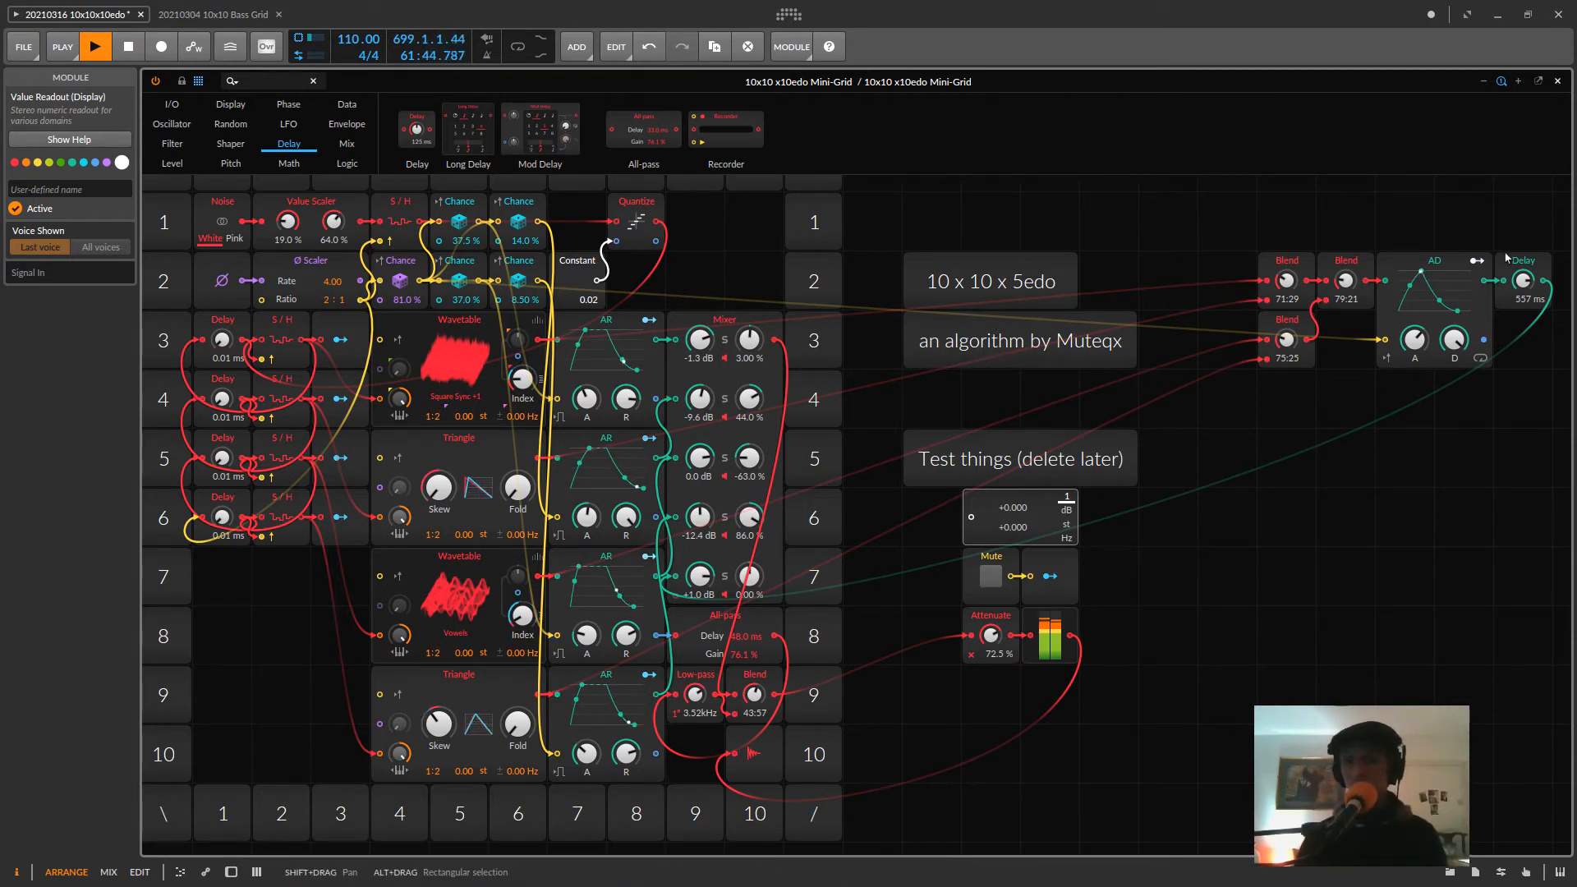
left_click(1490, 283)
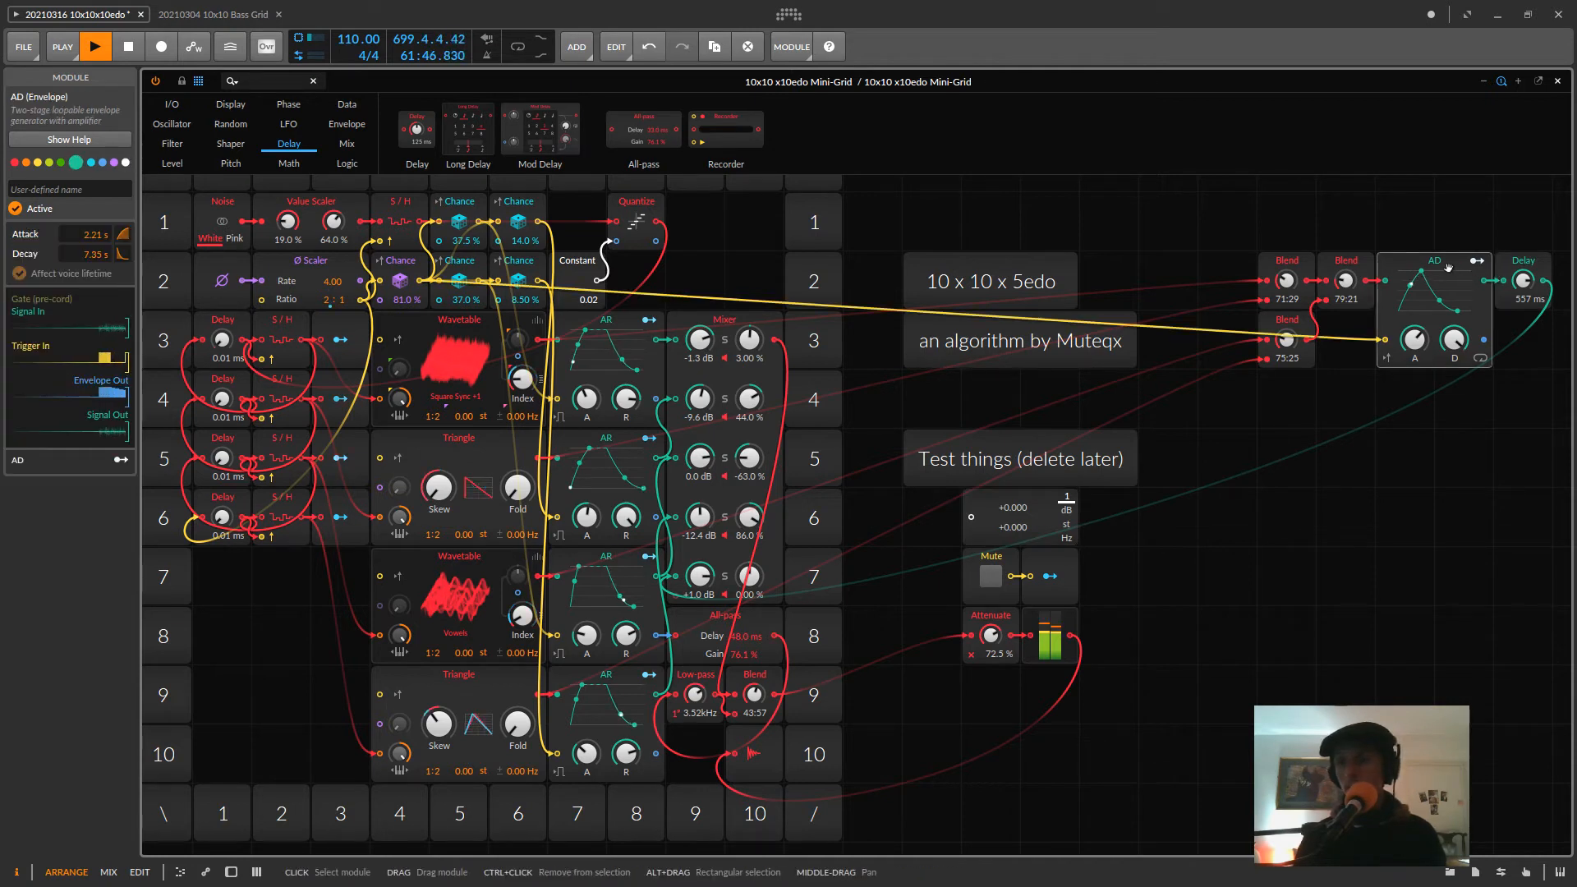
left_click_drag(1479, 289, 294, 588)
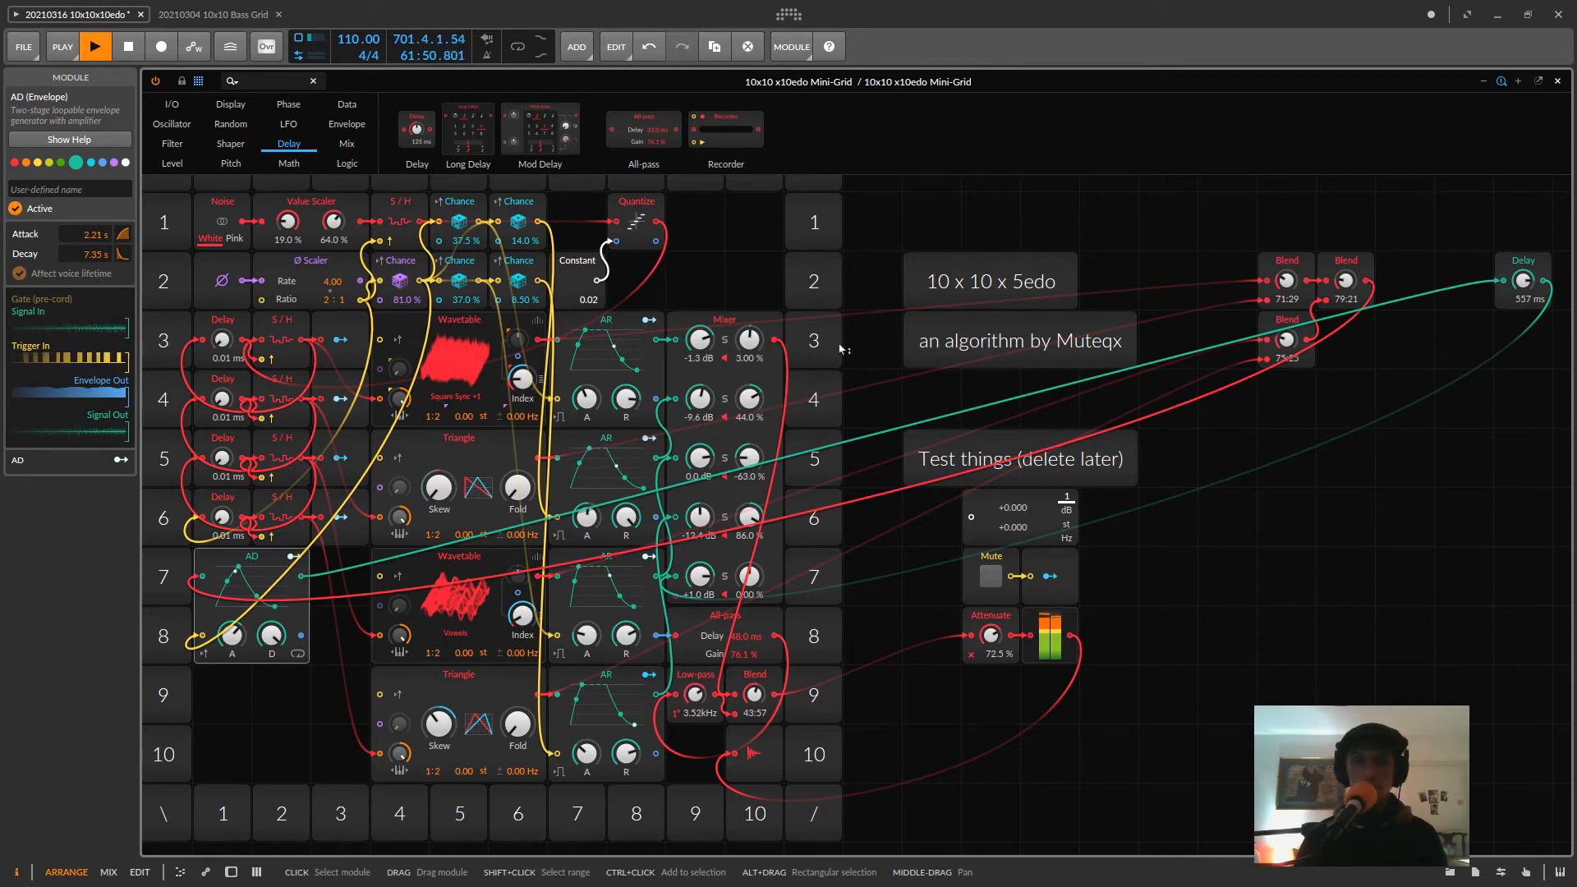
left_click(1507, 283)
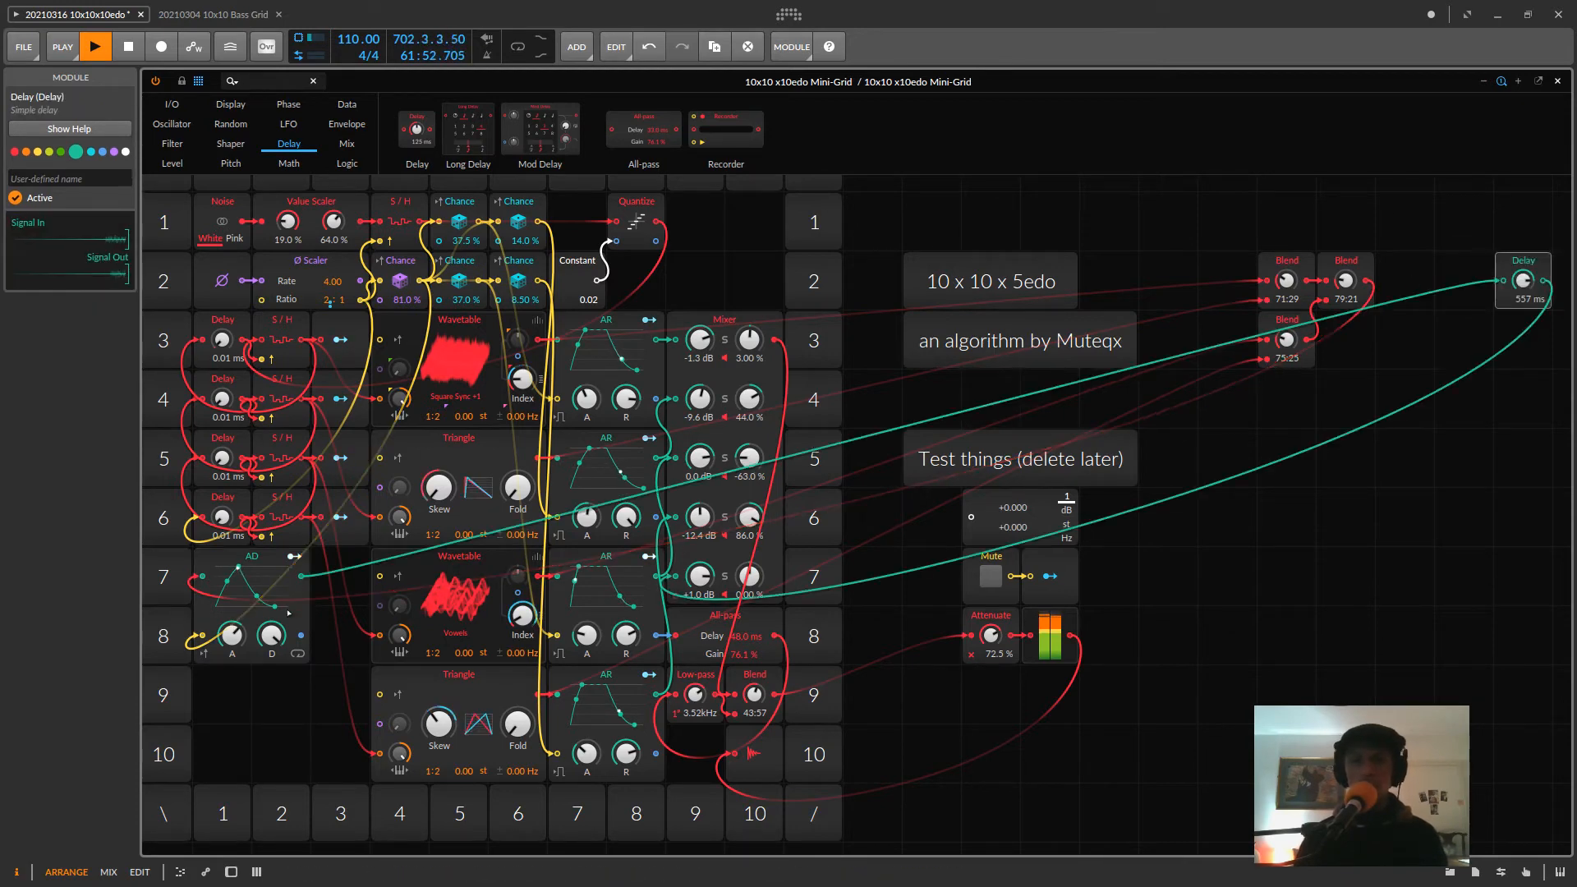
left_click_drag(1508, 283, 325, 579)
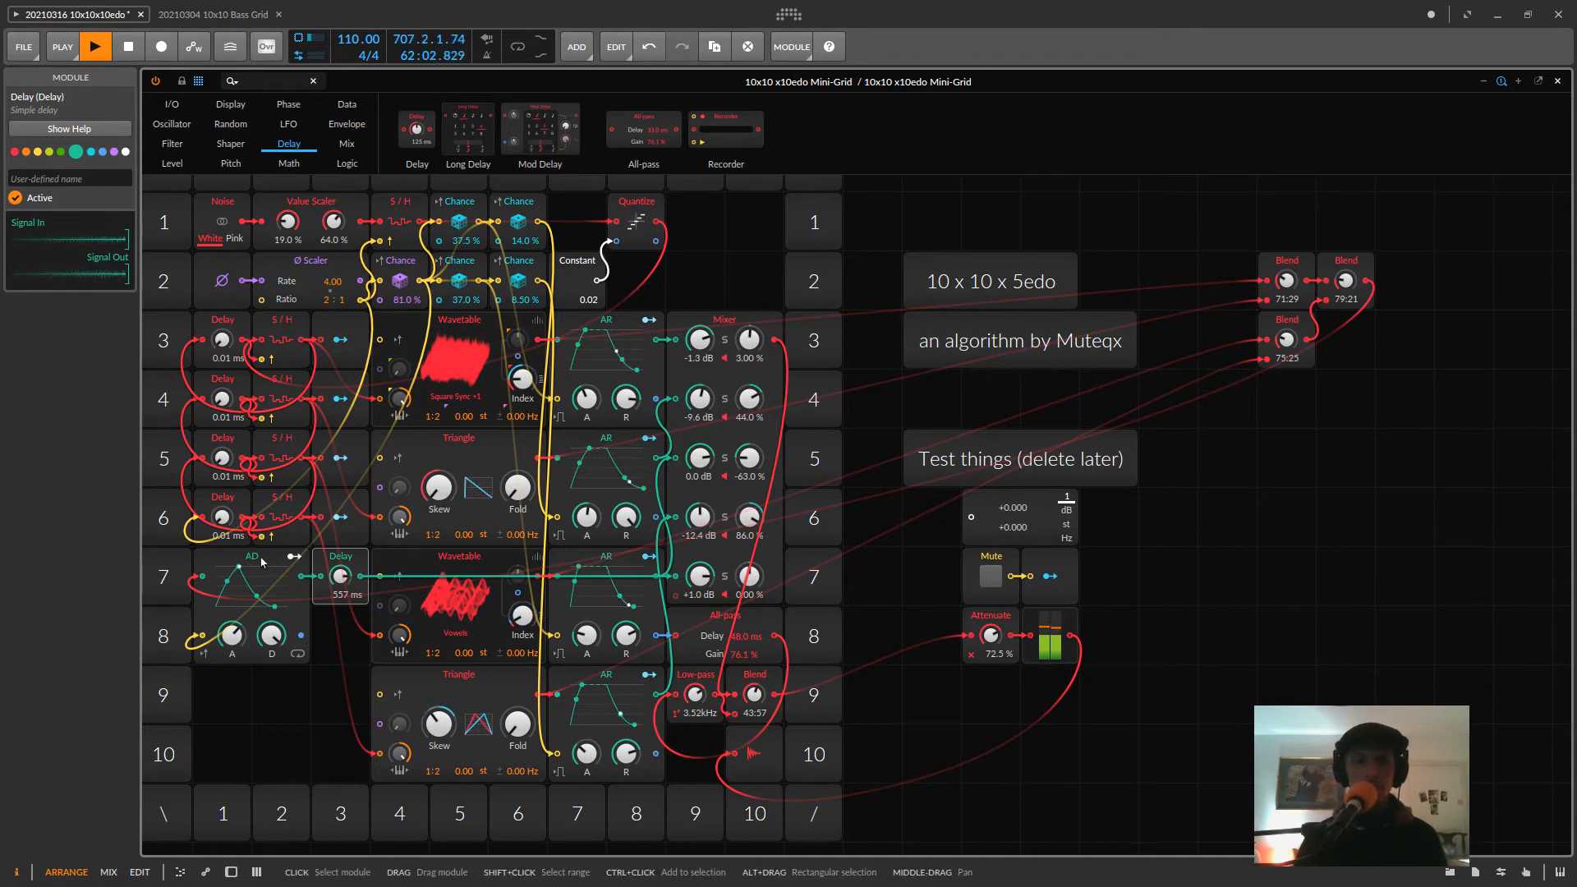
left_click_drag(261, 560, 261, 620)
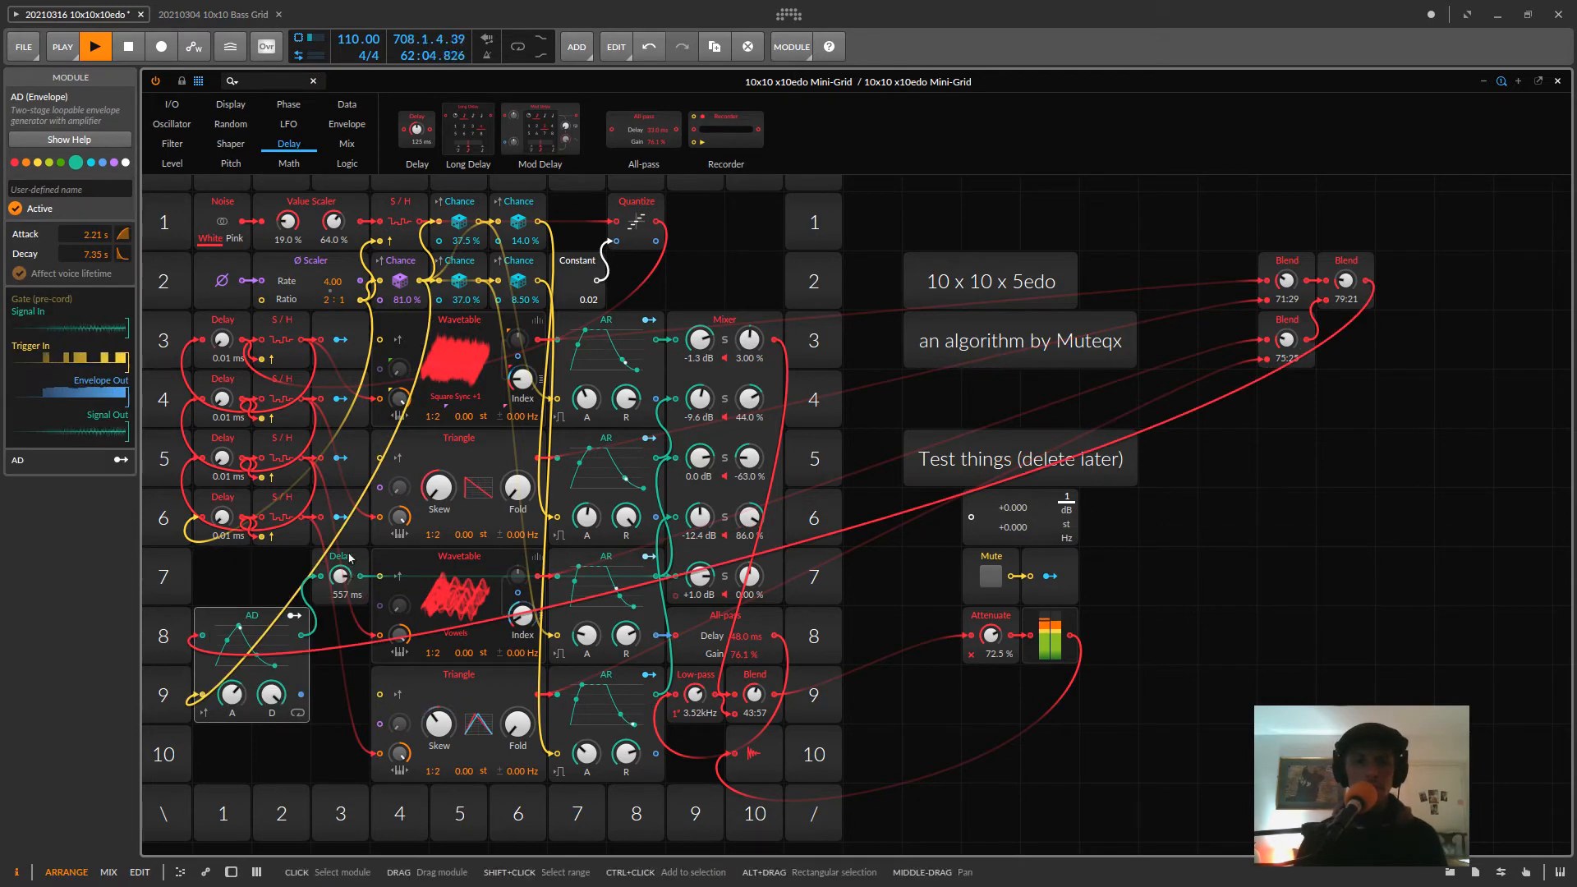
left_click_drag(350, 557, 350, 617)
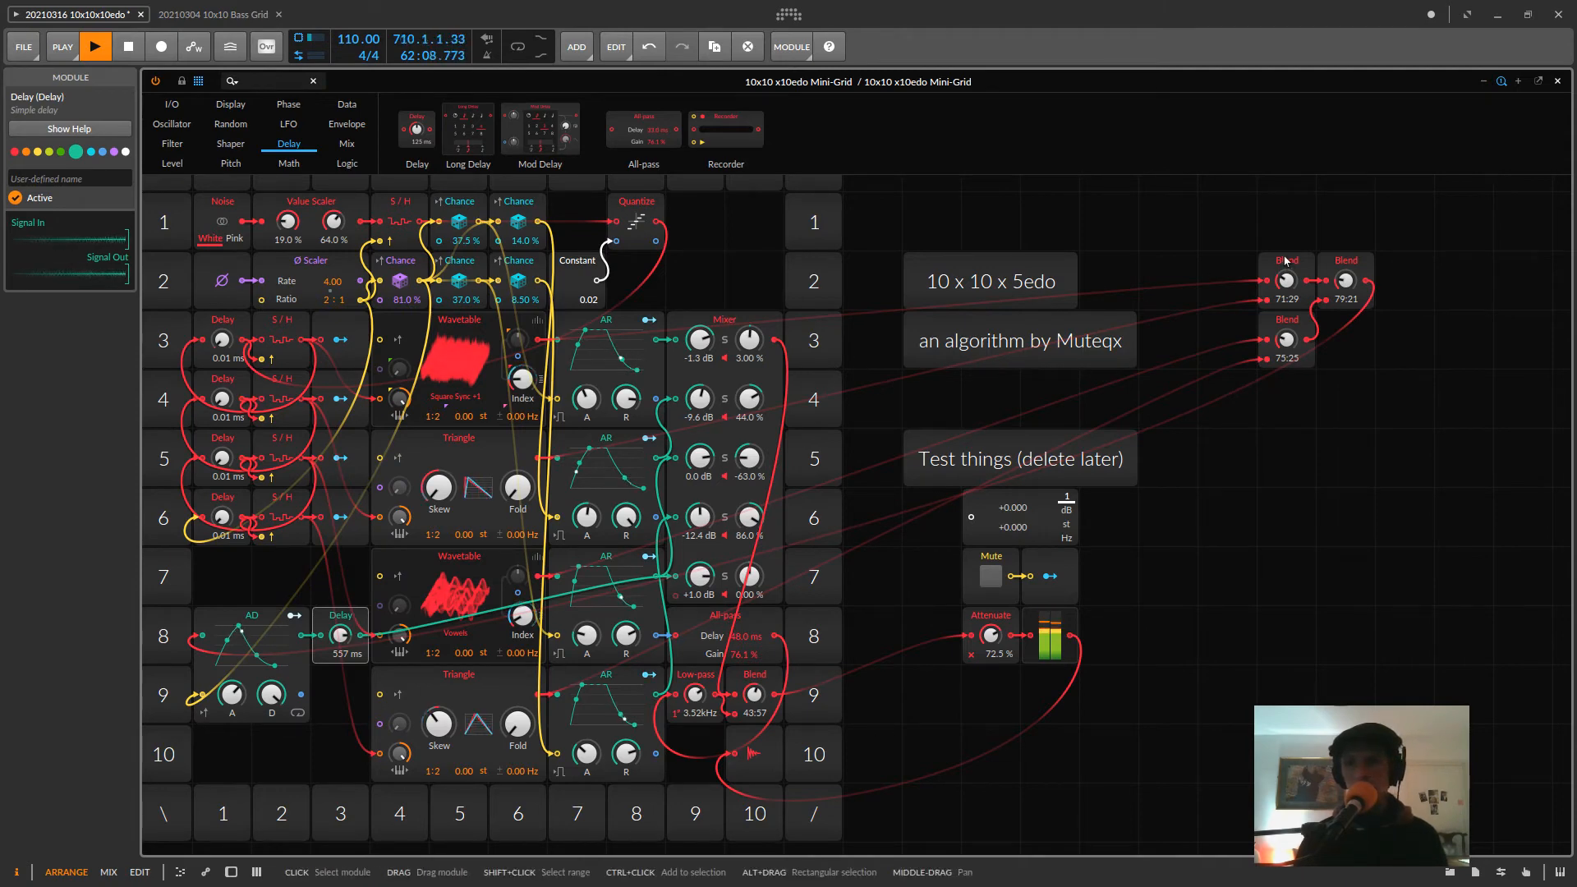
- Move the three Blends into row 7, with the 71:29 one in column 1, 75:25 in column 2 and 79:21 in column 3
left_click_drag(1346, 264, 337, 578)
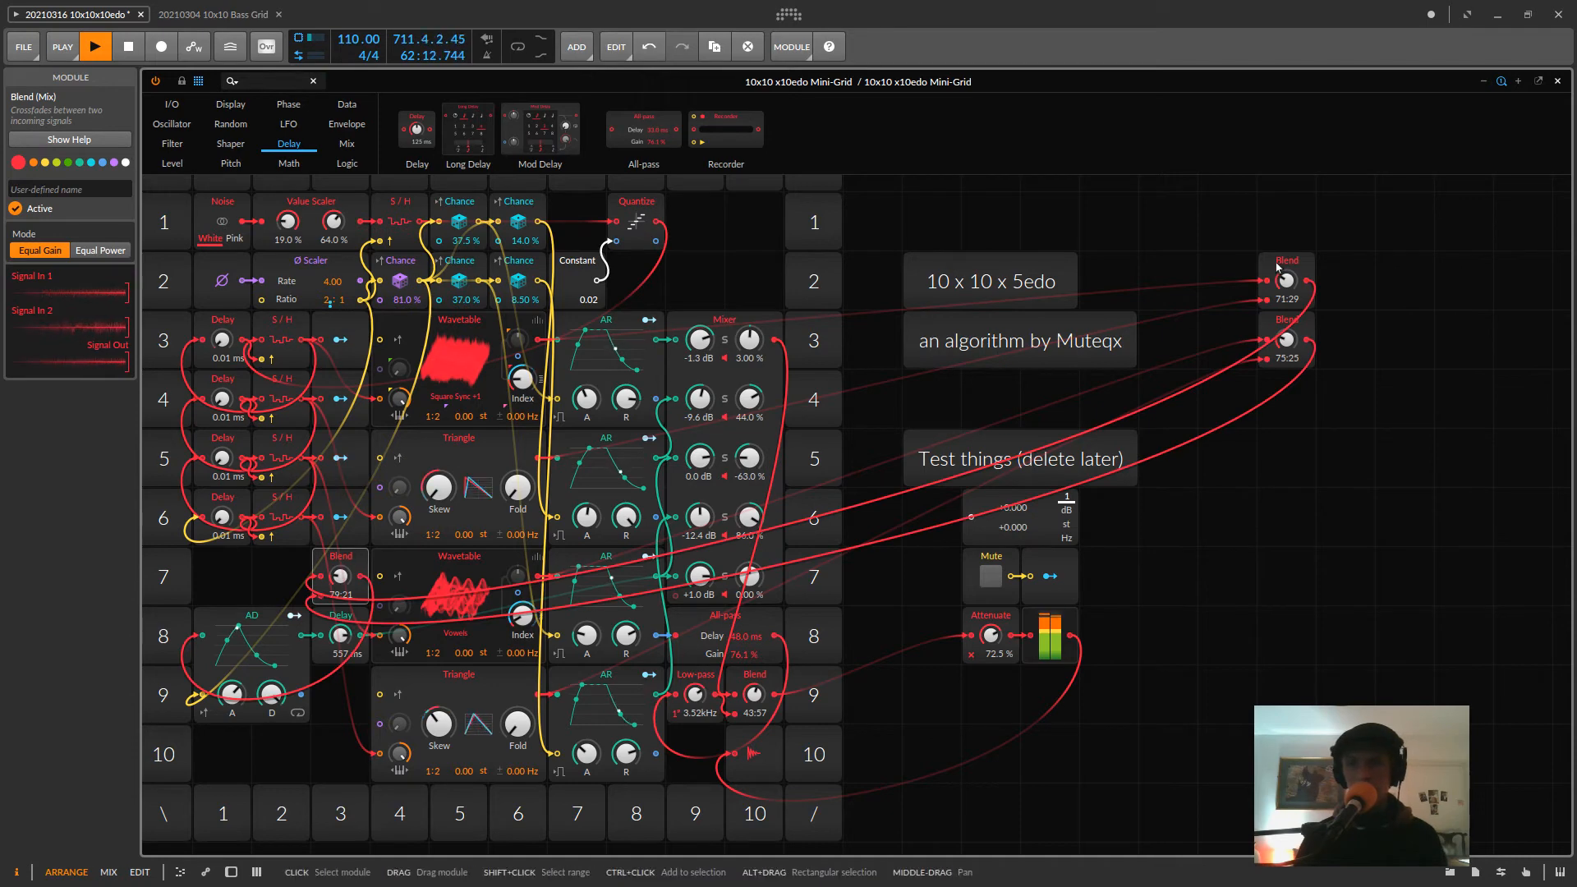
left_click_drag(1287, 260, 223, 557)
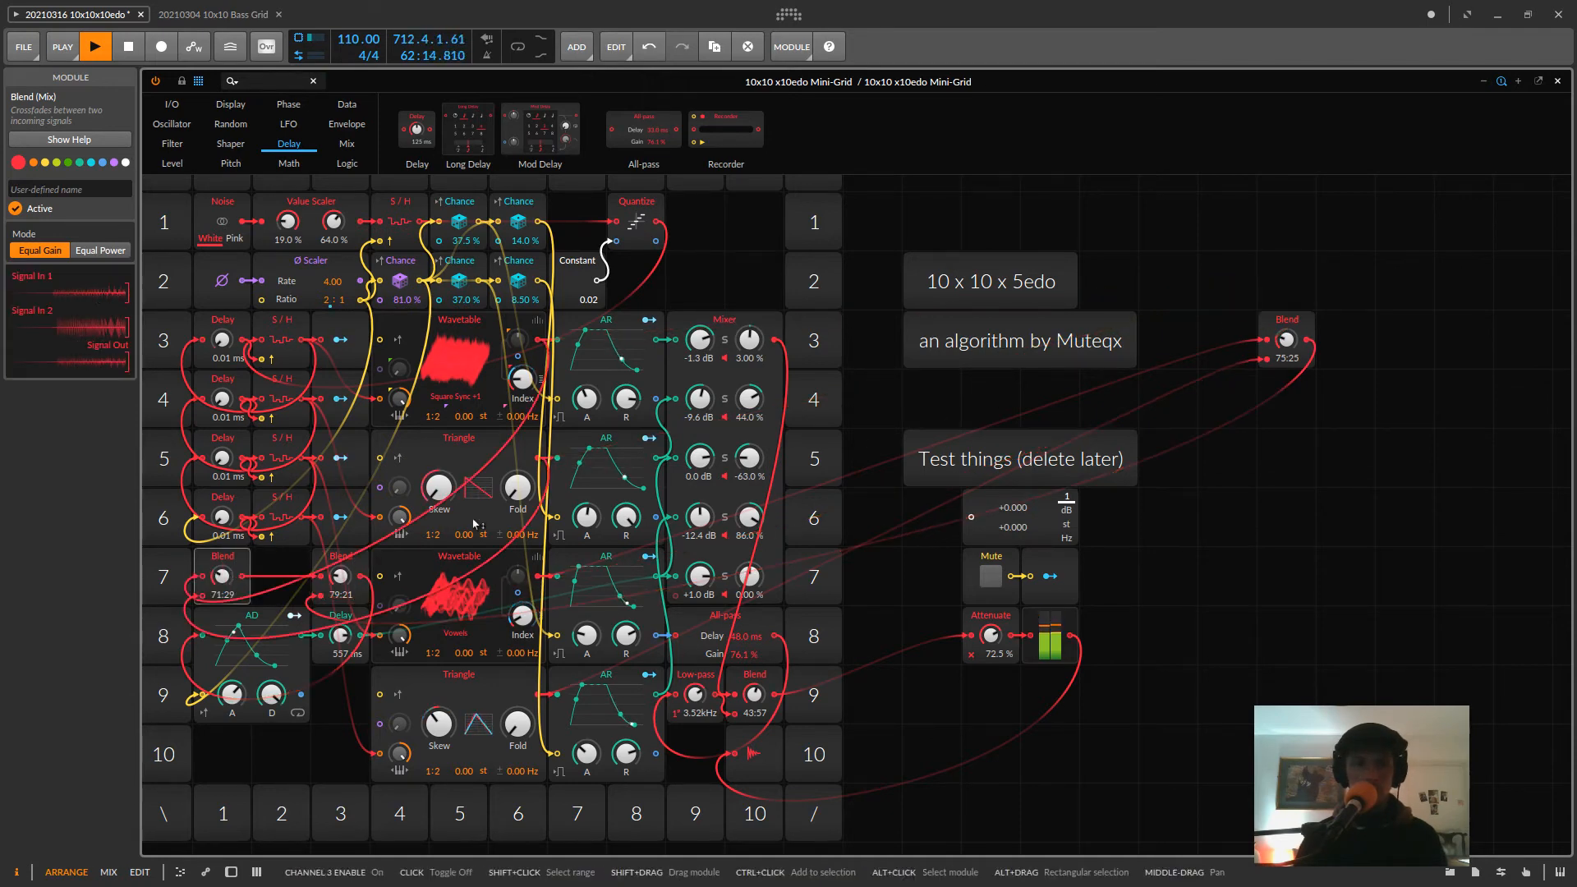
left_click(1269, 346)
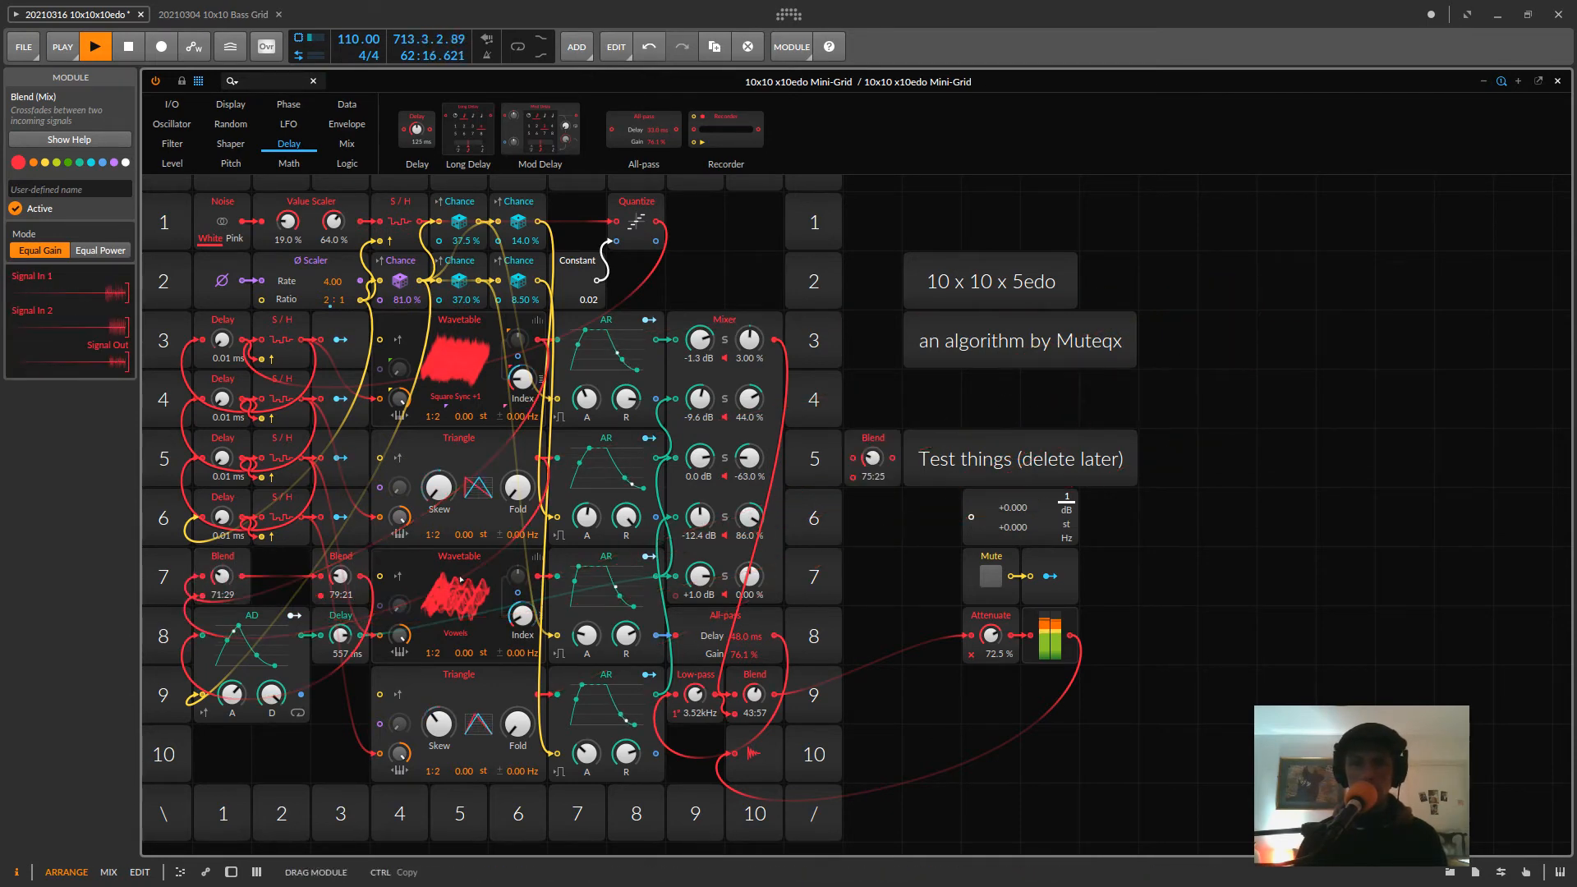
left_click_drag(321, 577, 281, 578)
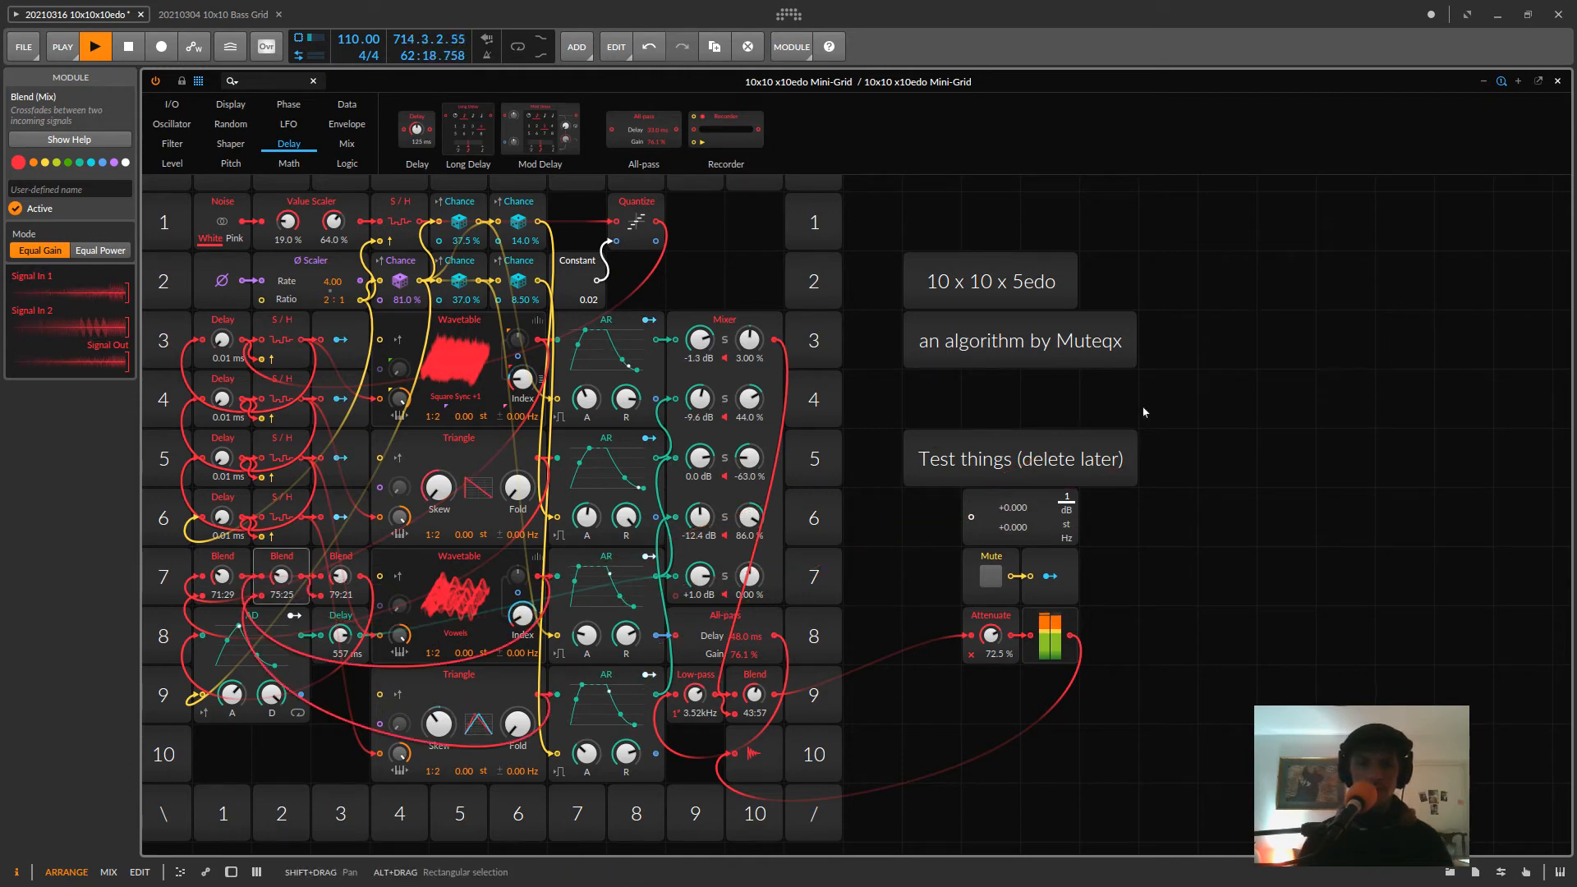
left_click(1189, 452)
- Look over the compacted patch and save the project
left_click_drag(1091, 616, 1252, 760)
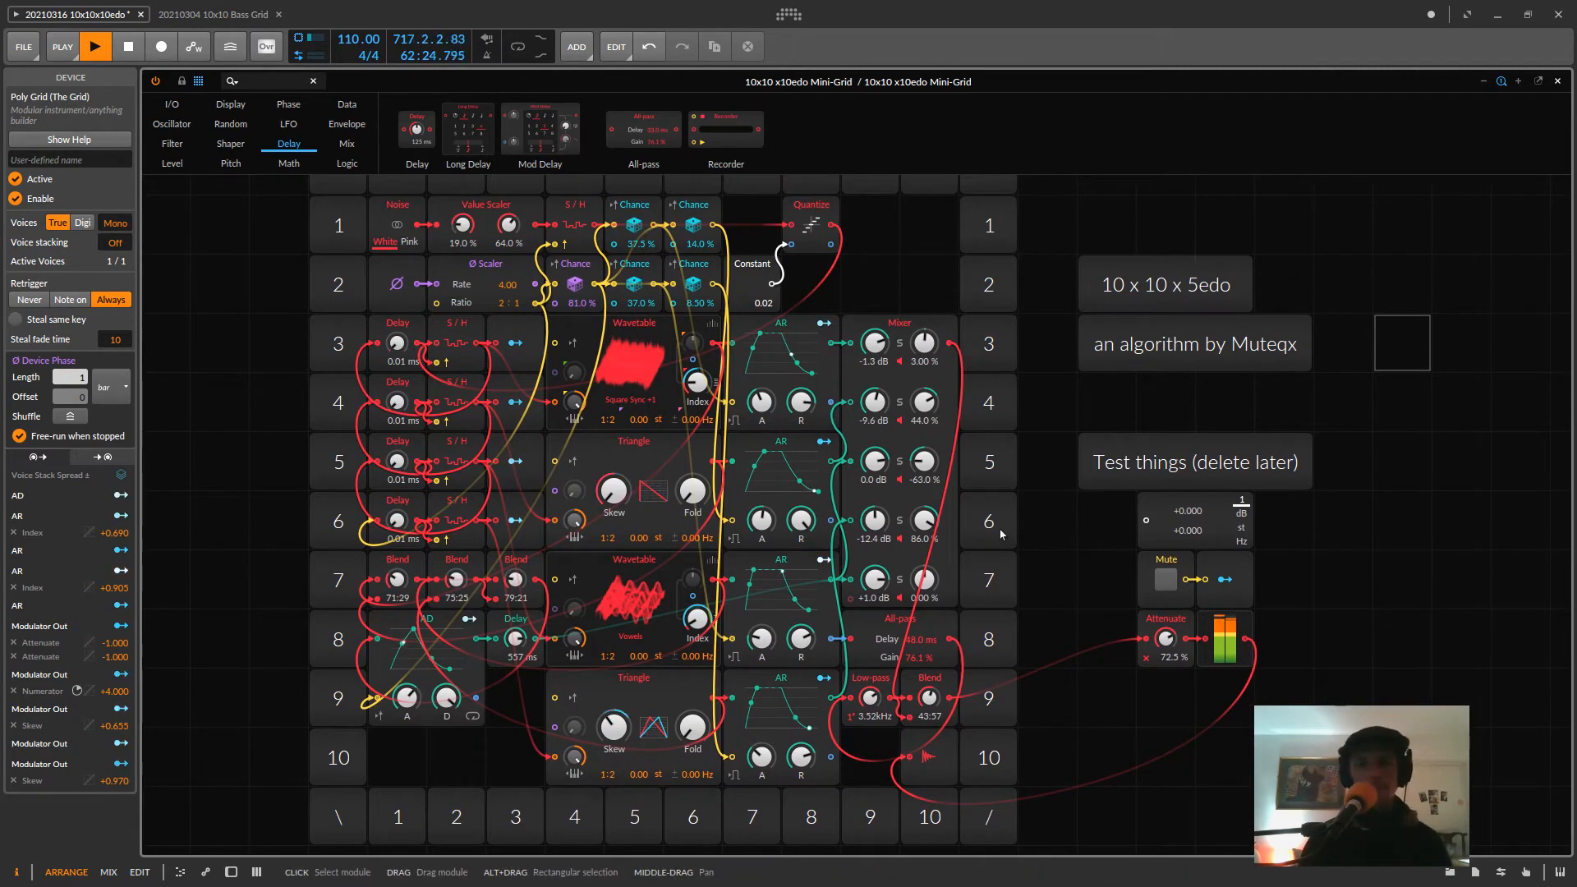
scroll(1122, 649, "up", 1)
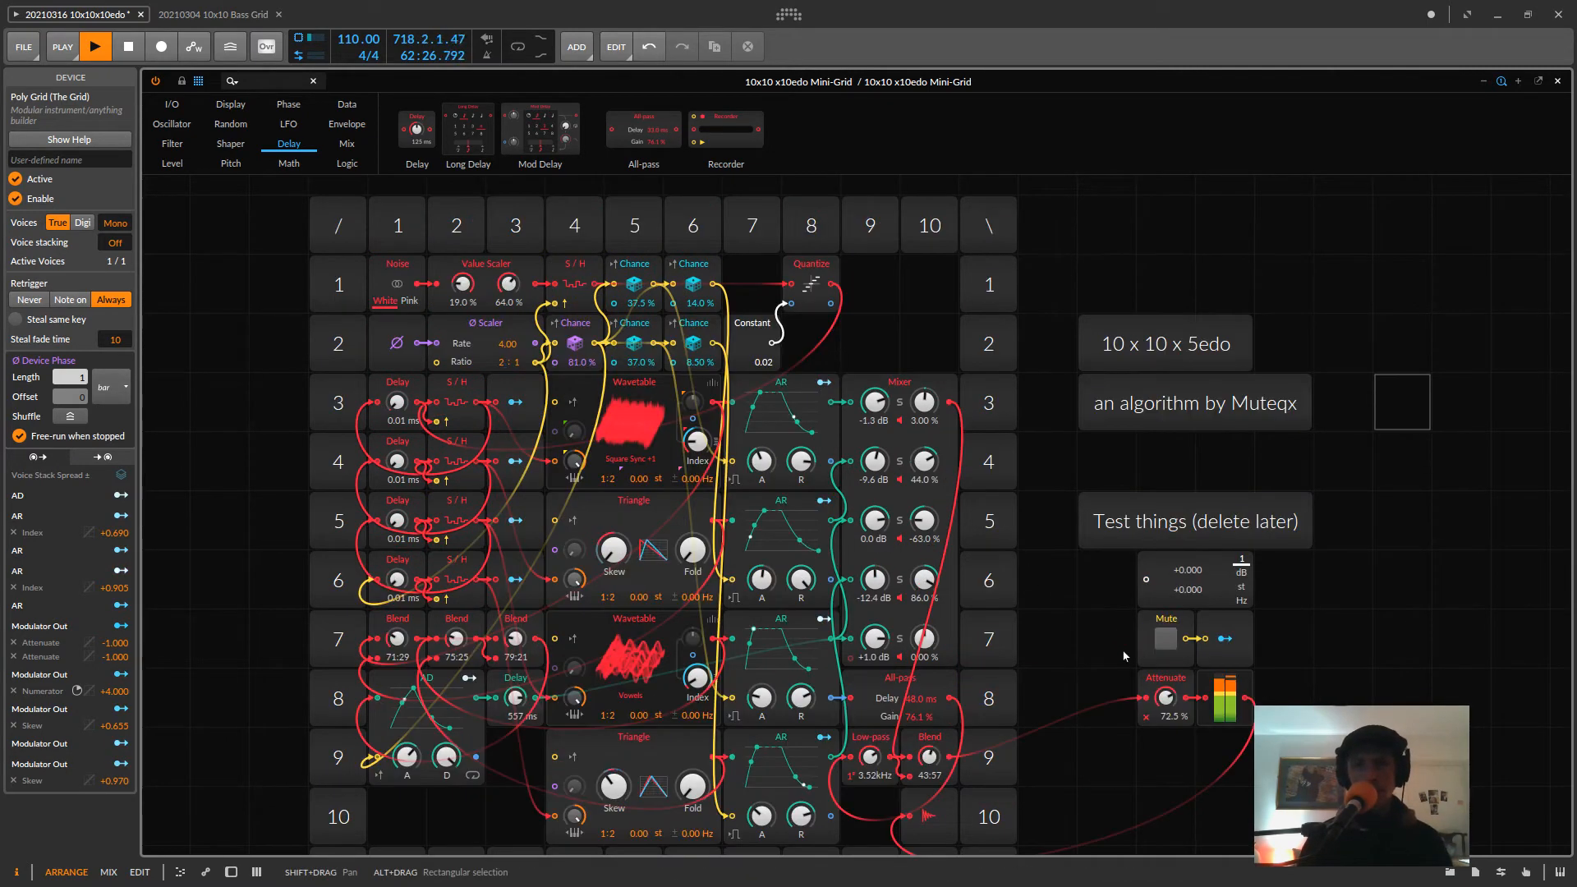
scroll(1122, 648, "down", 1)
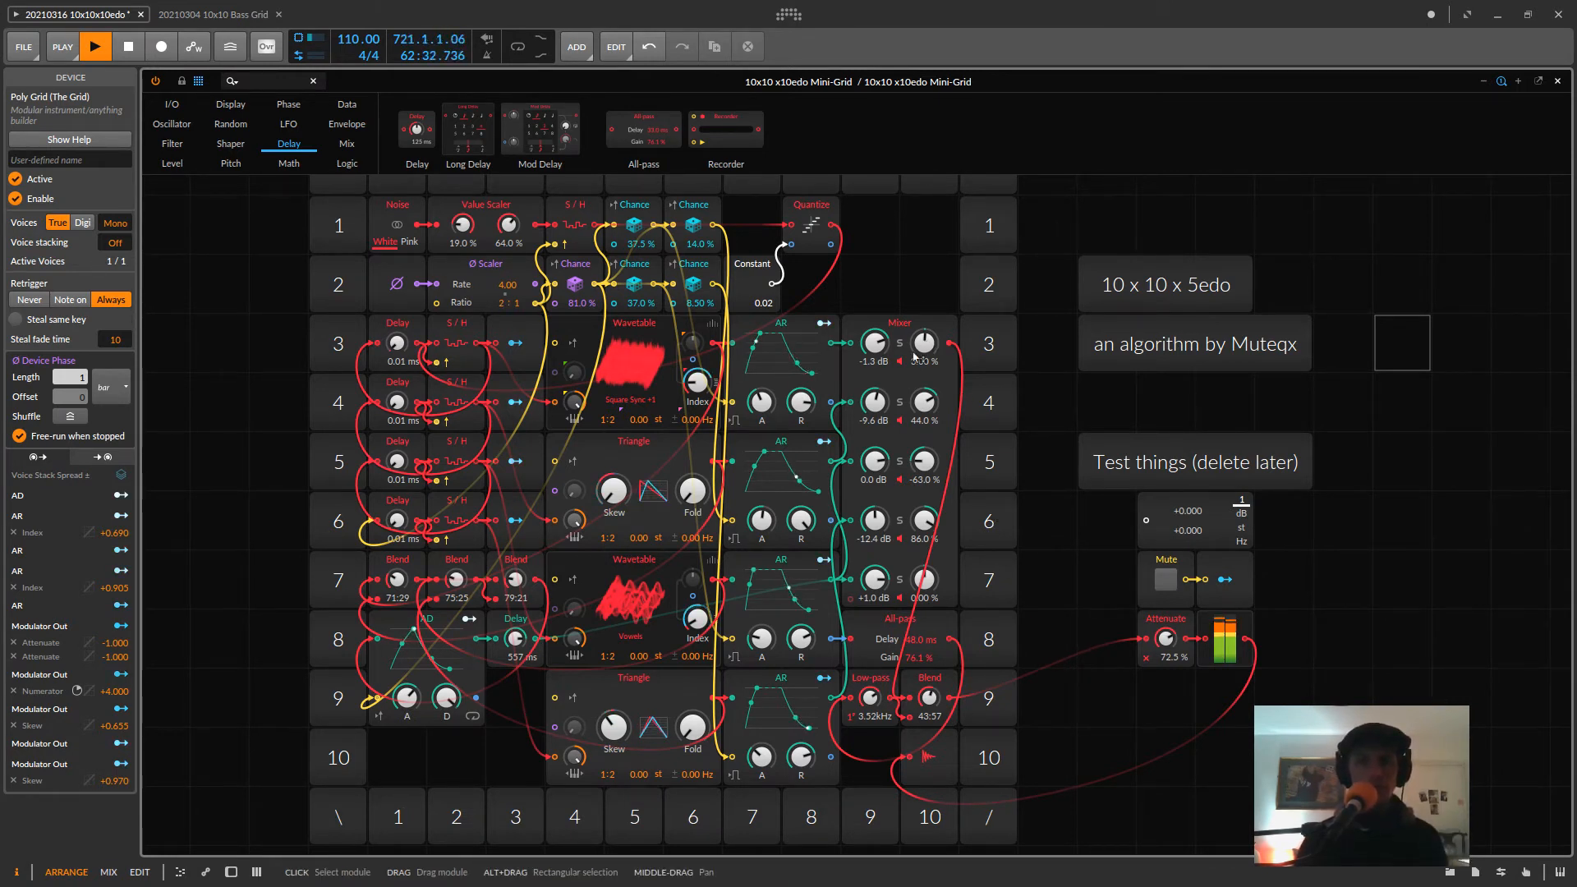
left_click_drag(1087, 585, 1189, 615)
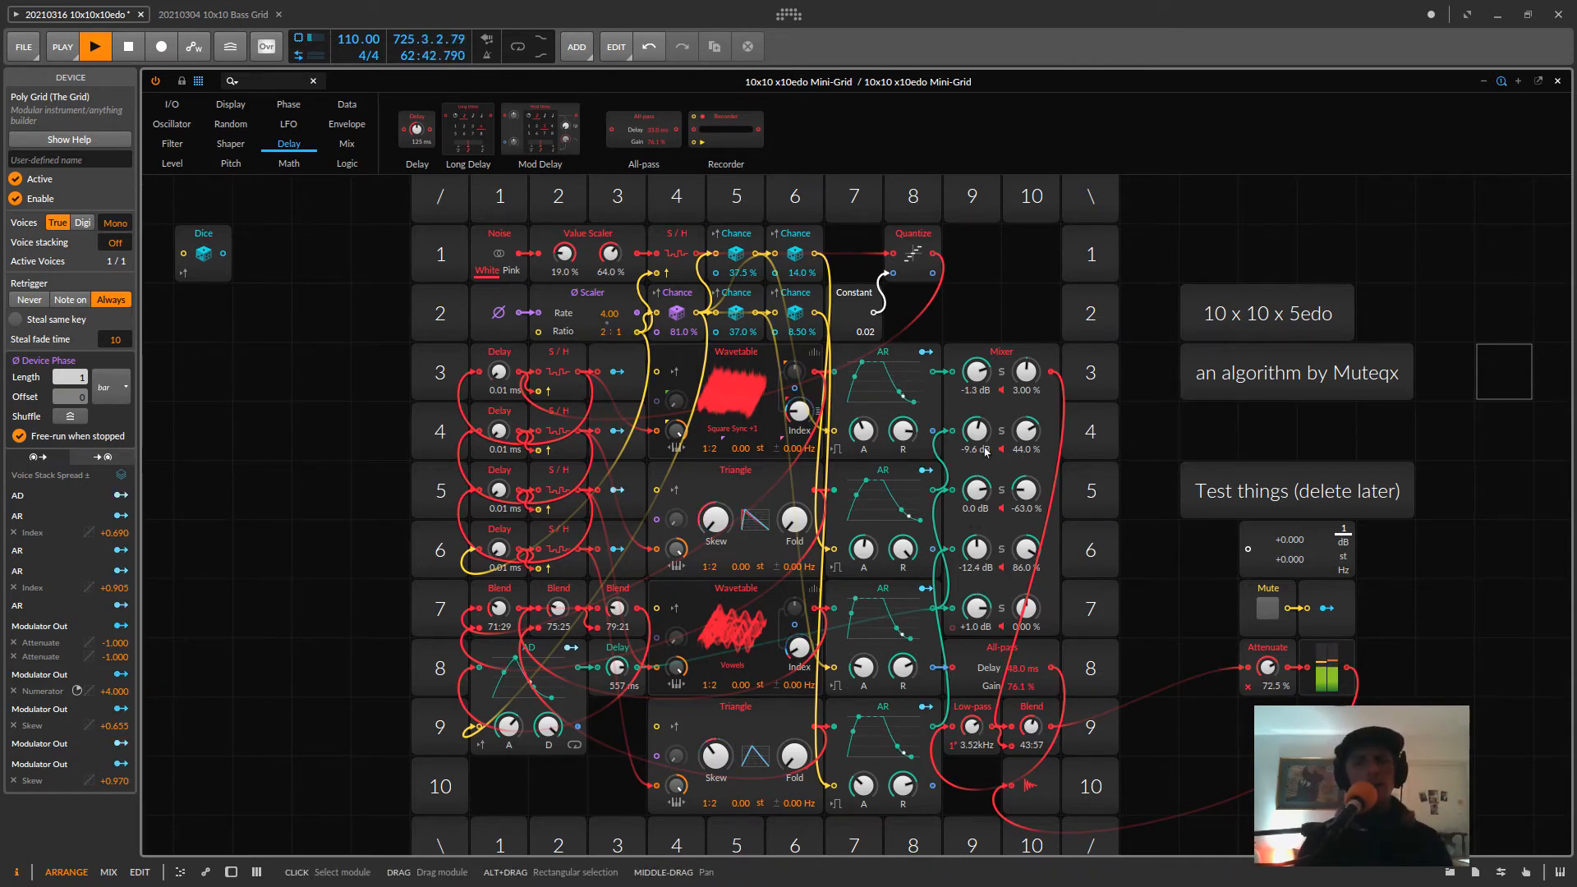
left_click(24, 46)
left_click(43, 124)
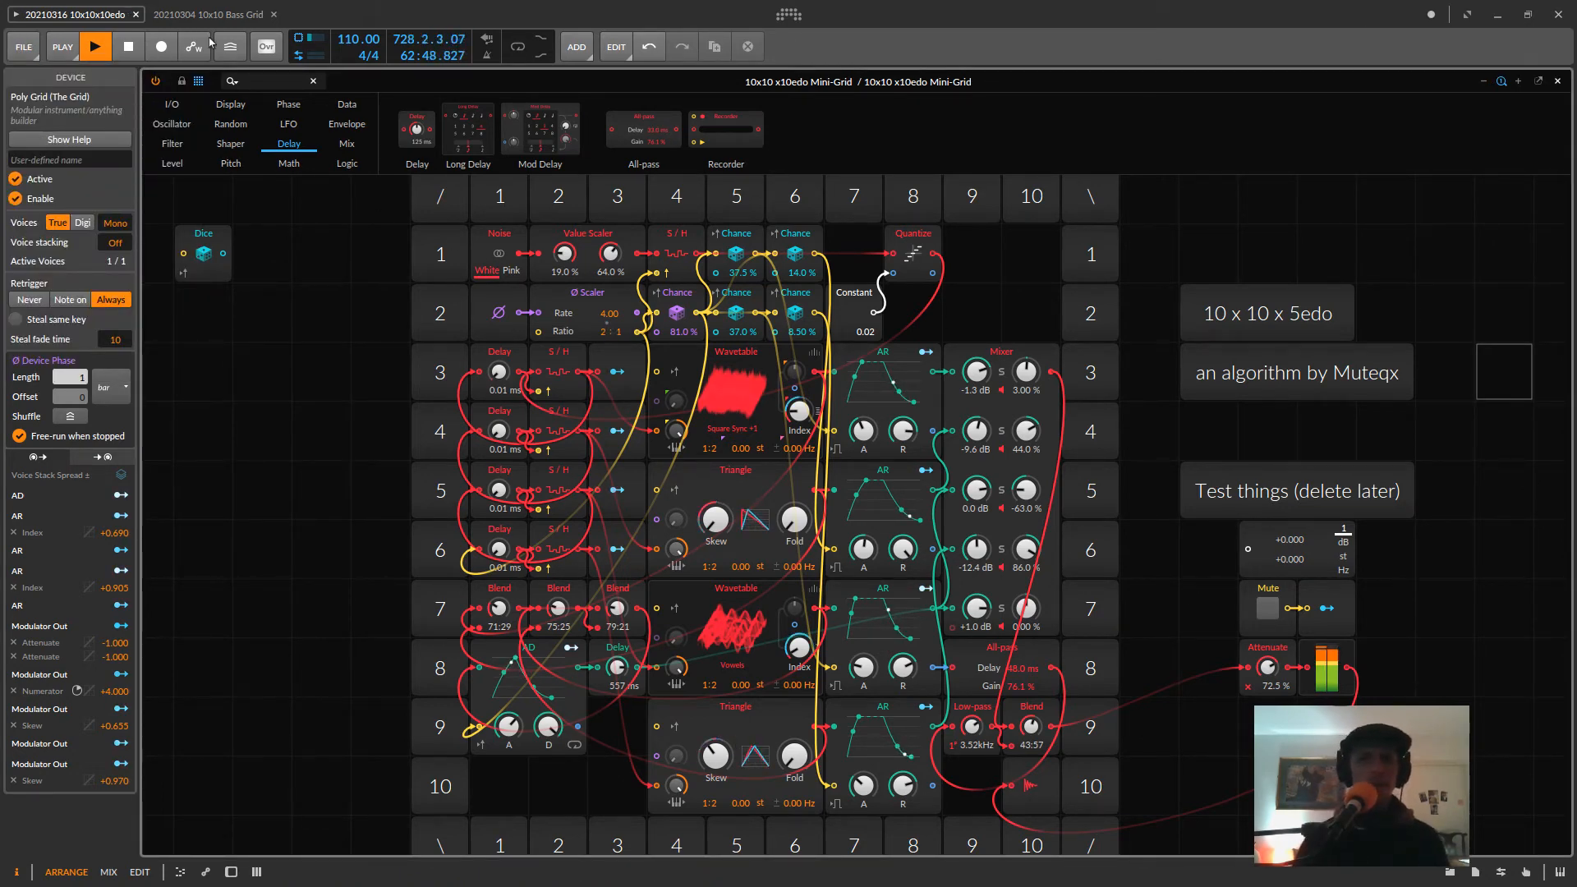
- Dip the Attenuate before the level meter to 21 % and bring it back up to 61 %
left_click_drag(1267, 667, 1267, 690)
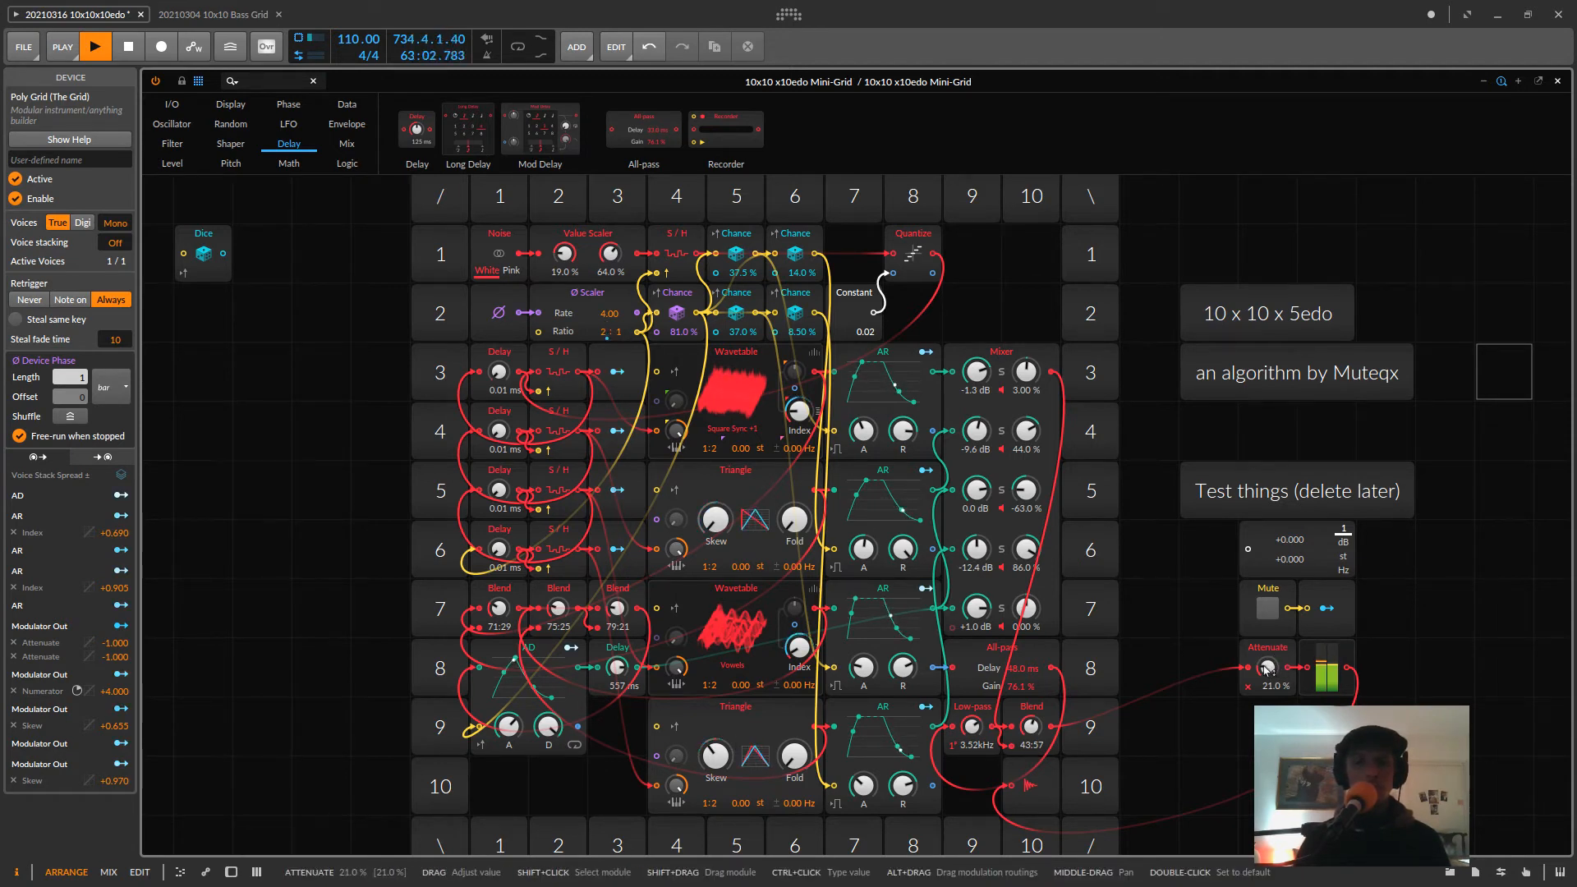
left_click_drag(1269, 668, 1268, 633)
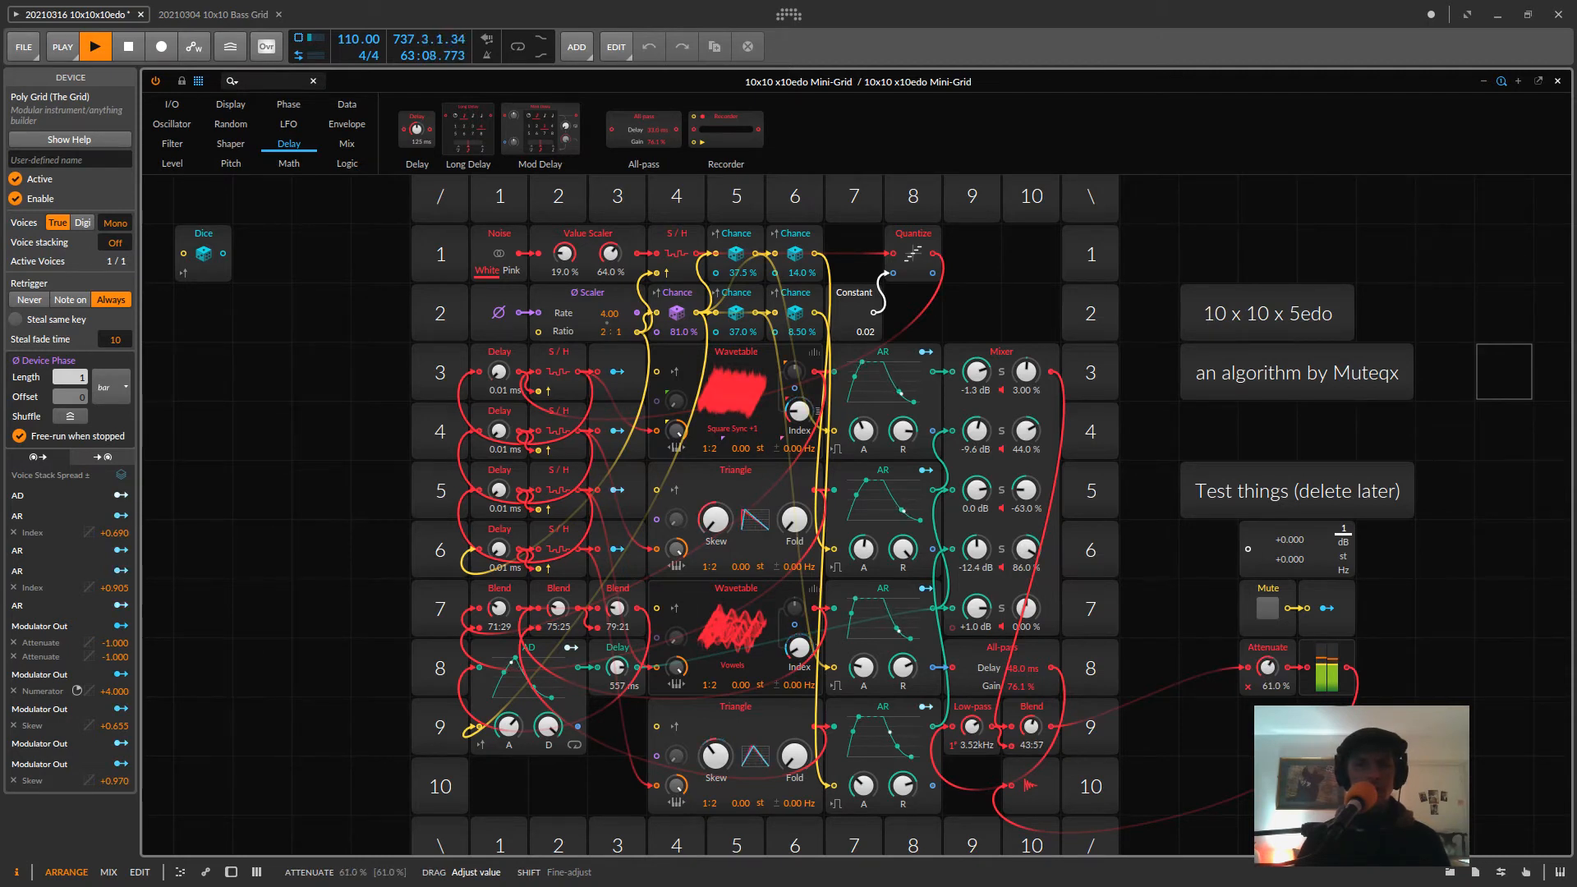
- Lower the Attenuate before the level meter in stages through 44.5, 33, 29.5 and 20.5 %, ending at 22.5 %
left_click_drag(1269, 624, 1270, 679)
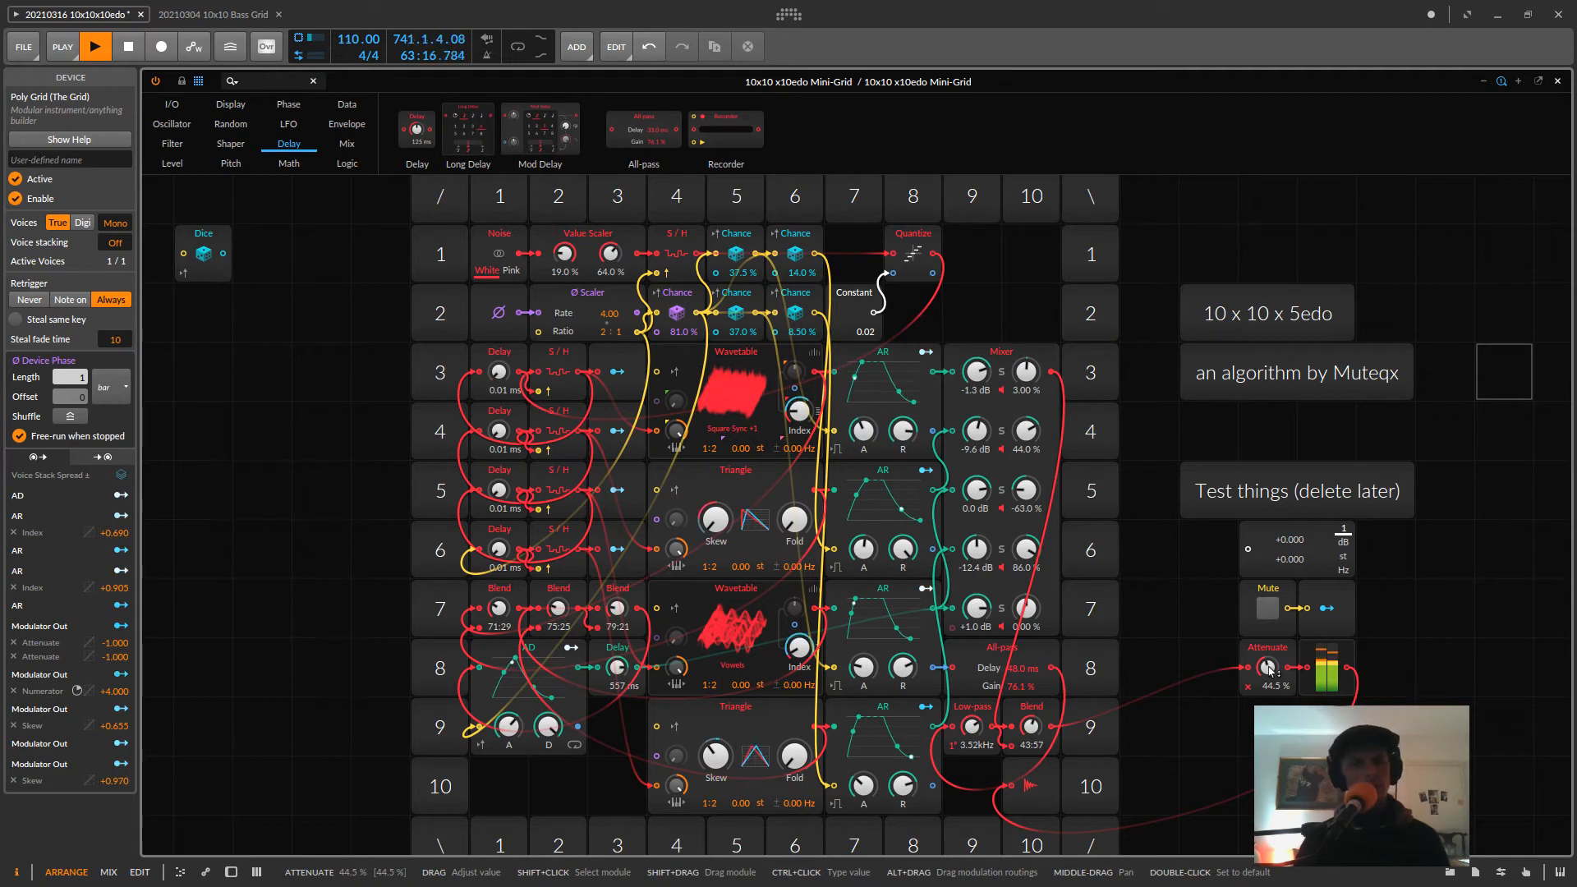
left_click_drag(1271, 670, 1270, 670)
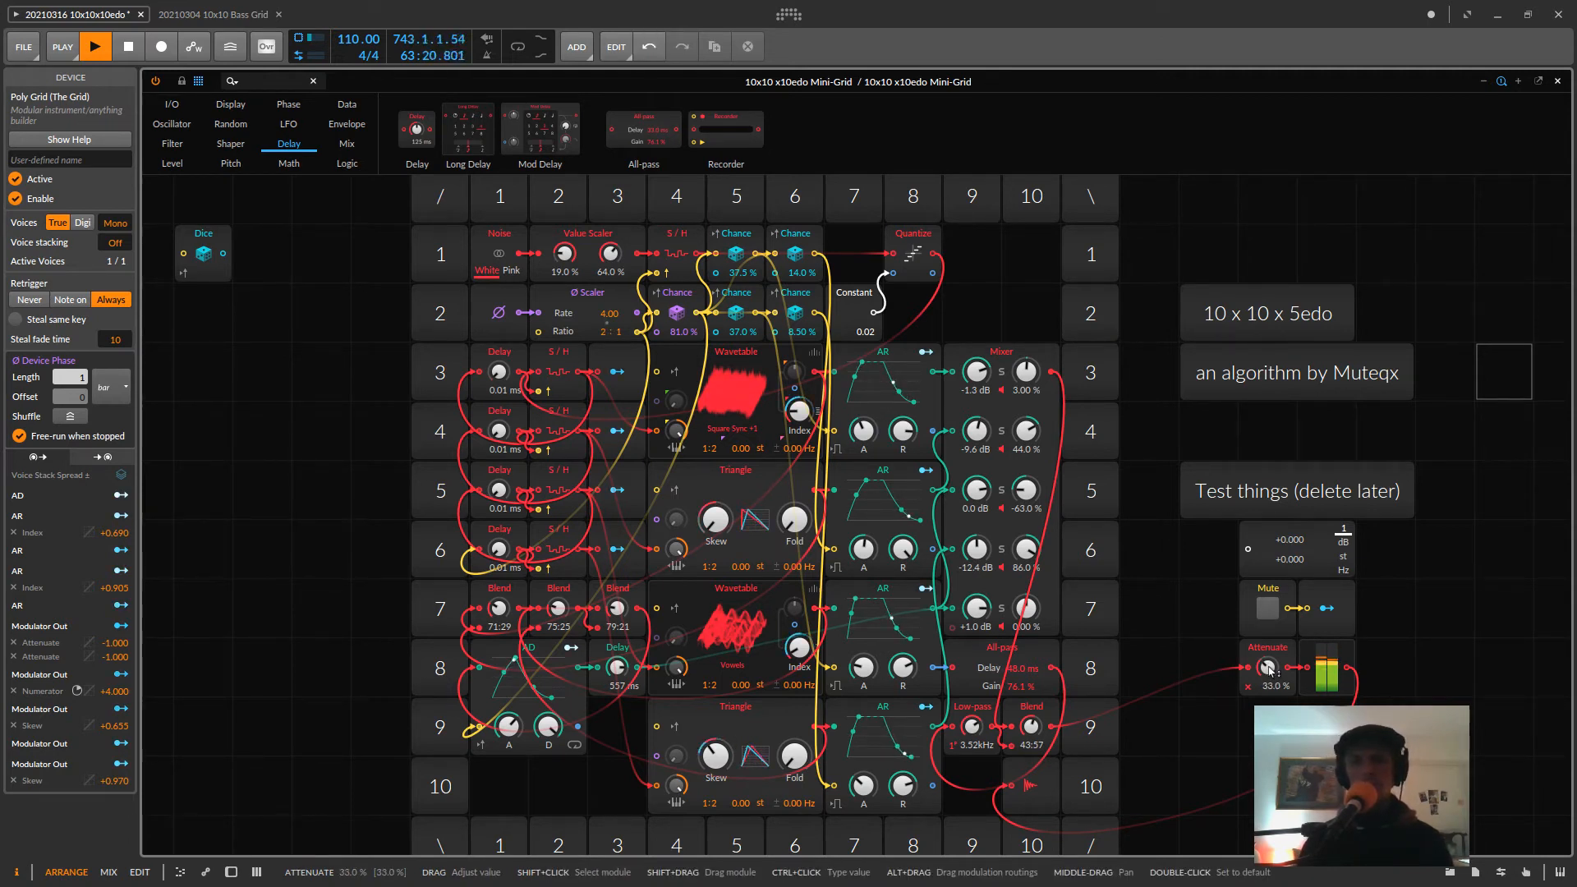
left_click_drag(1270, 670, 1270, 670)
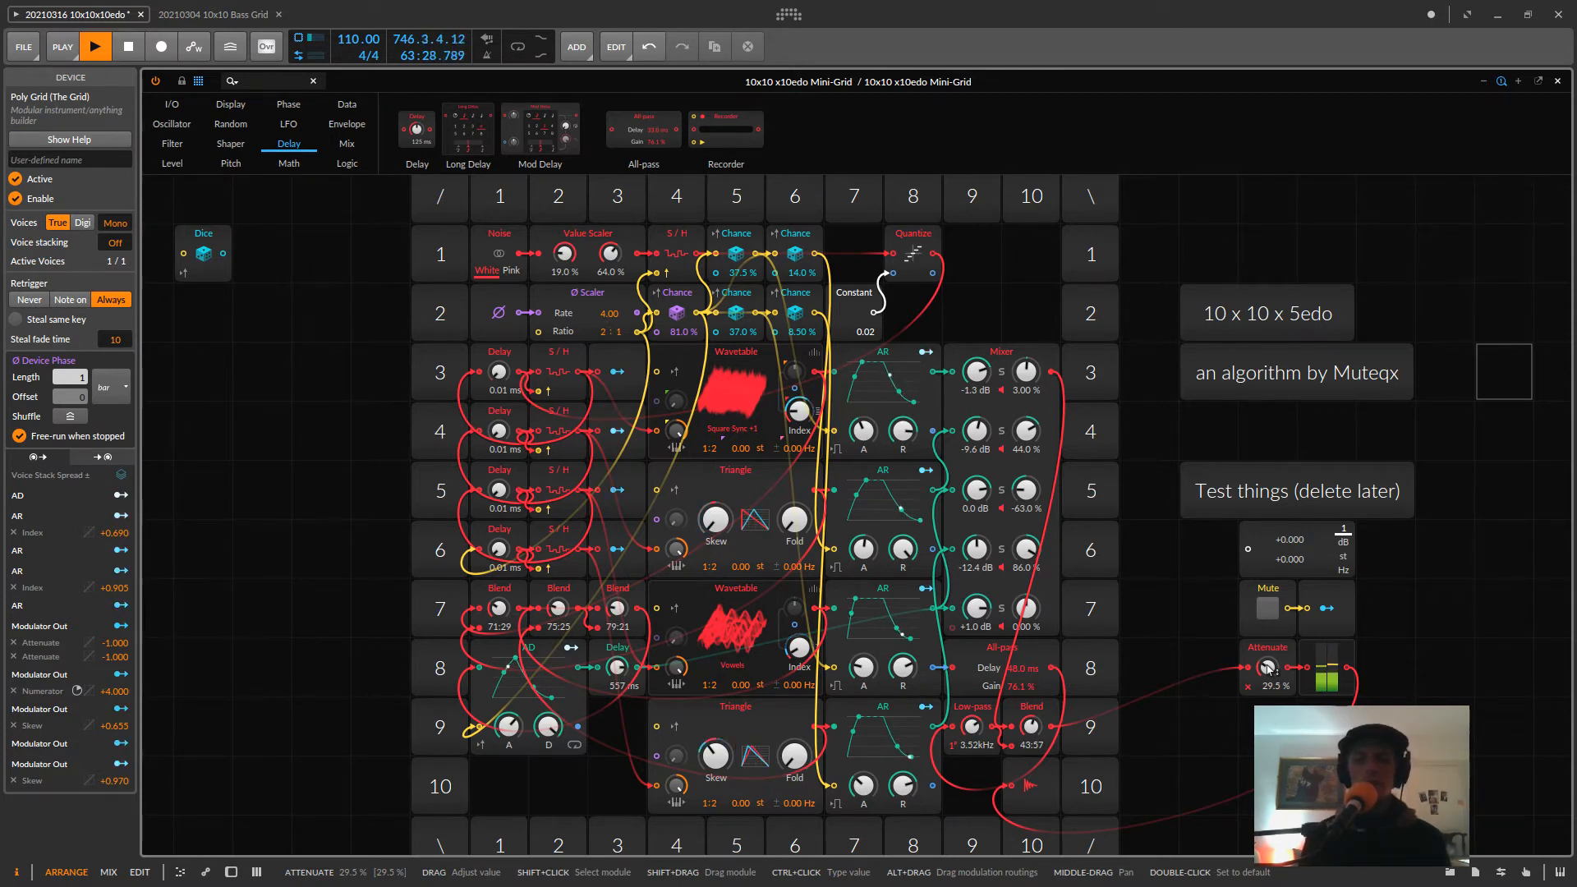
left_click_drag(1270, 671, 1270, 670)
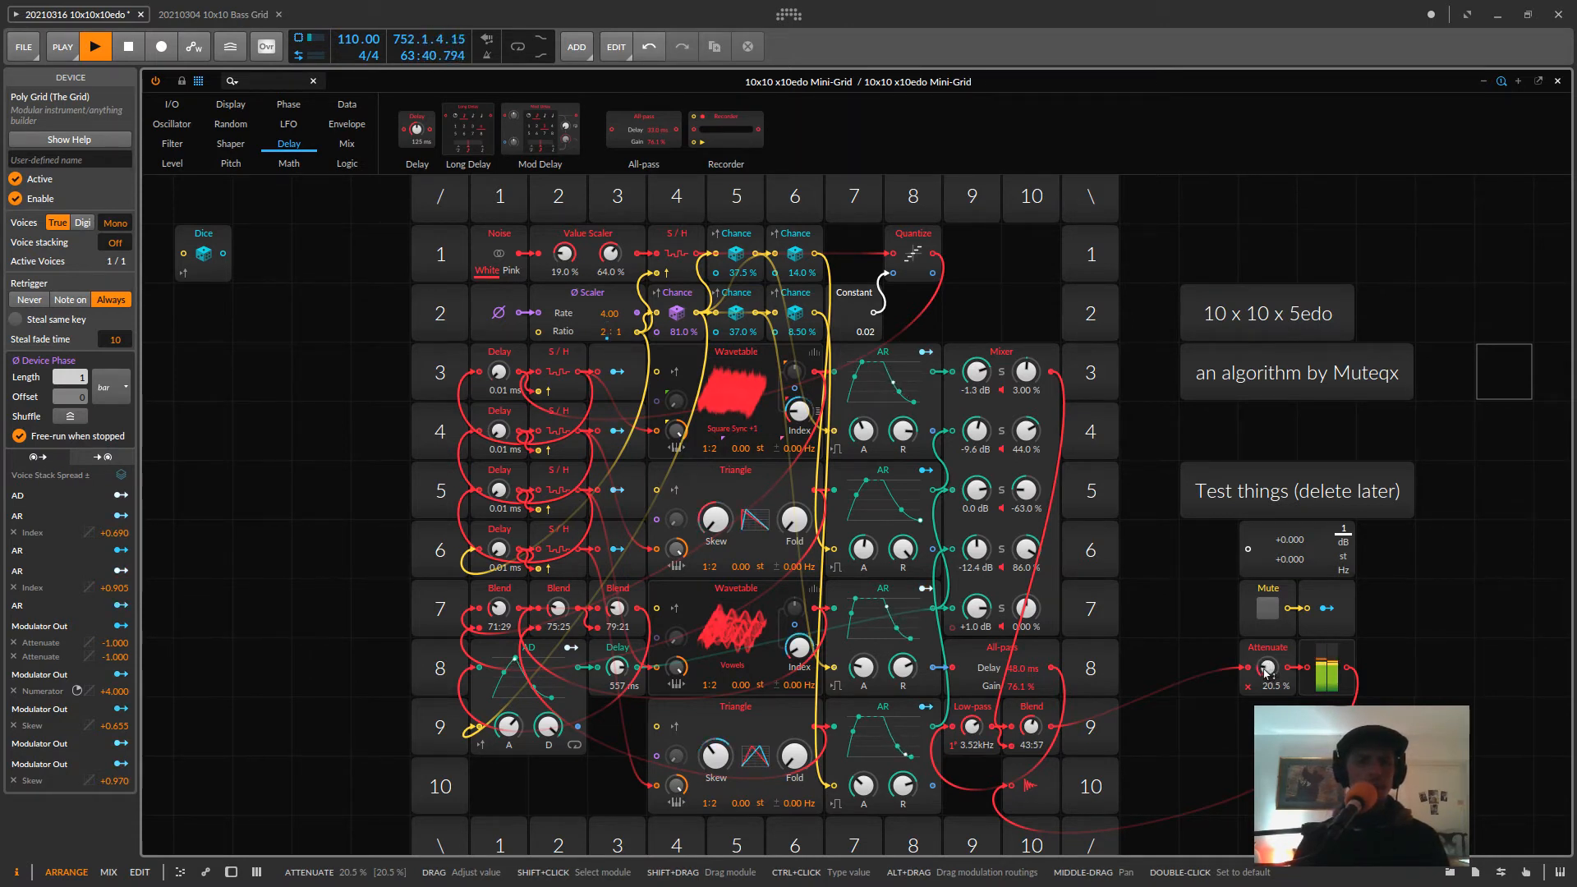
left_click_drag(1267, 670, 1267, 670)
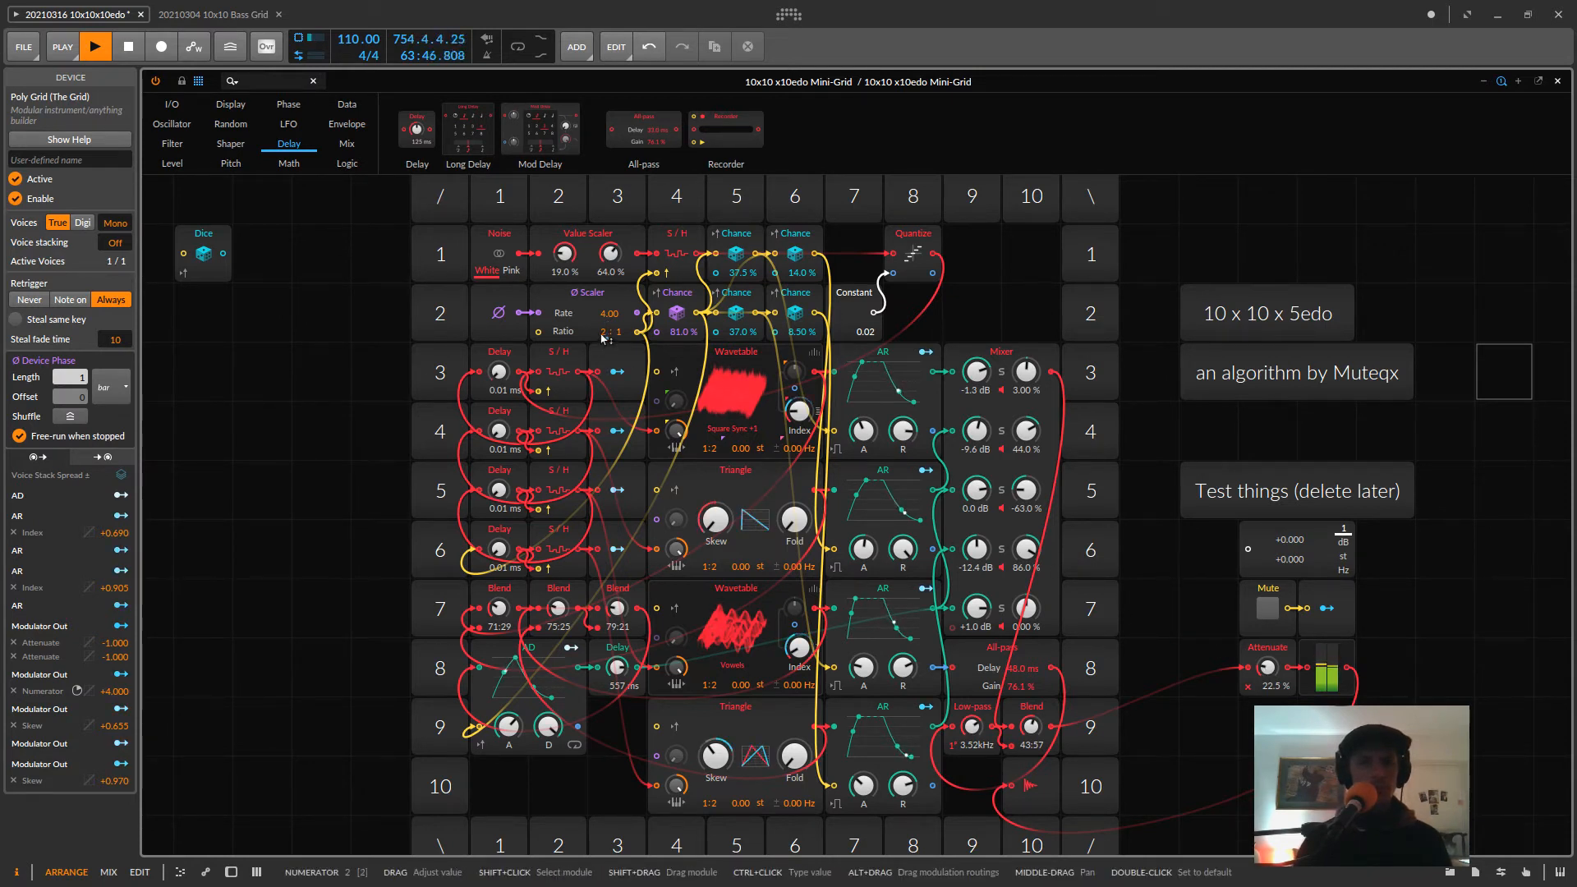
- Raise the Attenuate to 39.5 % while trying the Ø Scaler at a 1:1 ratio, and return the ratio to 2:1
left_click_drag(604, 337, 607, 335)
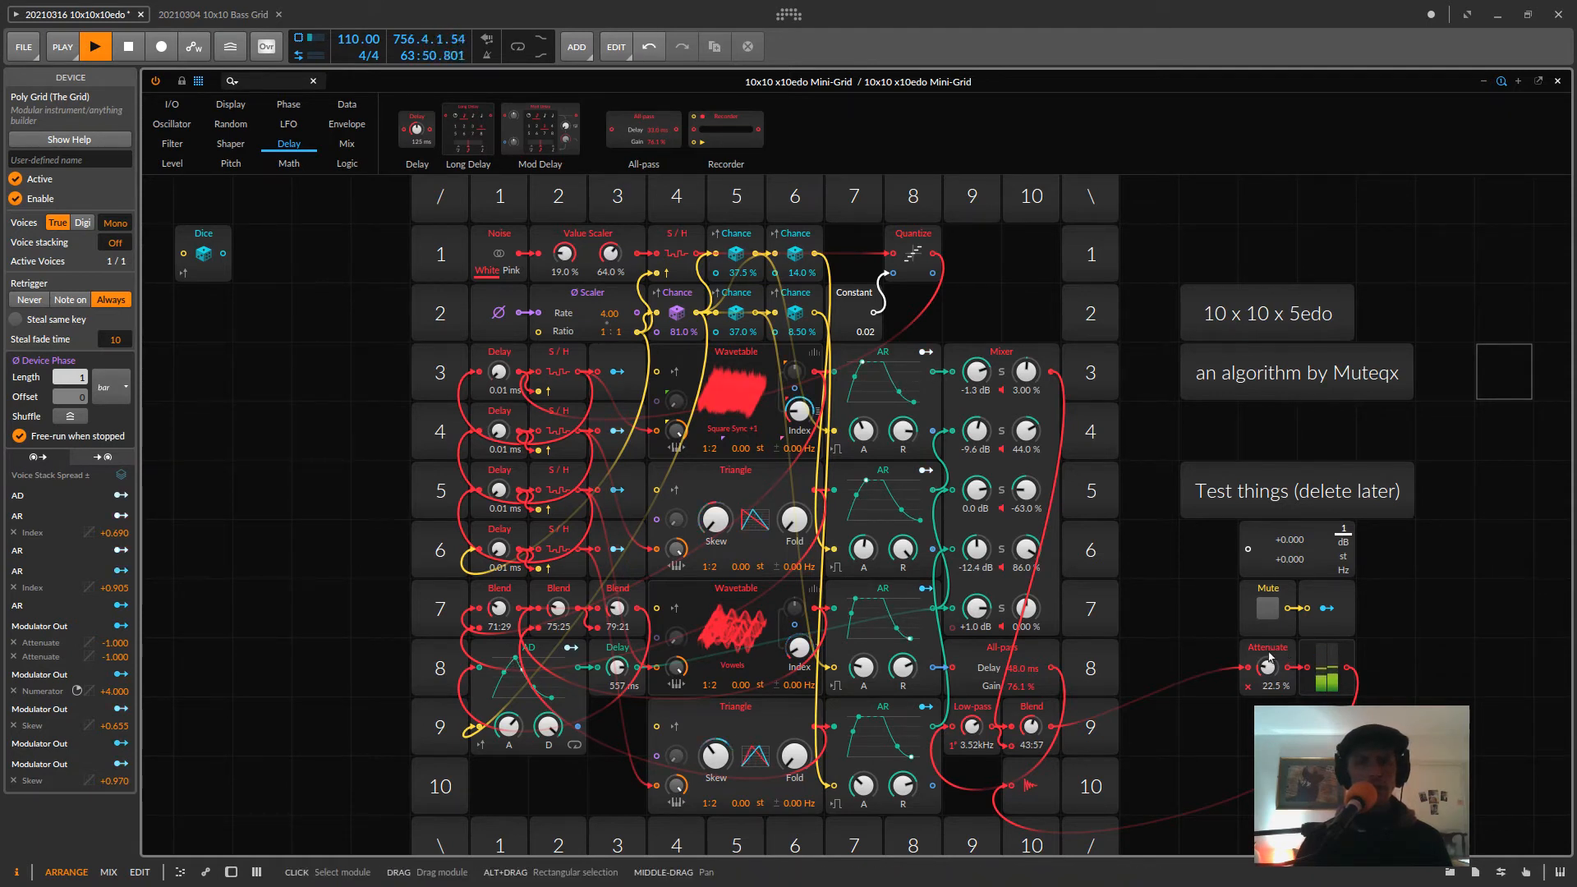
left_click_drag(1269, 657, 1272, 667)
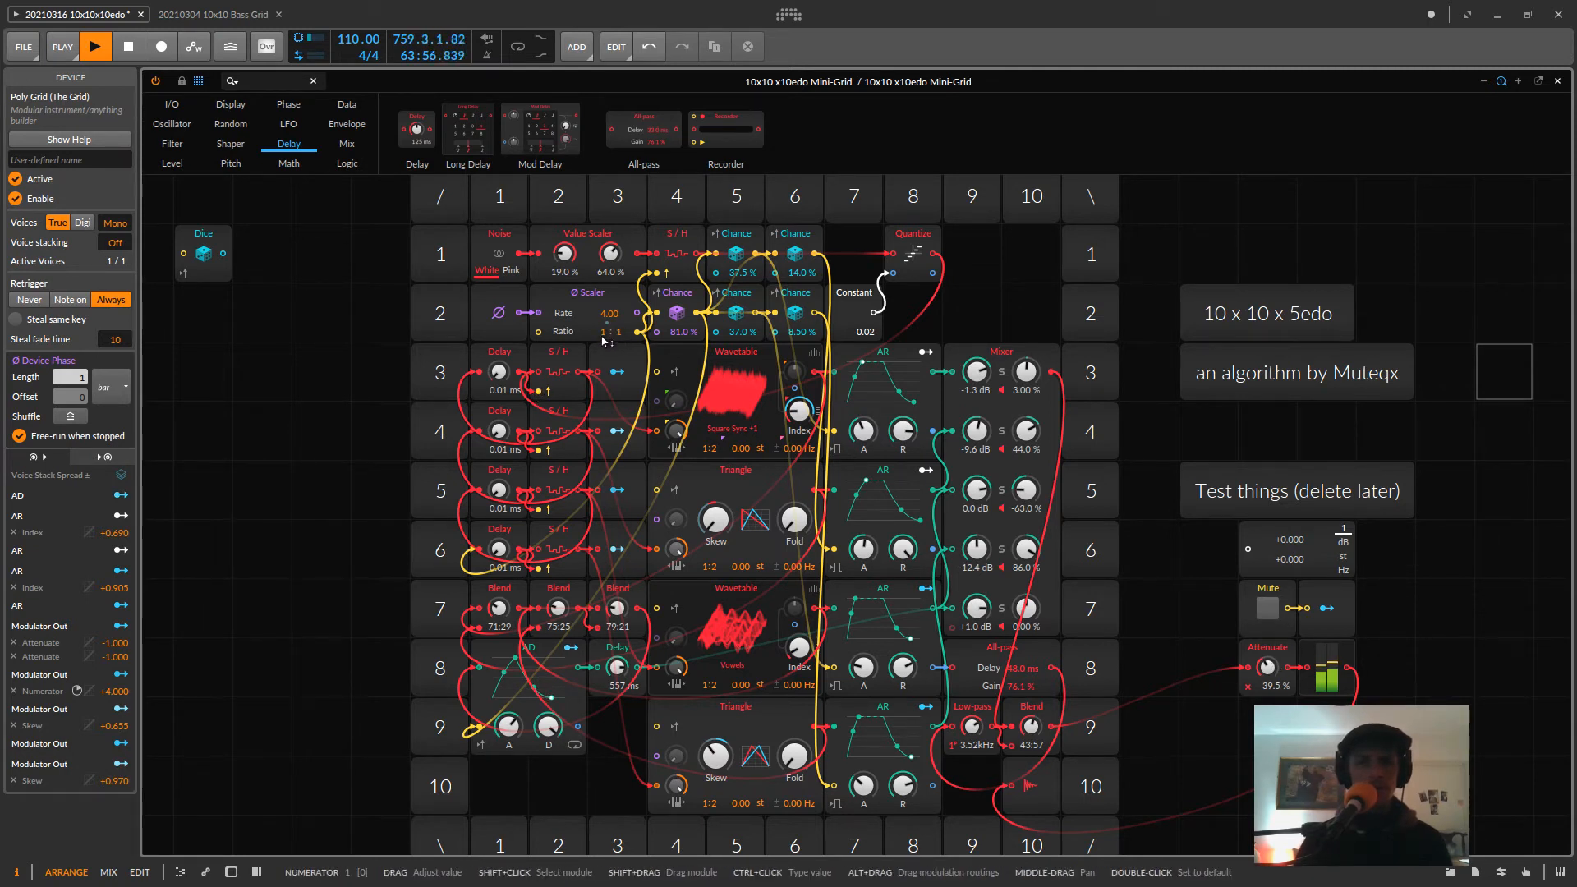
left_click_drag(606, 336, 604, 336)
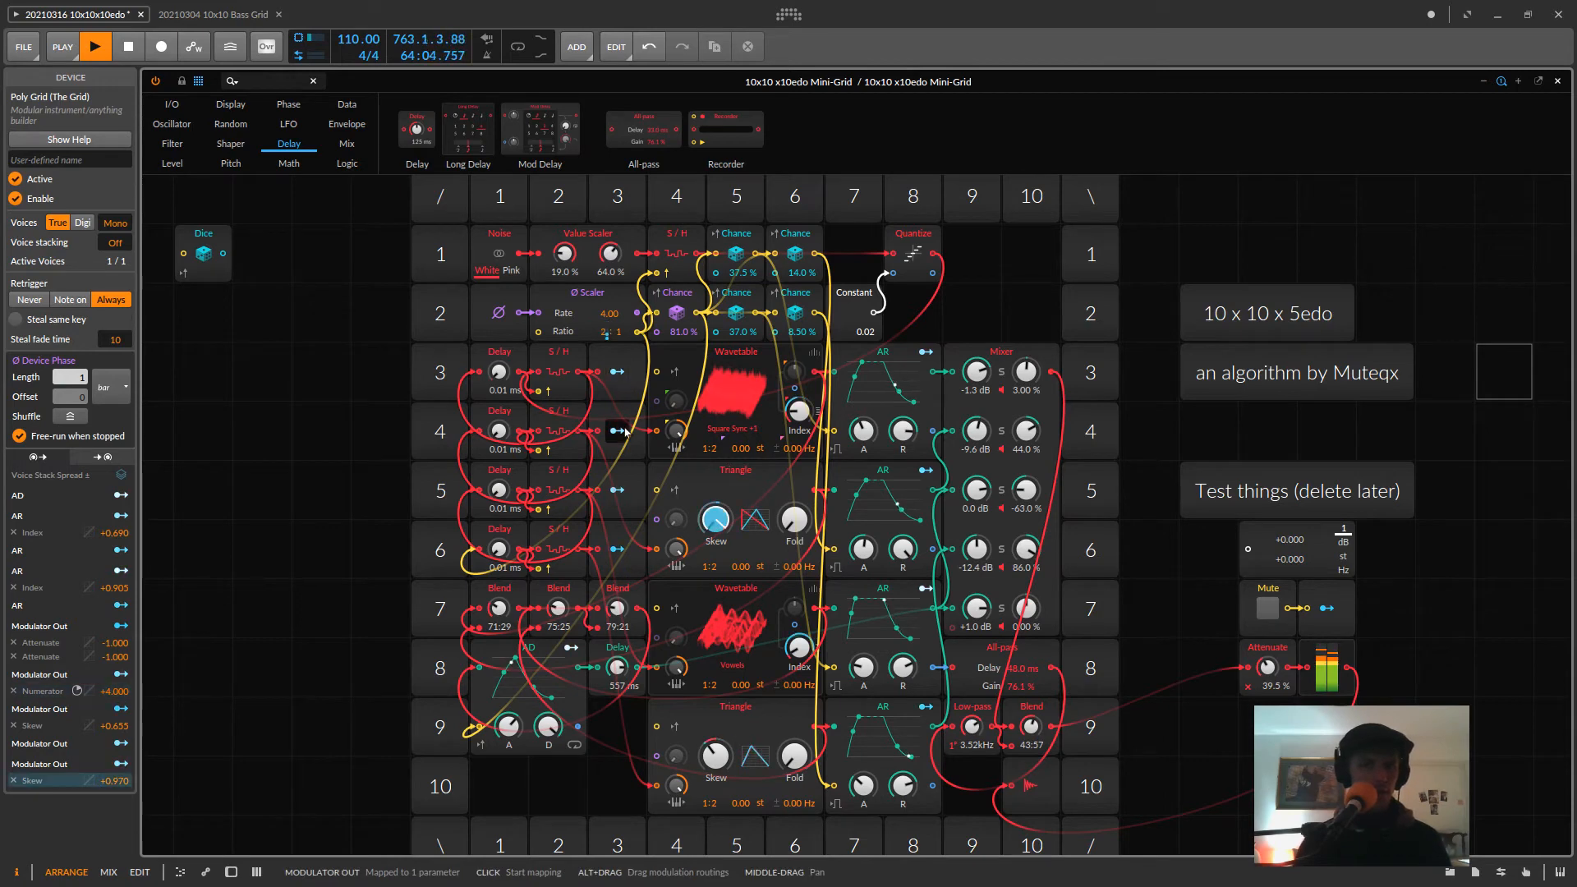
- Map the Modulator Out in column 3 of row 5 to the Ø Scaler's ratio numerator, trying +3.750 and +7.850 and settling on +0.500
left_click(617, 489)
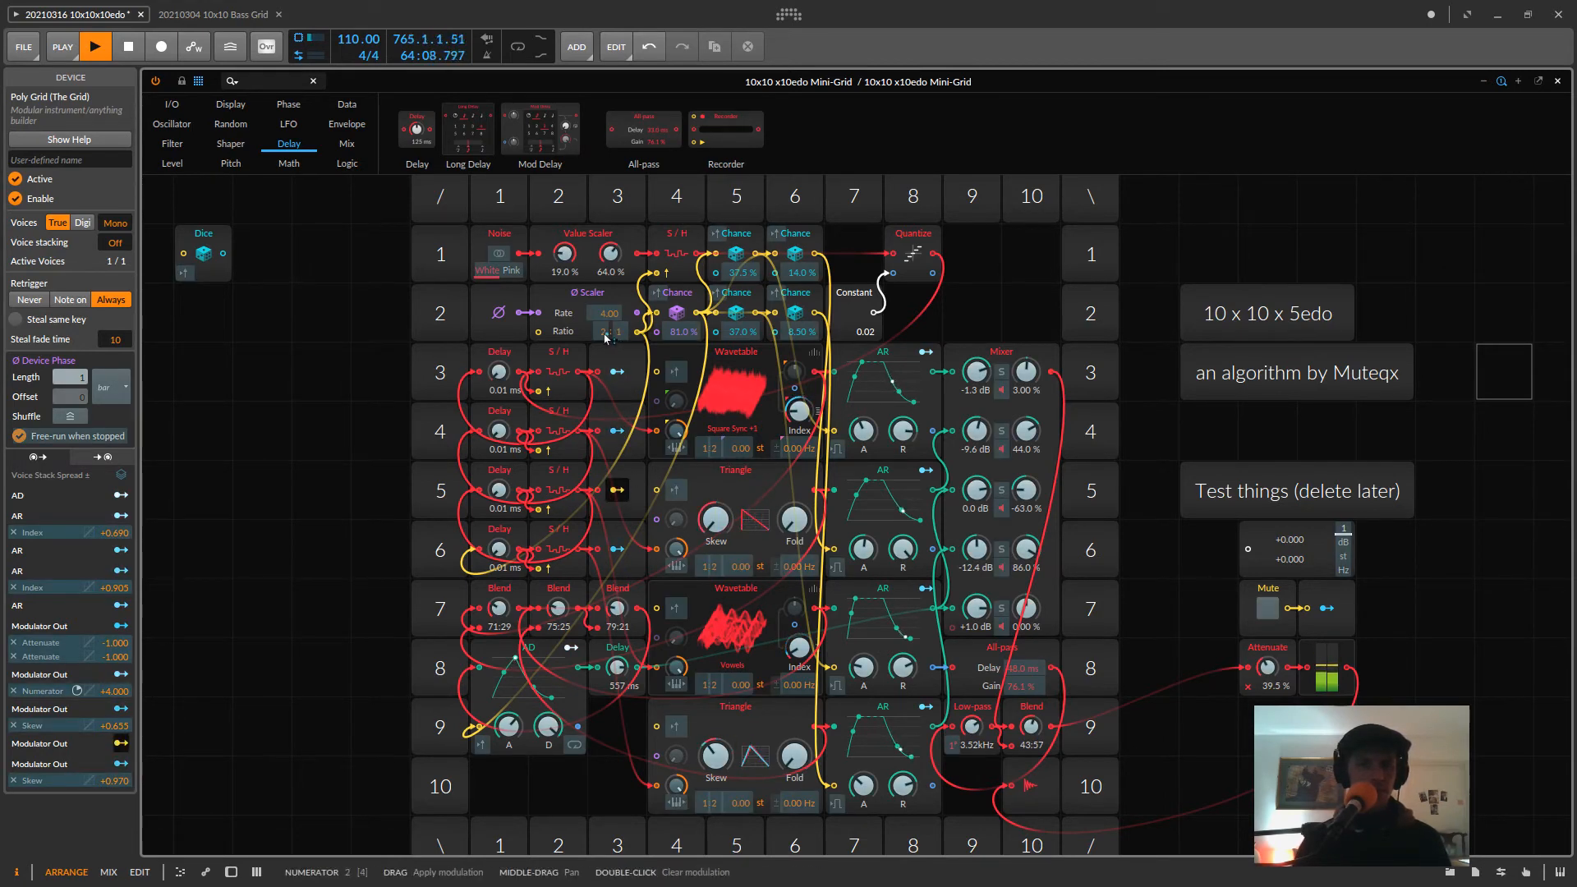
left_click_drag(605, 336, 601, 324)
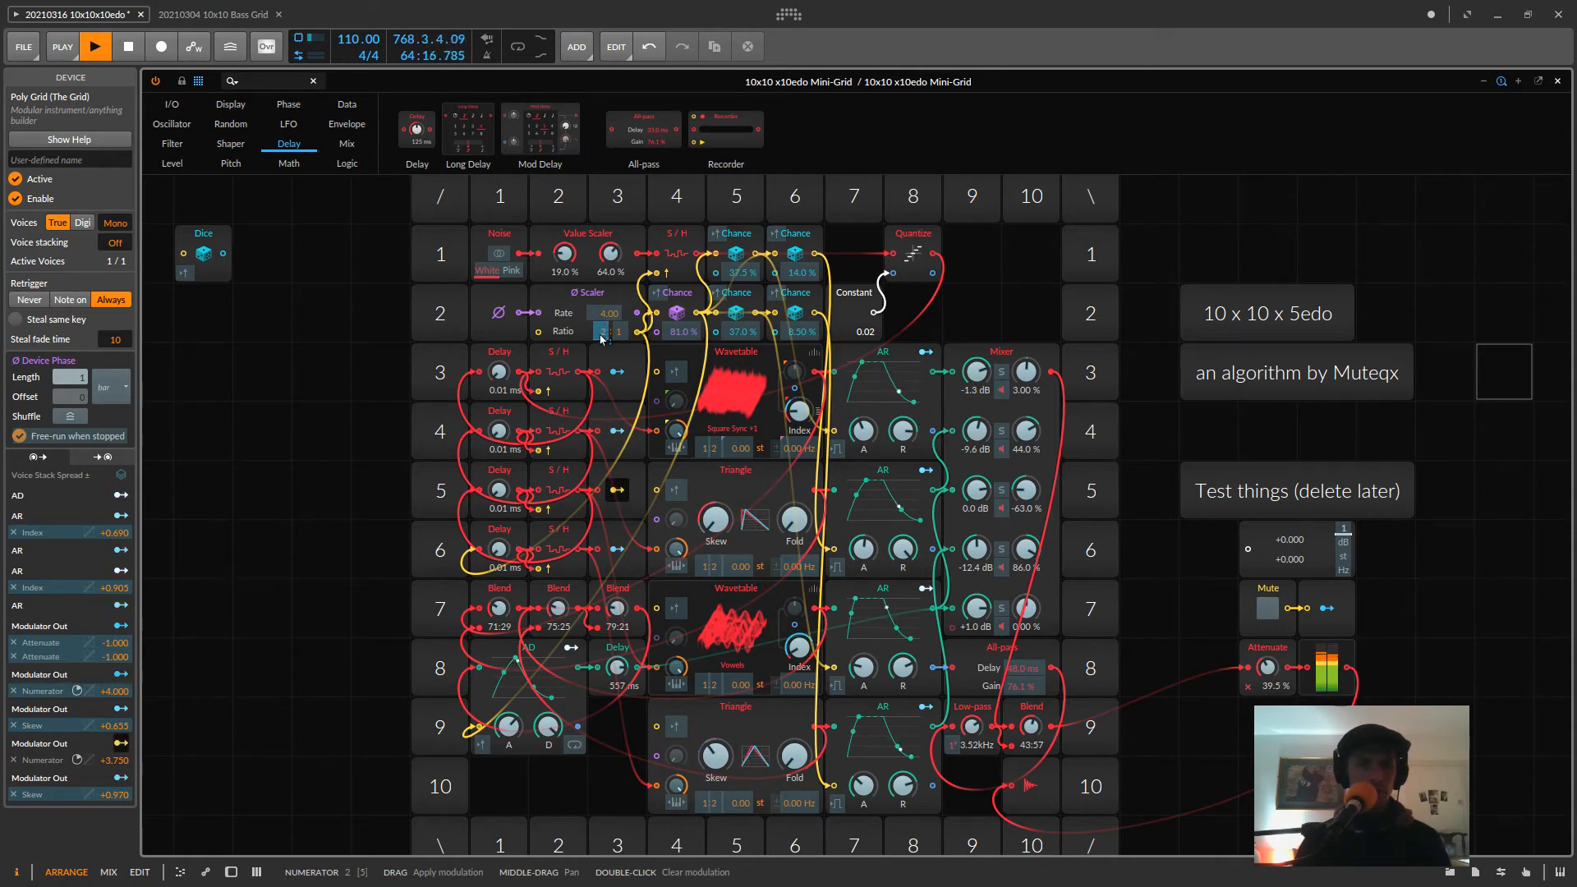
mouse_move(602, 338)
left_mouse_down()
mouse_move(602, 317)
mouse_move(602, 337)
left_mouse_up()
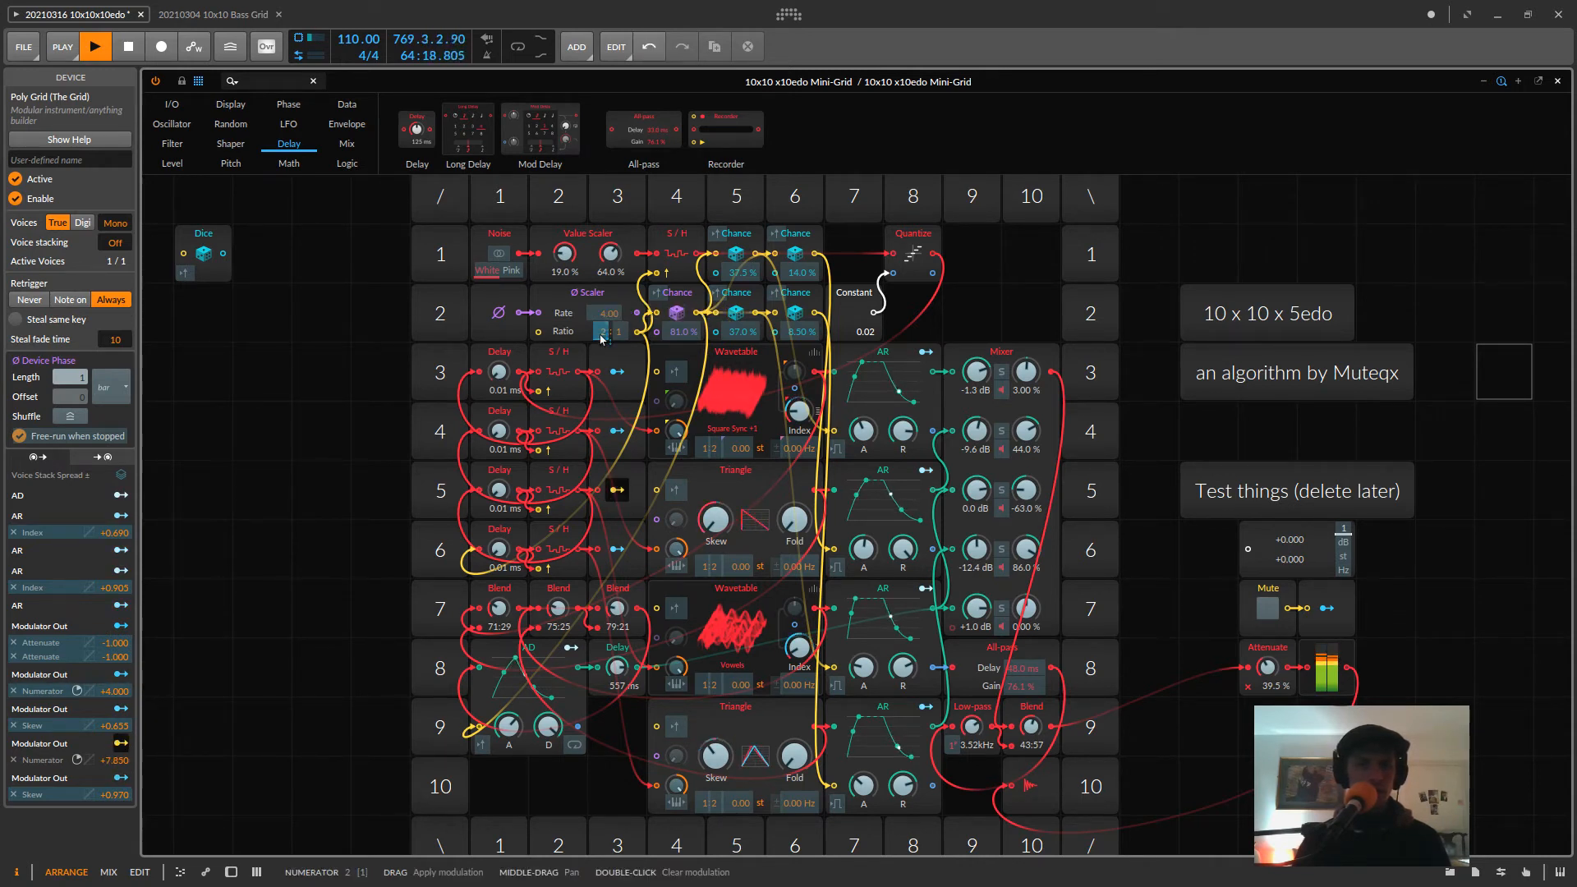
left_click(616, 491)
mouse_move(606, 331)
left_mouse_down()
mouse_move(606, 353)
mouse_move(606, 331)
left_mouse_up()
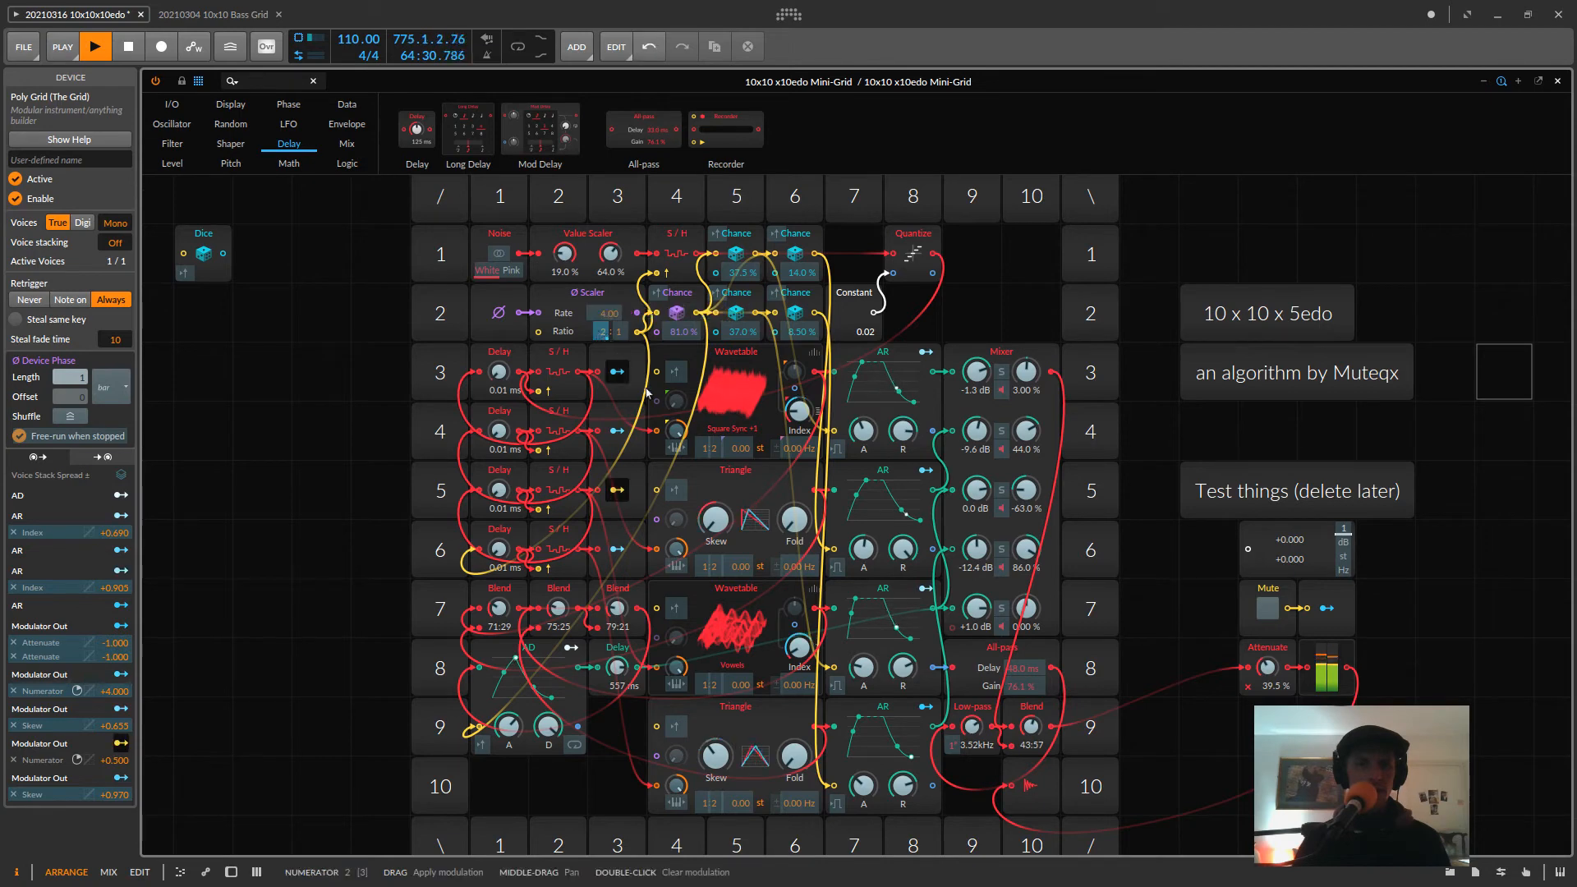
- Modulate the Chance module in row 1, column 5 by -0.165 from the row 3 Modulator Out
left_click(614, 491)
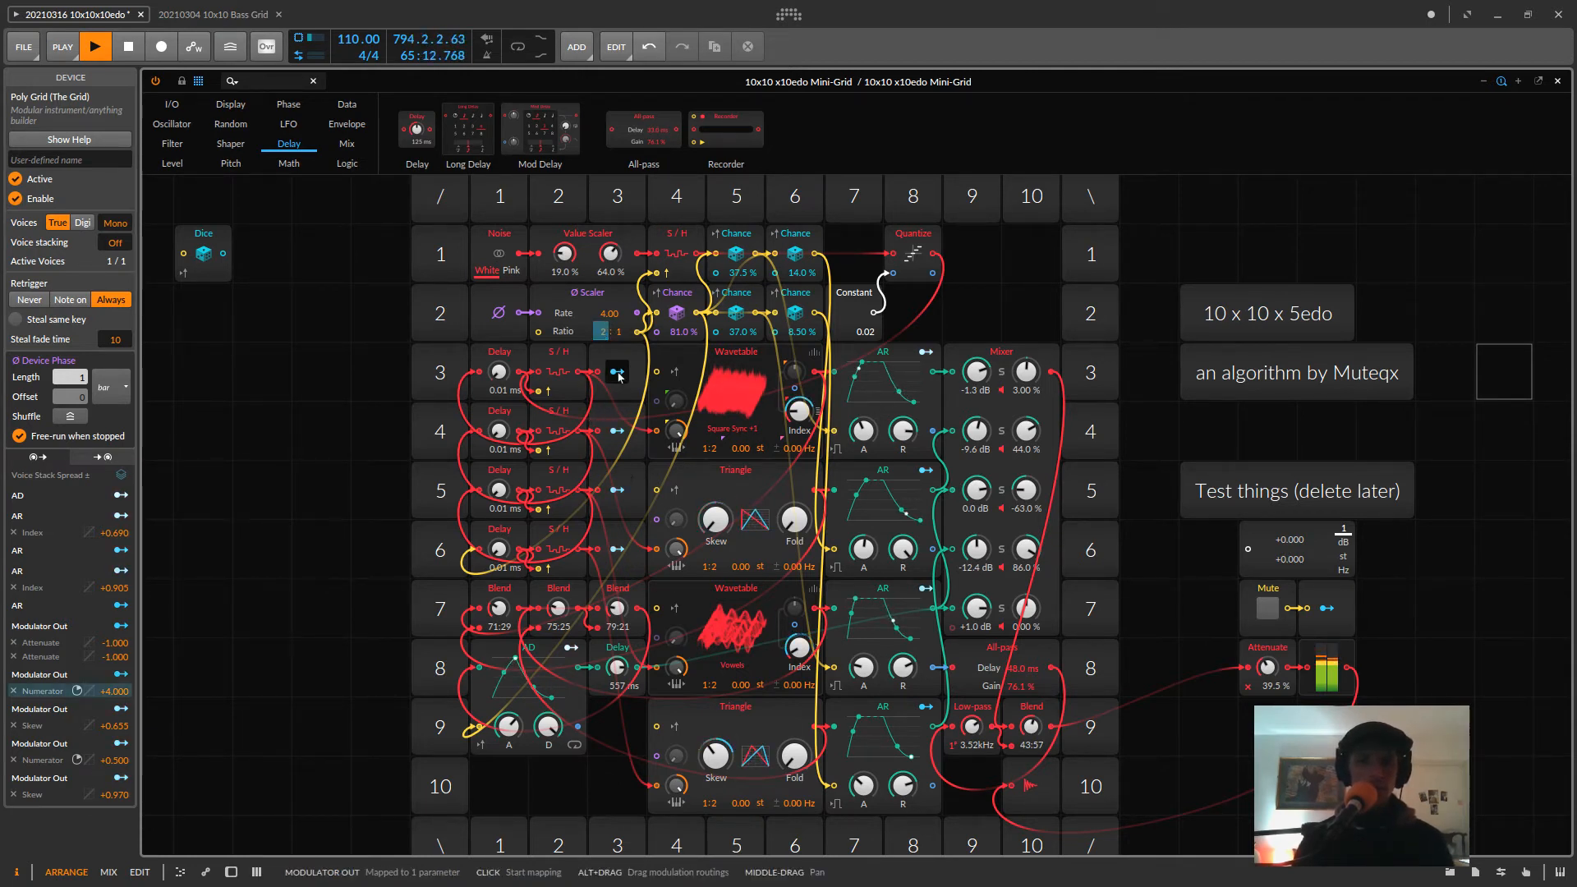
left_click(617, 371)
left_click_drag(736, 253, 736, 240)
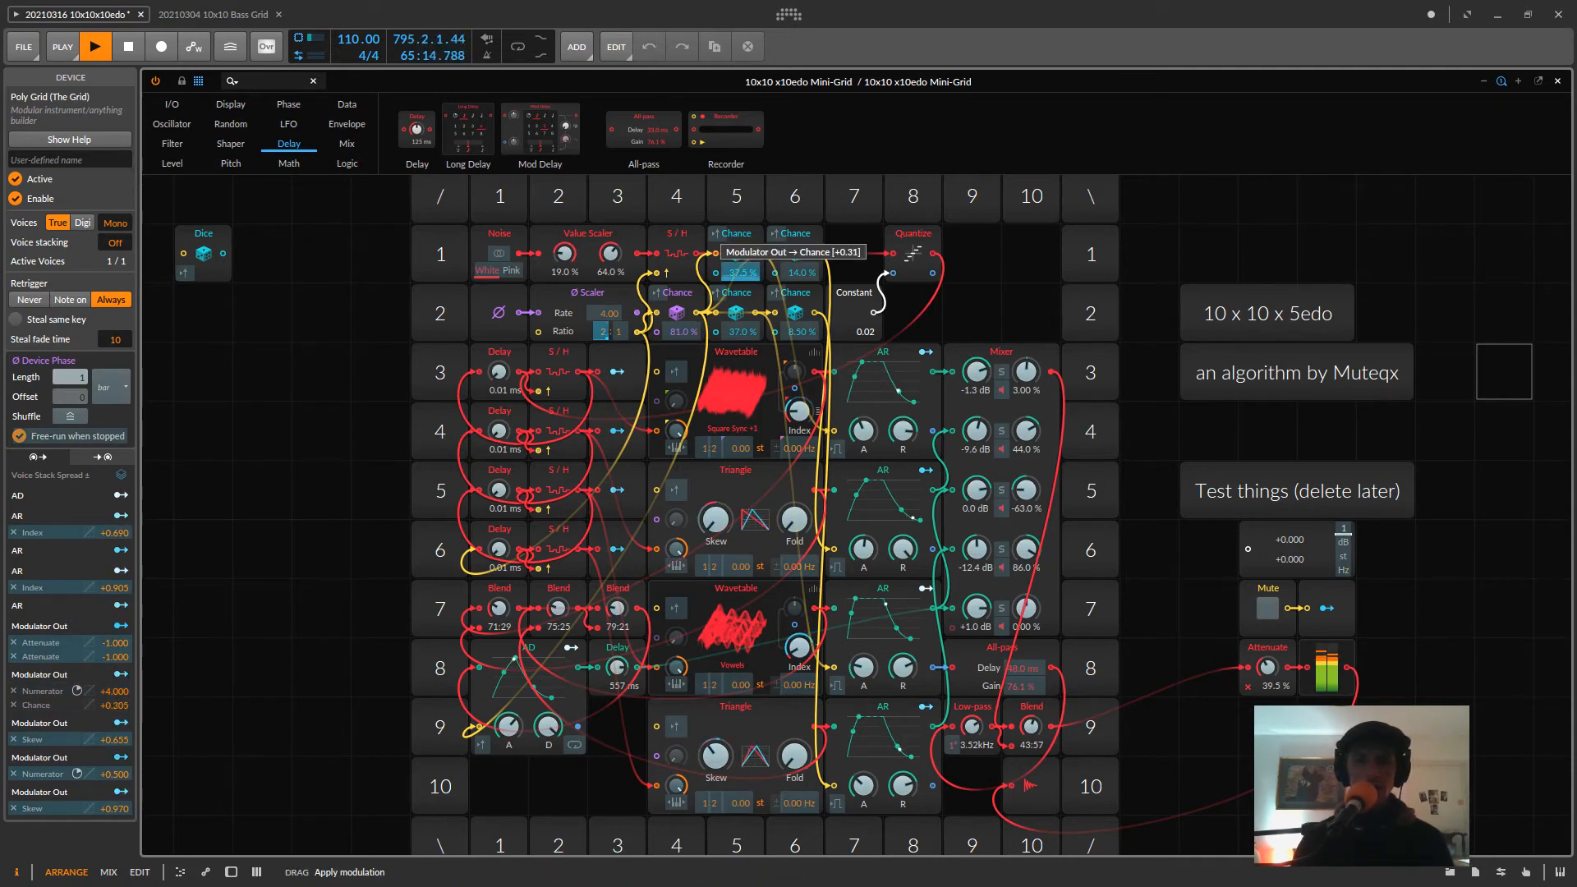
left_click_drag(115, 705, 115, 733)
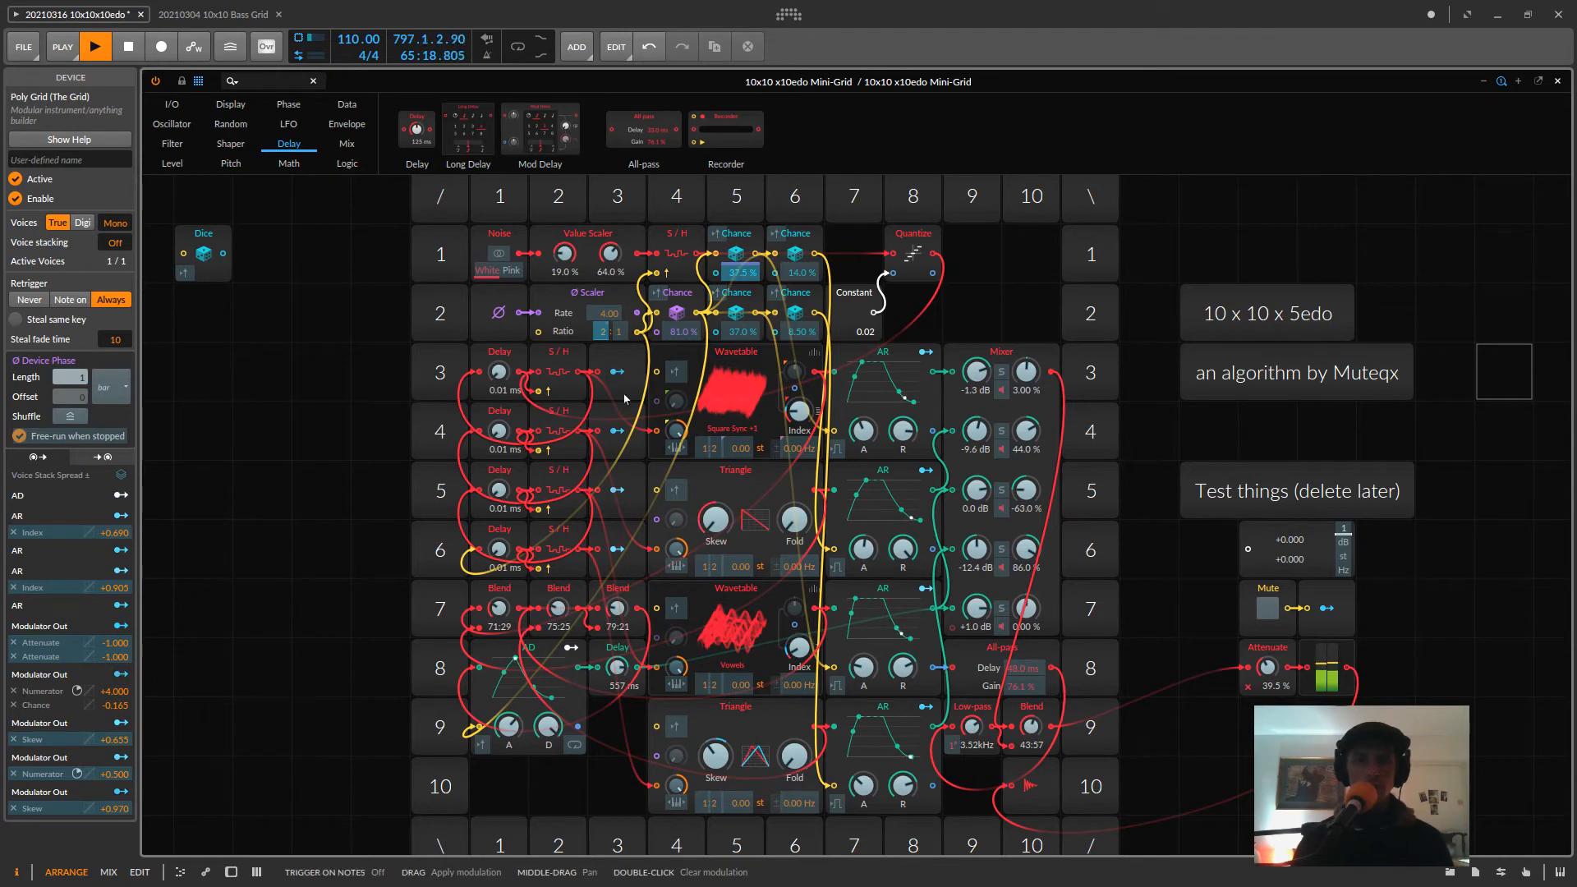
- Modulate the row 1, column 6 Chance by +0.340 from the row 4 Modulator Out, and both column 5 Chances by +0.410 and +0.465 from row 5's
left_click(616, 430)
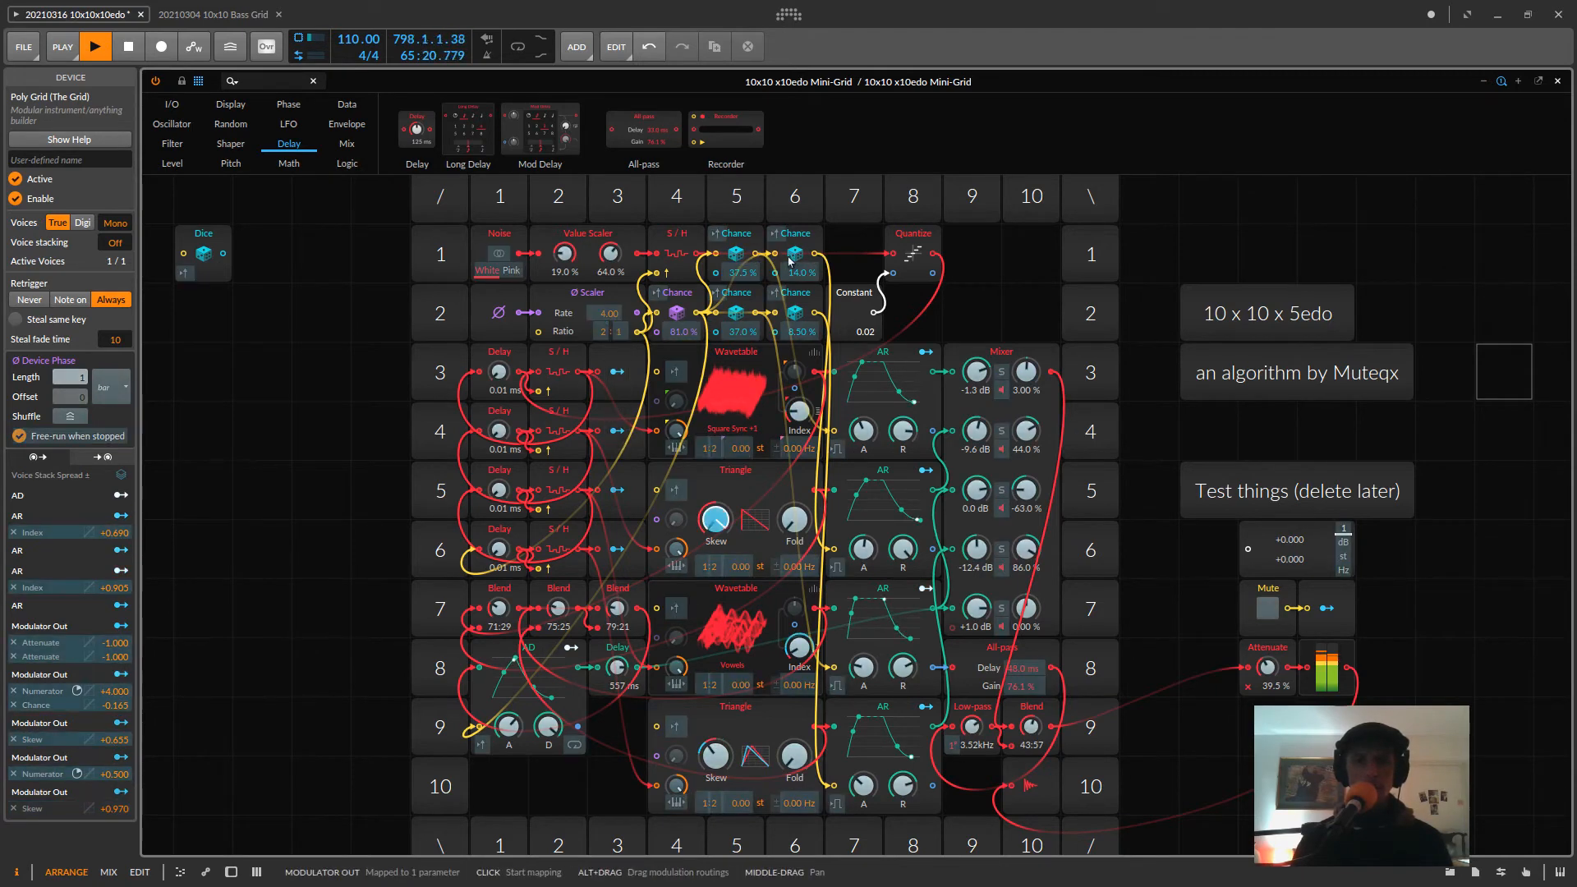
left_click_drag(795, 254, 795, 234)
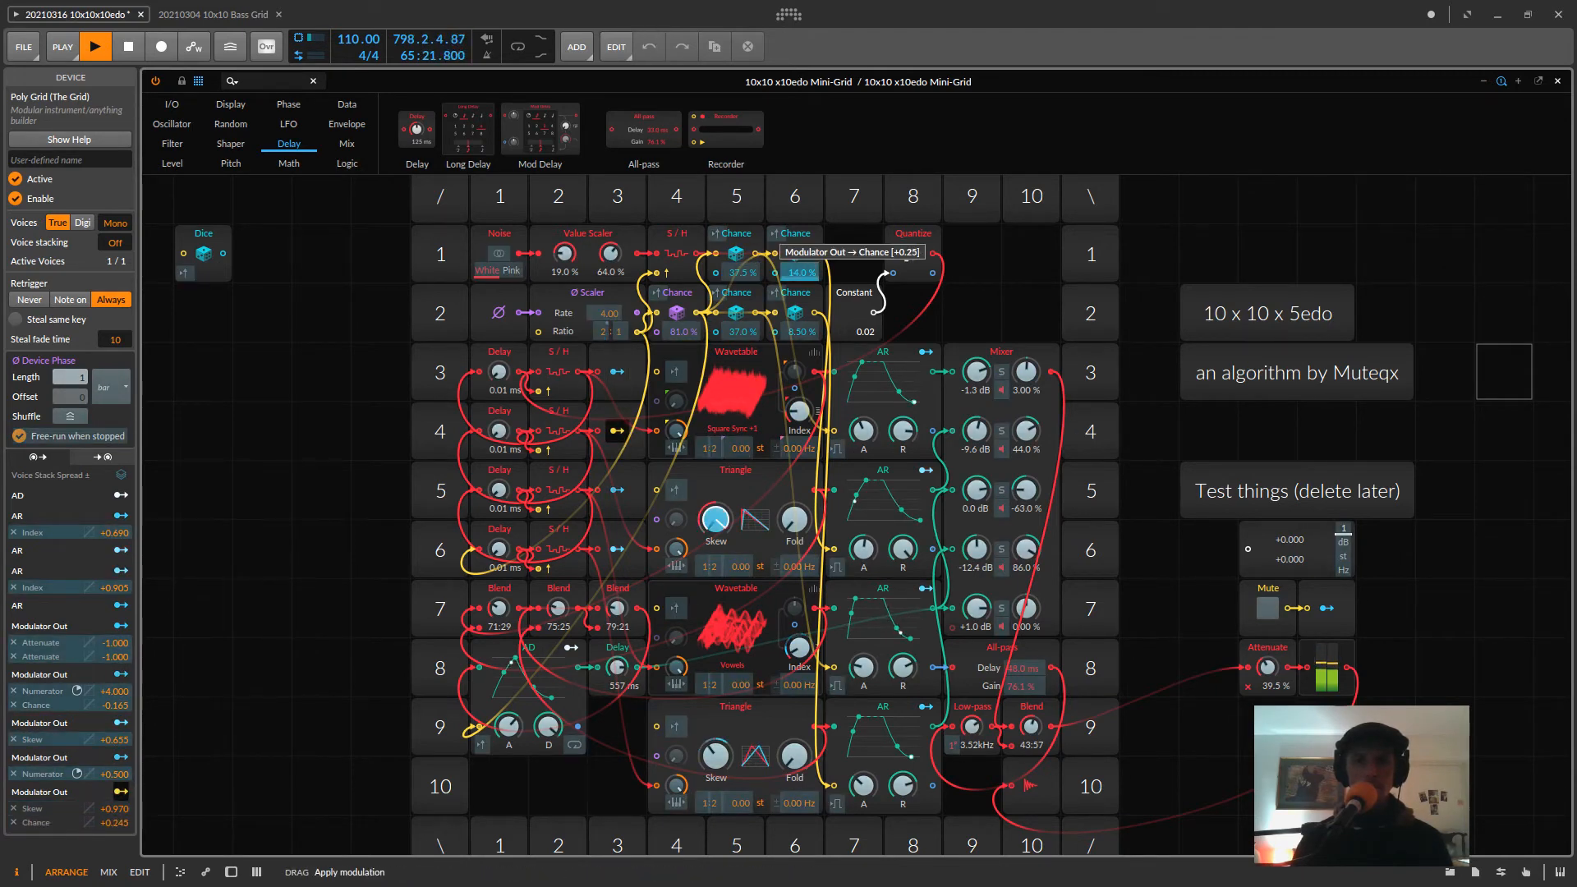
left_click_drag(739, 304, 736, 240)
left_click(616, 490)
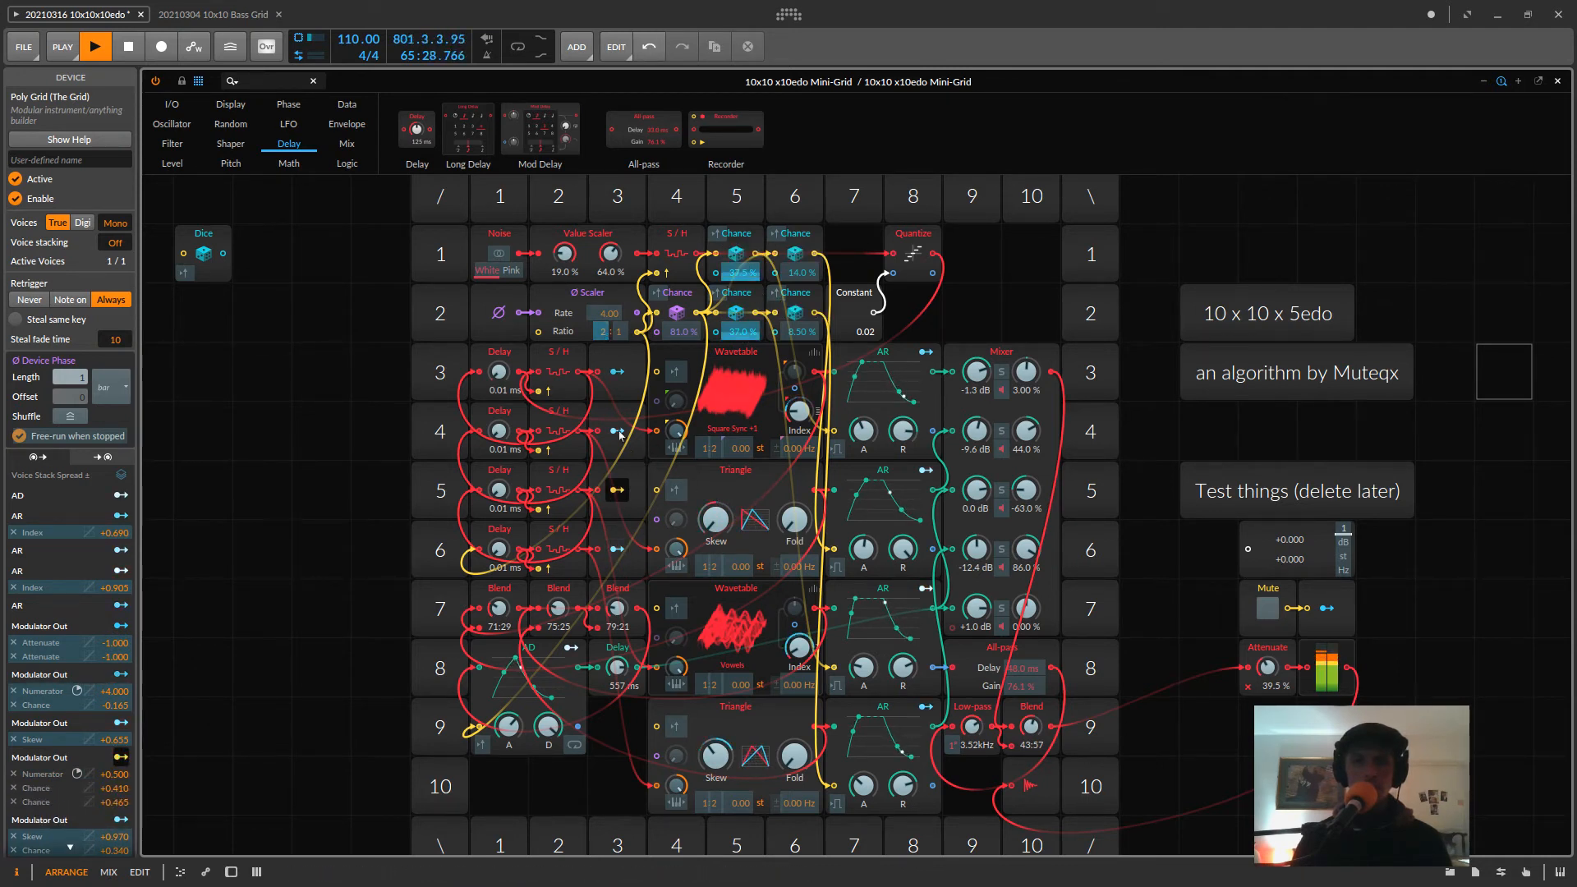
- Modulate the Chance module in row 2, column 6 by +0.660 from the row 3 Modulator Out
left_click(617, 372)
mouse_move(797, 332)
left_mouse_down()
mouse_move(797, 310)
mouse_move(803, 351)
left_mouse_up()
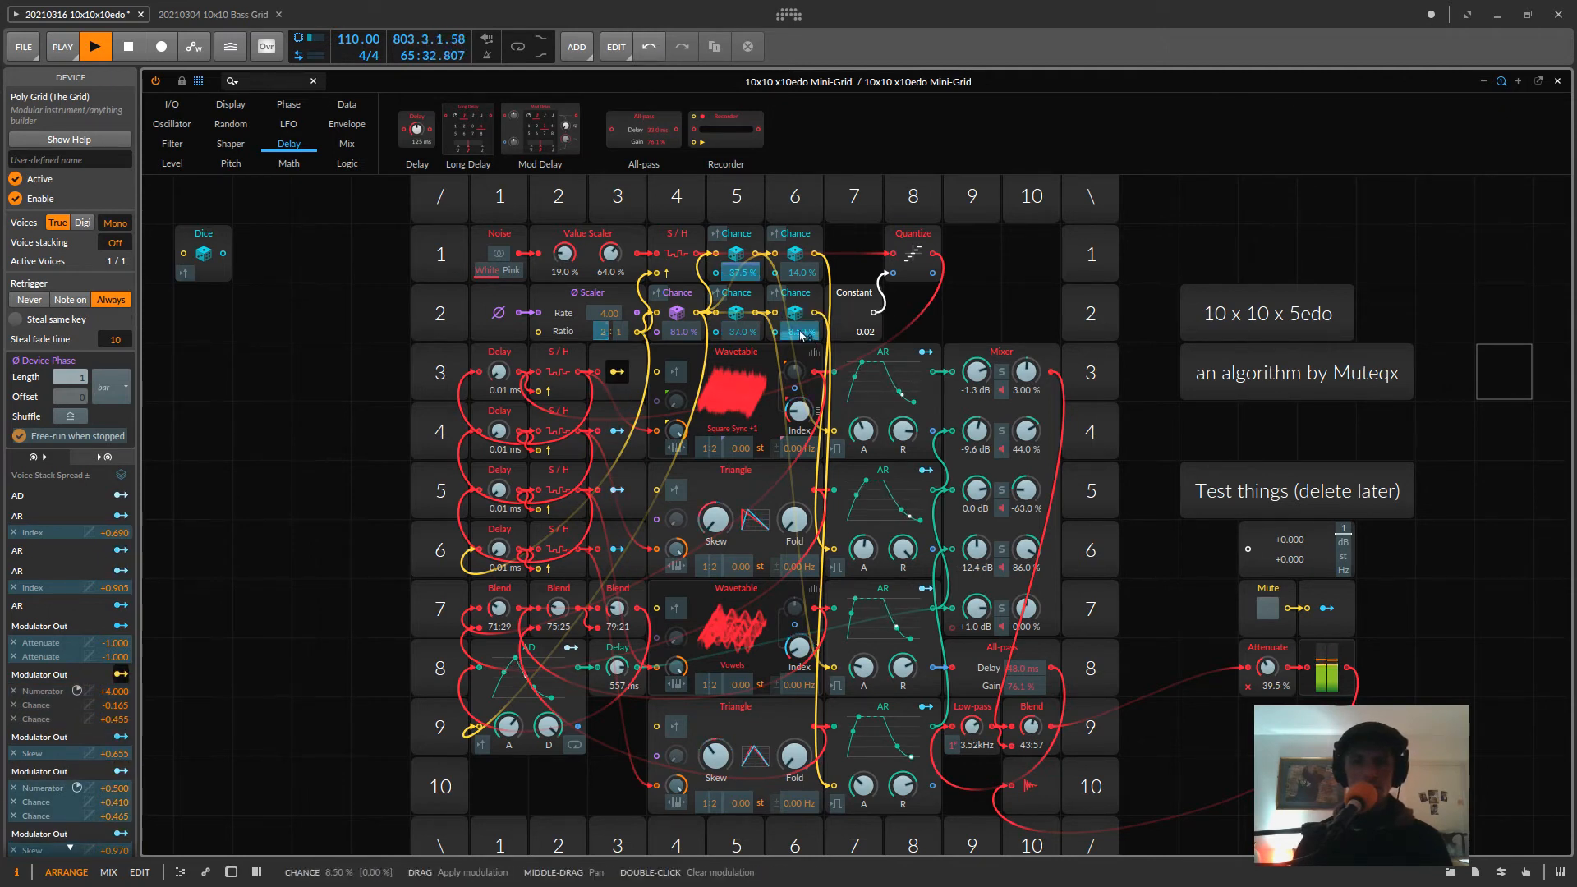
left_click(621, 375)
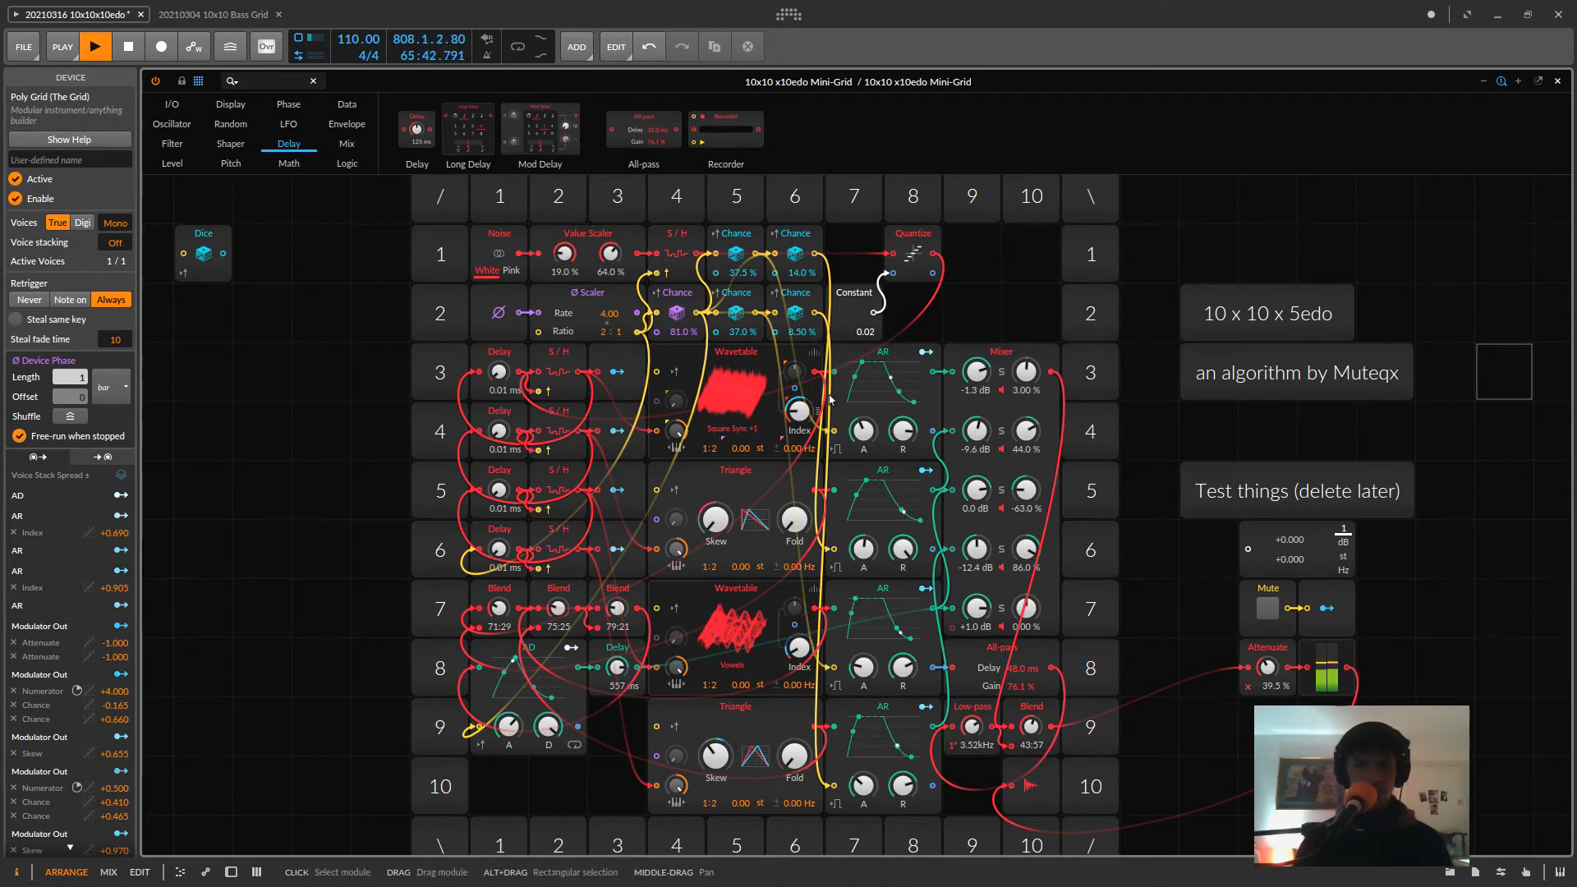
- Set the row 2, column 6 Chance to 23.0 % and modulate it by +0.385 from the row 6 Modulator Out
left_click(805, 294)
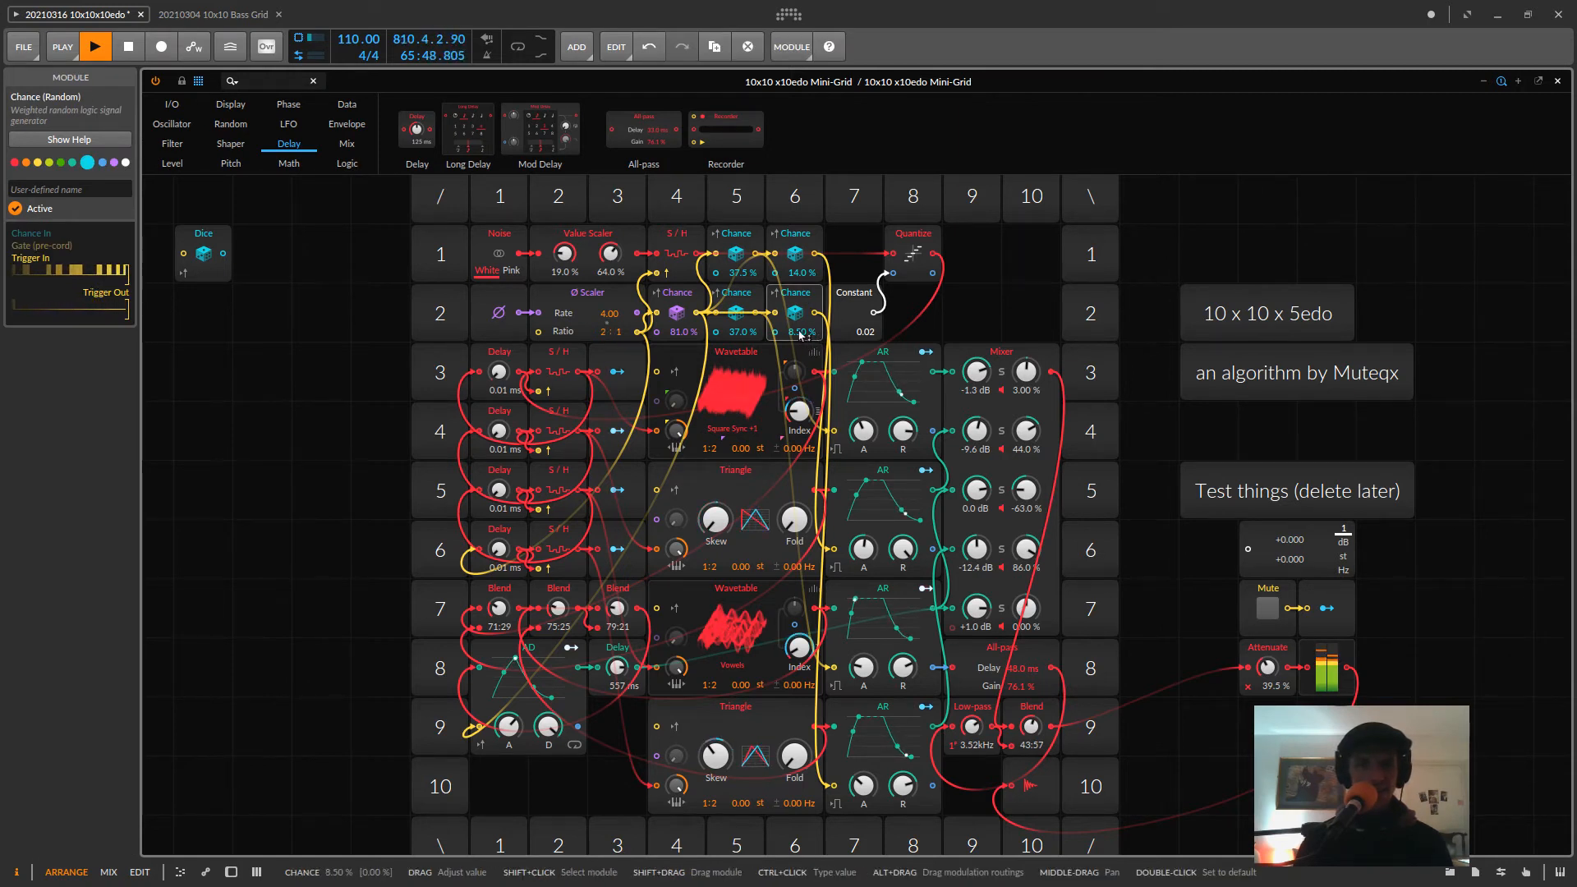
left_click_drag(798, 340, 798, 337)
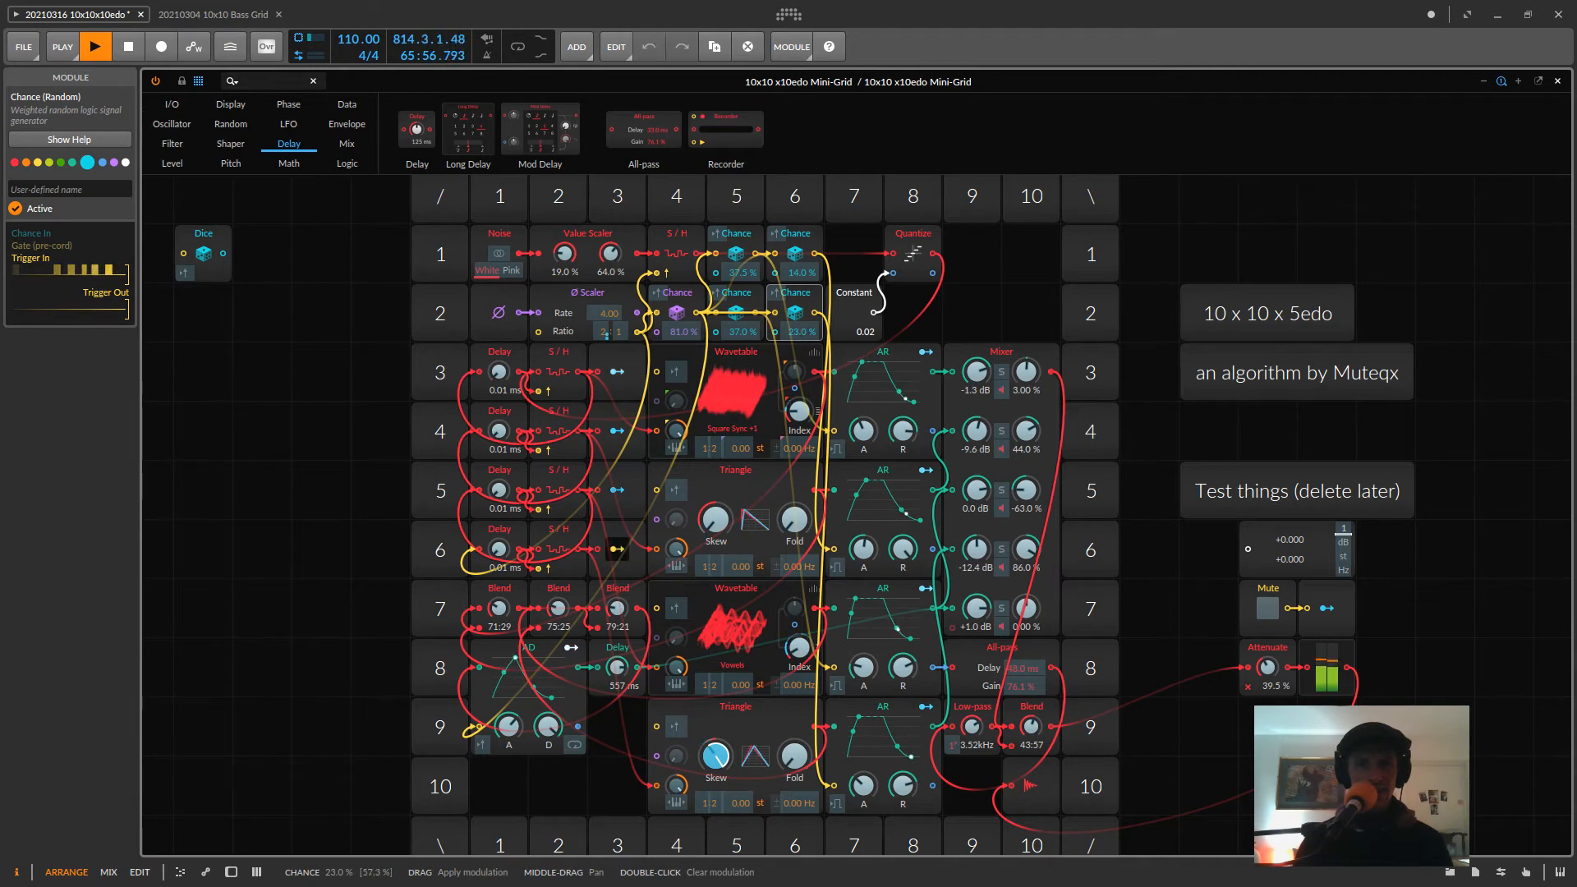
left_click_drag(797, 335, 797, 306)
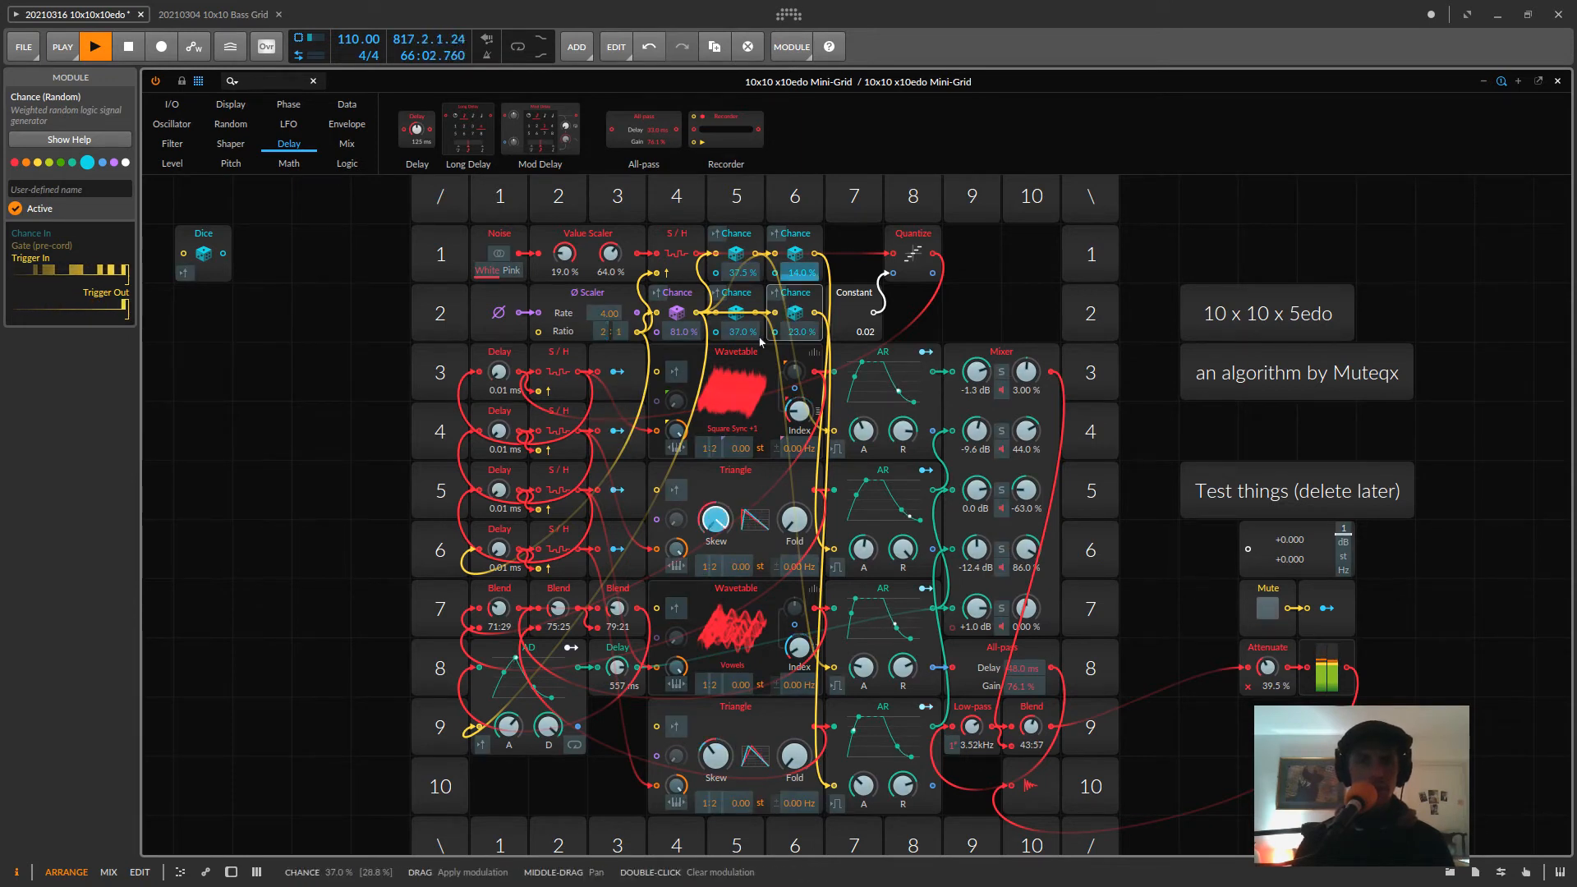
- Add modulation from the row 4 Modulator Out to the Chance module in row 2, column 5
left_click(617, 372)
left_click_drag(795, 313, 795, 306)
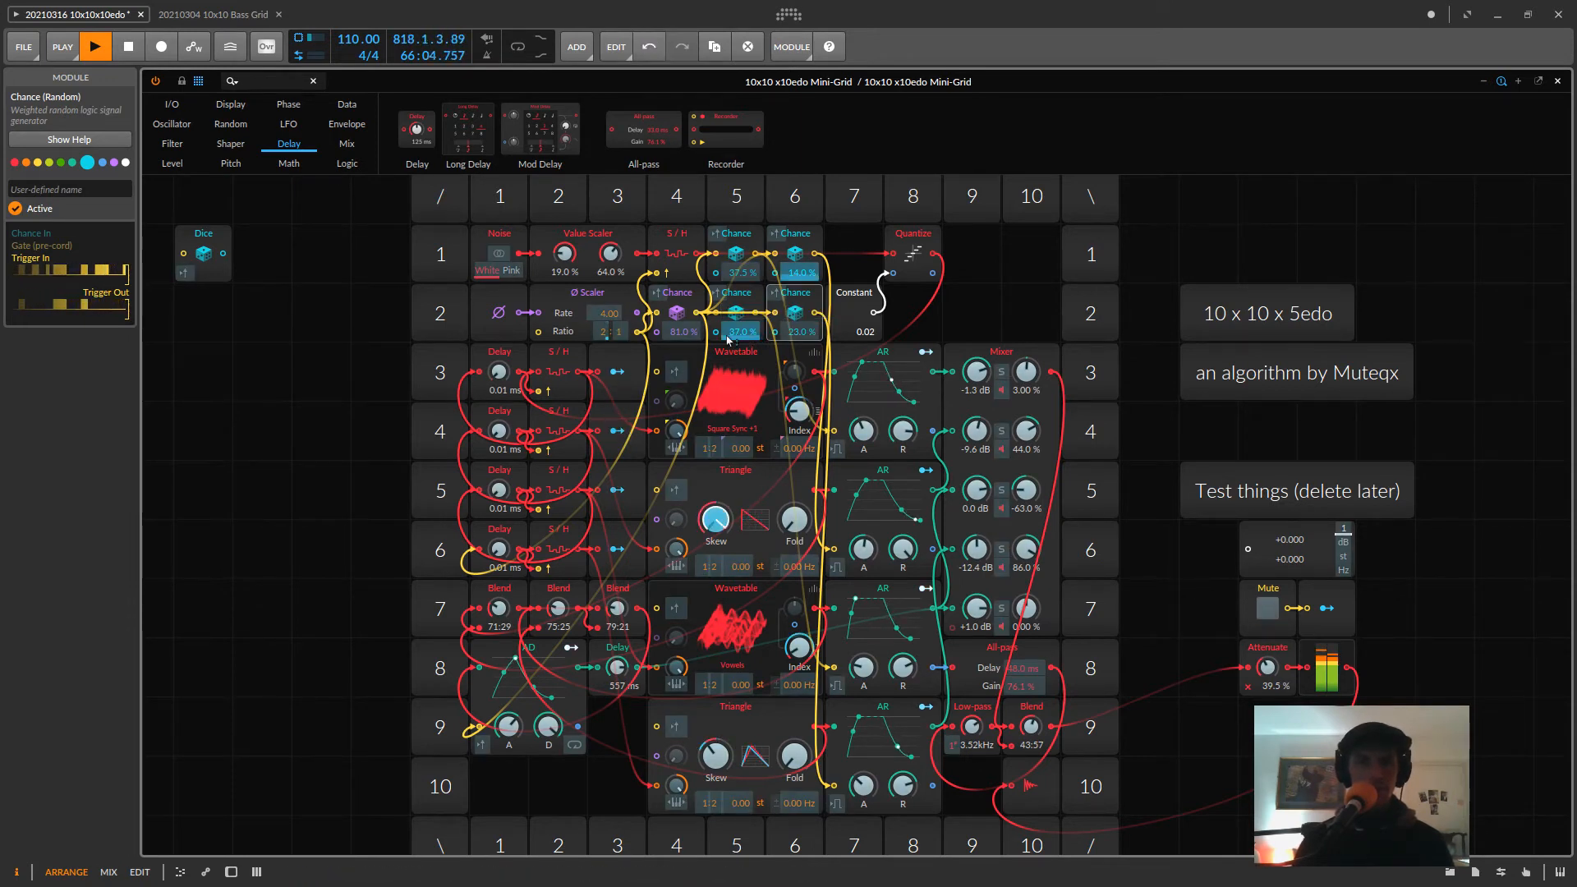
left_click(617, 371)
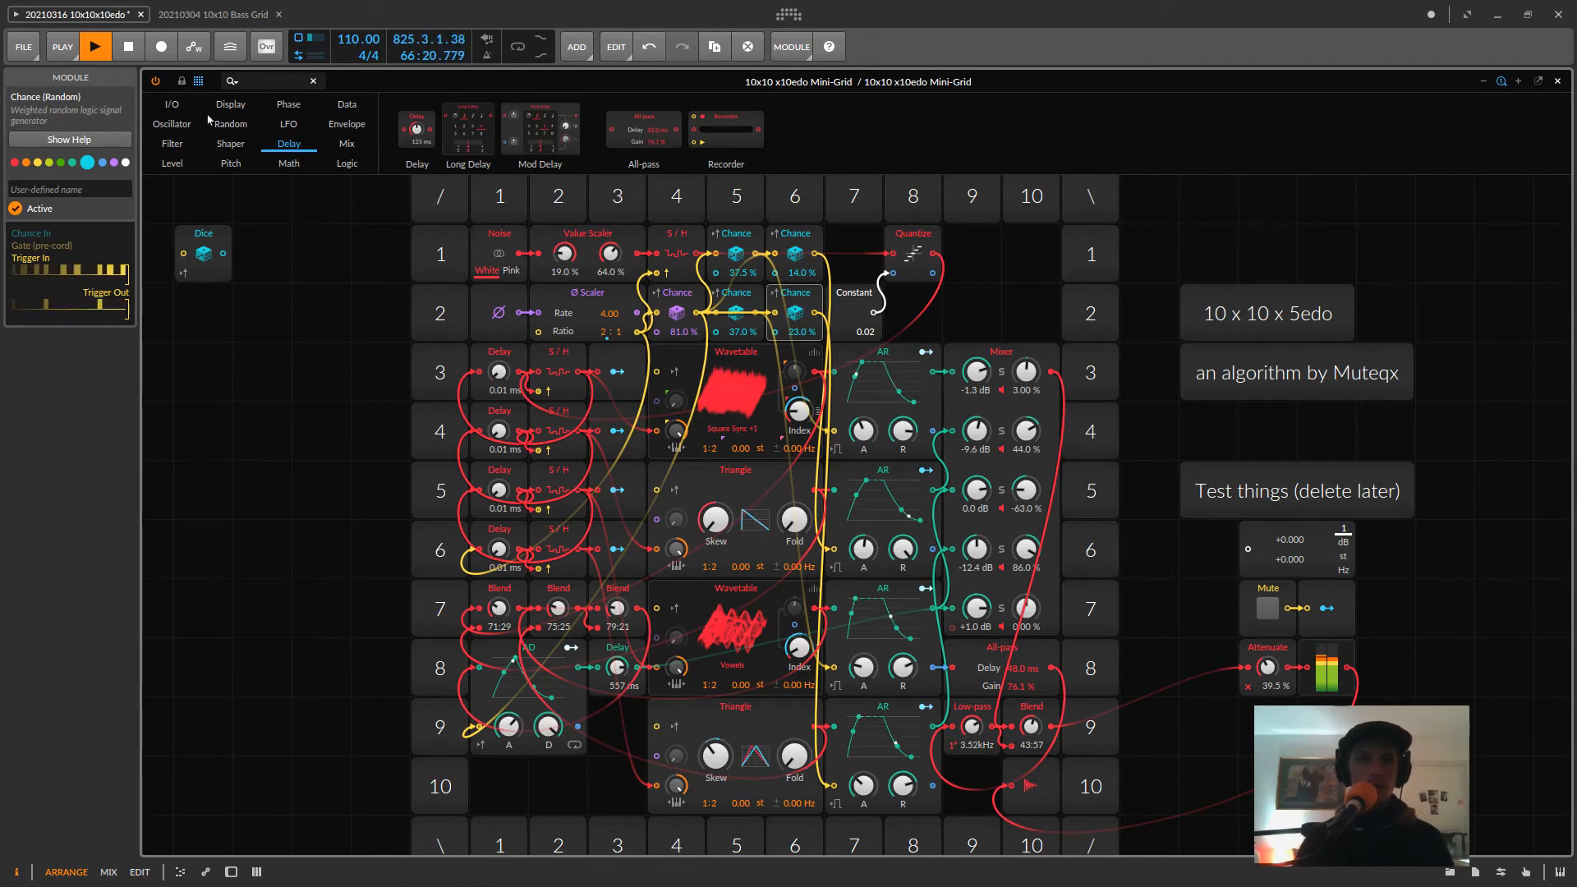
- Add a Modulator Out named "Noise Mod" in row 1, column 10 and feed it from the Noise module's output
left_click(172, 104)
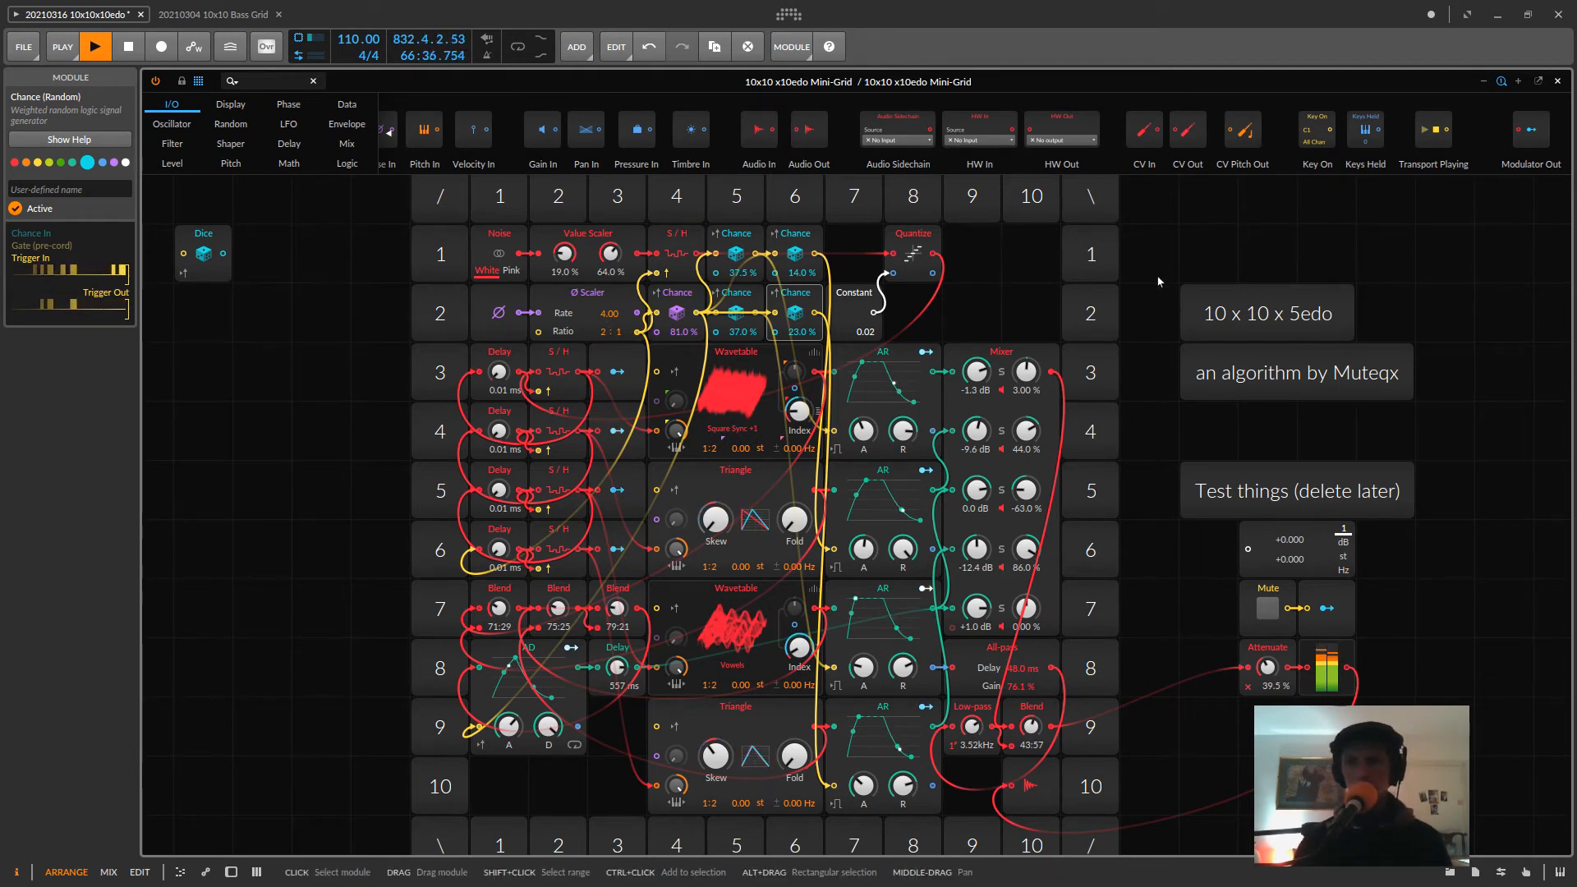
left_click_drag(1511, 164, 1033, 246)
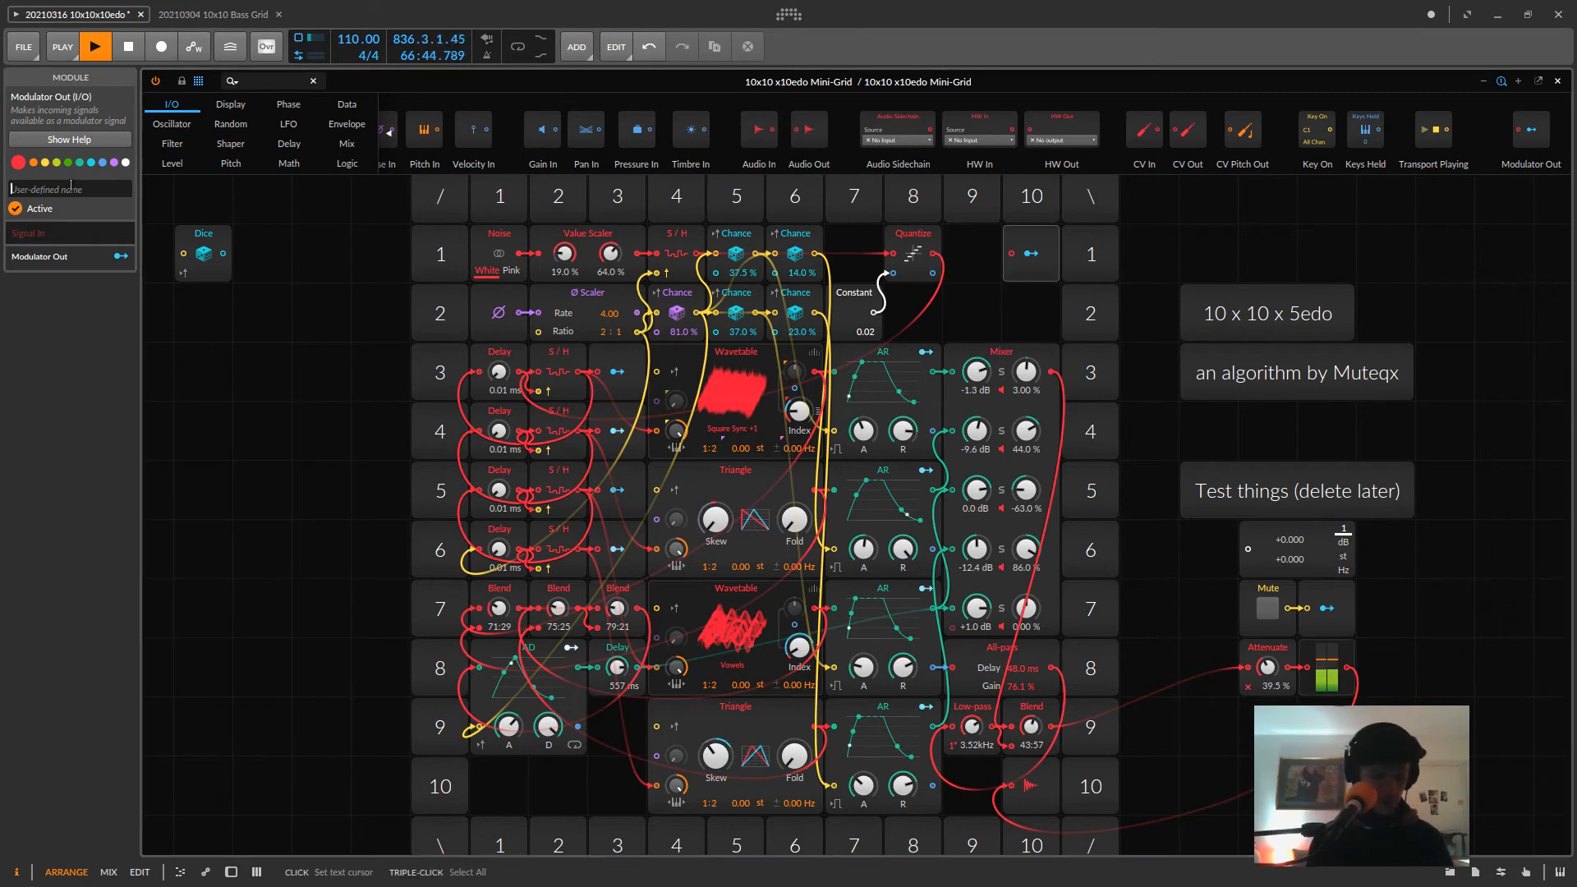
type("Noise Mod")
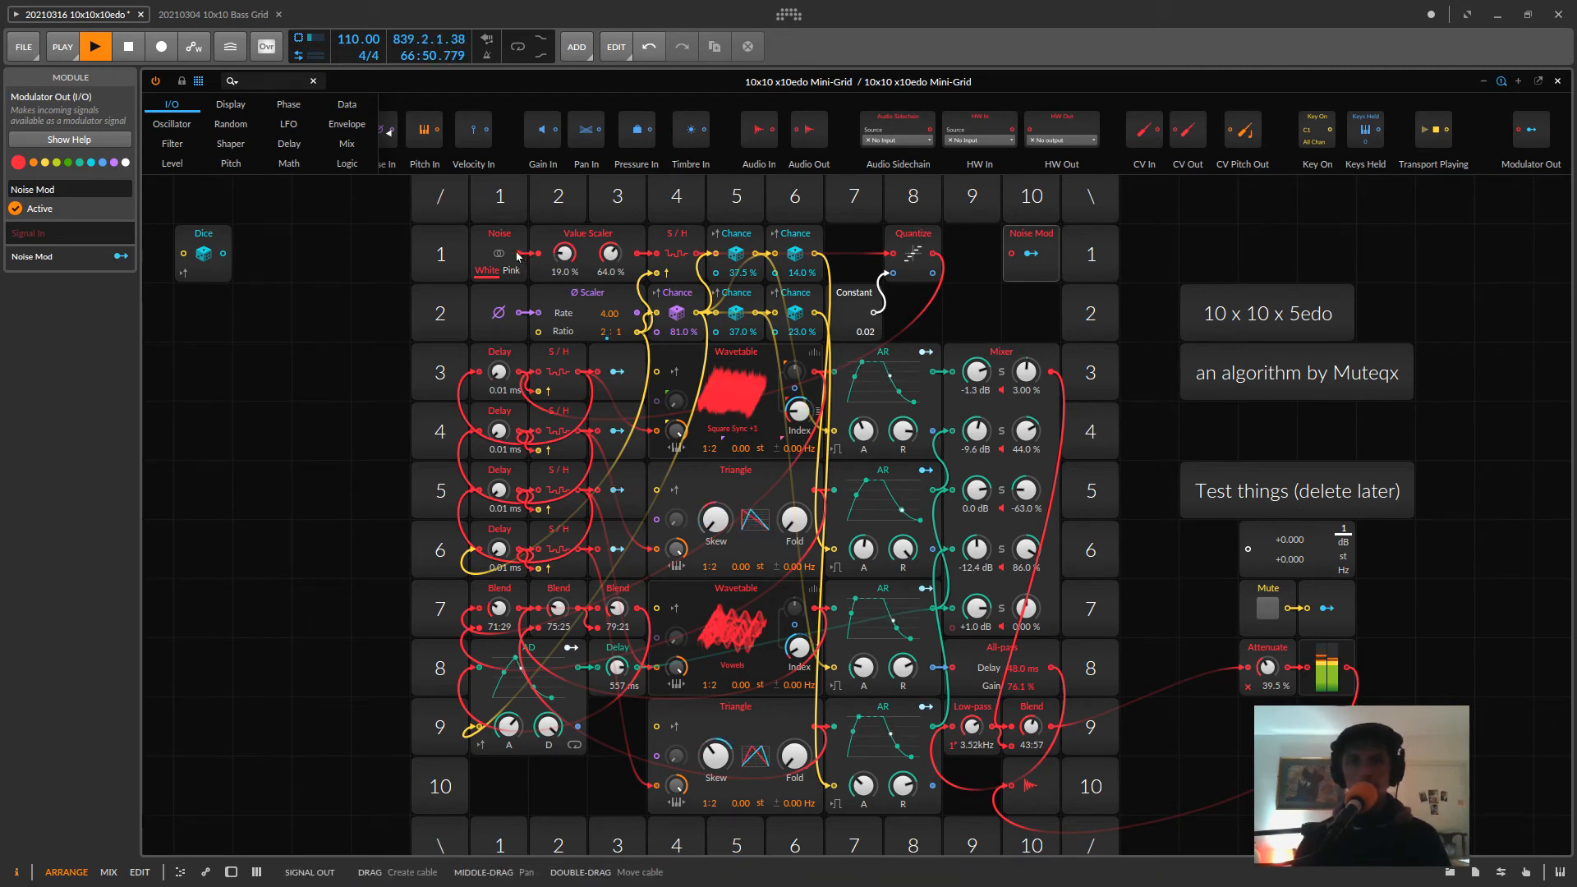
left_click_drag(553, 256, 1012, 260)
left_click(1219, 235)
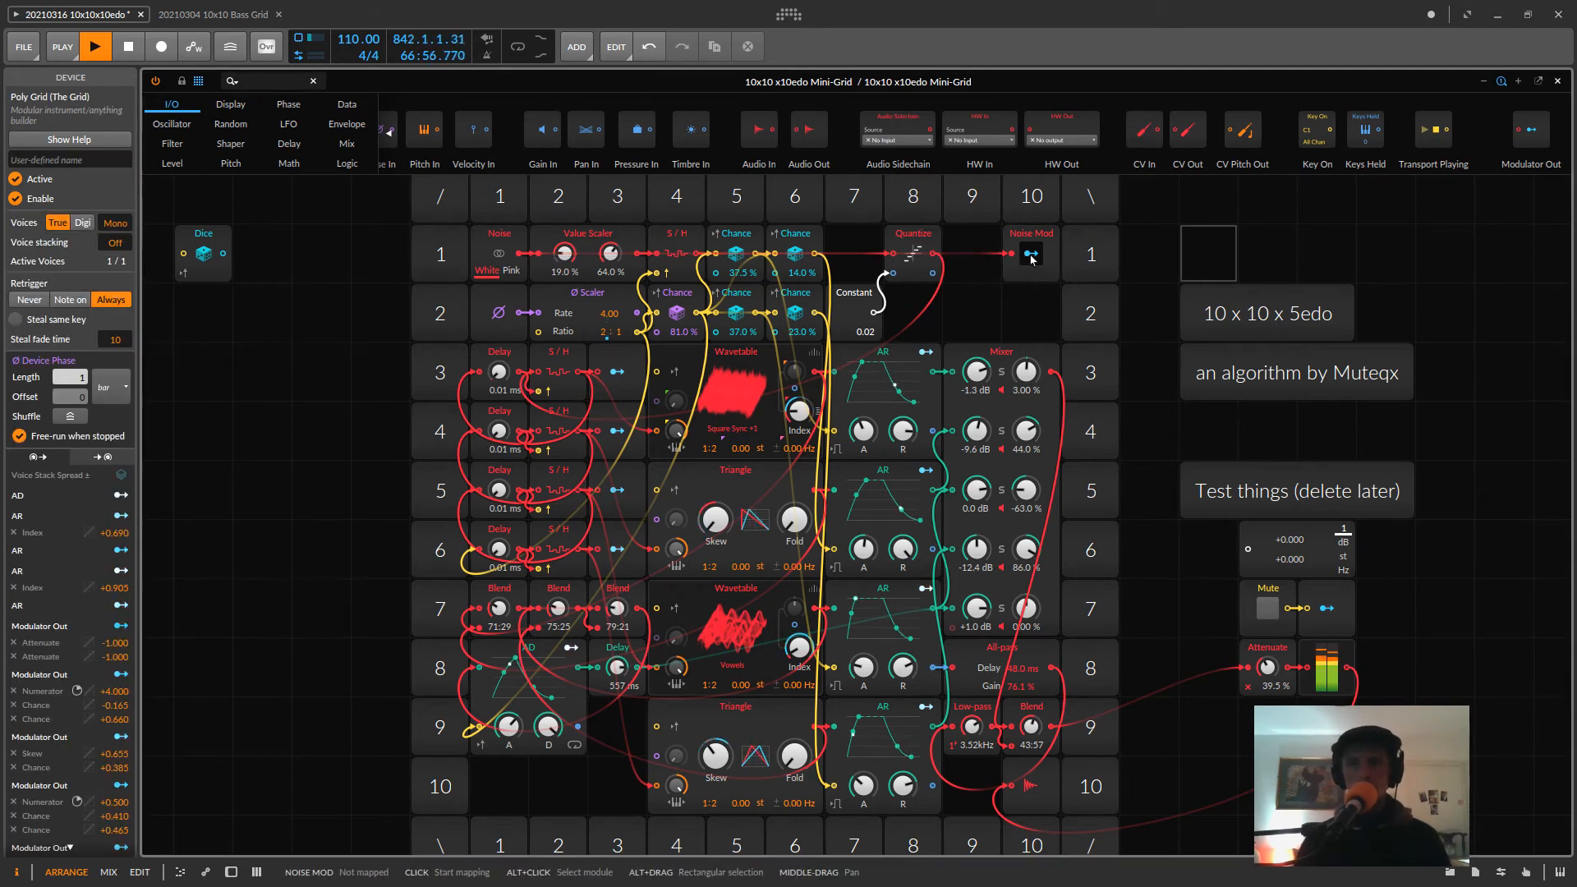
- Try modulating the upper Triangle's Fold and the upper Wavetable's Index from Noise Mod
left_click(1031, 254)
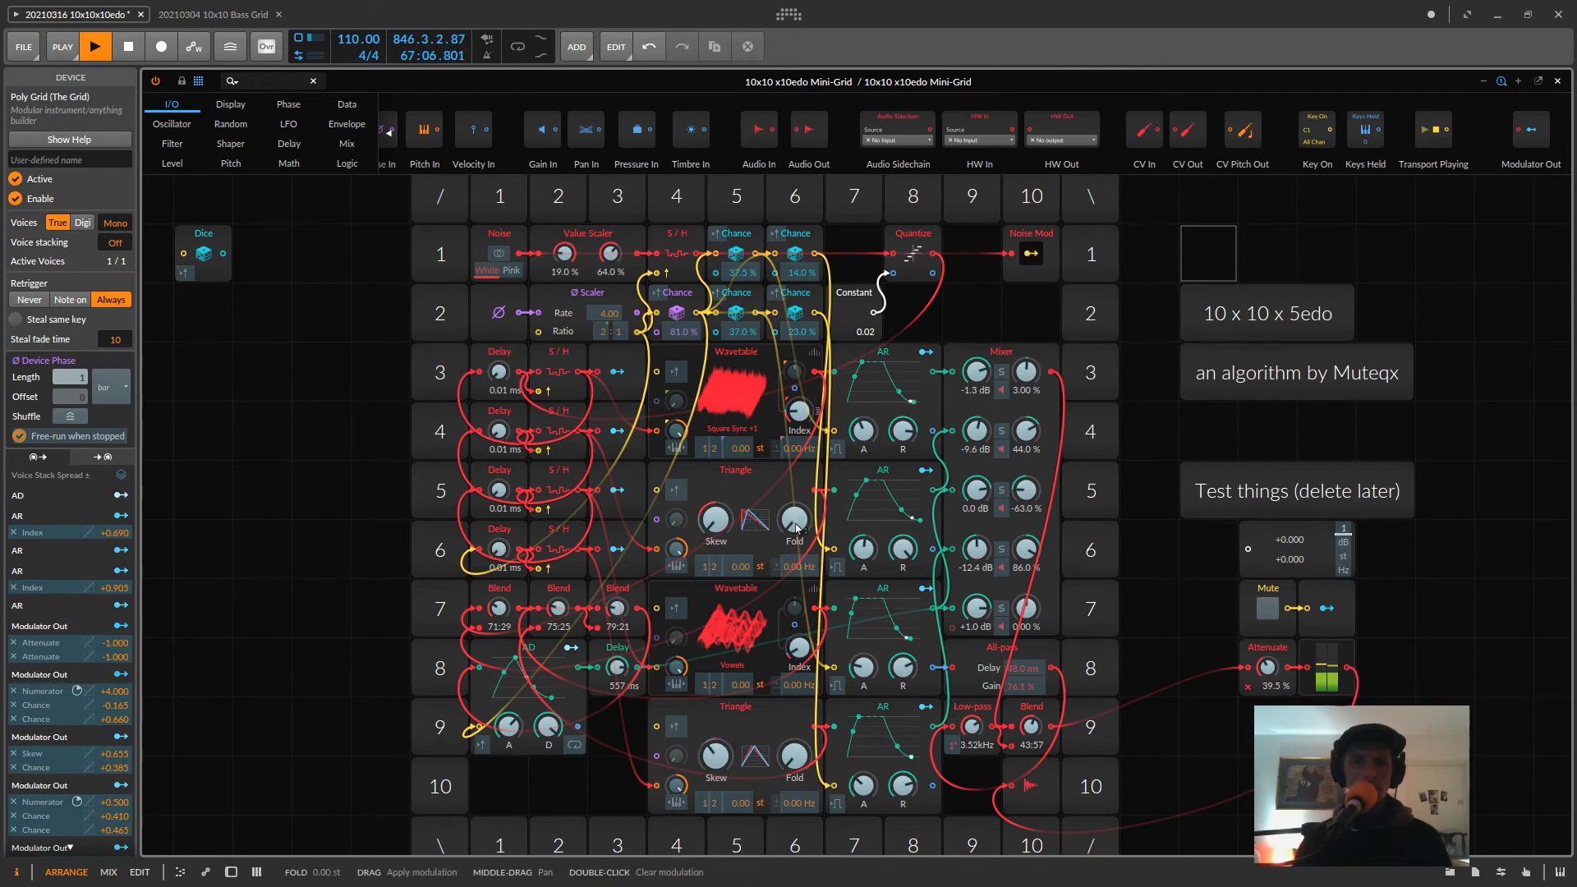
mouse_move(793, 519)
left_mouse_down()
mouse_move(793, 493)
mouse_move(793, 540)
left_mouse_up()
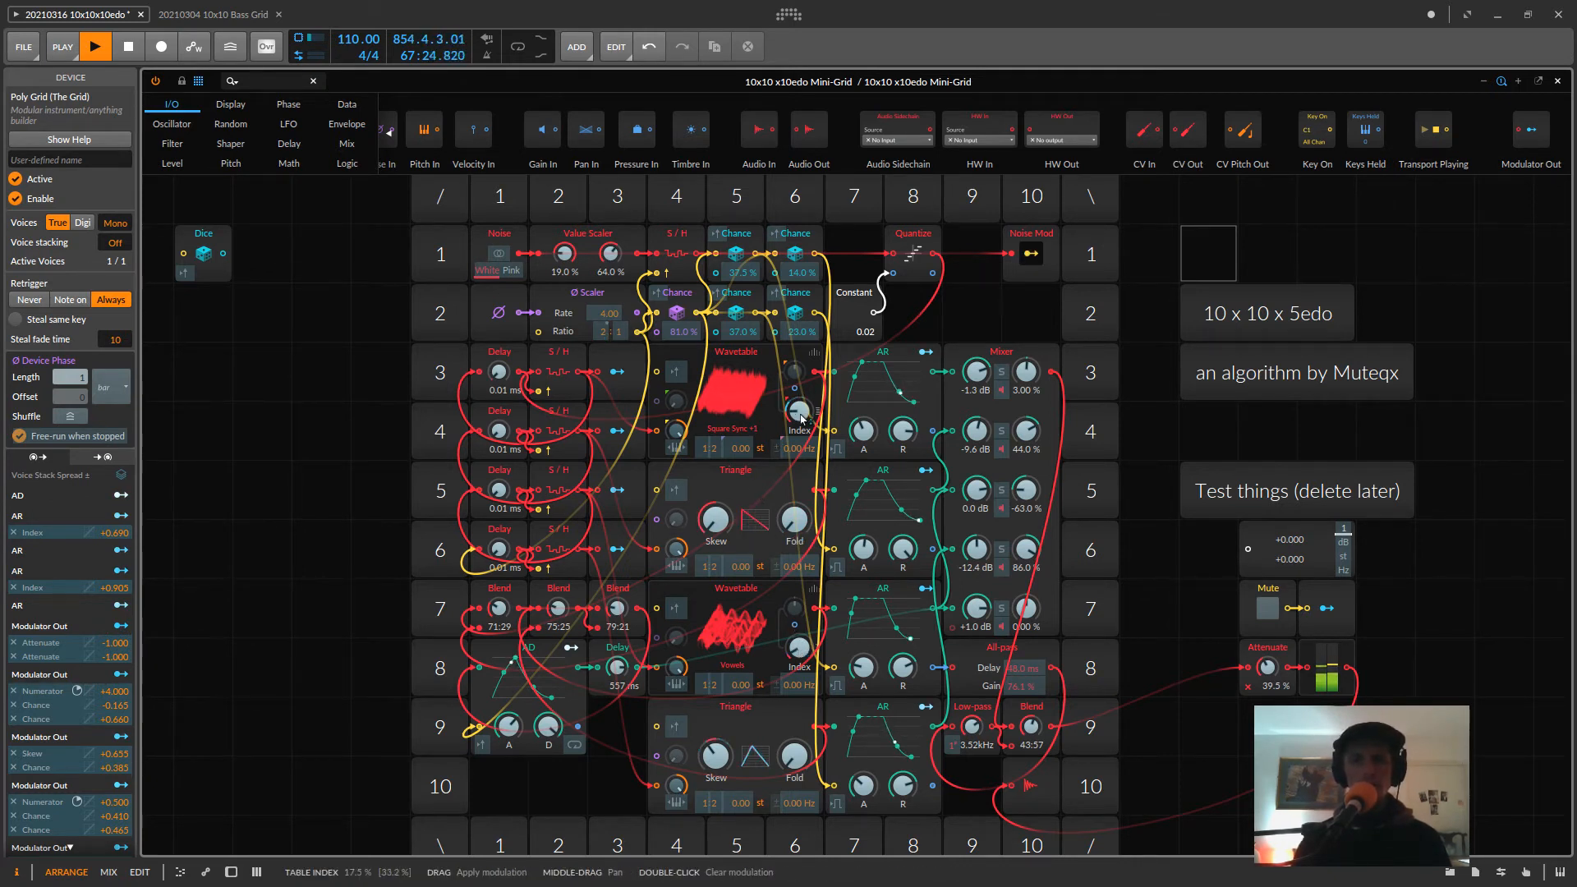
left_click_drag(803, 415, 802, 395)
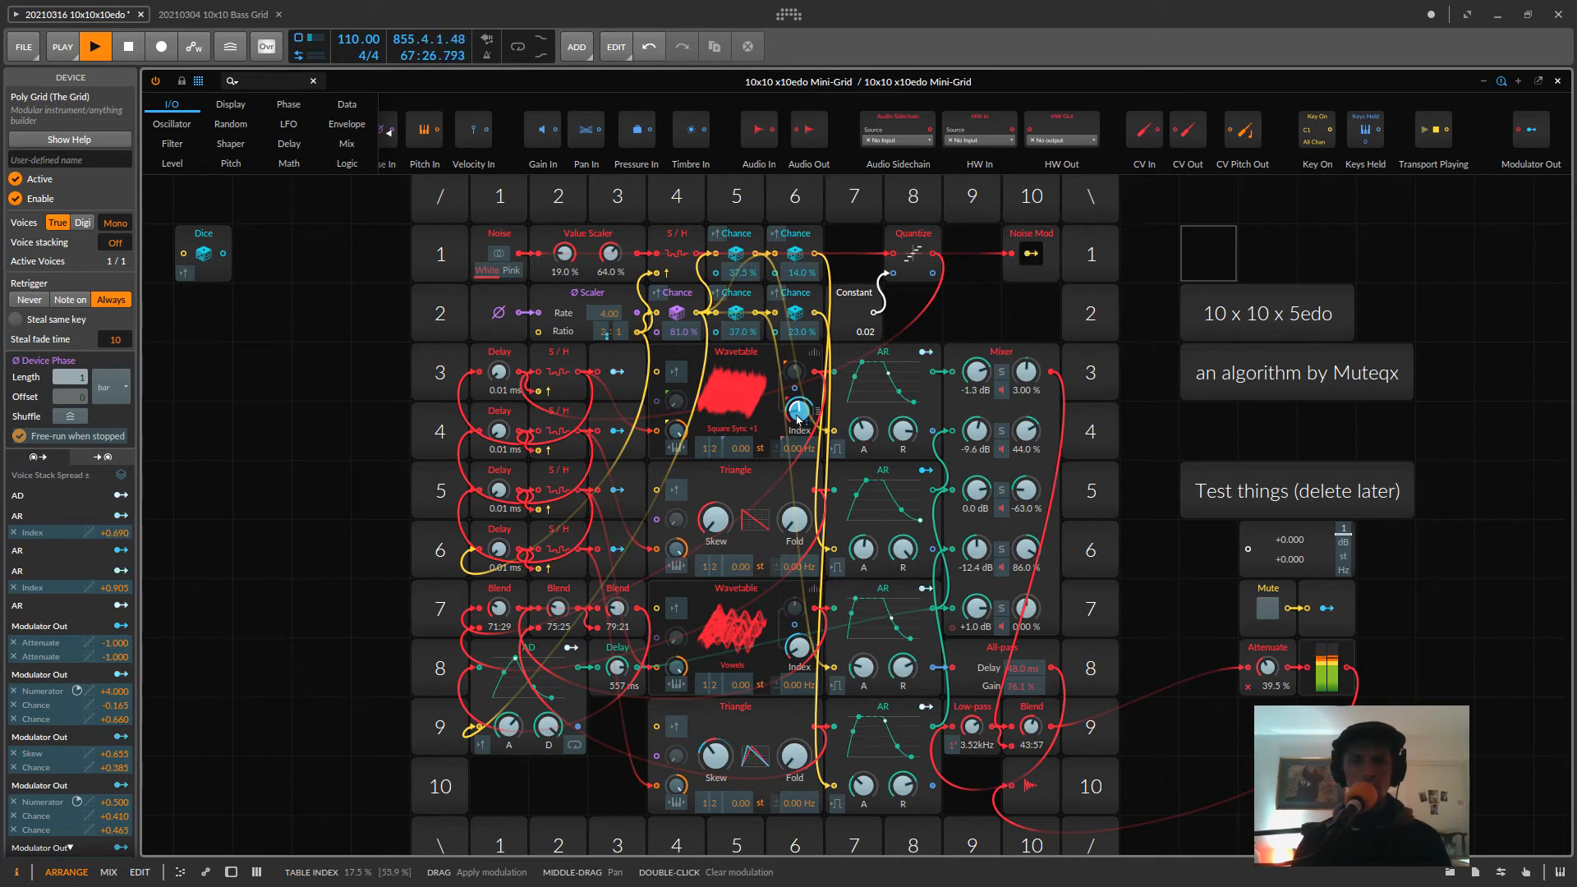
left_click_drag(796, 417, 796, 418)
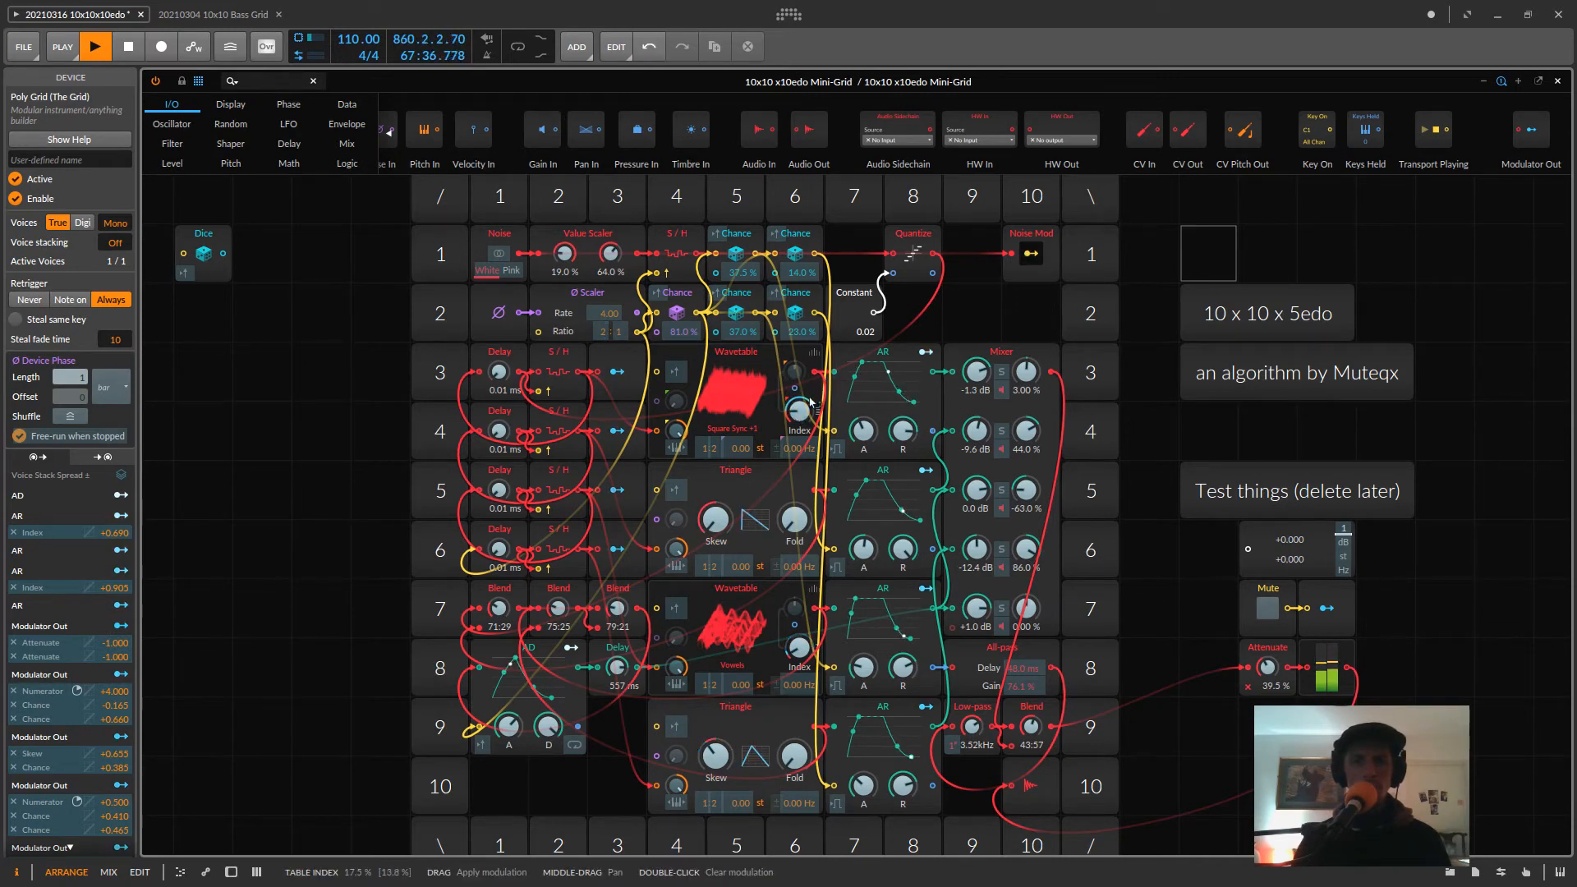
left_click(1034, 258)
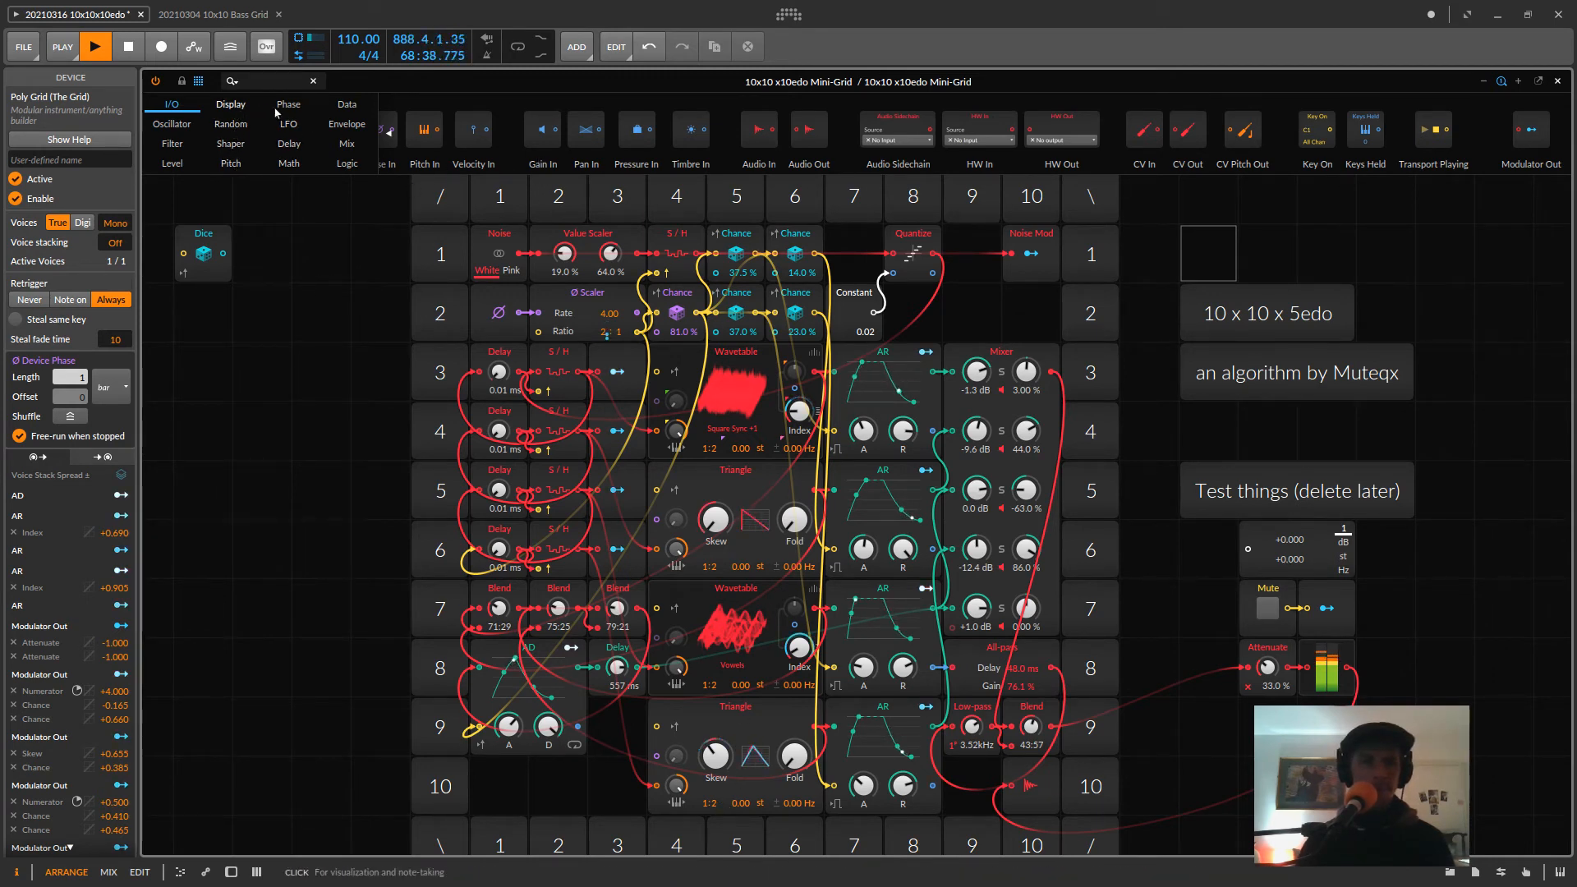
- Replace the lower Triangle oscillator with a Pulse at a 1:4 ratio and set mixer channel 4 to -4.1 dB
left_click(172, 124)
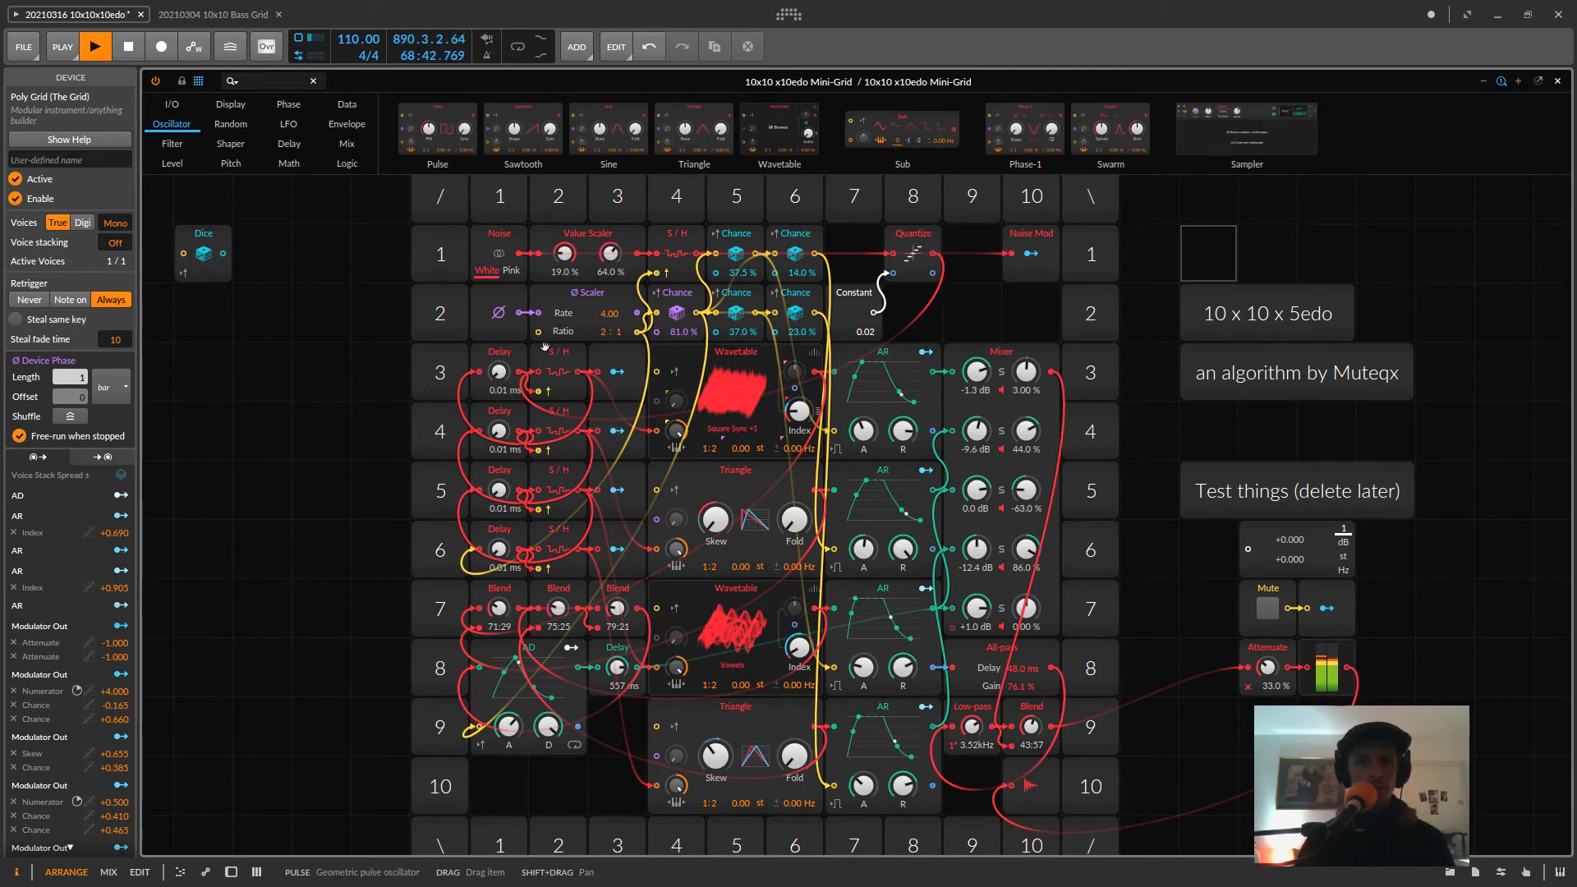
left_click_drag(545, 347, 709, 825)
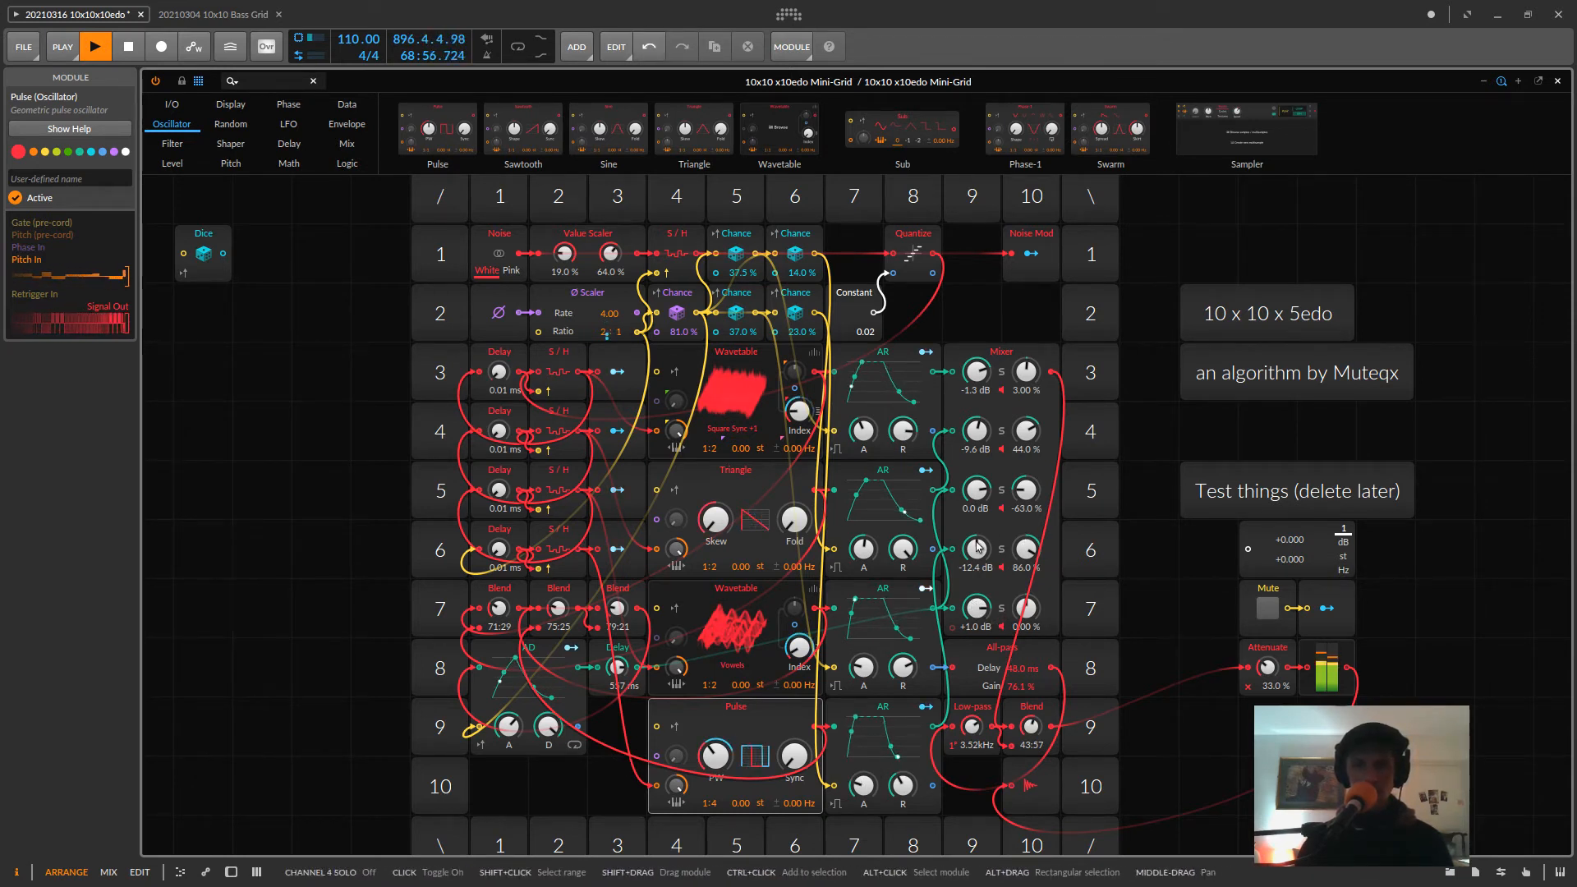
left_click_drag(978, 546, 978, 516)
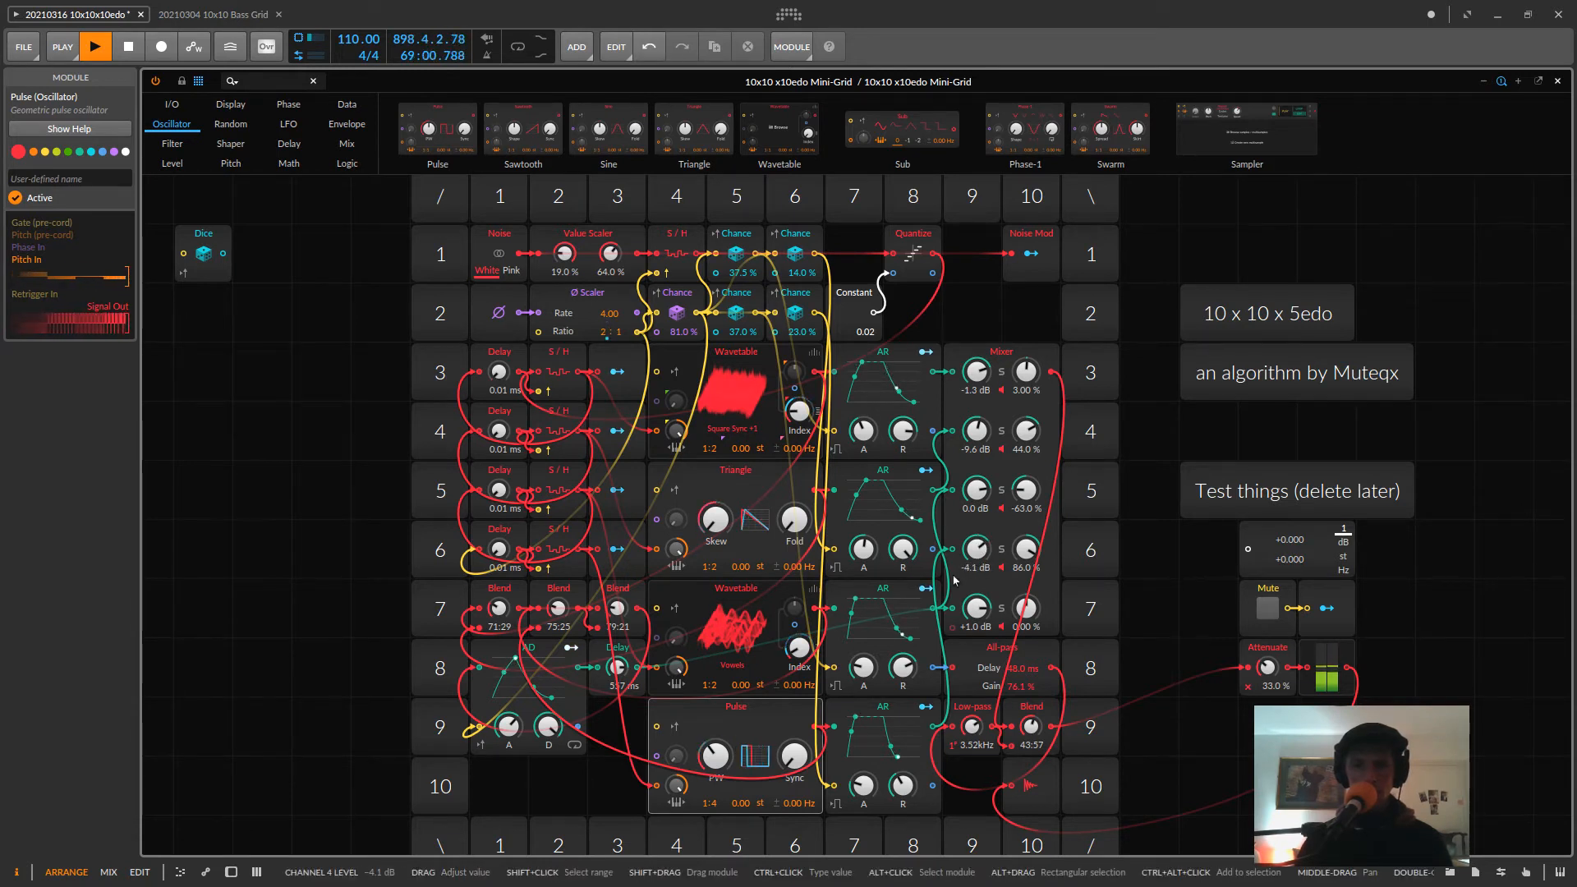
- Lower the Pulse oscillator's pulse width and shorten the release of its AR envelope
mouse_move(715, 754)
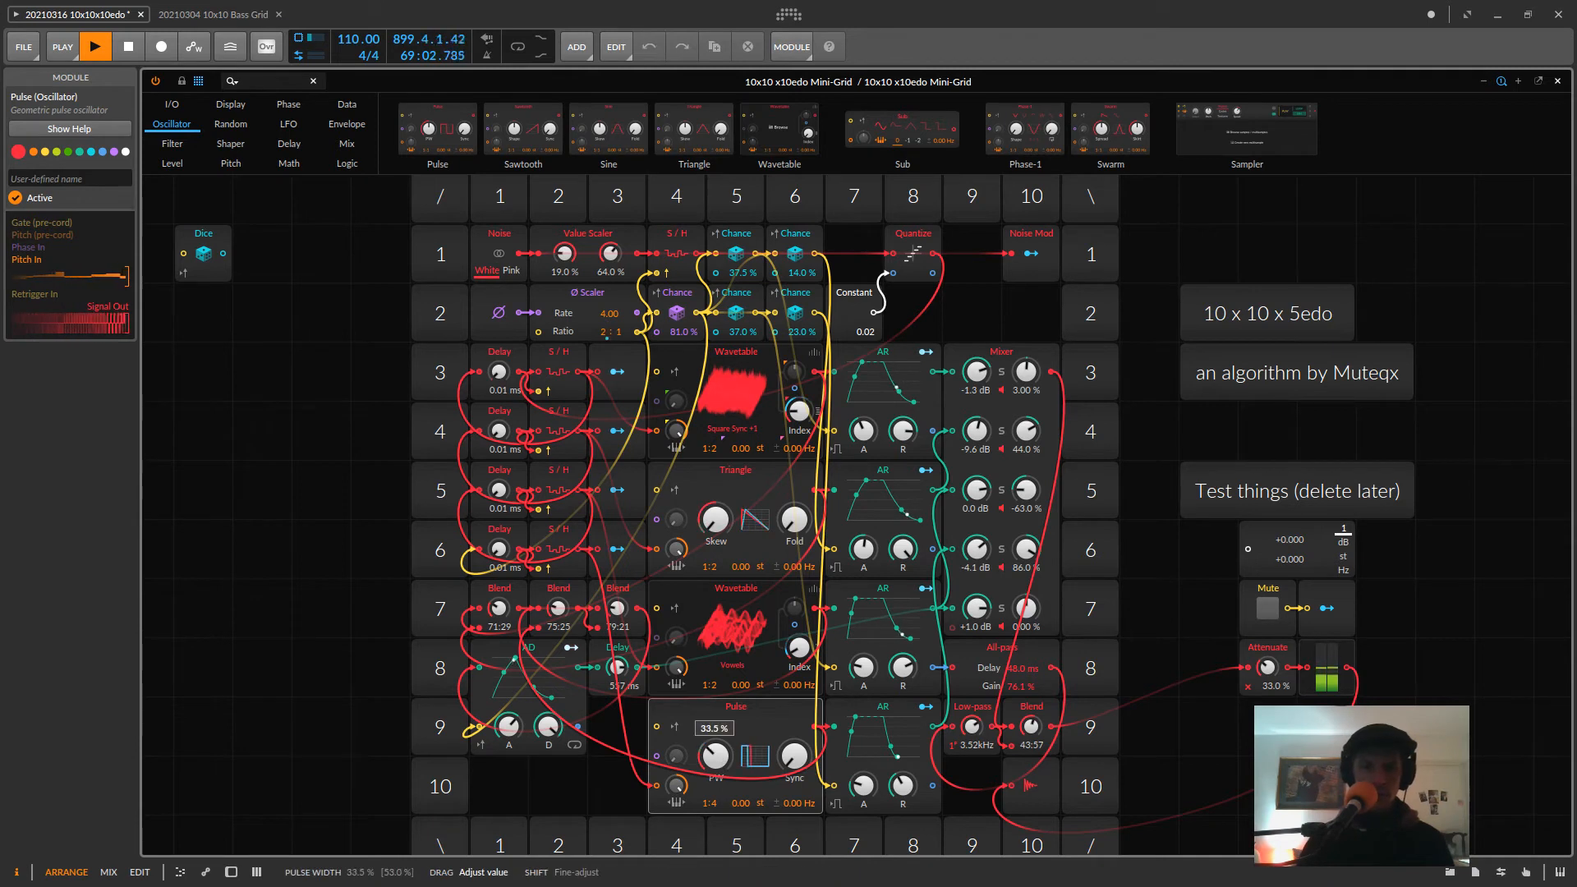
left_click_drag(714, 754, 713, 767)
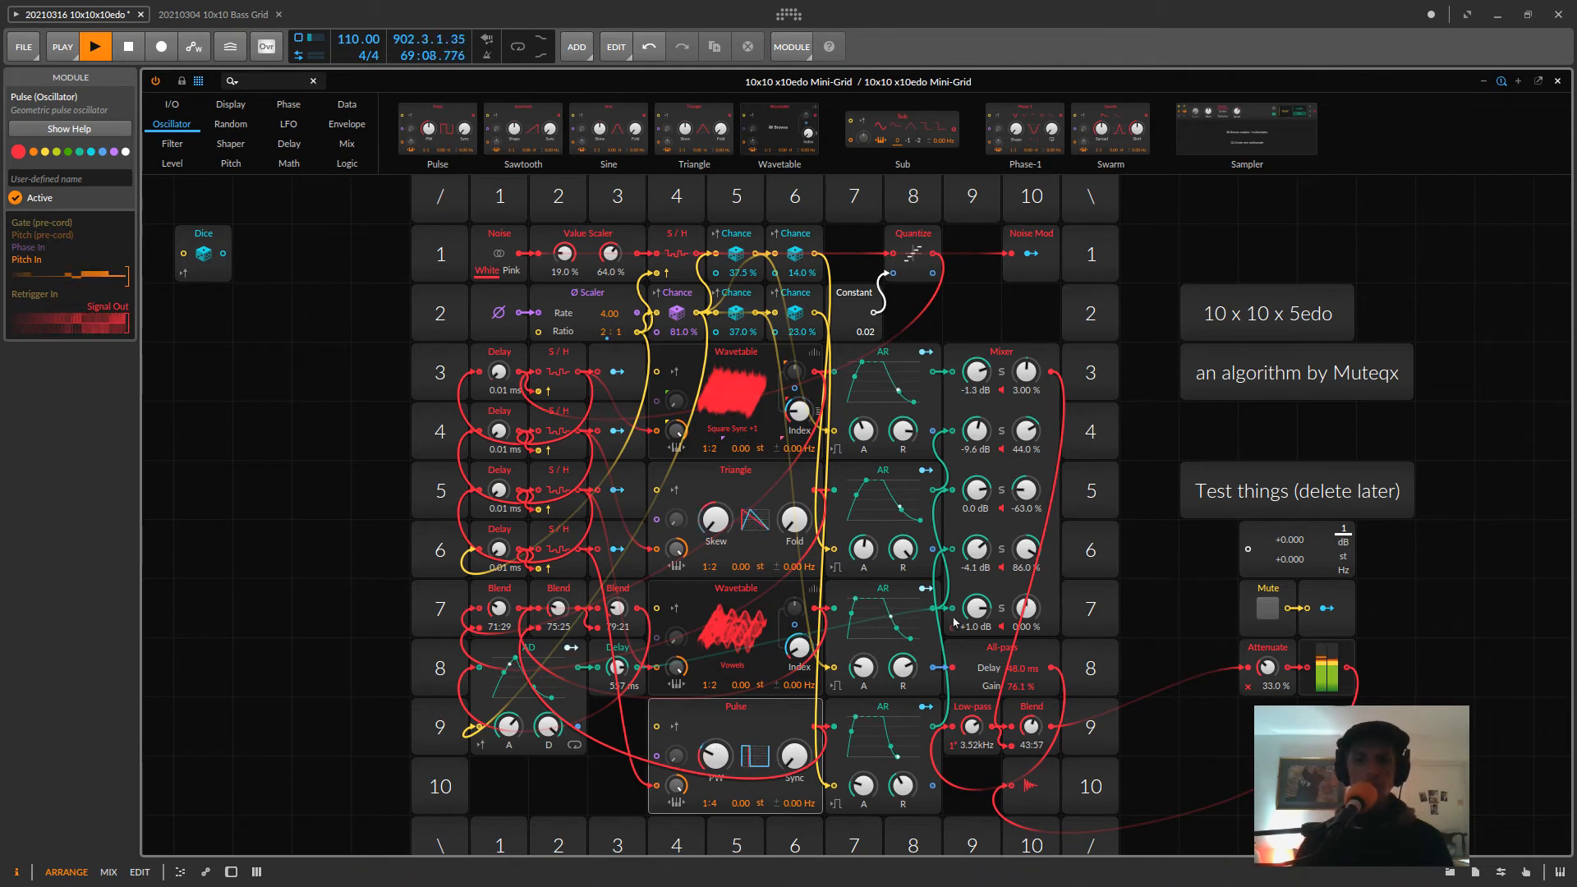
left_click_drag(903, 785, 903, 802)
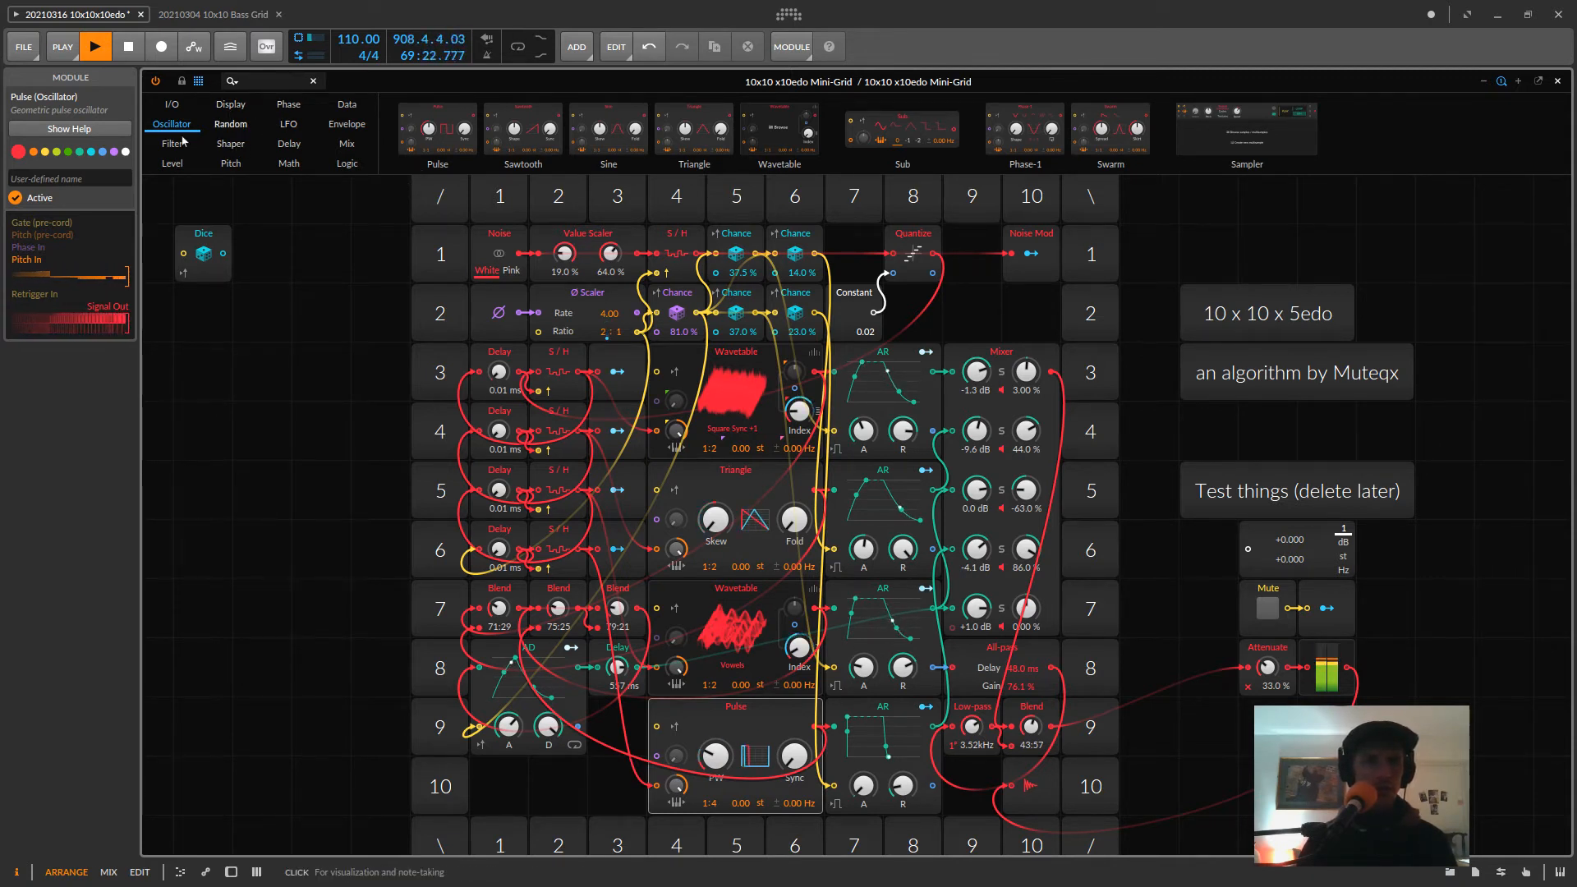
- Replace the Pulse voice's AR envelope with an AD envelope with a 1.93 s decay, and set the Pulse ratio to 1:8
left_click(346, 124)
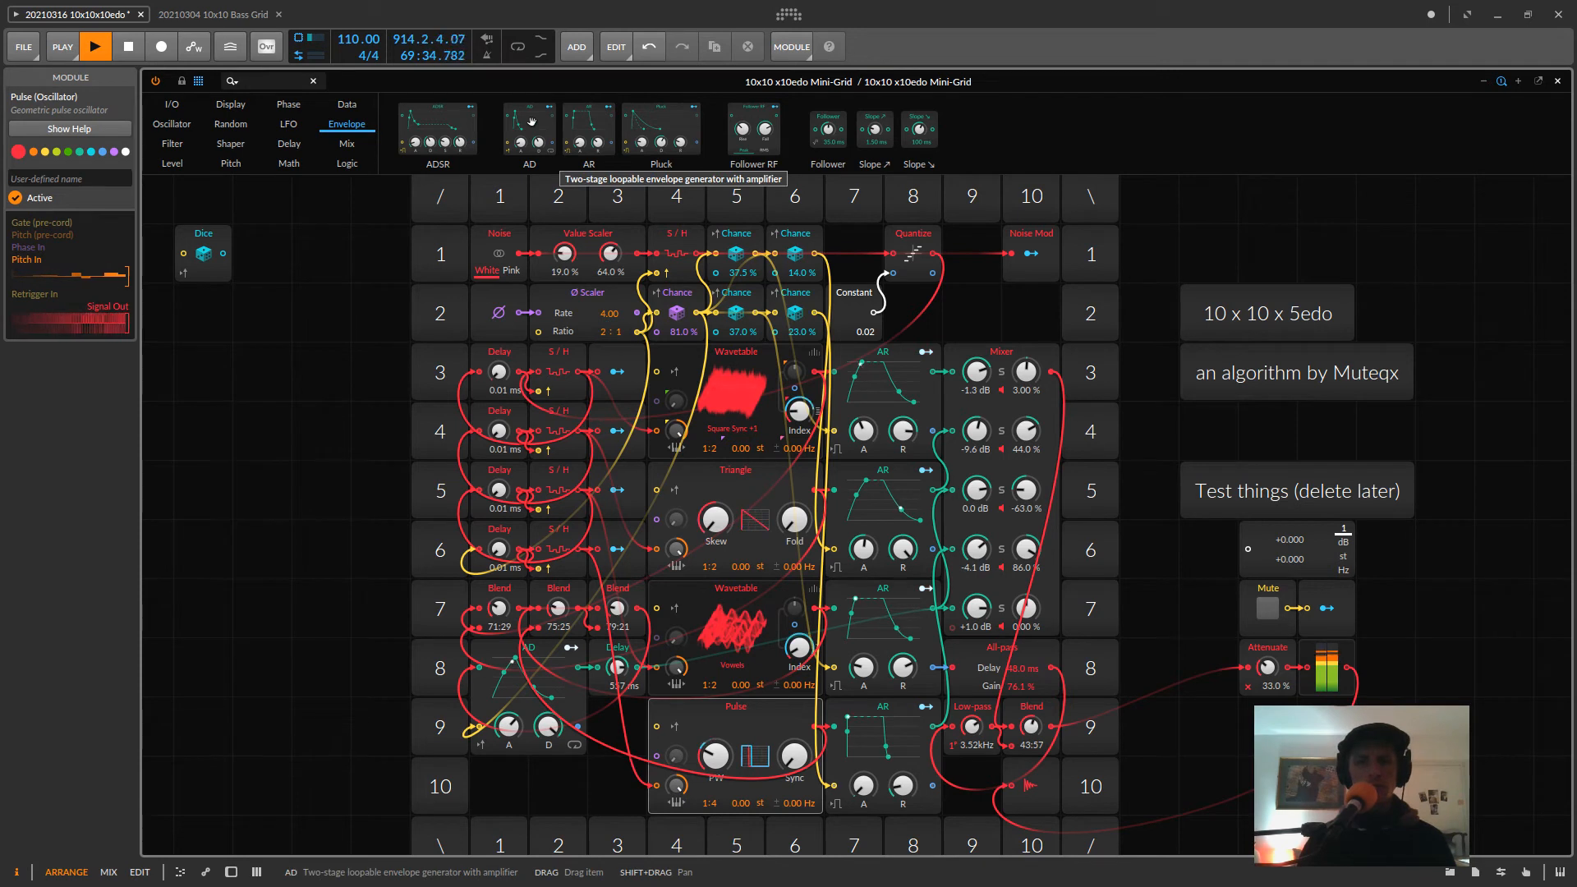
left_click_drag(531, 123, 903, 772)
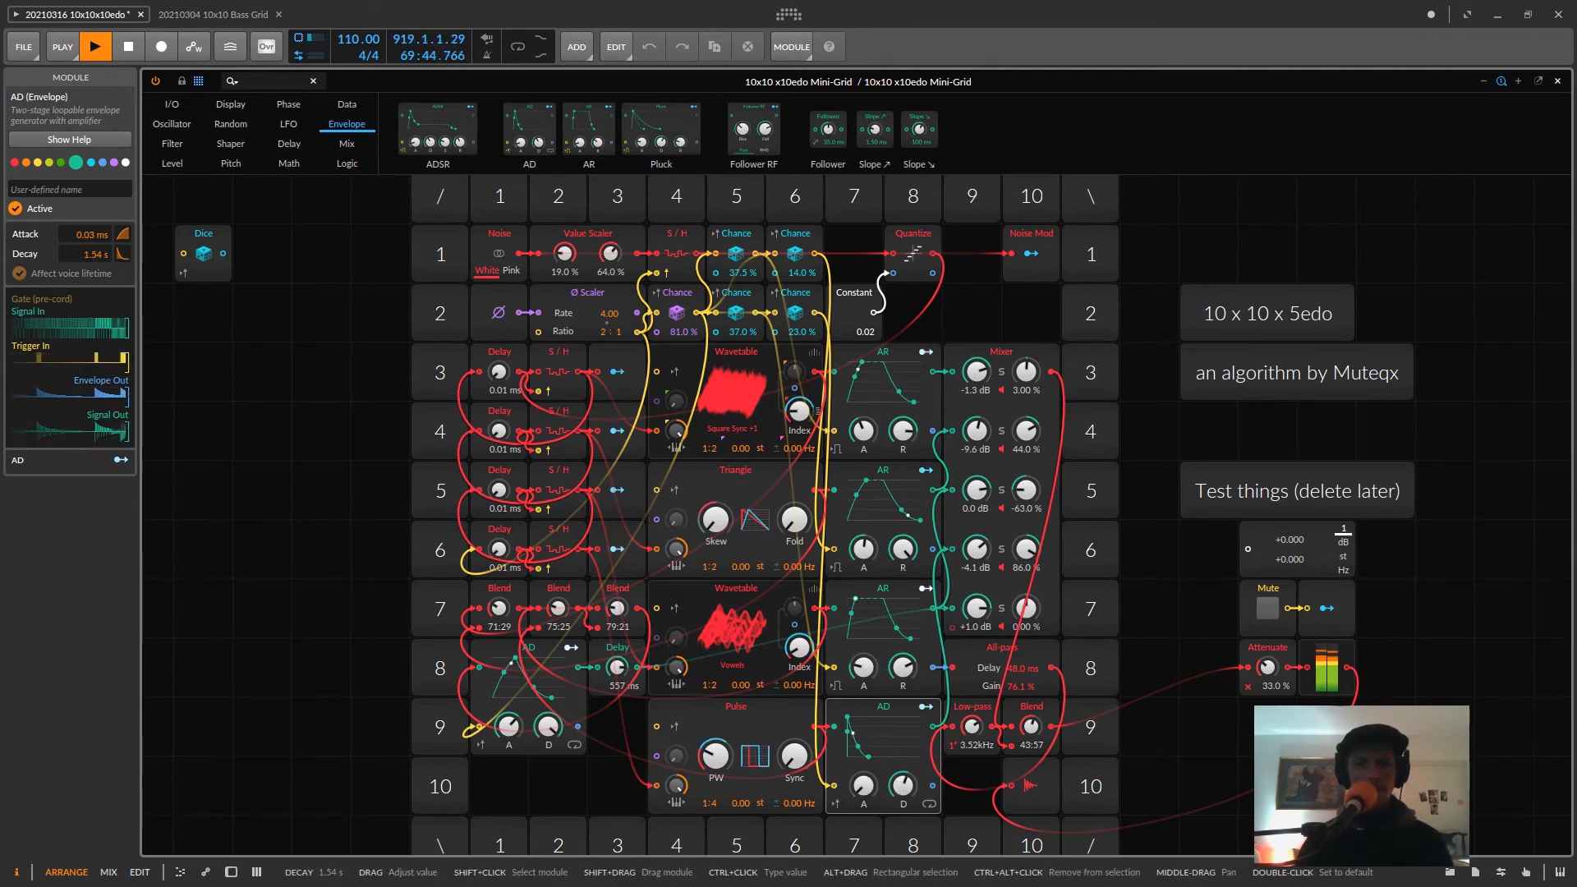
left_click_drag(902, 785, 903, 777)
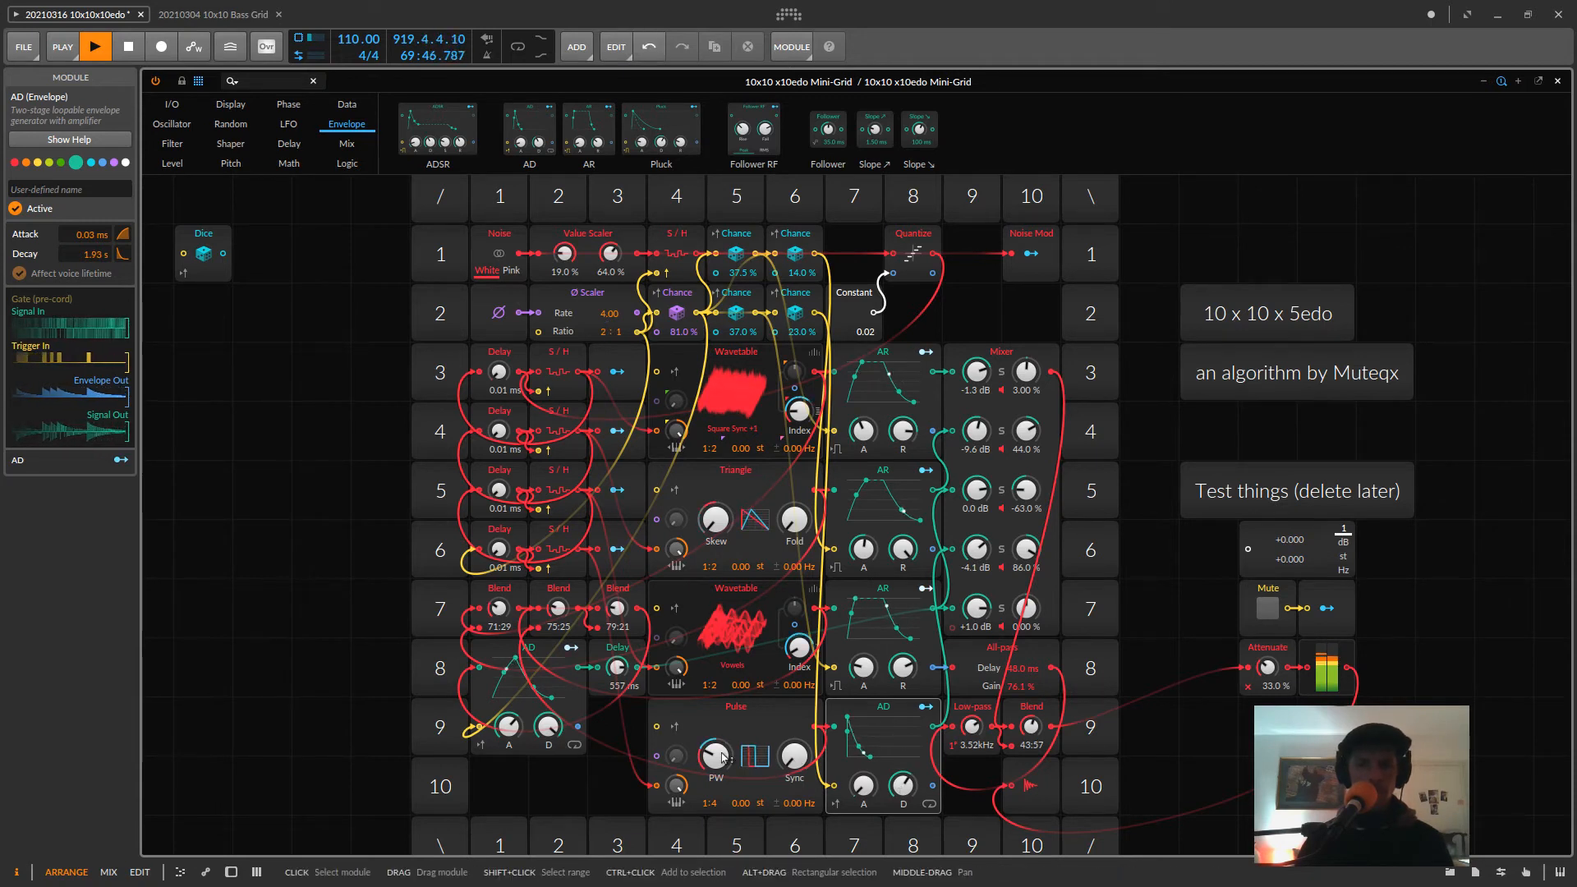
left_click_drag(716, 755, 716, 763)
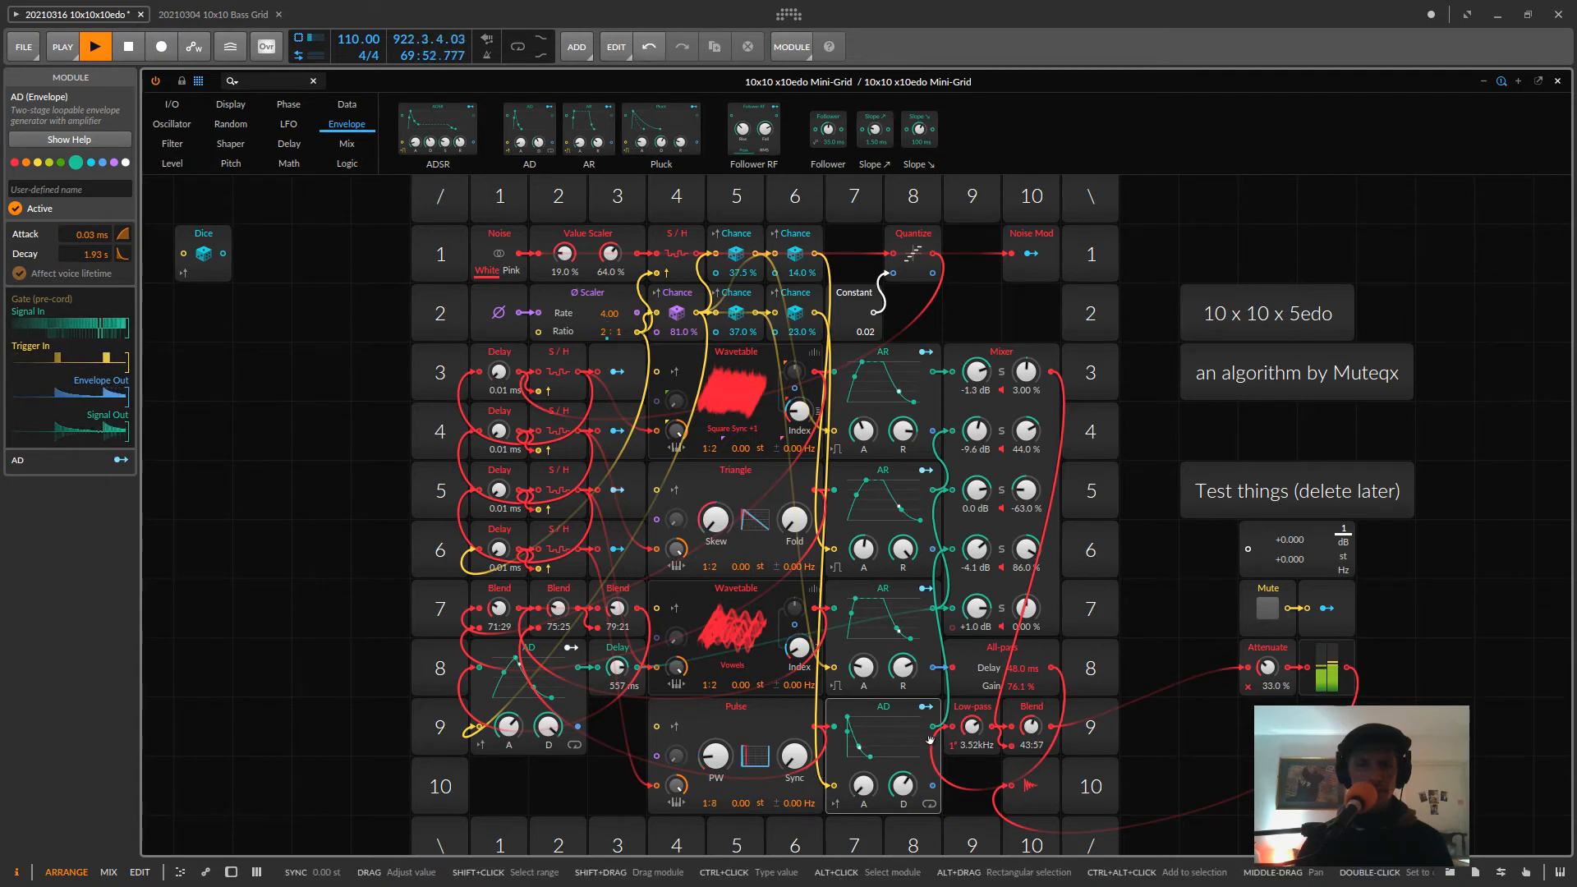
- Solo mixer channel 4 at +1.4 dB with its pan reset to 0.00 %, and set the Pulse ratio to 1:6
left_click(1000, 566)
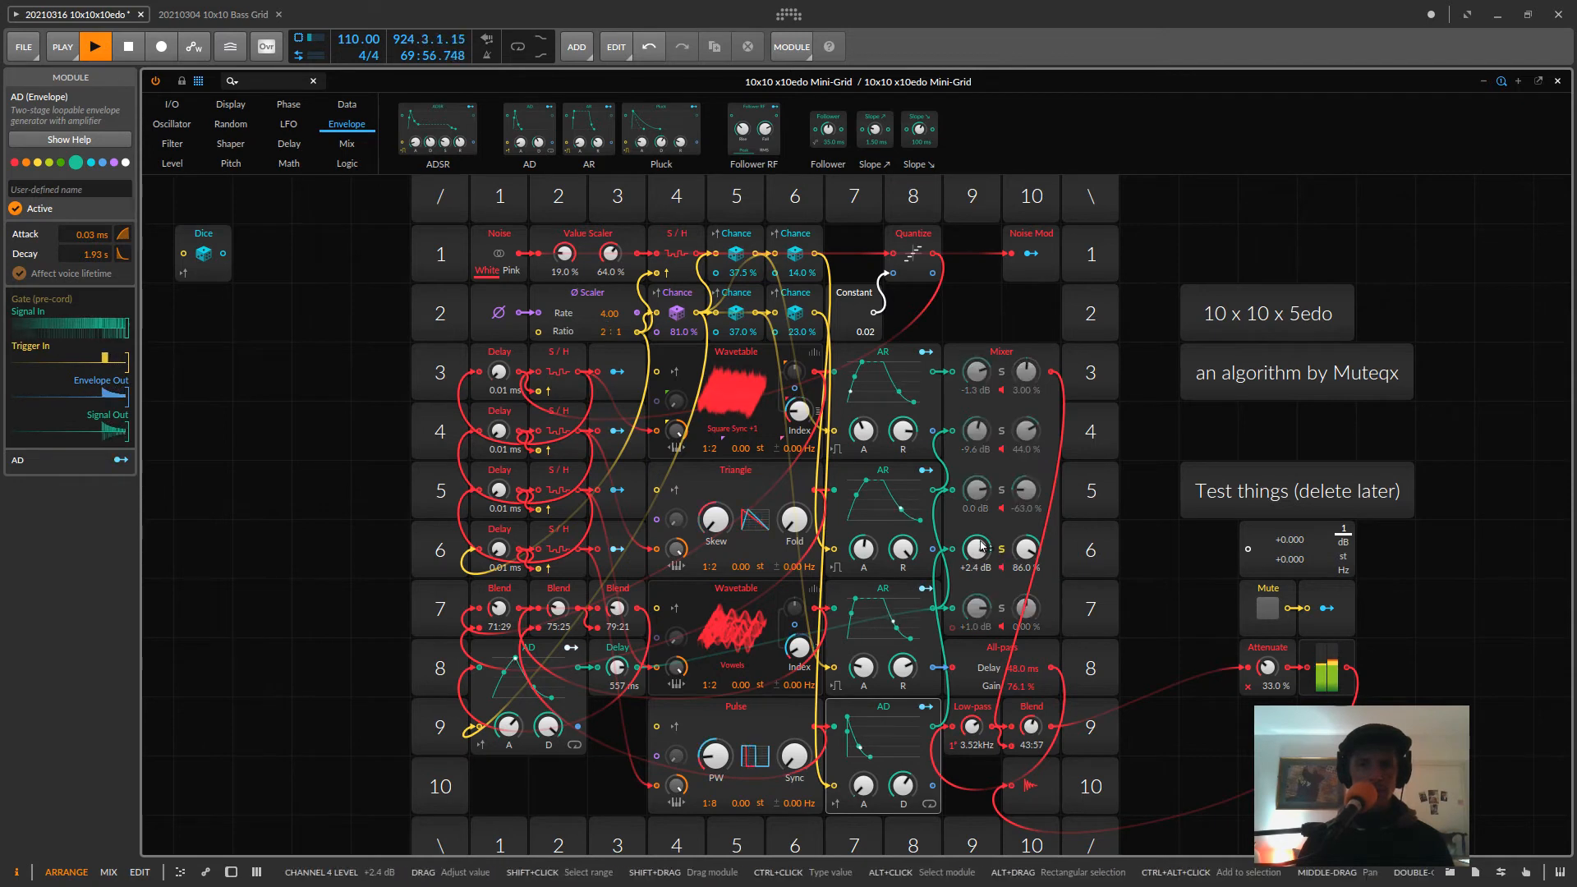
left_click_drag(976, 548, 1026, 557)
double_click(1026, 548)
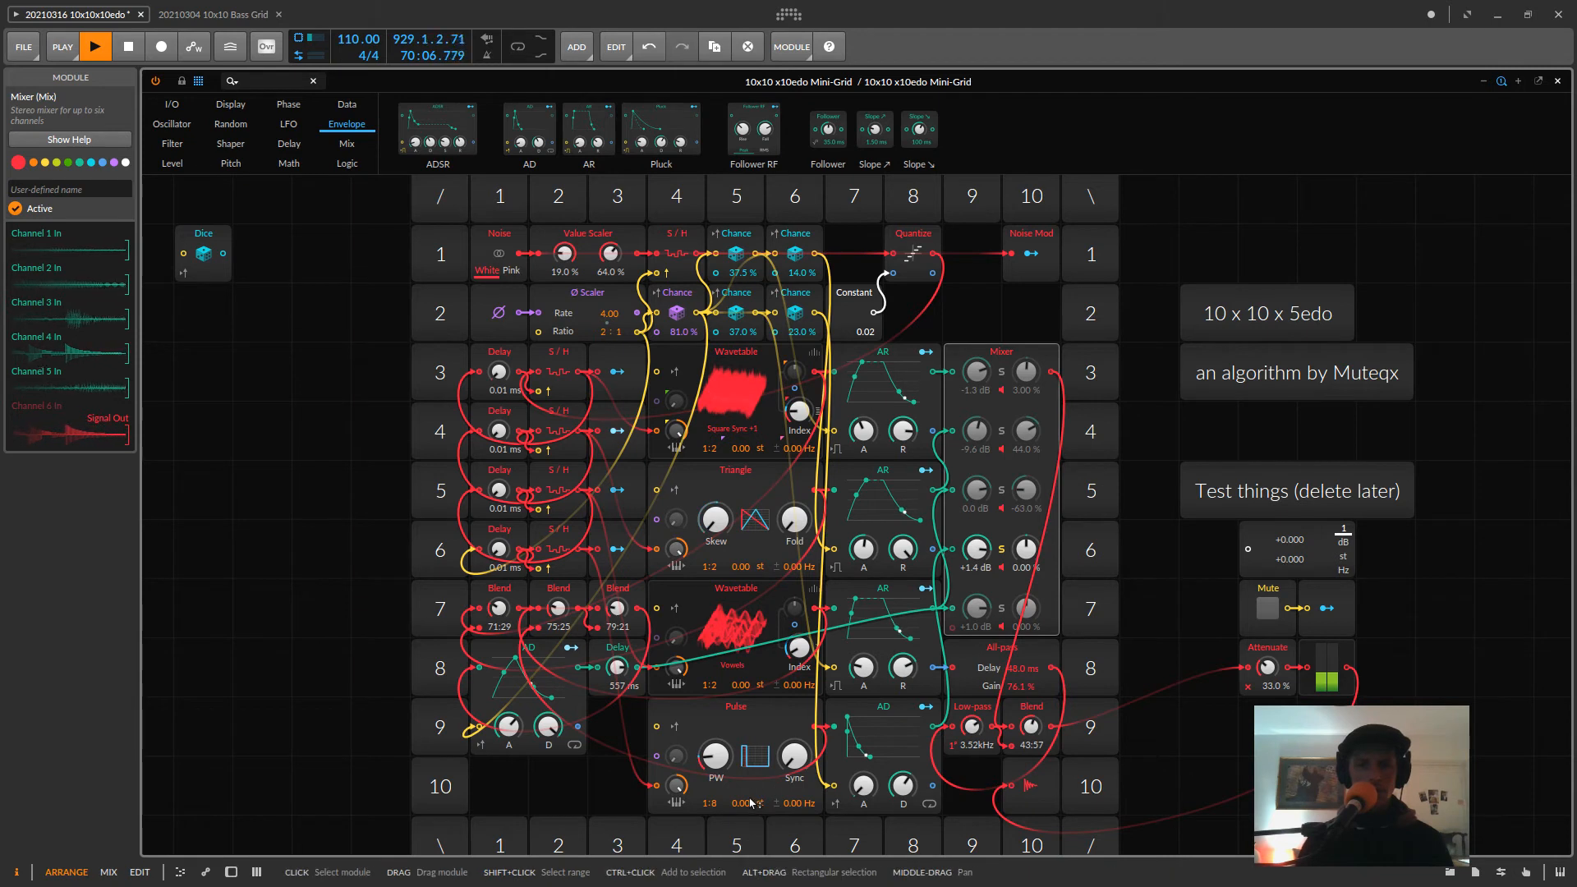
left_click_drag(716, 809, 716, 803)
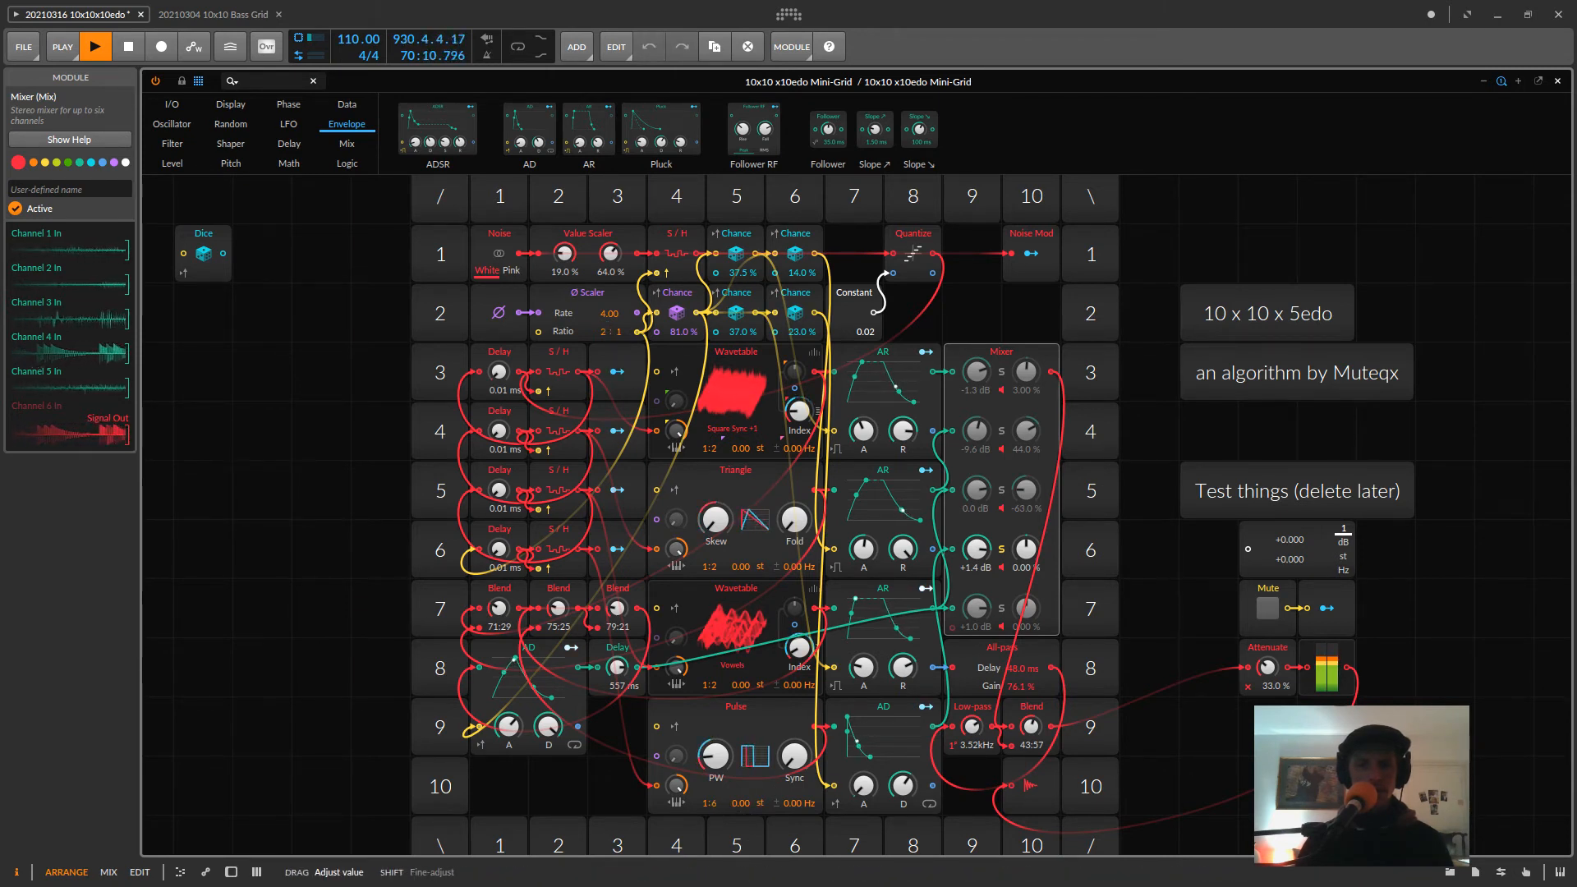
- Set the Pulse oscillator's ratio to 1:4
left_click_drag(716, 803, 719, 813)
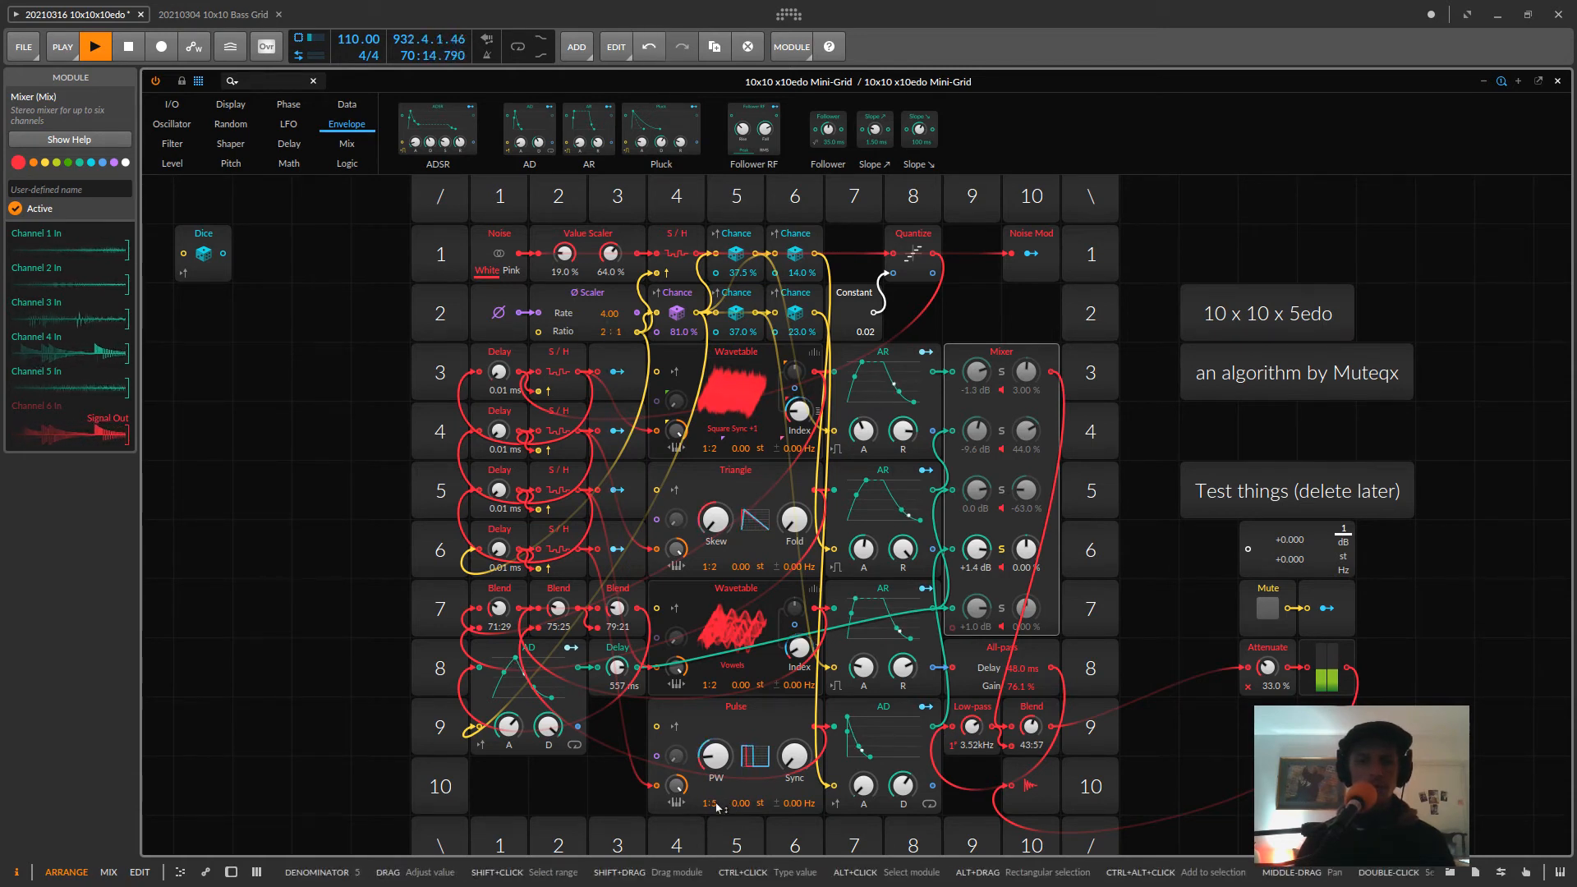
left_click_drag(718, 814, 719, 820)
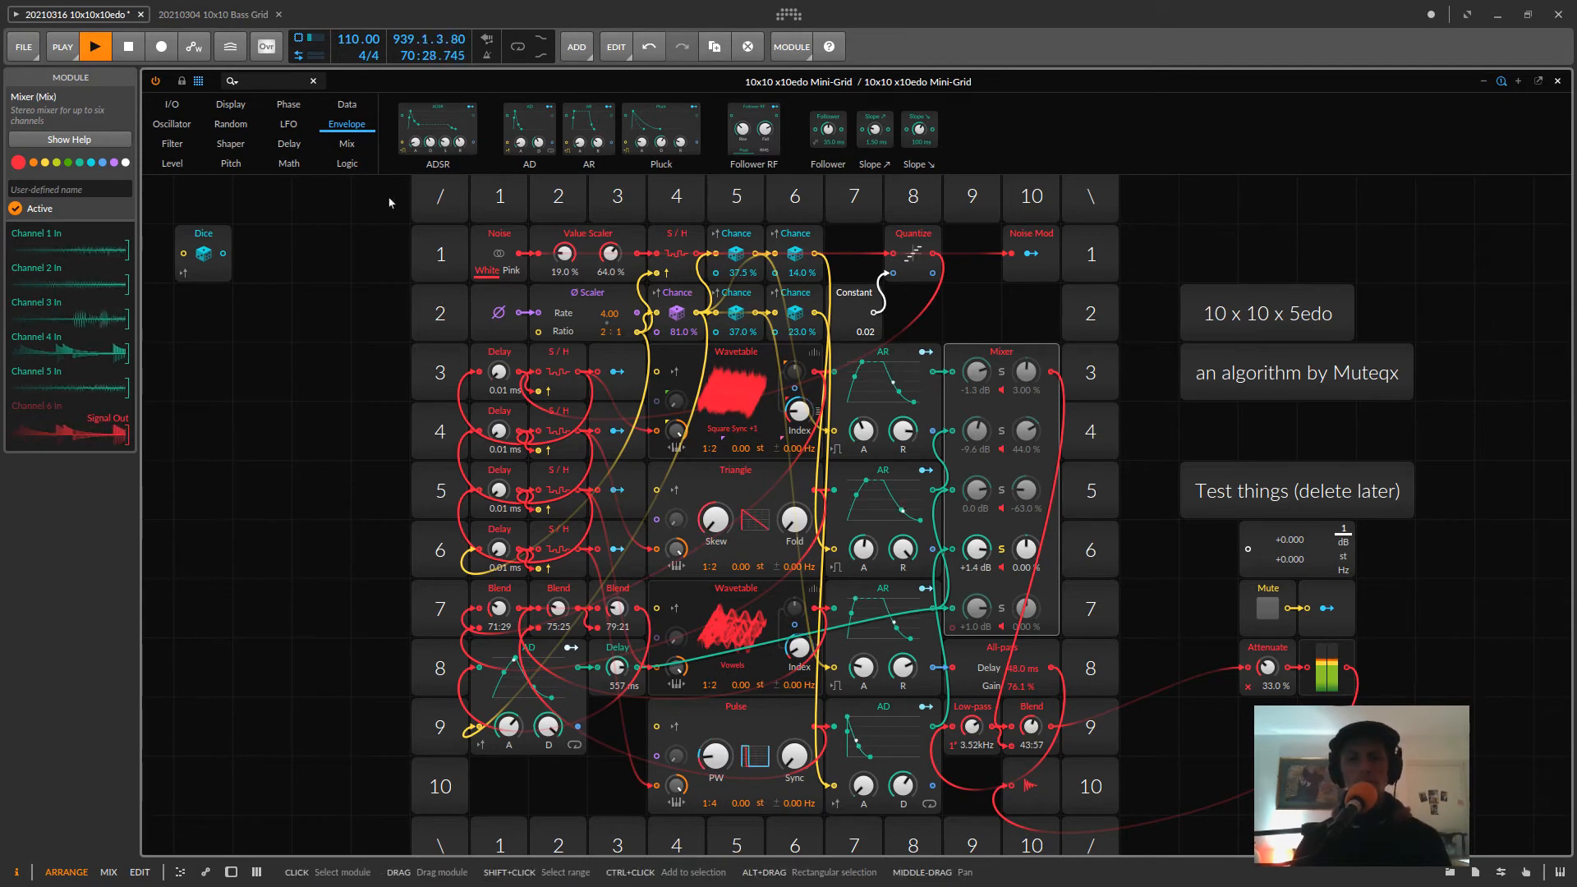
left_click(231, 163)
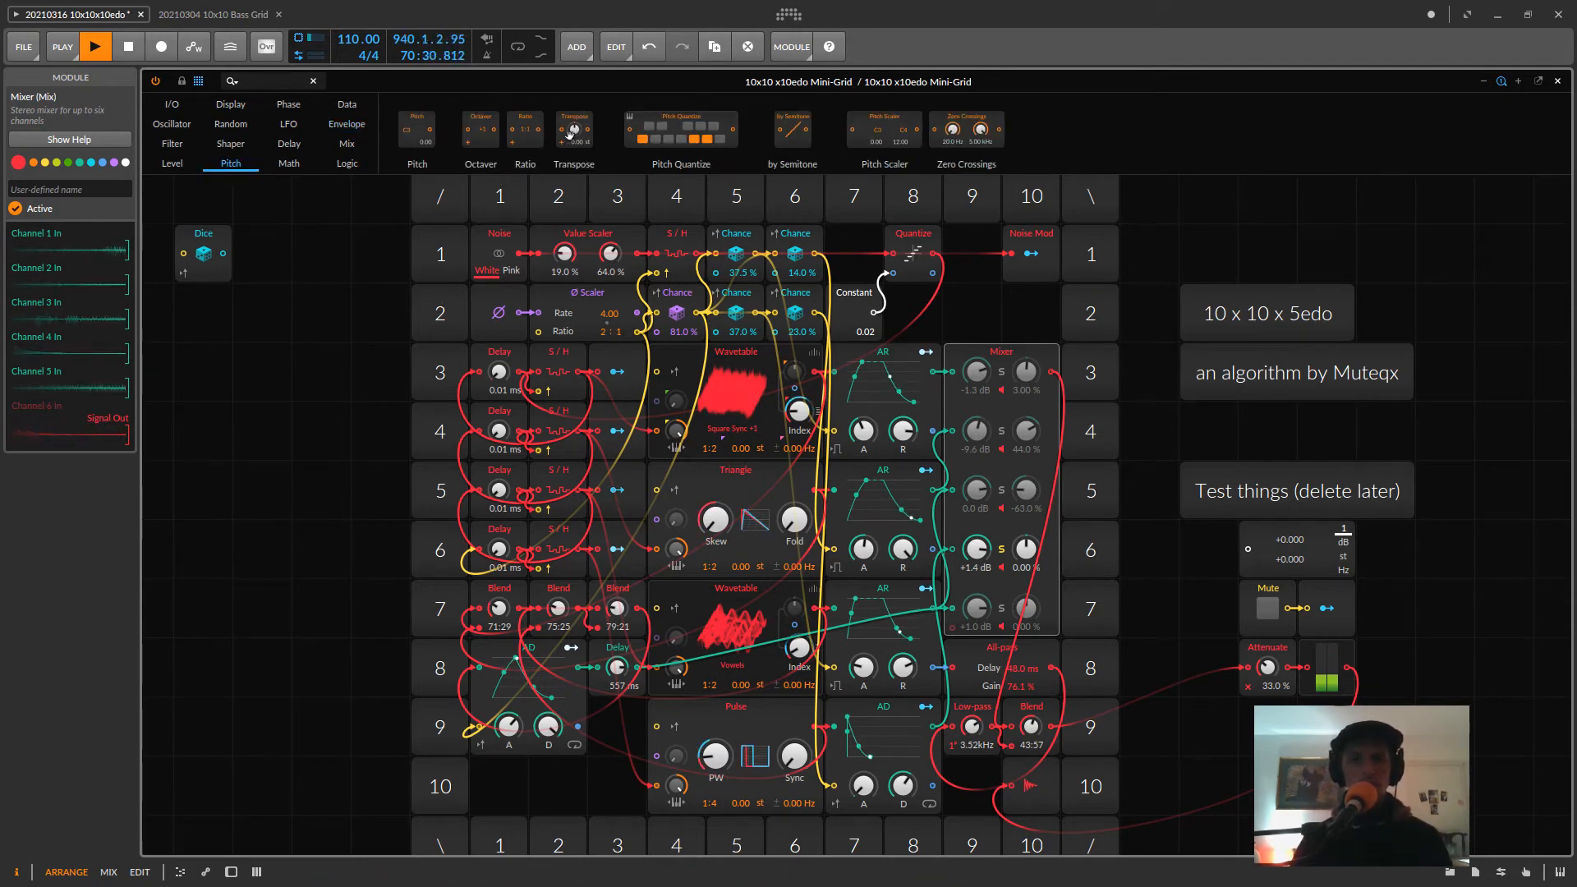
left_click_drag(571, 132, 321, 362)
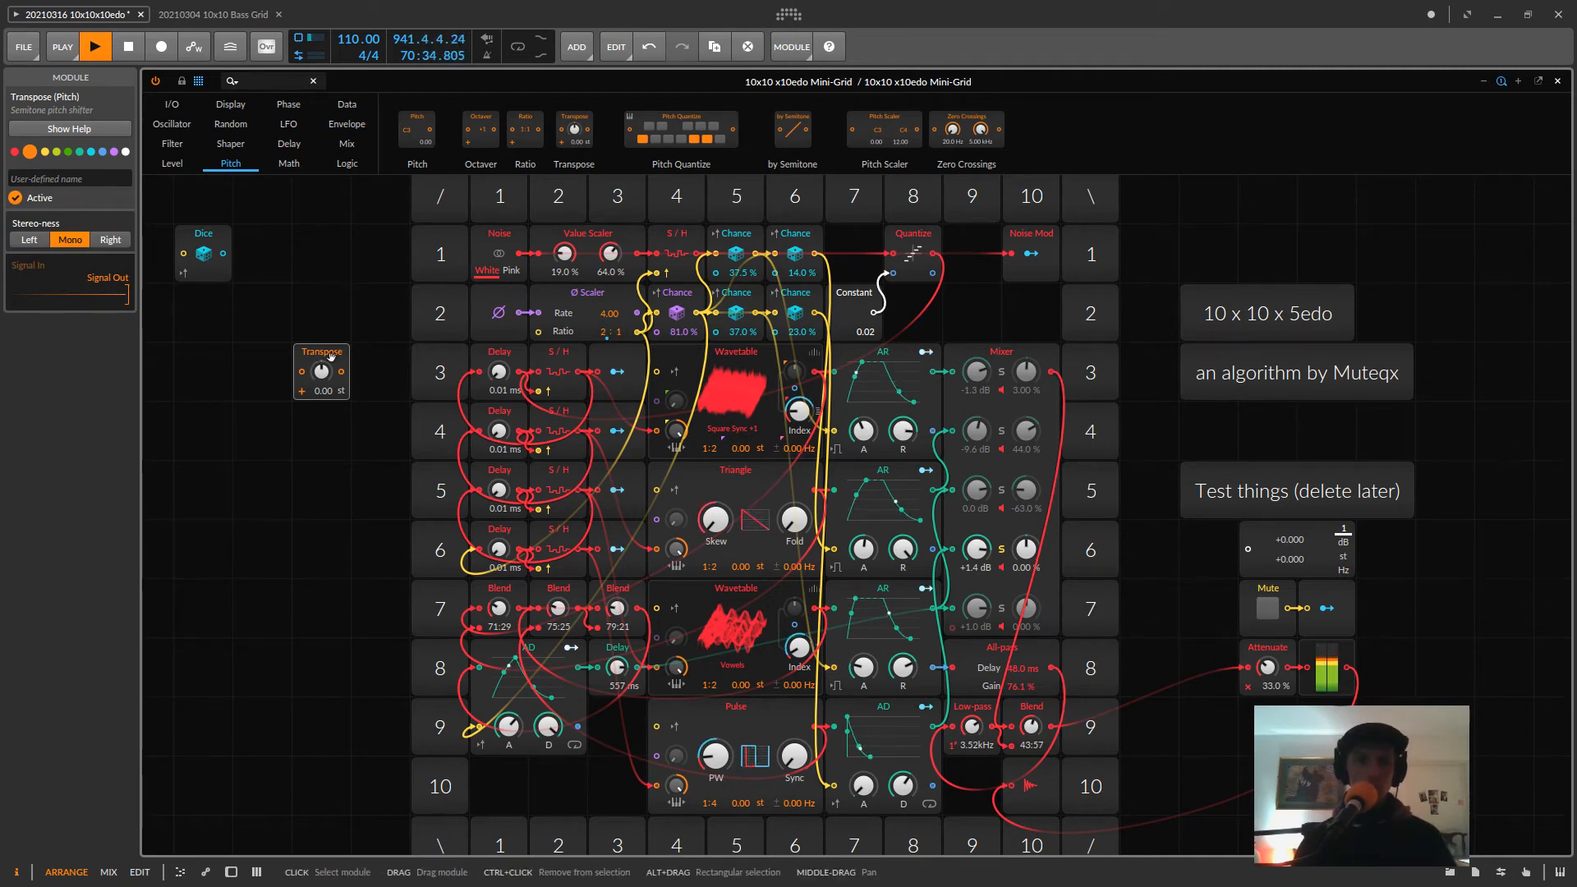
key("ctrl+z")
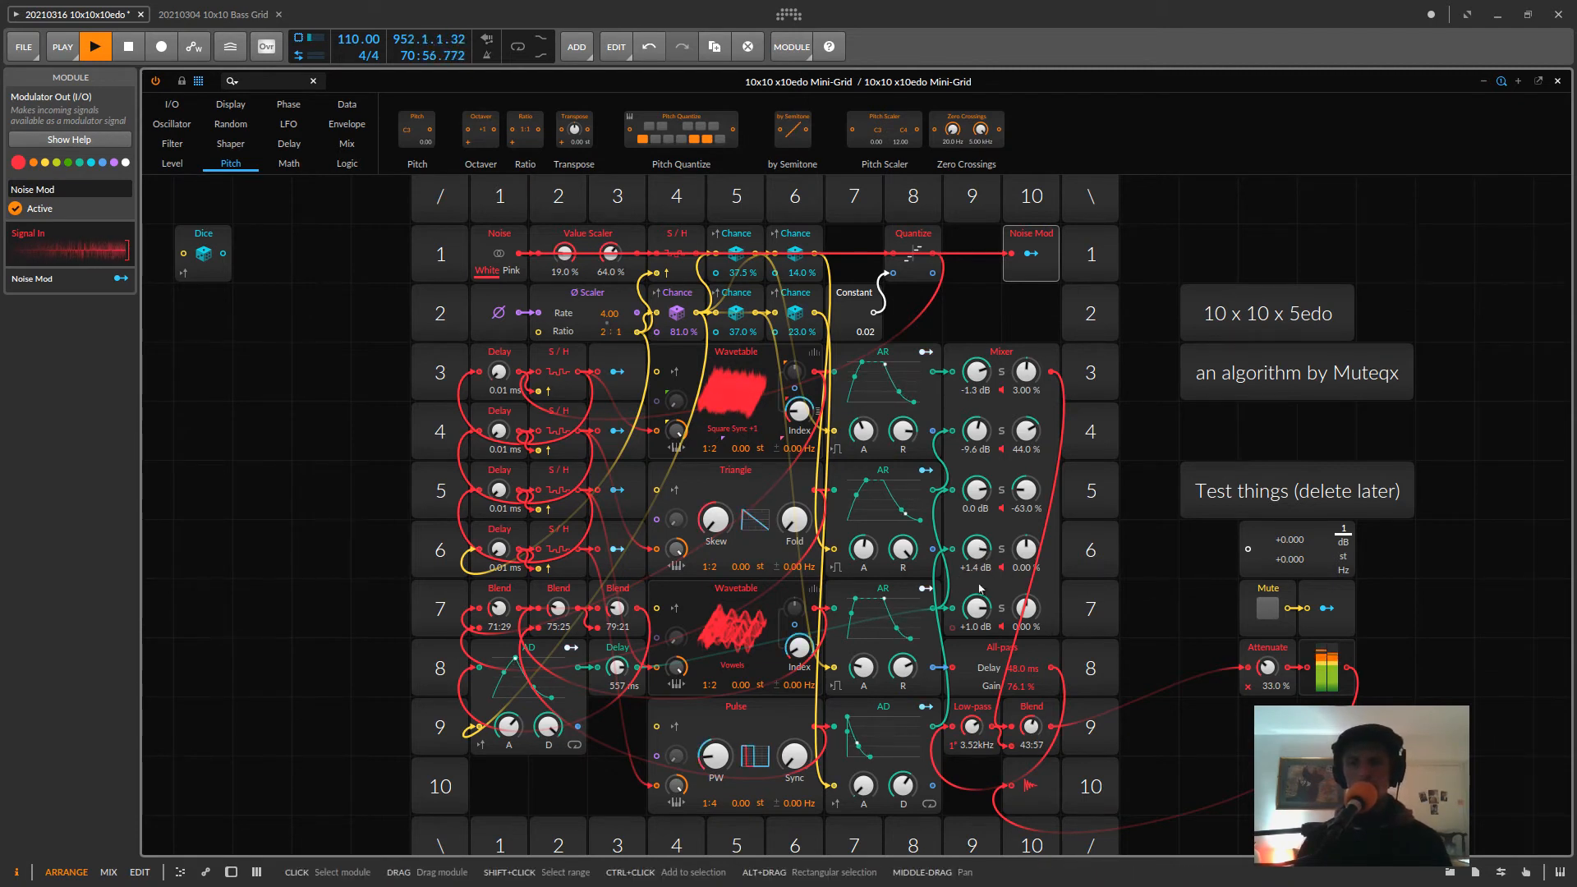
- Raise mixer channel 4 to +2.8 dB
scroll(982, 552, "up", 3)
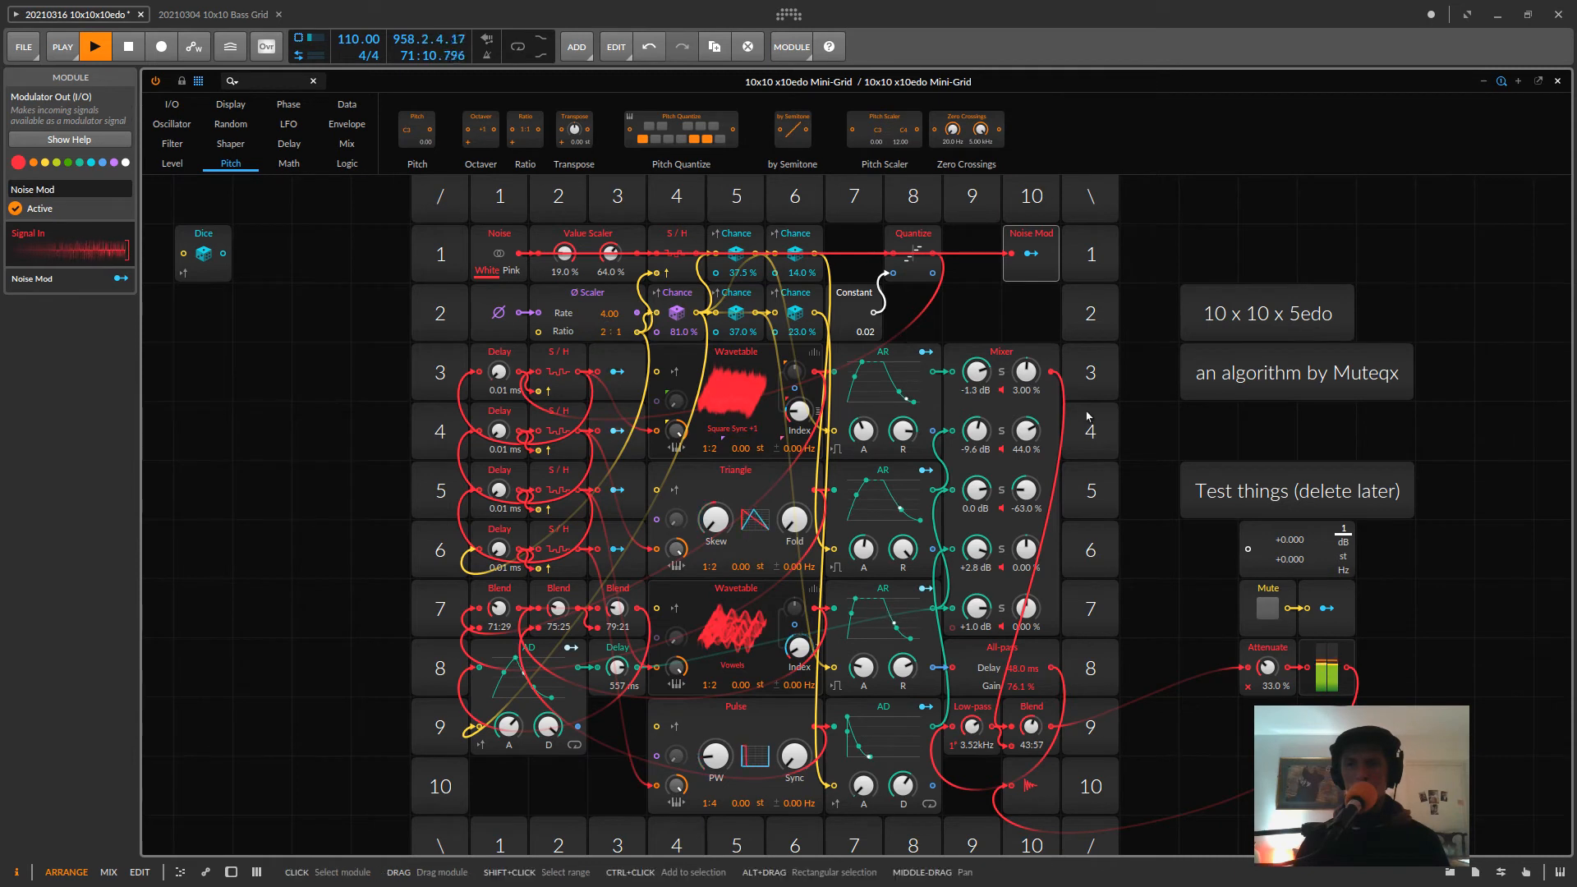
left_click(1298, 327)
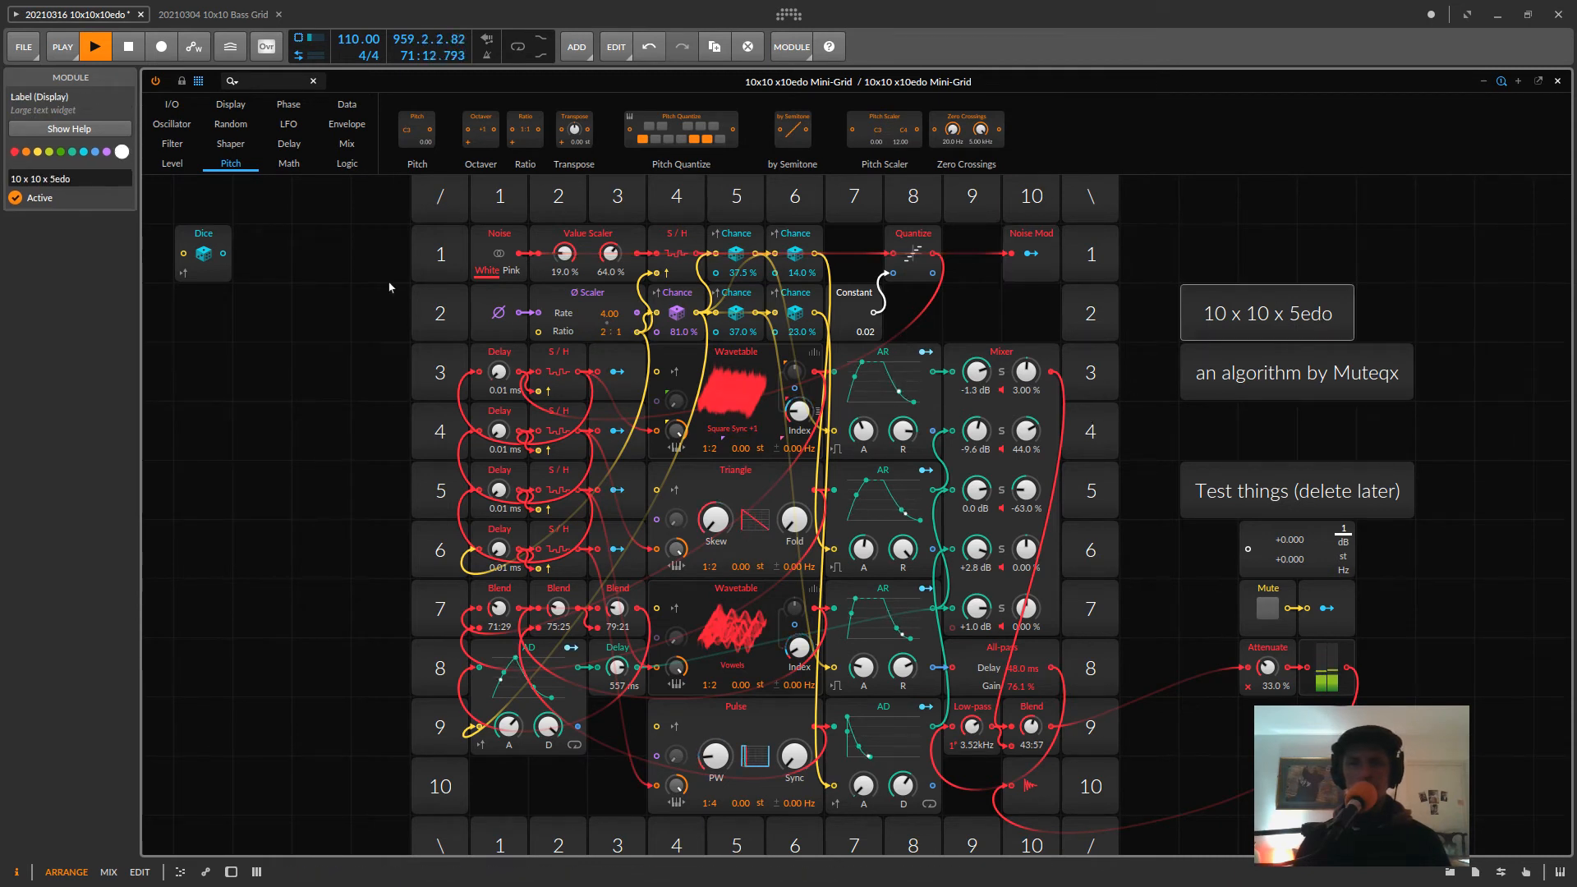
left_click(95, 179)
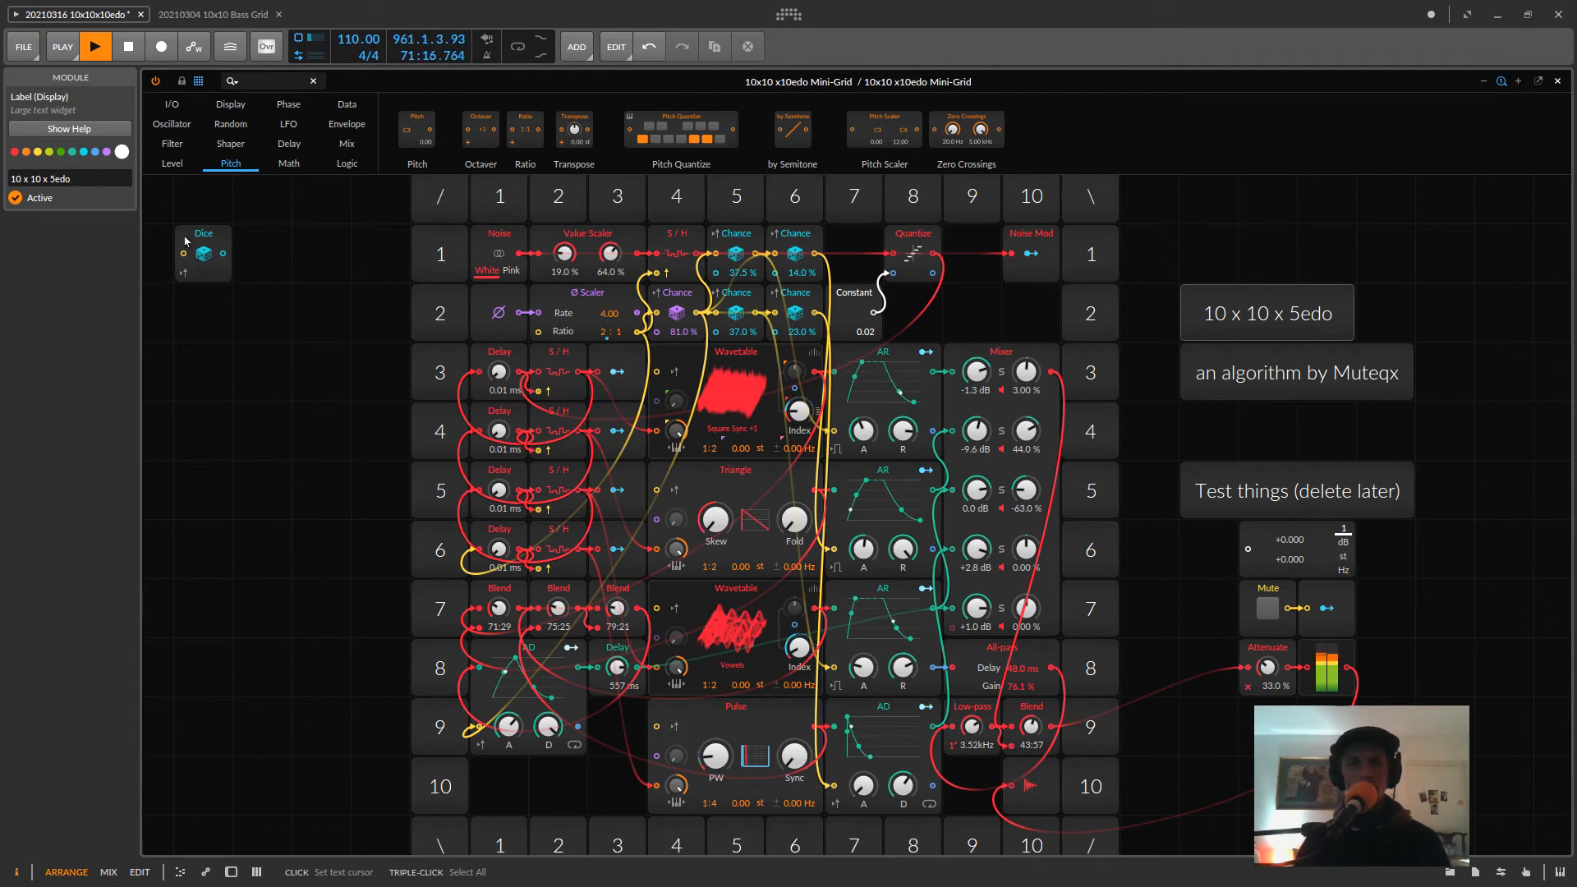
left_click(263, 253)
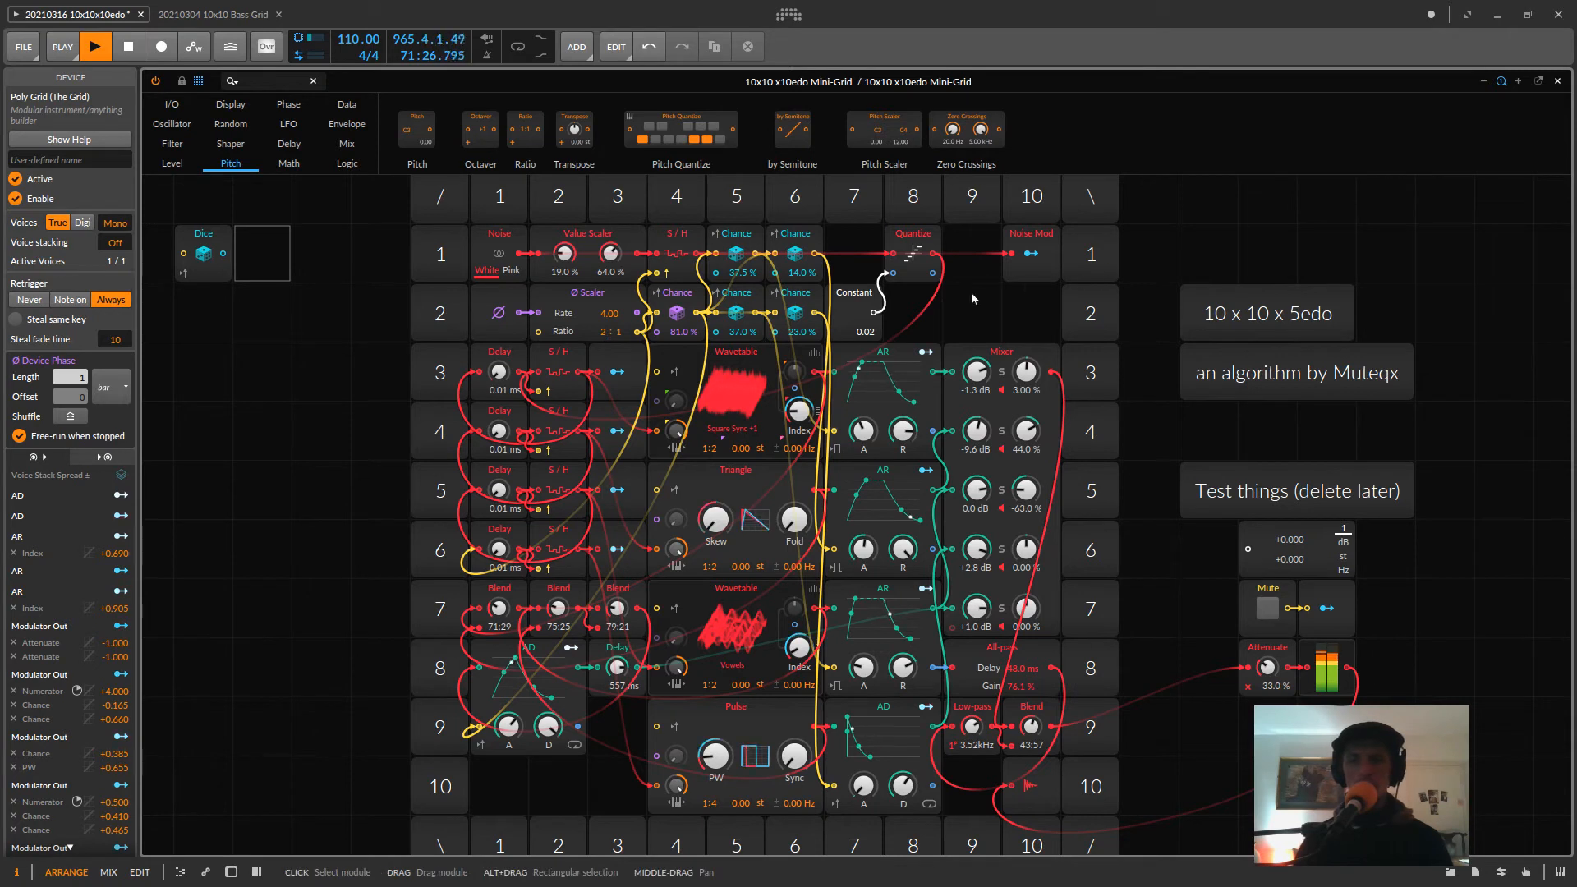
- Connect the Quantize output to the value readout among the test modules, and set the Value Scaler's high level to 62.5 %
left_click(856, 306)
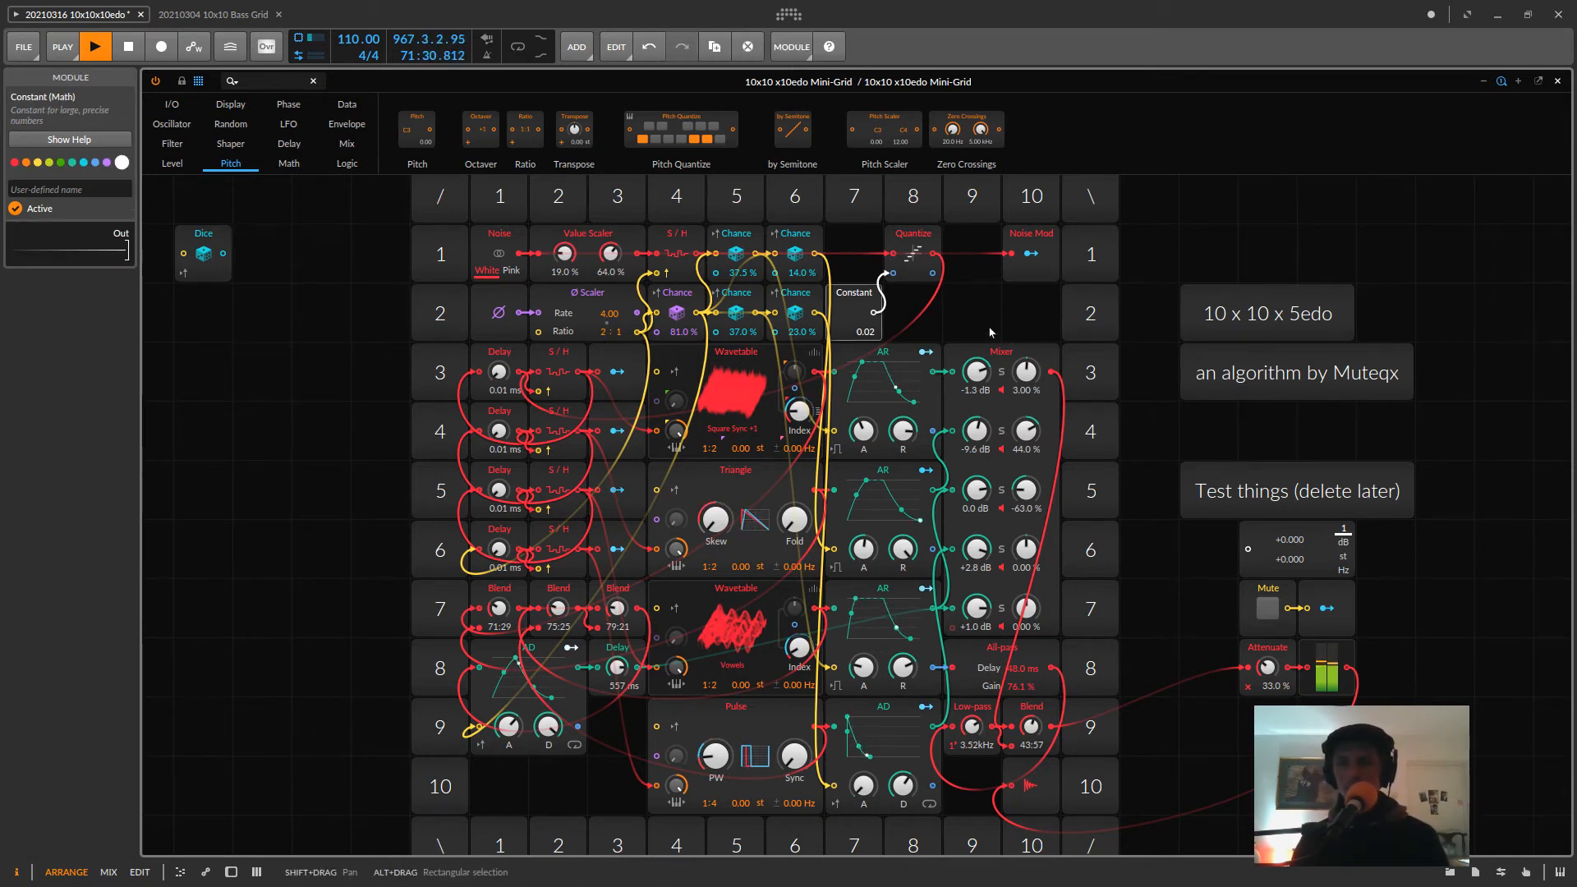
left_click_drag(933, 253, 1247, 547)
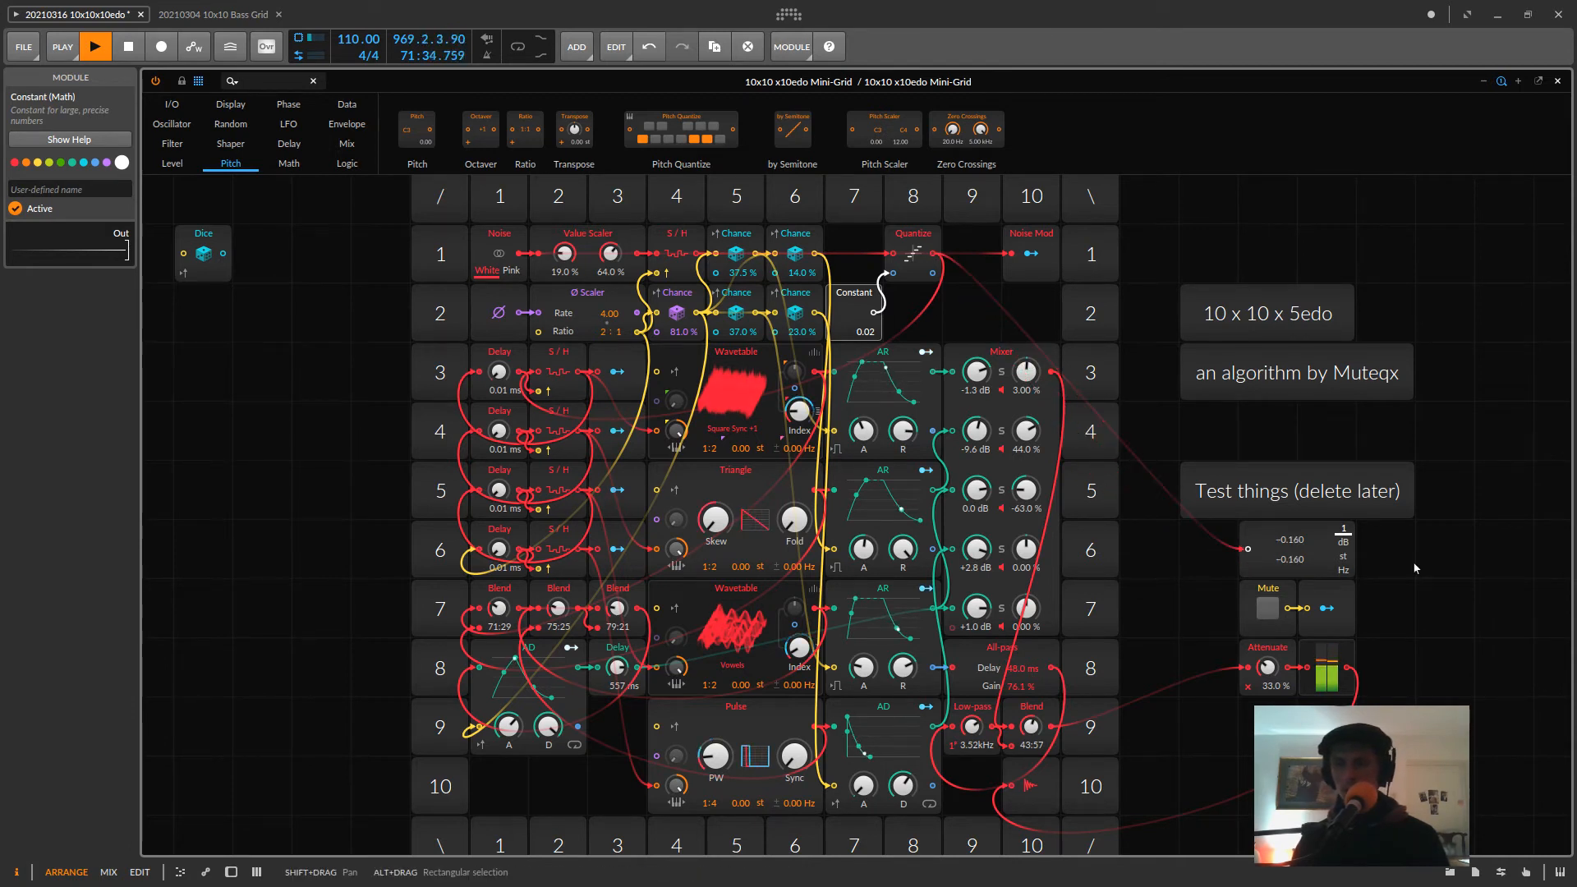
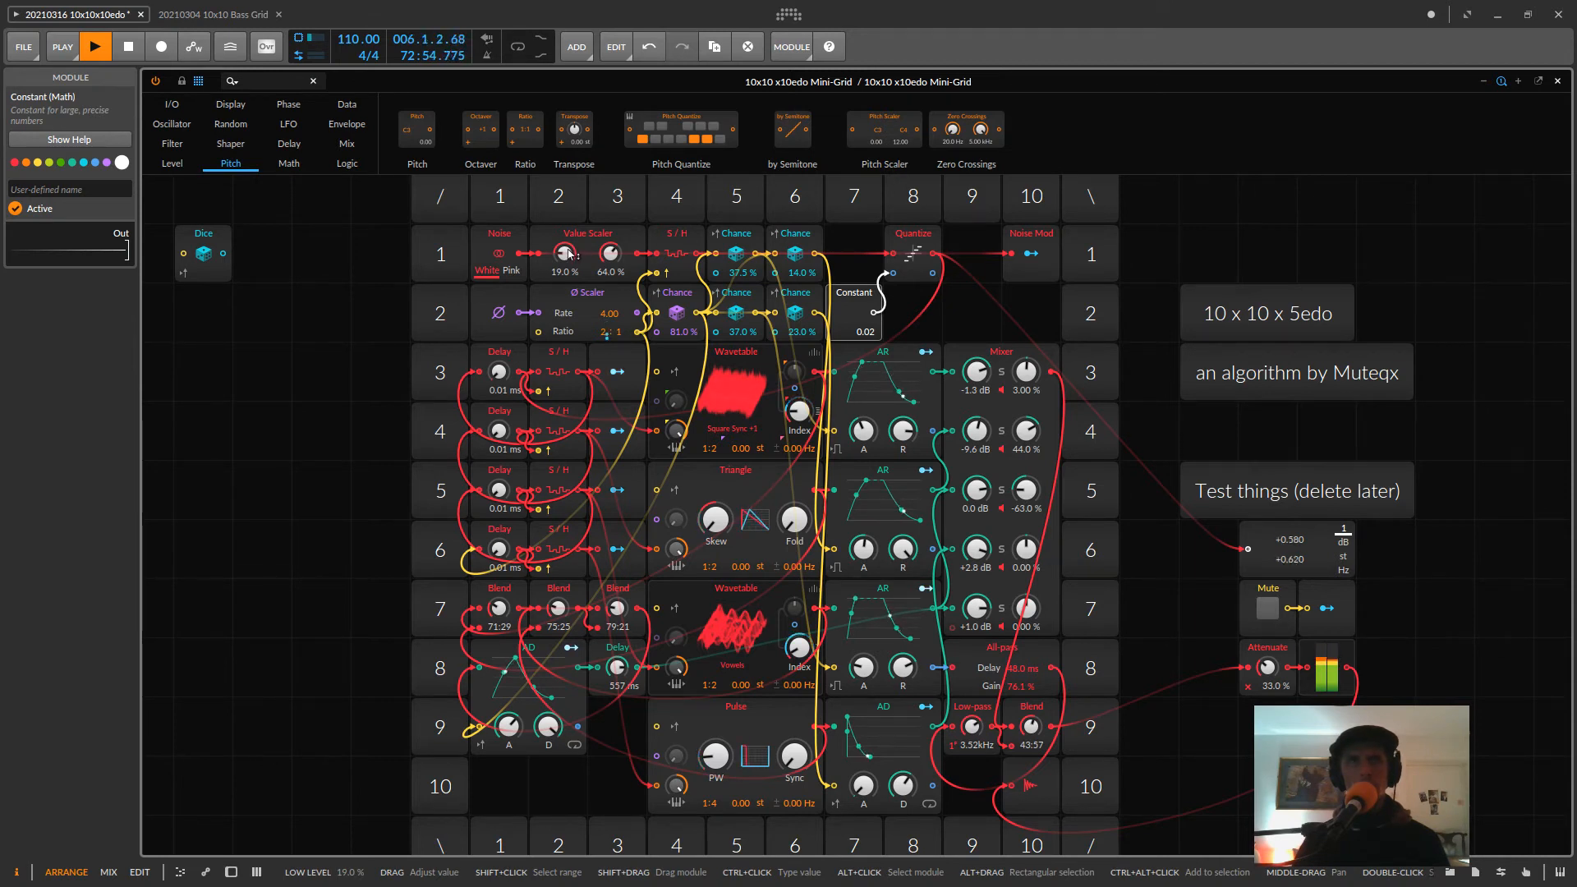
left_click_drag(609, 253, 609, 257)
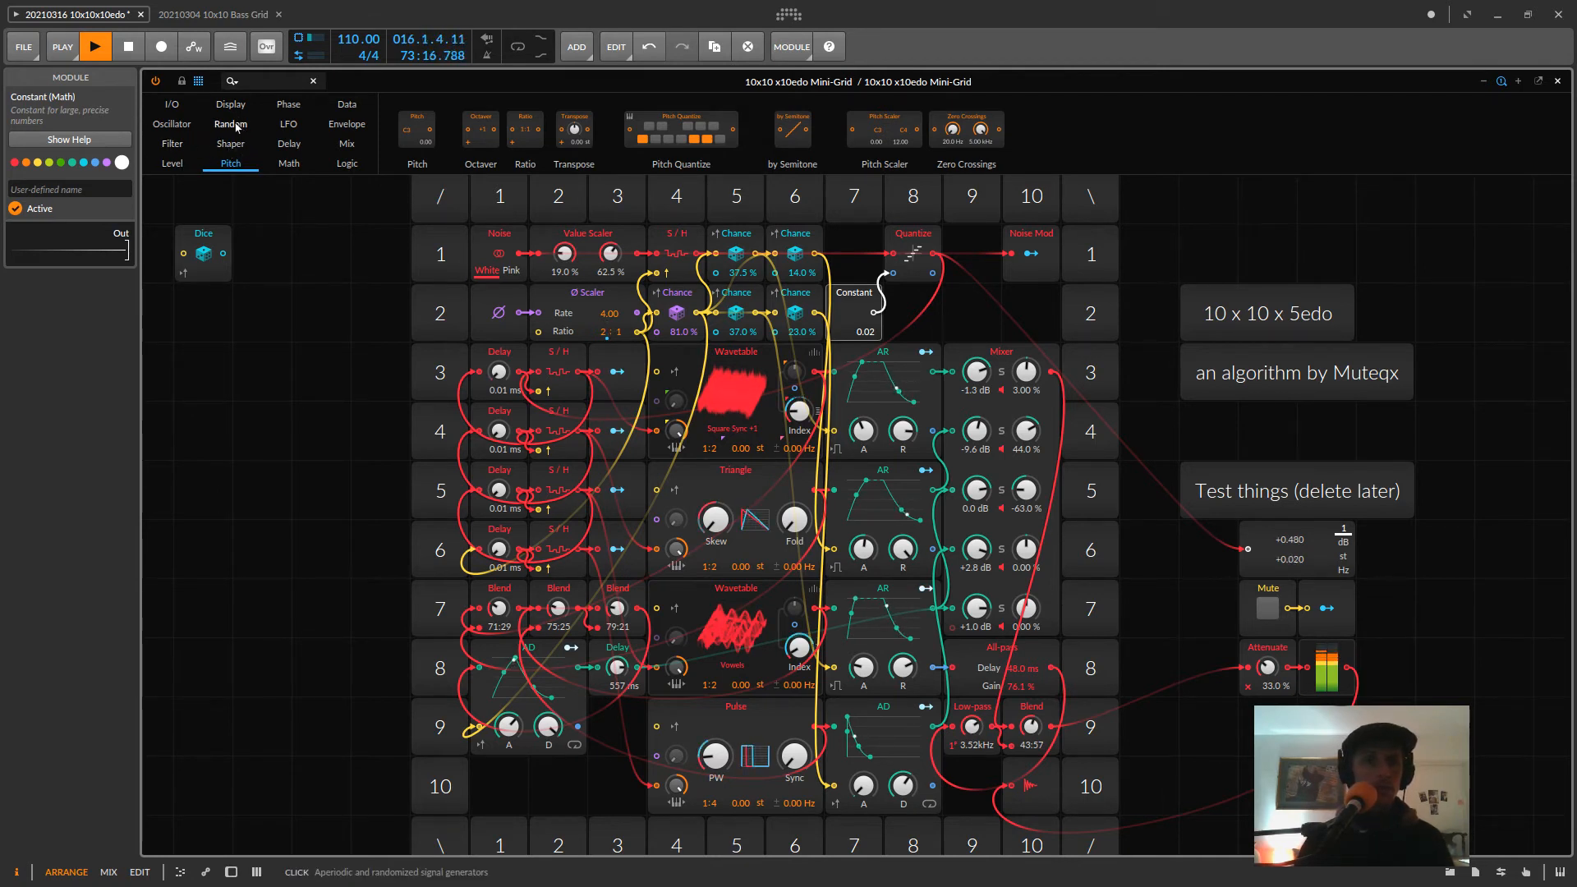
- Replace the AR envelopes of the Triangle and both Wavetable voices with AD envelopes, using a 98.4 ms attack on the Vowels voice
left_click(347, 124)
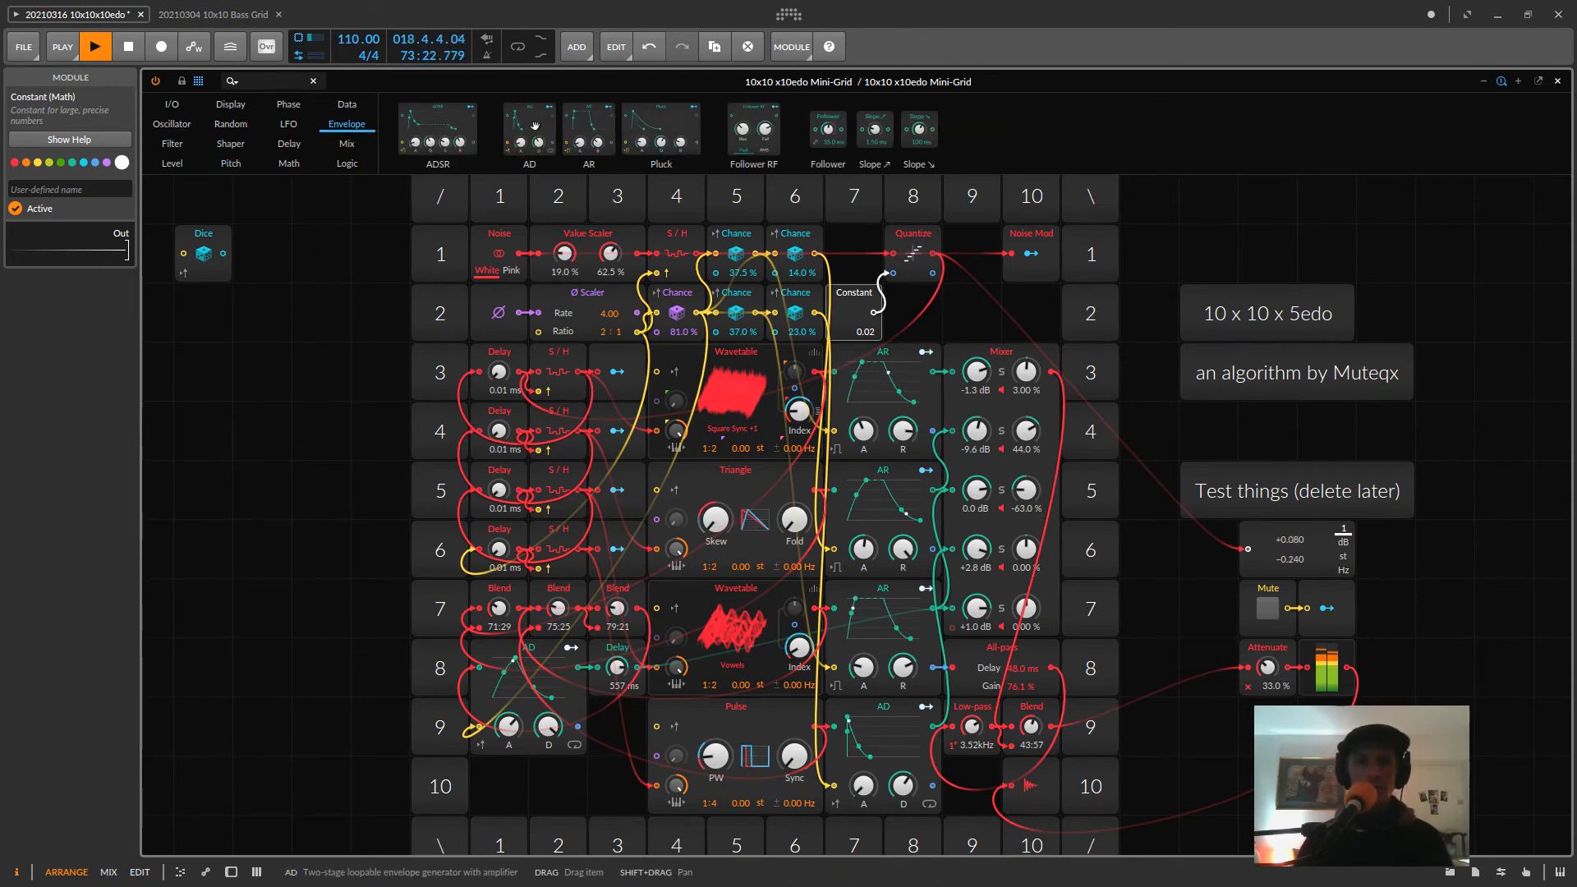
left_click_drag(532, 128, 932, 452)
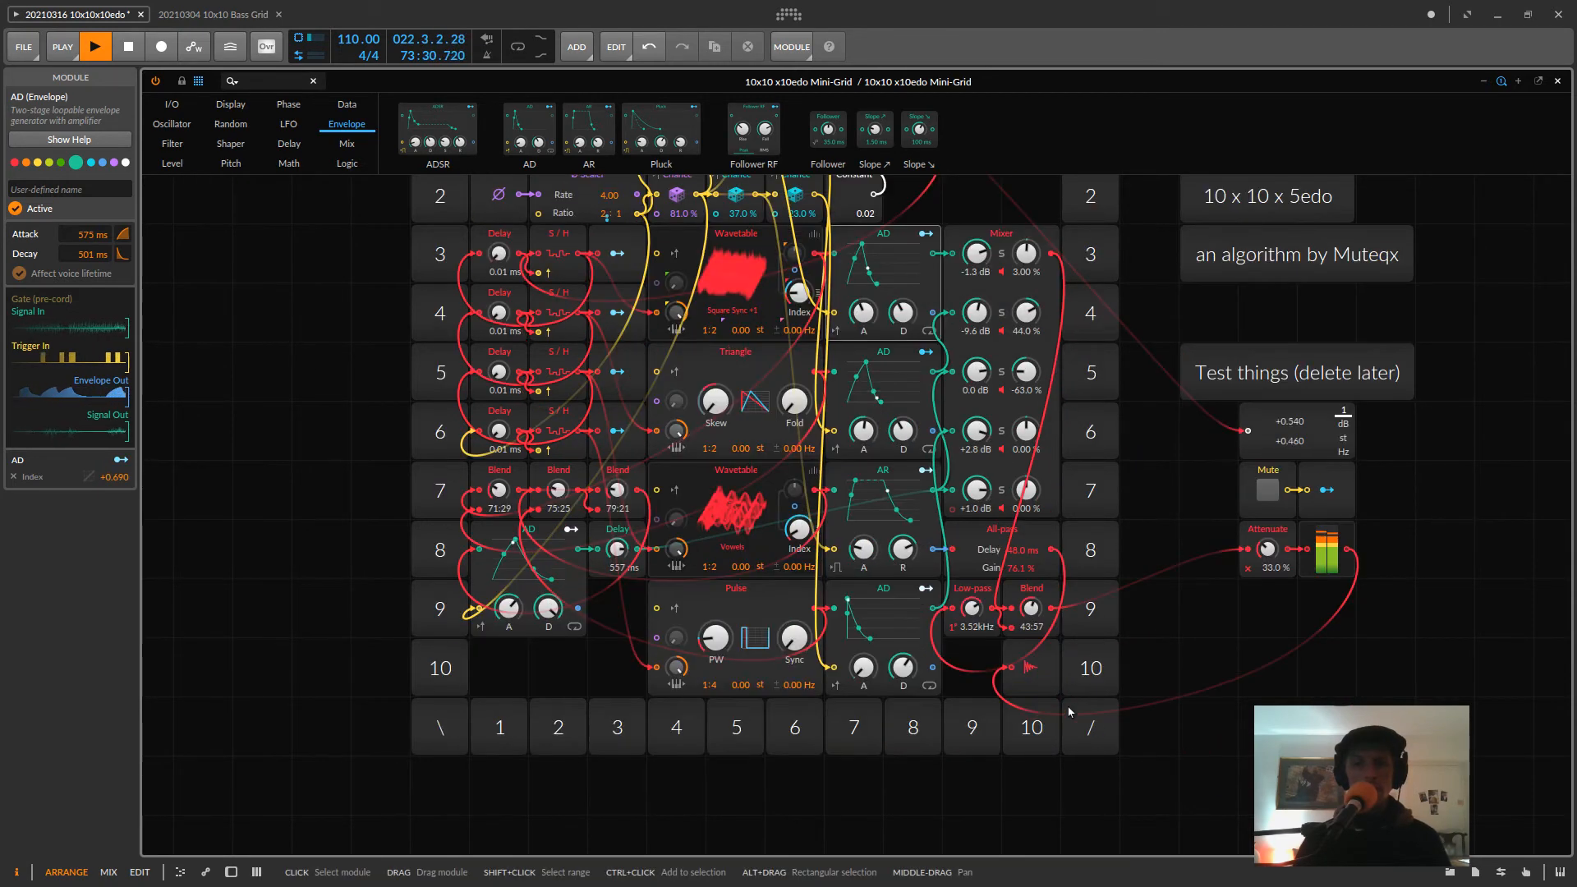
scroll(1104, 705, "down", 2)
scroll(1105, 705, "up", 1)
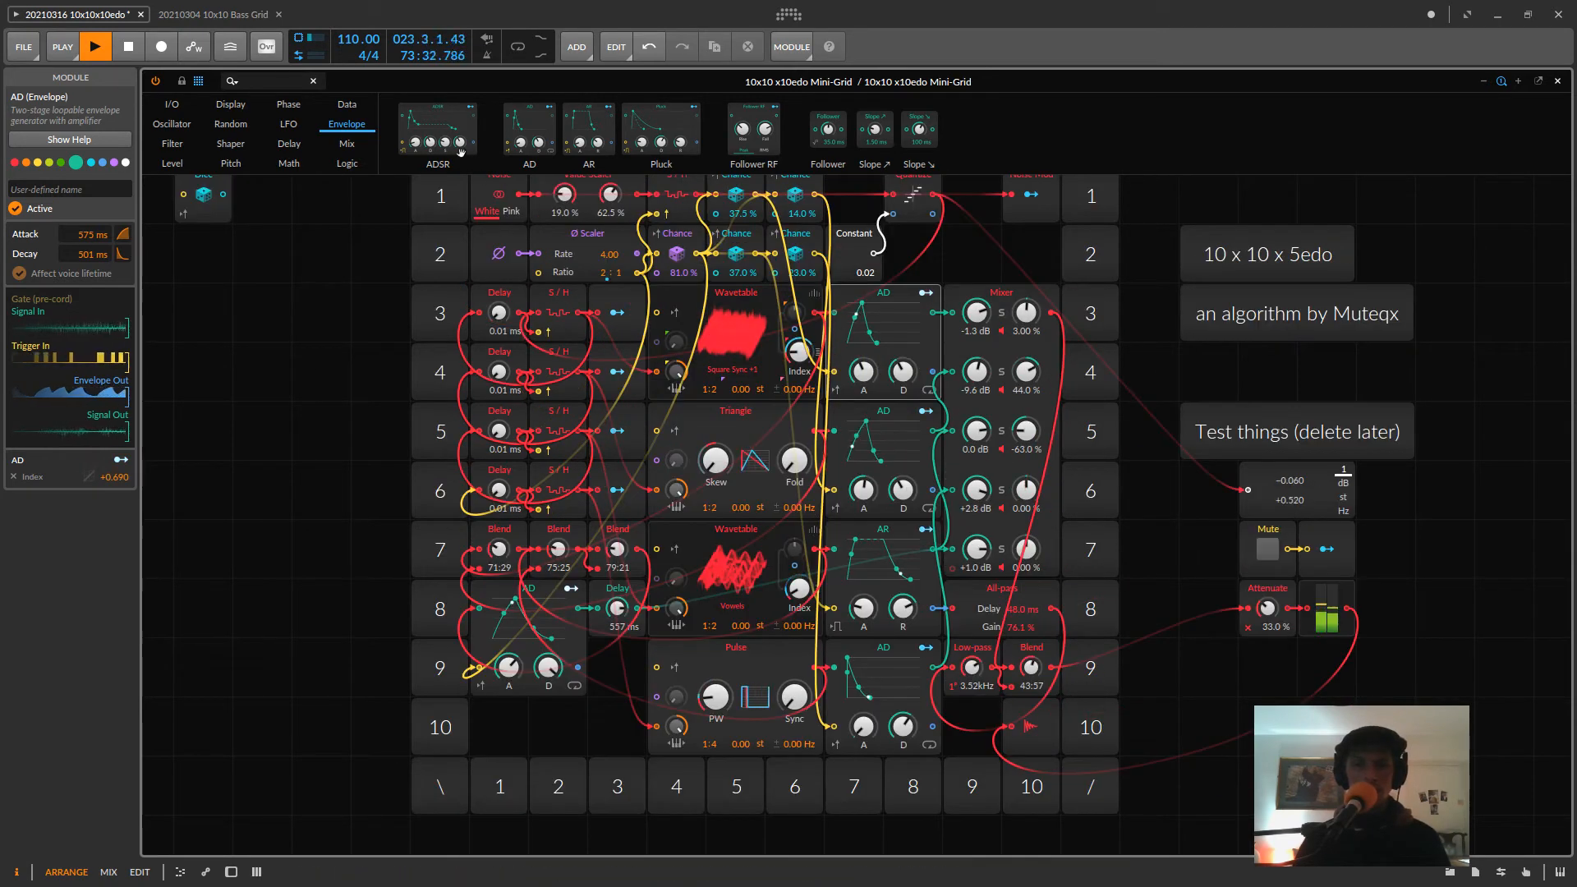
left_click_drag(581, 141, 945, 557)
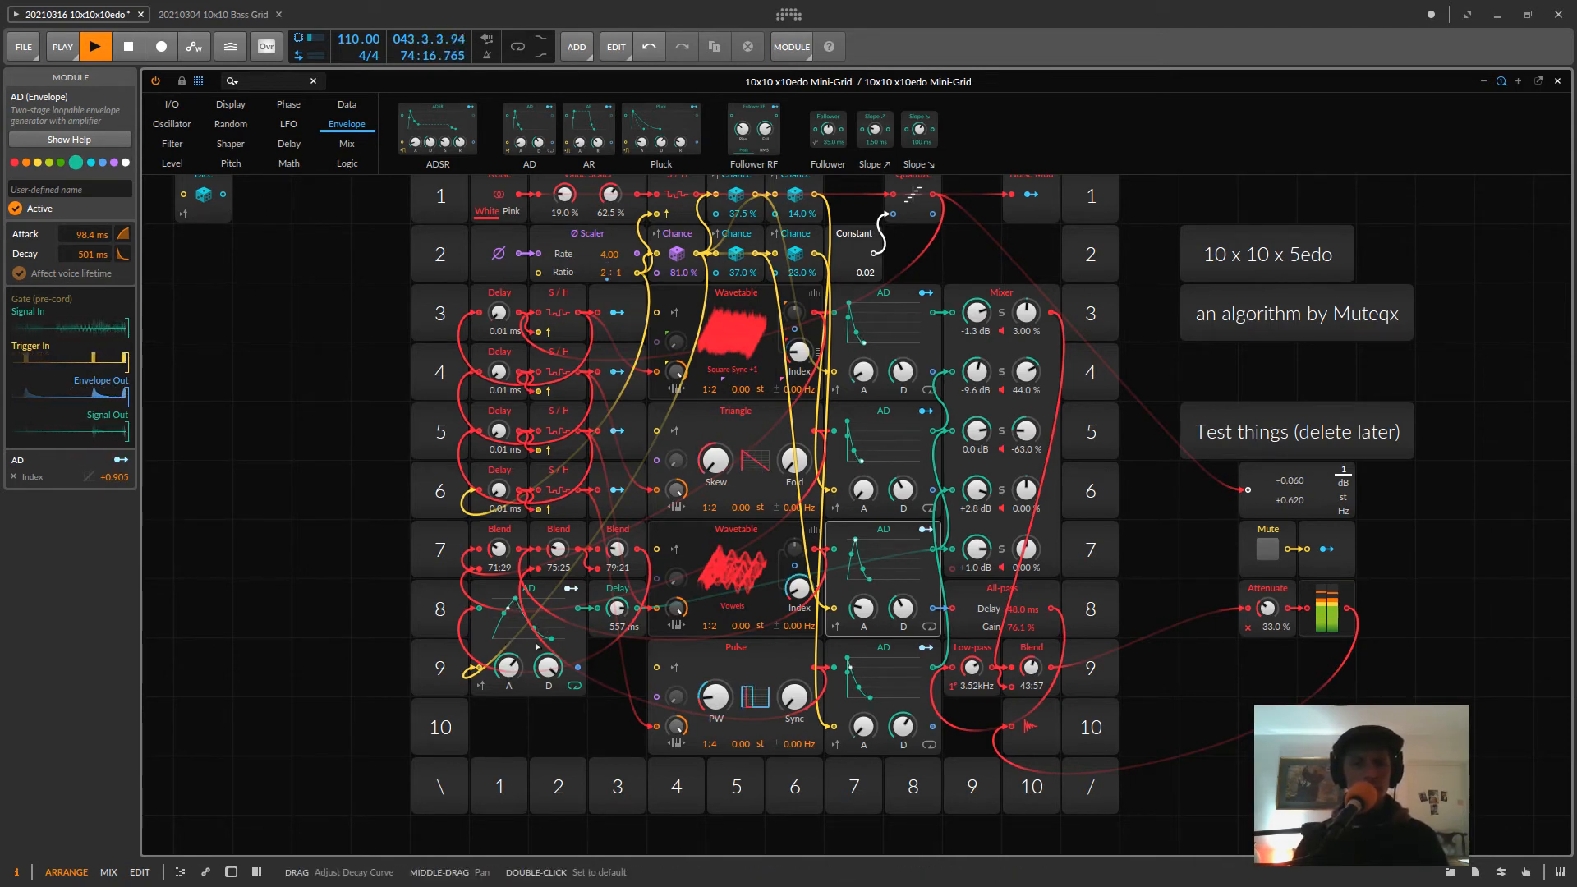
- Shorten the attack and decay of the AD envelope feeding the Delay, and set the third Blend to 75:25 with mixer channel 5 soloed
left_click_drag(550, 666, 509, 688)
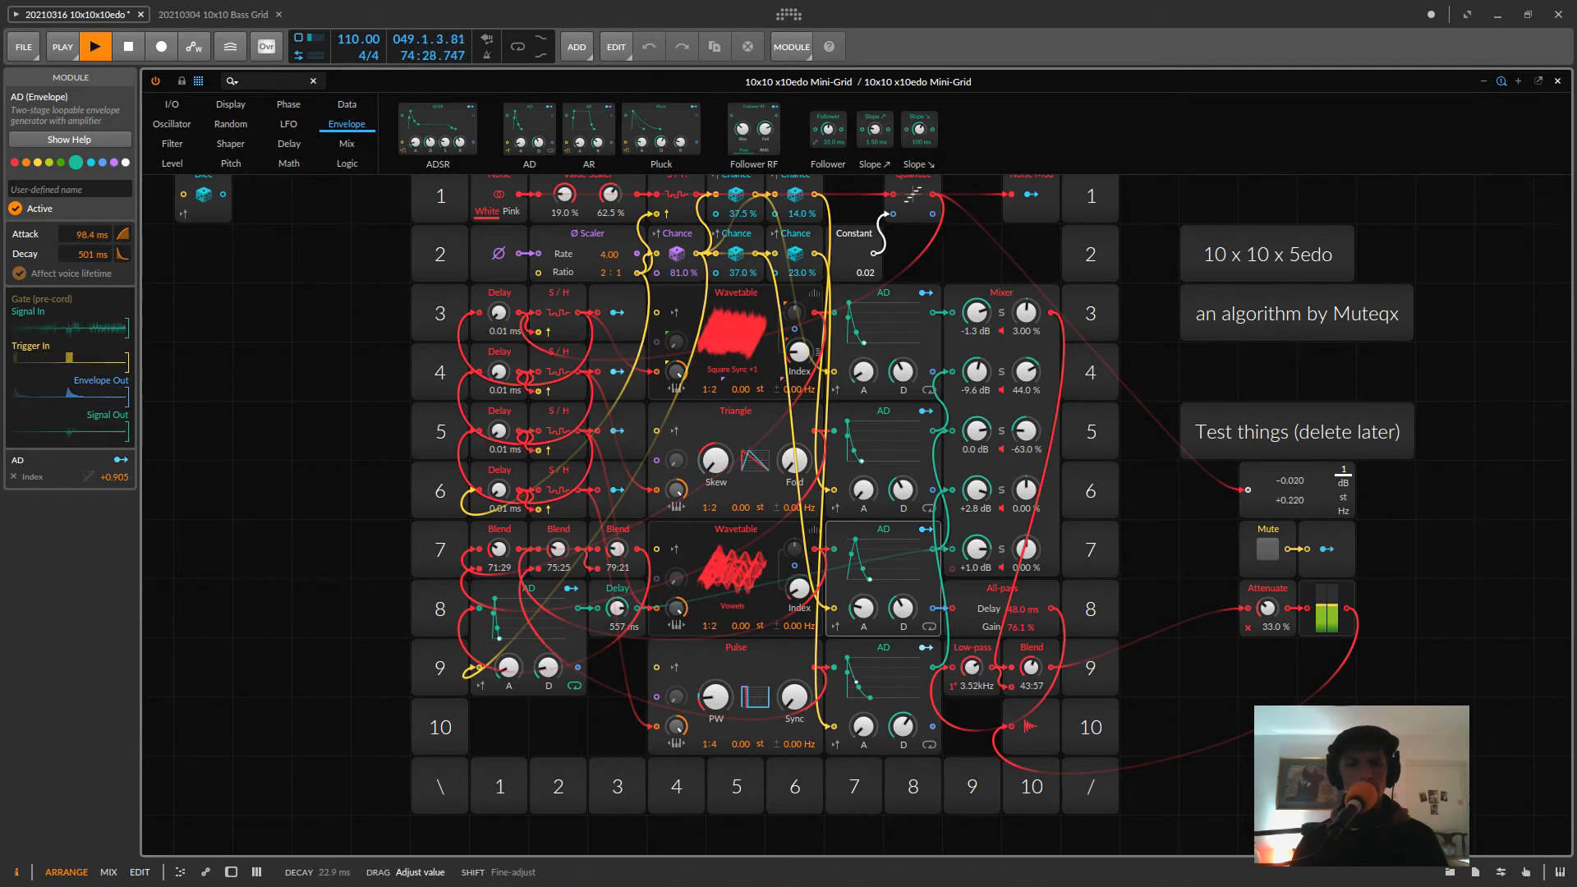
left_click(1002, 550)
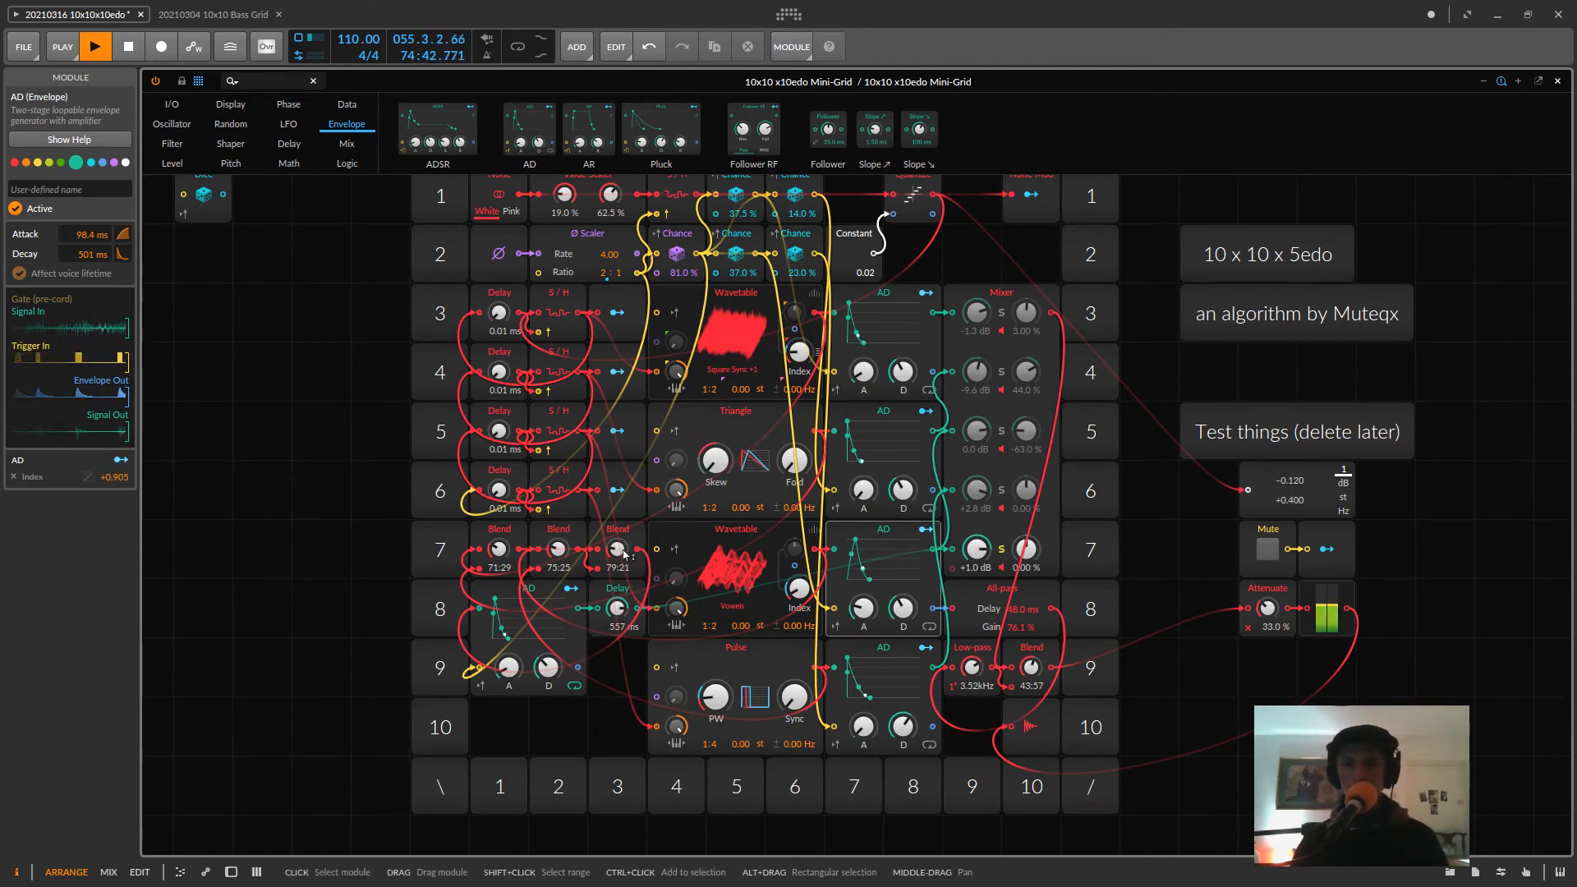
left_click_drag(619, 550, 620, 591)
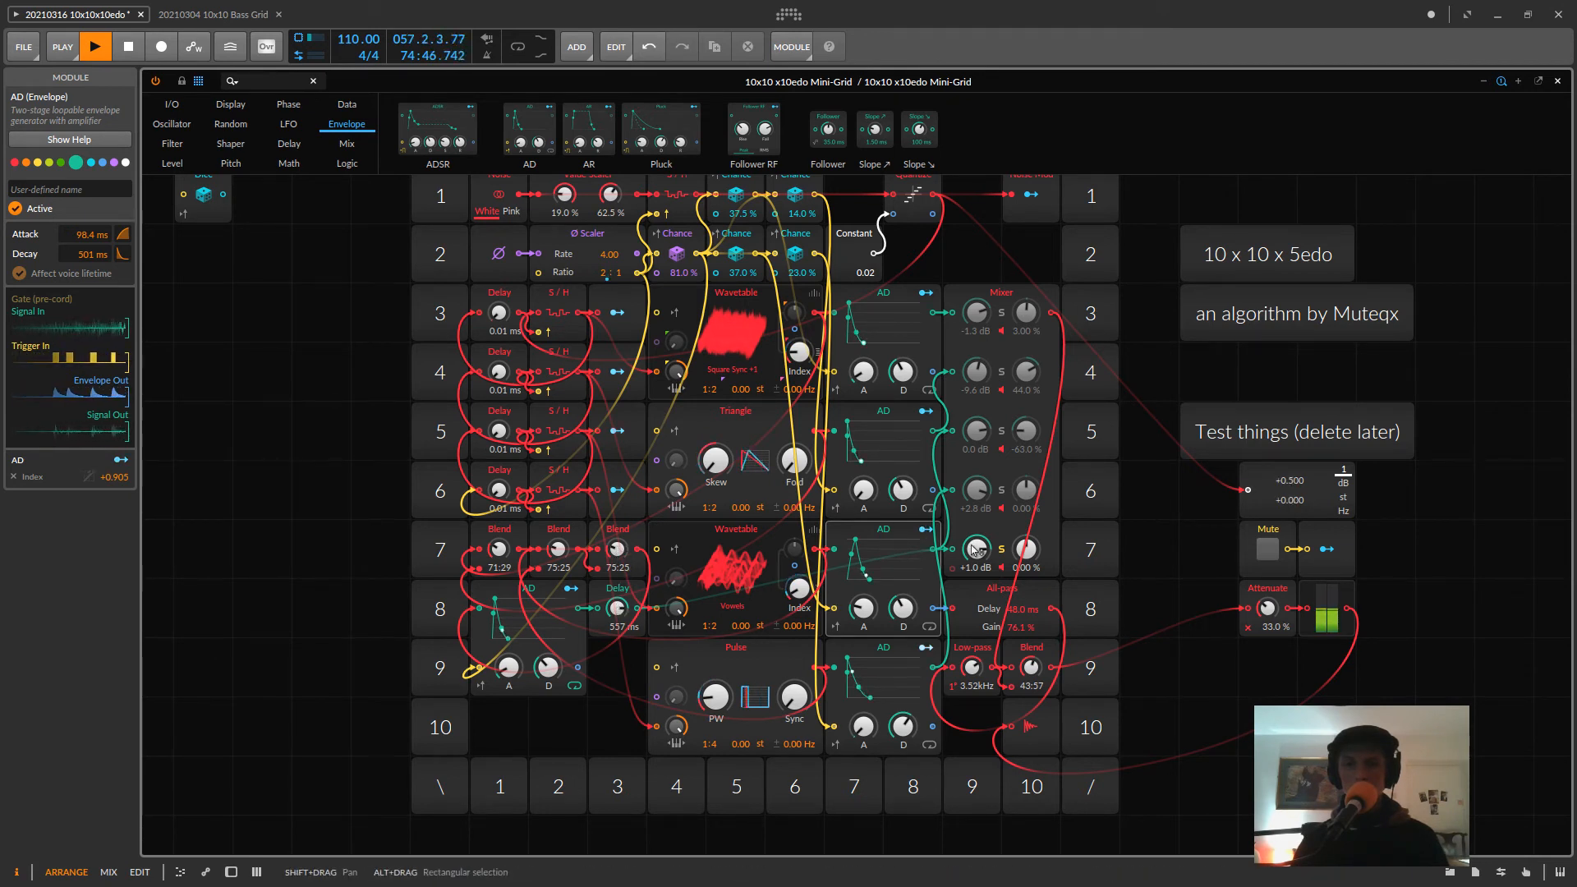
- Raise mixer channel 5 to +6.0 dB and switch its solo off
left_click_drag(981, 554, 982, 546)
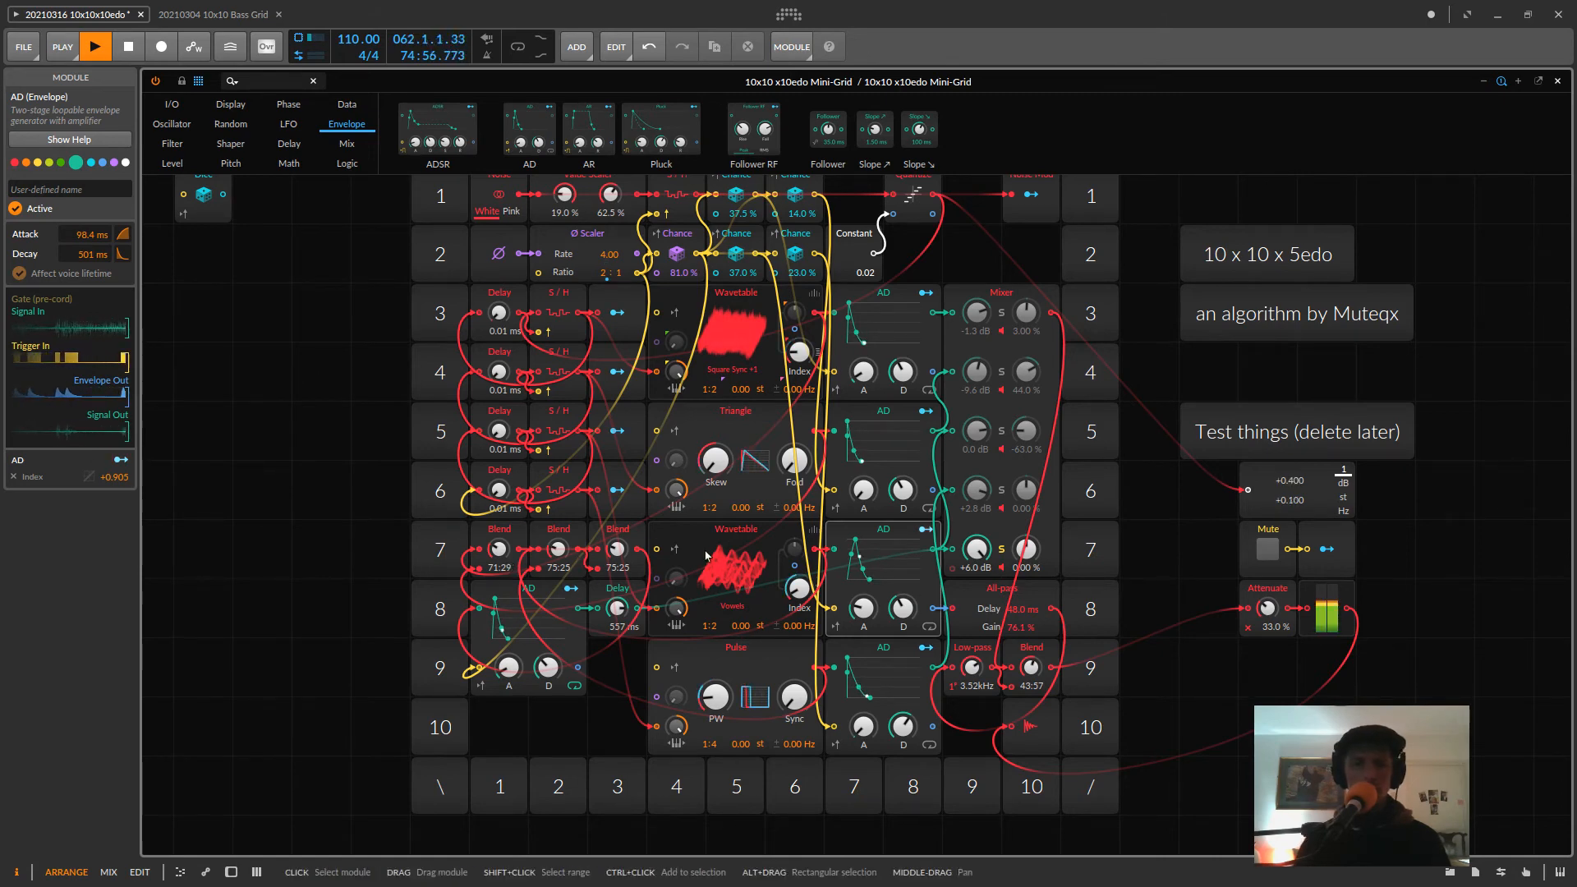
scroll(998, 567, "up", 1)
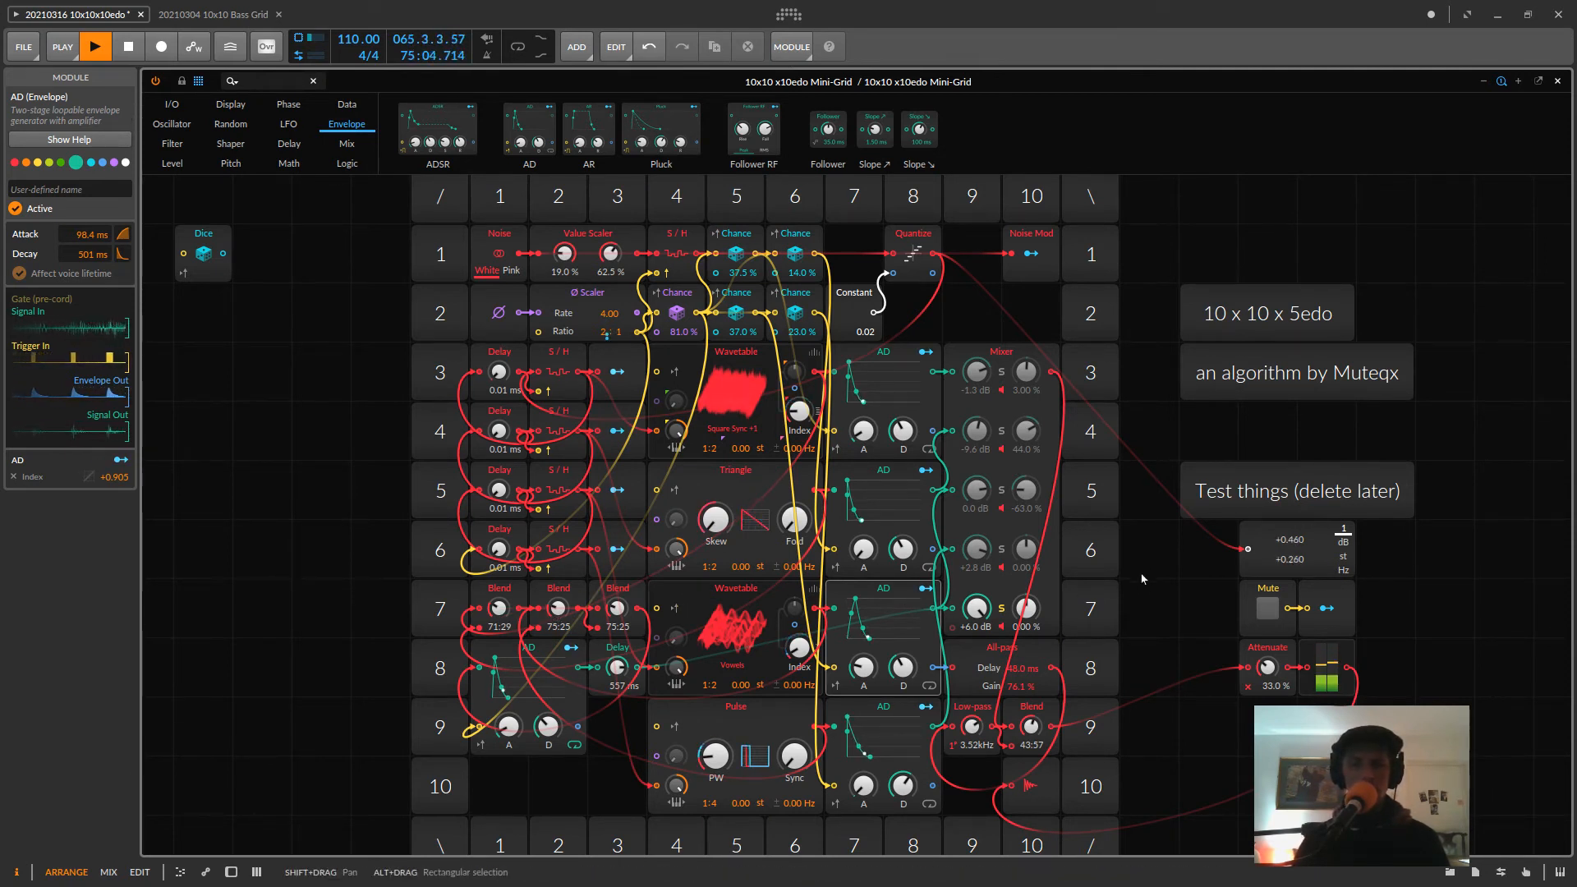
left_click(1002, 611)
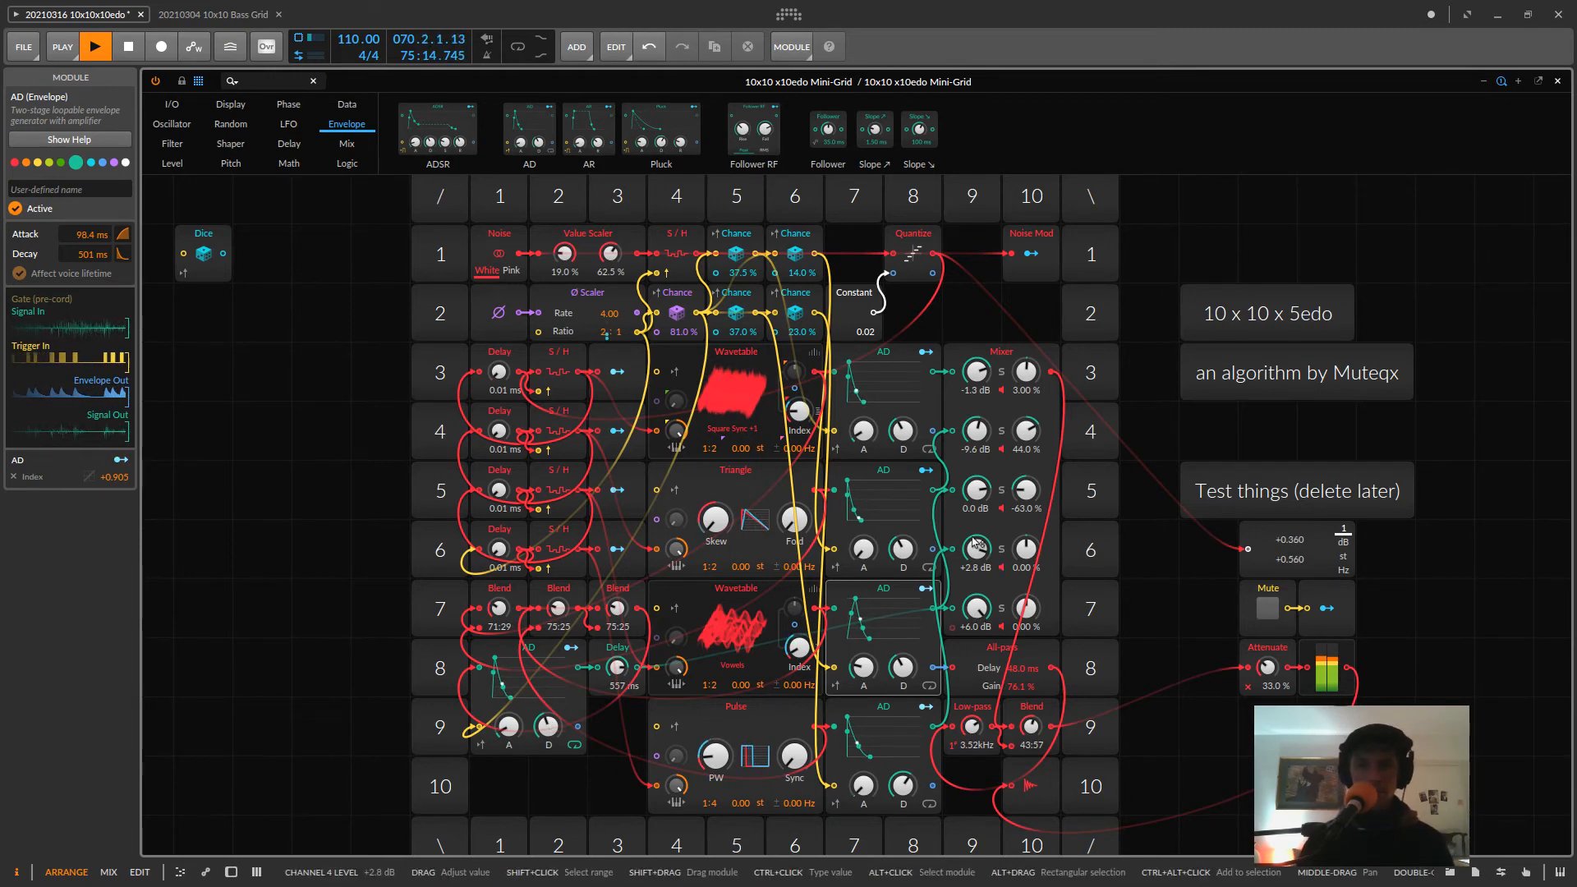
- Add a Gain - Vol module outside the numbered grid and move the third Blend module out of row 7 near it
scroll(634, 583, "down", 1)
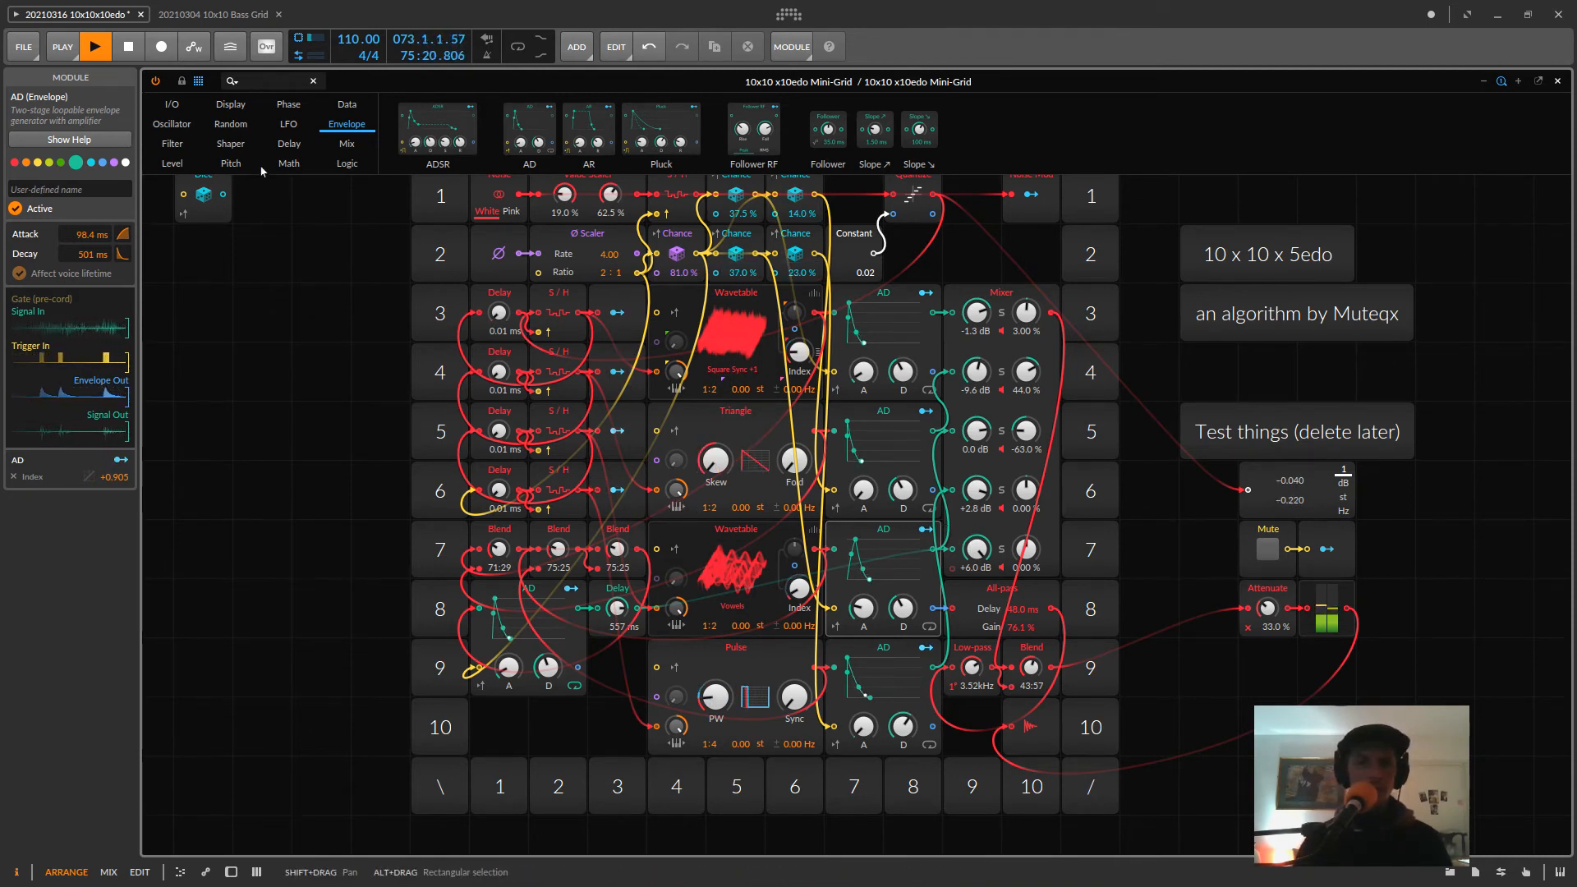
left_click(171, 164)
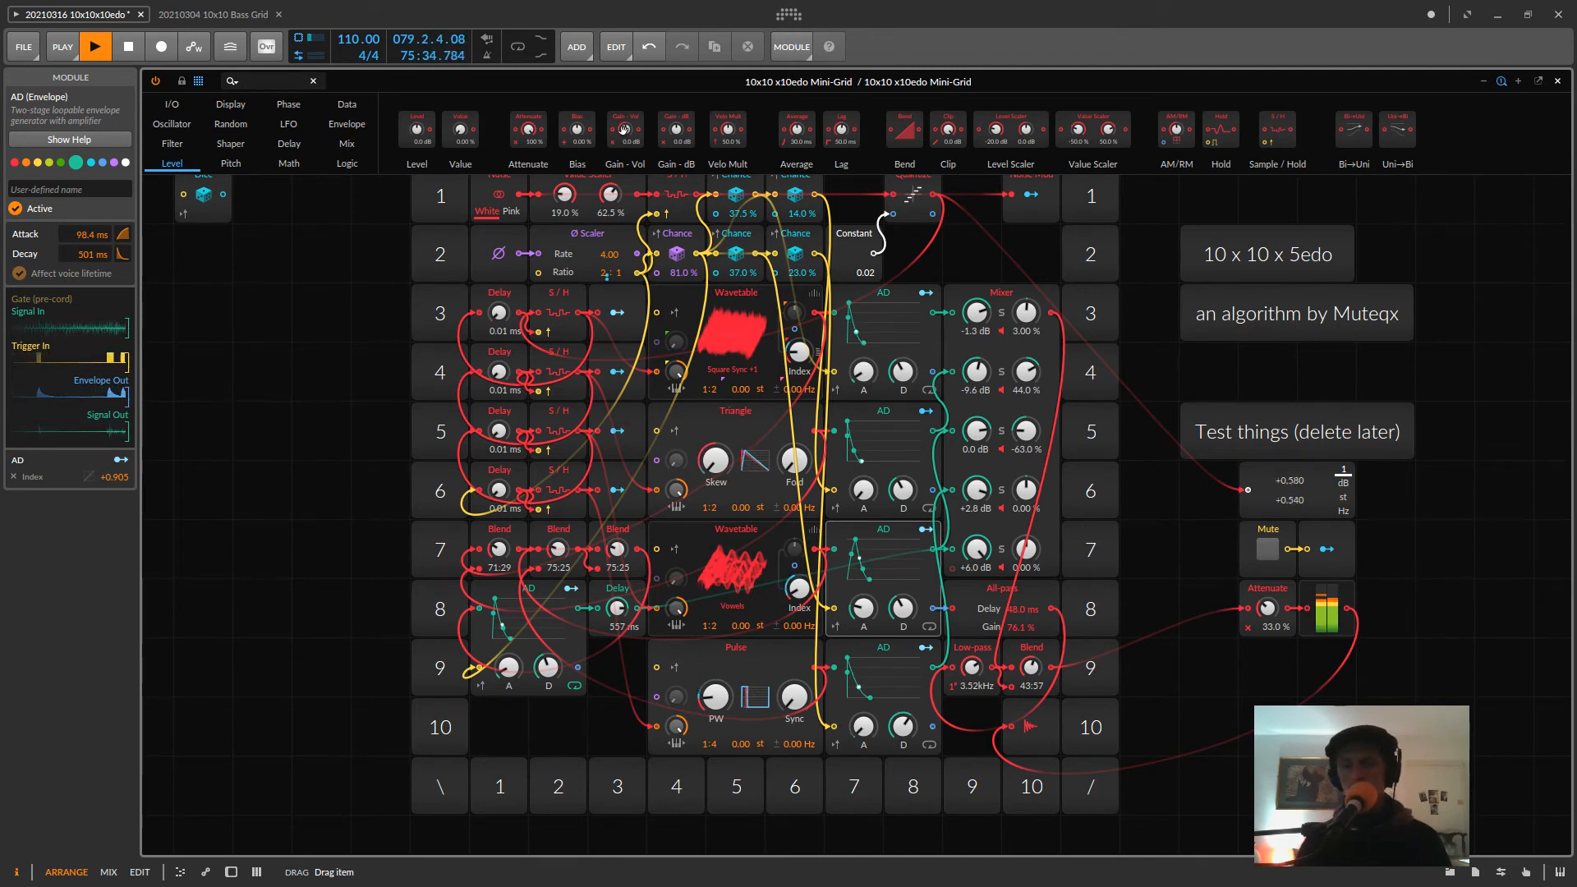
left_click_drag(436, 403, 322, 608)
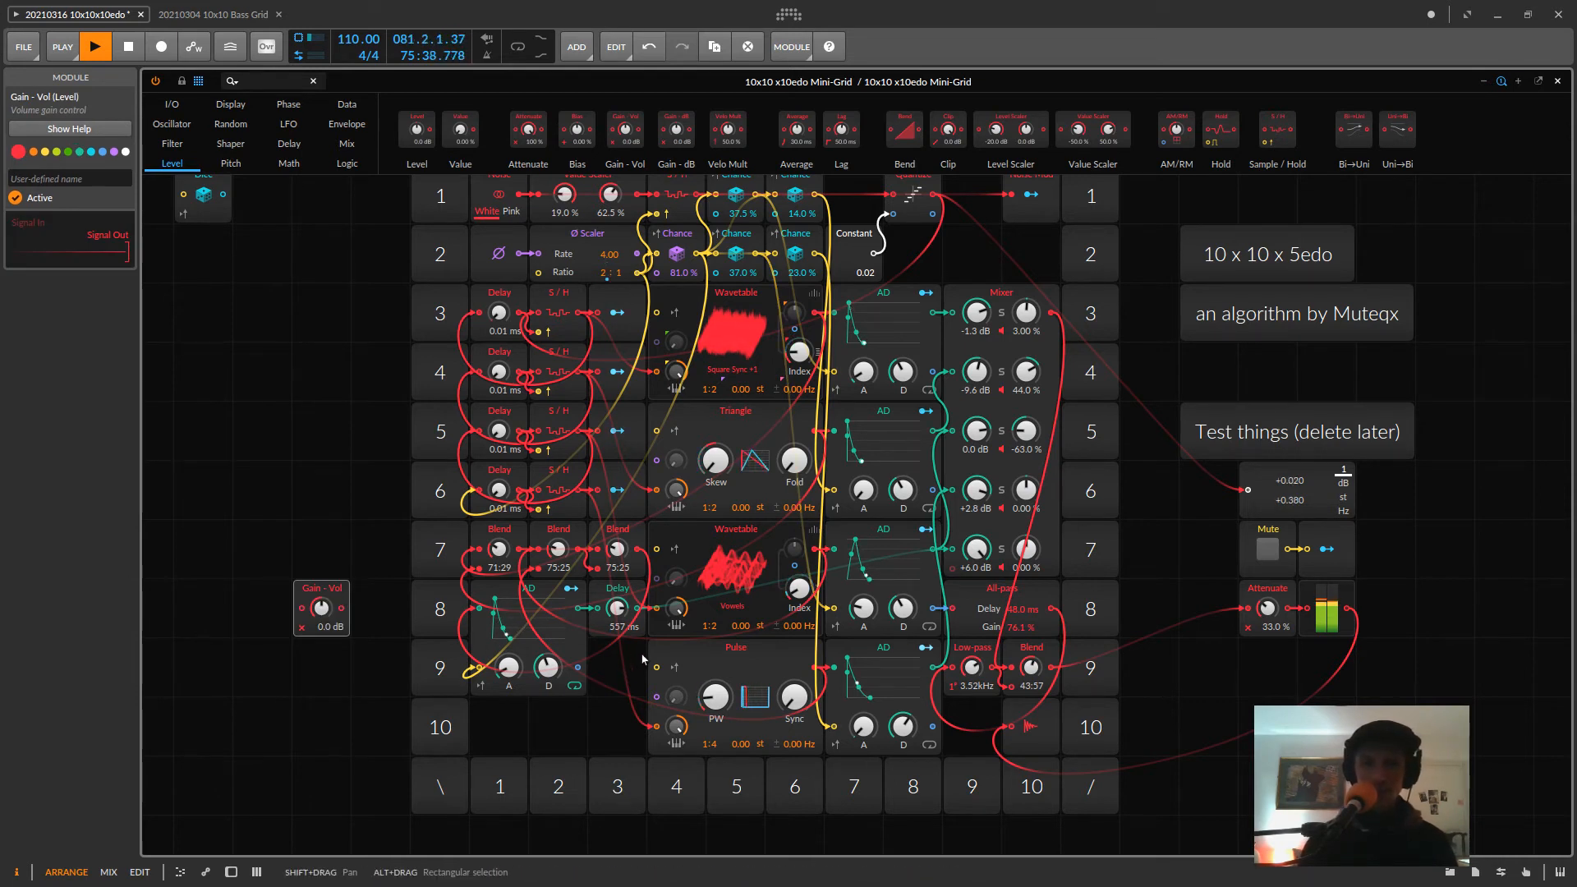
left_click(630, 534)
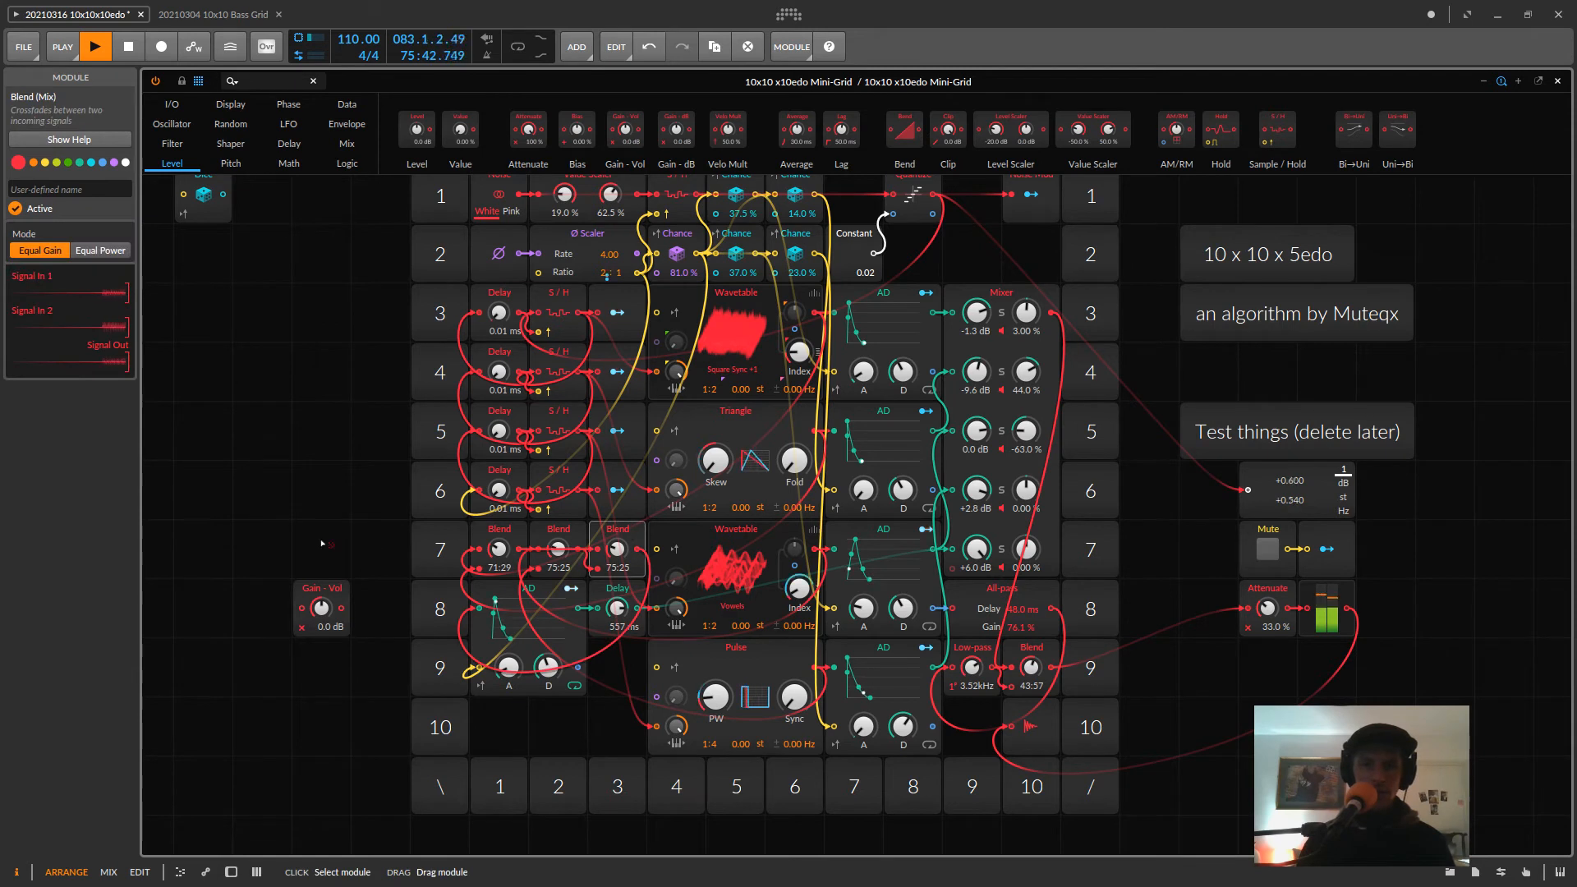
left_click_drag(322, 544, 210, 493)
- Insert the Gain - Vol module after the relocated Blend's output and set its gain to +11.3 dB
left_click(326, 597)
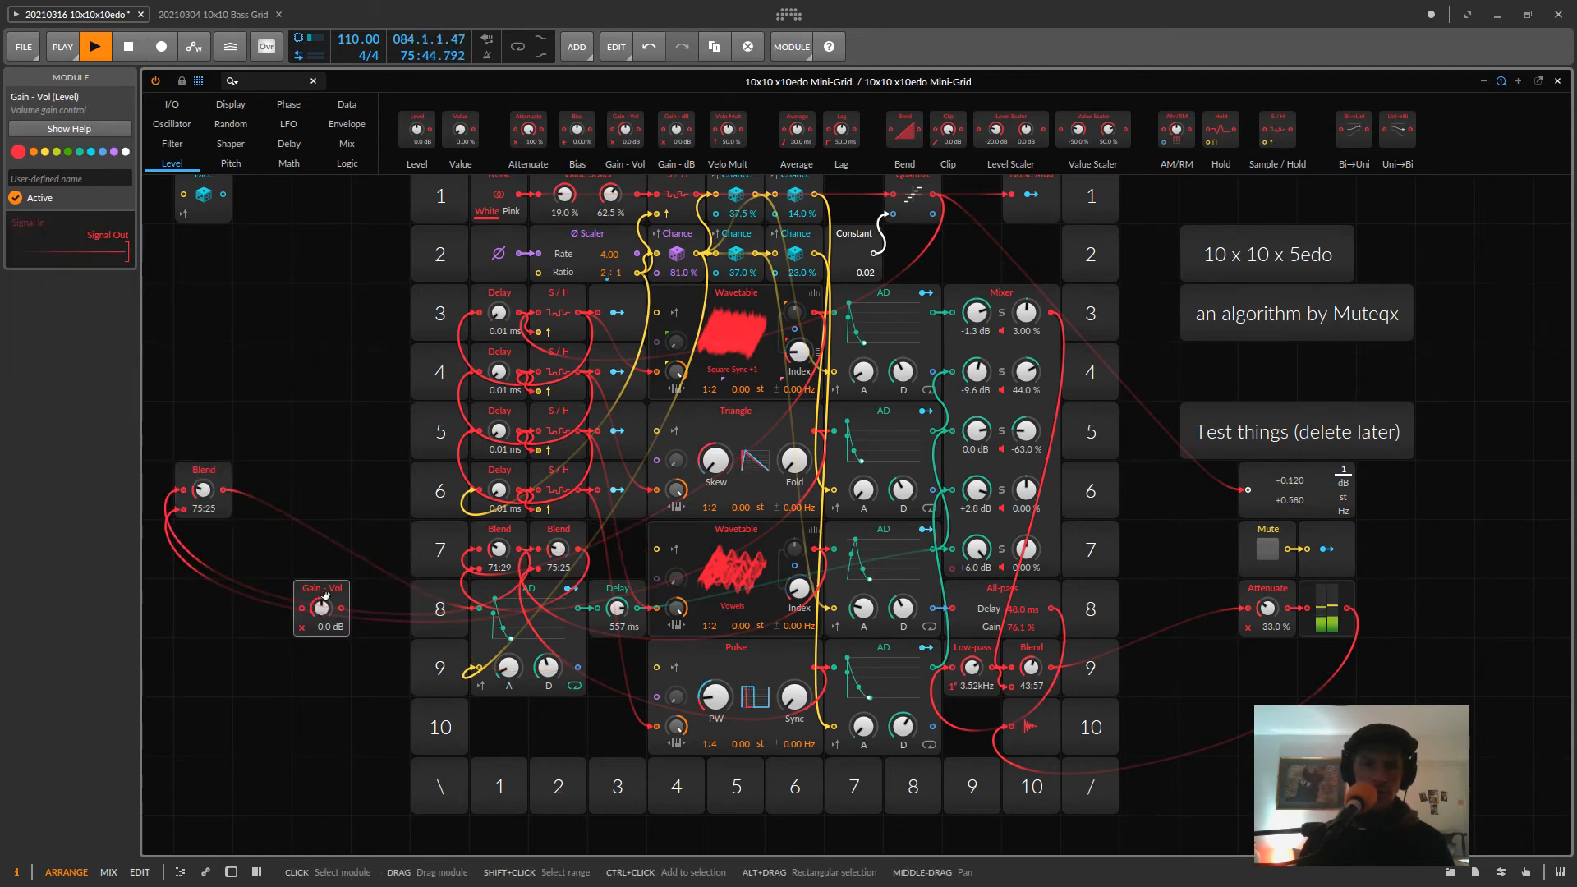
left_click(1030, 198)
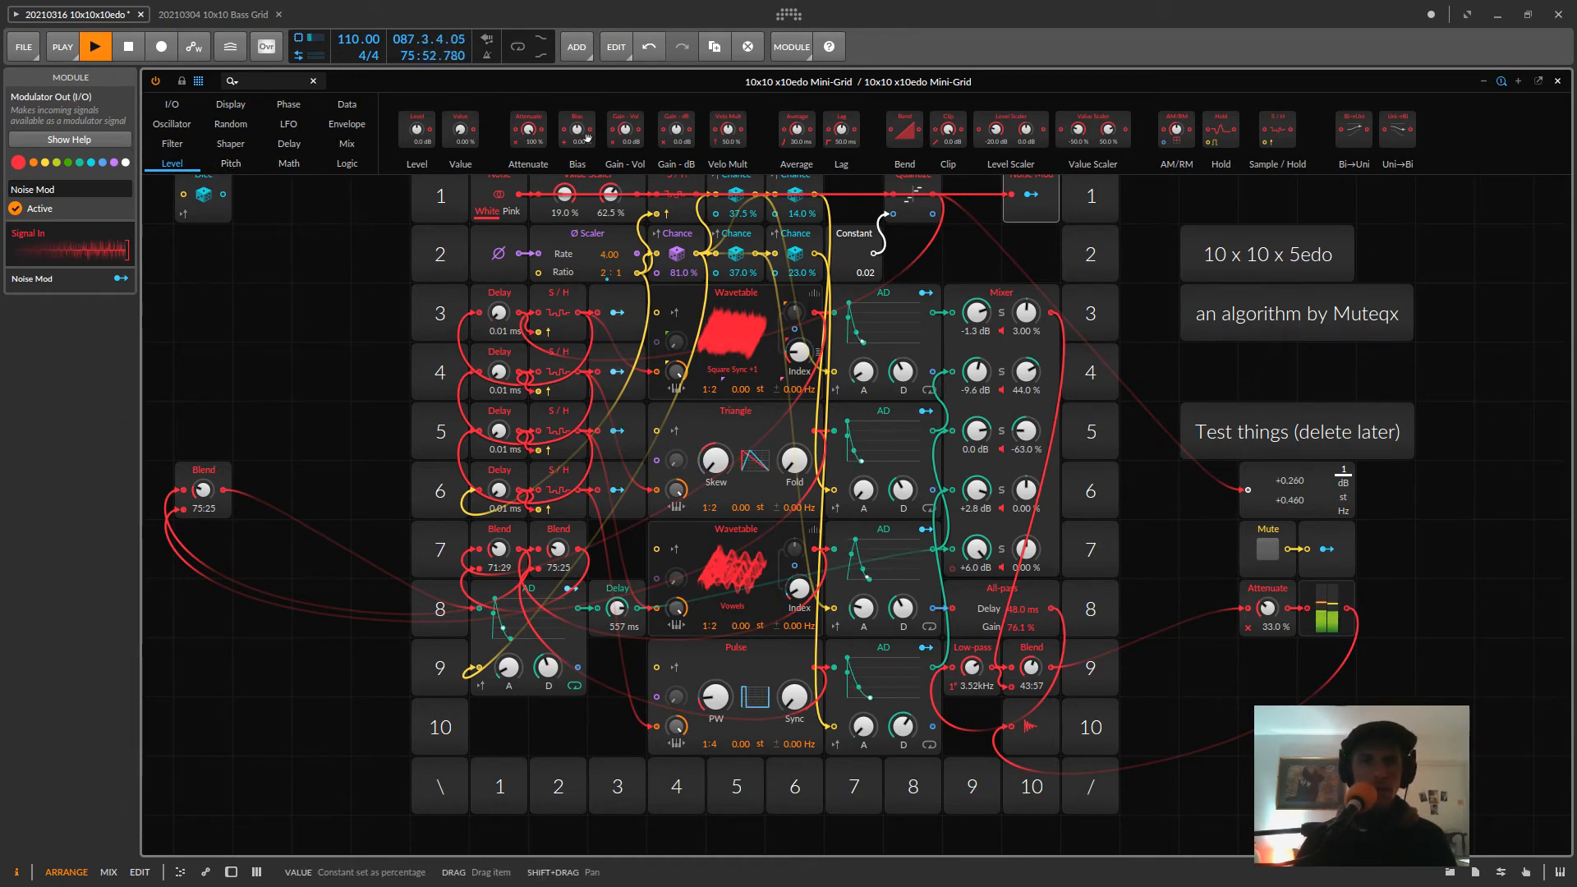
left_click(448, 403)
key("ctrl+v")
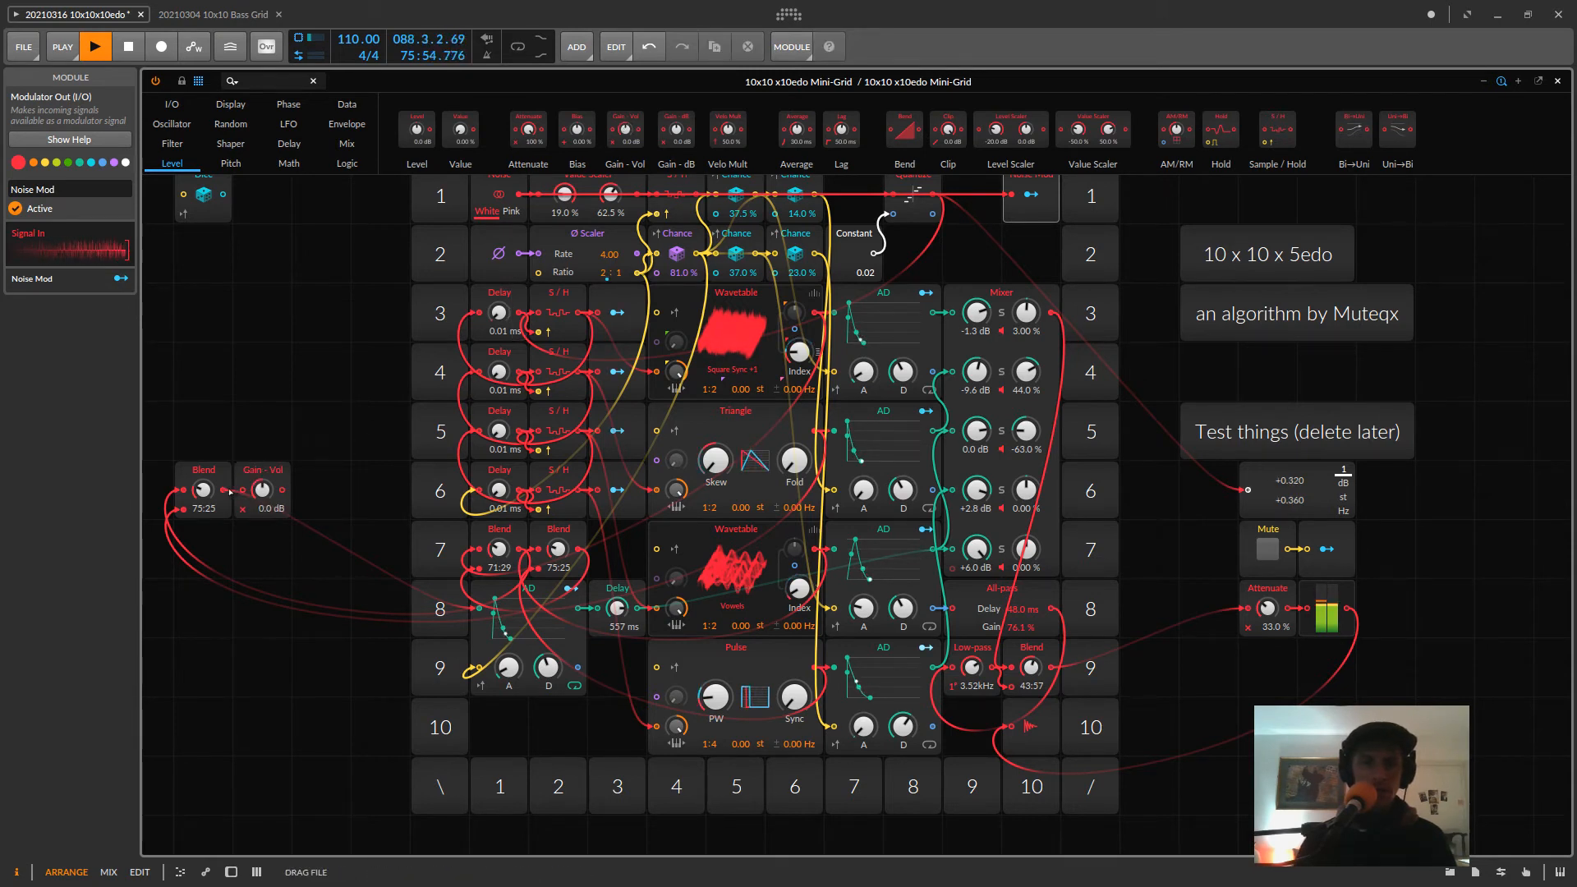
left_click(300, 499)
mouse_move(262, 490)
left_mouse_down()
mouse_move(262, 469)
mouse_move(268, 499)
left_mouse_up()
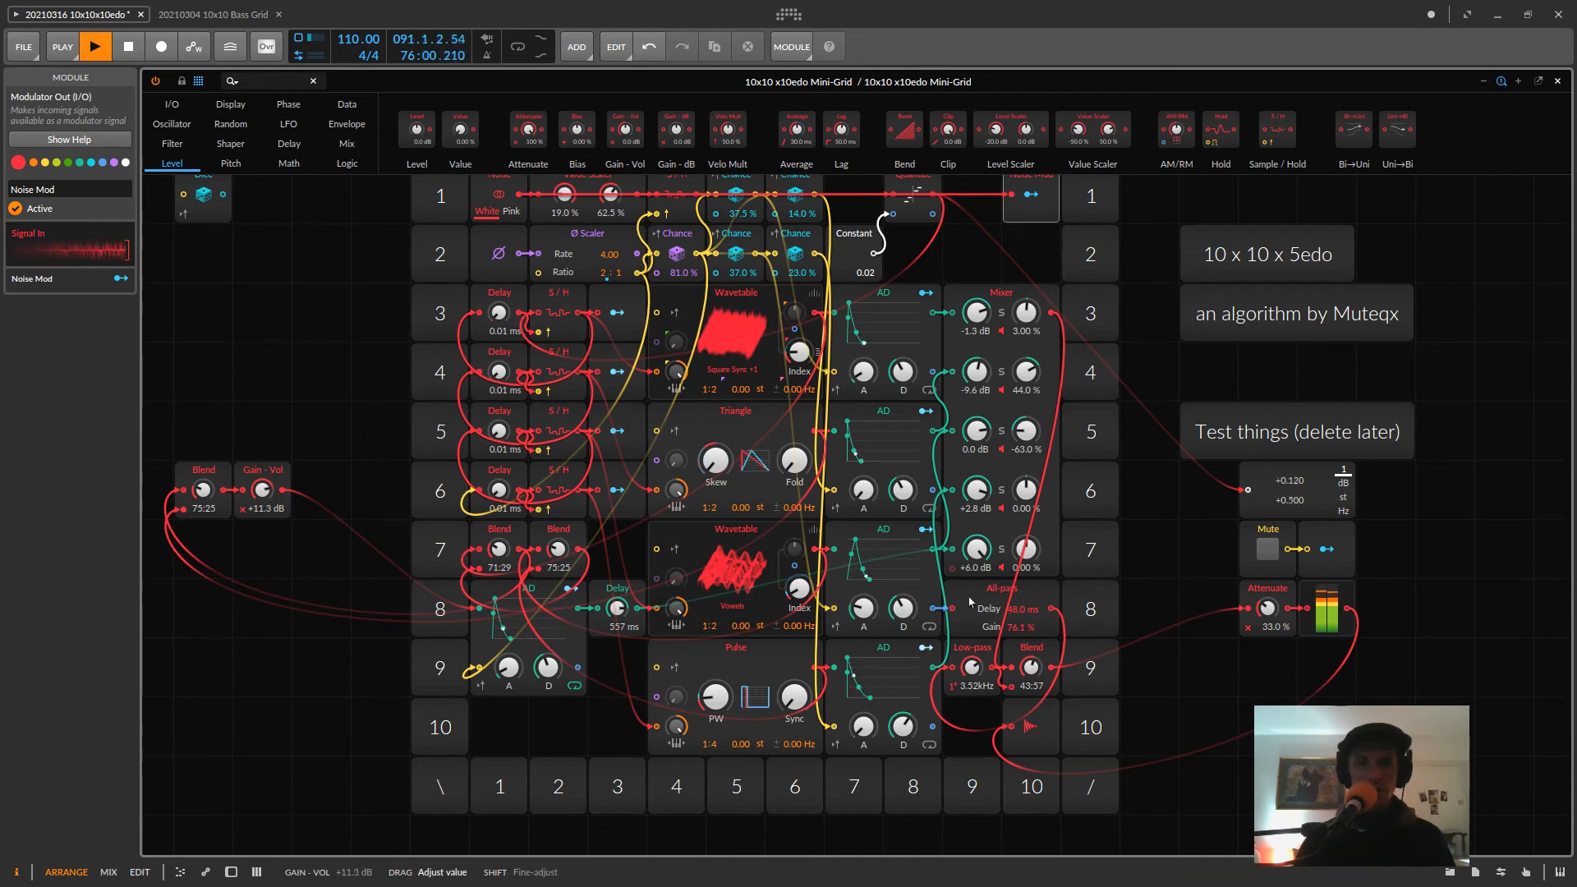
- Solo mixer channel 5, raise the Gain - Vol module to +13.0 dB and set the channel's level to 0.0 dB
left_click(1003, 555)
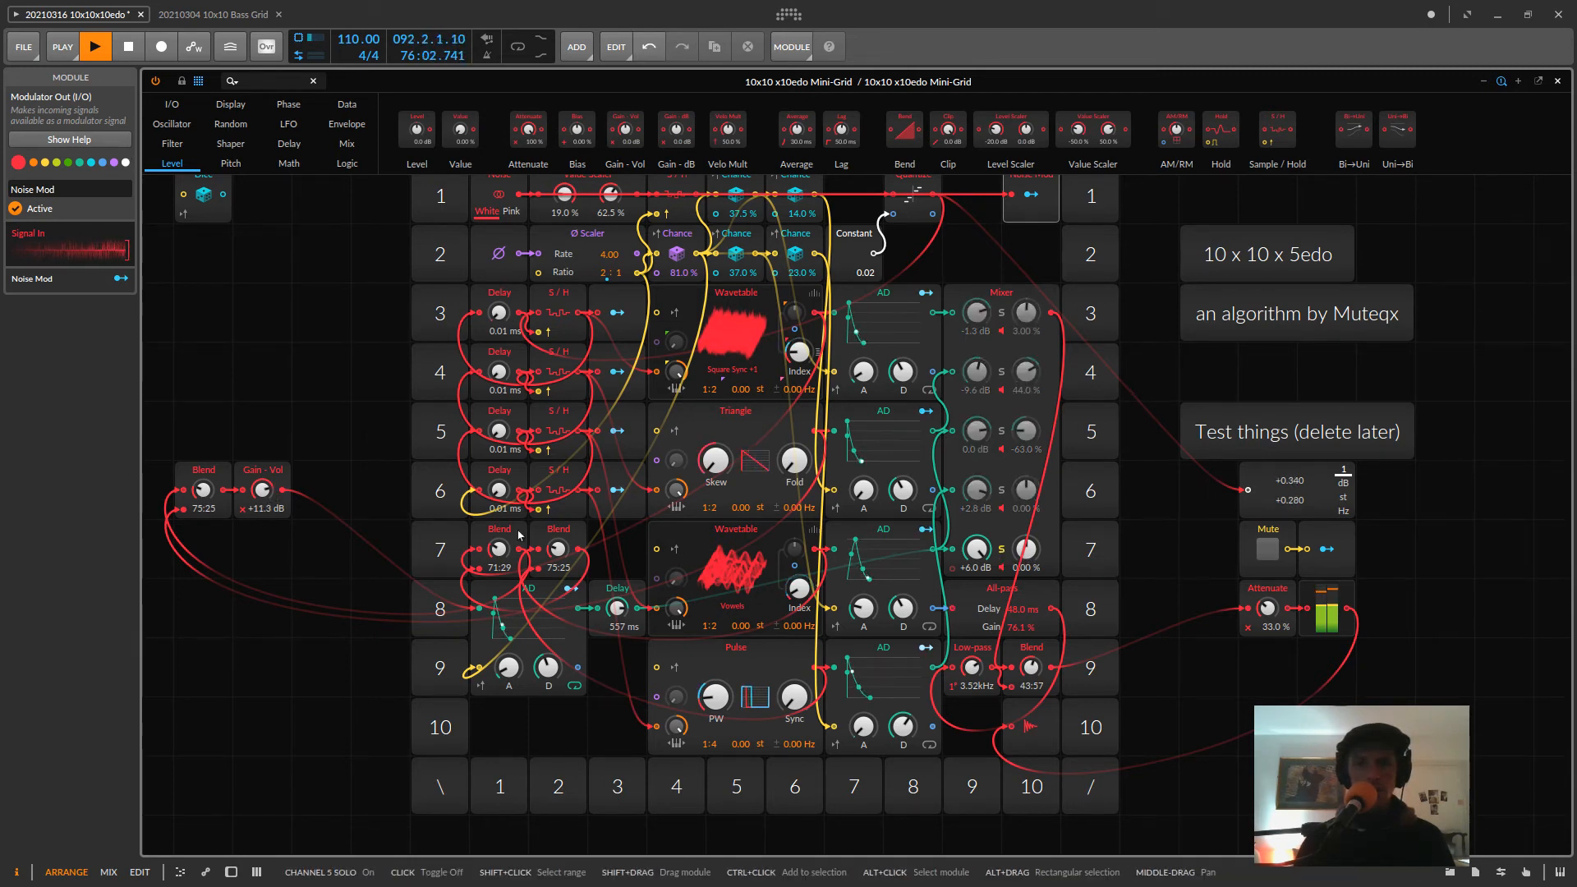
left_click_drag(264, 497, 264, 490)
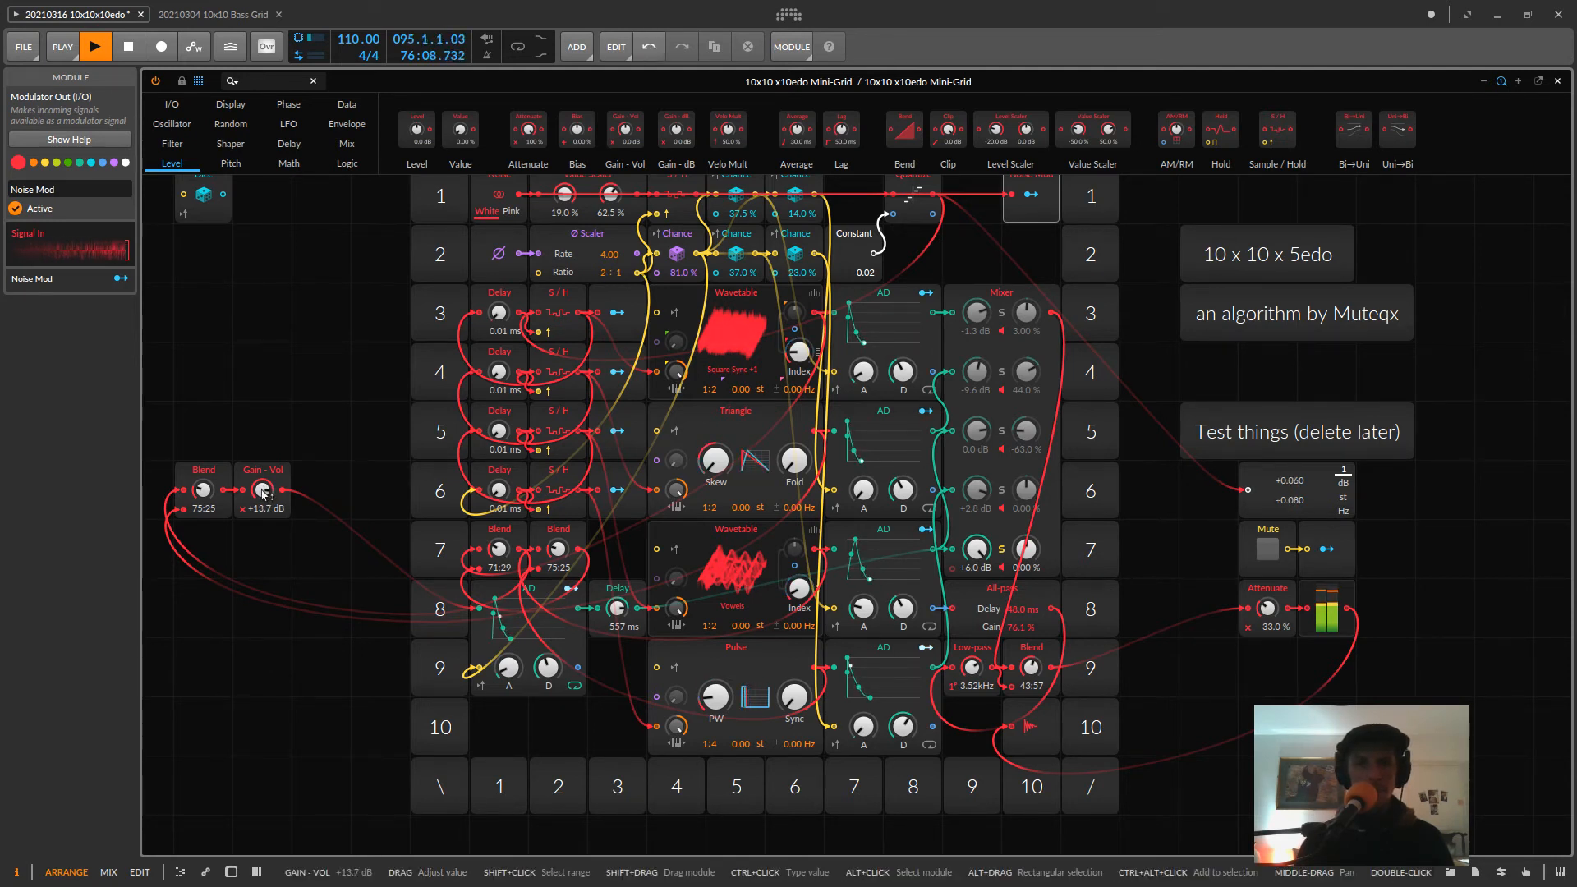
left_click_drag(263, 493, 262, 495)
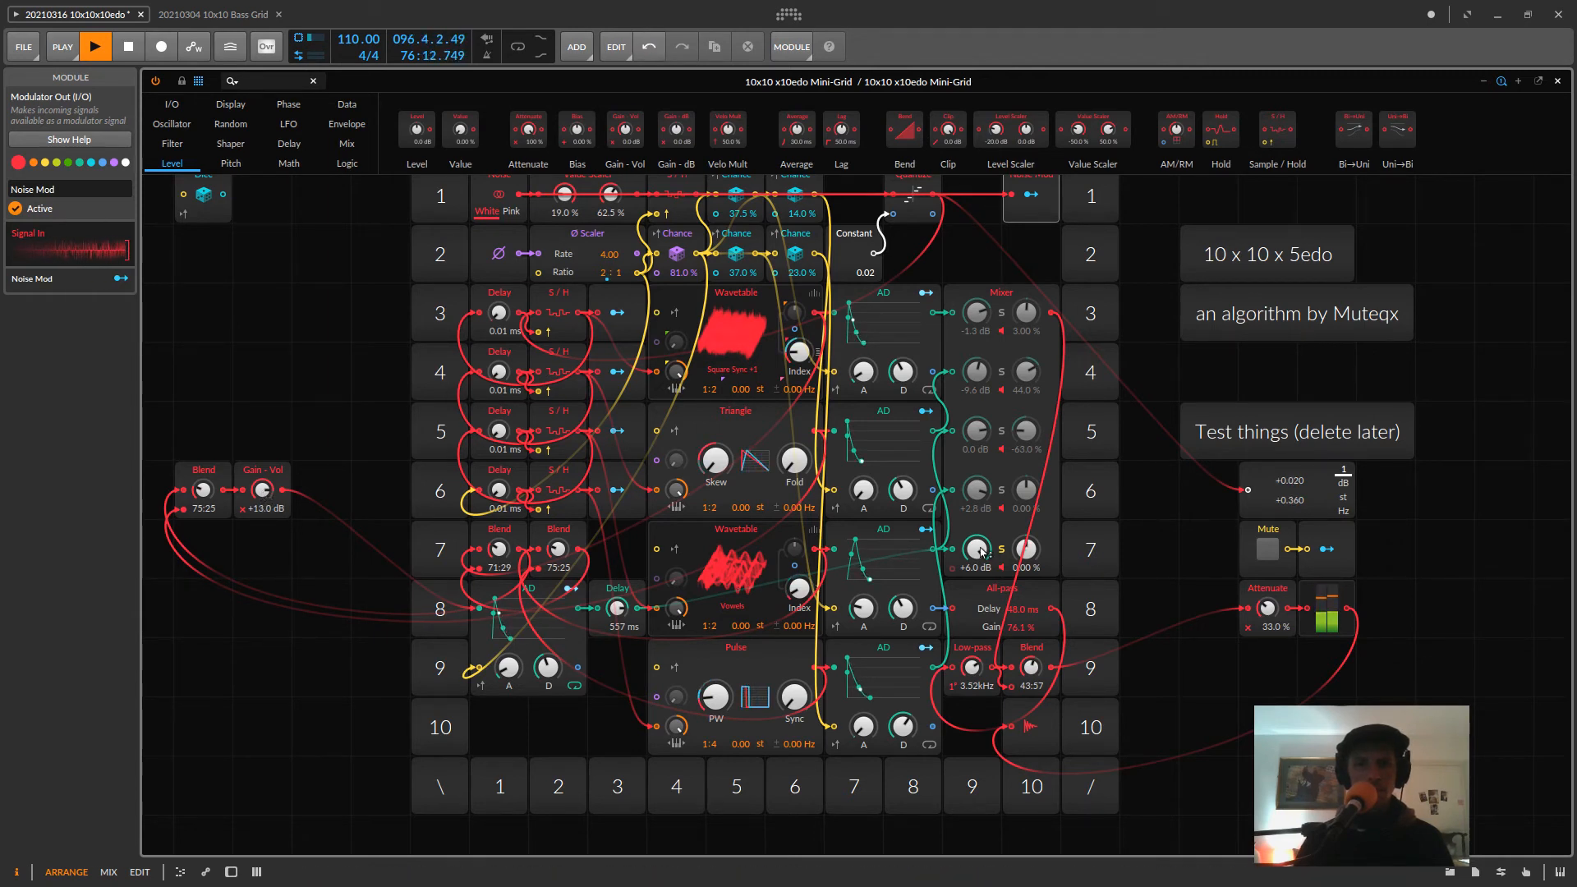
left_click_drag(980, 546, 982, 556)
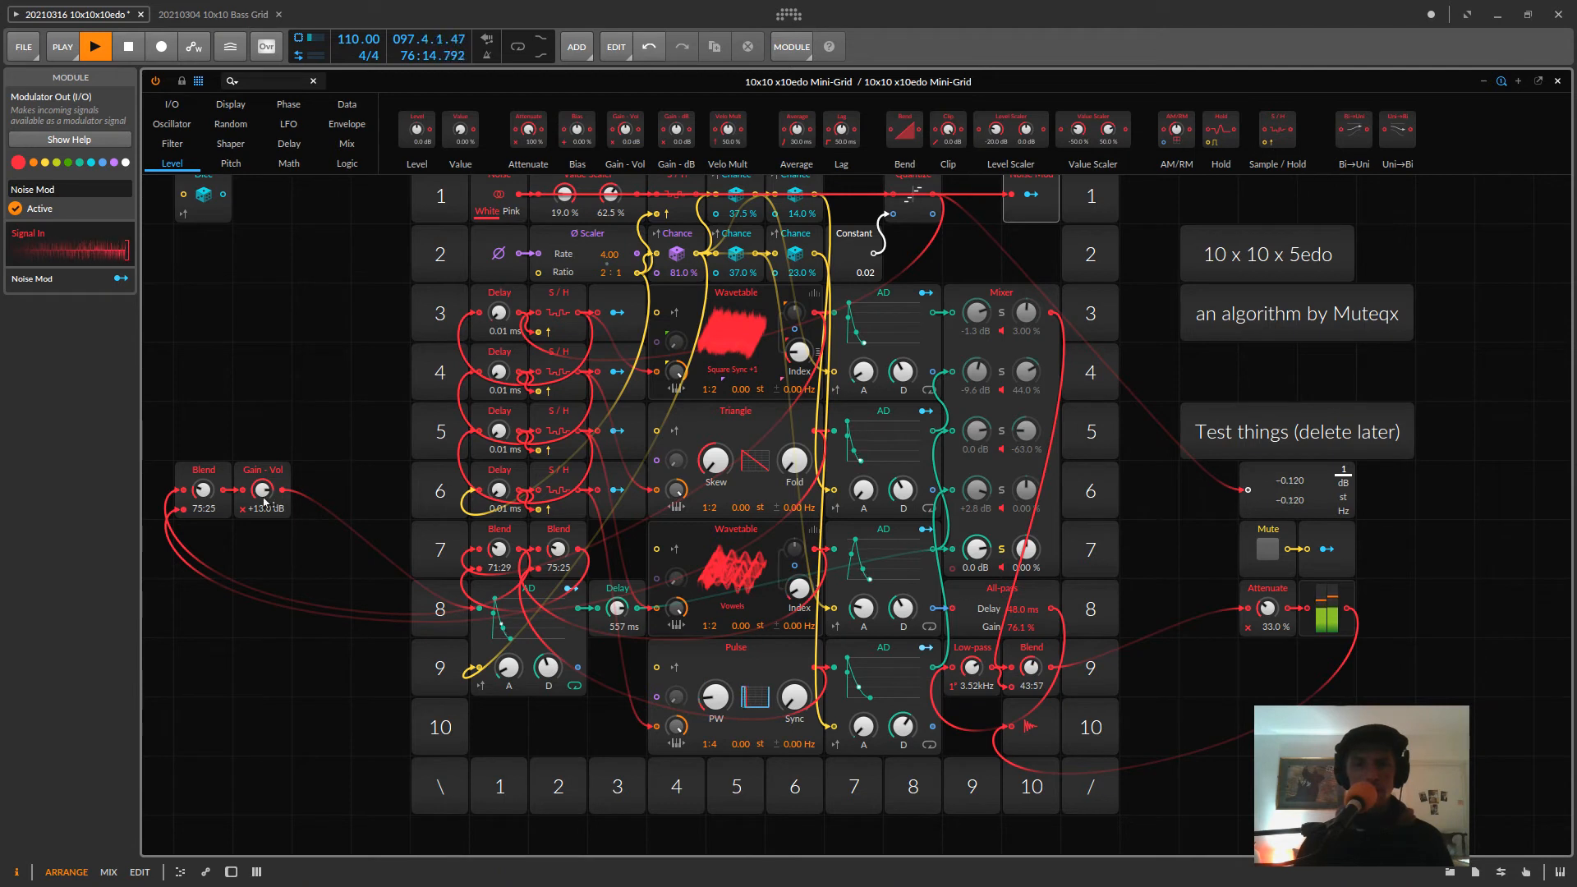
- Raise the Gain - Vol module to +17.5 dB, then switch off mixer channel 5's solo and set its level to -3.1 dB
left_click_drag(264, 502, 264, 485)
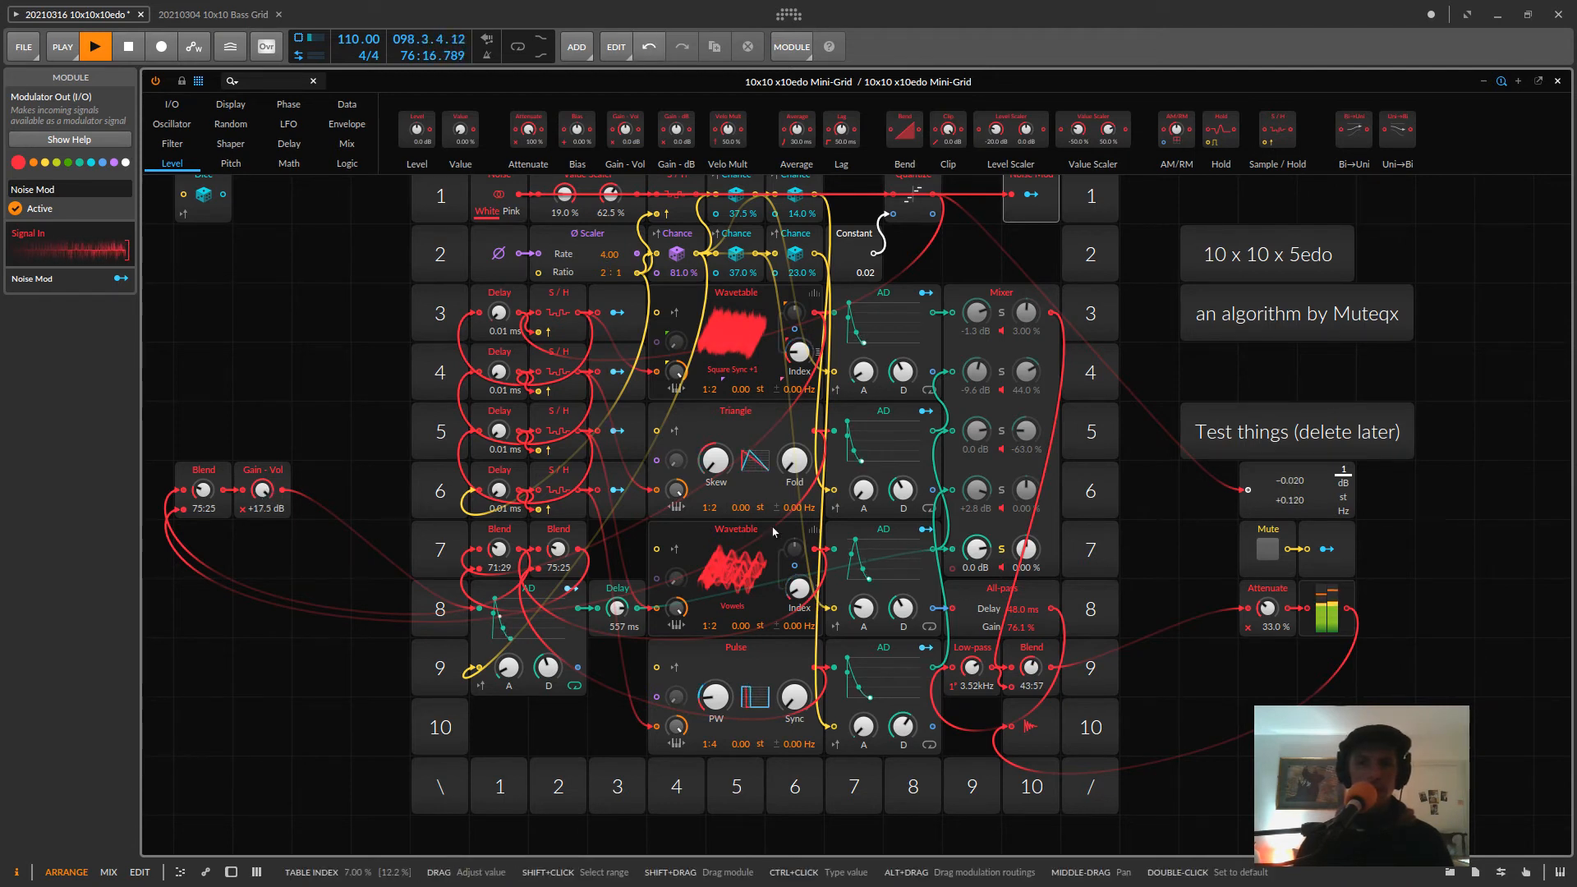
left_click(994, 550)
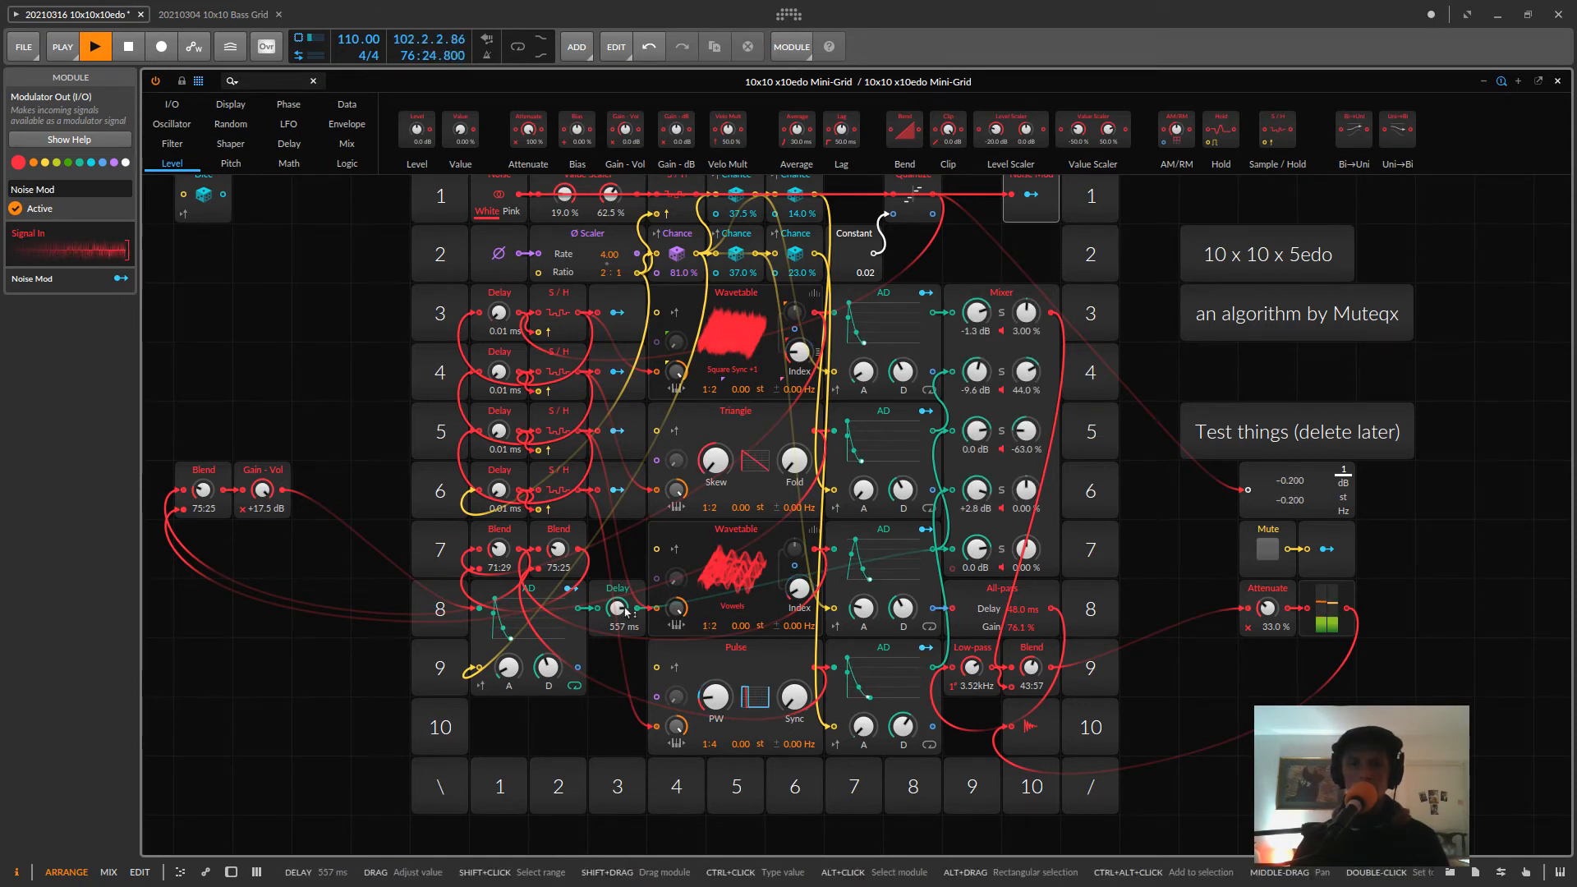
left_click_drag(497, 606, 503, 604)
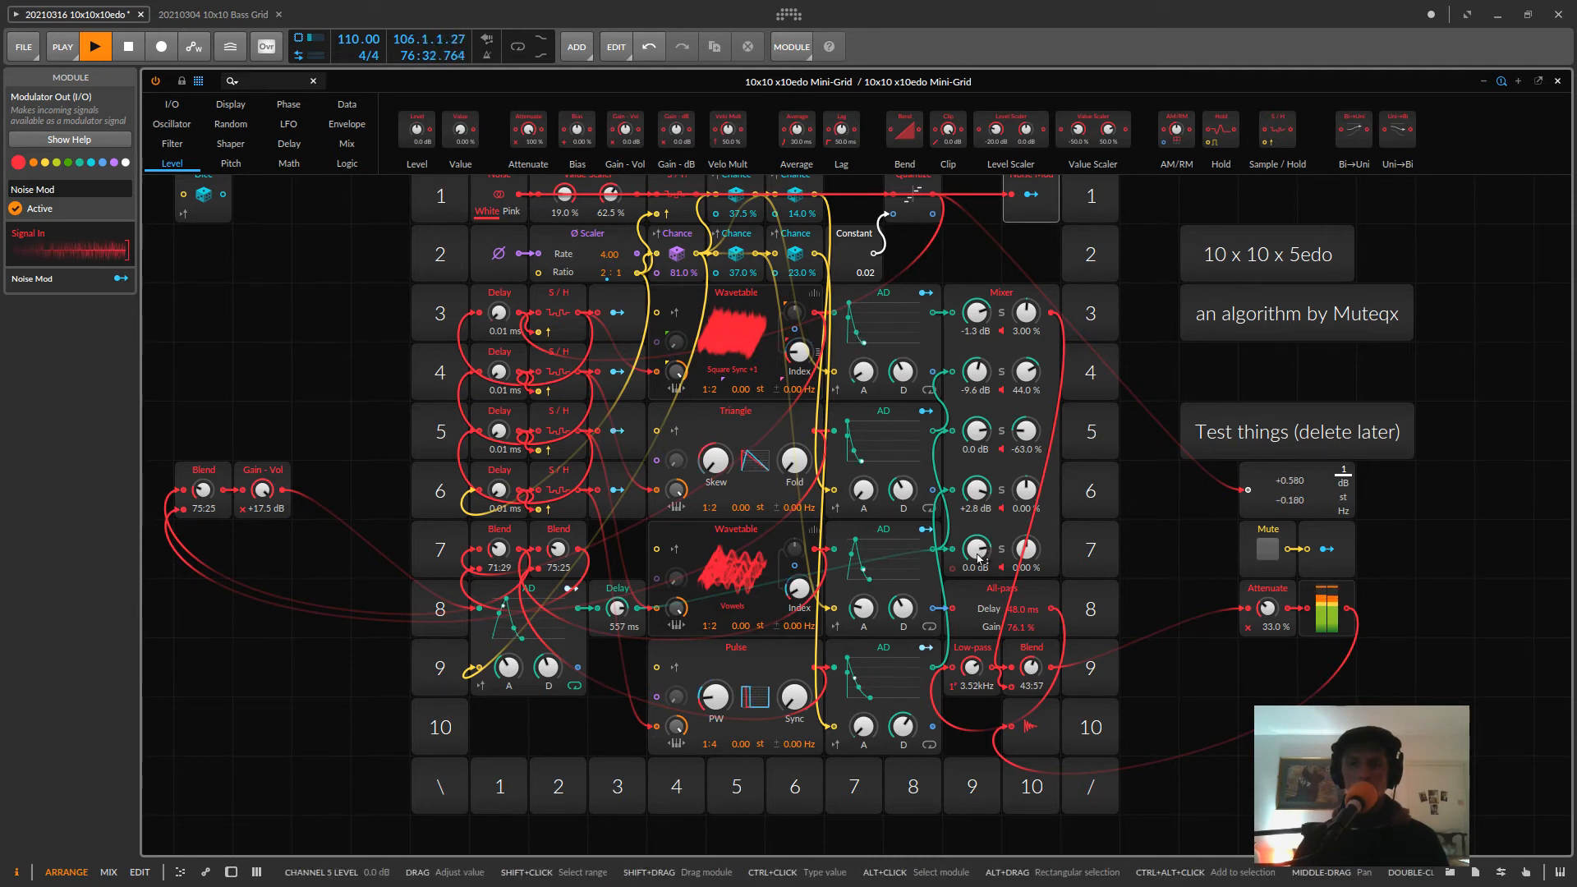
left_click_drag(980, 563, 980, 569)
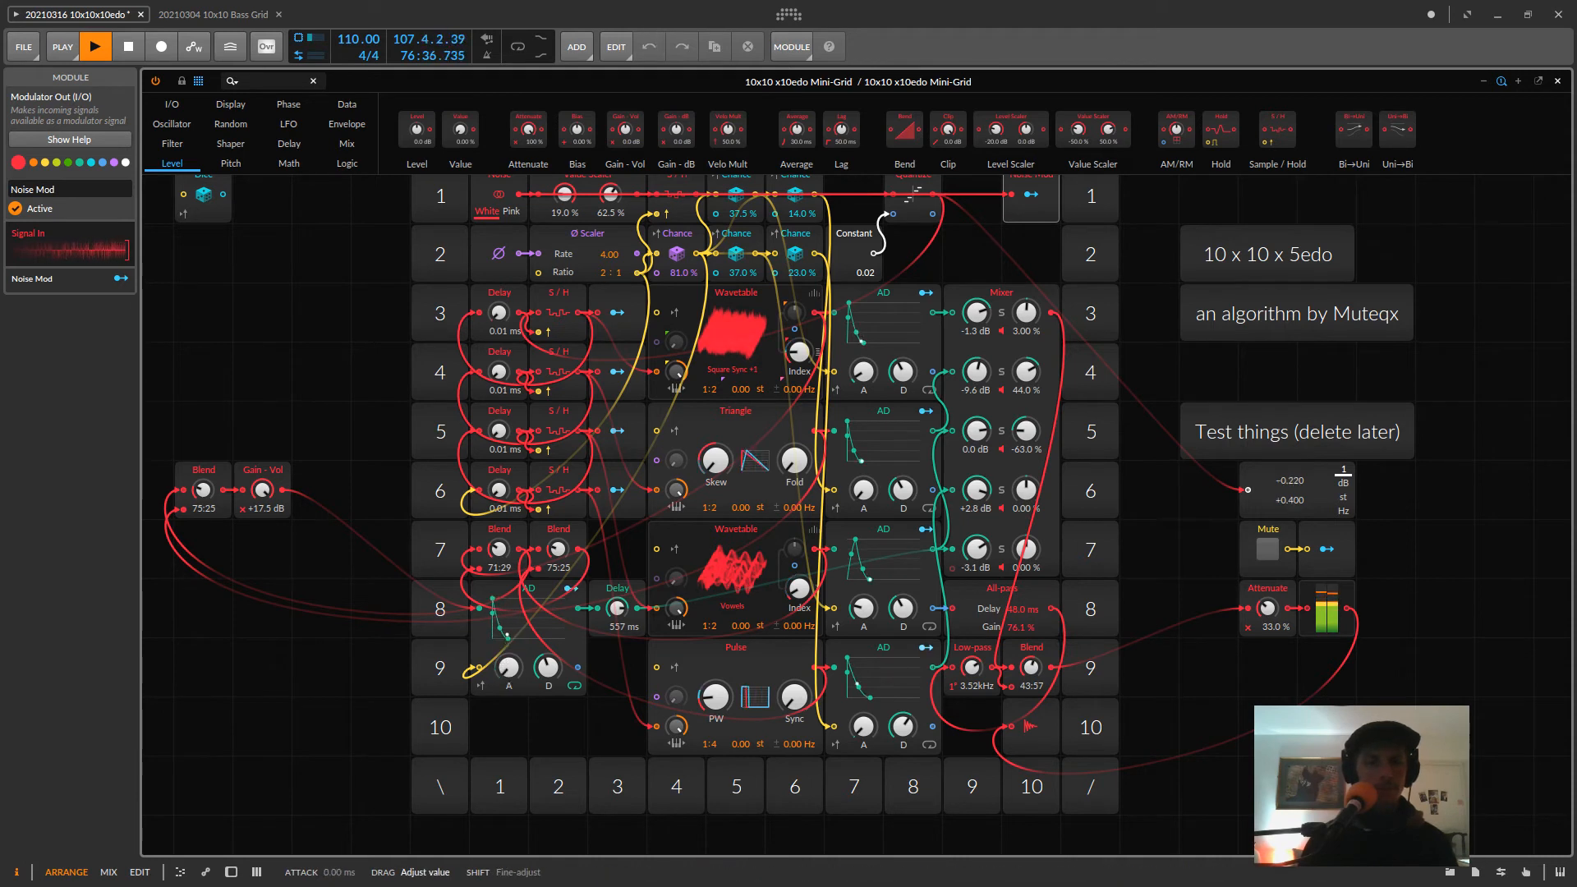
- Map the Modulator Outs beside the S/H modules in rows 3 to 6 to the decay times of the voices' AD envelopes
left_click_drag(549, 670, 555, 672)
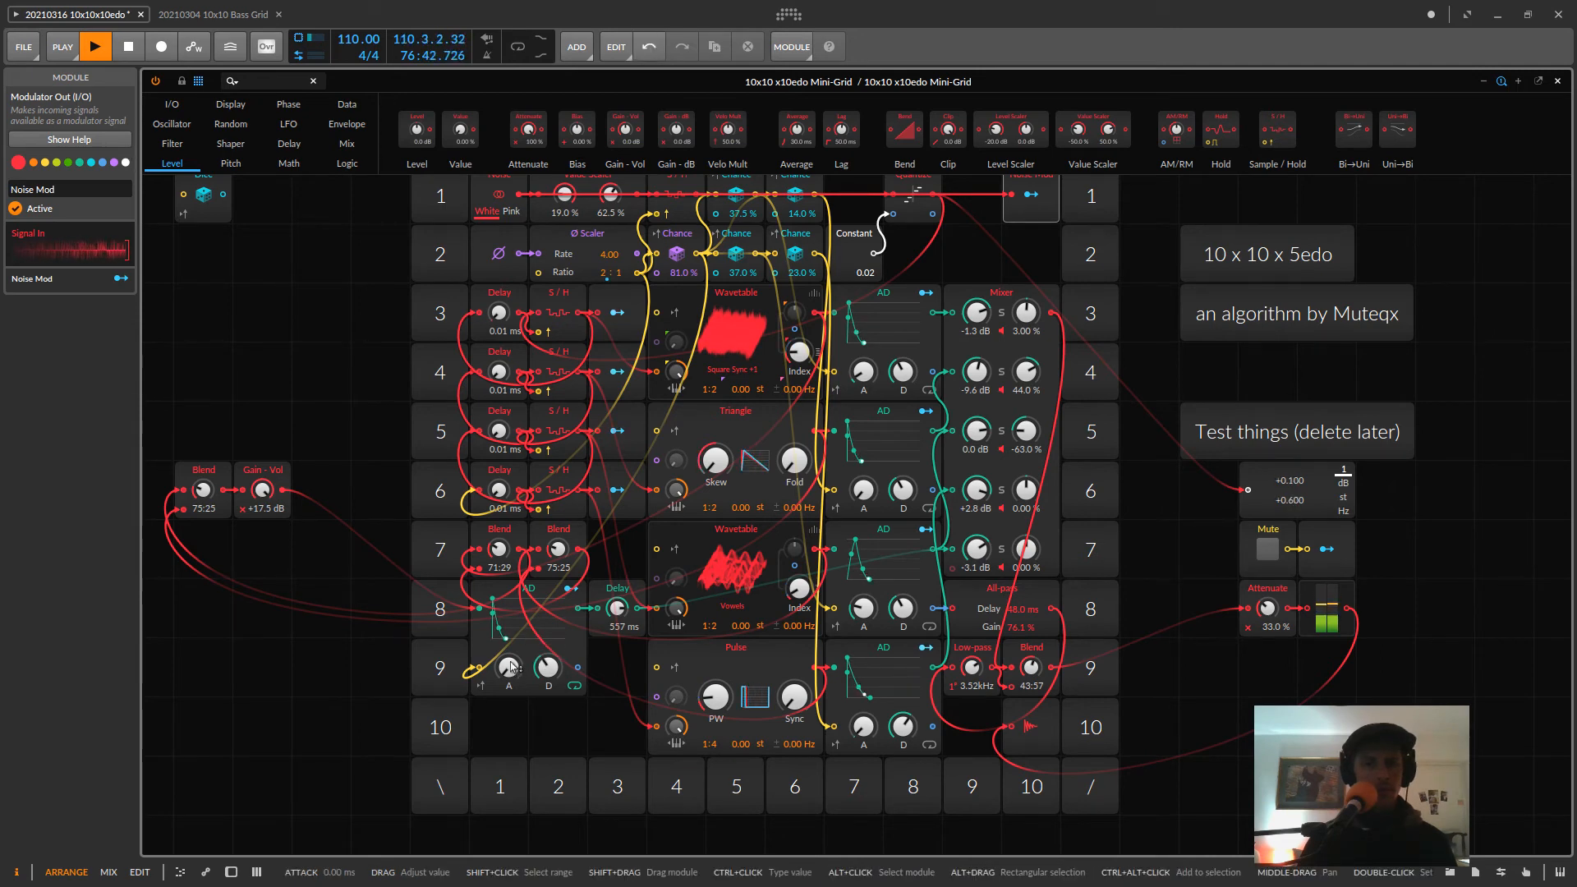
scroll(673, 630, "up", 1)
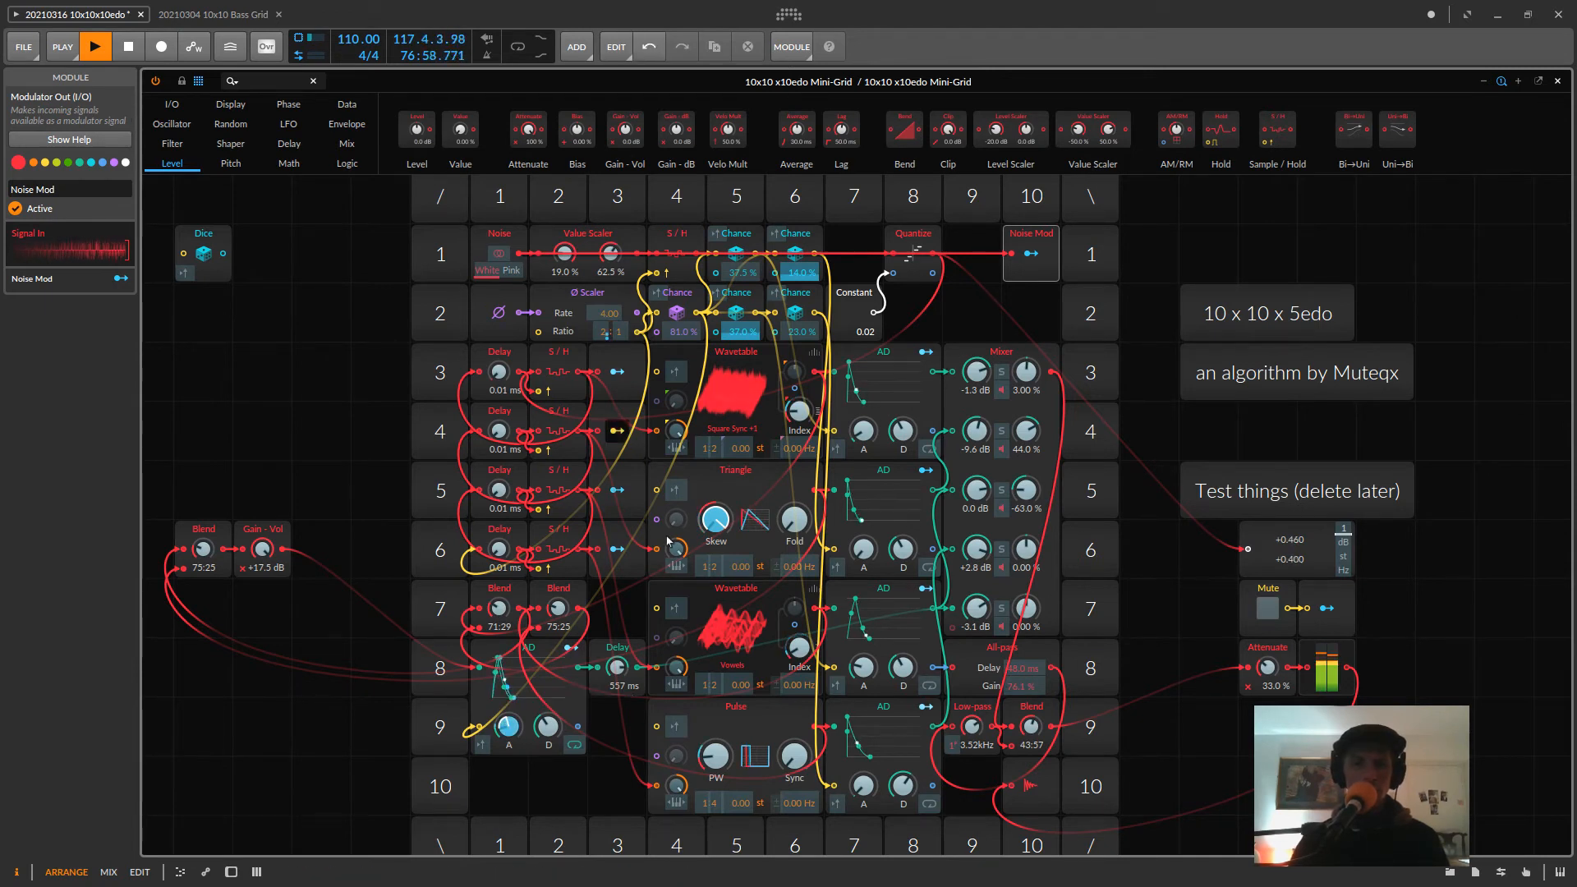
left_click(619, 492)
left_click(619, 493)
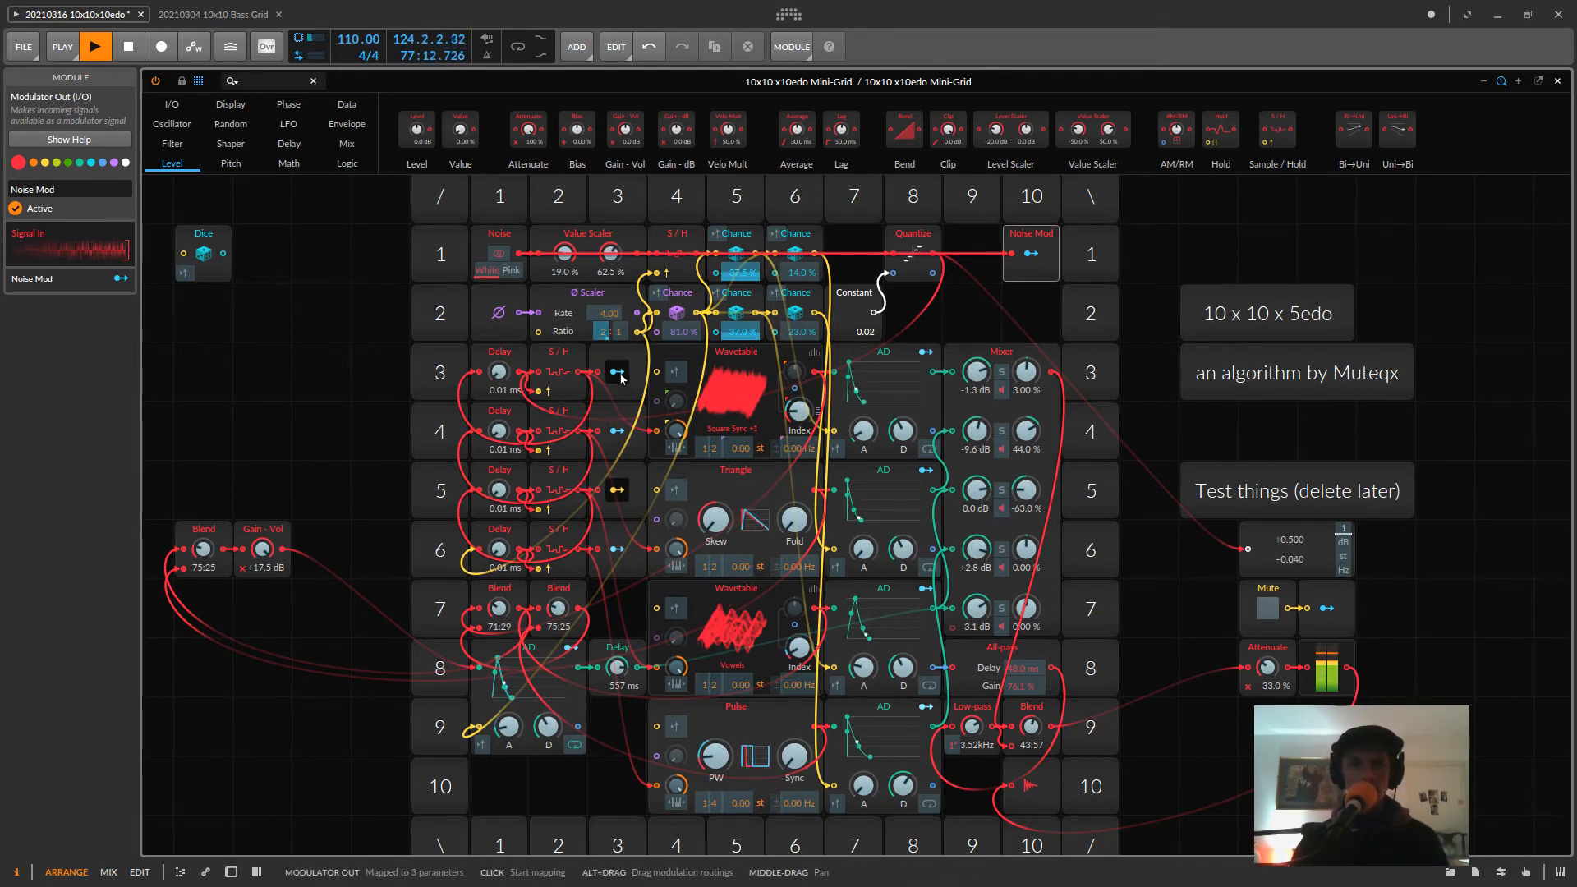
left_click_drag(902, 433, 902, 420)
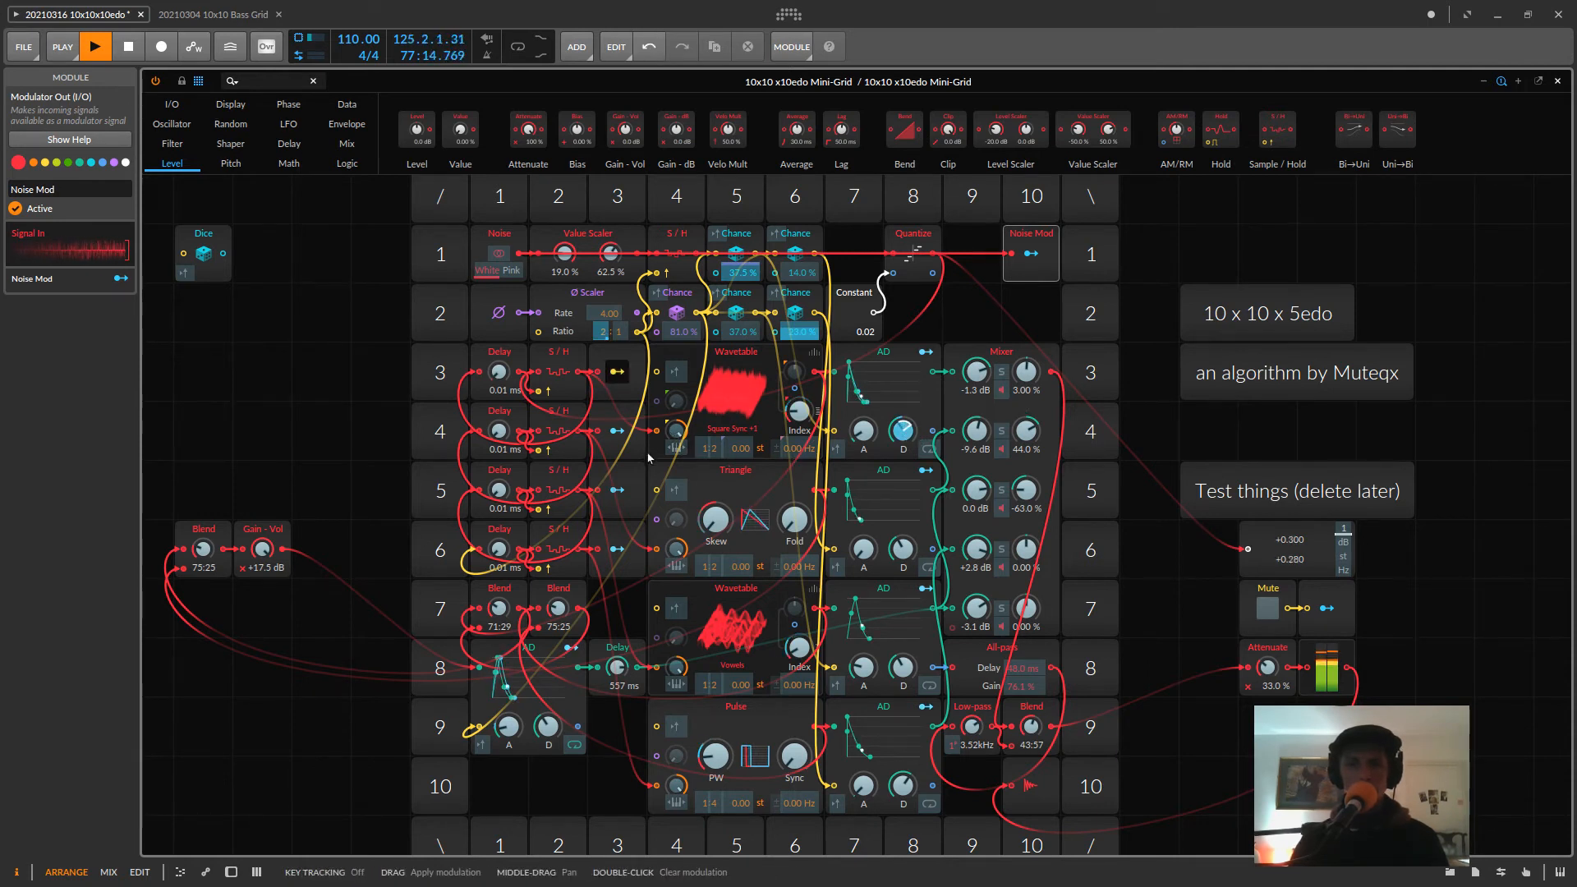
left_click_drag(903, 552, 903, 544)
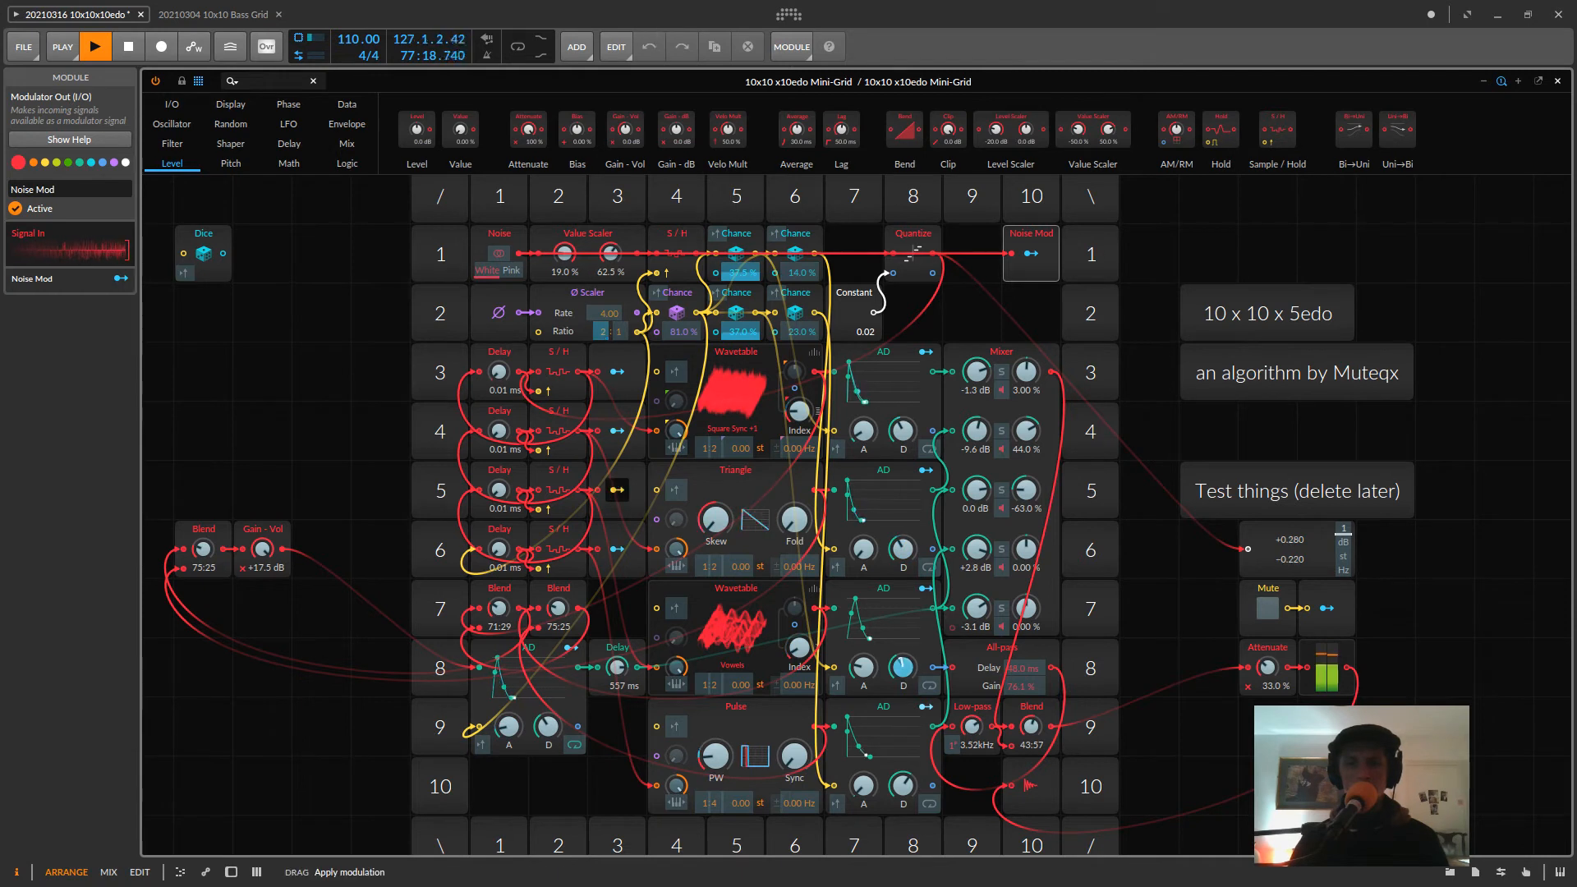
left_click_drag(903, 671, 903, 663)
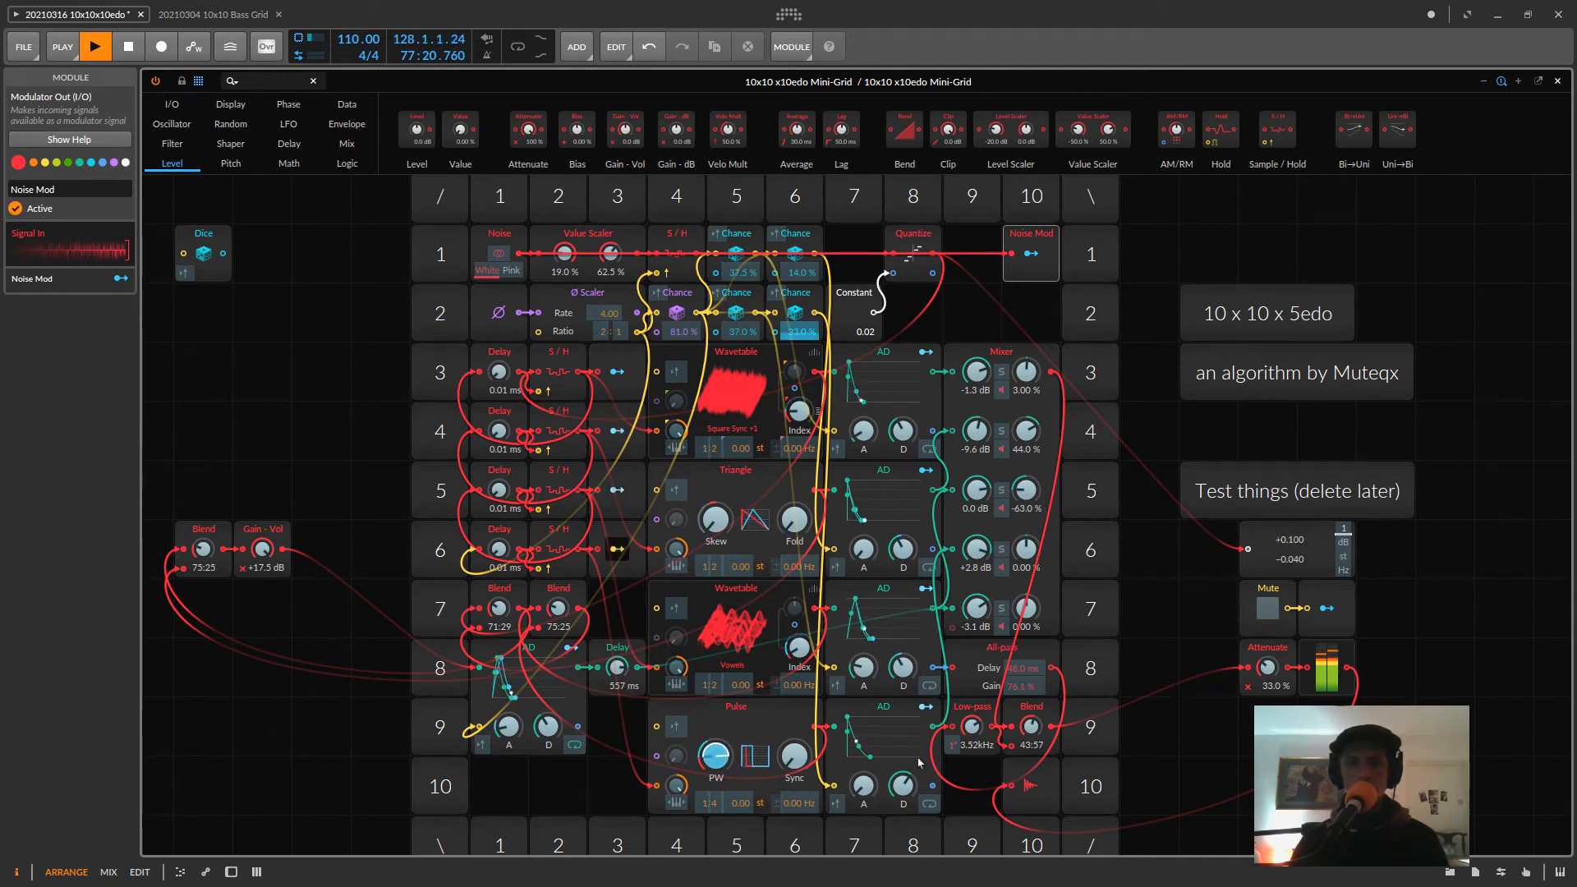
left_click_drag(903, 788, 904, 780)
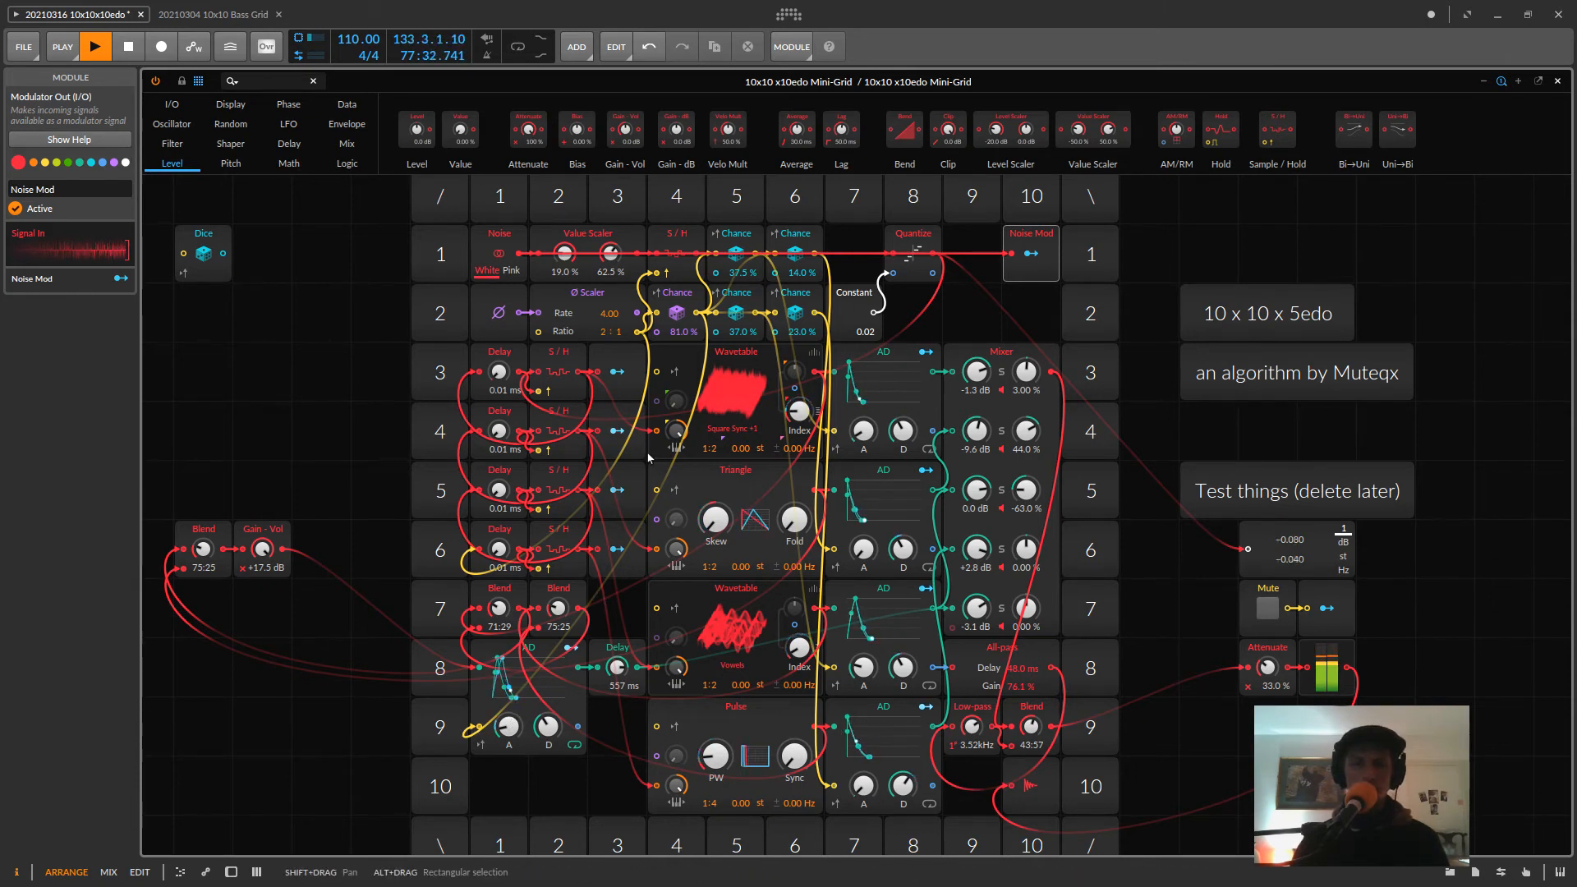
- Map Modulator Outs in column 3 to the attack times of the voices' AD envelopes, using small positive amounts
left_click(616, 551)
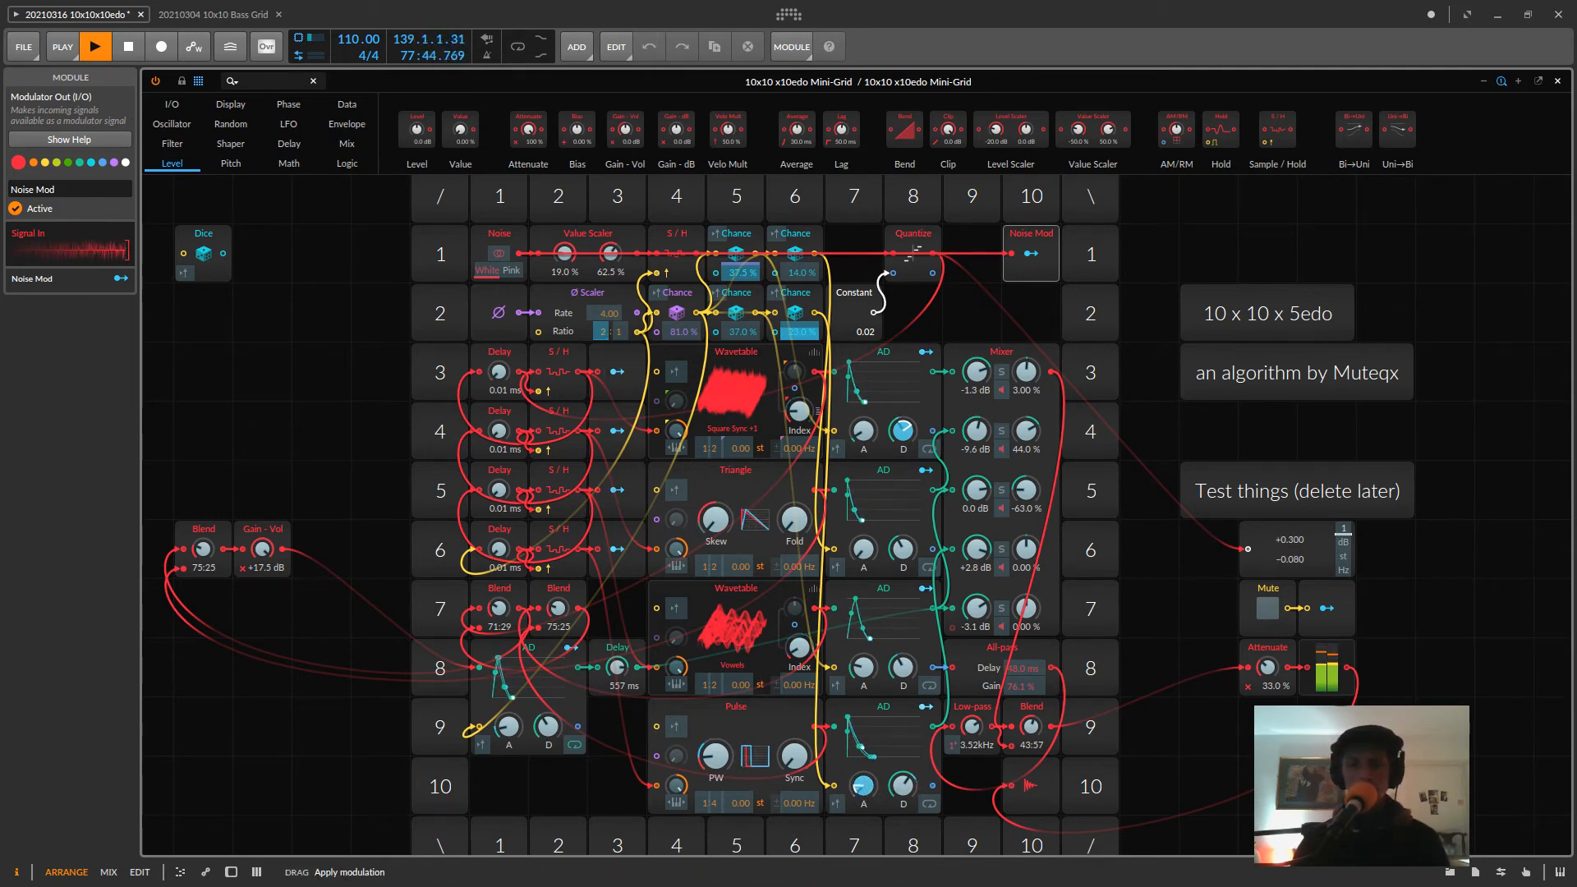
left_click_drag(863, 784, 862, 780)
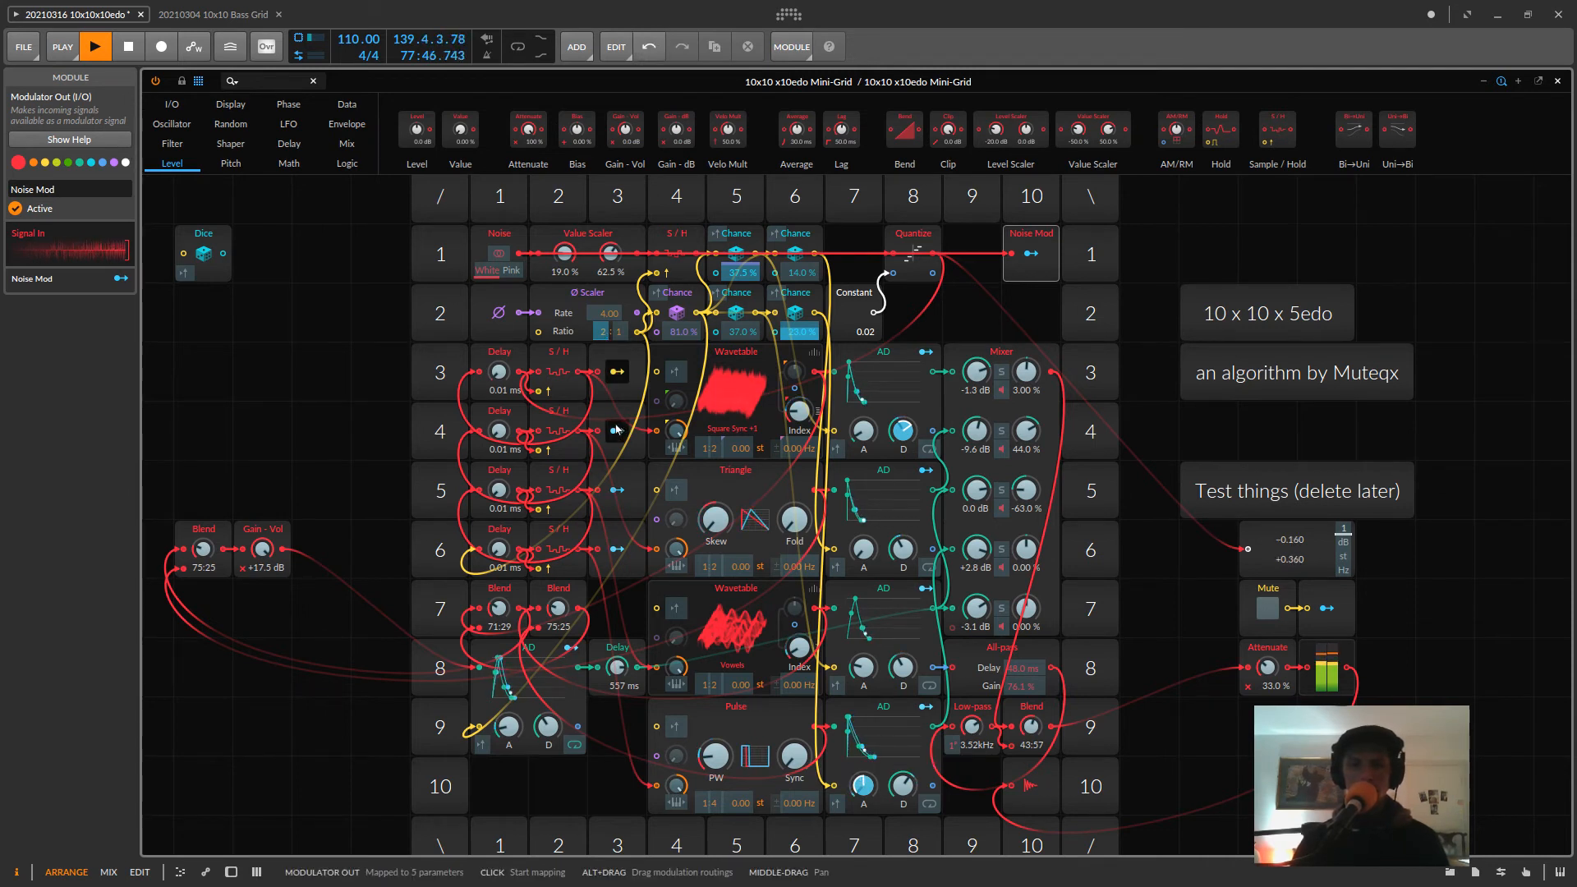
left_click_drag(616, 428, 862, 667)
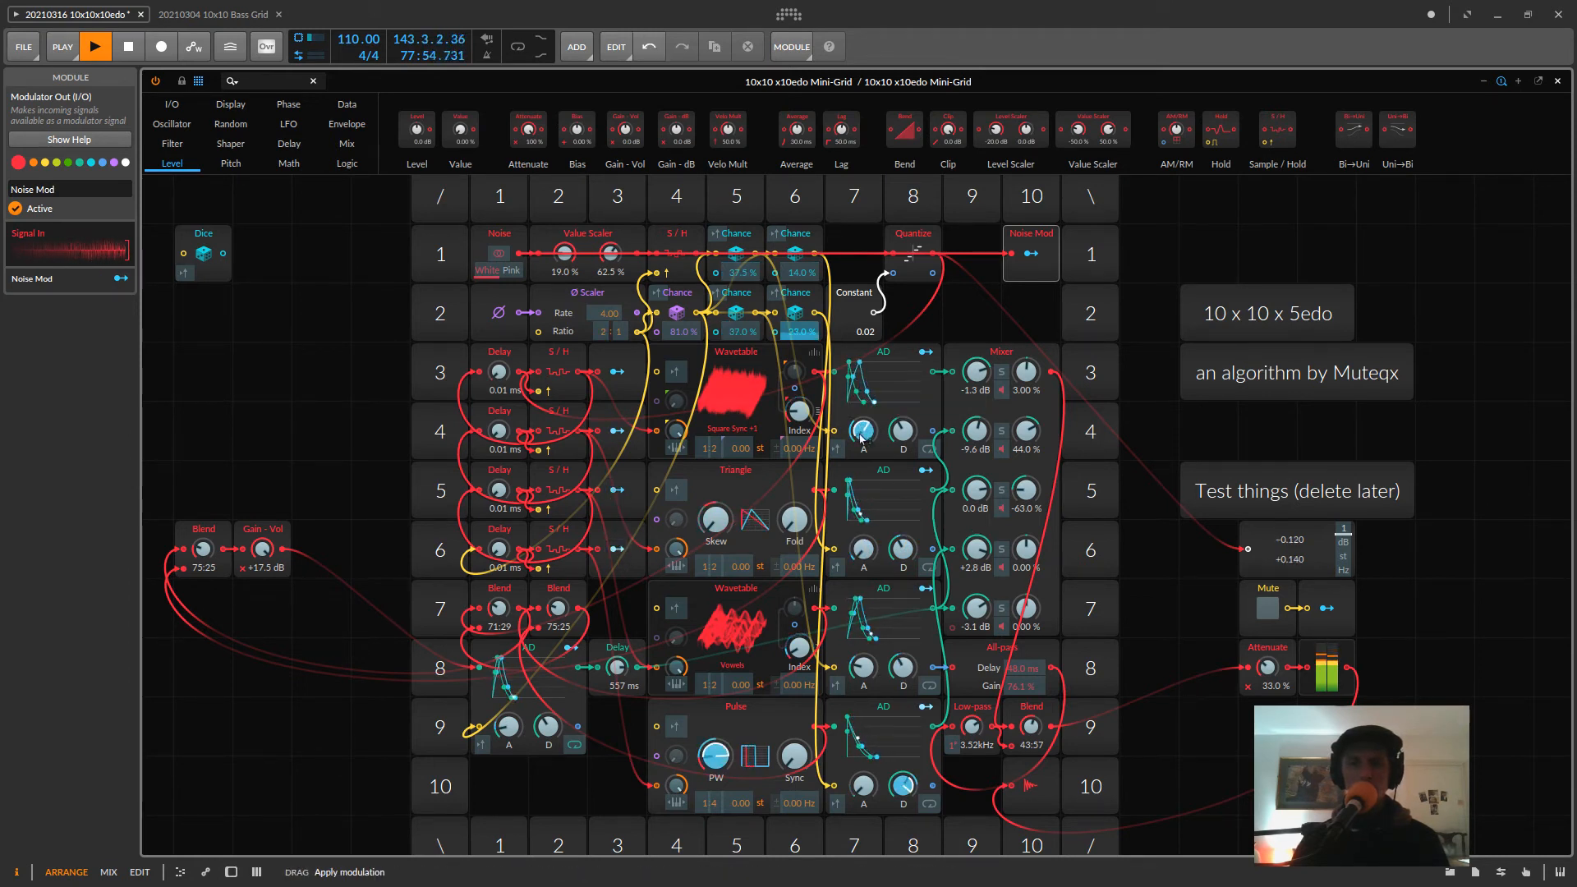
left_click_drag(861, 437, 861, 437)
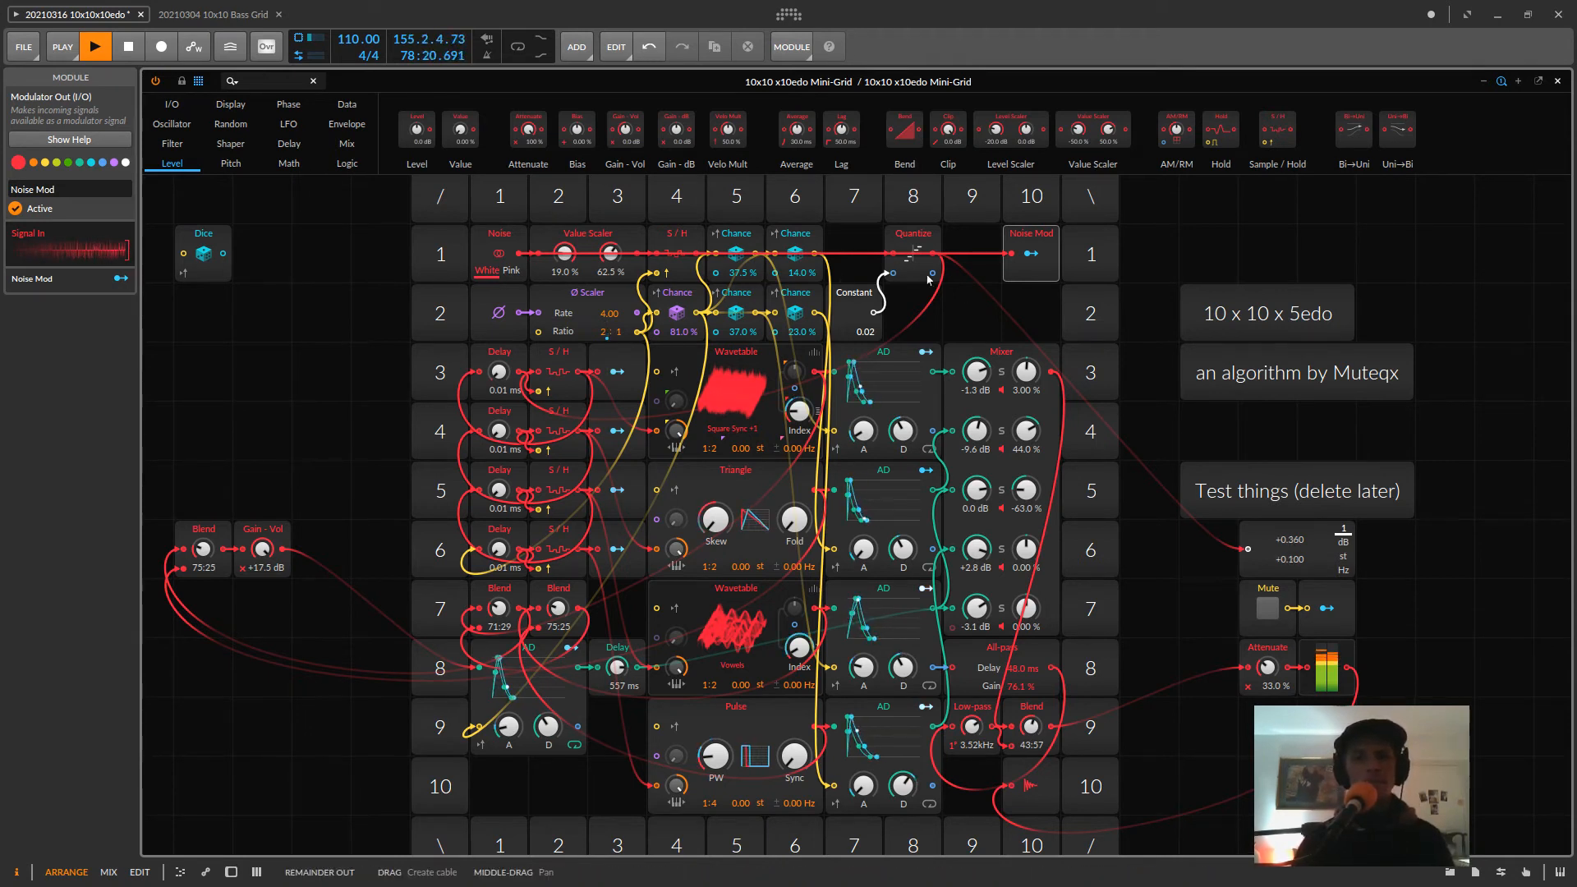
- Add a Follower envelope module outside the numbered grid, beside row 3
left_click(1042, 245)
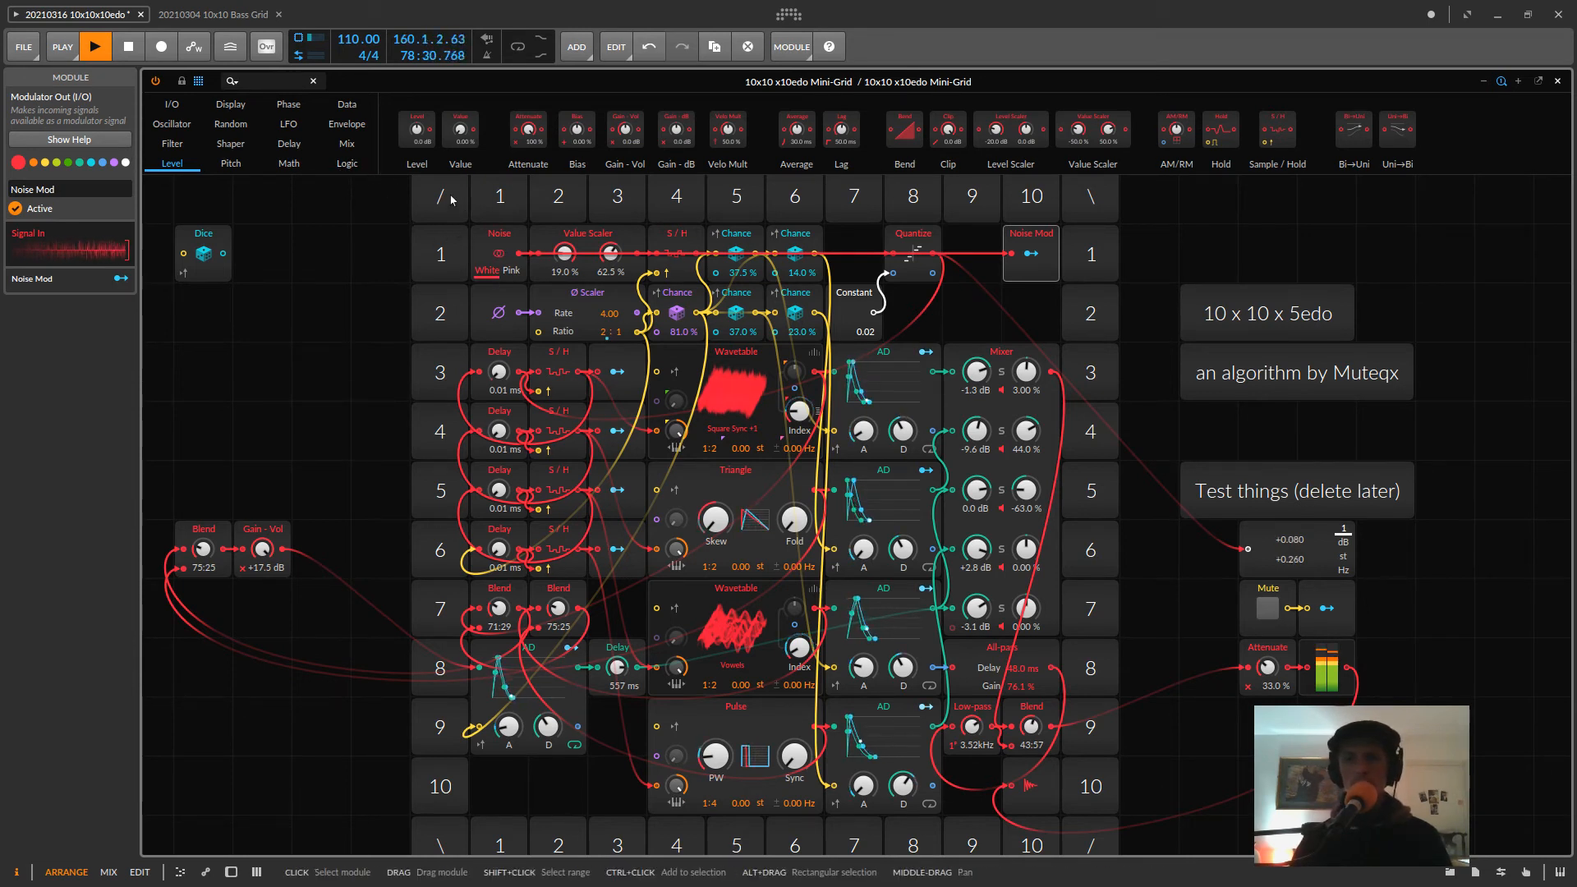
left_click(345, 146)
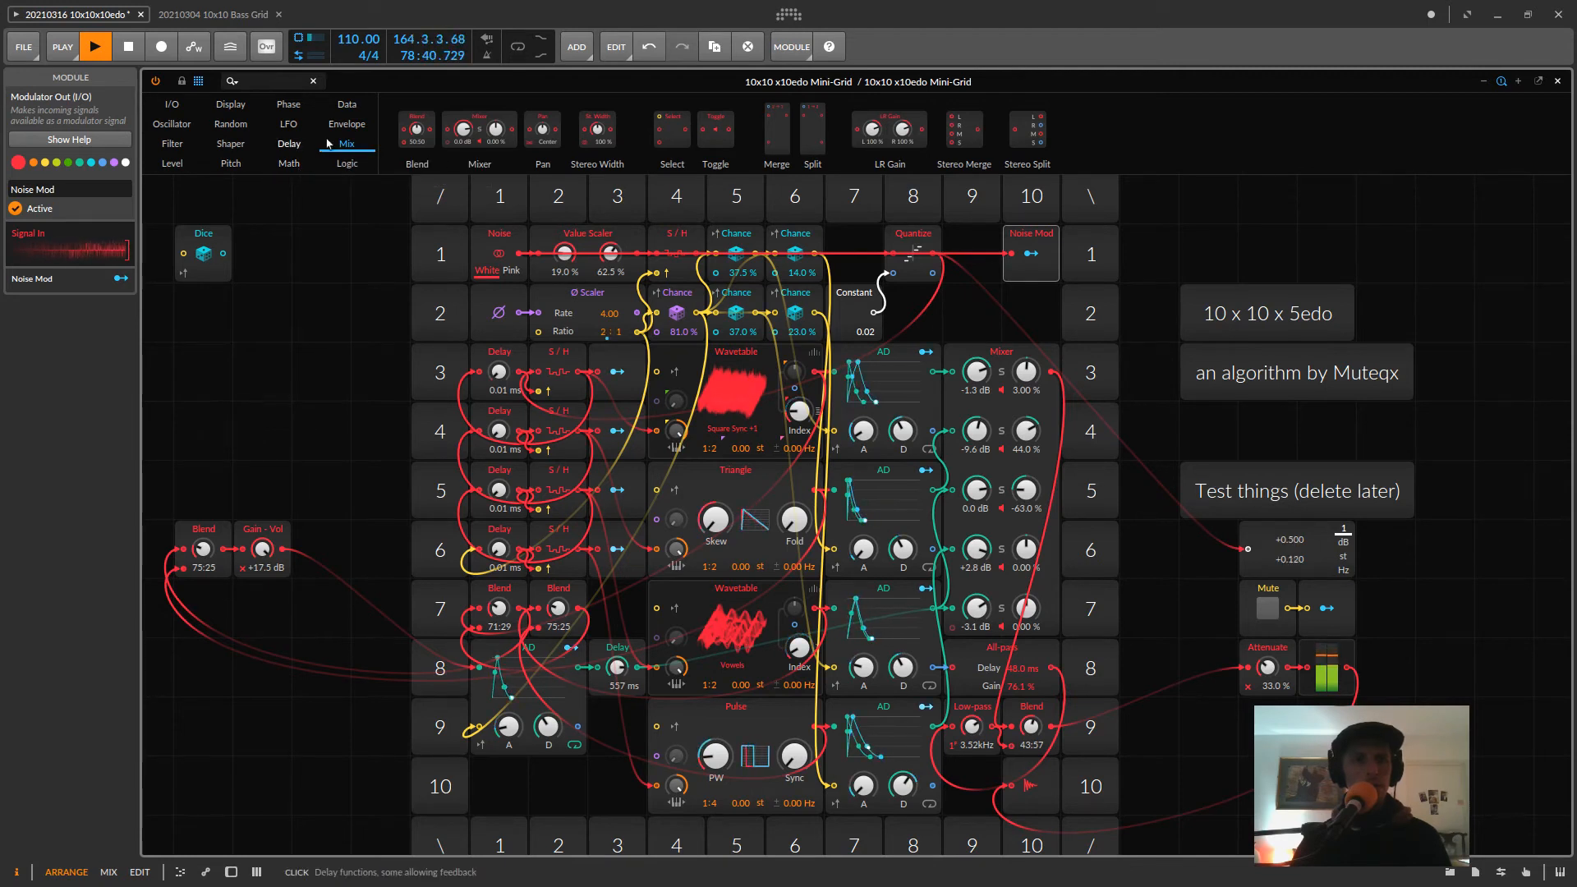
left_click(359, 127)
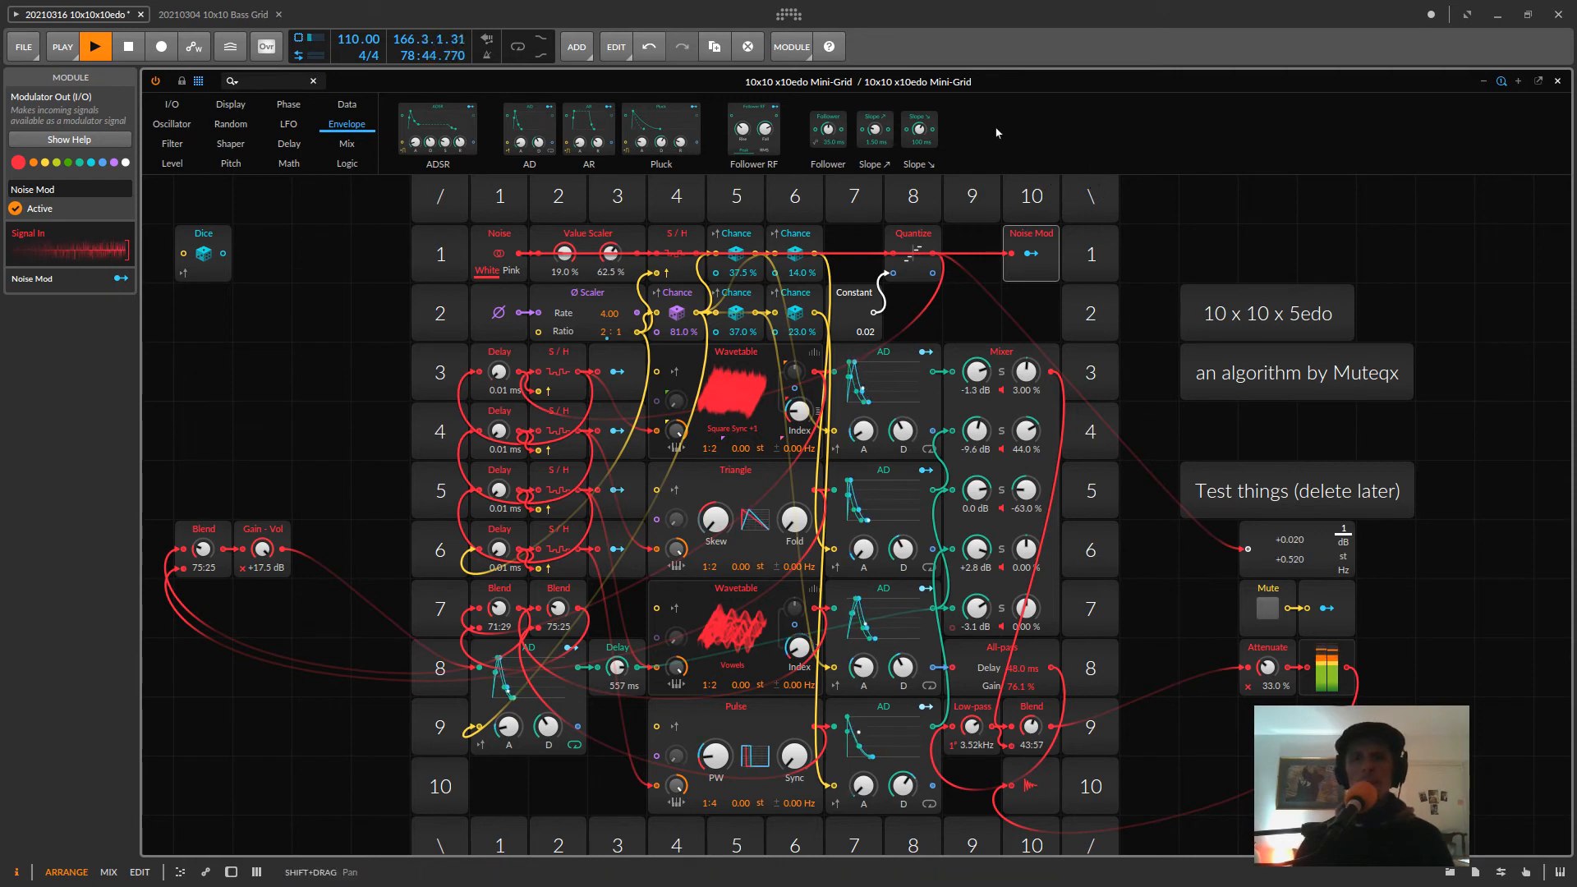
left_click_drag(828, 129, 317, 358)
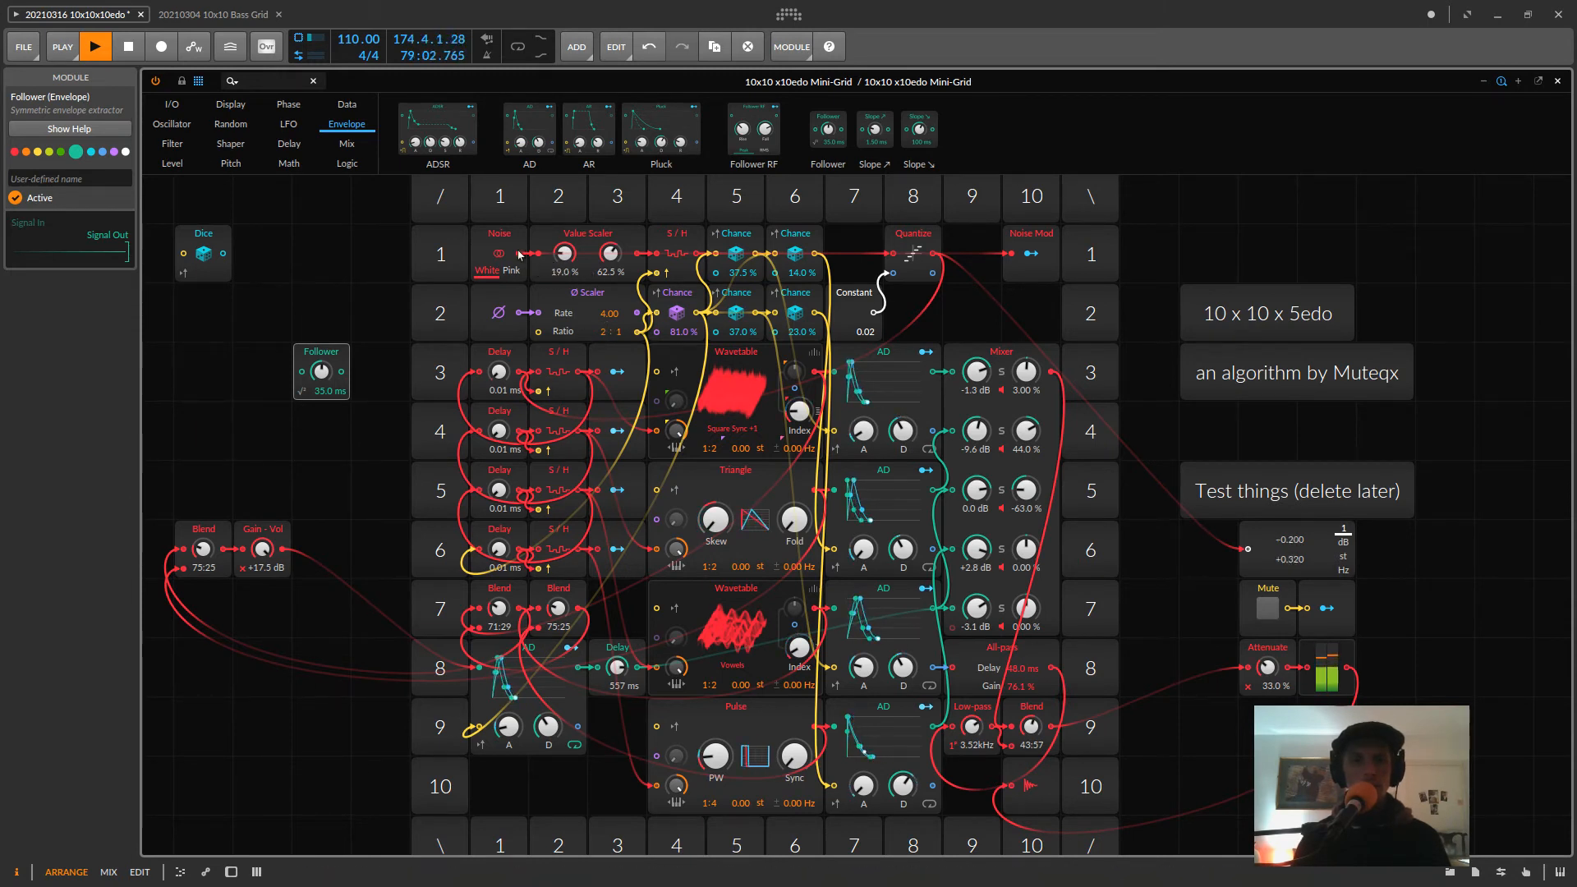
- Try the Noise output as the Follower's source, replace it with the row 1 S/H output and set the Follower's time to 1.19 s
left_click_drag(486, 313, 301, 373)
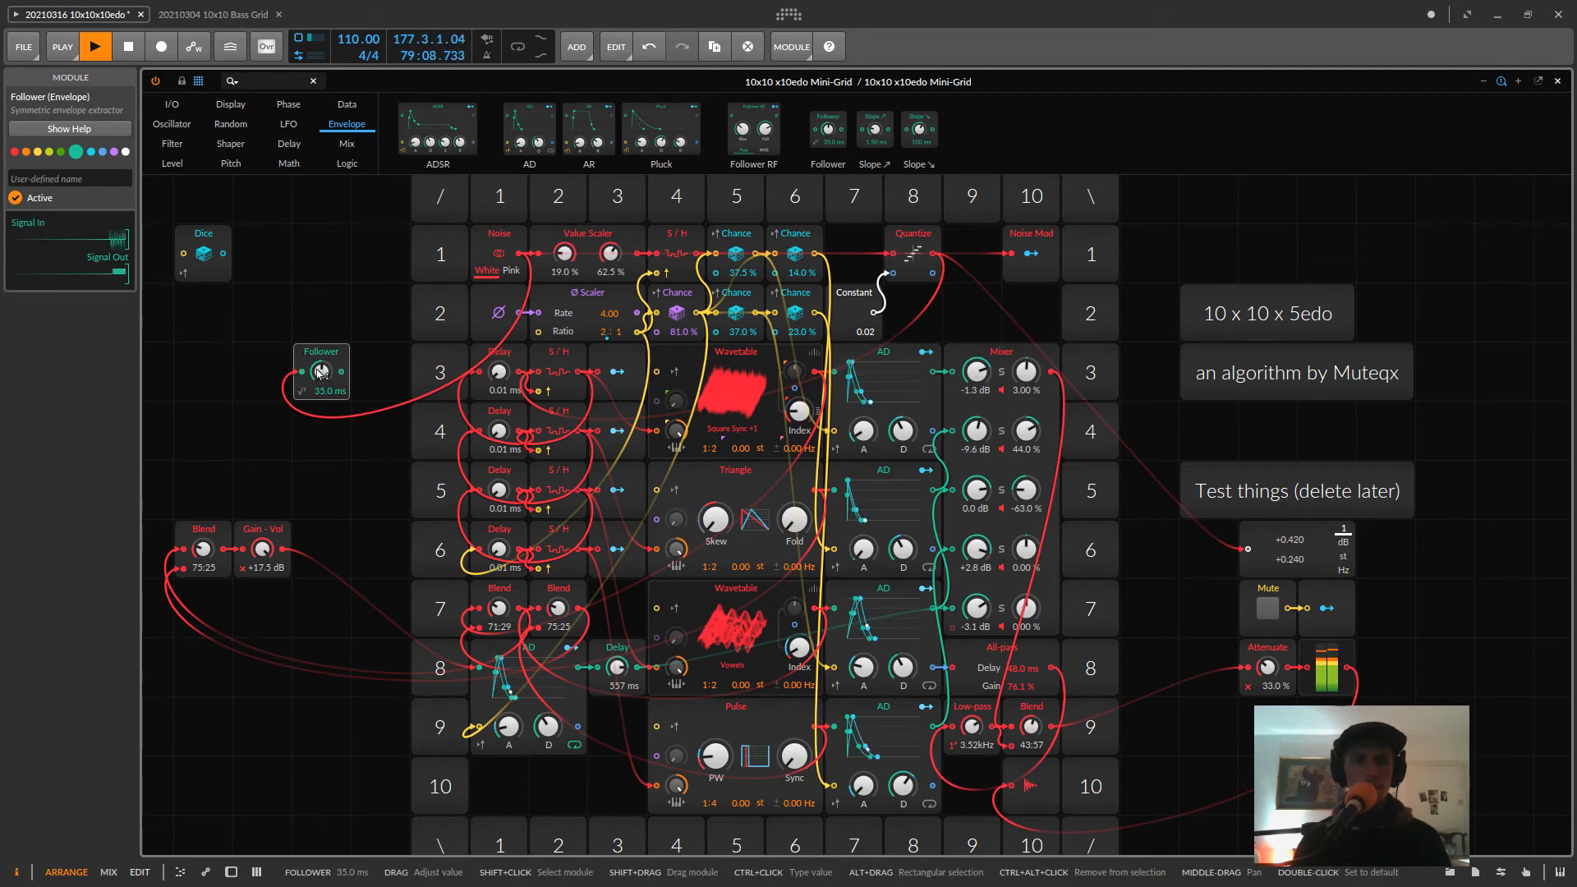
left_click_drag(319, 372, 257, 383)
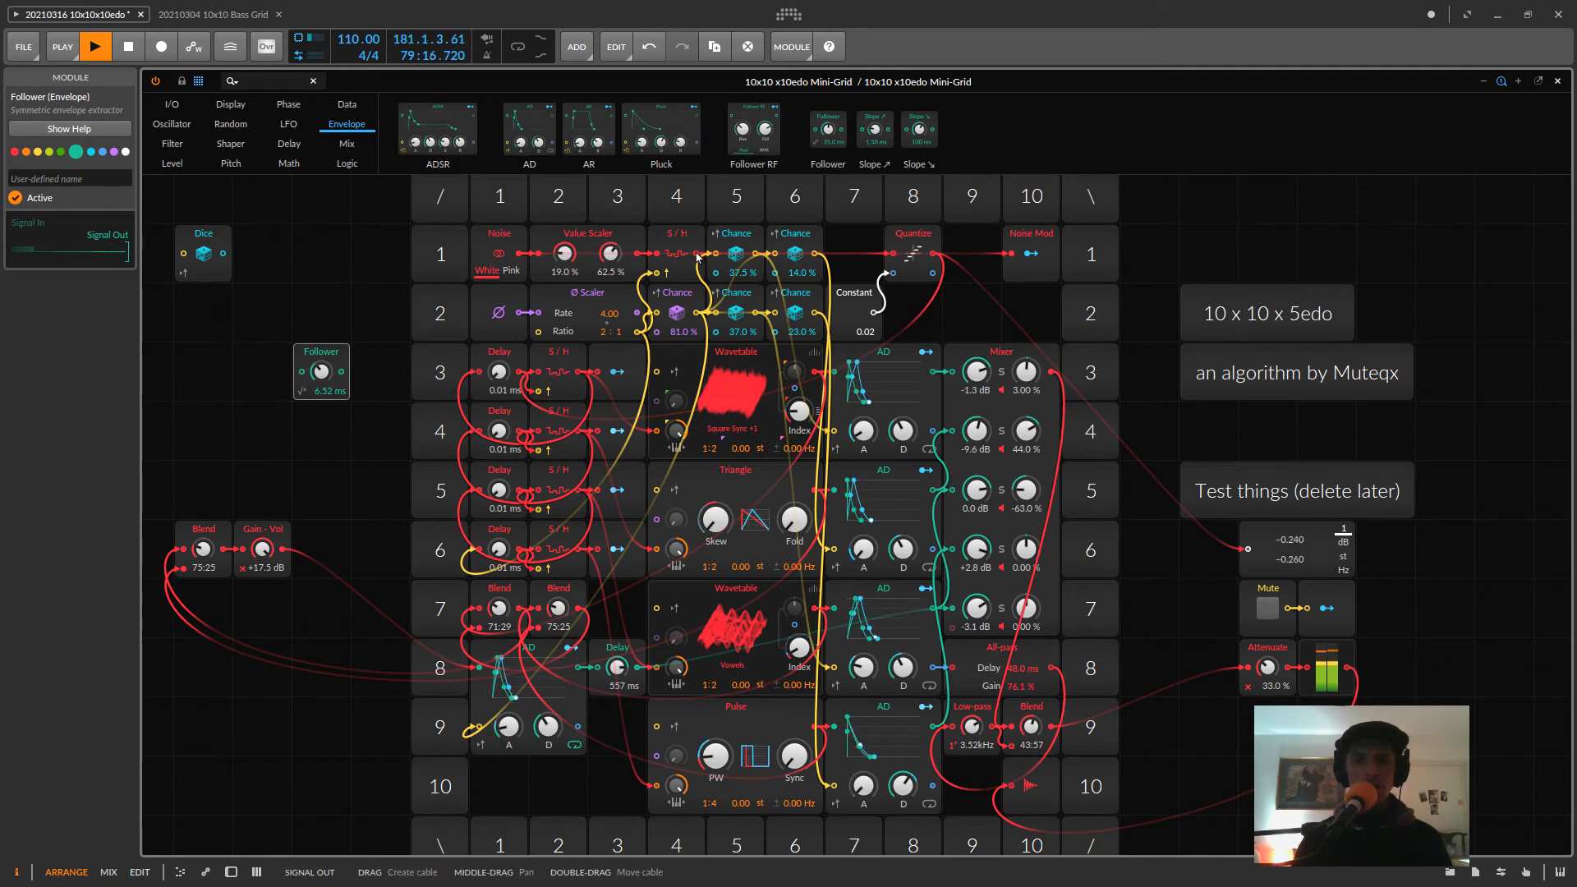
left_click_drag(697, 257, 320, 324)
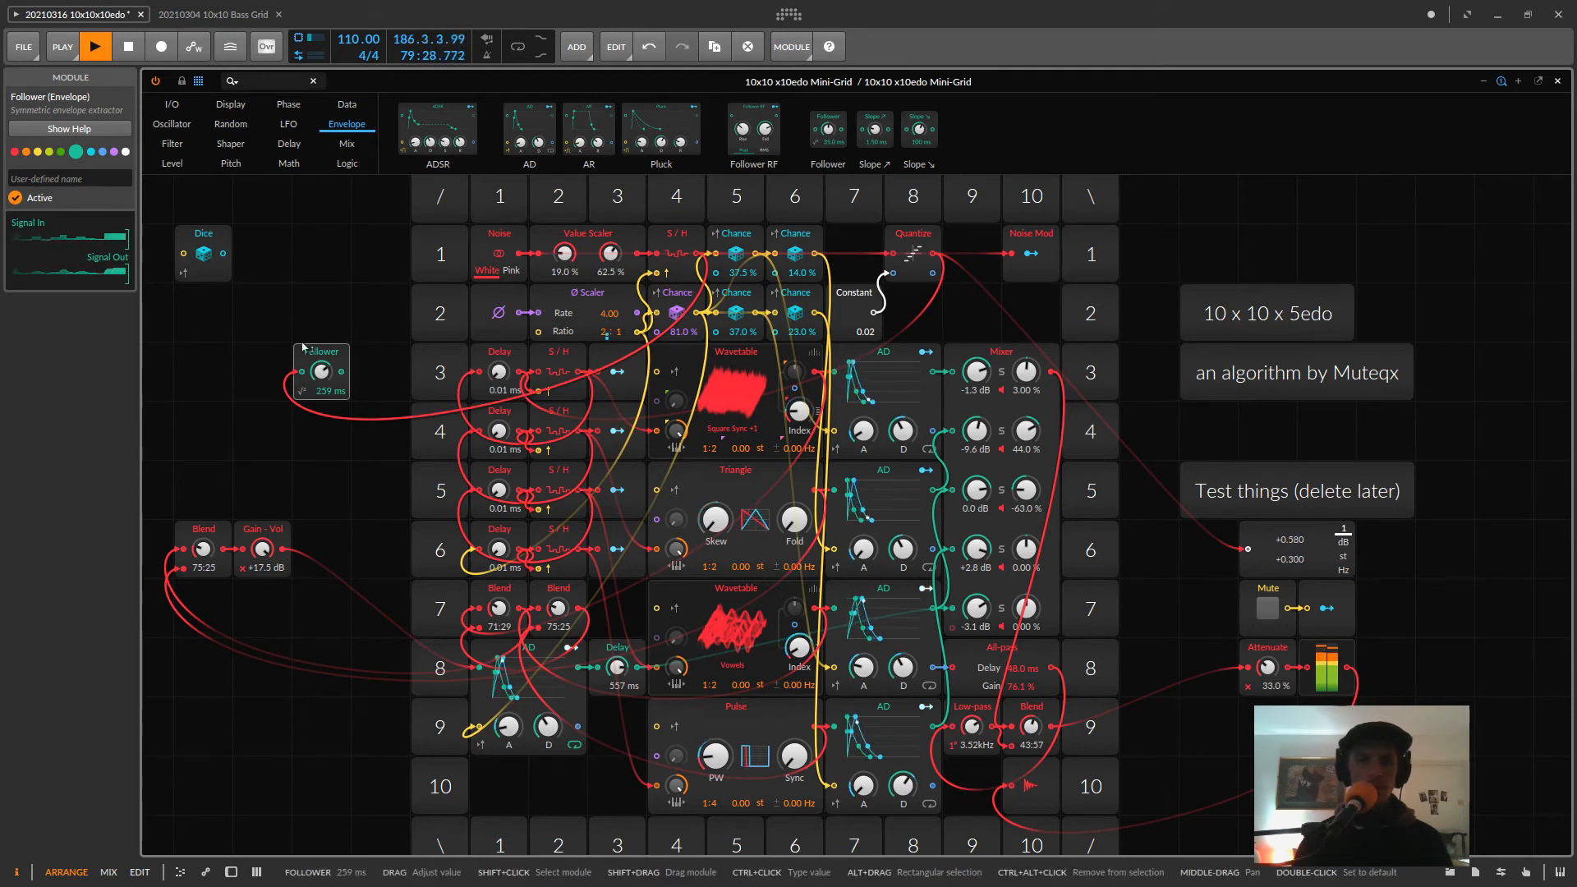
left_click_drag(321, 371, 321, 323)
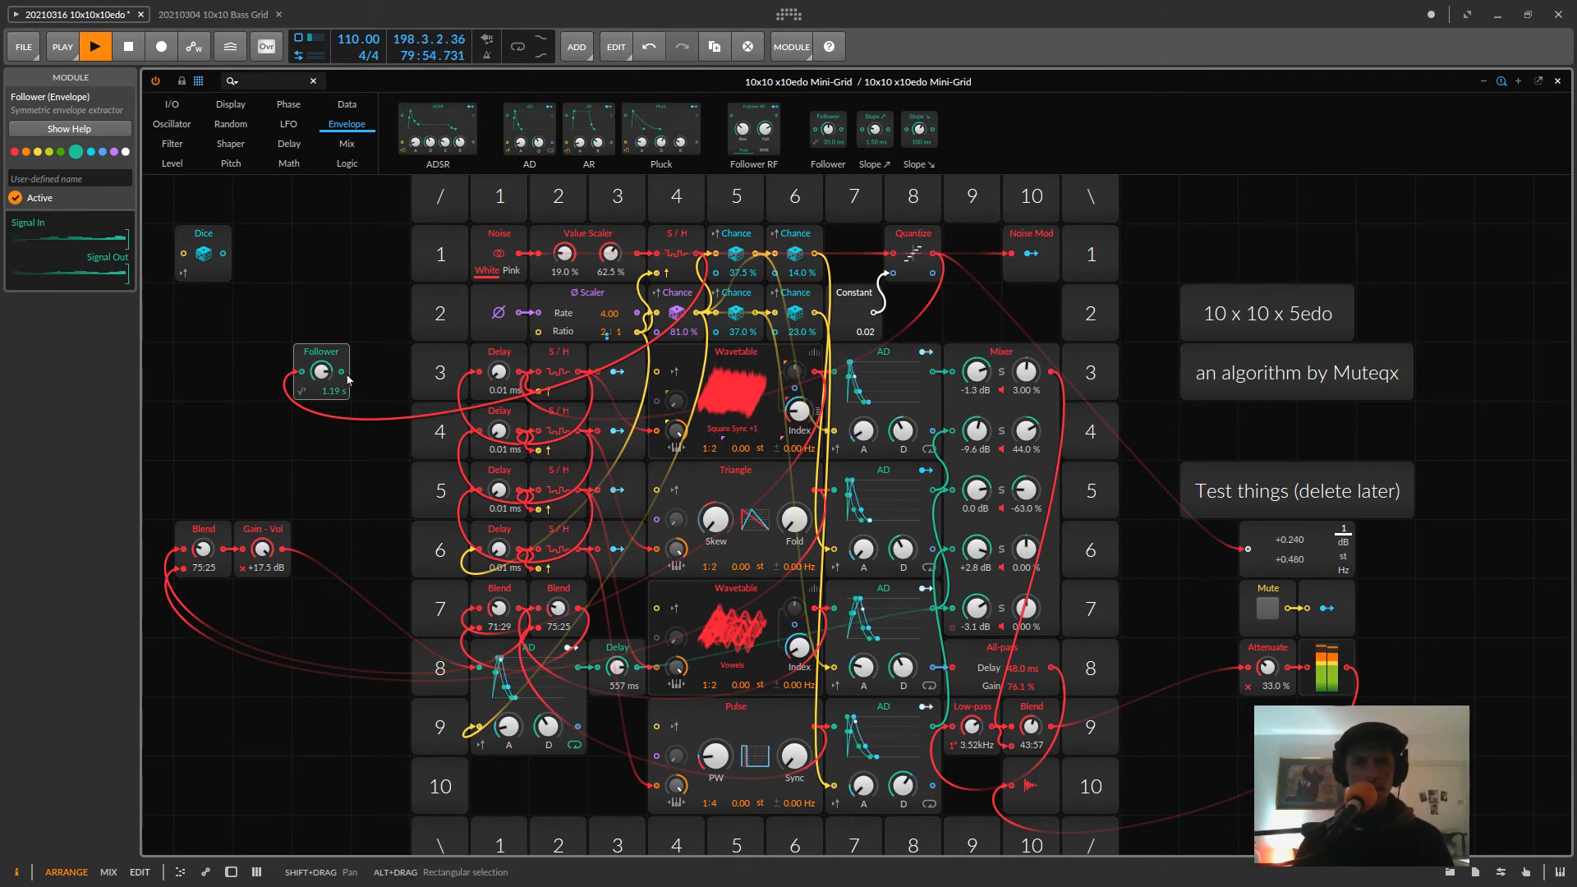
- Patch the Follower's output into Noise Mod, place the Follower in column 9 of row 1 and move Constant to column 7
left_click_drag(341, 372, 1001, 267)
left_click_drag(332, 355, 988, 254)
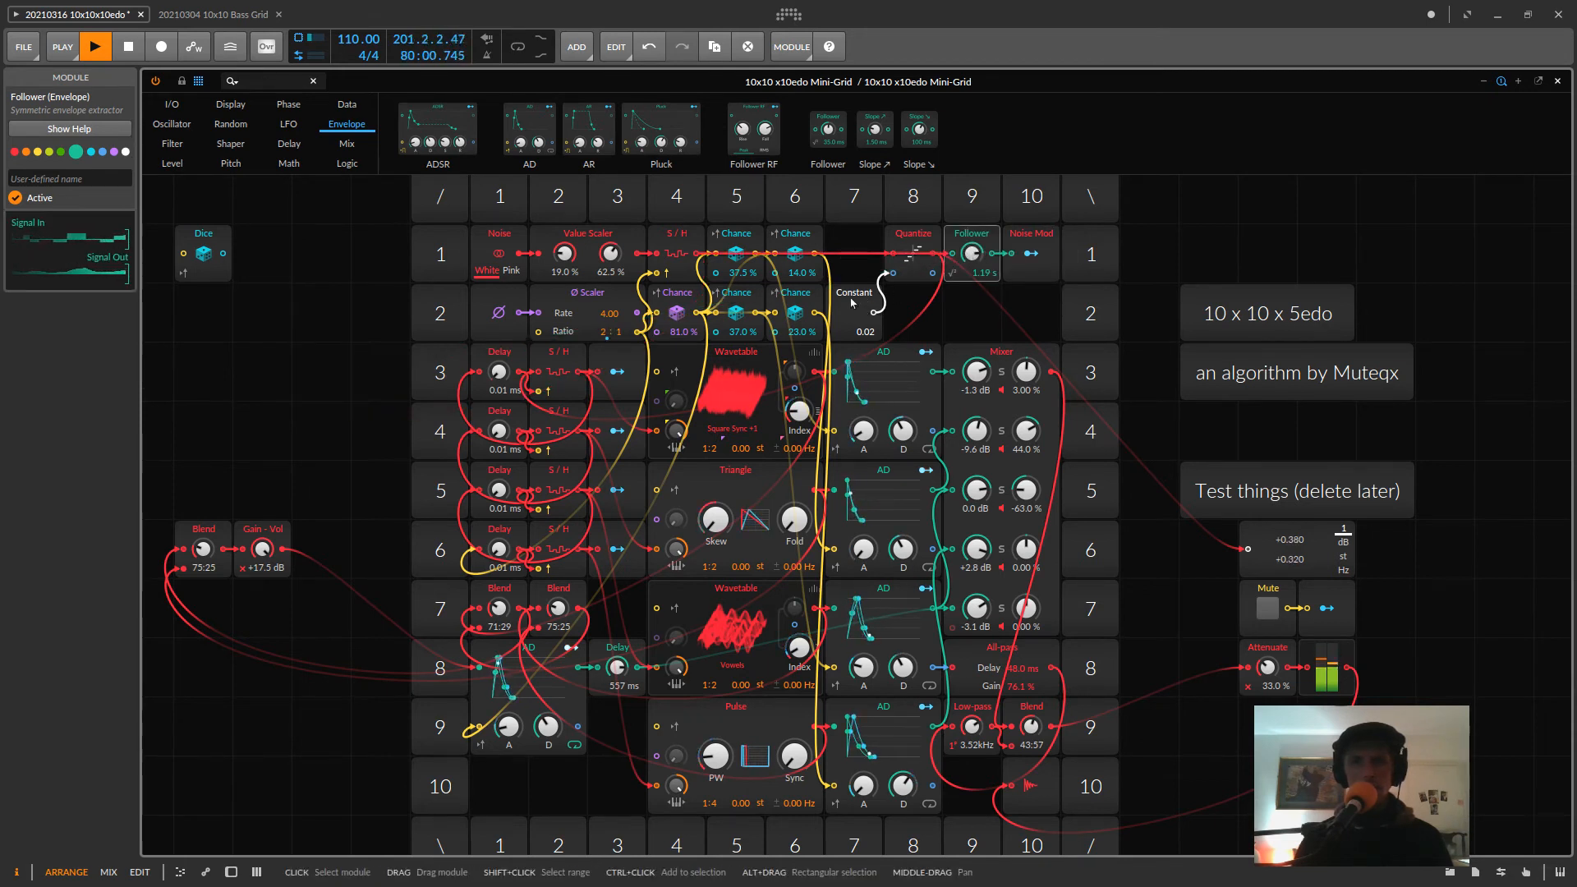
left_click_drag(854, 286, 854, 250)
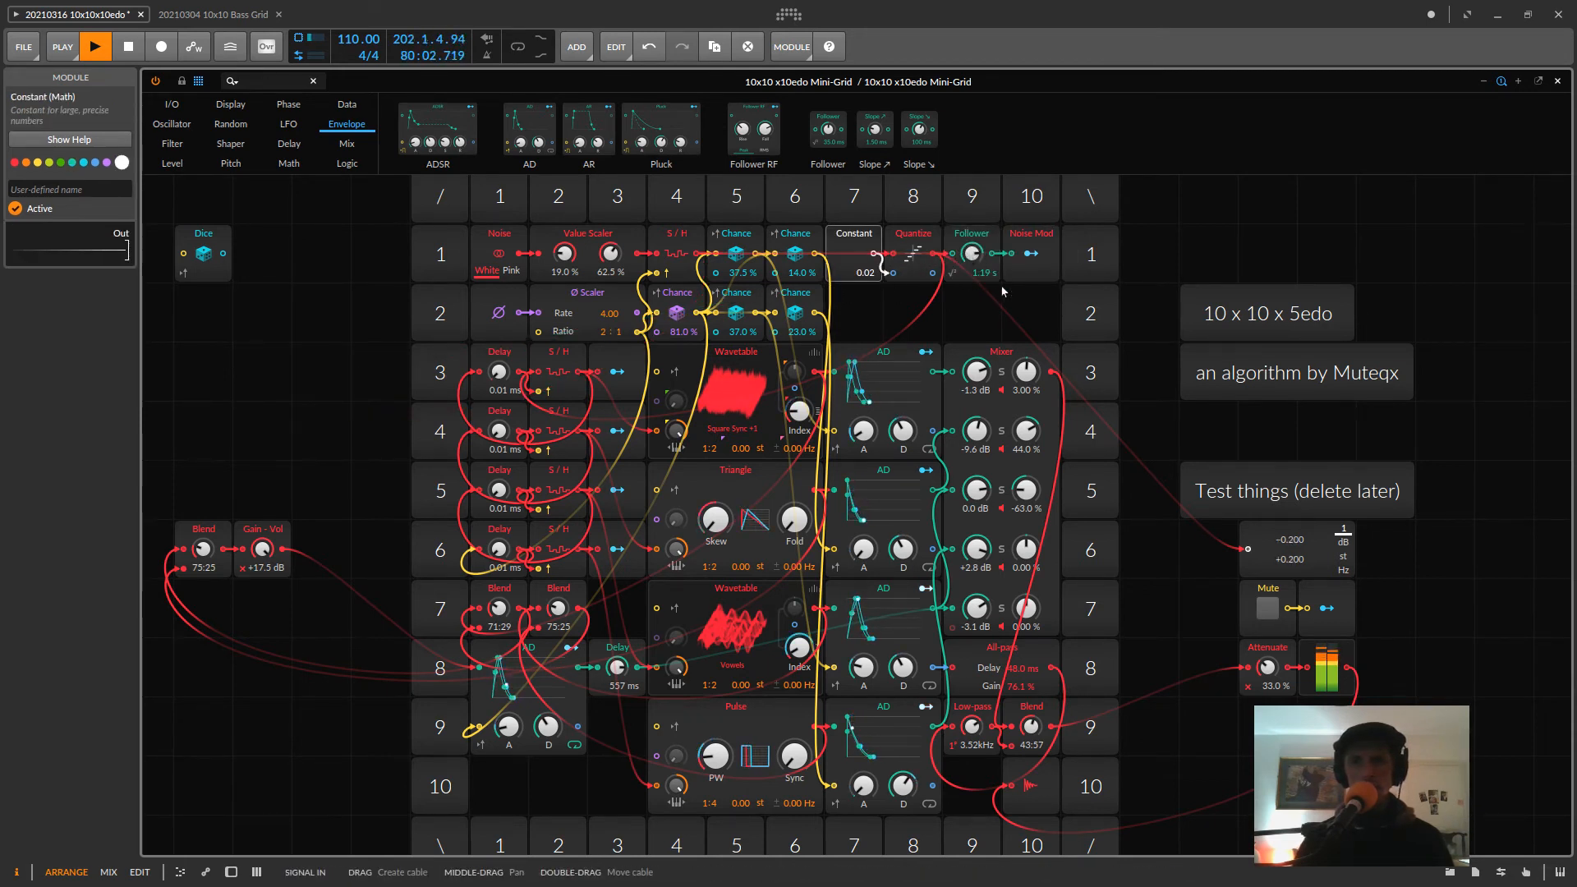
- Rename the Noise Mod module as "Follower Out"
left_click(1022, 240)
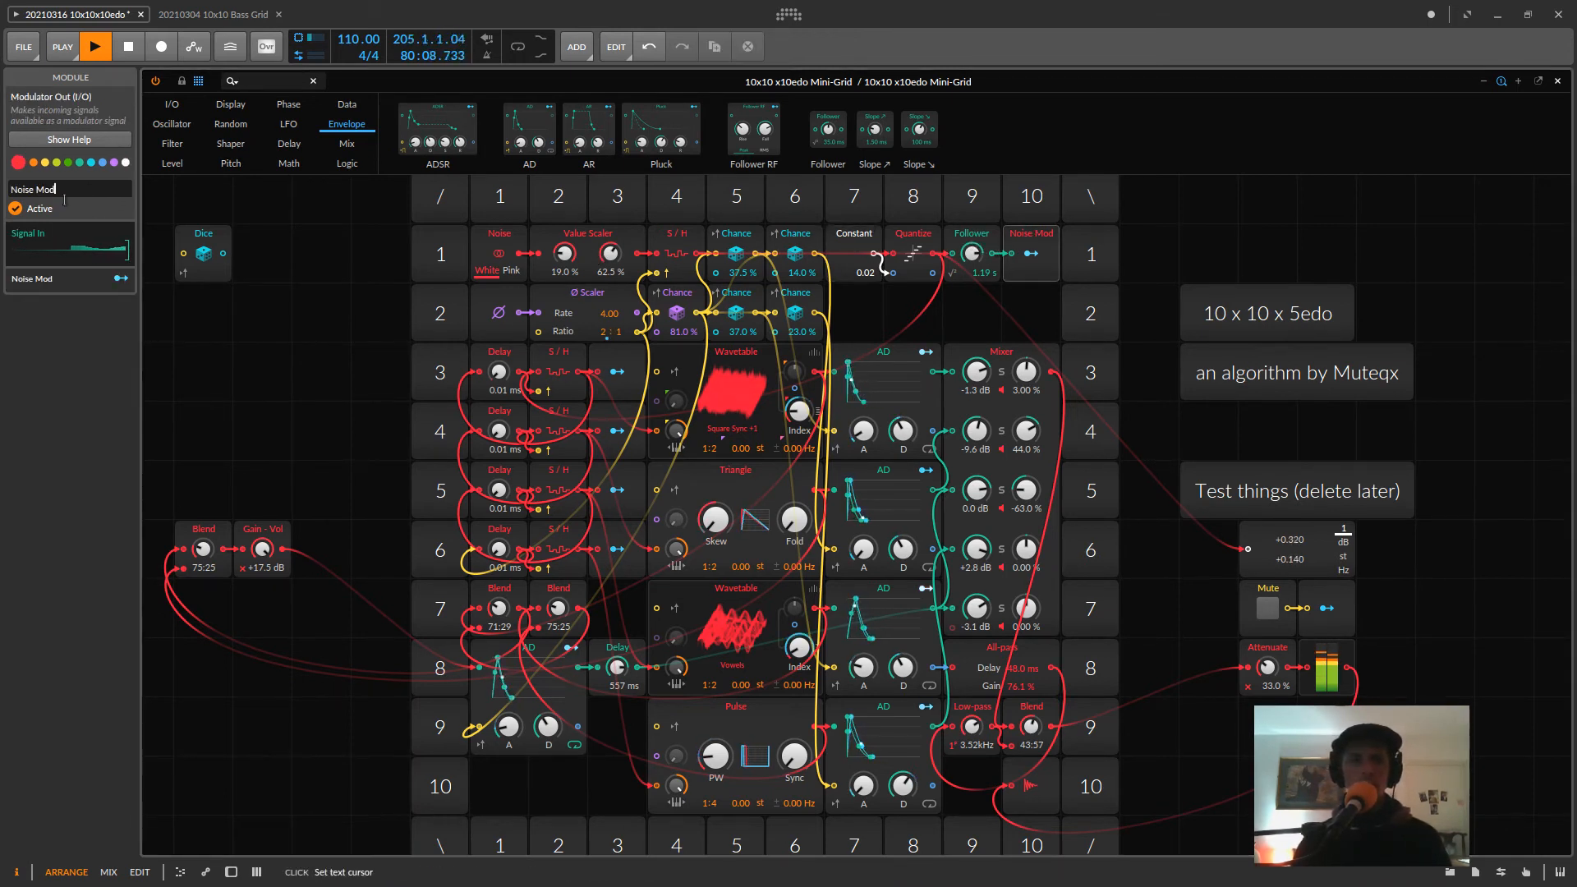
left_click(29, 187)
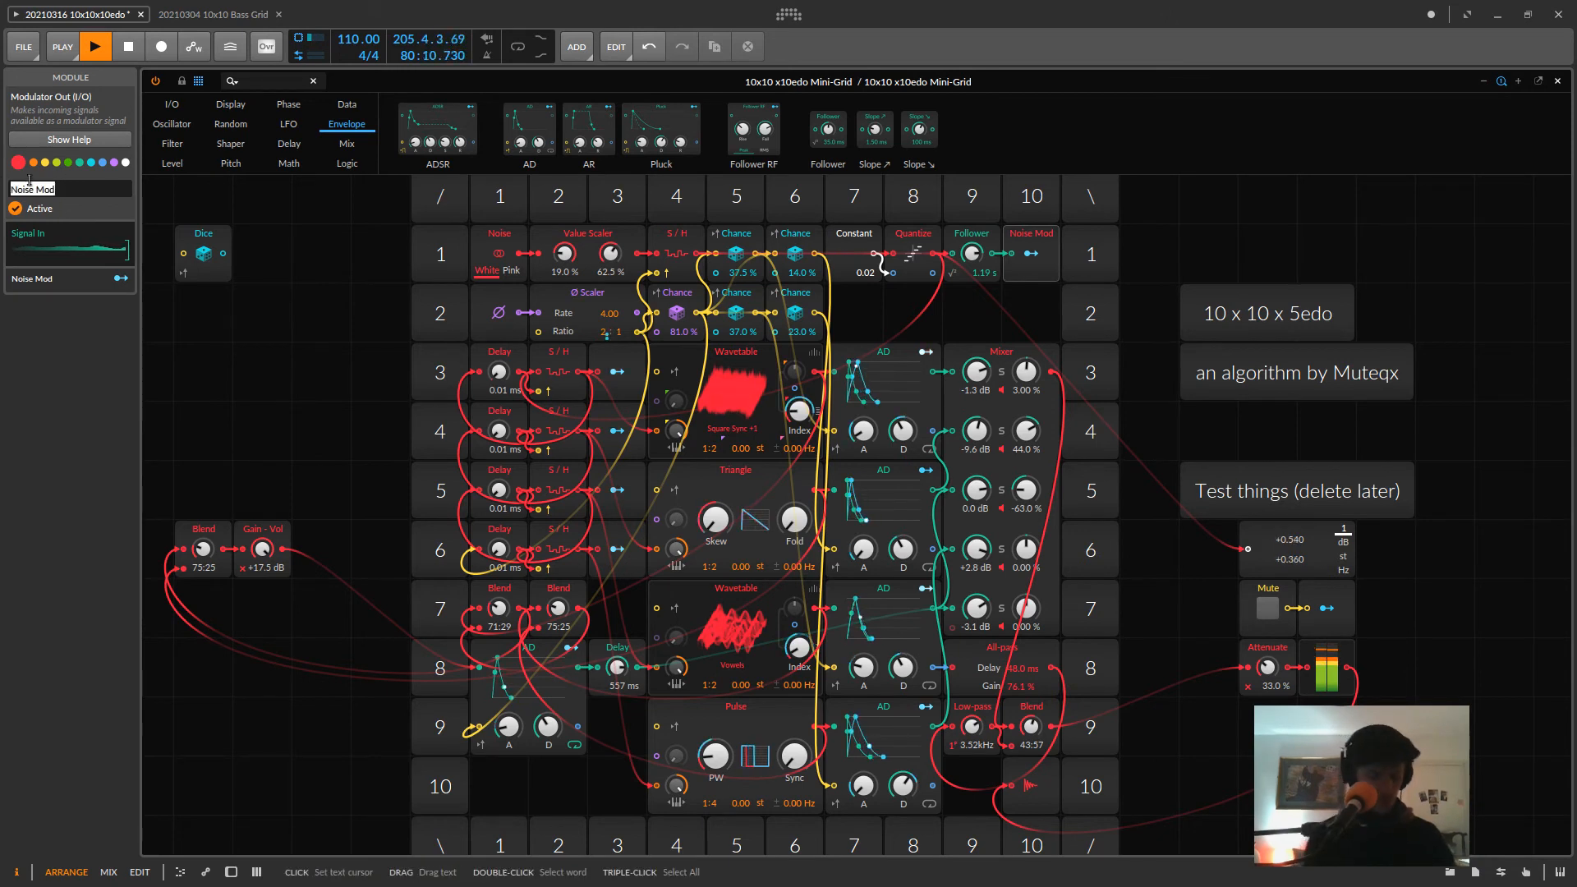
type("Follower Out")
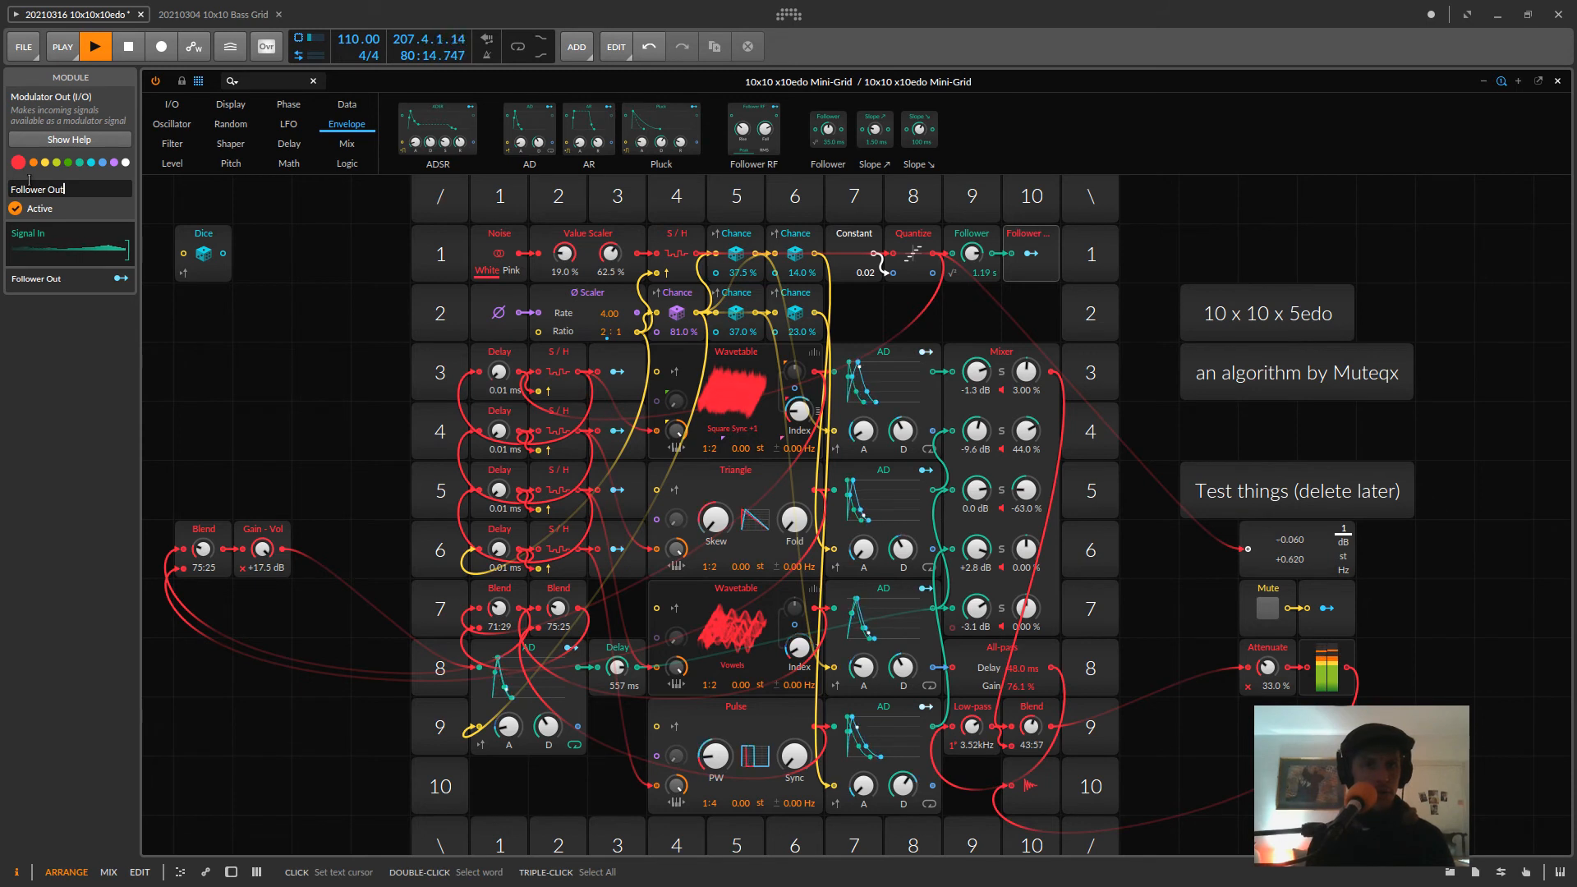
key("Return")
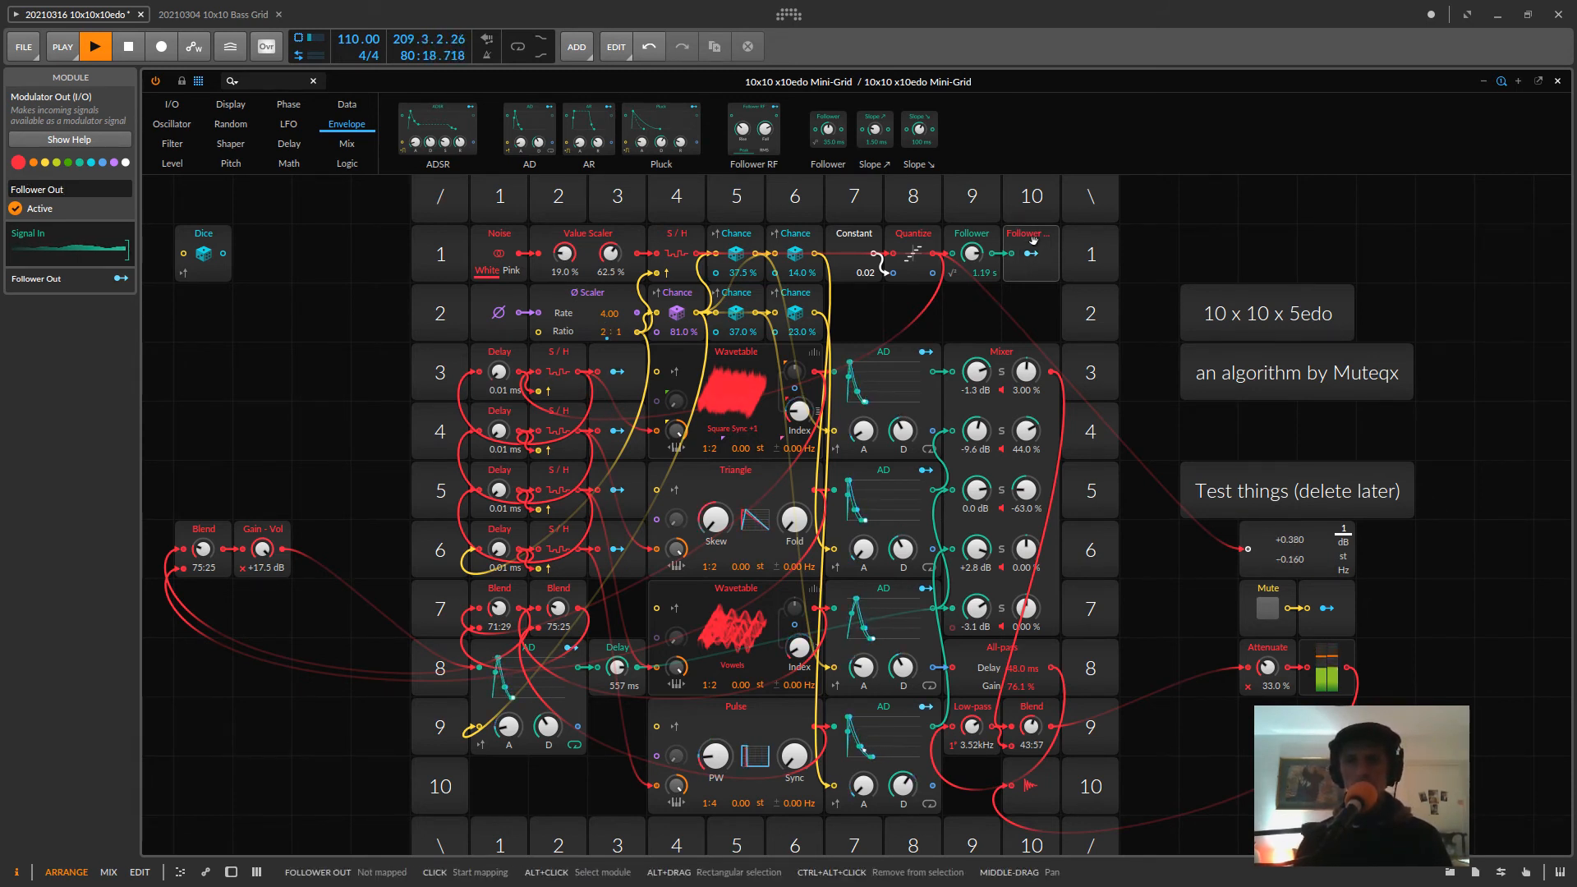
- Map Follower Out to both Blend modules in row 7 and set the second Blend to 57:43
left_click(971, 238)
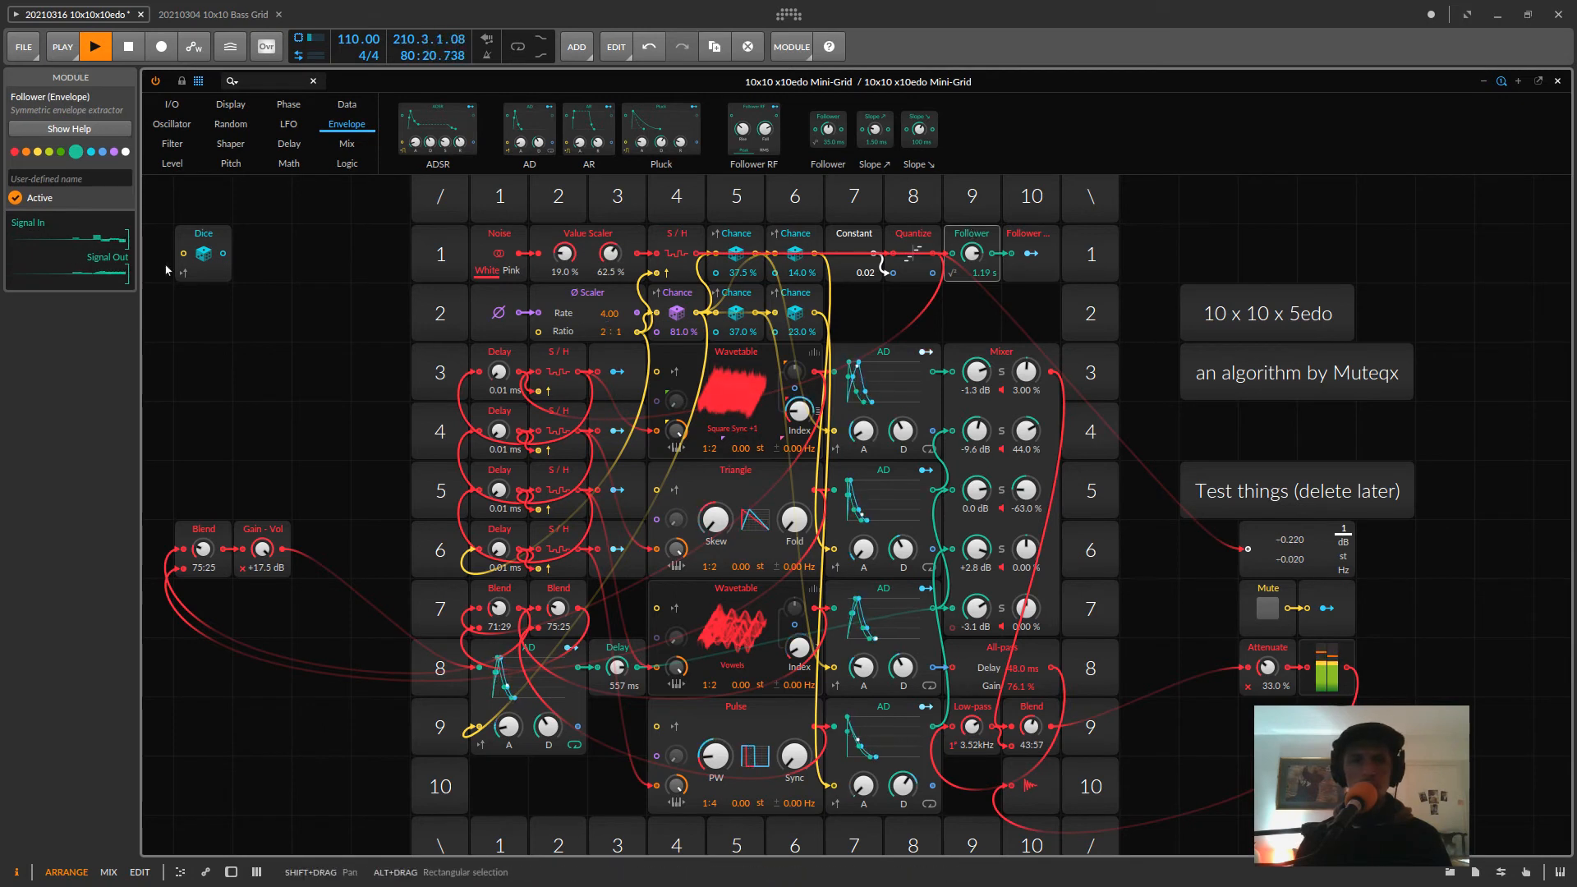
left_click(1033, 256)
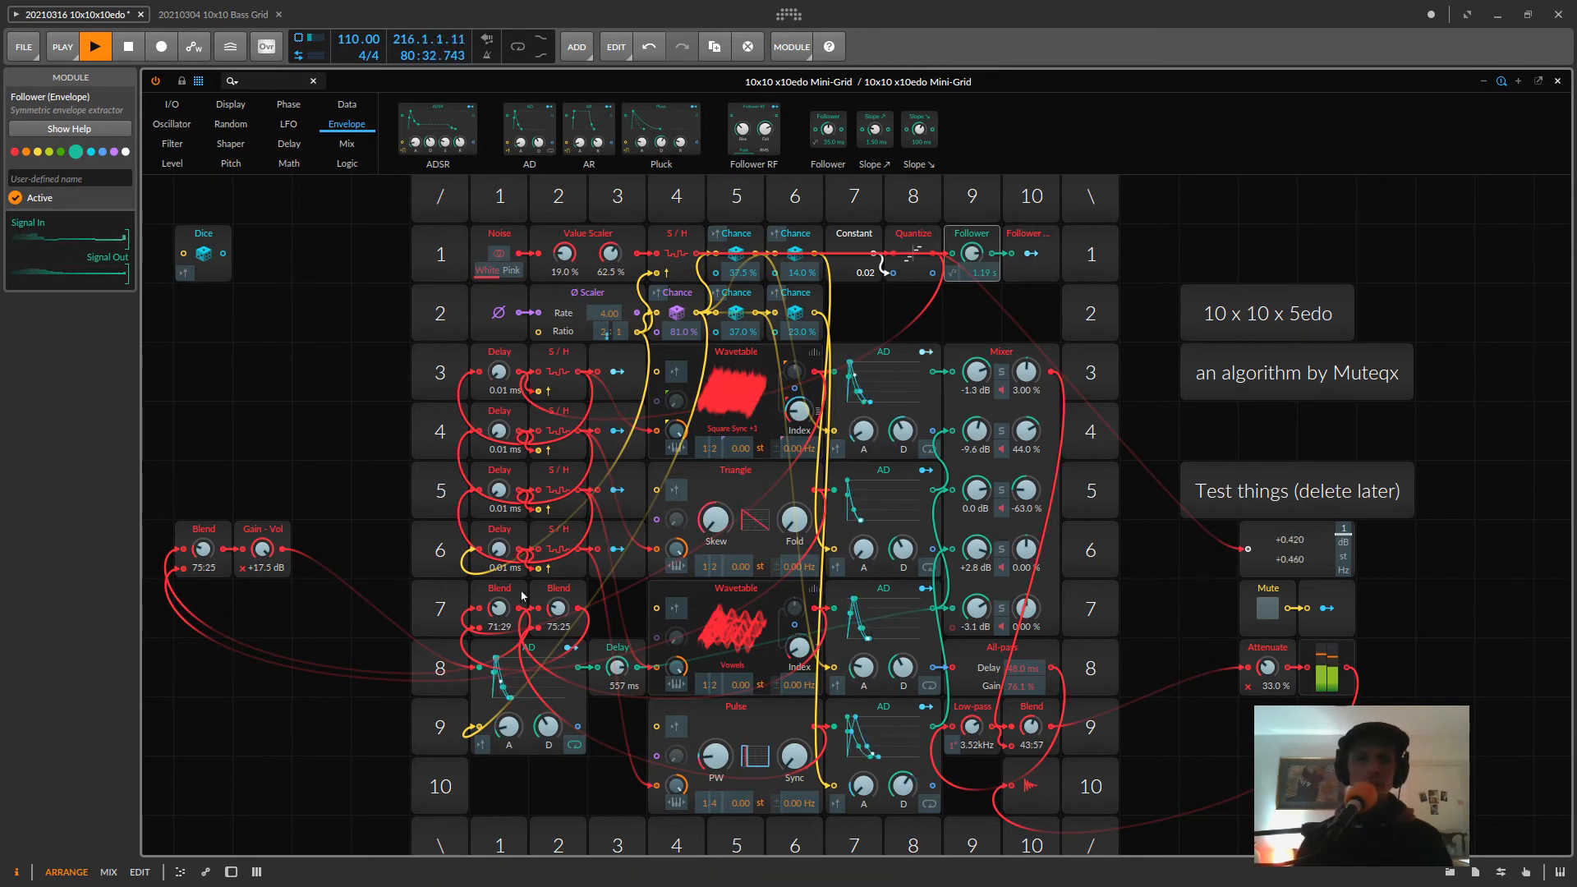
left_click_drag(498, 608, 499, 579)
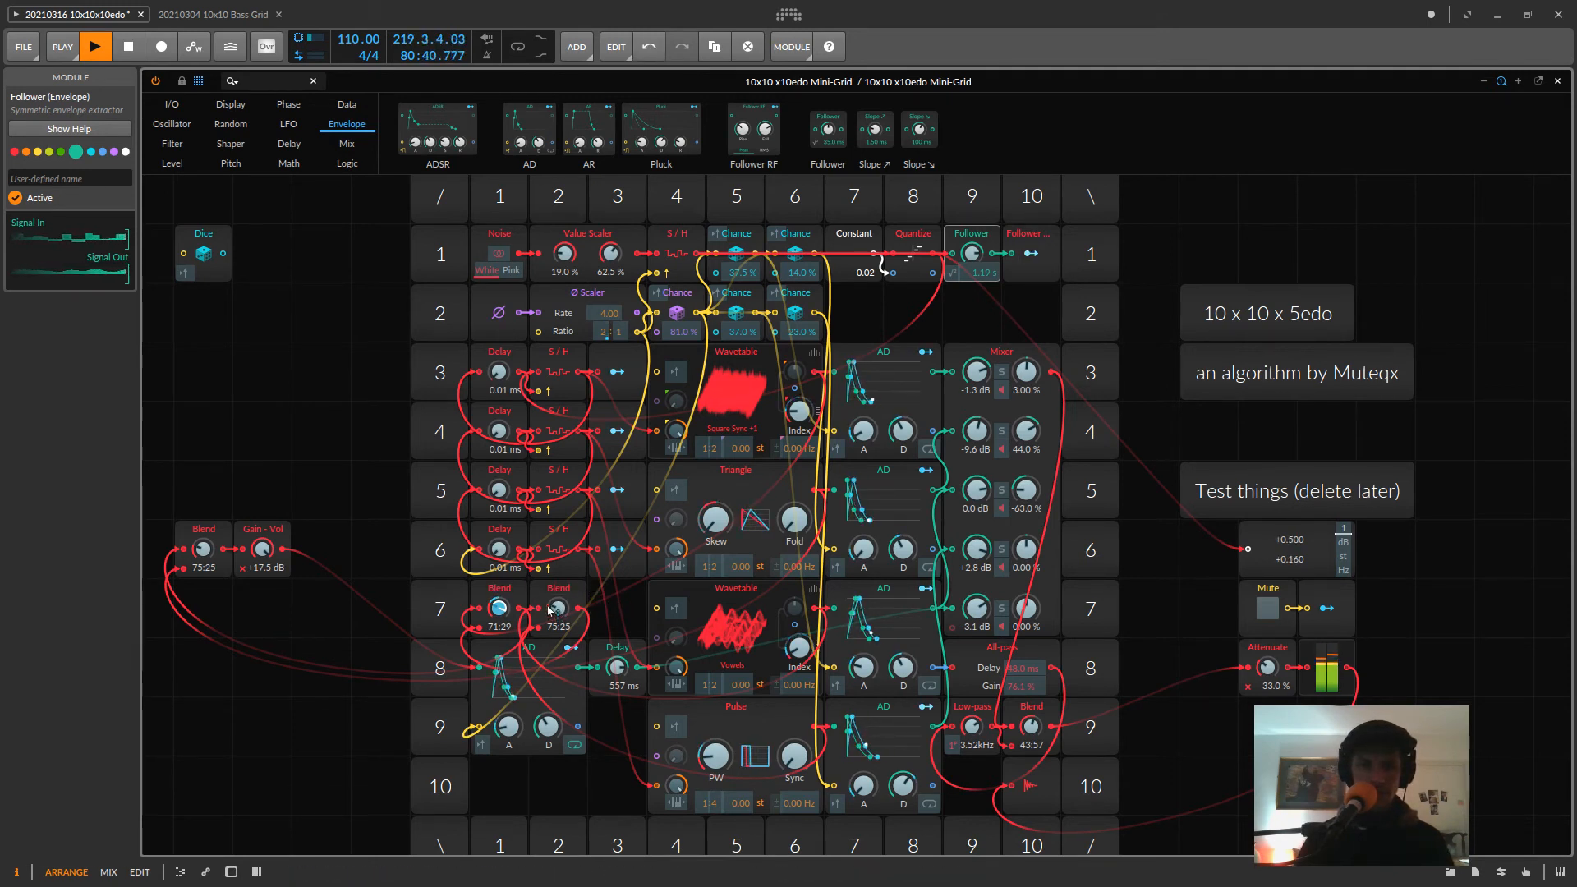
left_click_drag(558, 607, 562, 614)
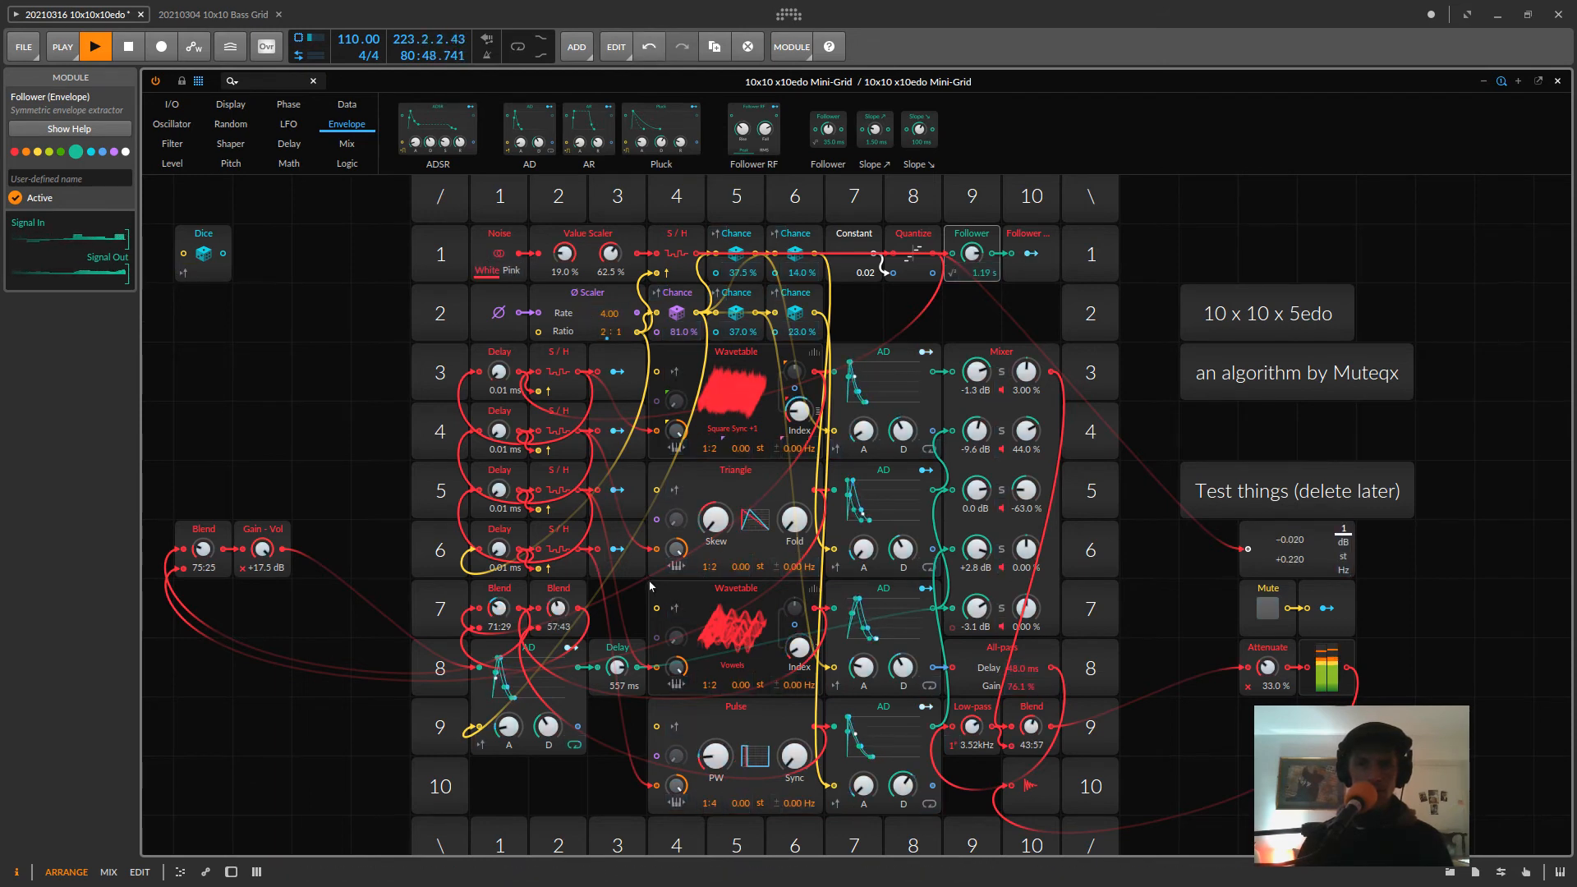
left_click(1032, 255)
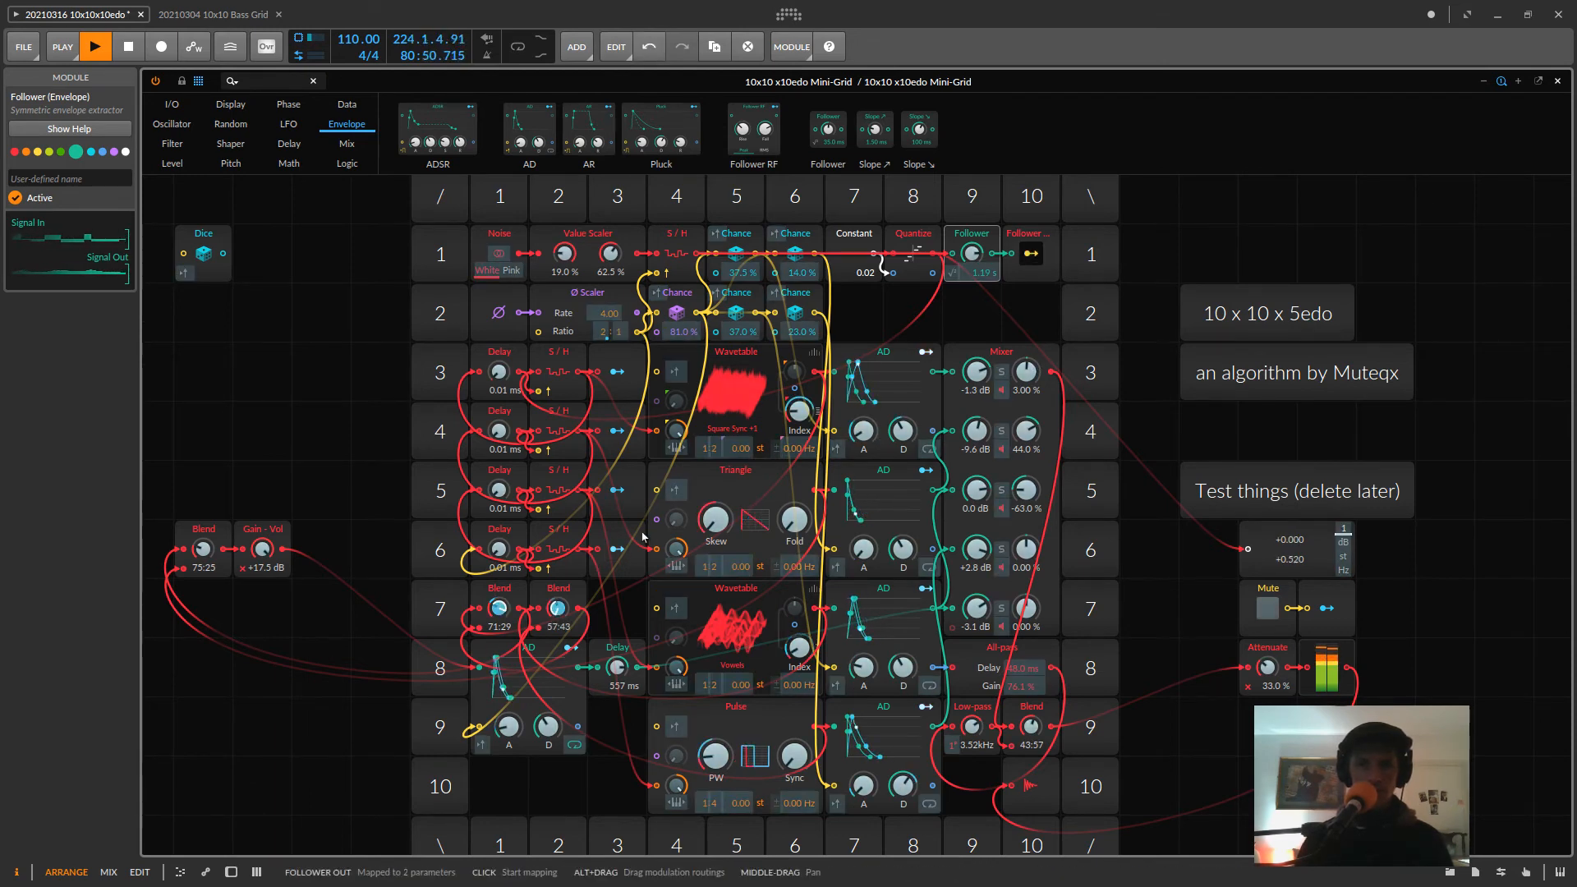
left_click_drag(558, 608, 557, 611)
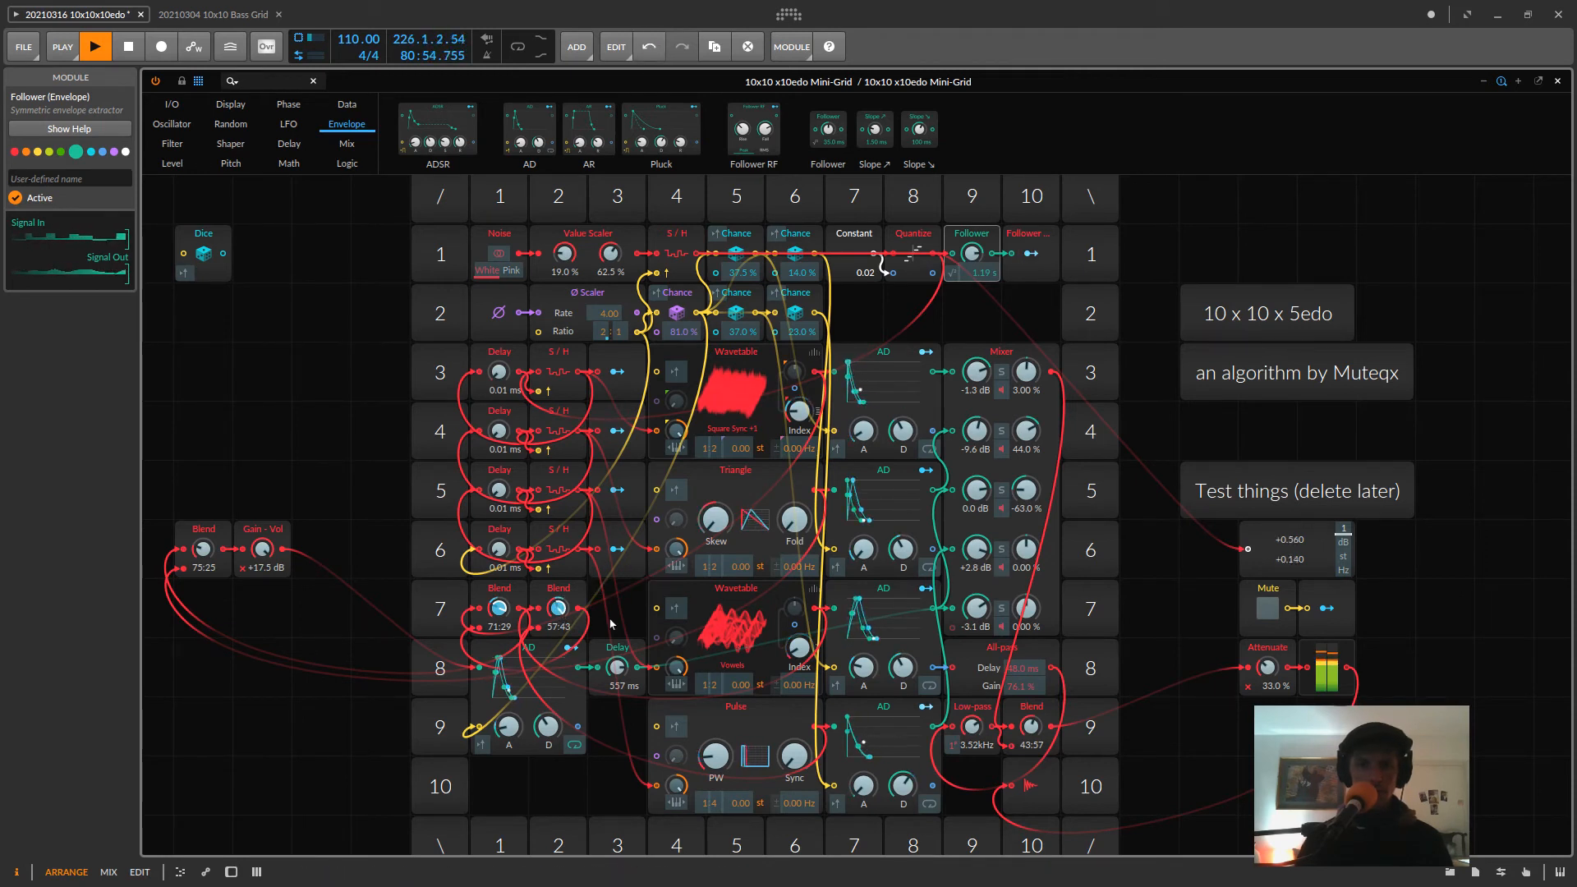
- Give Follower Out a negative modulation amount on the second Blend in row 7 and set that Blend to 51:50
key("Escape")
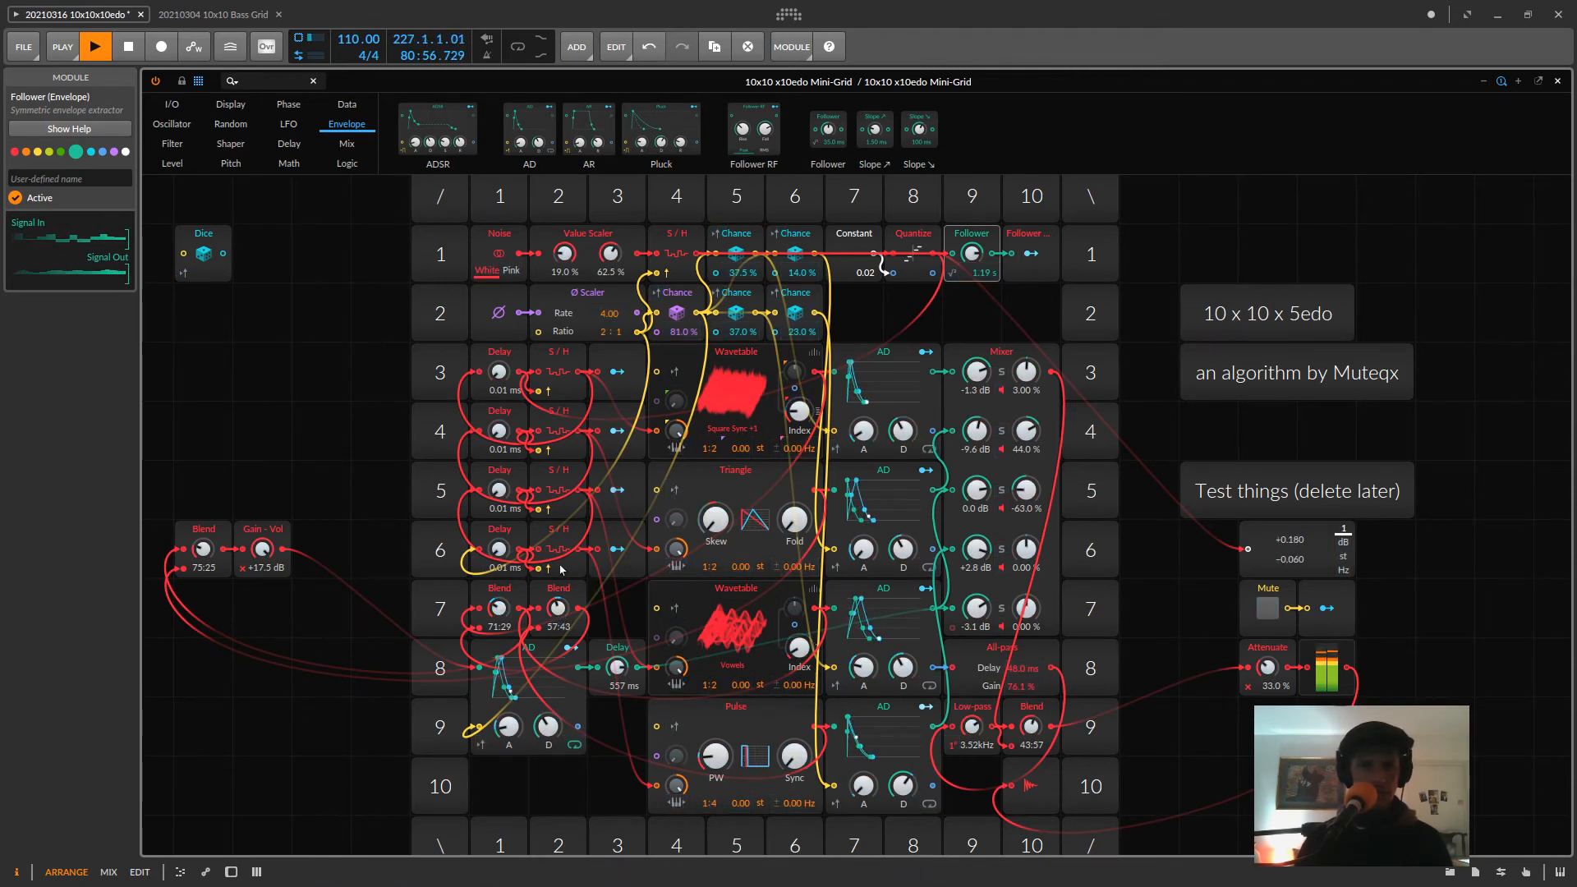
left_click(1031, 253)
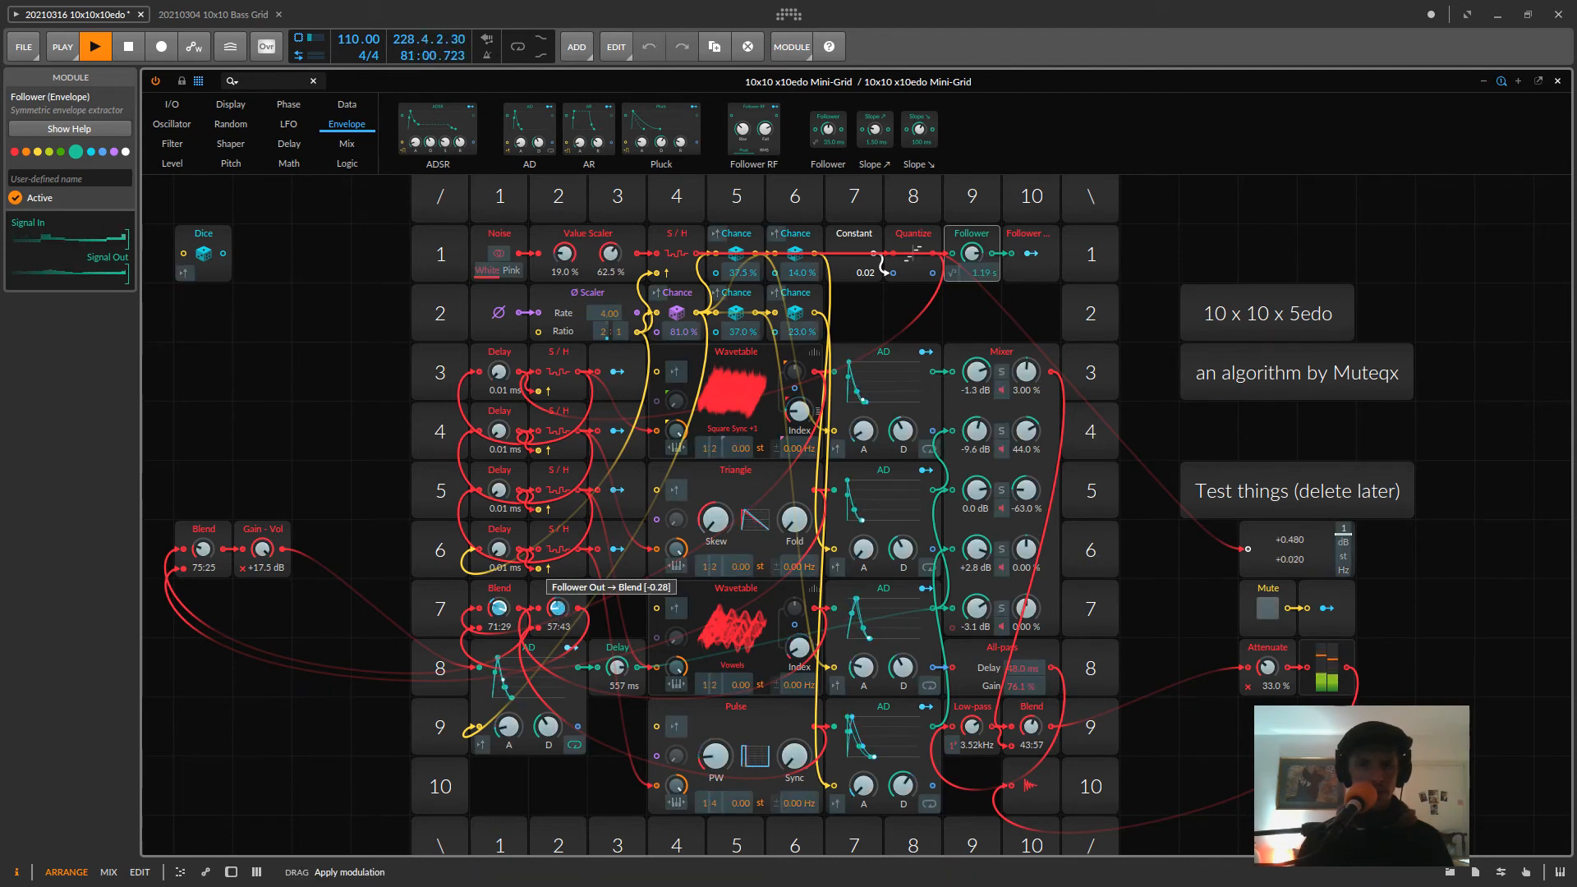
left_click_drag(558, 608, 563, 603)
key("Escape")
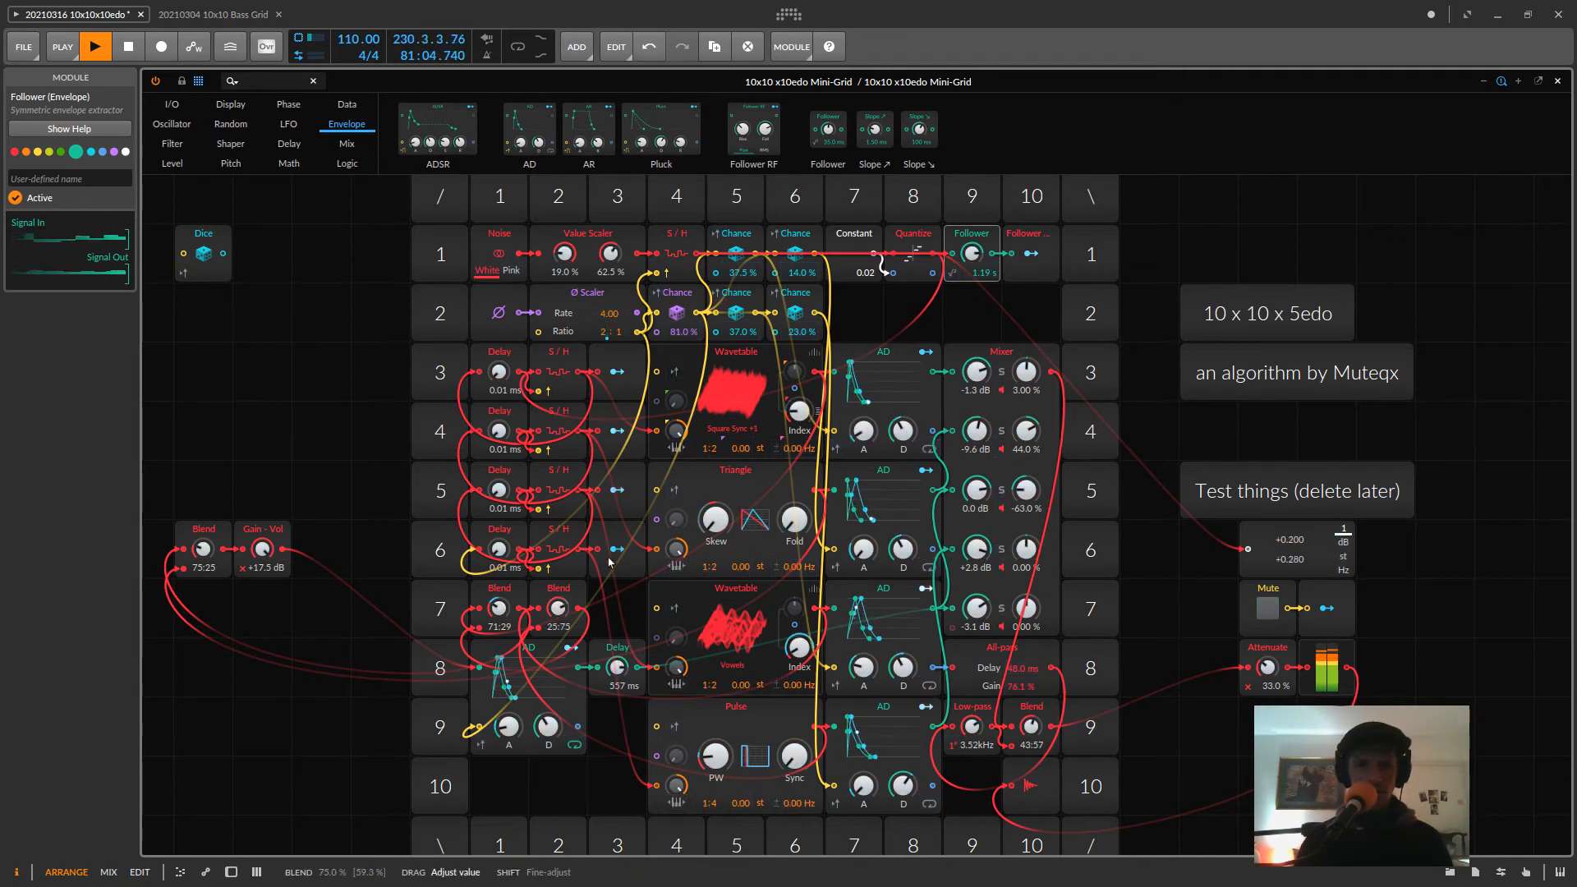
key("ctrl+z")
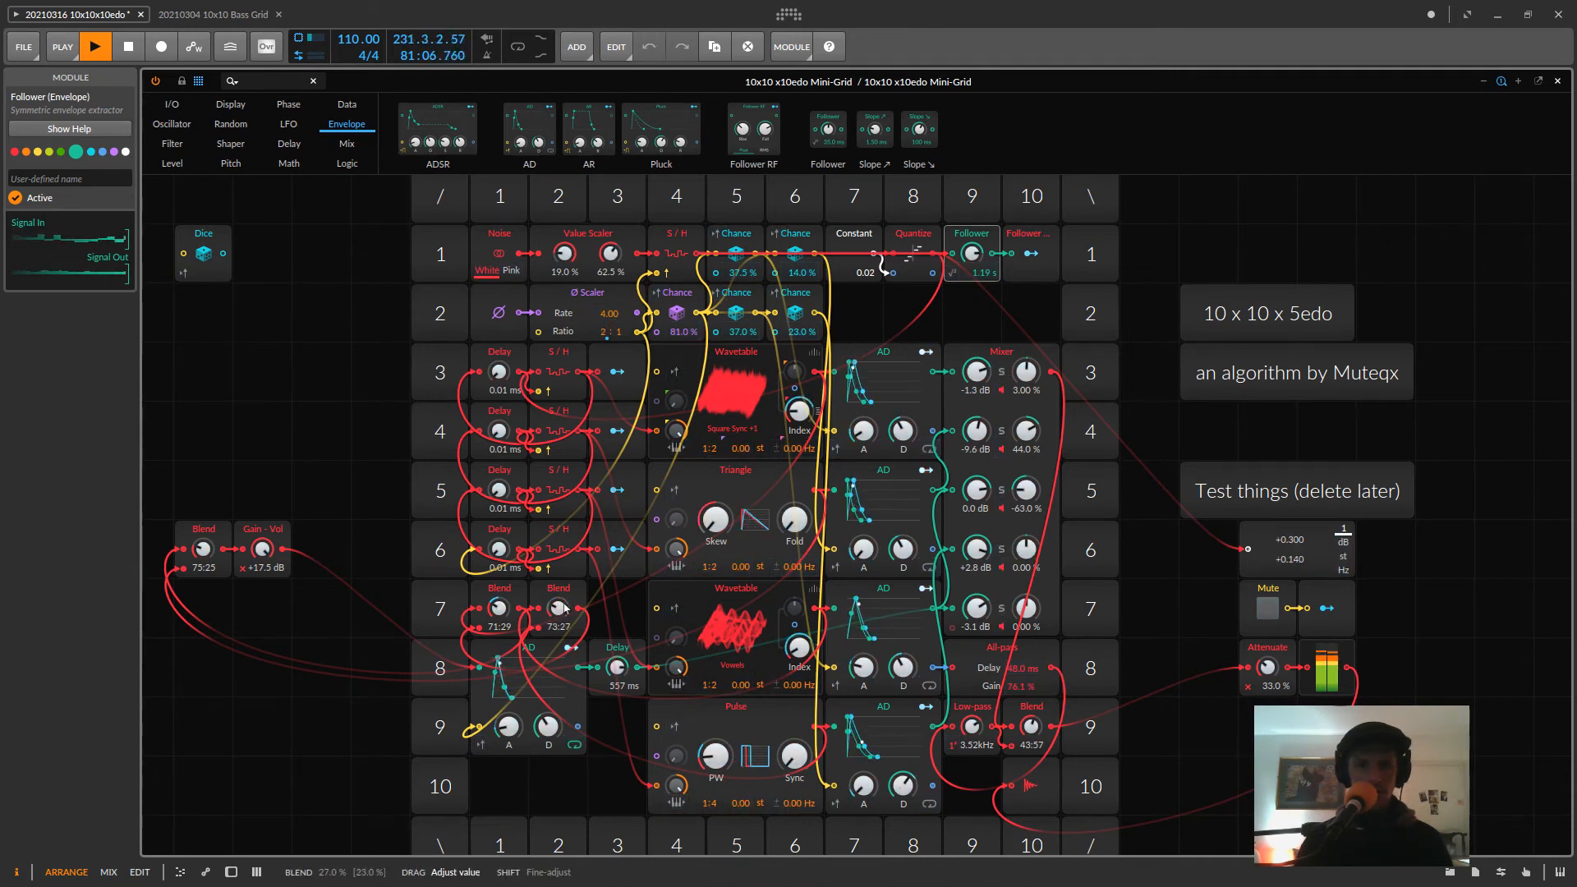
key("ctrl+shift+z")
left_click_drag(557, 609, 558, 571)
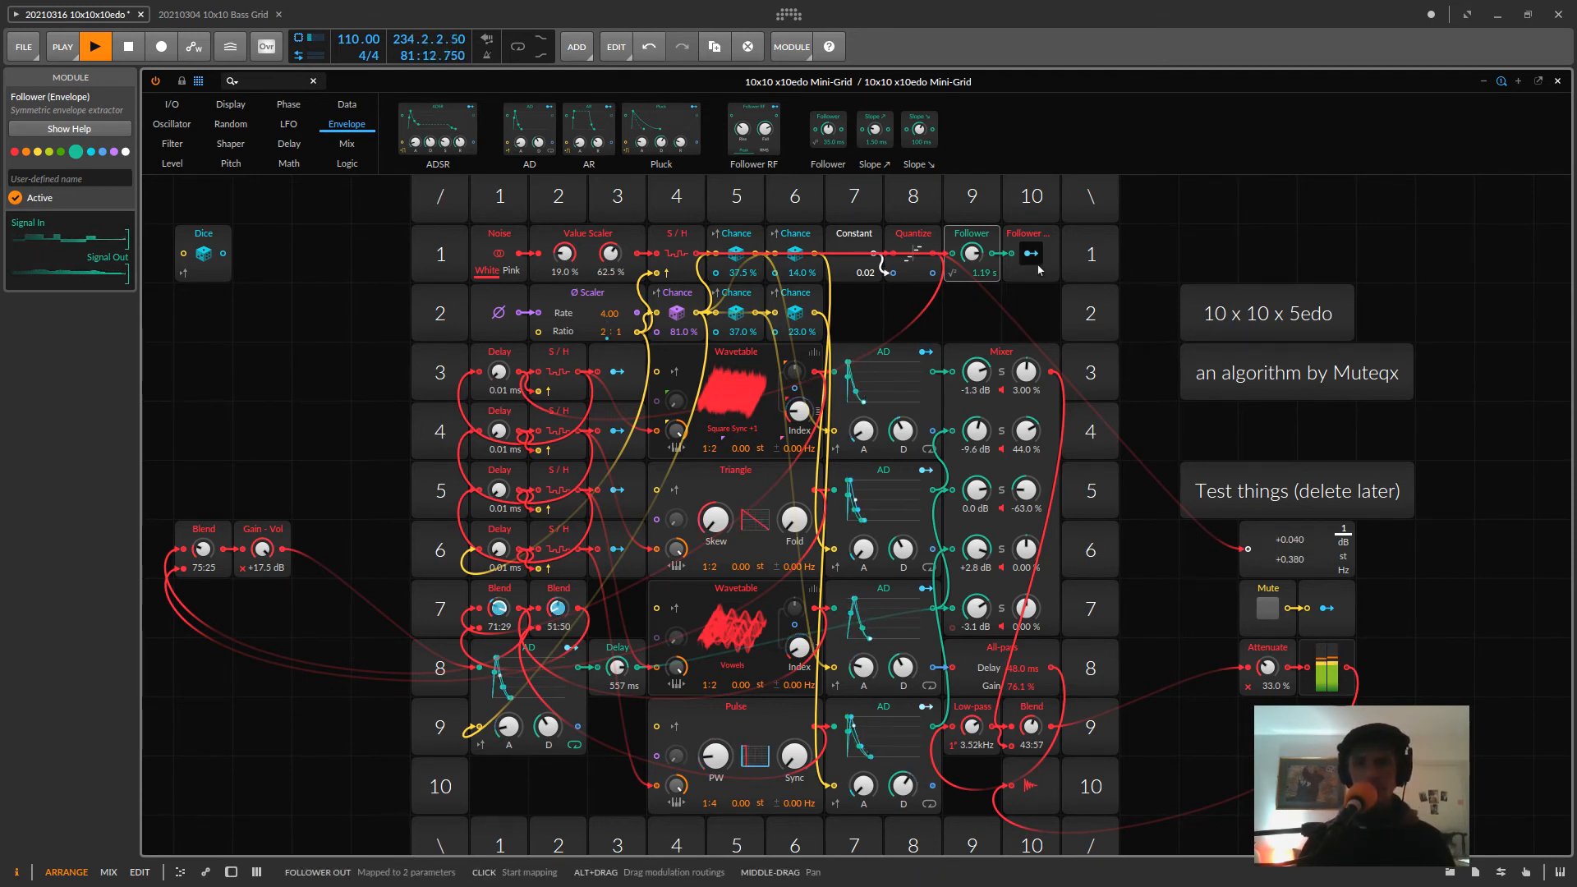
- Solo Mixer channel 5 and map Follower Out to the decay of the AD in rows 8 and 9 with an amount of +0.870
left_click(1003, 549)
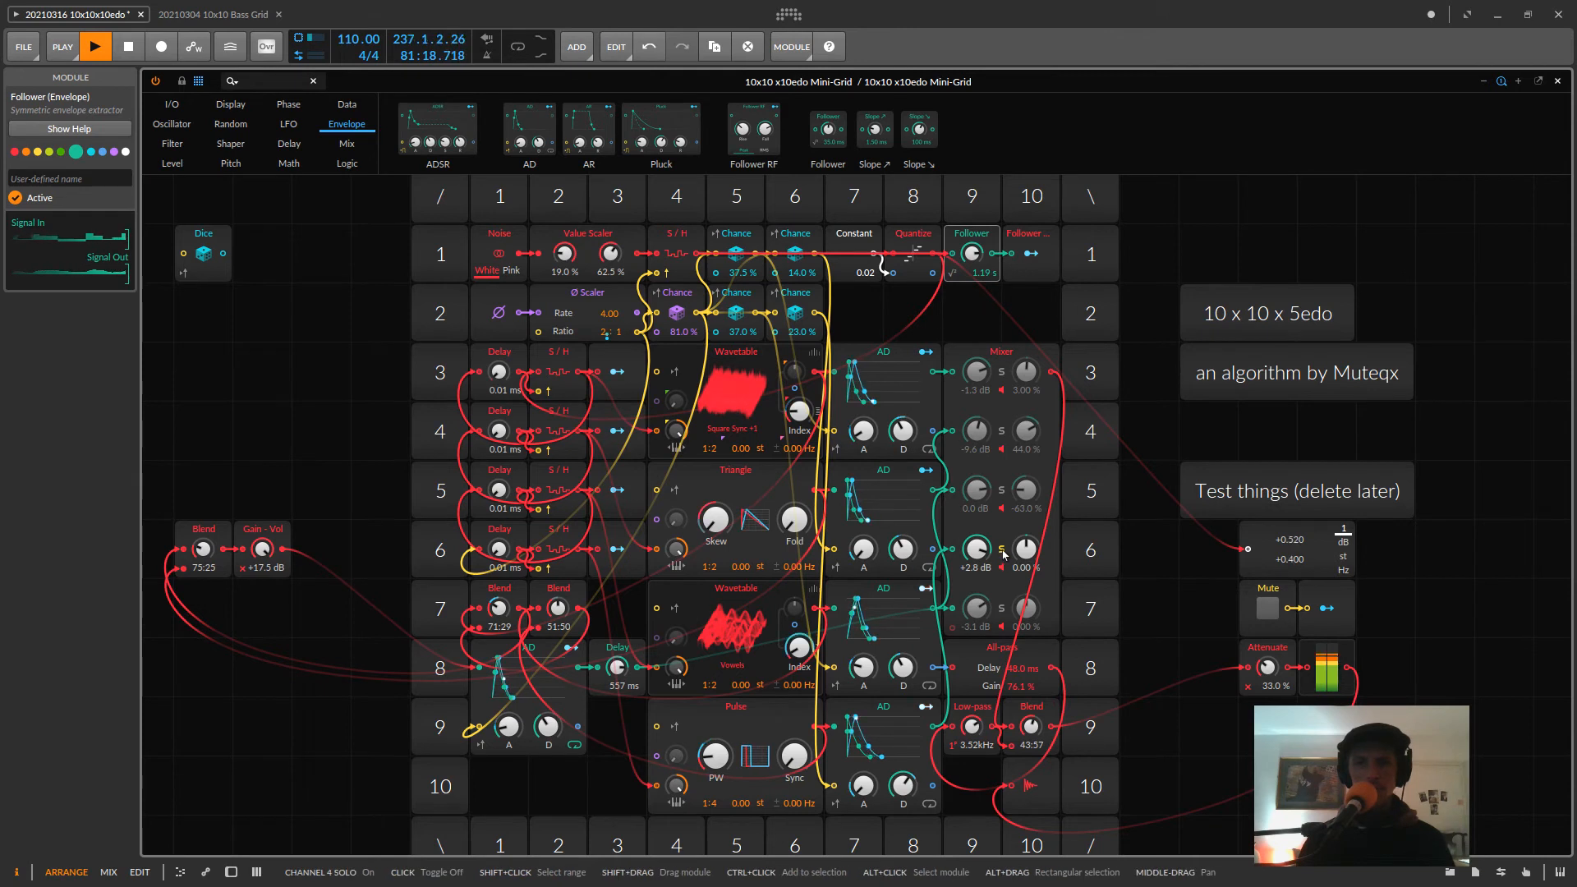
left_click(1001, 608)
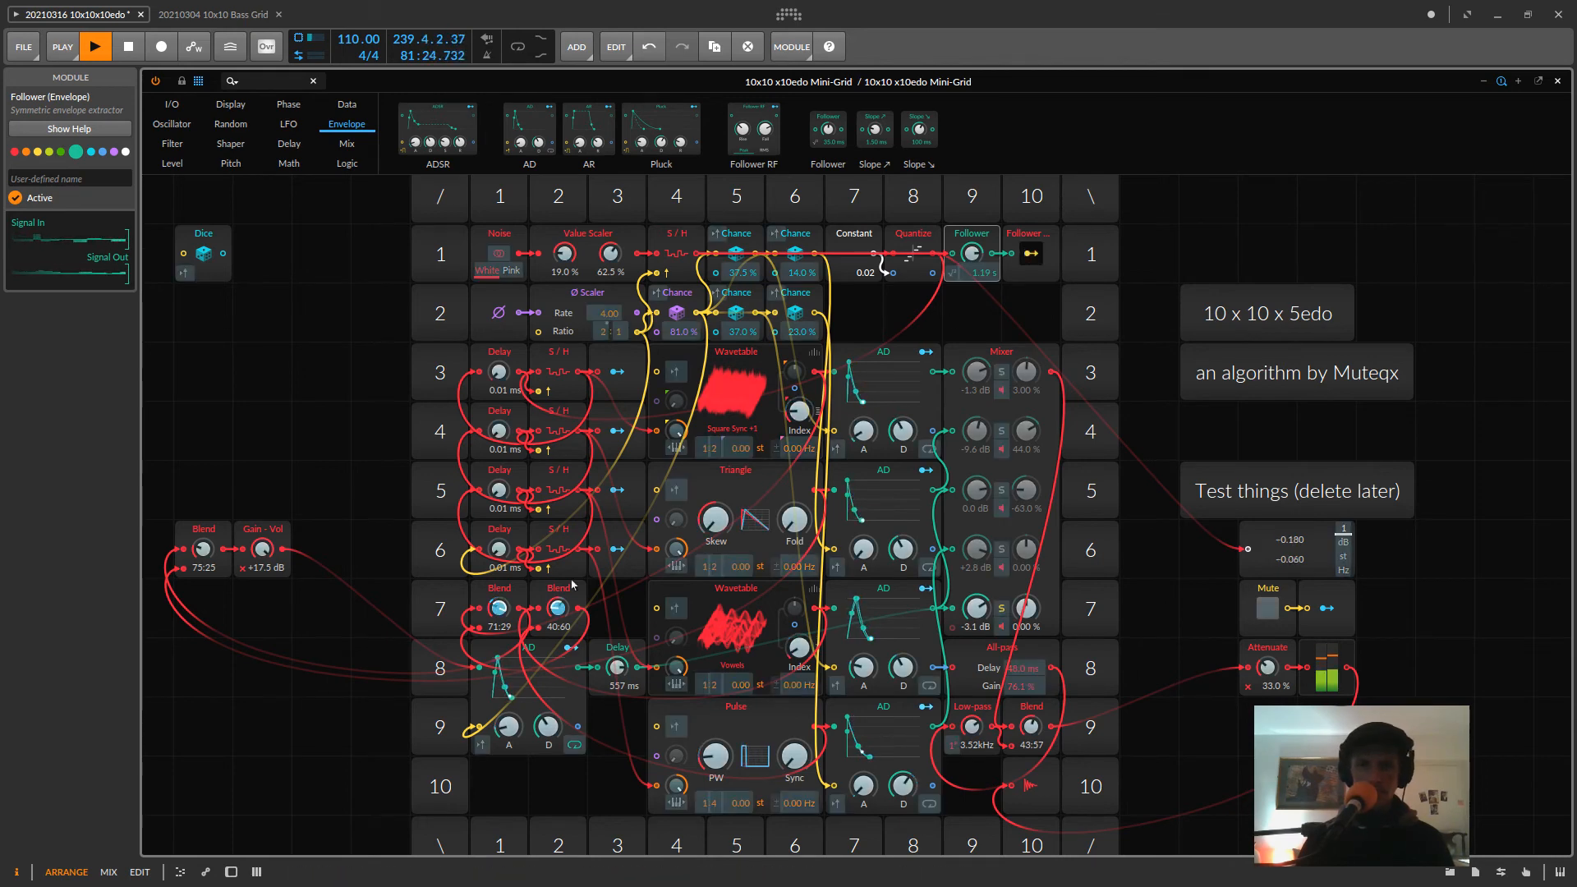
left_click_drag(1029, 256, 776, 456)
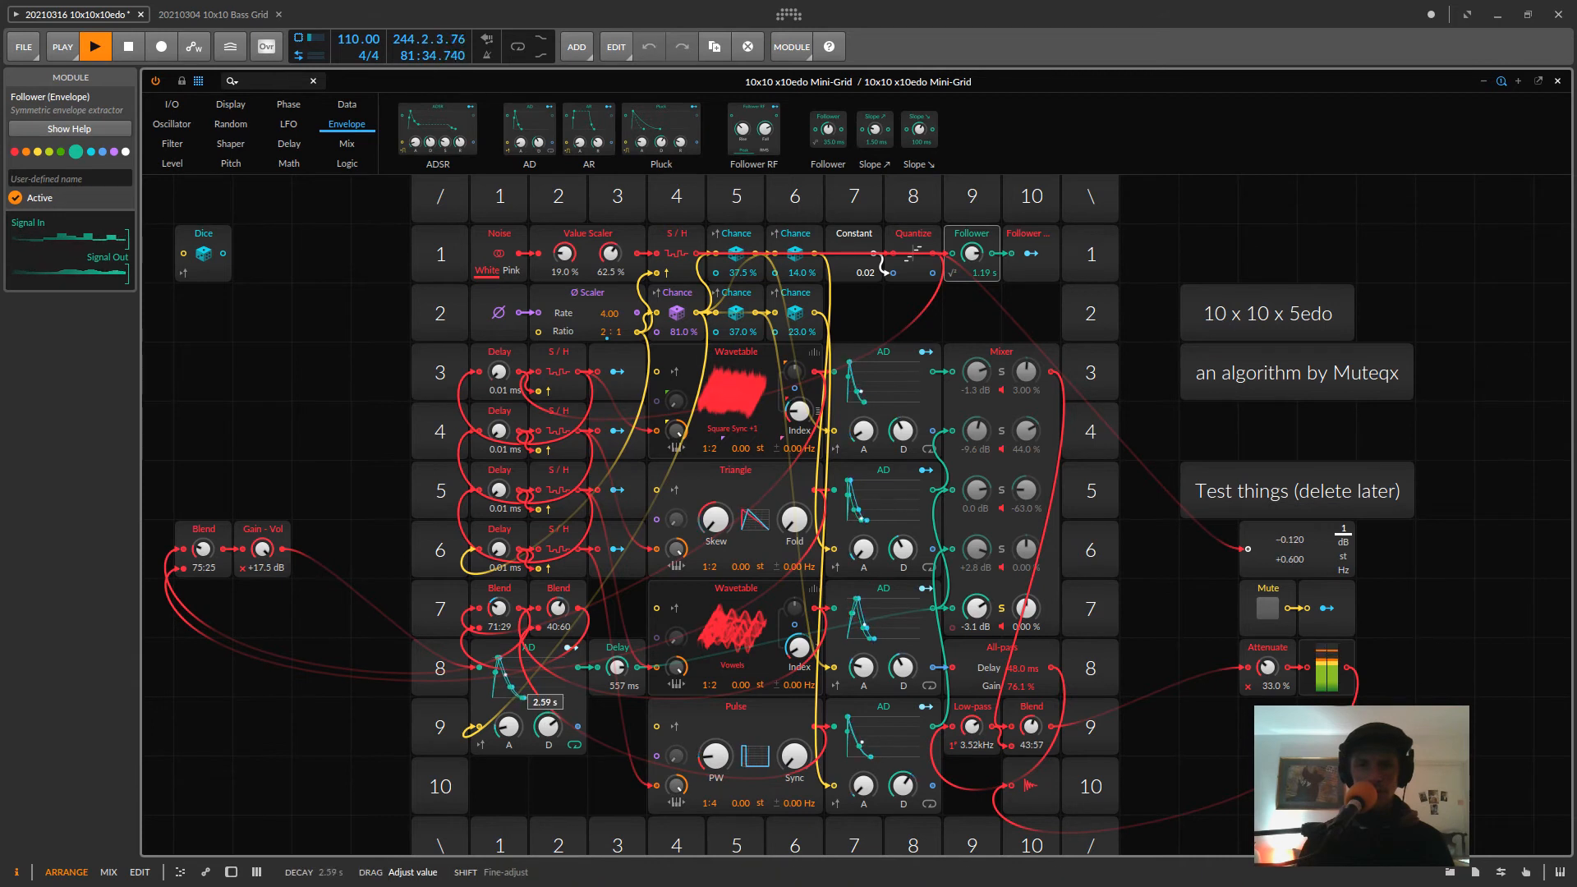
scroll(549, 727, "down", 3)
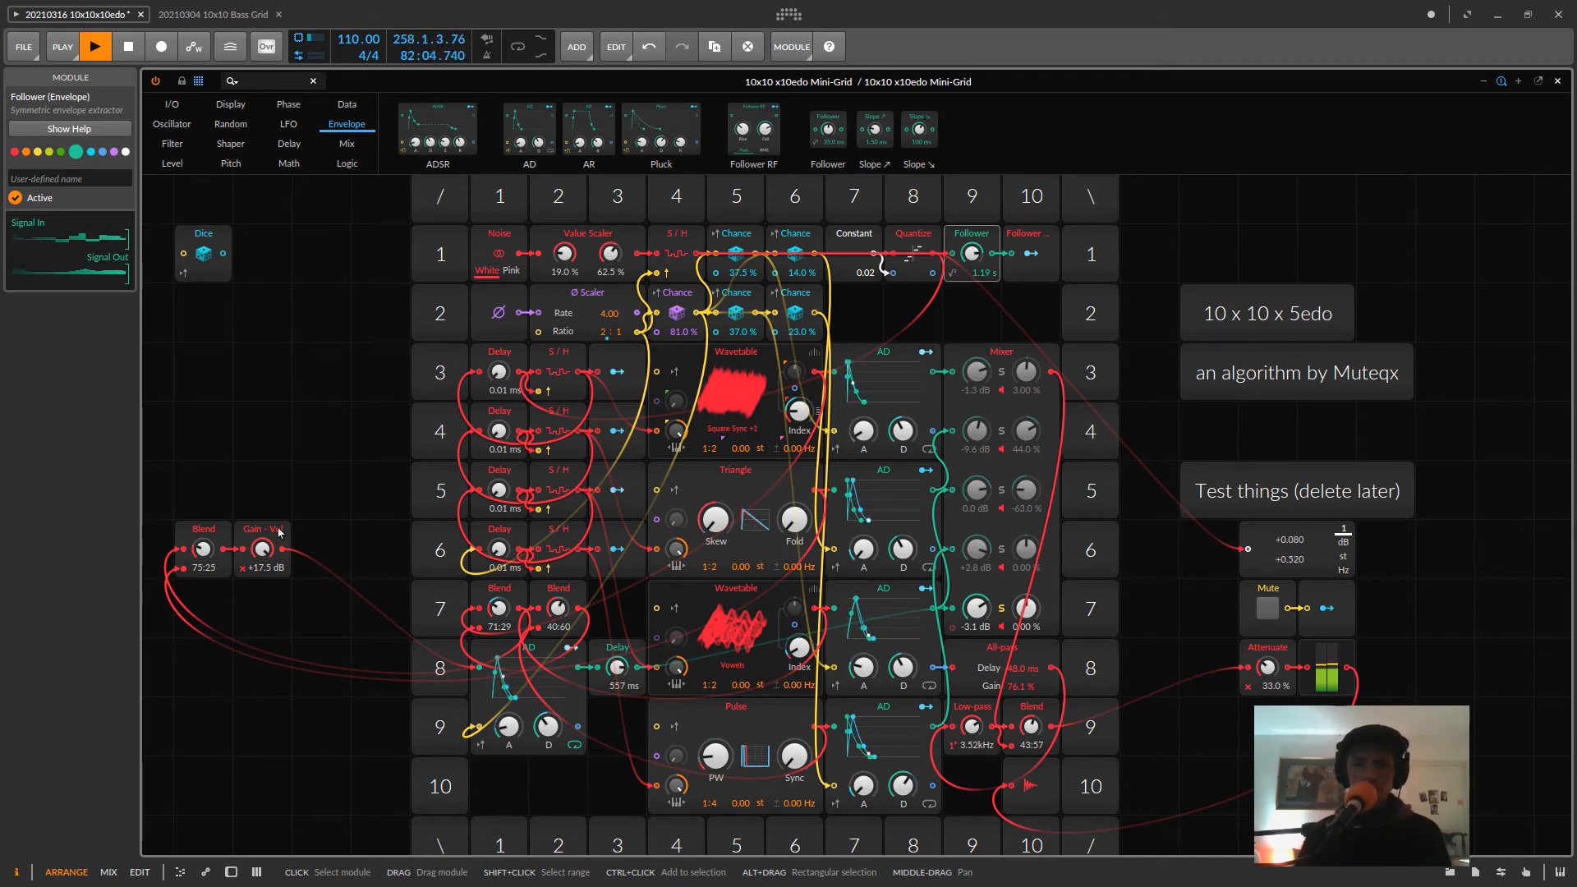
- Move the outside Blend to column 3 of row 7 and the Gain - Vol module to column 3 of row 9
left_click_drag(222, 537, 635, 596)
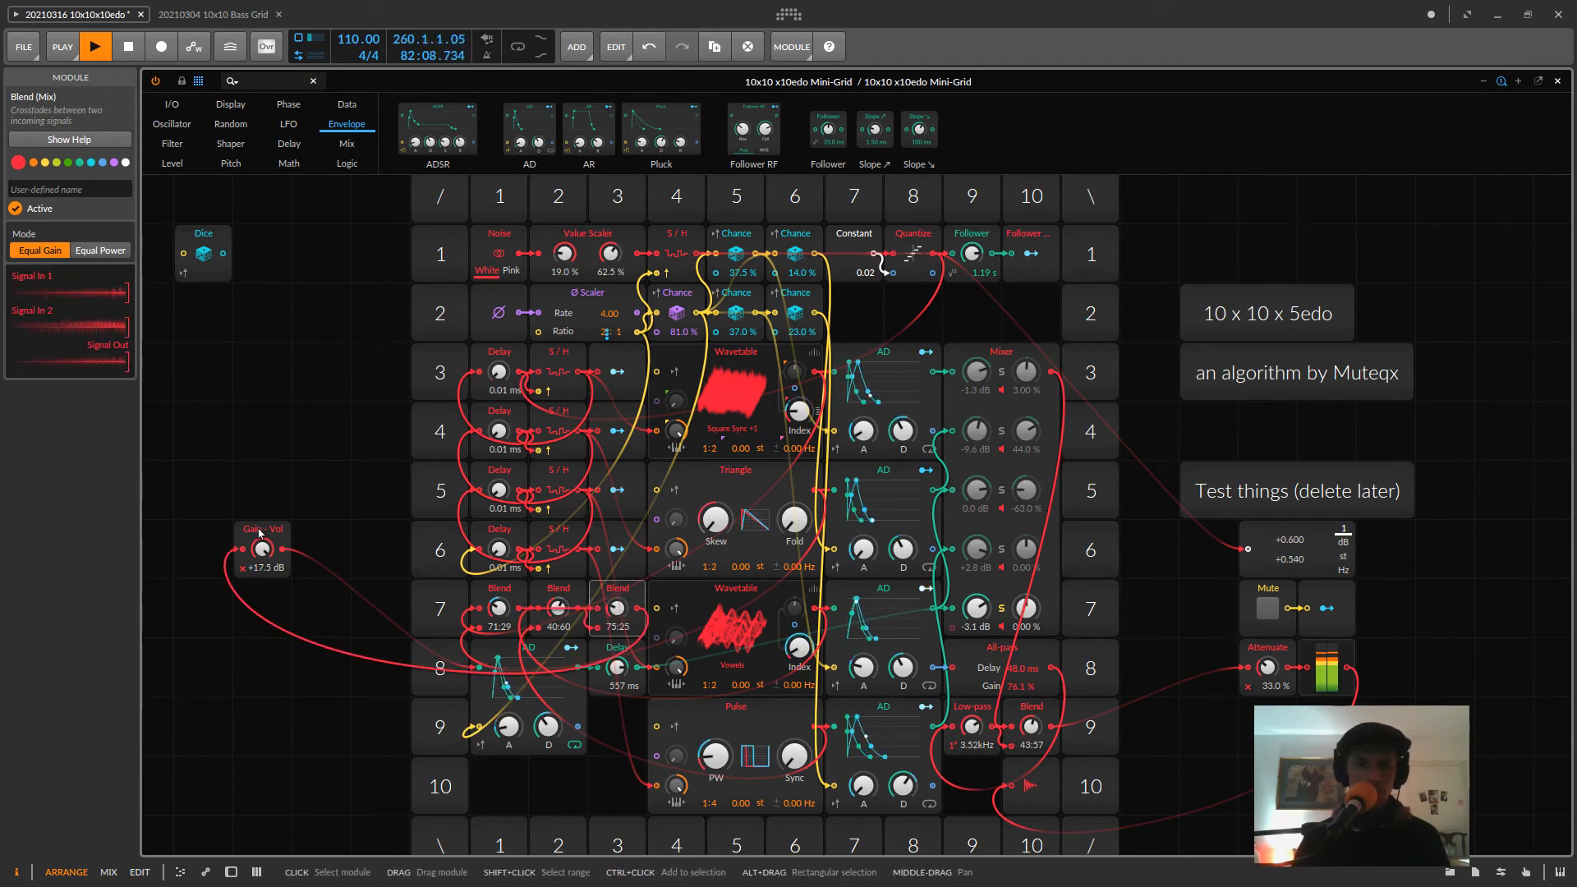
left_click_drag(261, 530, 617, 707)
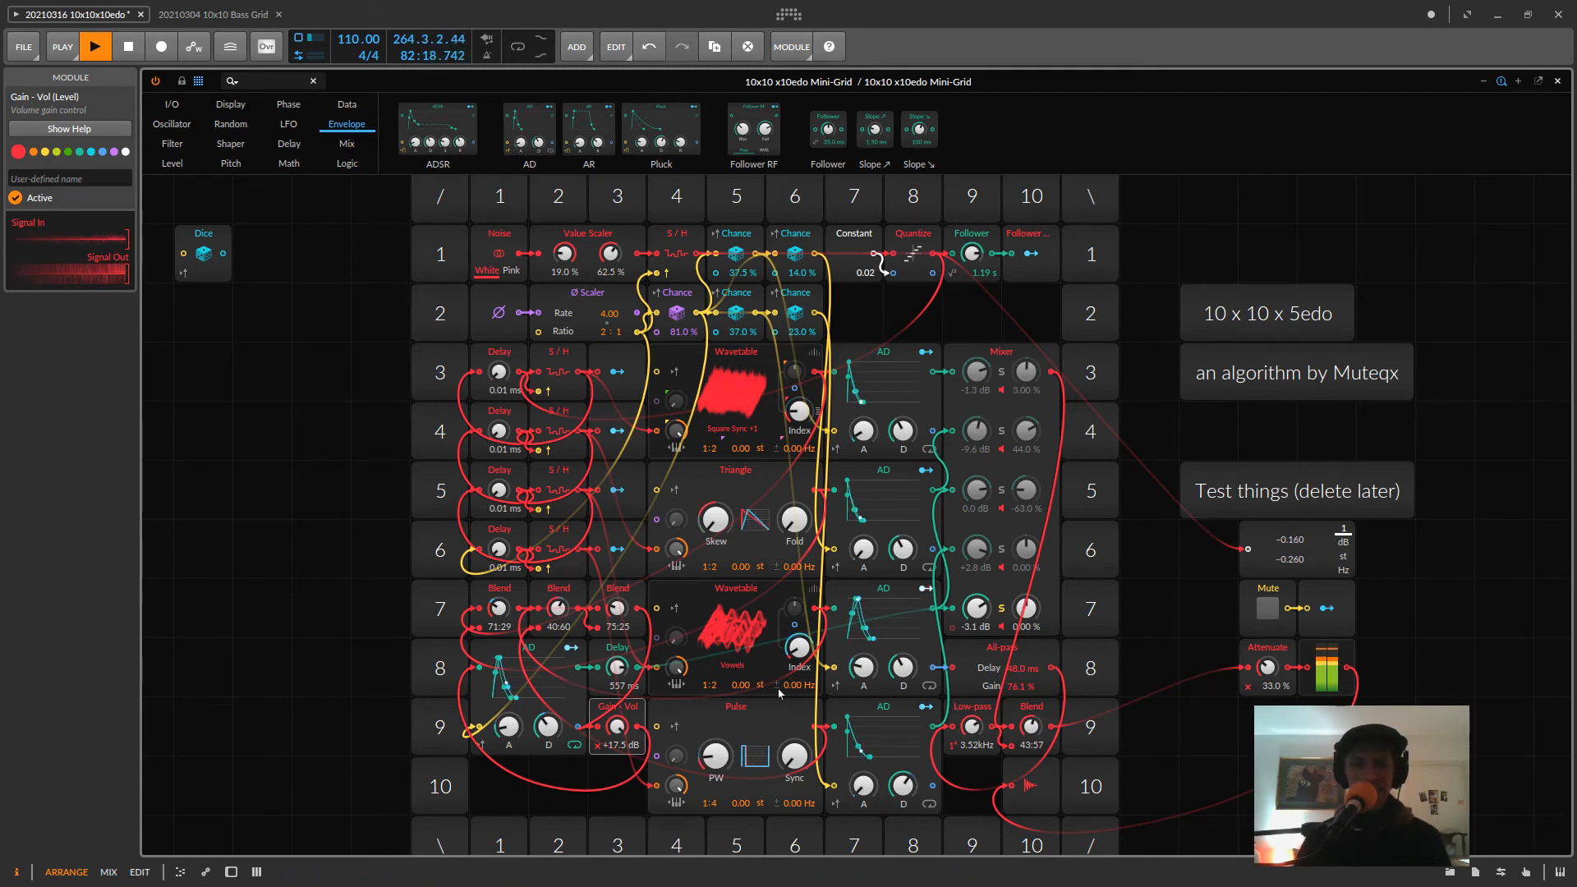
left_click(364, 552)
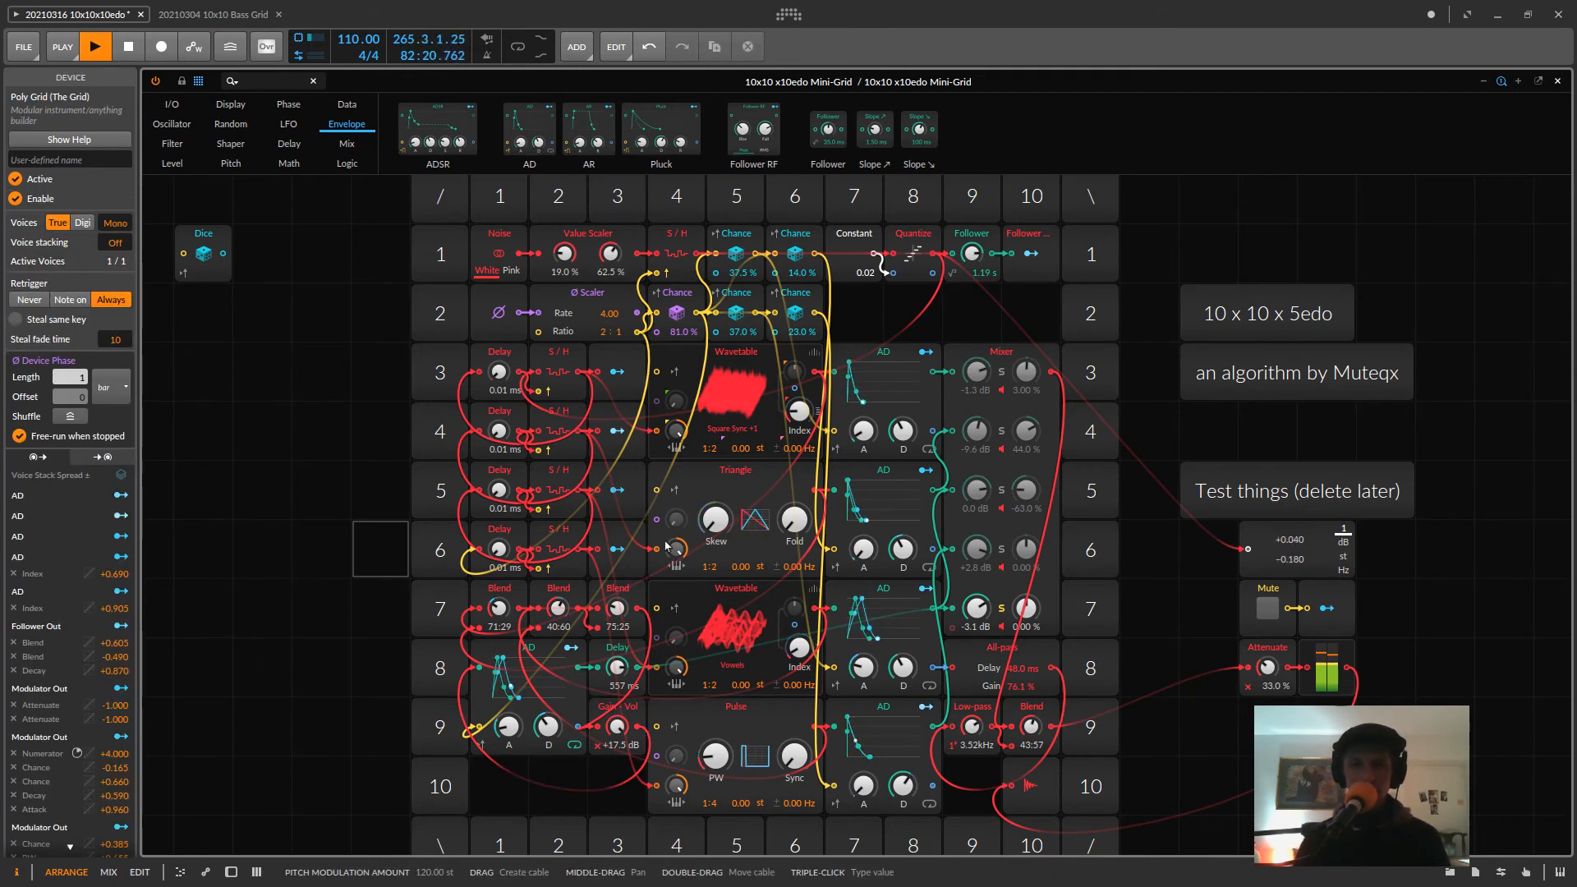
- Unsolo Mixer channel 5, set its level to +0.5 dB and set the row 8 Delay to 1.00 s
scroll(667, 547, "down", 1)
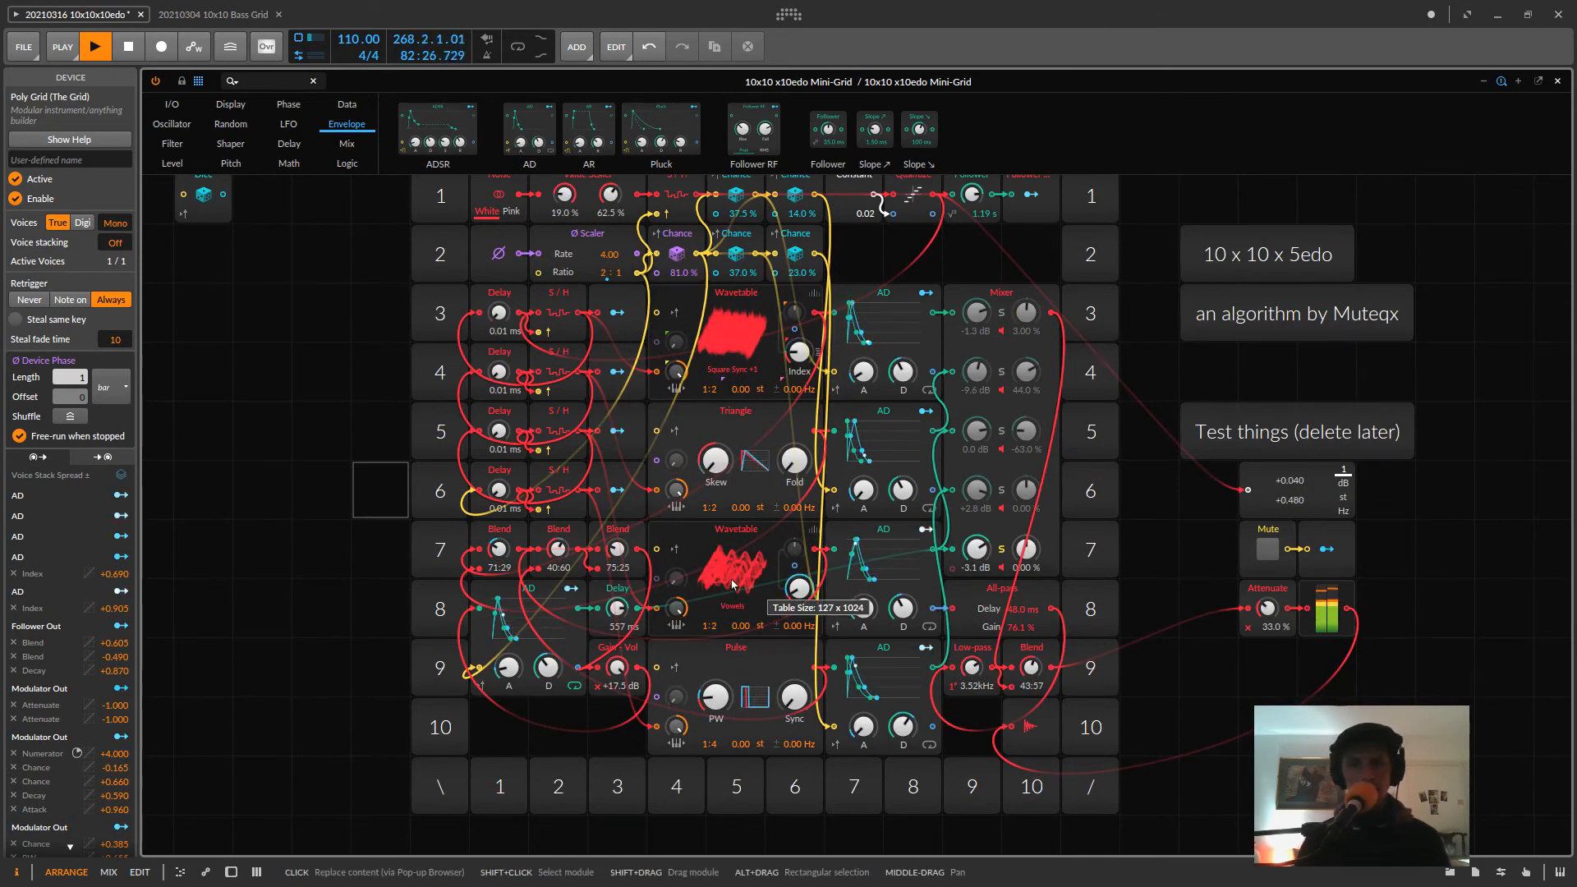
scroll(733, 584, "up", 1)
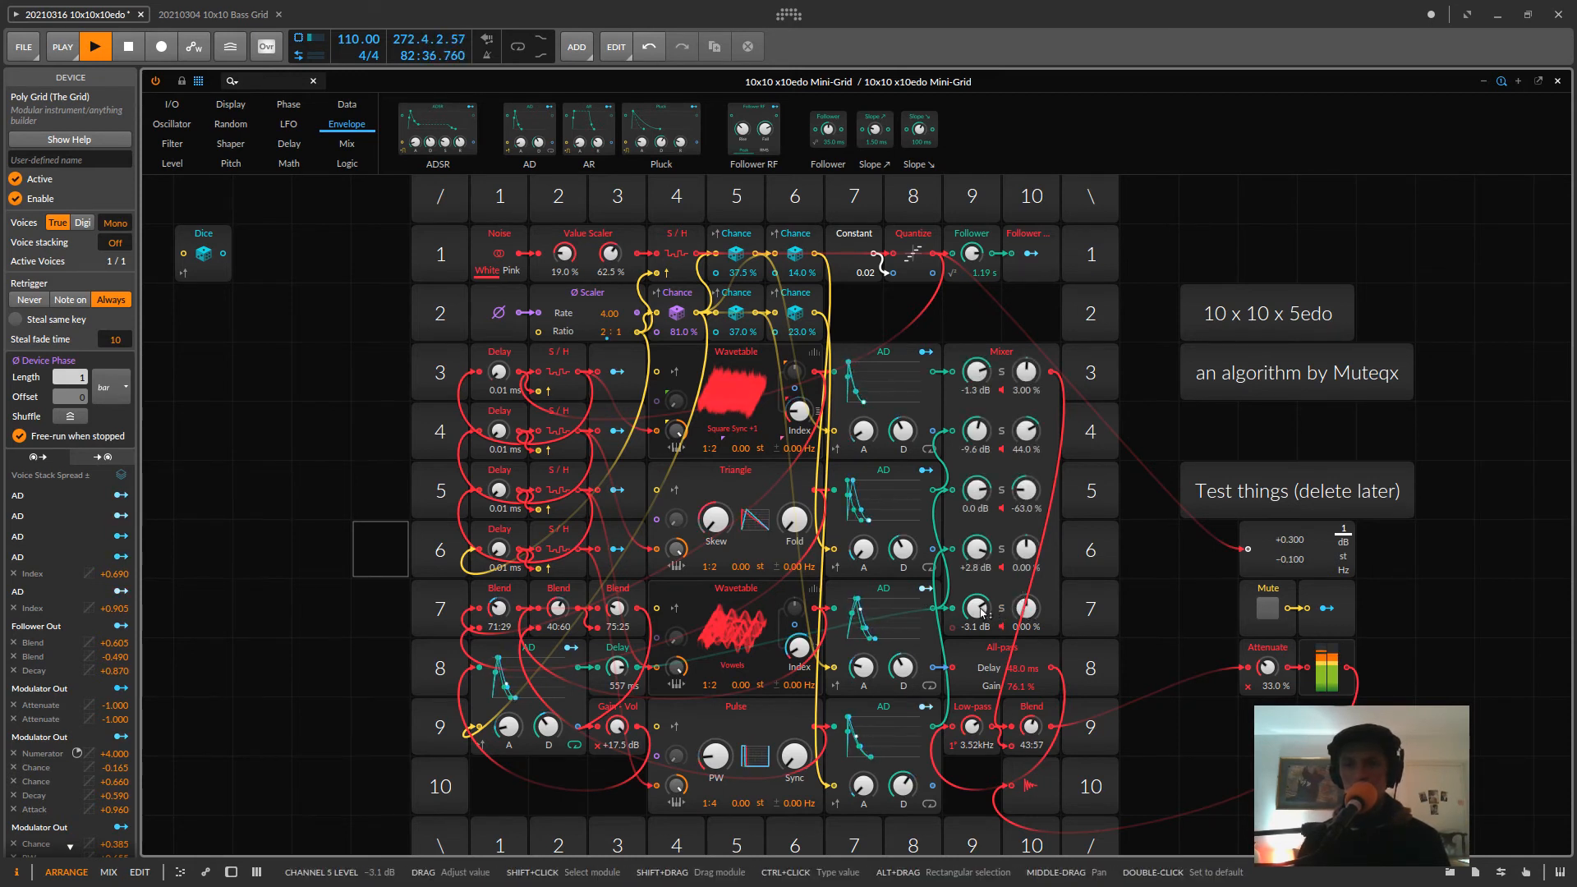
left_click_drag(983, 613, 982, 591)
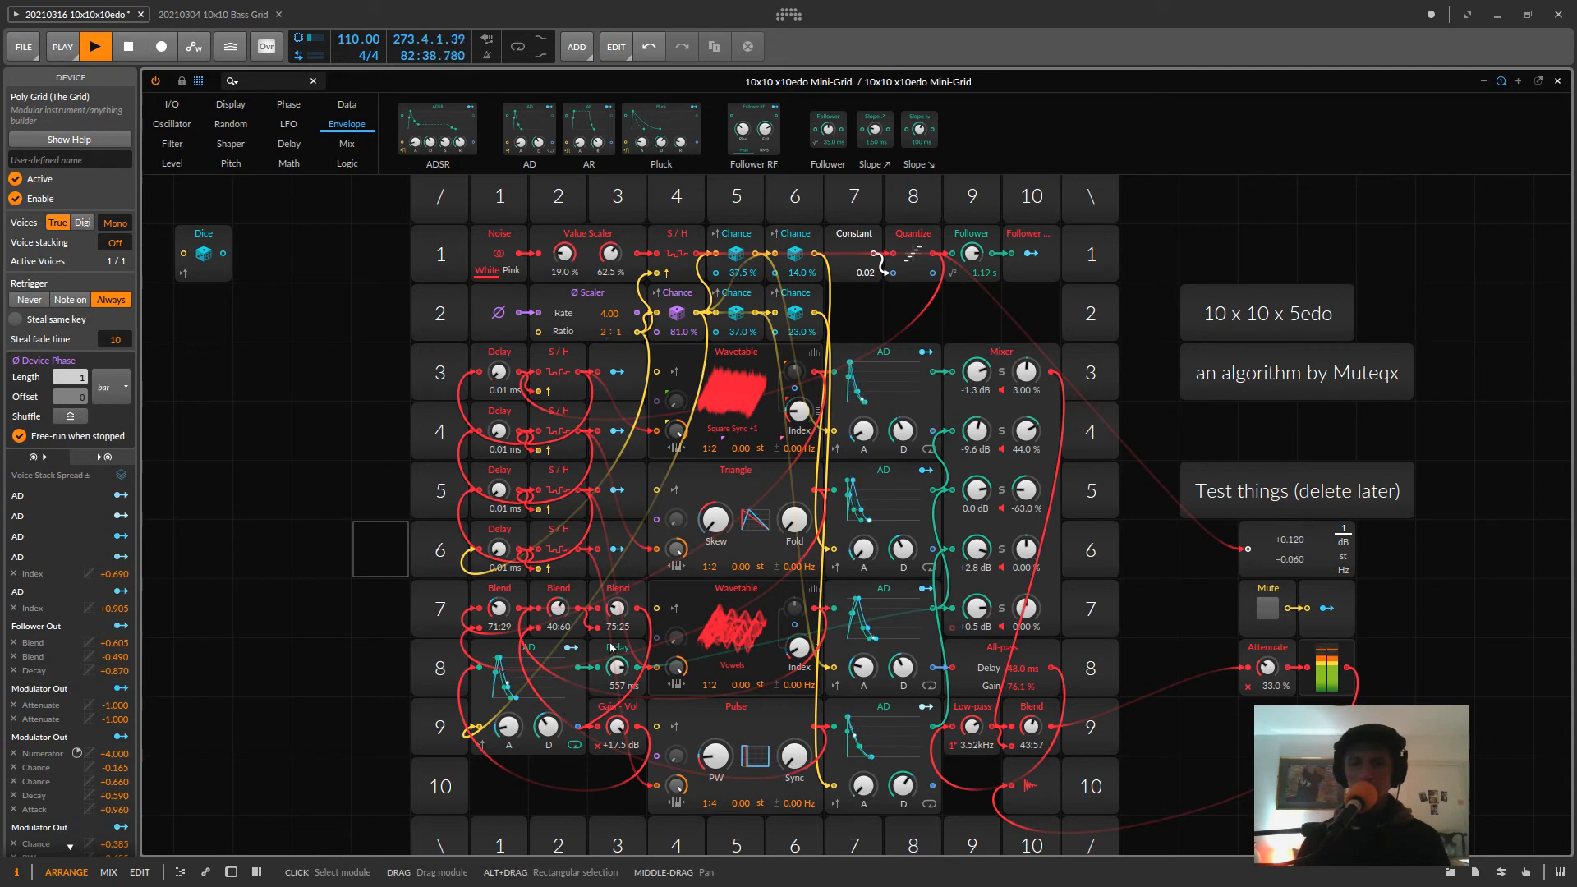
left_click_drag(618, 670, 616, 649)
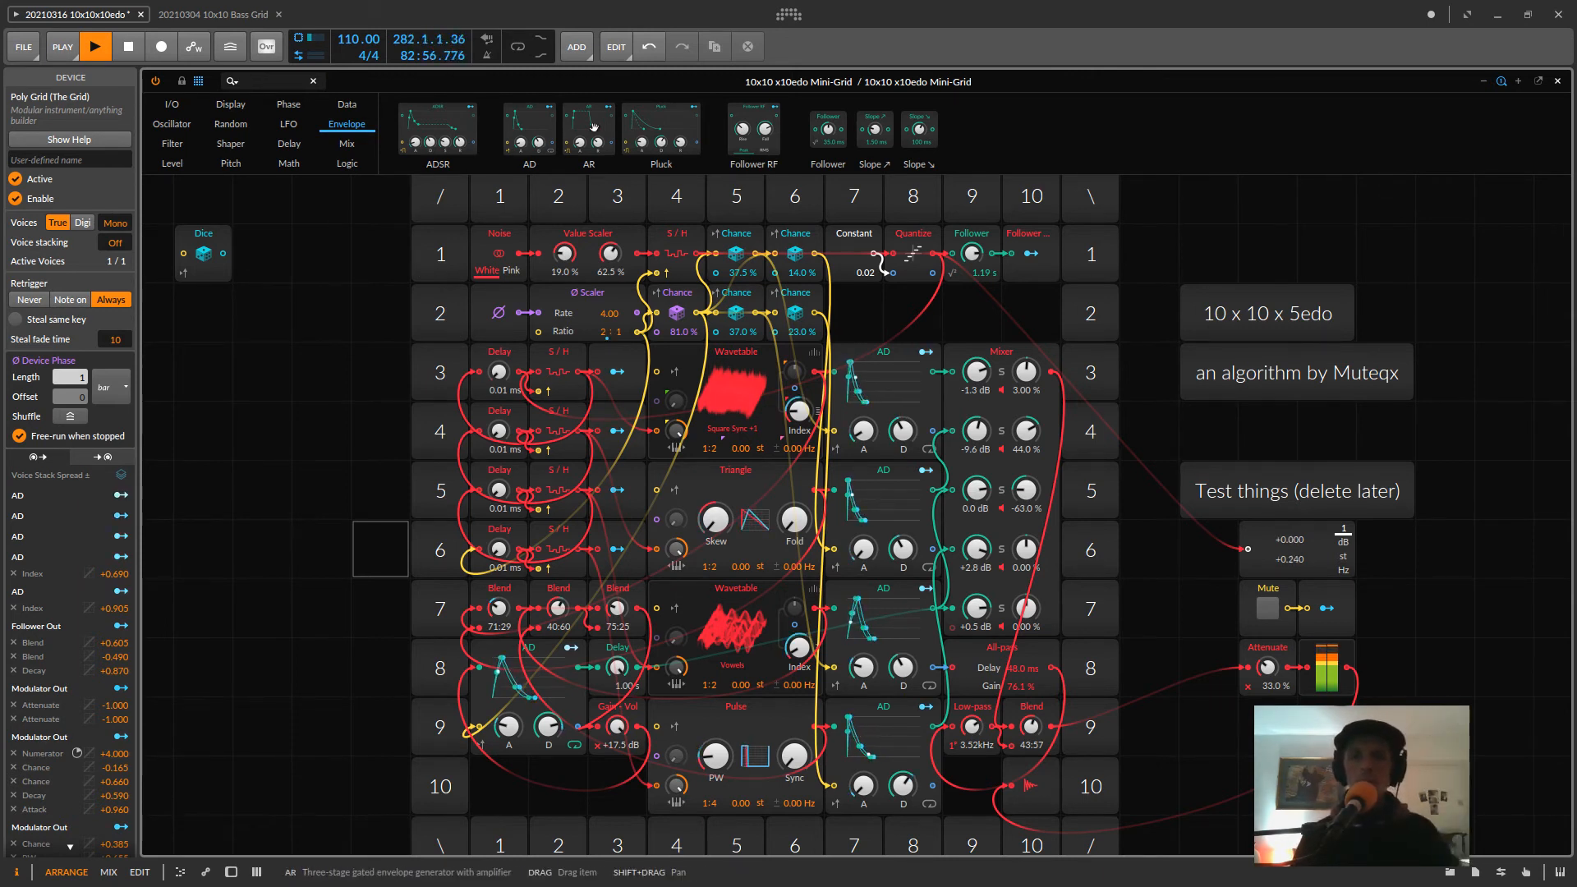
- Replace the AD in rows 8 and 9 with an AR envelope using 2.25 s attack and 8.00 s release
left_click_drag(591, 121, 545, 637)
left_click_drag(509, 726, 510, 701)
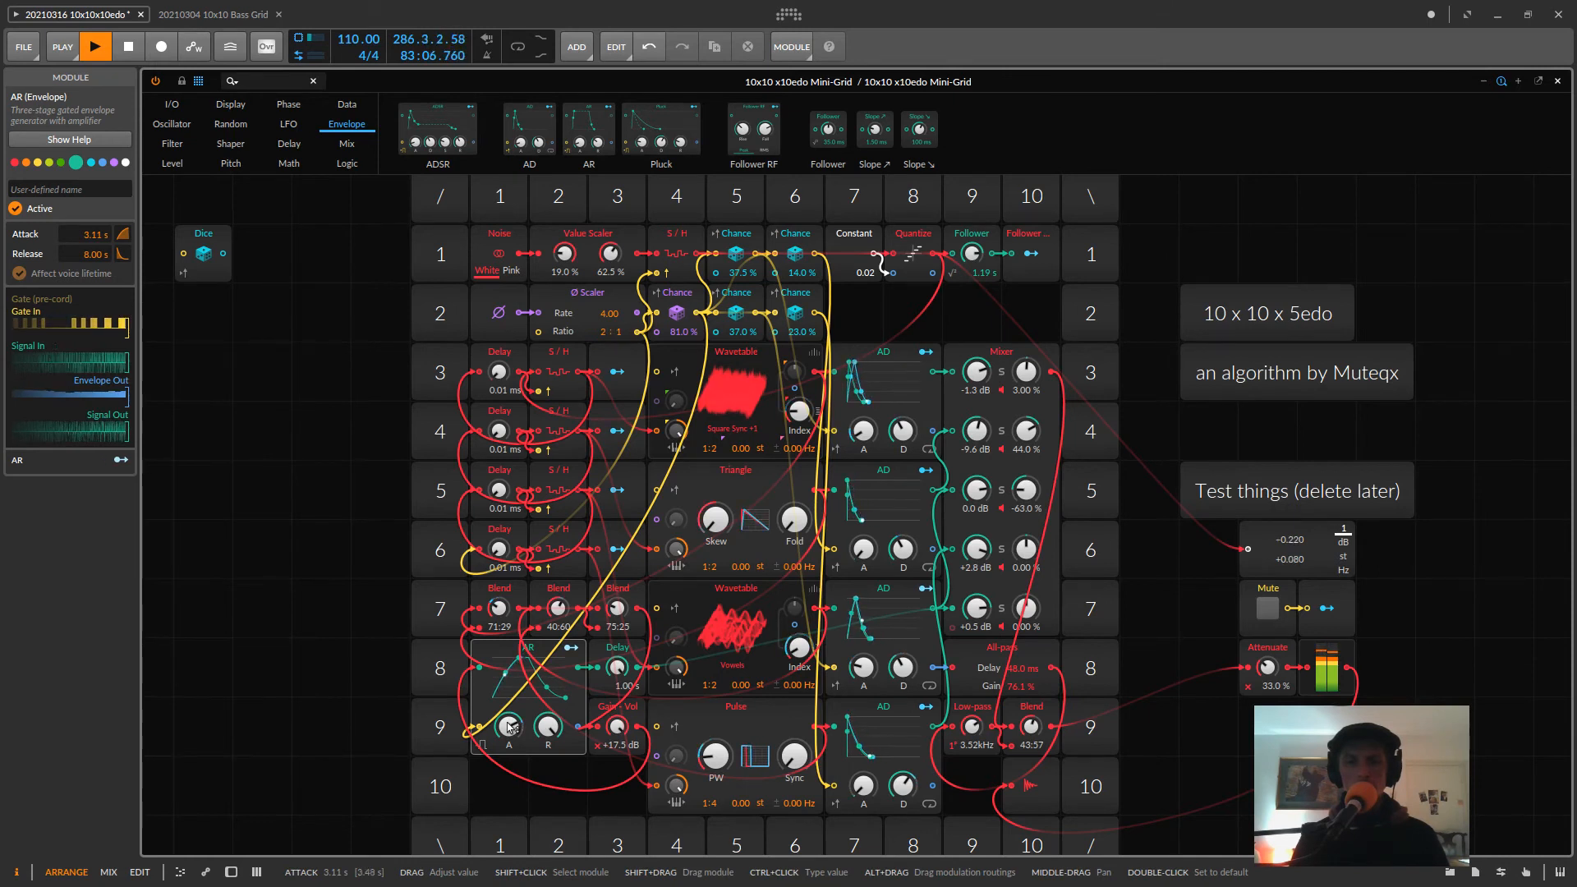
left_click_drag(510, 726, 509, 739)
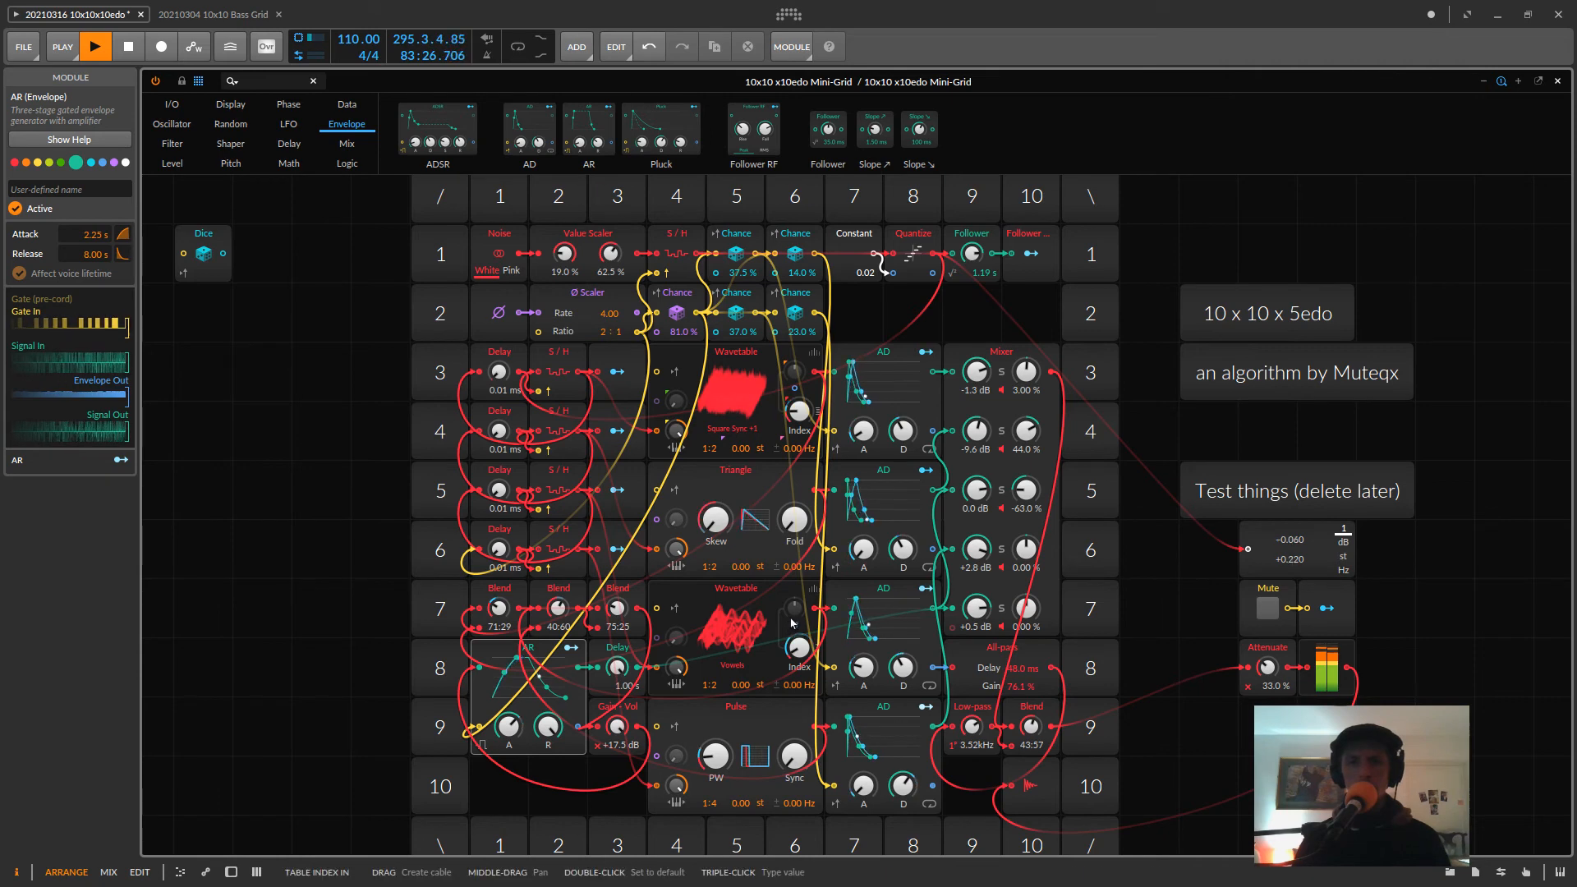
- Map the AR envelope to the Index of the Square Sync Wavetable with an amount of +0.230
left_click(569, 650)
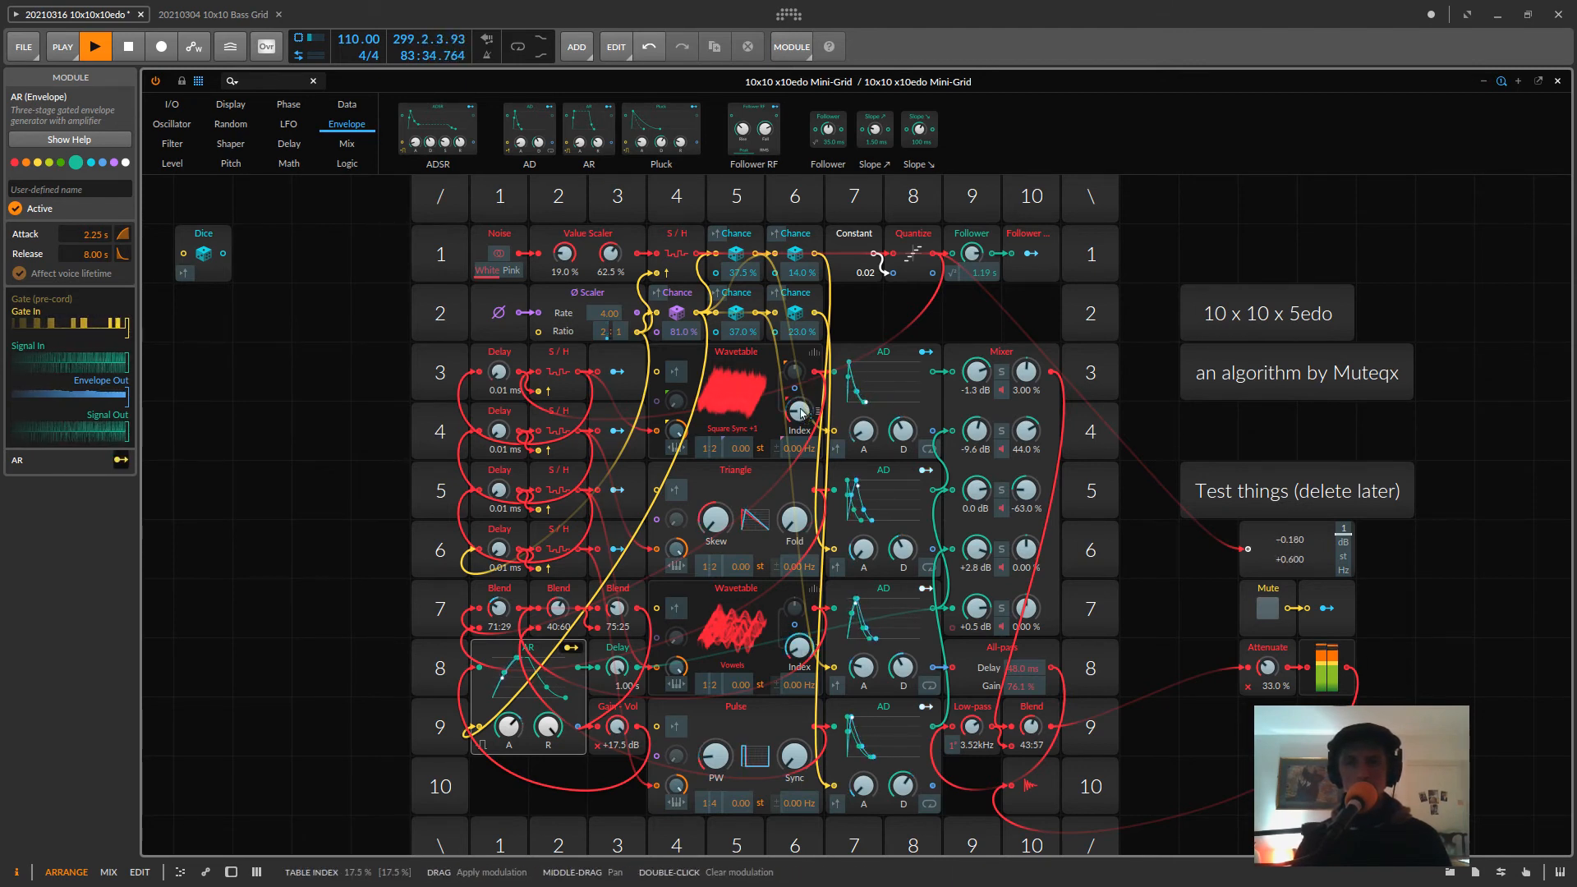
left_click_drag(806, 394, 805, 392)
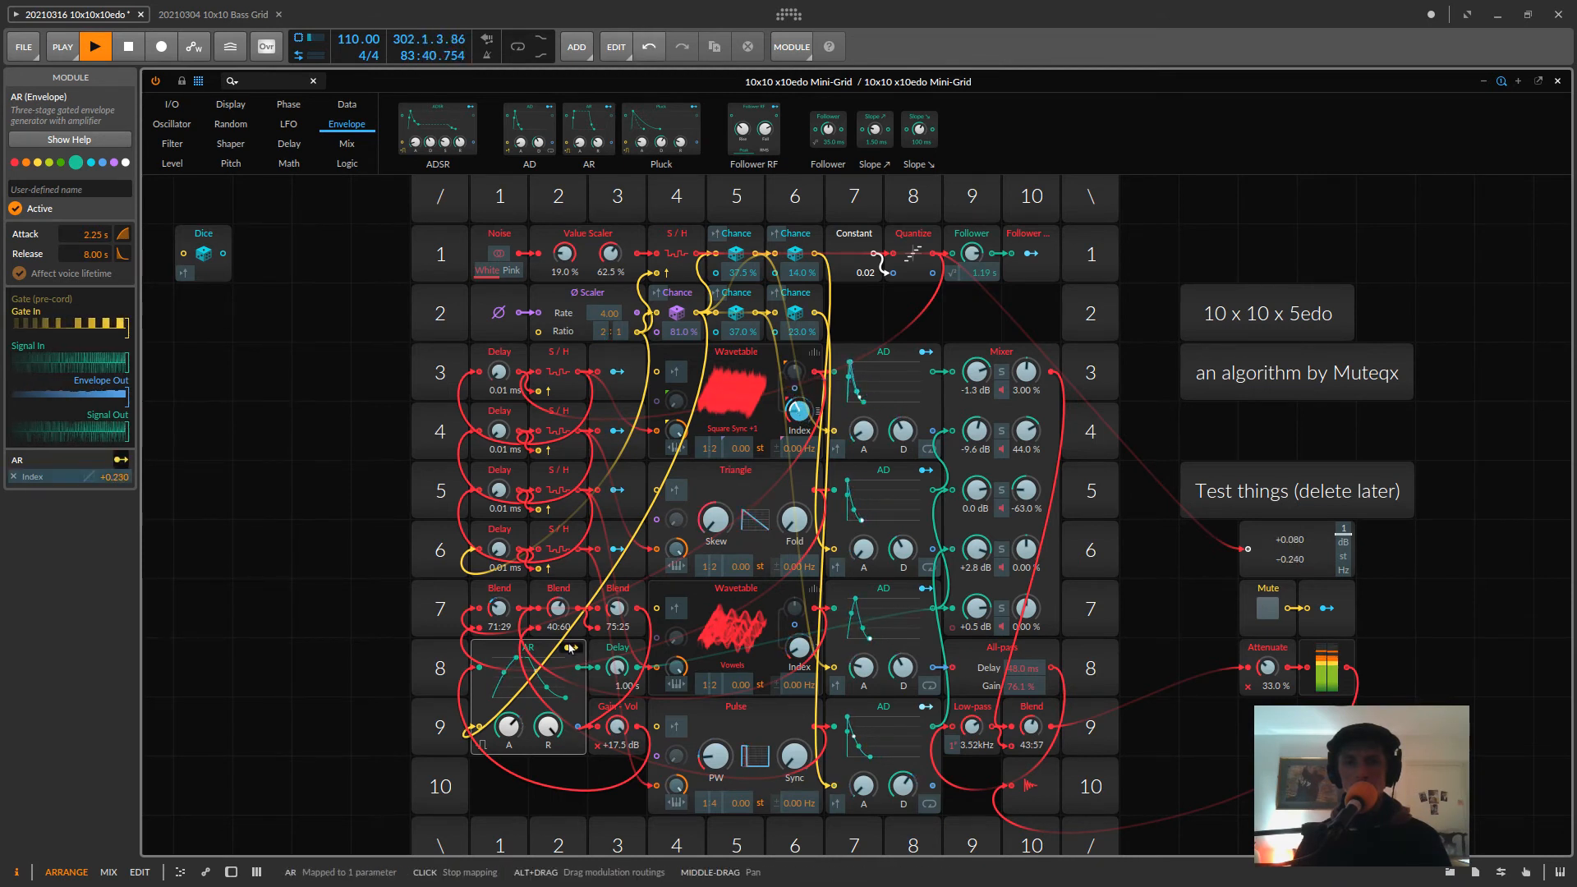
key("Escape")
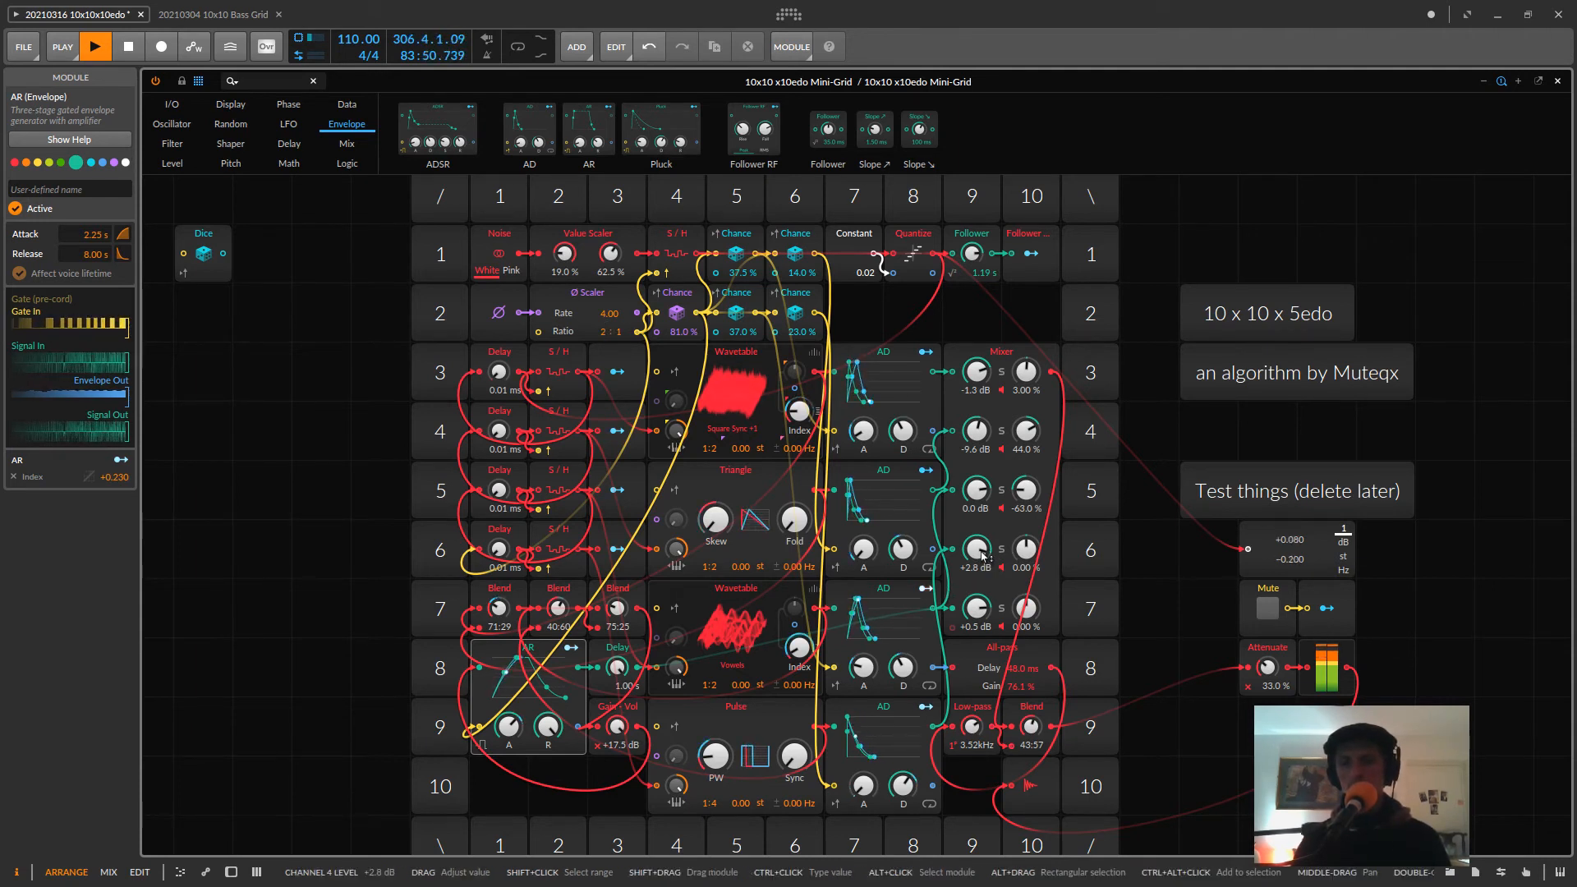
- Rebalance Mixer channels 1 to 5 to -2.8, -17.0, -8.9, -0.8 and -41.1 dB
left_click_drag(975, 557, 975, 591)
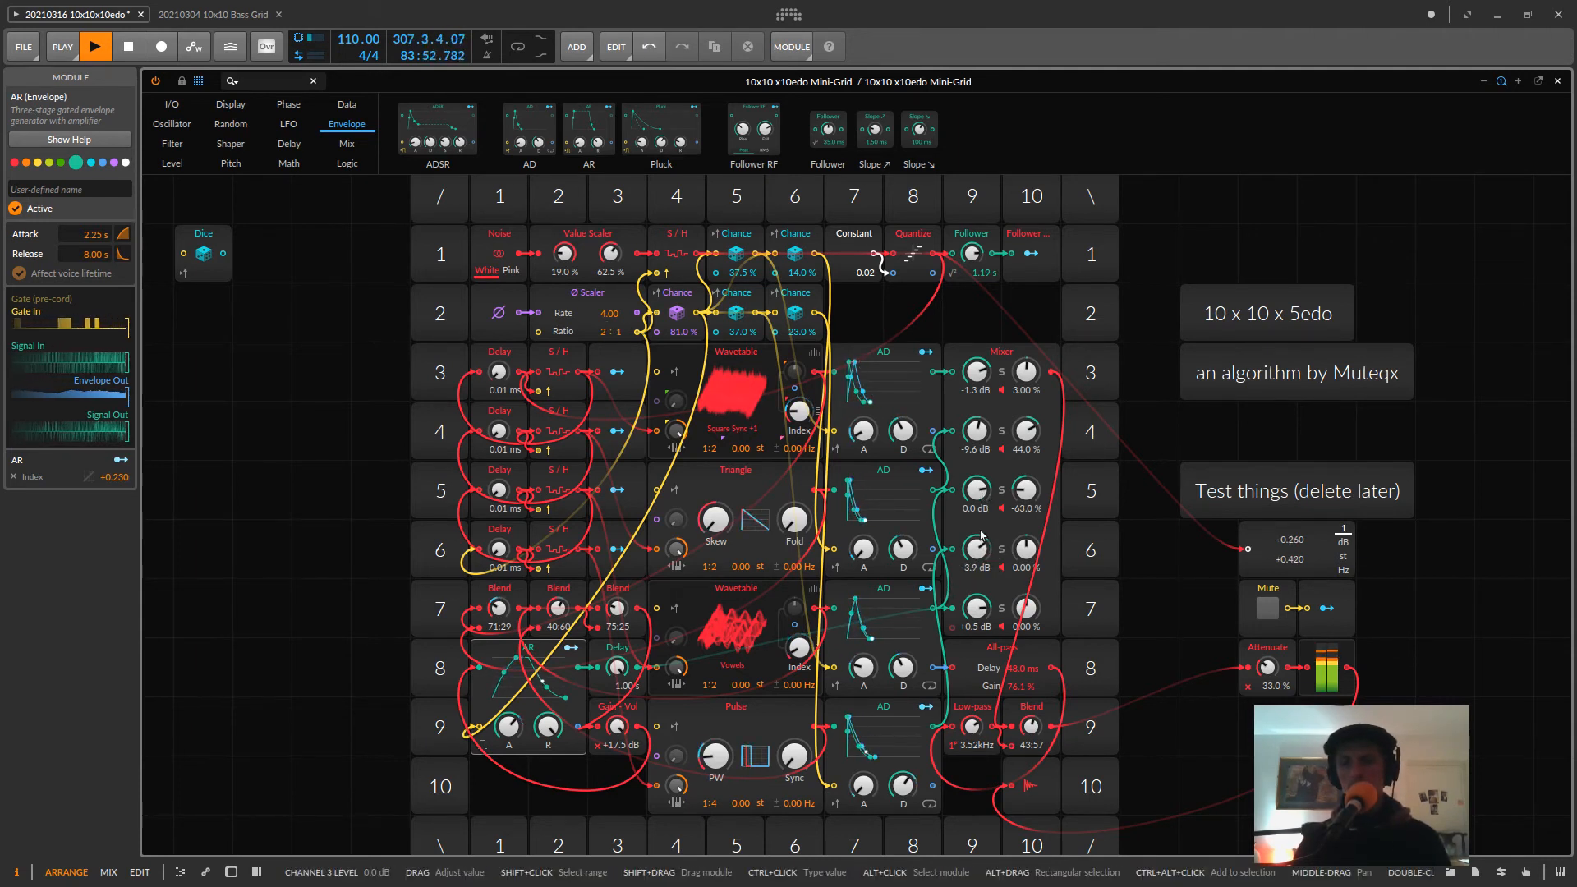
left_click_drag(984, 505, 984, 549)
left_click_drag(977, 434, 978, 474)
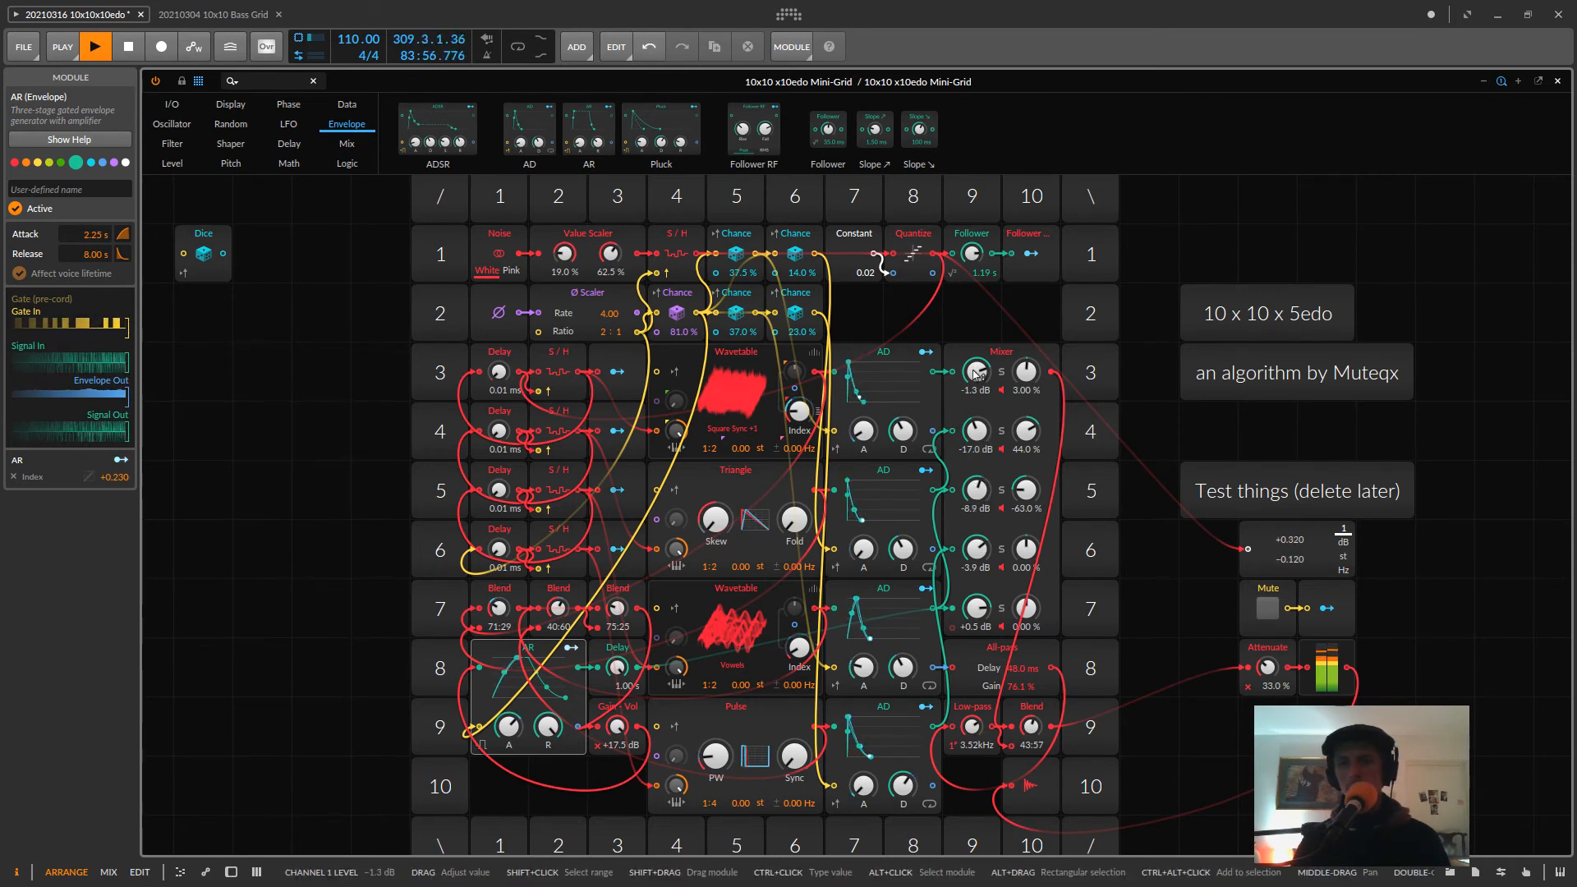
left_click_drag(976, 373, 975, 435)
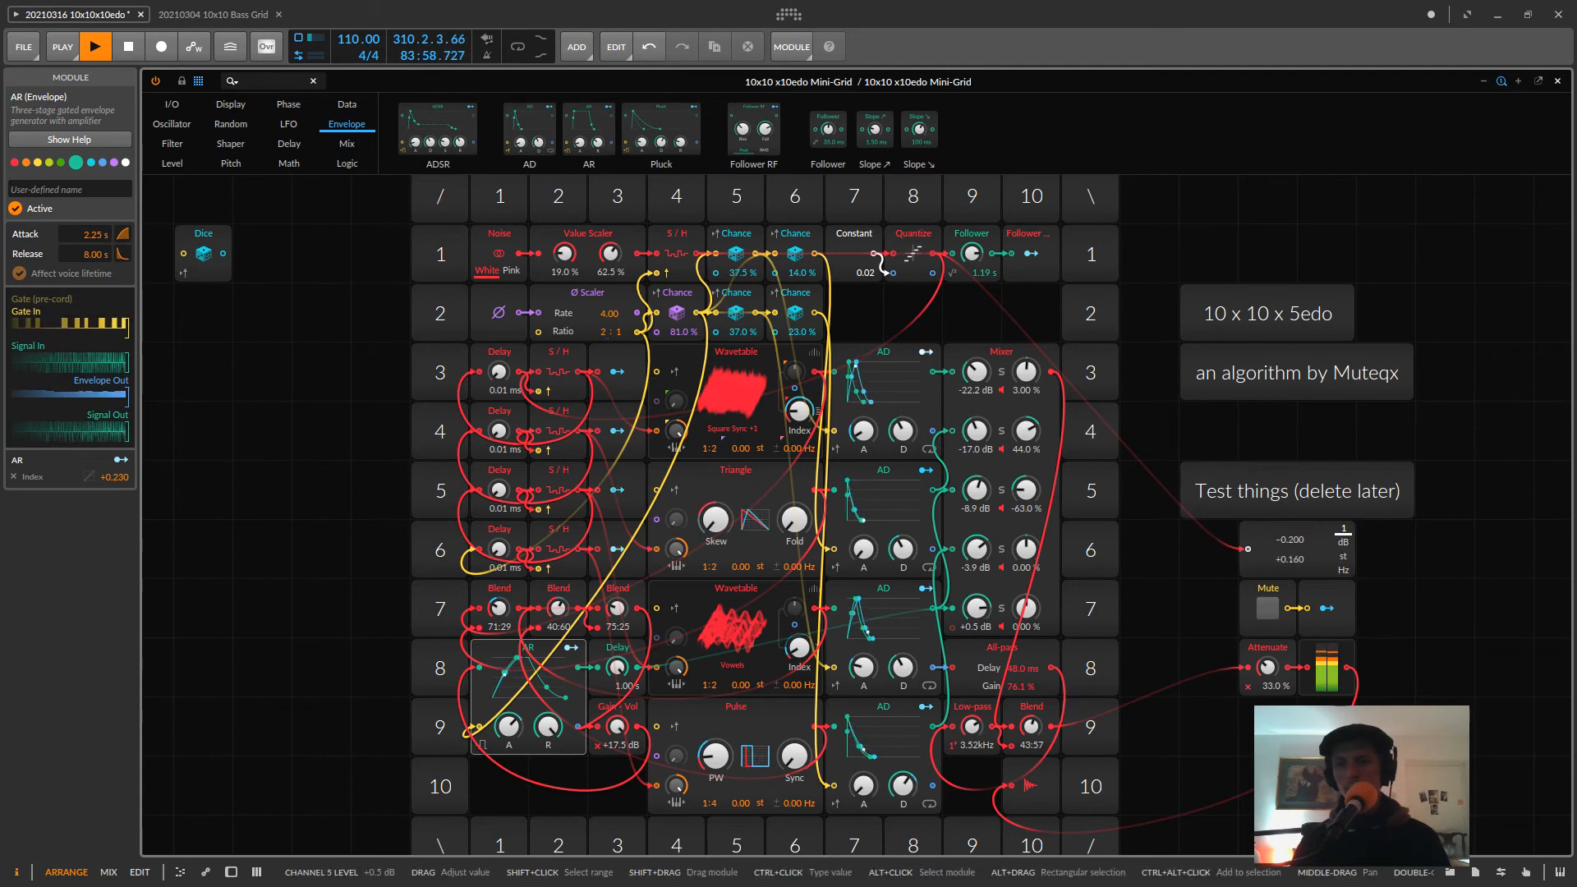
left_click_drag(978, 608, 977, 678)
left_click_drag(982, 612, 983, 694)
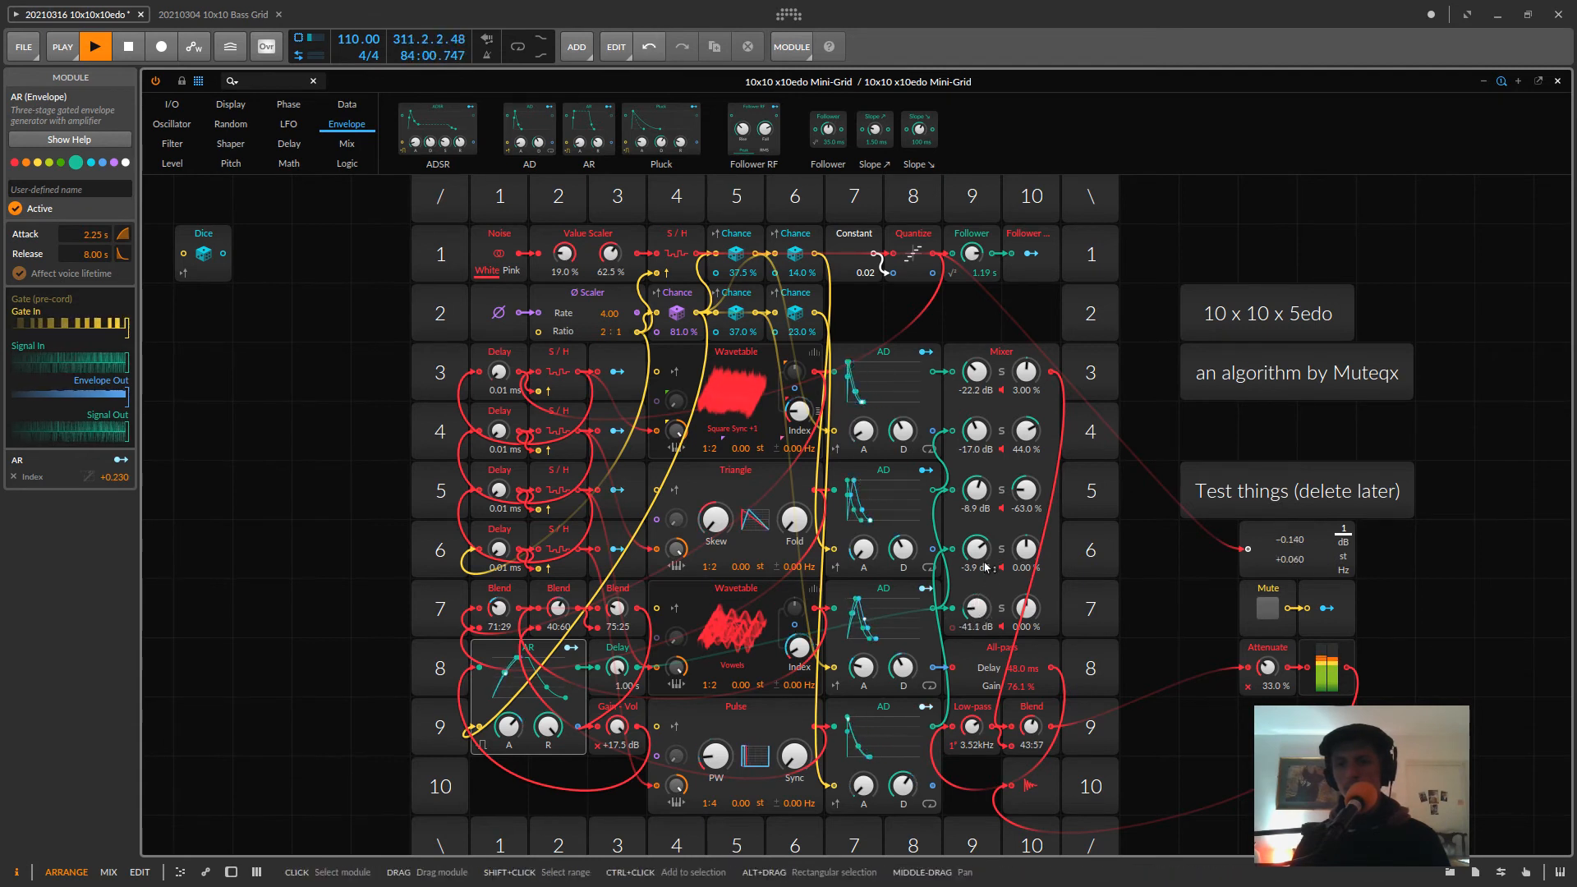
left_click_drag(976, 548, 975, 540)
left_click_drag(976, 377, 976, 295)
- Set the Blend in row 9 to 71:30 and the Attenuate module to 48.0 %
mouse_move(1029, 726)
left_mouse_down()
mouse_move(1030, 706)
mouse_move(1030, 726)
left_mouse_up()
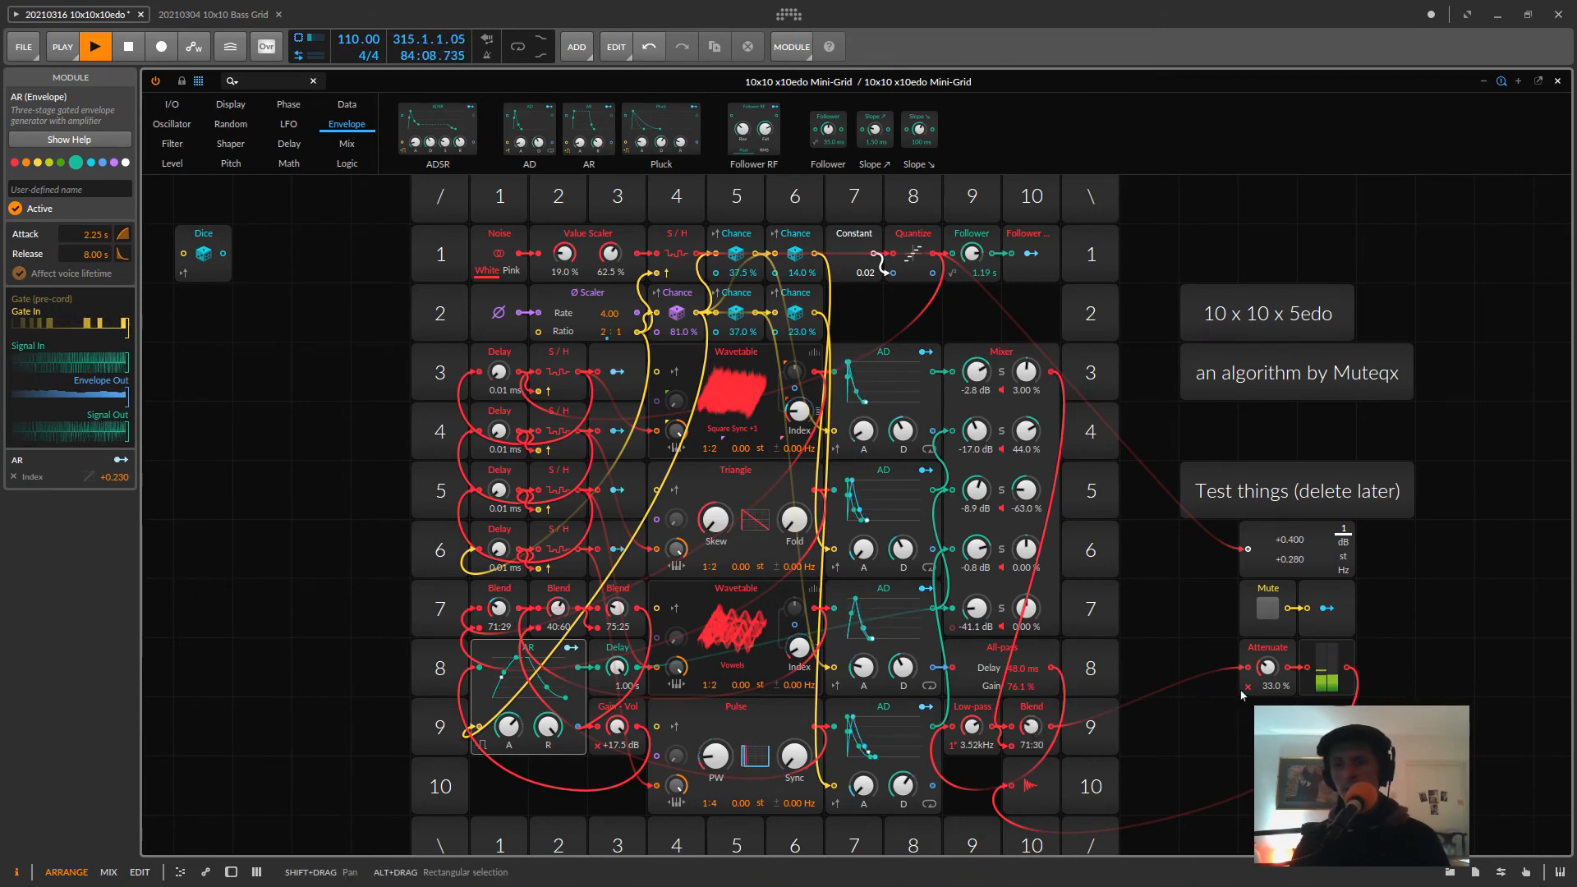
left_click_drag(1273, 670, 1273, 661)
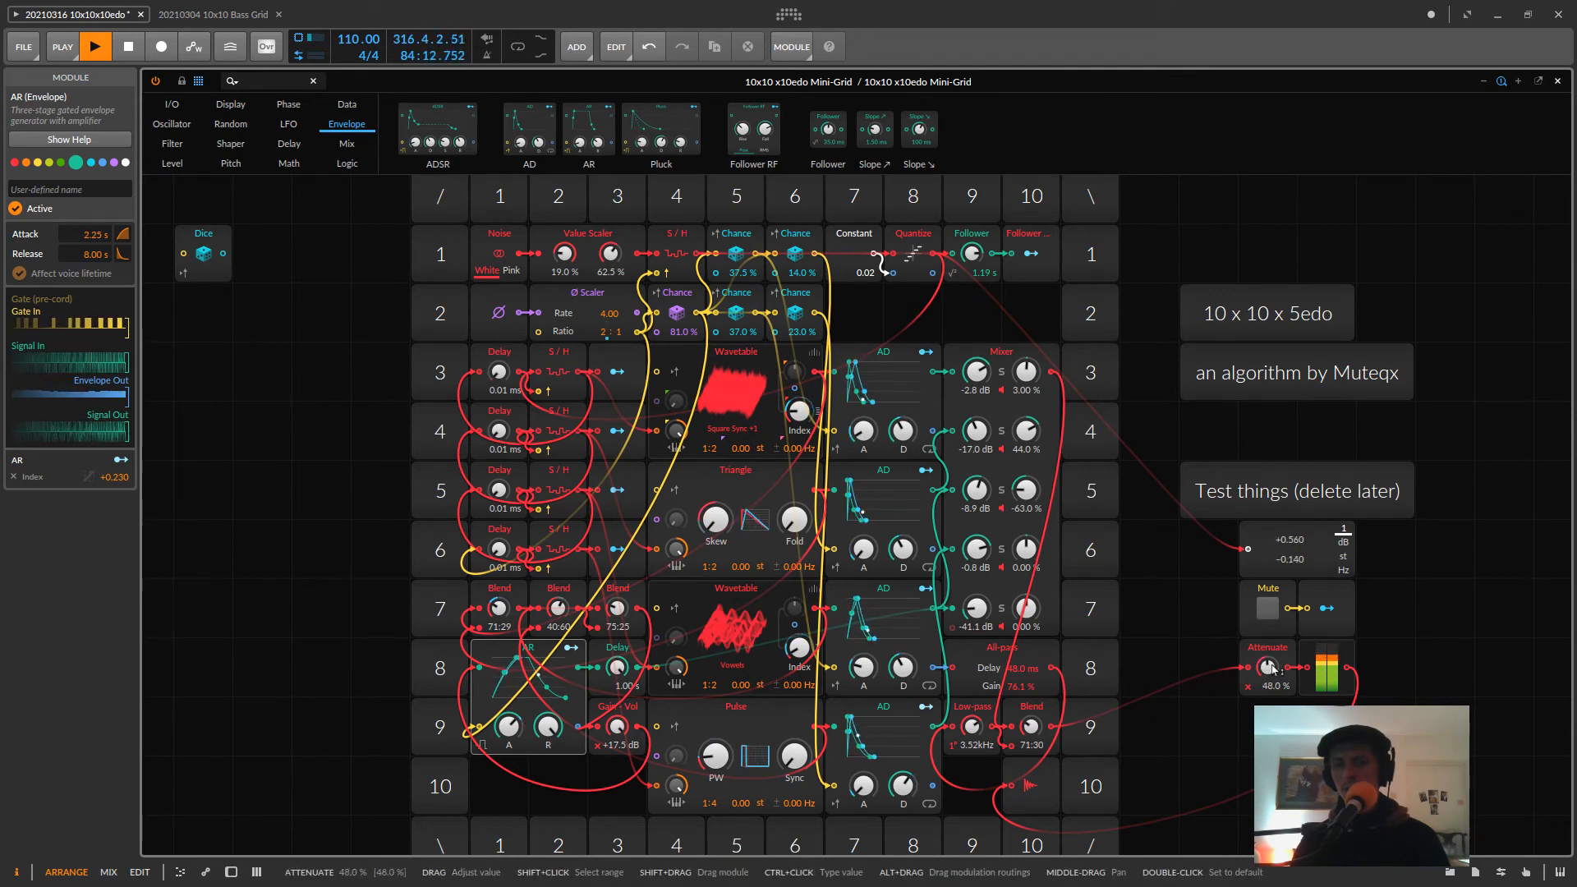
- Delete the Gain - Vol module from row 9 and raise Mixer channel 5 to +5.6 dB
left_click(634, 711)
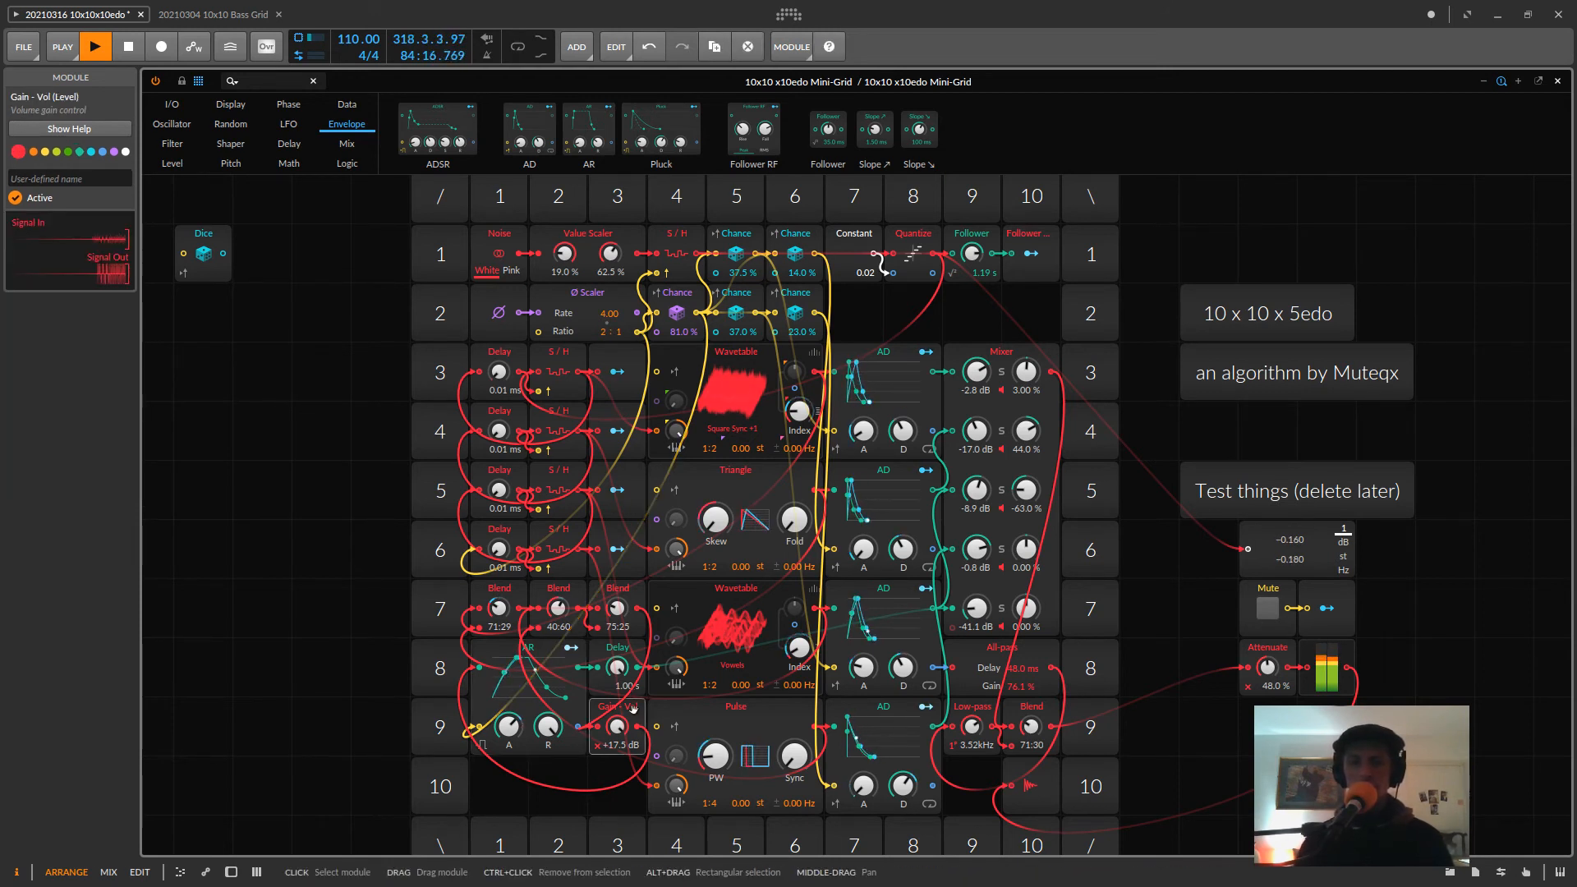
key("Delete")
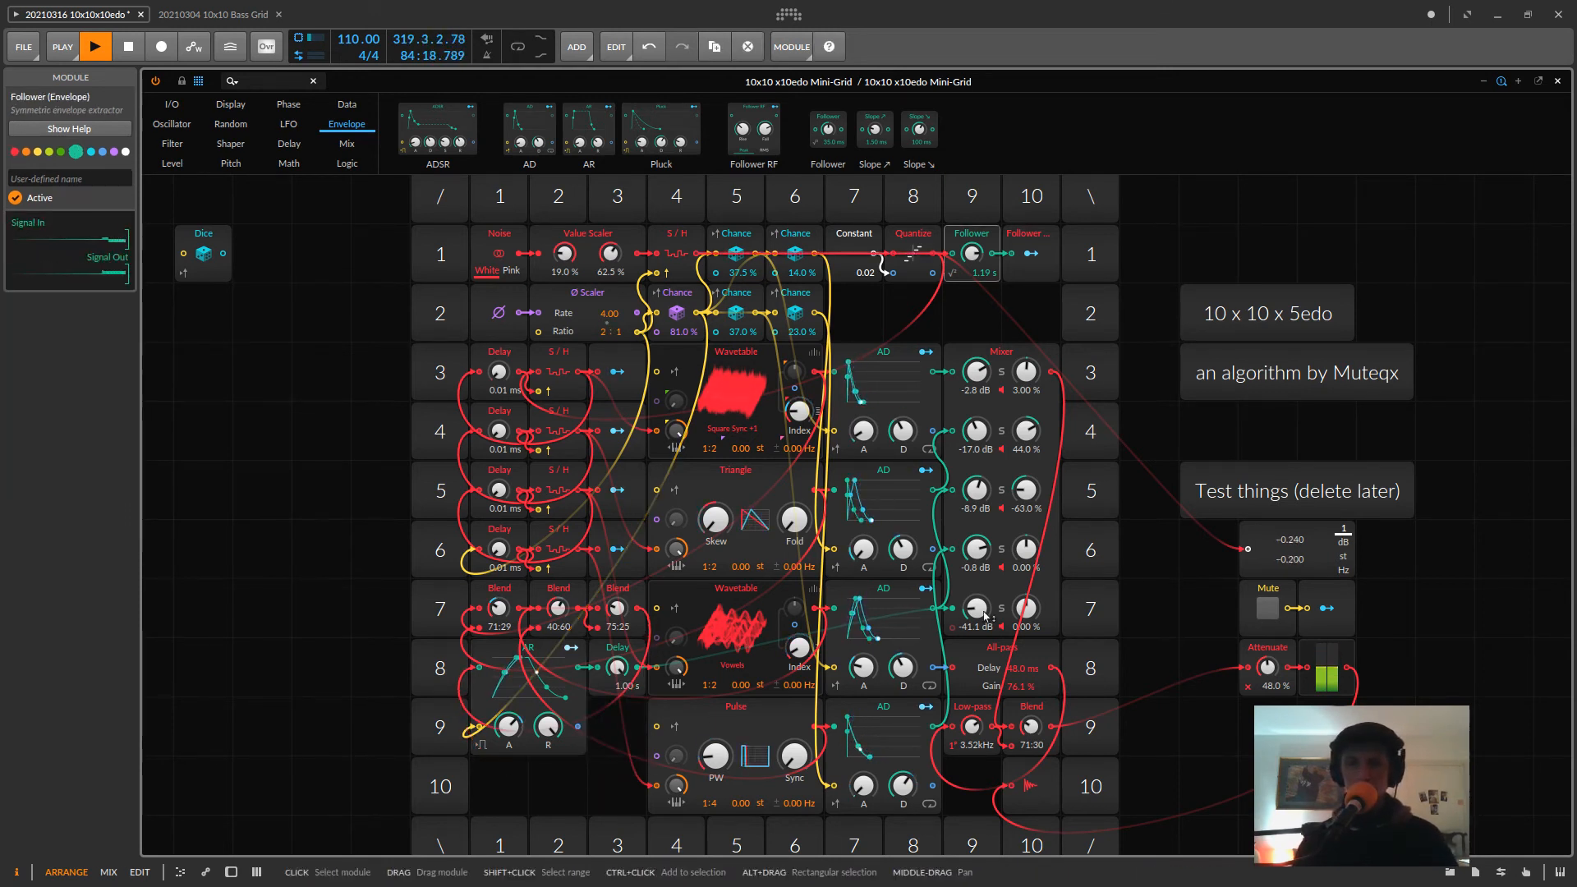
left_click_drag(976, 622, 977, 599)
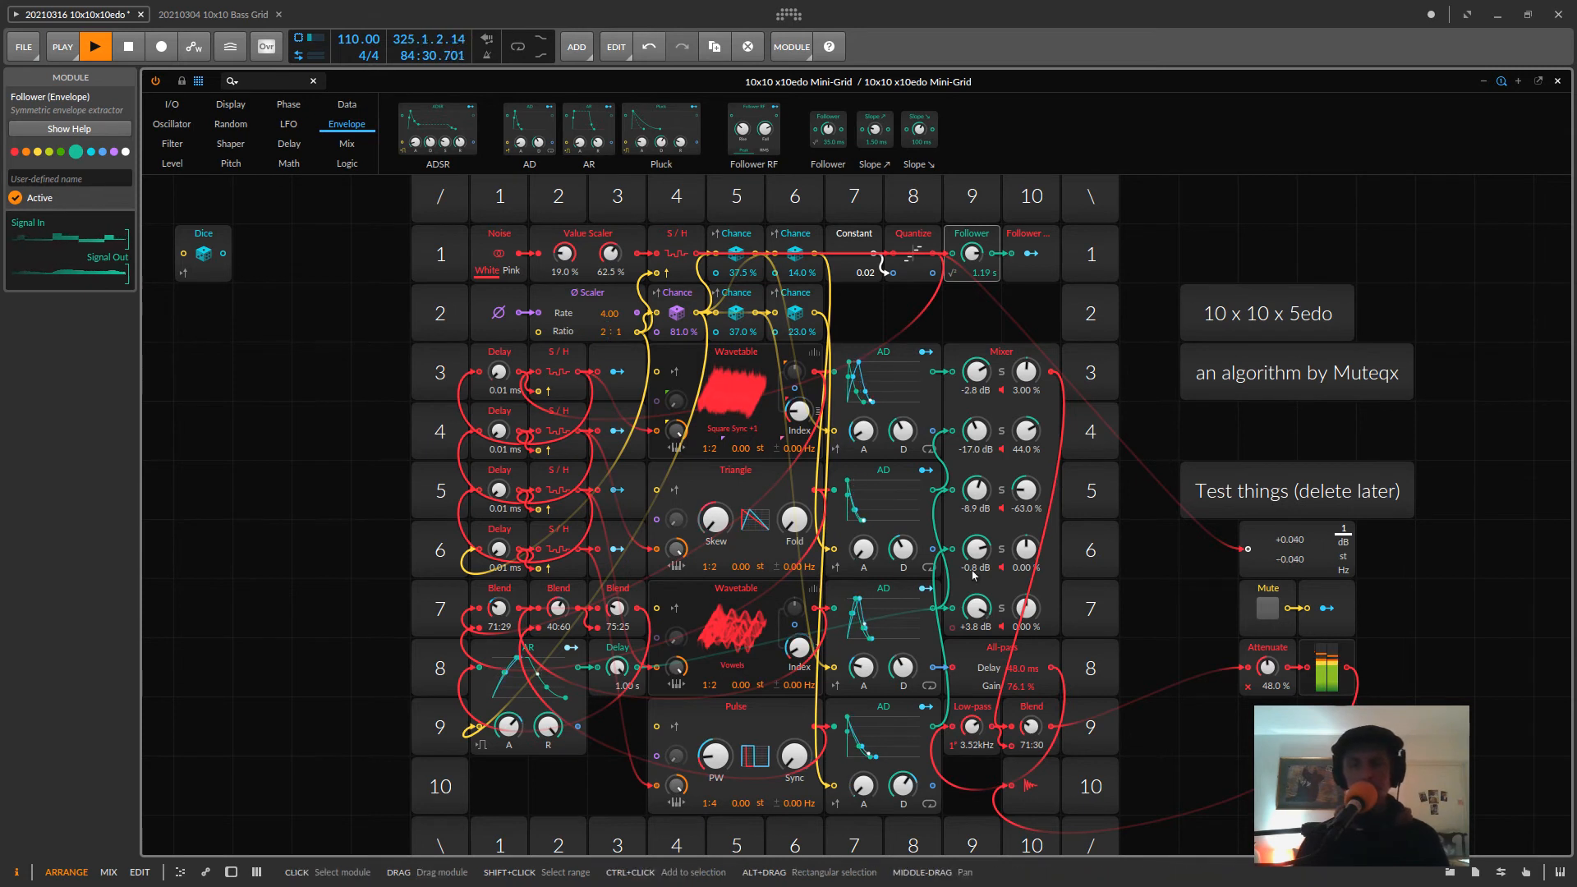
scroll(977, 608, "up", 2)
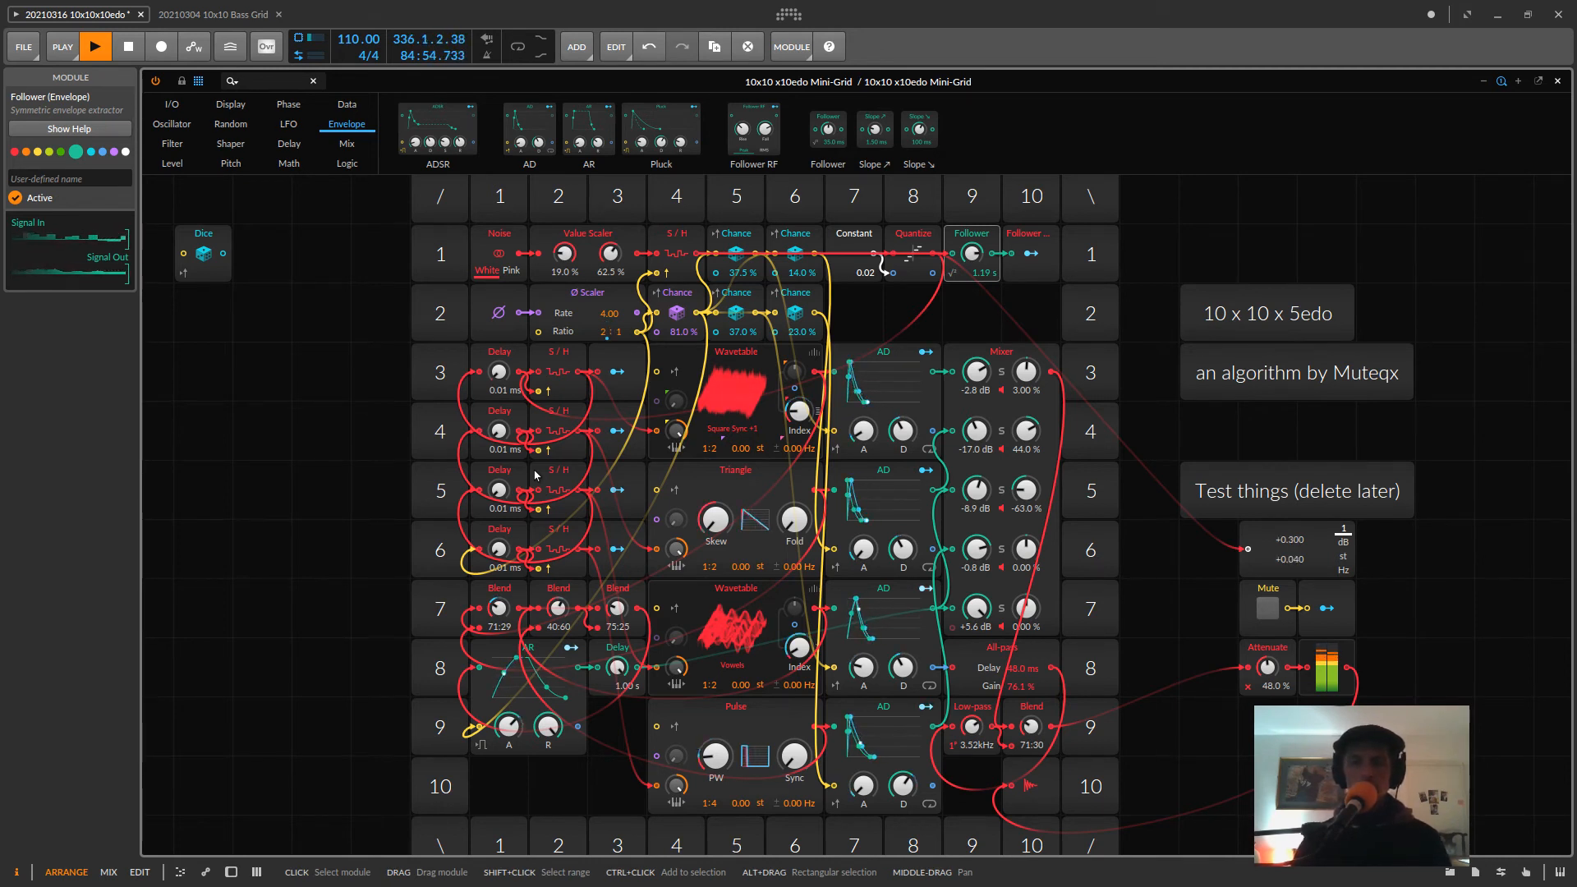
- Set the Attenuate module to 42.0 % and the Constant in row 1 to 0.08
left_click_drag(1268, 666, 1270, 667)
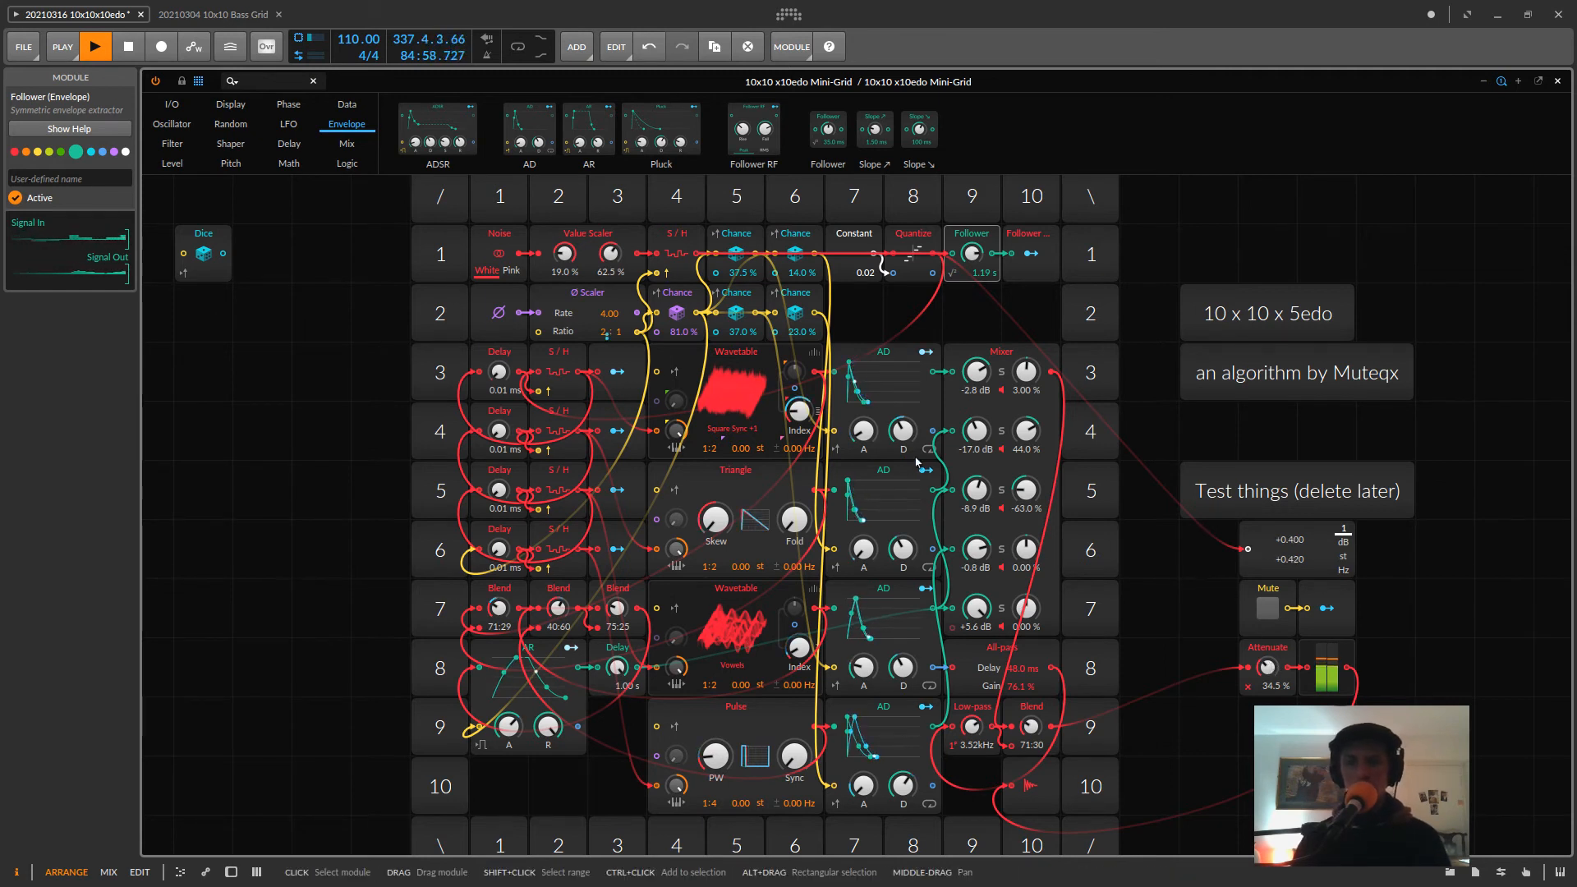
left_click_drag(1279, 672, 1272, 667)
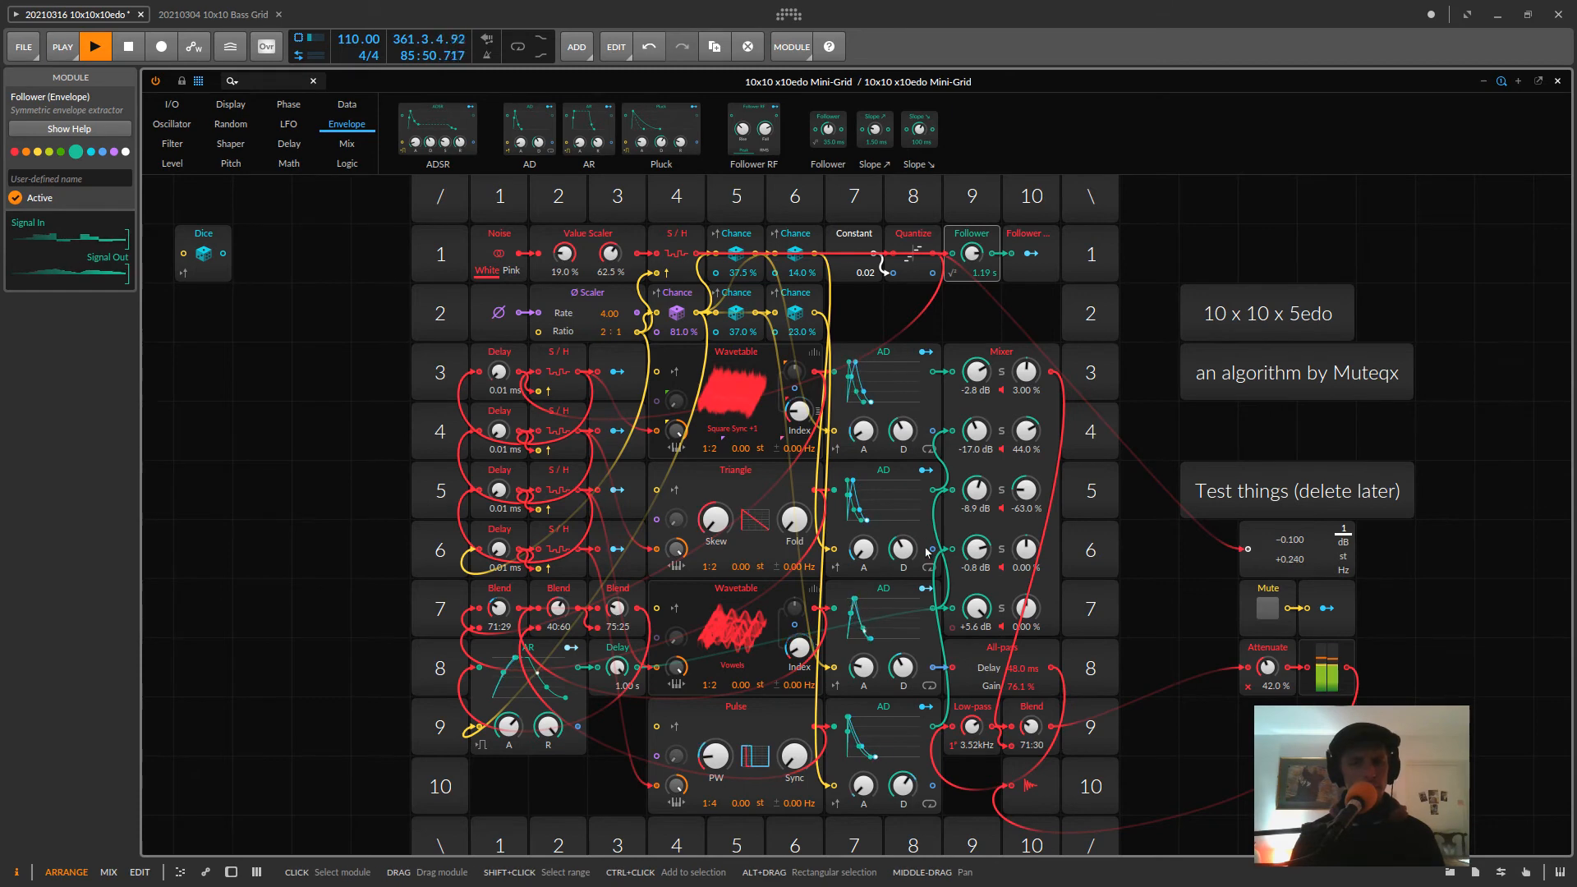
scroll(928, 551, "up", 1)
scroll(928, 552, "down", 1)
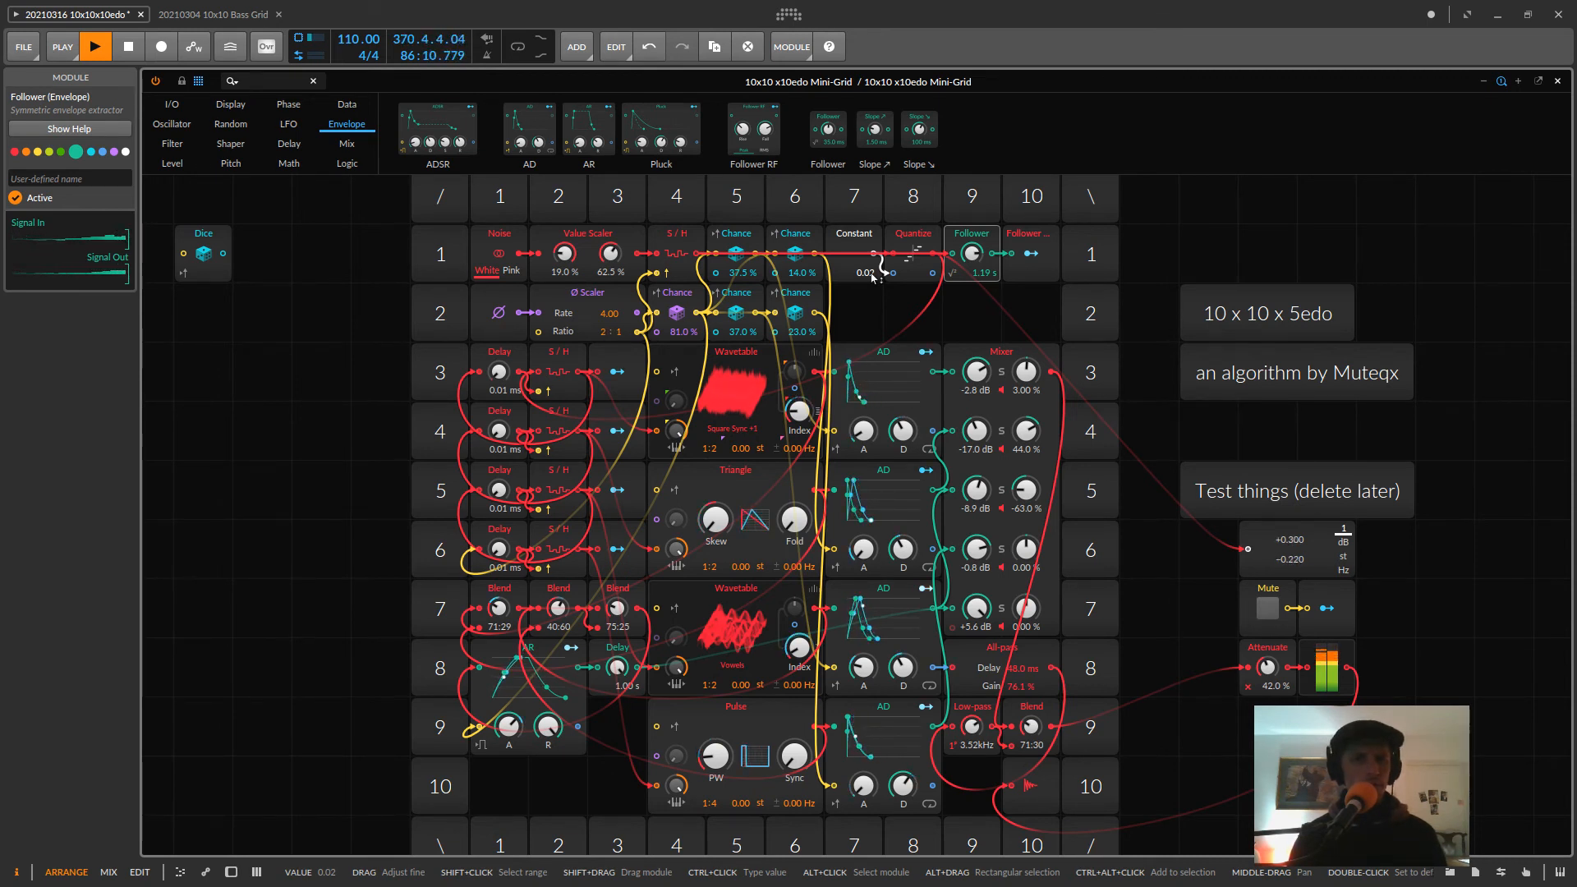
left_click_drag(866, 273, 872, 277)
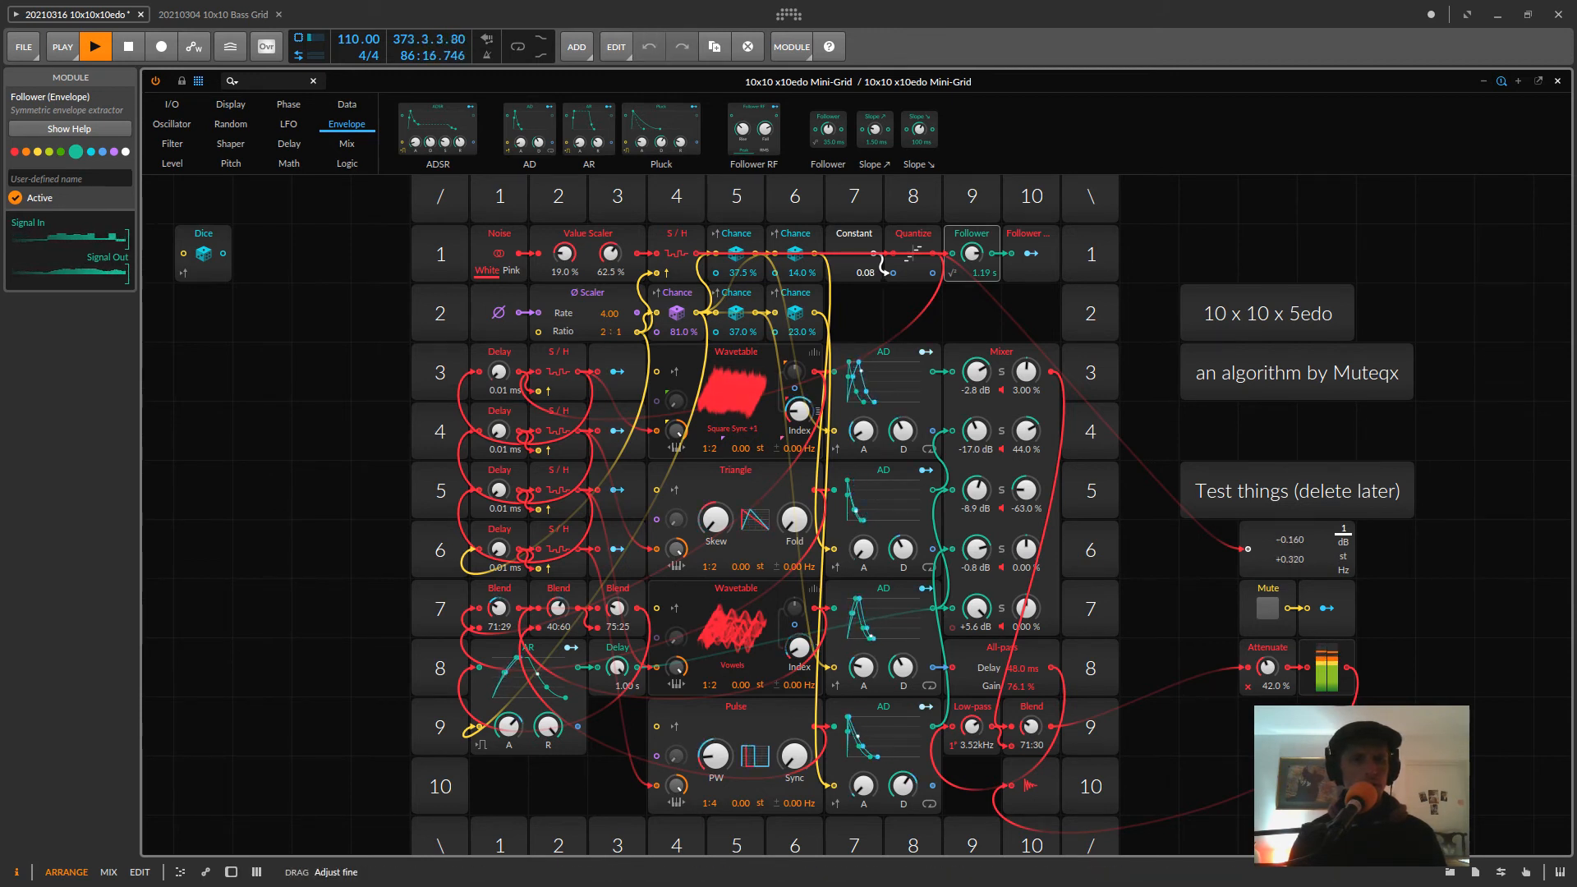
- Set the Constant in row 1 to 0.02 and lower the Attenuate module to 35.0 %
left_click_drag(867, 272, 872, 277)
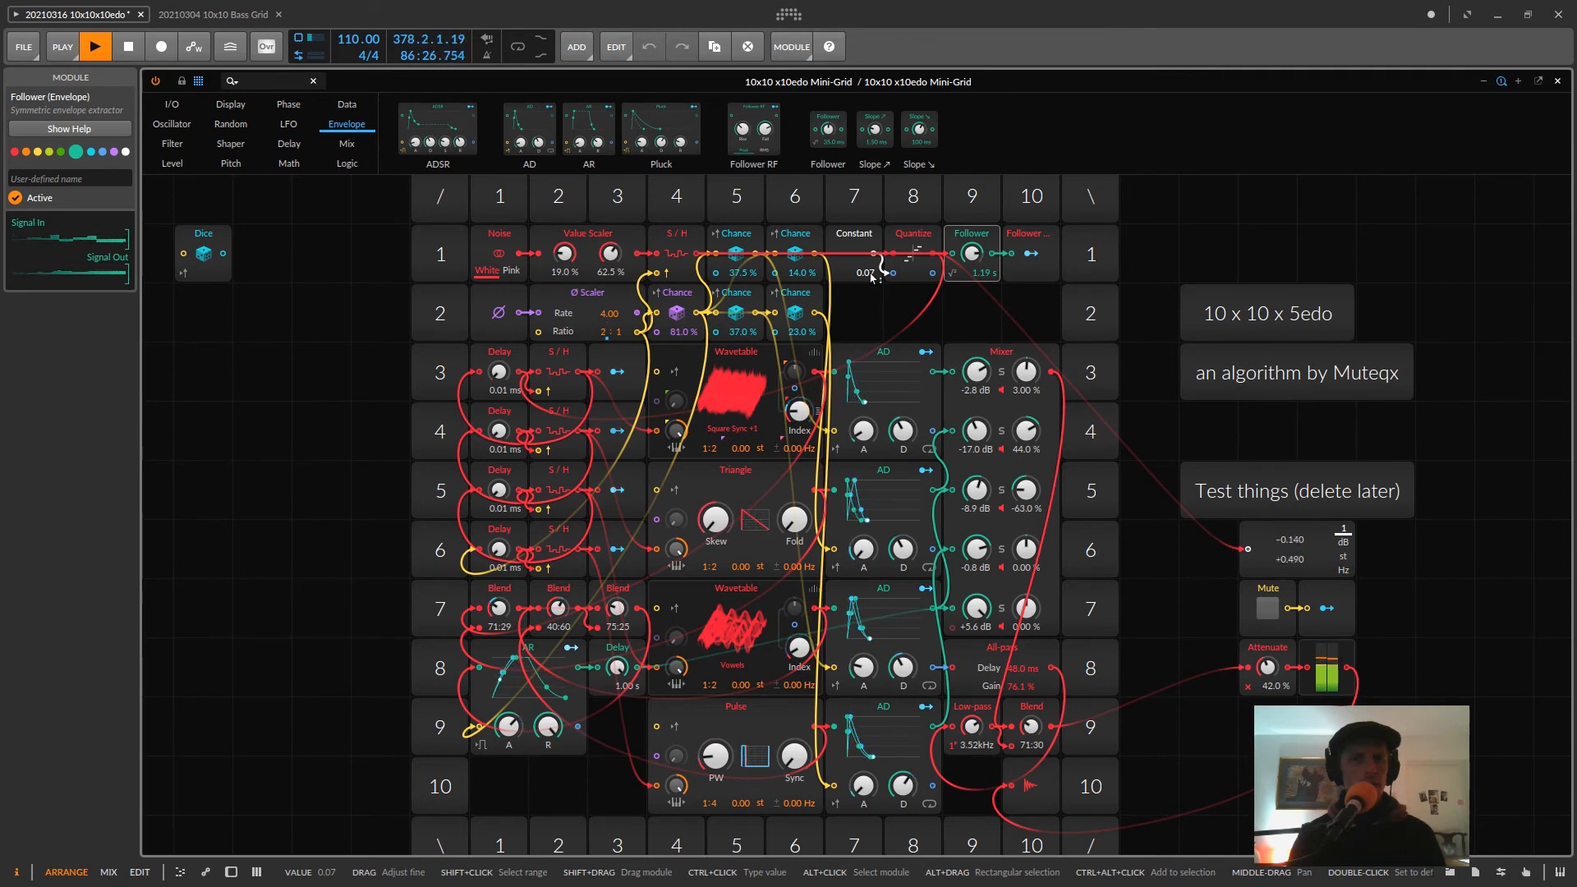
scroll(872, 277, "down", 1)
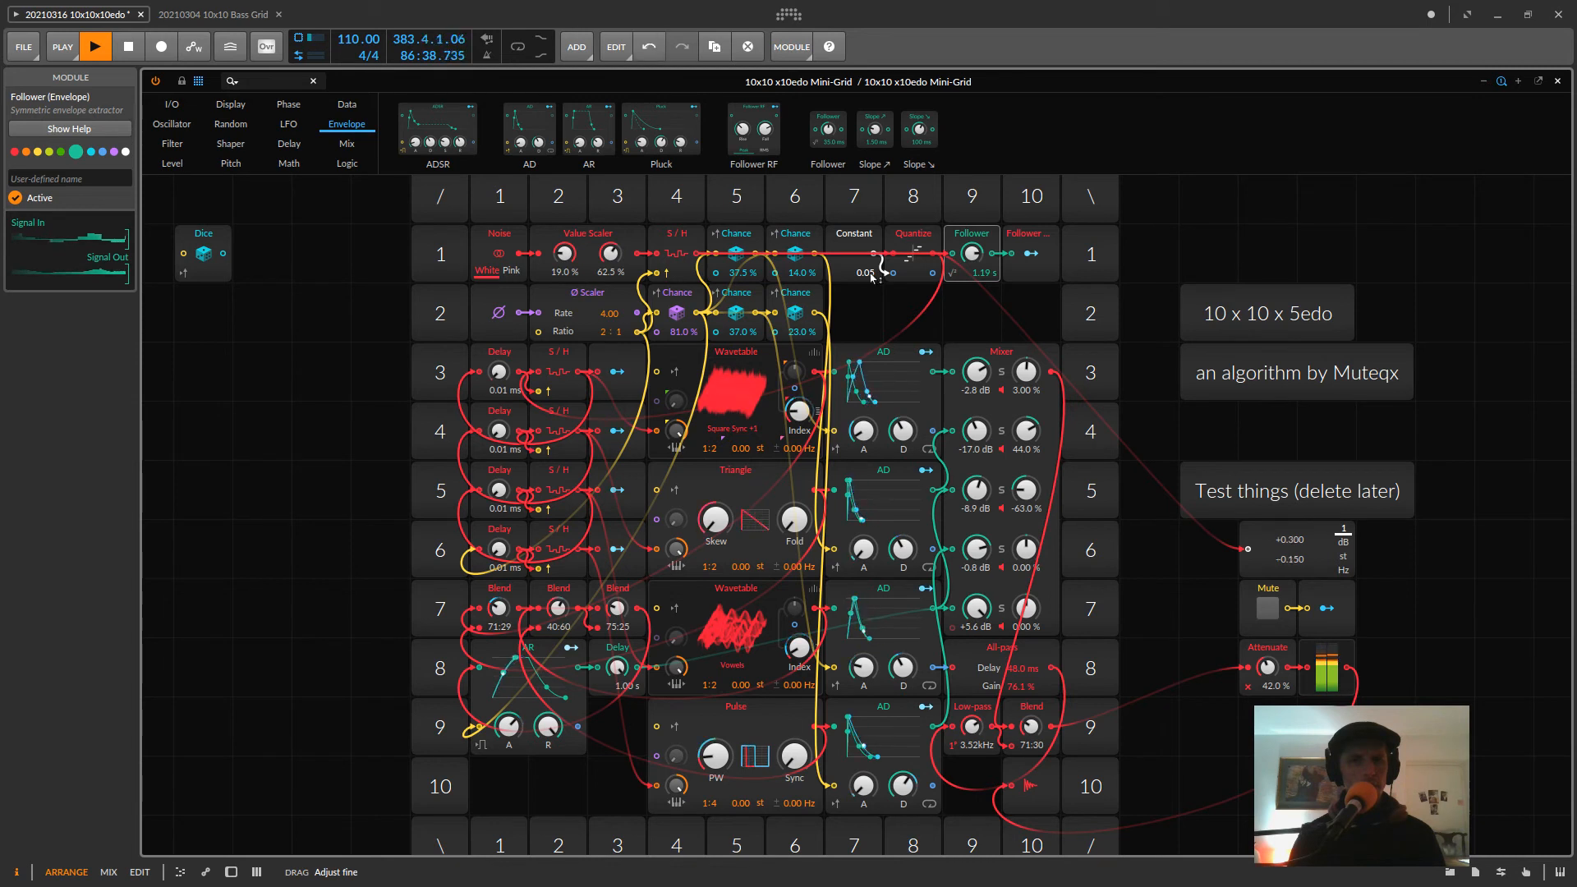
scroll(871, 277, "down", 1)
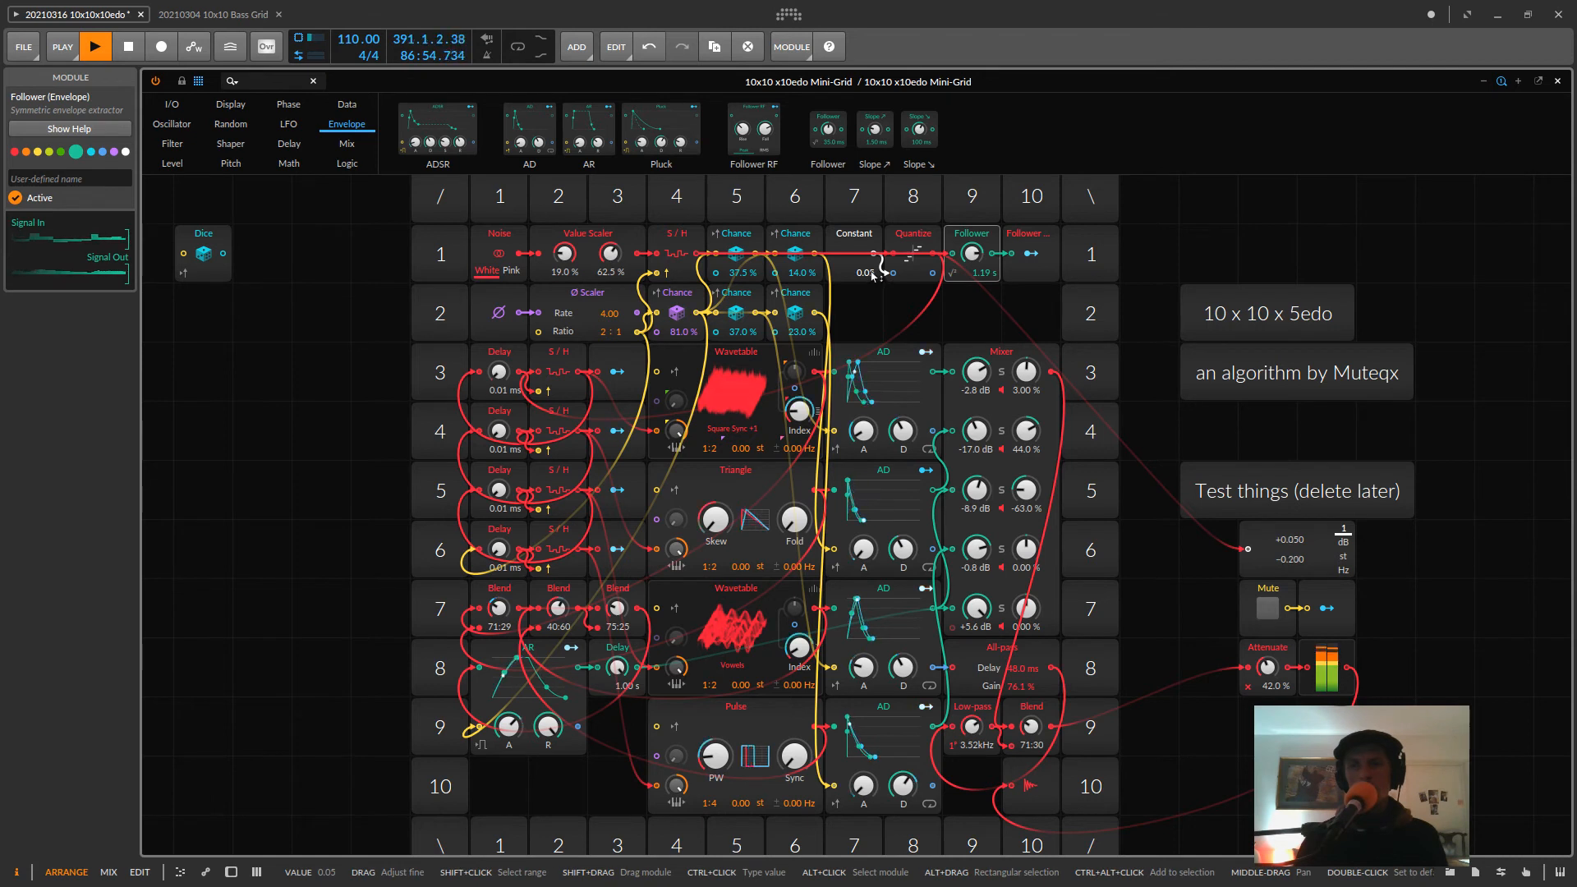
left_click_drag(883, 285, 883, 278)
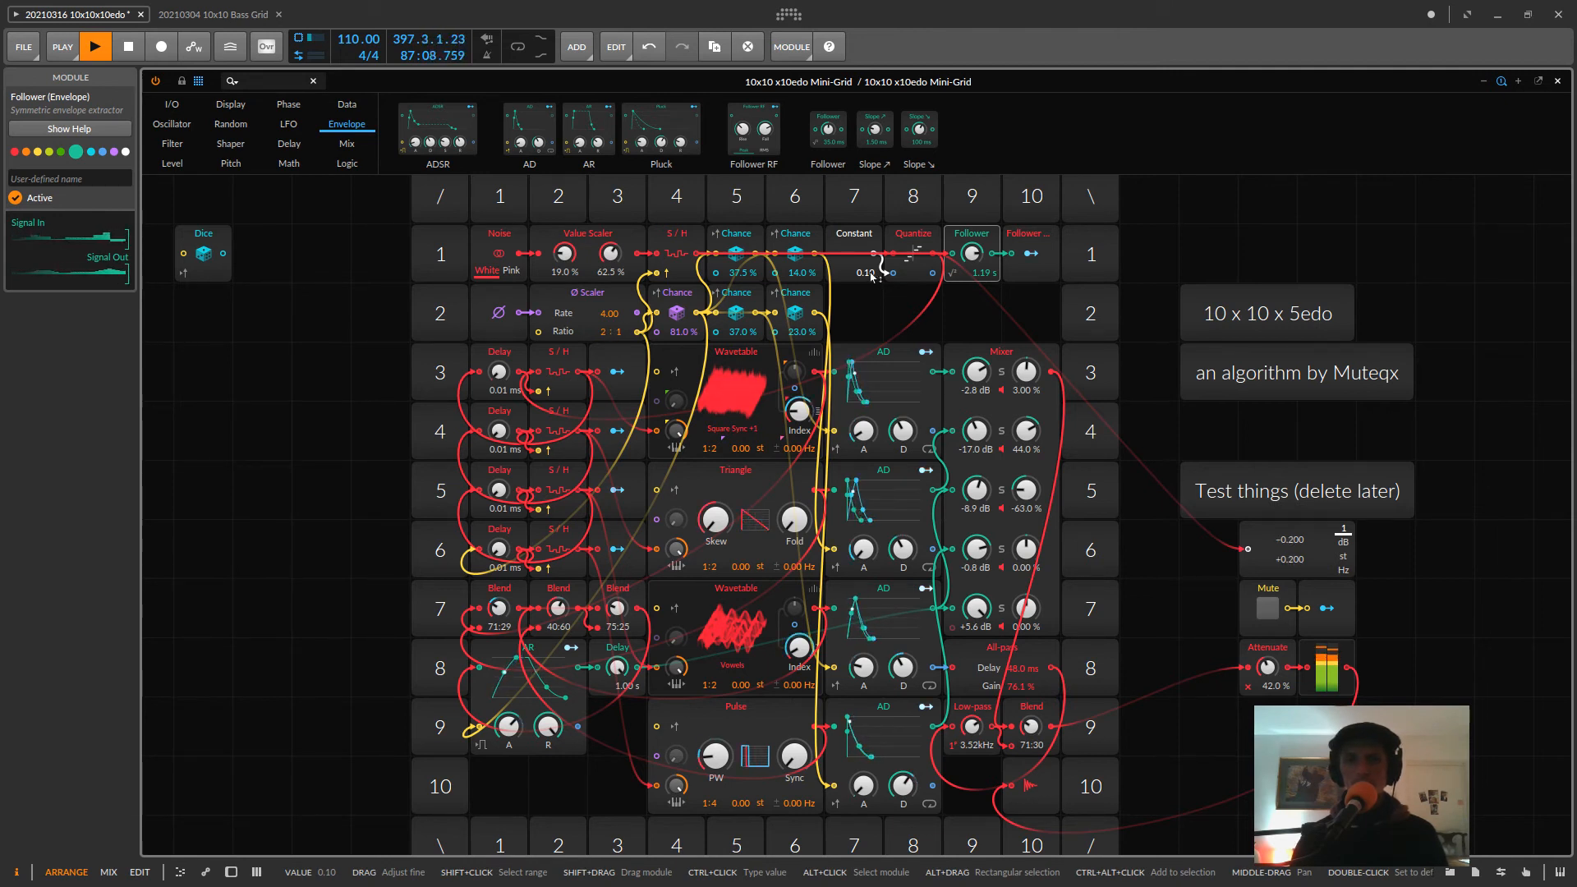
left_click_drag(872, 276, 872, 282)
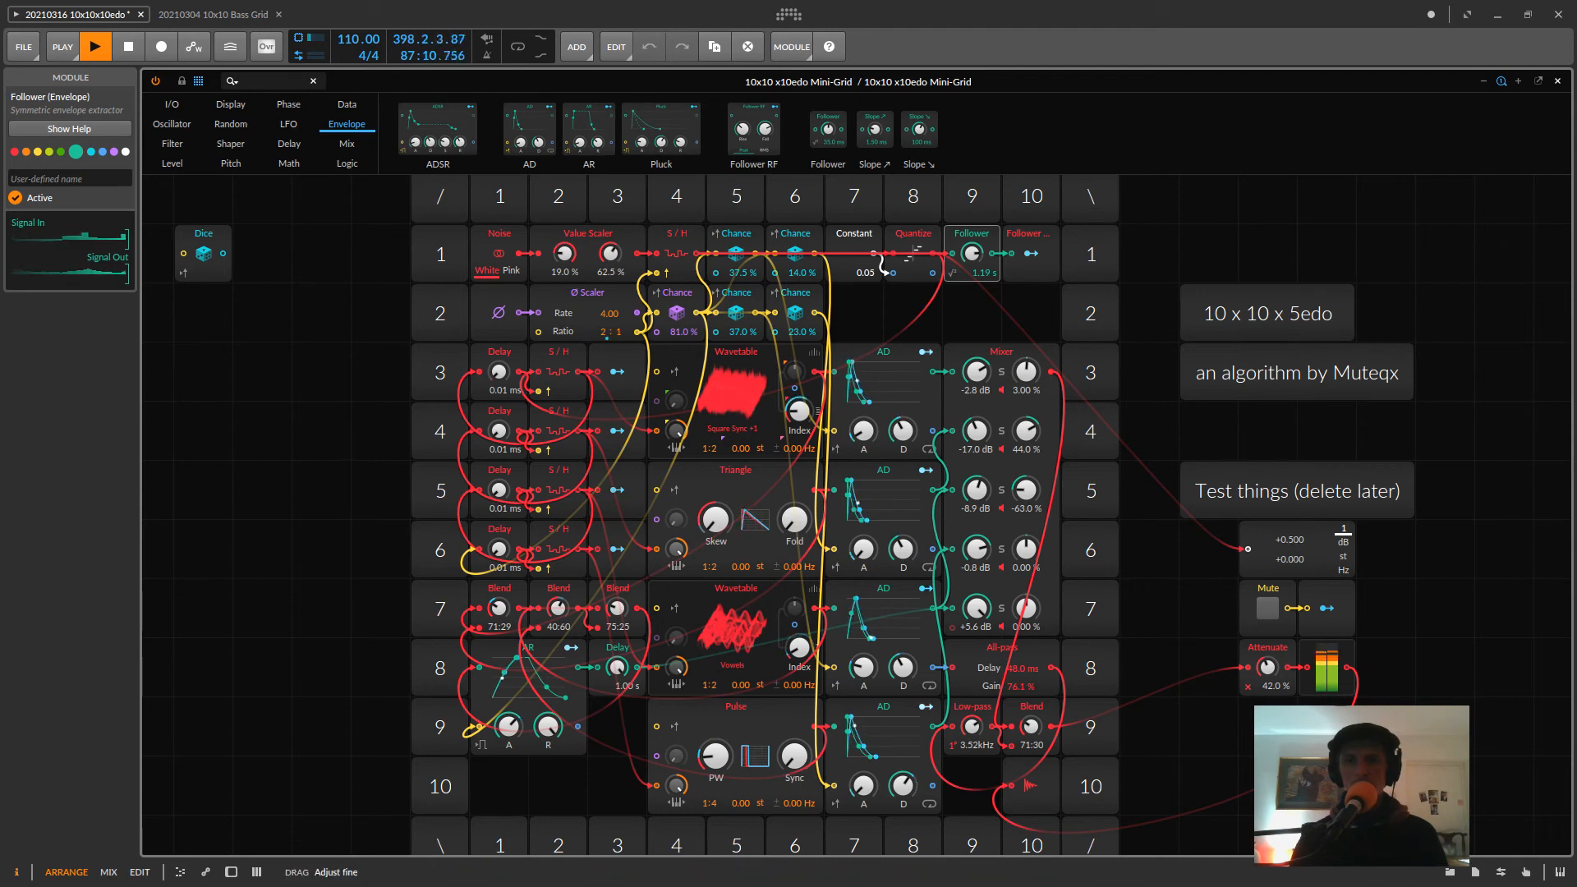
left_click_drag(873, 282, 884, 283)
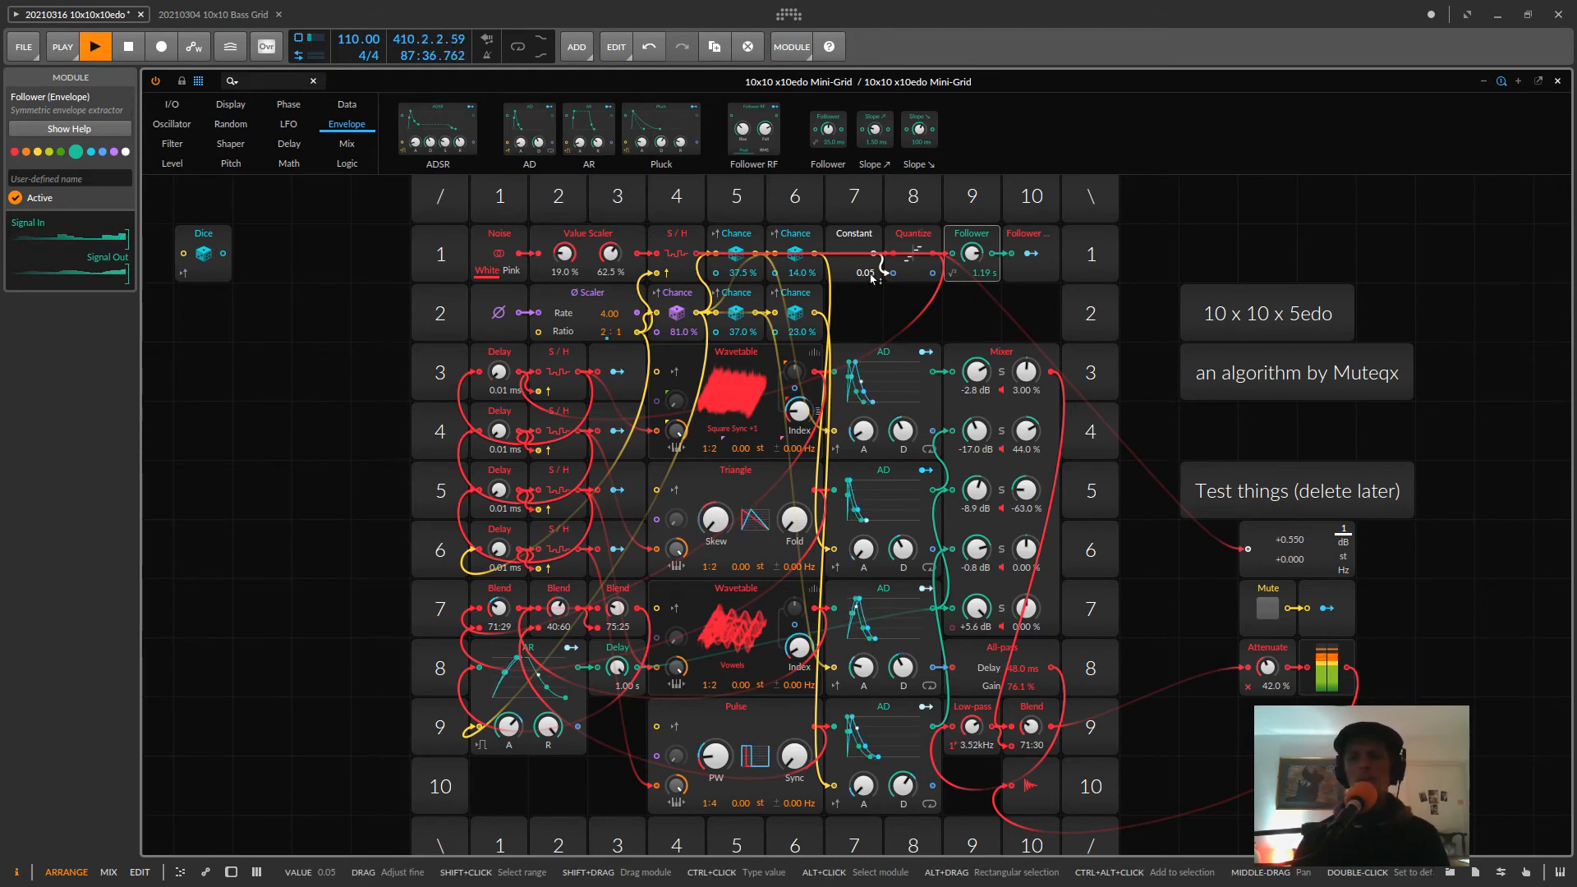
left_click_drag(873, 278, 873, 287)
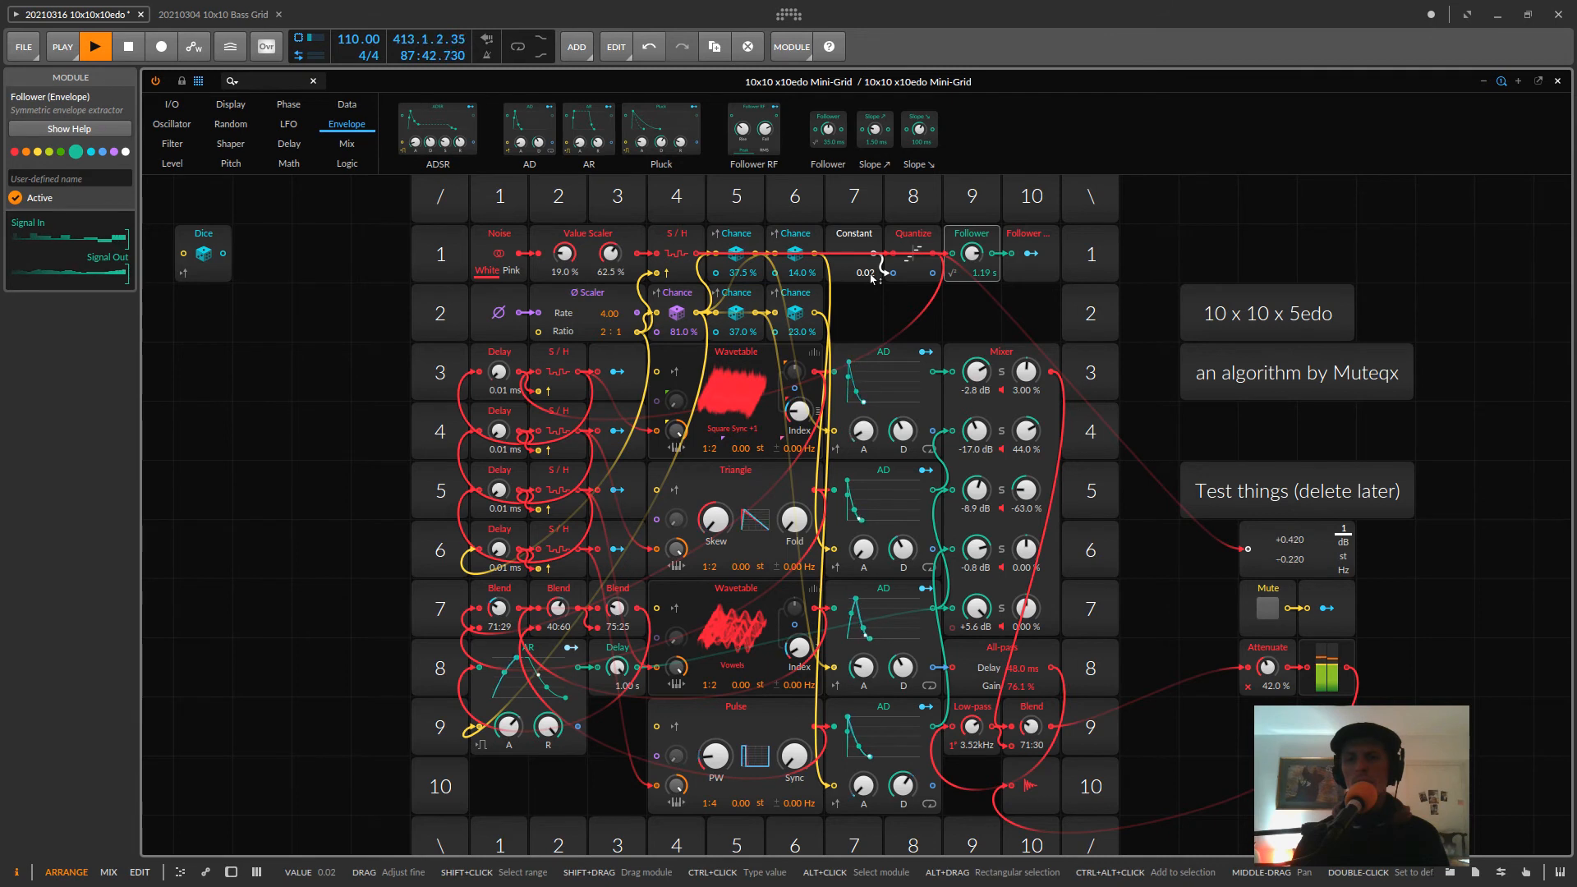
left_click_drag(873, 278, 873, 277)
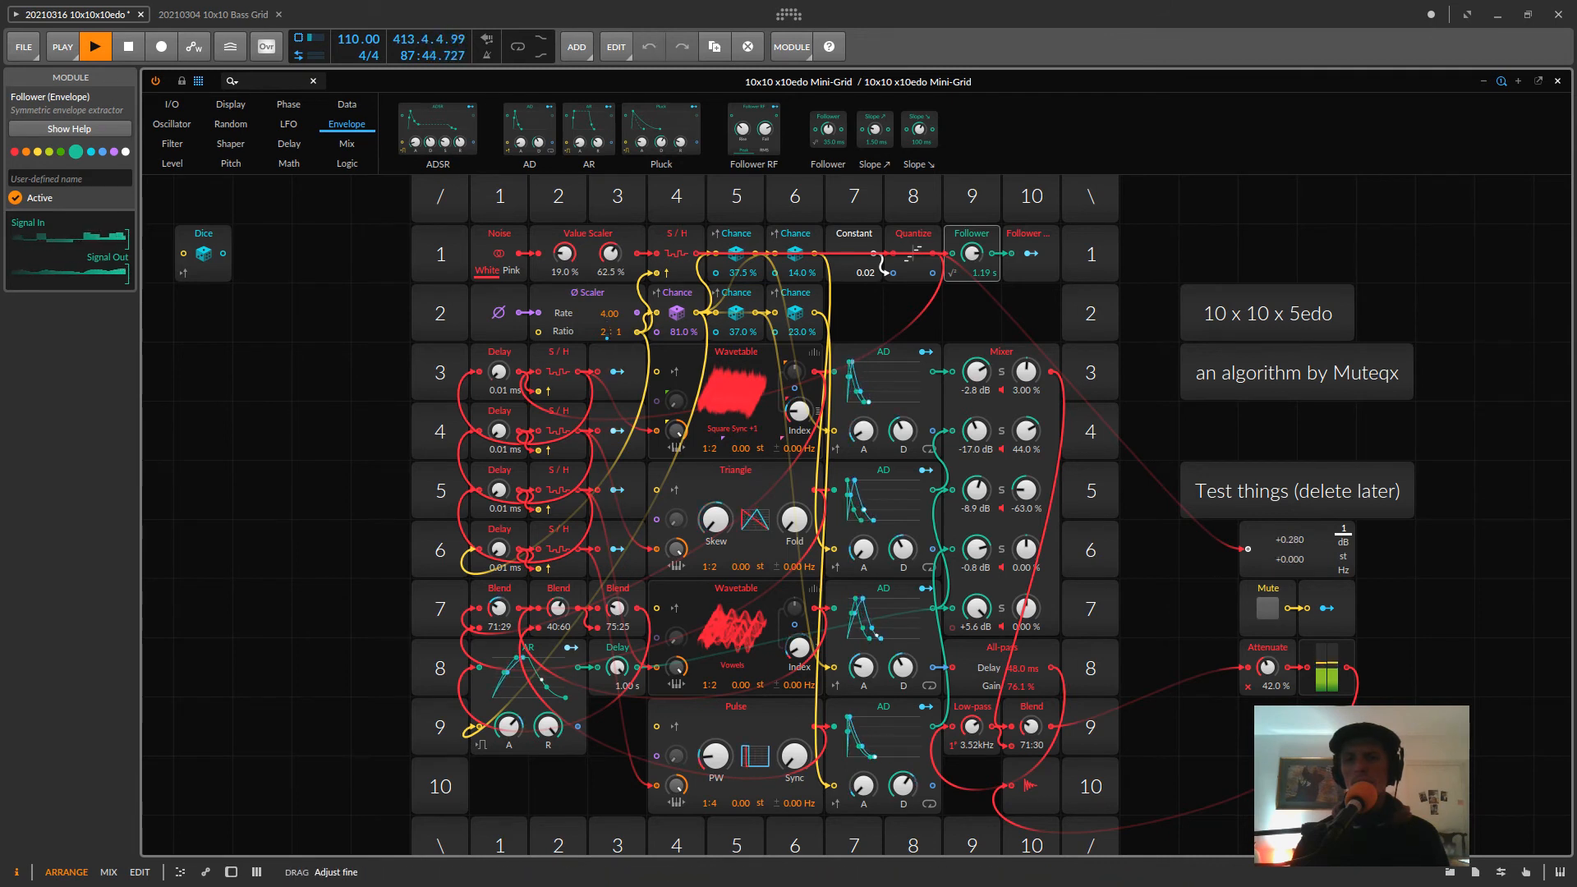
left_click_drag(873, 278, 873, 277)
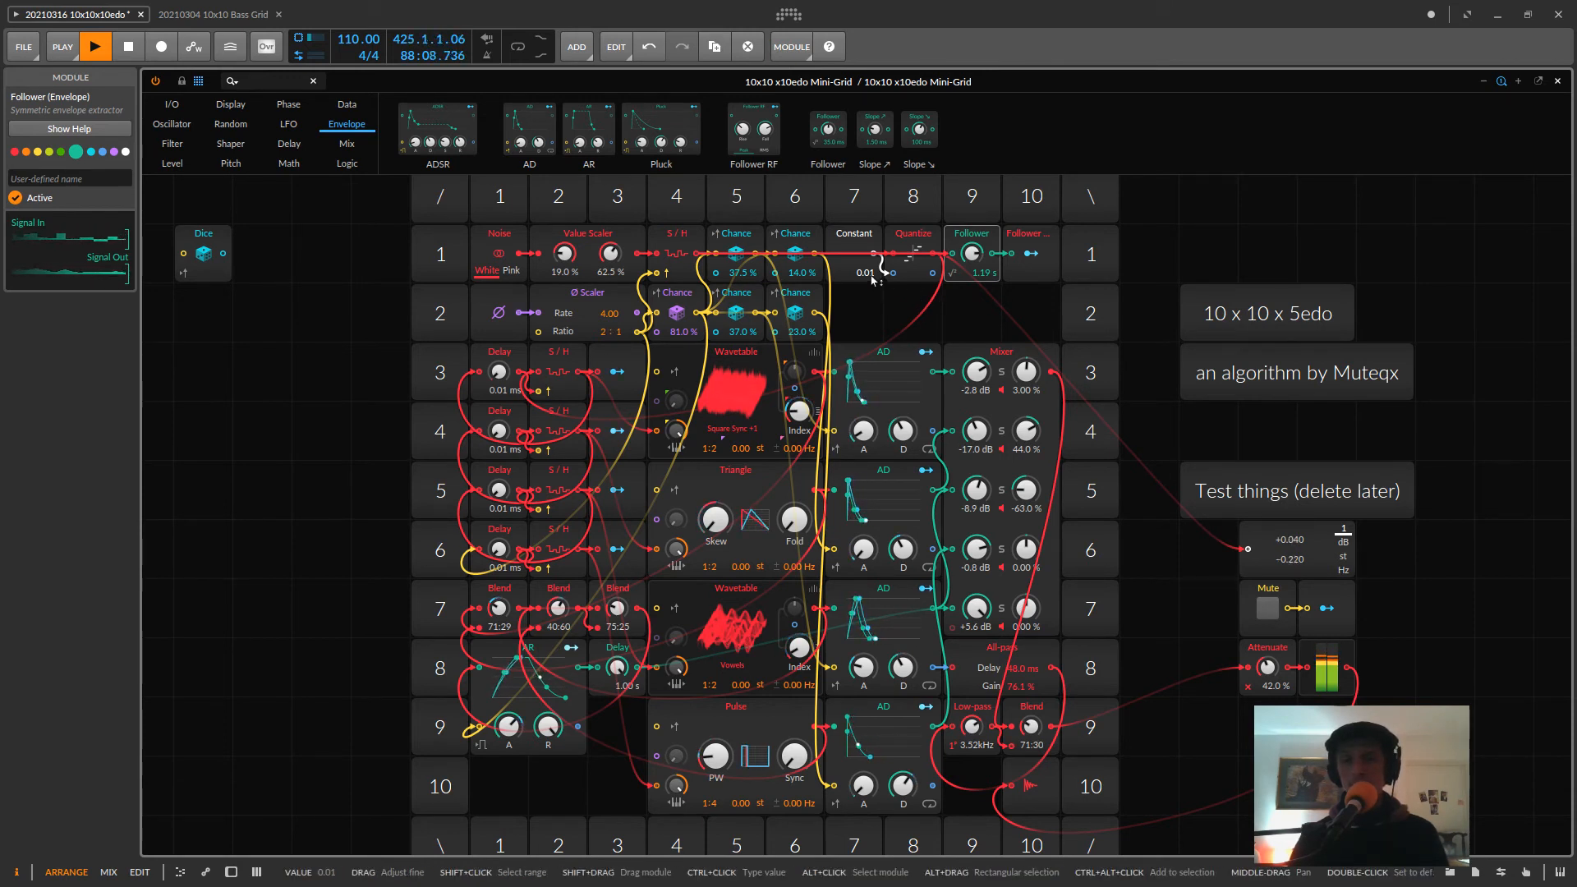
left_click_drag(872, 277, 872, 278)
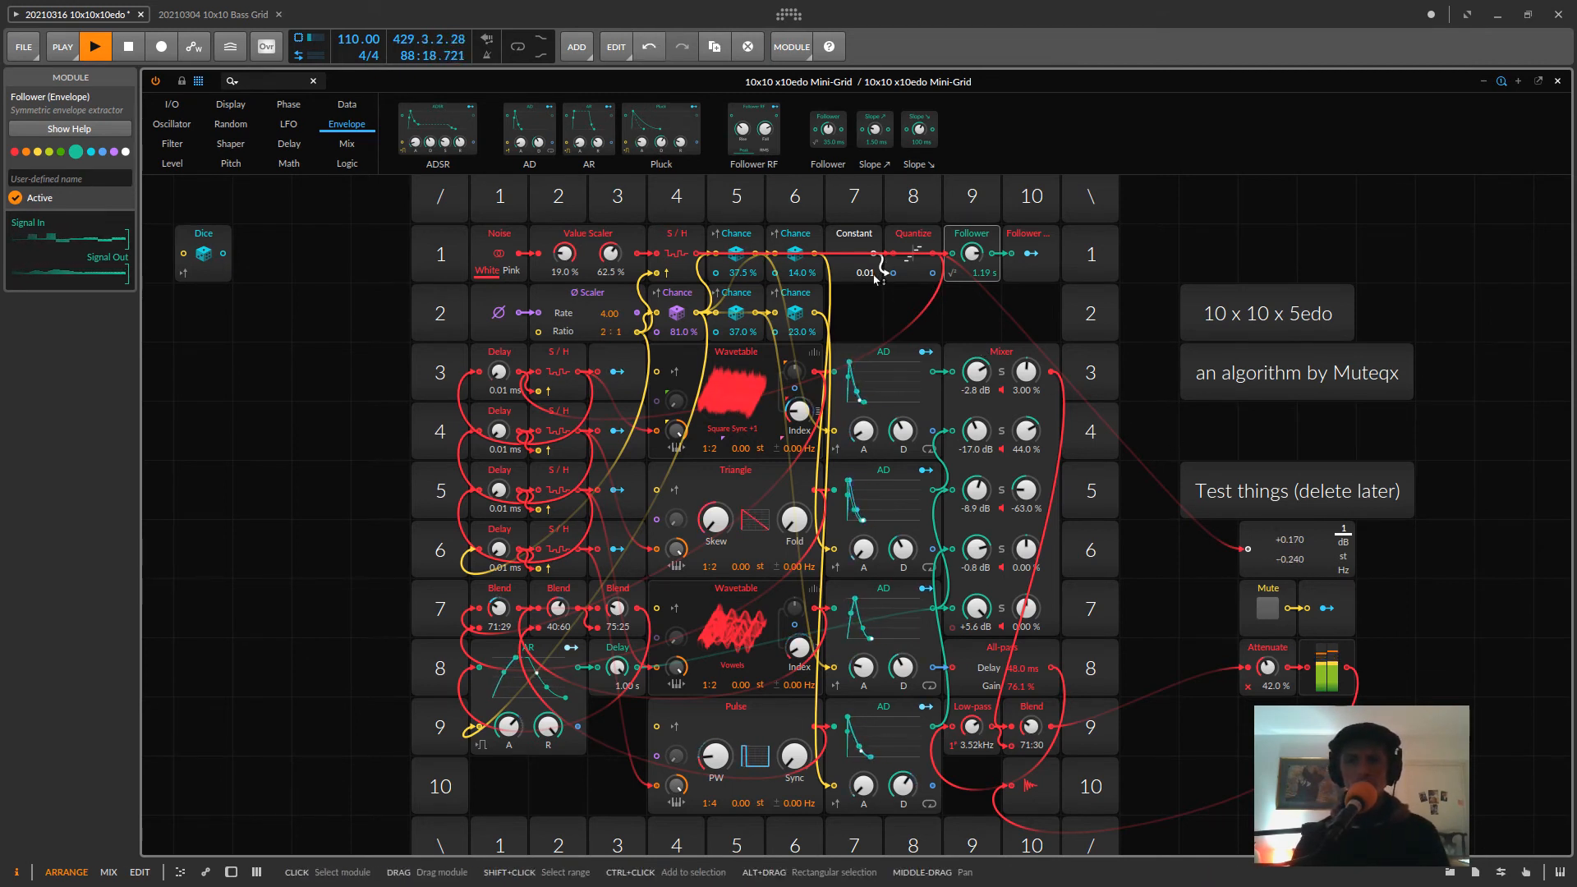
left_click_drag(872, 279, 873, 275)
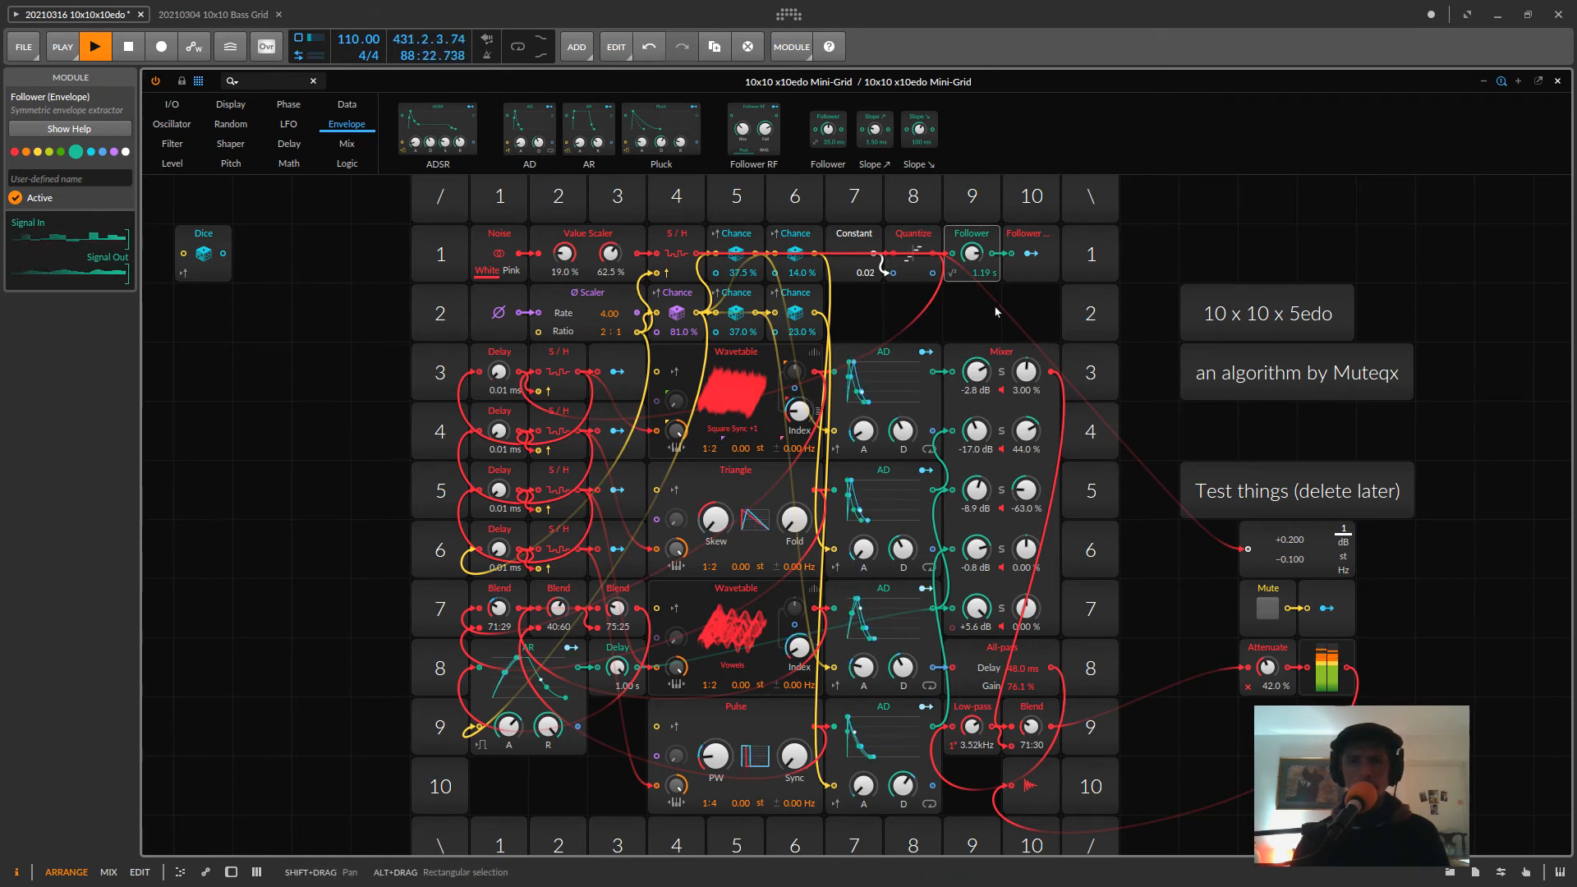
left_click_drag(1262, 657, 1262, 669)
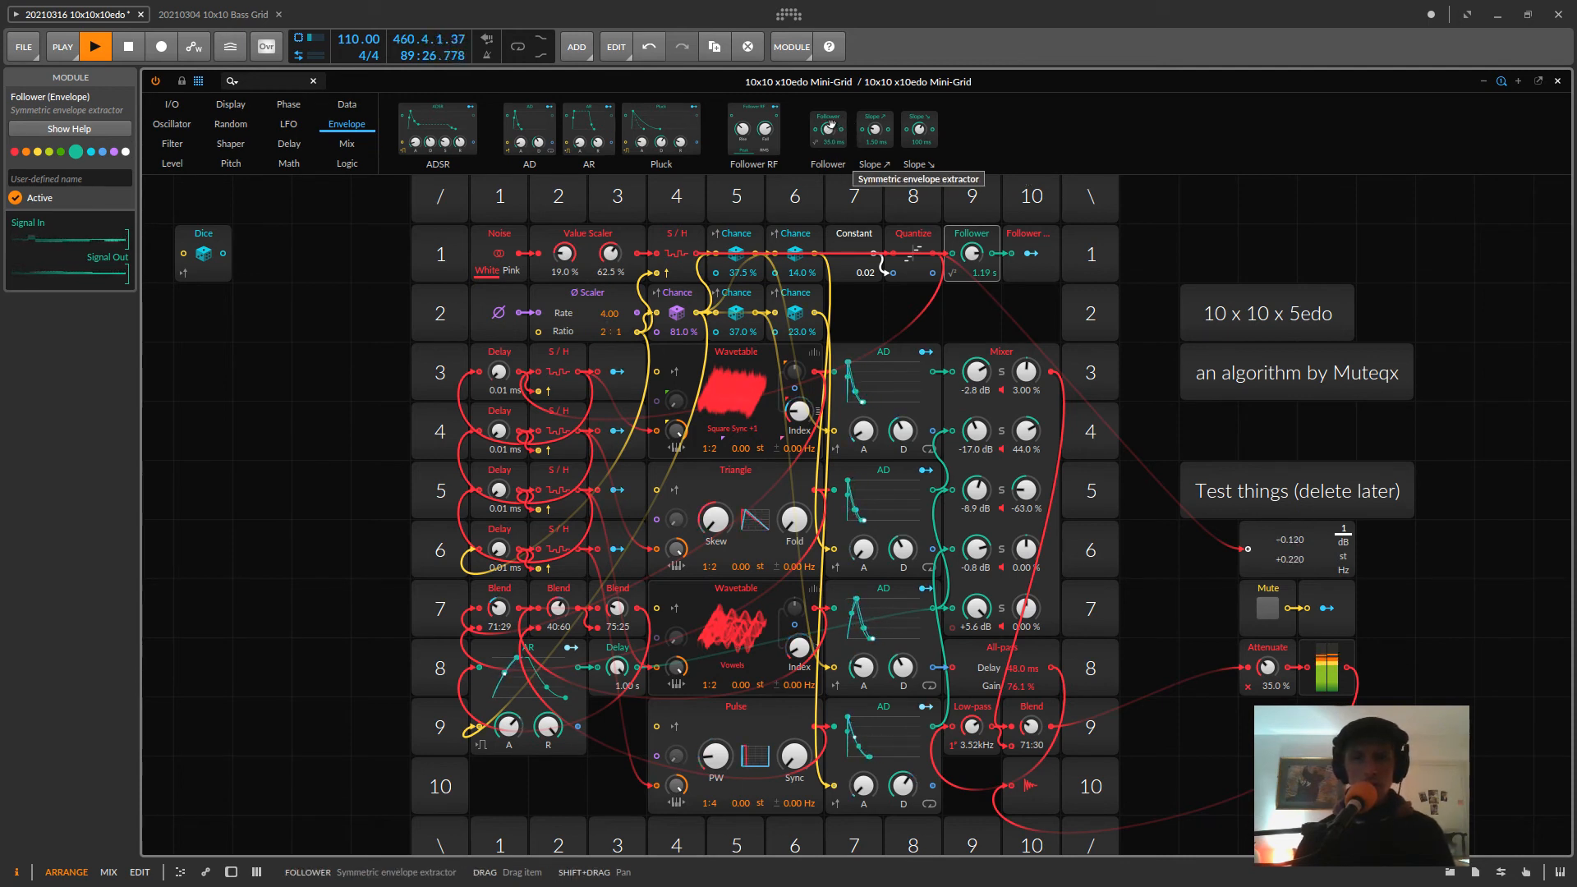
- Add a Follower envelope module in column 3 of row 10, patched in ahead of the Pulse oscillator, and set its time to 116 ms
mouse_move(829, 125)
left_mouse_down()
mouse_move(764, 370)
mouse_move(633, 722)
mouse_move(618, 786)
mouse_move(656, 786)
left_mouse_up()
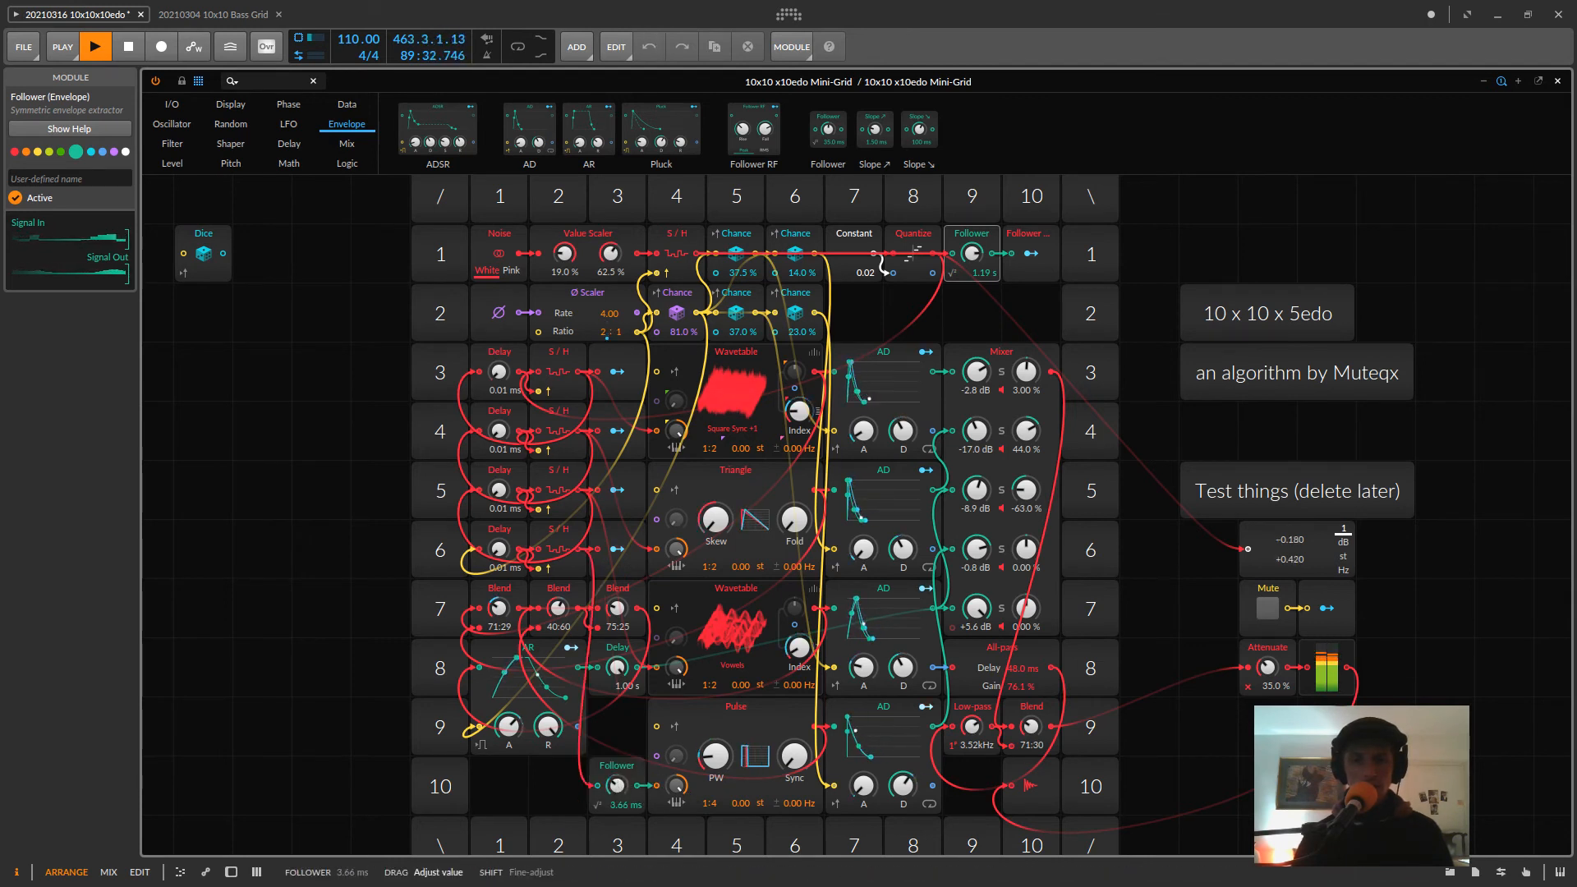
left_click_drag(616, 785, 614, 786)
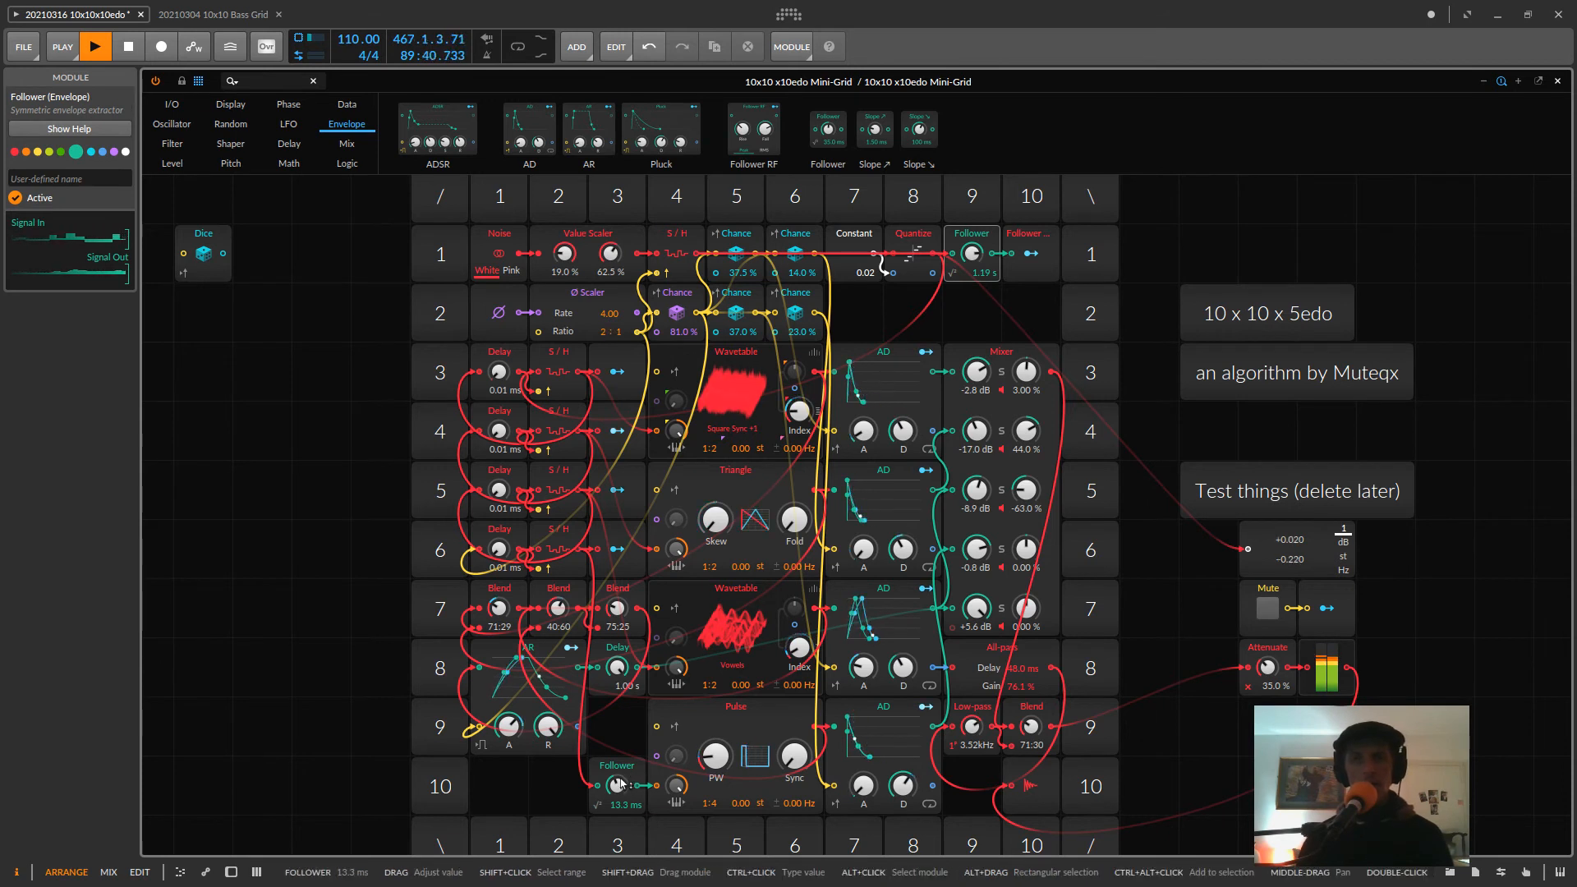
mouse_move(617, 785)
left_mouse_down()
mouse_move(617, 764)
mouse_move(618, 791)
left_mouse_up()
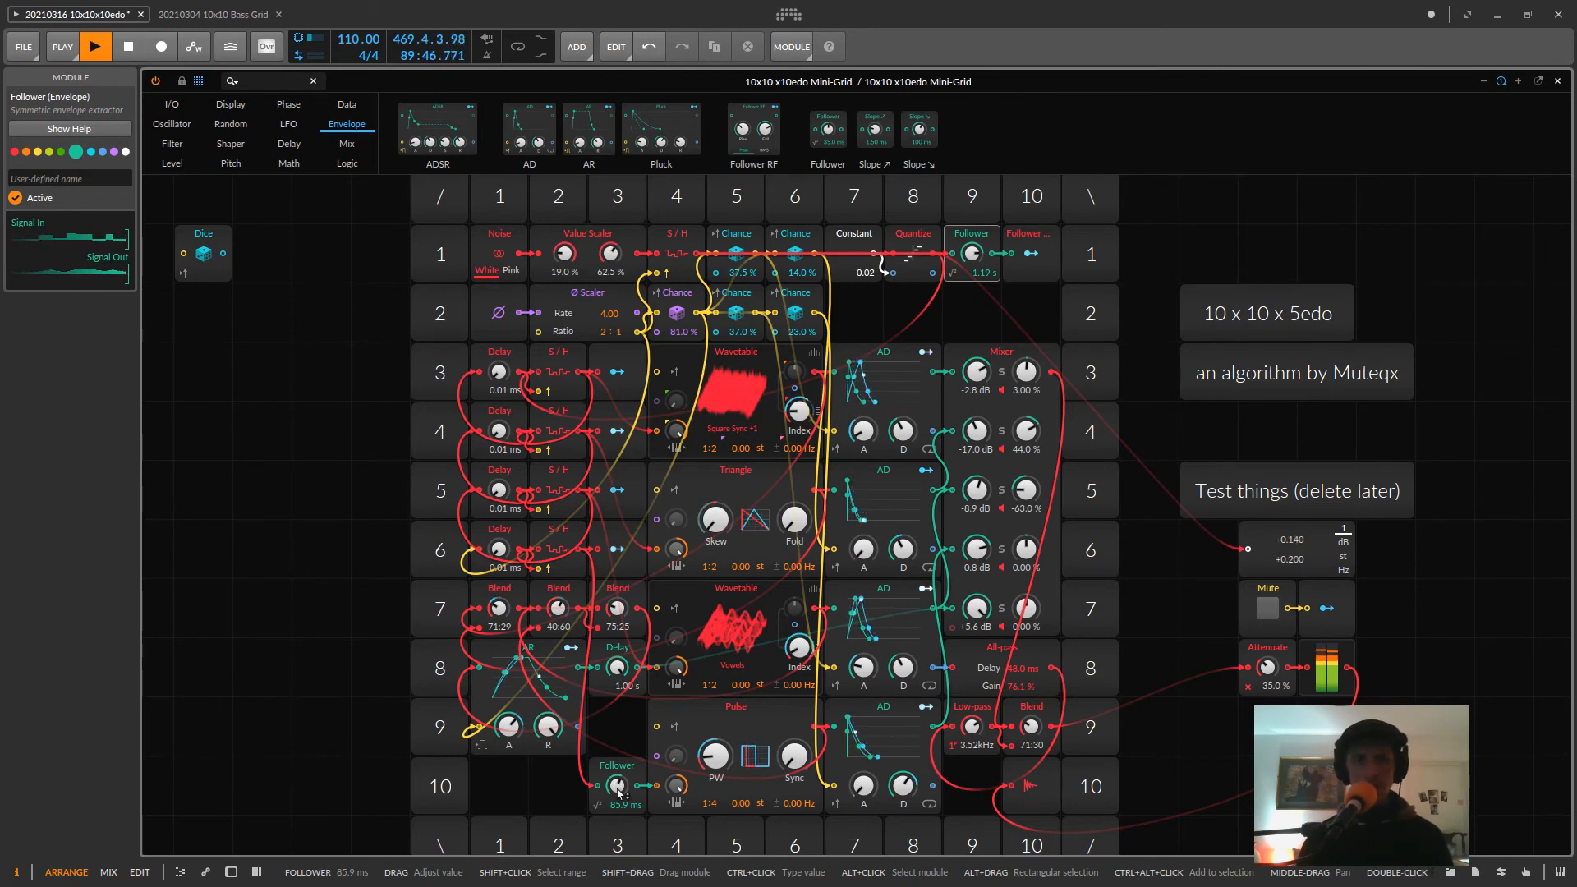
left_click_drag(618, 791, 618, 789)
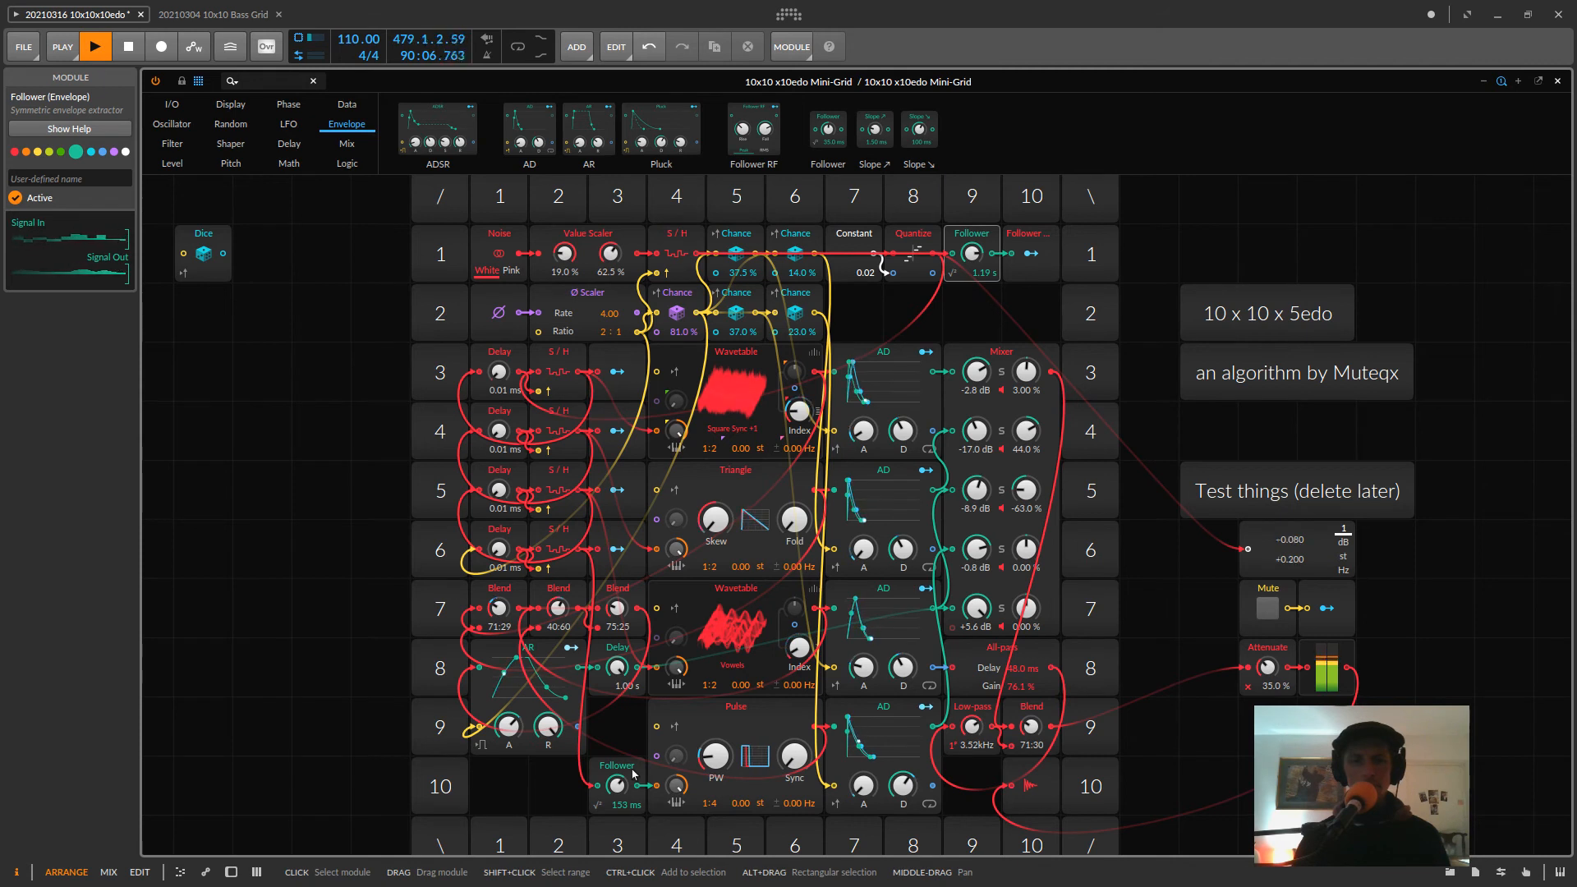
scroll(629, 781, "up", 3)
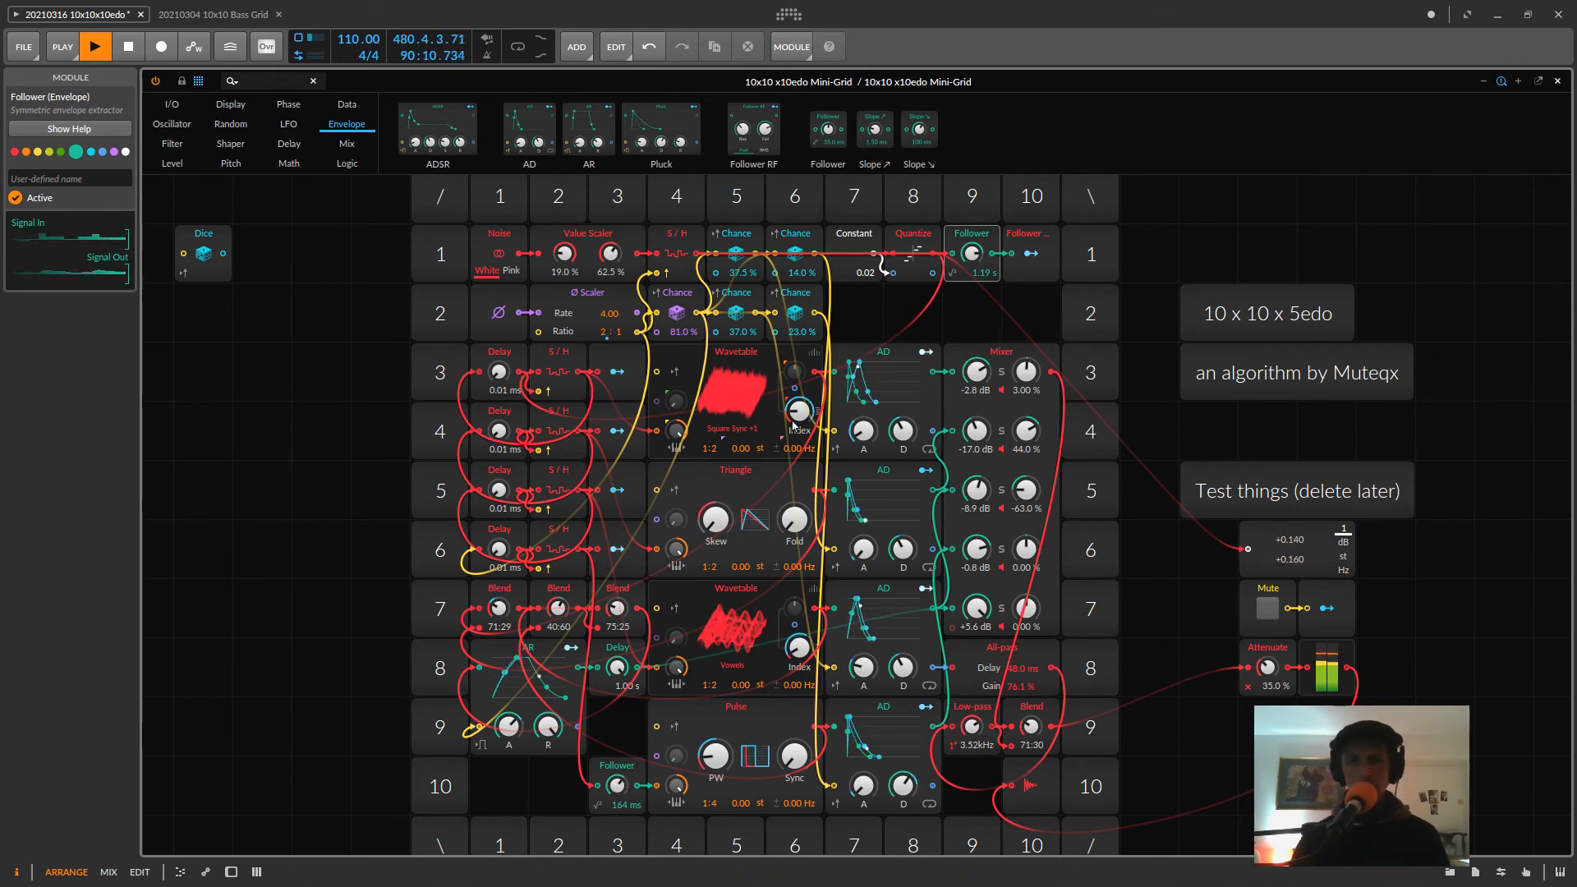
left_click(1028, 255)
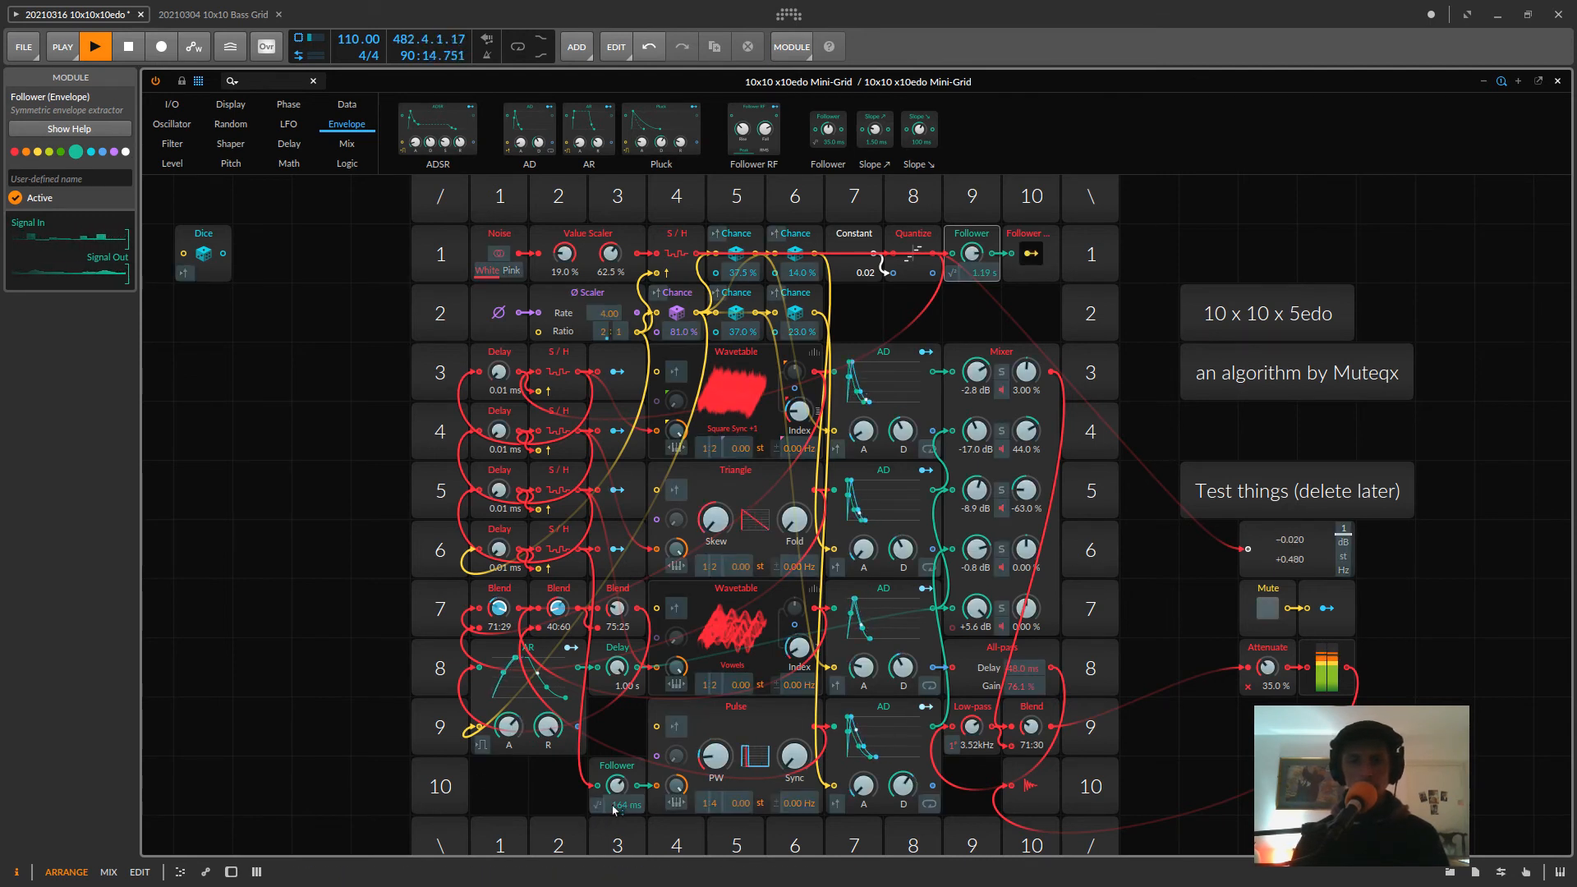
mouse_move(616, 785)
left_mouse_down()
mouse_move(616, 821)
mouse_move(616, 760)
mouse_move(616, 788)
left_mouse_up()
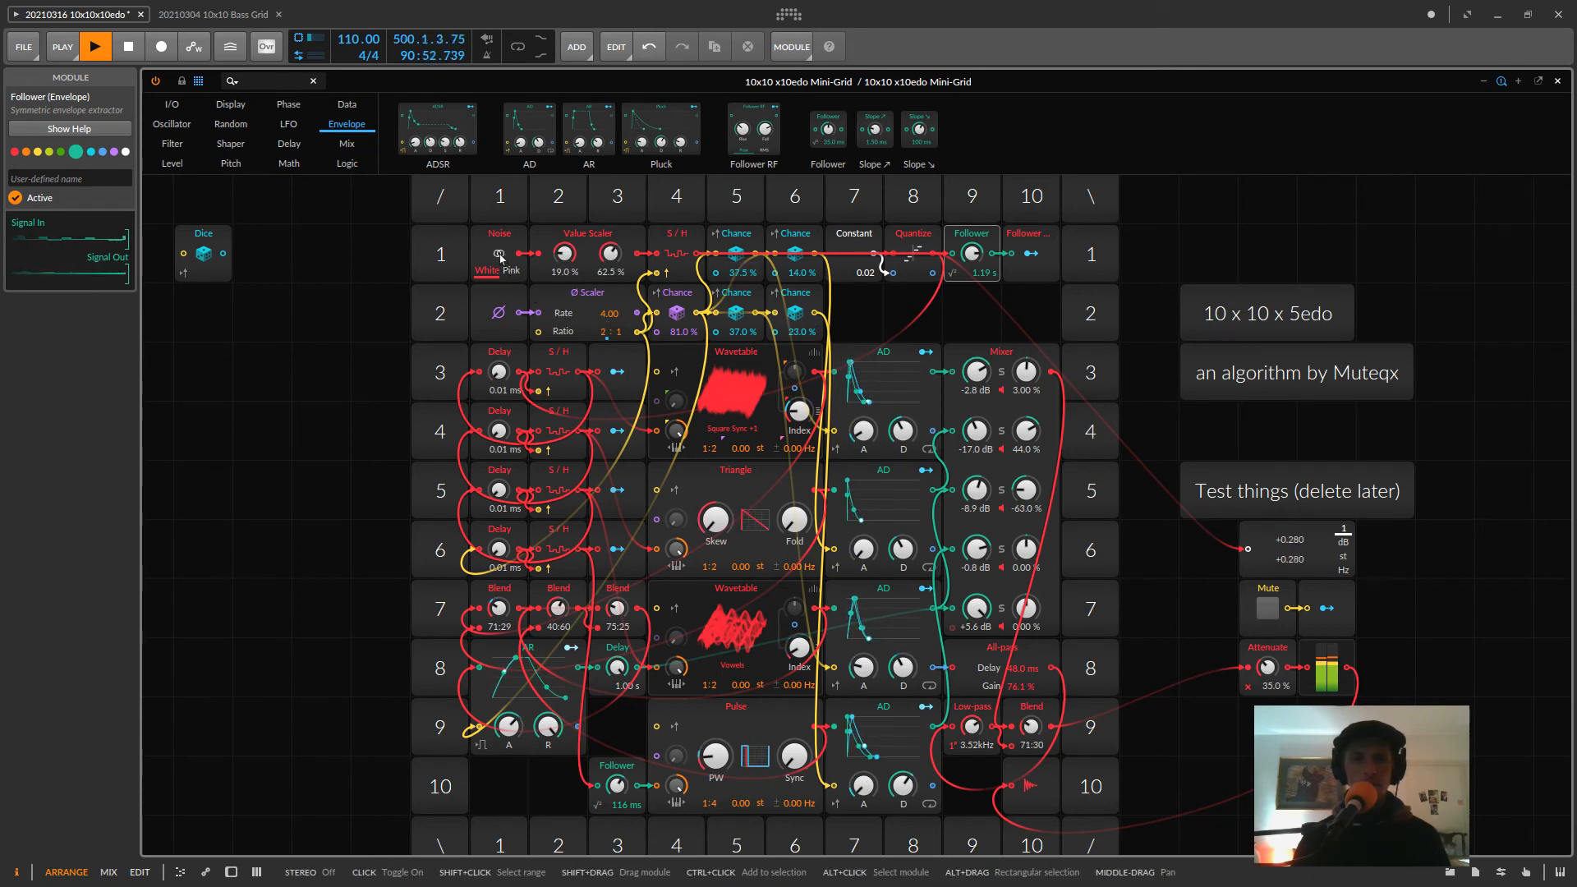
left_click(499, 254)
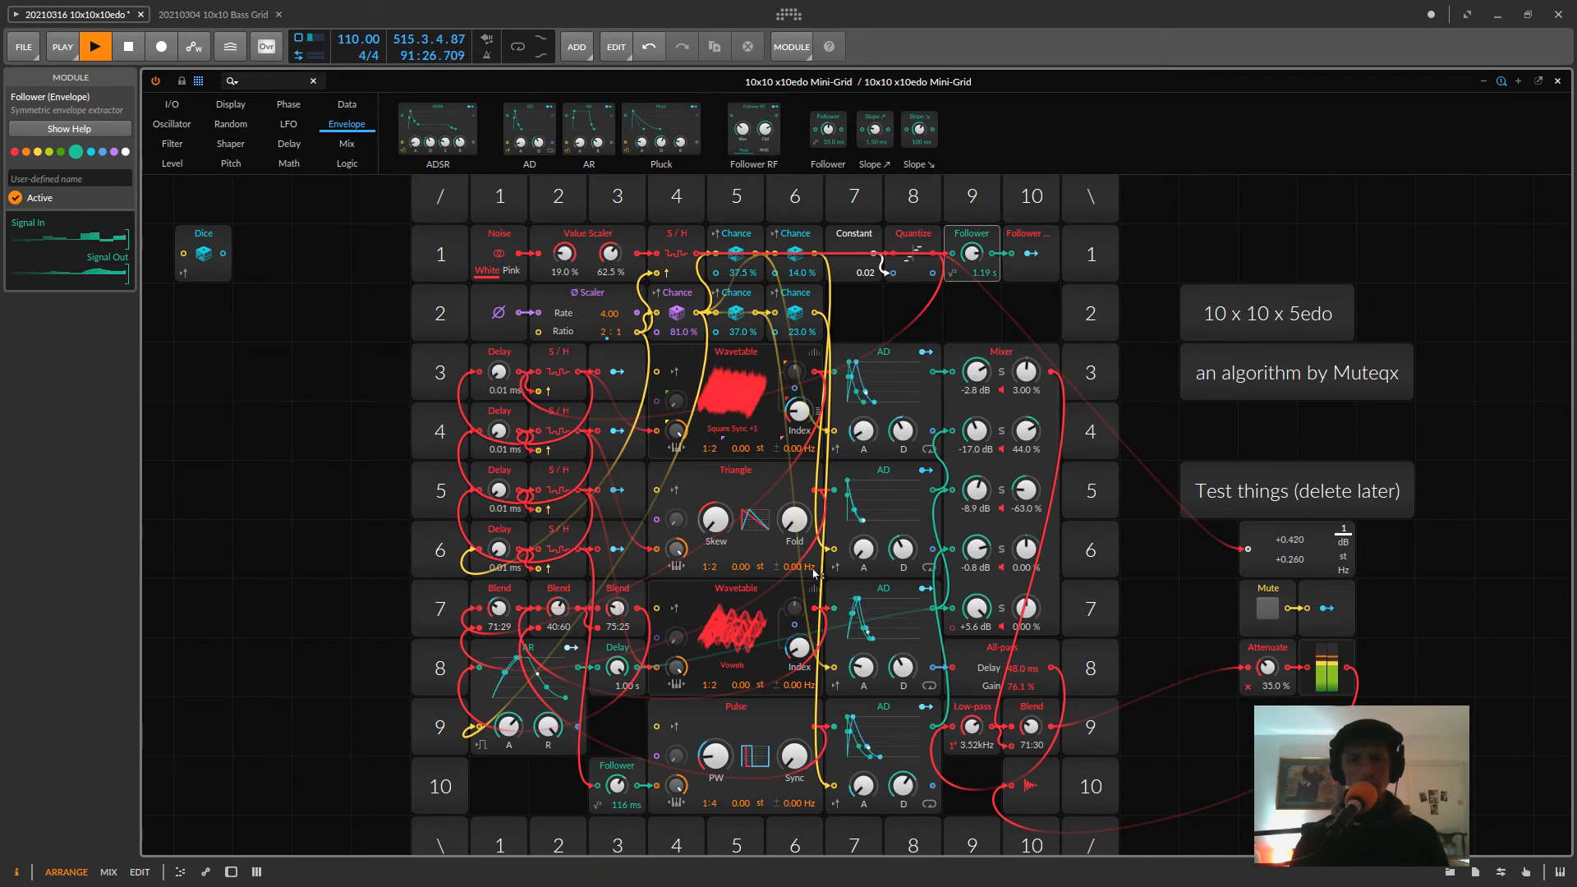
- Detune the row 3 Wavetable by 0.11 Hz, the Triangle by 0.11 Hz, the row 7 Wavetable by 0.05 Hz and the Pulse by 0.47 Hz
left_click_drag(796, 566, 797, 565)
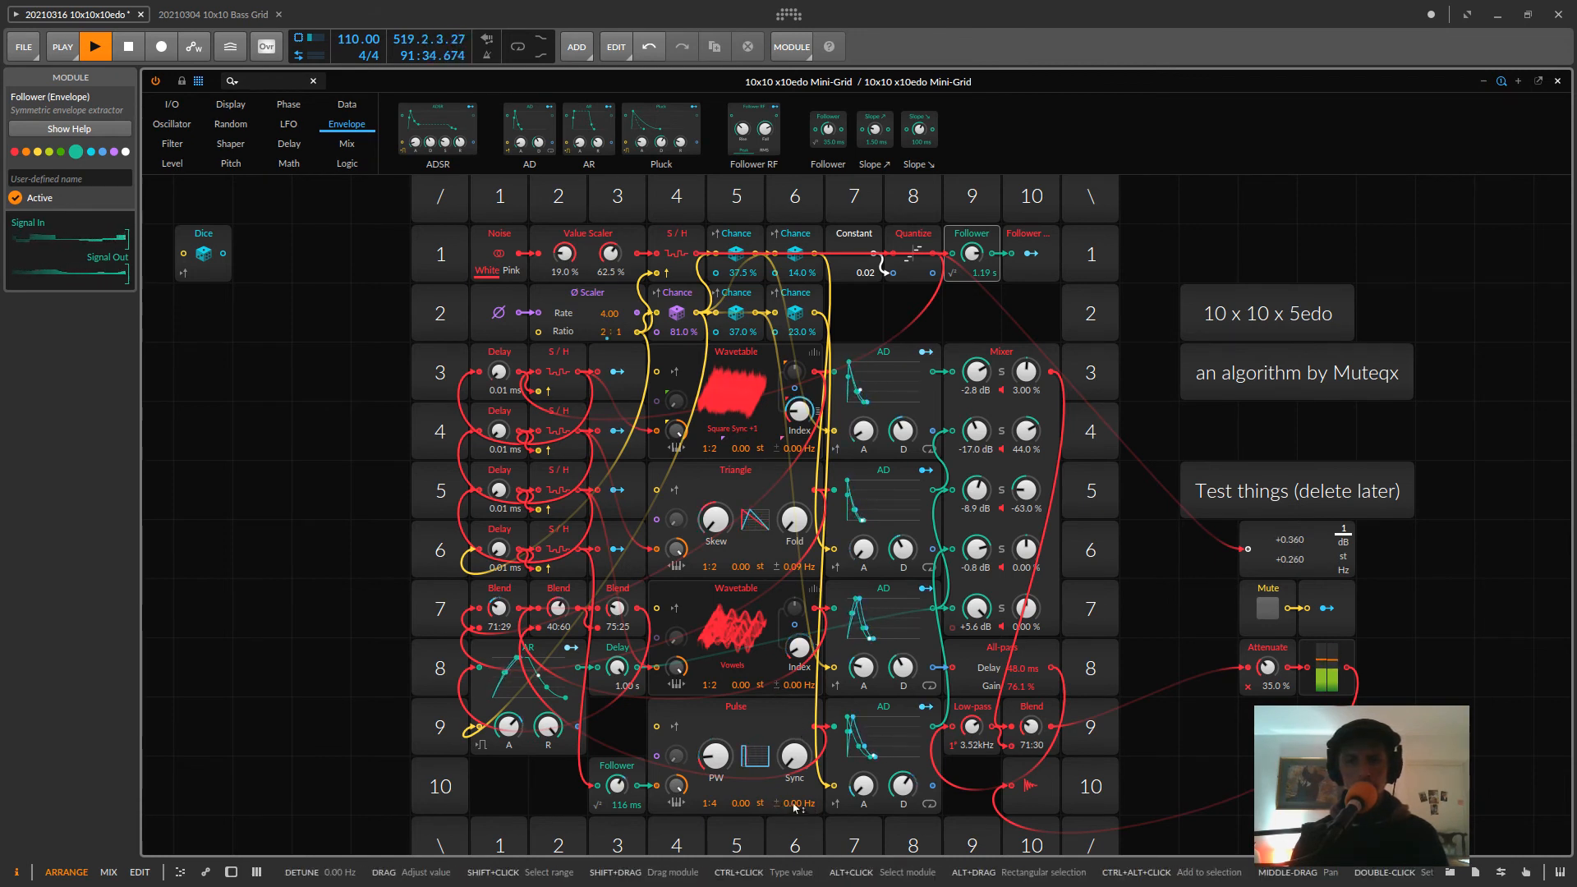
left_click_drag(794, 805, 795, 797)
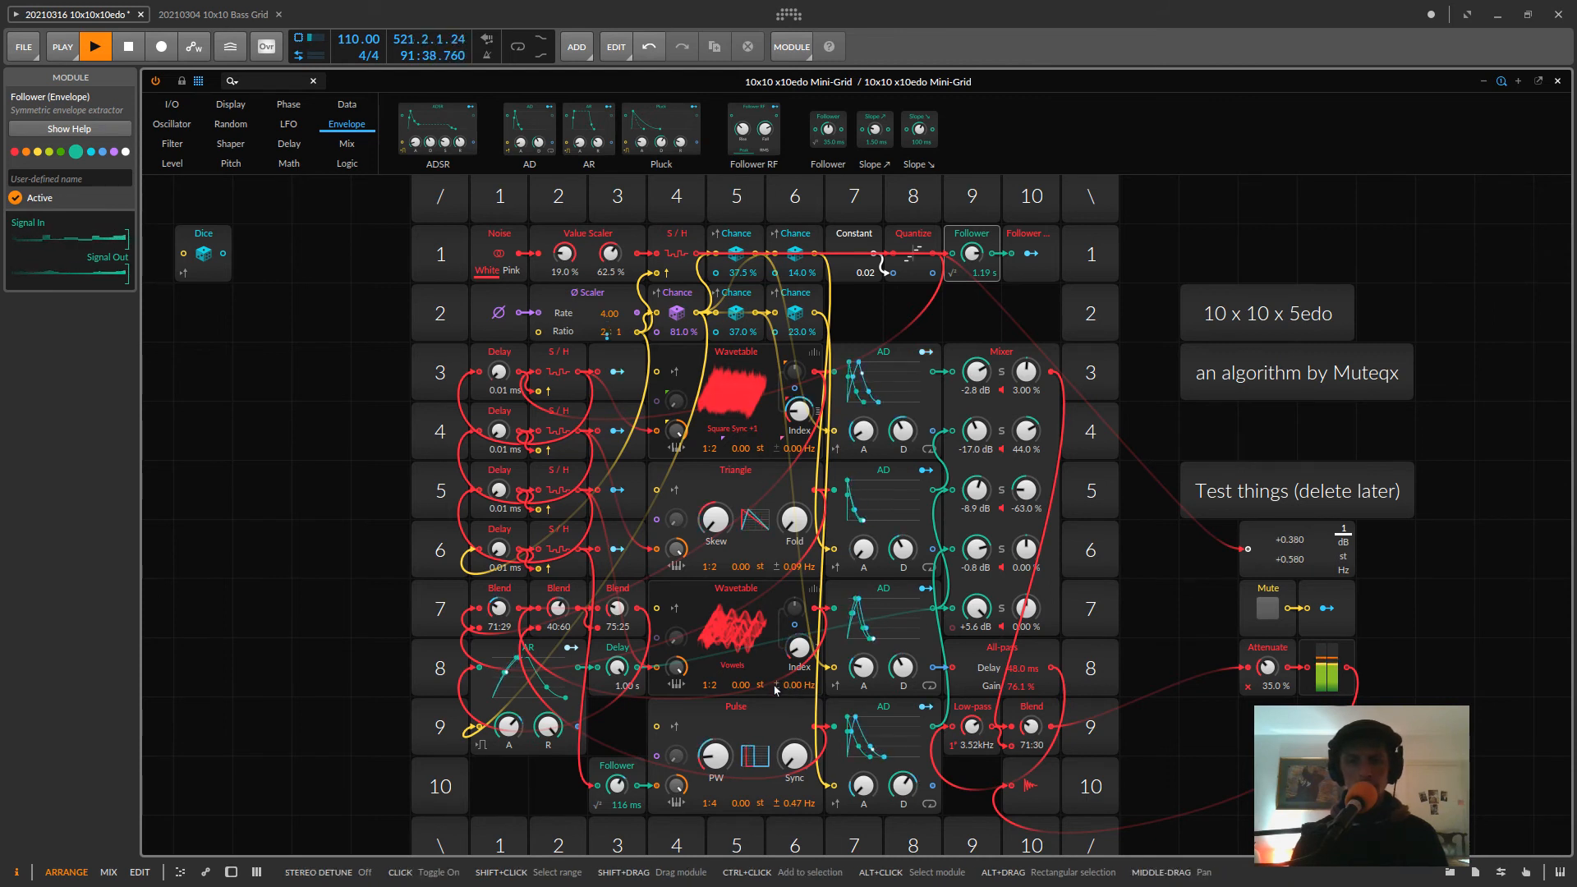
left_click_drag(780, 690, 780, 688)
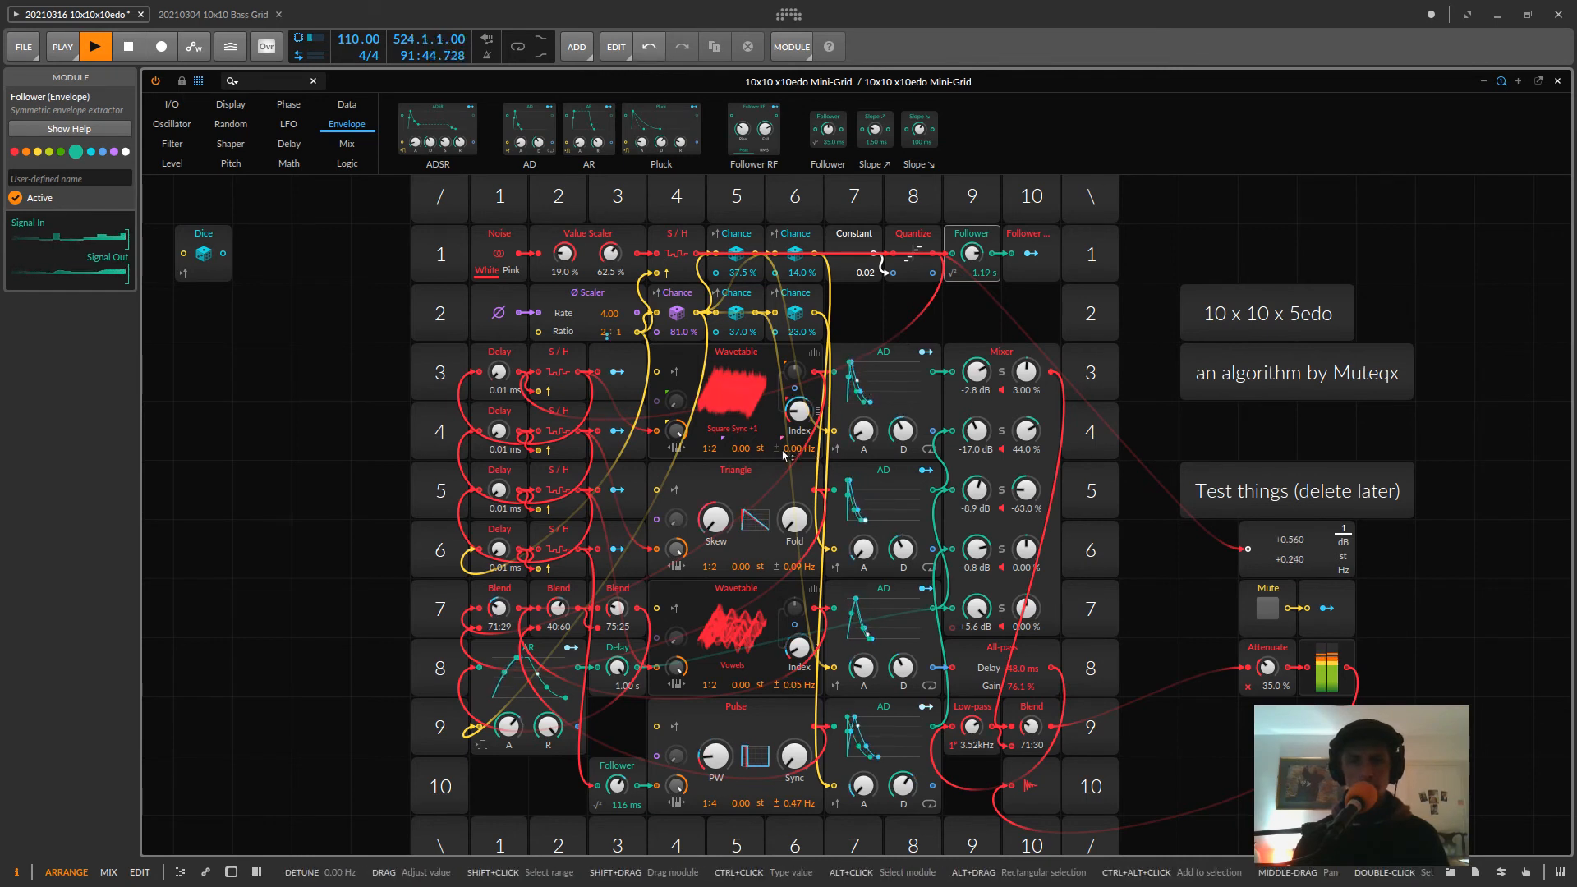
mouse_move(802, 457)
left_mouse_down()
mouse_move(802, 441)
mouse_move(800, 462)
left_mouse_up()
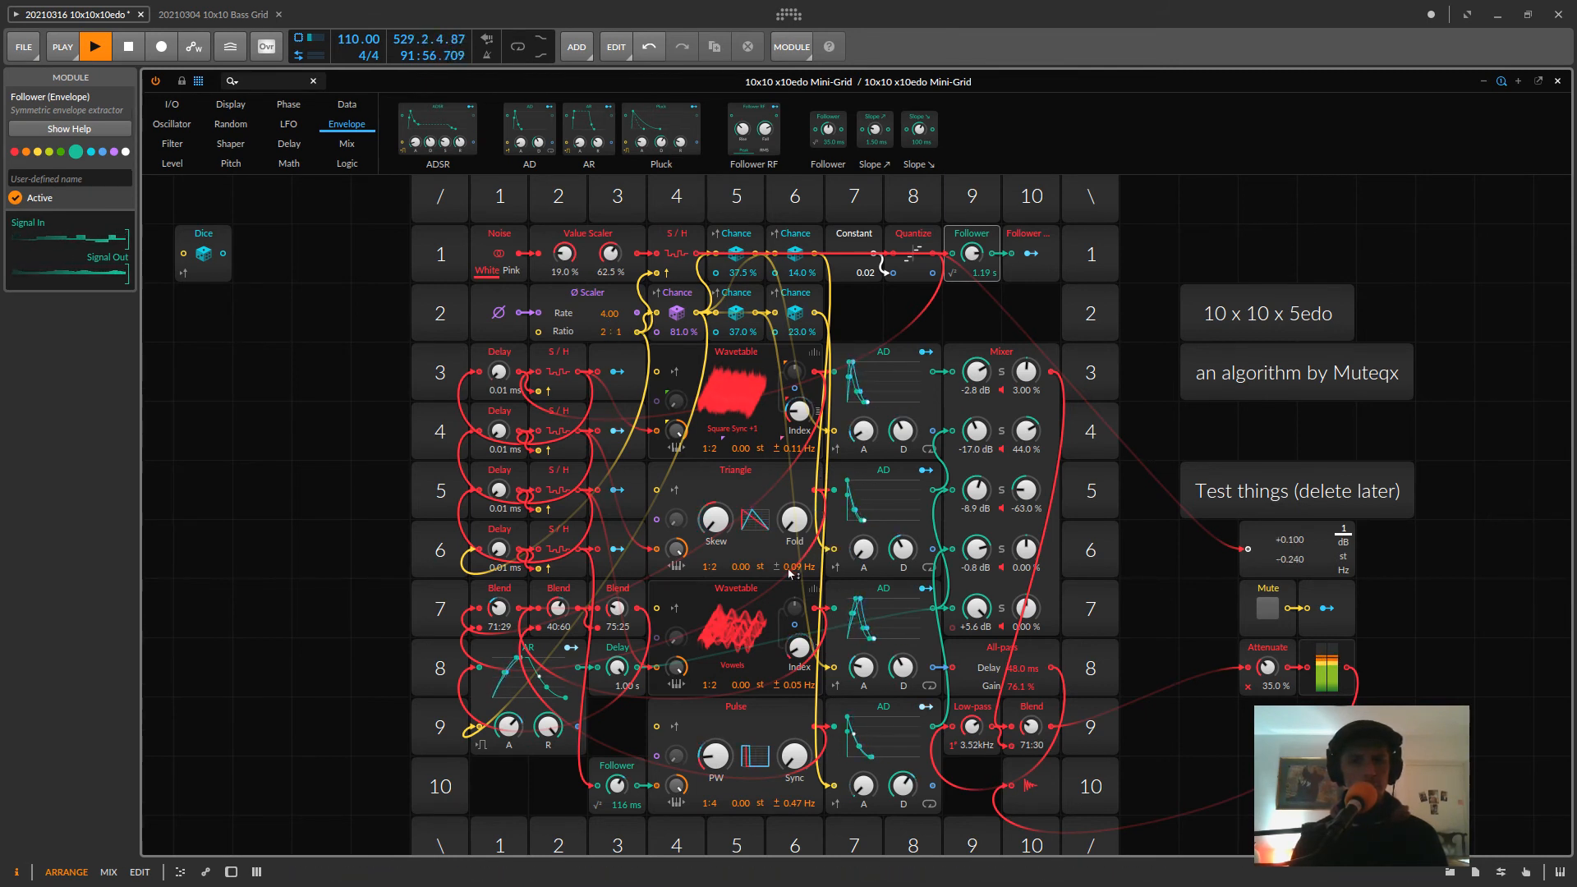
mouse_move(796, 567)
left_mouse_down()
mouse_move(797, 530)
mouse_move(796, 563)
left_mouse_up()
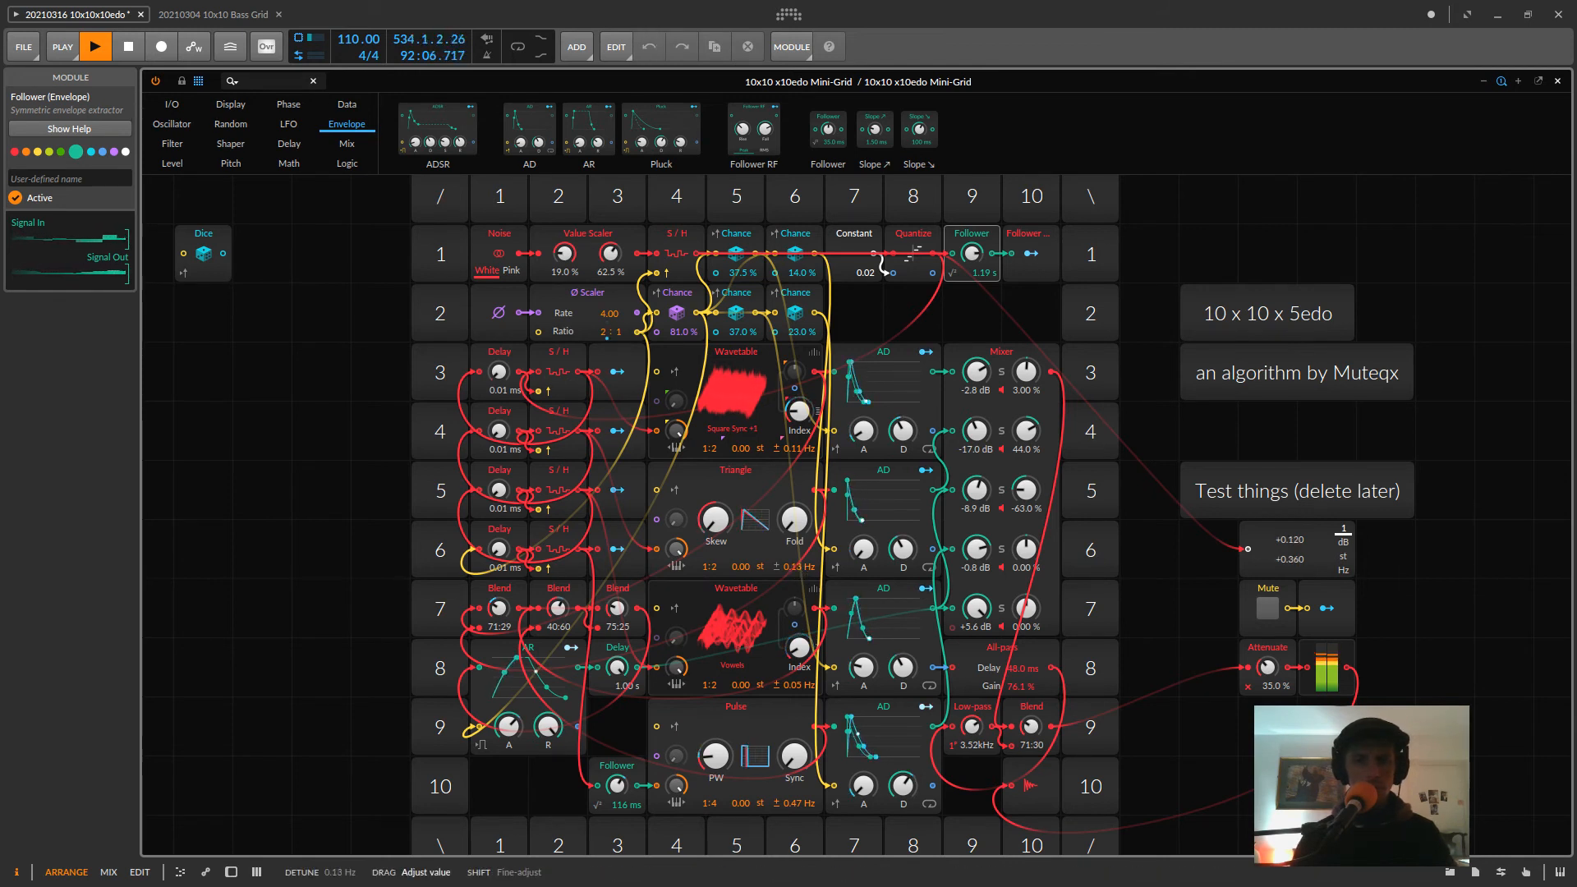
left_click_drag(797, 565, 797, 565)
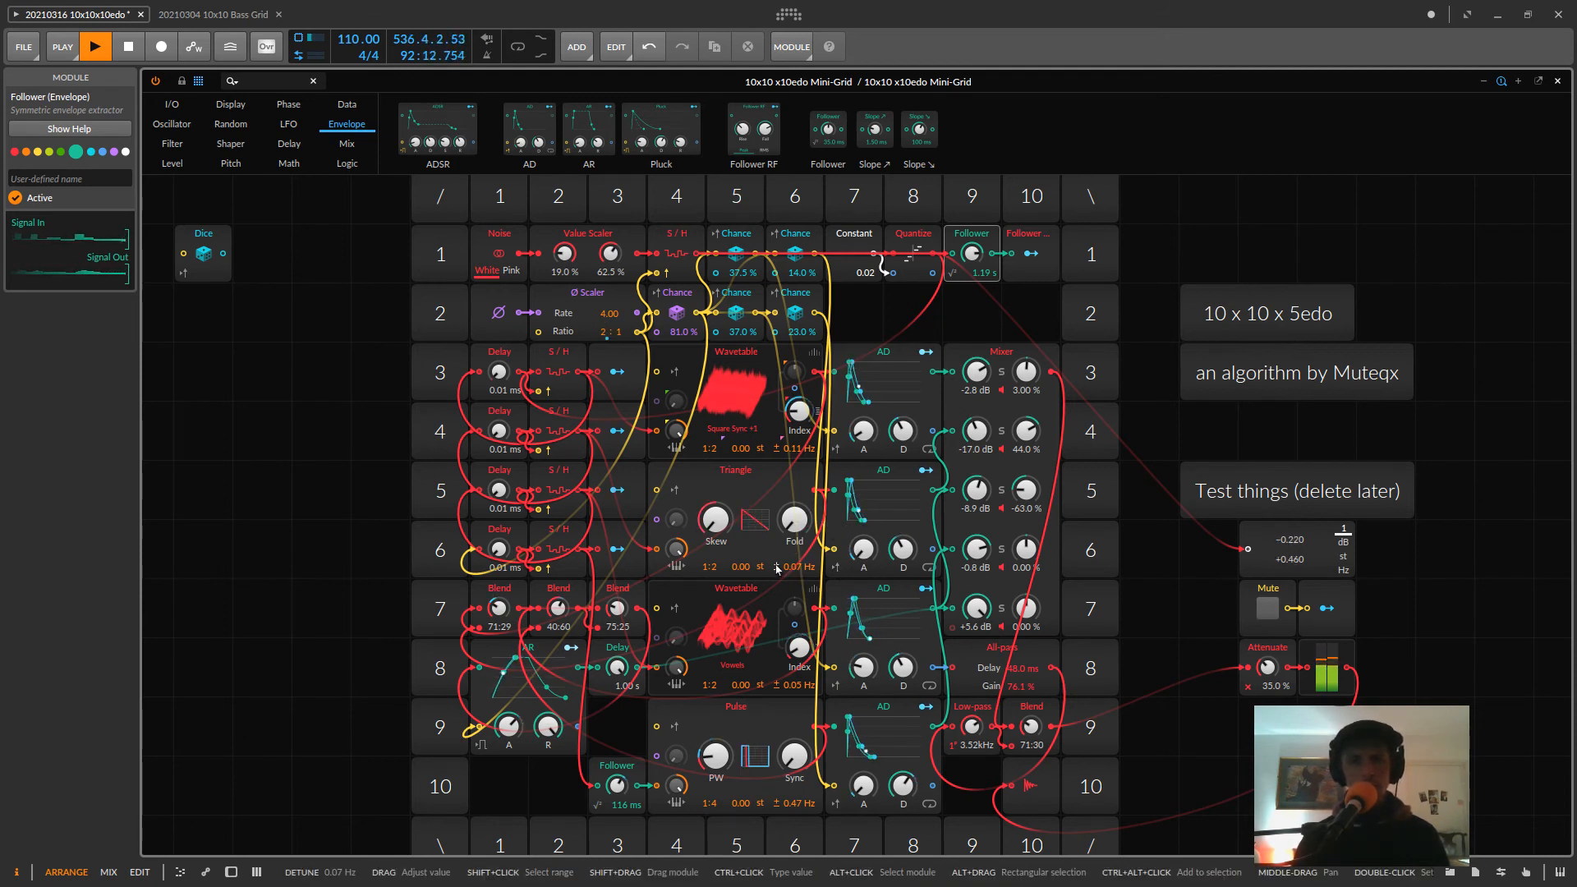
left_click_drag(777, 568, 921, 497)
- Set Mixer channels 2 to 5 to -12.6, -5.1, +0.2 and +5.1 dB and the Attenuate module to 59.0 %
left_click_drag(979, 441, 979, 426)
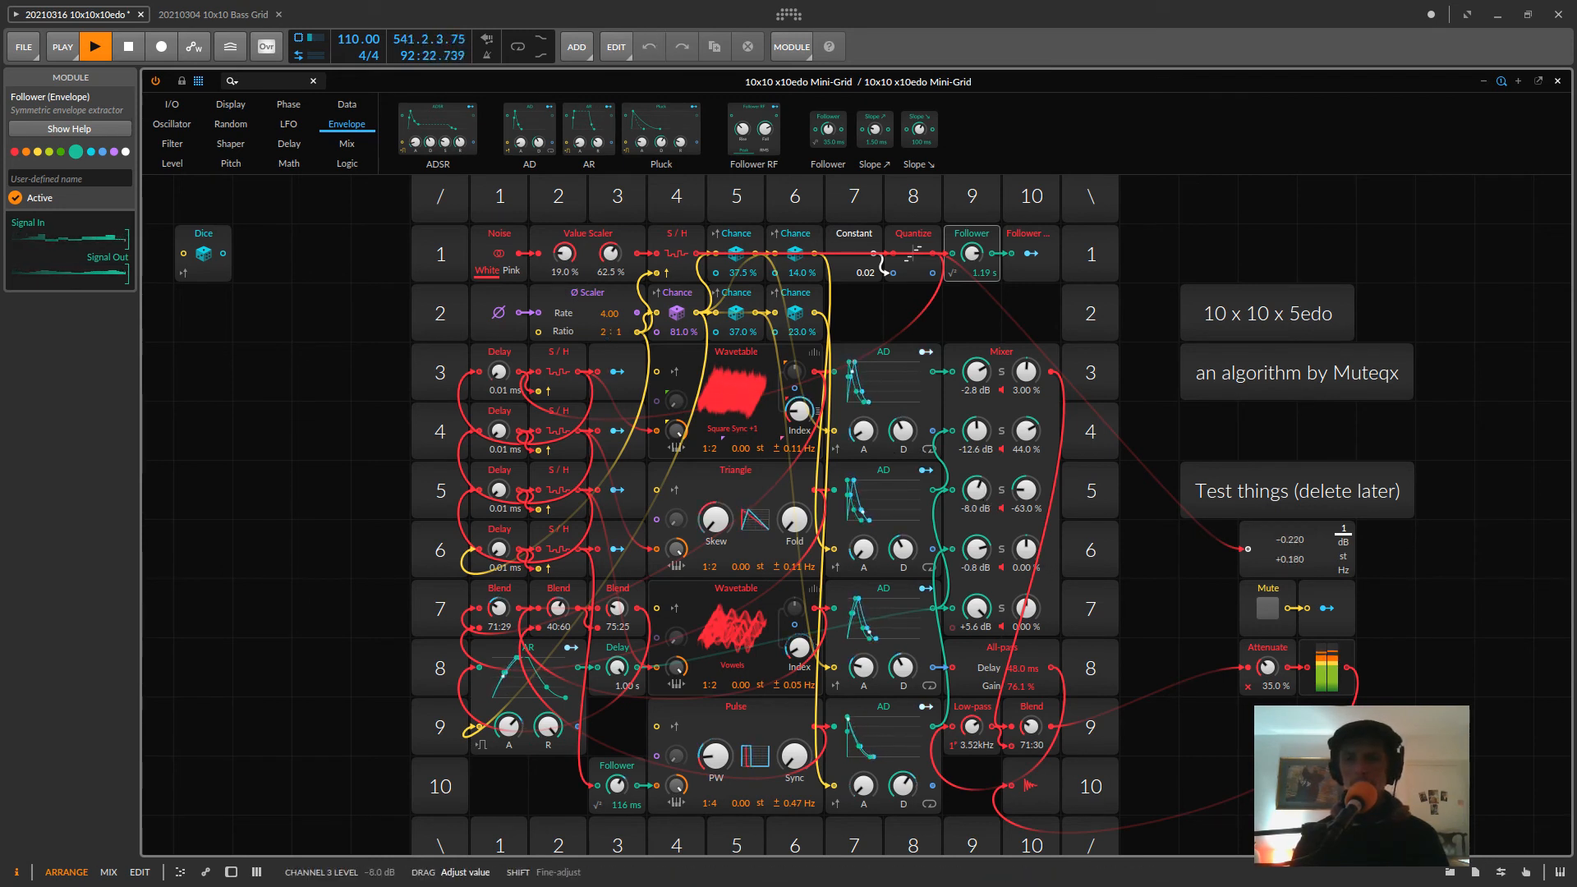
left_click_drag(988, 503, 988, 535)
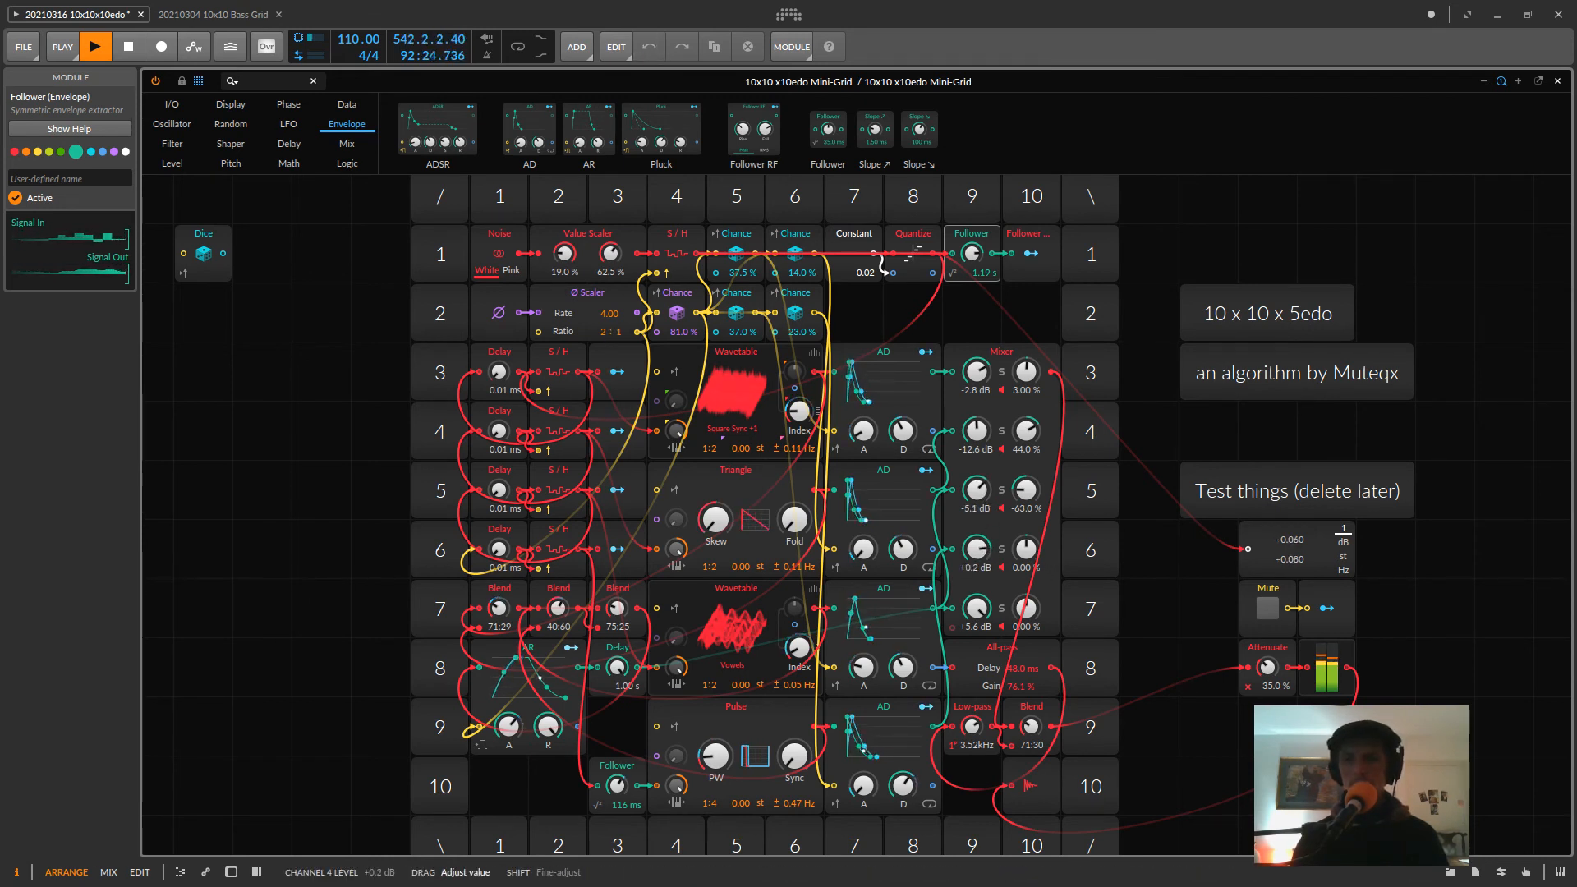
left_click_drag(977, 608, 977, 611)
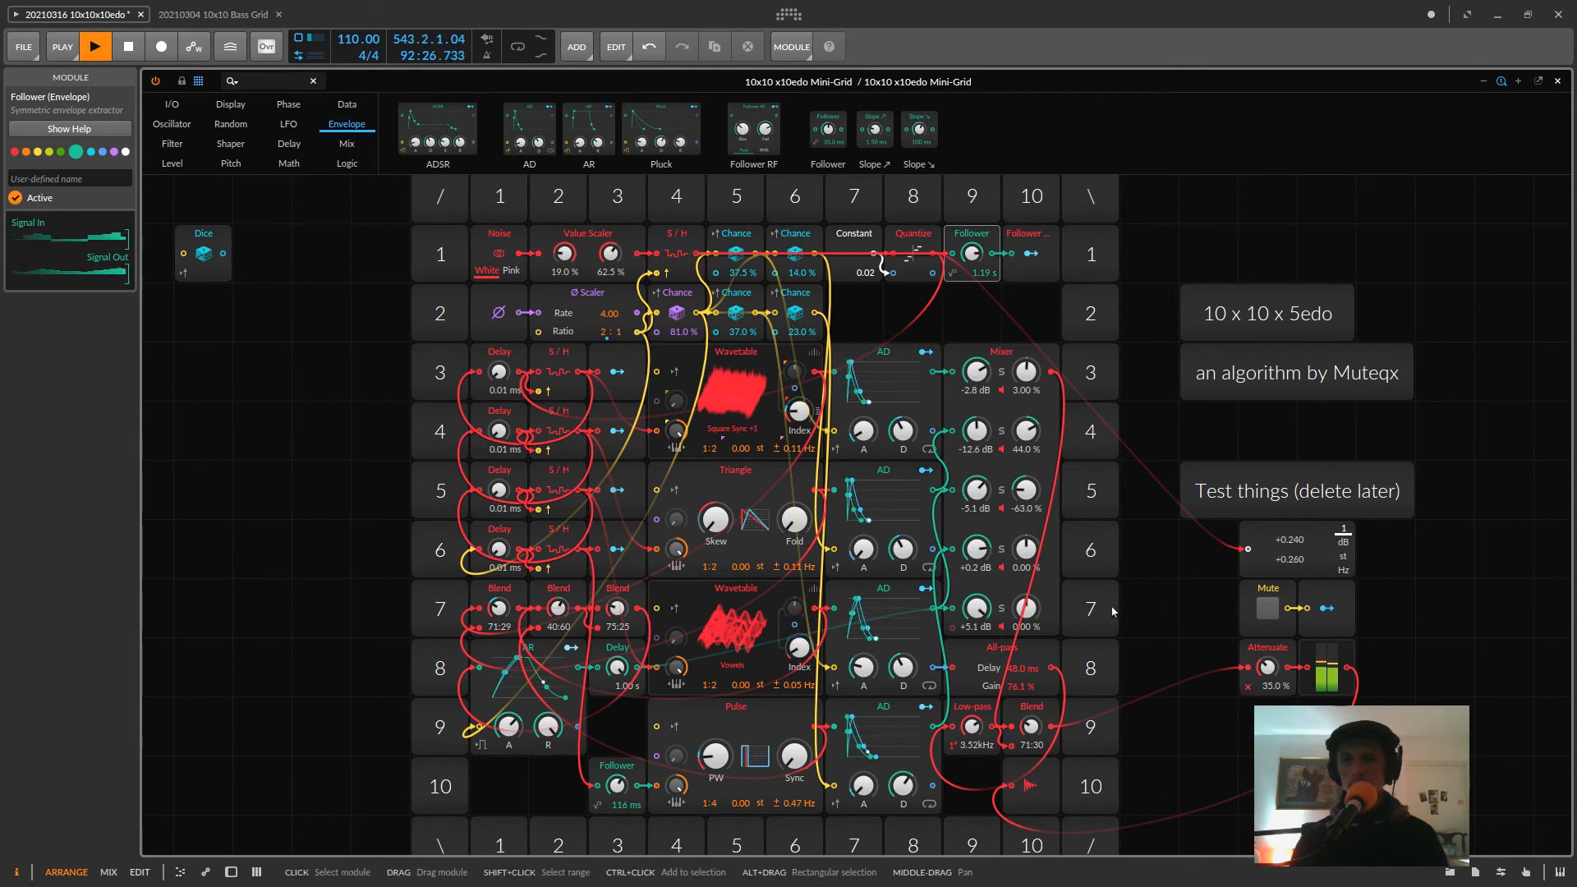
left_click_drag(1268, 667, 1267, 655)
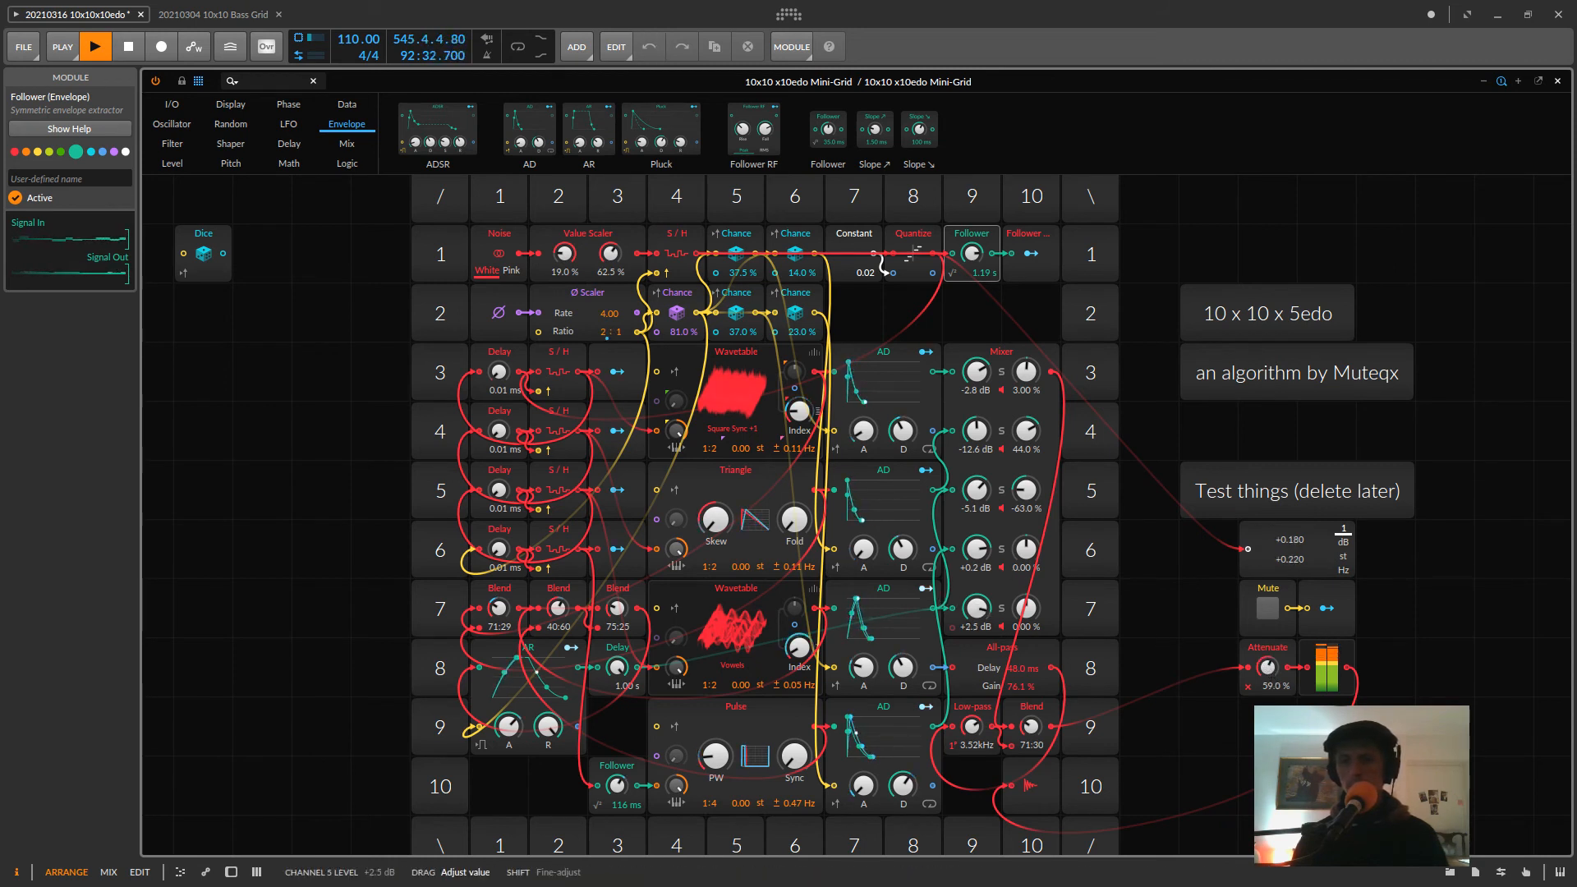
- Lower Mixer channels 1 to 5 to -18.3, -17.0, -13.7, -6.9 and -1.5 dB and raise the Attenuate module to 100 %
left_click_drag(975, 548, 976, 567)
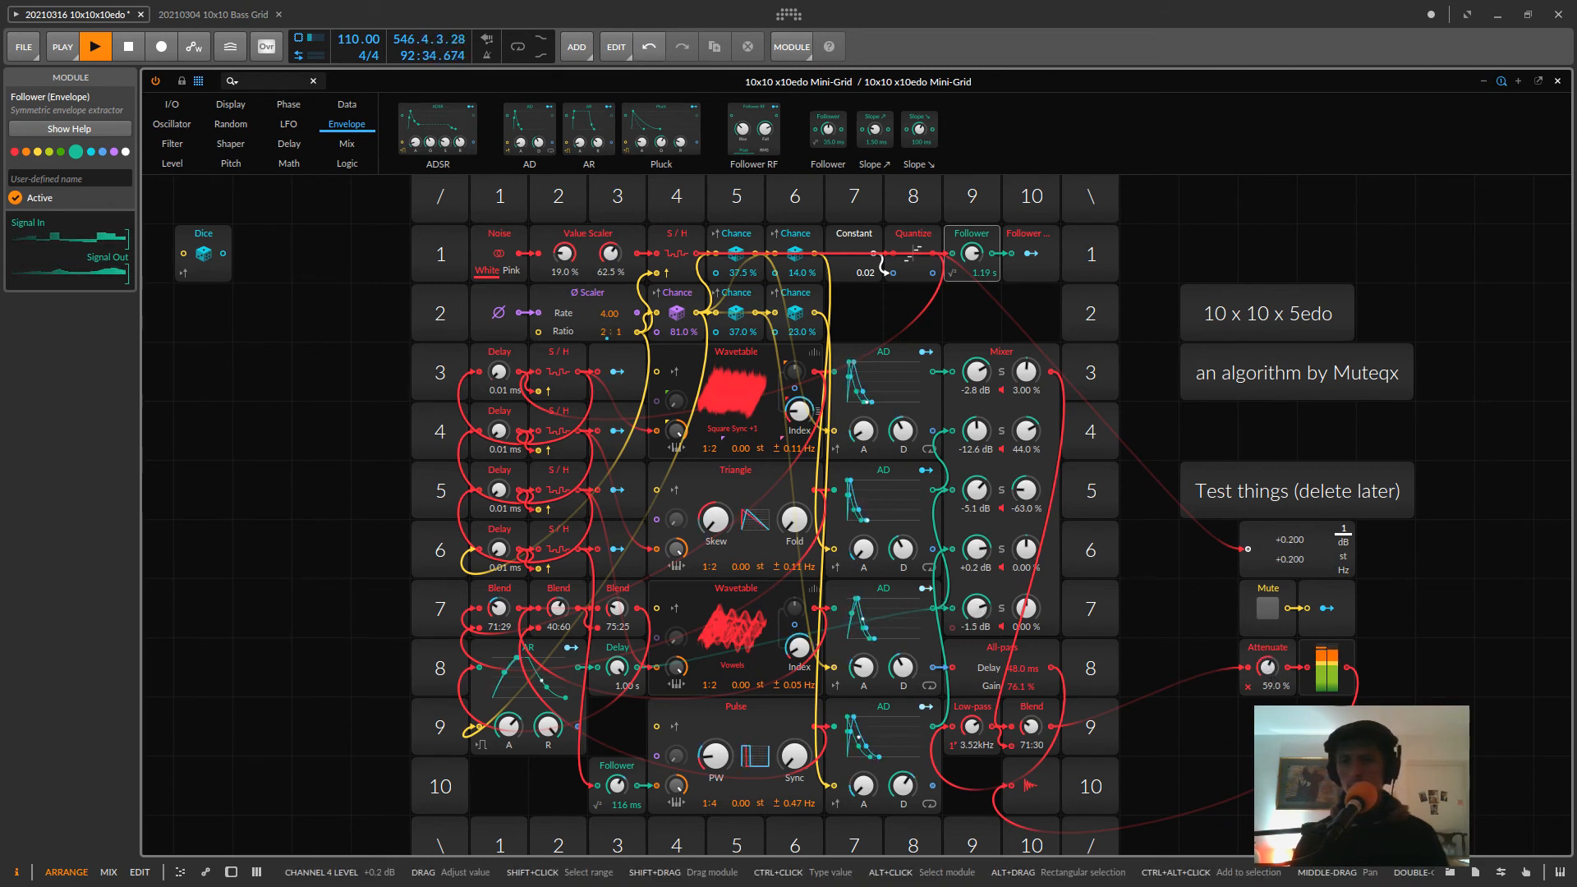
left_click_drag(976, 489, 975, 509)
left_click_drag(976, 430, 975, 448)
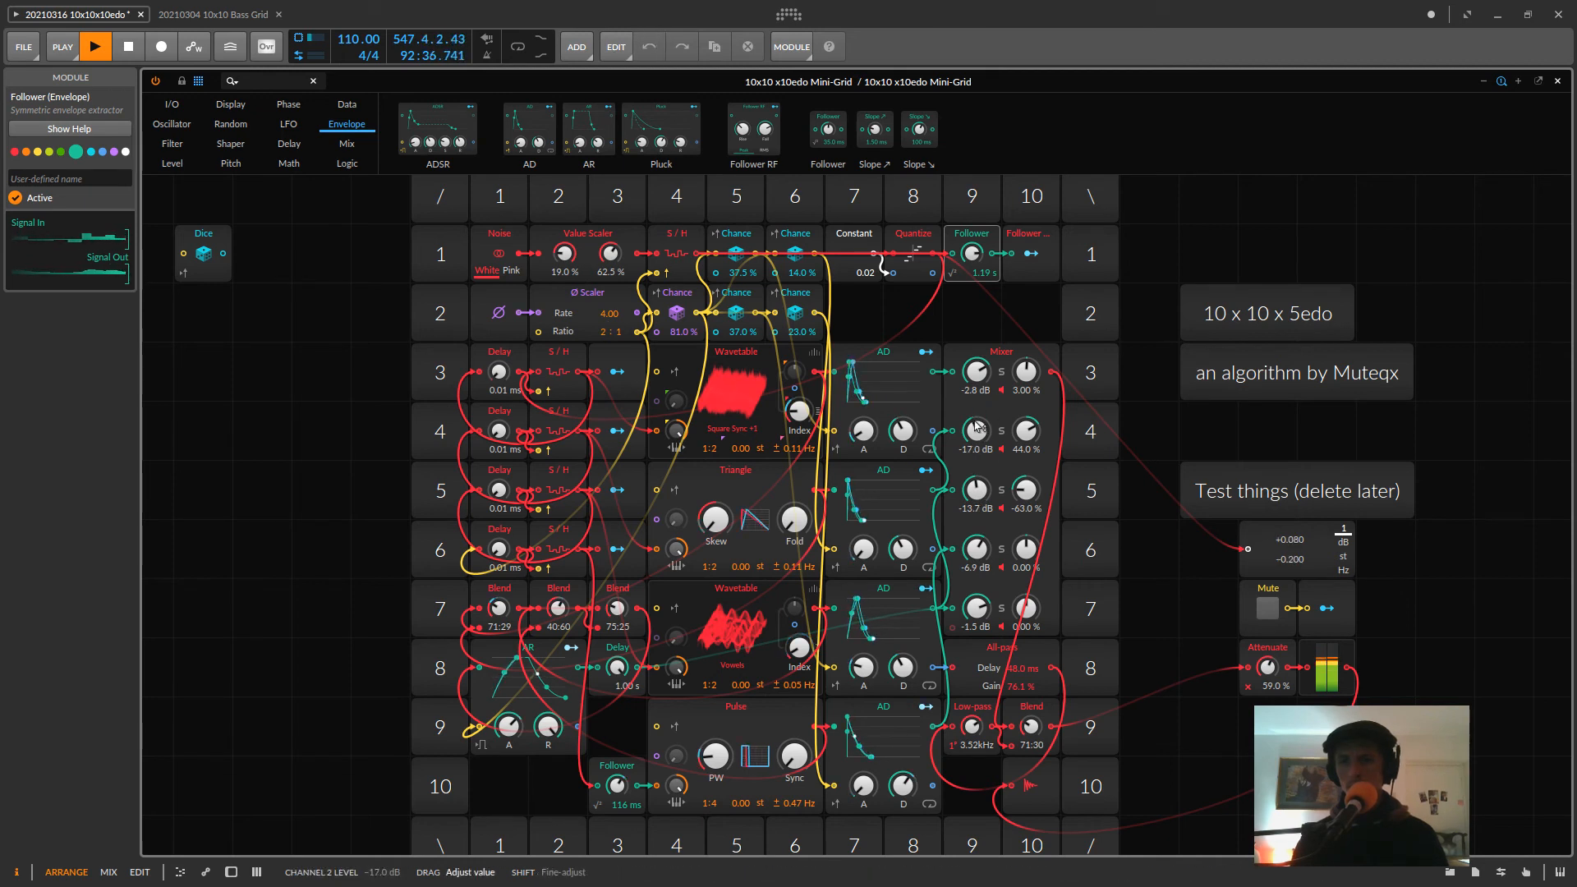
left_click_drag(976, 372, 976, 396)
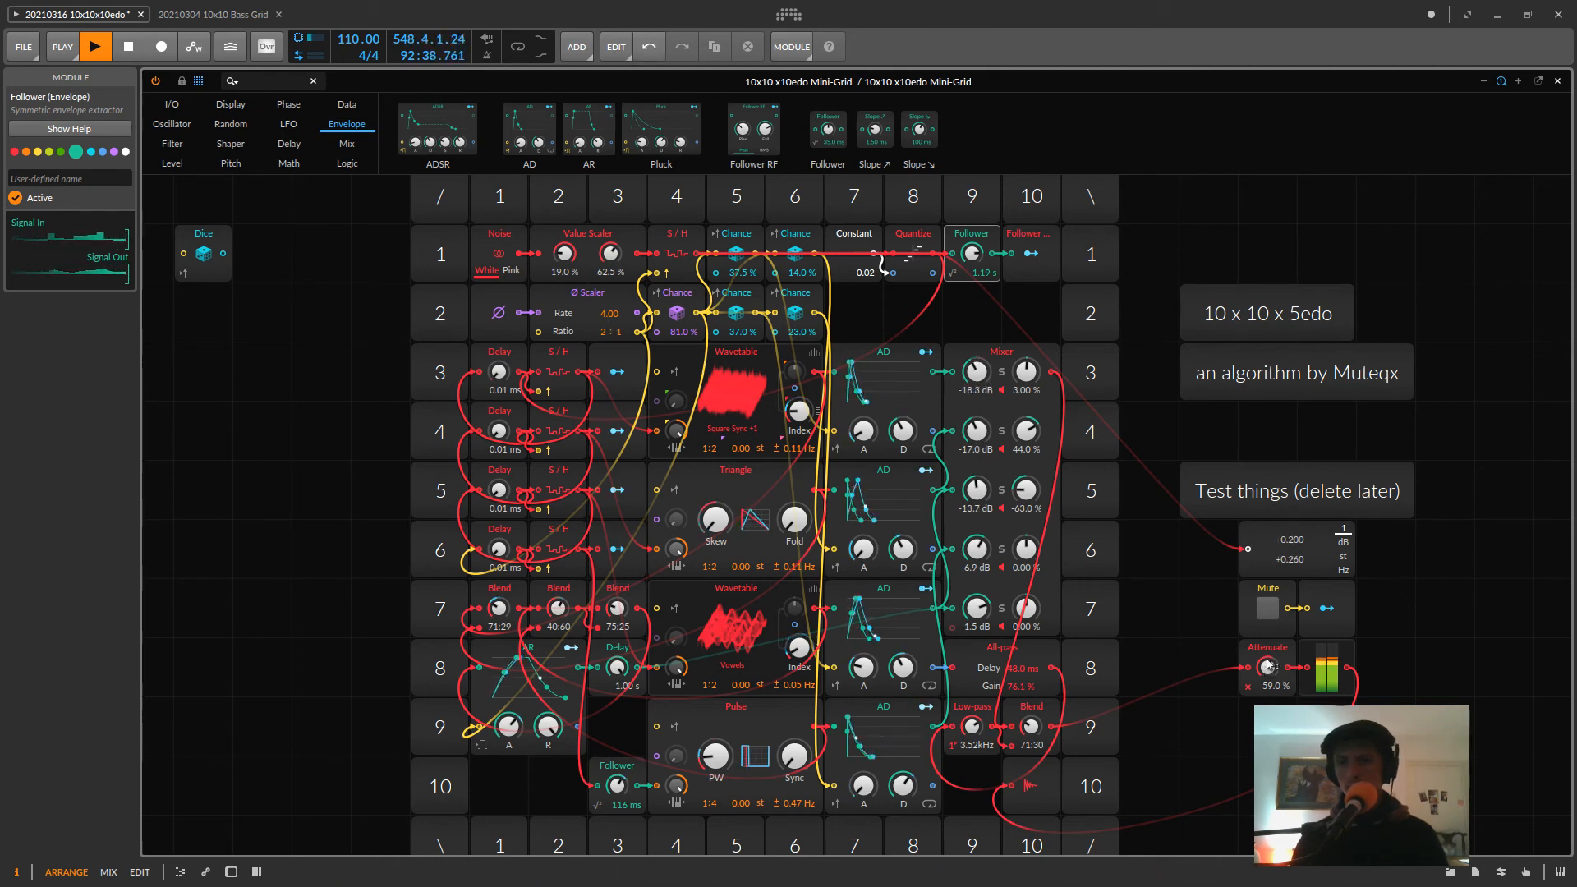
left_click_drag(1268, 667, 1268, 645)
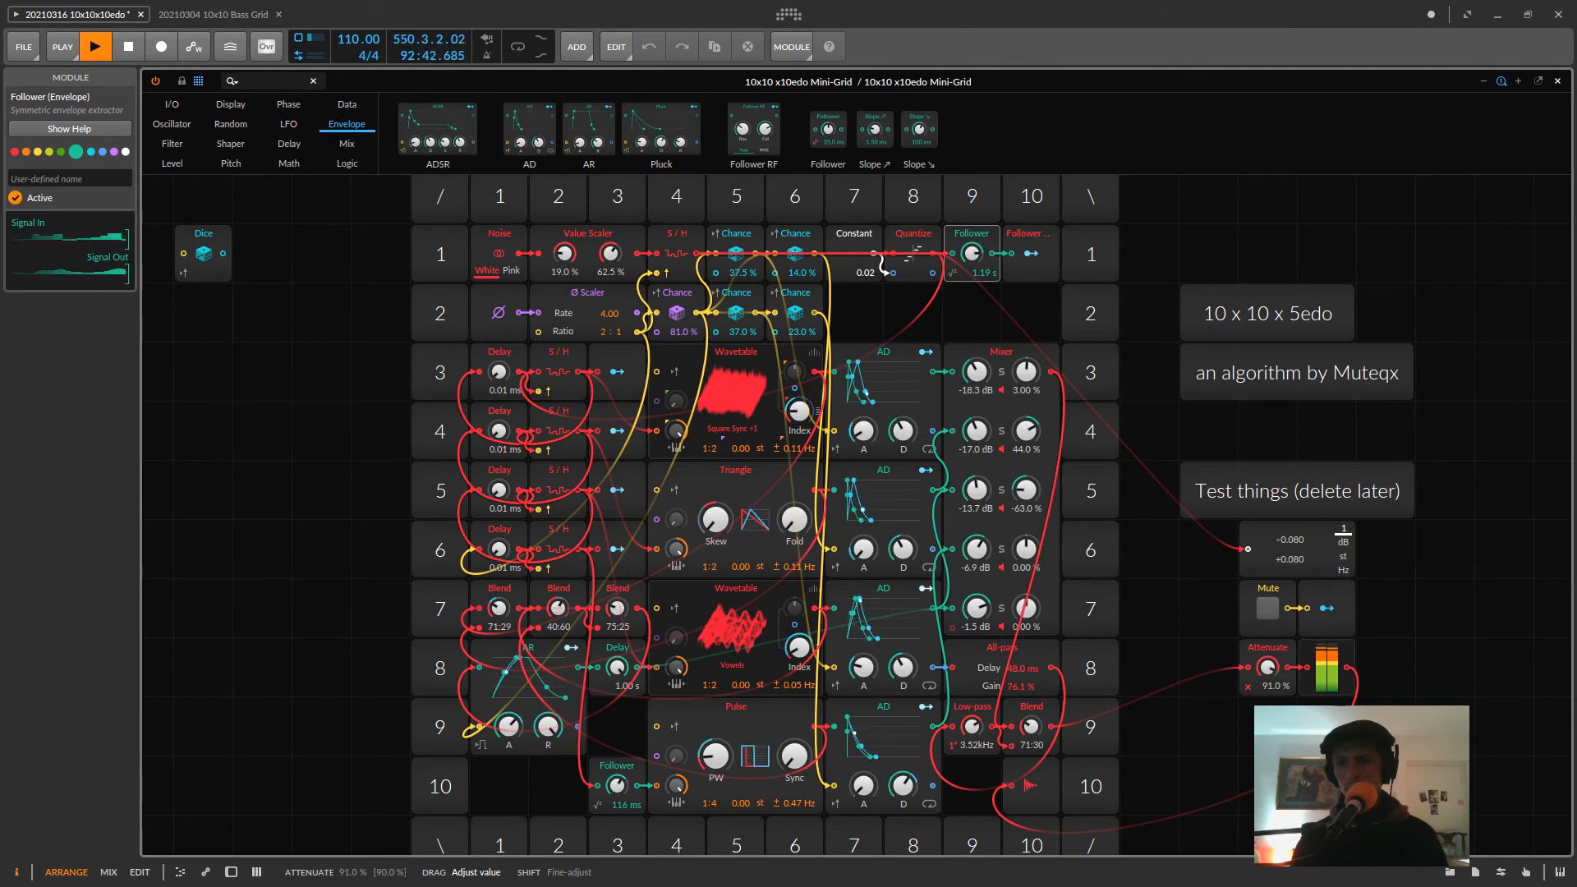
left_click_drag(1268, 639, 1268, 634)
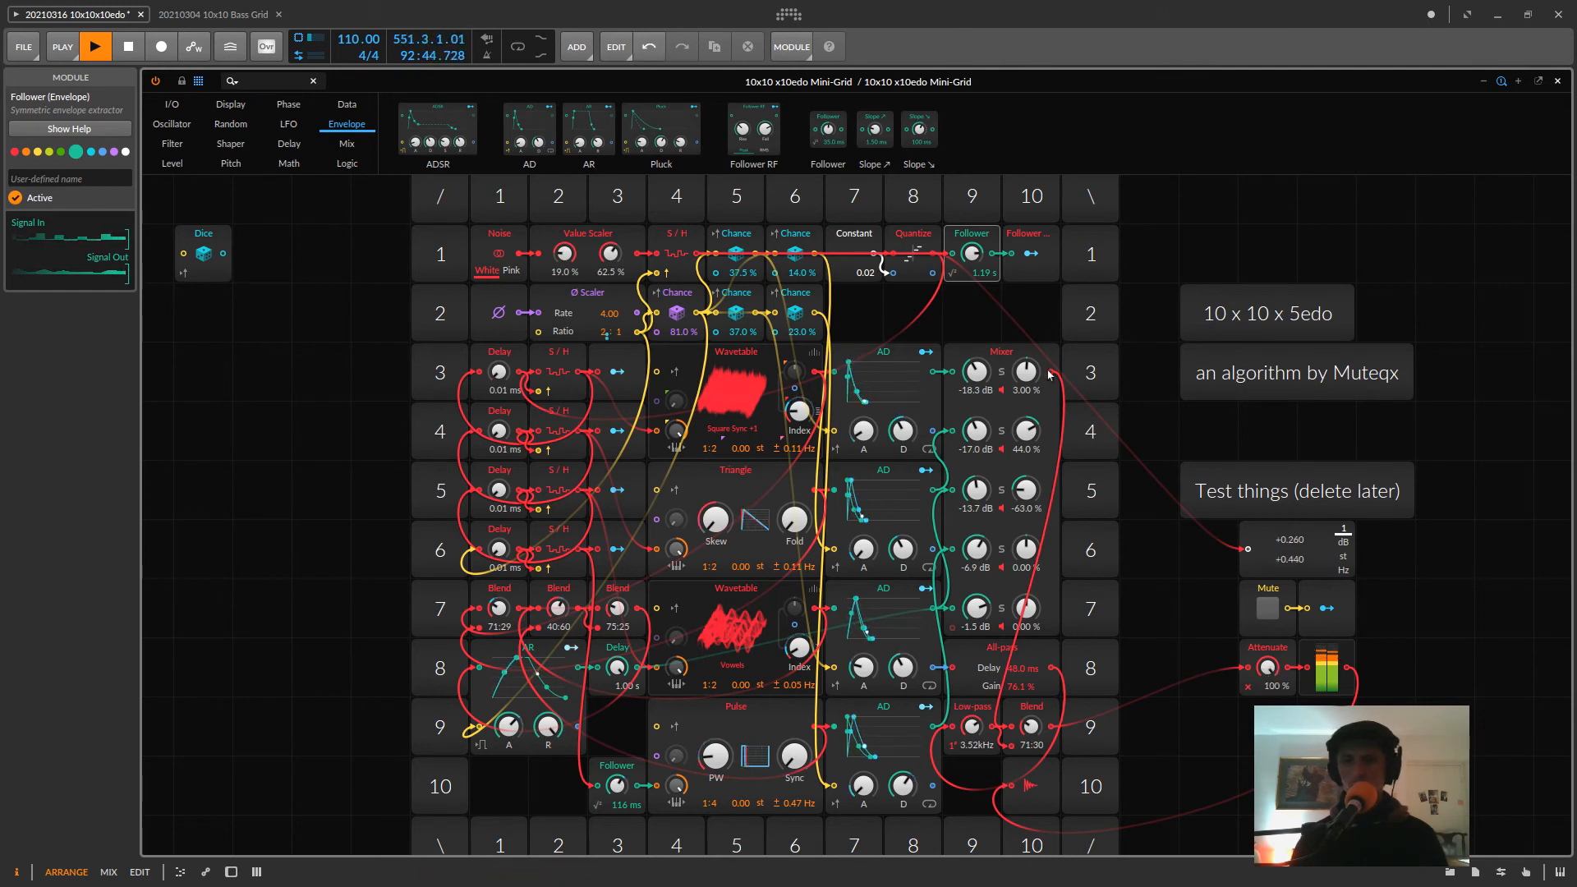
- Set Mixer channel 5 to -1.3 dB and Mixer channel 1 to -8.7 dB
left_click(1270, 608)
left_click(1270, 608)
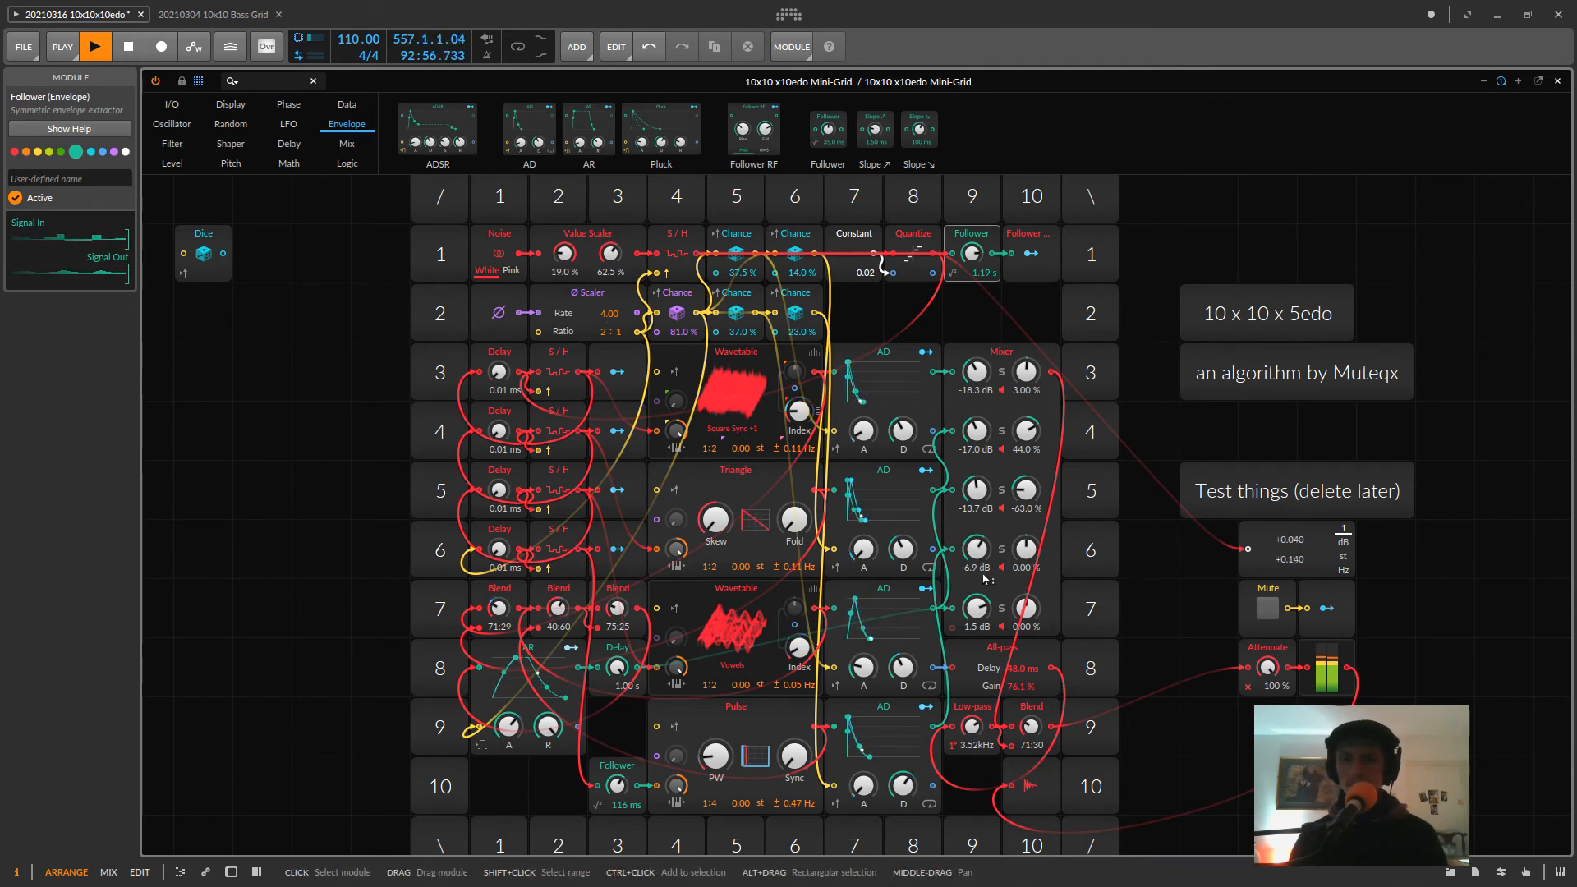
left_click_drag(977, 607, 1007, 456)
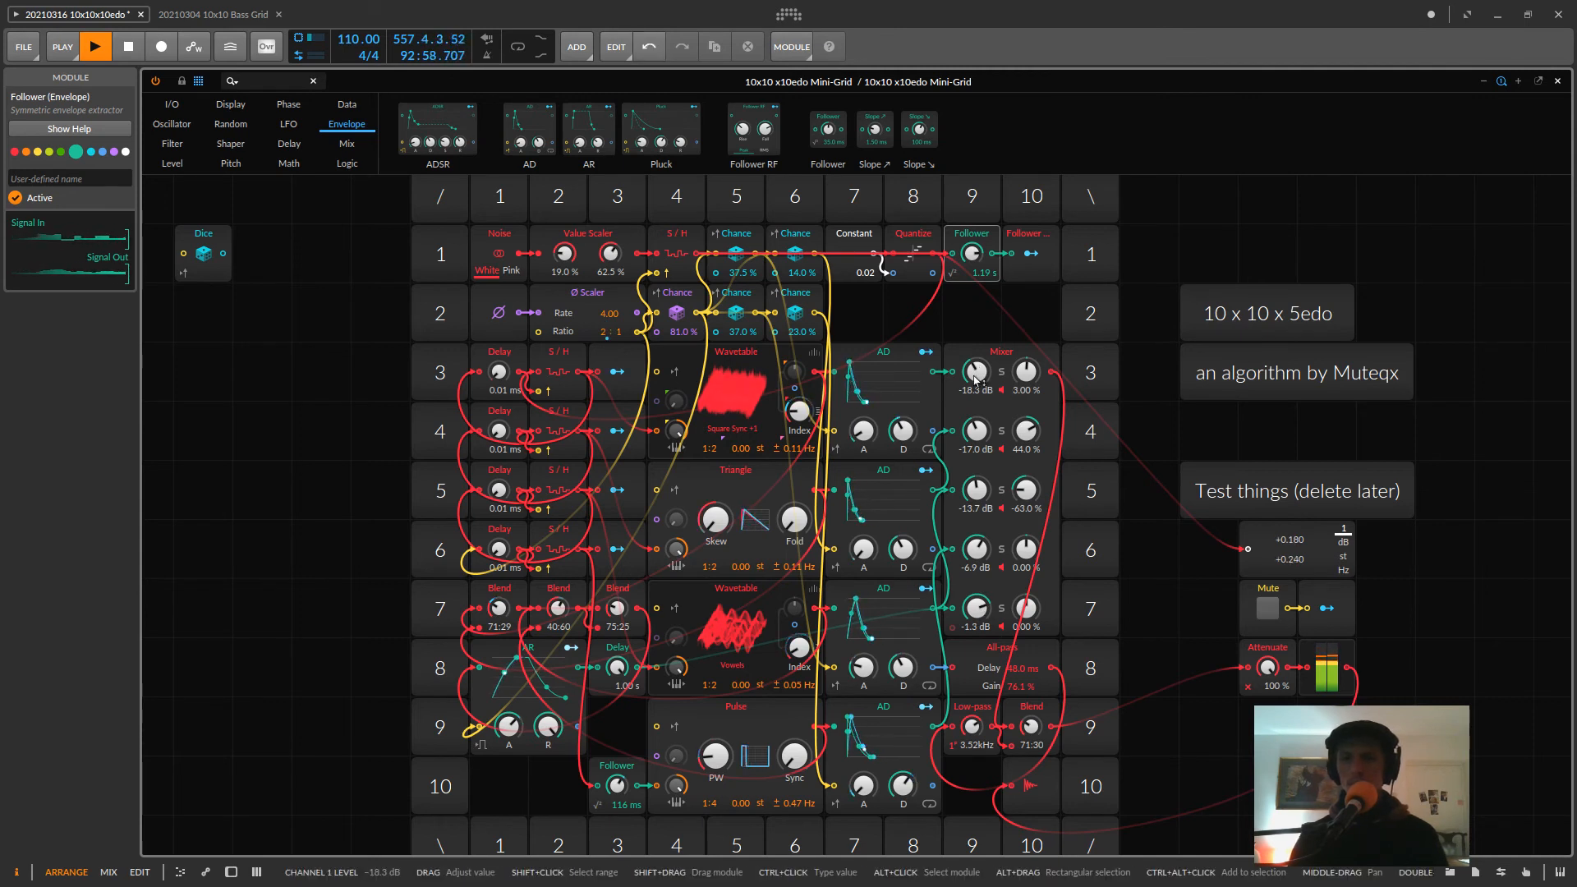
mouse_move(978, 377)
left_mouse_down()
mouse_move(980, 345)
mouse_move(977, 378)
left_mouse_up()
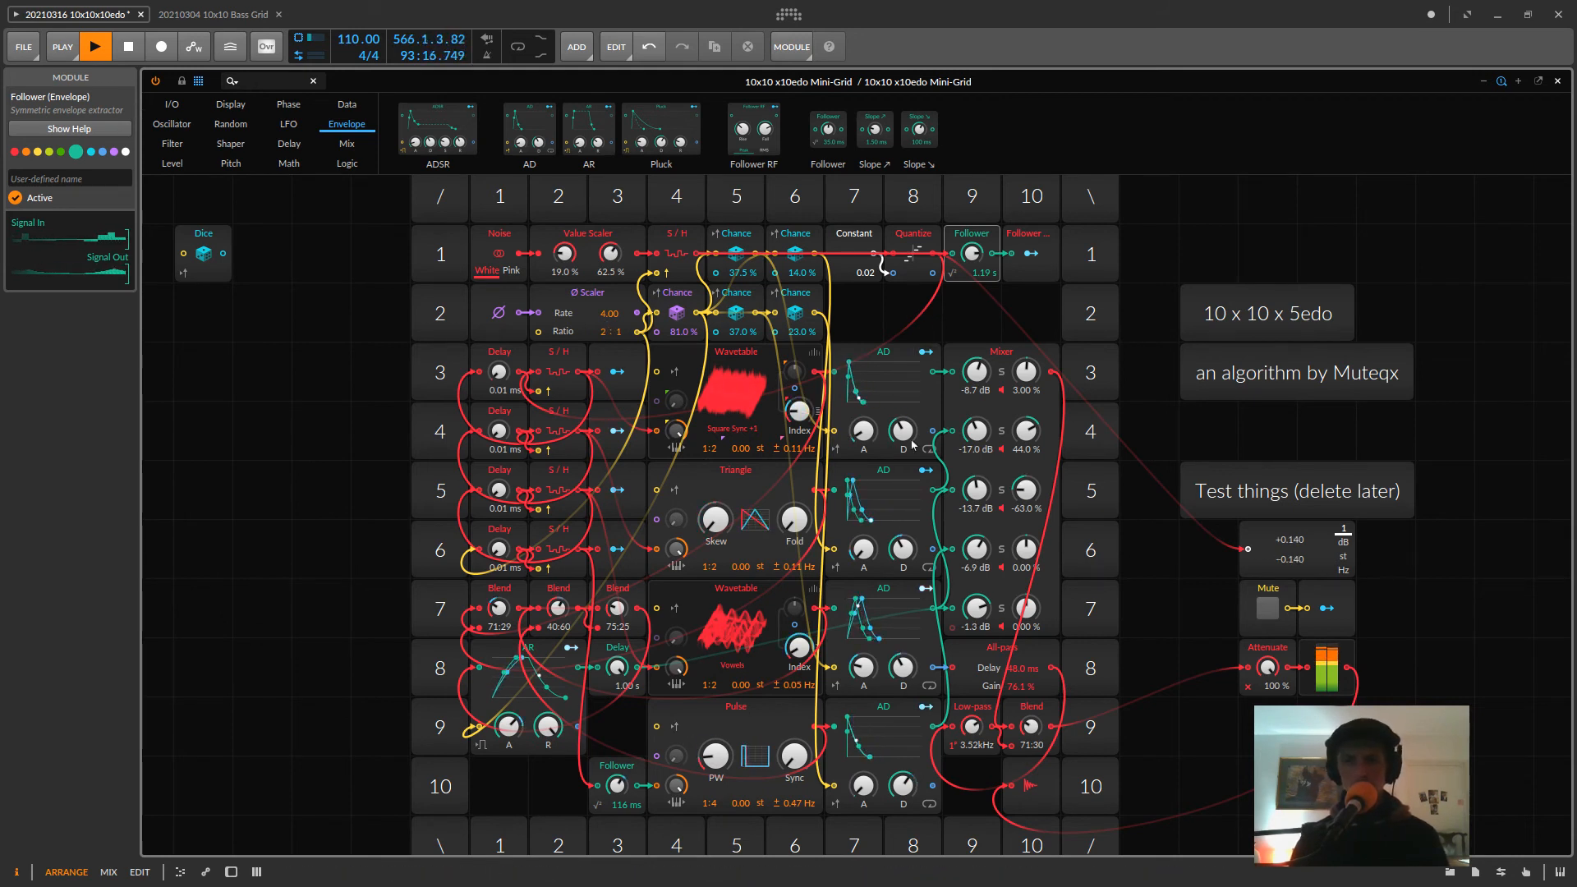
- Move the 116 ms Follower up to row 9 in column 3 and select the AD, Mixer, All-pass, Low-pass and Blend modules
left_click_drag(640, 773, 640, 714)
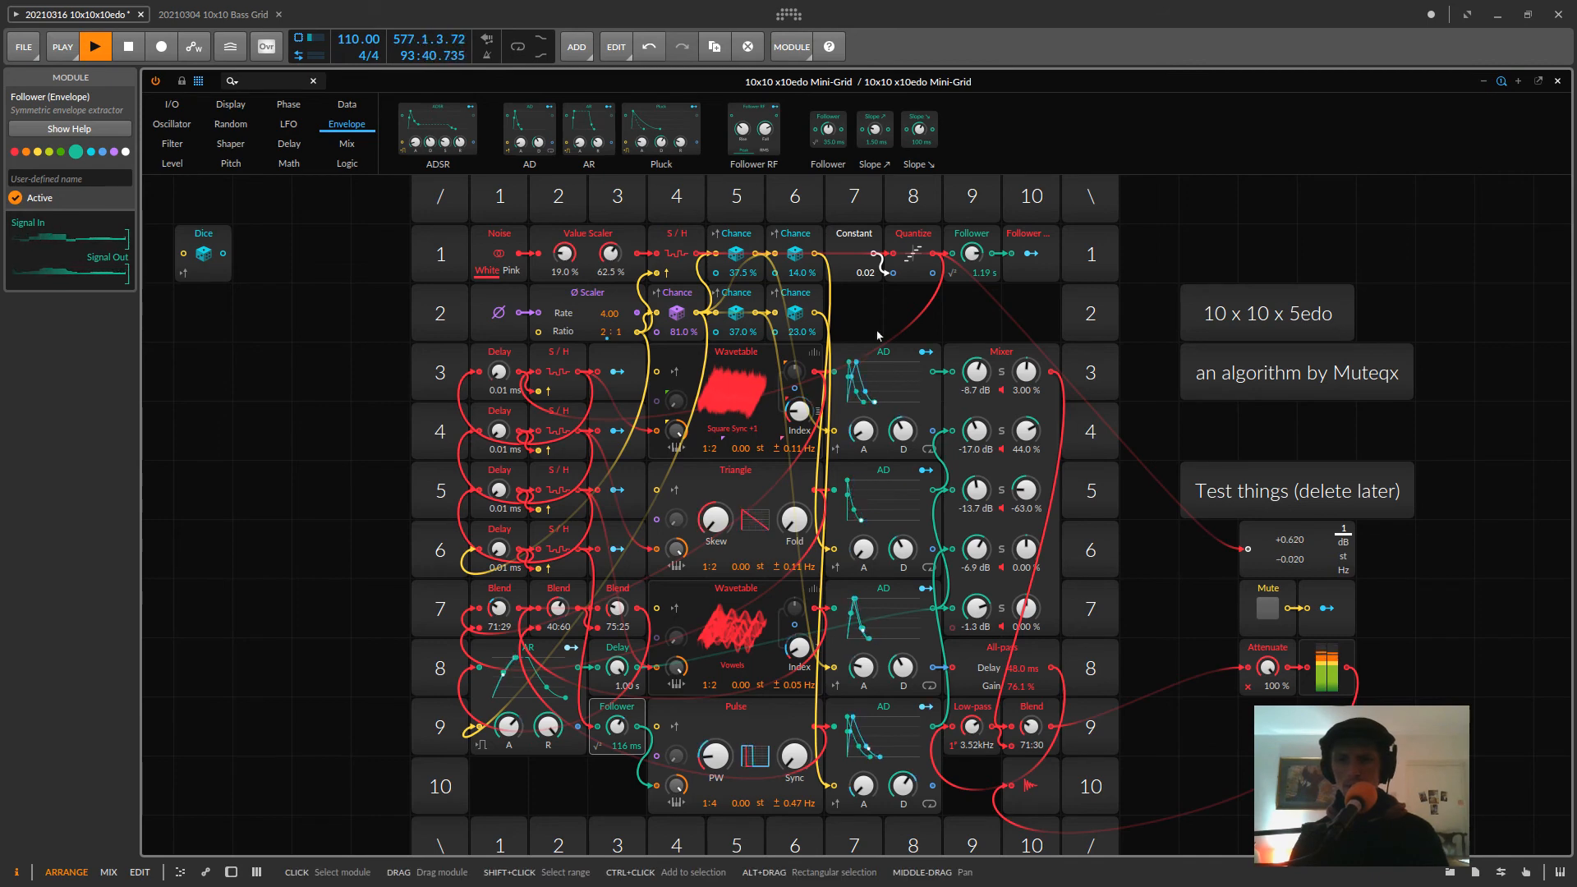
left_click_drag(861, 318, 1022, 716)
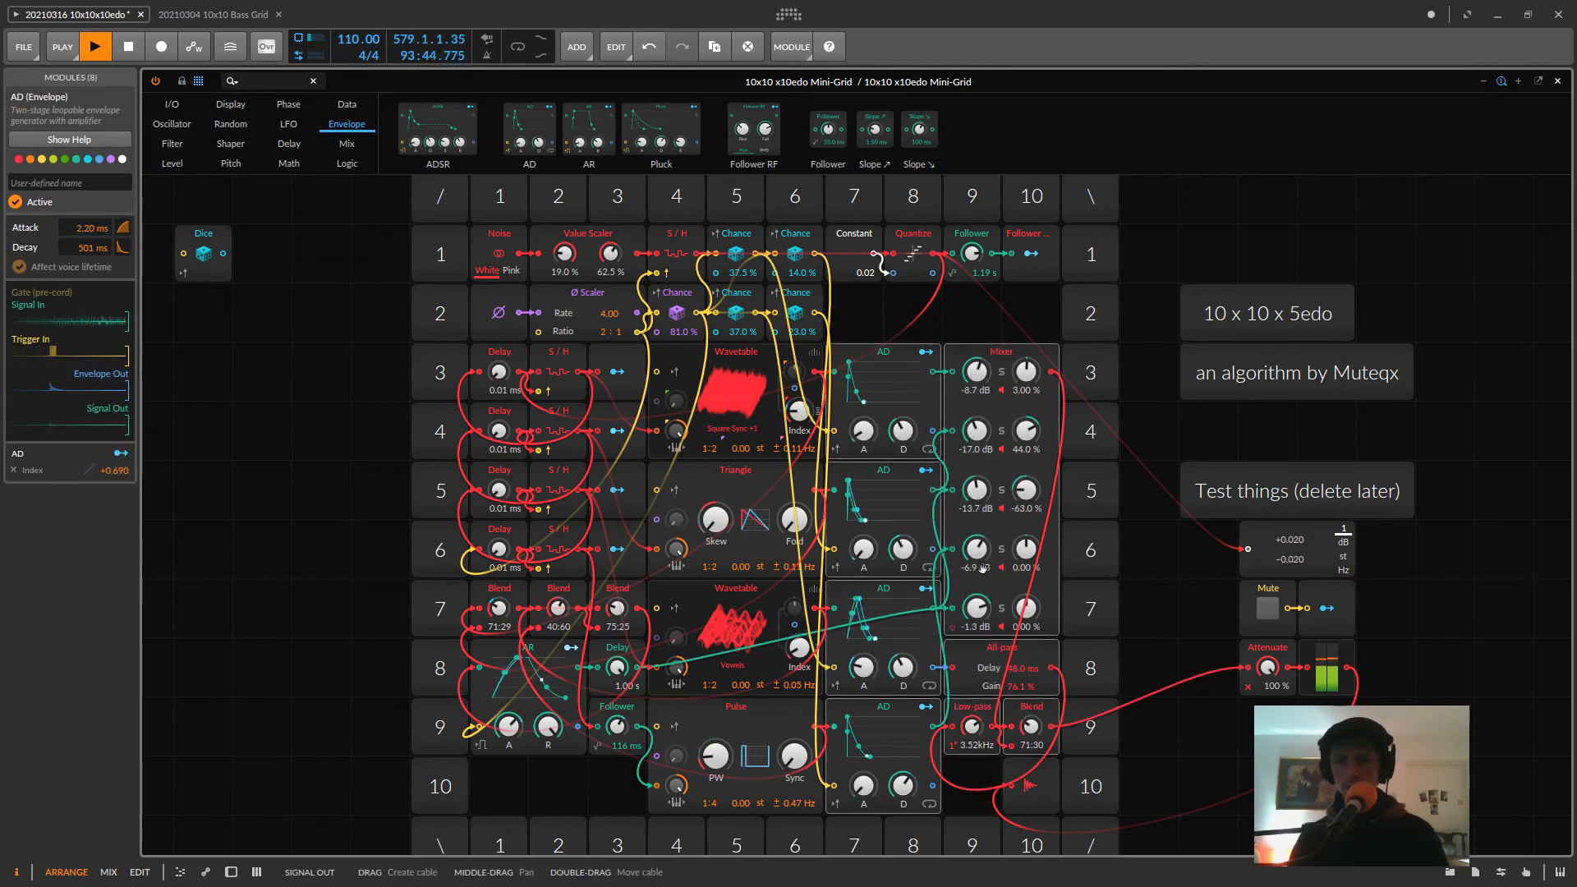
left_click(1419, 624)
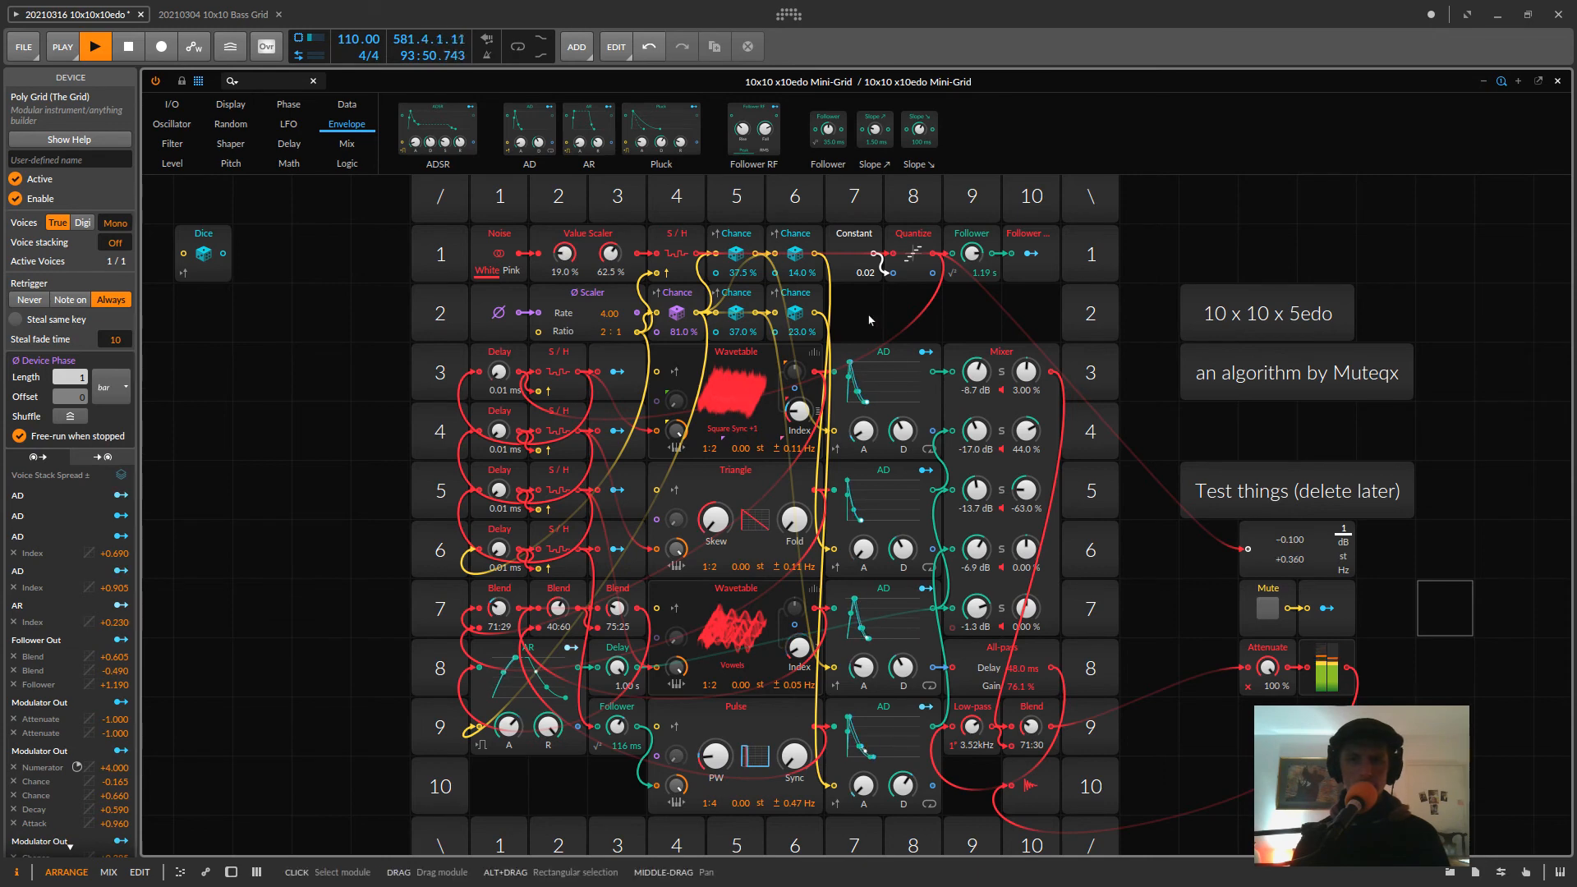
left_click_drag(870, 319, 1055, 772)
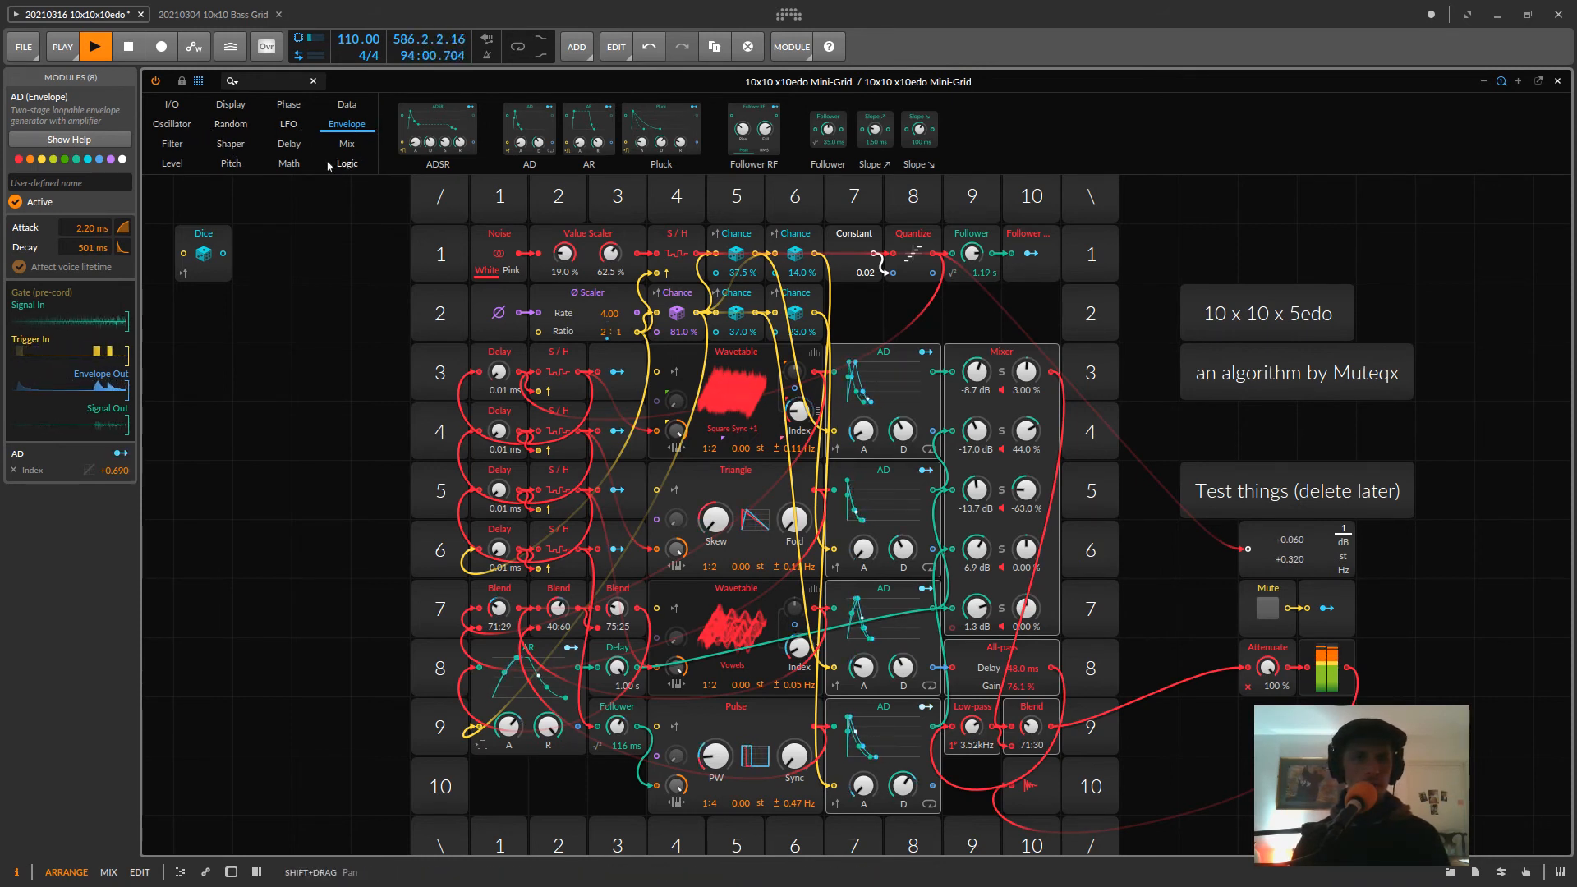
- Add a Mod Delay module in the free space beside rows 4 and 5, outside the numbered grid
left_click(289, 144)
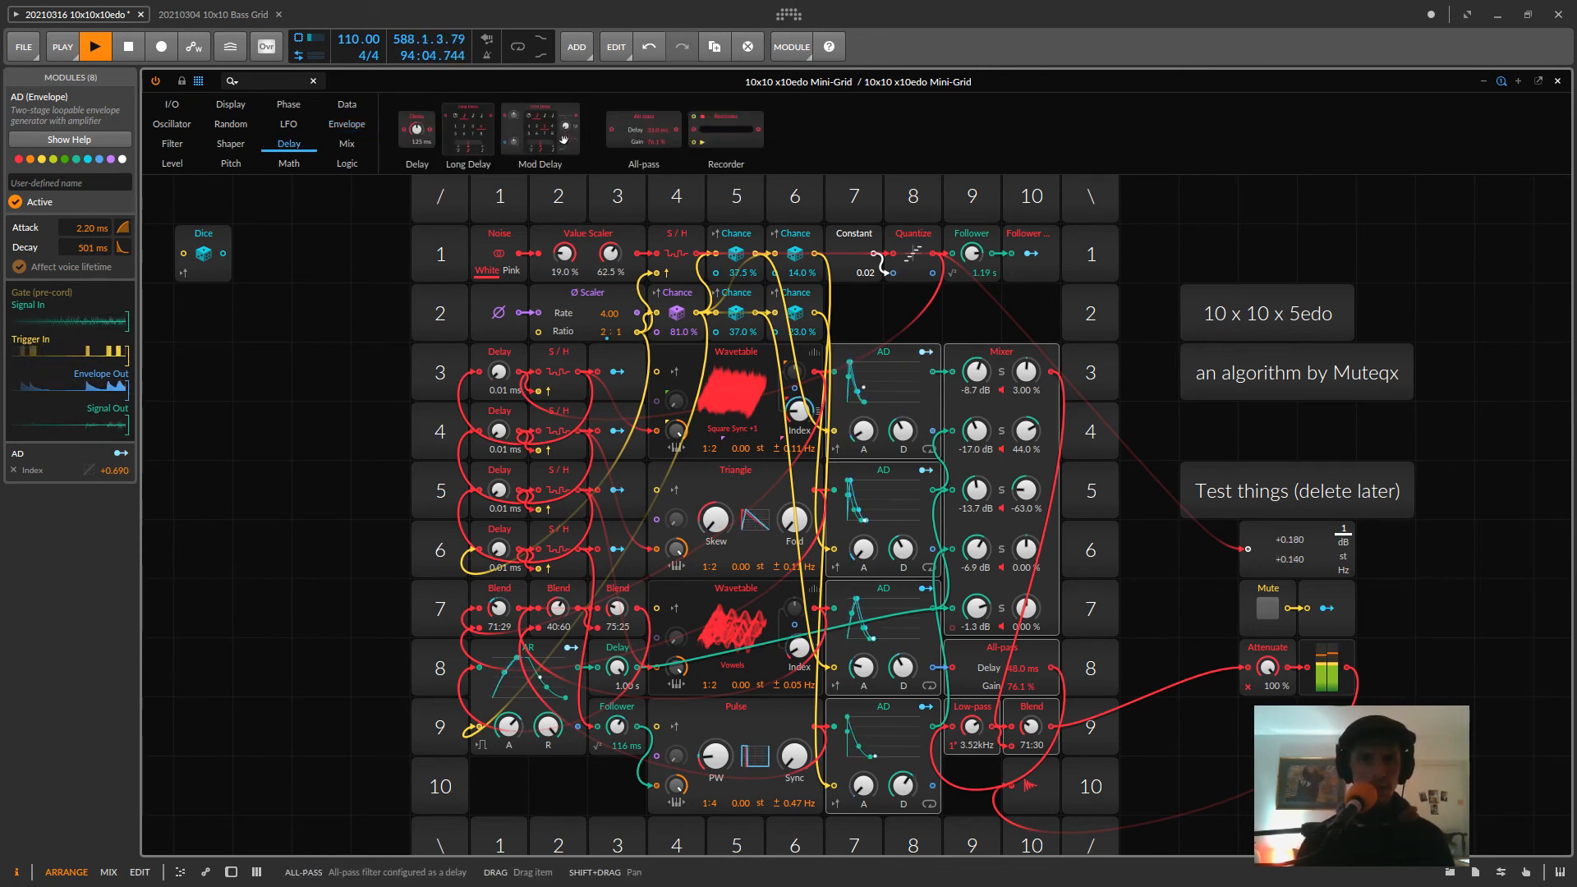
left_click_drag(270, 522, 221, 427)
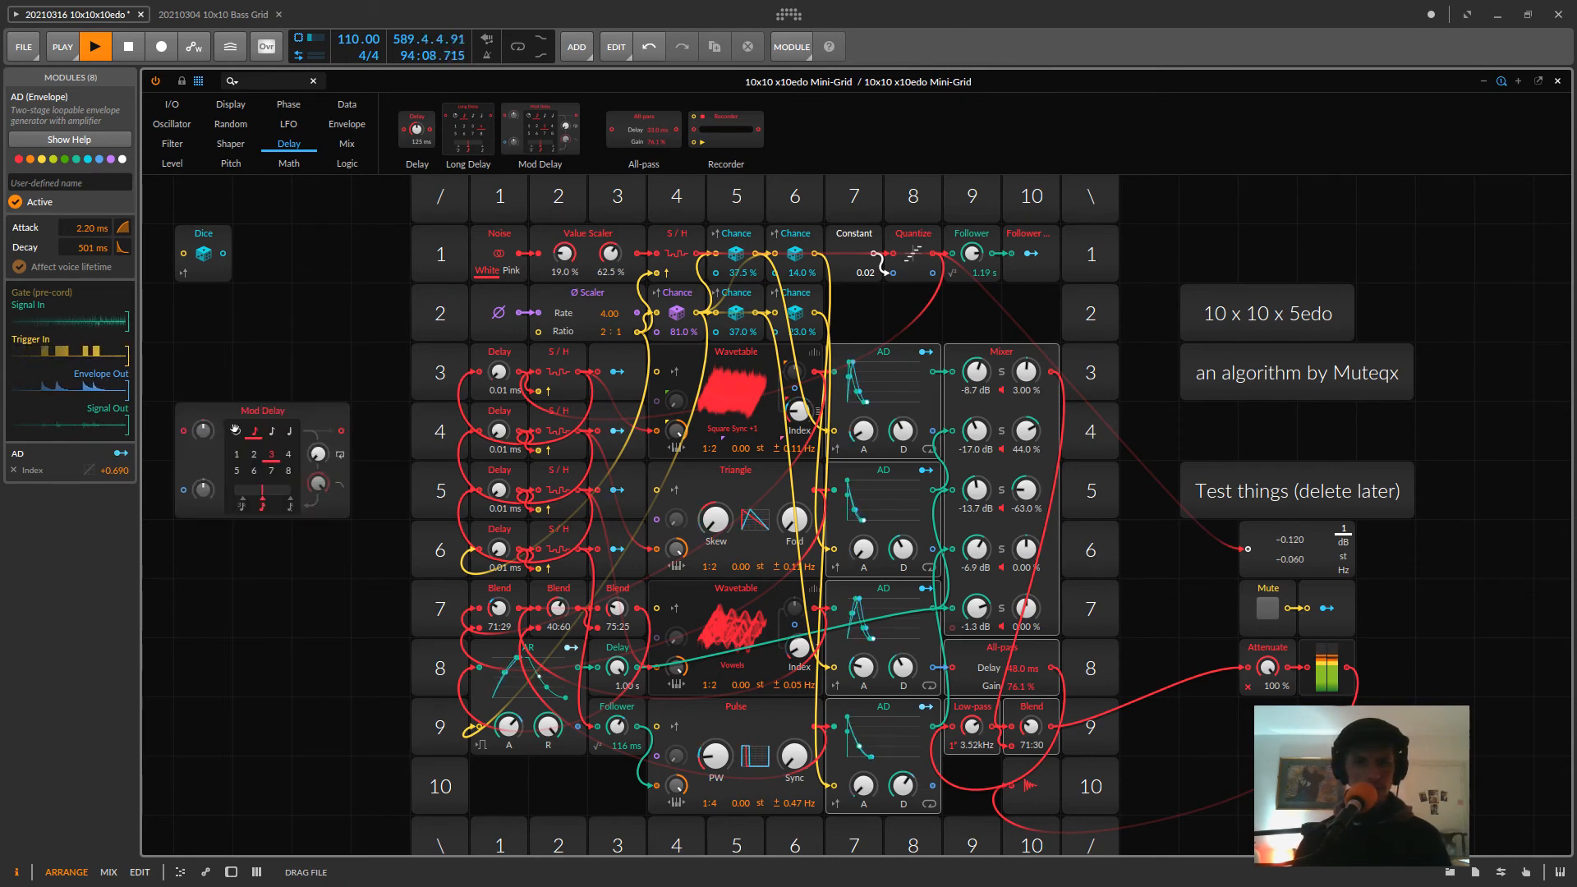
left_click(221, 427)
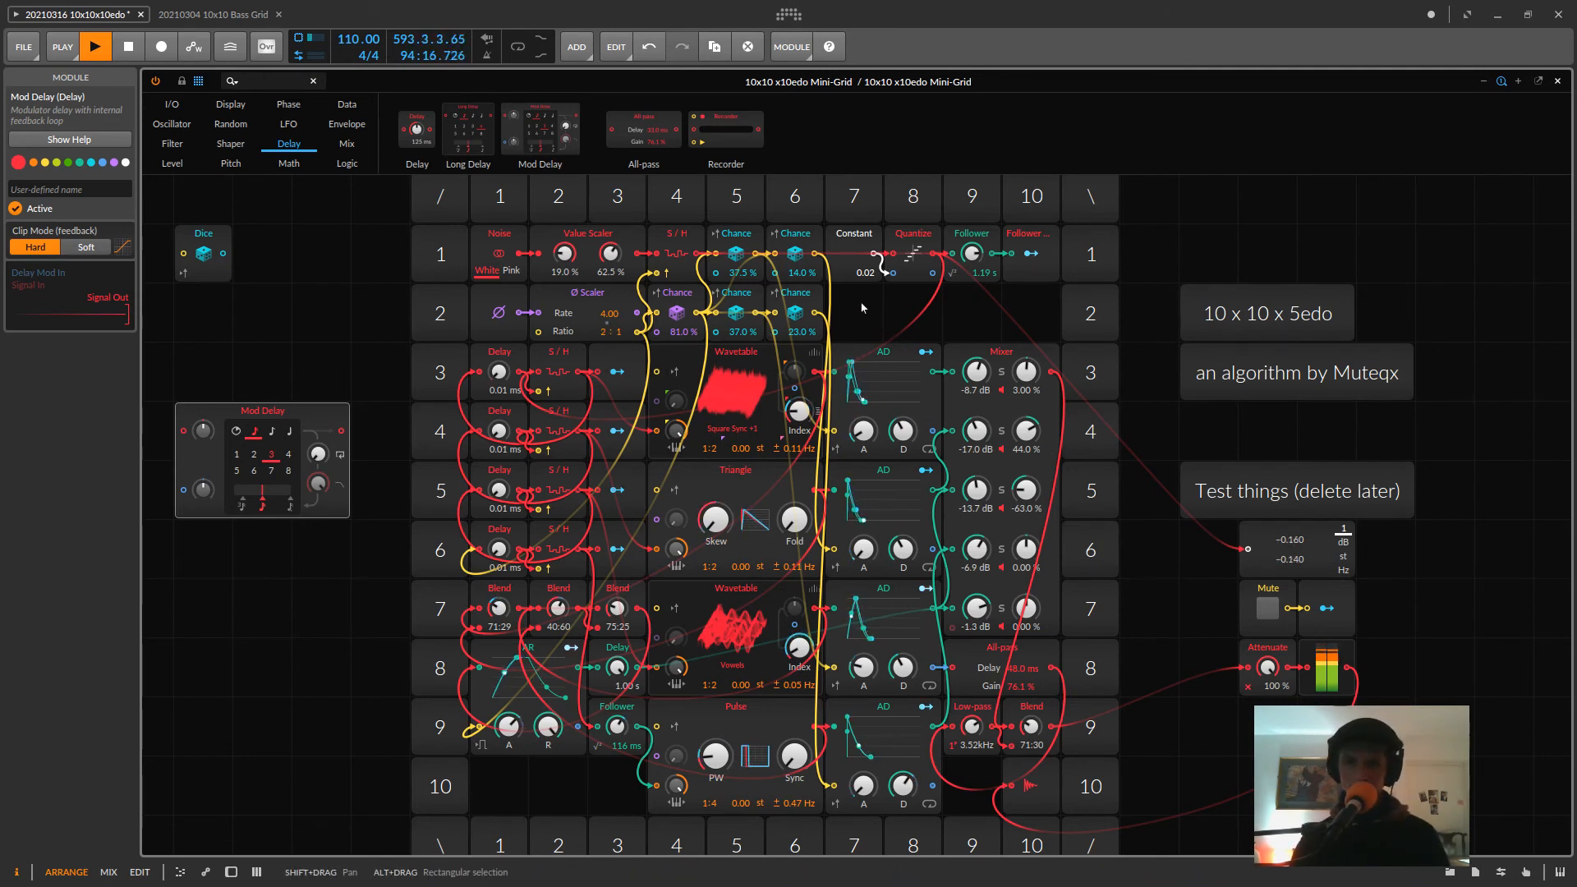
- Move the block of four AD envelopes, Mixer, All-pass, Low-pass and Blend up one row so it starts in row 2
left_click_drag(860, 302, 1017, 737)
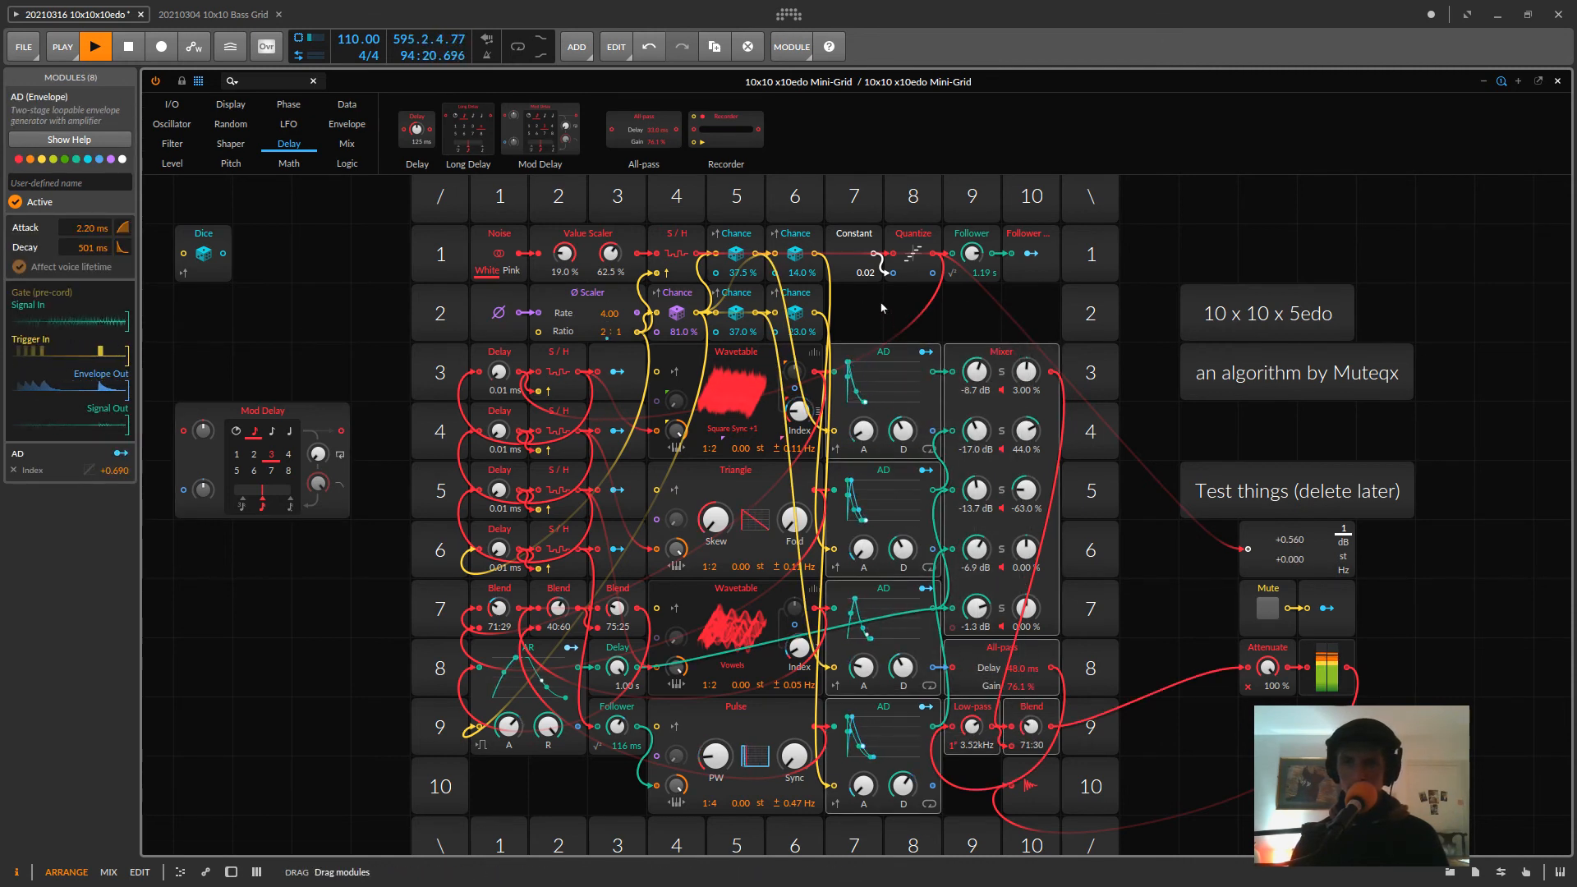
left_click_drag(884, 353, 884, 294)
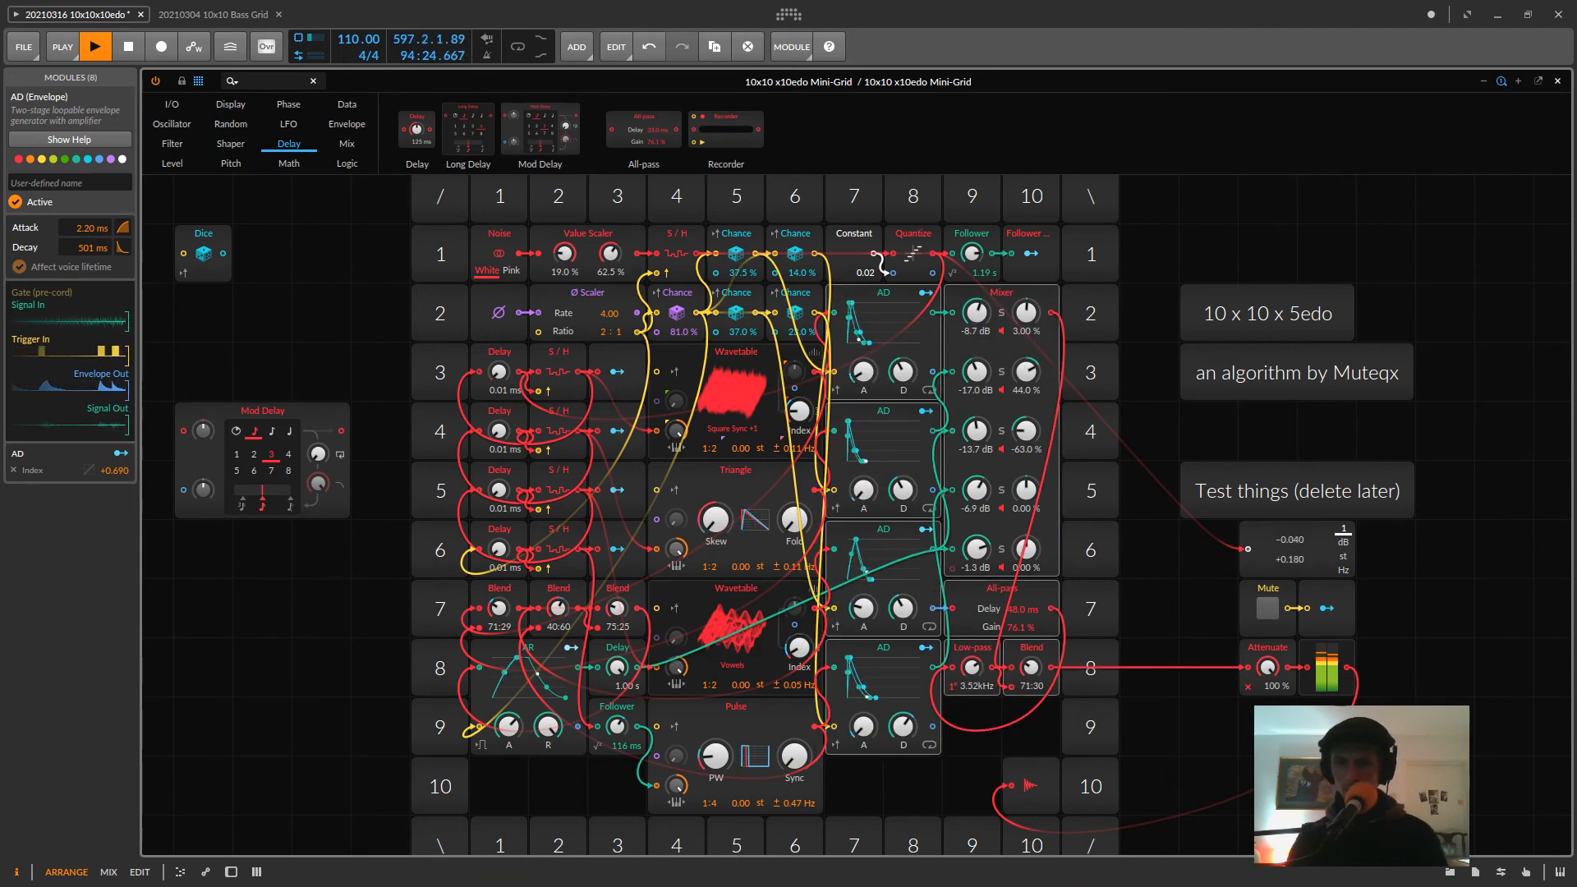
left_click(1093, 685)
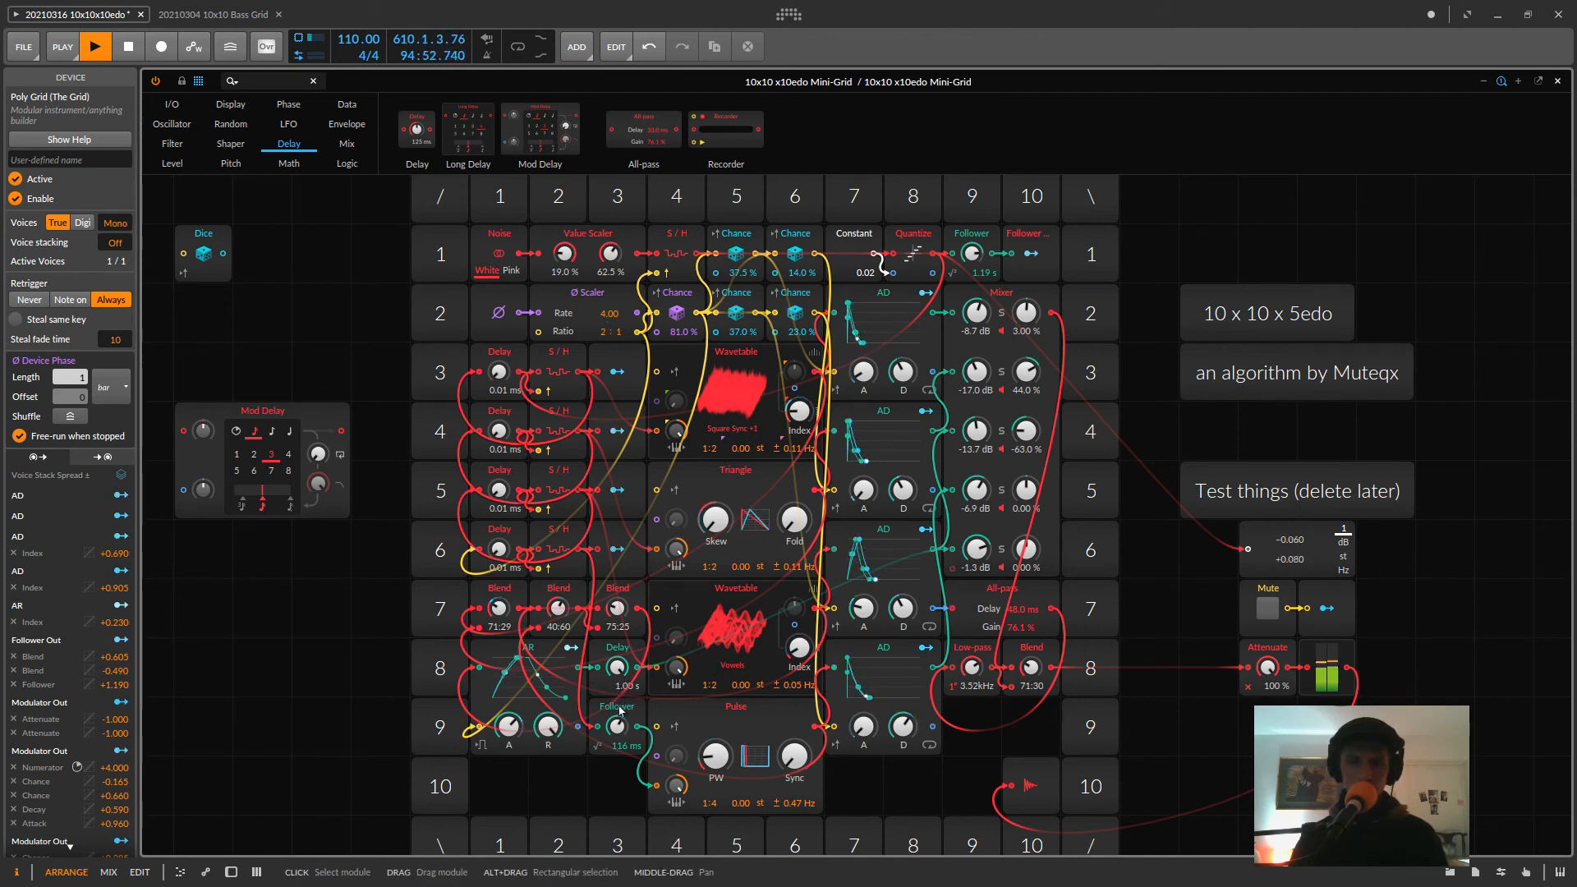
- Place the Follower in column 2 and the 1.00 s Delay in column 1 of row 10, and shift the Pulse oscillator to columns 3-5
left_click_drag(617, 721, 558, 780)
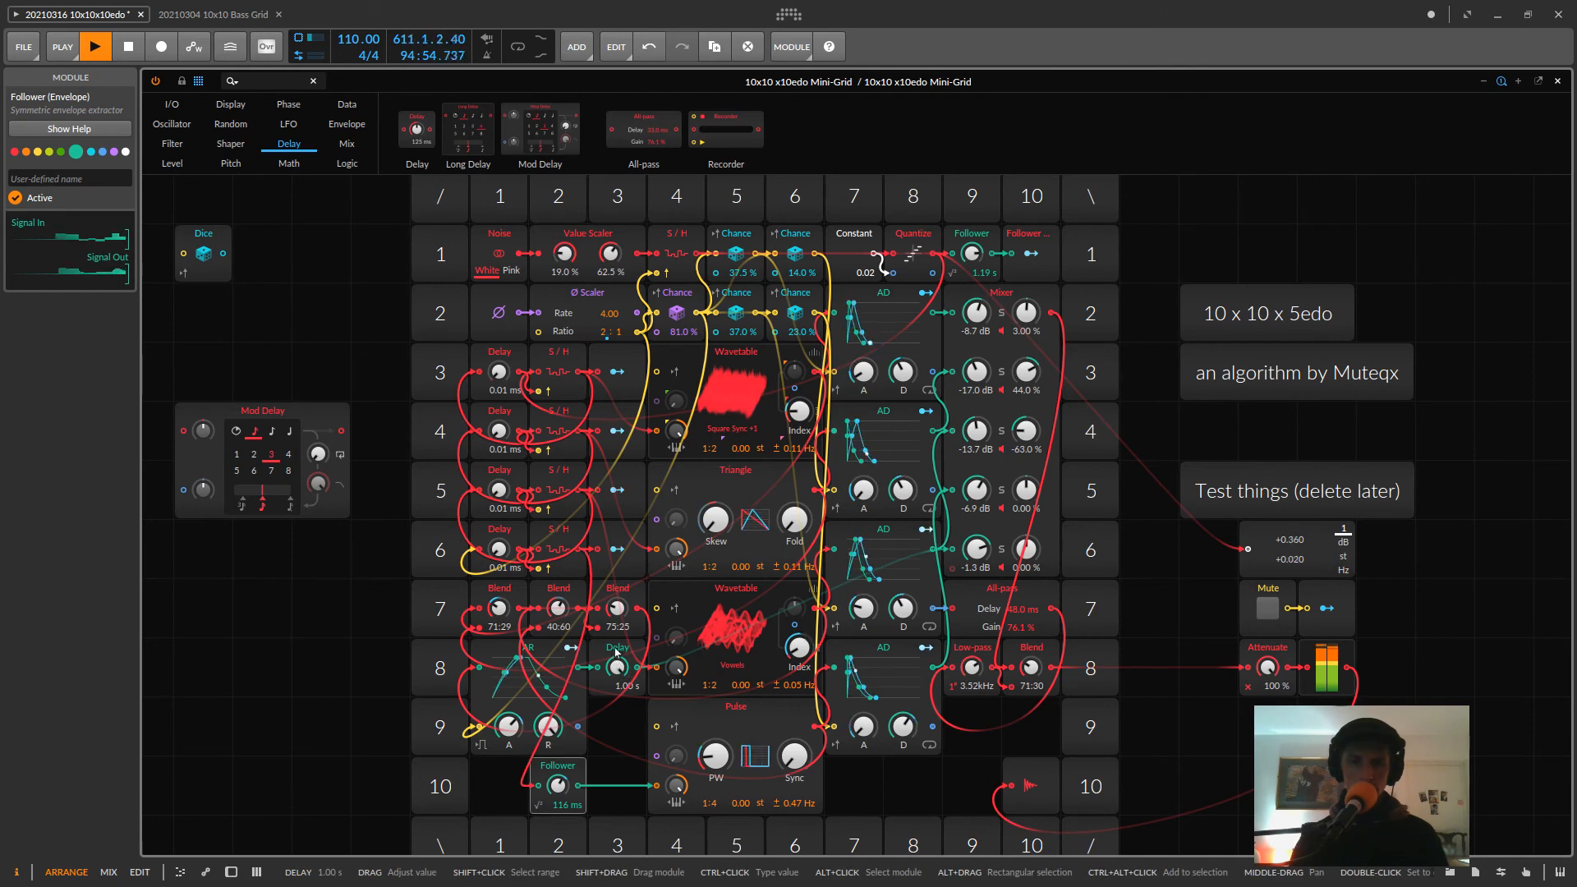
left_click_drag(622, 672, 504, 787)
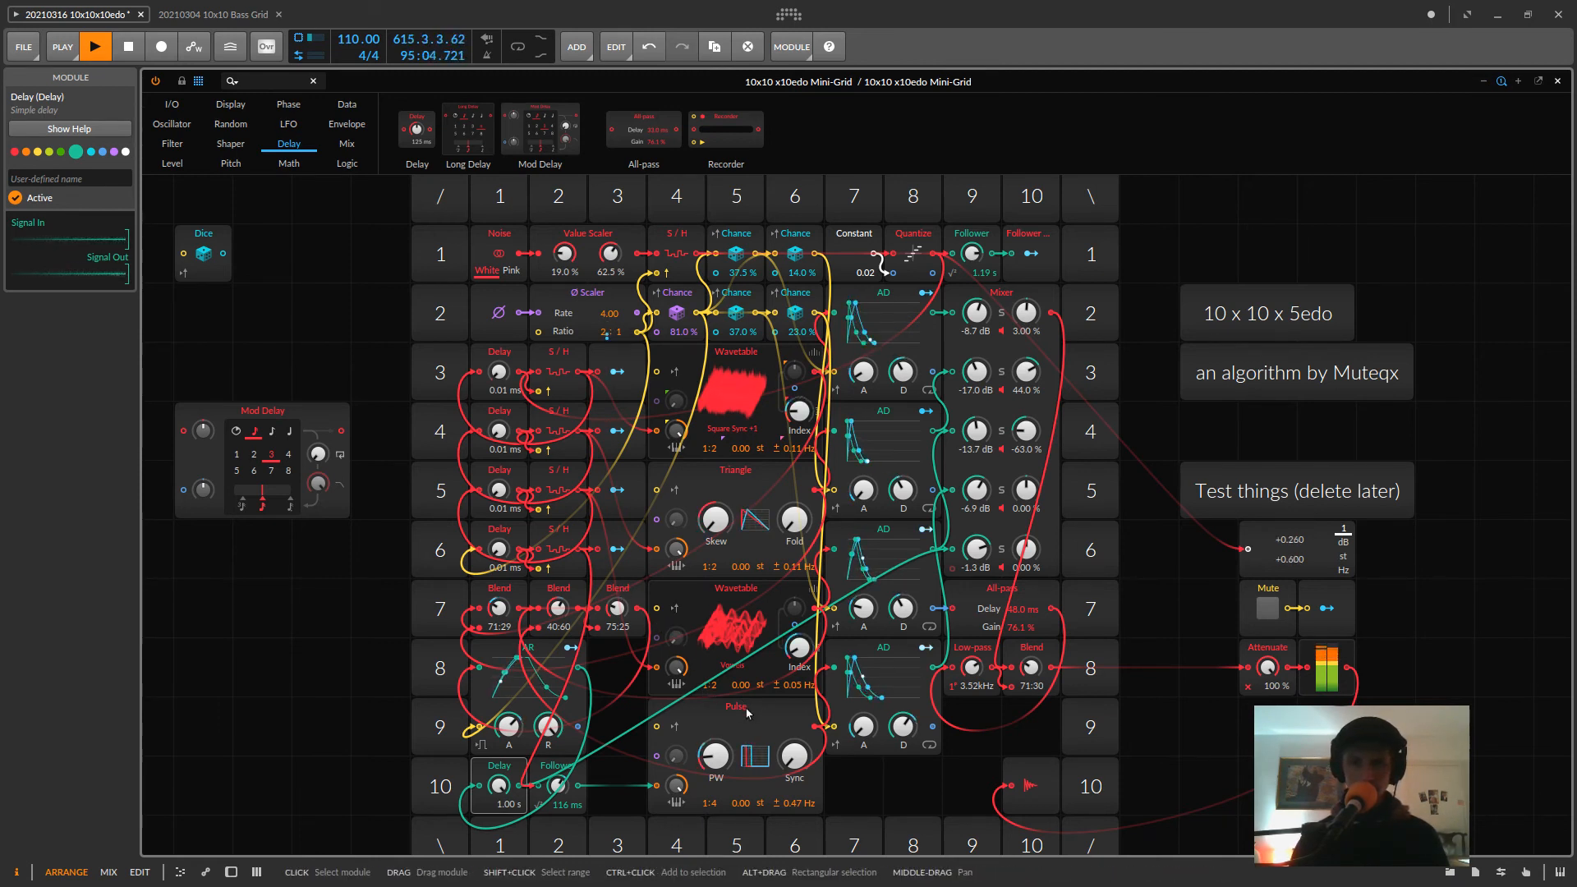
left_click_drag(725, 720, 665, 720)
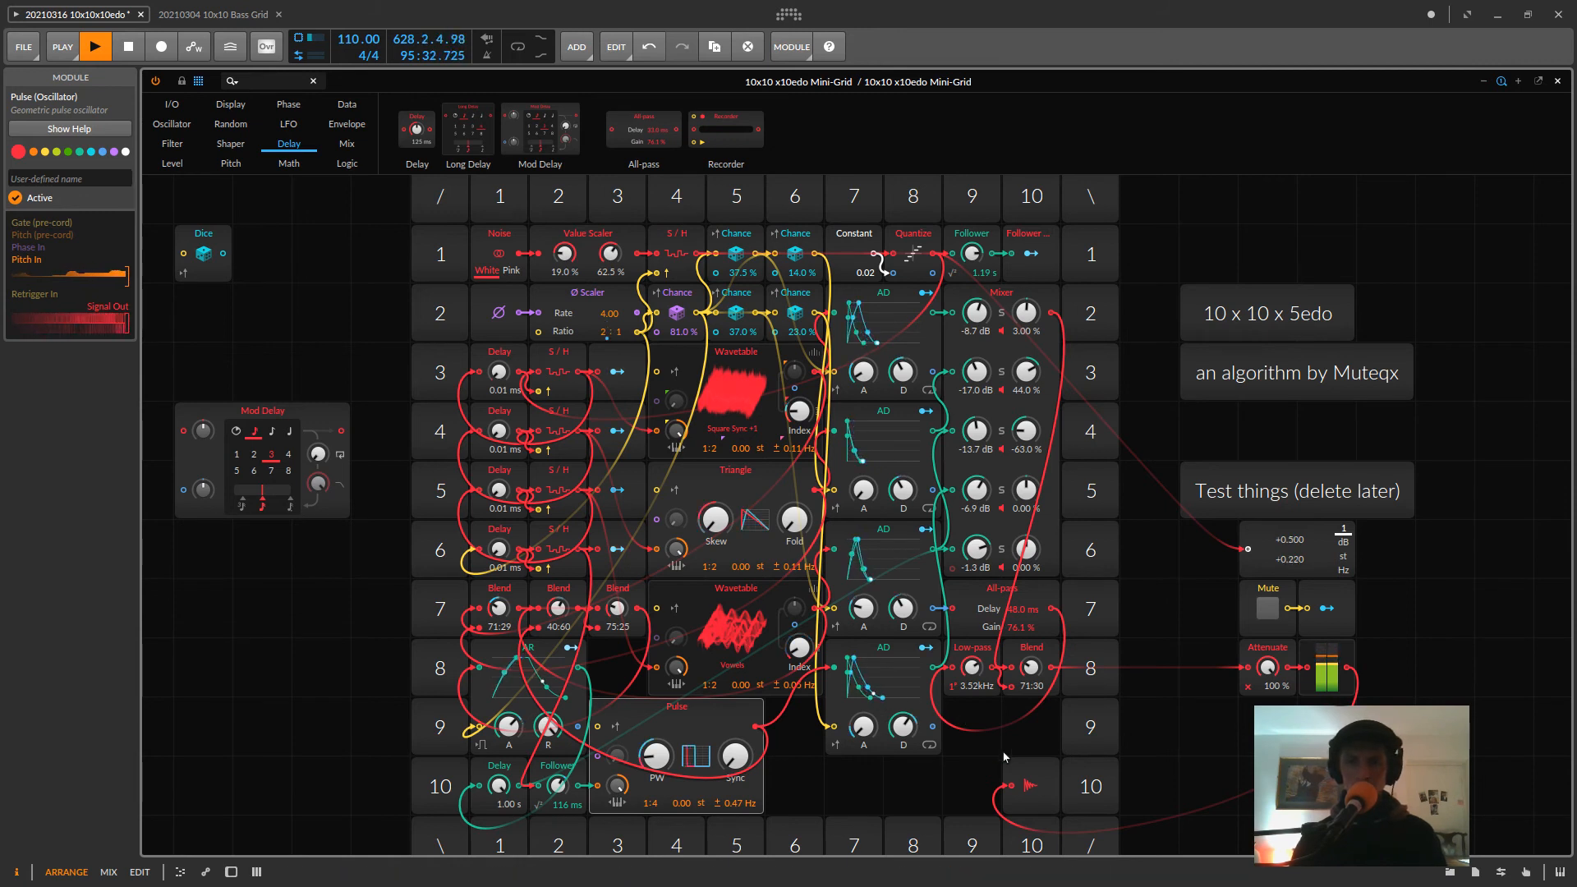
- Park the Audio Out outside the grid, set the lowest AD beside the Pulse, and shift the row 8 Low-pass and Blend to columns 8 and 9
left_click_drag(1026, 786, 1249, 786)
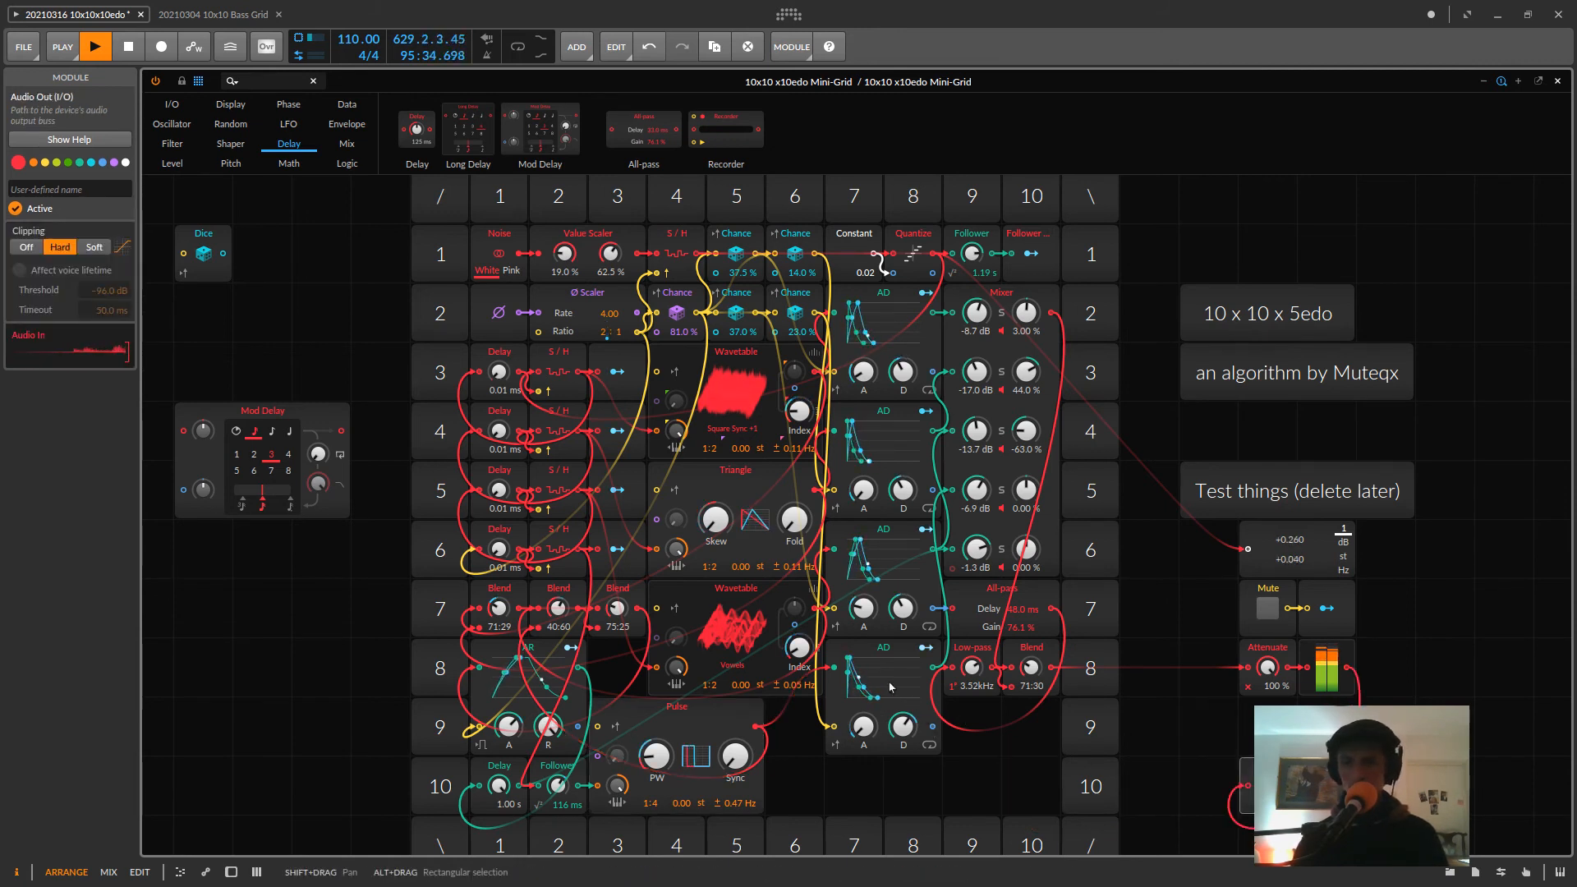
left_click_drag(877, 661, 818, 720)
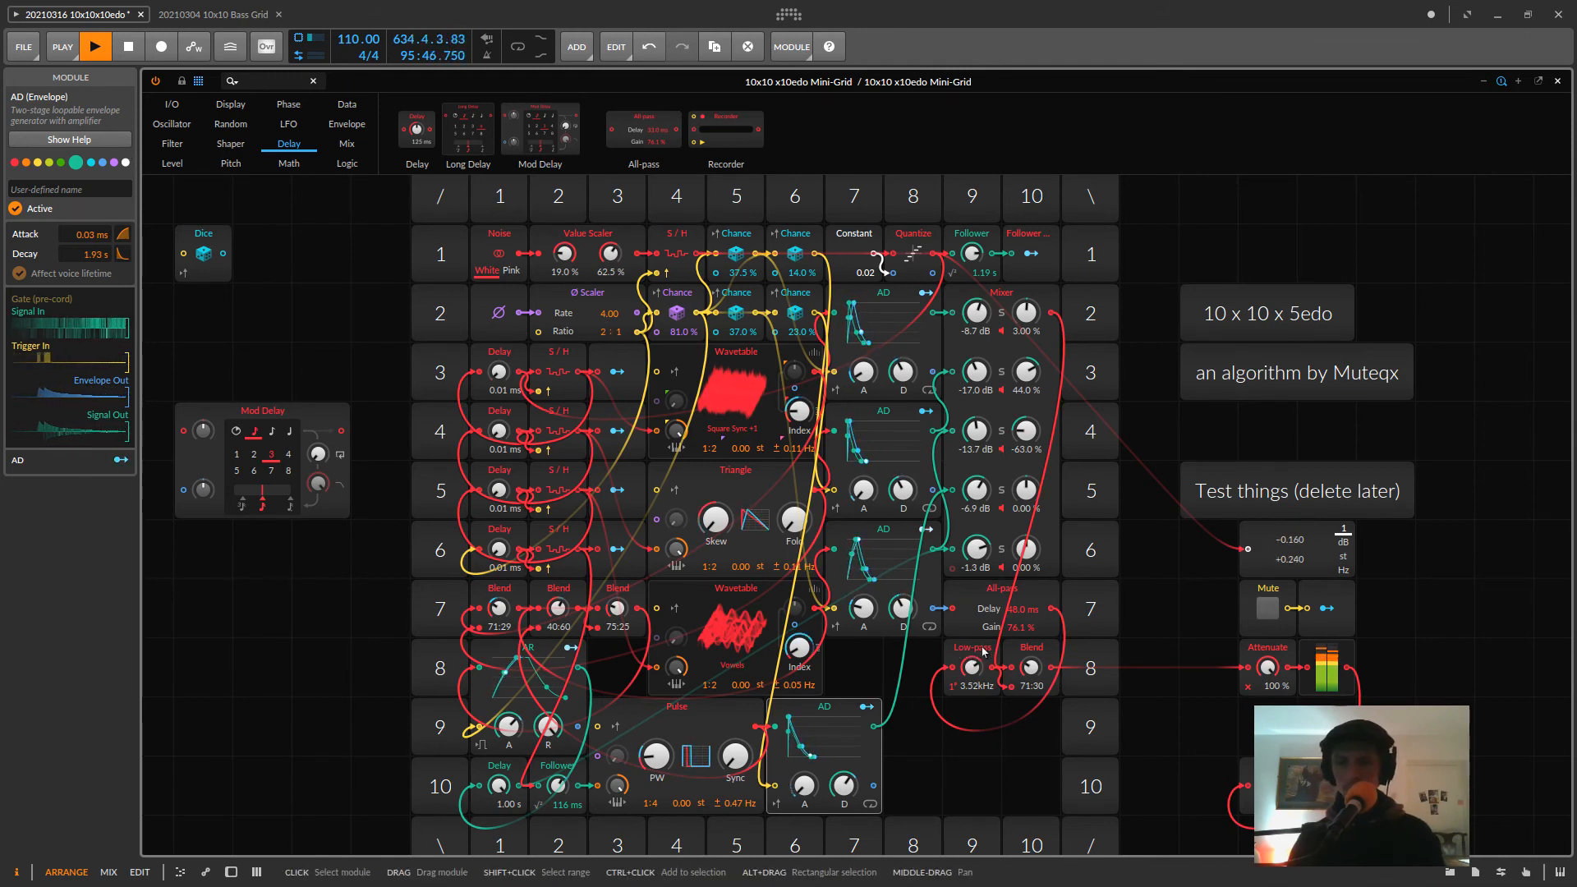
left_click_drag(982, 652, 923, 651)
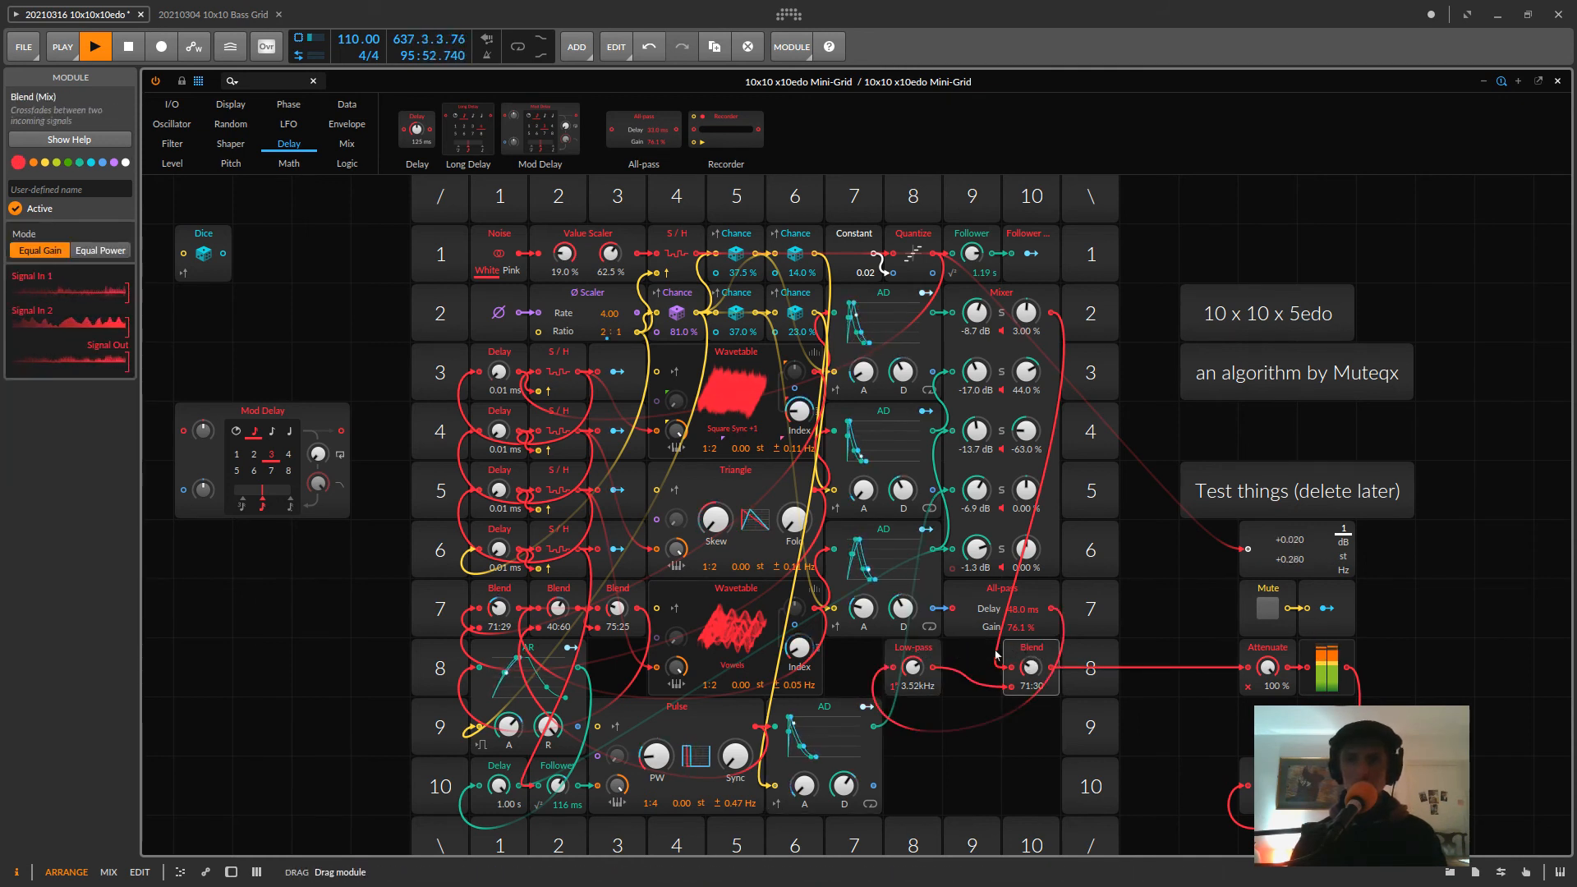
left_click_drag(1027, 648, 968, 648)
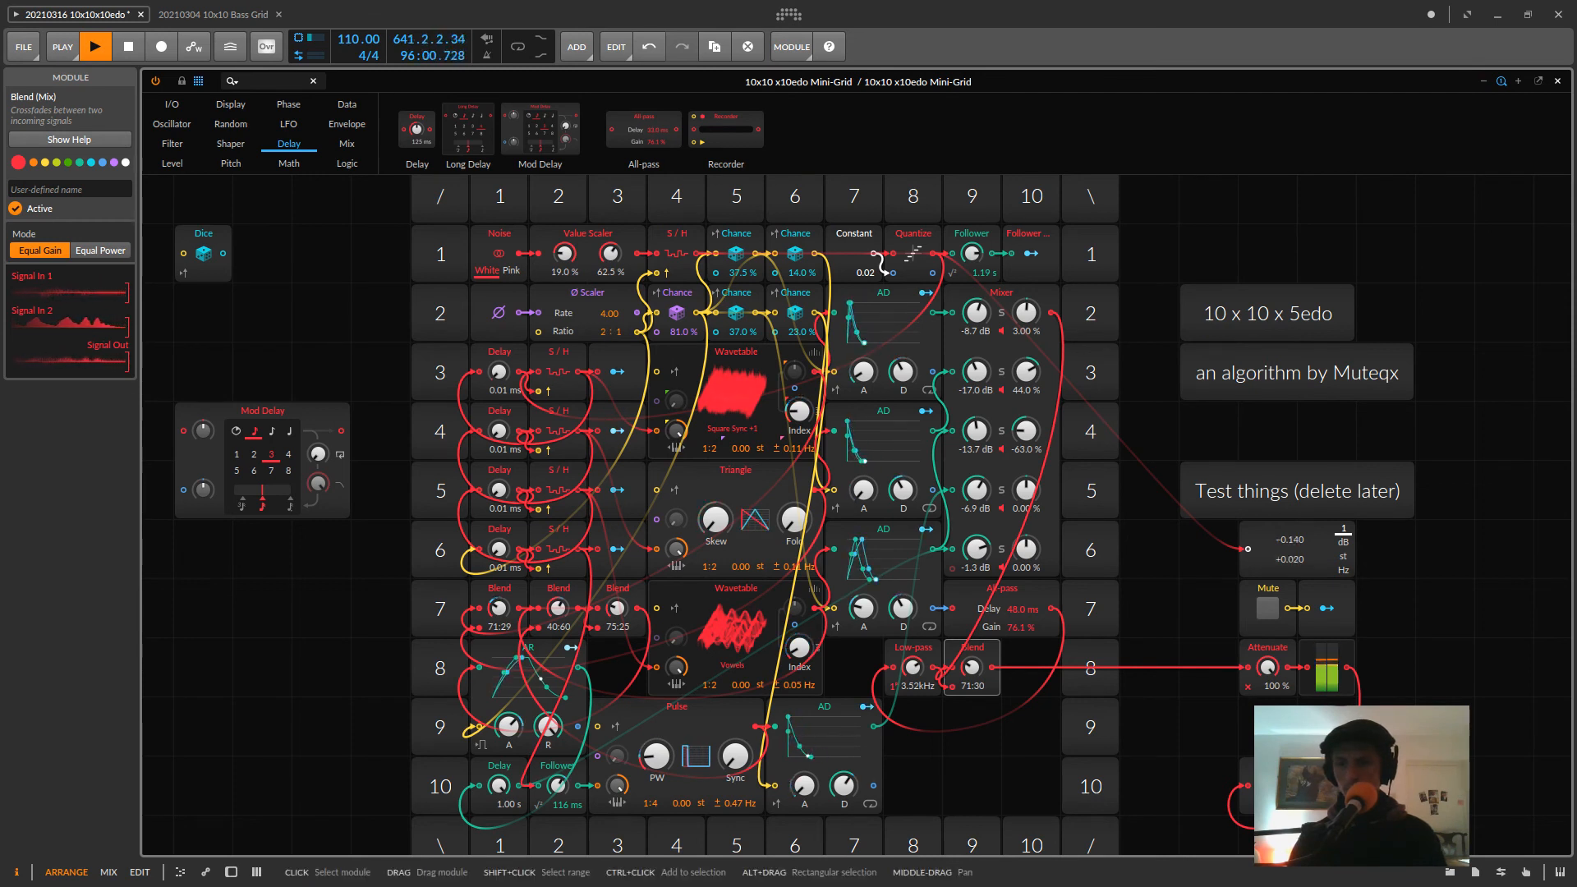
- Move the Audio Out beside row 9 outside the grid and place the Mod Delay in rows 9-10, columns 8-10
left_click_drag(1281, 789, 1031, 667)
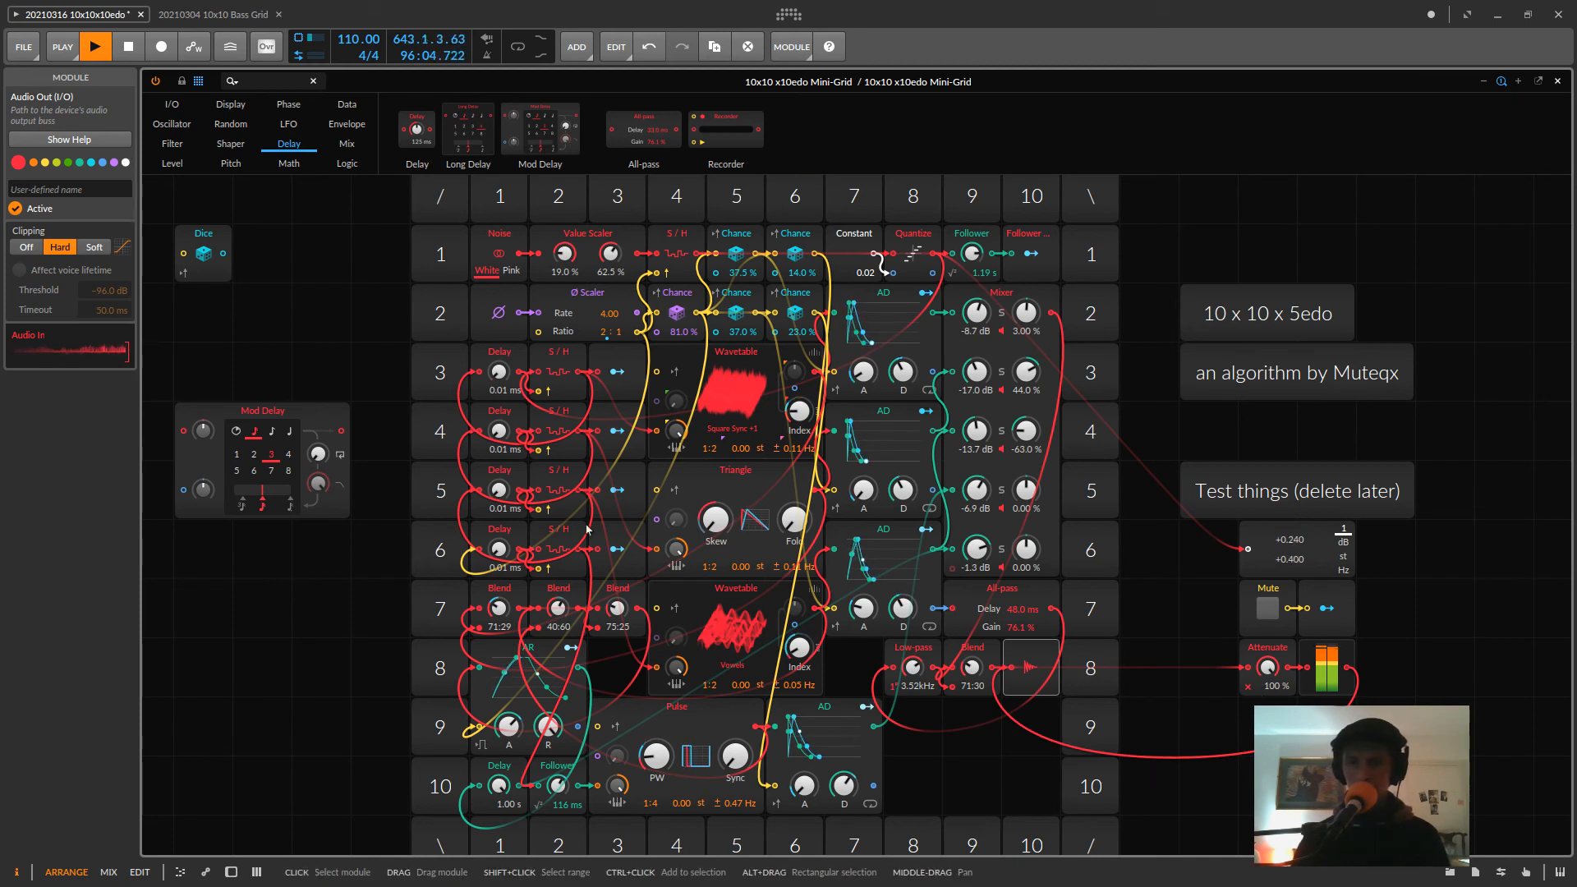
left_click_drag(1016, 655, 1193, 712)
left_click(263, 460)
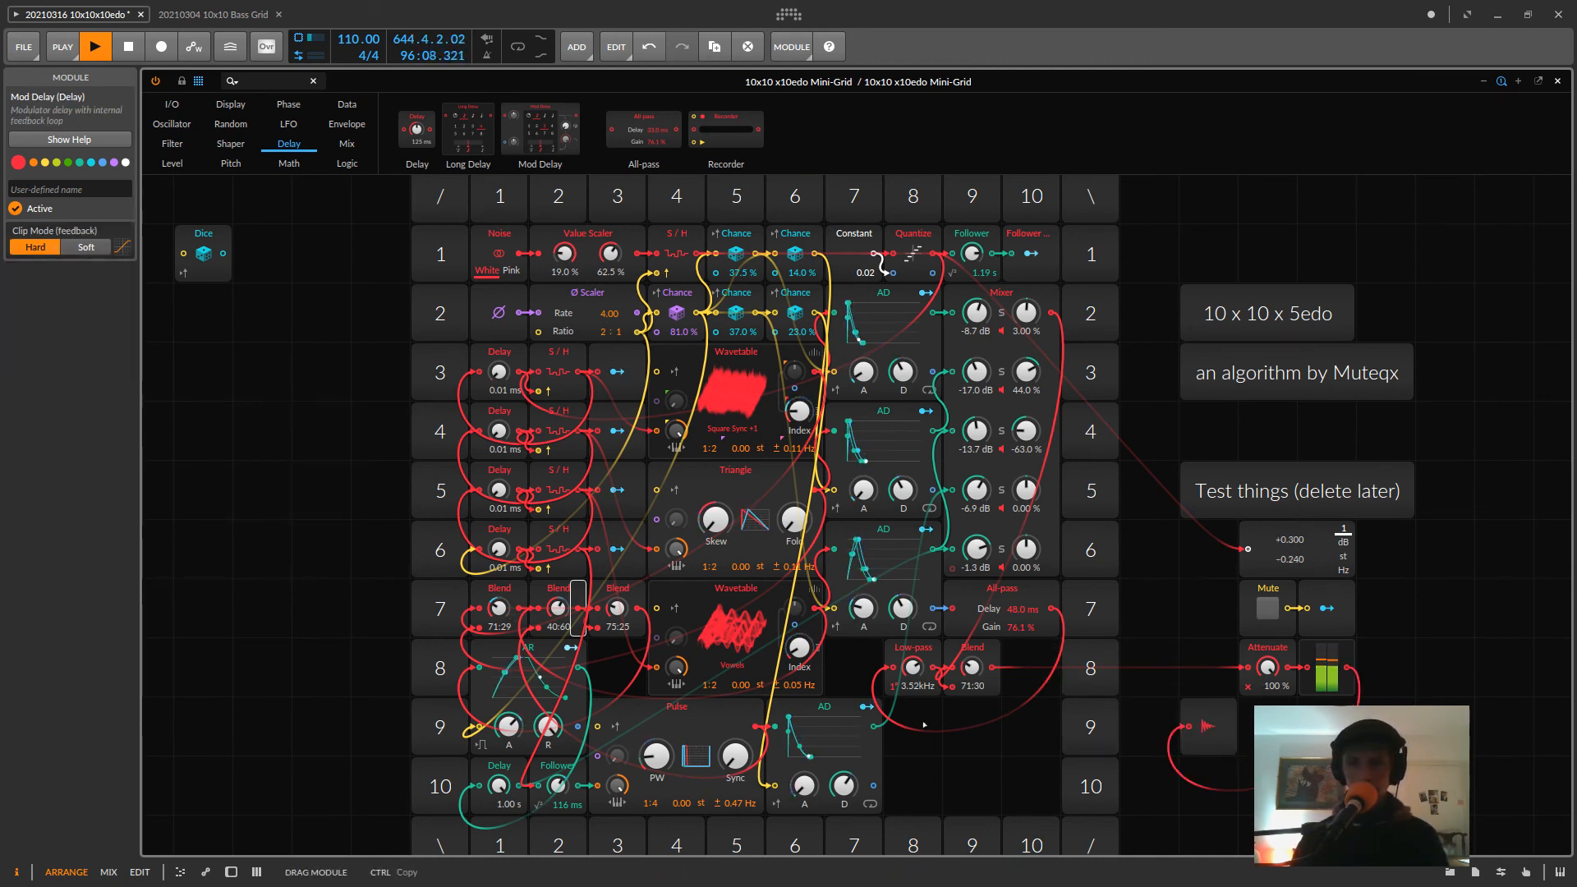
left_click_drag(224, 428, 954, 713)
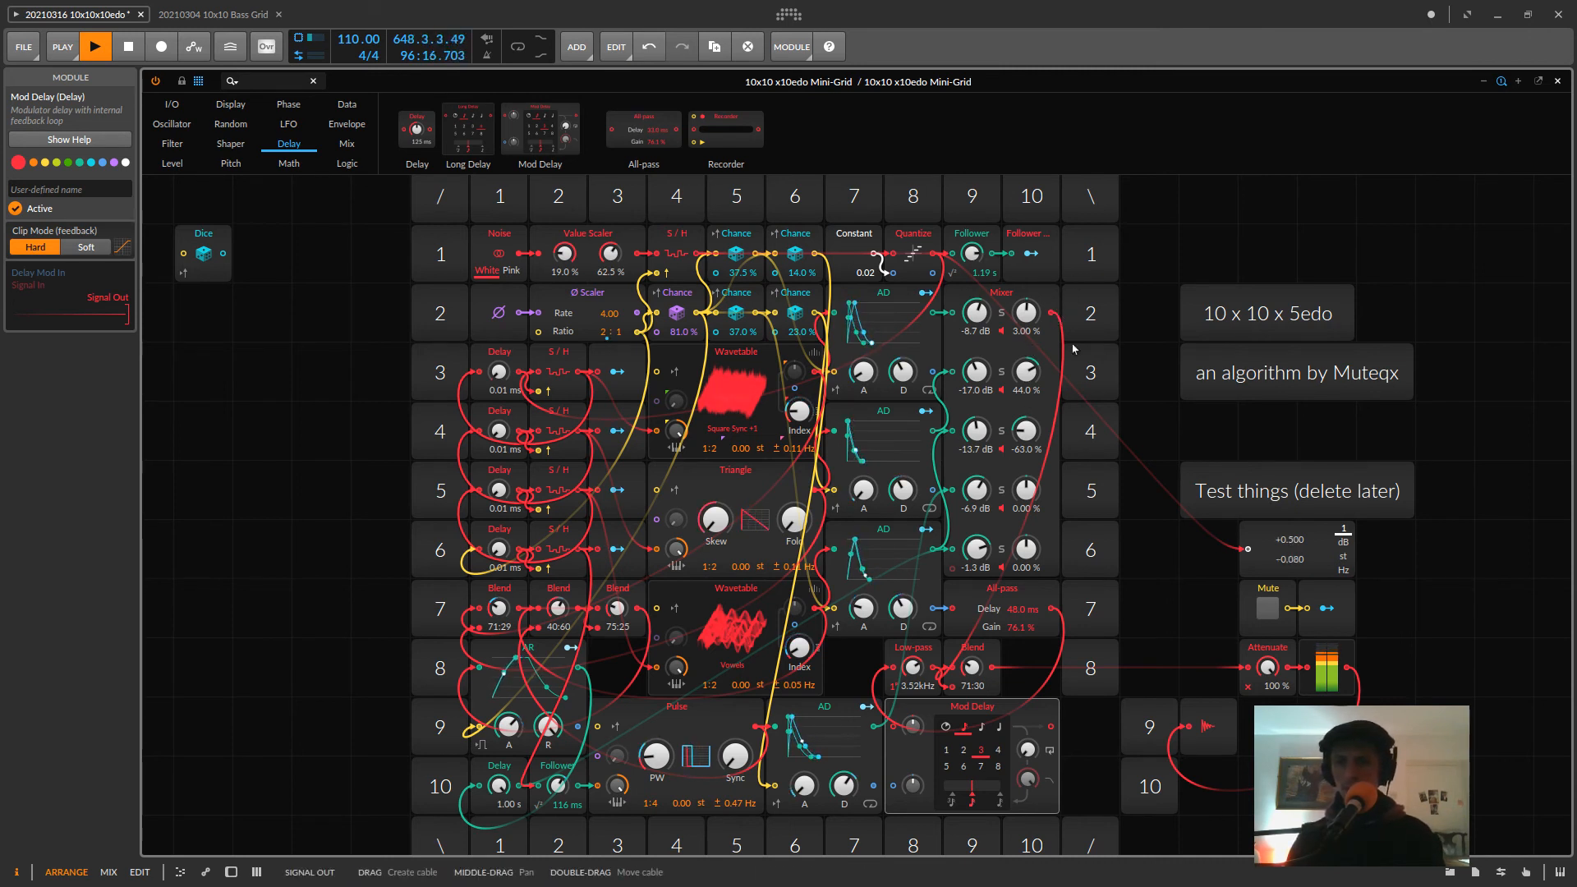
- Patch the Mixer output into the Mod Delay input and put row labels 9 and 10 back against the grid edge
left_click_drag(1053, 312, 892, 727)
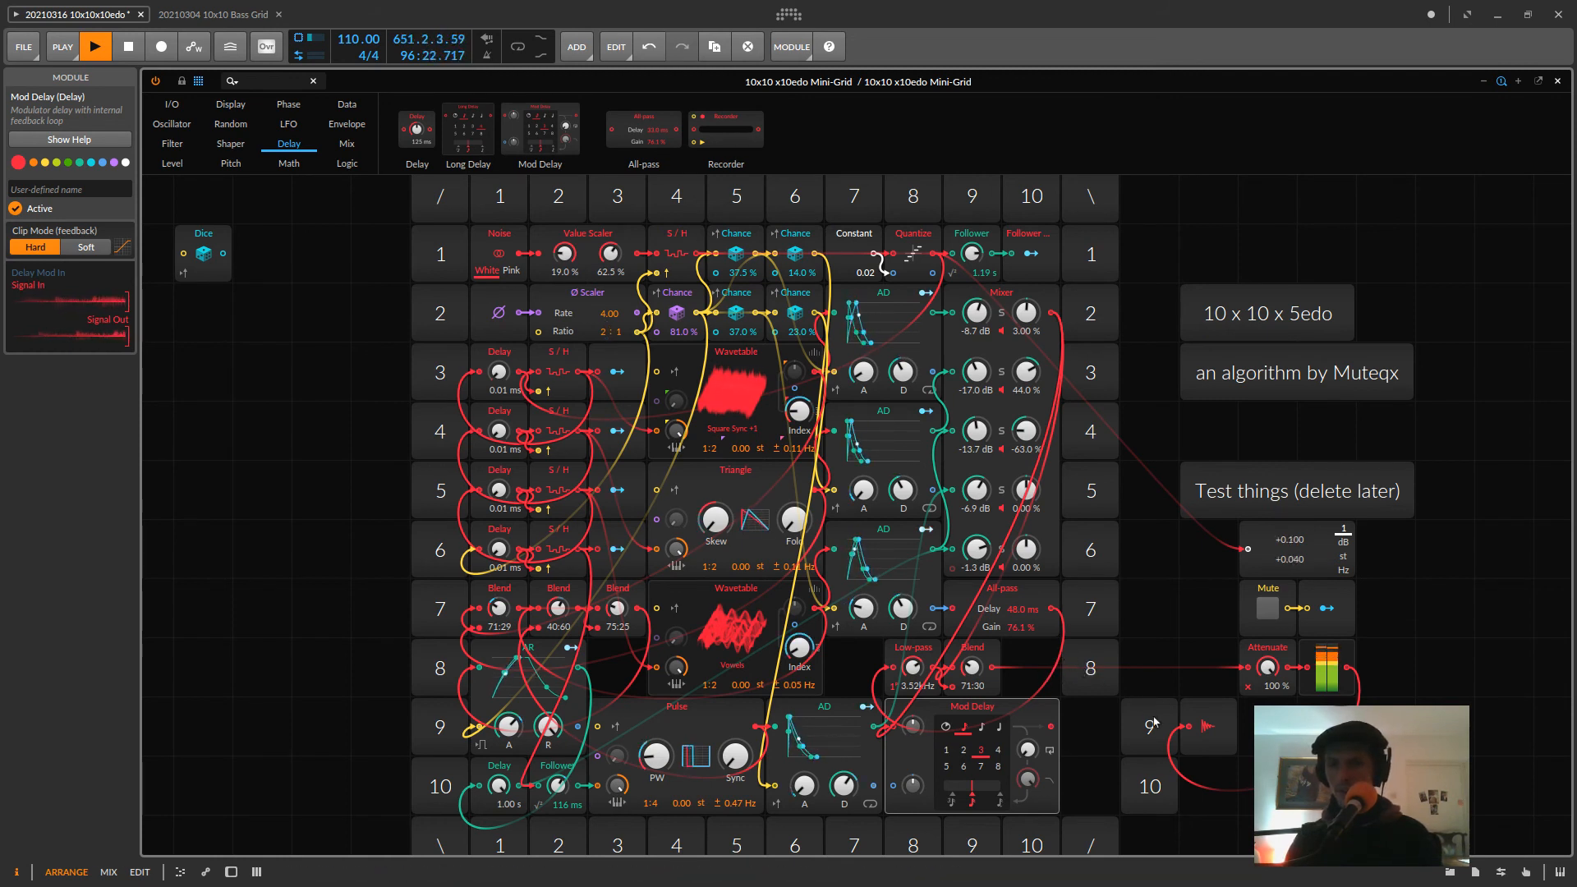
left_click_drag(1140, 721, 1081, 723)
left_click(1127, 780)
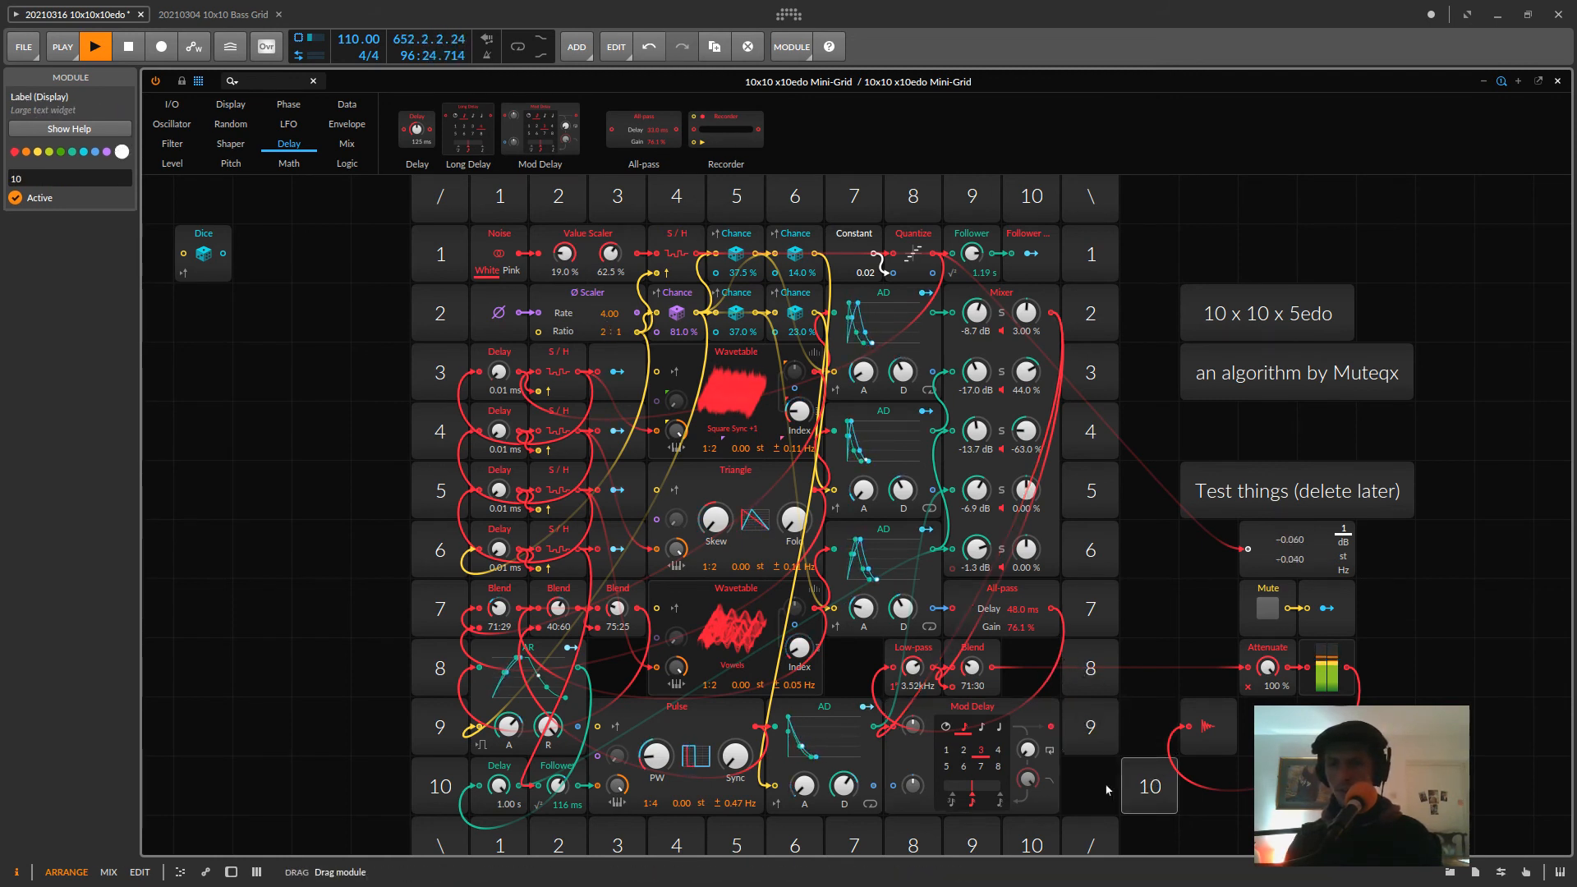
left_click_drag(1139, 790, 1079, 790)
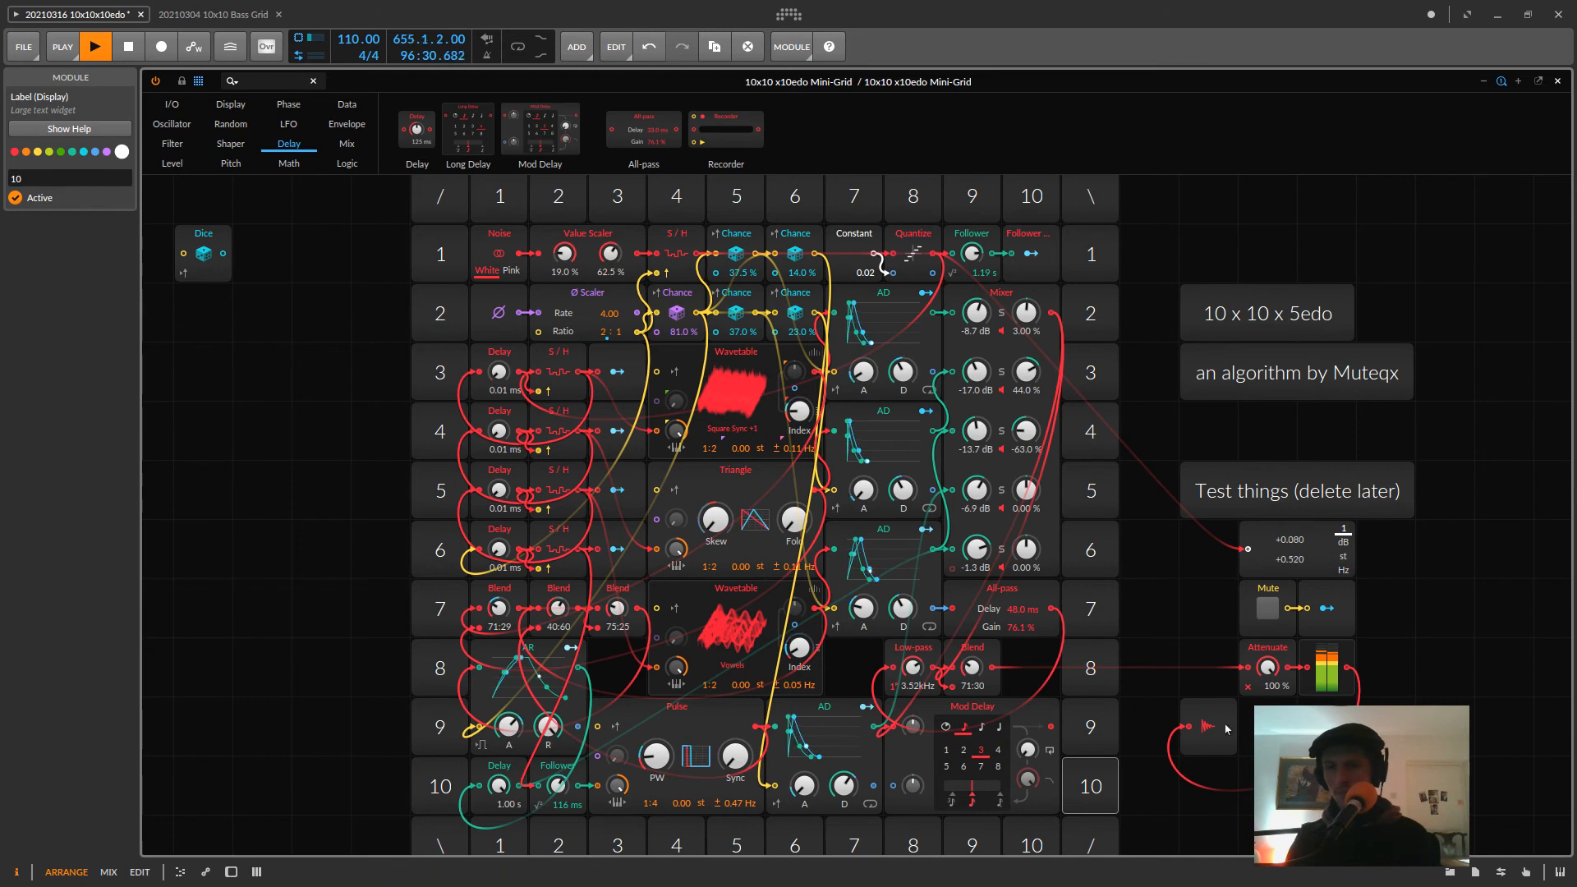
- Move the Audio Out farther from the grid and pull the Mod Delay out of the grid to the free space beside row 10
left_click_drag(1177, 612, 898, 510)
left_click(929, 626)
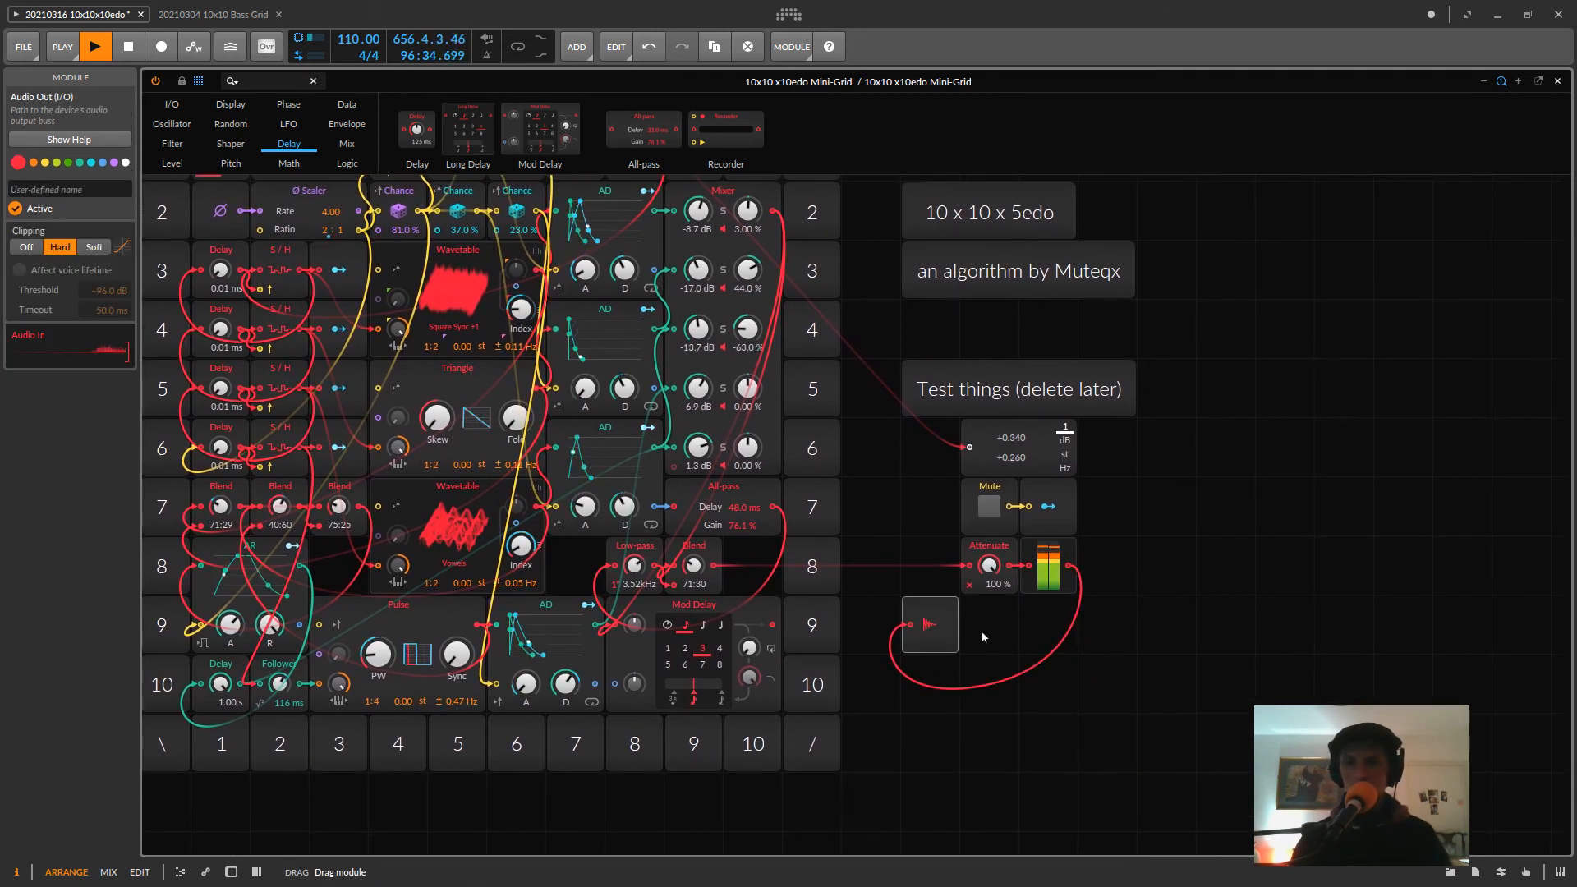
left_click_drag(930, 626, 1258, 669)
left_click_drag(694, 605, 753, 607)
left_click_drag(1045, 693, 996, 686)
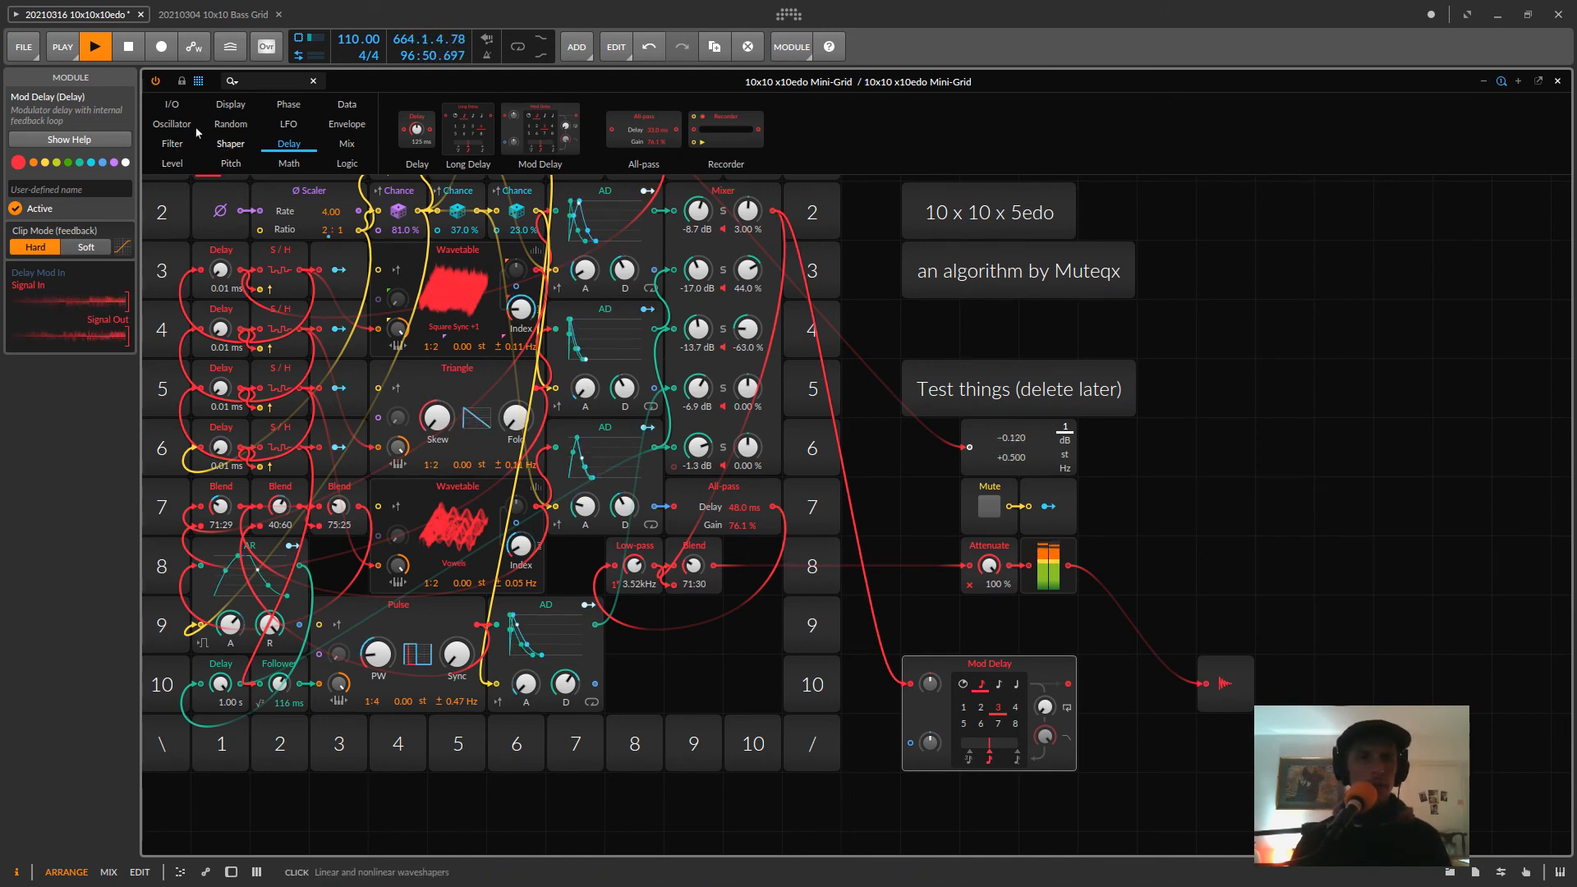
- Add a Blend module after the Mod Delay, patching the Mixer output into its first input and the Mod Delay output into its second
left_click(346, 144)
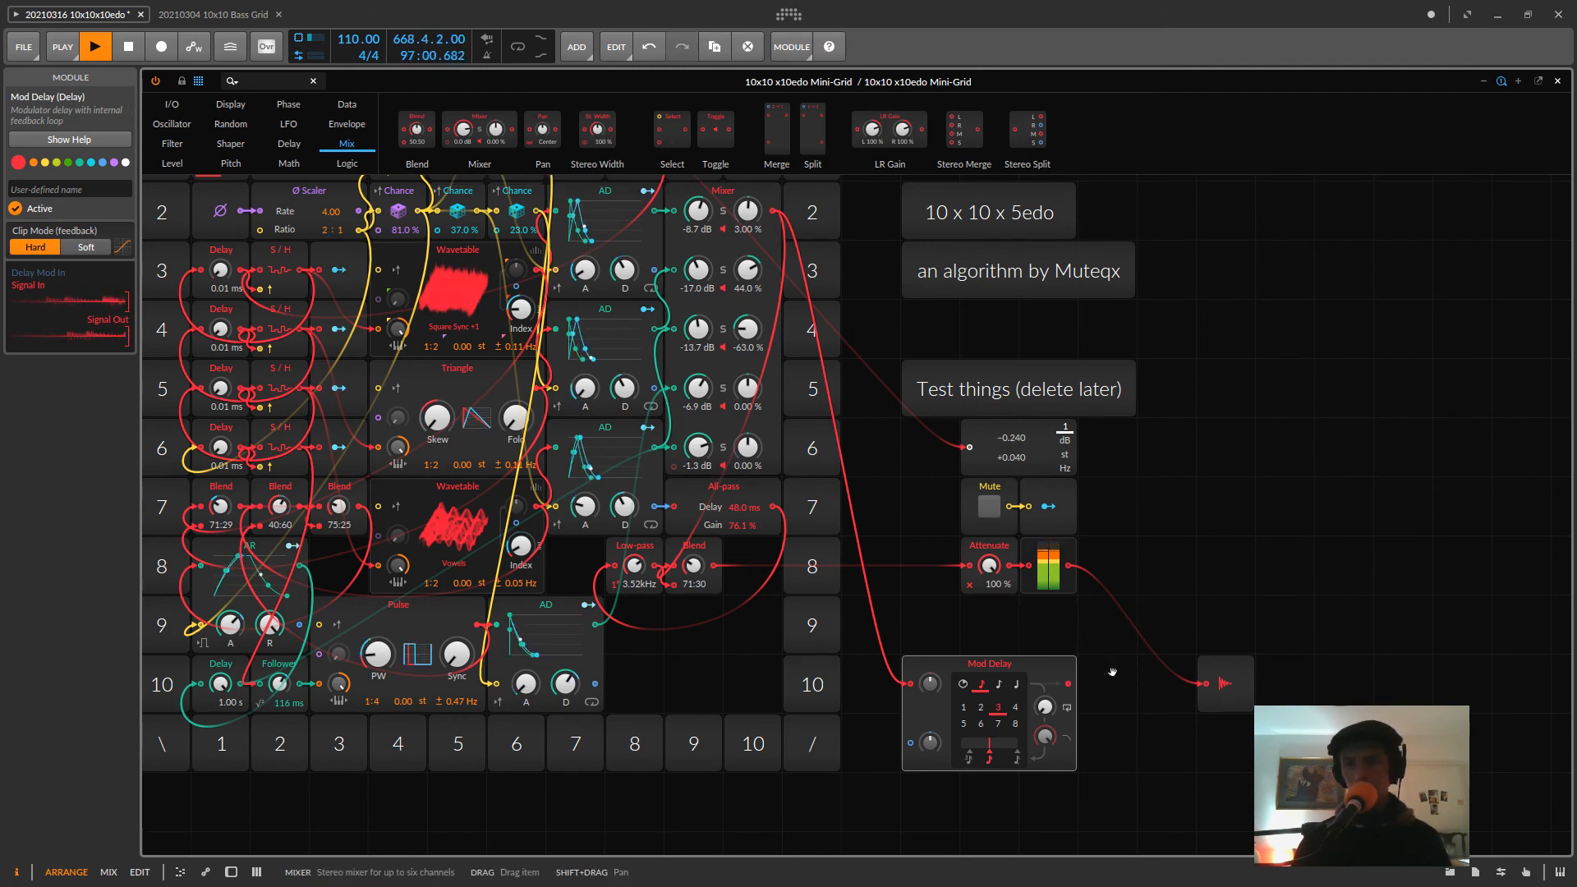
left_click_drag(1112, 672, 1112, 674)
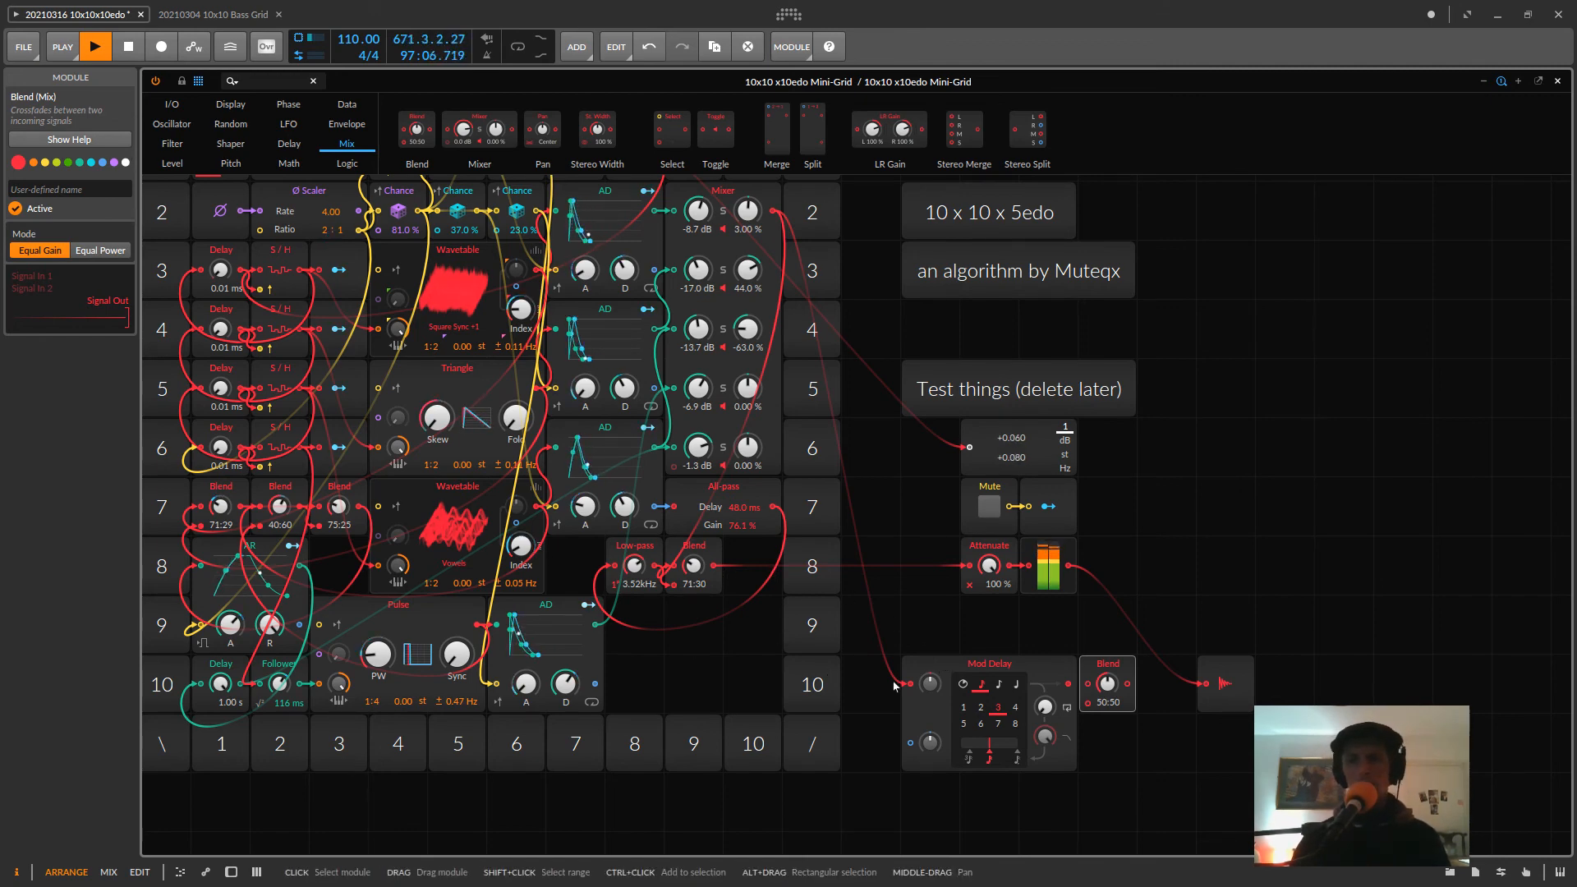
scroll(944, 706, "up", 1)
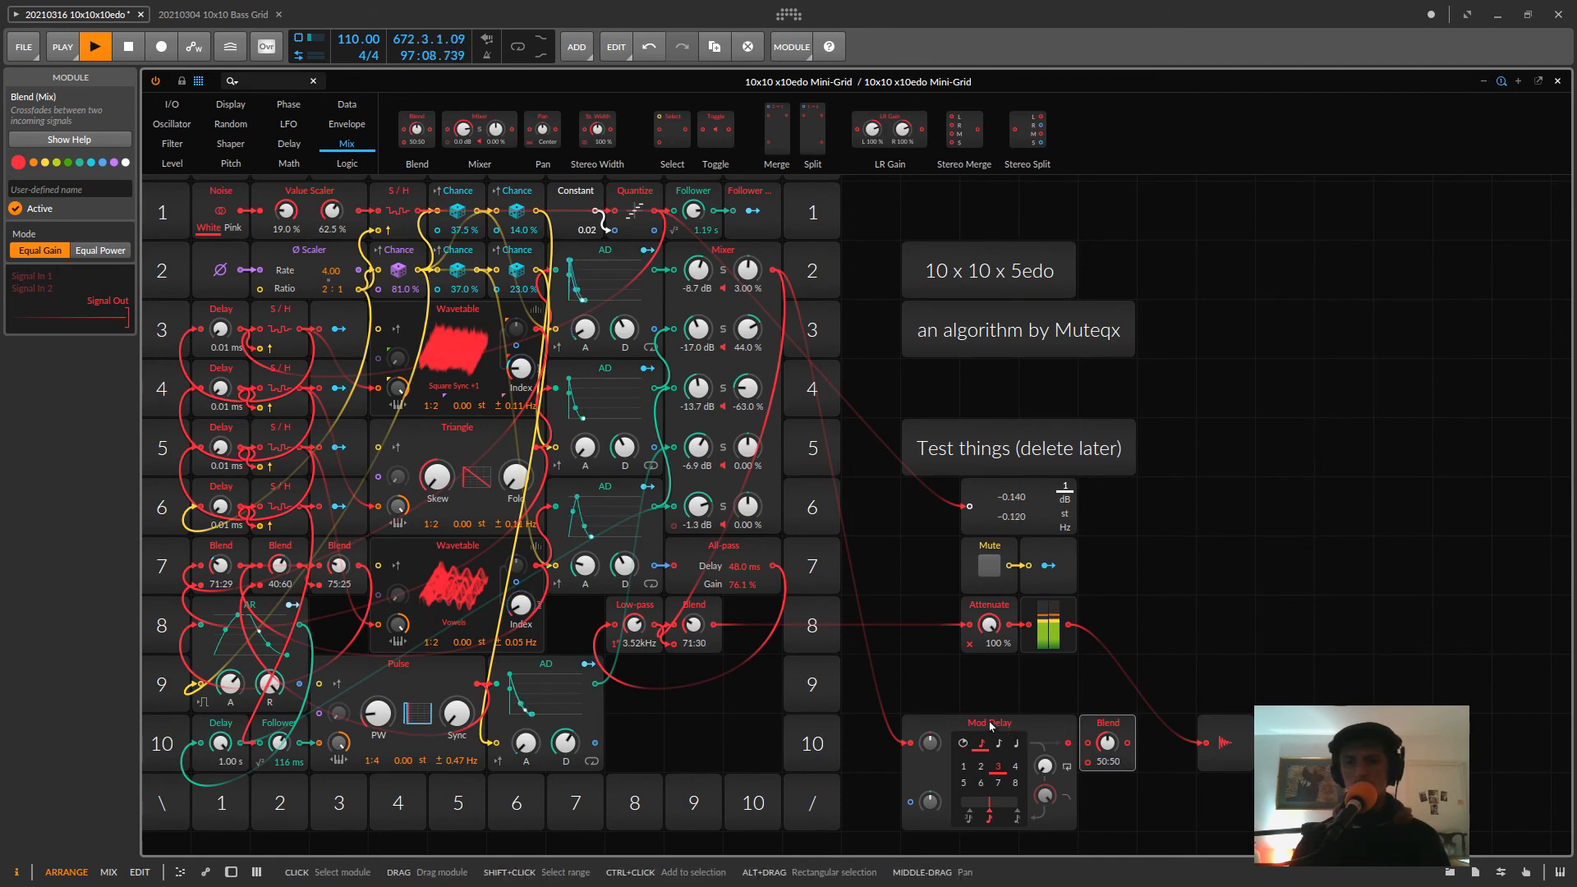
left_click_drag(1066, 742, 1137, 767)
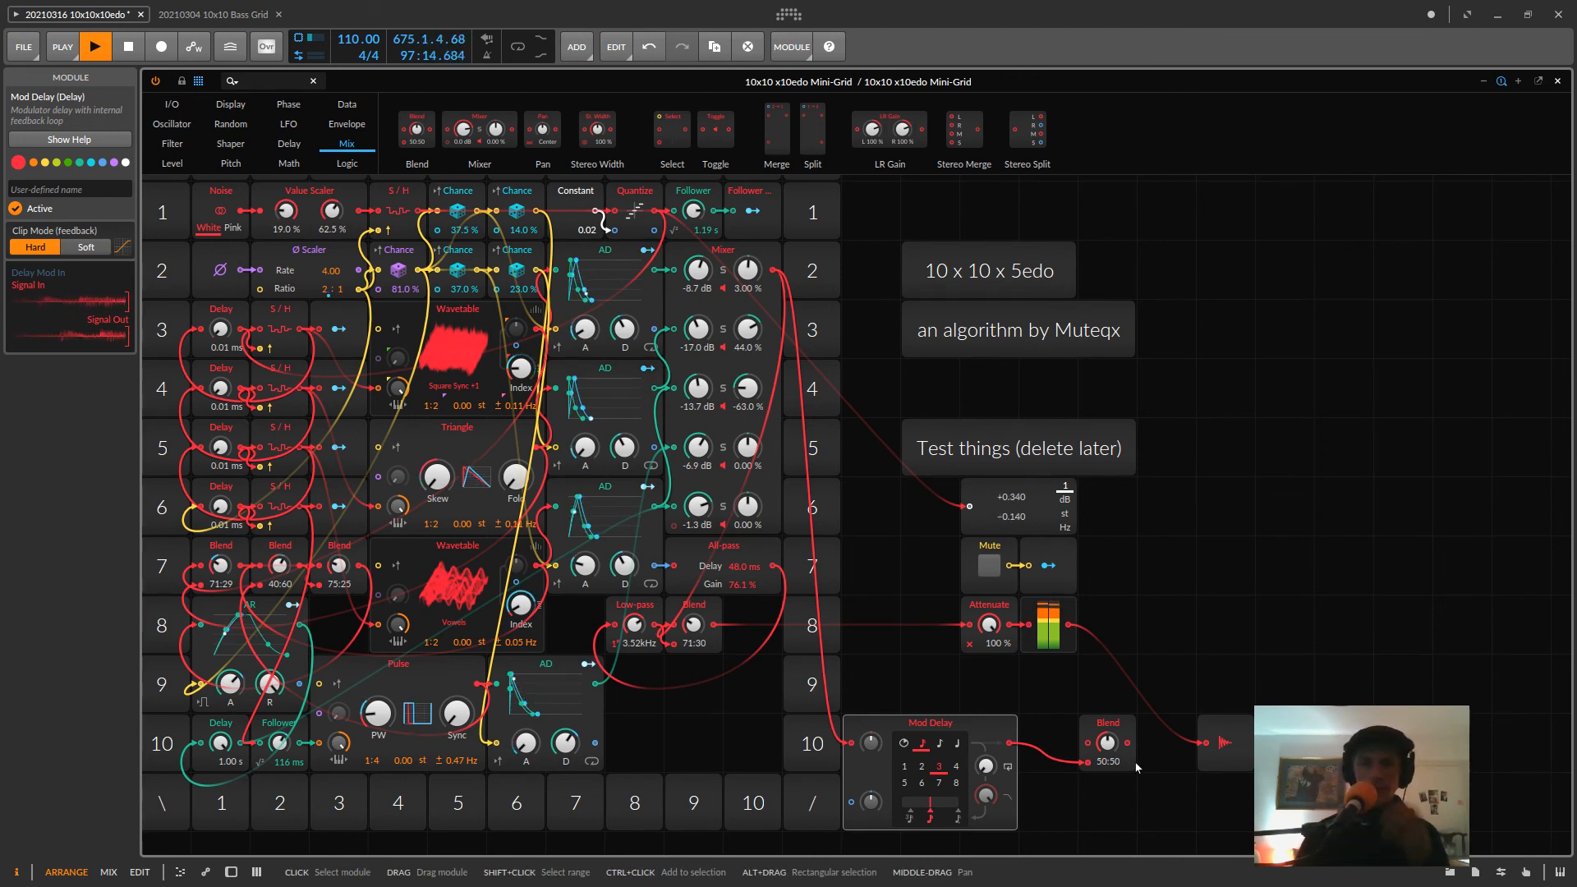
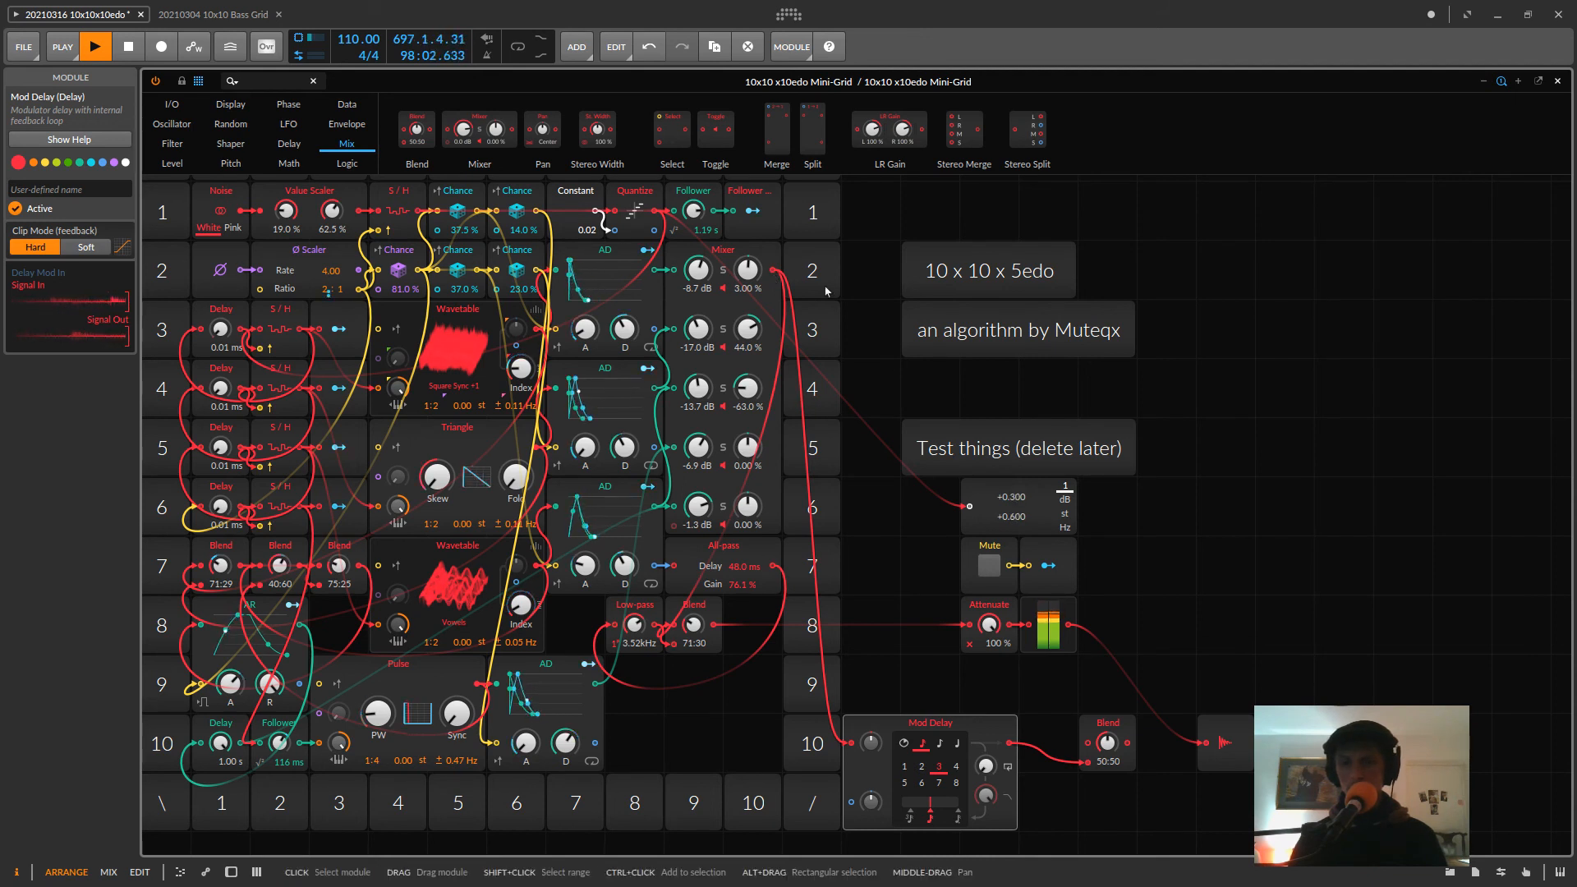
left_click_drag(774, 270, 1088, 743)
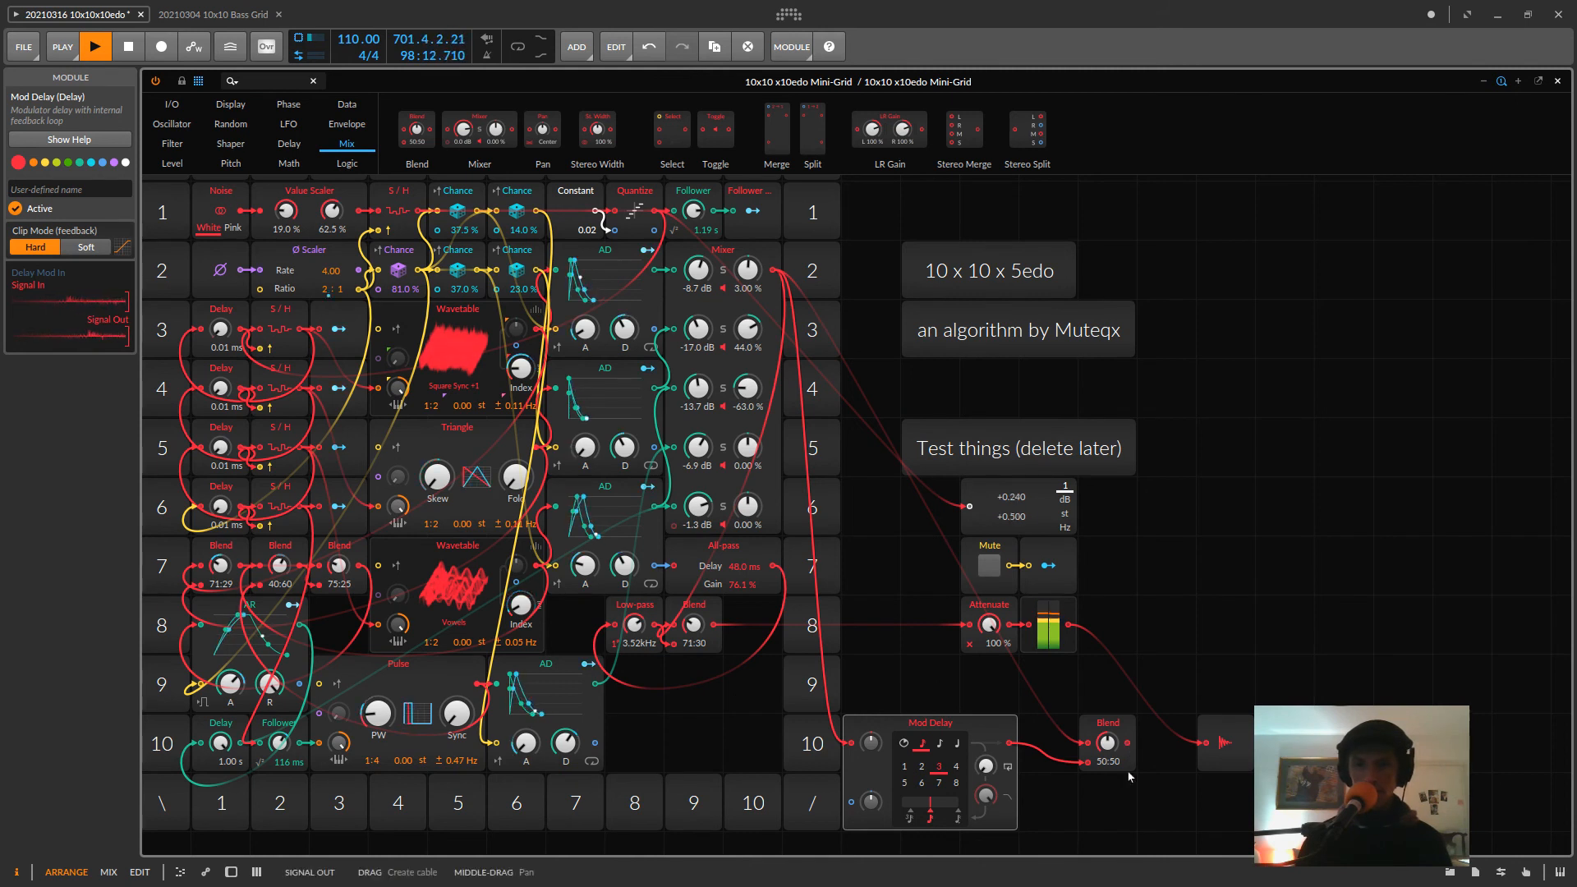
left_click_drag(1128, 746, 734, 747)
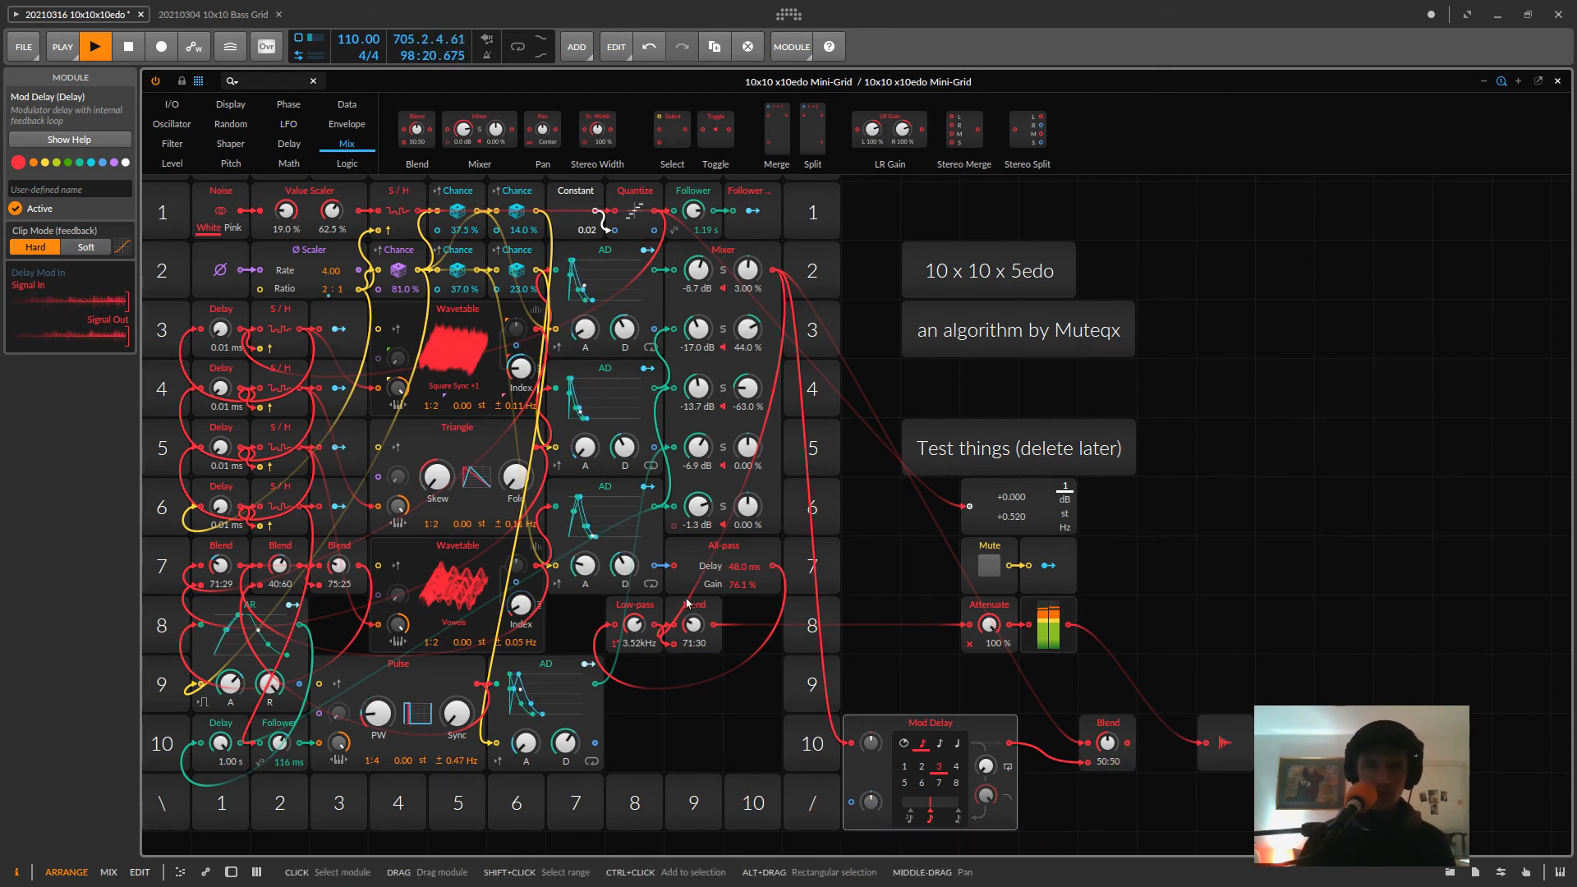
- Try the 71:30 Blend and the Low-pass side by side in row 9, columns 10 and 9
left_click(700, 639)
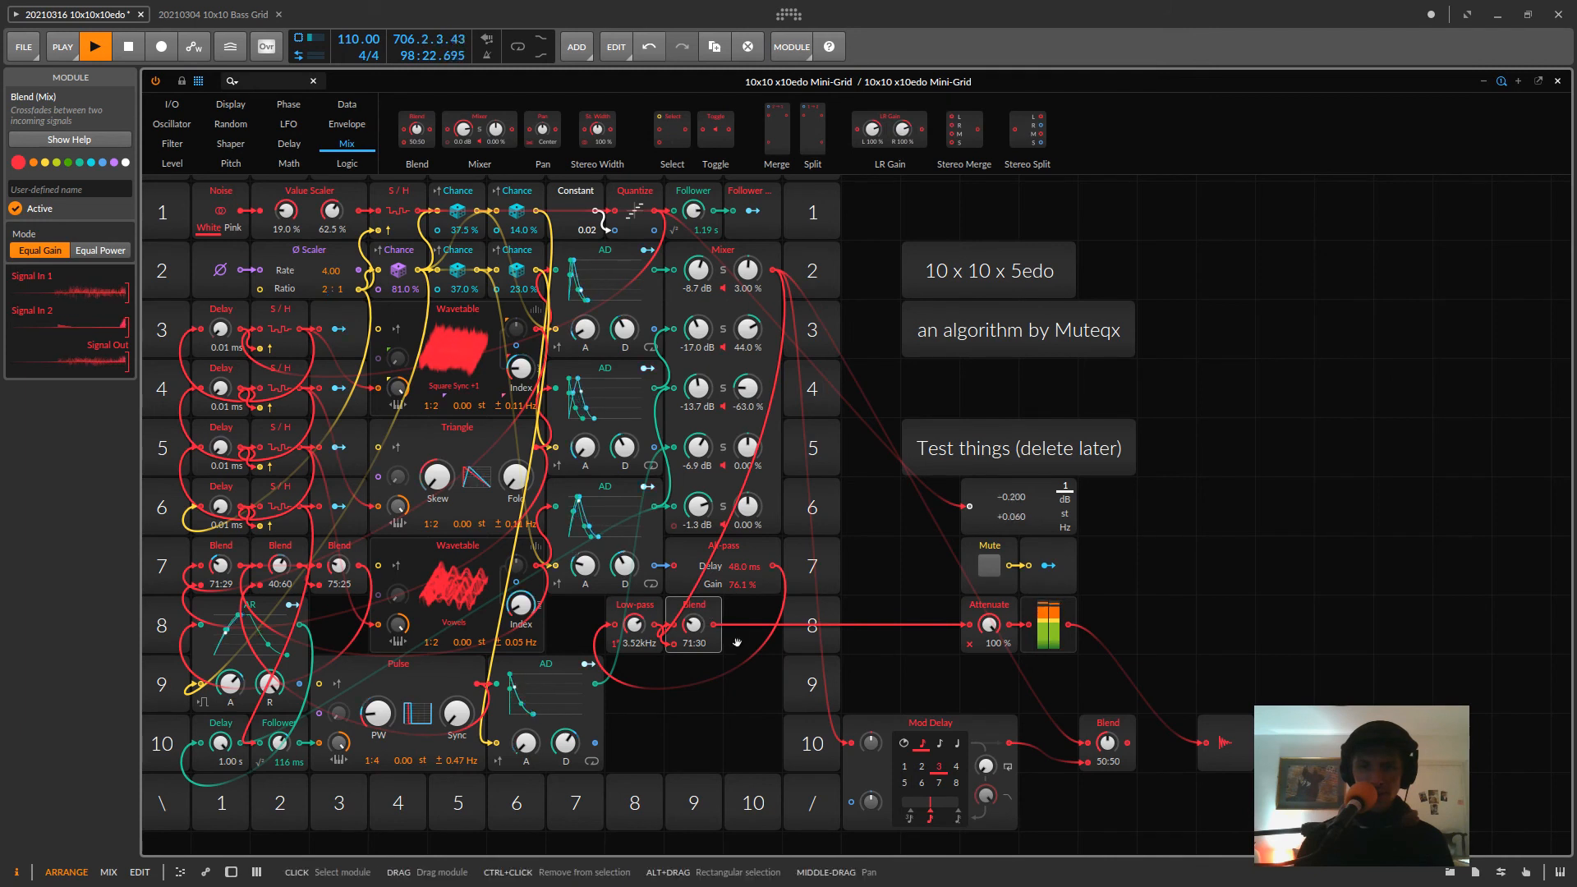
left_click_drag(694, 629, 753, 687)
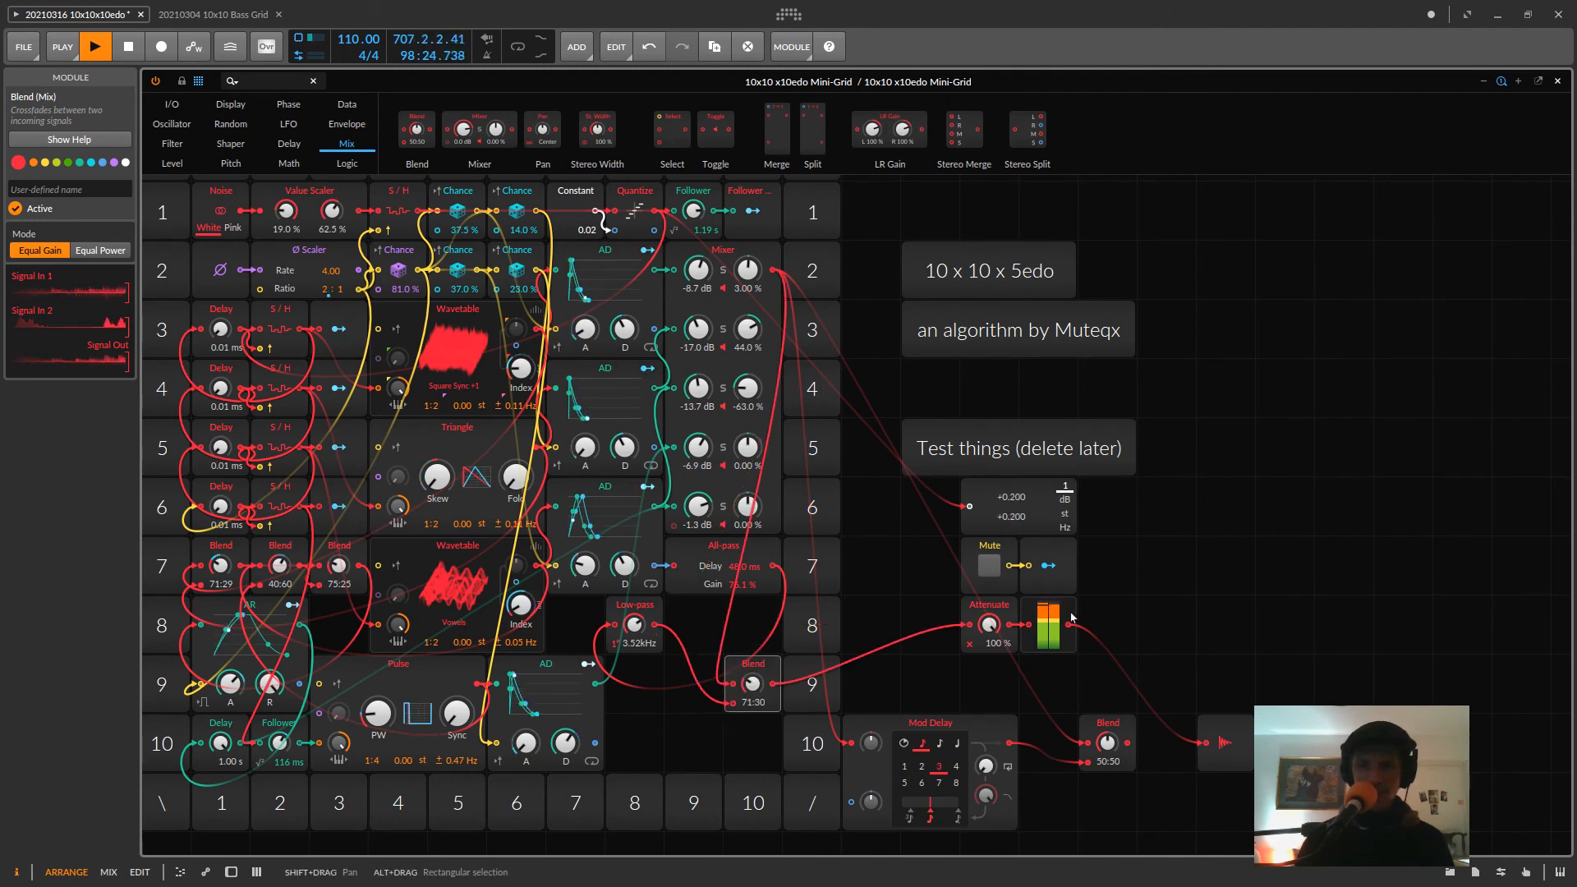
left_click_drag(633, 623, 692, 682)
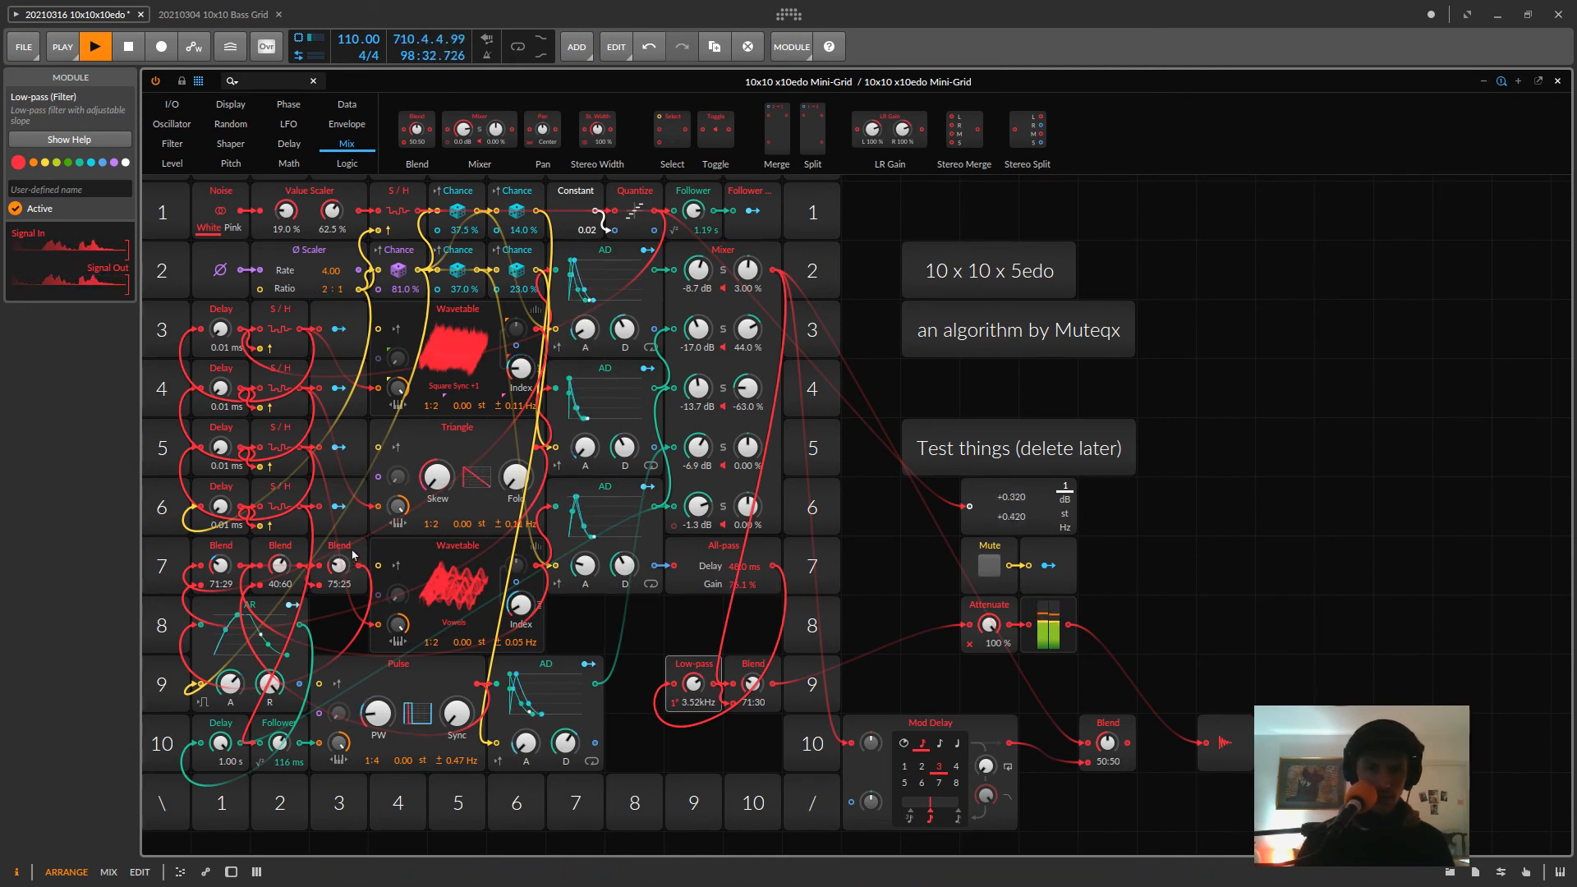
left_click(347, 581)
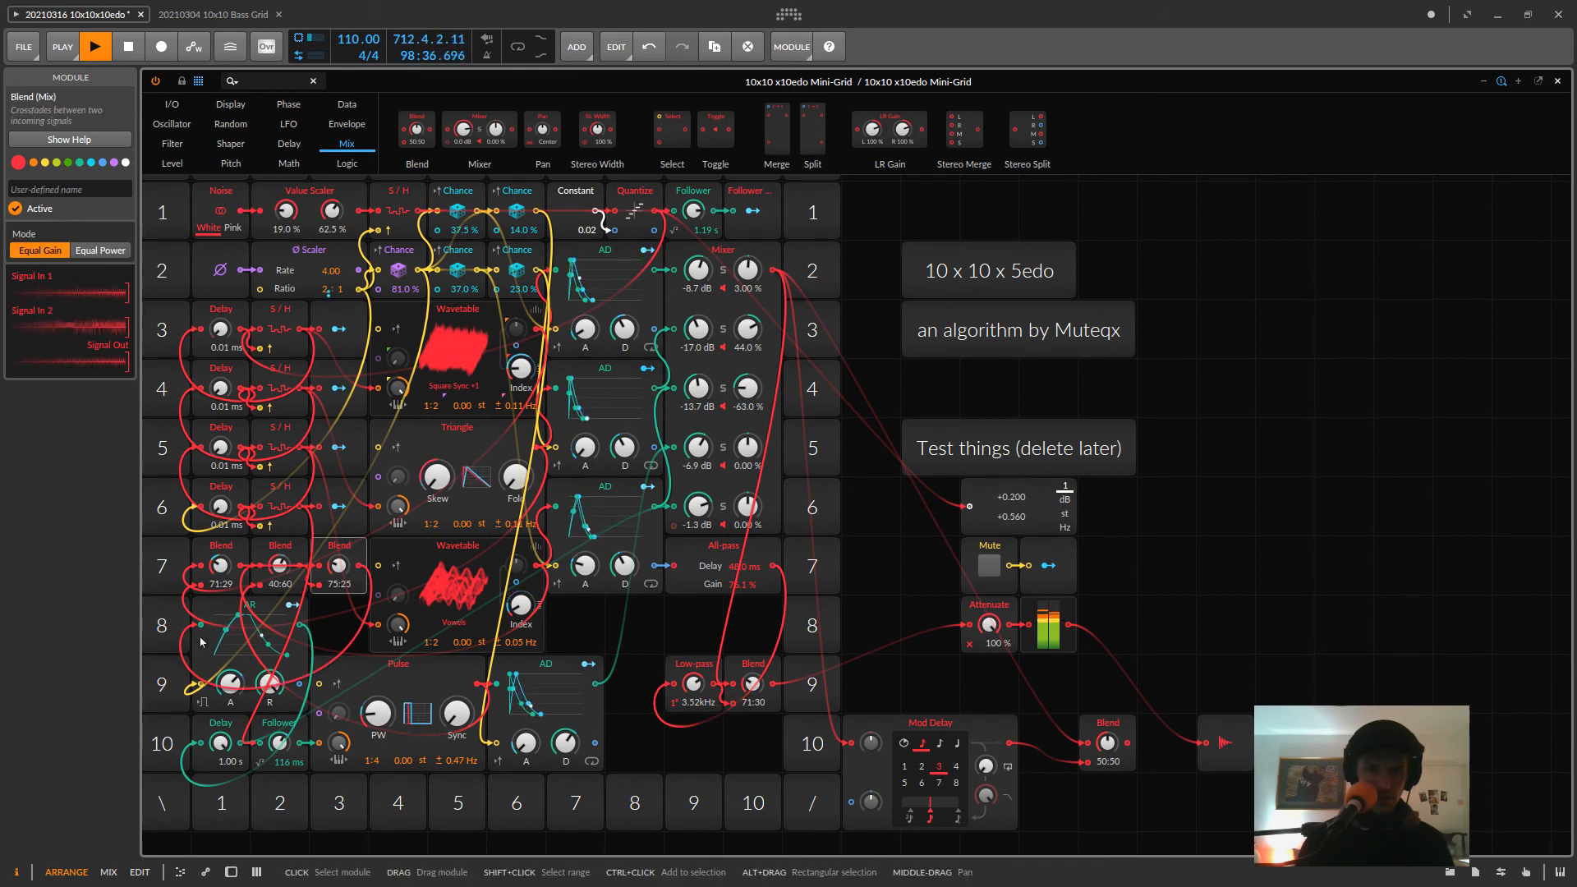
left_click(283, 621)
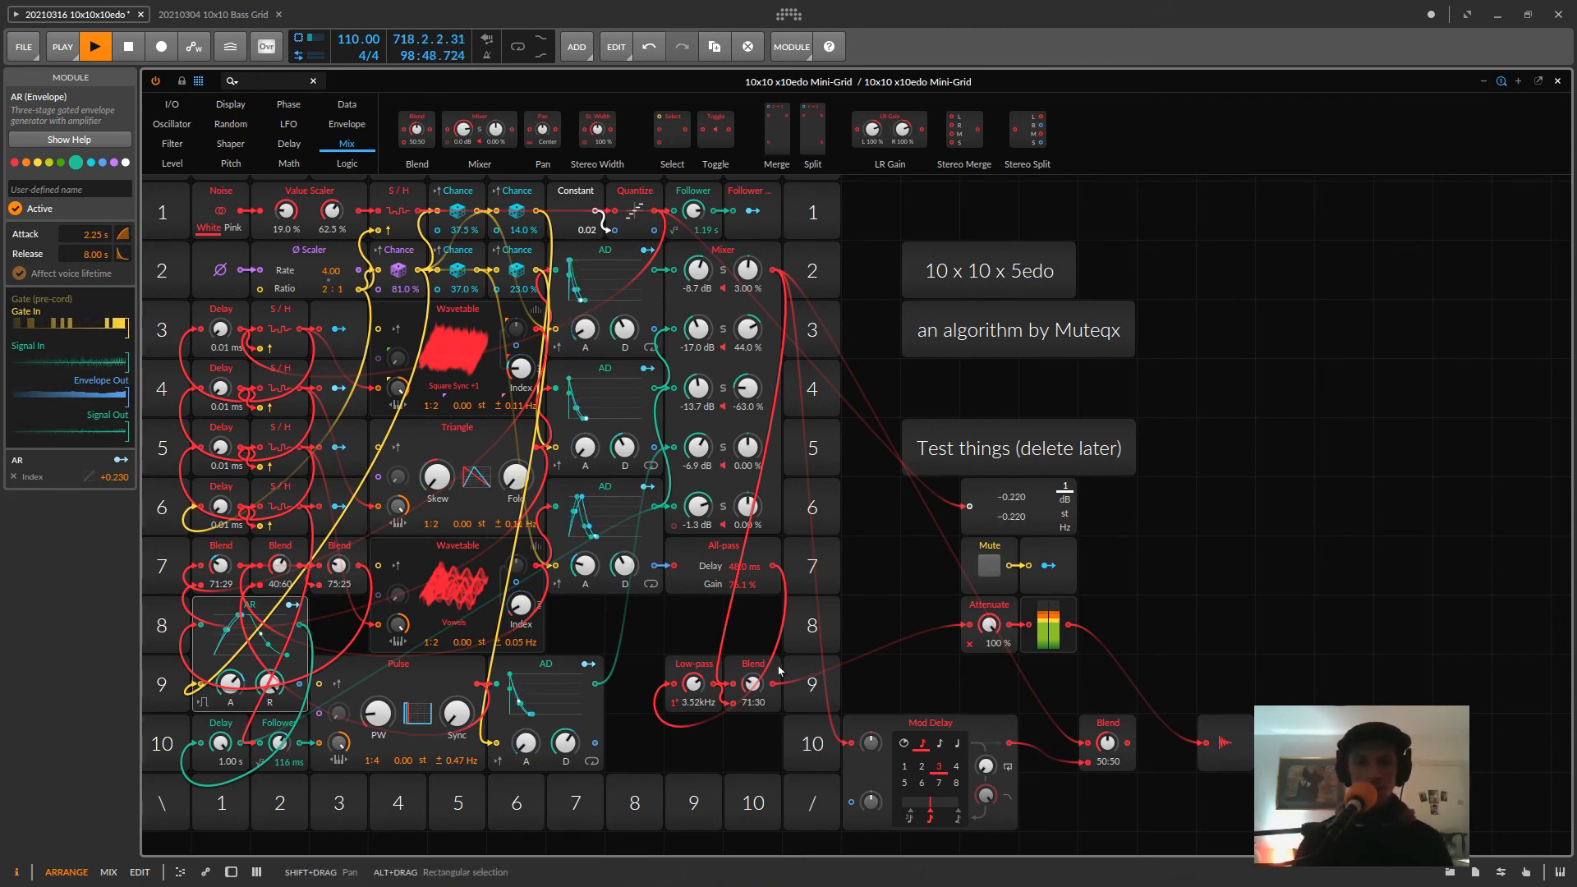
- Place the Low-pass and its 71:30 Blend in row 8, columns 7-8, and route that Blend through the 50:50 Blend into the Attenuate
left_click_drag(697, 669, 645, 633)
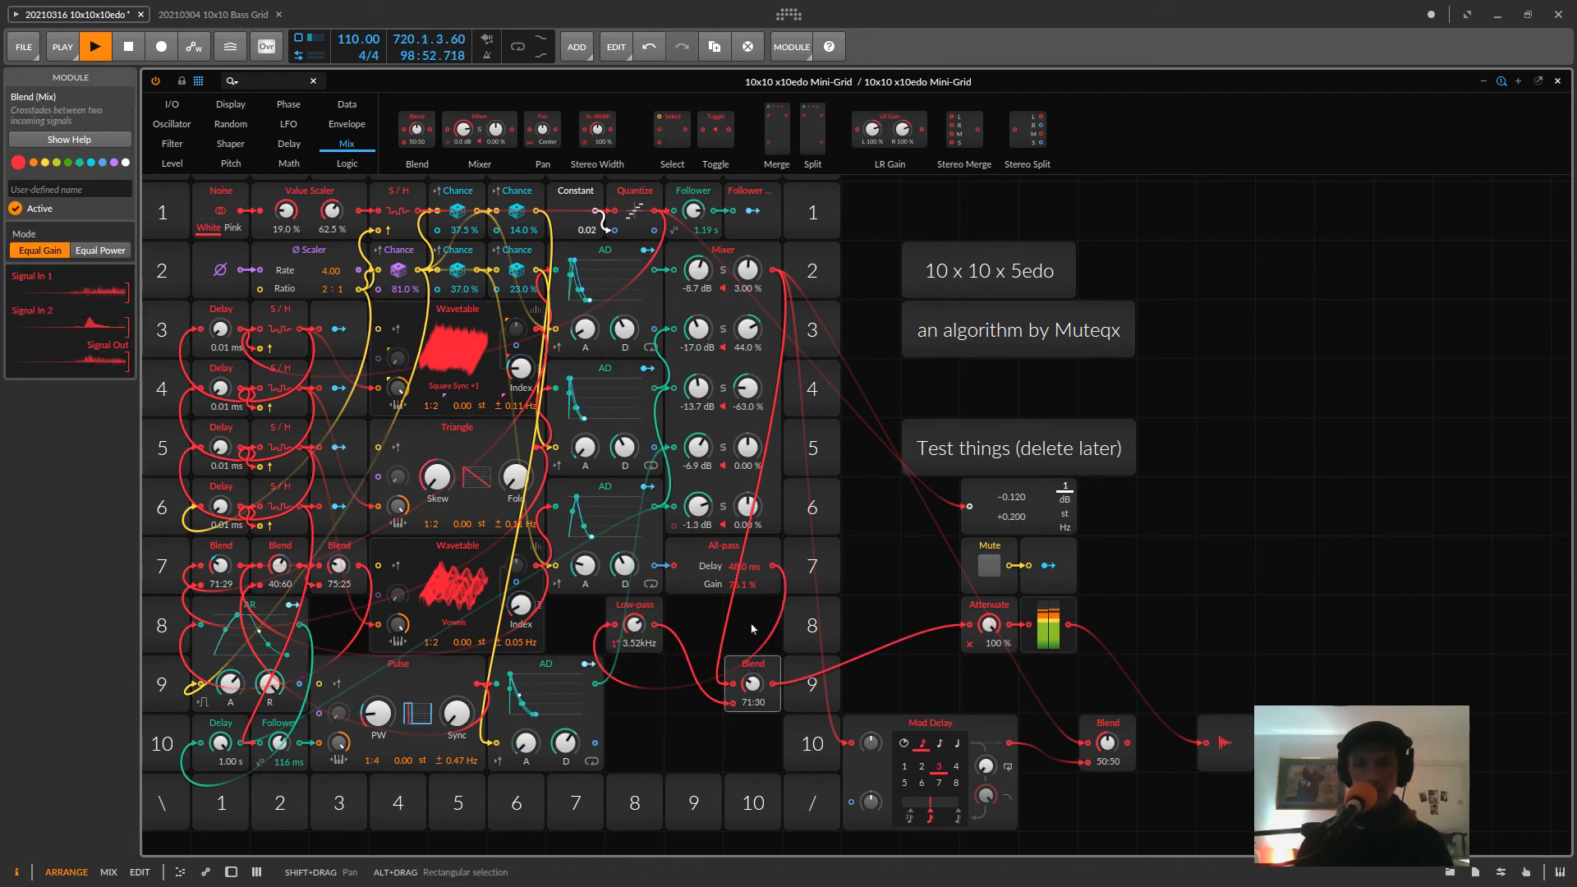
left_click(626, 607)
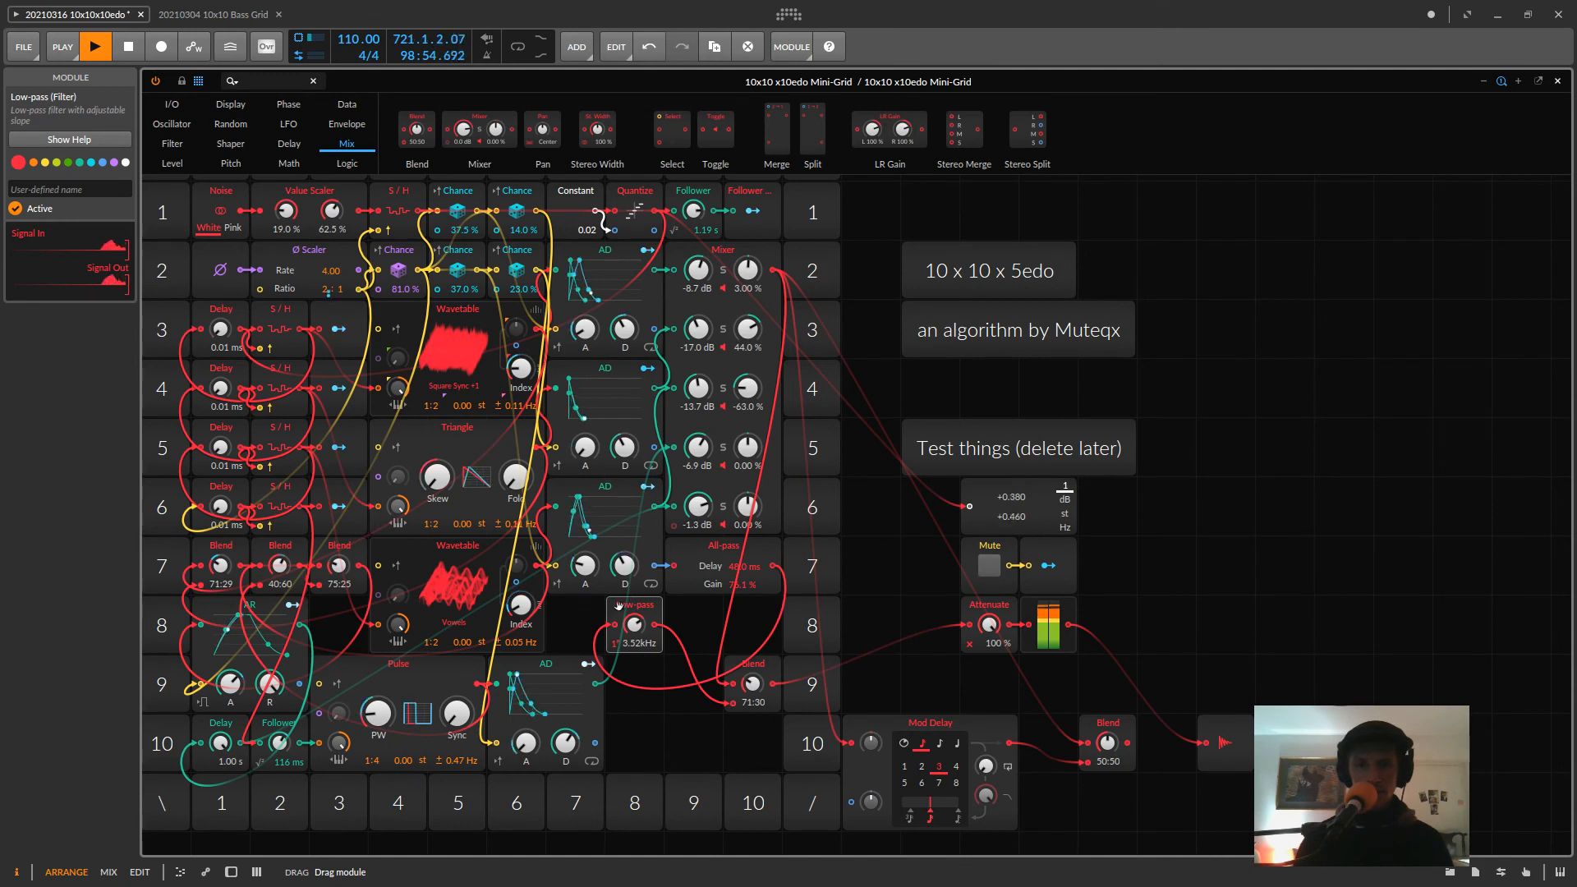
left_click_drag(618, 606, 559, 608)
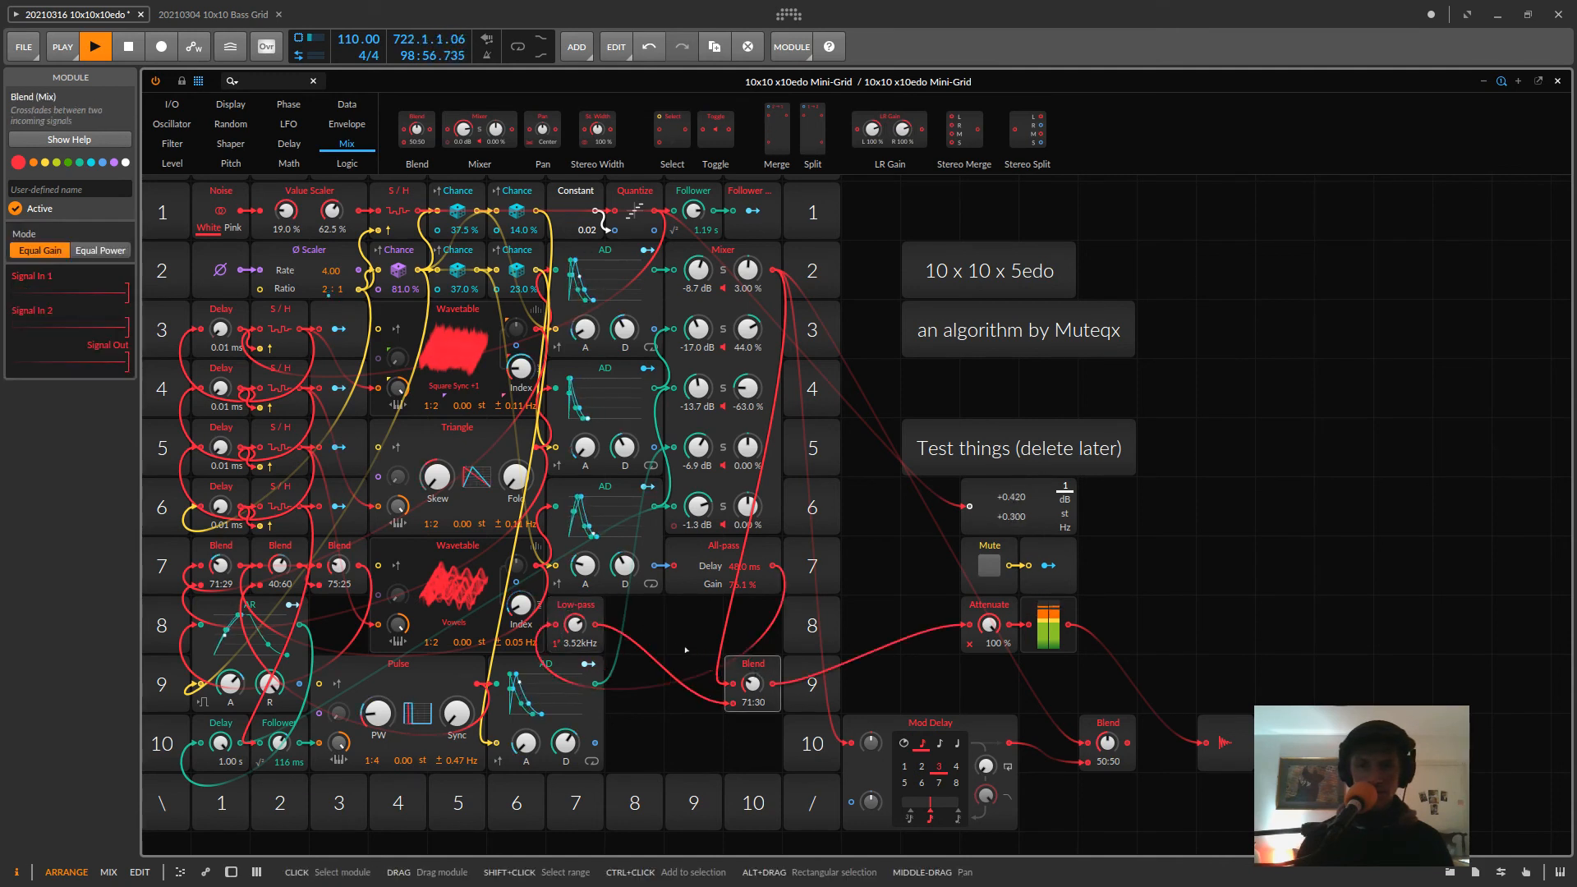
left_click_drag(743, 667, 625, 607)
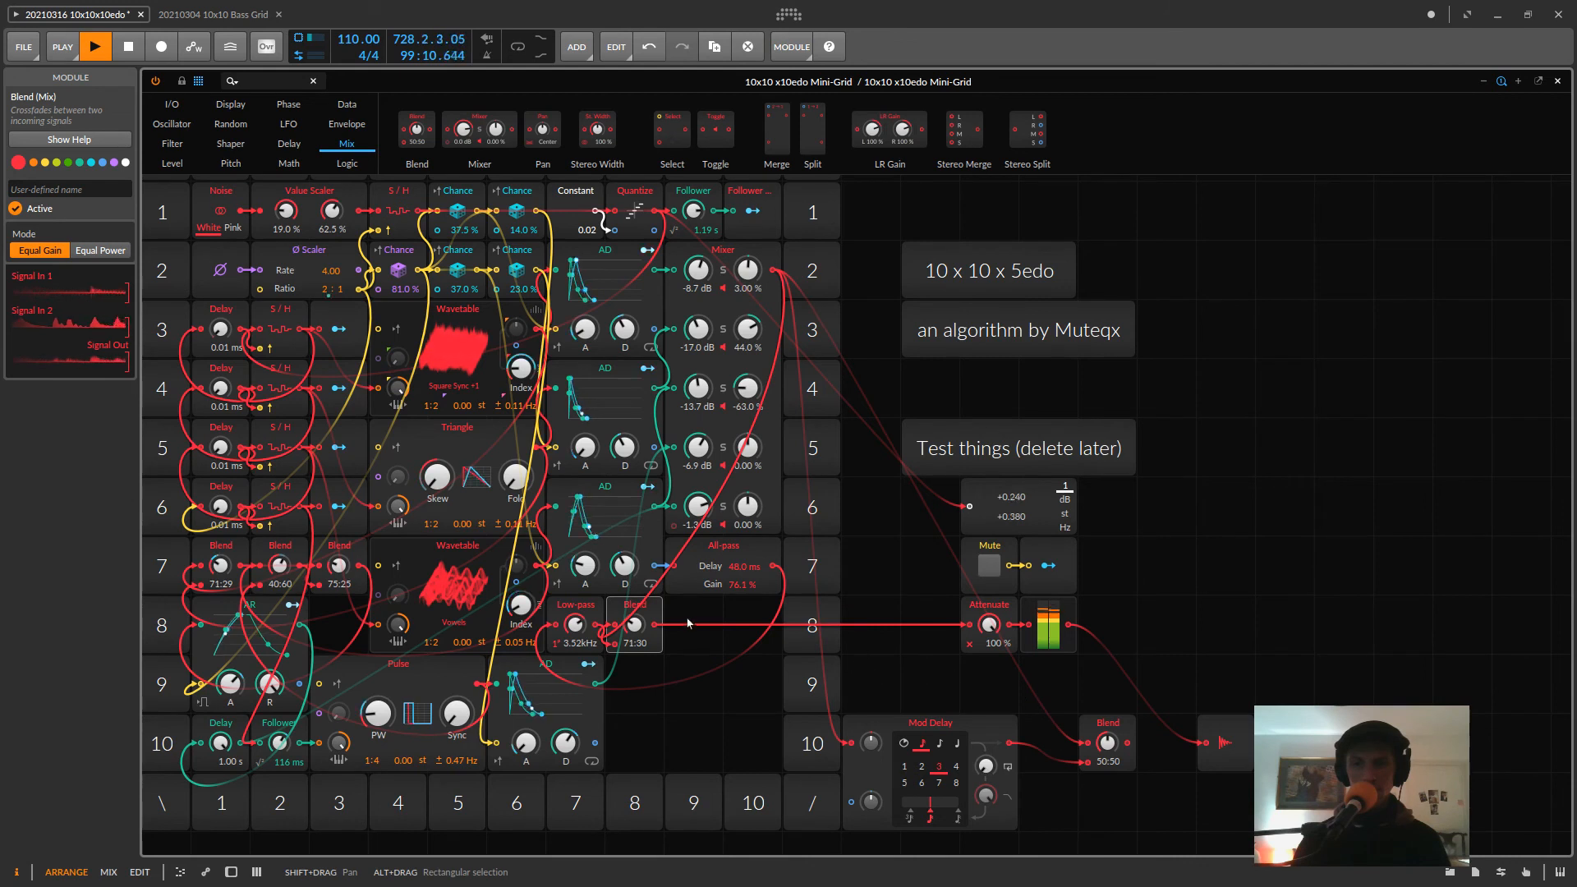
left_click_drag(654, 631, 976, 630)
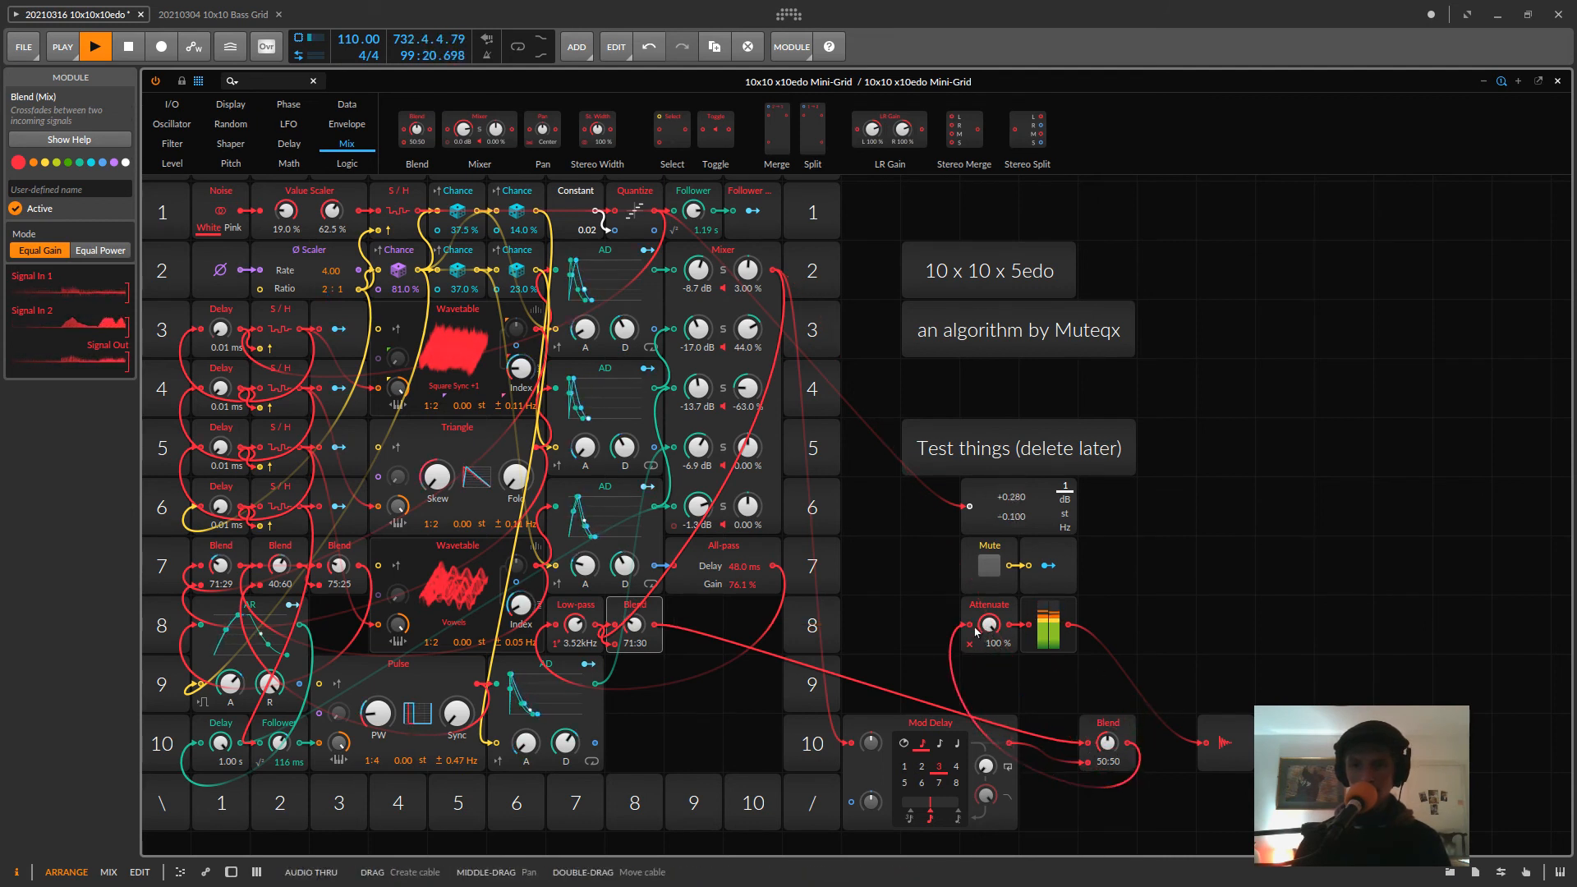
- Place the Mod Delay in rows 9-10, columns 8-10, and the 50:50 Blend in row 8, column 9
left_click_drag(900, 746, 624, 673)
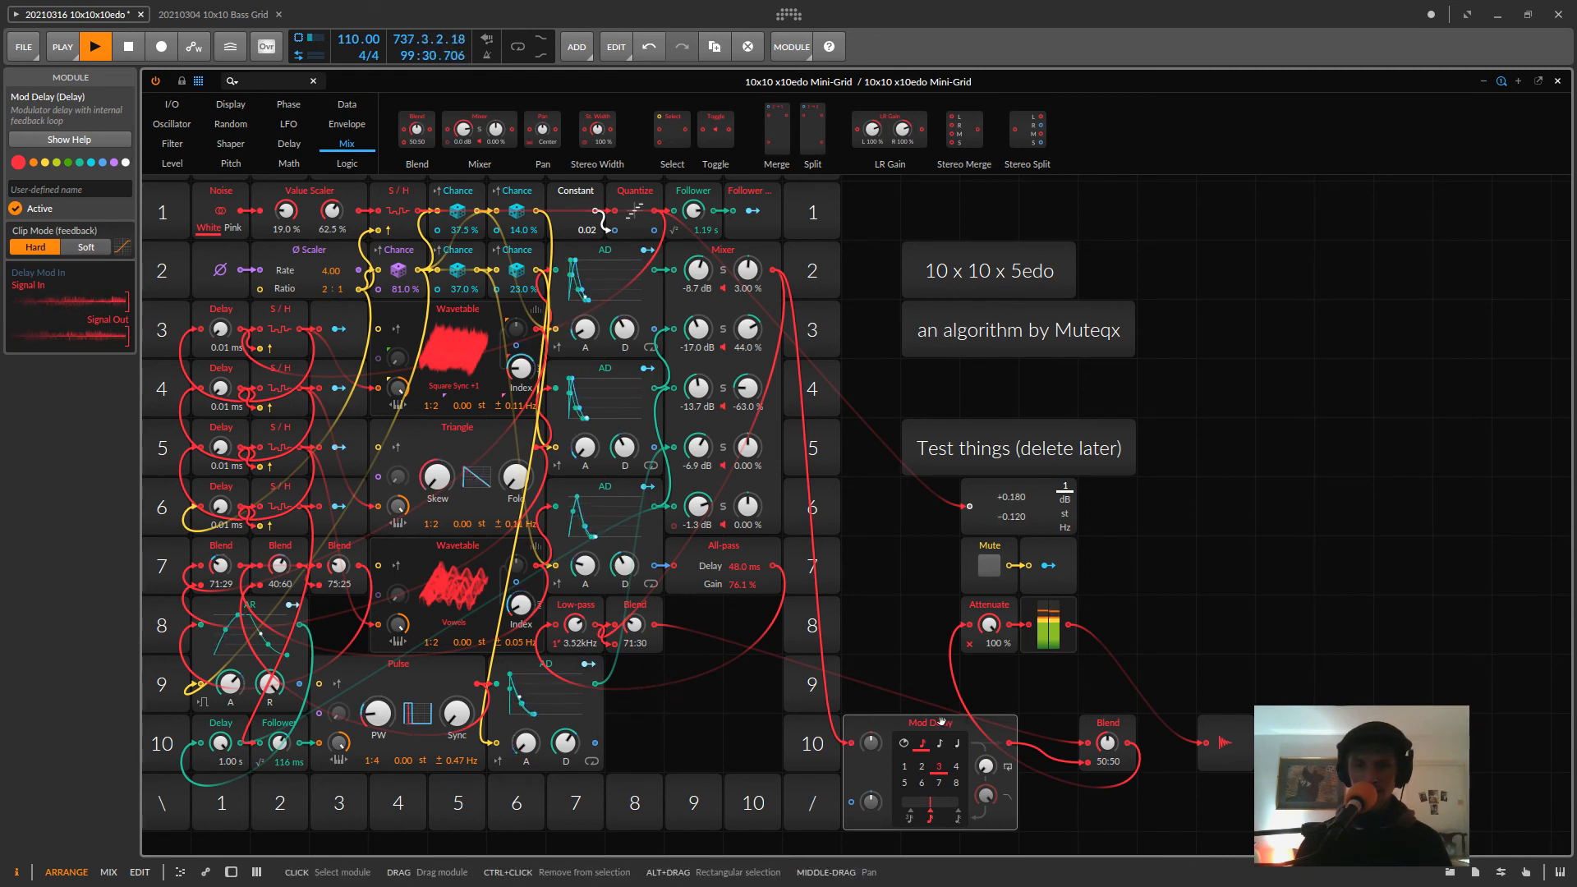
left_click_drag(938, 721, 672, 685)
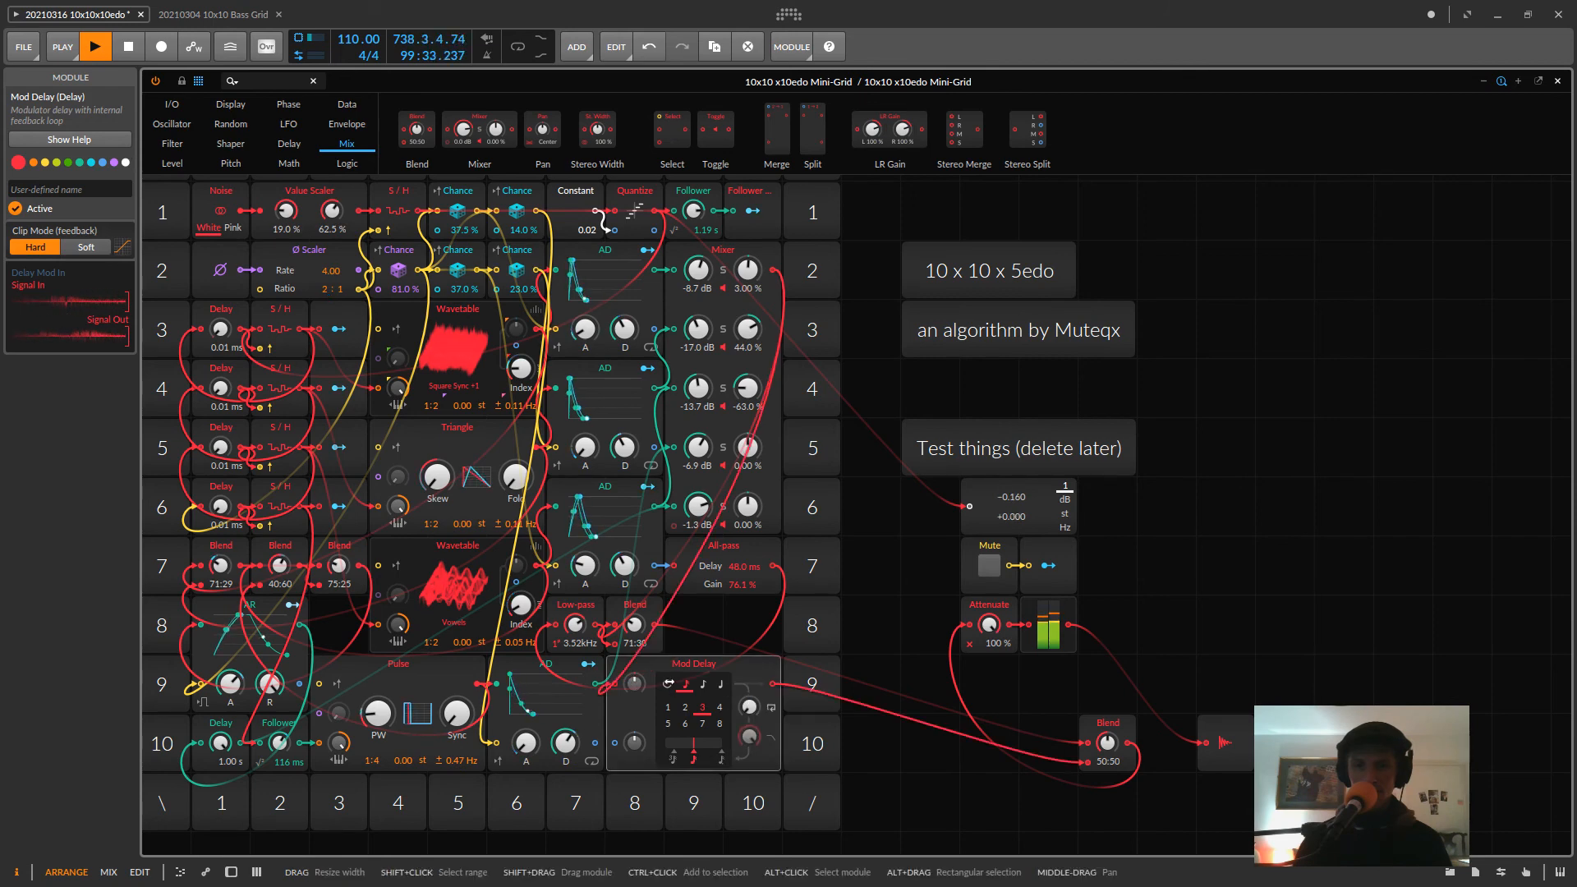
left_click(1079, 706)
left_click(1113, 723)
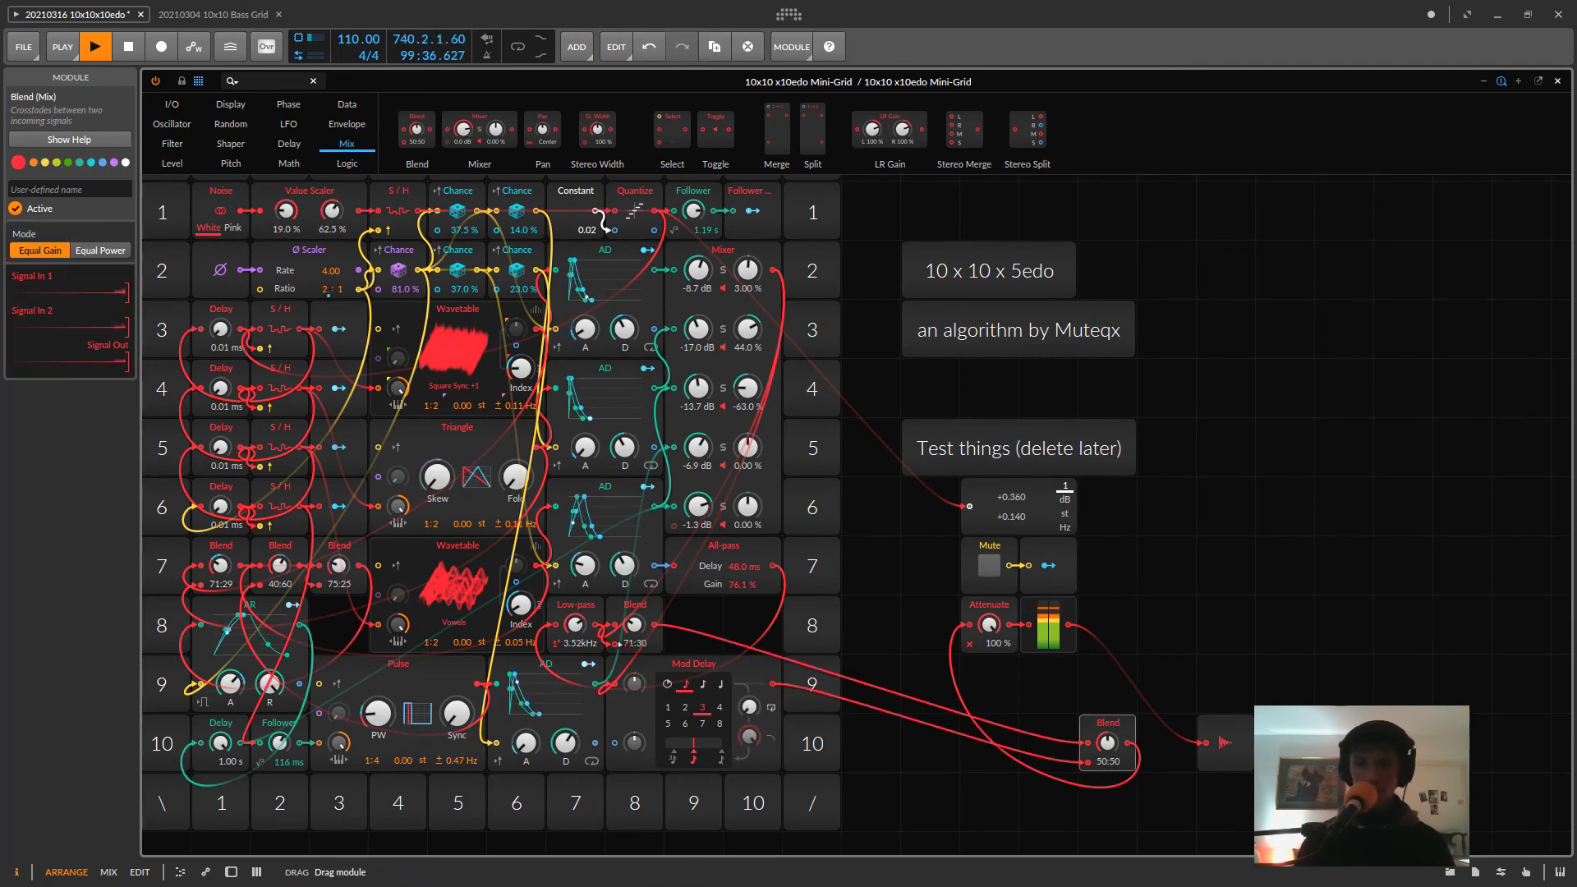
left_click_drag(1108, 722, 694, 606)
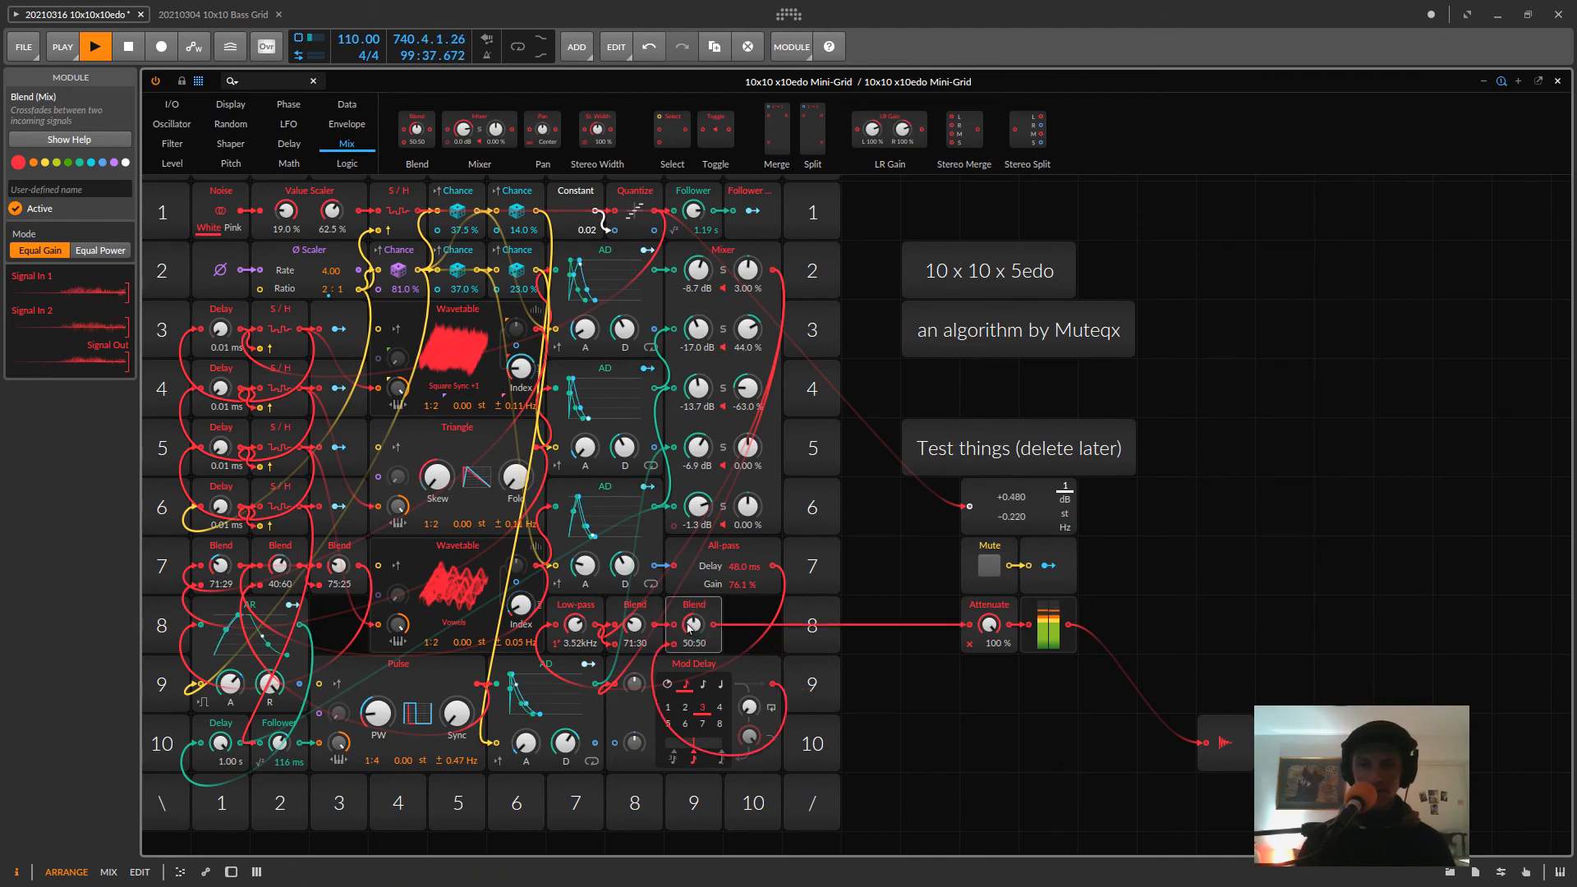
- Move the Audio Out into row 8, column 10, beside the 50:50 Blend
left_click(1233, 737)
left_click_drag(1224, 743, 752, 625)
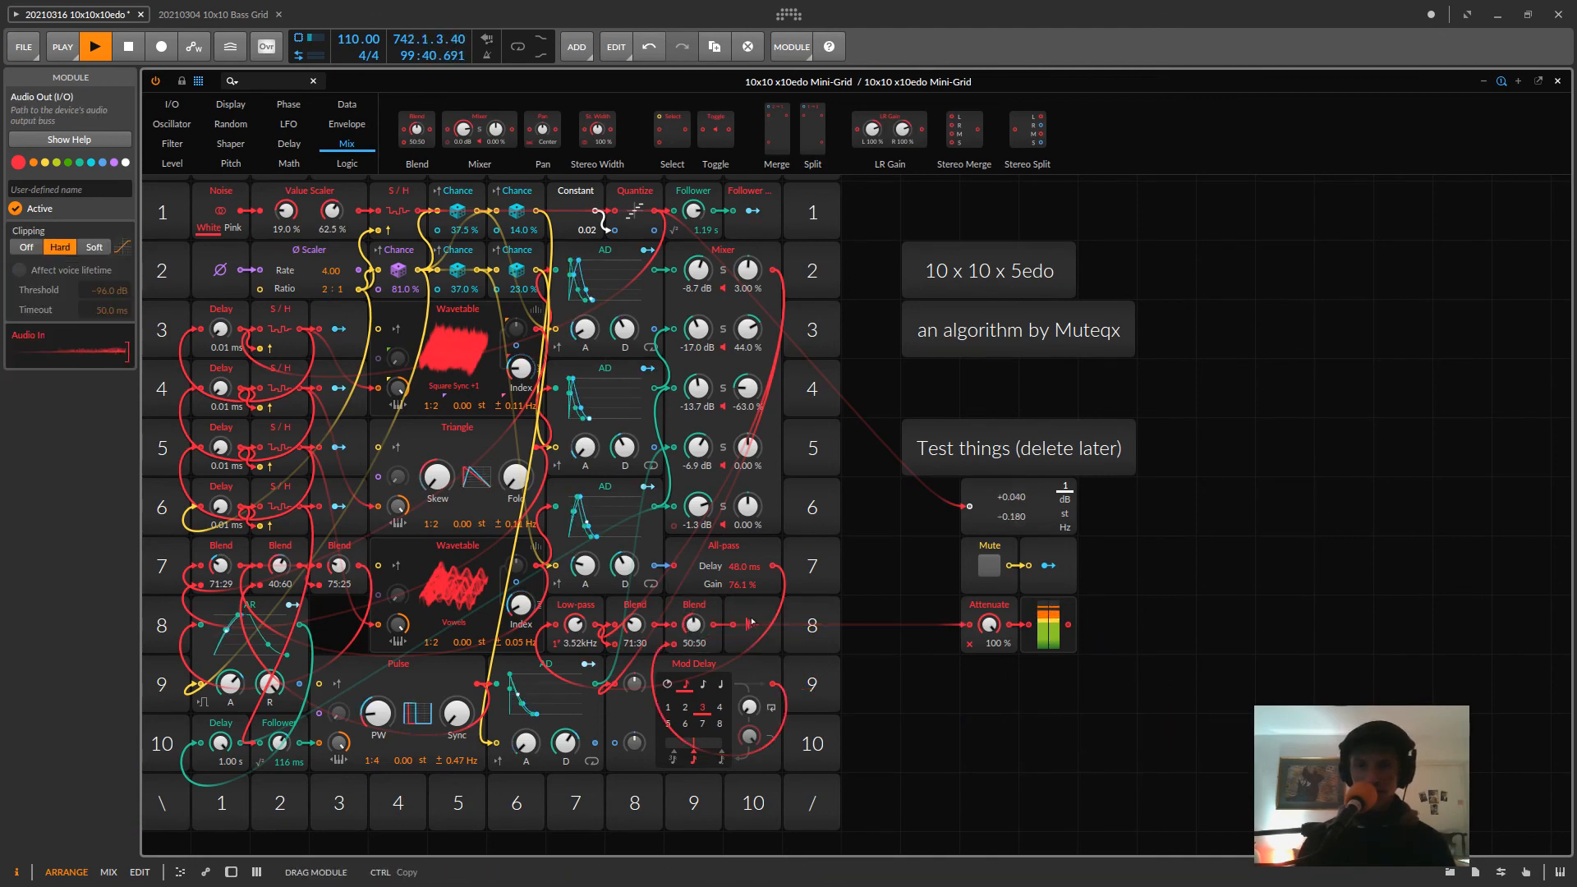
left_click(1106, 742)
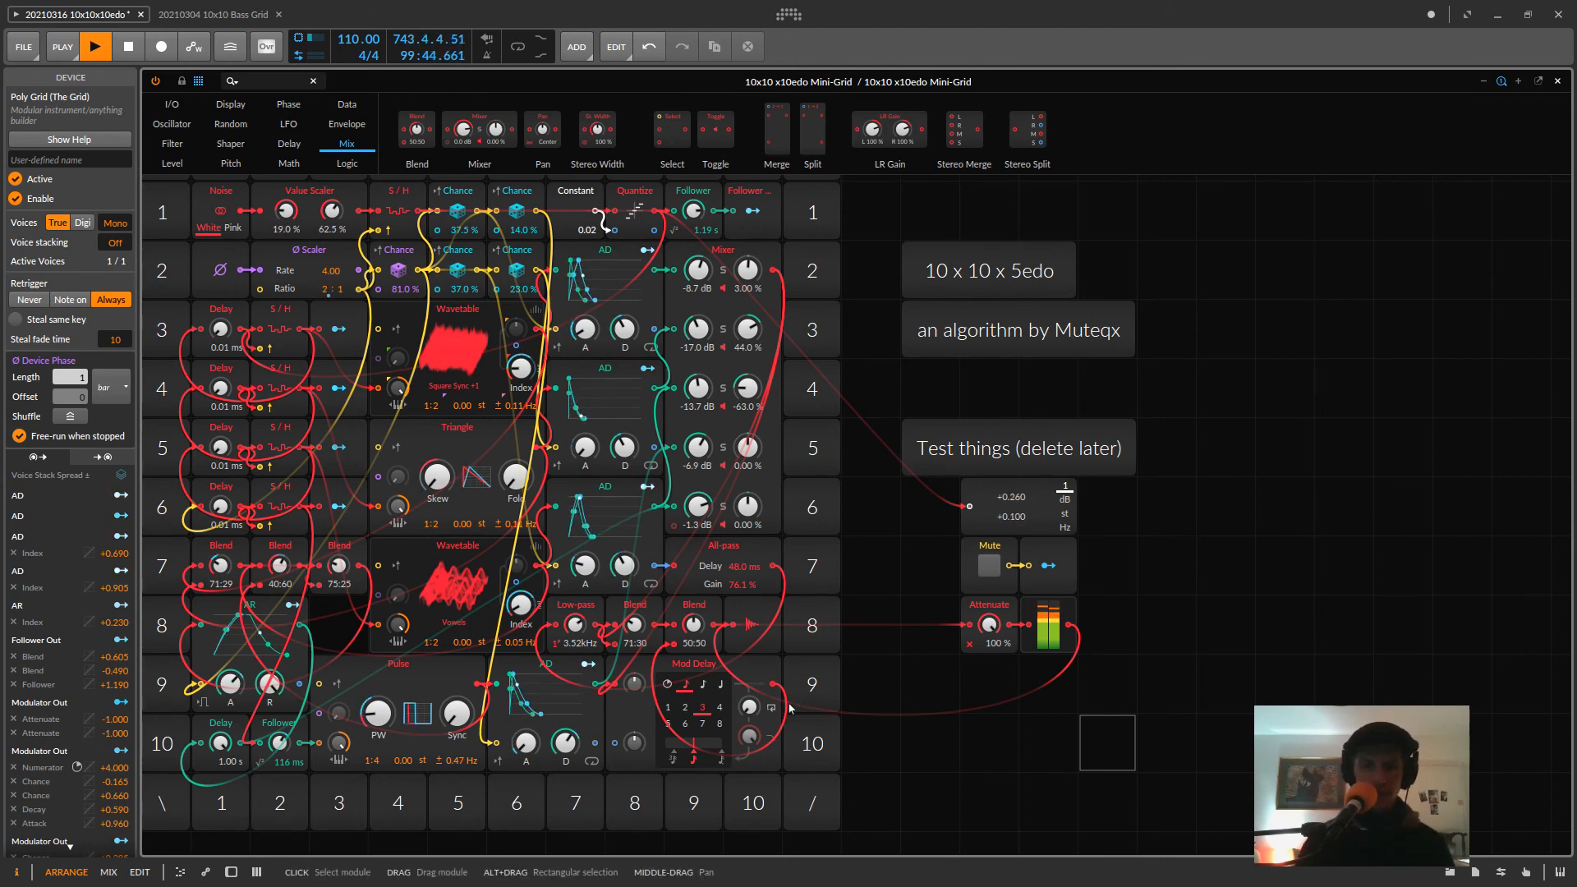
- Set the Mod Delay's feedback to 33.0 %
mouse_move(749, 707)
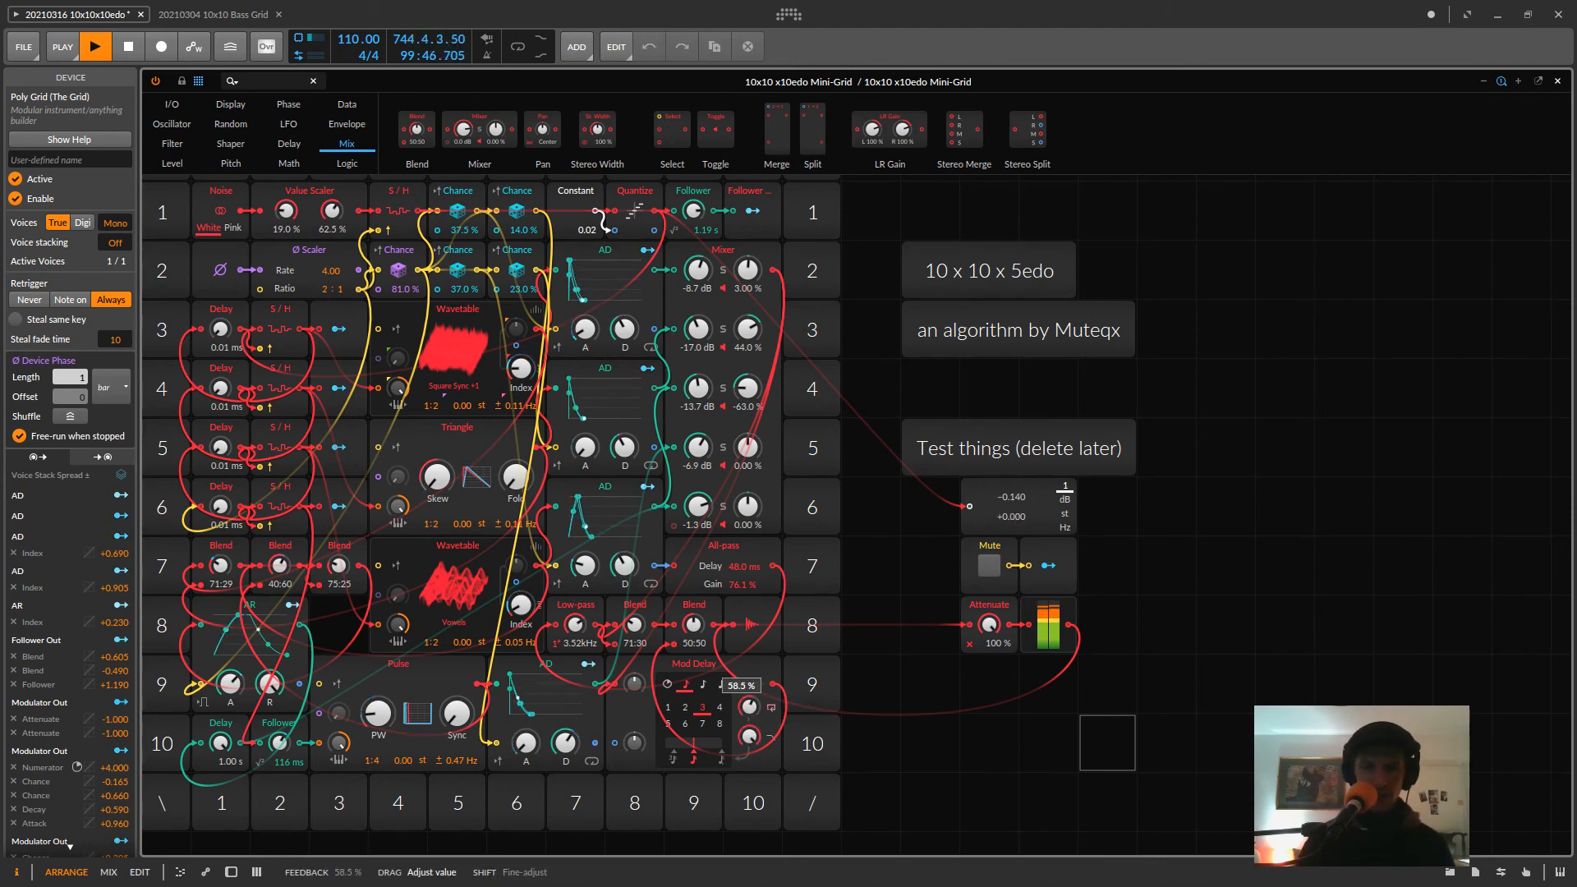
left_click_drag(750, 707, 749, 707)
left_click(749, 706)
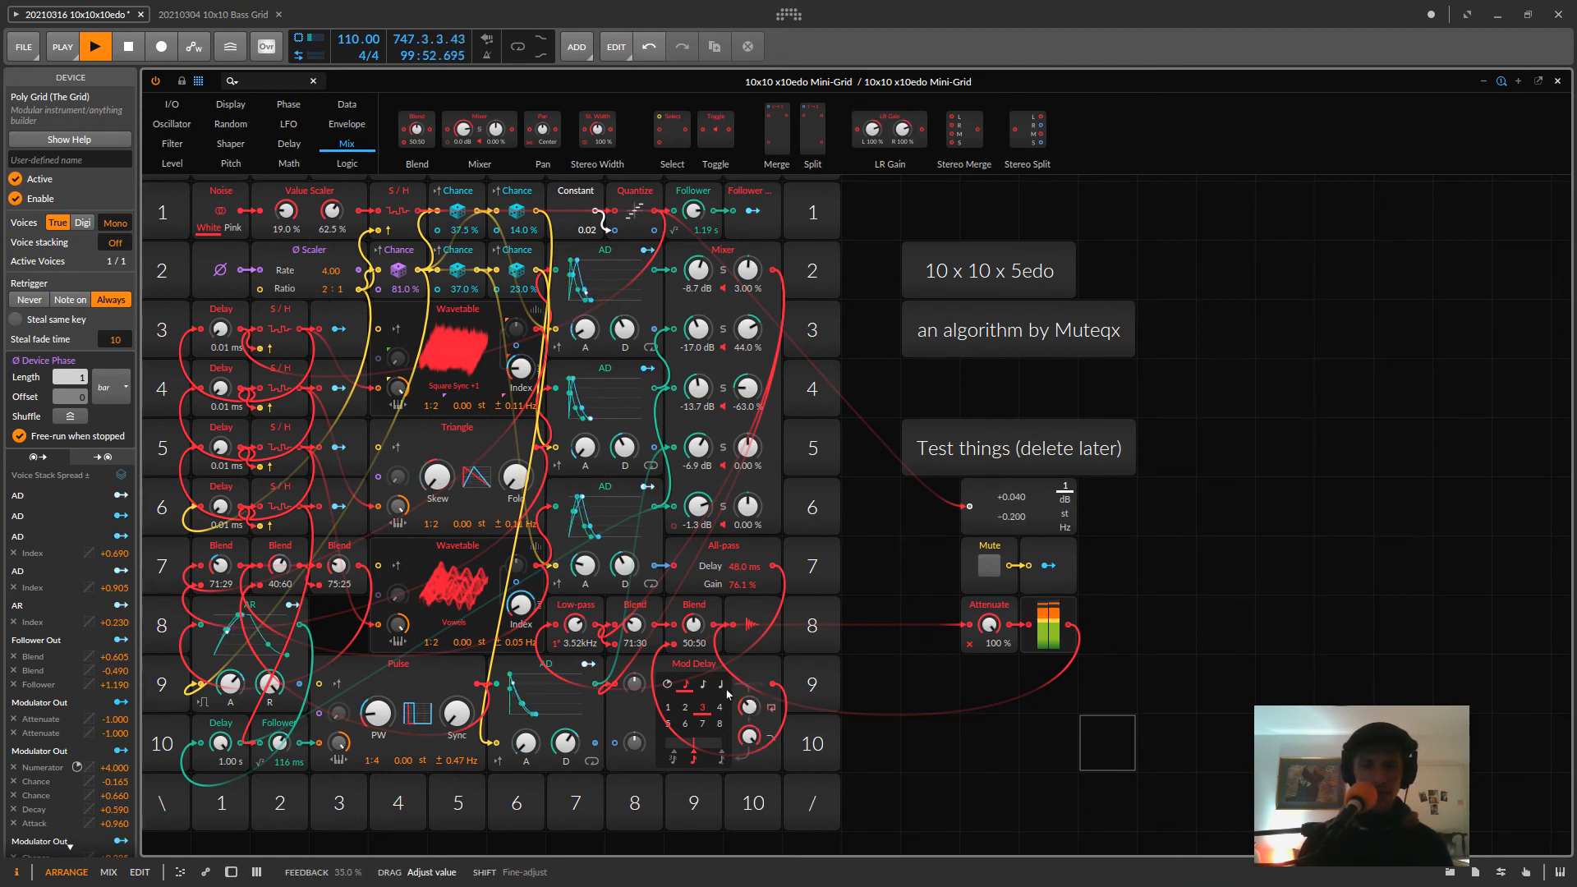
- Name the Blend in row 8, column 9 "Delay w/d" and set its mix to 83:18
mouse_move(694, 624)
left_mouse_down()
mouse_move(694, 608)
mouse_move(694, 657)
mouse_move(696, 624)
left_mouse_up()
left_click(696, 605)
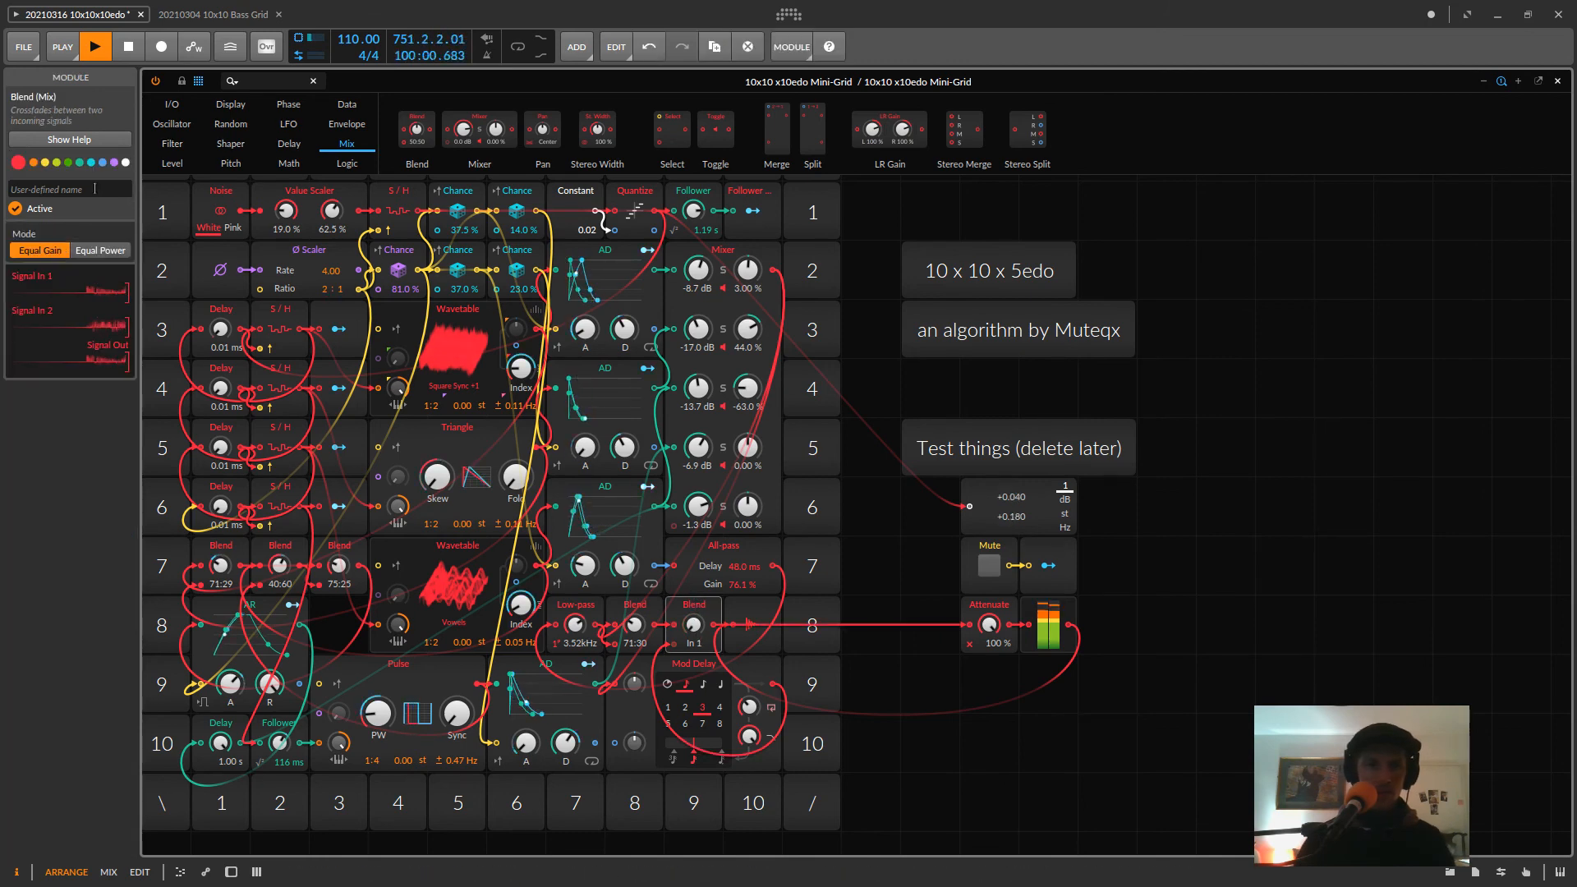
type("Dela")
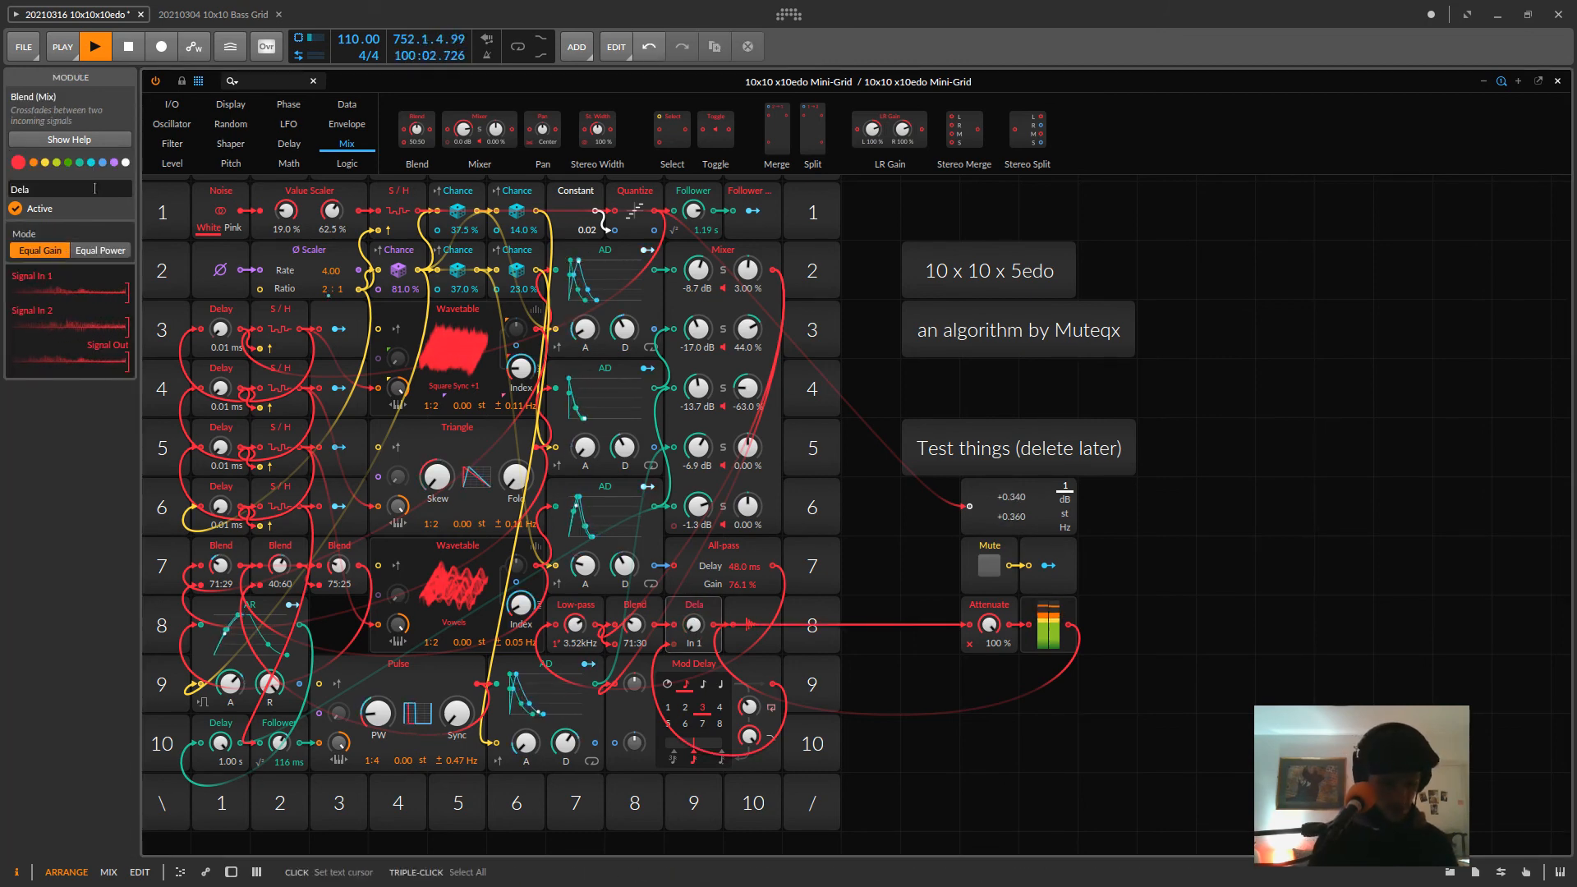
type("y w/d")
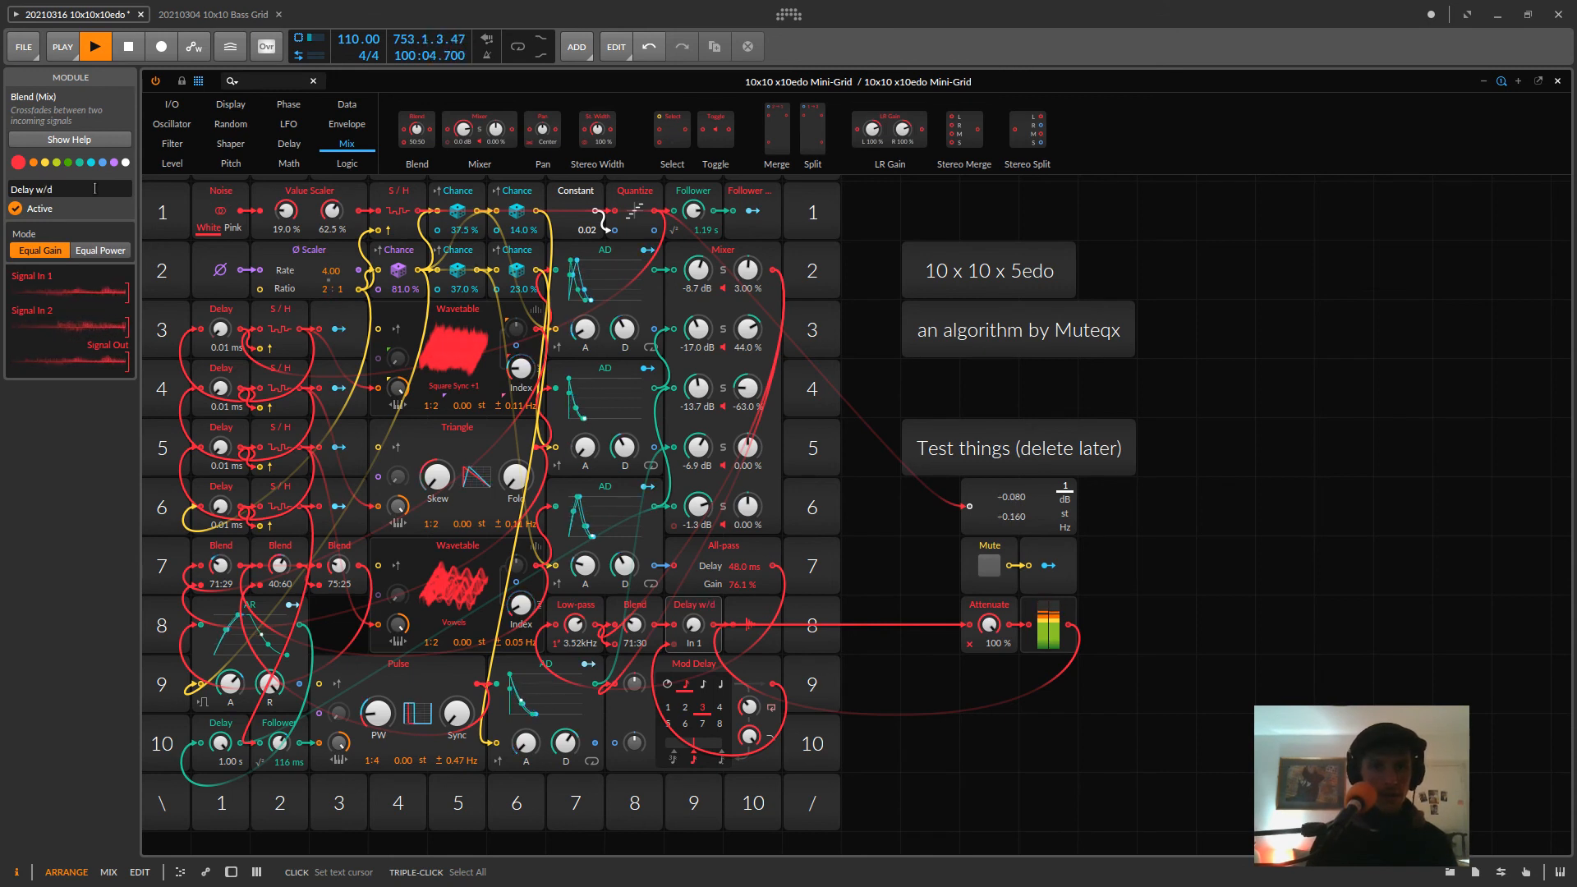
mouse_move(694, 624)
left_mouse_down()
mouse_move(694, 608)
mouse_move(691, 629)
left_mouse_up()
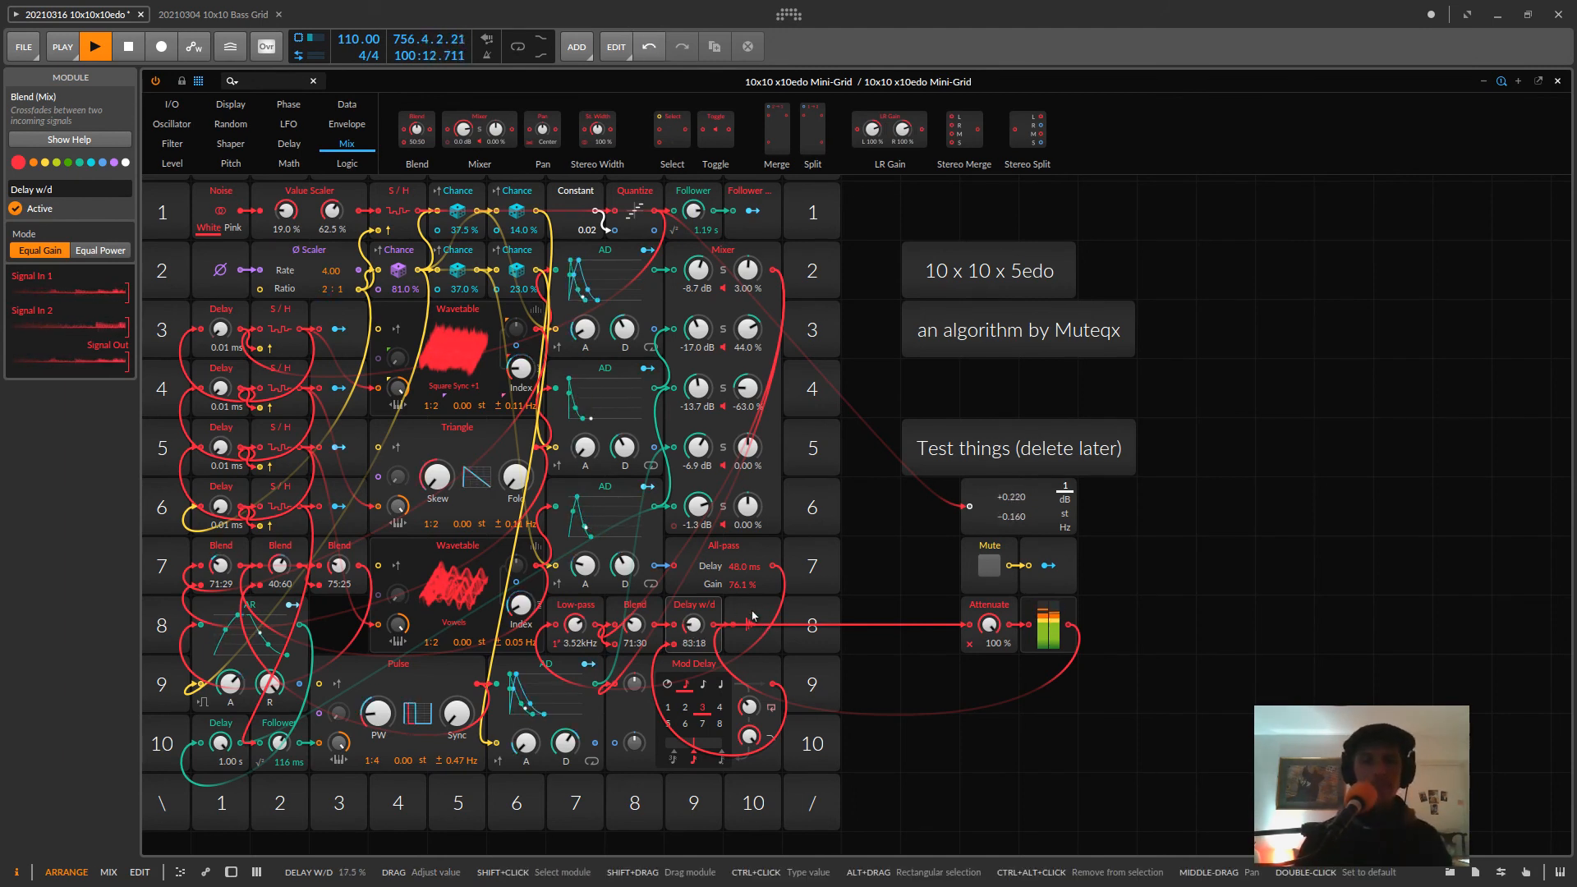
- Modulate the Delay w/d mix from the Follower Out by +0.405 and set the row 1 Follower's time to 2.06 s
left_click(752, 211)
left_click_drag(689, 620, 692, 609)
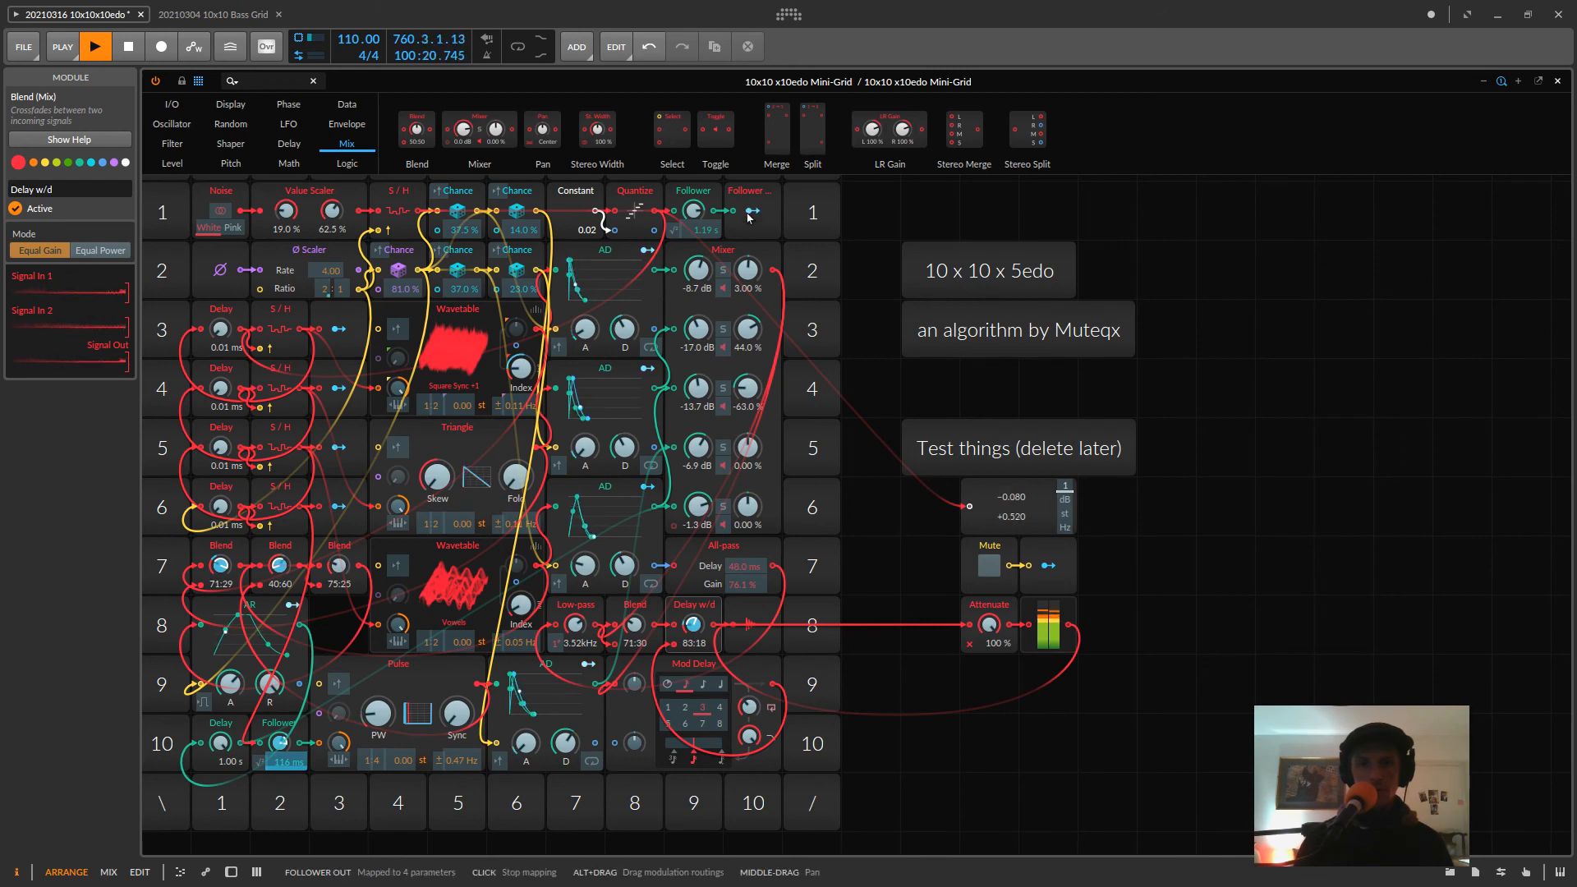
left_click(749, 216)
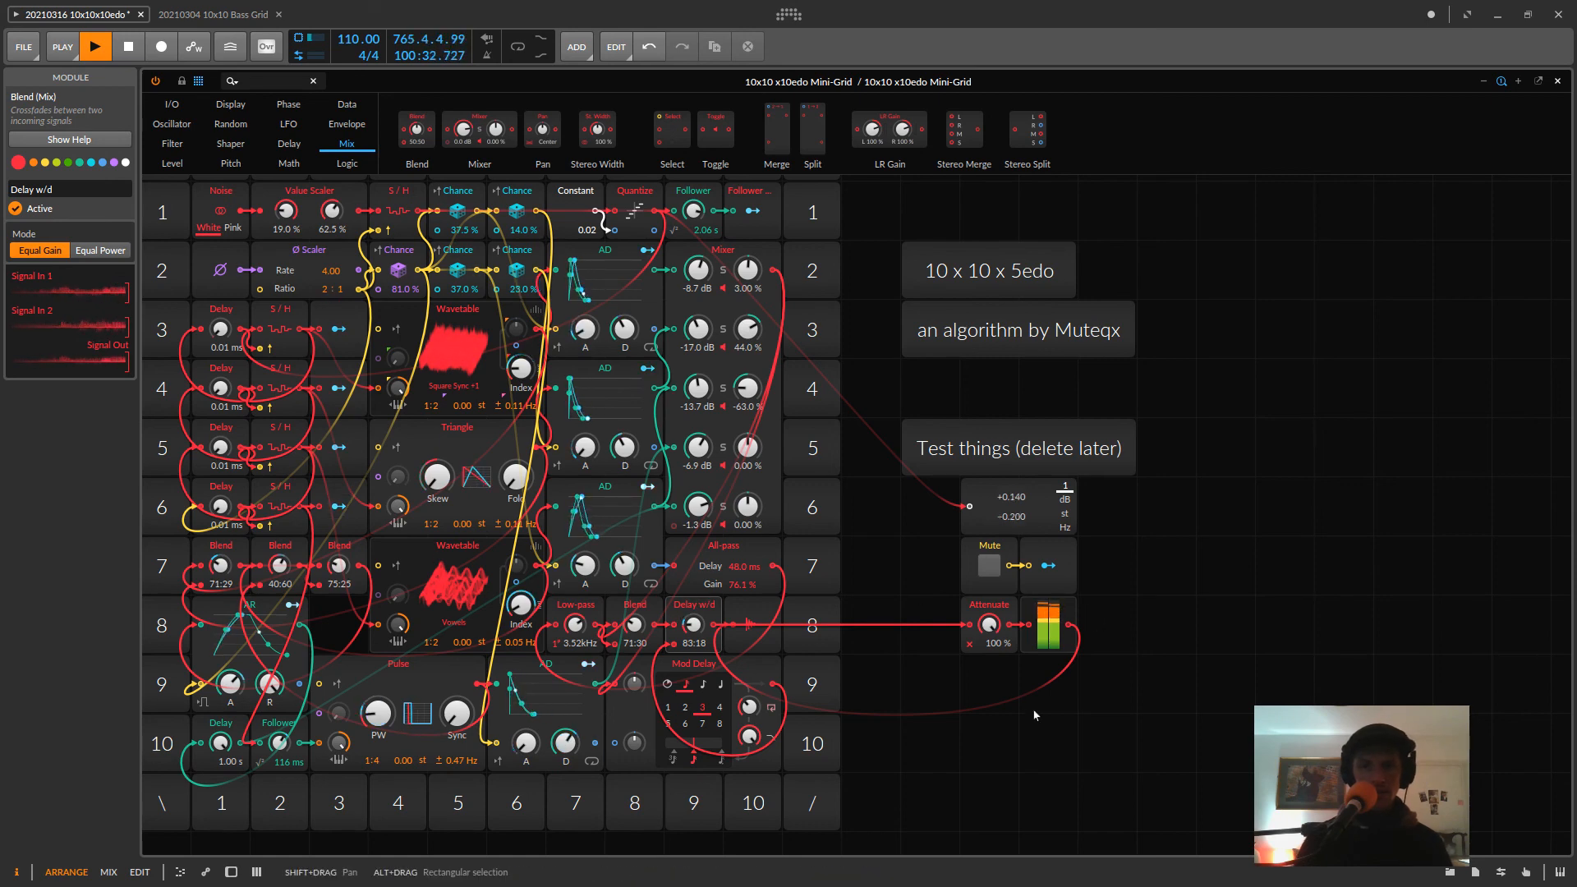
- Save the project
left_click(936, 743)
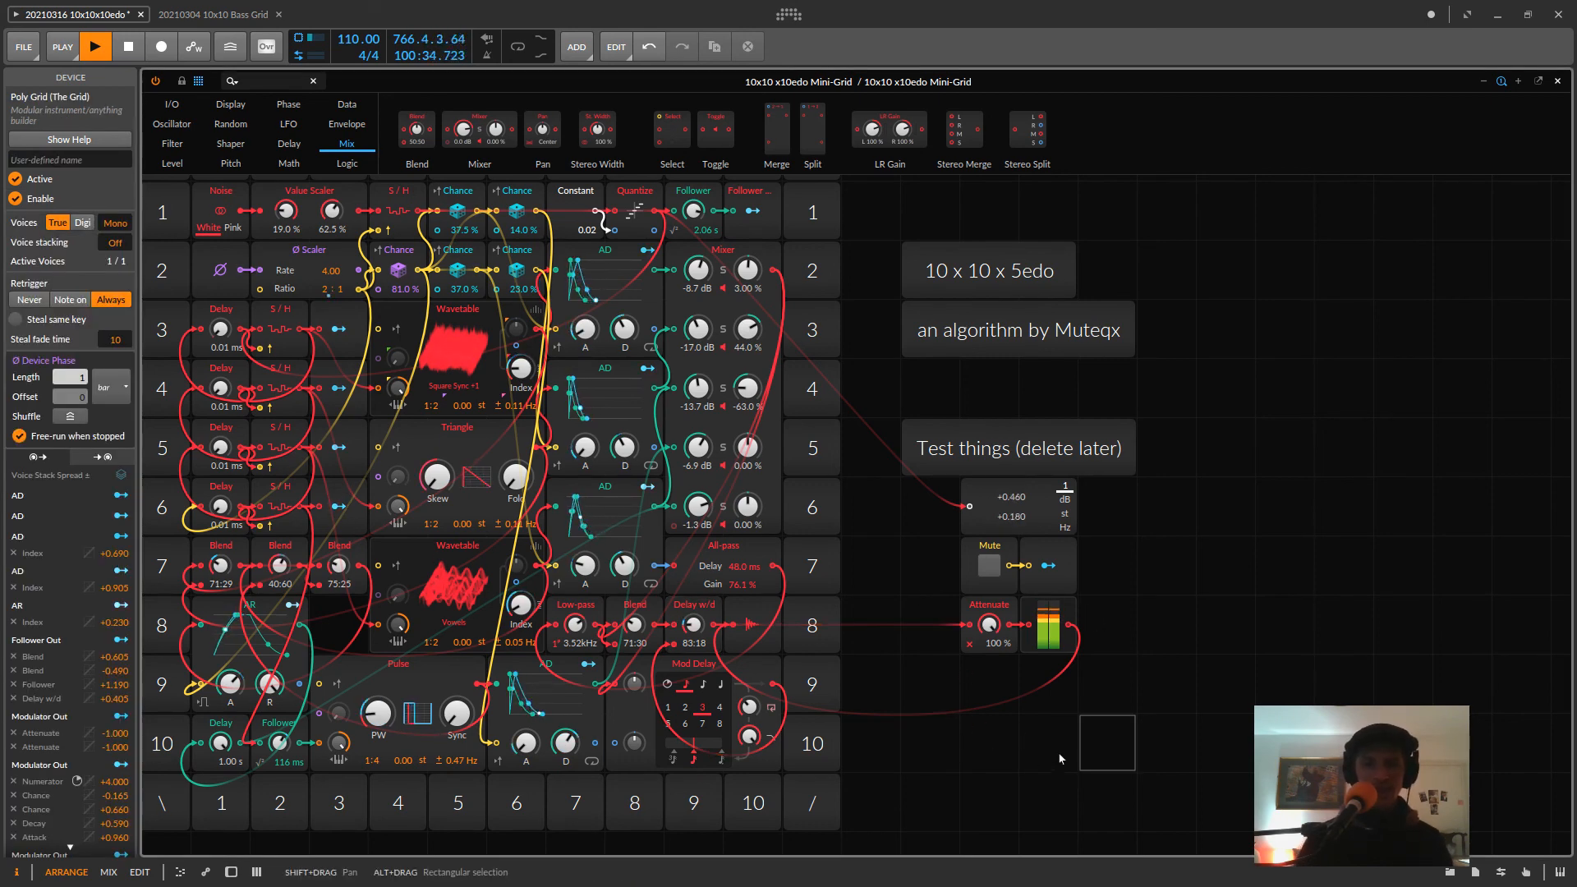
left_click(1100, 747)
left_click_drag(1100, 762, 1218, 781)
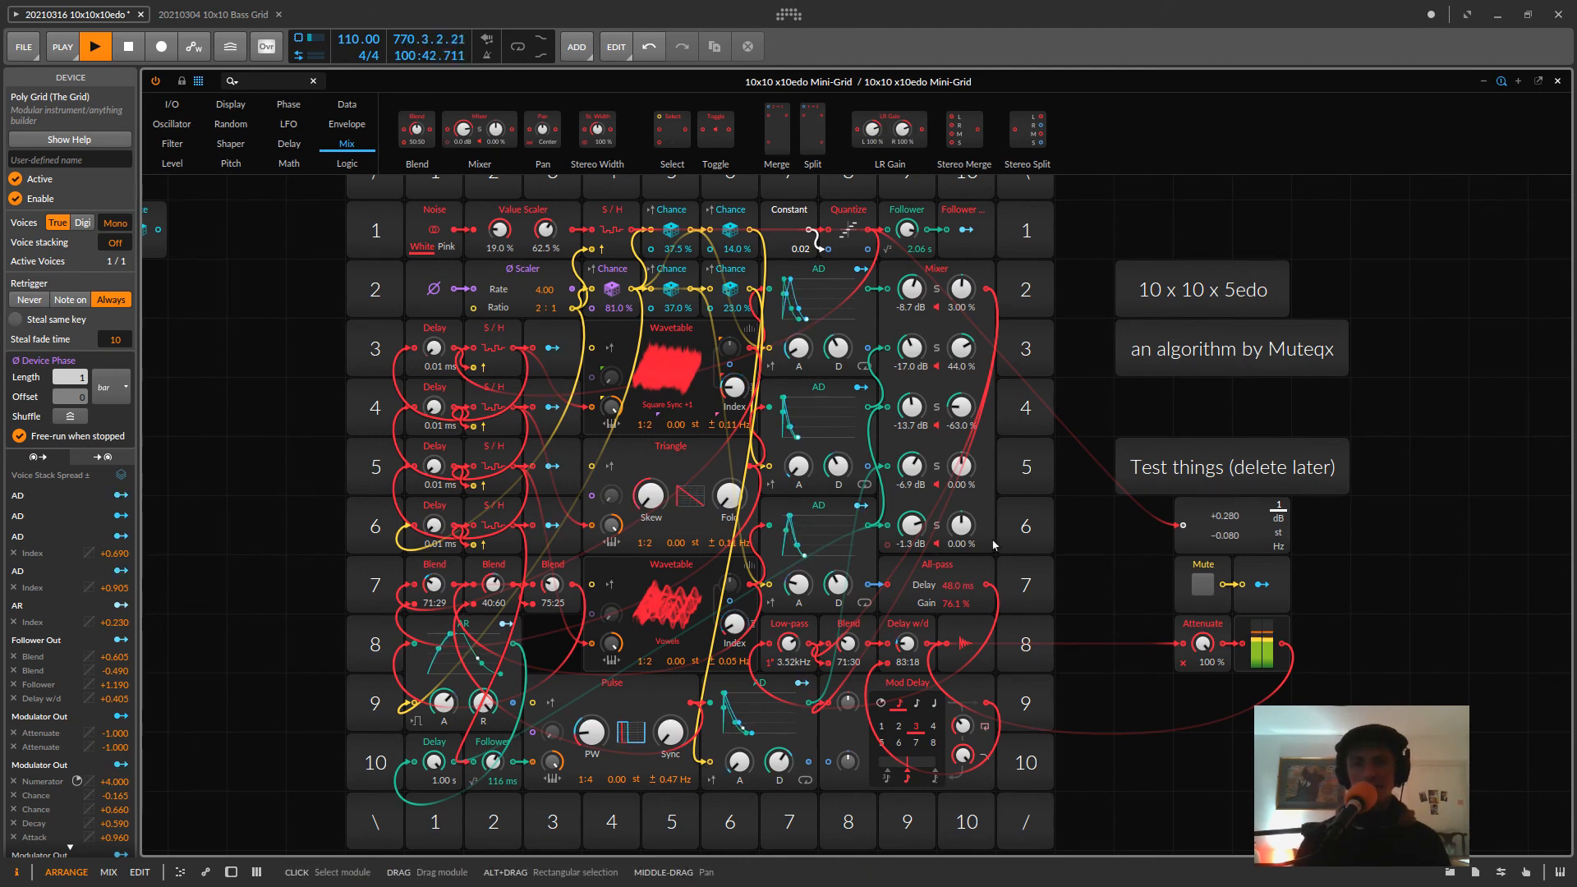
left_click(24, 46)
left_click(49, 133)
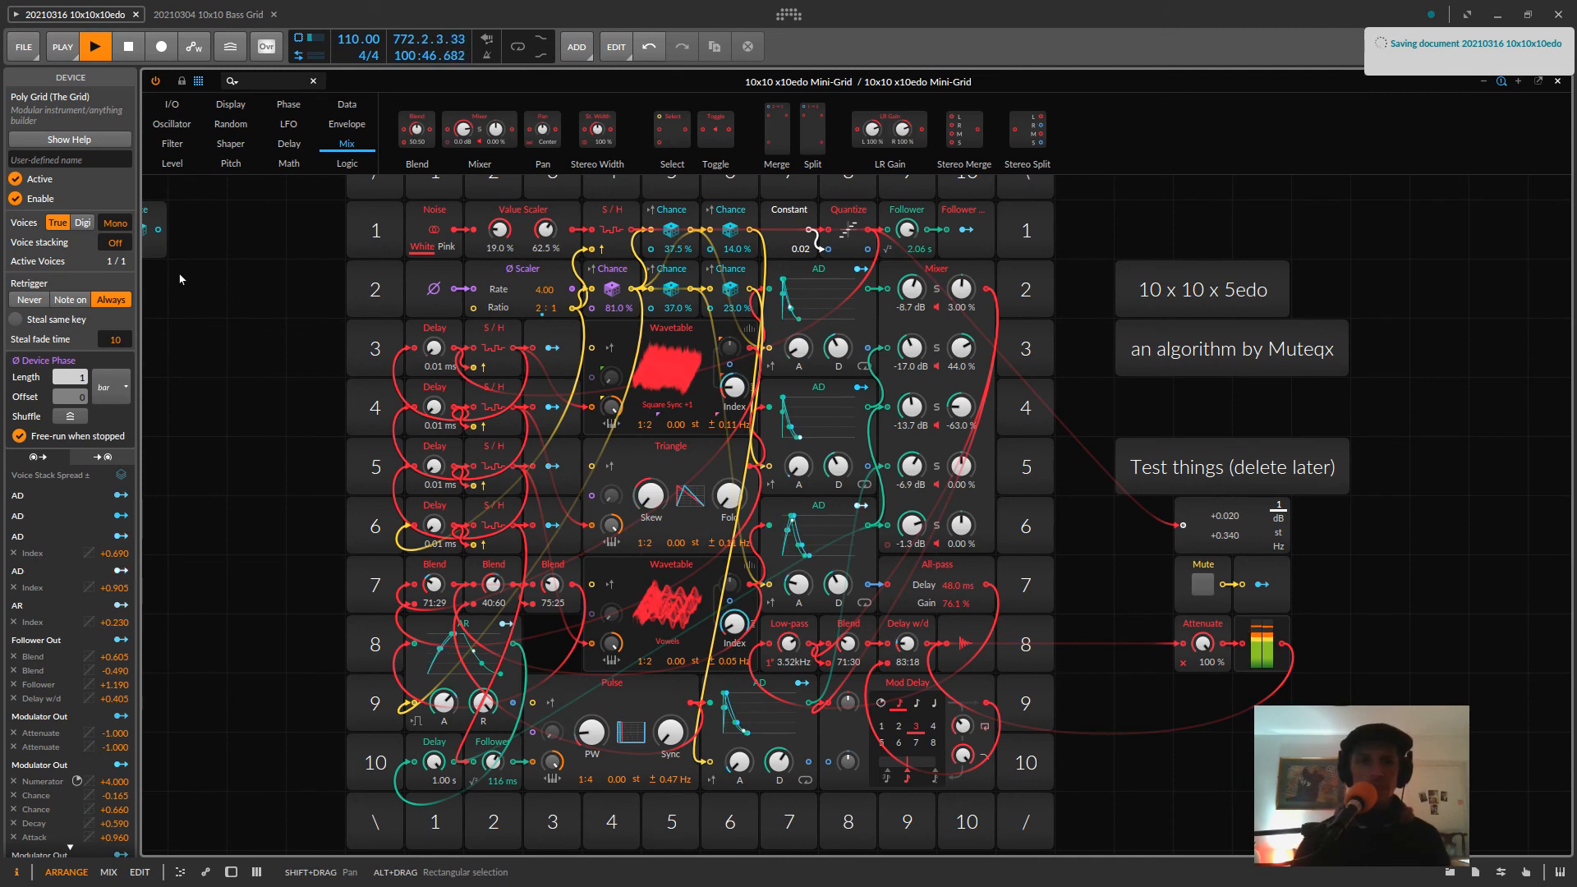
left_click(158, 248)
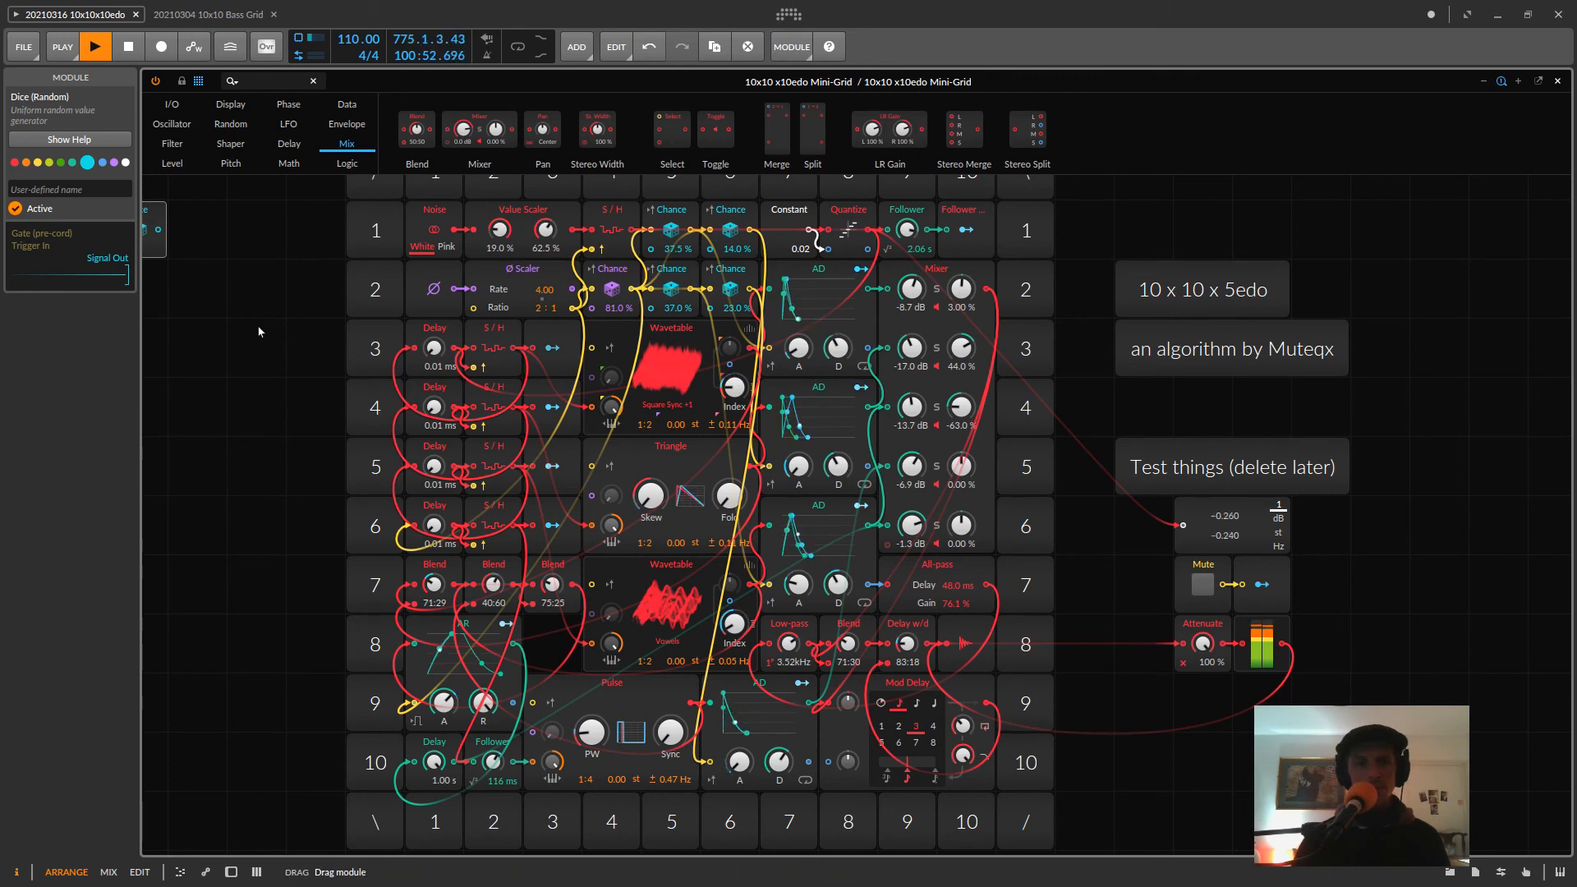
left_click_drag(254, 568, 334, 615)
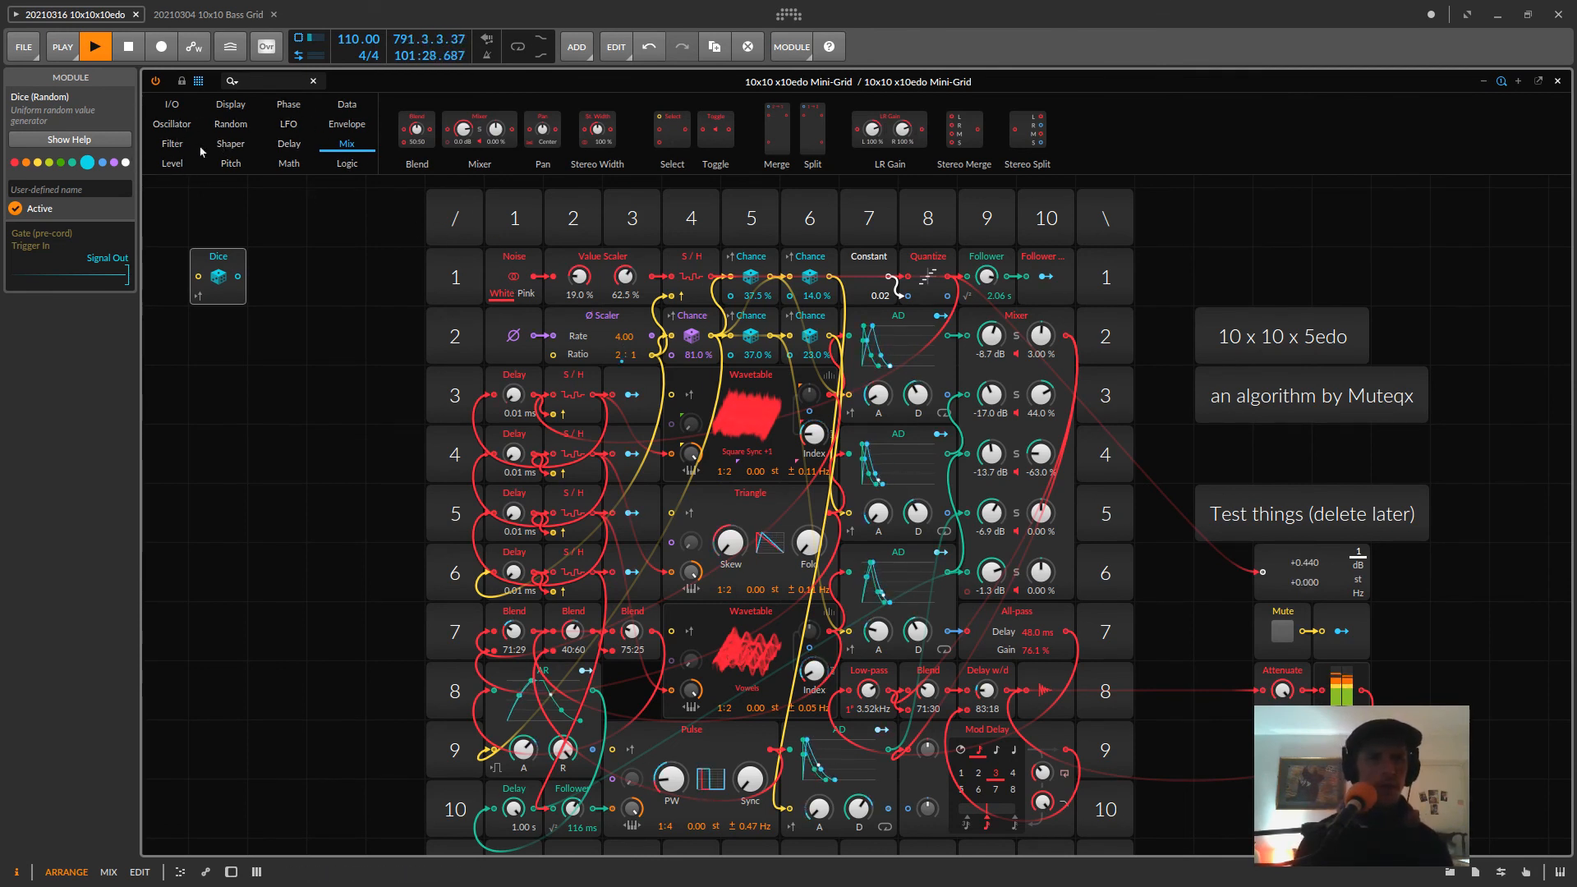
left_click(230, 164)
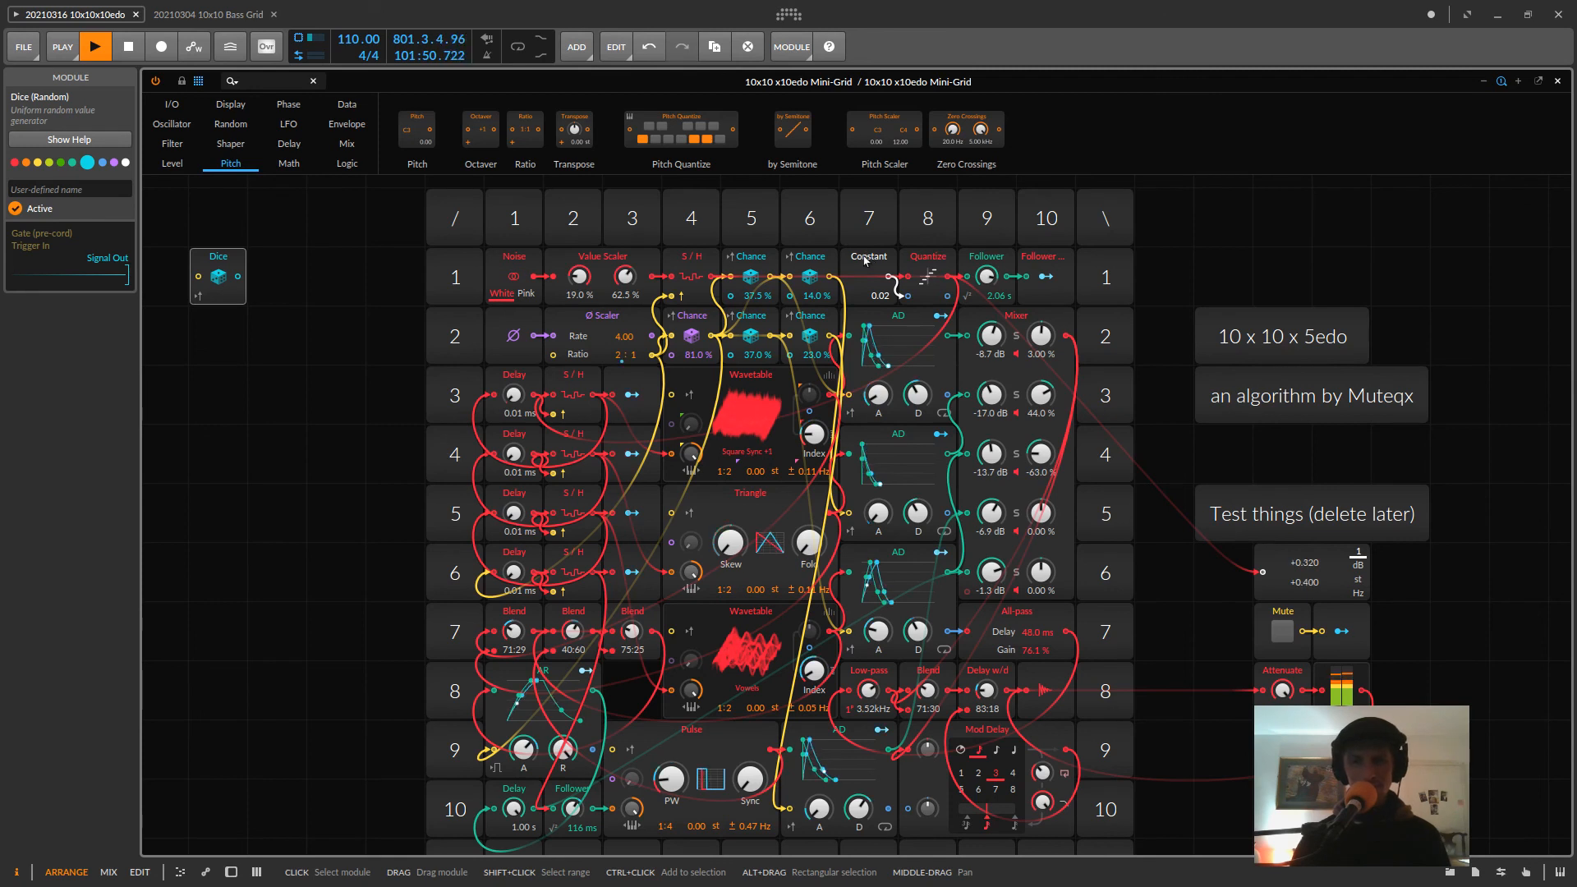
- Move the Constant from row 1 to row 8, column 3, and name it "EDO Thing"
left_click_drag(866, 263, 628, 690)
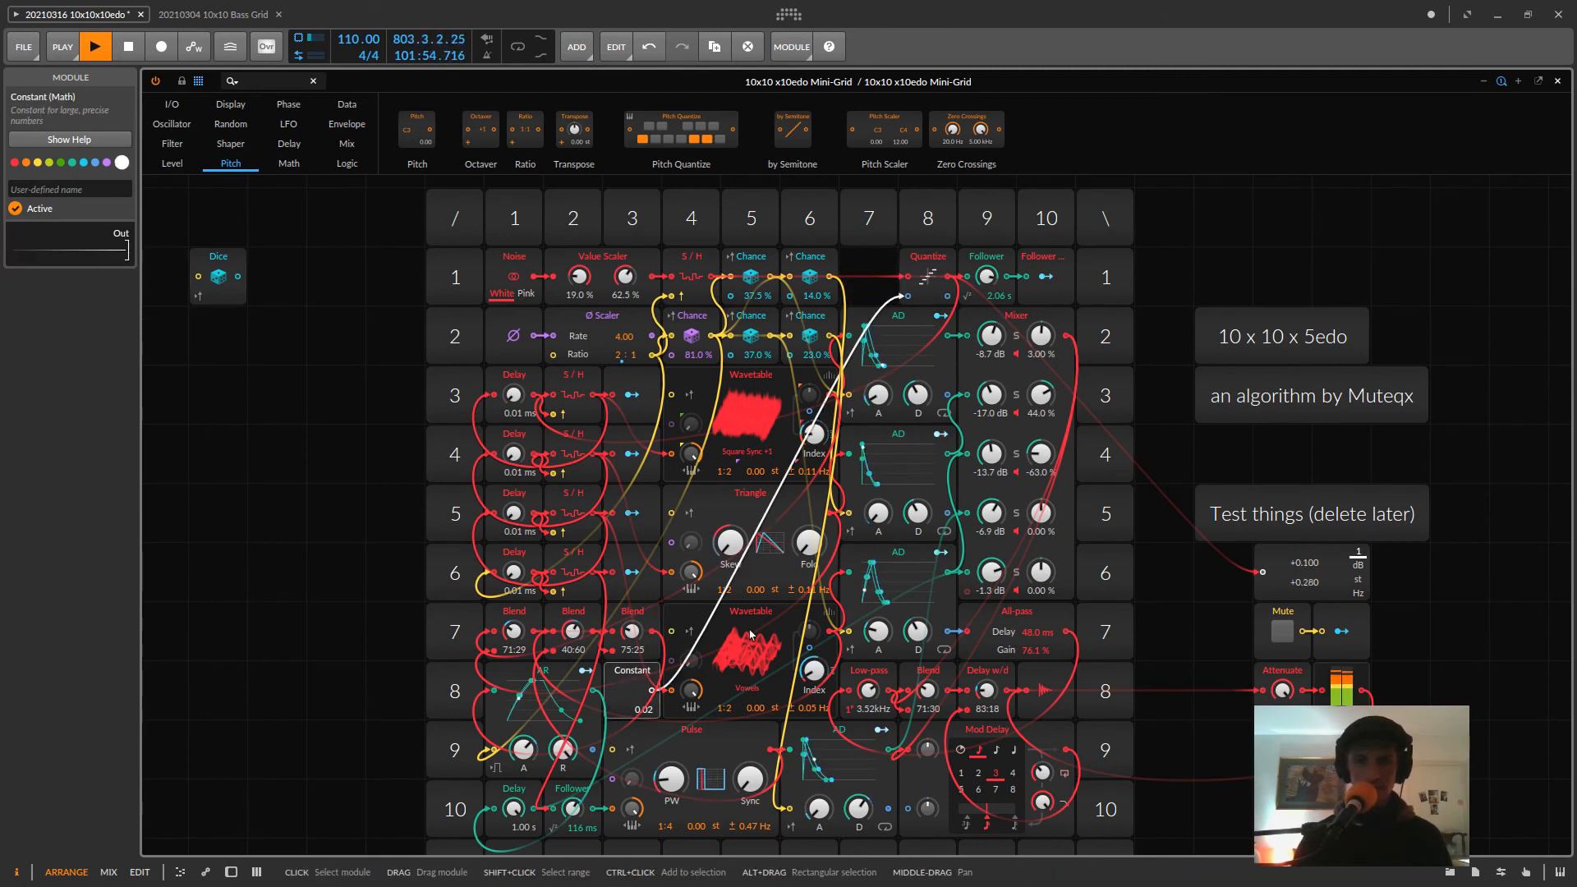
left_click(99, 190)
type("Edo")
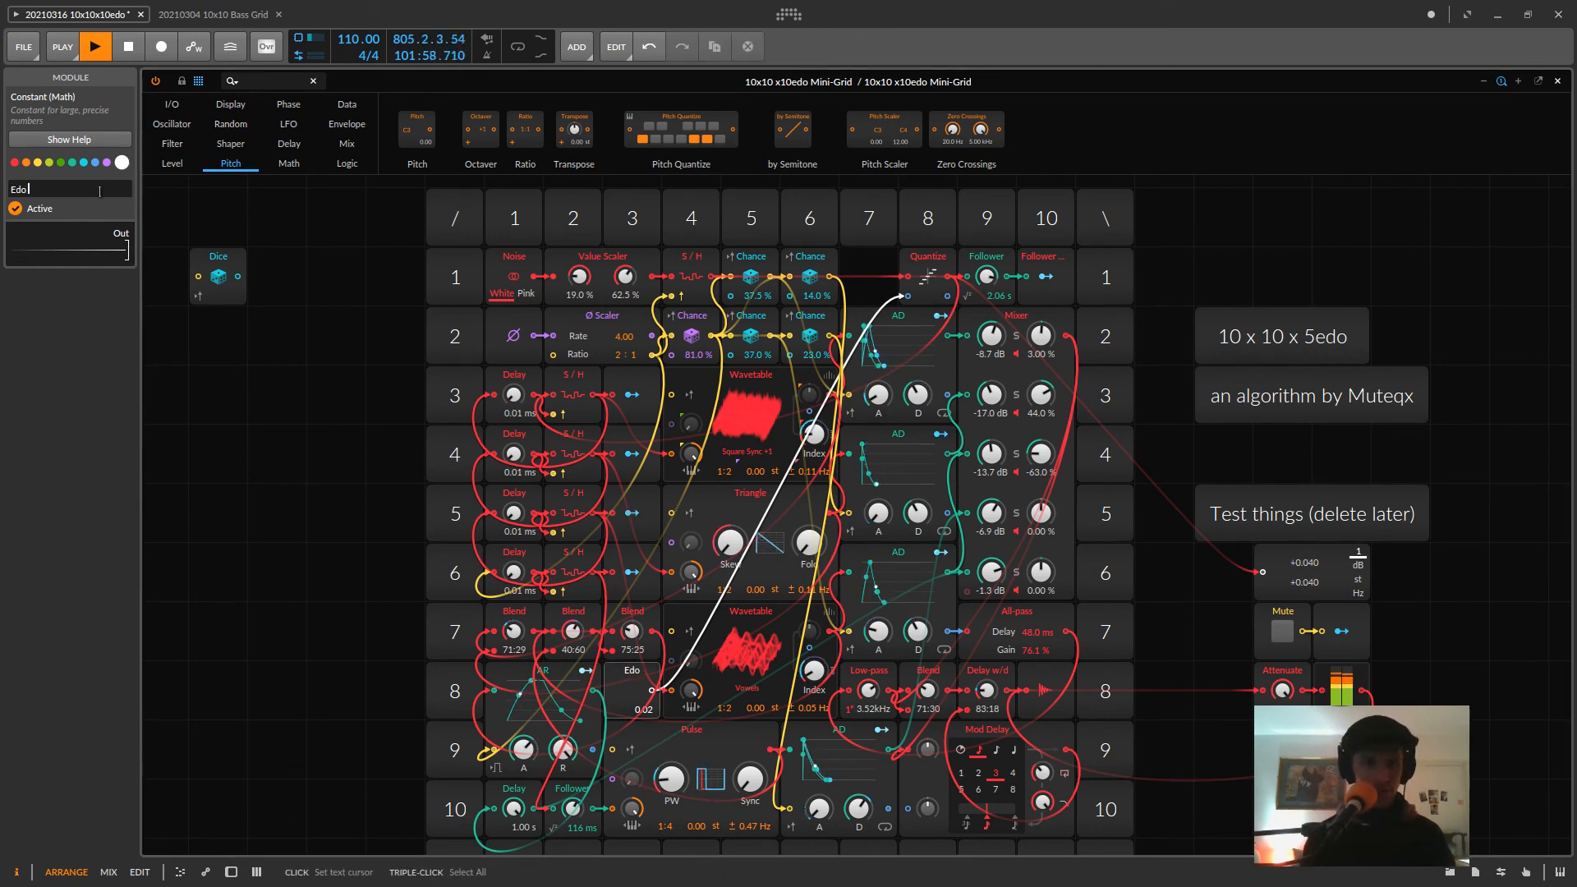
key("BackSpace")
key("BackSpace")
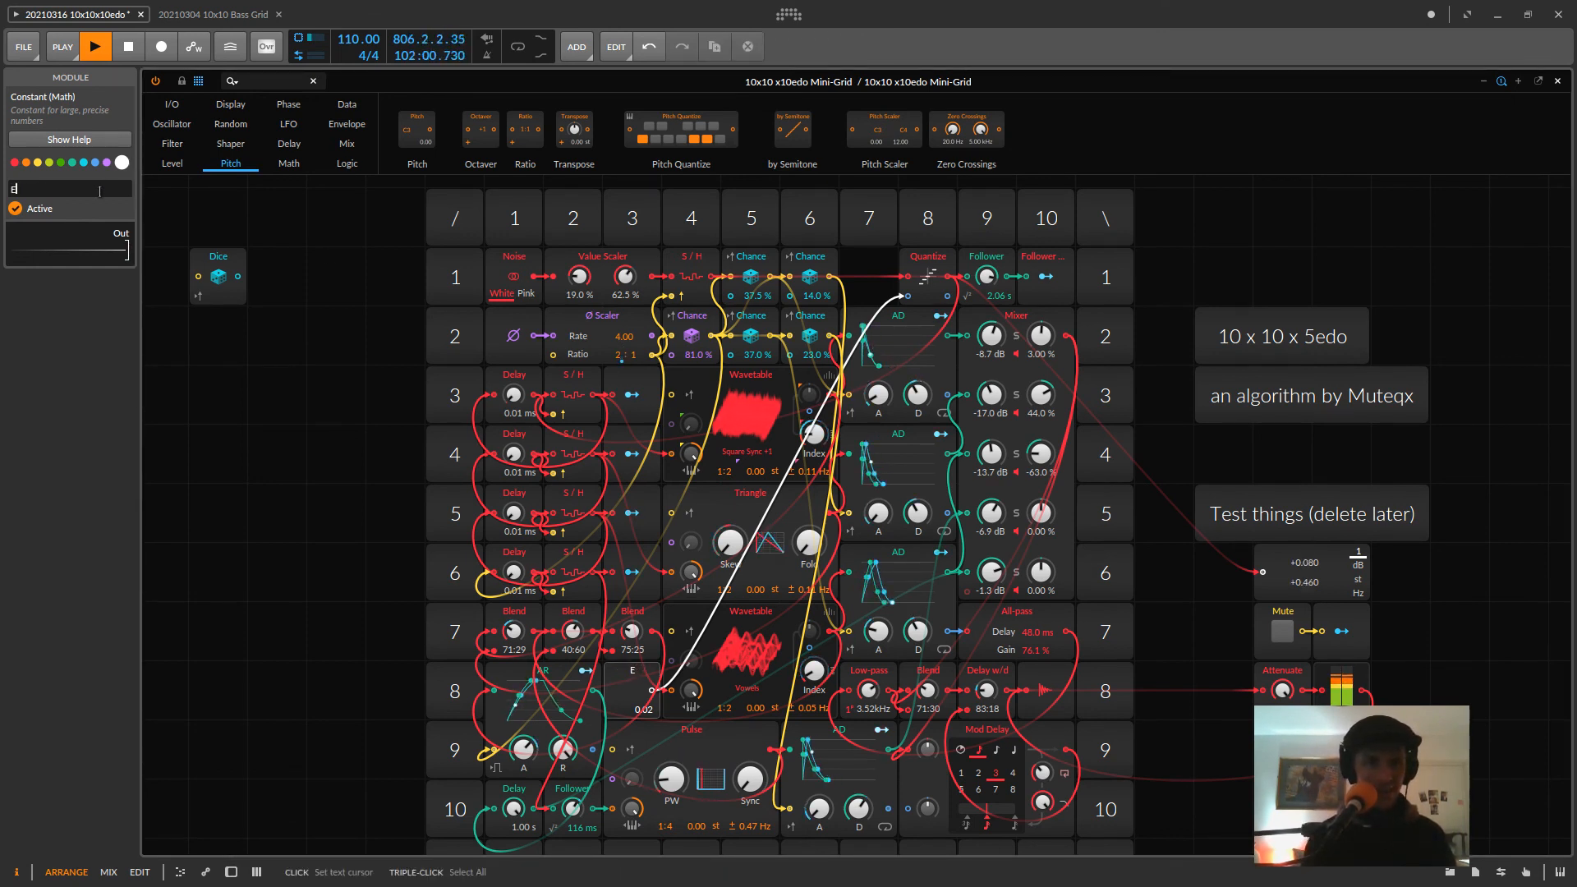
type("DO Thing")
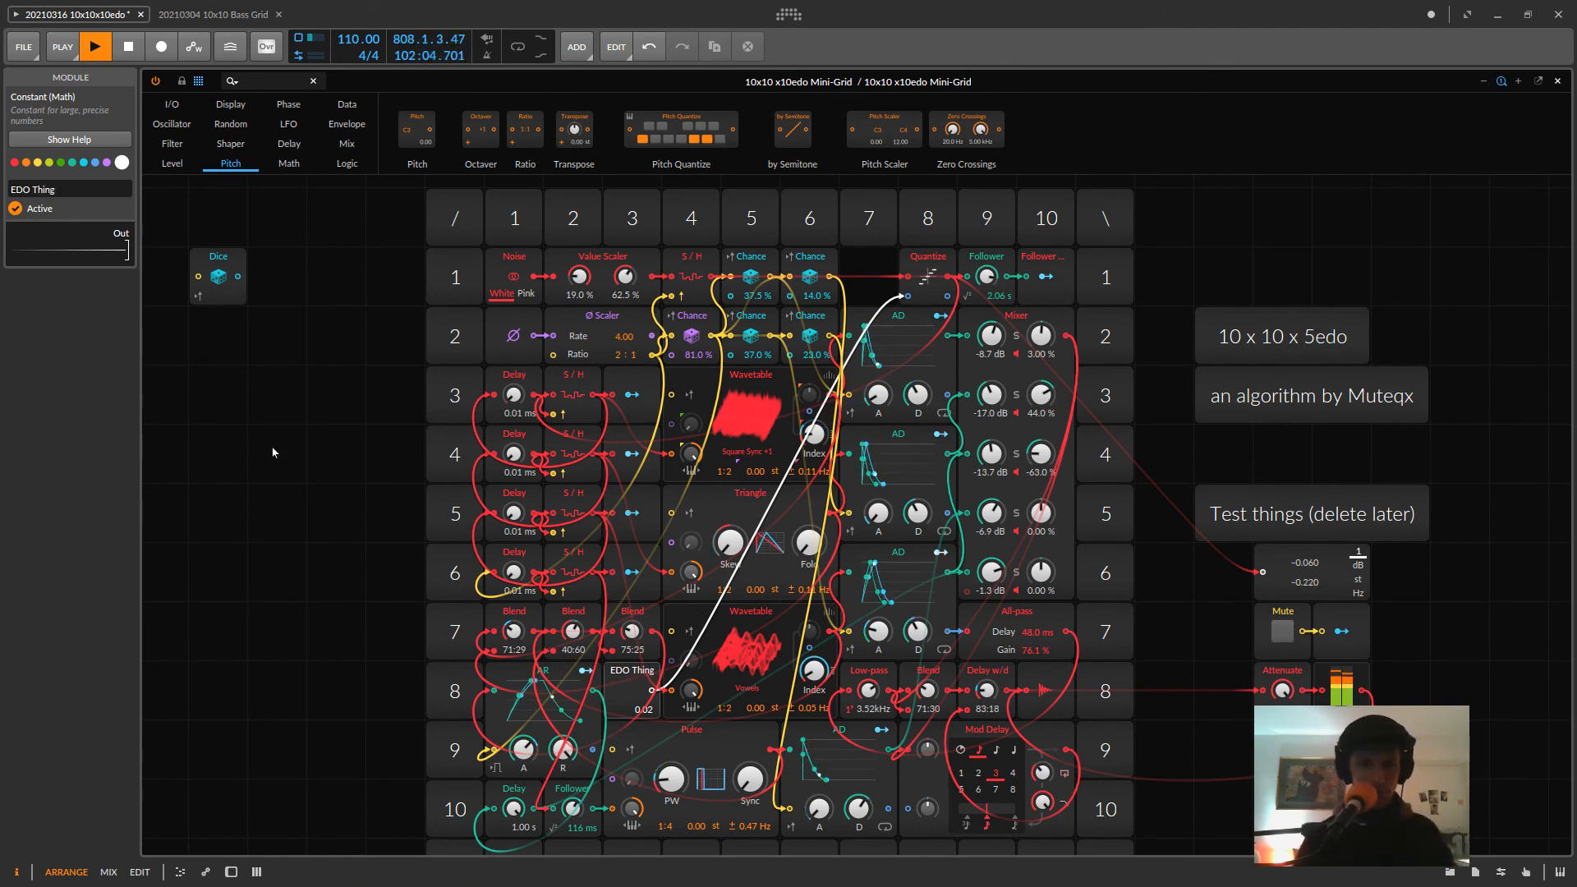
left_click(218, 453)
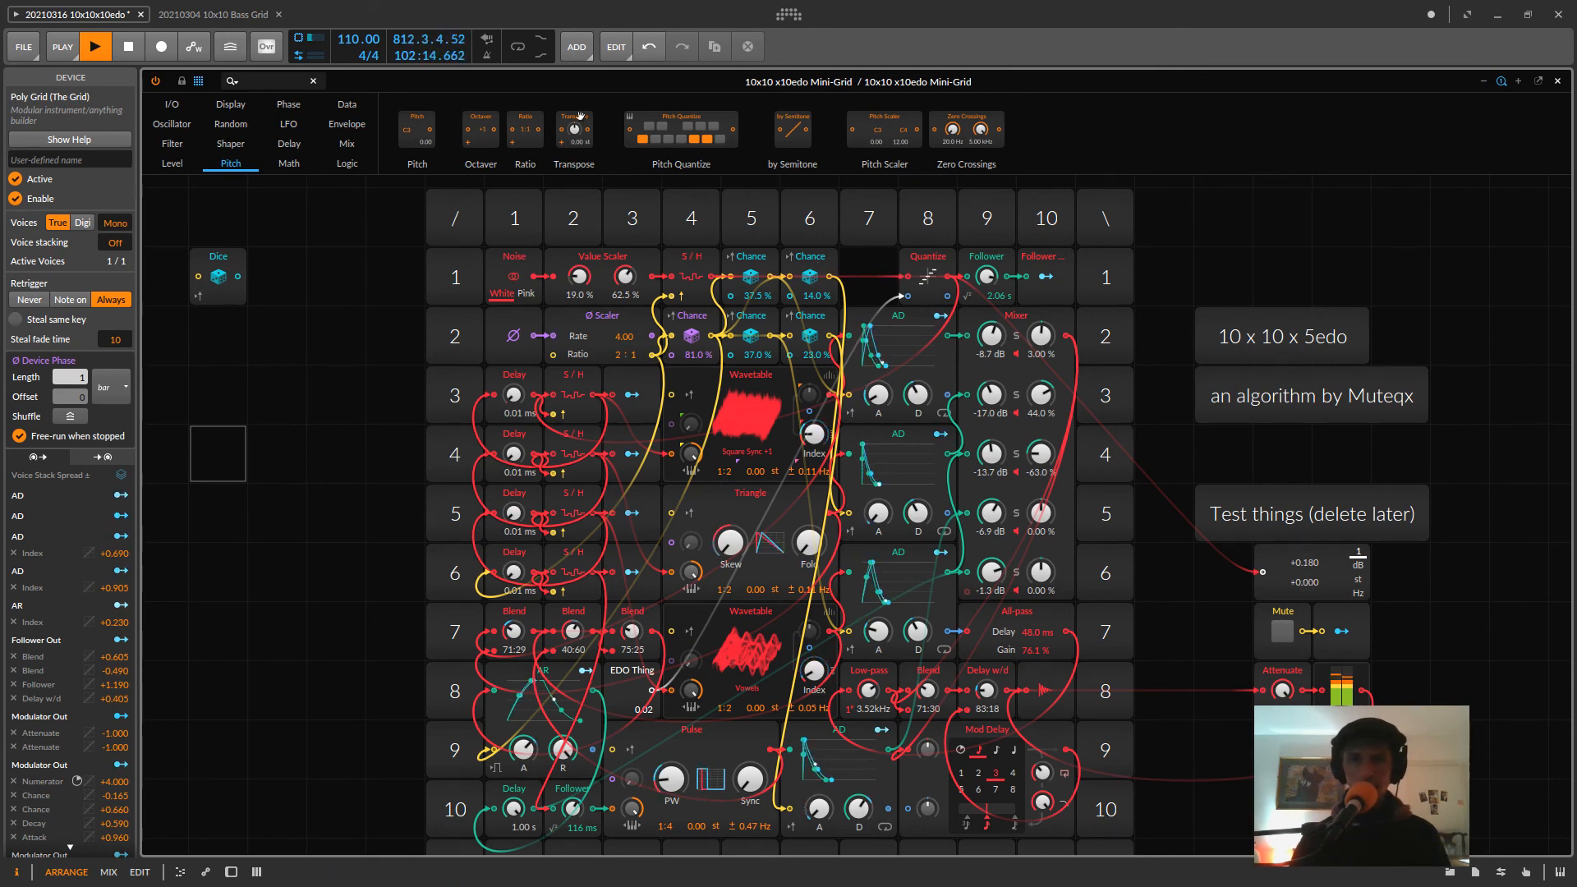
- Try a Transpose module before the Quantize in row 1, column 7, at several transposition amounts, and delete it
left_click_drag(574, 132, 869, 370)
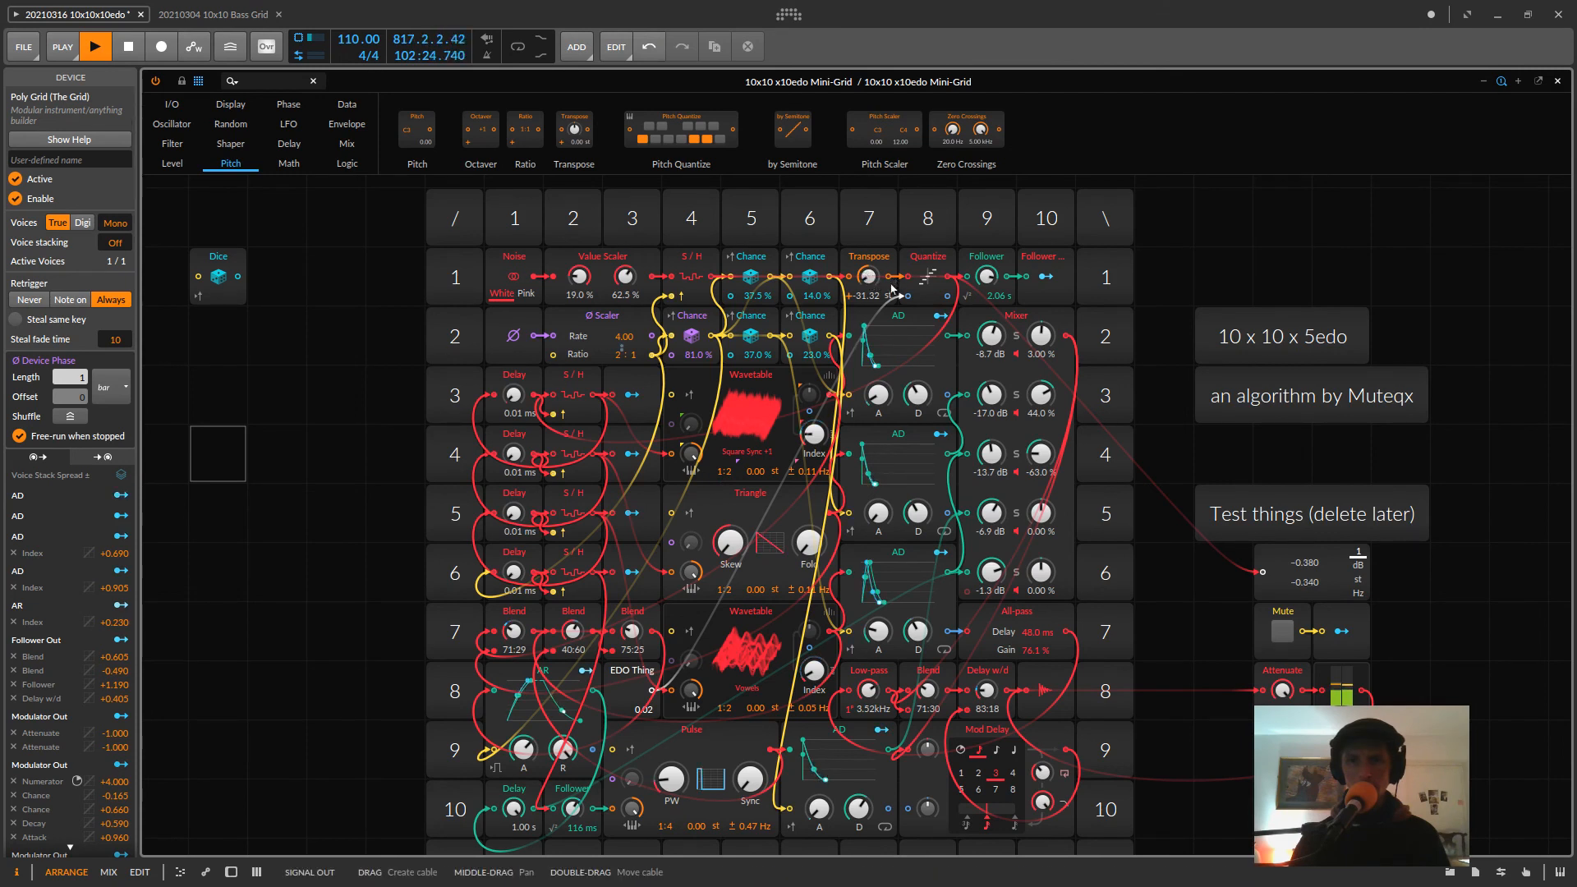
mouse_move(868, 275)
left_mouse_down()
mouse_move(868, 206)
mouse_move(872, 281)
left_mouse_up()
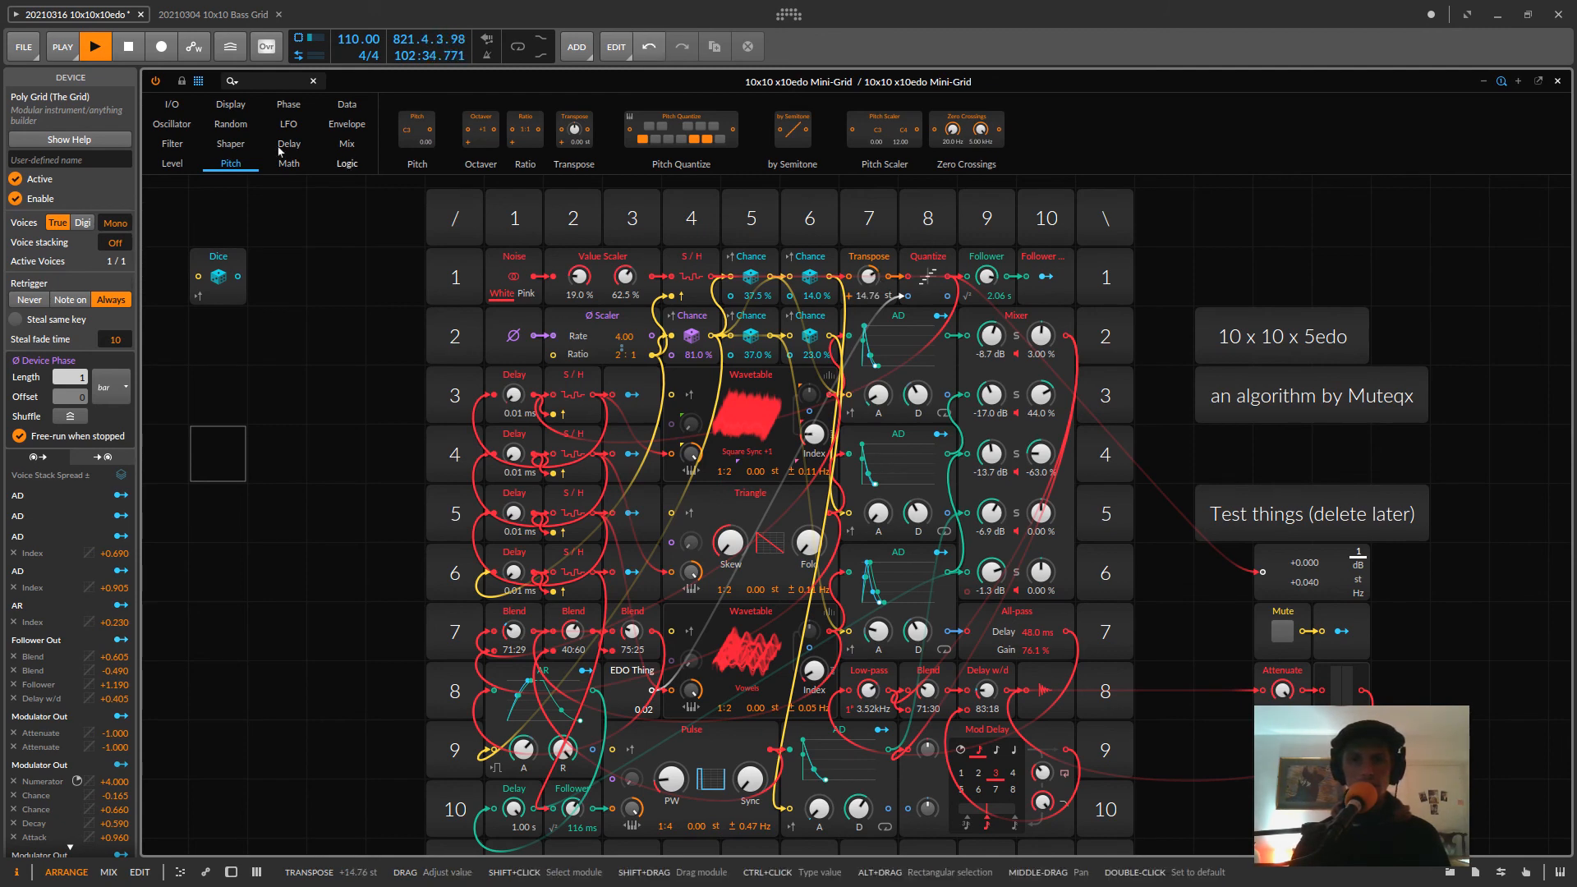
left_click(156, 82)
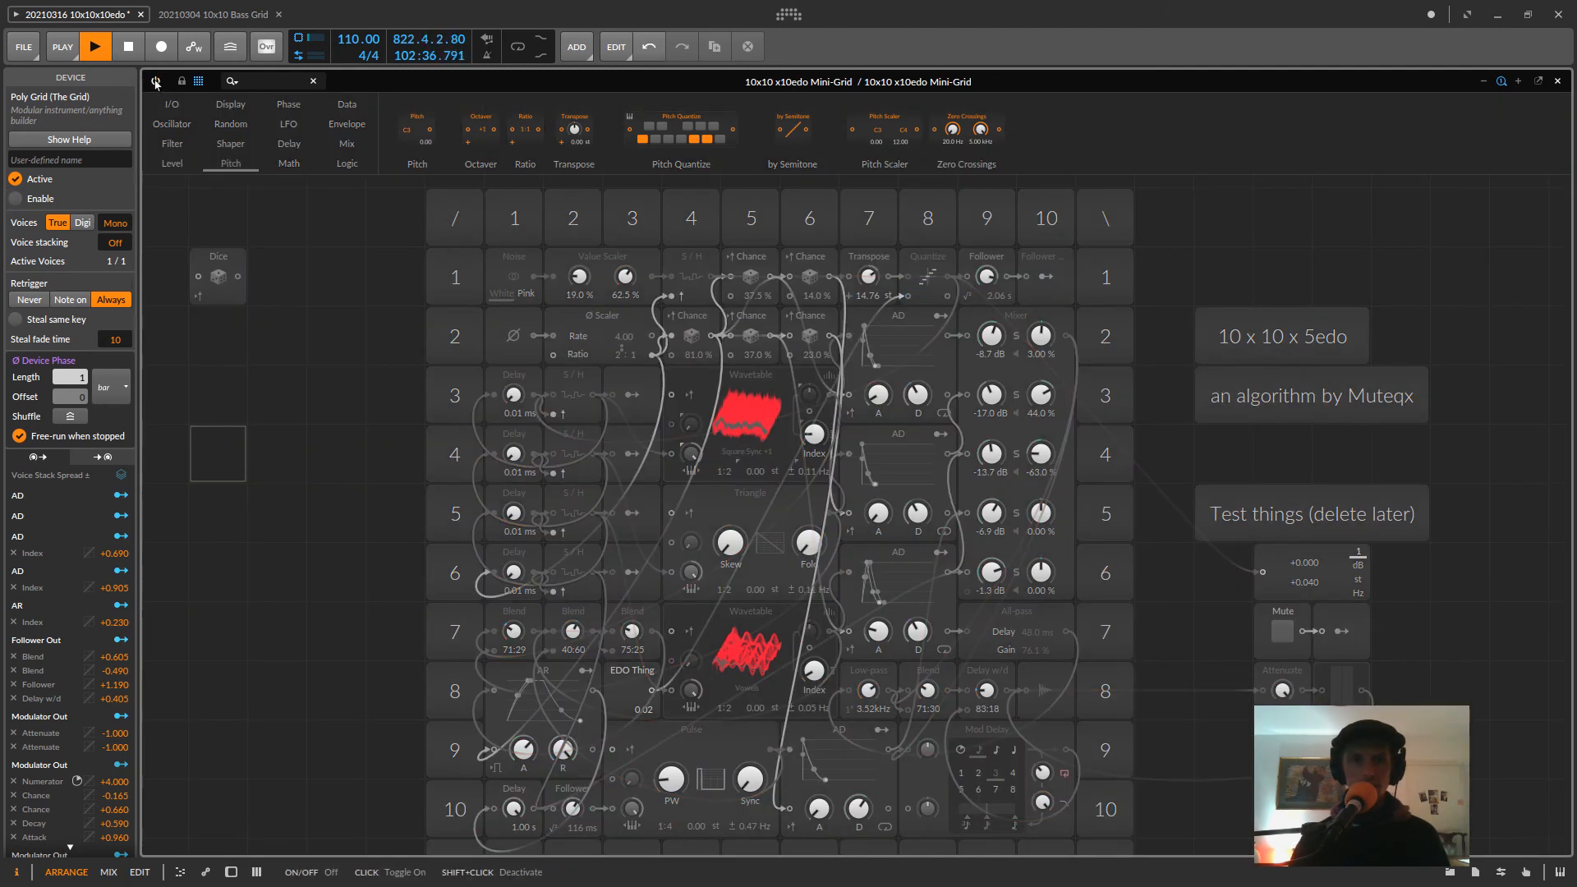
left_click(156, 82)
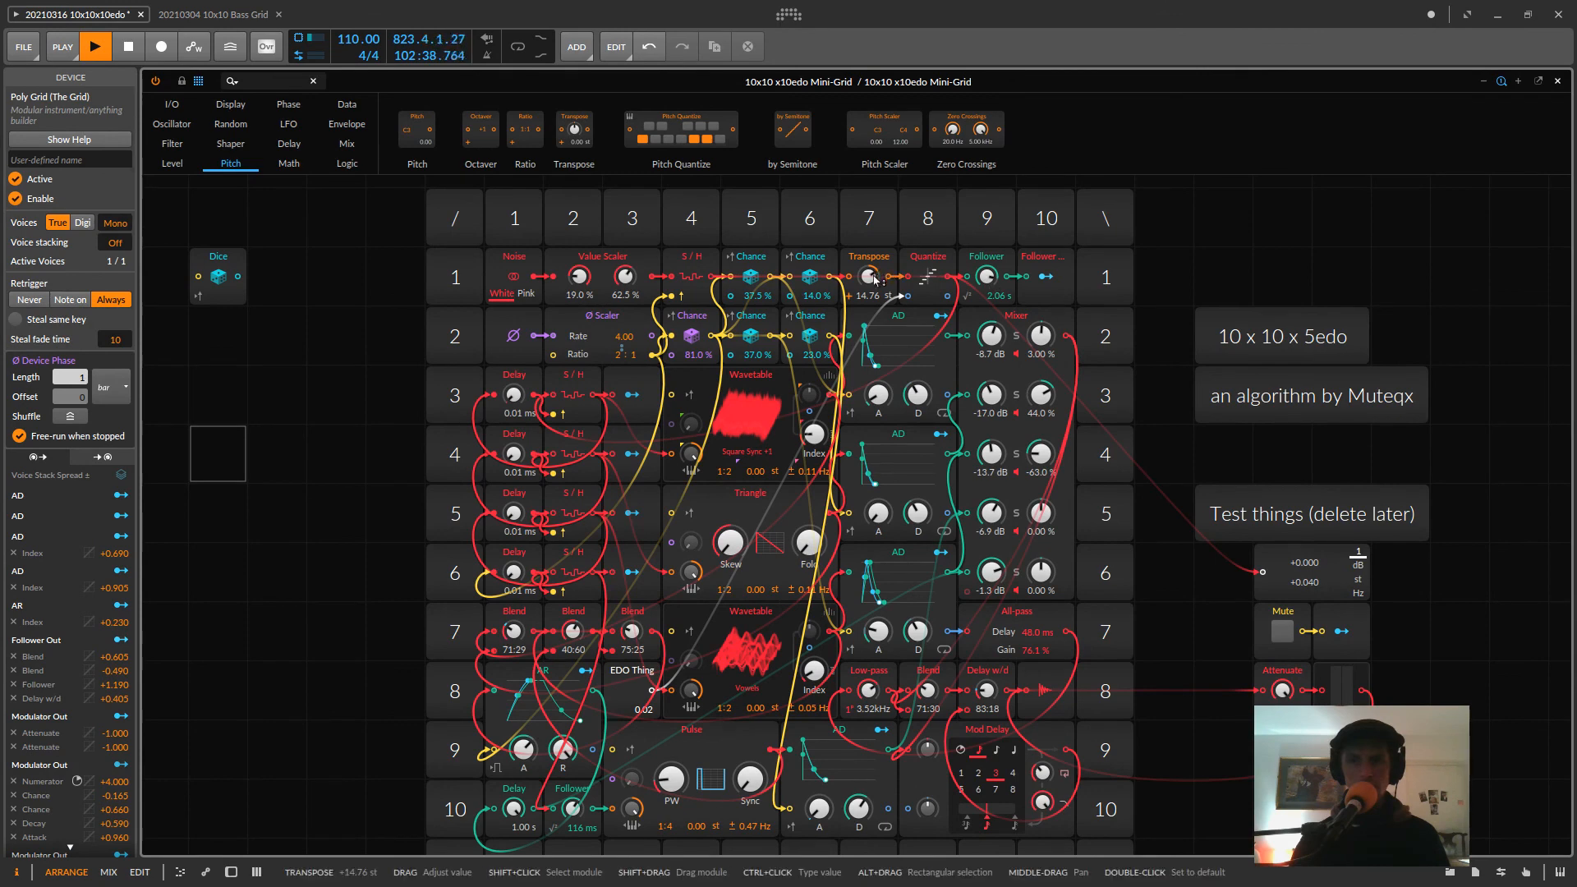
left_click_drag(899, 275, 893, 265)
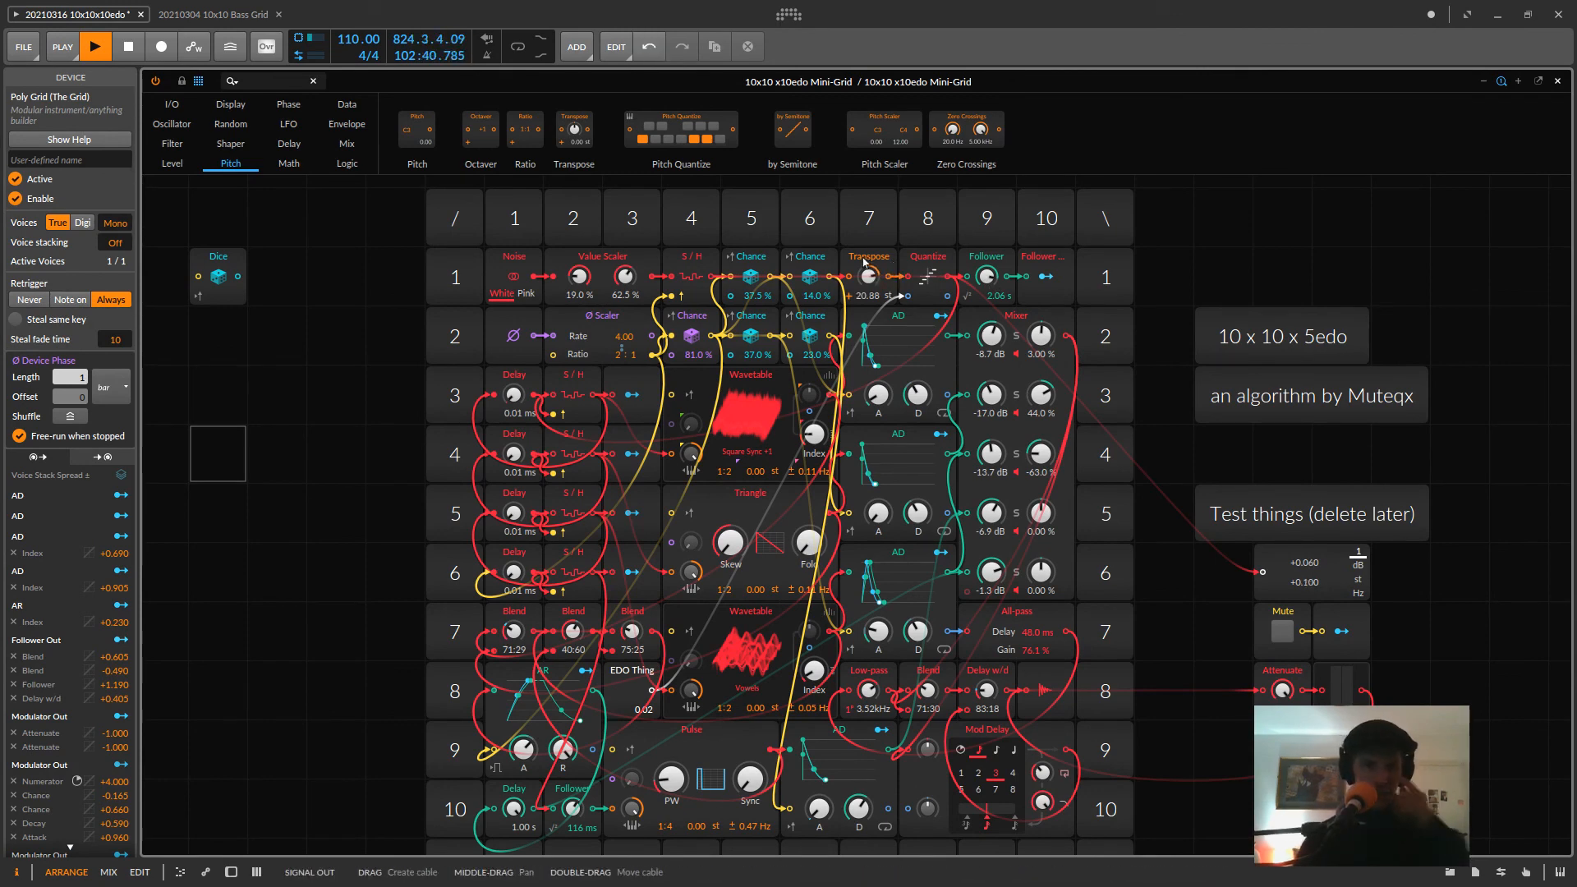
left_click(875, 259)
key("Delete")
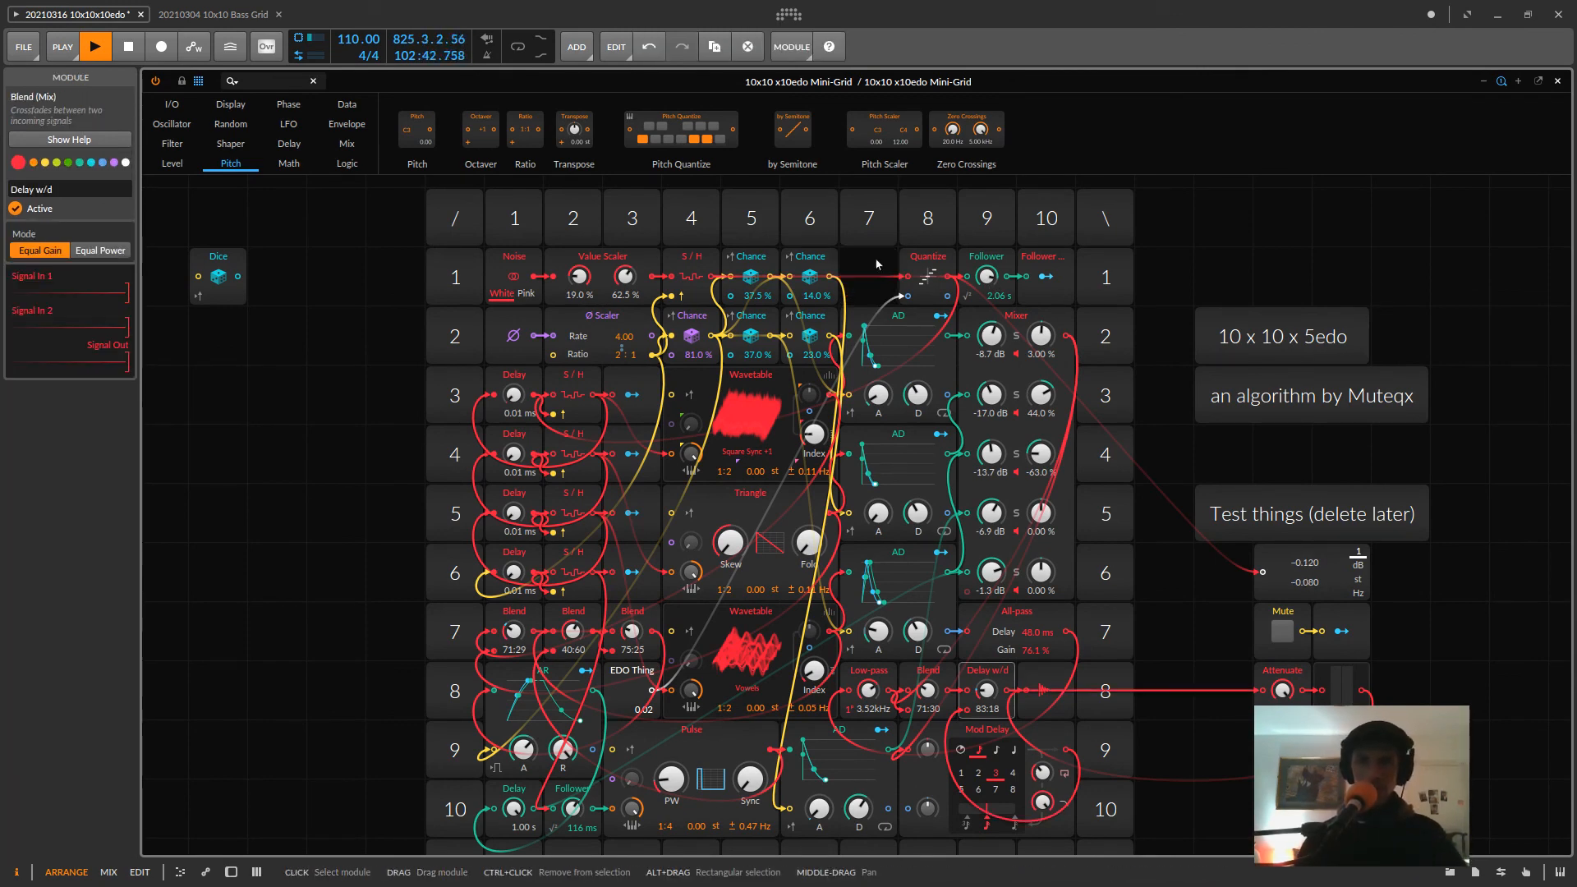
- Switch the test Mute on and off, and restart playback from the beginning to listen to the patch
left_click(1282, 630)
left_click(1282, 631)
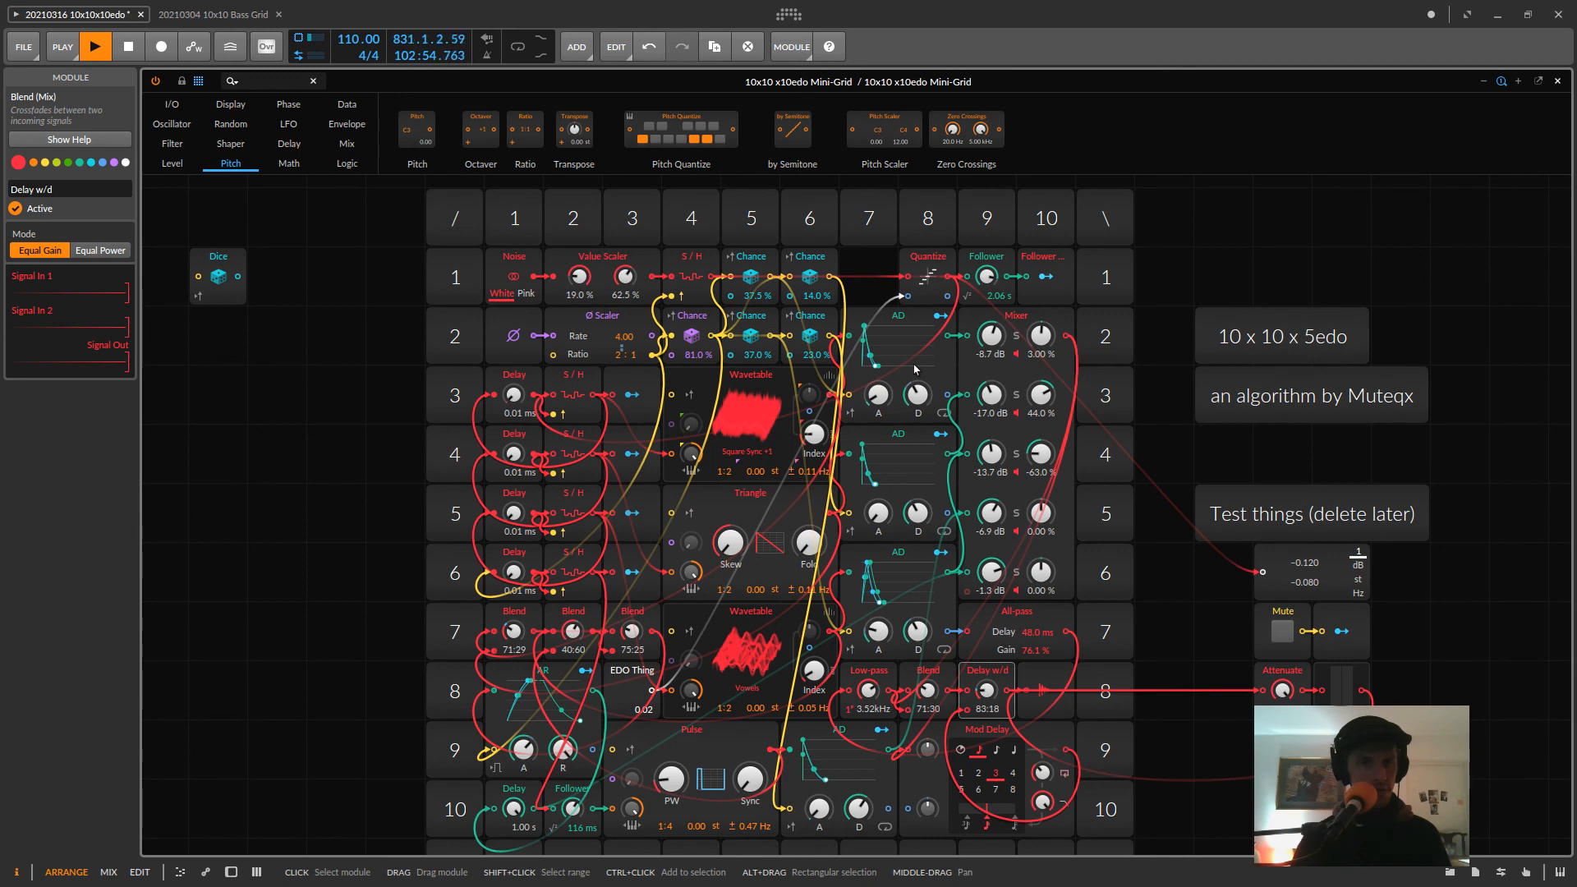
left_click(90, 51)
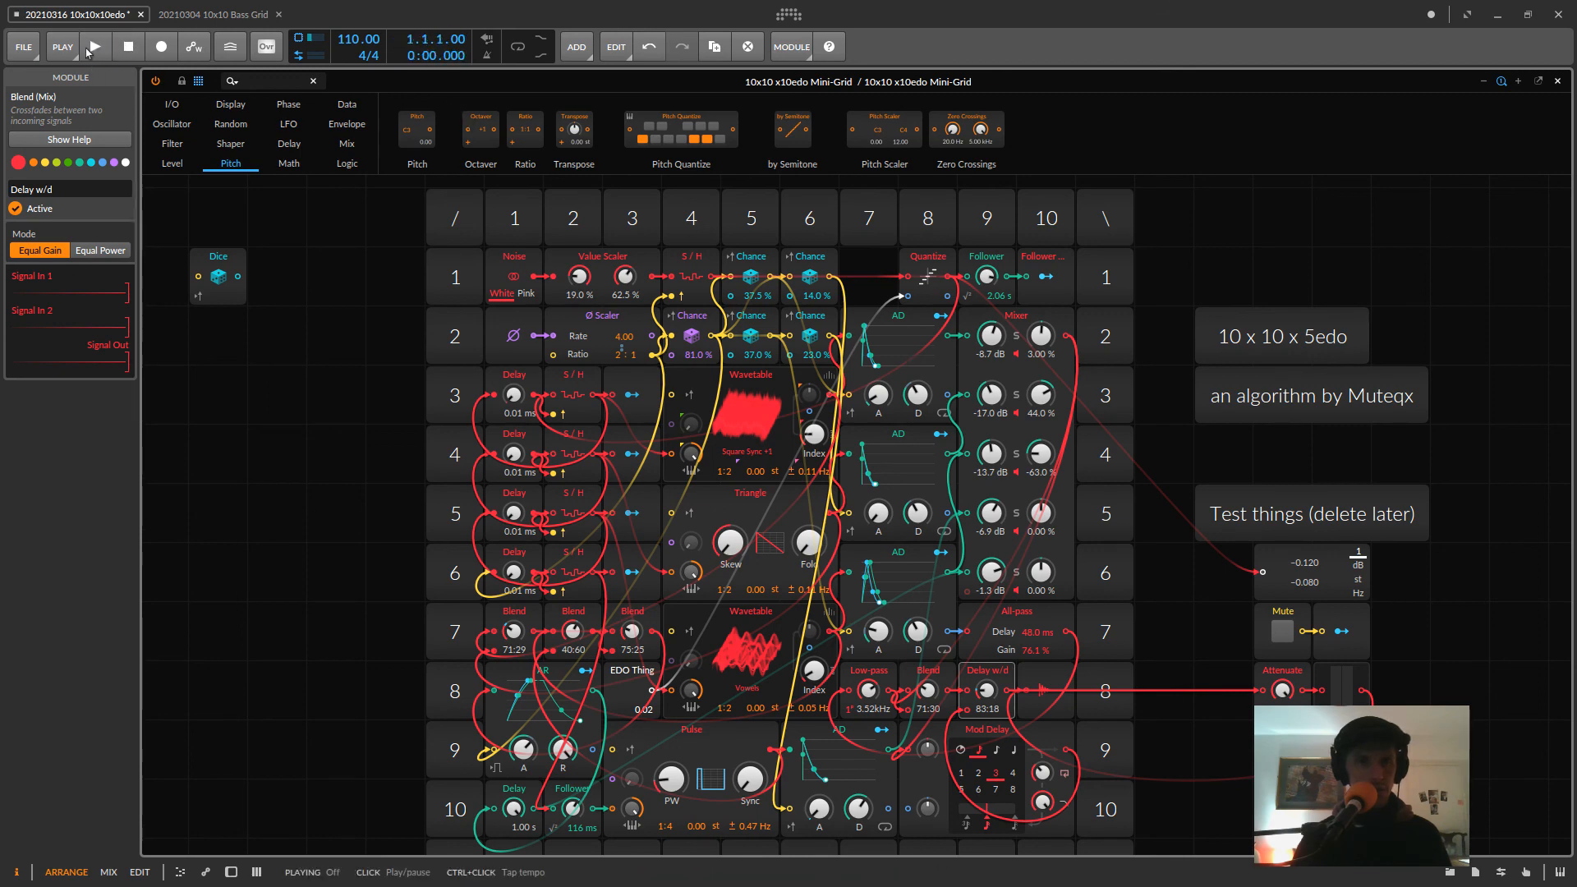
left_click(93, 47)
scroll(791, 371, "down", 3)
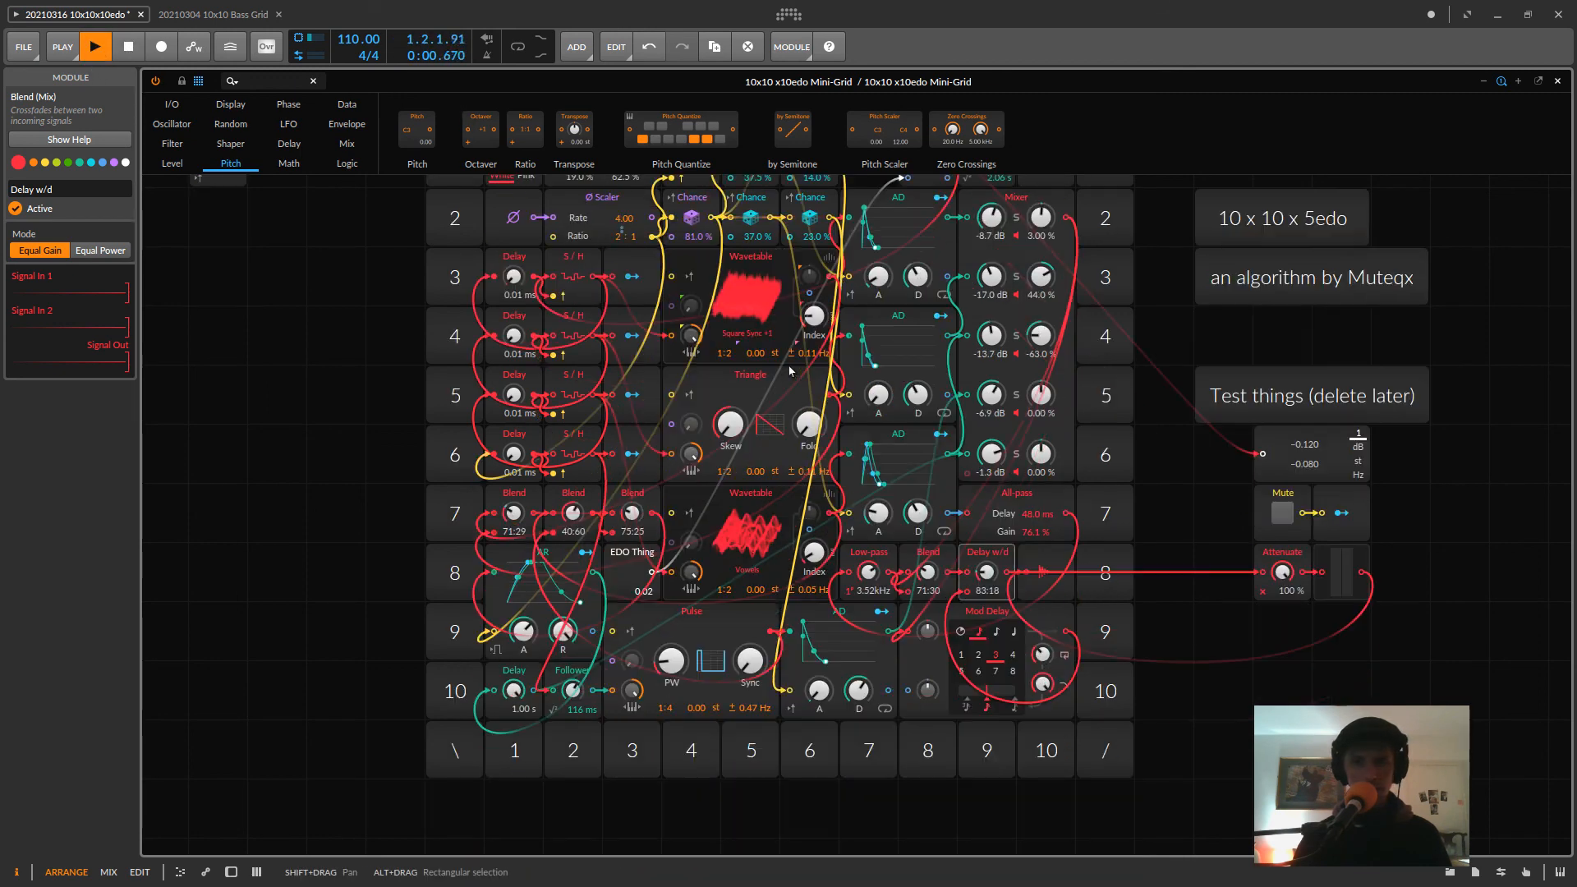
scroll(791, 372, "up", 2)
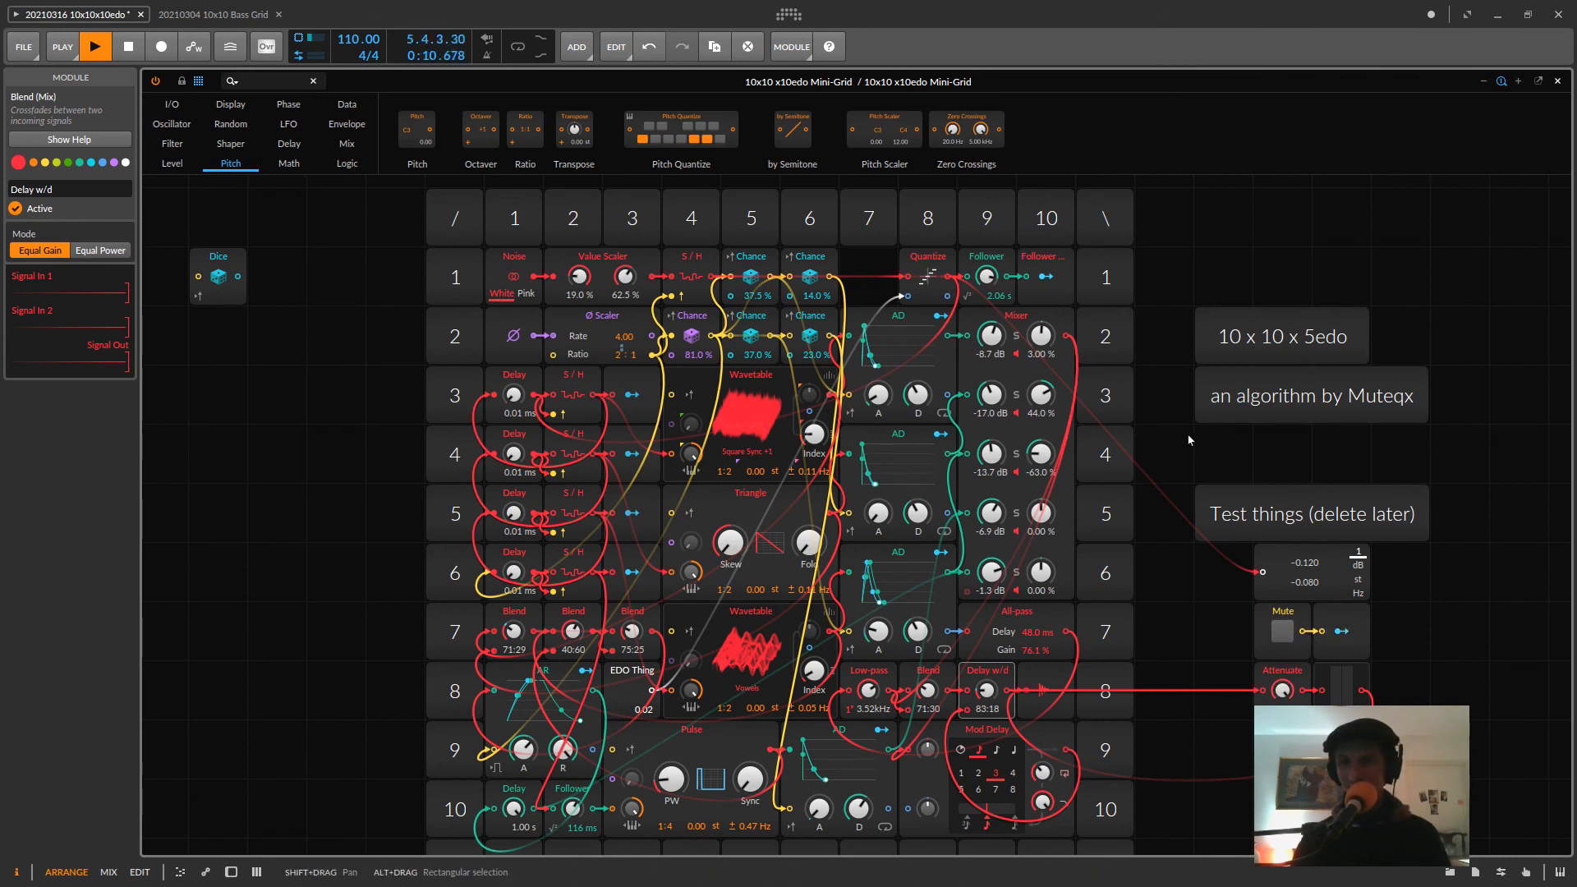
scroll(874, 447, "down", 3)
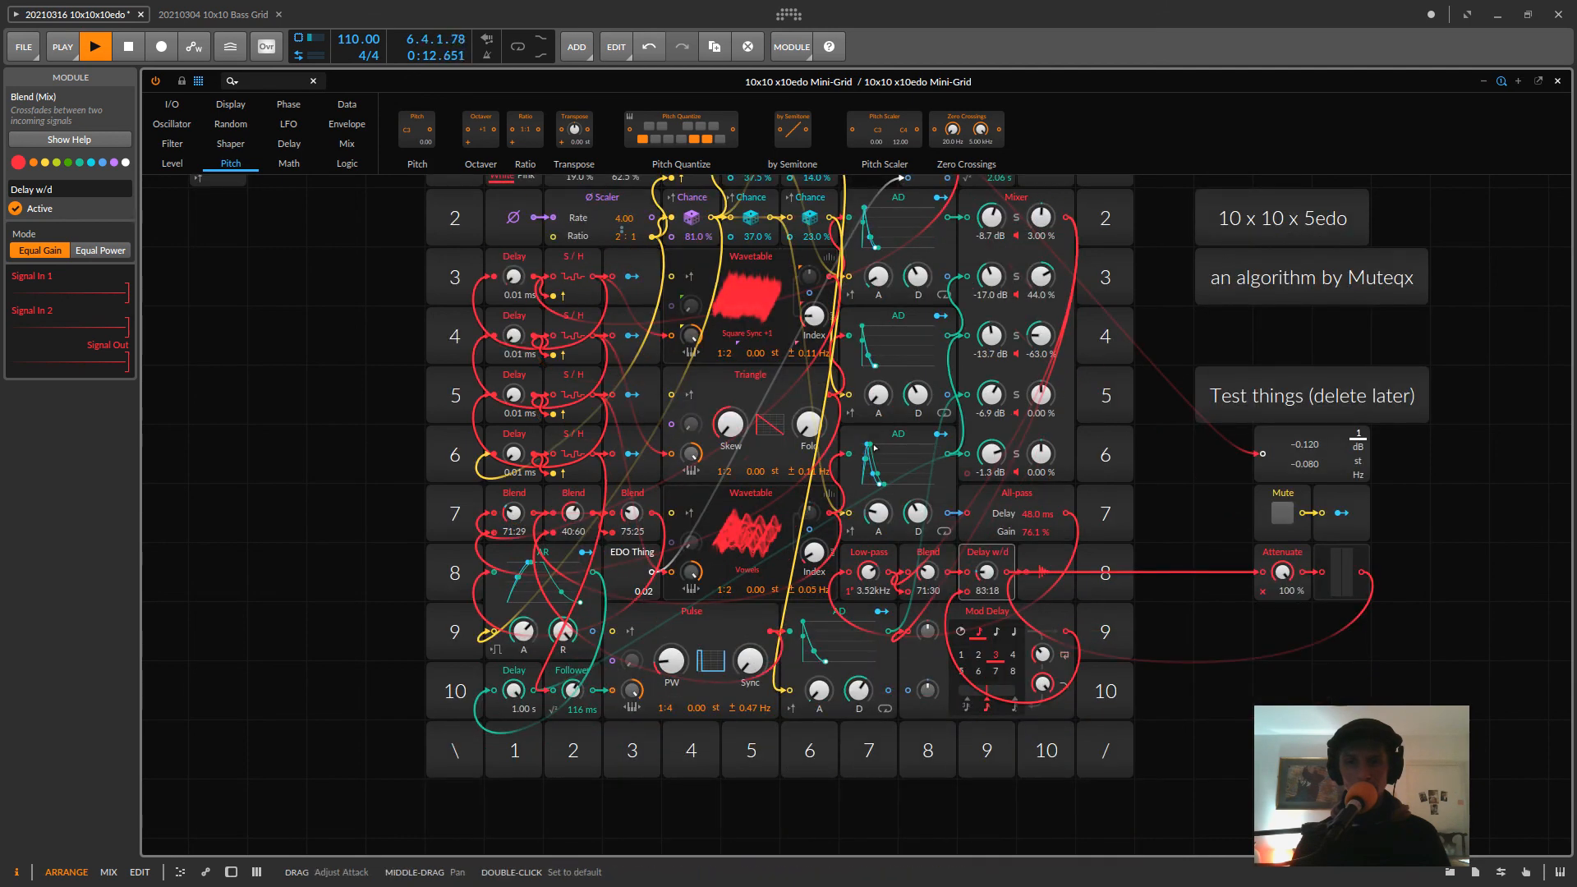
scroll(873, 447, "up", 3)
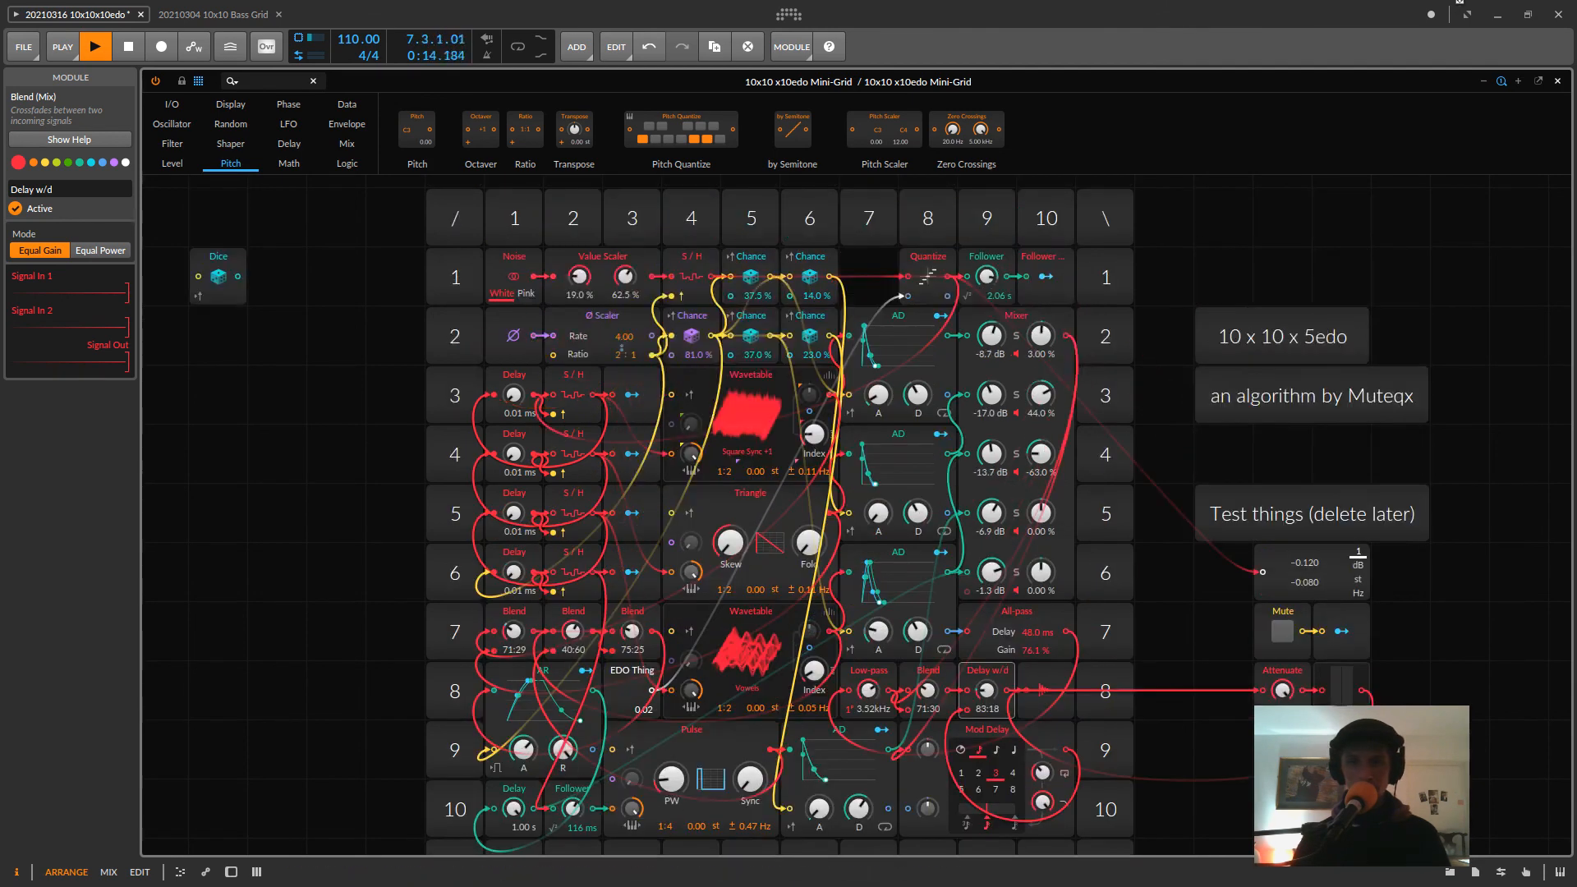
- Lower the Grand Piano Light track's volume and set the Grid Rec track's volume to -25.7 dB
left_click(1558, 82)
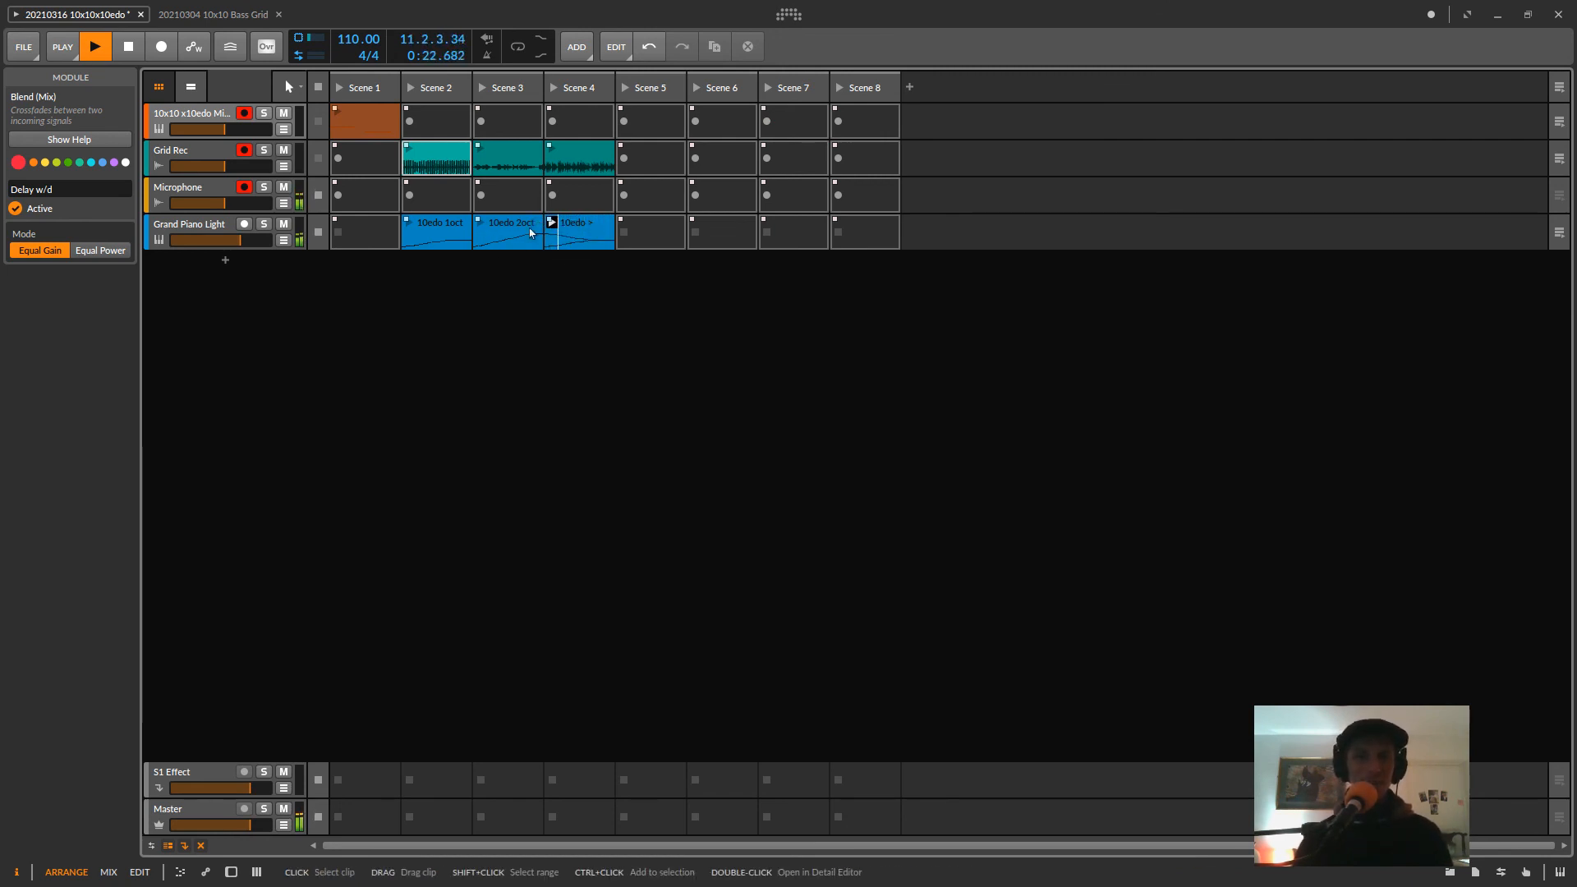
left_click_drag(238, 240, 225, 239)
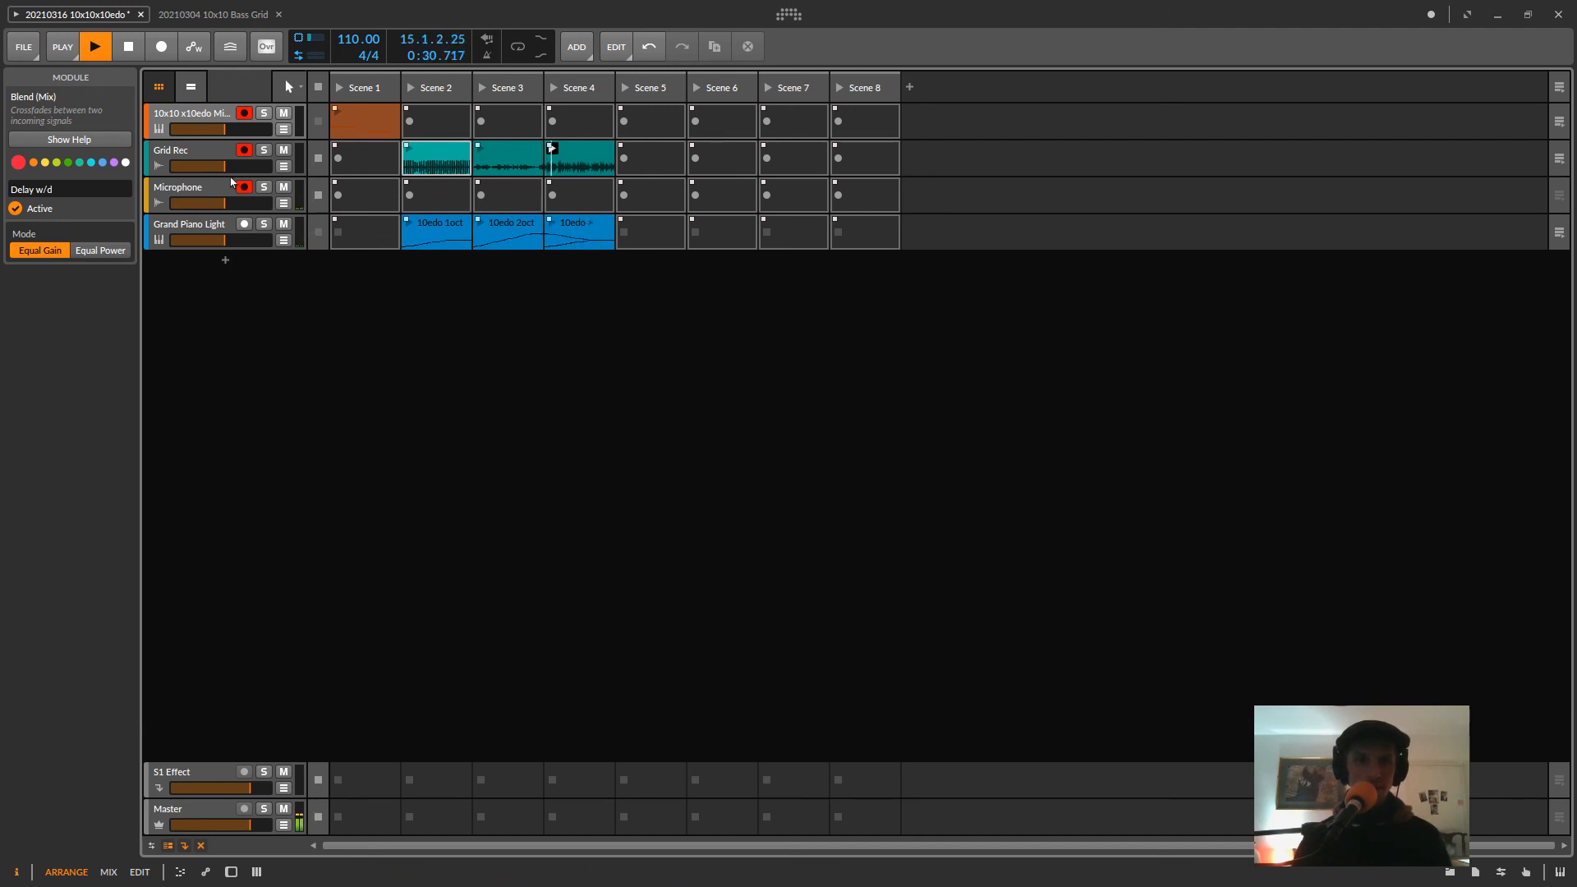
left_click_drag(226, 174, 201, 174)
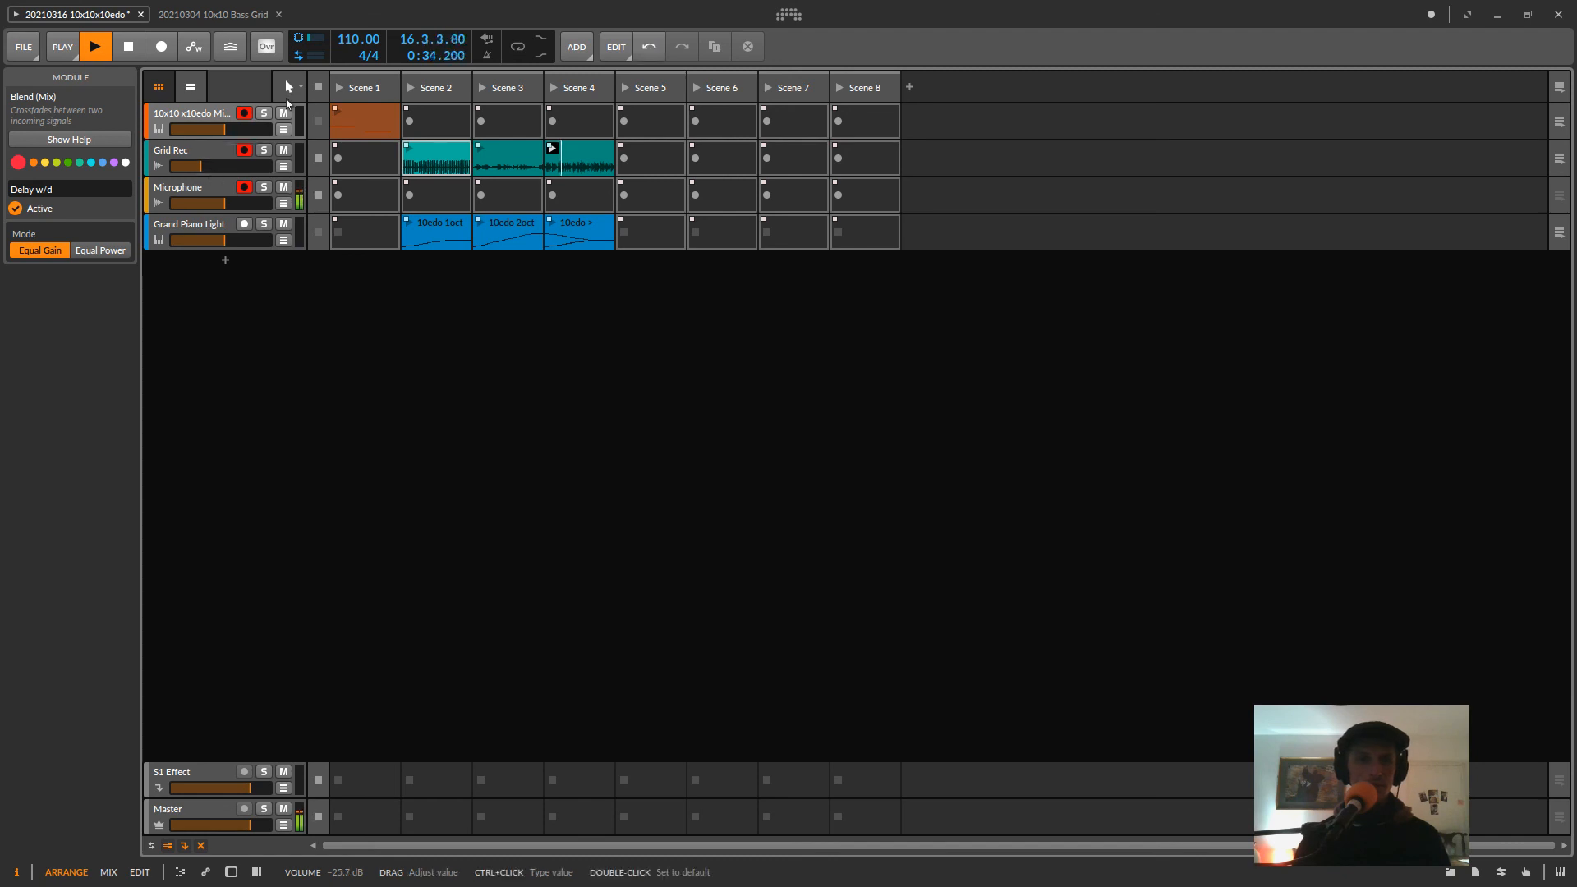
- Show the Mini-Grid track's devices, switch Poly Grid off and on, and open its patch
double_click(211, 122)
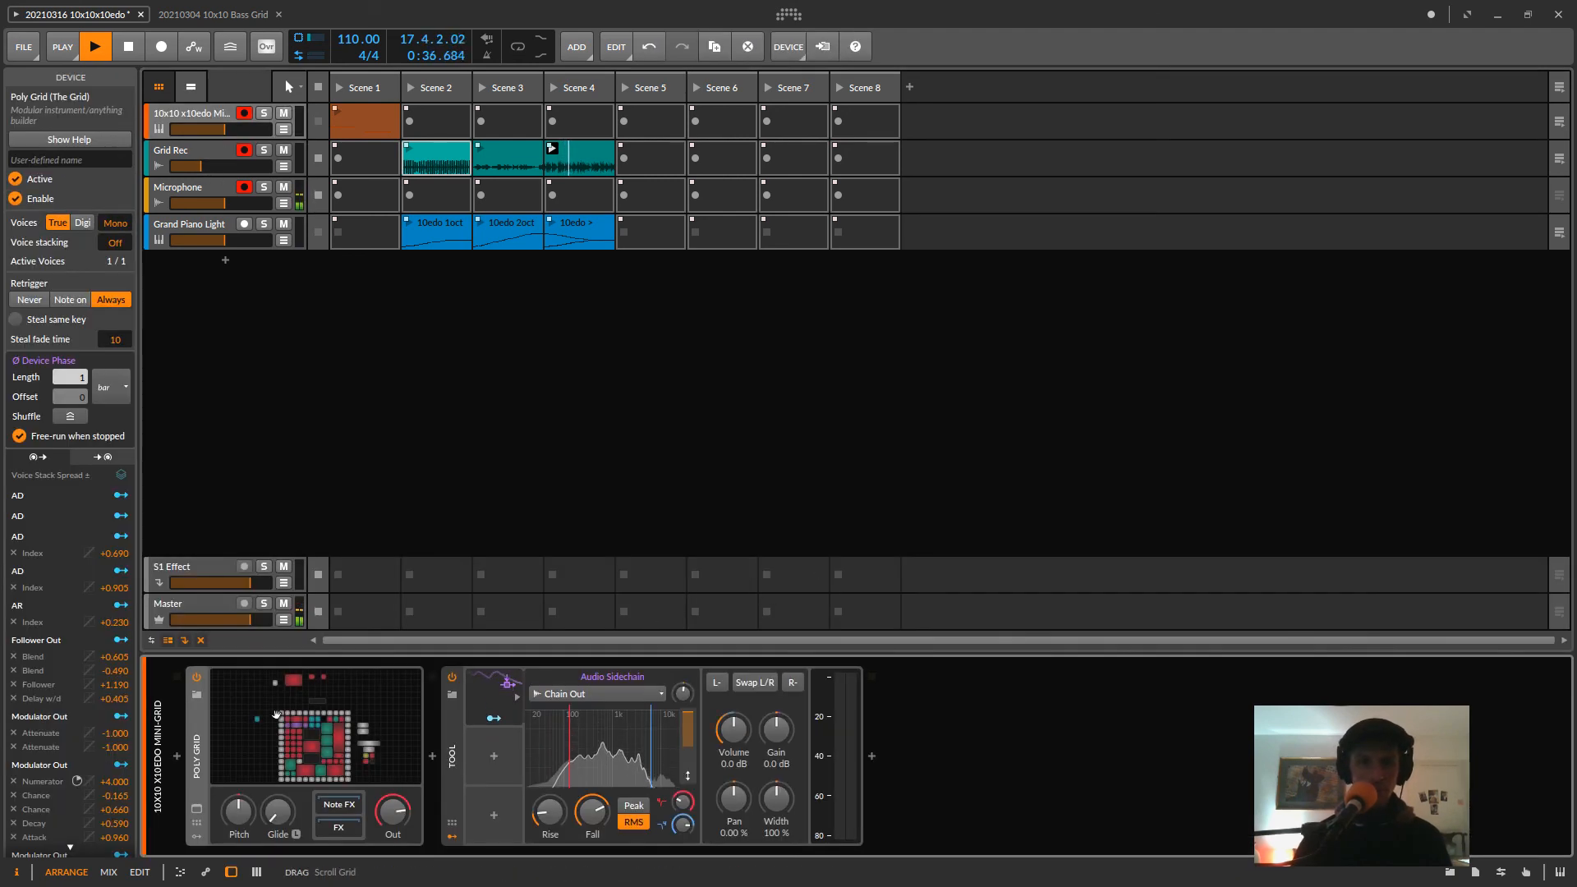
left_click(276, 713)
key("Escape")
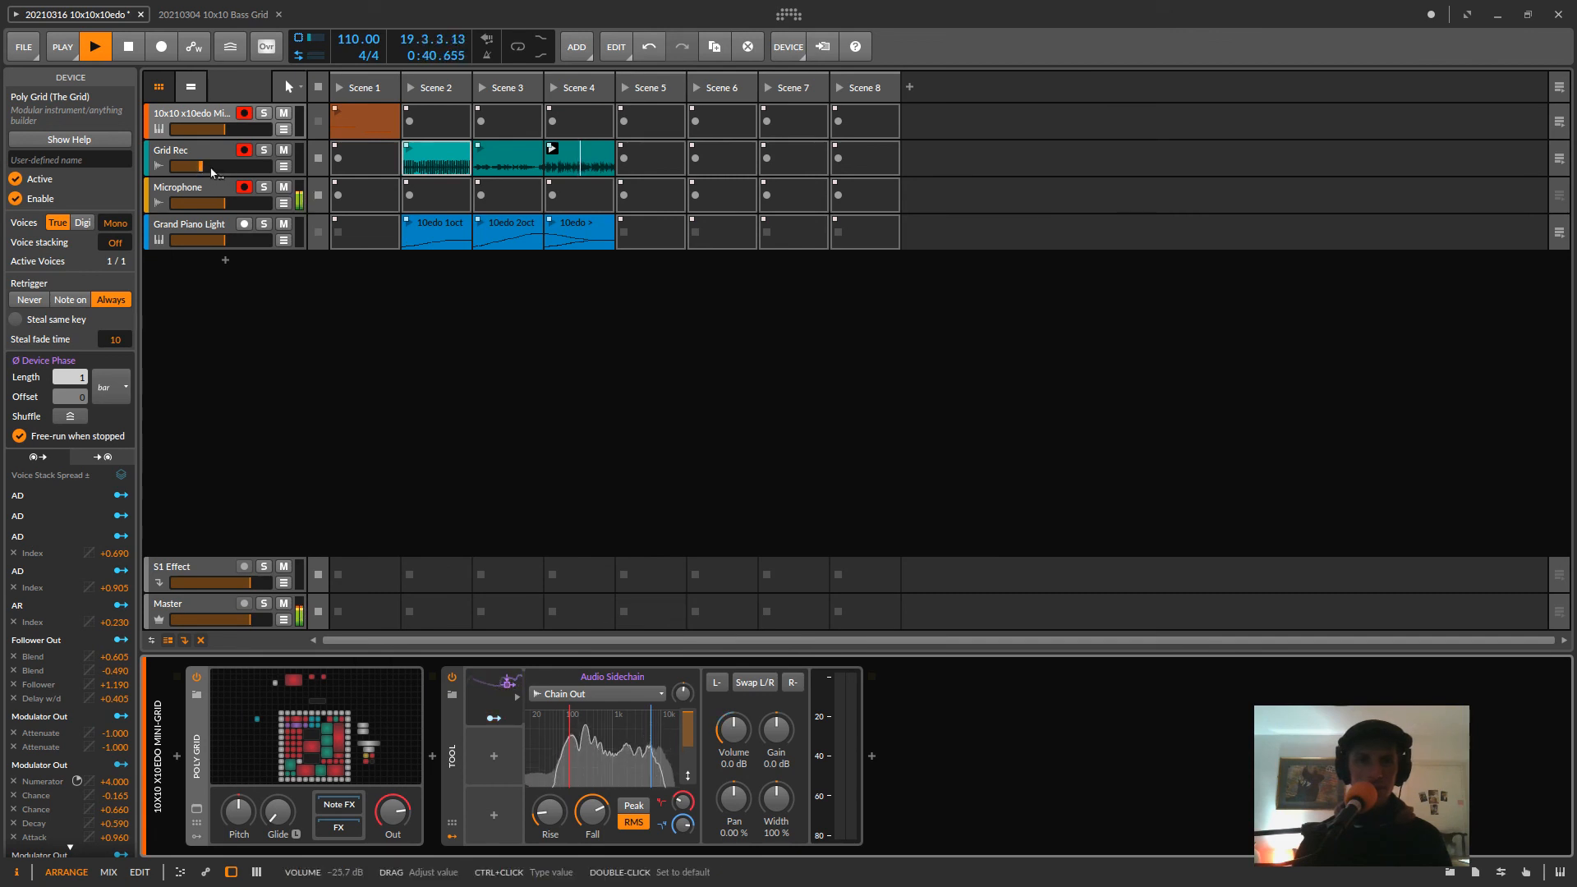
left_click(207, 121)
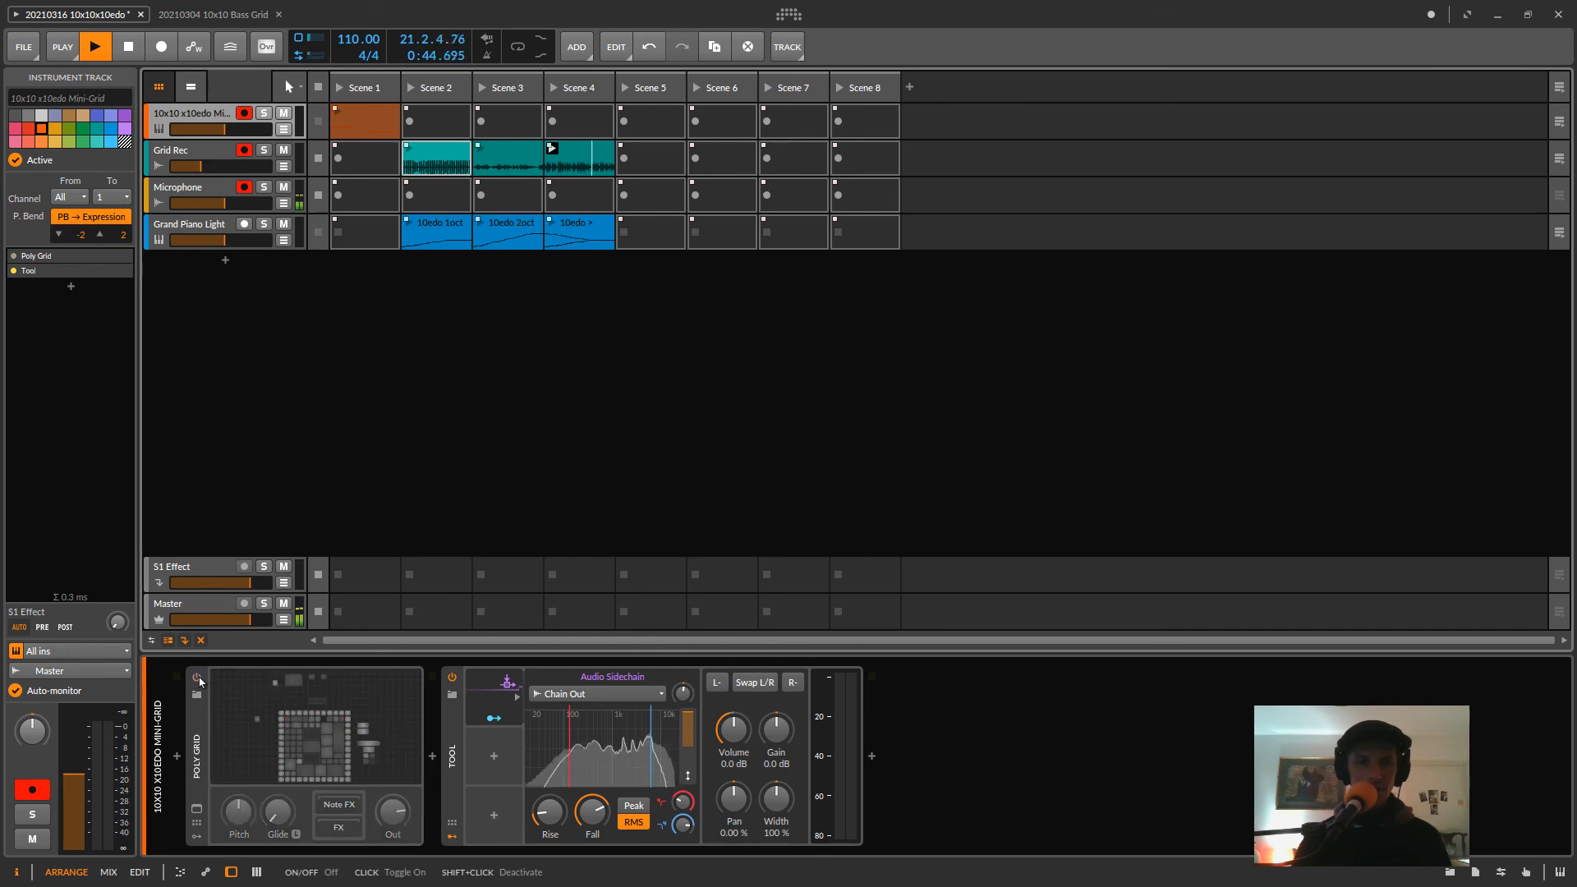
left_click(317, 715)
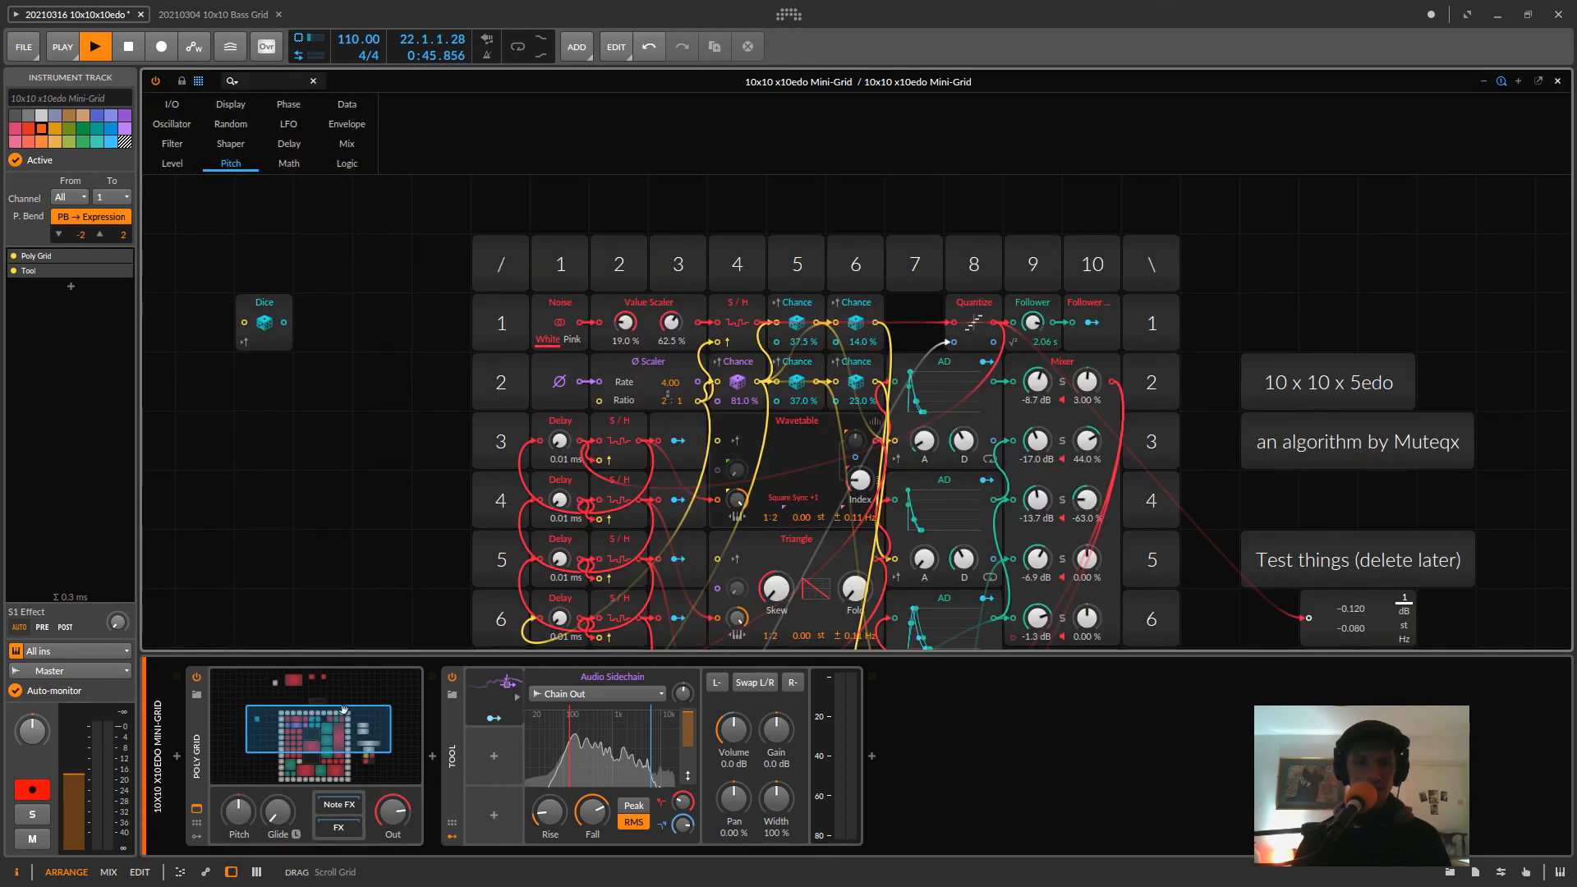
left_click(343, 709)
left_click(329, 722)
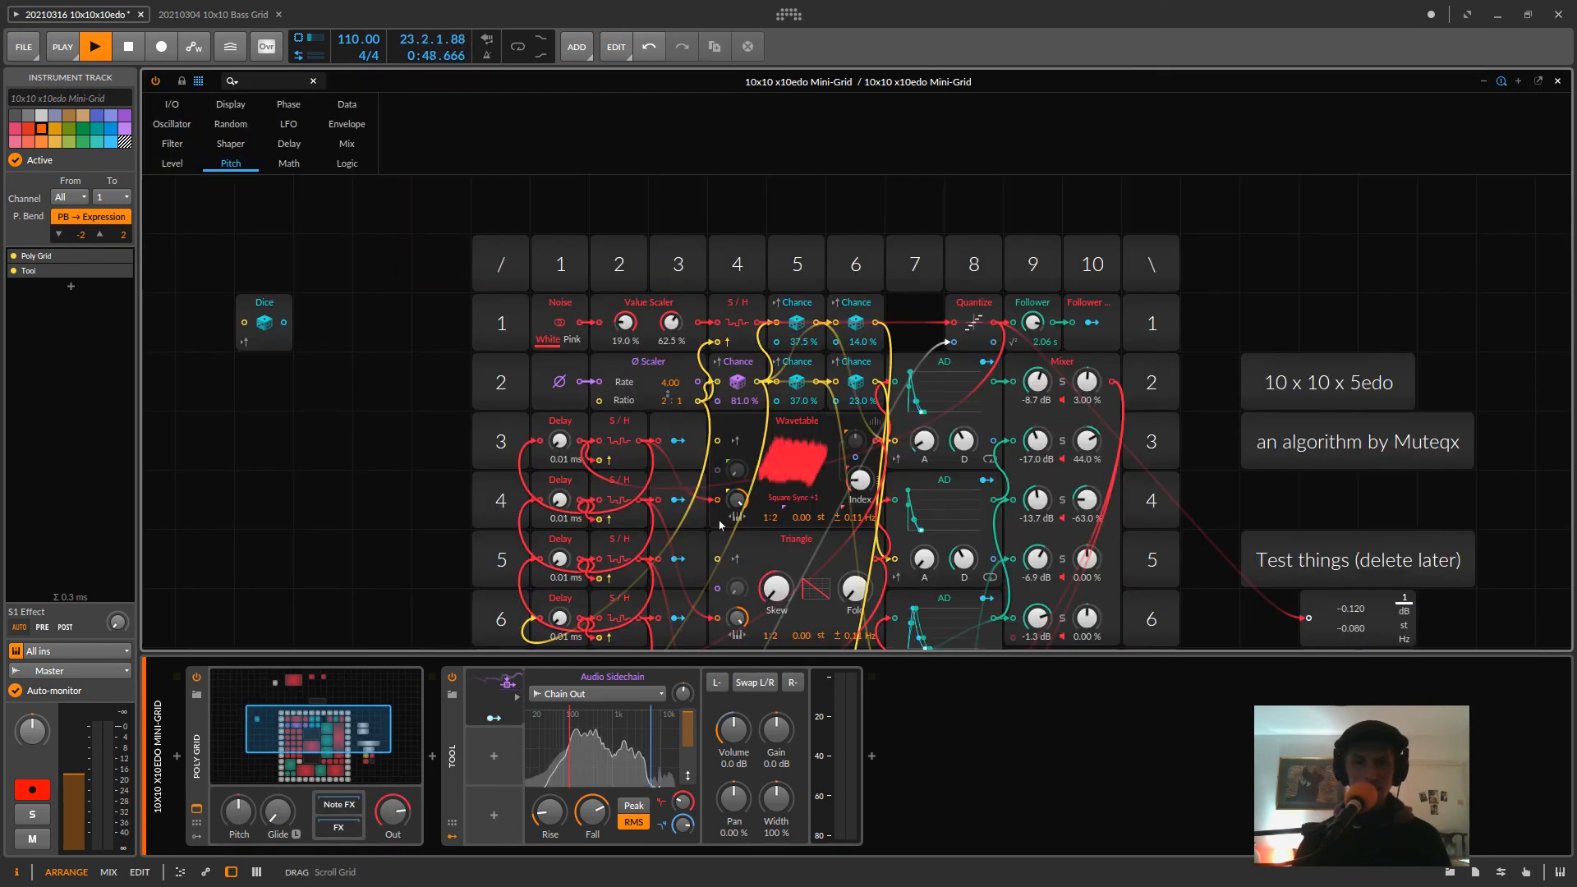
- Examine the Mini-Grid patch from row 1 down to row 10 while it plays, and close it
scroll(720, 525, "down", 3)
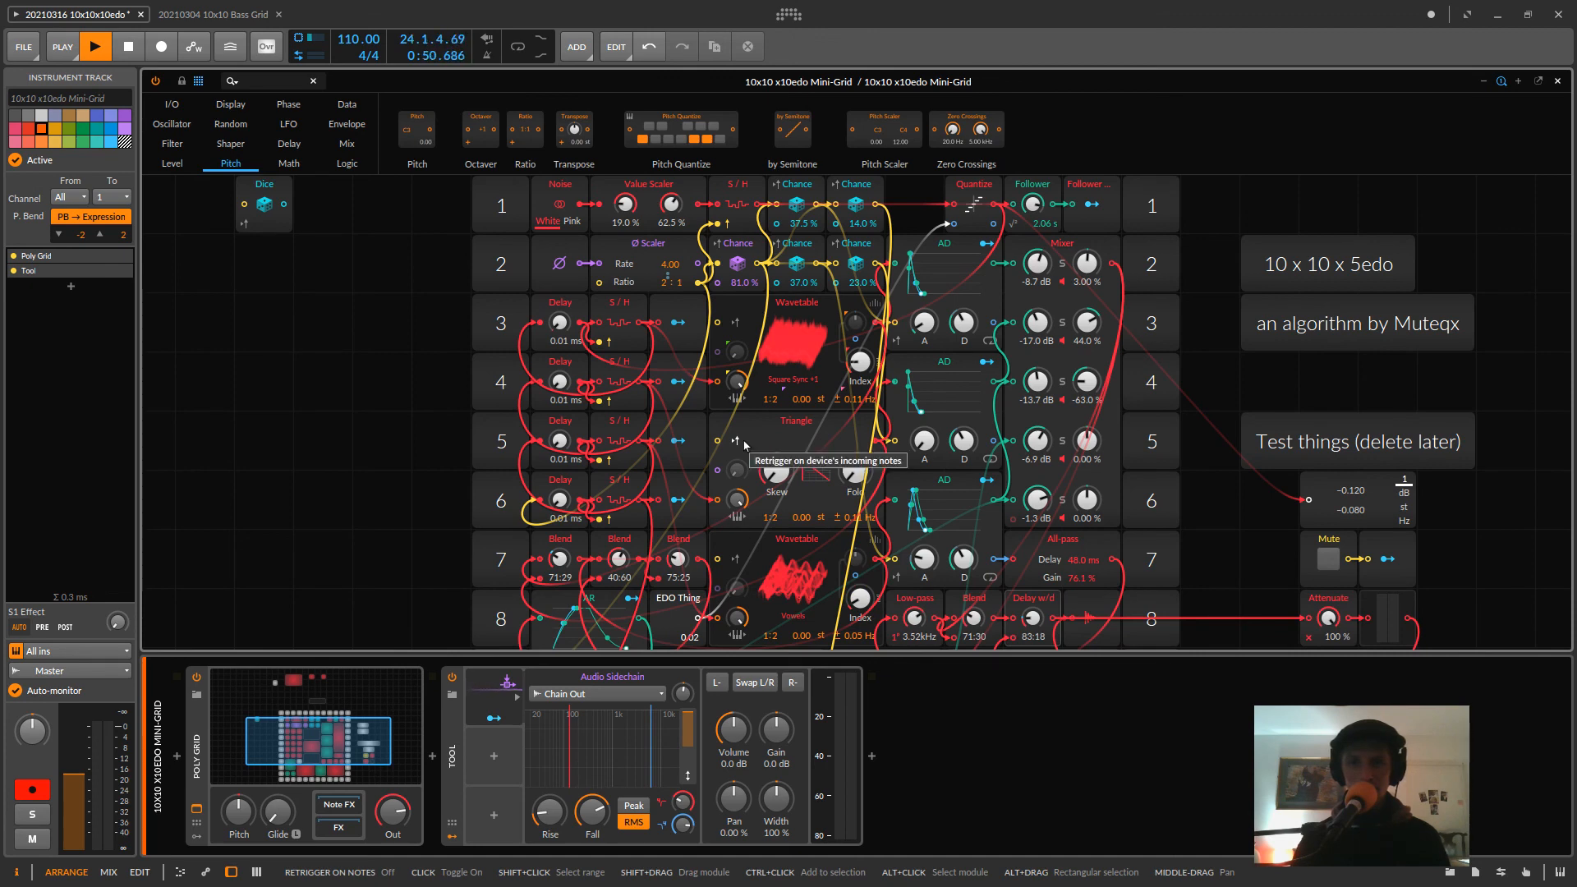
scroll(744, 445, "up", 3)
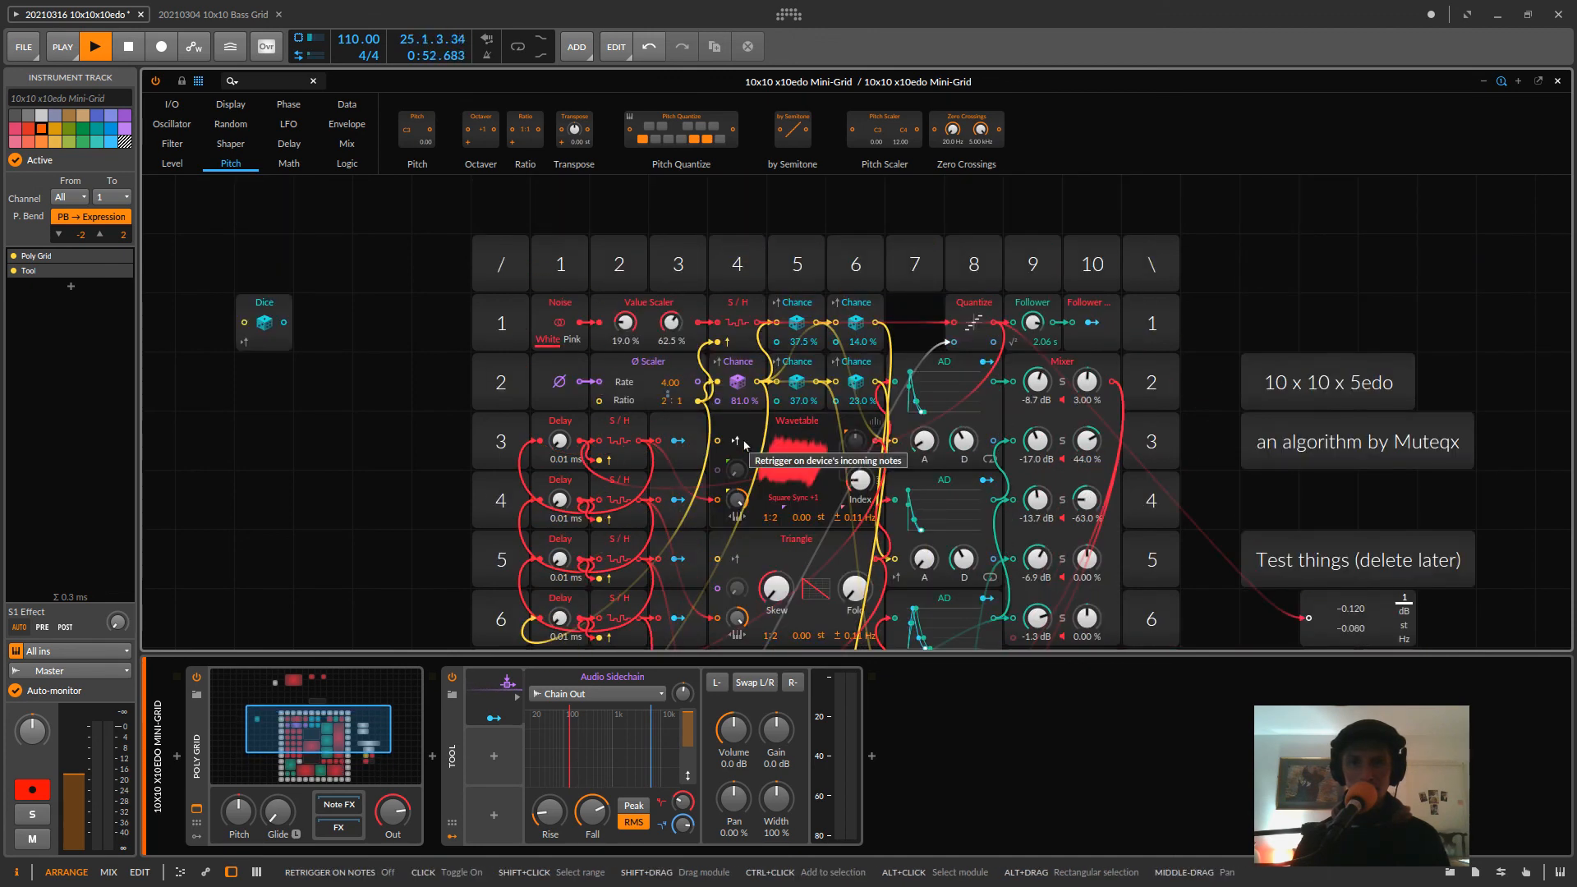
scroll(745, 445, "down", 3)
scroll(745, 445, "up", 2)
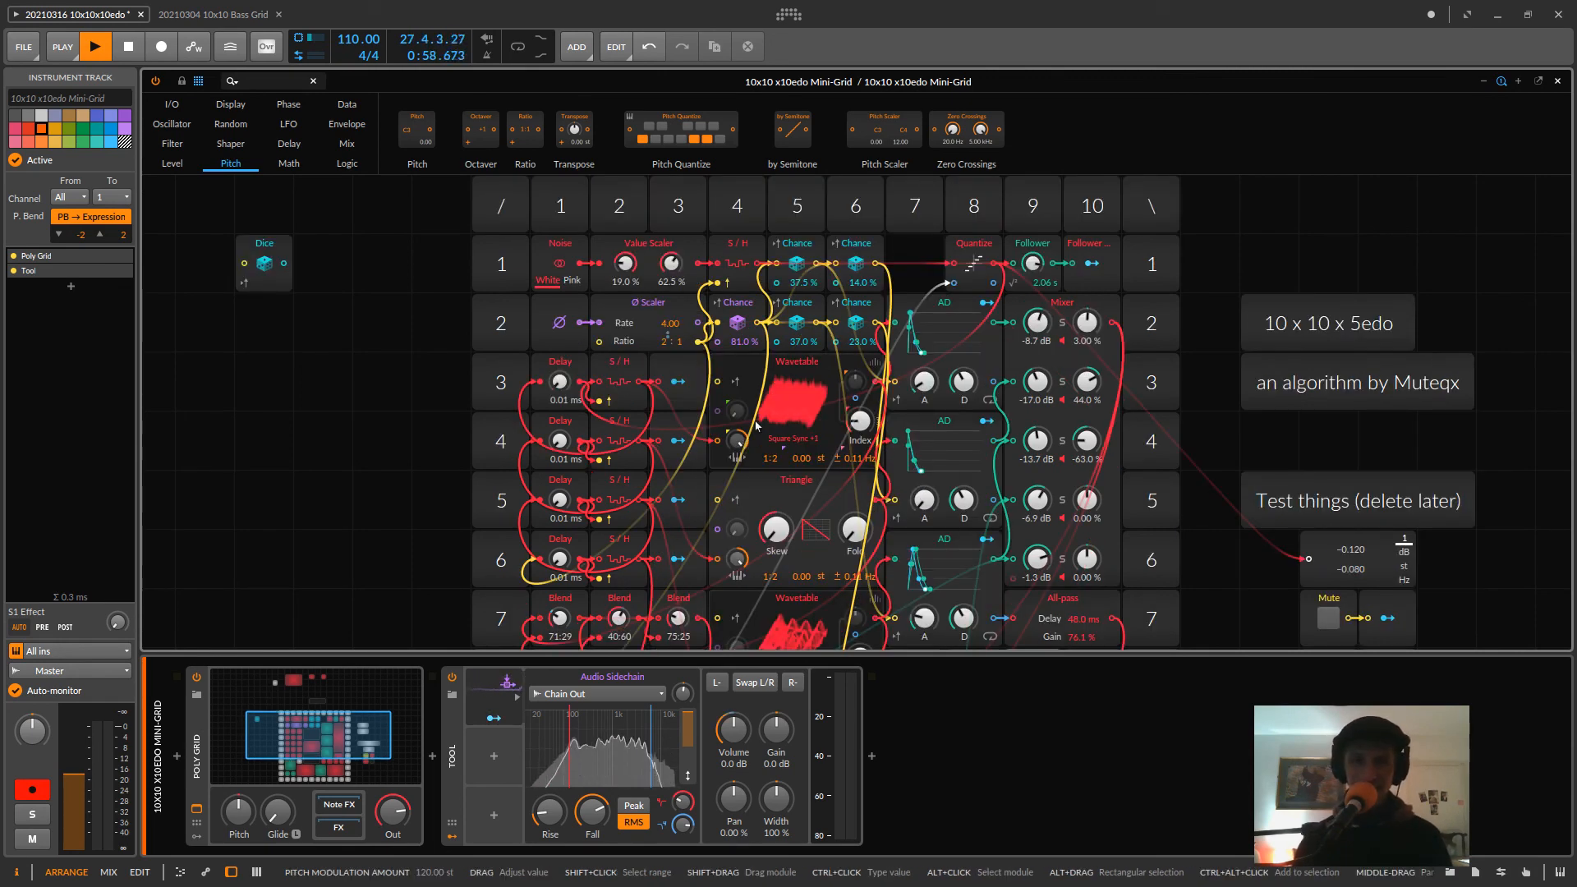
scroll(755, 425, "down", 6)
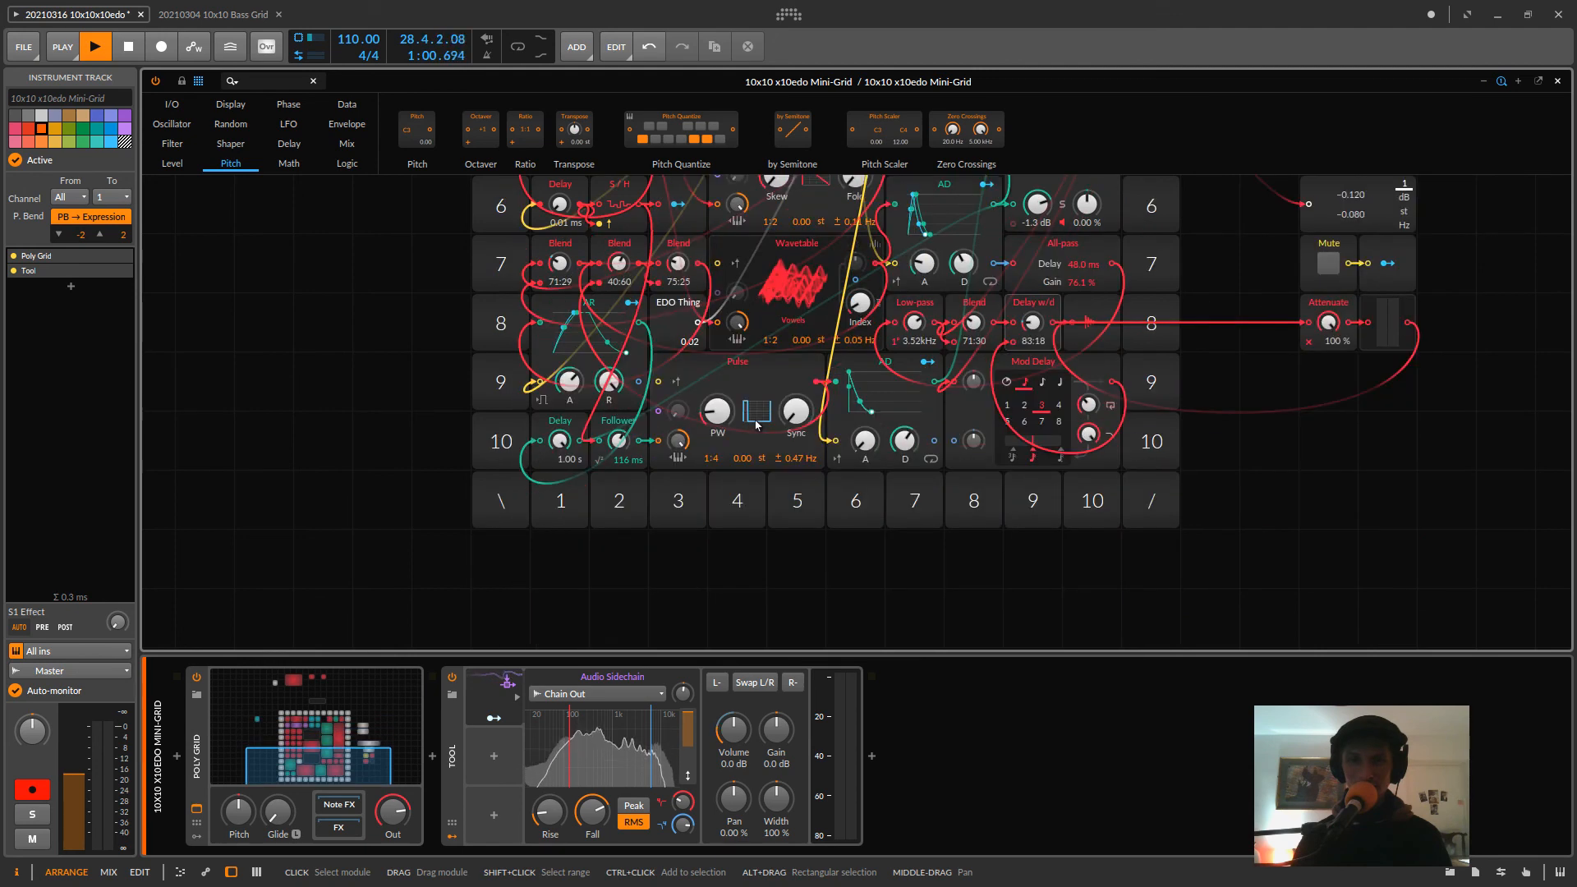
scroll(755, 426, "up", 5)
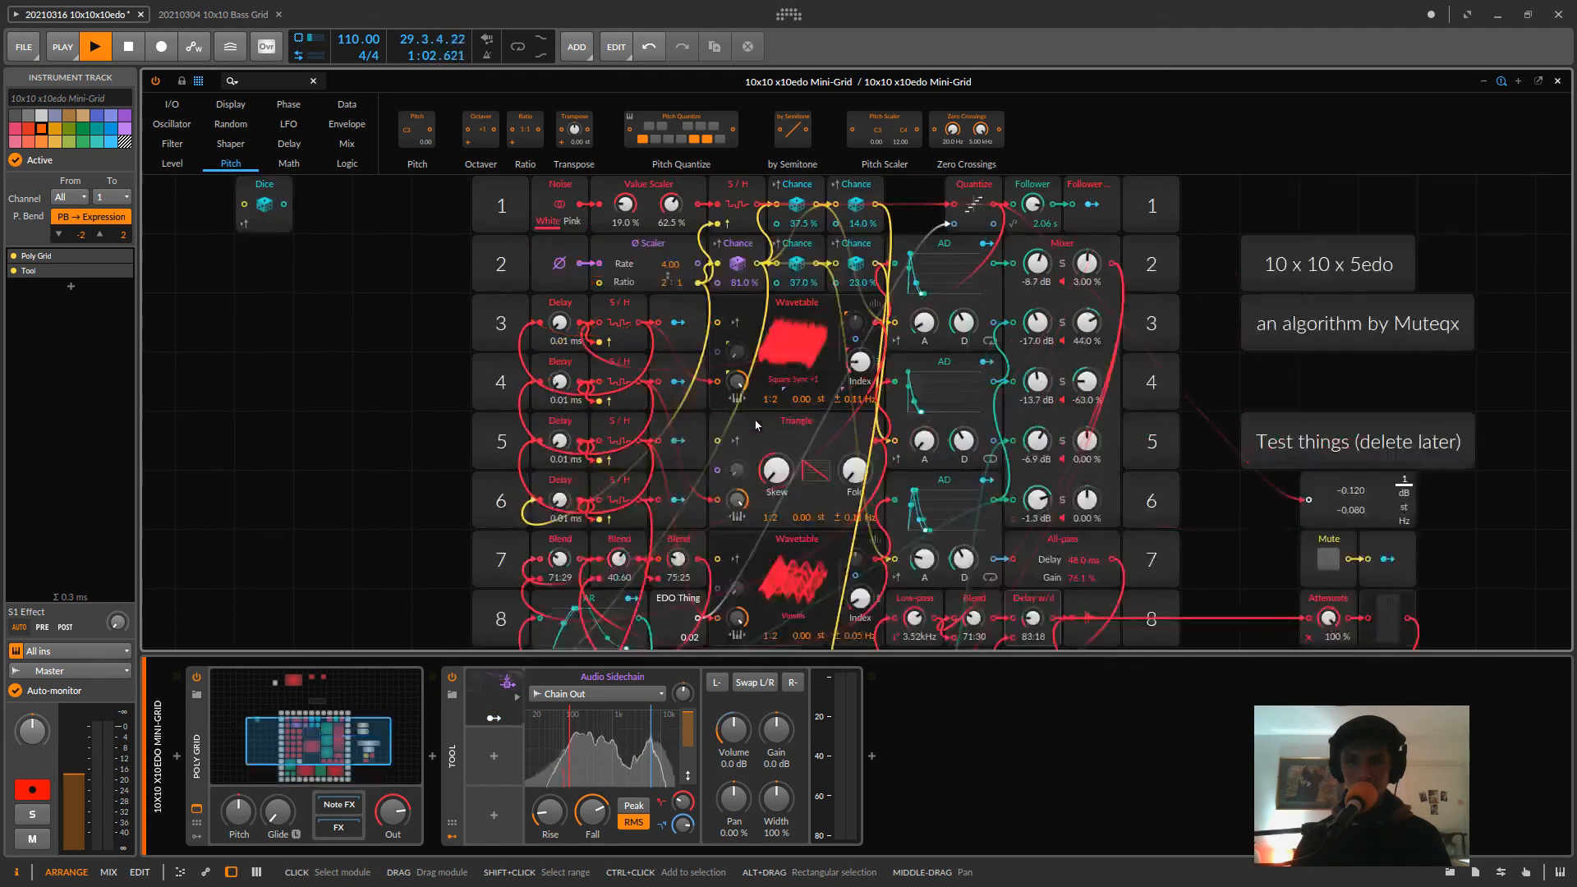
scroll(756, 425, "up", 1)
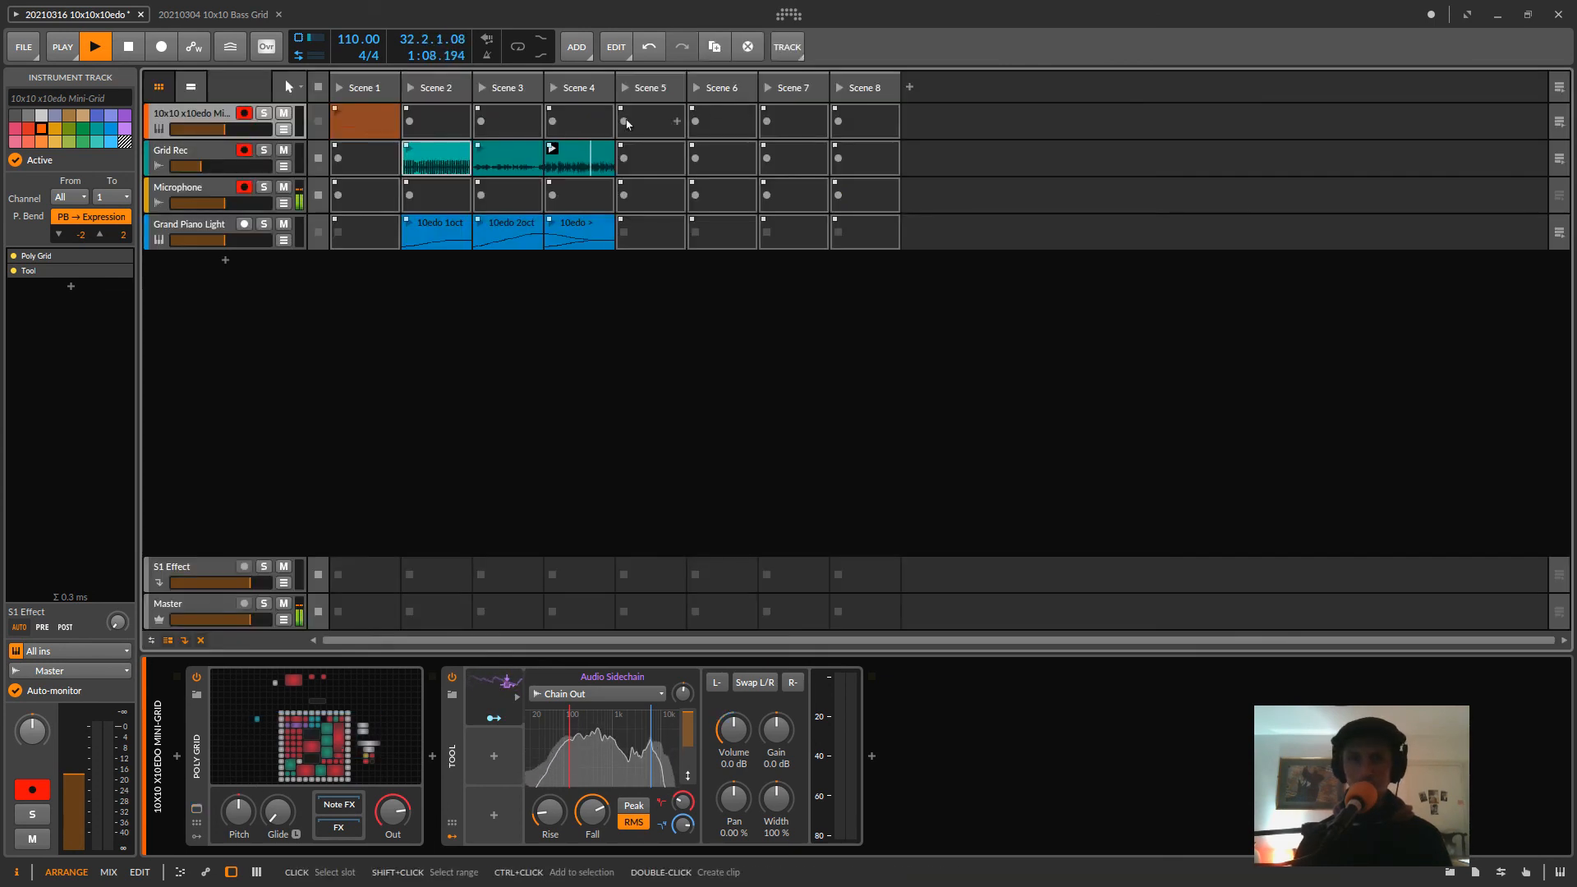
- Activate and launch the Scene 1 clip on the Mini-Grid track and show its notes
left_click(367, 124)
right_click(368, 124)
left_click(457, 207)
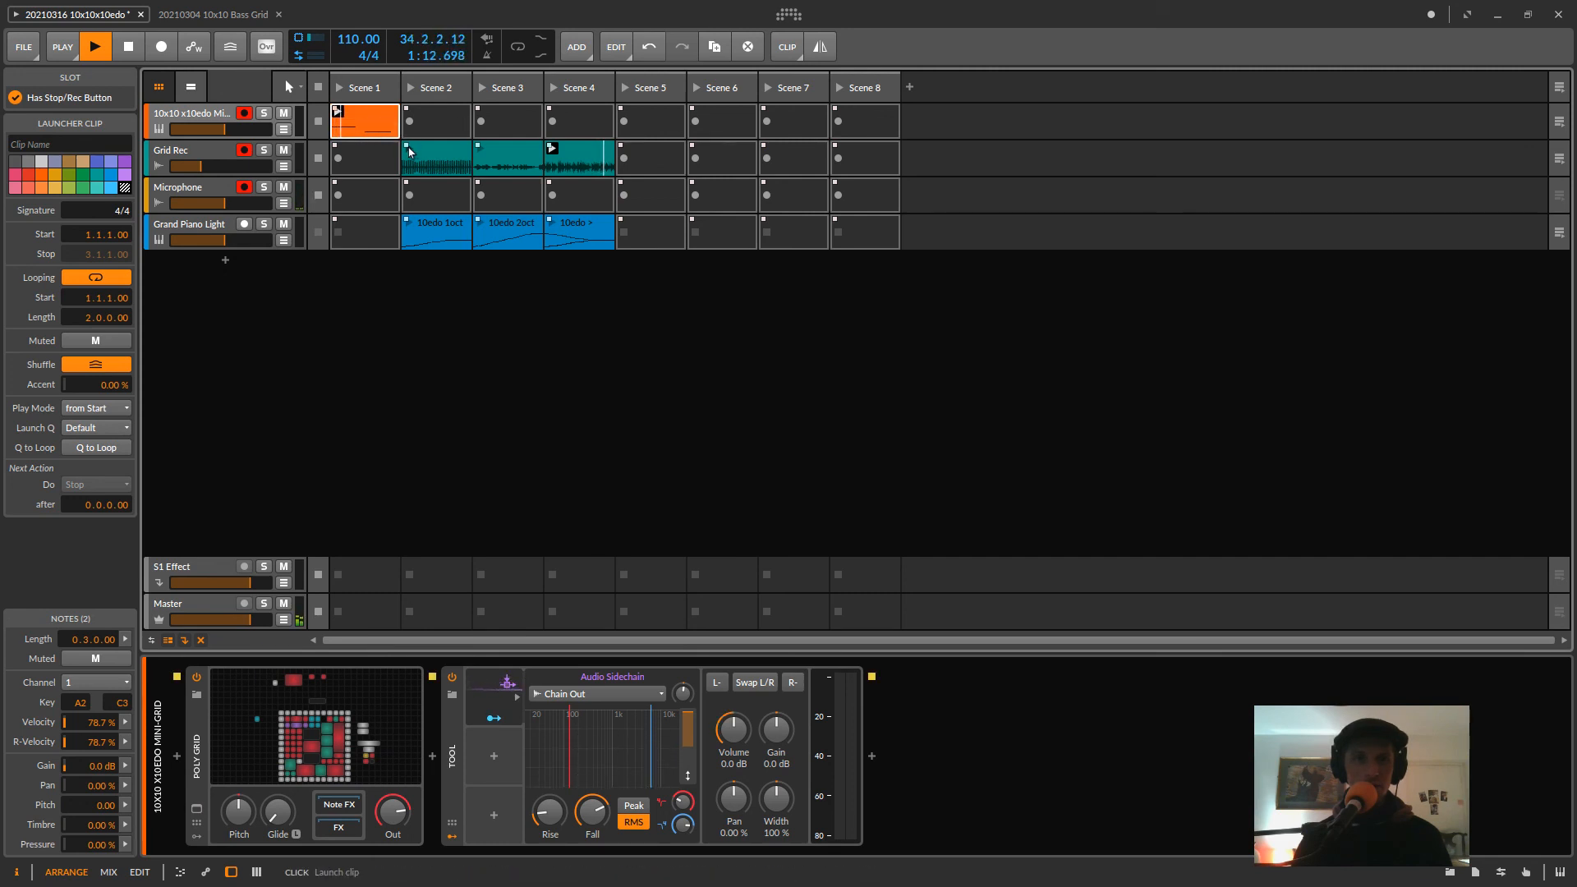
left_click(190, 118)
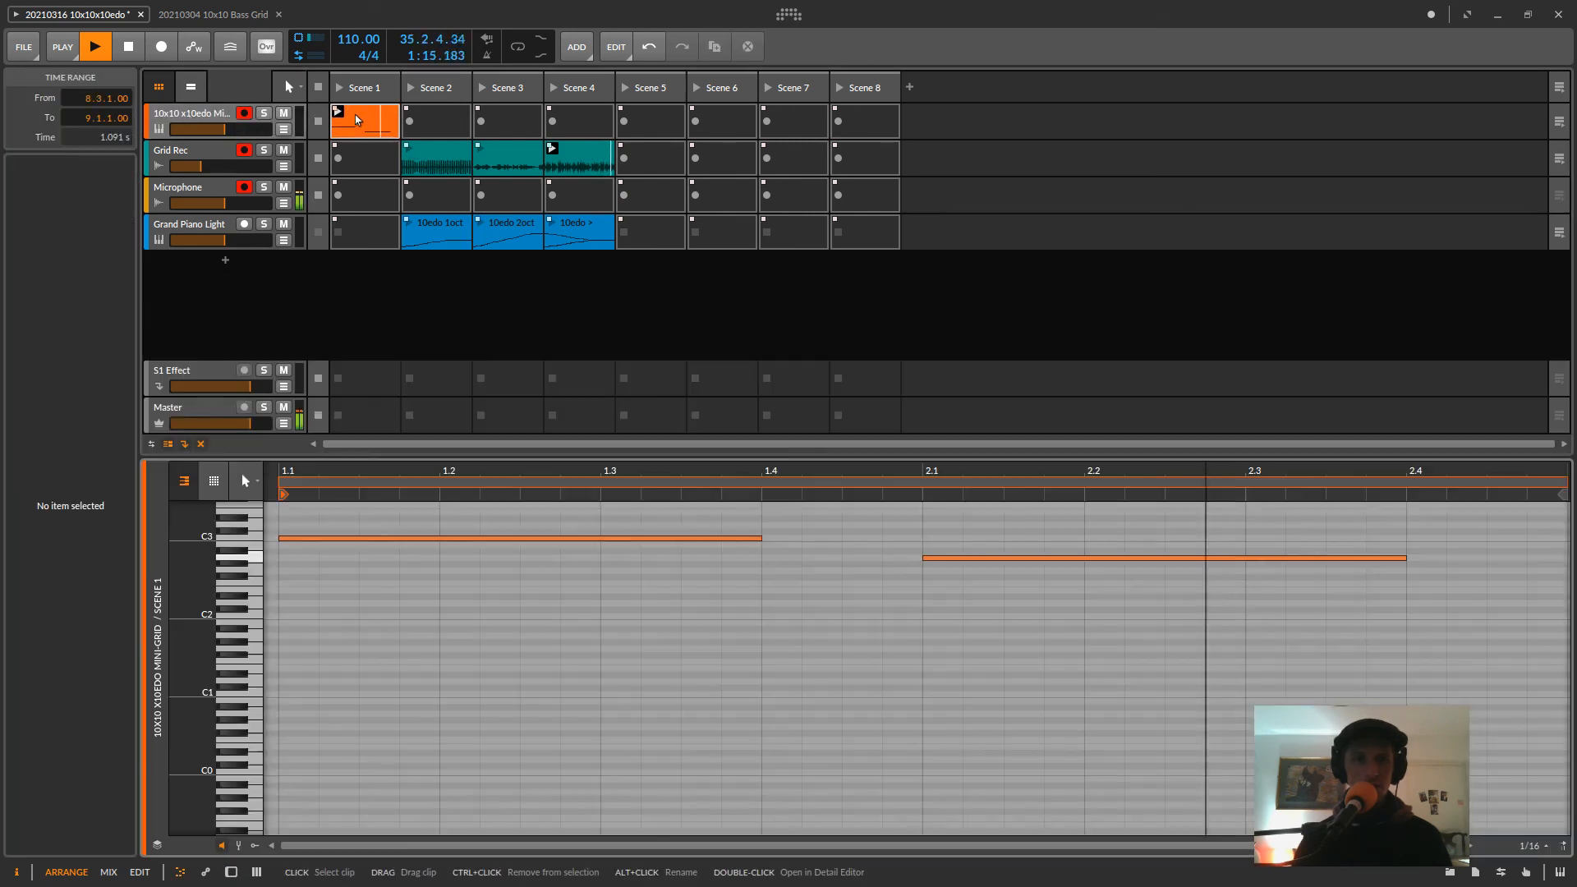
key("e")
- Show the Mini-Grid track's devices, open the Poly Grid patch, and hide the device chain to enlarge the patch view
double_click(211, 116)
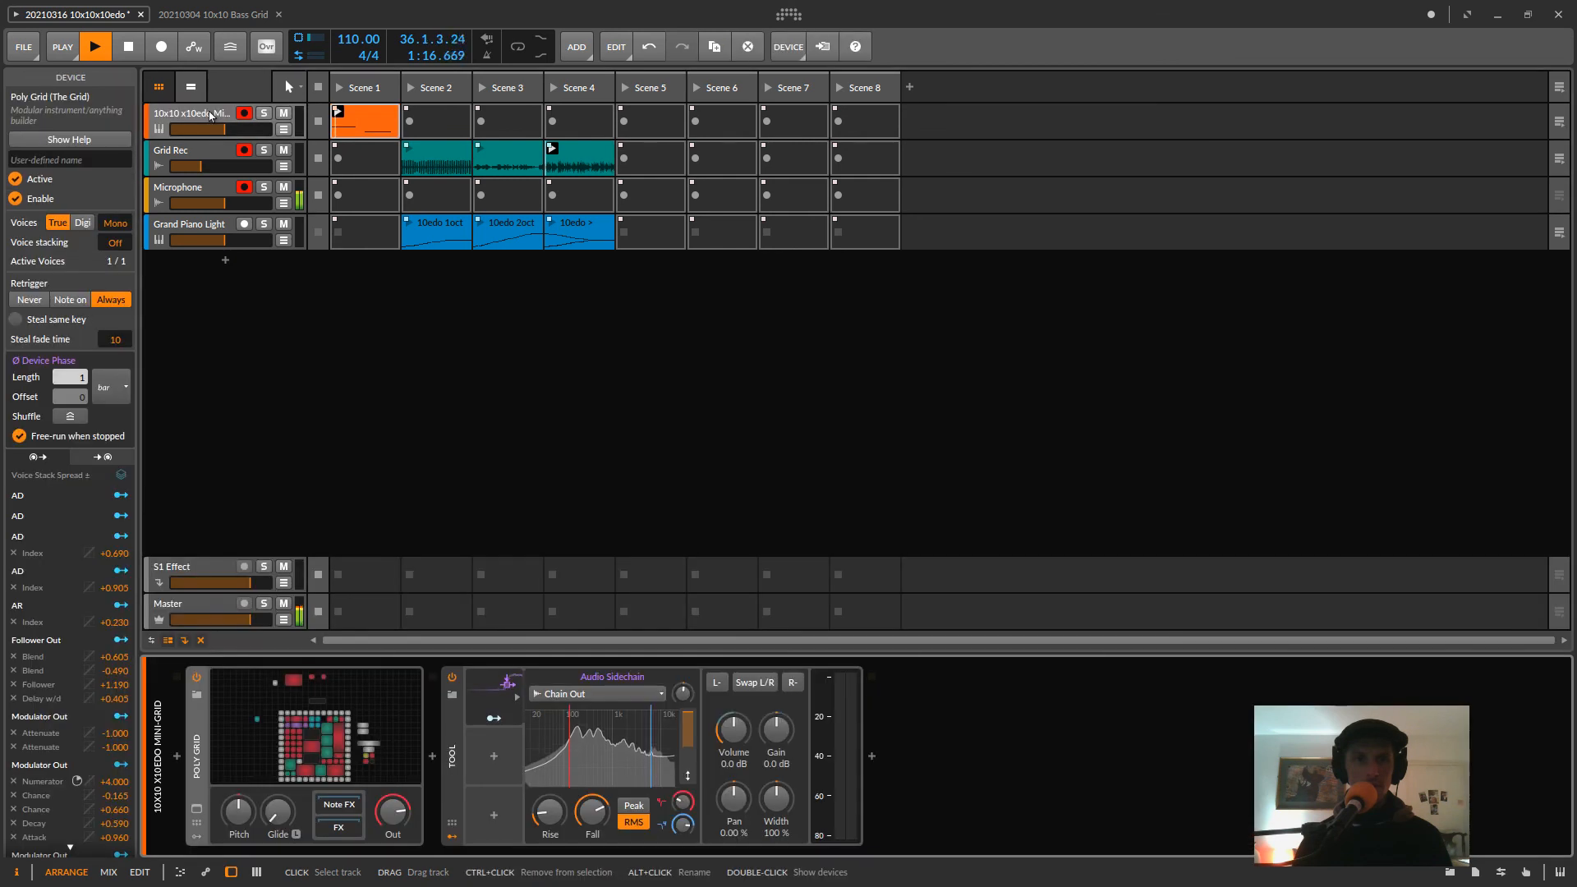
left_click(339, 708)
key("Escape")
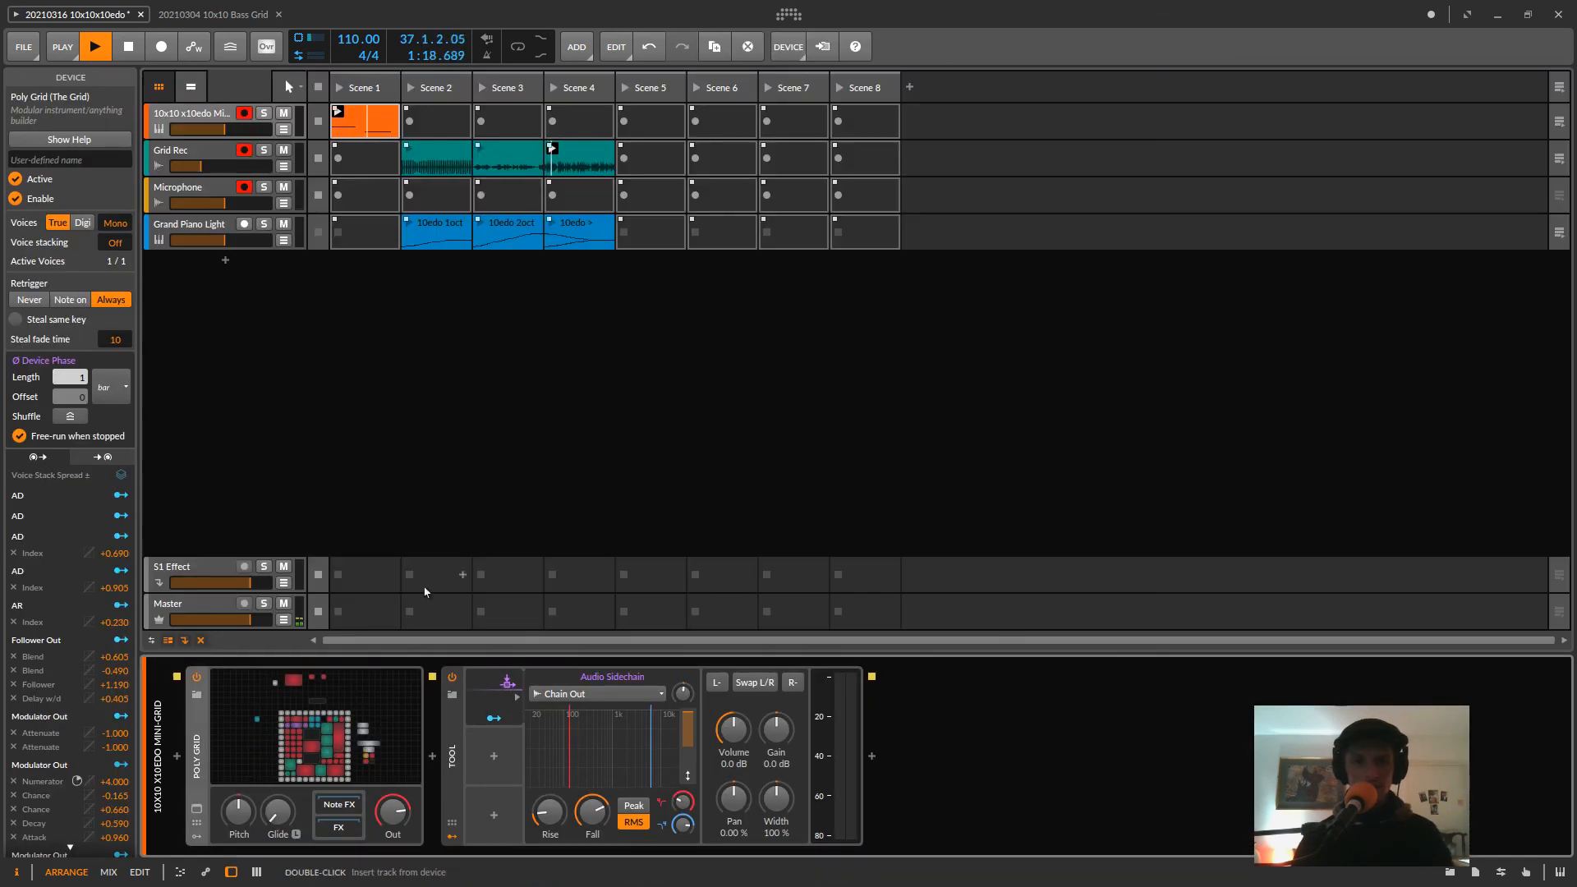
left_click(321, 742)
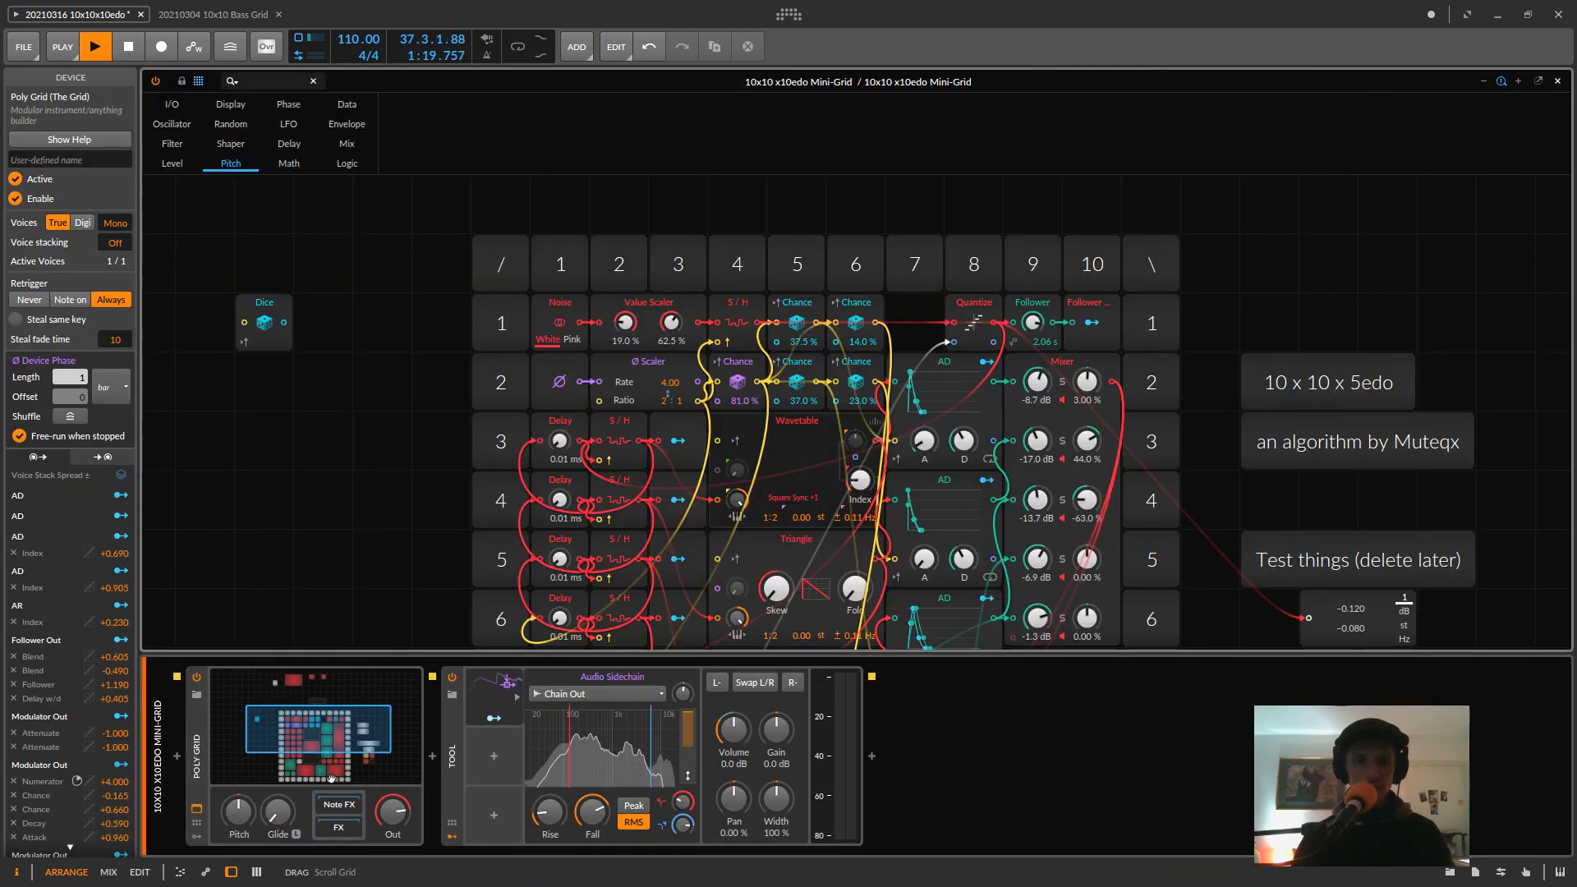
left_click(232, 871)
- Inspect the signals of the S/H and Value Scaler modules in row 1
left_click_drag(451, 556, 439, 377)
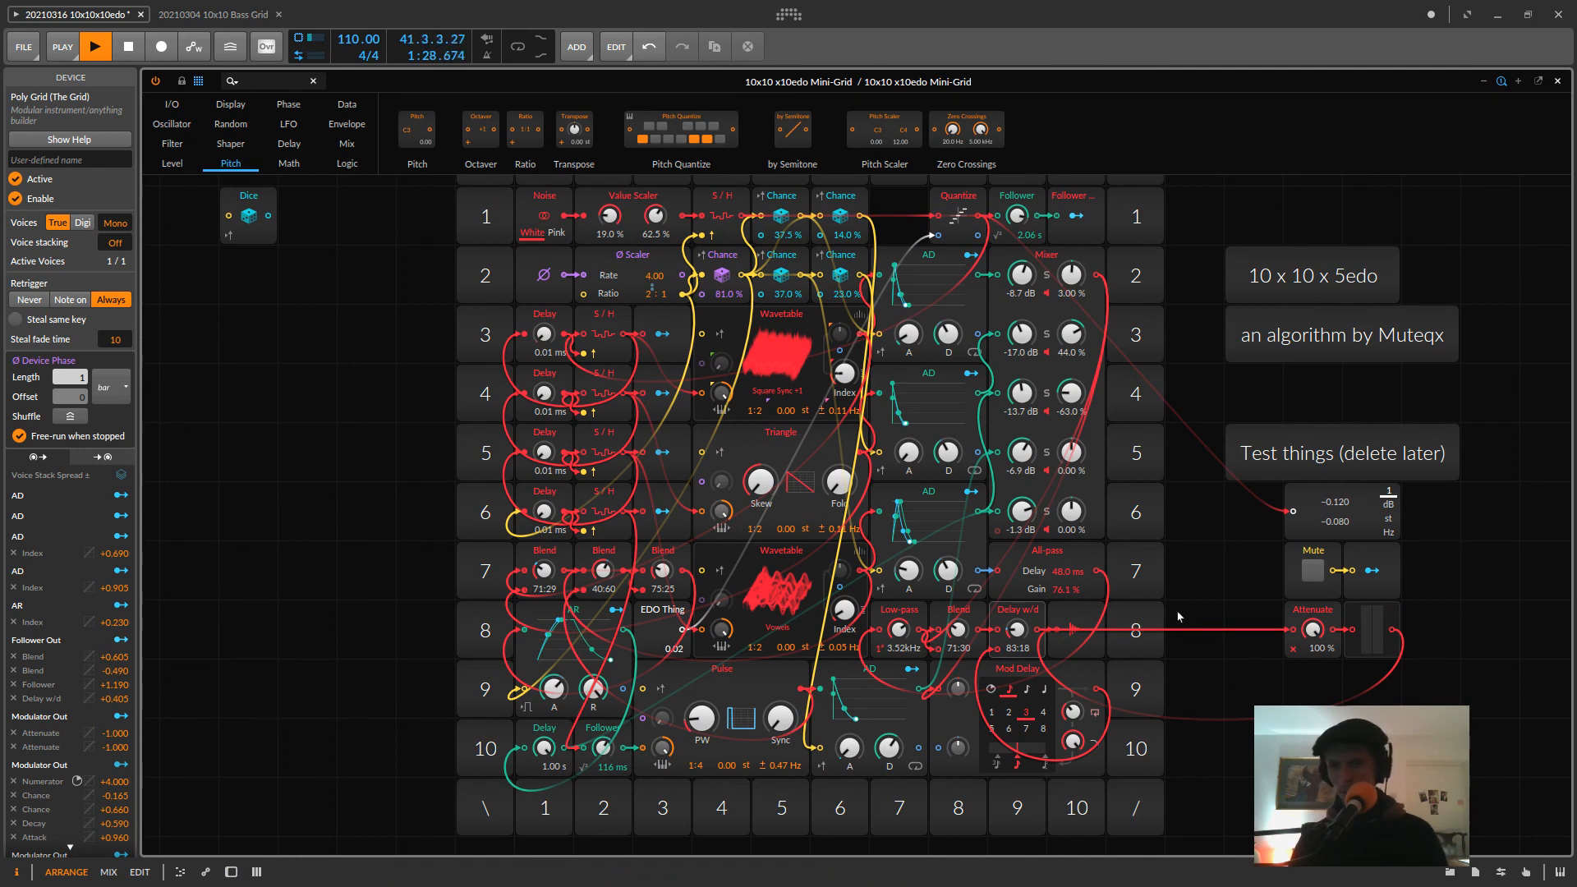
left_click_drag(1251, 737, 1231, 768)
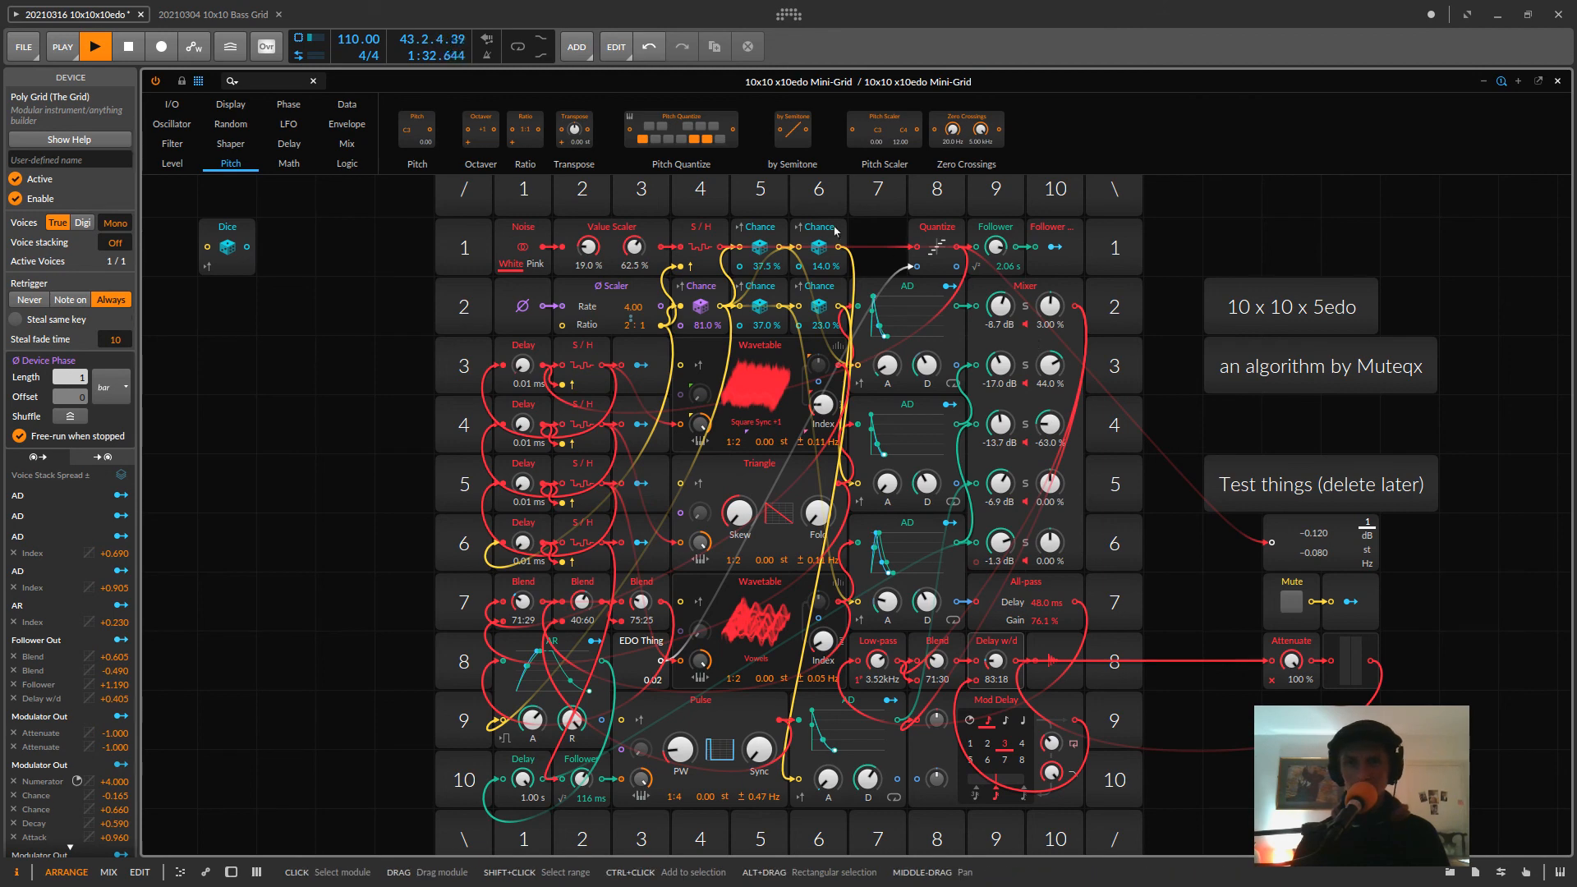
left_click(692, 237)
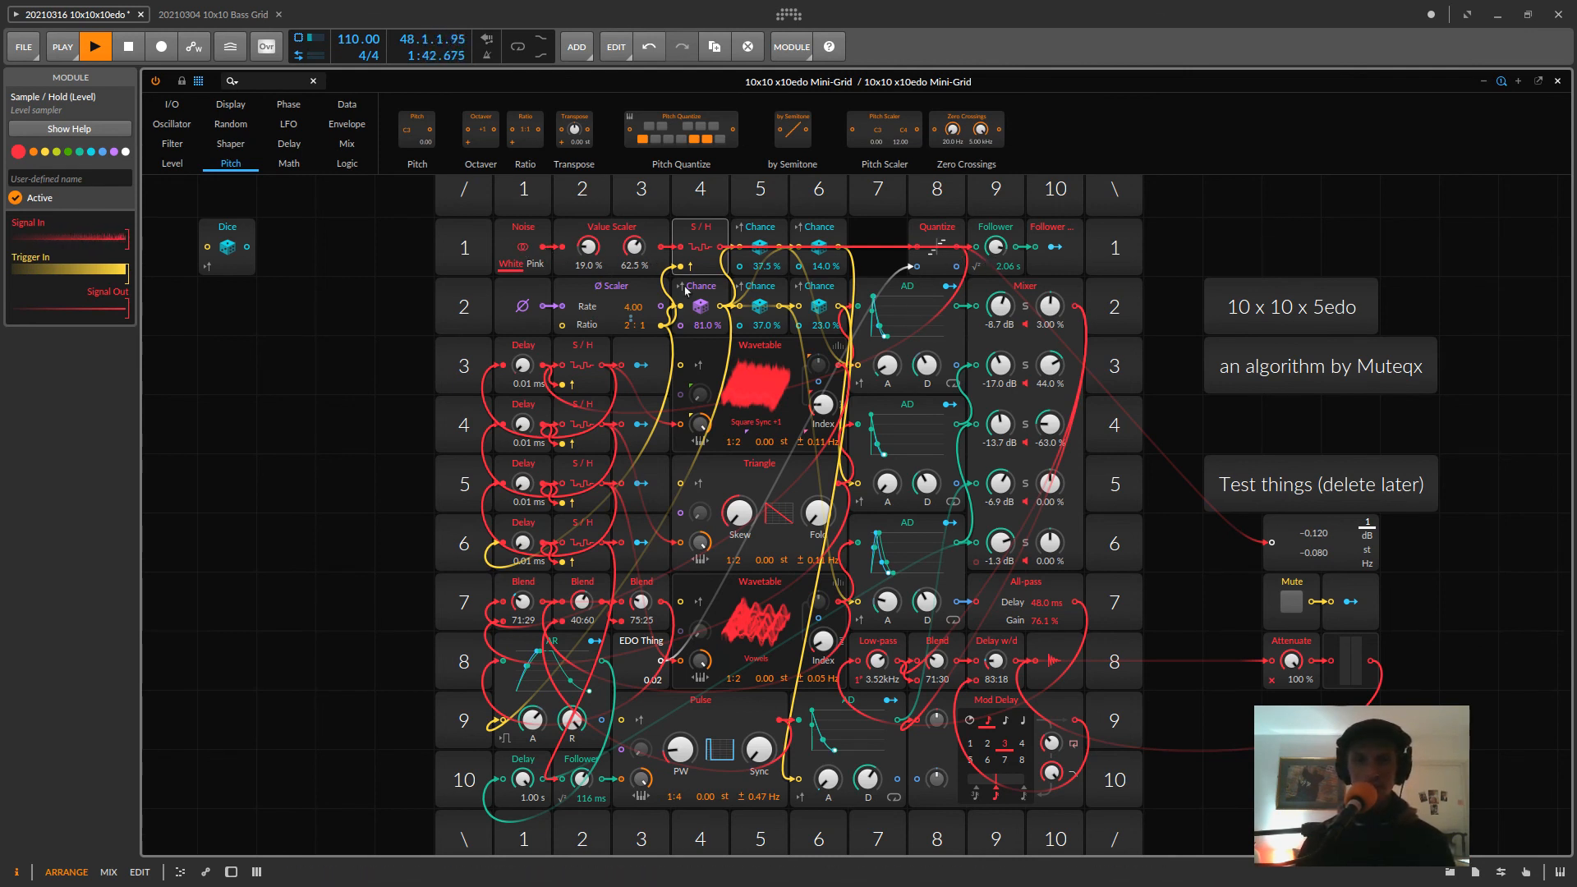
left_click(622, 234)
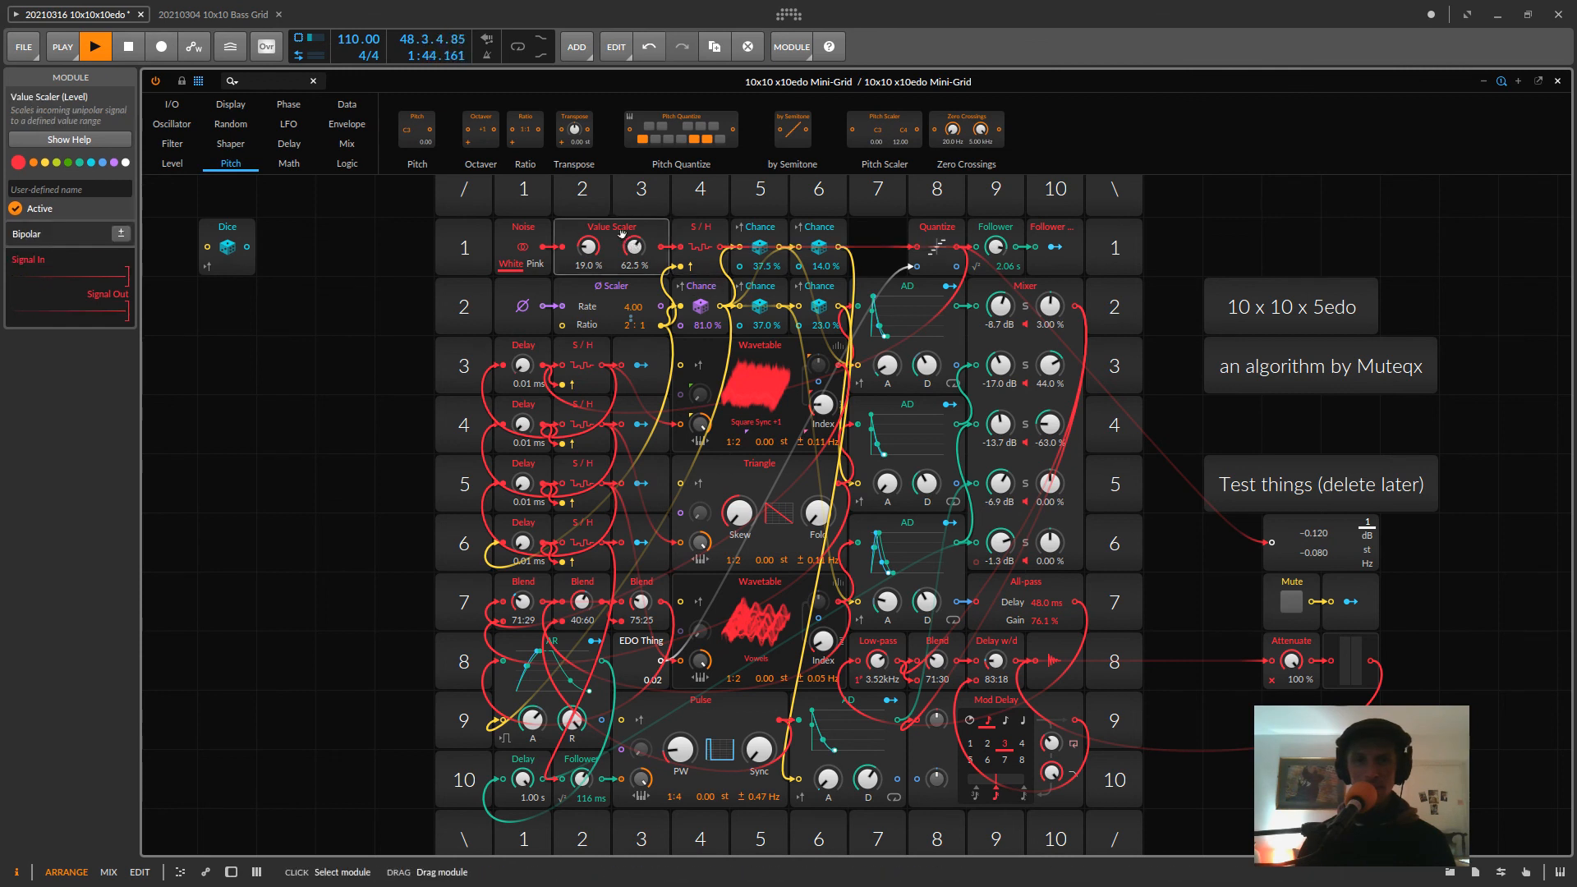
- Inspect the signals of the S/H and Quantize modules in row 1, and clear the module selection
left_click(700, 230)
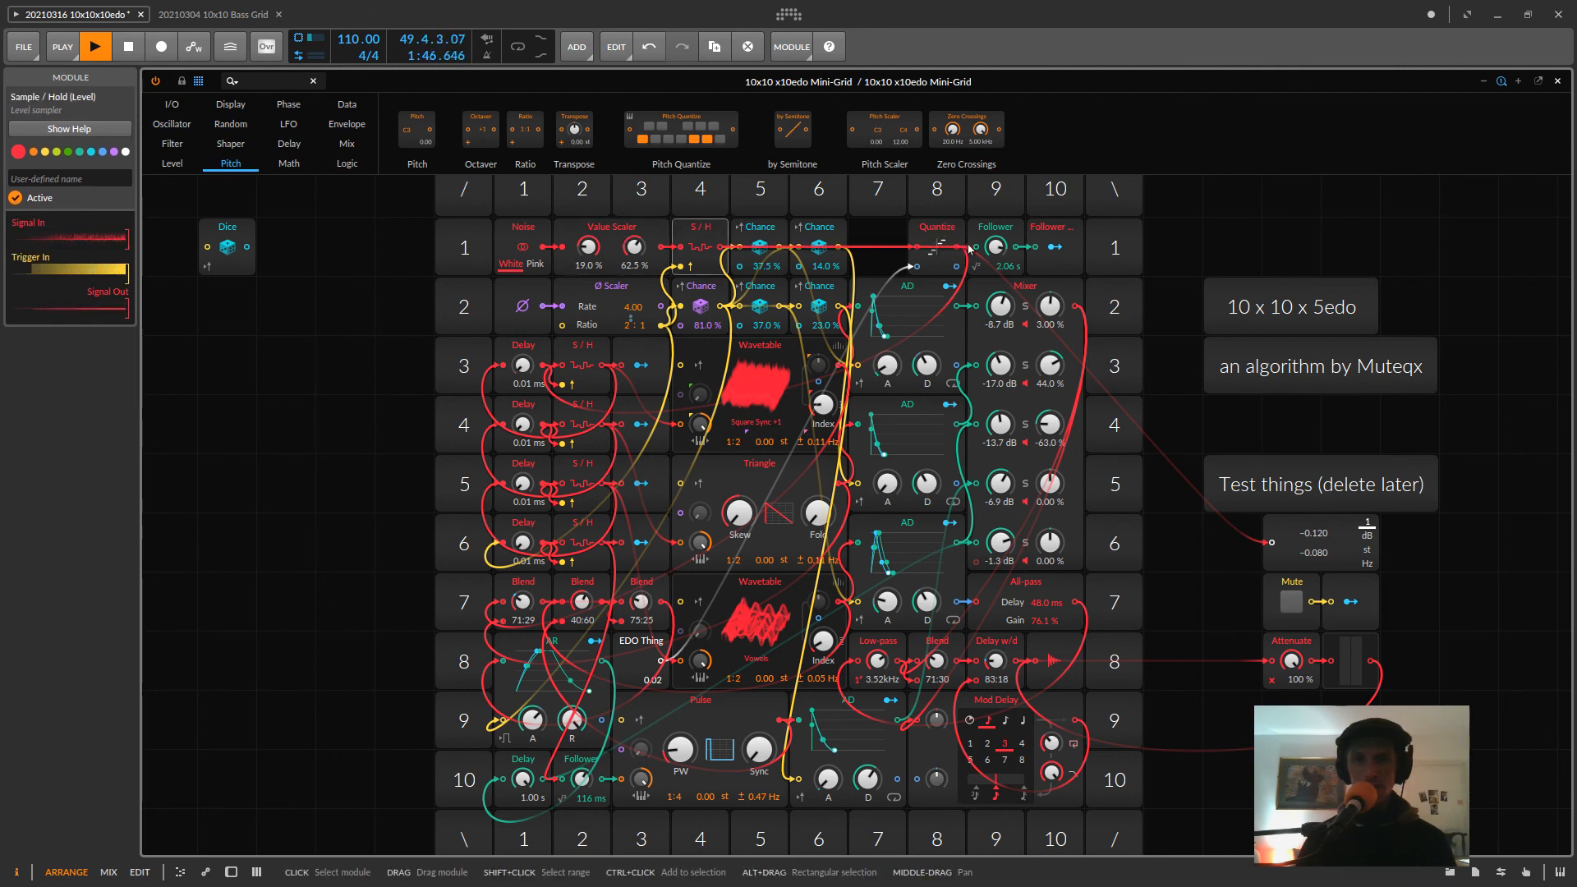
left_click(936, 236)
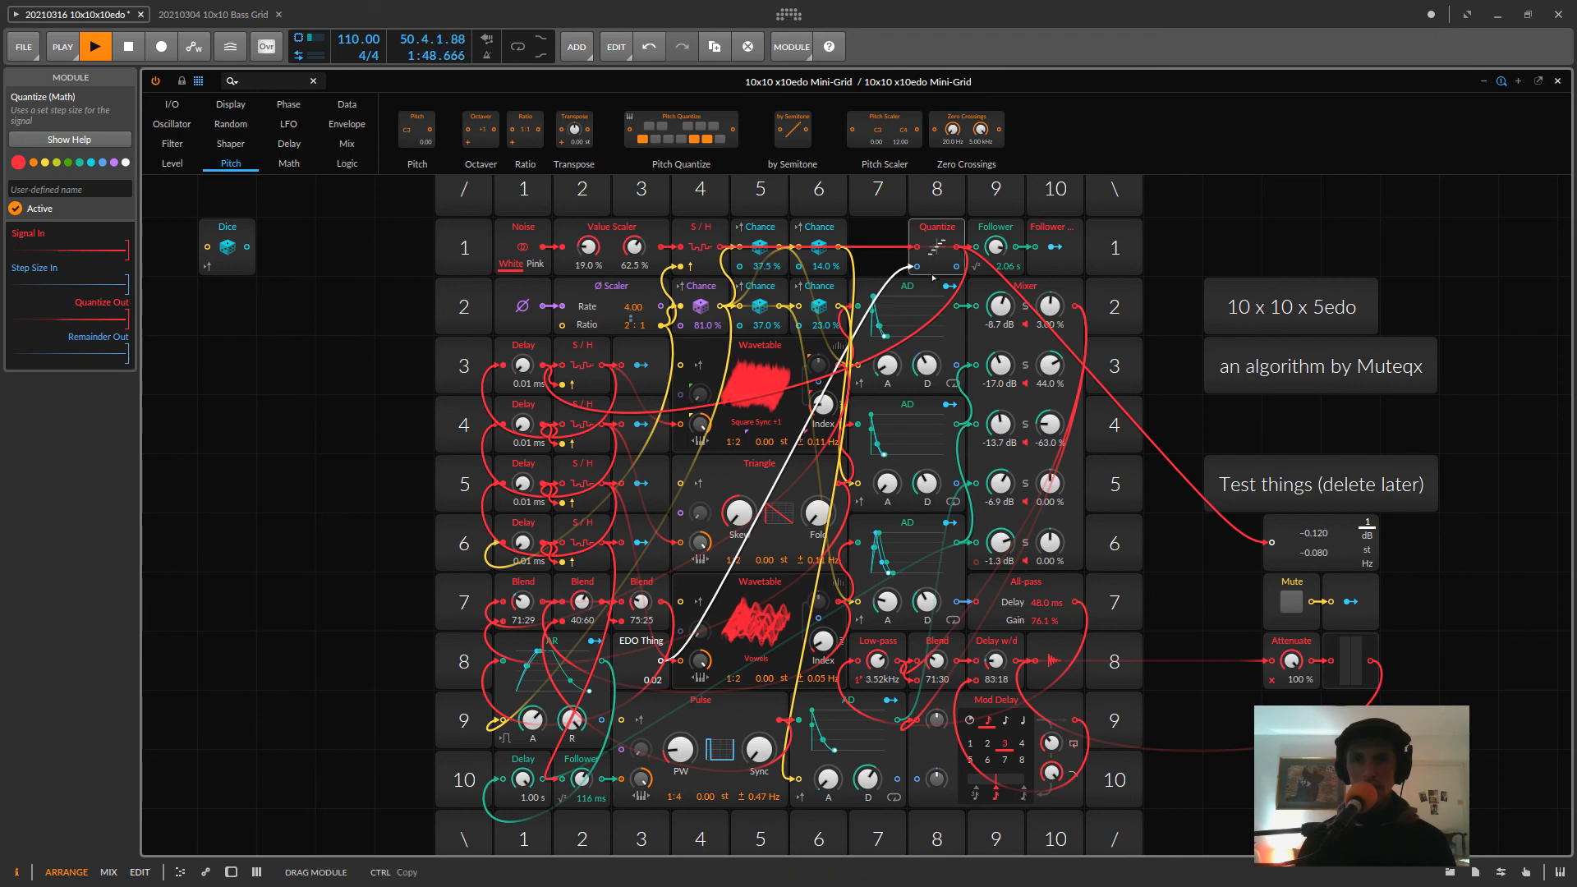
left_click(1195, 247)
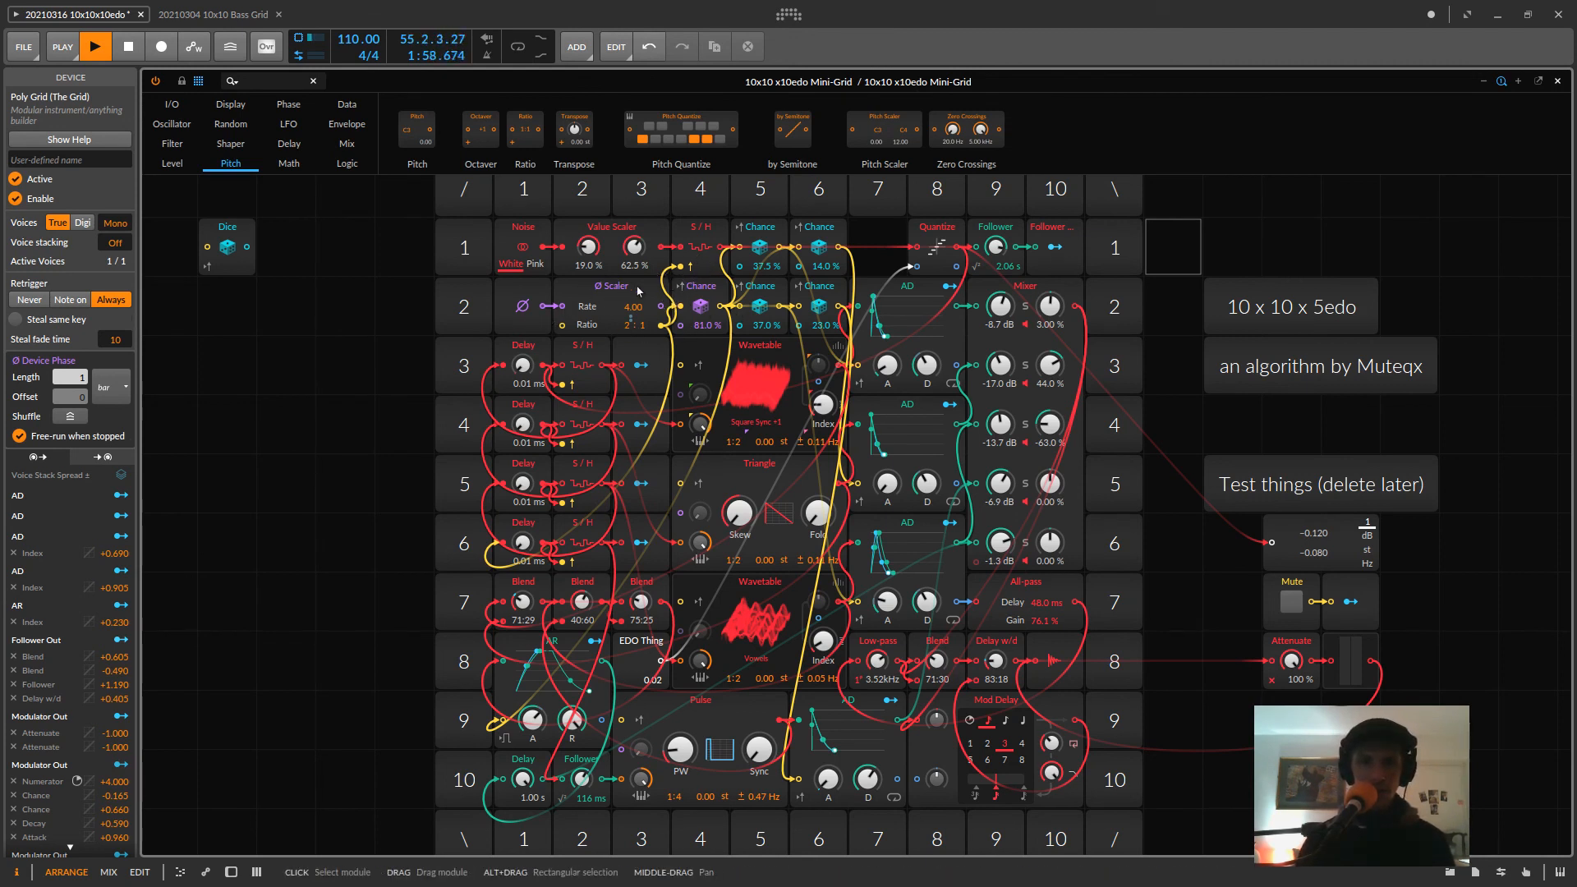
- Try feeding the Phase In signal directly into the row 1 S/H trigger, inspect its signals, and restore the gate cable
left_click_drag(538, 320, 687, 270)
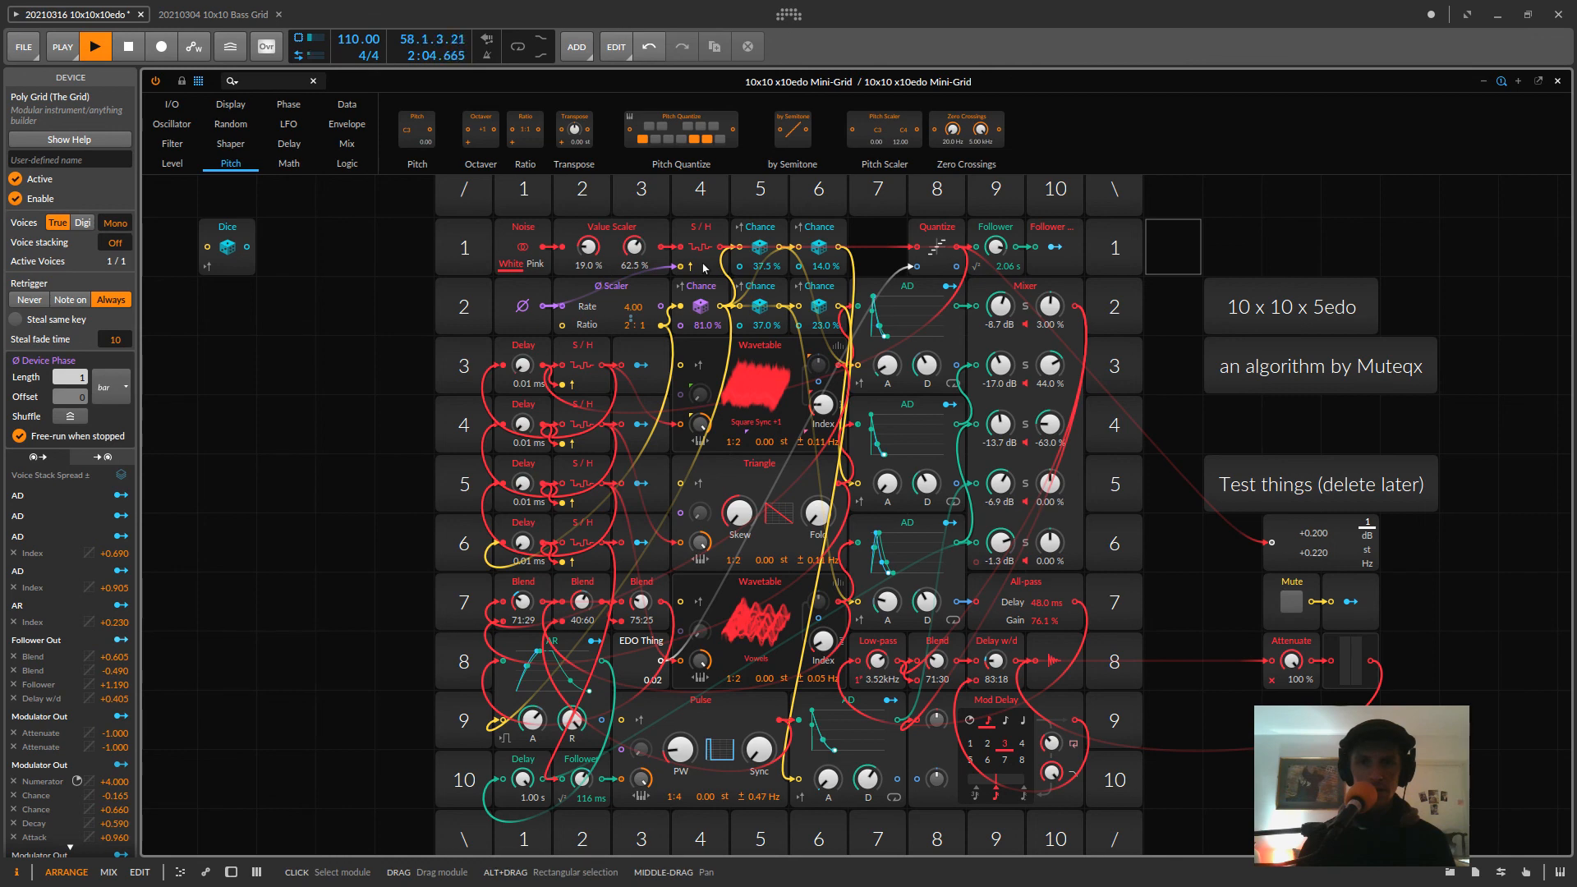
left_click(707, 240)
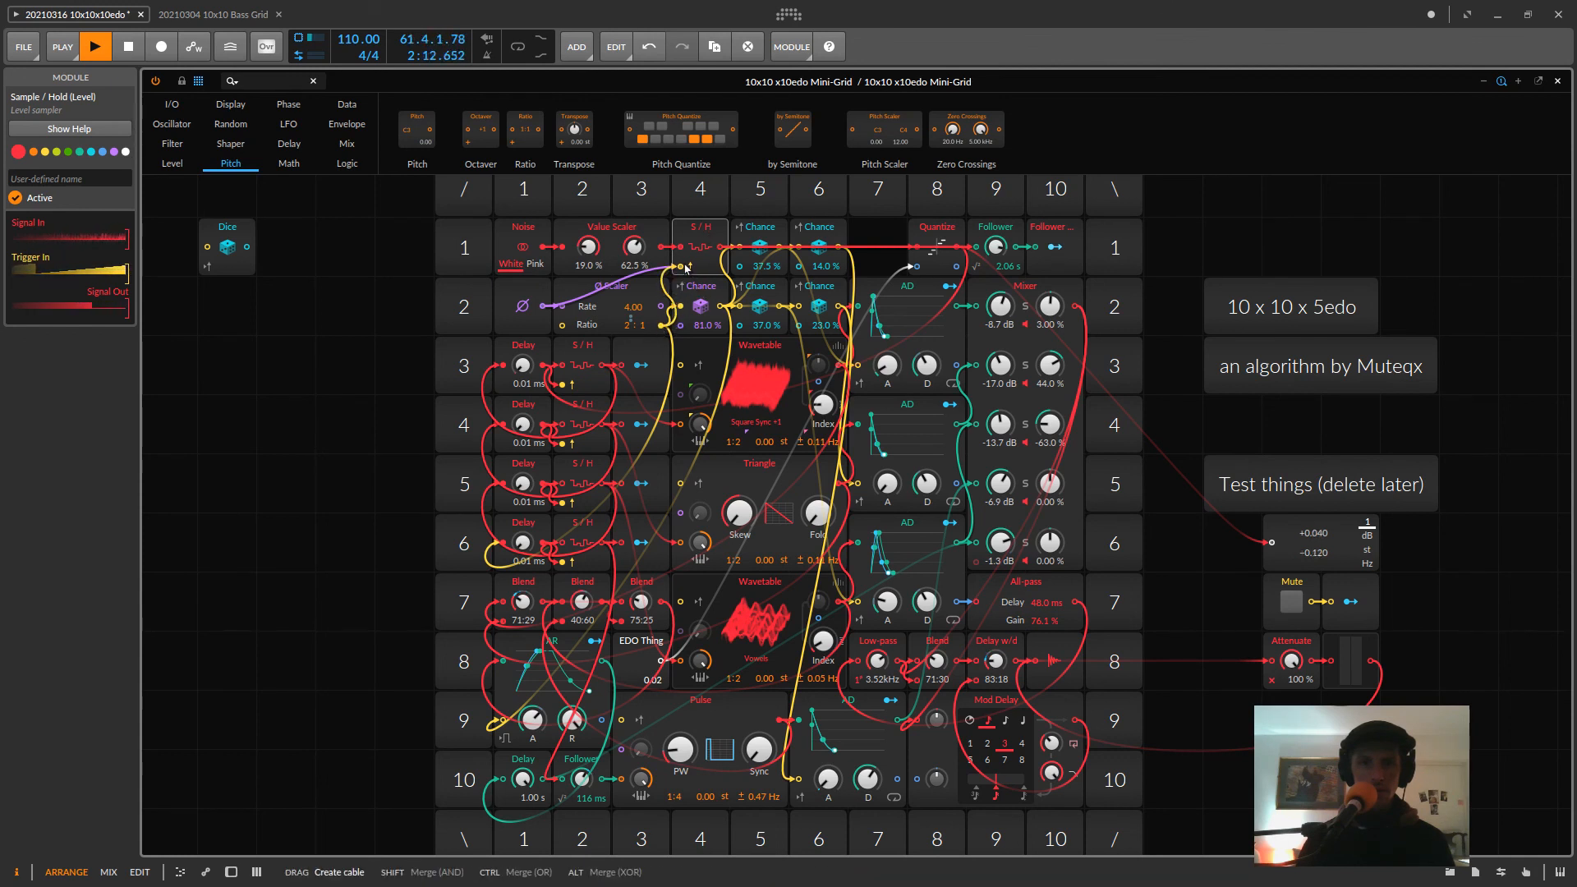
left_click_drag(687, 268, 694, 287)
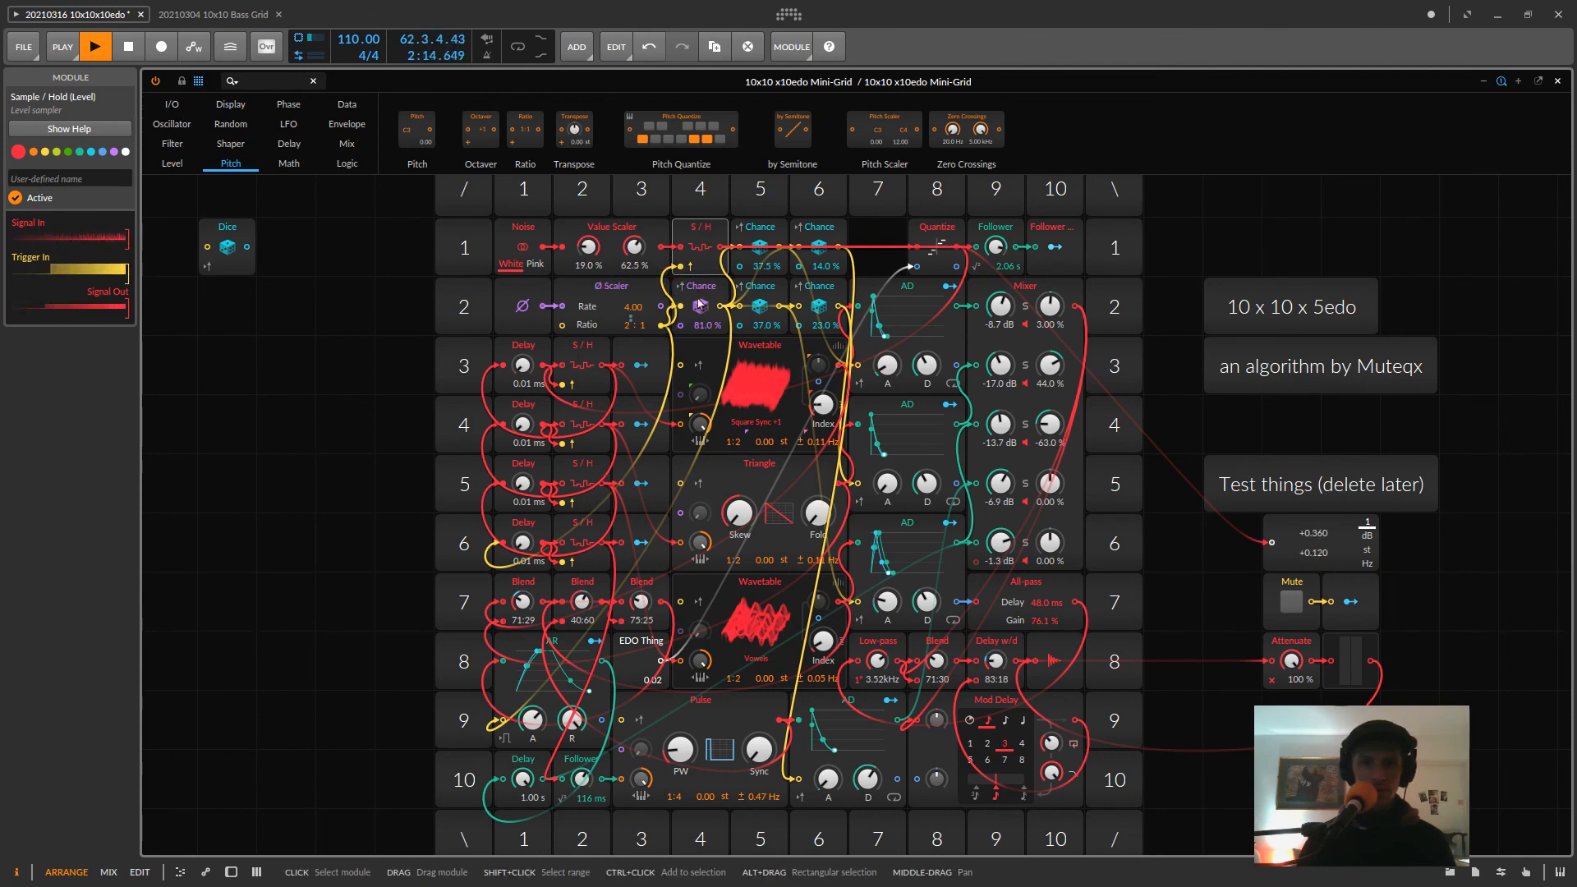
- Close the patch view and stop the playing clips on the Mini-Grid and Grid Rec tracks
scroll(1137, 586, "down", 2)
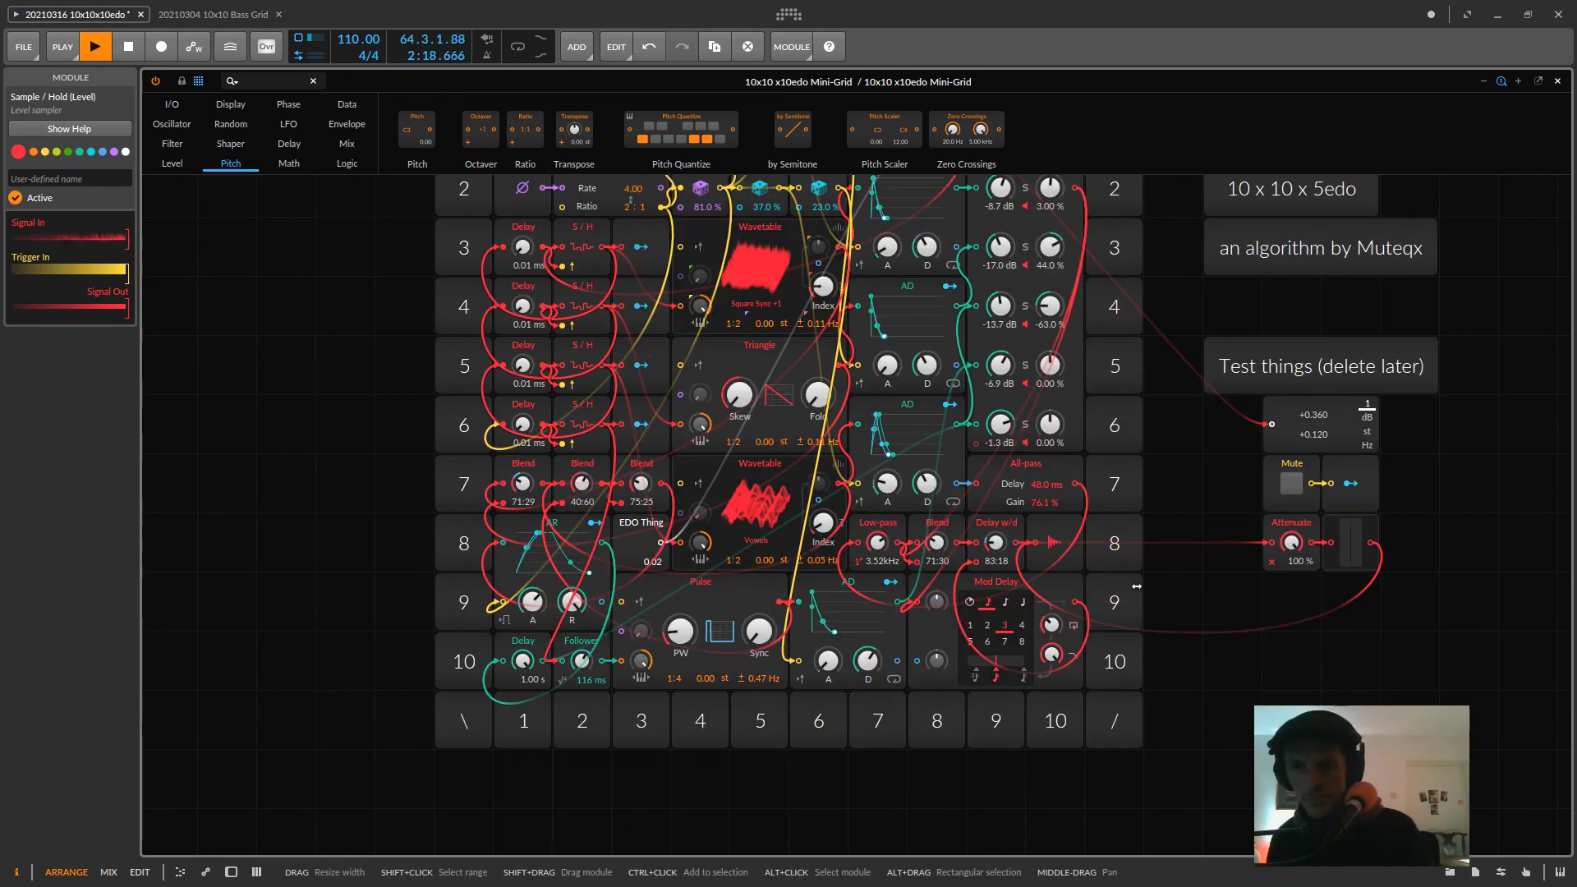
scroll(1137, 586, "up", 2)
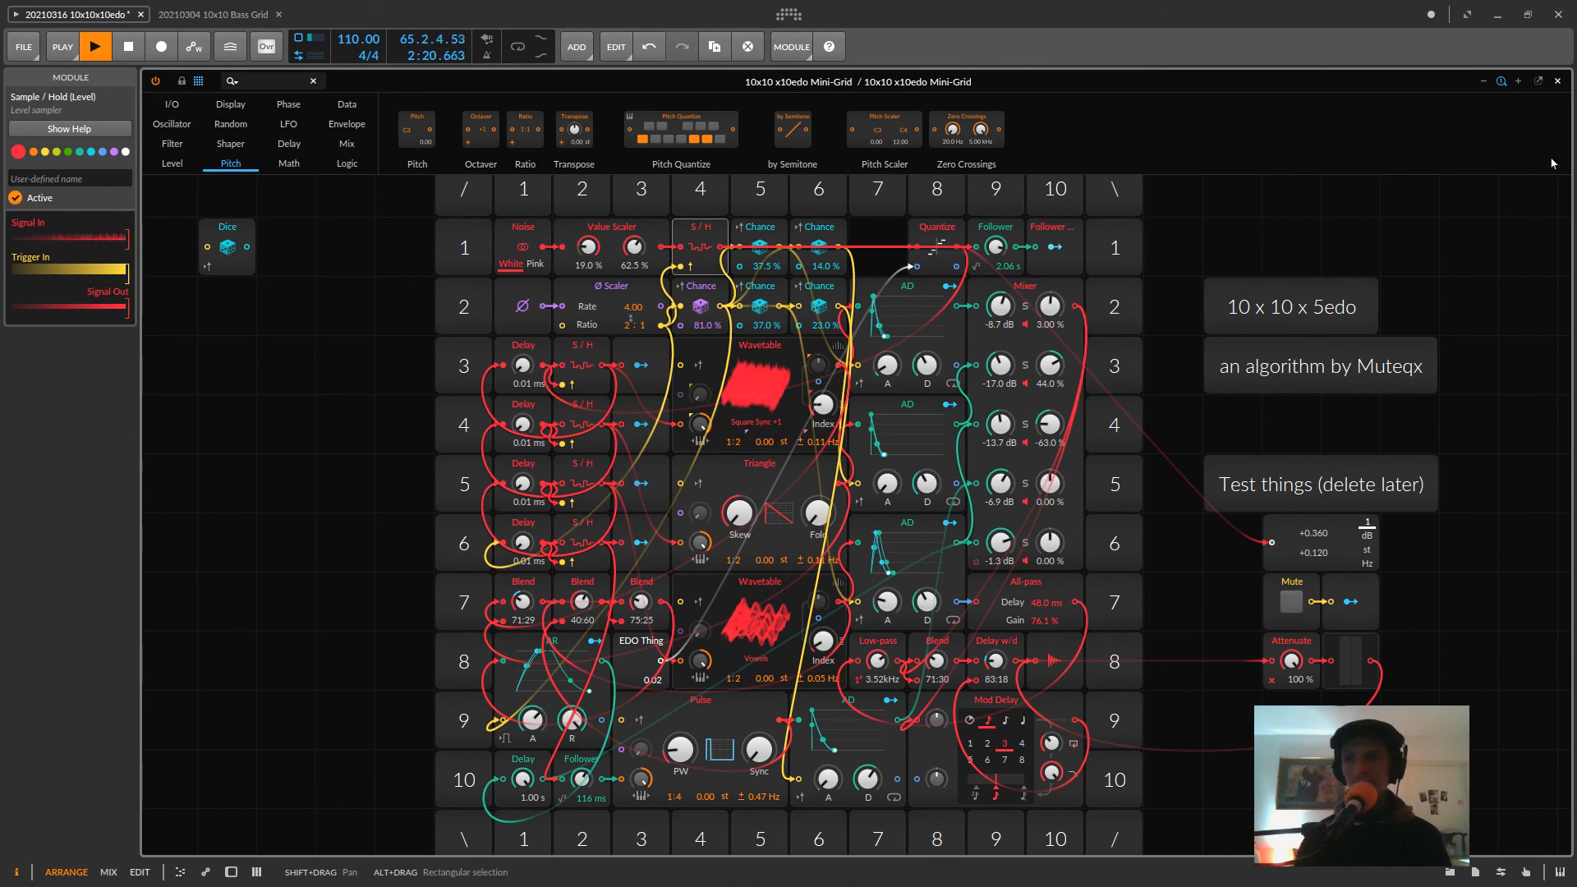
left_click(1559, 82)
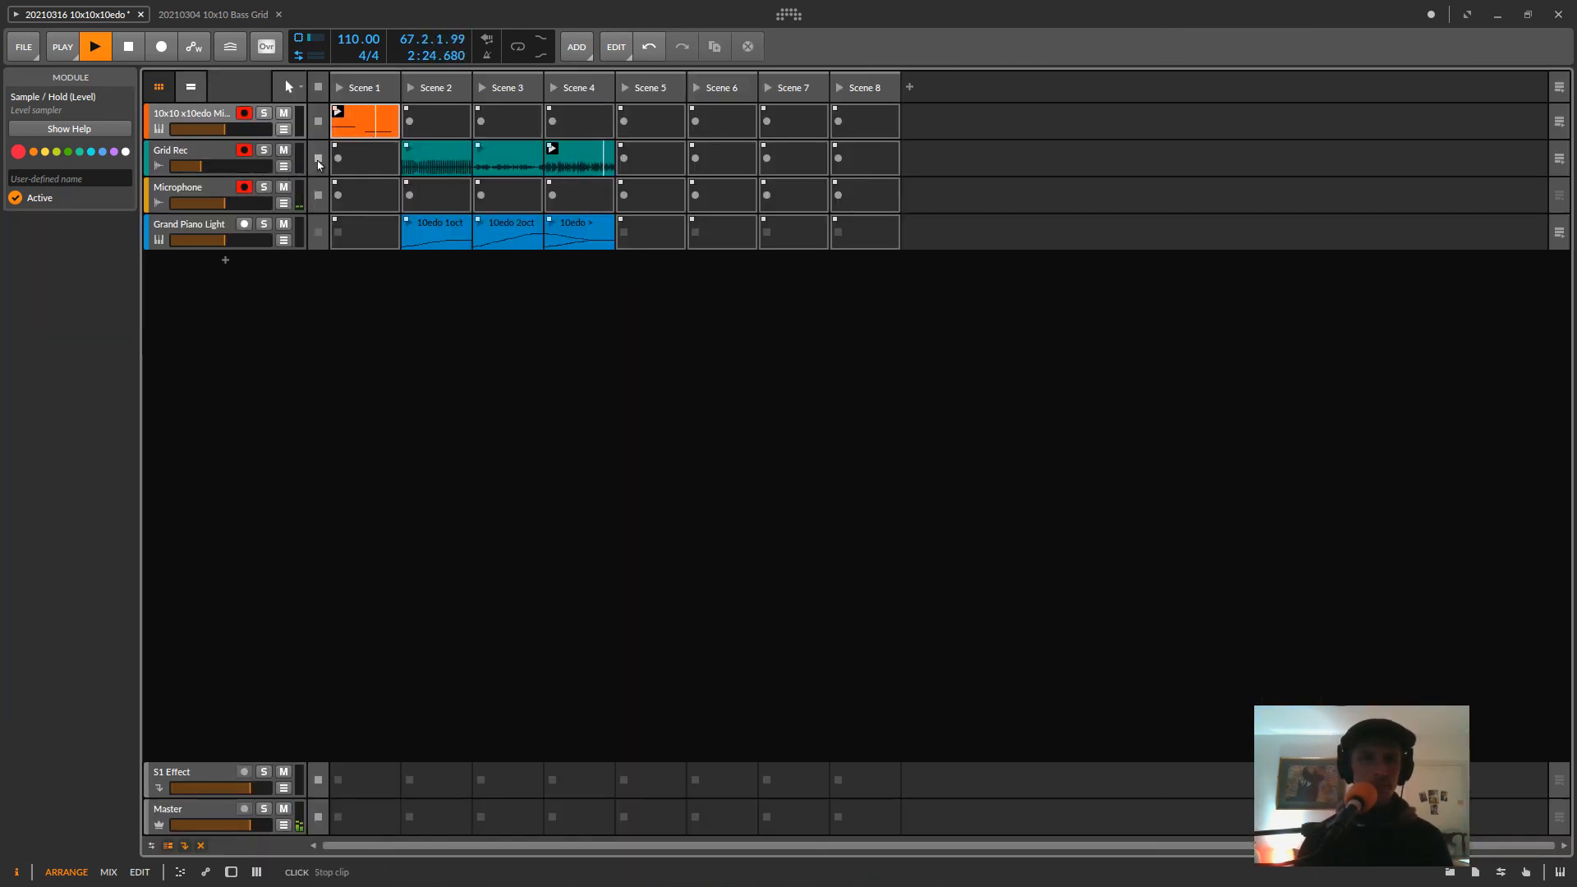
left_click(345, 122)
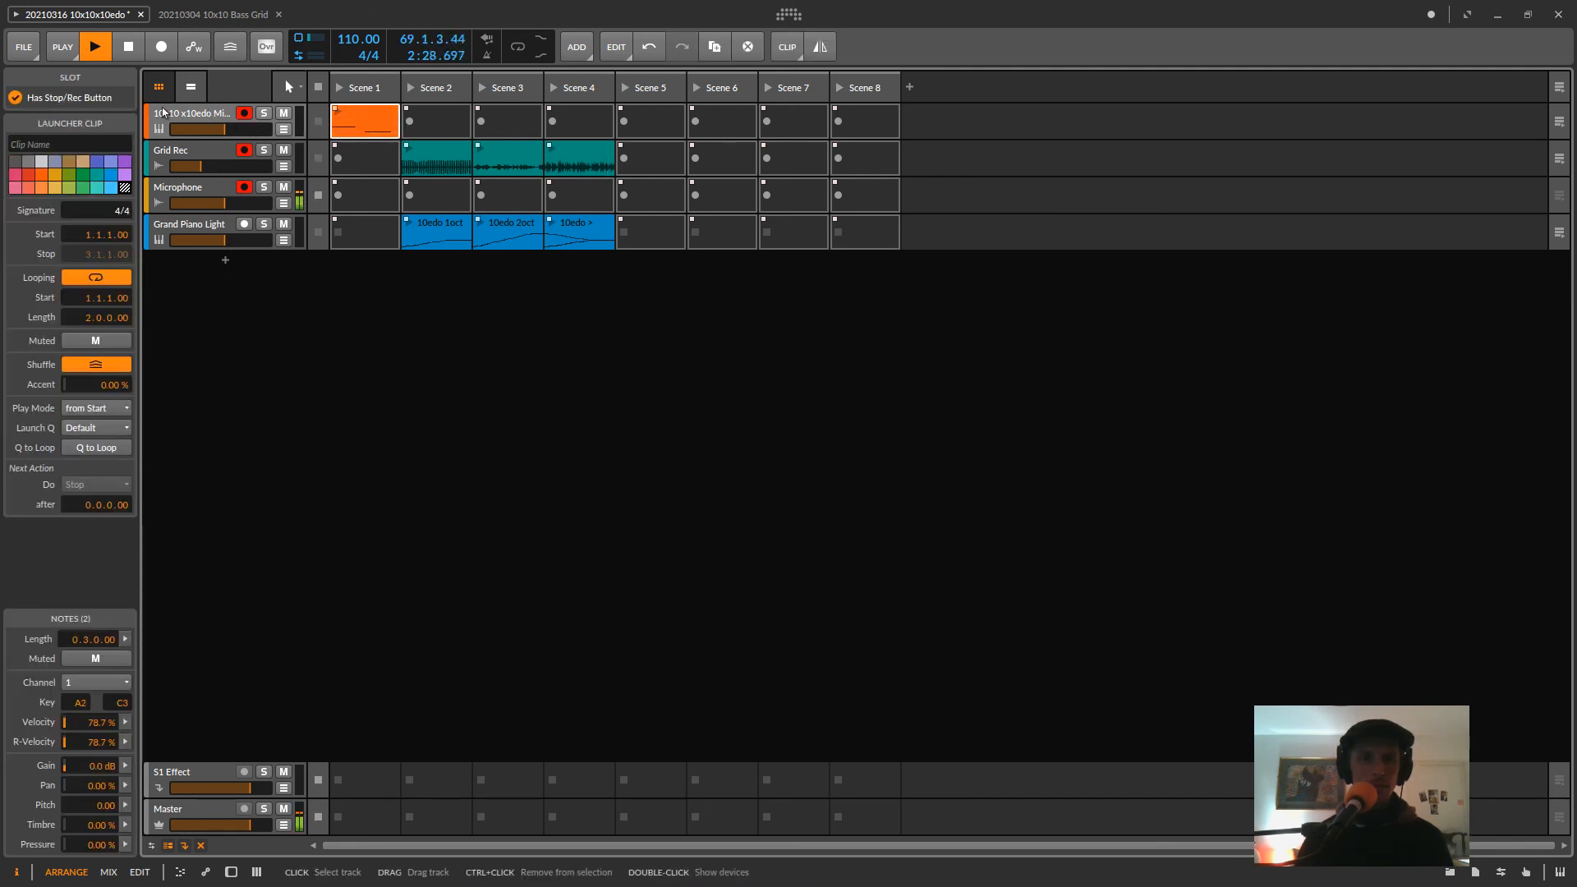
- Show the Mini-Grid track's devices, reopen its Poly Grid patch, and hide the device chain again
double_click(320, 120)
left_click(316, 727)
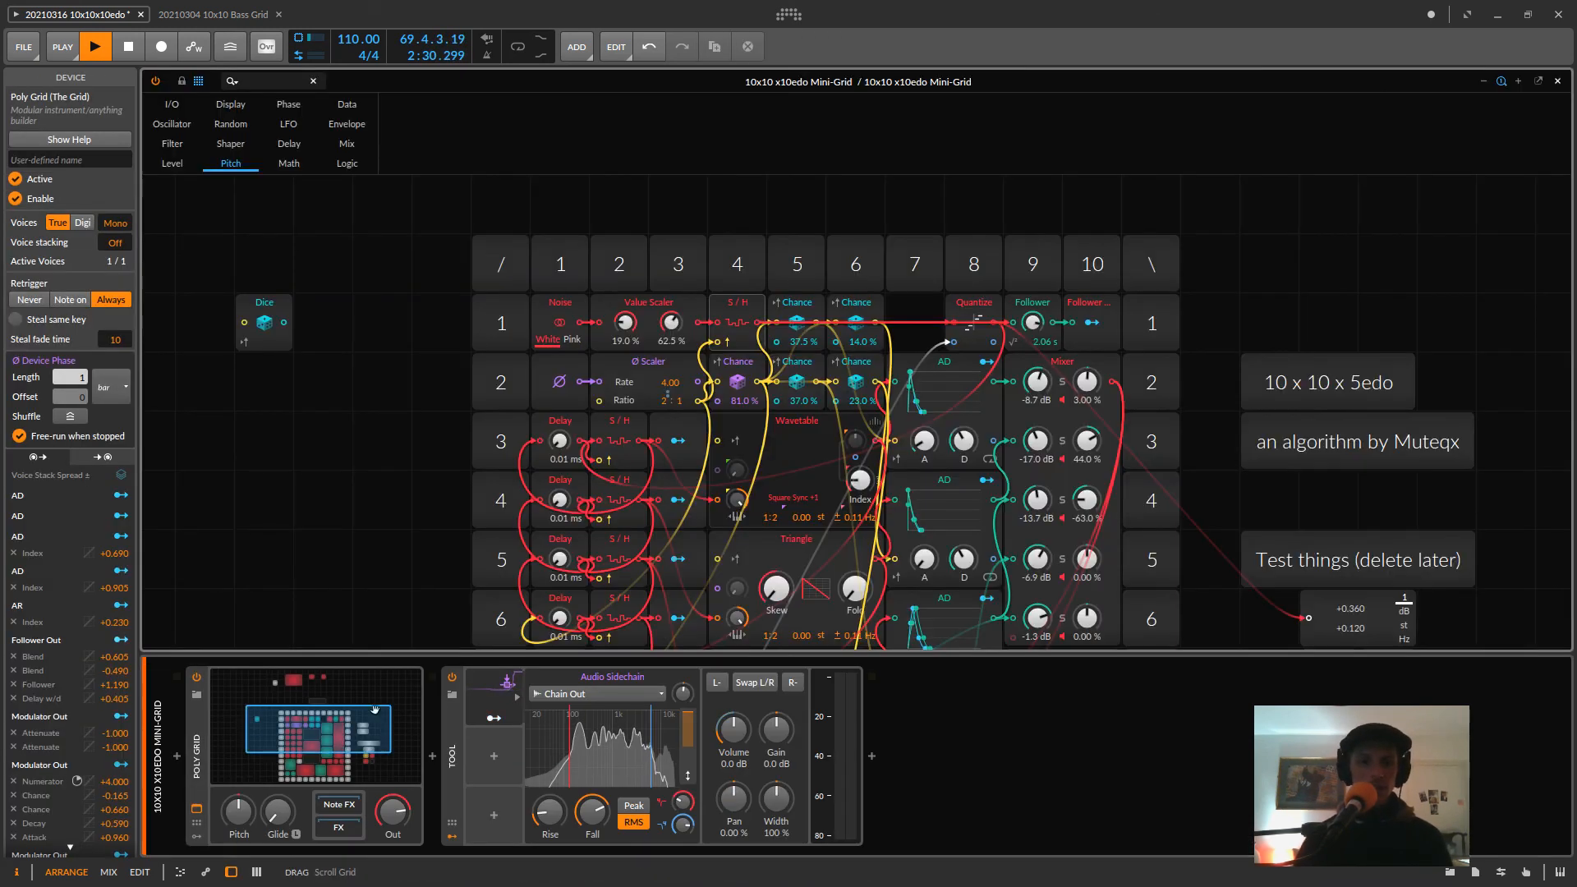
left_click(232, 872)
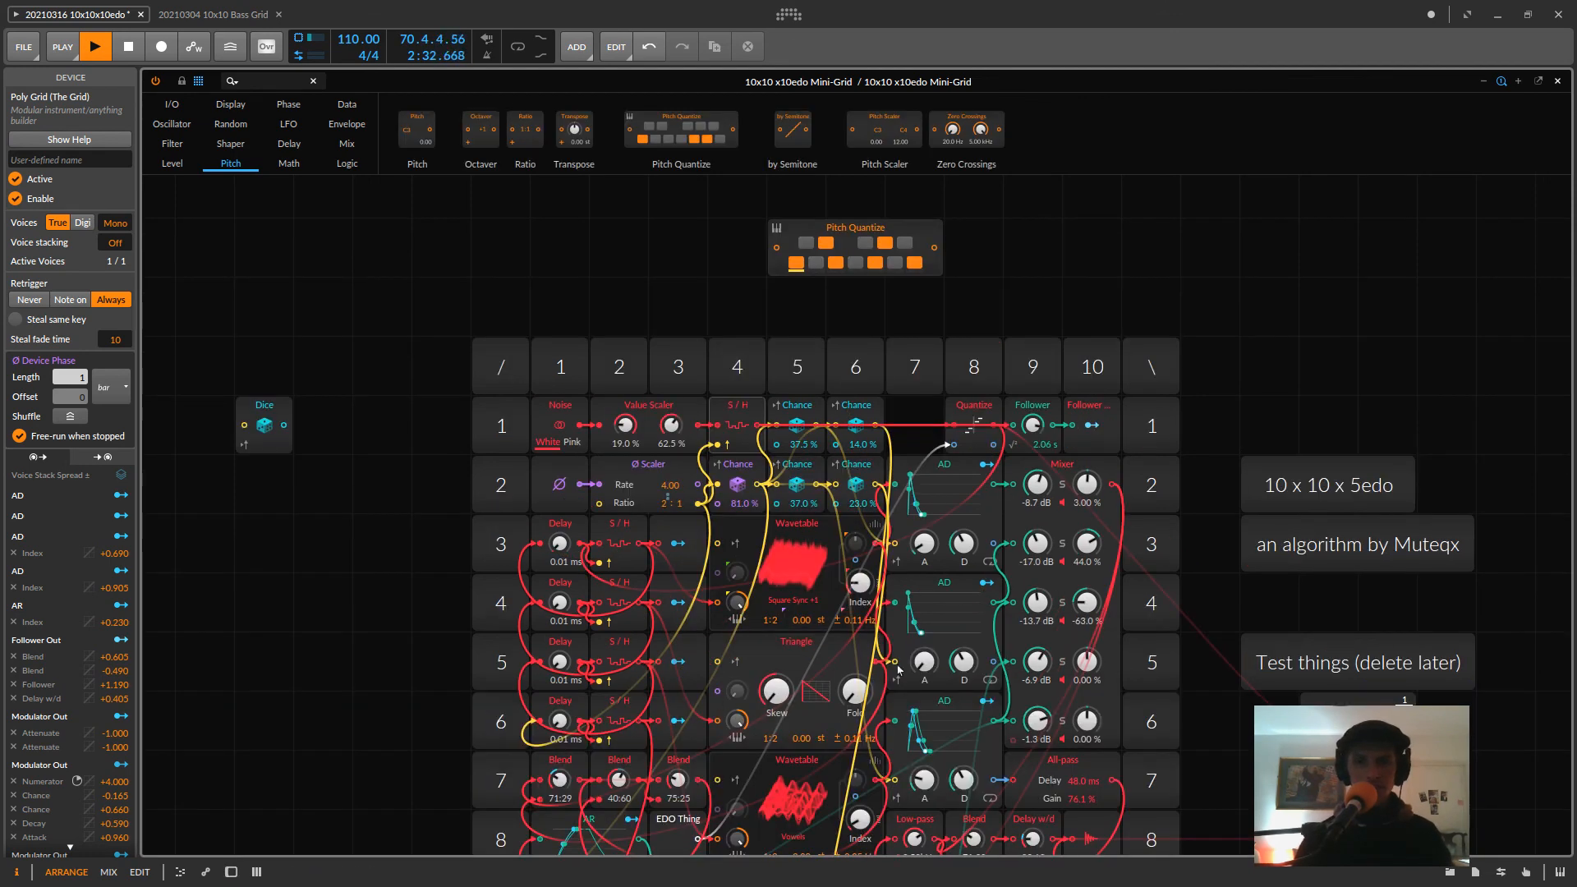
- Test the Sawtooth chain above the grid by cabling its Attenuate to Audio Out, raising it to 15%, and resetting and disconnecting it
left_click_drag(426, 573, 415, 397)
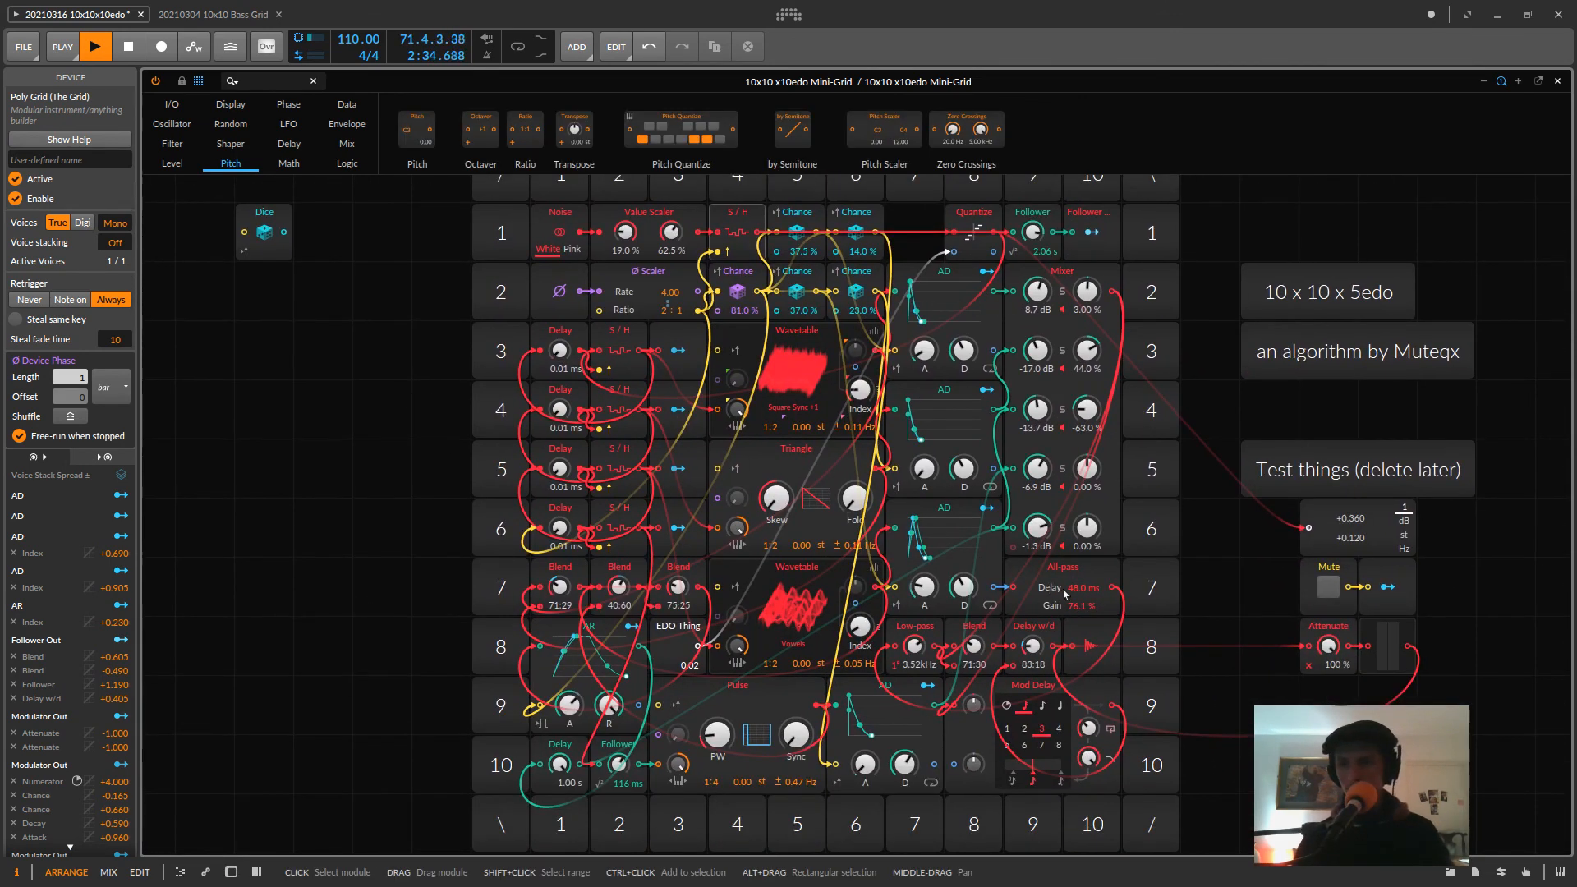
left_click_drag(777, 493, 713, 515)
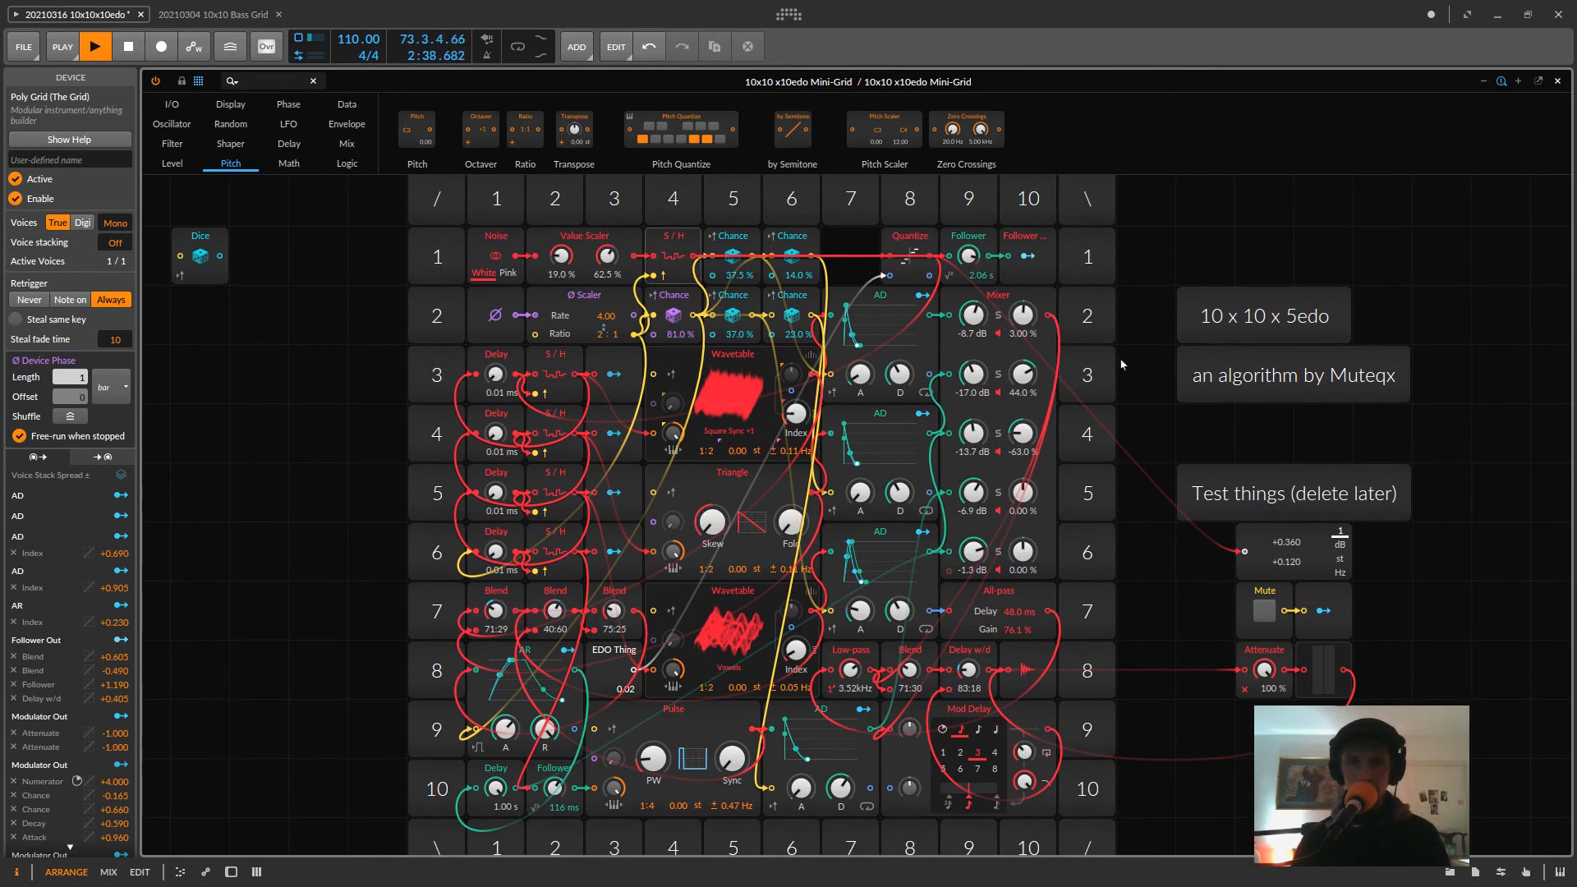
left_click_drag(1226, 217, 911, 507)
left_click_drag(842, 268, 1035, 511)
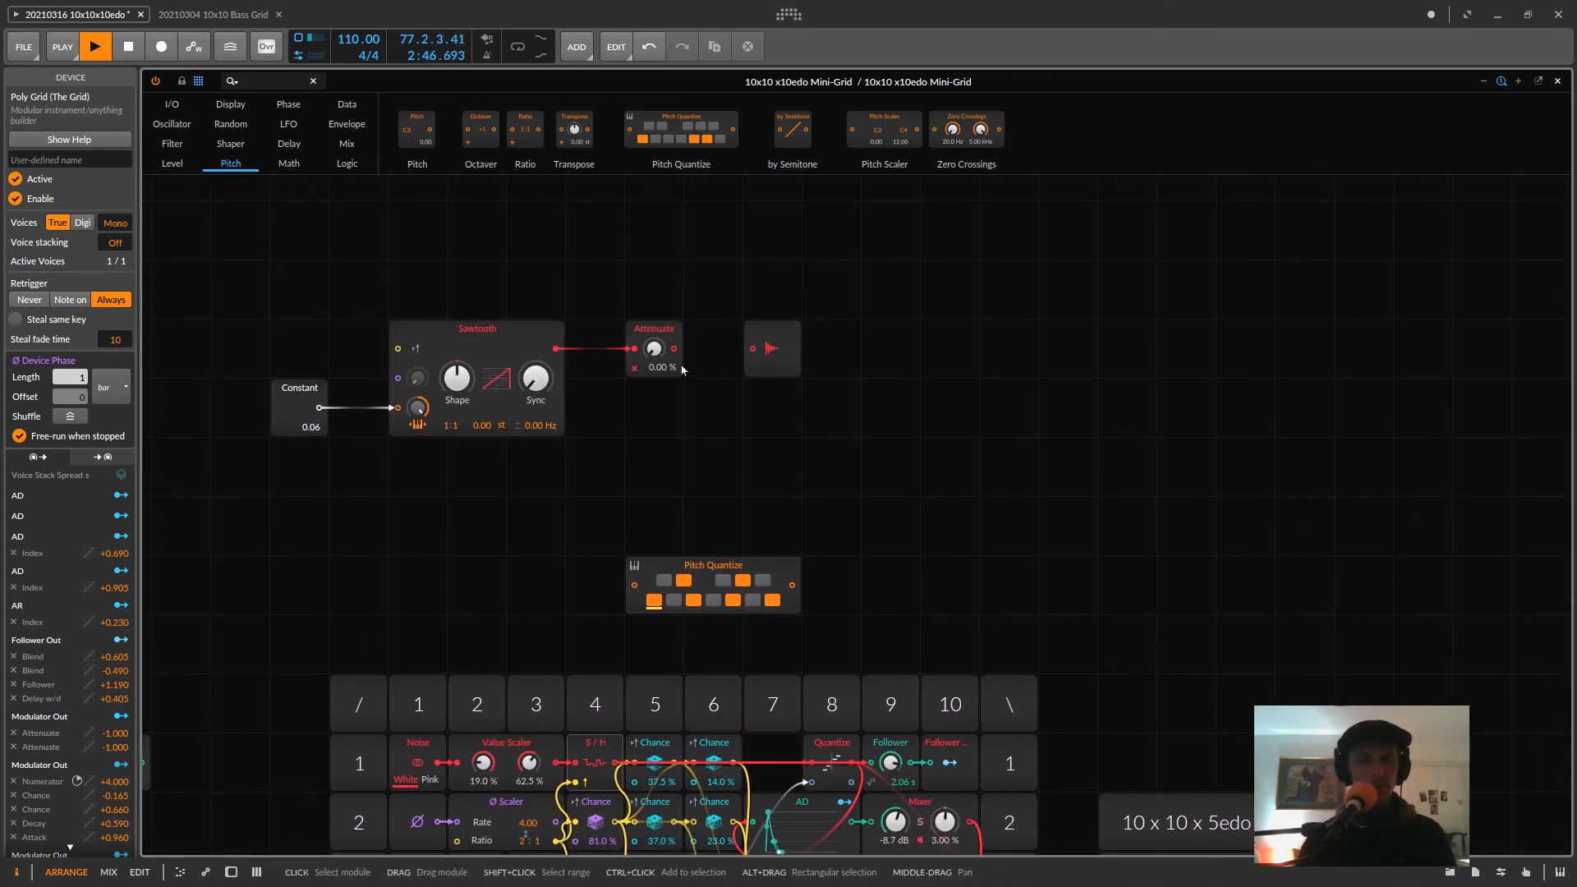
left_click_drag(726, 358, 752, 348)
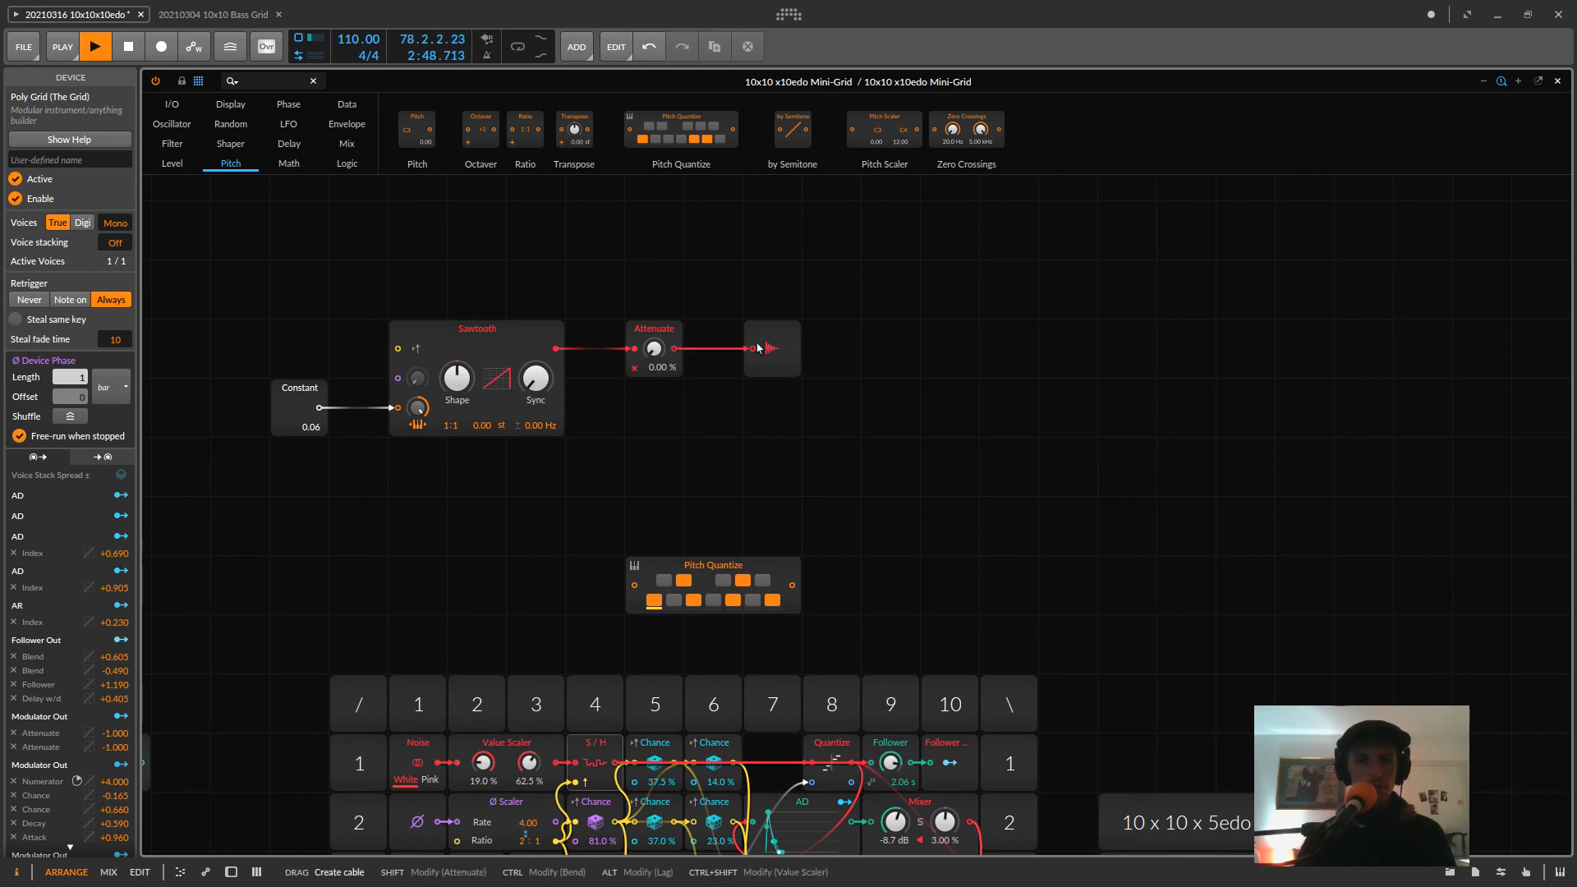
left_click_drag(654, 348, 654, 329)
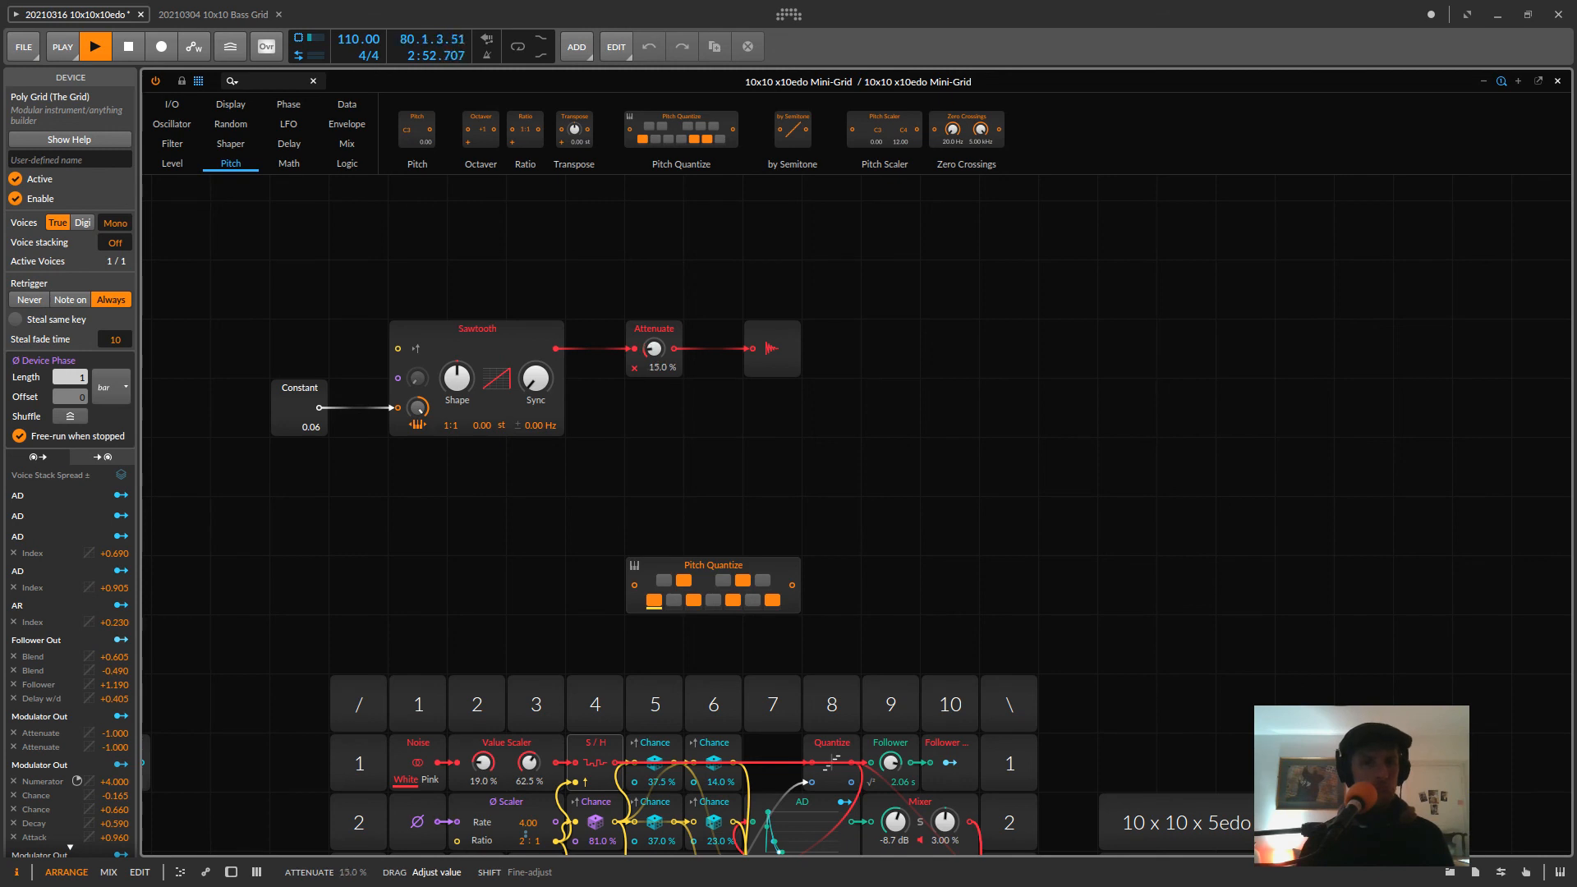
left_click_drag(653, 348, 657, 344)
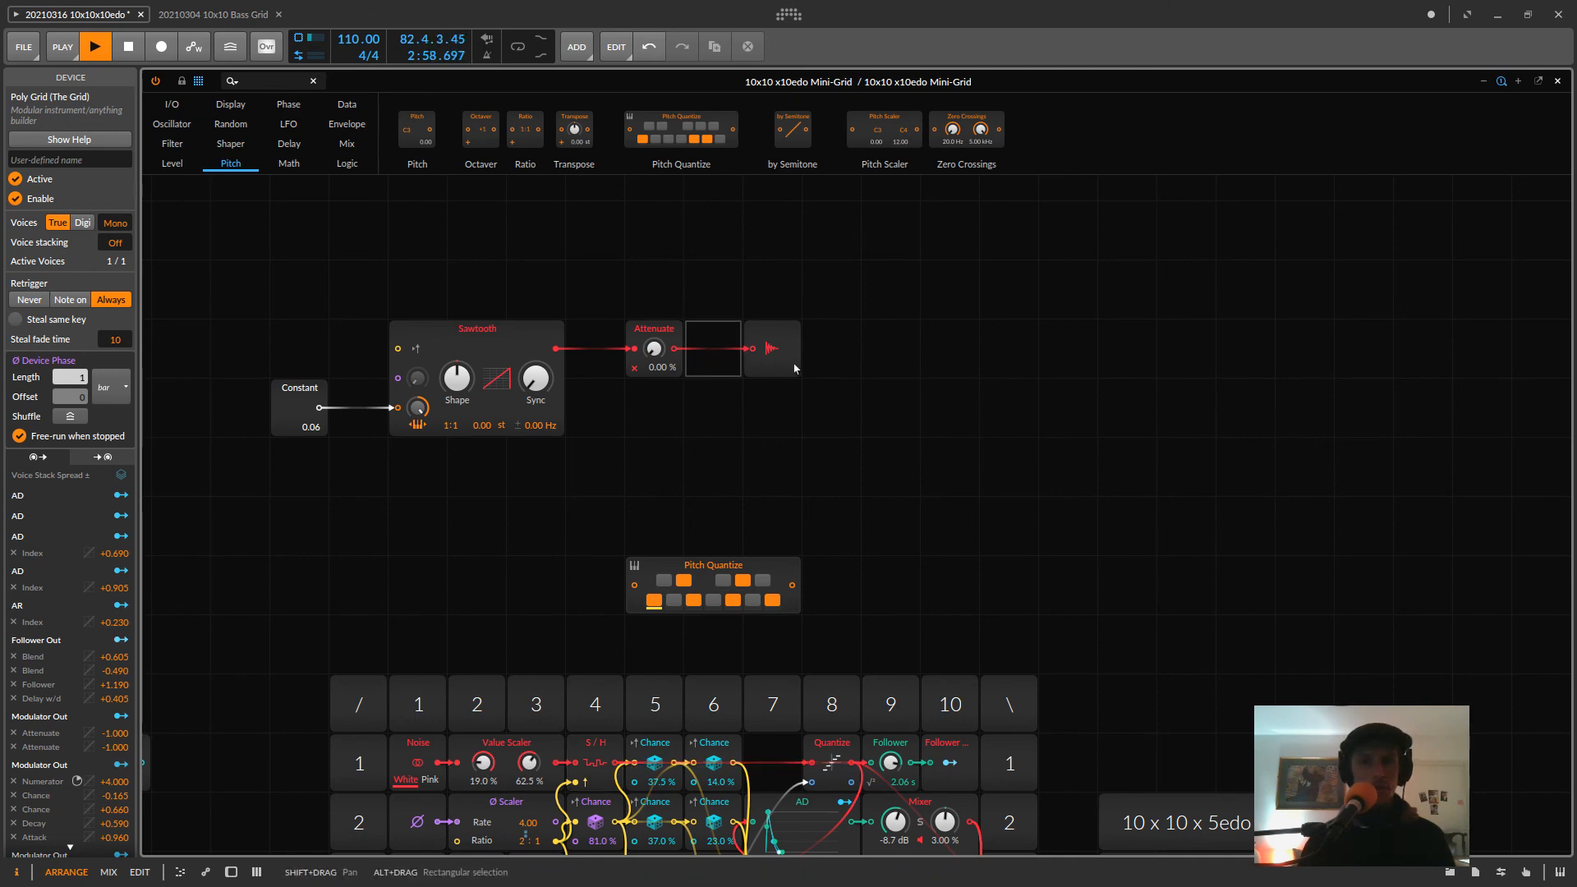
key("ctrl+z")
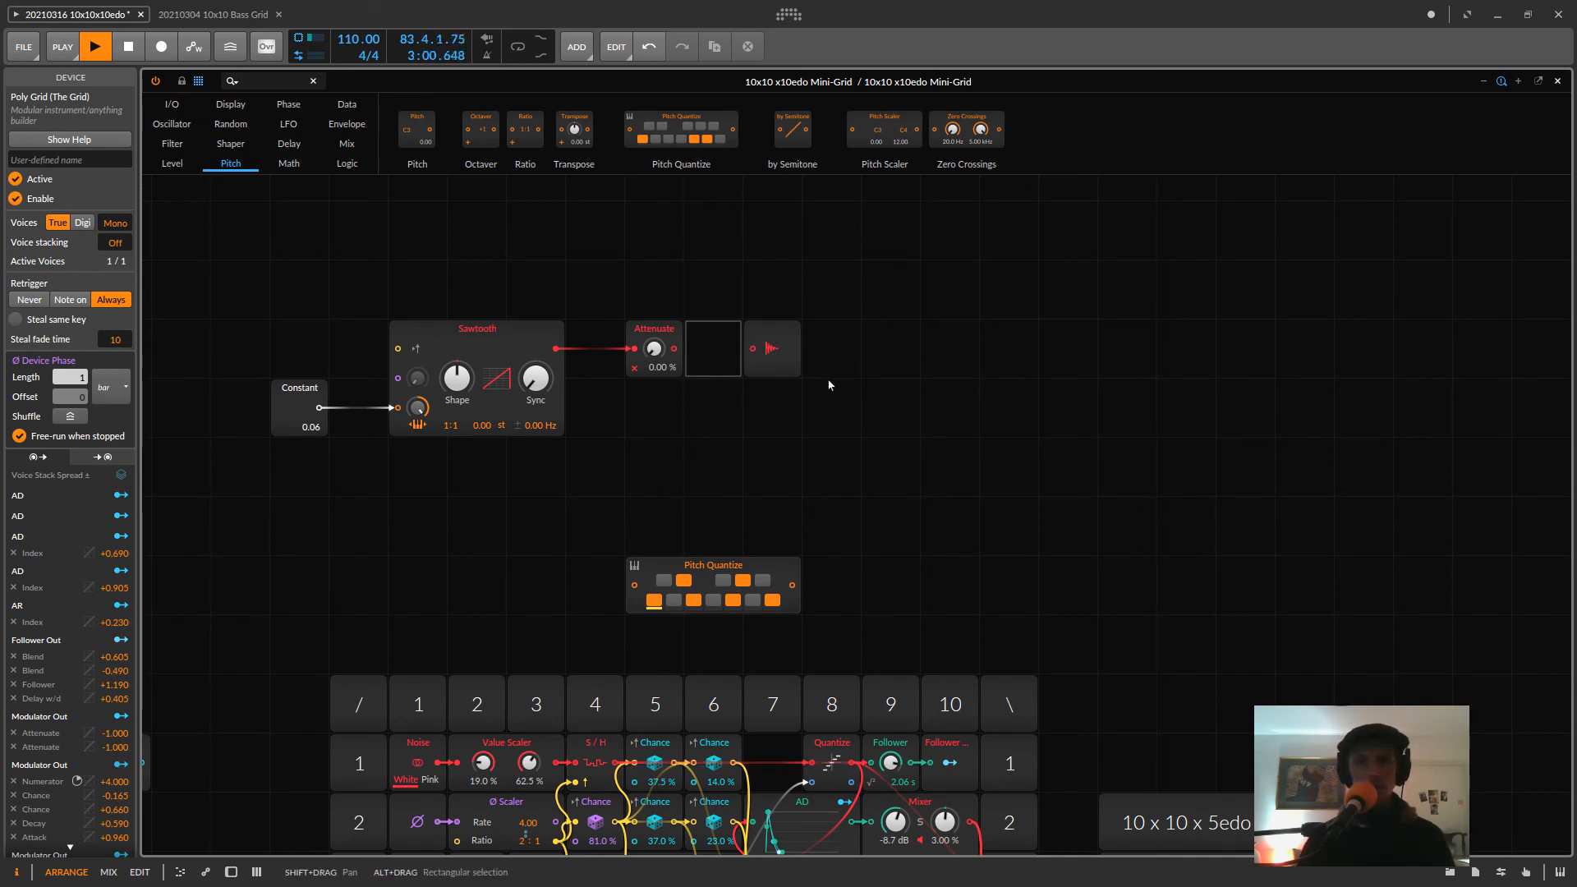
- Move the Audio Out module from row 8, column 10 of the grid to the free area beside the test level meter
scroll(829, 385, "down", 12)
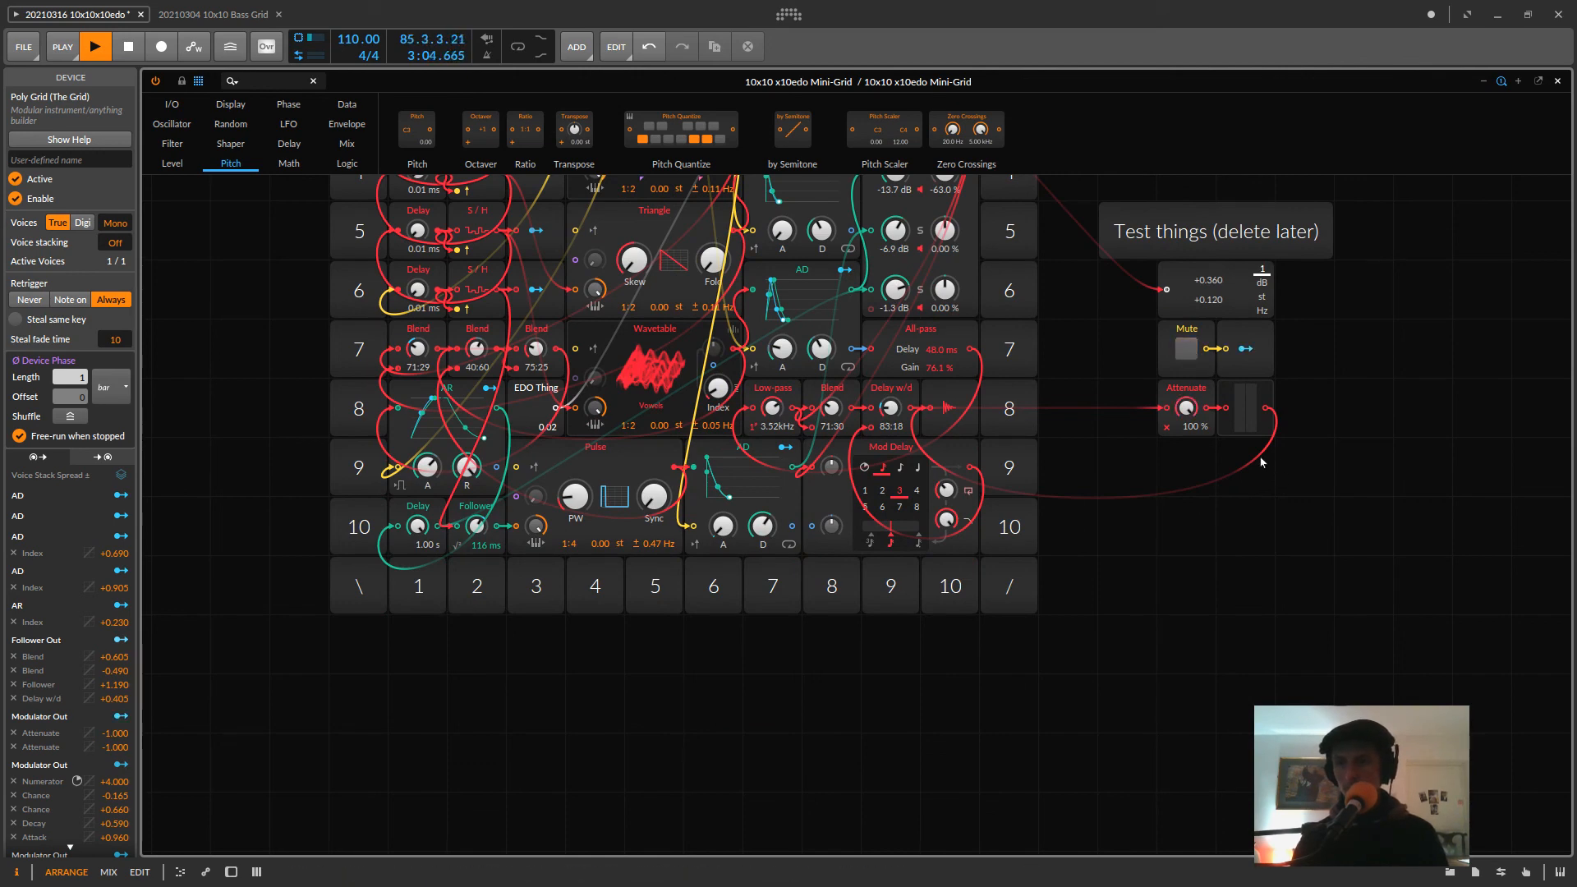
scroll(1230, 516, "up", 4)
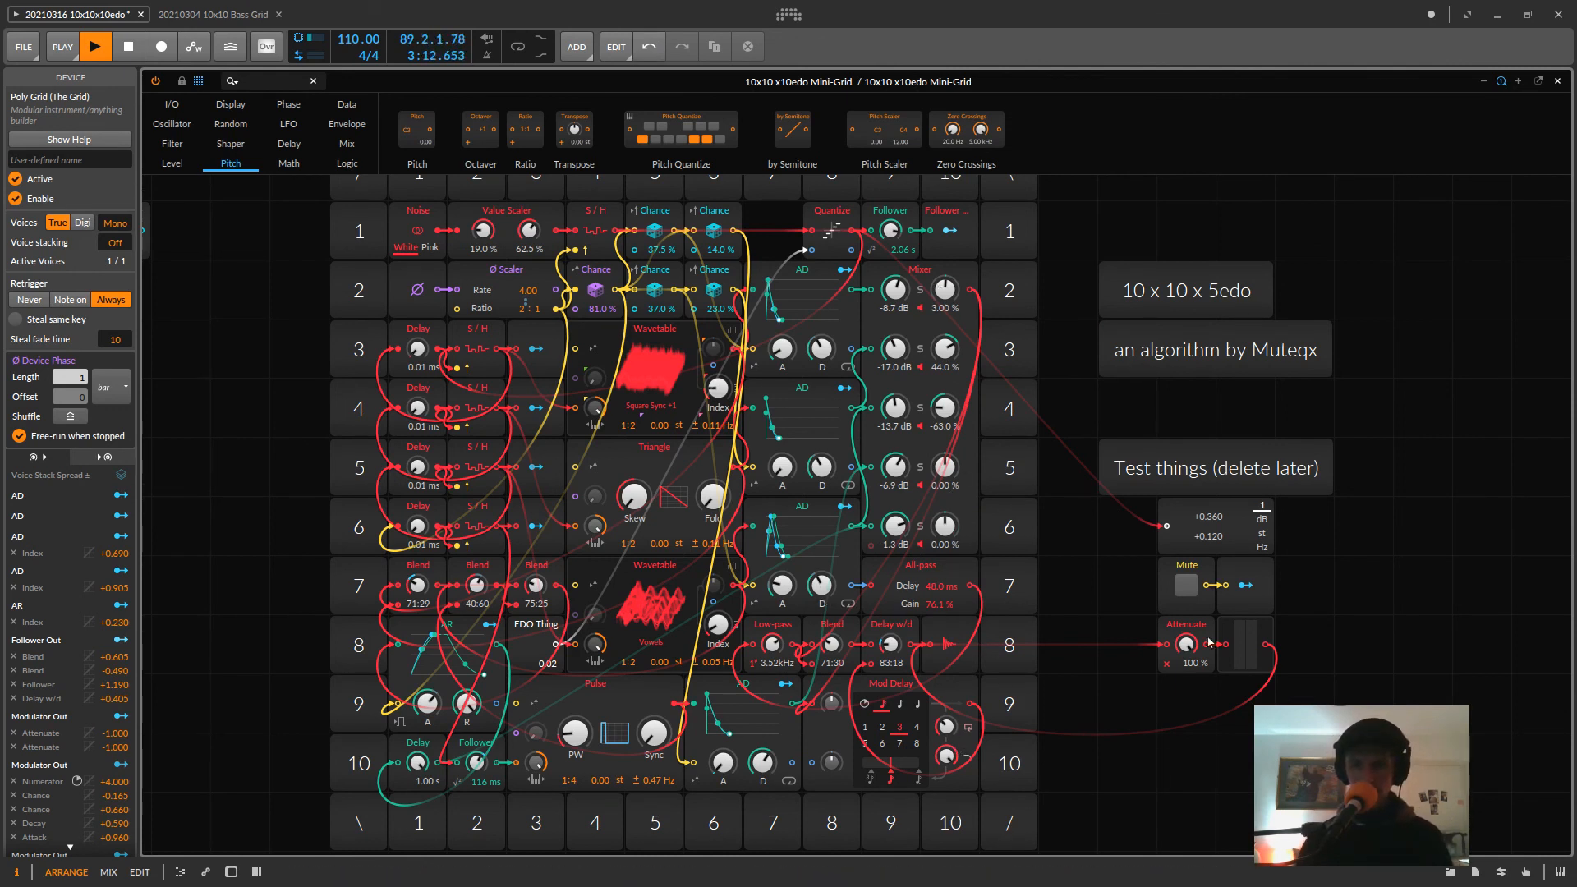
left_click(1242, 649)
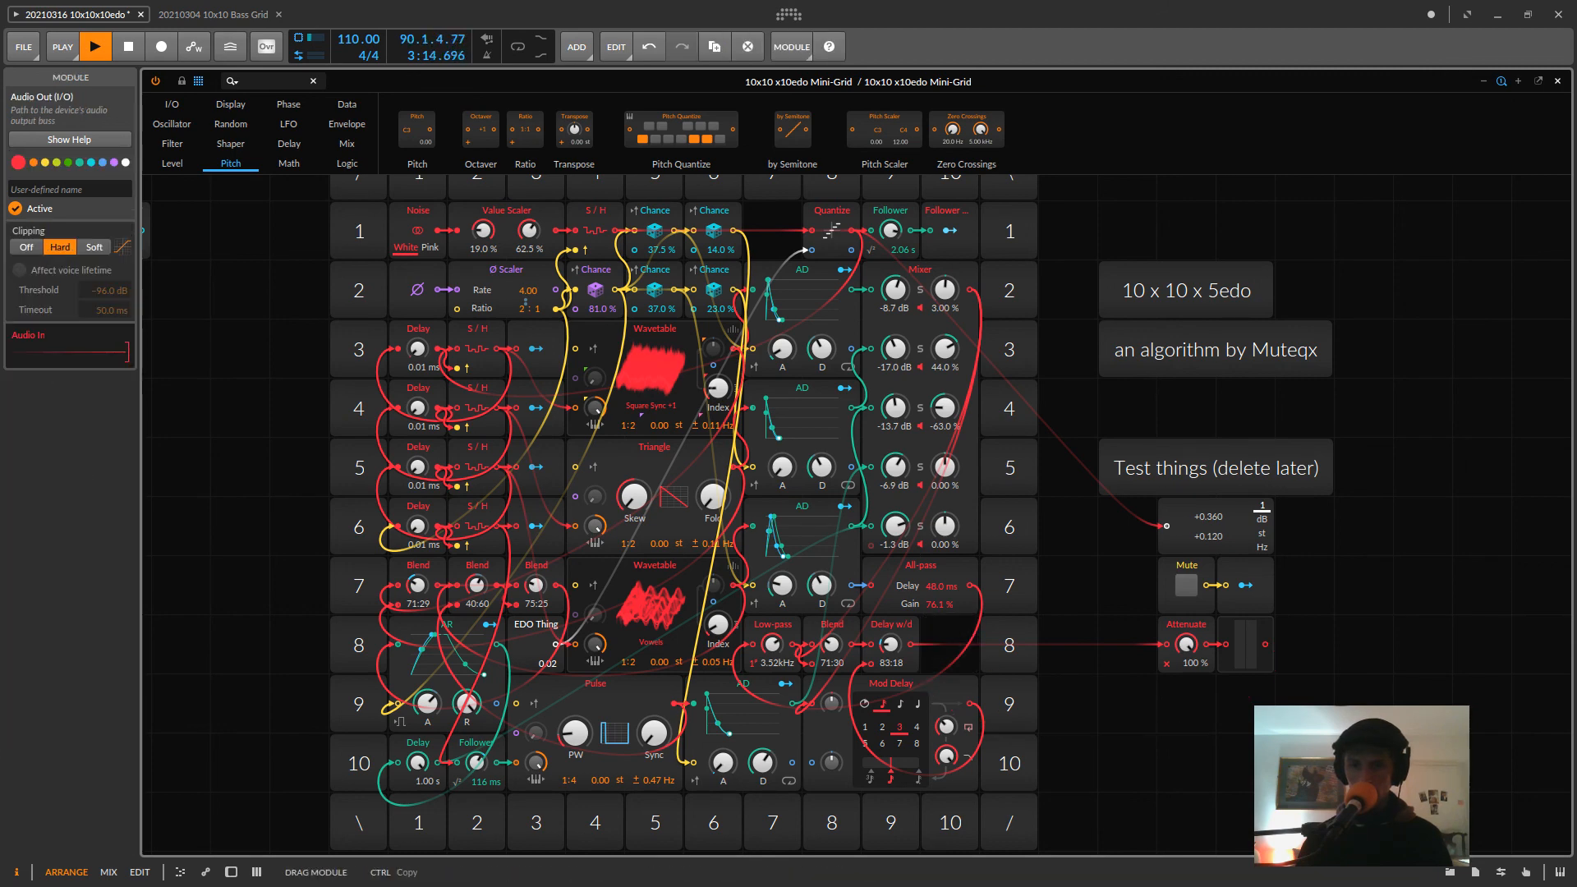
left_click_drag(1380, 735, 1364, 698)
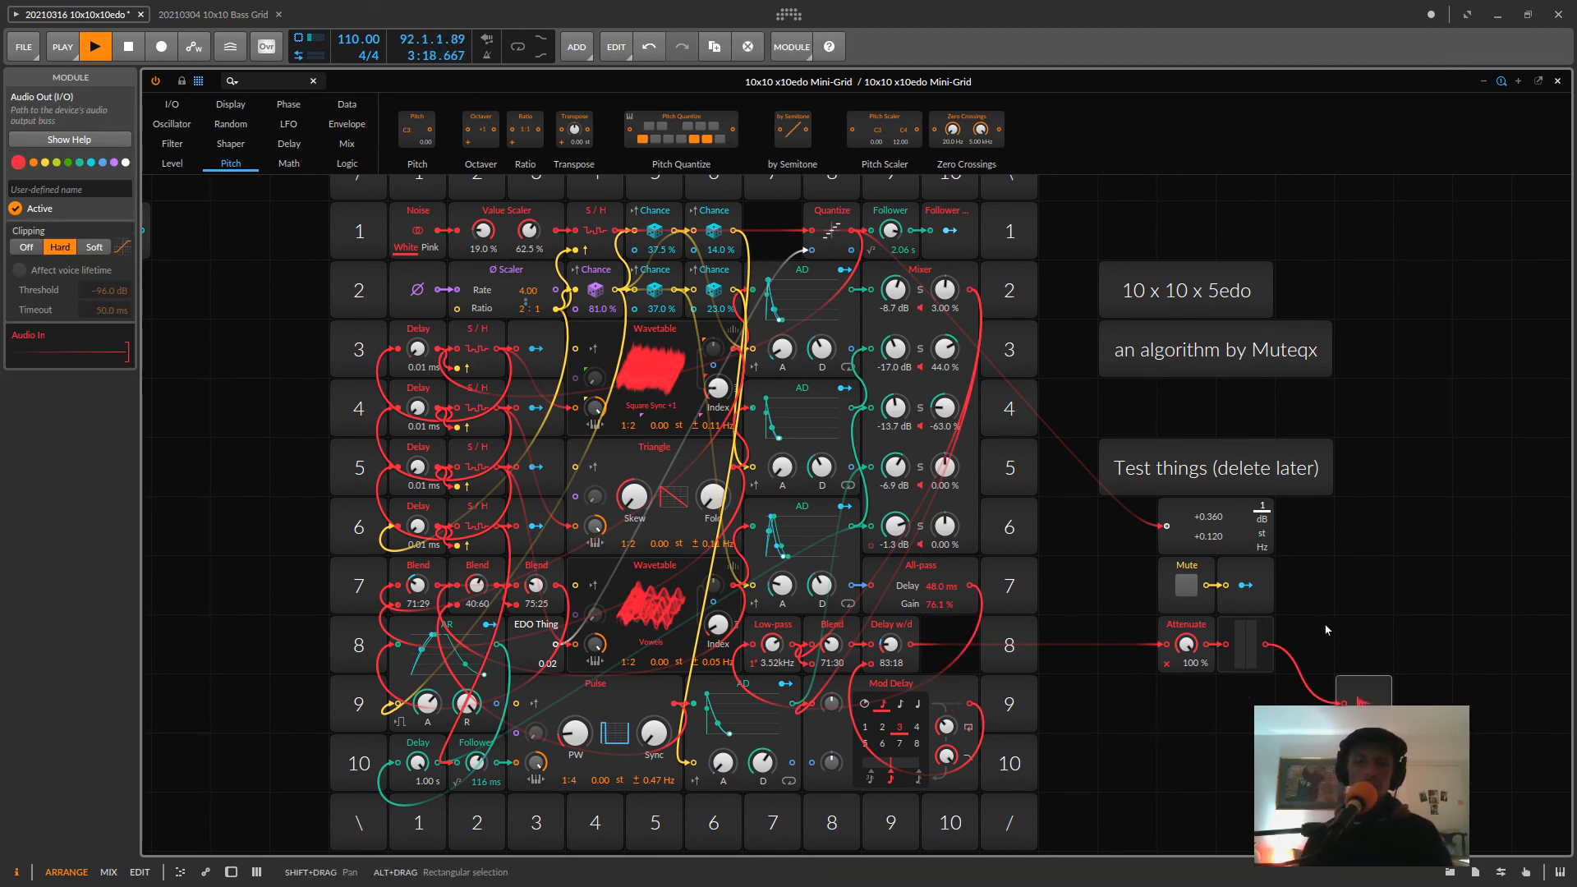
- Inspect the row 1 modules Quantize, Noise, Value Scaler and S/H and their signals
scroll(1381, 637, "up", 2)
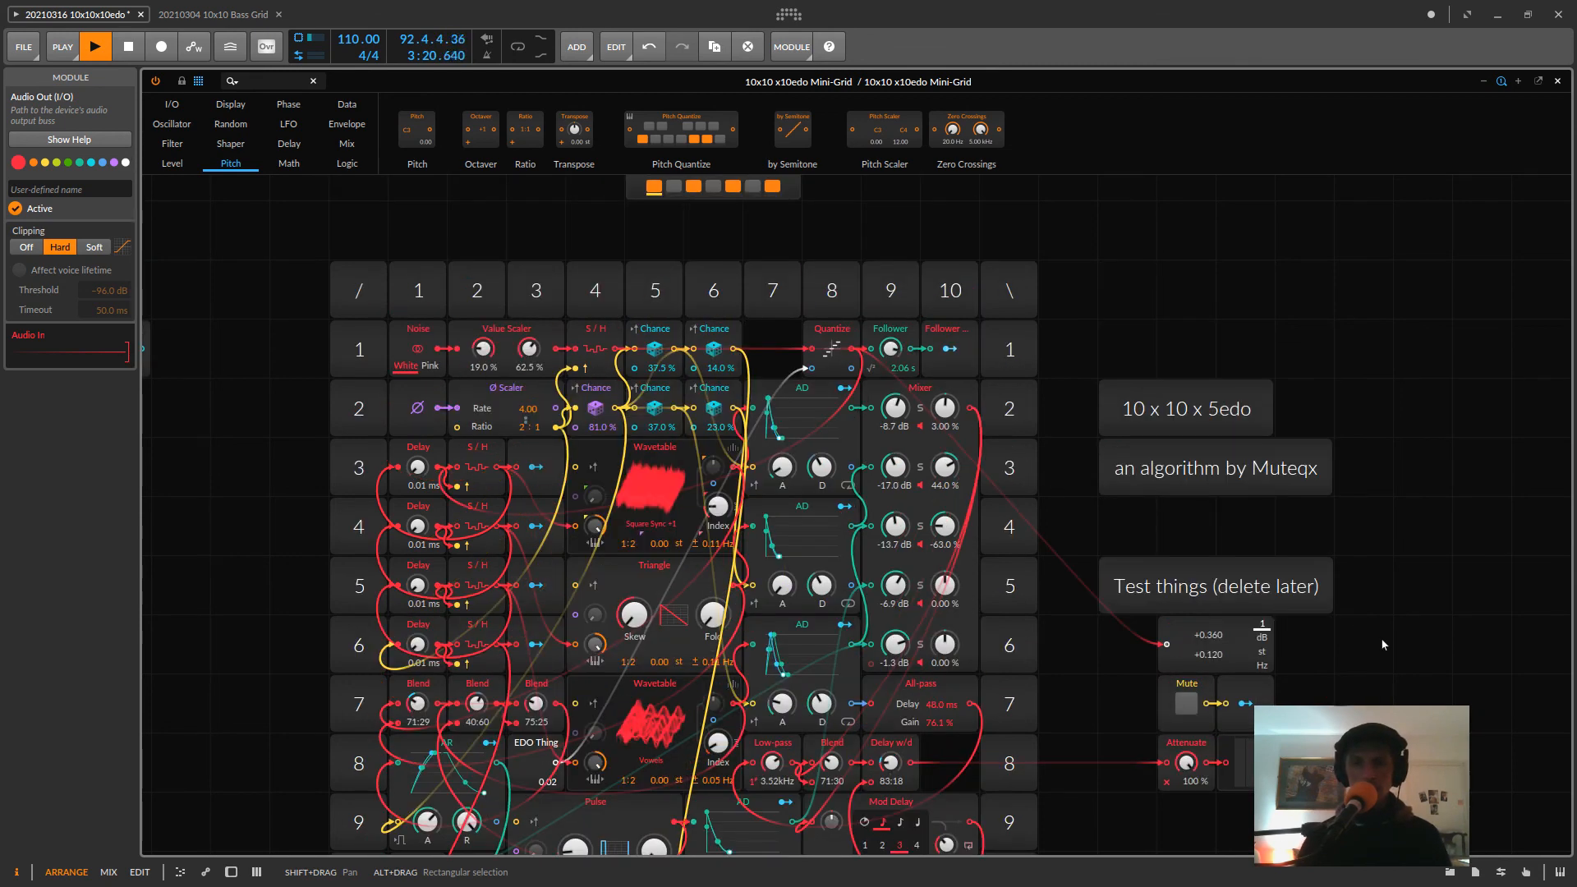
scroll(1382, 637, "up", 1)
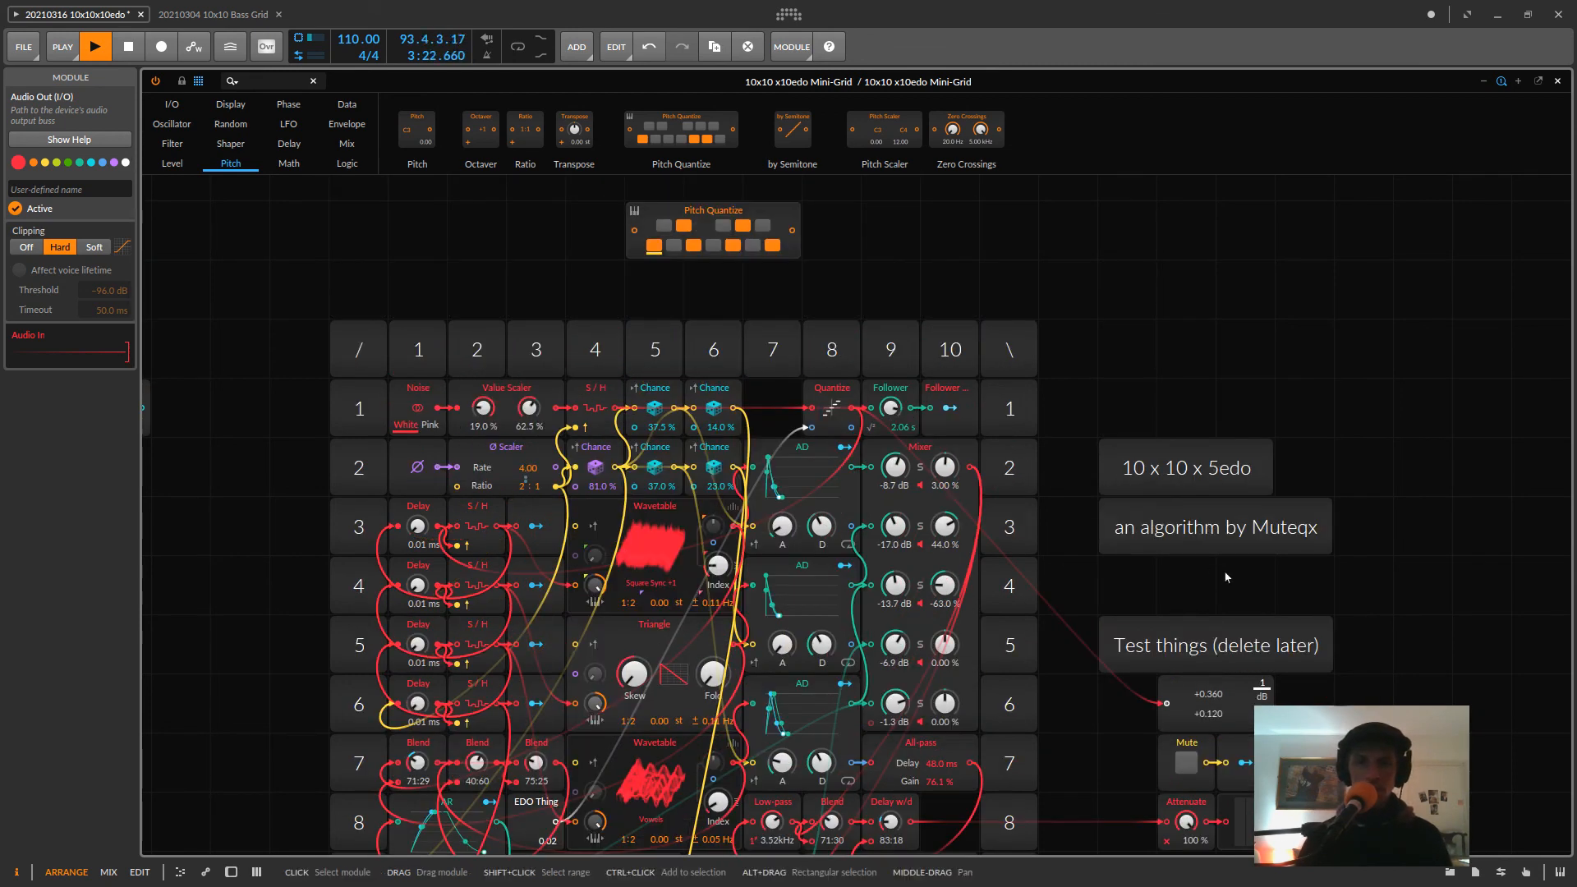
scroll(1227, 577, "down", 2)
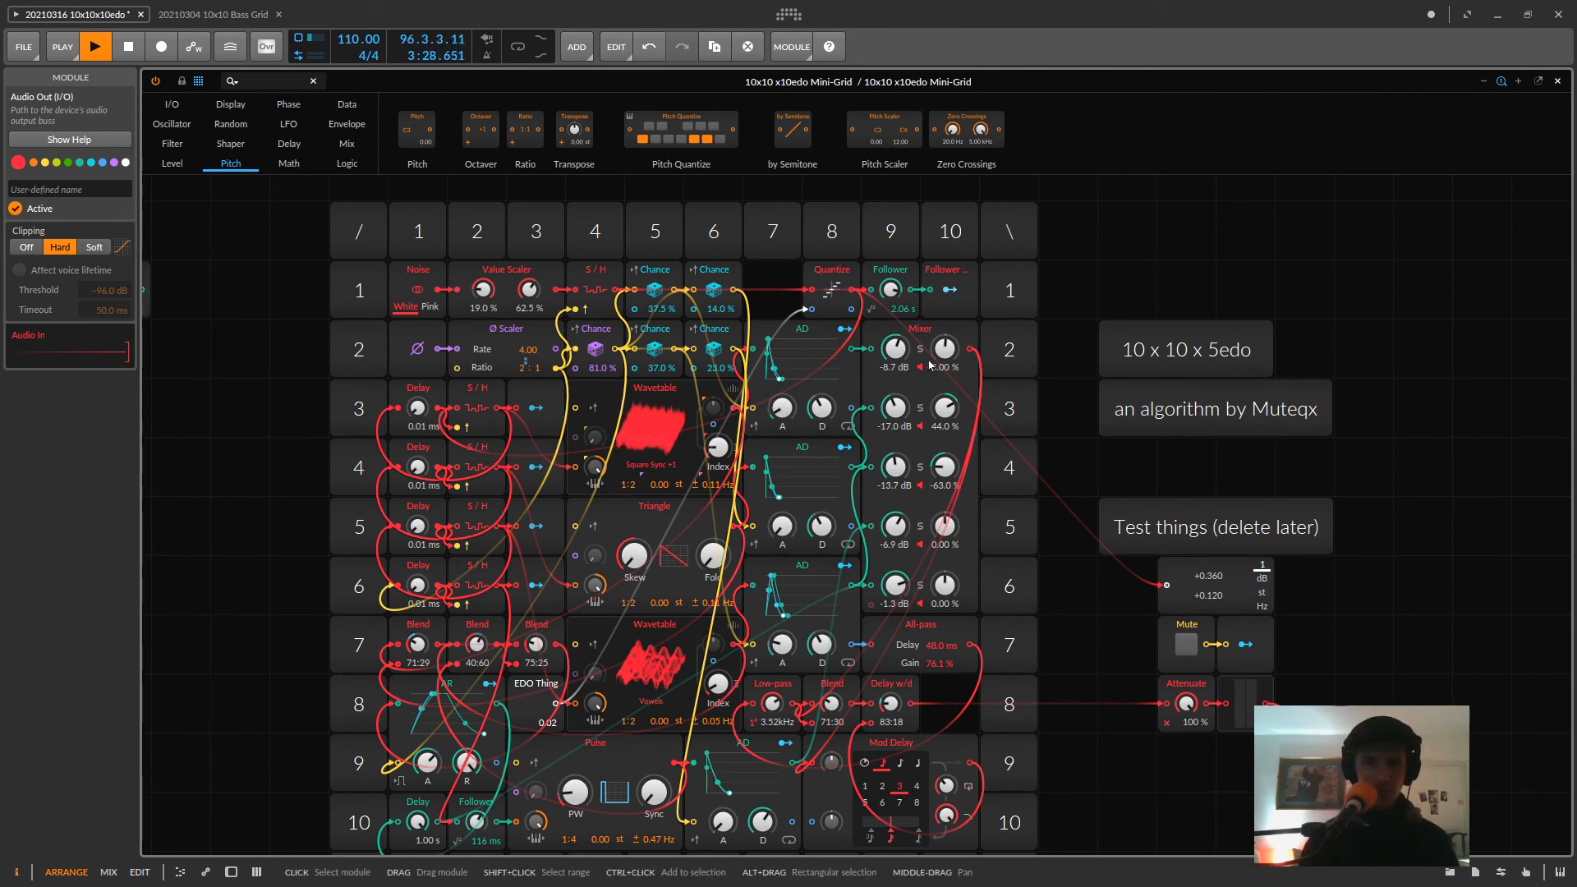
left_click(839, 291)
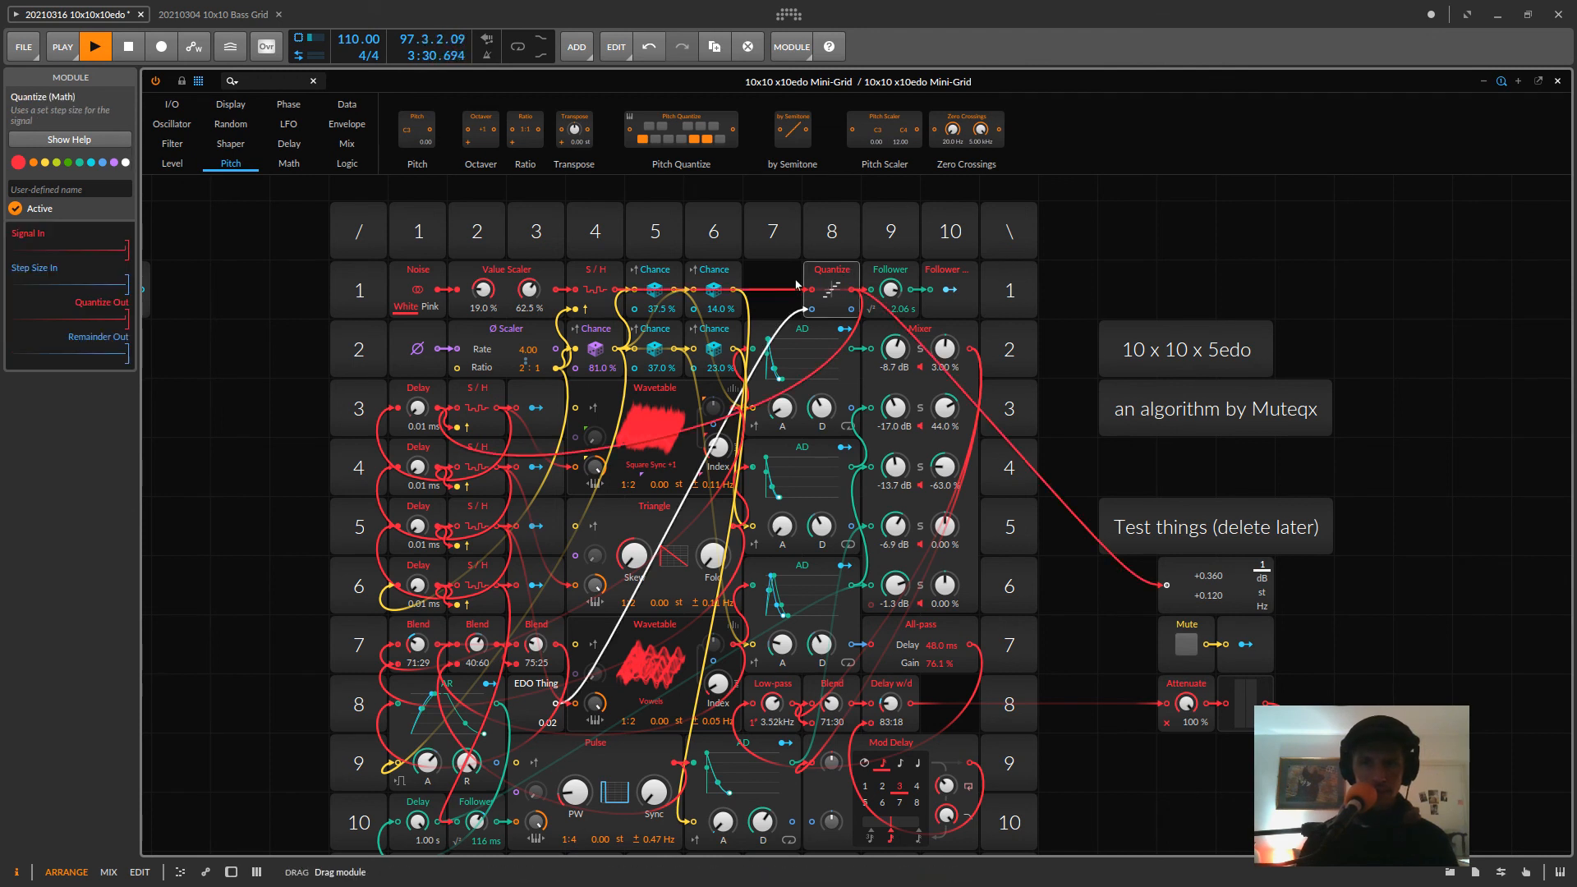
mouse_move(825, 288)
left_mouse_down()
mouse_move(767, 288)
mouse_move(833, 287)
left_mouse_up()
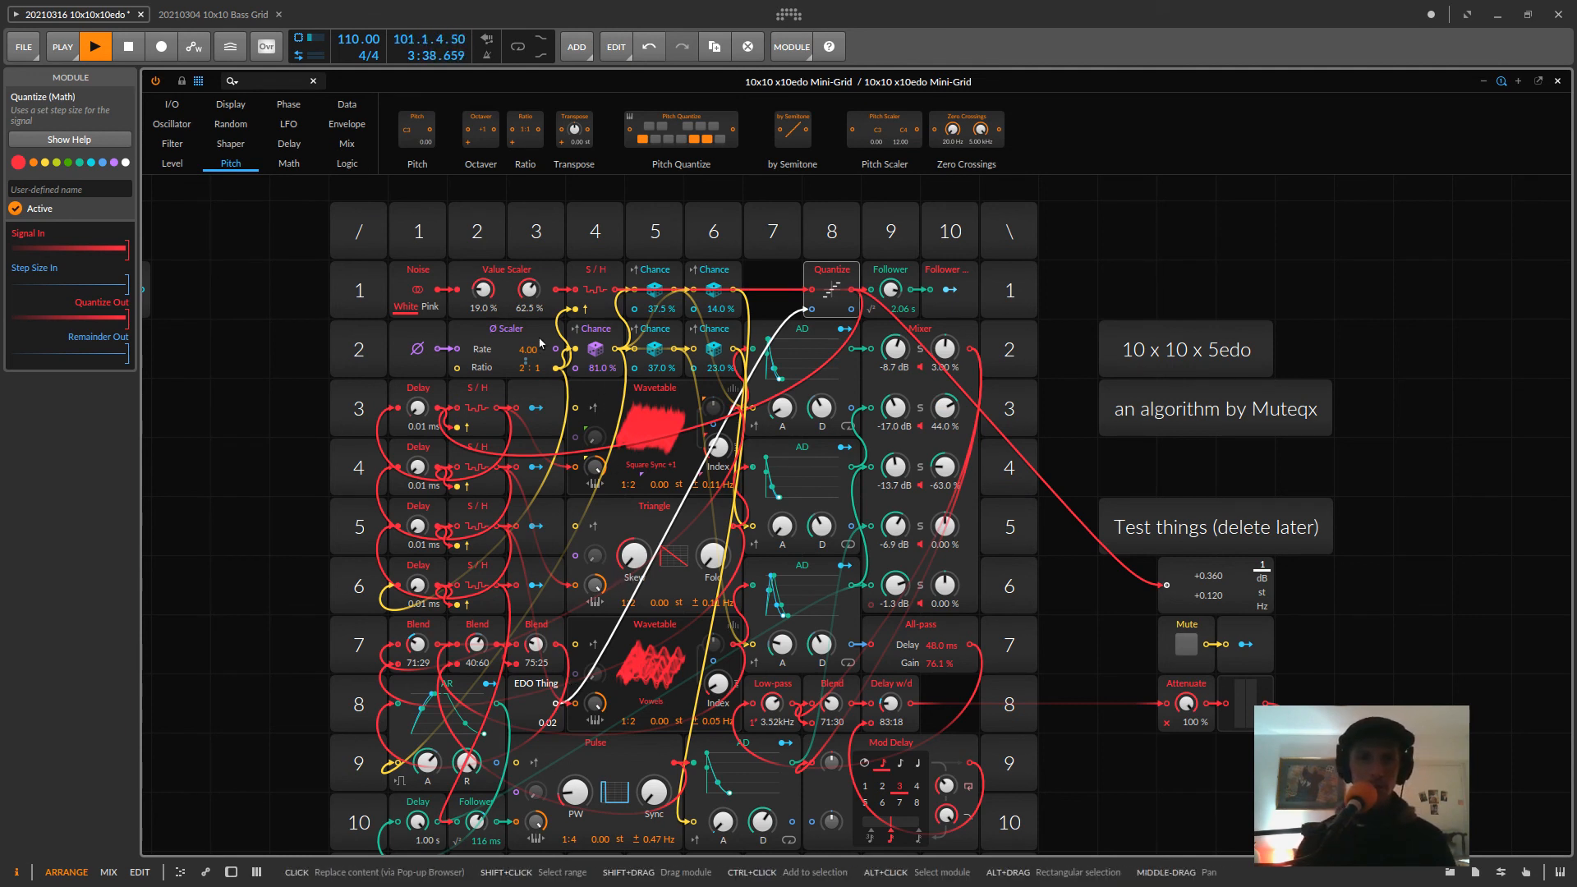
left_click(418, 289)
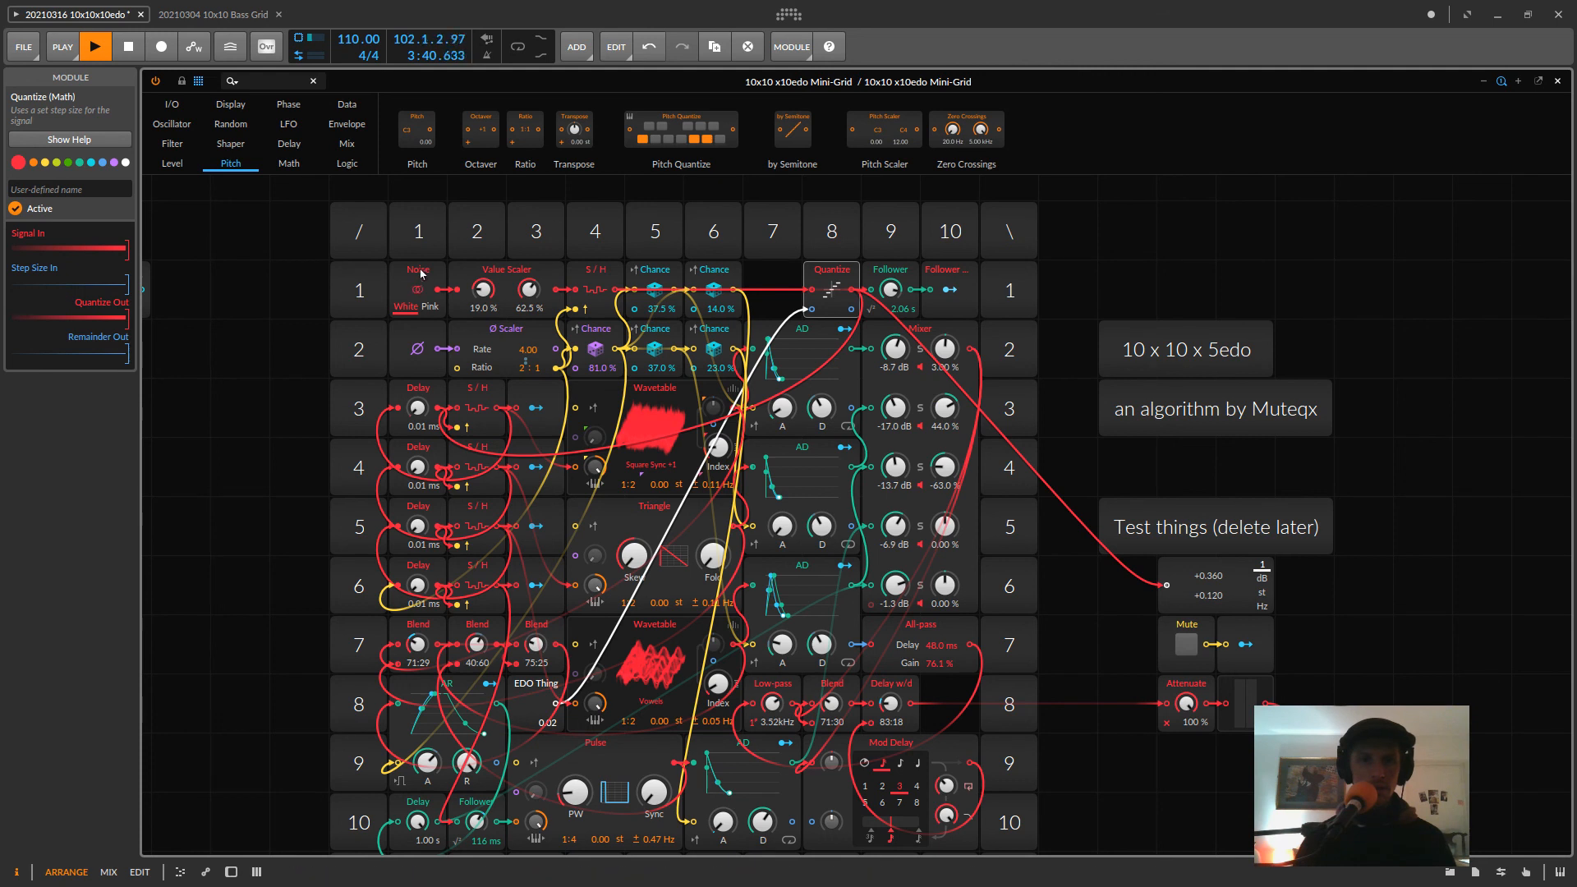
left_click(425, 272)
left_click(507, 279)
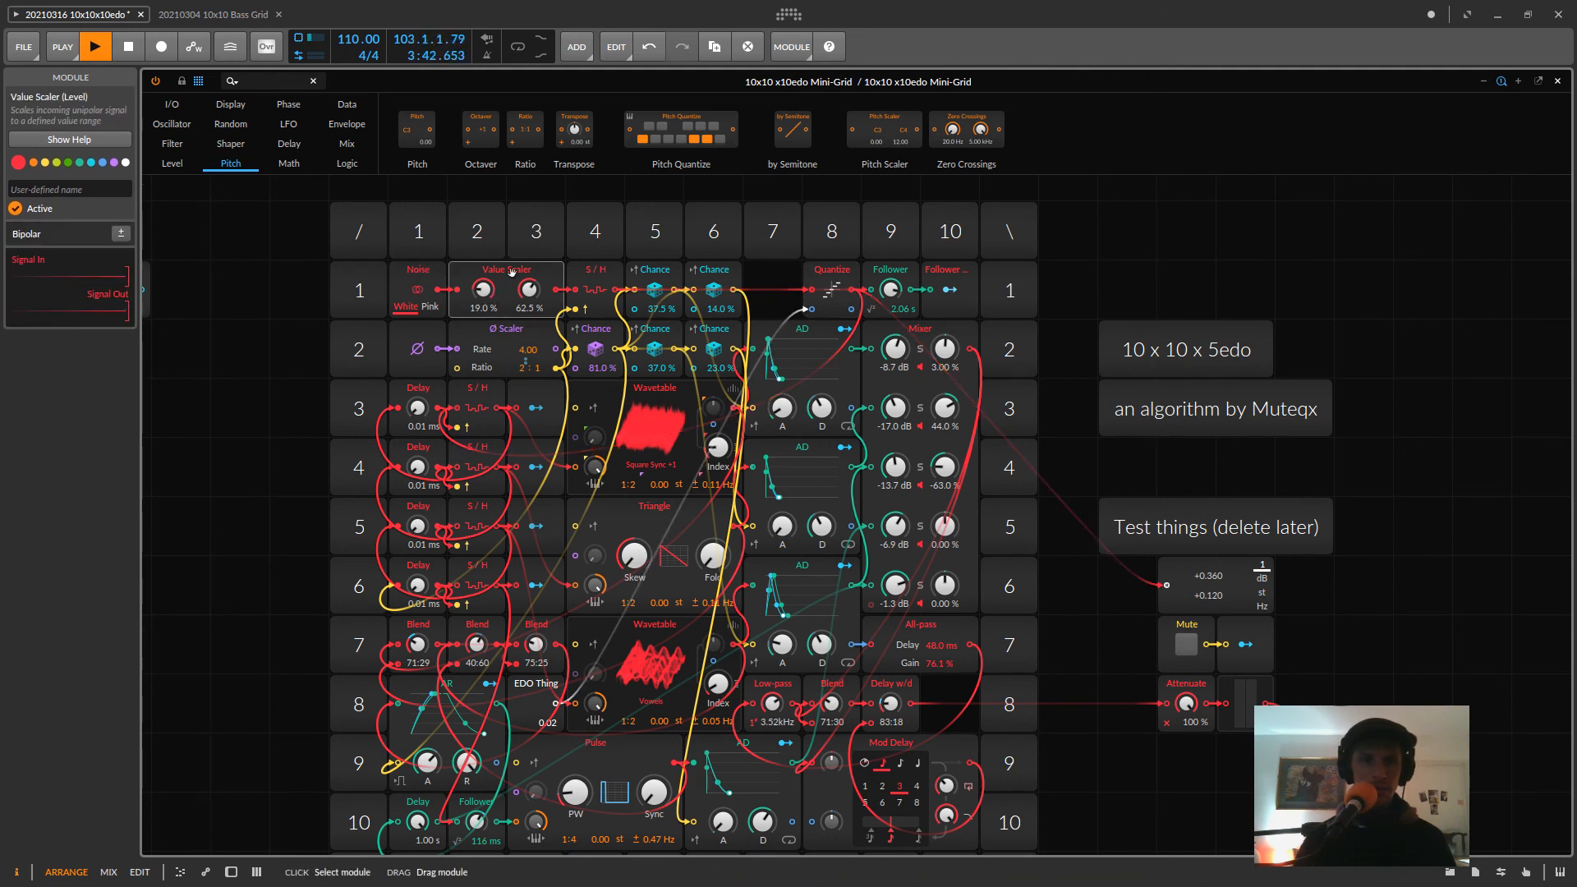
left_click(599, 271)
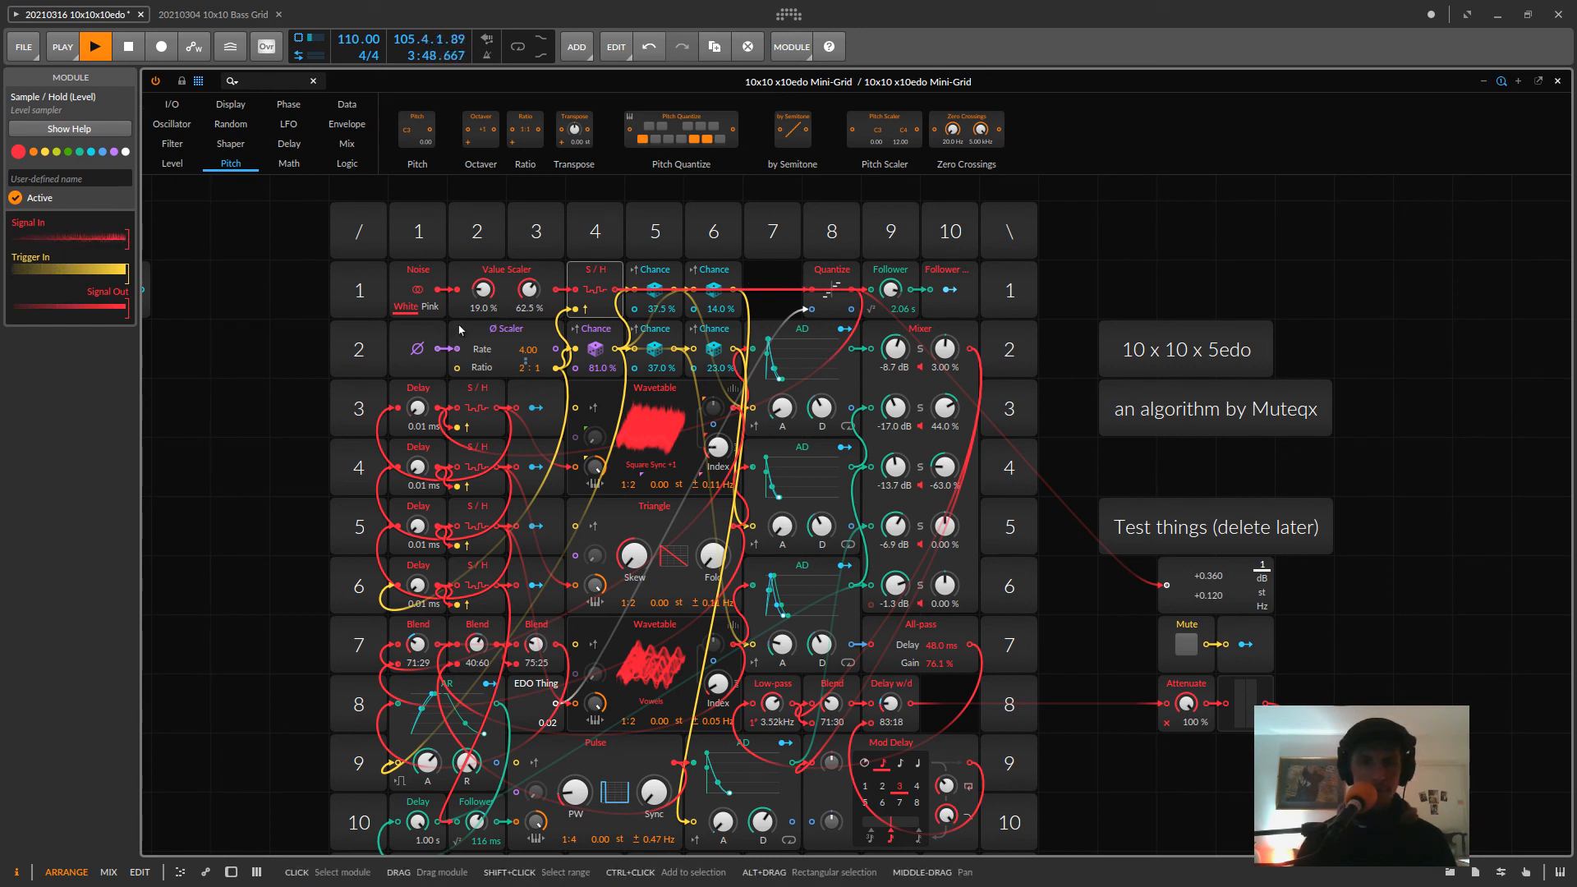
- Inspect the Phase In and Ø Scaler signals in row 2, and set the Ø Scaler's ratio to 5:1
left_click(488, 332)
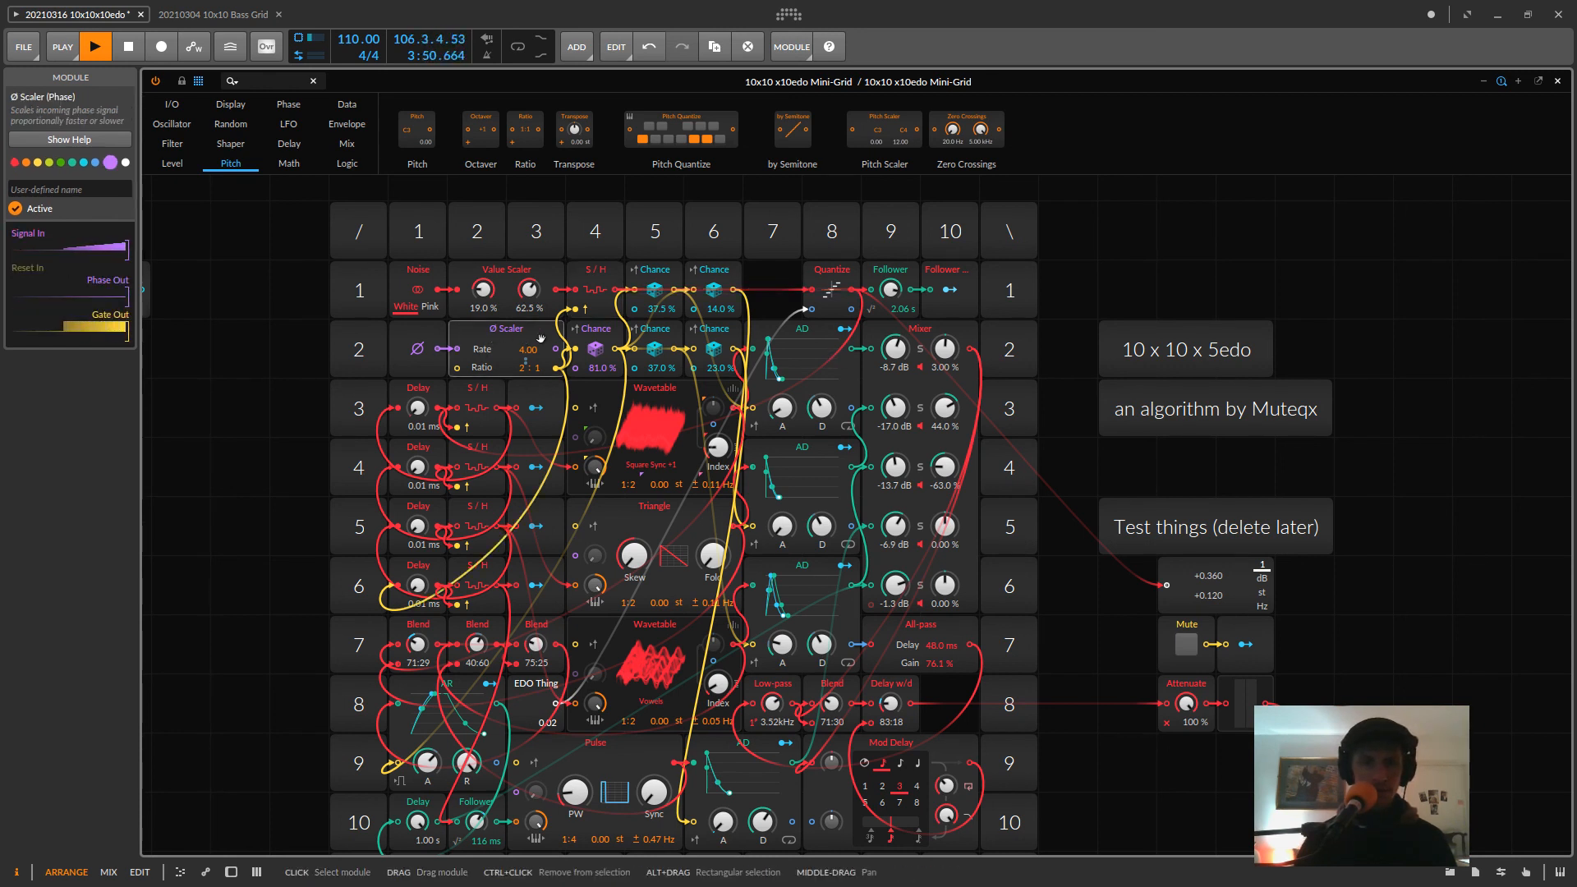
left_click(418, 339)
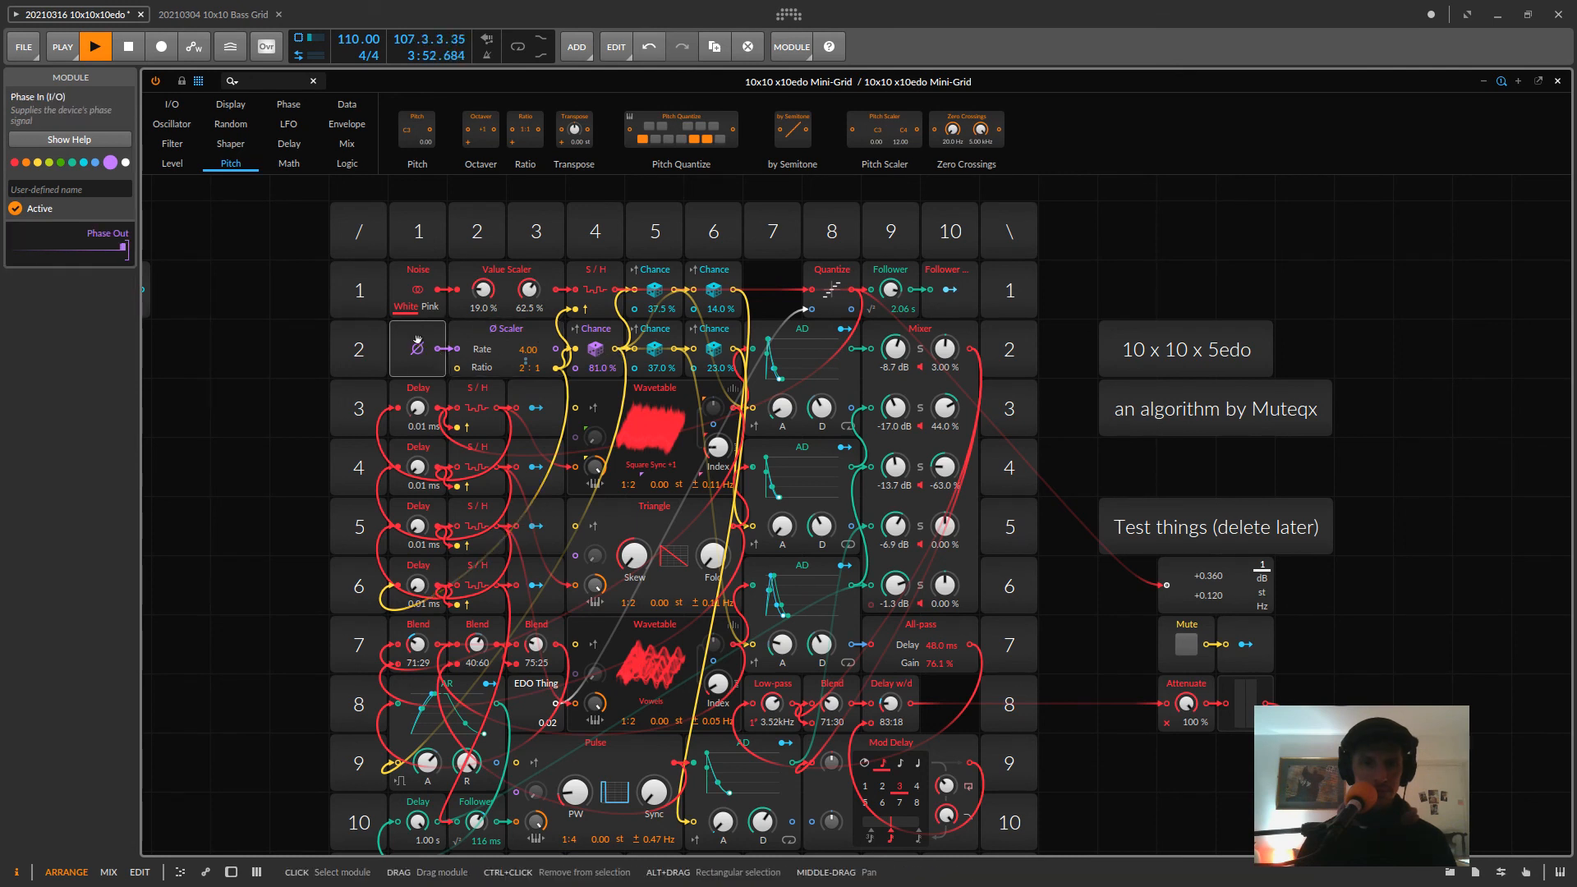
left_click(496, 353)
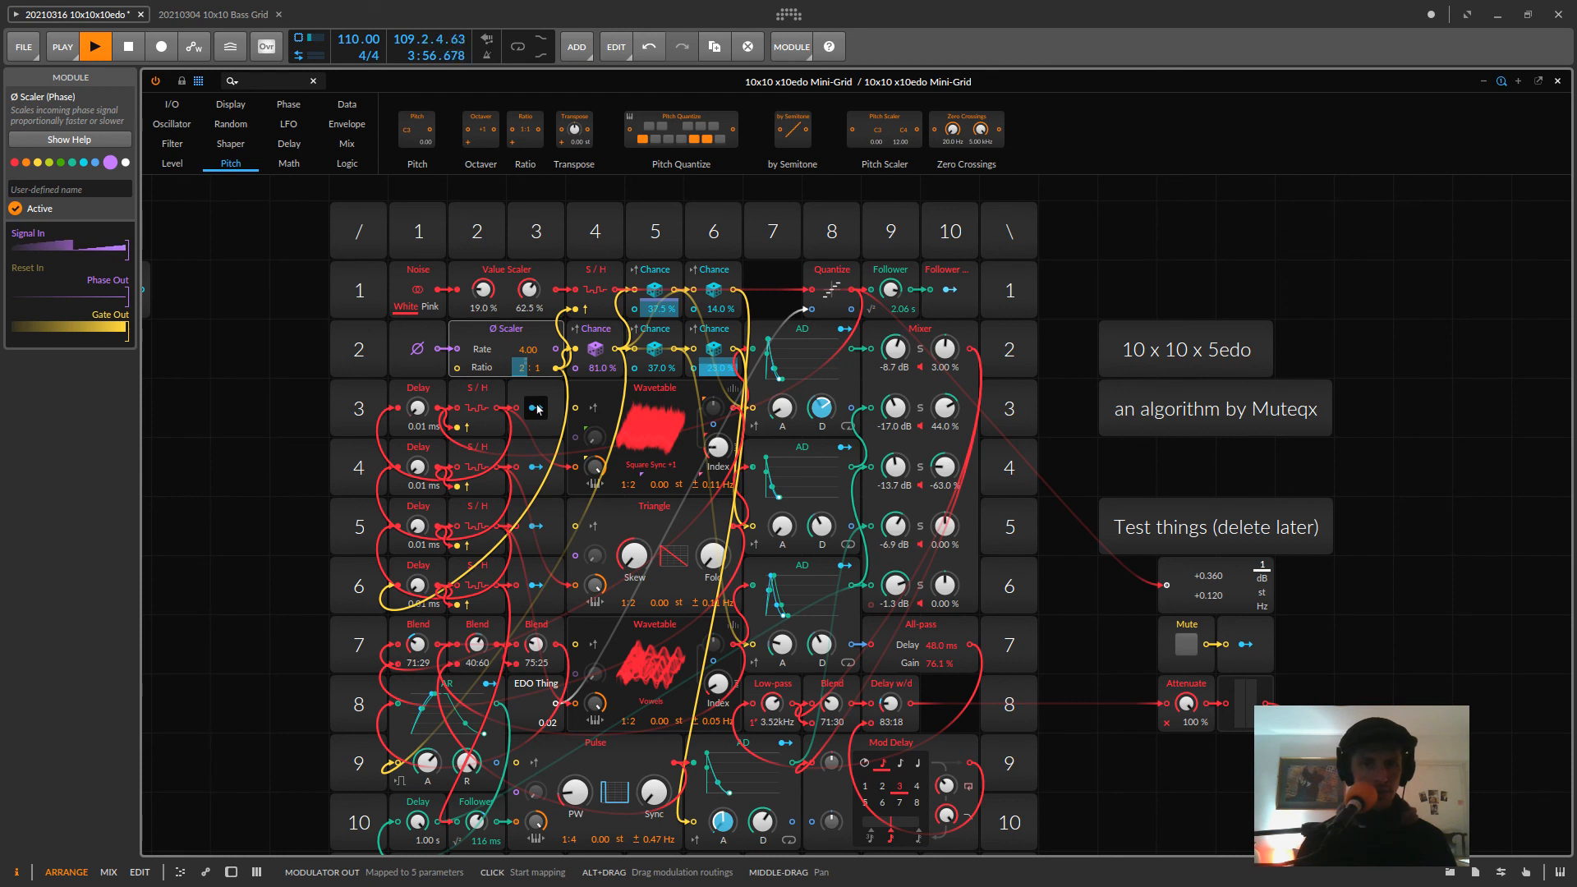
left_click_drag(523, 368, 524, 345)
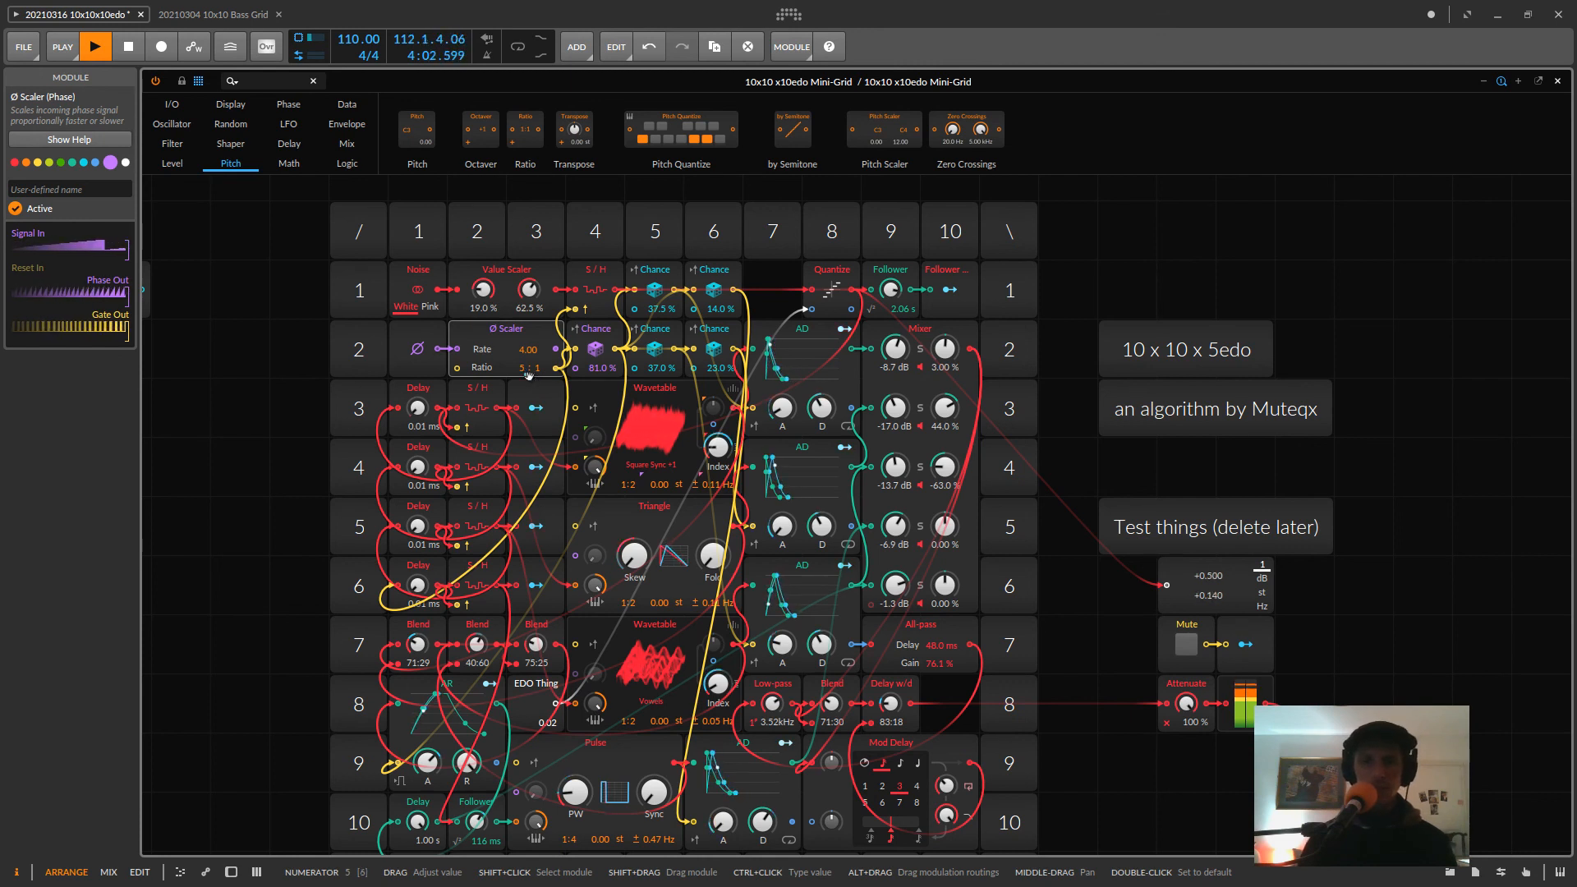
- Try the Ø Scaler's ratio at 1:1 and set it to 2:1
left_click_drag(521, 372, 521, 393)
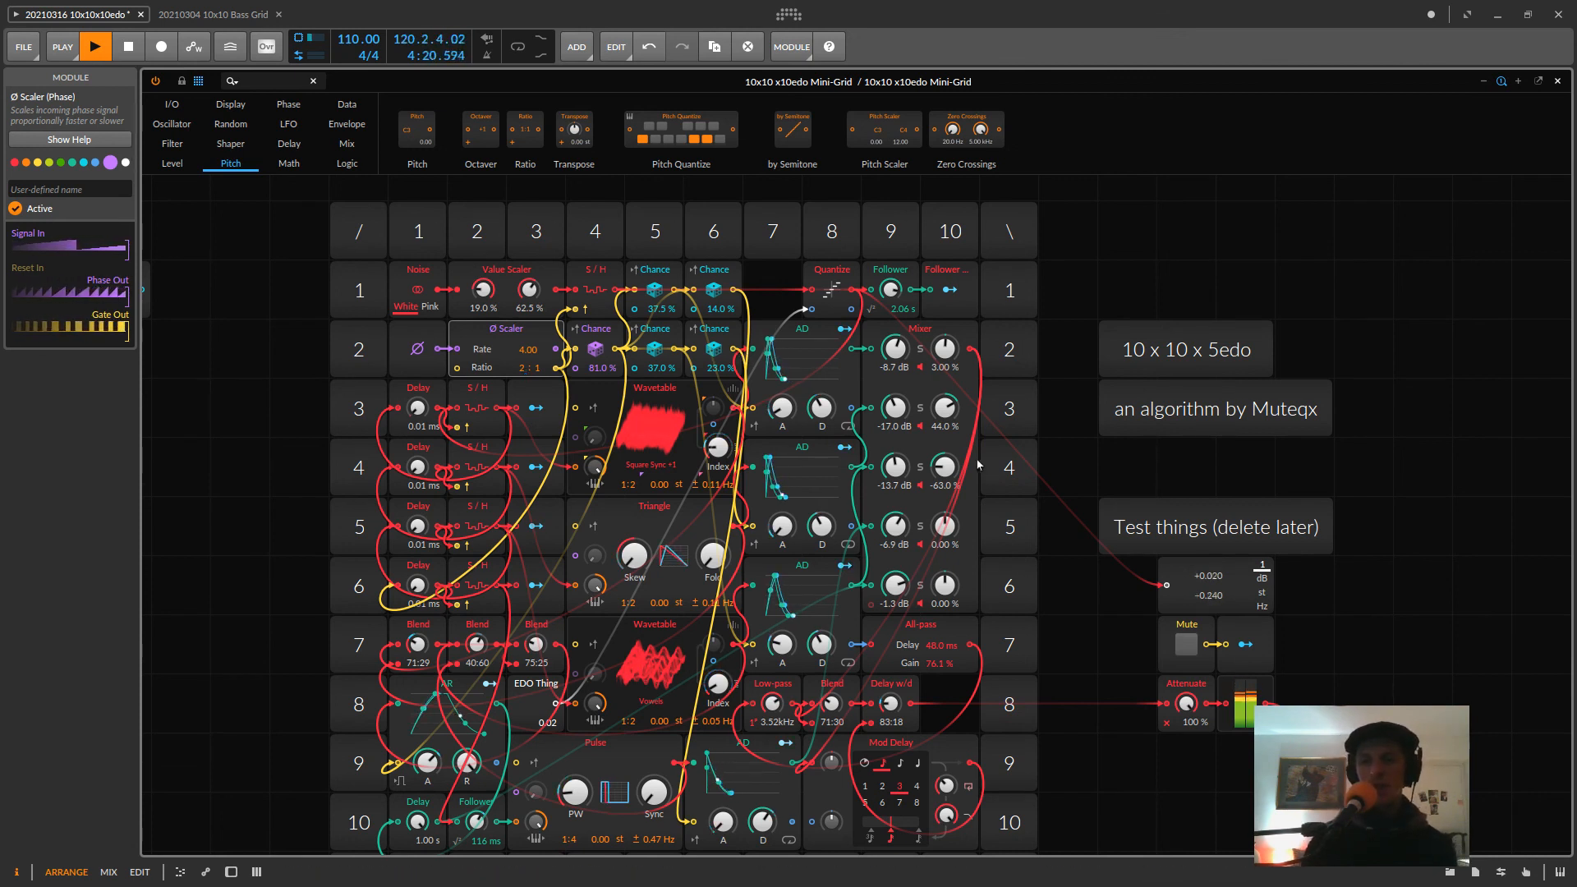
double_click(520, 368)
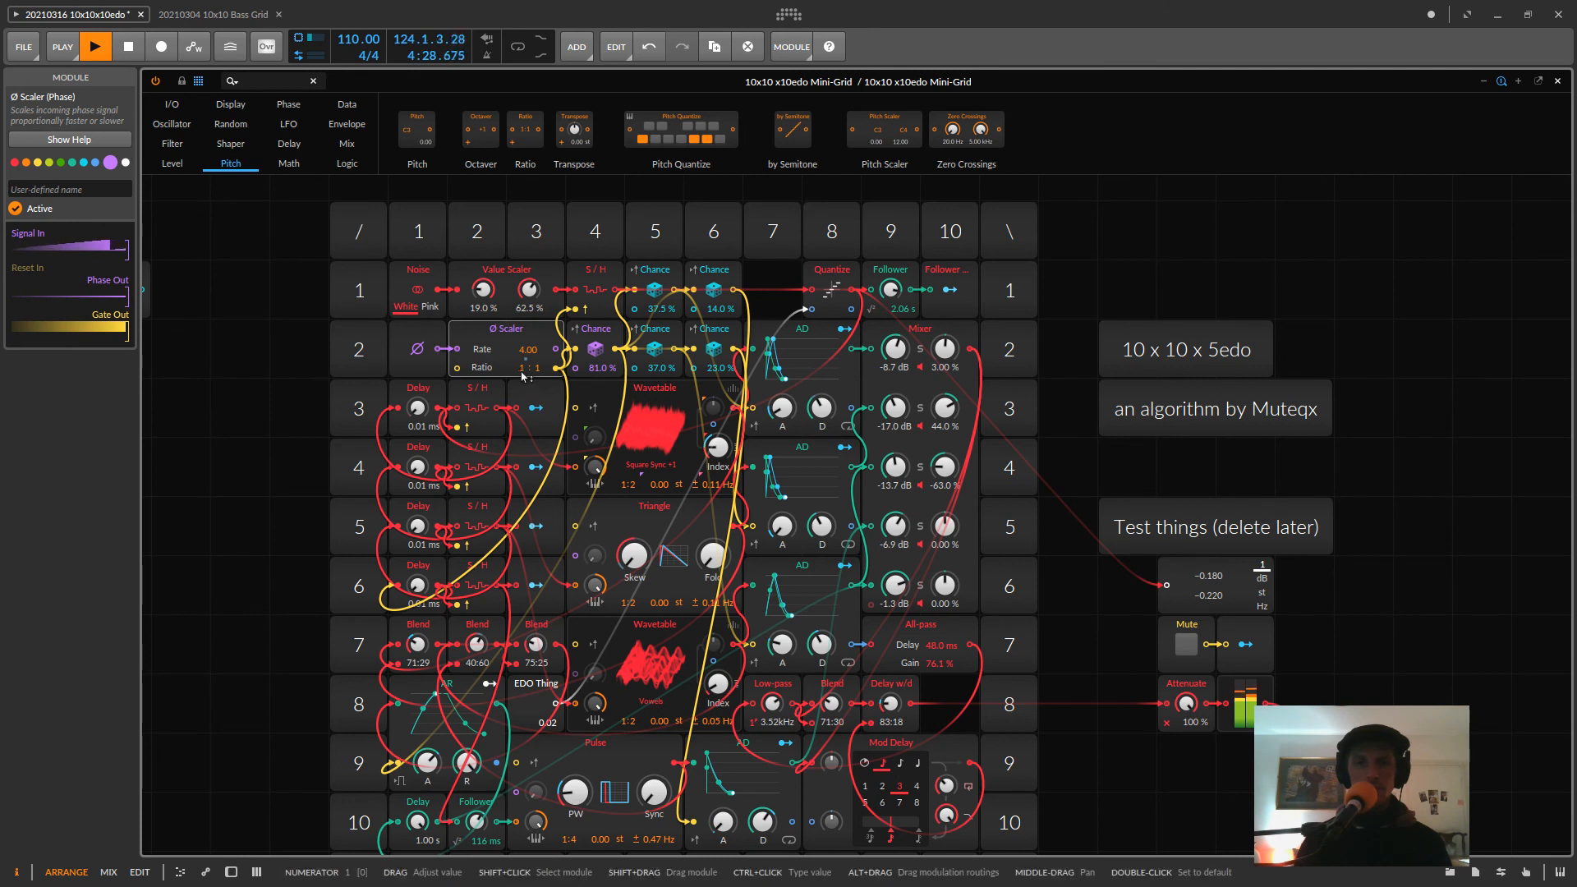
left_click_drag(524, 368, 524, 366)
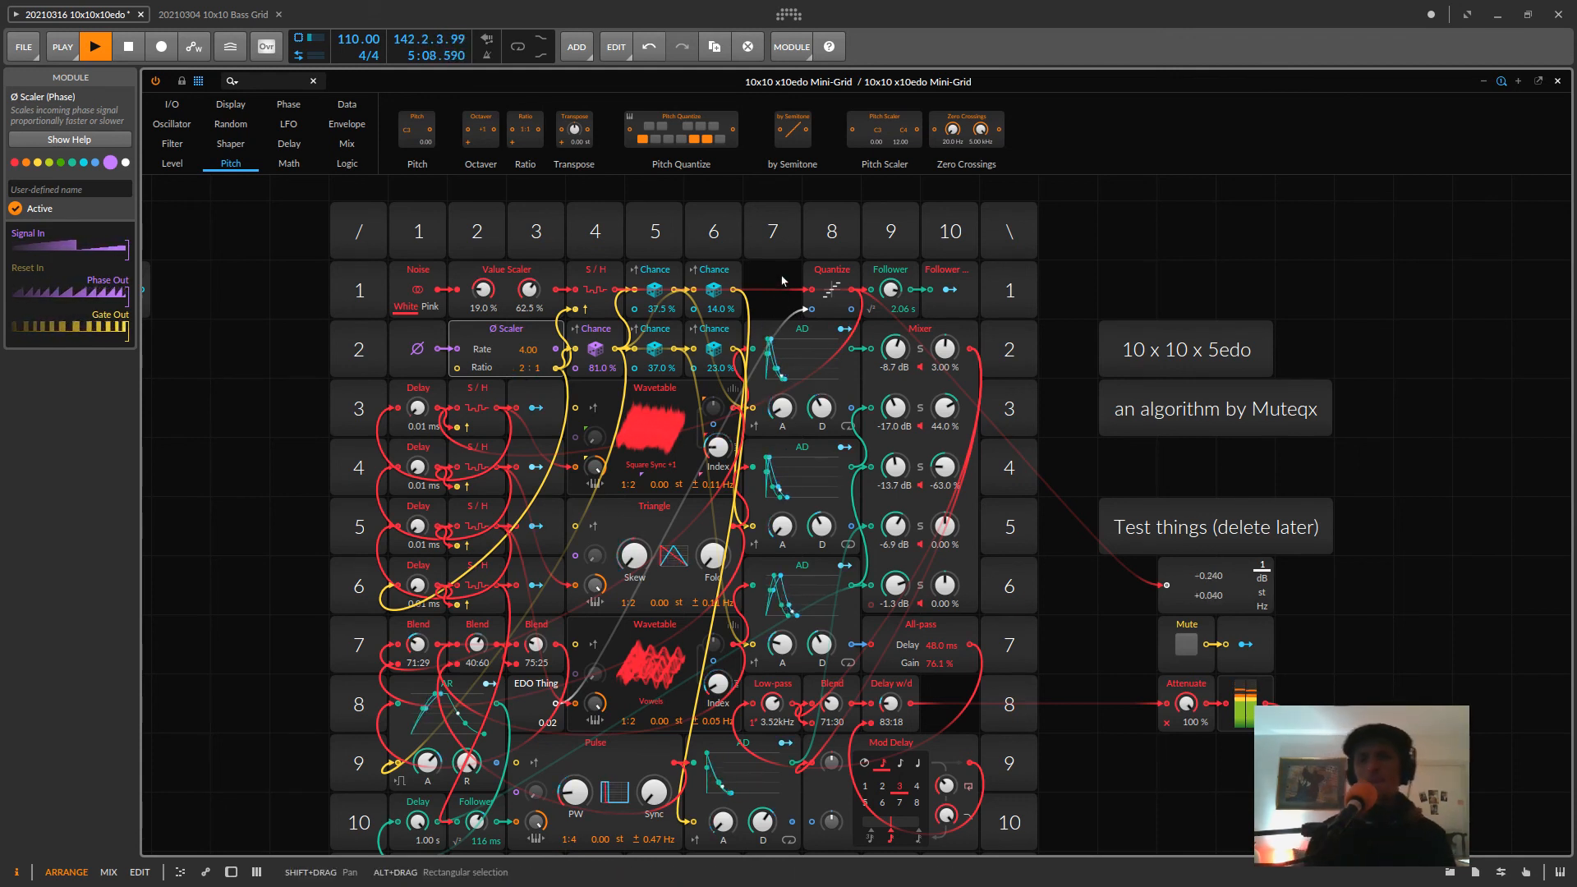
- Shift the two row 1 Chance modules and the S/H over to columns 5 to 7, freeing column 4
left_click(711, 270)
left_click_drag(721, 272, 778, 272)
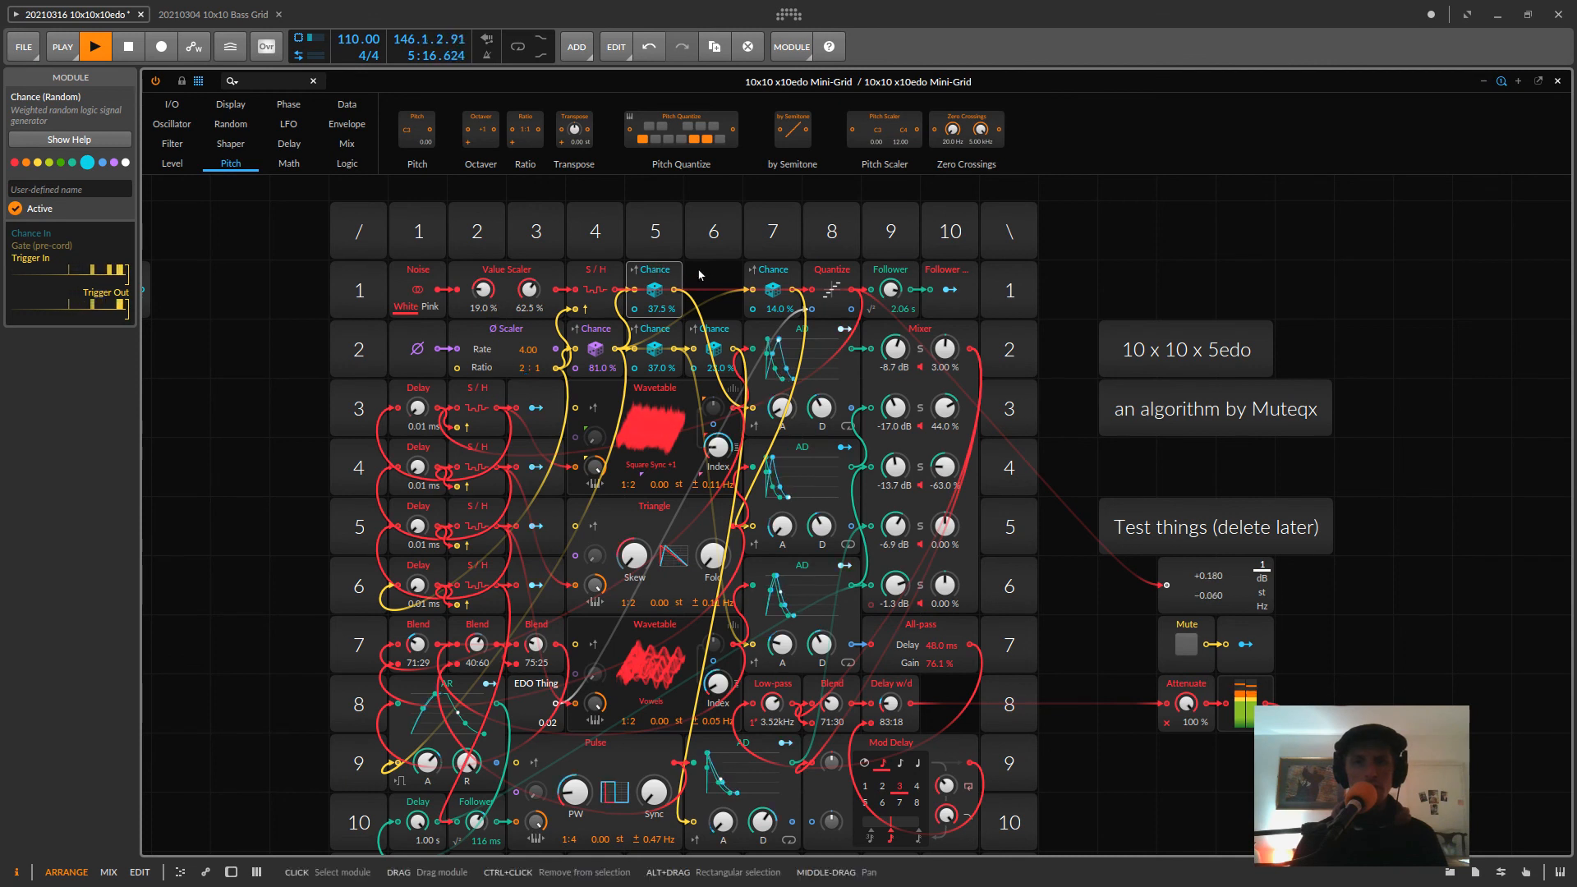
left_click_drag(670, 272, 728, 272)
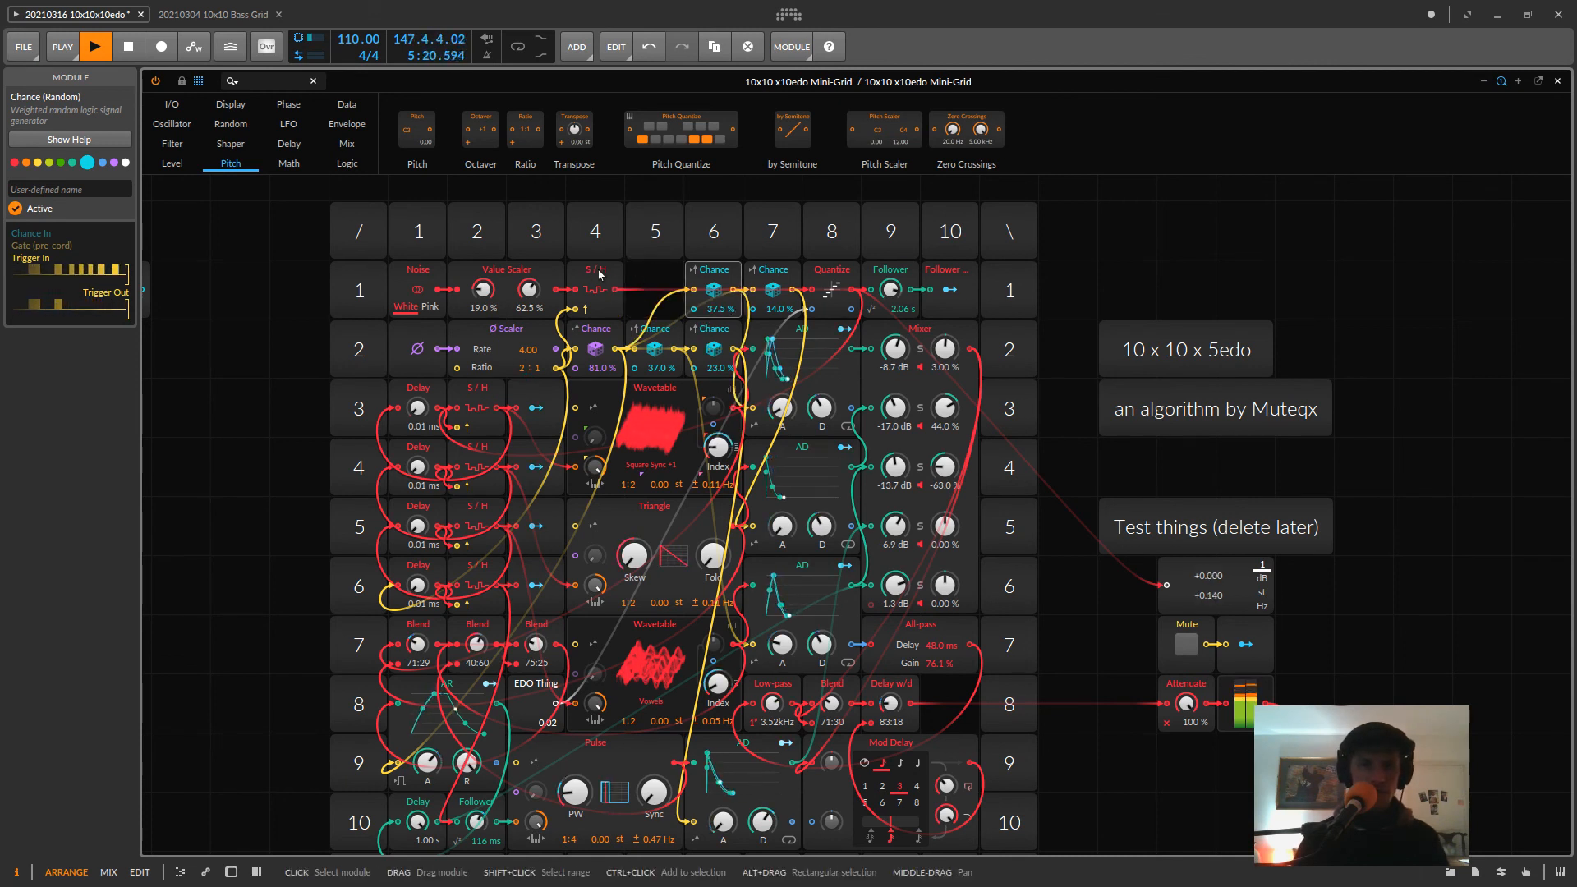
left_click_drag(599, 275, 658, 277)
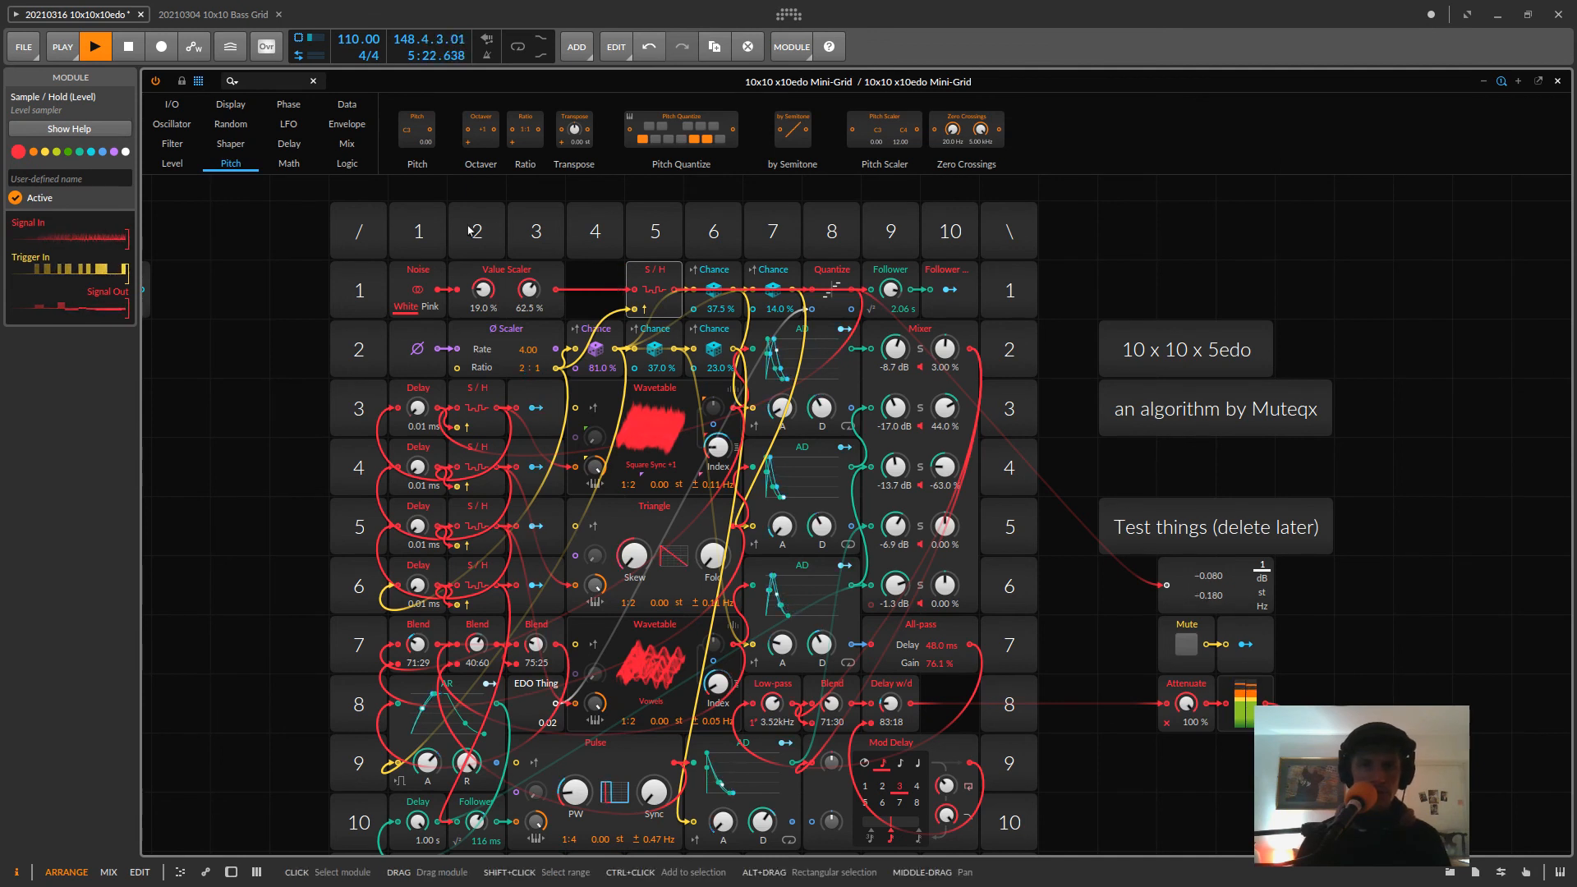
- Insert a Bias module between Value Scaler and S/H in row 1, modulated by Follower Out at +0.370
left_click(172, 165)
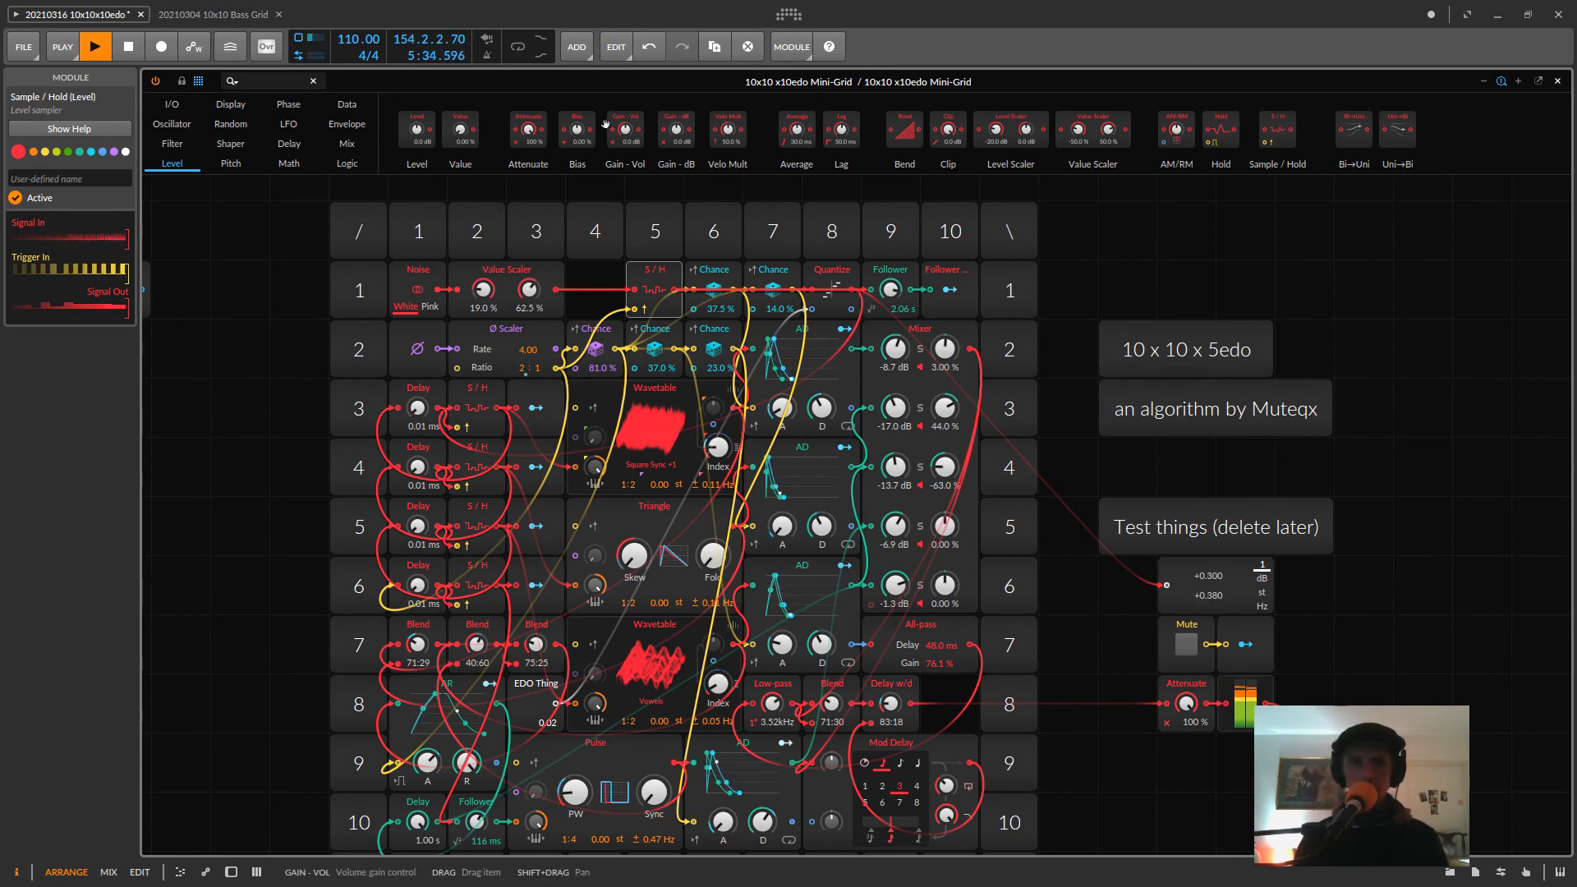
left_click_drag(577, 129, 595, 289)
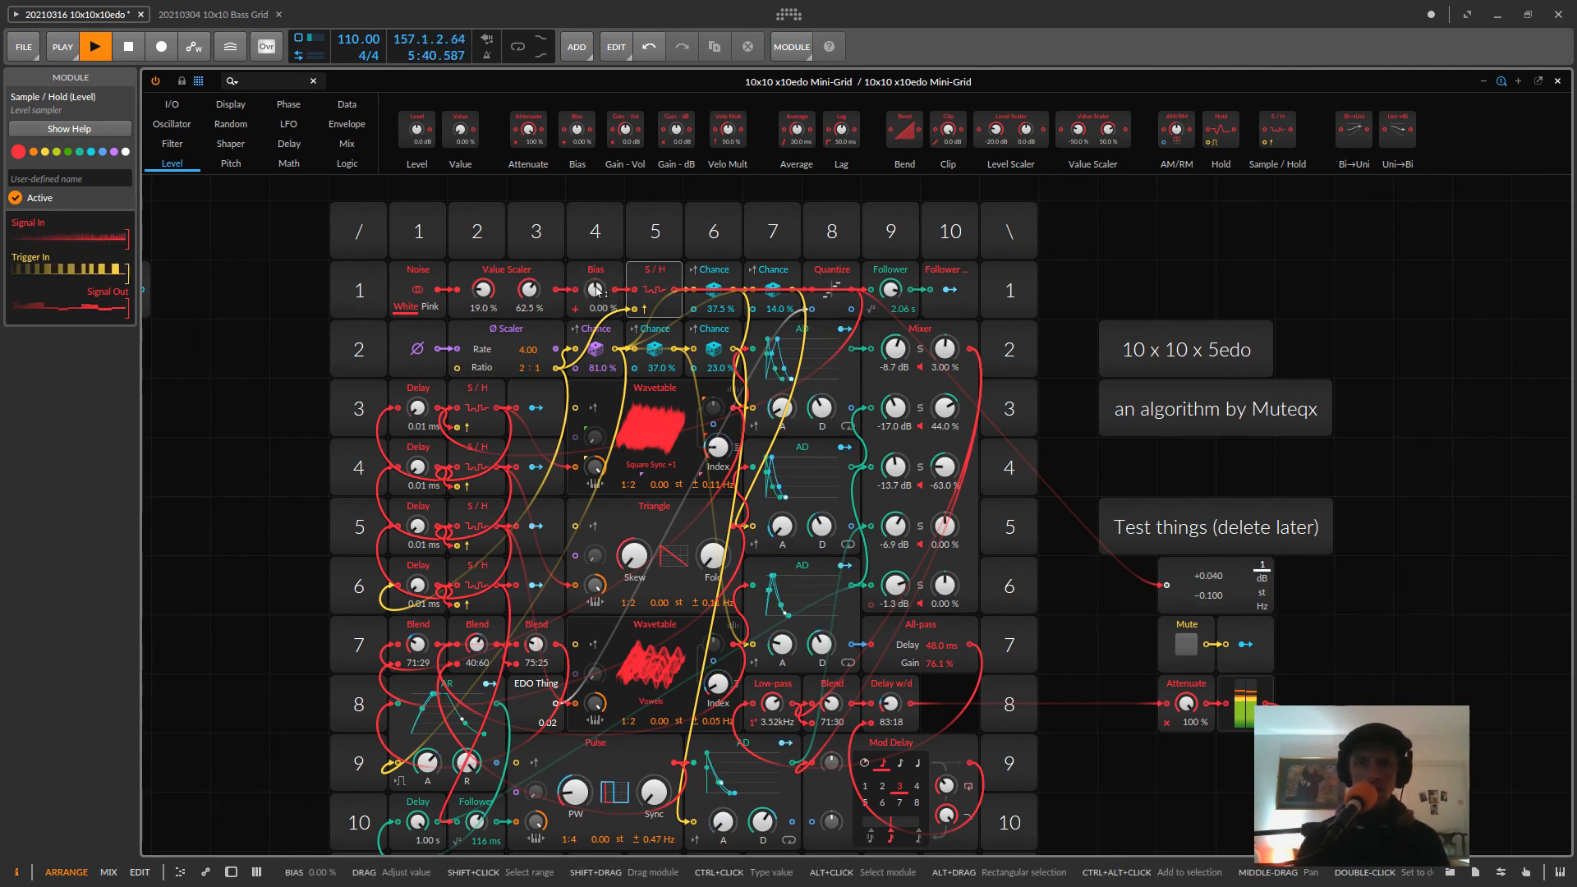
mouse_move(600, 291)
left_mouse_down()
mouse_move(600, 245)
mouse_move(597, 312)
mouse_move(597, 283)
left_mouse_up()
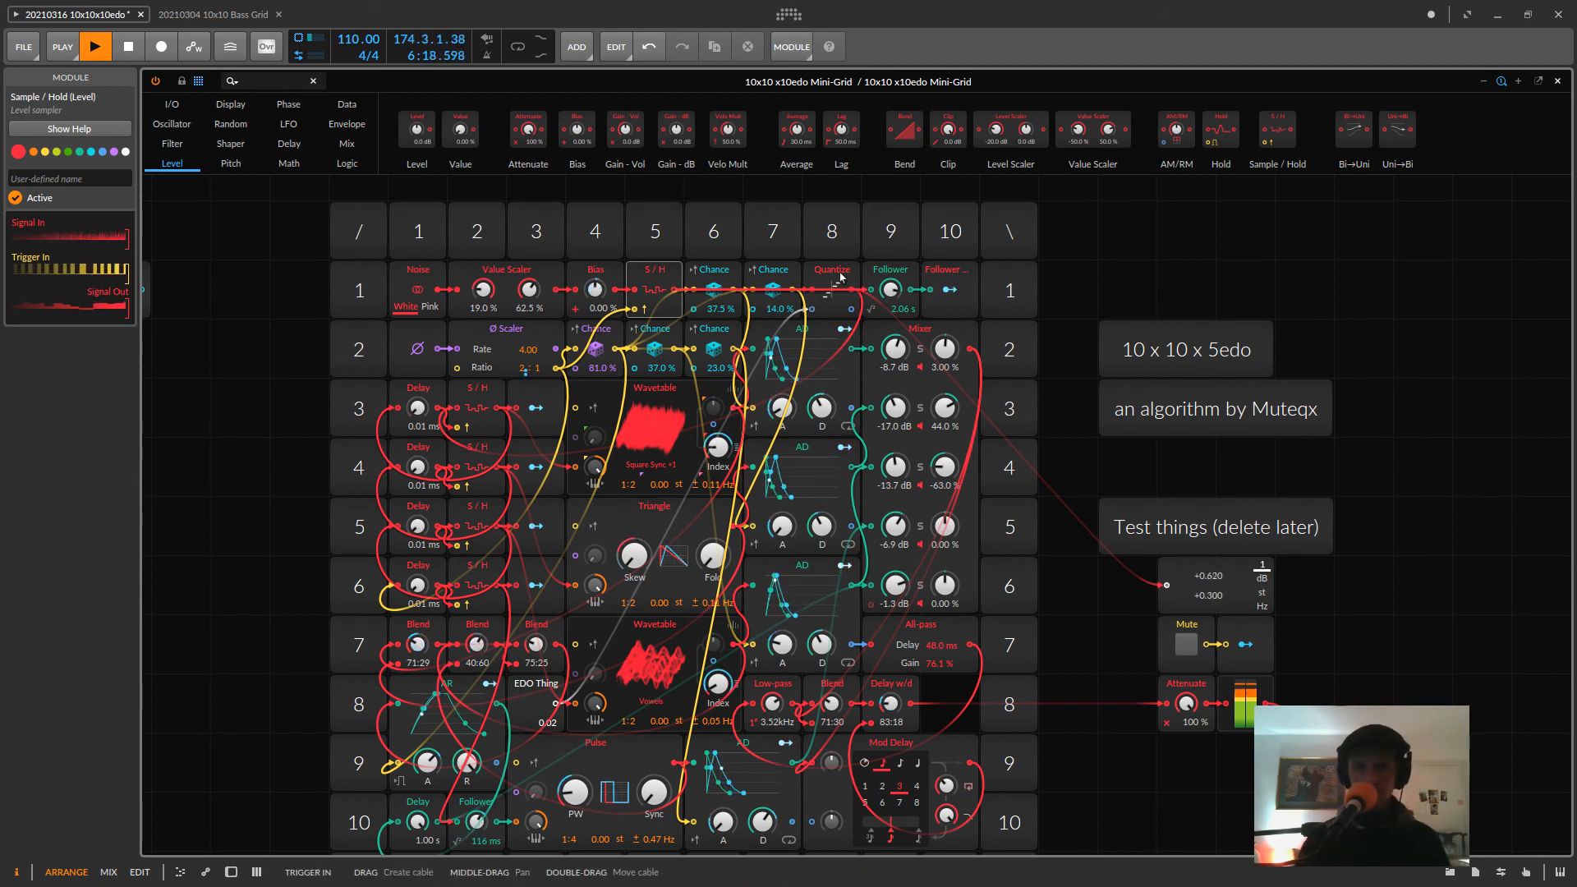
- Cable Delay w/d directly to Audio Out, place Audio Out at row 8, column 10, and disconnect the test modules from the grid
scroll(978, 578, "down", 2)
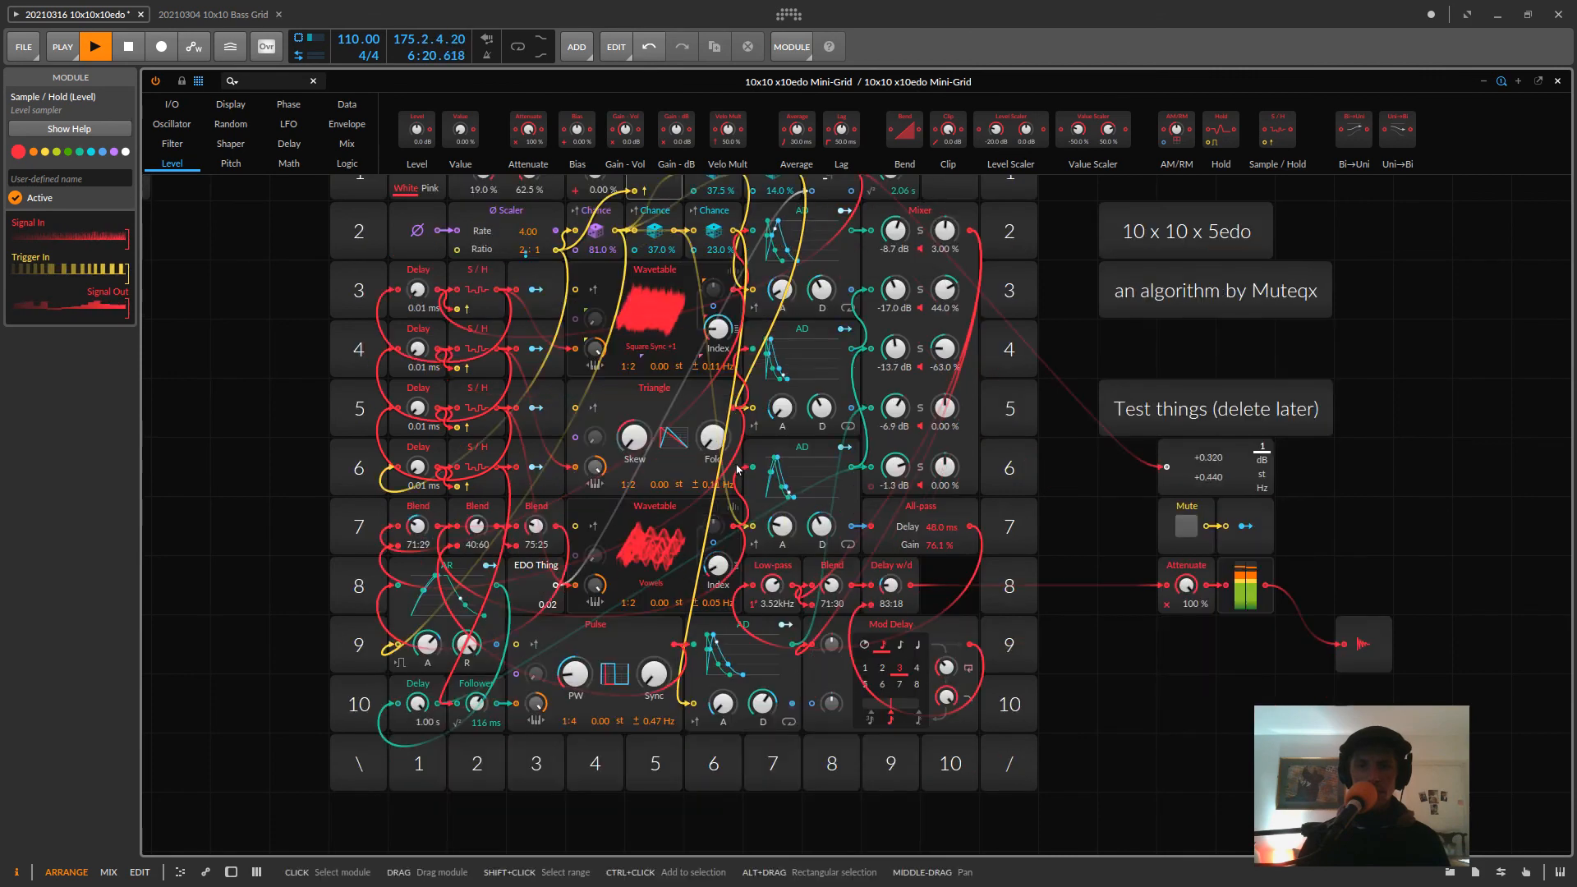
scroll(978, 577, "up", 1)
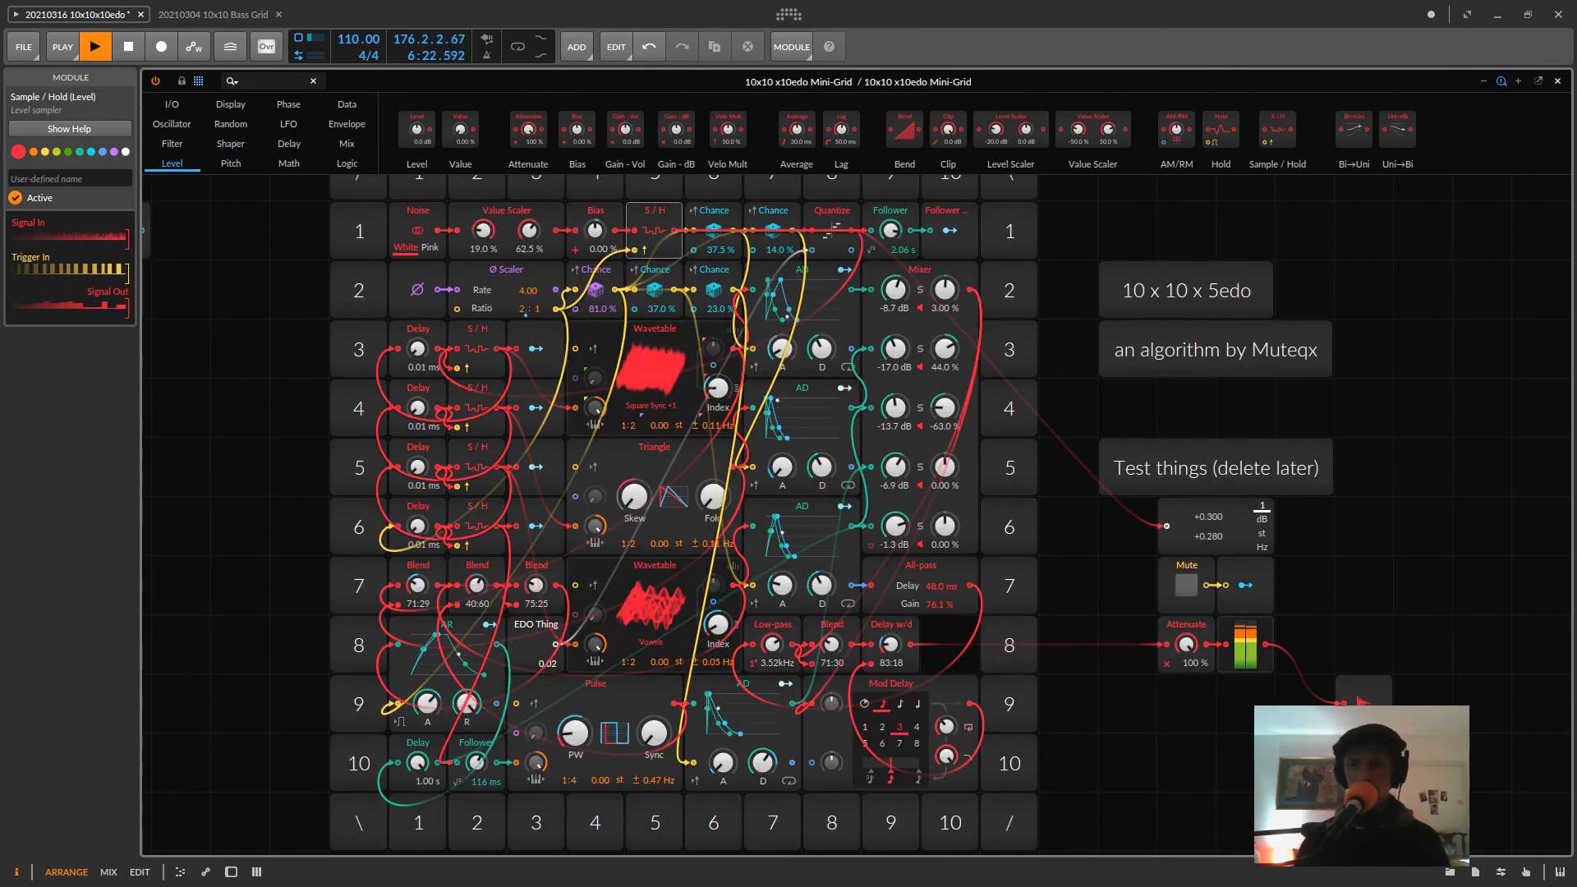
left_click_drag(1370, 696, 1192, 698)
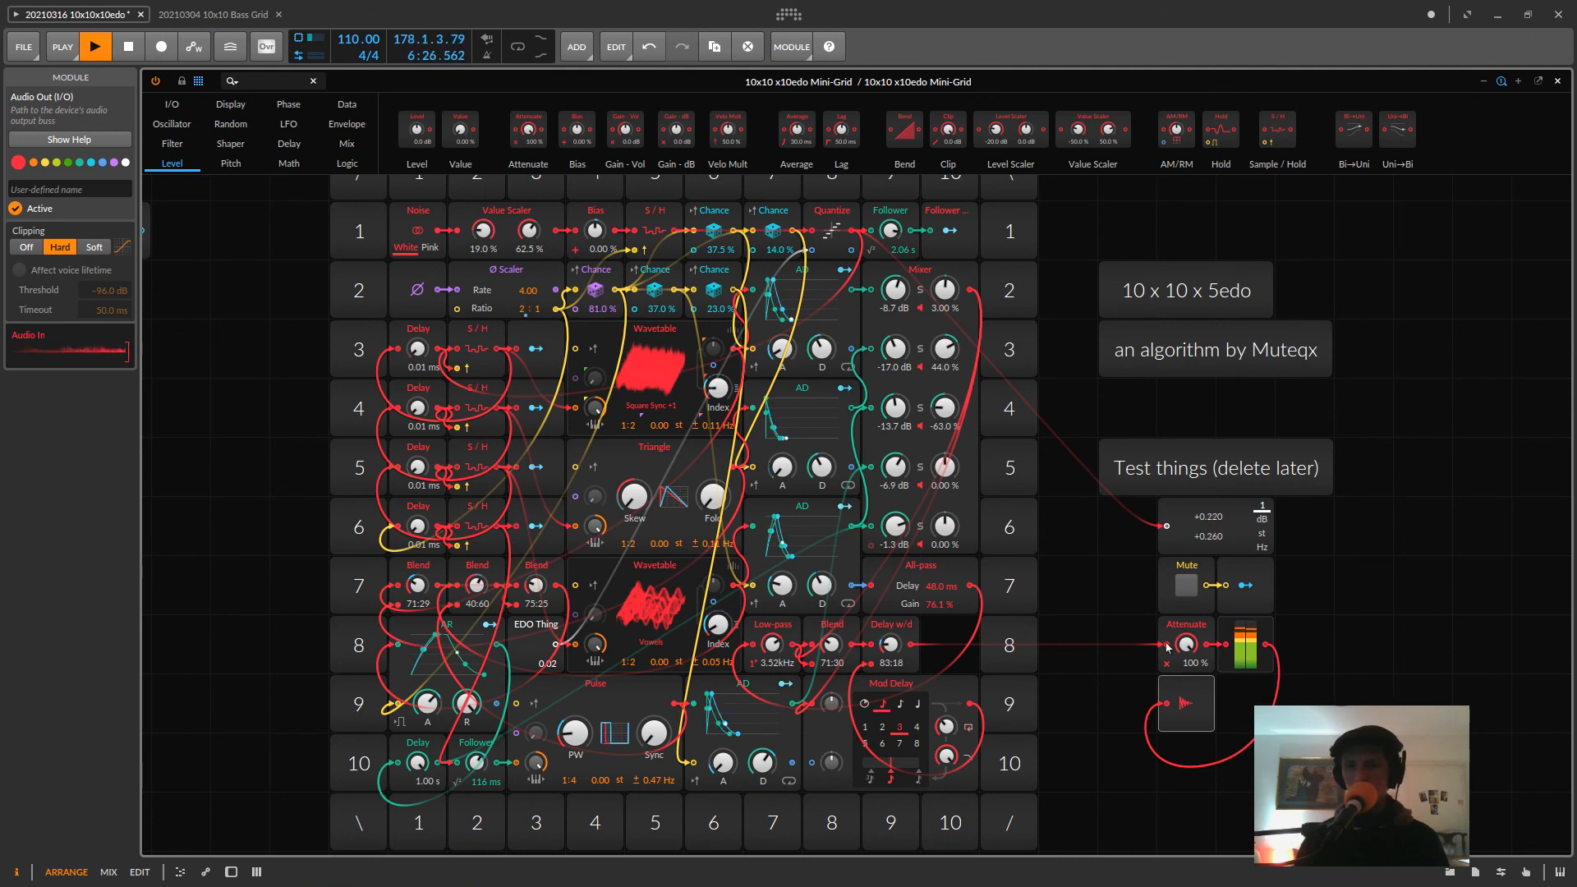
left_click_drag(913, 645, 1167, 705)
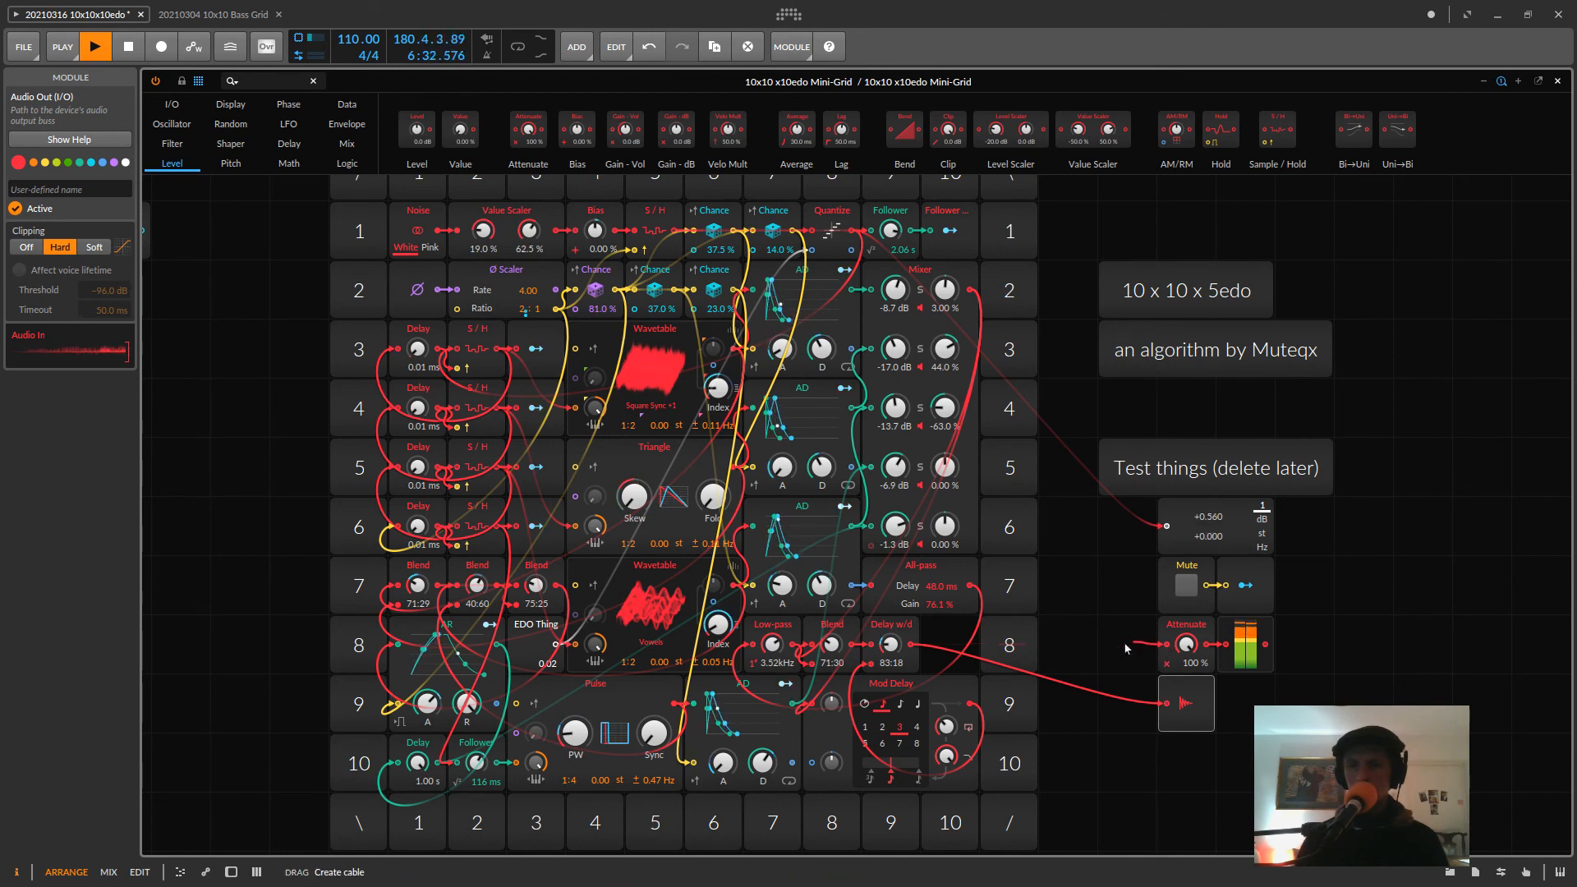
left_click_drag(941, 678, 945, 669)
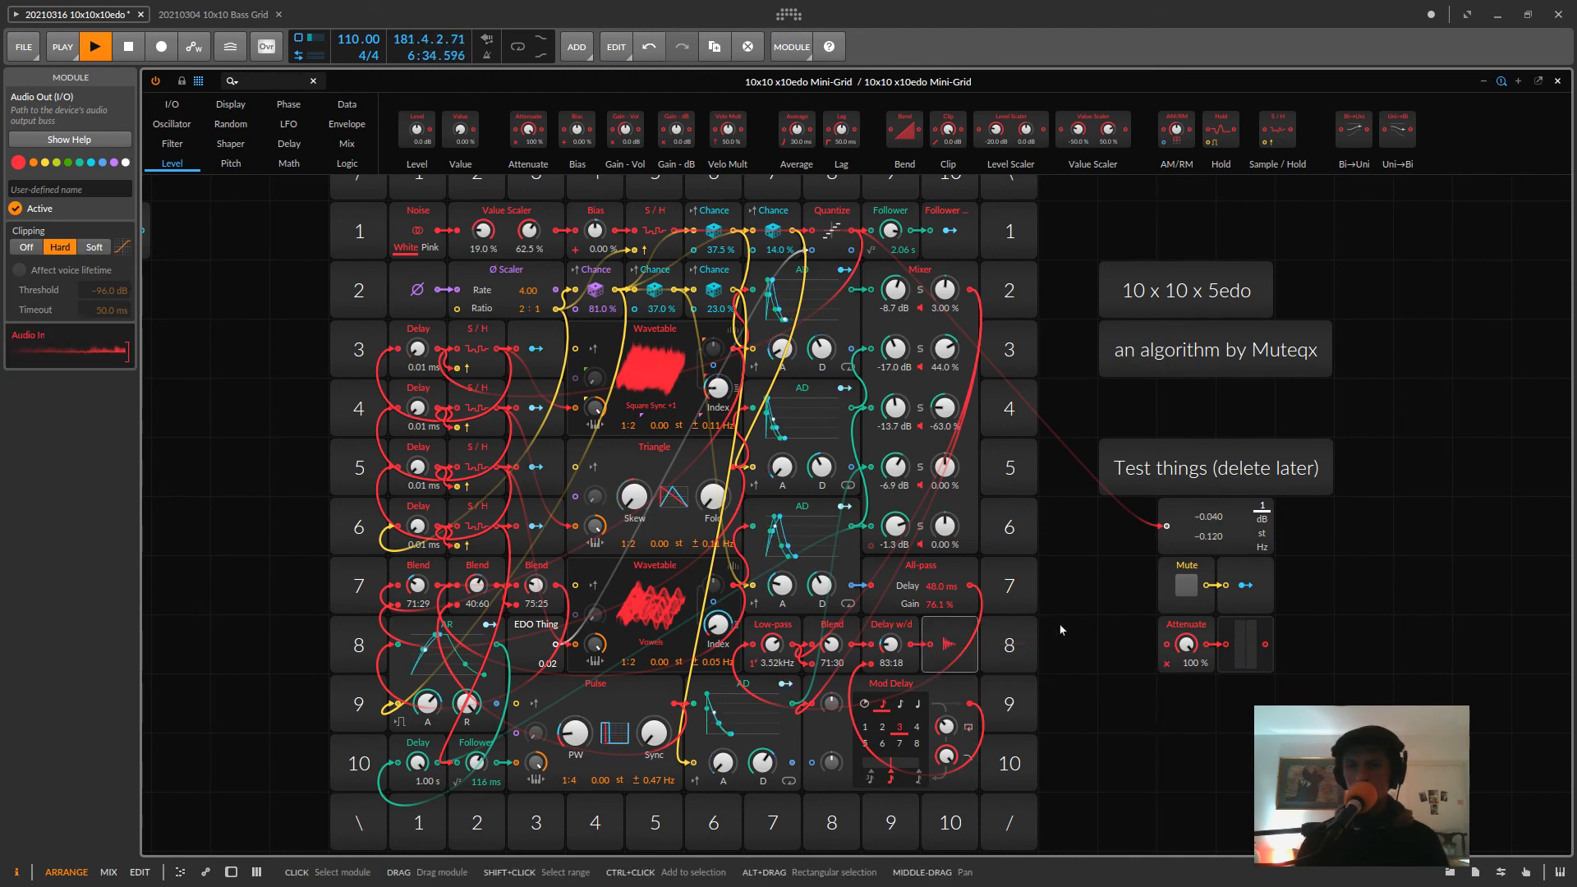
scroll(1160, 667, "up", 3)
left_click_drag(1166, 644, 1119, 644)
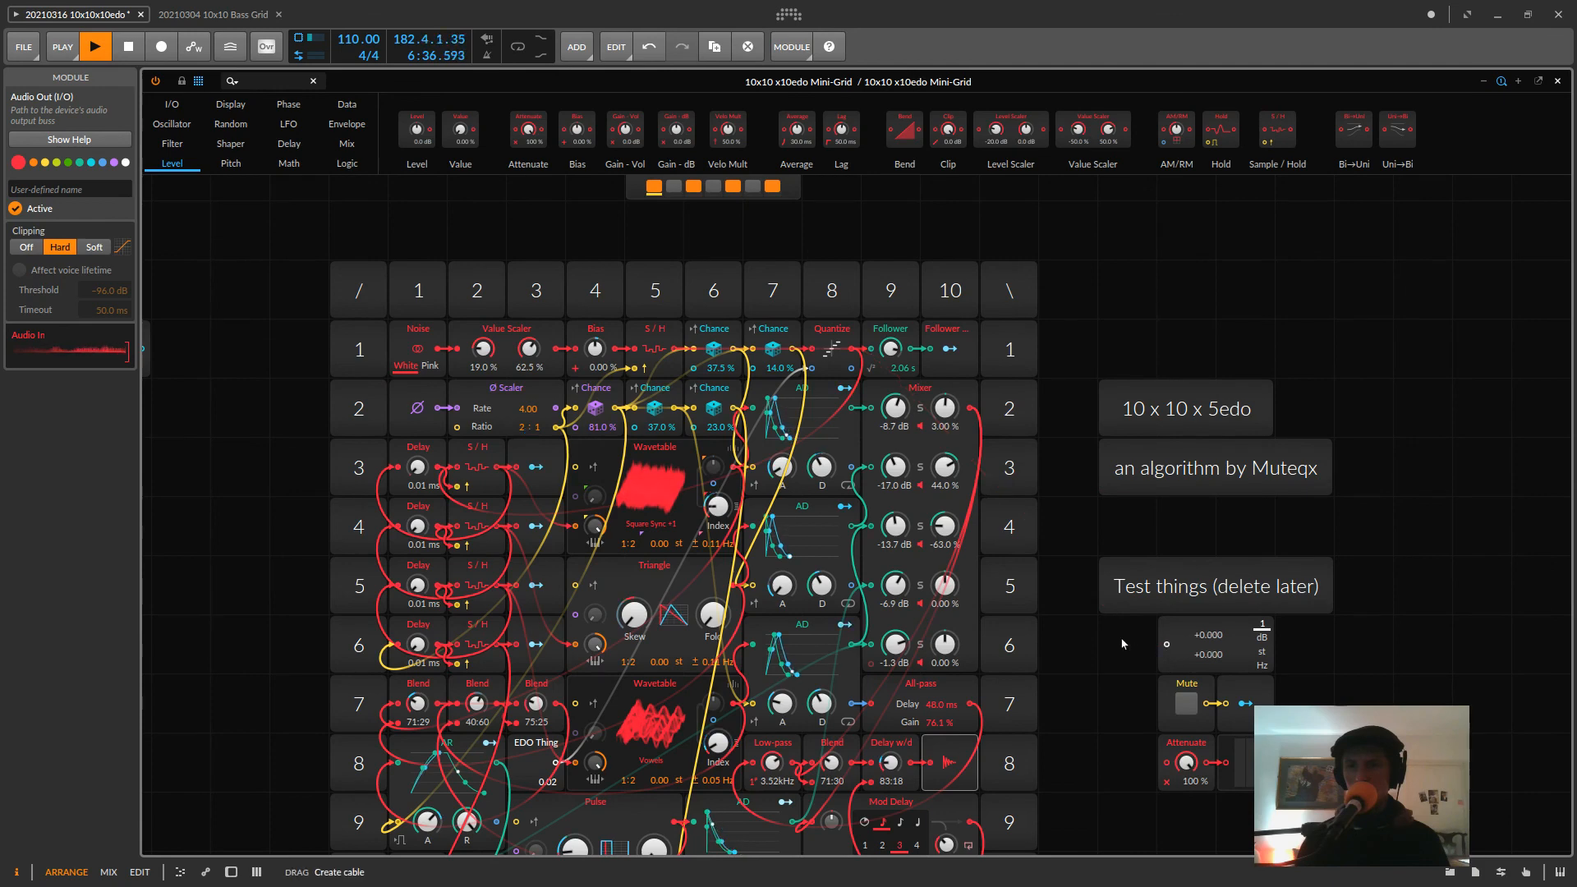
- Delete the unused Pitch Quantize and Dice modules outside the 10x10 grid
scroll(1068, 575, "down", 1)
scroll(822, 369, "up", 3)
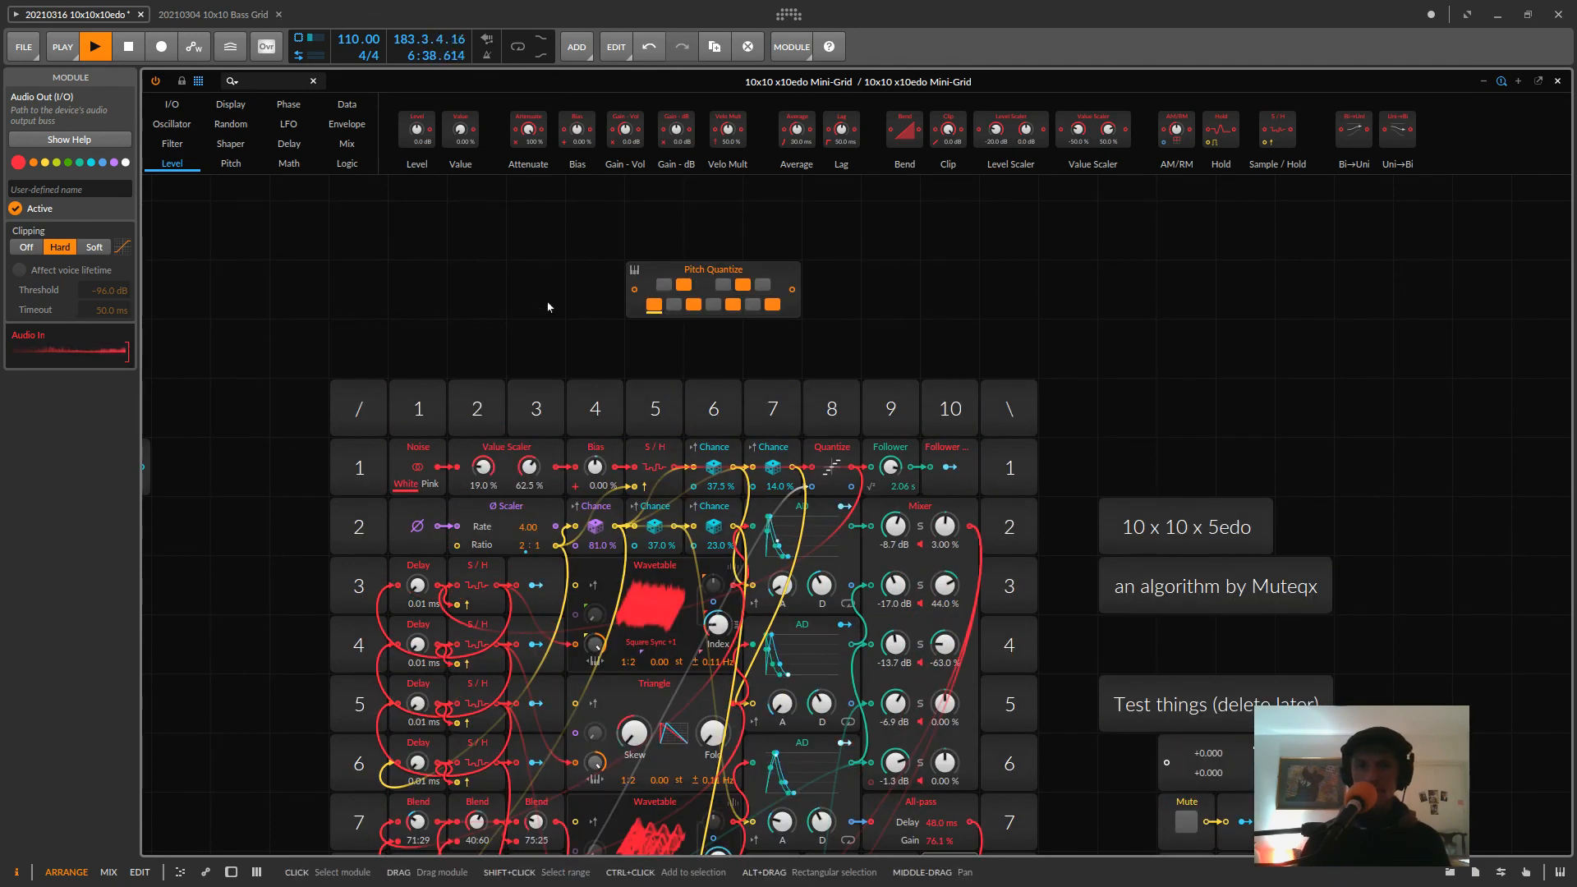
left_click(729, 269)
key("Delete")
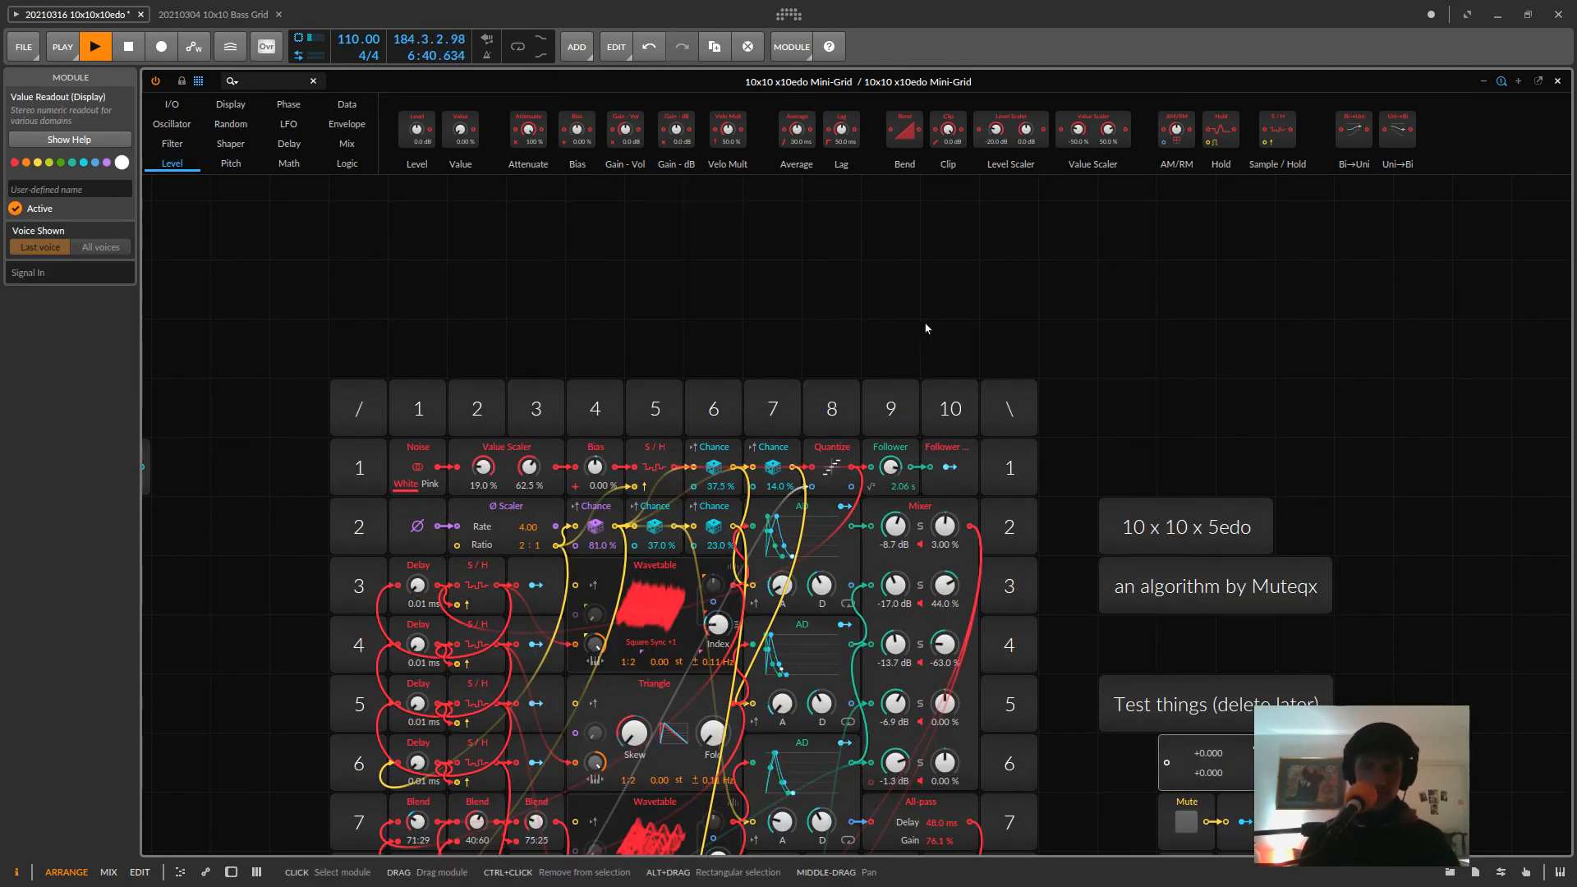
left_click_drag(1201, 373, 1260, 195)
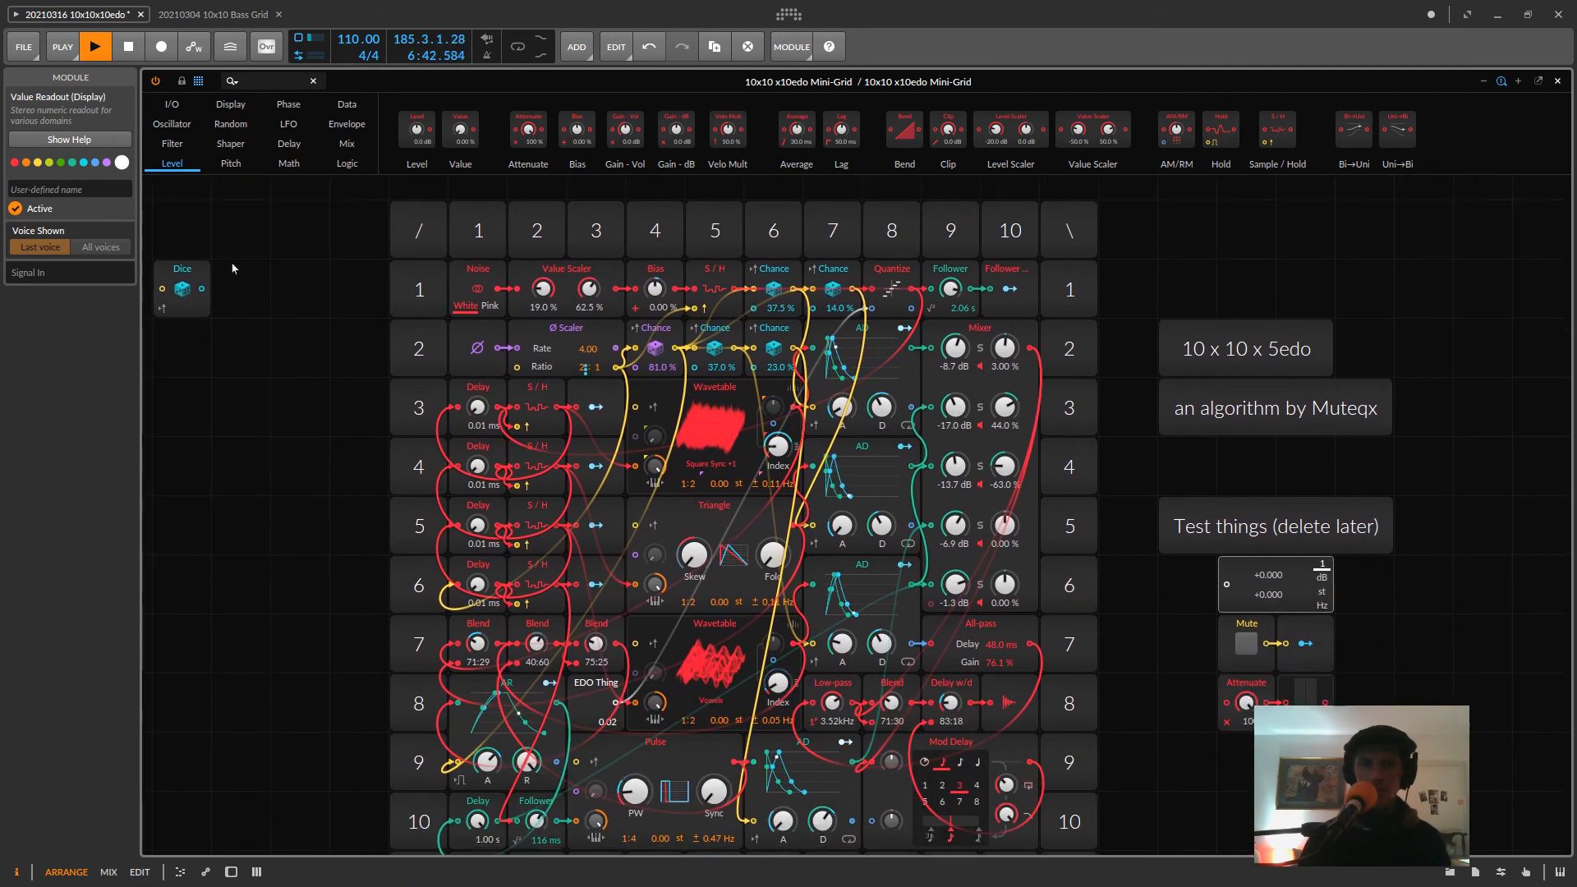
left_click(182, 279)
key("Delete")
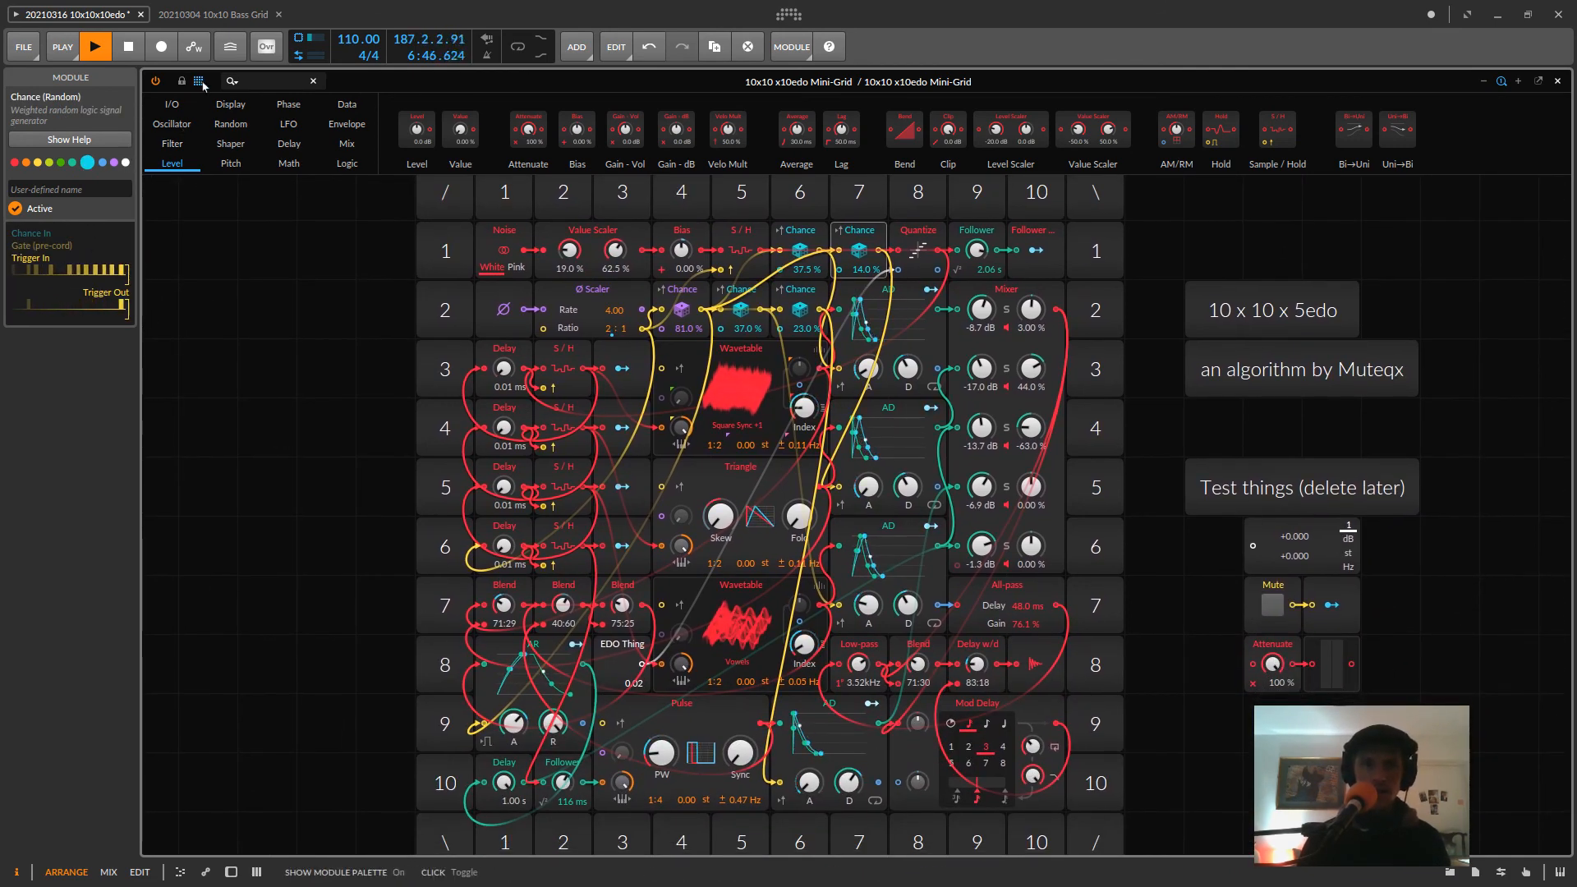
- Hide the module palette, save the project, and reopen the Mini-Grid track's Poly Grid in the enlarged editor
key("Escape")
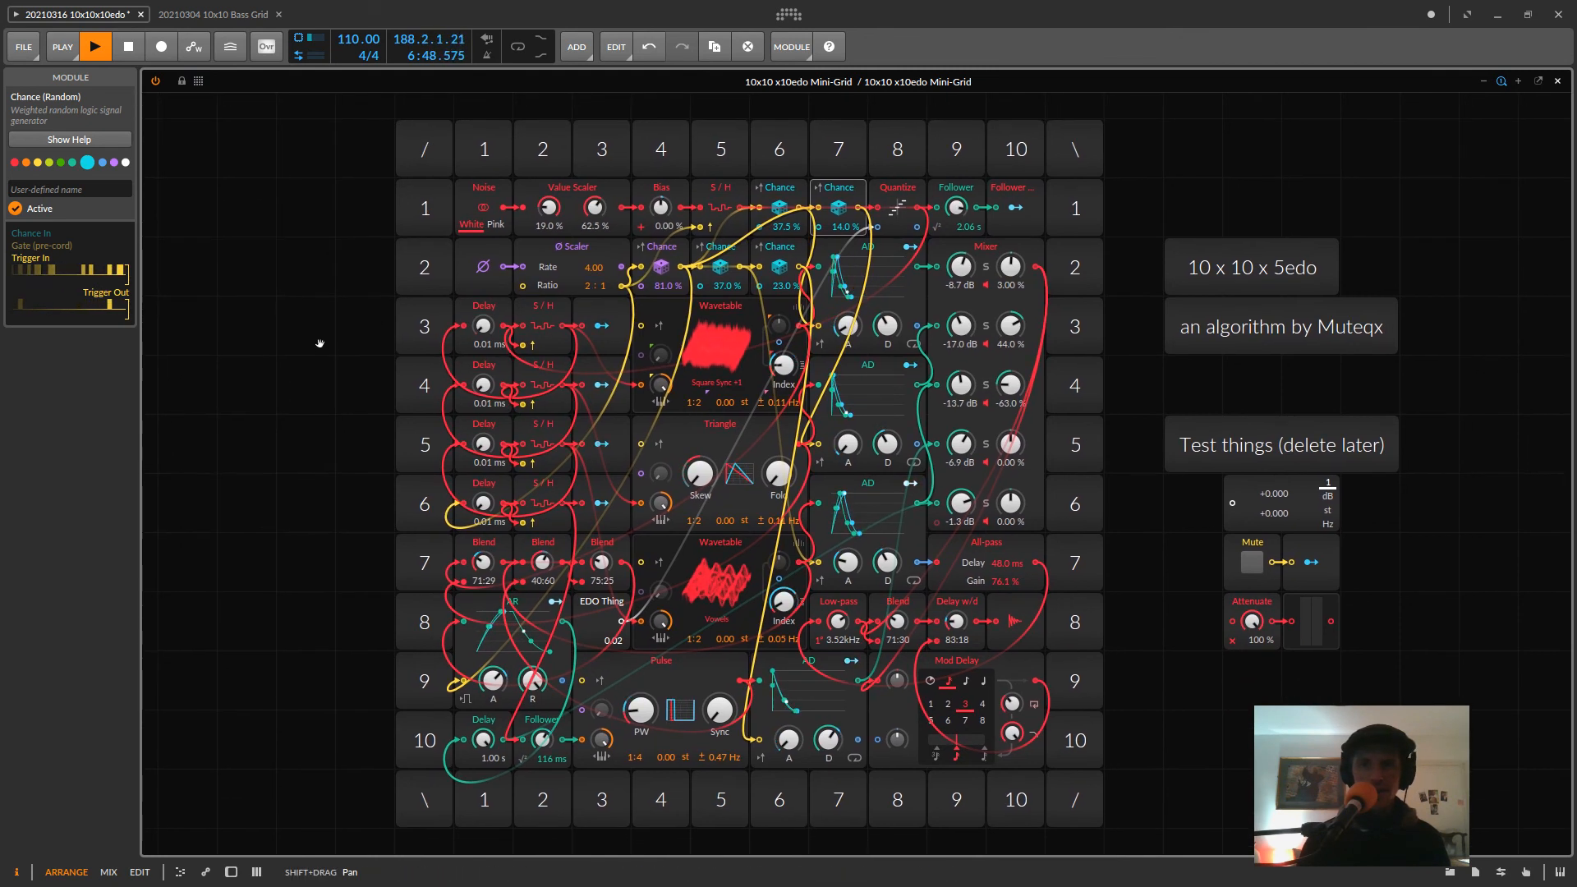
key("ctrl+s")
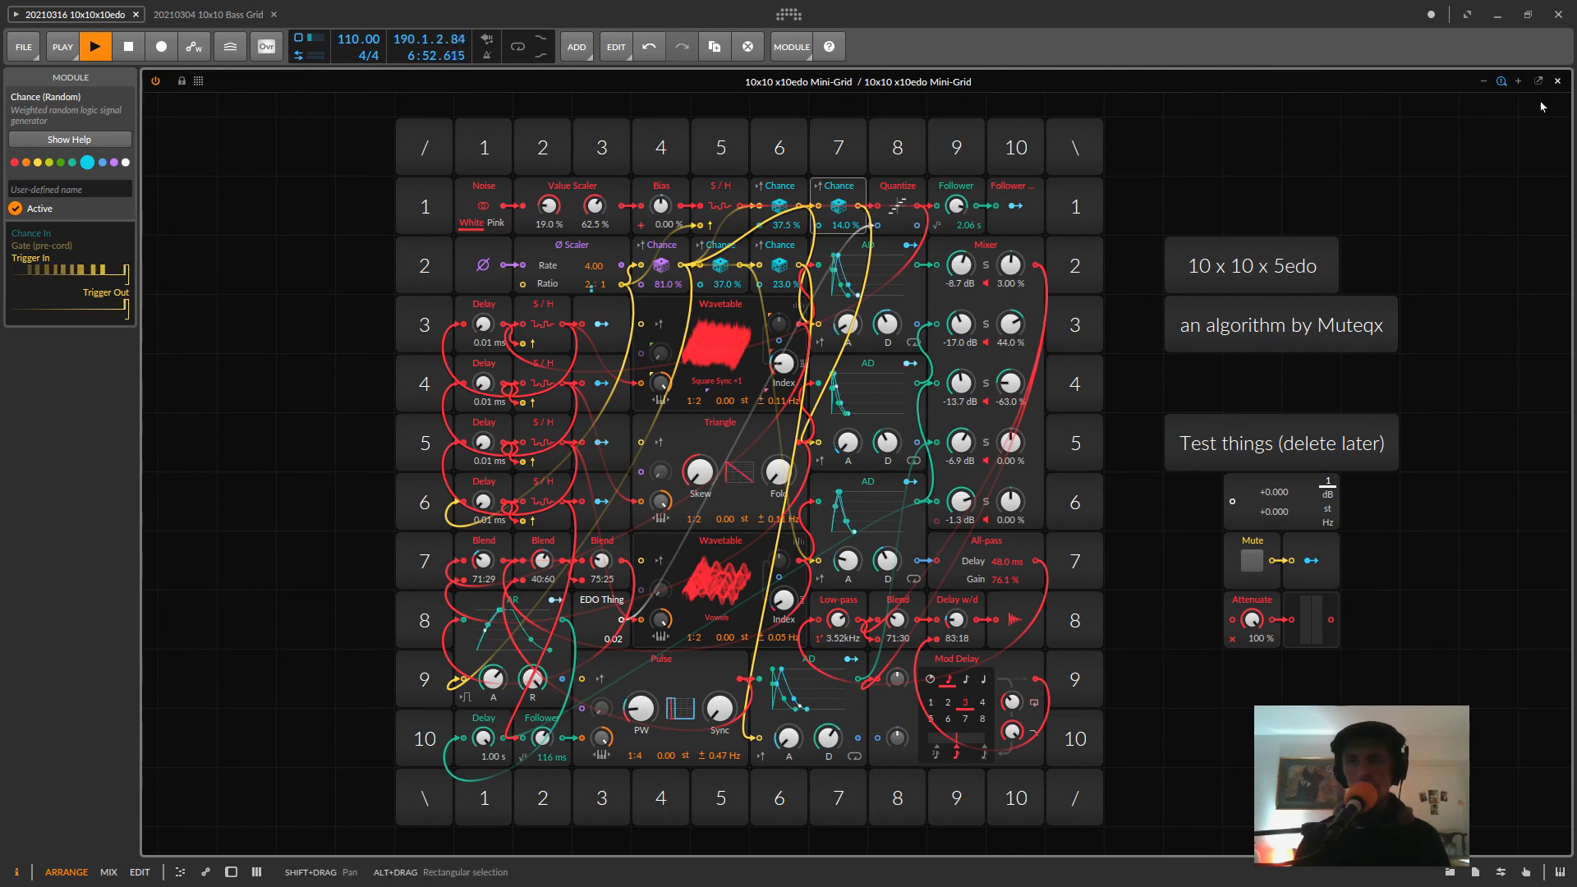
left_click(1557, 80)
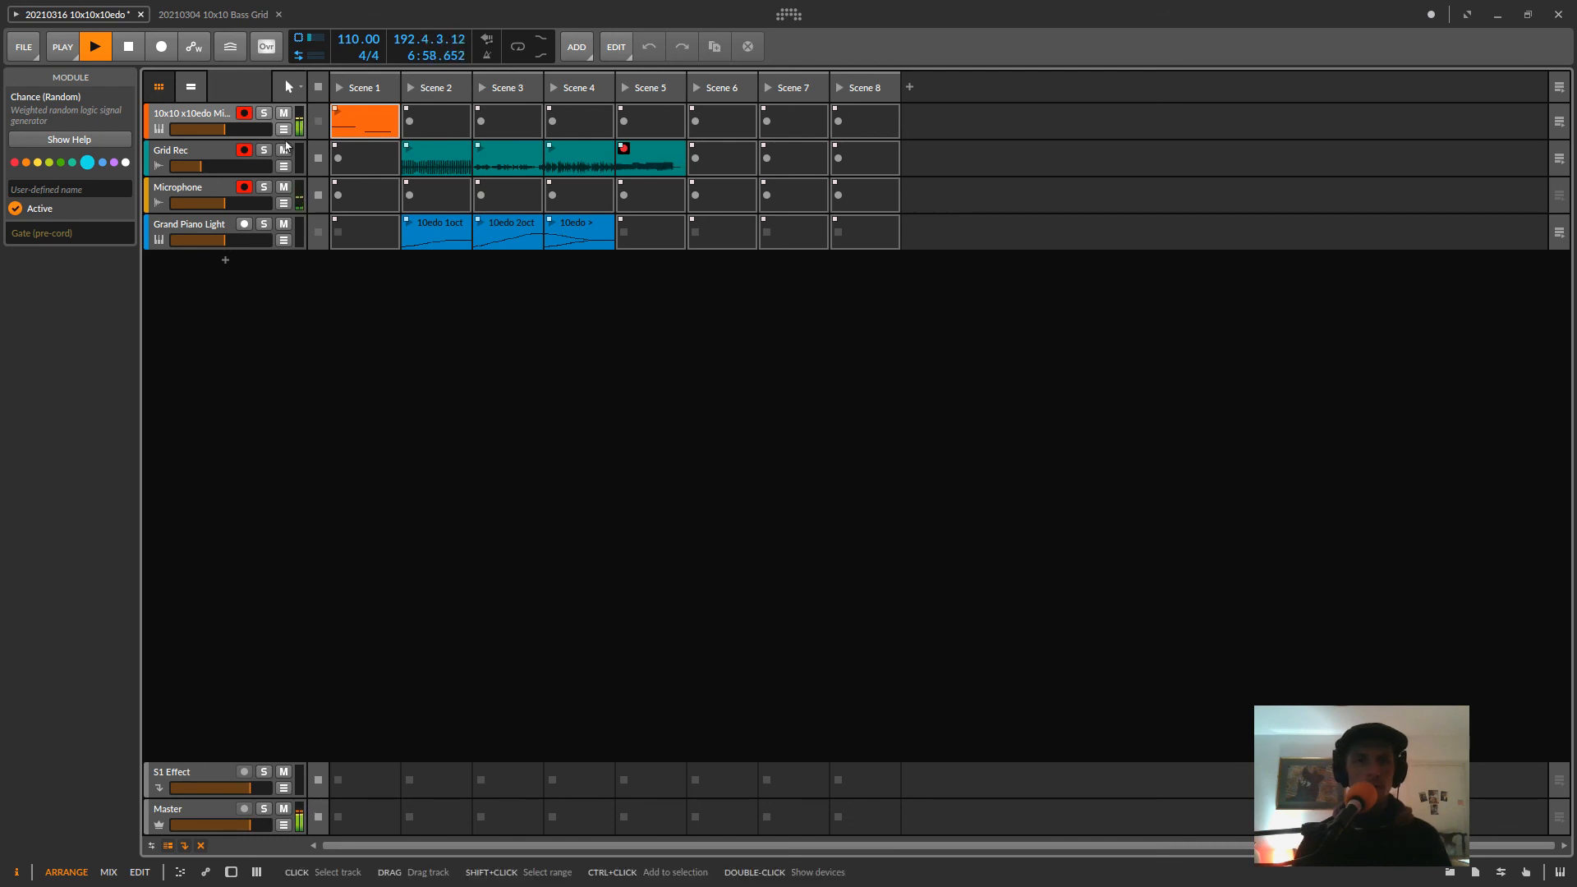
double_click(190, 118)
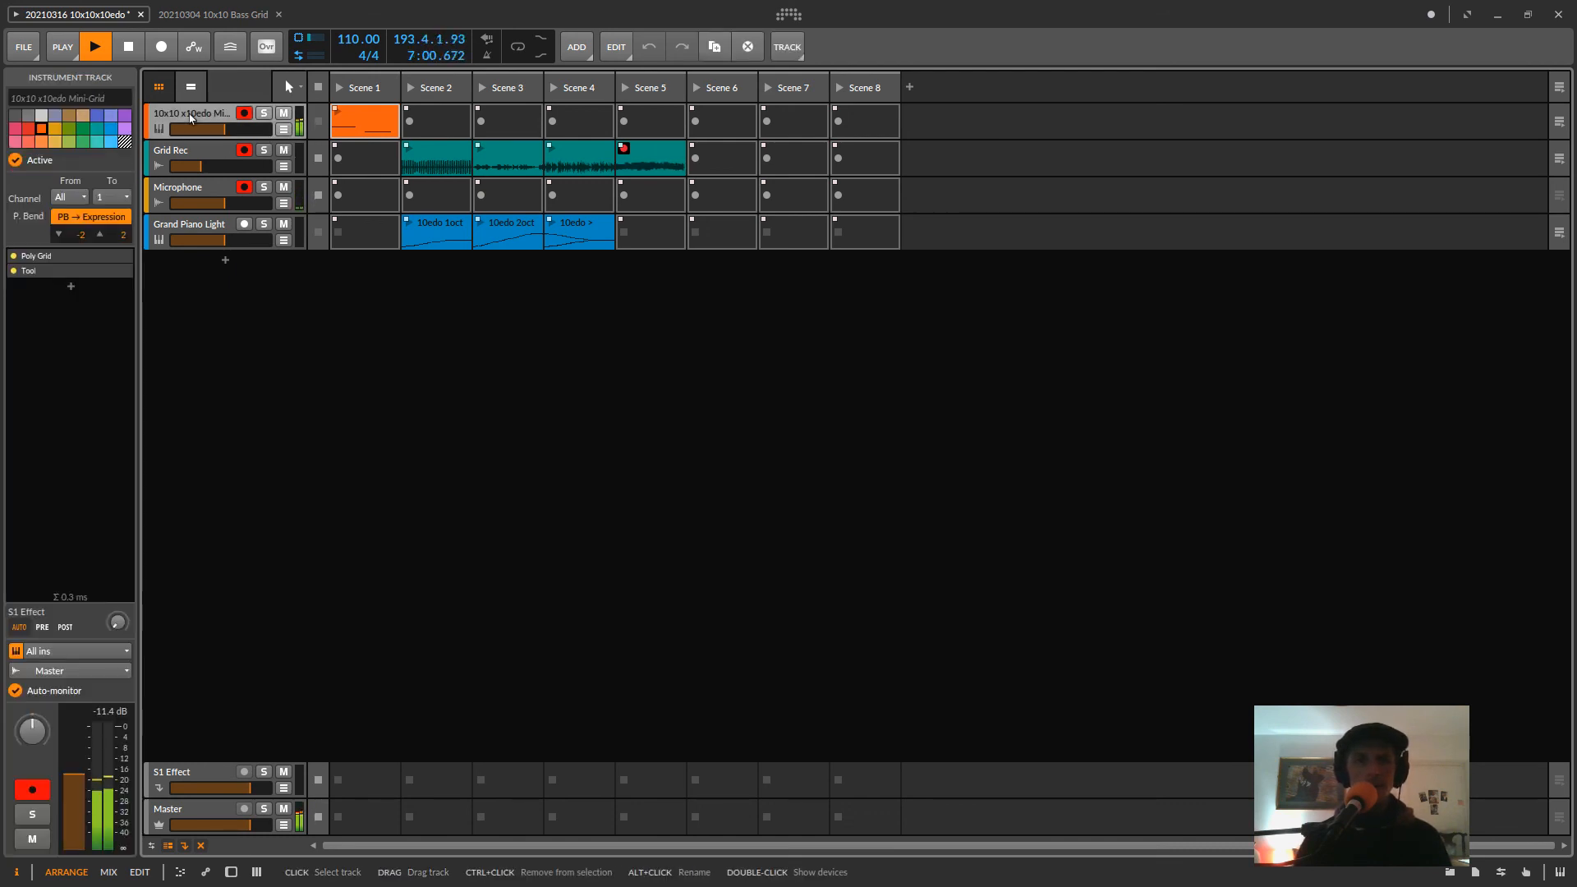
left_click(300, 744)
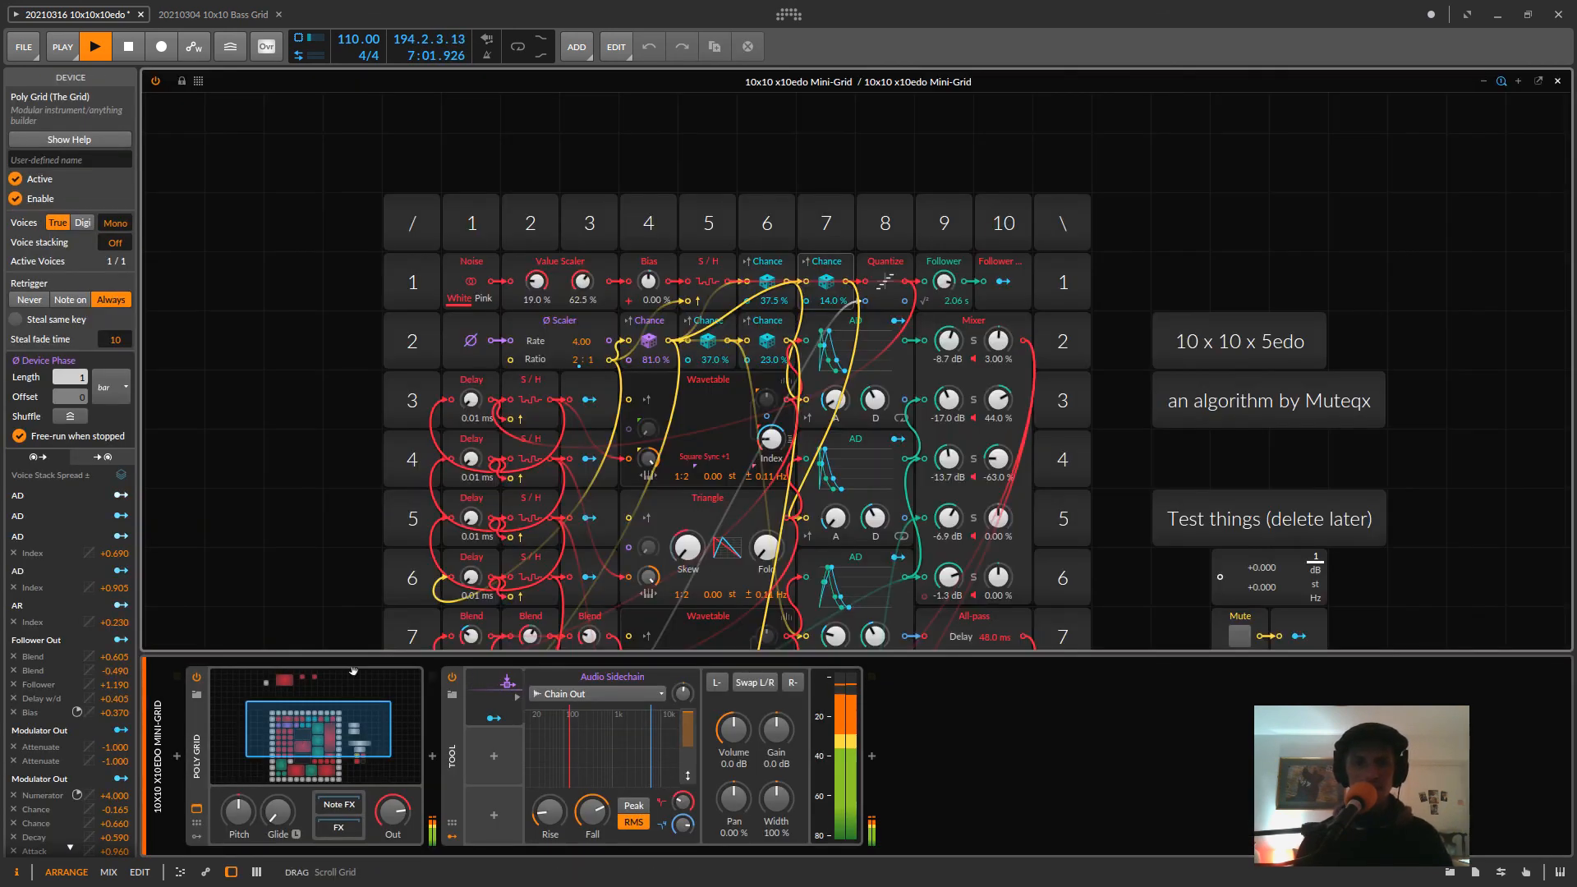
key("d")
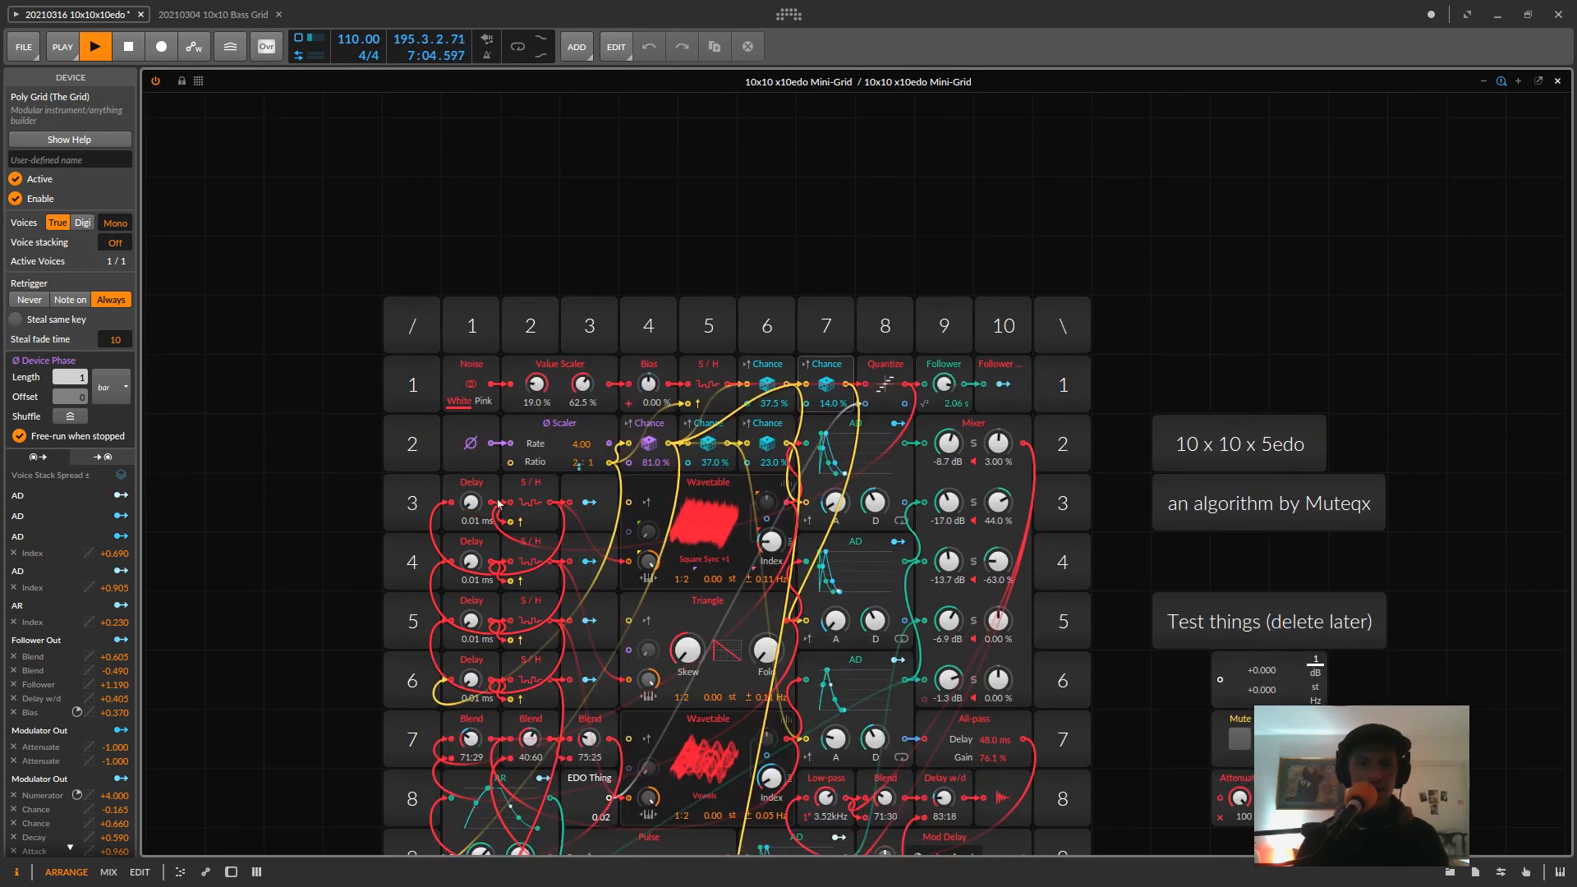
scroll(246, 324, "down", 5)
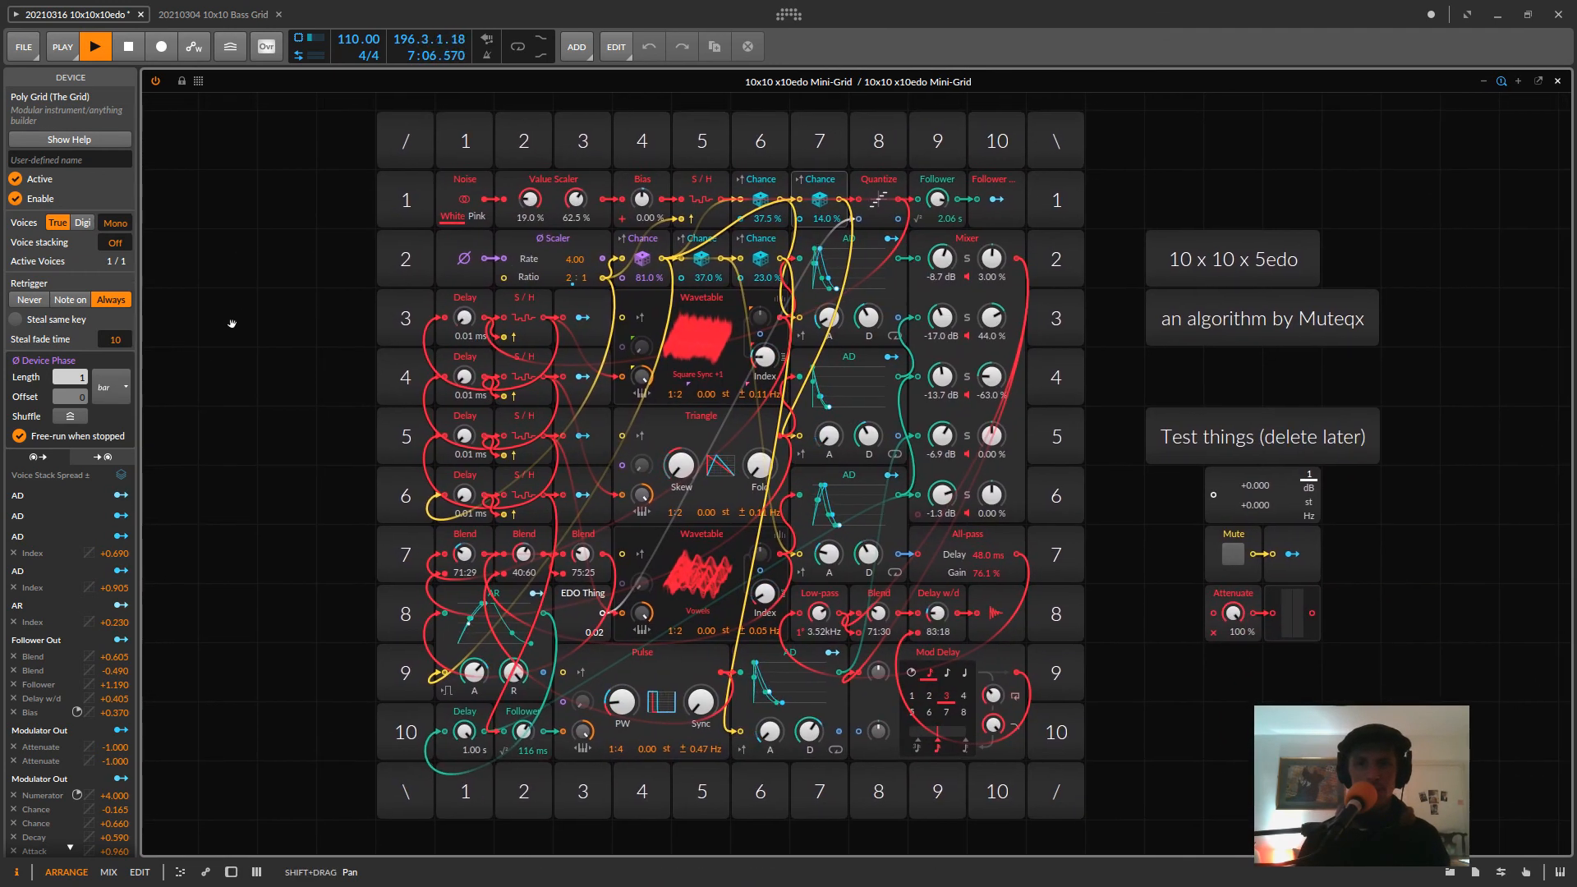
scroll(232, 327, "up", 1)
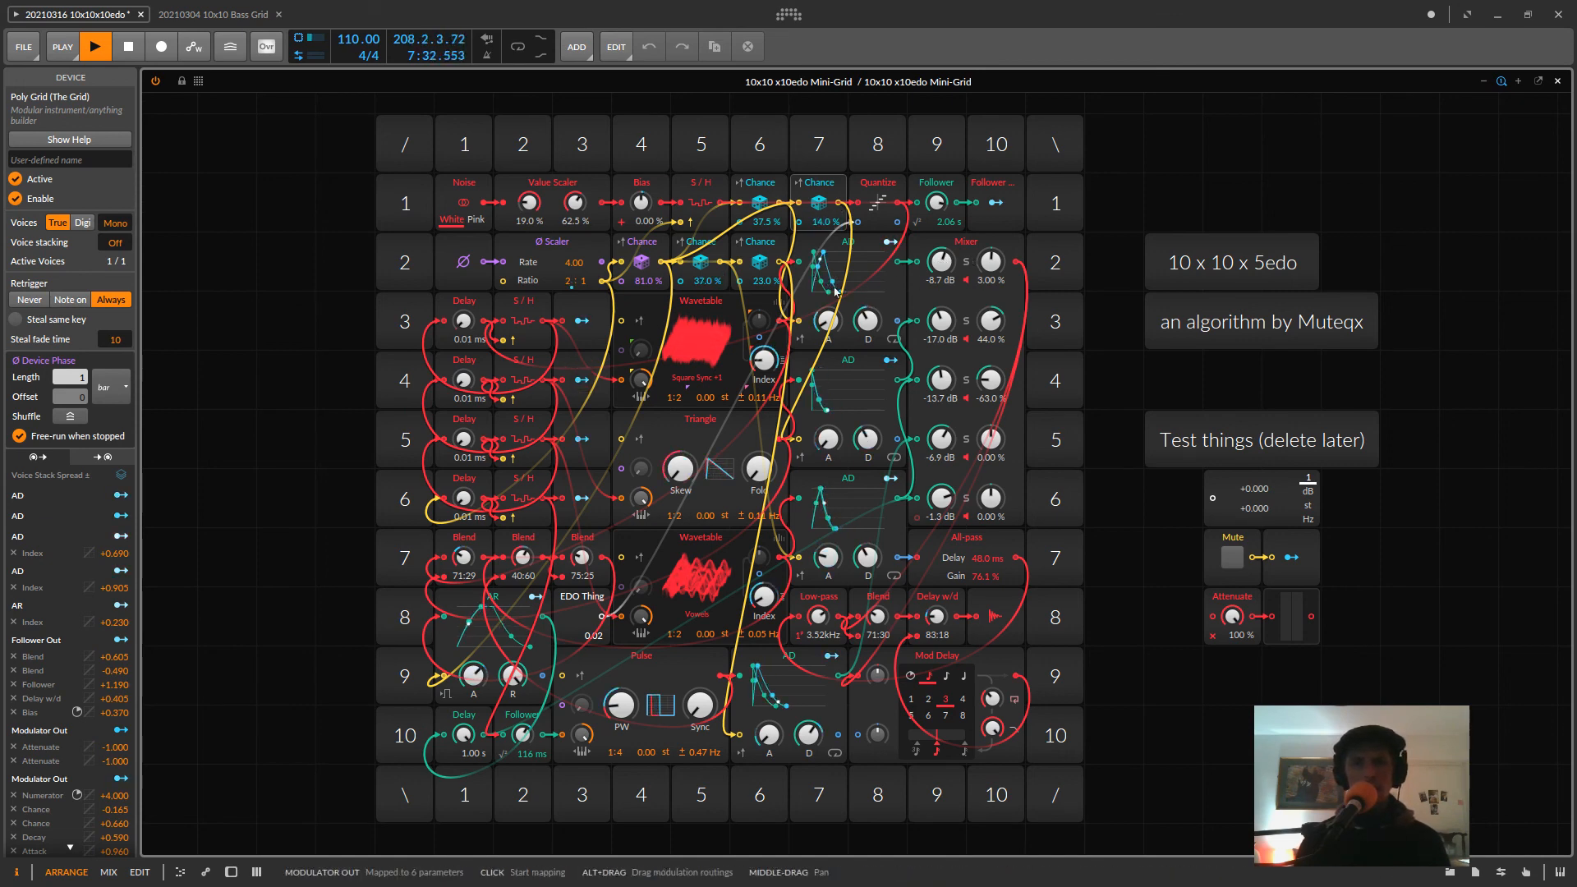
- Modulate mixer channels 1 and 2 from Follower Out by +0.214 and +0.233, with base levels of -8.5 dB and -22.2 dB
left_click_drag(941, 262, 944, 312)
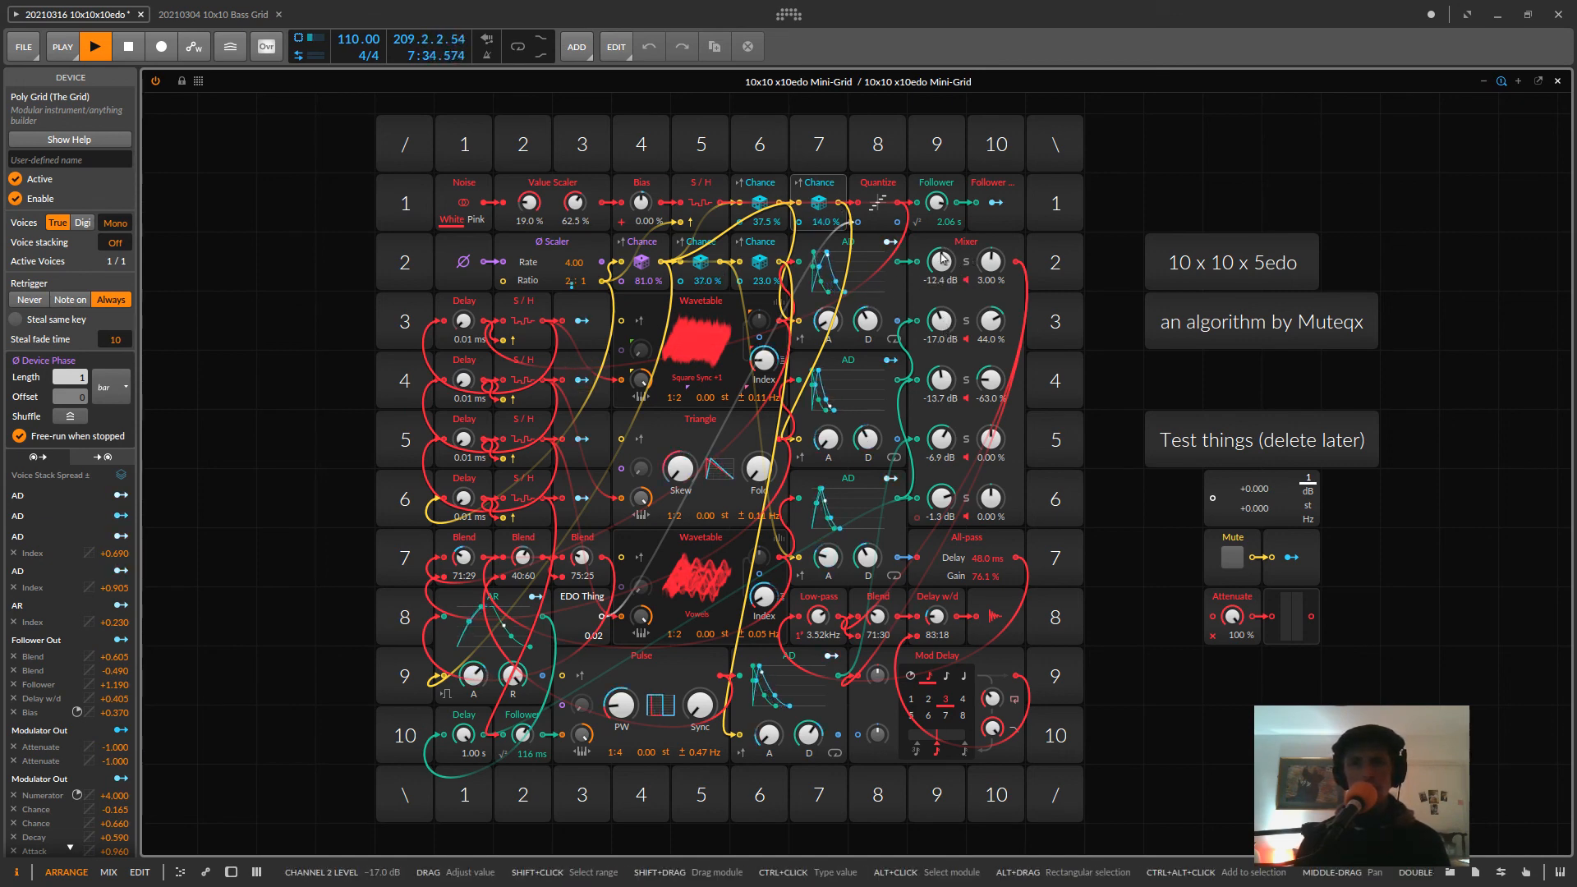
left_click(993, 203)
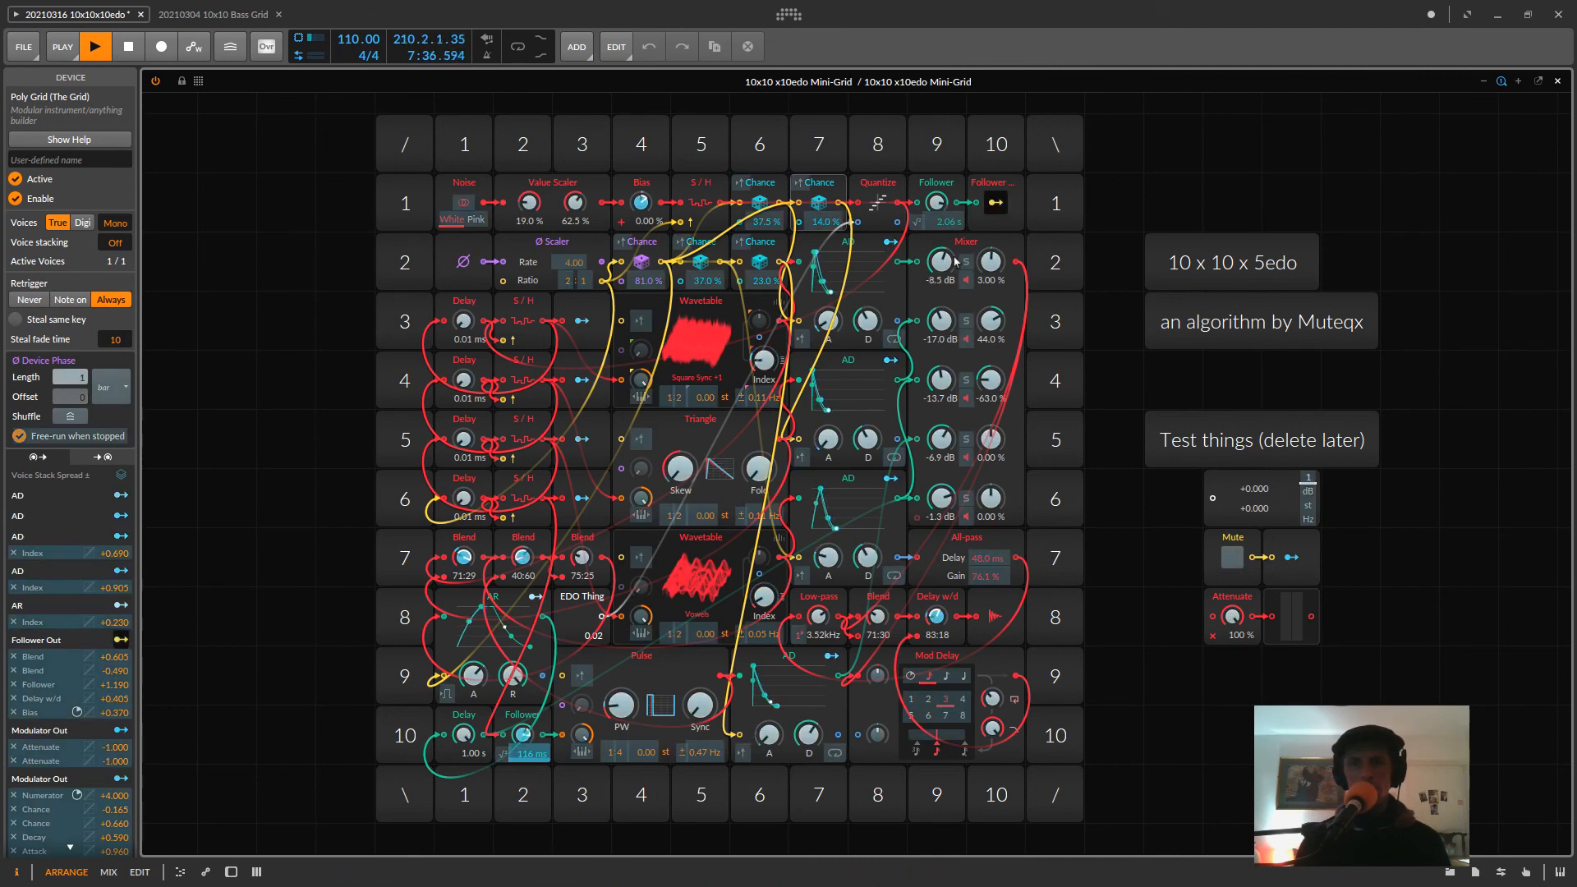
left_click_drag(942, 262, 942, 241)
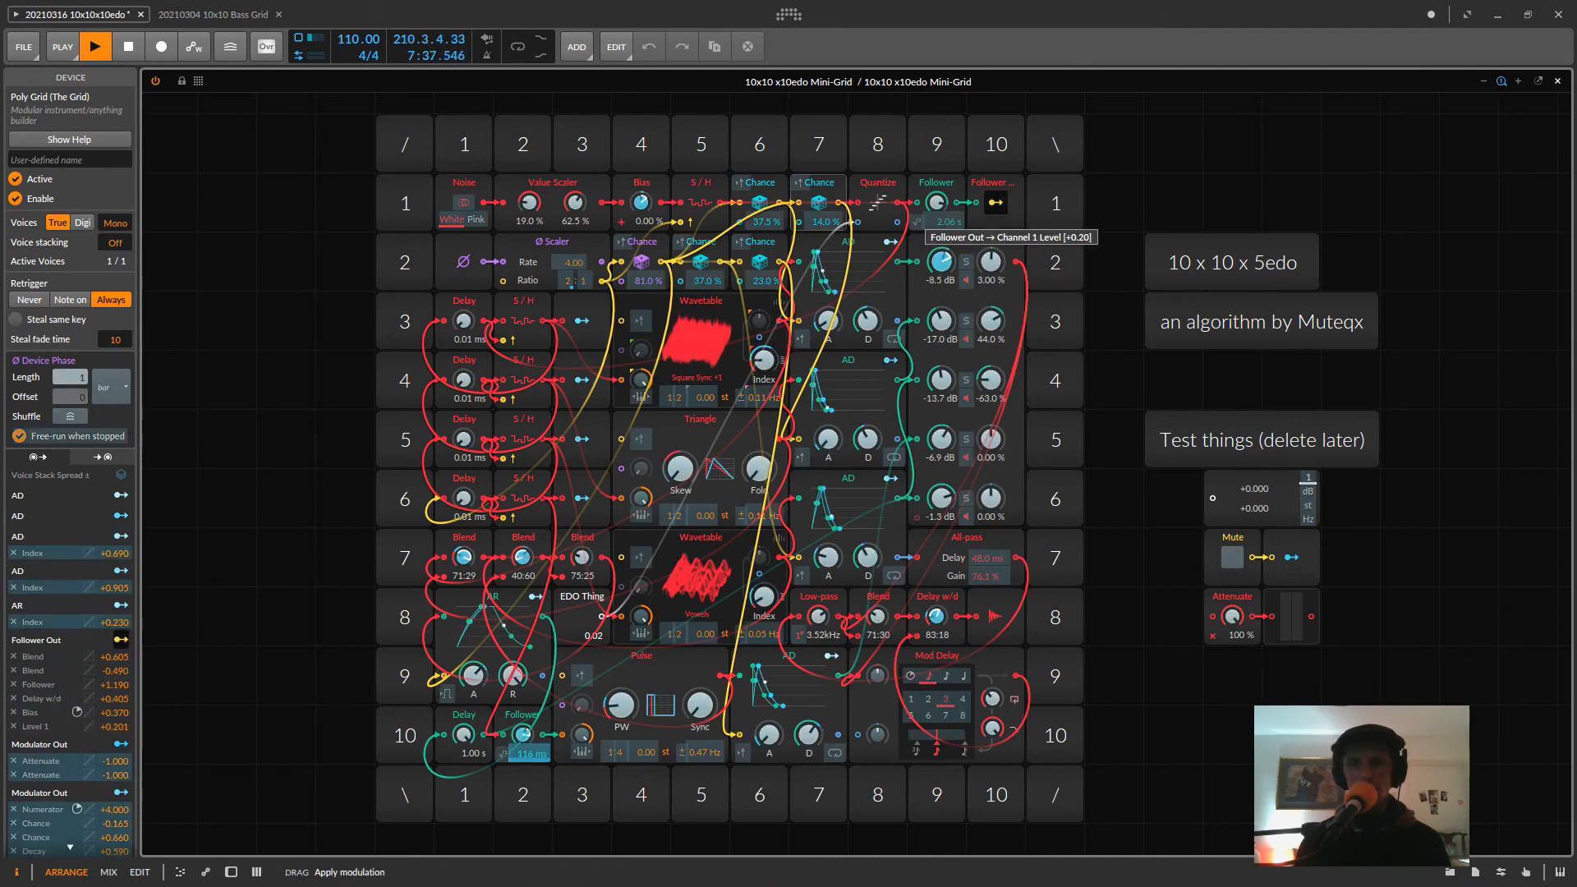
left_click(996, 202)
left_click_drag(940, 320, 942, 301)
left_click(994, 204)
- Modulate mixer channels 3 and 4 from Follower Out by +0.283 and +0.296, with base levels of -22.2 dB and -17.6 dB
left_click(995, 202)
mouse_move(940, 380)
left_mouse_down()
mouse_move(940, 404)
mouse_move(936, 388)
left_mouse_up()
left_click(994, 202)
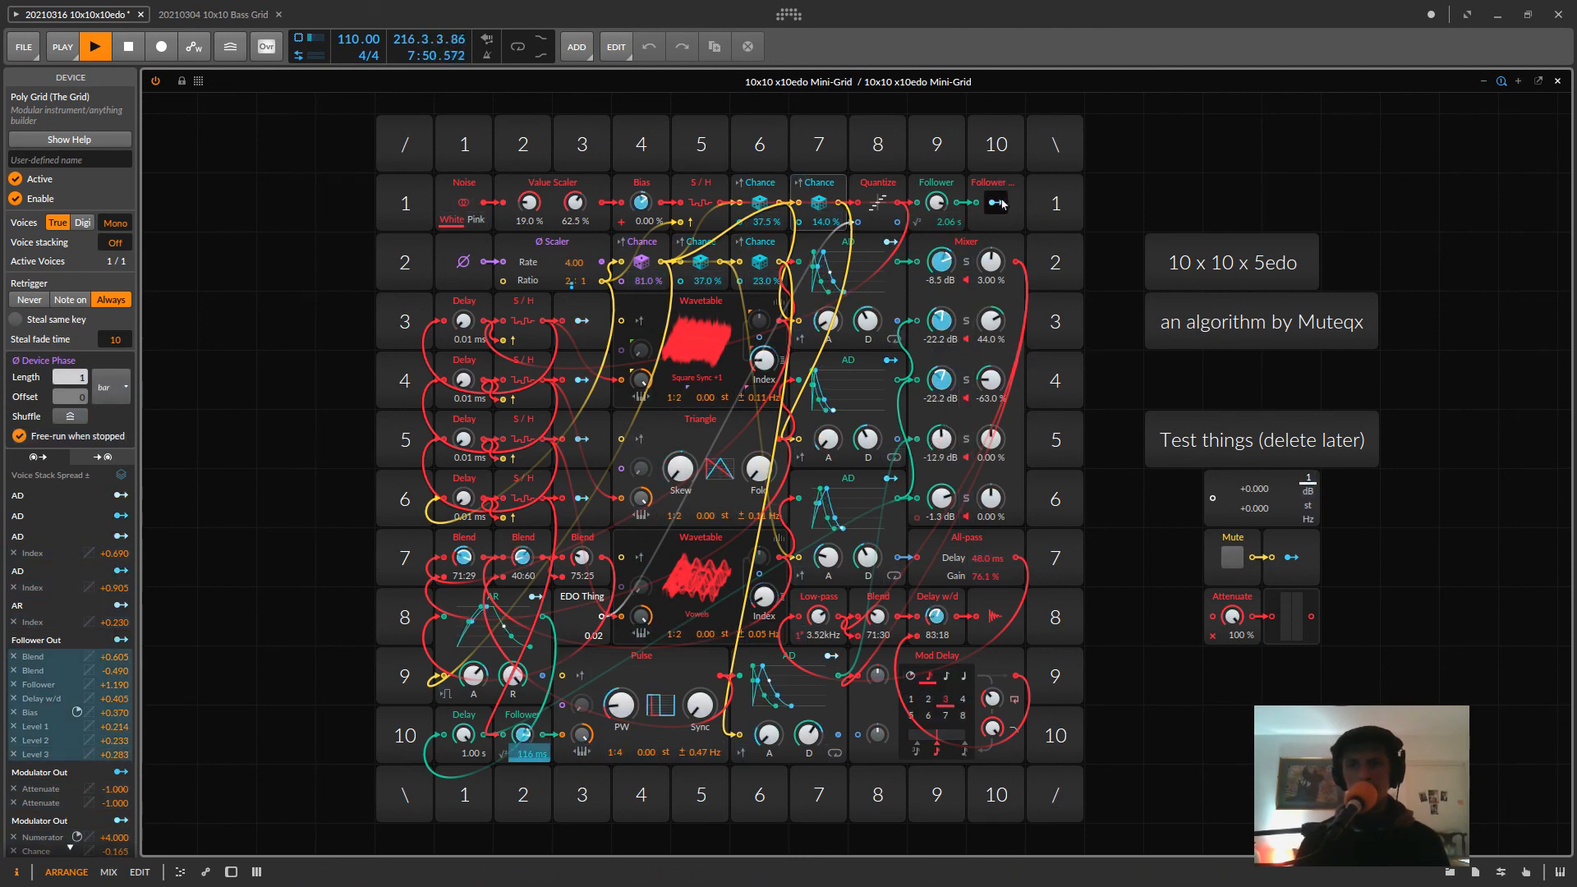
left_click_drag(996, 202, 953, 329)
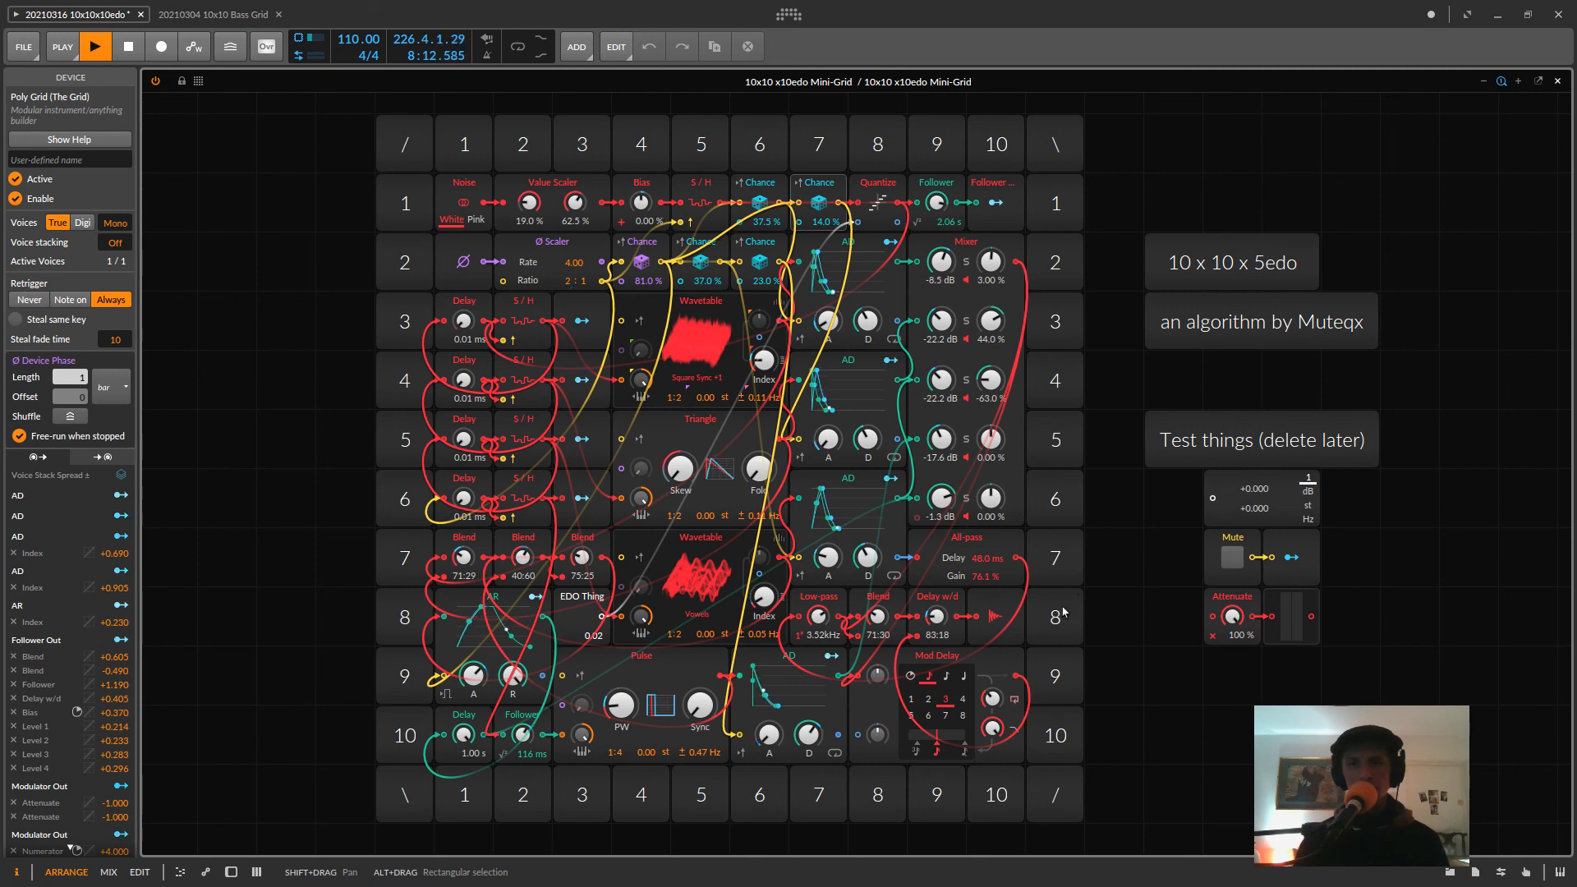
- Map Follower Out to the All-pass delay time with a modulation amount of +0.146
left_click(995, 202)
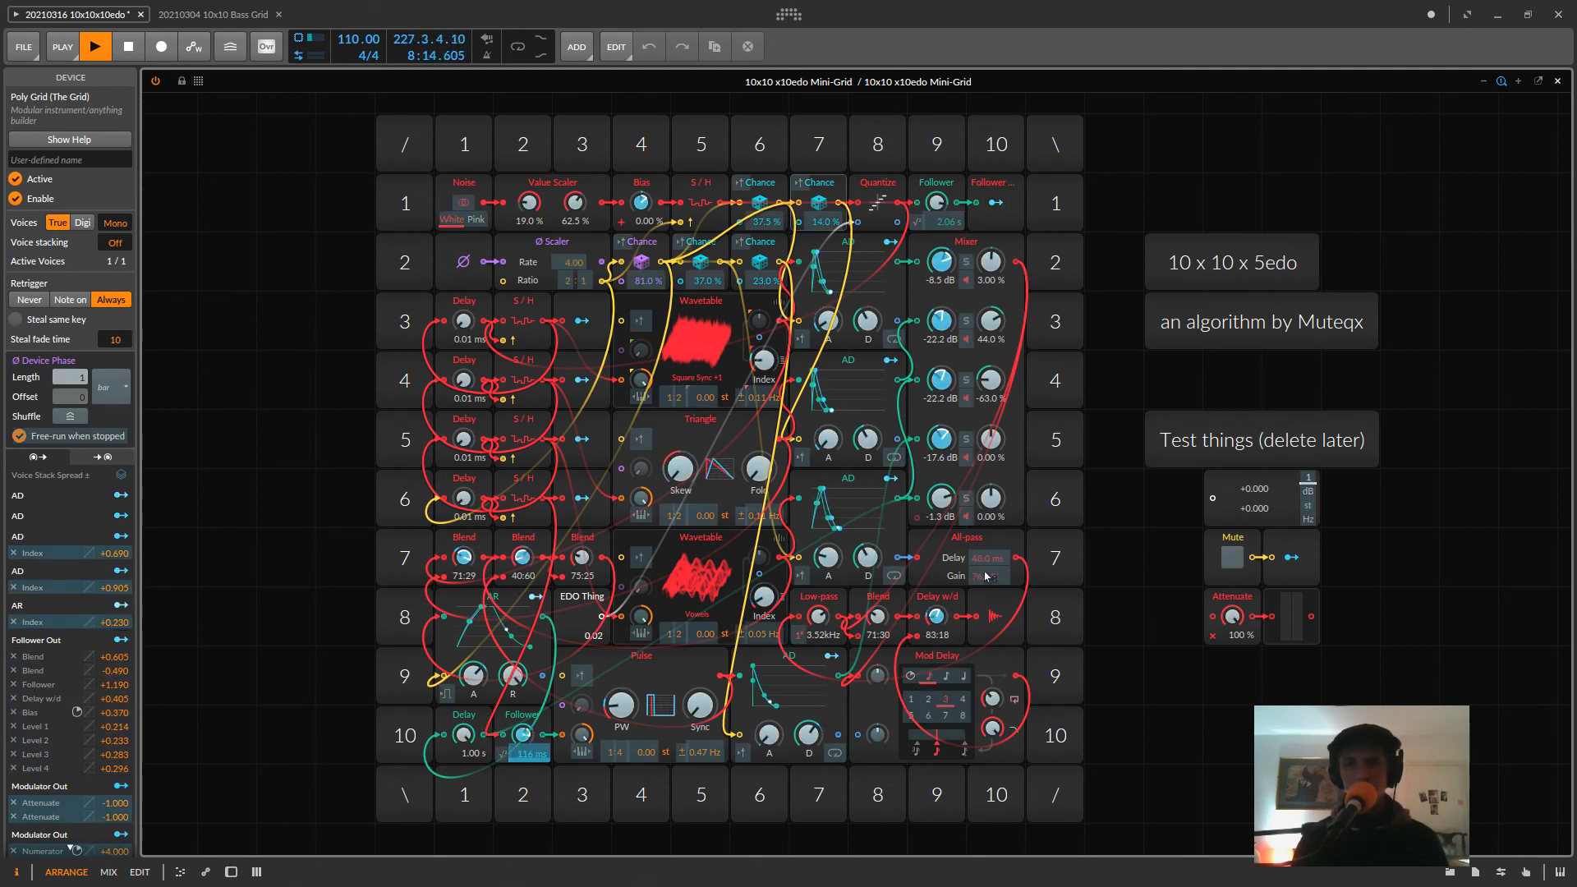
left_click_drag(994, 567, 993, 550)
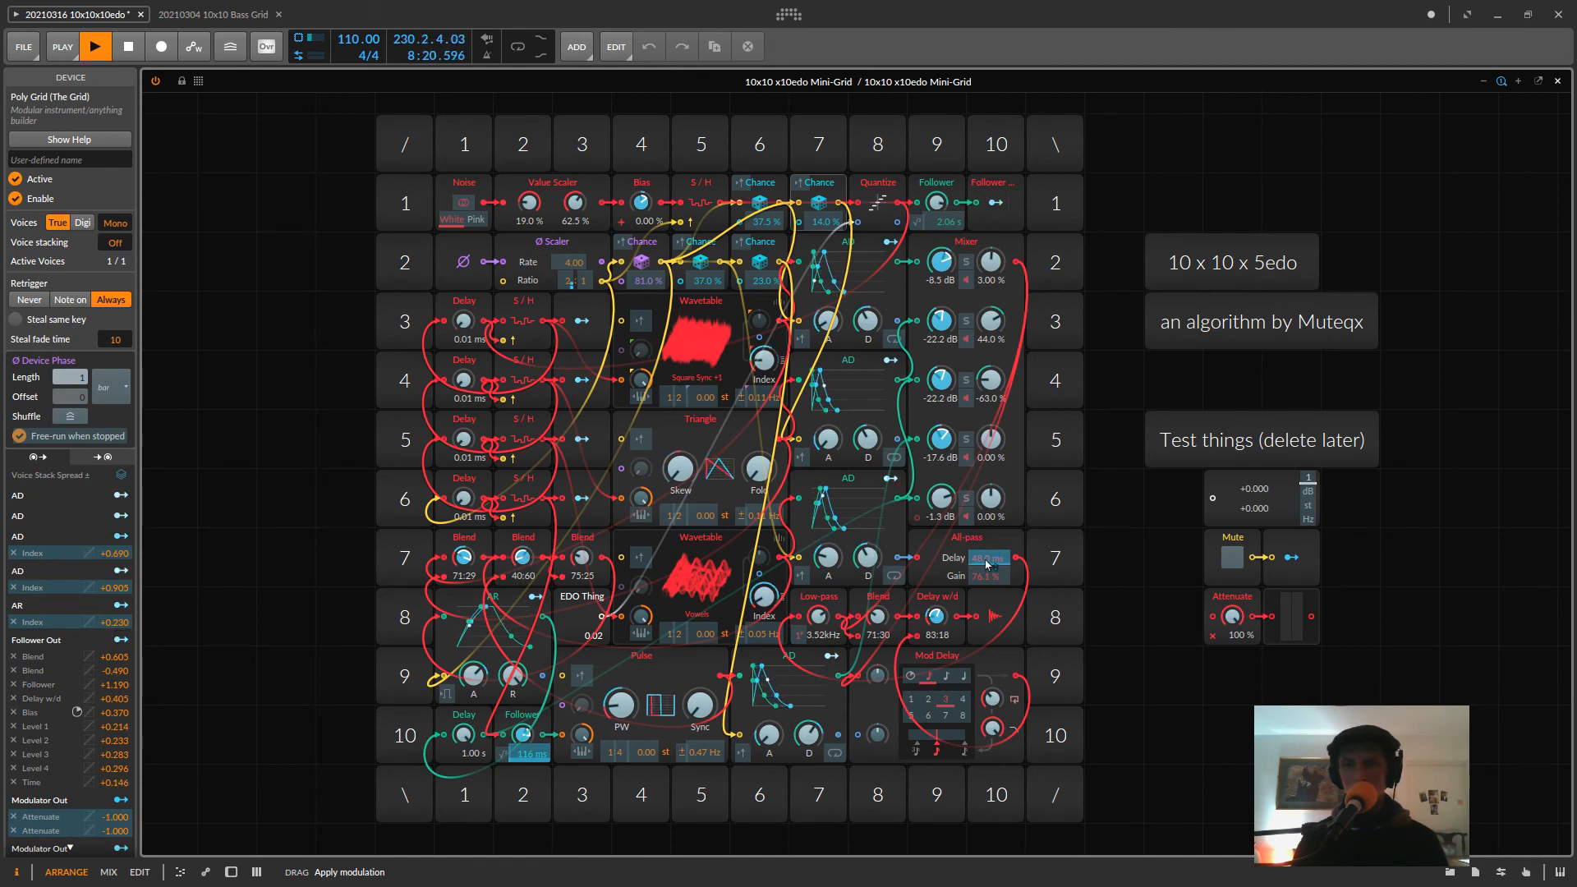
left_click(995, 202)
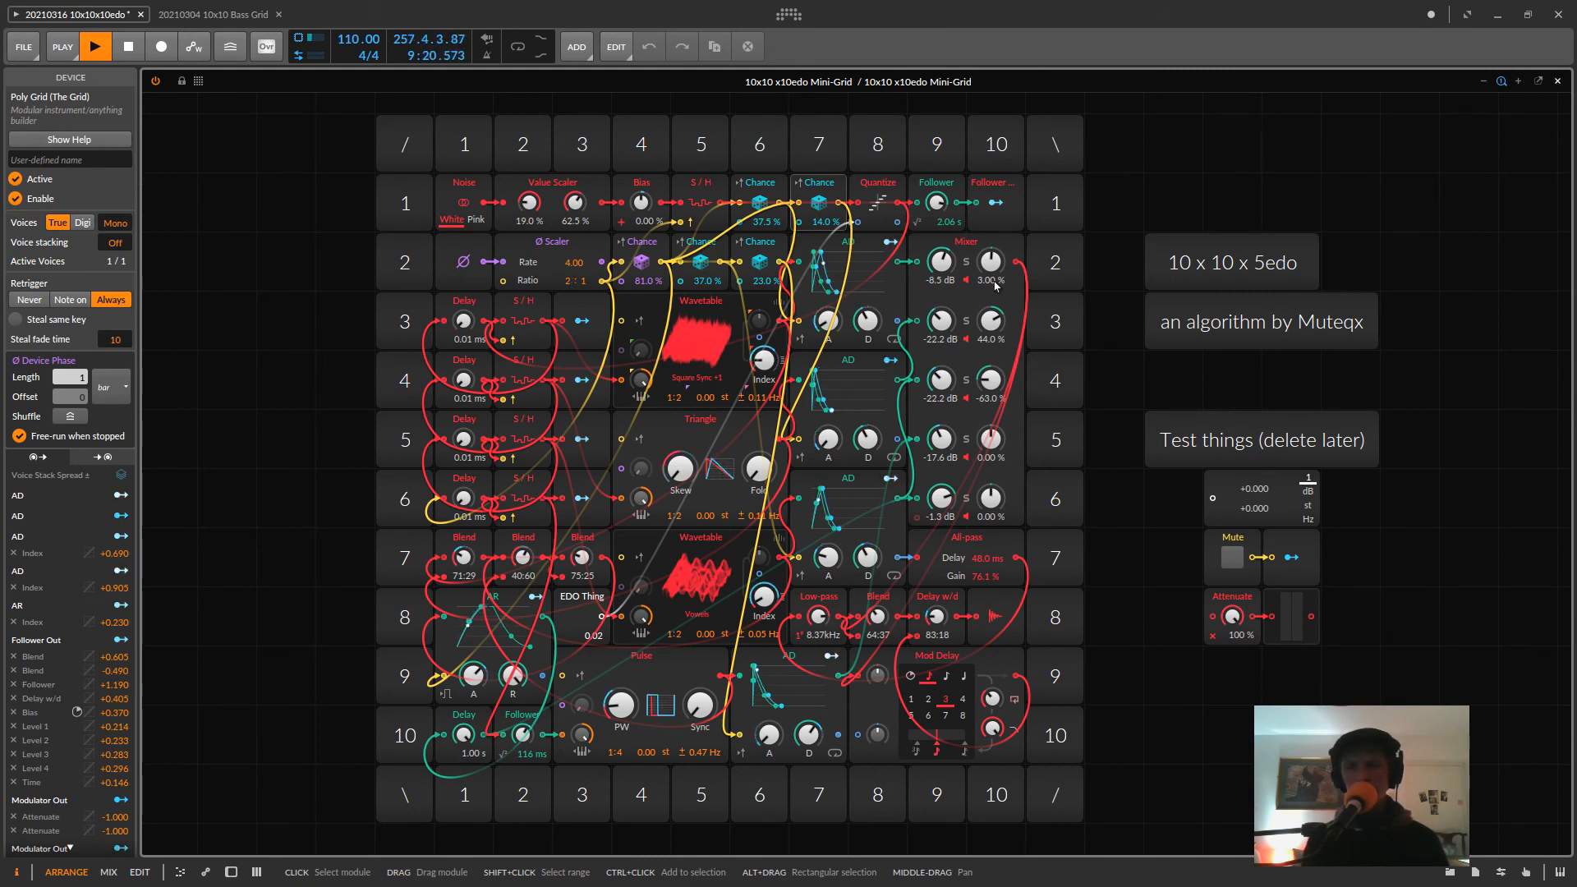
left_click(198, 80)
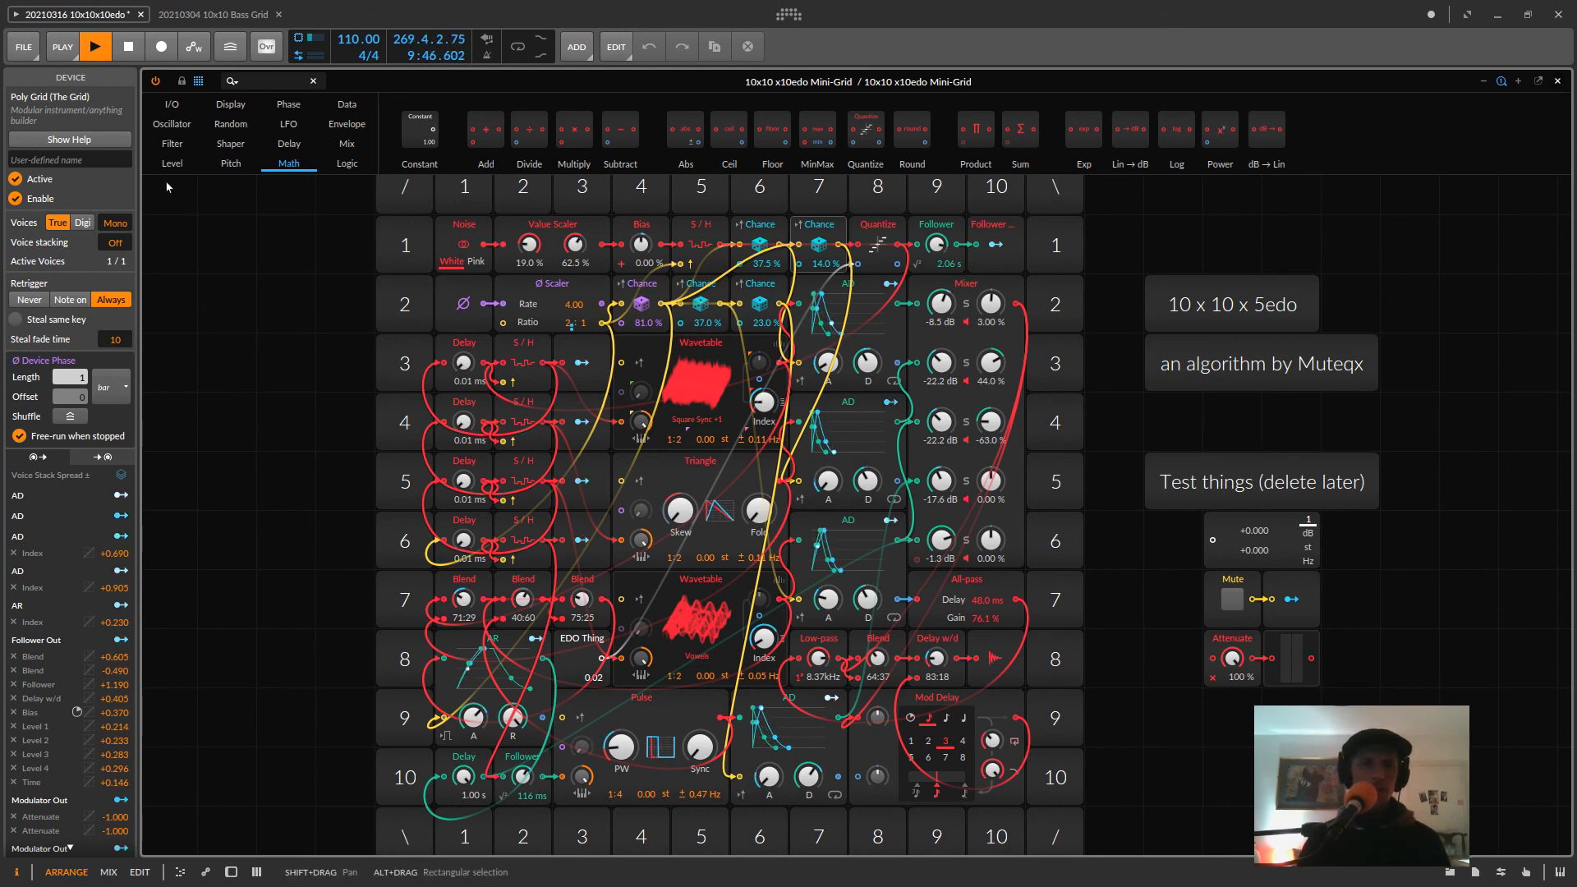
left_click(198, 81)
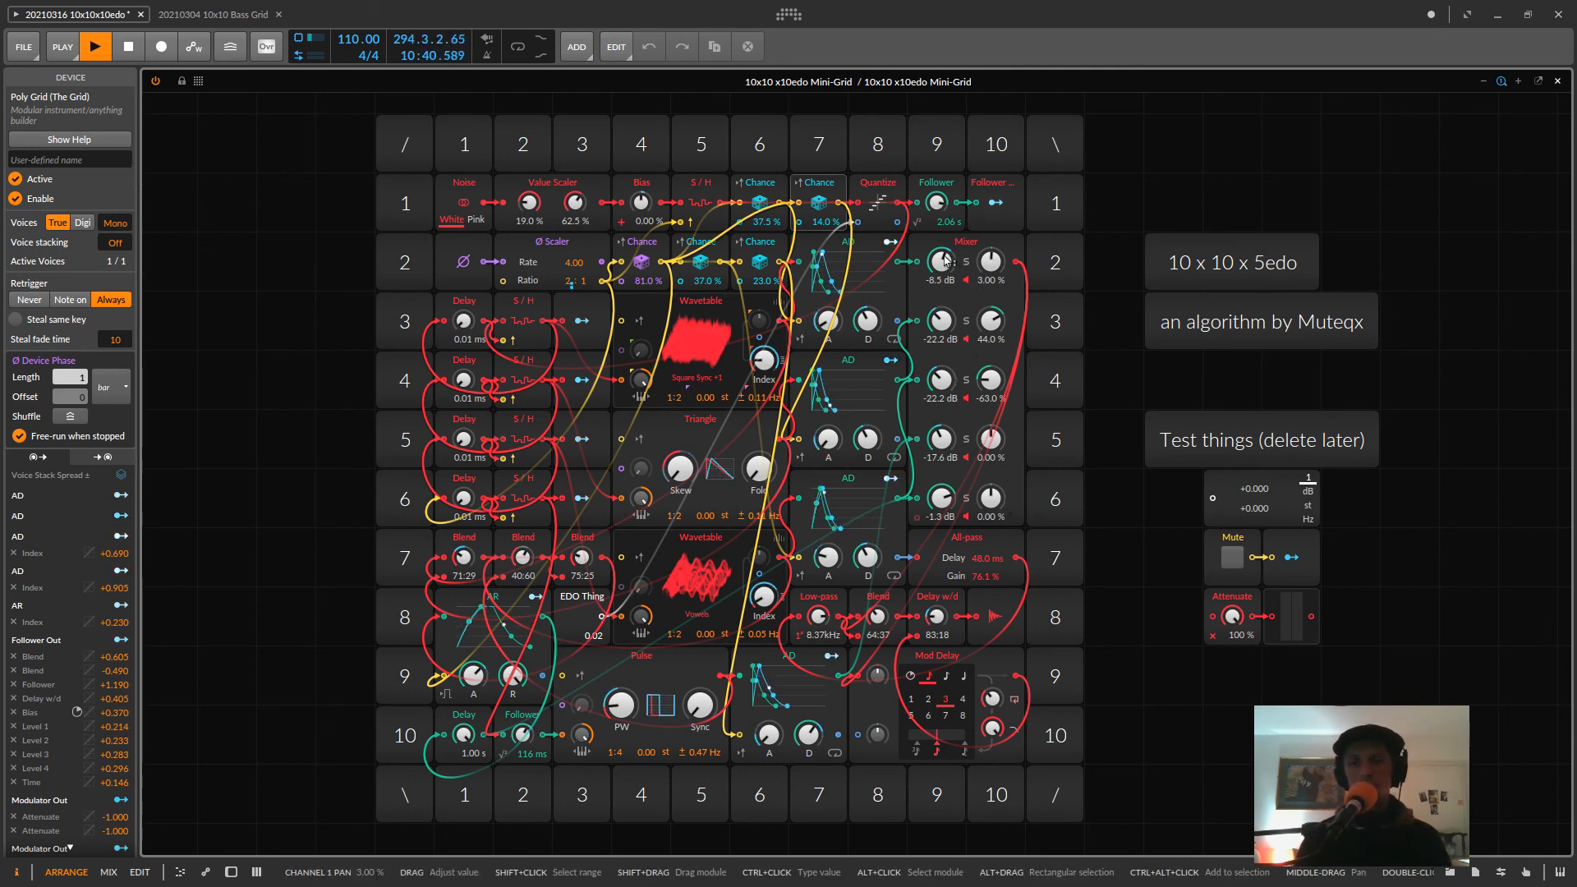
- Fade the mixer's channels 1 to 5 down to -Inf, -47.3, -116, -43.6 and -36.0 dB, and switch to OBS
mouse_move(941, 322)
left_mouse_down()
mouse_move(954, 542)
mouse_move(941, 503)
left_mouse_up()
left_click_drag(941, 261, 941, 284)
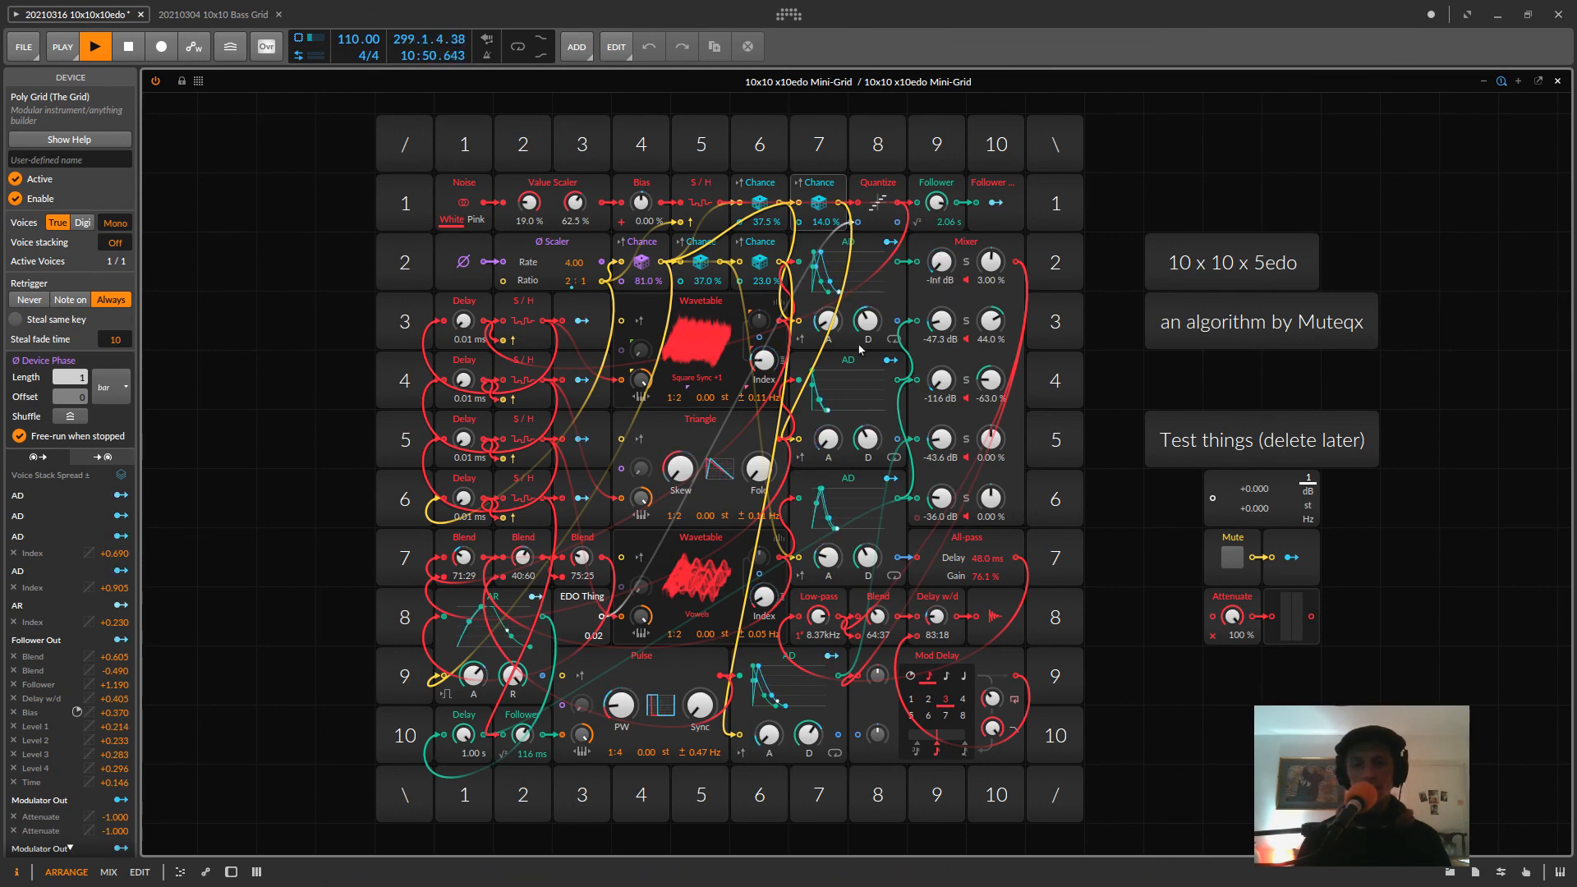
key("alt+Tab")
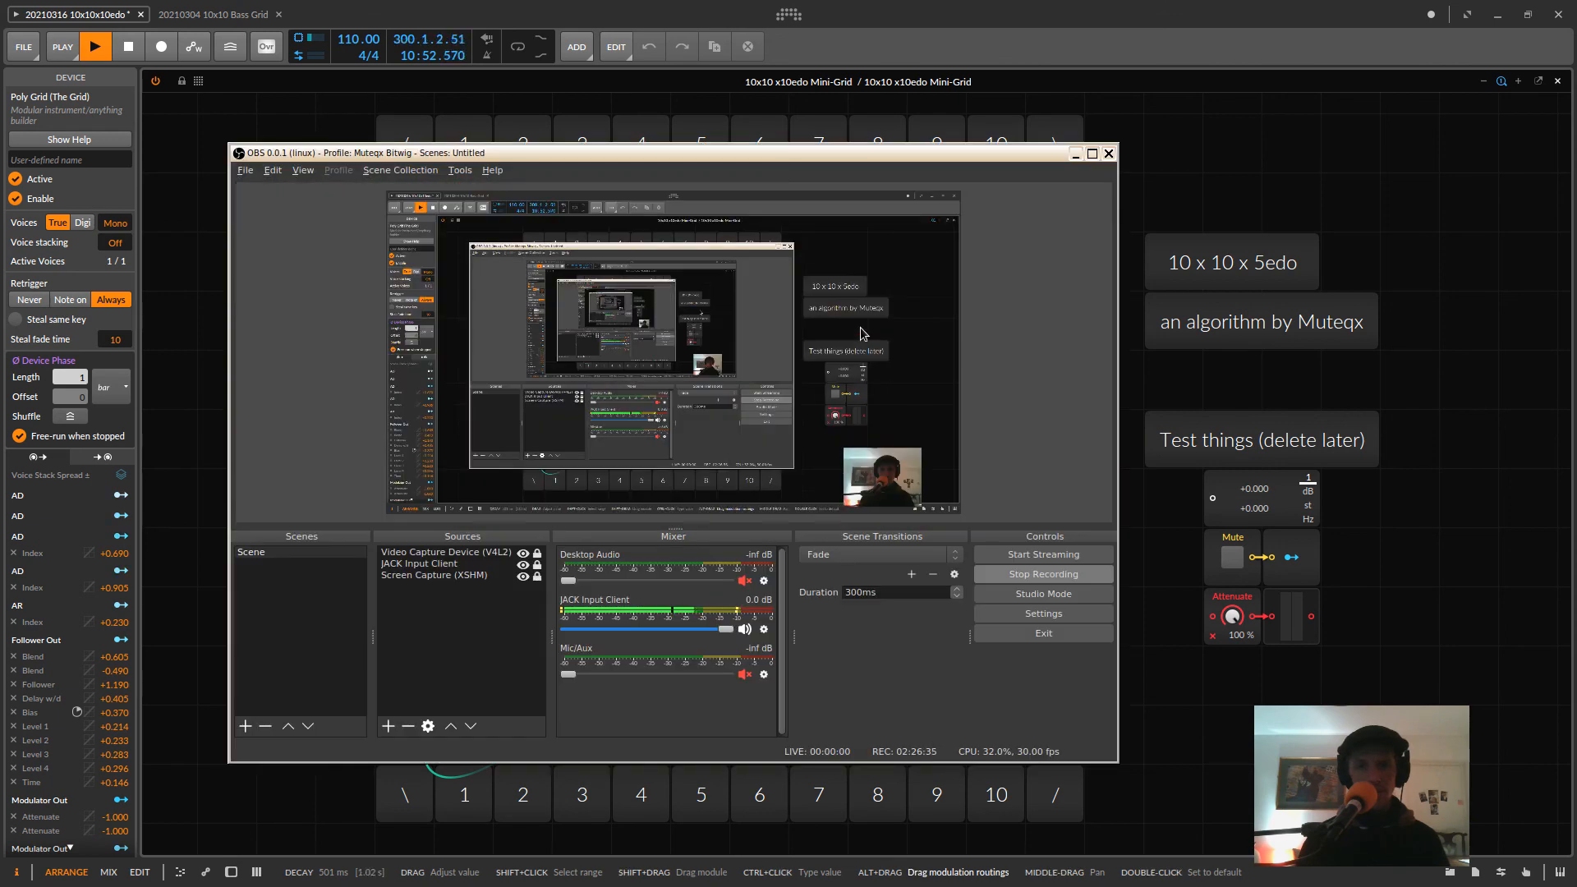